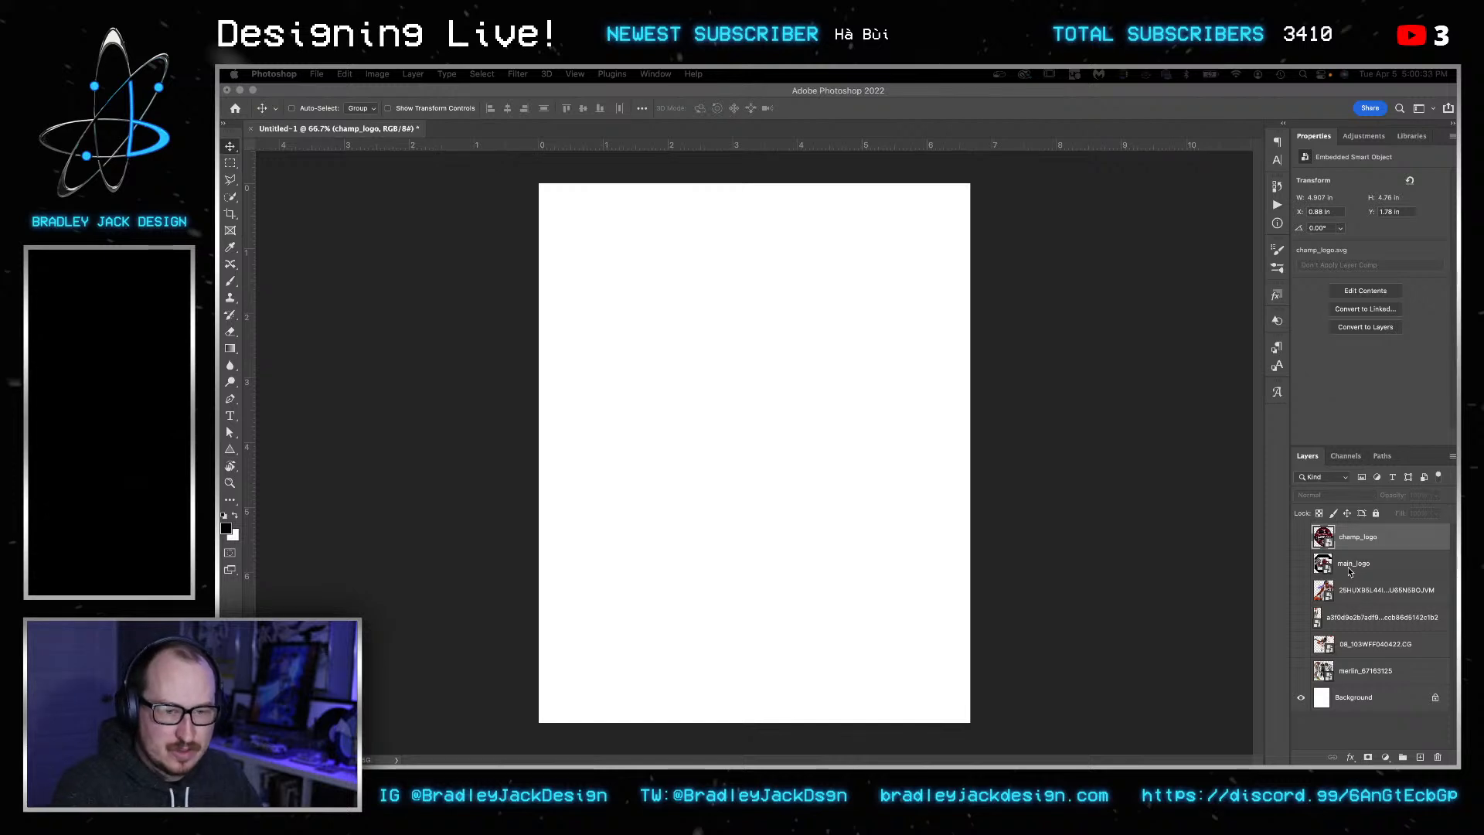
- Show the main_logo layer and sample its dark red as the foreground color
left_click(1303, 567)
left_click(1302, 566)
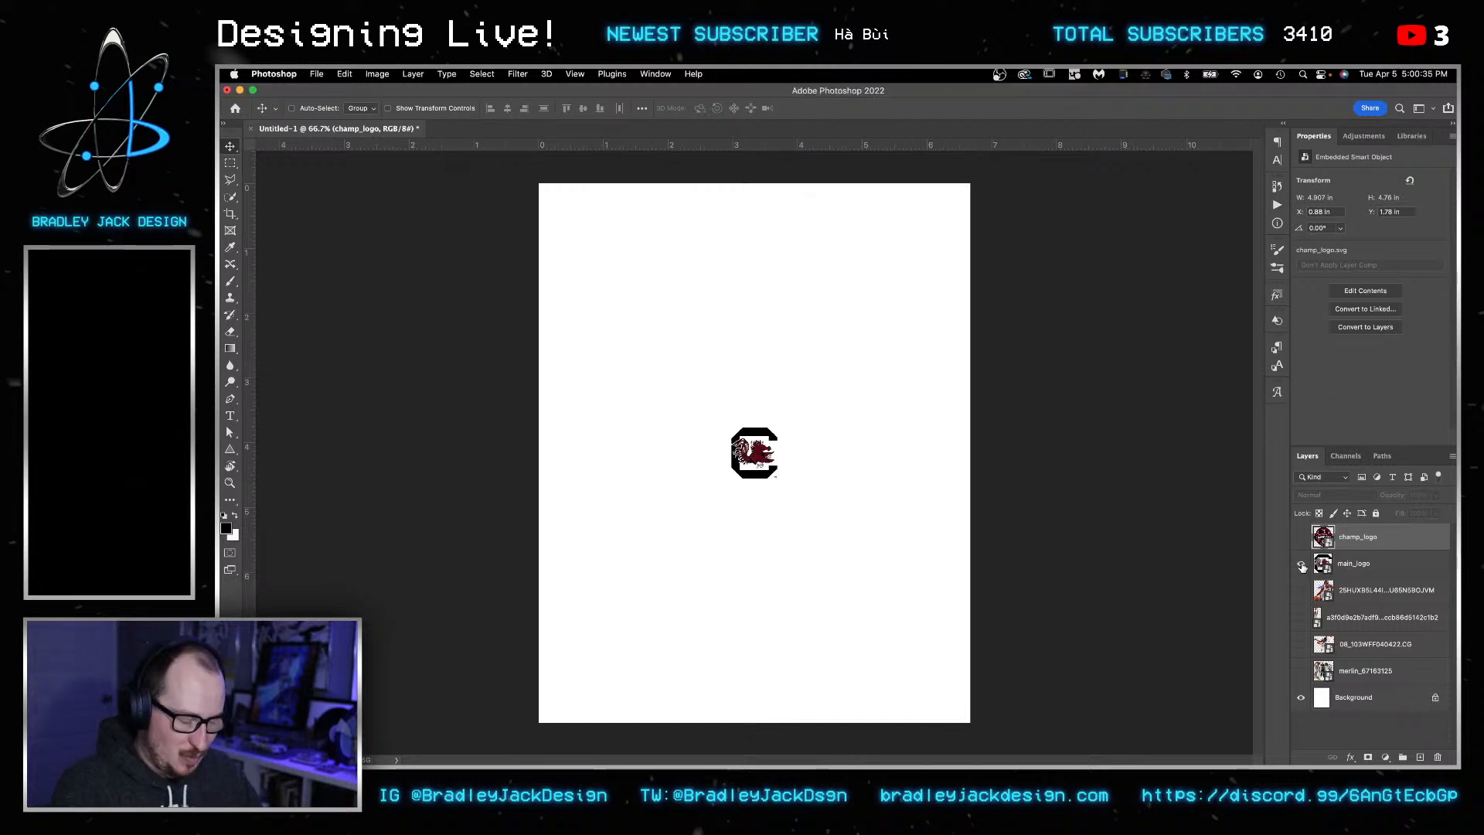
key("i")
left_click(758, 455)
key("u")
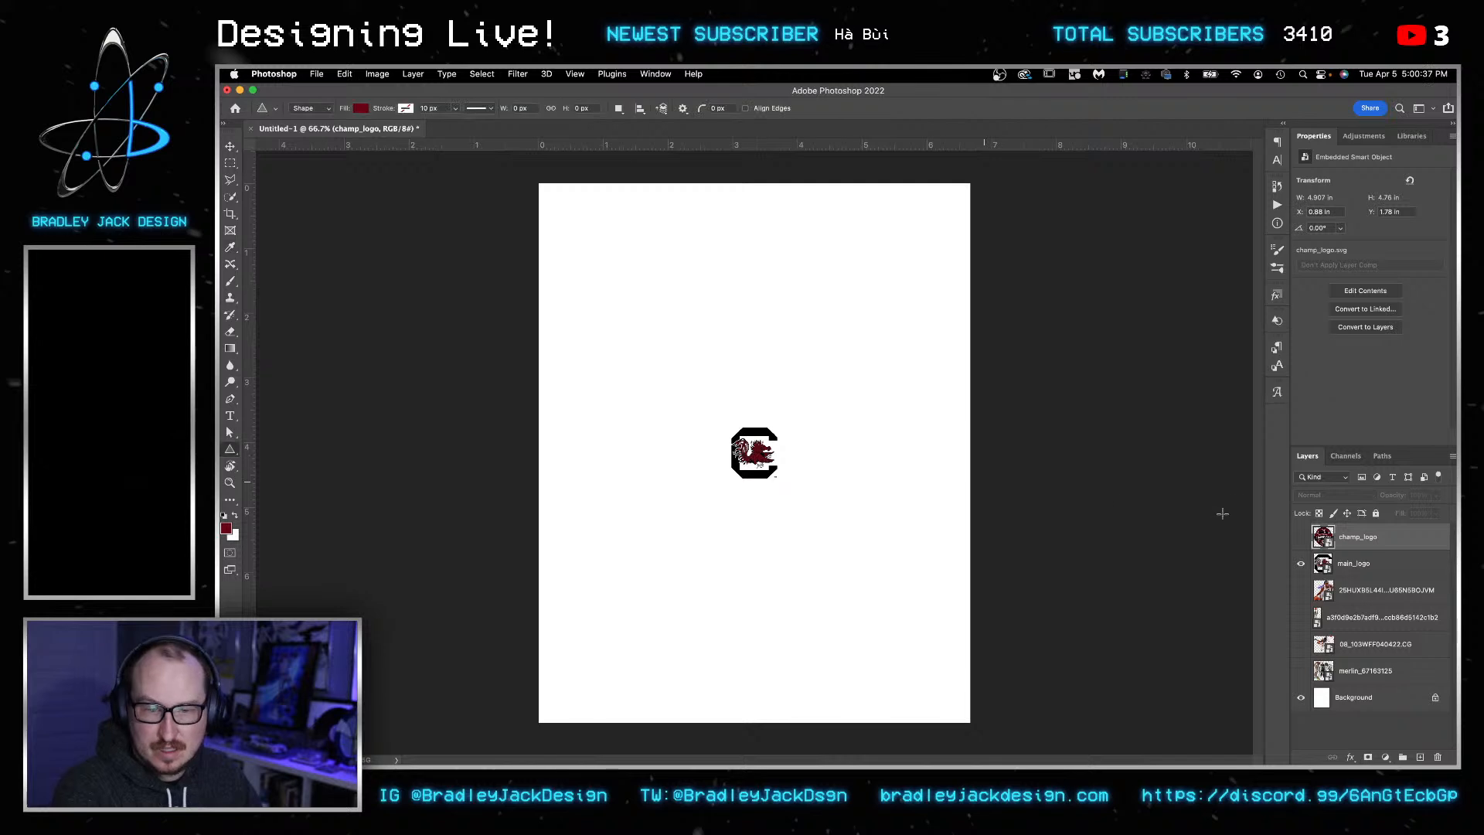
- Hide the main_logo layer and fill the Background layer with the sampled dark red
left_click(1302, 565)
left_click(1369, 698)
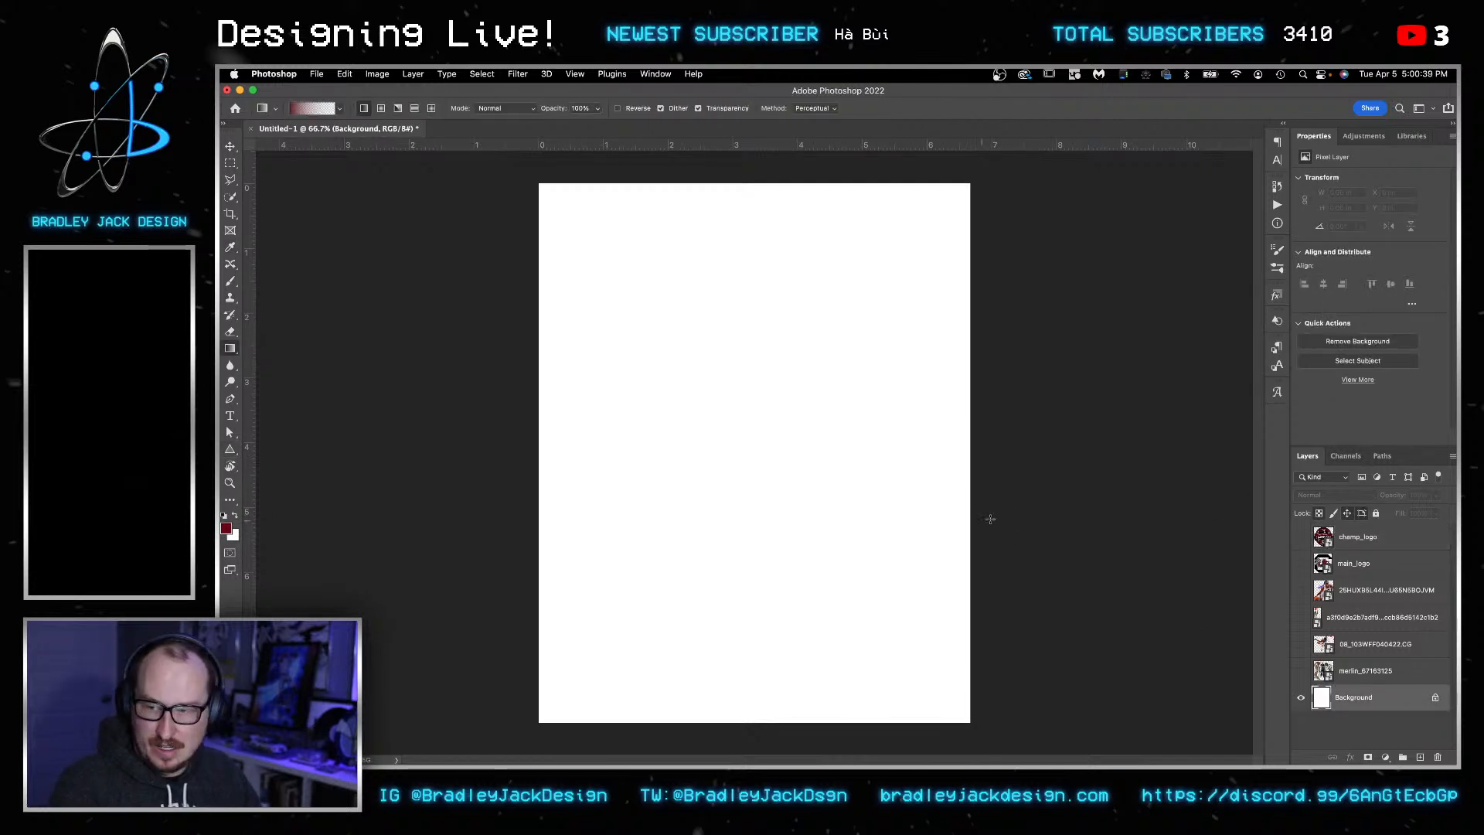
key("alt+BackSpace")
key("b")
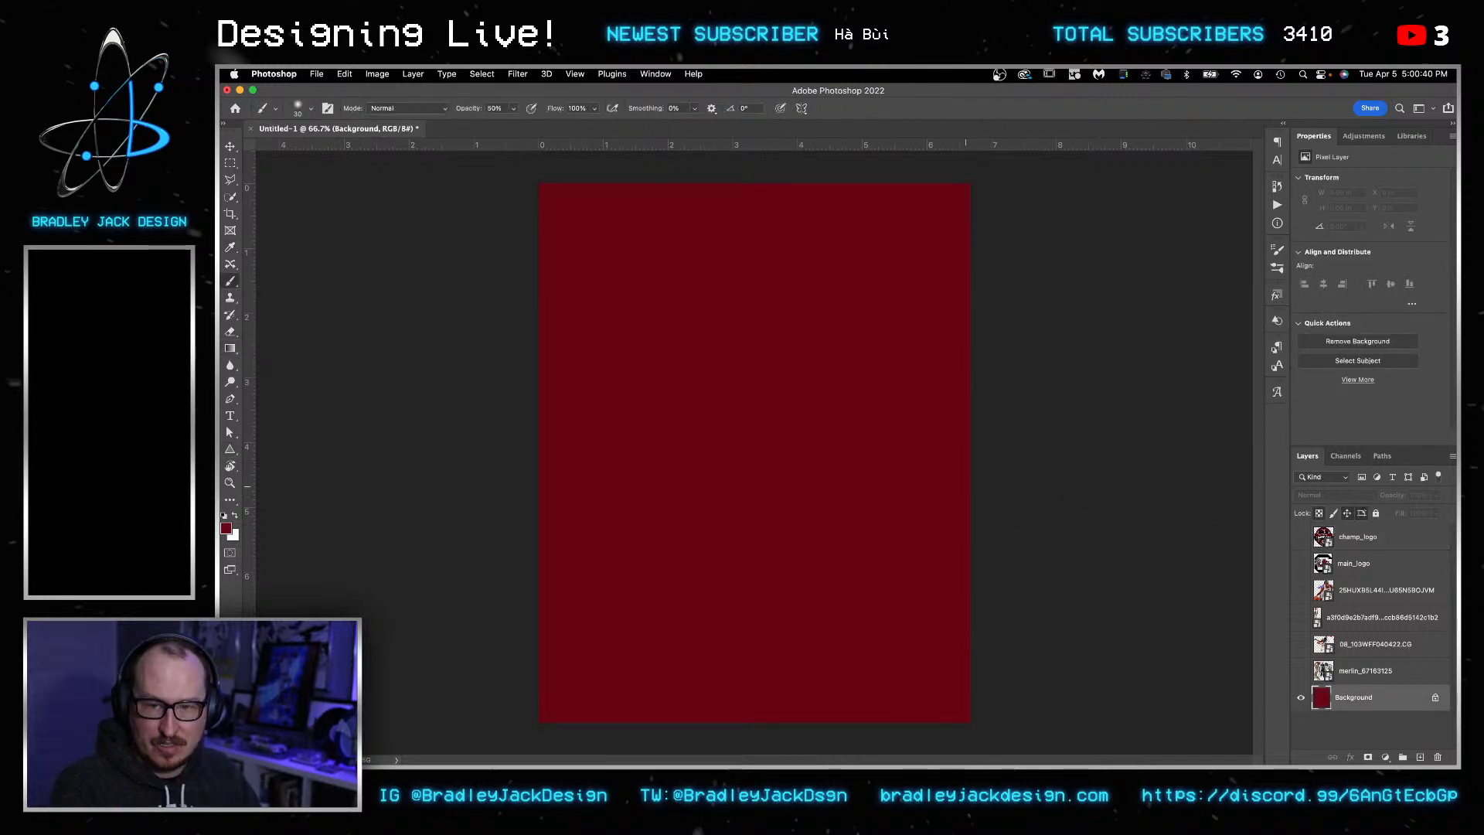
- Preview the champ_logo, main_logo and individual player cutout layers one at a time against the red background
left_click(1302, 538)
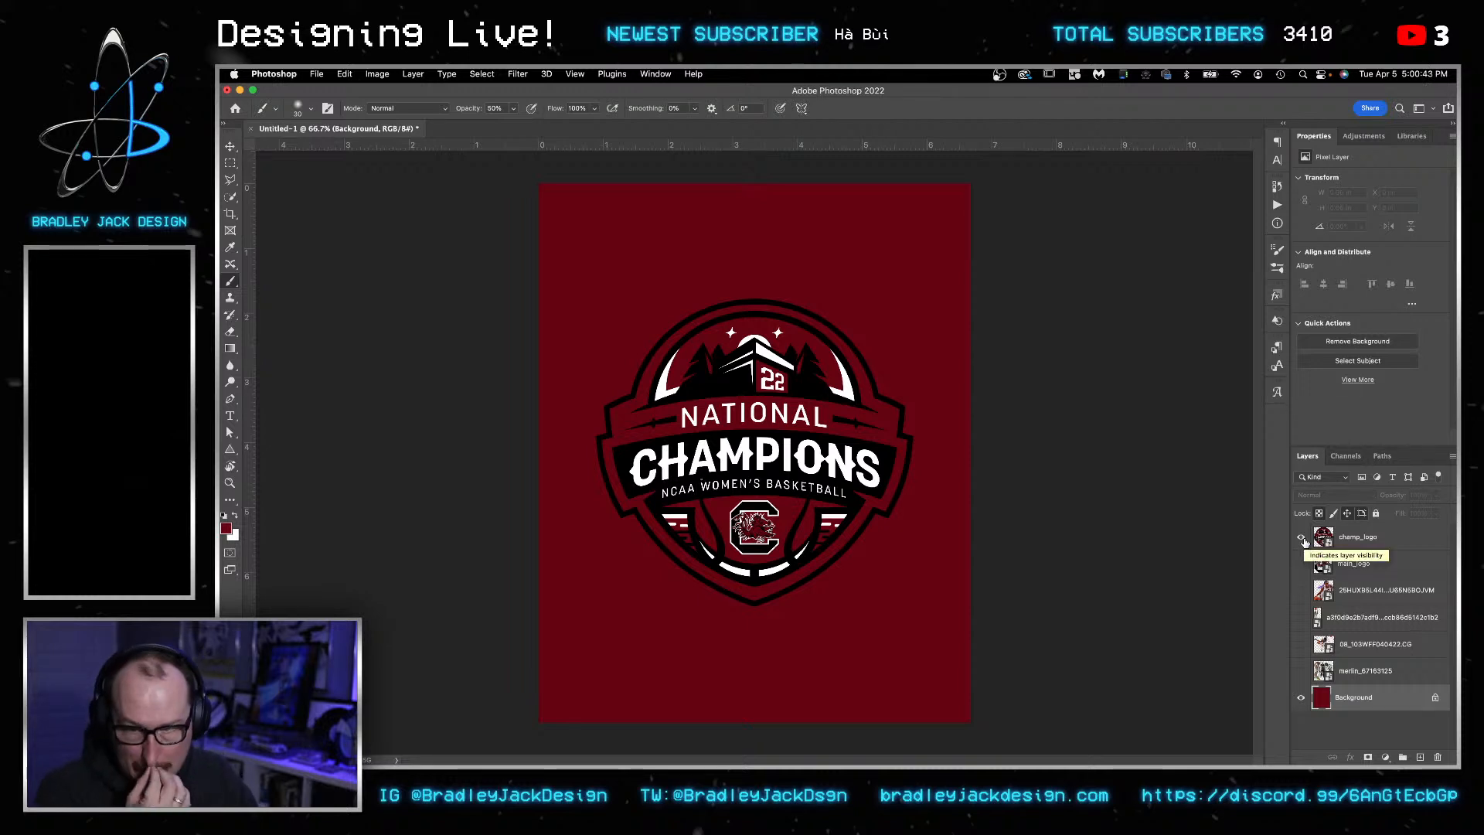
left_click(1302, 538)
left_click(1302, 564)
left_click(1301, 564)
left_click(1302, 591)
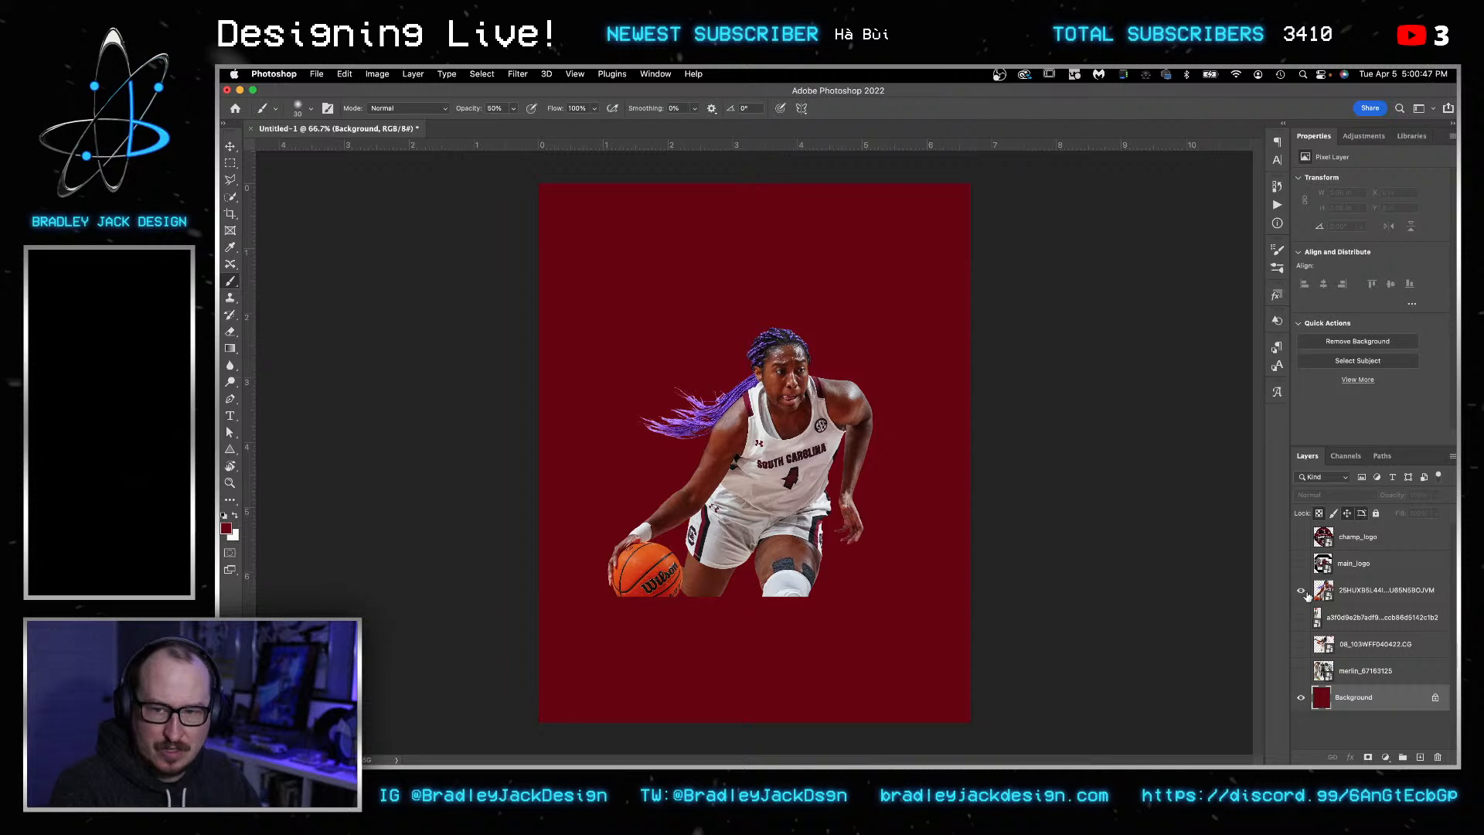
left_click(1302, 591)
left_click(1304, 619)
left_click(1303, 619)
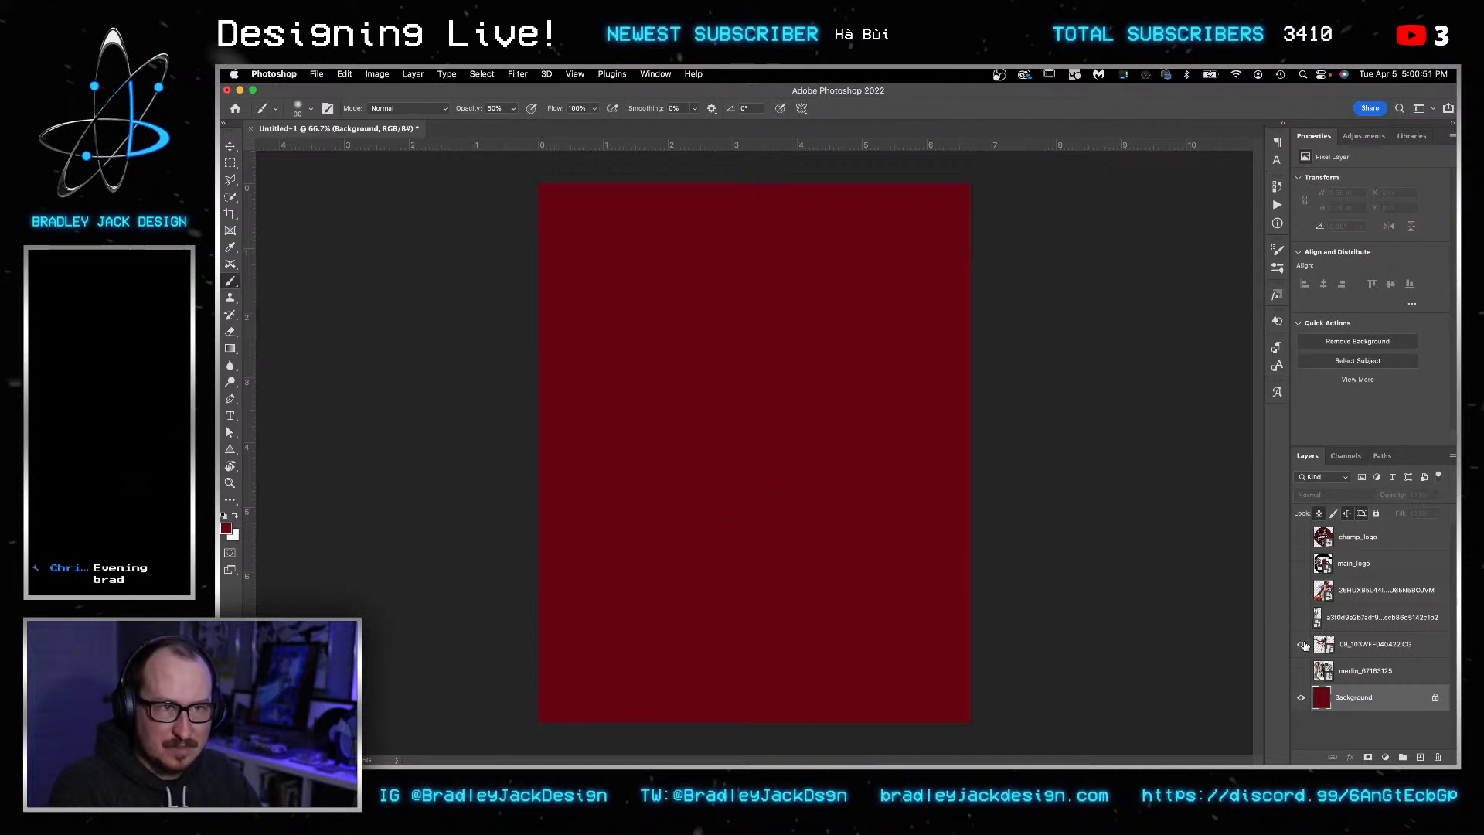
left_click(1303, 646)
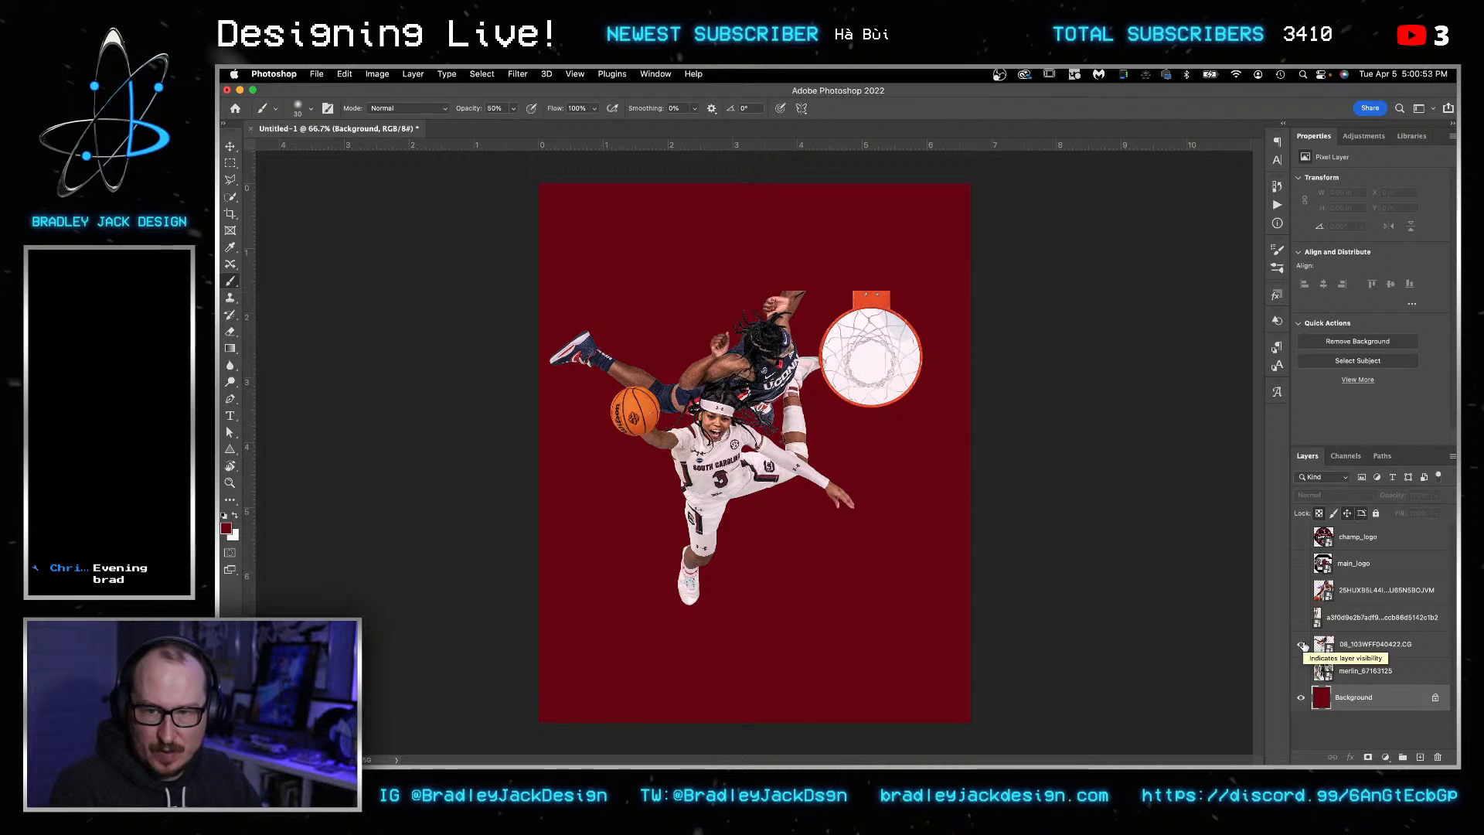
left_click(1304, 645)
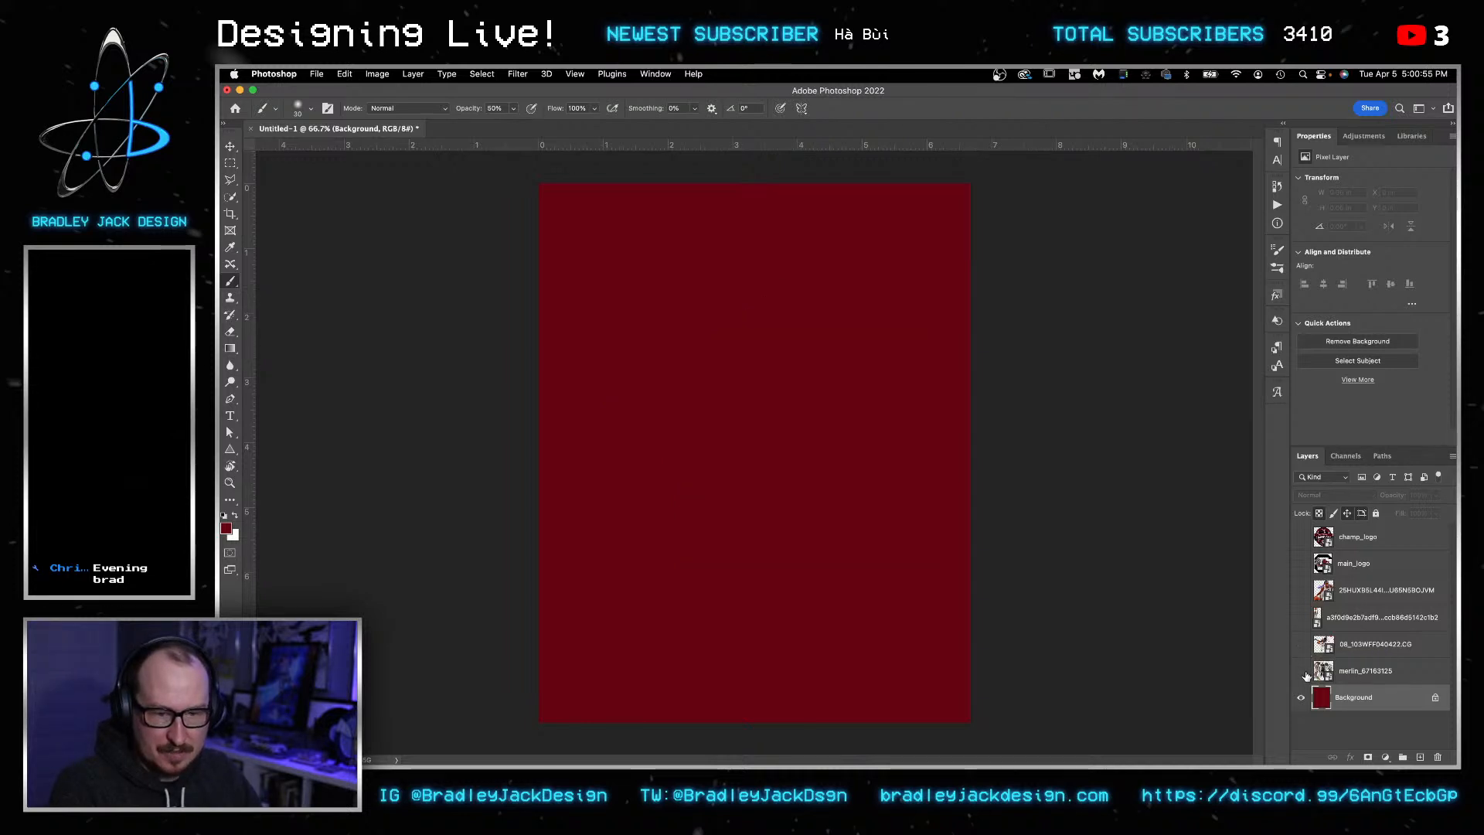
- Show the merlin_67163125 team huddle layer and move it down to the lower edge of the canvas
left_click(1303, 673)
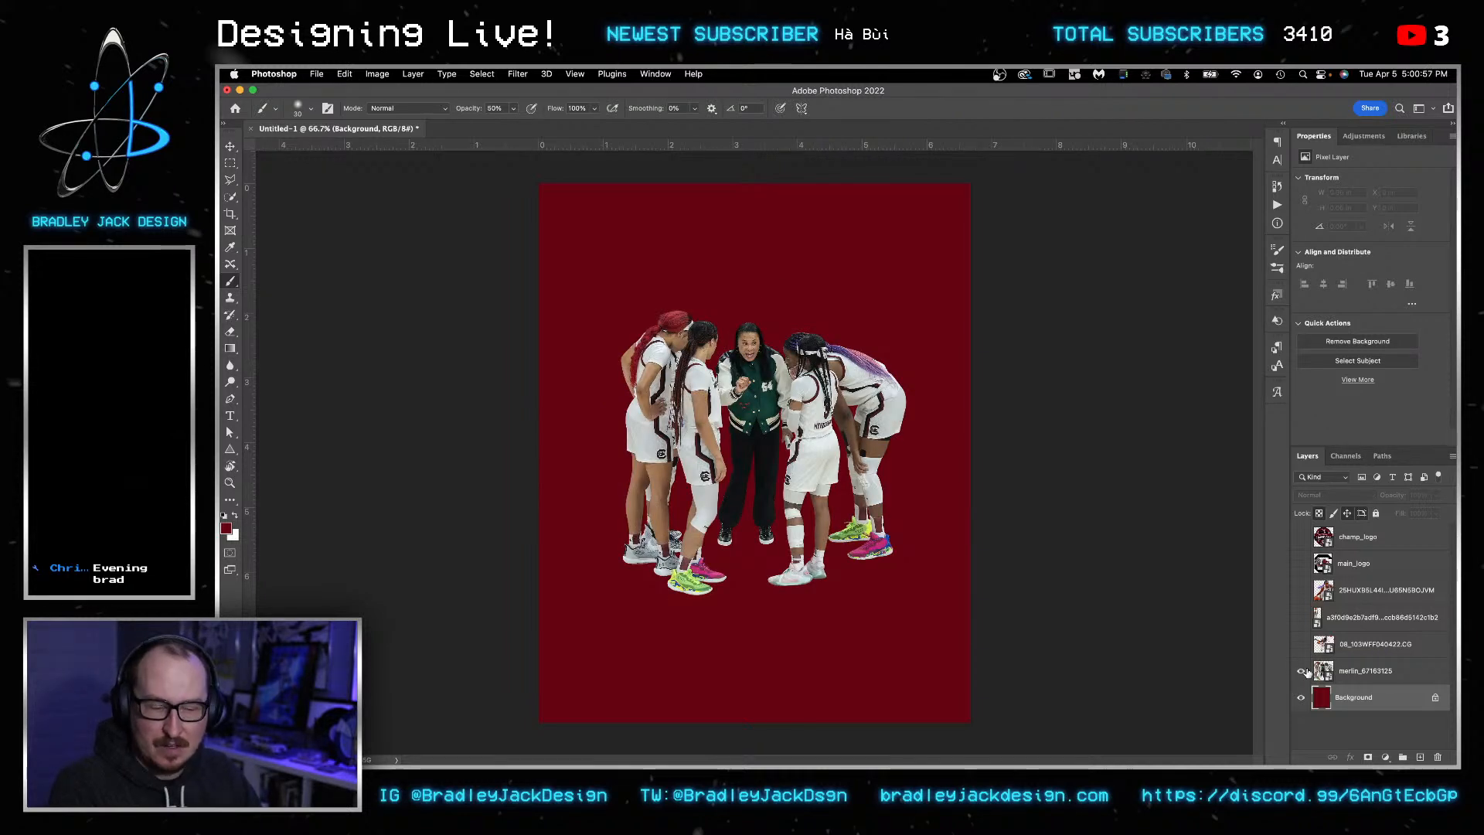
left_click(1343, 675)
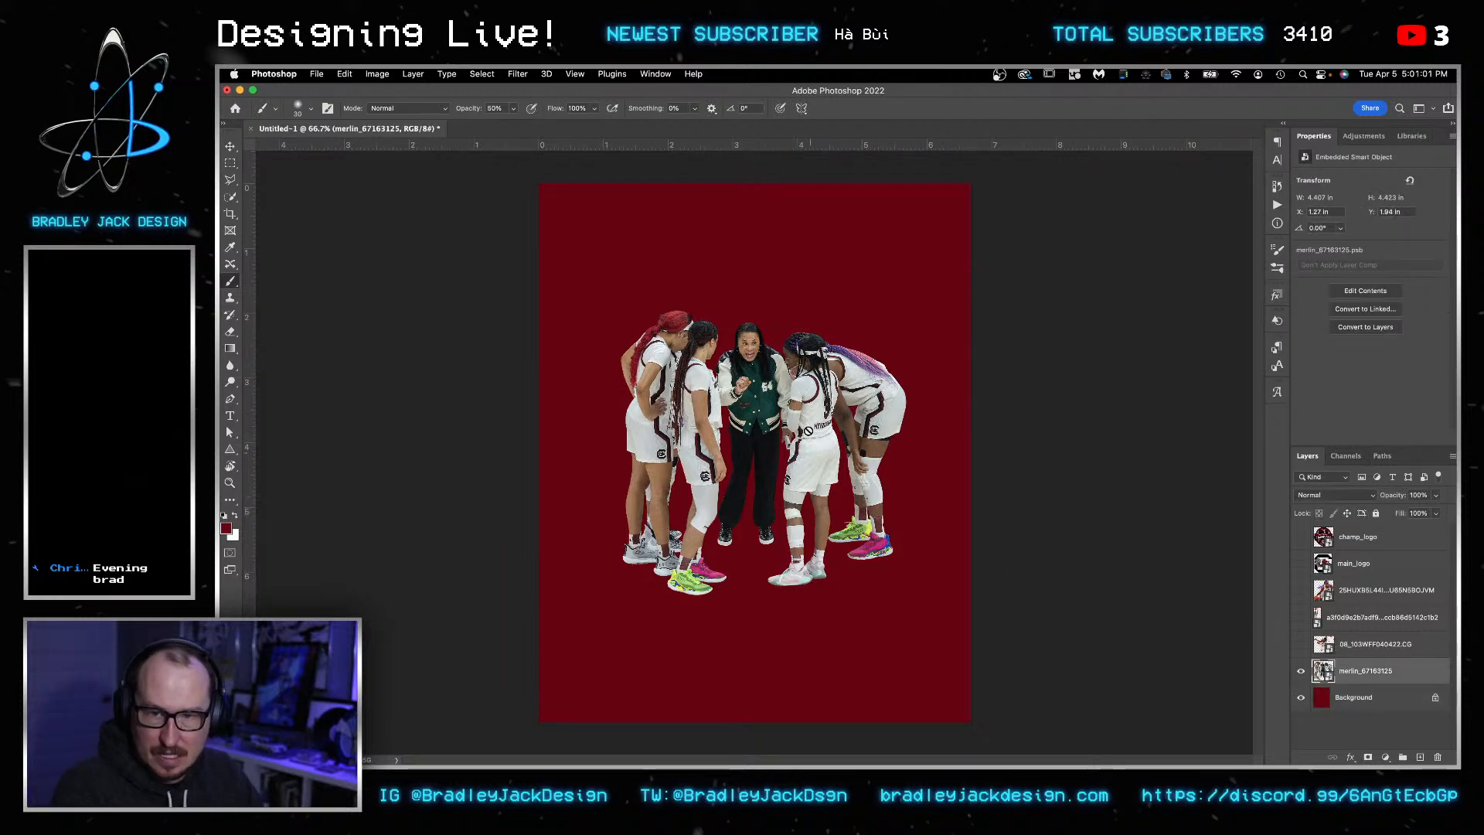
key("v")
left_click_drag(883, 480, 883, 607)
key("ctrl+t")
key("Return")
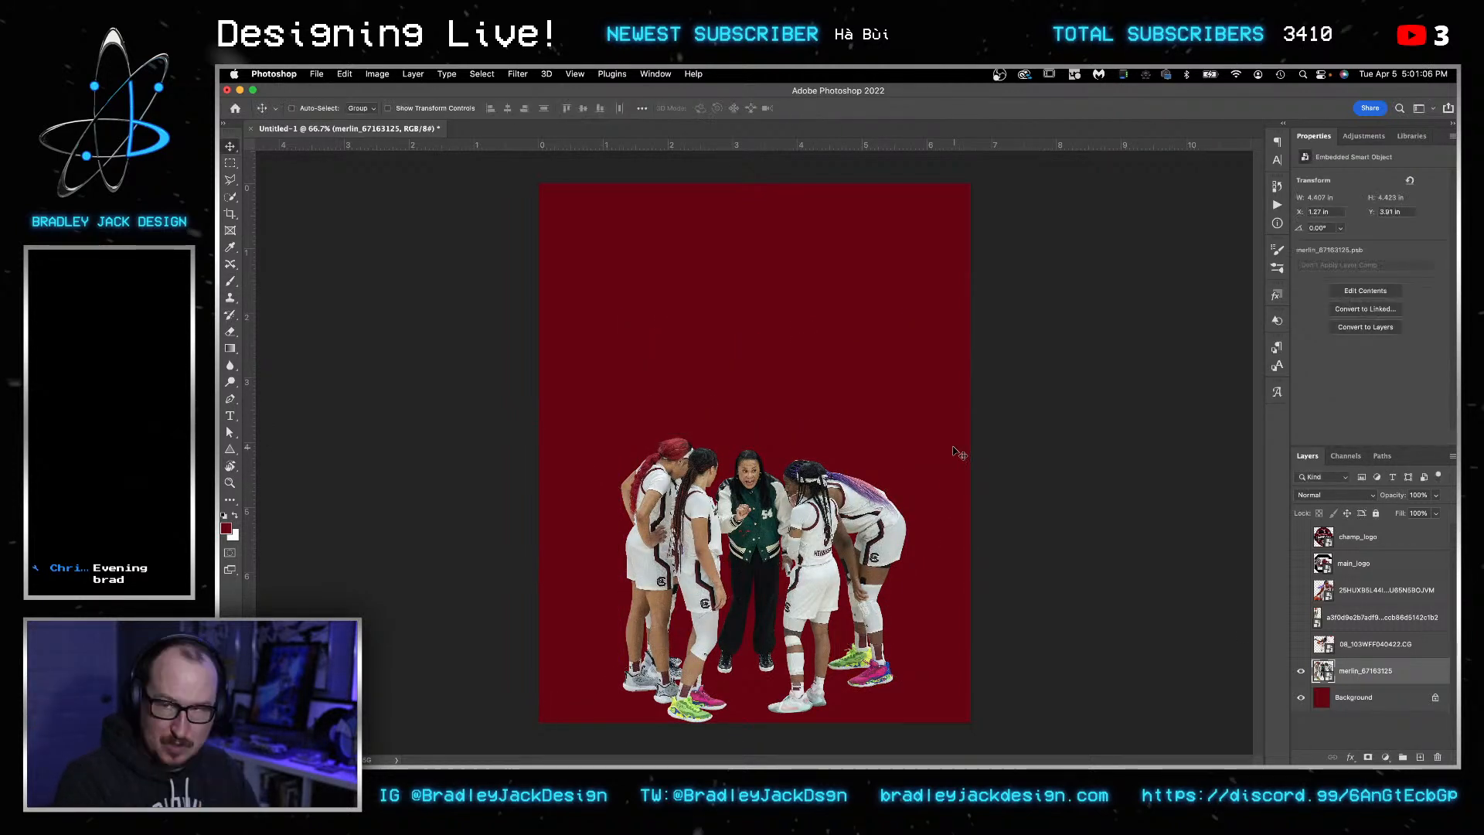
- Set up a new guide layout with 2 columns and 2 rows, both with a 0 in gutter
left_click(574, 73)
left_click(615, 459)
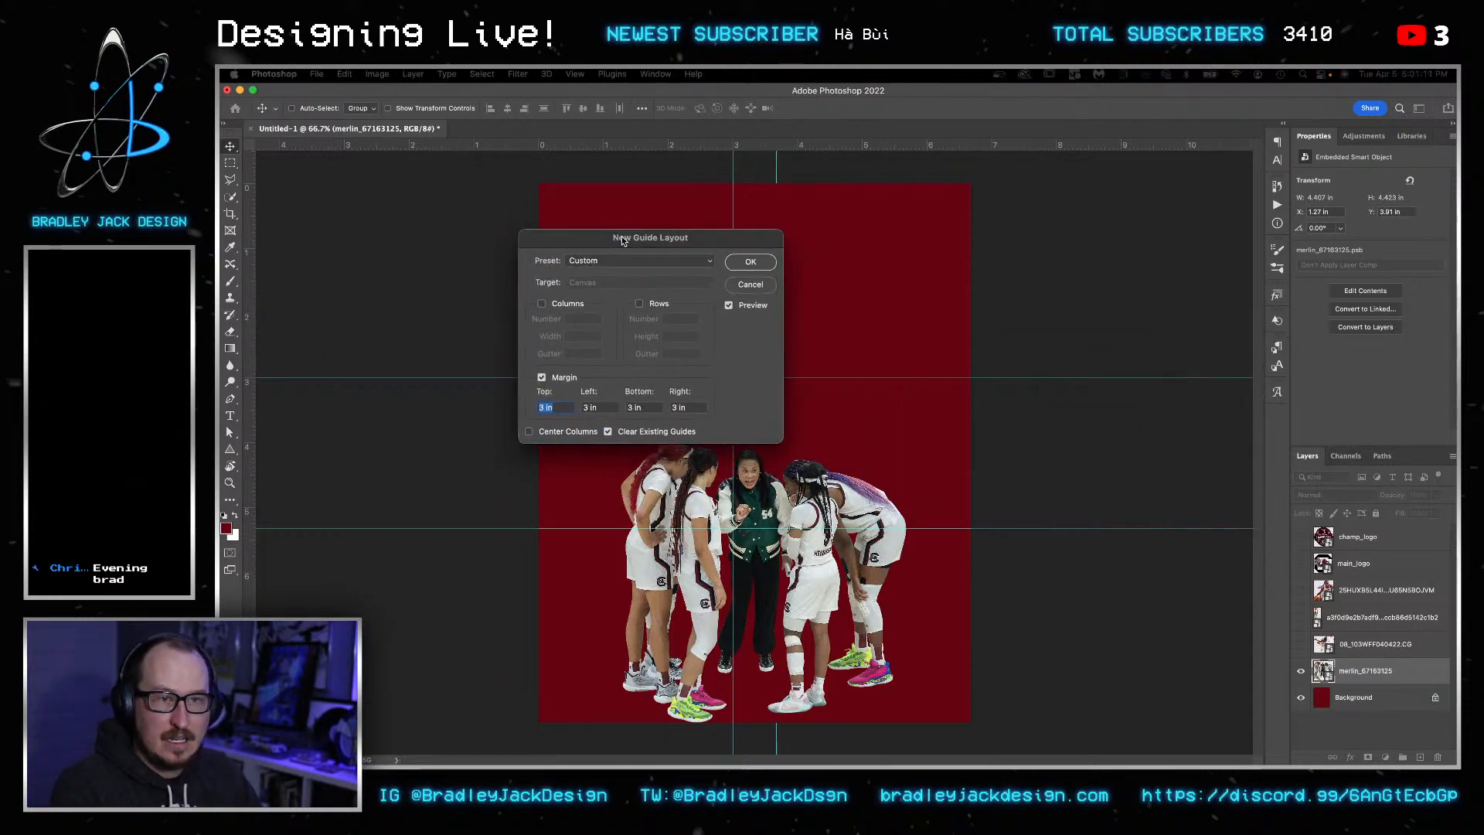
left_click(533, 302)
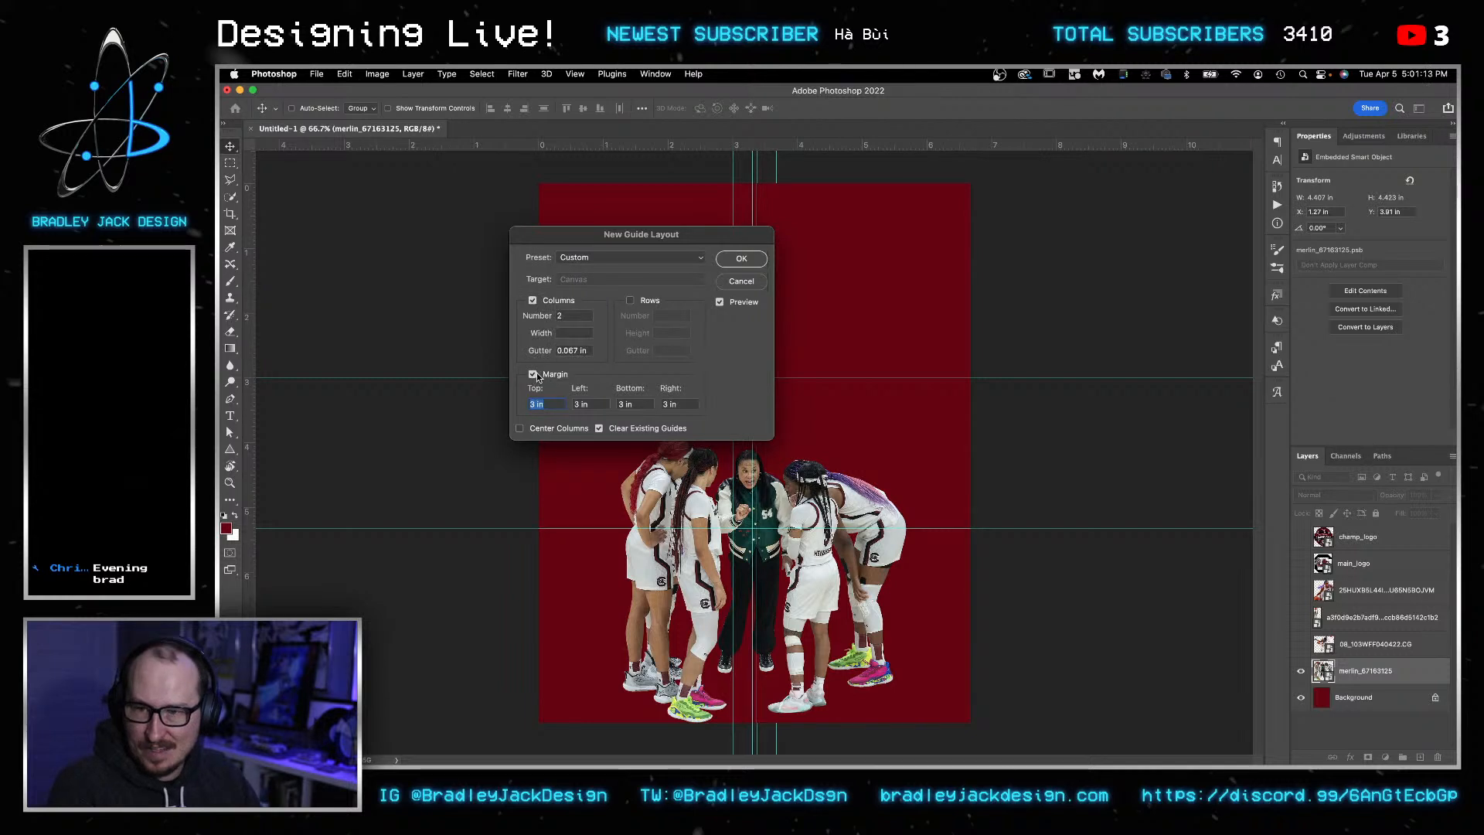
left_click(533, 375)
left_click_drag(592, 350, 533, 351)
type("0")
key("shift+Tab")
left_click(630, 302)
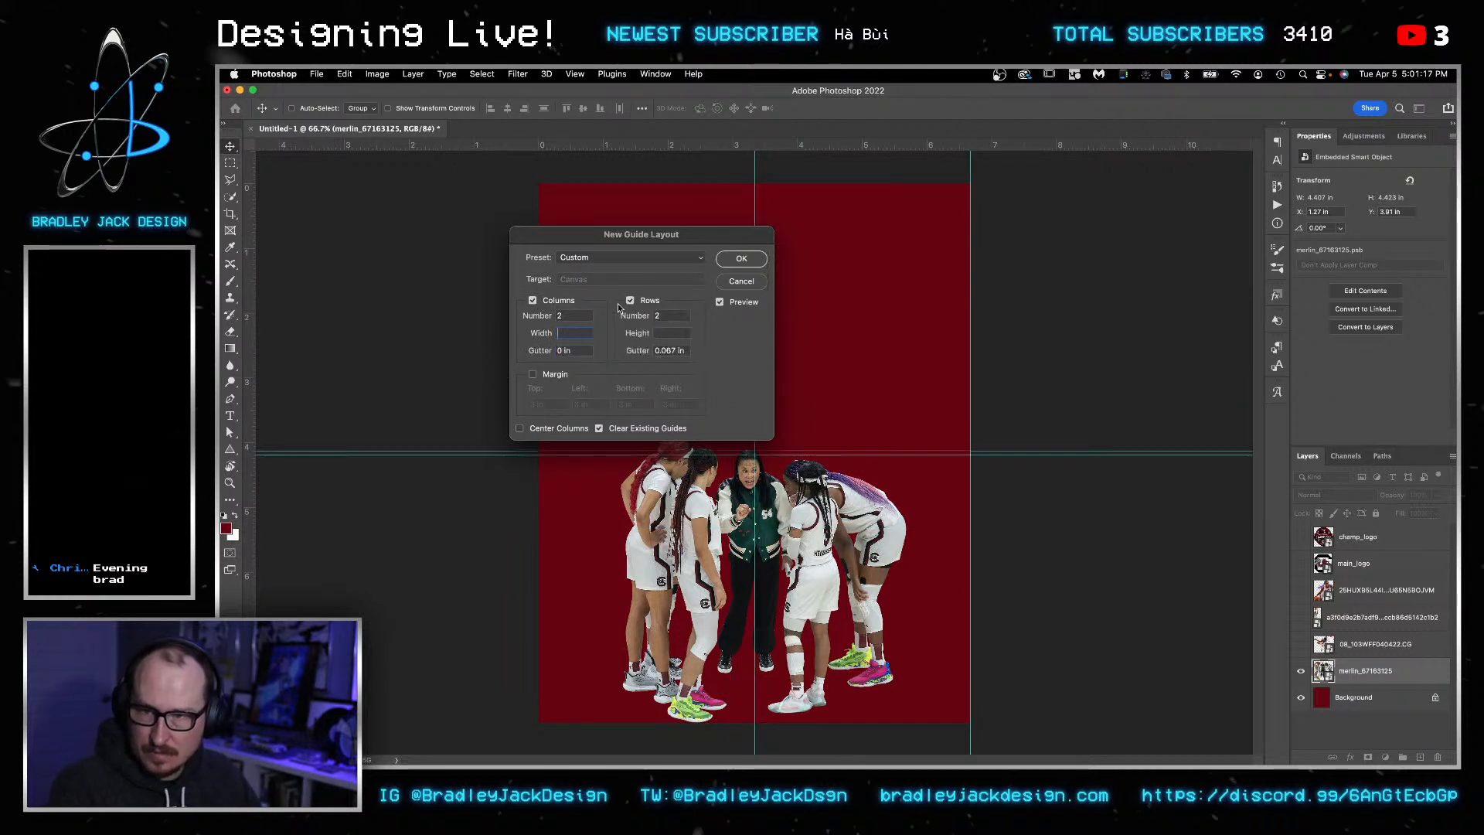
type("0")
key("Tab")
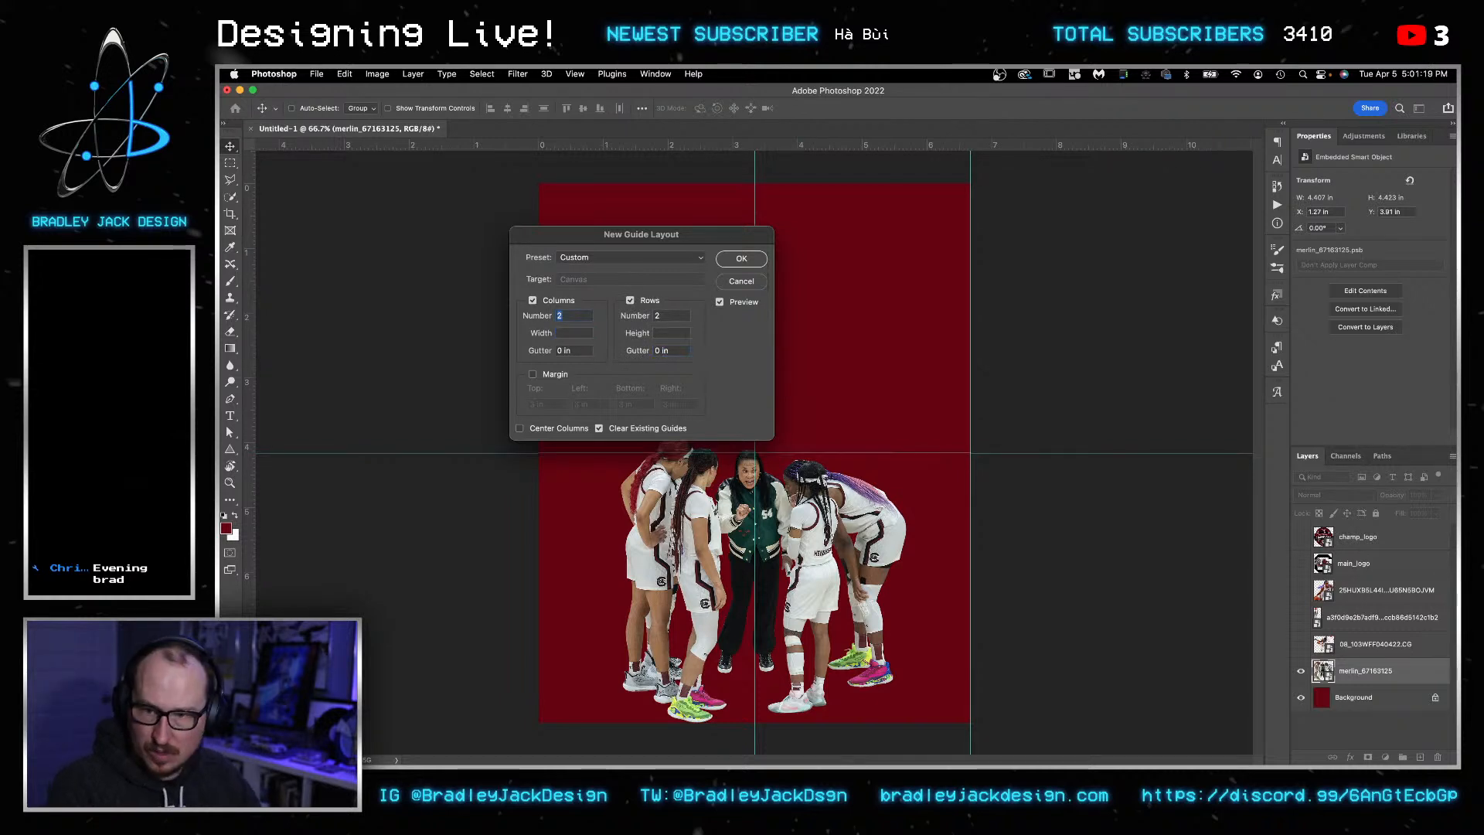
- Set the guide layout's top, left, bottom and right margins to 100 px and apply it
left_click(533, 376)
type("100 px")
key("Tab")
type("1")
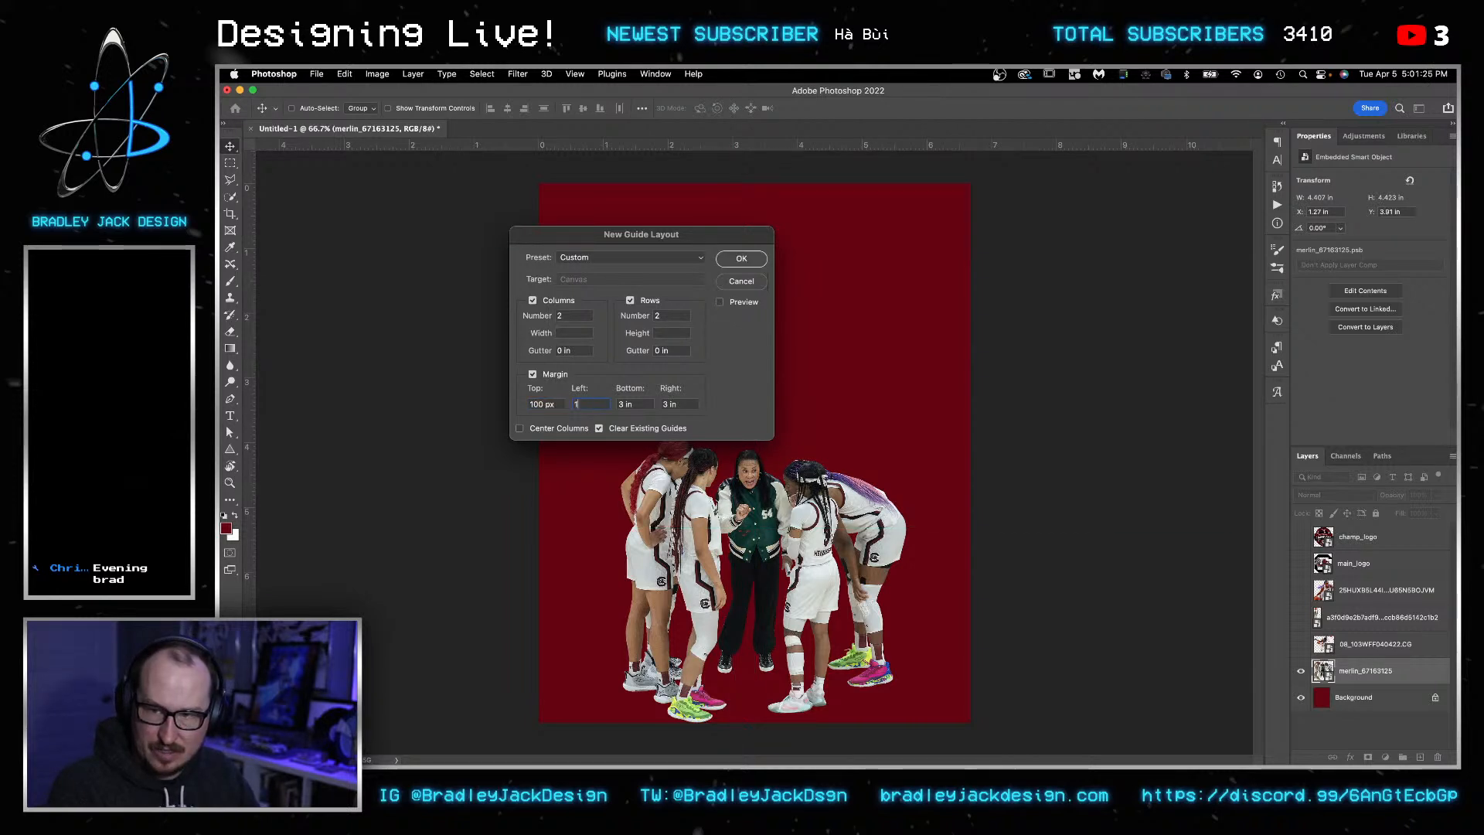
type("00 px")
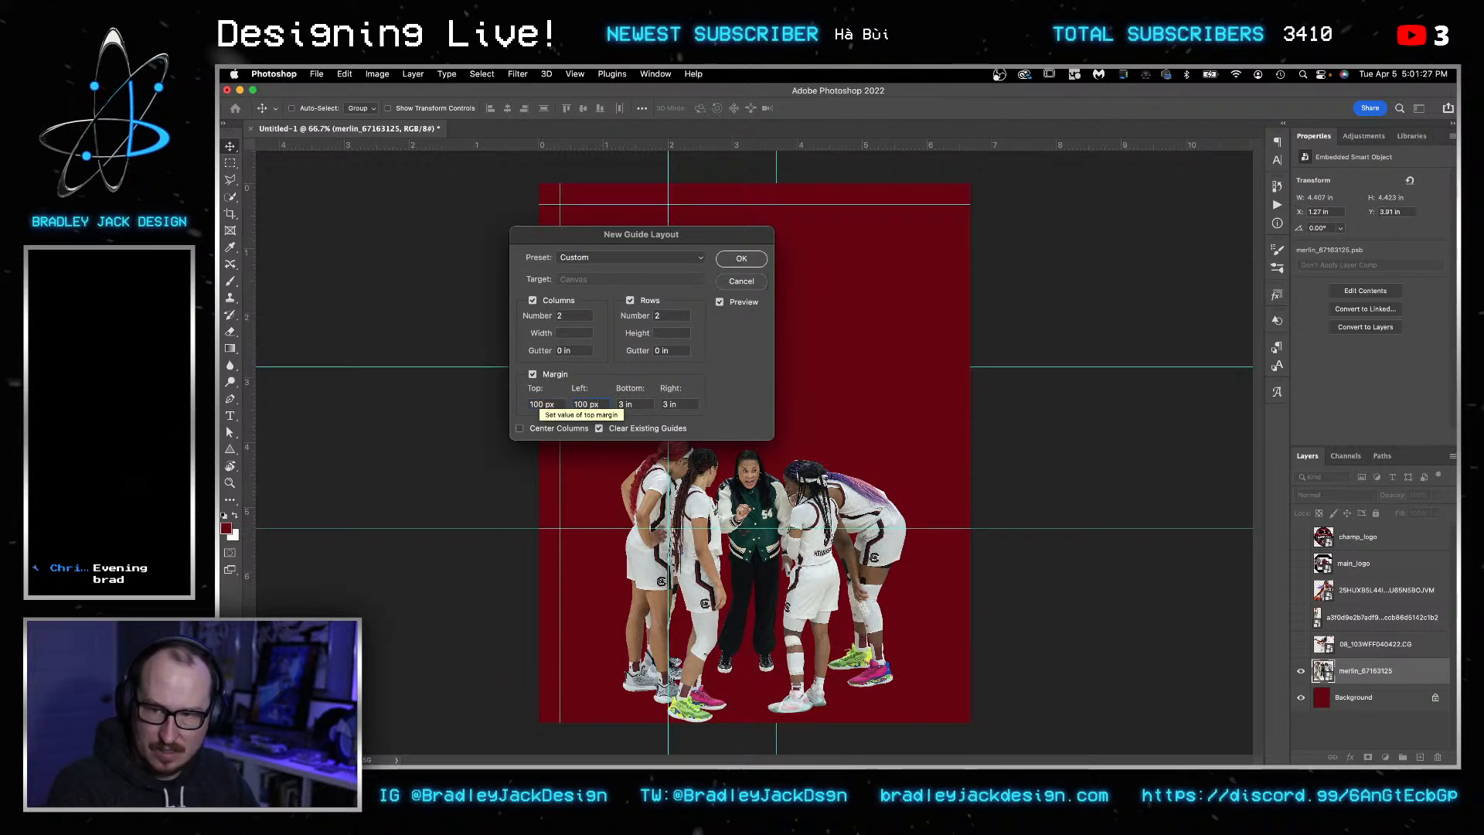
key("Tab")
type("100px")
key("Tab")
type("100px")
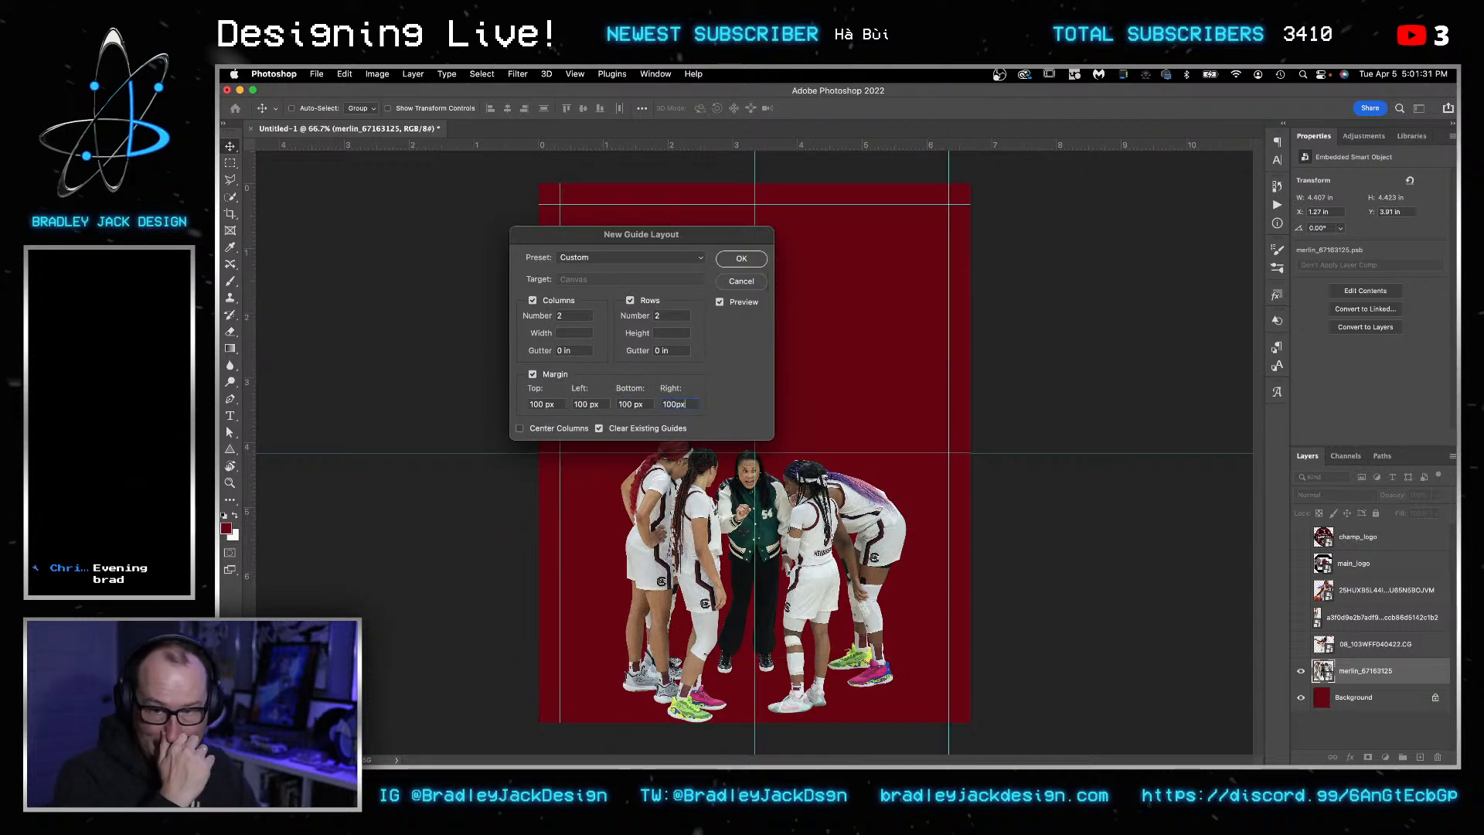
key("Return")
- Scale the team huddle down to about 3.24 in wide and nudge it so the coach lines up with the vertical center guide
key("super+t")
left_click_drag(967, 433, 899, 461)
key("Return")
key("shift+Down")
key("shift+Right")
key("Right")
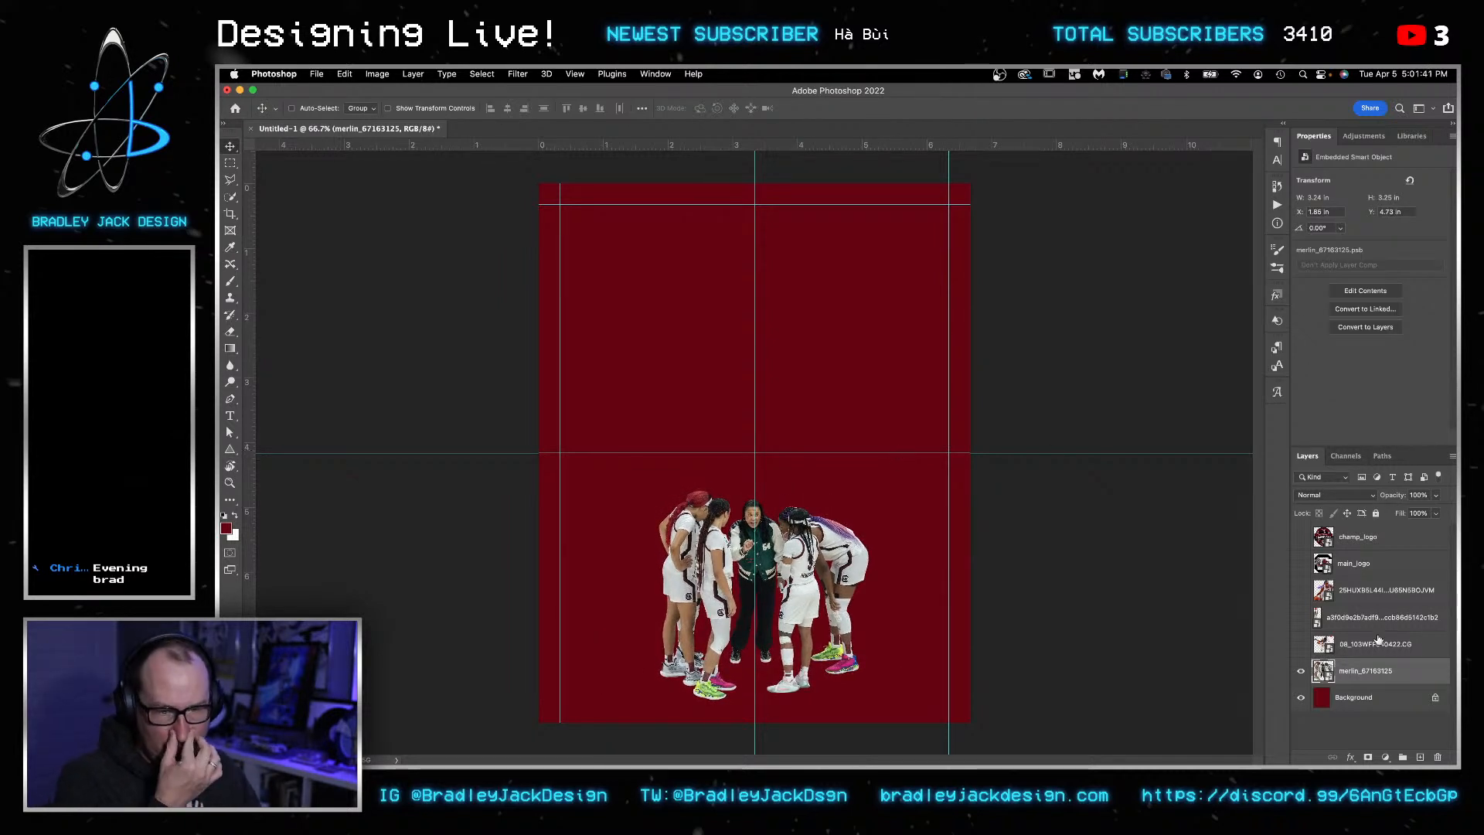
- Create an independent smart object copy of the team huddle layer and place it directly below the original
right_click(1397, 677)
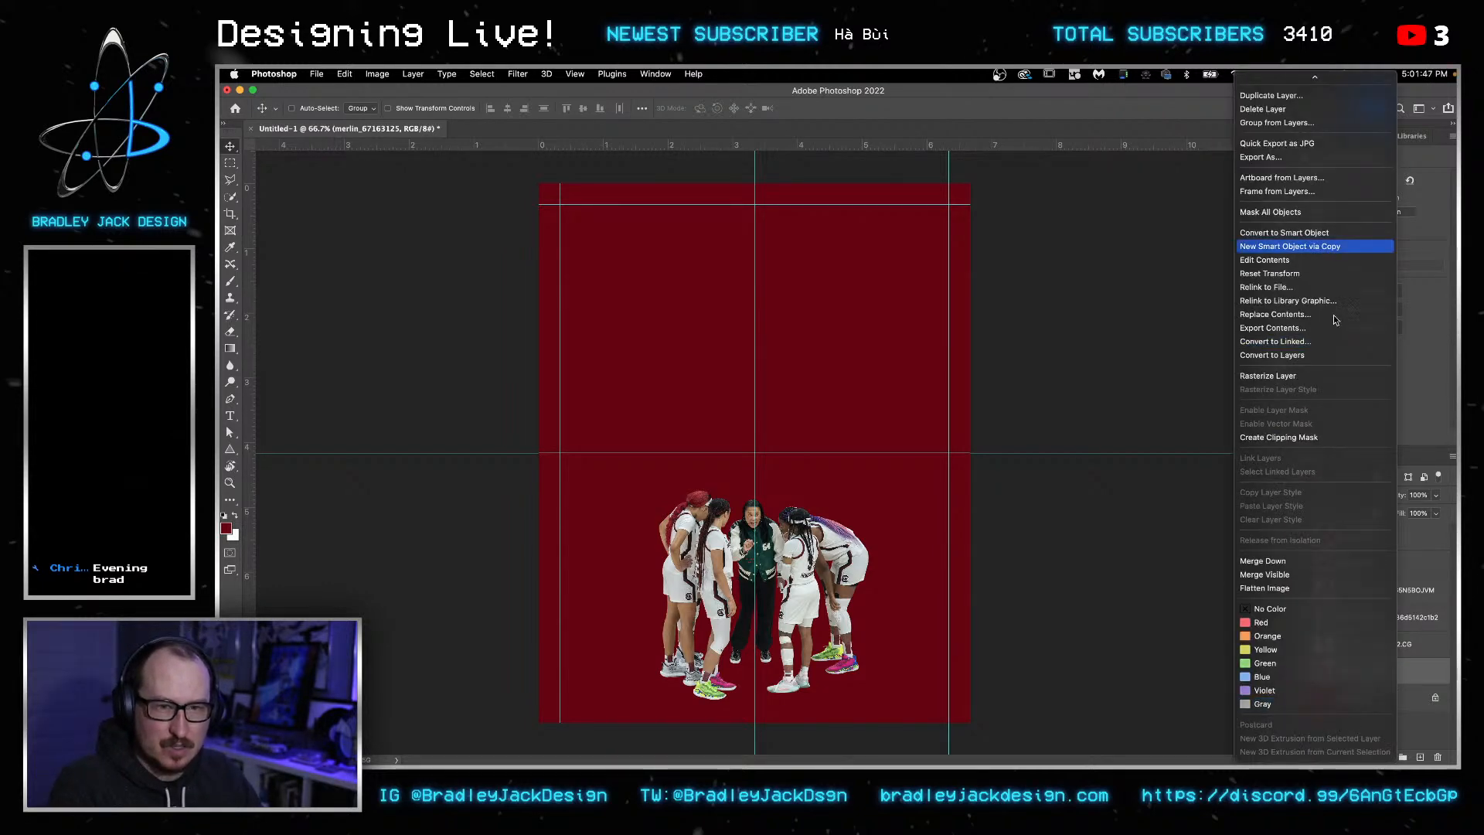
left_click(1329, 250)
left_click_drag(1373, 677, 1342, 700)
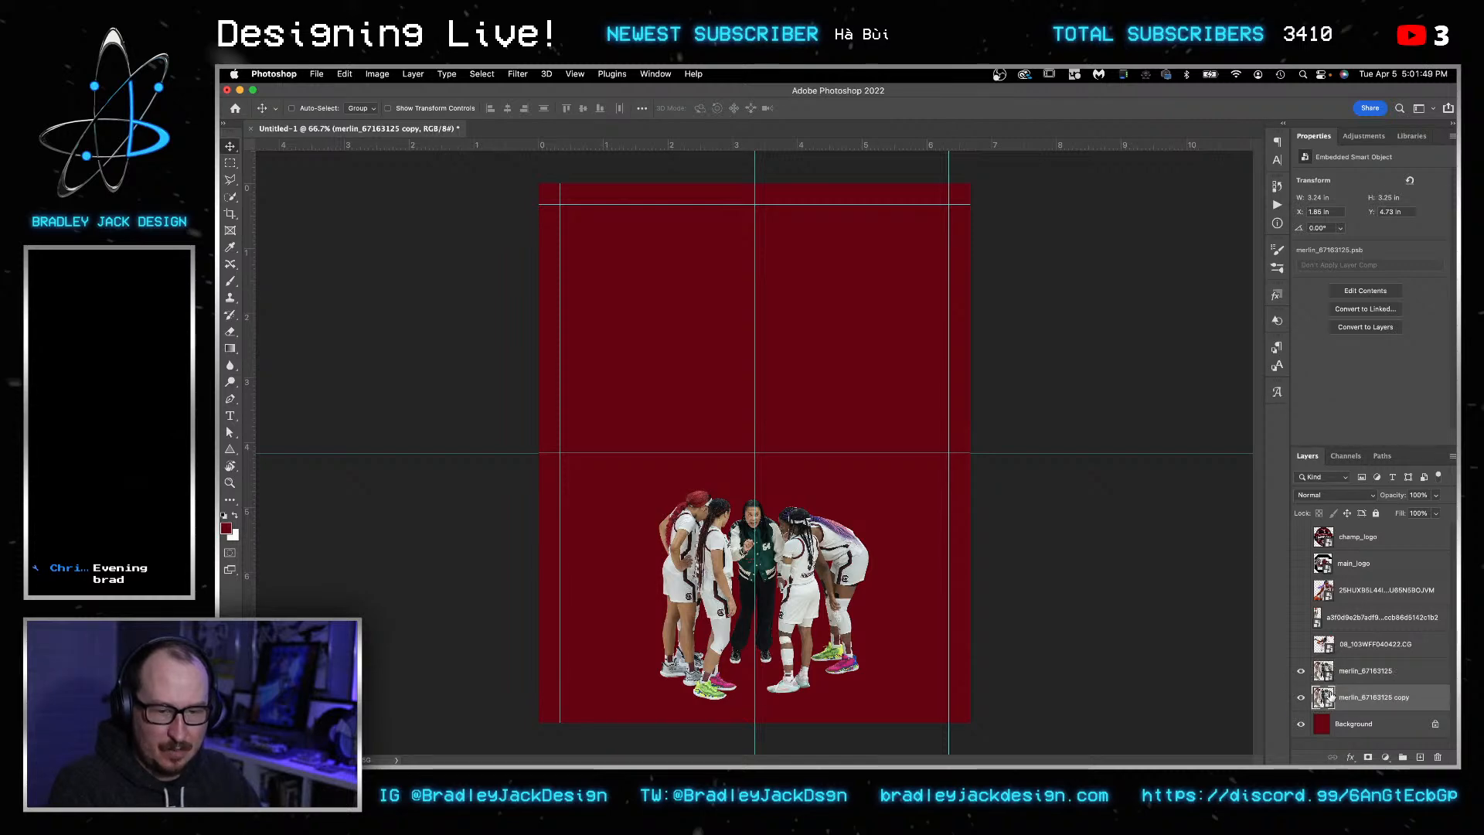
- Delete the layer mask inside the copied smart object, reveal the whole photo, then save and close its contents
double_click(1325, 697)
right_click(1352, 540)
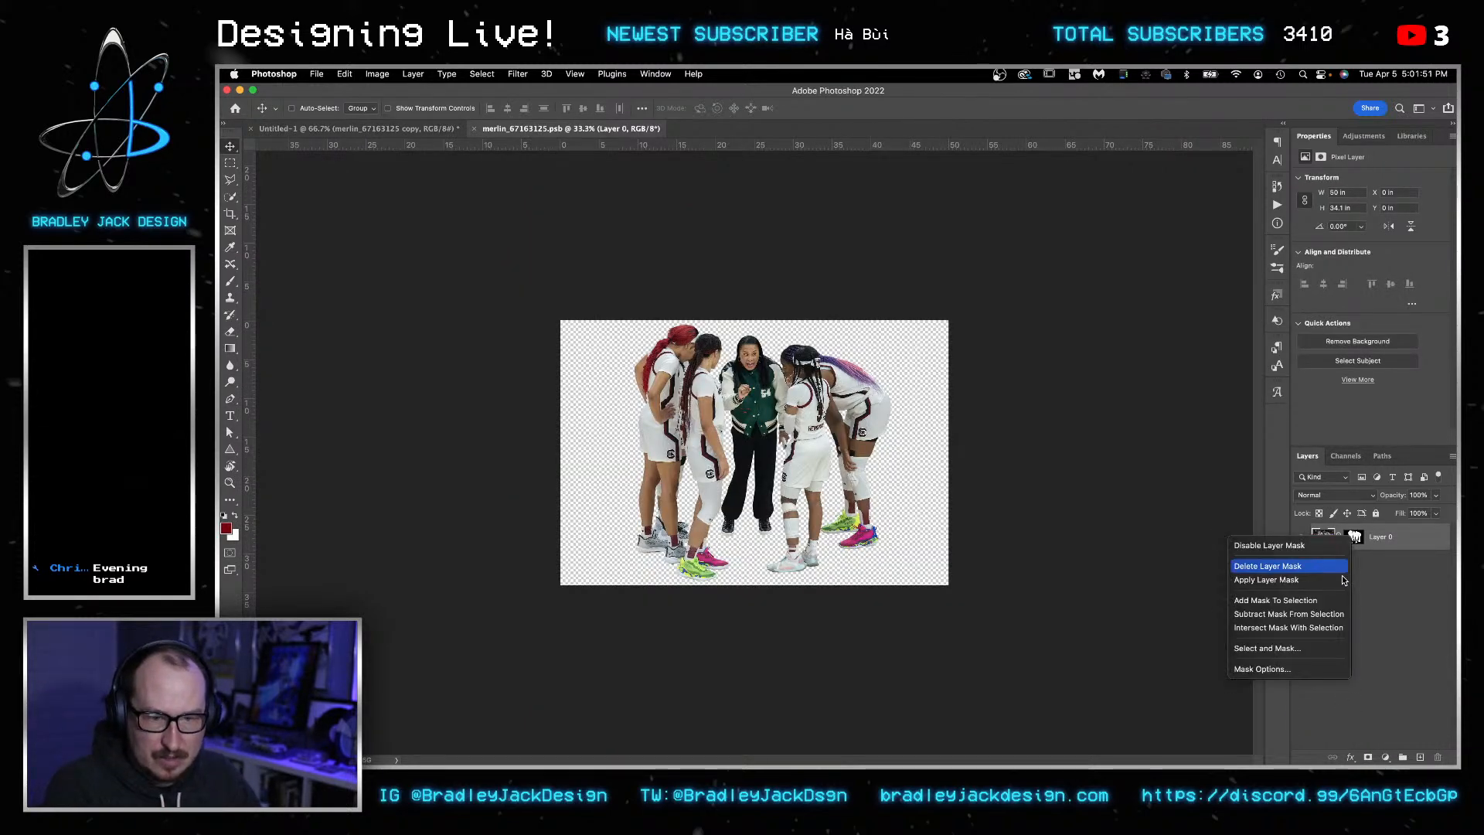
left_click(1332, 572)
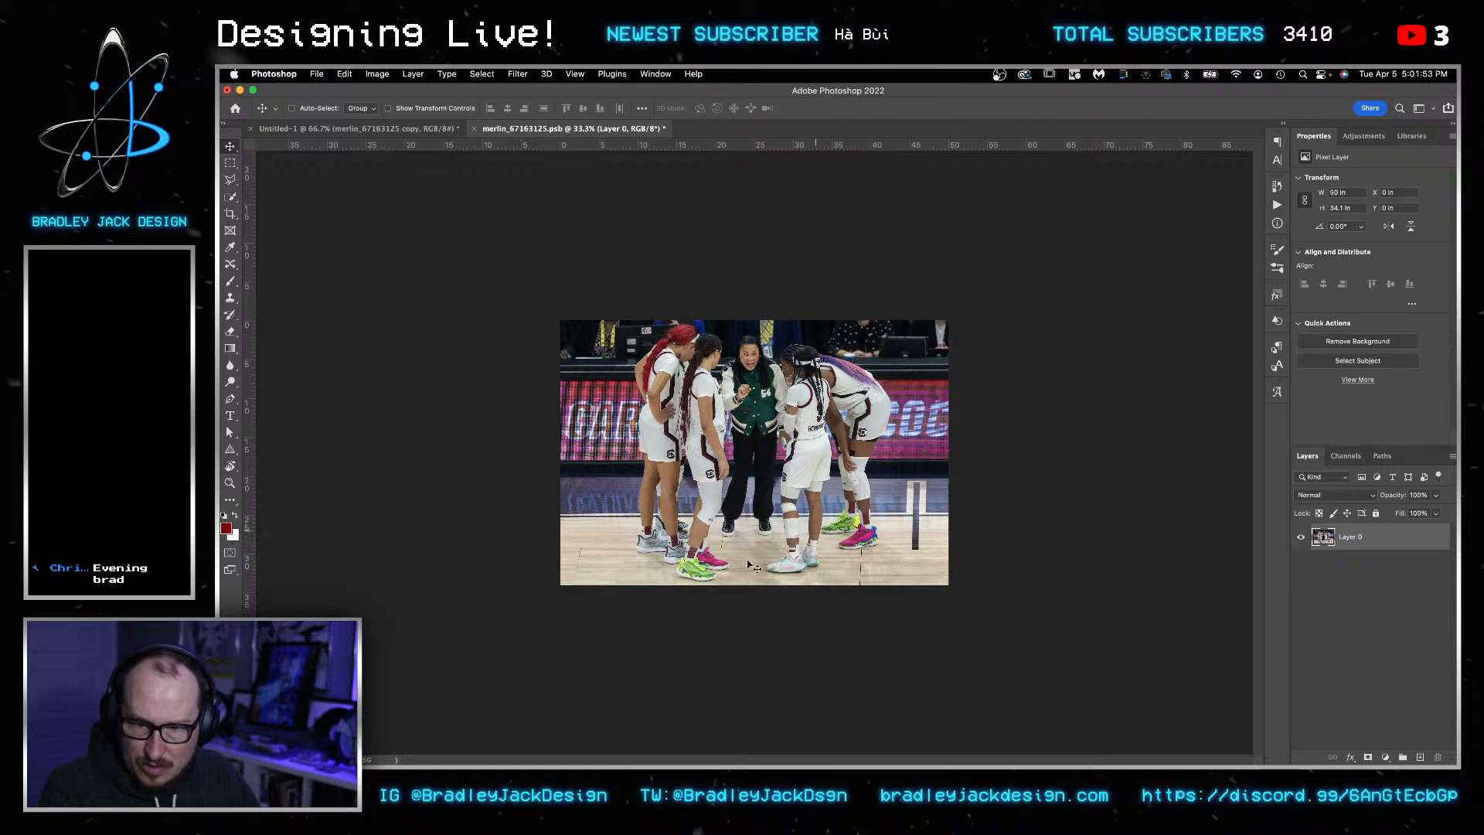
left_click(415, 75)
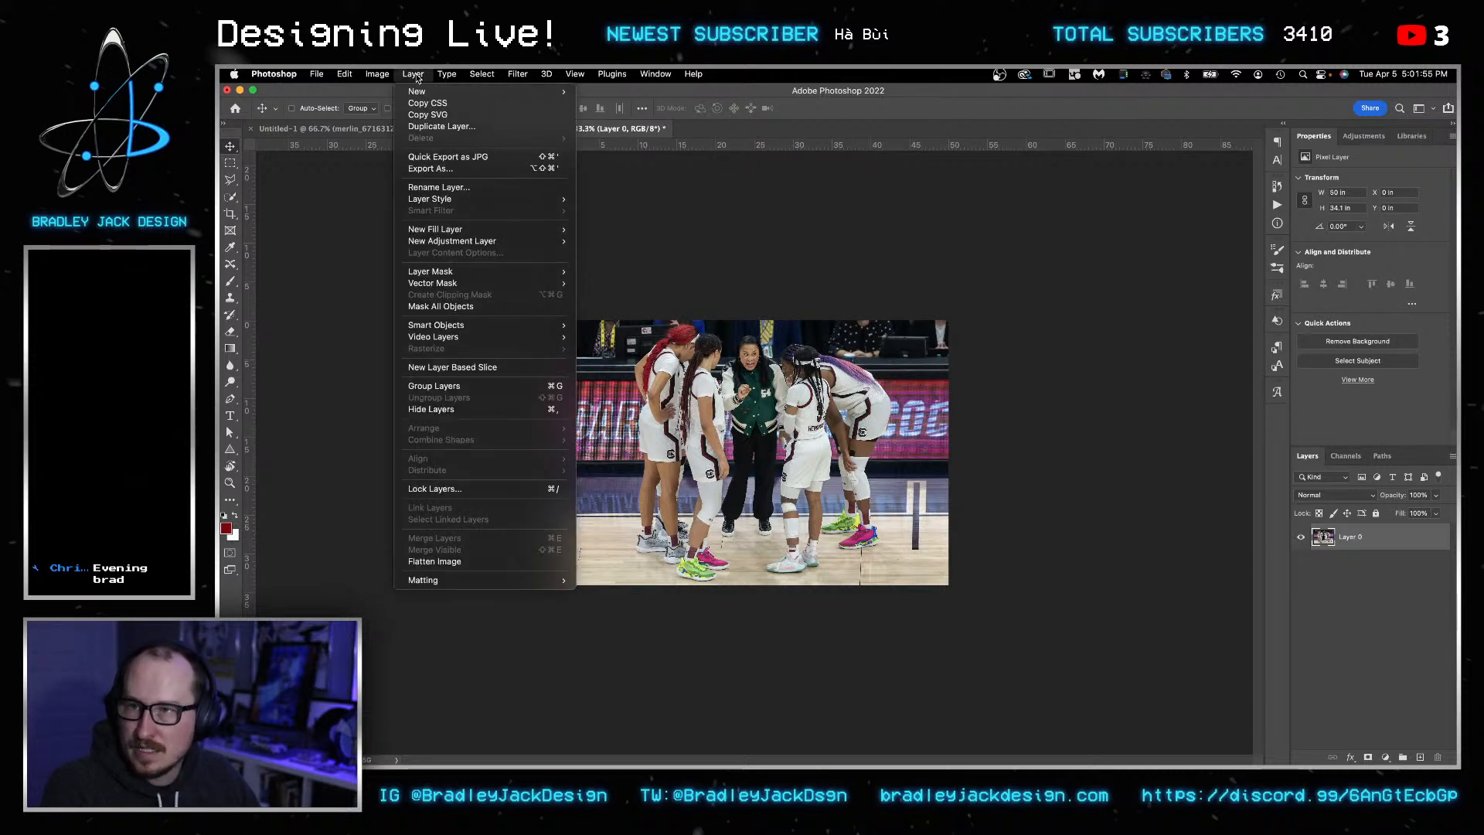
mouse_move(389, 76)
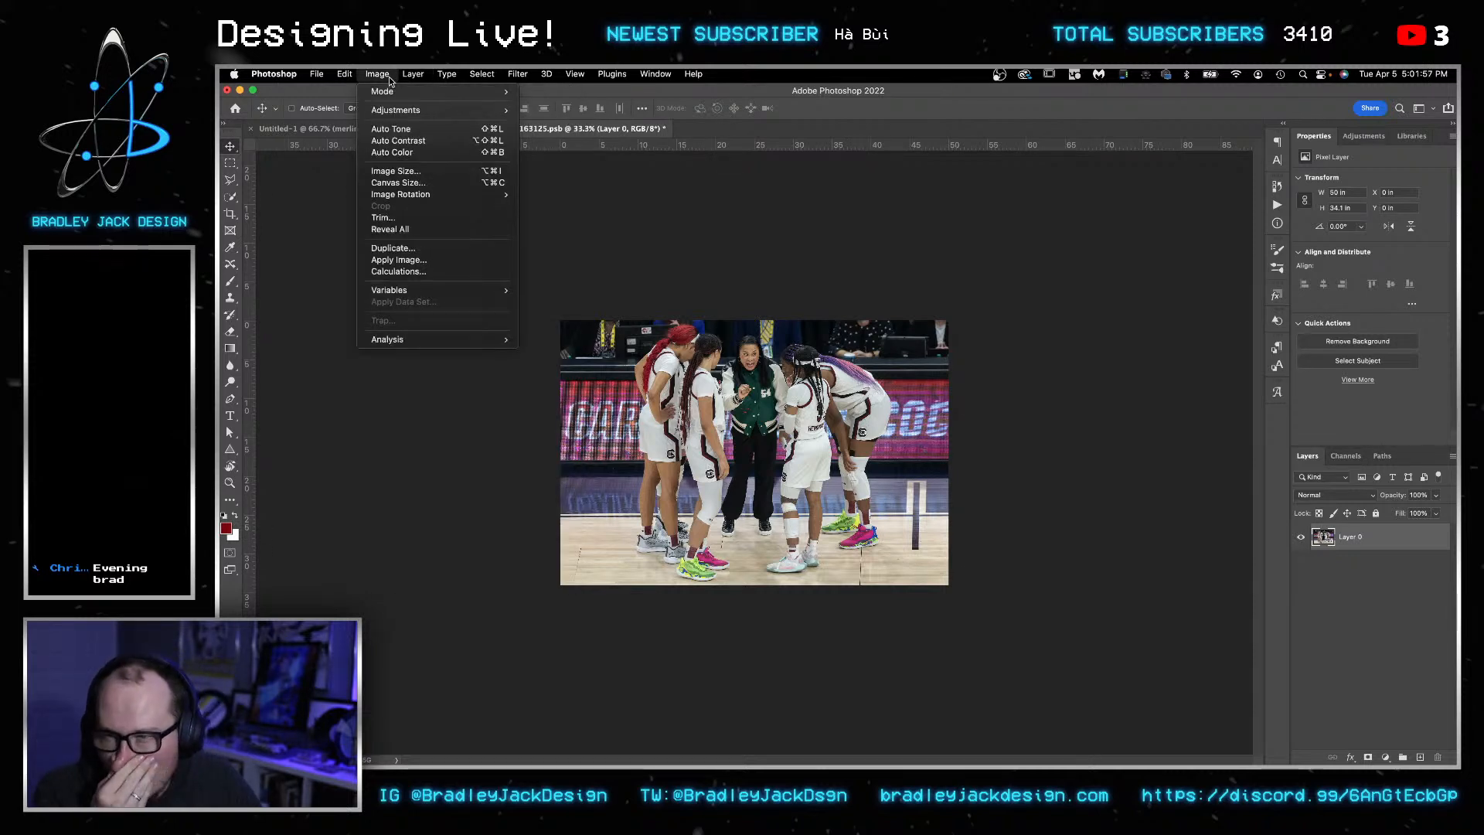
left_click(418, 230)
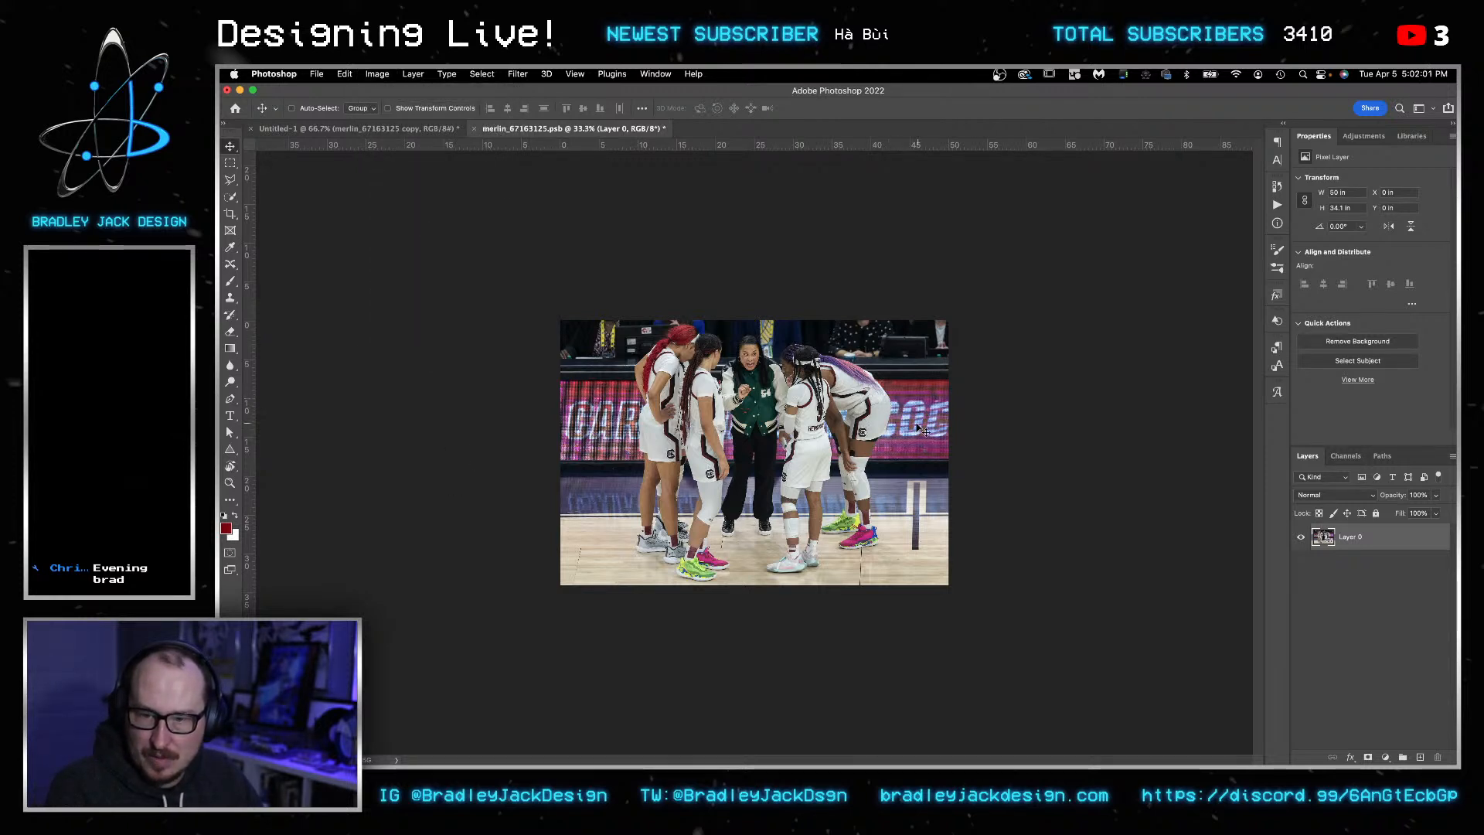
key("super+w")
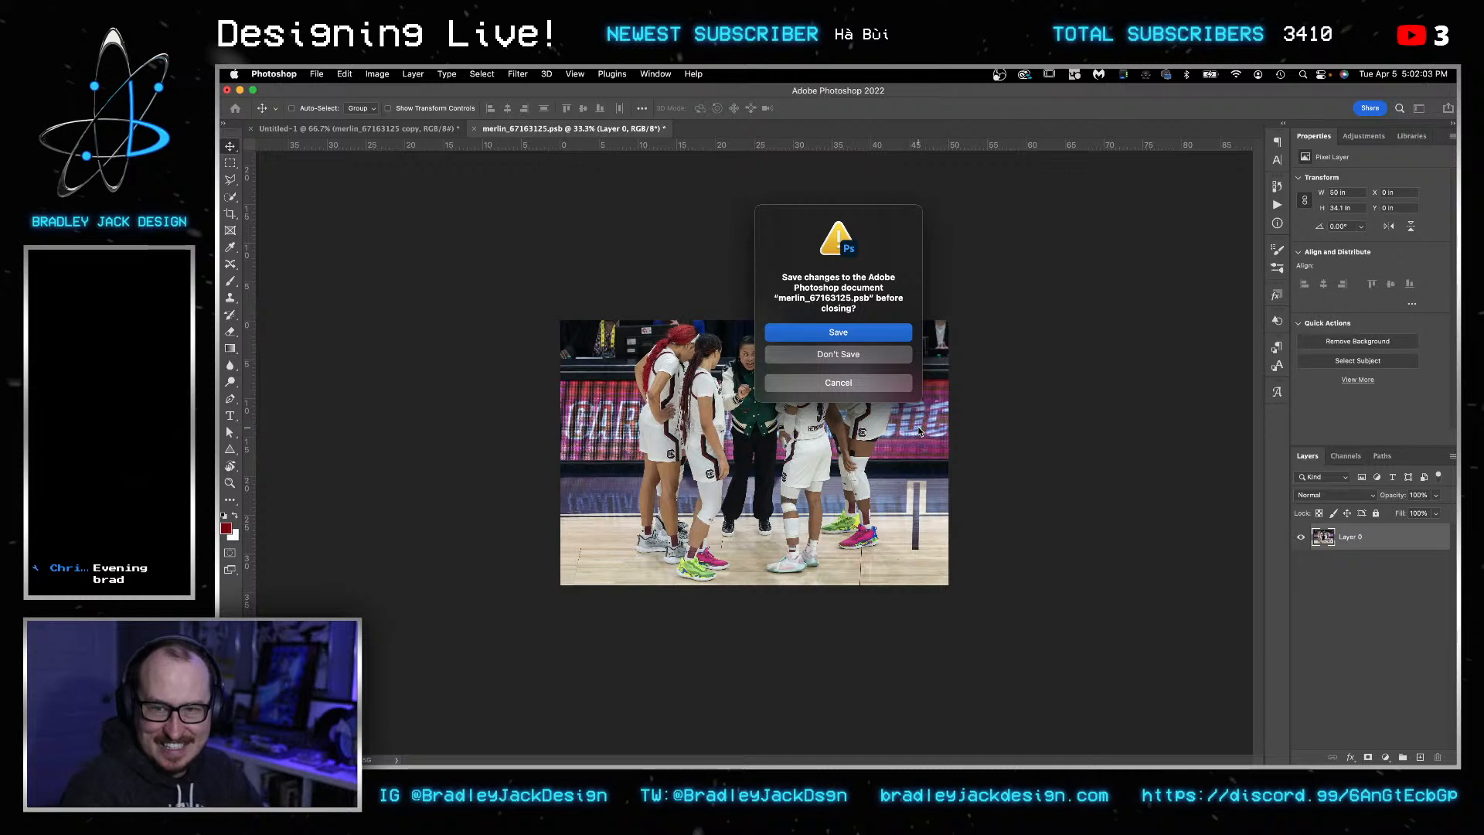
key("Return")
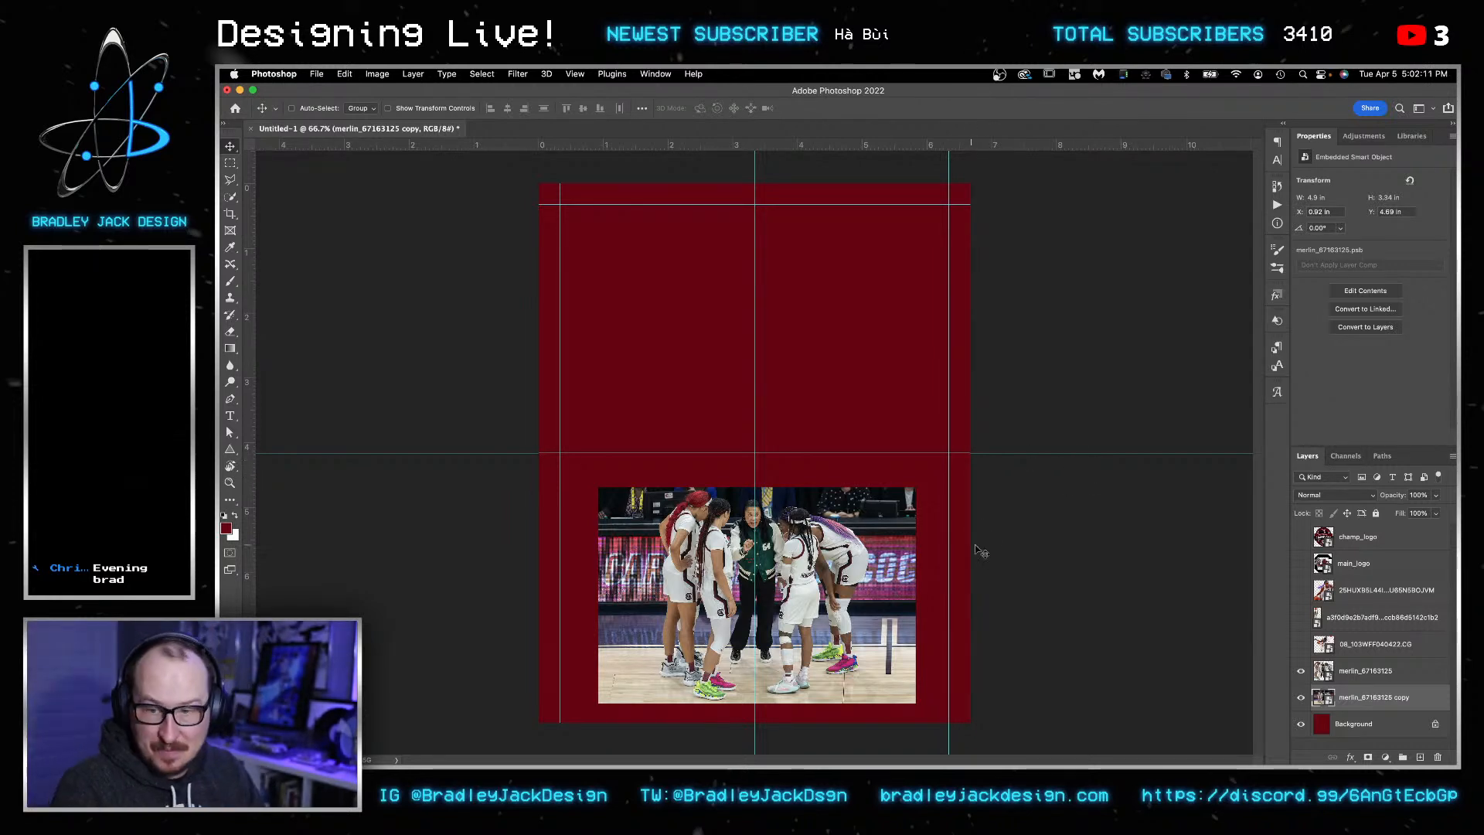
- Set the photo copy to Multiply and add a layer mask with a black gradient hiding everything above the court floor
key("shift+alt+m")
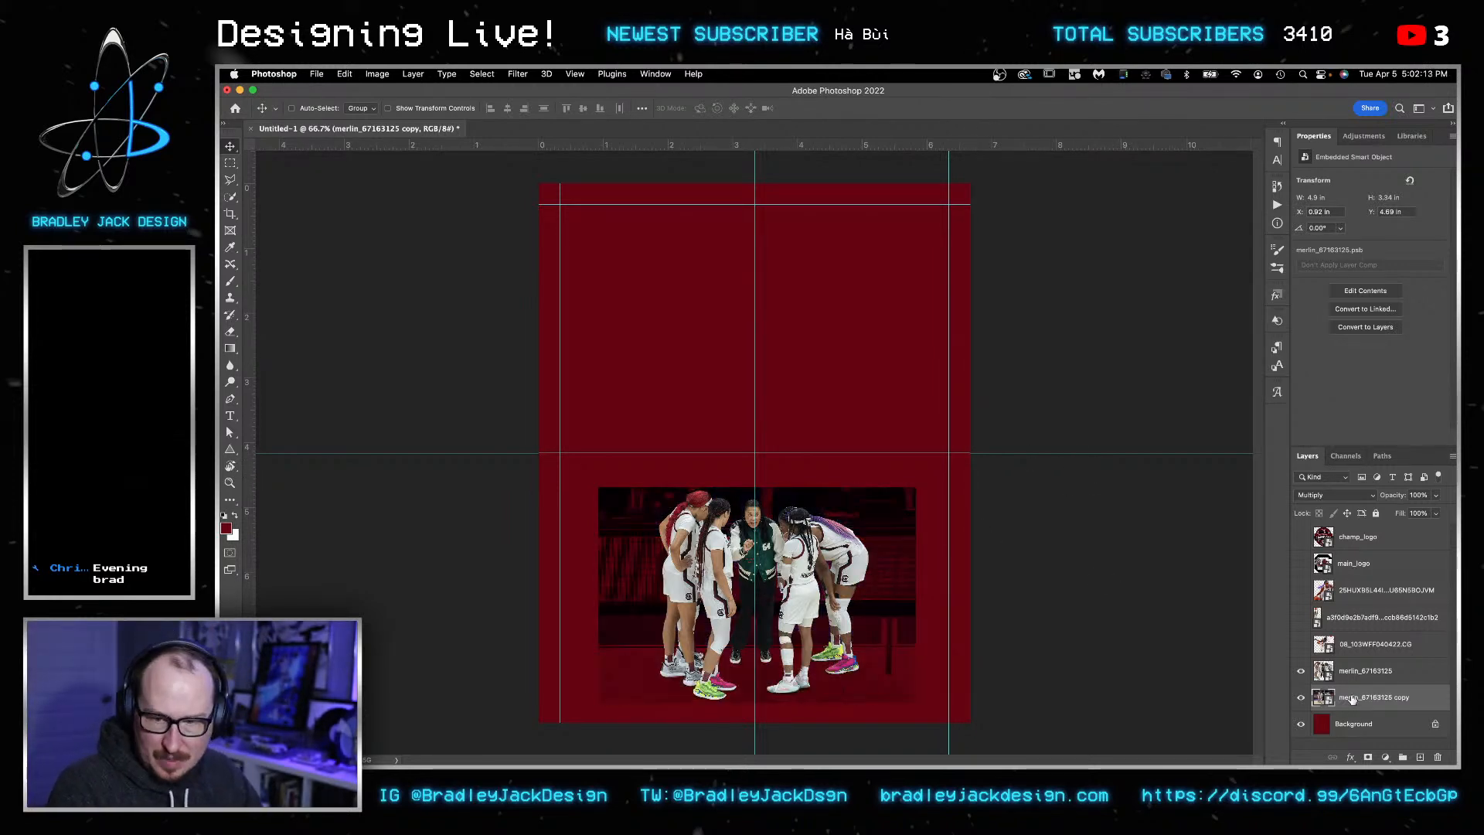
left_click(1367, 757)
key("g")
key("d")
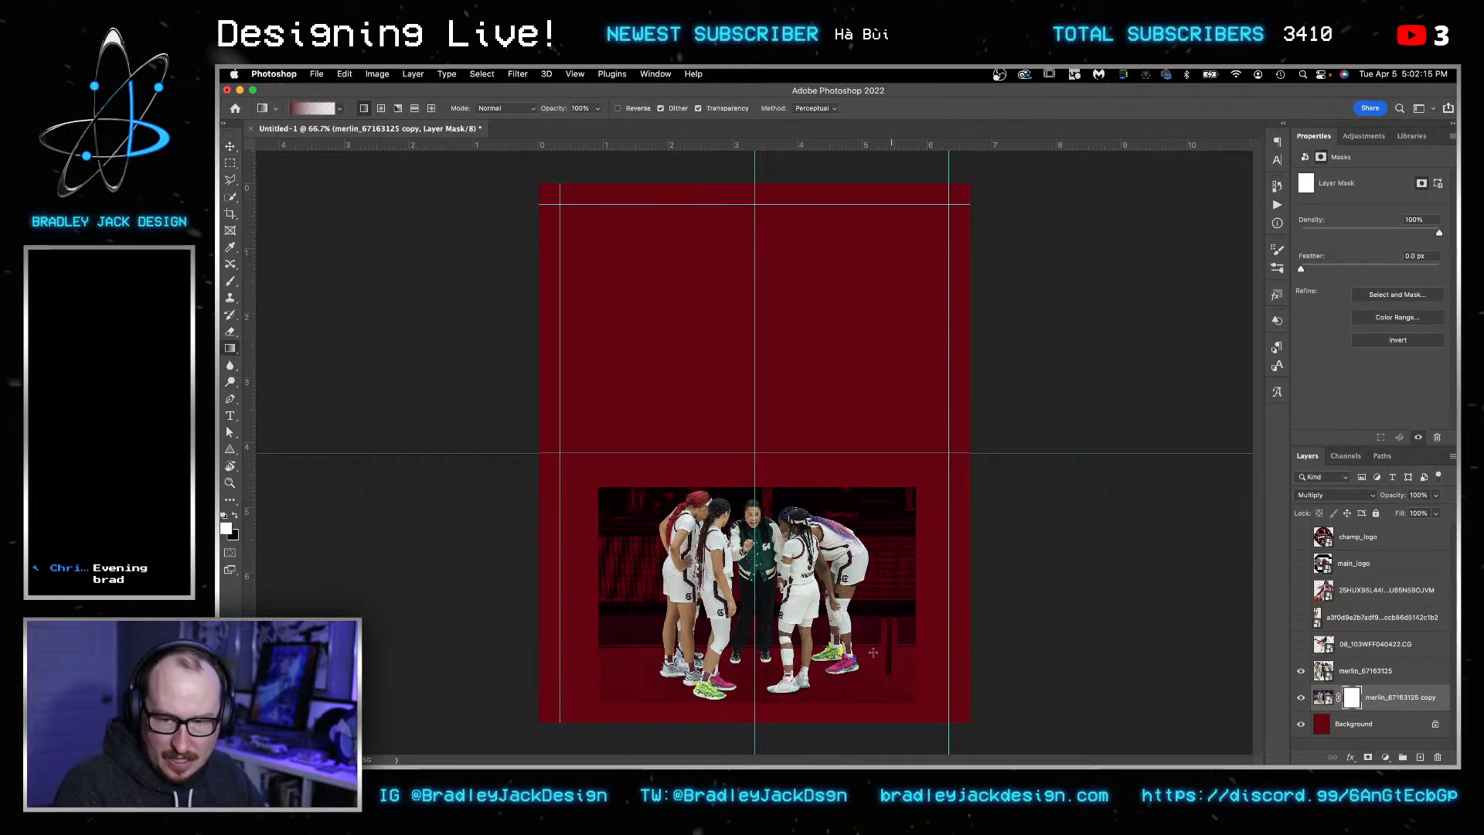
key("x")
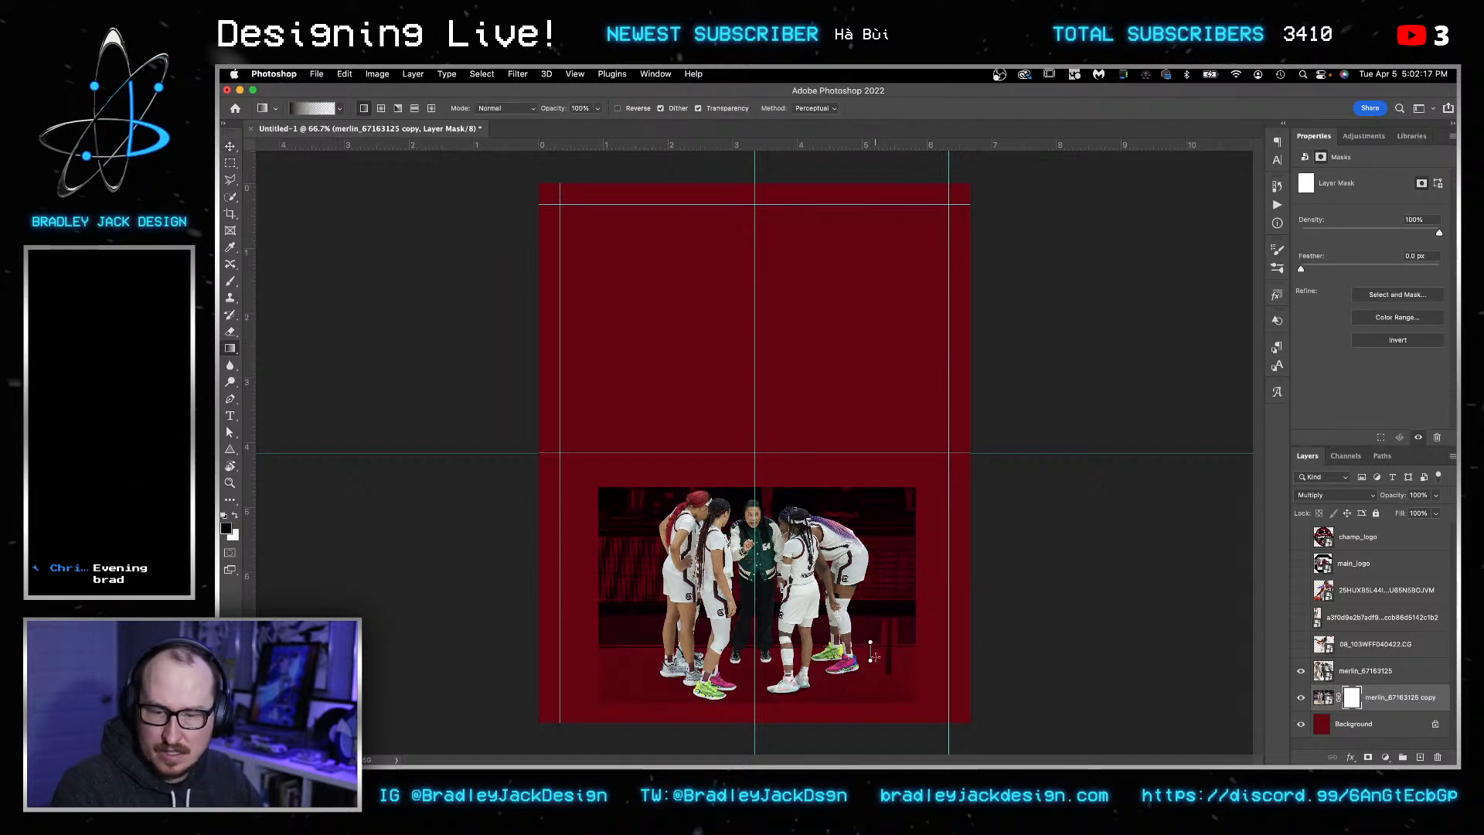
key("alt+BackSpace")
- Hide the guides and inspect the masked court floor around the players' feet up close
key("v")
key("super+semicolon")
key("z")
left_click(806, 694)
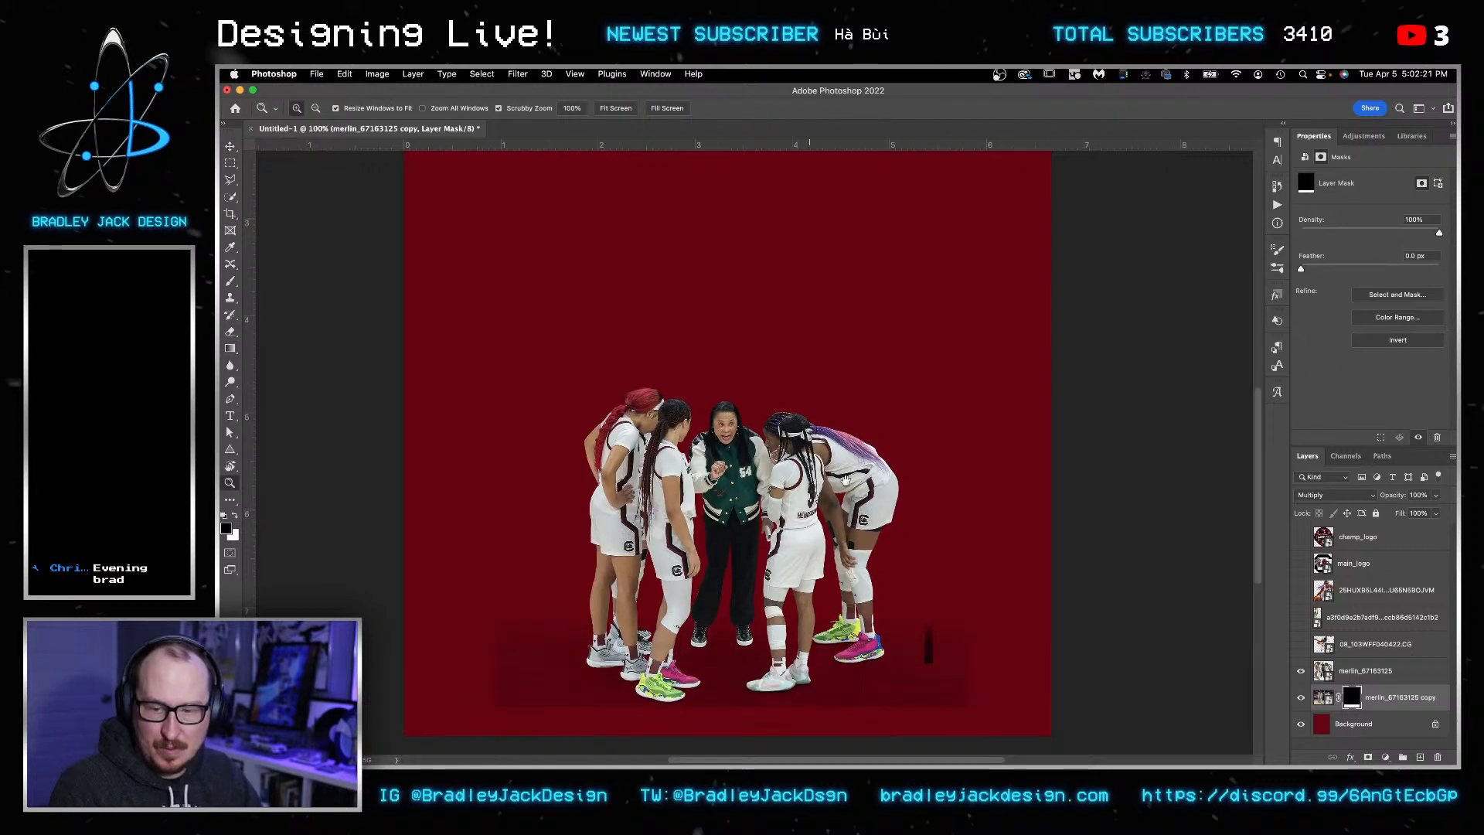
left_click_drag(807, 693, 841, 495)
key("v")
key("super+0")
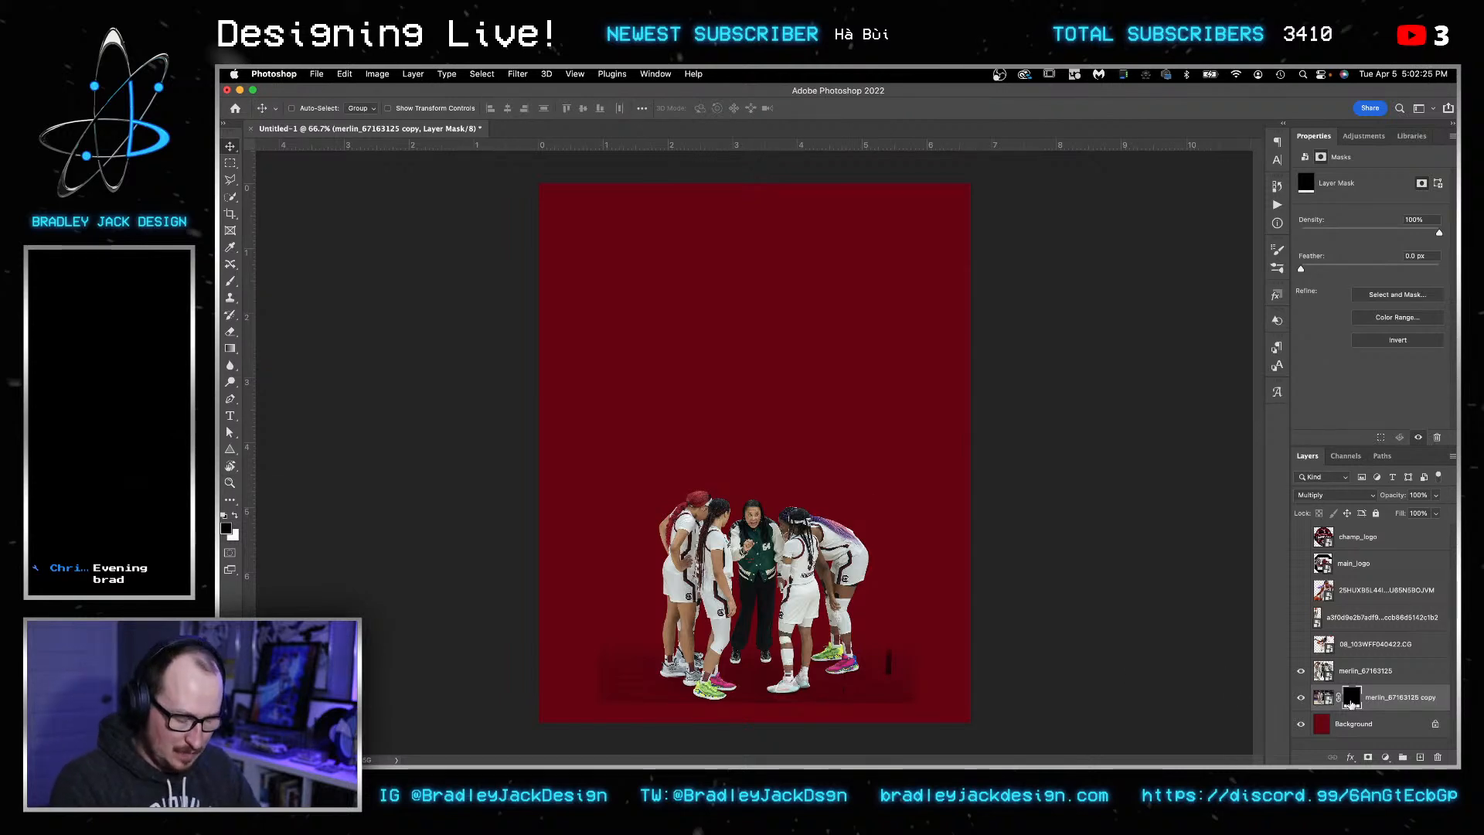
- Return the floor copy to Normal blending and give its mask a hard edge across the canvas, revealing only the court strip
key("super+z")
key("m")
left_click_drag(584, 663, 1151, 746)
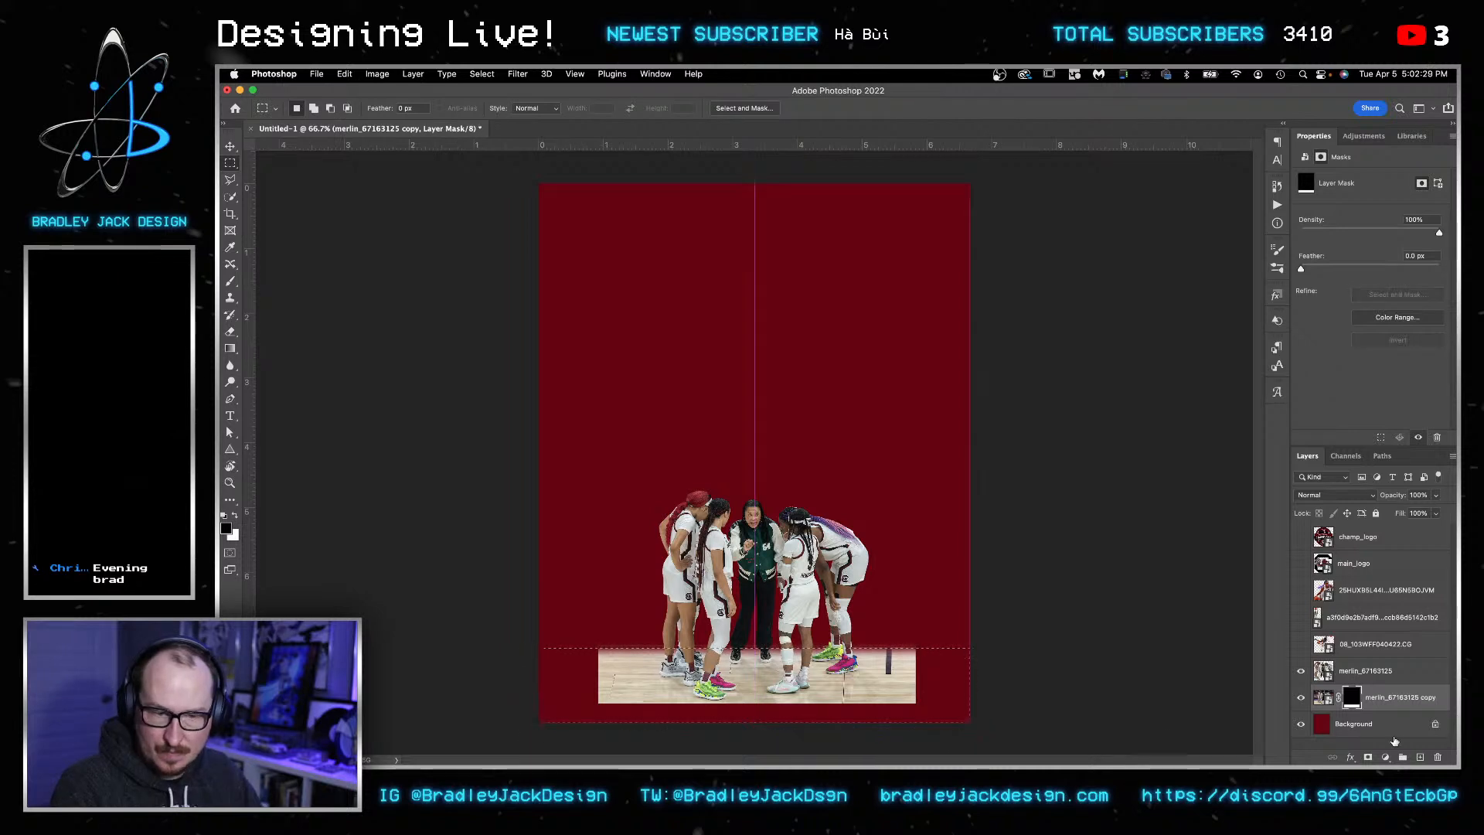
right_click(1354, 702)
left_click(1330, 711)
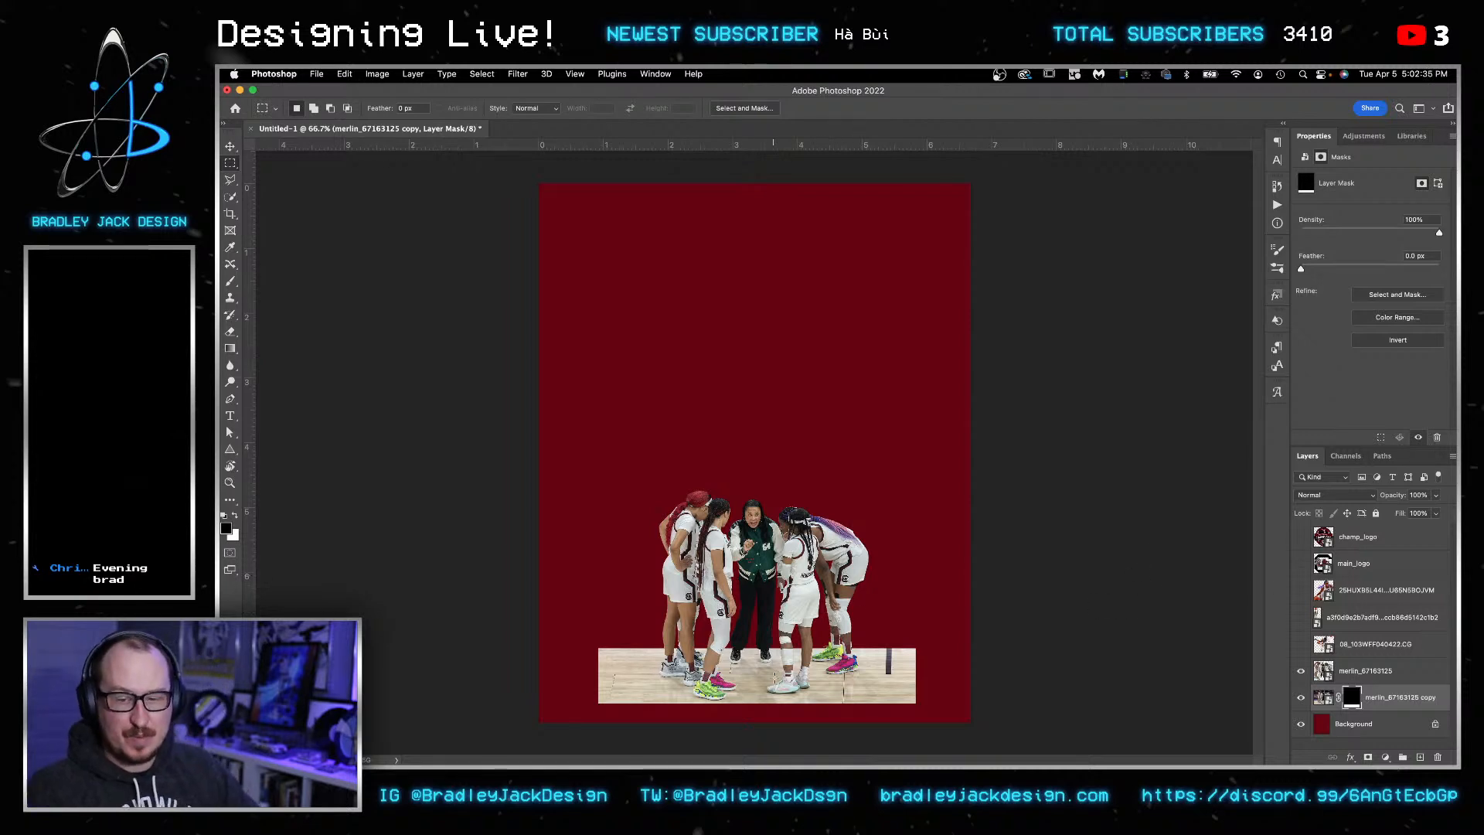
key("v")
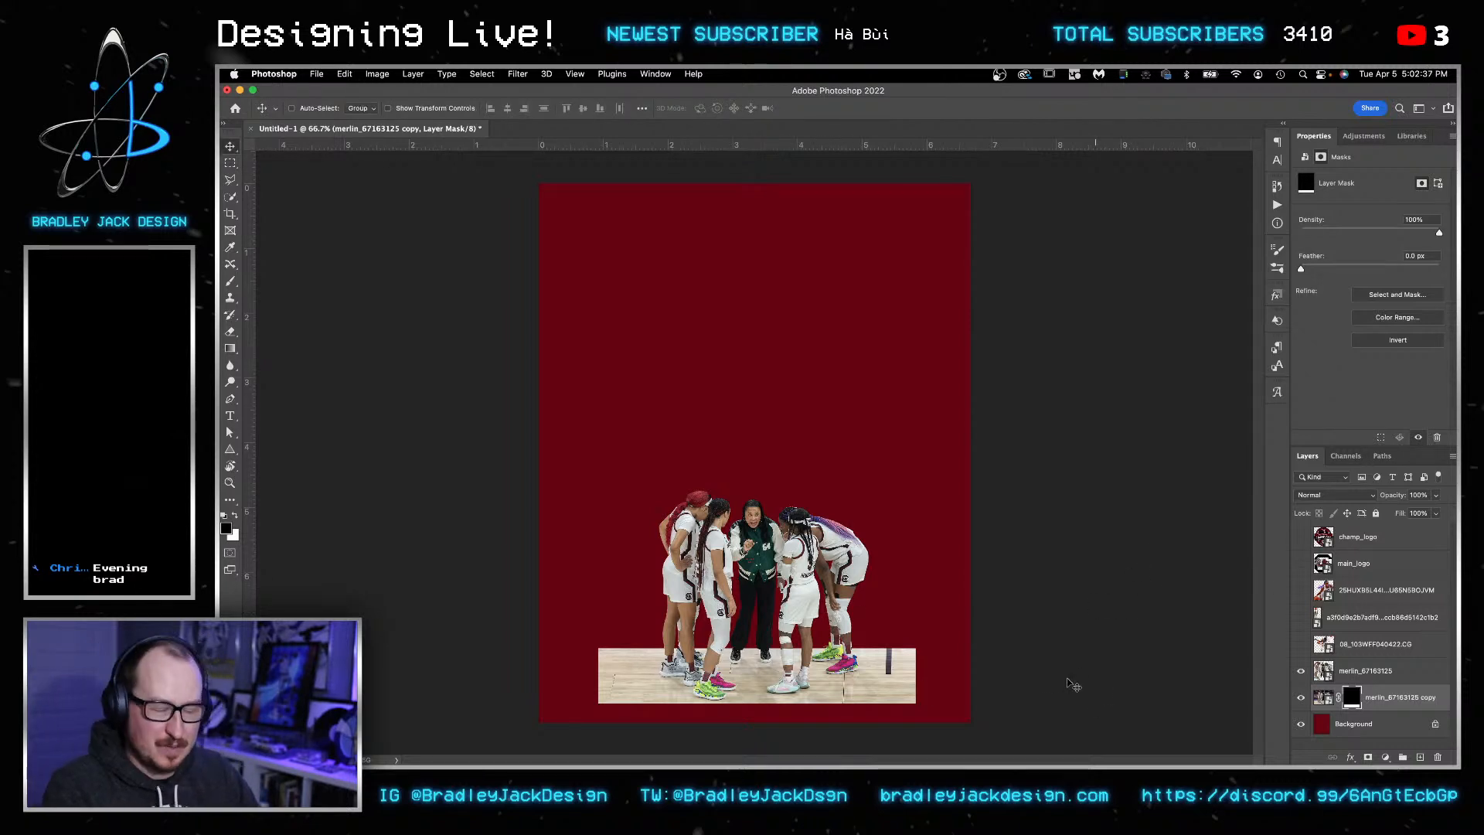
- Show the main_logo layer and enlarge the logo far beyond the canvas, to about 17.8 in wide
left_click(1301, 563)
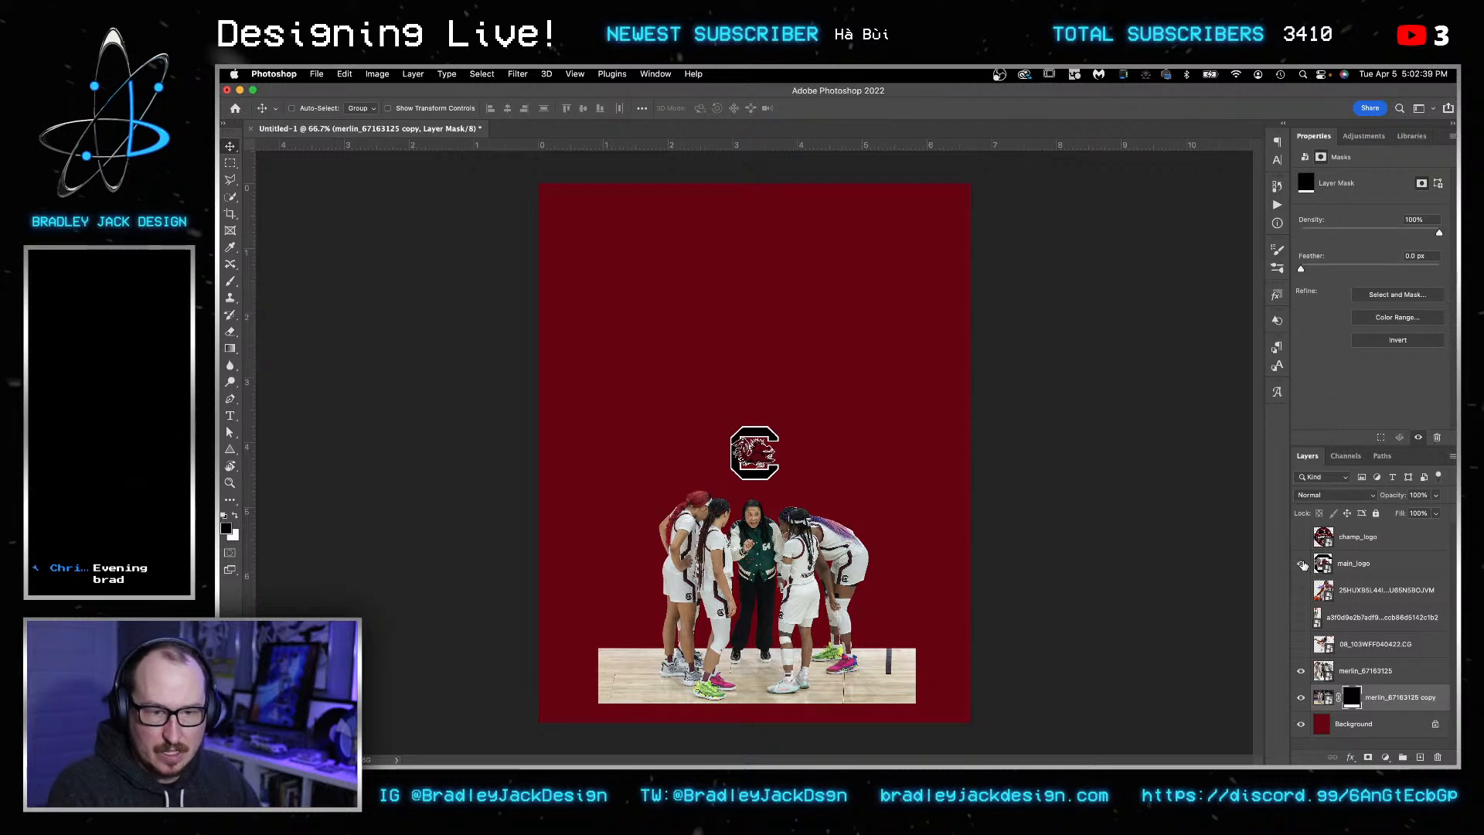
left_click(1330, 565)
key("super+t")
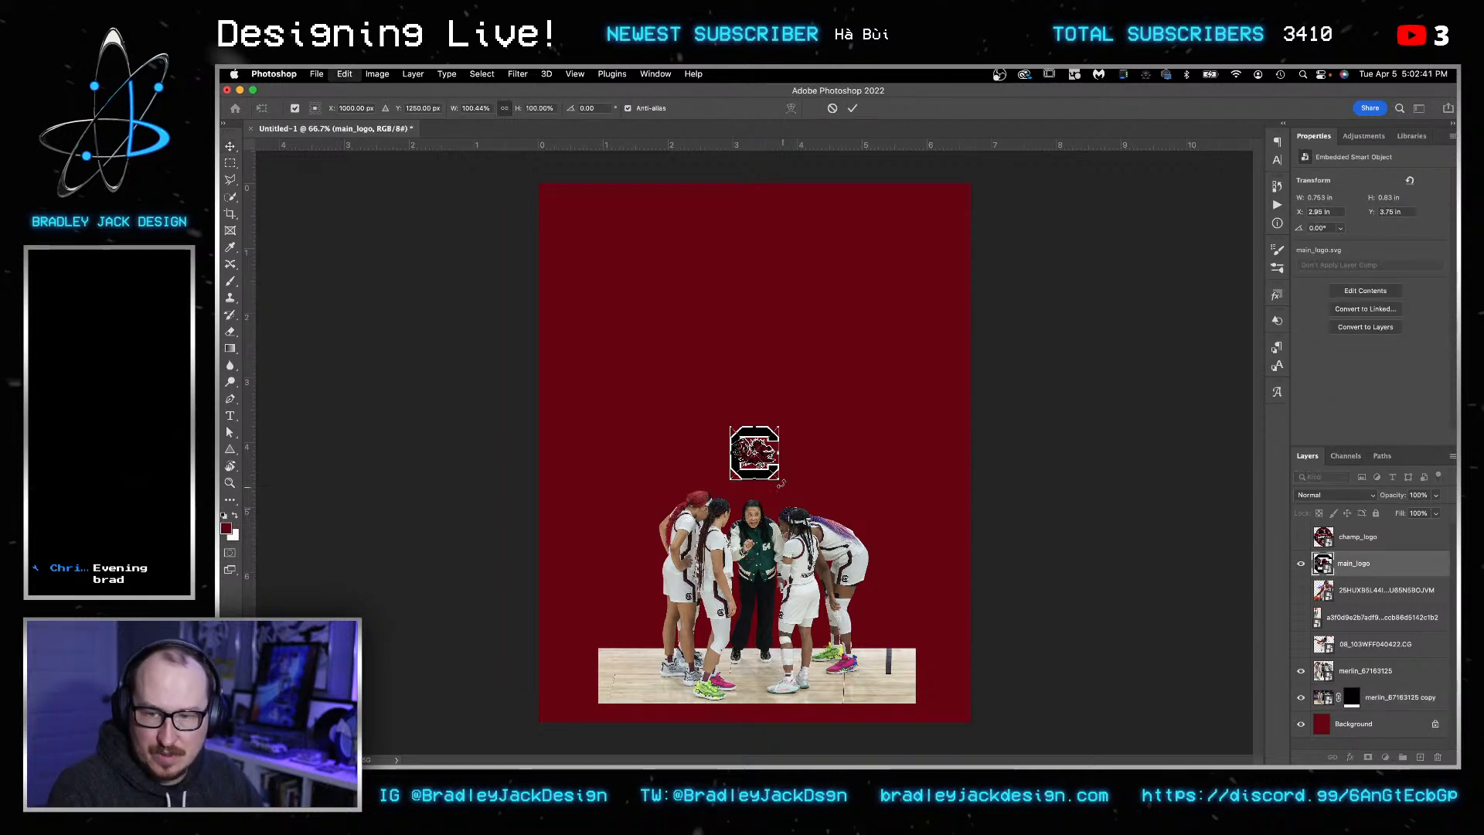
left_click_drag(815, 500, 1459, 765)
key("Return")
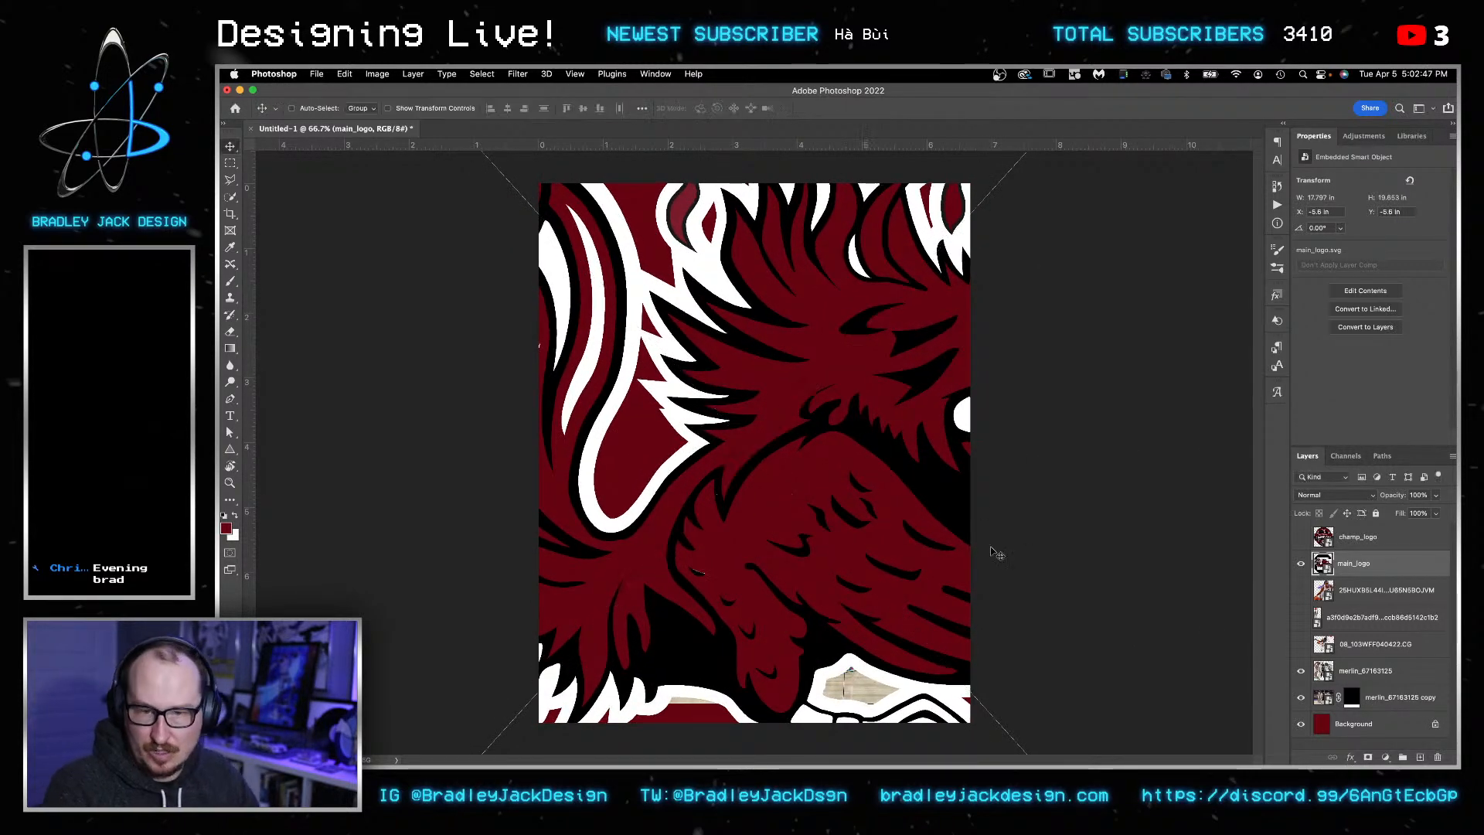
- Reposition the oversized logo so the gamecock's body and feathers fill the canvas
left_click_drag(877, 514, 537, 524)
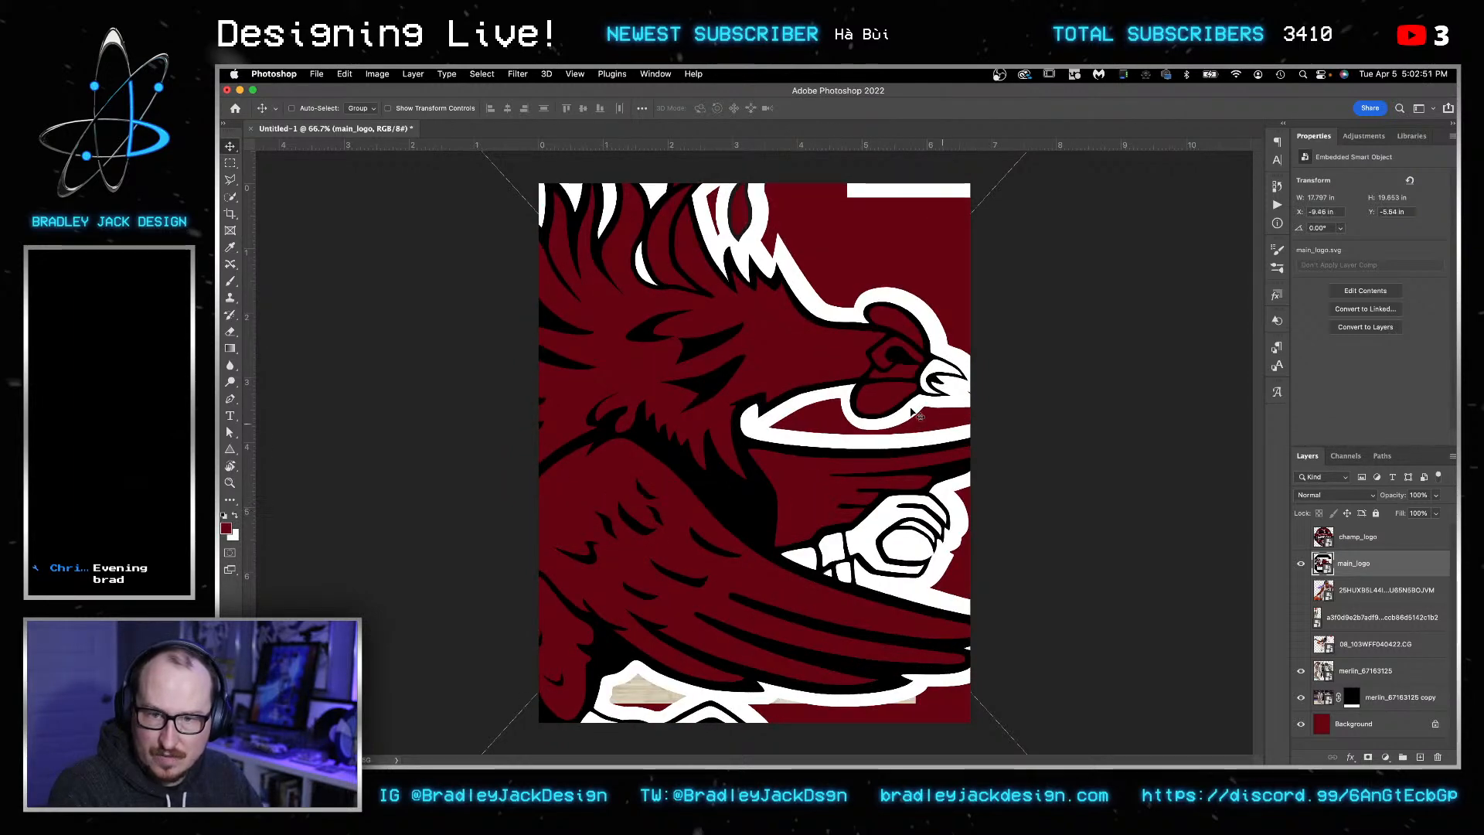
left_click_drag(635, 461, 841, 439)
scroll(843, 492, "down", 5)
scroll(843, 491, "up", 2)
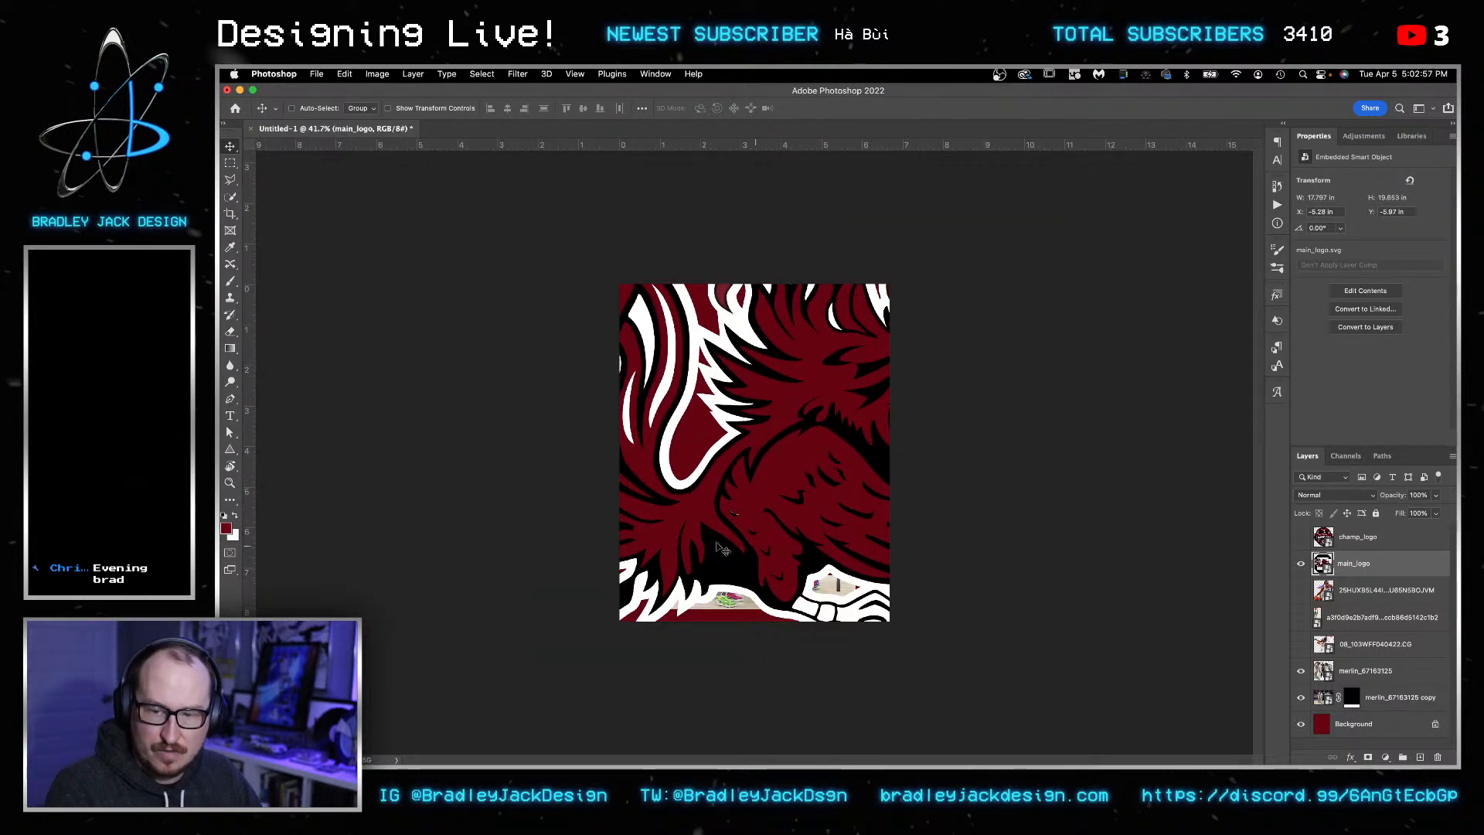
left_click_drag(784, 491, 754, 495)
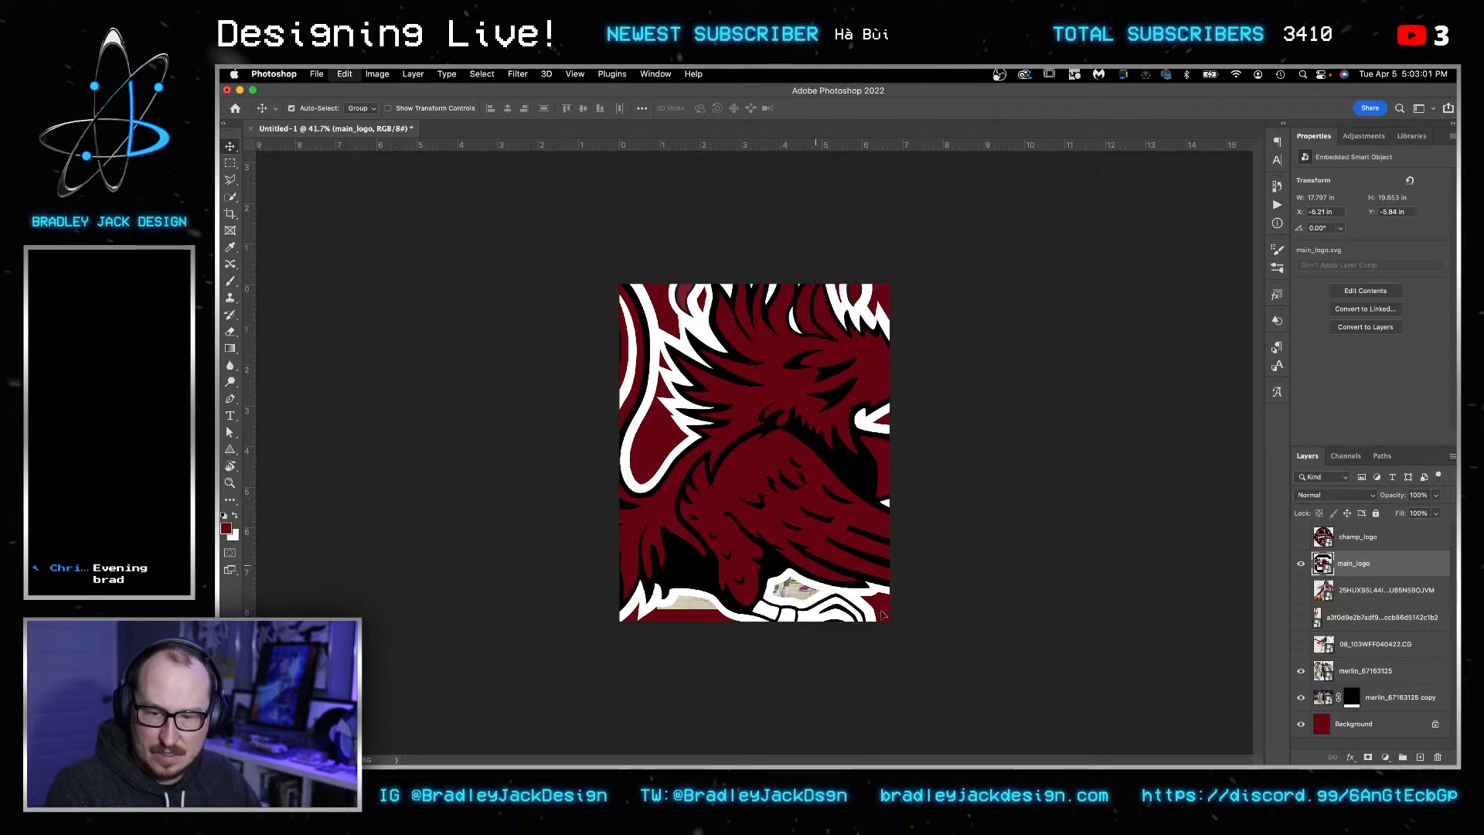
- Scale the logo to 3000%, send it directly above the background layer, and shift it slightly left and up
key("super+t")
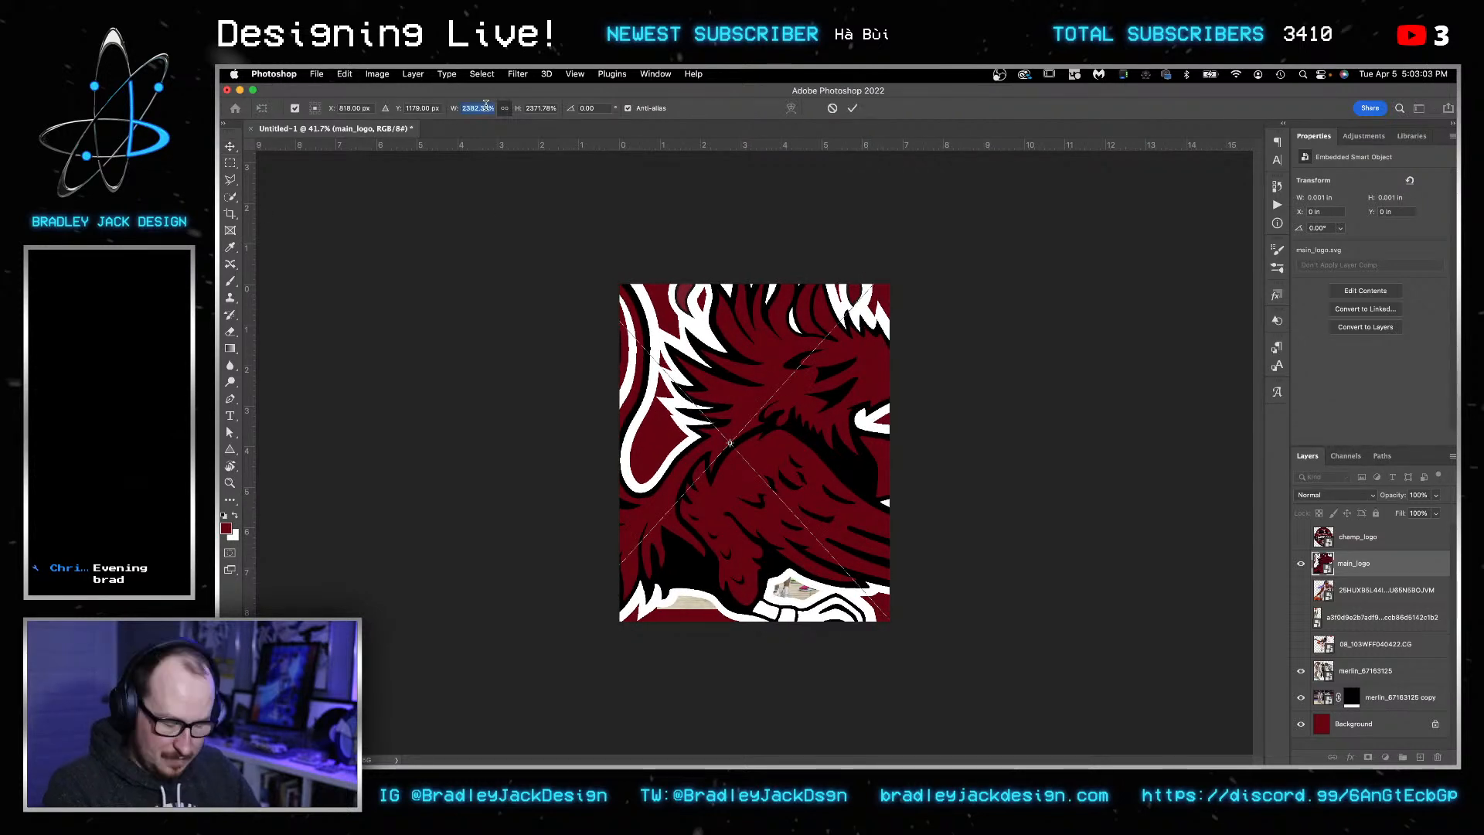
type("3000")
key("Return")
key("Return")
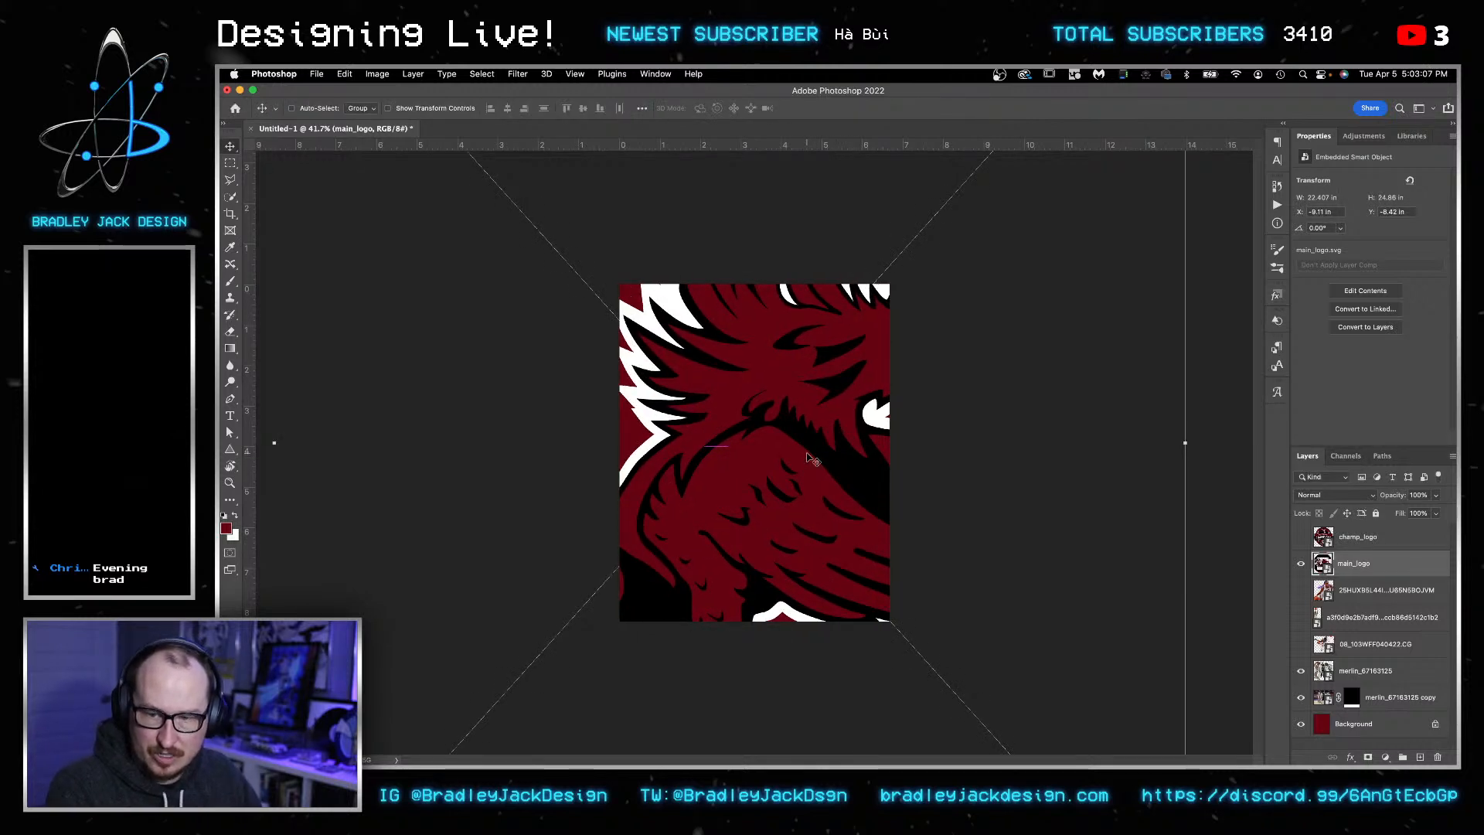
key("super+shift+bracketleft")
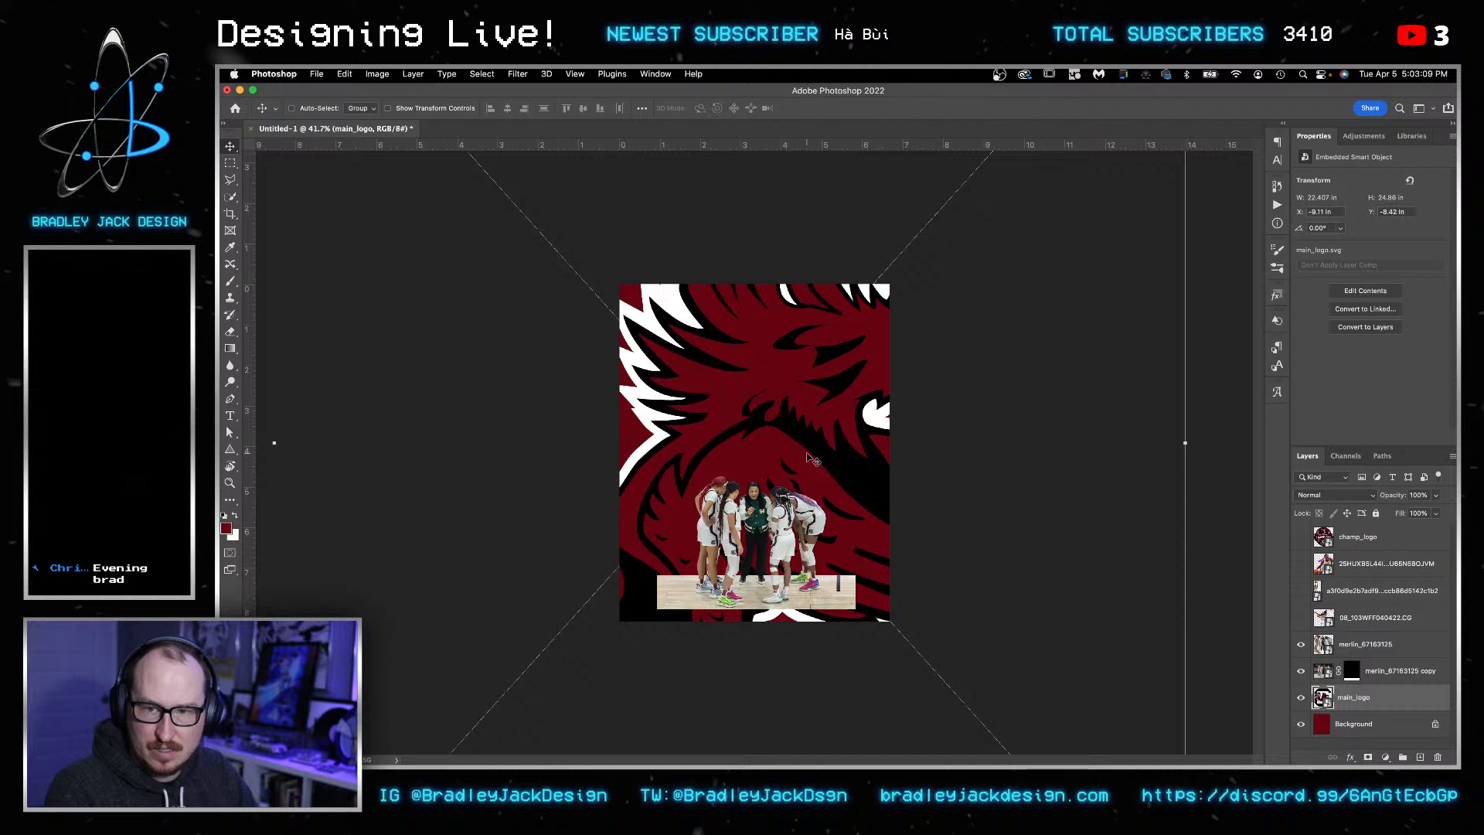
left_click_drag(809, 457, 785, 451)
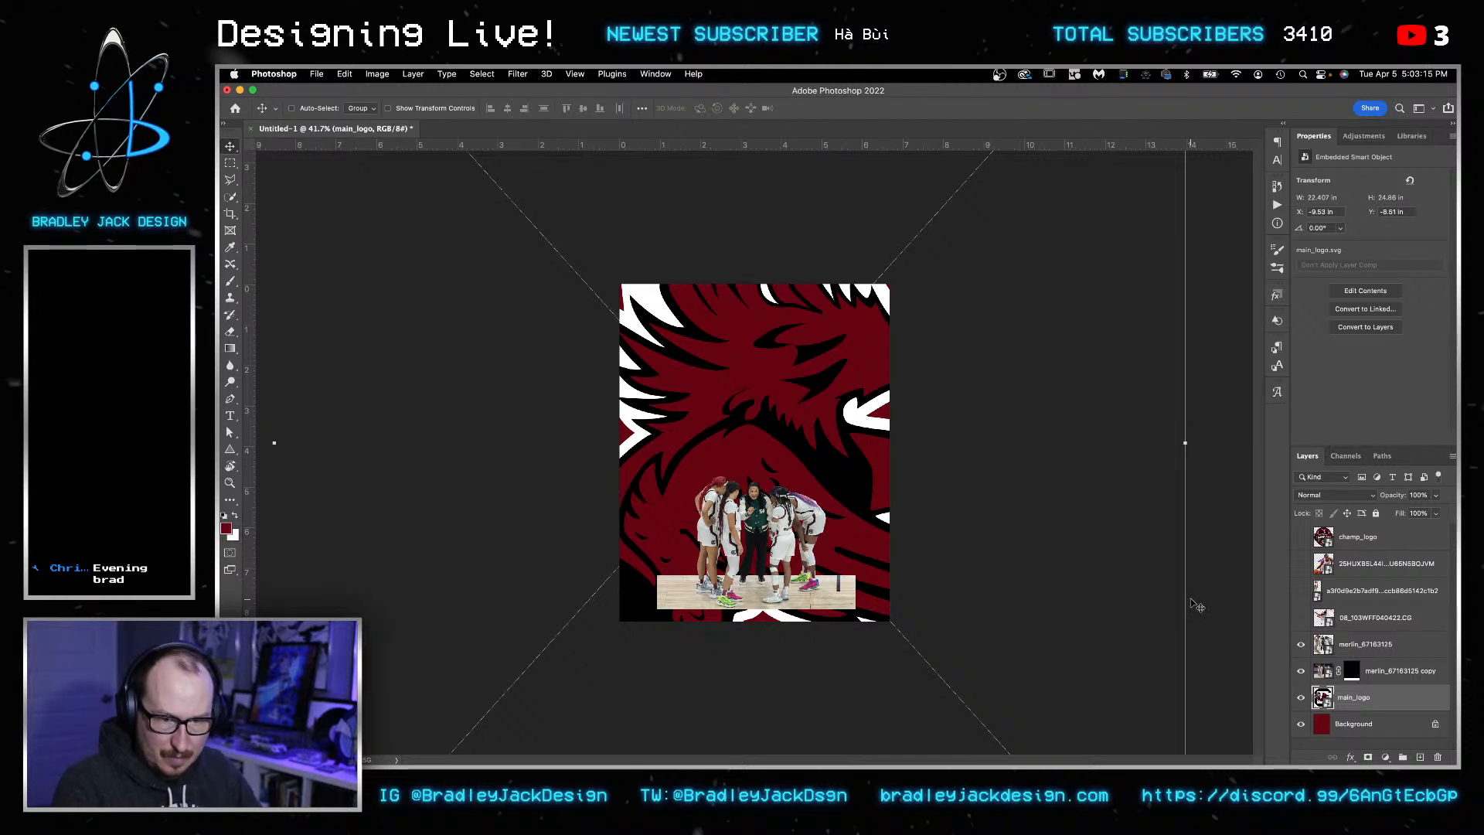
- Apply a gray Color Overlay to the main_logo layer and check it at full size
left_click(1350, 758)
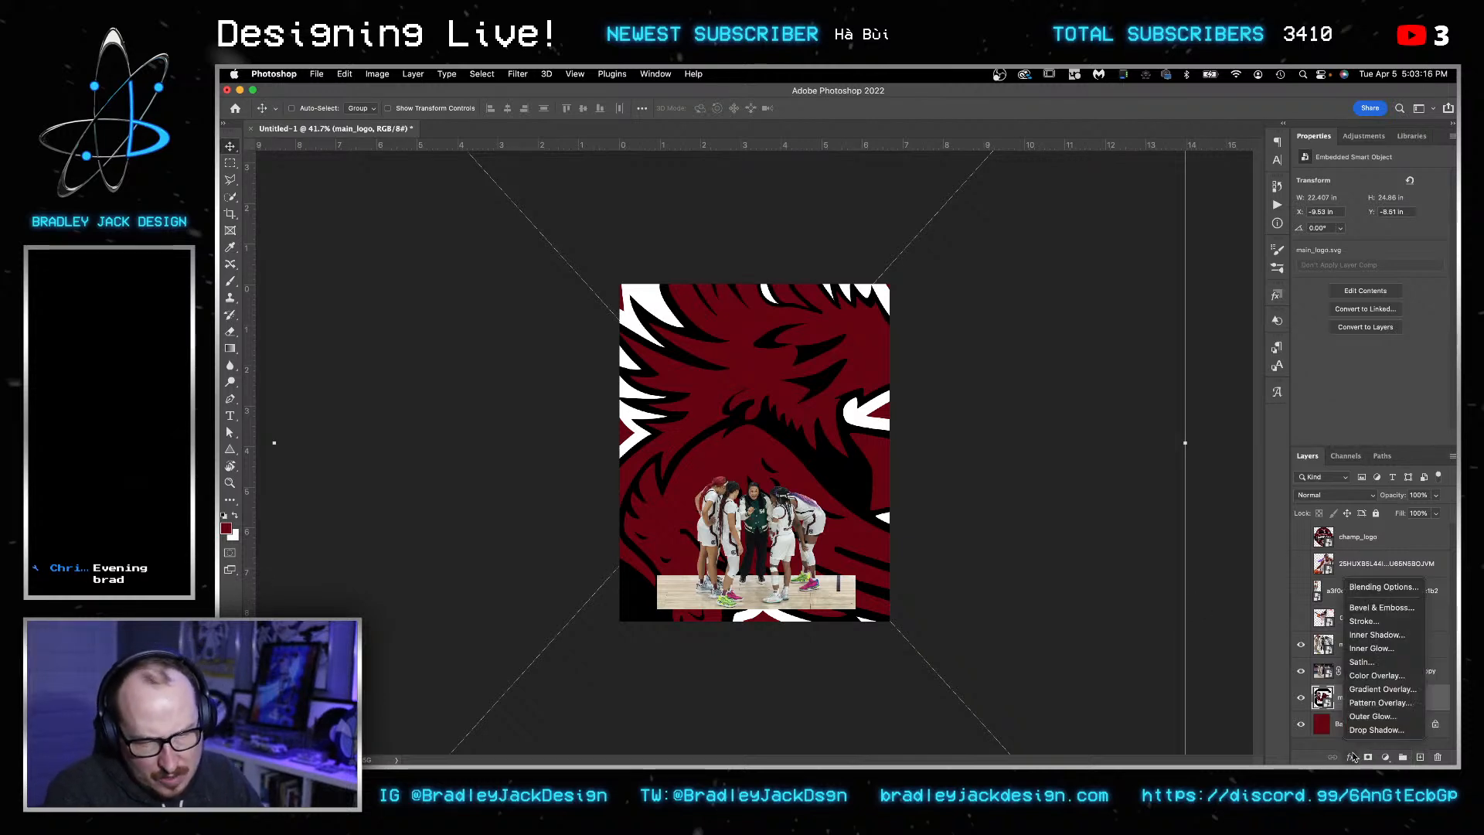
left_click(1376, 677)
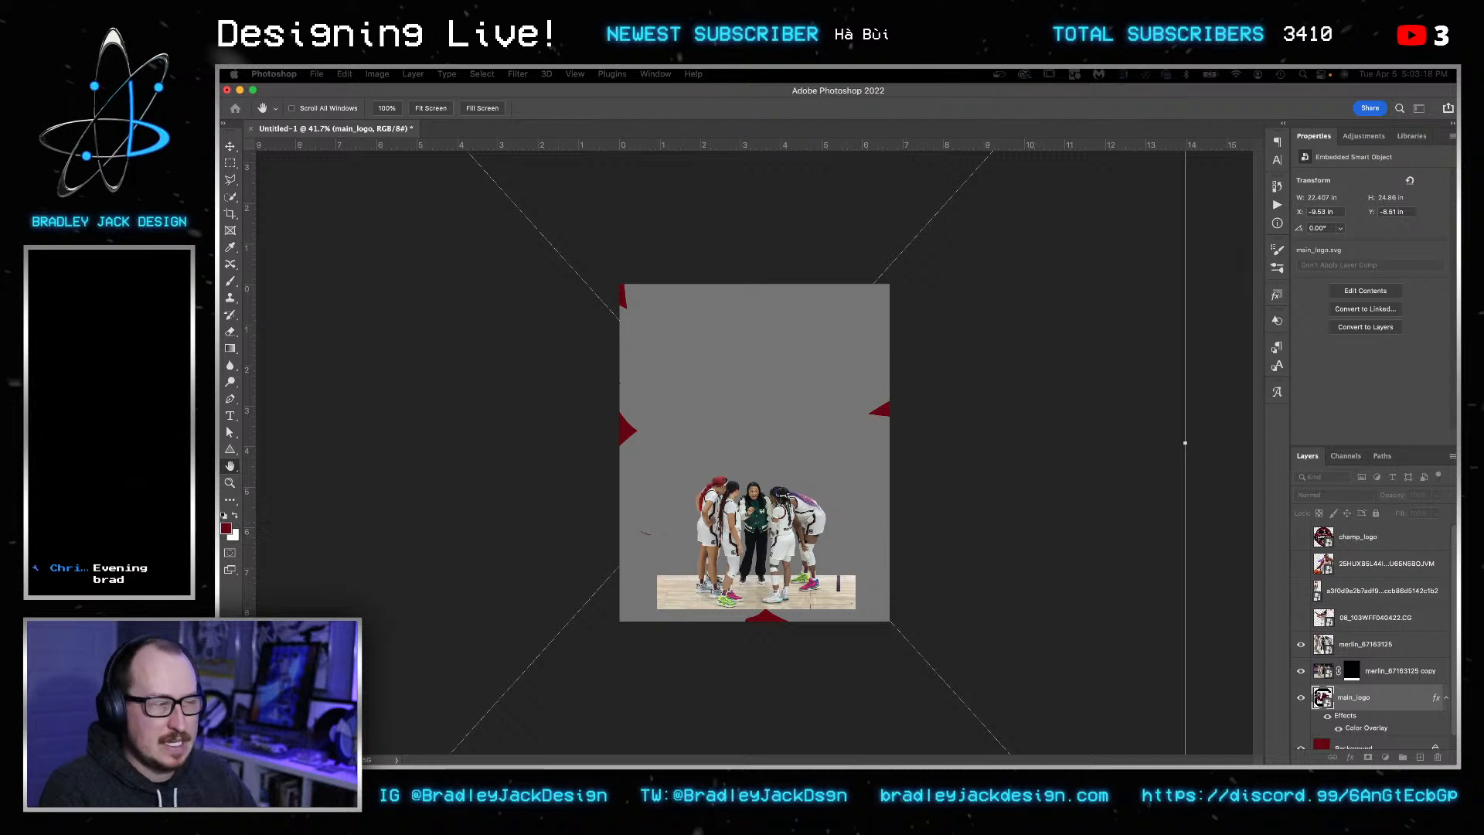
key("Return")
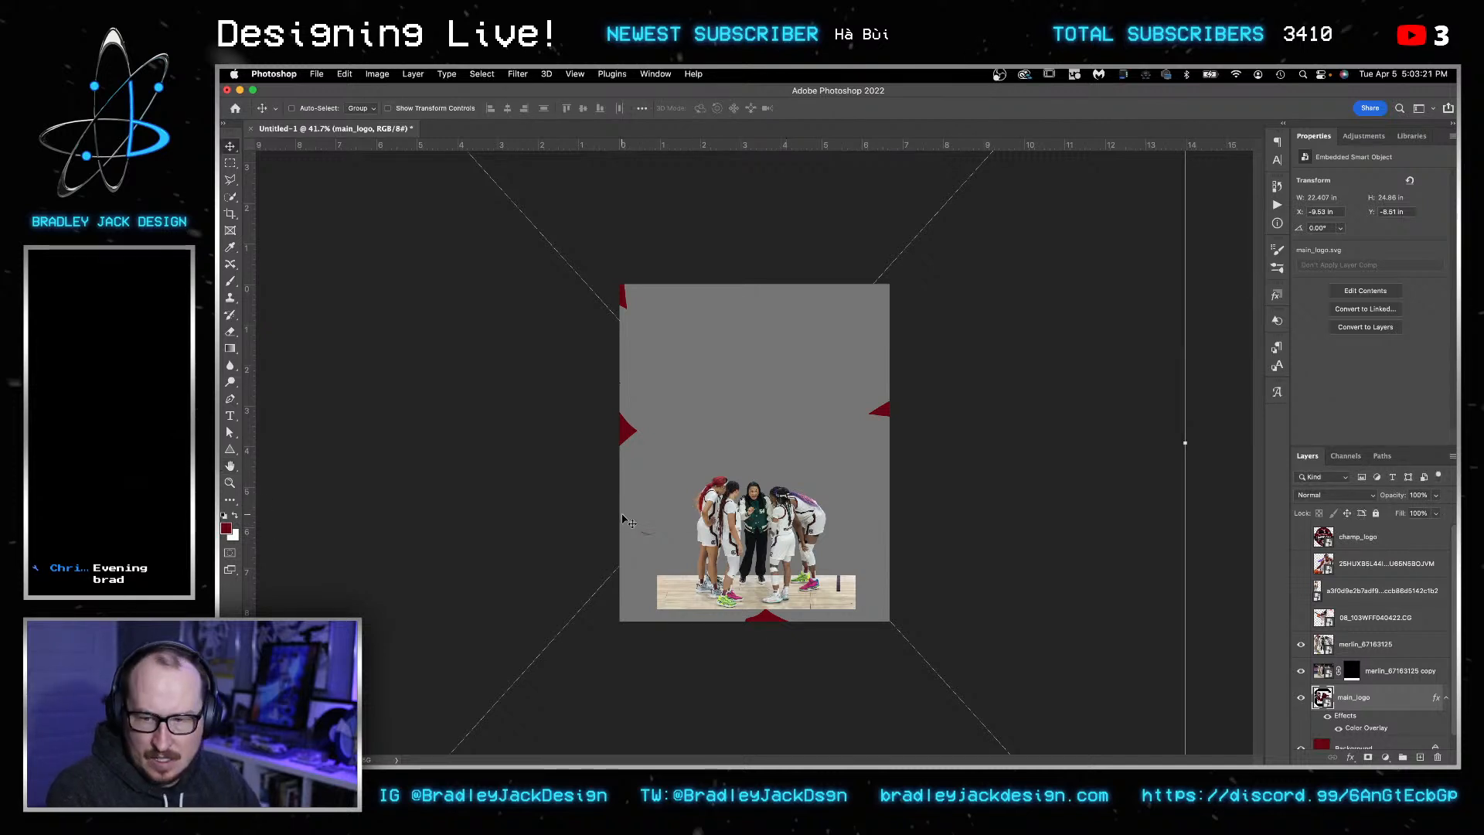
key("super+1")
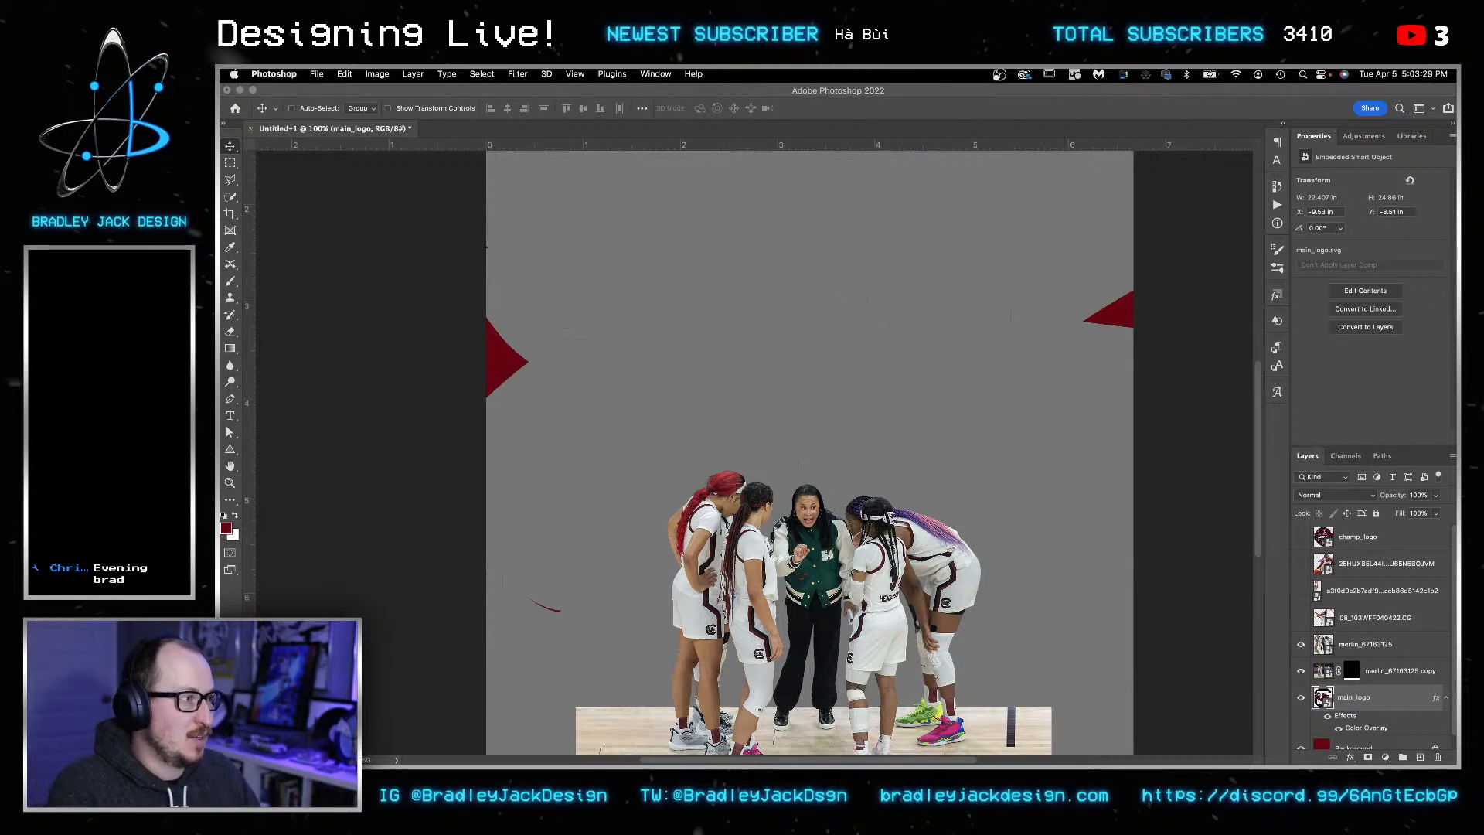
left_click(855, 411)
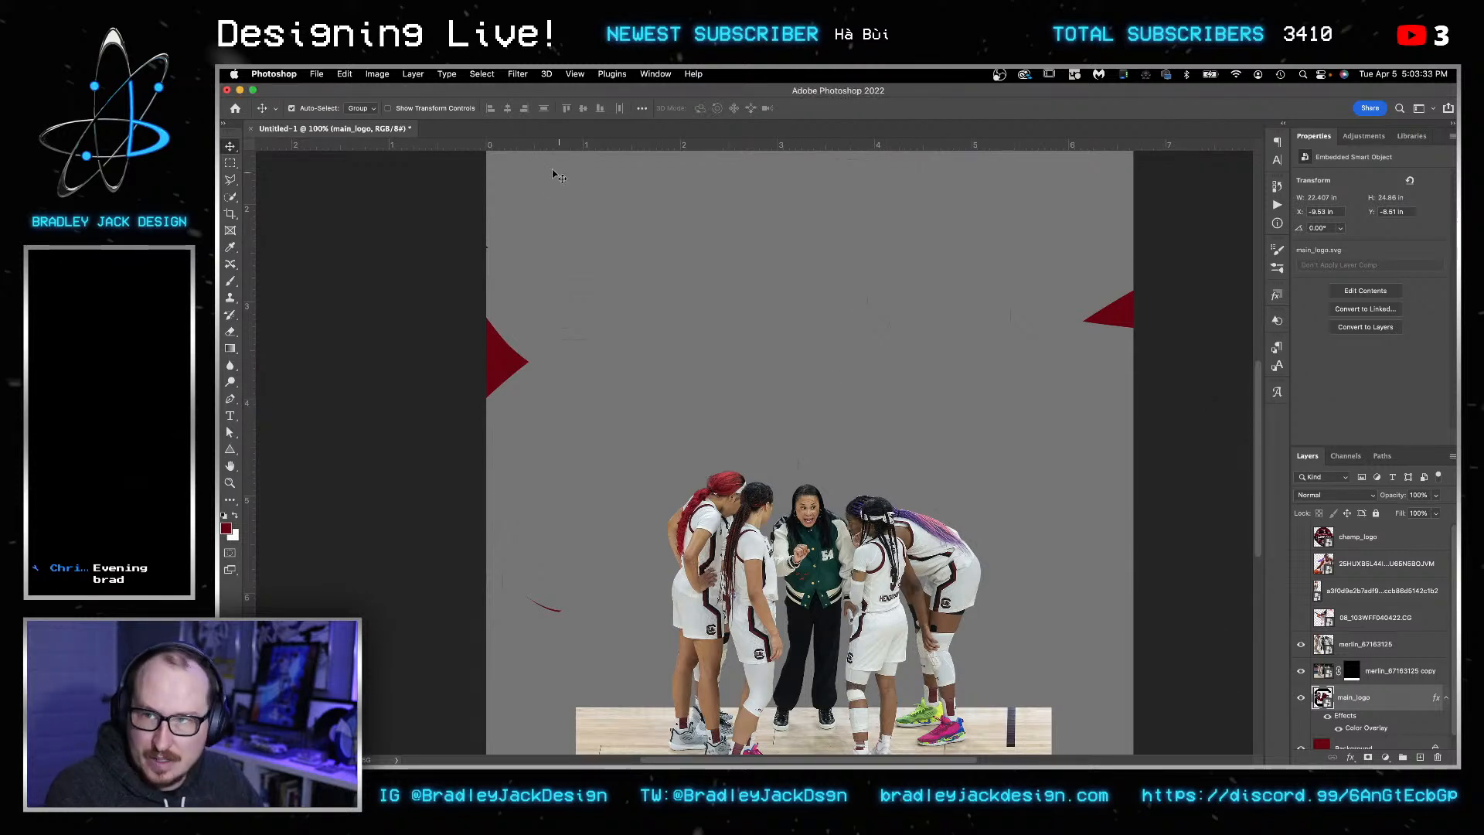
- Scale the gray logo down to about 1.5 in wide
key("super+t")
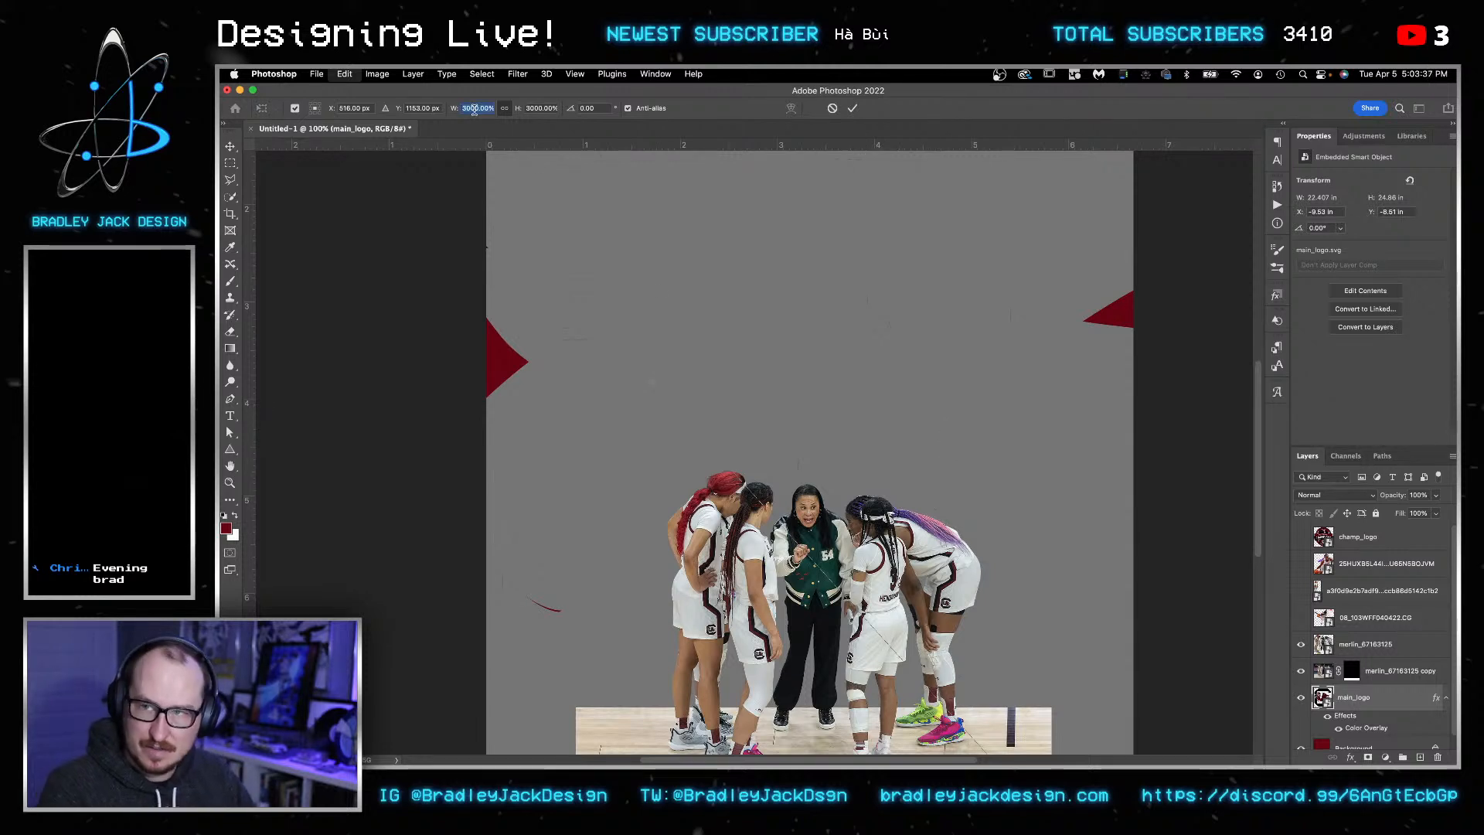
left_click(475, 109)
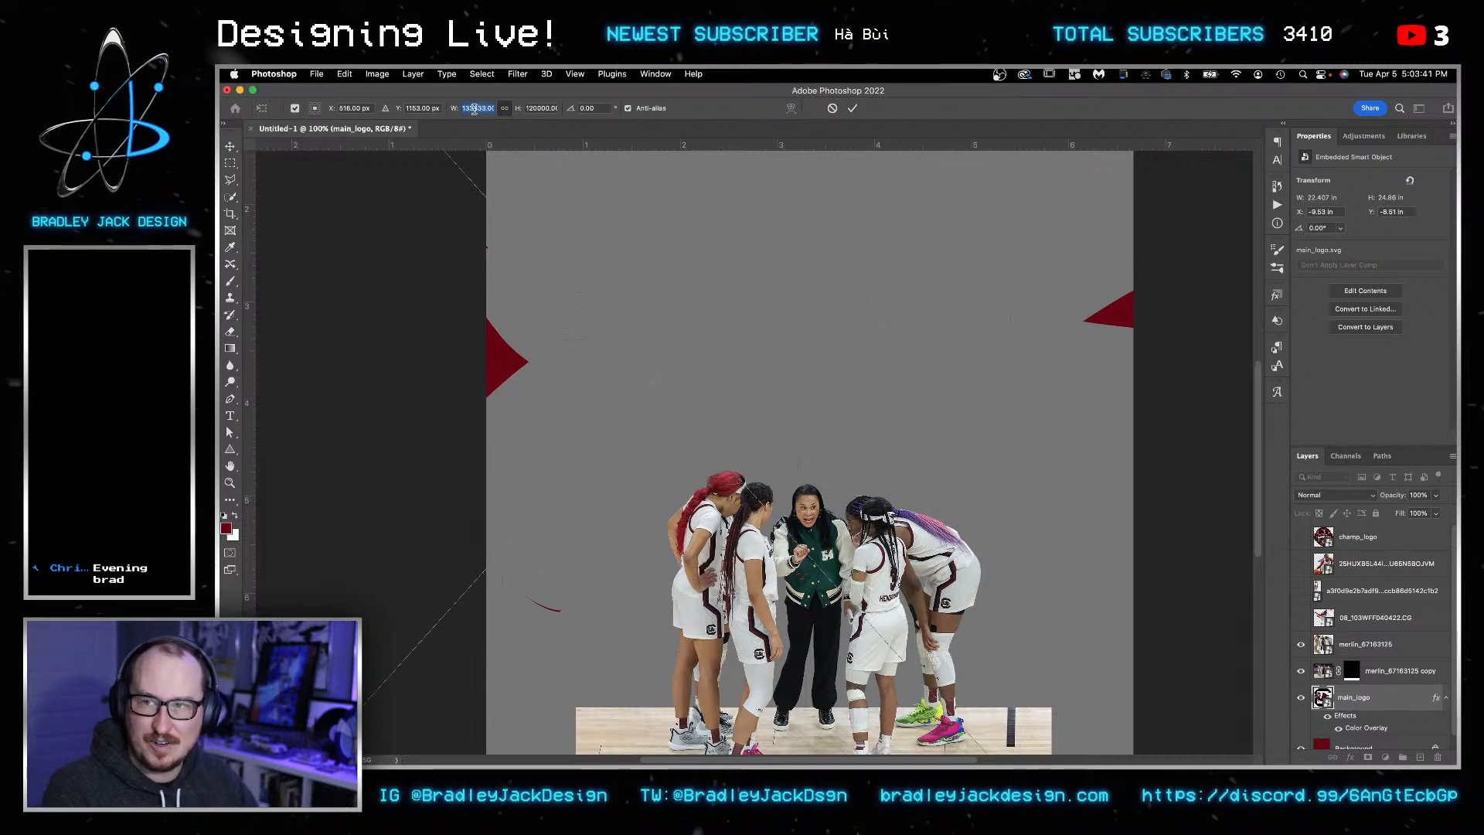
type("2")
key("Escape")
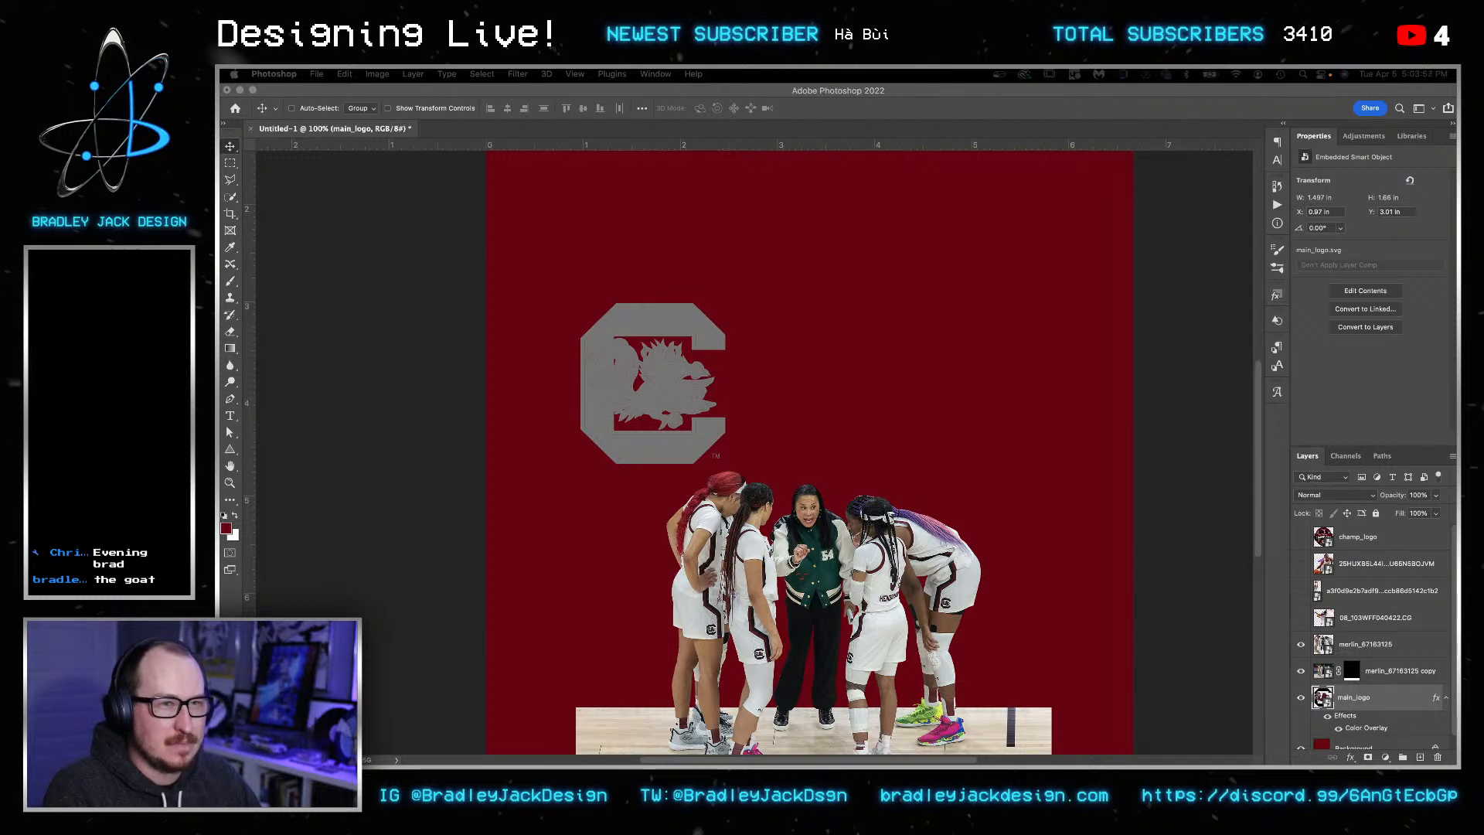
left_click(818, 455)
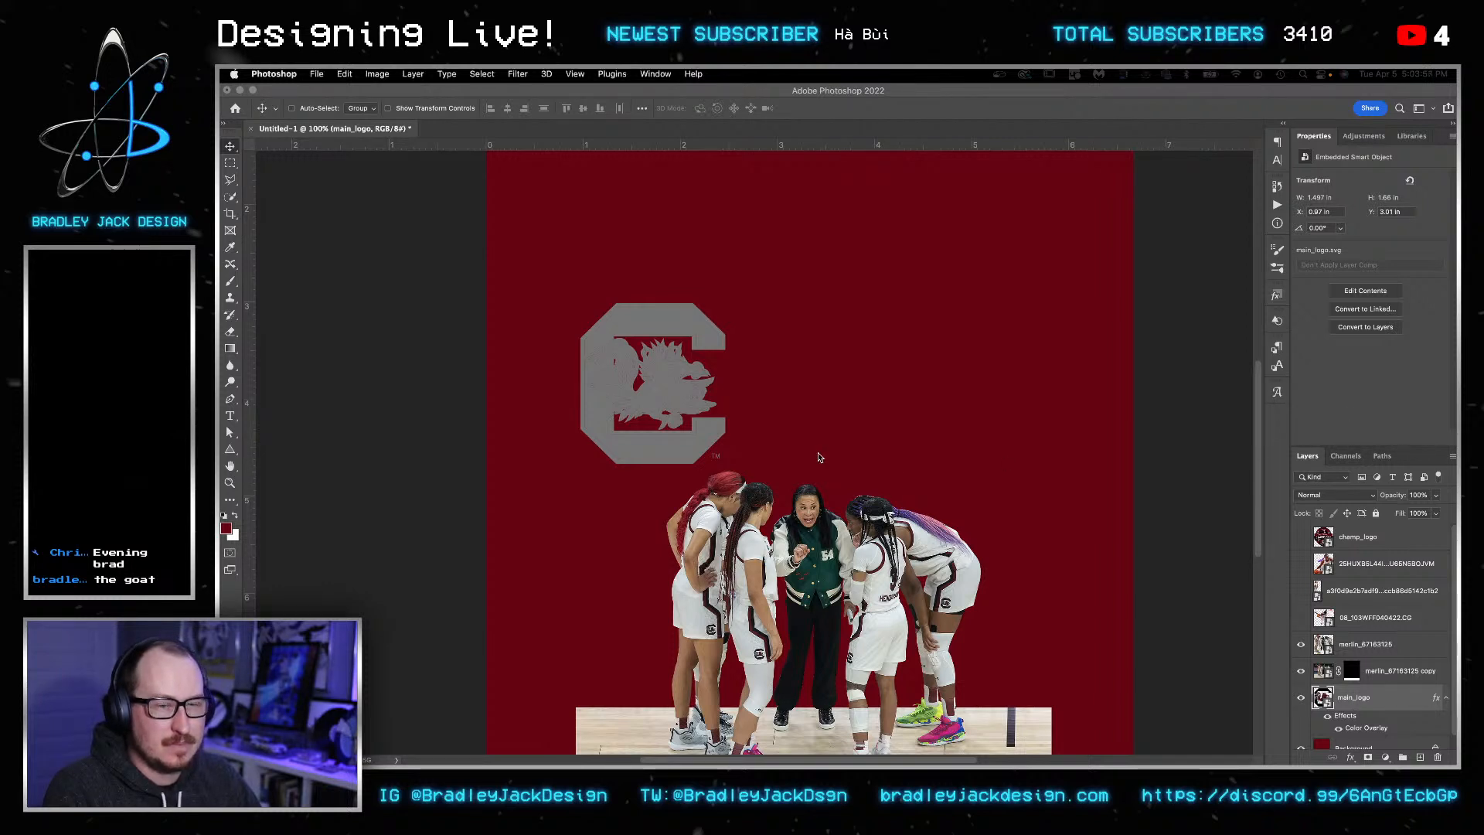
- Show the 08_103WFF040422.CG photo layer, move it below both huddle layers, and hide the gray logo
left_click(1358, 625)
left_click(1301, 620)
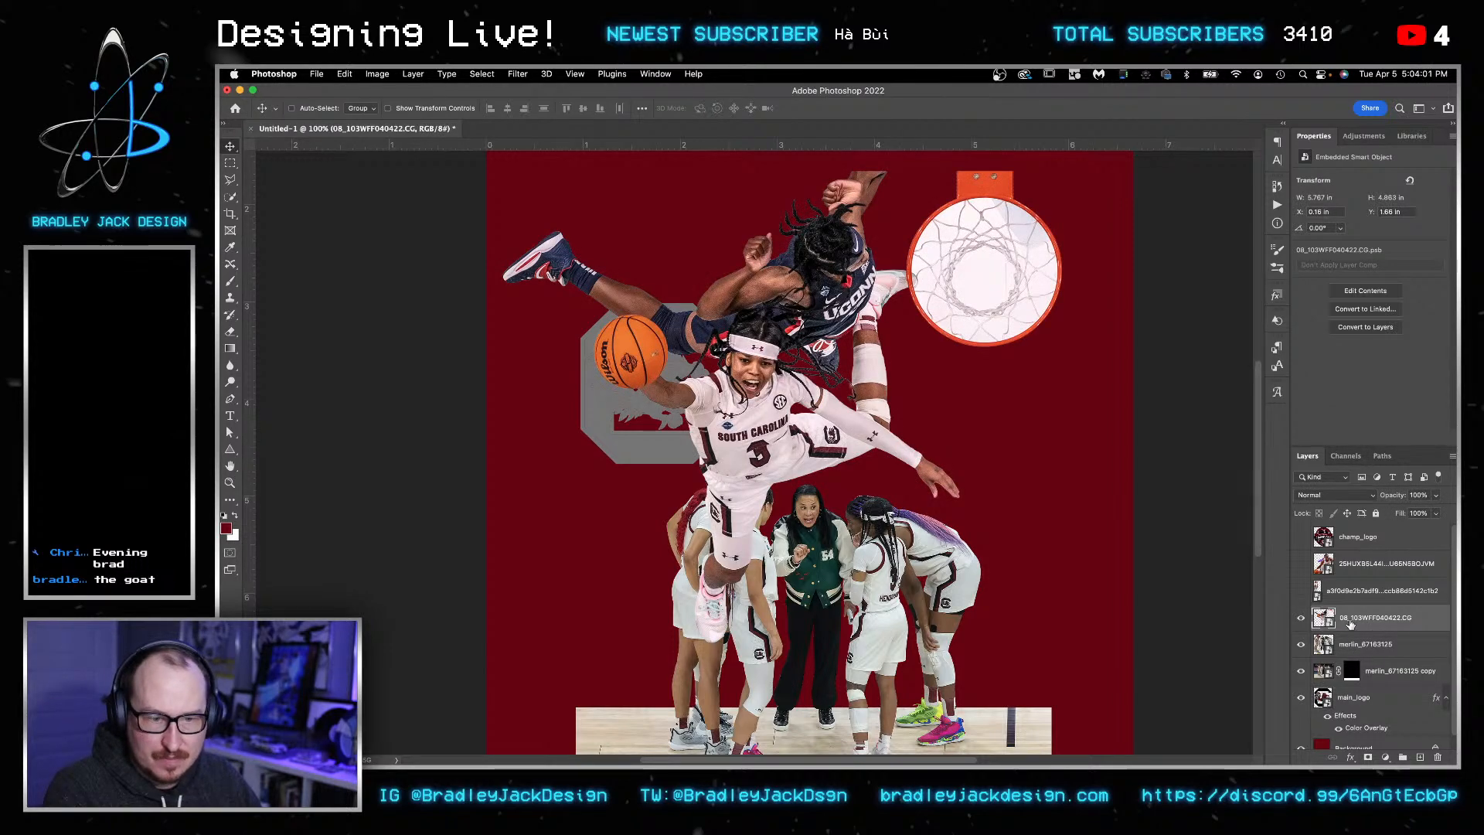
left_click(1302, 646)
left_click(1302, 646)
left_click_drag(1355, 622, 1302, 695)
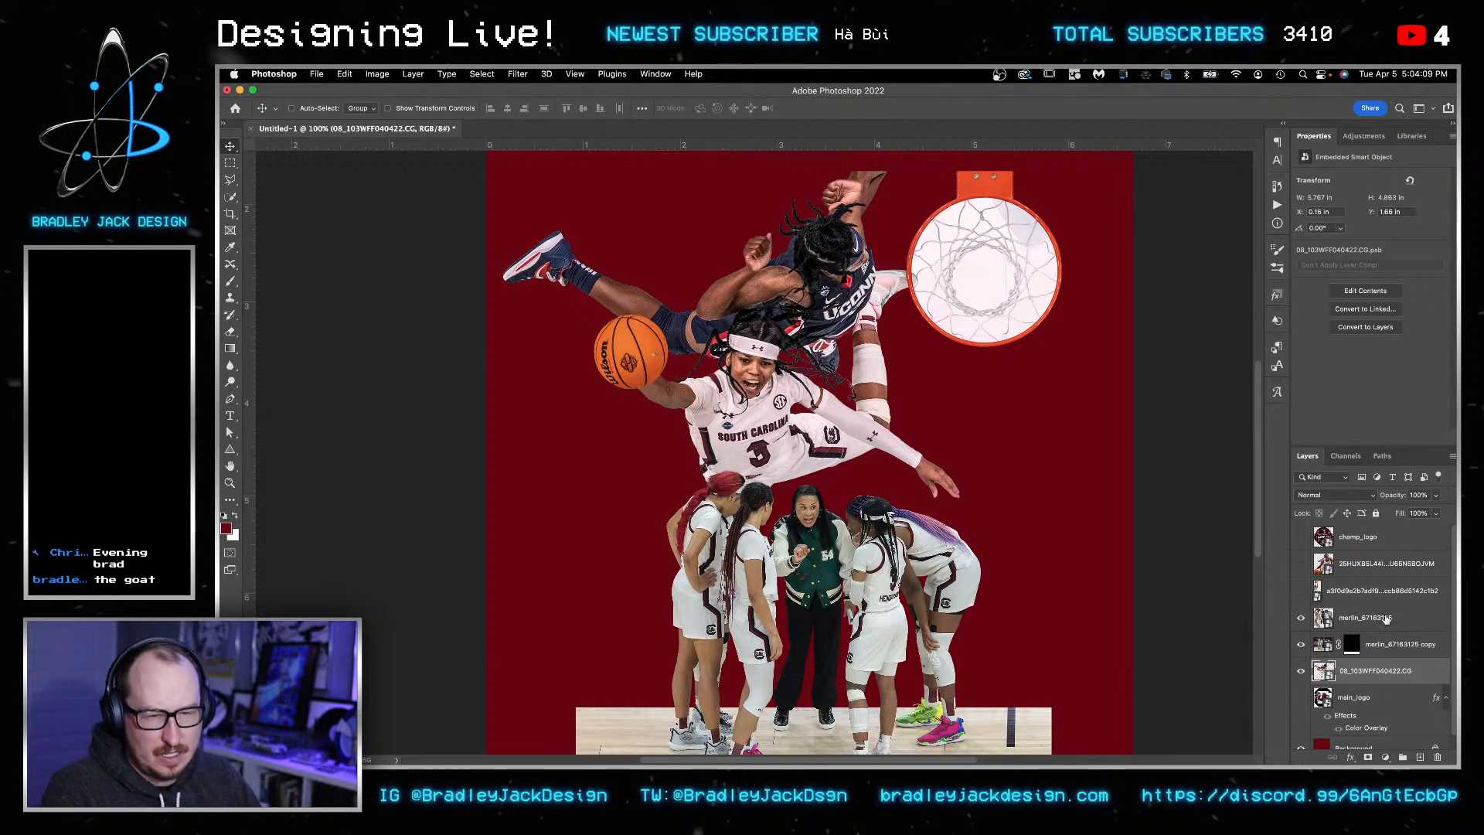
- Duplicate the hidden main_logo layer with its color overlay
left_click(1384, 538)
left_click(1370, 700)
key("super+j")
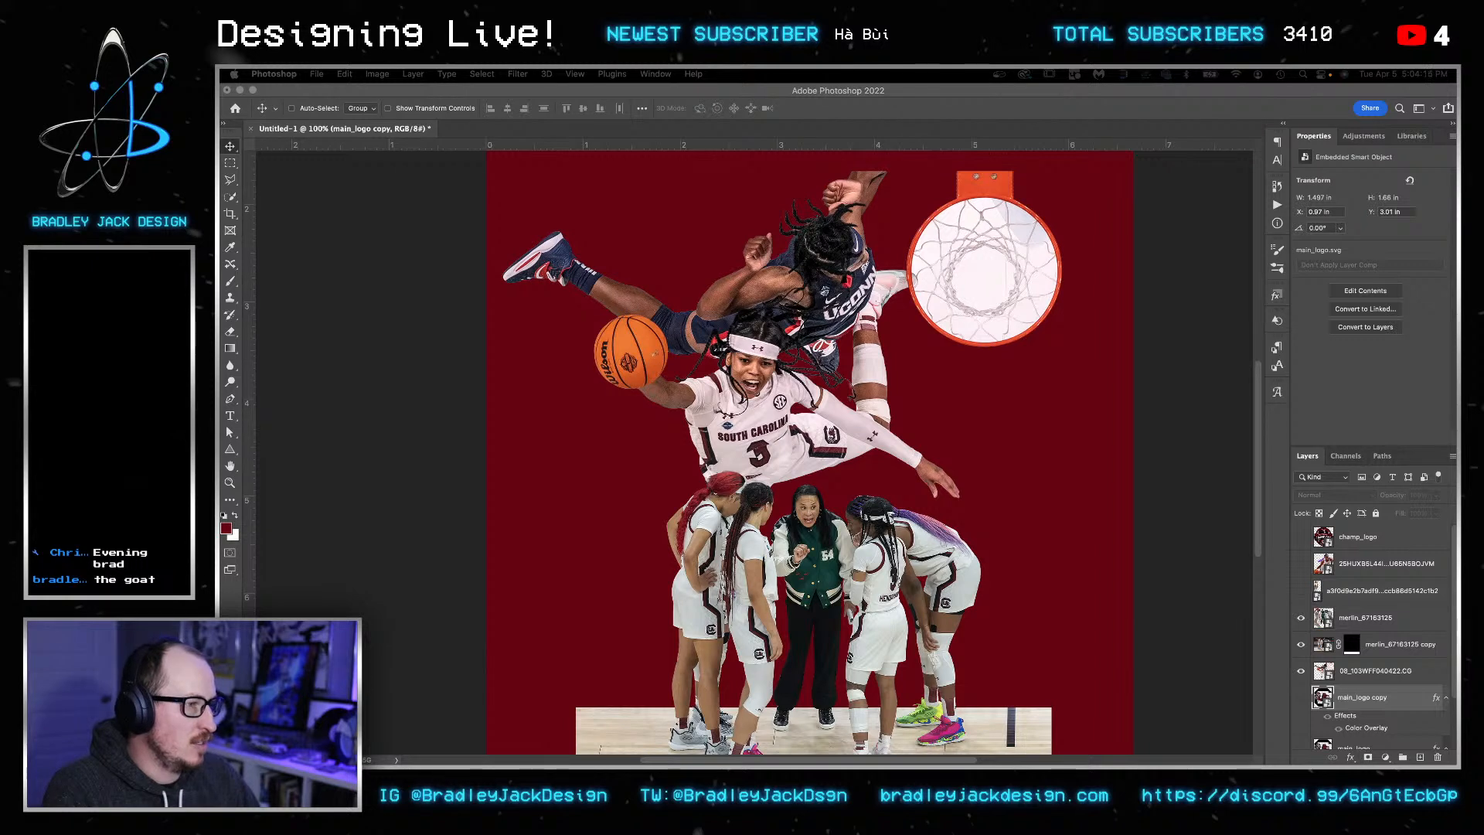
- Paste the copied vector logo as a smart object above the main_logo copy
left_click(922, 342)
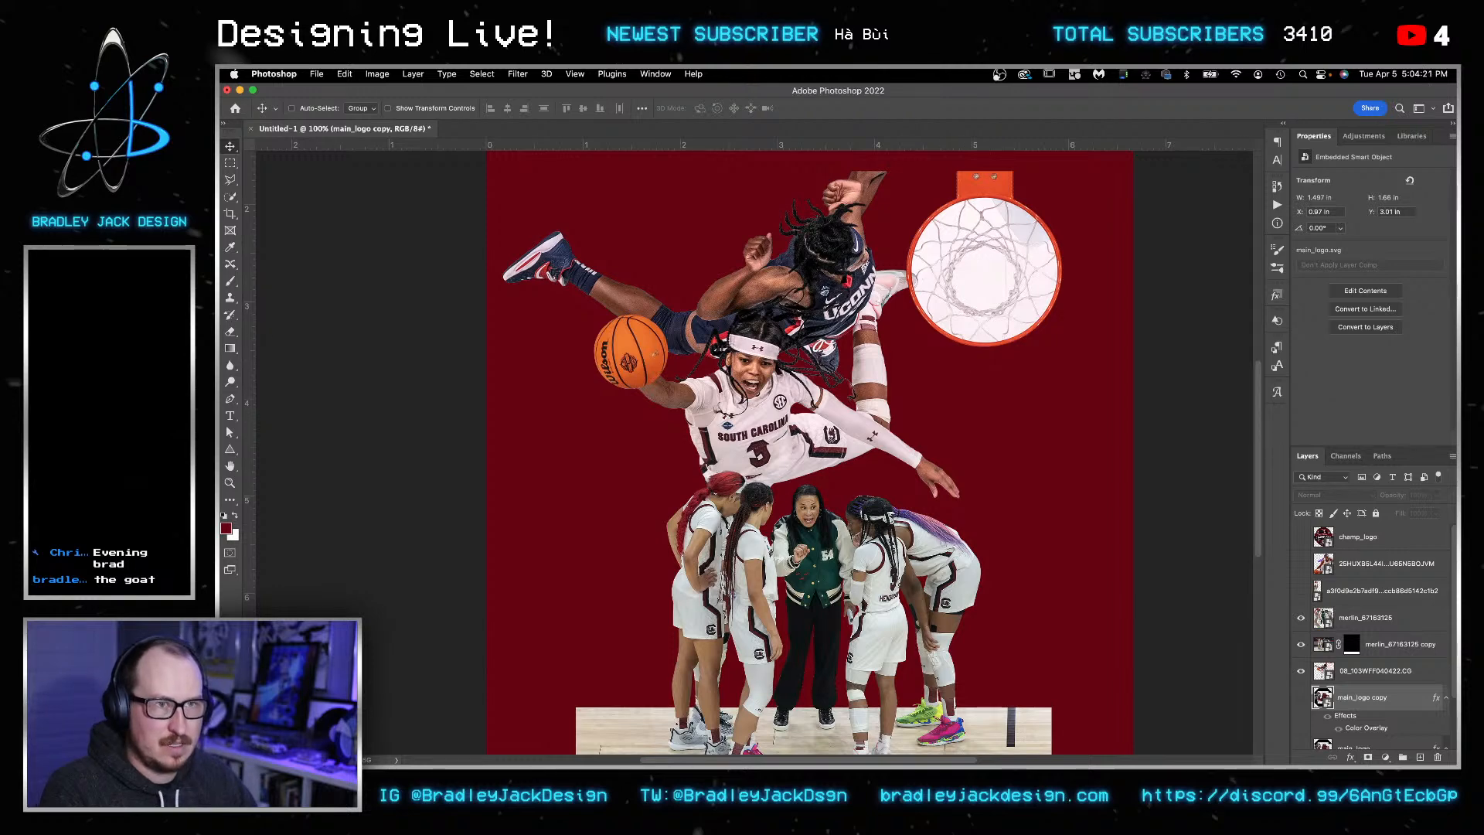
left_click(1158, 436)
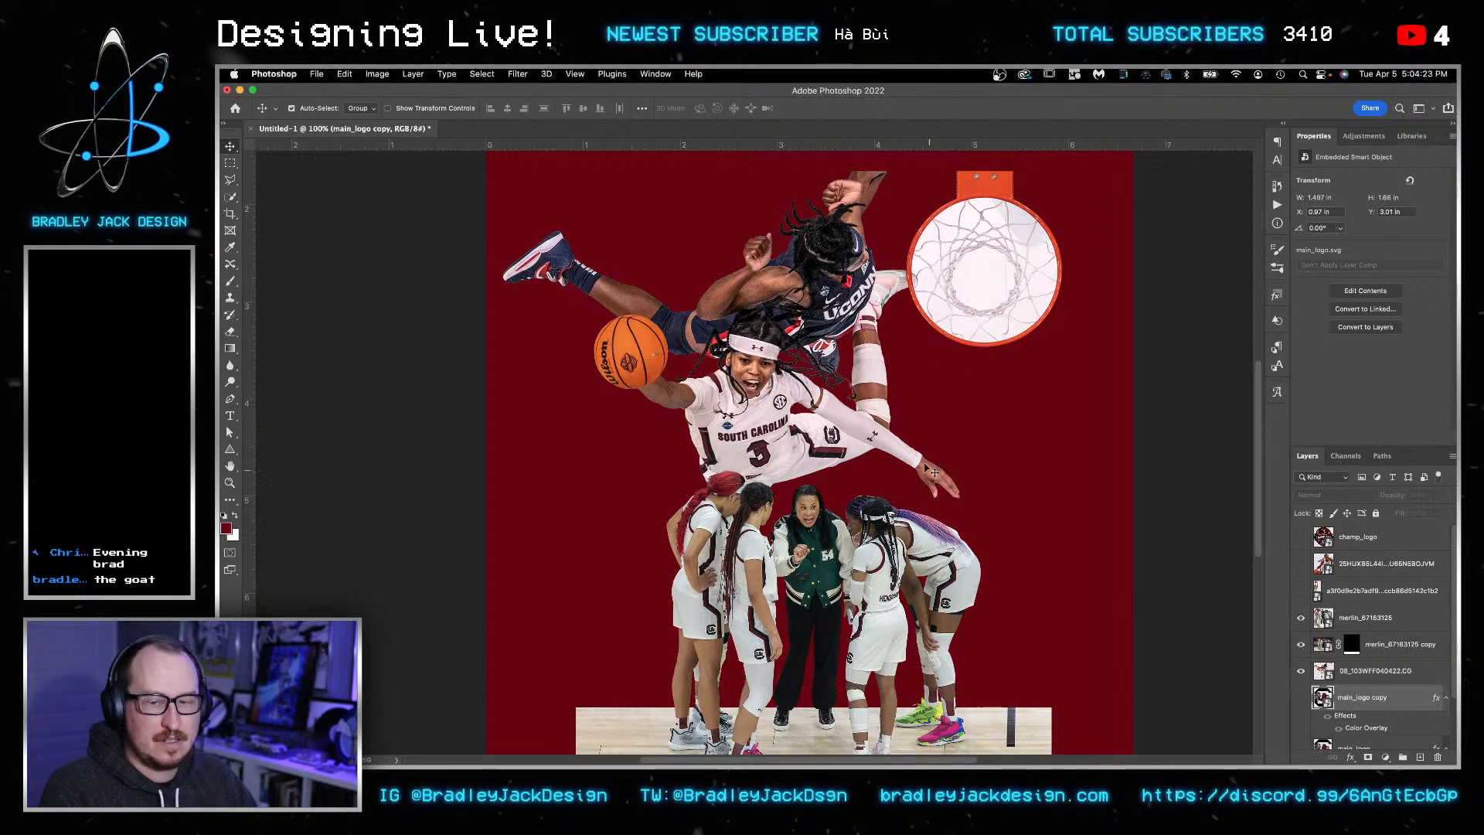
key("super+v")
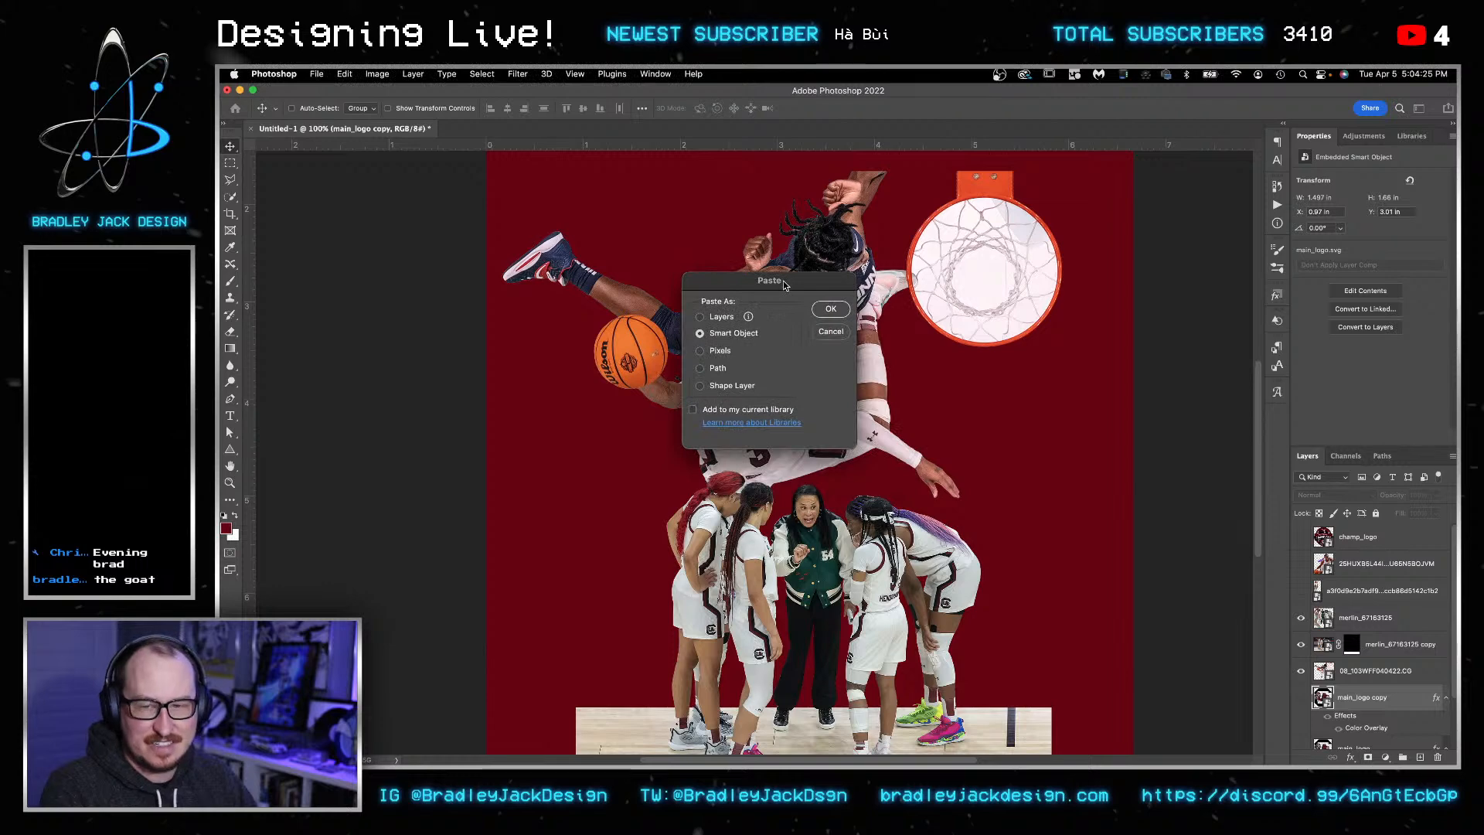
key("Return")
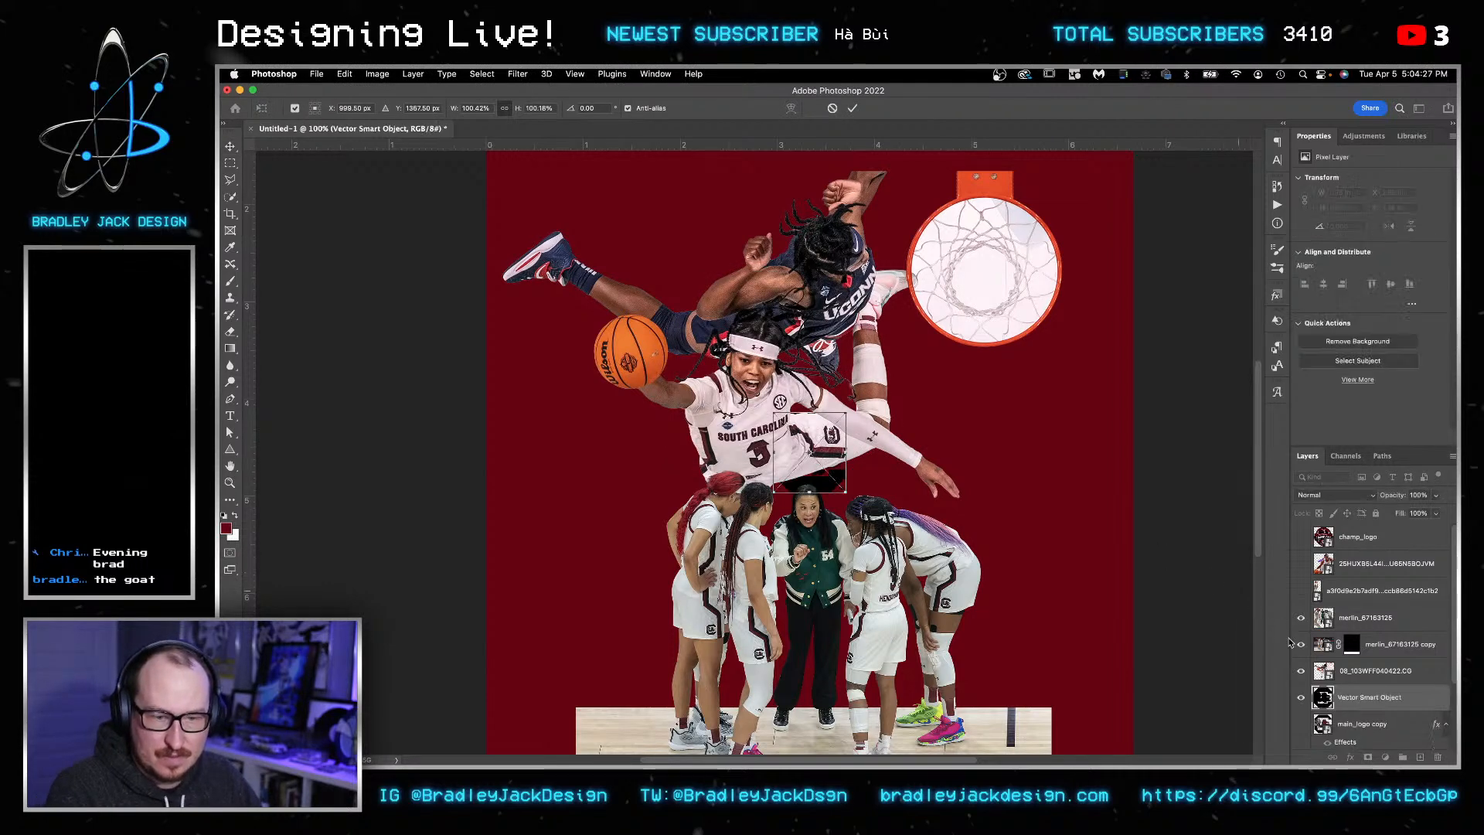
- Enlarge the pasted black logo to about 3.9 in wide at the canvas's right edge, and hide it
left_click_drag(828, 489, 1202, 630)
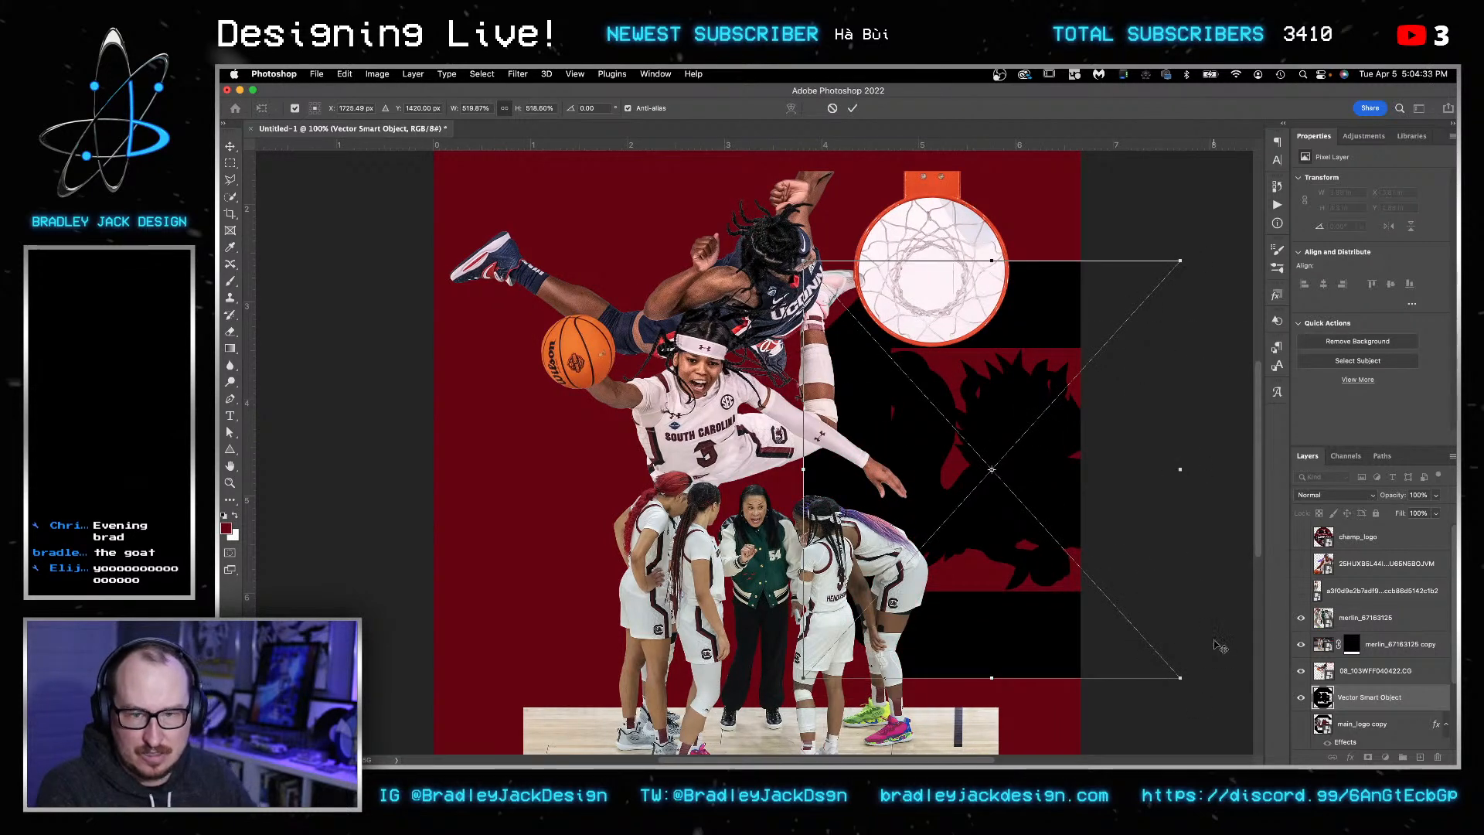
key("Return")
left_click(1302, 698)
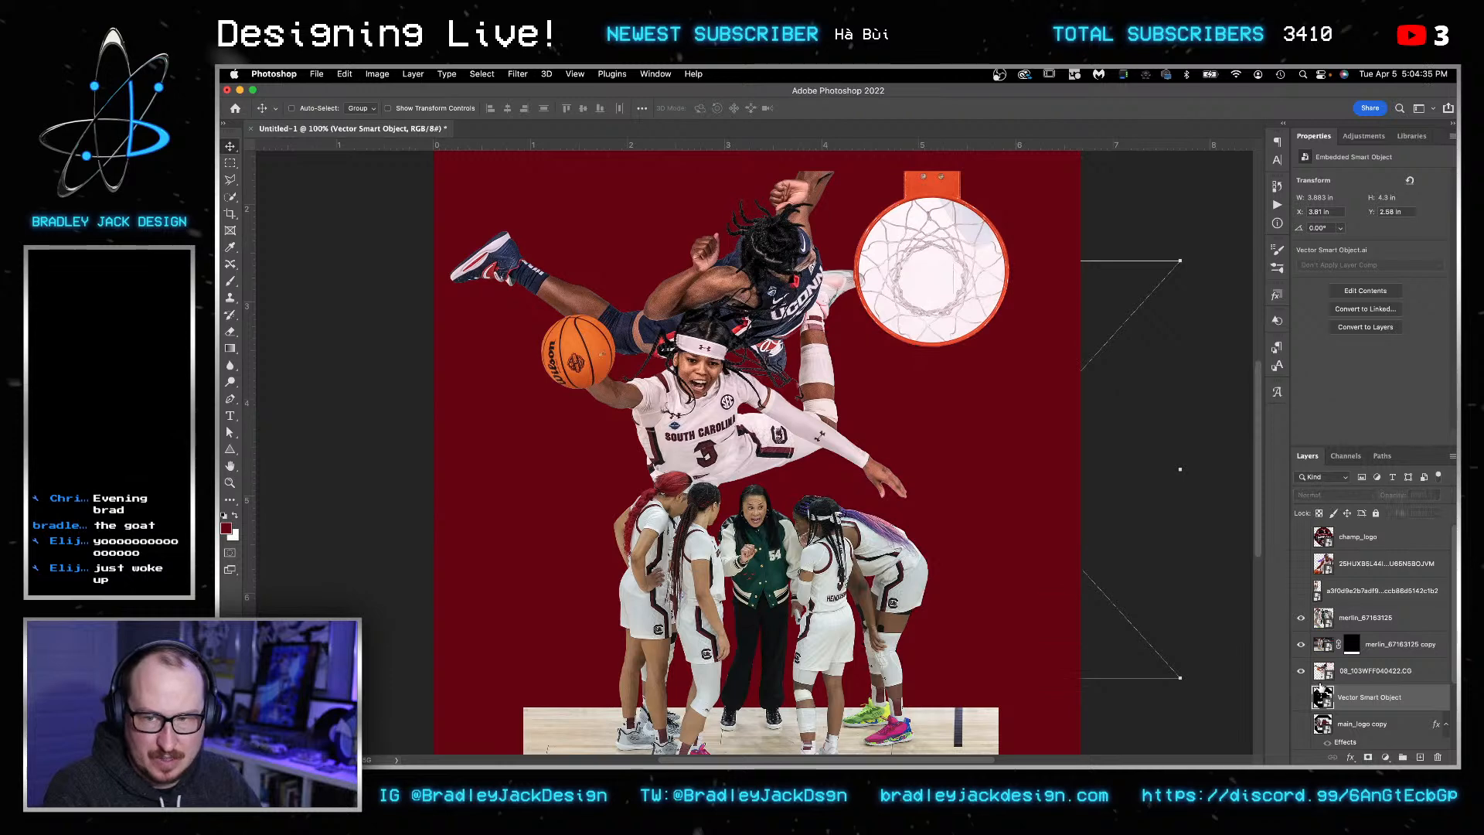
- Show the number 4 player cutout layer and hide both huddle layers and the 08_103WFF040422.CG photo
left_click(1362, 673)
scroll(754, 510, "down", 3)
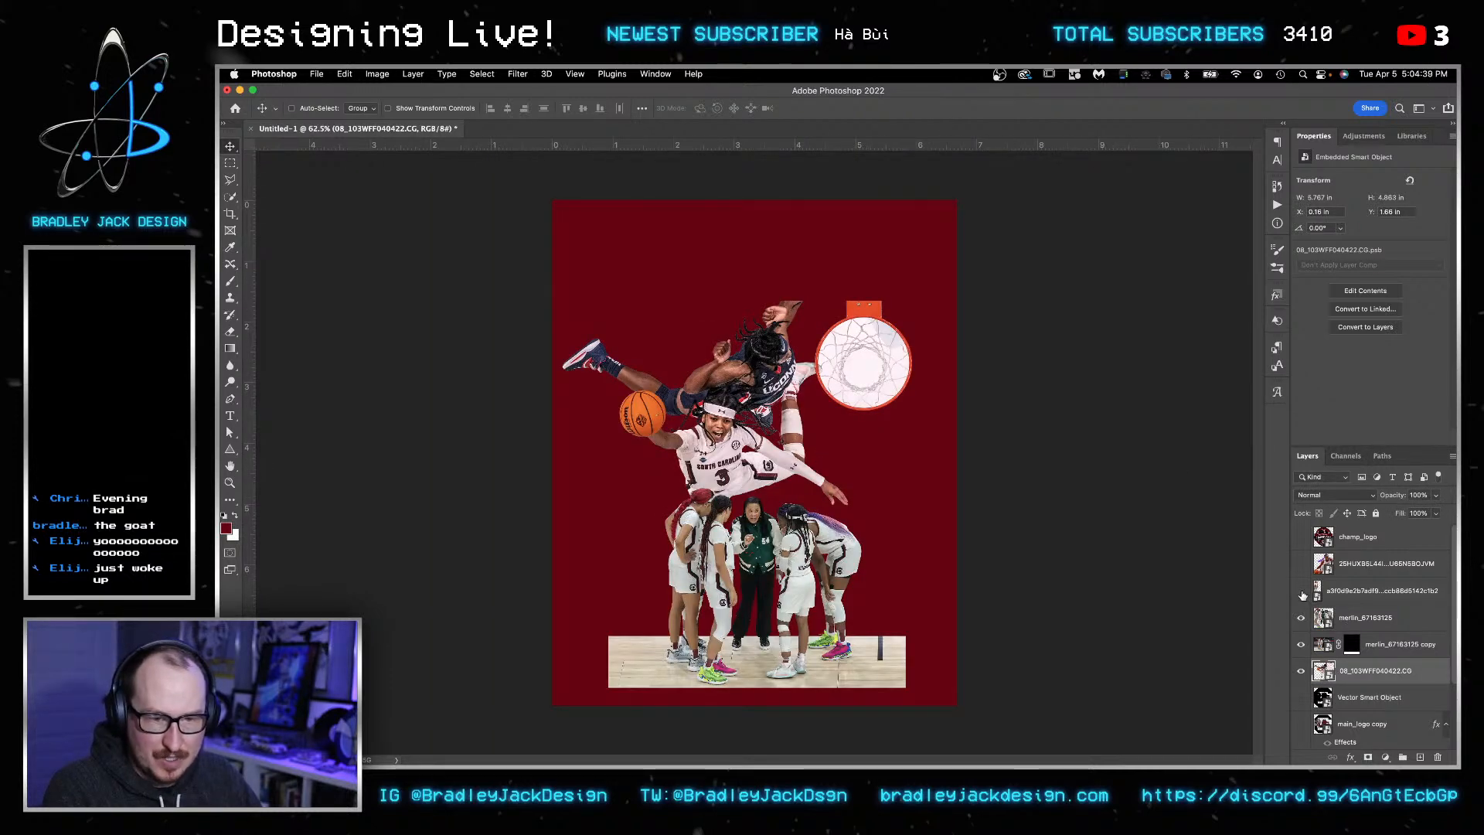
left_click(1302, 565)
left_click(1319, 566)
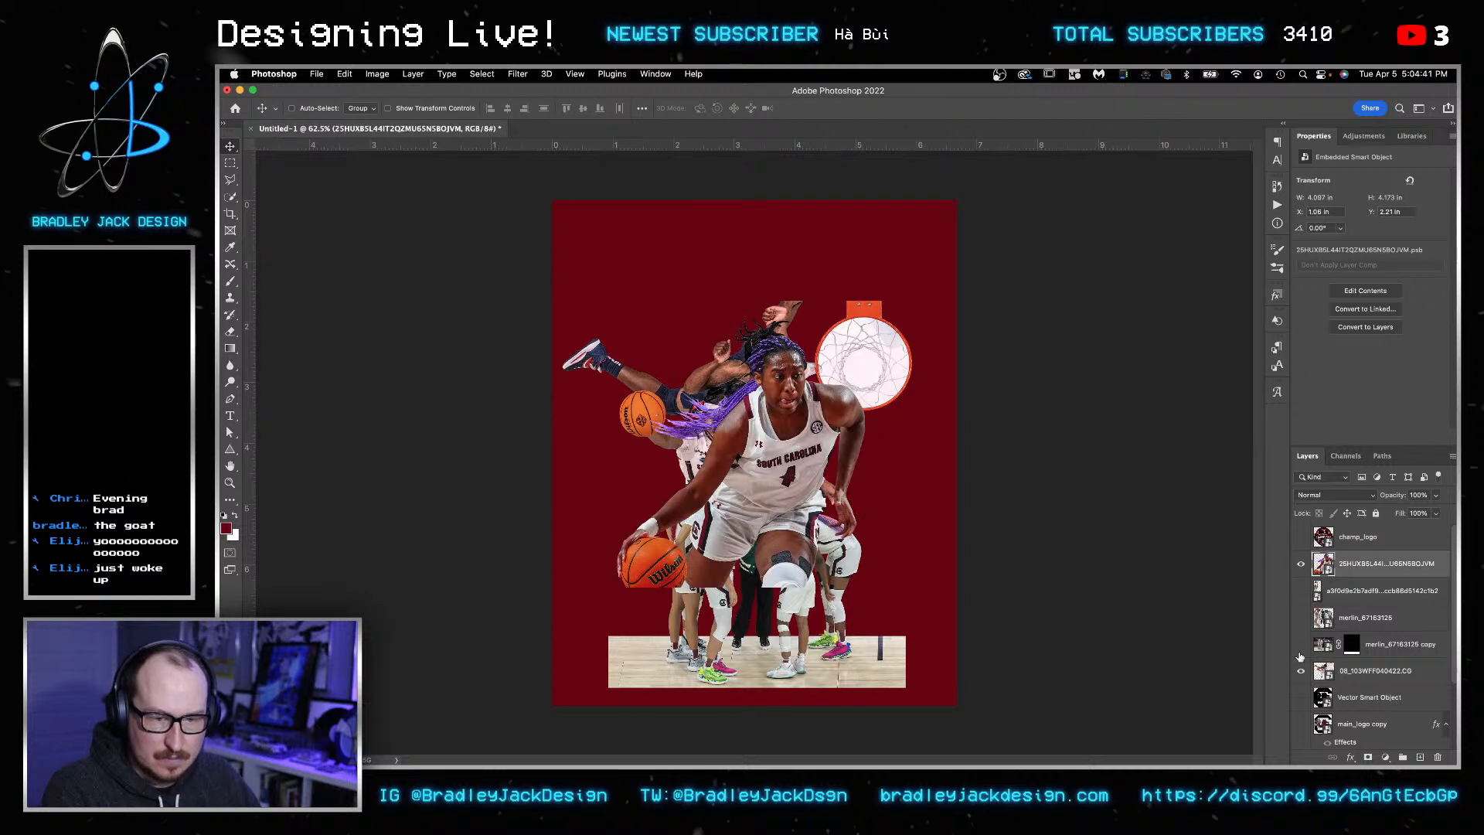
left_click(1301, 645)
left_click(1302, 671)
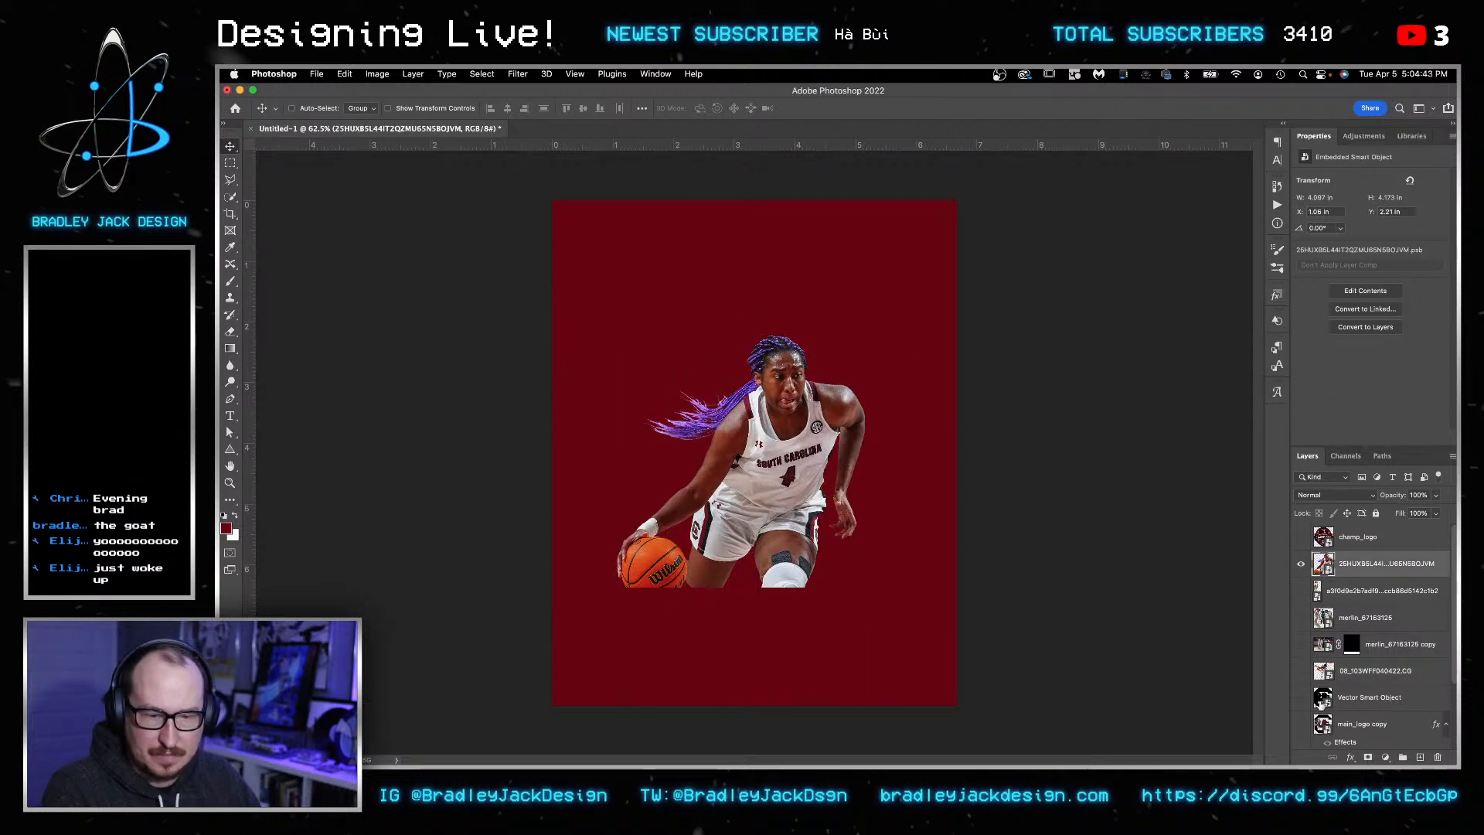
- Enlarge the number 4 player cutout to 75.43% so it fills the poster's height, with her head near the canvas's upper edge
key("super+t")
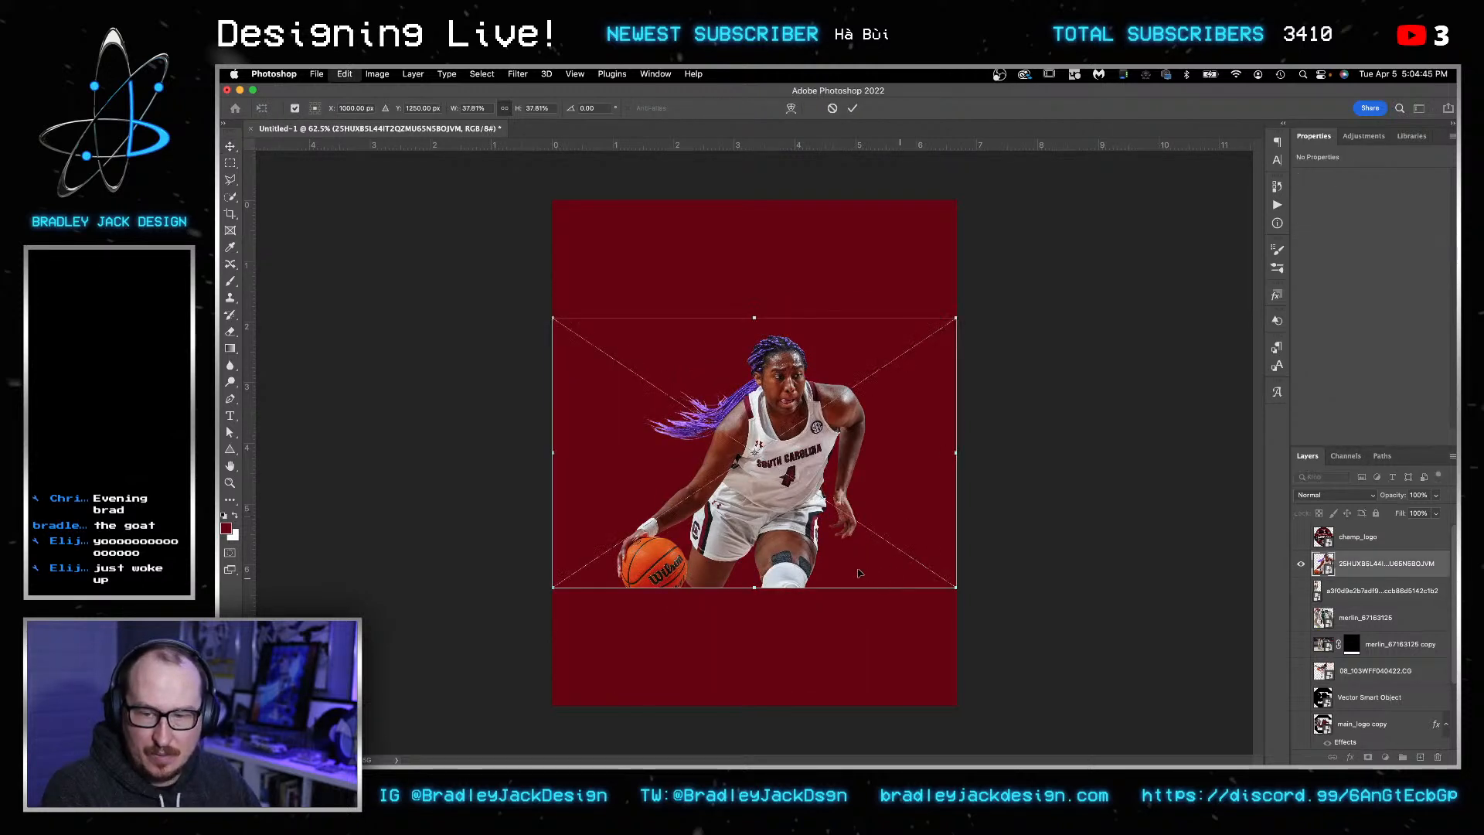
left_click_drag(955, 591, 1136, 707)
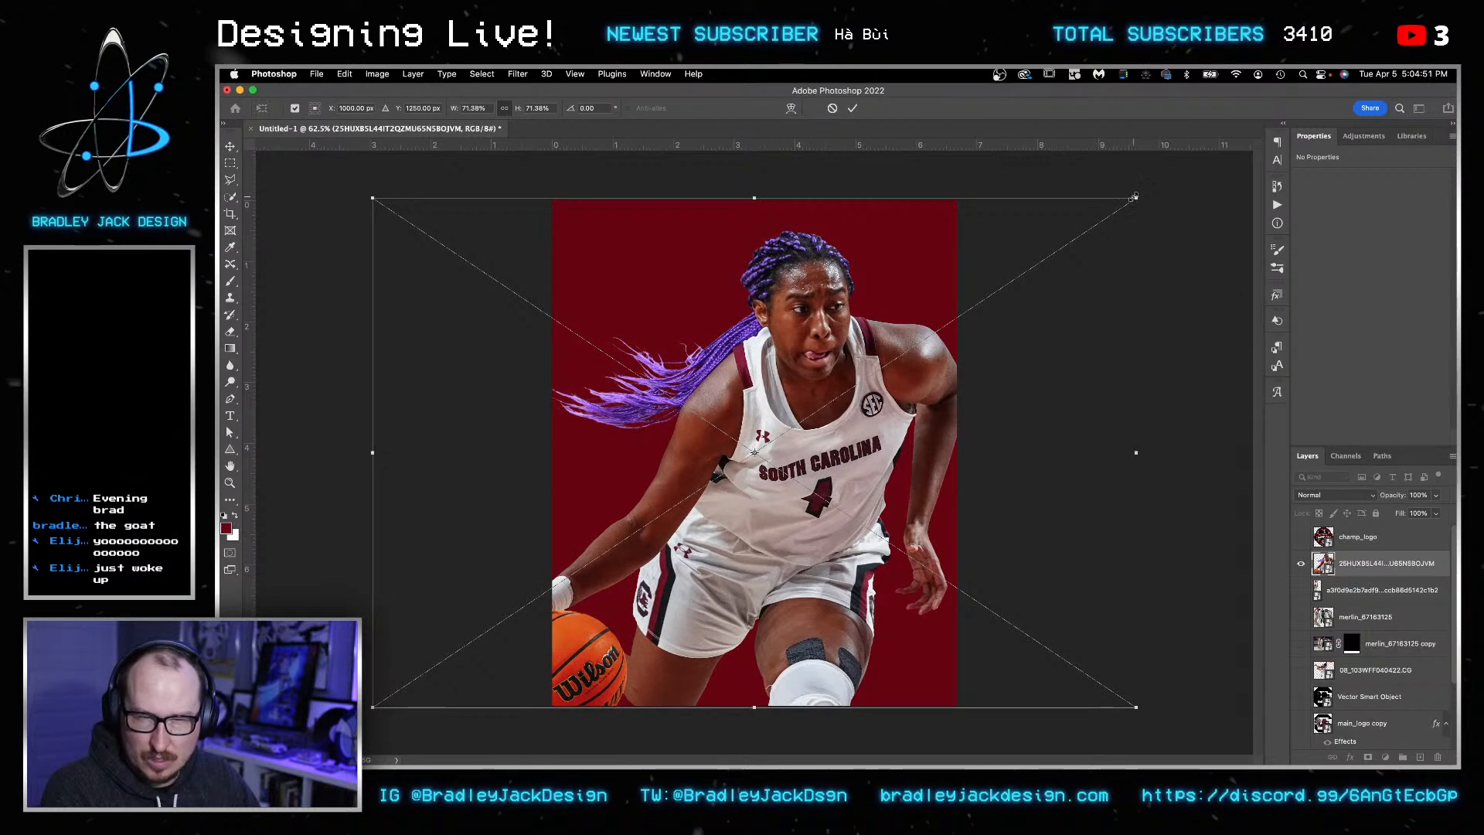
left_click_drag(1142, 188, 1184, 158)
mouse_move(1091, 278)
left_mouse_down()
mouse_move(1045, 277)
mouse_move(1070, 279)
left_mouse_up()
key("Return")
left_click_drag(953, 364, 954, 371)
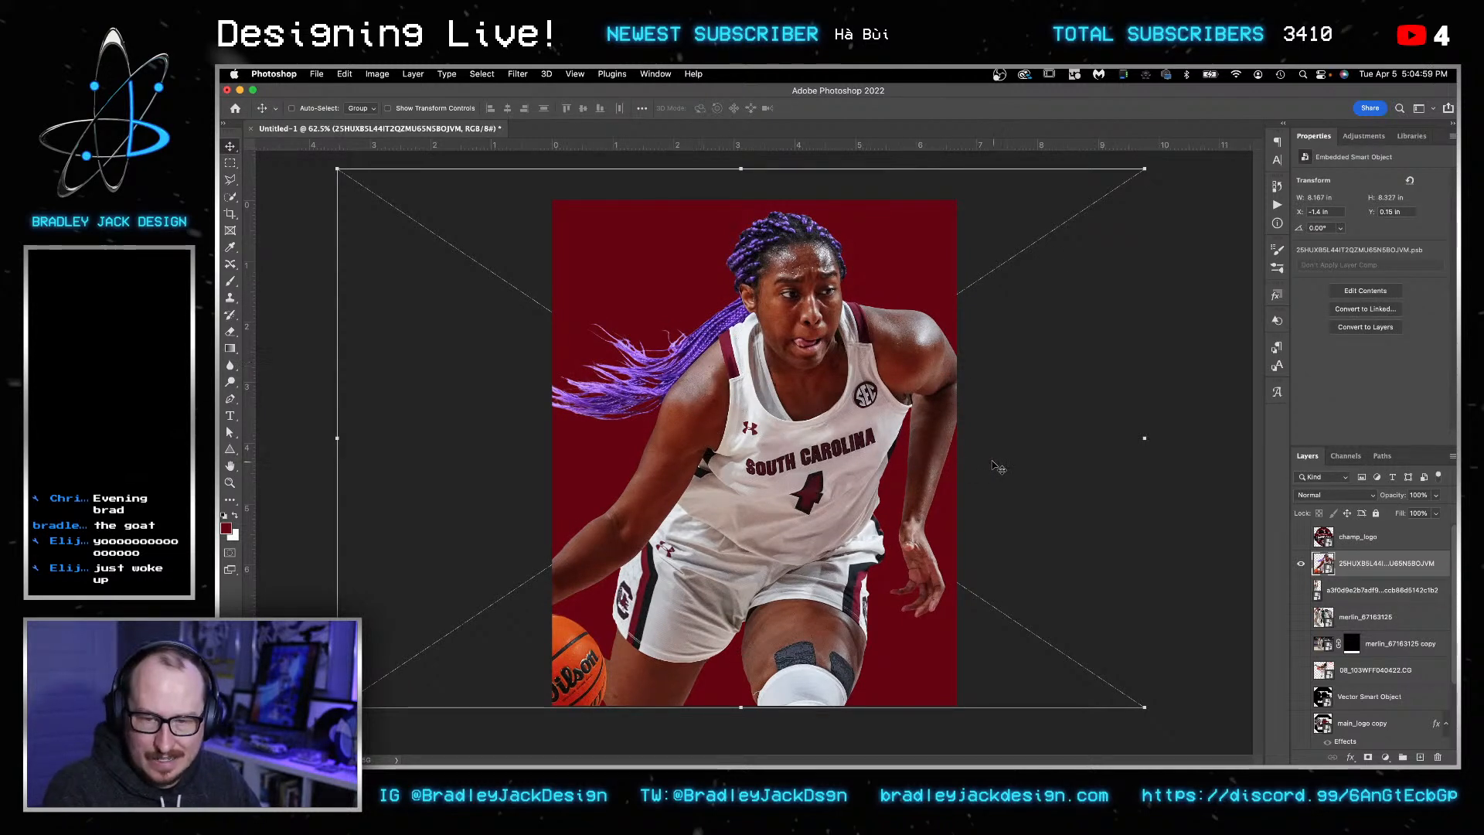
left_click_drag(828, 477, 840, 466)
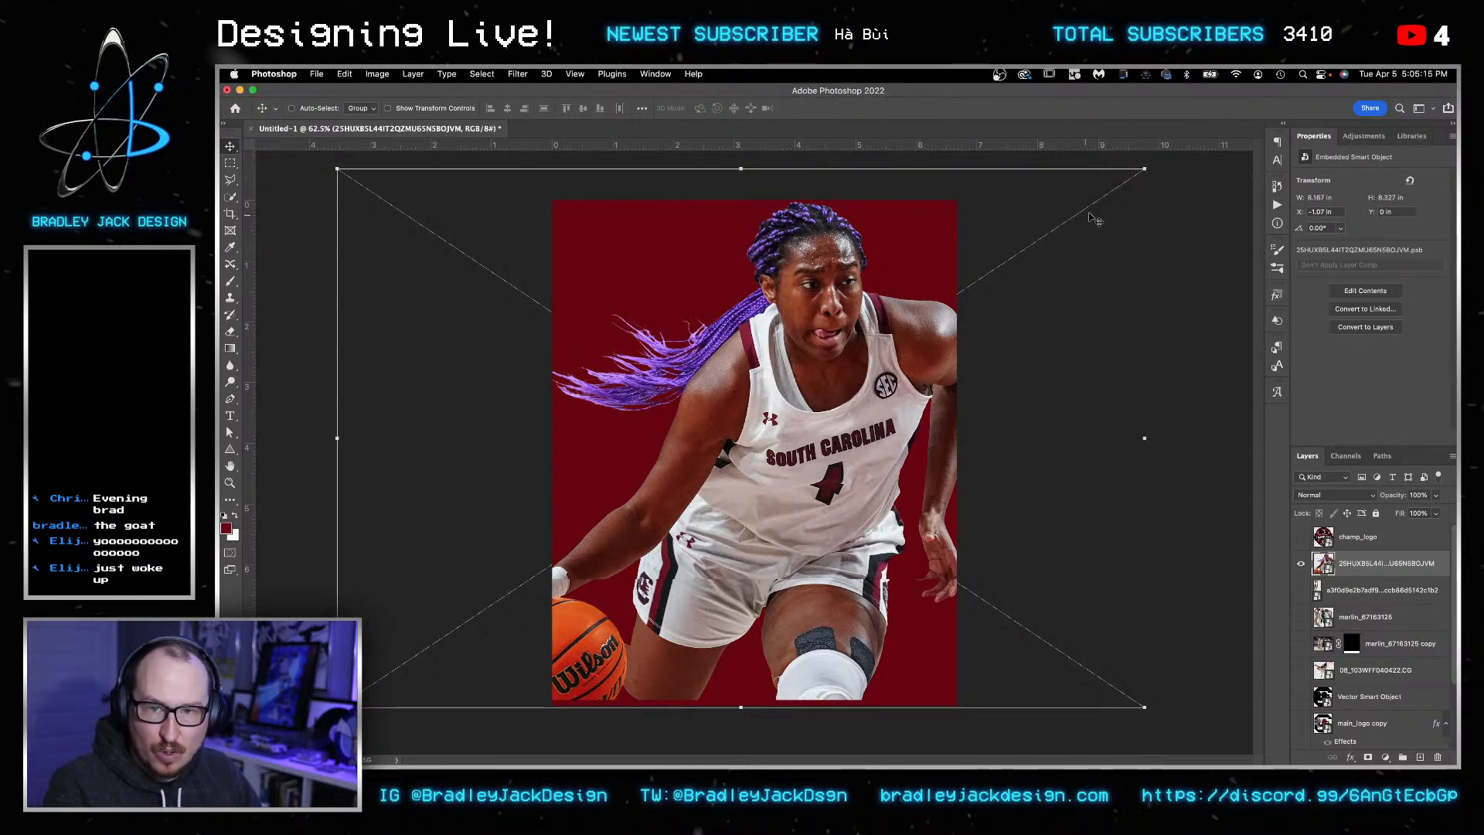
- Scale the number 4 player down to about 5.85 in wide, keeping her whole figure within the poster
key("e")
key("super+t")
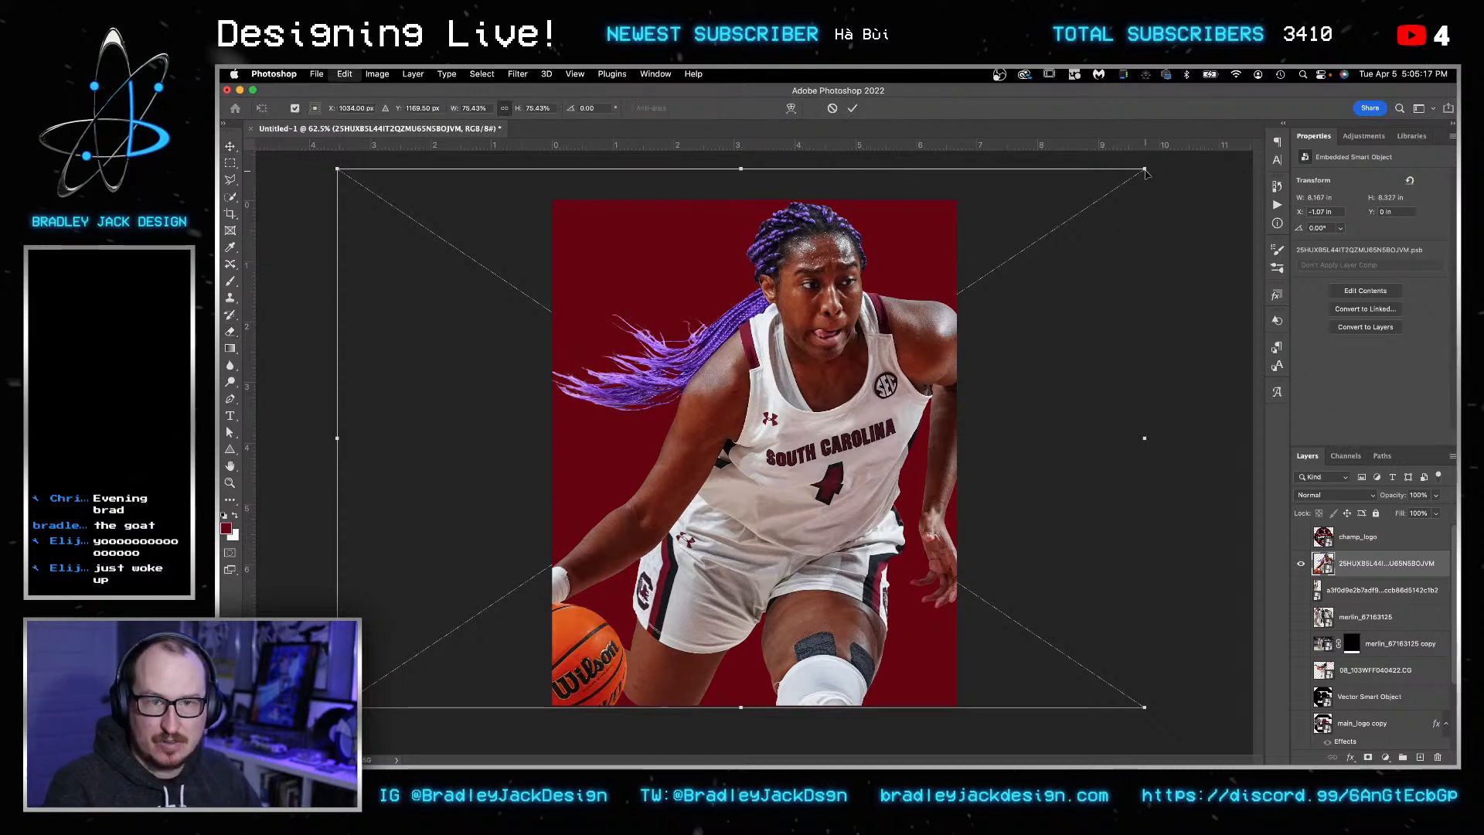
left_click_drag(1147, 171, 1027, 273)
key("Return")
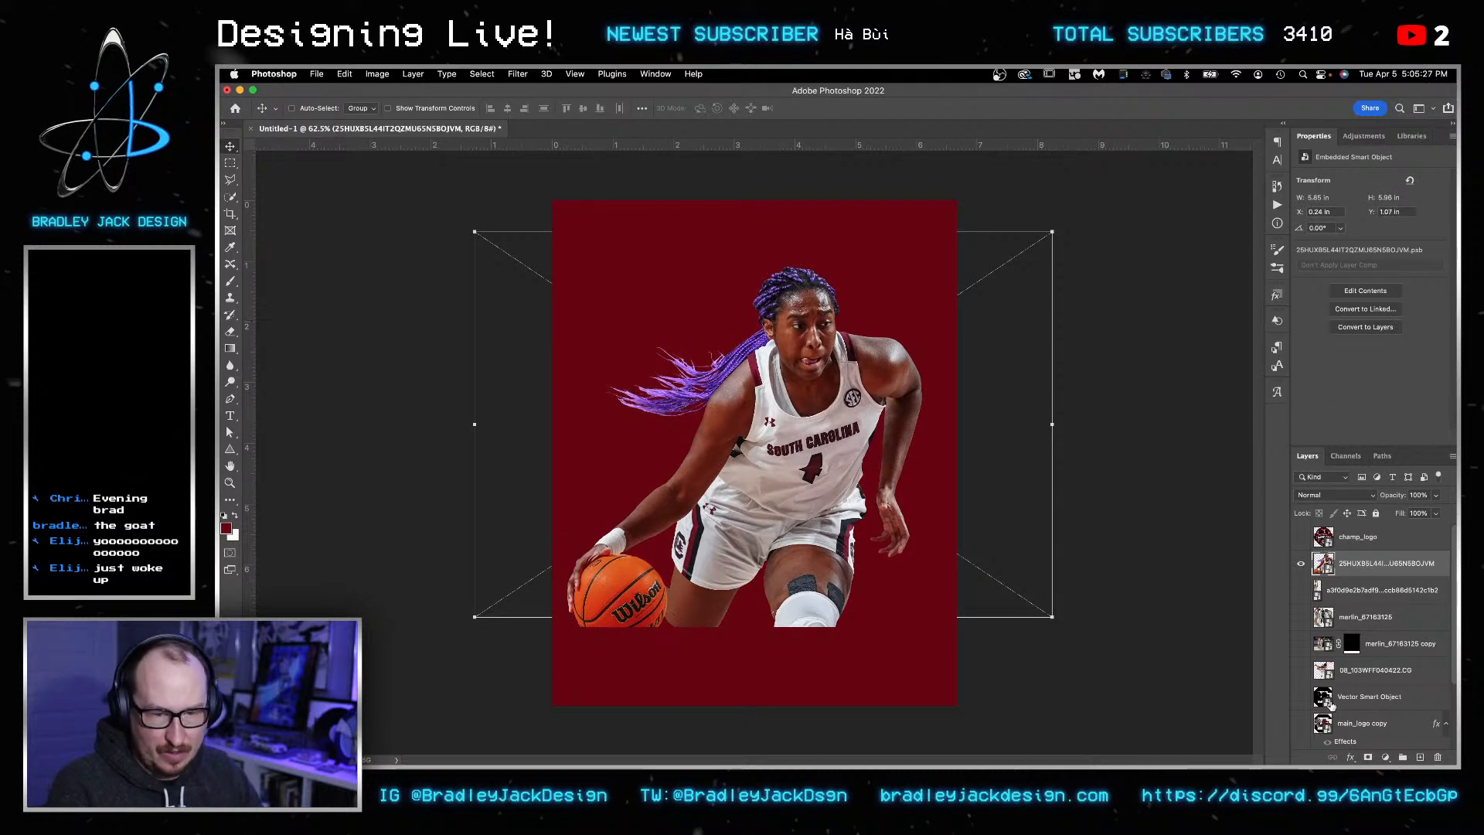
- Show the black vector logo and enlarge it to about 9.65 in wide behind the number 4 player
left_click(1361, 696)
left_click(1301, 697)
key("ctrl+t")
left_click_drag(908, 613, 785, 659)
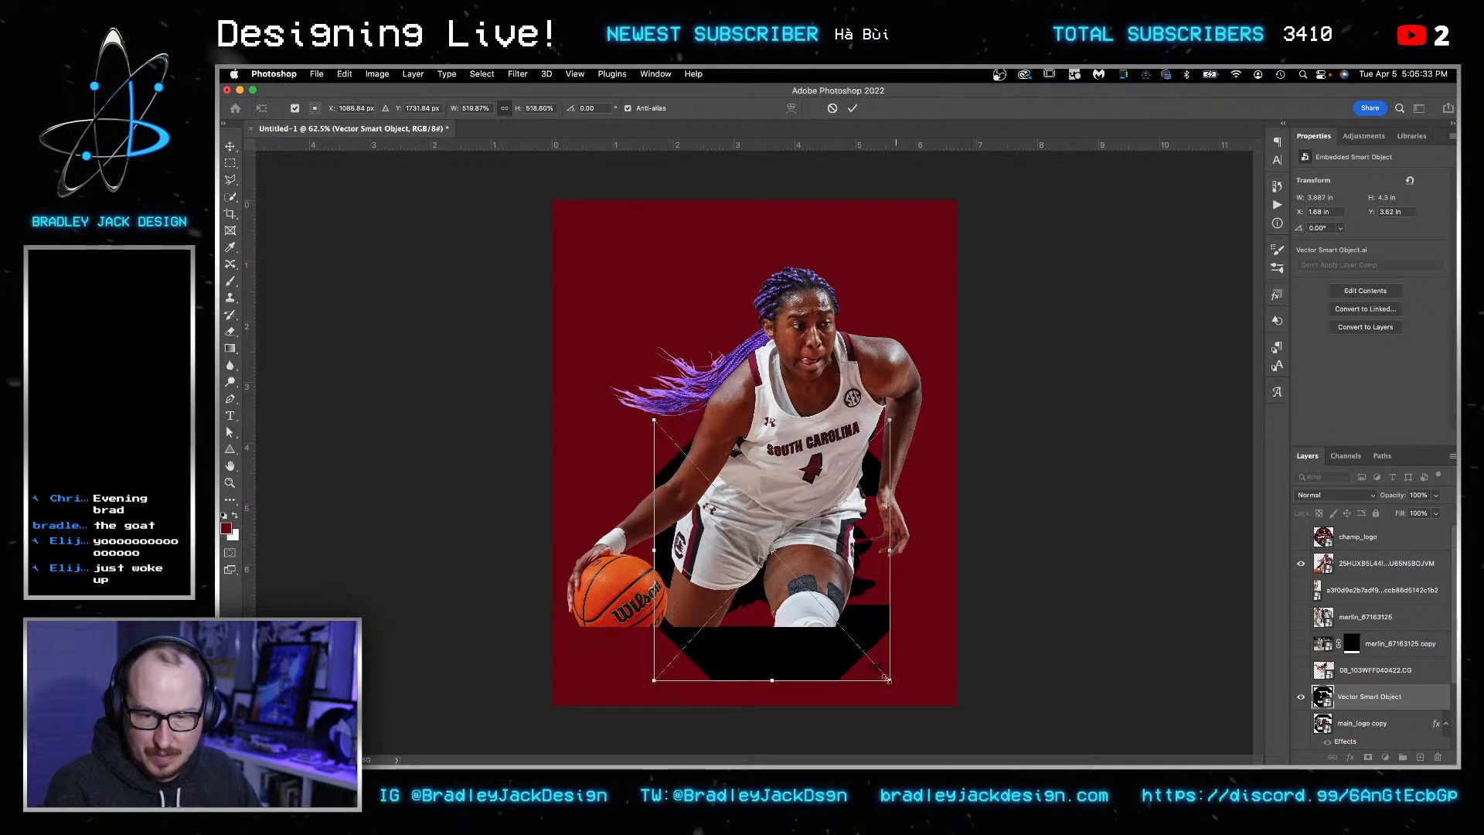
left_click_drag(890, 681, 929, 644)
left_click_drag(931, 700, 855, 489)
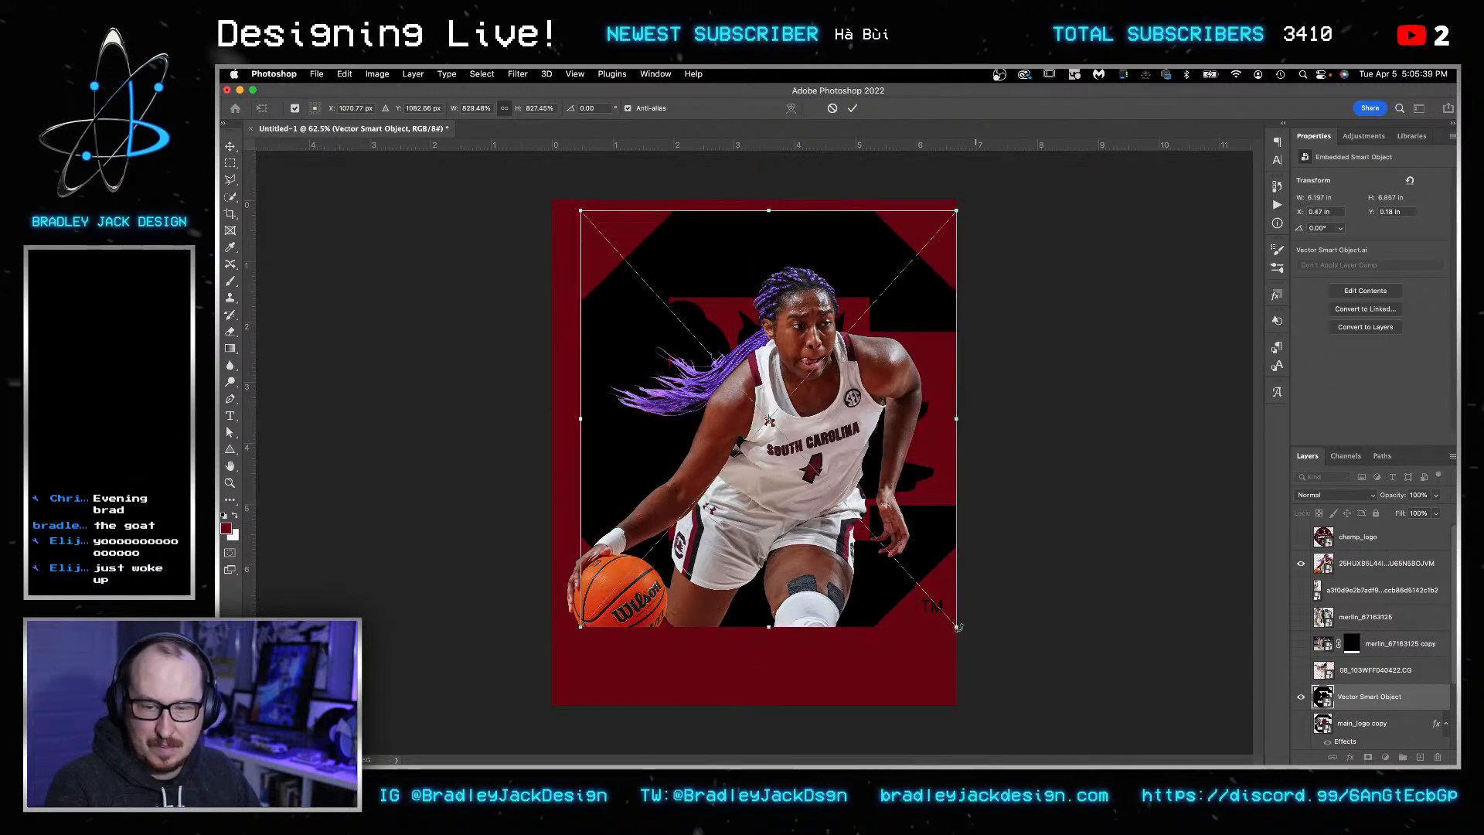
left_click_drag(968, 634, 1063, 693)
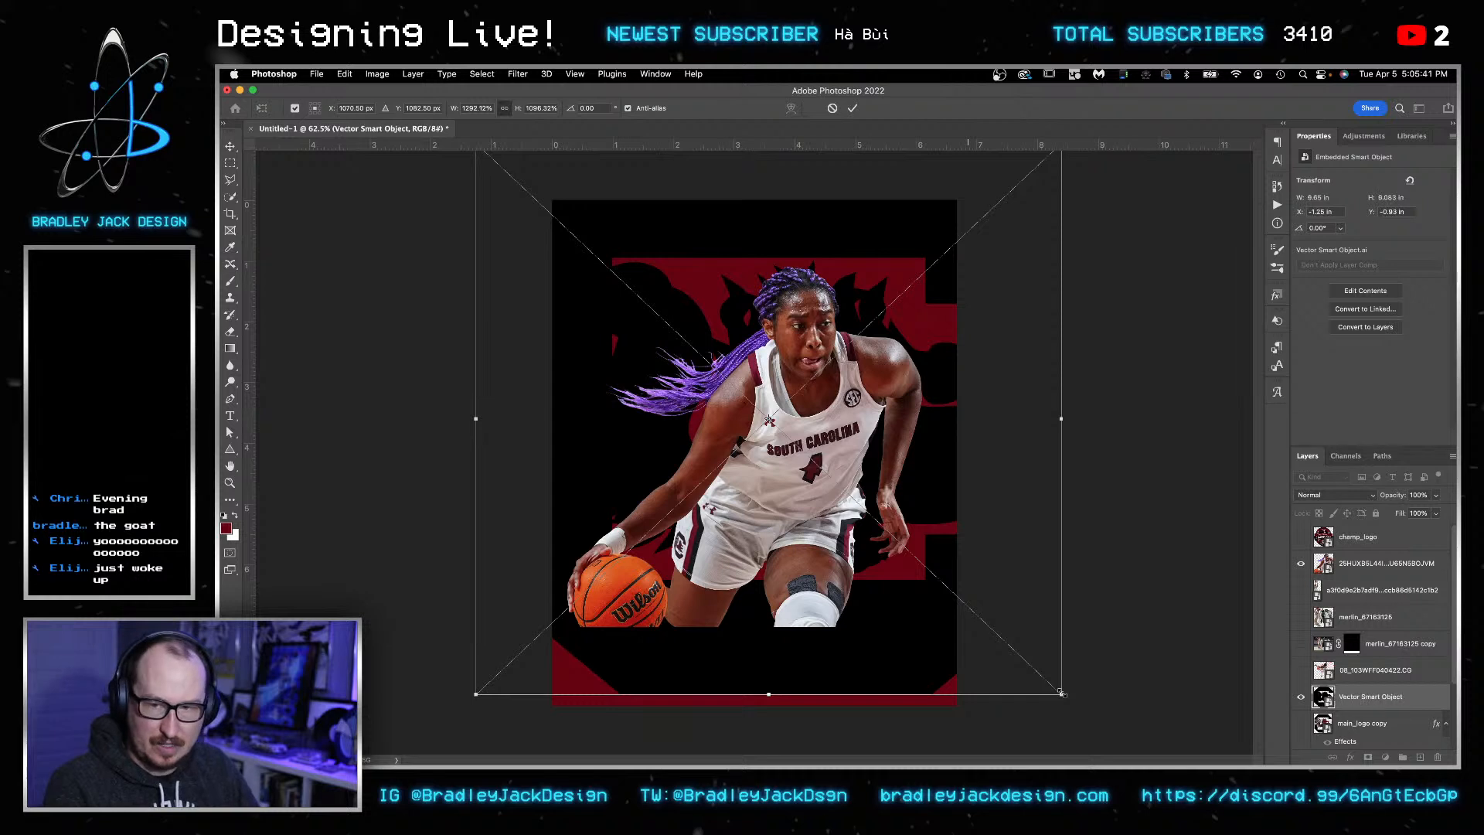
key("Return")
- Move the enlarged black logo down to about X -1.49 in, Y -0.16 in
left_click_drag(879, 661, 872, 684)
key("shift+Down")
key("shift+Down")
key("shift+Down")
key("shift+Down")
key("shift+Up")
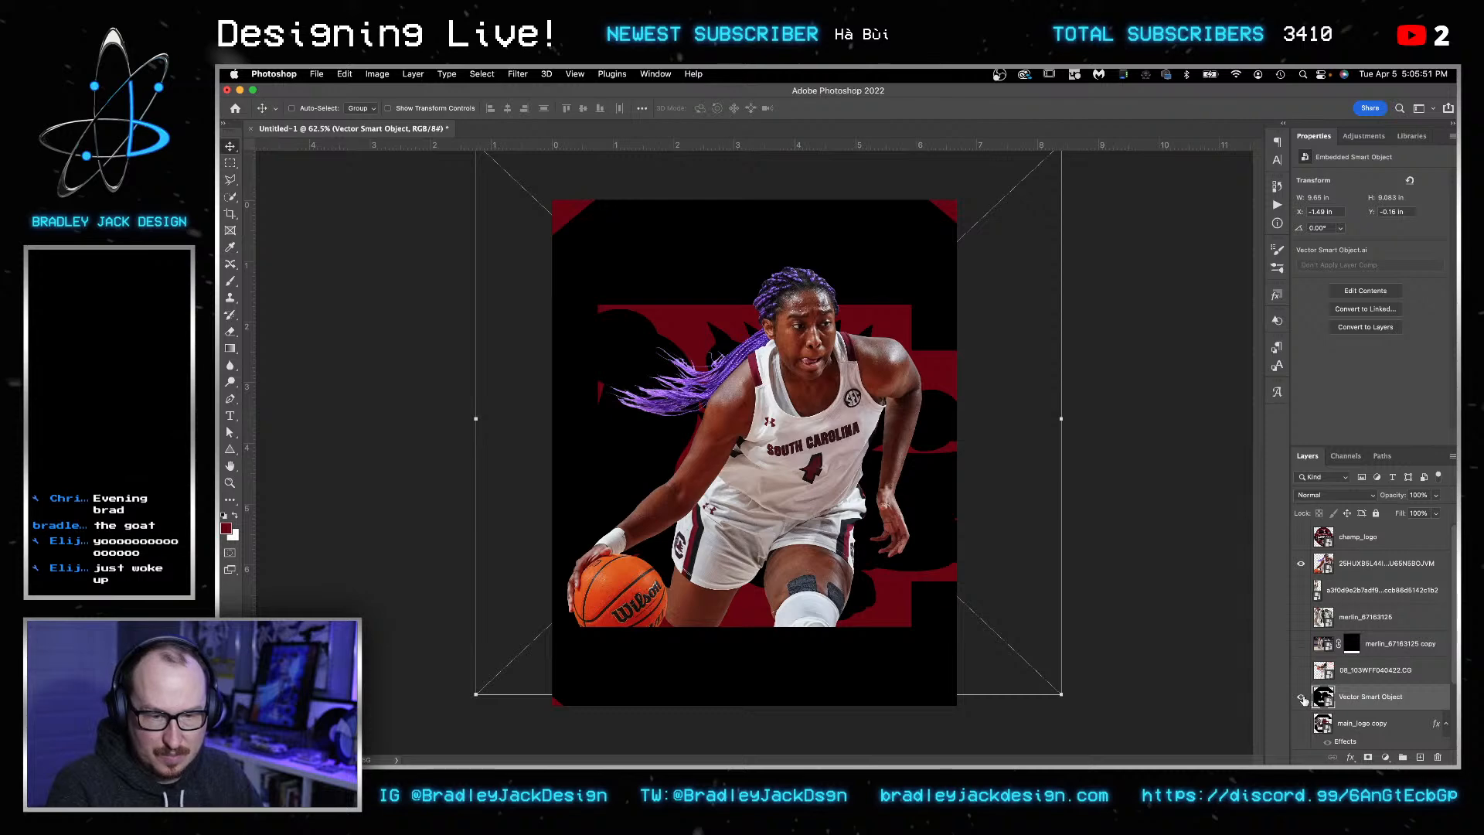
- Hide the black vector logo, show the main_logo copy, and turn off its color overlay
left_click(1301, 698)
left_click(1301, 723)
left_click(1338, 724)
key("super+t")
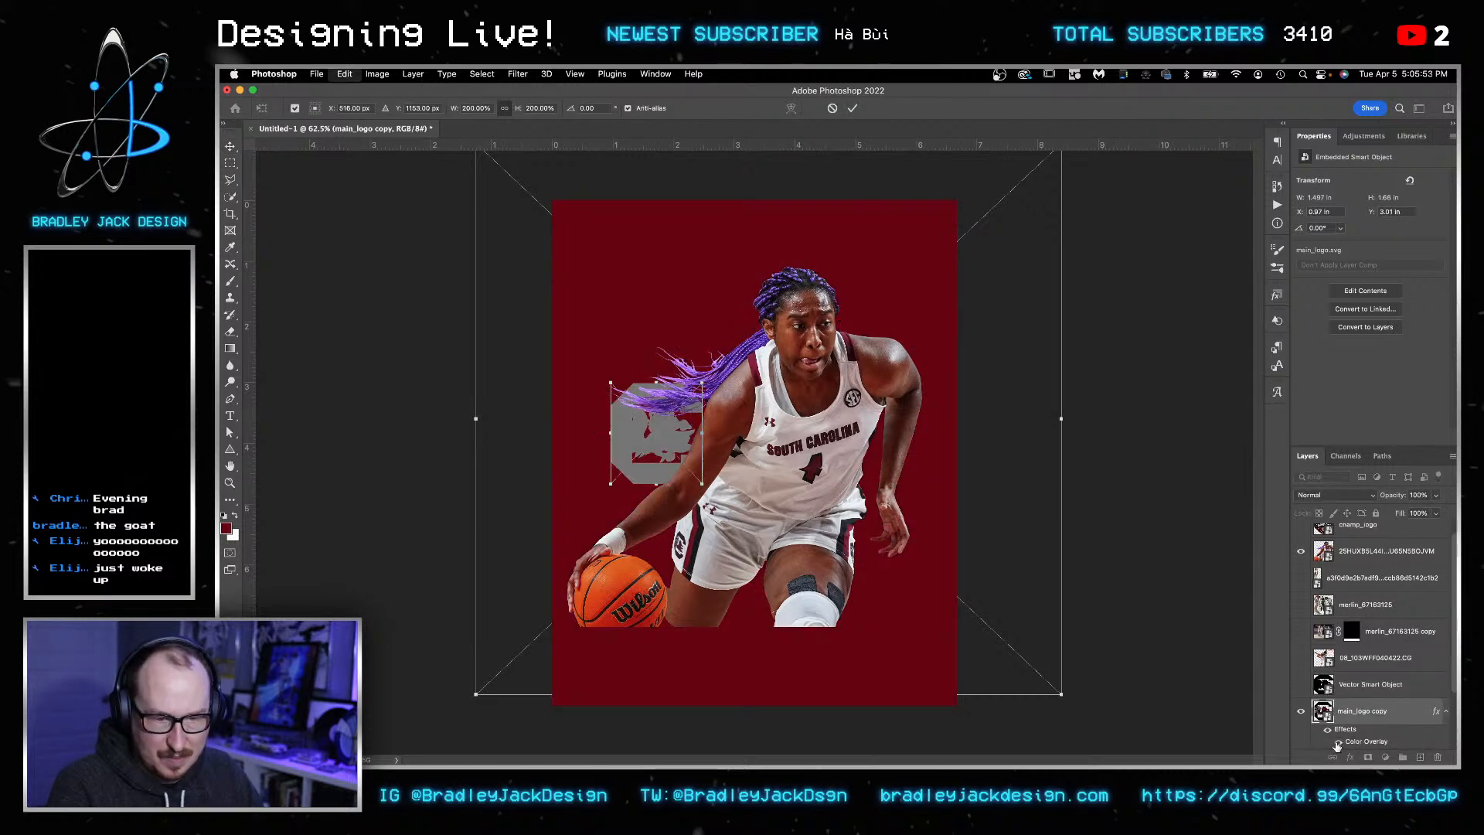
left_click(1338, 741)
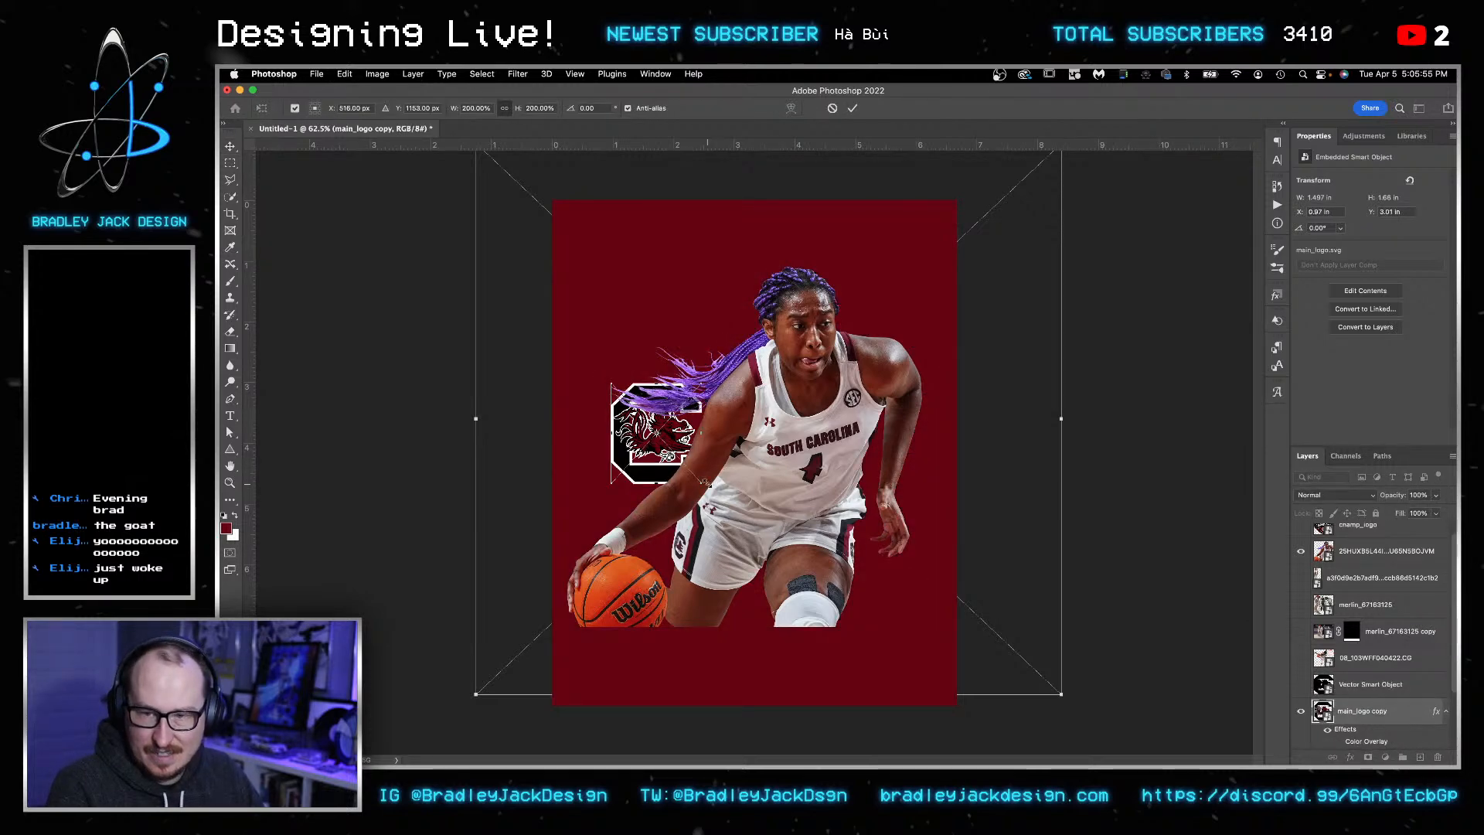
- Enlarge the main_logo copy to about 8.43 in wide behind the player and lower it slightly
left_click_drag(772, 521, 1007, 610)
key("Return")
key("shift+Down")
key("shift+Down")
key("shift+Down")
key("shift+Down")
key("shift+Down")
key("shift+Down")
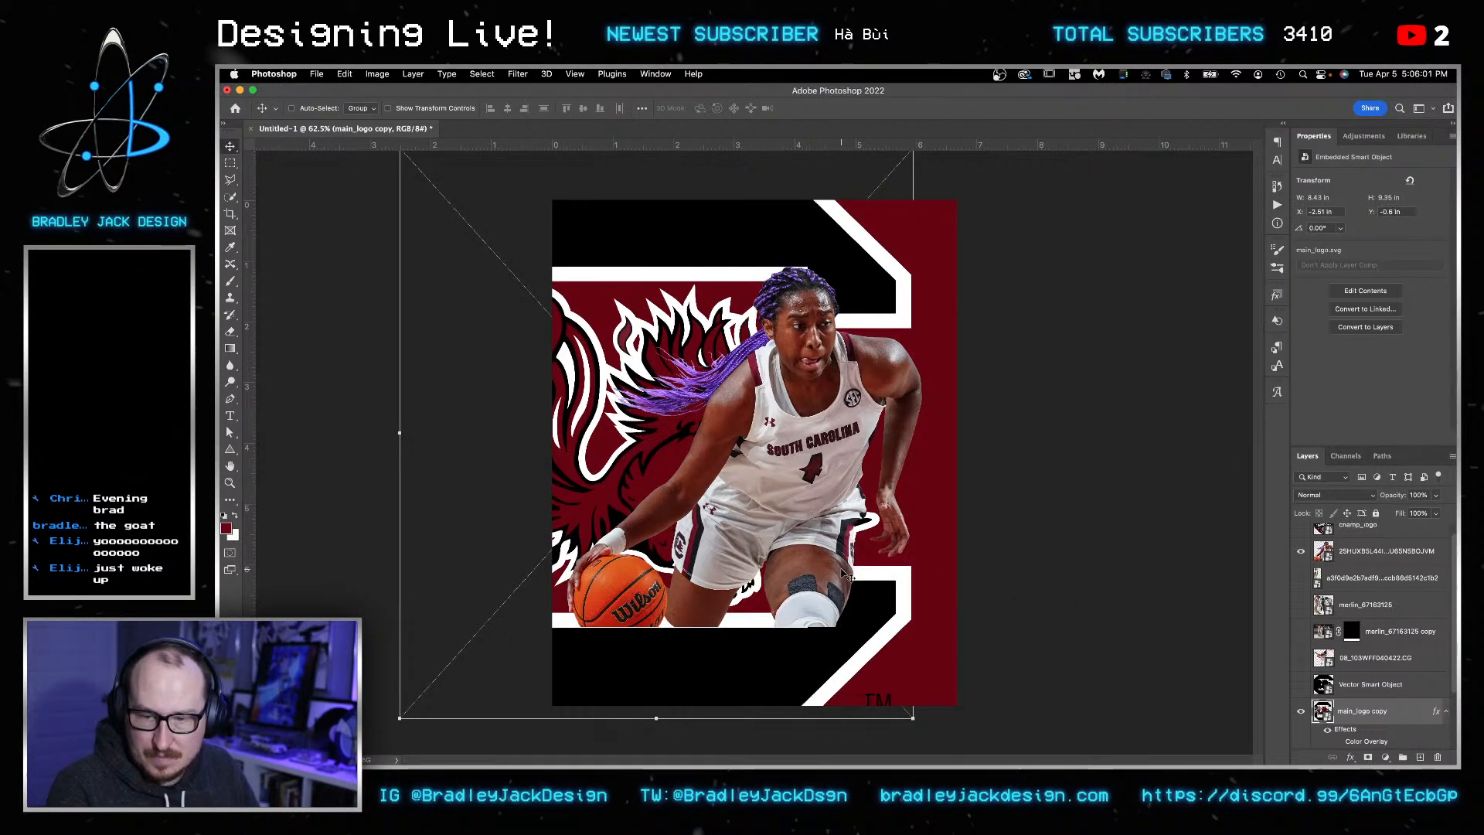
- Nudge the enlarged main_logo copy across the poster to about X -1.23 in, Y -0.61 in
key("Up")
key("shift+Right")
key("shift+Right")
key("shift+Right")
key("shift+Right")
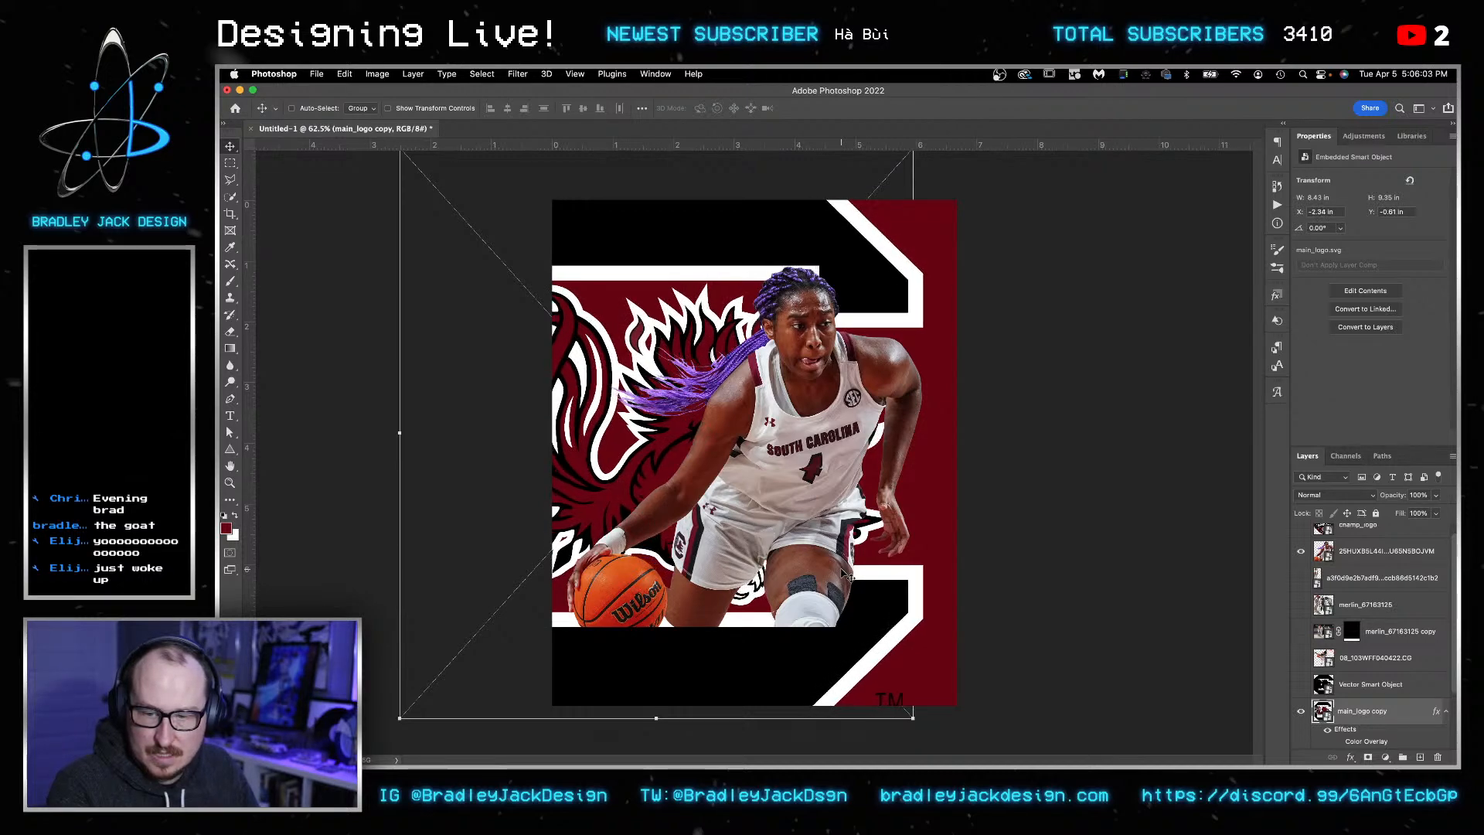
key("shift+Right")
key("shift+Right")
key("shift+Right")
key("shift+Right")
key("shift+Right")
key("shift+Right")
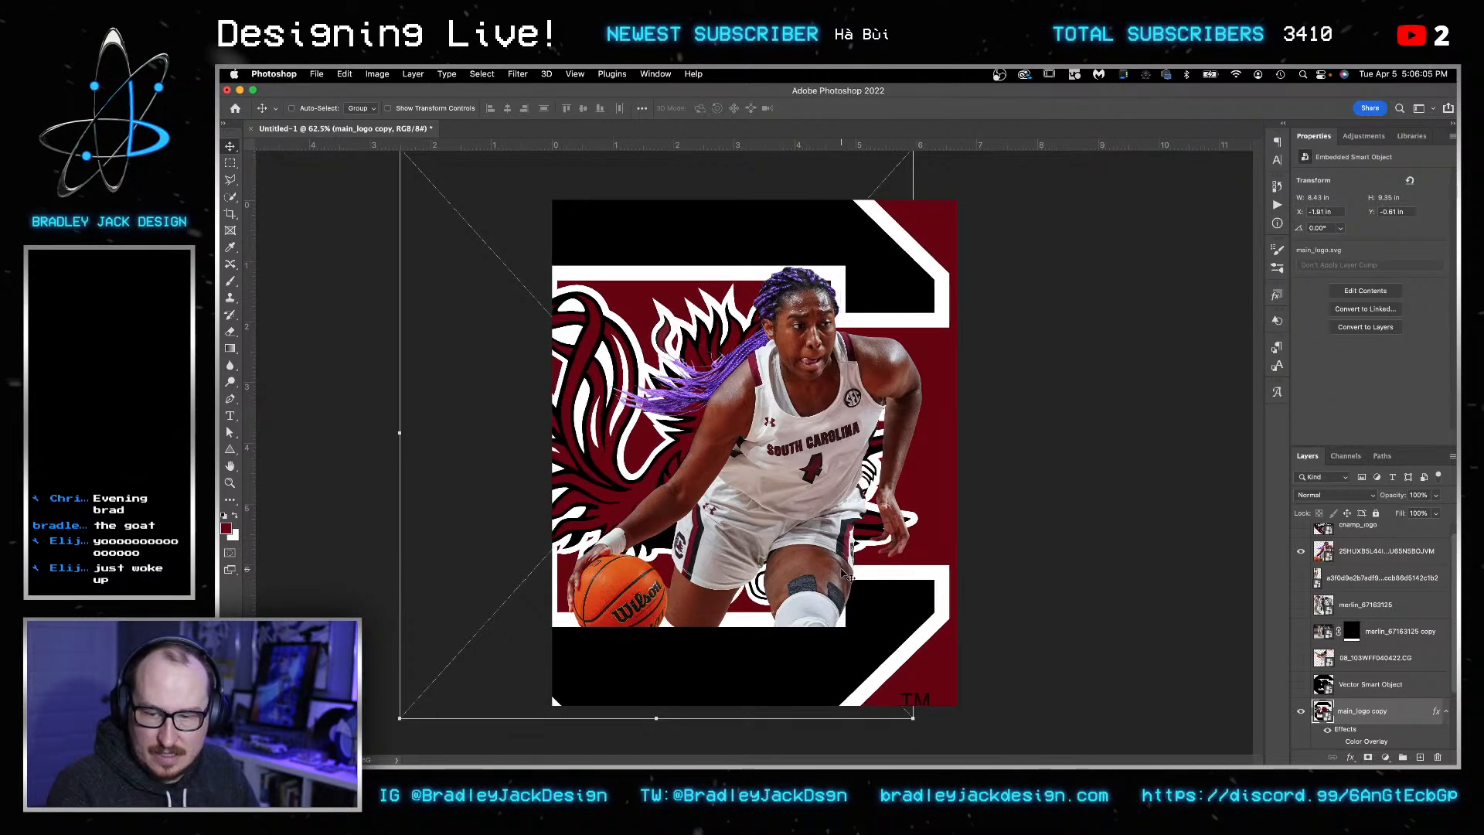
key("shift+Right")
key("shift+Right")
key("shift+Right")
key("shift+Right")
key("shift+Right")
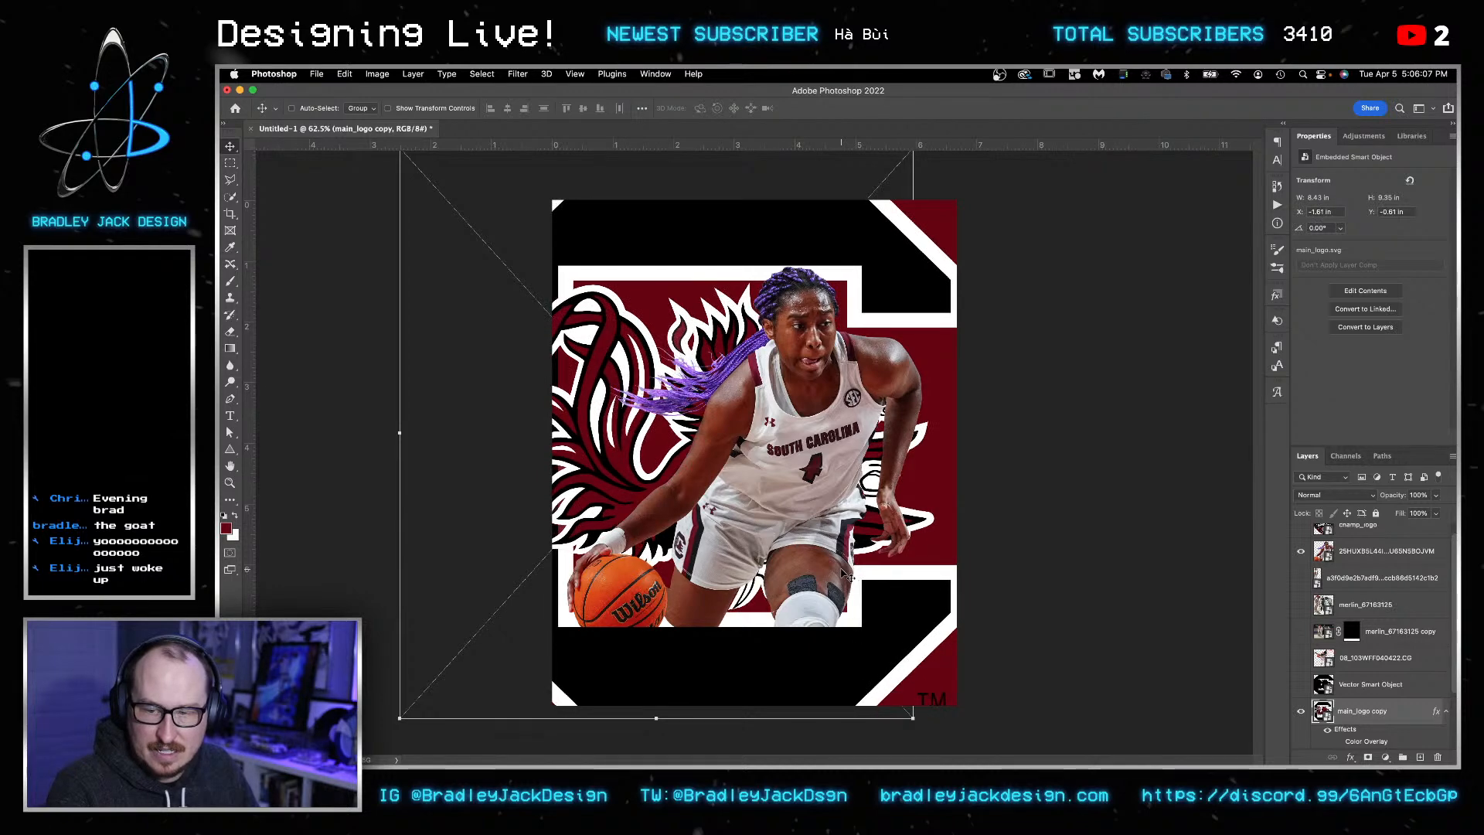
key("shift+Right")
key("shift+Right")
key("shift+Right")
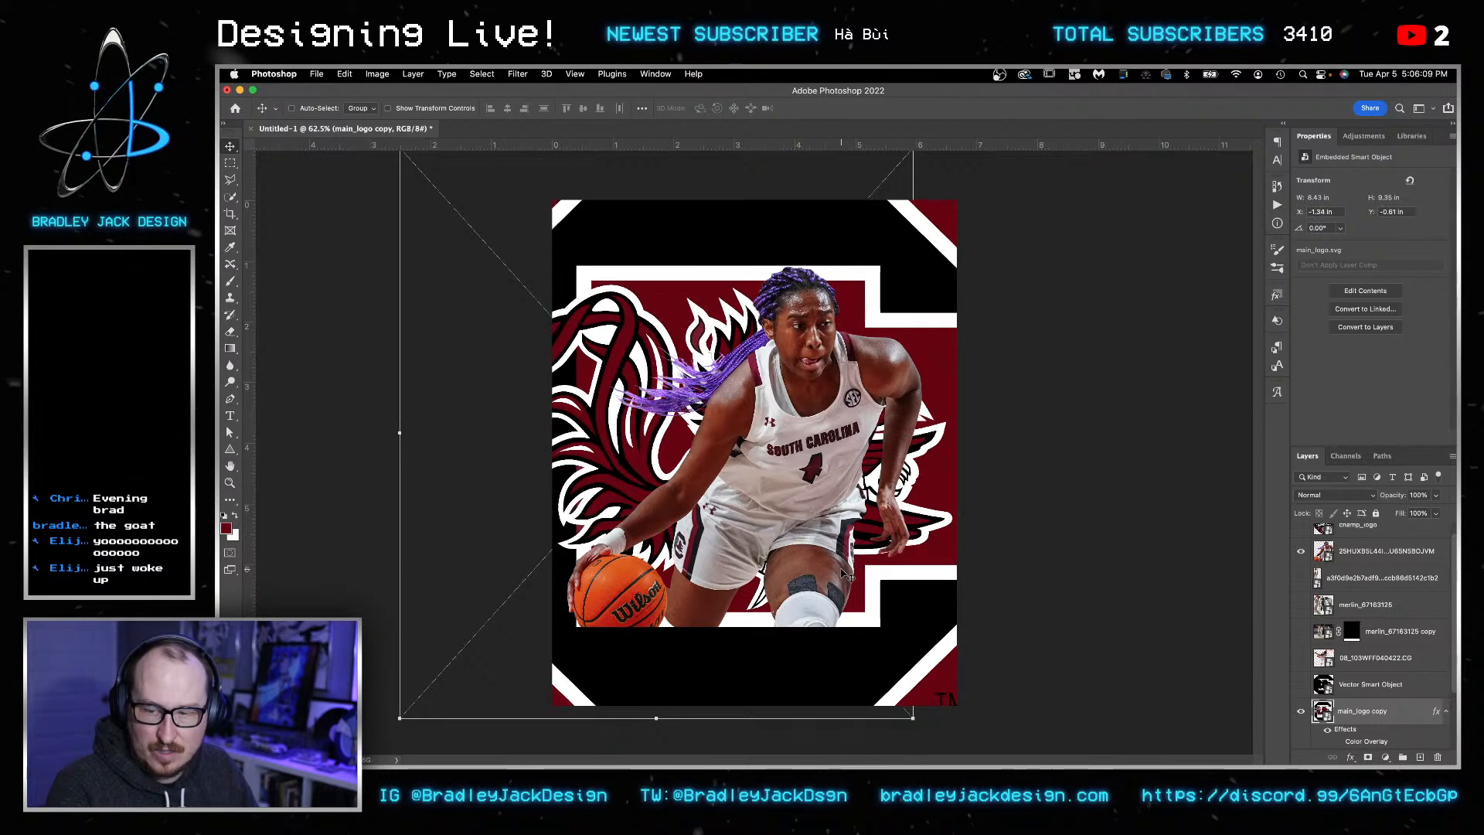
key("shift+Right")
key("Right")
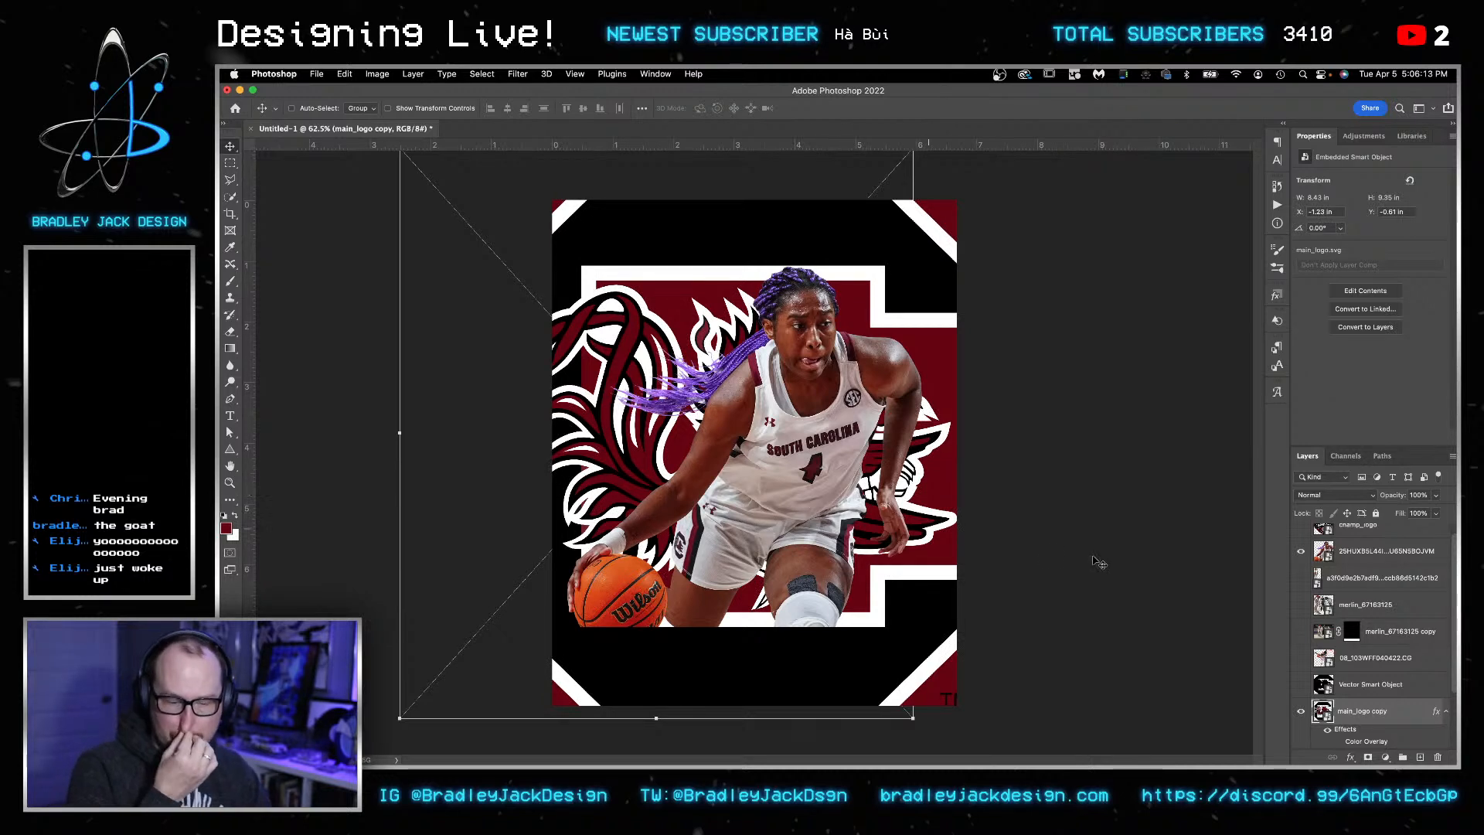
- Try Multiply blending at 30% opacity on the large main_logo copy
key("shift+alt+m")
key("3")
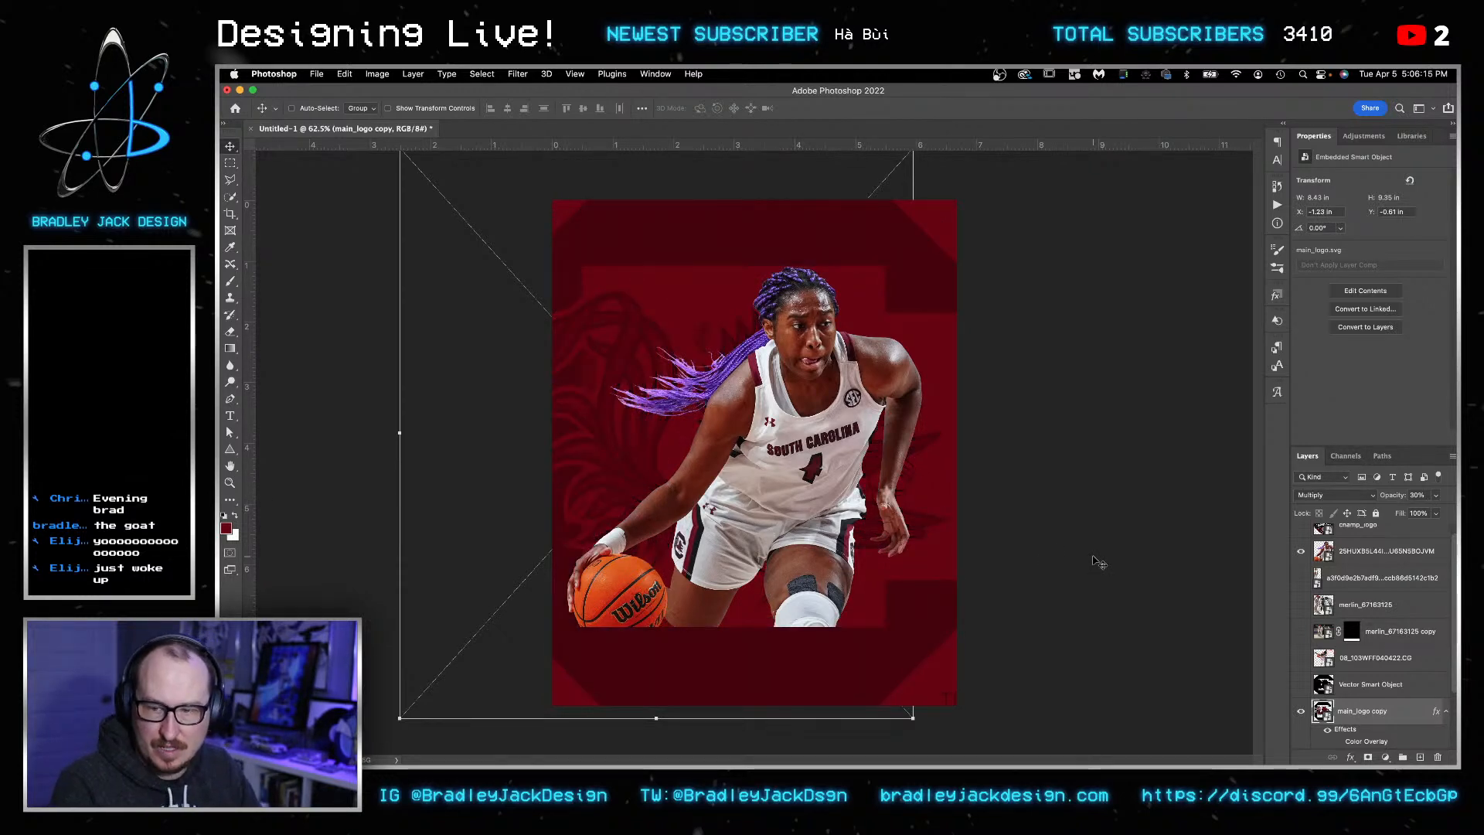
key("ctrl+z")
key("ctrl+z")
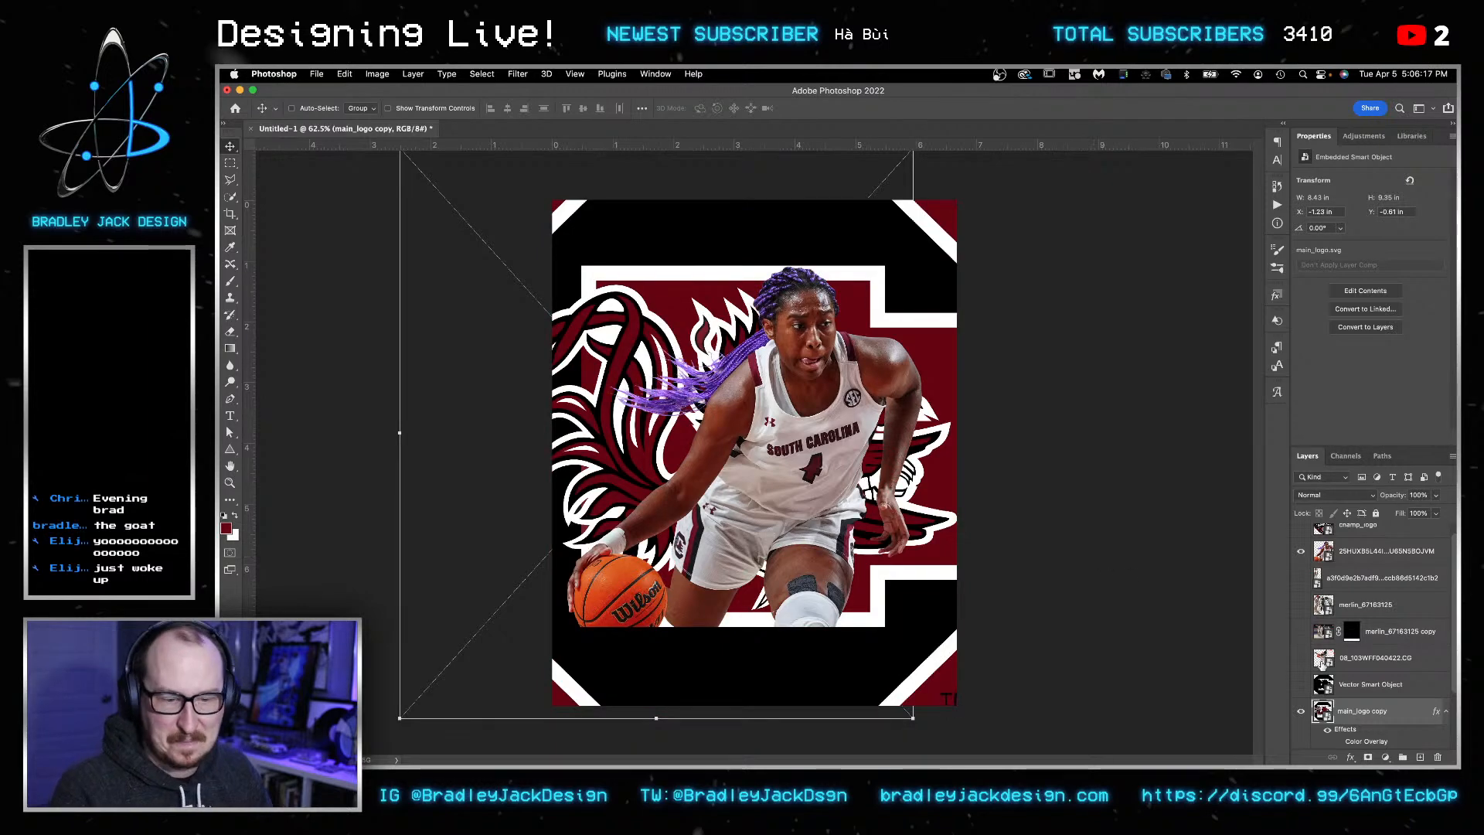
- Hide the main_logo copy, show the number 1 player cutout, and move it above the number 4 player's layer
left_click(1302, 710)
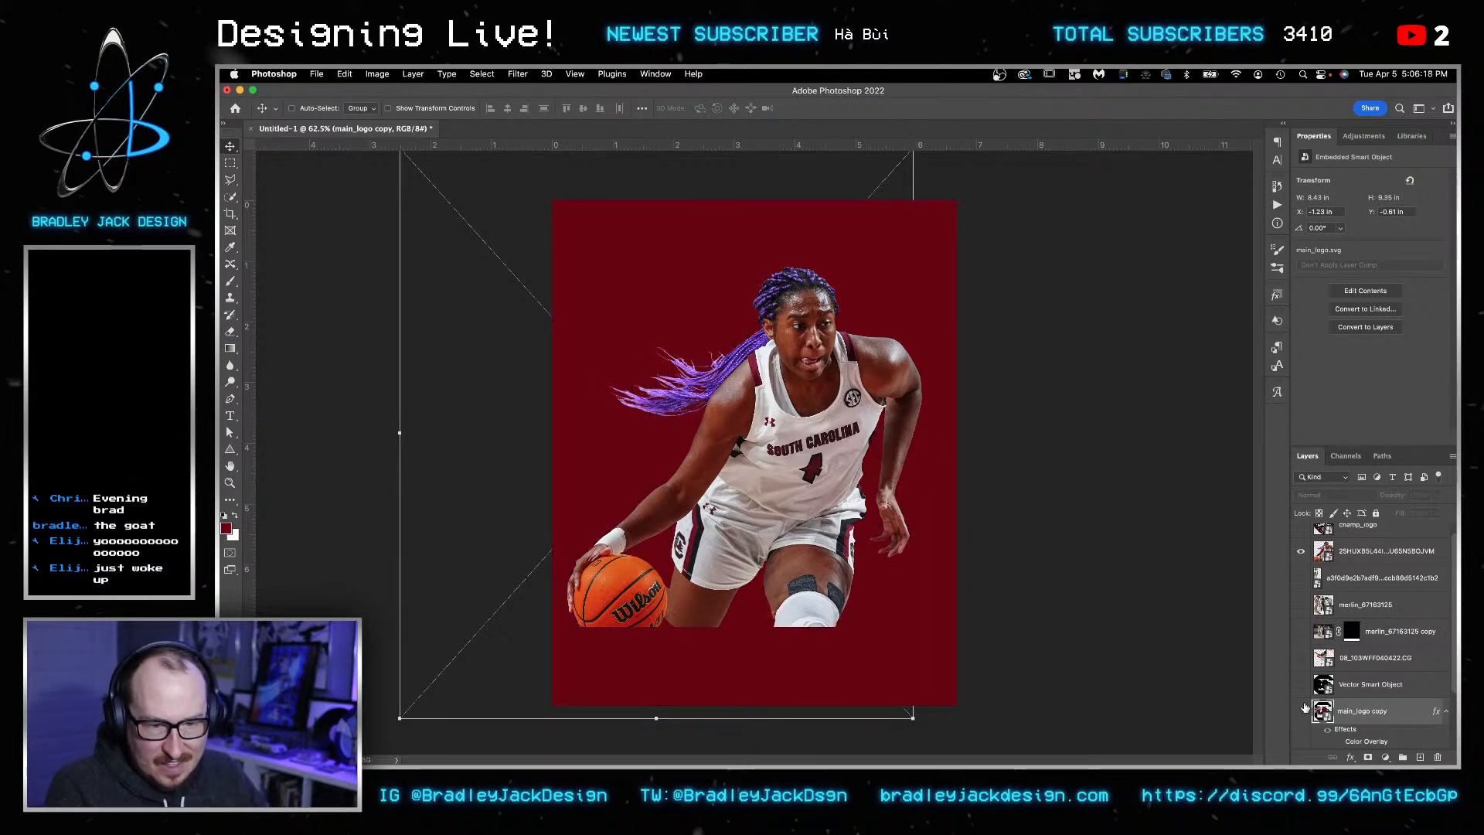
left_click(1360, 578)
left_click(1301, 578)
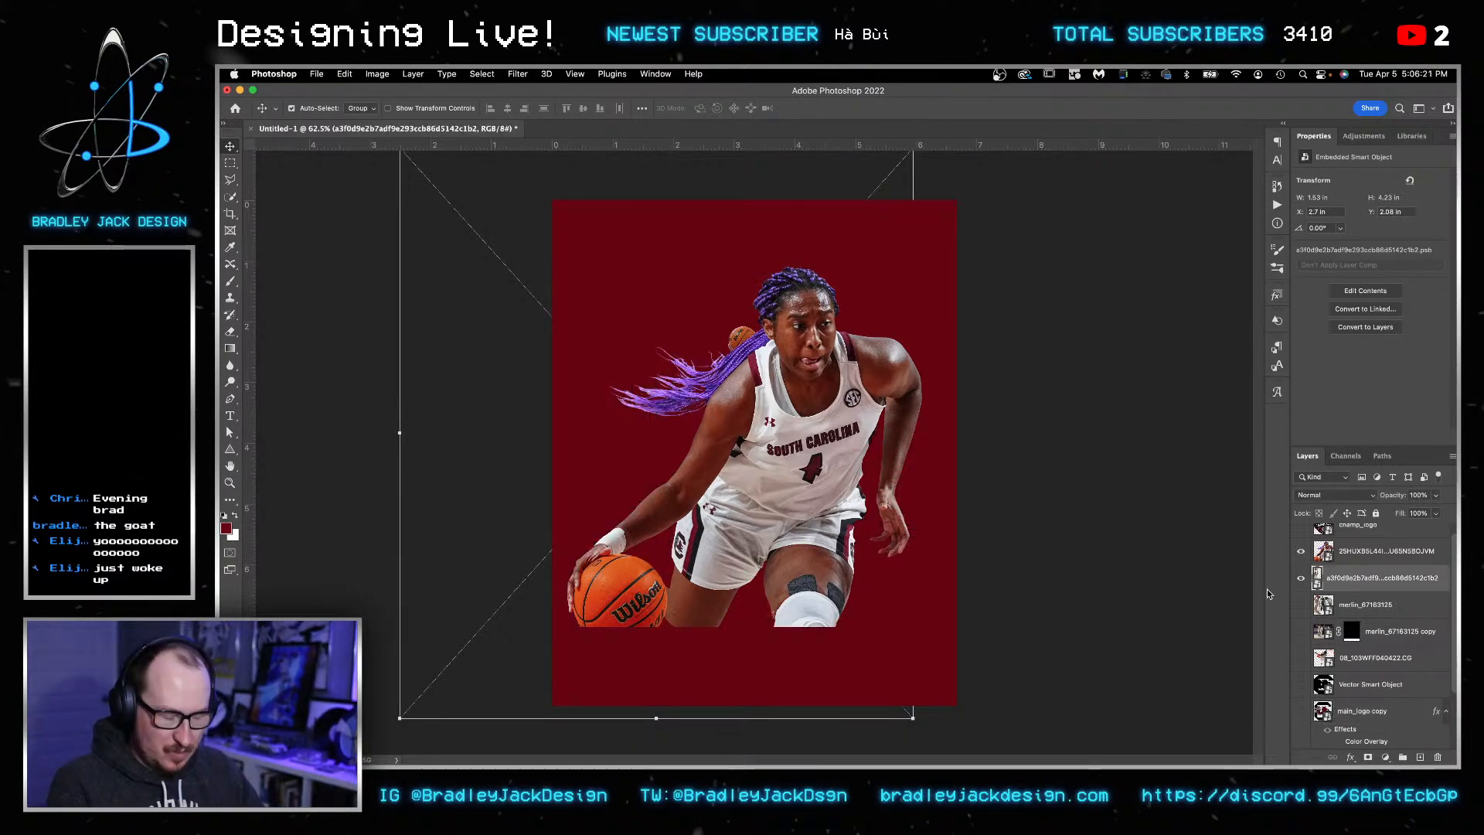
key("ctrl+bracketright")
- Enlarge the number 1 player cutout to about 1.79 in wide and place it beside the number 4 player's torso
key("ctrl+t")
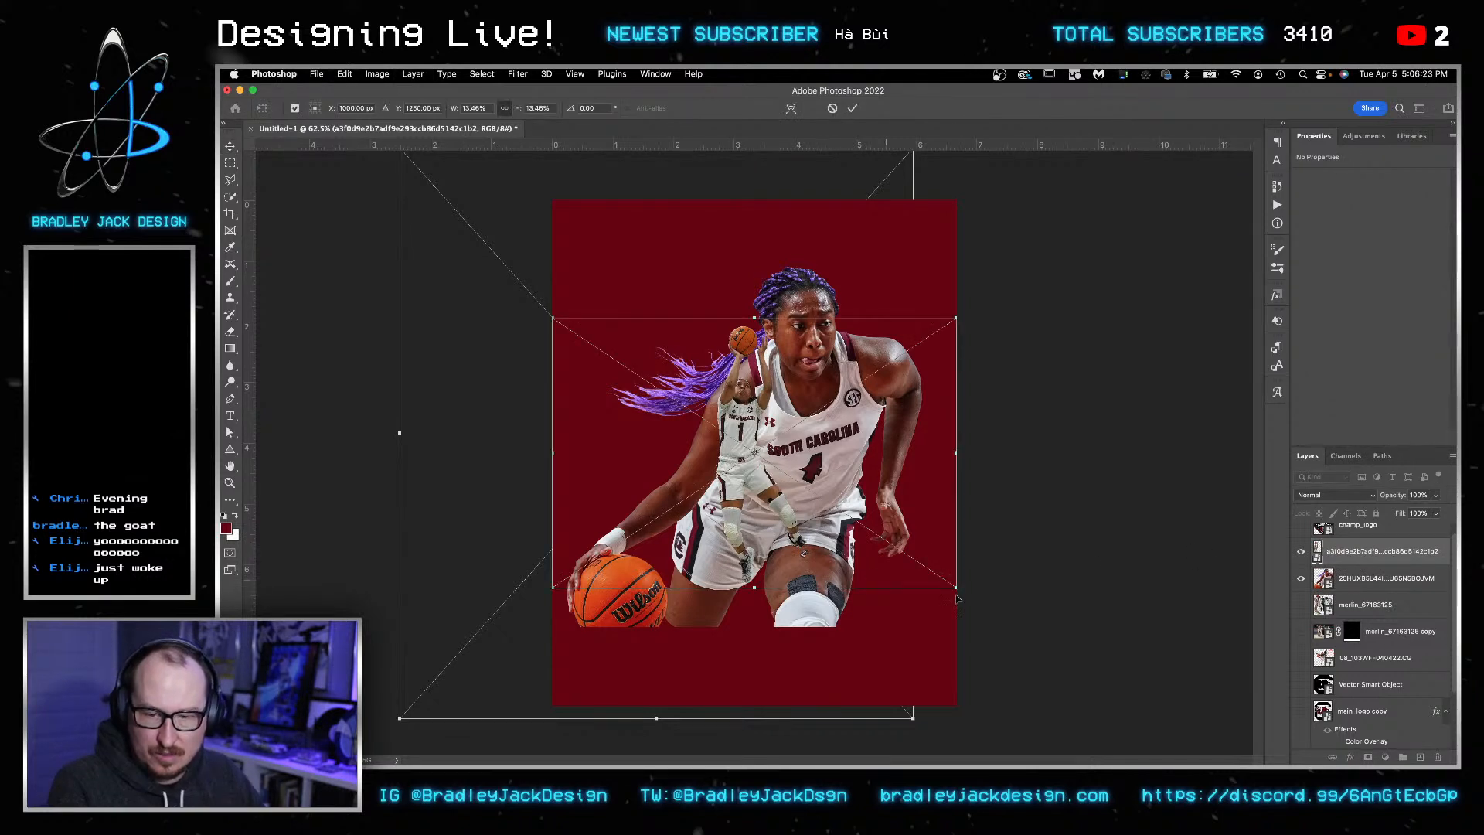
left_click_drag(955, 587, 991, 610)
left_click_drag(764, 518, 721, 567)
key("Return")
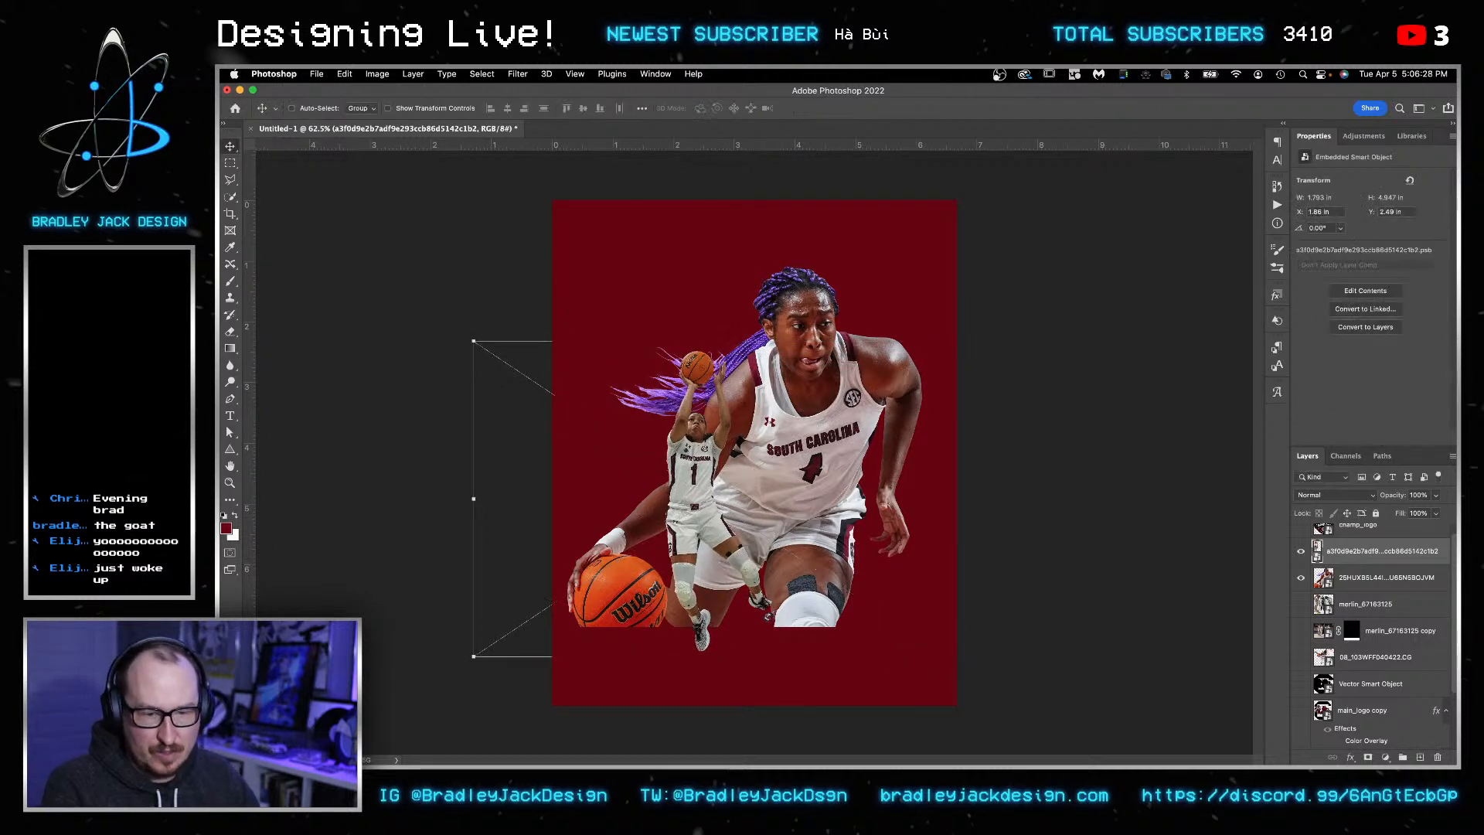
- Show both huddle layers and move merlin_87163125 above the number 1 player's layer
left_click(1352, 605)
left_click(1301, 606)
left_click(1301, 631)
left_click_drag(1367, 609, 1359, 544)
- Scale both huddle layers down together and place them in front of the number 4 player's legs
left_click(1371, 634, "super")
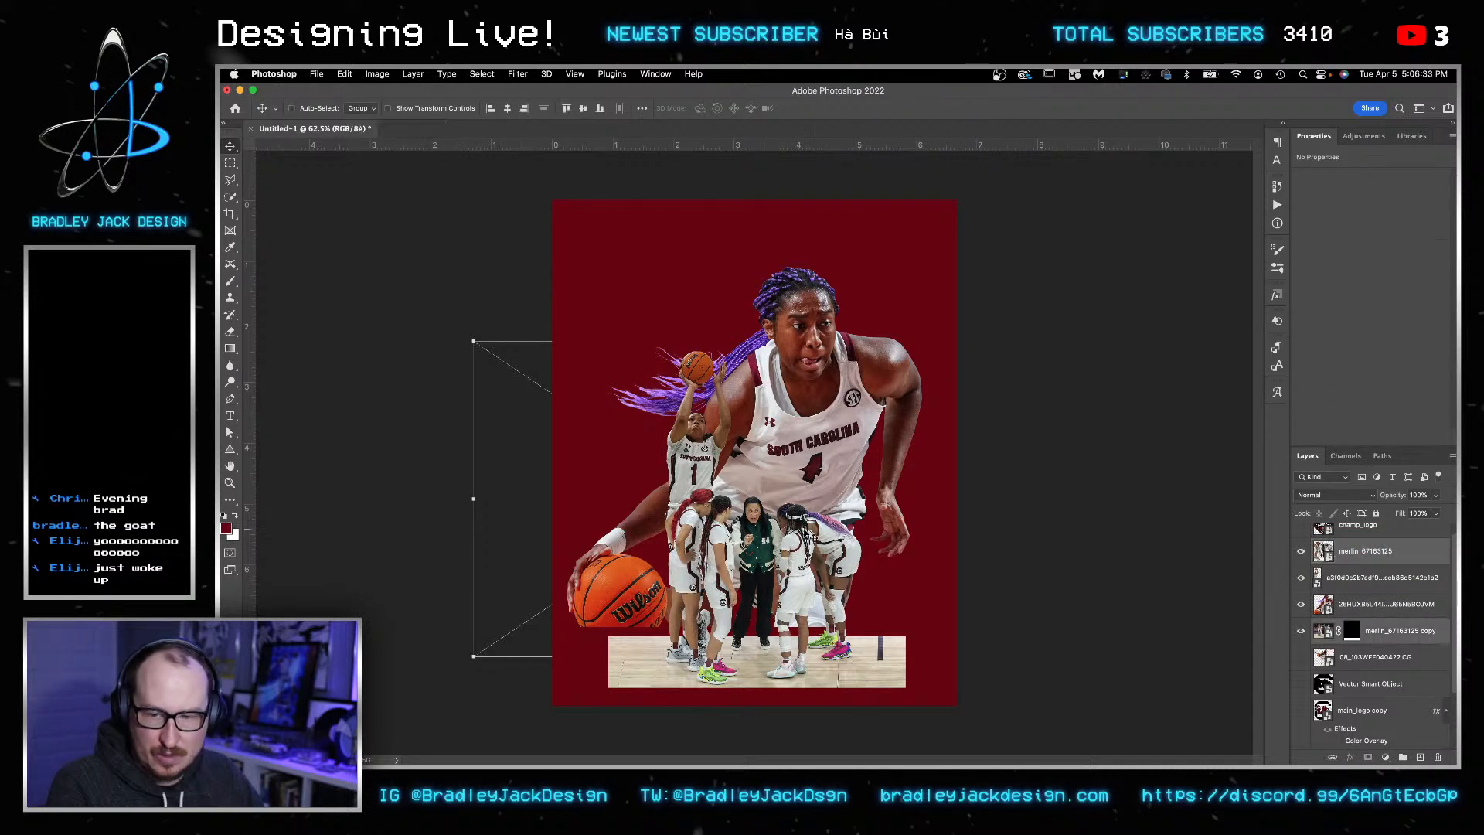
key("super+t")
left_click_drag(803, 600, 933, 486)
mouse_move(848, 552)
left_mouse_down()
mouse_move(838, 573)
mouse_move(857, 546)
left_mouse_up()
key("Return")
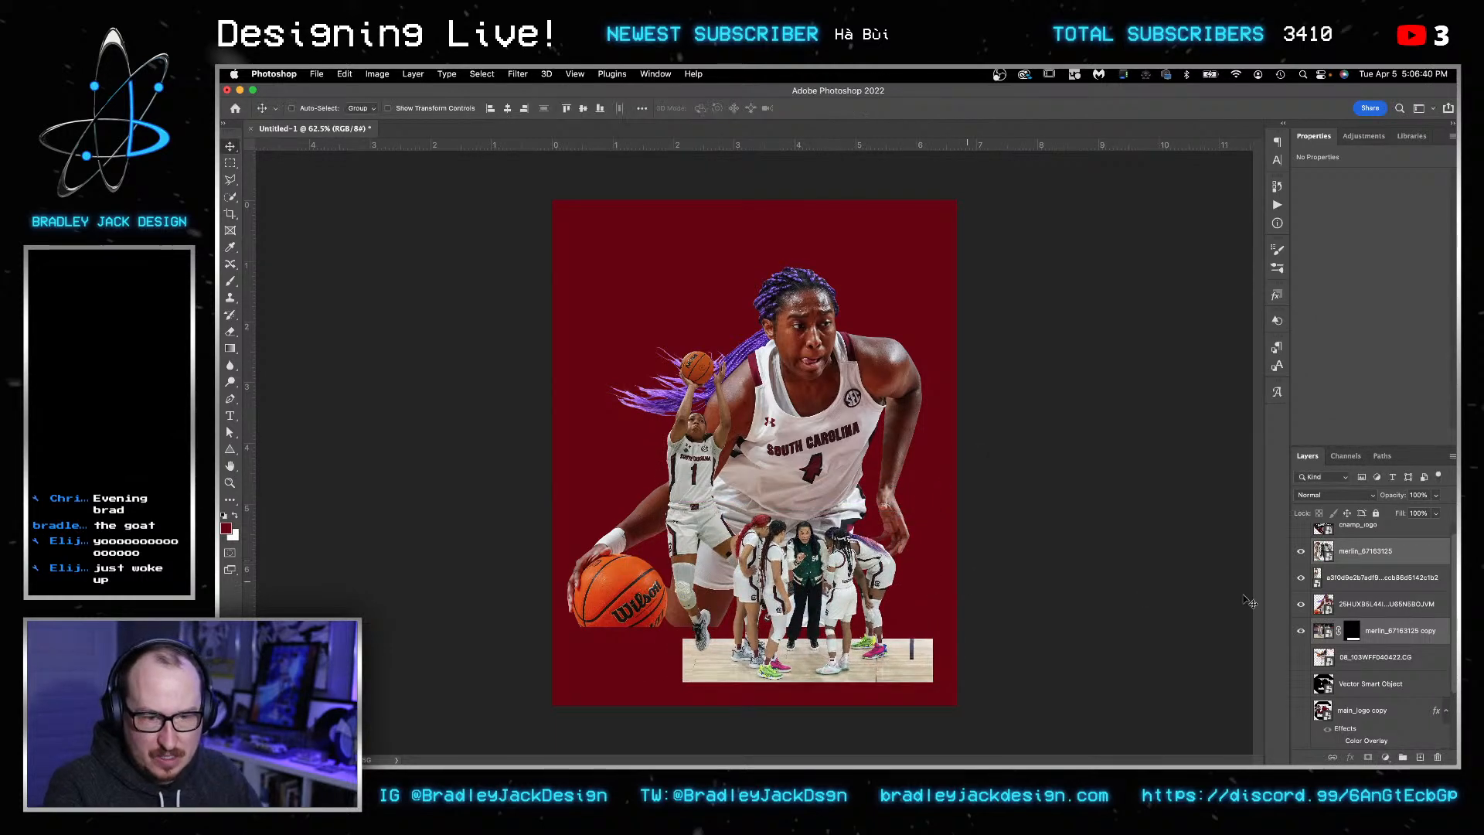
- Reposition the number 1 player cutout over the number 4 player's arm at about X 1.63 in, Y 2.18 in
left_click(1341, 580)
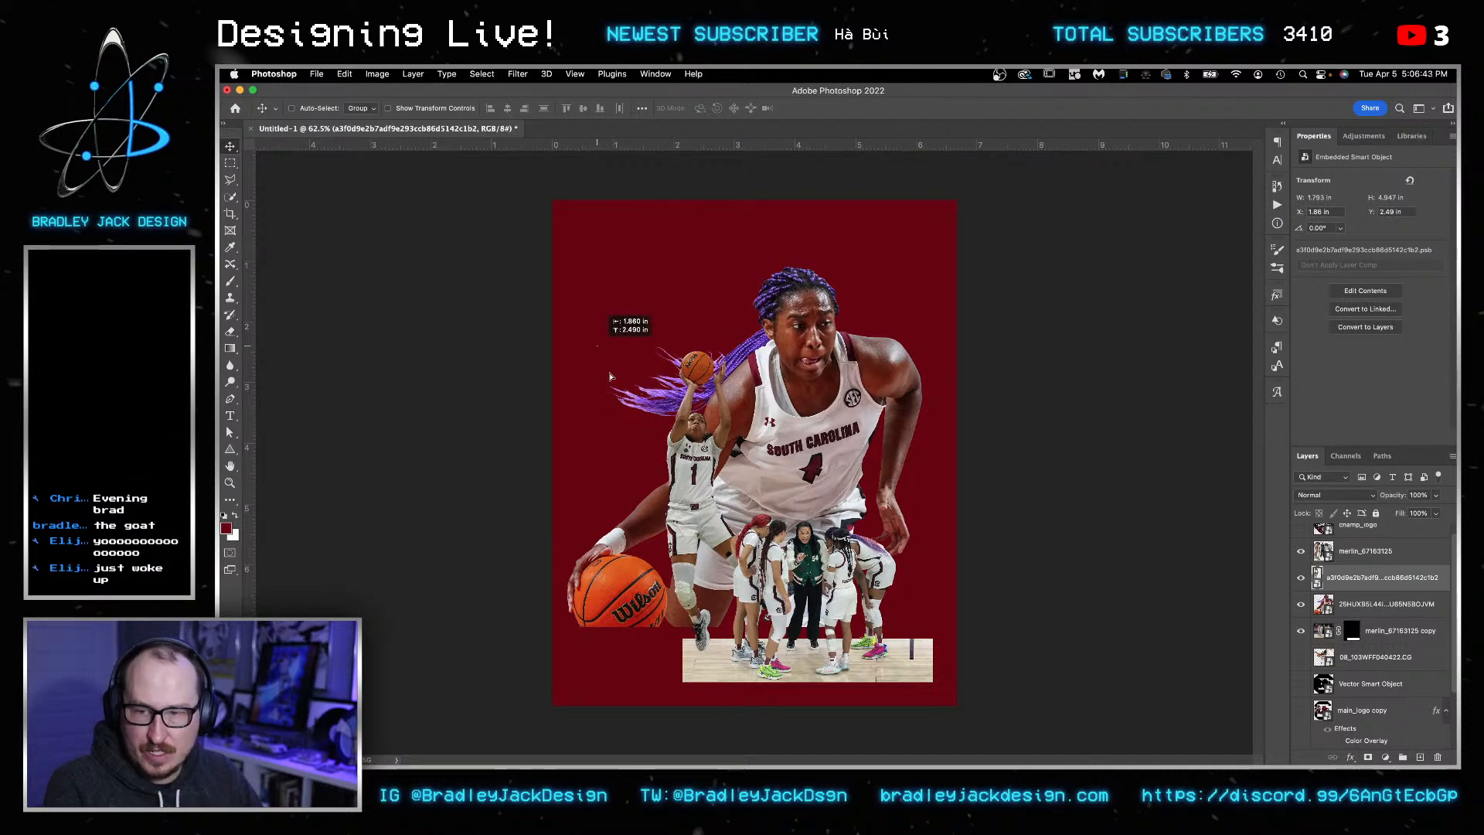
left_click_drag(691, 508, 608, 390)
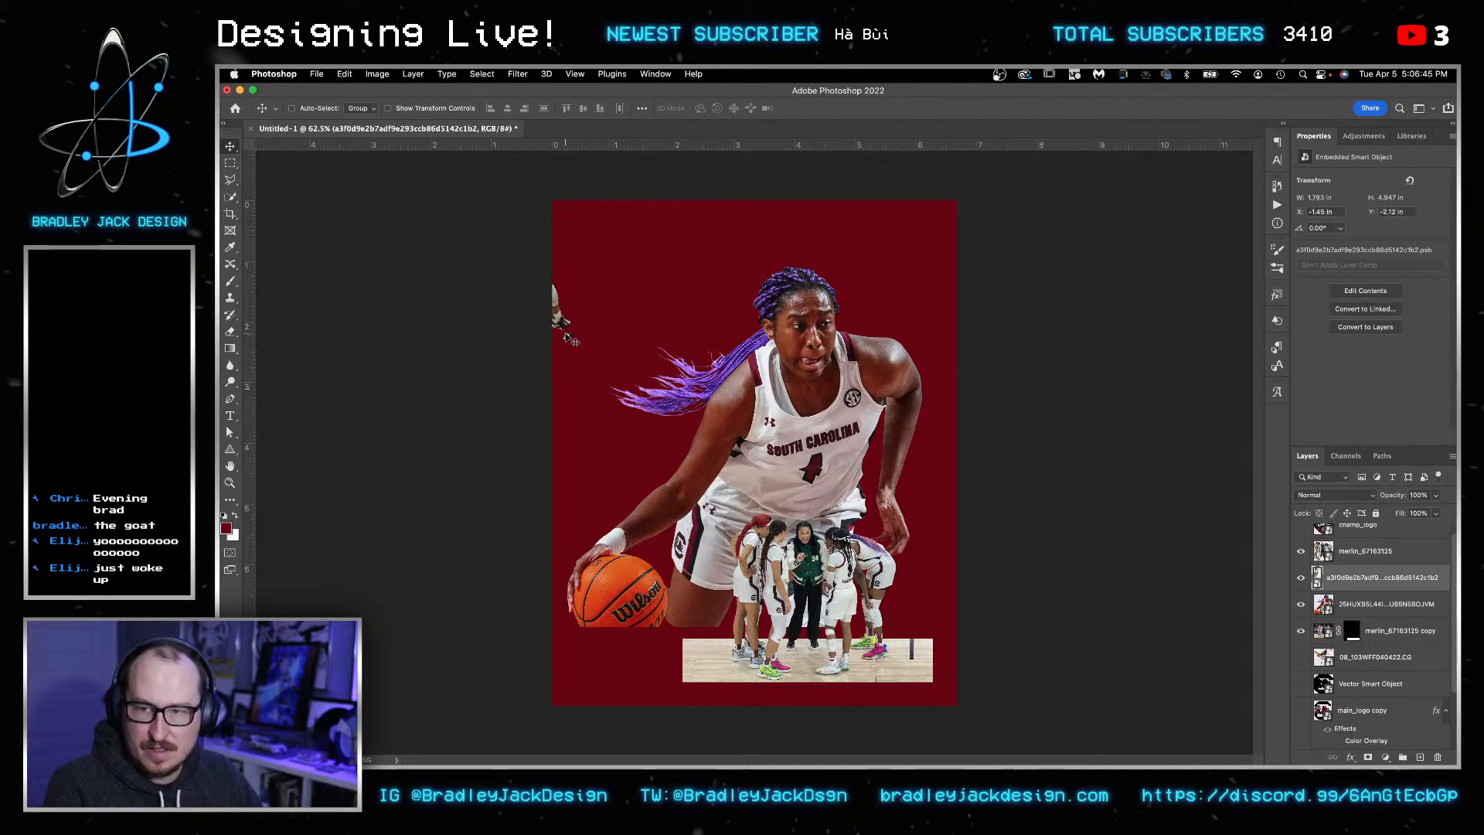
left_click_drag(565, 337, 617, 381)
scroll(616, 377, "up", 4)
scroll(622, 390, "down", 4)
left_click_drag(633, 401, 743, 567)
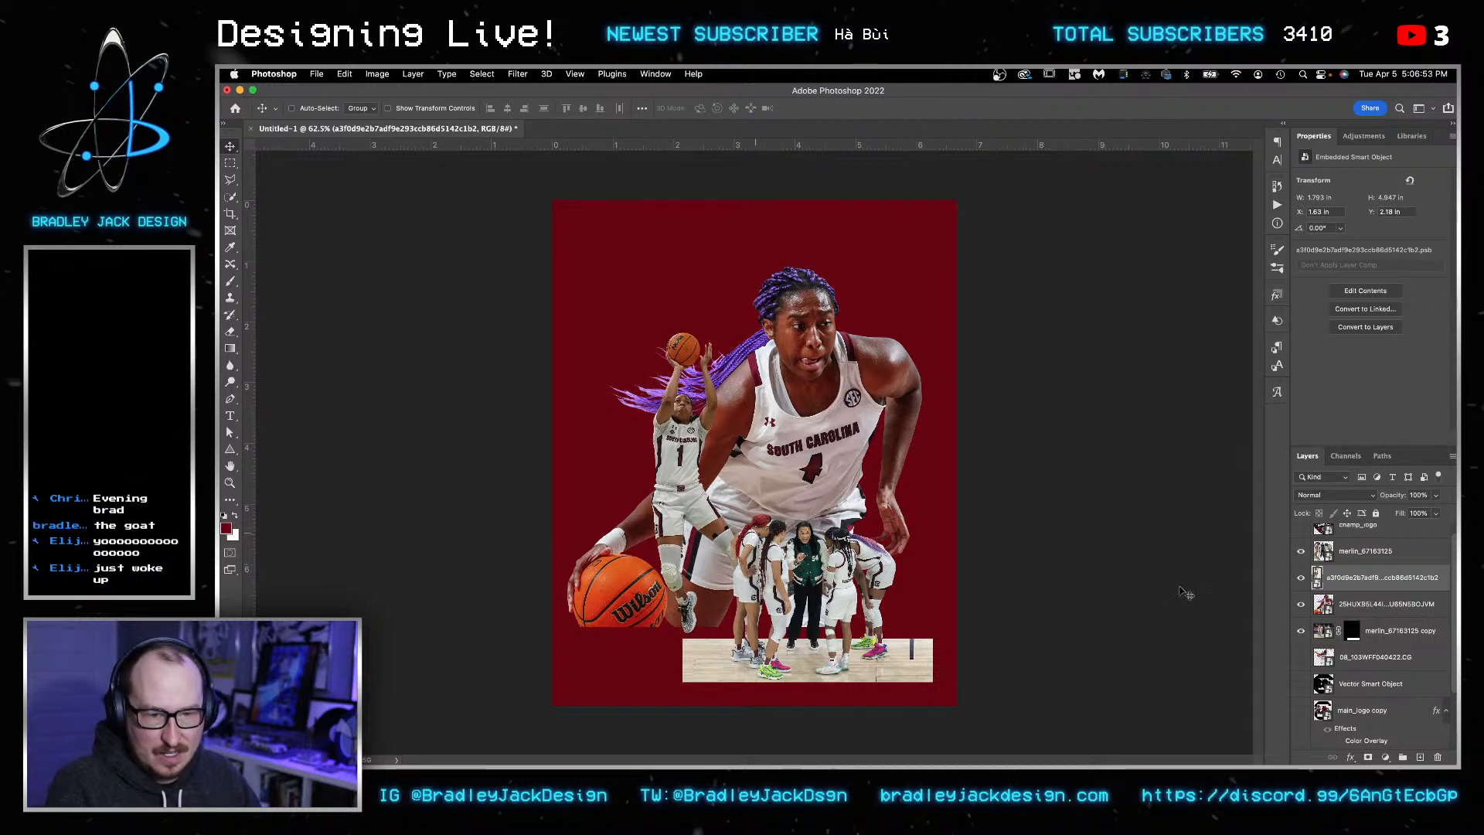
- Show the main_logo copy, move it directly above the number 4 player's layer, and scale it to 200%
left_click(1301, 710)
left_click(1387, 705)
left_click_drag(1351, 712, 1353, 601)
key("super+t")
double_click(471, 108)
type("200")
key("Return")
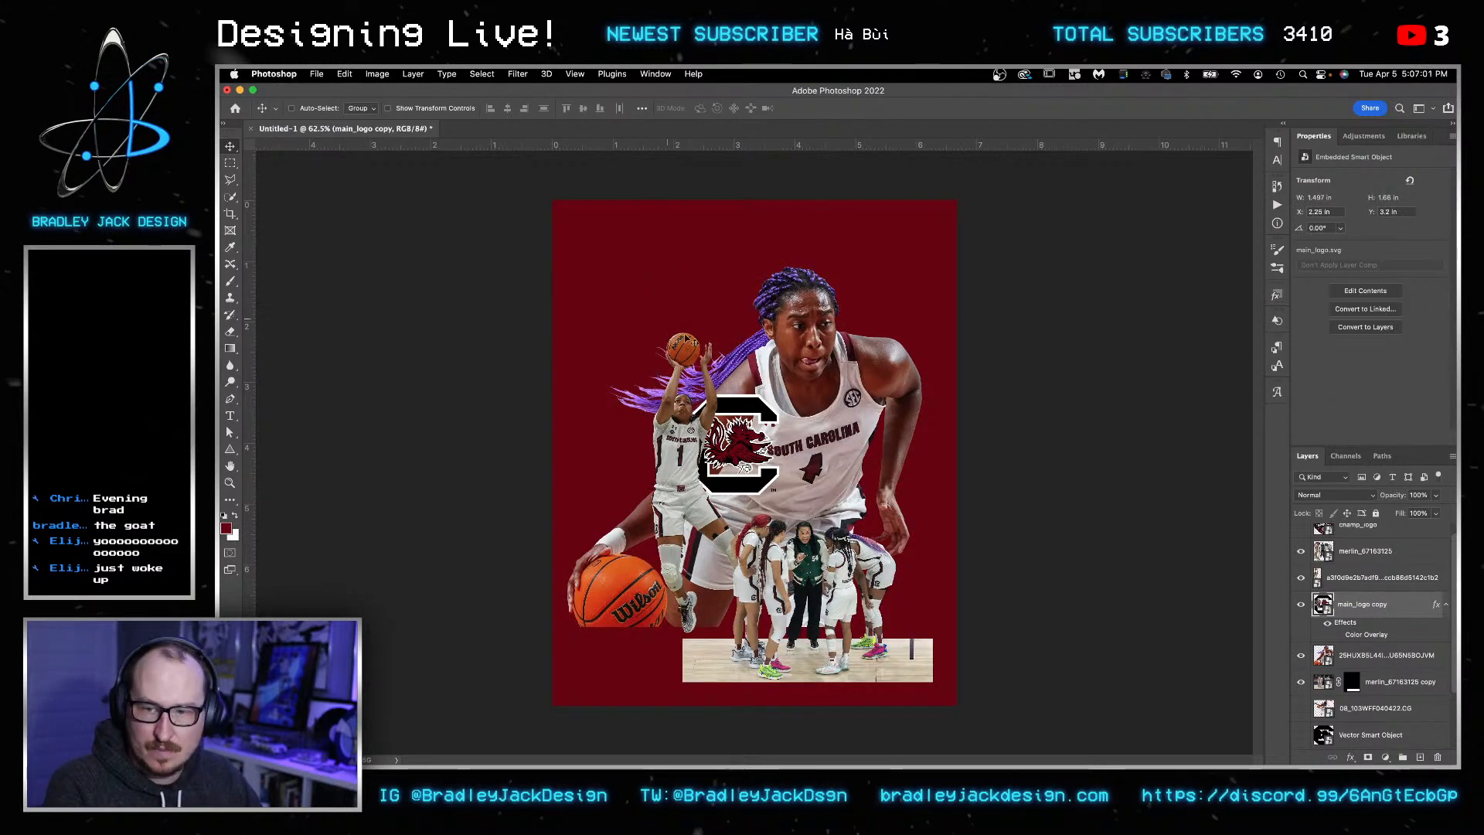
- Place the small logo just above the huddle at about X 3.33 in, Y 4.05 in
left_click_drag(733, 444, 800, 488)
key("super+minus")
key("super+plus")
key("super+minus")
key("super+plus")
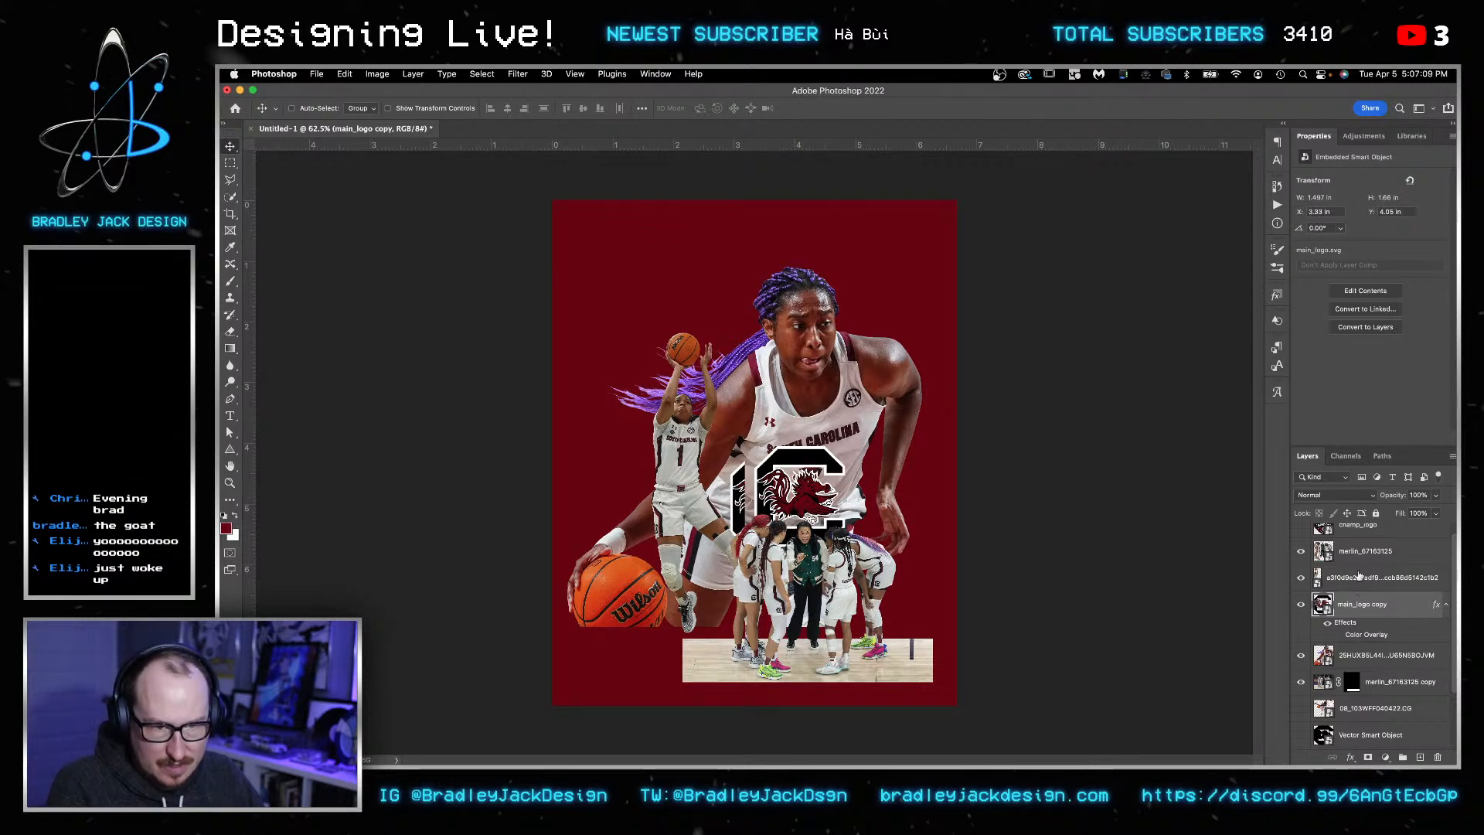
- Show the 08_103WFF040422.CG layer, move it toward the poster's upper edge, and hide all other visible player, huddle and logo layers
left_click(1358, 578)
scroll(1361, 633, "up", 1)
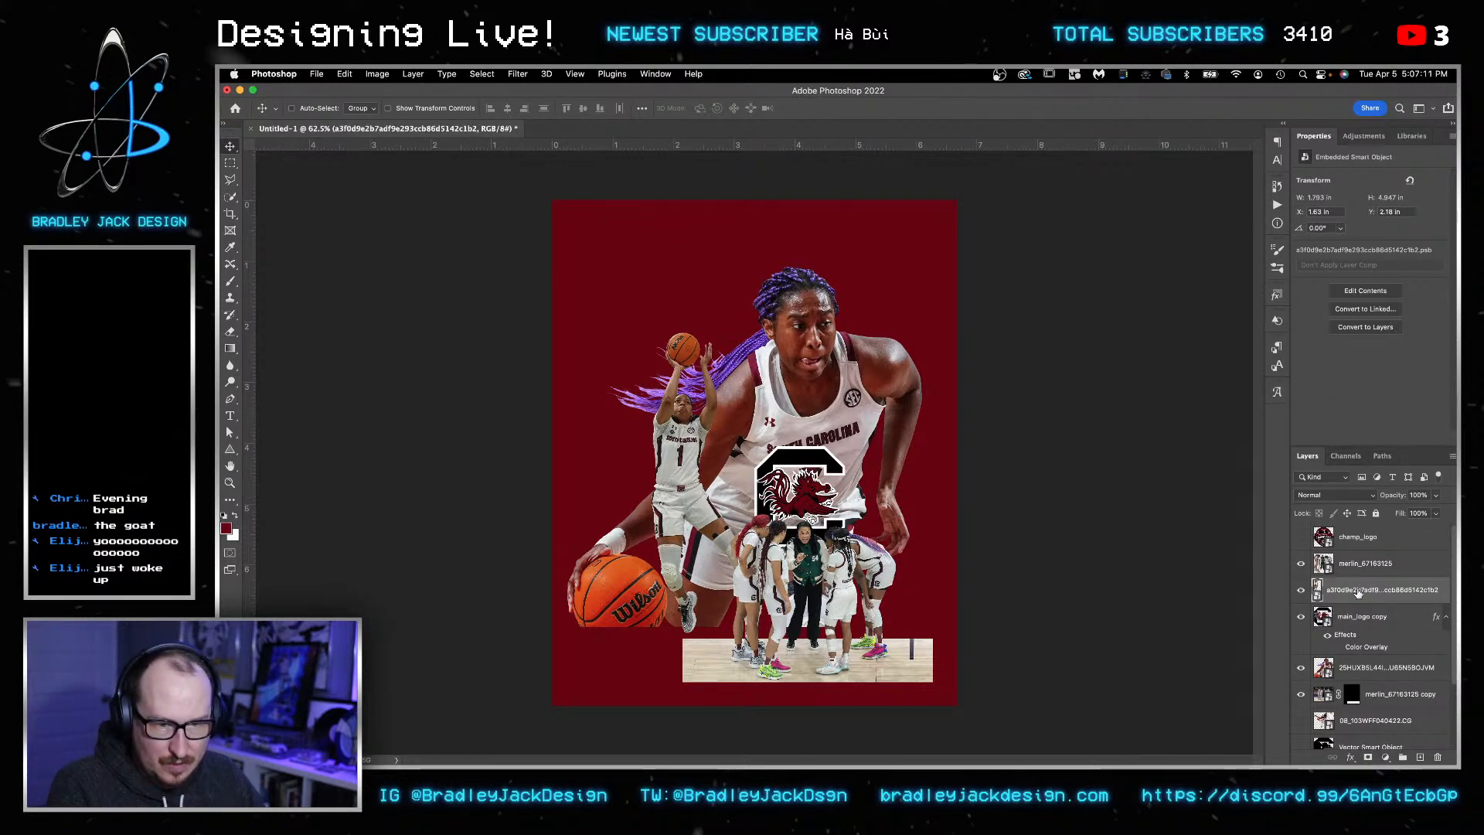
scroll(1359, 593, "down", 2)
left_click(1301, 689)
left_click(1342, 688)
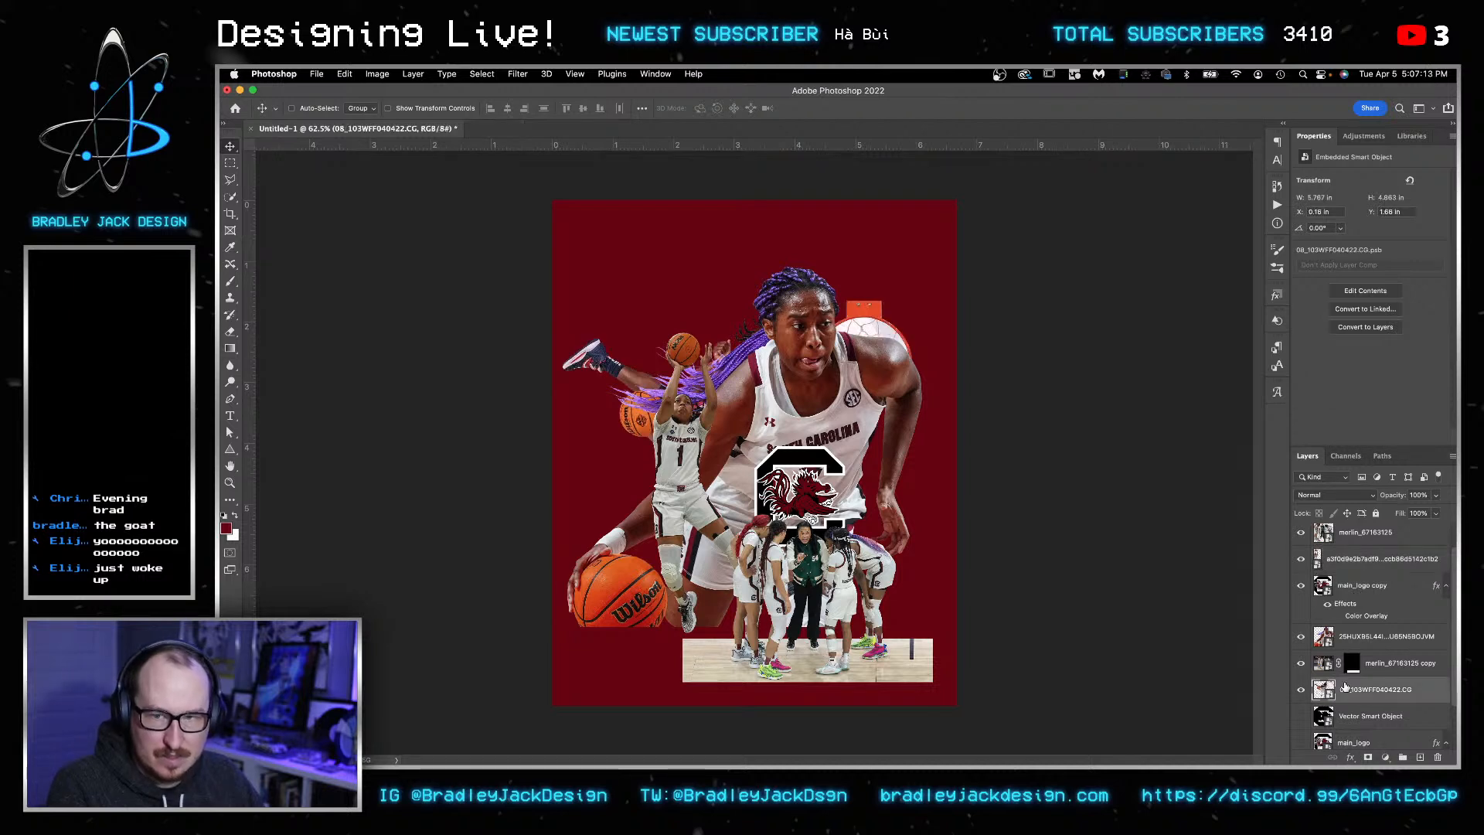
left_click_drag(876, 402, 873, 386)
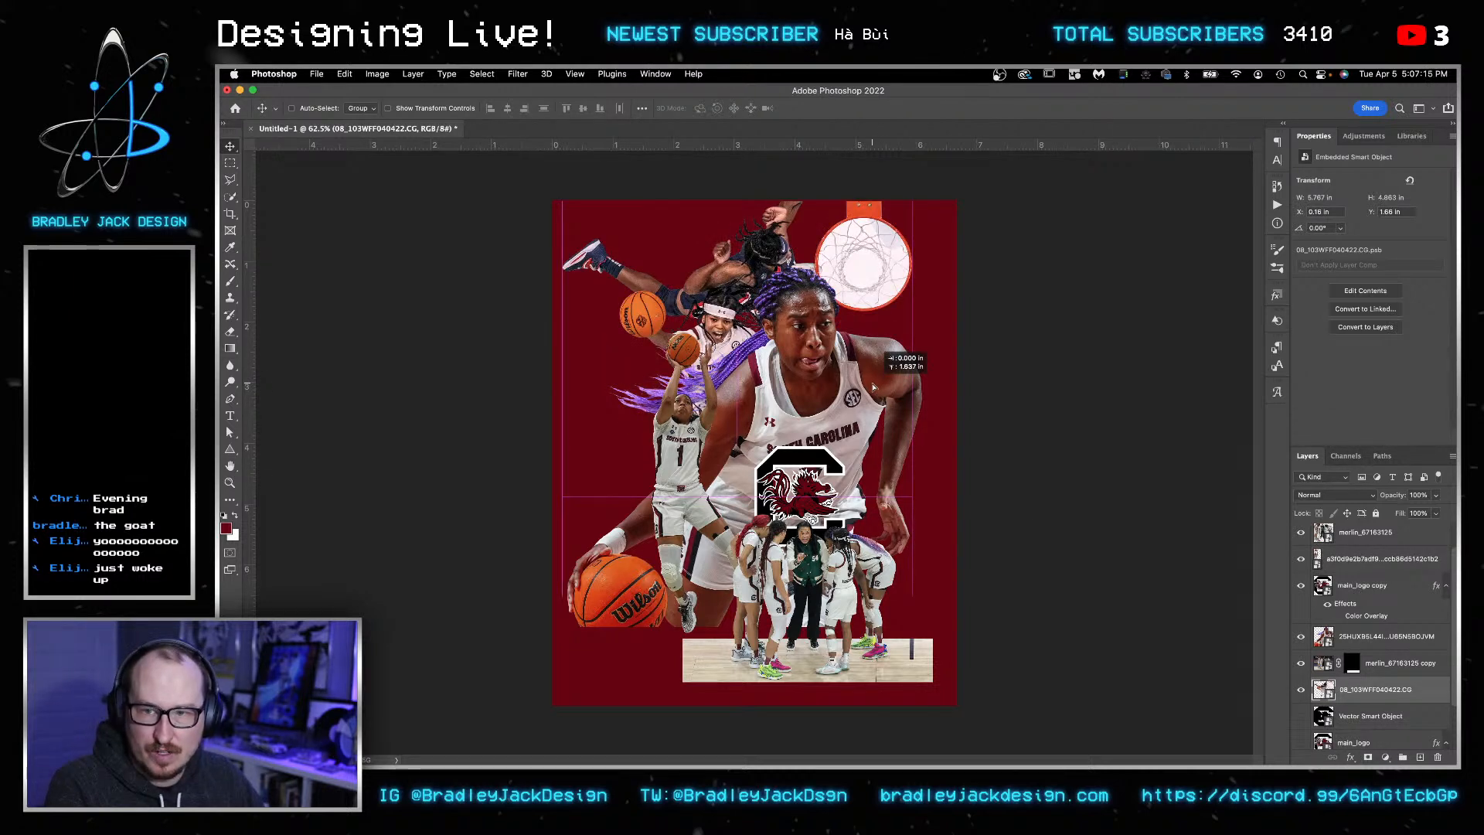
left_click_drag(1301, 662, 1301, 534)
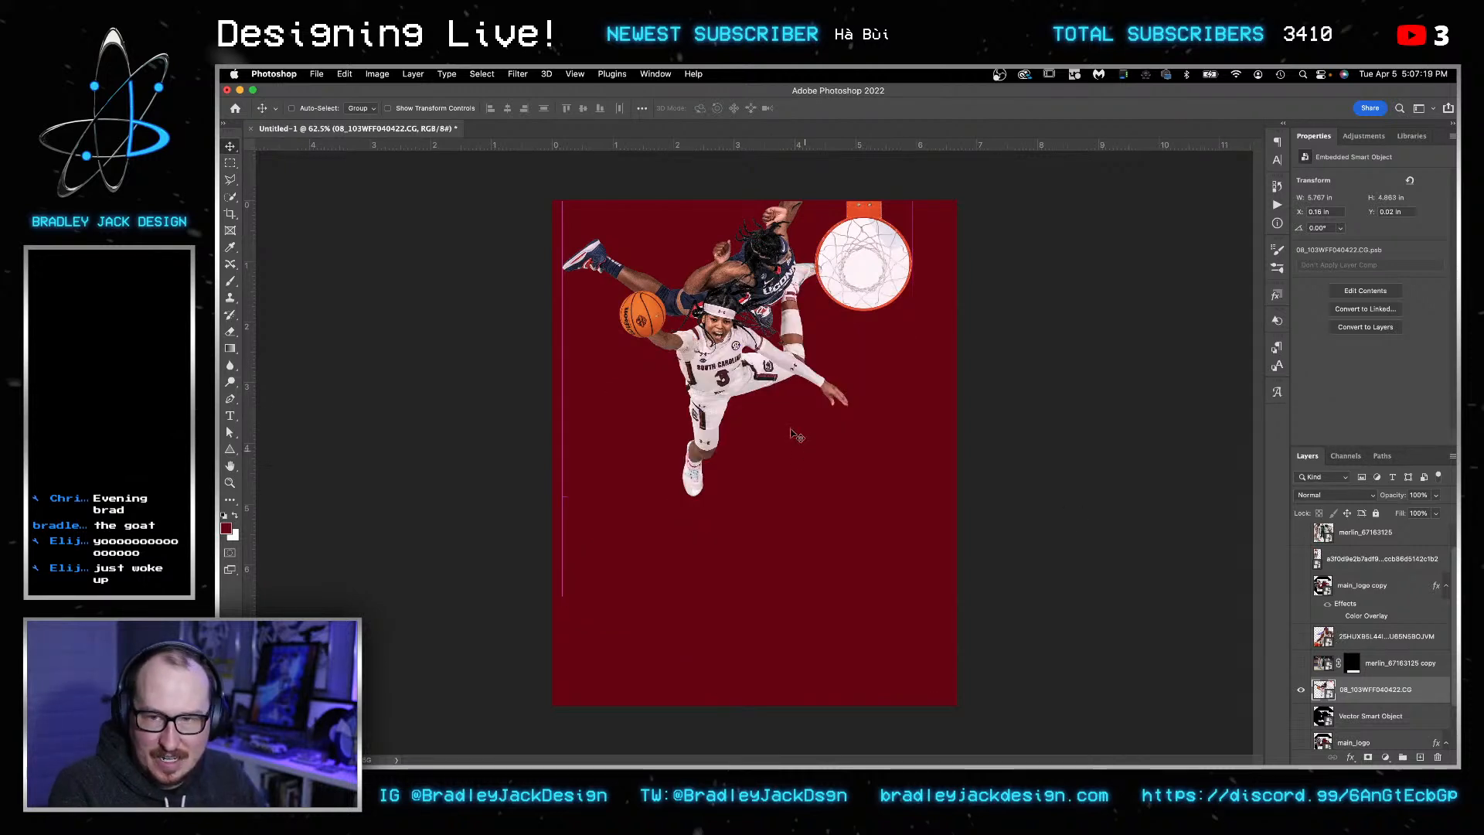
- Scale the layup cutout down to about 7.03% and place it in the lower half of the poster
left_click_drag(719, 319, 728, 462)
key("ctrl+t")
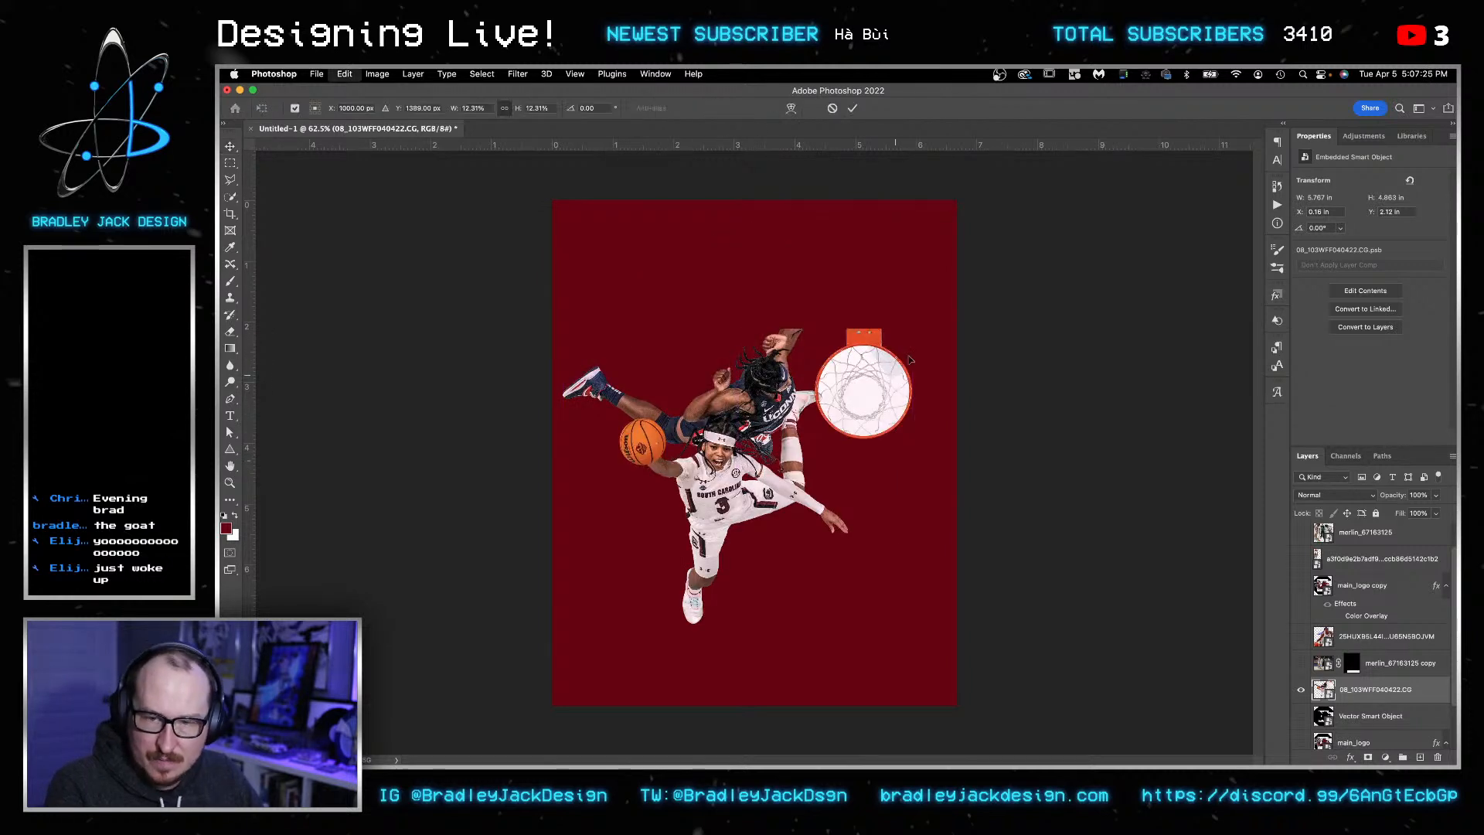
left_click_drag(958, 329, 870, 394)
left_click_drag(748, 481, 727, 524)
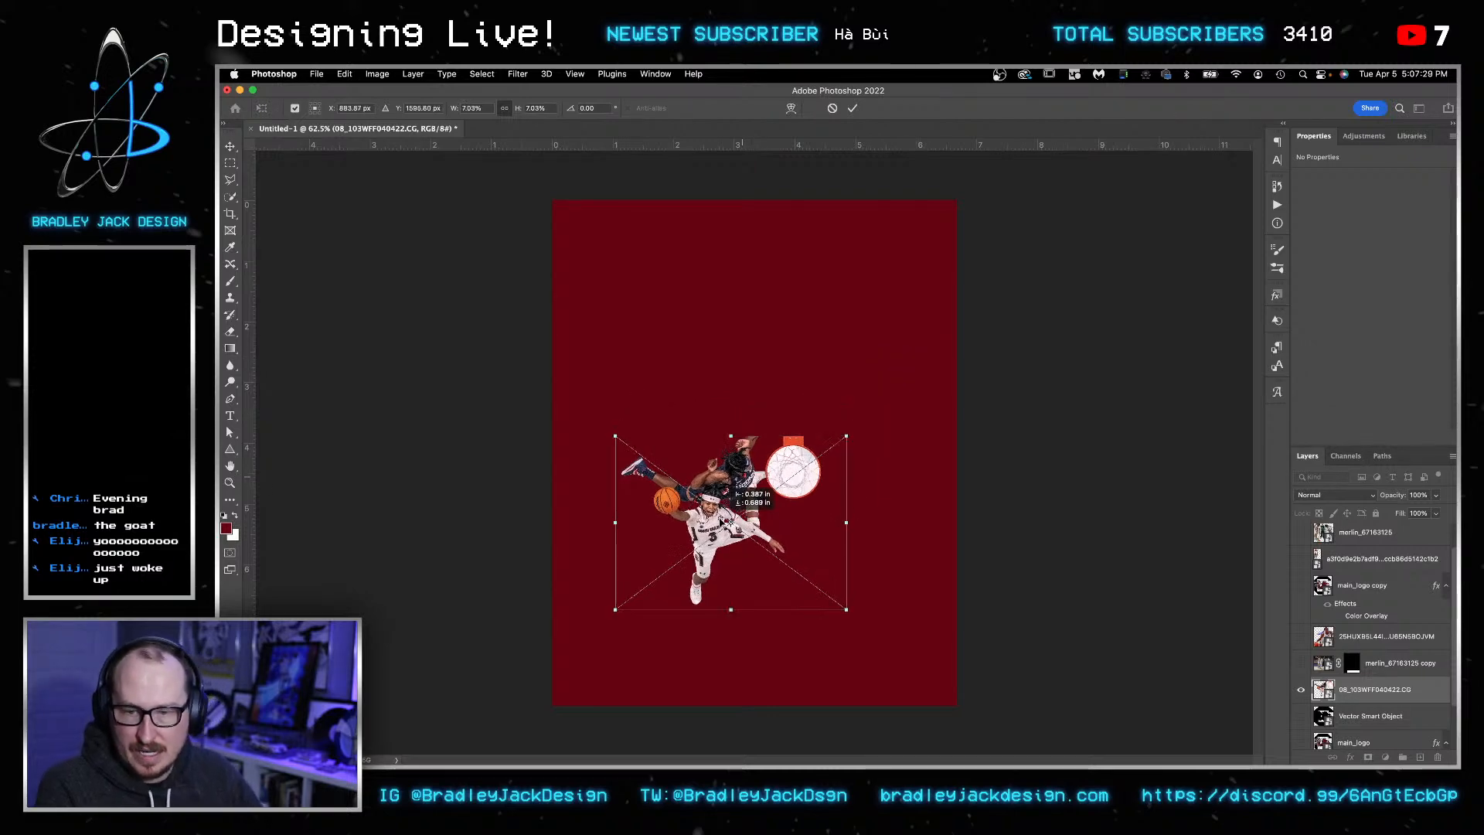
key("Return")
- Open the layup cutout's smart object and clip Layer 0, Selective Color 1, Hue/Saturation 1 and Channel Mixer 1 to Layer 0 copy
key("z")
left_click(800, 472)
key("v")
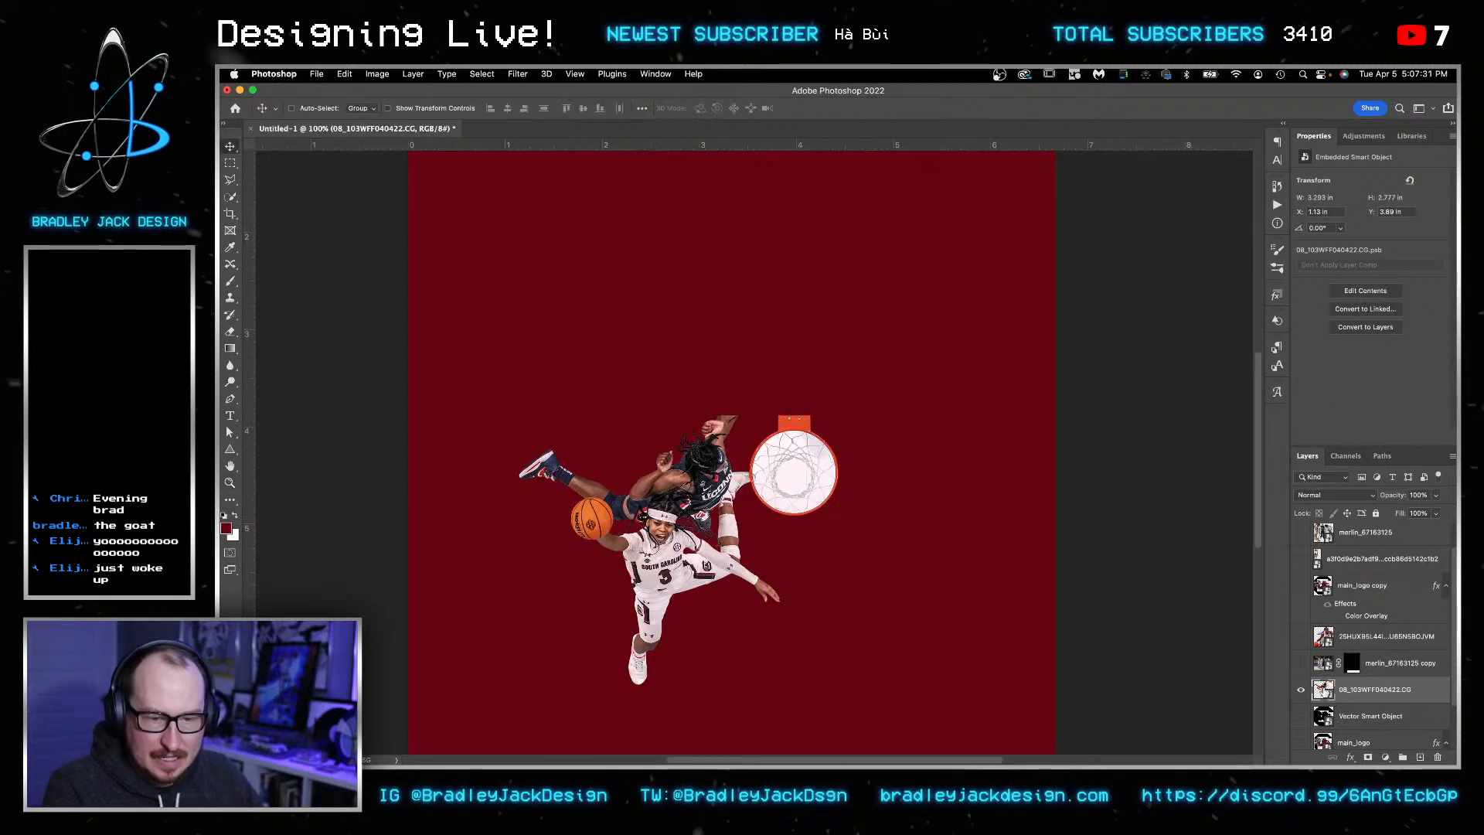
double_click(1324, 689)
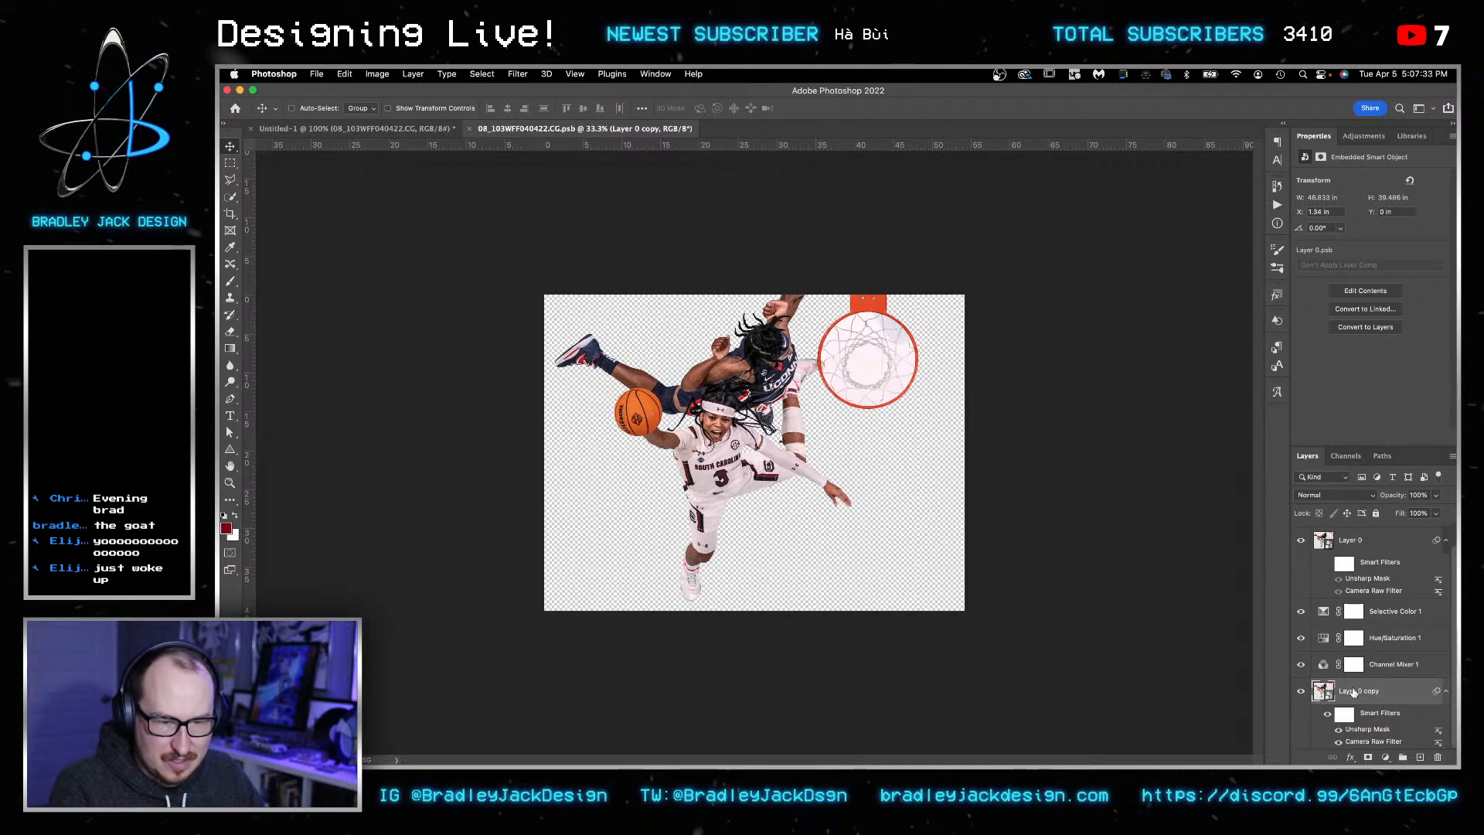
left_click(1396, 667)
left_click(1374, 548, "shift")
right_click(1374, 548)
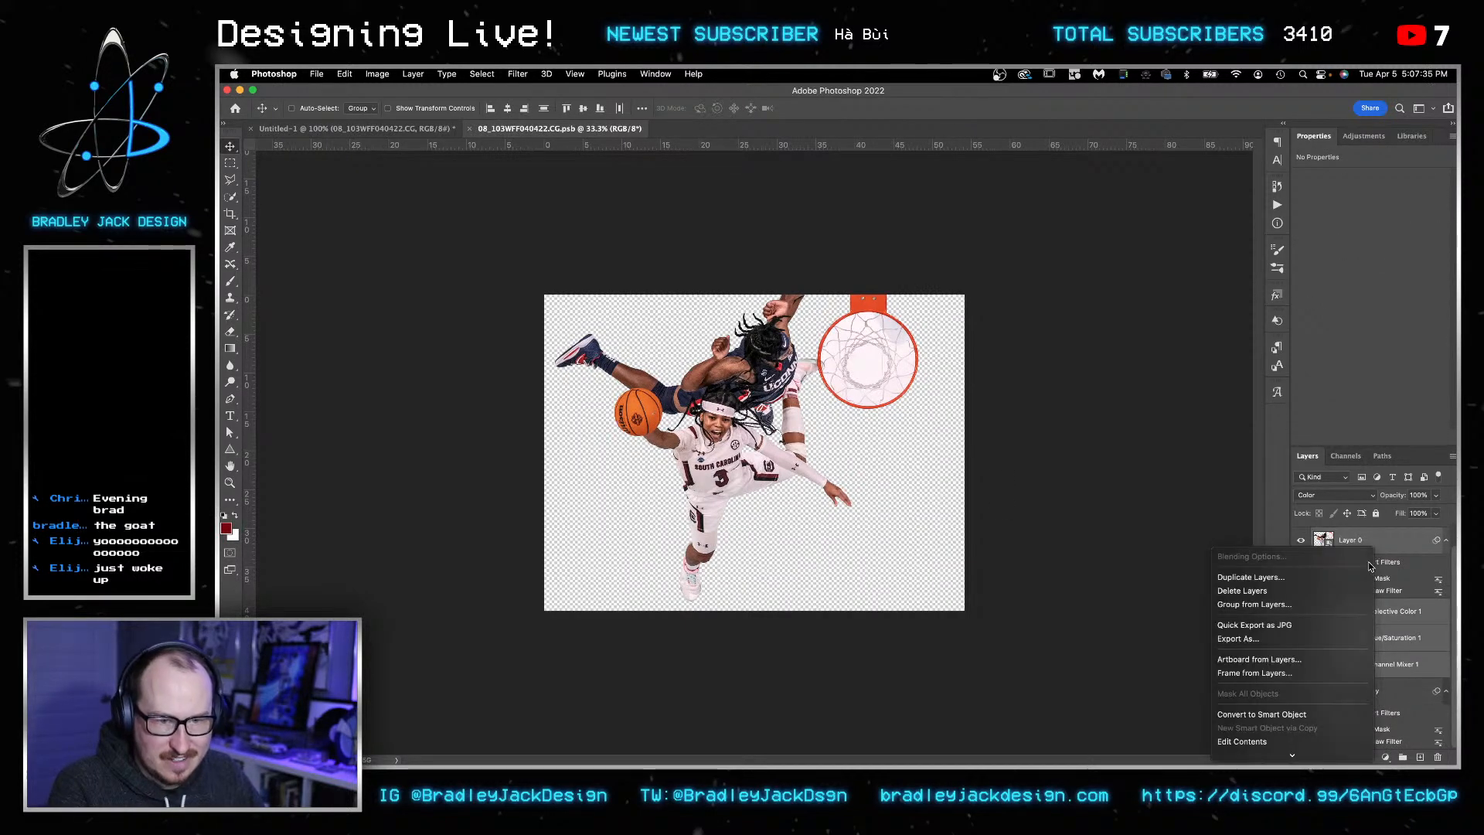
scroll(1299, 700, "down", 5)
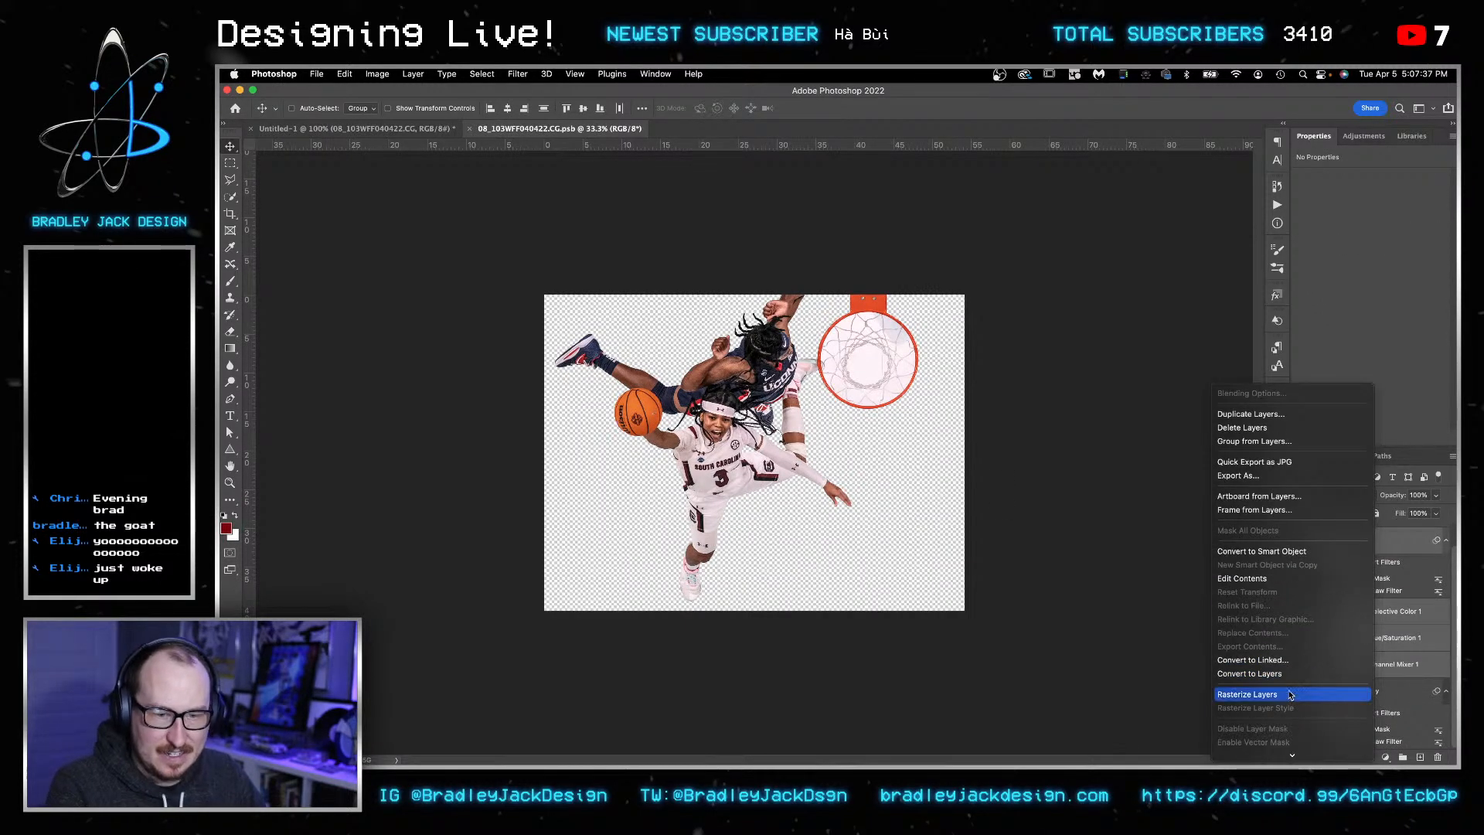
scroll(1291, 692, "down", 10)
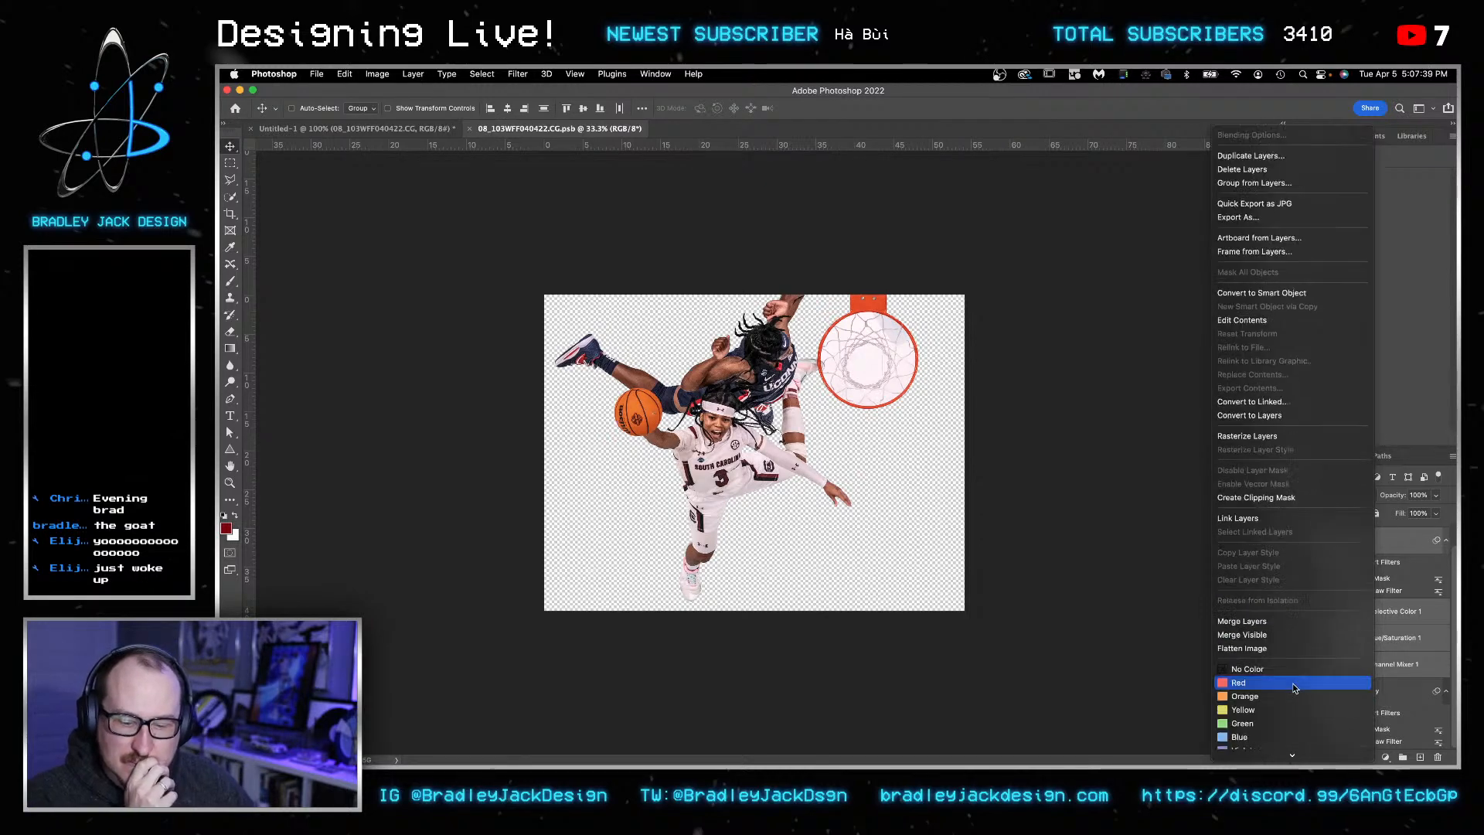
left_click(1284, 498)
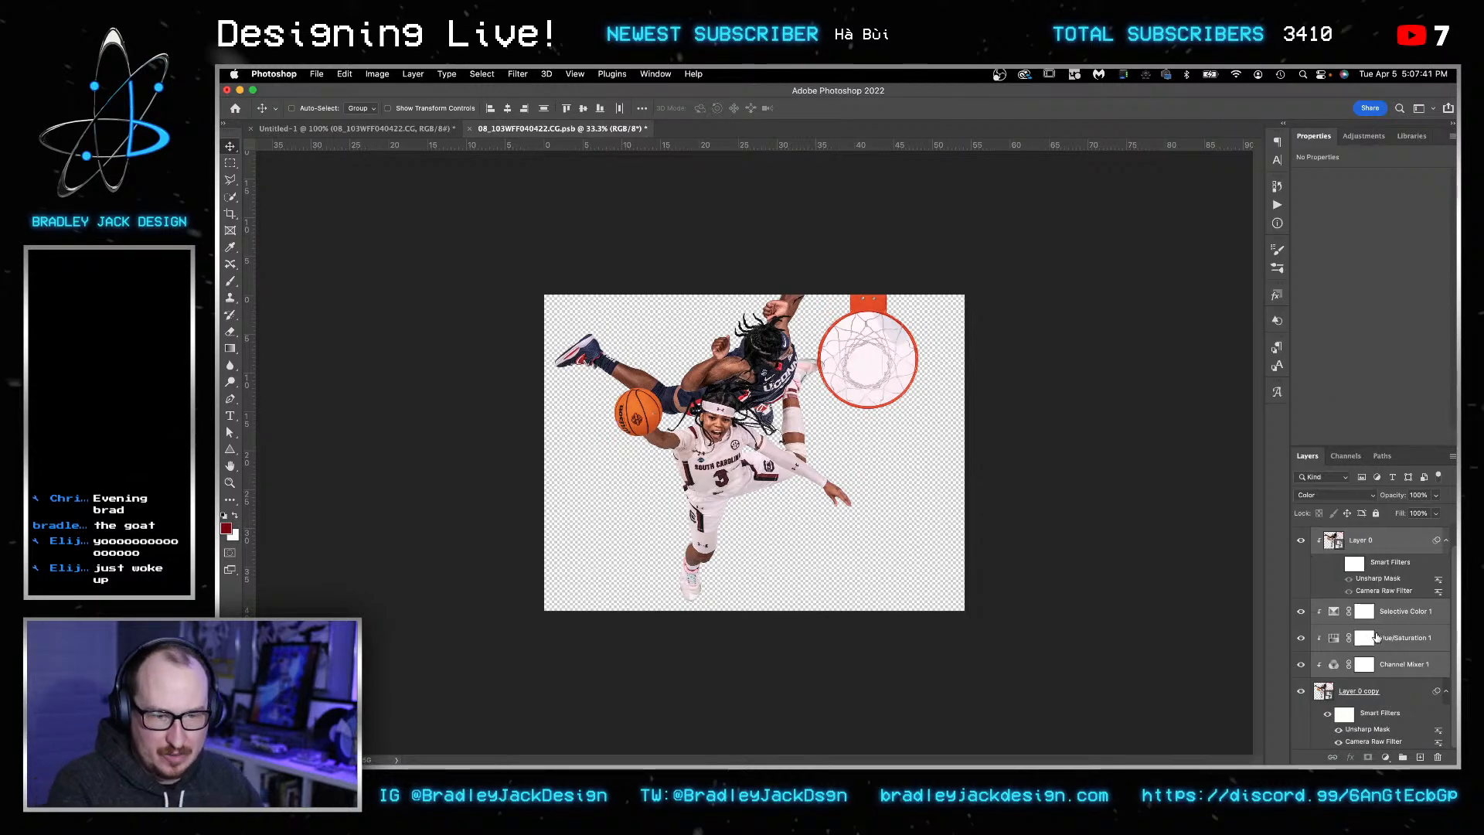
- Add a new layer directly below Layer 0 copy and fill it with black
left_click(1348, 692)
key("alt+shift+super+n")
key("super+[")
key("g")
key("d")
key("x")
left_click_drag(461, 485, 408, 448)
key("x")
- Add a layer mask to Layer 0 copy and mask out the net inside the hoop rim with an elliptical selection
key("z")
left_click_drag(879, 357, 875, 455)
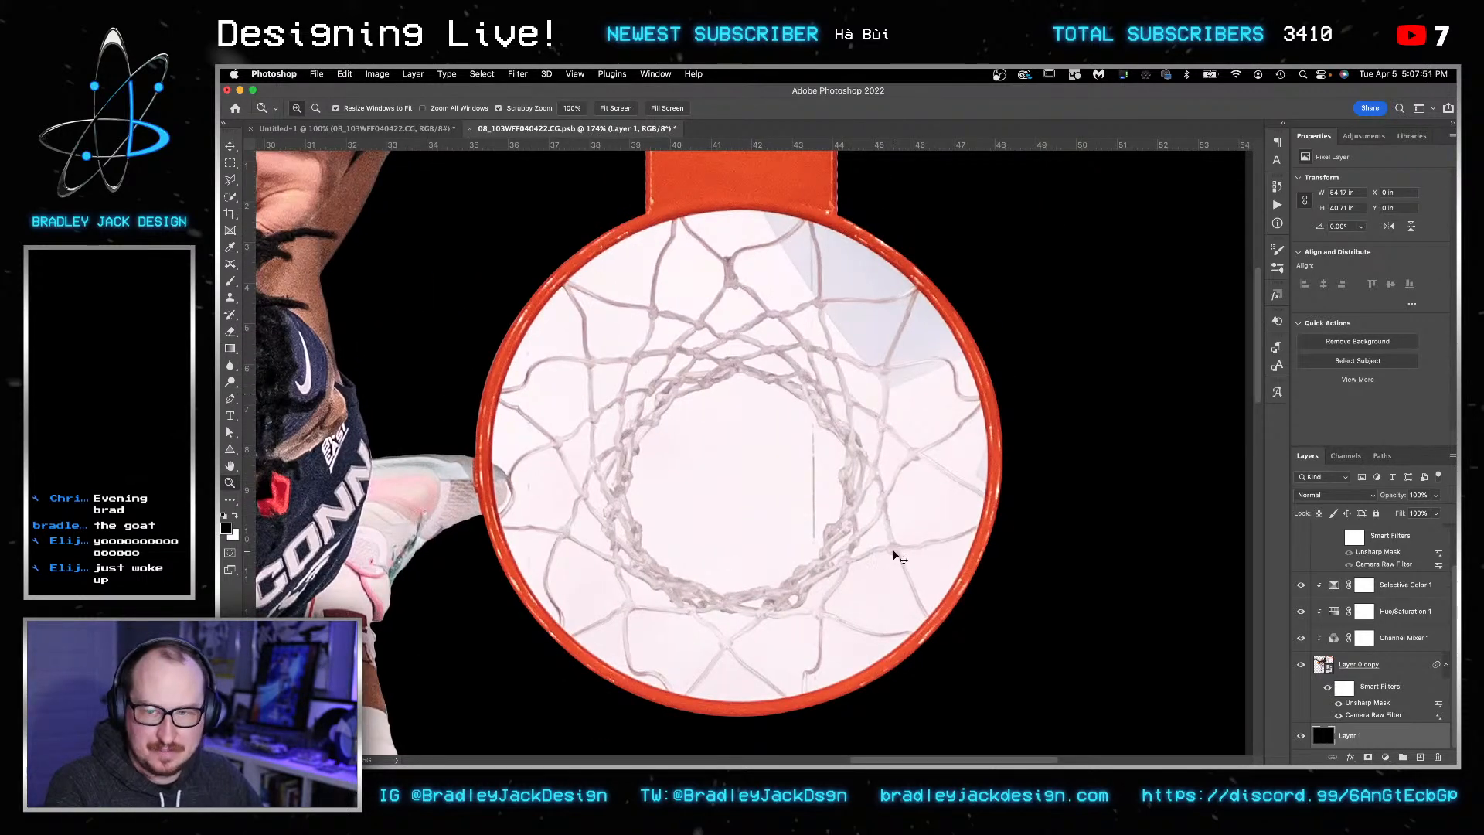
key("v")
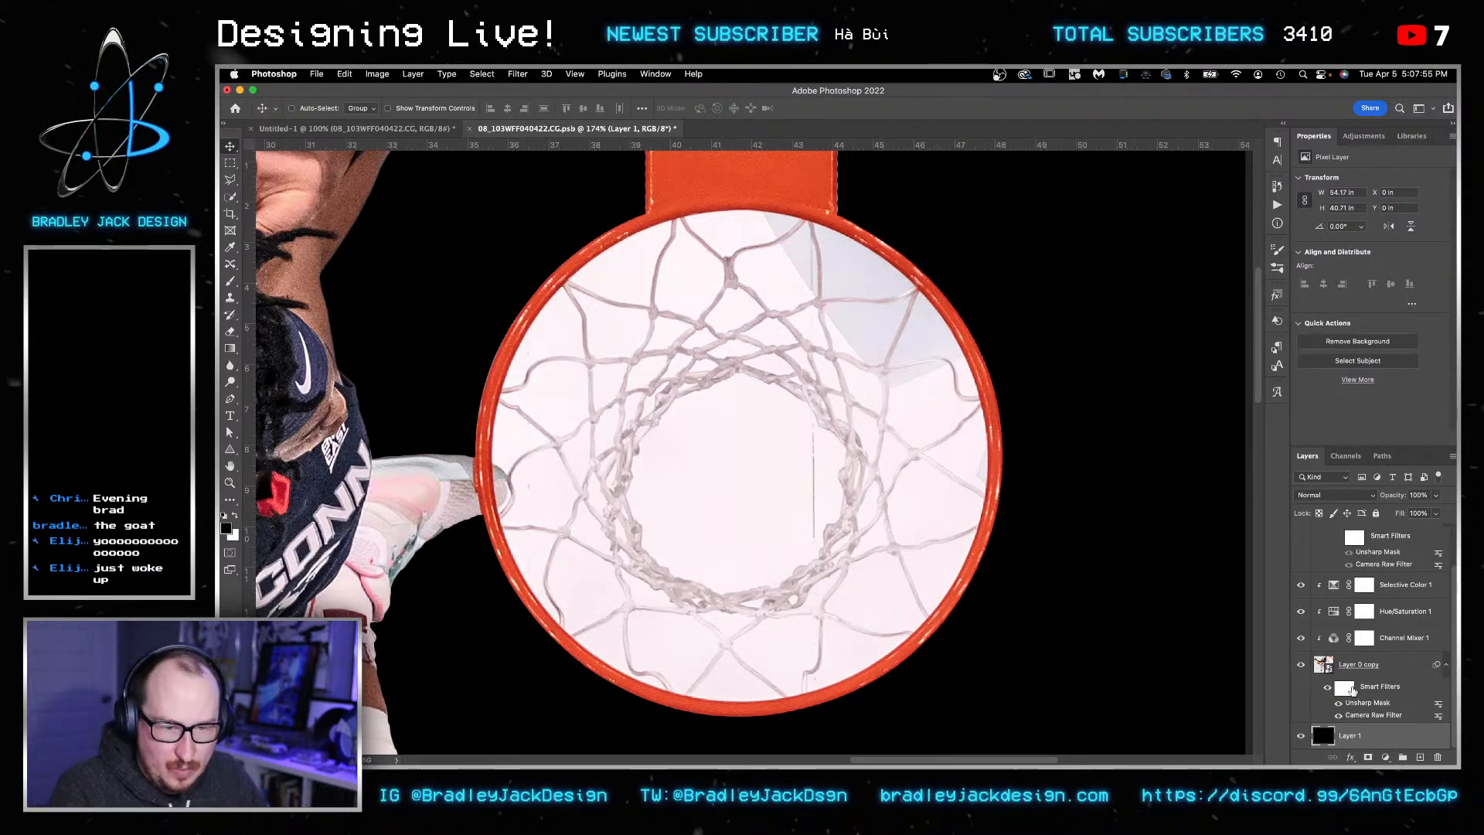
left_click(1358, 668)
left_click(1369, 757)
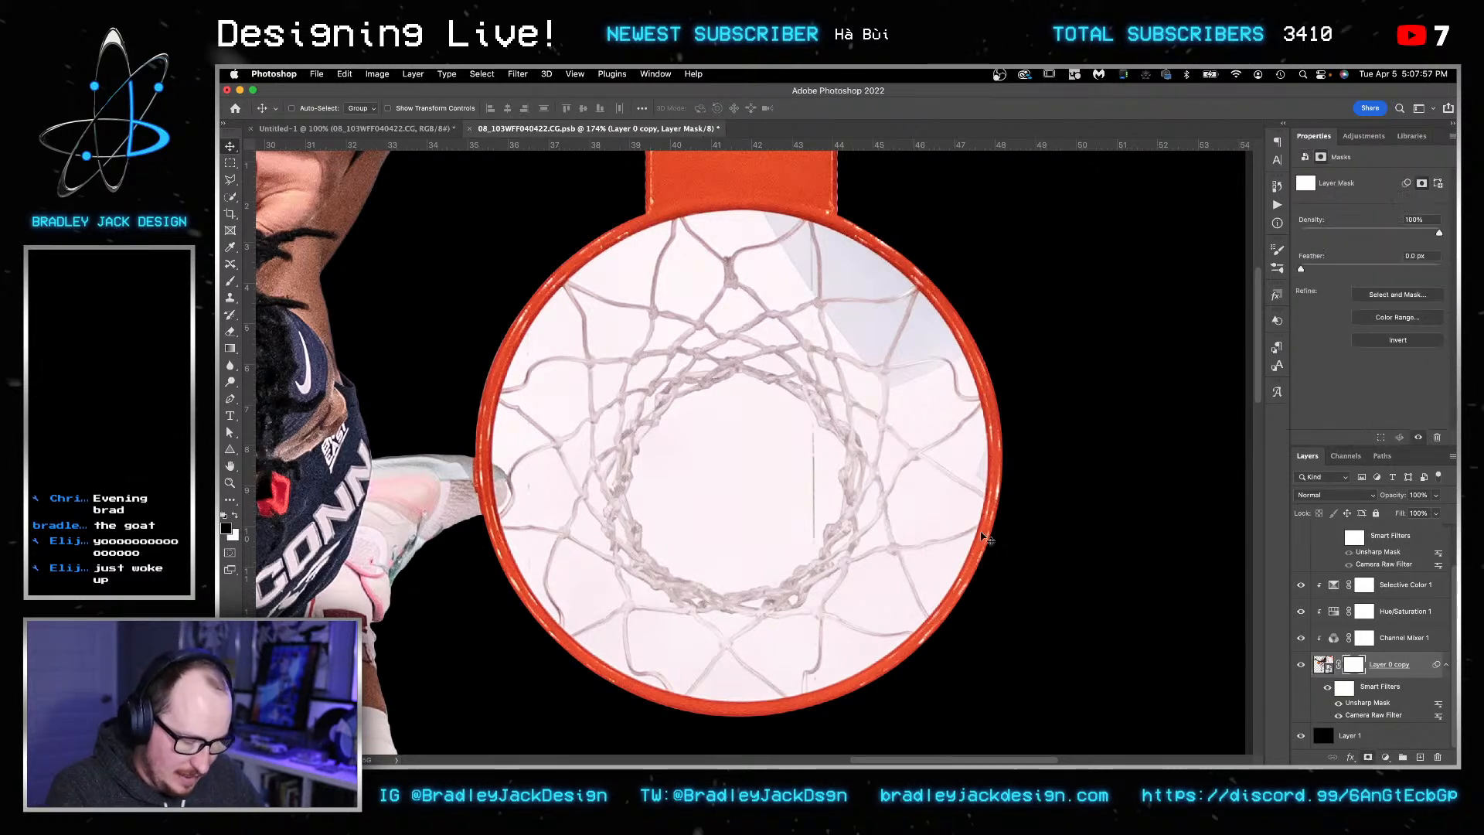
key("m")
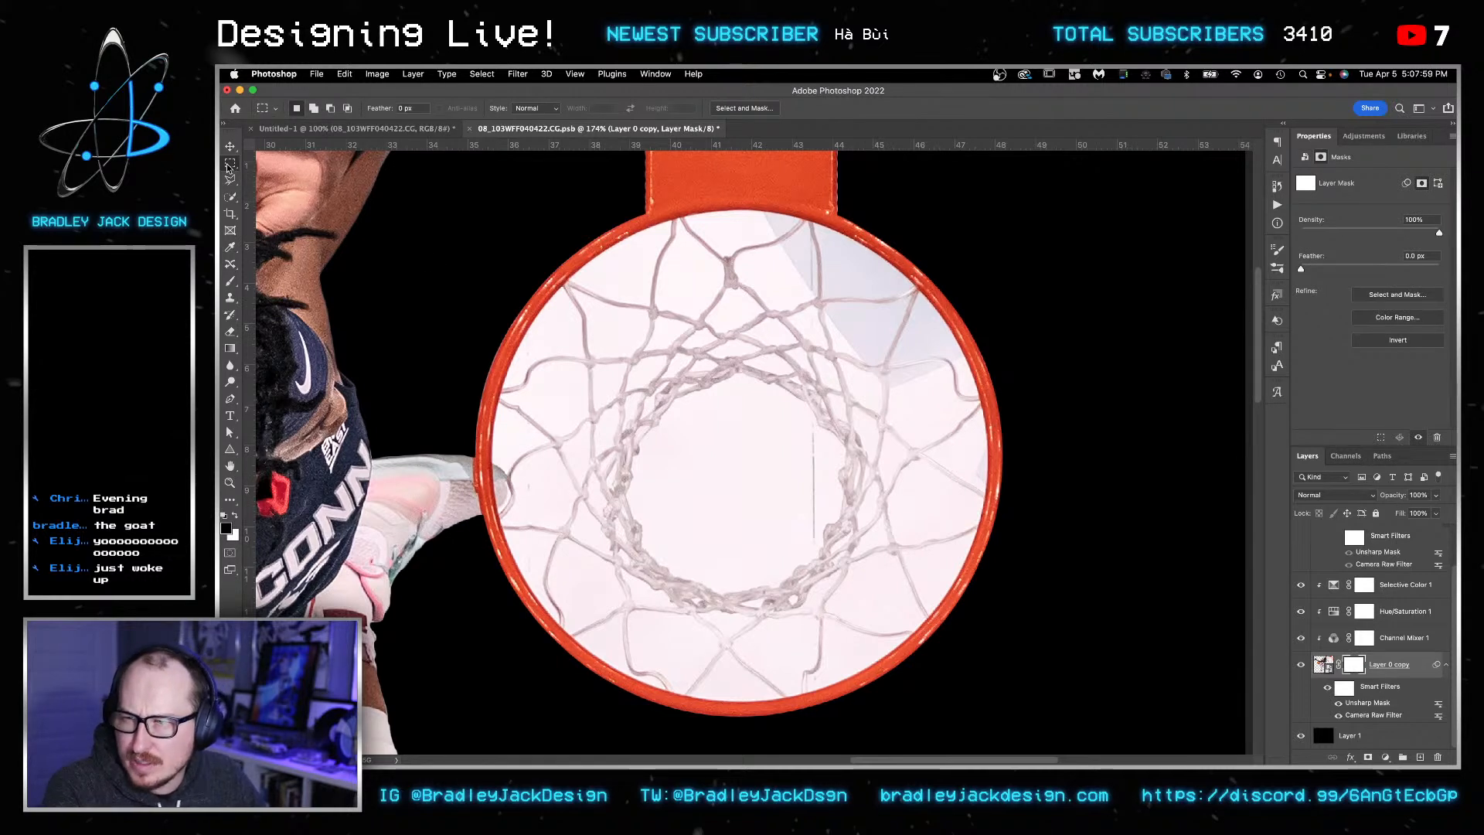
left_click_drag(229, 164, 274, 179)
left_click_drag(473, 208, 986, 700)
key("x")
key("BackSpace")
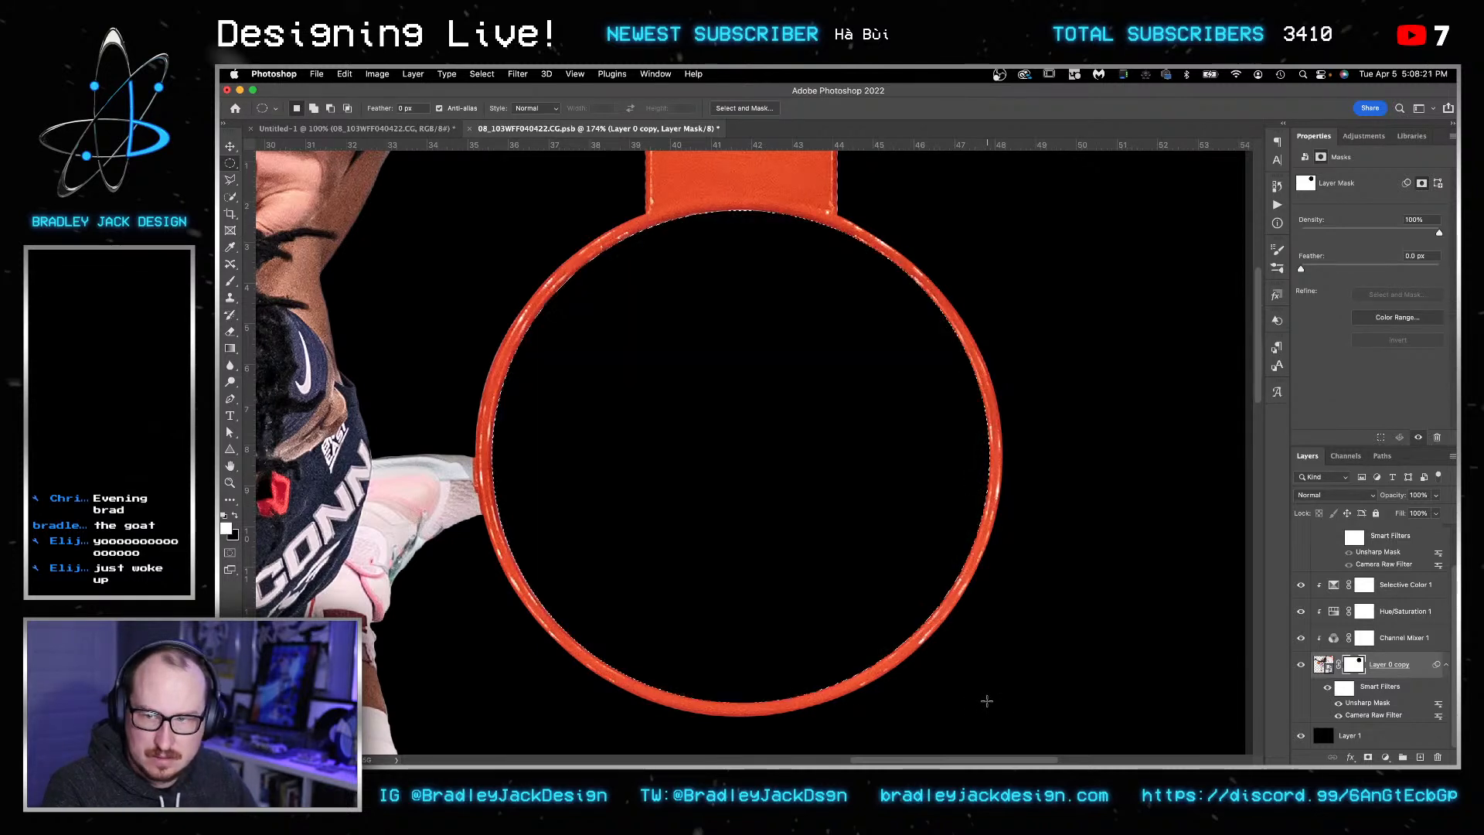
key("super+d")
key("v")
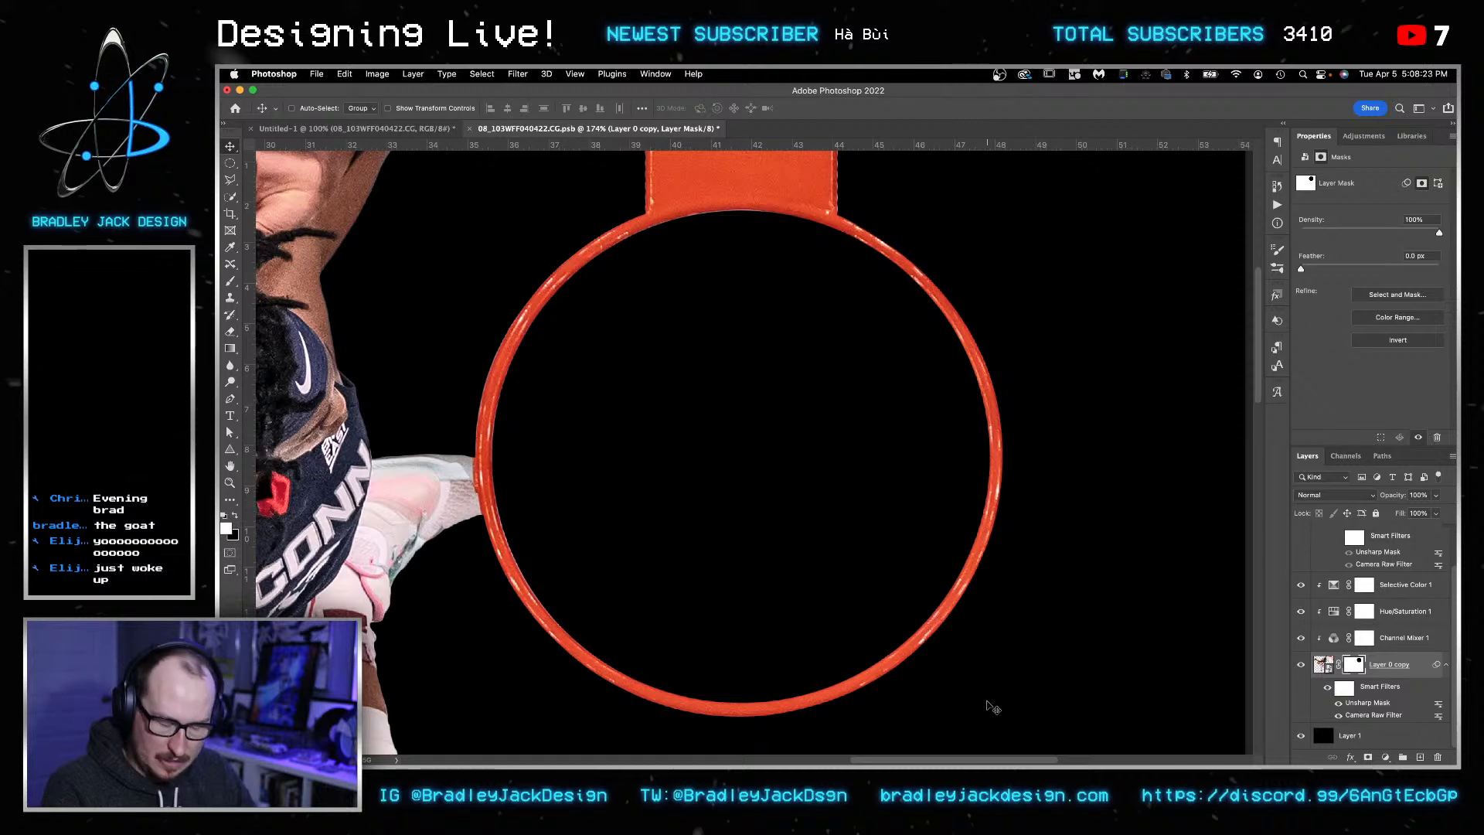
- Hide the black backing layer, save the smart object's contents and return to the poster document
left_click(1300, 740)
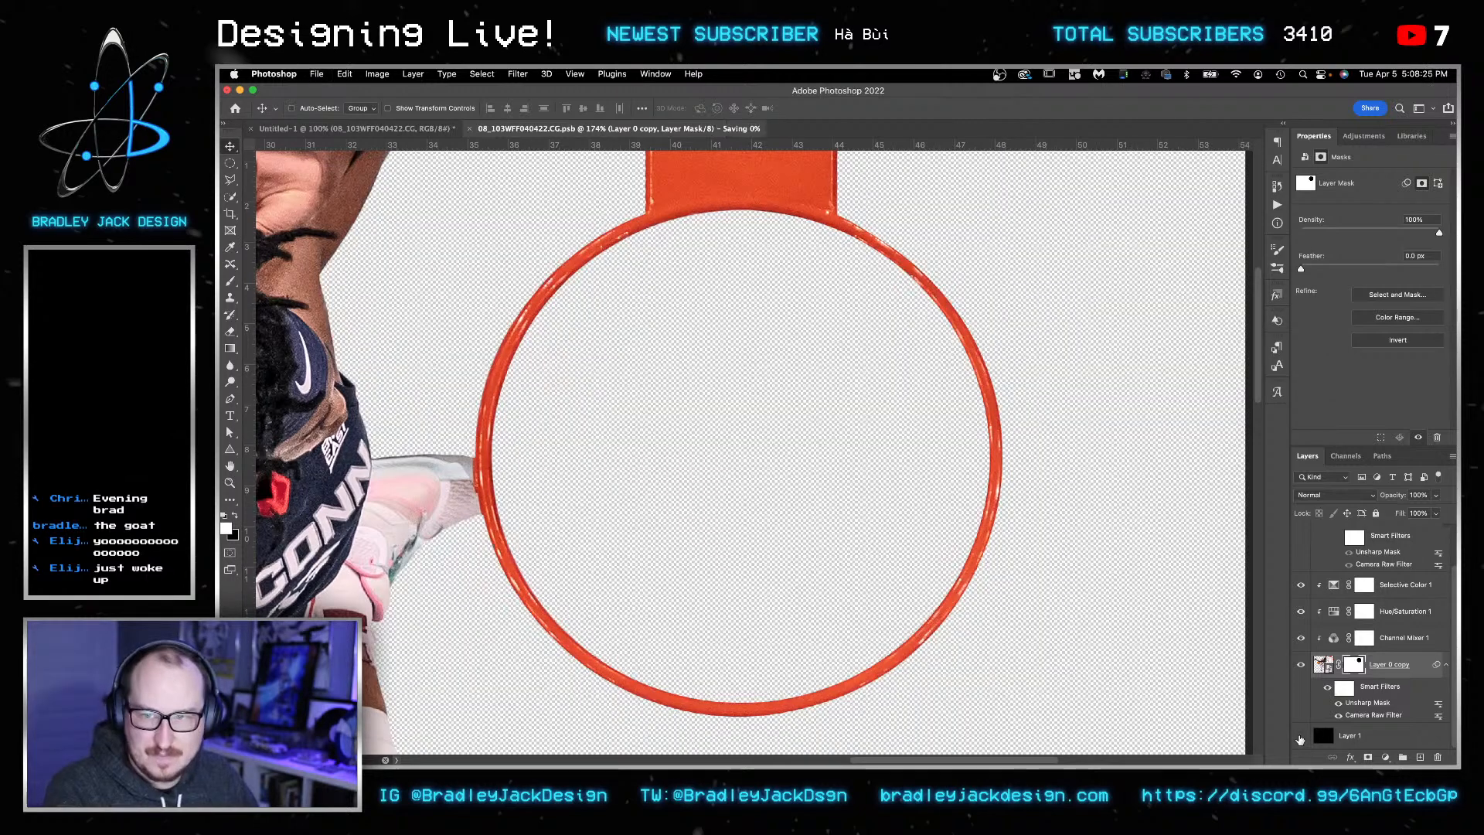
key("super+s")
key("super+w")
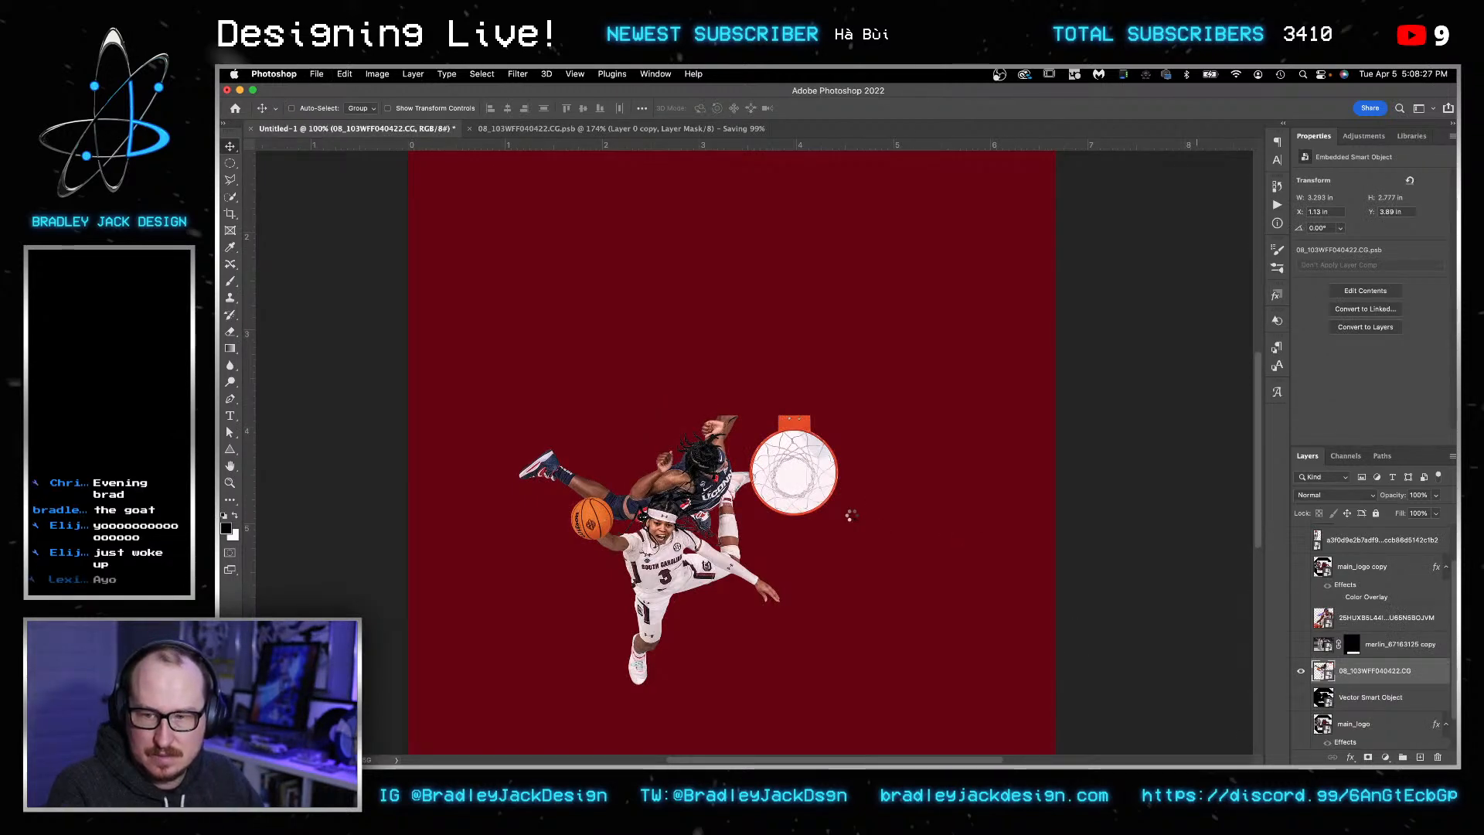
key("super+0")
- Scale the layup cutout up to about 5.49 by 4.63 in
key("super")
key("super+t")
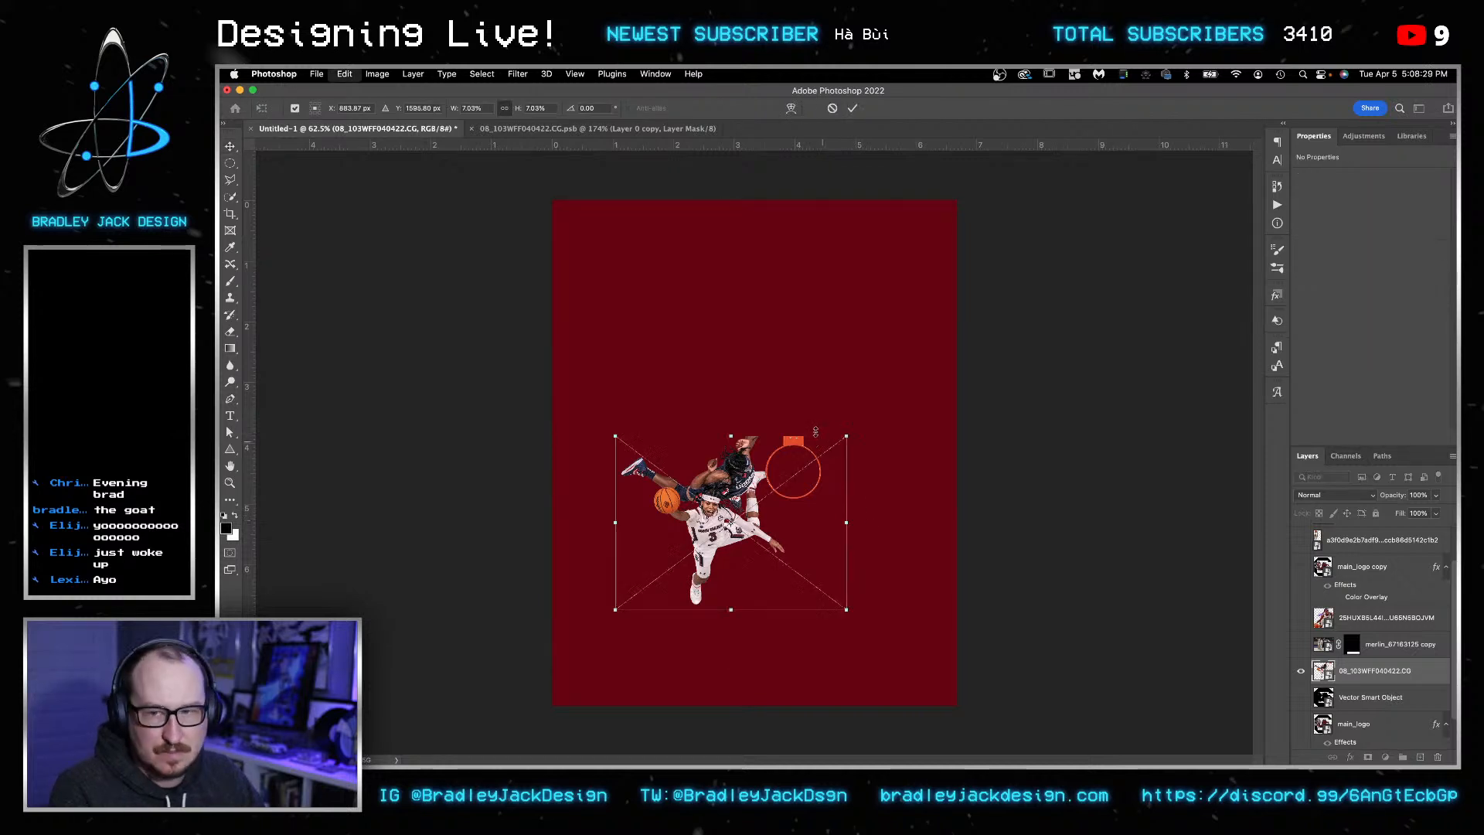
left_click_drag(851, 432, 917, 368)
key("Return")
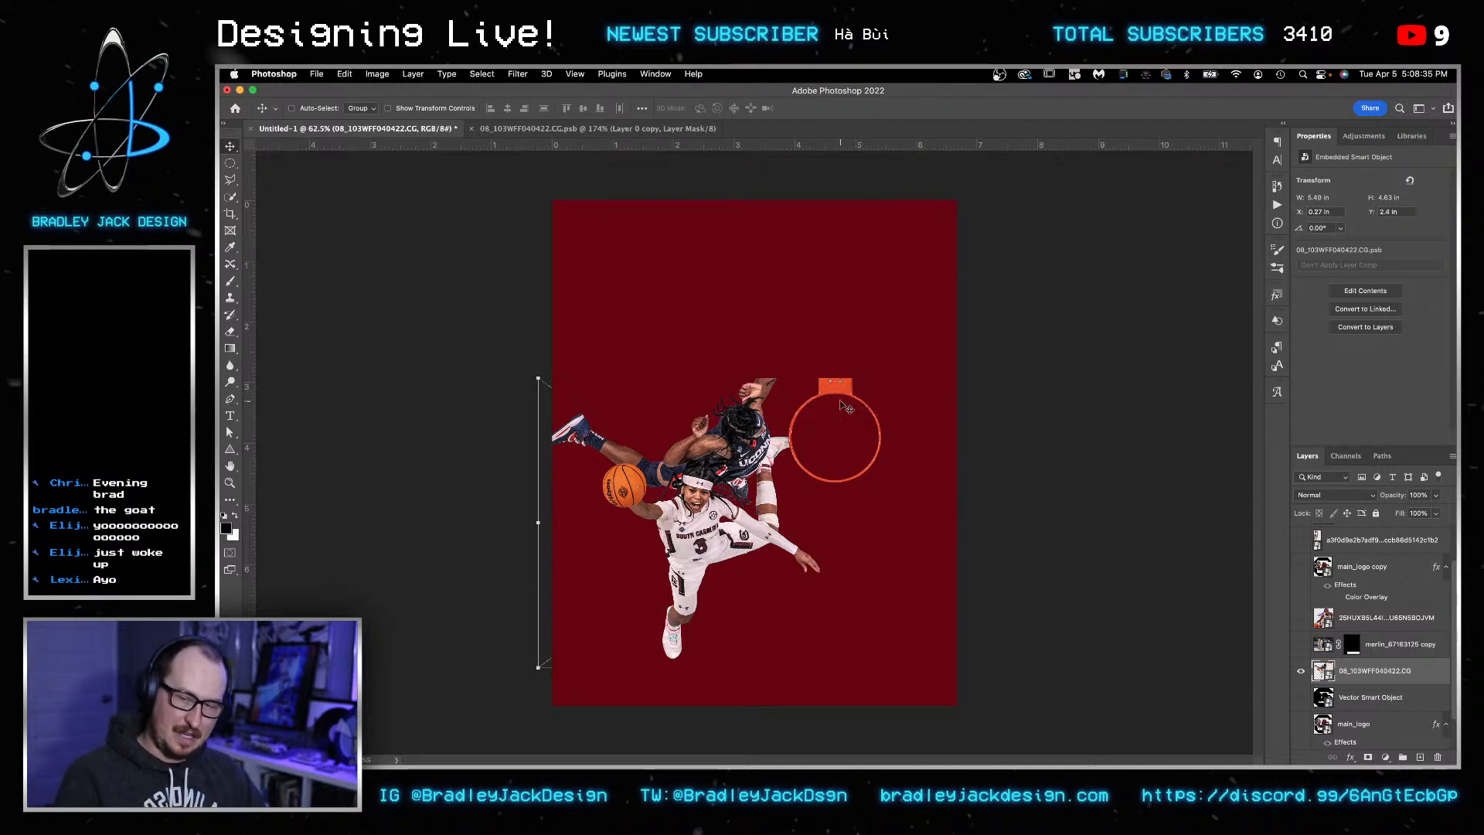
- Rotate the layup cutout to -90°
key("ctrl+t")
left_click_drag(924, 303, 579, 282)
key("Return")
- Move the layup cutout against the poster's left edge at X 0 in and about Y 2.55 in
left_click_drag(750, 536, 688, 532)
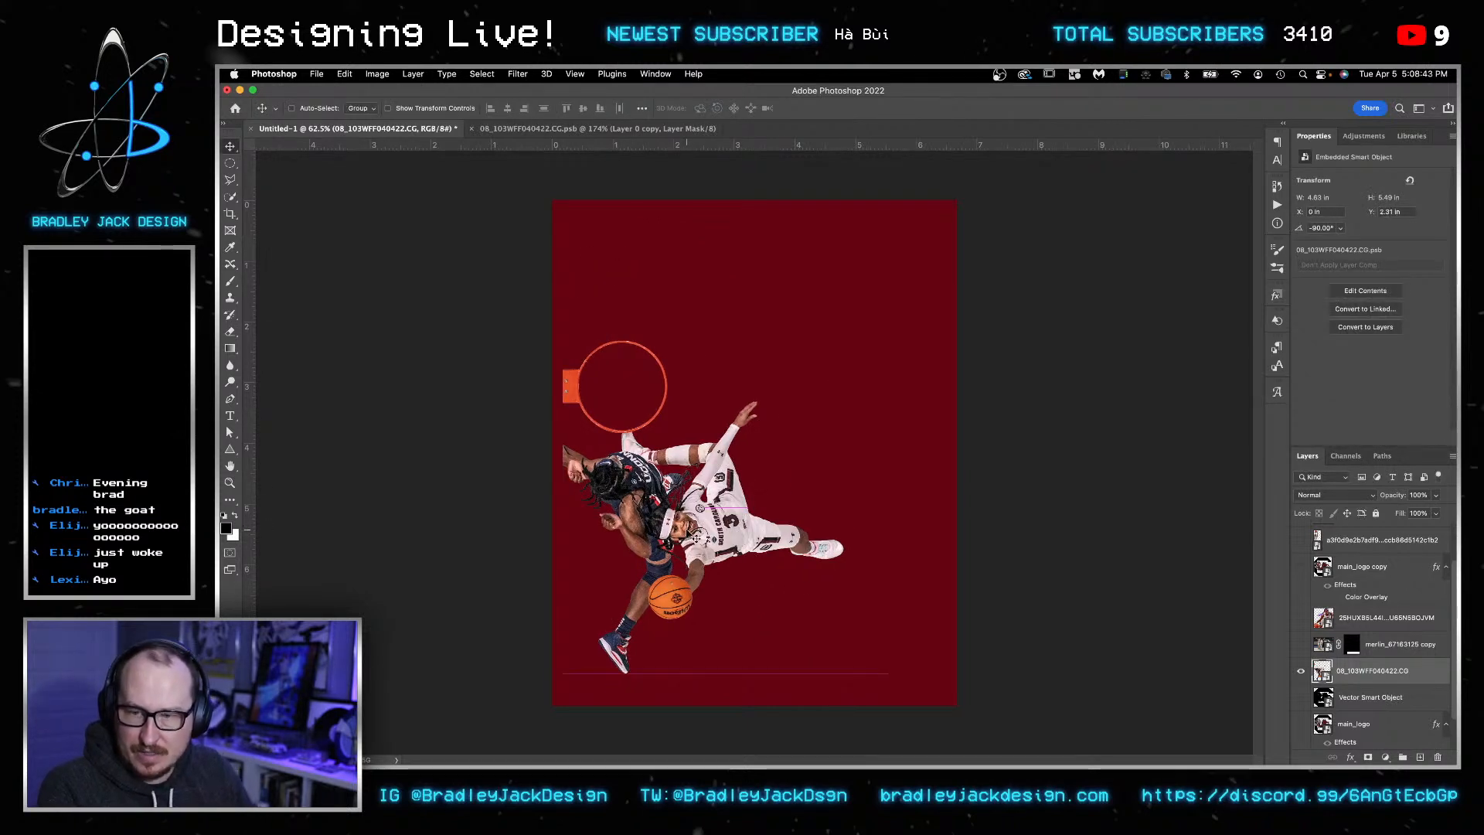
key("shift+Right")
key("shift+Right")
key("shift+Right")
key("shift+Right")
key("shift+Right")
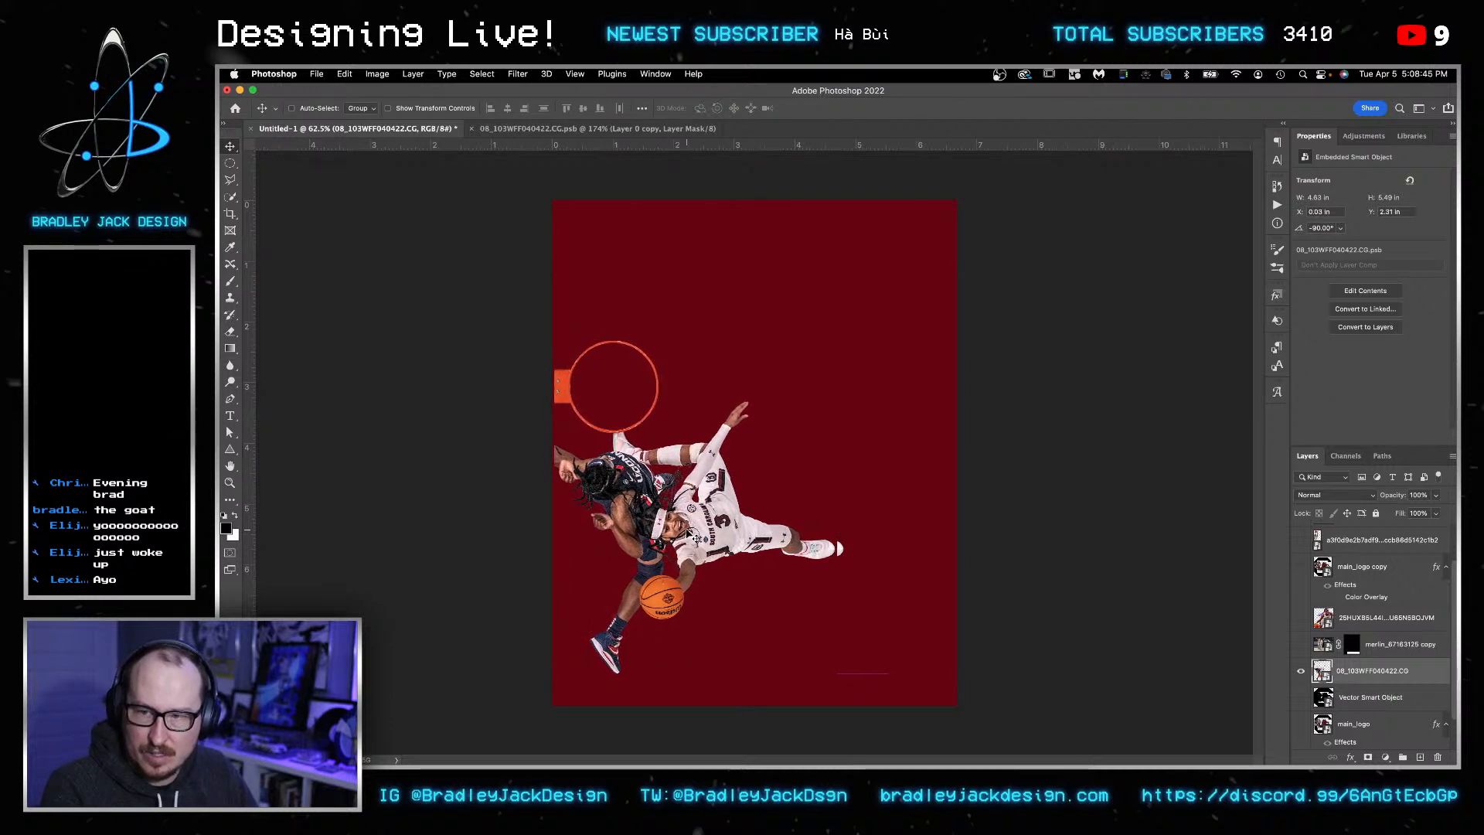
key("shift+Left")
key("shift+Down")
key("shift+Down")
key("shift+Down")
key("shift+Down")
key("shift+Down")
key("shift+Down")
key("shift+Down")
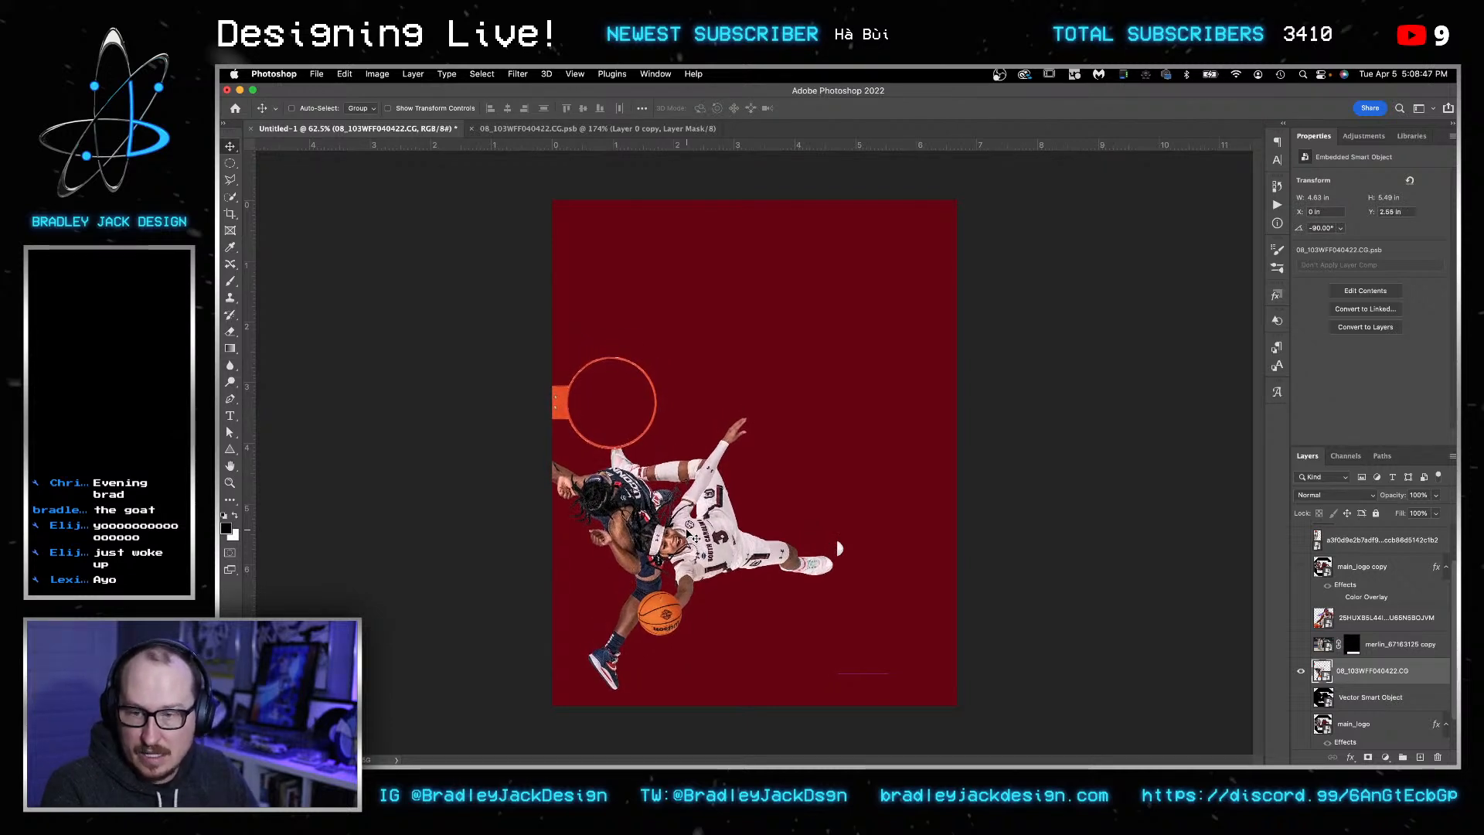
key("Up")
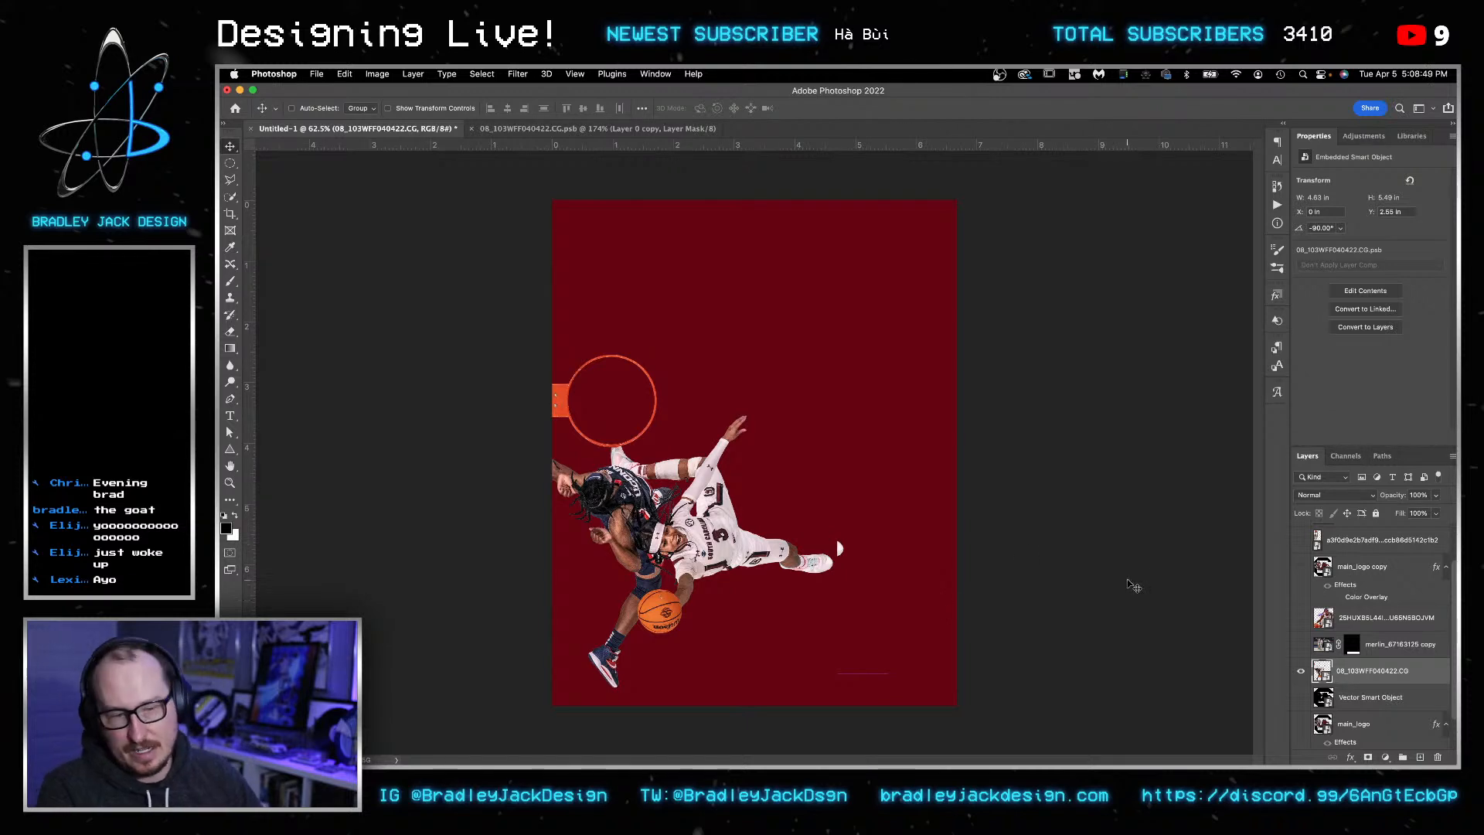
- Show the number 4 player's layer and move it directly below the layup cutout's layer
left_click(1368, 623)
key("super+comma")
left_click_drag(1384, 618, 1384, 682)
- Enlarge the number 4 player to about 6.08 by 6.19 in and place her at about X 0.44 in, Y 1.09 in
key("super+t")
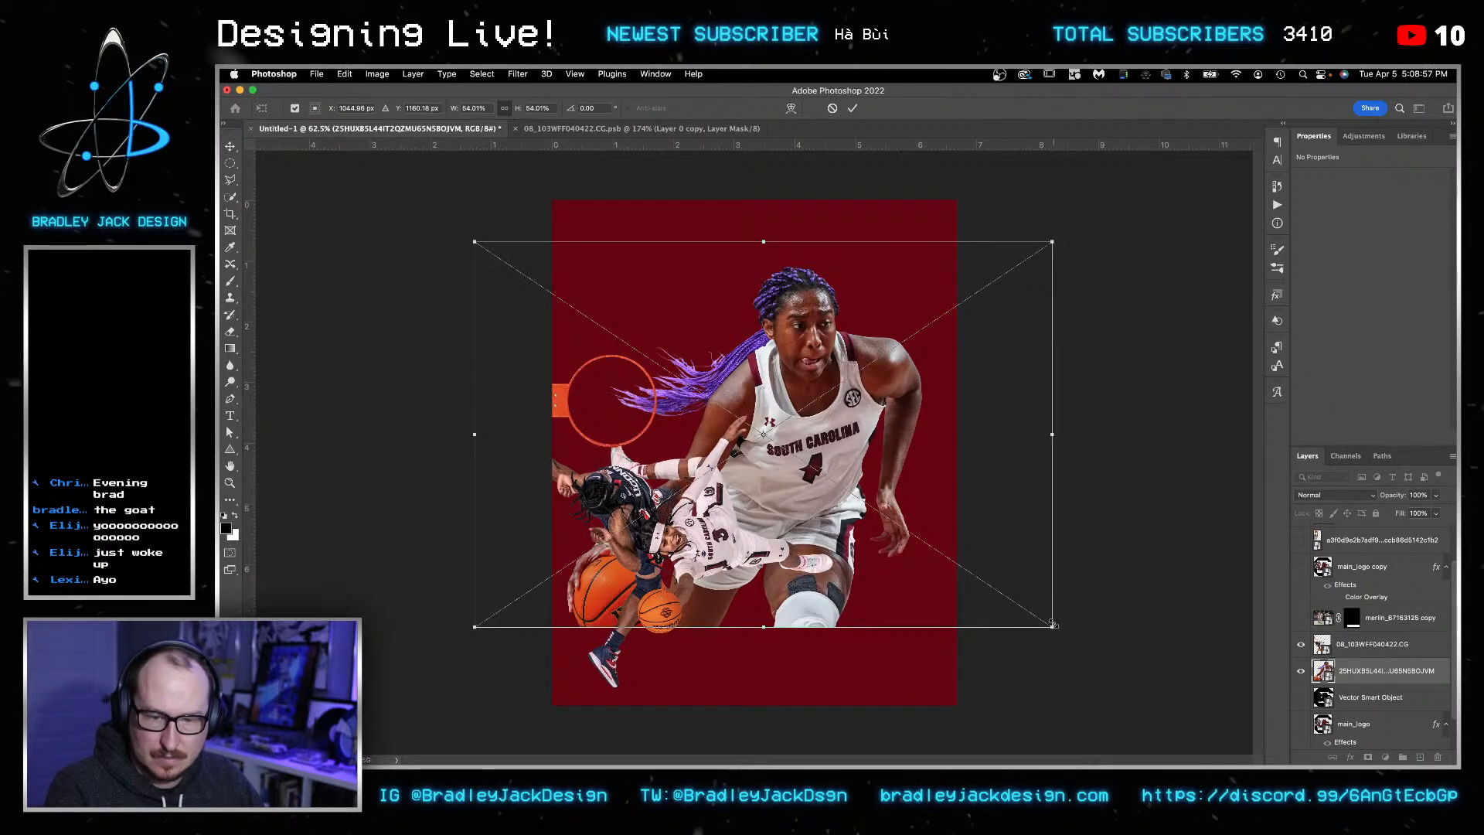
left_click_drag(1067, 634, 1083, 649)
key("Return")
key("shift+Right")
key("shift+Right")
key("shift+Right")
key("shift+Right")
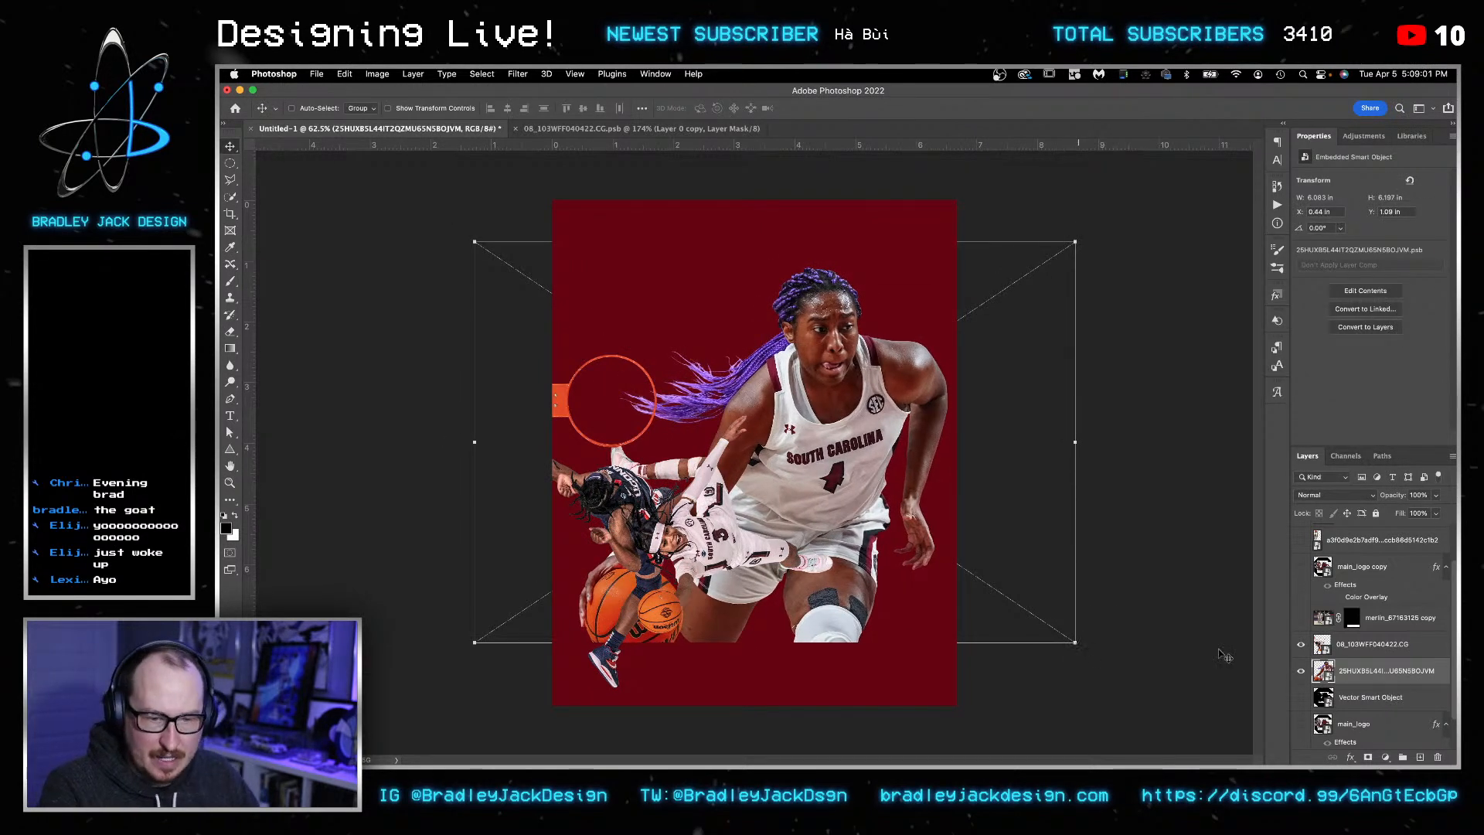
- Add a layer mask to the number 4 player and fade out her lower legs and ball with a large soft black brush
left_click(1368, 758)
key("b")
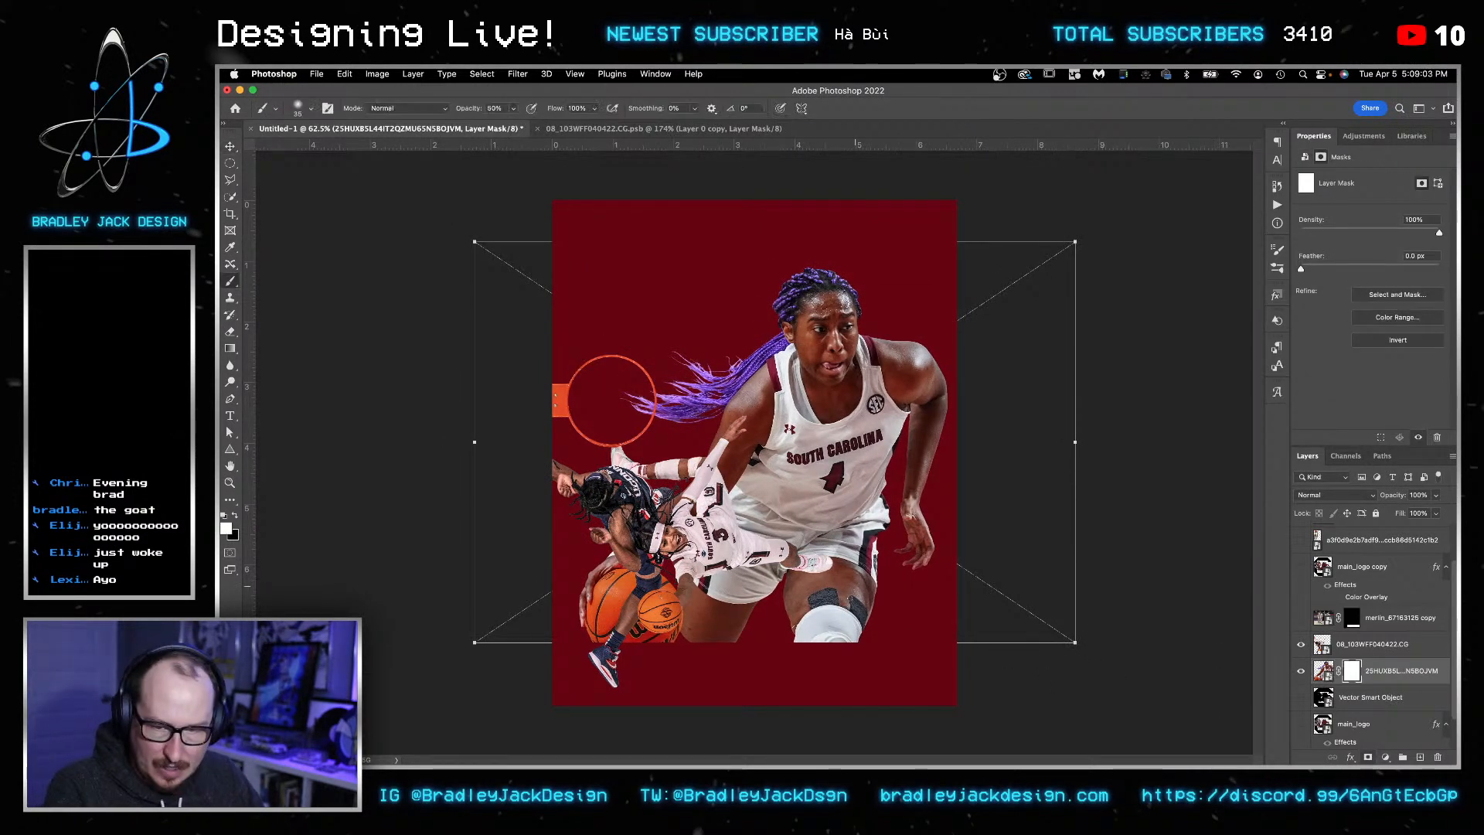
key("bracketright")
key("bracketright")
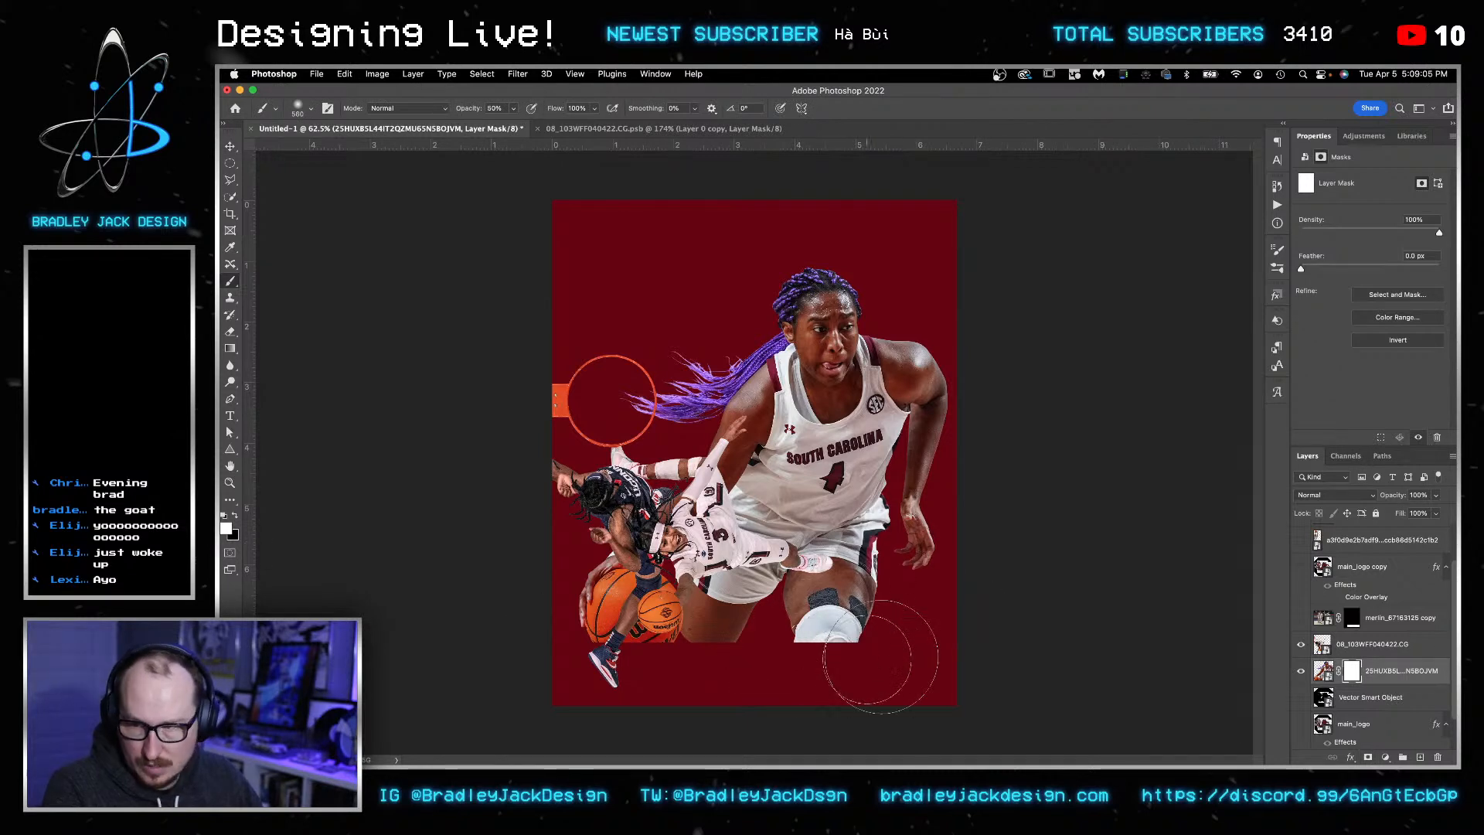
key("x")
mouse_move(872, 655)
left_mouse_down()
mouse_move(662, 636)
mouse_move(677, 648)
mouse_move(618, 585)
mouse_move(608, 669)
mouse_move(599, 623)
left_mouse_up()
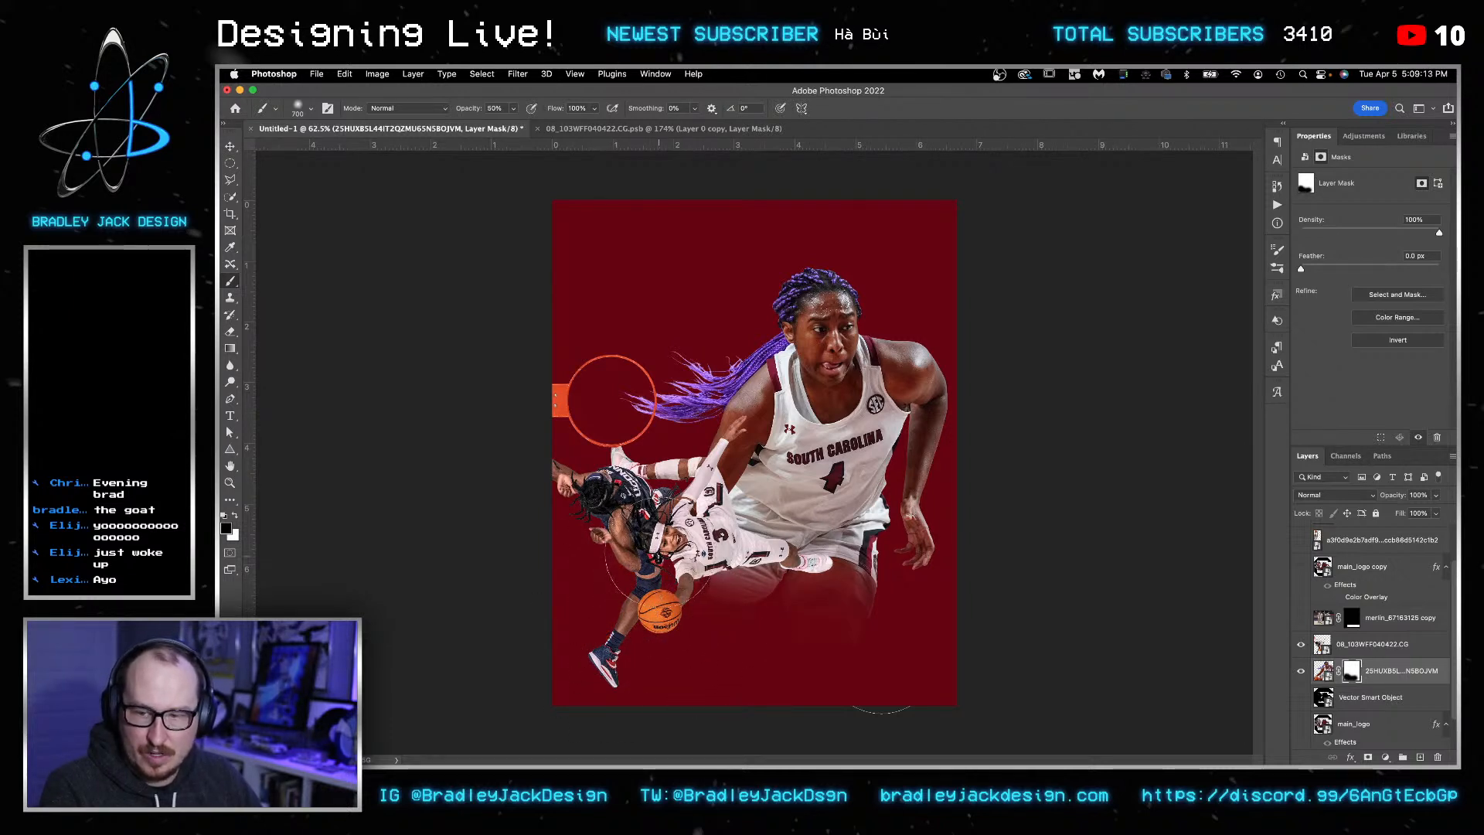
key("bracketleft")
key("bracketleft")
key("bracketleft")
key("bracketleft")
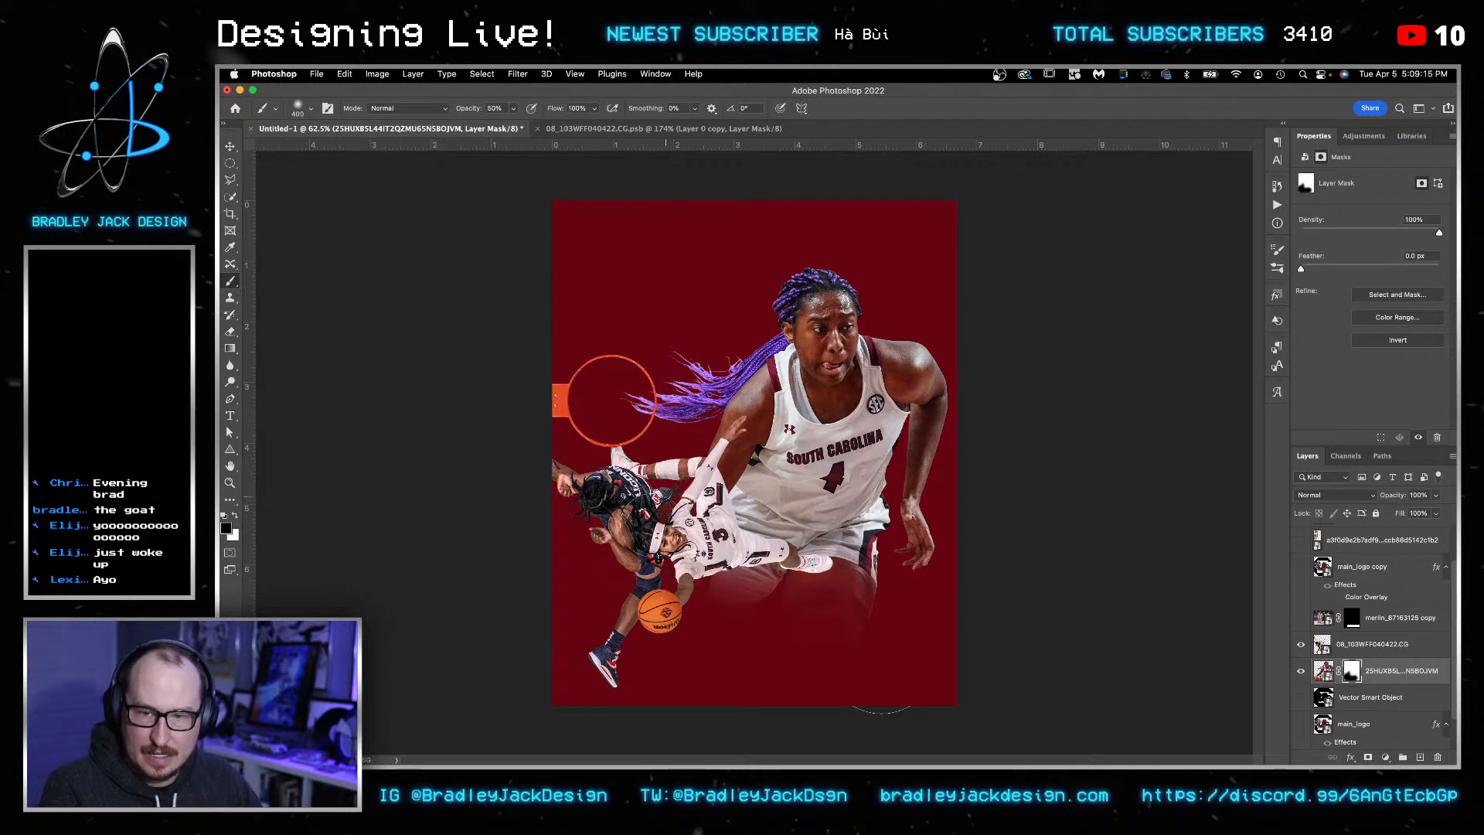
- Nudge the masked number 4 player up and left to about X 0.24 in, Y 0.86 in
key("v")
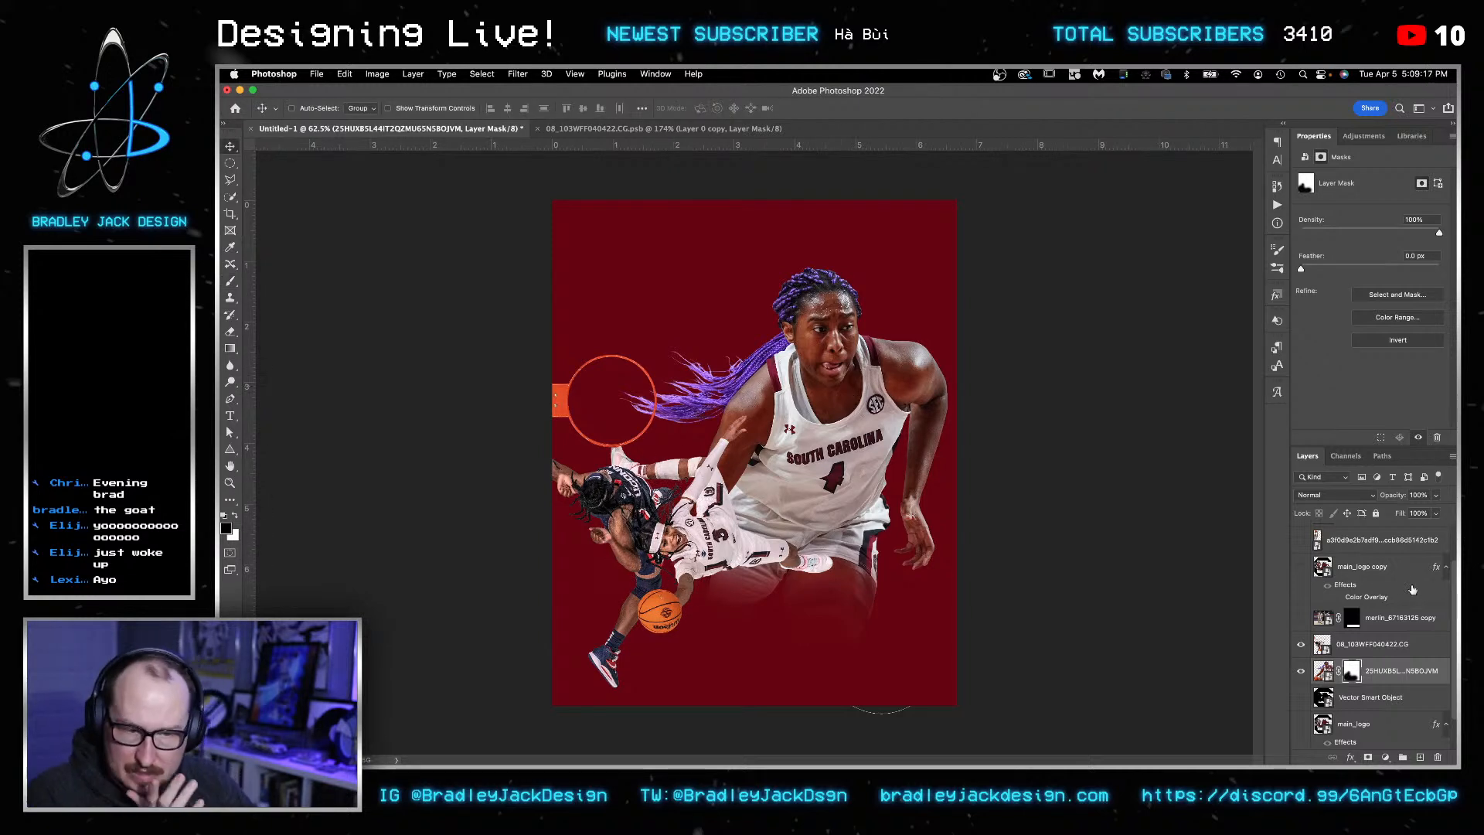
left_click(1385, 671)
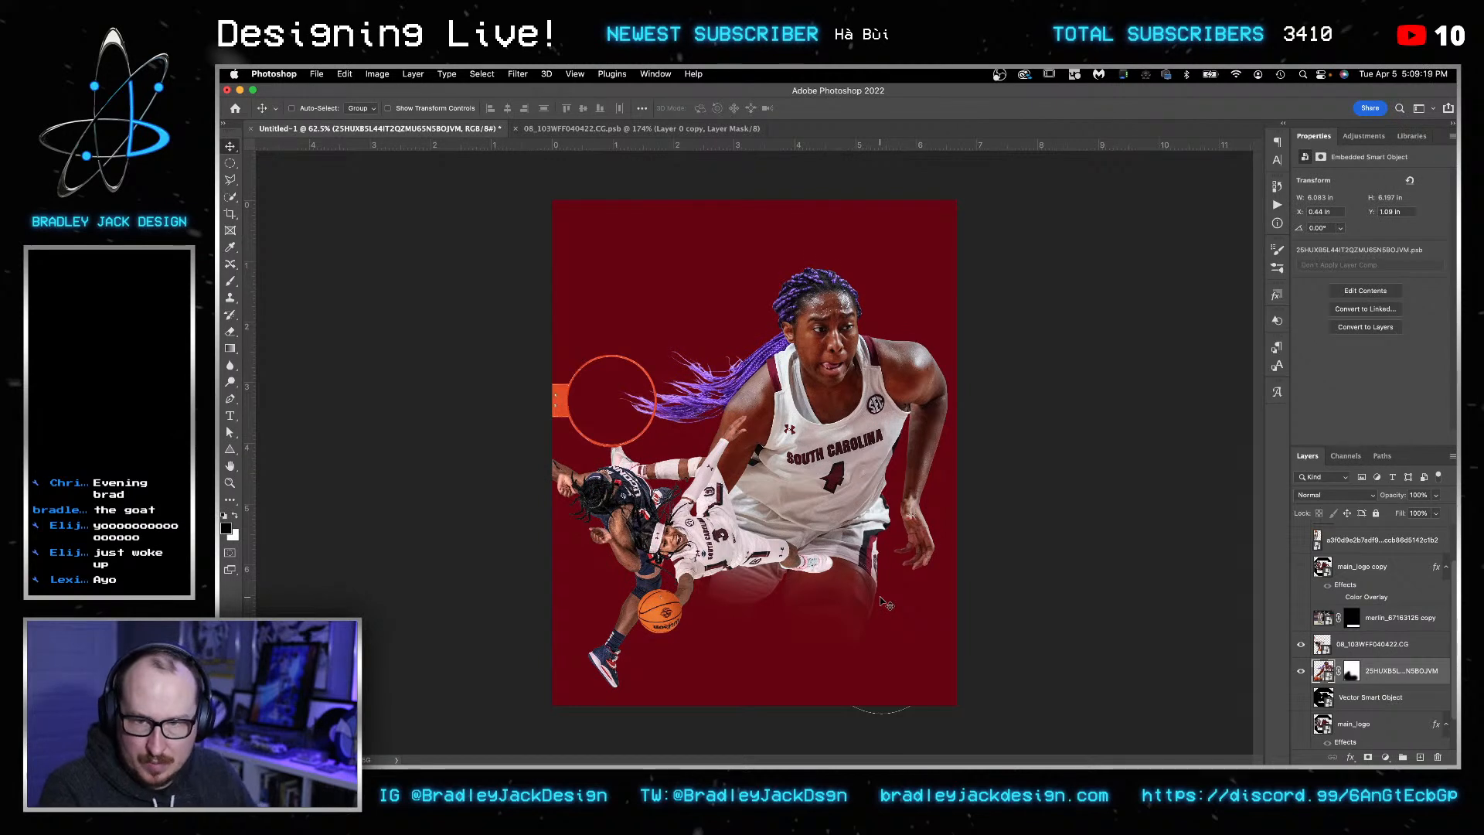
key("shift+Left")
key("shift+Left")
key("shift+Left")
key("shift+Left")
key("shift+Left")
key("shift+Left")
key("shift+Up")
key("shift+Up")
key("shift+Up")
key("shift+Up")
key("shift+Up")
key("shift+Up")
key("shift+Up")
key("shift+Up")
key("shift+Up")
key("shift+Up")
key("shift+Up")
key("shift+Up")
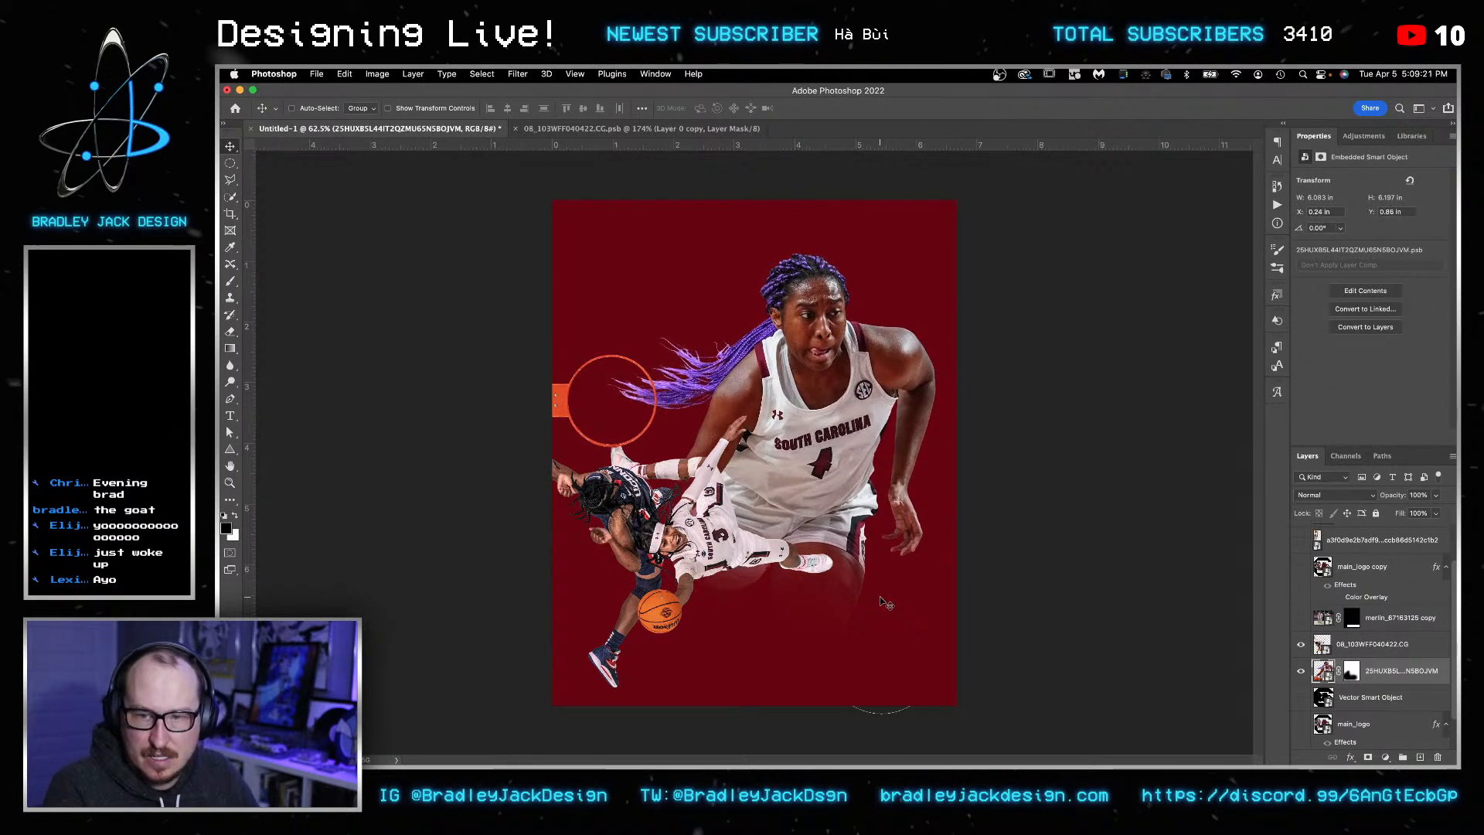
- Nudge the masked number 4 player up and slightly left to about X 0.21 in, Y 0.46 in
key("shift+Left")
key("shift+Up")
key("shift+Up")
key("shift+Up")
key("shift+Up")
key("shift+Up")
key("shift+Up")
key("shift+Up")
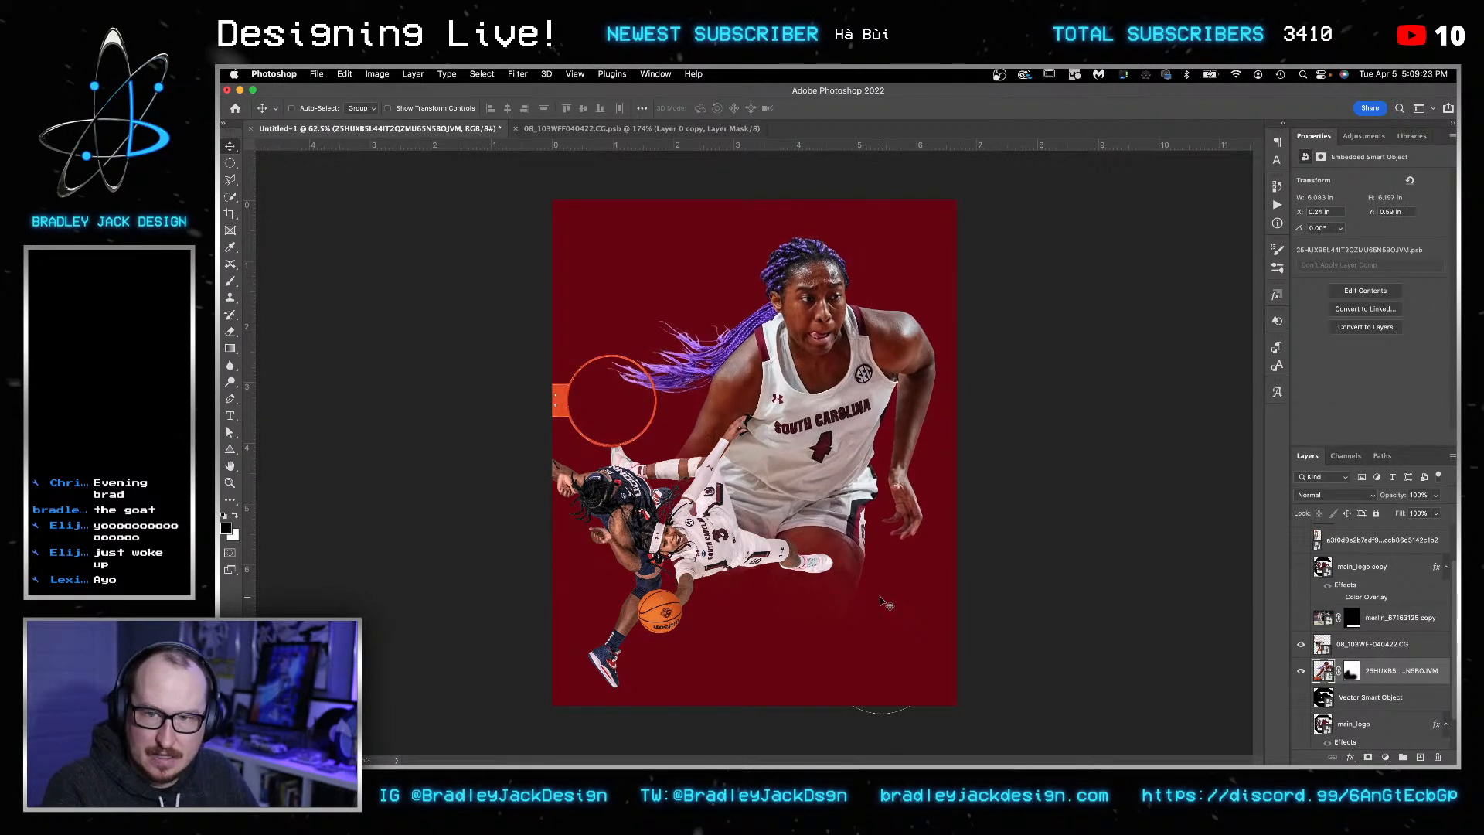
key("Right")
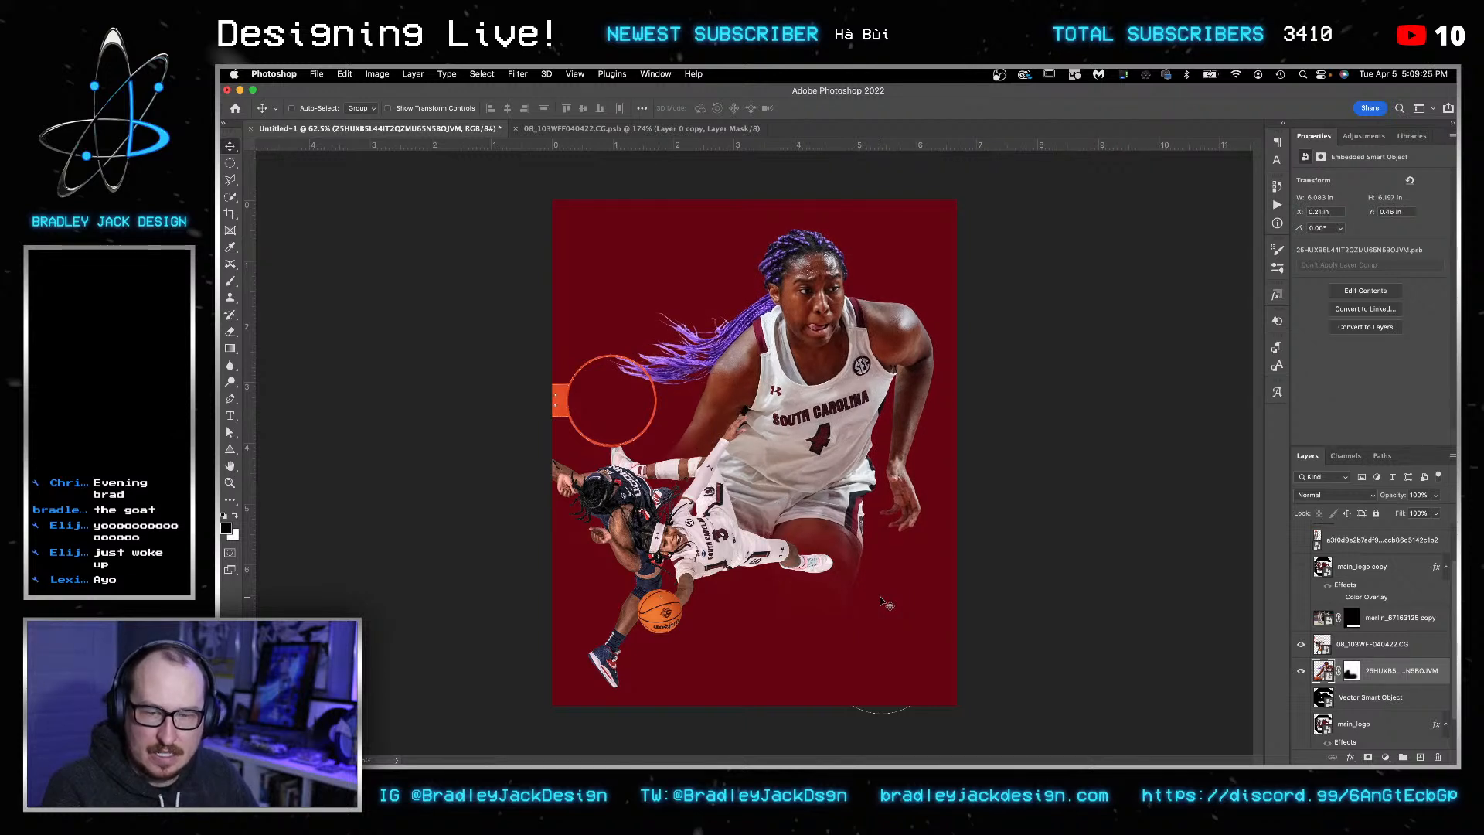
- Show the huddle cutout layer and its masked copy with the court floor
scroll(1368, 596, "up", 2)
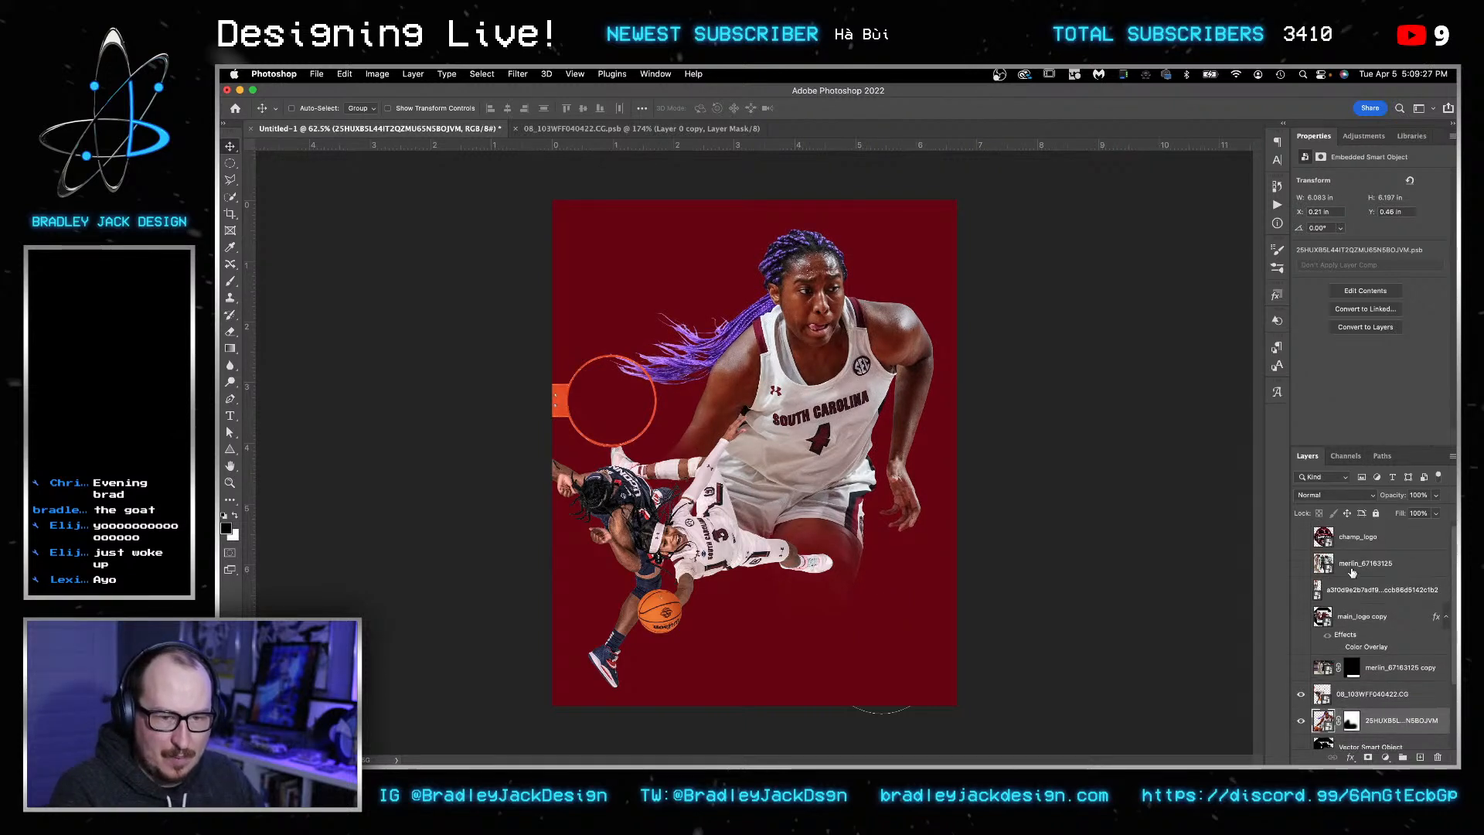
left_click(1353, 570)
left_click(1301, 564)
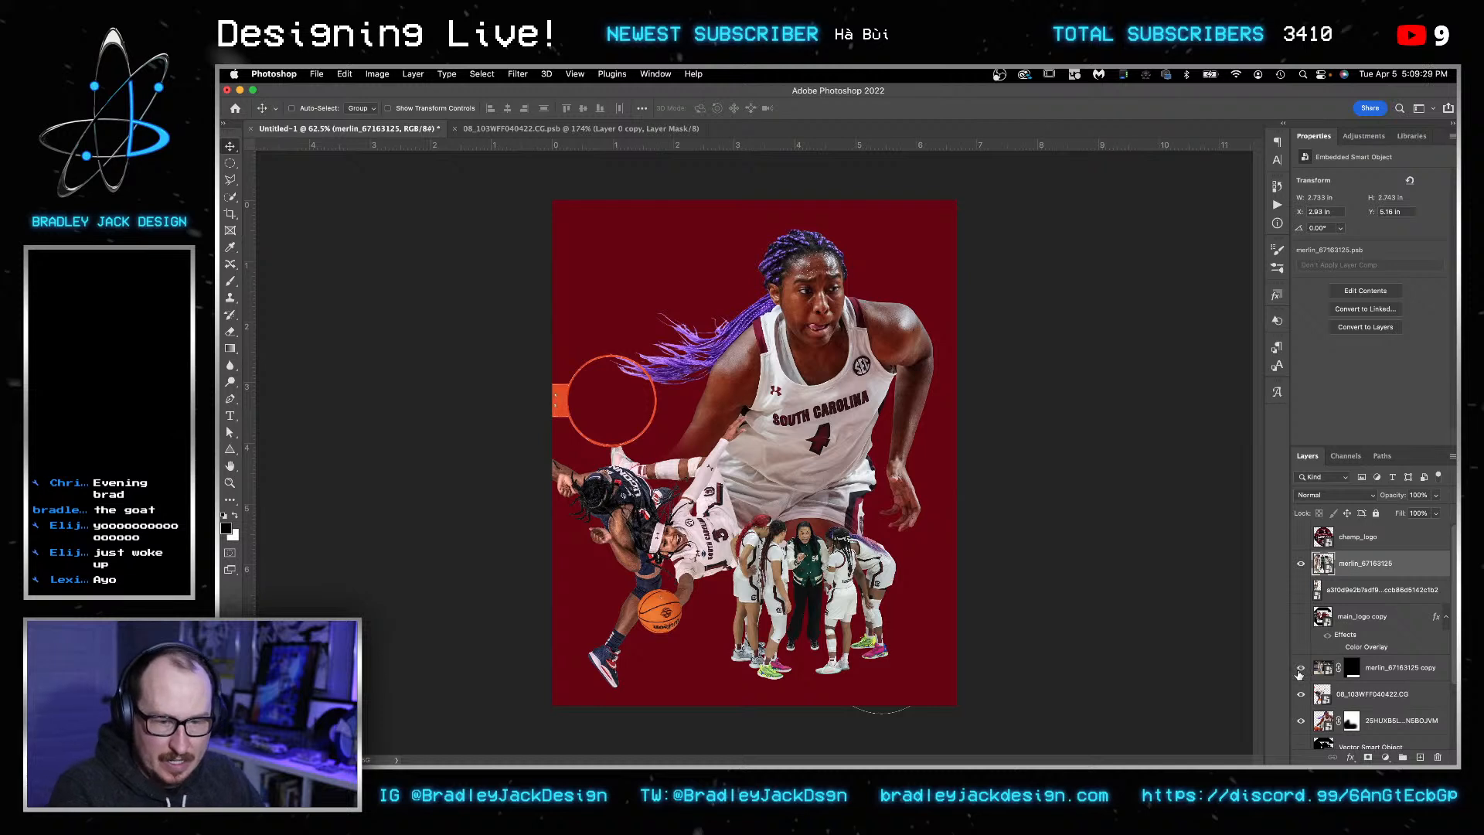
left_click(1300, 667)
- Nudge the huddle cutout and its court floor together slightly up and left, placing the cutout at about X 2.86 in, Y 5.06 in
left_click(1377, 673, "super")
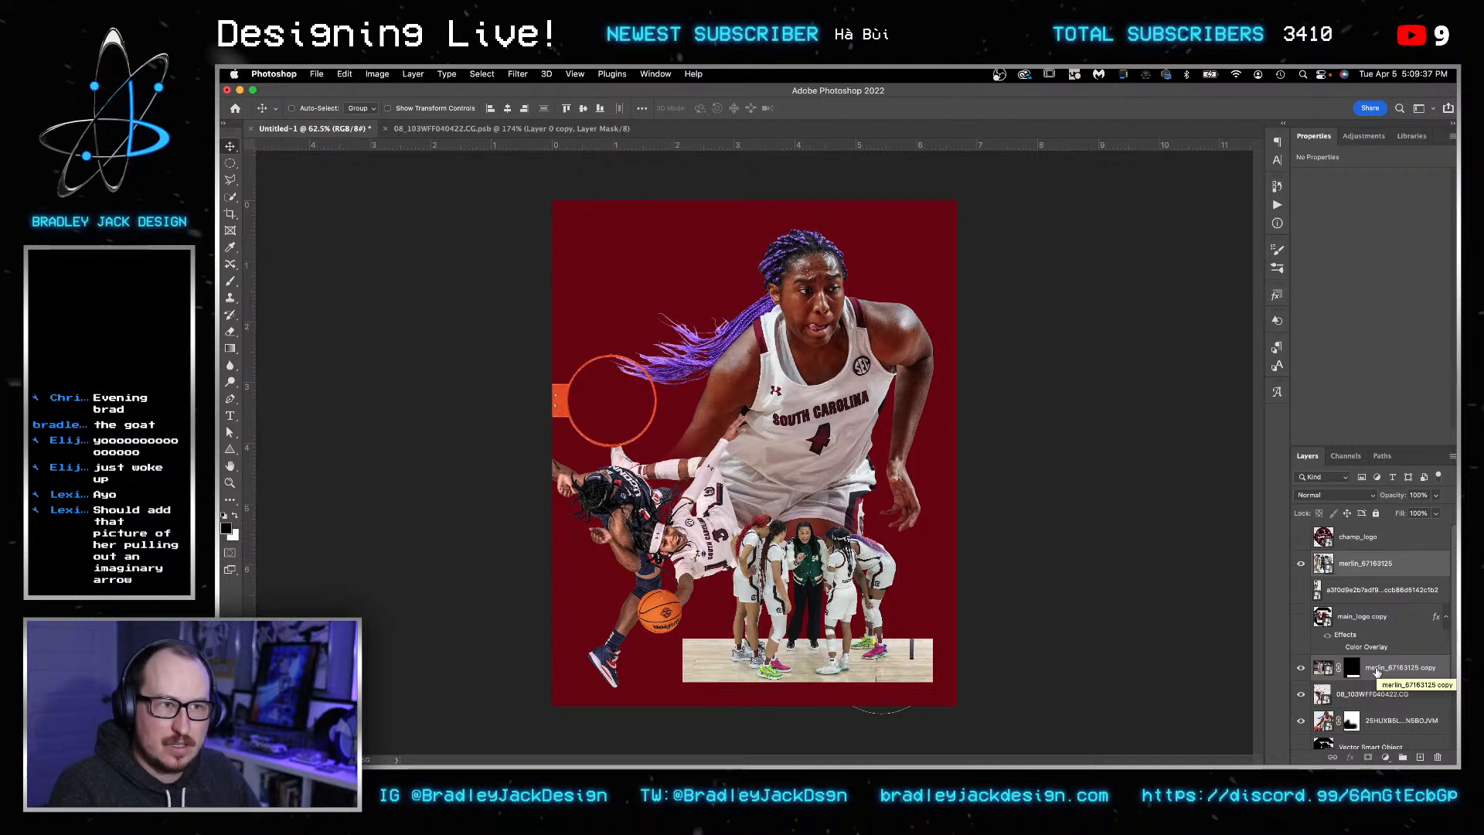
key("shift+Left")
key("shift+Up")
key("shift+Up")
key("shift+Up")
key("shift+Left")
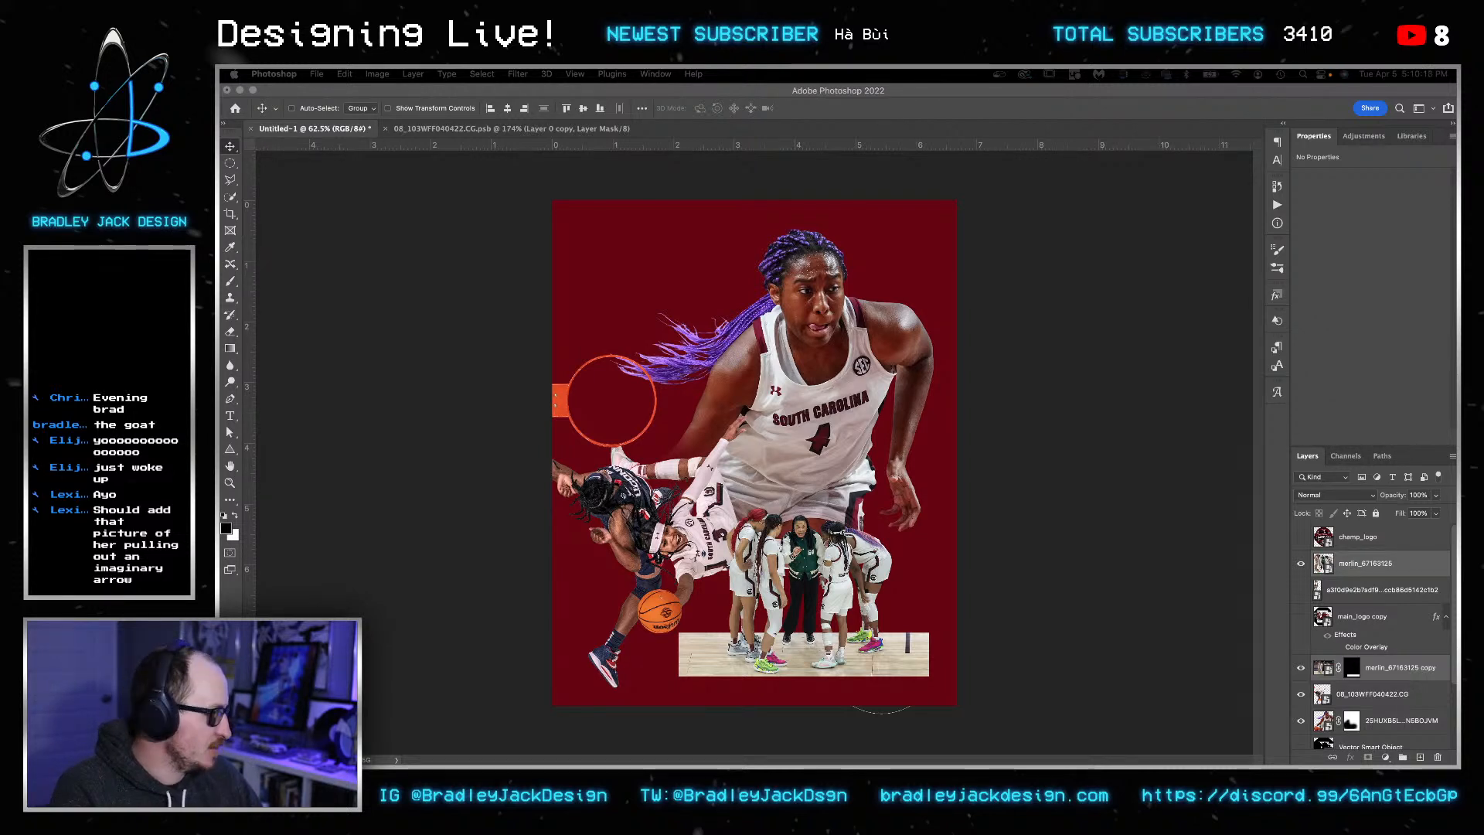
left_click(1005, 608)
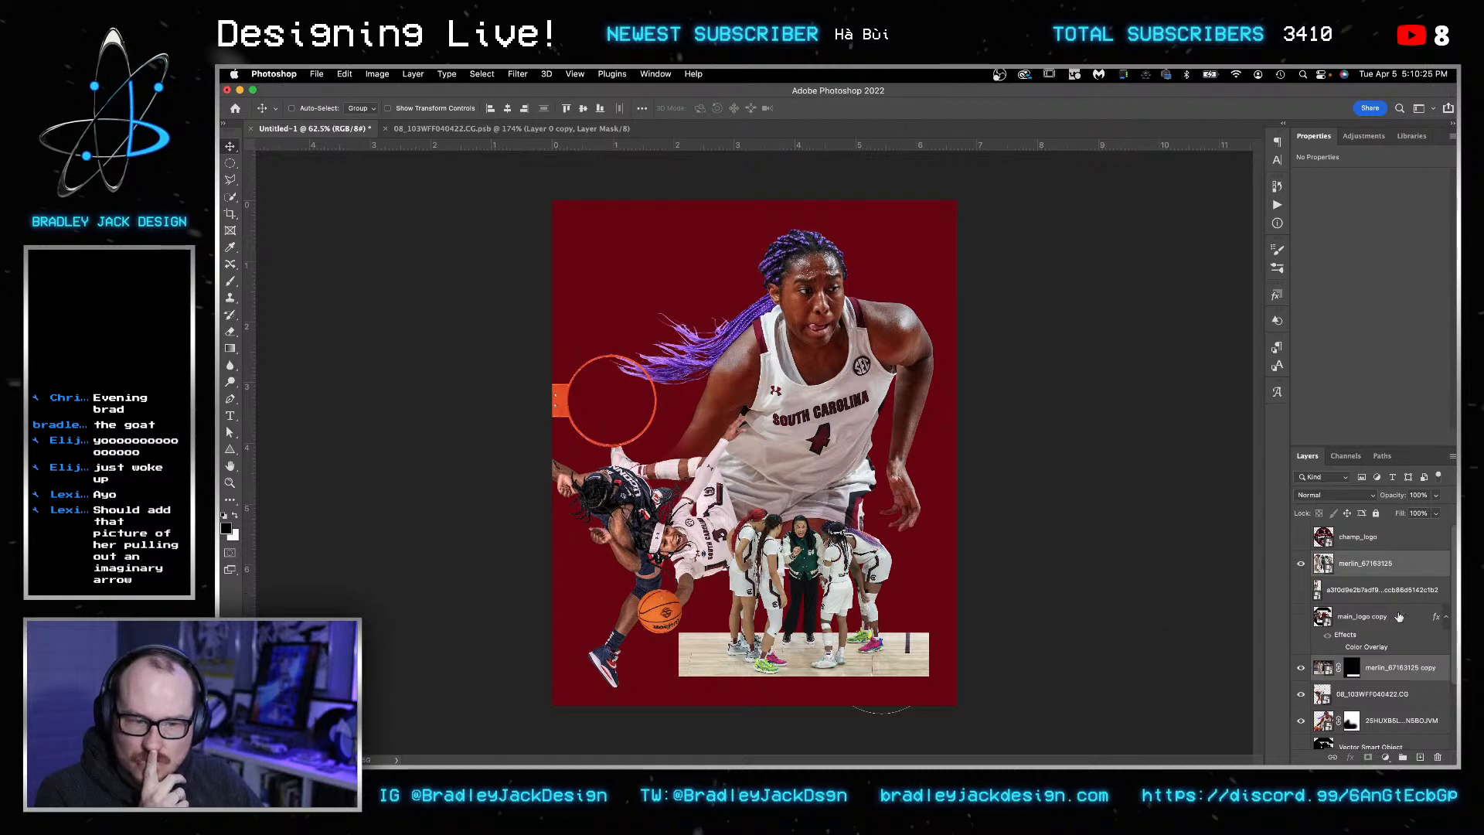
- Show the main_logo copy, scale it to about 0.88 by 0.98 in and place it inside the hoop at about X 0.52 in, Y 2.81 in
left_click(1344, 617)
left_click(1301, 616)
left_click_drag(812, 494, 621, 401)
scroll(624, 407, "up", 2)
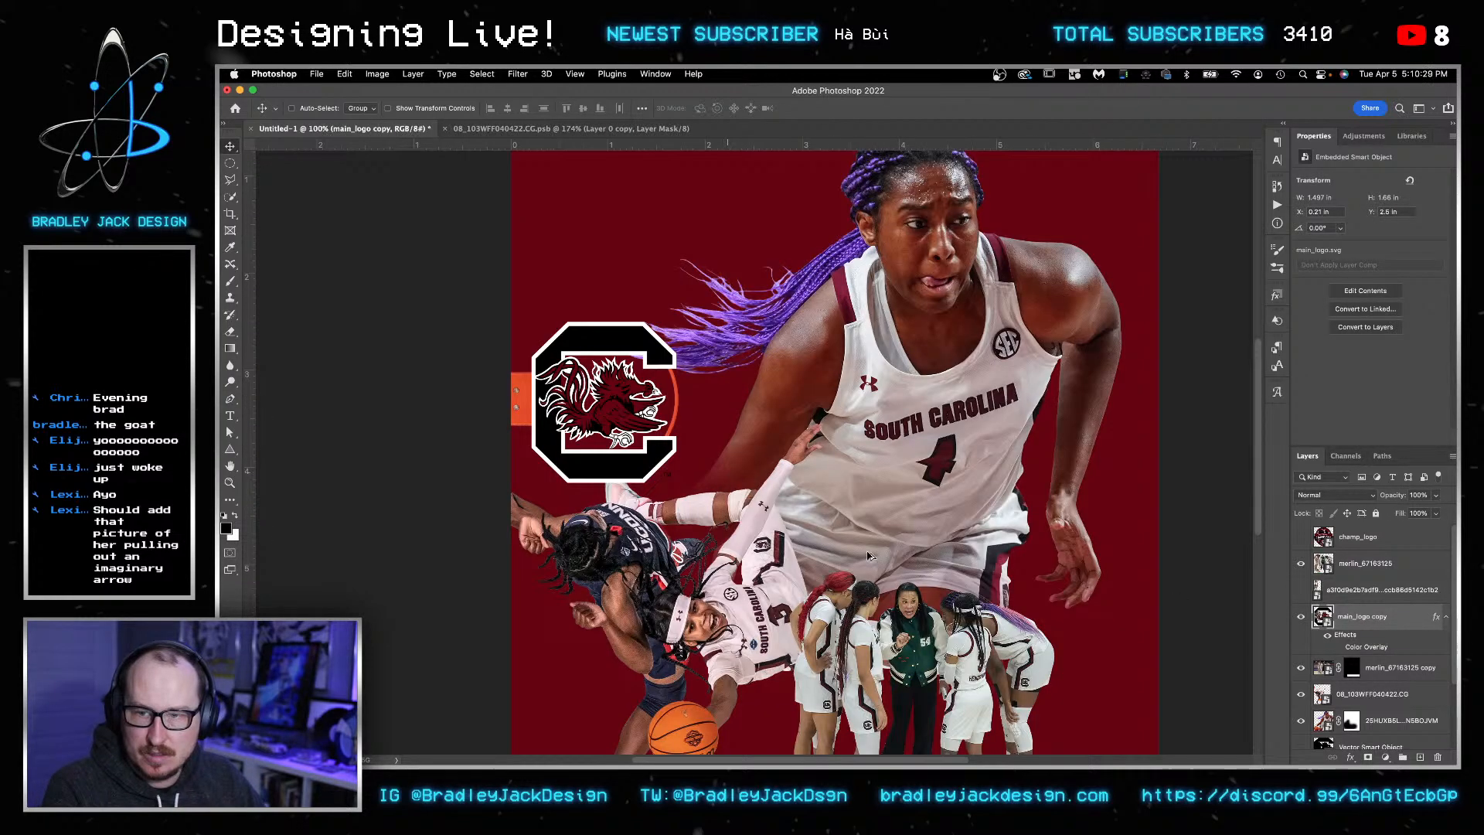
key("super+t")
left_click_drag(677, 482, 653, 450)
key("Return")
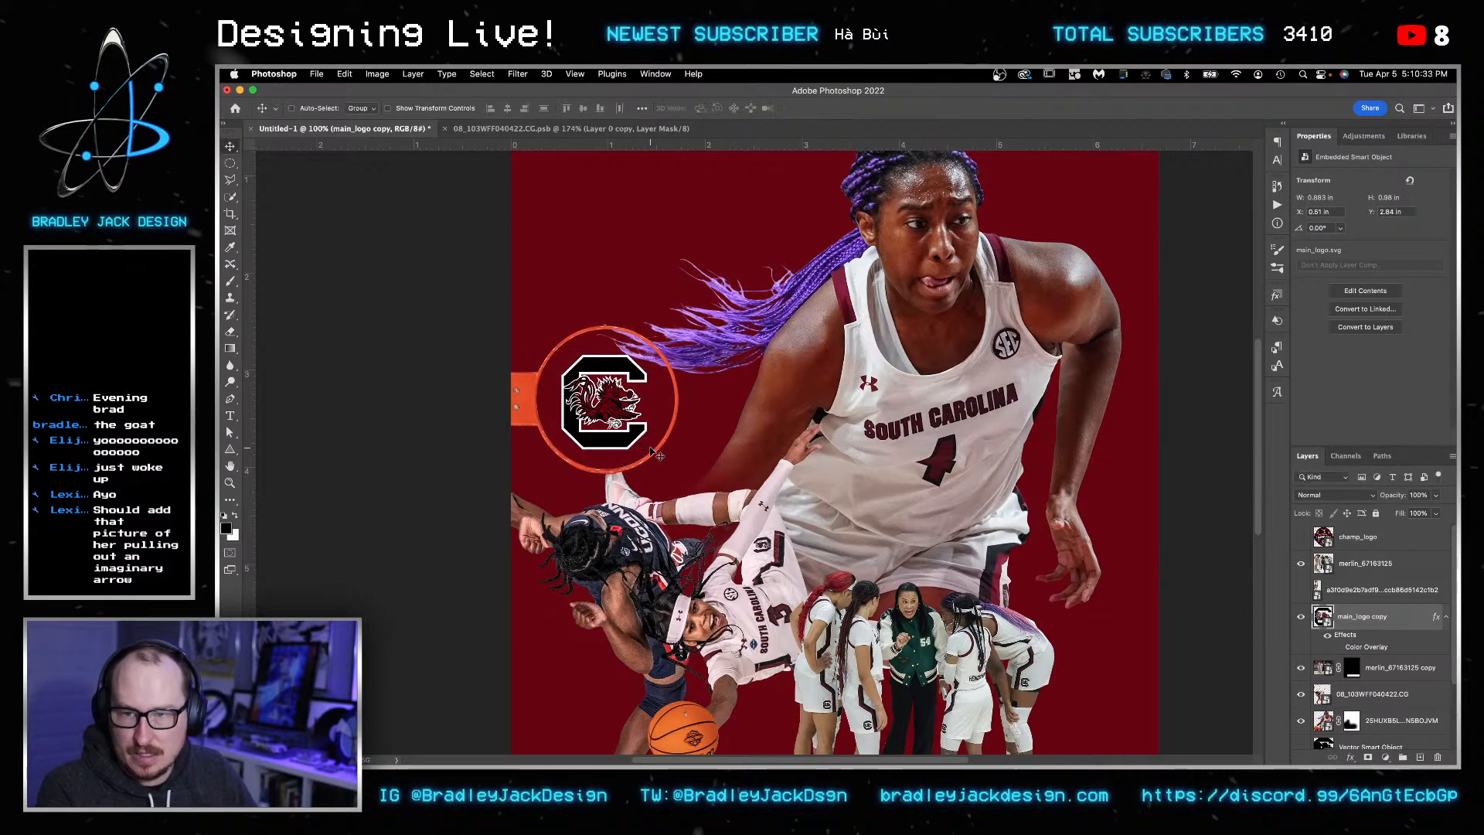
key("z")
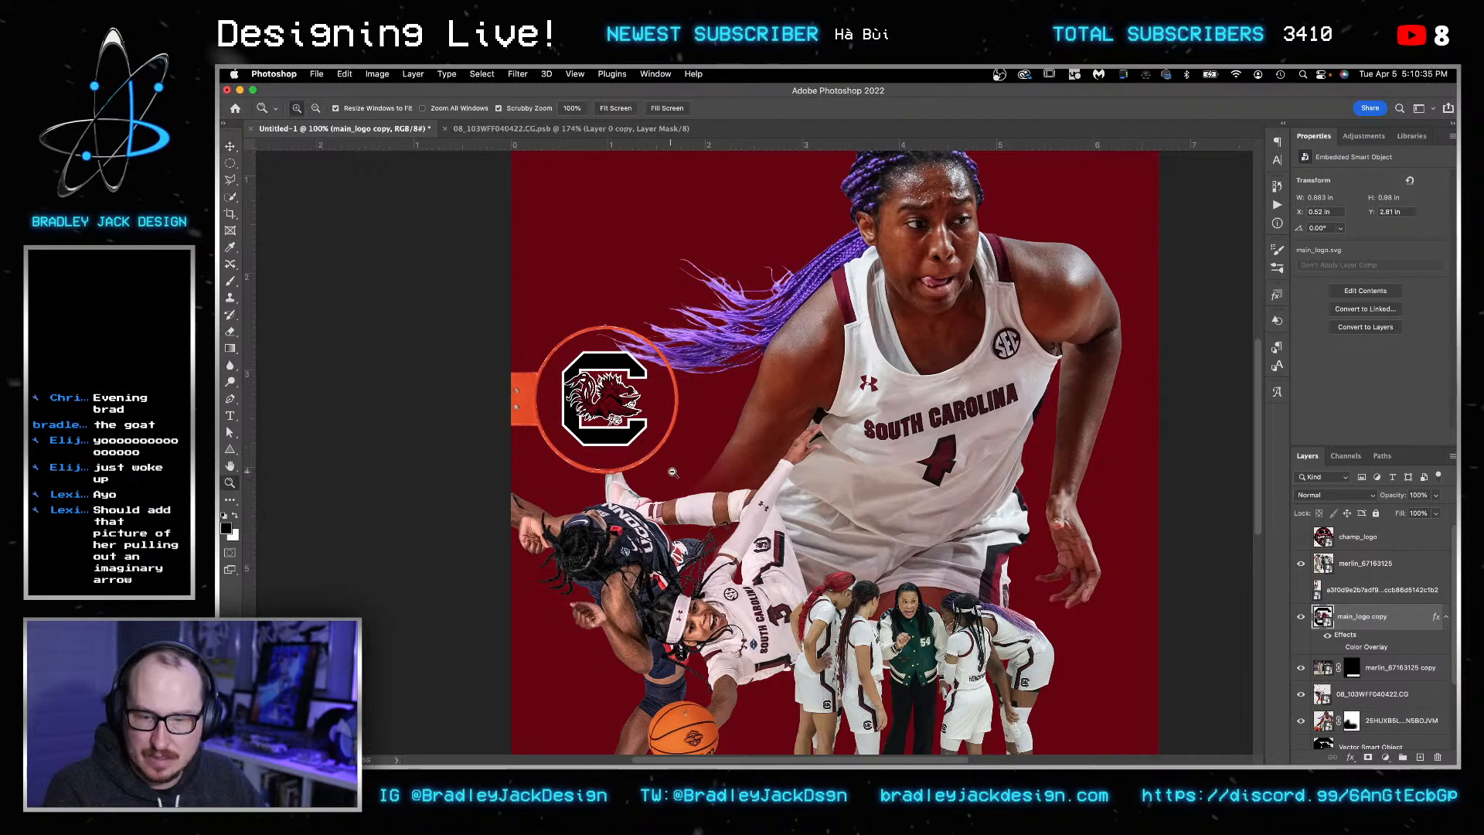
left_click(672, 472, "alt")
key("v")
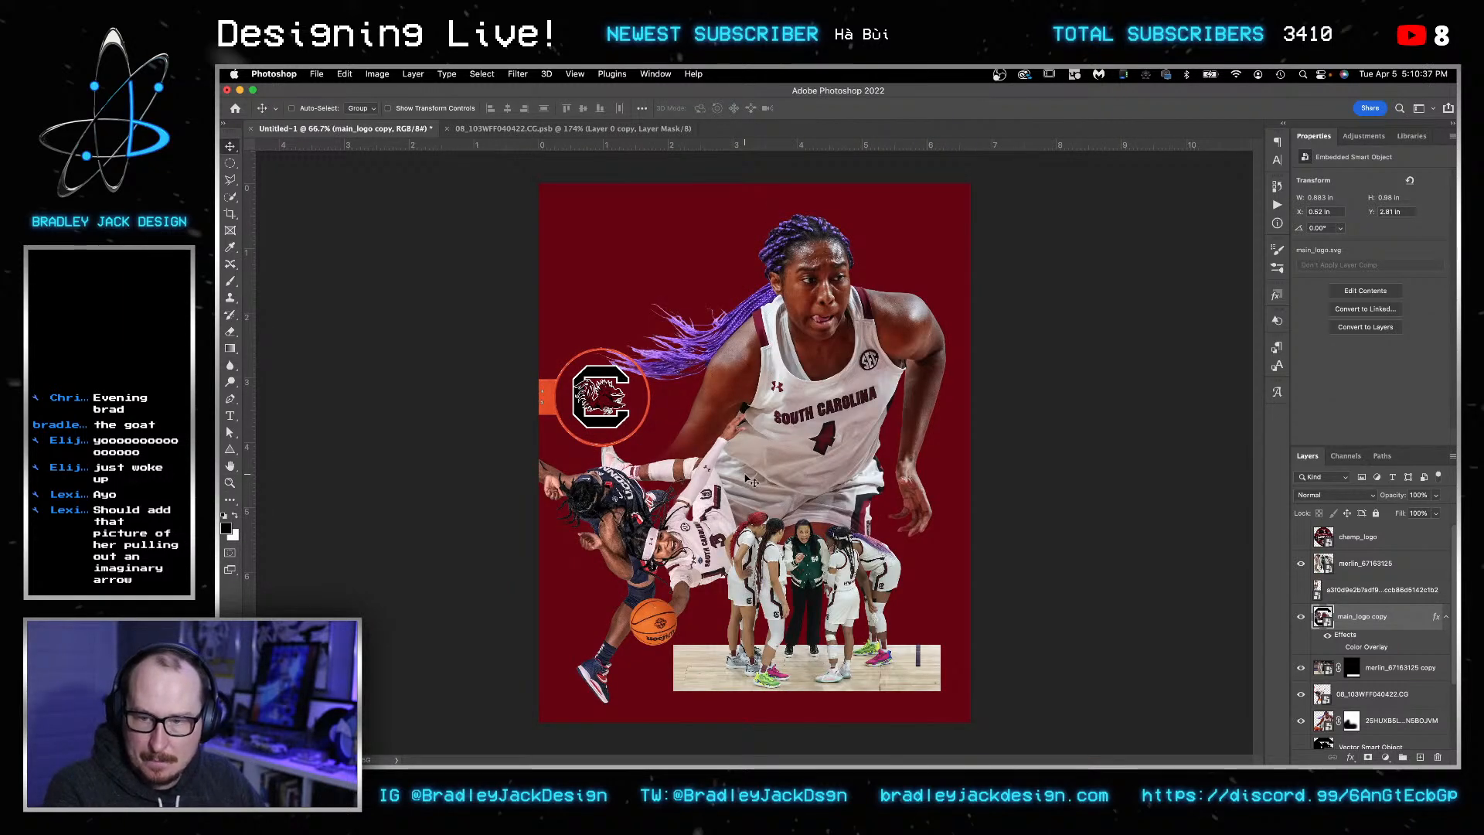
- Show the number 1 player, try her over the number 4 player at about X 2.68 in, Y 1.21 in, and hide her again
left_click(1301, 591)
left_click(1331, 593)
left_click_drag(714, 456, 746, 443)
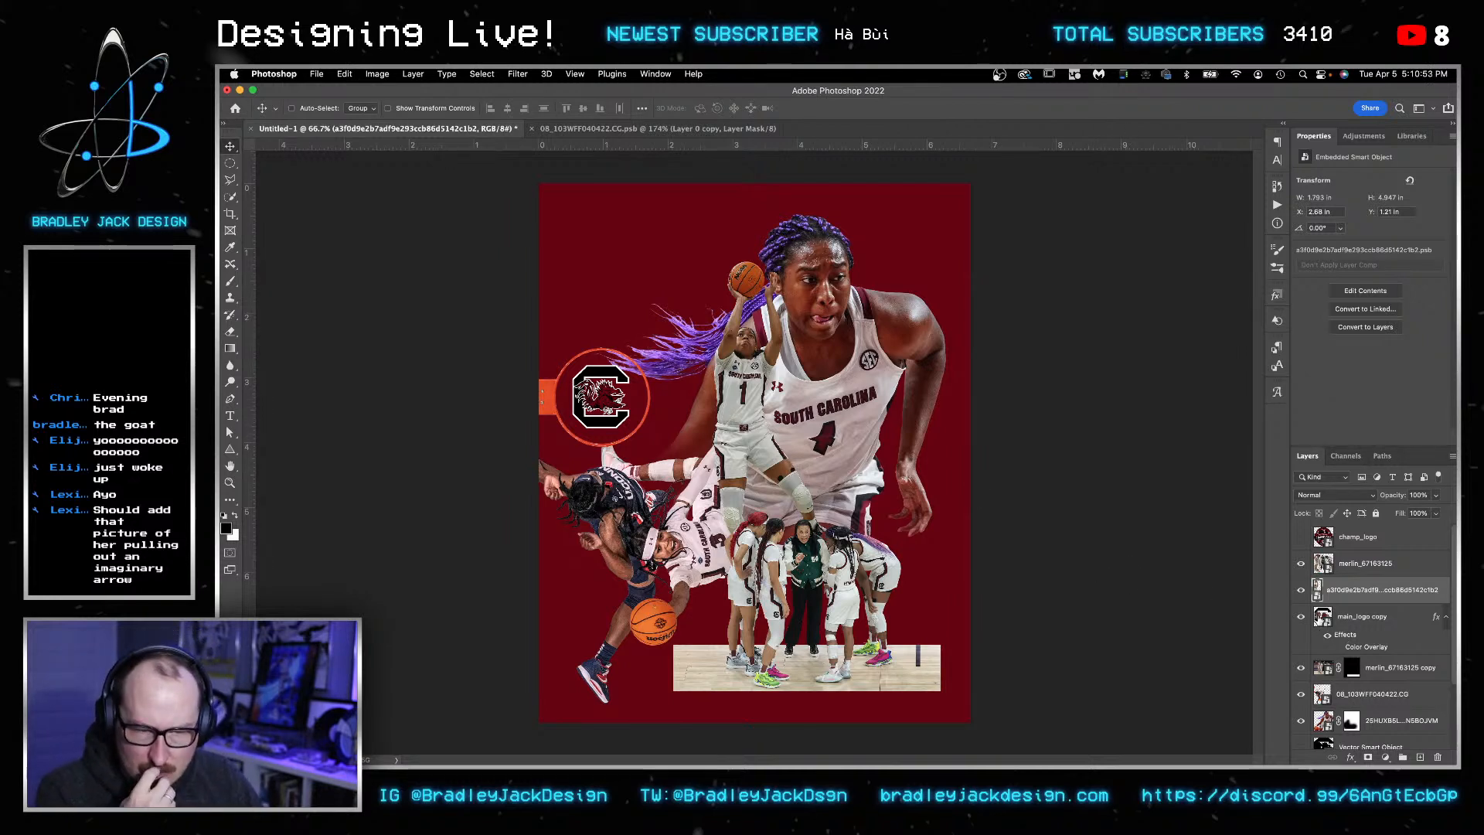
left_click(1301, 592)
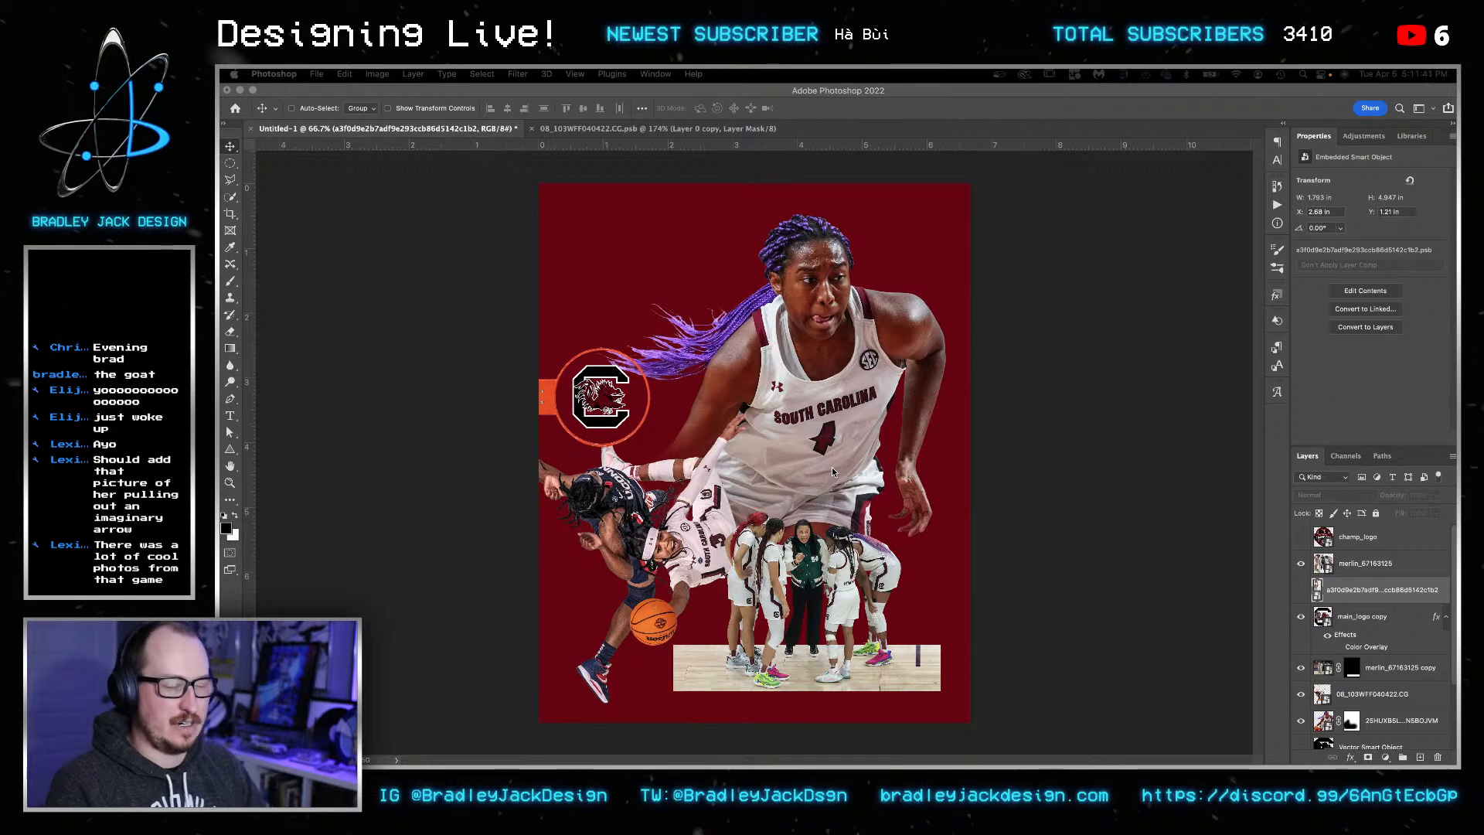
- Hide the player, huddle and logo layers, and paste the copied three-armed vector shape as a smart object above the existing Vector Smart Object
left_click(1345, 645)
left_click_drag(1300, 698, 1302, 721)
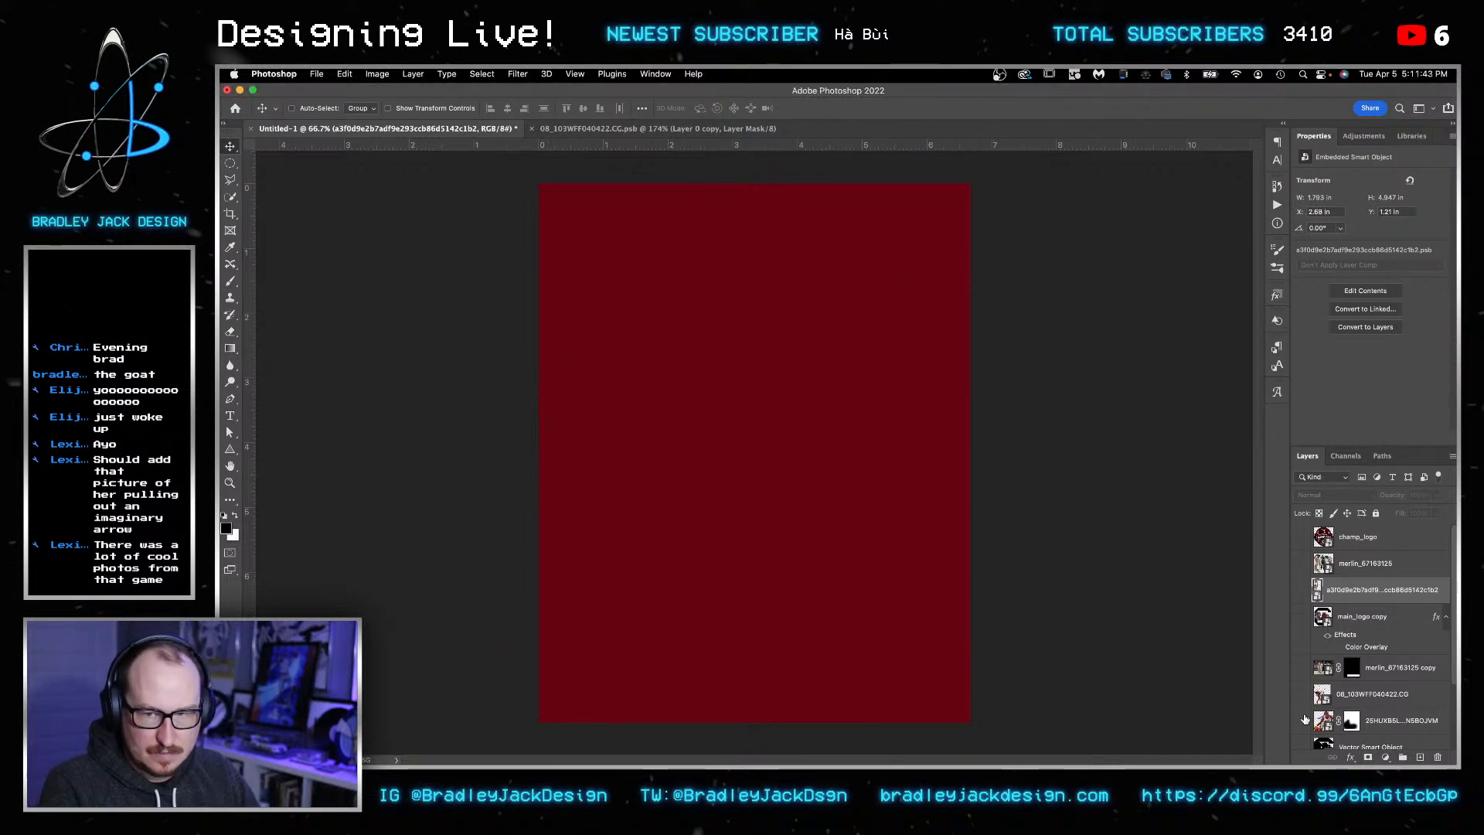
scroll(1329, 715, "down", 3)
left_click(1356, 688)
key("super+t")
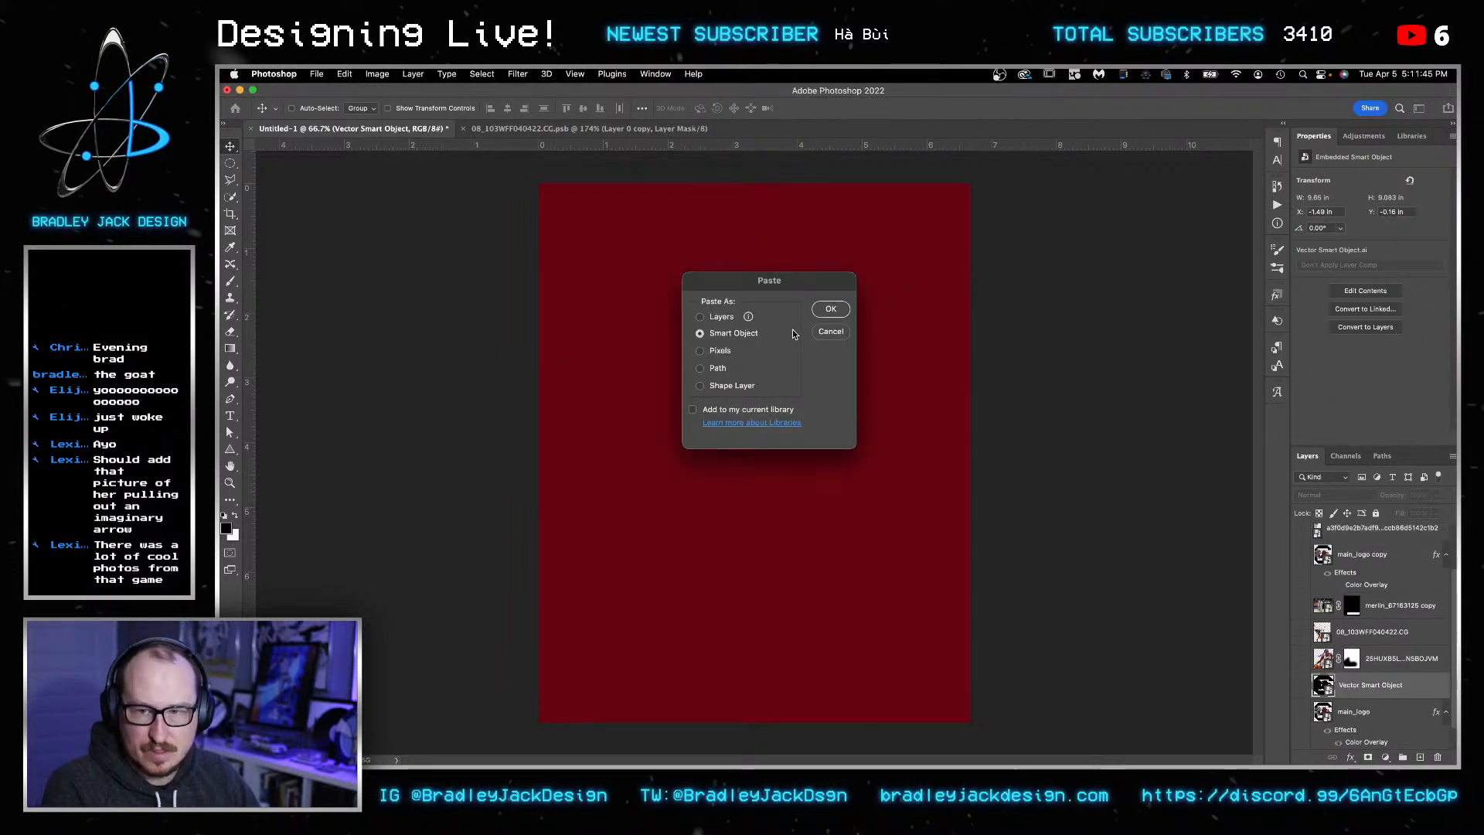
left_click(831, 309)
- Scale the pasted three-armed shape to about 9.92 by 8.59 in so its lower arms reach the poster's edges
key("super+t")
left_click_drag(977, 646, 851, 610)
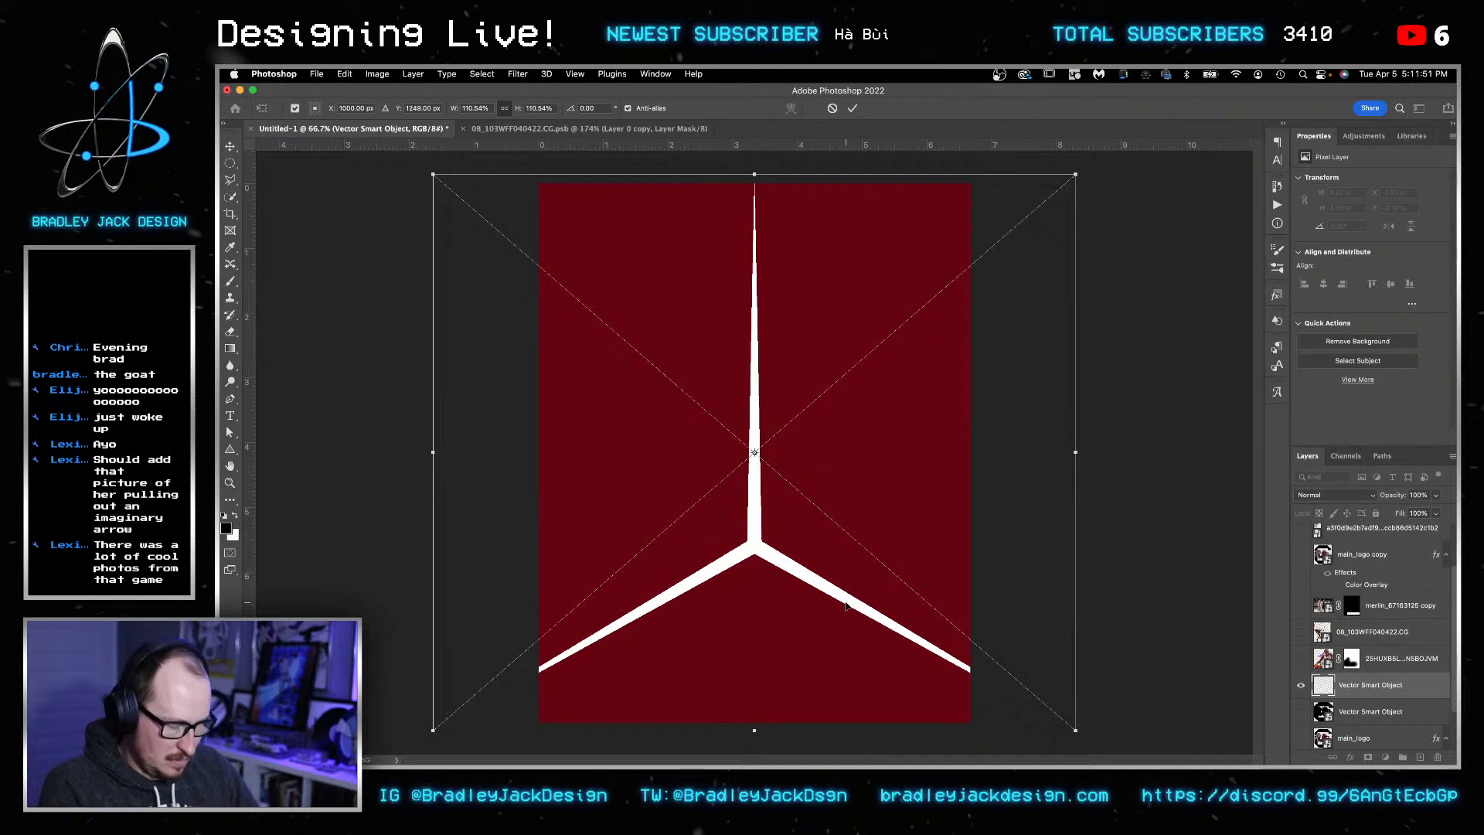
key("Return")
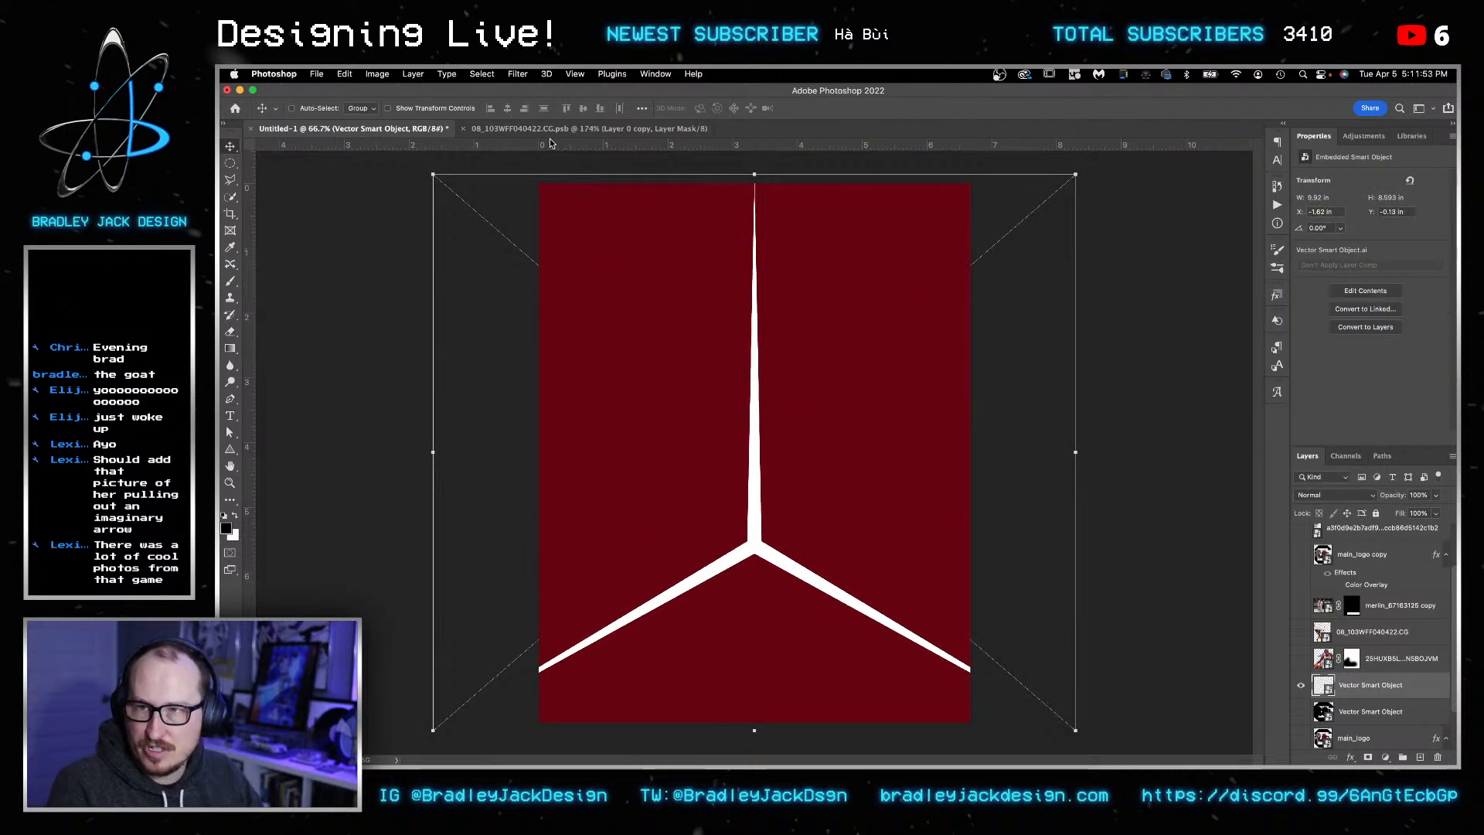
- Reposition the three-armed shape vertically so it sits at Y 0 in, keeping it centered across the canvas
left_click(641, 109)
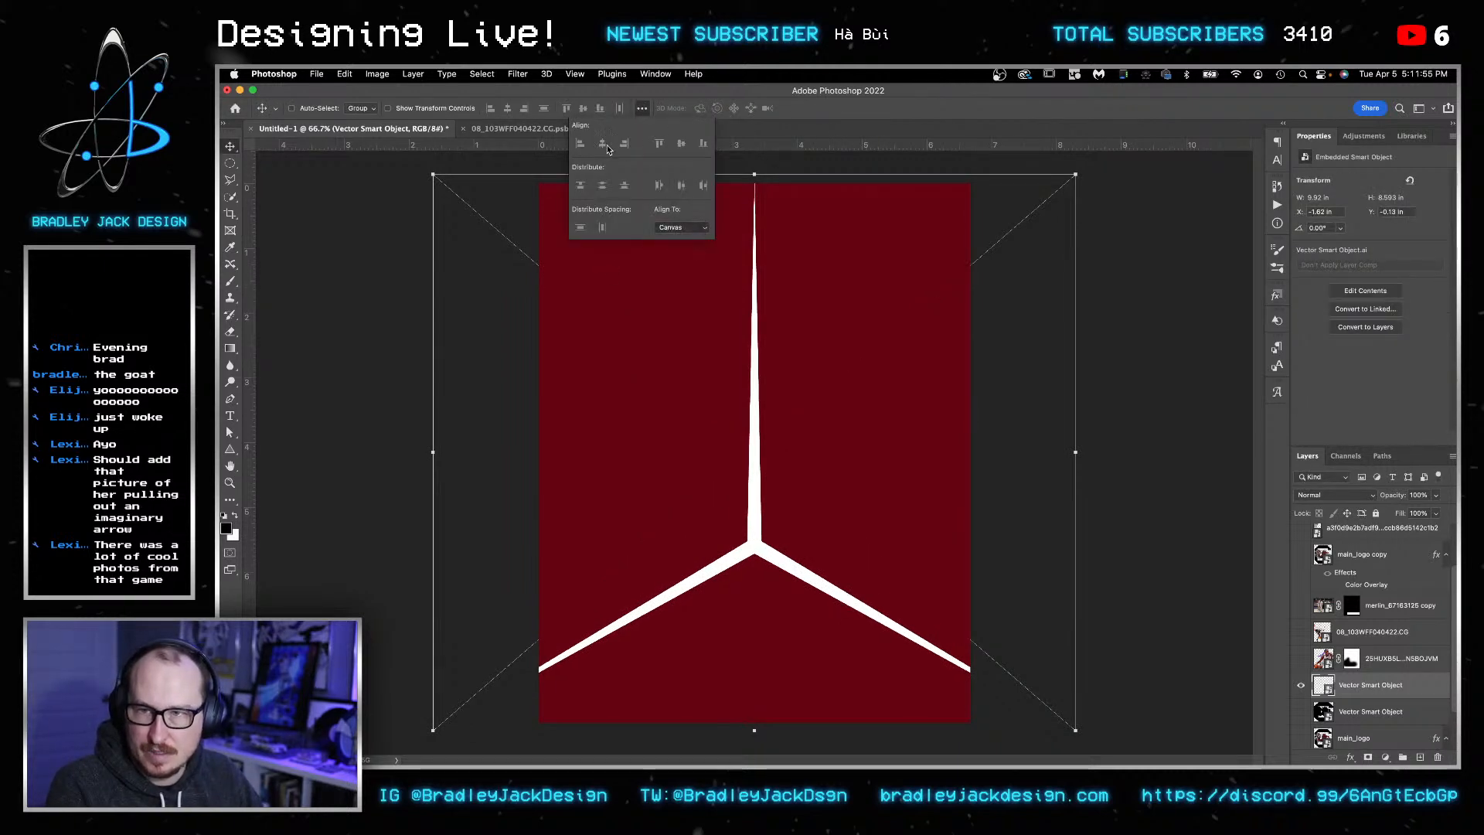
mouse_move(760, 444)
left_mouse_down()
mouse_move(756, 381)
mouse_move(765, 465)
left_mouse_up()
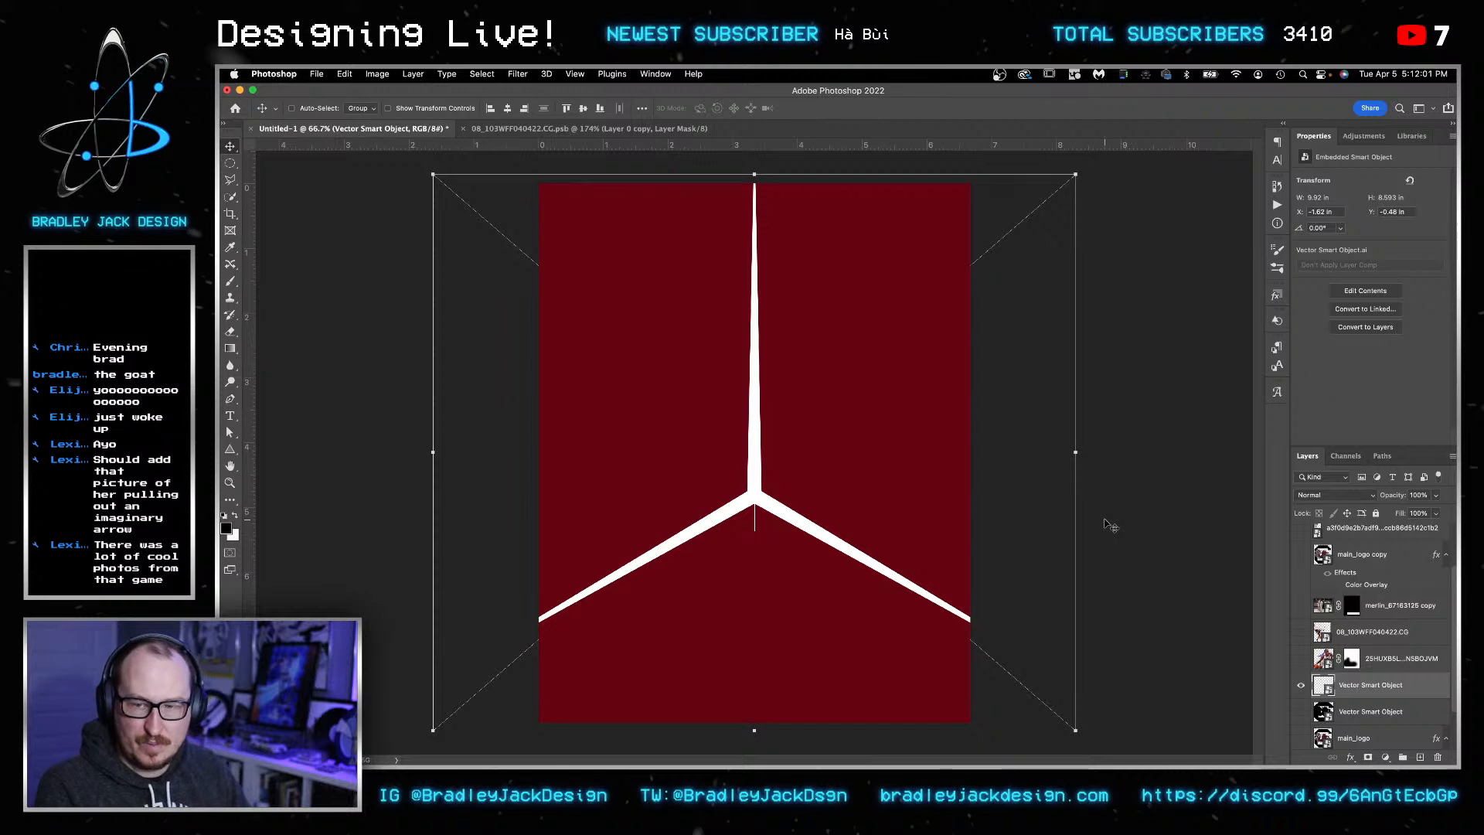
key("z")
left_click(752, 518)
left_click(771, 559, "alt")
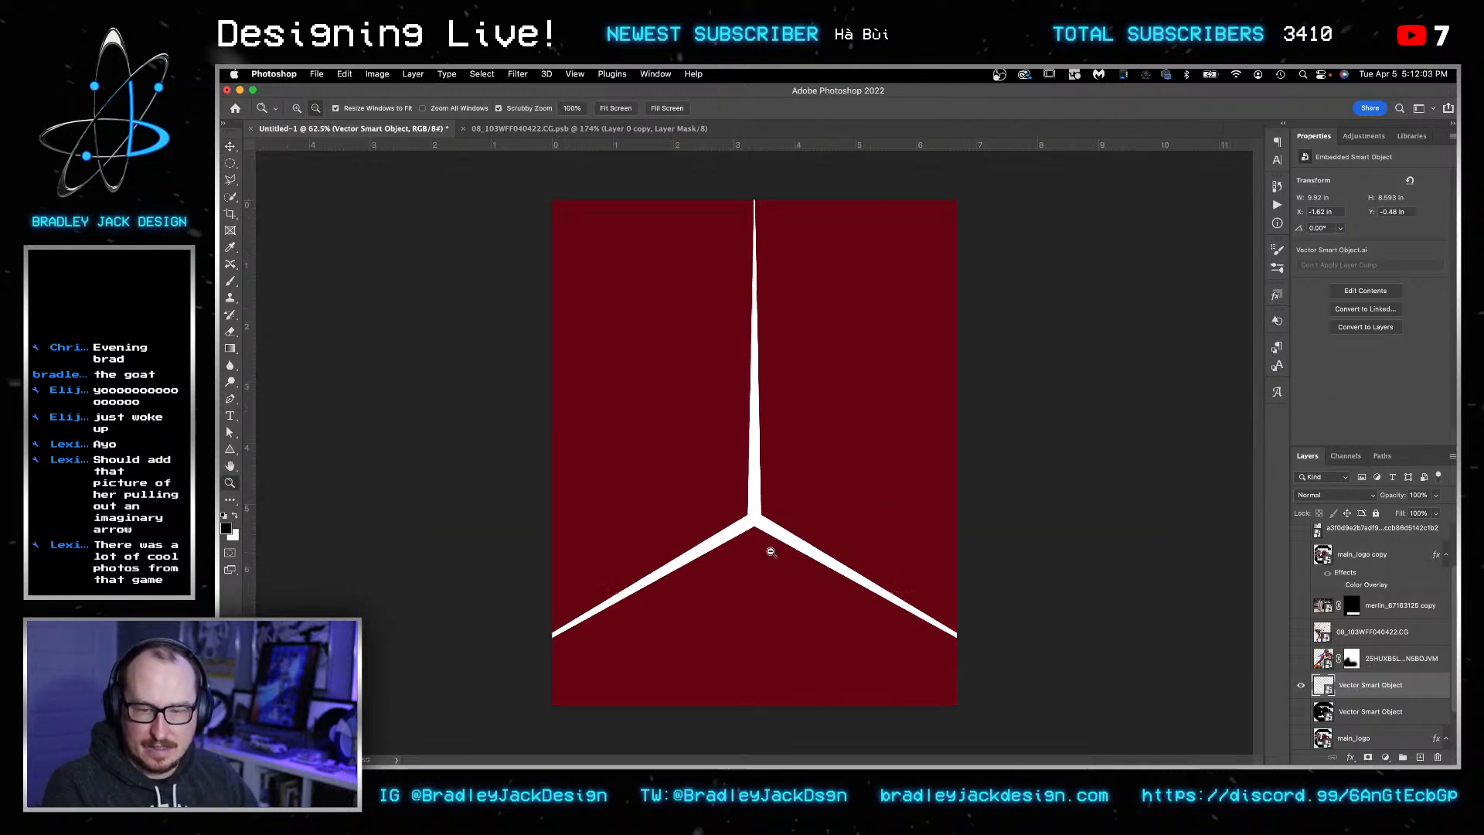
key("v")
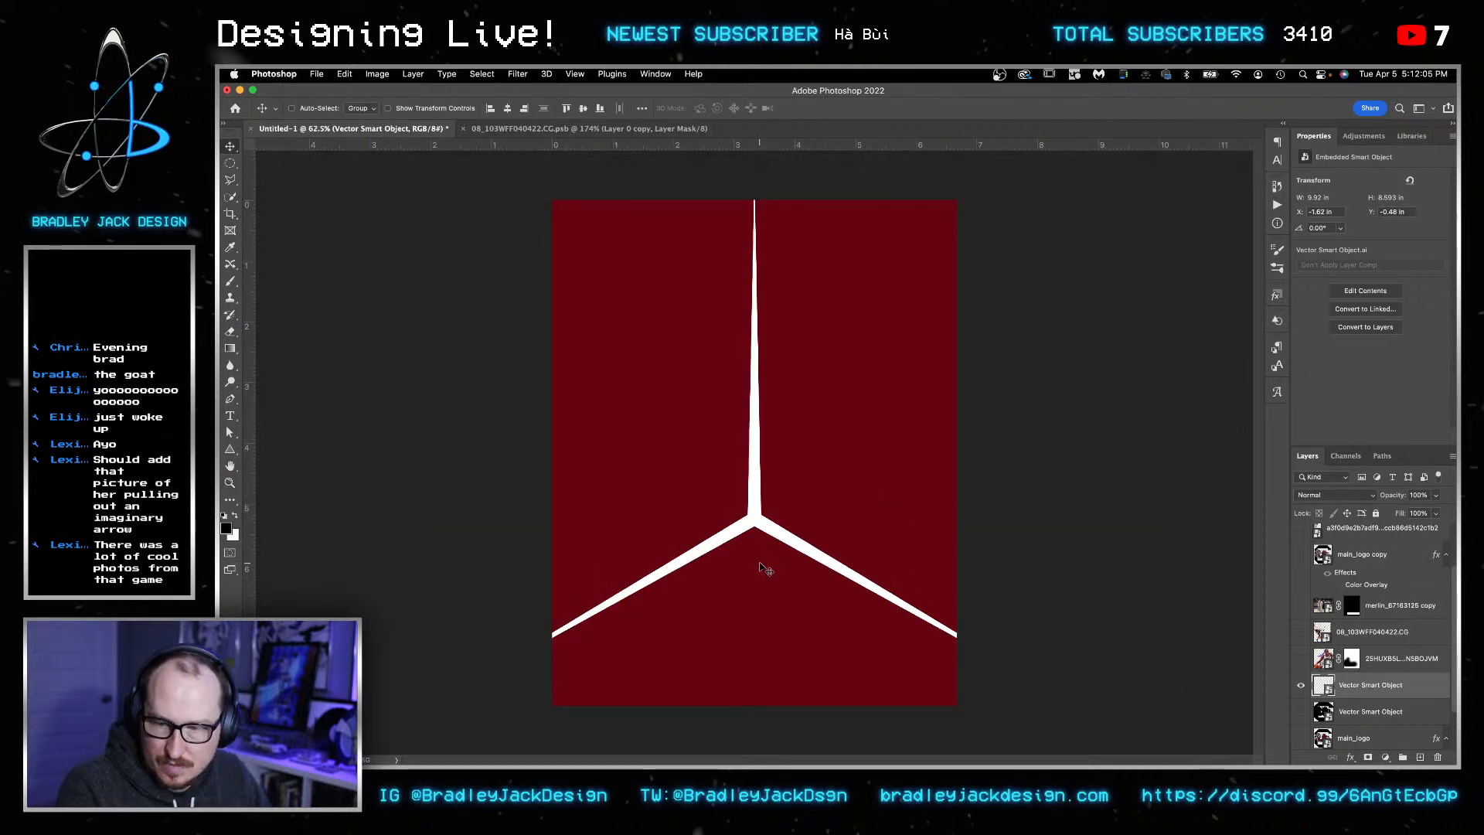
left_click_drag(812, 562, 811, 589)
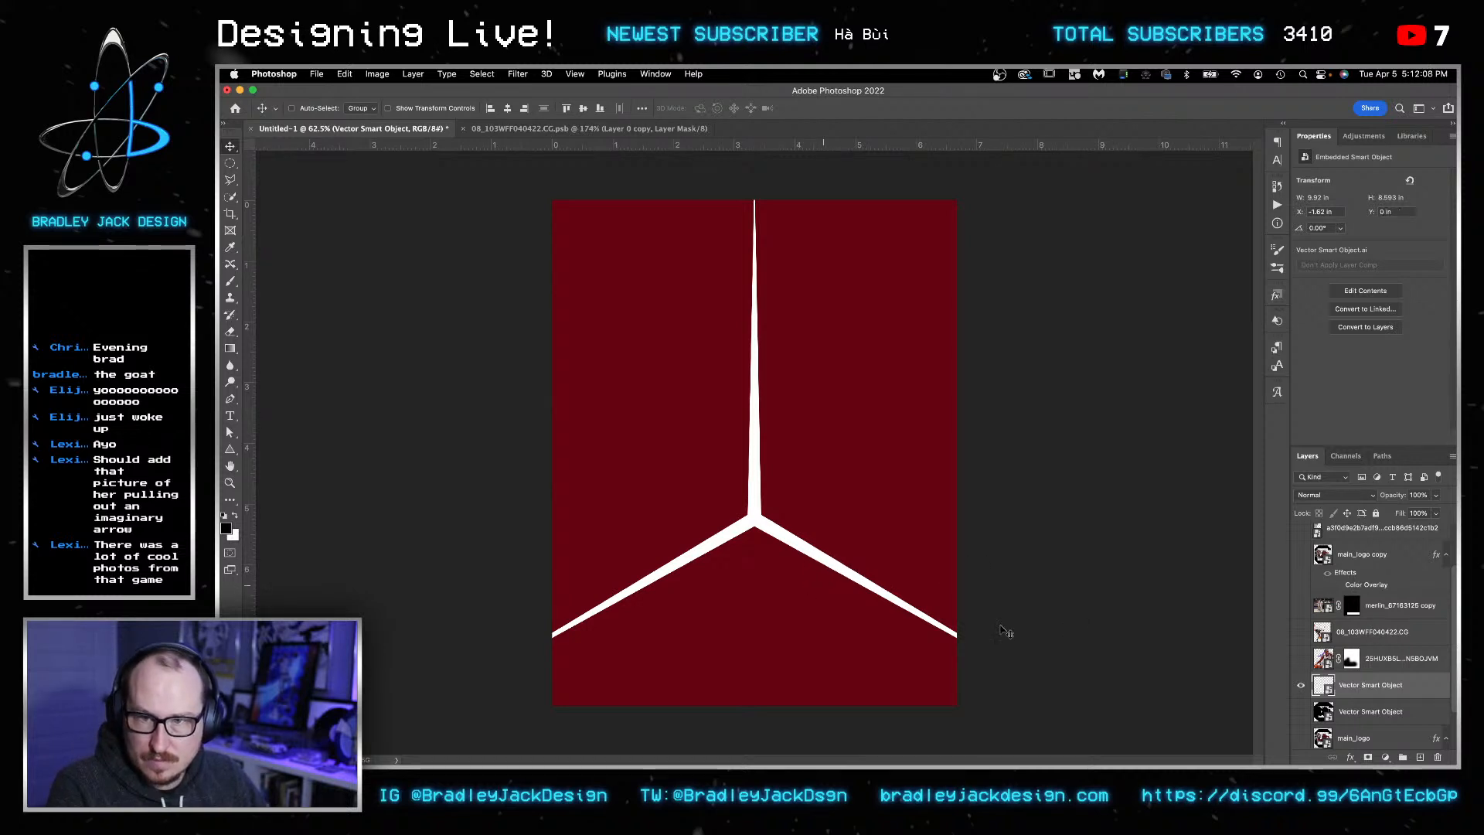
- Nudge the white three-armed shape up to about Y -0.2 in
left_click(1403, 663)
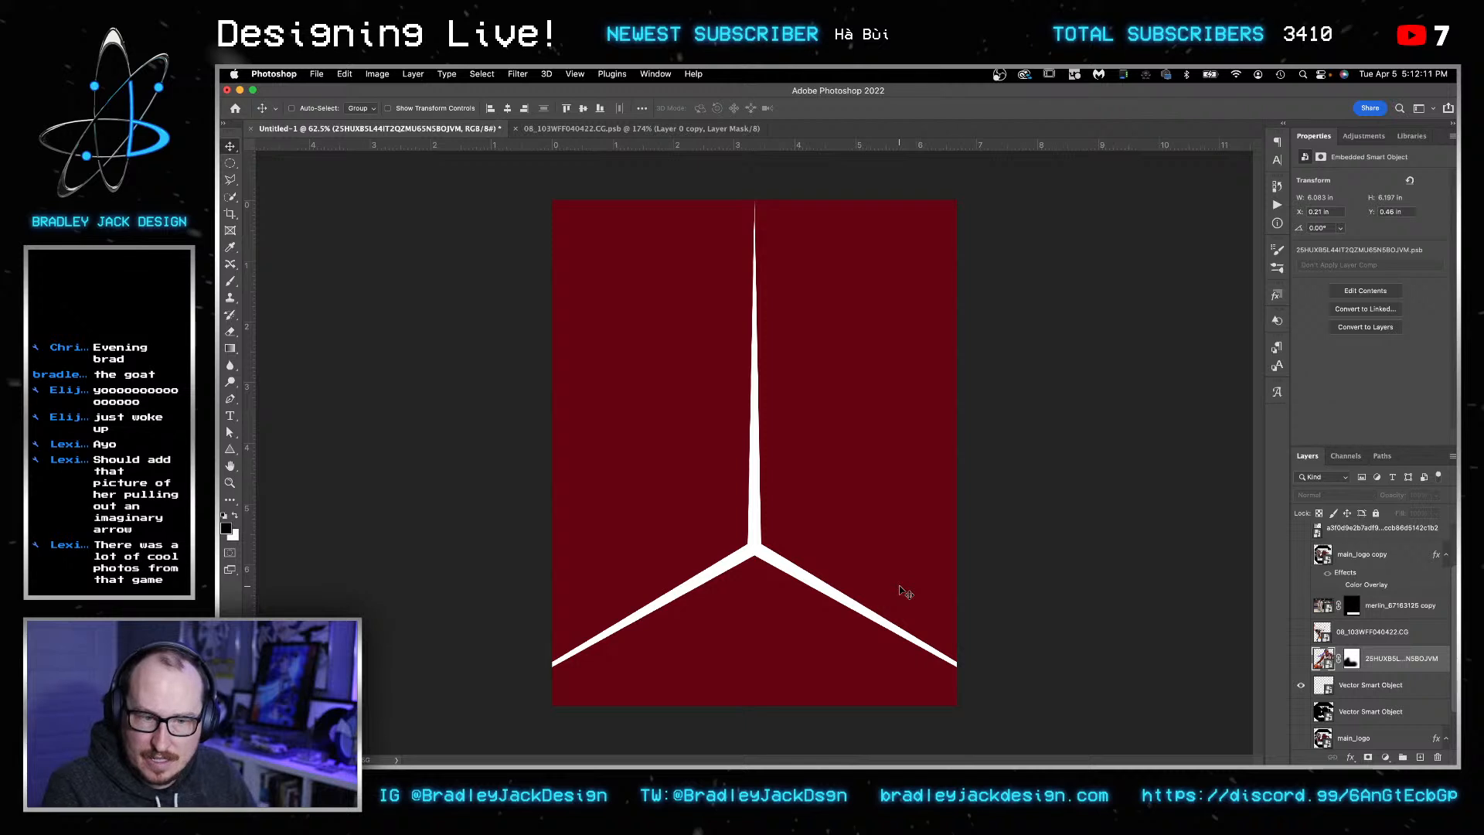
left_click(1382, 684)
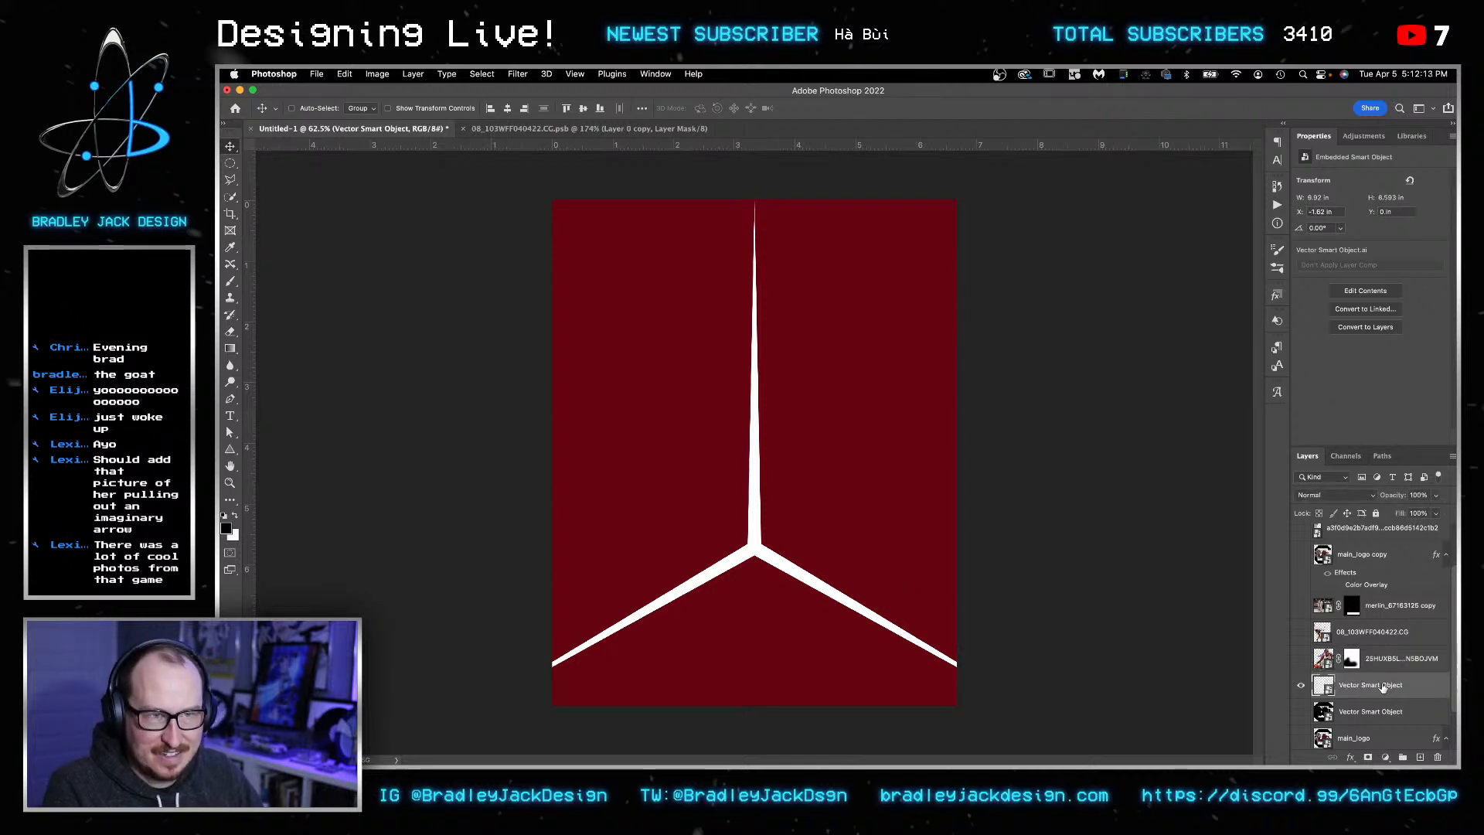
key("shift+Up")
key("shift+Up")
key("shift+Up")
key("shift+Up")
key("shift+Up")
key("shift+Up")
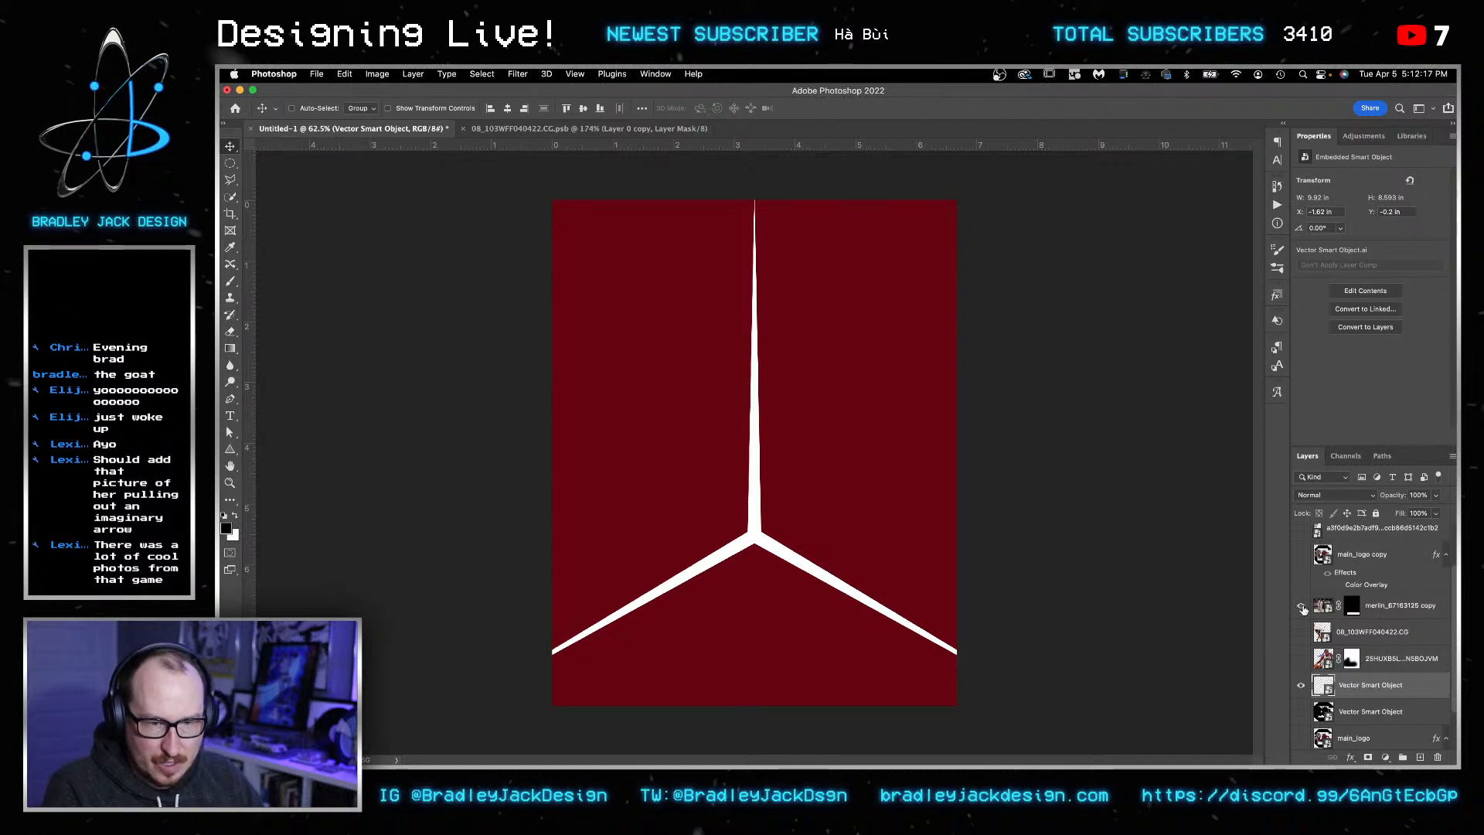
- Show the court floor layer and the huddle cutout again over the three-armed shape
left_click(1301, 605)
scroll(1379, 611, "up", 3)
left_click(1364, 564)
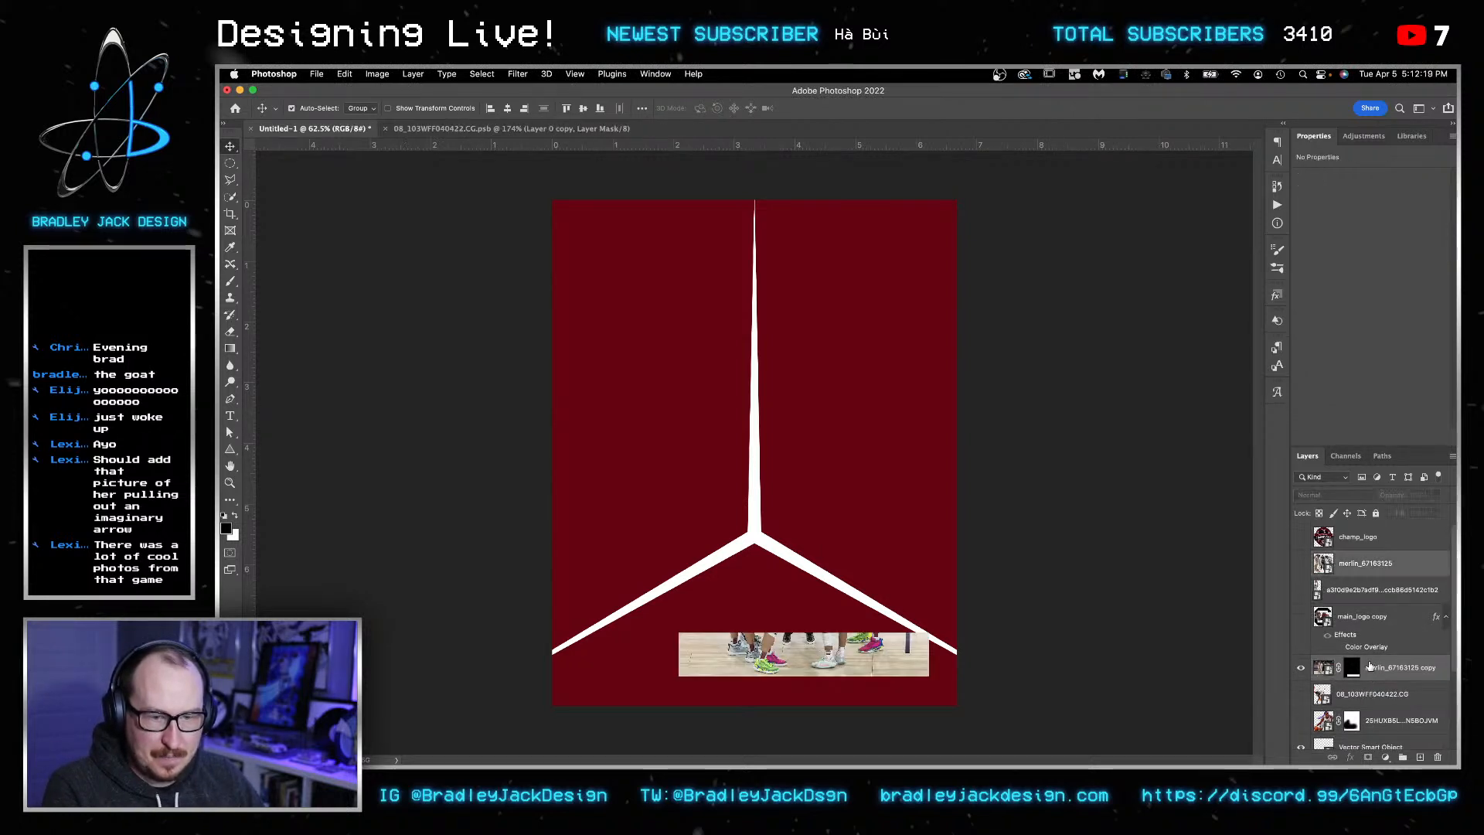
left_click(1301, 563)
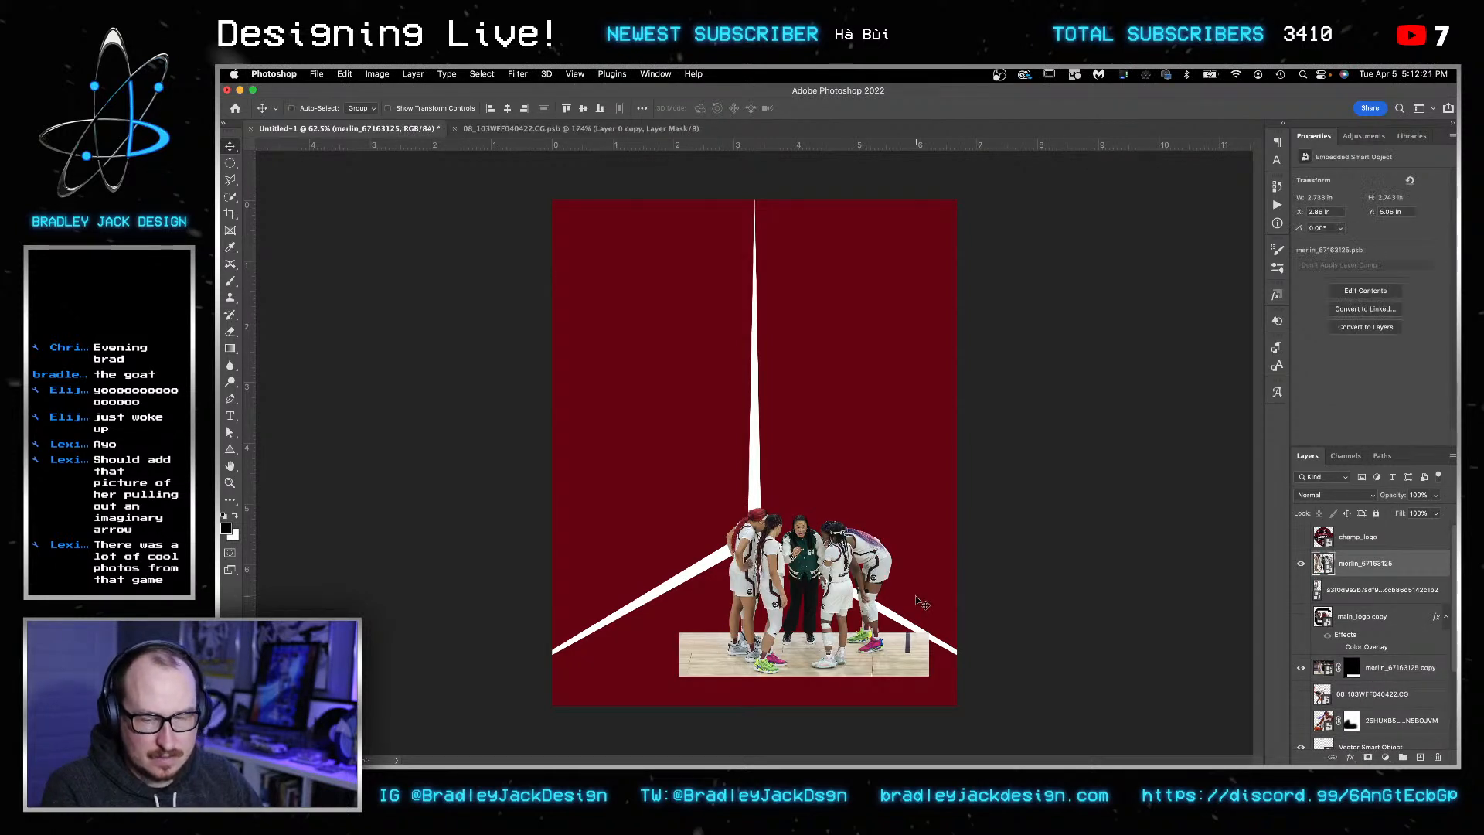
left_click_drag(889, 610, 843, 619)
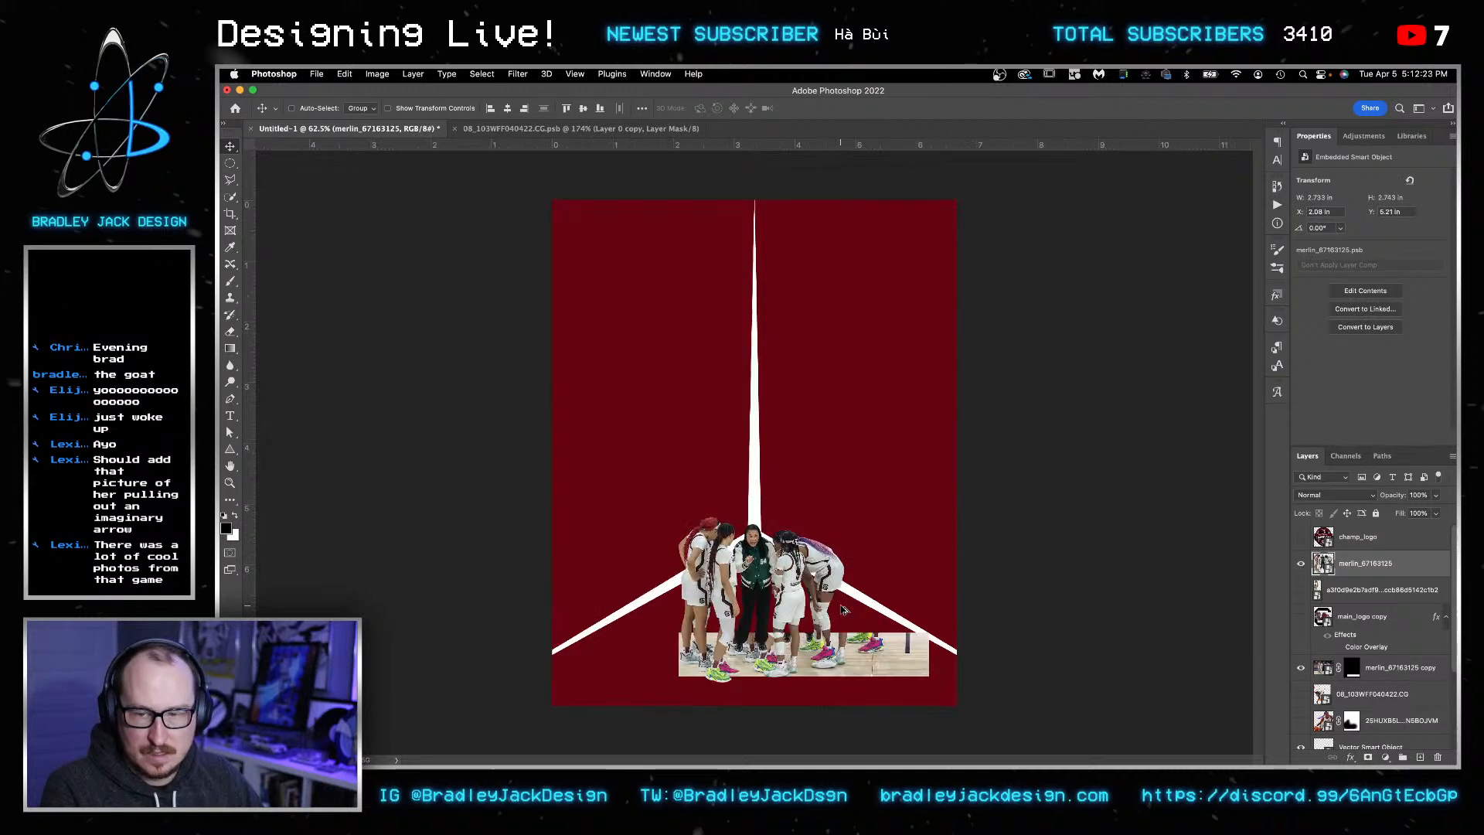
key("super+z")
- Center the huddle cutout and court floor together below the shape's junction and enlarge them, making the cutout about 3.30 by 3.31 in
left_click(1380, 664)
left_click(1368, 569, "super")
left_click_drag(858, 646, 806, 622)
key("super+t")
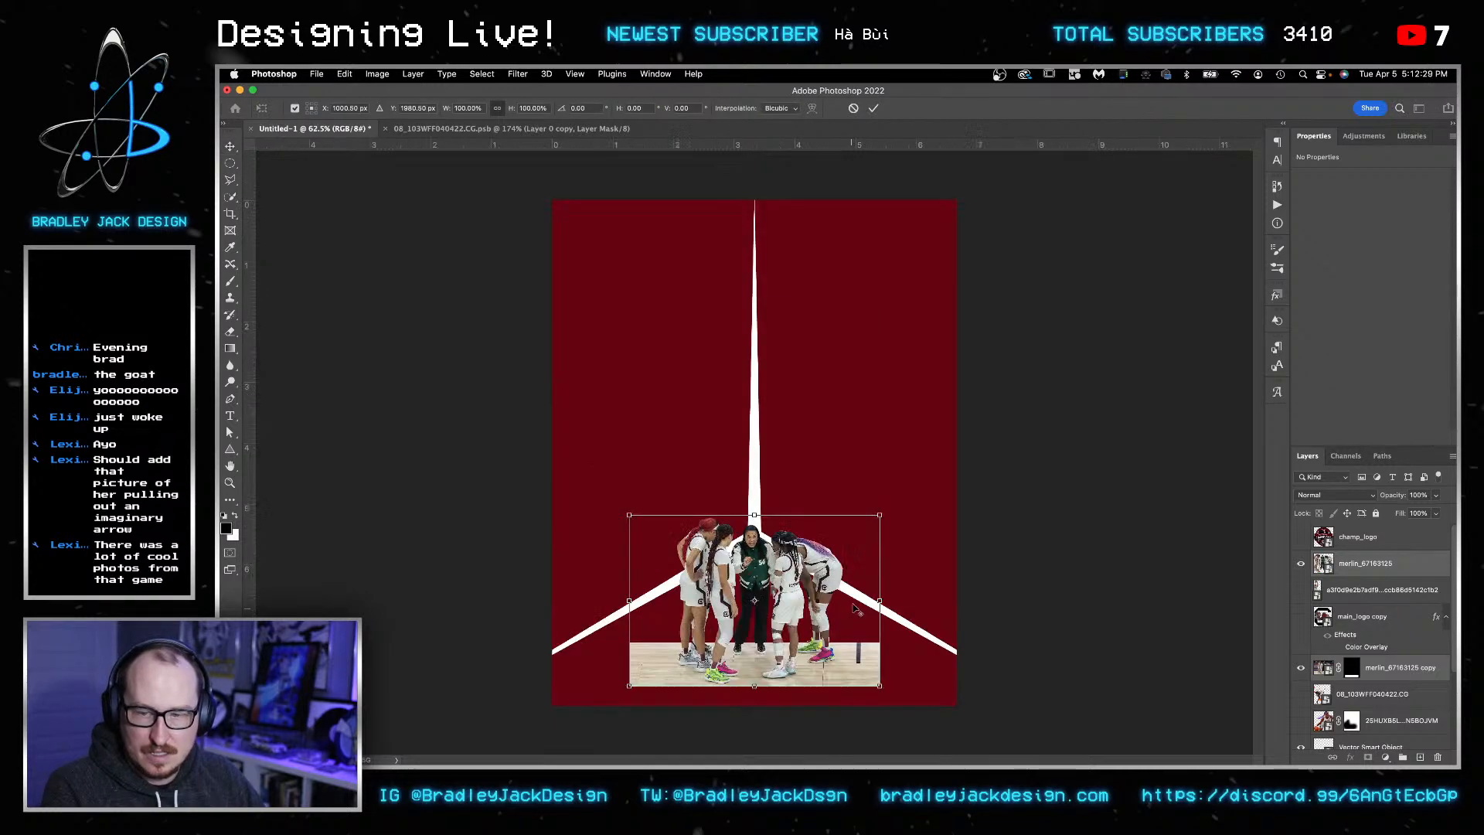
left_click_drag(879, 514, 906, 496)
left_click_drag(755, 595, 756, 576)
key("Return")
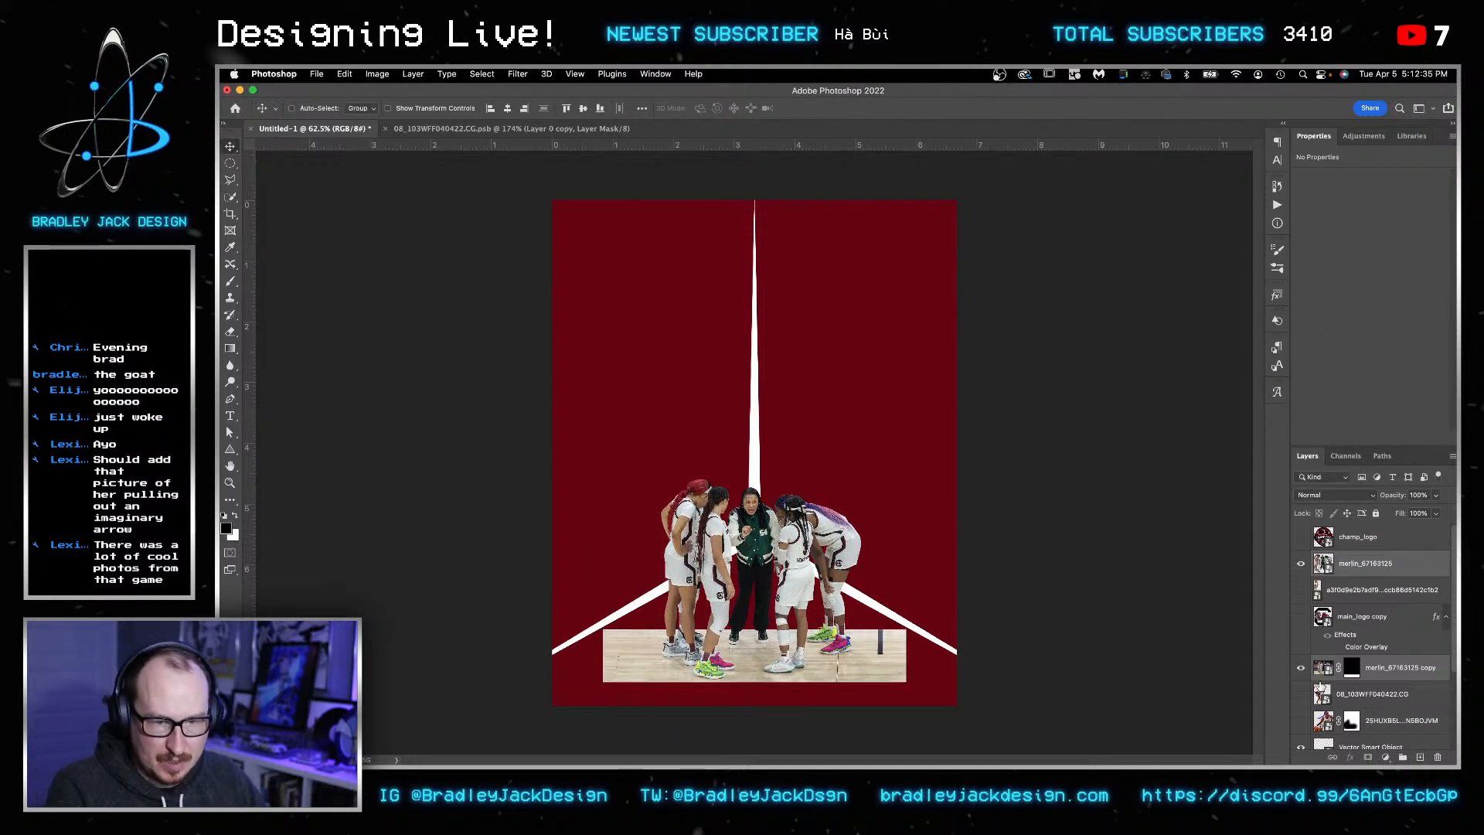
- Delete the layer mask from the merlin_67163125 copy to restore the full huddle photo
left_click(1353, 590)
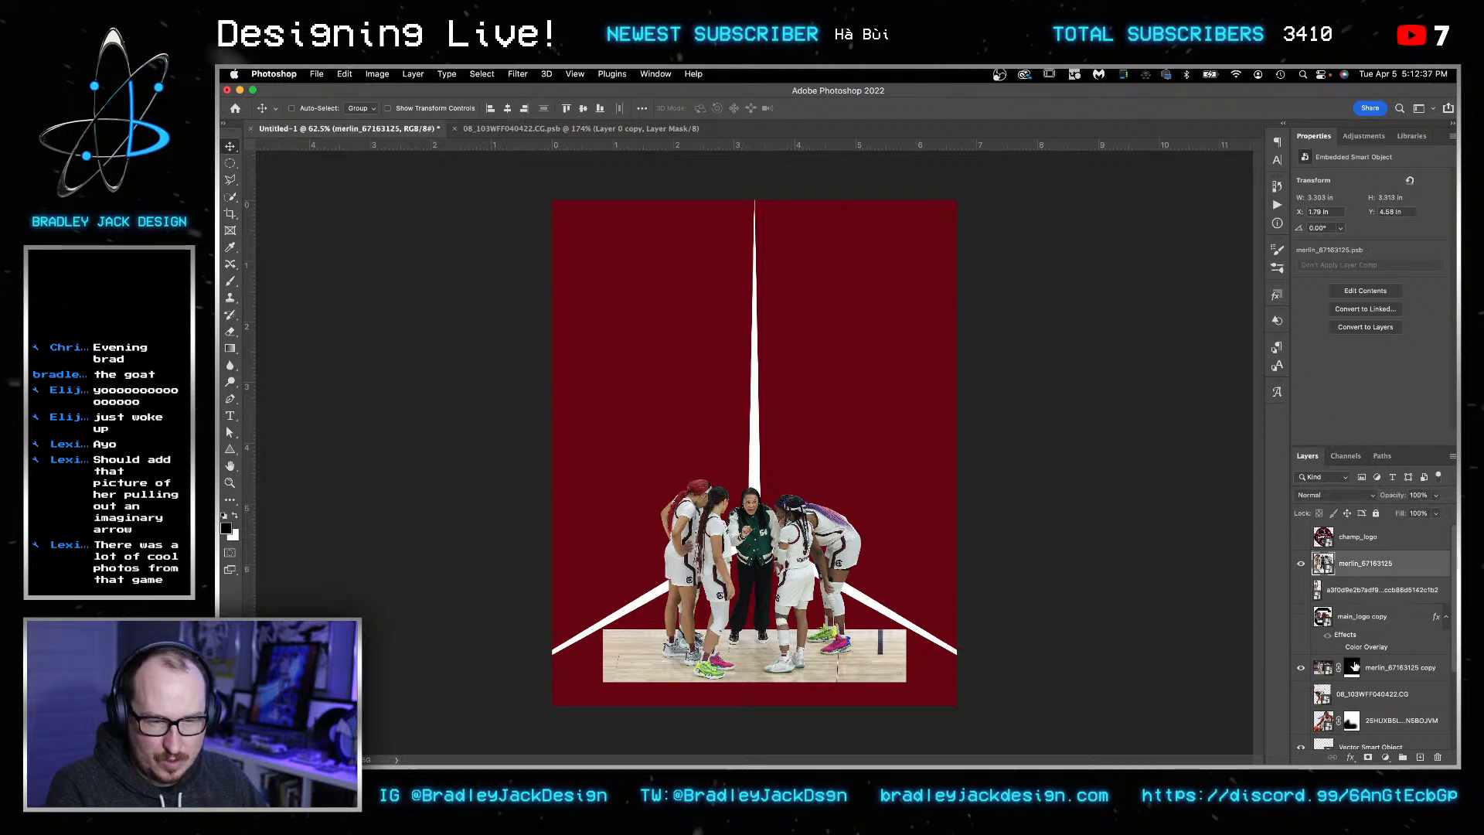
right_click(1351, 668)
left_click(1324, 650)
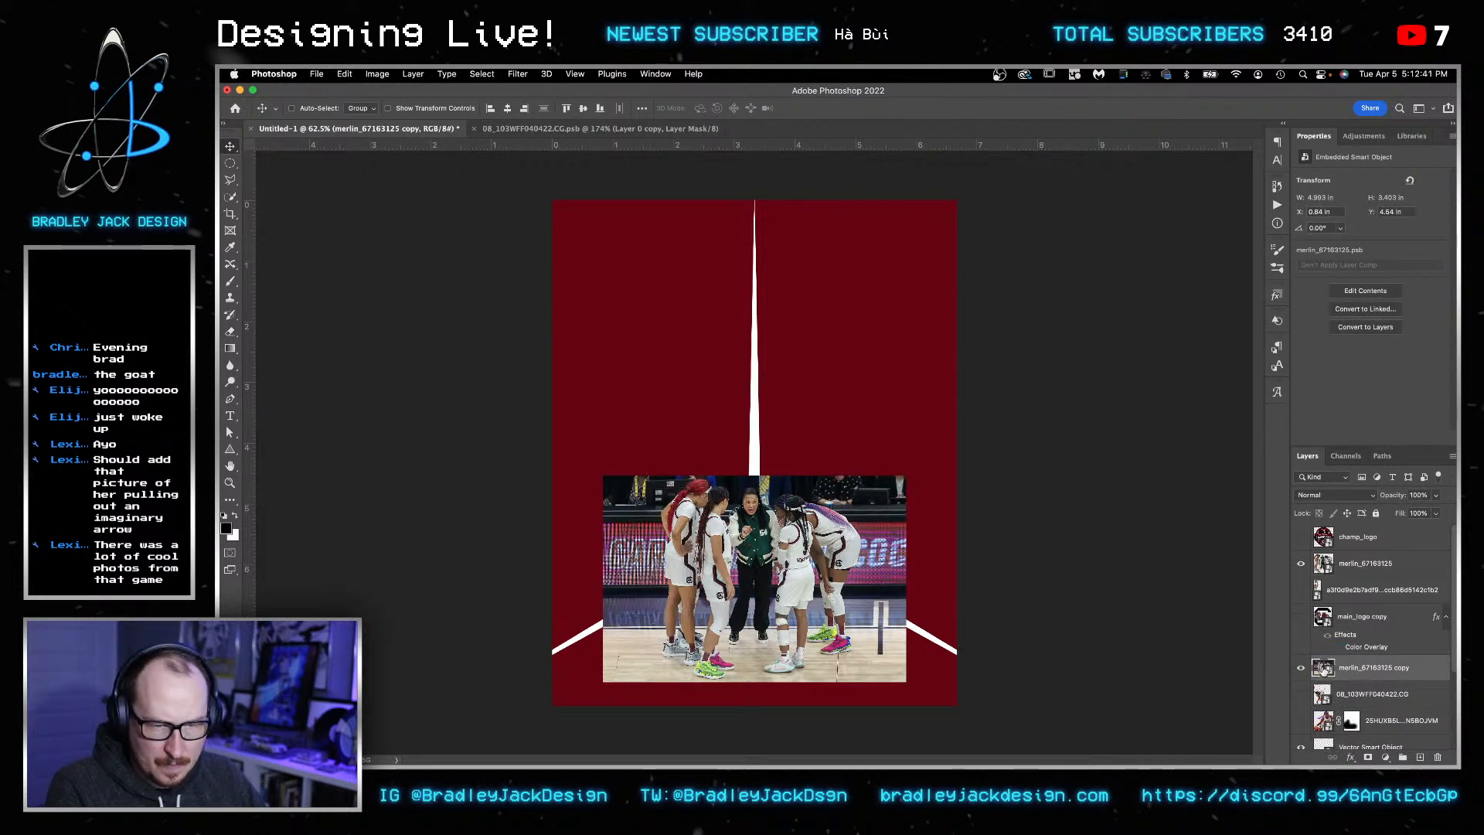
- Hide the full huddle photo and the huddle cutout, and outline the section below the three-armed shape's lower arms with the Polygonal Lasso
left_click(1300, 668)
key("l")
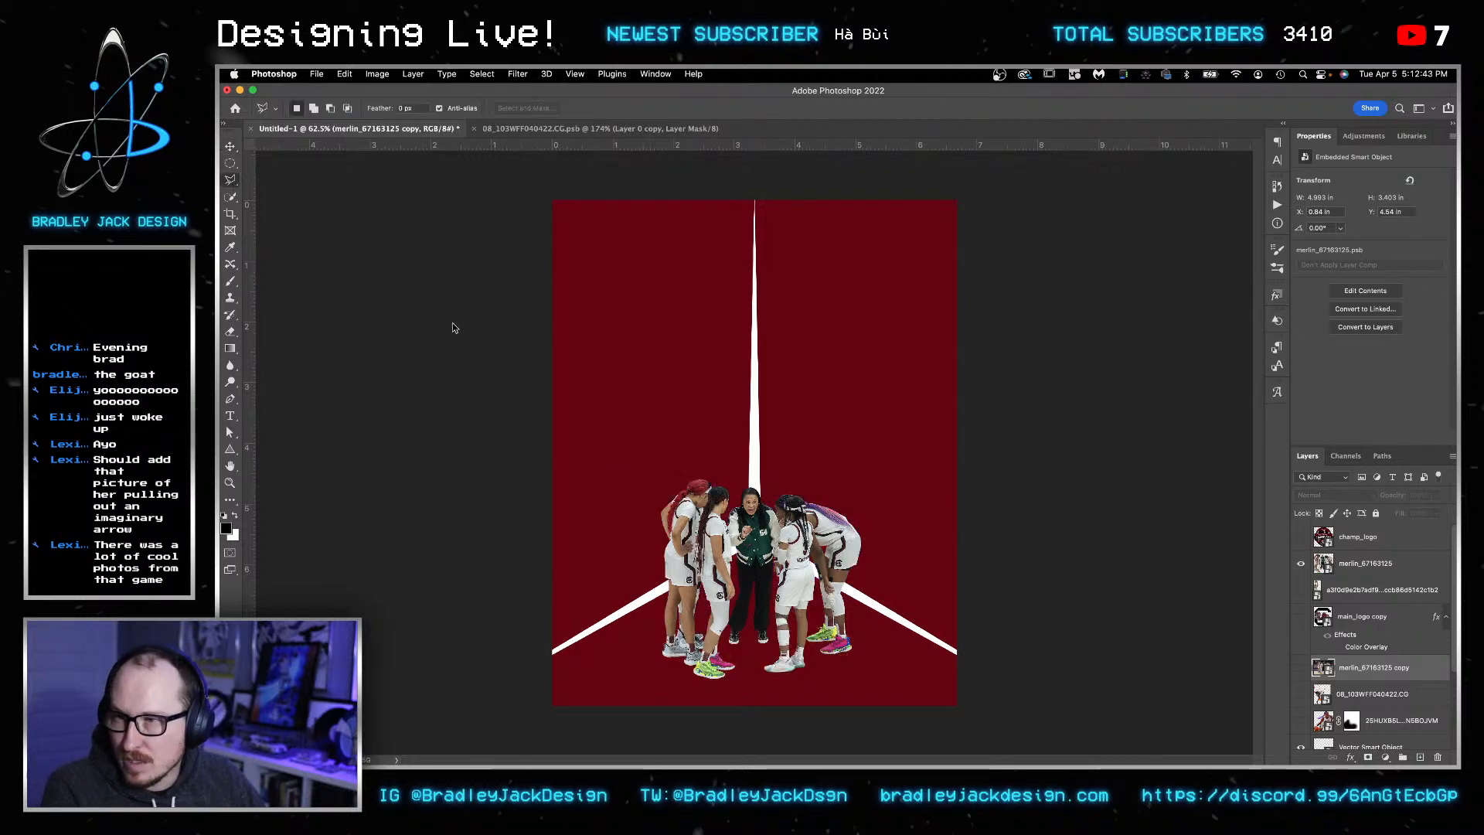
left_click(1301, 564)
left_click(756, 540)
left_click(1071, 717)
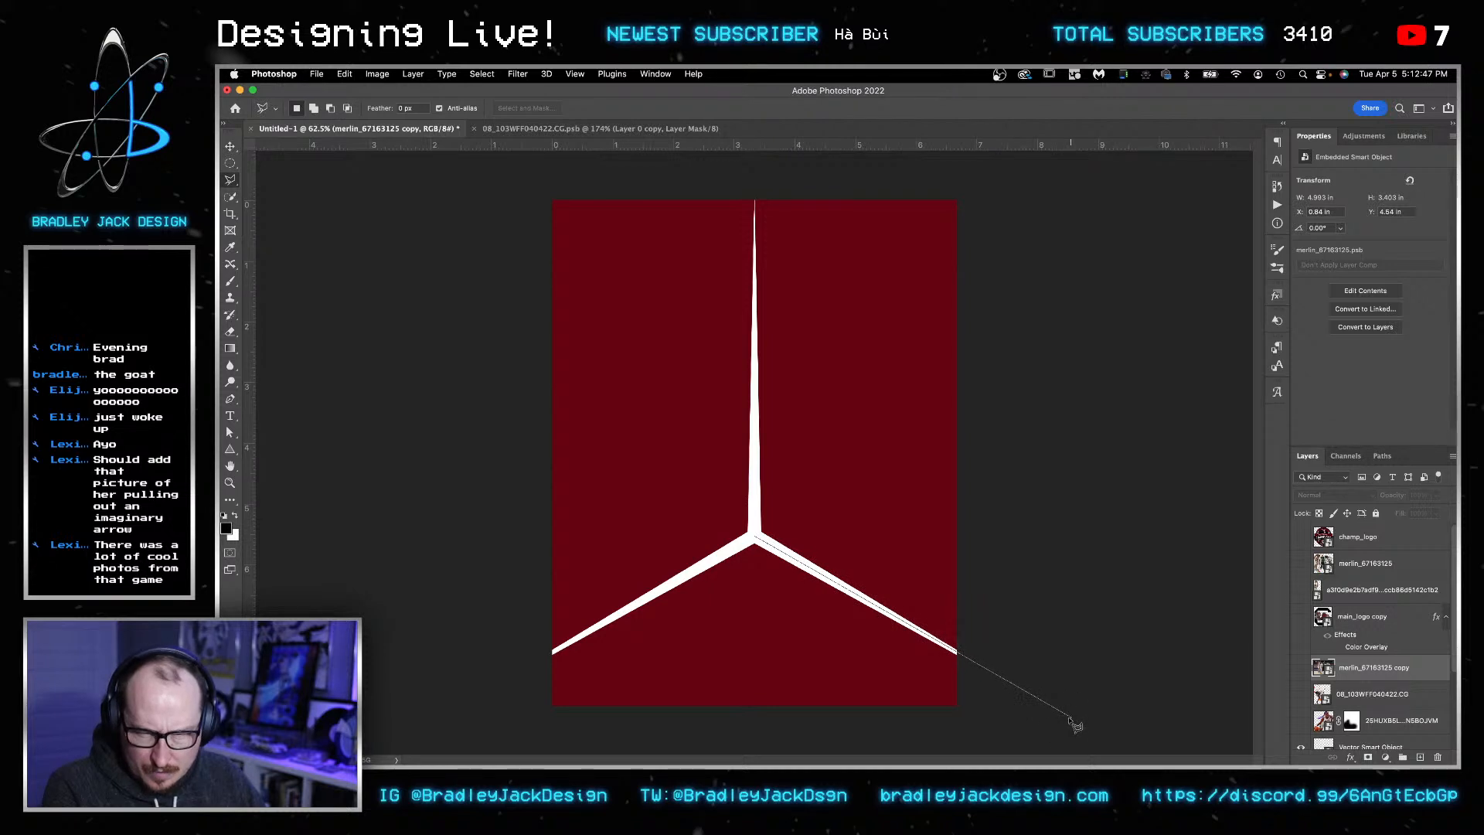
left_click(889, 735)
left_click(545, 725)
left_click(525, 691)
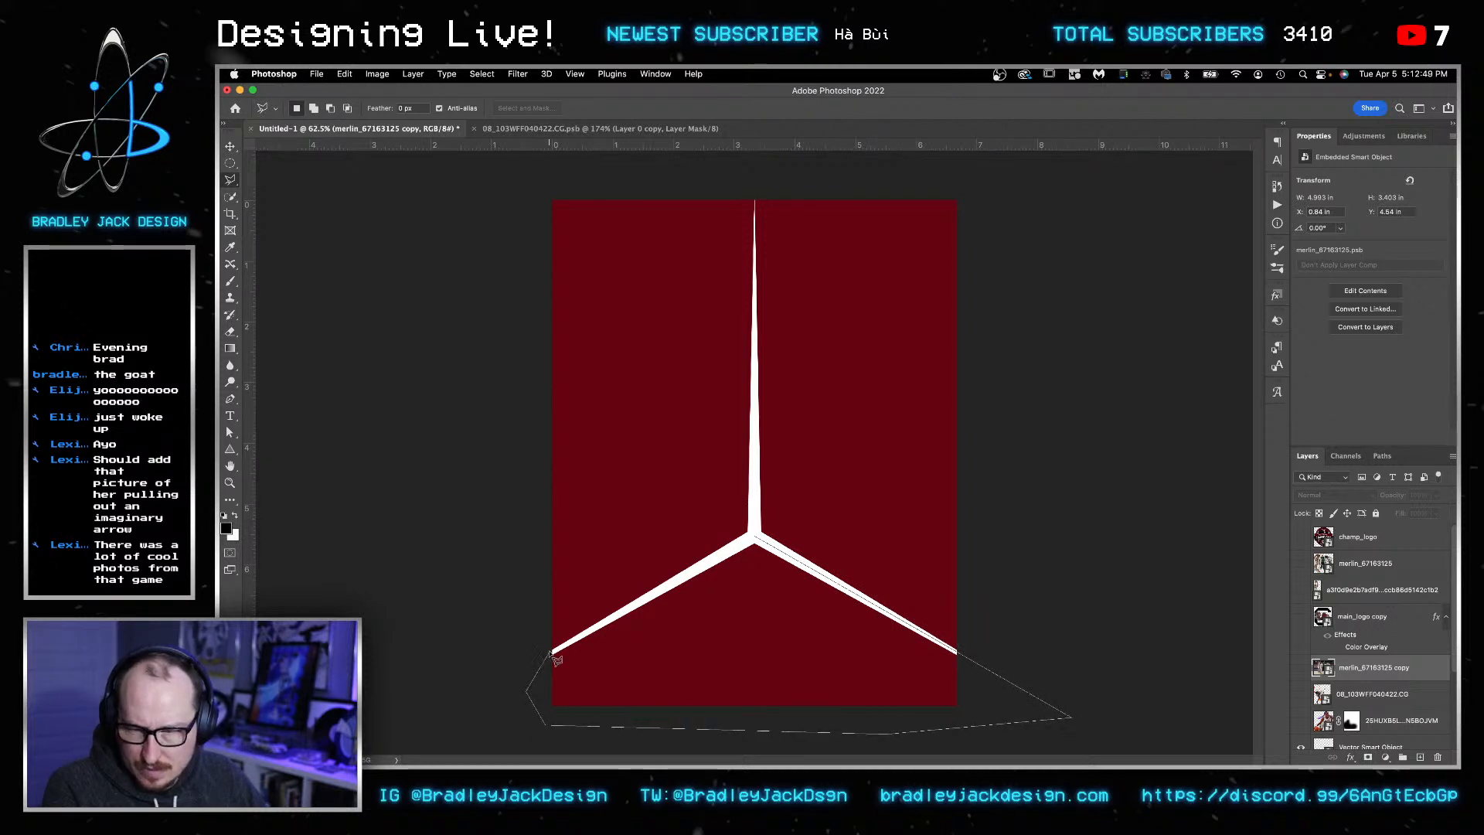
left_click(550, 655)
left_click(754, 537)
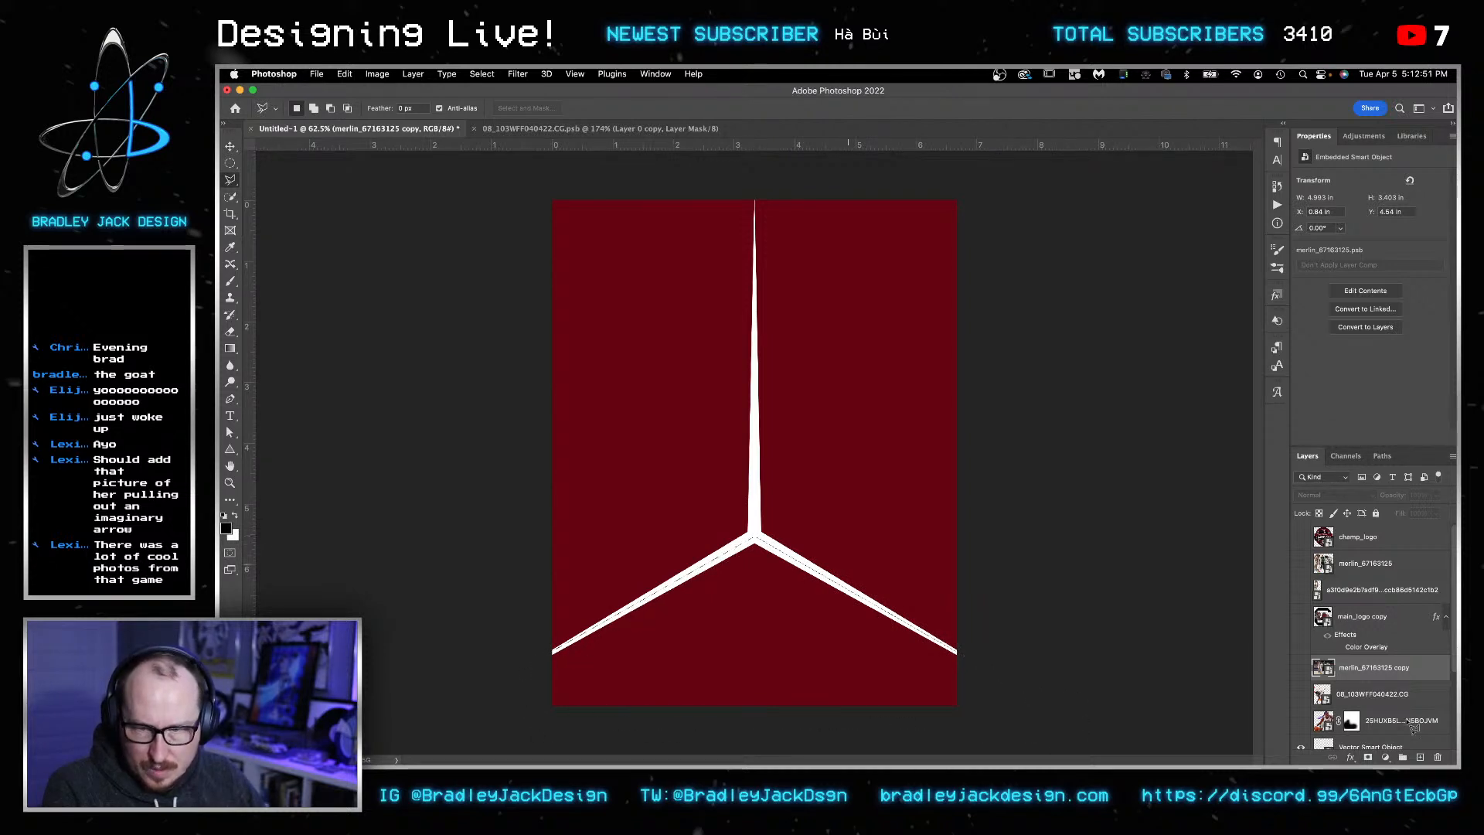
- Group the full huddle photo, mask the group to the selected lower section, and show the photo and the cutout again
key("super+g")
left_click(1367, 757)
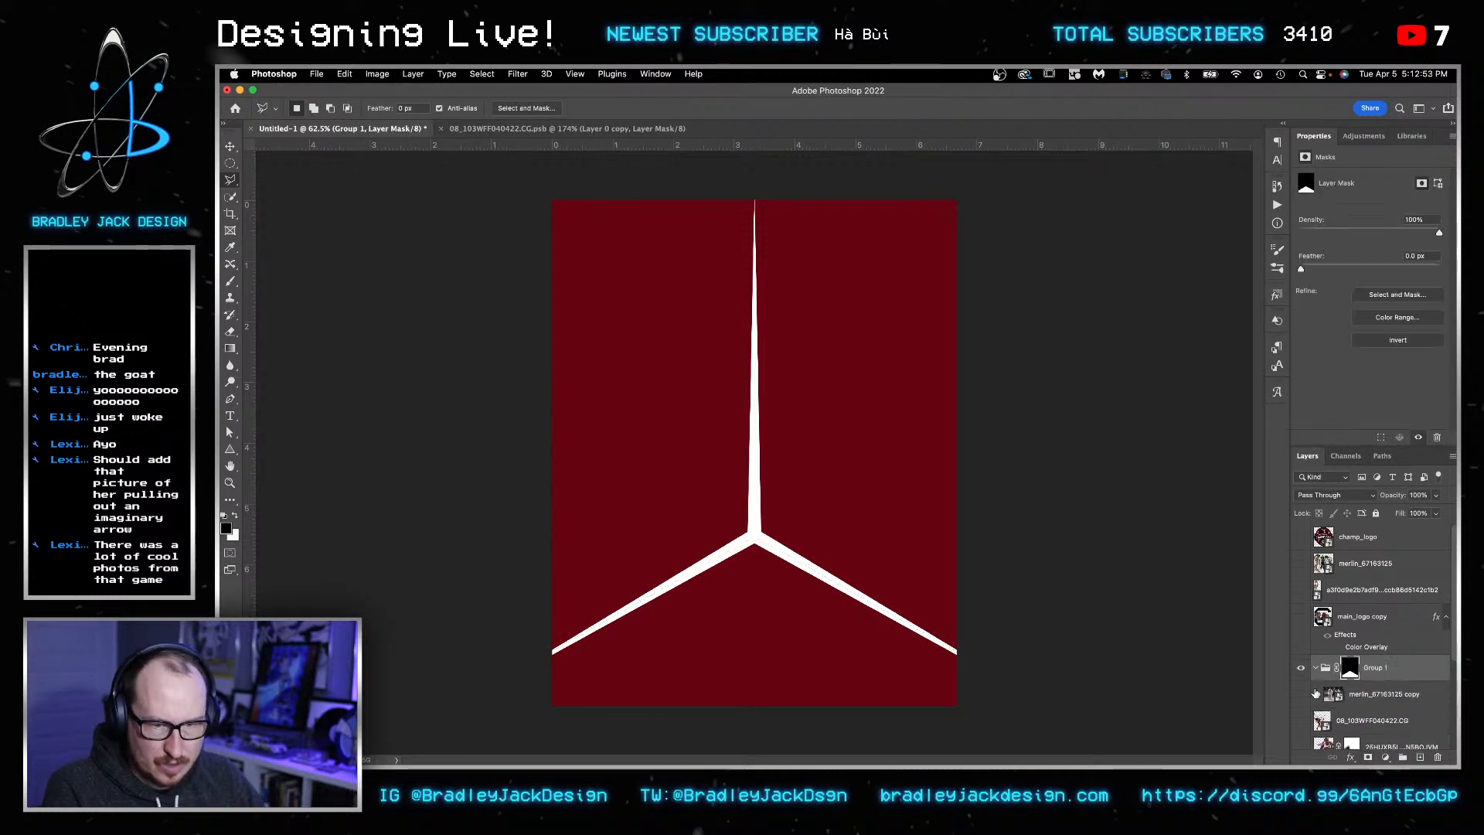
left_click(1302, 696)
left_click(1301, 563)
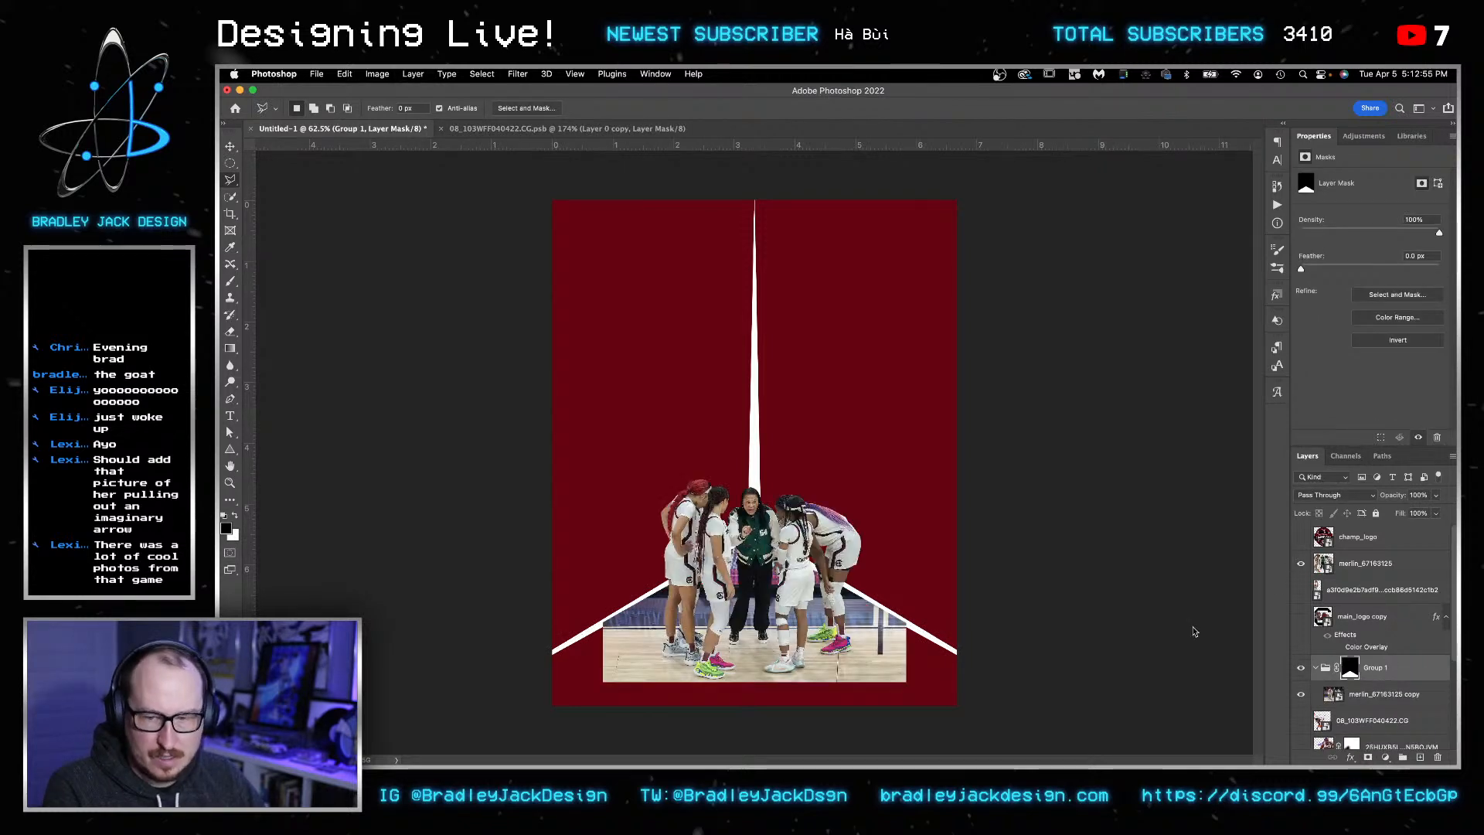
- Duplicate the full huddle photo inside the masked group and shift the duplicate left to X 0 in
key("v")
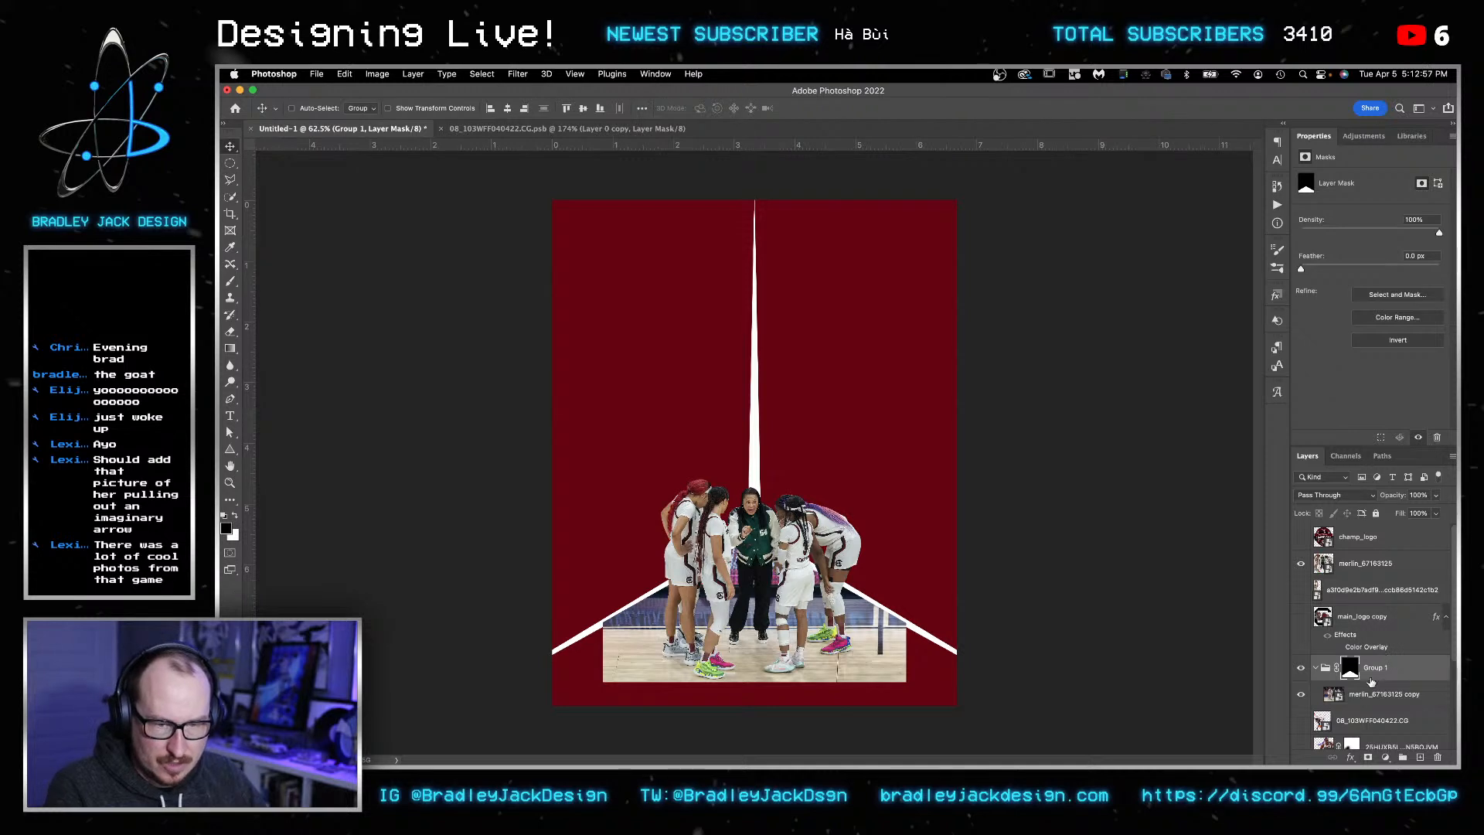
left_click(1363, 695)
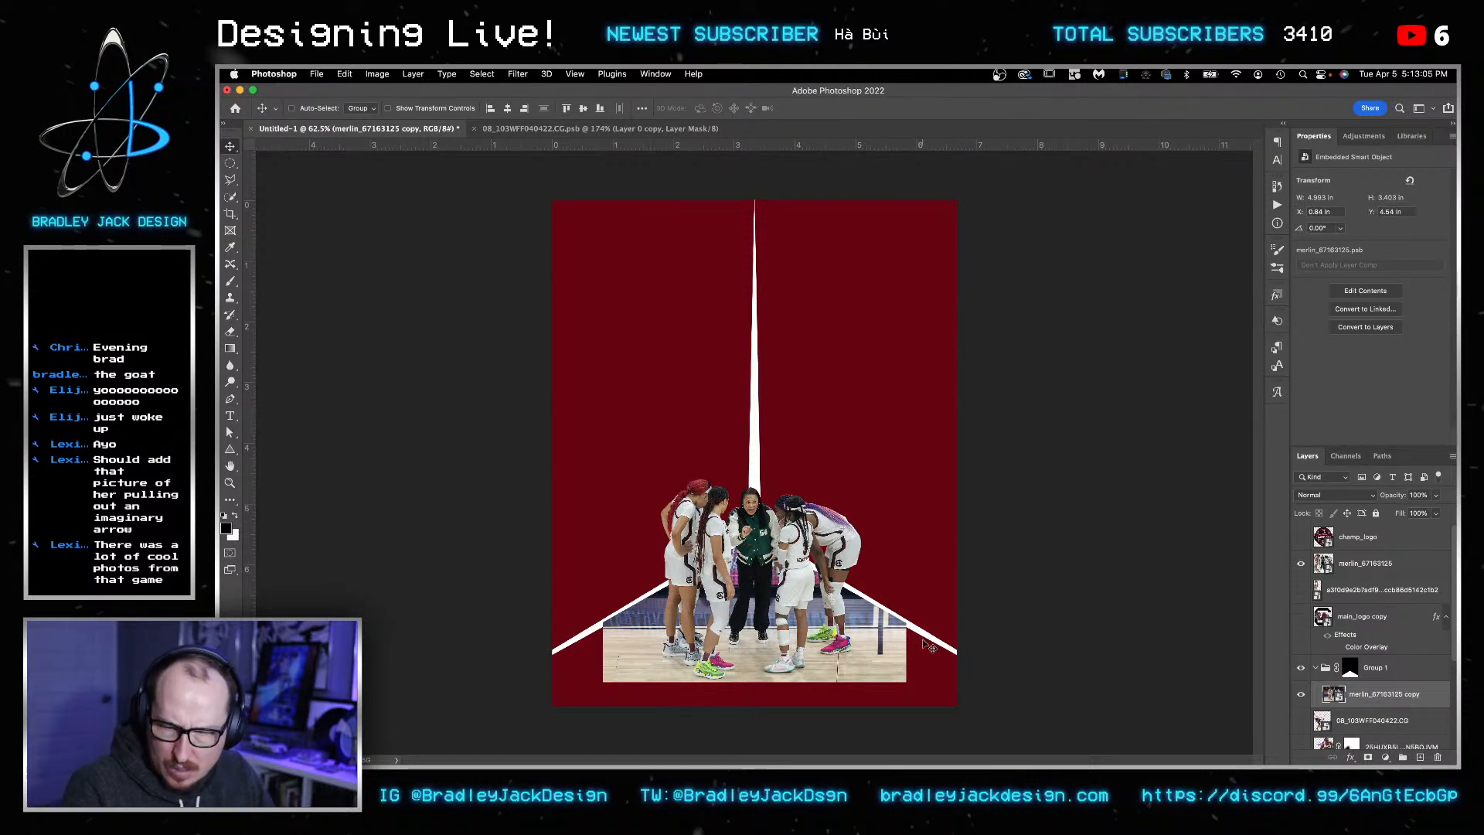
key("z")
left_click(827, 672)
left_click(827, 679)
scroll(827, 678, "down", 5)
key("v")
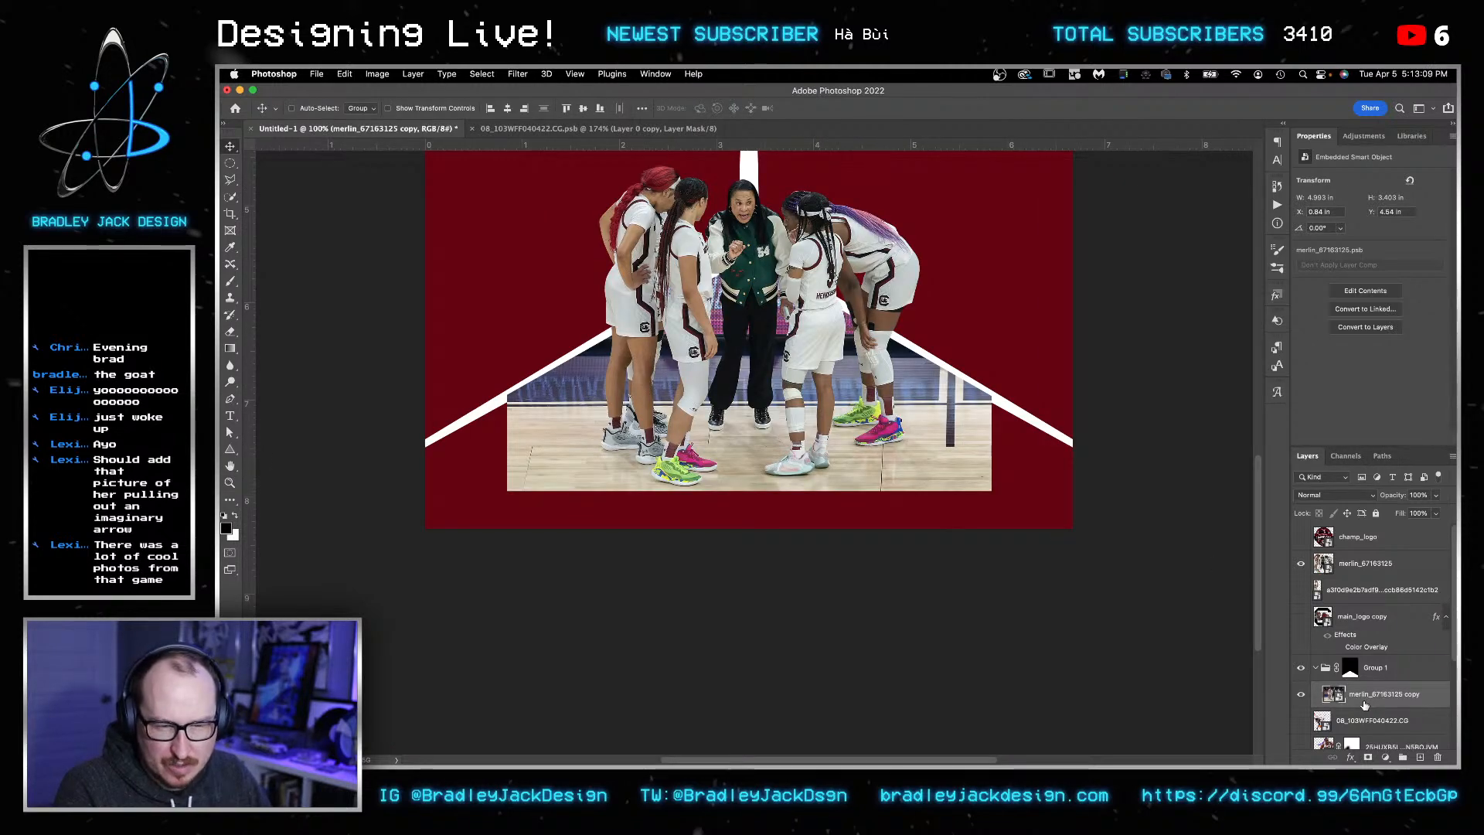
key("super+j")
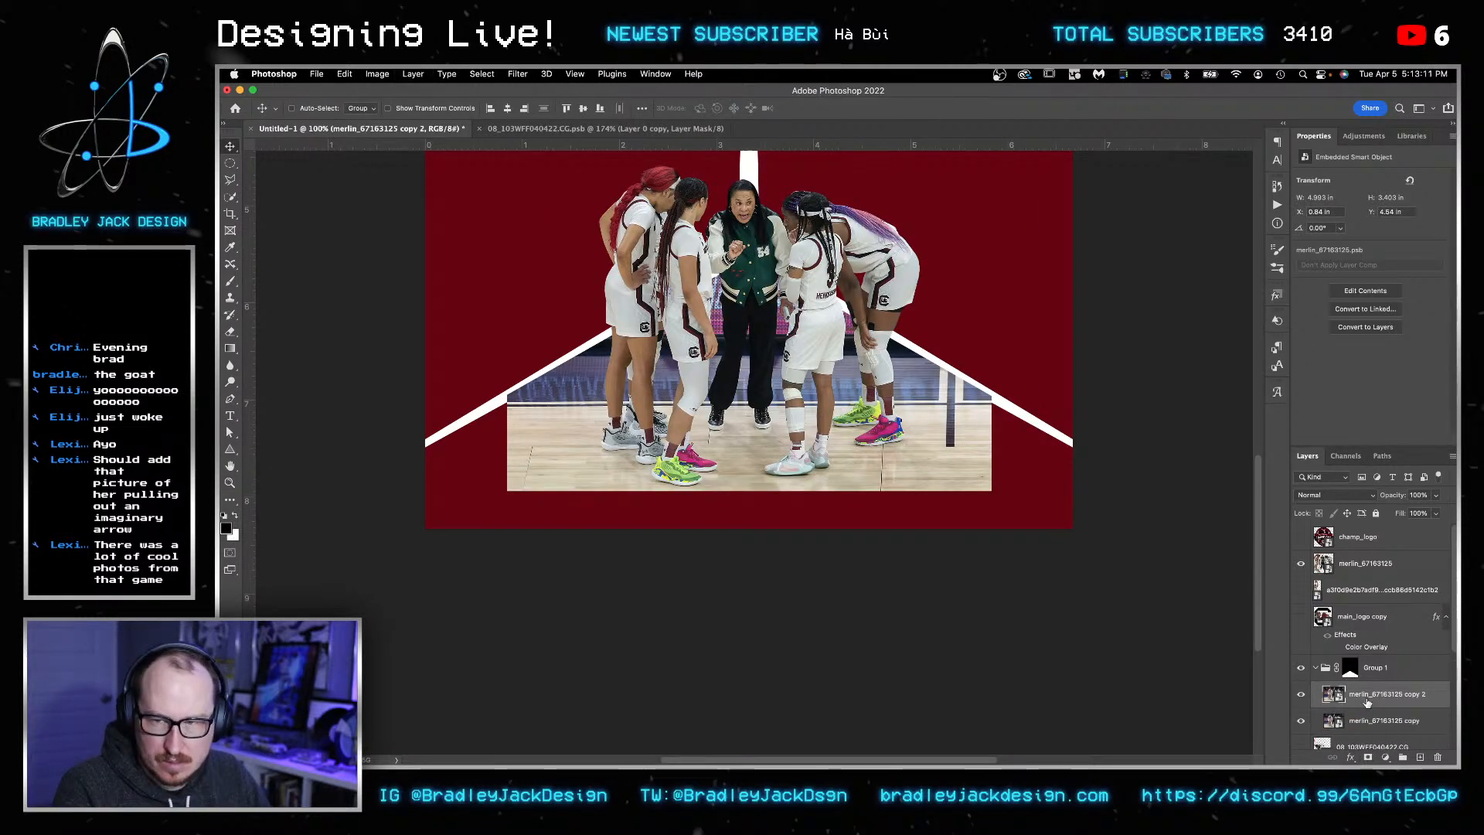
left_click_drag(906, 462, 826, 462)
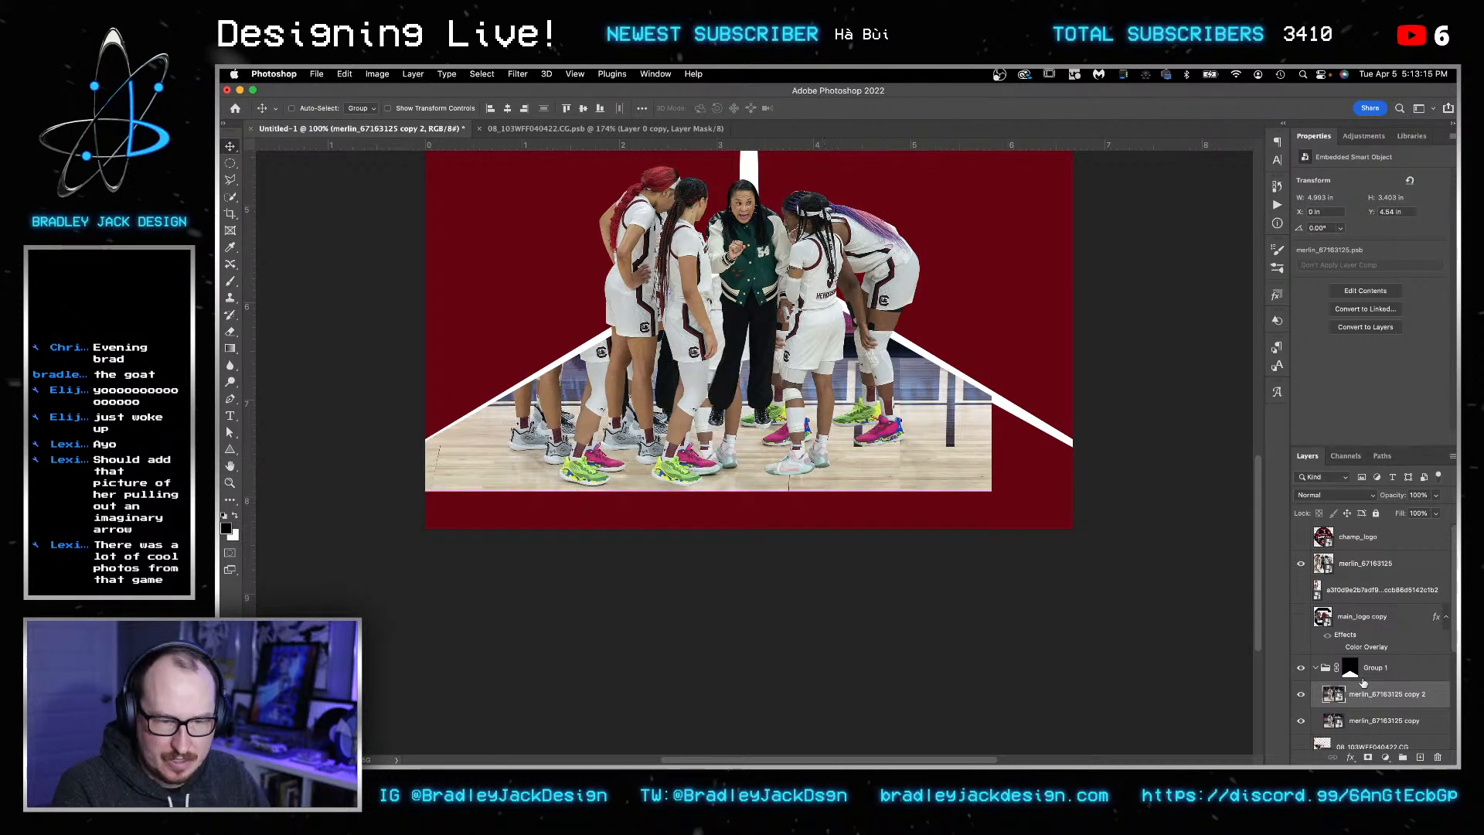
- Place merlin_67163125 copy above its shifted duplicate in the group so the duplicate only extends the floor on the left
left_click_drag(1365, 723, 1362, 696)
double_click(1362, 694)
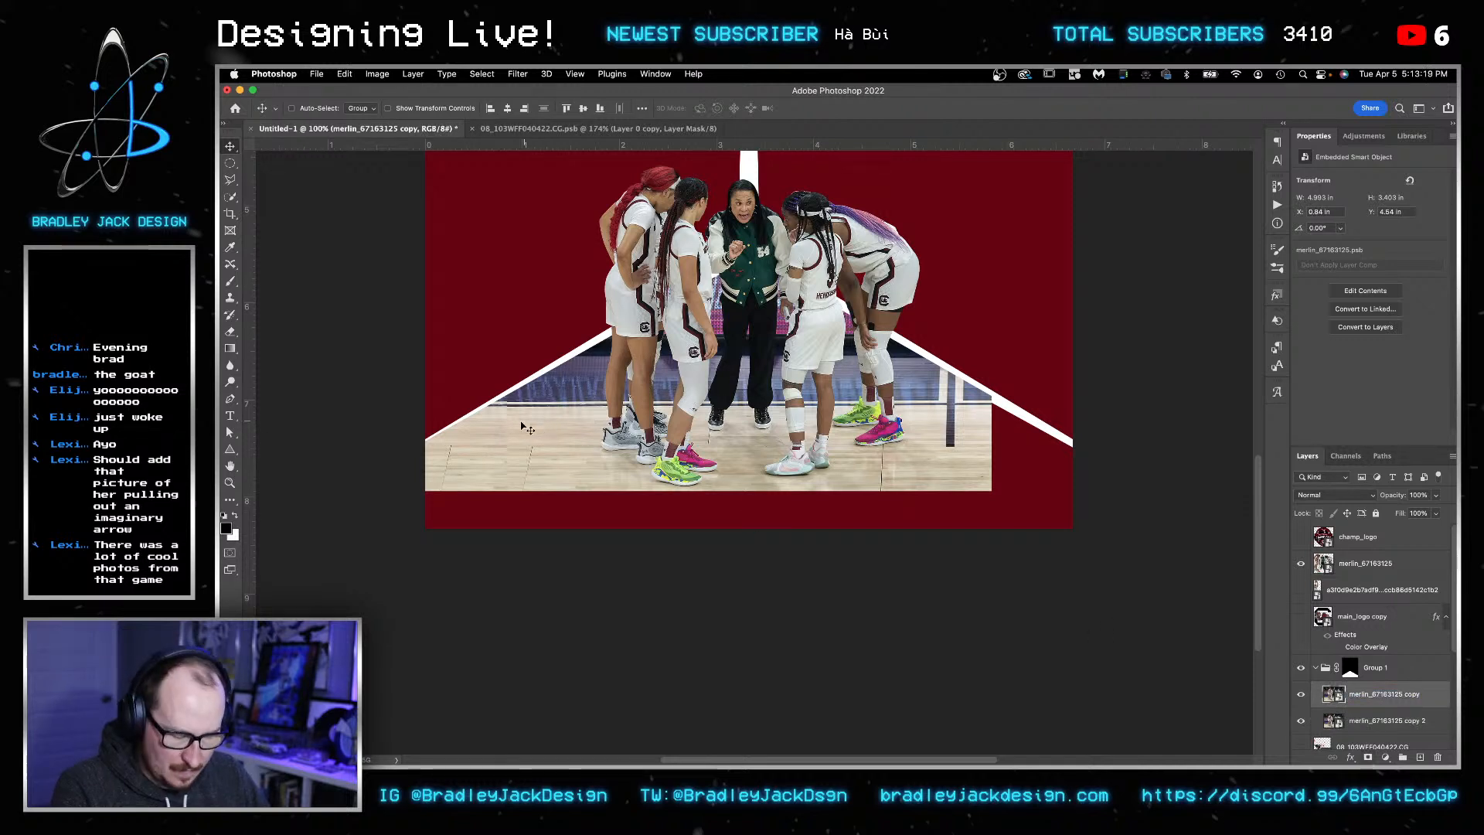
key("g")
key("v")
left_click(1370, 723)
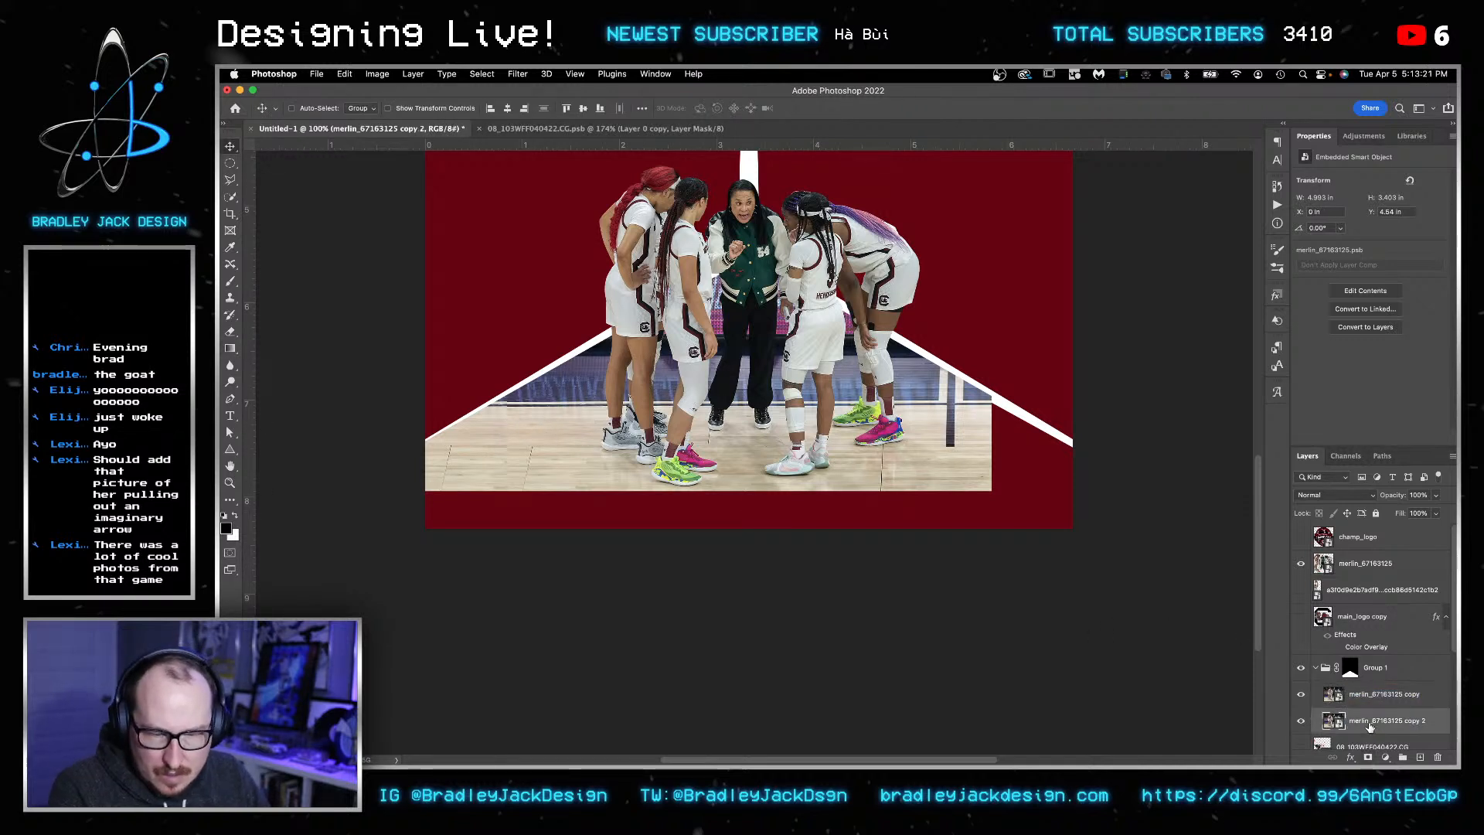
key("Up")
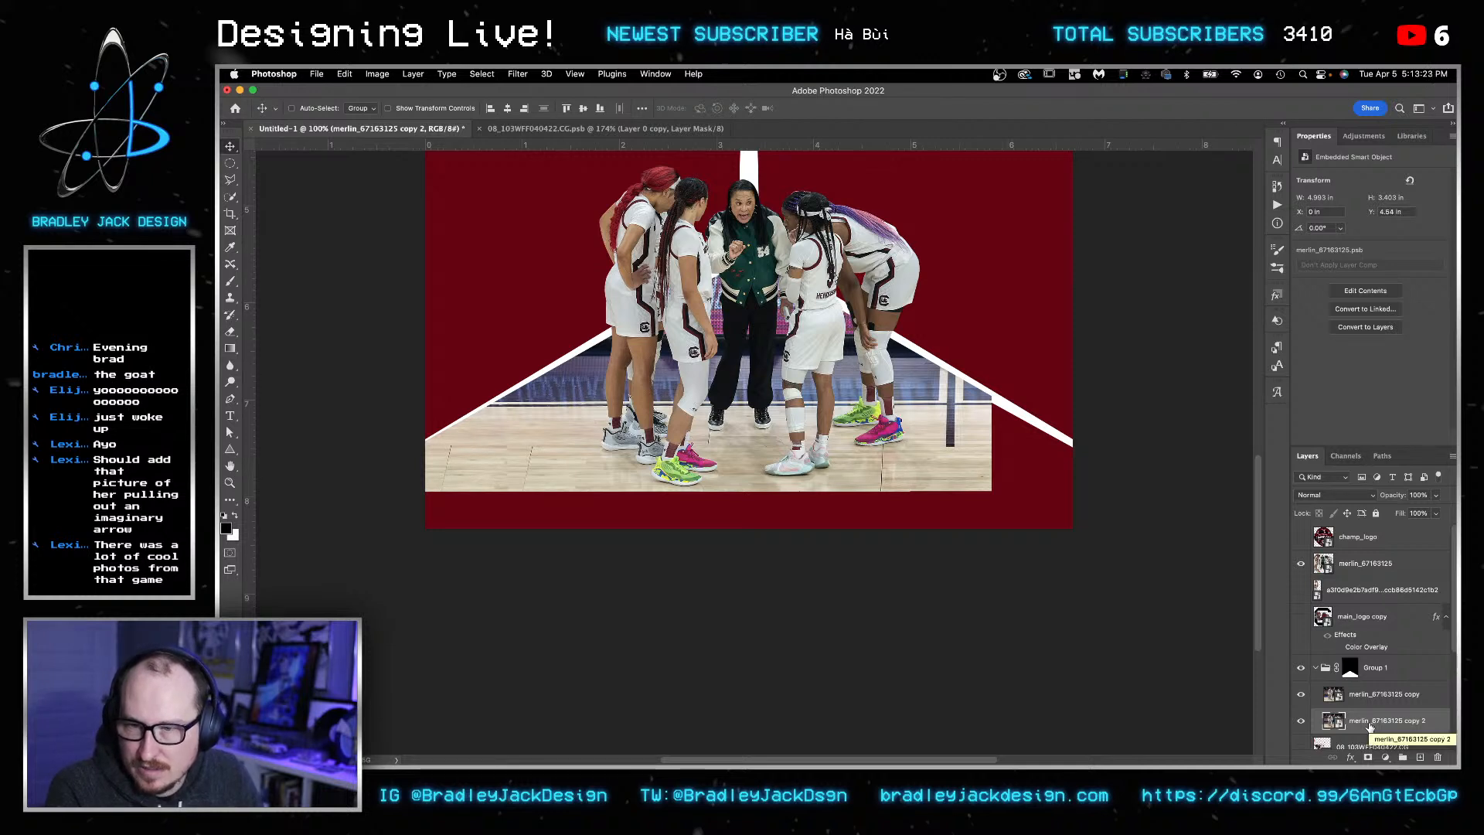
- Add a layer mask to merlin_67163125 copy and create a new empty layer above it
left_click(1372, 694)
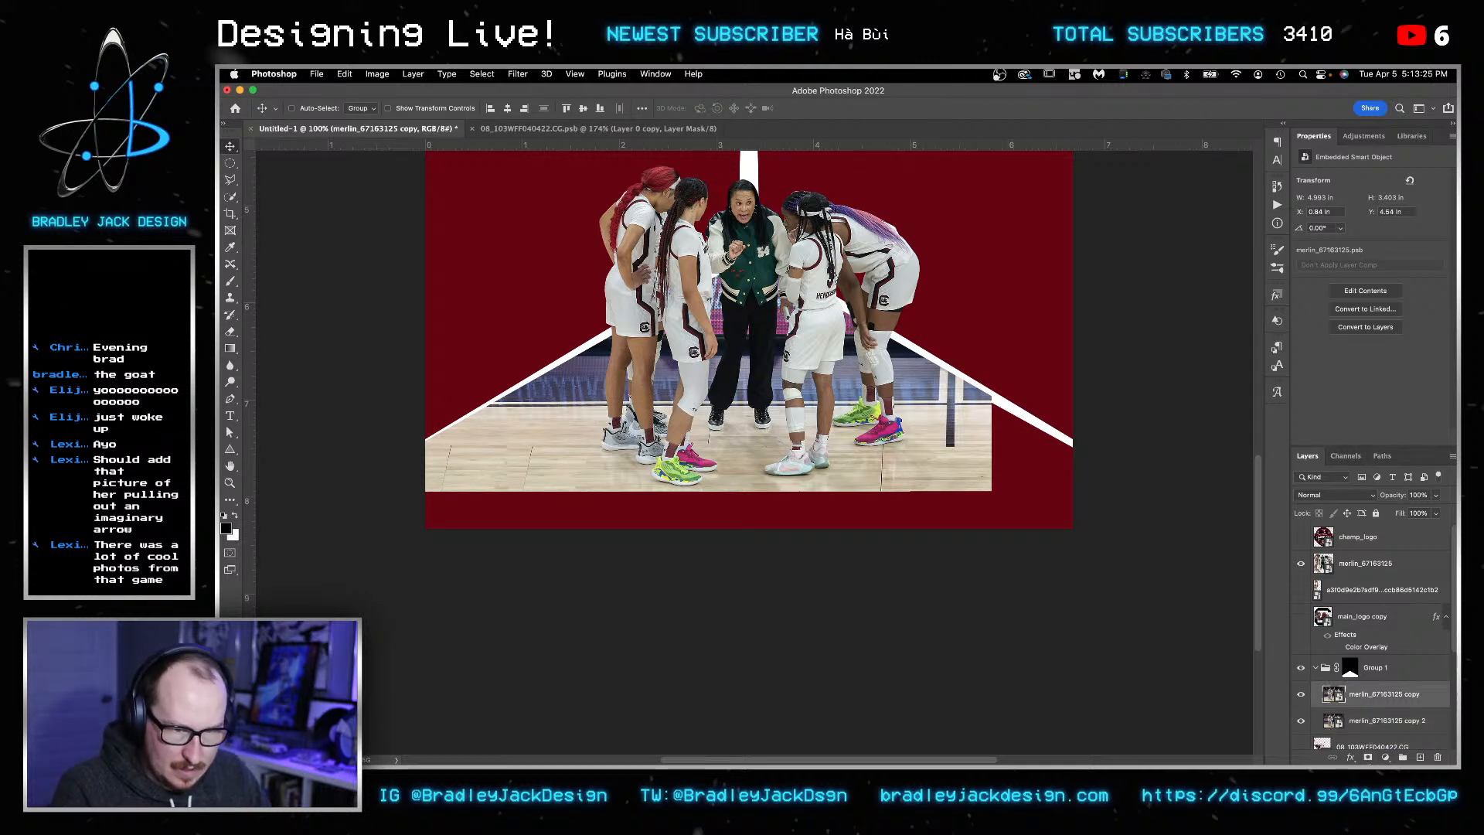
left_click(1368, 757)
key("b")
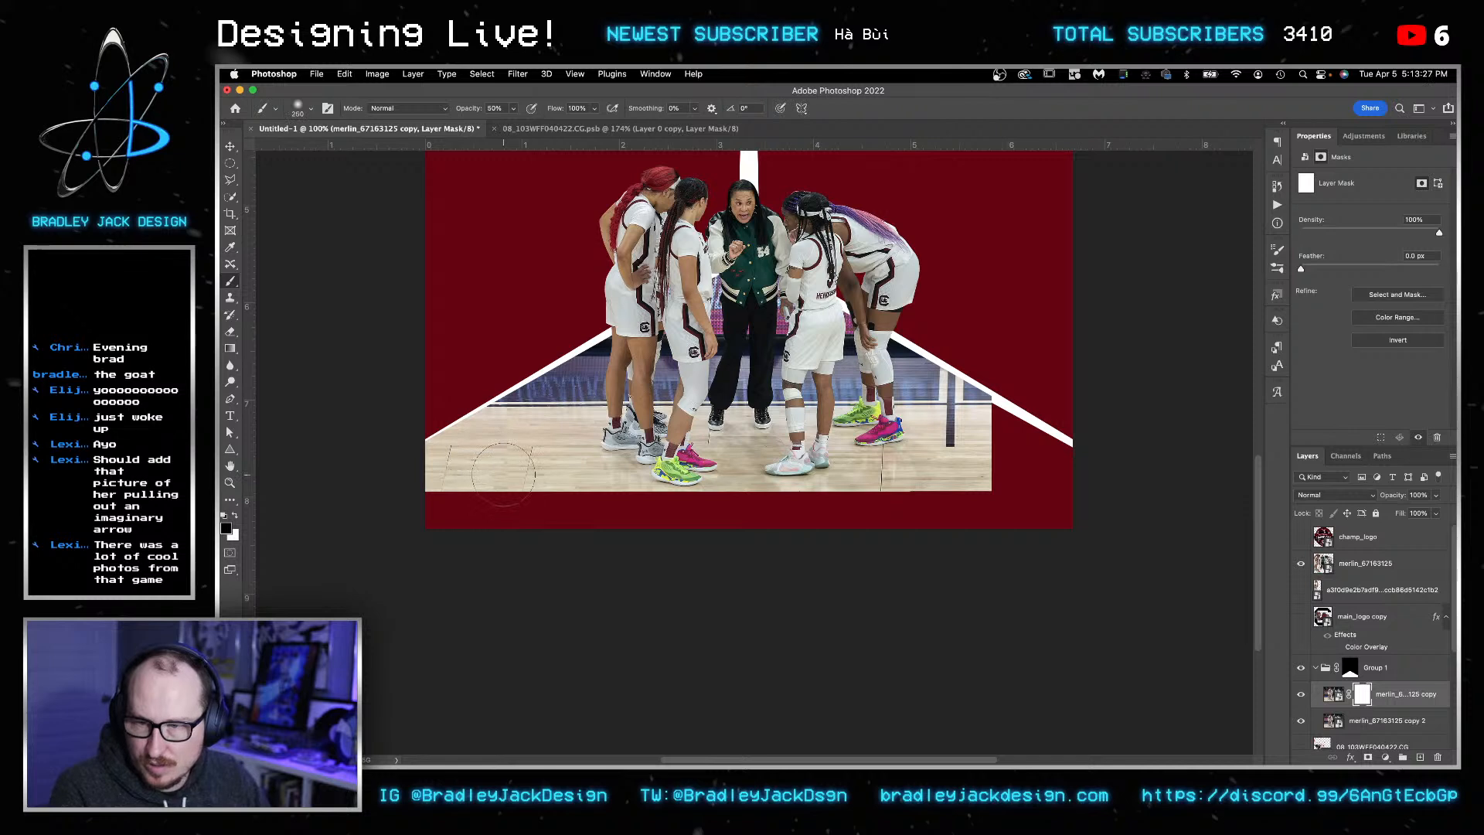
key("bracketleft")
key("bracketleft")
key("bracketleft")
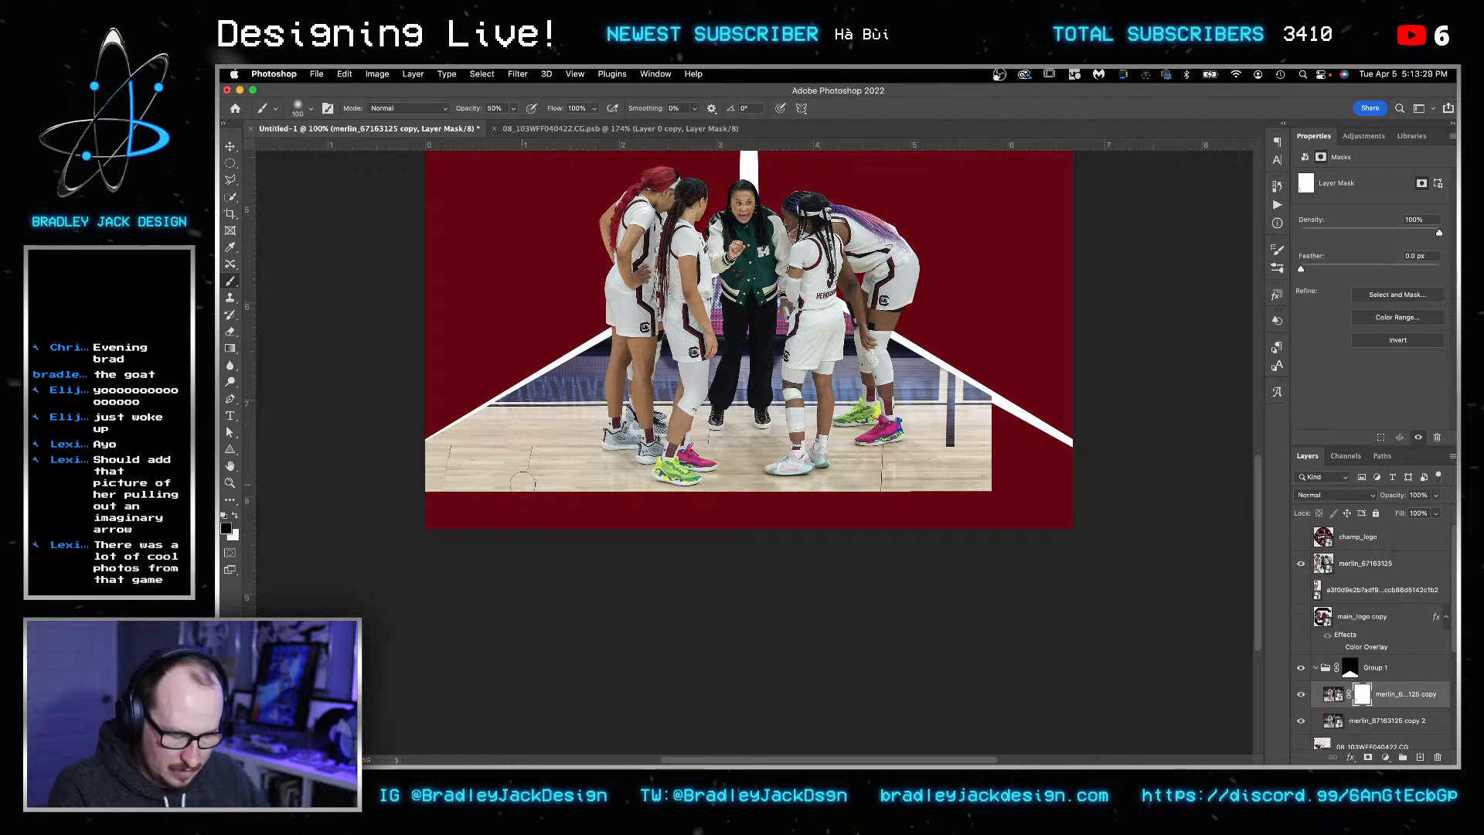
key("x")
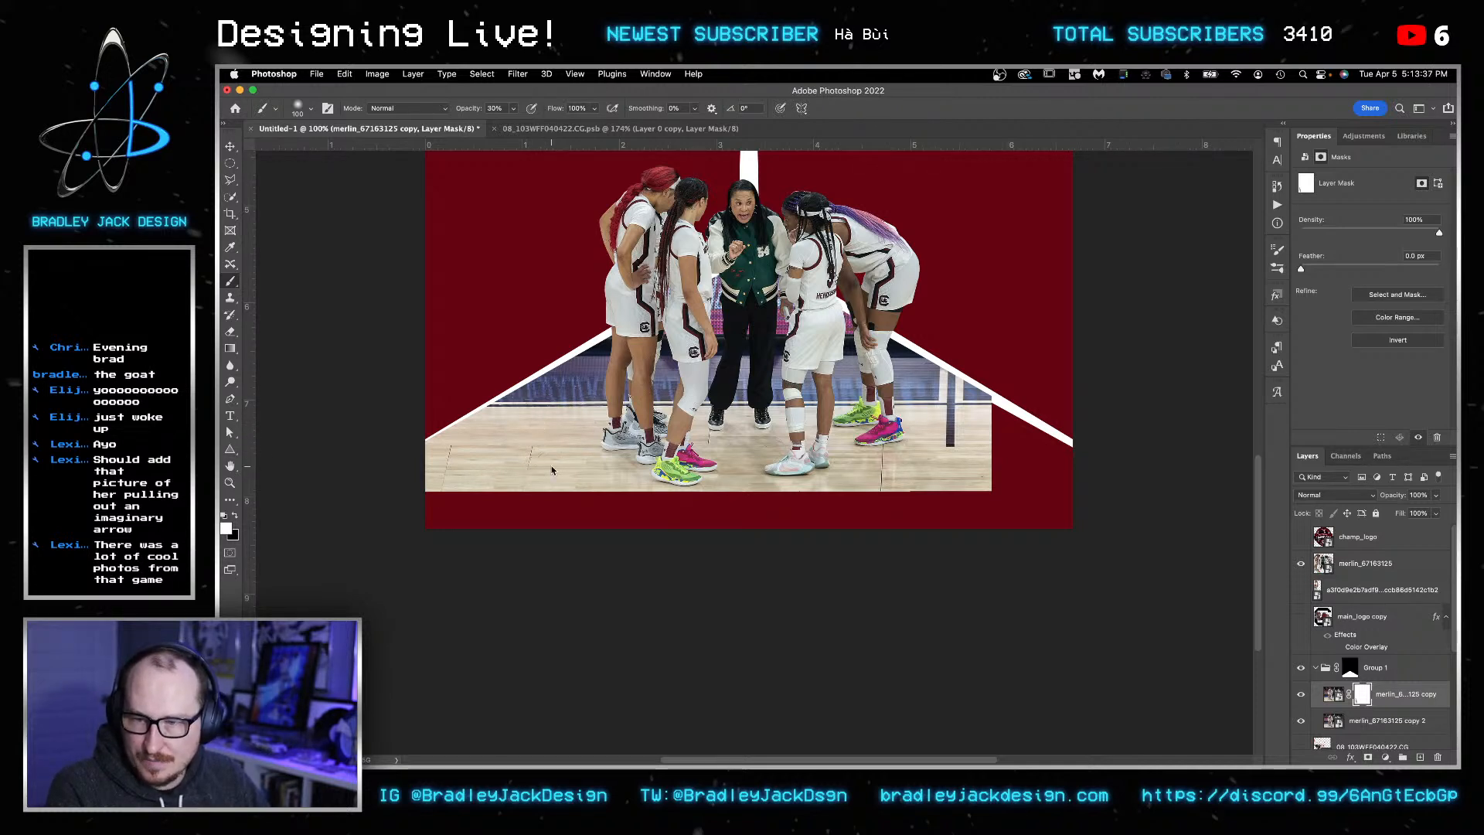
key("super+alt+shift+n")
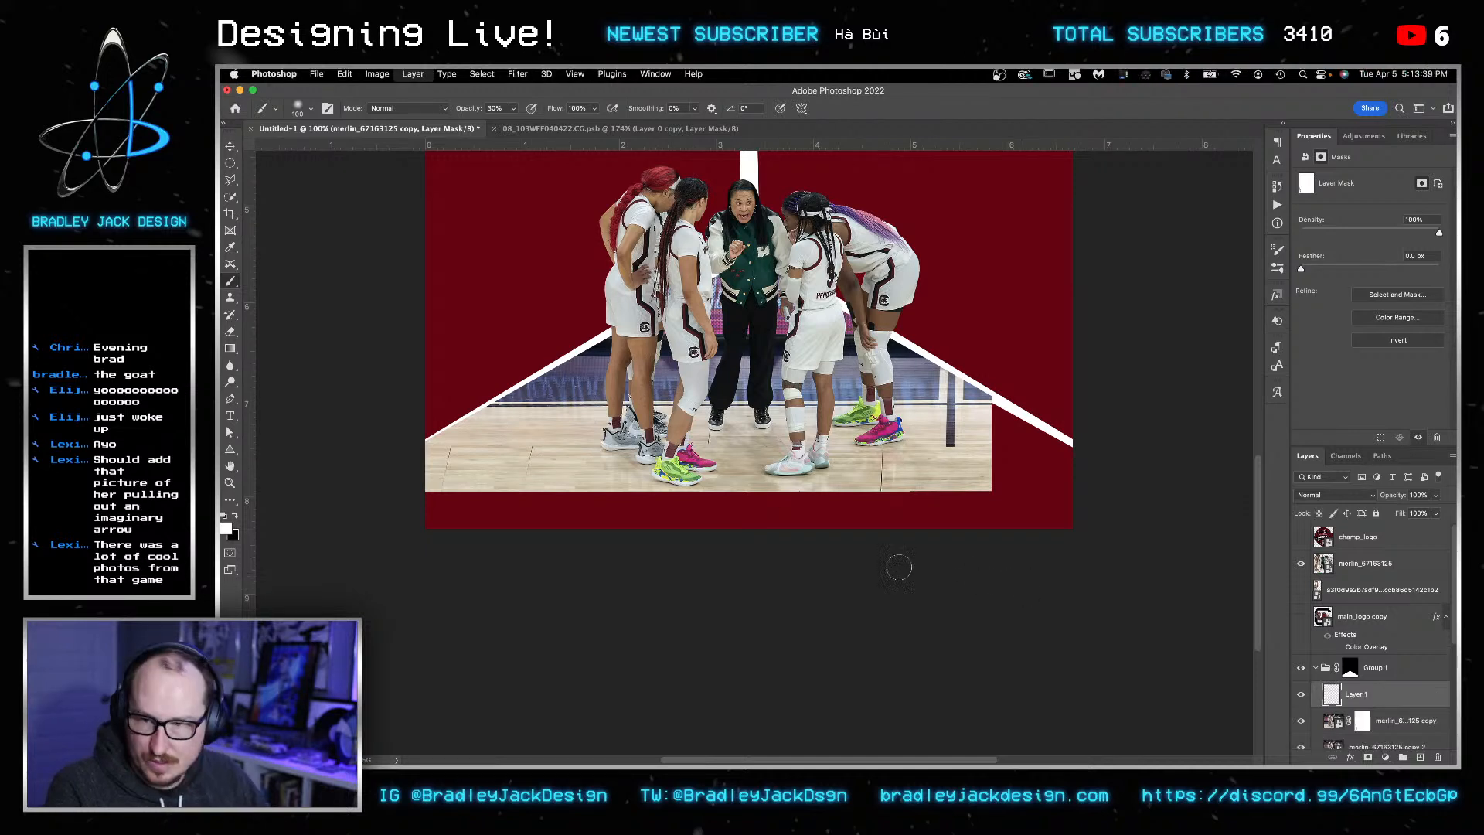
- Try to clone clean floorboards over the seam left of the players on the new layer, and undo the strokes
key("s")
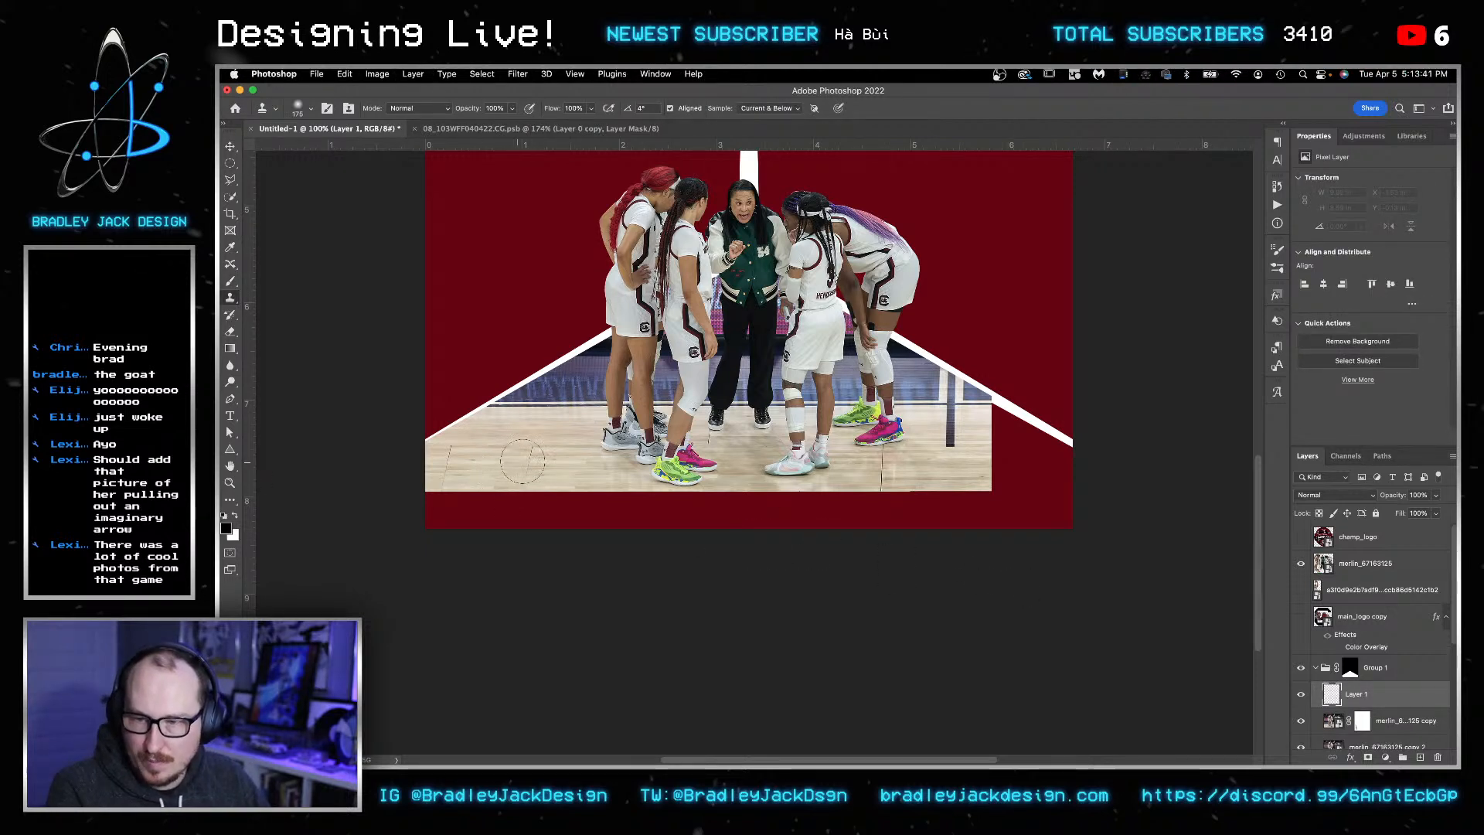
left_click(532, 461)
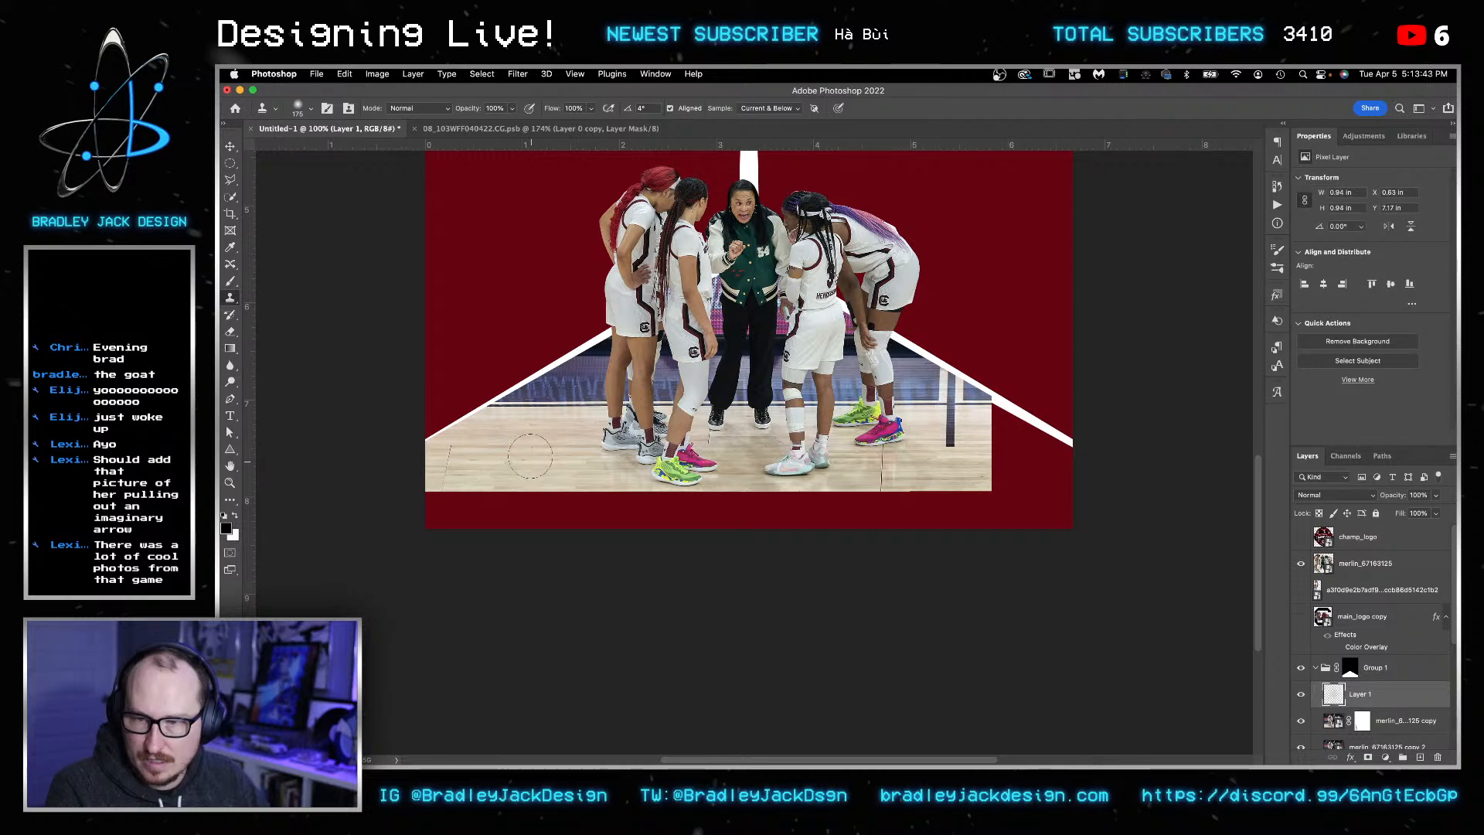
left_click(525, 470)
key("[")
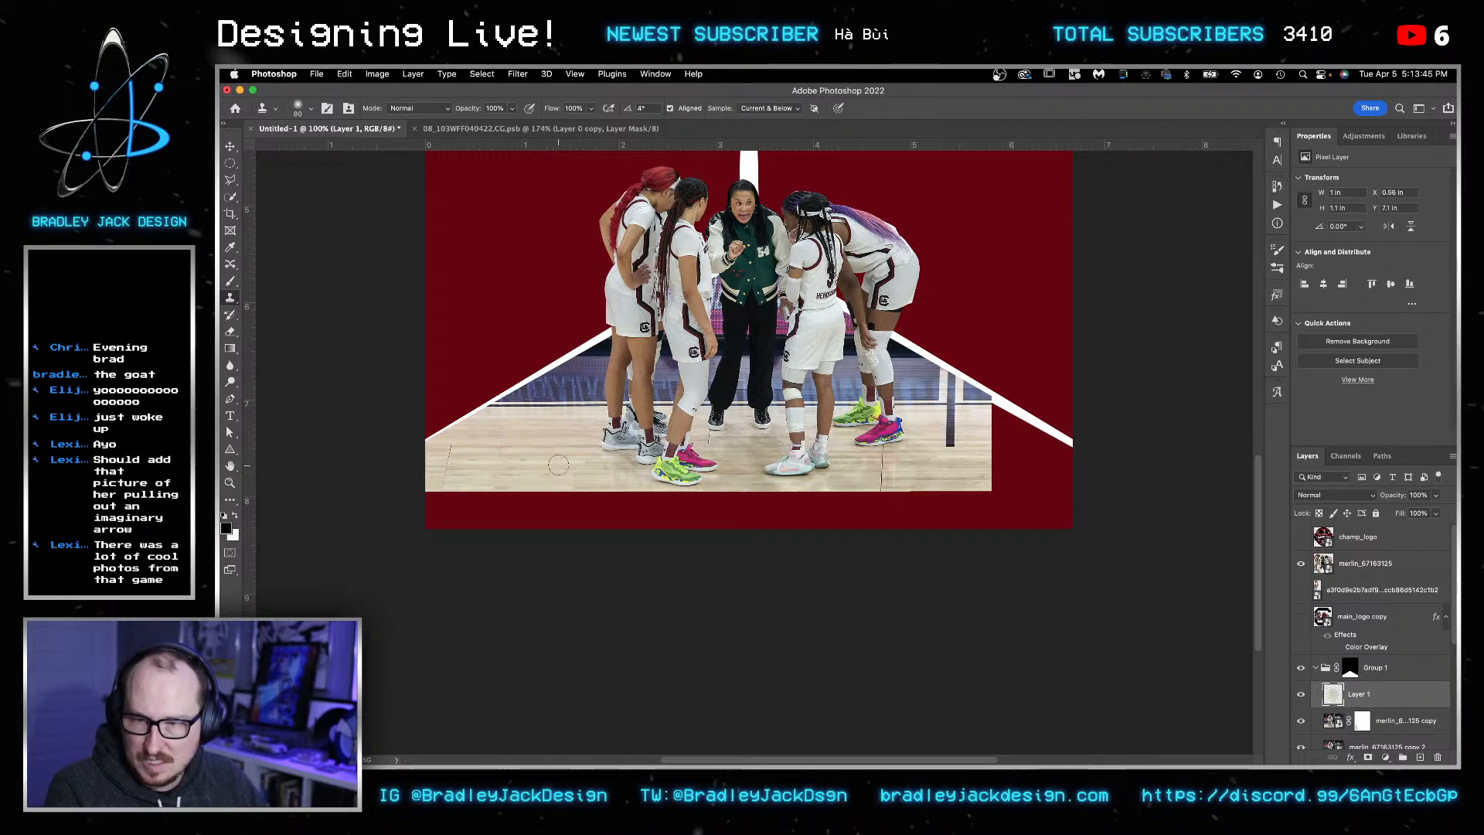
scroll(544, 480, "up", 6)
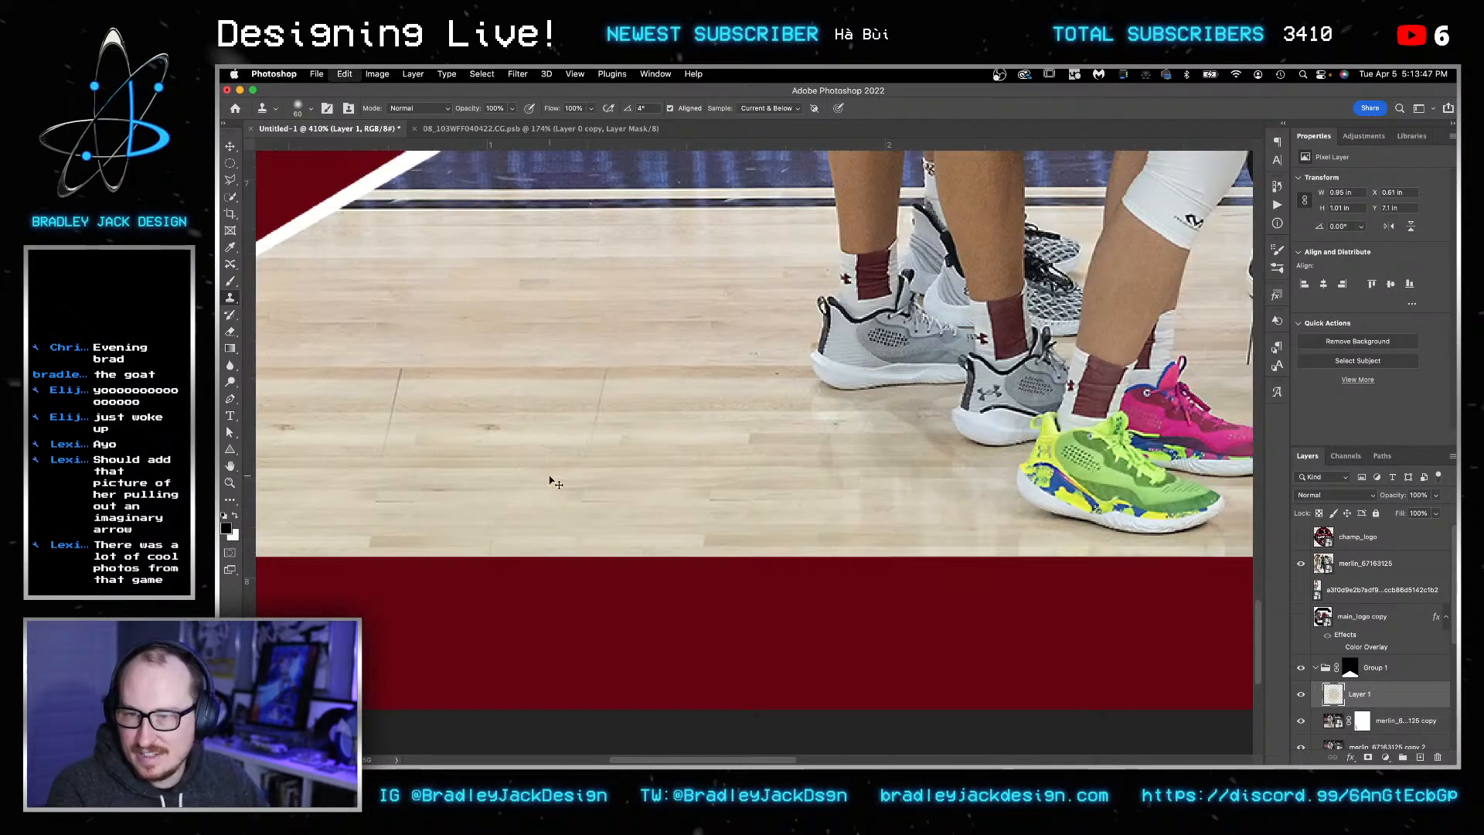
left_click_drag(520, 470, 749, 460)
key("super+z")
key("super+z")
key("super+z")
- Clone clean floorboards with a smaller Clone Stamp brush over the dark floor seam nearest the leftmost player's shoes
key("[")
key("[")
mouse_move(671, 537)
left_mouse_down()
mouse_move(602, 502)
mouse_move(603, 464)
mouse_move(549, 476)
mouse_move(653, 426)
mouse_move(613, 433)
left_mouse_up()
left_click(804, 520, "alt")
mouse_move(721, 527)
left_mouse_down()
mouse_move(743, 473)
mouse_move(728, 492)
left_mouse_up()
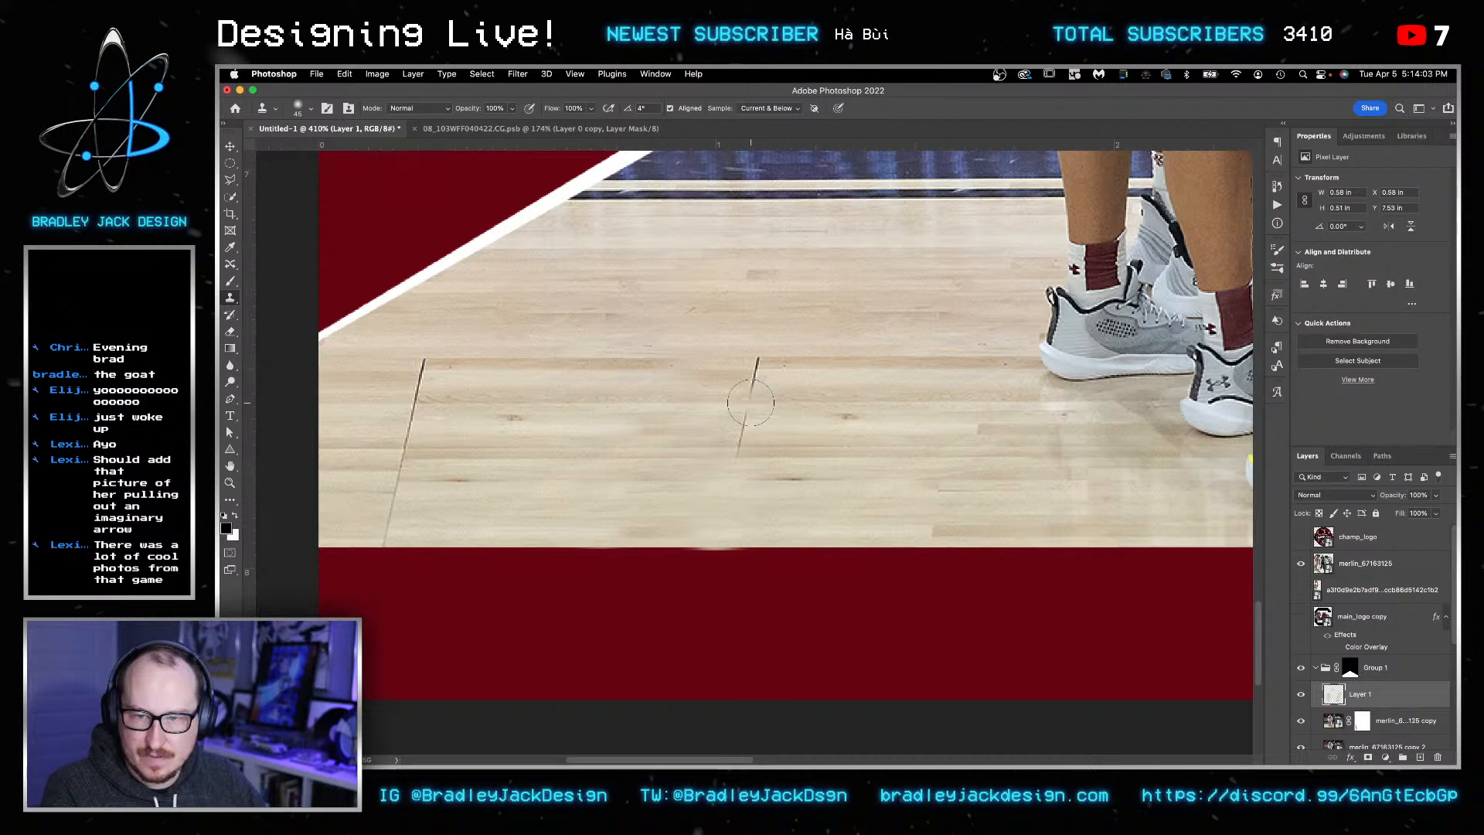
mouse_move(749, 403)
left_mouse_down()
mouse_move(739, 433)
mouse_move(753, 364)
mouse_move(753, 377)
left_mouse_up()
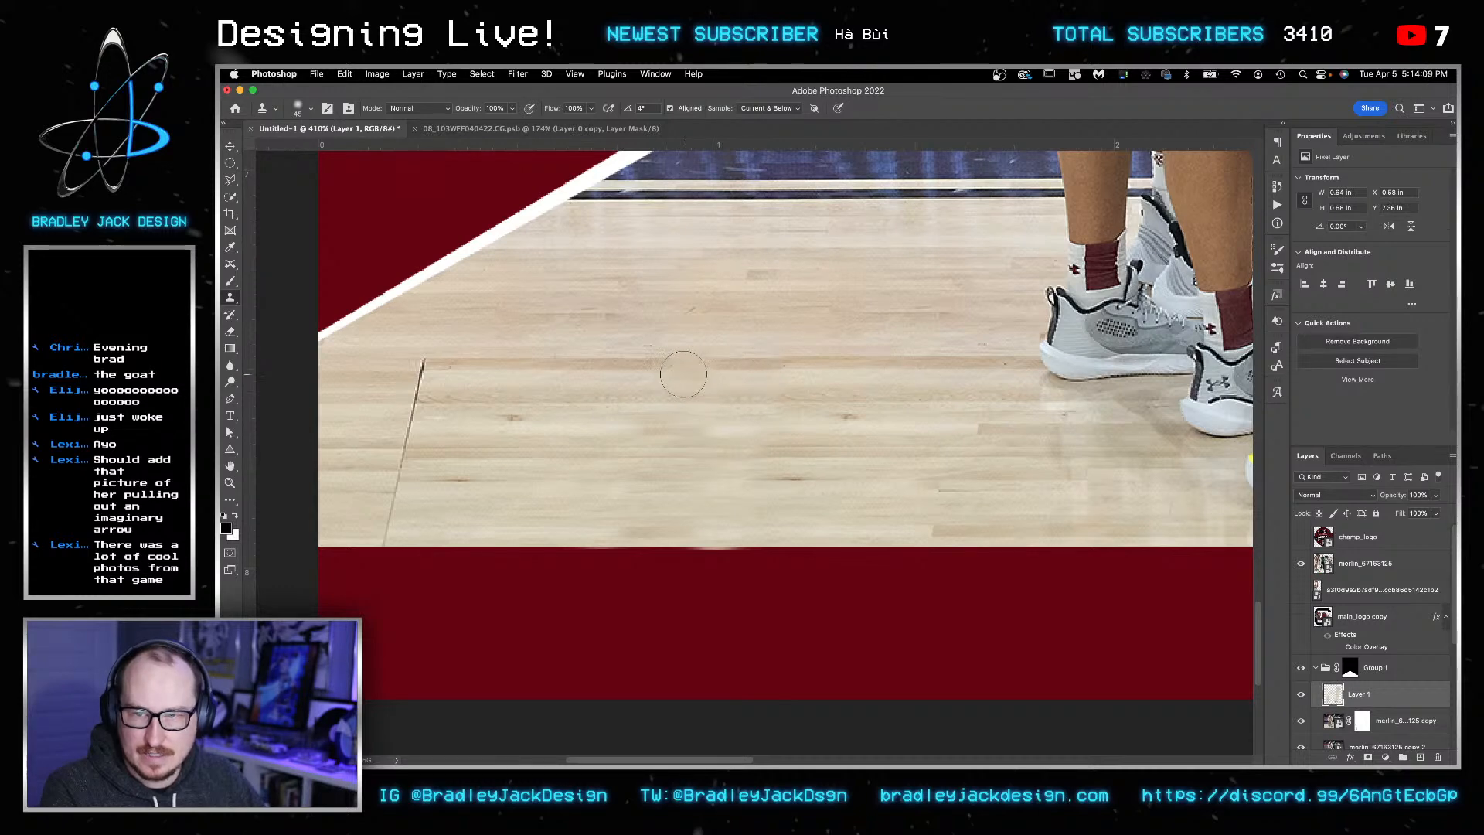
left_click(678, 374)
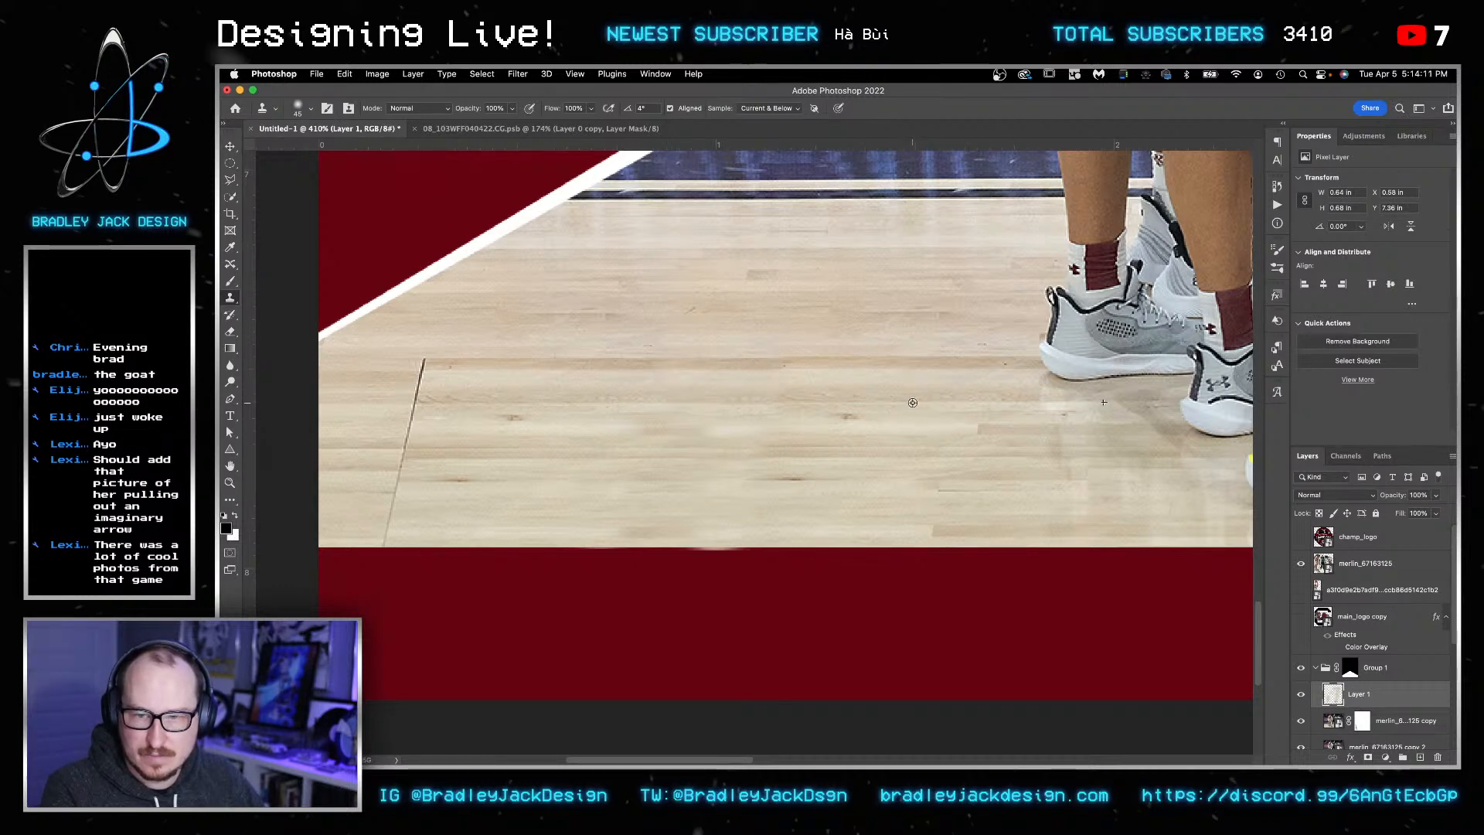
- Try extending the floor on the right with a duplicate of merlin_67163125 copy 2 moved to about X 1.52 in, and delete it
scroll(913, 402, "down", 5)
left_click_drag(876, 434, 526, 480)
left_click_drag(1135, 450, 1044, 460)
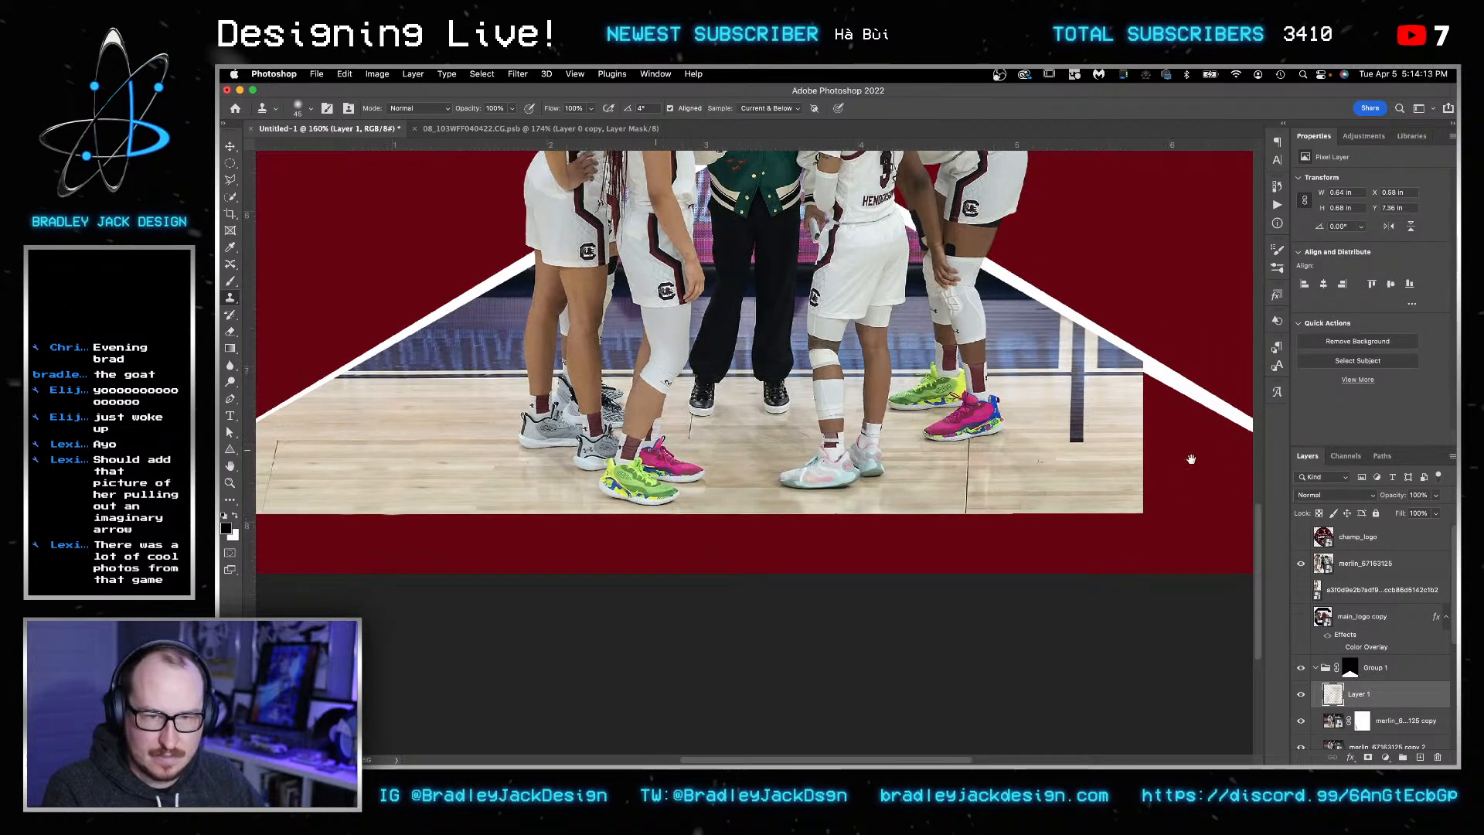
key("v")
scroll(1384, 711, "down", 1)
left_click(1388, 731)
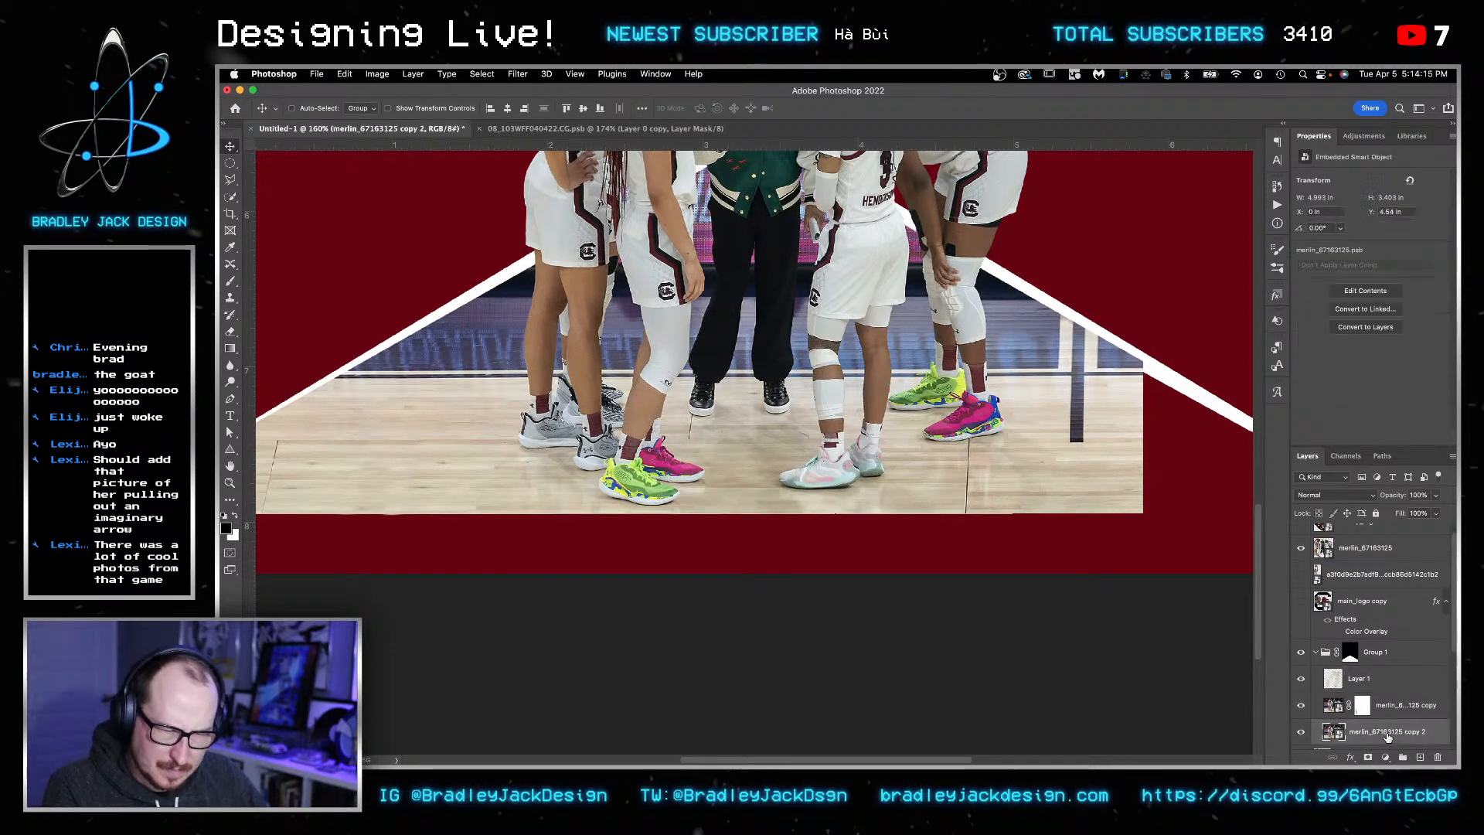
key("ctrl+j")
left_click_drag(333, 509, 504, 488)
scroll(749, 422, "right", 5)
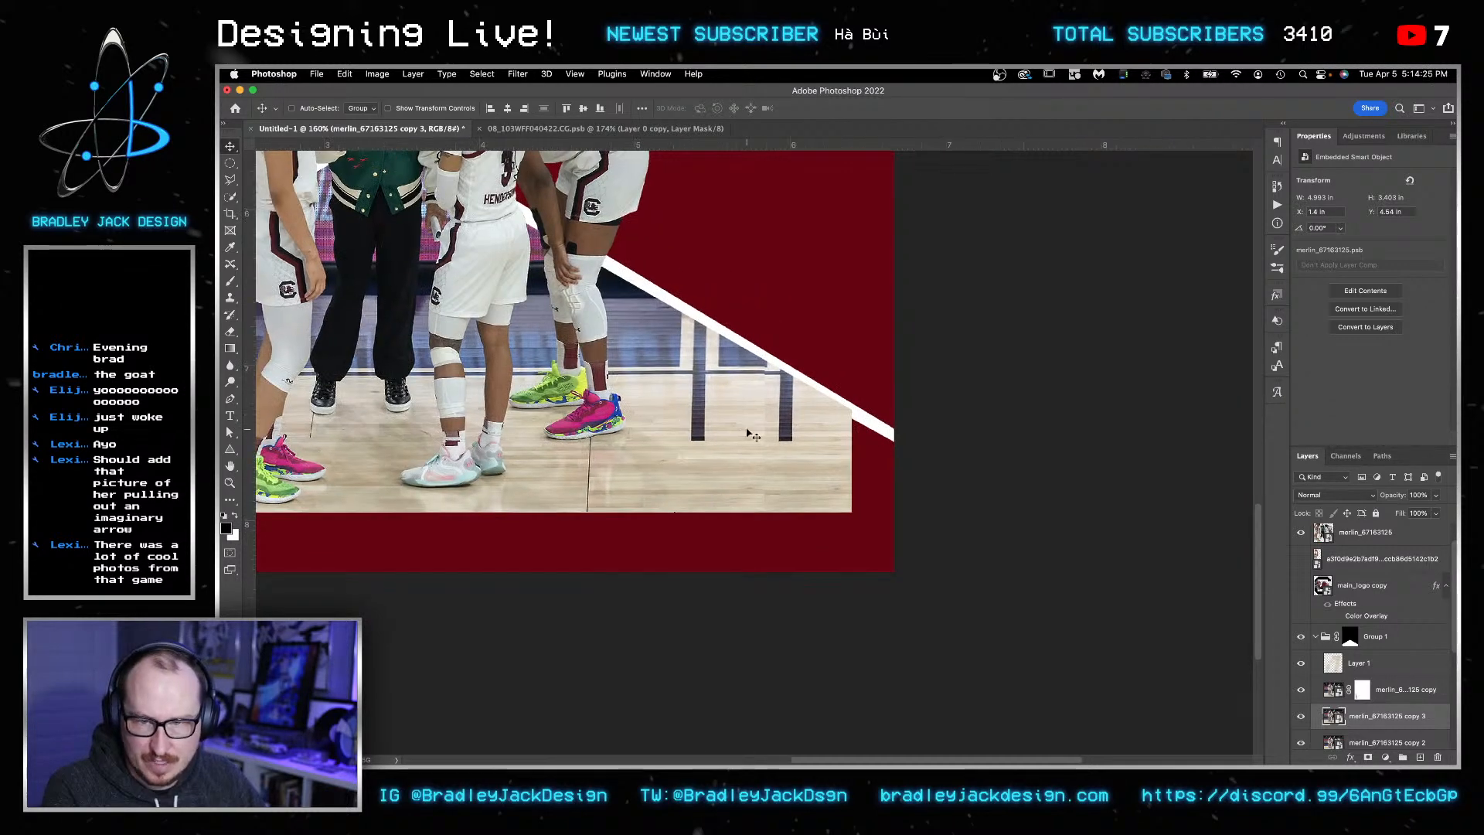
left_click_drag(779, 455, 807, 454)
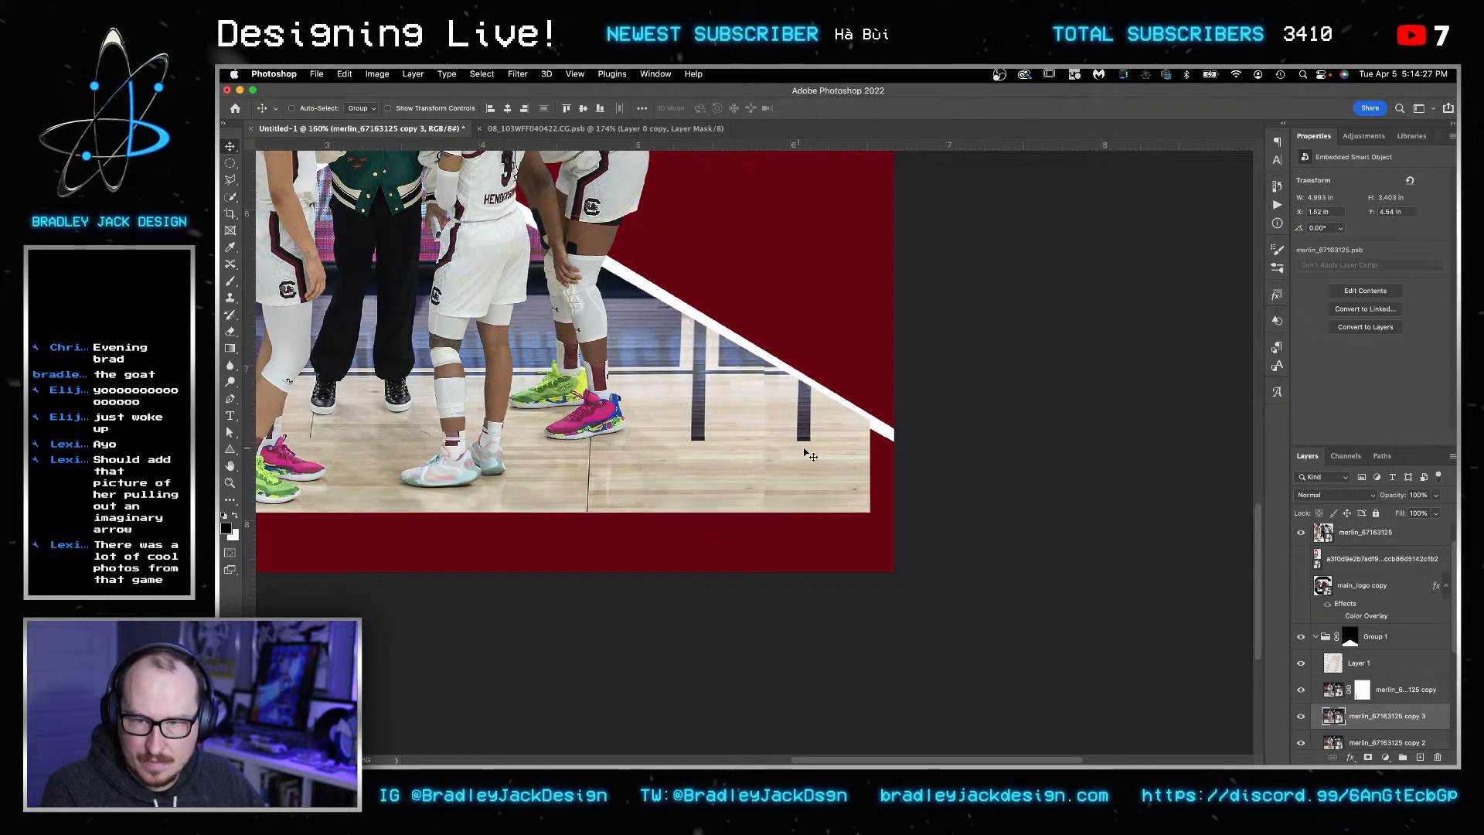
key("Delete")
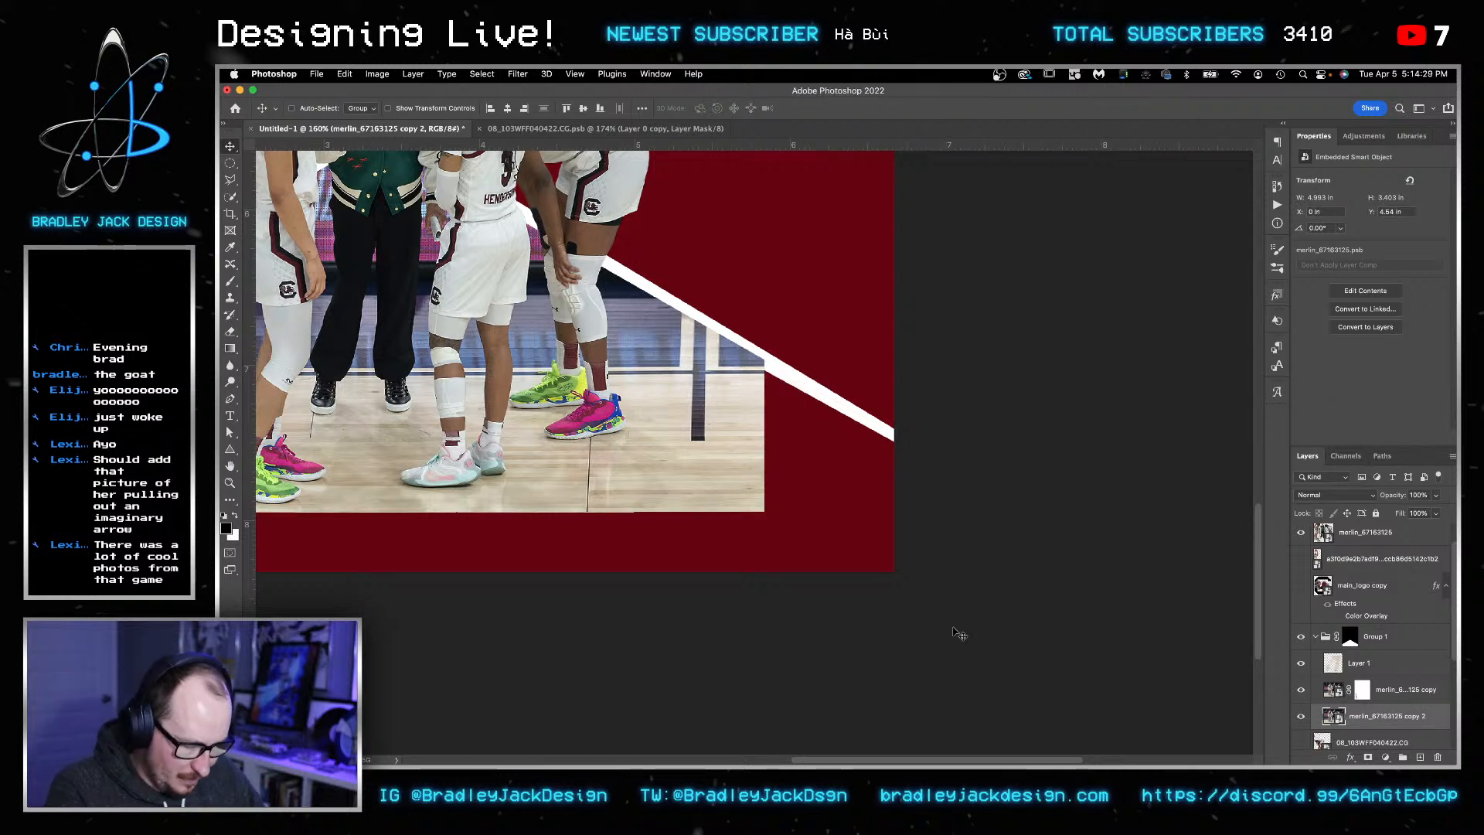
- Select a tall strip over the court floor's right end with the Rectangular Marquee
key("m")
left_click_drag(804, 537, 721, 241)
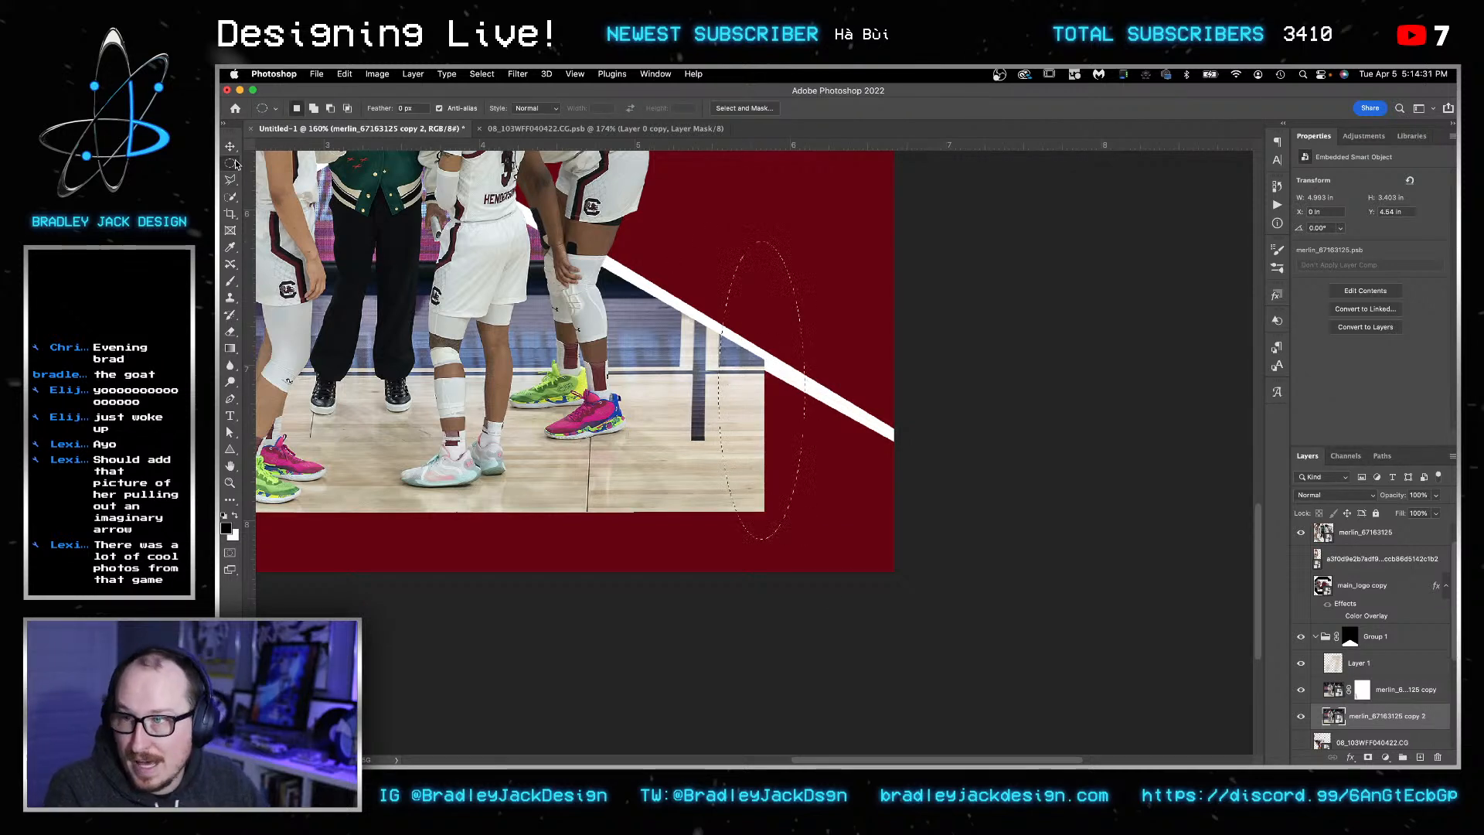
left_click_drag(236, 163, 278, 160)
left_click(803, 533)
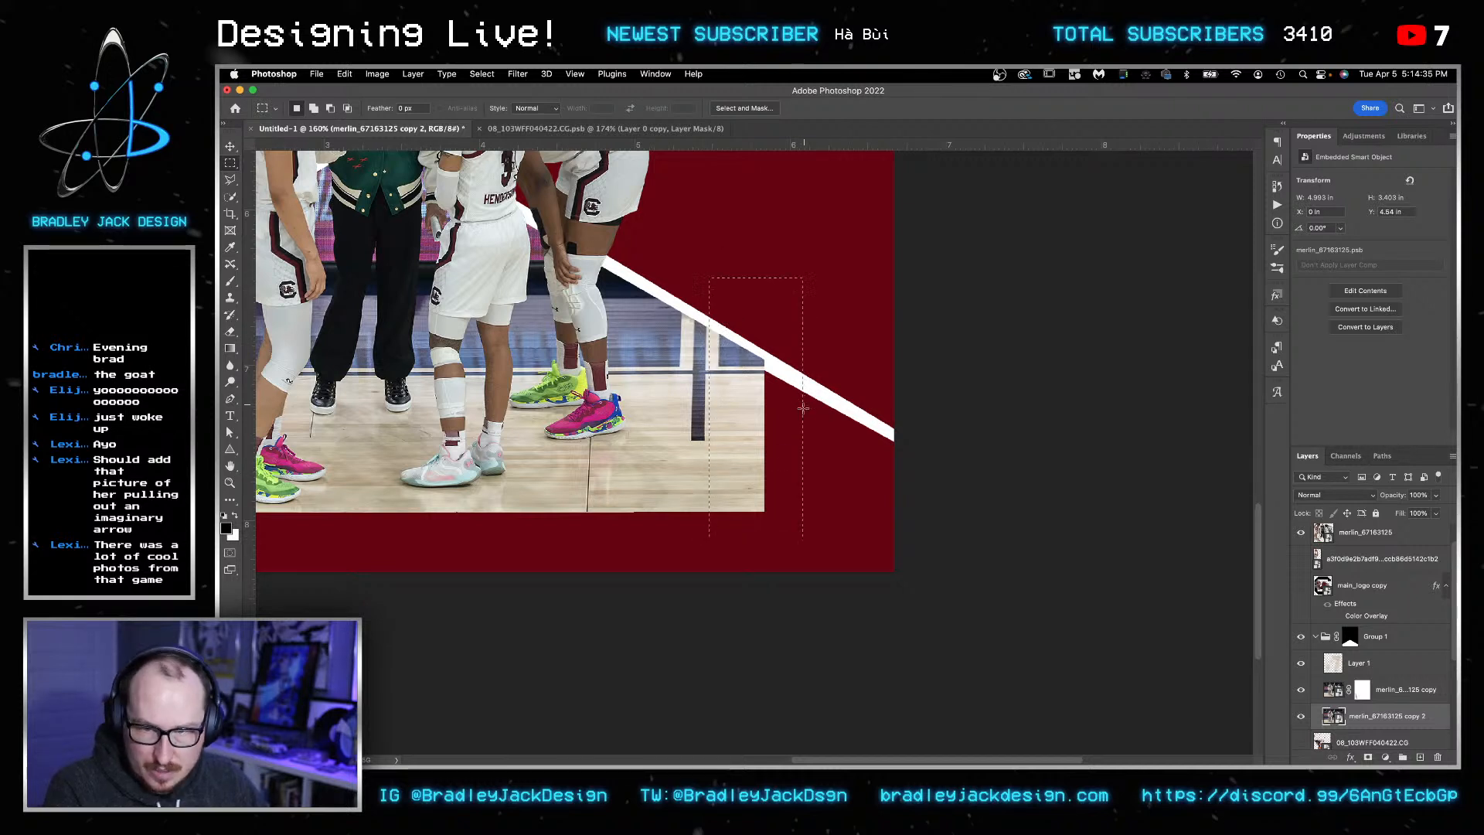
- Try to copy the selected strip from merlin_67163125 copy 2 to a new layer
key("ctrl+j")
key("Return")
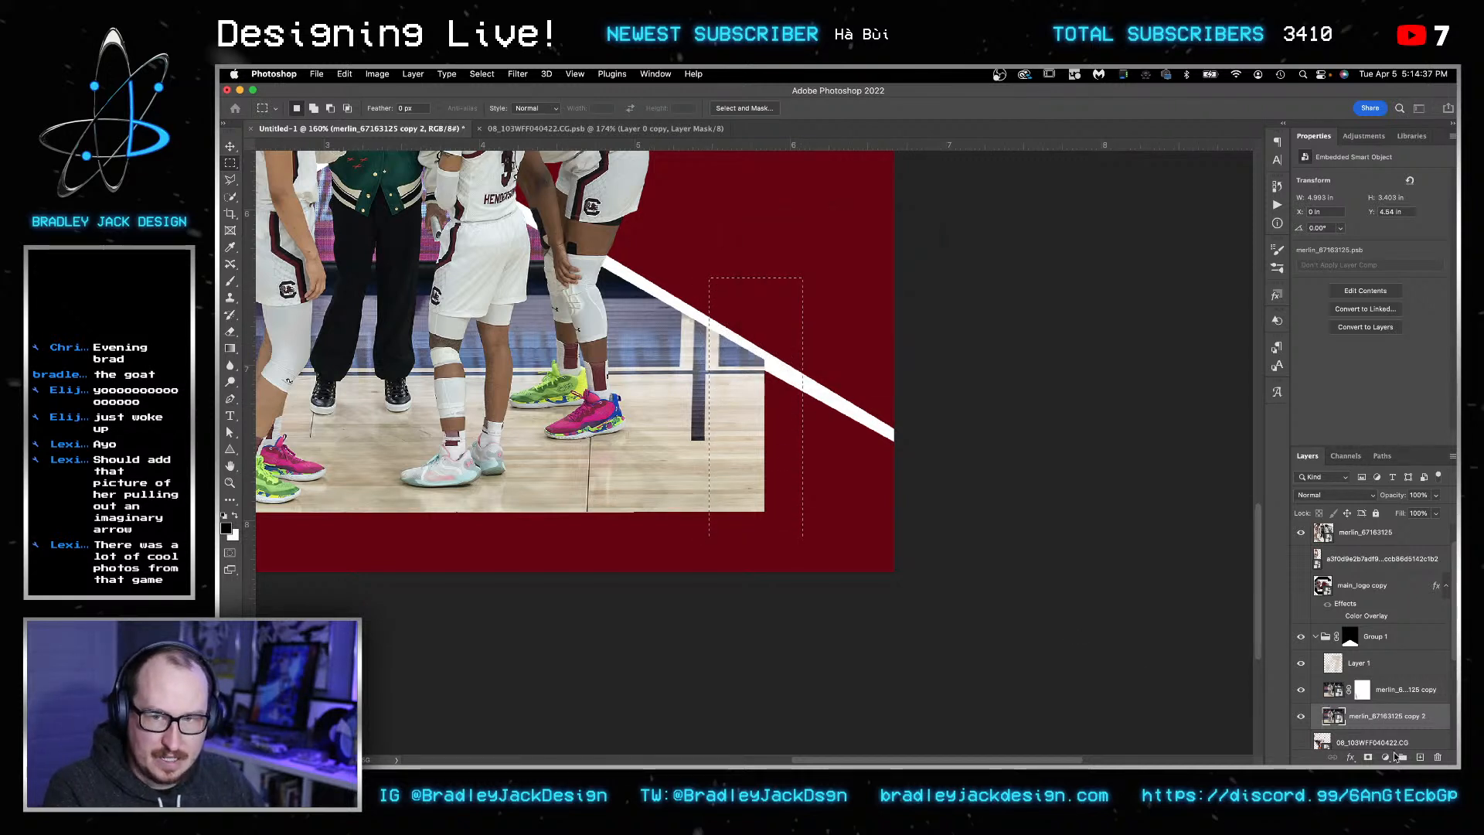
key("ctrl+j")
key("Return")
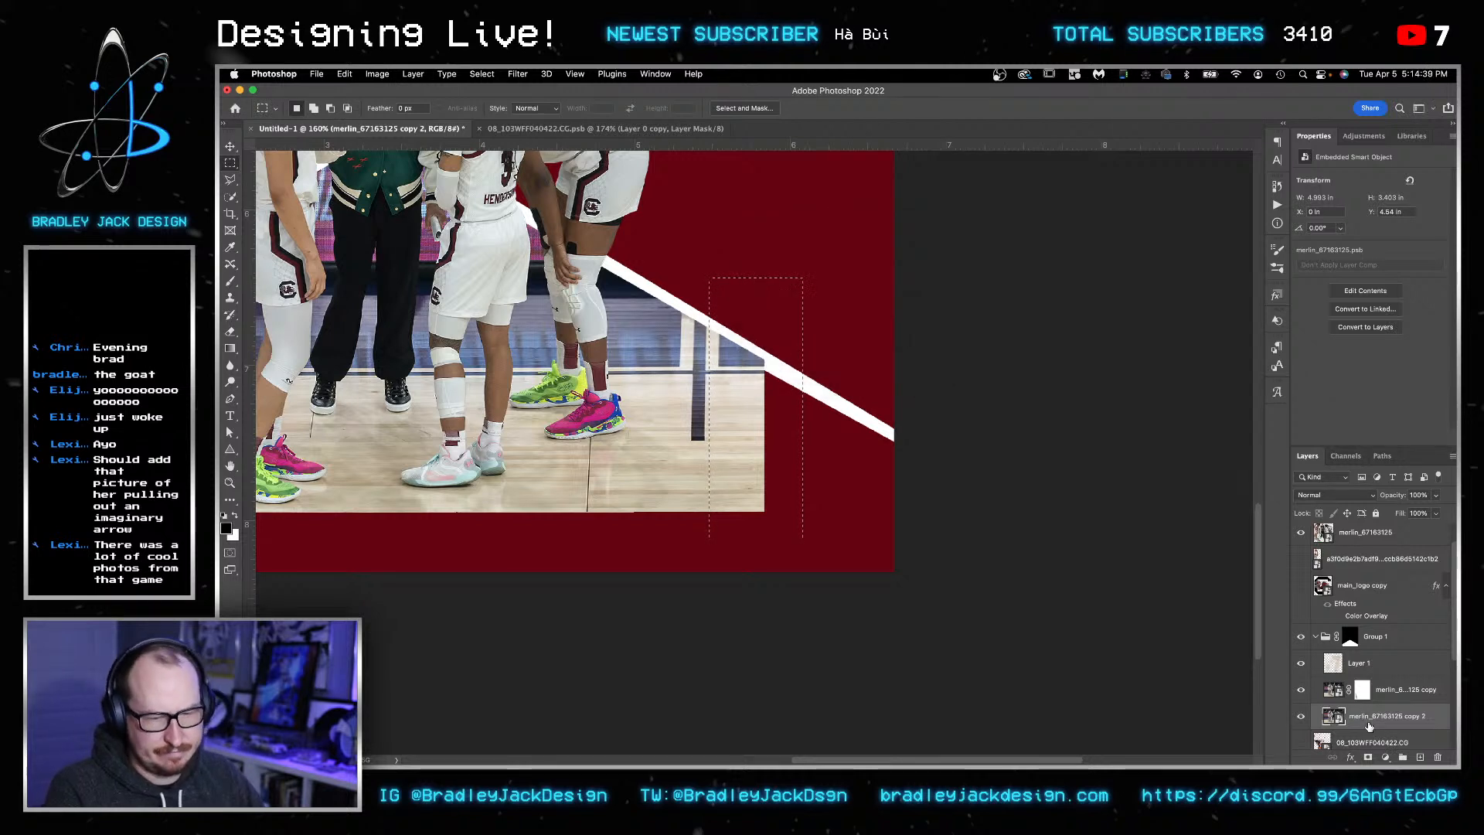
key("ctrl+j")
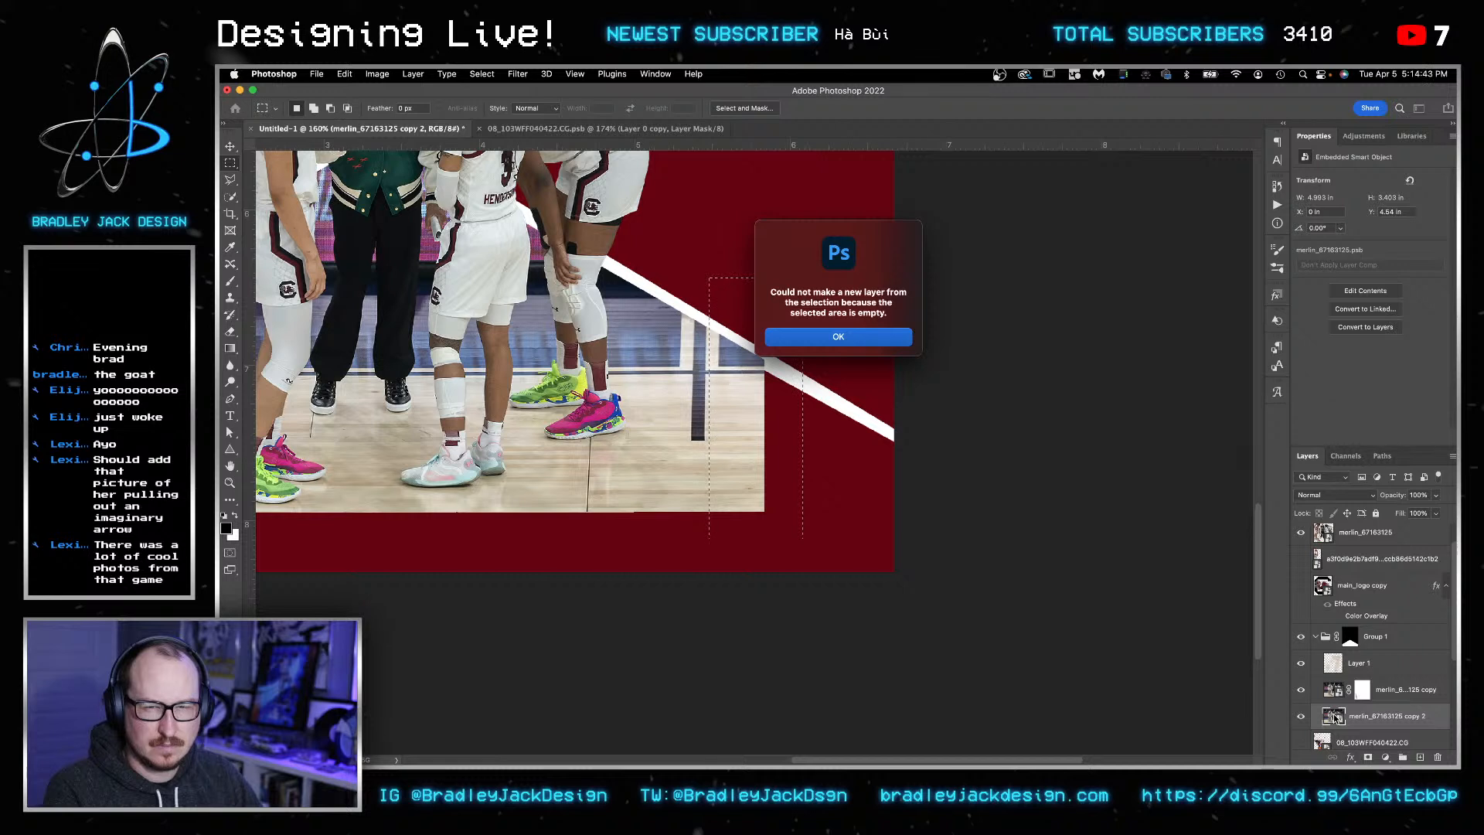
key("Return")
left_click(1391, 691)
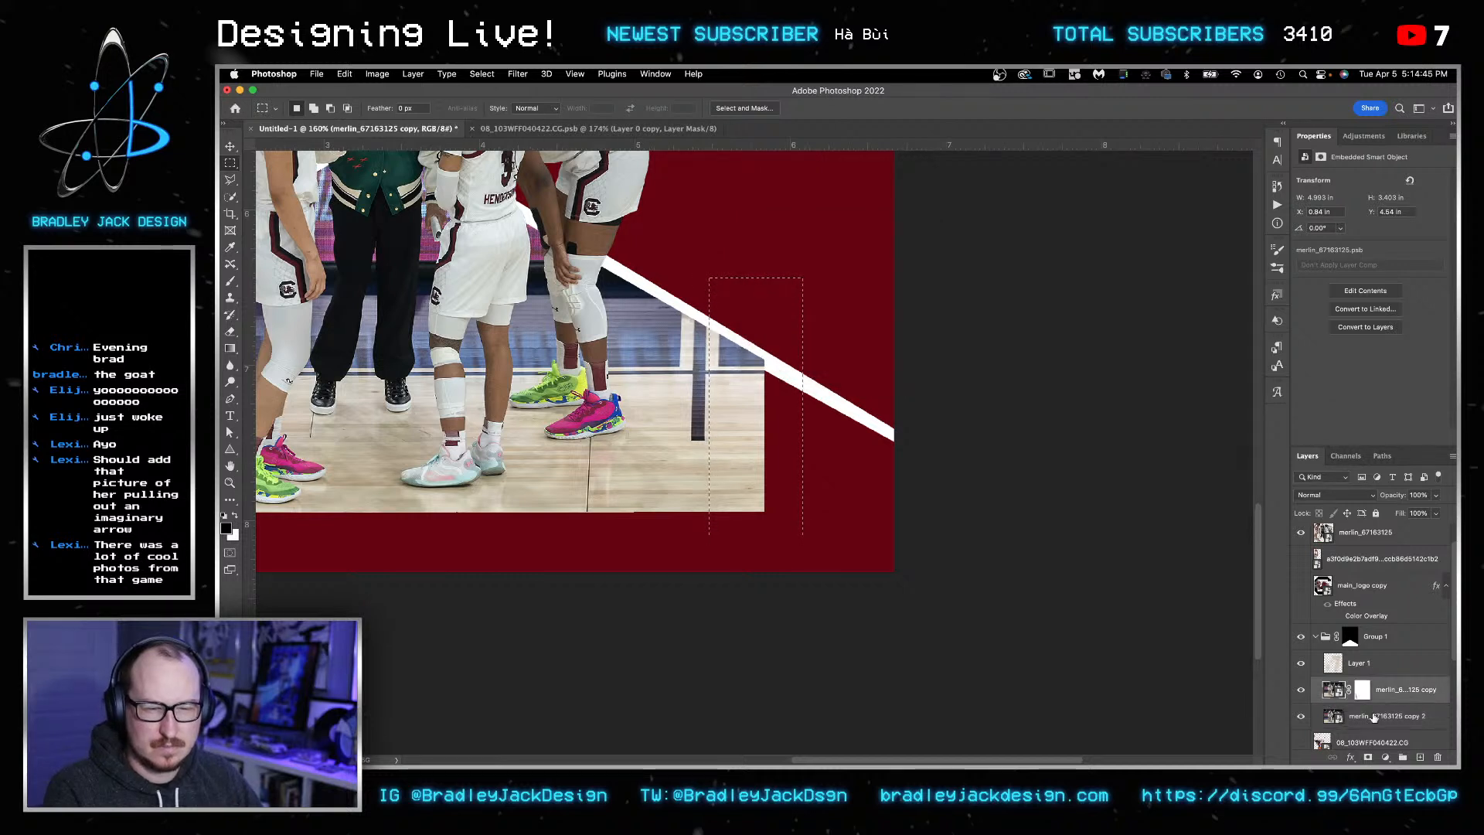
left_click(1368, 717)
key("v")
key("ctrl+j")
key("Return")
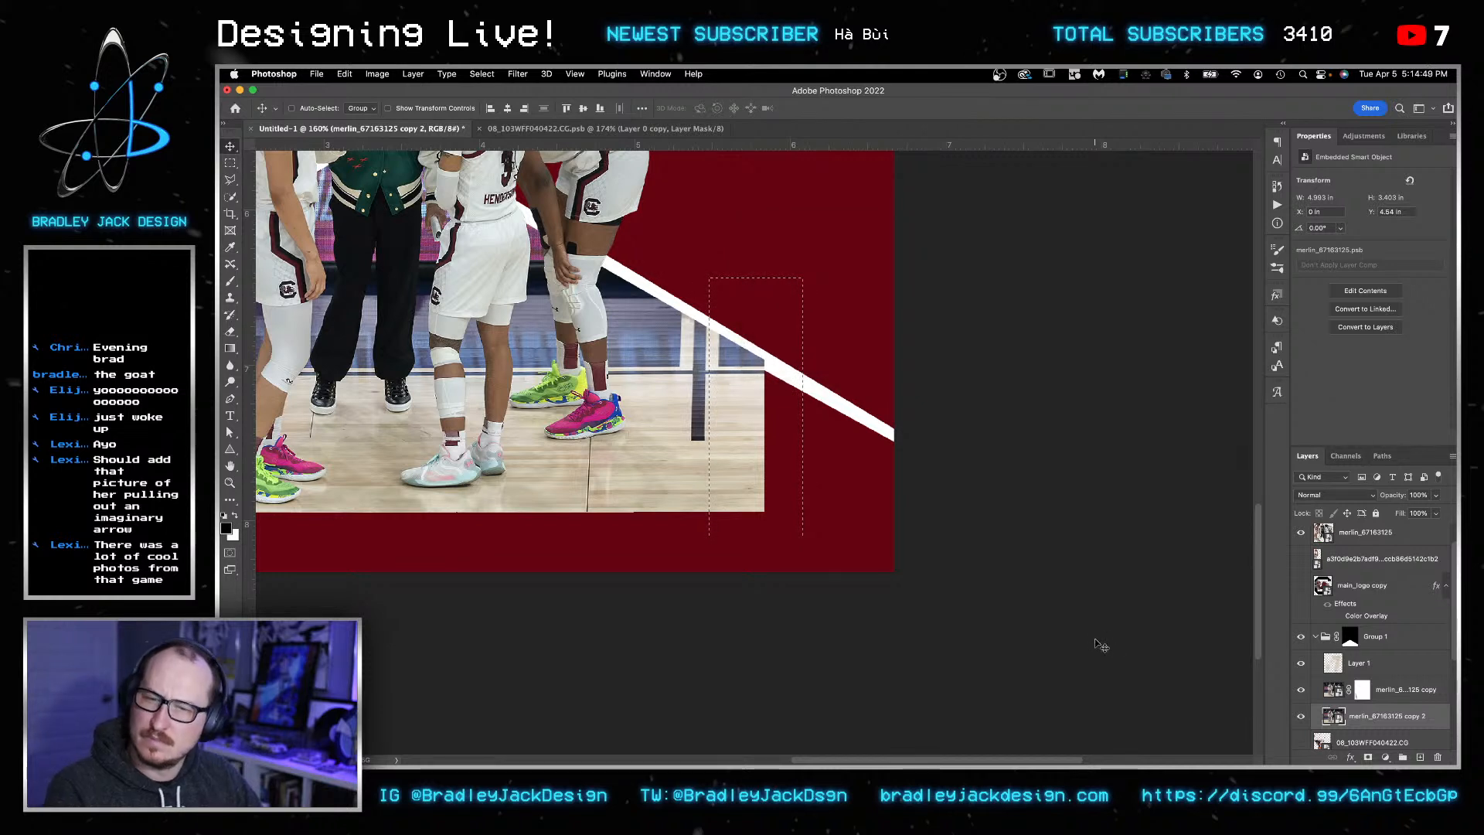
- Clear the selection, duplicate merlin_67163125 copy 2, and move the duplicate horizontally to about X 0.83 in
key("ctrl+d")
key("ctrl+j")
left_click(1381, 728)
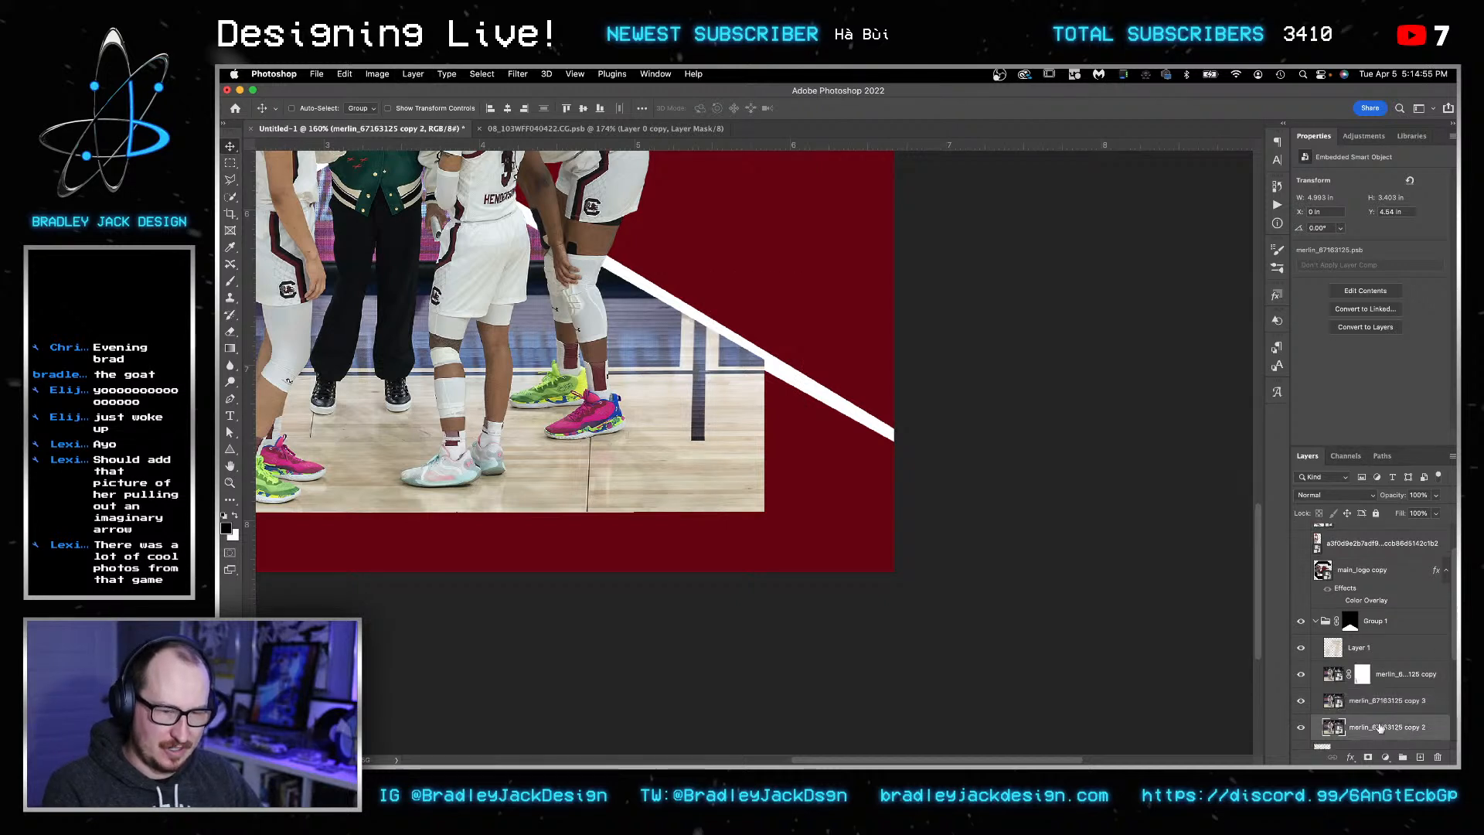
left_click(1373, 710)
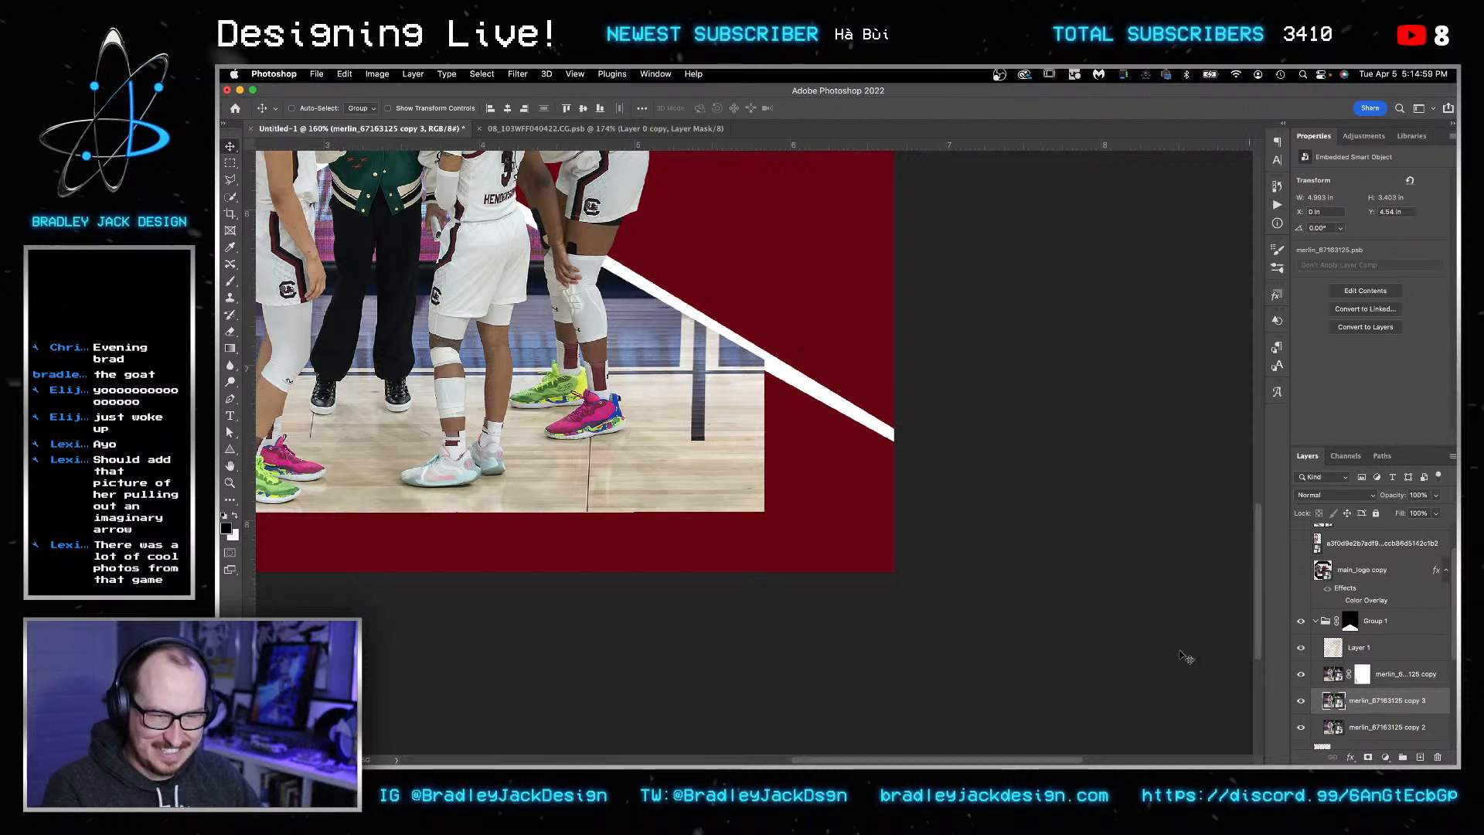
left_click_drag(668, 490, 791, 486)
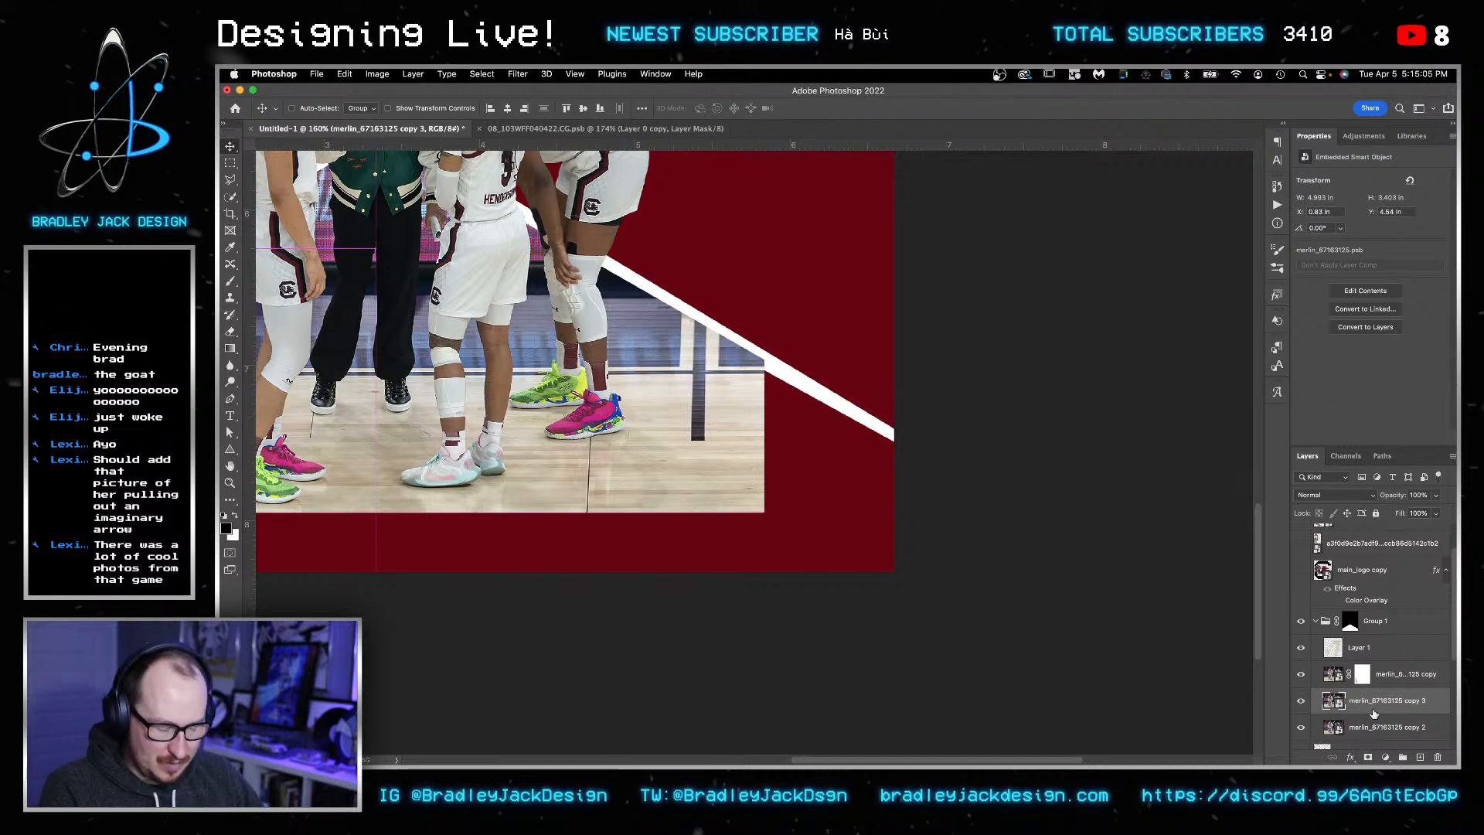
- Copy a strip about 0.36 by 1.61 in from the right end of merlin_67163125 copy 3 to a new layer, and hide copy 3
key("m")
left_click_drag(717, 327, 707, 260)
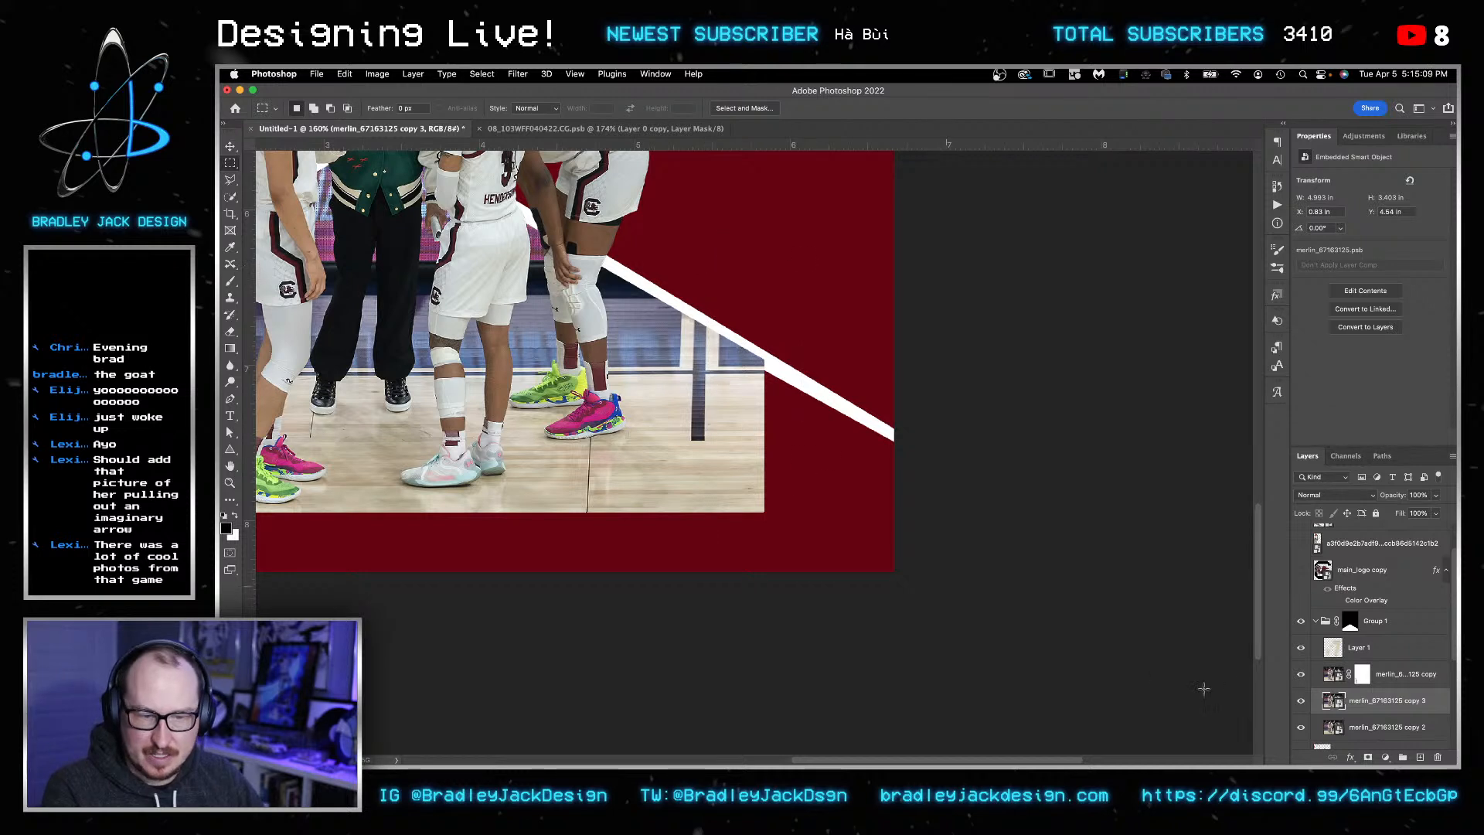
key("super+j")
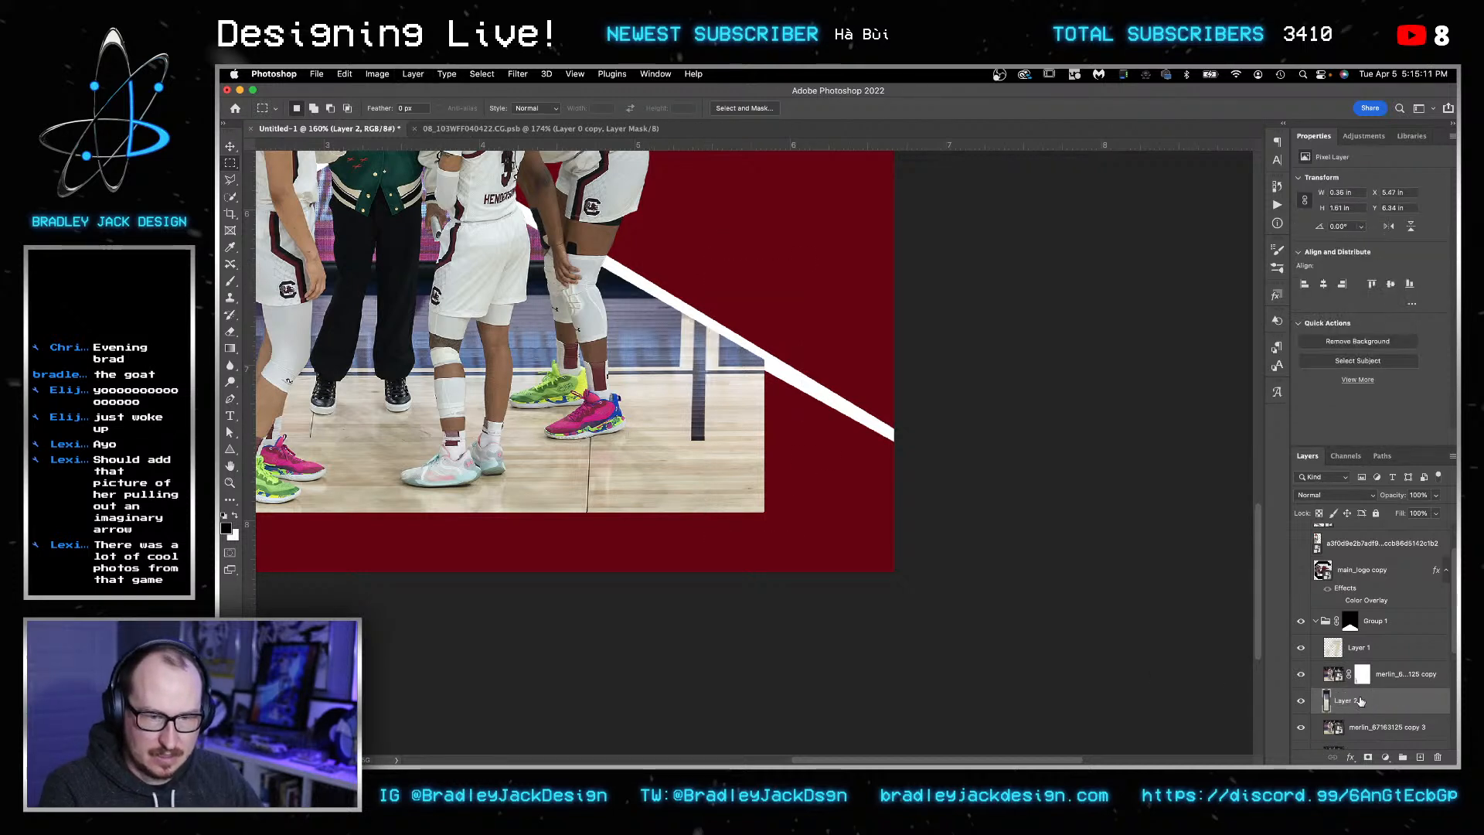
scroll(1335, 729, "down", 2)
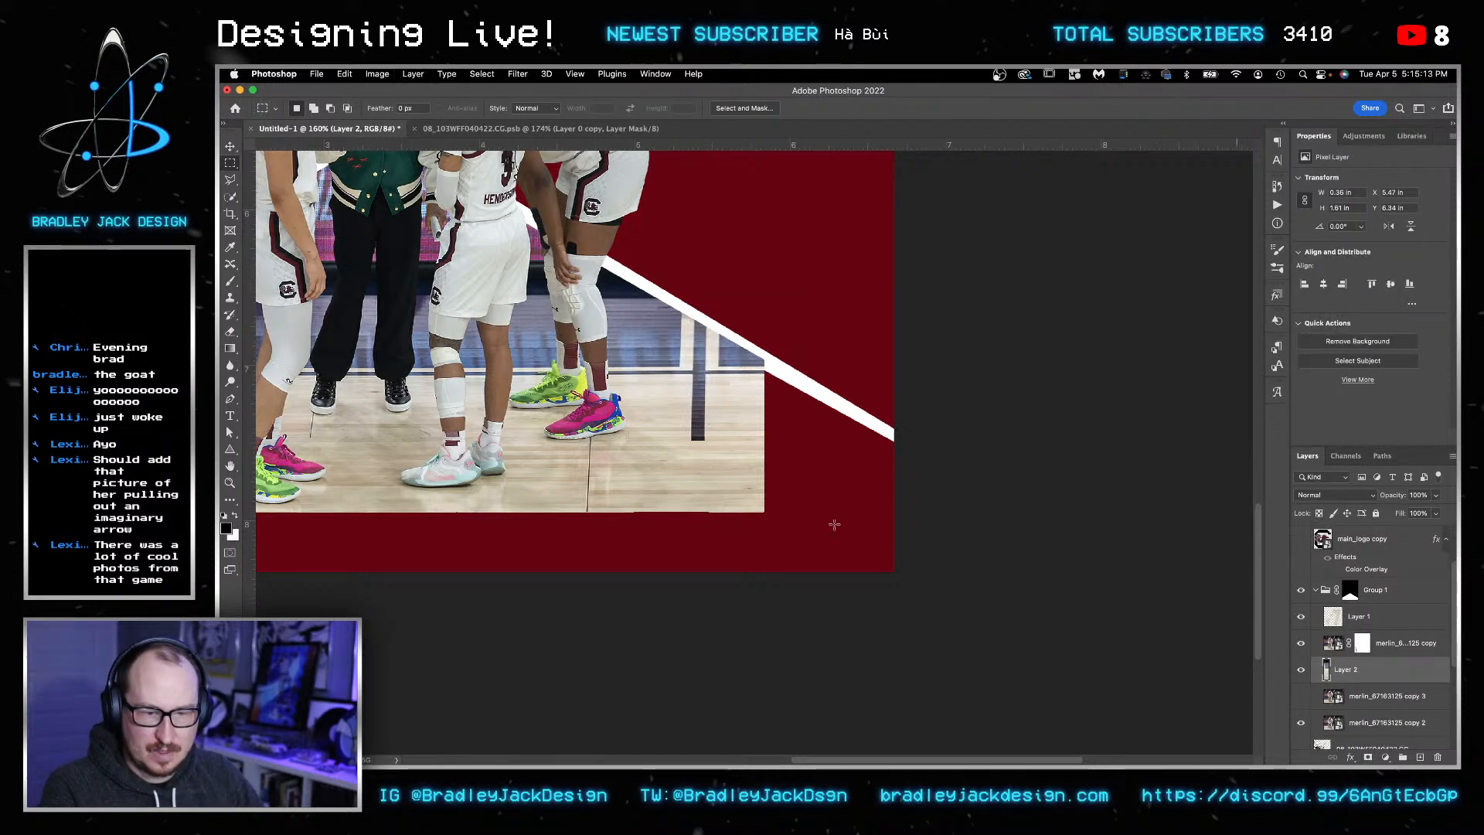
- Stretch the floor strip on Layer 2 horizontally past the poster's right edge to about 1.48 in wide
key("super+t")
left_click_drag(771, 418, 946, 416)
key("Return")
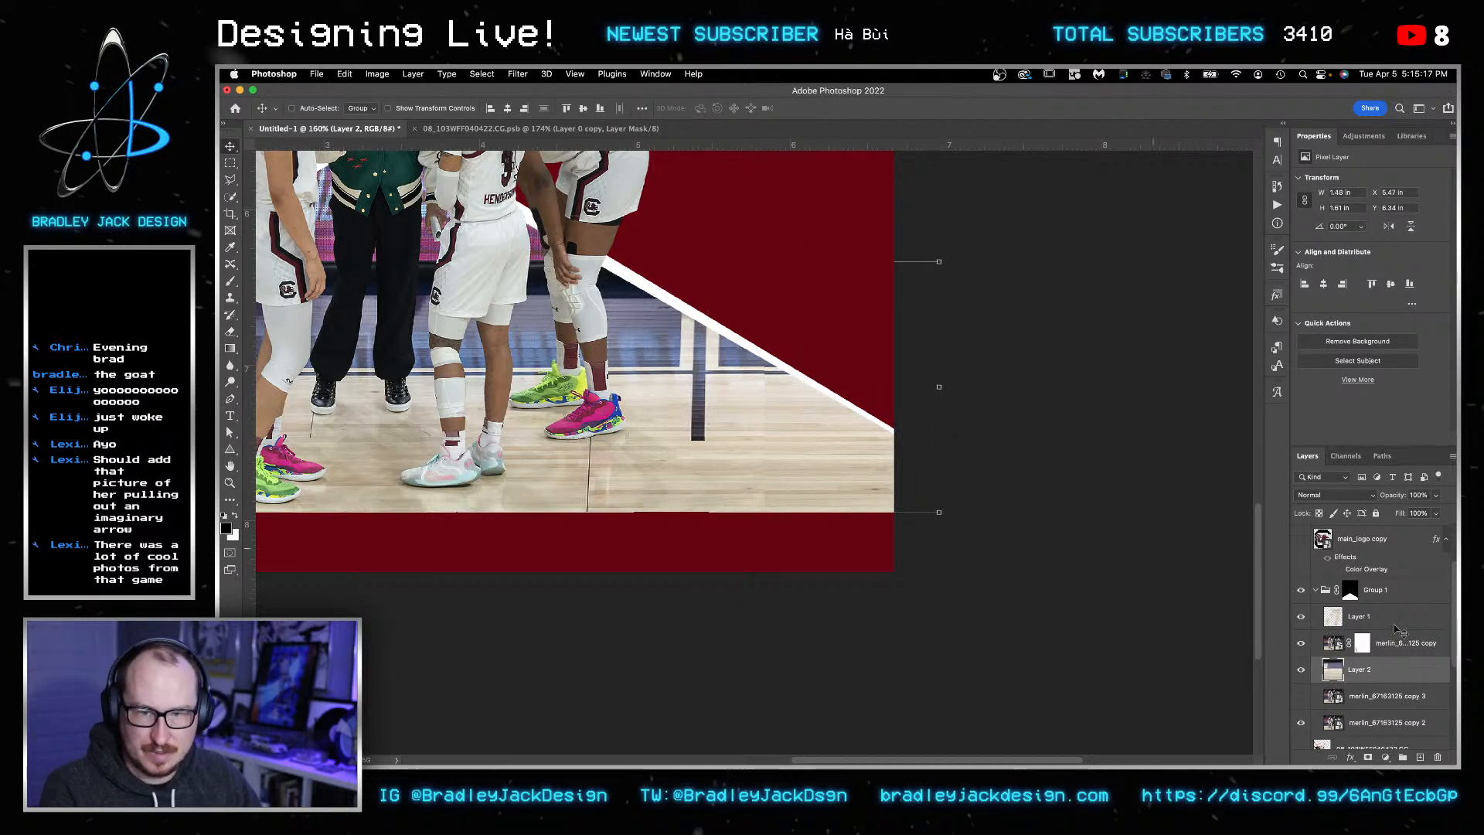
- Blend the right edge of merlin_67163125 copy into the stretched floor by brushing black at 30% opacity on its layer mask
left_click(1363, 645)
key("b")
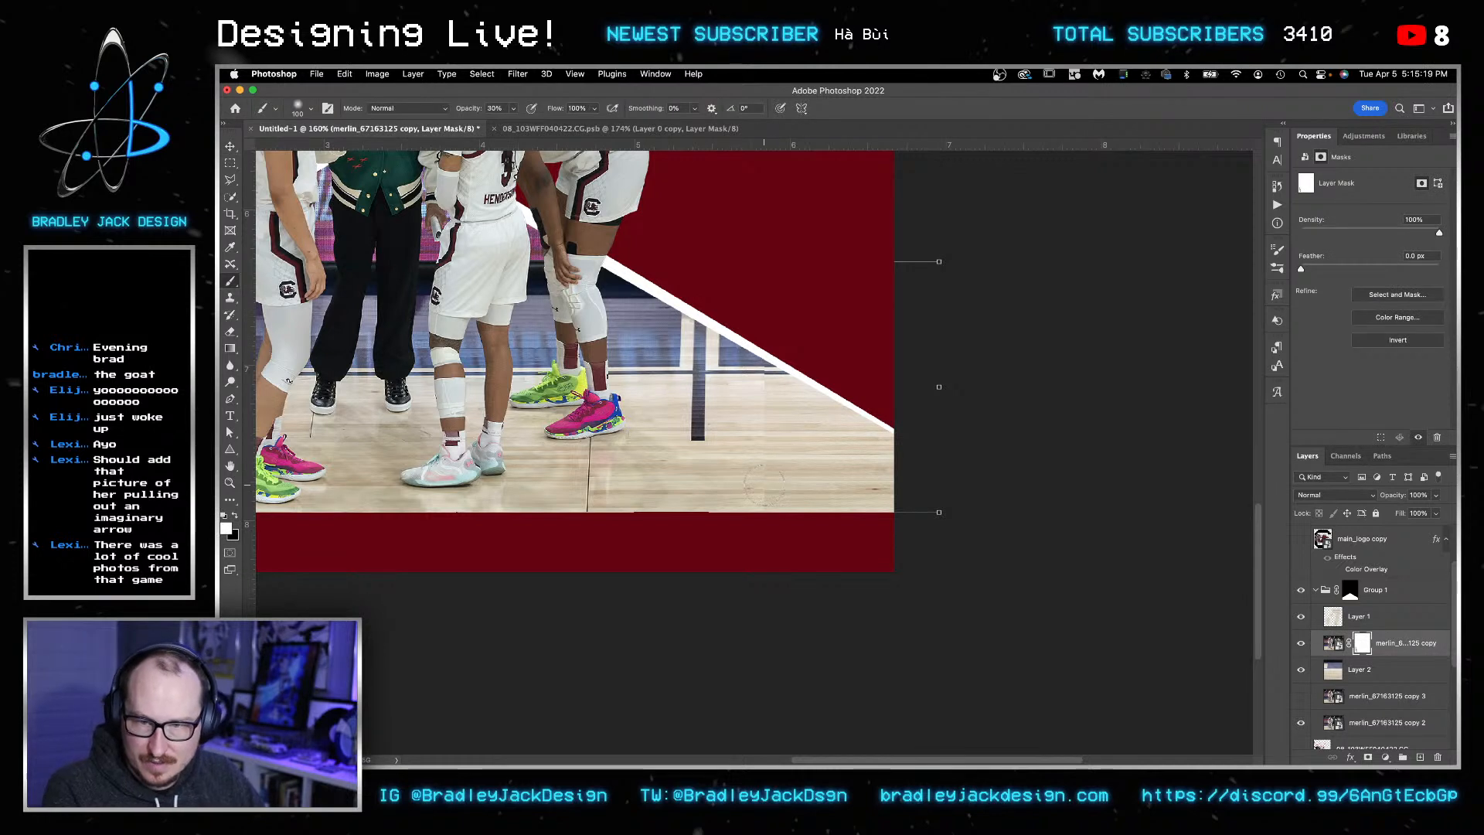
key("x")
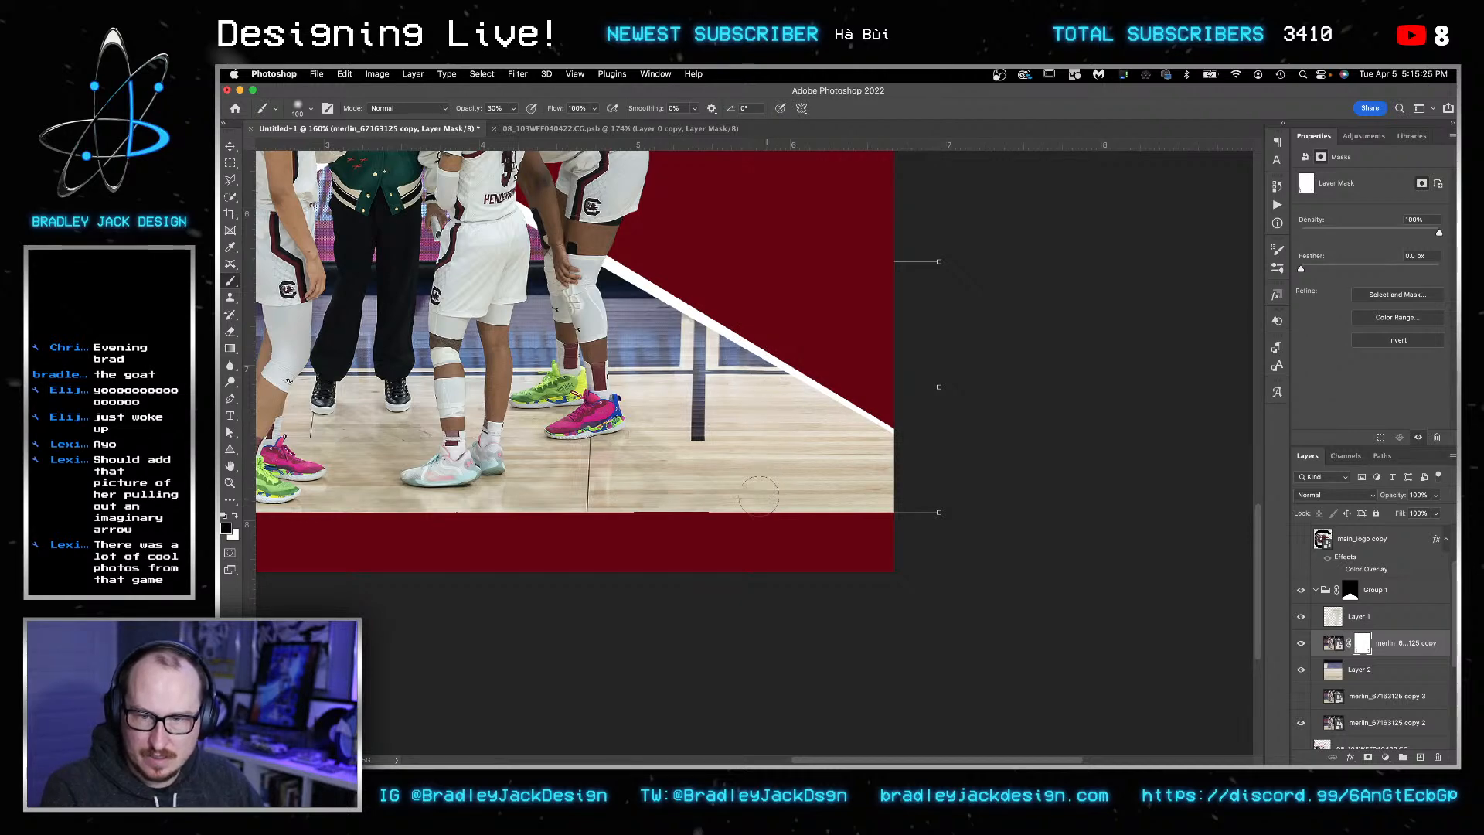
- Examine the extended court floor around the huddle close up and on the whole poster
key("super+0")
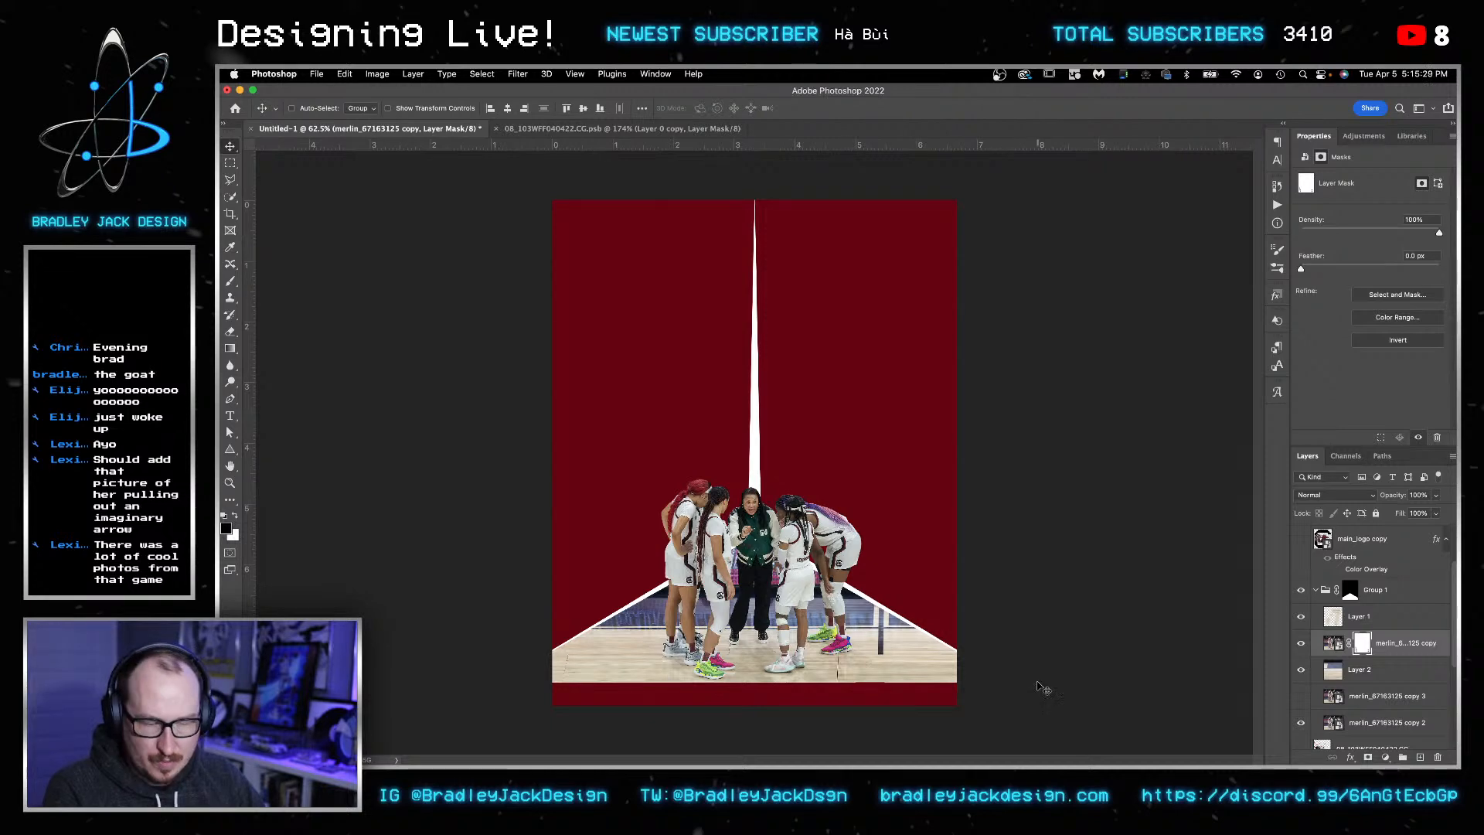
key("z")
left_click_drag(734, 682, 785, 678)
key("v")
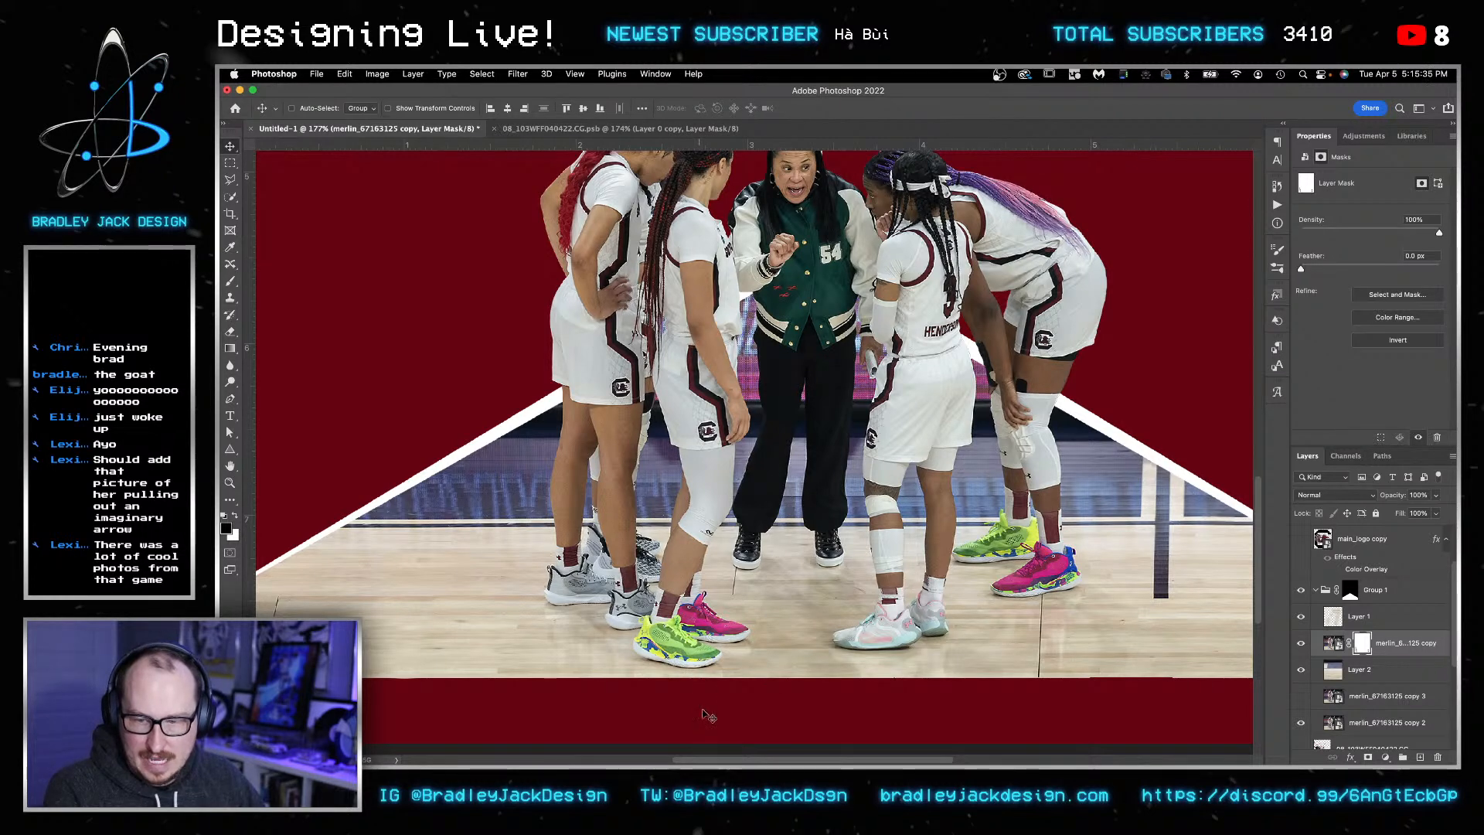
scroll(959, 649, "down", 3)
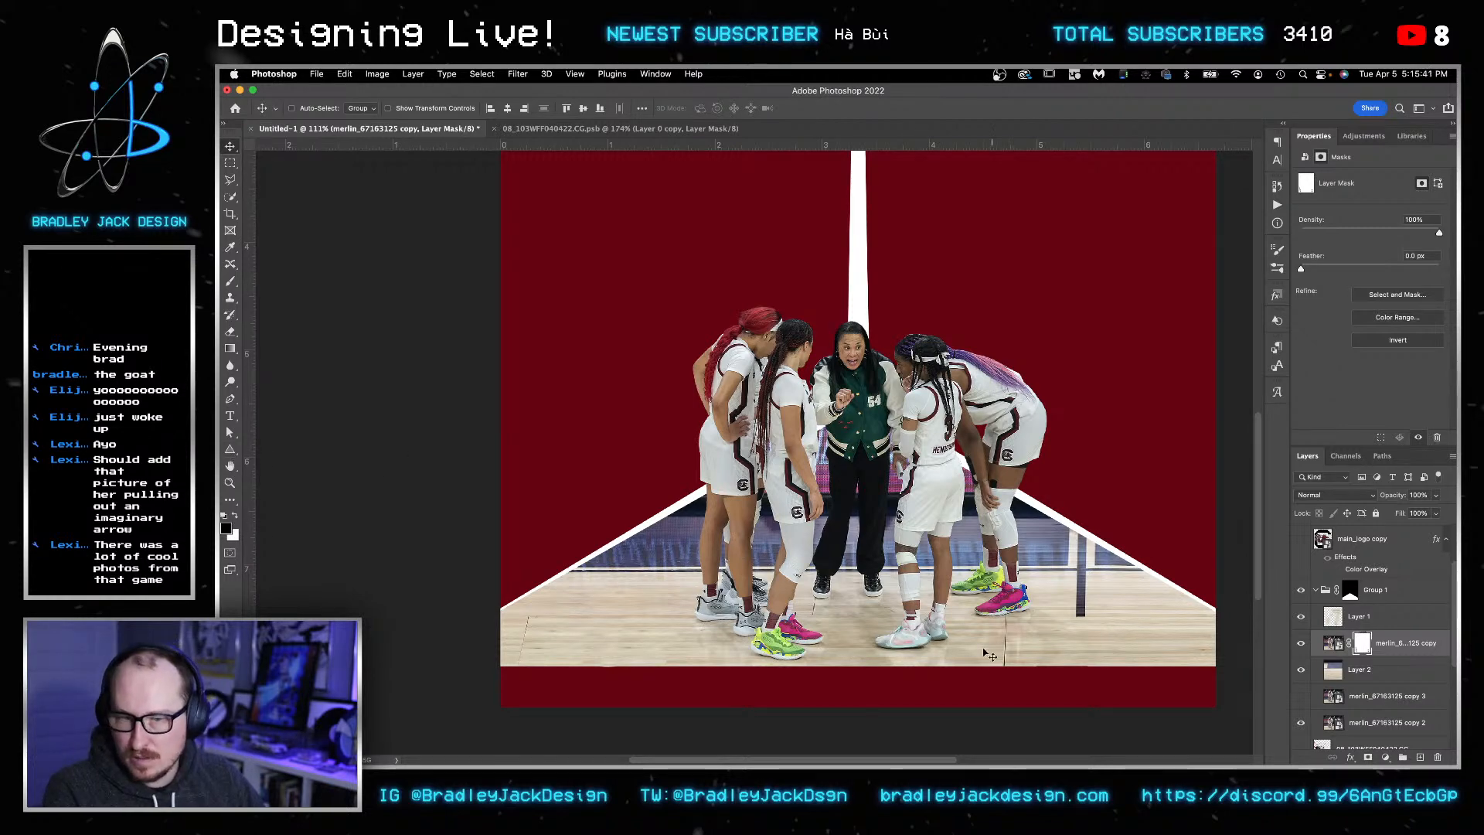
key("super+0")
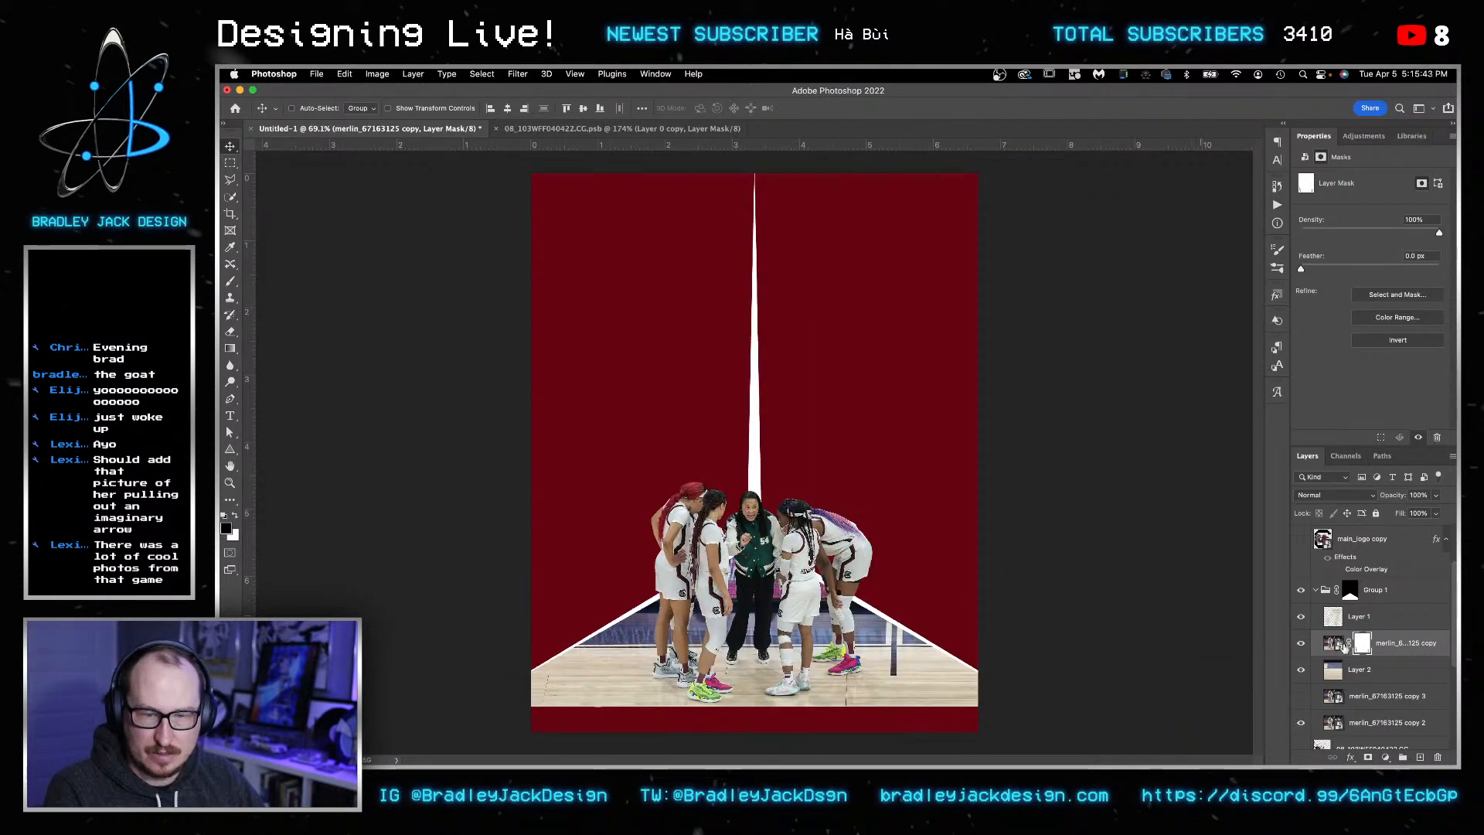
- Rename Group 1 as "Bopttom Trianglew"
double_click(1375, 591)
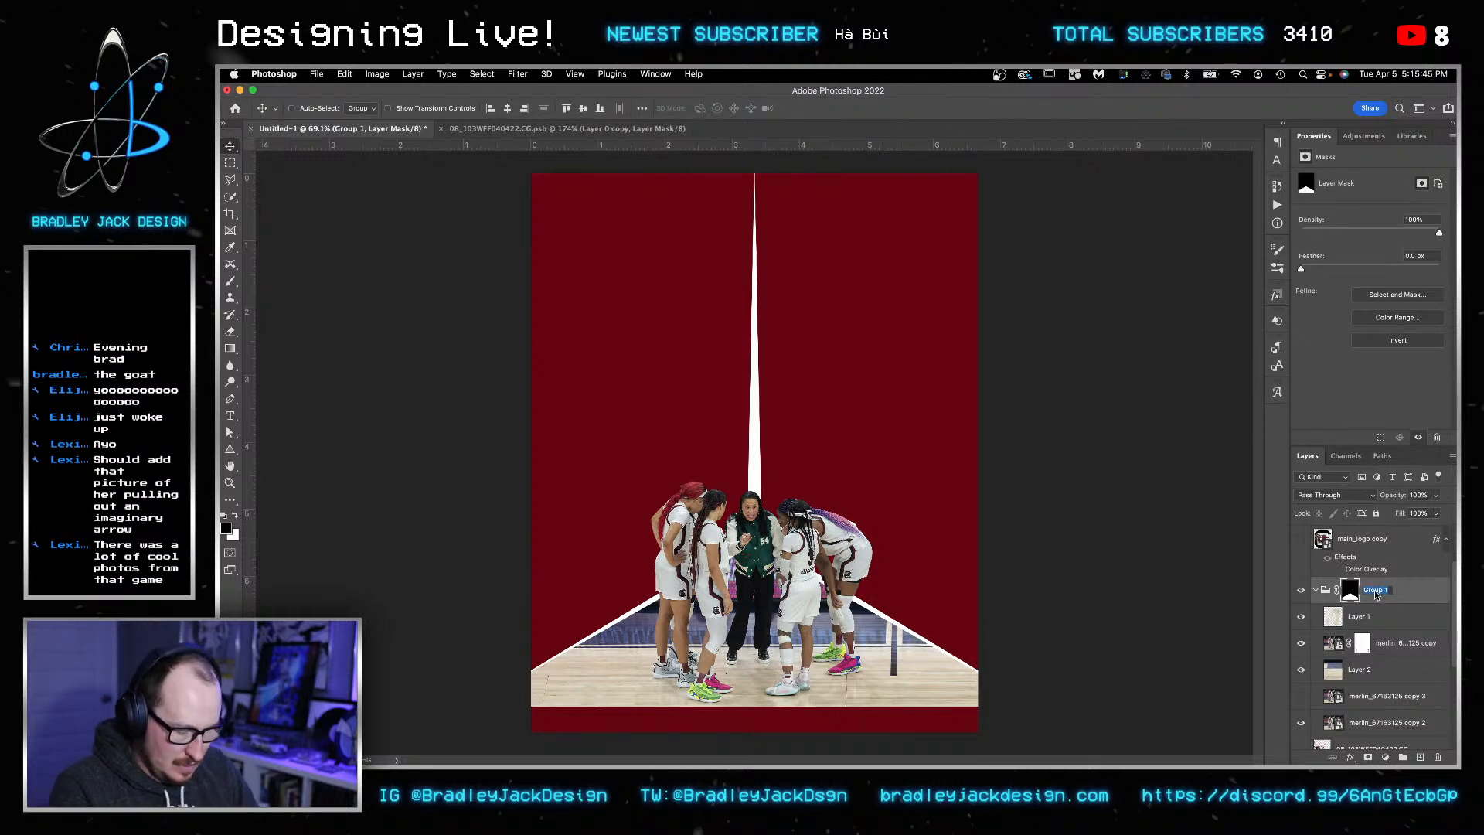
type("Bopttom Trianglew")
key("Return")
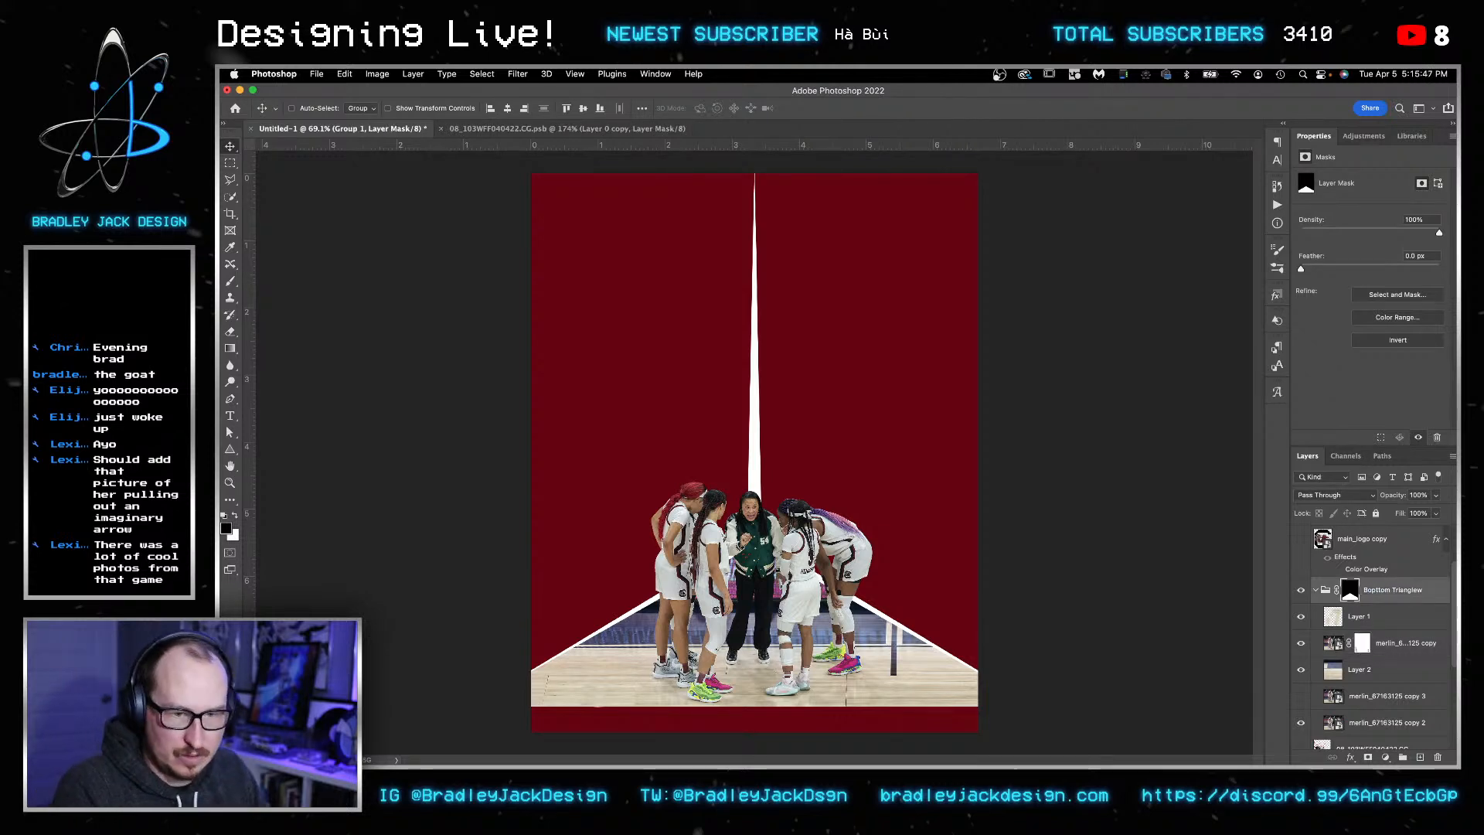
- Replace the Bopttom Trianglew group's mask with an inverted mask made from the outline of the white three-armed shape
scroll(1341, 641, "down", 5)
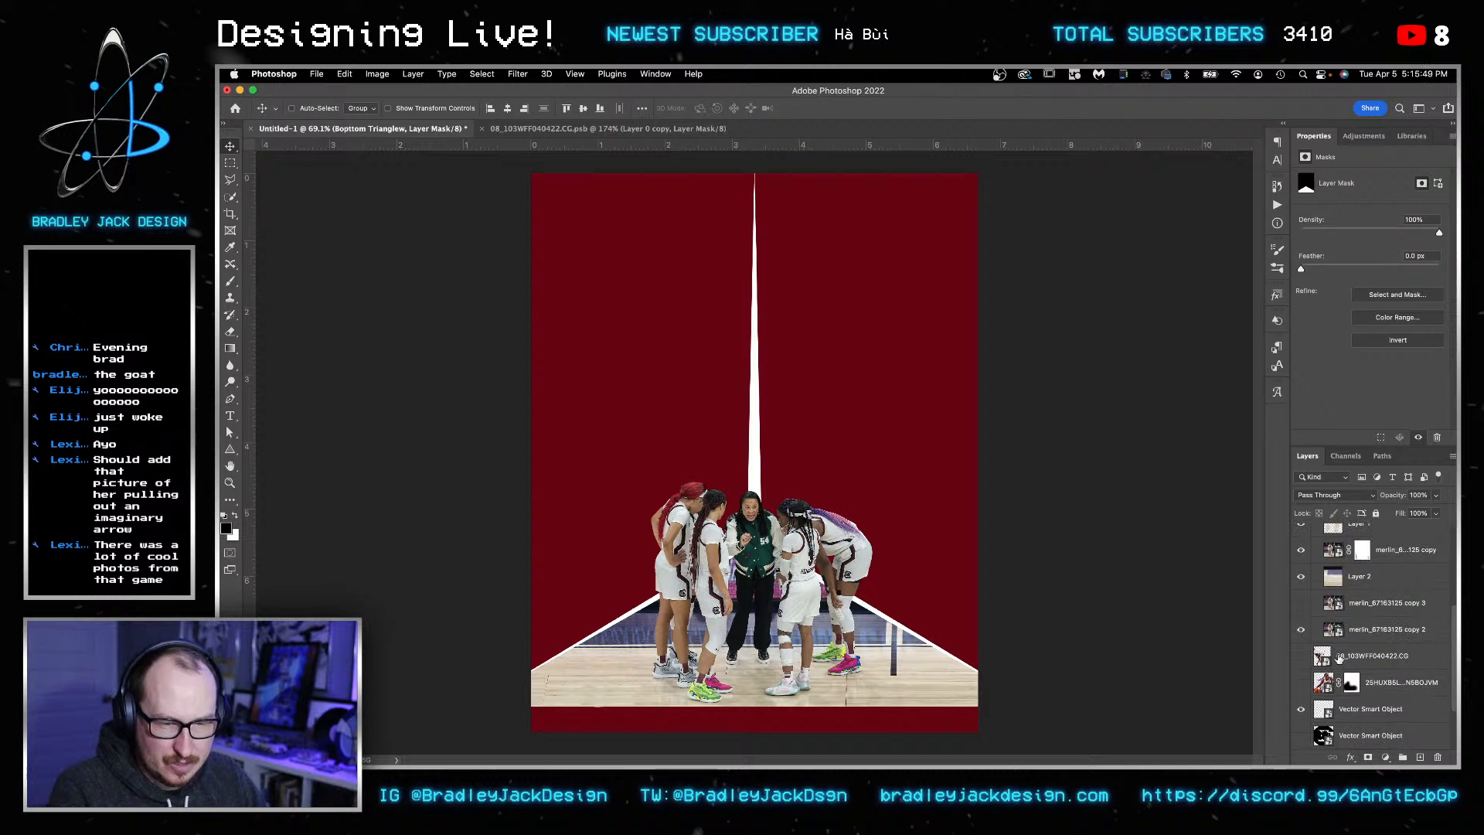
left_click(1324, 663, "super")
scroll(1345, 642, "up", 6)
right_click(1351, 669)
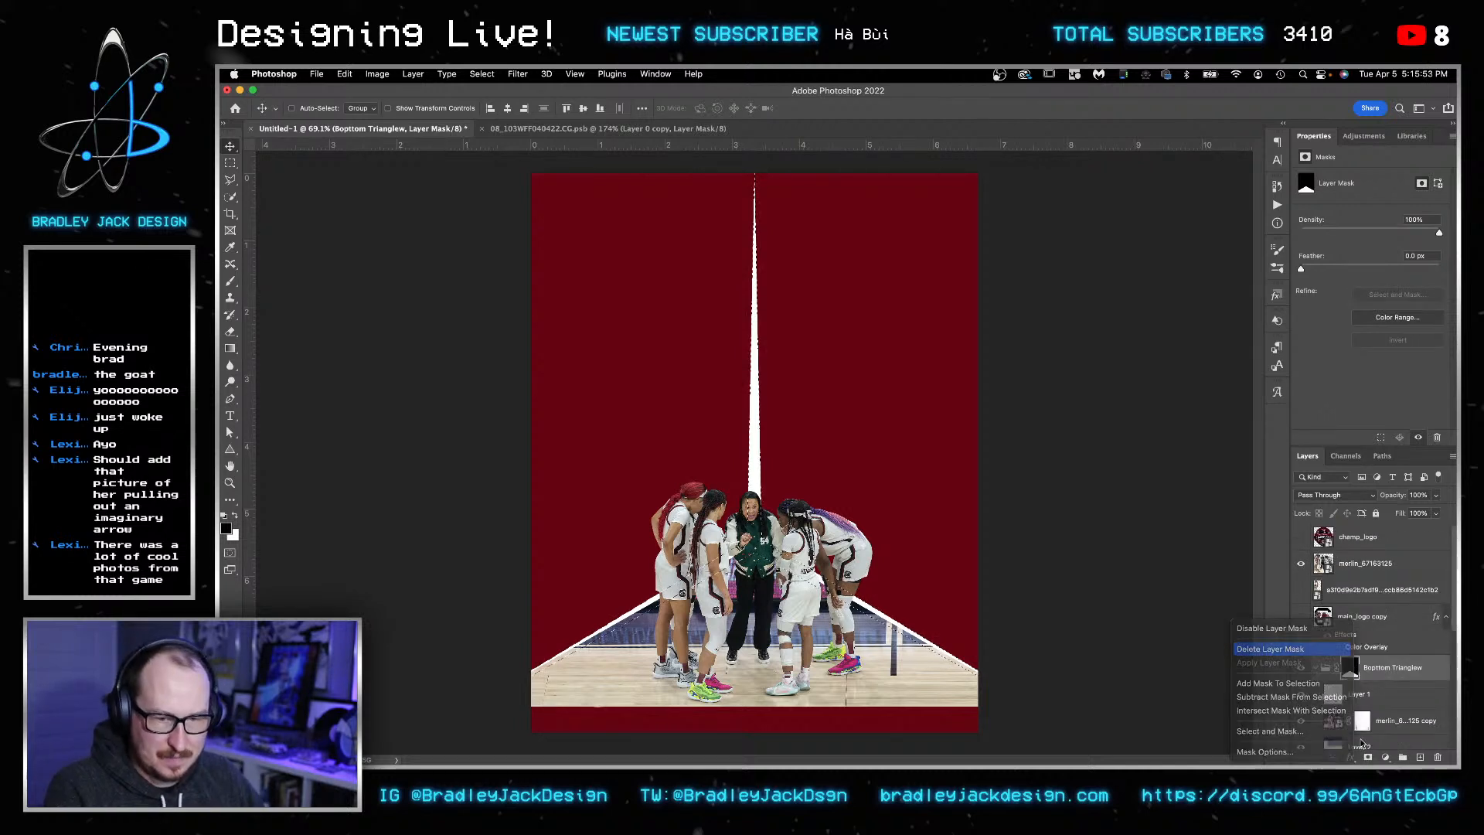
left_click(1287, 649)
left_click(1368, 757)
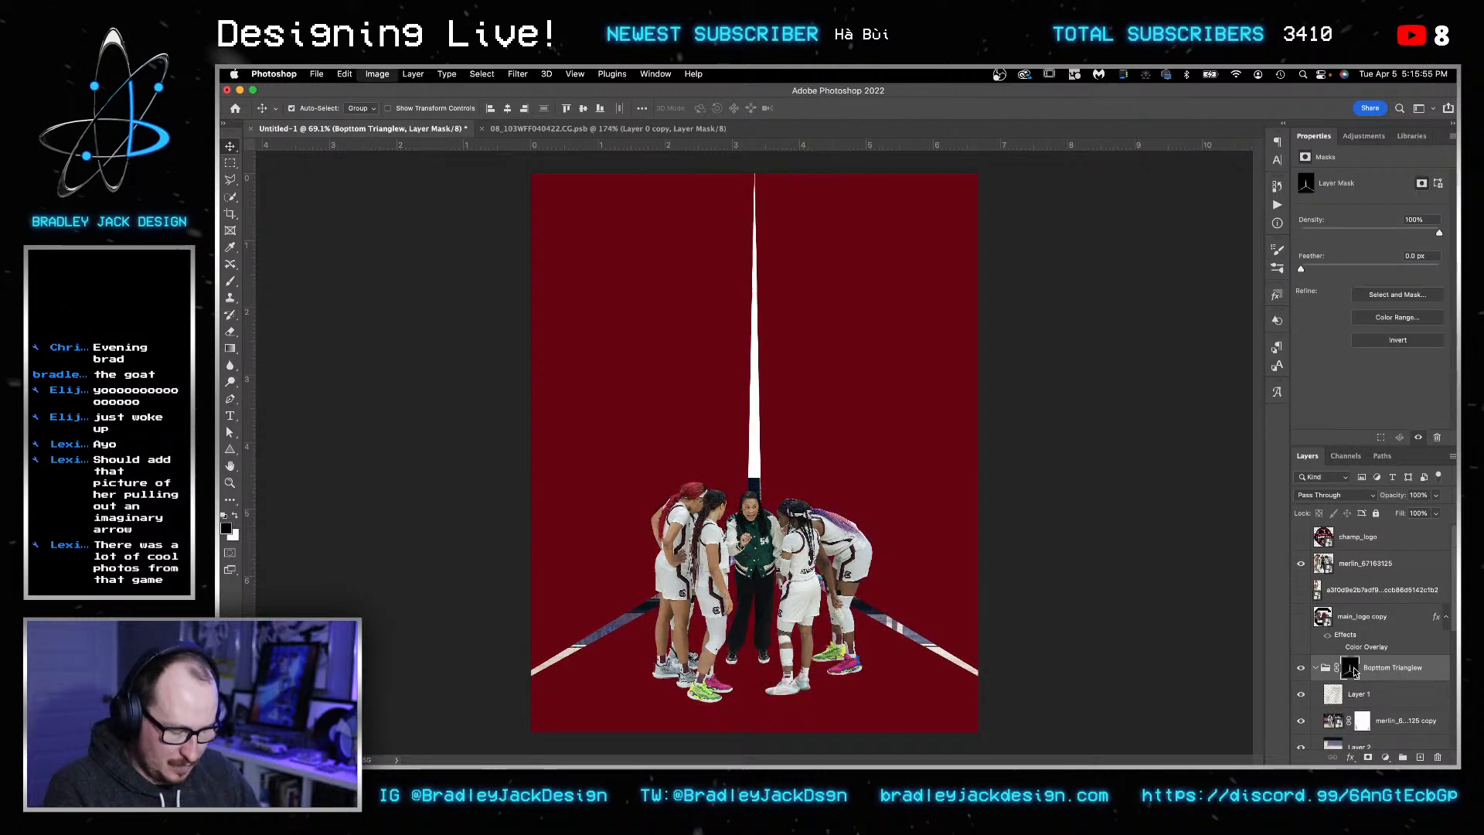
key("super+i")
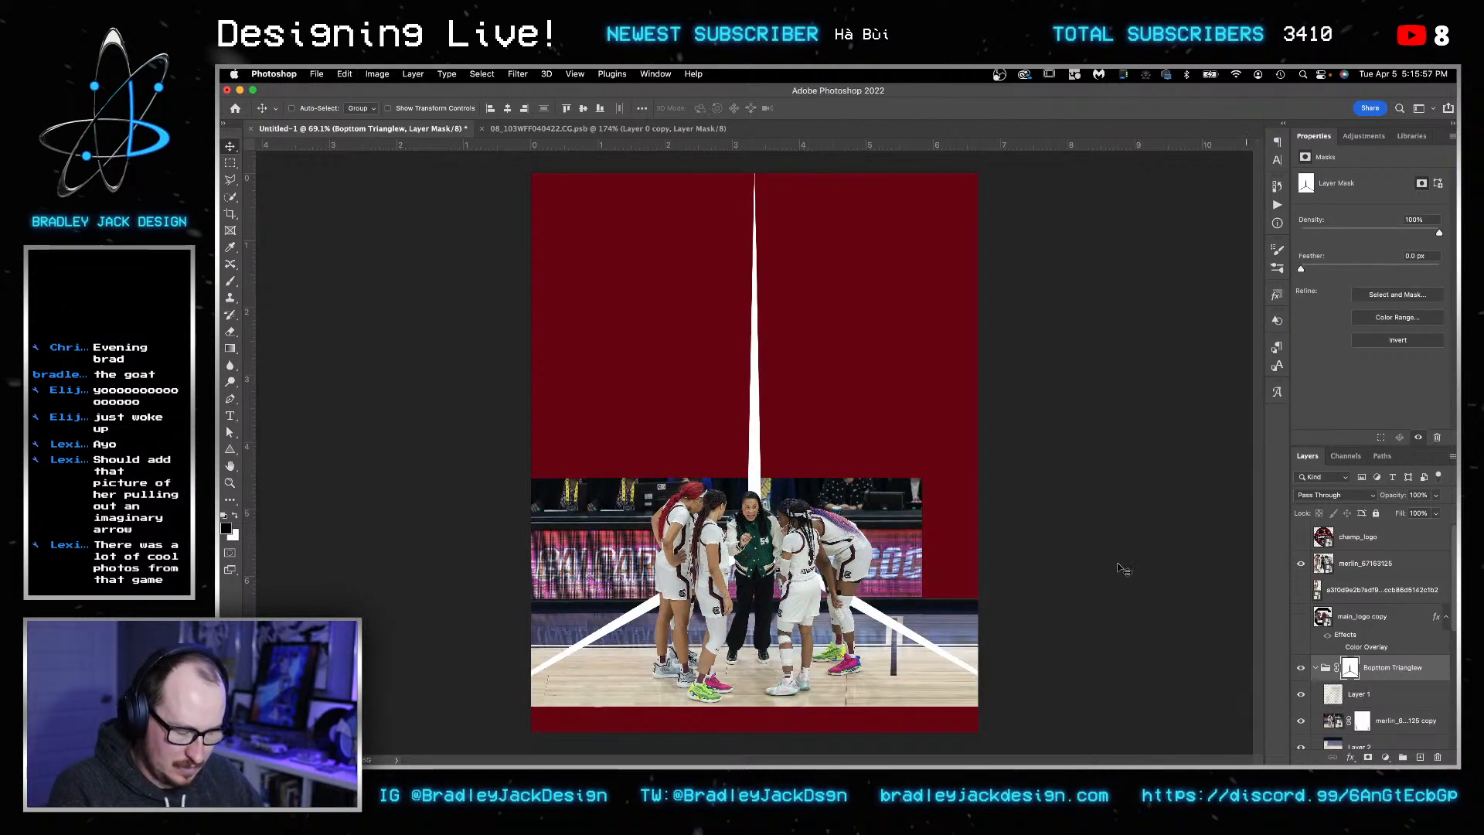
- Outline the area above the three-armed shape's right arm with the Polygonal Lasso and fill it black on the group mask
left_click(231, 179)
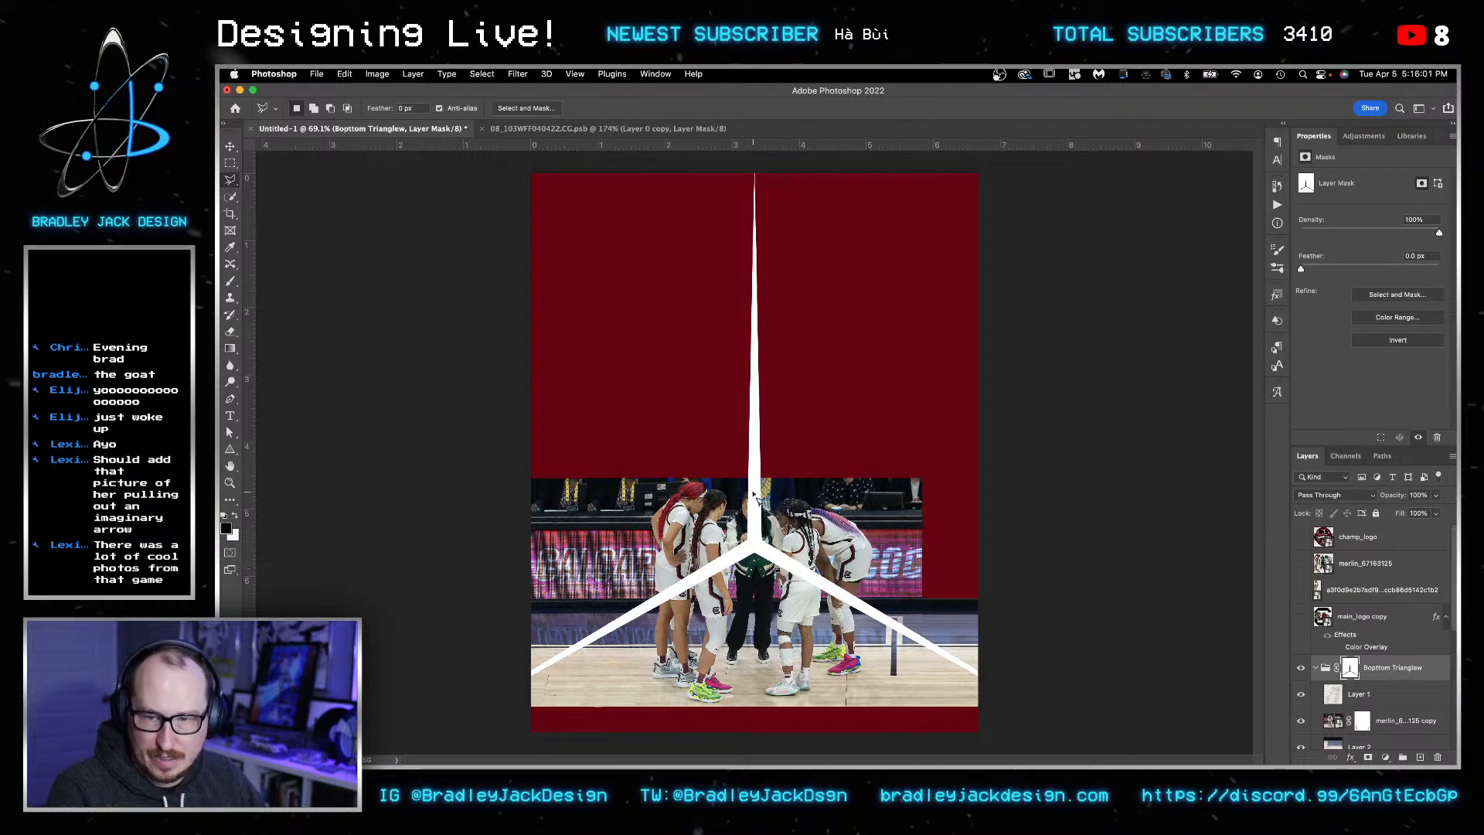
left_click(755, 543)
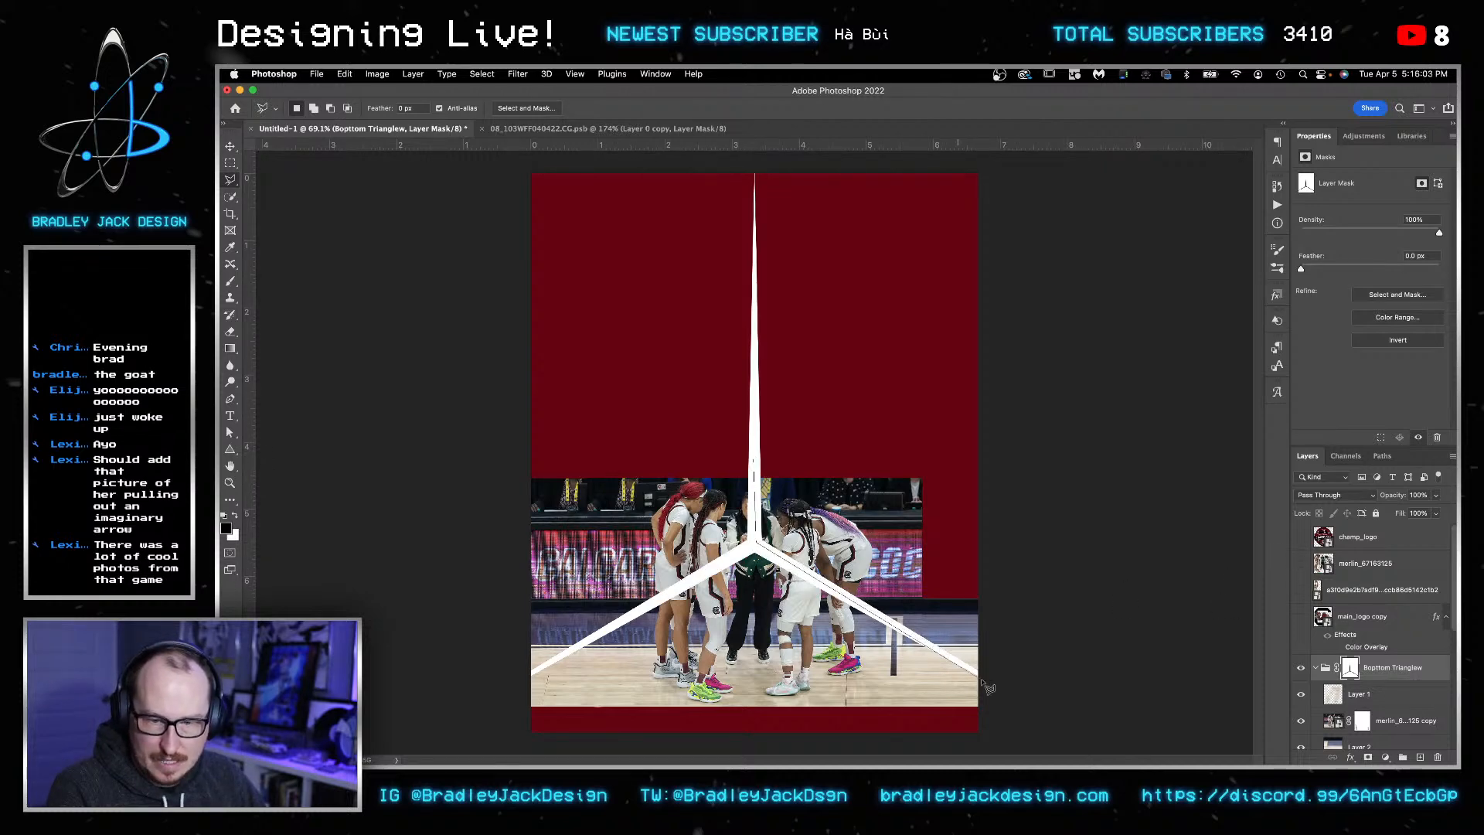
left_click(1007, 688)
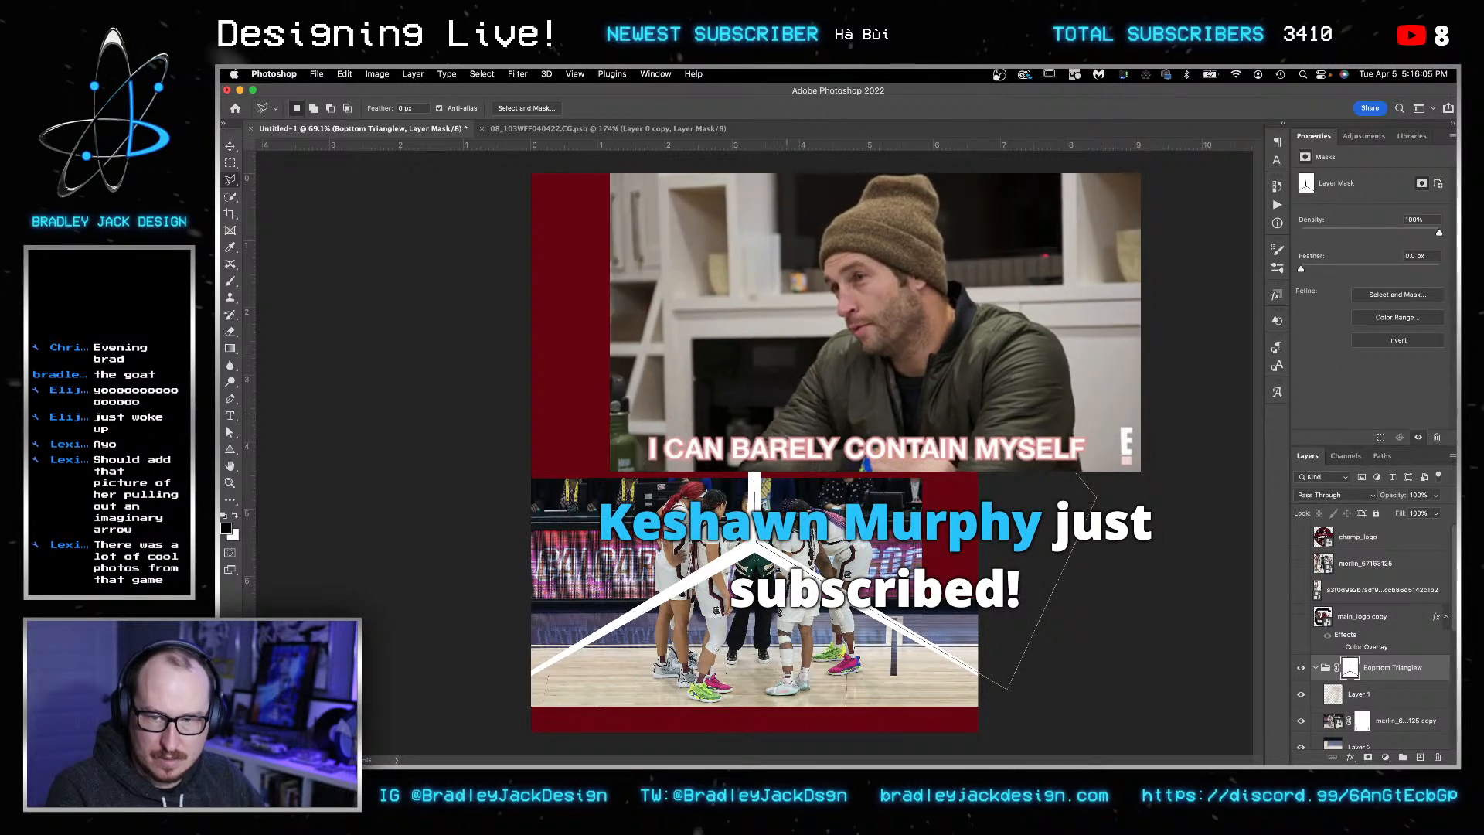
key("Return")
key("super+BackSpace")
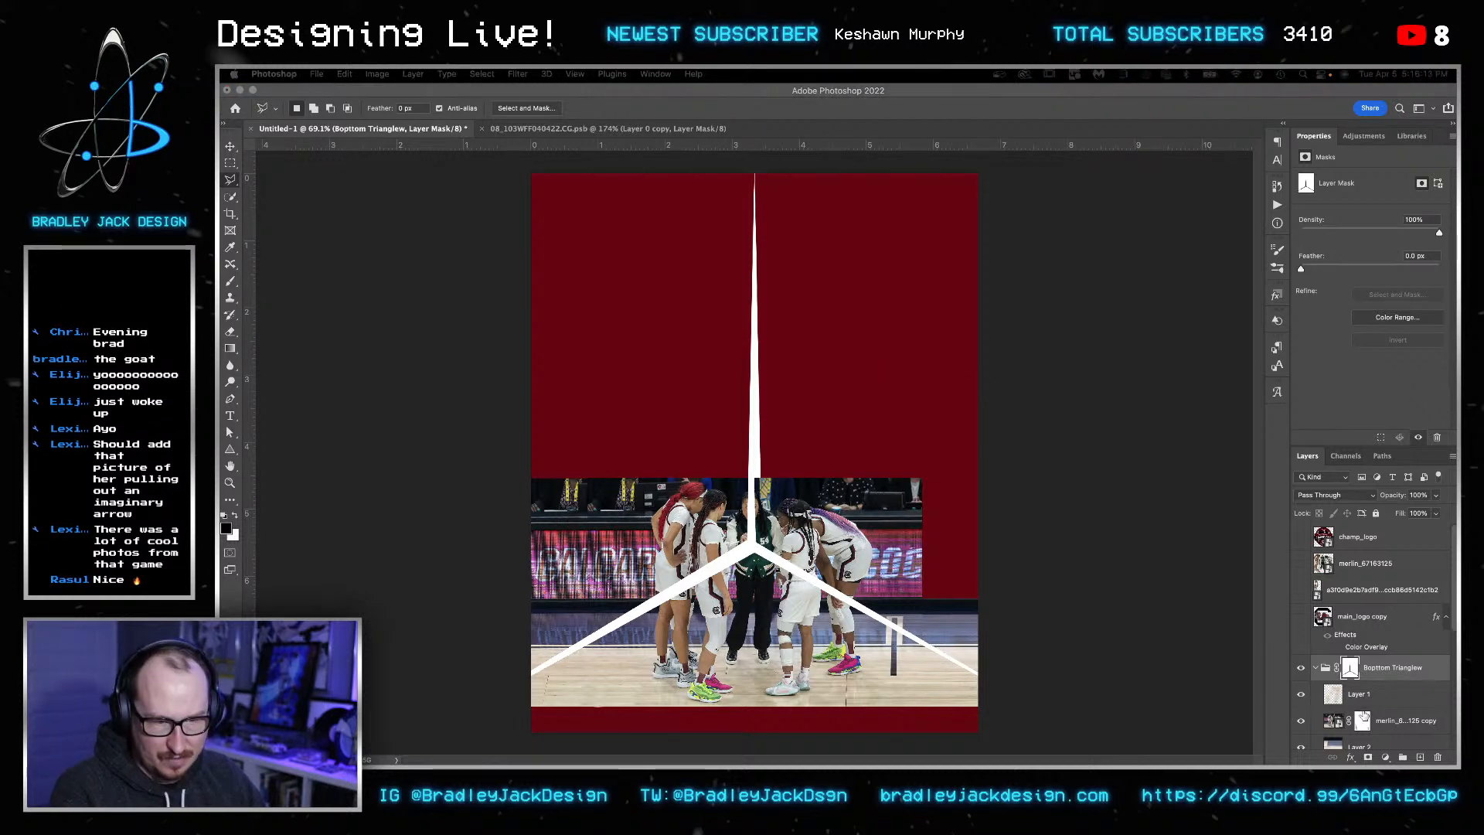
left_click(1352, 671)
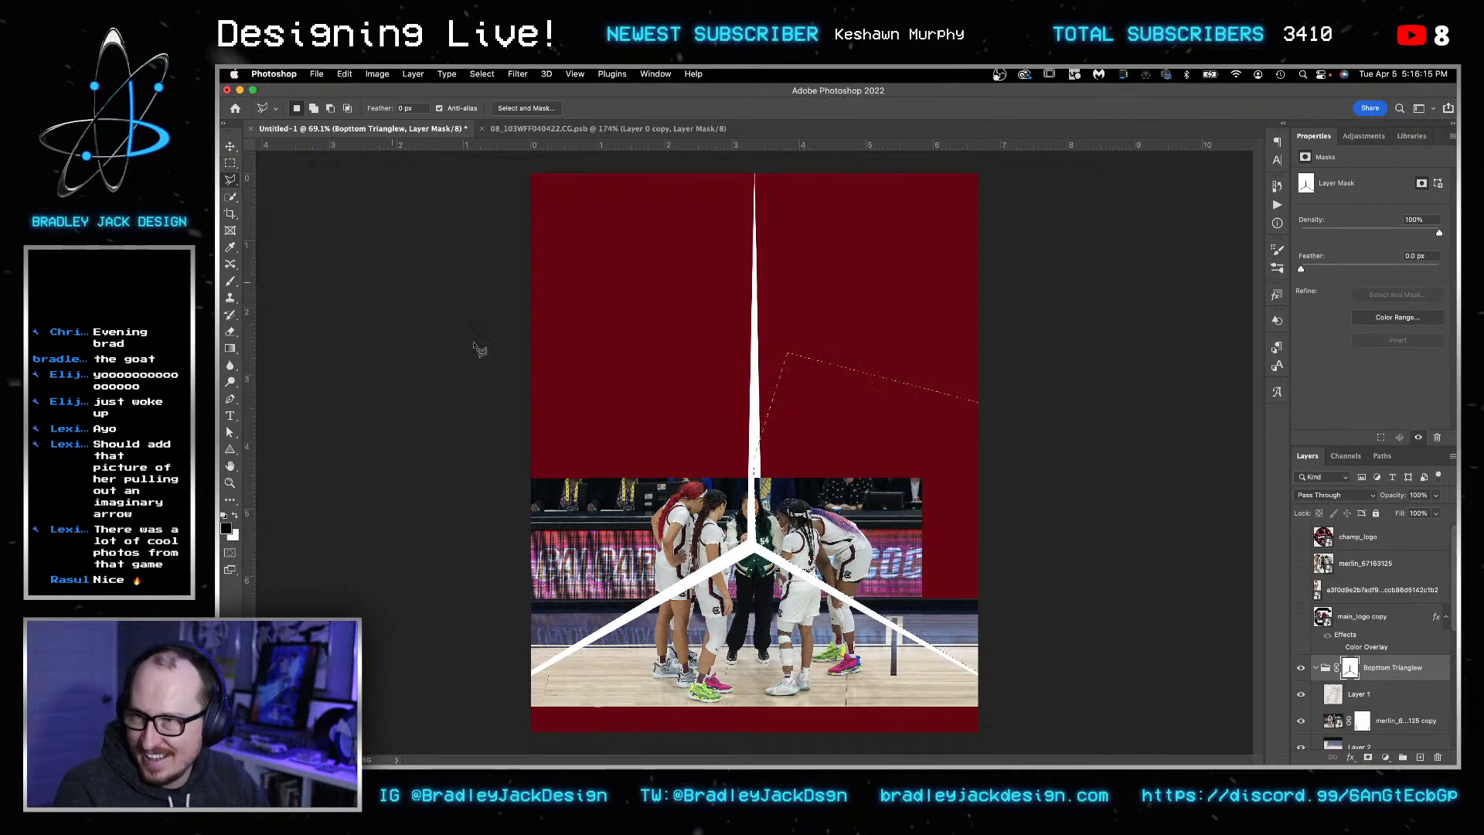
double_click(763, 426)
key("Delete")
key("ctrl+d")
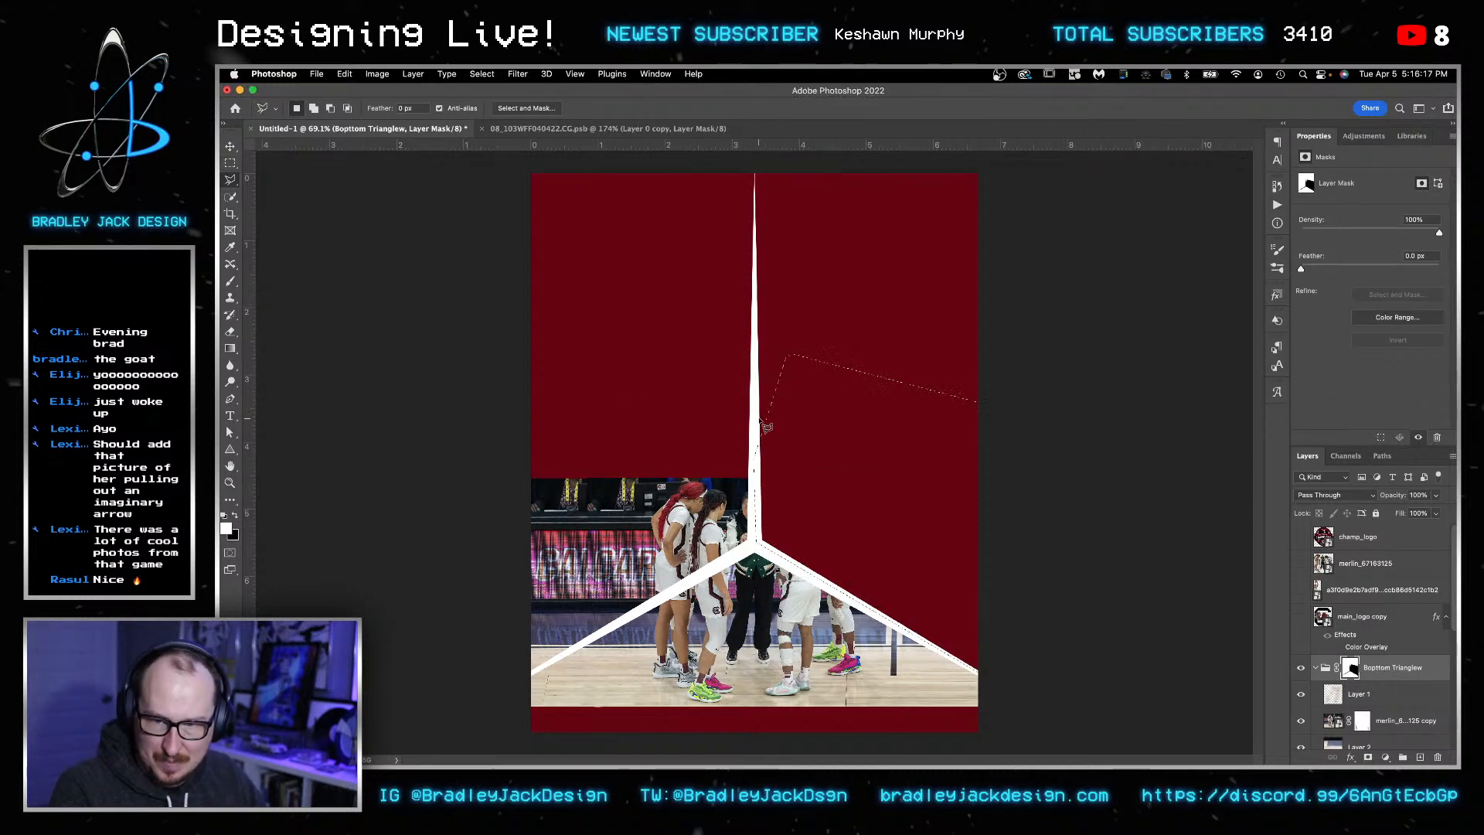
- Outline the whole area above both lower arms with the Polygonal Lasso, fill it black on the group mask, and deselect
left_click(761, 546)
left_click(726, 555)
left_click(495, 693)
left_click(462, 549)
left_click(507, 376)
left_click(890, 279)
left_click(1075, 419)
left_click(1032, 626)
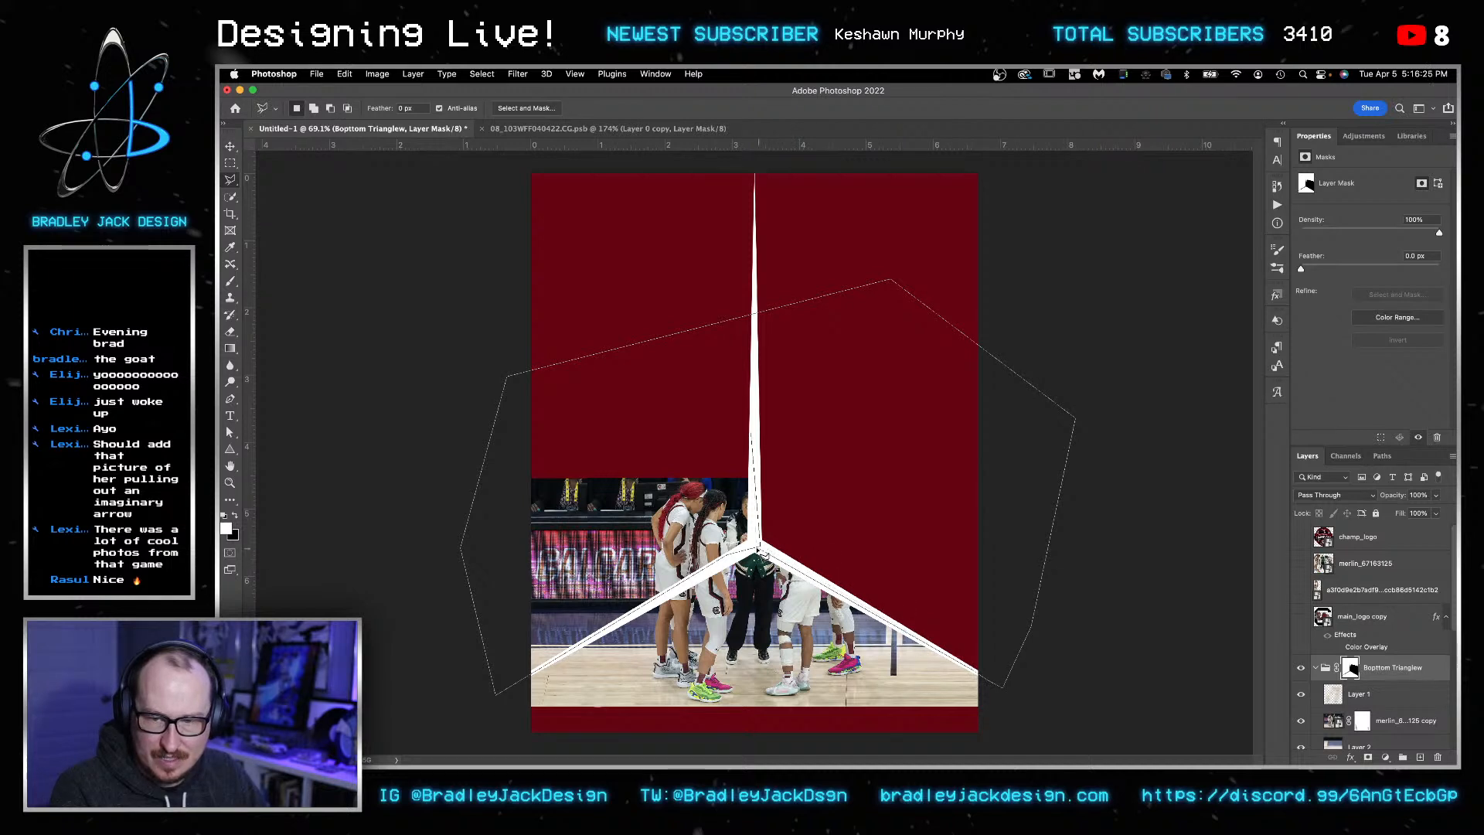
left_click(758, 549)
key("BackSpace")
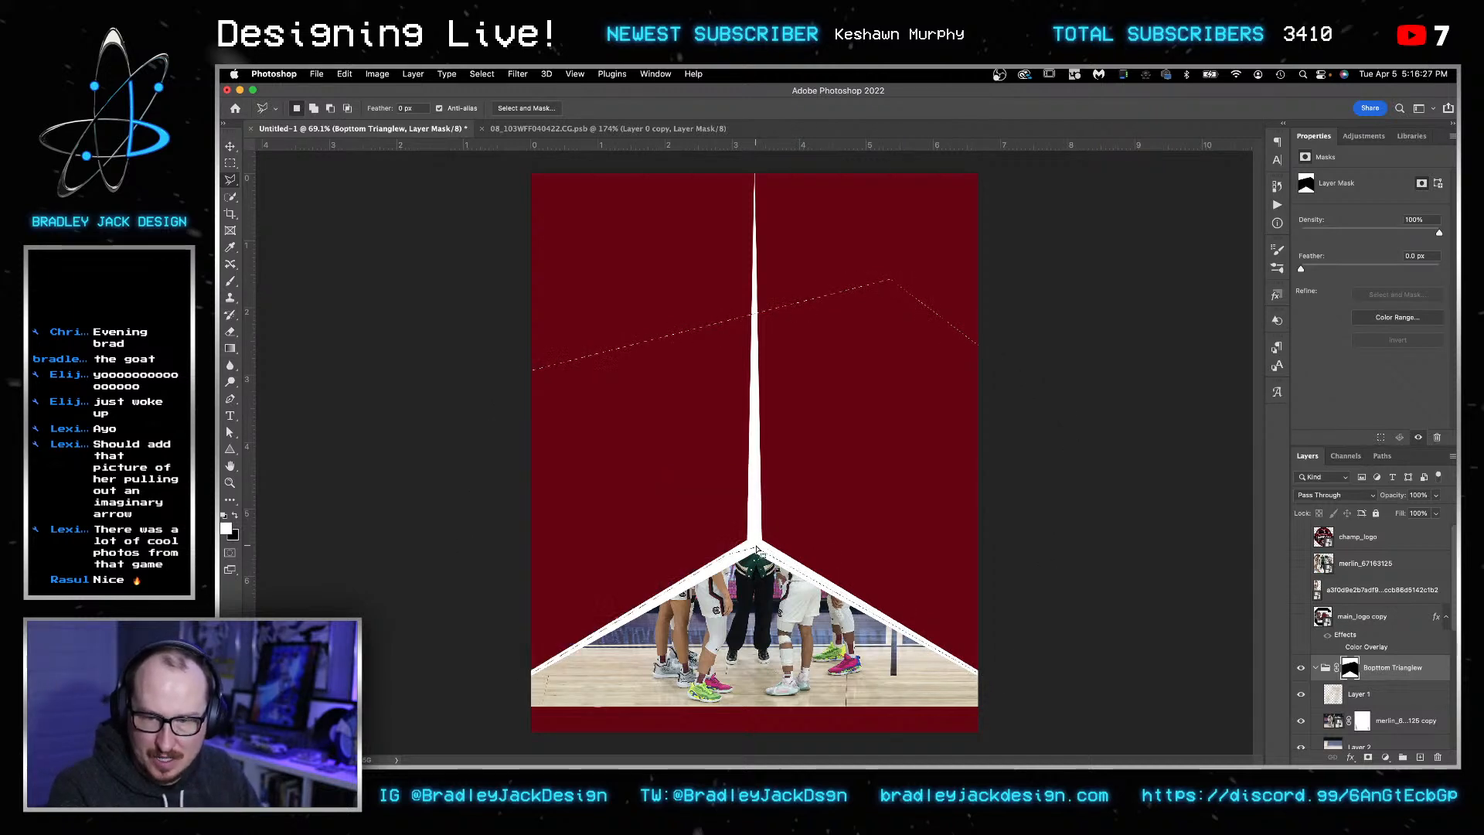
key("super+d")
key("v")
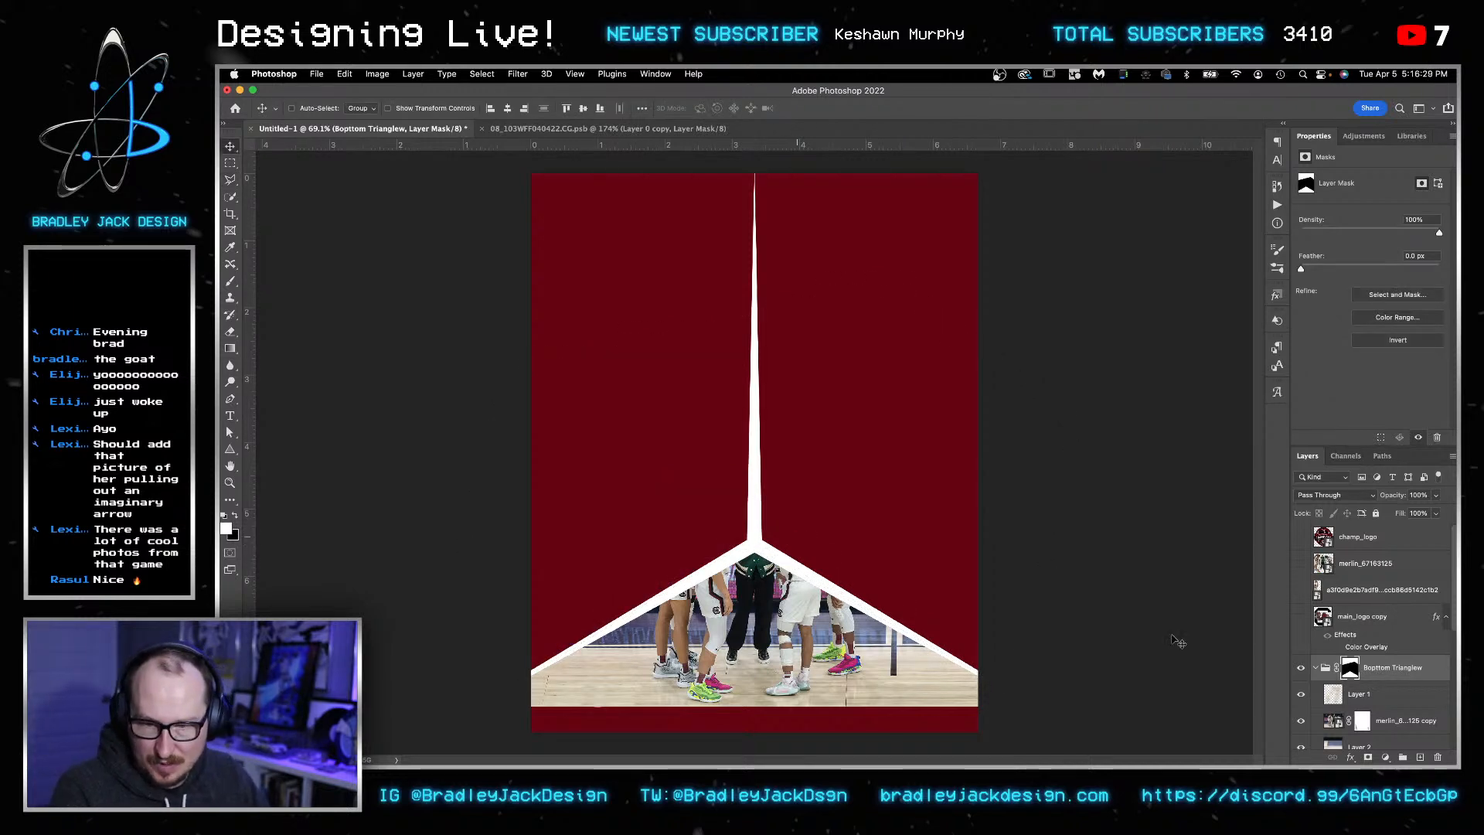
- Show the merlin_67163125 huddle cutout and select Layer 1 inside the Bopttom Trianglew group
left_click(1302, 564)
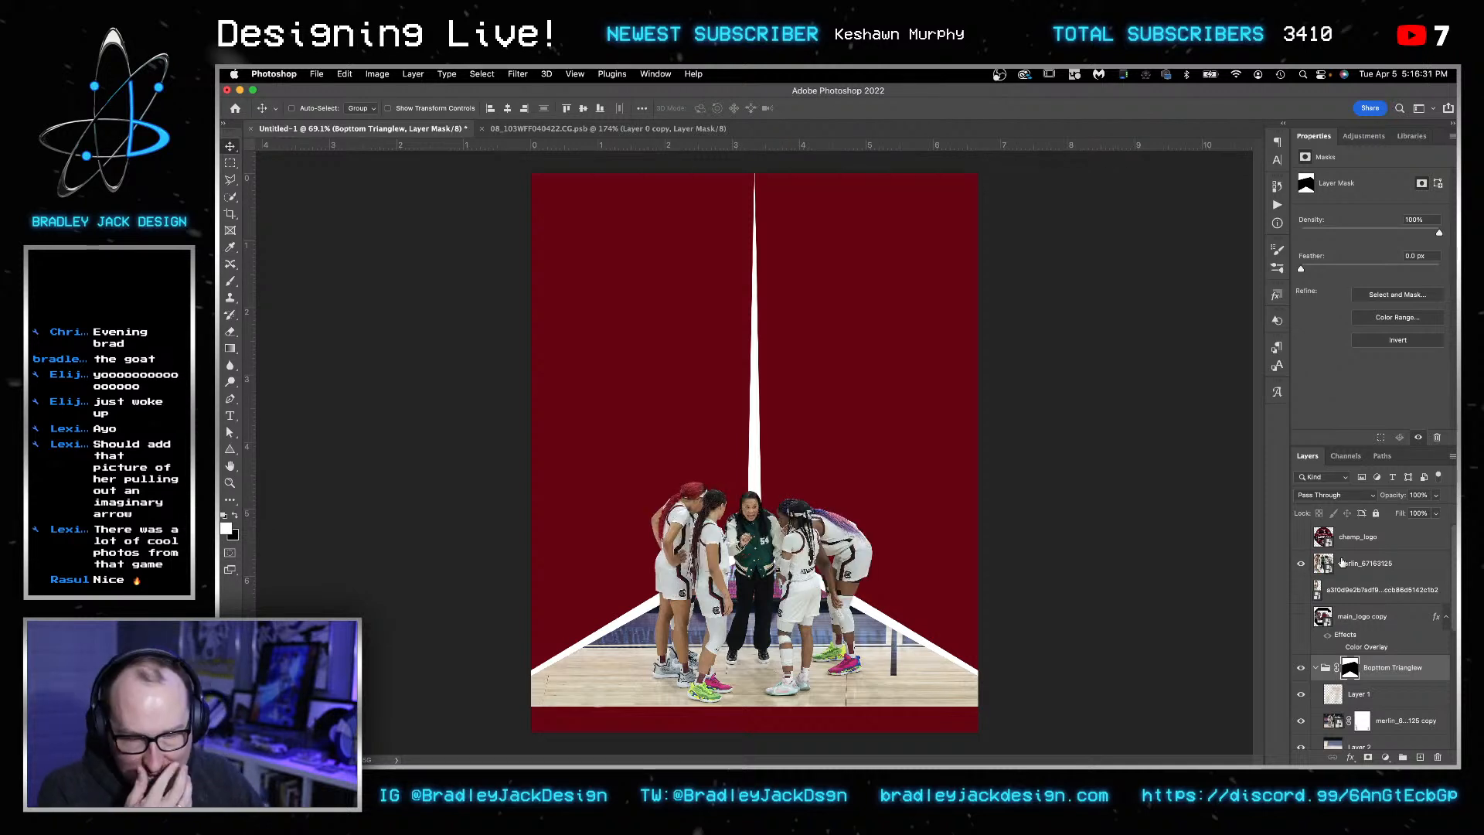
left_click(1364, 696)
scroll(1367, 698, "down", 4)
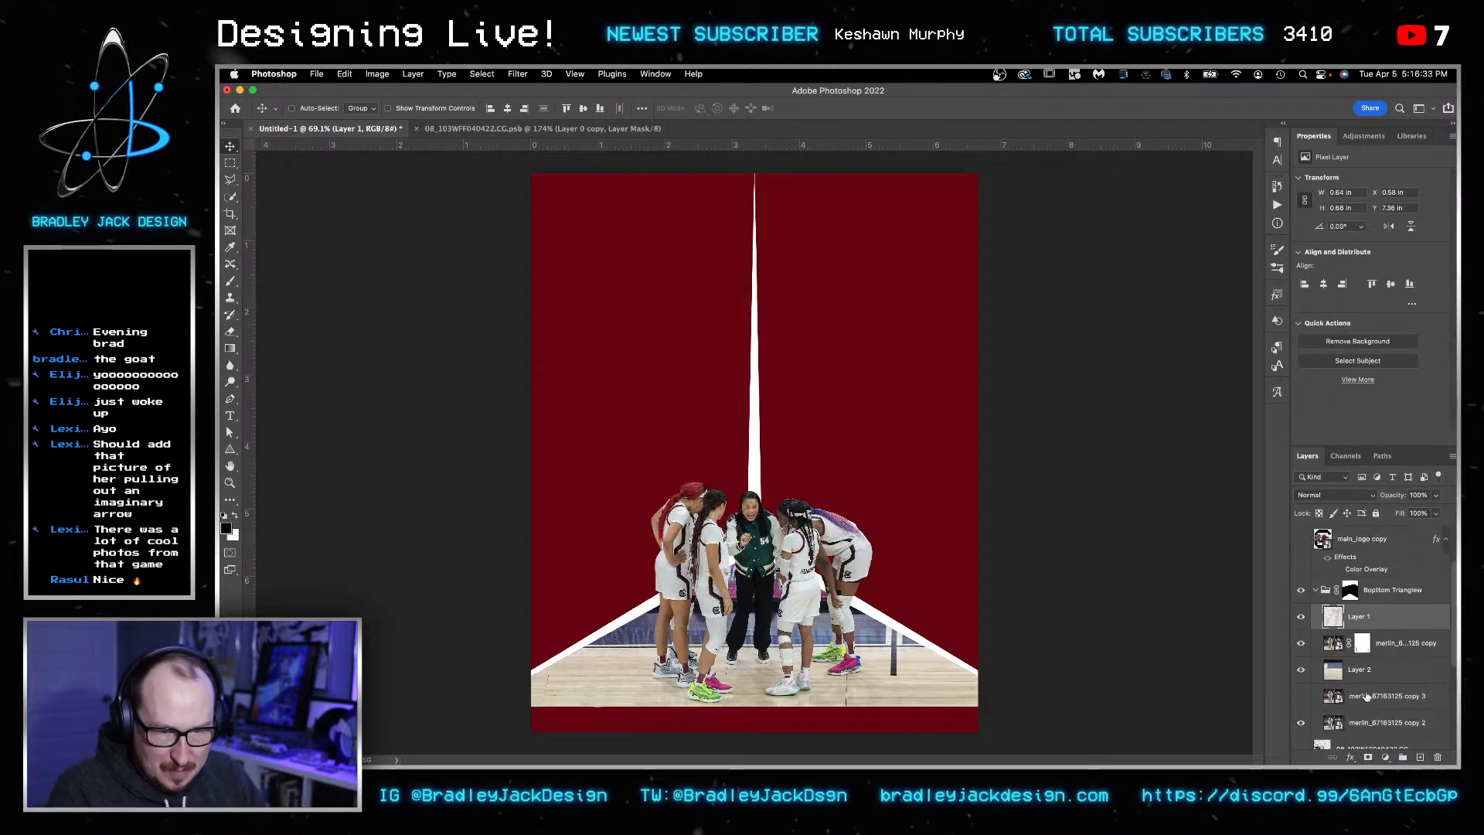
- Group the layers from Layer 1 through merlin_67163125 copy 2 inside Bopttom Trianglew, and link that group with the merlin_67163125 huddle cutout
left_click(1369, 700, "shift")
key("ctrl+g")
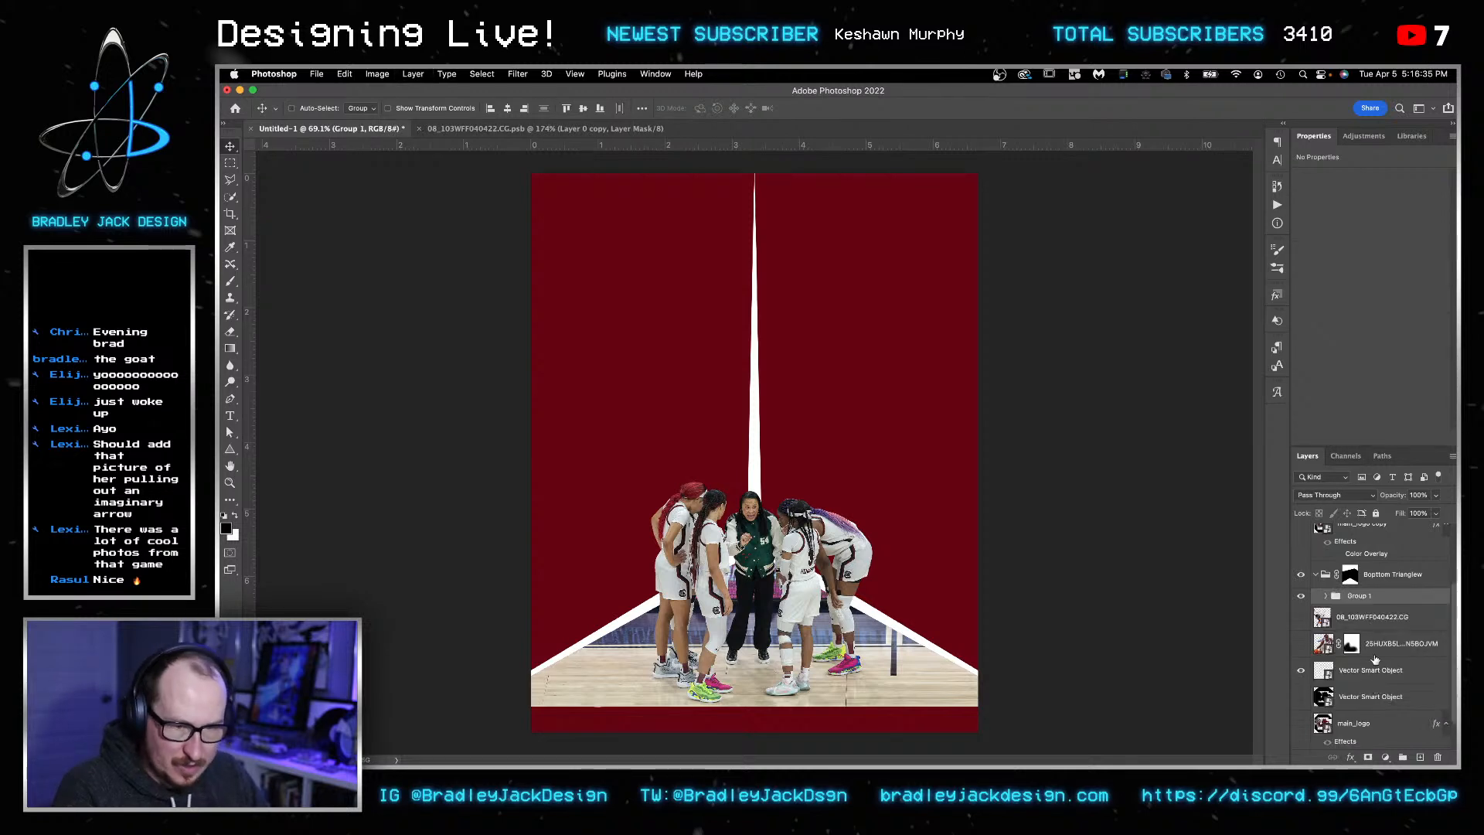
key("ctrl+z")
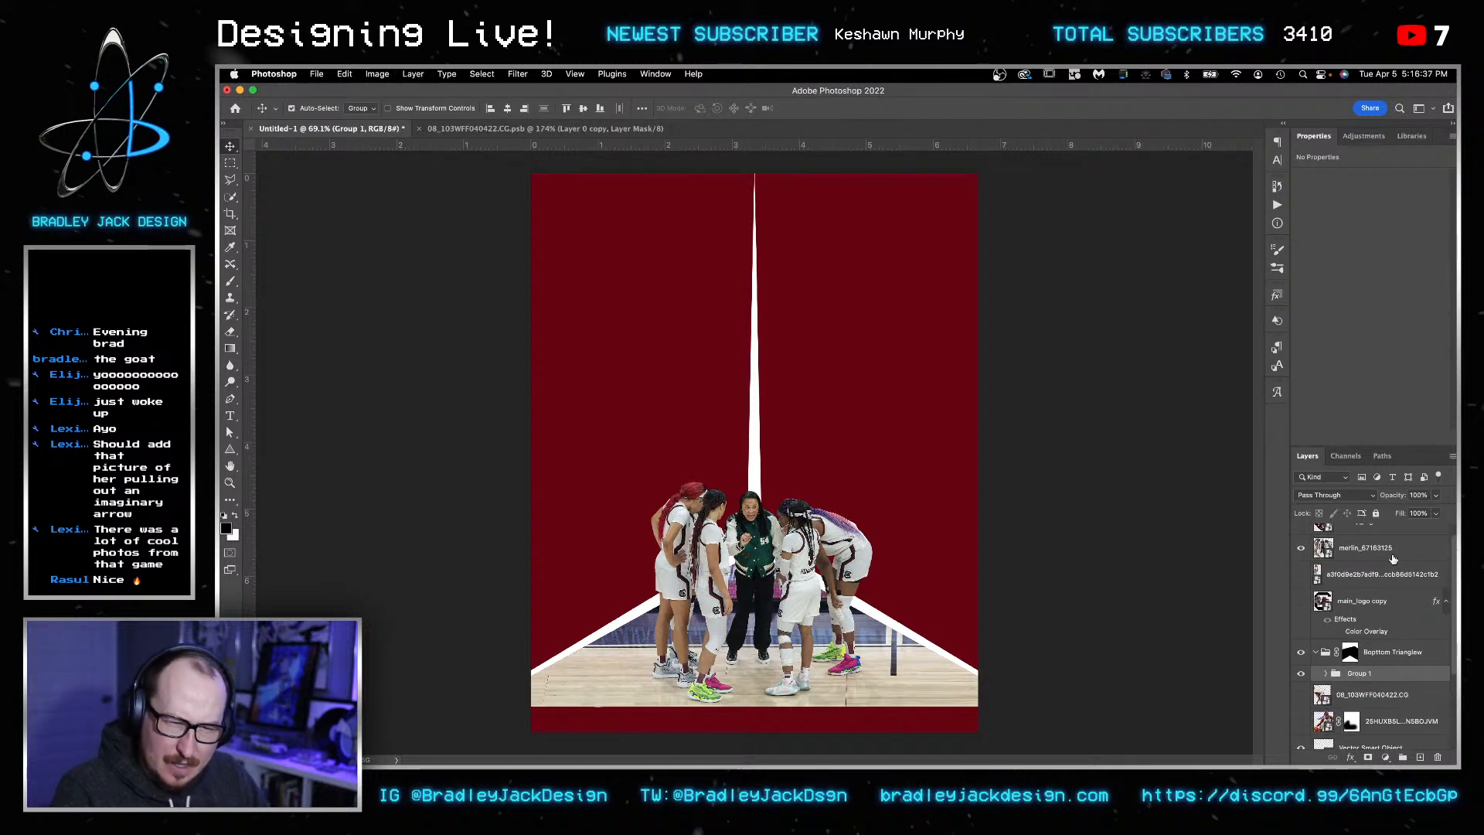
right_click(1393, 555)
scroll(1342, 680, "down", 10)
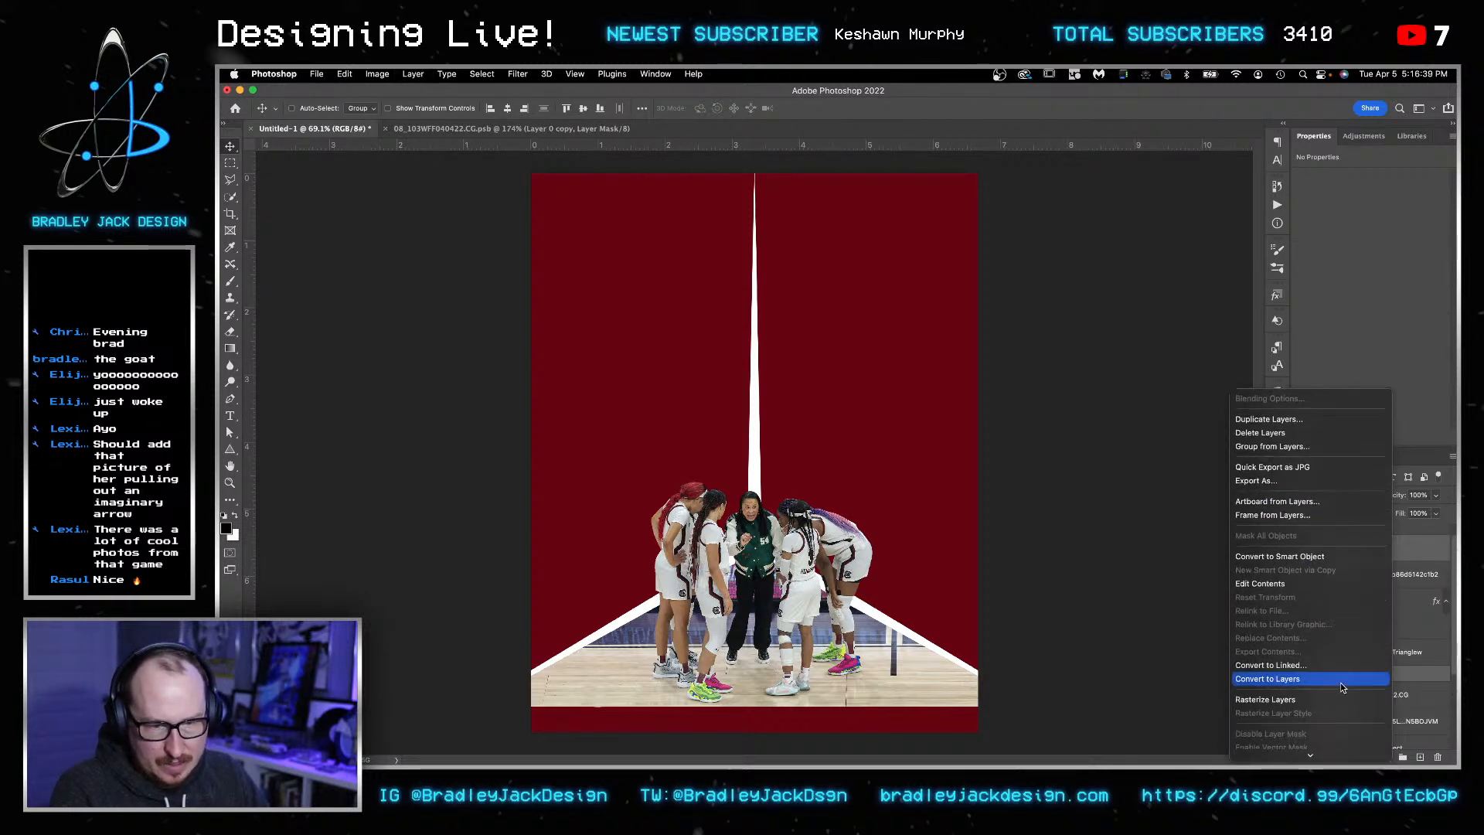
scroll(1336, 695, "down", 5)
left_click(1321, 579)
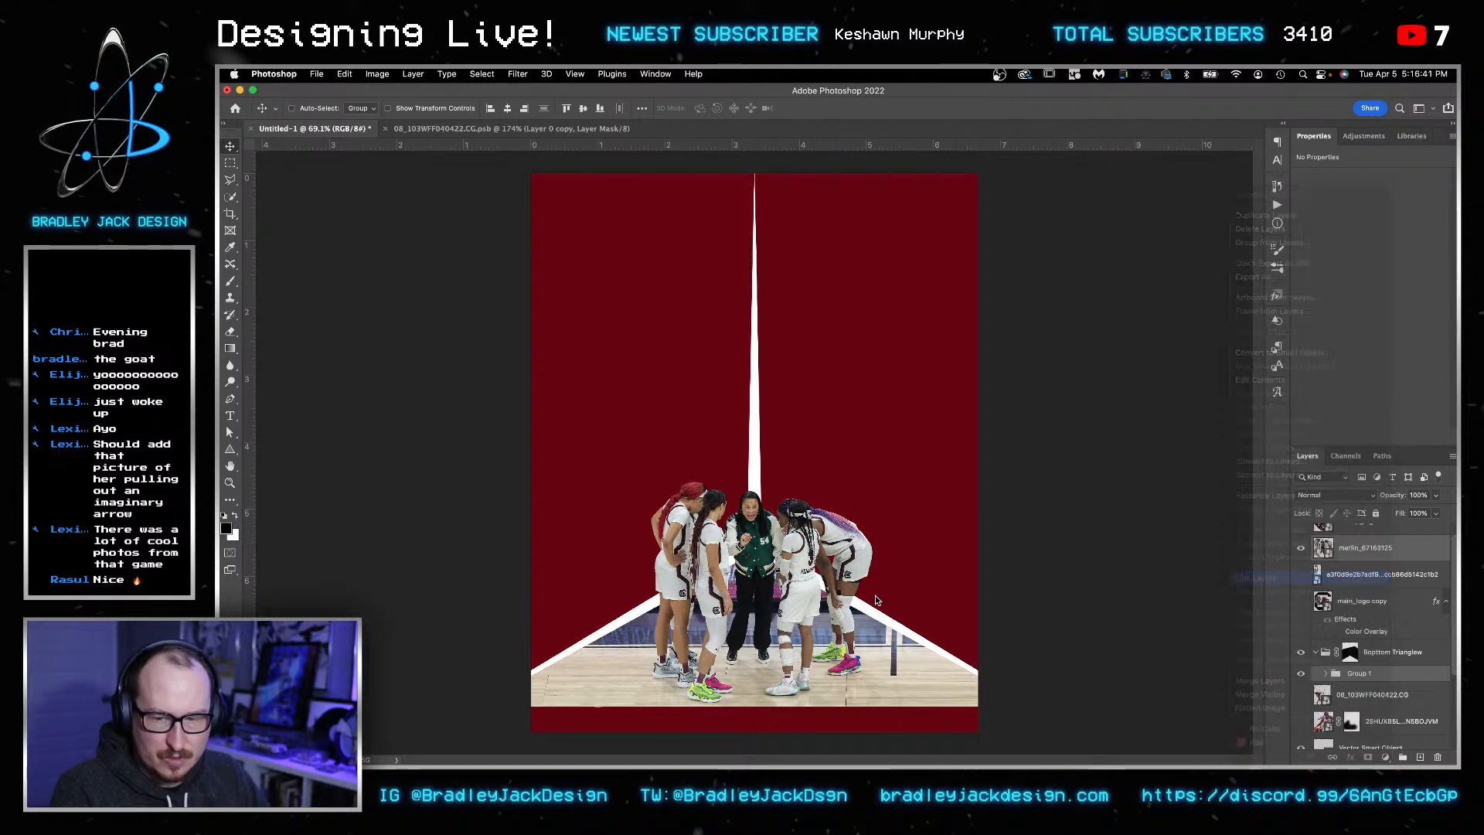
- Nudge the linked huddle cutout and court group down until the court floor reaches the poster's bottom edge
key("shift+Down")
key("shift+Down")
key("shift+Down")
key("shift+Down")
key("shift+Down")
key("shift+Down")
key("shift+Down")
key("shift+Down")
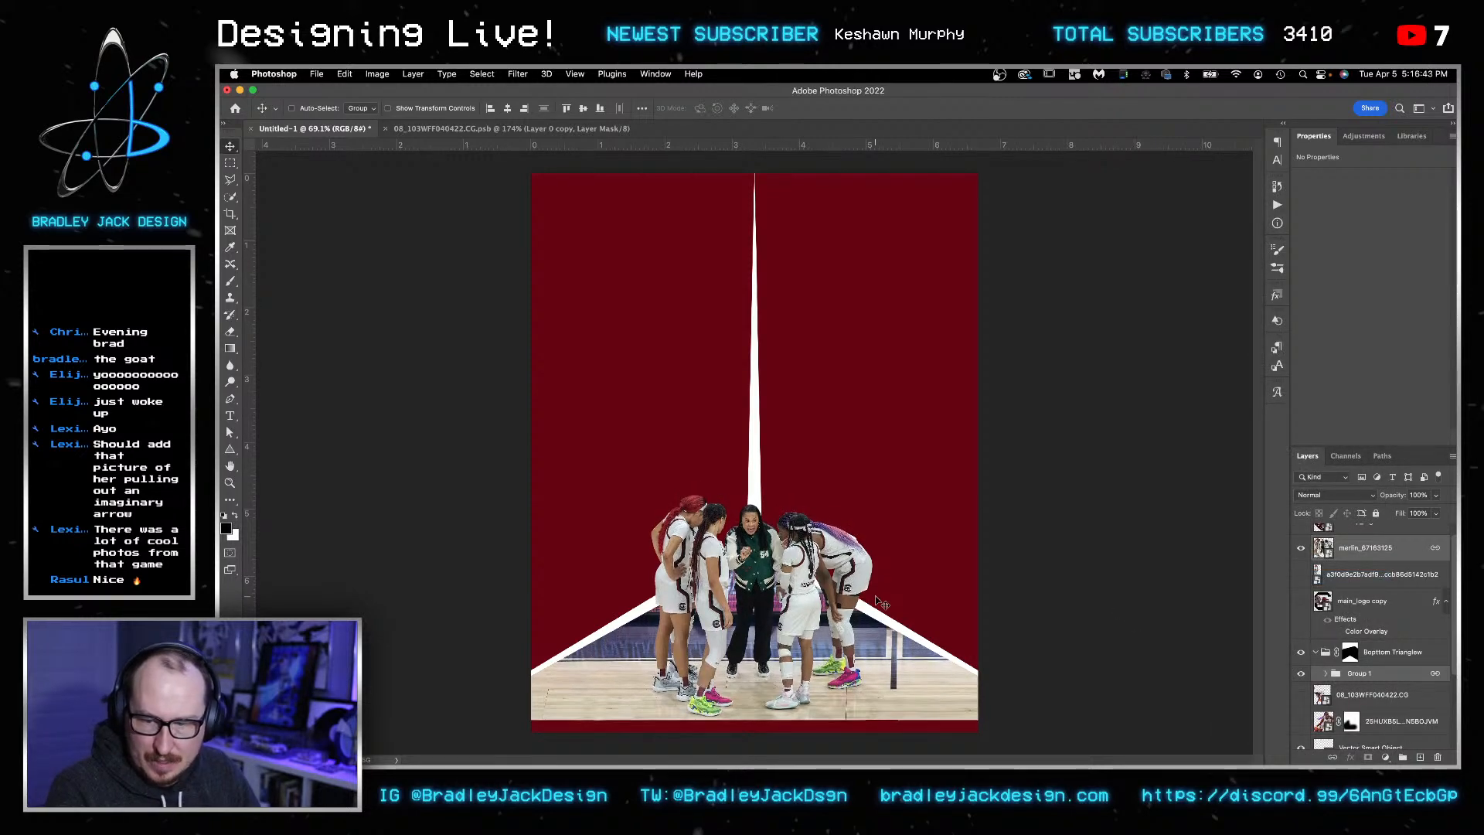
key("shift+Down")
key("shift+Down")
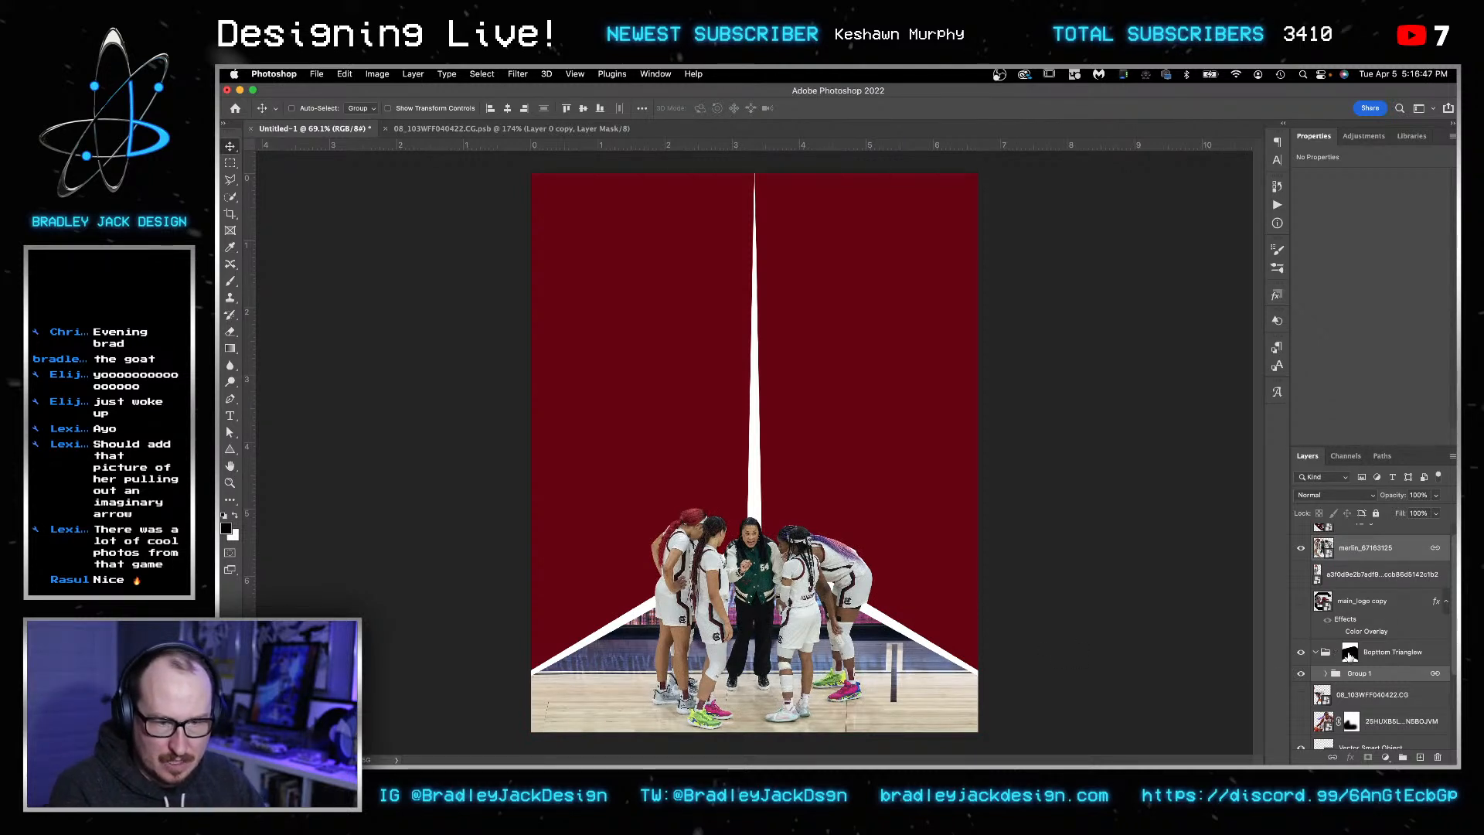
- Show the 08_103WFF040422.CG player cutout and move it up along the poster's left edge to Y 0.33 in
left_click(1385, 655)
scroll(1386, 658, "down", 3)
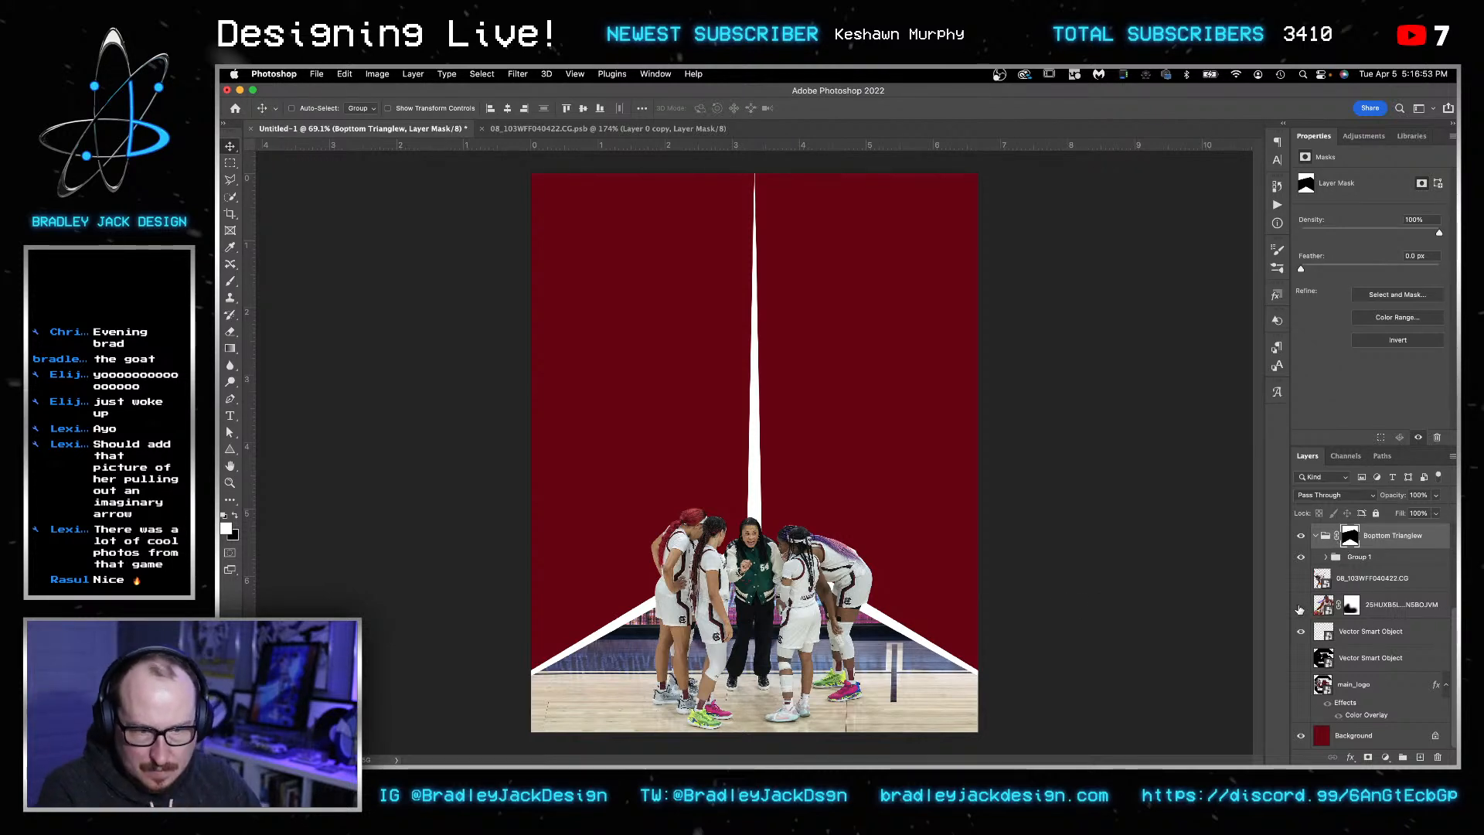
left_click(1301, 578)
left_click(1353, 578)
left_click_drag(627, 505, 623, 375)
left_click_drag(623, 377, 623, 363)
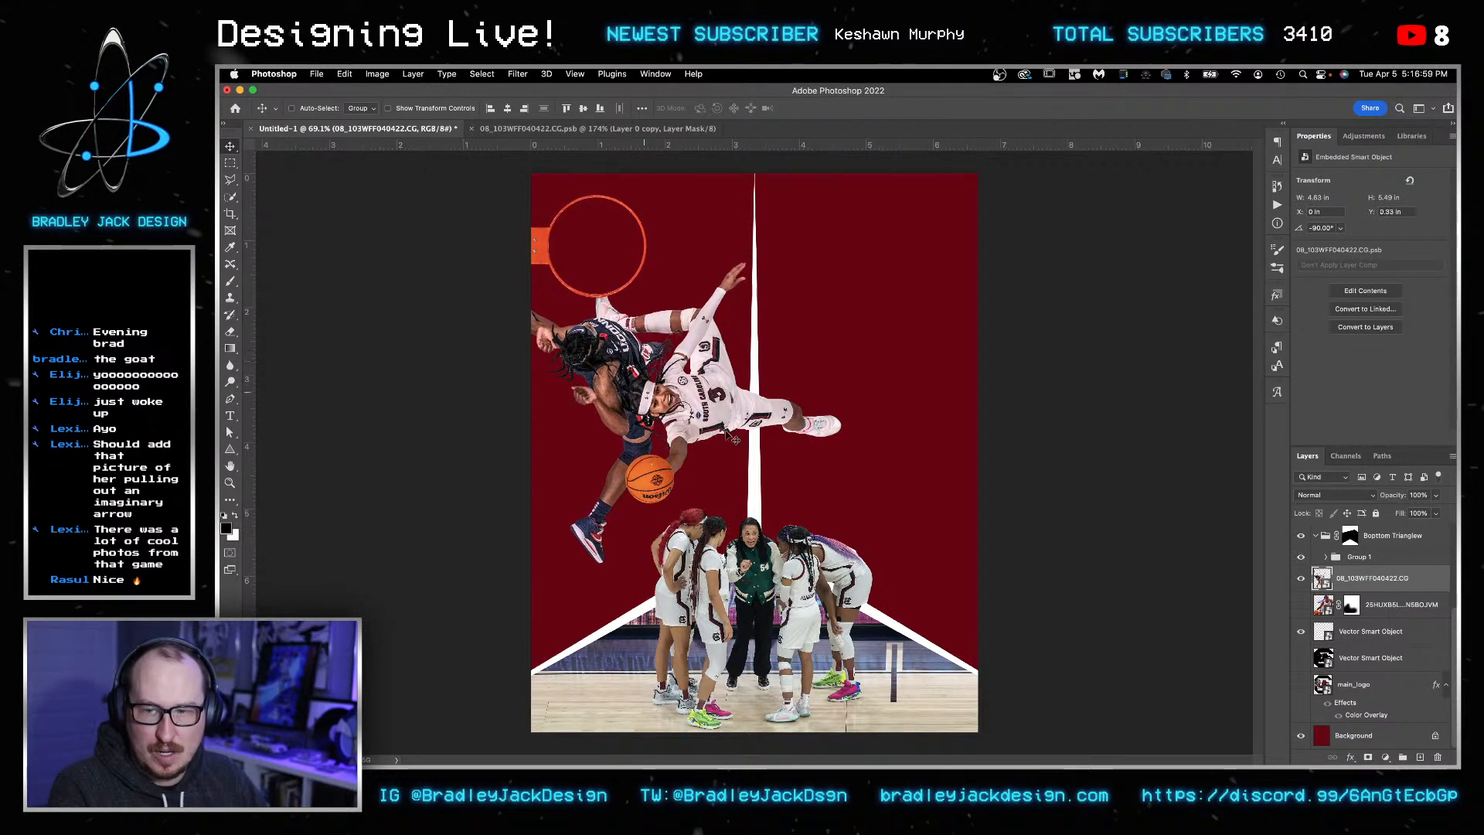
- Make an independent smart object copy of 08_103WFF040422.CG and open the copy's contents for editing
right_click(1380, 579)
scroll(1332, 674, "down", 3)
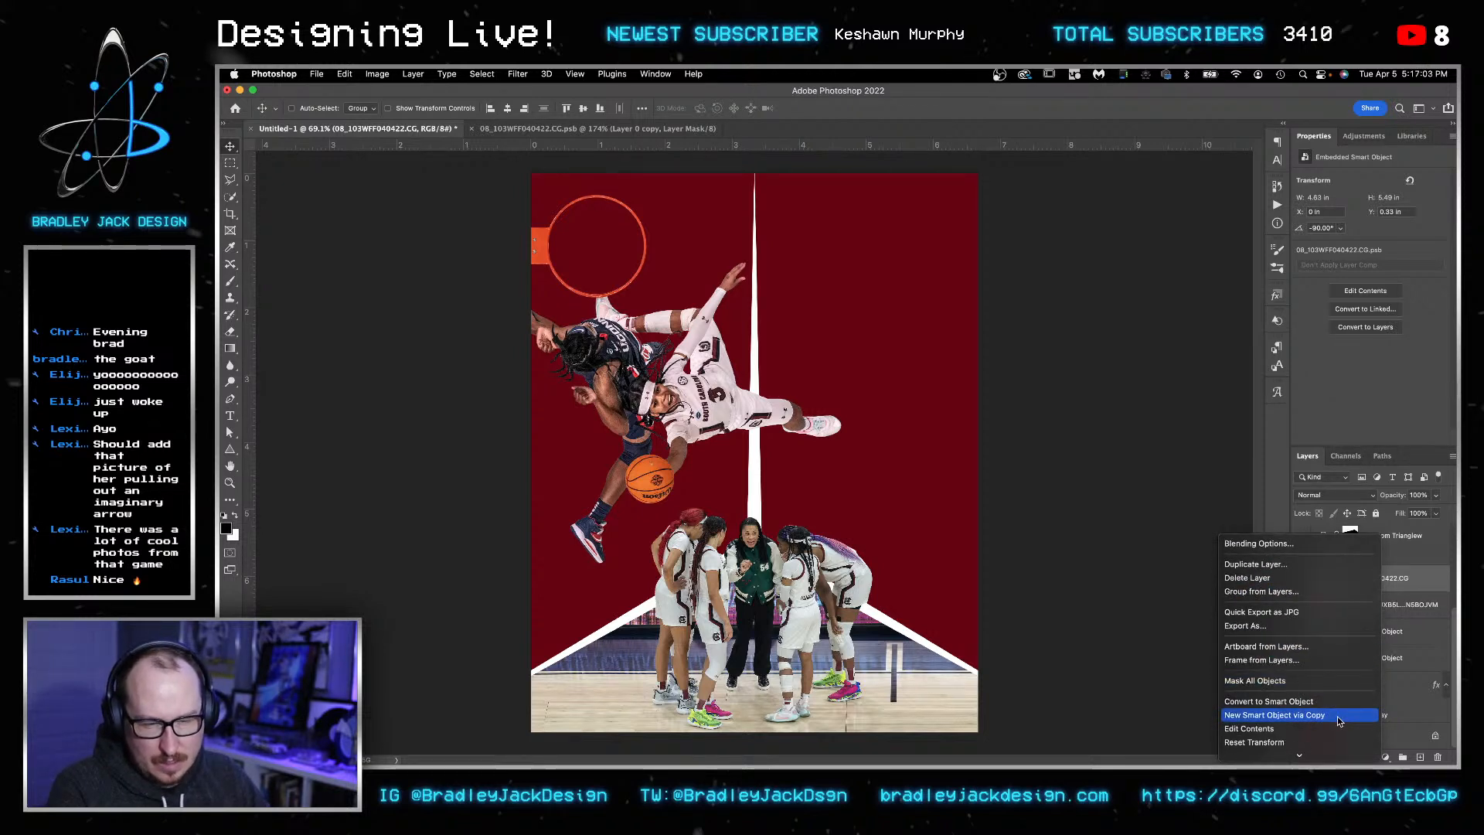
left_click(1339, 715)
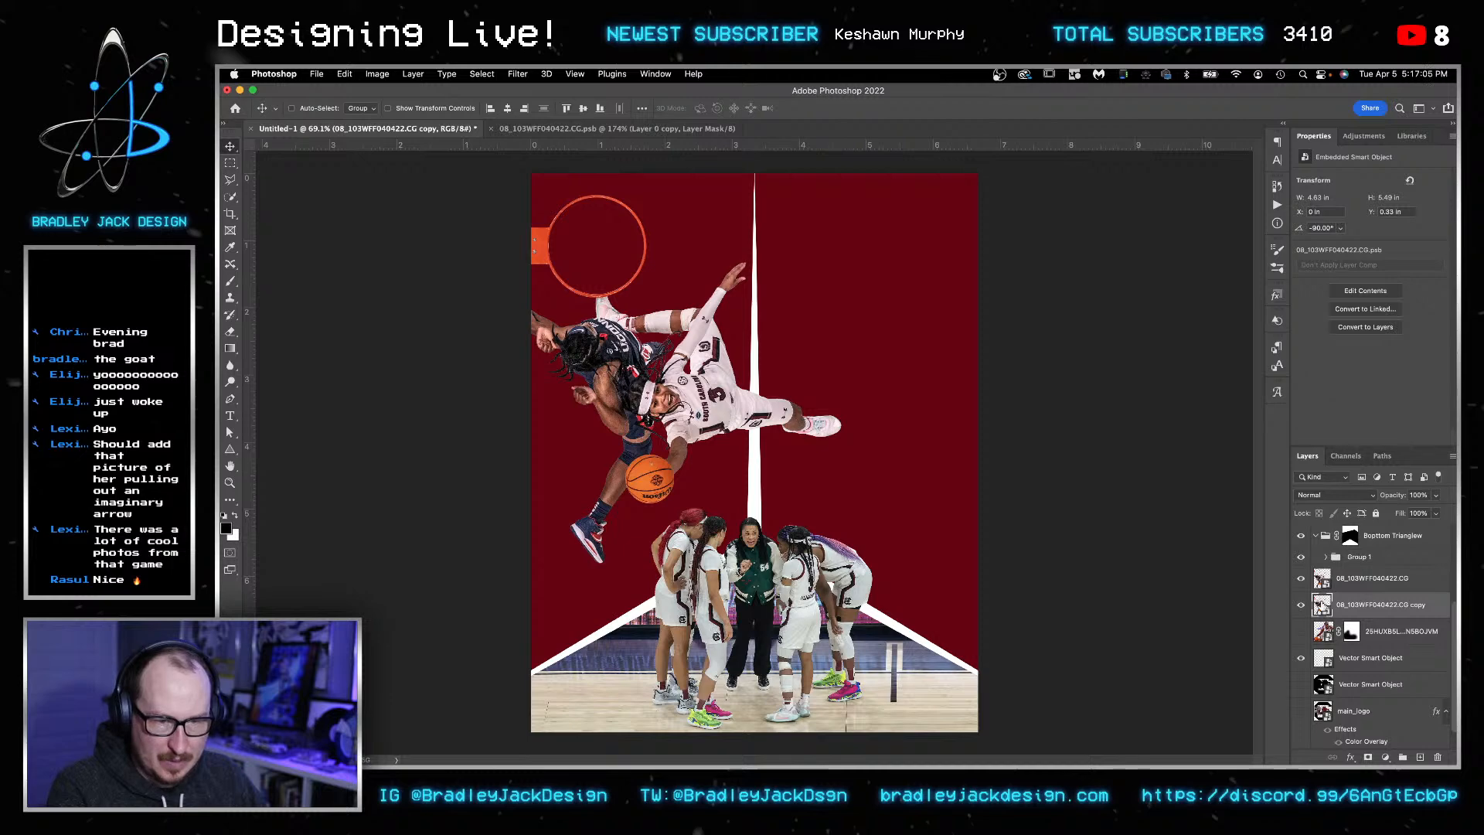
double_click(1323, 604)
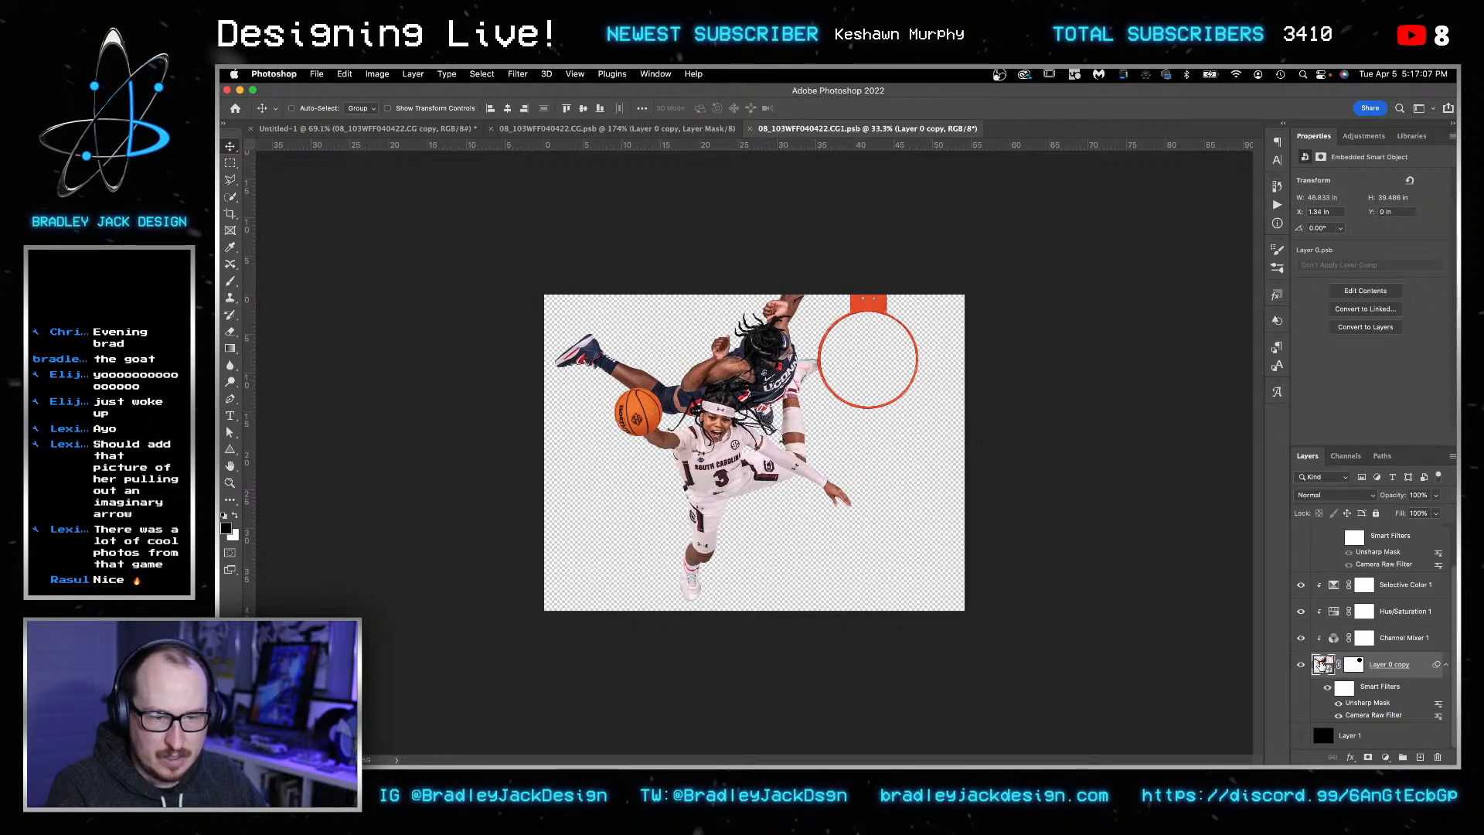
- In the nested Layer 0 smart object, delete the layer mask, reveal the whole photo on the canvas, and save
right_click(1355, 535)
left_click(1328, 565)
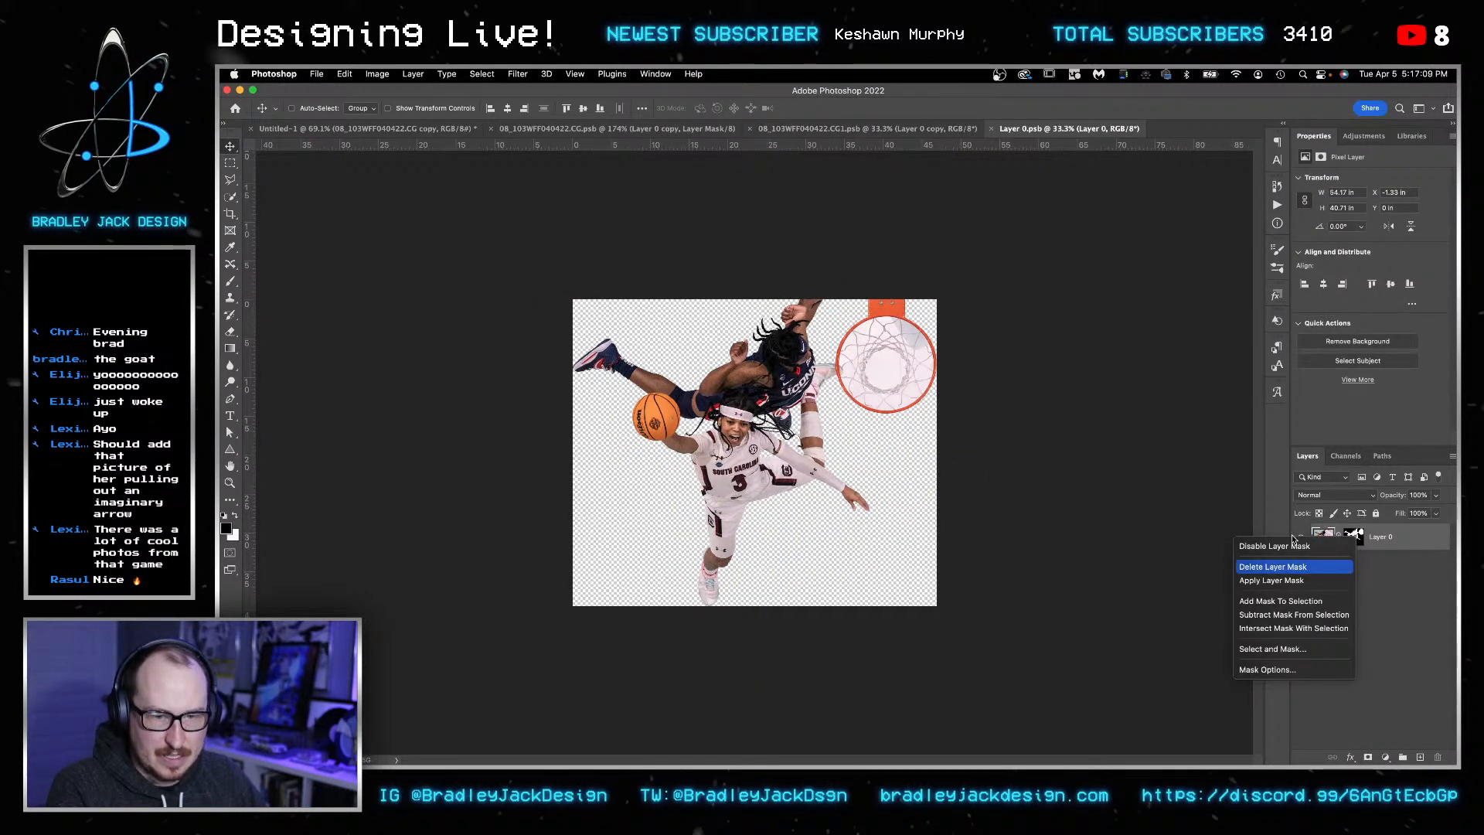
left_click(375, 74)
left_click(401, 230)
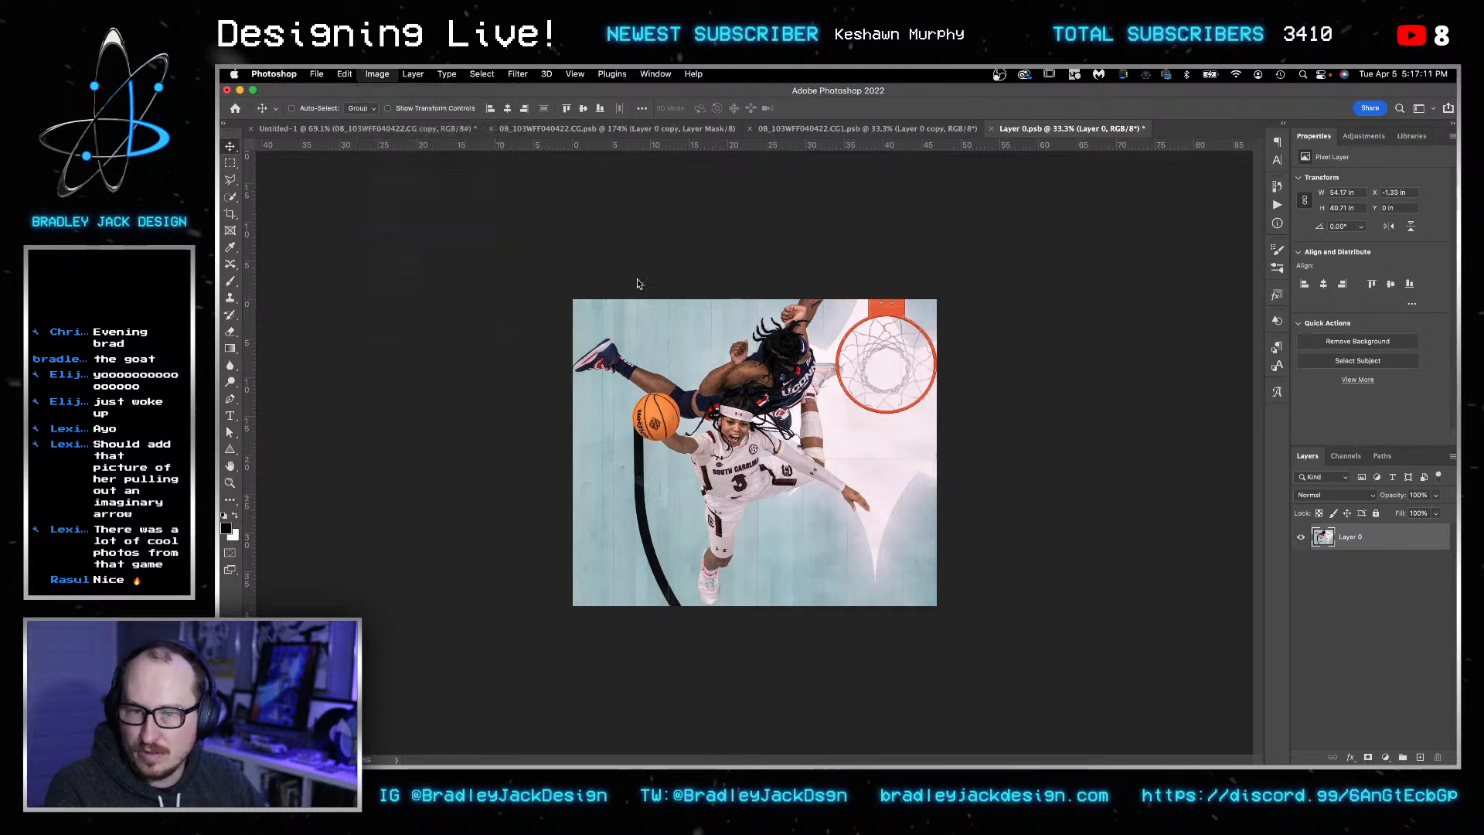
key("super+s")
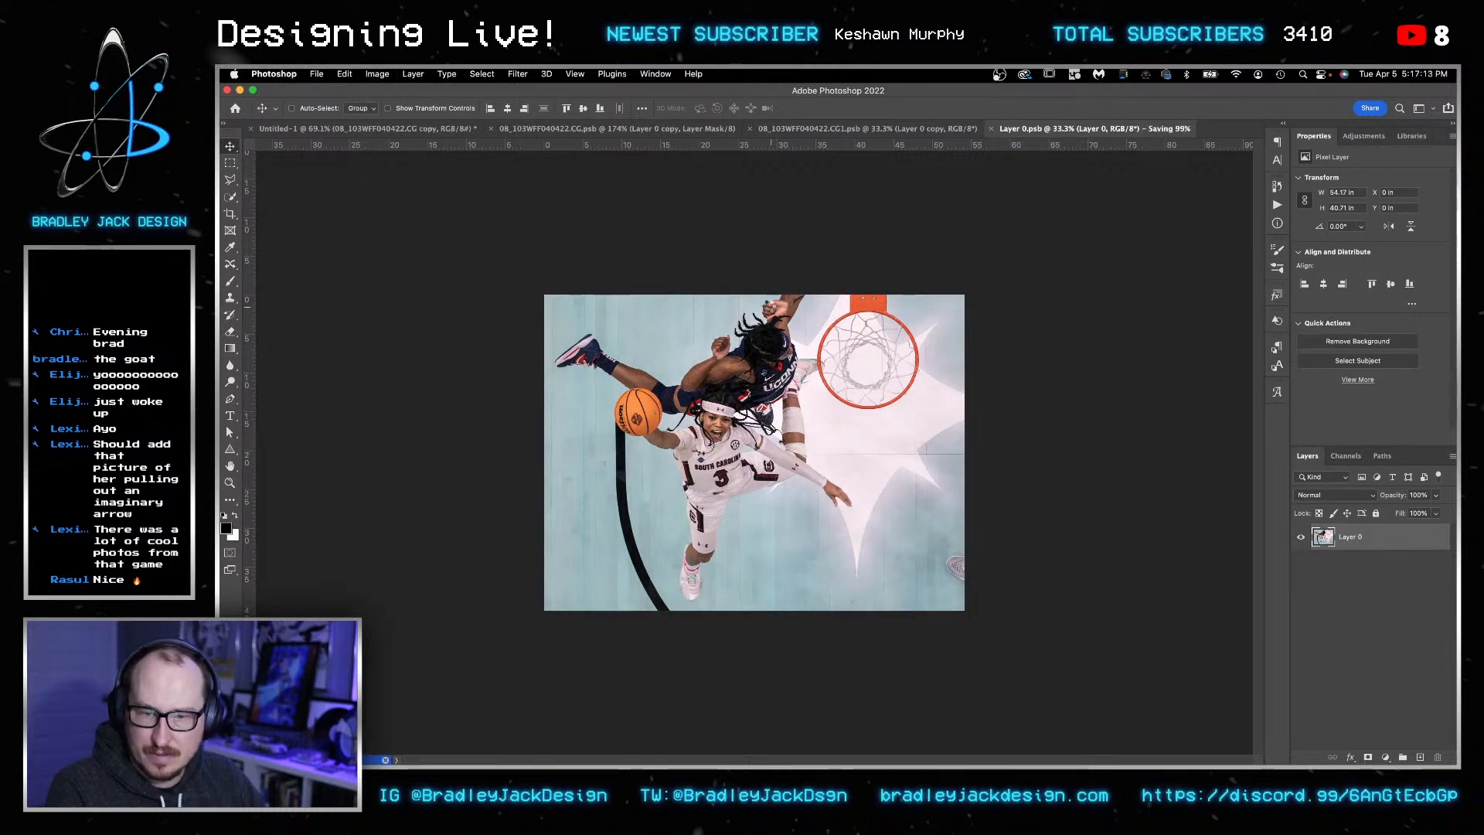
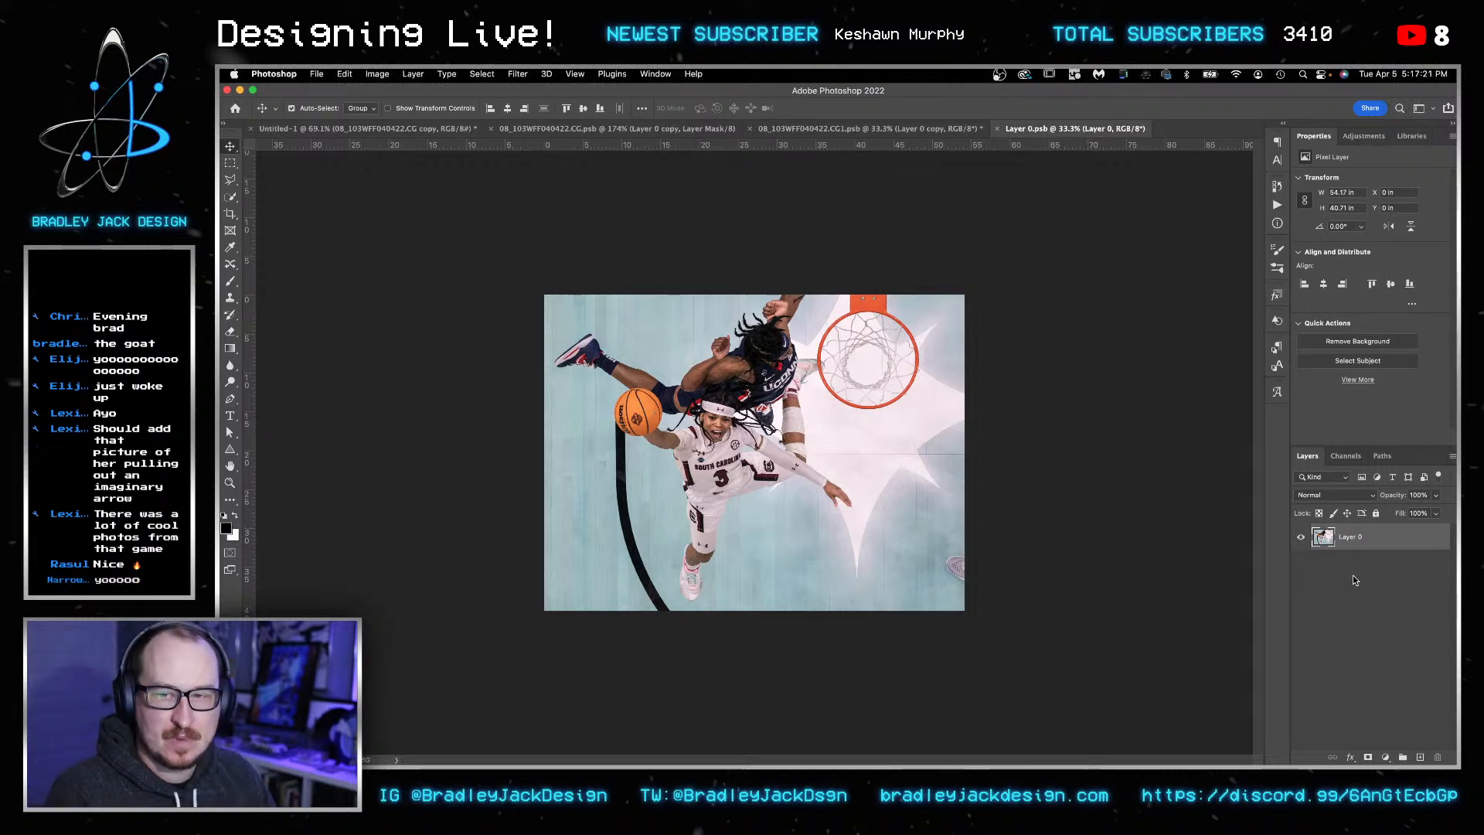
- In 08_103WFF040422.CG1.psb, hide the adjustment layers and delete the layer mask of Layer 0 copy
key("ctrl+shift+Tab")
scroll(1353, 579, "up", 1)
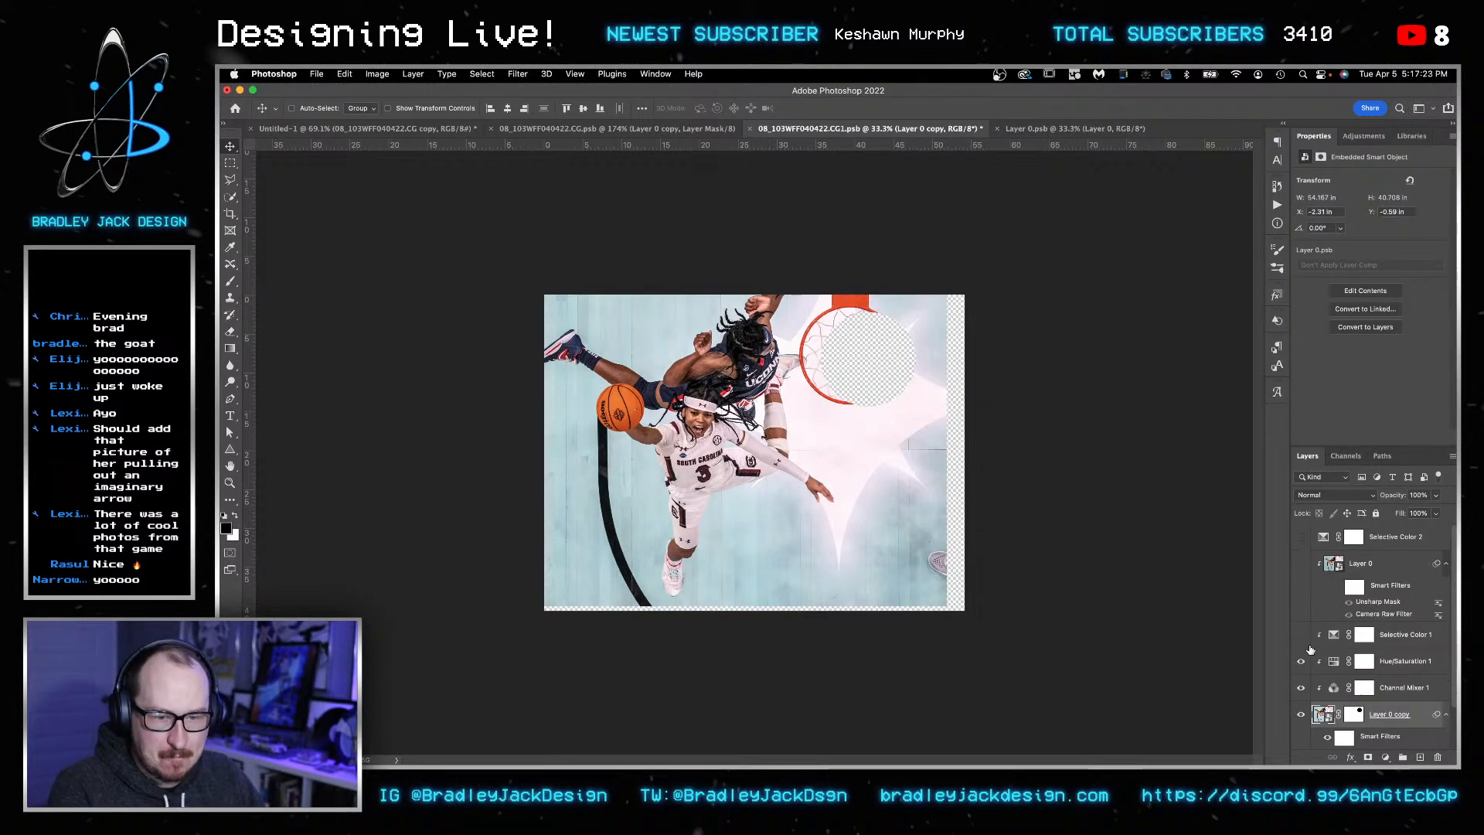
right_click(1324, 718)
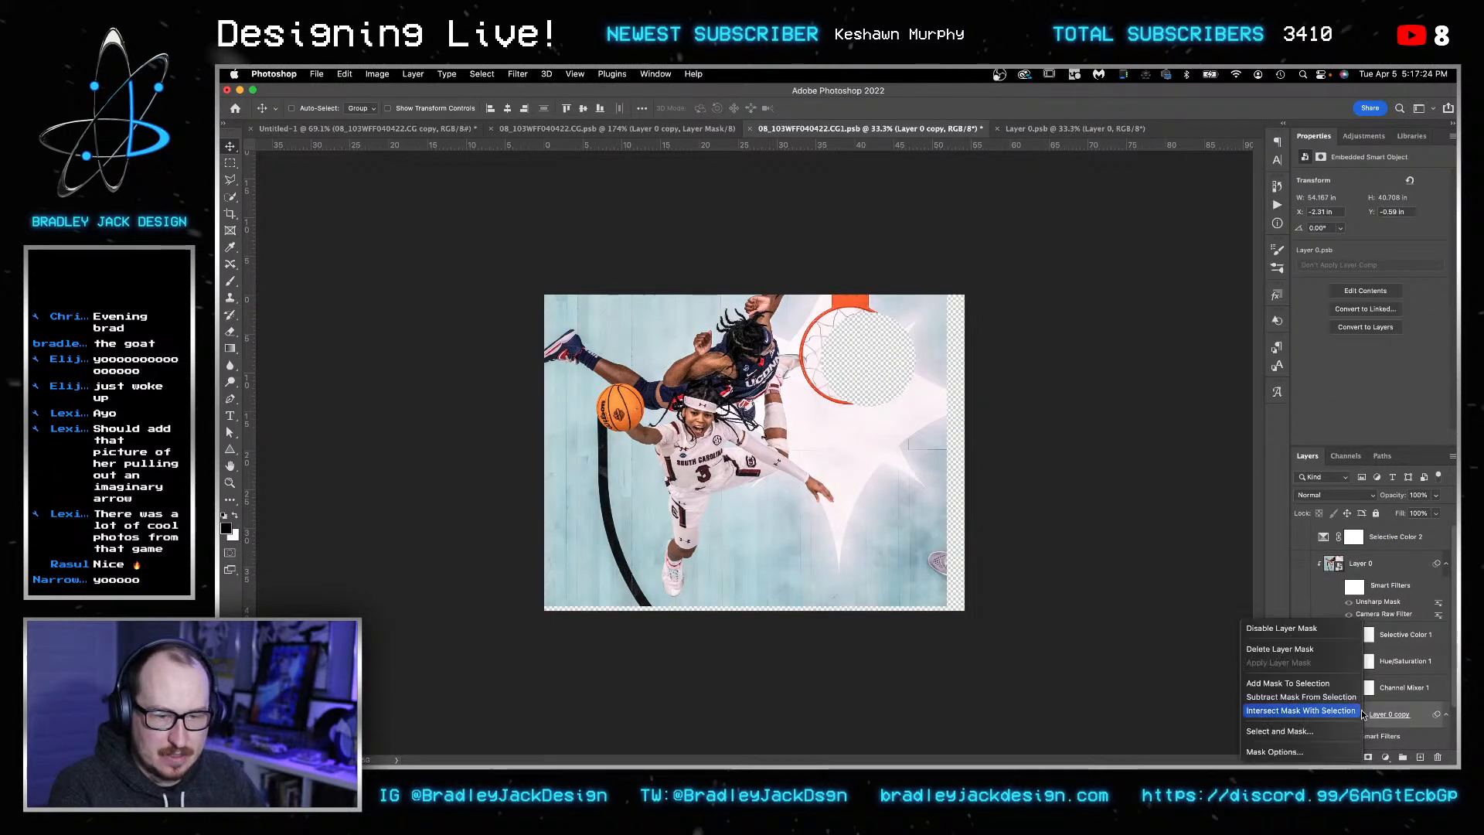
left_click(1319, 654)
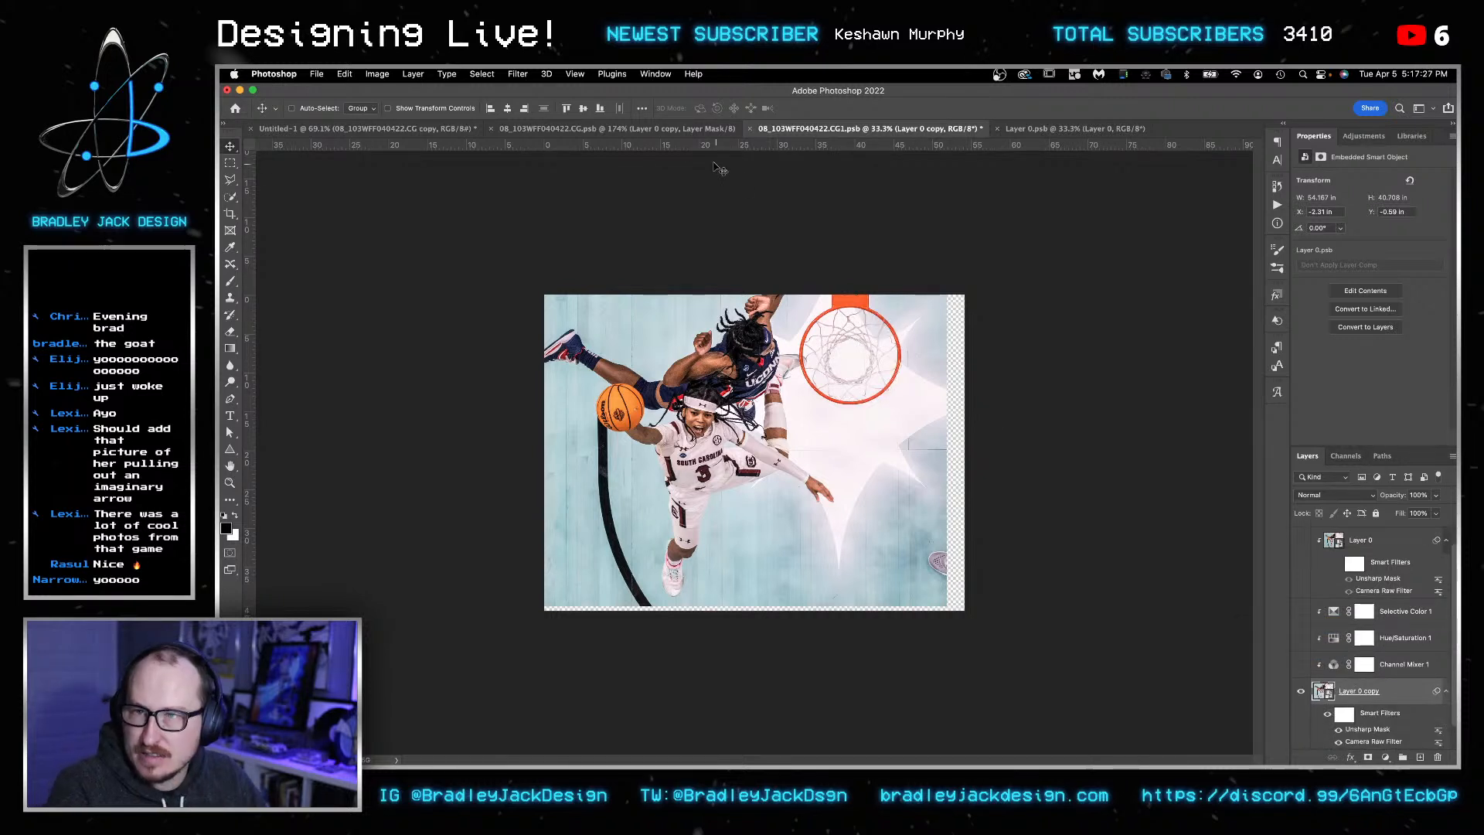
- Expand the 08_103WFF040422.CG1.psb canvas with Reveal All so it takes in the photo's cropped edges
left_click(517, 74)
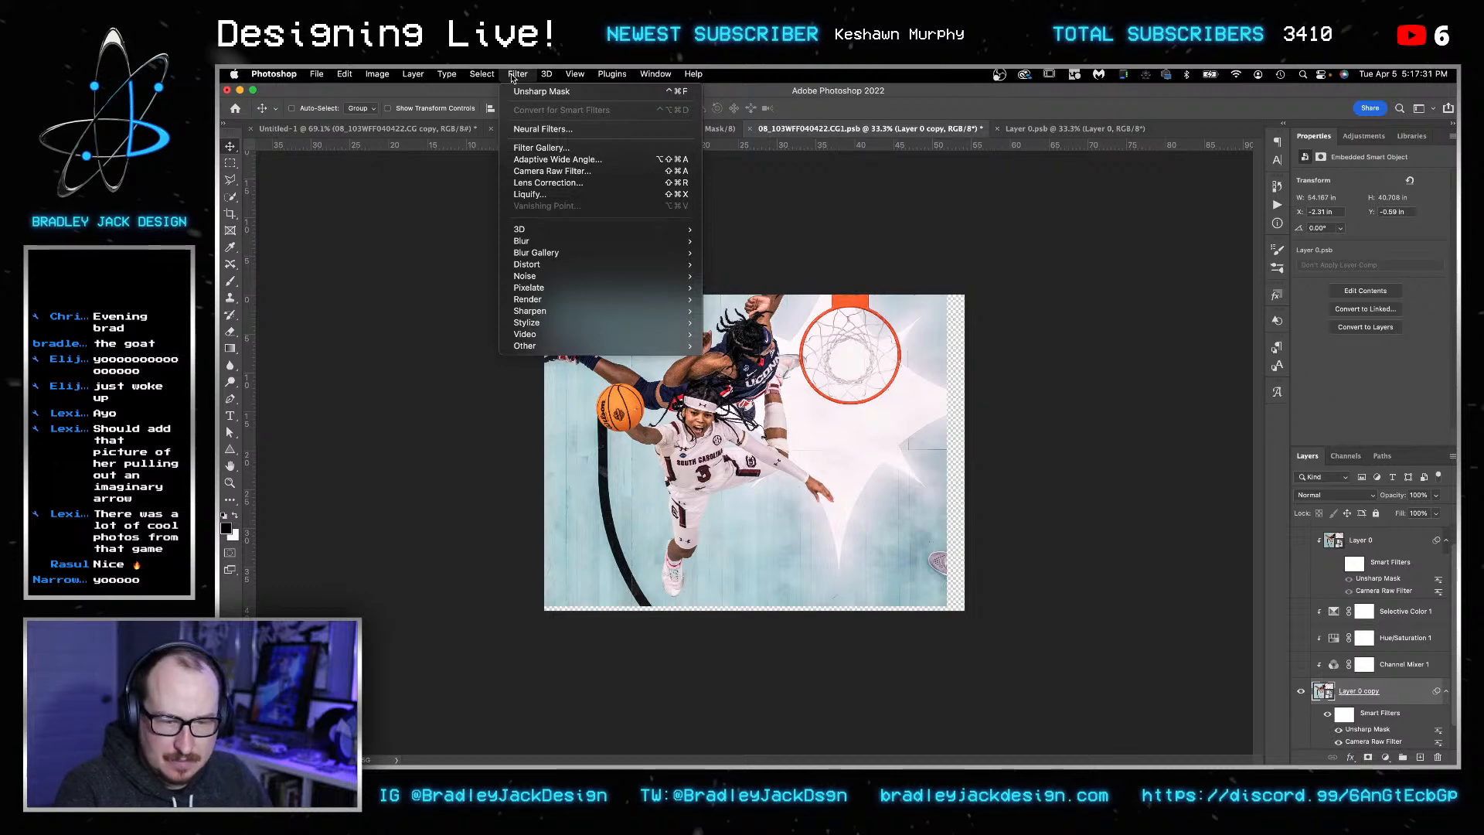
mouse_move(377, 74)
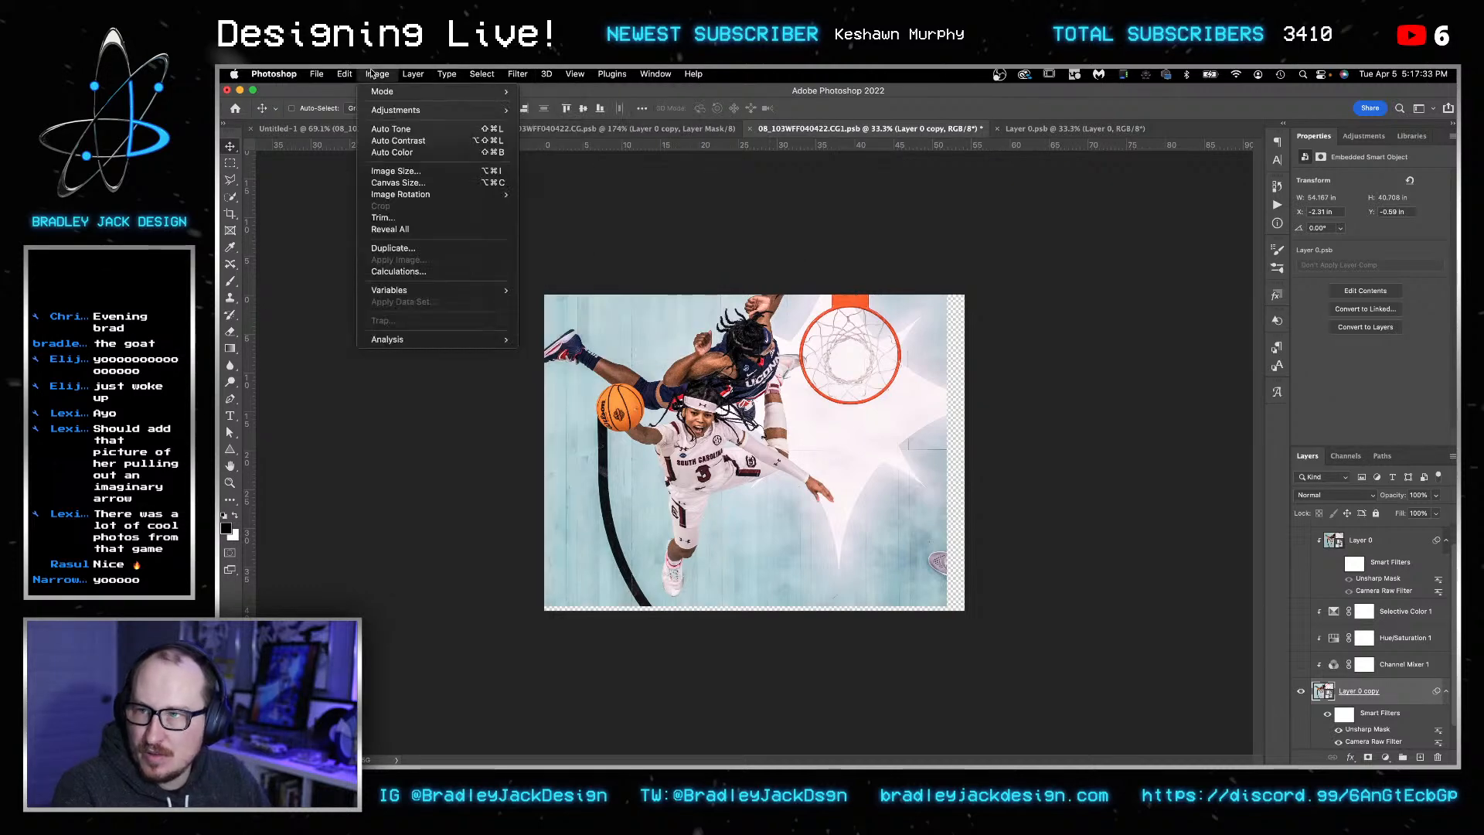
left_click(416, 231)
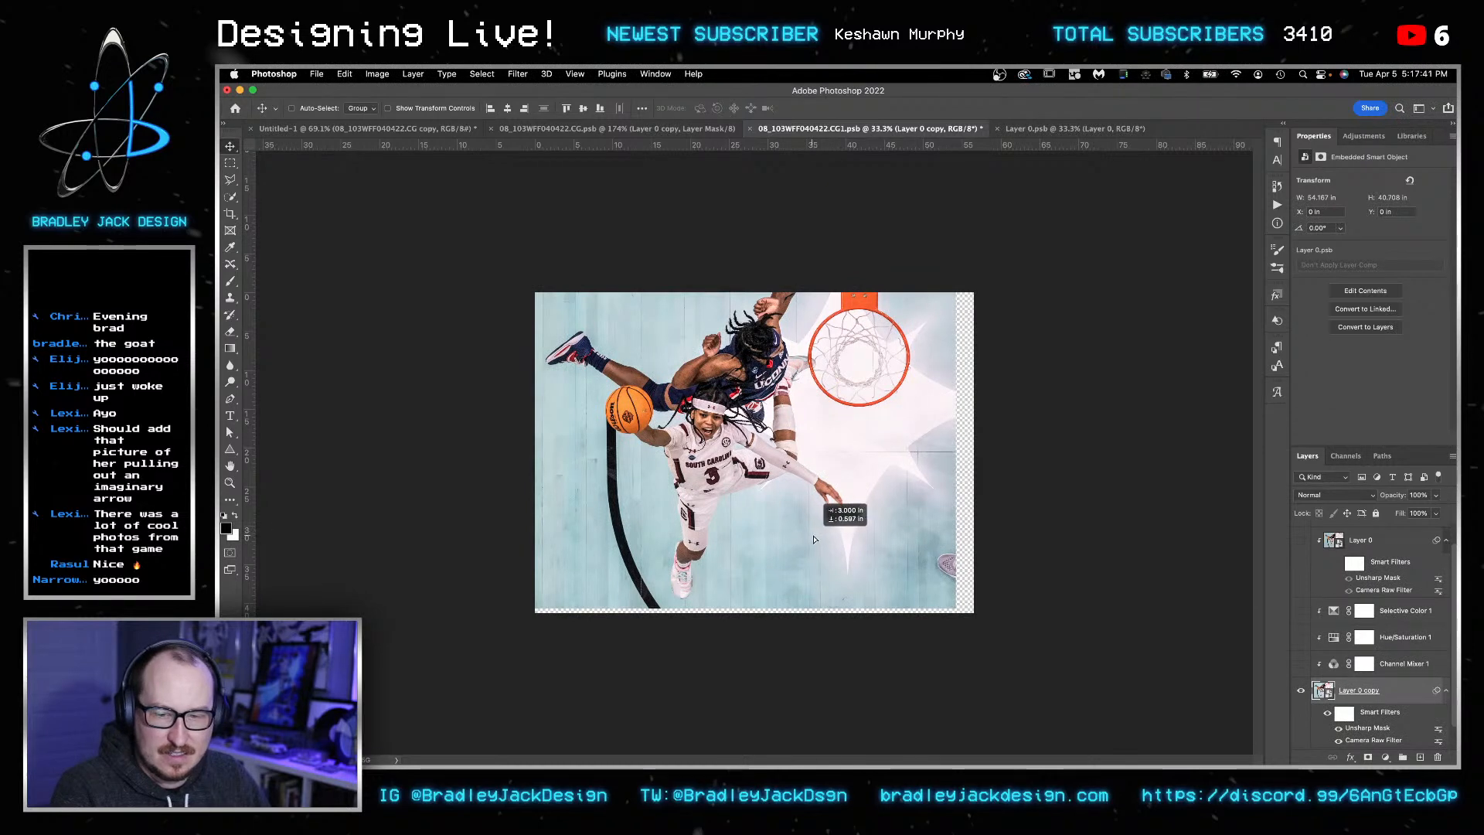
- Shift Layer 0 copy right and down within the canvas to X 2.31 in and Y 0.58 in
mouse_move(824, 545)
left_mouse_down()
mouse_move(843, 546)
mouse_move(826, 540)
left_mouse_up()
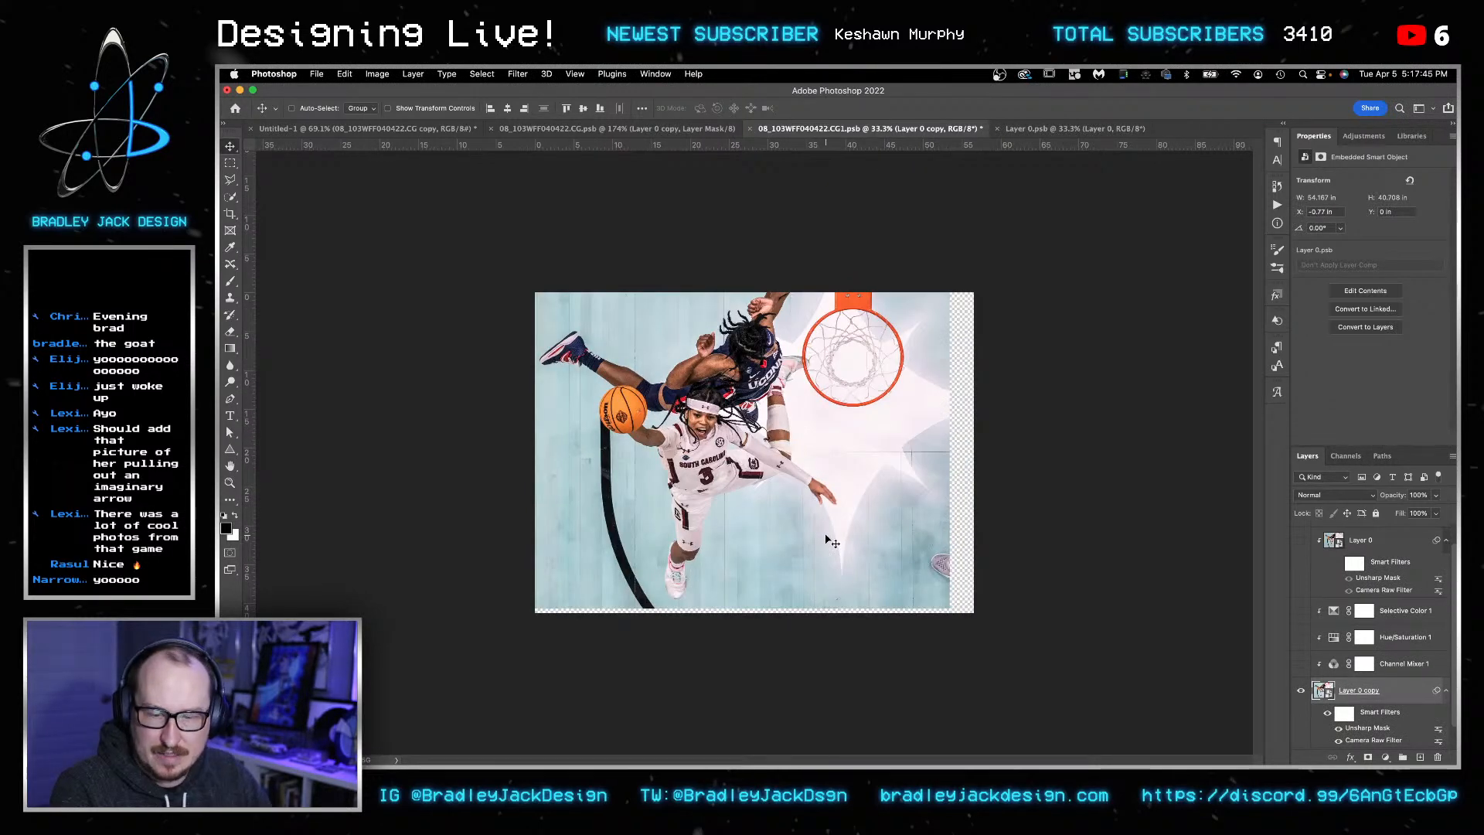
key("Down")
key("Down")
key("Down")
key("Down")
key("Down")
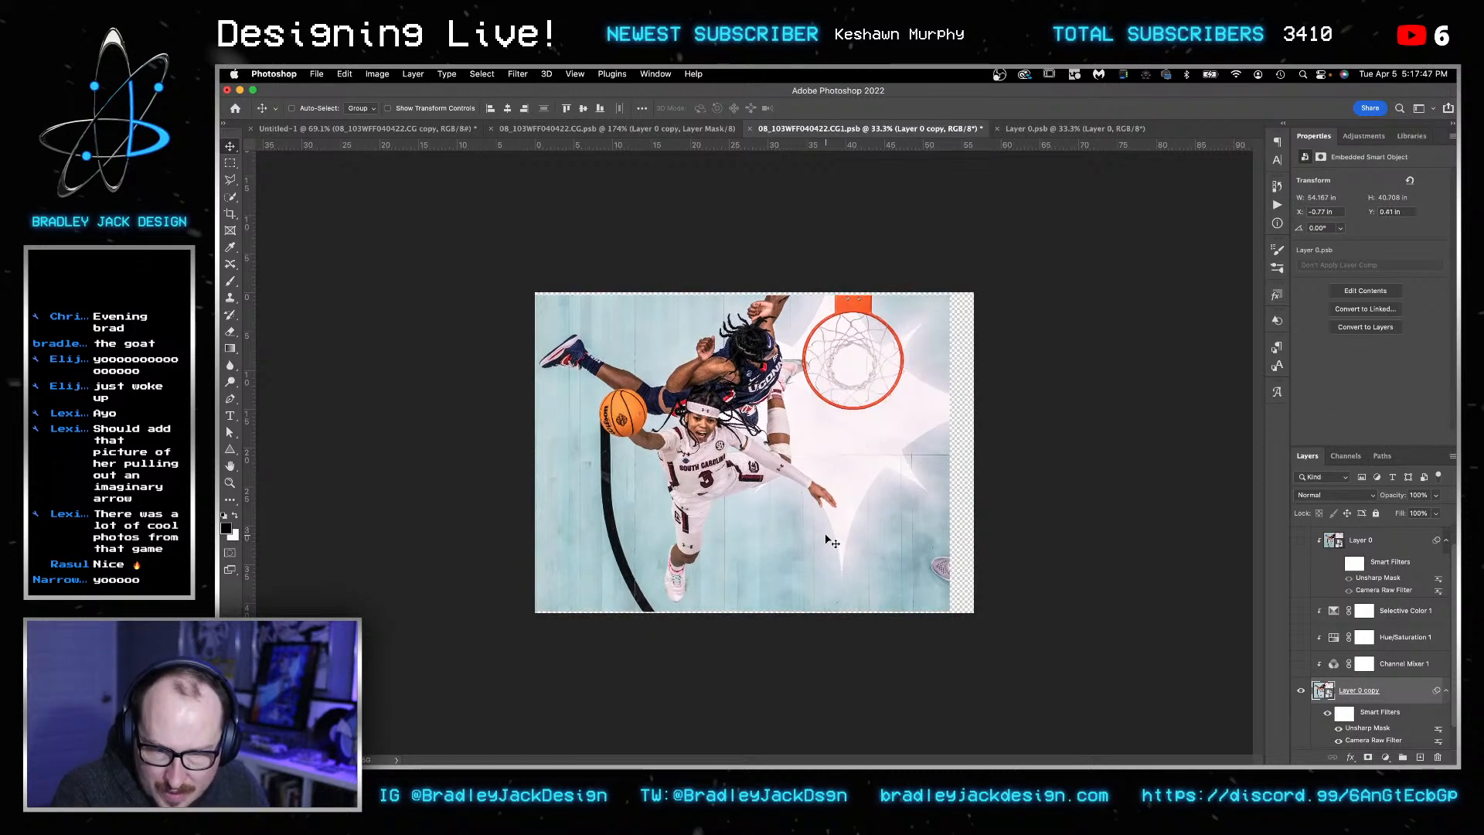
key("Right")
key("Right")
key("Right")
key("Right")
key("Right")
key("Down")
key("Down")
key("Right")
key("Right")
key("Right")
key("Right")
key("Right")
key("Right")
key("Right")
key("Right")
key("Right")
key("Right")
key("Right")
key("Right")
key("Right")
key("Right")
key("Right")
key("Right")
key("Right")
key("Right")
key("Right")
key("Right")
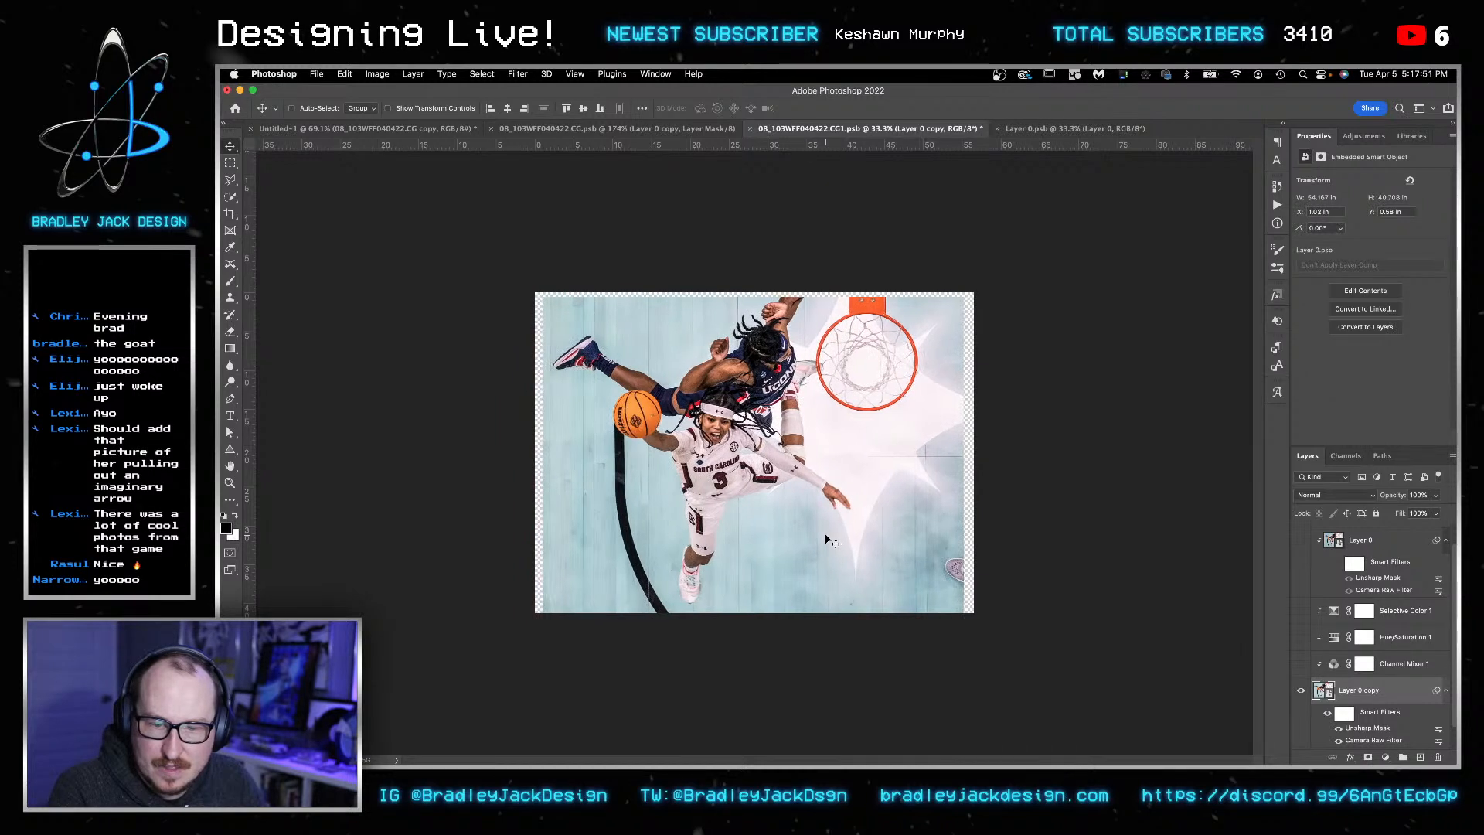
key("Right")
key("Right")
key("Right")
key("Right")
key("Right")
key("Right")
key("Right")
key("Right")
key("Right")
key("Right")
key("Right")
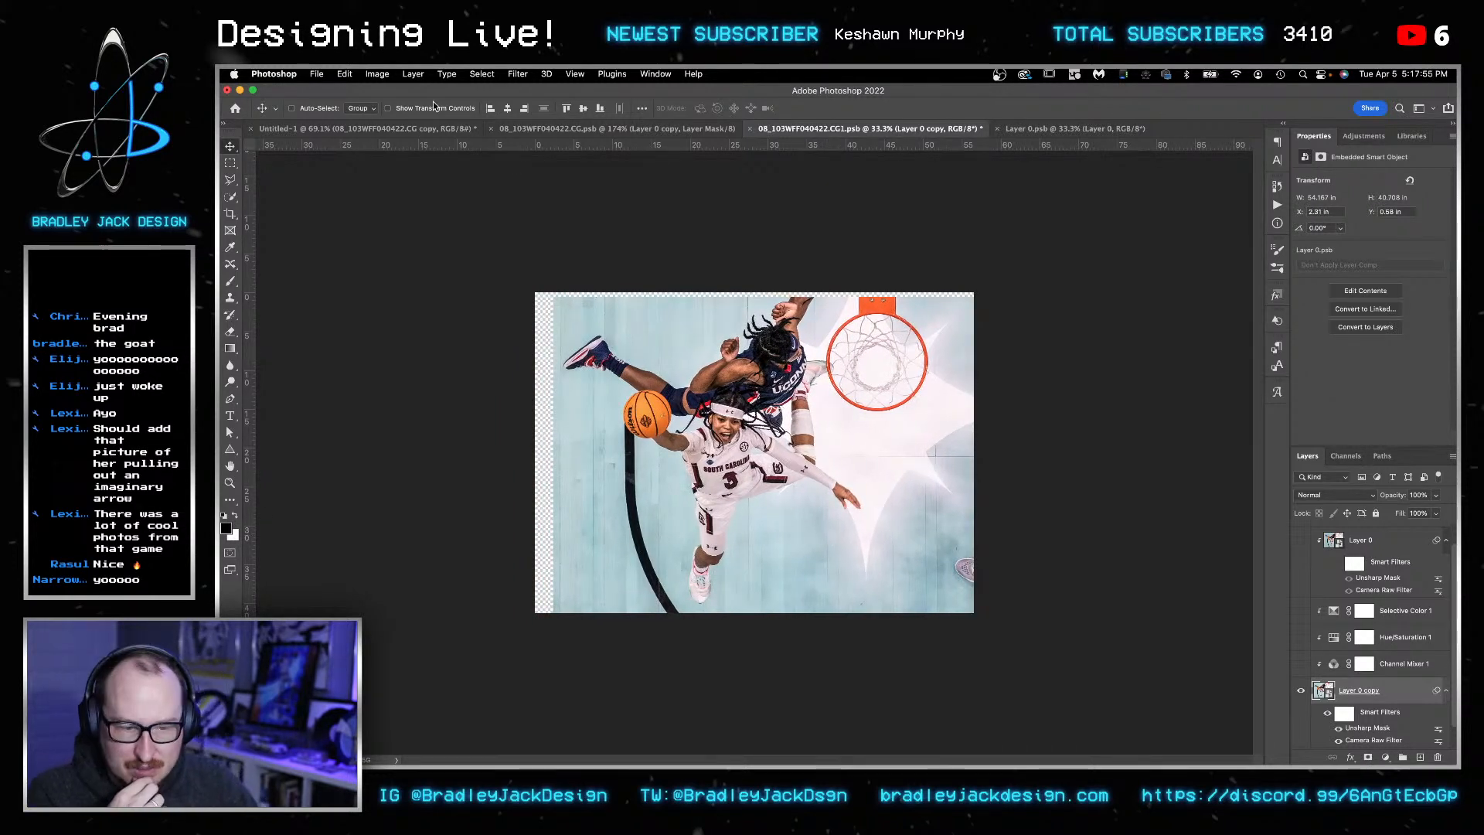
- Apply Reveal All again, then save the smart object's contents and return to the Untitled-1 poster
left_click(377, 74)
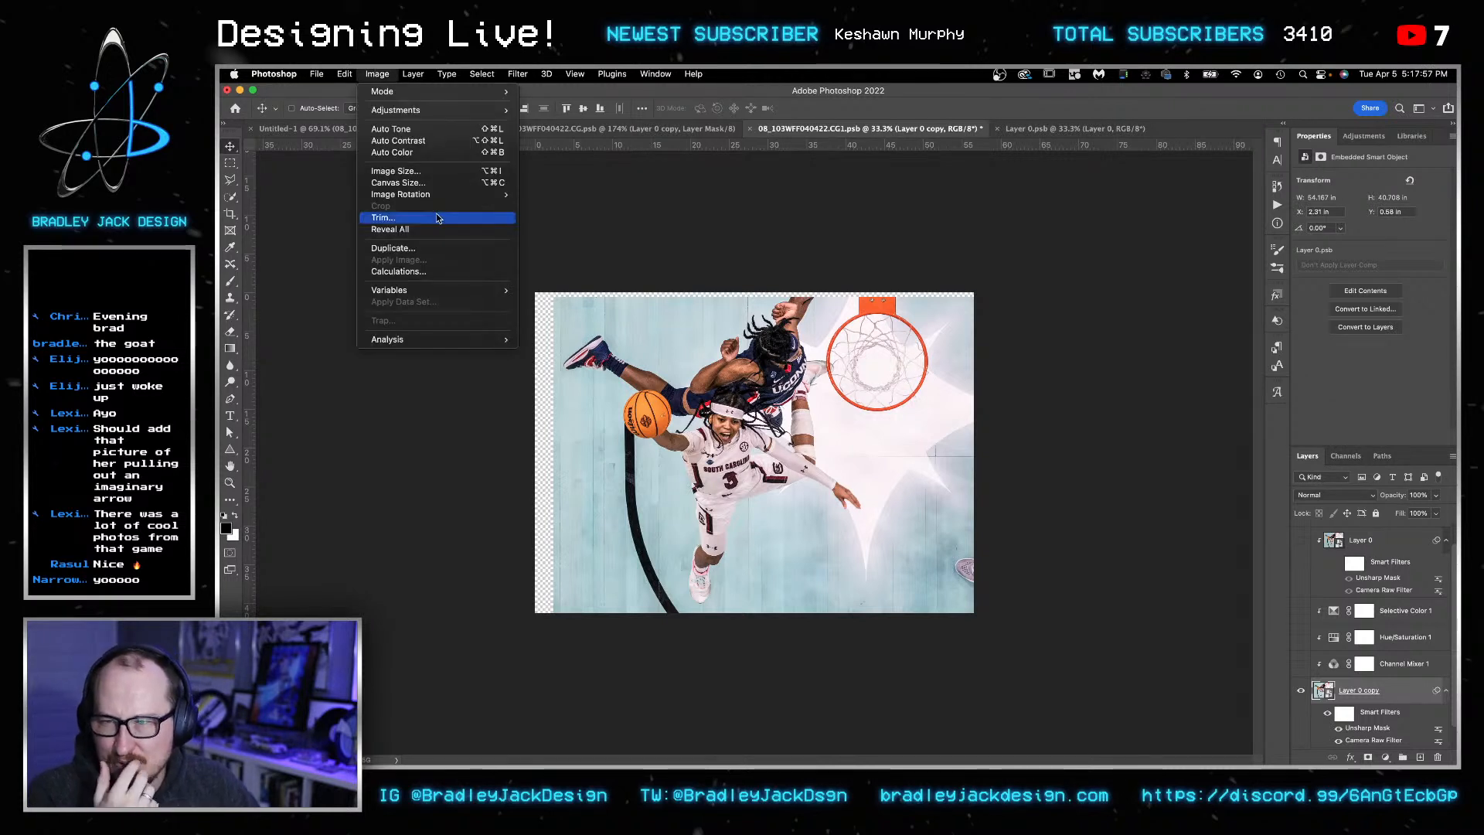
left_click(442, 232)
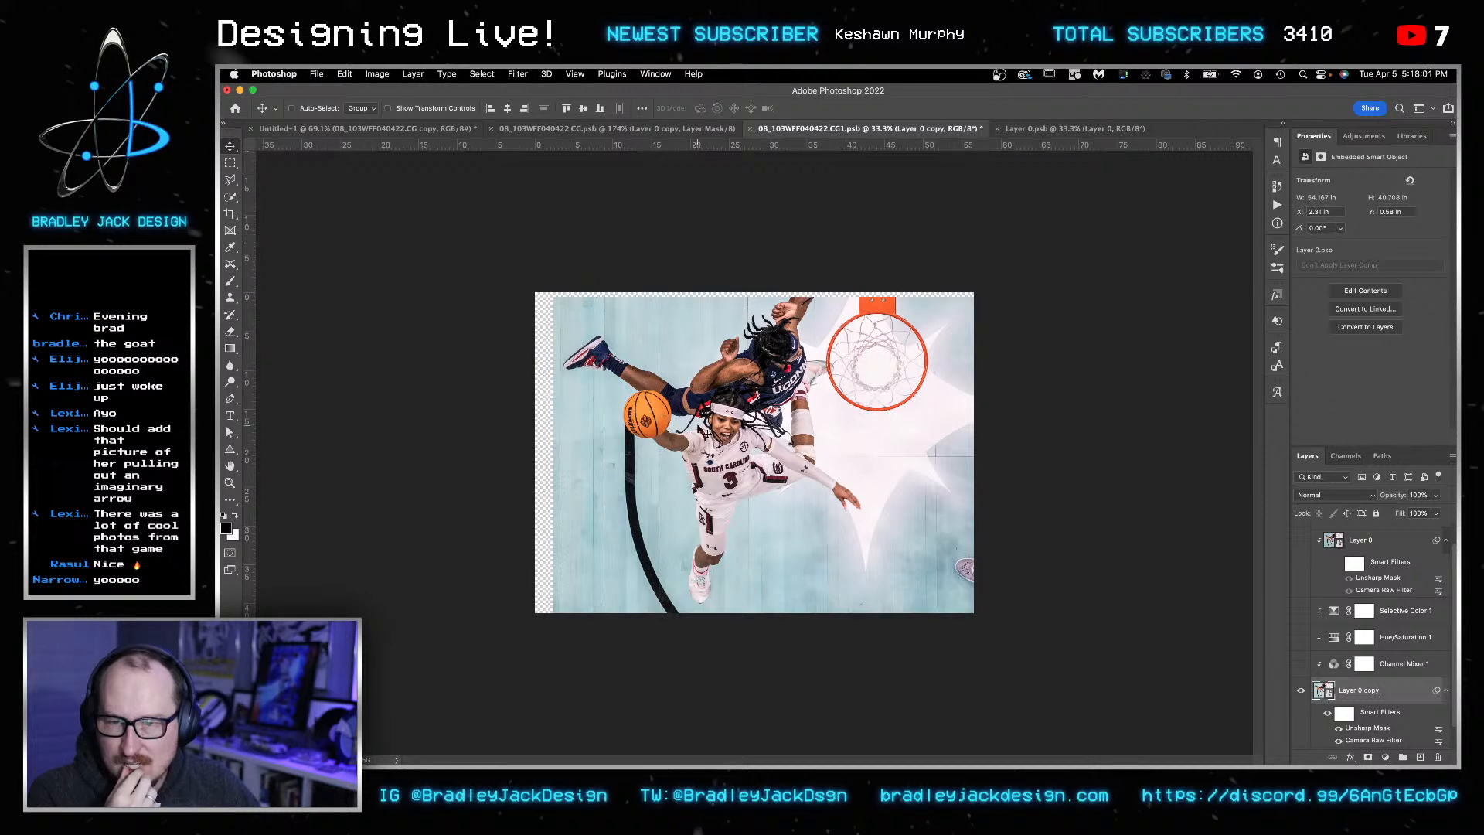
key("super+s")
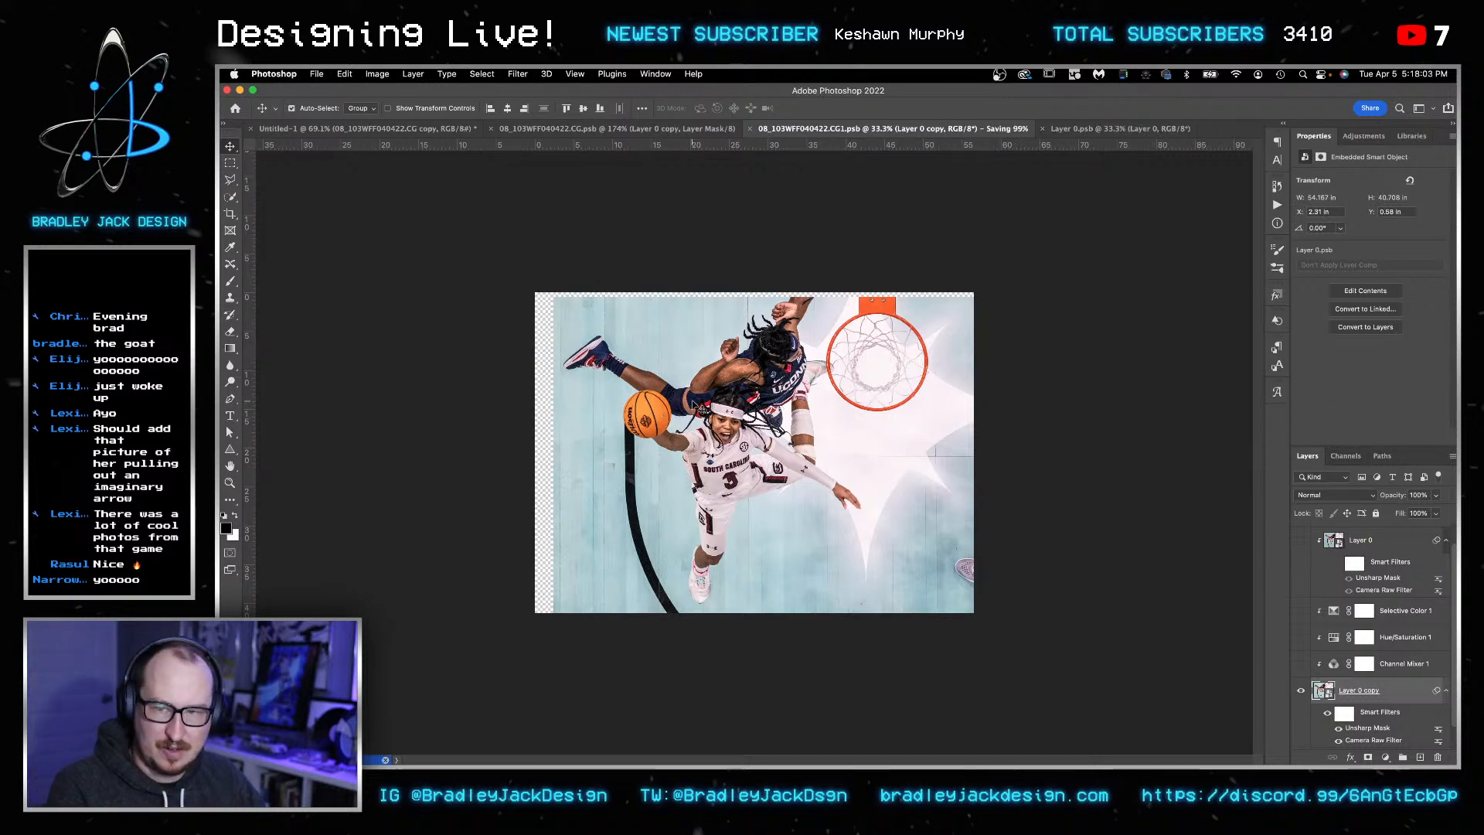
left_click(541, 128)
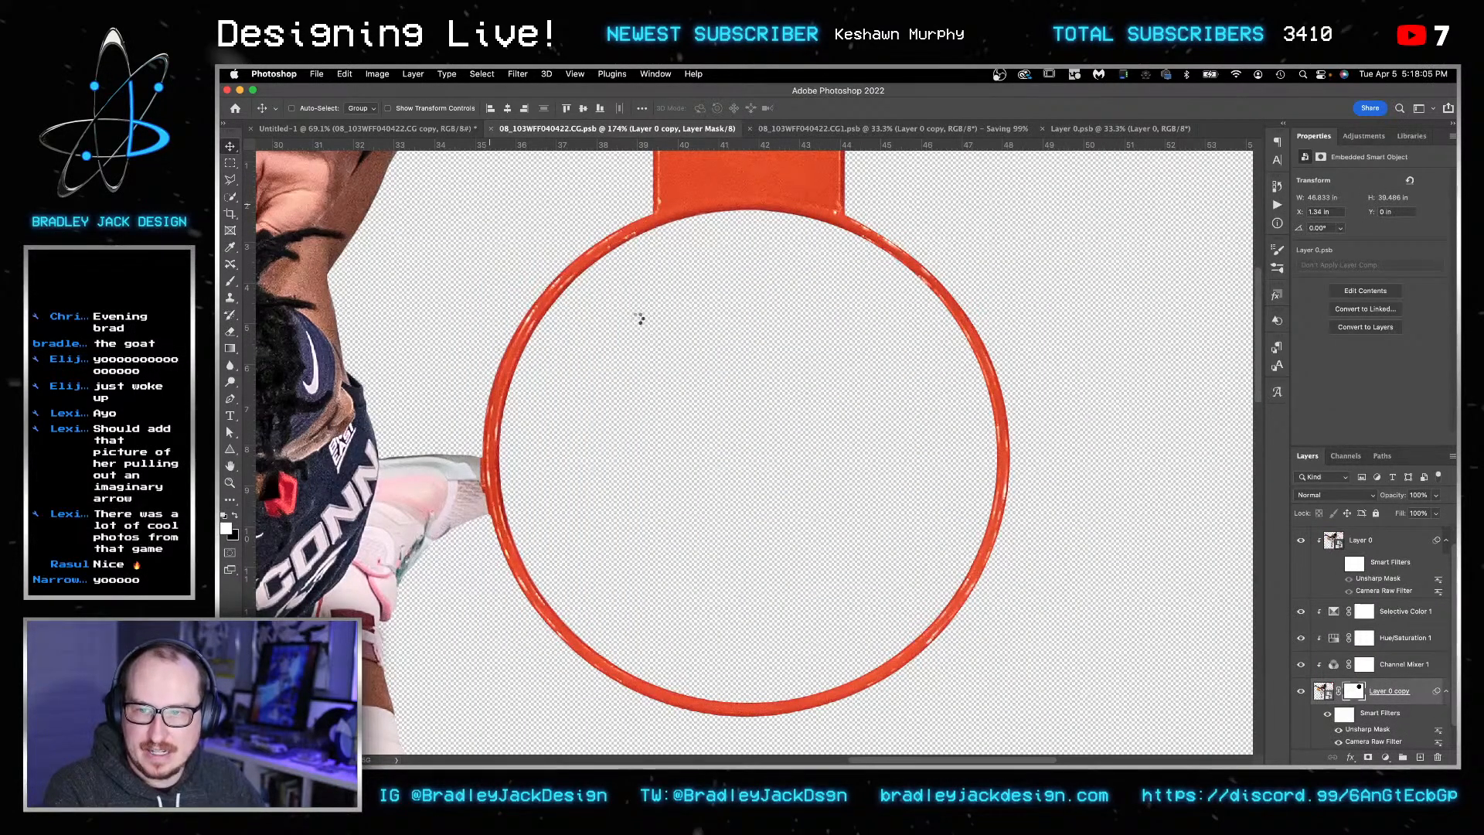
key("ctrl+shift+Tab")
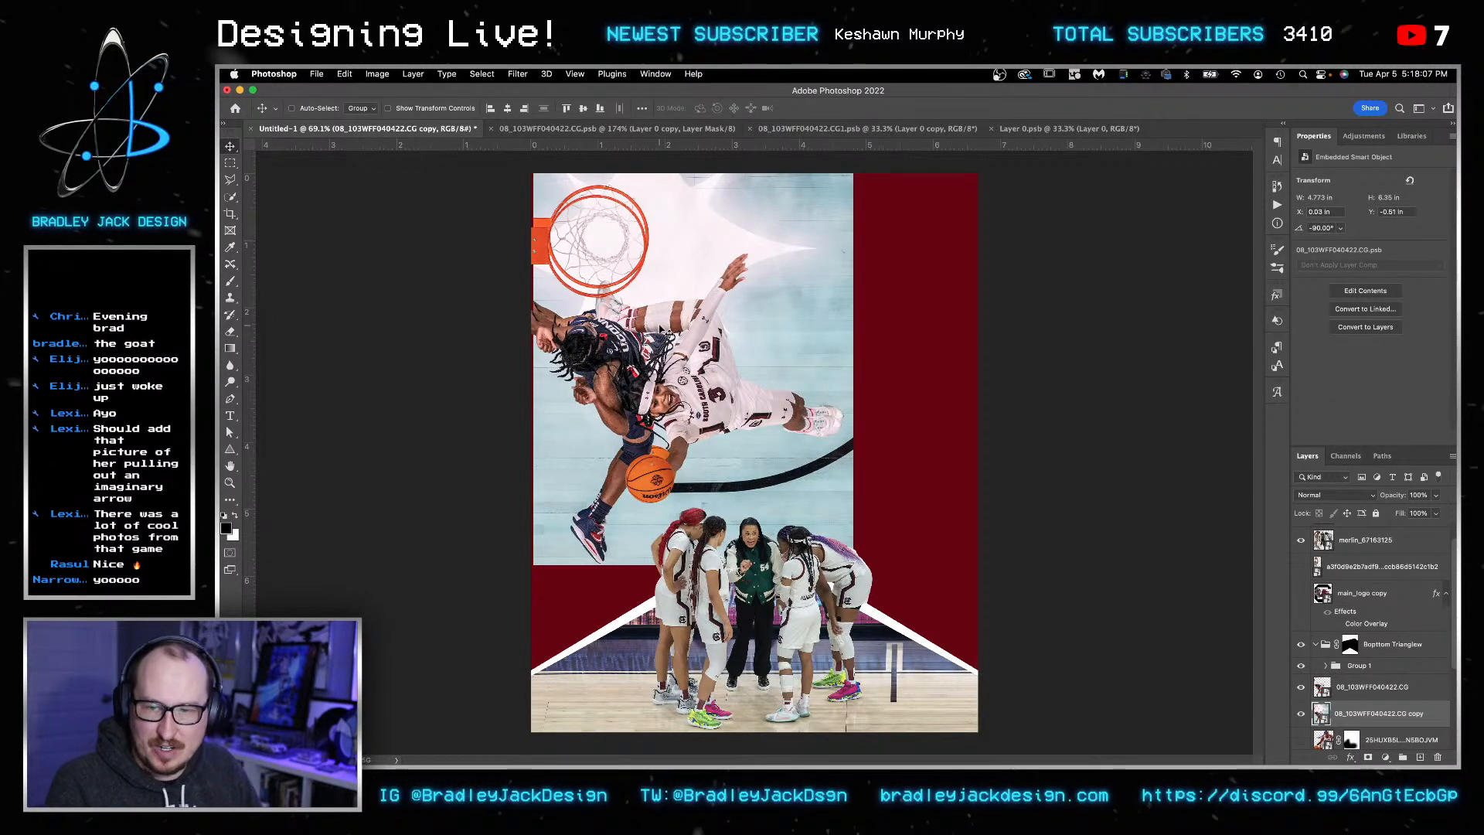
- Align the full-photo copy with the player cutout above it by nudging it to X 0 in and Y -0.37 in
key("shift+Down")
key("shift+Down")
key("shift+Down")
key("Down")
key("Down")
key("Down")
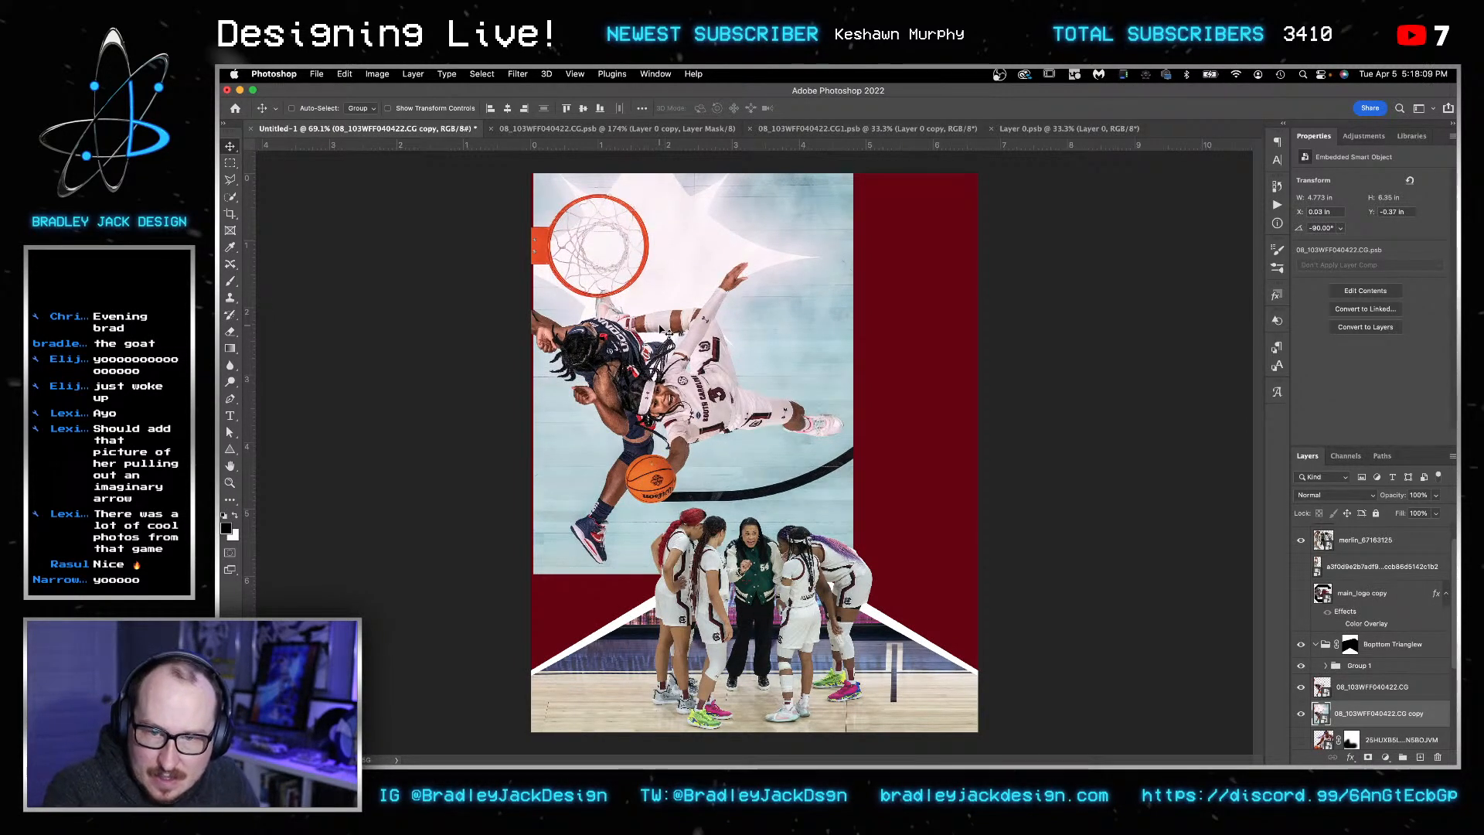
key("Left")
key("Left")
key("Left")
key("Left")
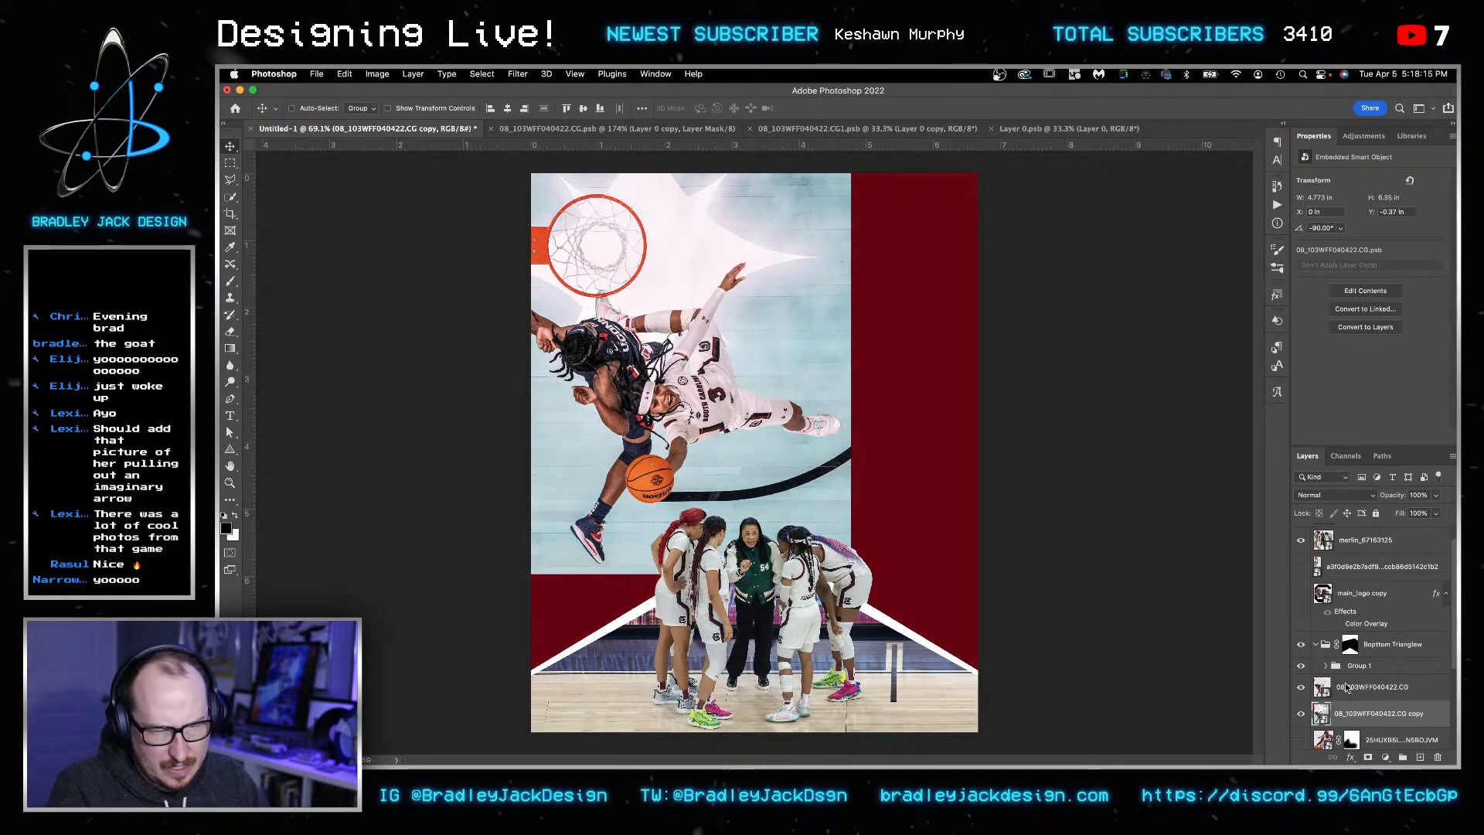
- Move both 08_103WFF040422.CG layers above the Bopttom Trianglew group and group them together
left_click(1347, 687, "shift")
left_click_drag(1347, 722, 1352, 651)
key("super+g")
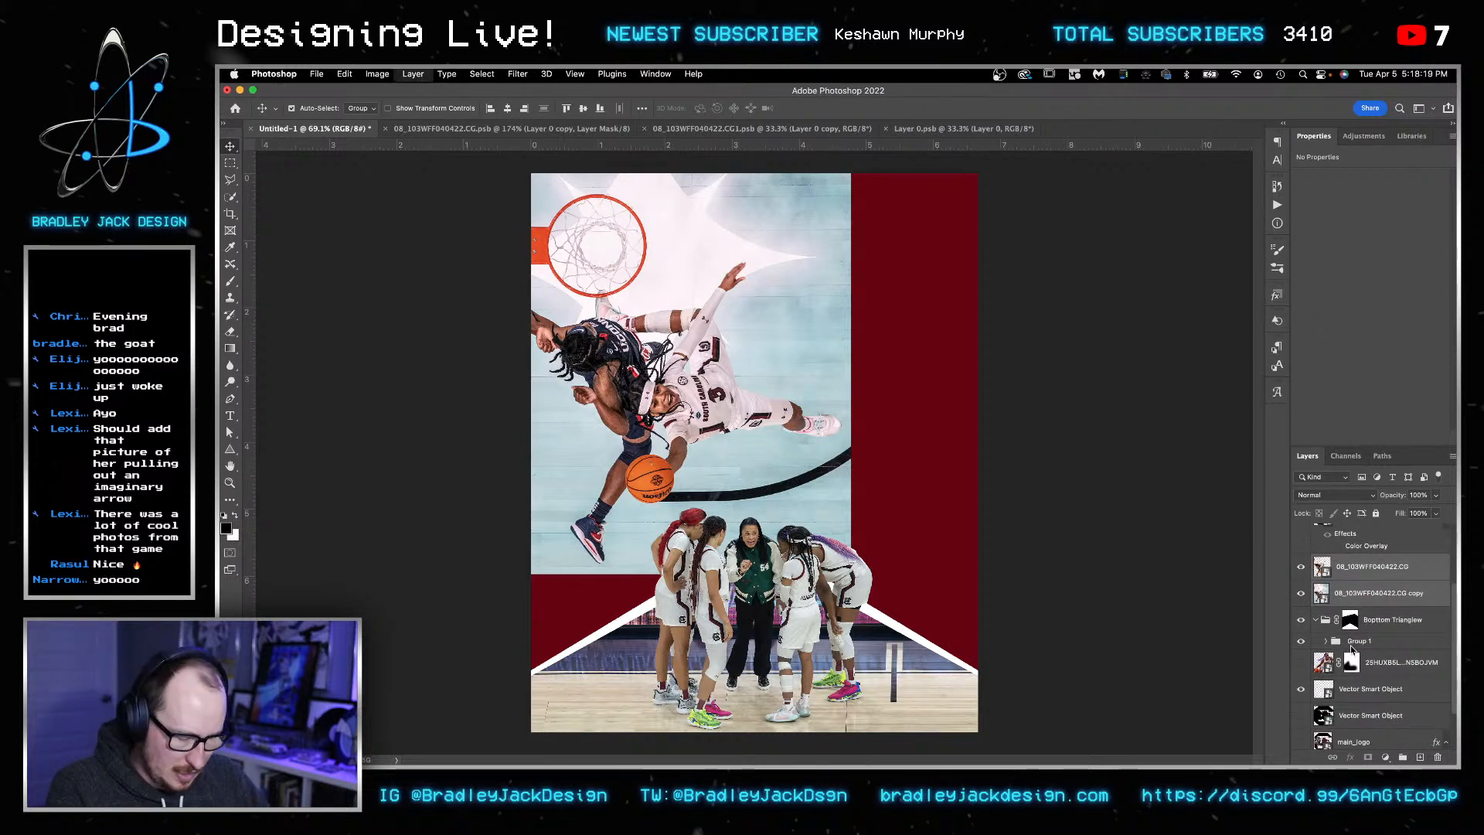
- Load the outline of the white three-armed shape as a selection and add it as a mask on the new player photo group
scroll(1352, 648, "down", 3)
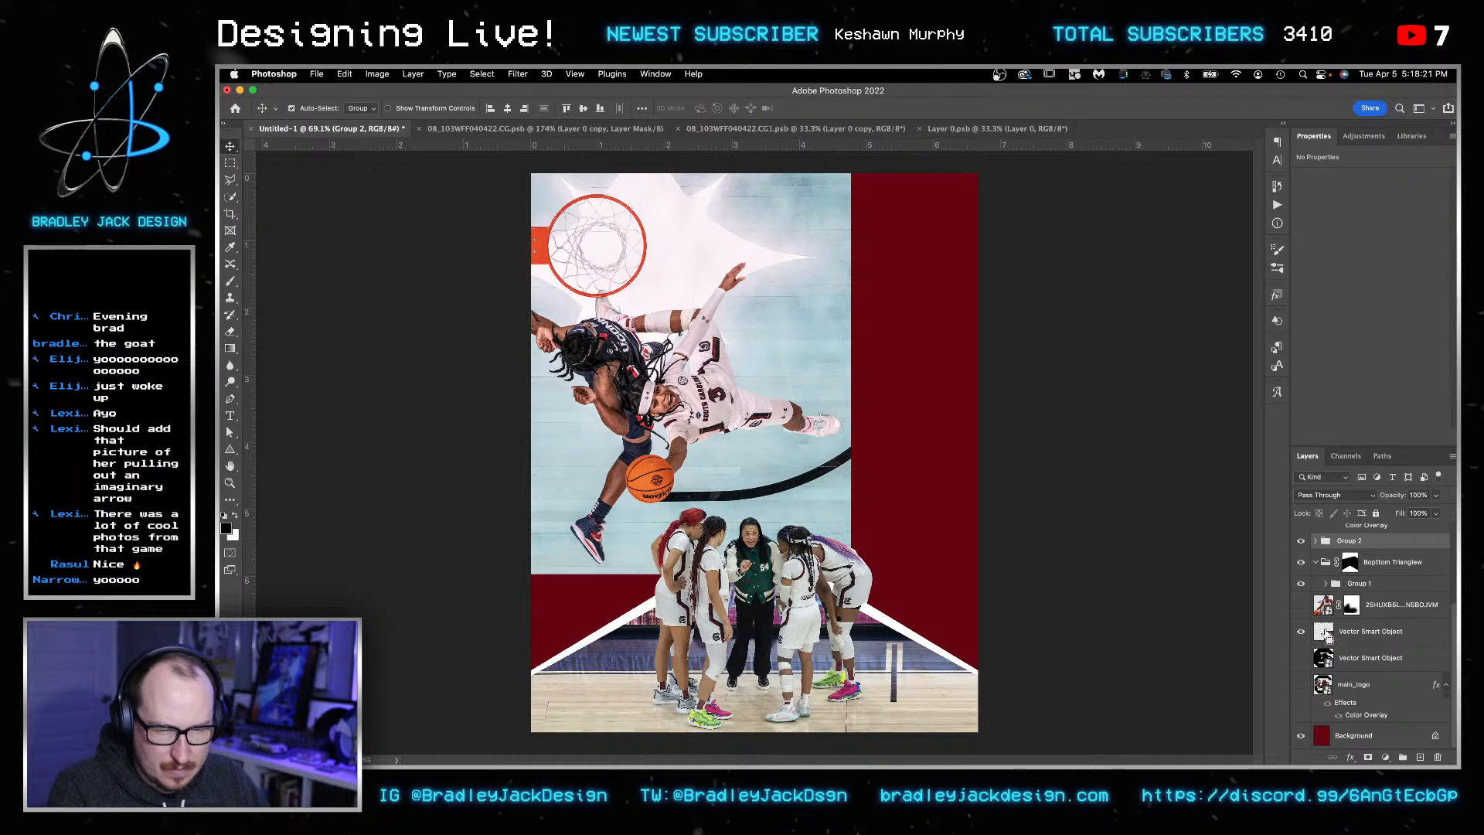
scroll(1342, 638, "up", 2)
left_click(1368, 757)
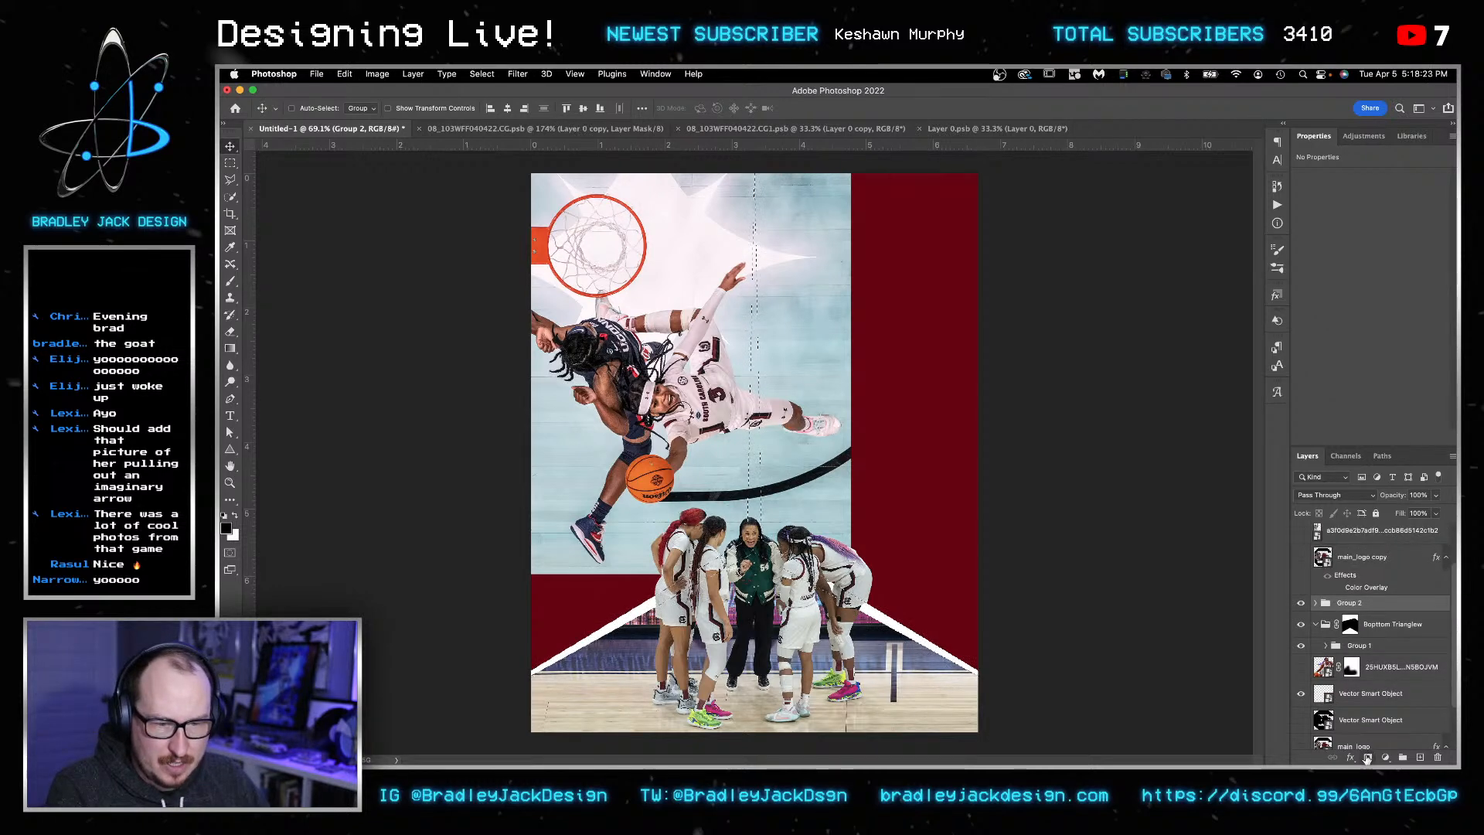
- Invert the Group 2 mask and move the 08_103WFF040422.CG player cutout out of the group, directly above it
key("super+i")
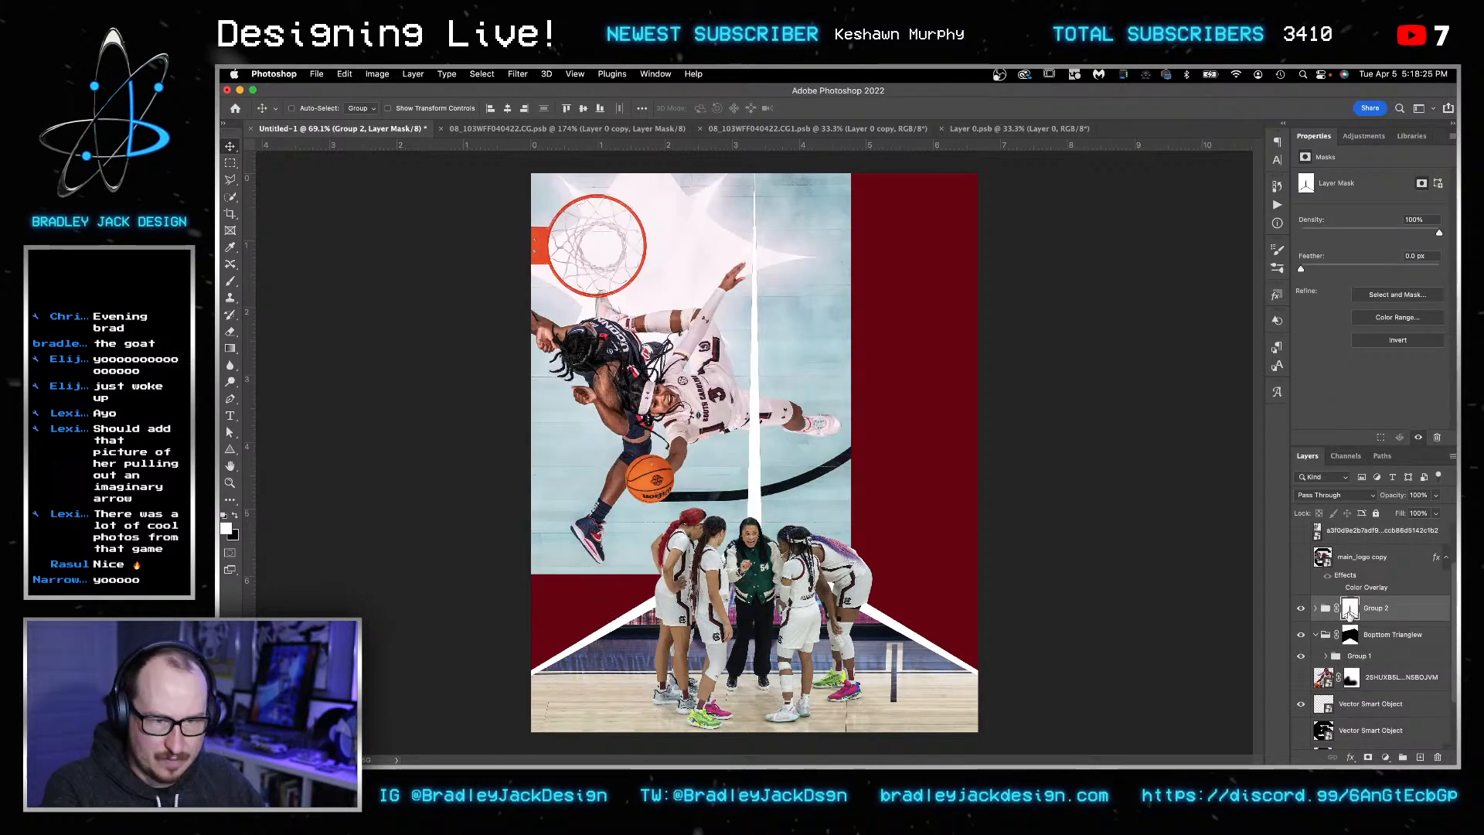
left_click(1315, 608)
left_click_drag(1347, 629, 1355, 596)
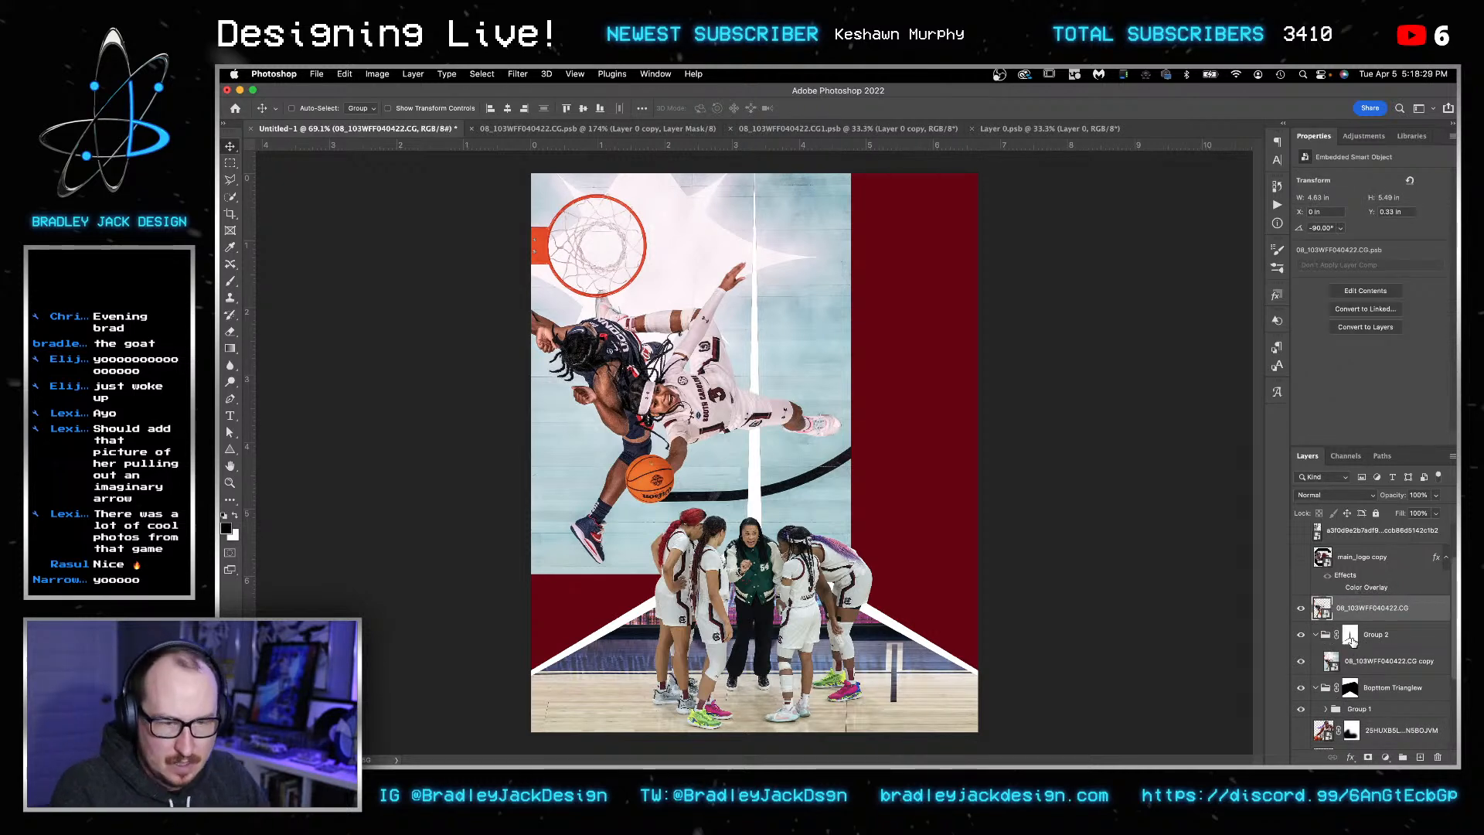
- Mask out the Group 2 photo to the right of the vertical white arm using a polygonal selection on the group mask
left_click(1351, 637)
left_click(230, 180)
left_click(754, 496)
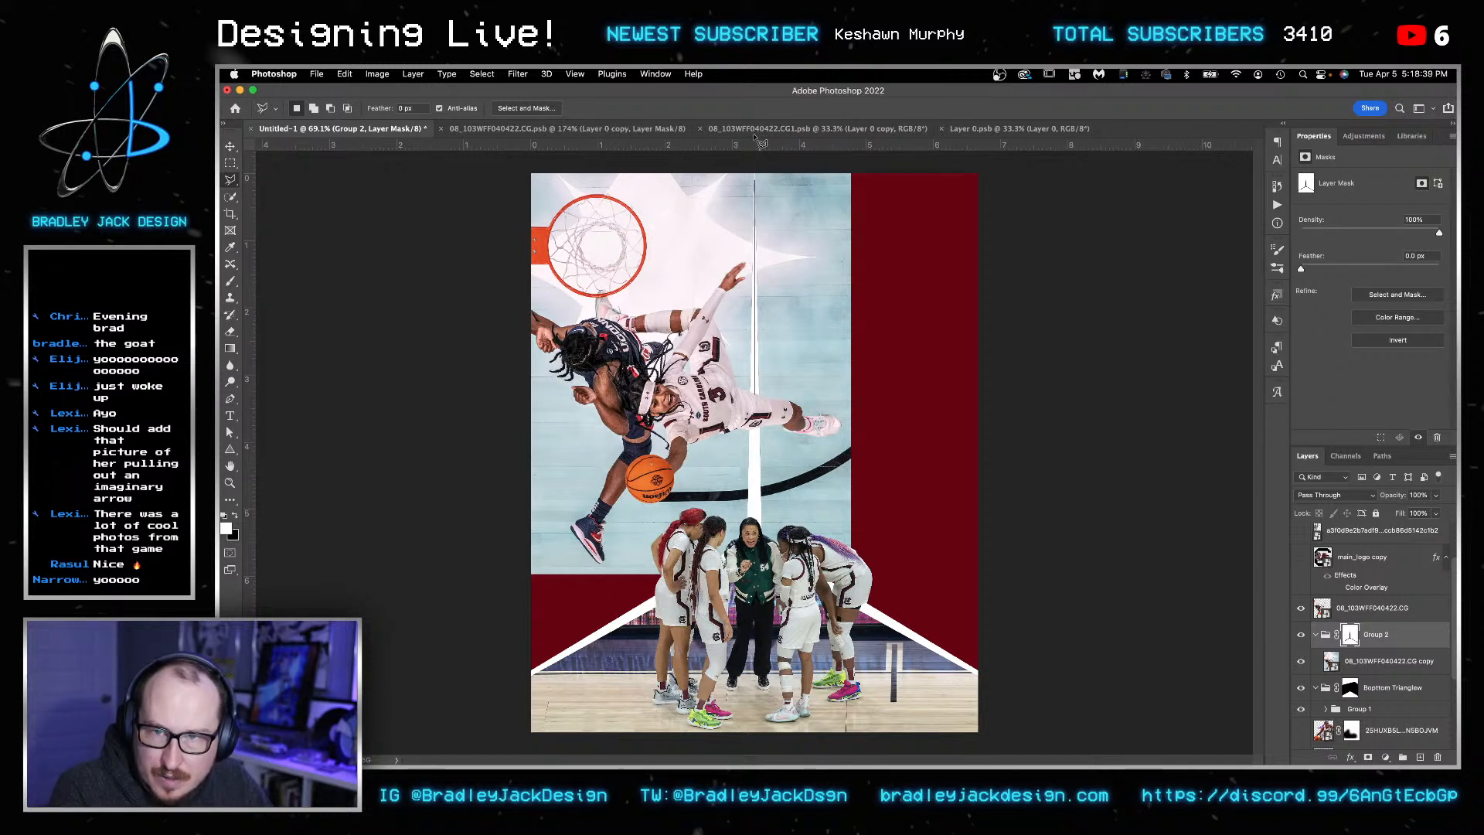
left_click(901, 168)
left_click(999, 637)
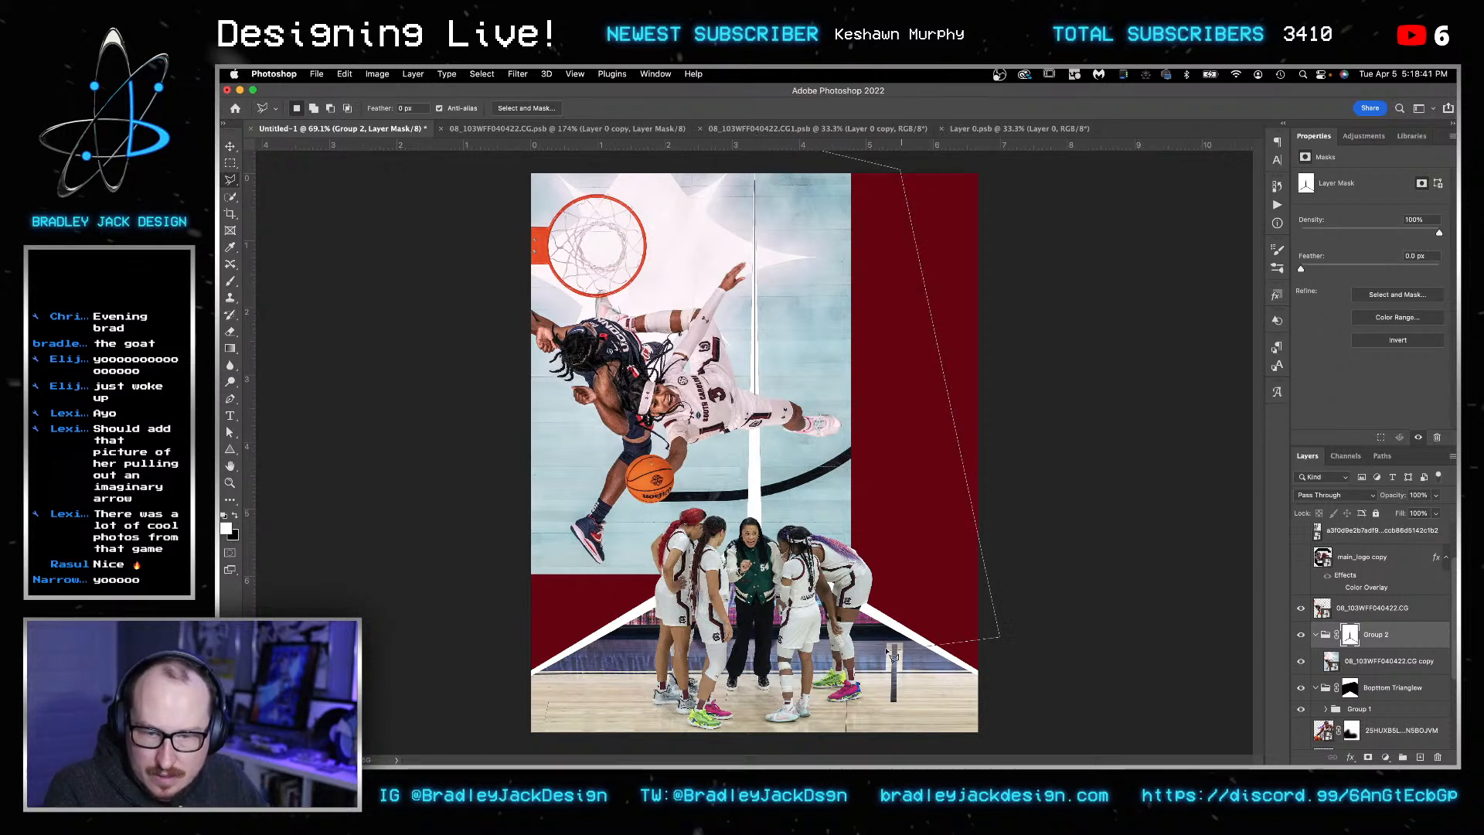
double_click(770, 619)
key("BackSpace")
key("super+d")
key("v")
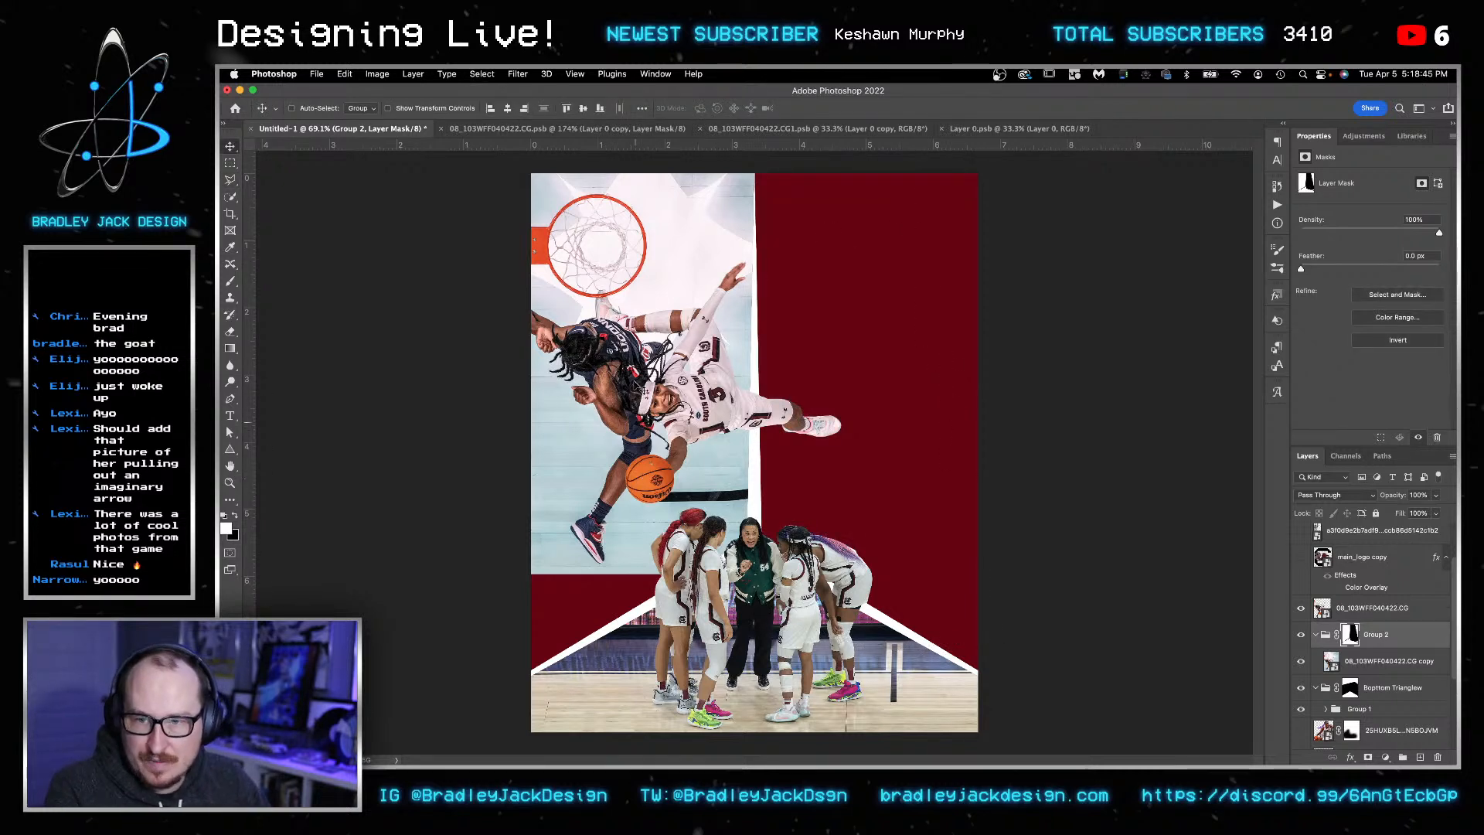
- Scale the player cutout and its full-photo copy together to about 4.2 x 5.6 in and move them against the poster's left edge
key("z")
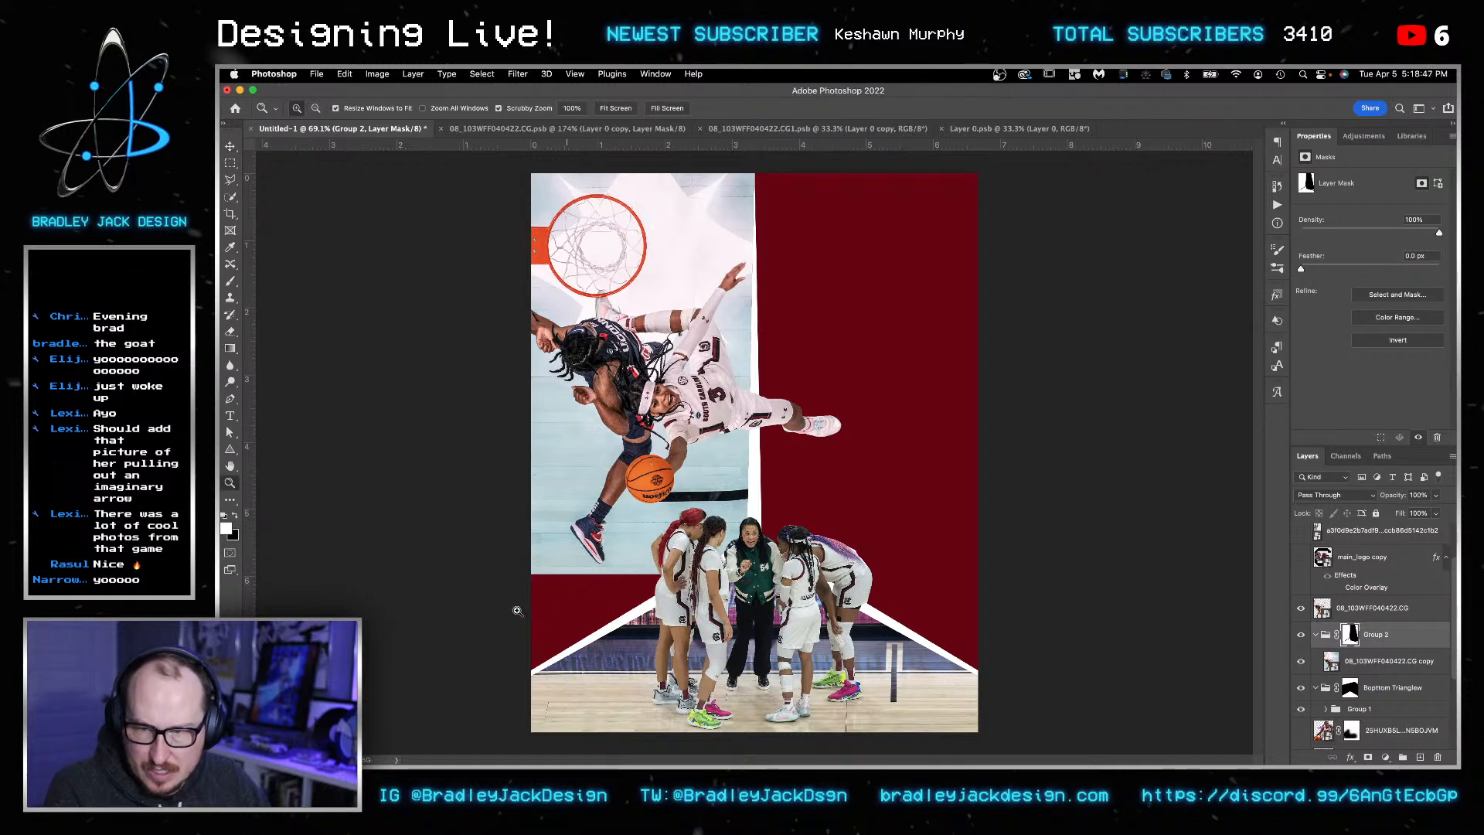
left_click(1378, 663)
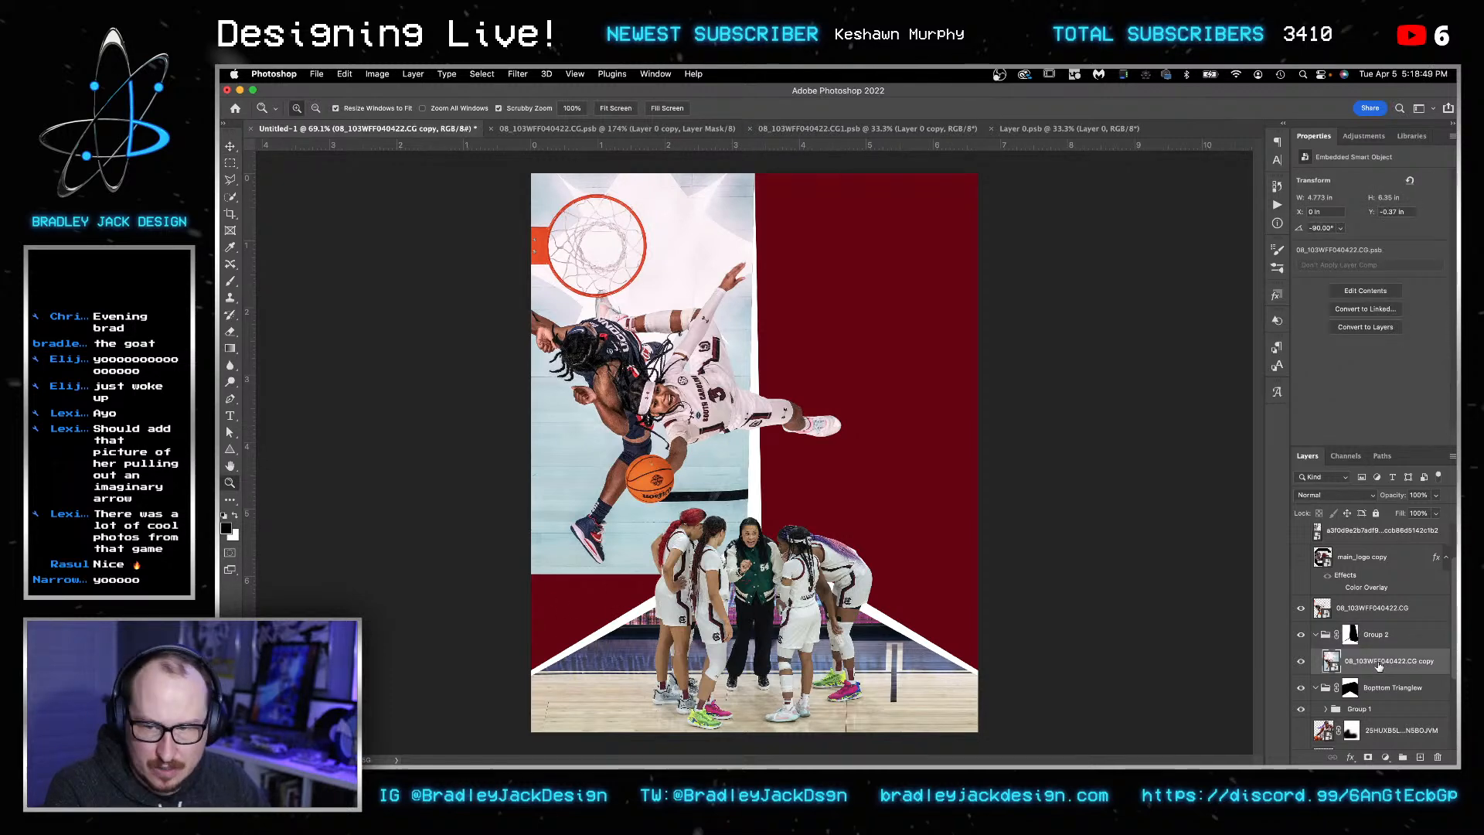
left_click(615, 516)
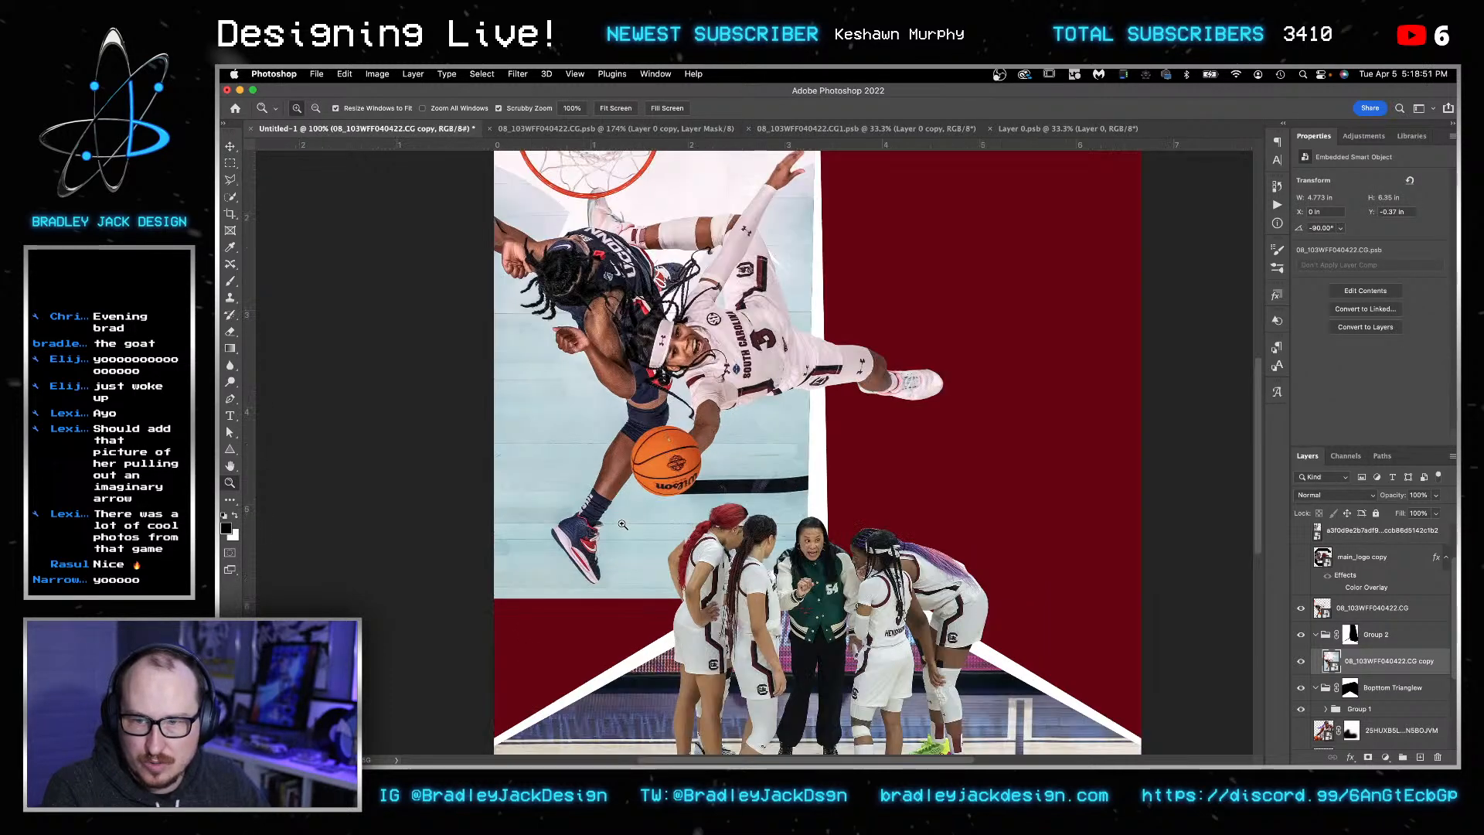
scroll(1335, 618, "down", 1)
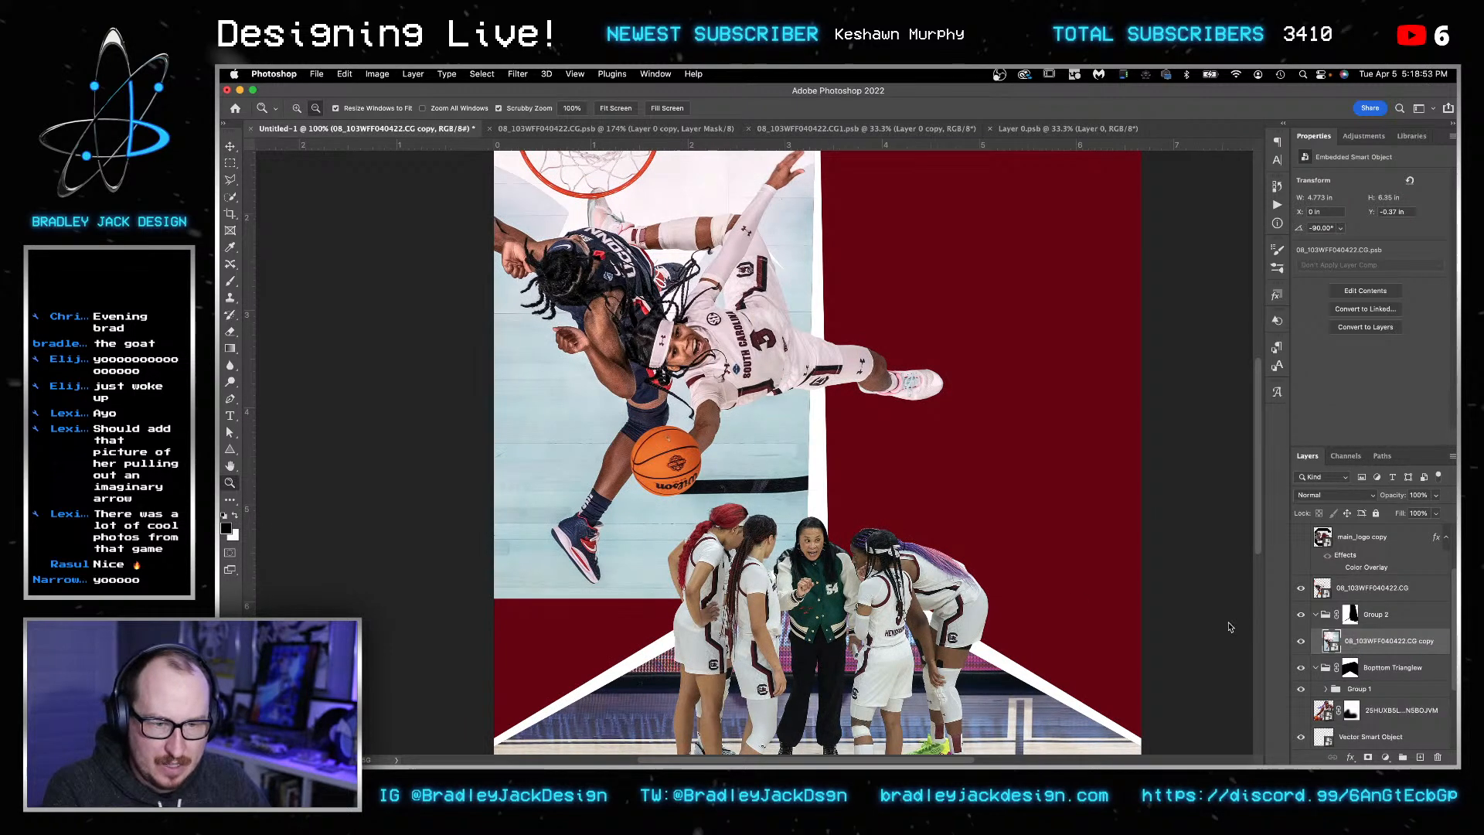
key("ctrl+minus")
left_click(1374, 590)
key("ctrl+t")
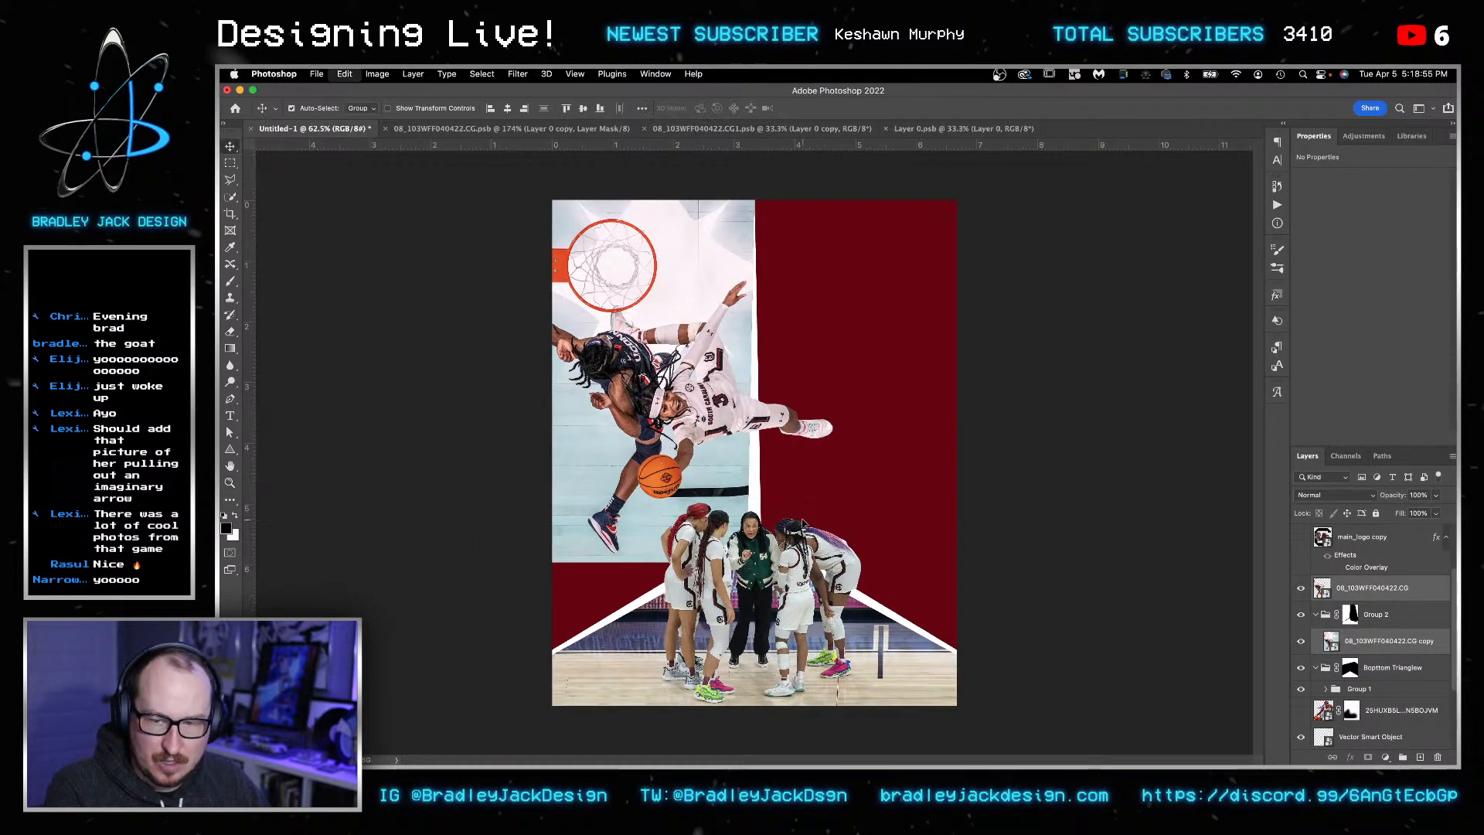
key("ctrl+minus")
key("ctrl+plus")
left_click_drag(841, 561, 825, 539)
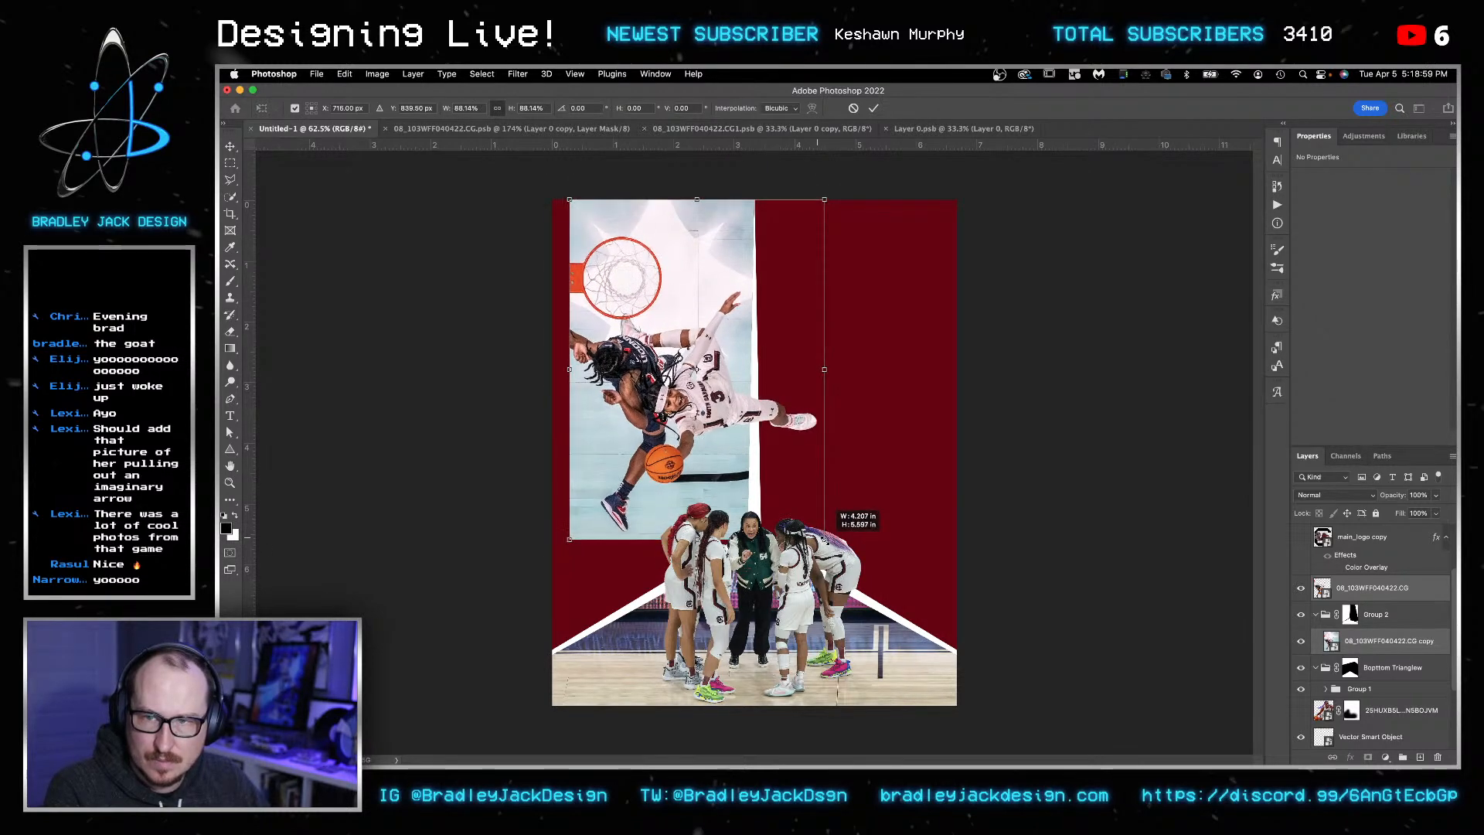
left_click_drag(771, 494, 752, 488)
key("Return")
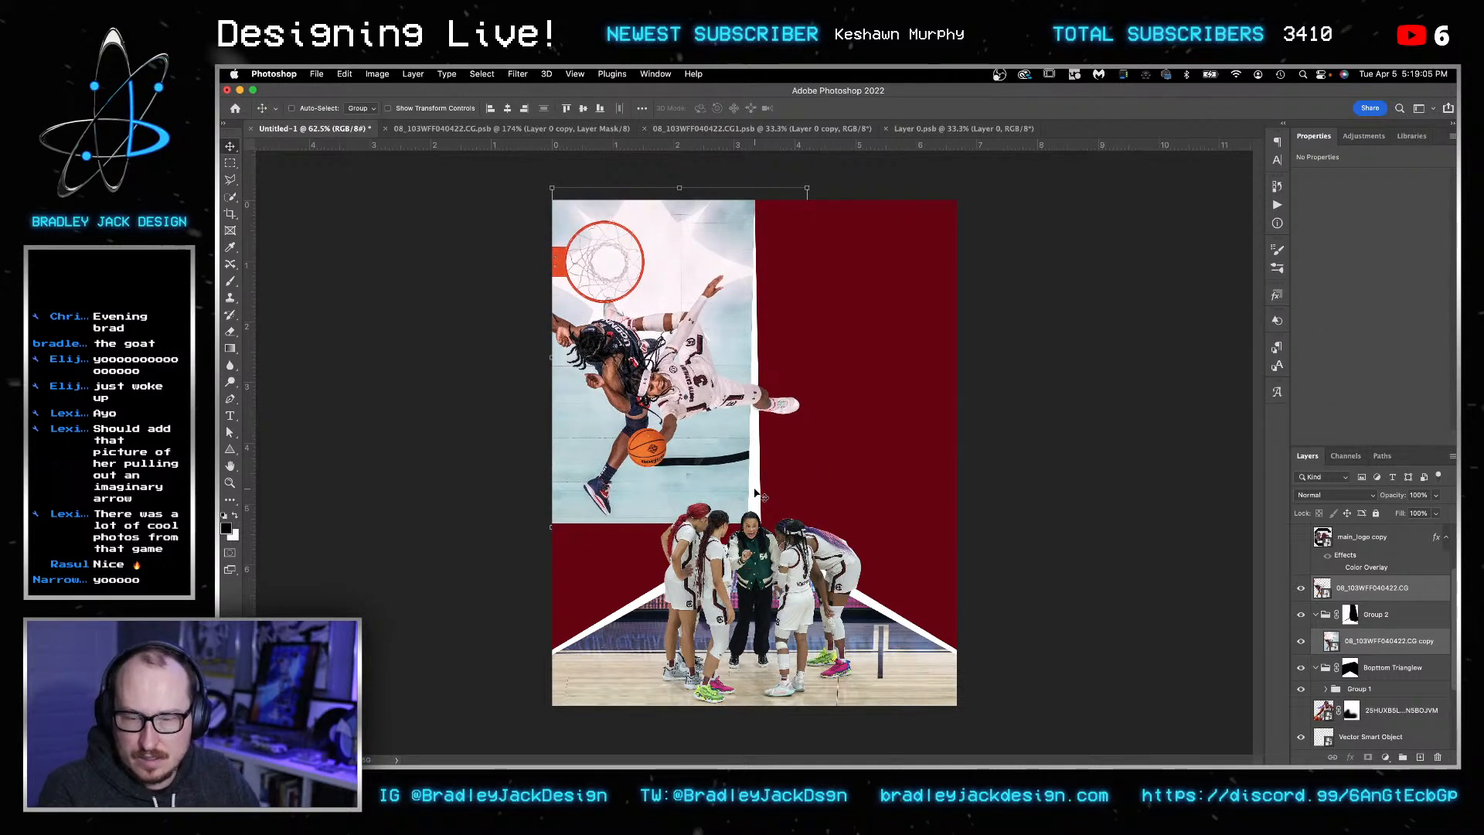
- Duplicate the full court photo twice inside Group 2, shifting the copies downward to extend the floor to the lower-left white arm
left_click(1362, 647)
left_click_drag(694, 471, 685, 528, "alt")
left_click_drag(1310, 660, 1349, 705)
left_click_drag(635, 548, 636, 579)
- Target the Group 2 mask and hide the merlin_67163125 huddle cutout
left_click(1351, 614)
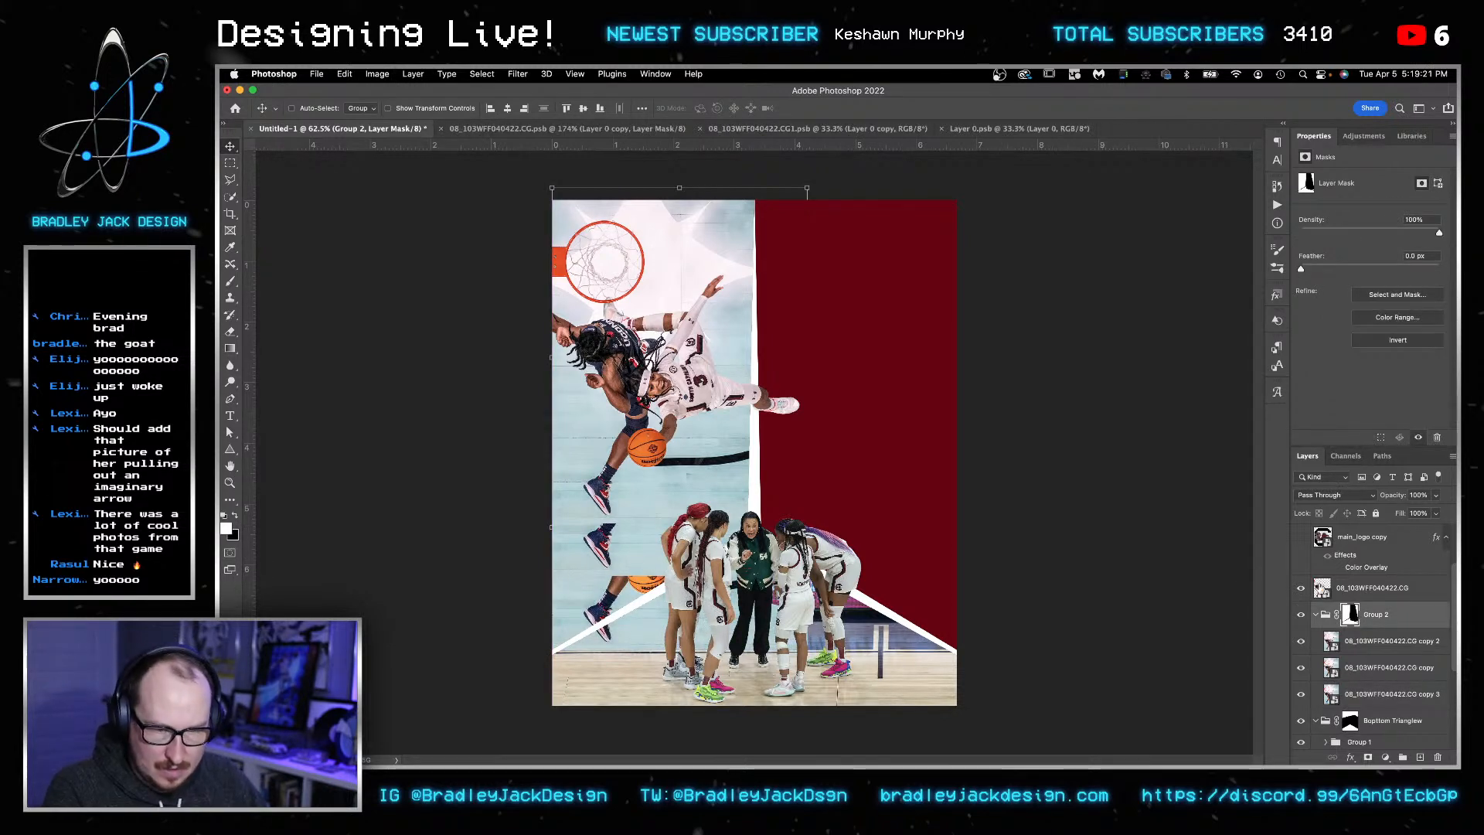
scroll(1307, 574, "up", 2)
left_click(1303, 567)
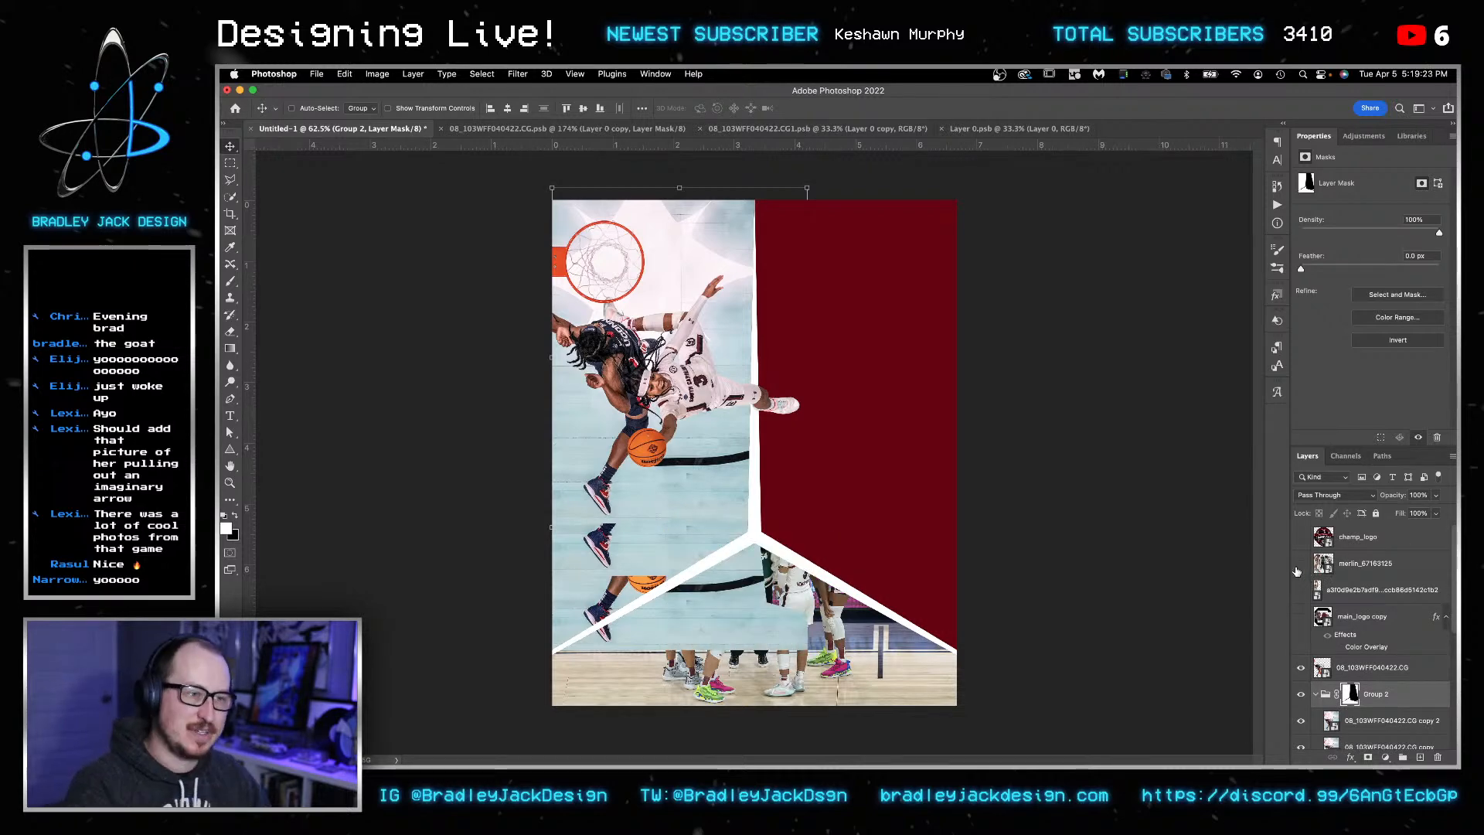
- Mask out the court photo below the lower-left white arm with a polygonal selection filled on the Group 2 mask
left_click(232, 180)
scroll(731, 572, "up", 2)
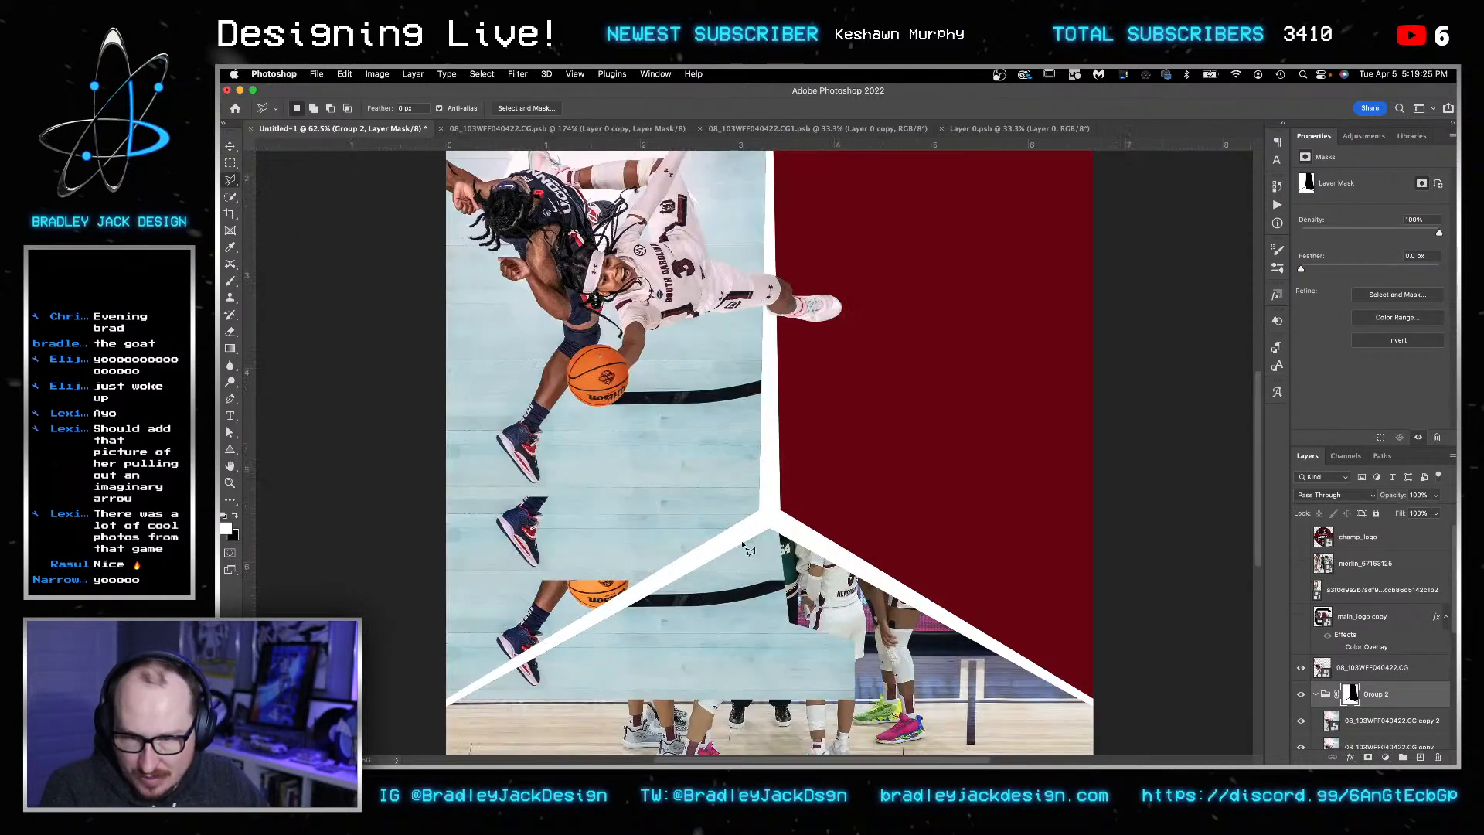
mouse_move(466, 722)
left_mouse_down()
mouse_move(422, 725)
mouse_move(913, 719)
mouse_move(886, 624)
left_mouse_up()
left_click_drag(871, 678, 779, 527)
key("x")
key("alt+BackSpace")
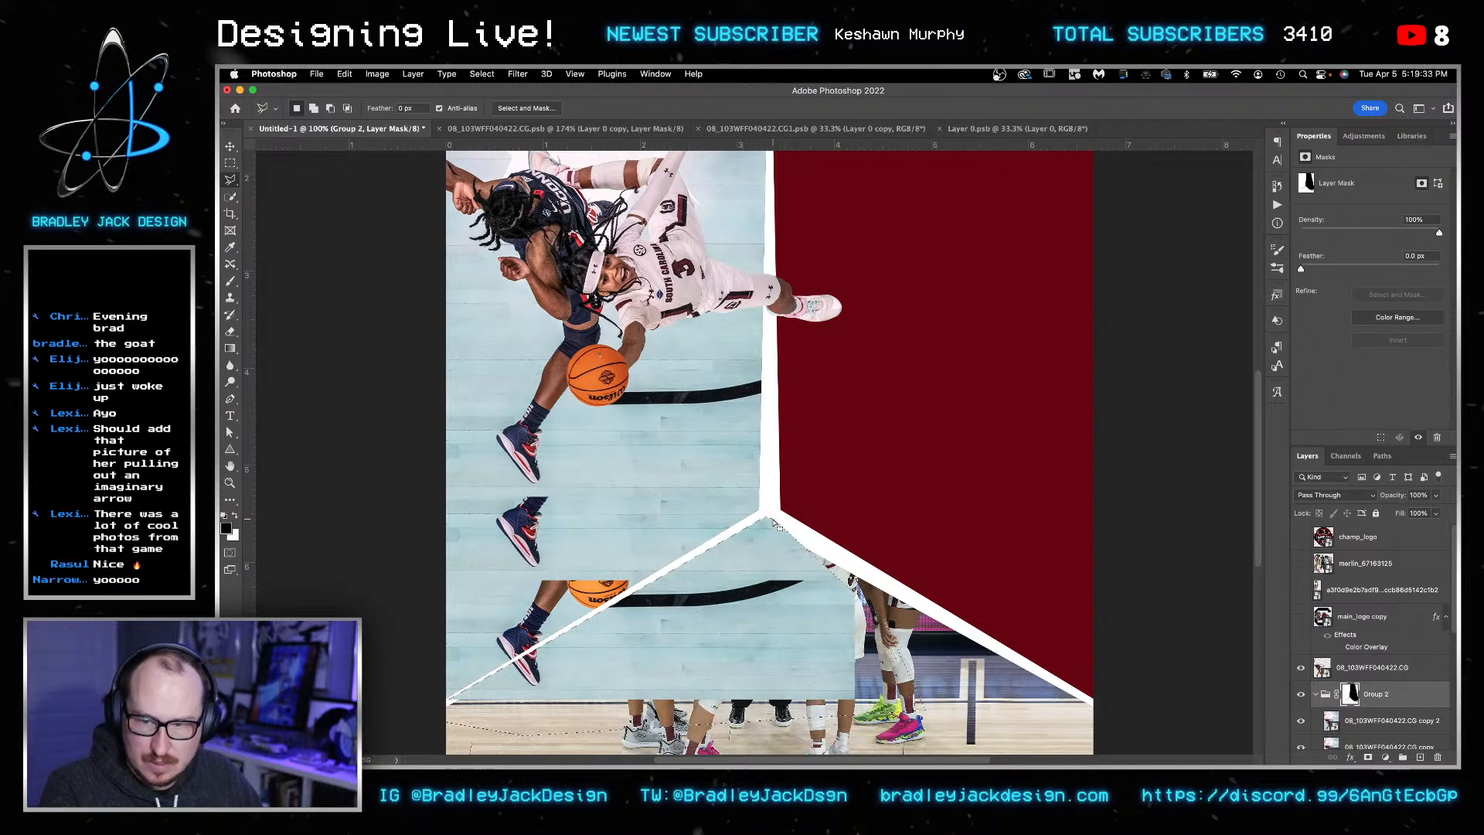
key("x")
key("alt+BackSpace")
key("super+d")
key("v")
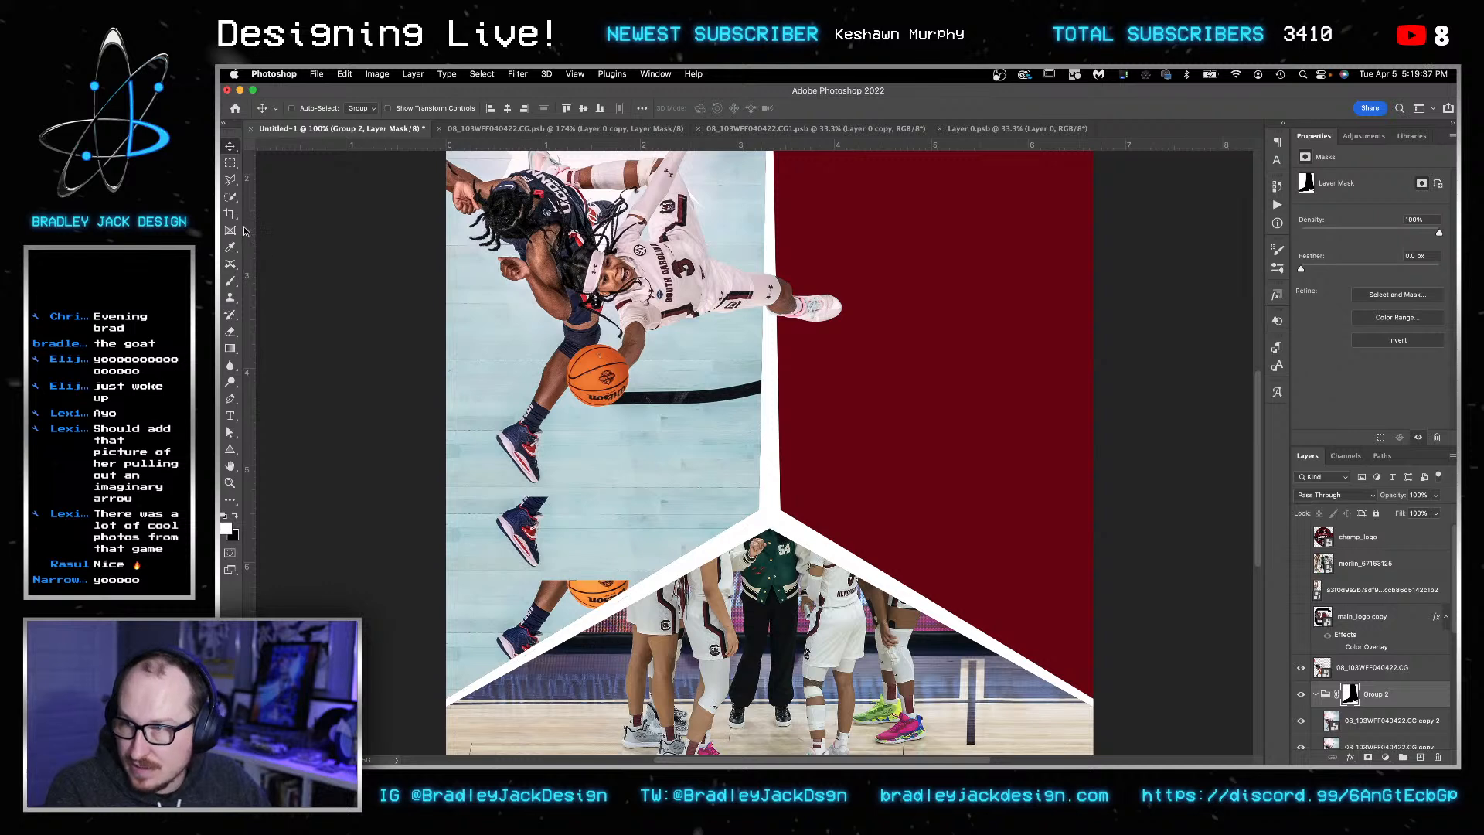
- Touch up the Group 2 mask beneath the junction of the white arms with another polygonal selection, then deselect
left_click(232, 179)
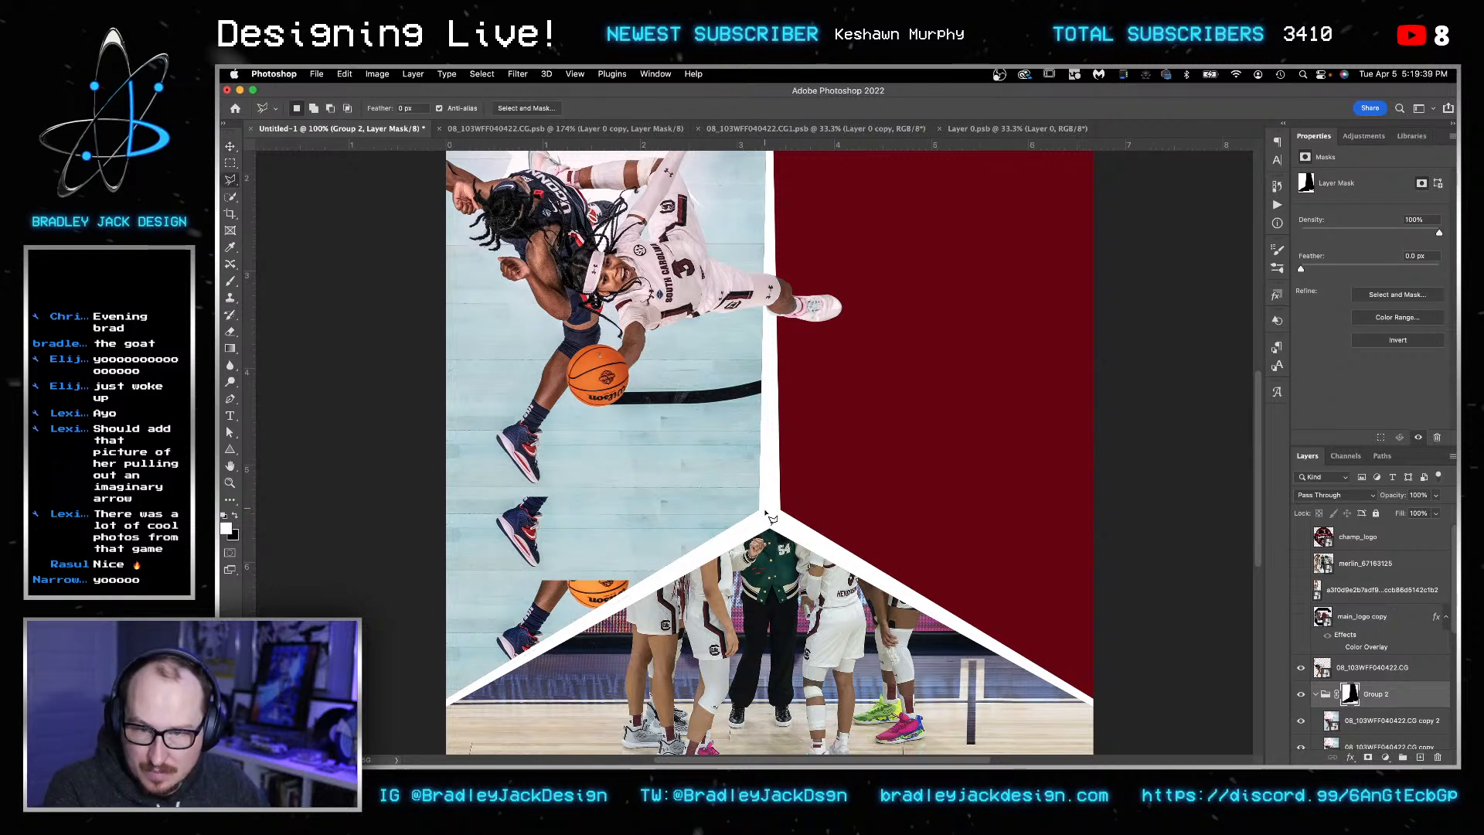
mouse_move(742, 533)
left_mouse_down()
mouse_move(379, 744)
mouse_move(567, 744)
left_mouse_up()
double_click(814, 692)
key("ctrl+d")
key("v")
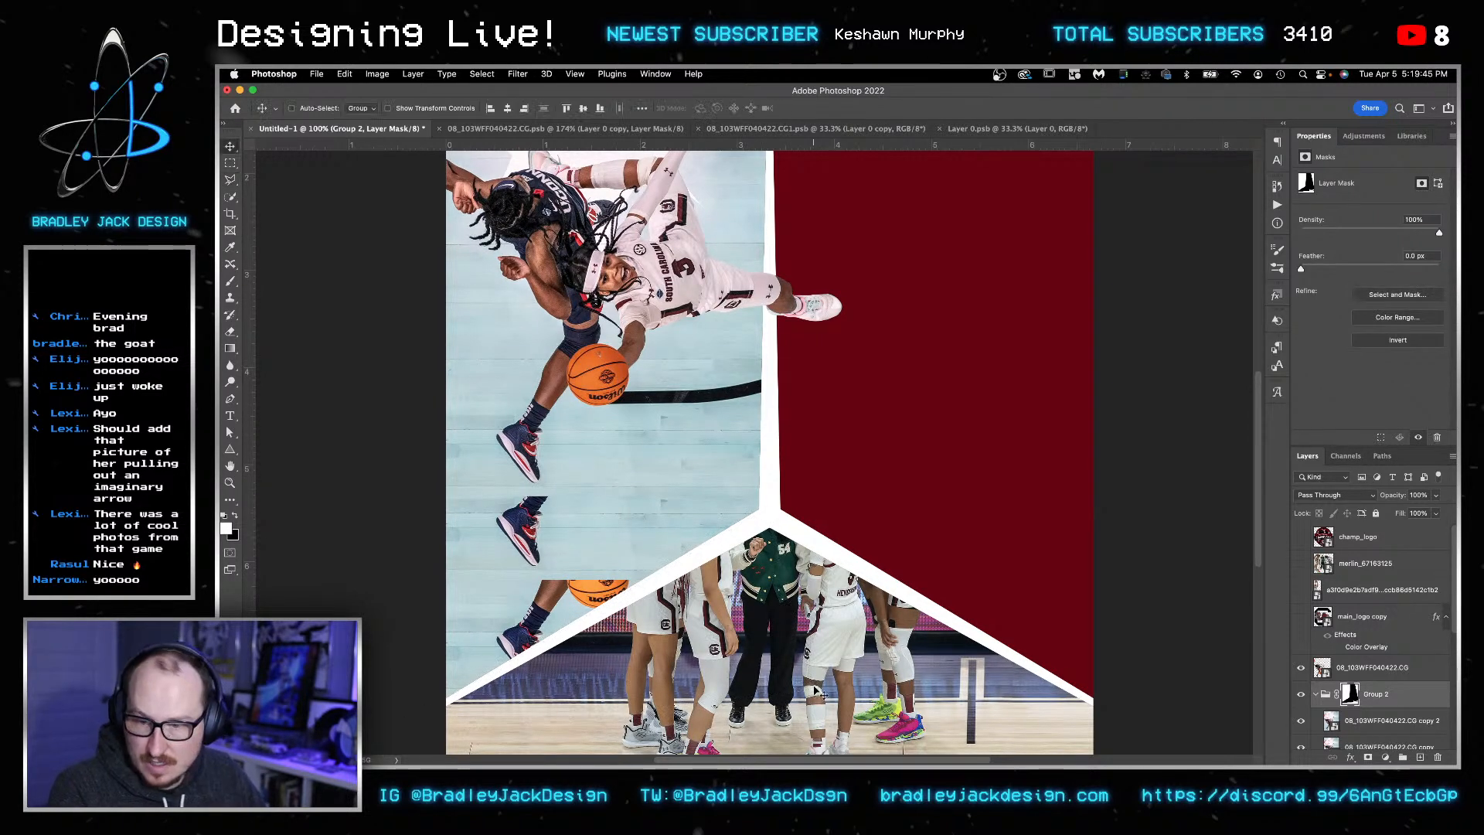
- Add a new layer above the full-photo copy and copy 3, and clone court floor over the upper duplicated shoe
left_click(1376, 744)
scroll(1368, 715, "down", 2)
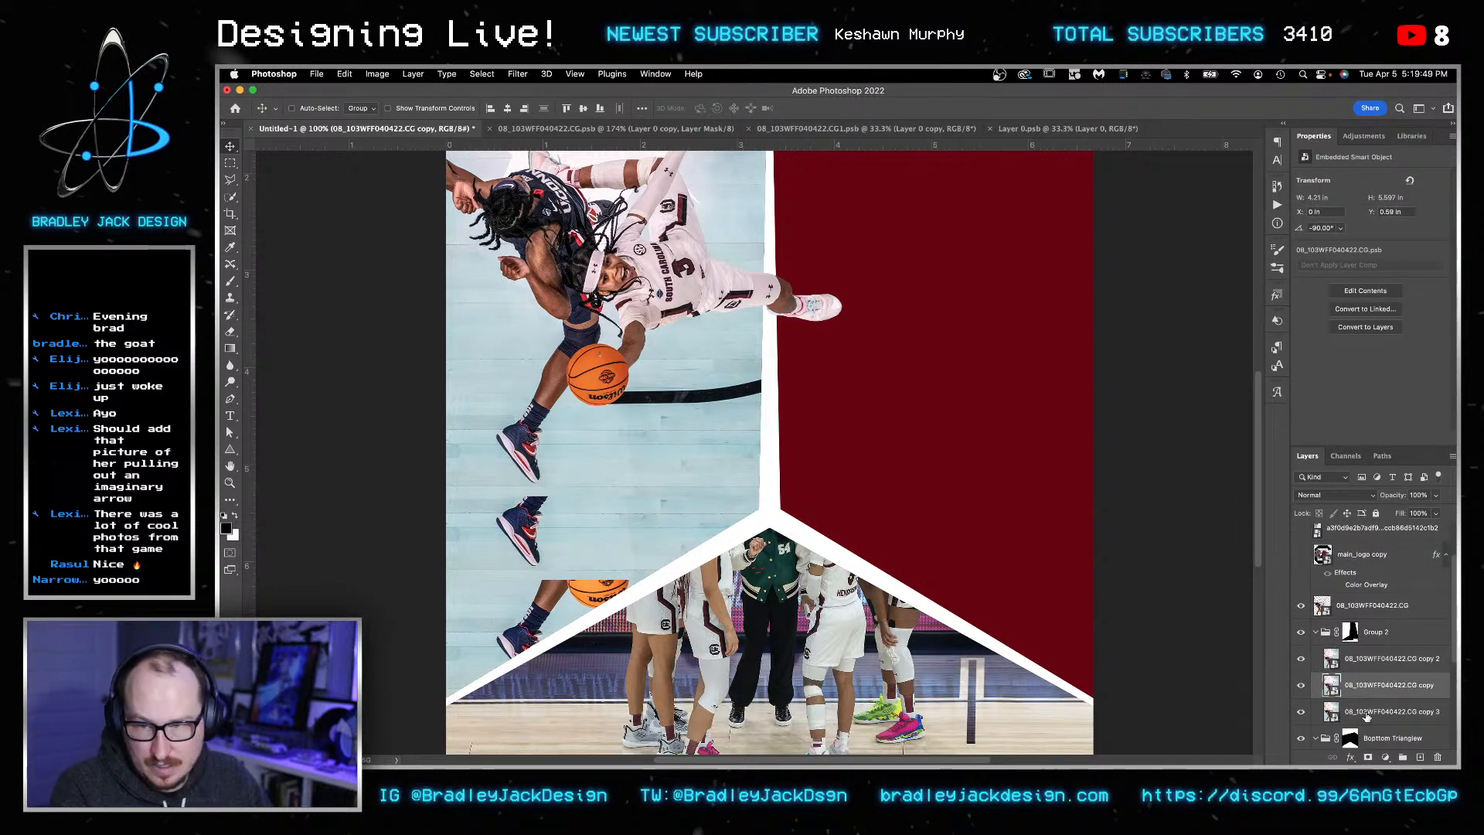
left_click(1365, 711, "shift")
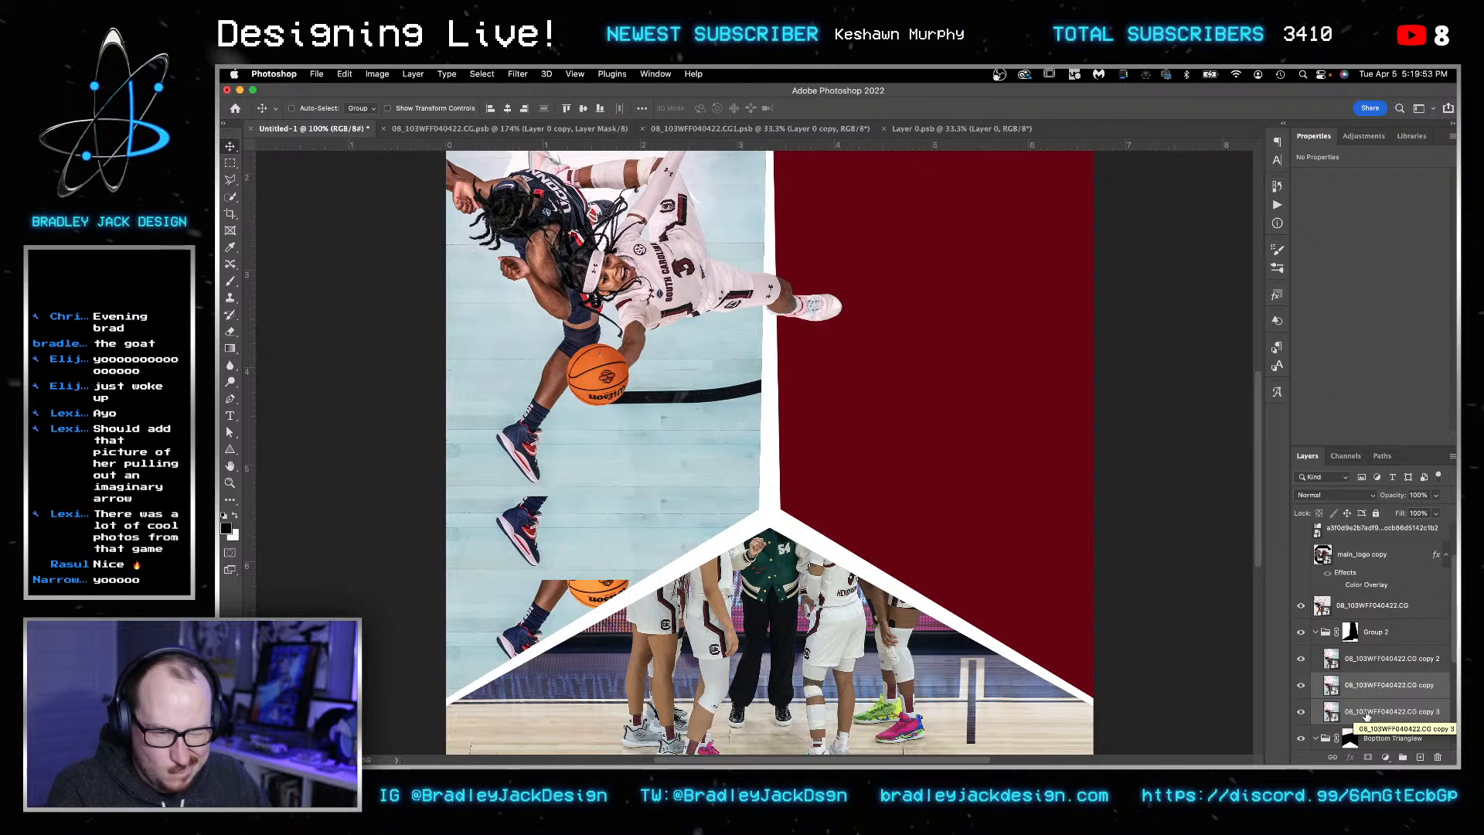
left_click(1420, 757)
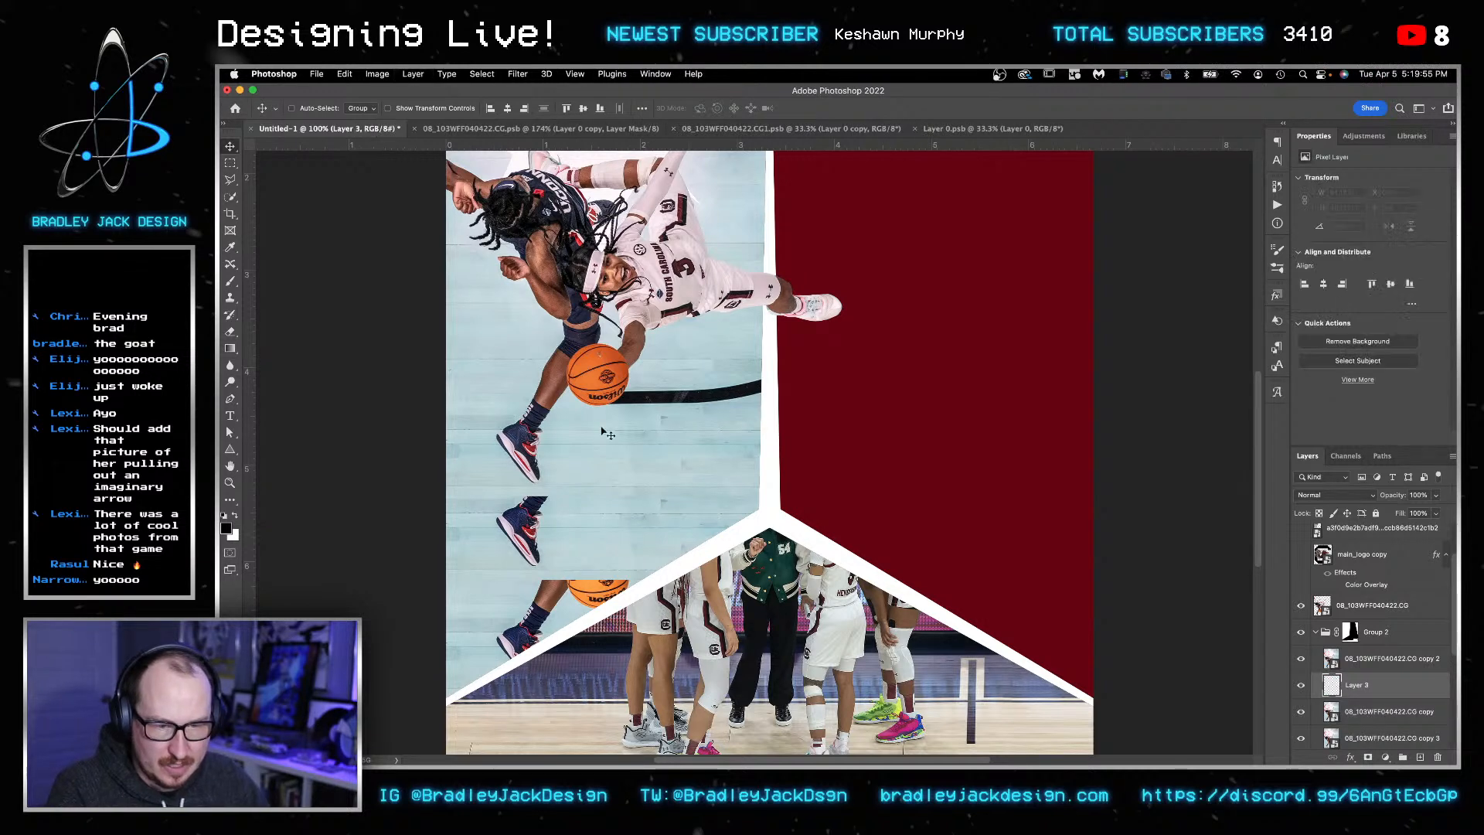
key("s")
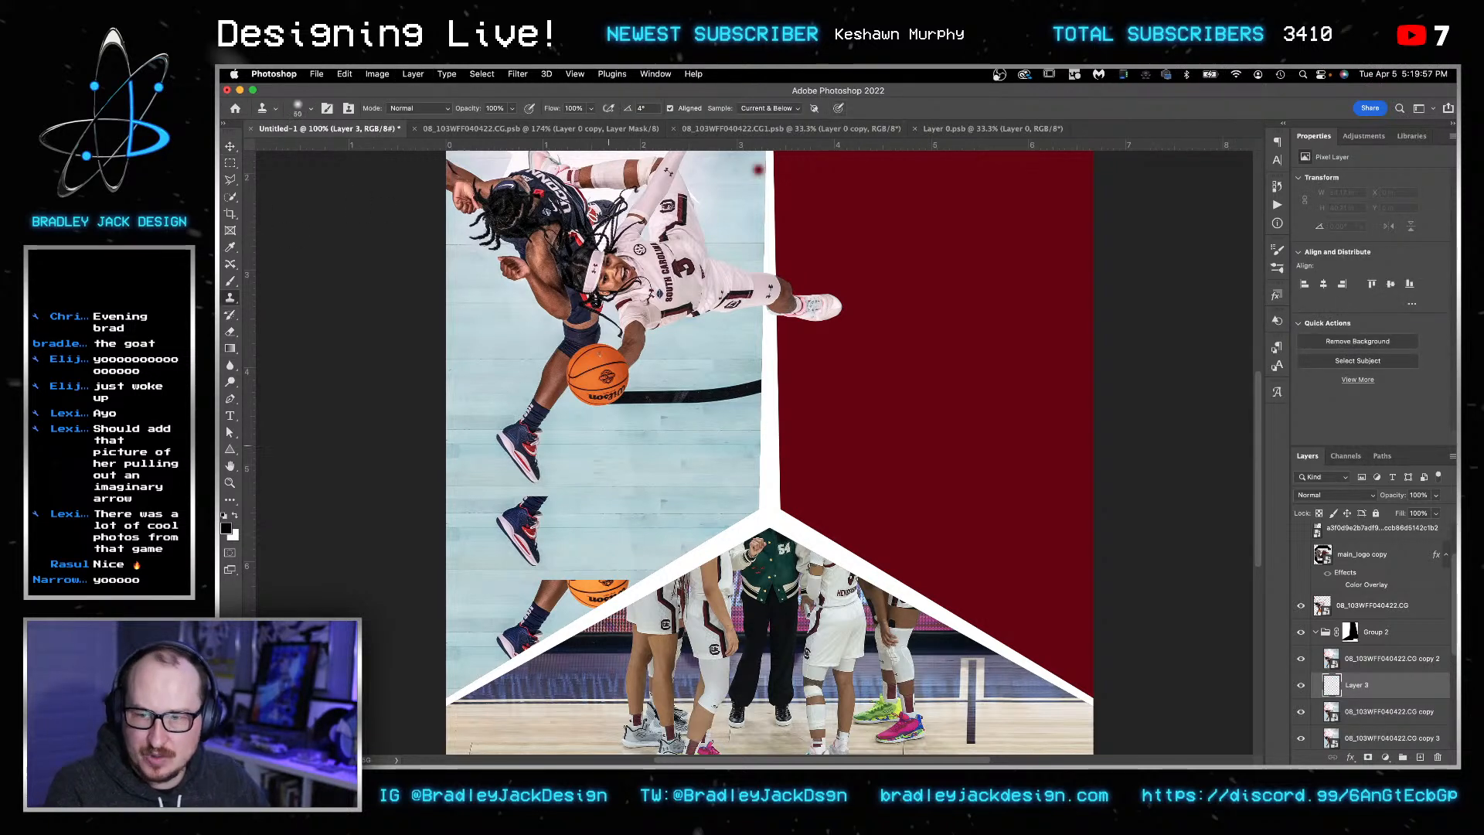
left_click_drag(609, 503, 629, 503)
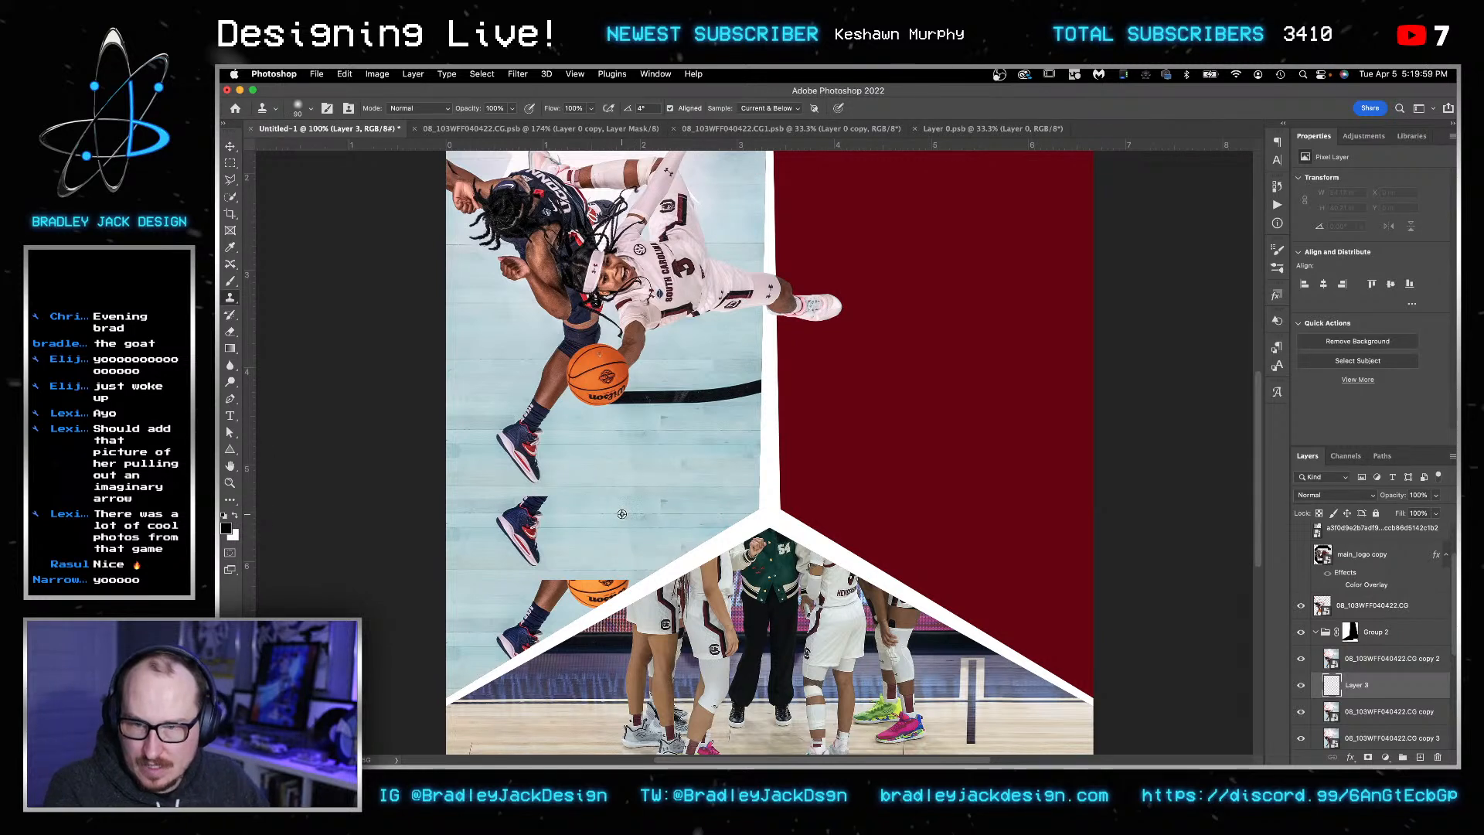
left_click(536, 511)
mouse_move(528, 514)
left_mouse_down()
mouse_move(483, 520)
mouse_move(551, 523)
mouse_move(521, 537)
left_mouse_up()
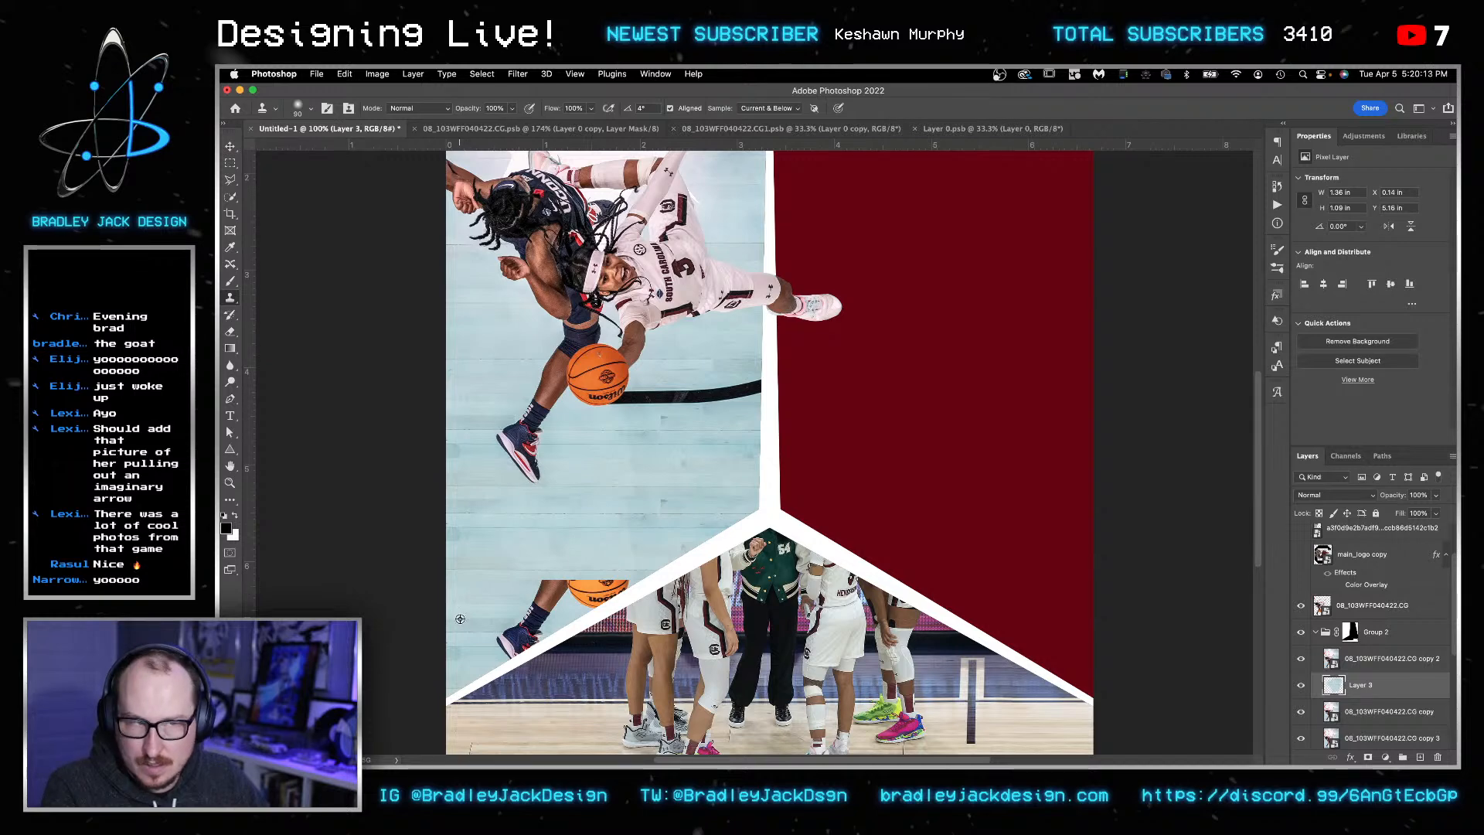
- Enlarge the Clone Stamp brush to 125 and clone court floor over the duplicated basketball and lower leg
key("bracketright")
key("bracketright")
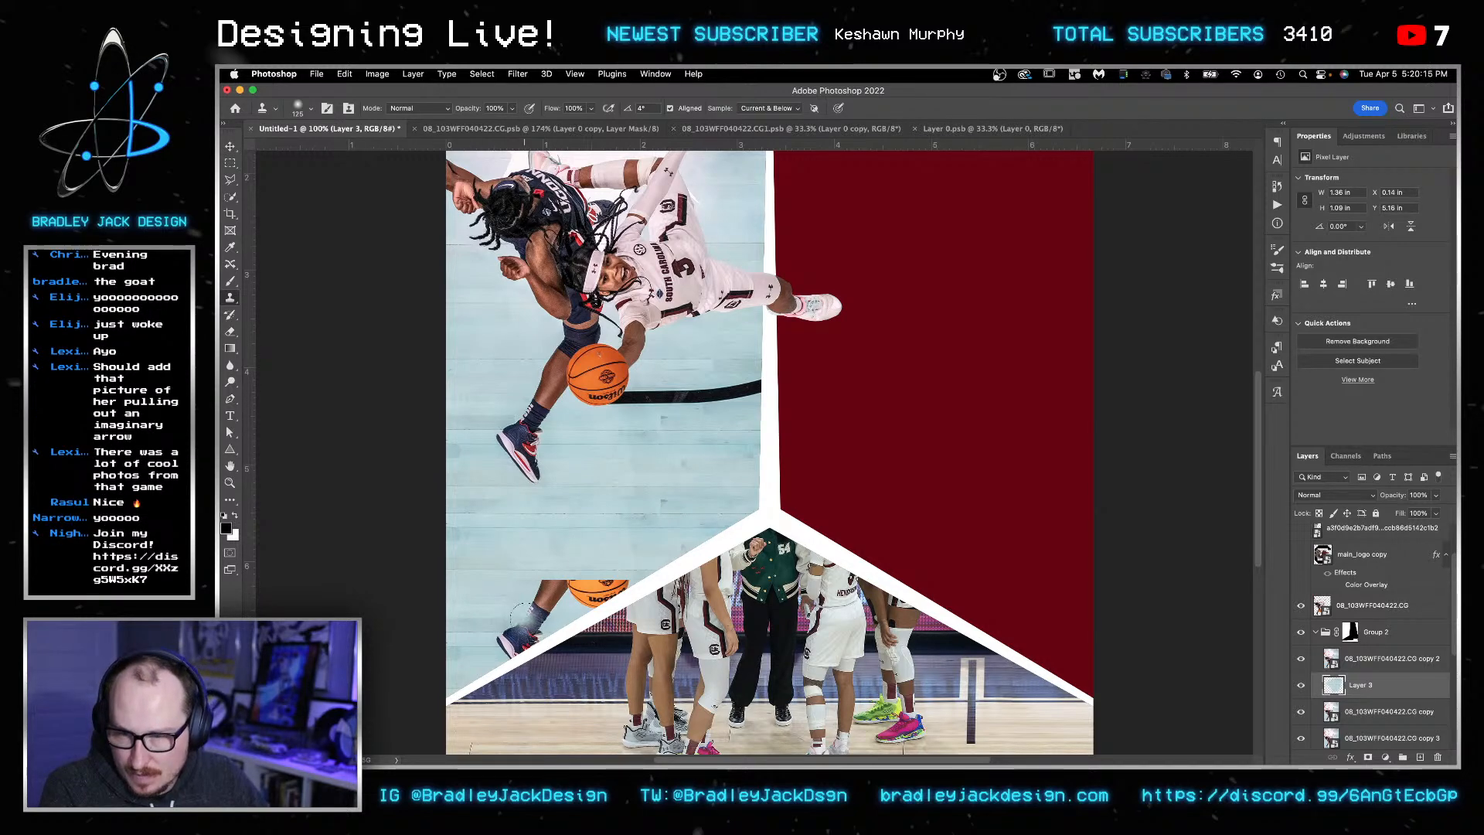
mouse_move(526, 619)
left_mouse_down()
mouse_move(569, 586)
mouse_move(533, 586)
mouse_move(562, 587)
mouse_move(541, 614)
mouse_move(597, 588)
left_mouse_up()
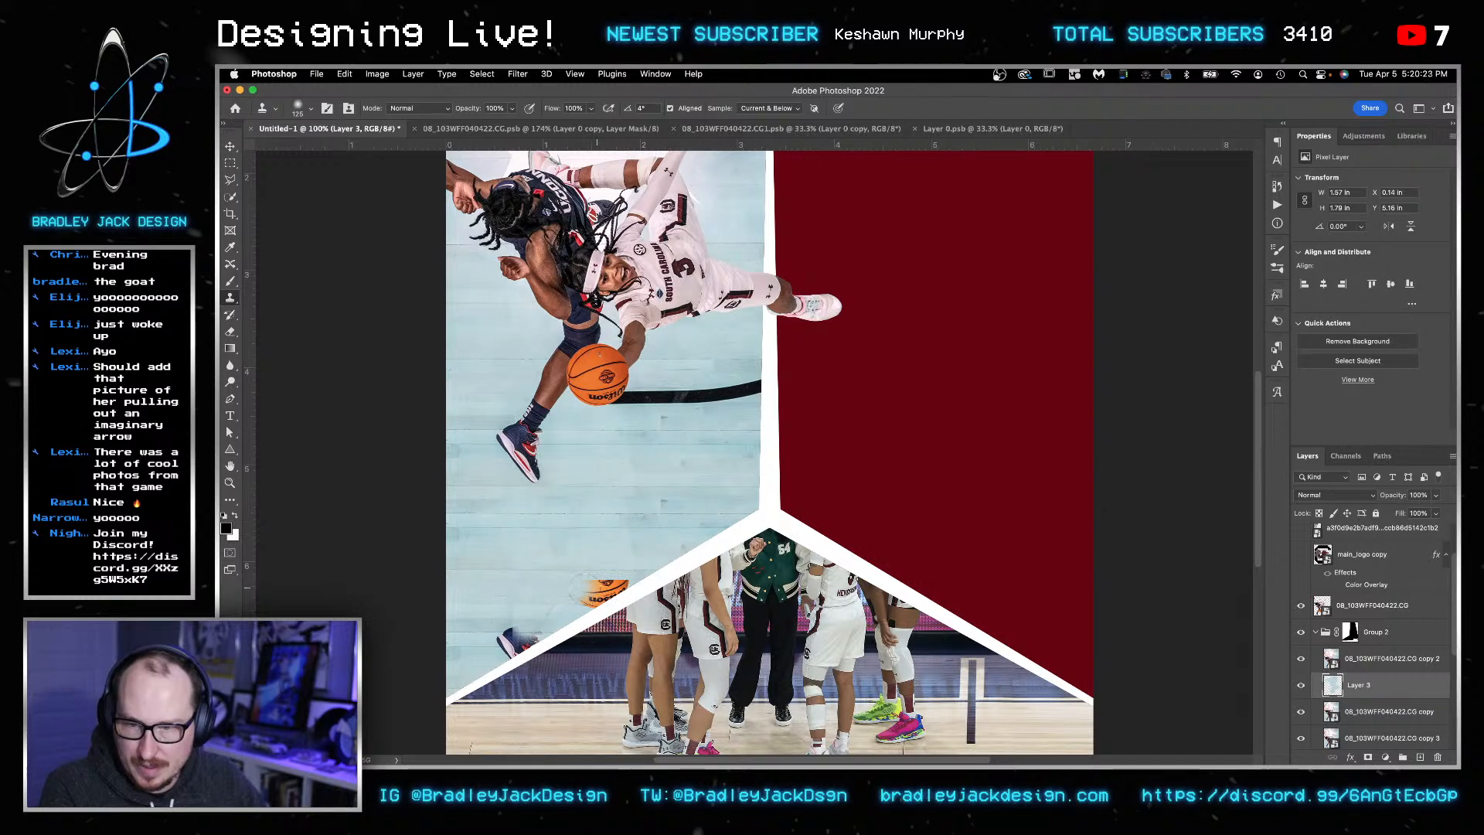
mouse_move(528, 554)
left_mouse_down()
mouse_move(596, 592)
mouse_move(627, 590)
mouse_move(589, 600)
left_mouse_up()
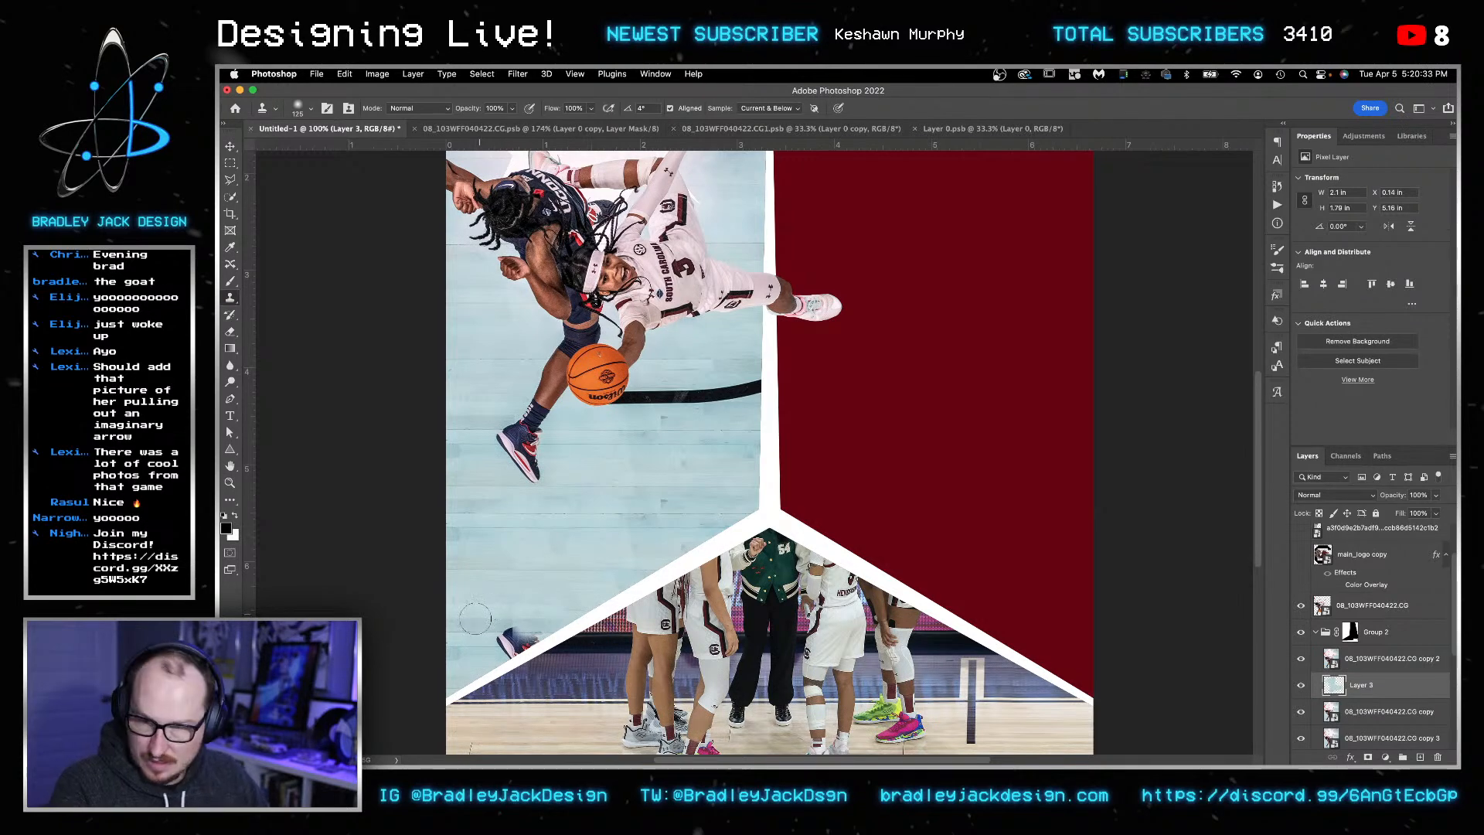
- Clone court floor over the last duplicated shoe and blend the patch along the lower-left white arm
left_click(506, 628)
left_click_drag(507, 632, 504, 646)
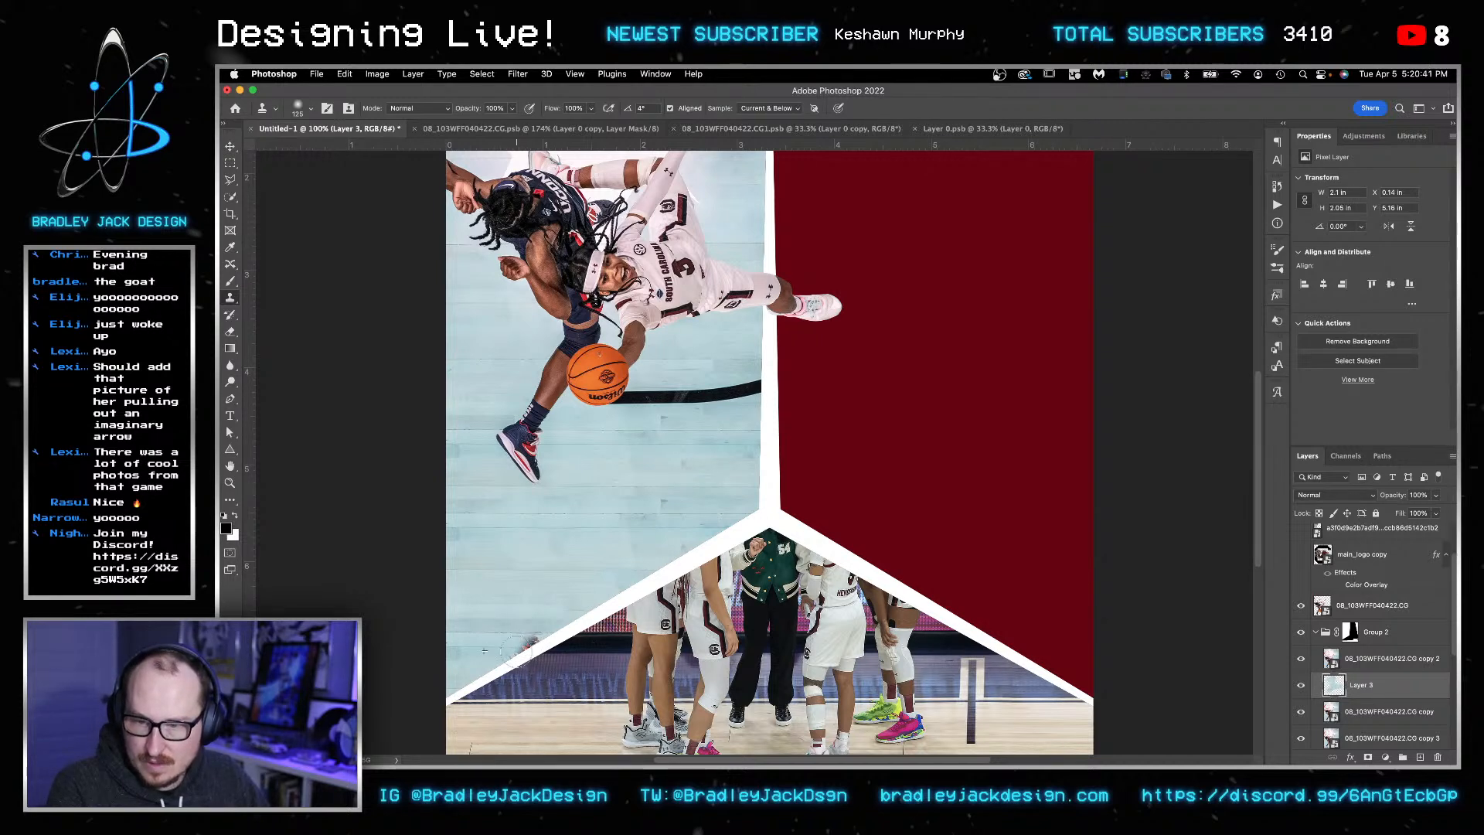
left_click(517, 651)
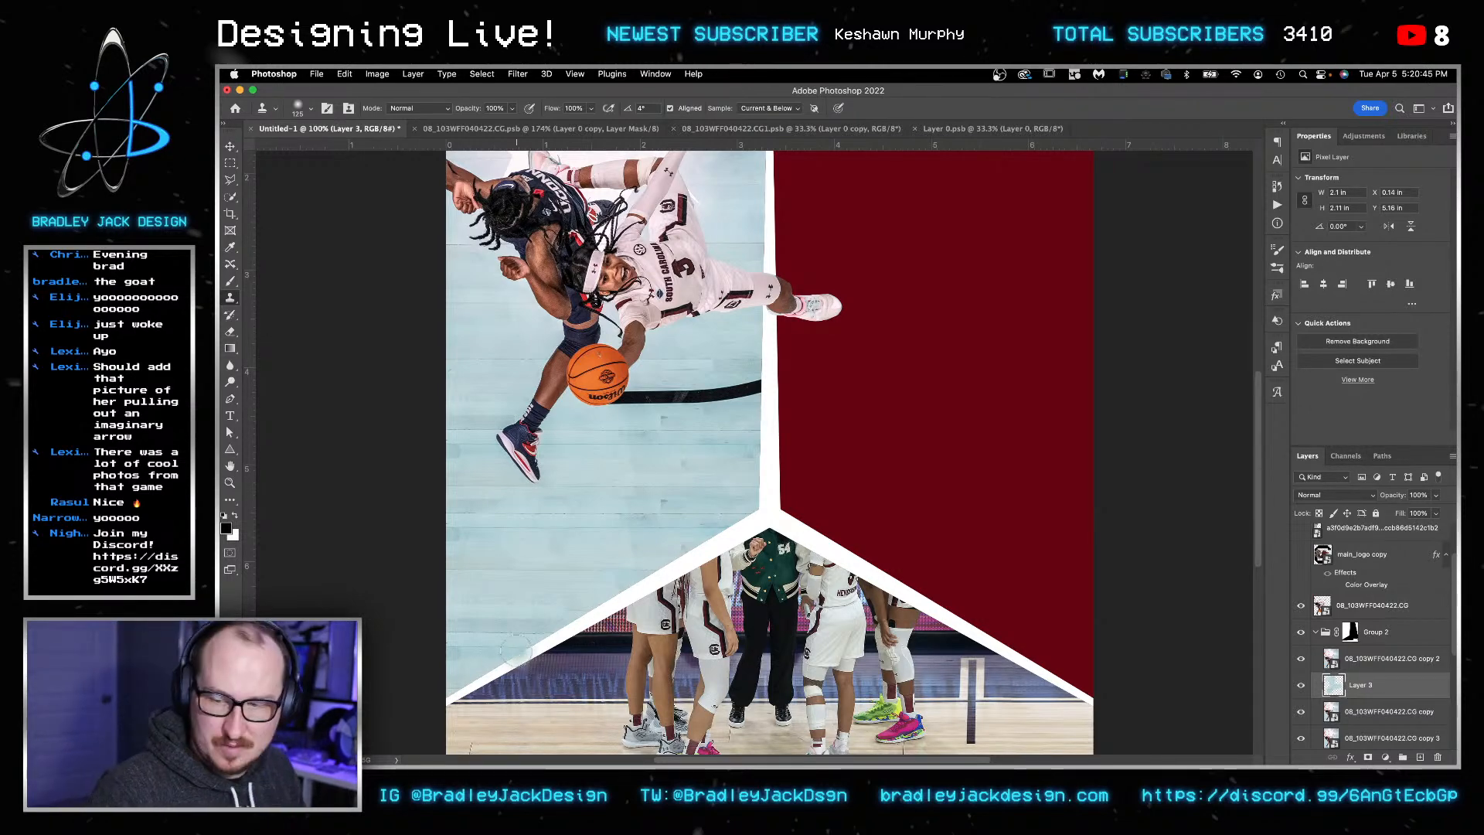
left_click(562, 645)
key("super+0")
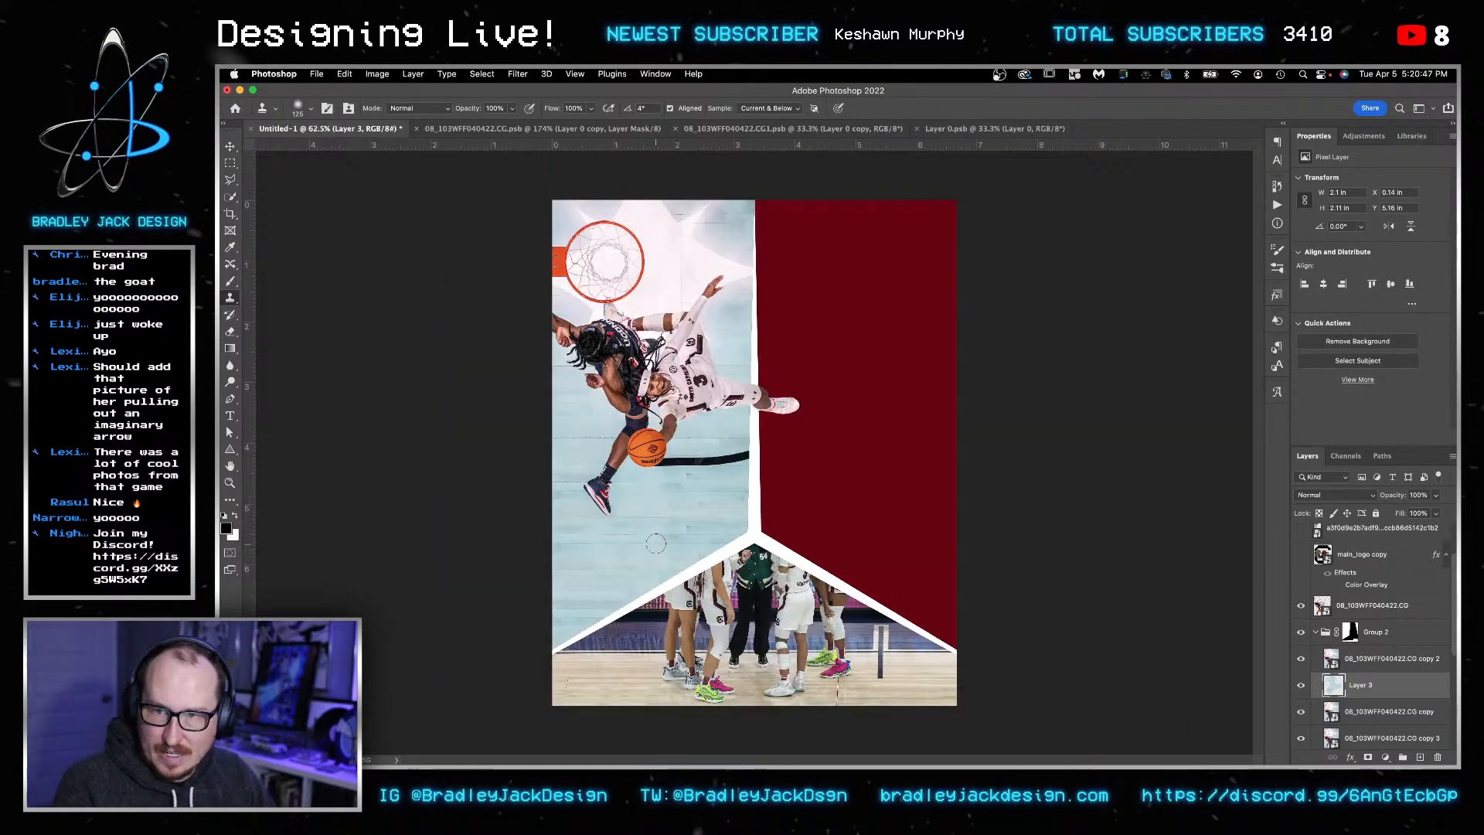
- Show the merlin_67163125 huddle cutout again and move it directly above the 08_103WFF040422.CG player cutout layer
key("v")
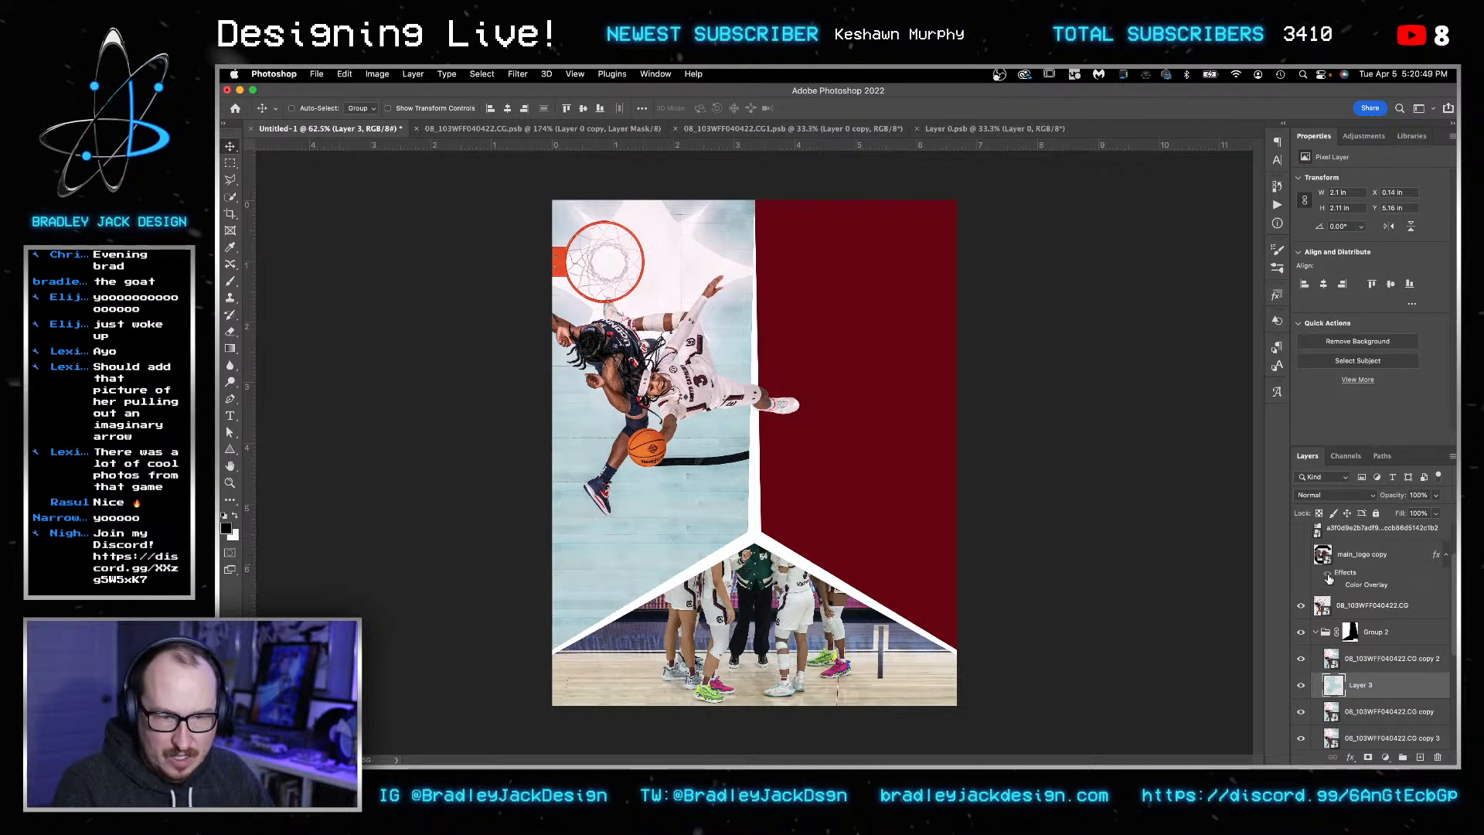
scroll(1306, 578, "up", 1)
scroll(1314, 610, "up", 1)
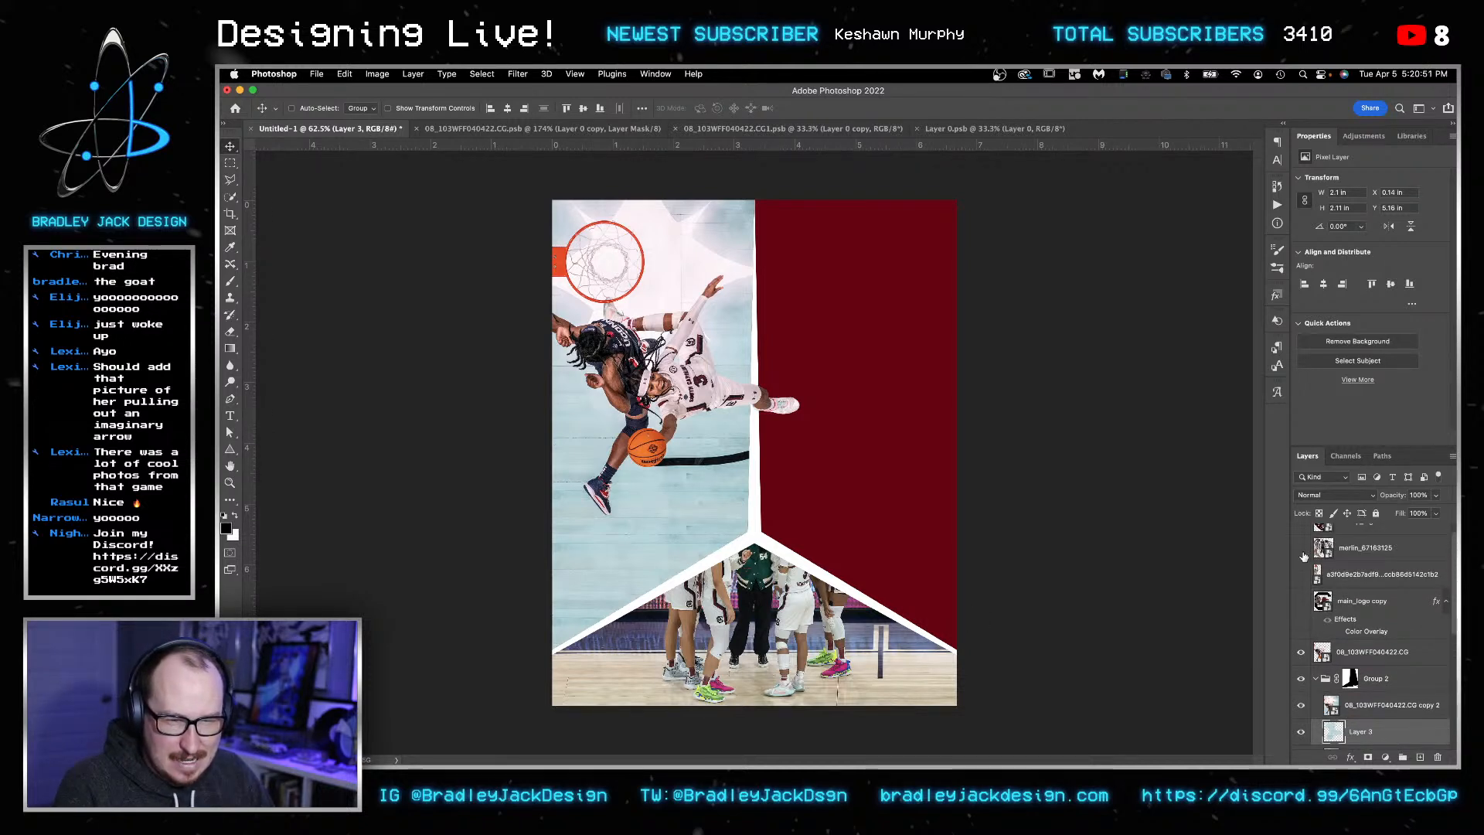
left_click(1301, 549)
left_click_drag(1363, 555, 1360, 637)
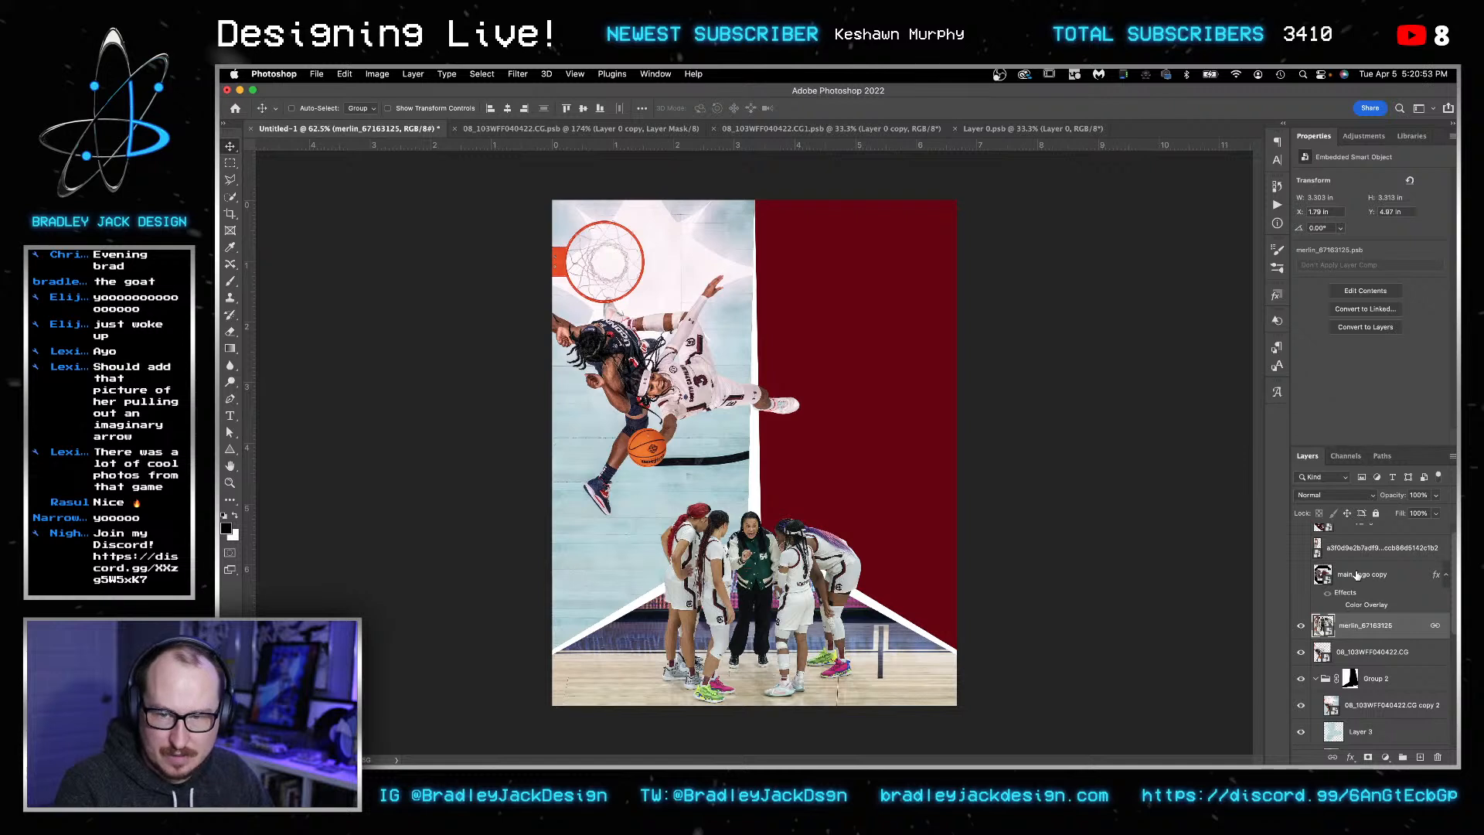
scroll(1345, 572, "up", 1)
scroll(1356, 643, "down", 8)
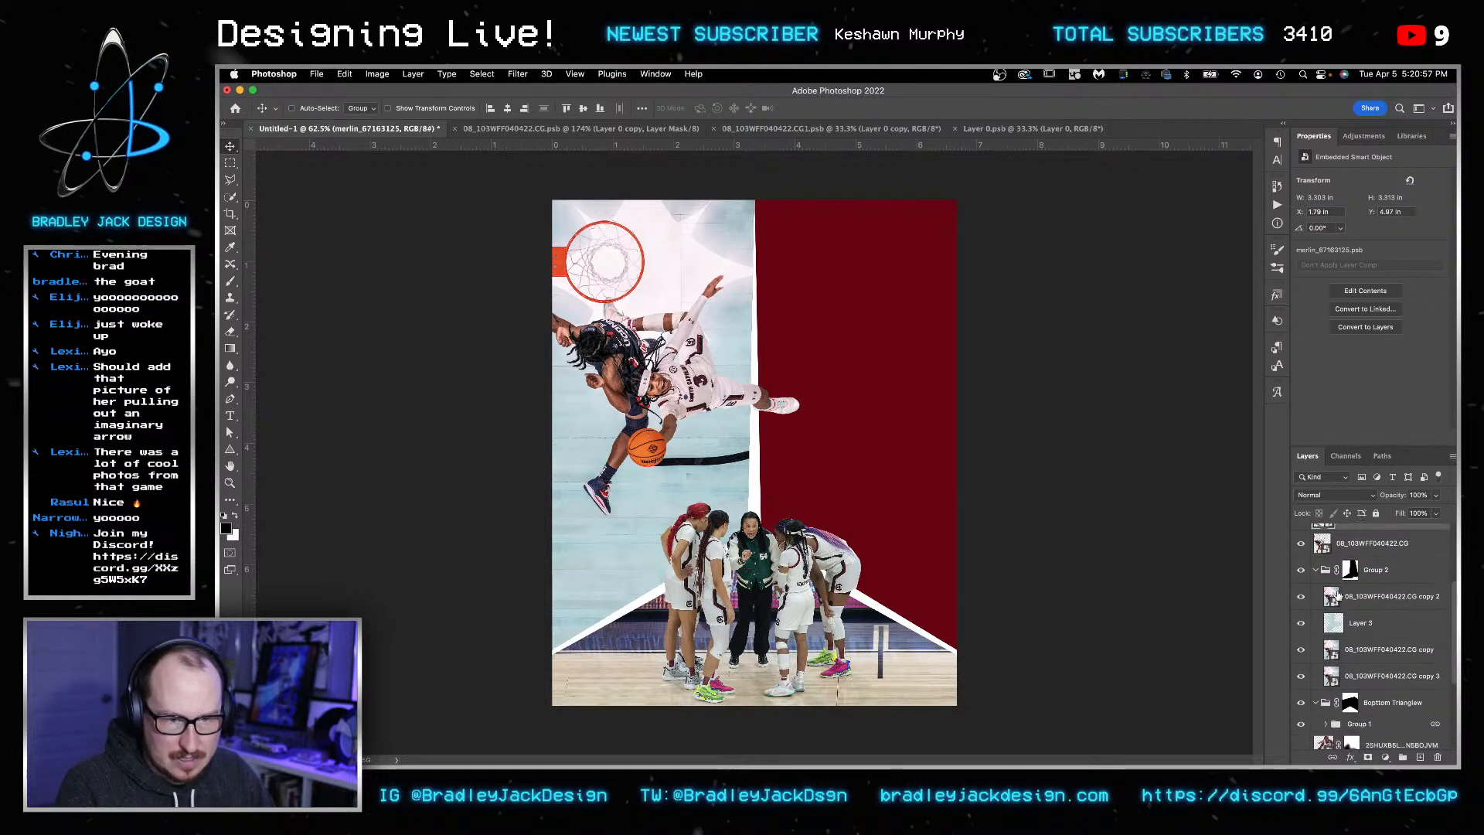
- Collapse Group 2, which holds the masked overhead court photos, and rename it Left Triangle
left_click(1316, 570)
double_click(1374, 570)
type("Lef")
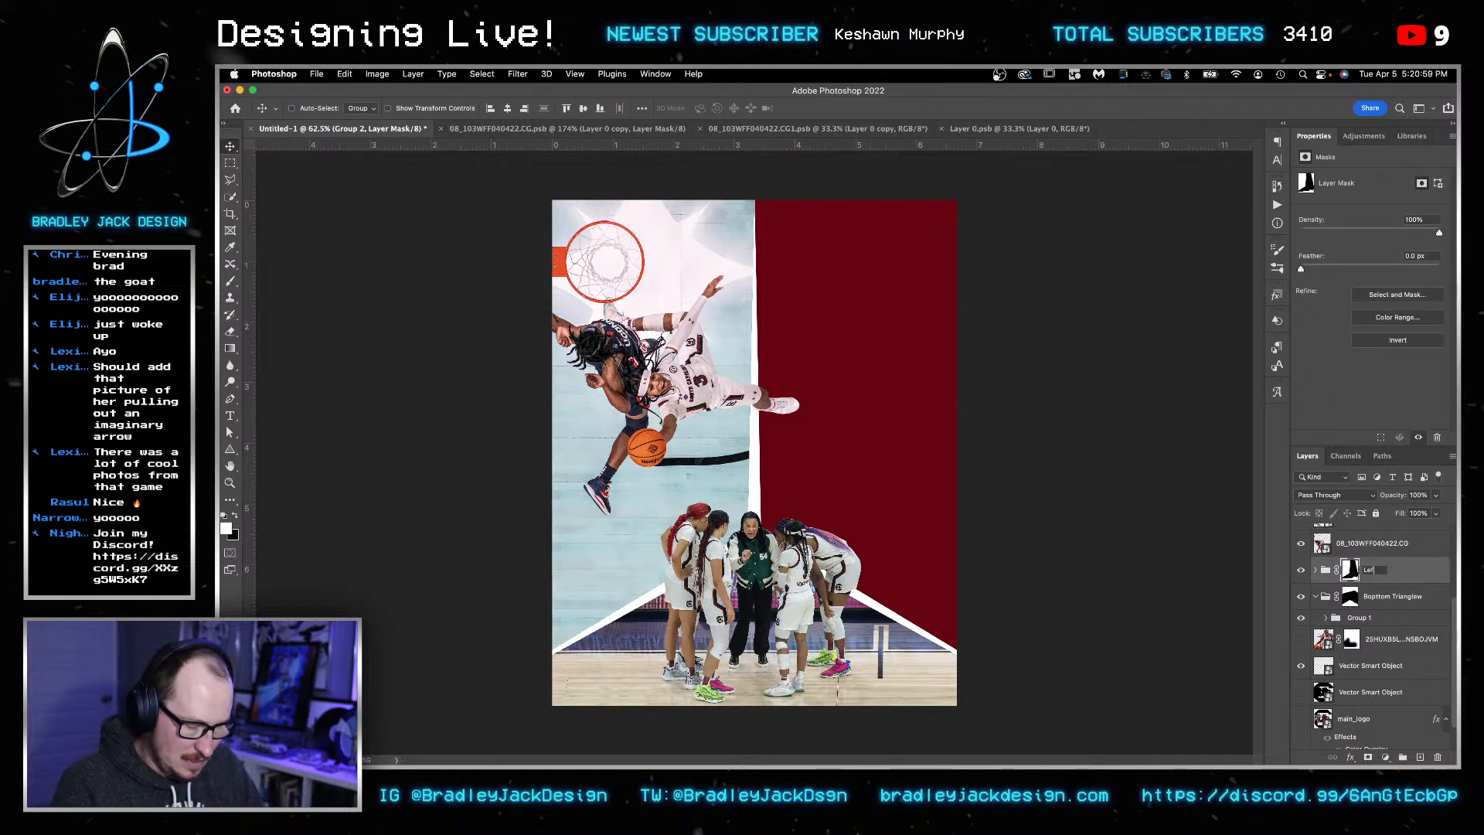
type("t Triangle")
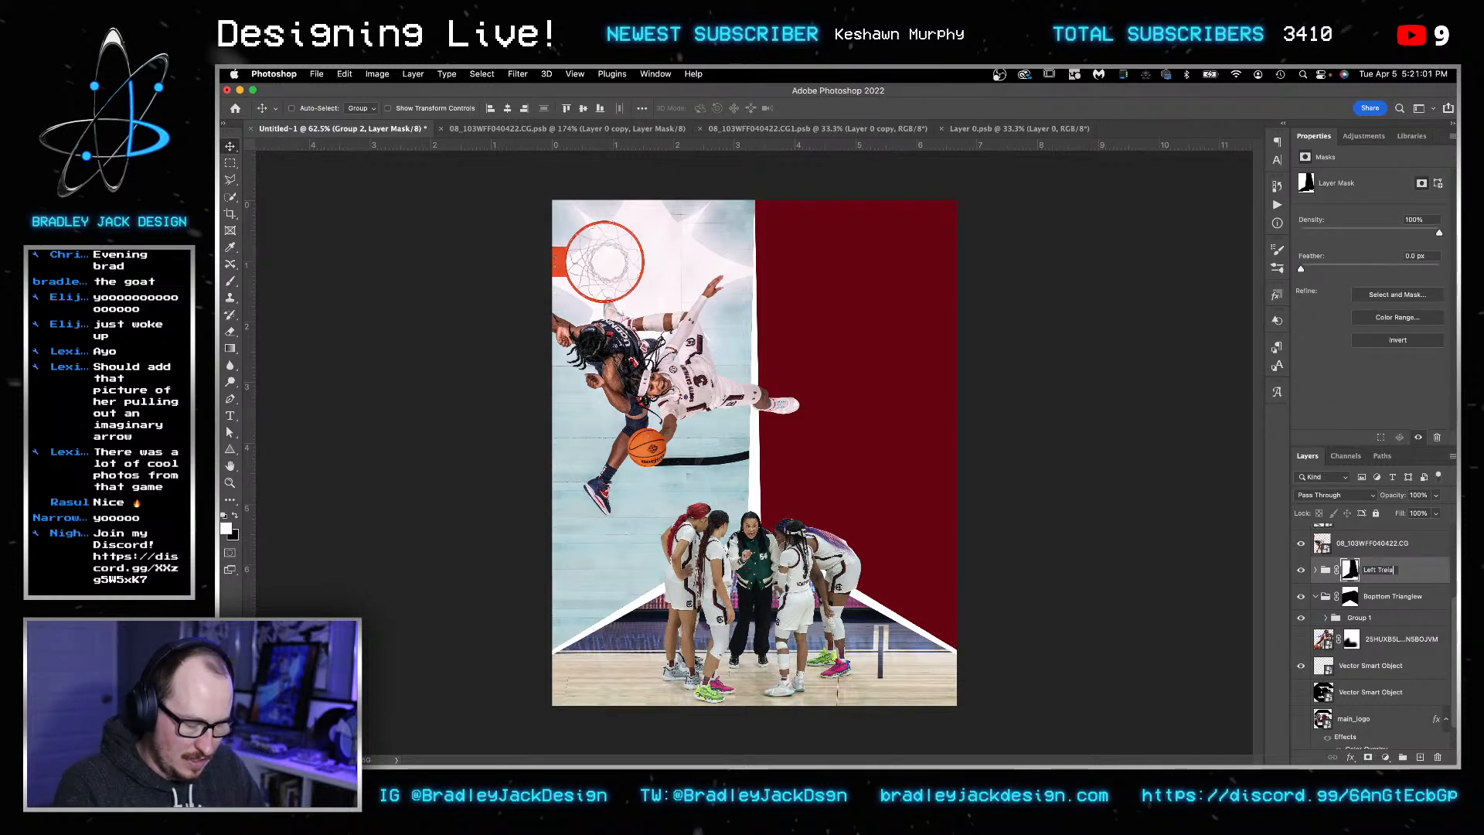
key("BackSpace")
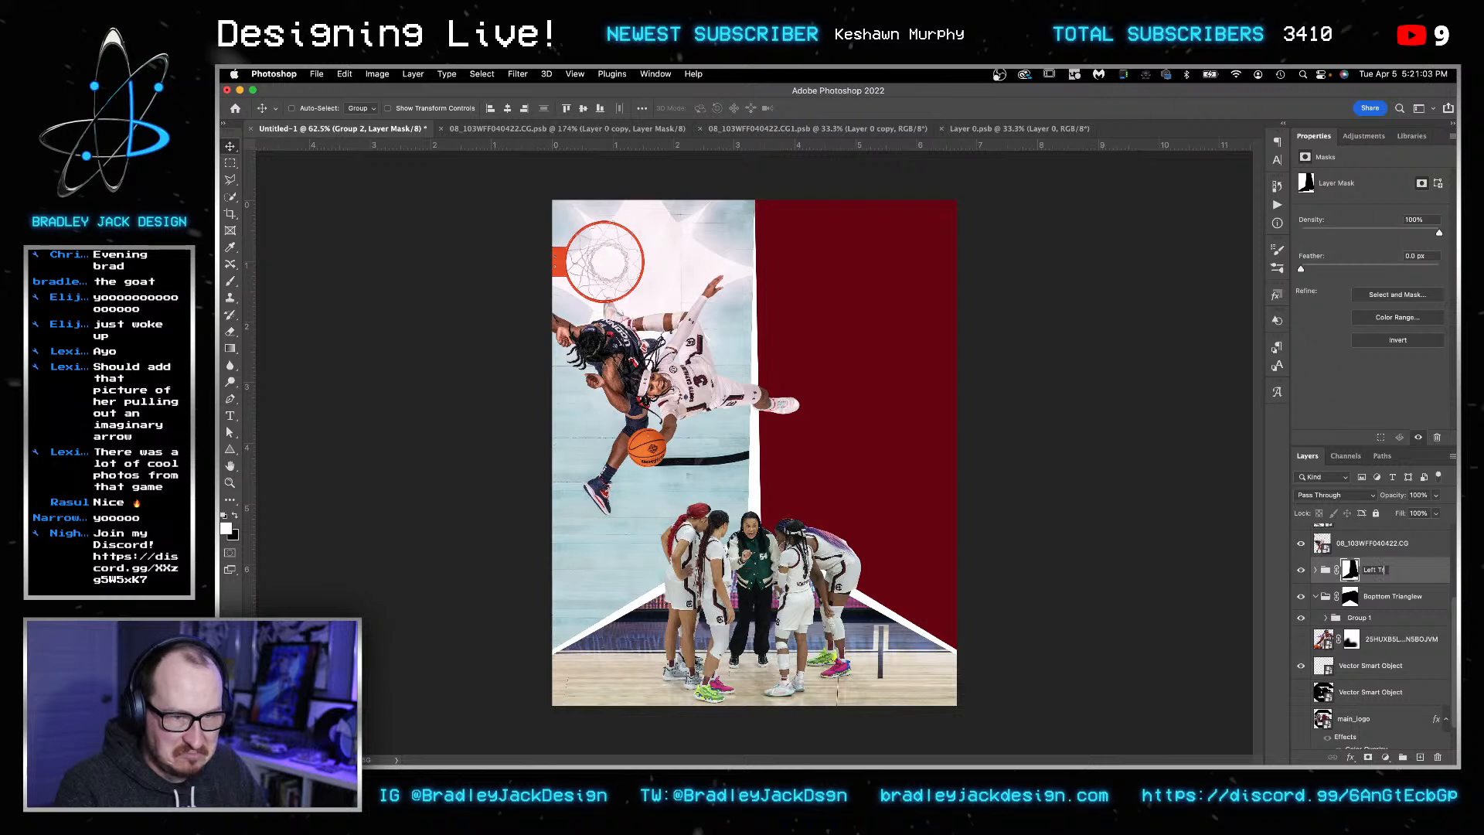
type("ngle")
key("Return")
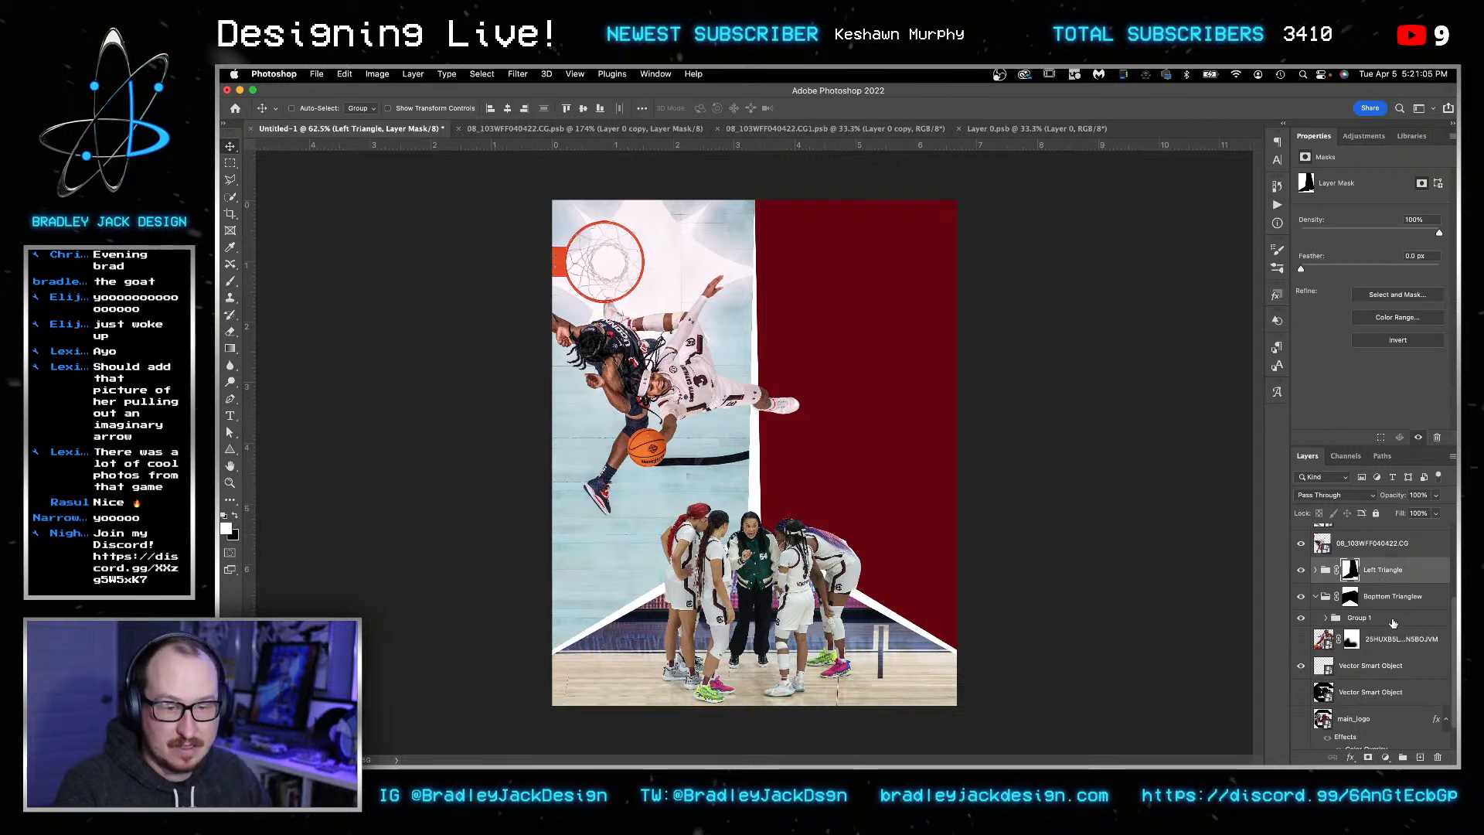
- Collapse the misspelled bottom group and rename it BOTTOM TRIANGLE
left_click(1317, 597)
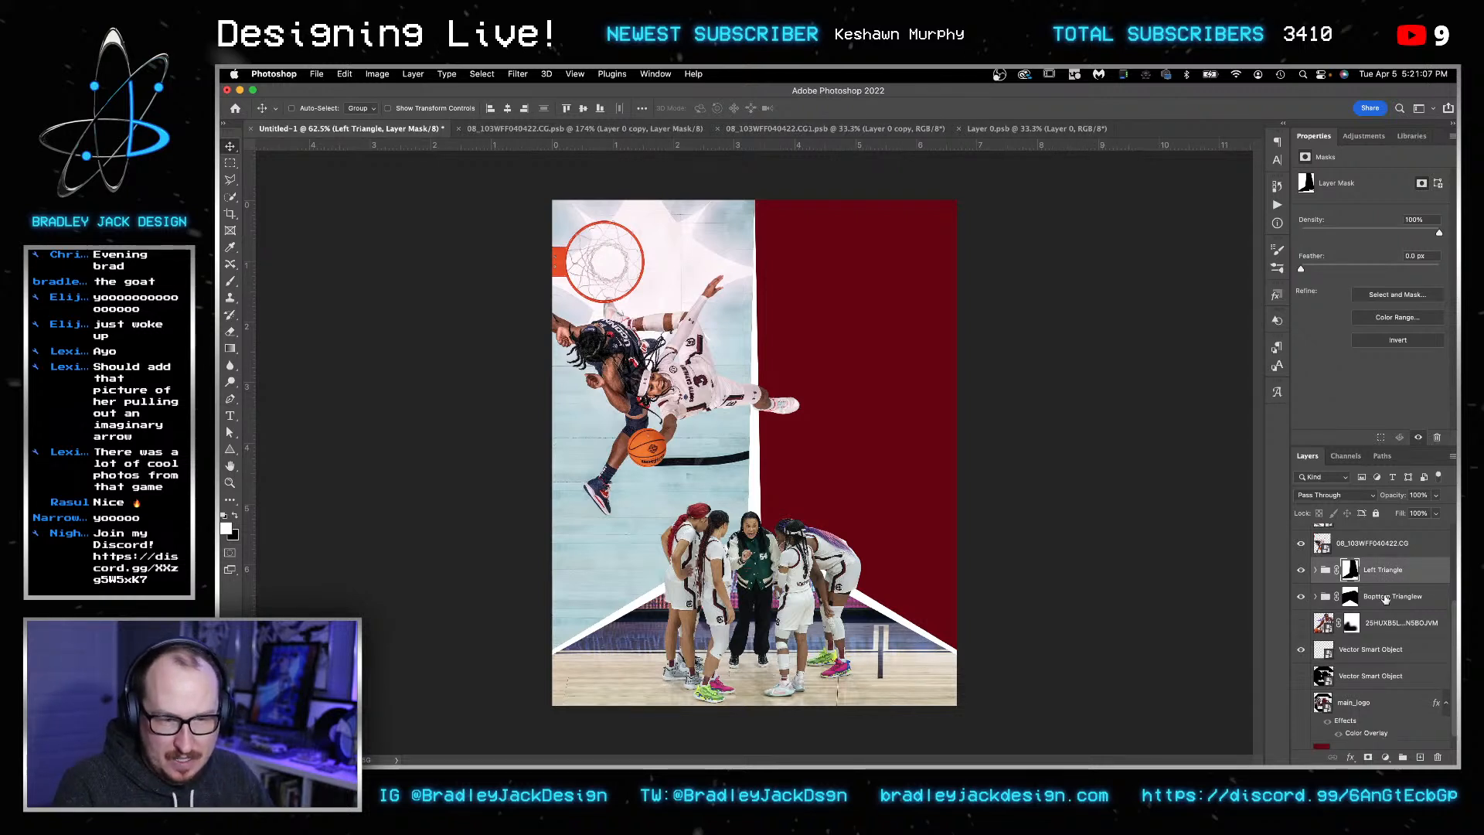
double_click(1392, 596)
type("BOTTOM TRIANGLE")
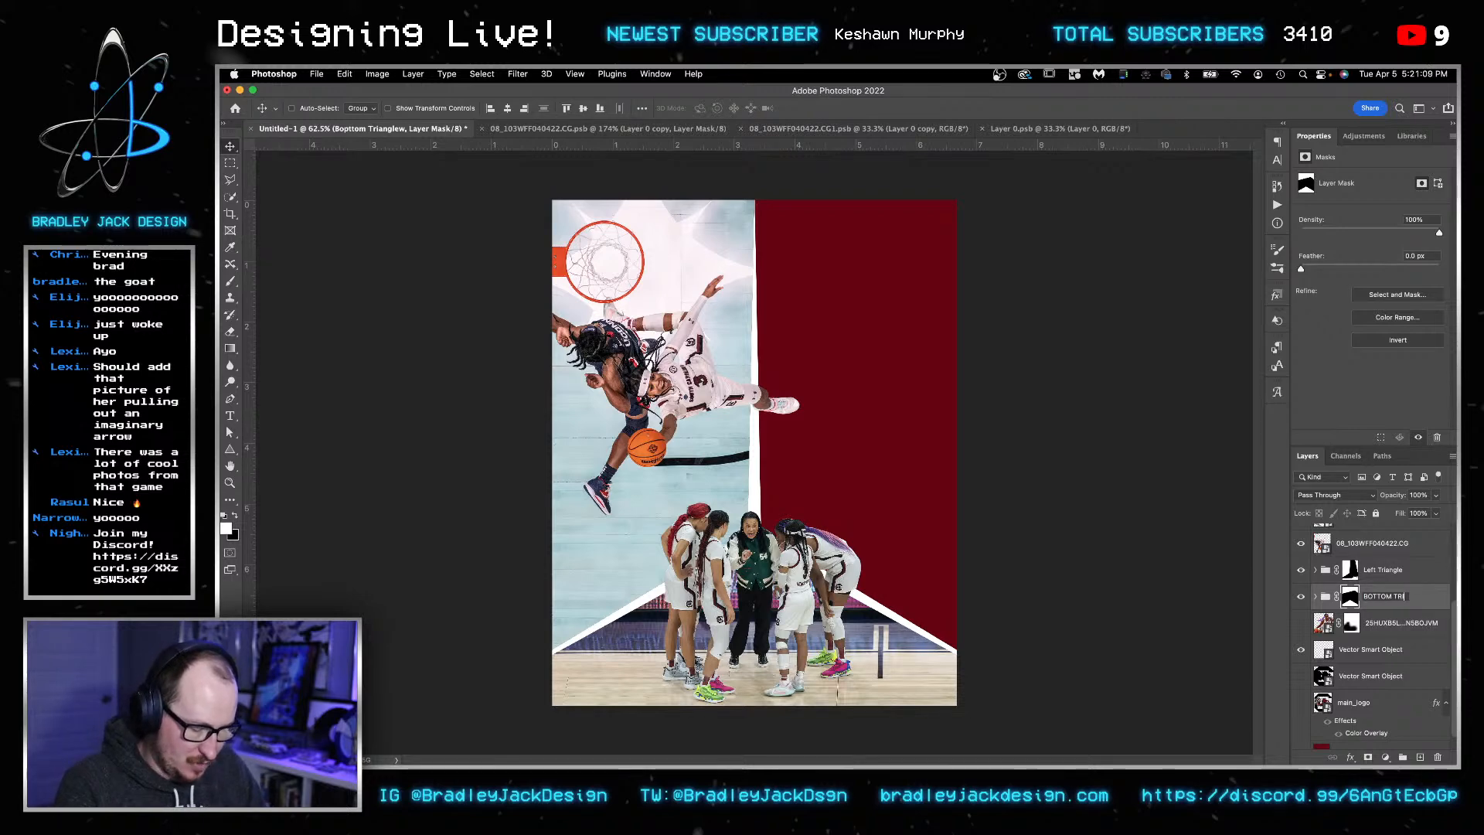
key("Return")
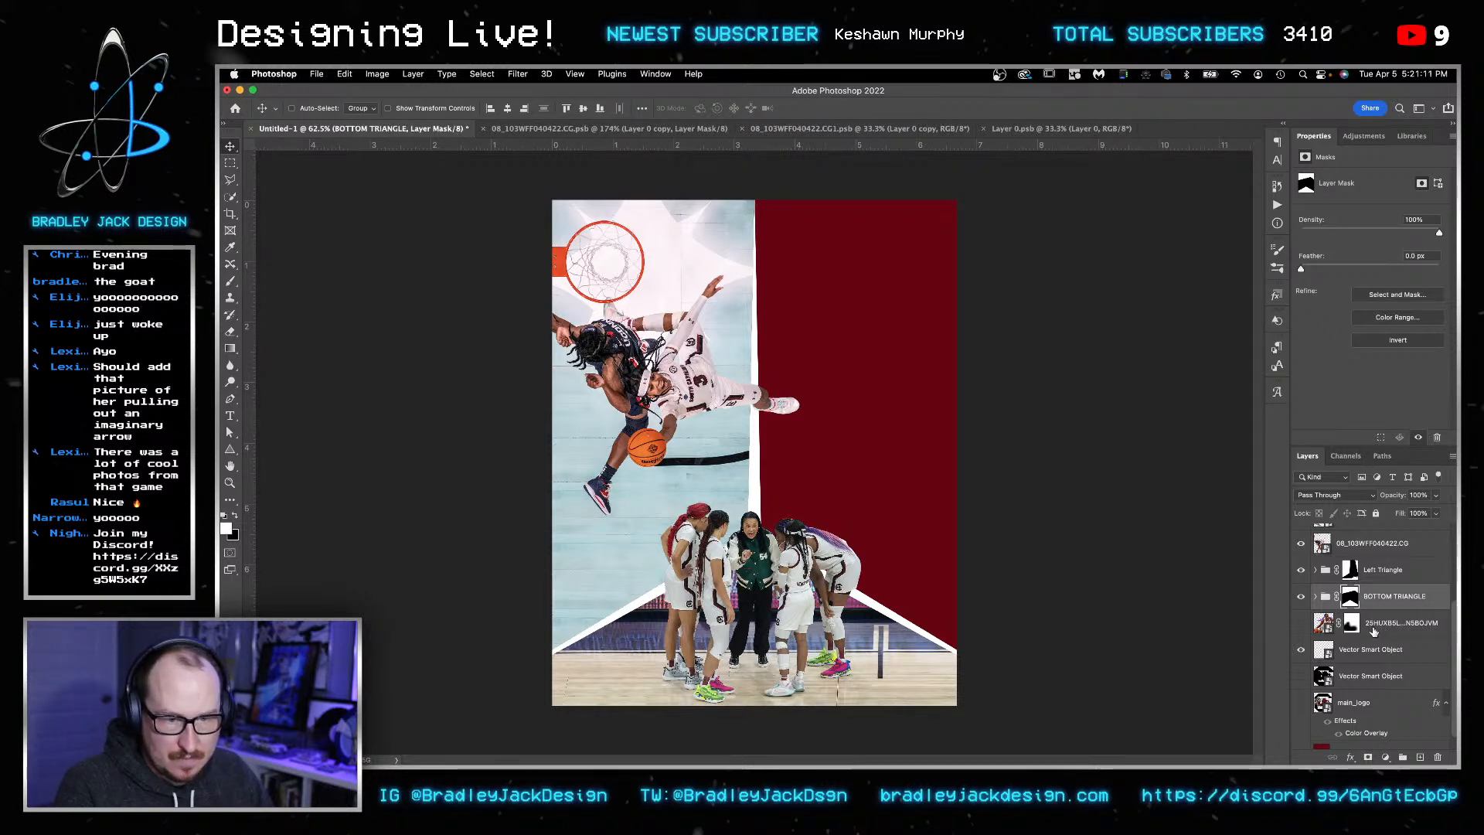
- Show the number 4 player photo, scale it to about 94%, and move it right over the garnet half of the poster
left_click(1385, 630)
left_click(1301, 623)
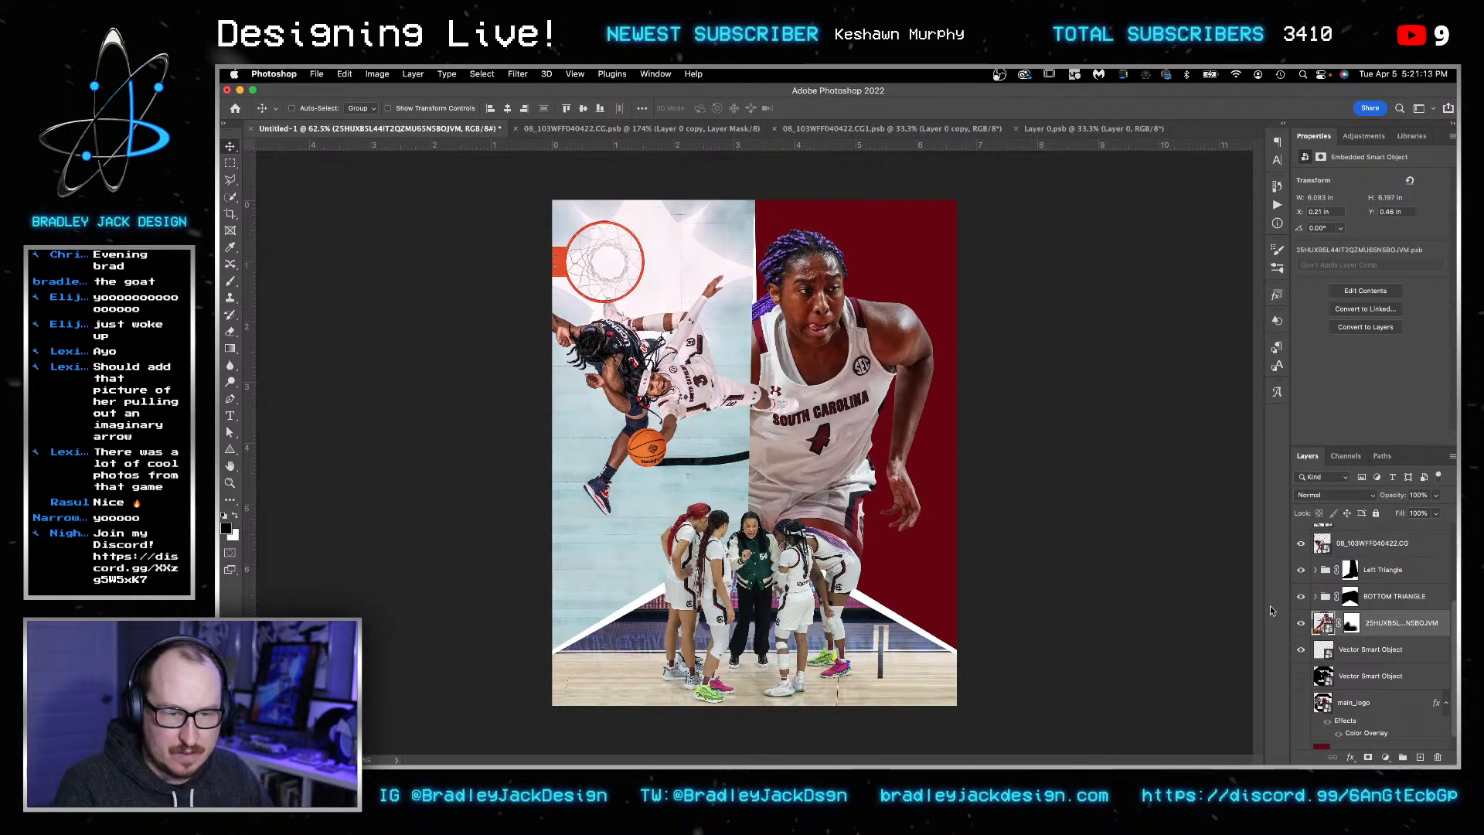
key("ctrl+t")
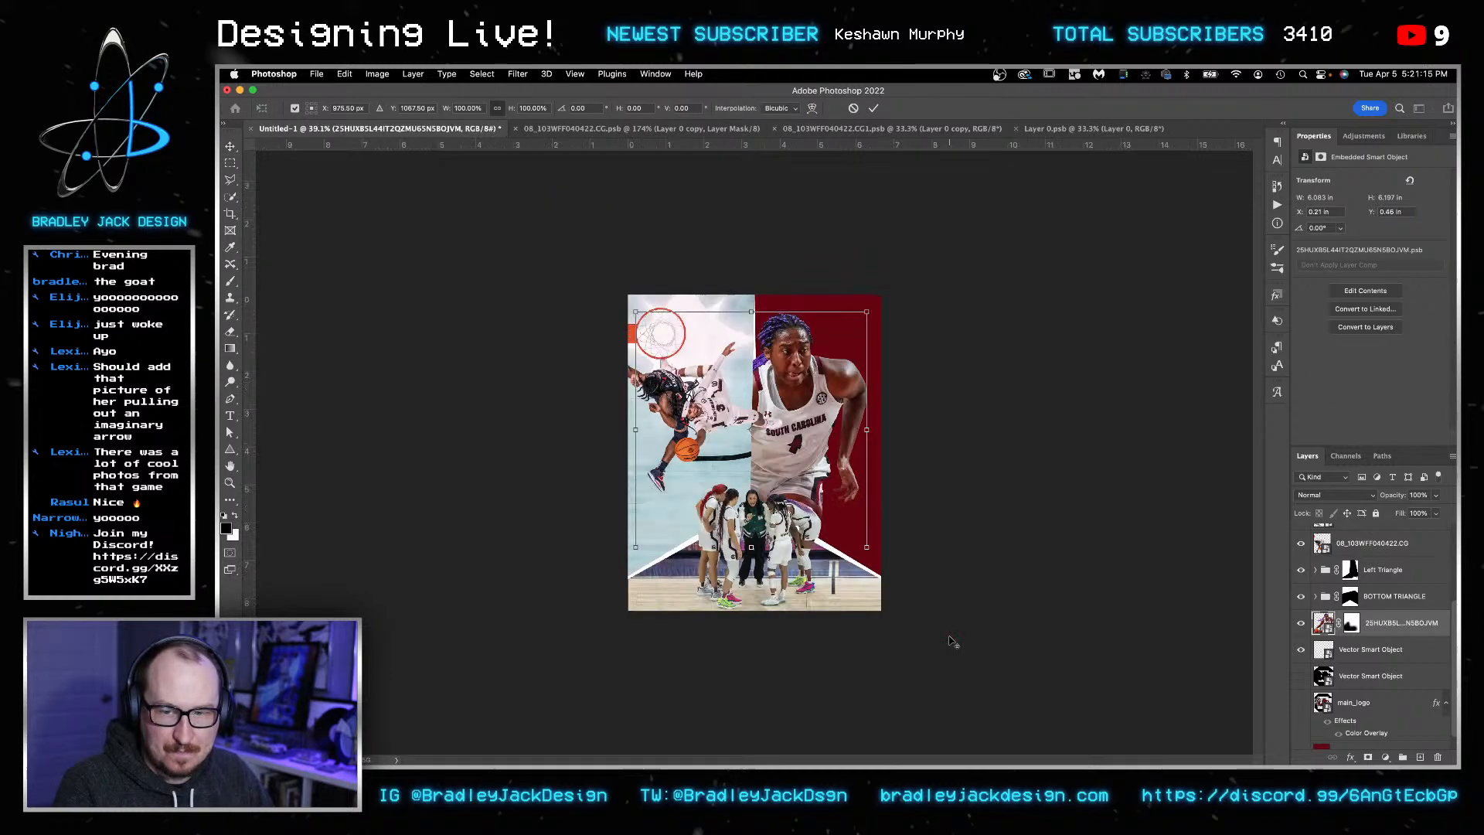
left_click_drag(926, 593, 910, 580)
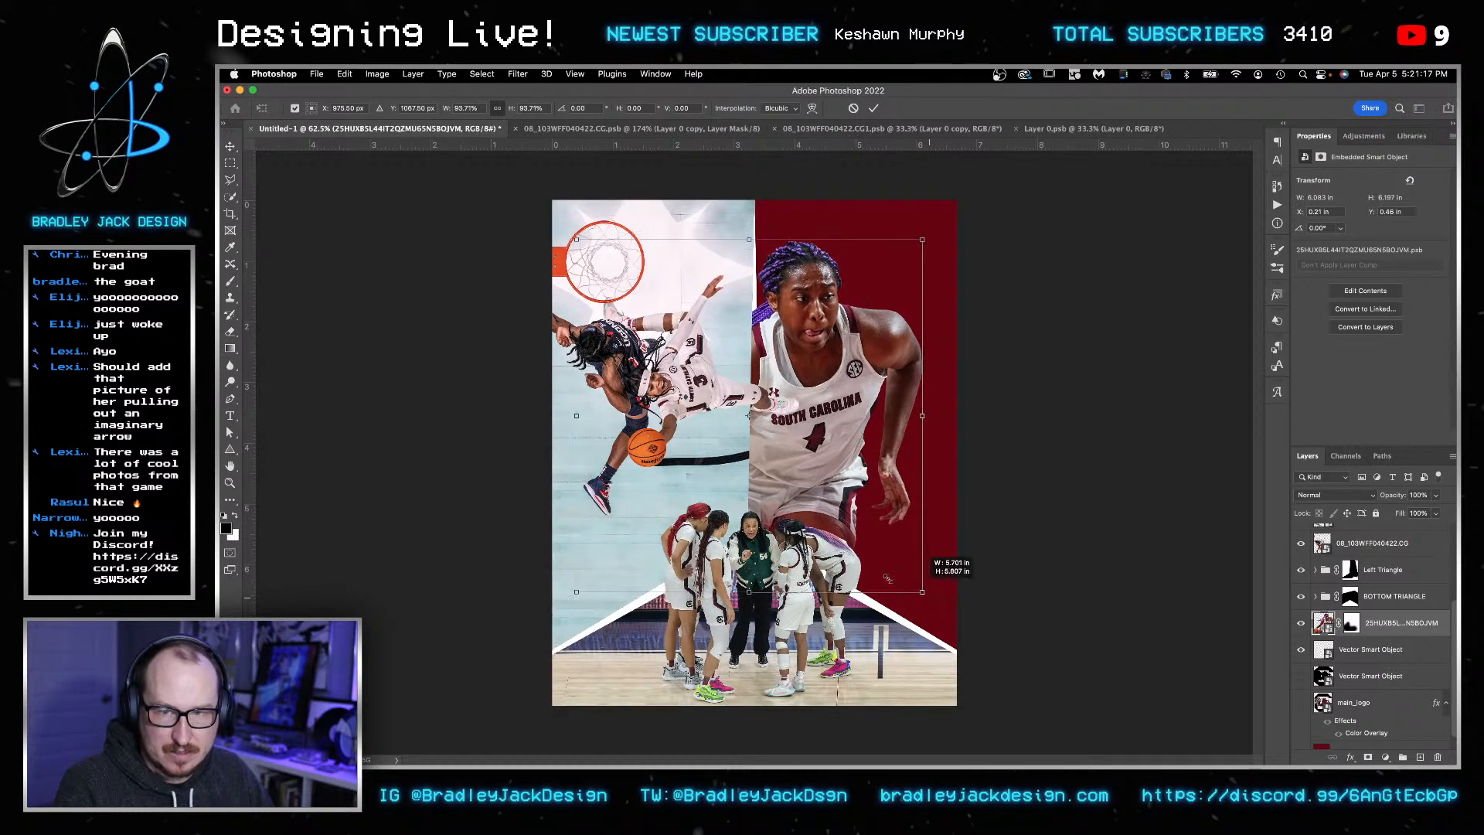
left_click_drag(831, 537, 884, 548)
key("Return")
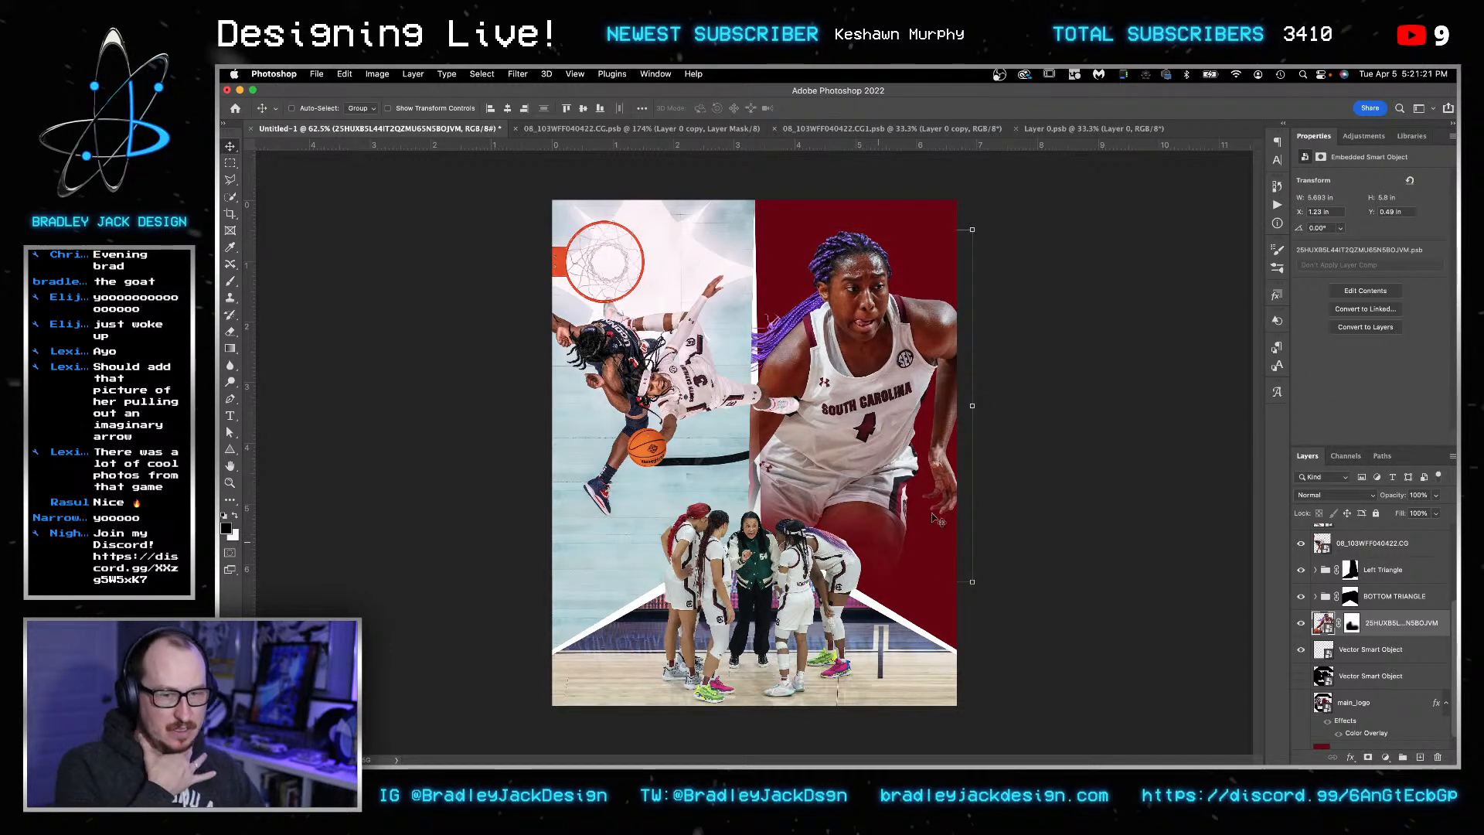
- Replace the number 4 player's layer mask with one made from the white three-armed shape so the photo is hidden over the arms
left_click(1323, 651, "super")
right_click(1350, 624)
left_click(1324, 649)
left_click(1367, 756)
key("x")
key("alt+BackSpace")
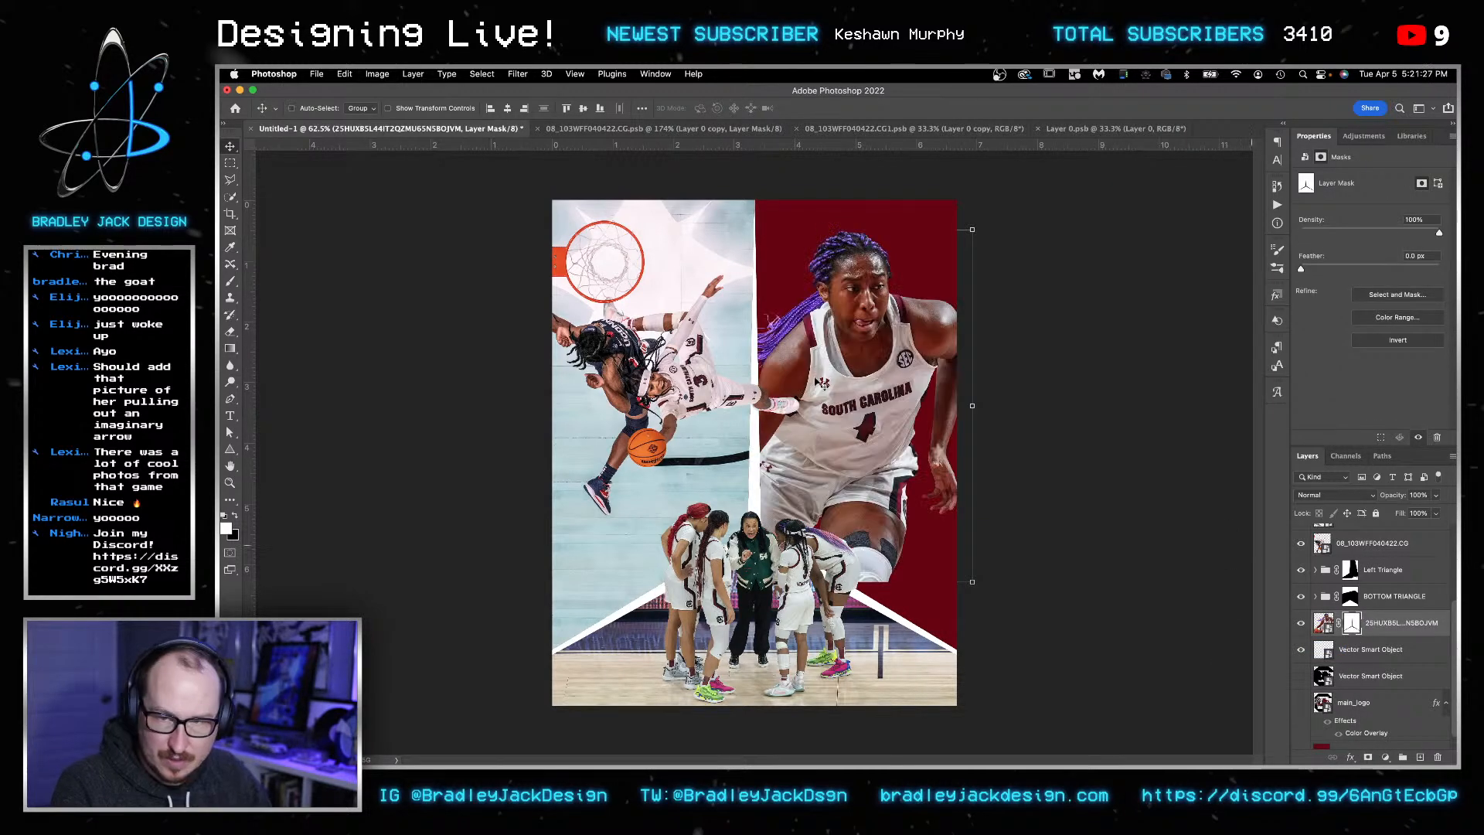
- Lasso the left and bottom sections along the white arms and fill them black on the number 4 player's mask, then deselect
key("l")
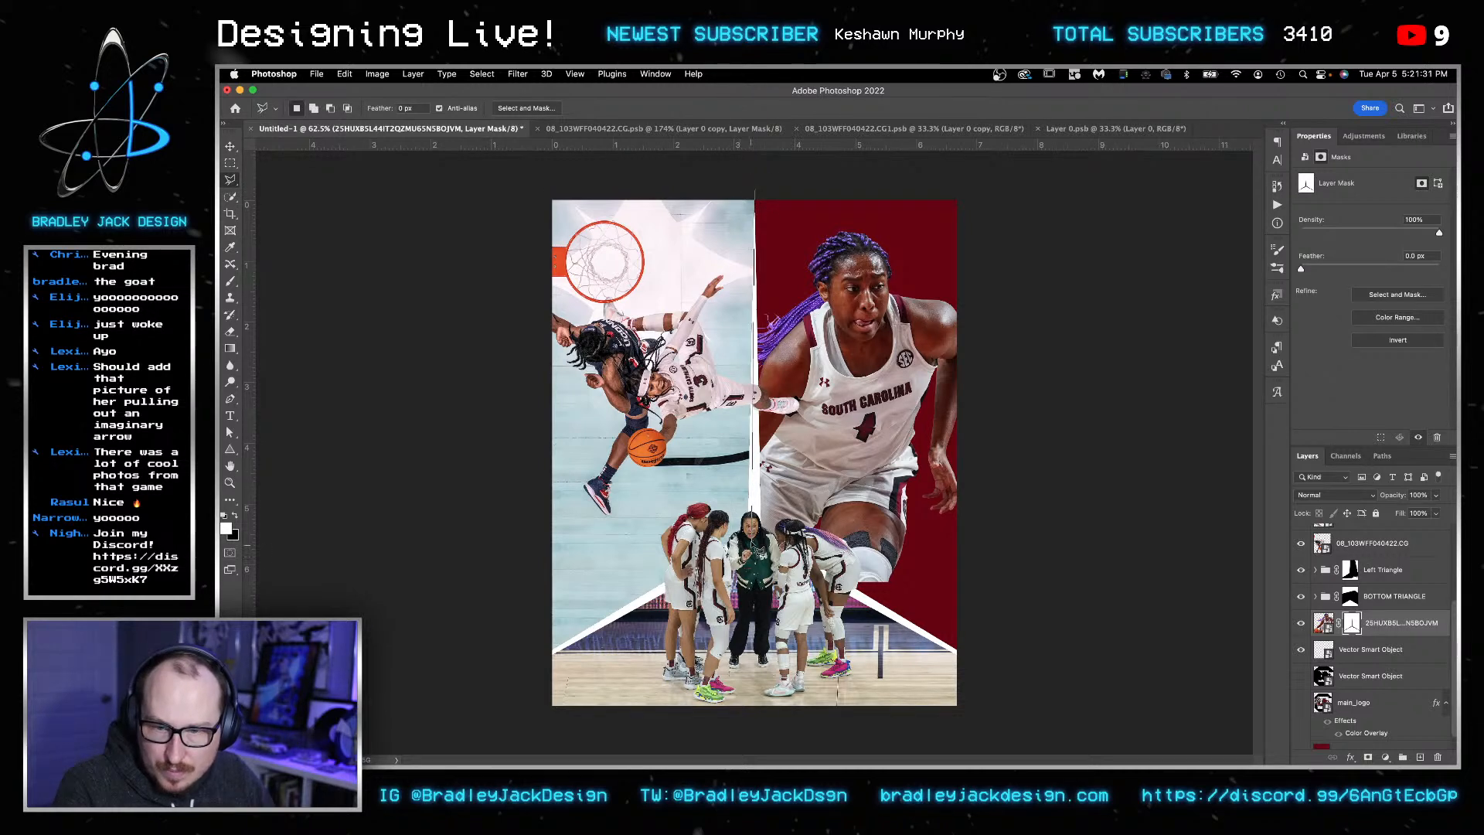
left_click(864, 599)
left_click(1052, 705)
left_click(1041, 739)
left_click(431, 719)
left_click(470, 179)
double_click(687, 167)
key("super+BackSpace")
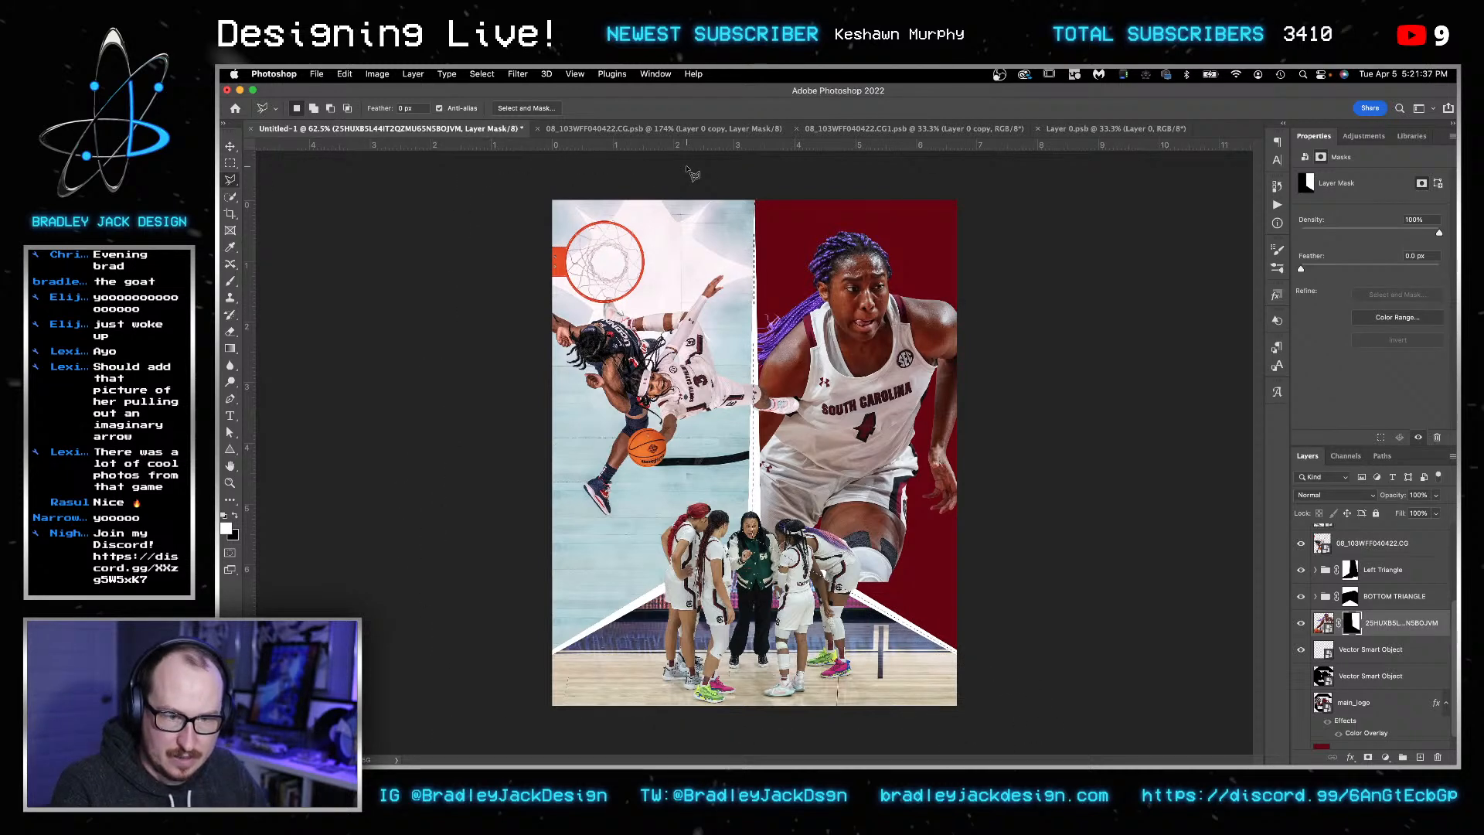
key("super+d")
key("v")
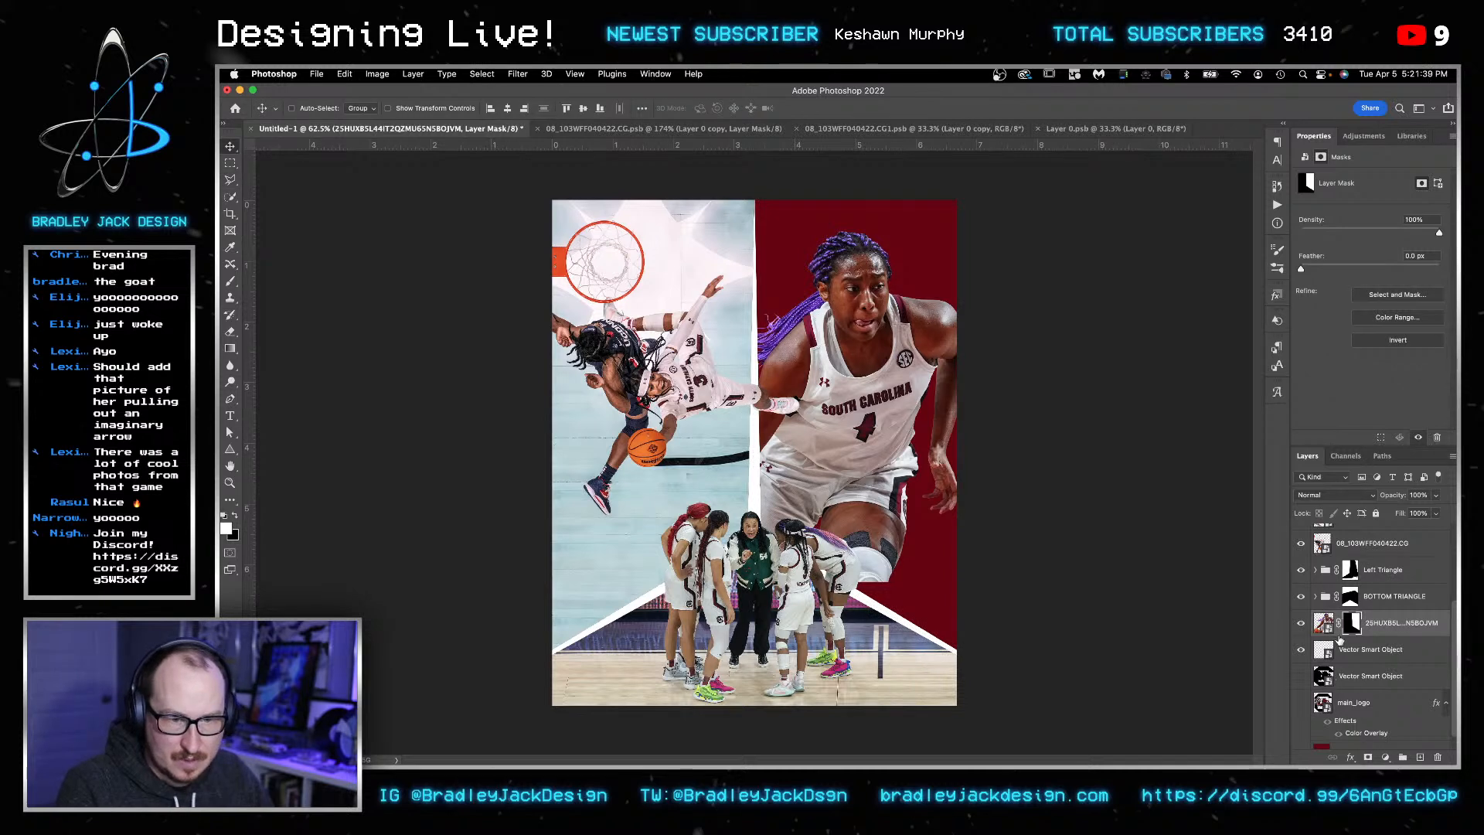
- Duplicate the number 4 player layer and put the original in a new group that carries the right-section mask
left_click(1323, 623)
key("super+t")
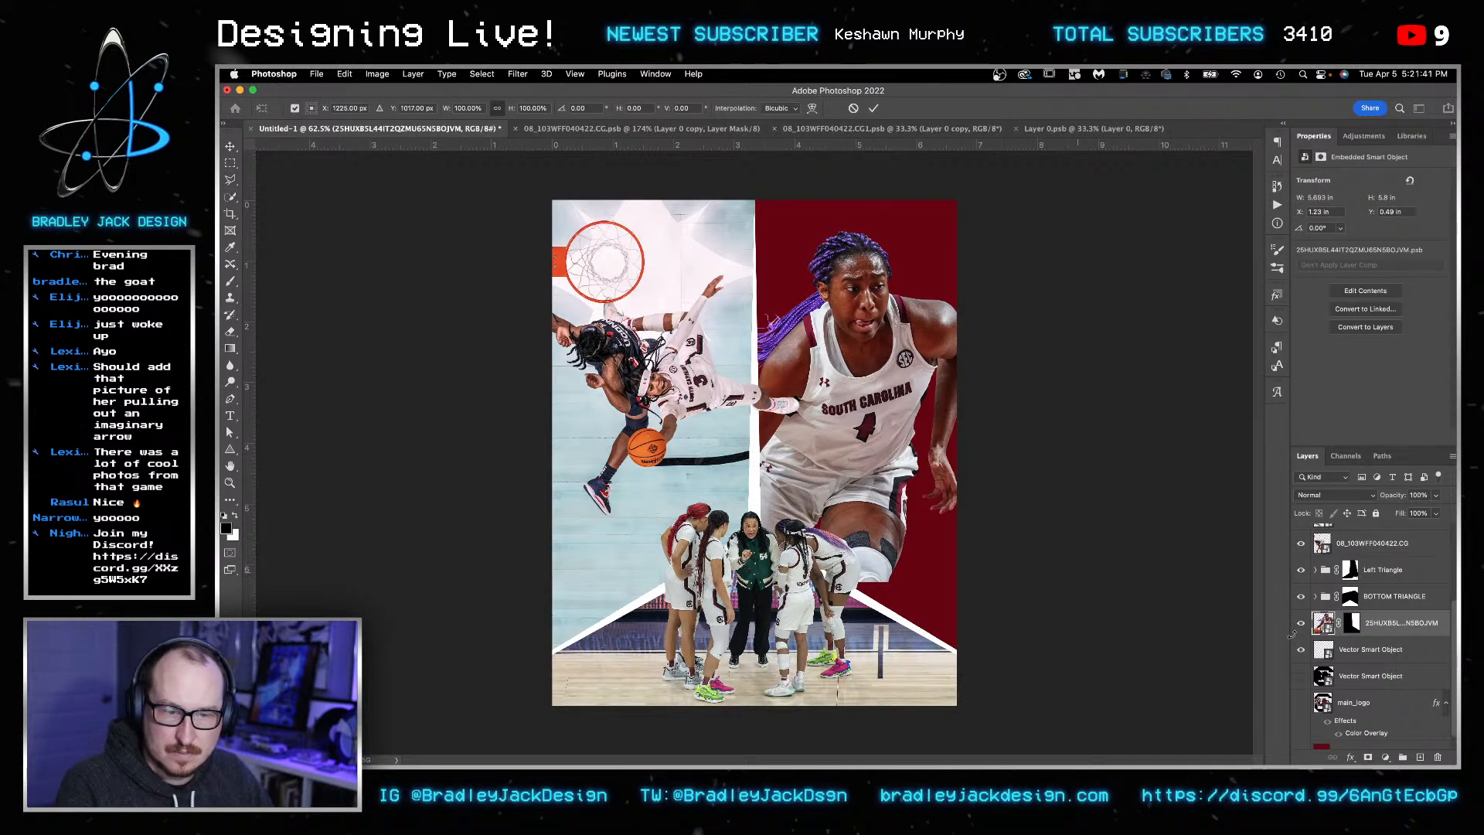
key("Return")
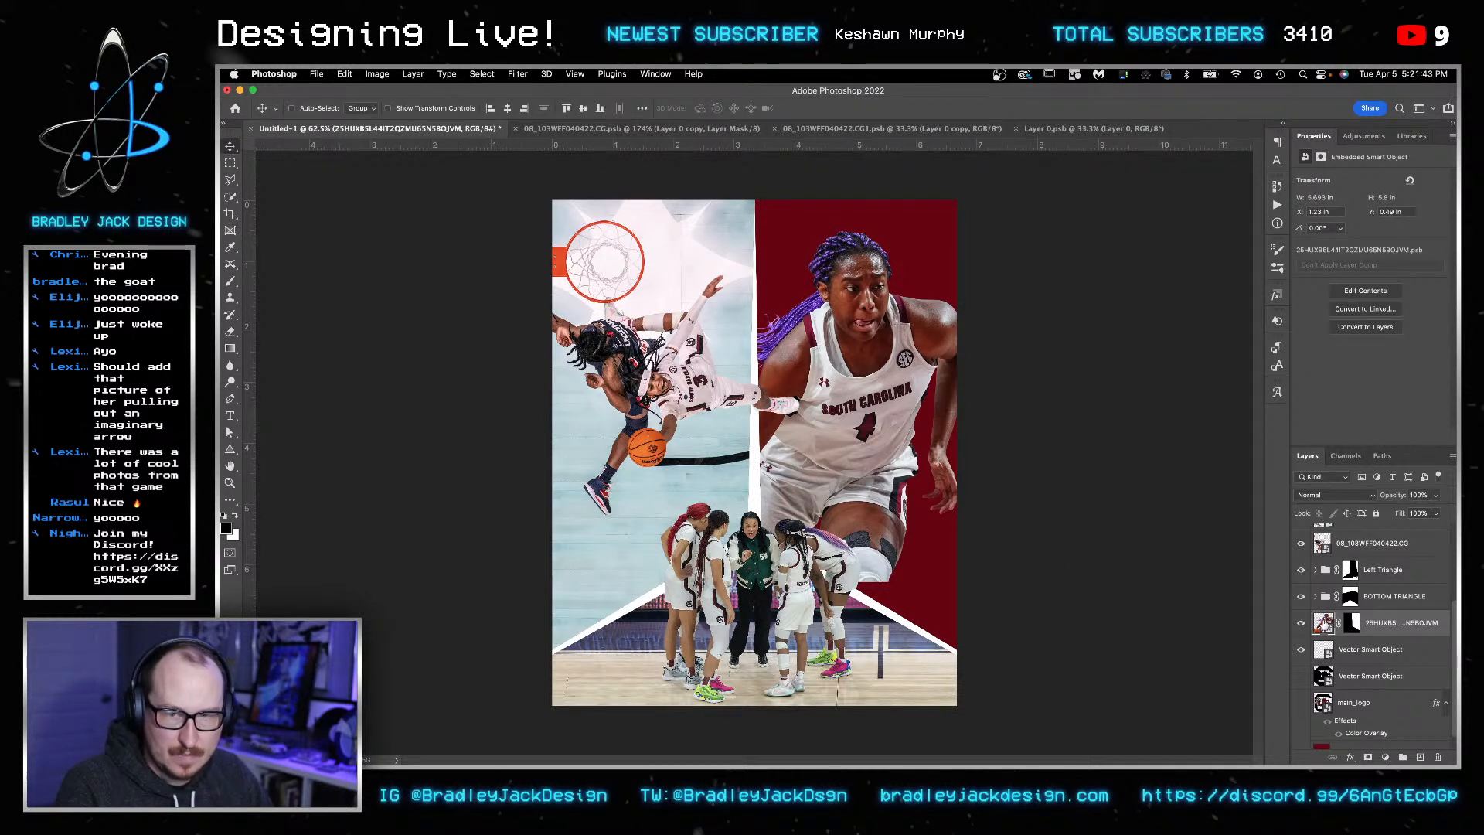
key("super+j")
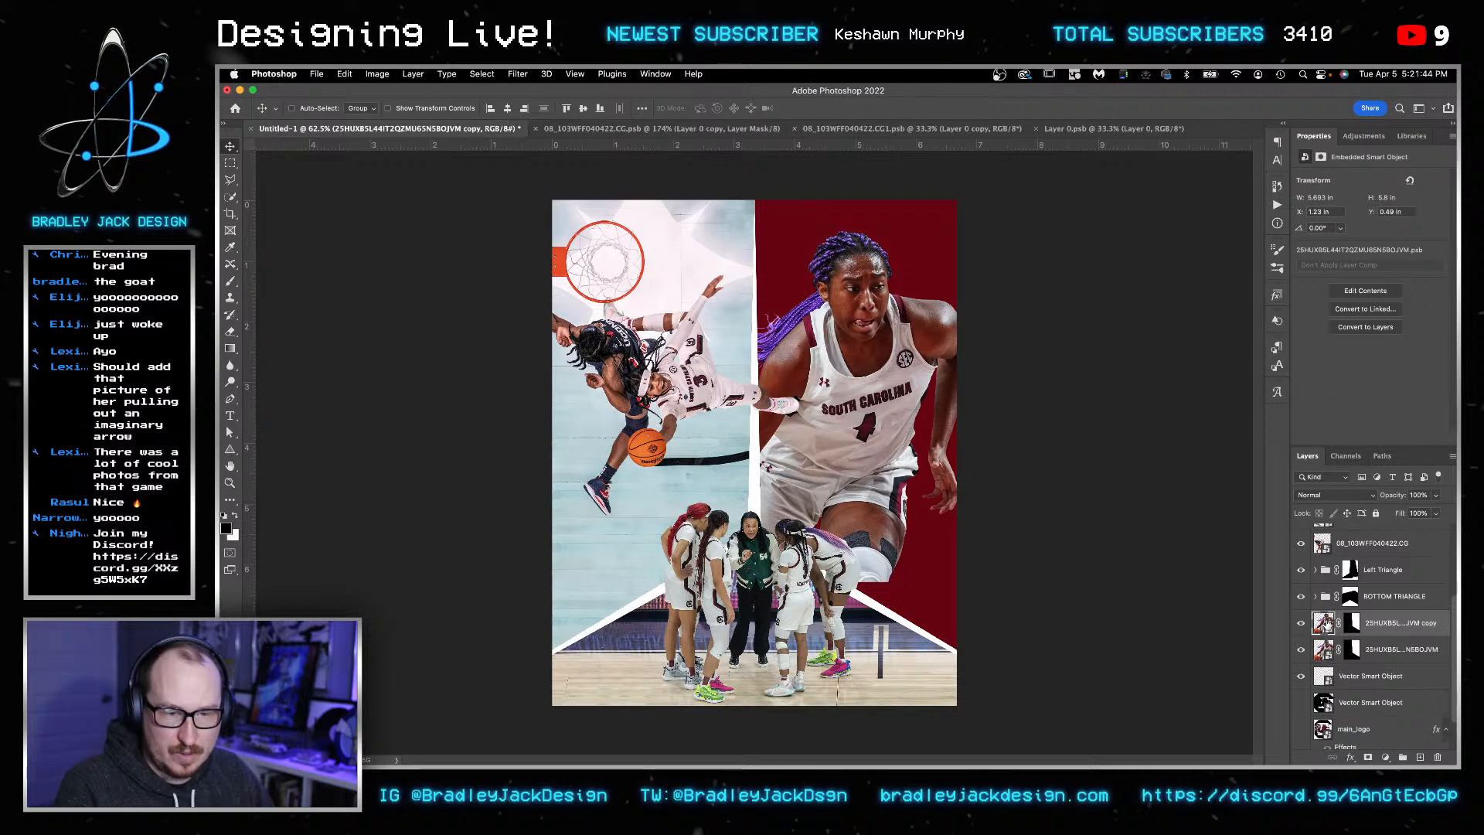
left_click(1381, 654)
key("super+g")
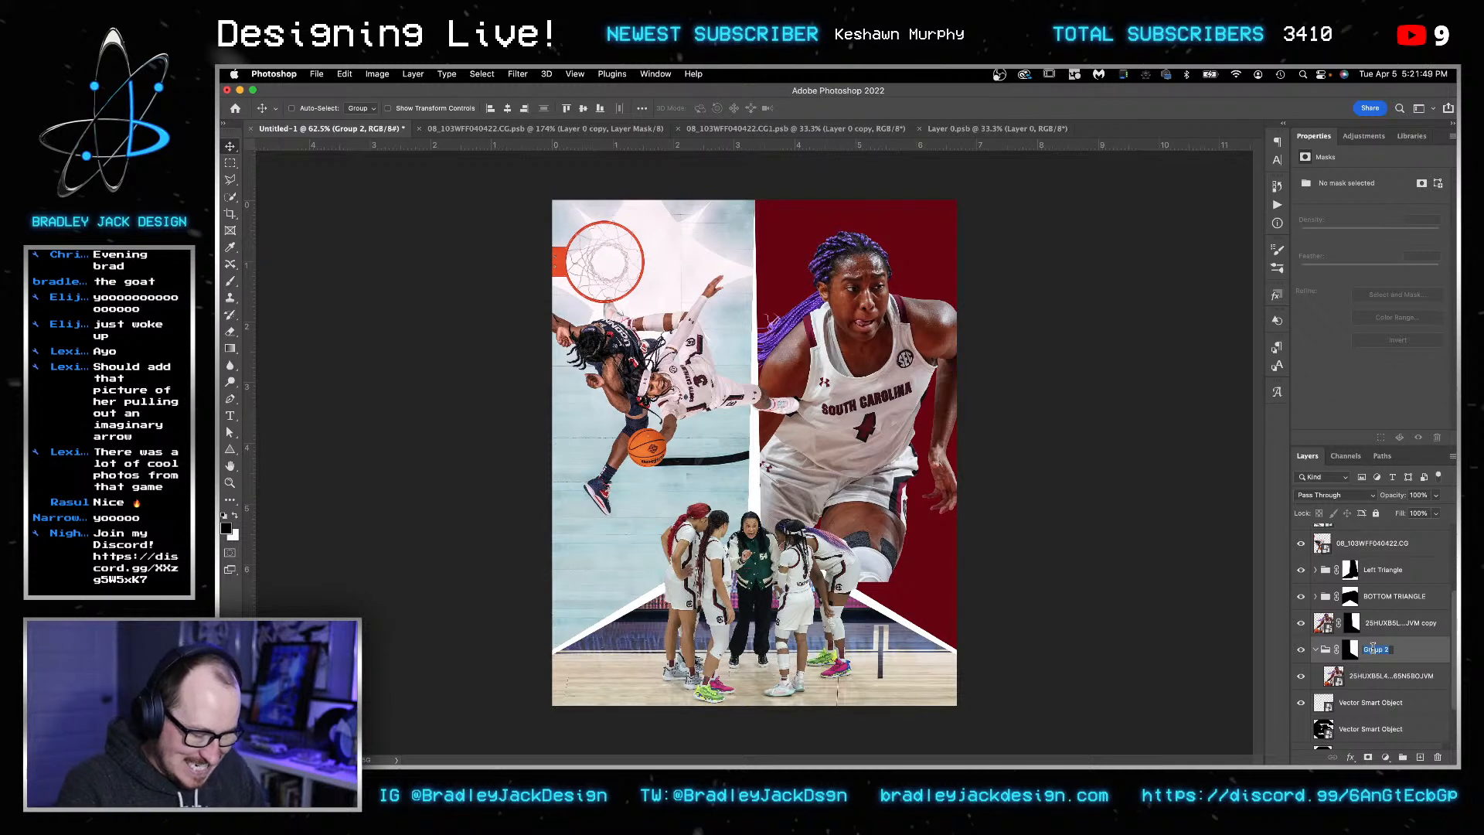
- Rename the number 4 player's new masked group RIGHT TRIANGLE
type("RIGHT TRIA")
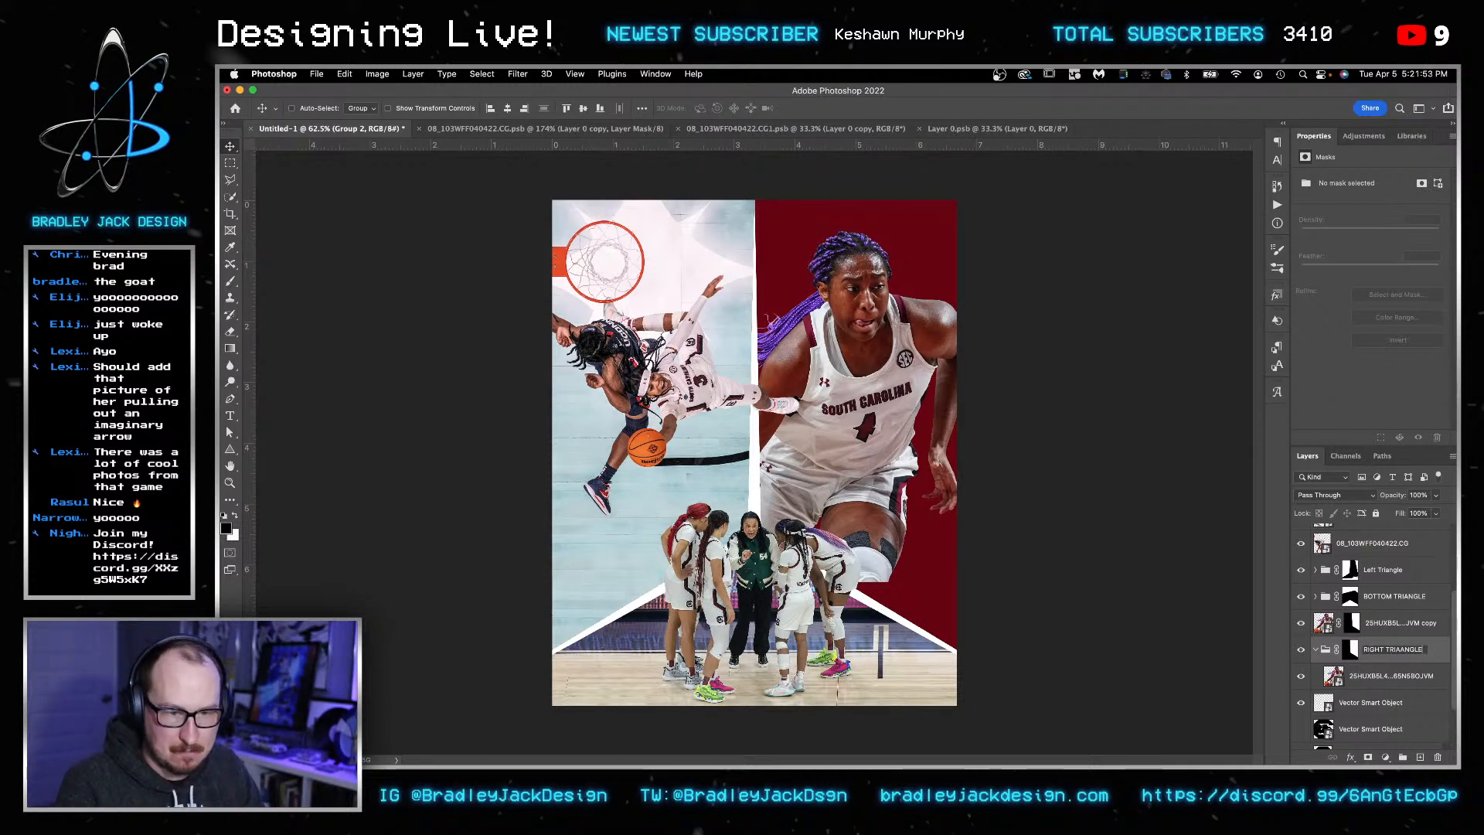
type("A")
key("BackSpace")
key("BackSpace")
type("ANGLE")
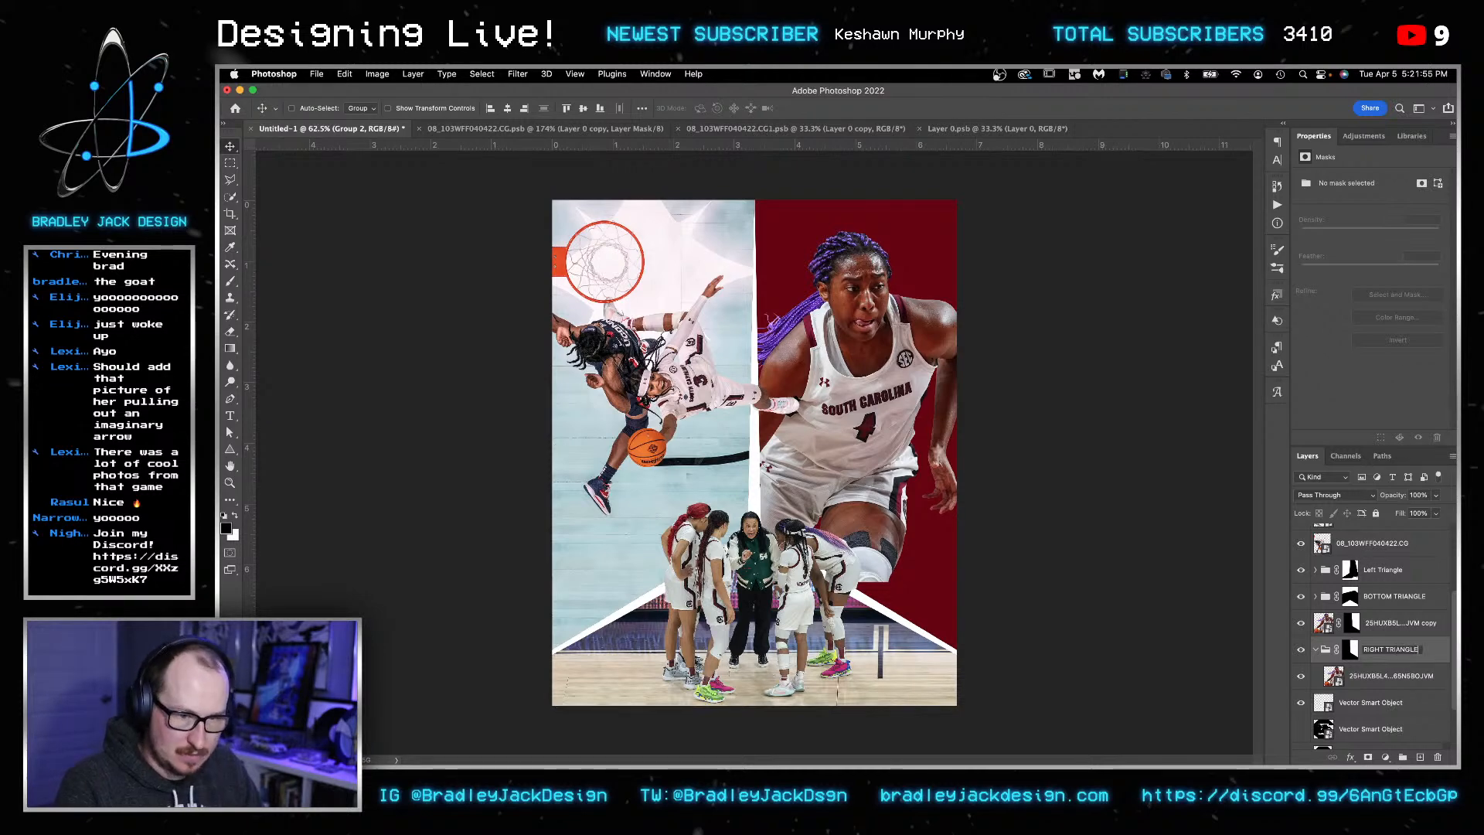
key("Return")
- Delete the layer mask from the number 4 player copy and move the copy directly above the Left Triangle group
right_click(1354, 625)
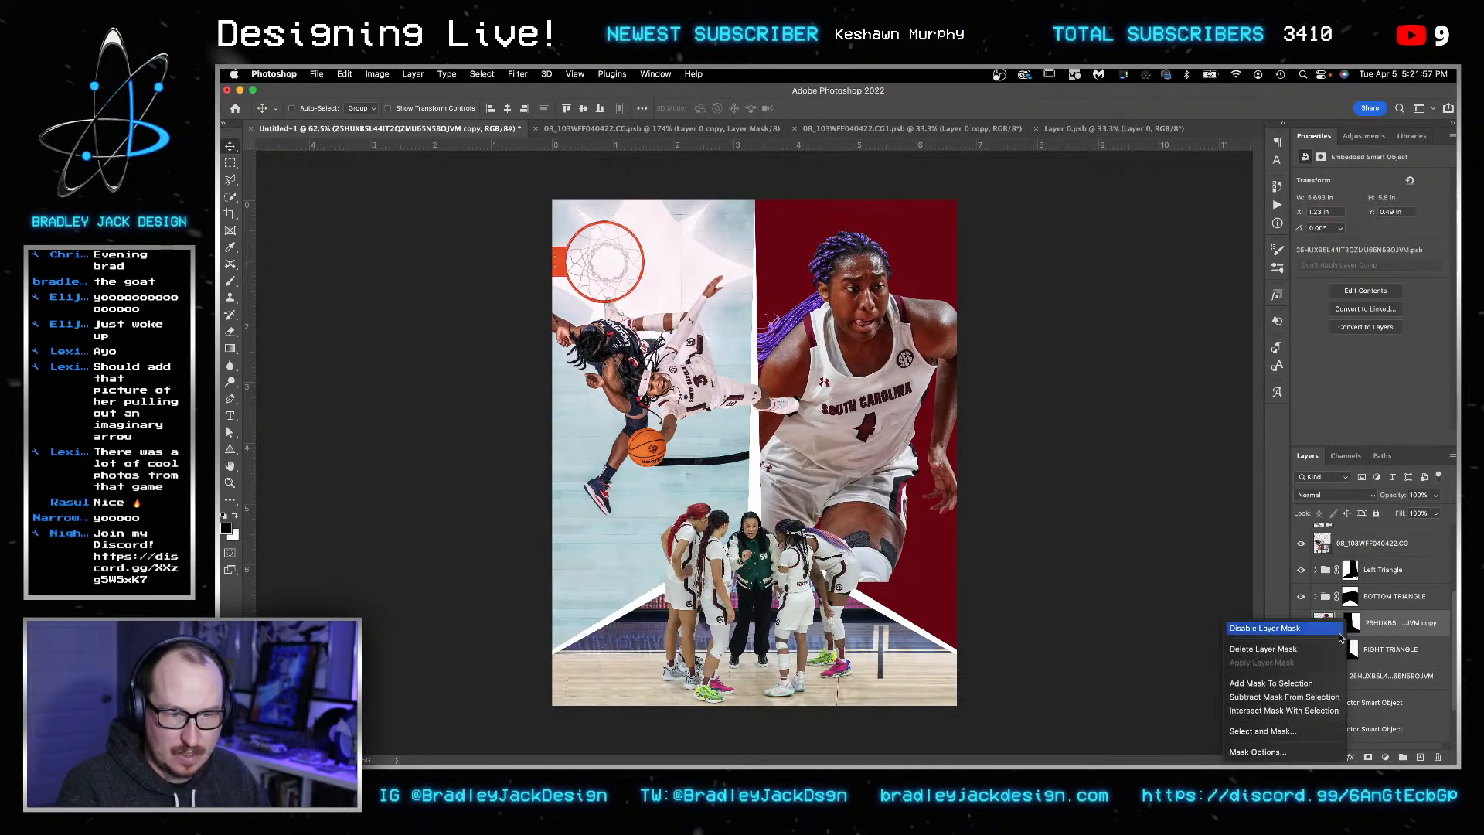
left_click(1276, 652)
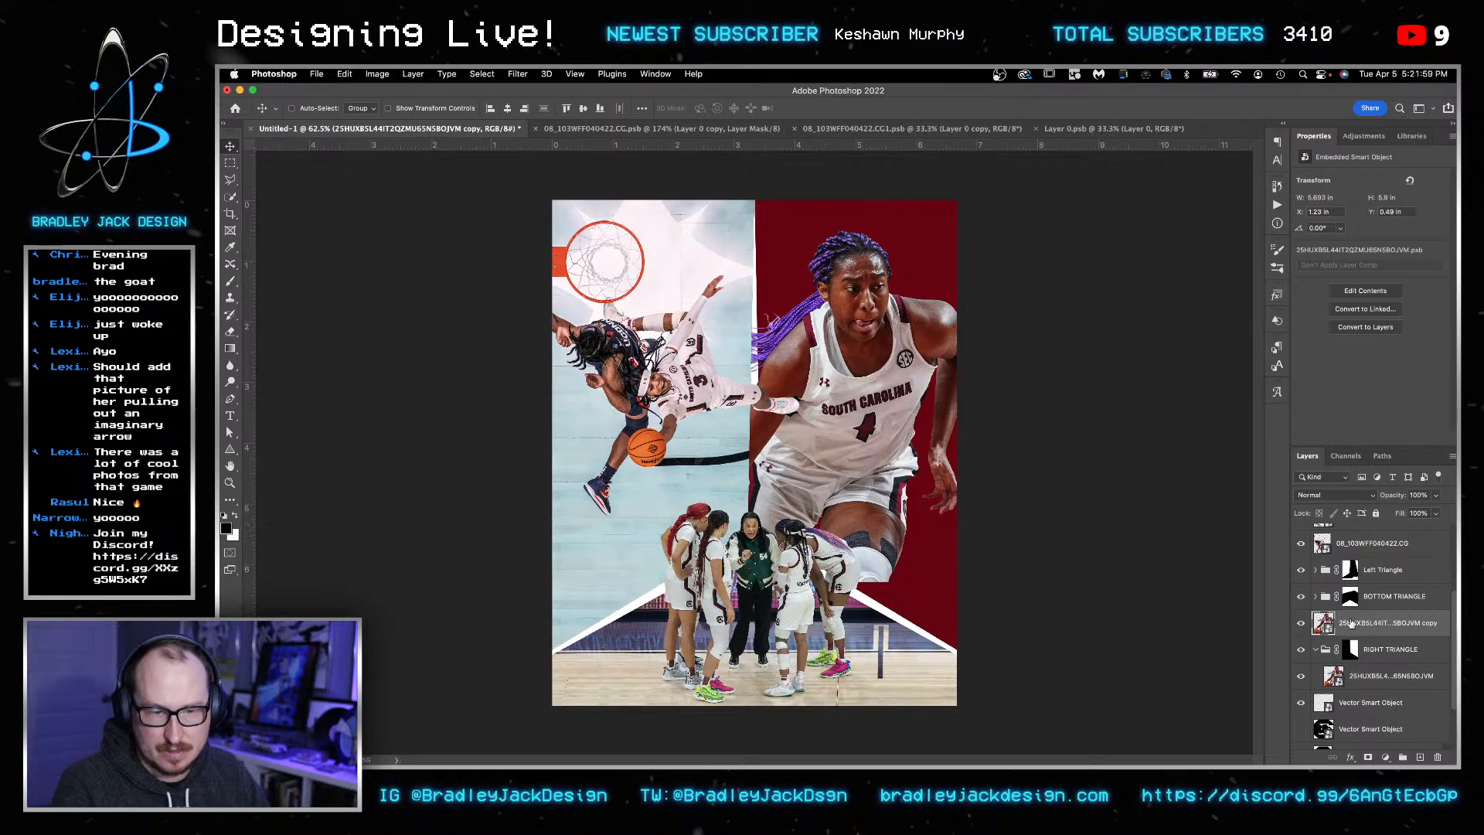
left_click_drag(1375, 623, 1375, 558)
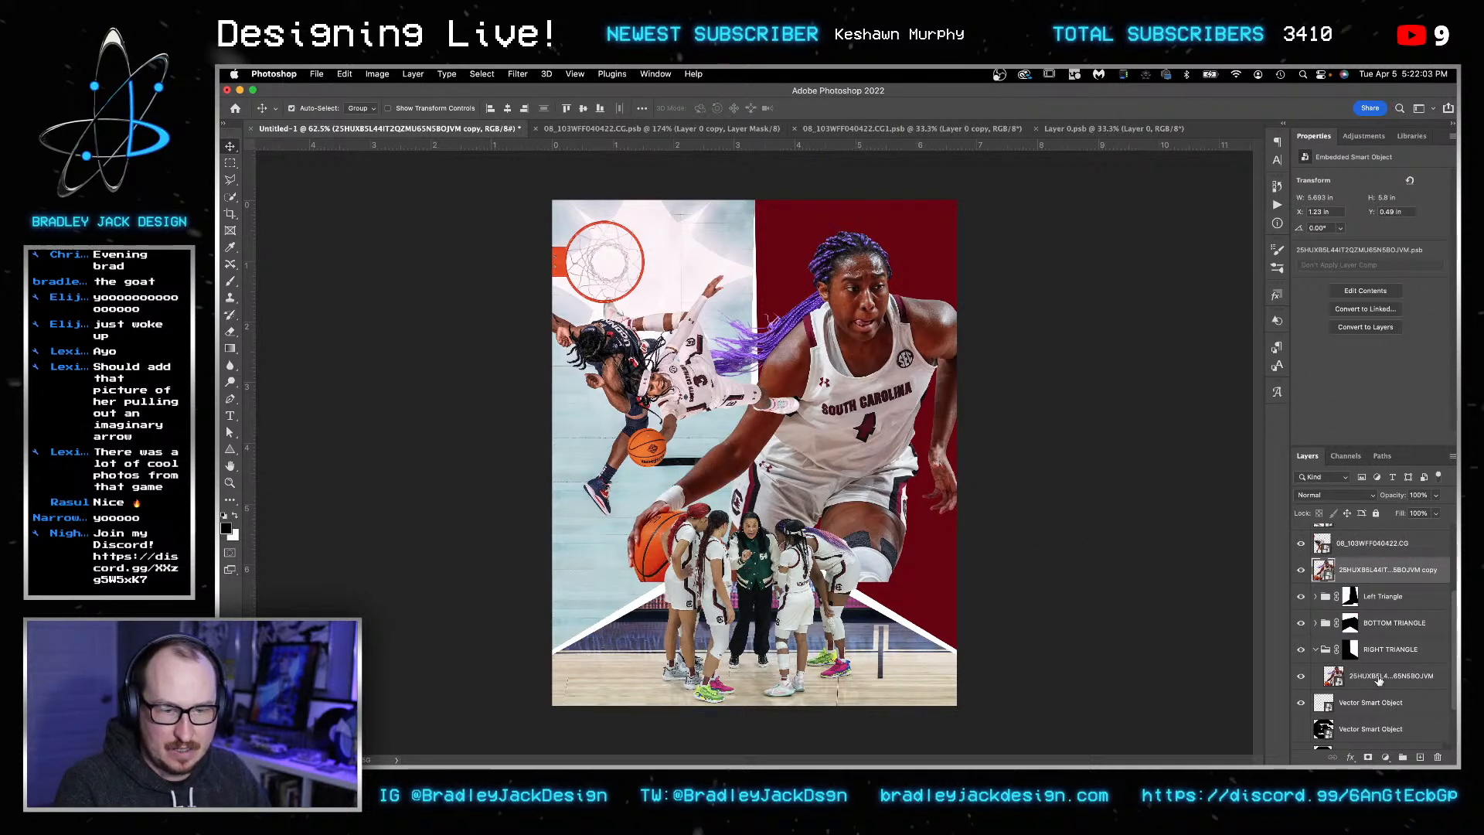
- Scale both number 4 player layers together to about 90% and nudge them slightly left within the garnet half
key("super+t")
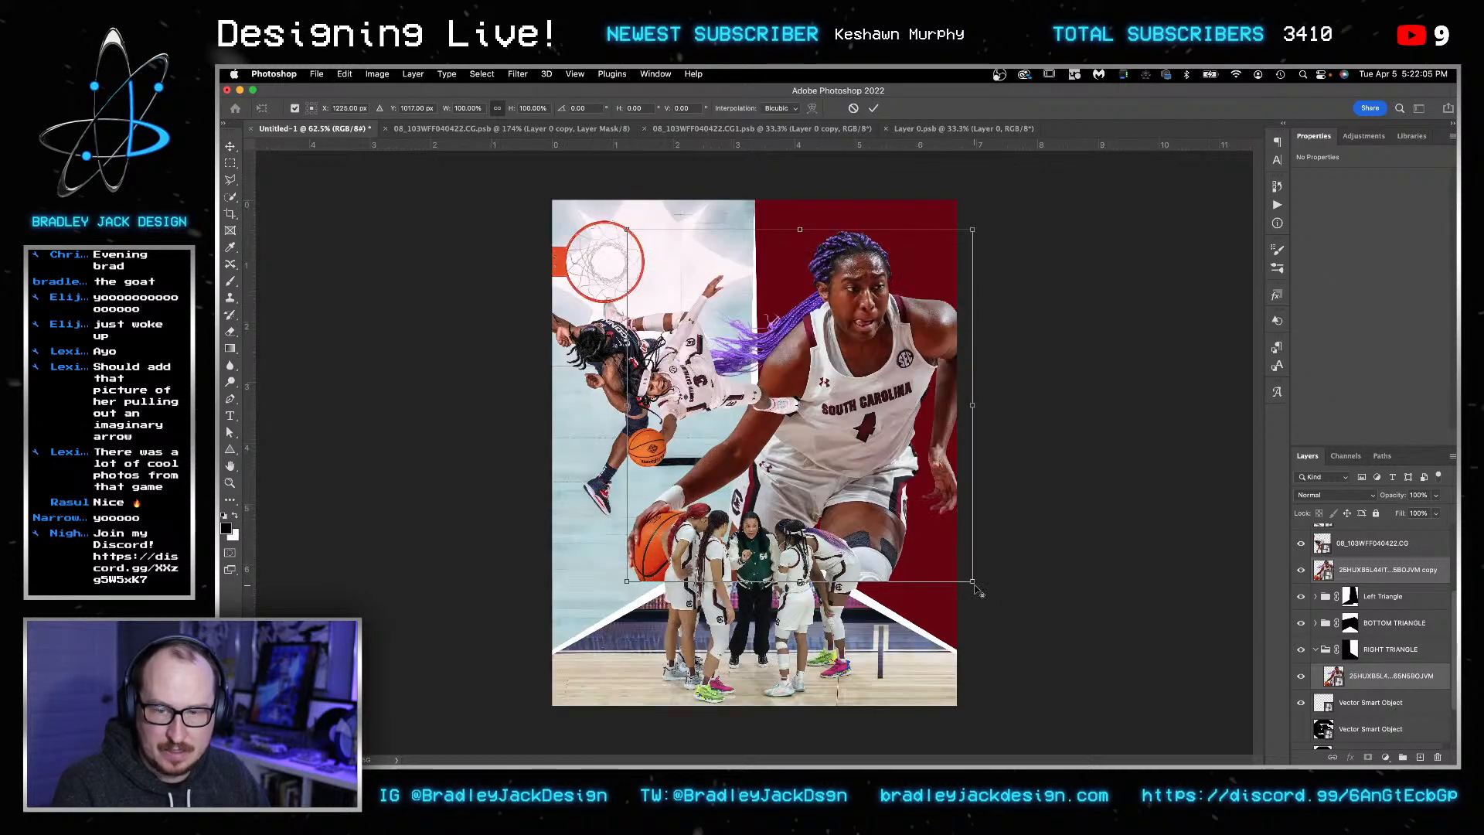
left_click_drag(972, 581, 899, 507)
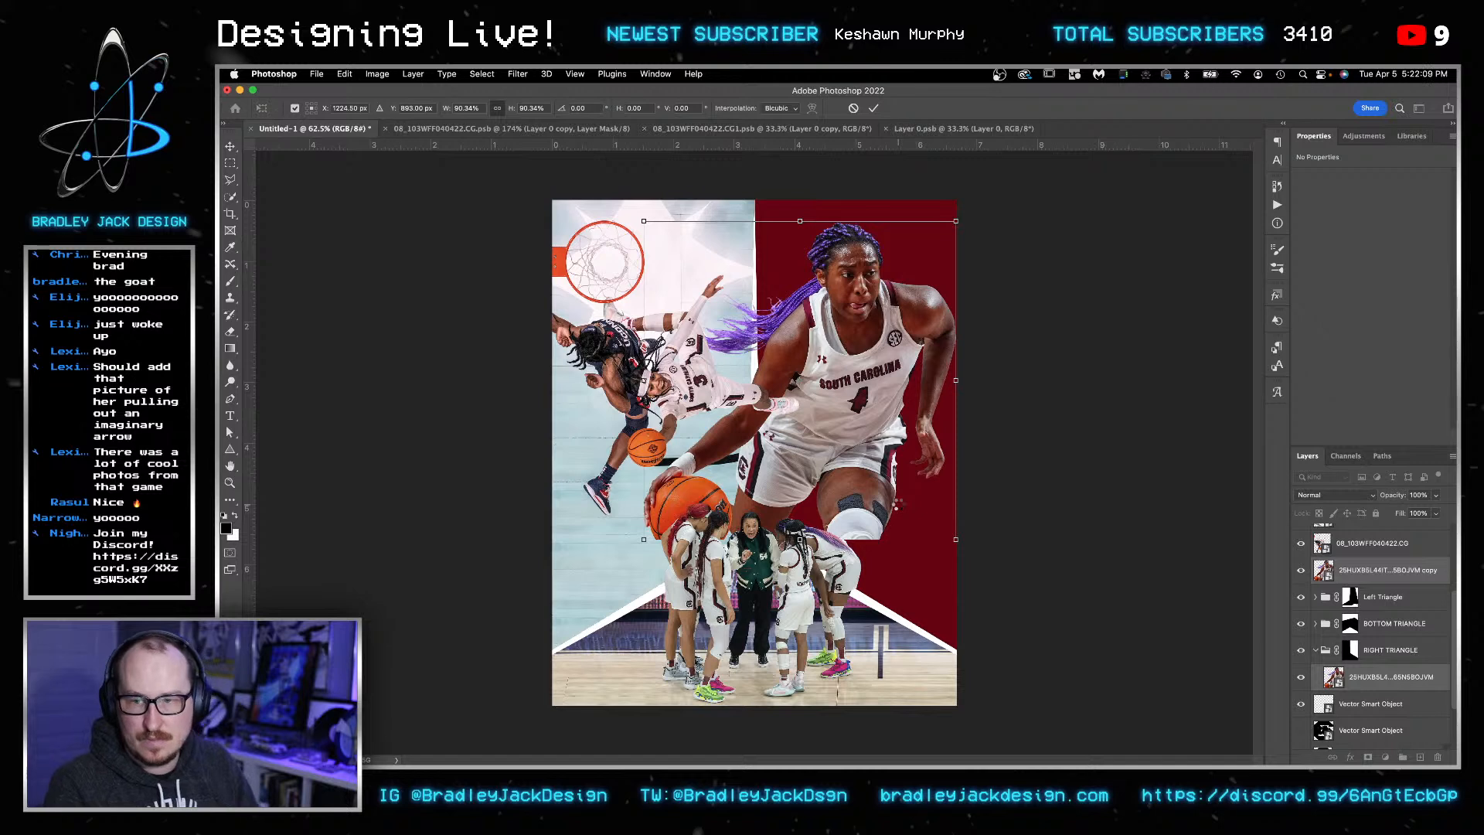
key("Return")
key("shift+Left")
key("shift+Left")
key("shift+Left")
key("shift+Left")
key("shift+Left")
key("shift+Right")
key("shift+Right")
key("shift+Down")
key("shift+Up")
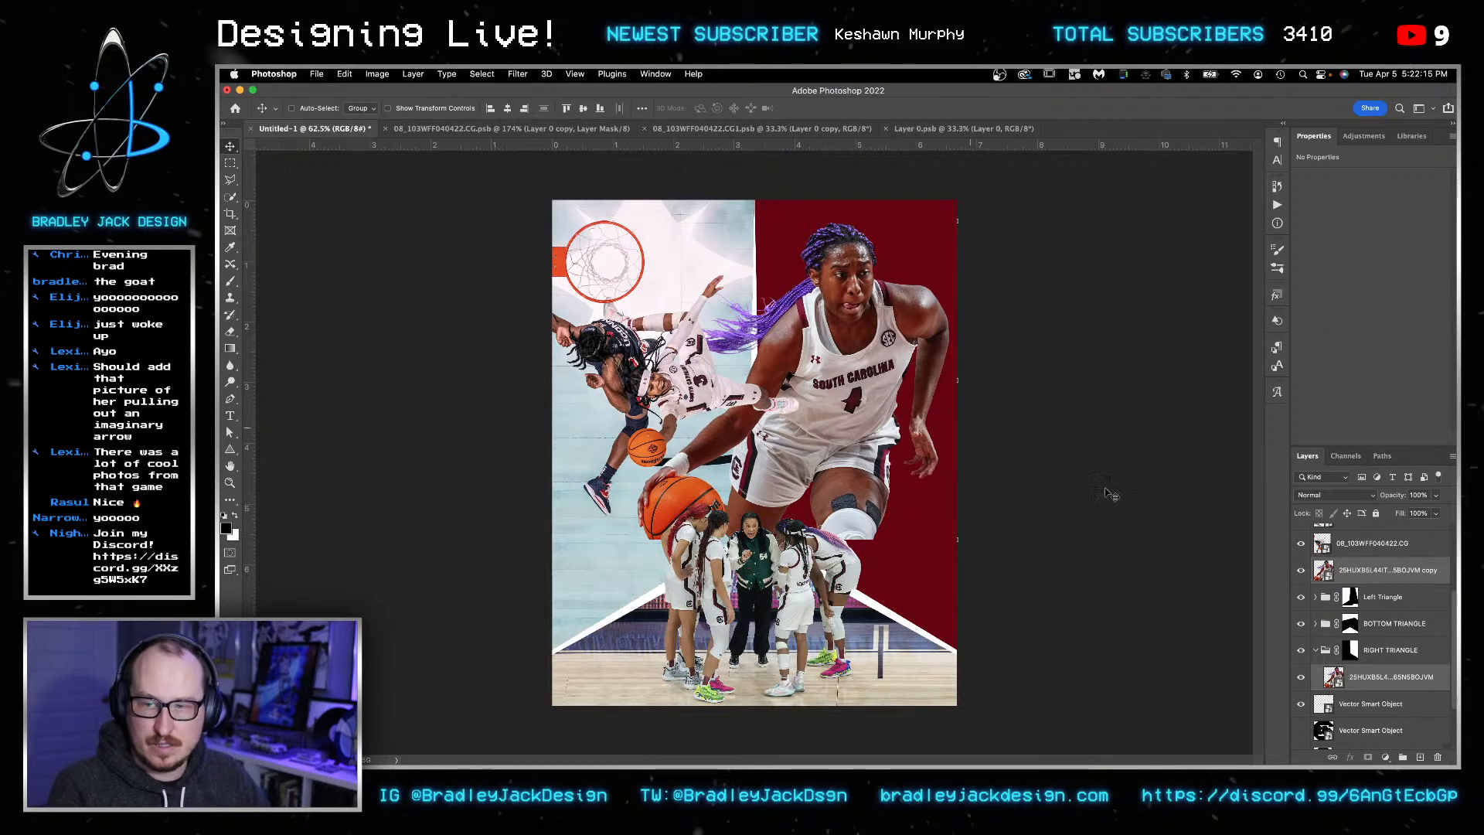
- Select the 08_103WFF040422.CG cutout with all layers inside Left Triangle and move them slightly down together
right_click(643, 374)
left_click(680, 385)
scroll(1376, 682, "down", 1)
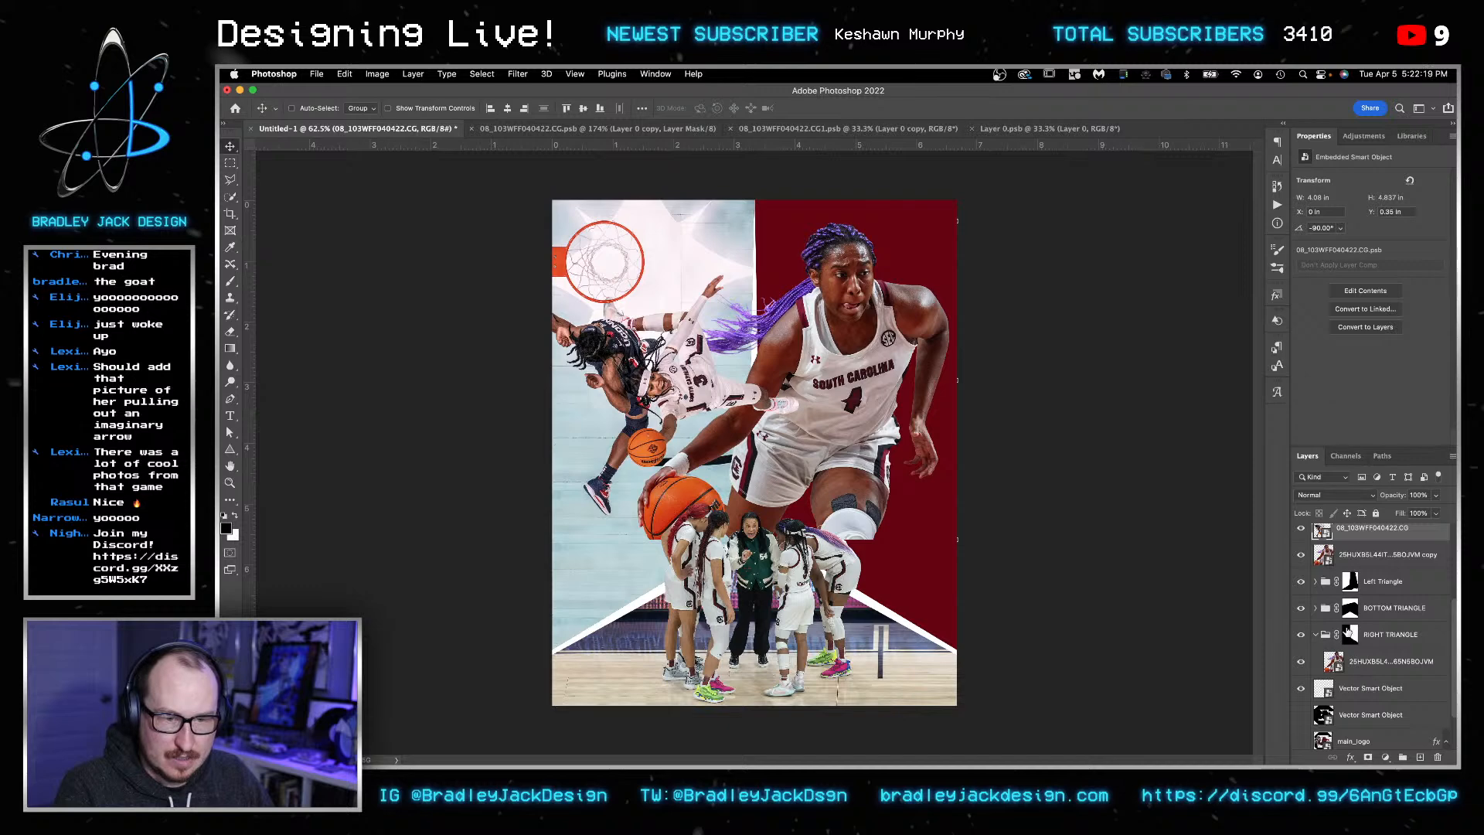
left_click(1315, 581)
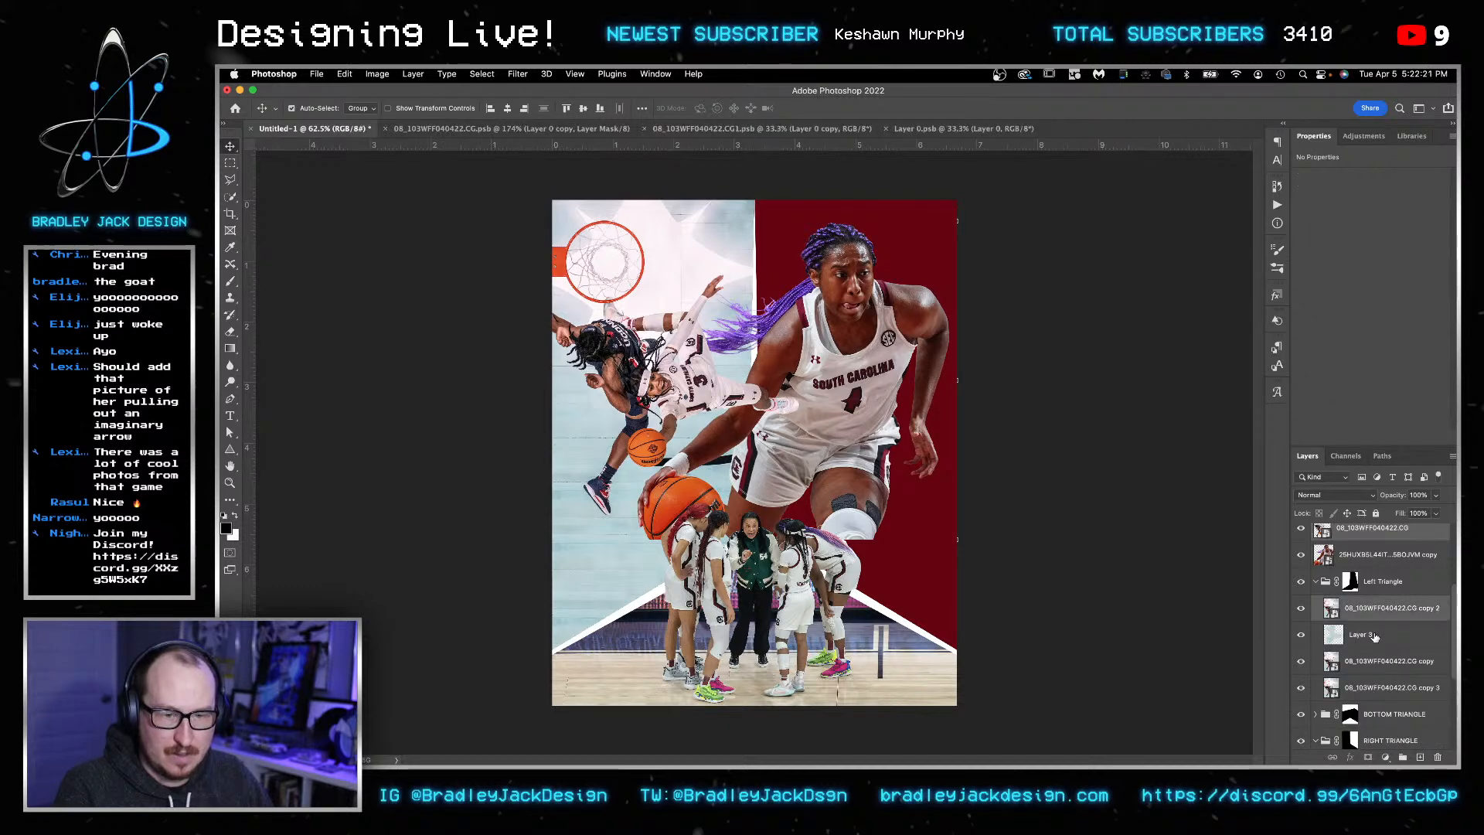
left_click_drag(730, 378, 729, 381)
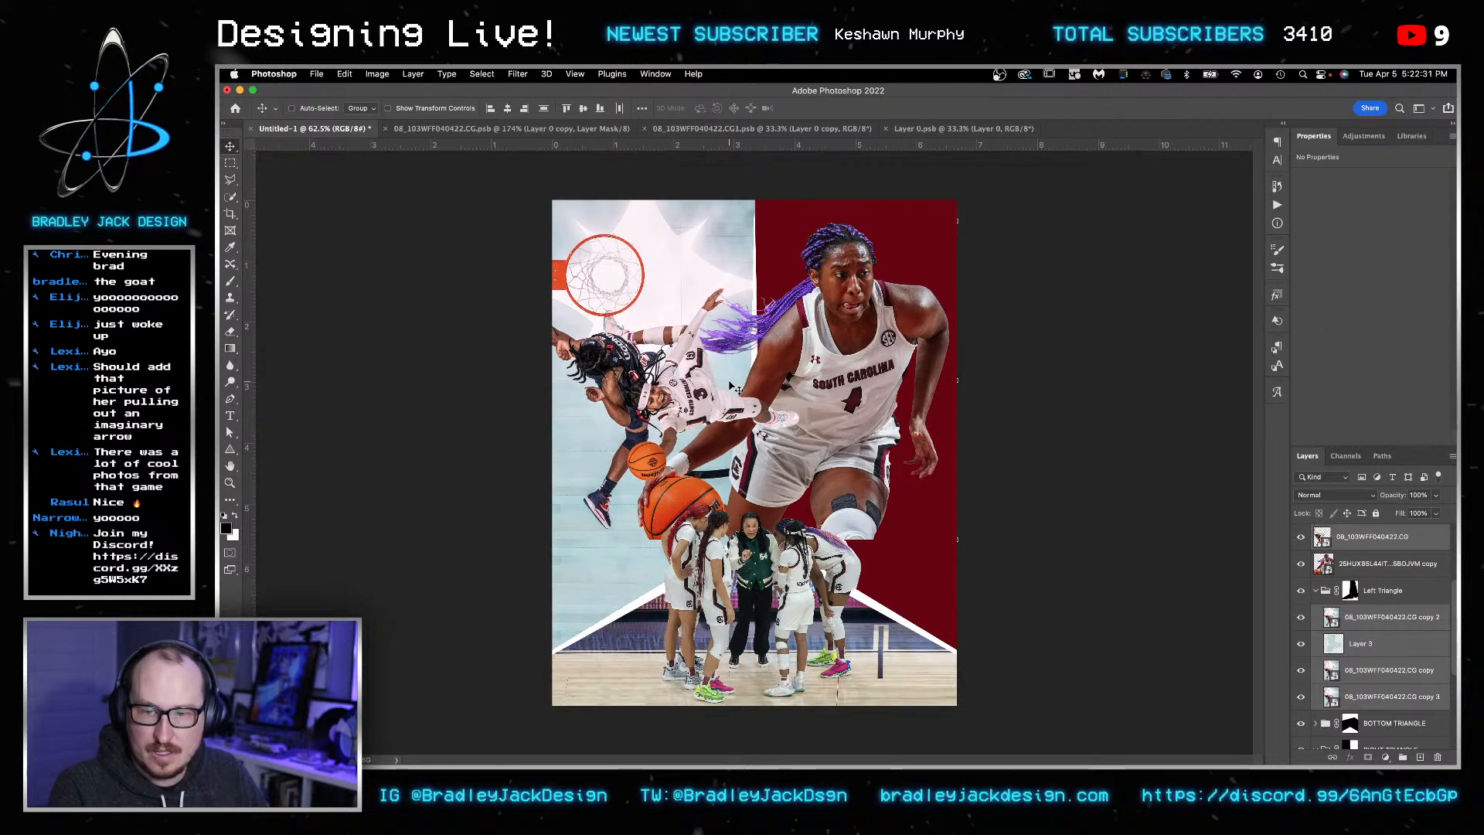
left_click(1386, 644)
left_click(1353, 573)
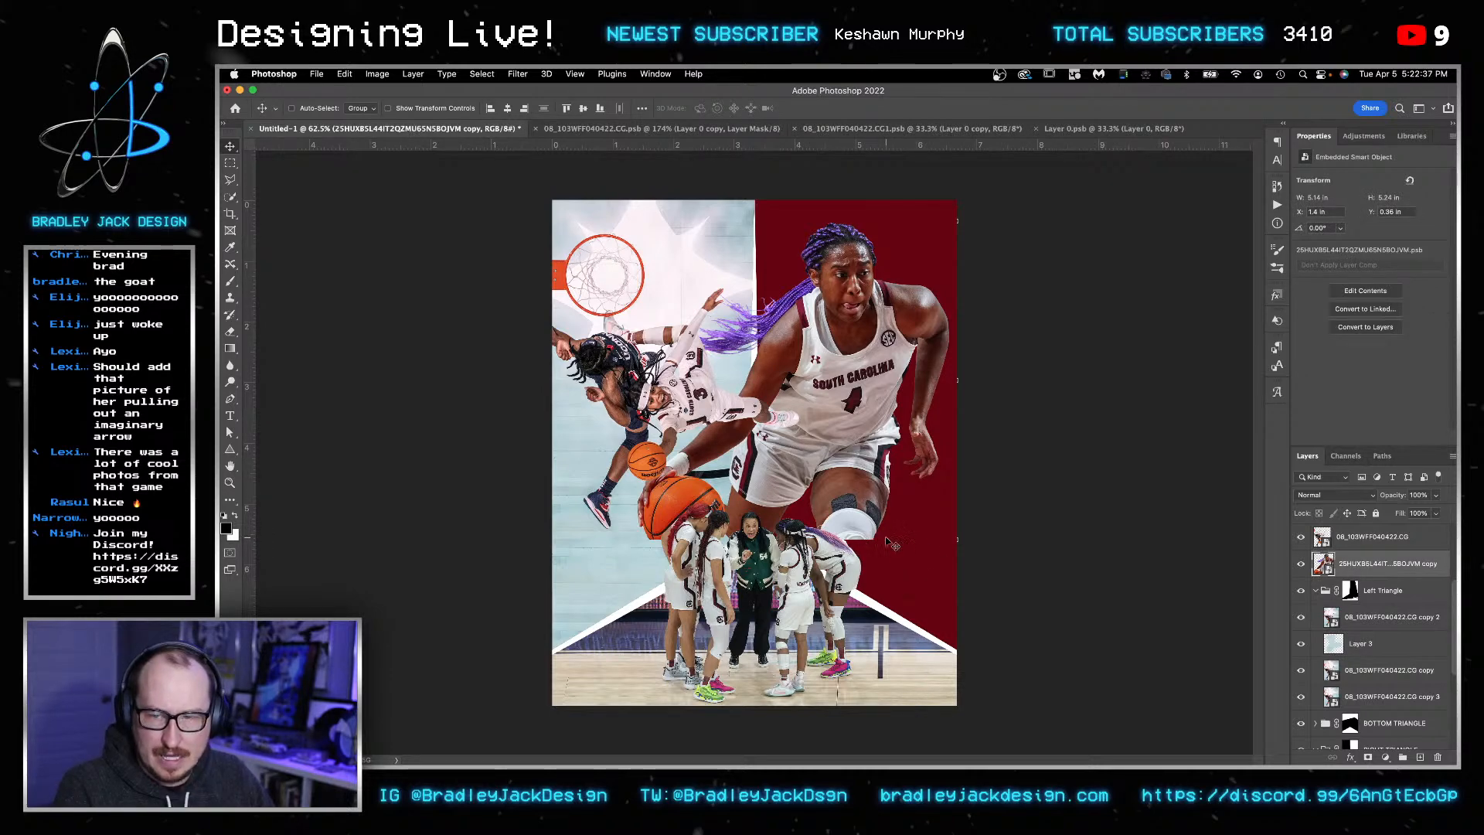
- Group all layers inside Left Triangle and set the new group's blend mode to Multiply
scroll(1382, 611, "down", 1)
left_click(1383, 597)
left_click(1375, 665, "shift")
key("super+g")
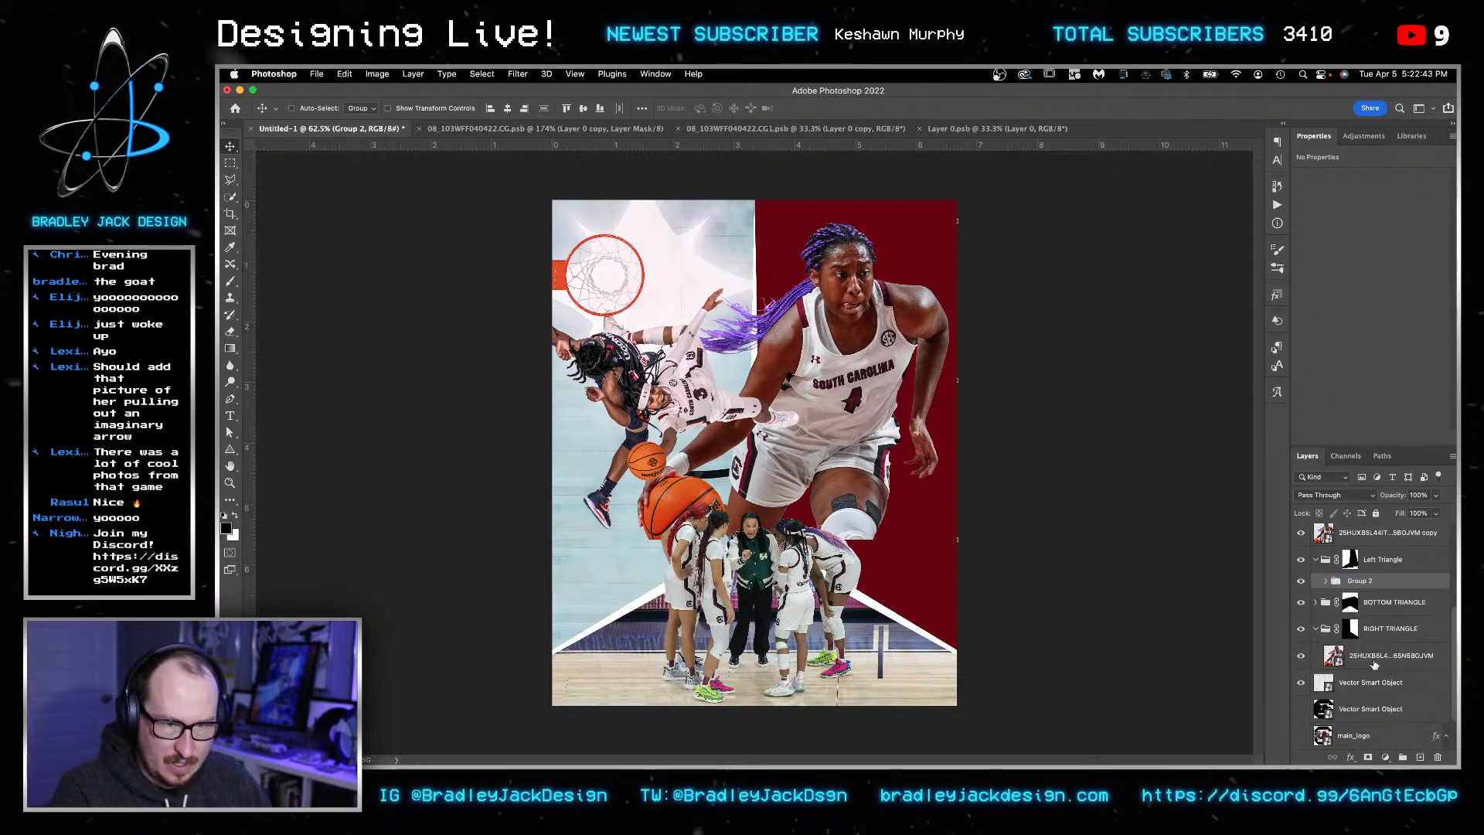
key("shift+alt+m")
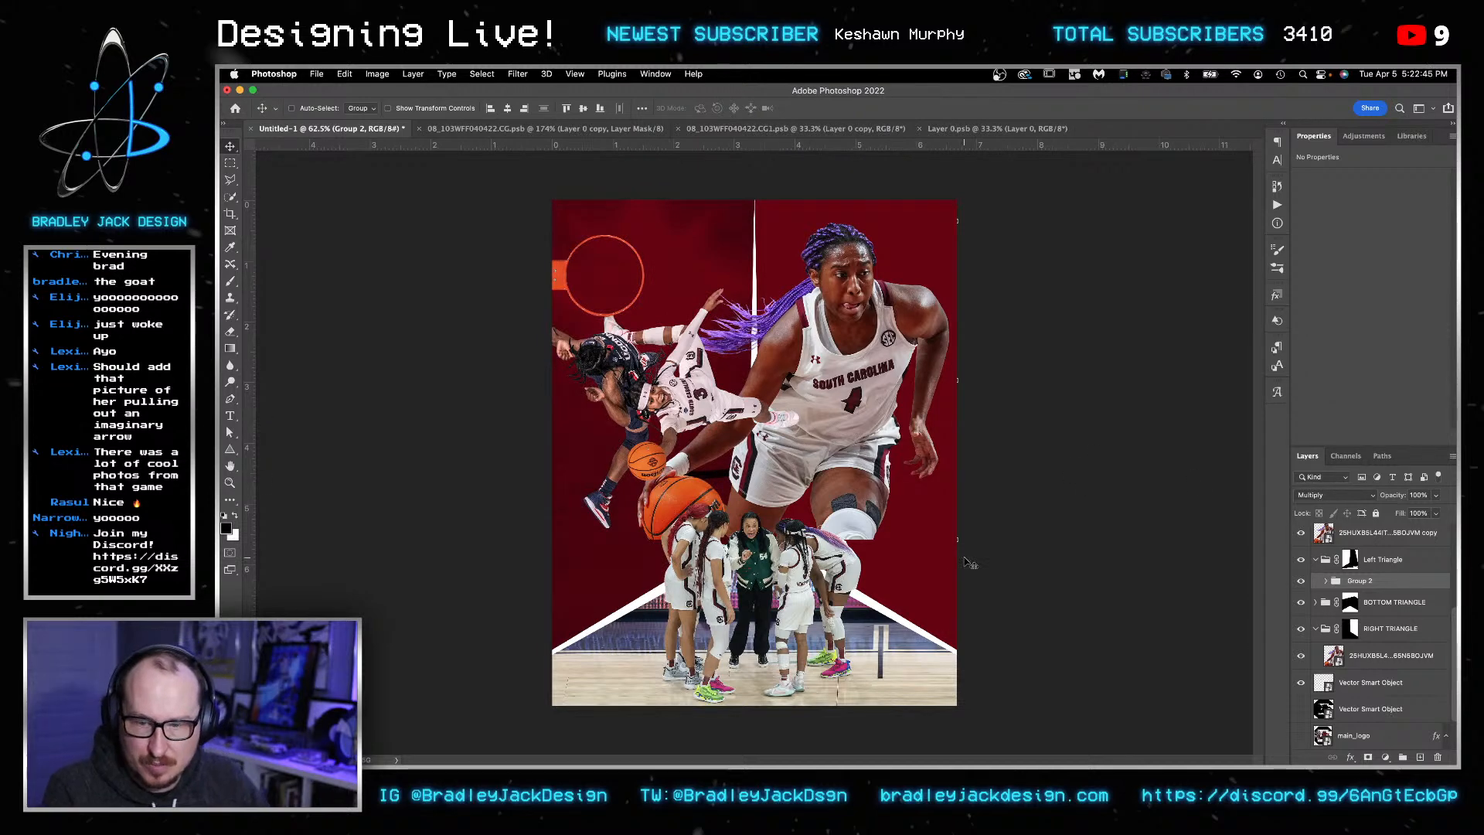
- Locate the court floor layer at the poster's base and set its BOTTOM TRIANGLE group to Multiply blending
right_click(933, 671)
left_click(959, 670)
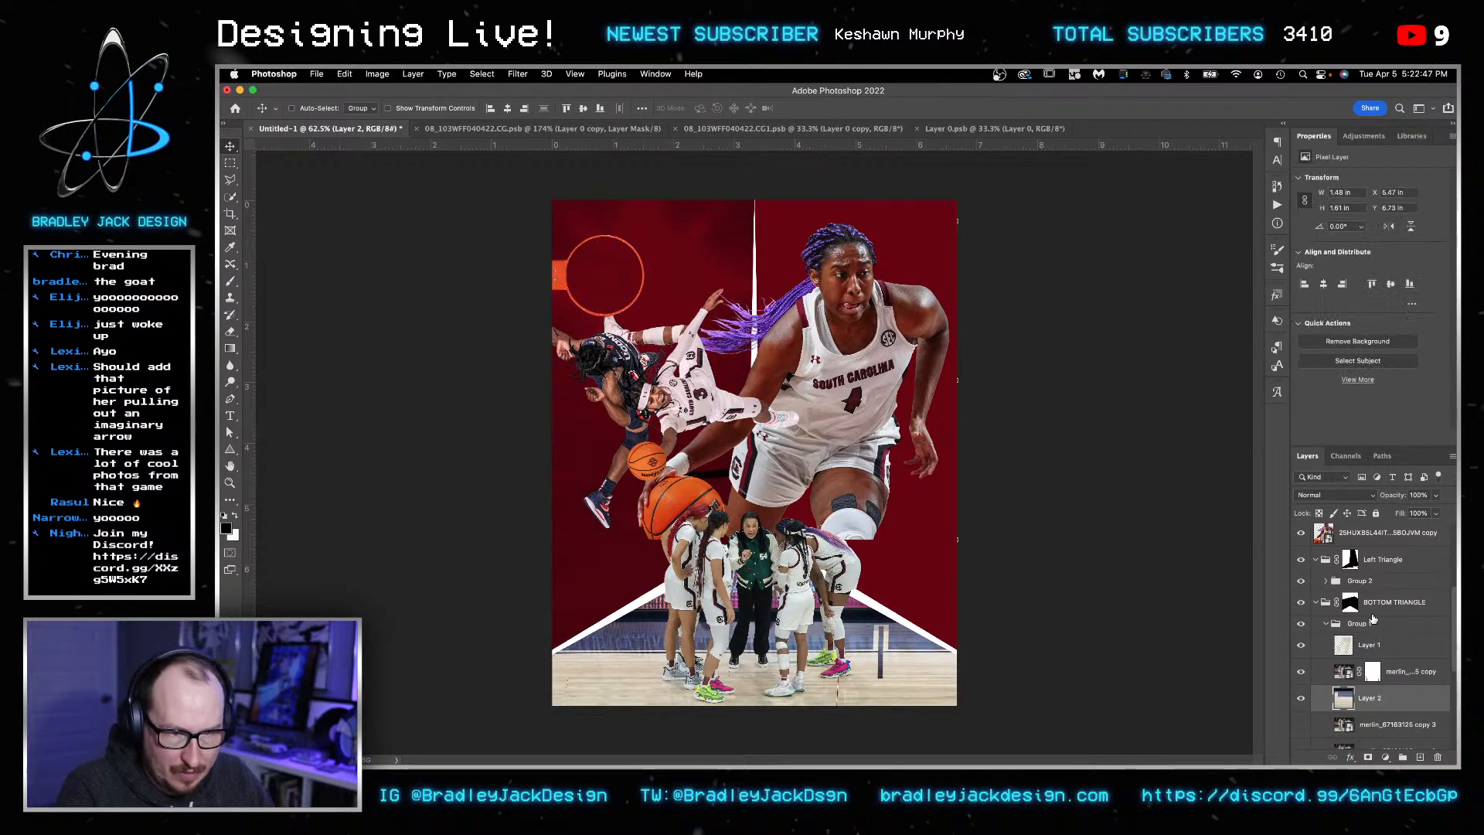
left_click(1377, 606)
key("shift+alt+m")
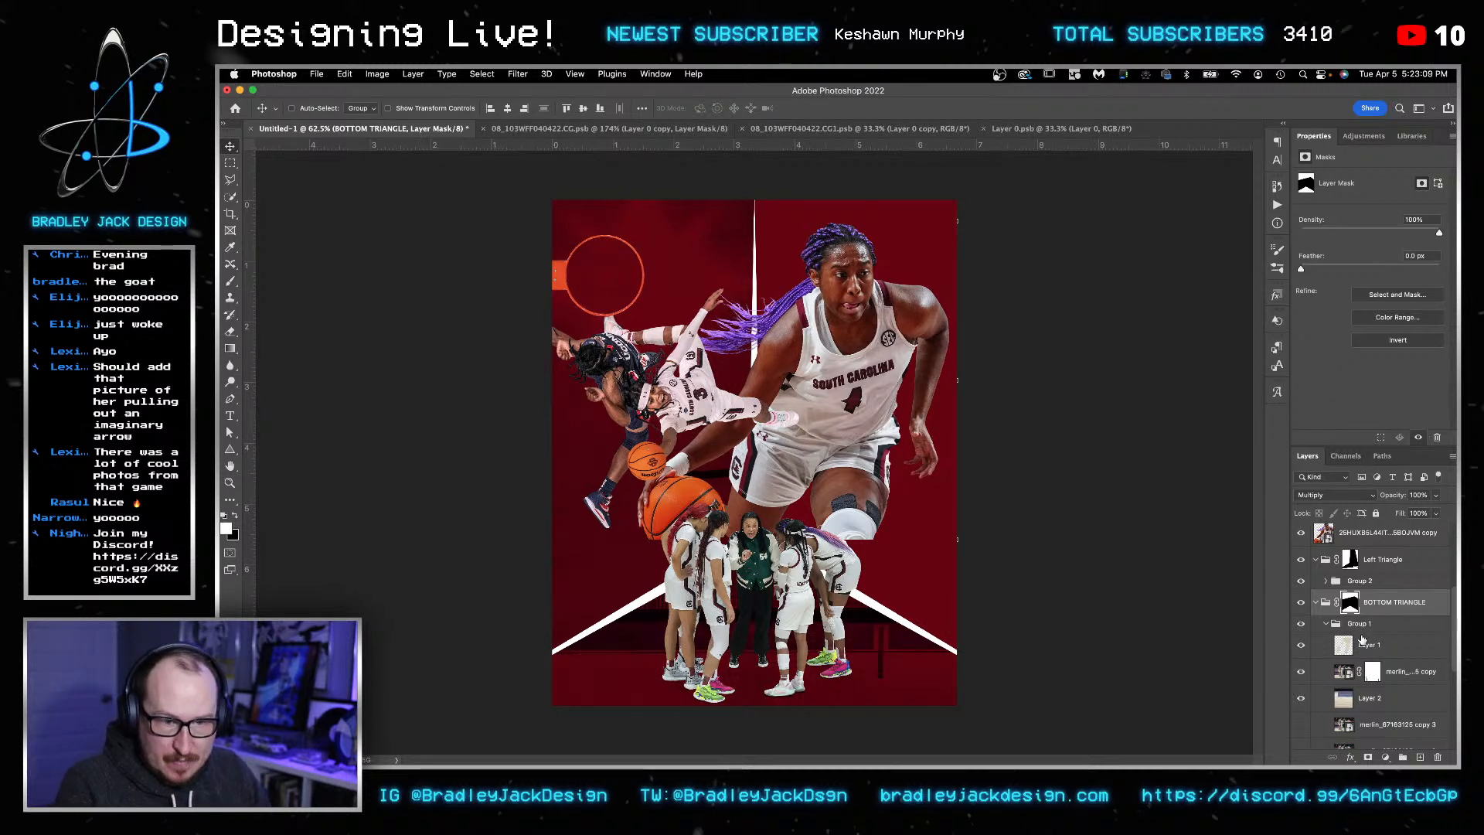
- Show the champ_logo badge, try scaling it down toward the hoop, and delete its layer
scroll(1362, 640, "up", 5)
left_click(1301, 536)
left_click(1336, 536)
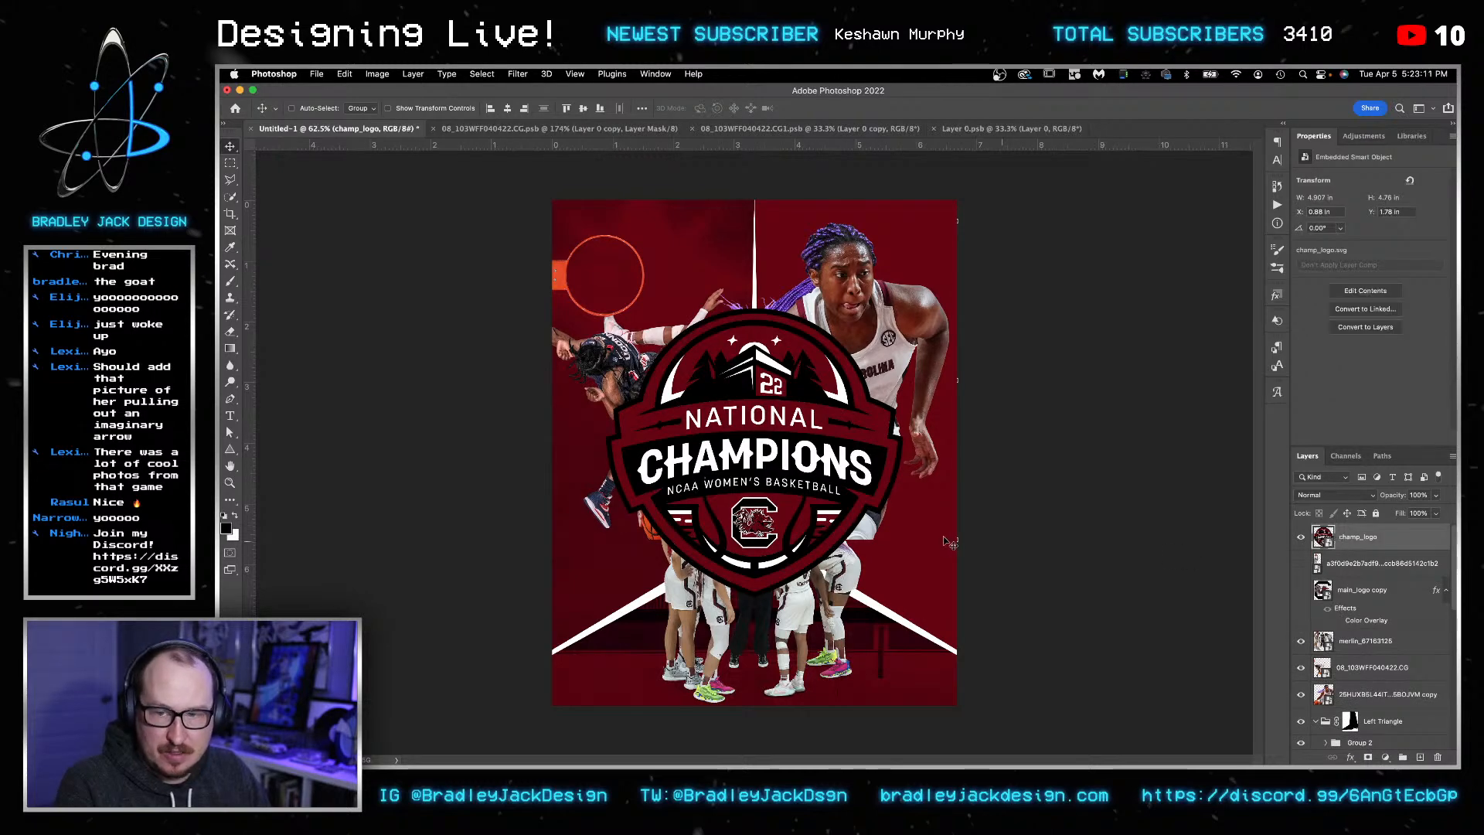
key("super+t")
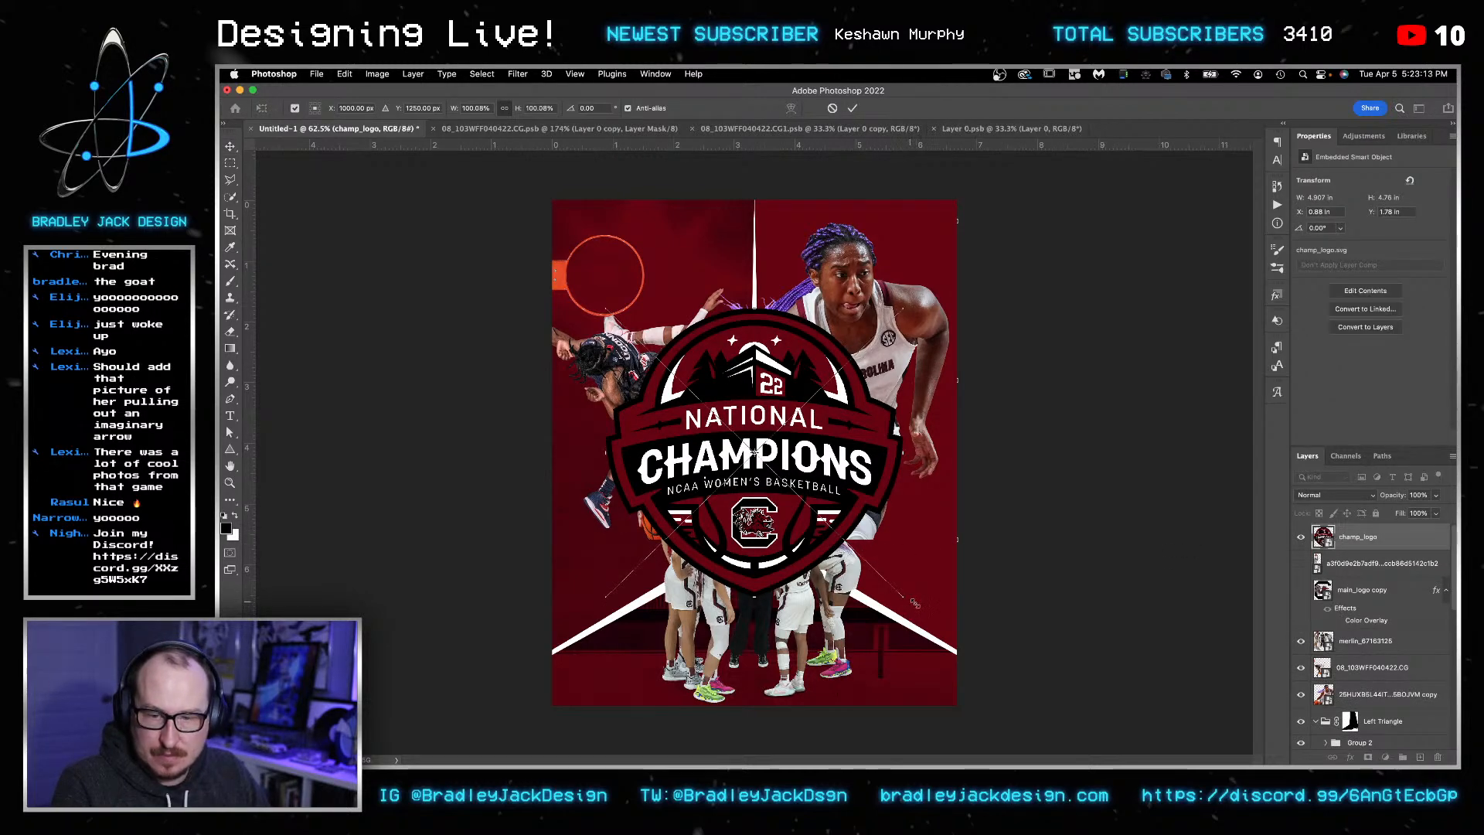
left_click_drag(904, 597, 618, 287)
key("Return")
key("BackSpace")
- Create a paragraph text box over the inside of the orange hoop in the poster's upper-left area
key("z")
left_click(609, 277)
left_click(604, 272)
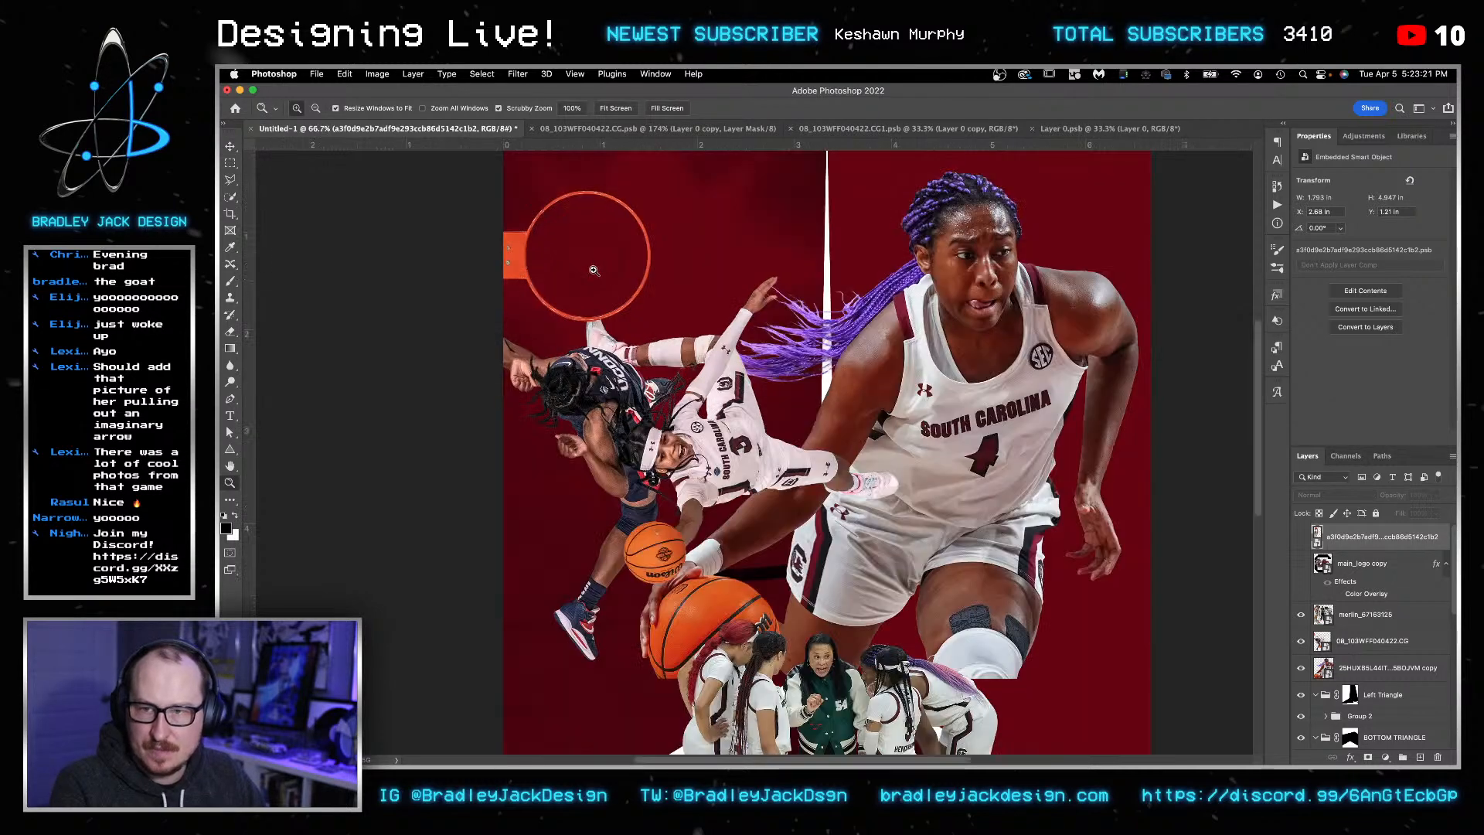
left_click(587, 265)
left_click(585, 265)
key("t")
left_click_drag(563, 273, 635, 436)
key("v")
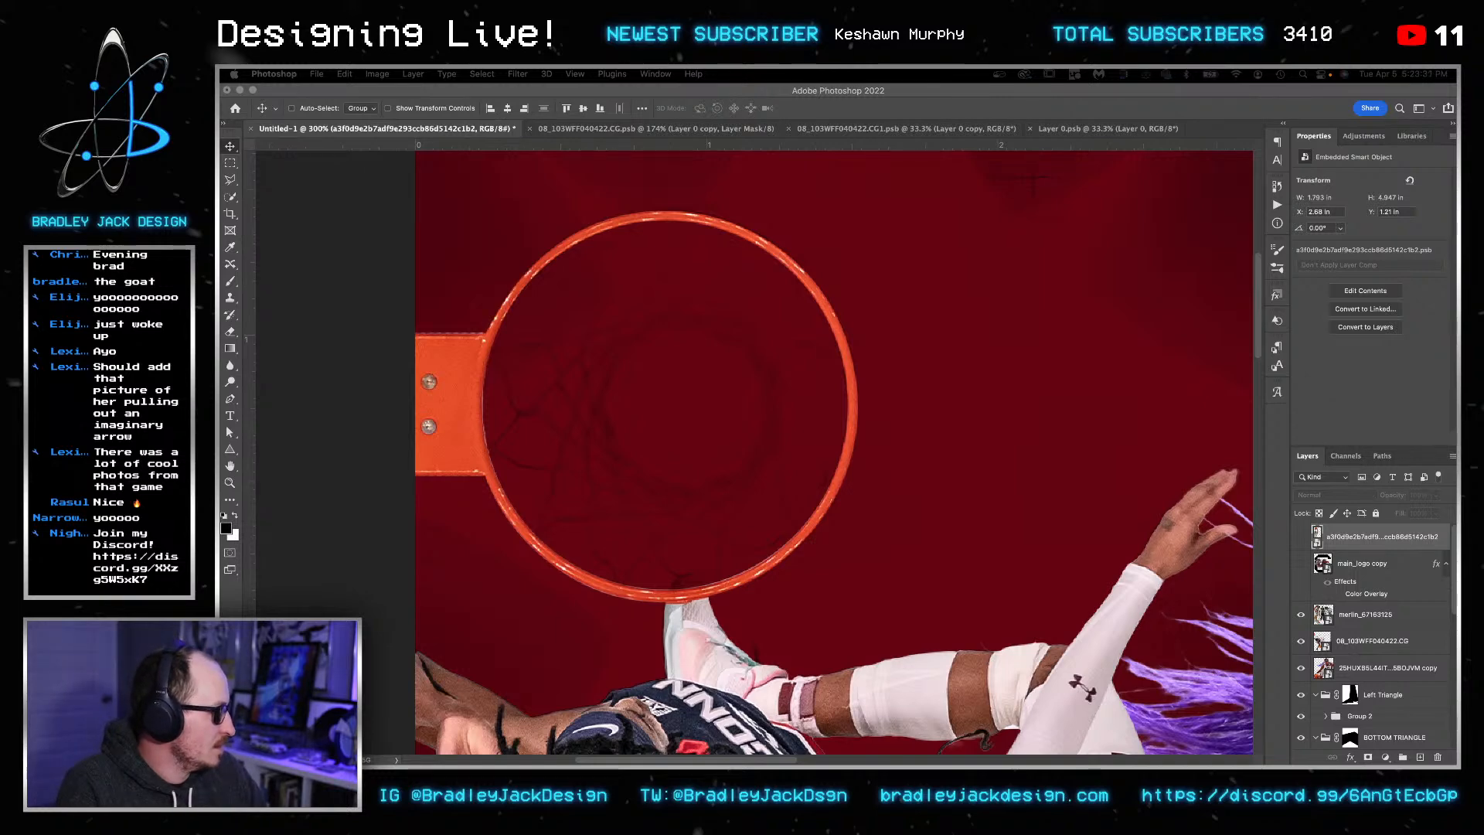
left_click(680, 364)
key("t")
left_click_drag(535, 287, 862, 608)
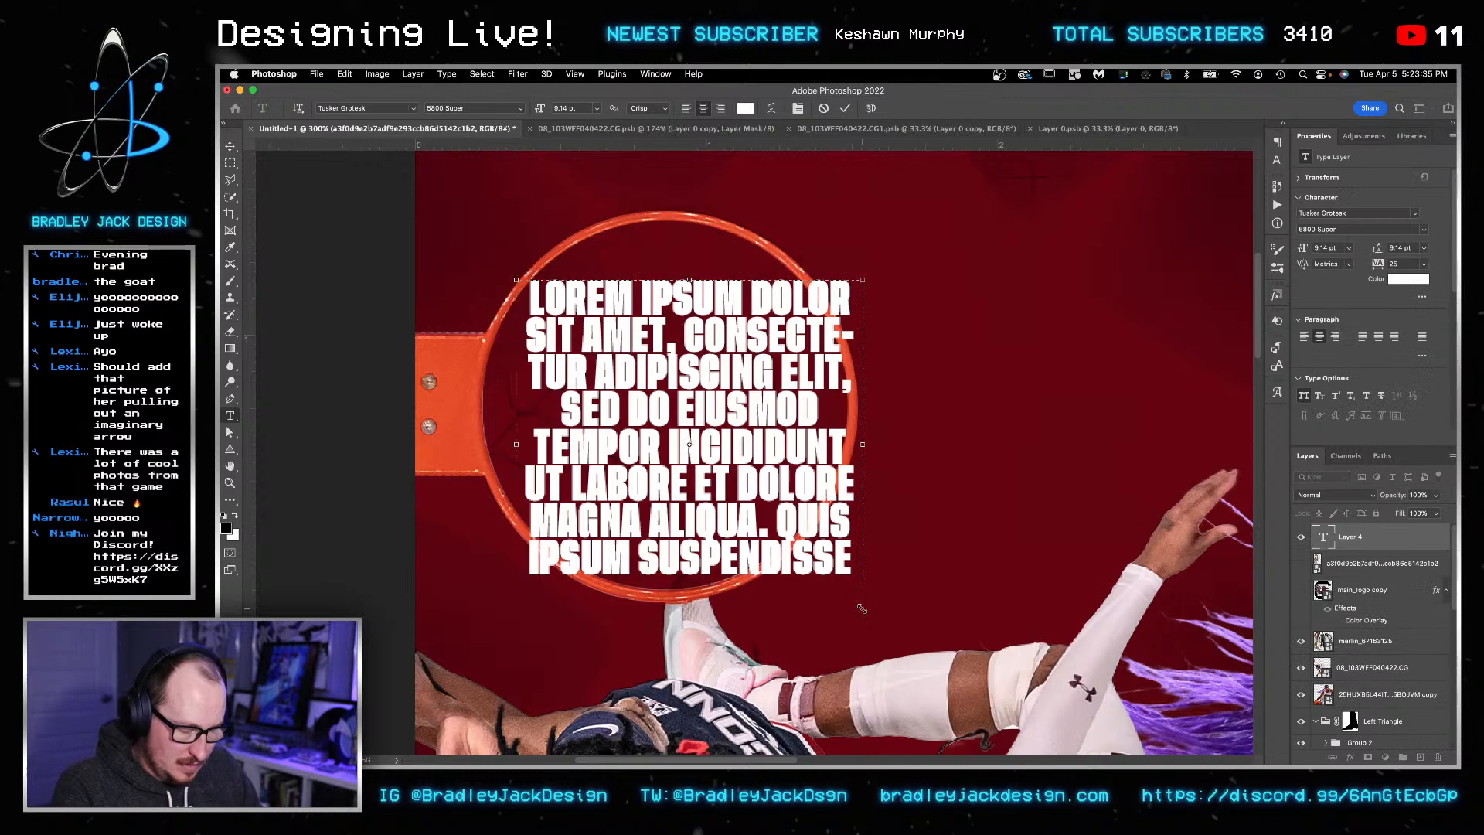
- Enter the final score in the hoop's text box as 64 with 49 on the line below
type("644")
key("Return")
type("9")
key("super+a")
left_click(701, 301)
key("Return")
key("super+a")
left_click(689, 368)
key("BackSpace")
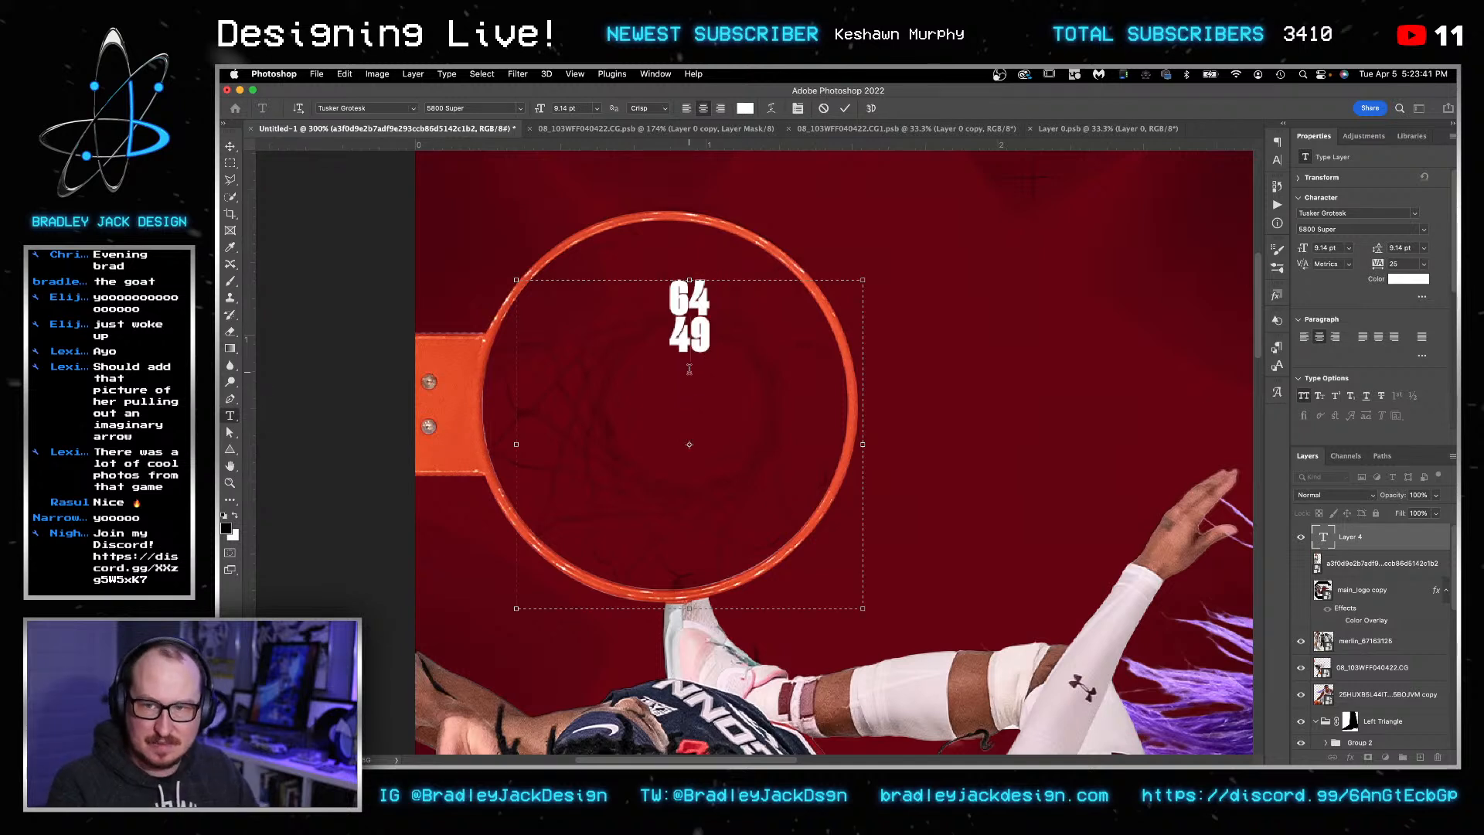
- Set the whole score text to 31 pt size with 35 pt leading
key("super+a")
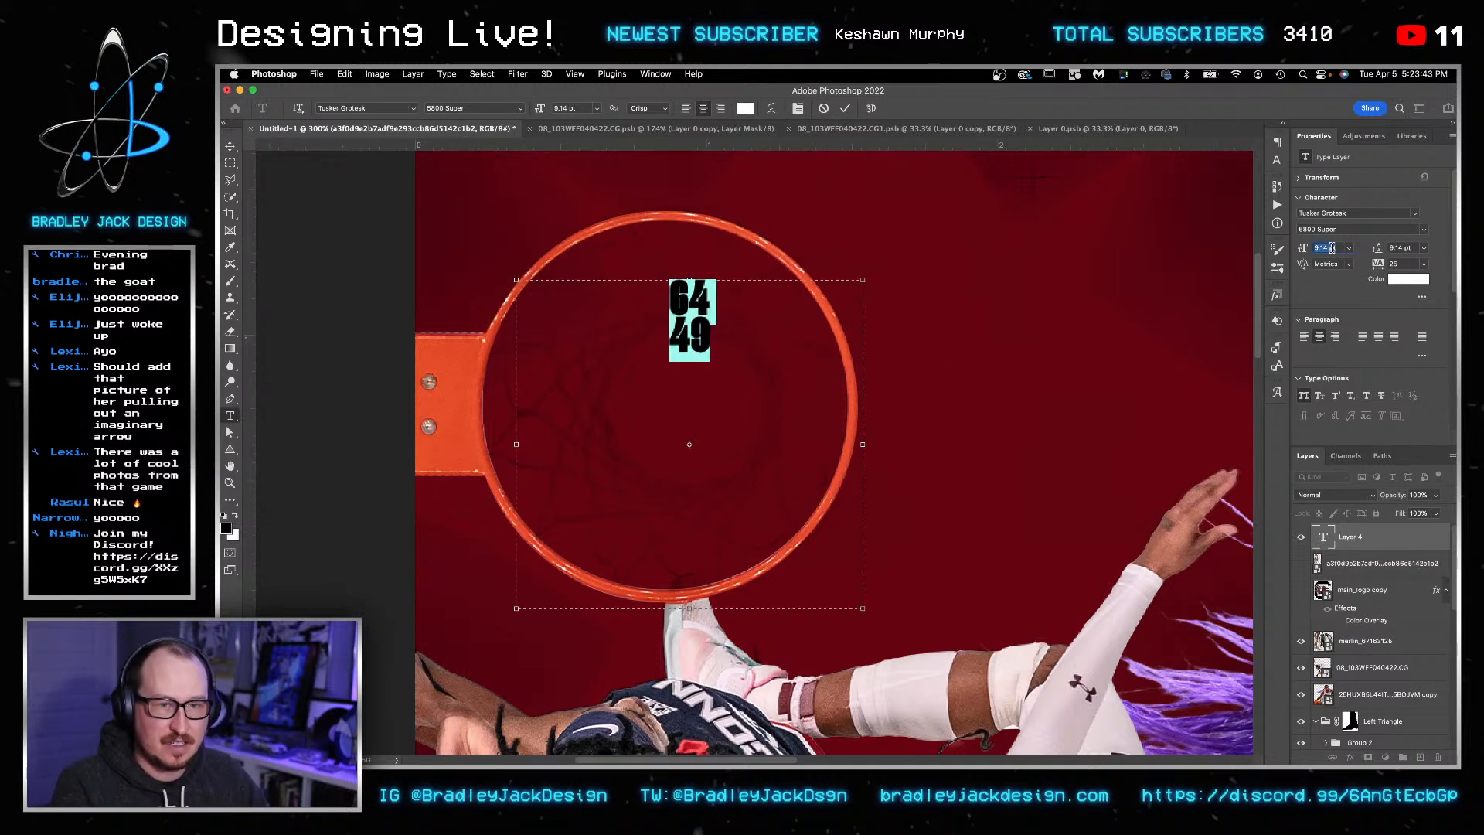
type("31")
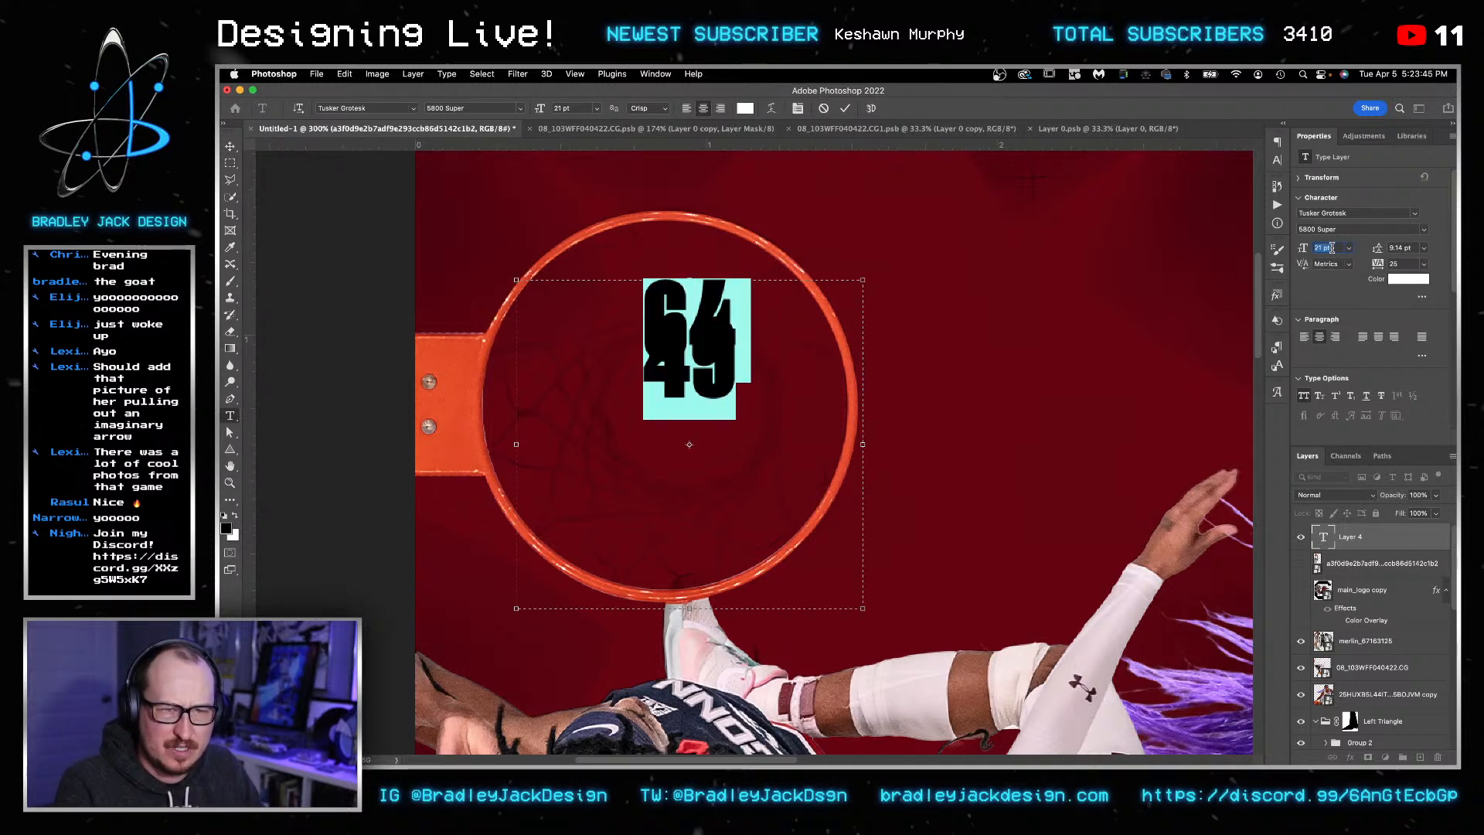
key("Tab")
key("shift+Up")
key("shift+Up")
key("shift+Up")
key("Down")
key("Down")
key("Down")
key("Down")
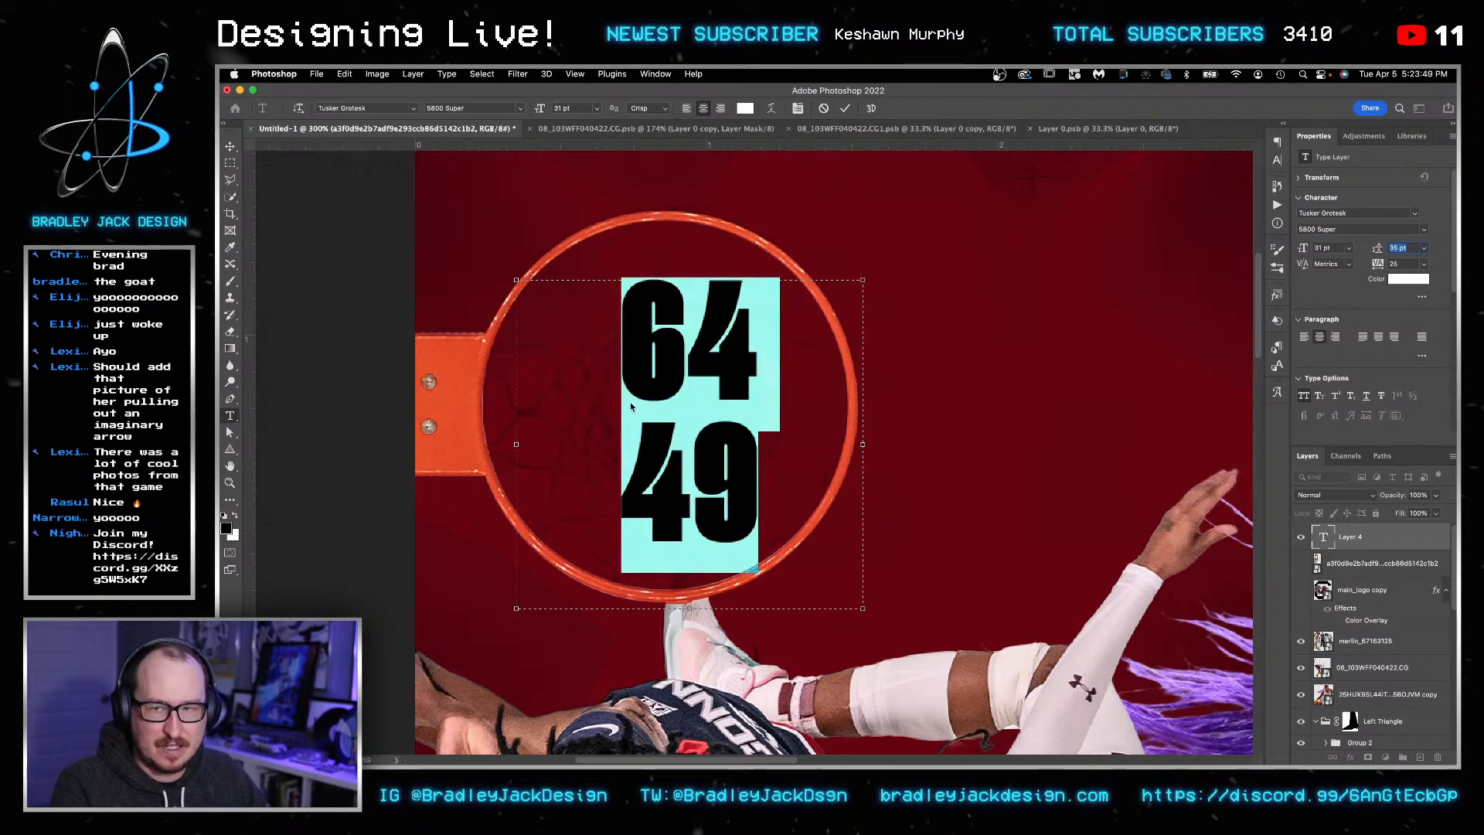
key("Escape")
- Nudge the 64 49 score text slightly right and up to centre it inside the hoop
key("v")
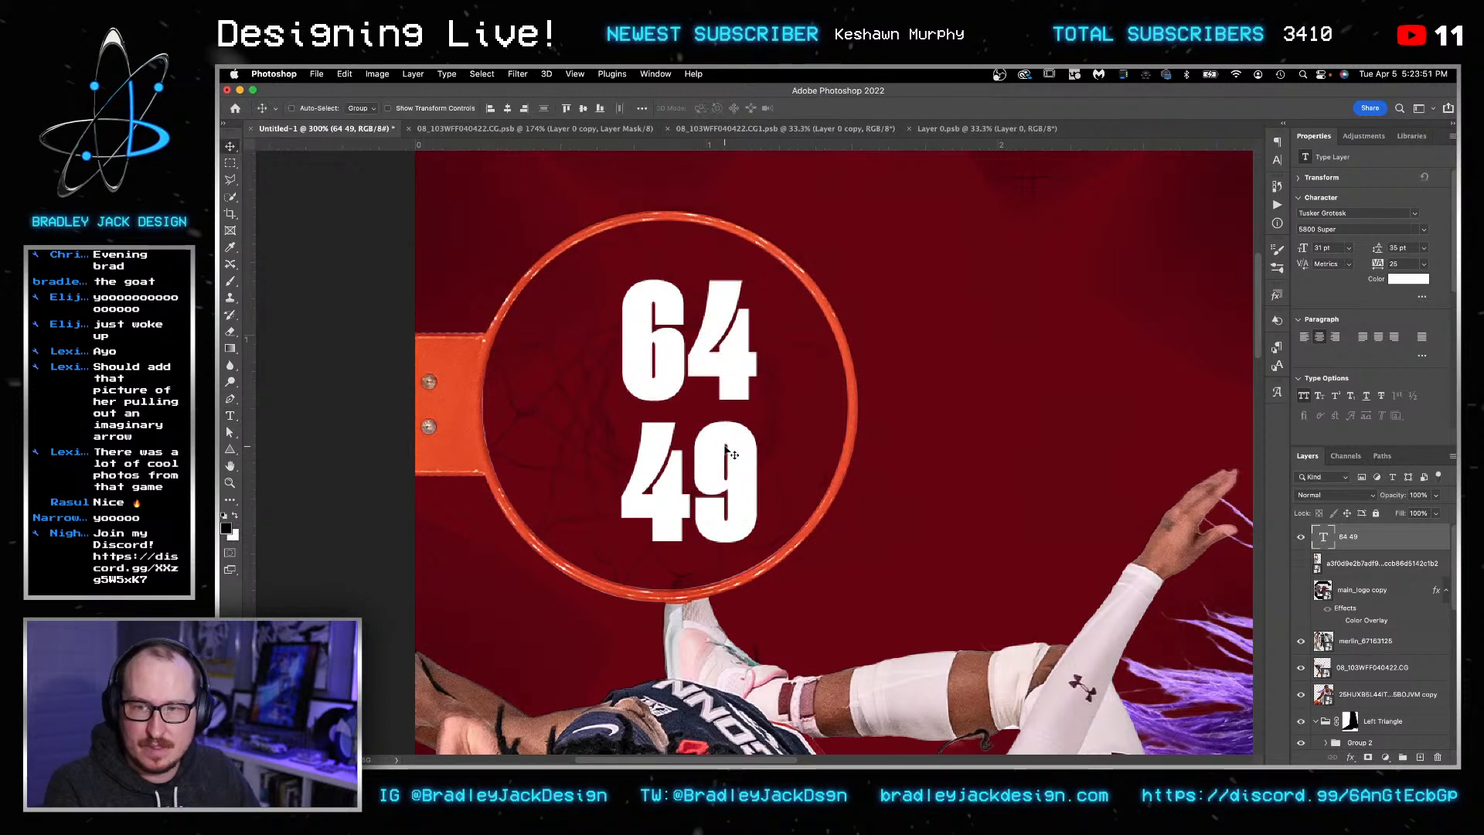
key("Right")
key("Right")
key("Right")
key("Right")
key("Right")
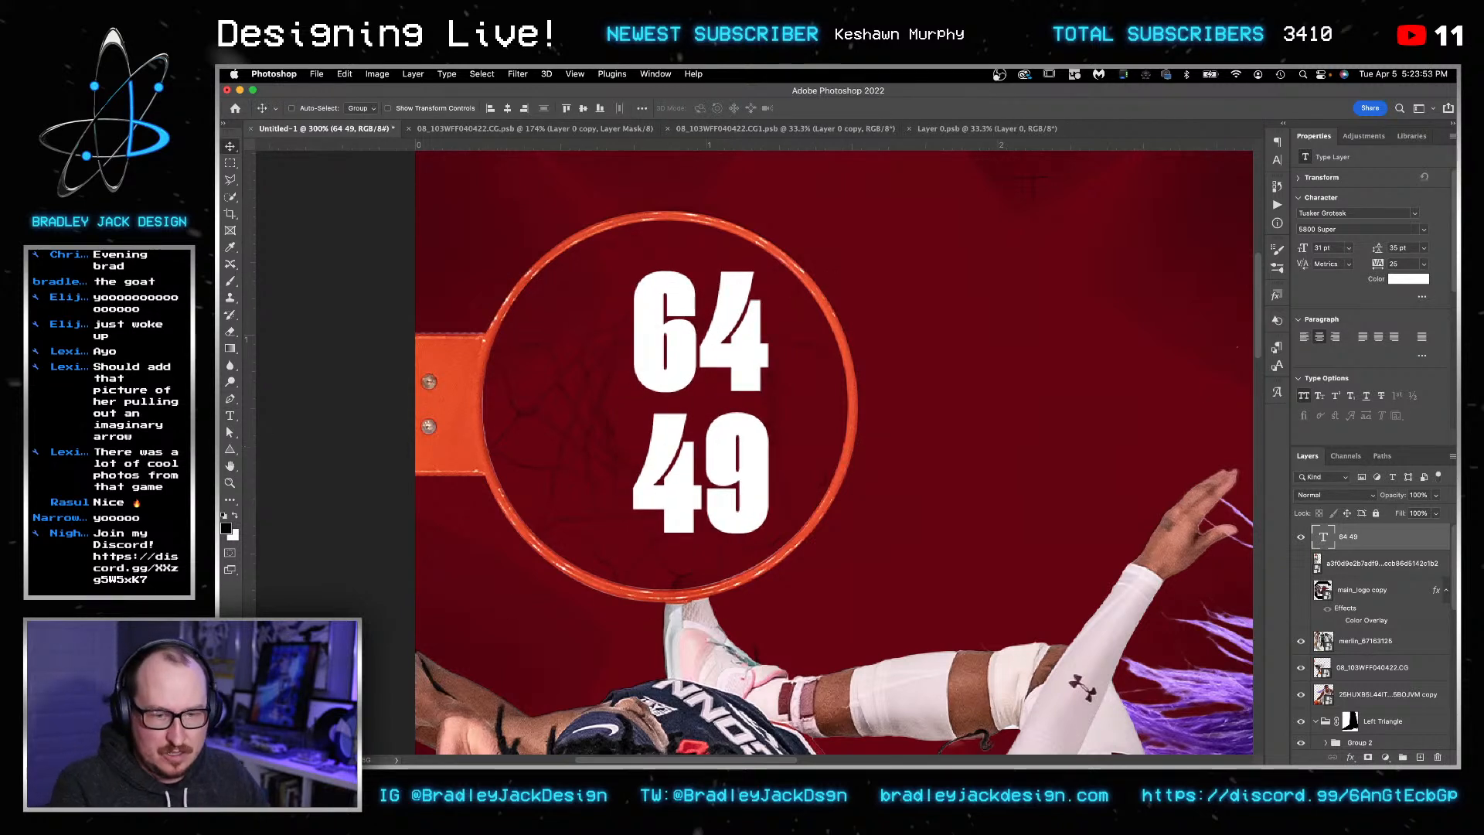
- Show the main_logo copy layer and move the South Carolina logo onto the hoop's left side beside the score
left_click(1301, 591)
left_click(1361, 594)
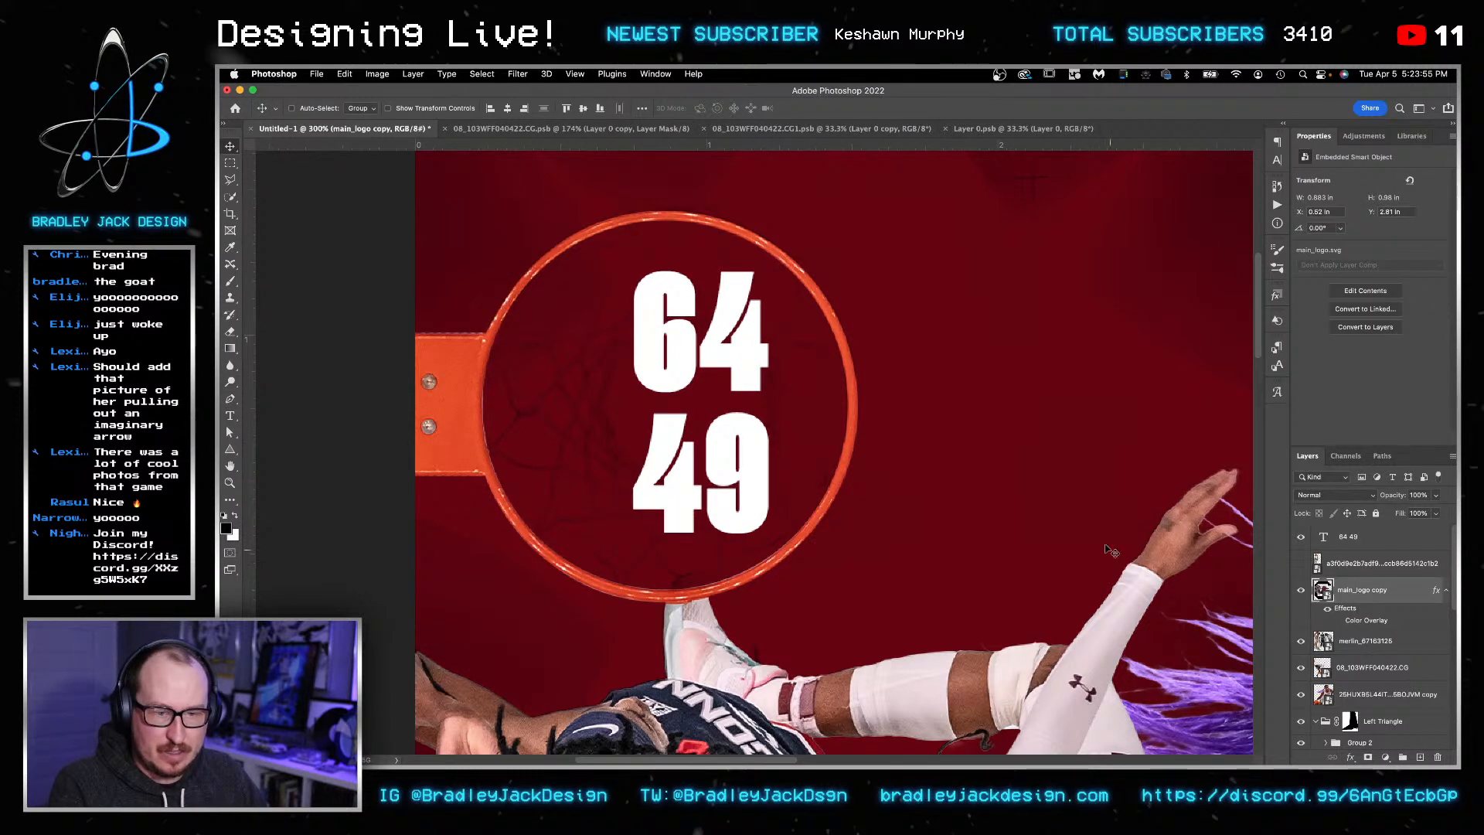
key("super+0")
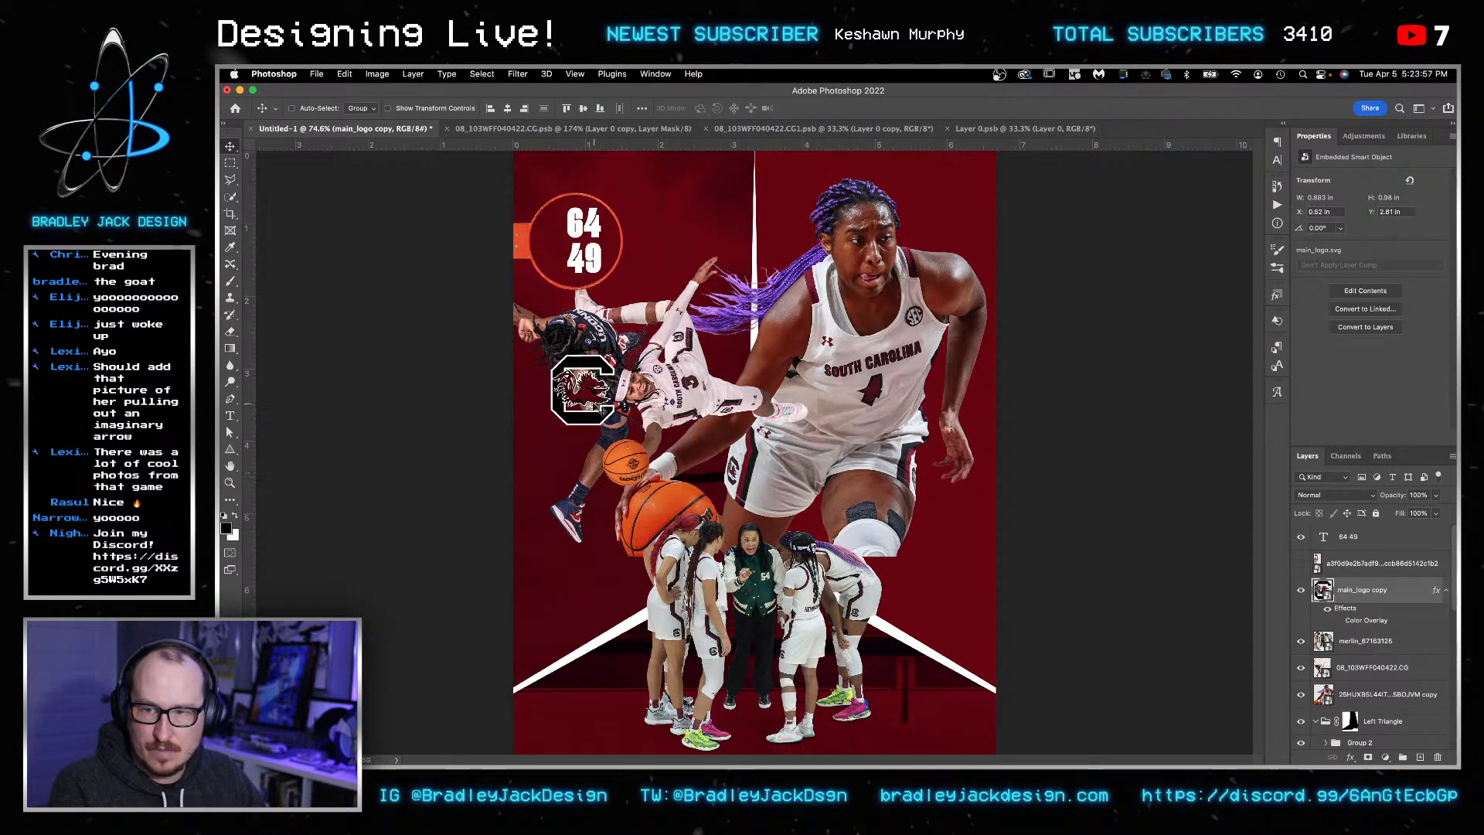
left_click_drag(558, 257, 558, 239)
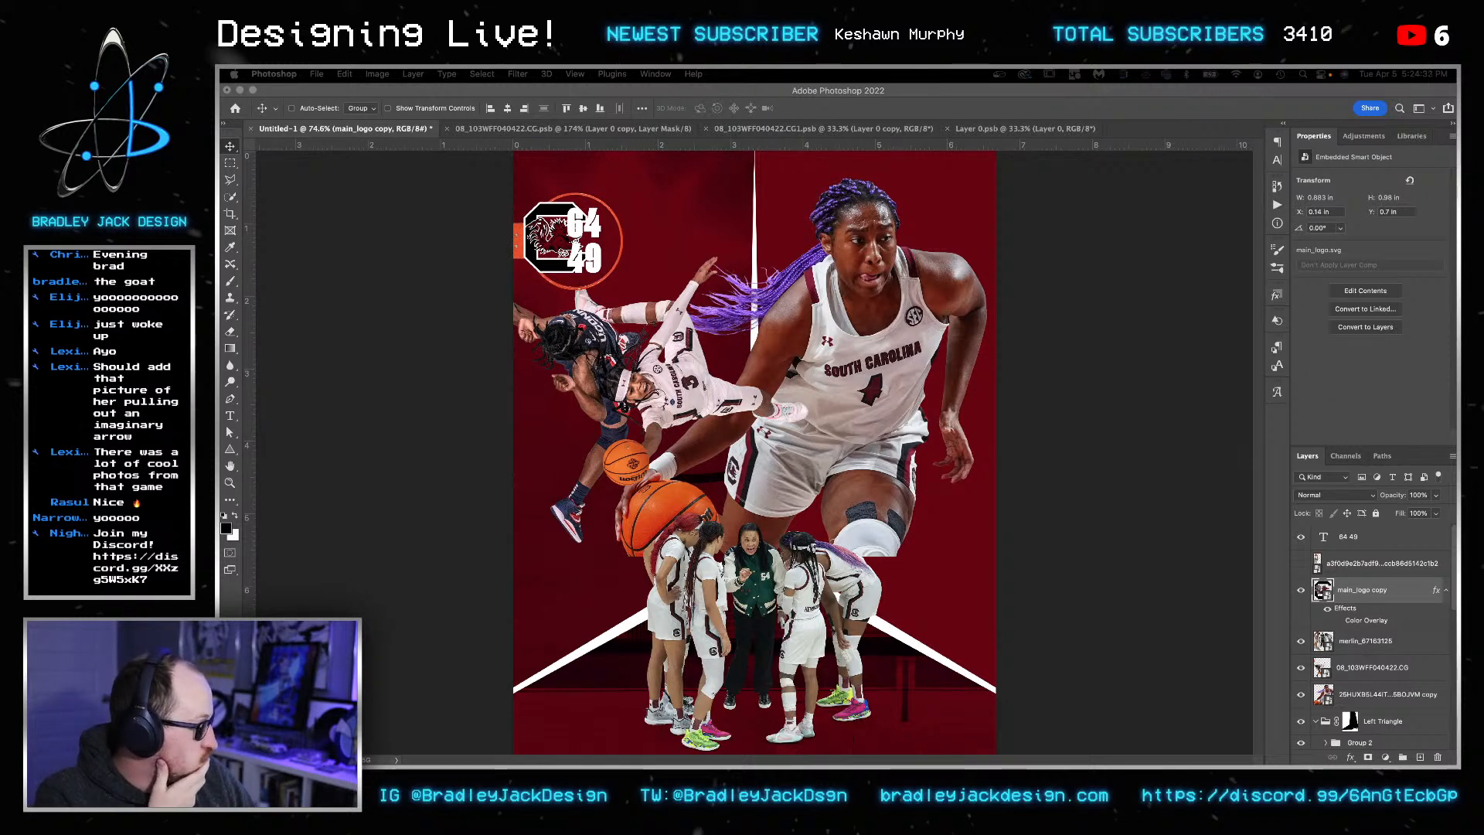
- Try two Huskies logo images on the poster and delete both
left_click_drag(839, 205, 727, 331)
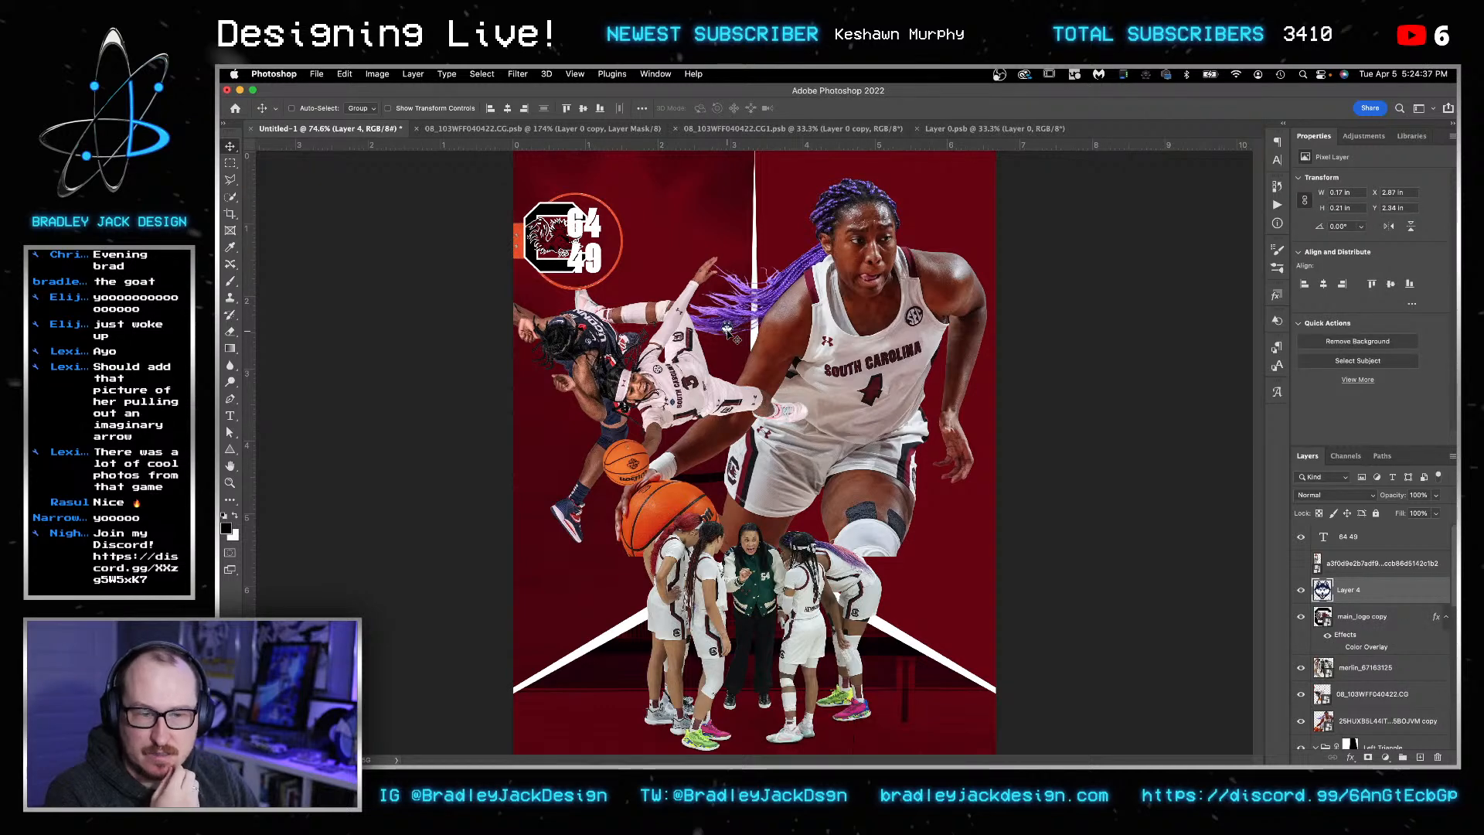
key("Delete")
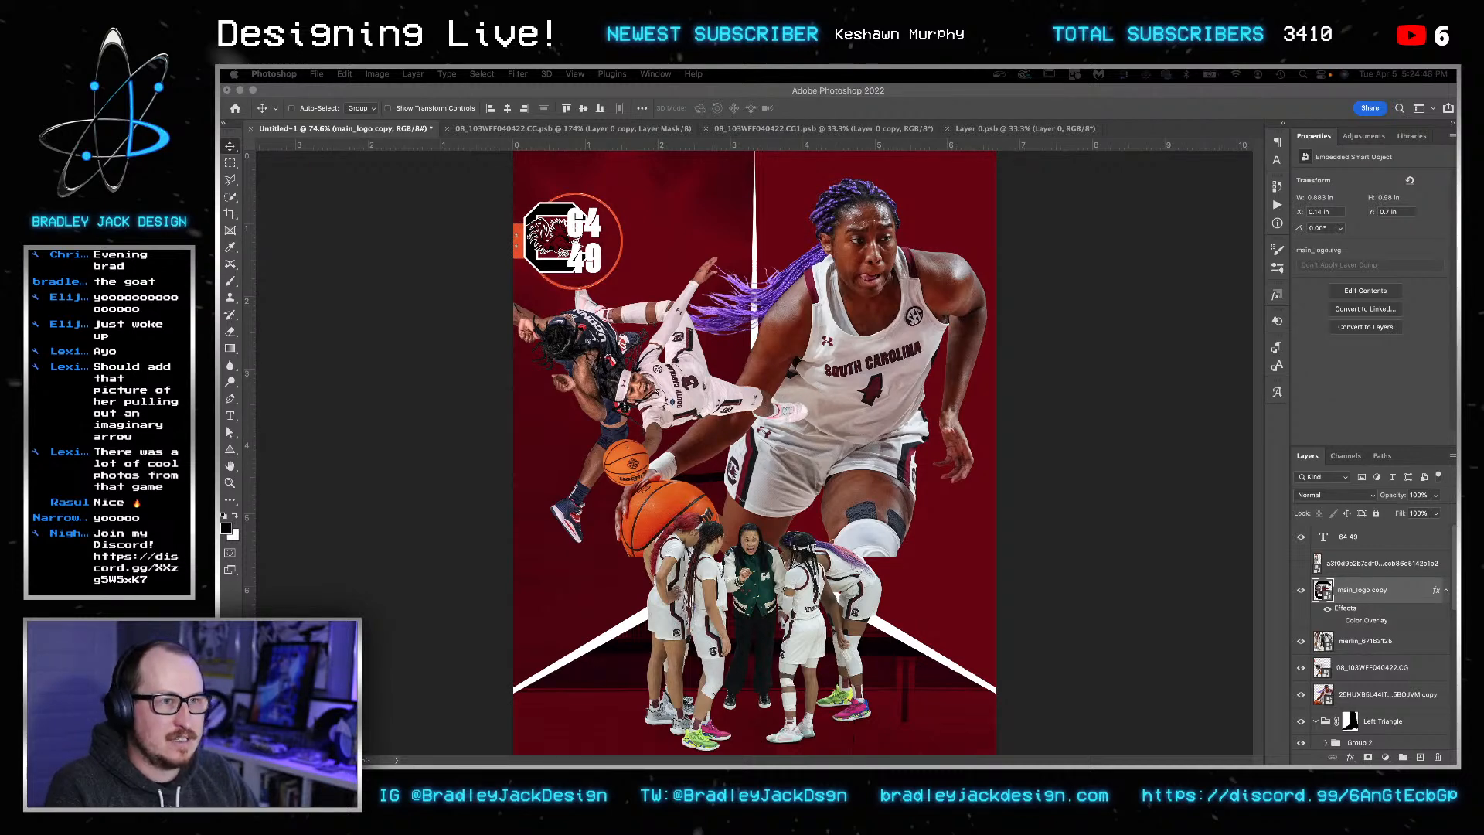
left_click_drag(738, 462, 771, 464)
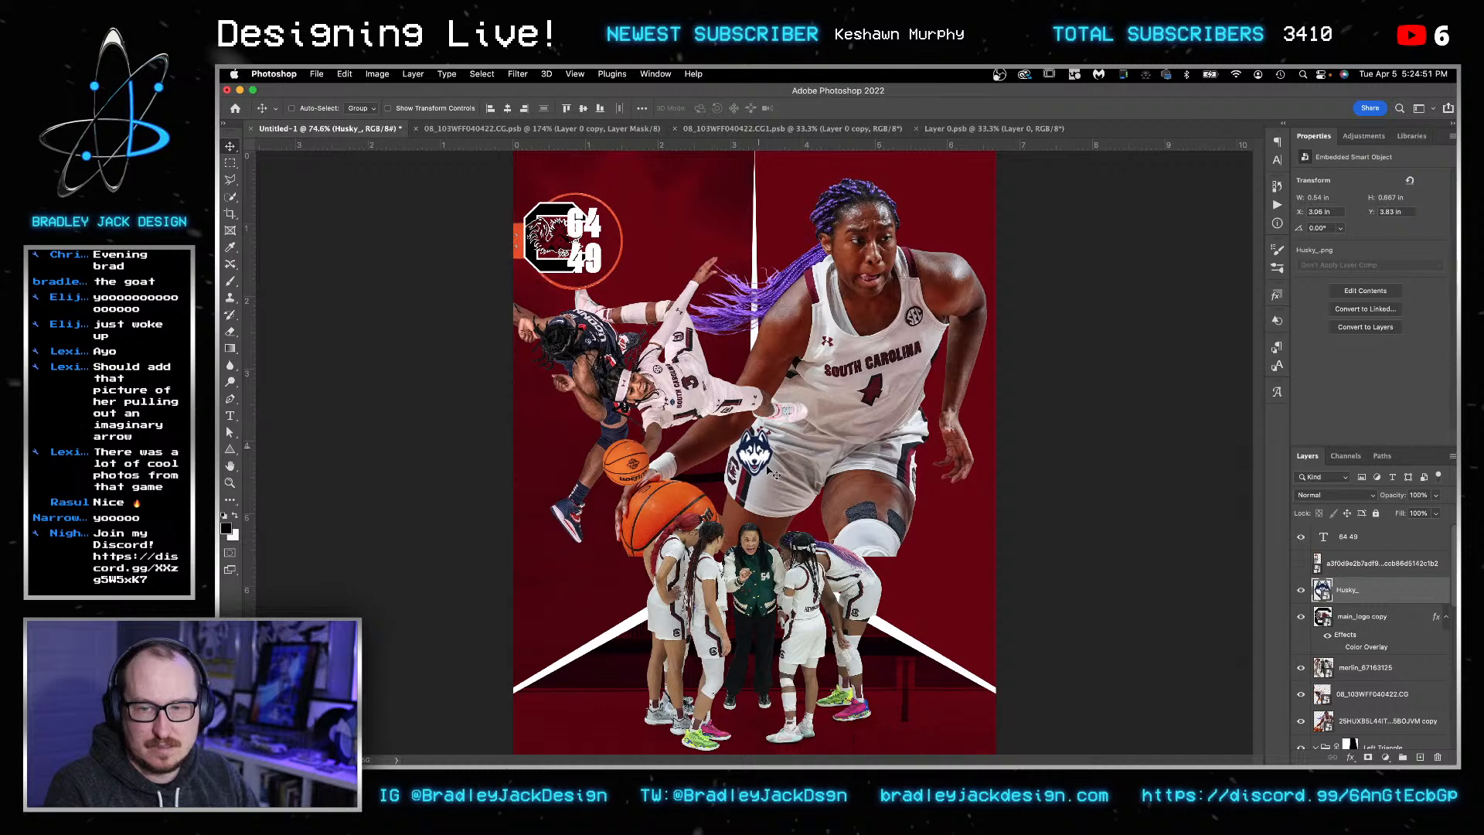
key("Delete")
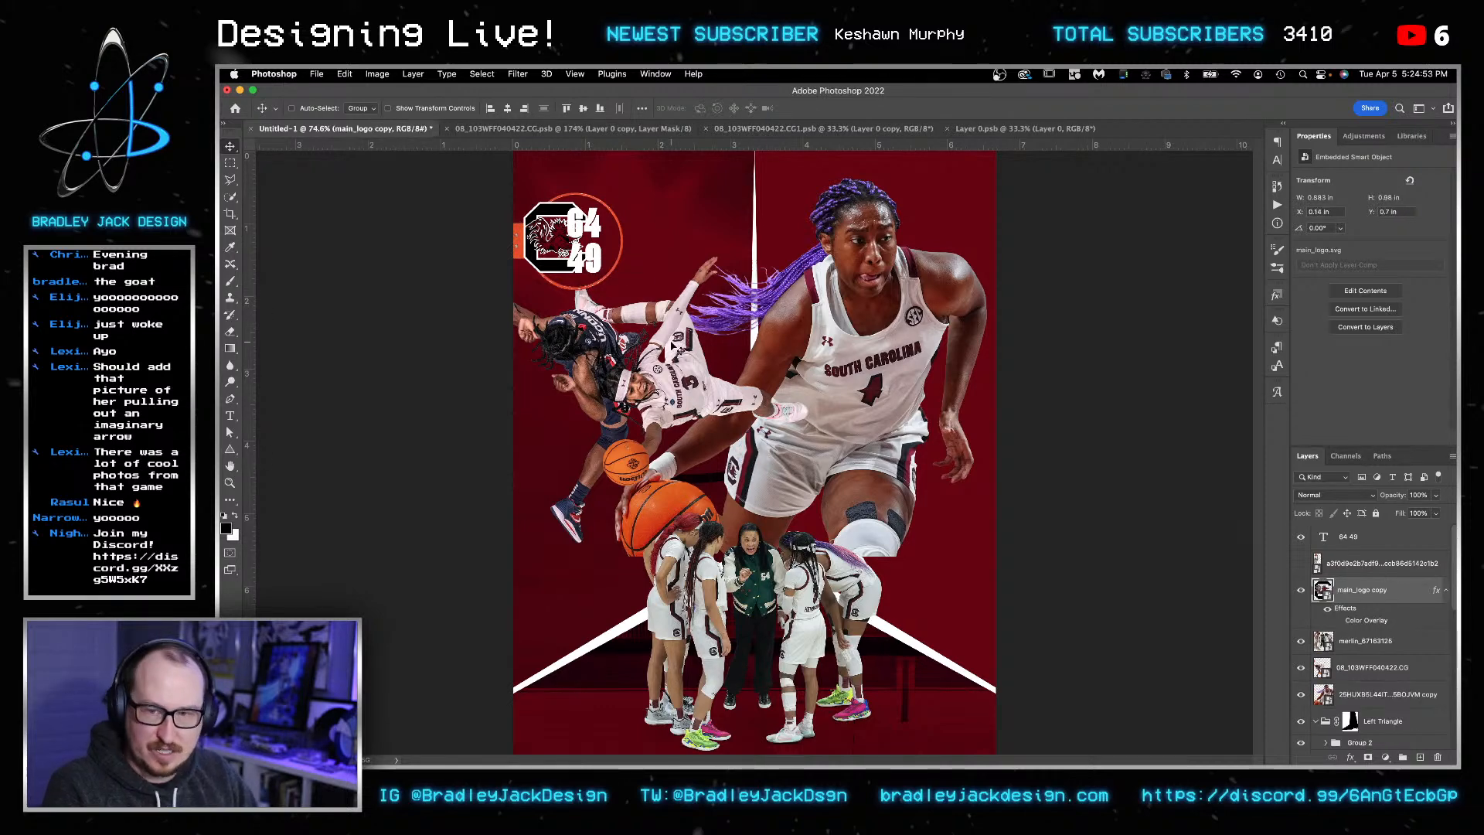
- Bring the main_logo_husky SVG into the poster and position it over the hoop's lower part beside the 49
key("super+Tab")
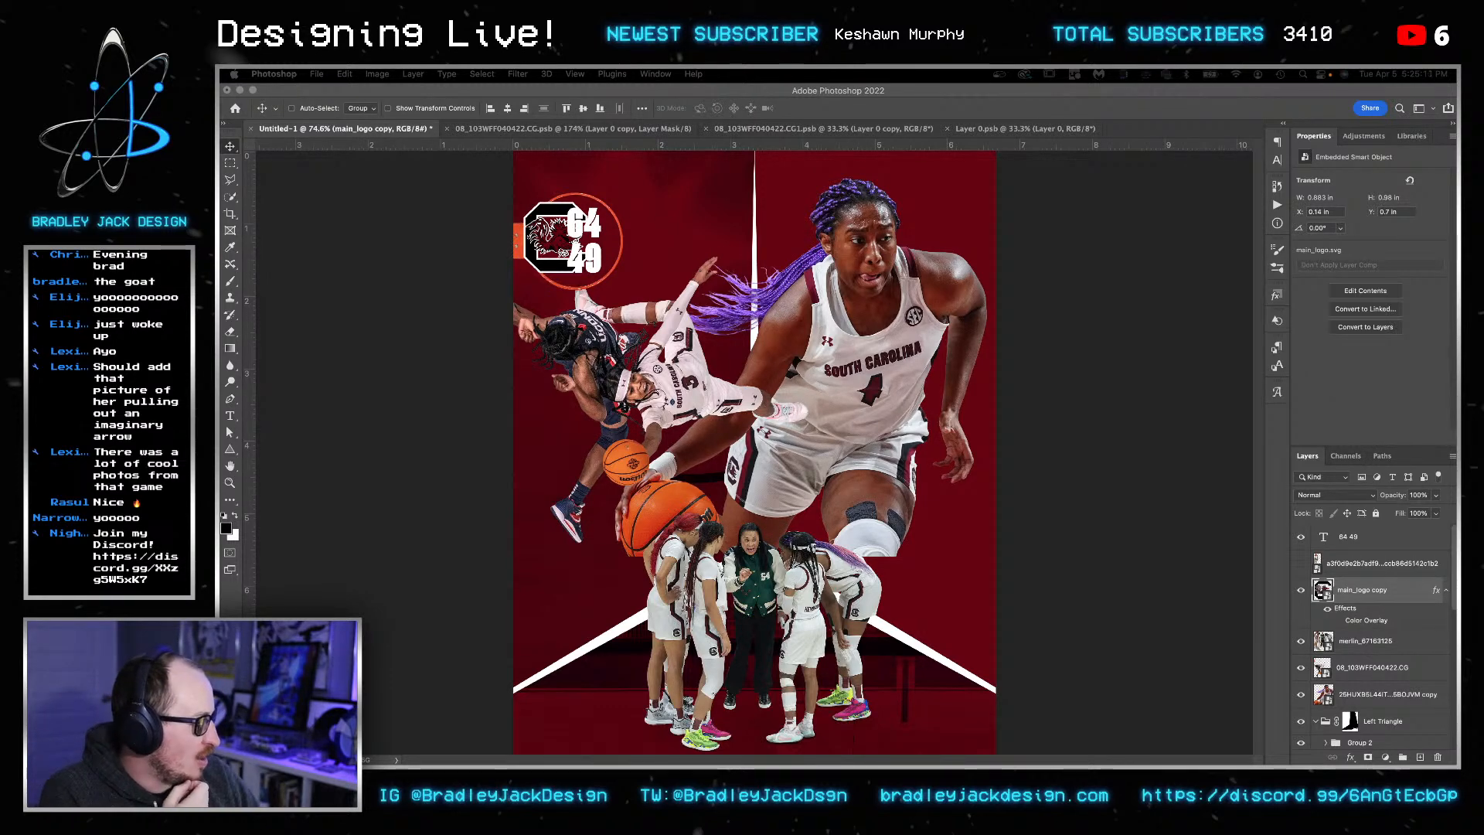
left_click_drag(220, 394, 595, 393)
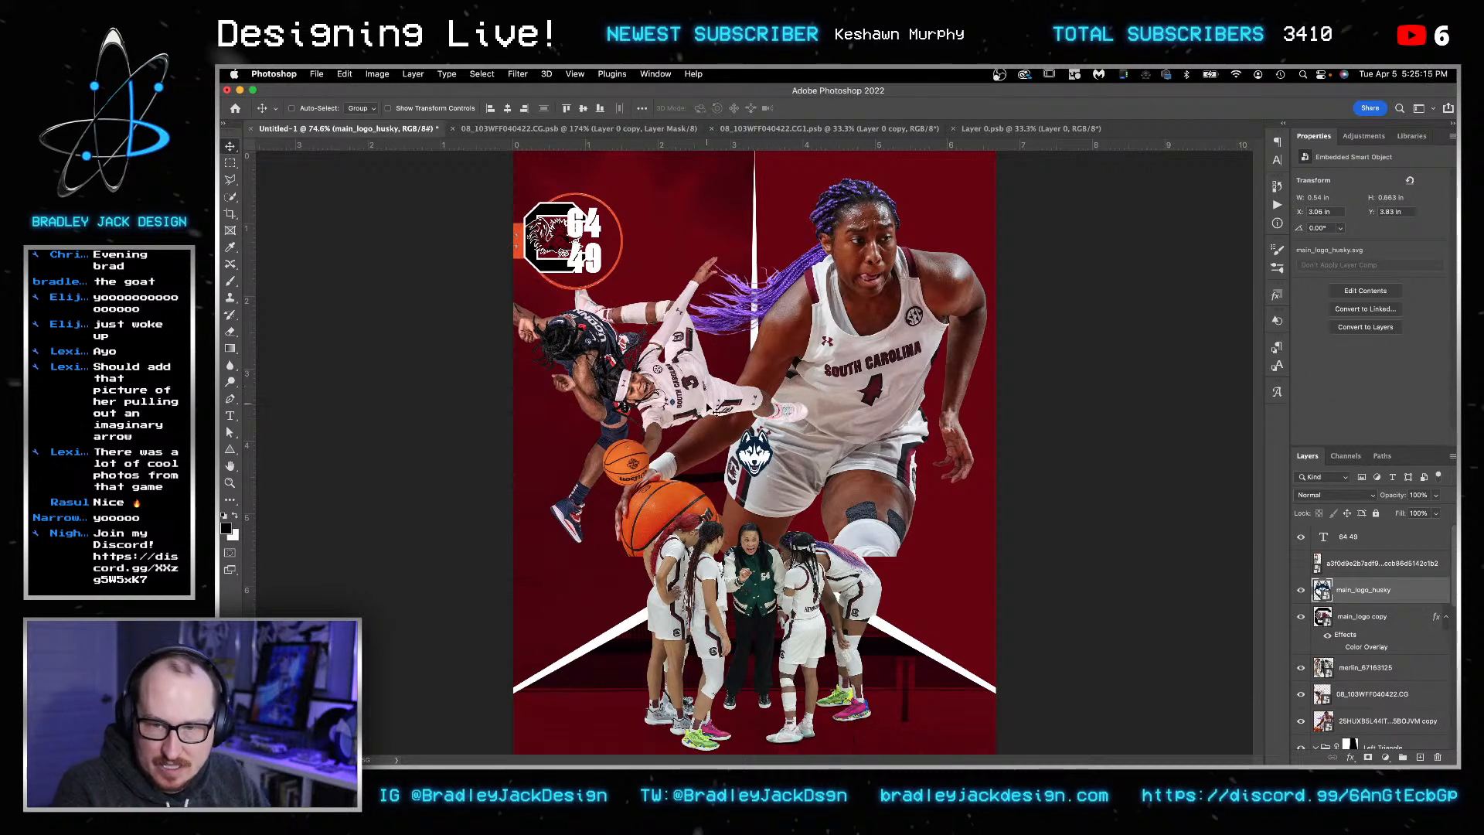
left_click_drag(761, 473, 606, 274)
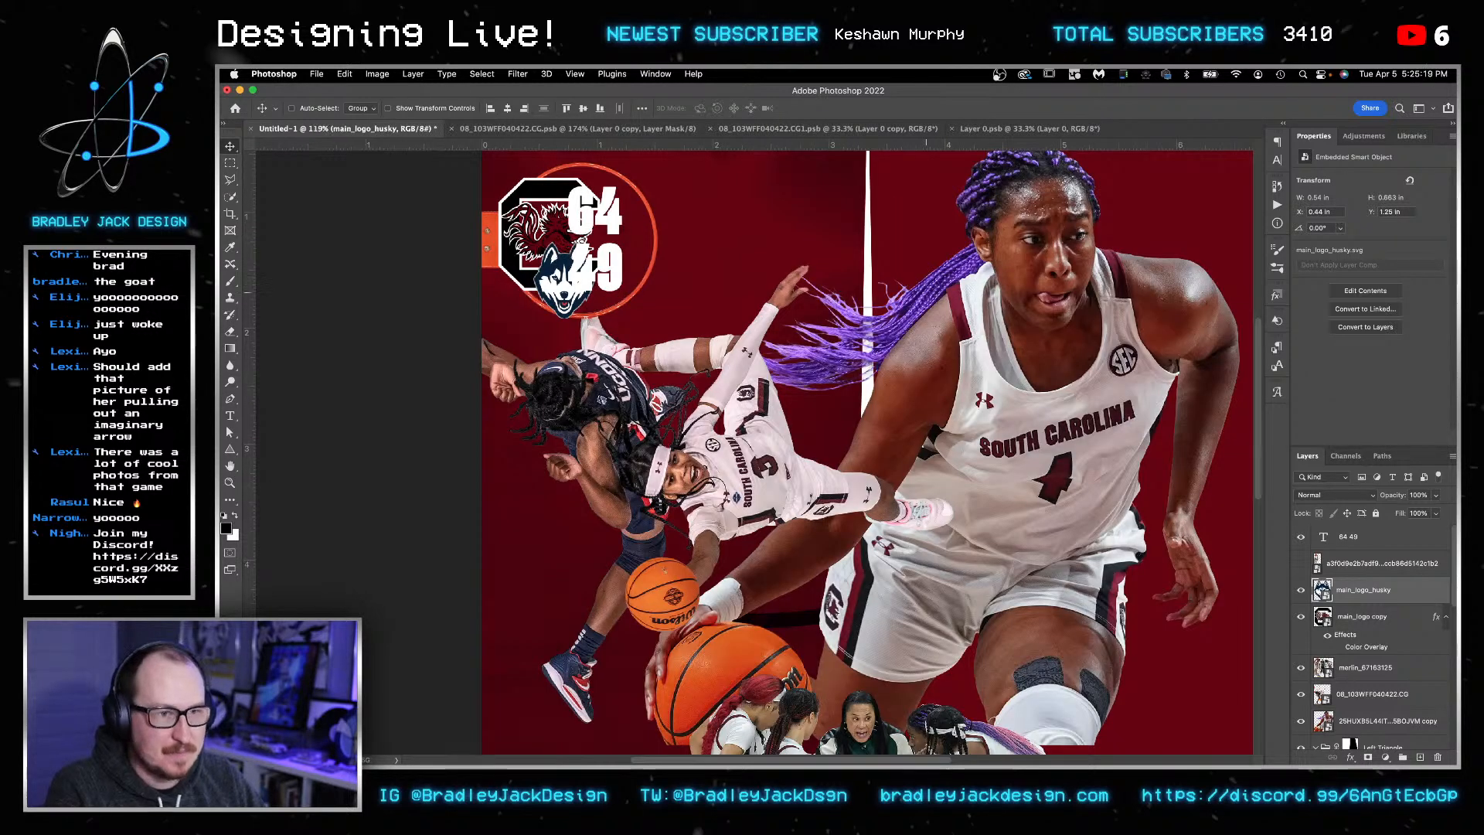
- Set the score text to 25 pt with 45 pt leading and move it just outside the hoop's right side
left_click_drag(743, 416, 795, 430)
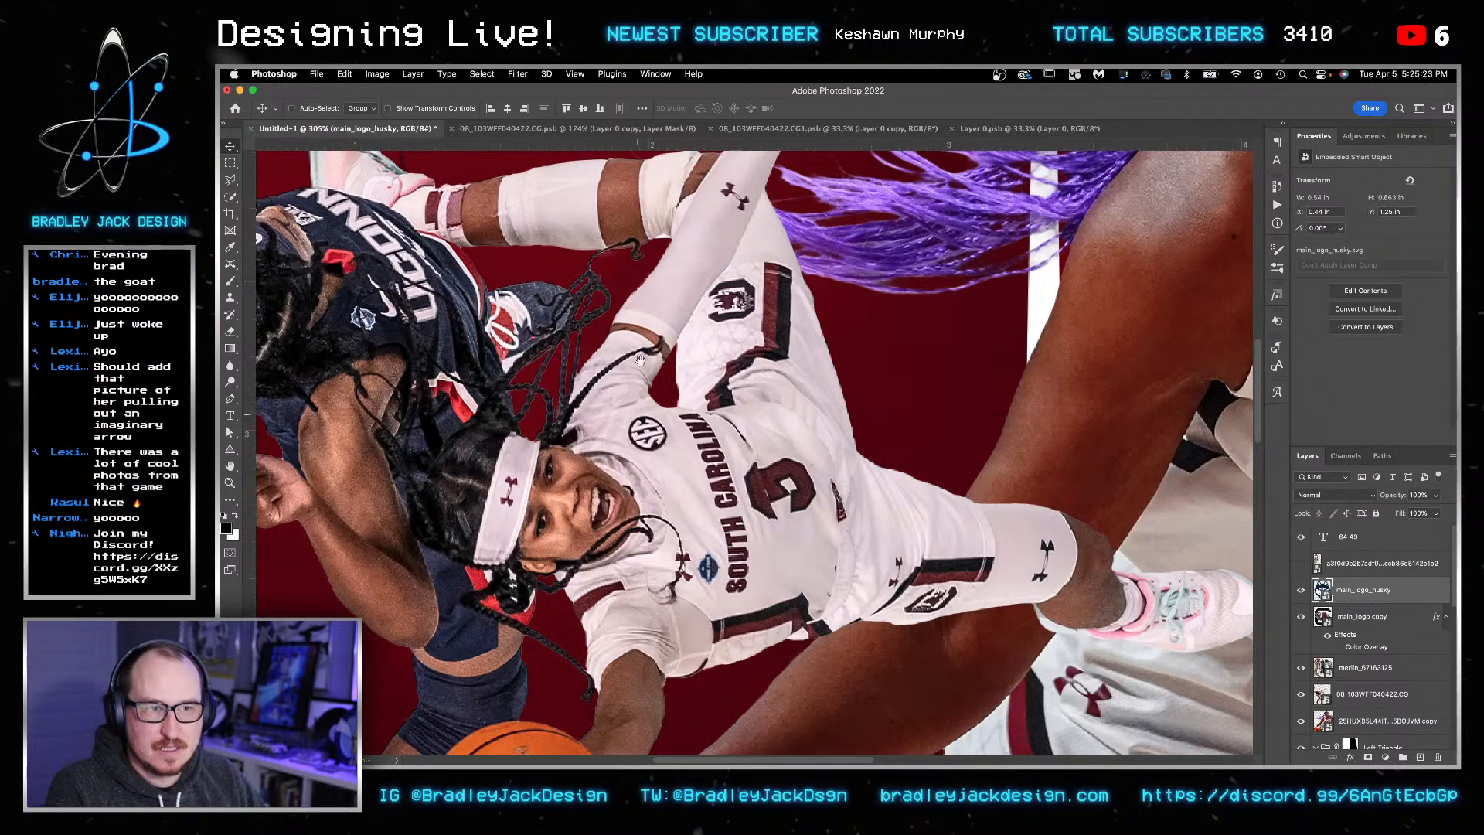
scroll(636, 340, "down", 3)
scroll(635, 338, "up", 5)
scroll(636, 337, "left", 3)
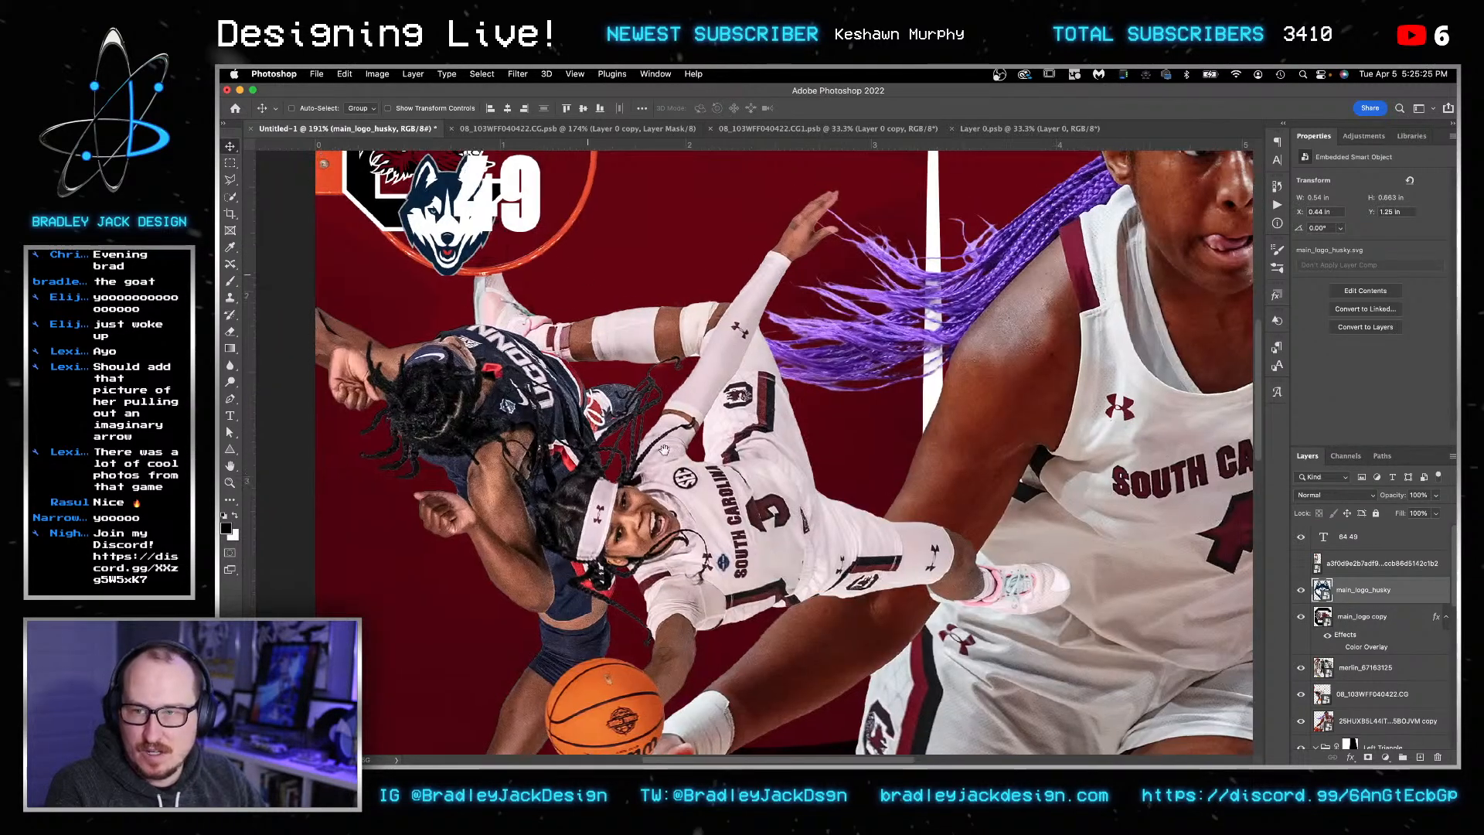
key("t")
left_click(578, 313)
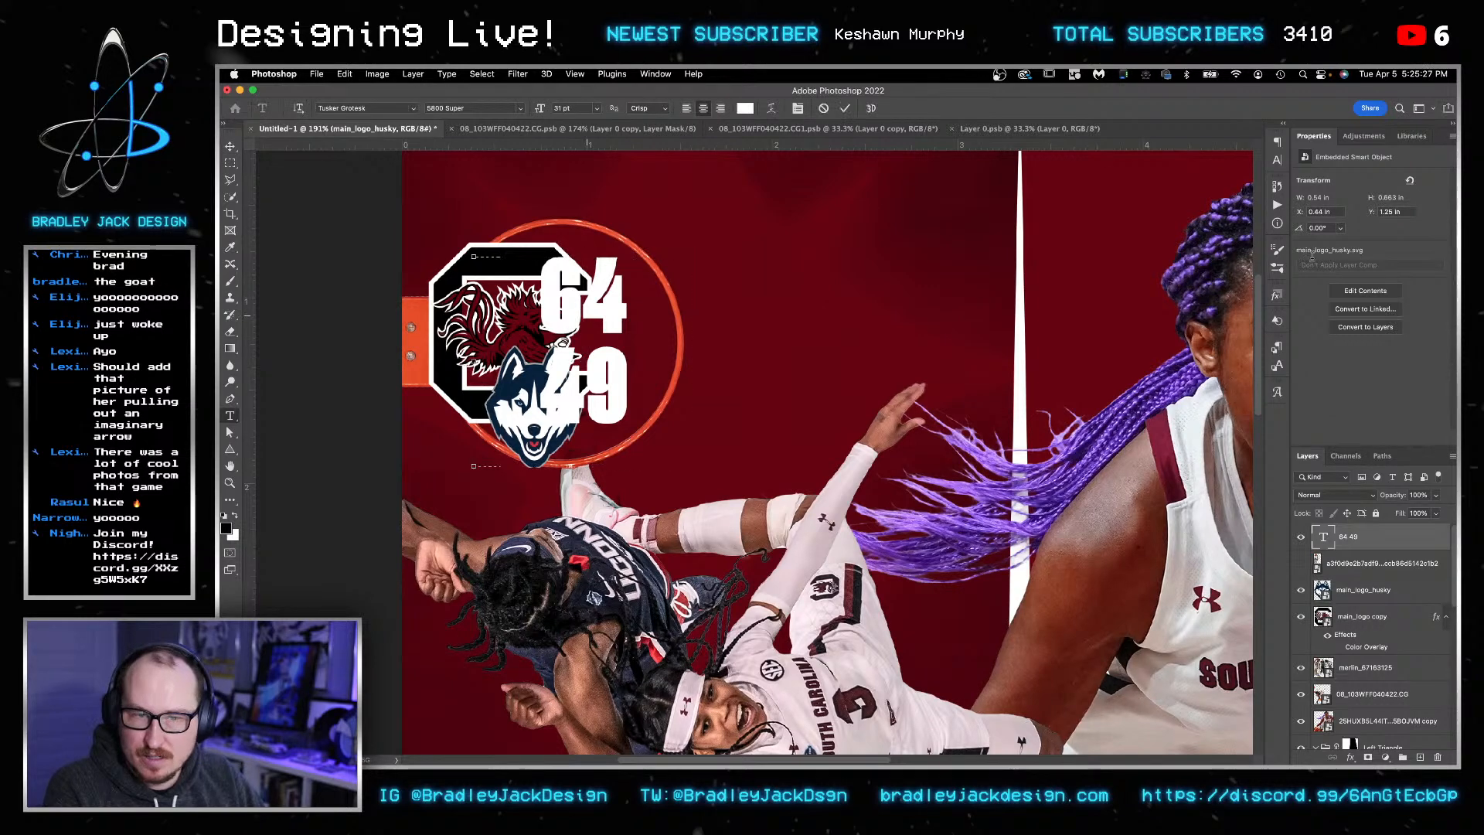
key("ctrl+a")
type("2")
key("Tab")
type("45")
key("Tab")
key("Escape")
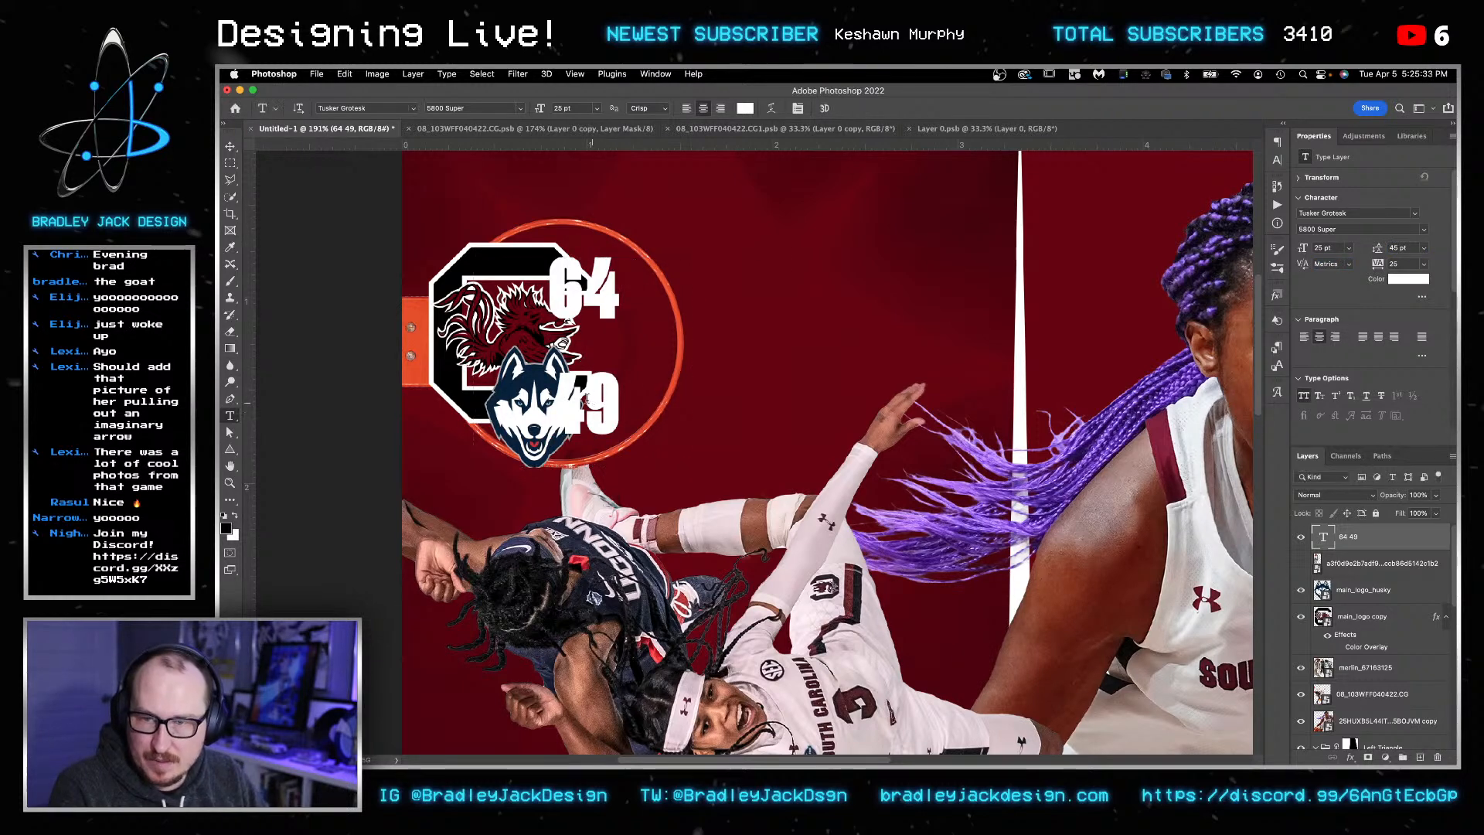
key("v")
left_click_drag(622, 384, 744, 395)
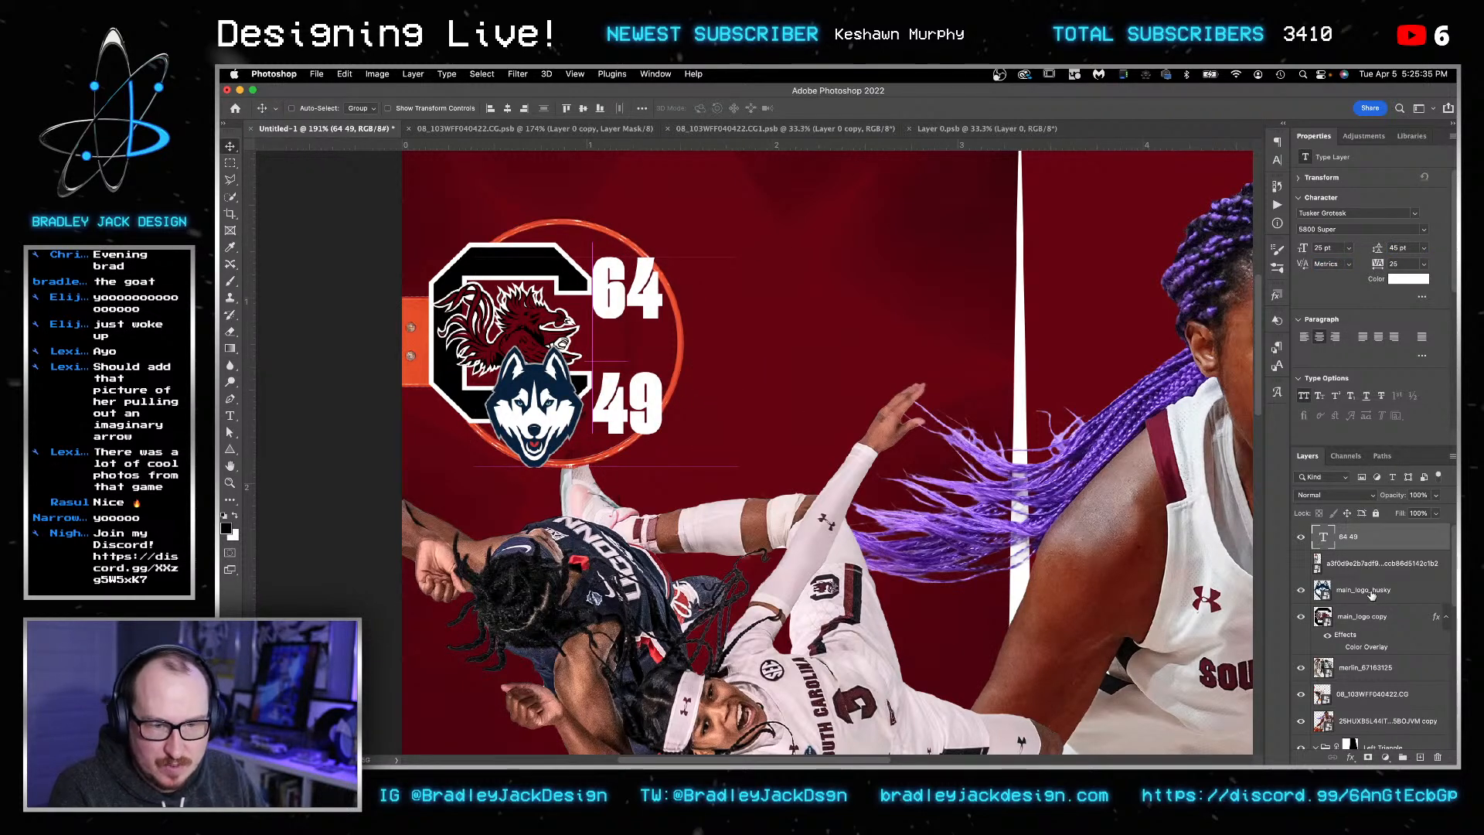
- Scale the Huskies logo down to about 0.2 in wide within the hoop
left_click(1370, 591)
key("super+t")
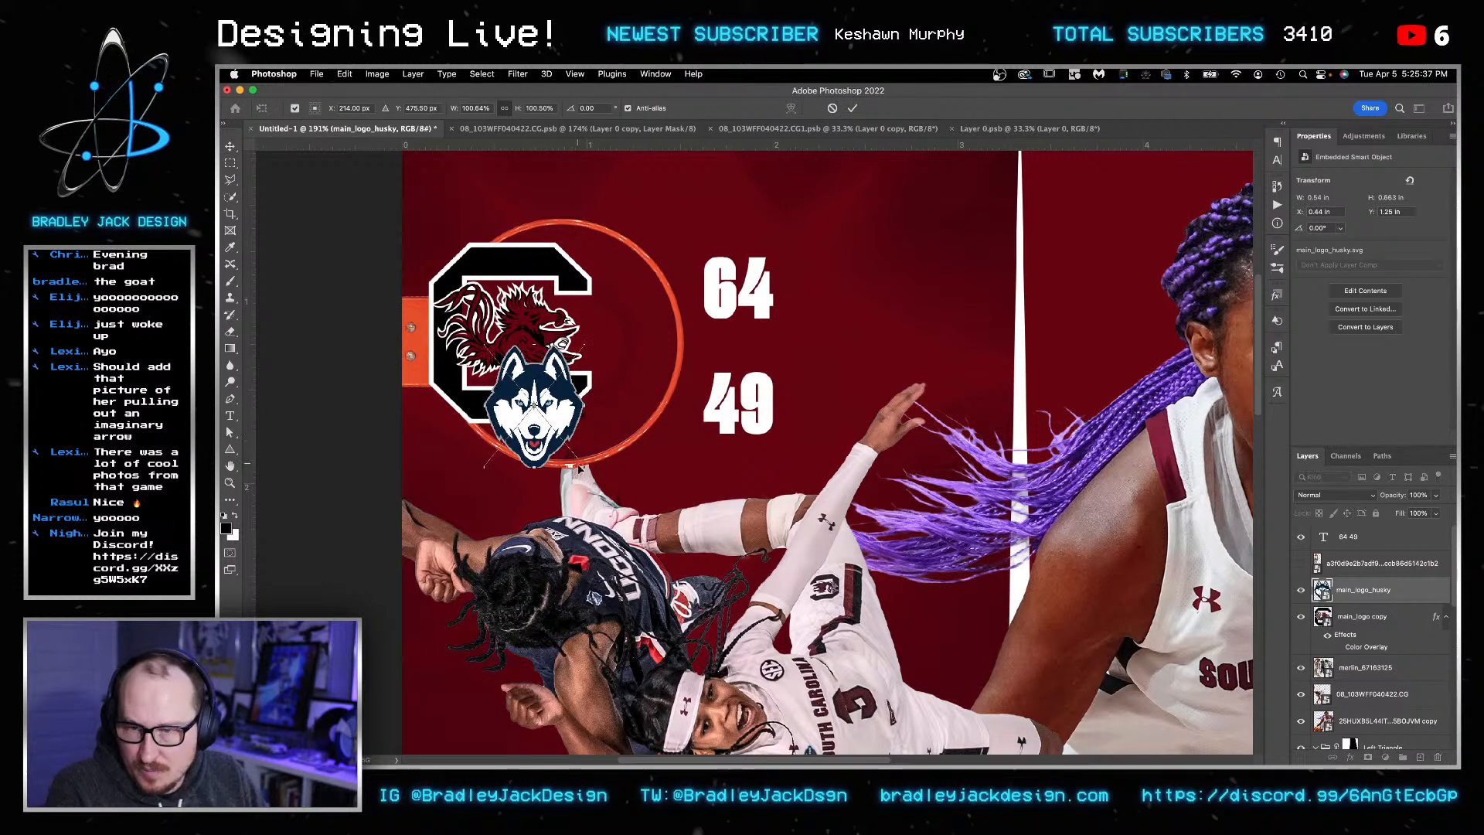
left_click_drag(585, 468, 538, 399)
key("Return")
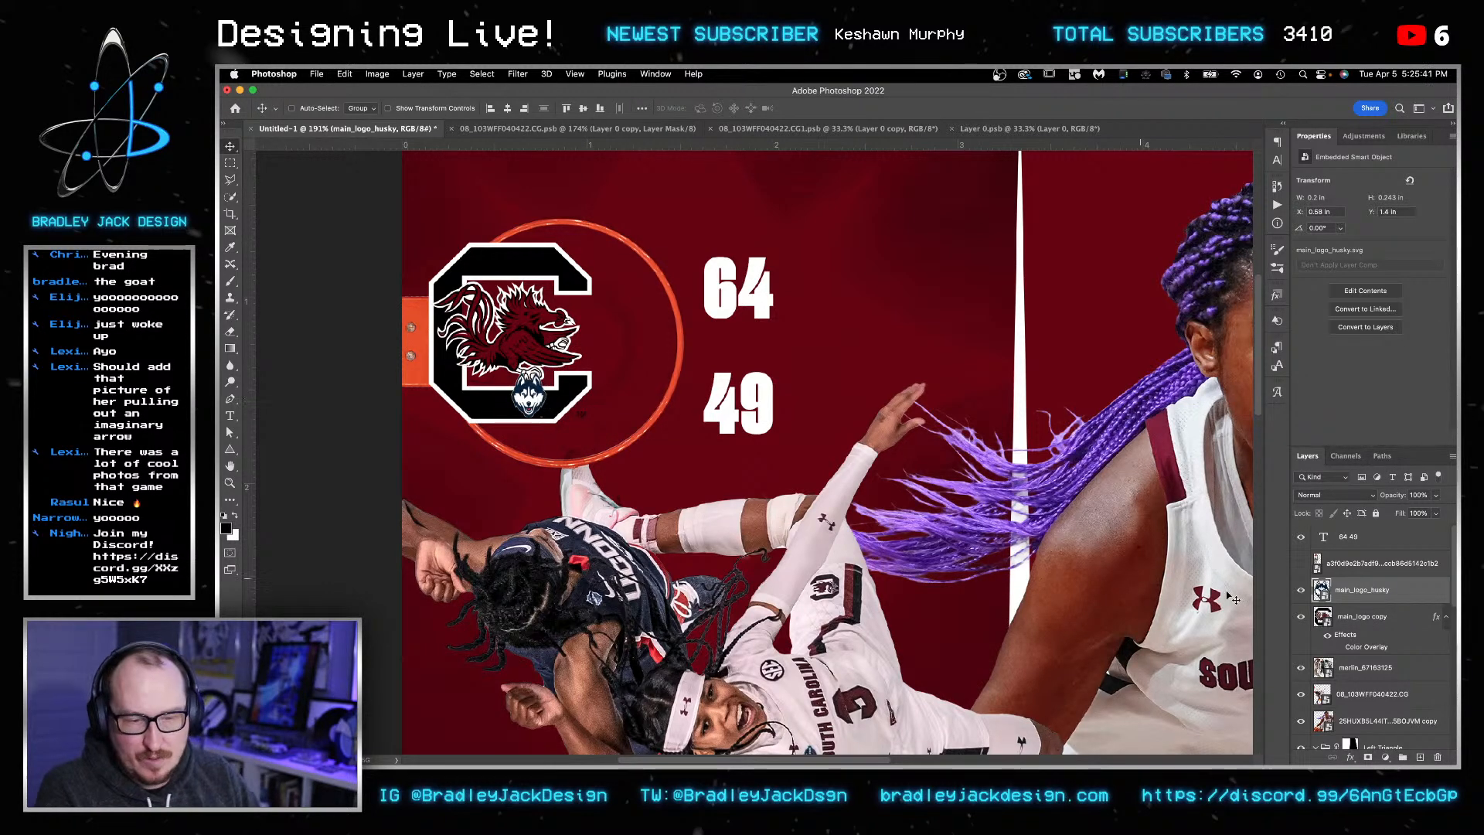
- Scale the South Carolina logo down to about 0.18 in wide, above the small Huskies logo in the hoop
left_click(1364, 623)
key("super+t")
left_click_drag(593, 423, 526, 343)
key("Return")
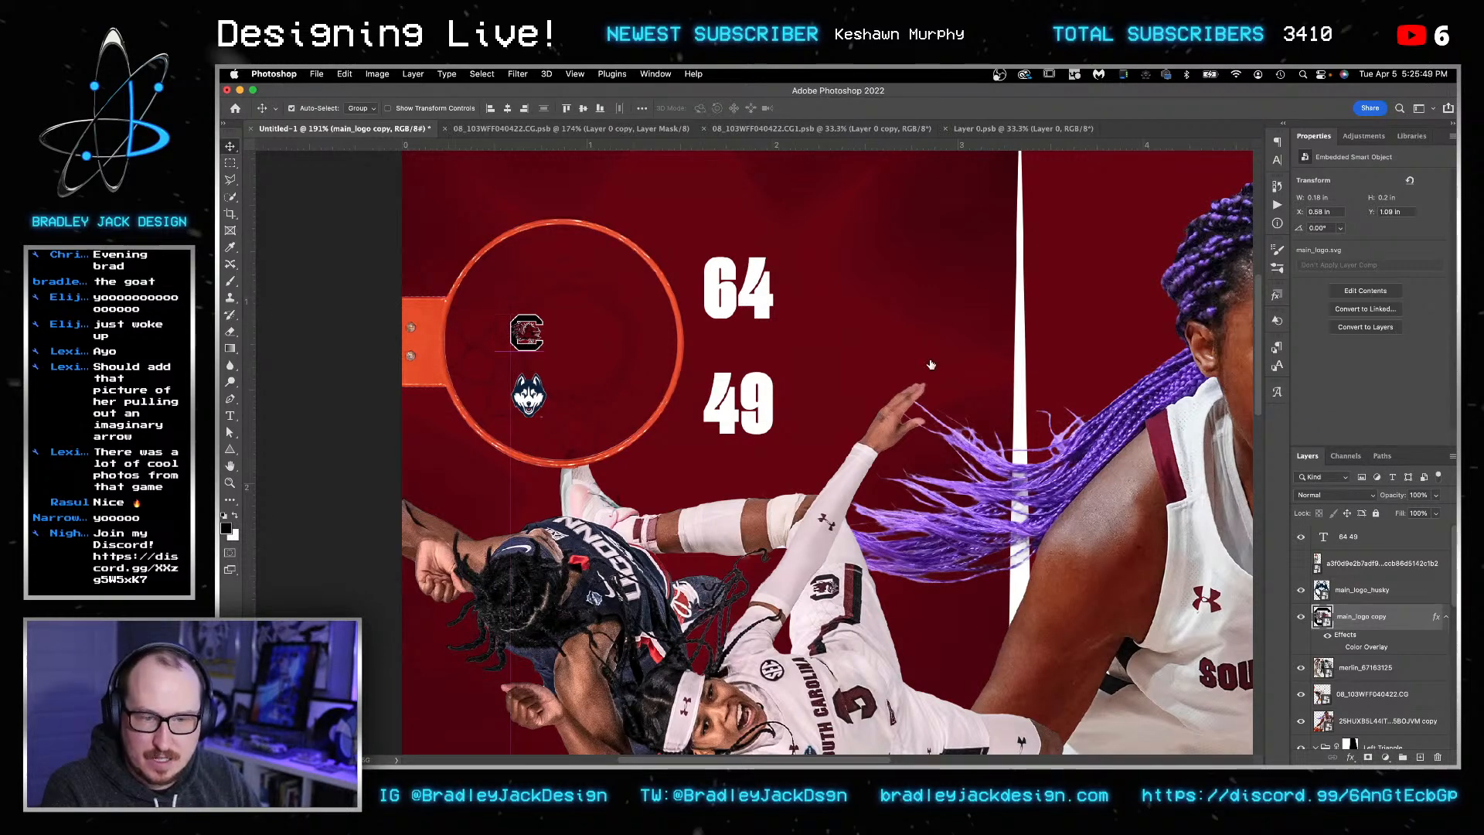
- Select both small team logos and align their horizontal centres to the poster's centre line
left_click(1362, 590, "shift")
left_click(507, 108)
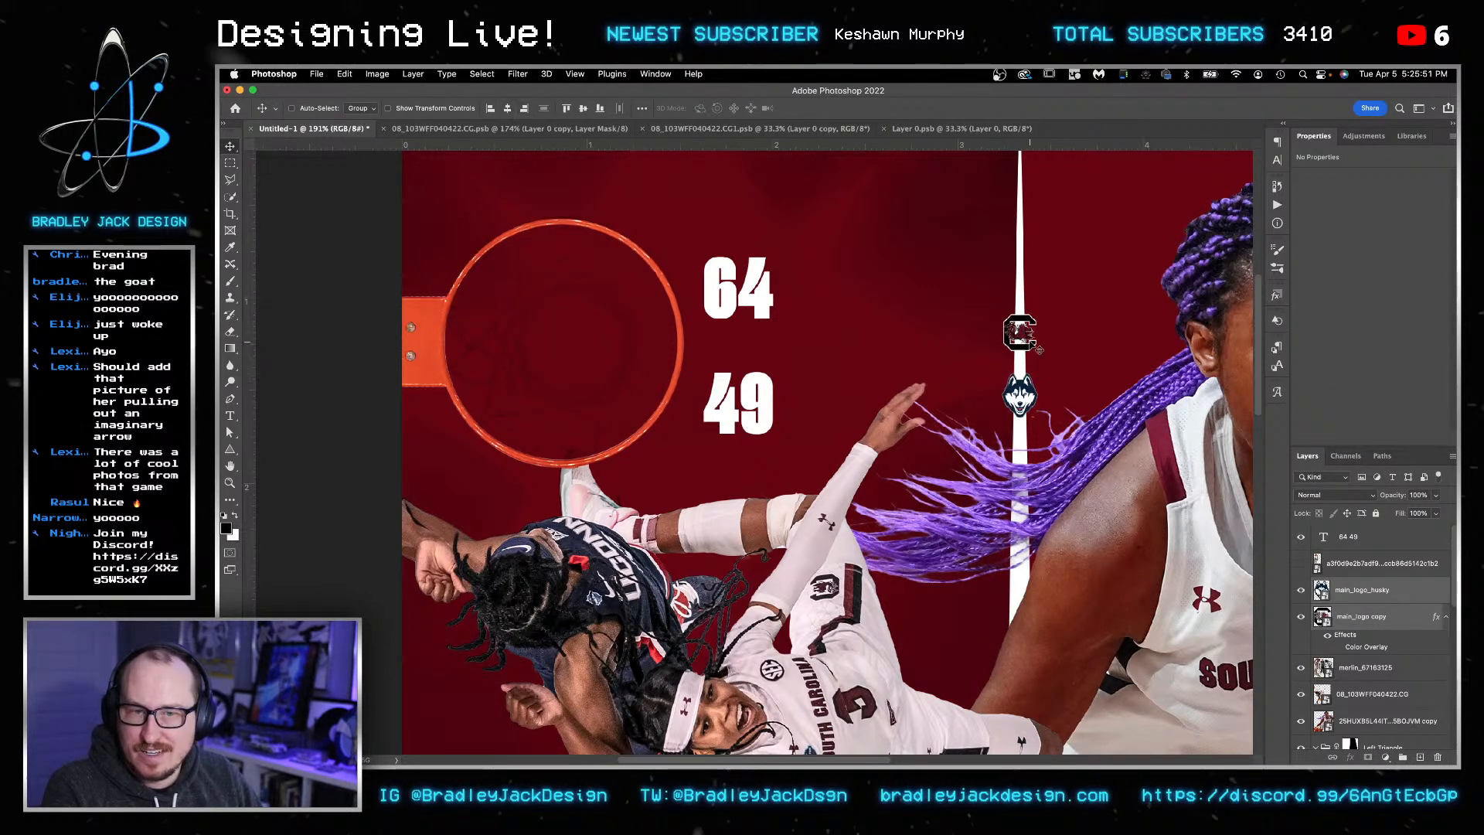
- Move the two team logos inside the hoop, and cut the score text to 64 and place it beside them
left_click_drag(554, 318, 504, 317)
key("t")
double_click(762, 410)
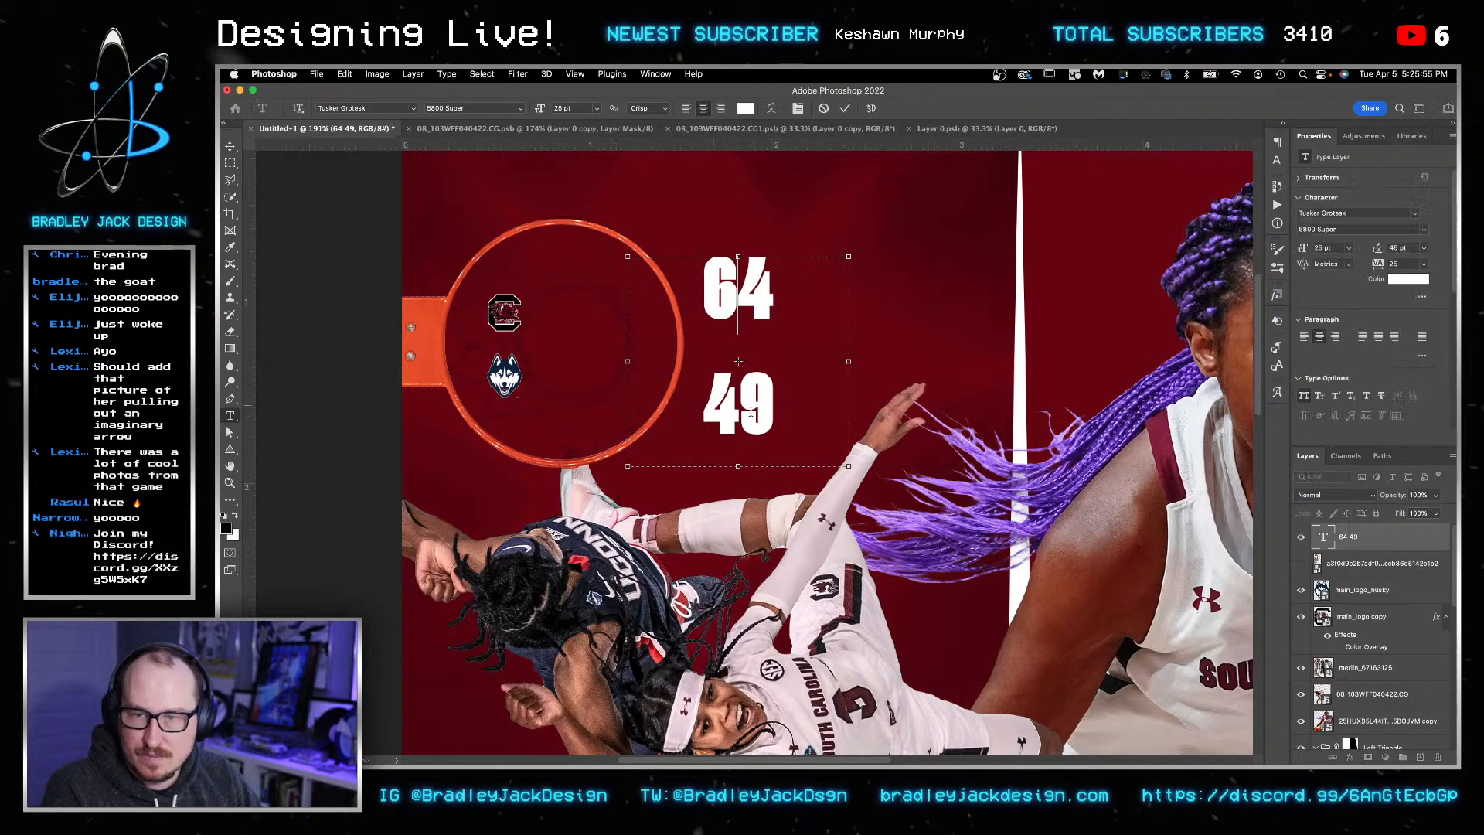
key("BackSpace")
key("ctrl+Return")
key("v")
left_click_drag(620, 323, 469, 347)
- Set the font of the 64 to Champion Gothic in the Middleweight style
key("t")
key("super+a")
left_click(1361, 214)
type("champion")
key("Return")
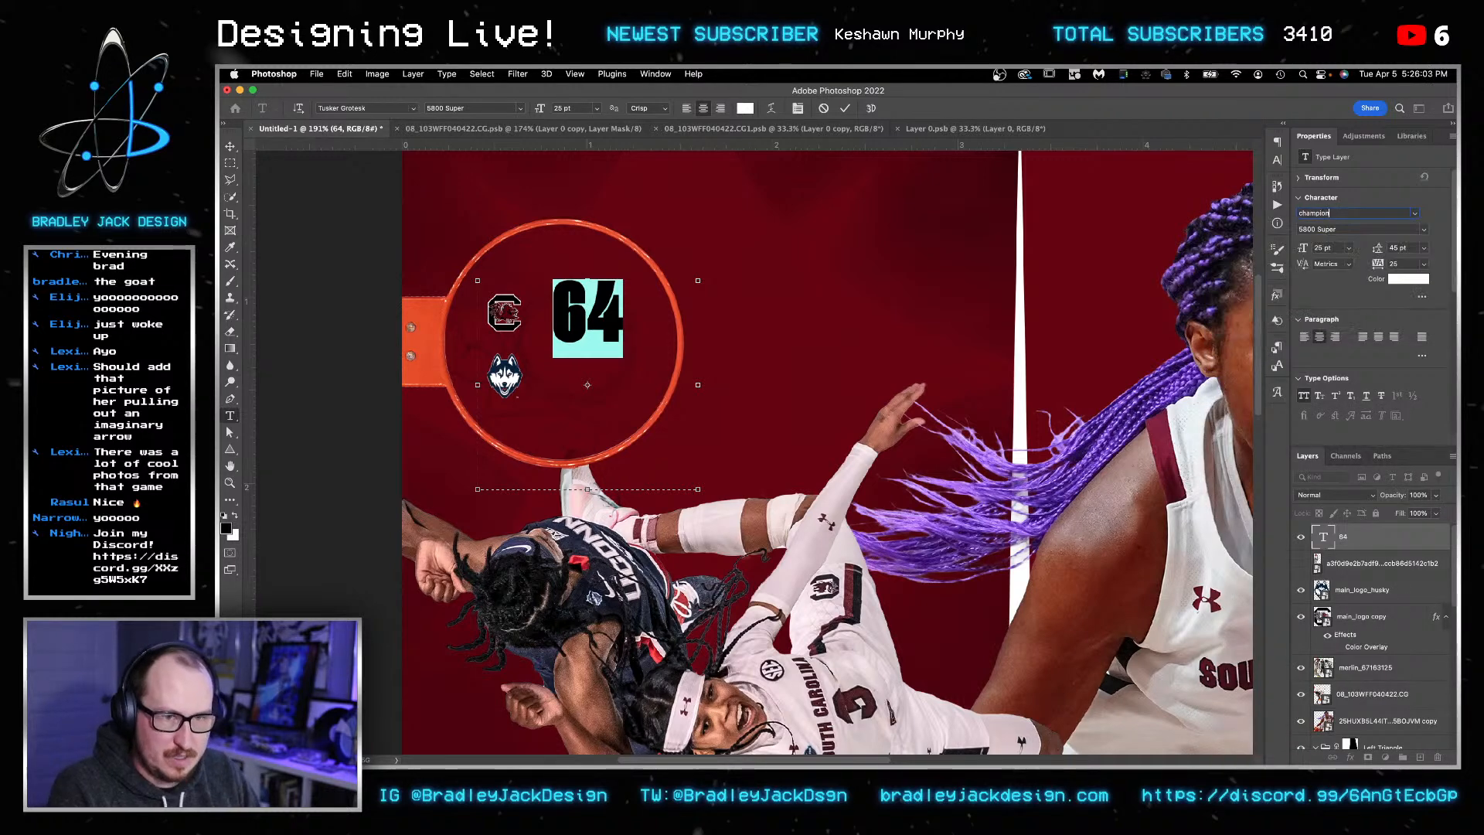
key("Down")
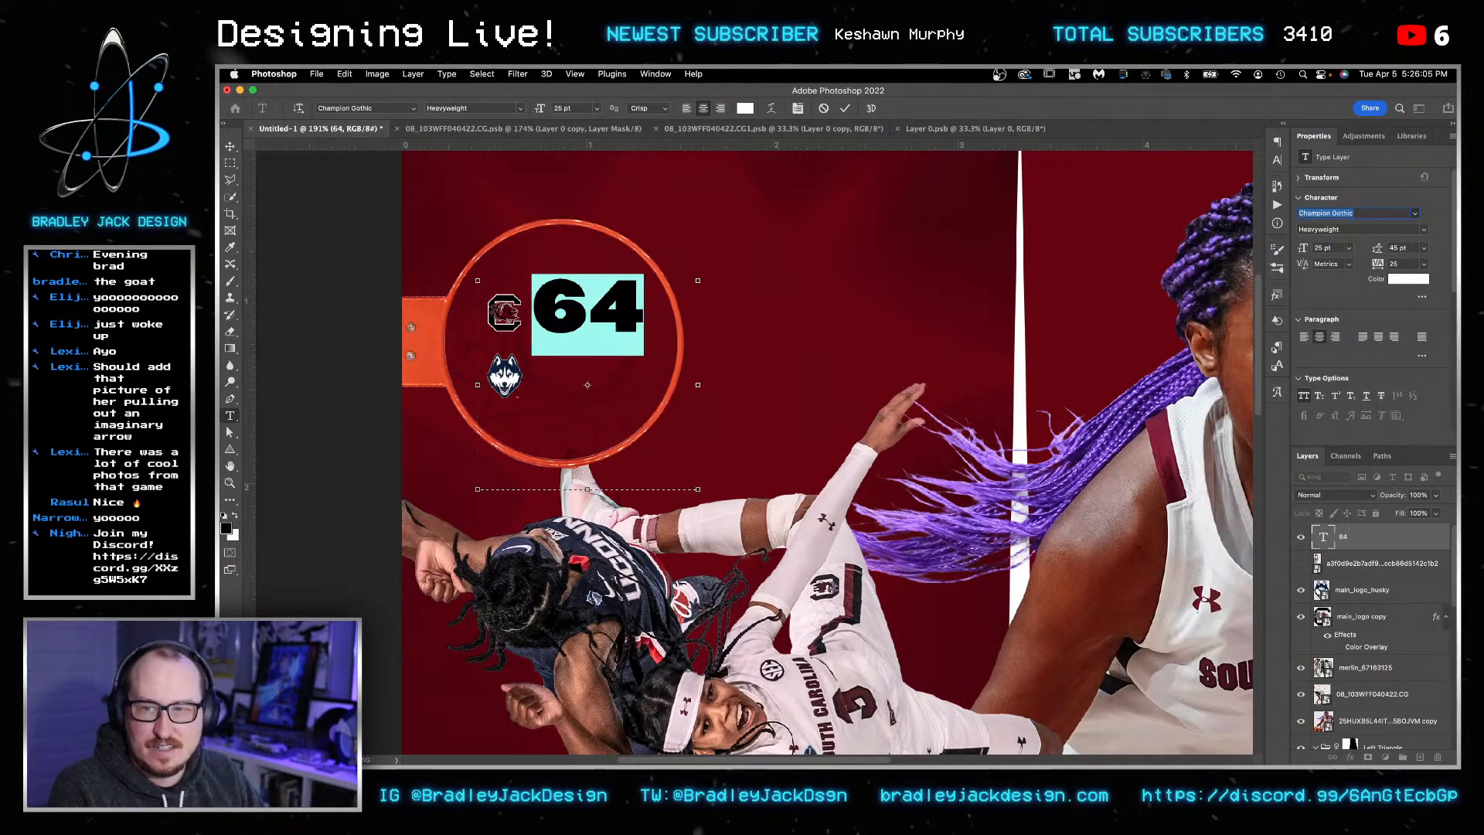
key("Down")
key("Down")
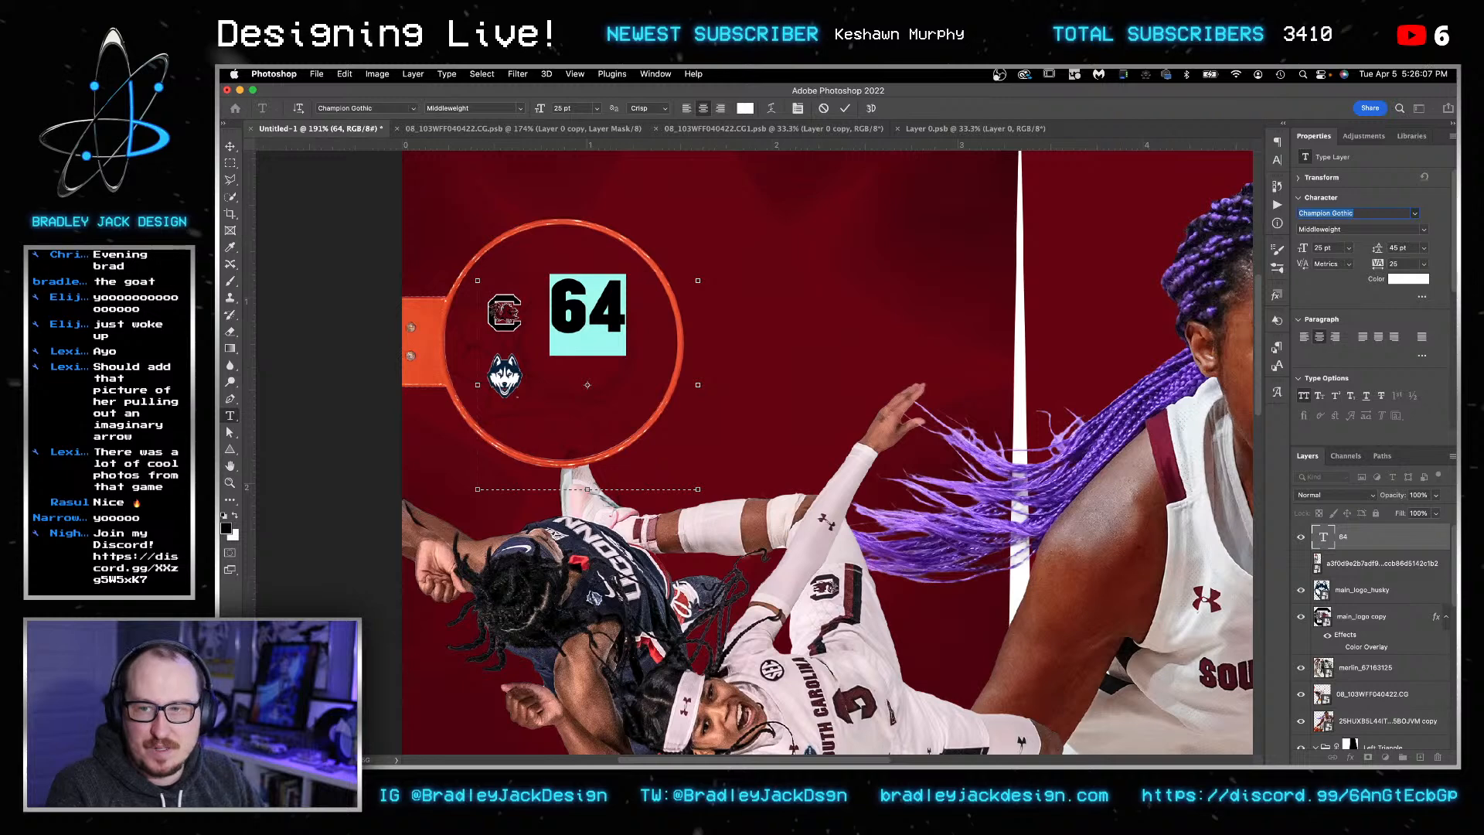
key("Return")
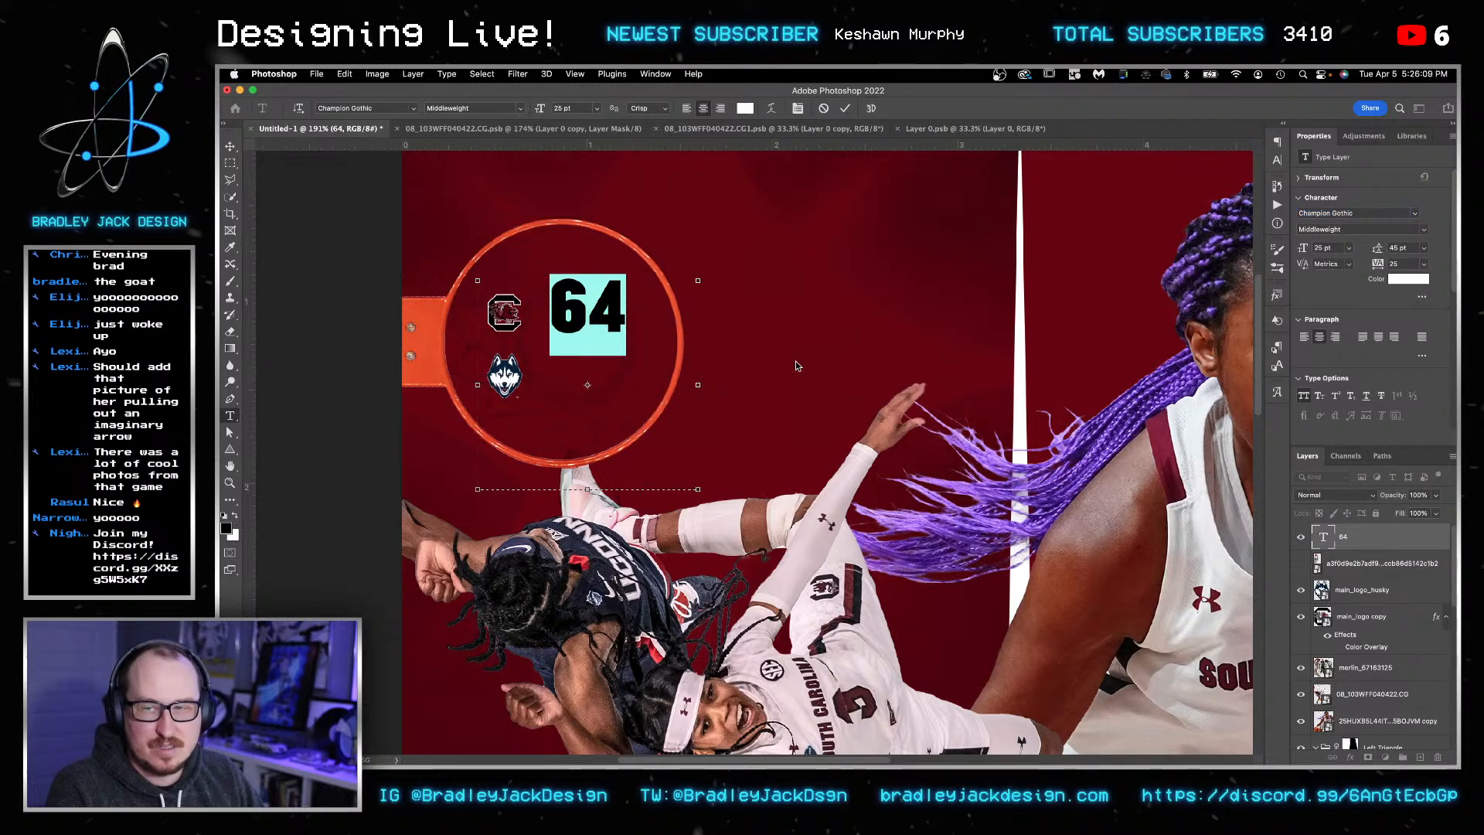
left_click(592, 309)
key("super+Return")
key("v")
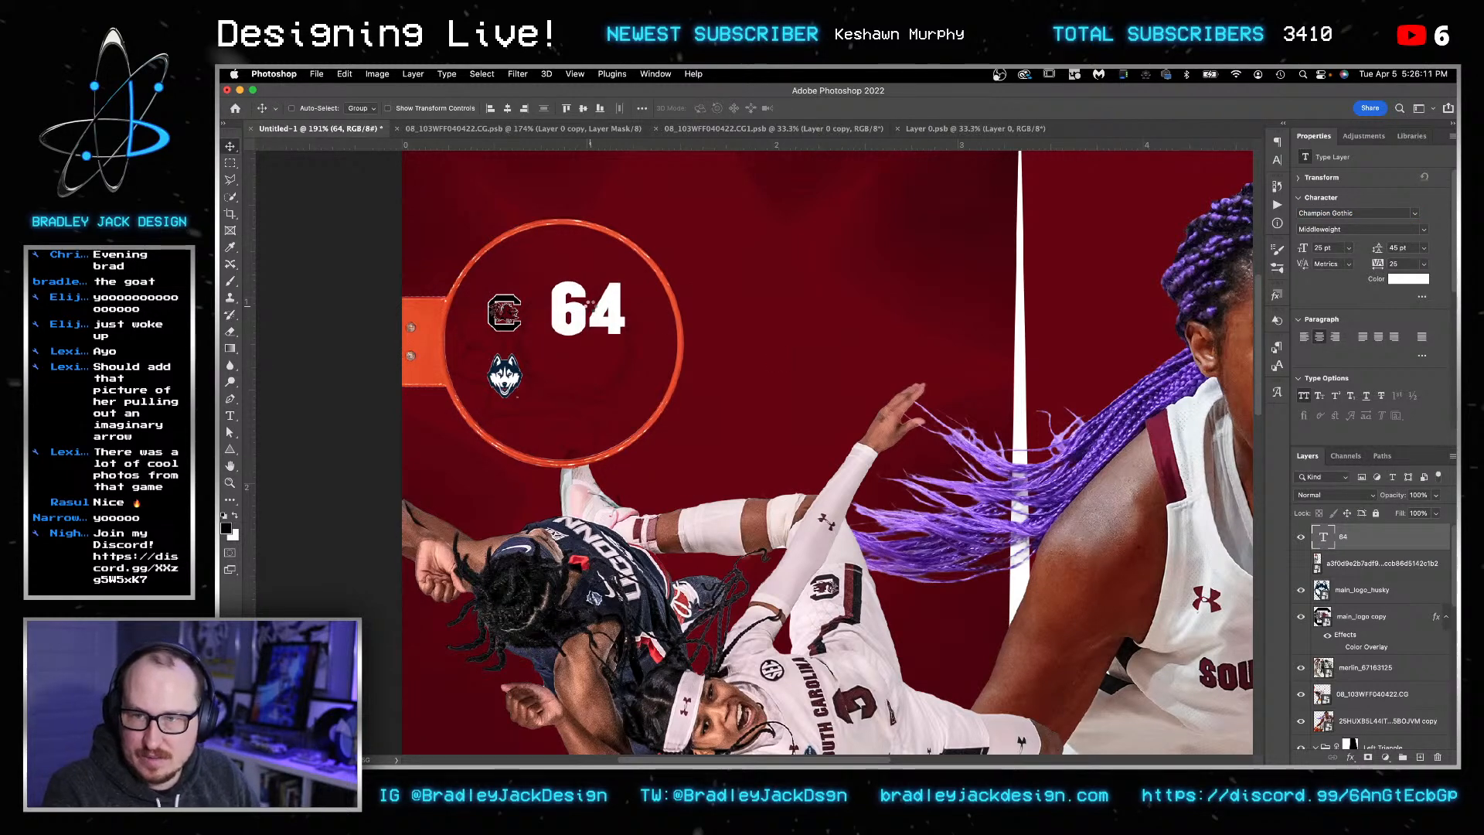
- Duplicate the 64 straight down beside the husky logo and change the copy's text to 49
left_click_drag(591, 354, 592, 378)
double_click(592, 377)
type("49")
key("super+Return")
- Switch the 49 to the Champion Gothic Bantamweight style and left-align its paragraph
double_click(580, 379)
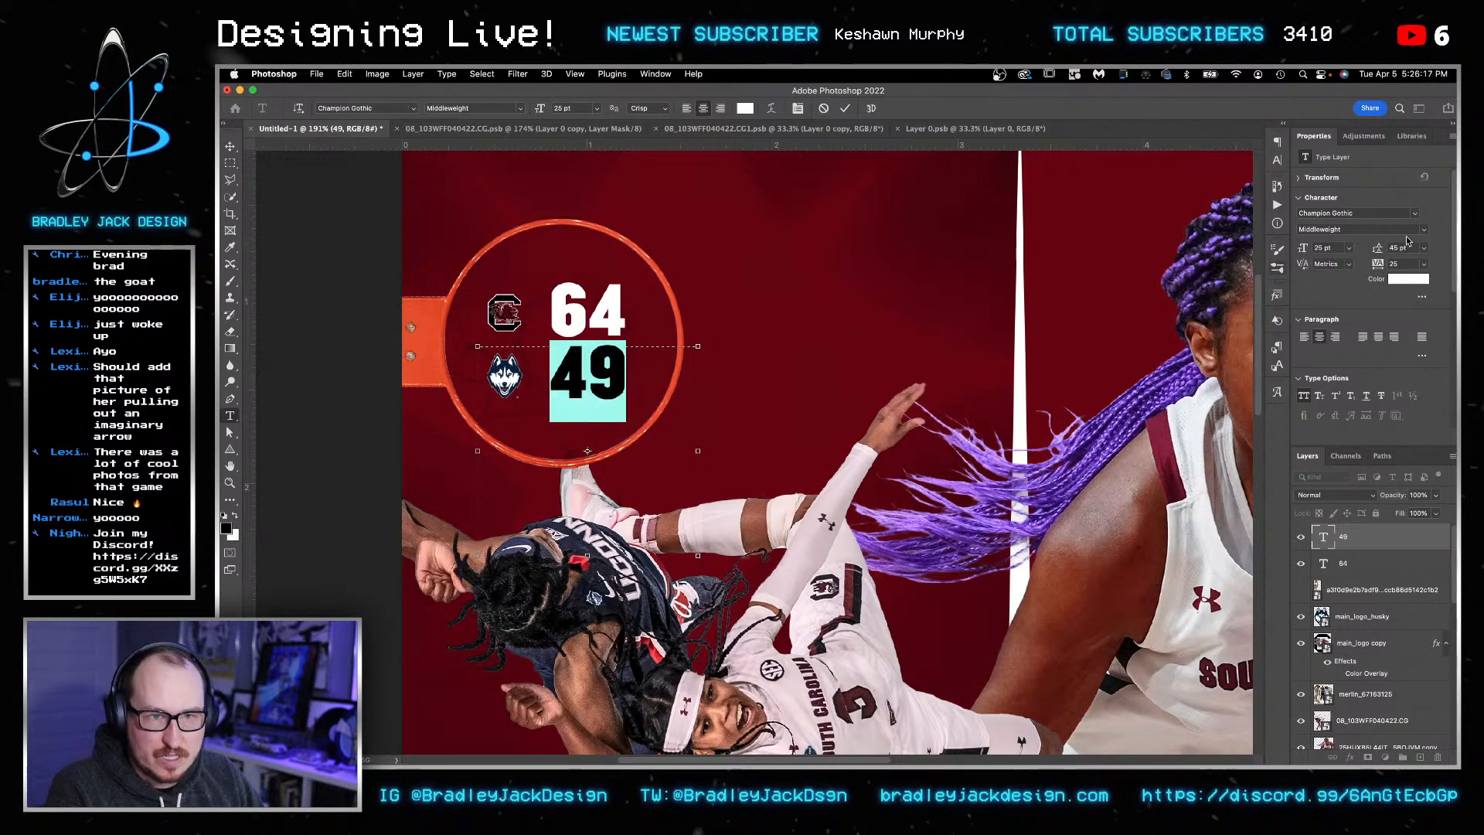
left_click(1424, 230)
left_click(1425, 245)
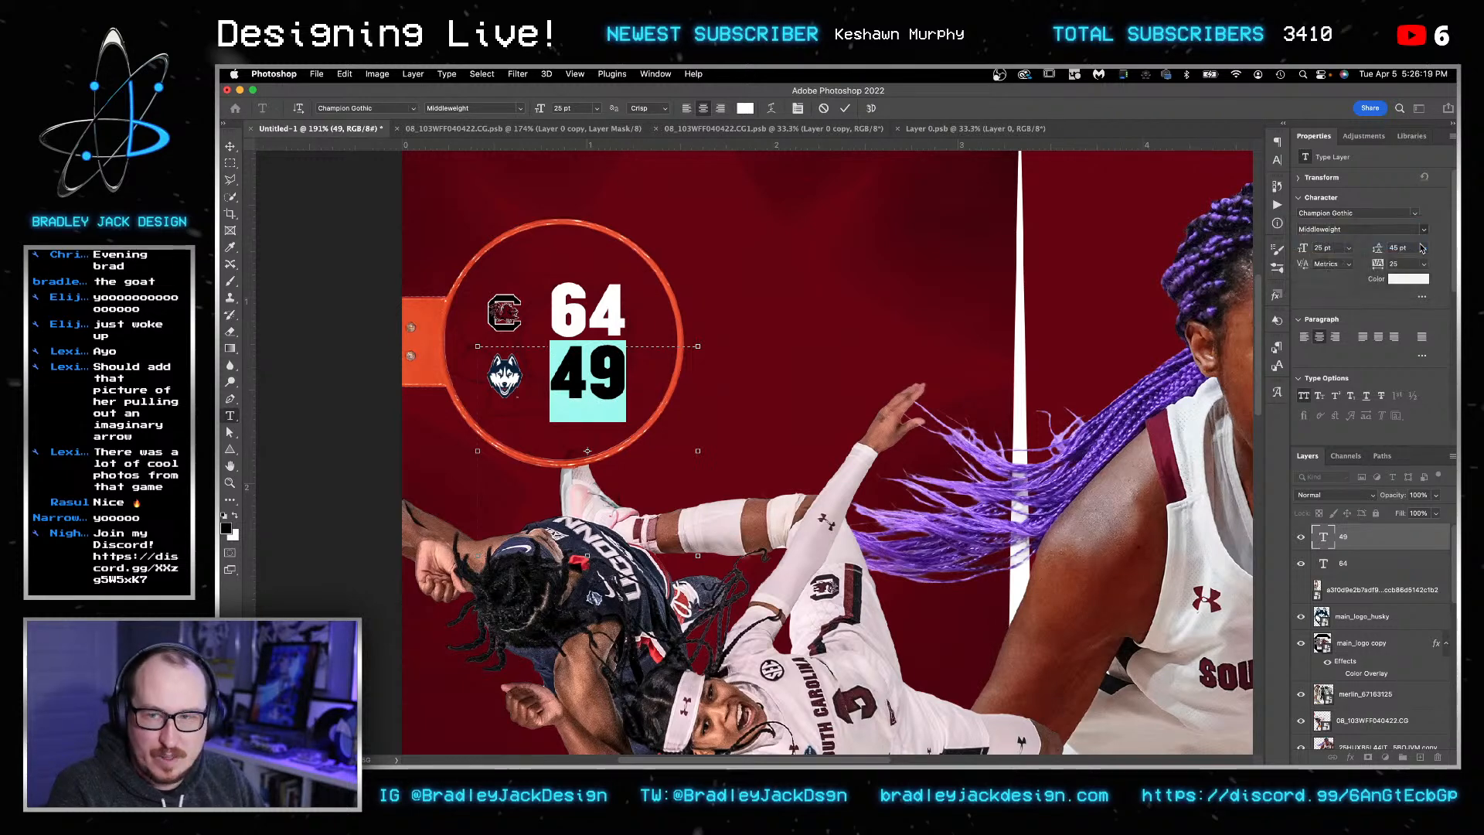
left_click(589, 374)
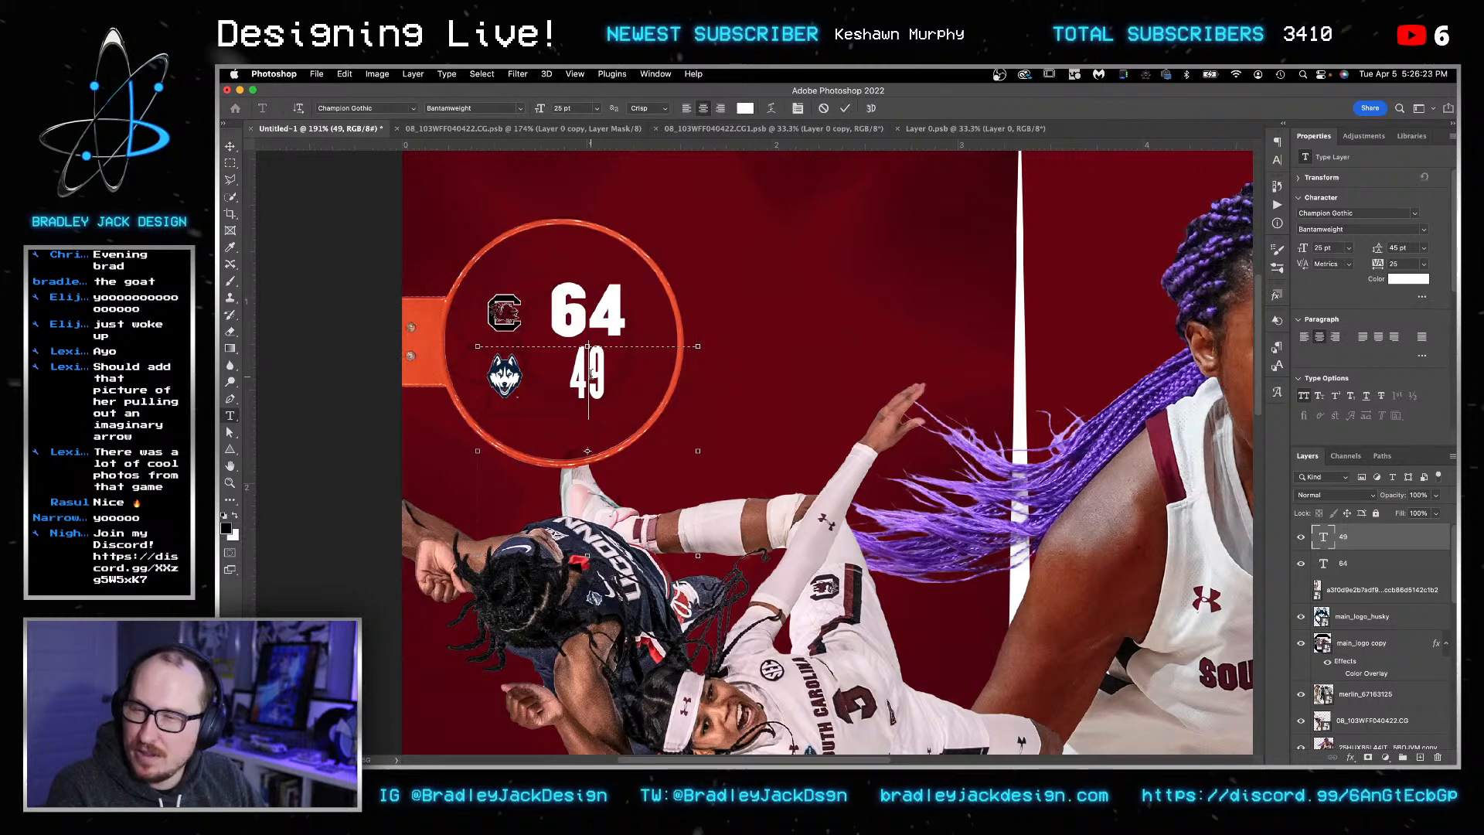
key("super+a")
left_click(686, 108)
key("super+Return")
key("v")
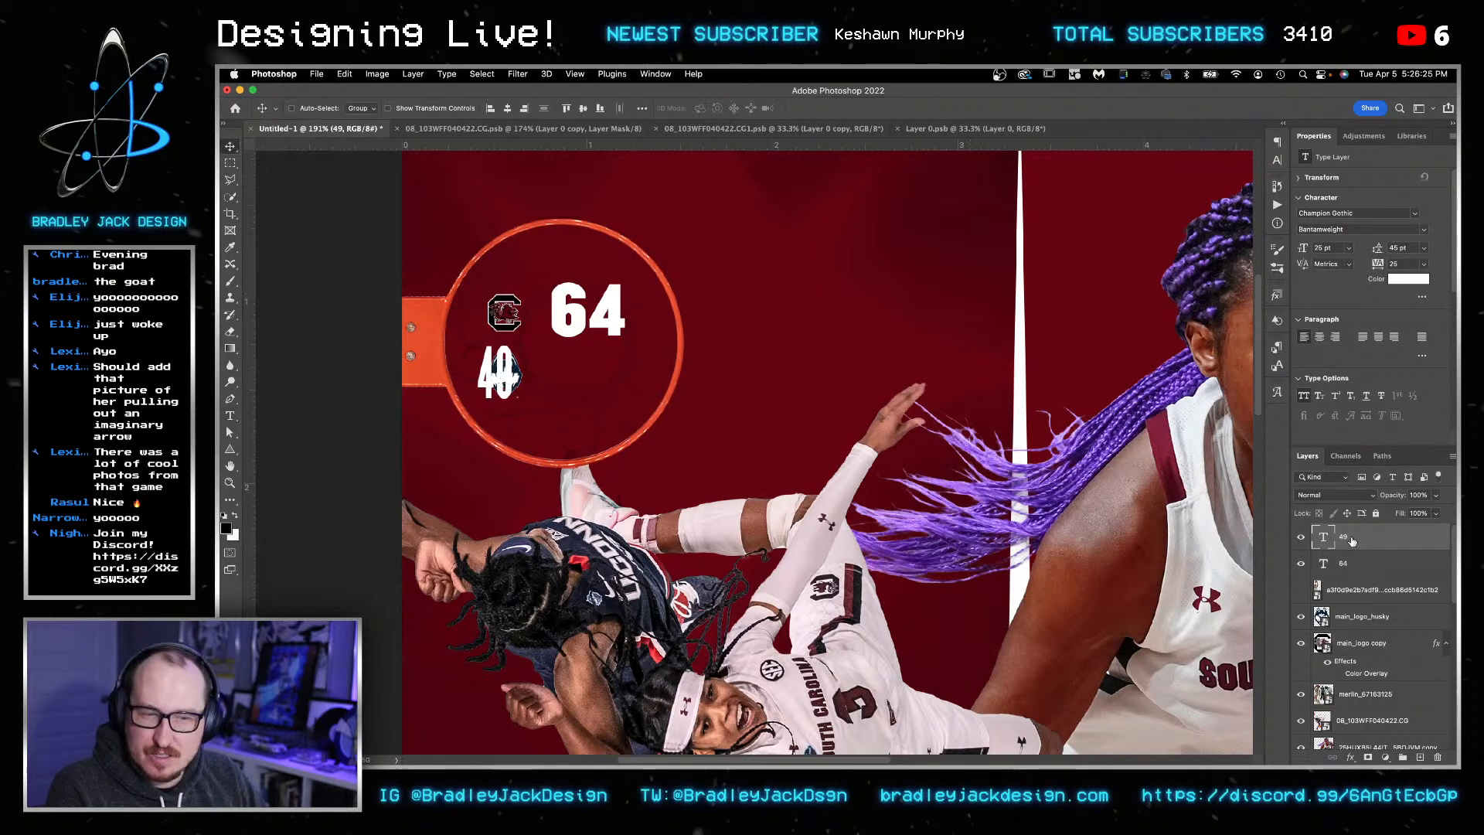
- Line up the left edges of the 64 and 49 and move both beside the logos in the hoop
left_click(1364, 566)
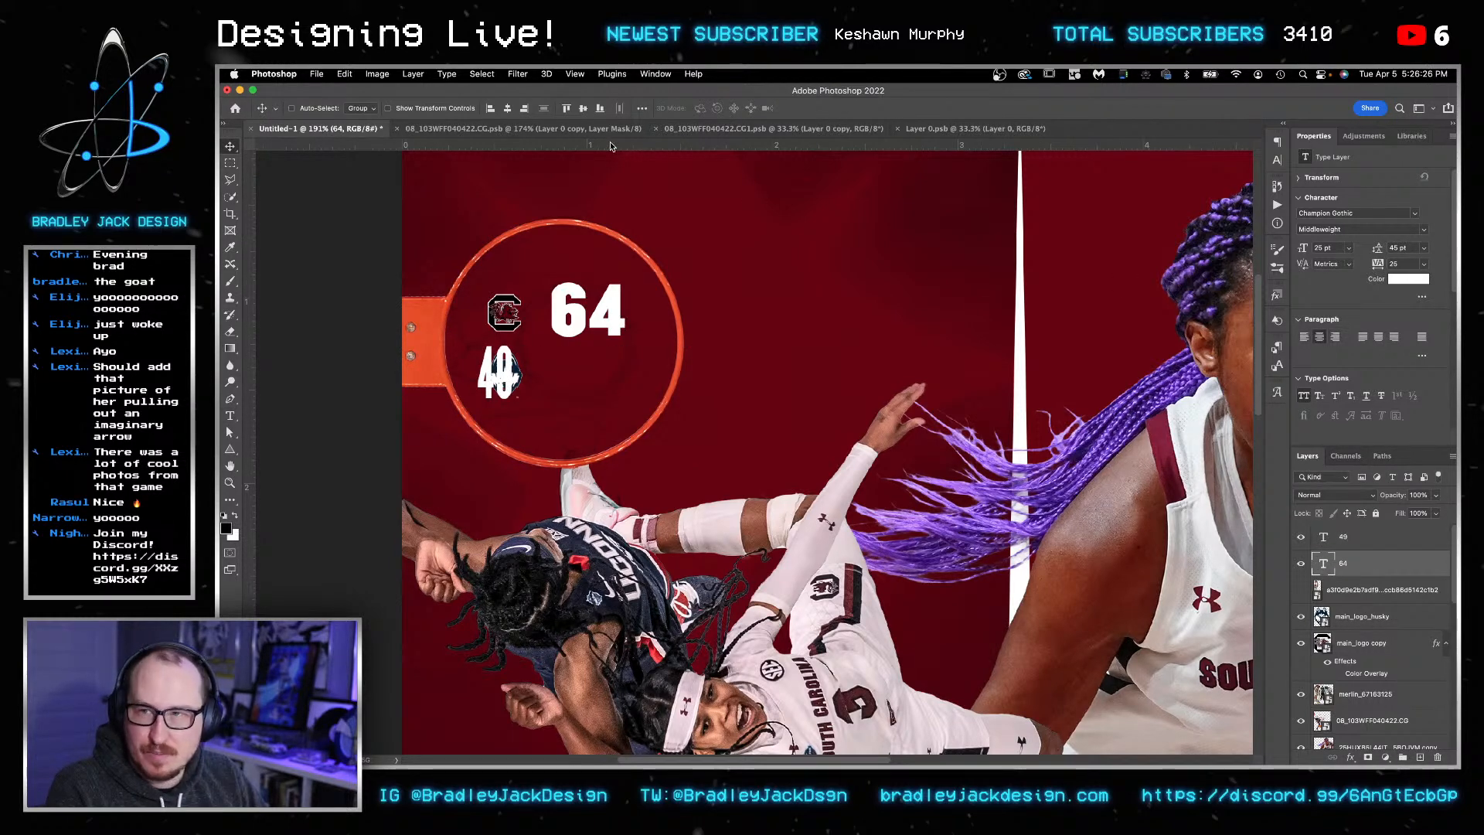
left_click(491, 108)
left_click(1369, 548, "shift")
left_click_drag(543, 324, 612, 329)
key("t")
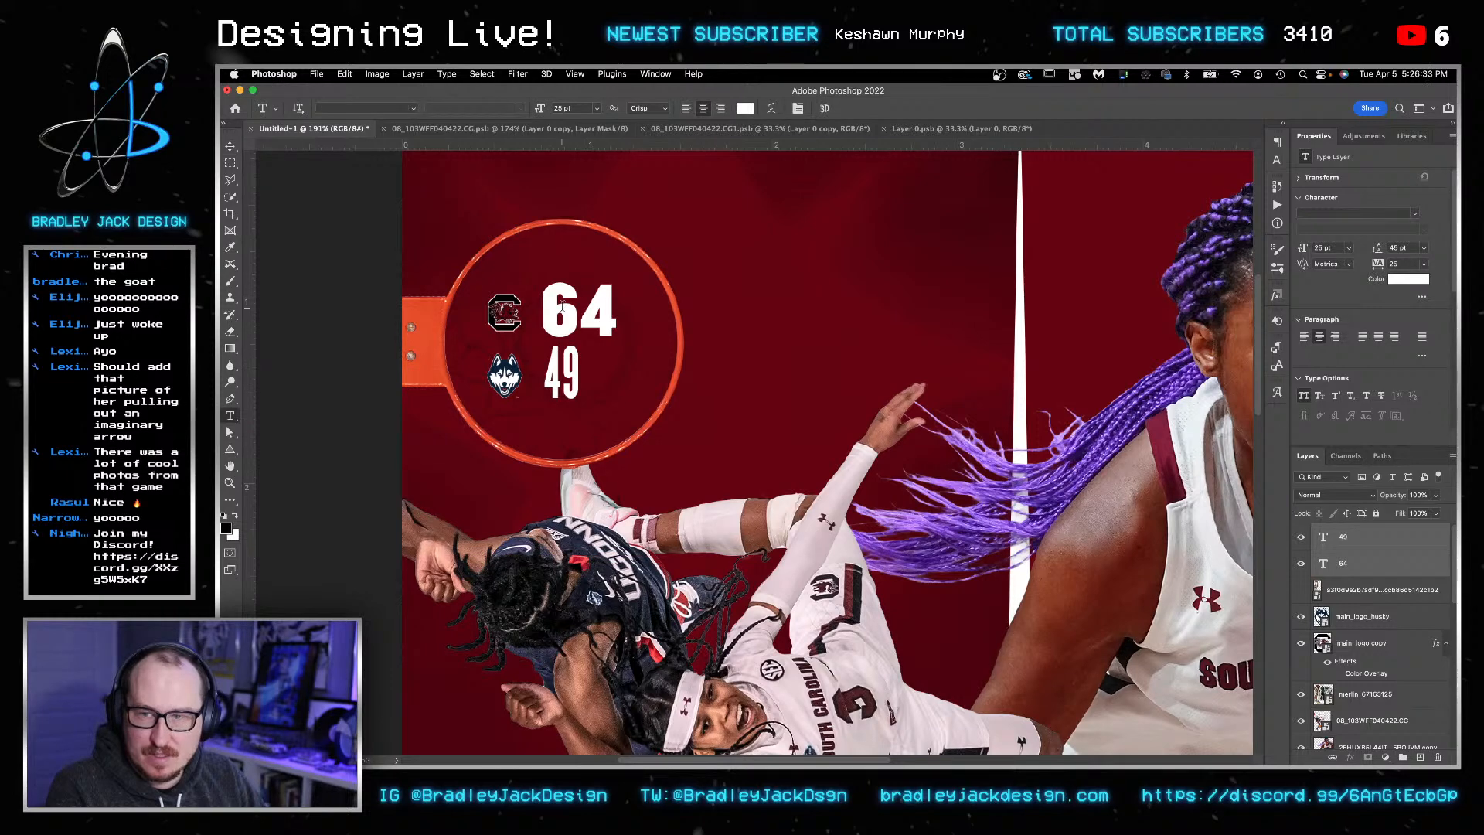
left_click_drag(580, 307, 542, 308)
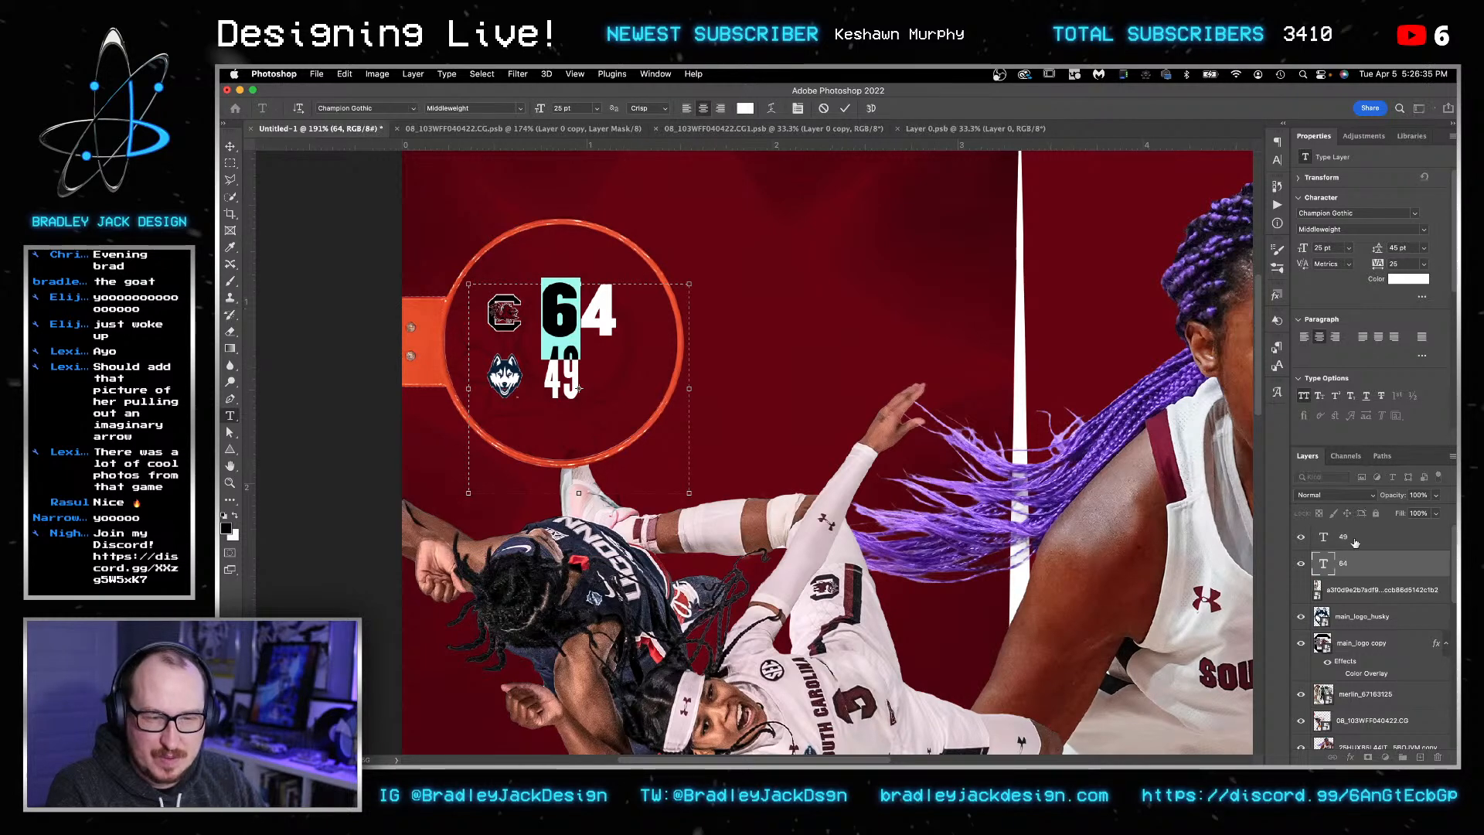
key("super+Return")
key("v")
- Try the Gotham and Futura fonts on both score numbers together
left_click(1345, 537, "super")
left_click(1401, 212)
type("gotham")
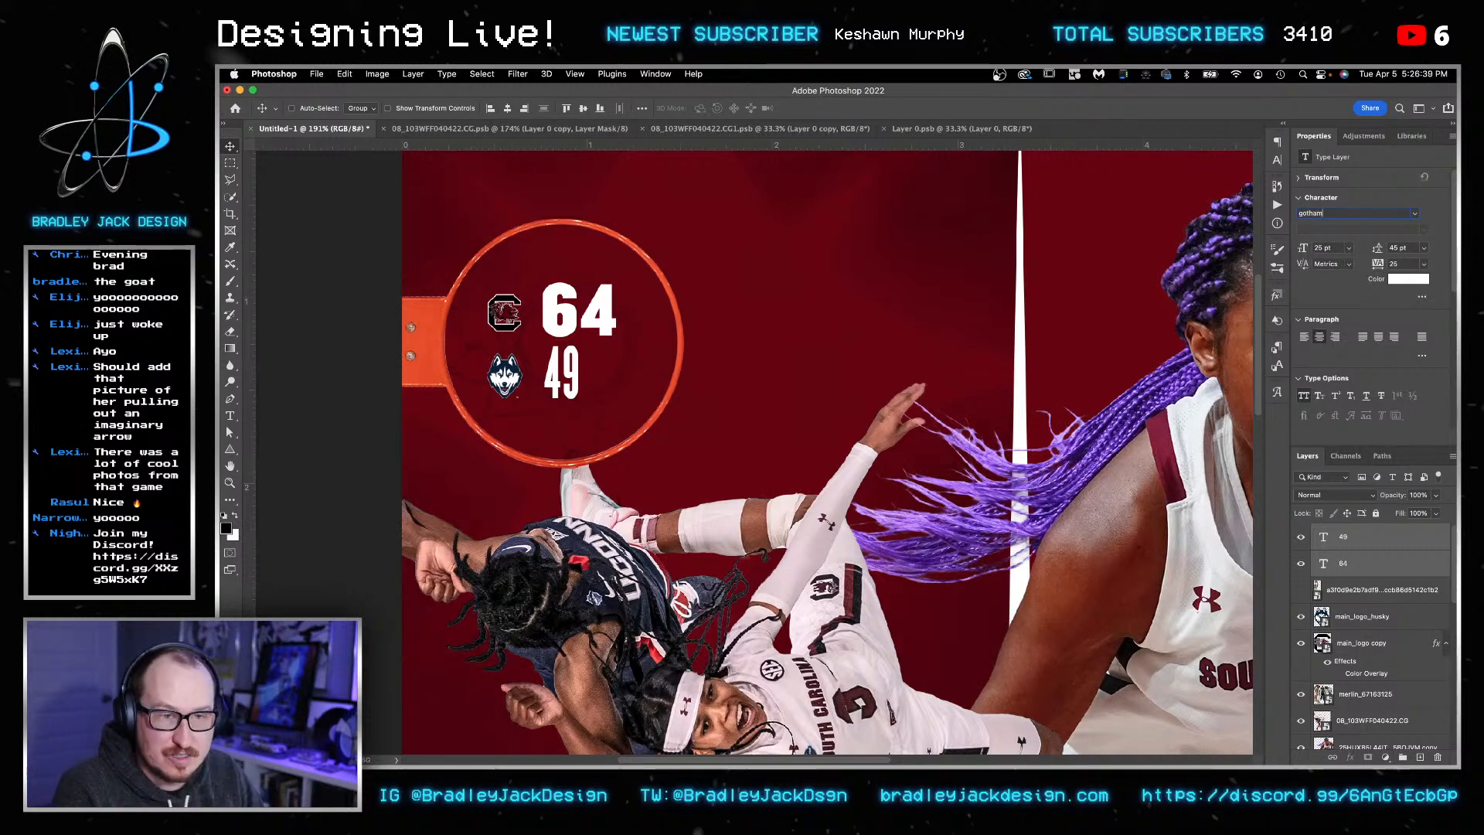
key("Return")
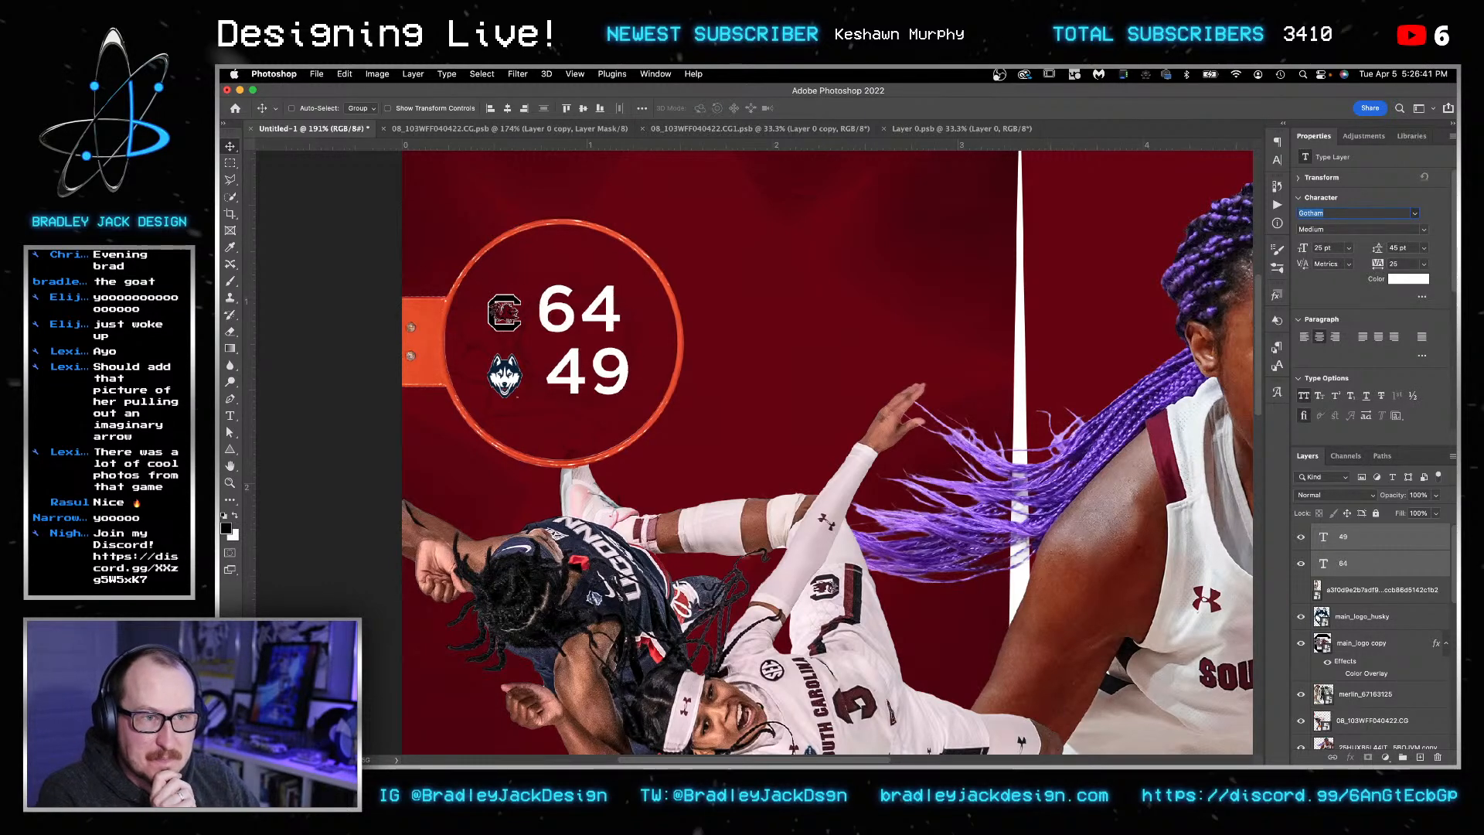
type("futura")
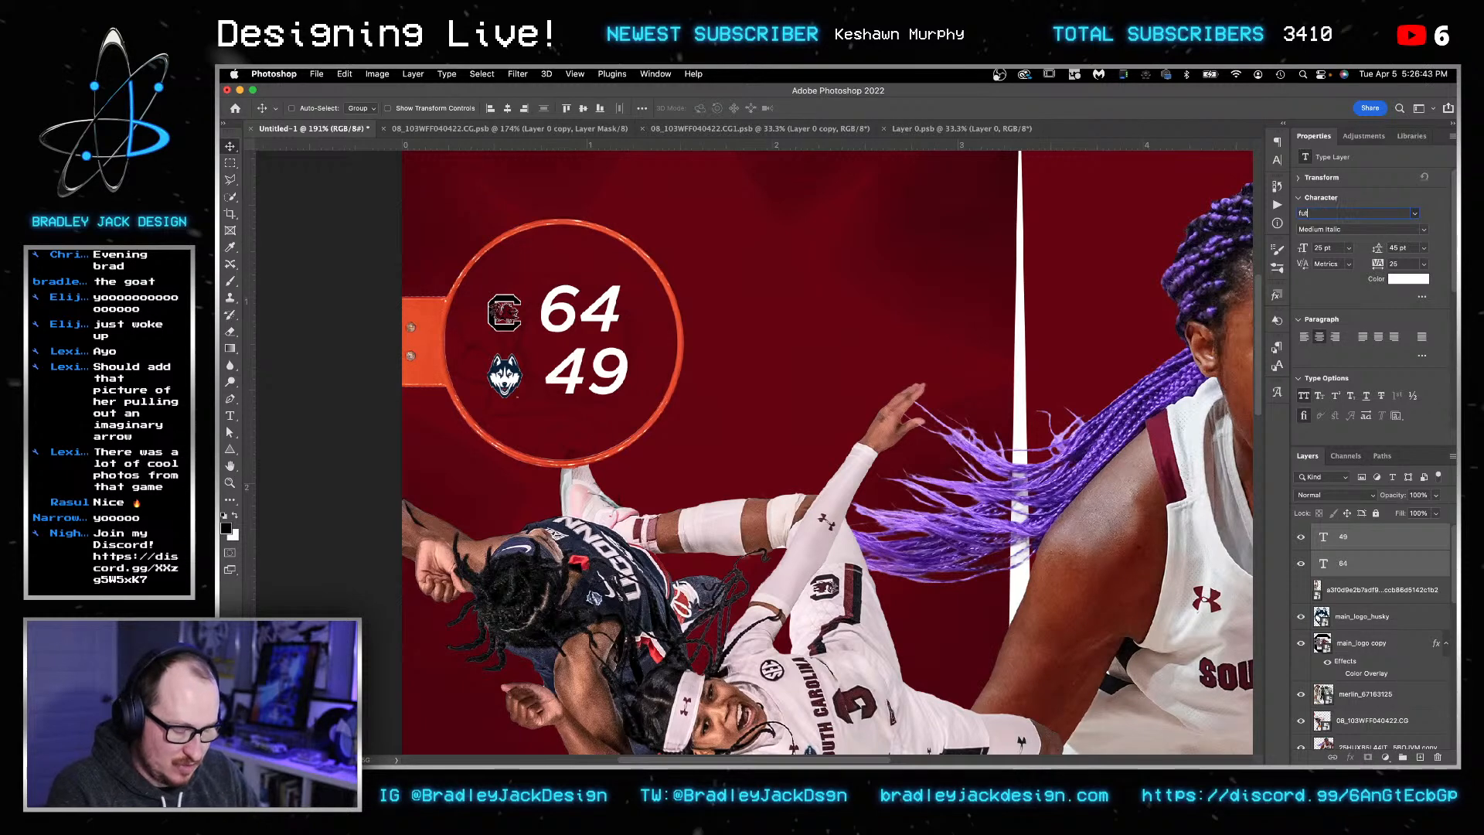
key("Down")
key("Down")
key("Down")
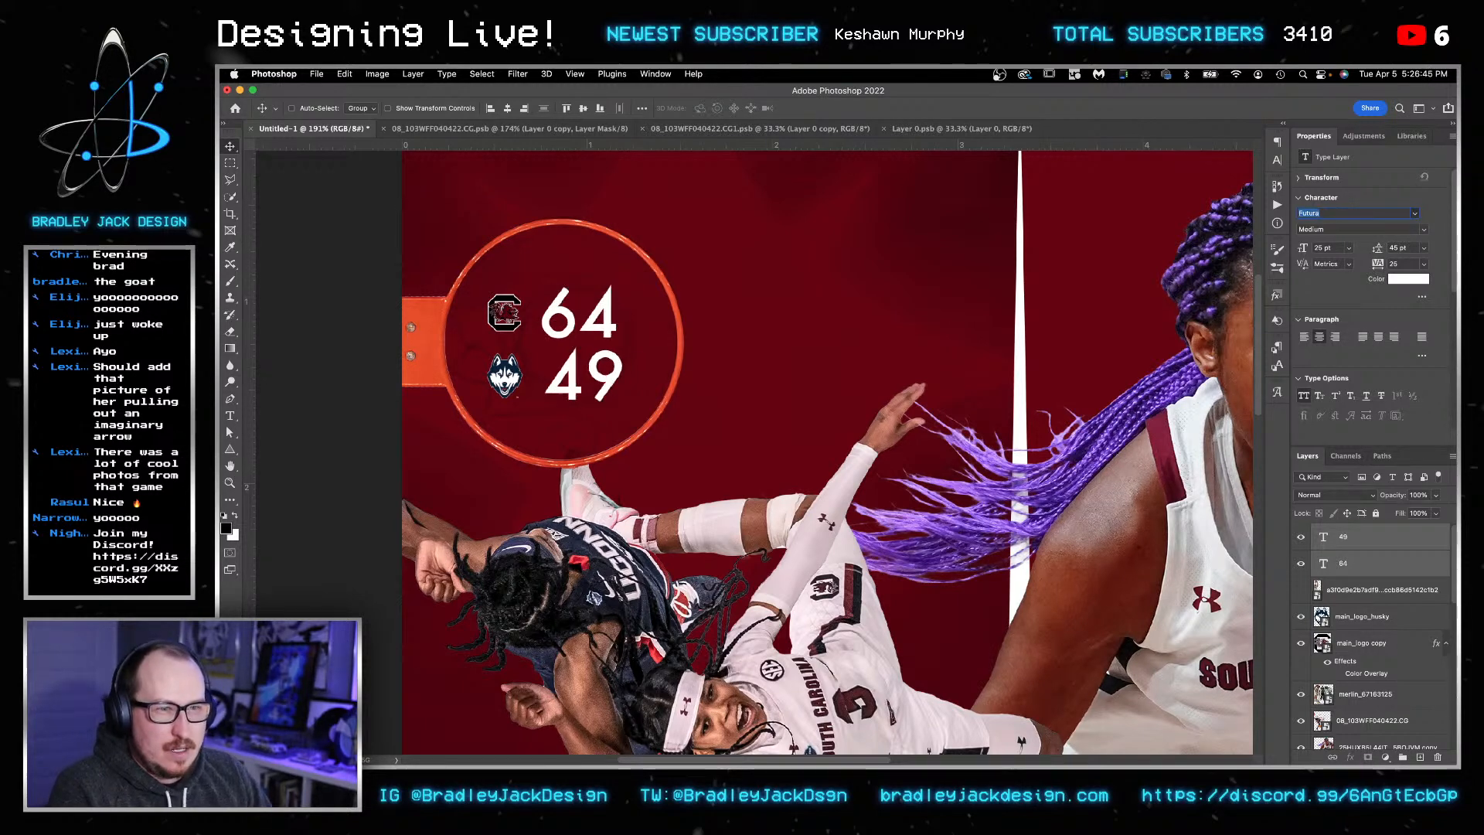
- Set both score numbers to the Futura PT Cond font in the Book style
type("futura cond")
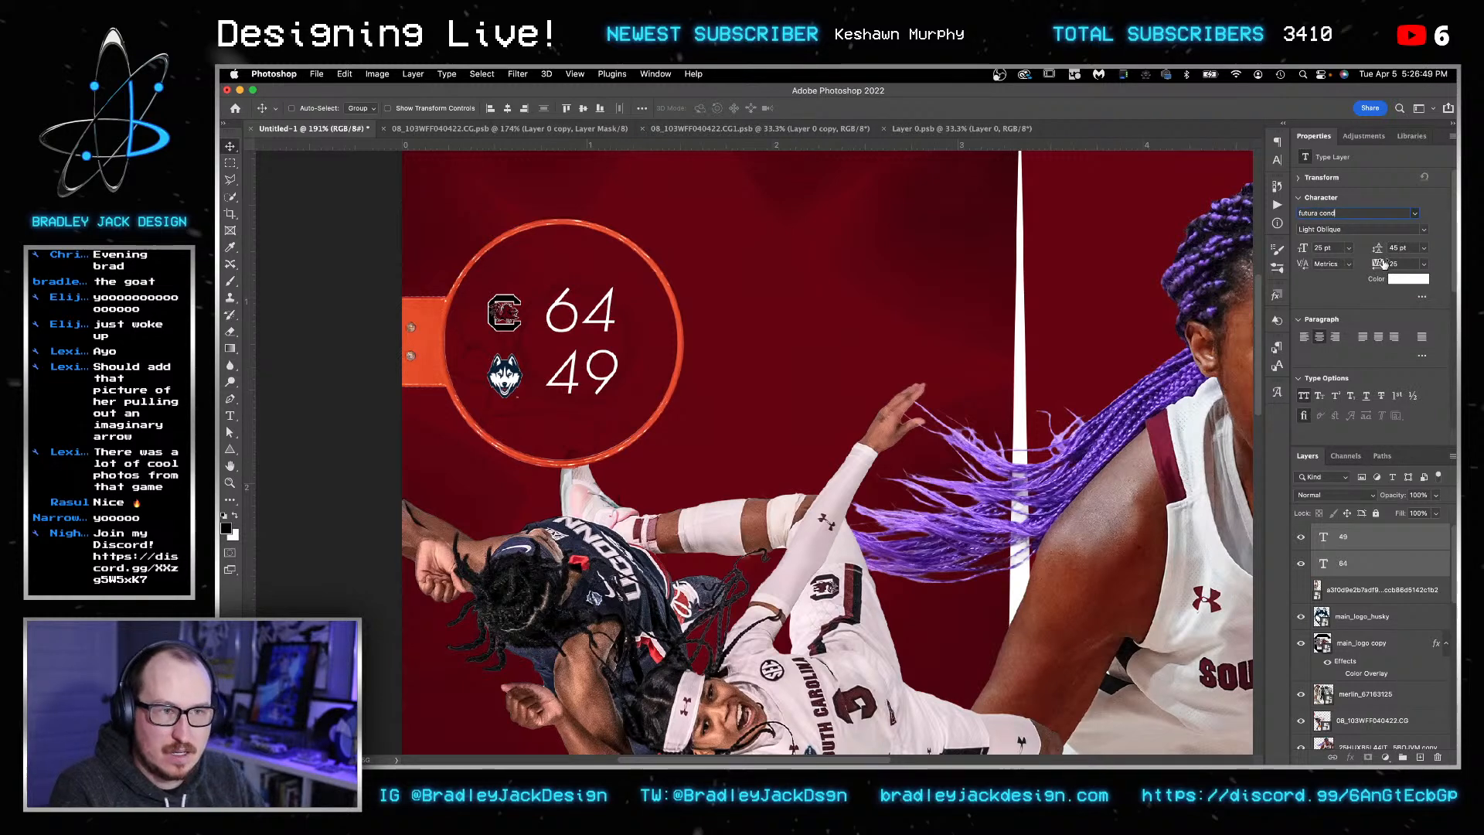
key("Down")
key("Down")
key("Down")
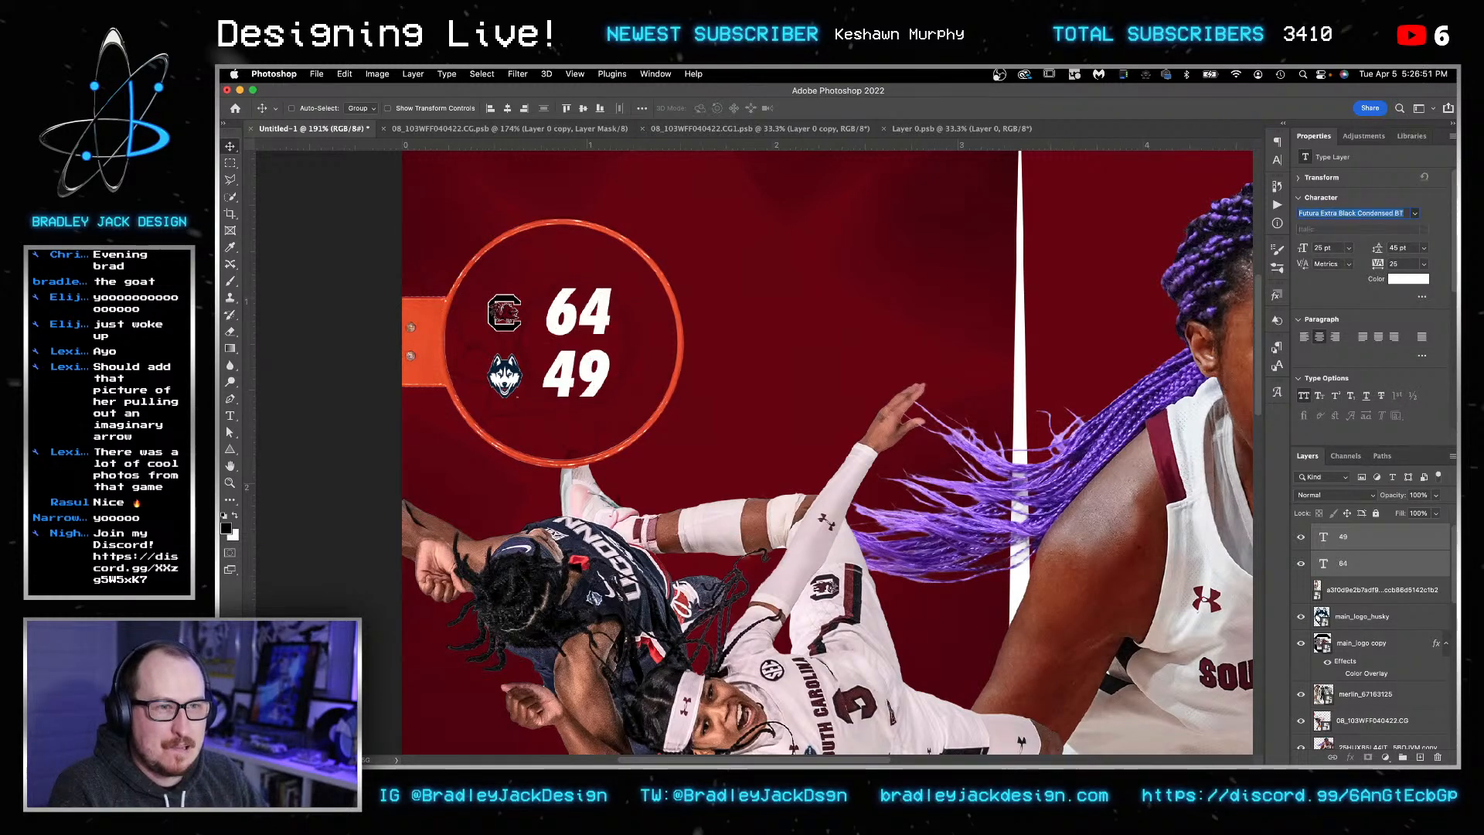
key("Return")
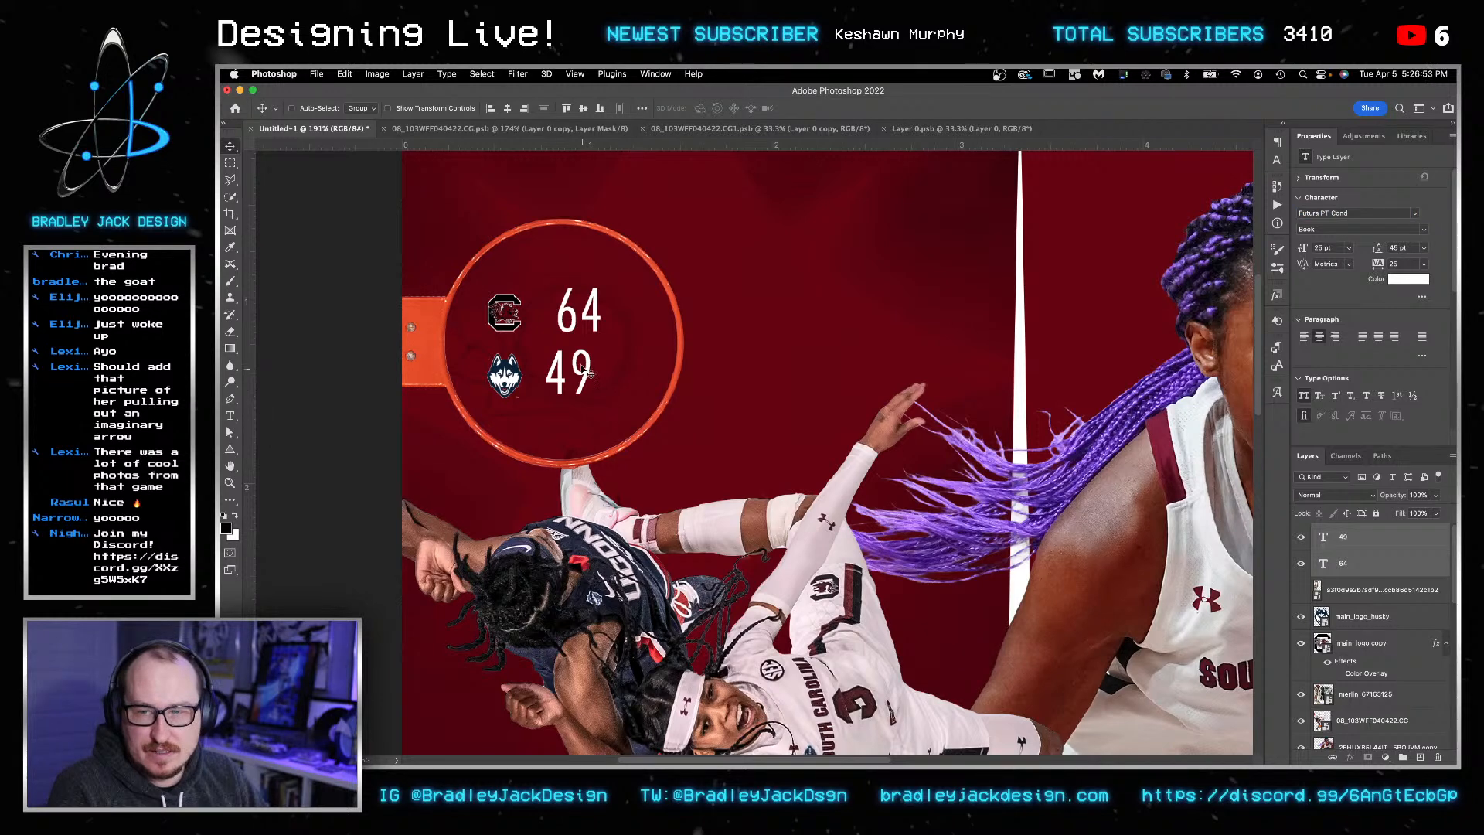
- Change only the 64 to the Futura Extra Black Condensed BT font in Italic
double_click(589, 317)
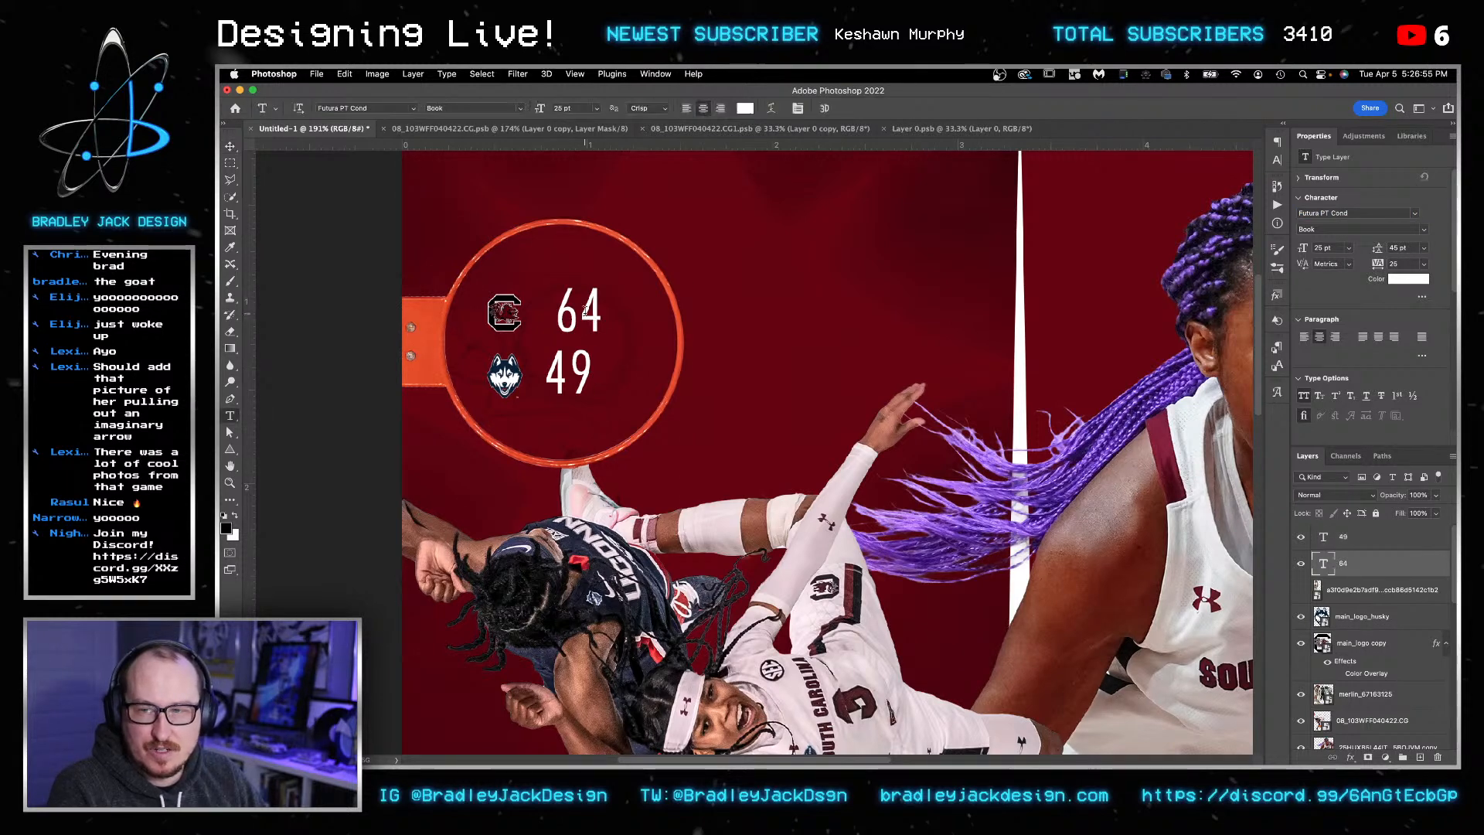
key("cmd+a")
left_click(1379, 214)
type("futura")
key("Return")
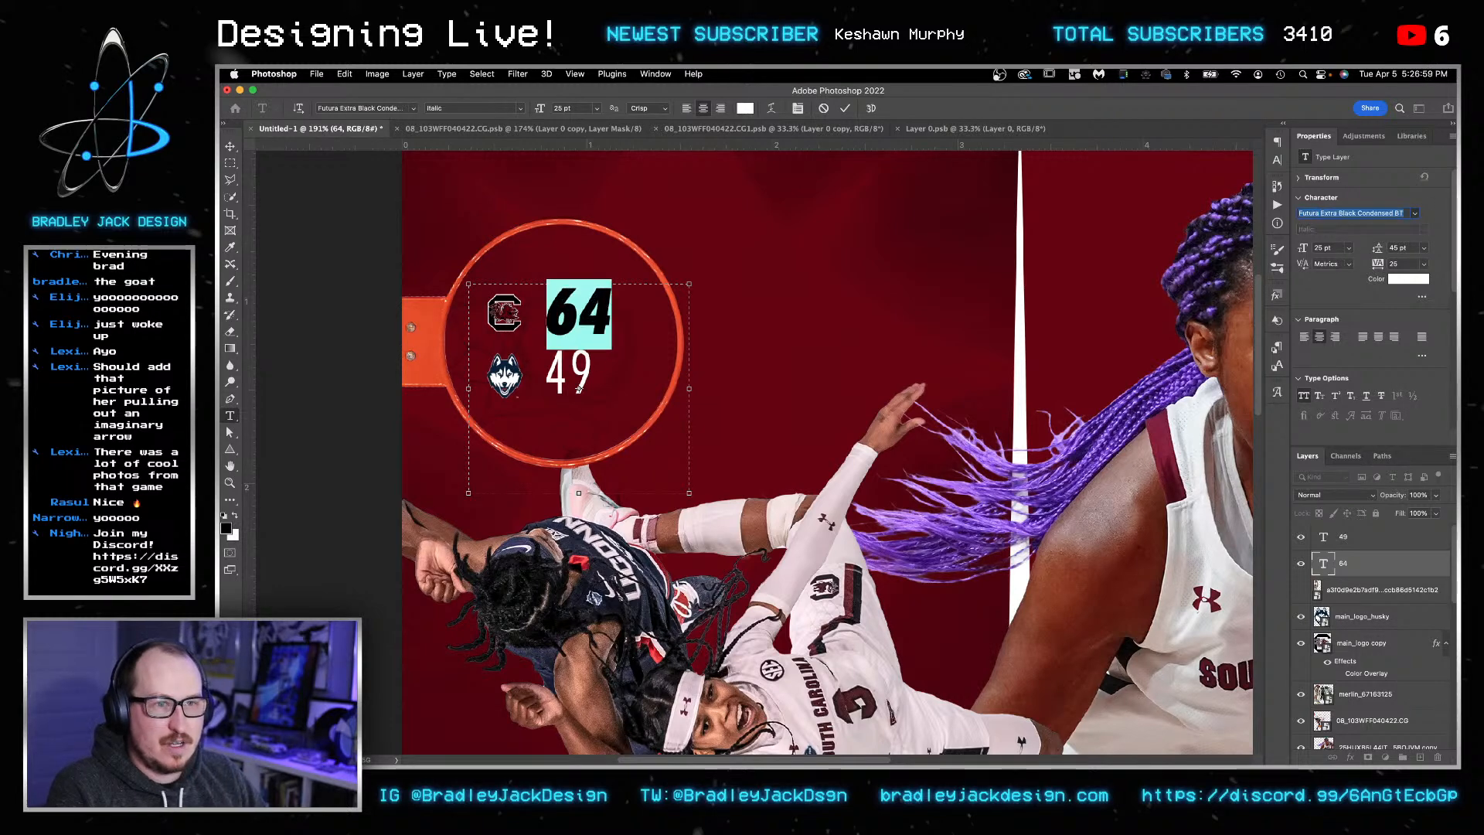
left_click(569, 319)
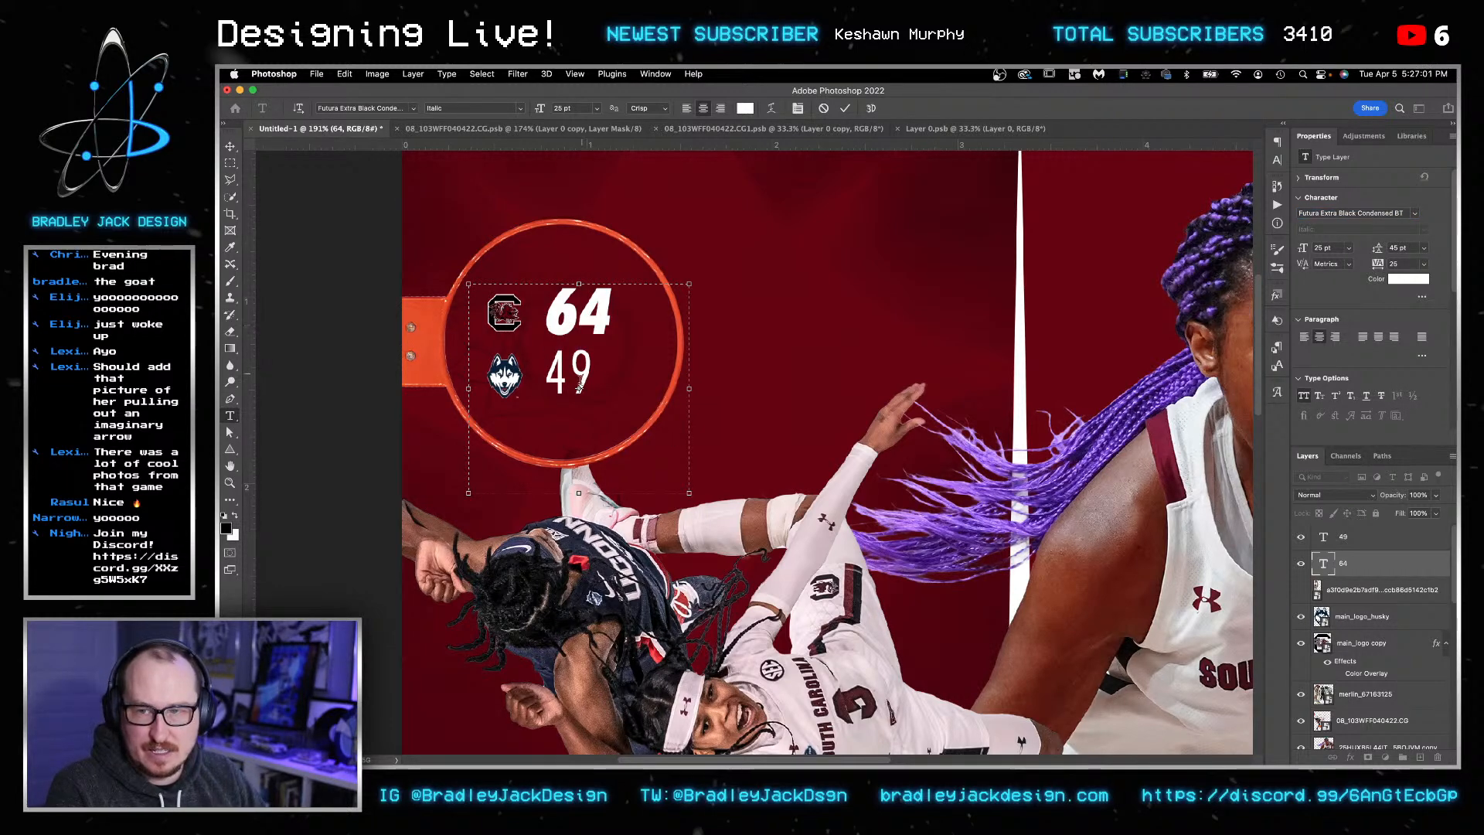
- Set the 49 to the Medium Oblique style and nudge it right to sit centered under the 64
left_click(572, 375)
key("super+a")
left_click(1399, 228)
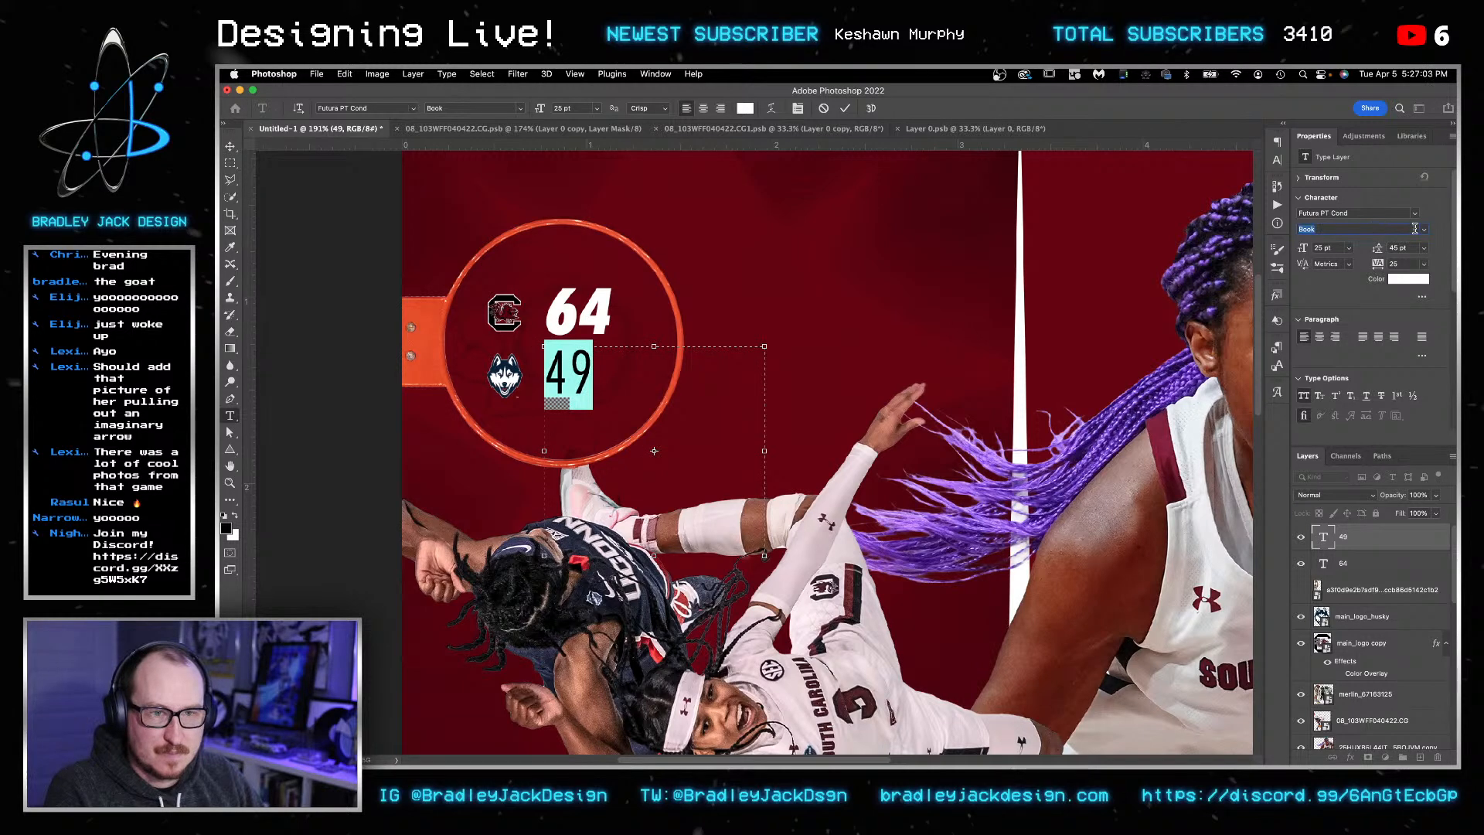
left_click(1426, 232)
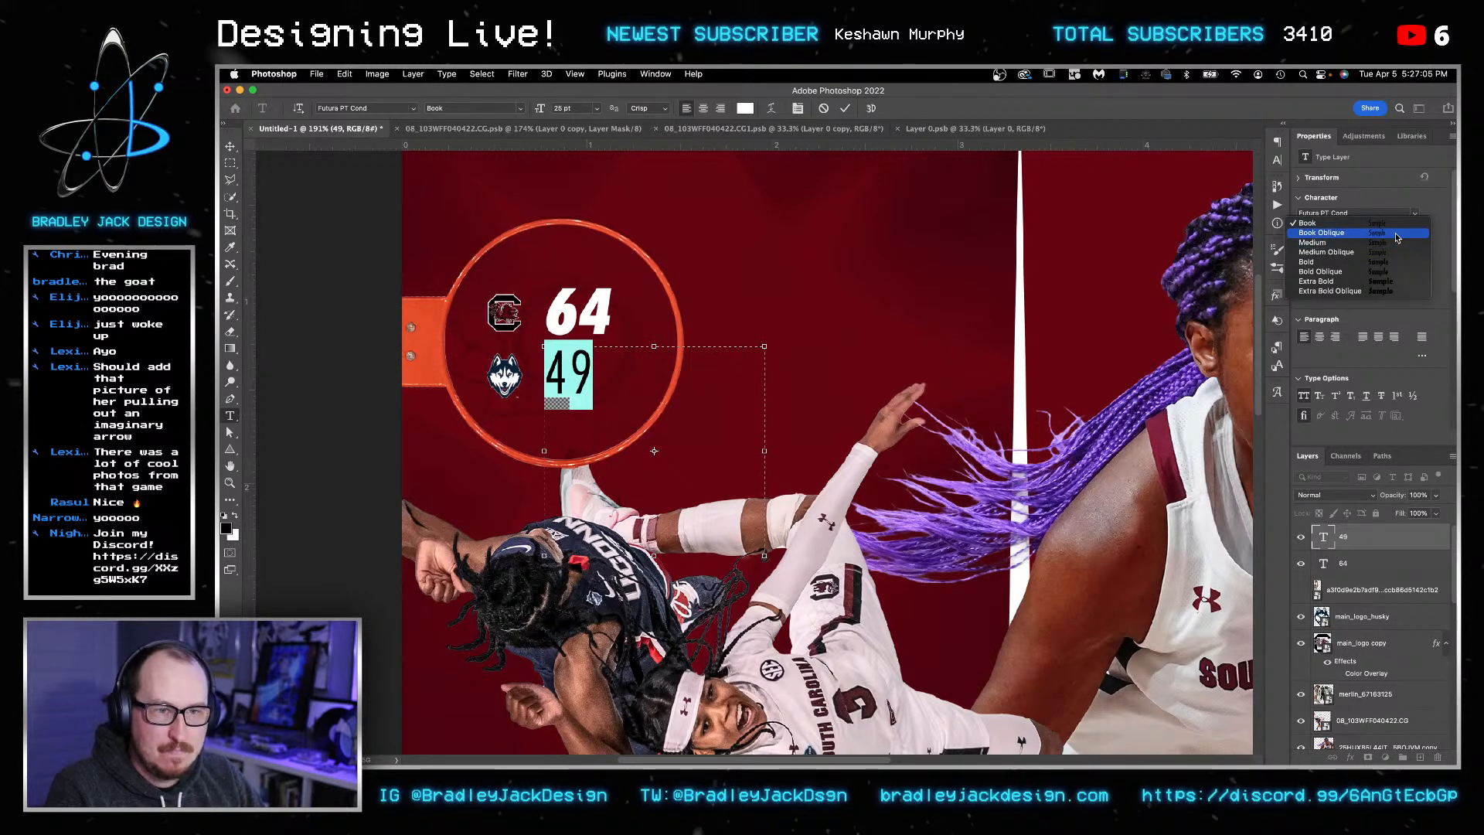
left_click(1396, 252)
left_click(576, 375)
key("super+Return")
key("v")
key("Right")
key("Right")
key("Right")
key("Right")
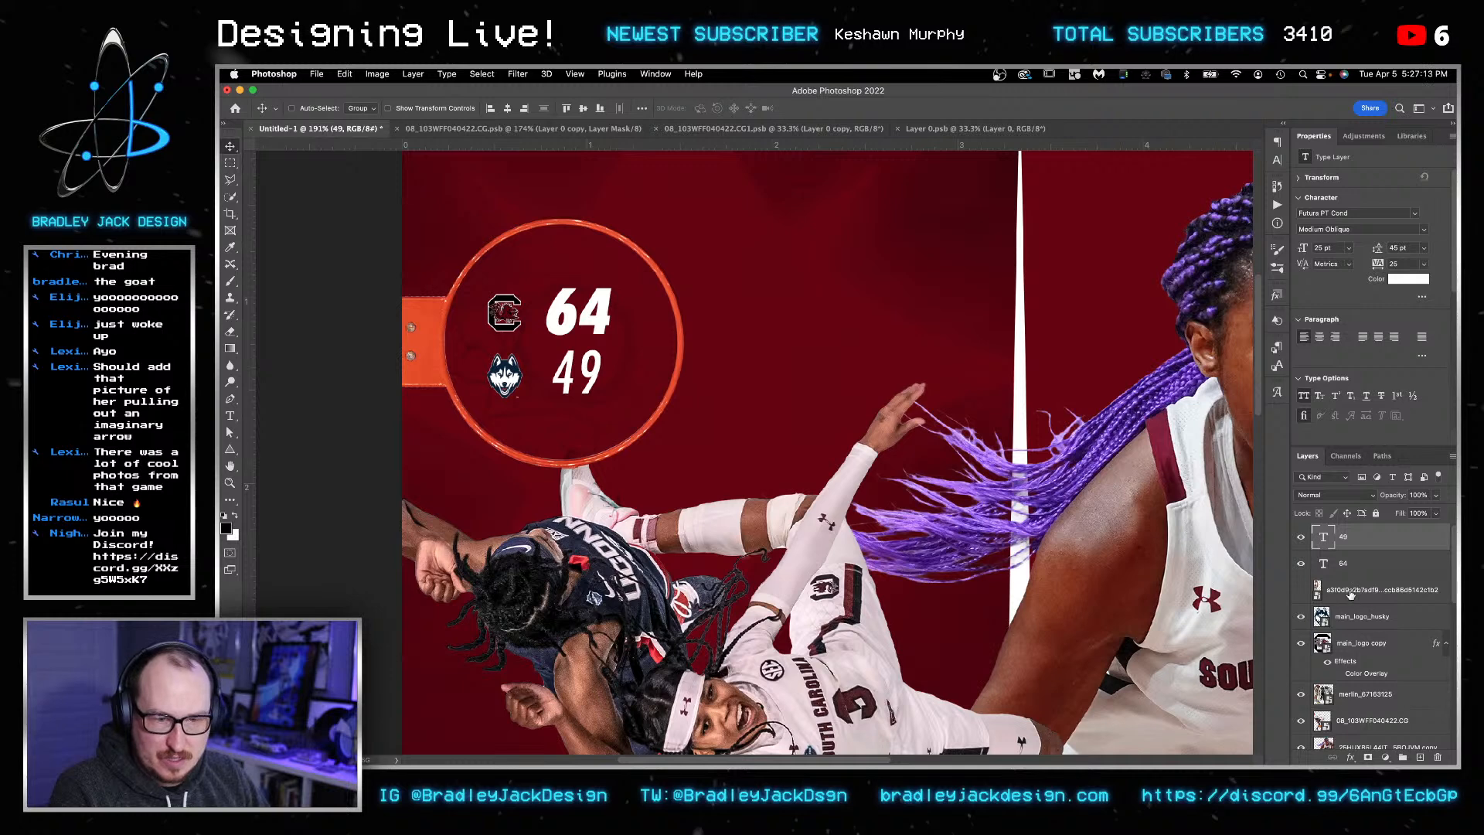
- Nudge the Gamecocks and husky logos together to the right, closer to the score numbers
left_click(1358, 616)
left_click(1358, 644, "shift")
key("Right")
key("Right")
key("Right")
key("Right")
key("Right")
key("Right")
key("Right")
key("Right")
key("Right")
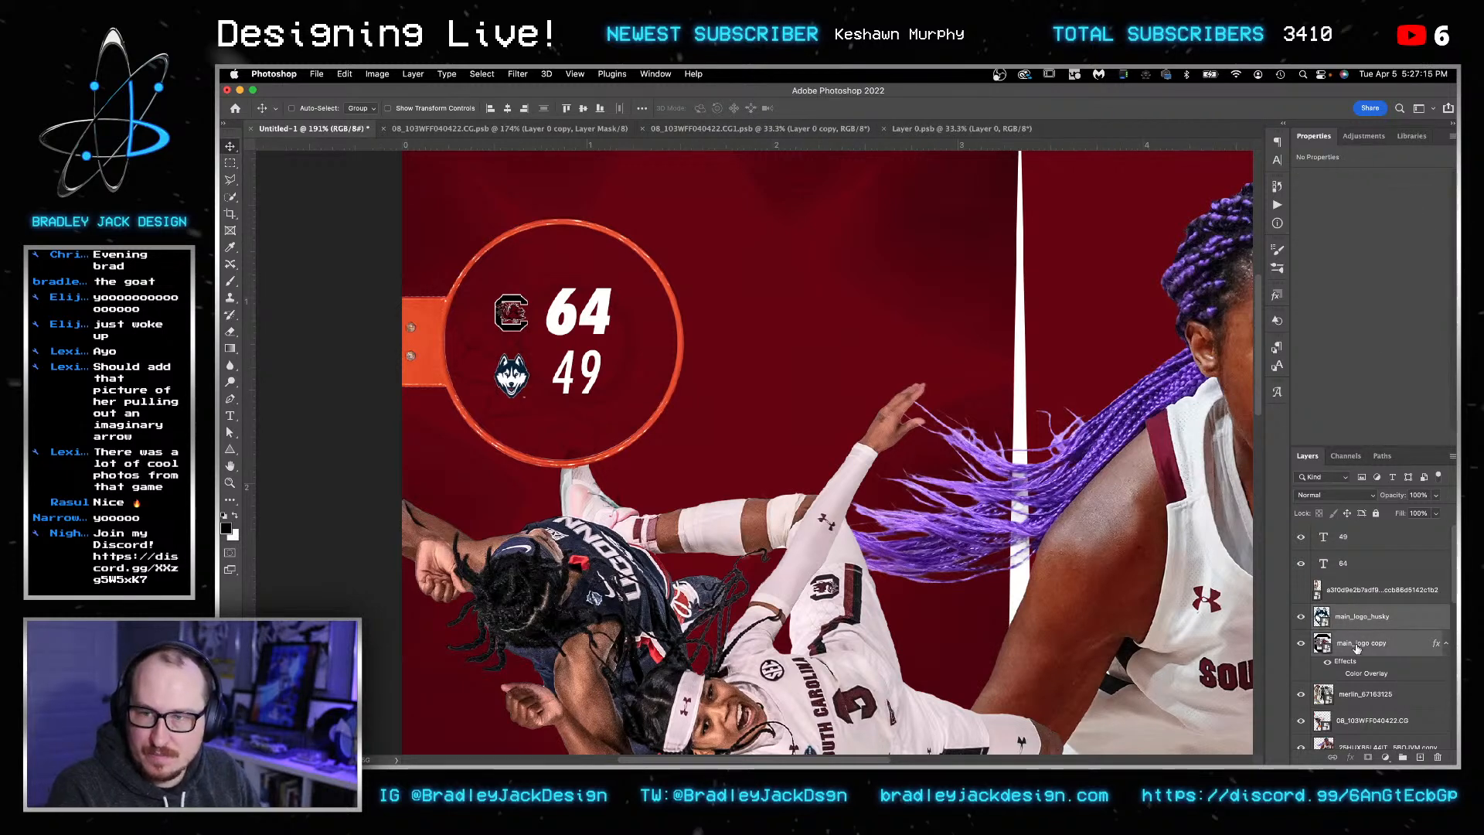
- Group the two score numbers and both logos, and name the group SCORE
left_click(1353, 566, "super")
left_click(1360, 541, "super")
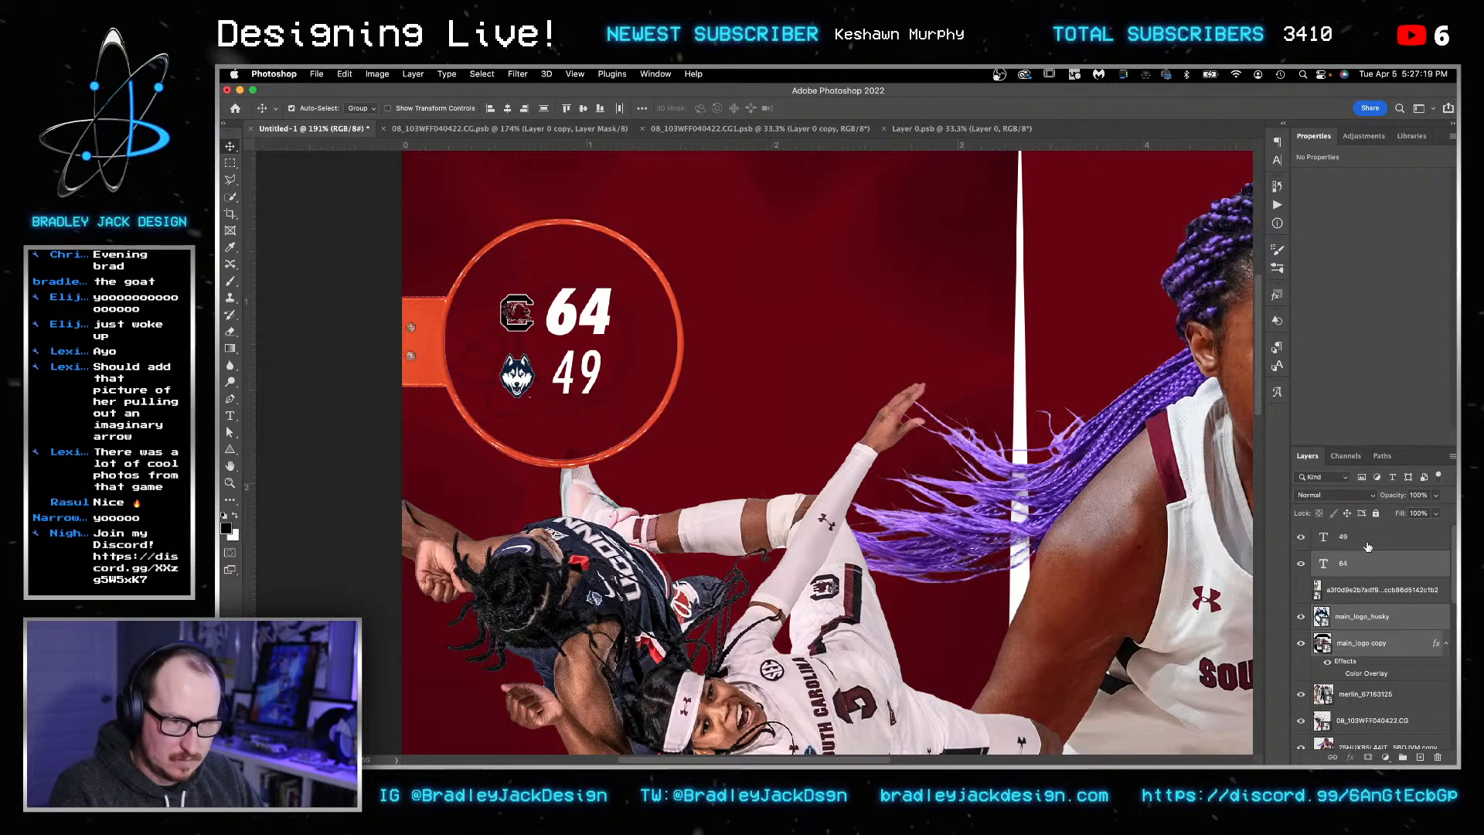
key("super+g")
type("SCORE")
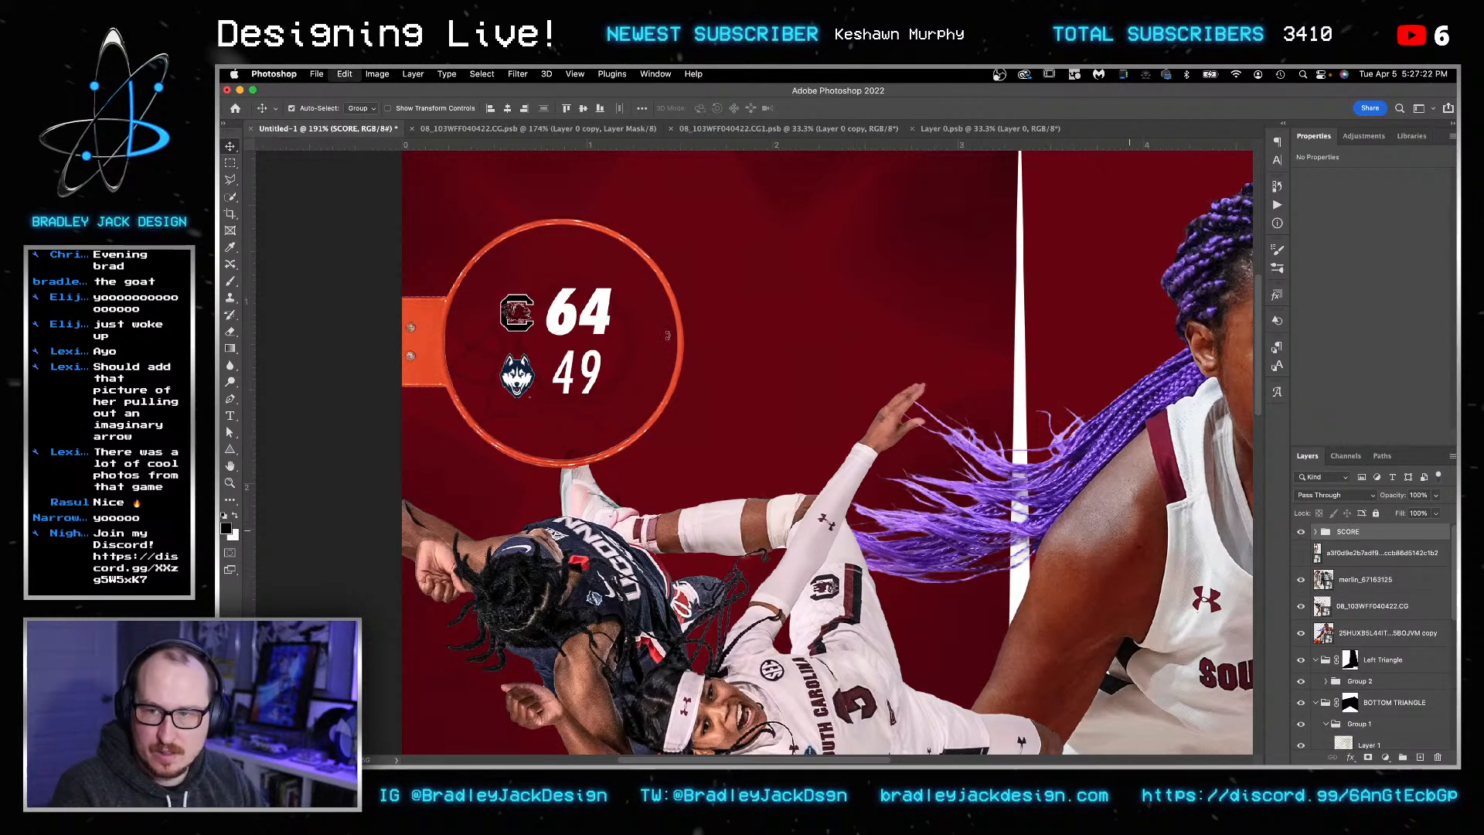
key("super+t")
scroll(613, 418, "down", 3)
scroll(609, 416, "up", 3)
key("Return")
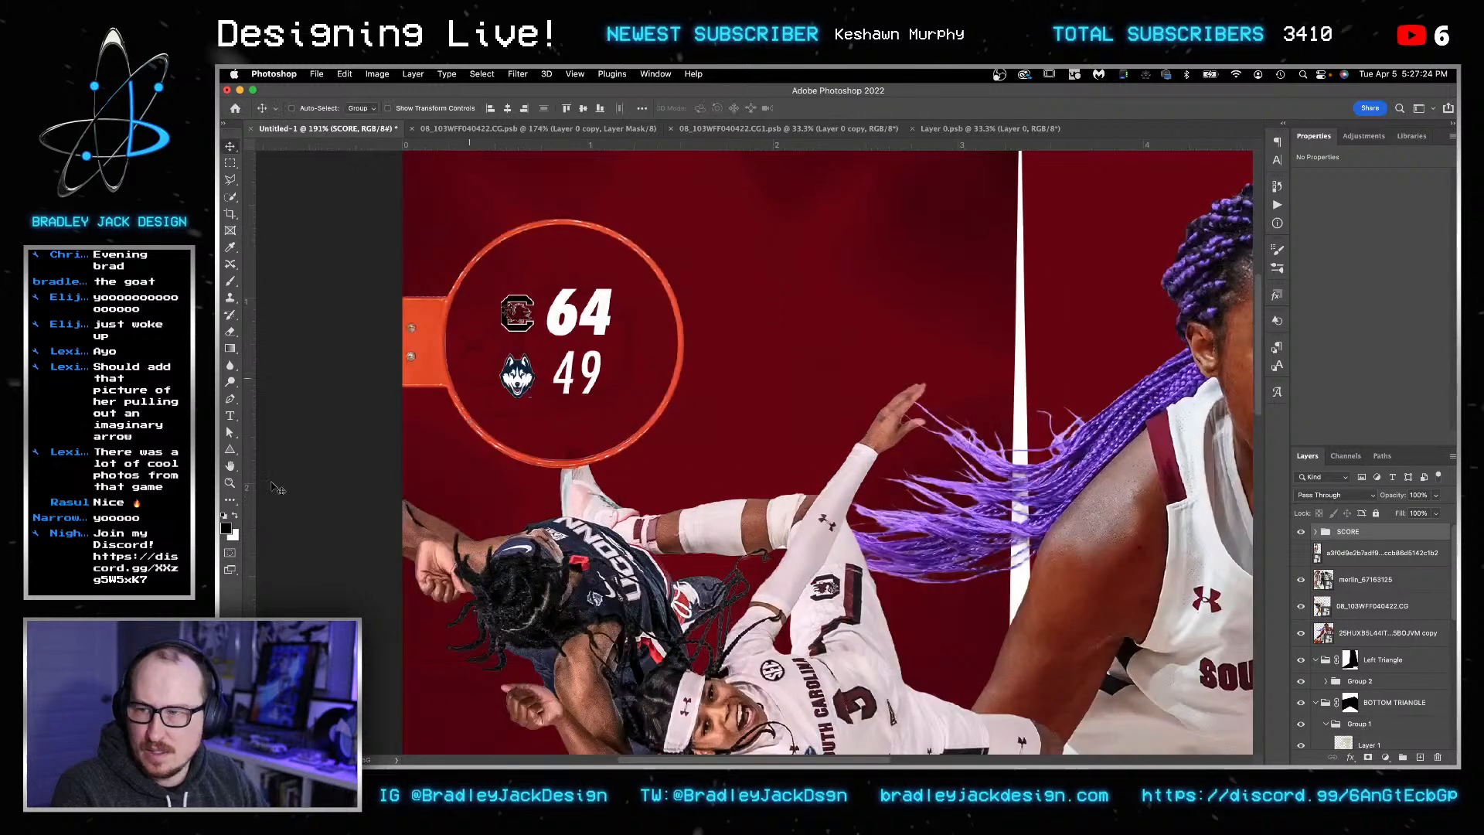
- Draw a circle shape about 1.2 in across inside the orange hoop with the Ellipse tool
left_click(232, 454)
left_click(278, 462)
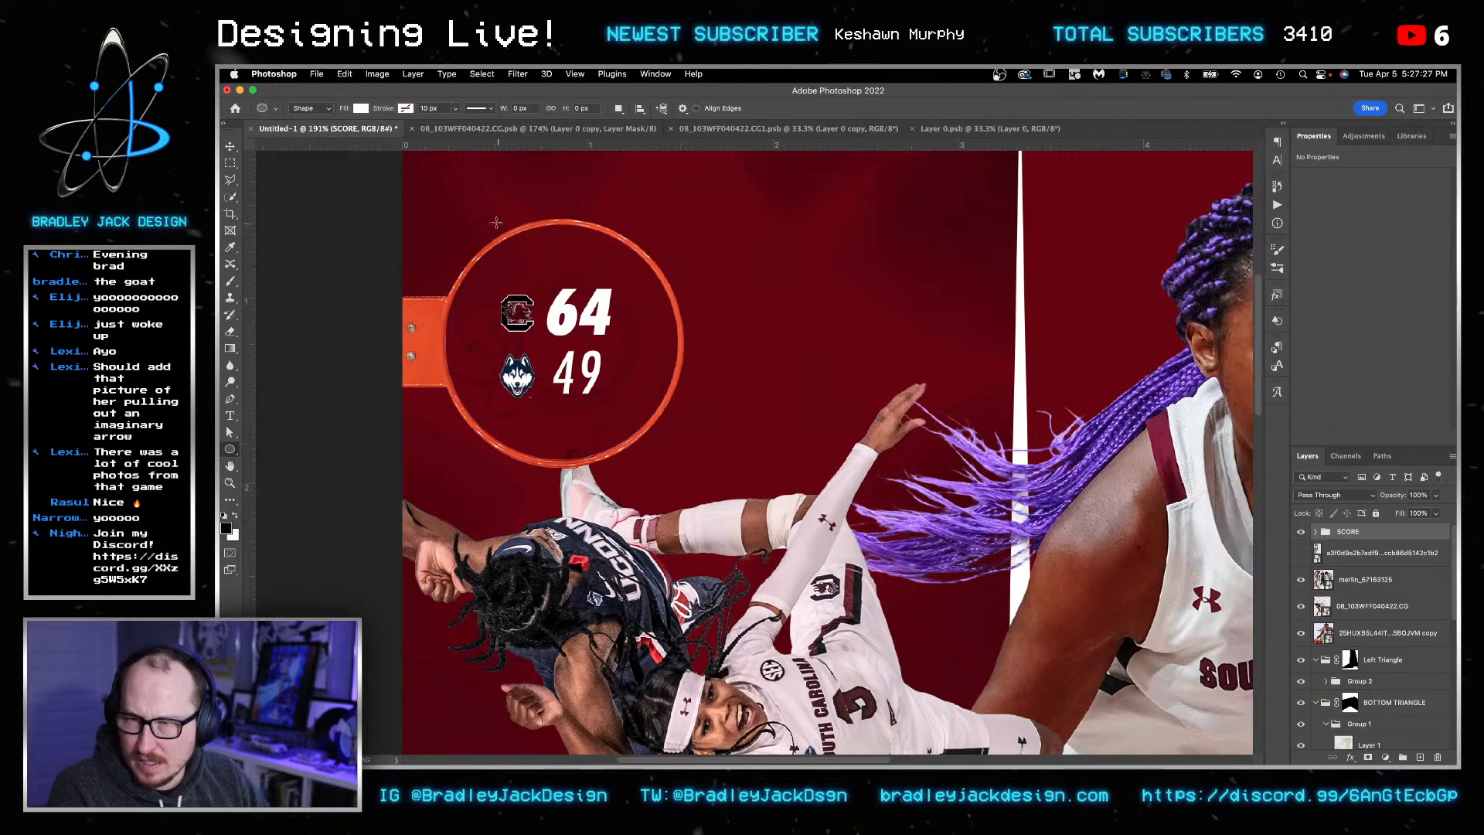
left_click_drag(453, 230, 690, 453)
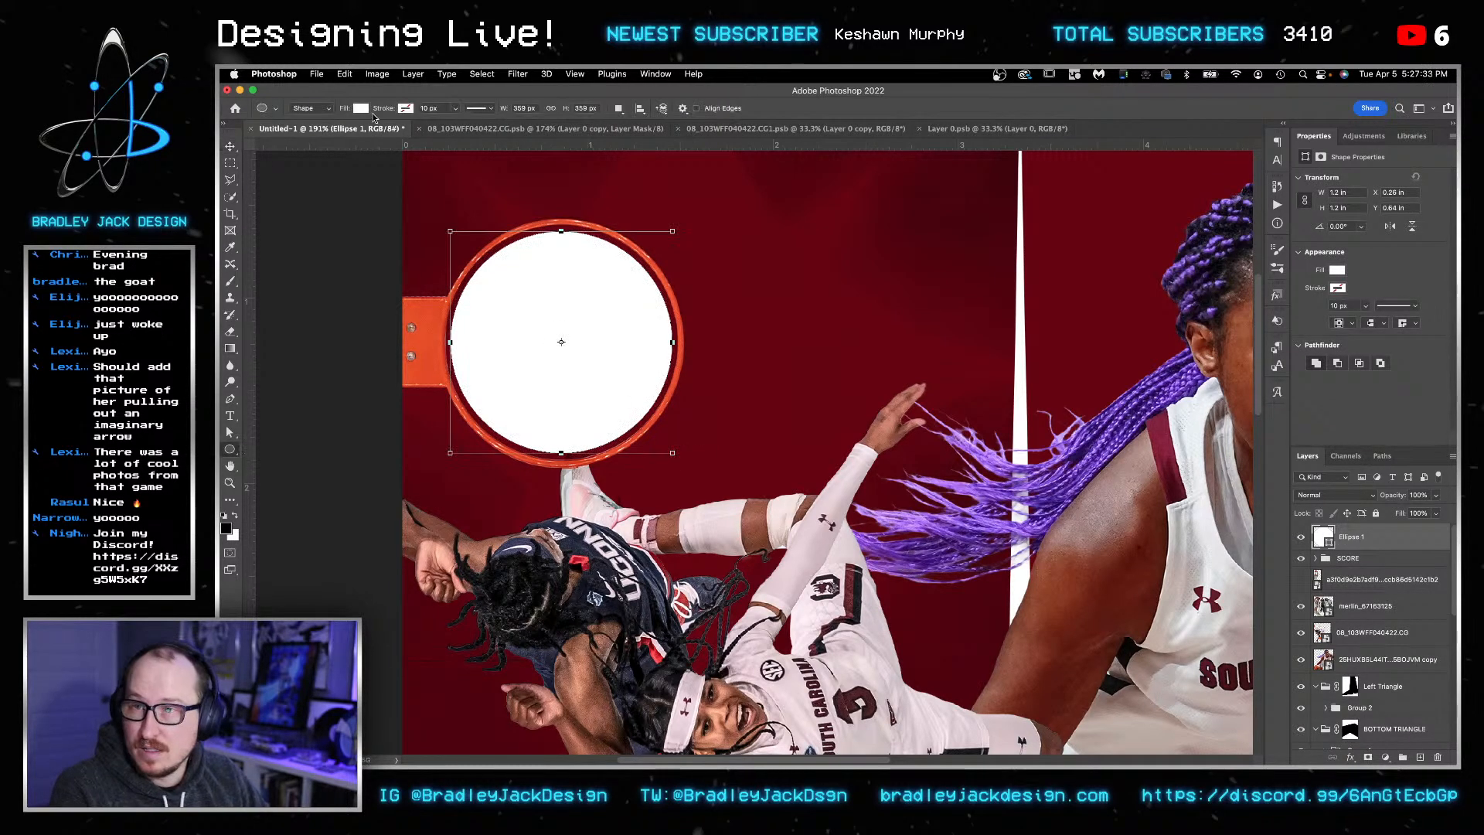
- Fill the circle with black and move its layer below the SCORE group
left_click(360, 108)
left_click(292, 176)
key("v")
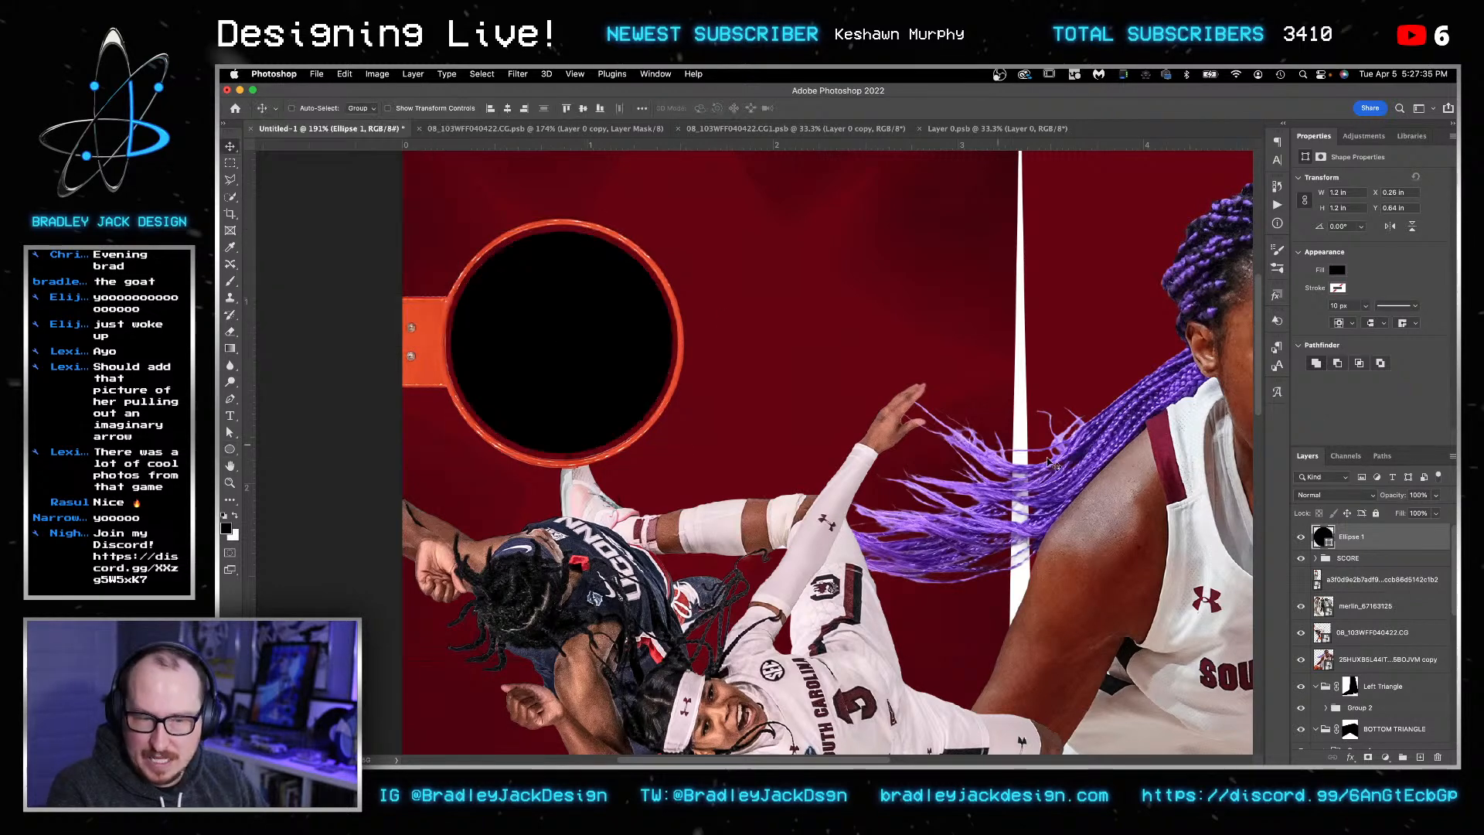
key("ctrl+bracketleft")
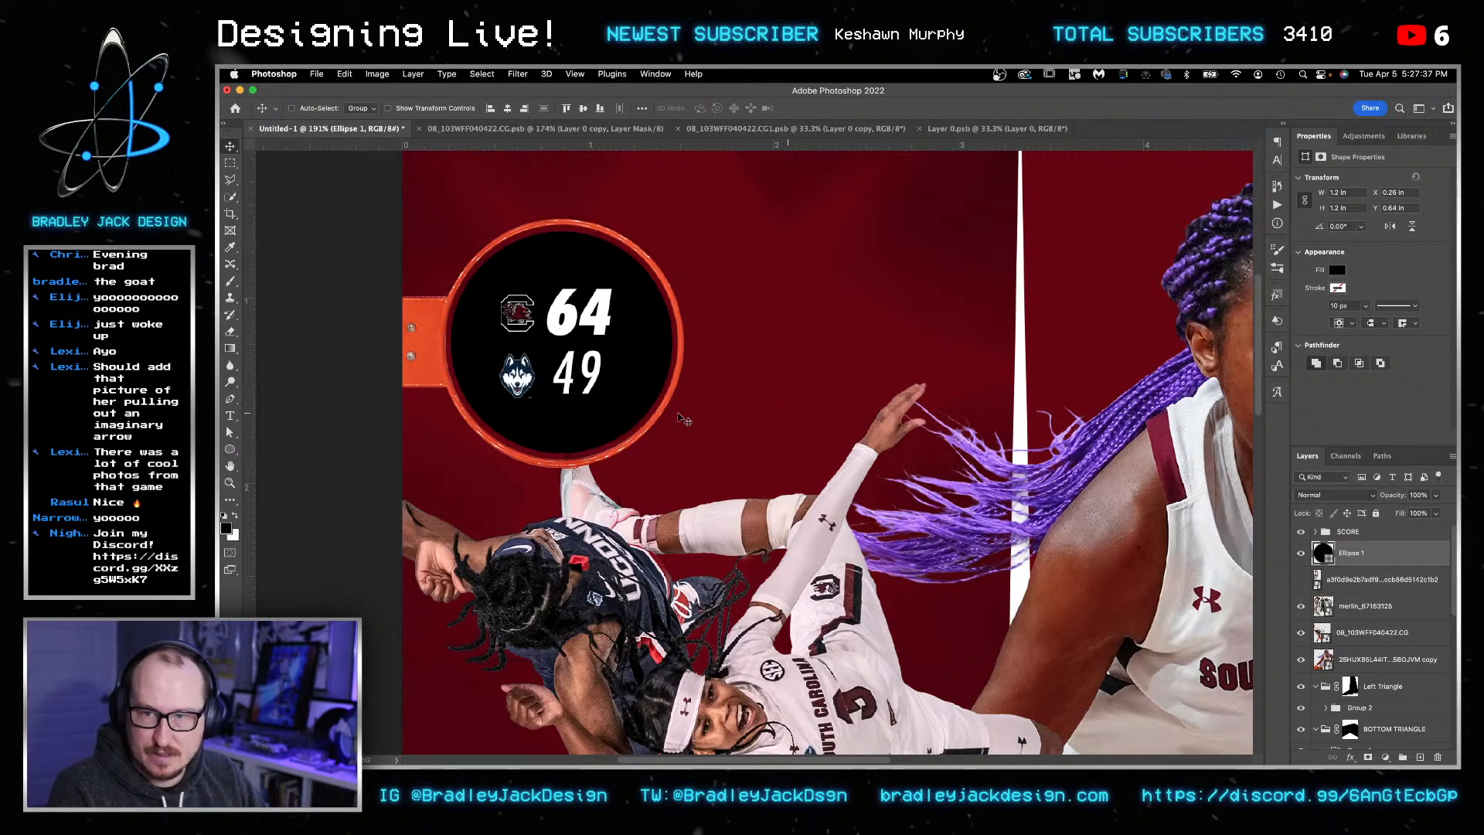
- Scale the black circle down to about 1.06 in across, keeping it centred inside the orange hoop
key("ctrl+t")
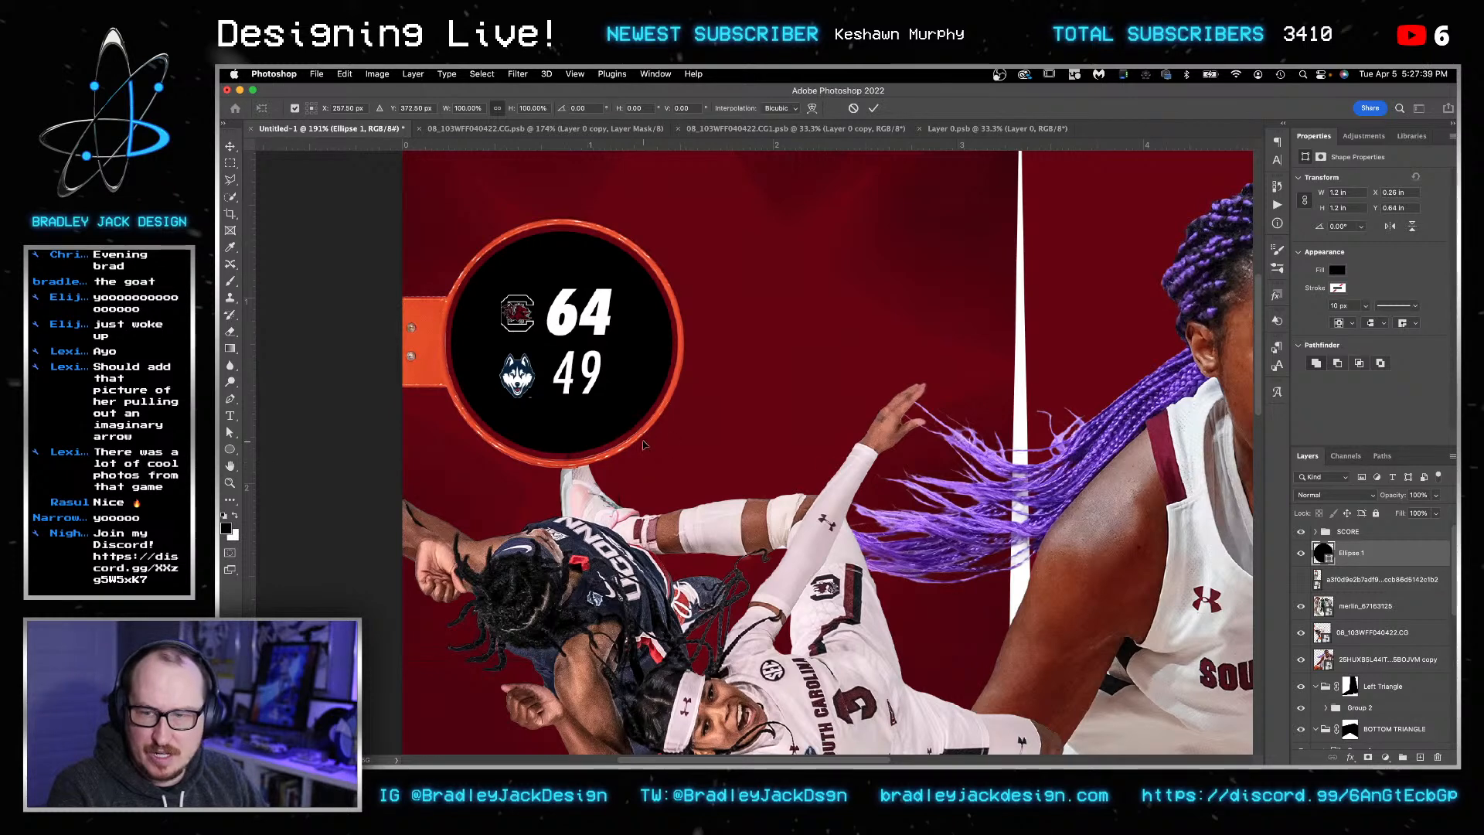
scroll(641, 443, "down", 3)
scroll(674, 464, "up", 3)
left_click_drag(651, 439, 638, 426)
key("Return")
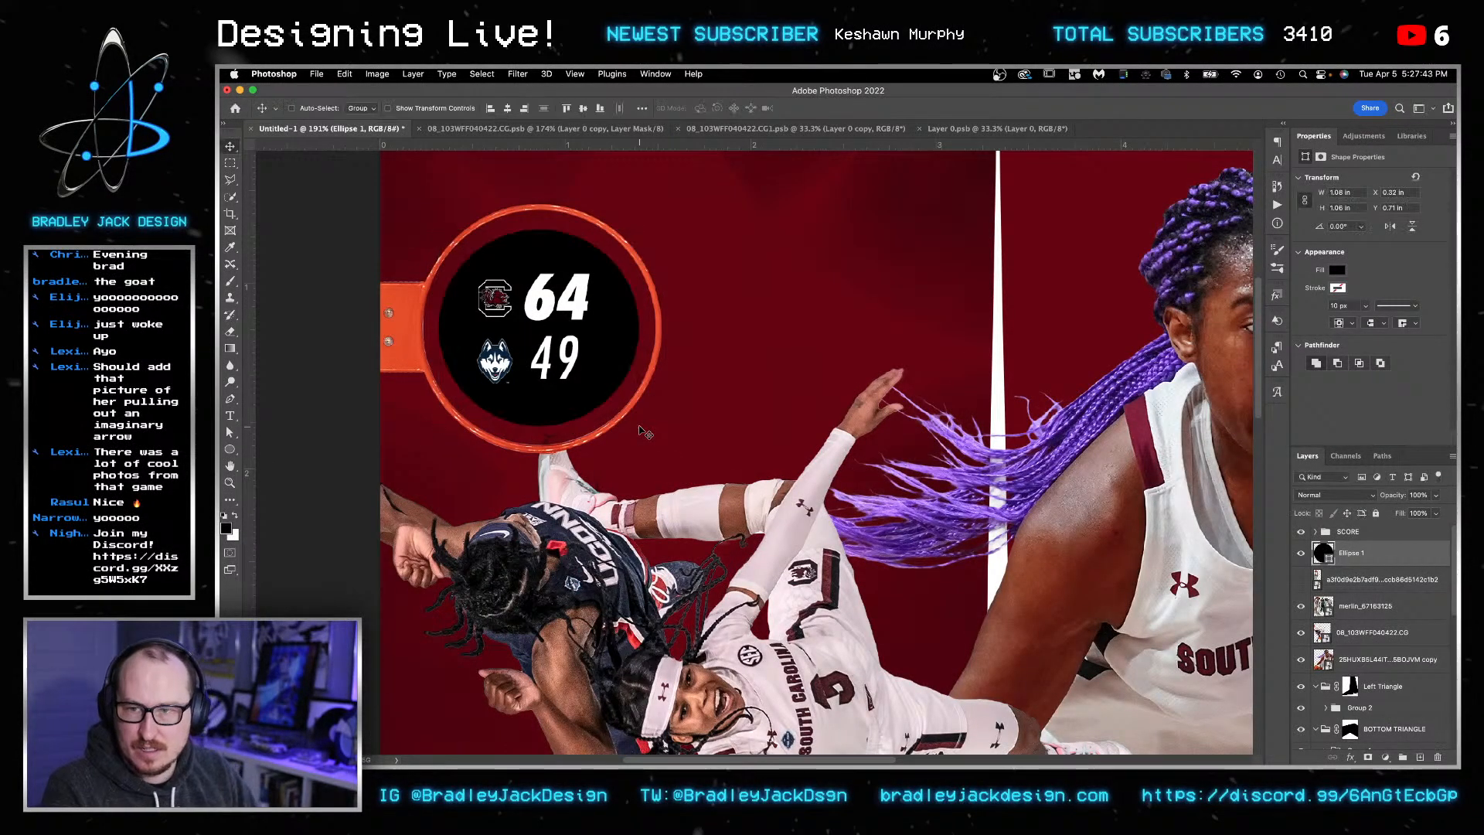
scroll(582, 362, "down", 5)
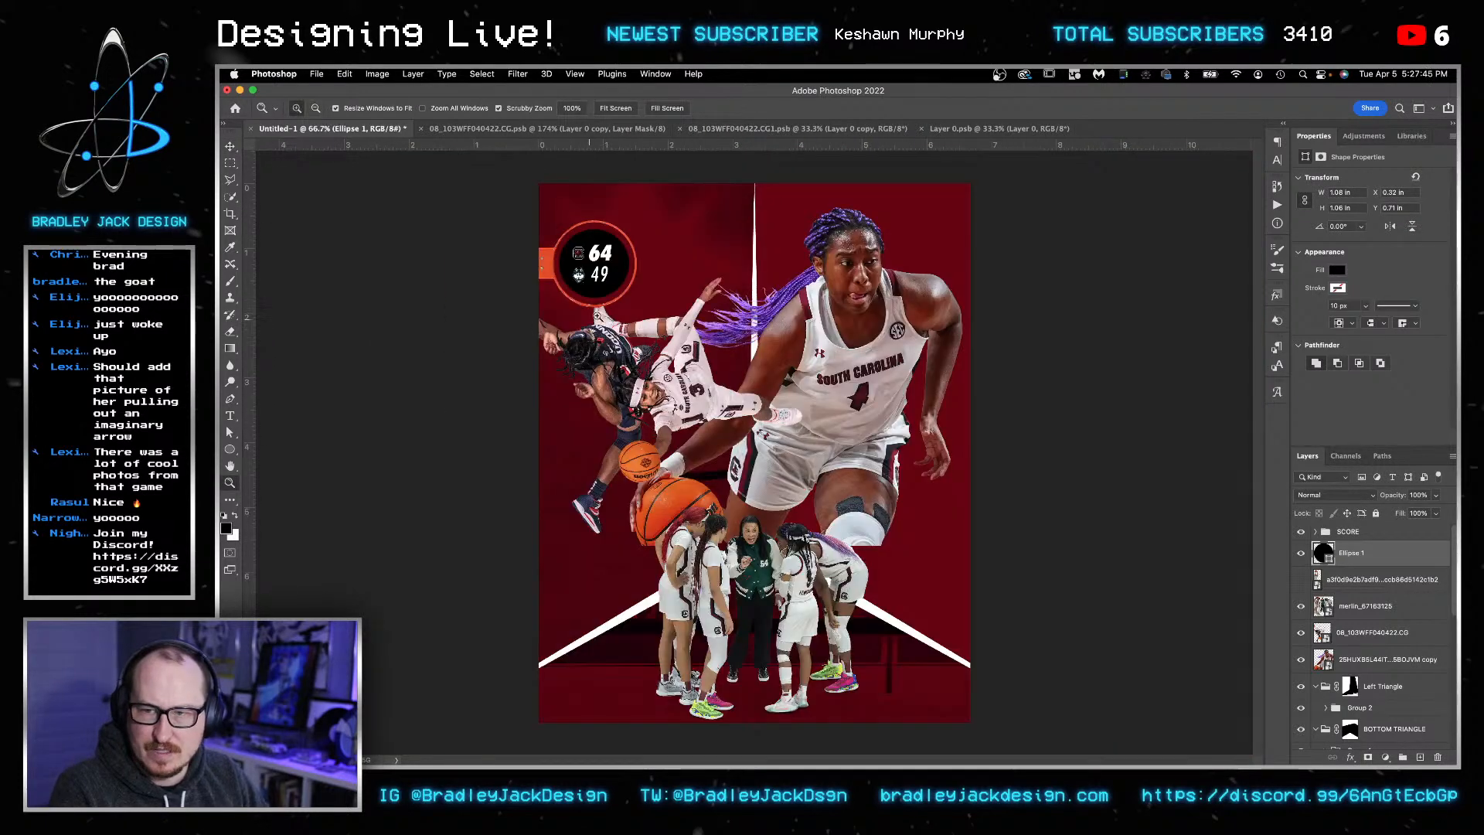
- Select both score number layers in the SCORE group and set their font to Futura Extra Black Condensed BT
key("t")
scroll(598, 252, "up", 3)
scroll(599, 252, "up", 3)
key("v")
left_click(1369, 582)
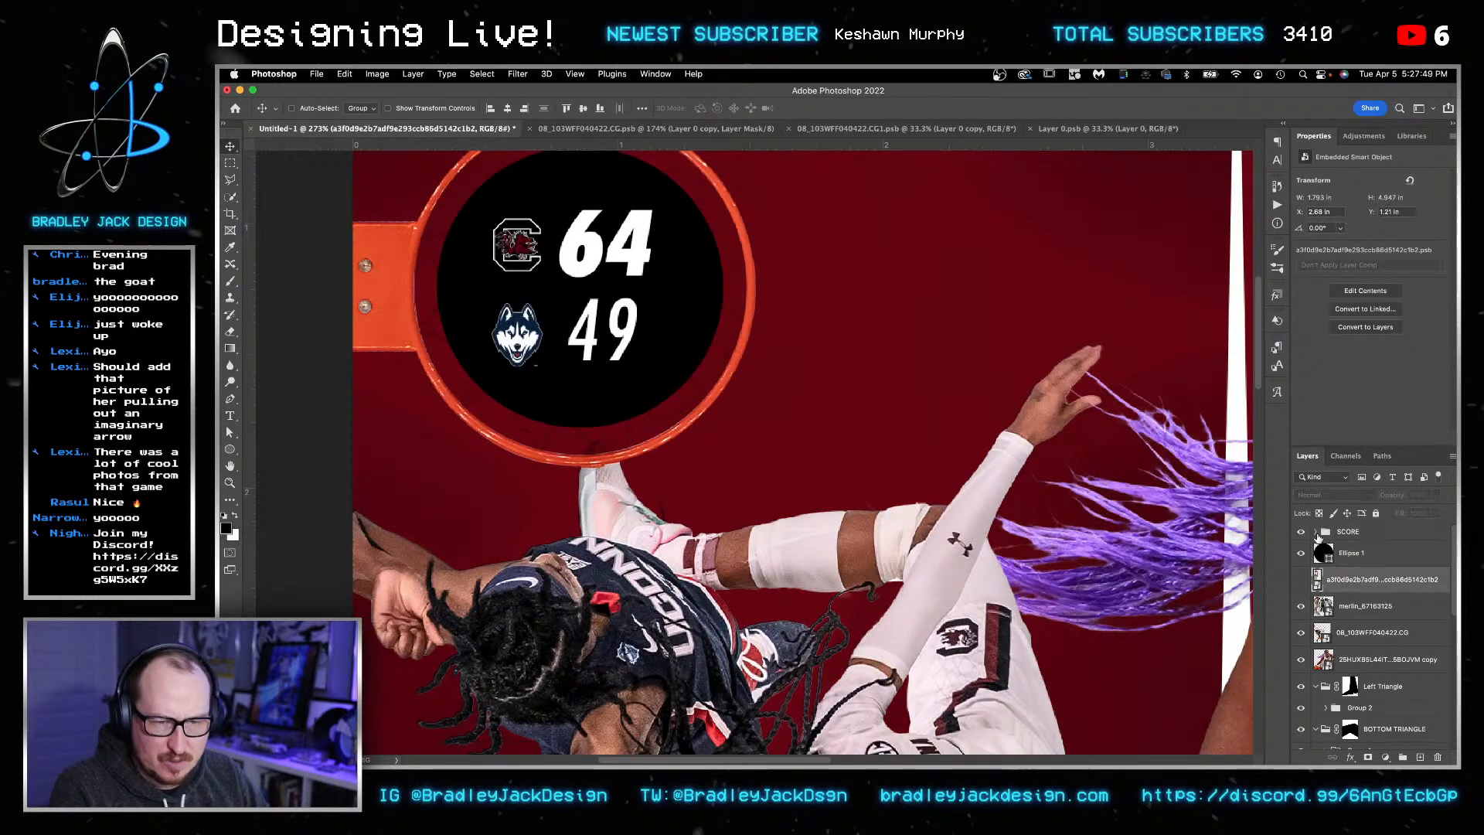
left_click(1315, 531)
left_click(1372, 557)
left_click(1357, 582, "shift")
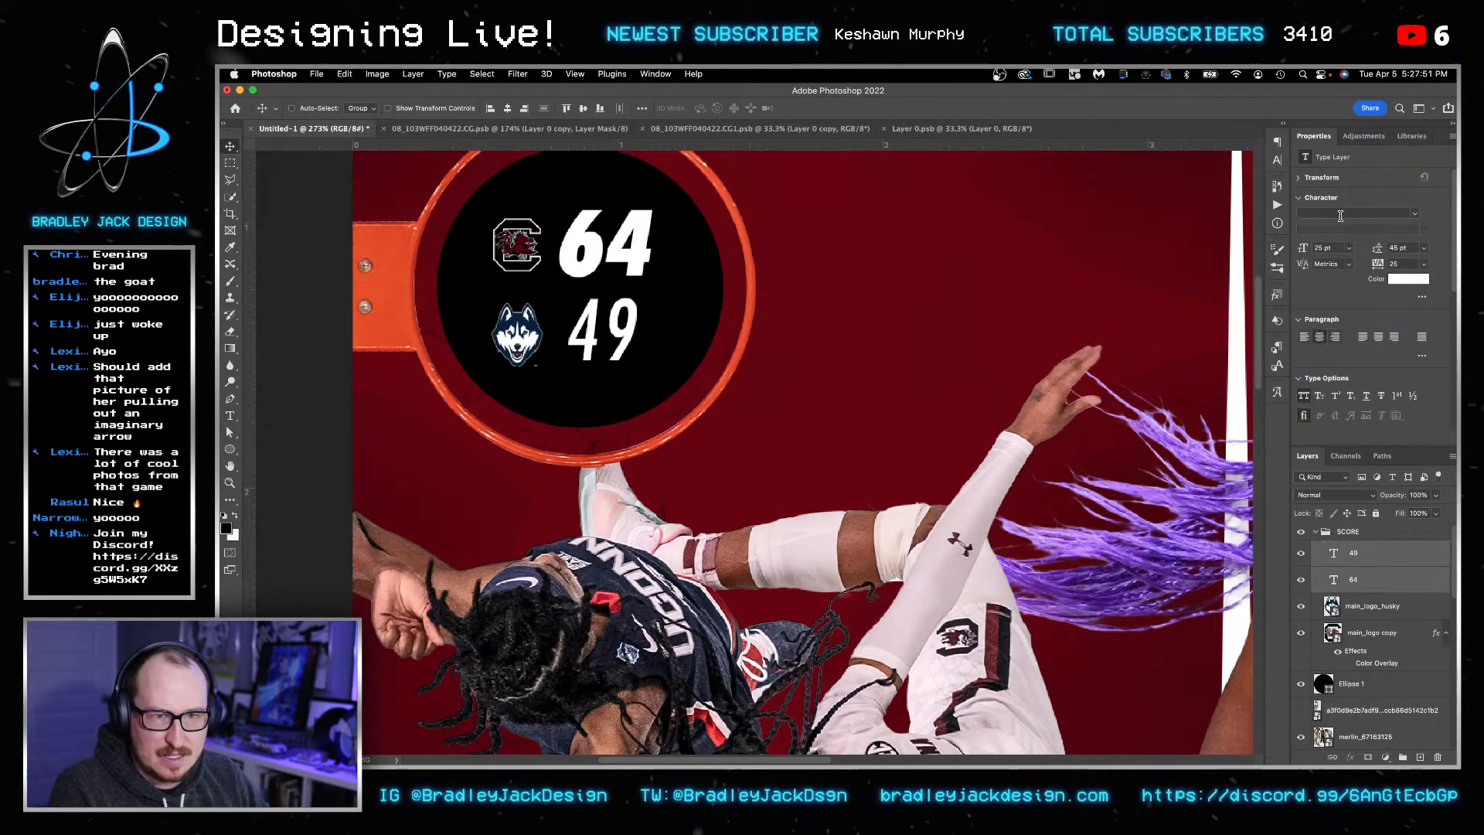
left_click(1339, 215)
type("futura")
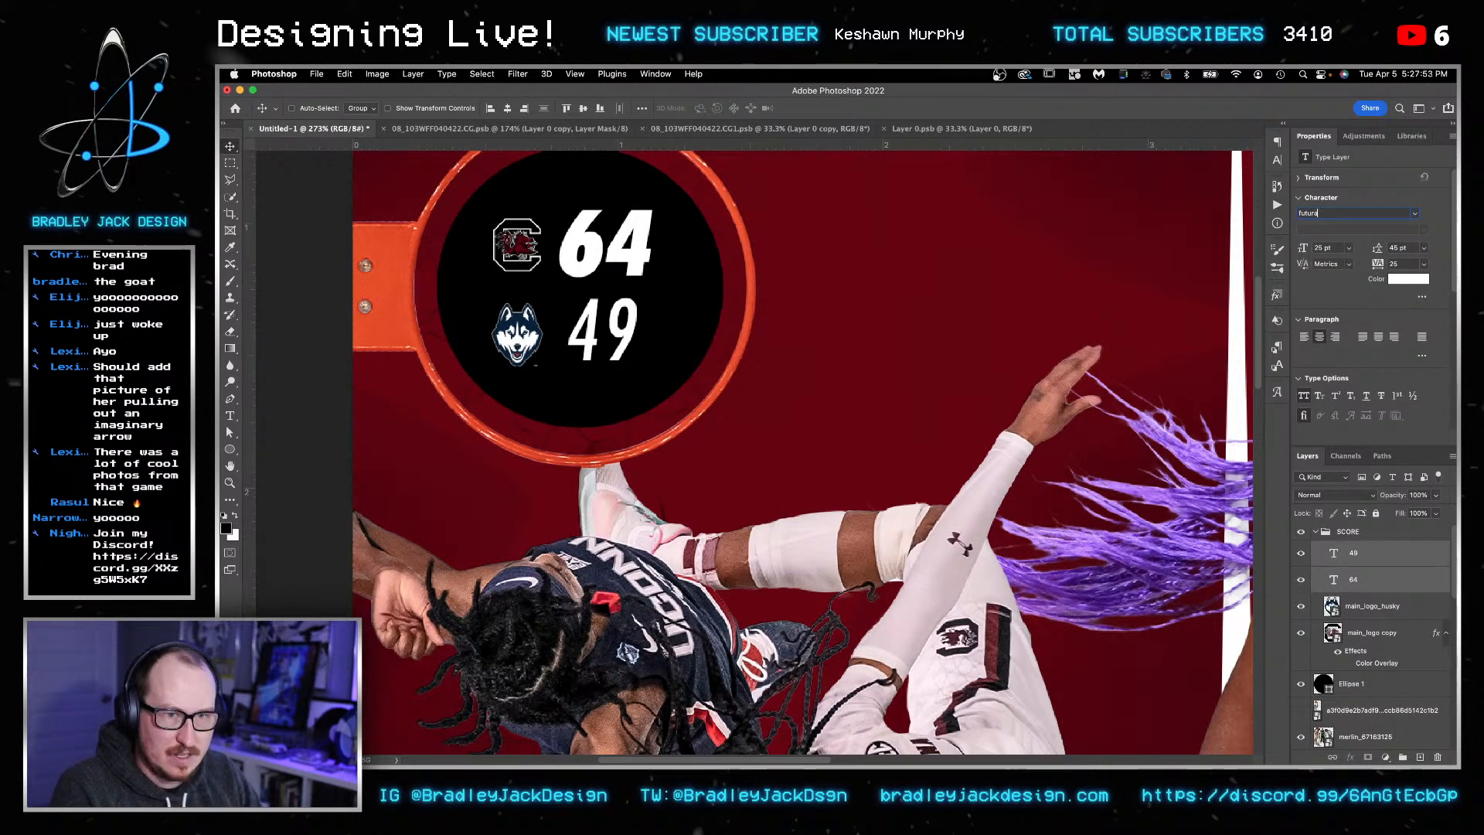
key("Return")
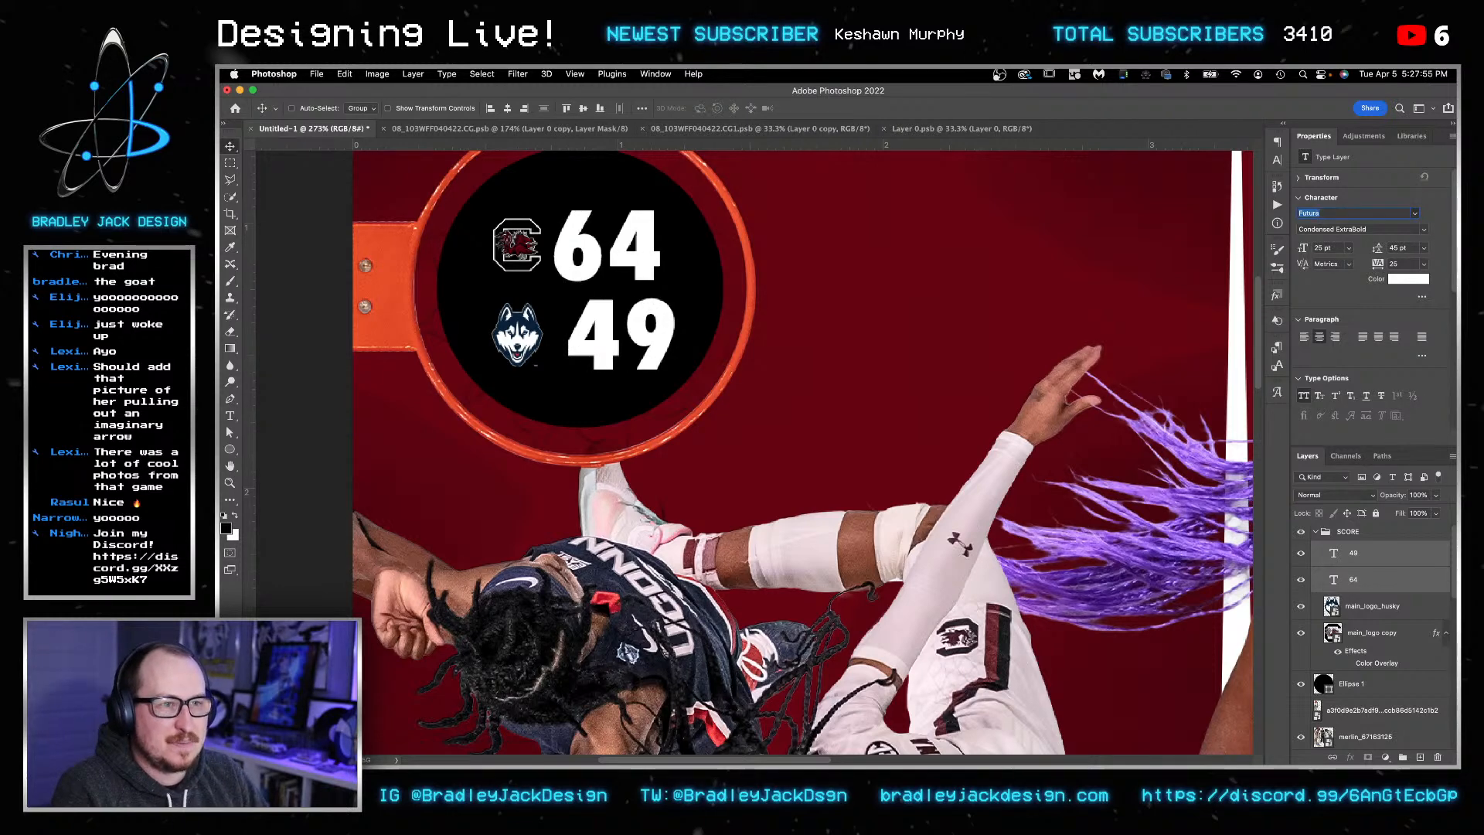
key("Down")
left_click(656, 363)
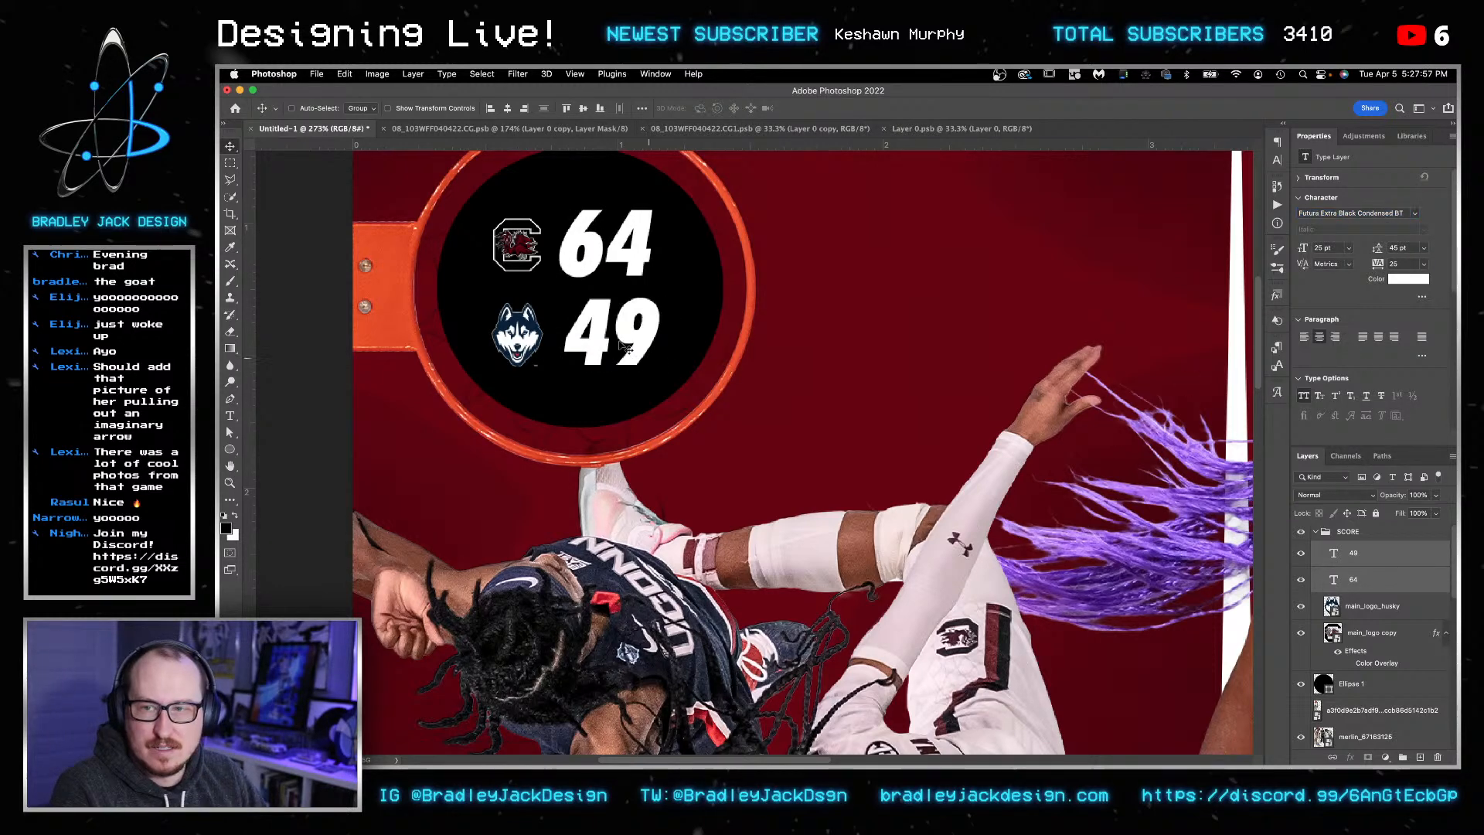
- Centre-align the text of both score numbers and move them back into the black circle beside the logos
left_click(507, 110)
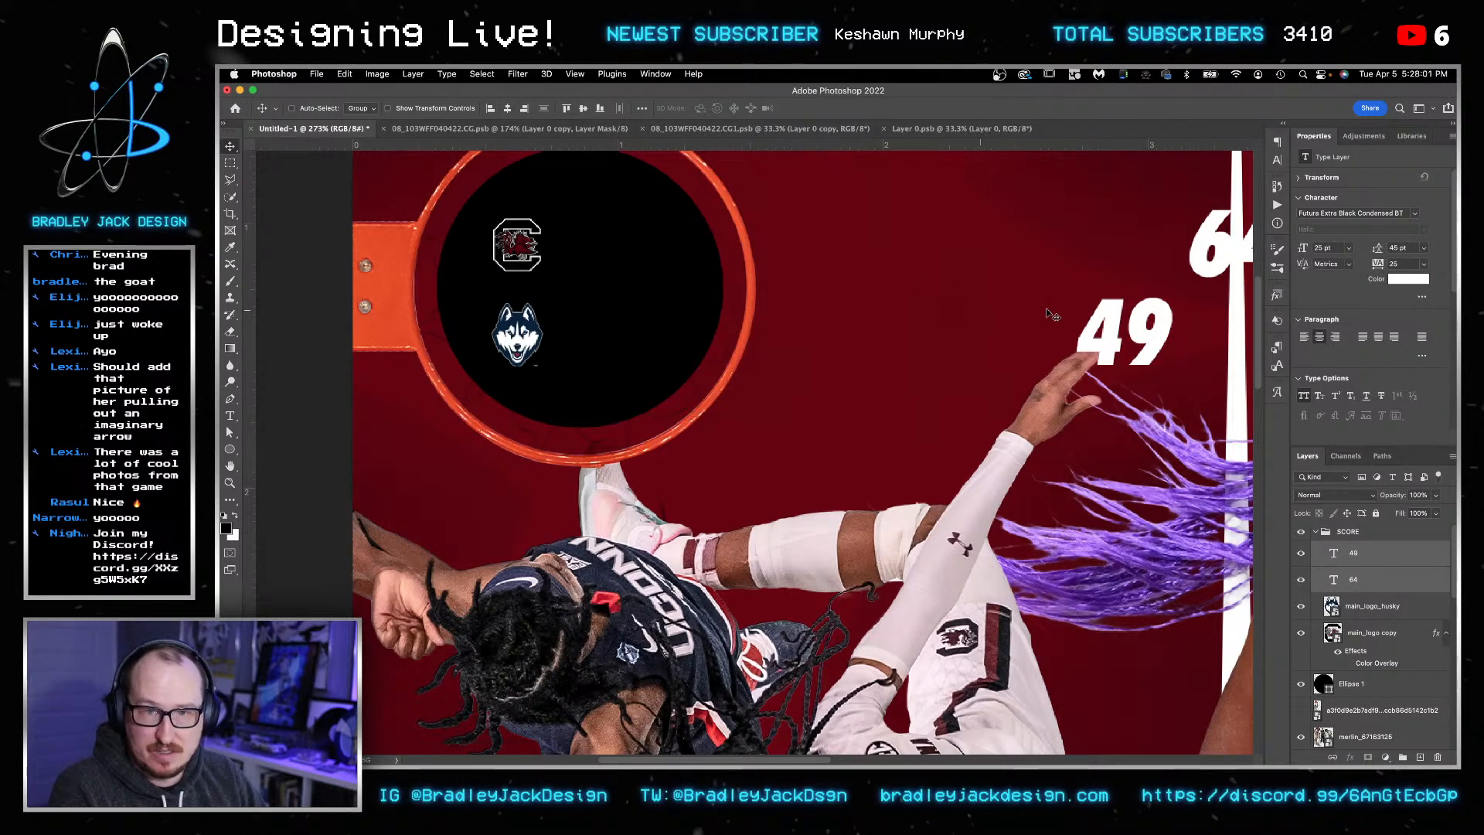
left_click(1278, 143)
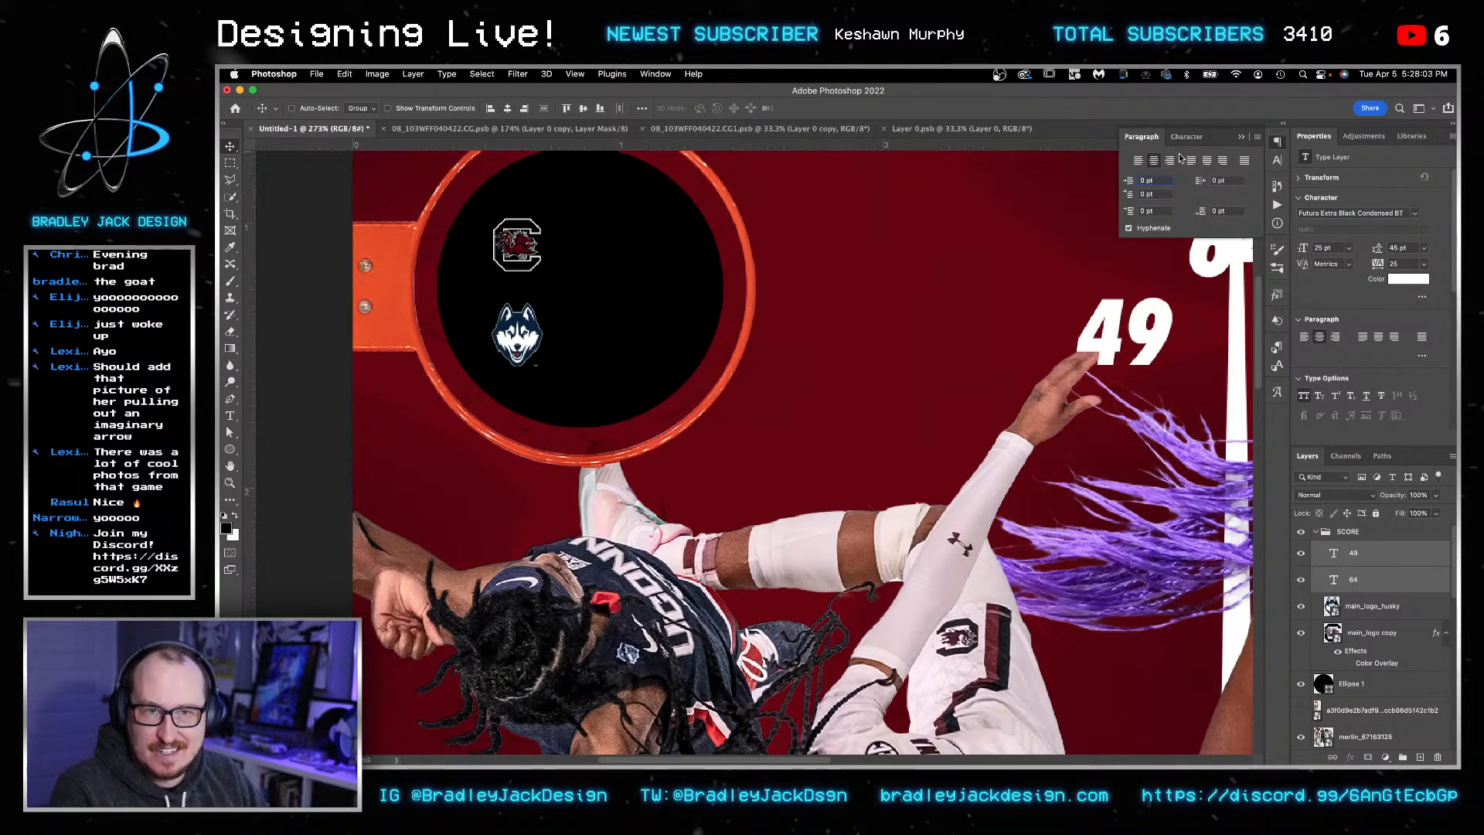
left_click(1138, 161)
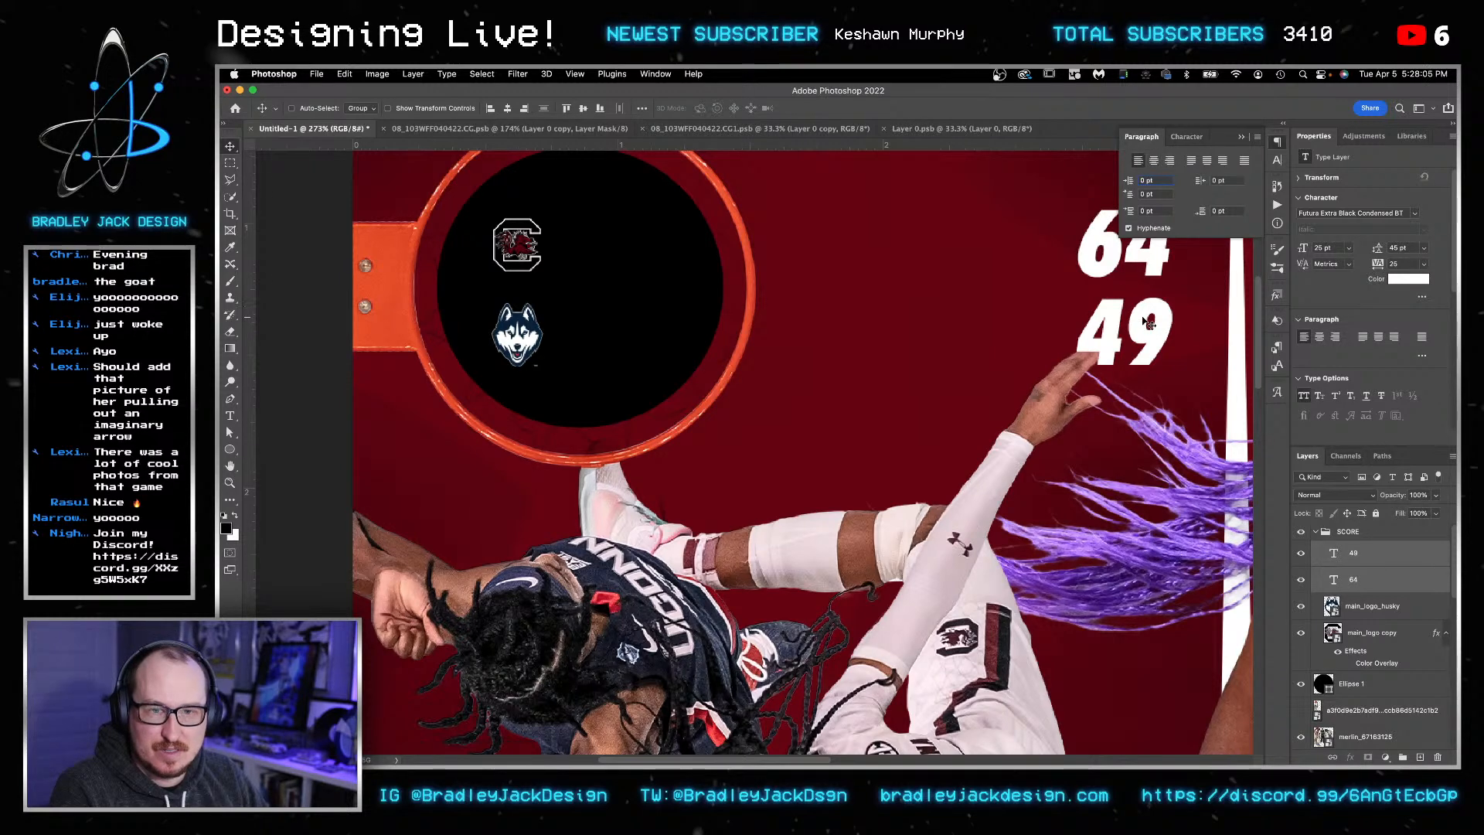
left_click(1155, 160)
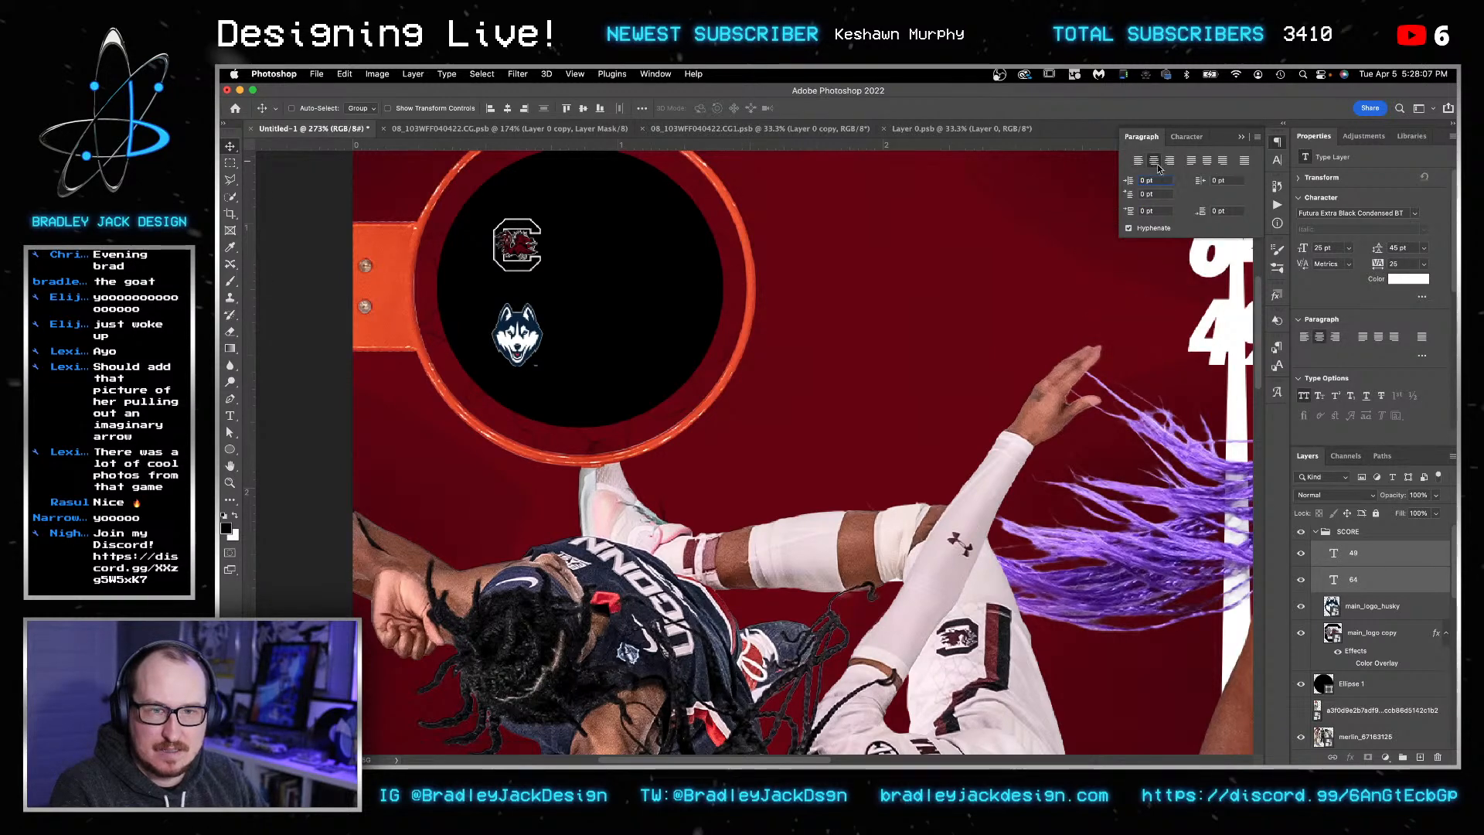
left_click_drag(1234, 343, 628, 324)
- Set the fill of the 49 layer to 0% and add a Stroke effect of size 1 so only its outline shows
left_click(1354, 553)
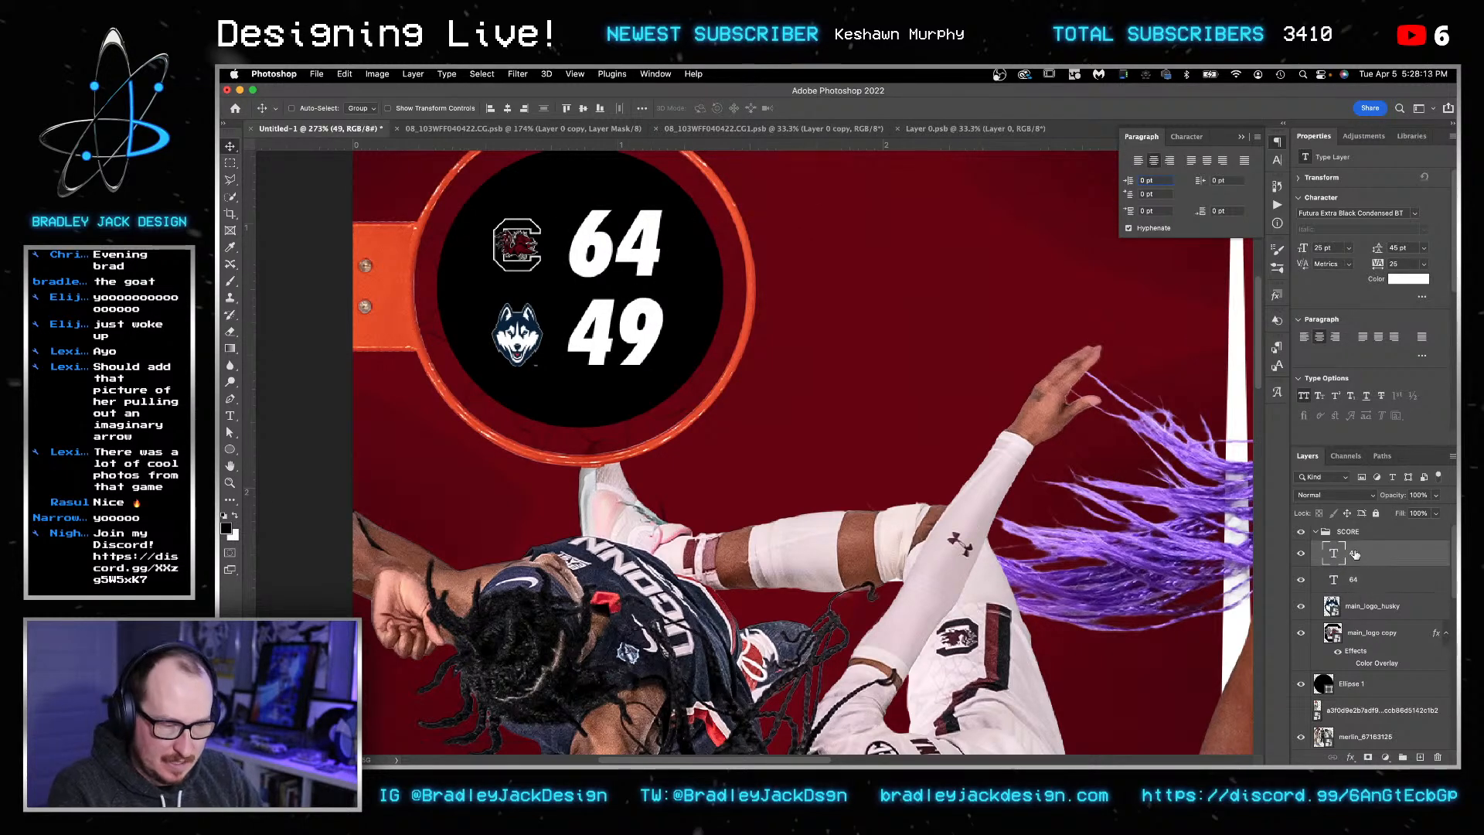
left_click(1417, 513)
type("0")
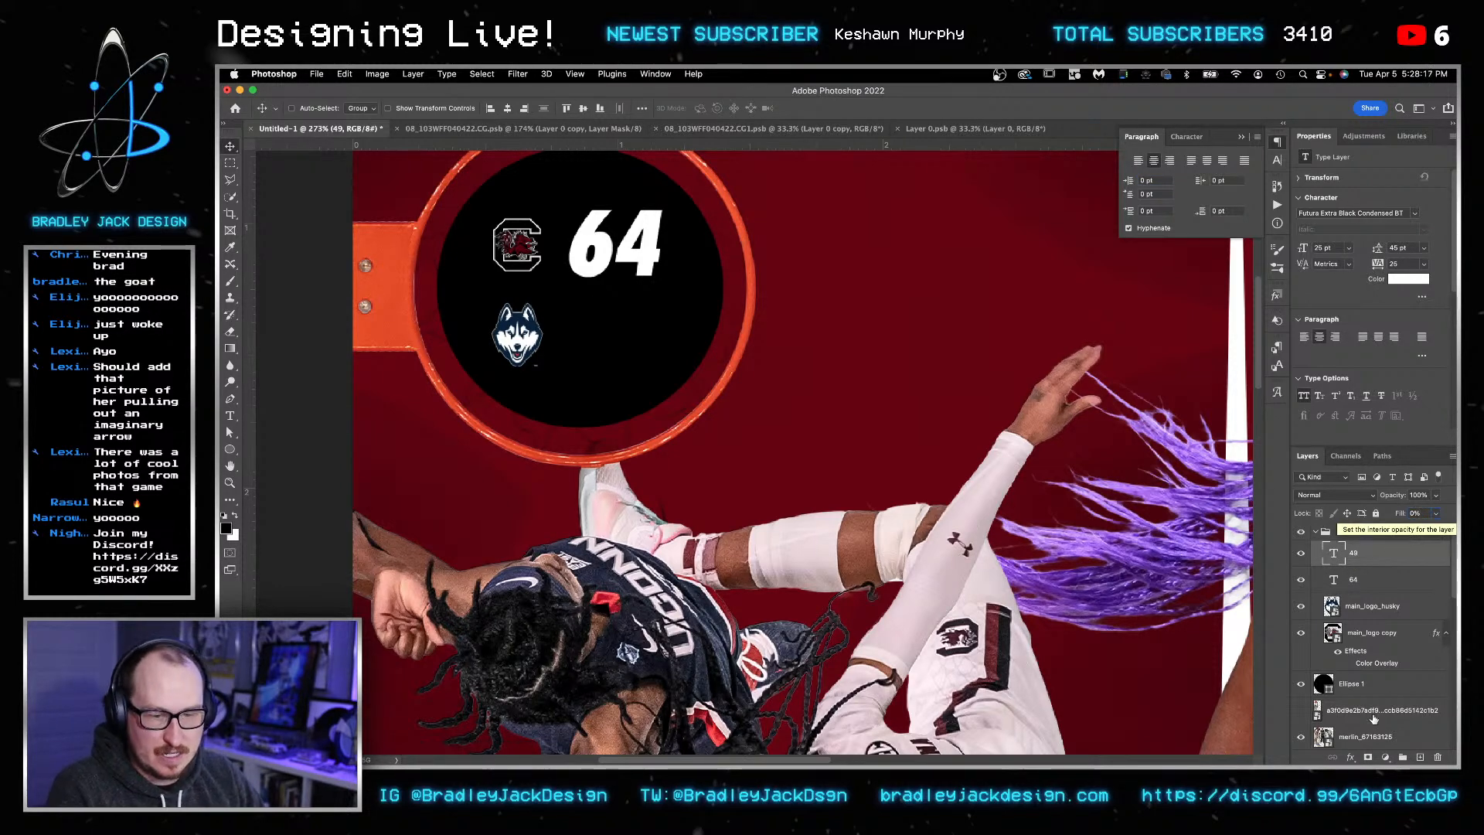
left_click(1351, 757)
left_click(1364, 623)
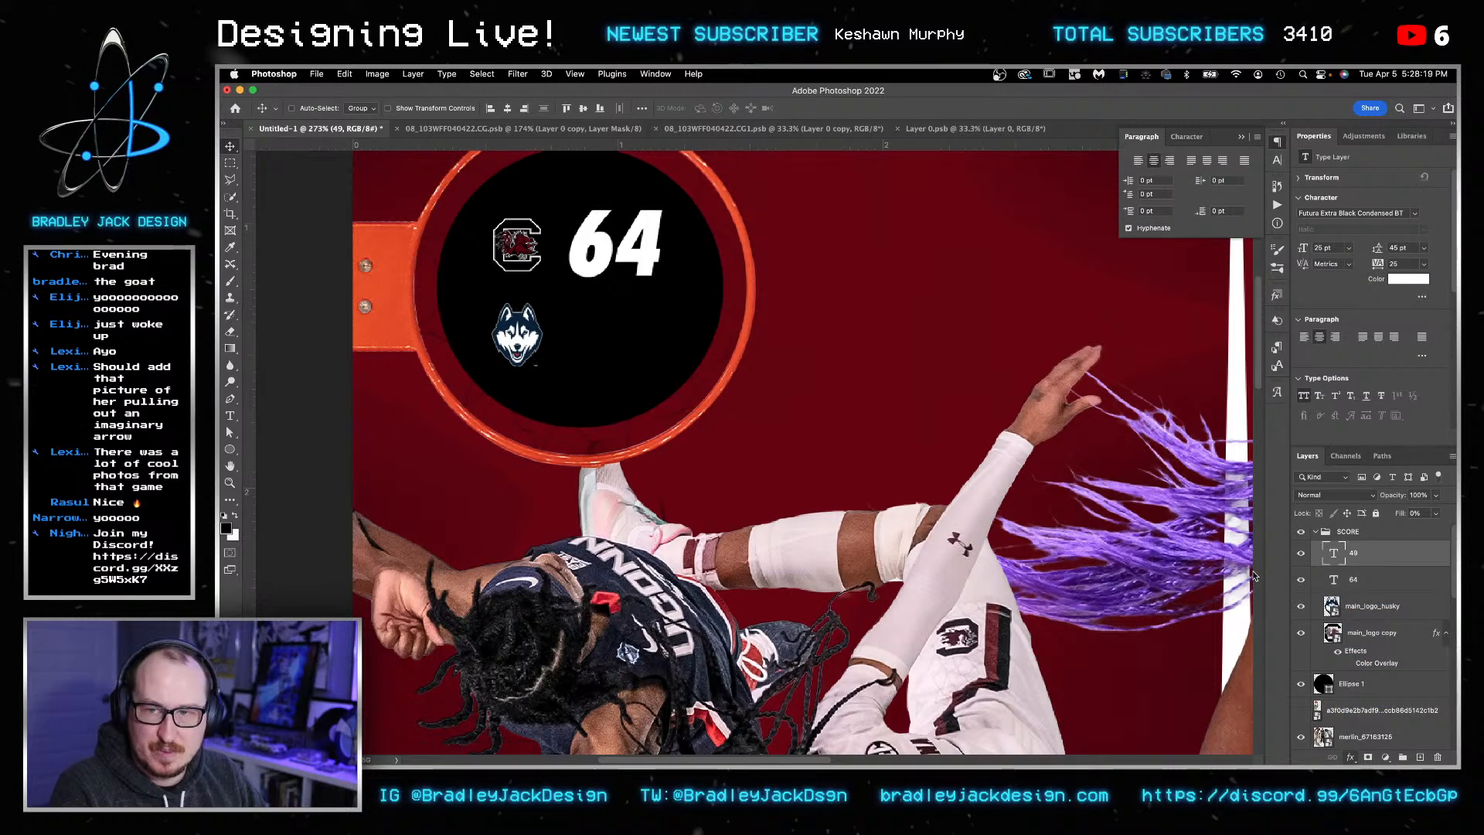
key("i")
left_click(1421, 303)
key("Return")
type("1")
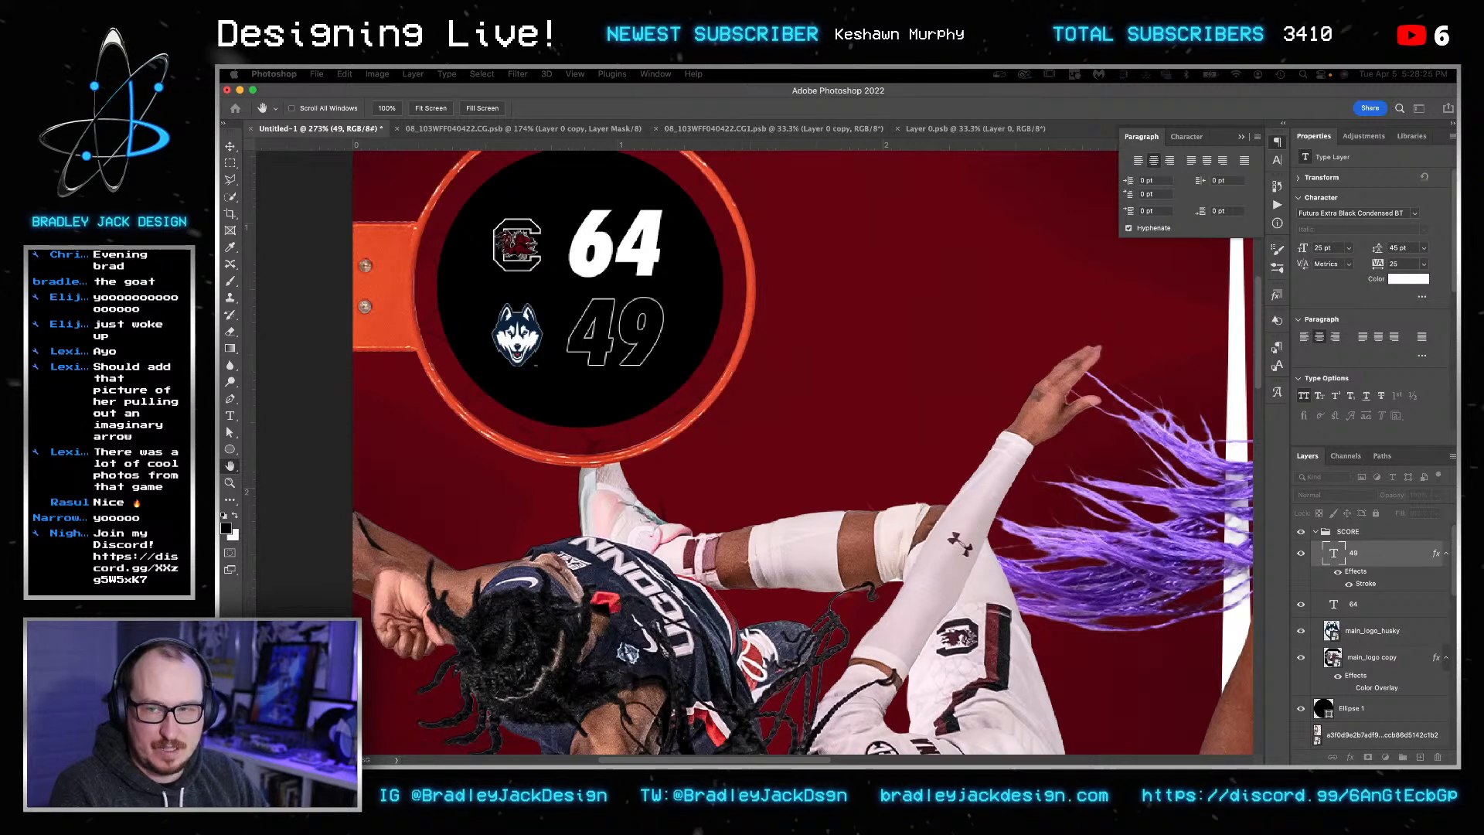
- Save the document in Large Document Format as SOUTHCAROLINAWOMENSBIGCHAMPIONSWOO in the Downloads folder
type("z")
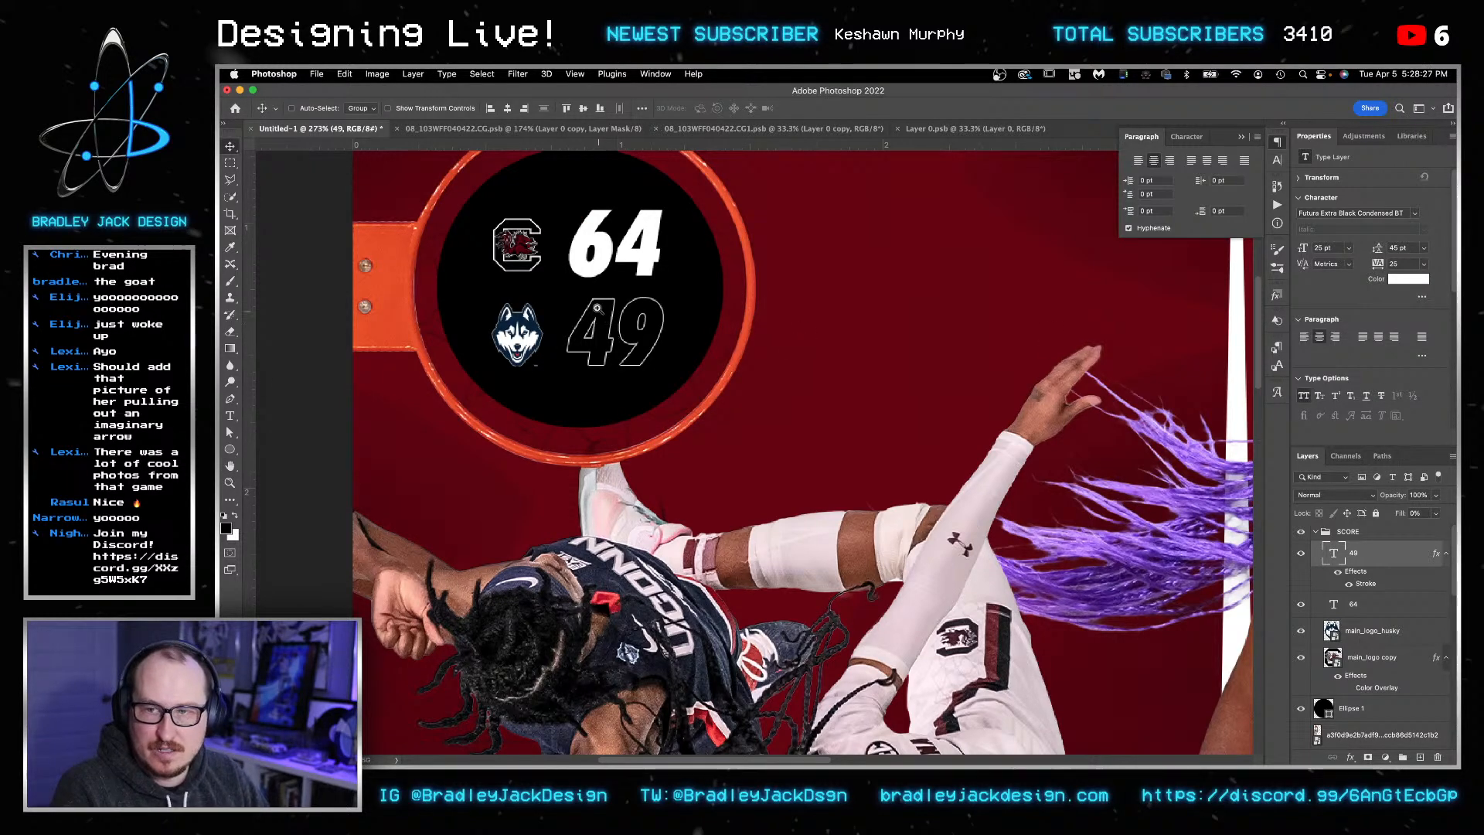
left_click(596, 307, "alt")
key("super+0")
key("v")
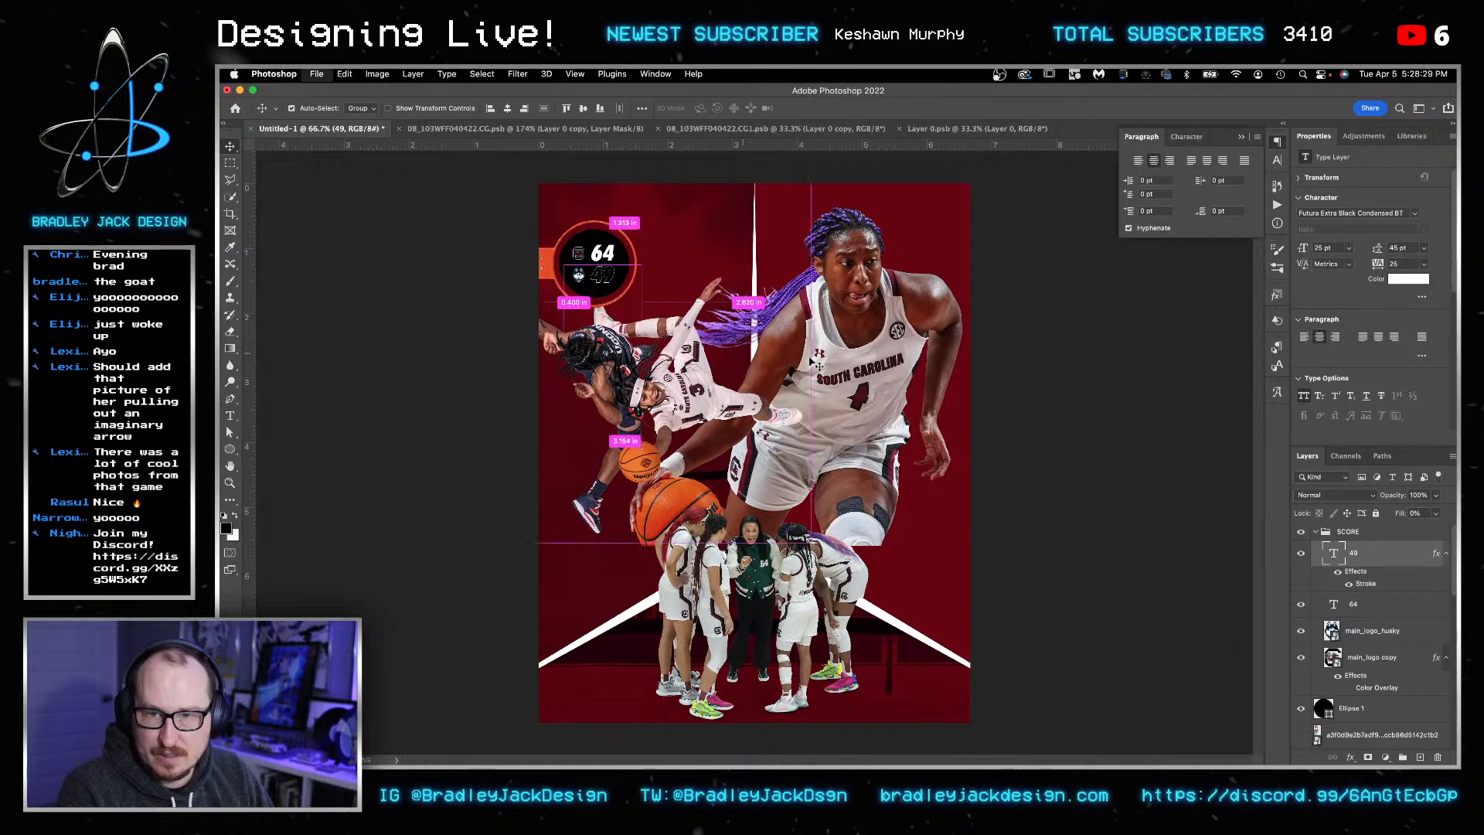
key("super+s")
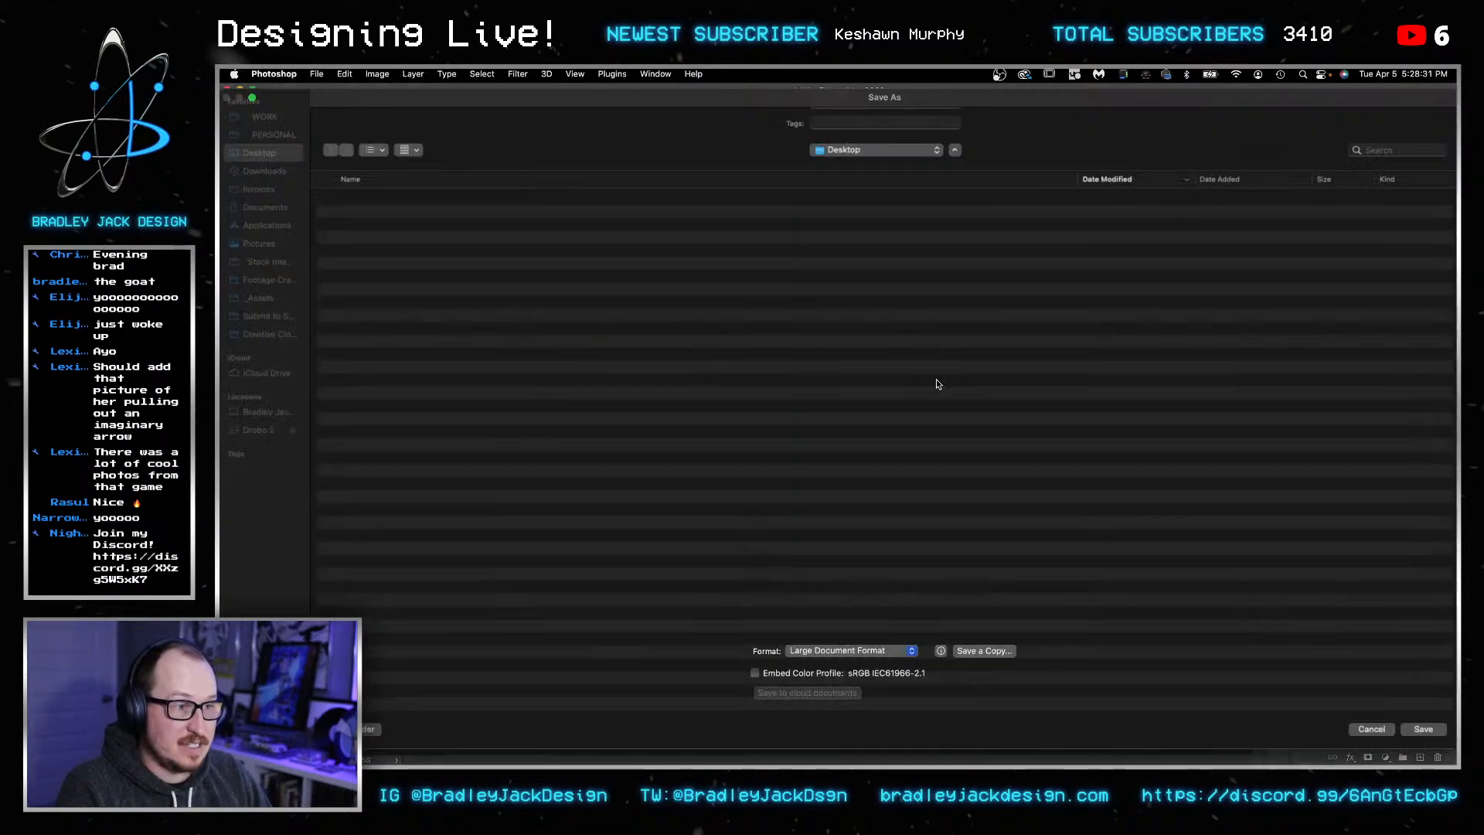
type("SOUTHCAROLINAWOMENSBIGCHAMPIONSWOO")
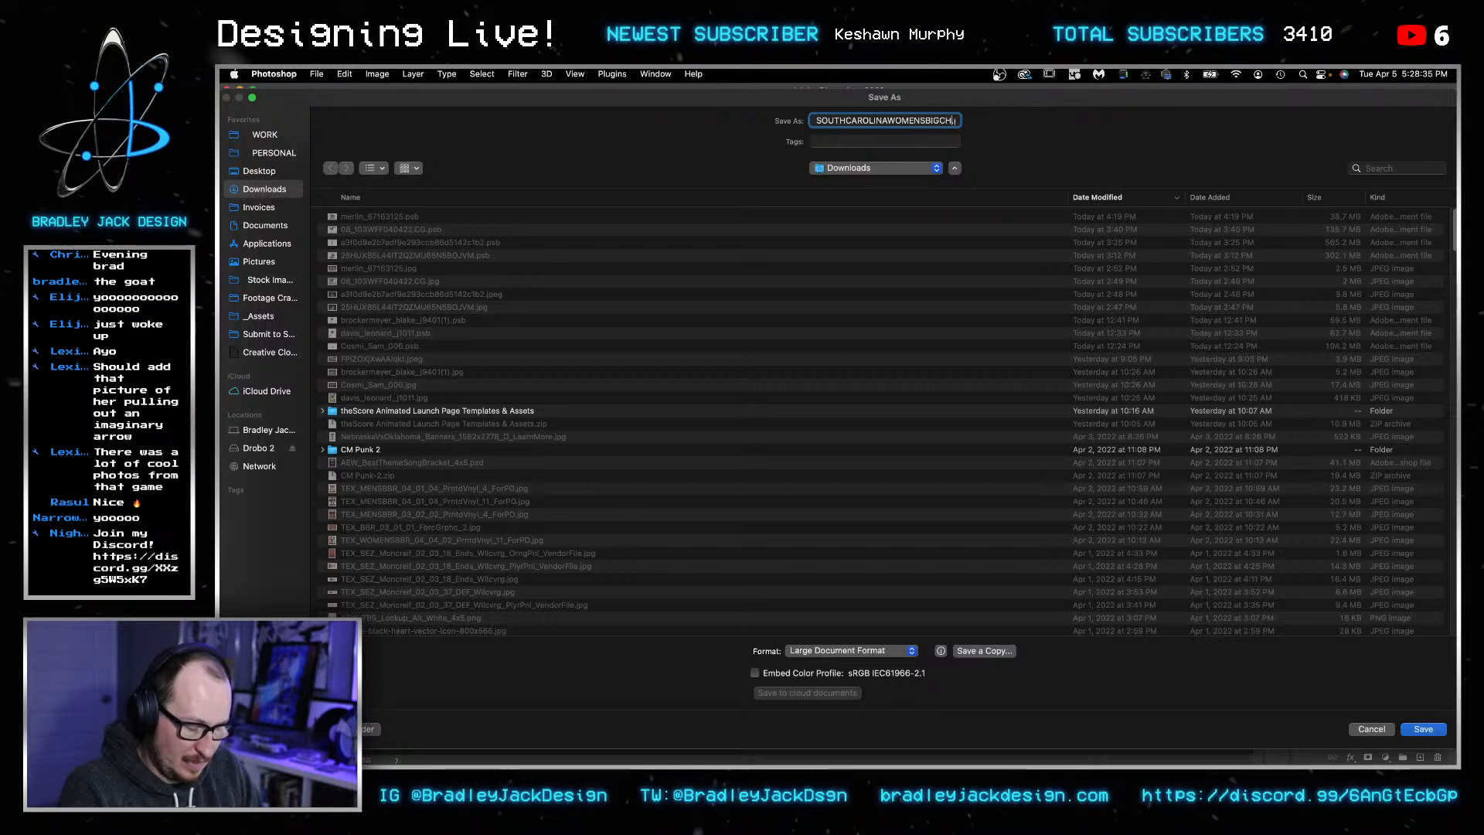
key("Return")
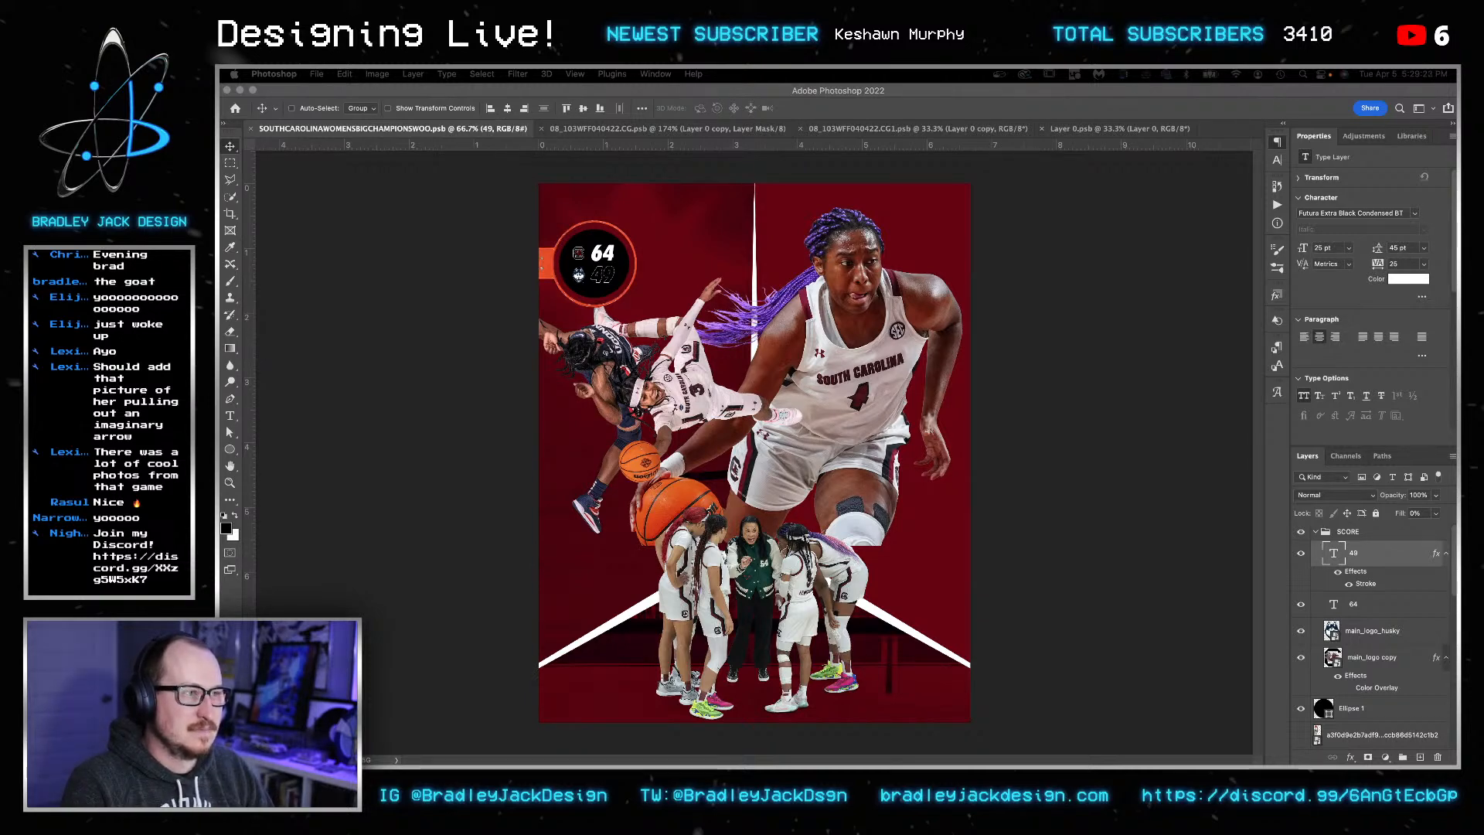
- Switch to Illustrator and enter CHAMPIONS in a new text area about 9.56 in wide and 3.62 in high across the artboard
key("super+Tab")
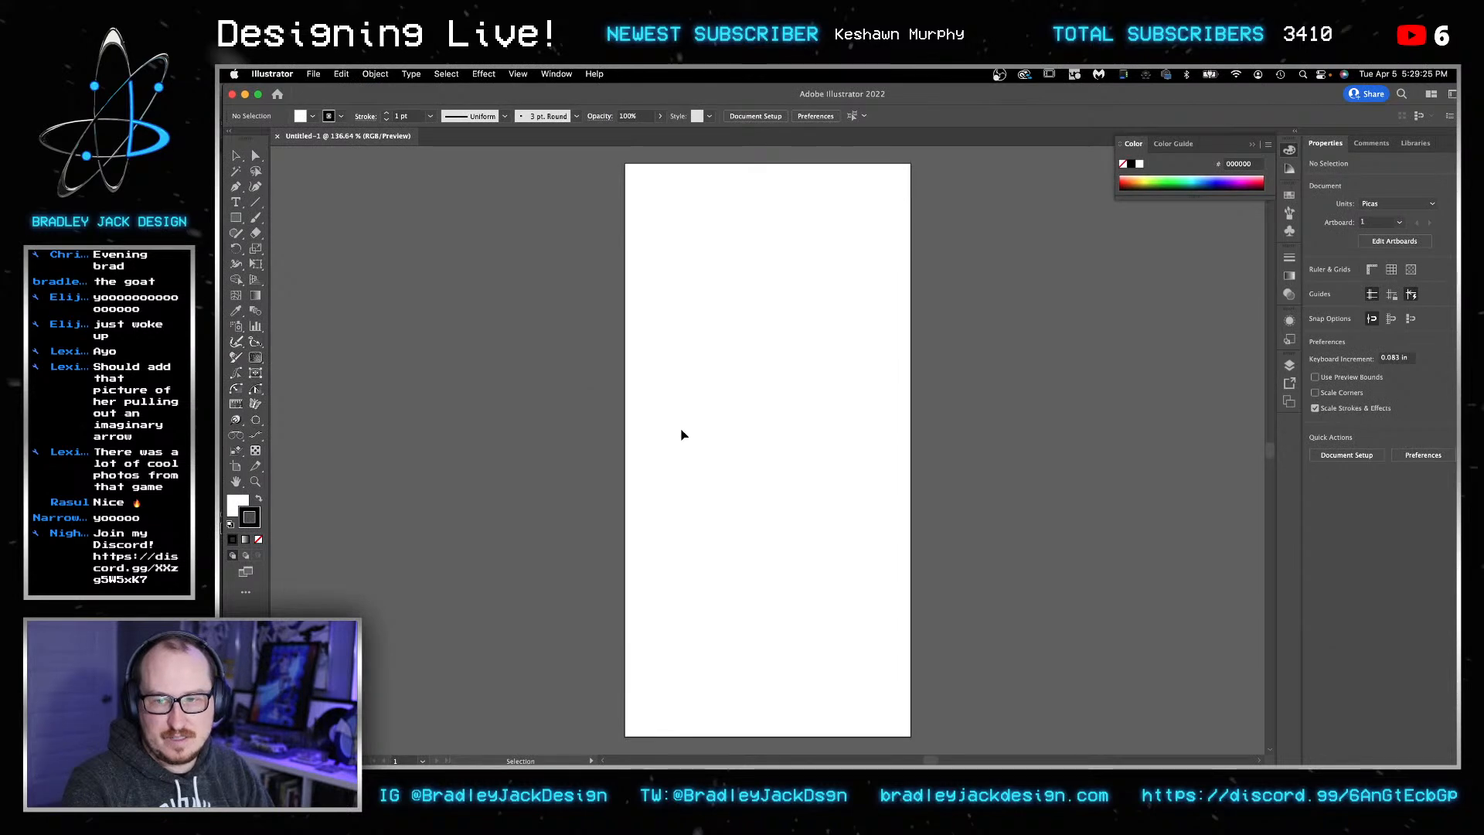
key("t")
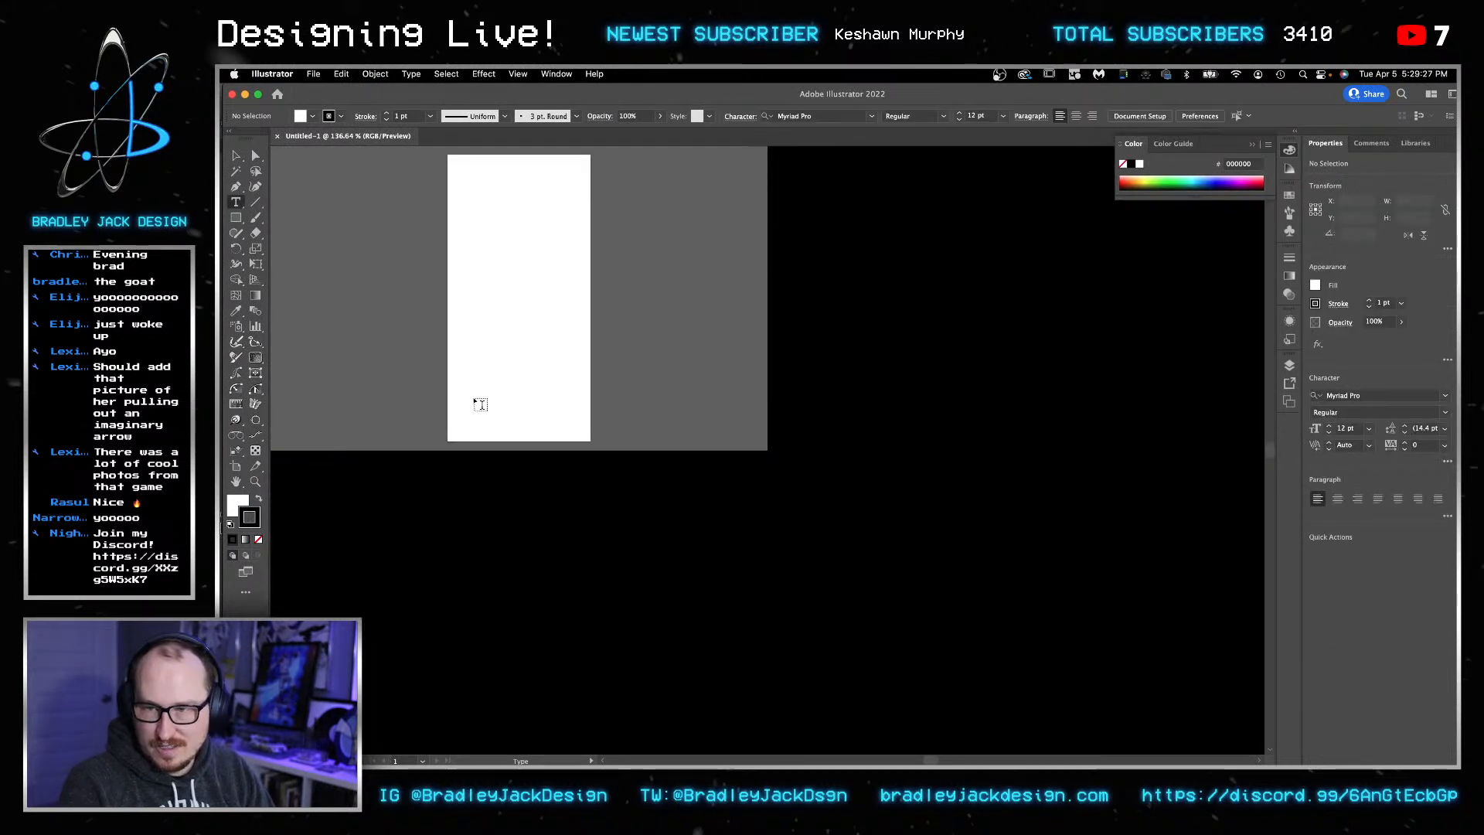
scroll(558, 422, "down", 1)
scroll(558, 422, "up", 1)
left_click_drag(435, 381, 1168, 670)
type("CHAMPIONS")
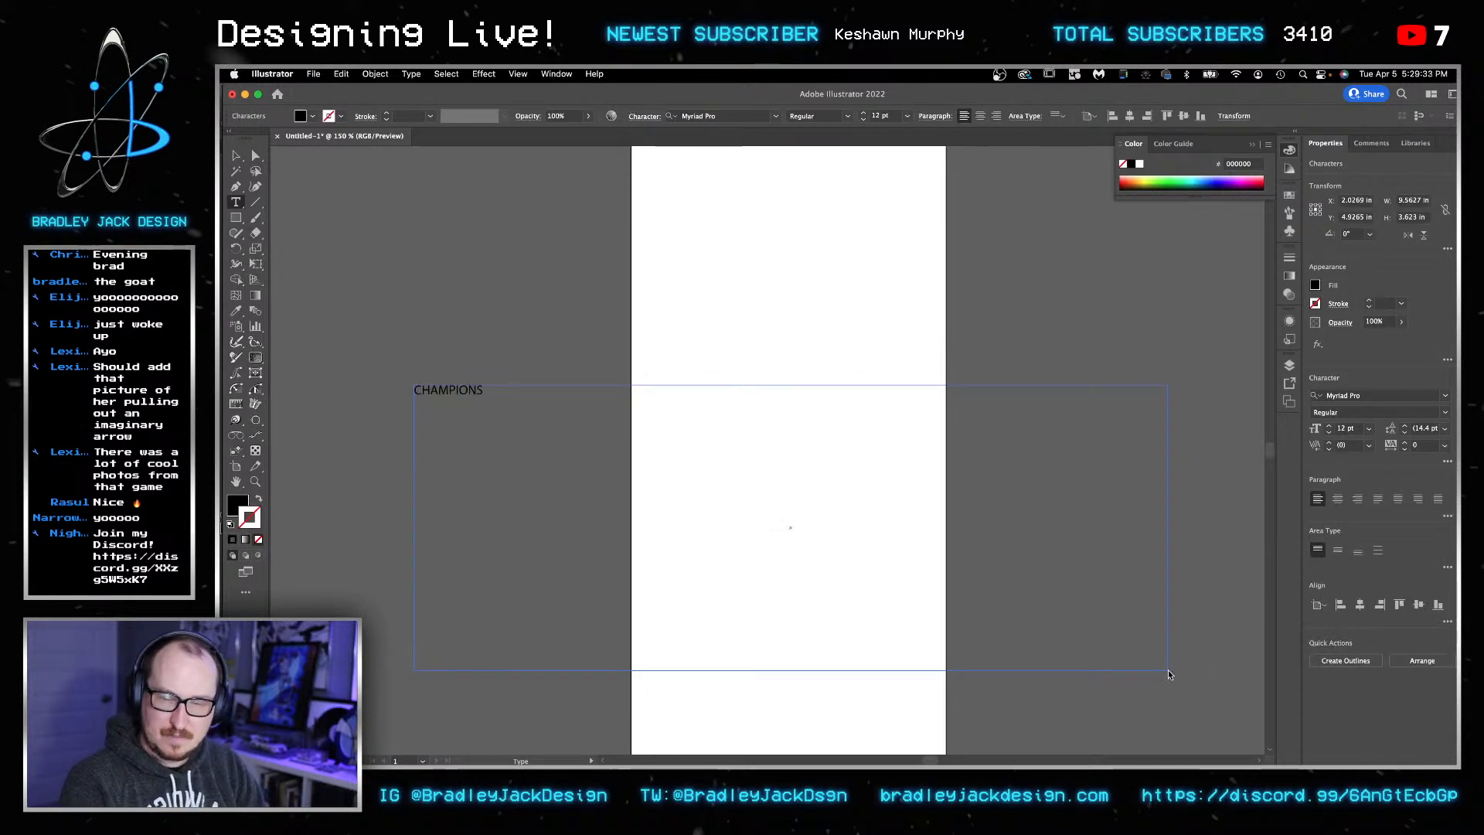
- Centre-align the word CHAMPIONS and set its font to Futura BT Extra Black Condensed
key("super+Tab")
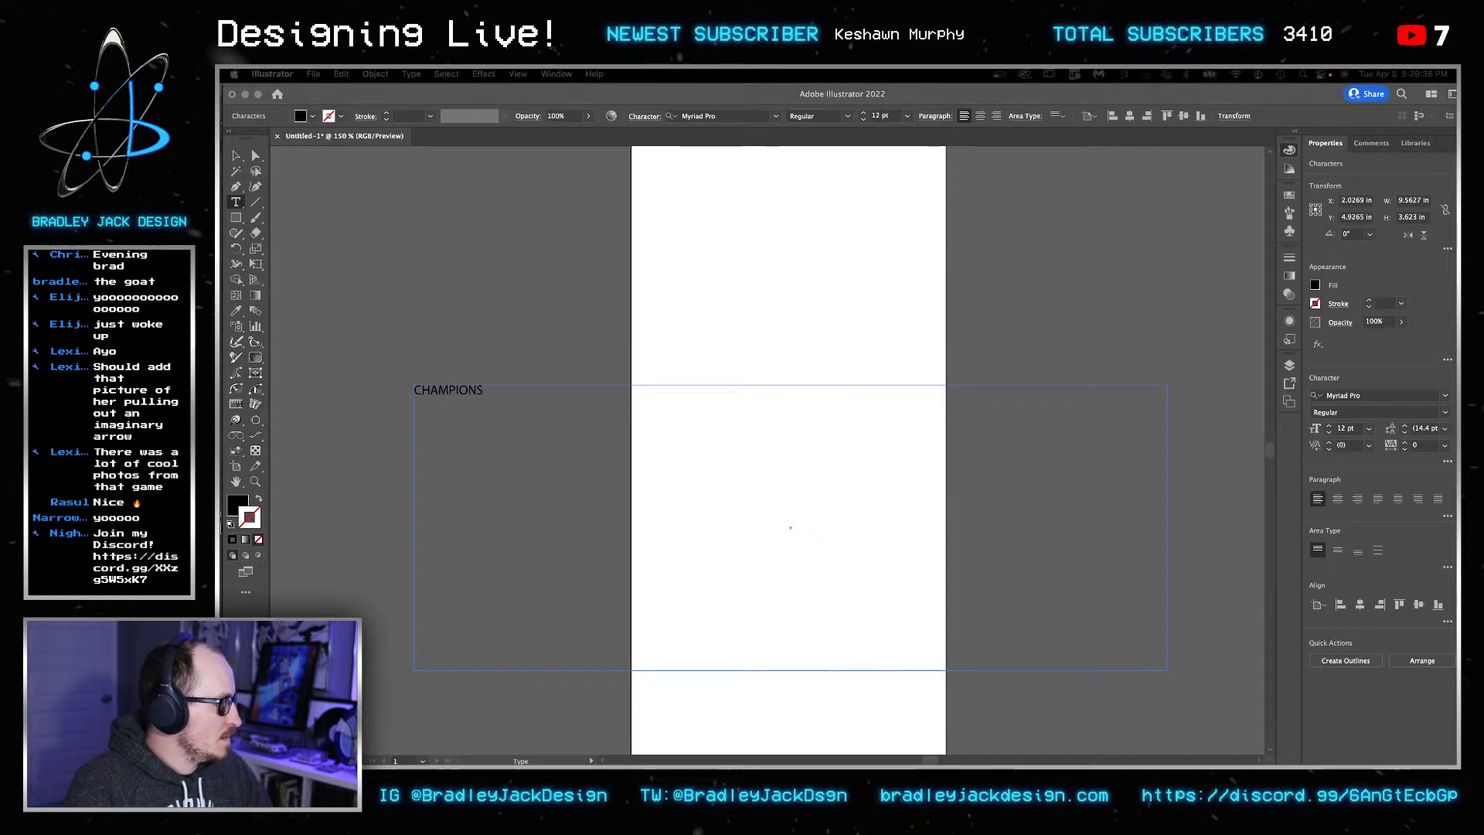
left_click(470, 389)
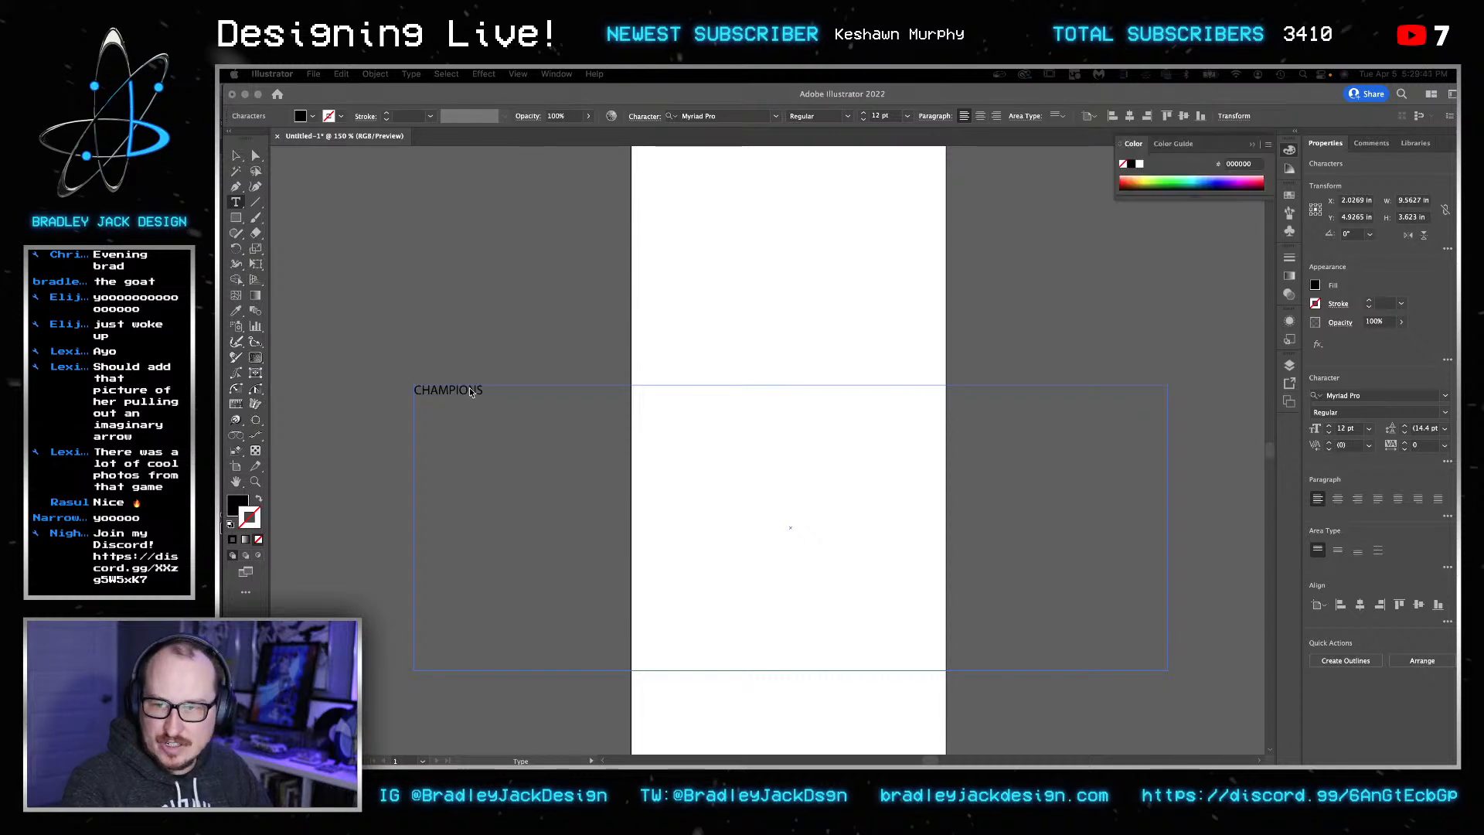
double_click(470, 389)
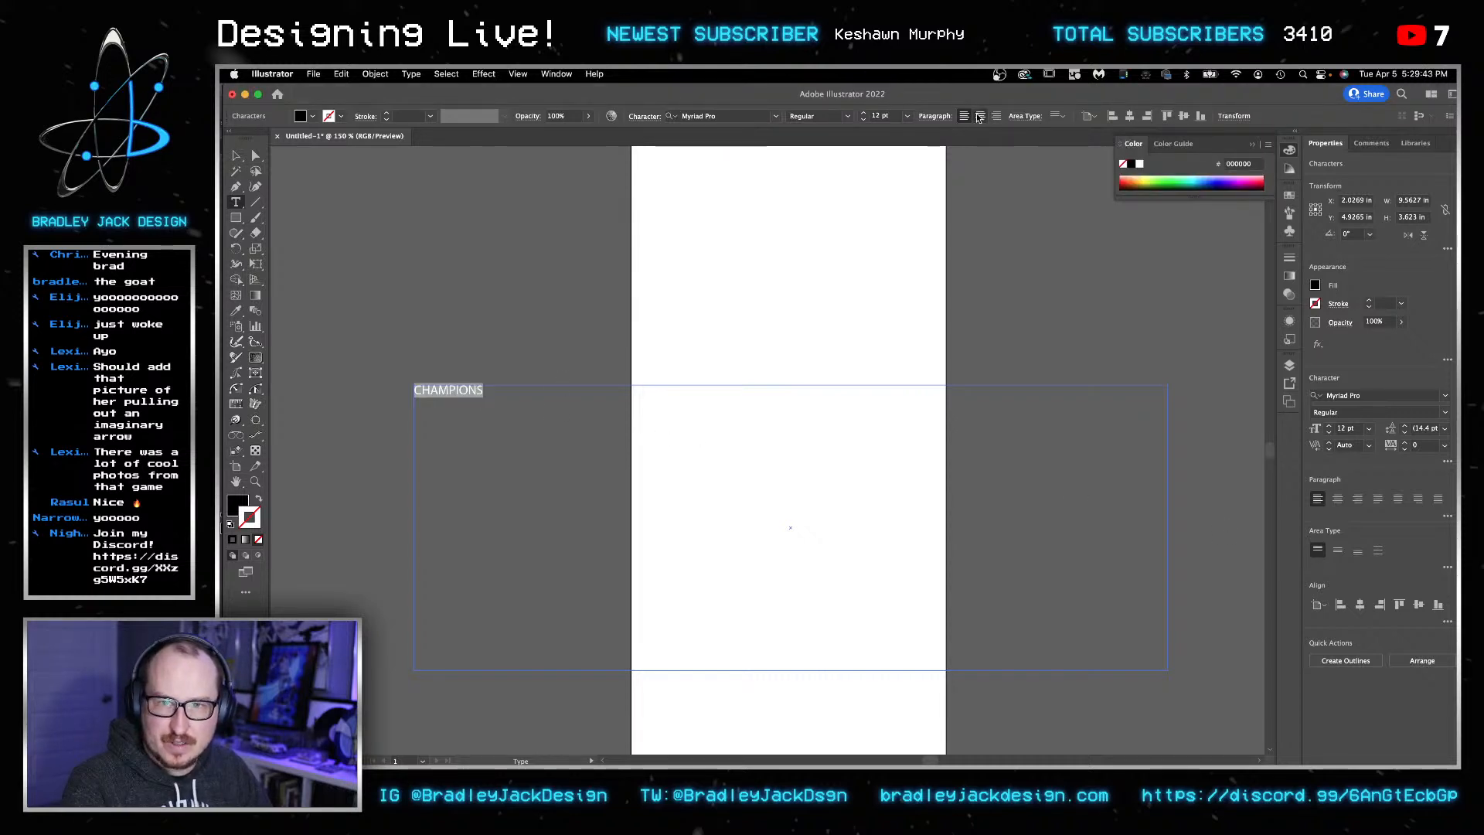
left_click(979, 116)
left_click(1357, 397)
type("Futura")
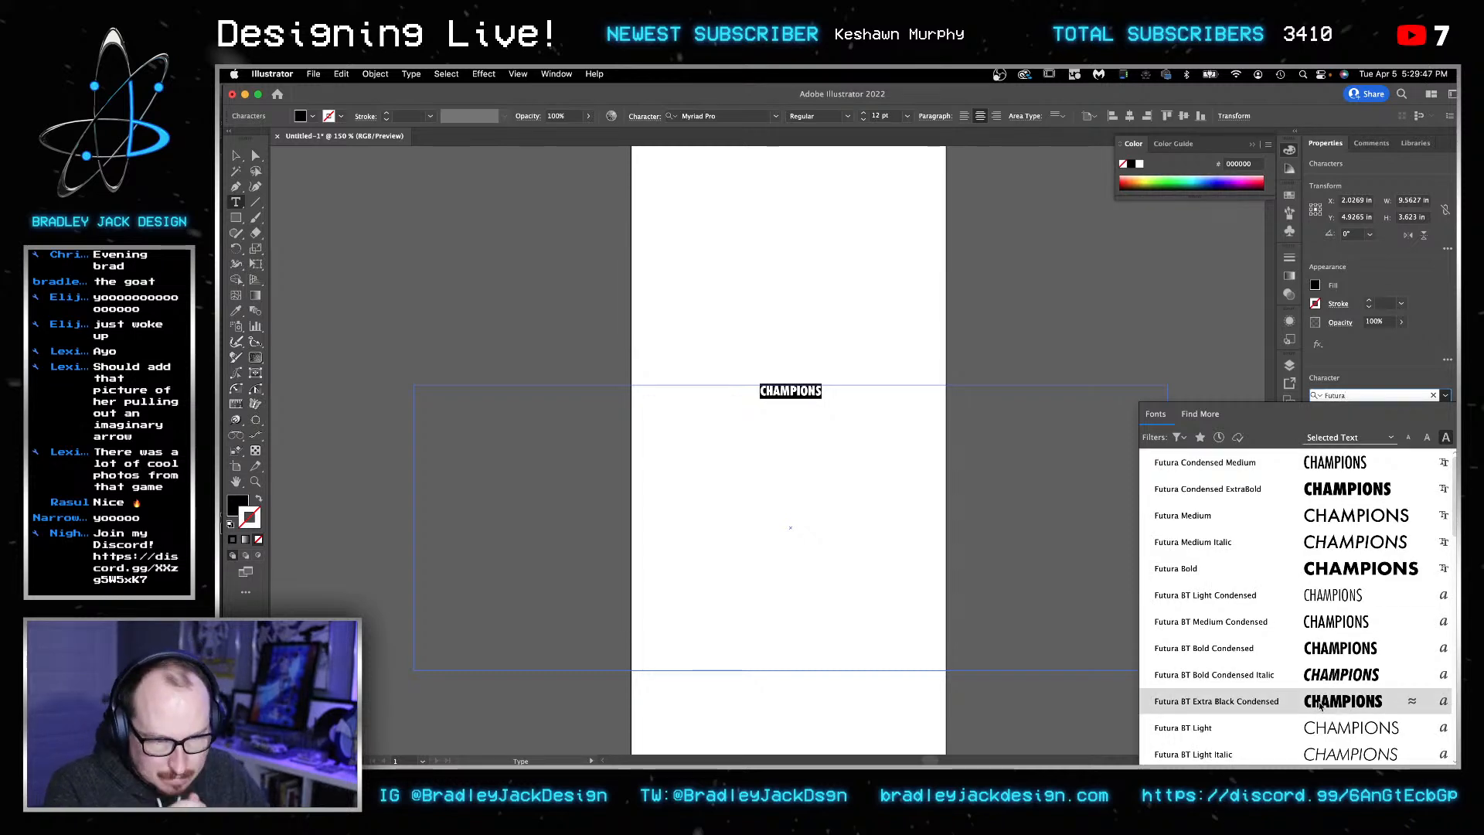
left_click(1213, 701)
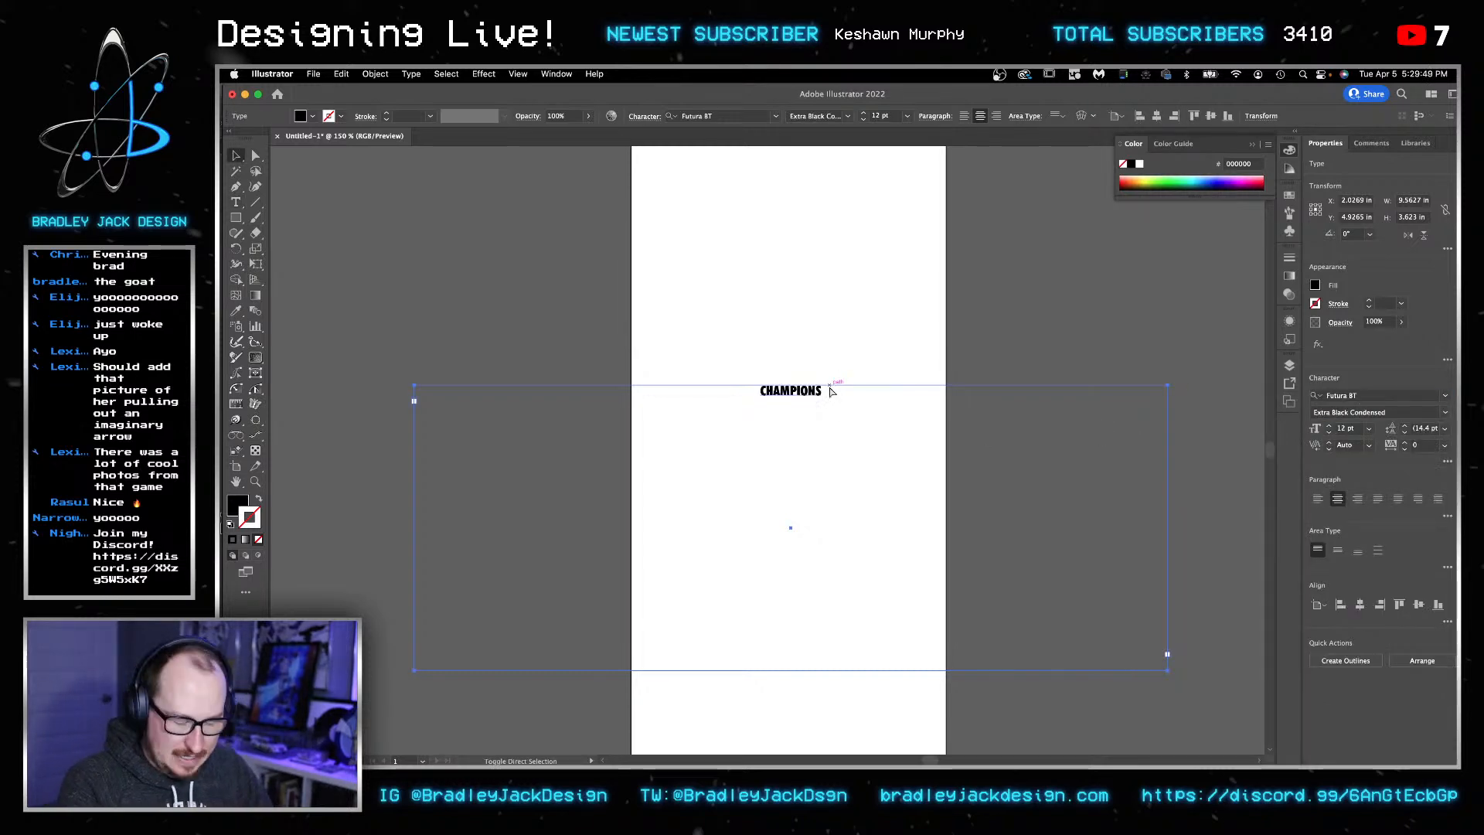
- Convert CHAMPIONS to outlines and scale the lettering up to about 8.79 in wide
key("super+shift+o")
key("e")
left_click_drag(824, 397, 1113, 533)
key("v")
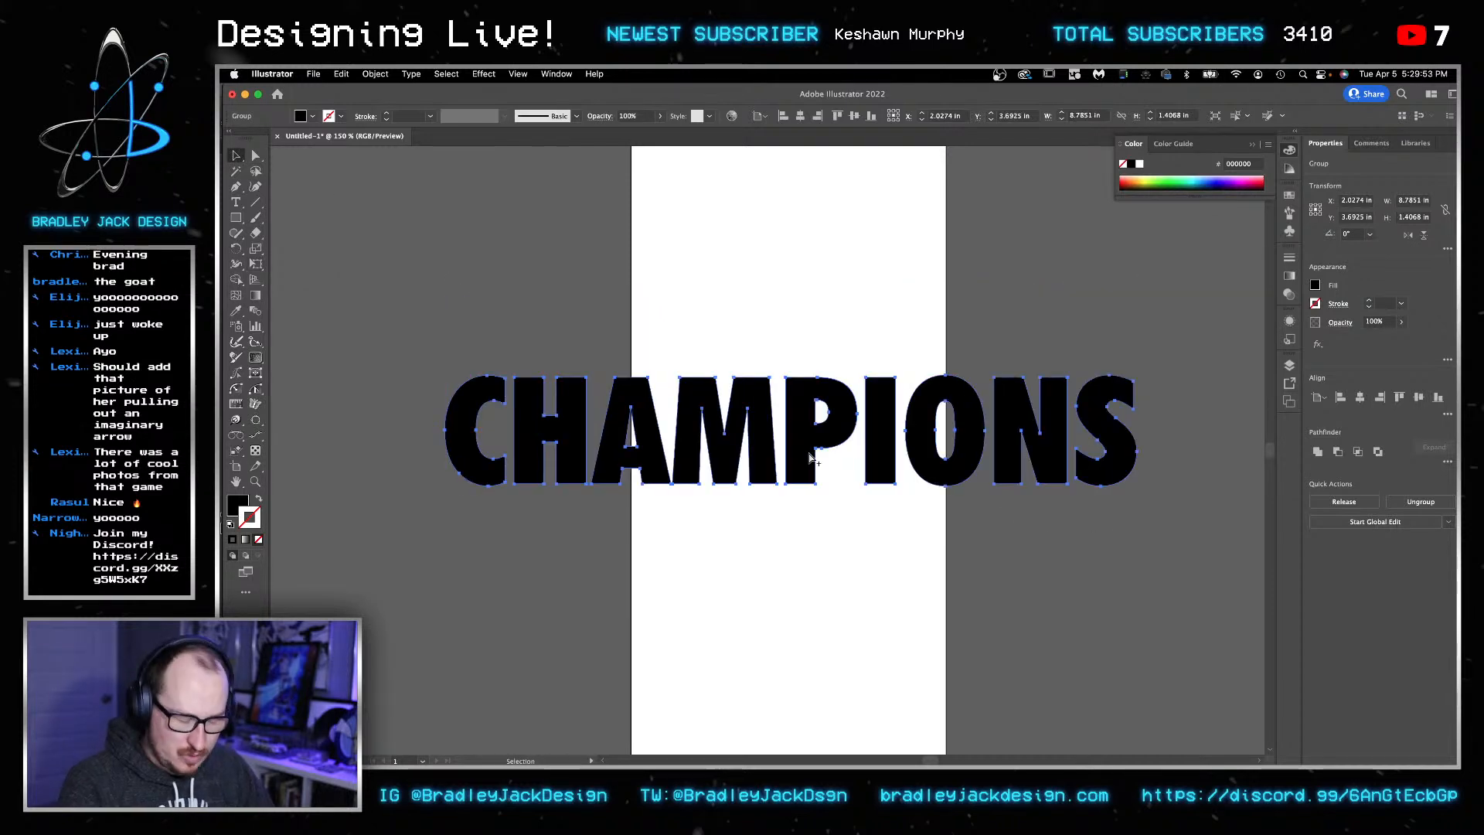
- Resize the artboard to 2000 px wide by 2500 px high, then leave artboard editing
key("alt+super+p")
left_click(951, 325)
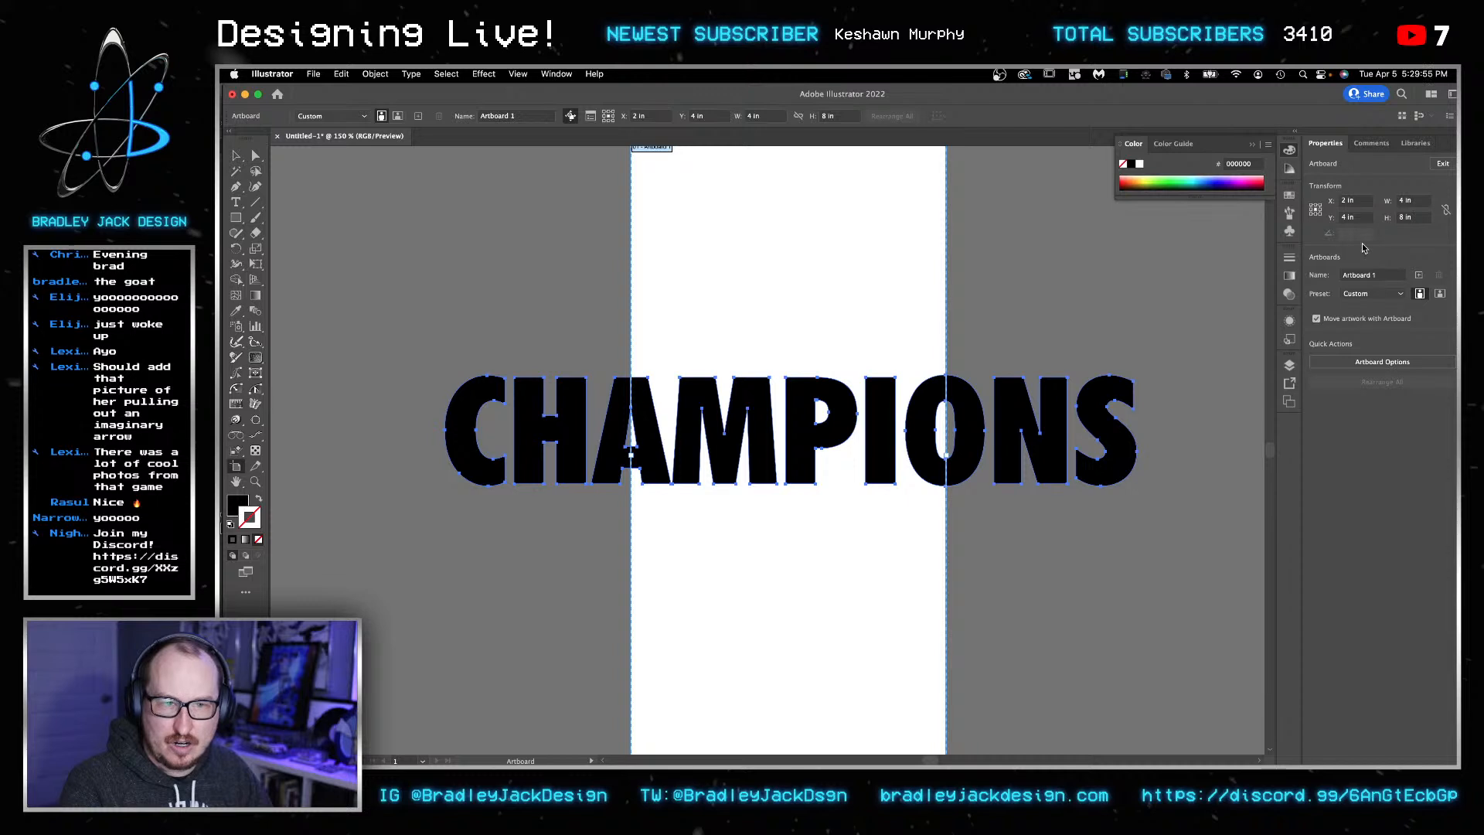
left_click(1407, 200)
type("200")
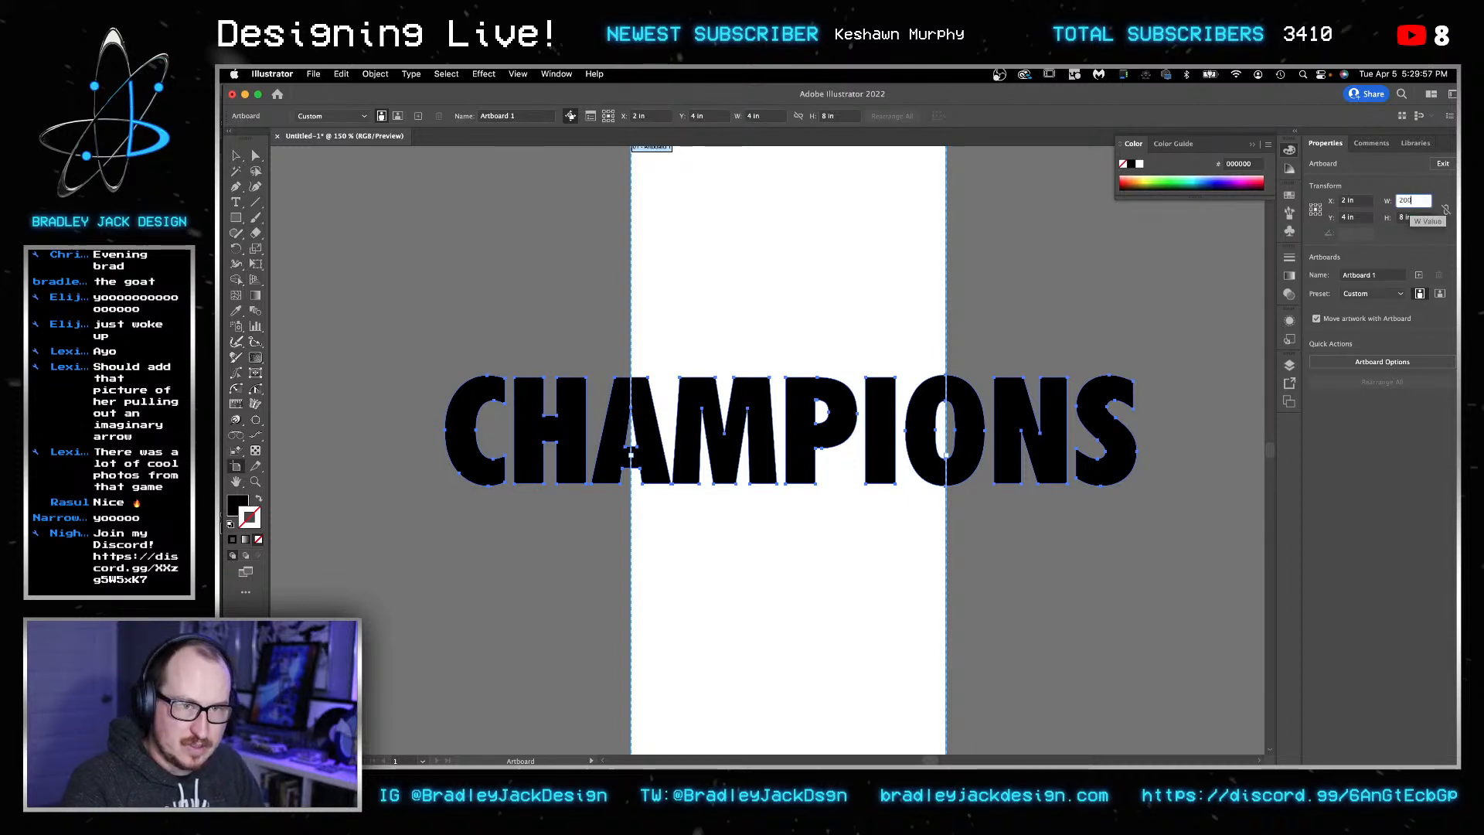
type("0 px")
key("Tab")
type("2500 px")
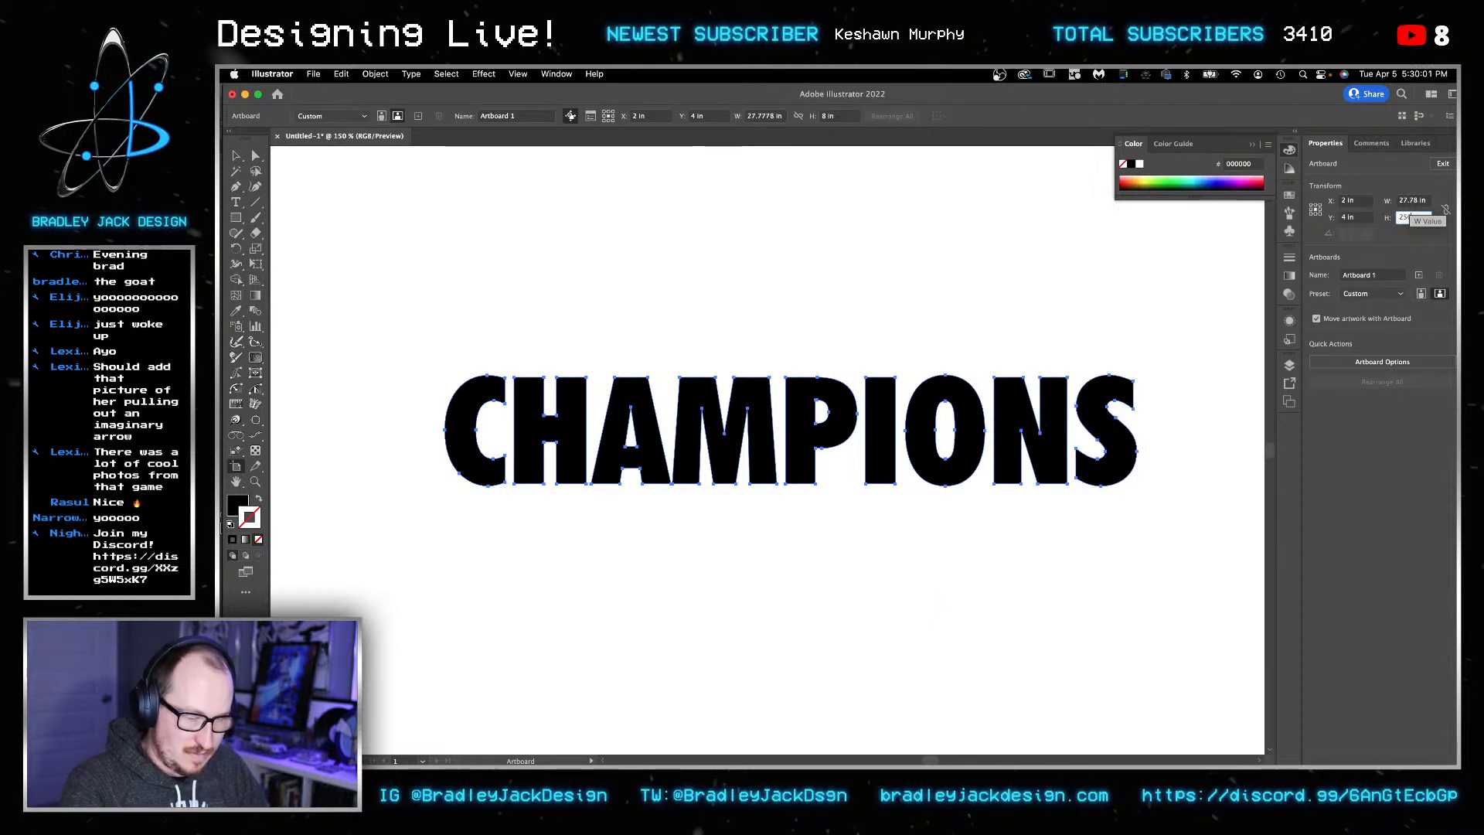
key("Return")
key("Return")
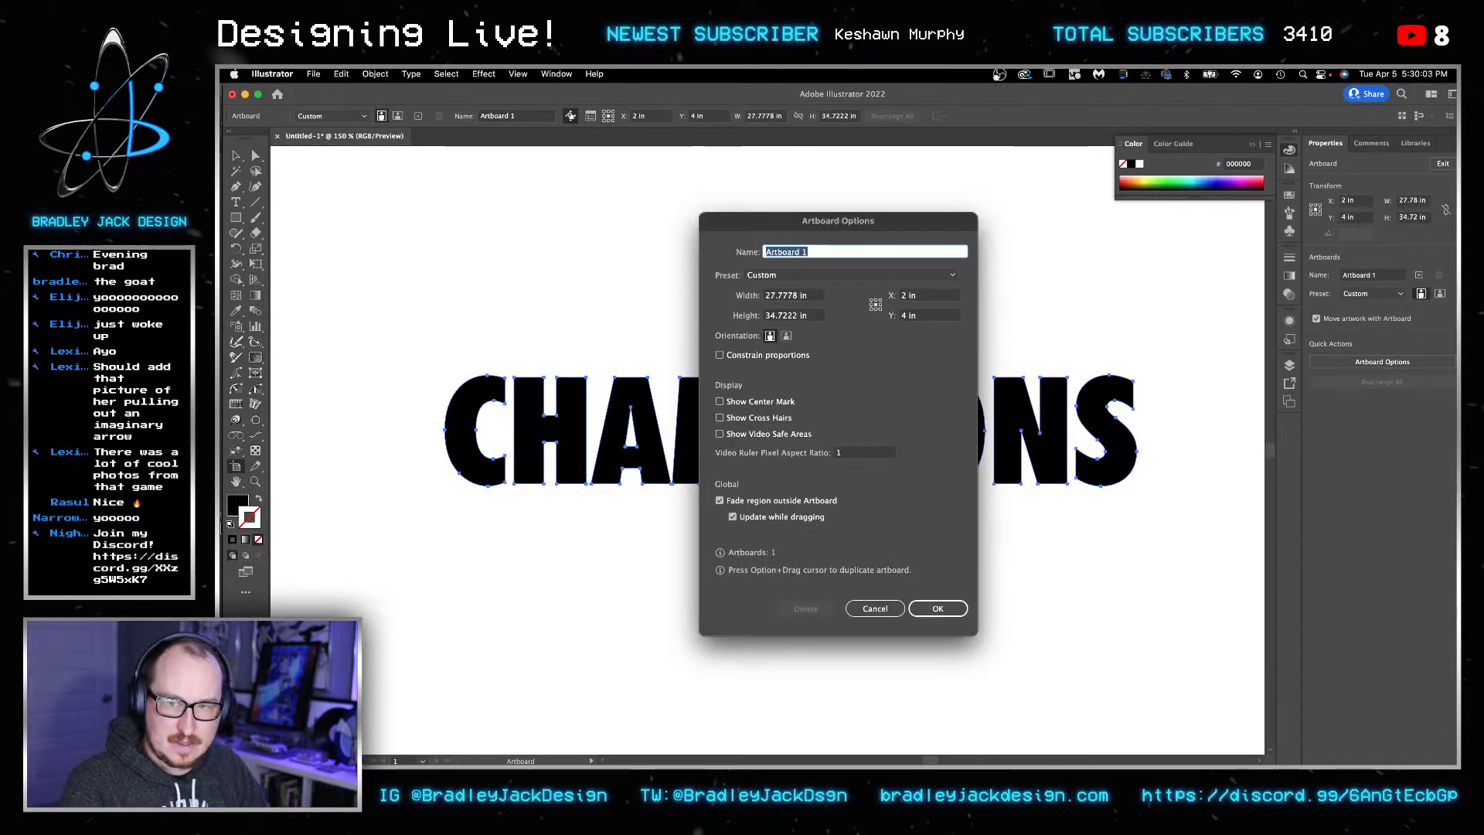
key("Escape")
key("Escape")
key("super+0")
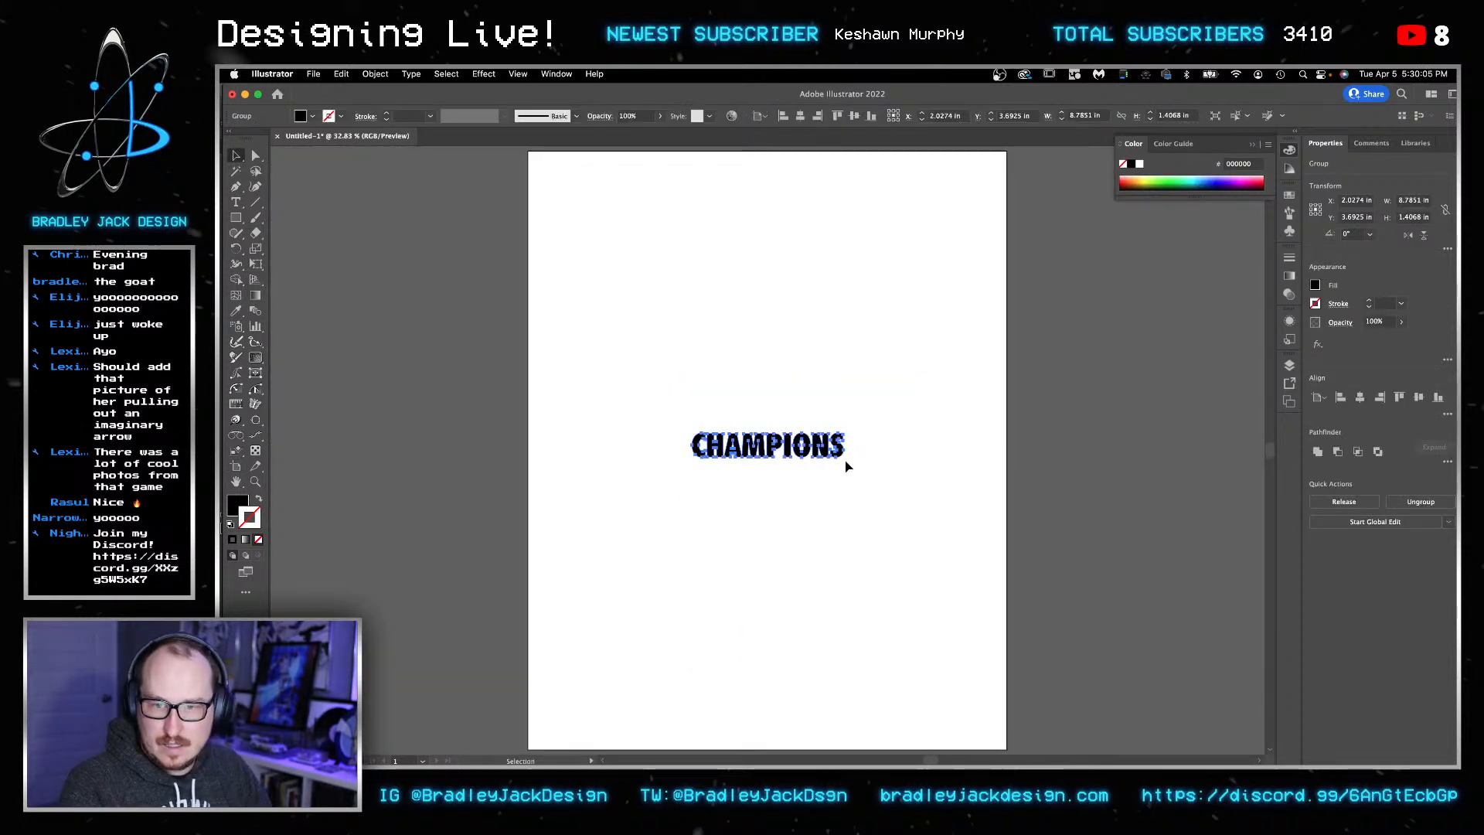
- Scale the CHAMPIONS lettering up to about 25.19 in wide and 4.03 in high across the artboard
key("e")
left_click_drag(848, 457, 979, 522)
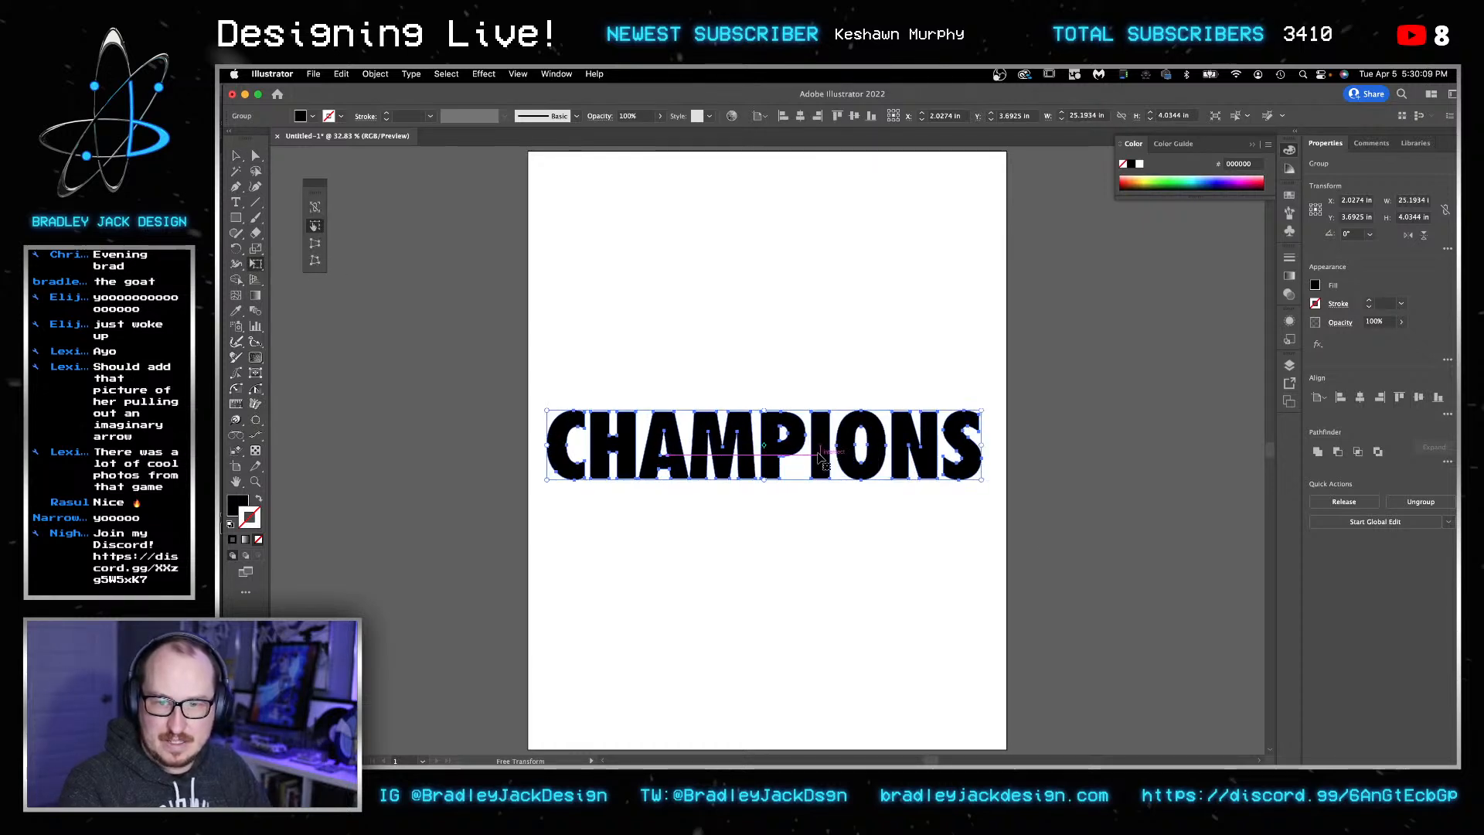
key("v")
key("Return")
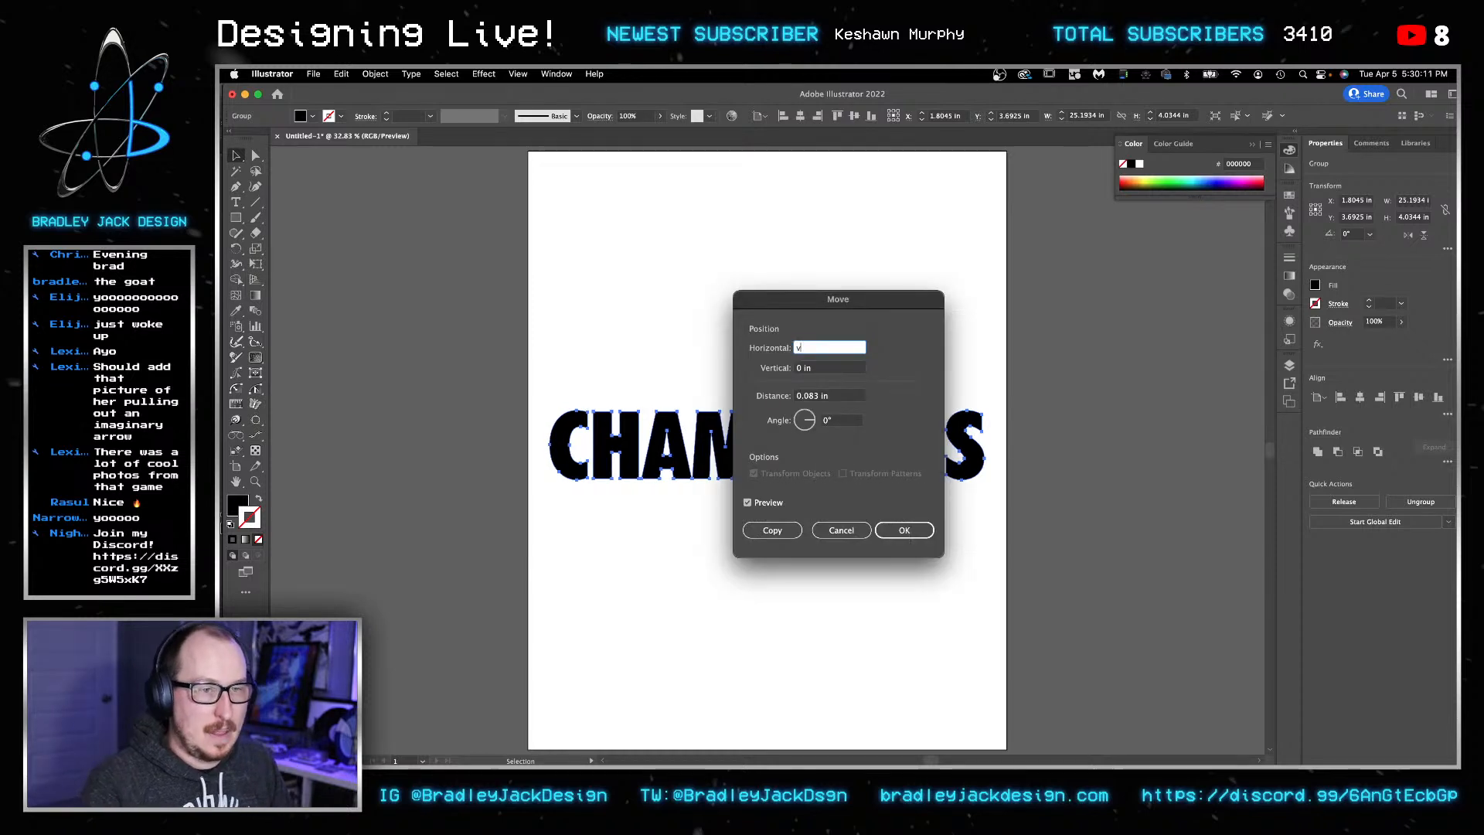
type("v")
key("Return")
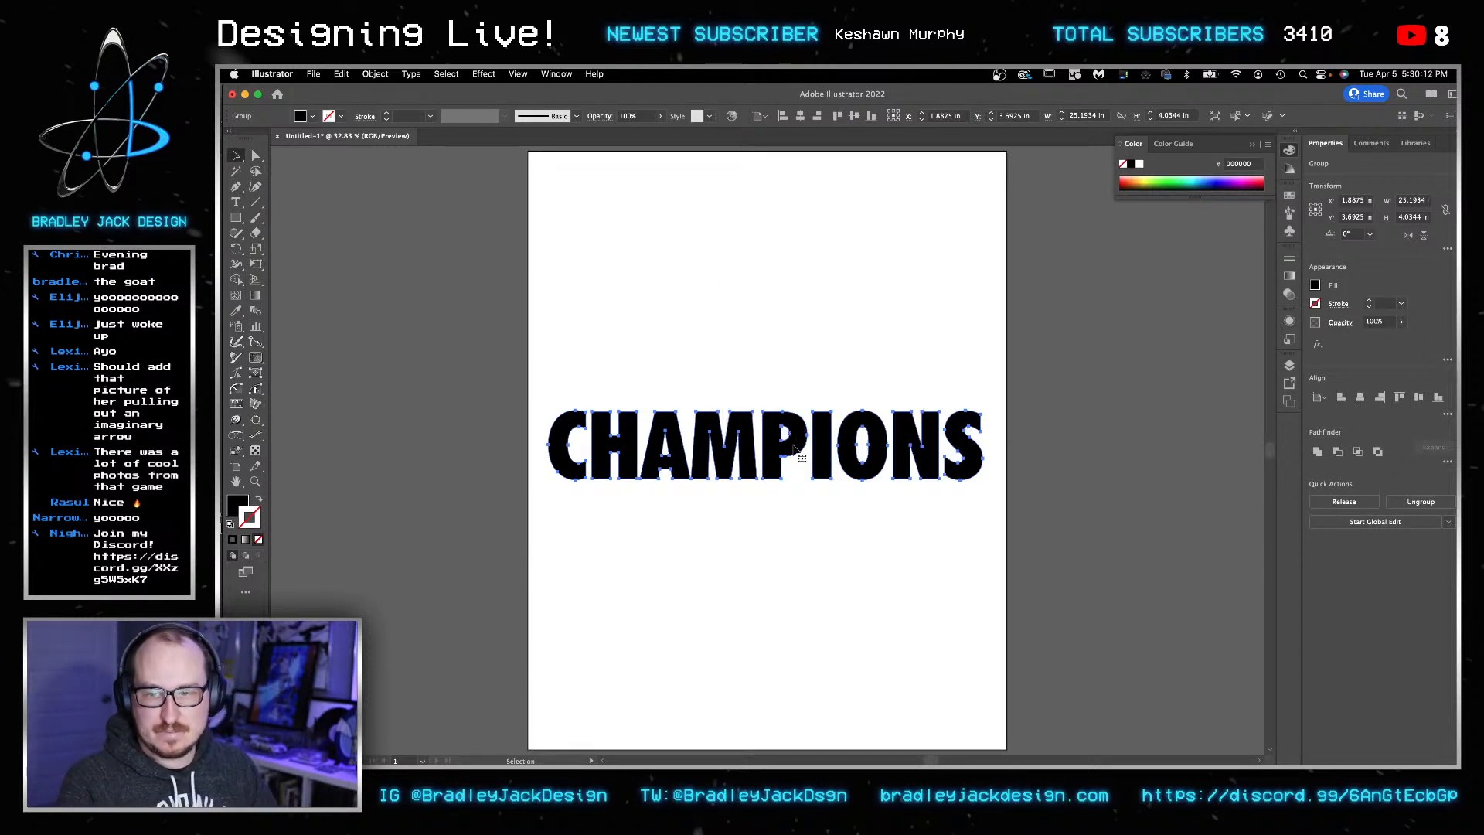
- Apply an Arc Lower warp with a -10% bend to the CHAMPIONS lettering
left_click(484, 74)
mouse_move(503, 290)
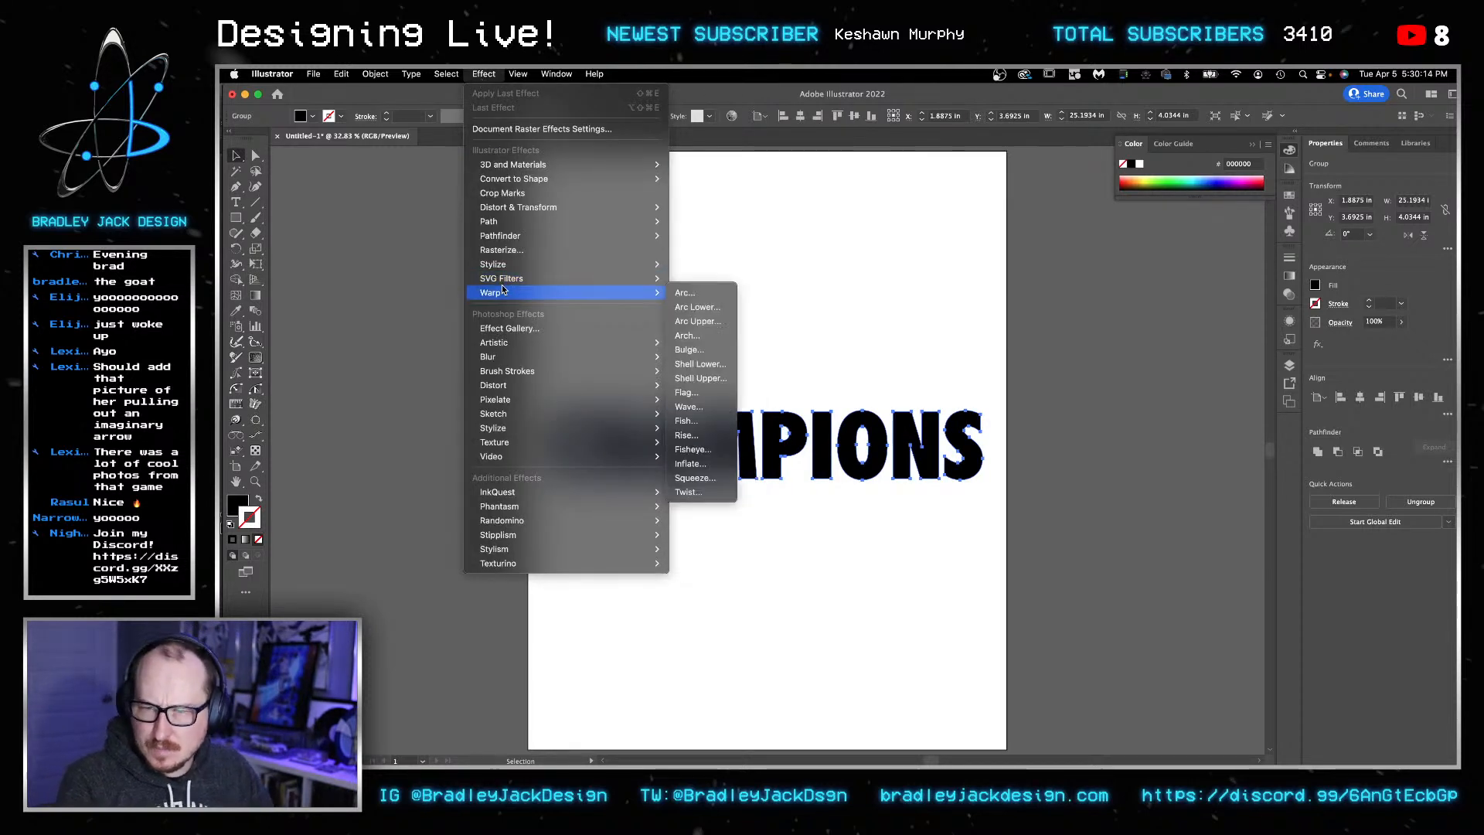
left_click(716, 308)
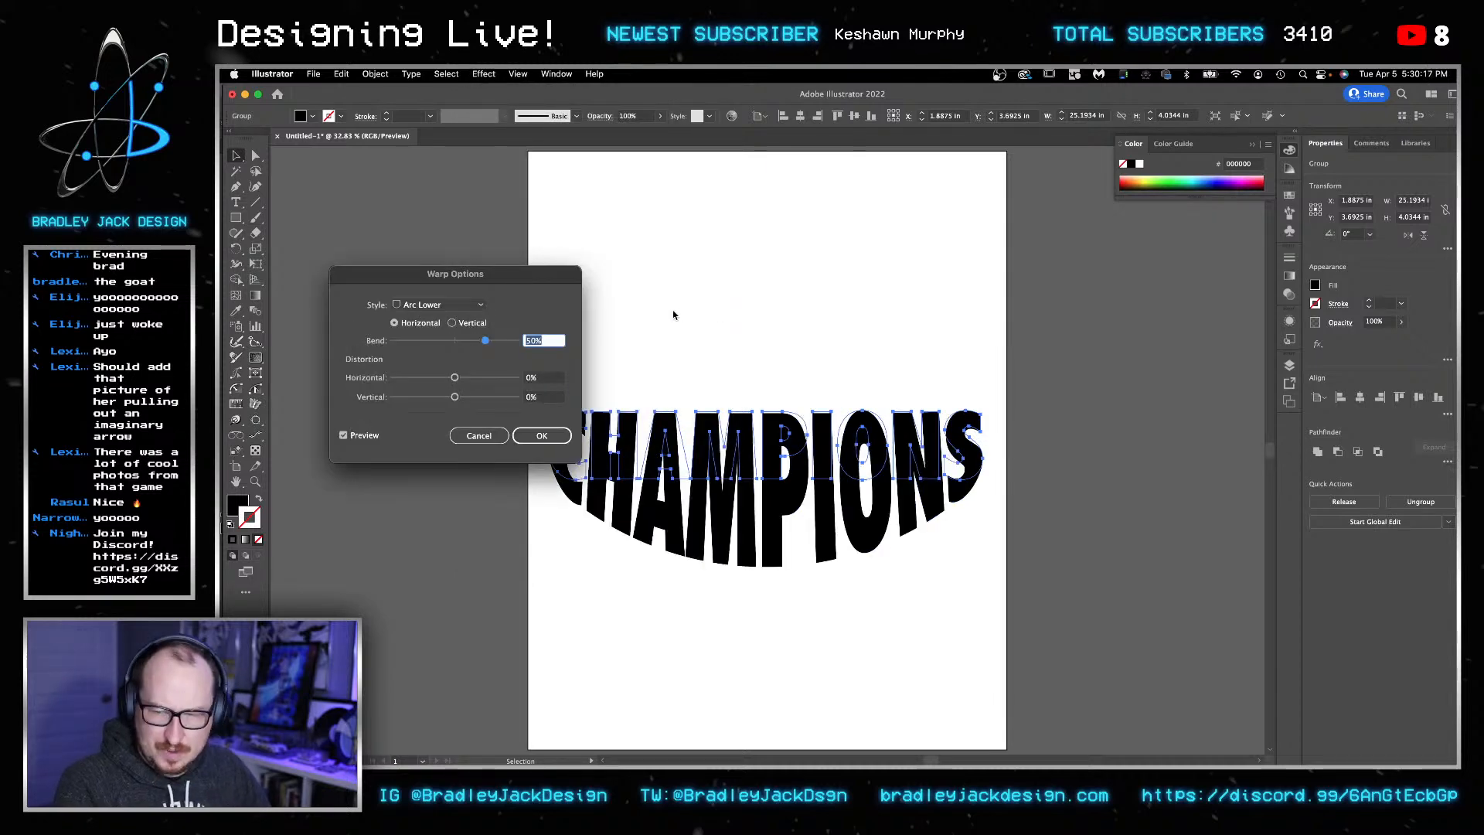
type("19")
key("BackSpace")
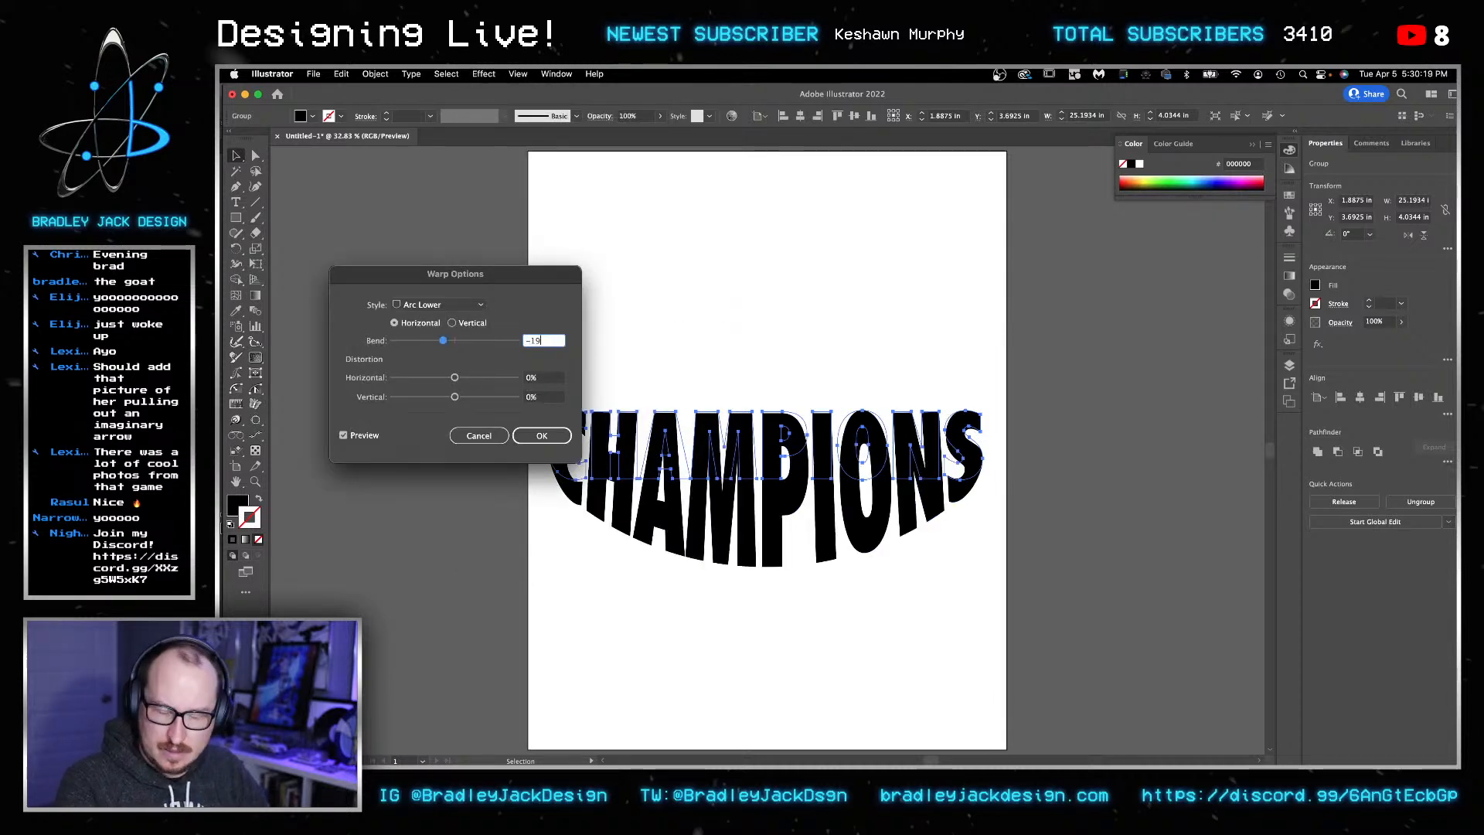
key("Tab")
key("Return")
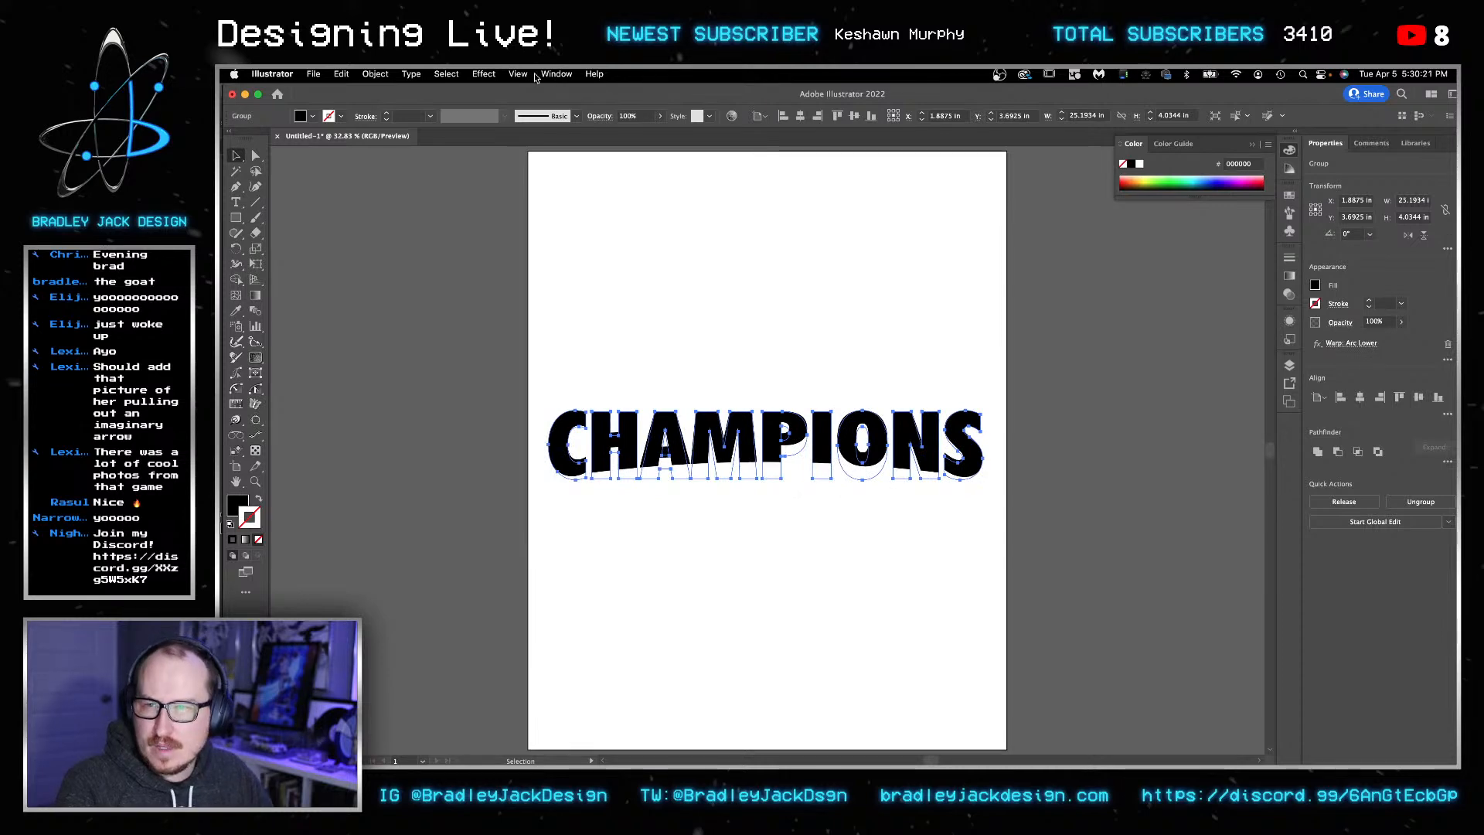
- Add an Arc Upper warp with a 10% bend to the CHAMPIONS lettering
left_click(484, 73)
mouse_move(534, 294)
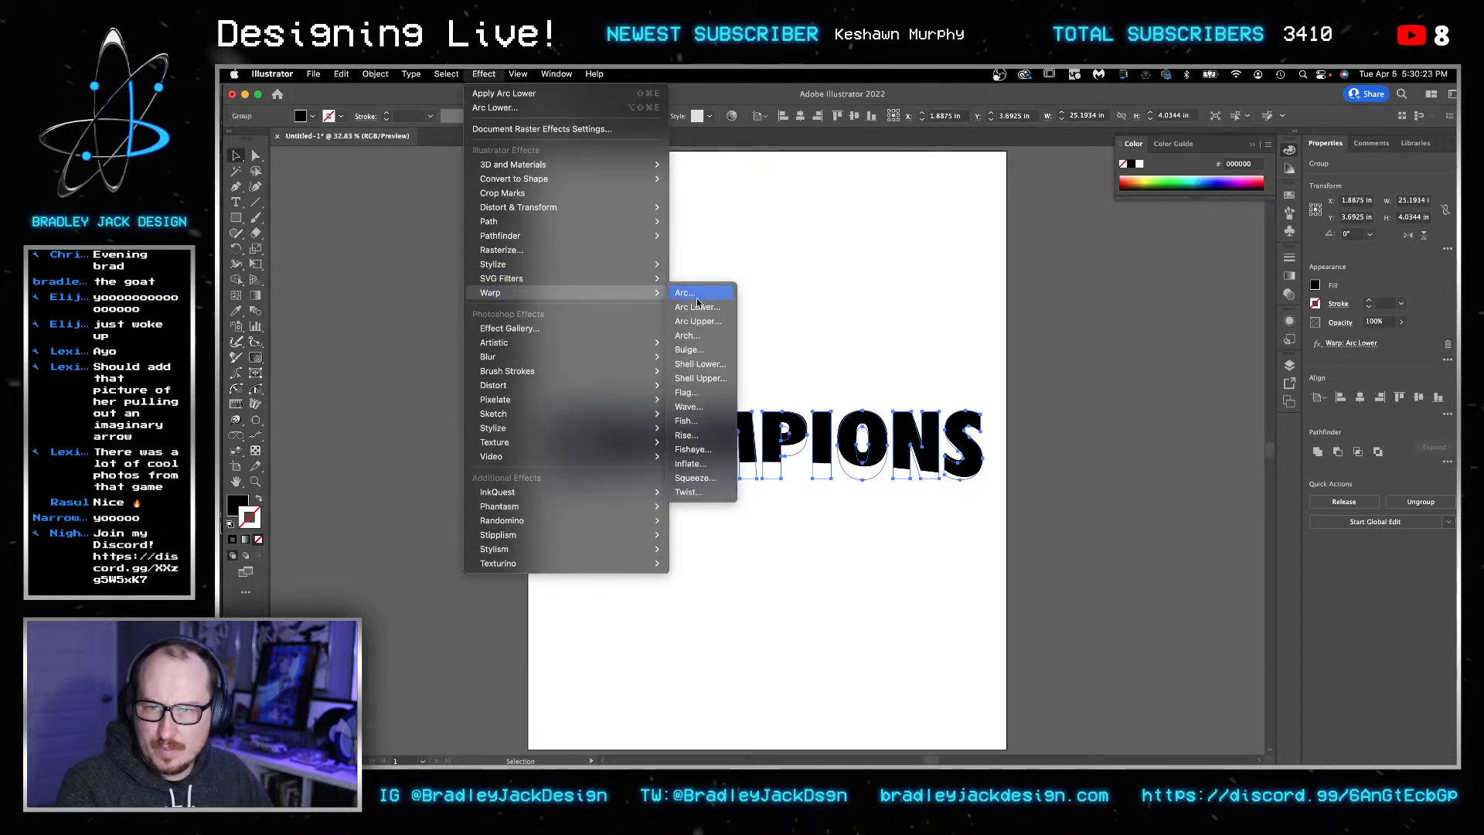
left_click(700, 322)
type("10")
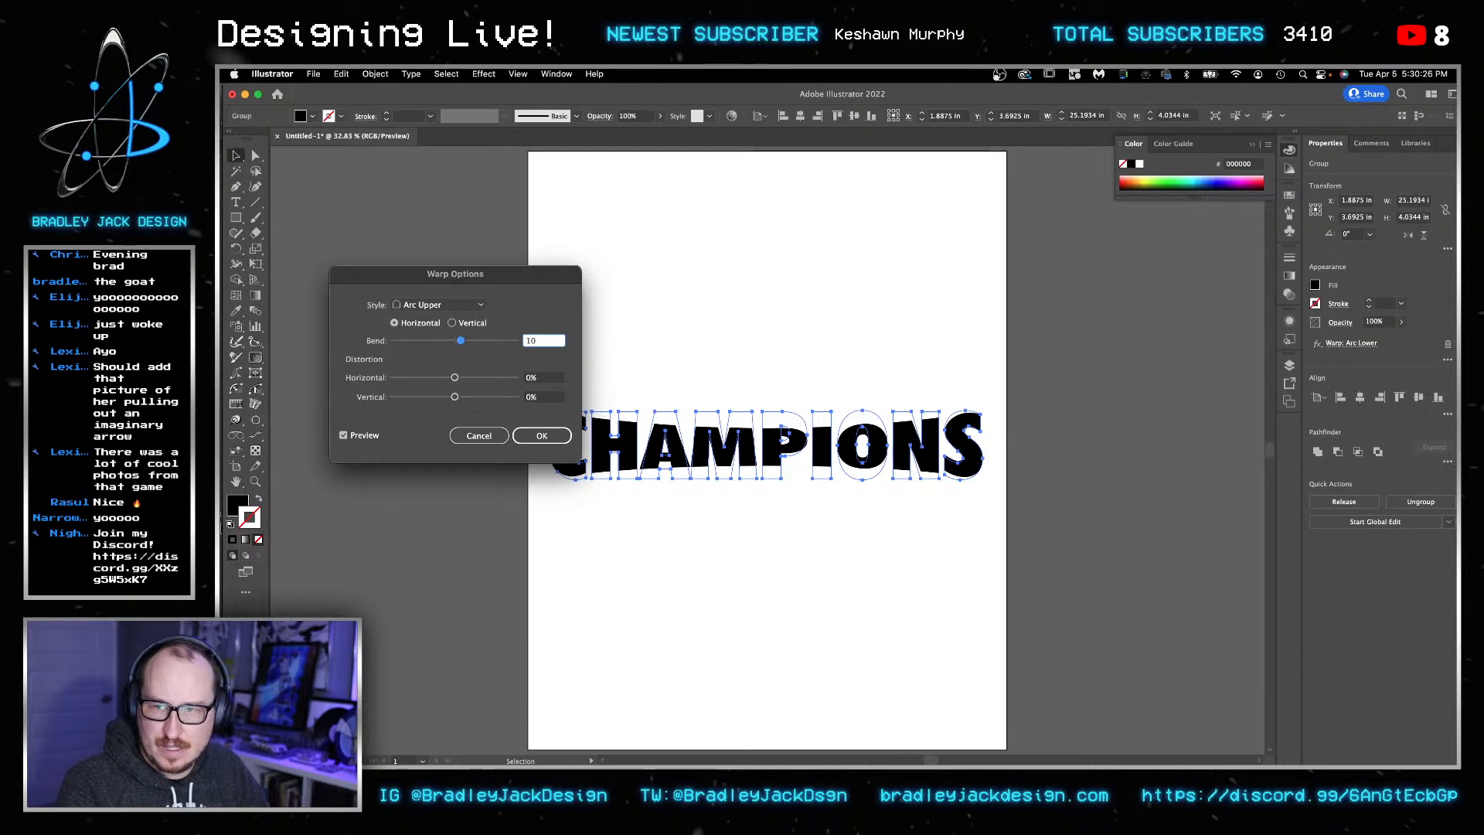
key("Tab")
key("Return")
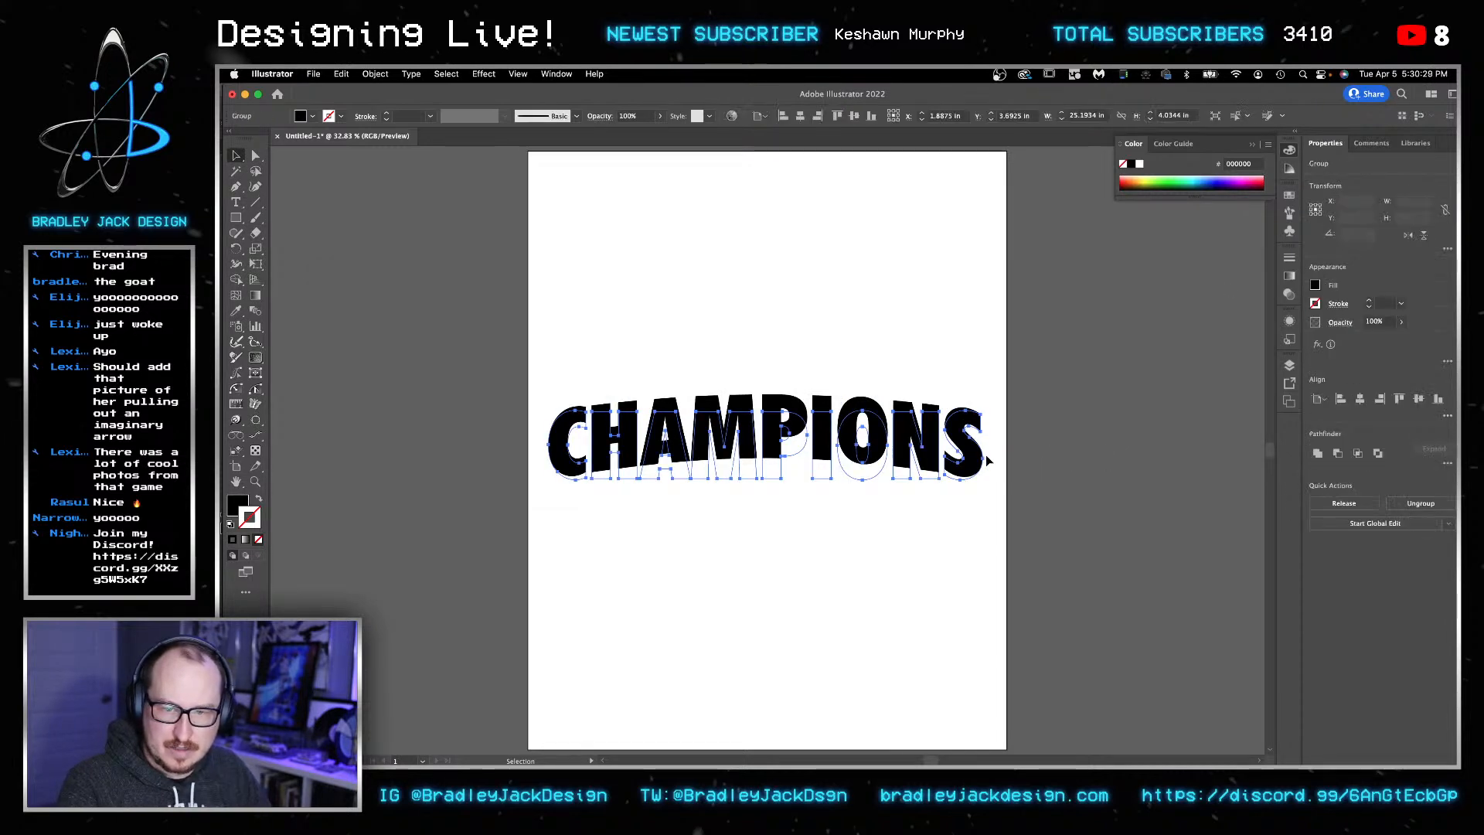
- Narrow the warped CHAMPIONS lettering evenly from both sides to about 15.61 in wide, keeping its height
key("e")
left_click_drag(983, 445, 901, 446)
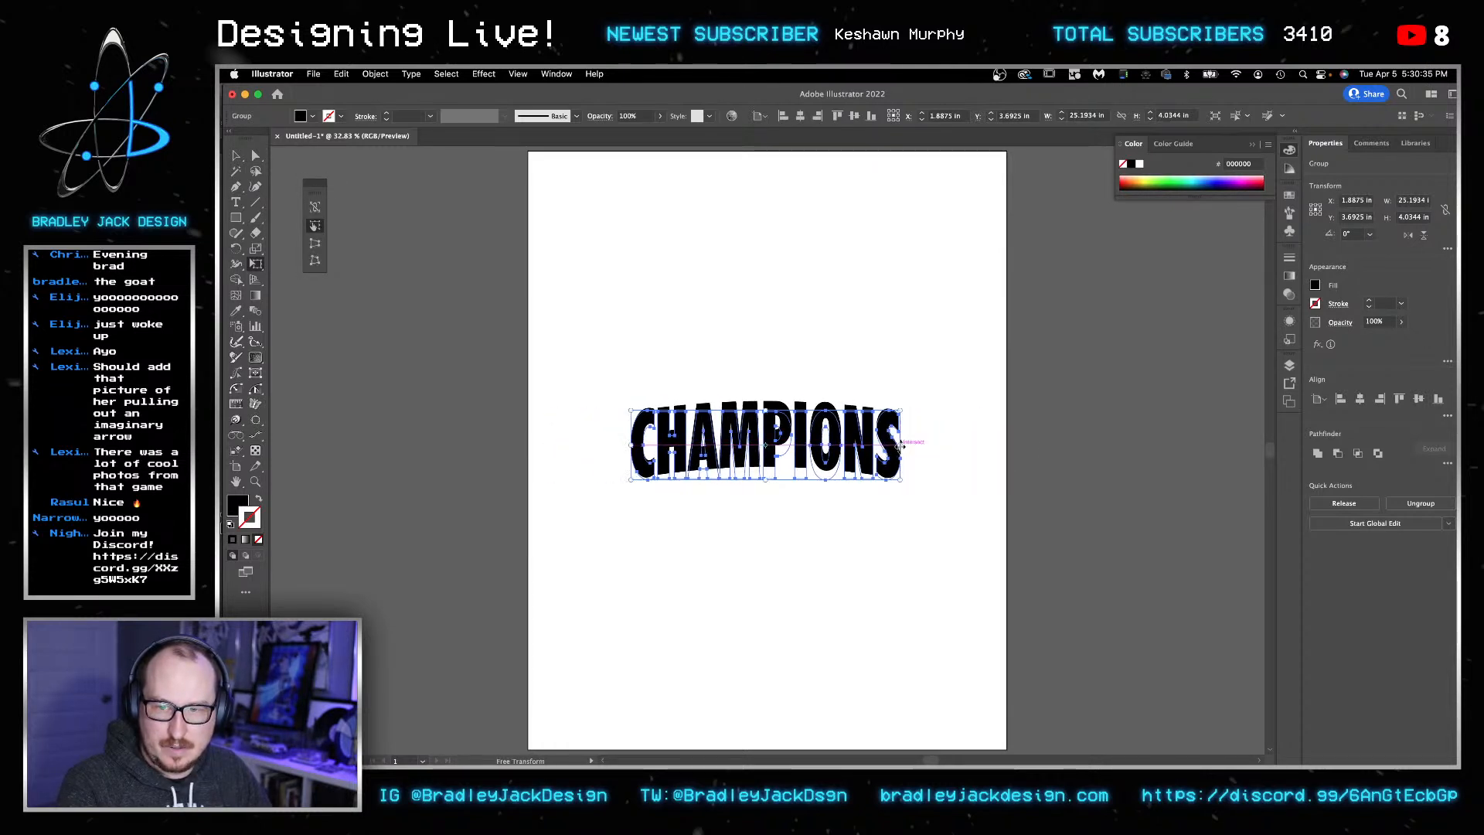
key("v")
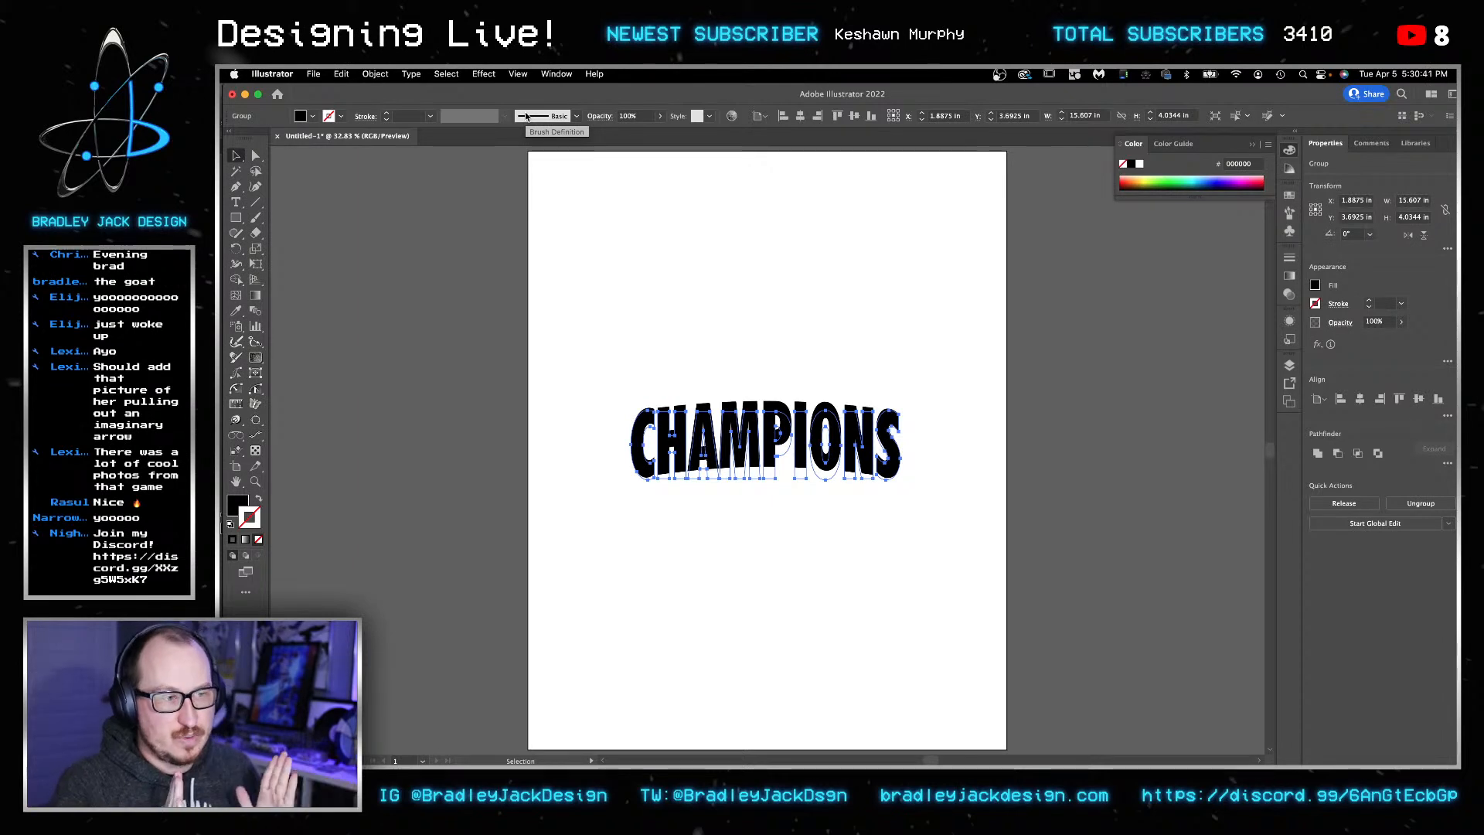
- Change the bend of the lettering's existing Arc Lower warp to -20%
left_click(487, 74)
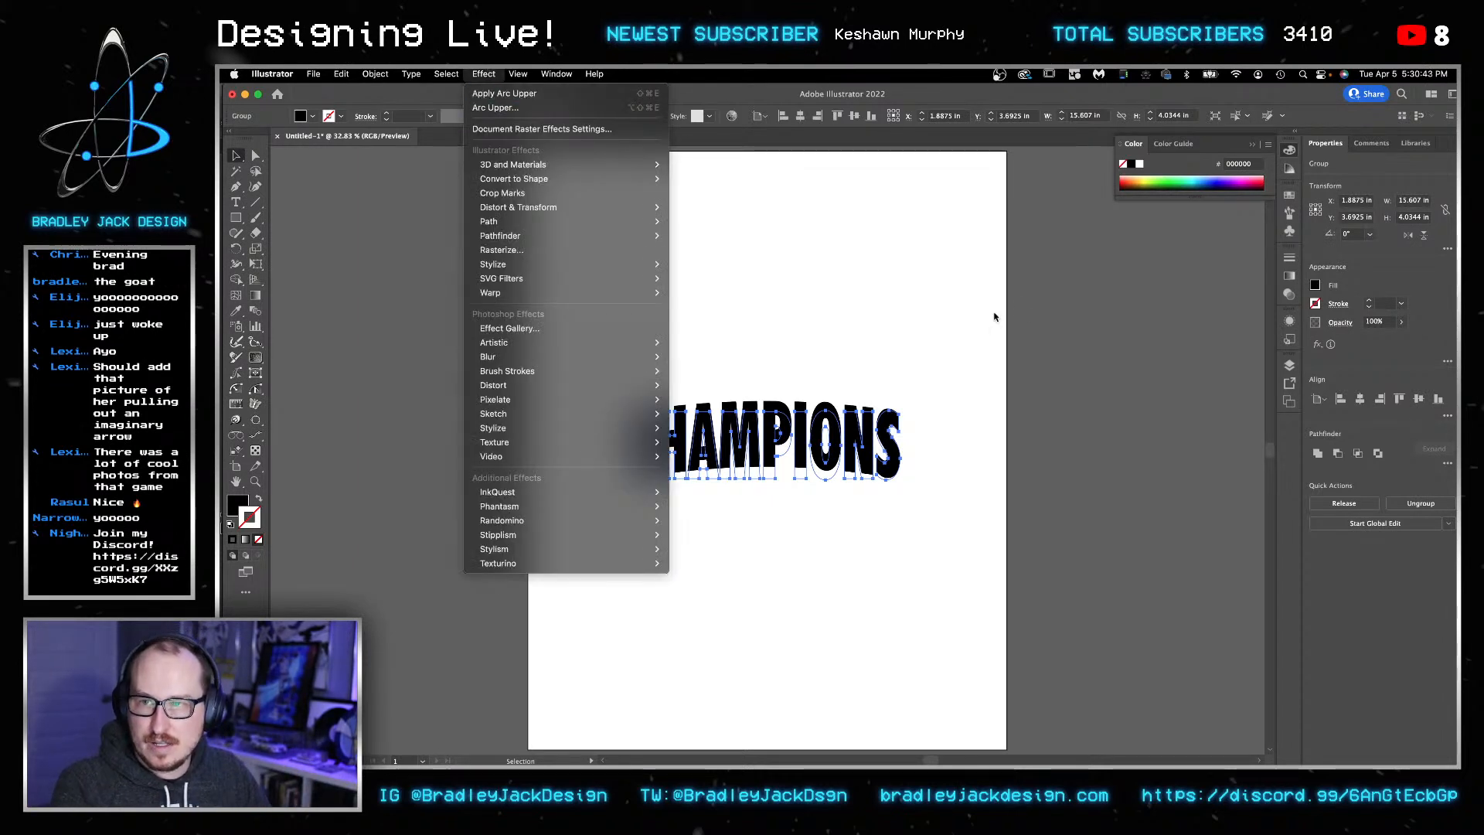
left_click(841, 247)
left_click(1289, 296)
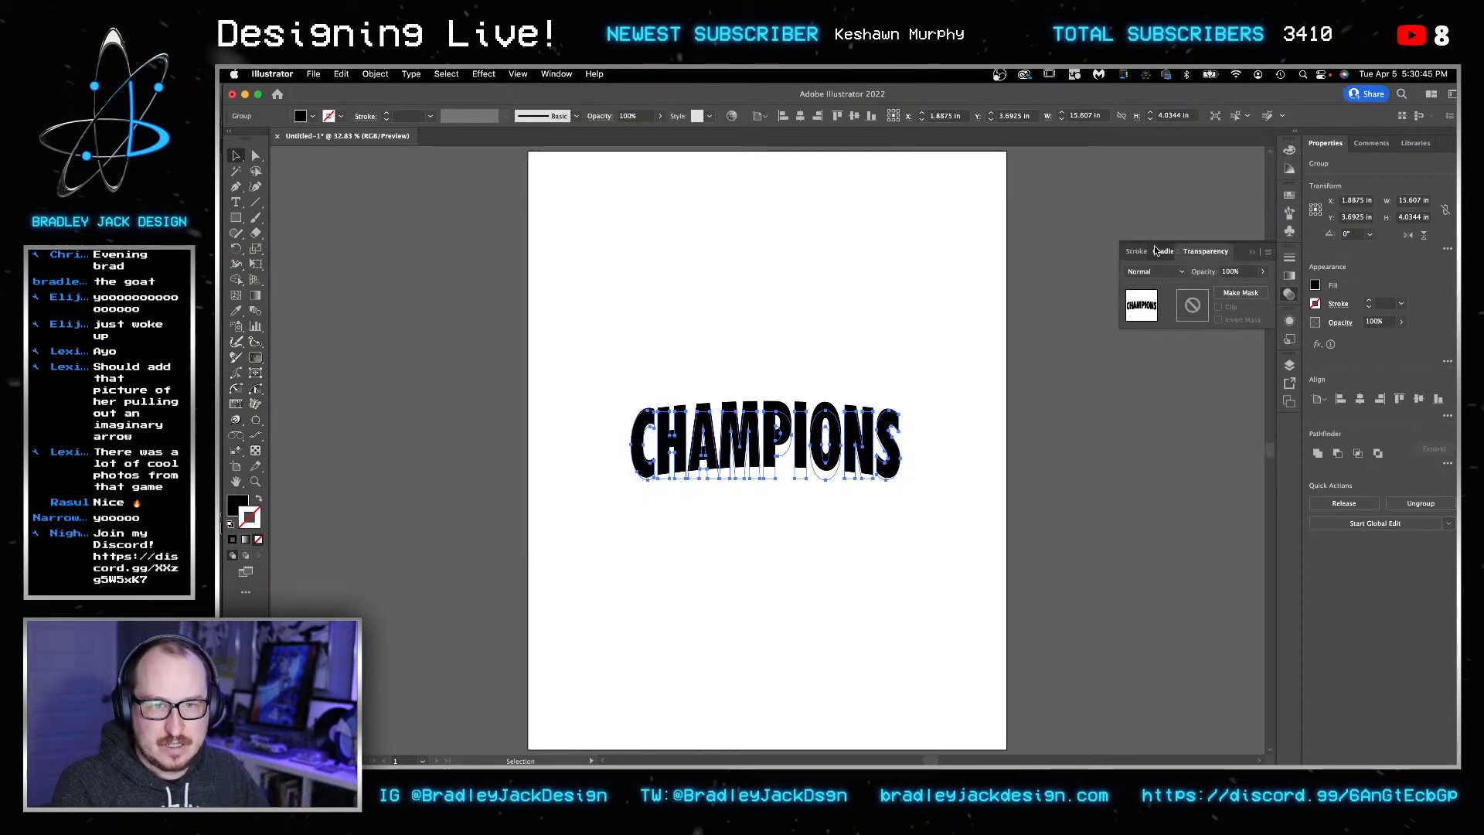
left_click(1162, 251)
left_click(1289, 320)
left_click(1180, 353)
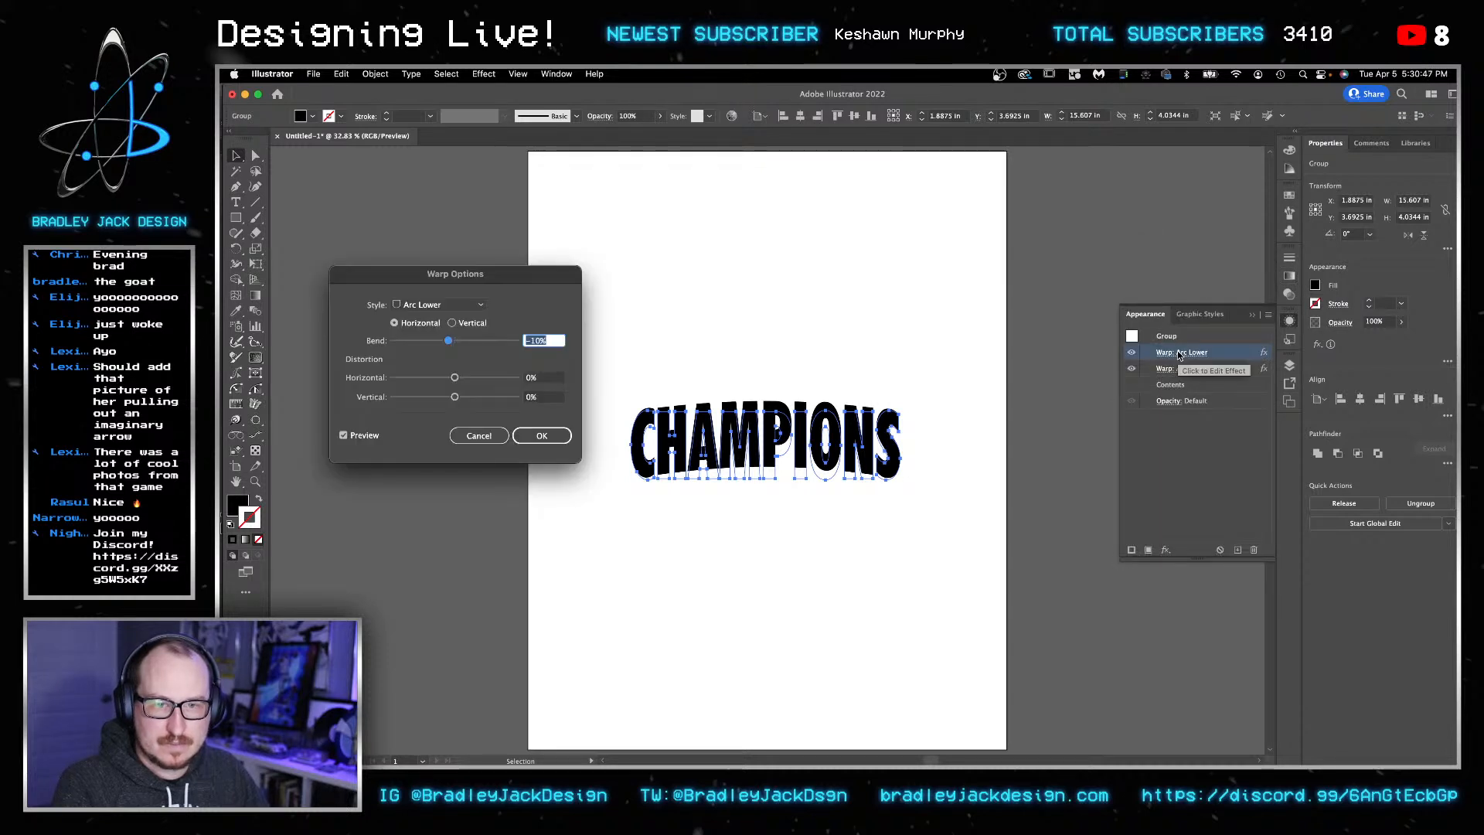
type("-20")
key("Return")
key("Return")
key("Escape")
- Set the bend of the lettering's Arc Upper warp to 20% and nudge the lettering horizontally by 0.083 in
left_click(1180, 370)
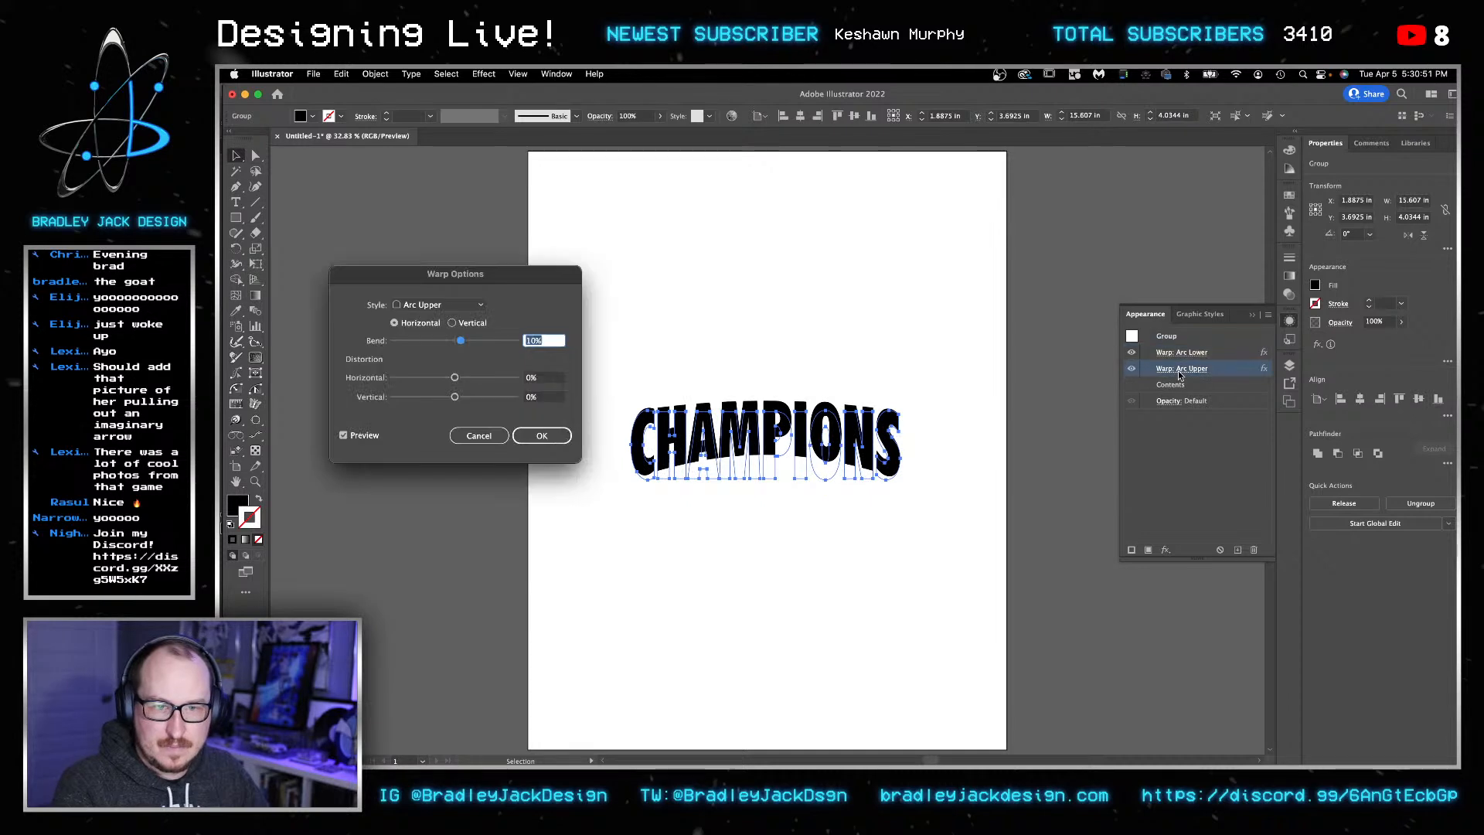
type("20")
key("Return")
key("Return")
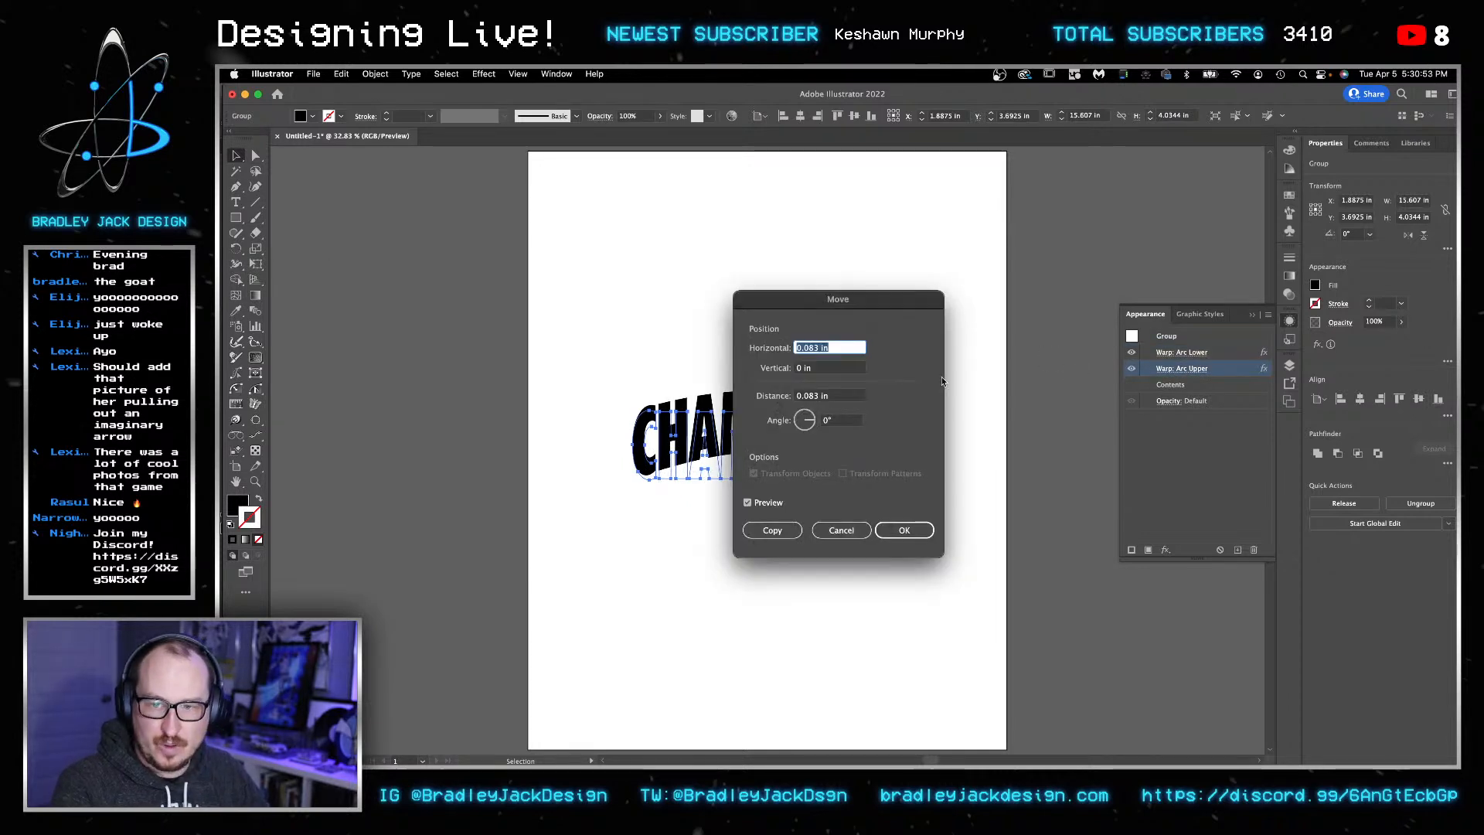
left_click(904, 535)
left_click(905, 556)
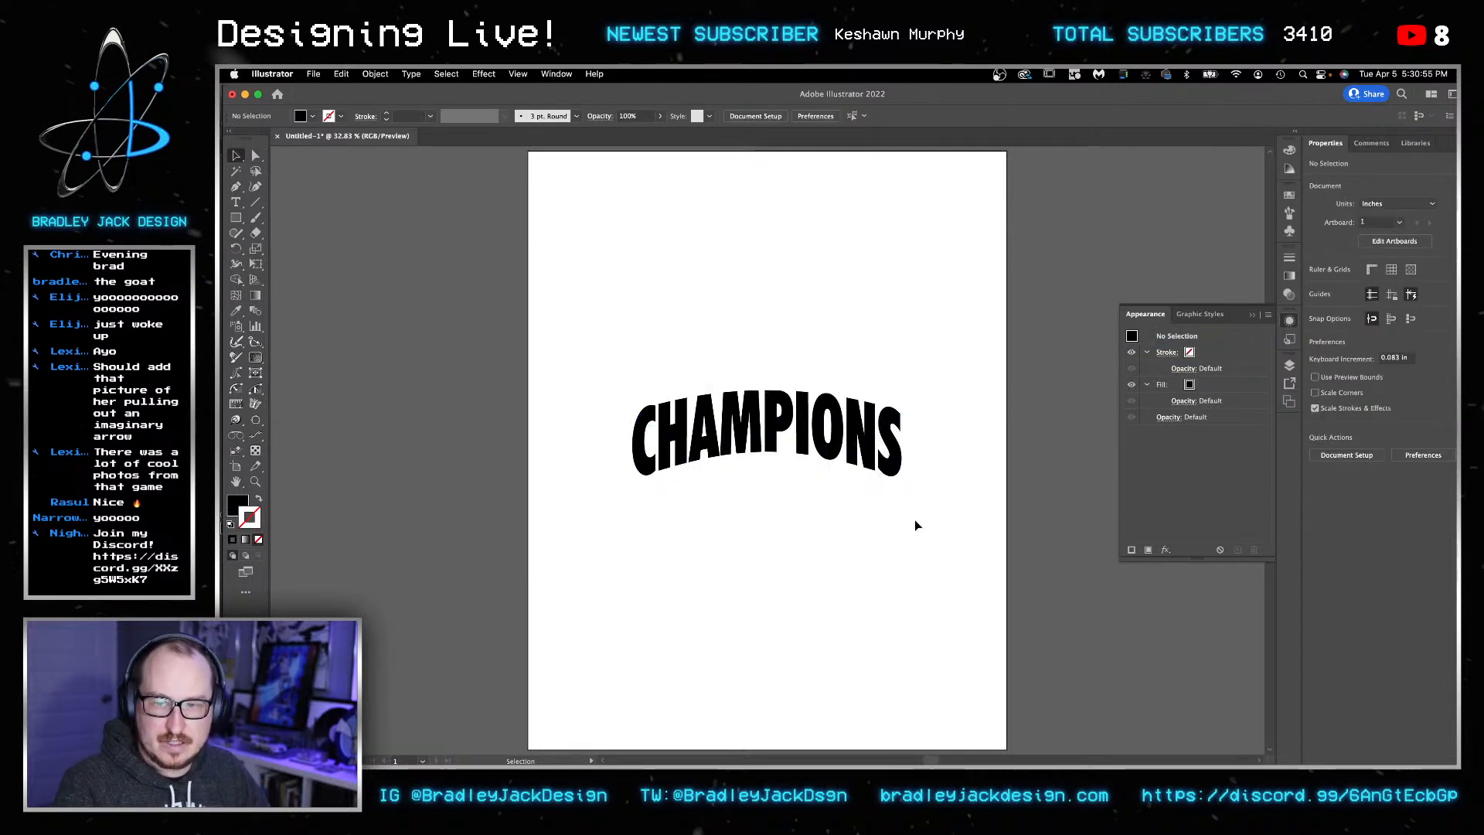
- Give the CHAMPIONS lettering a white fill with no stroke and copy it
left_click_drag(943, 544, 644, 364)
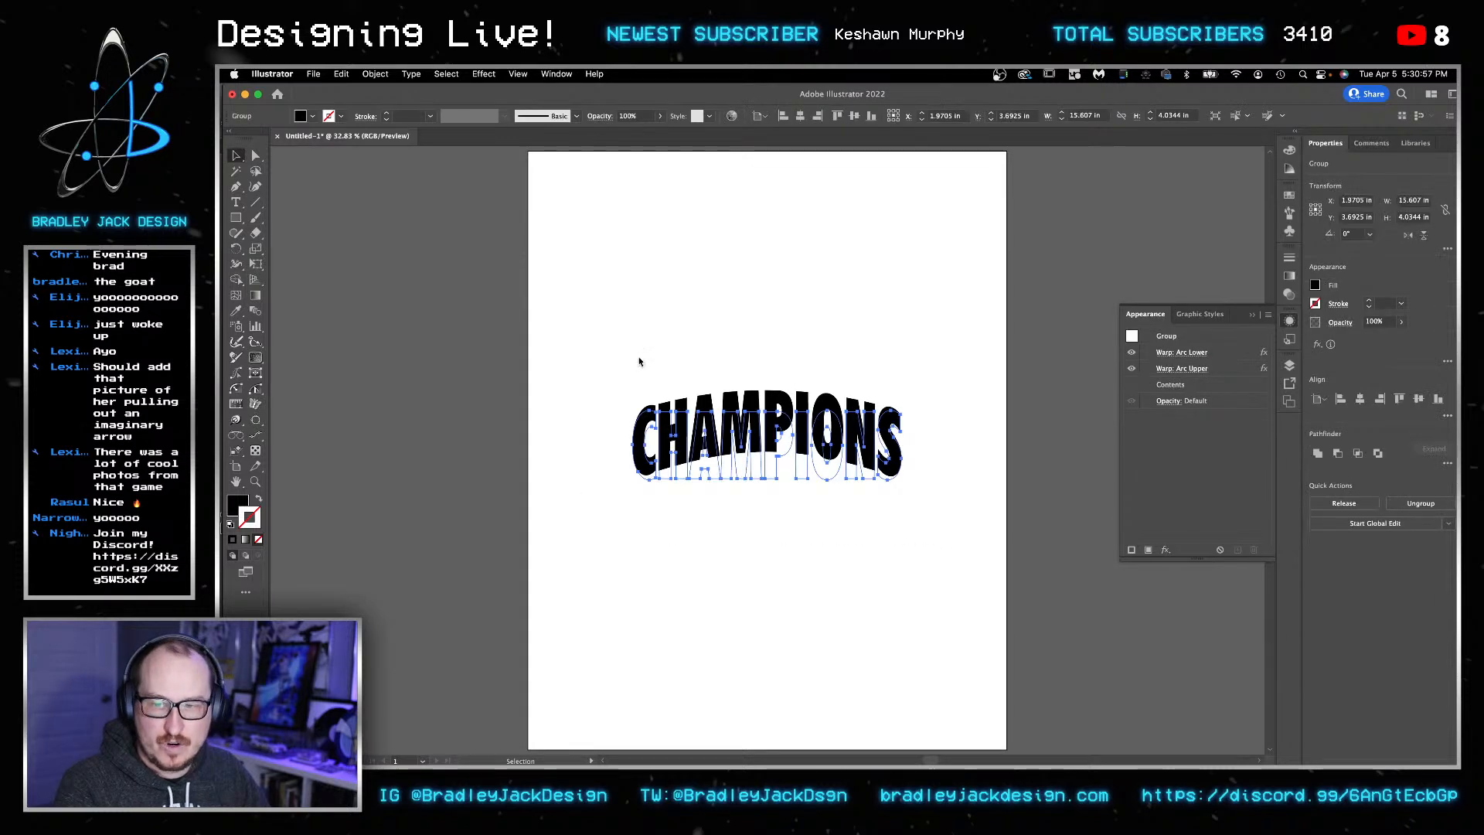
left_click(232, 524)
left_click(259, 539)
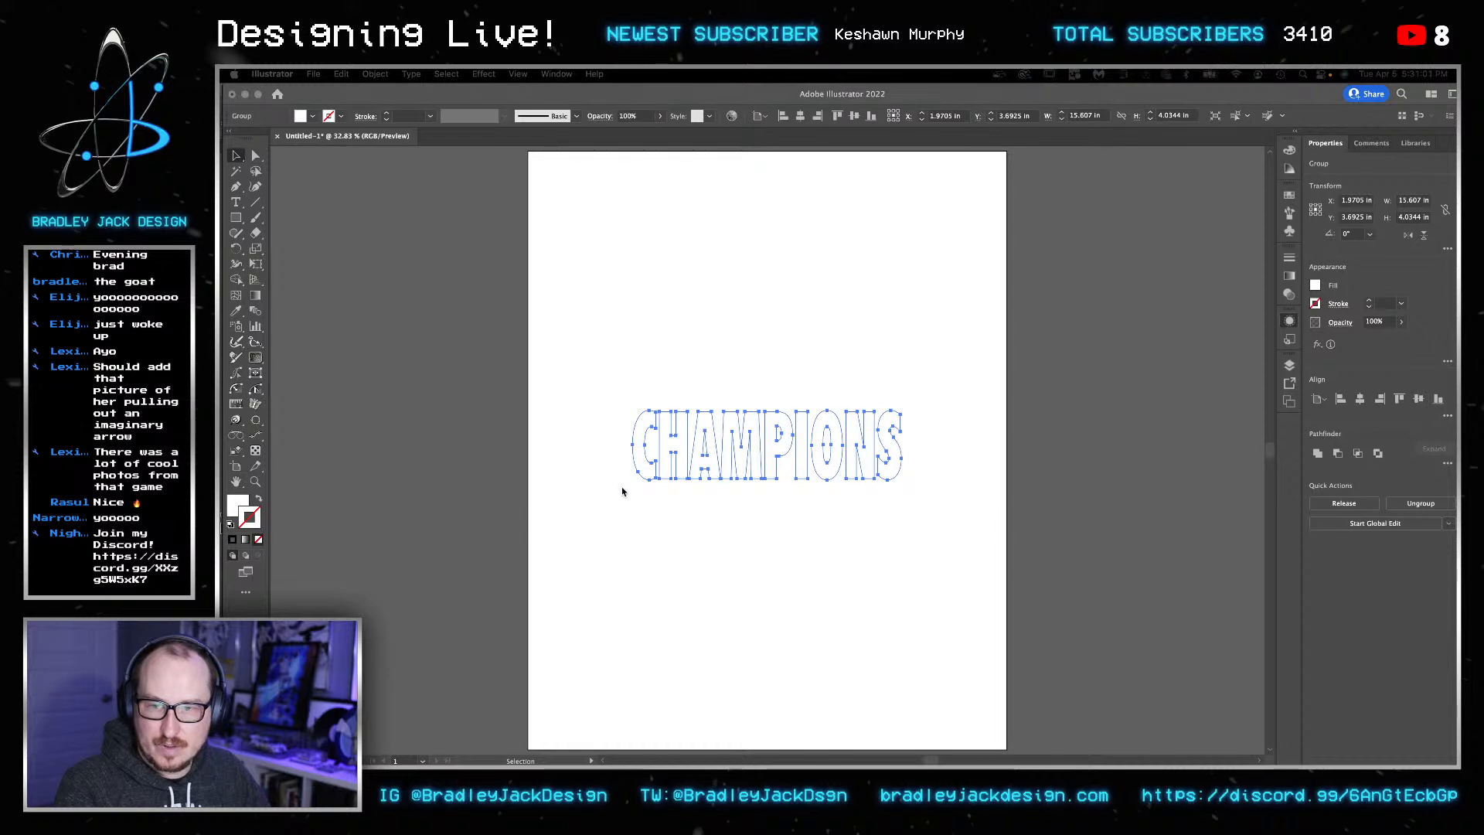
- Switch to Photoshop and paste the lettering as a smart object directly above the visible Vector Smart Object layer beneath the RIGHT TRIANGLE group
key("super+Tab")
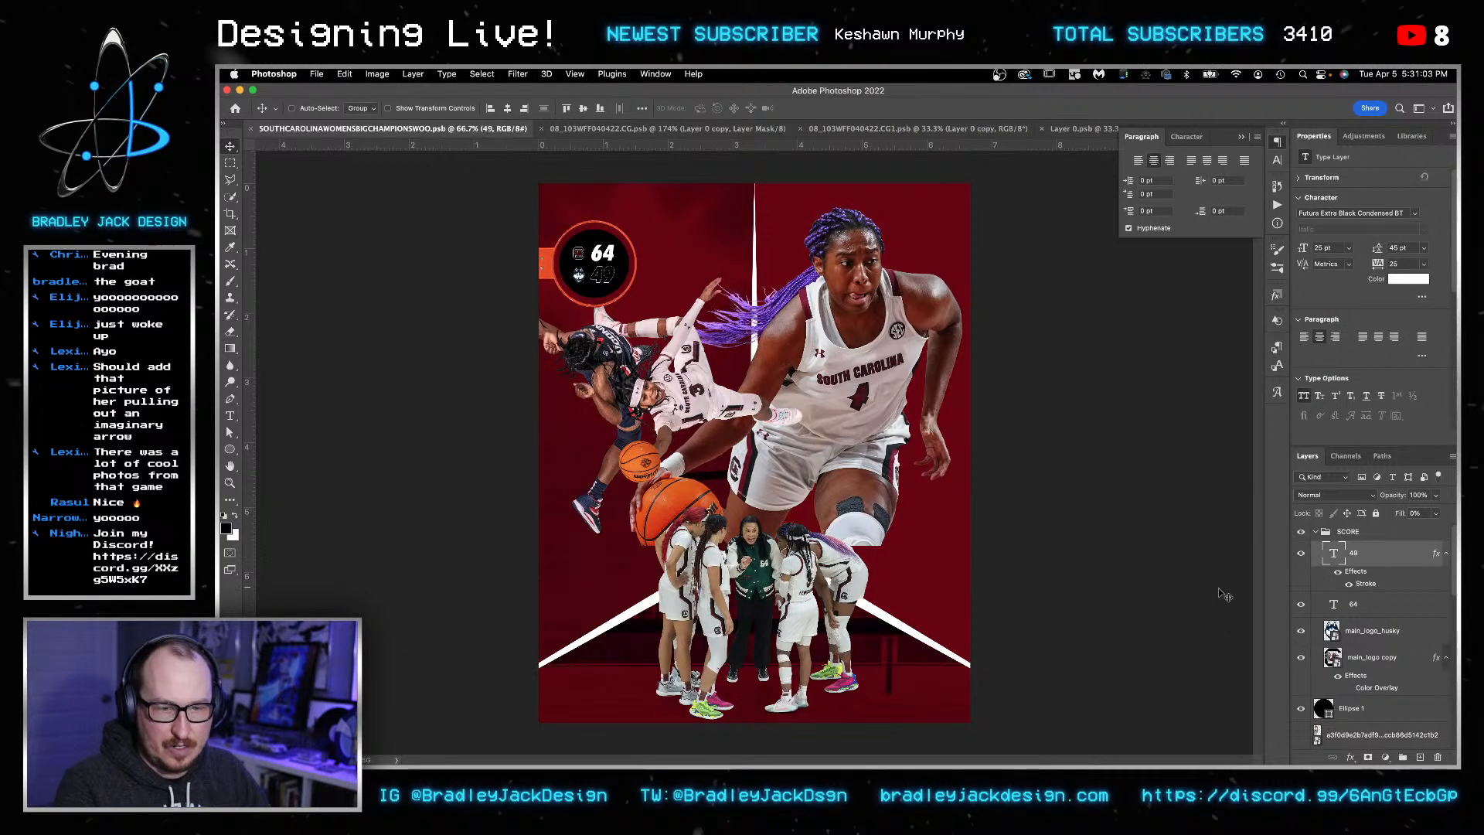
scroll(1328, 601, "down", 1)
scroll(1331, 607, "down", 10)
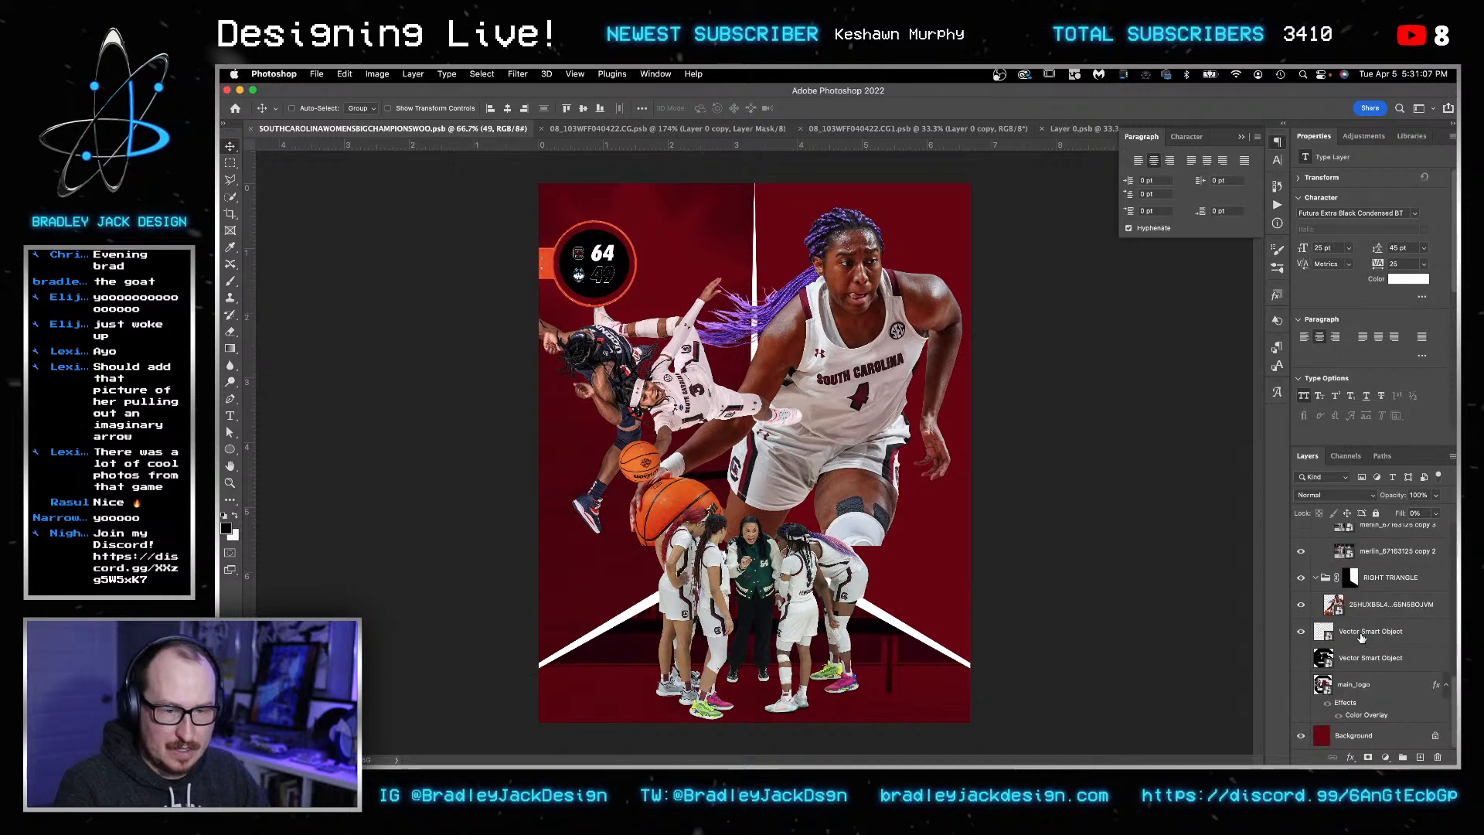
left_click(1360, 639)
left_click(1351, 757)
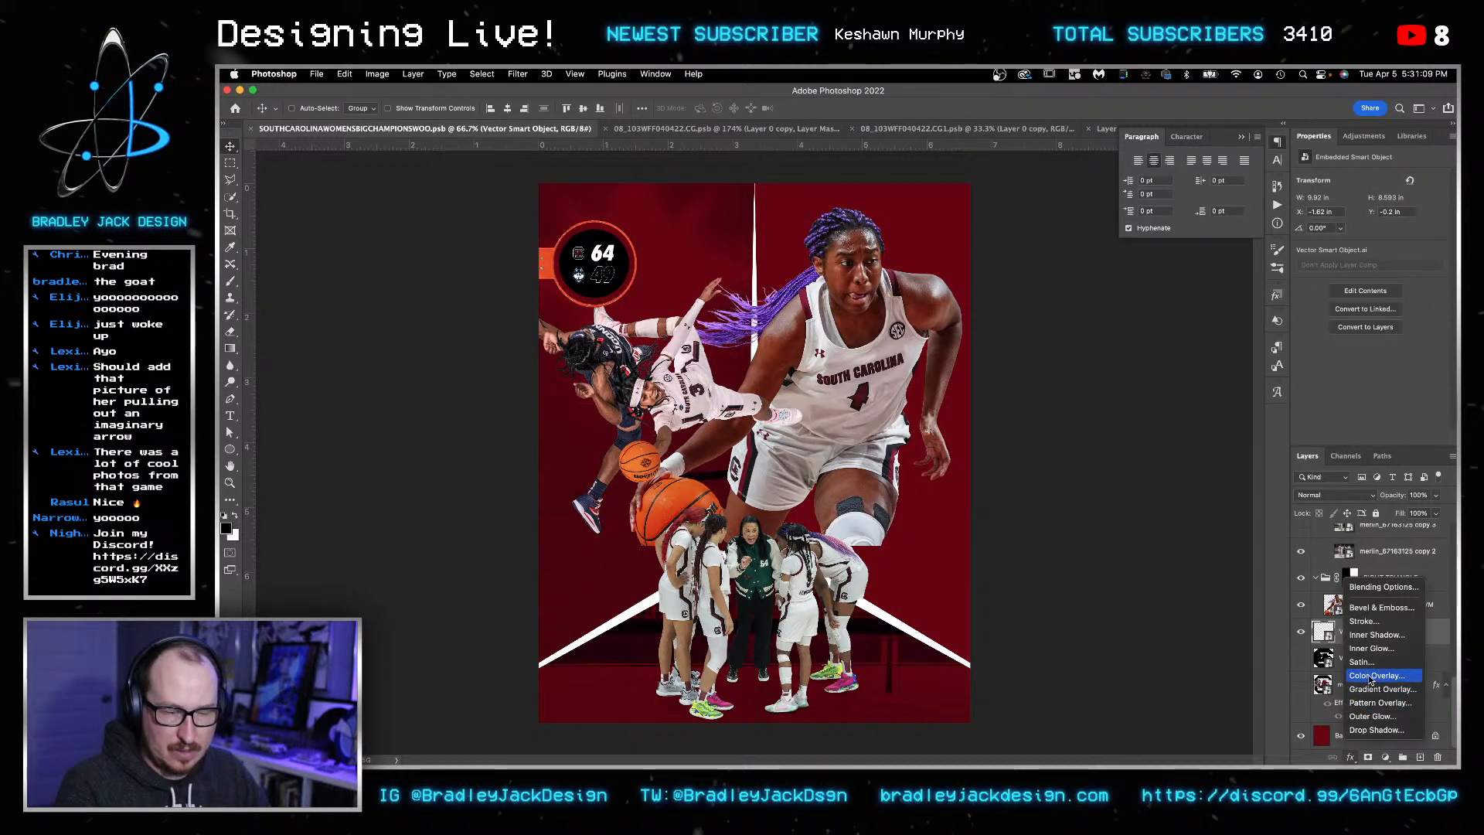
left_click(1266, 632)
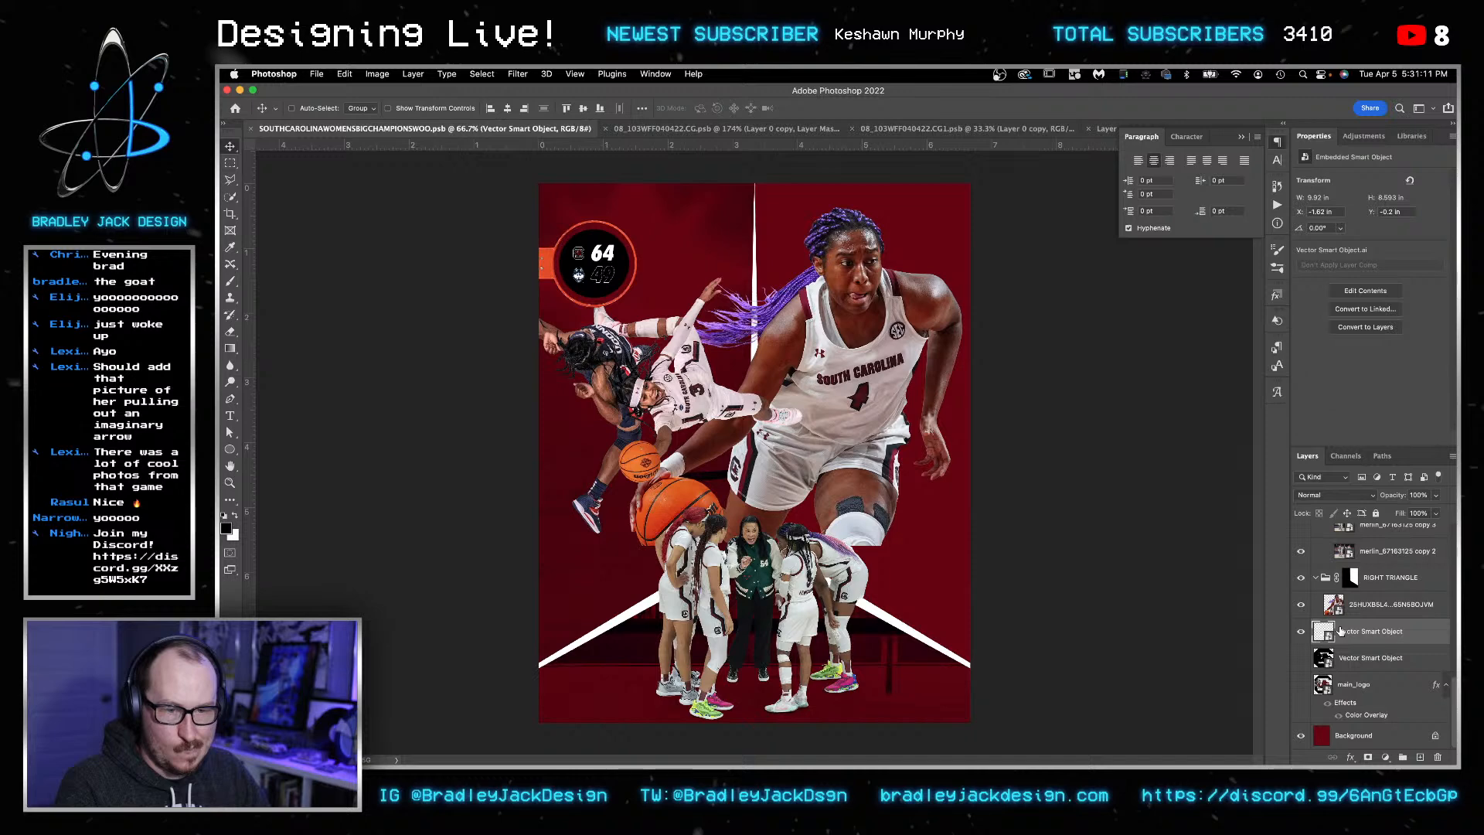
key("super+v")
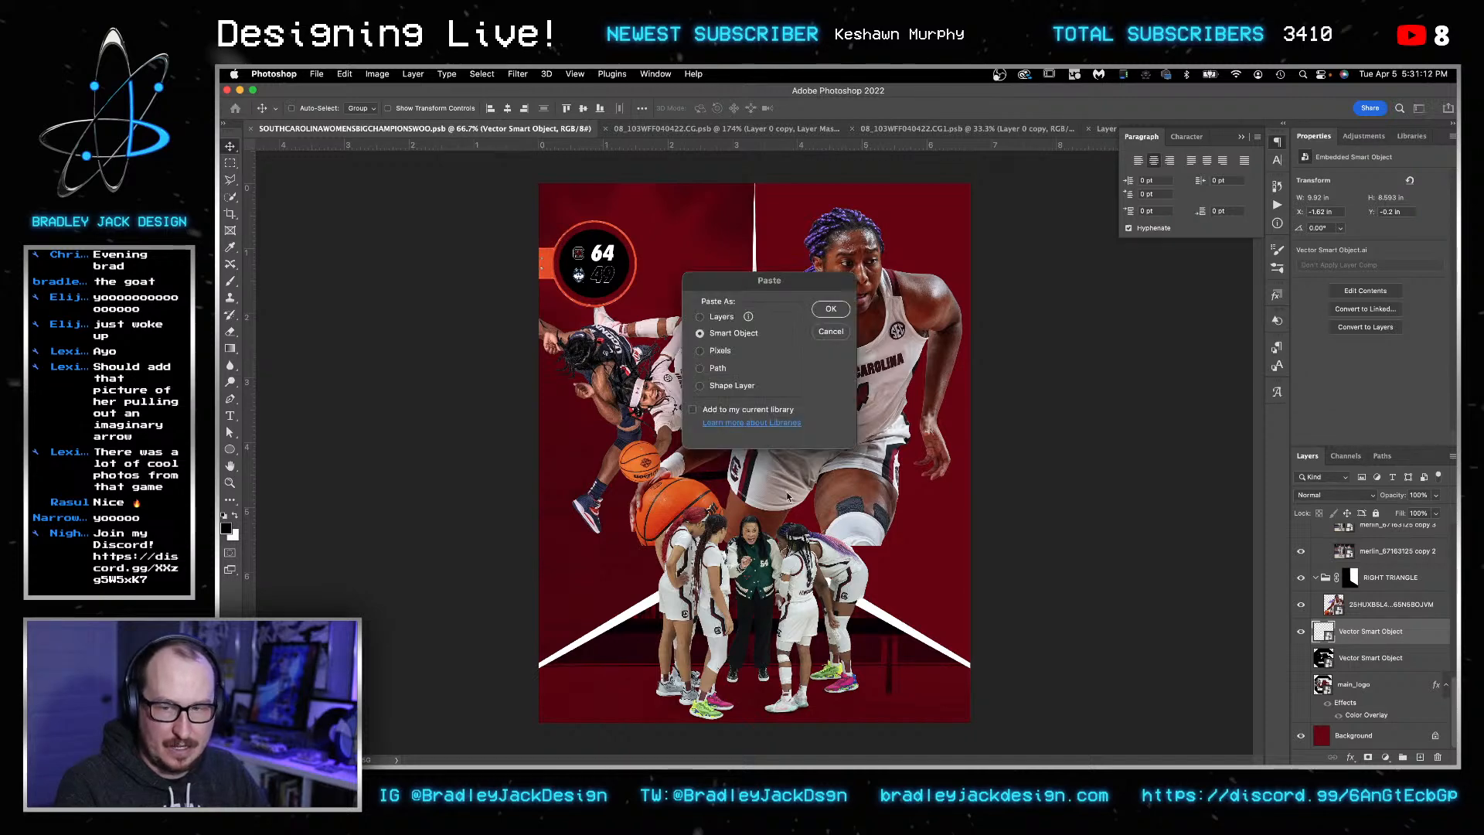
left_click(830, 308)
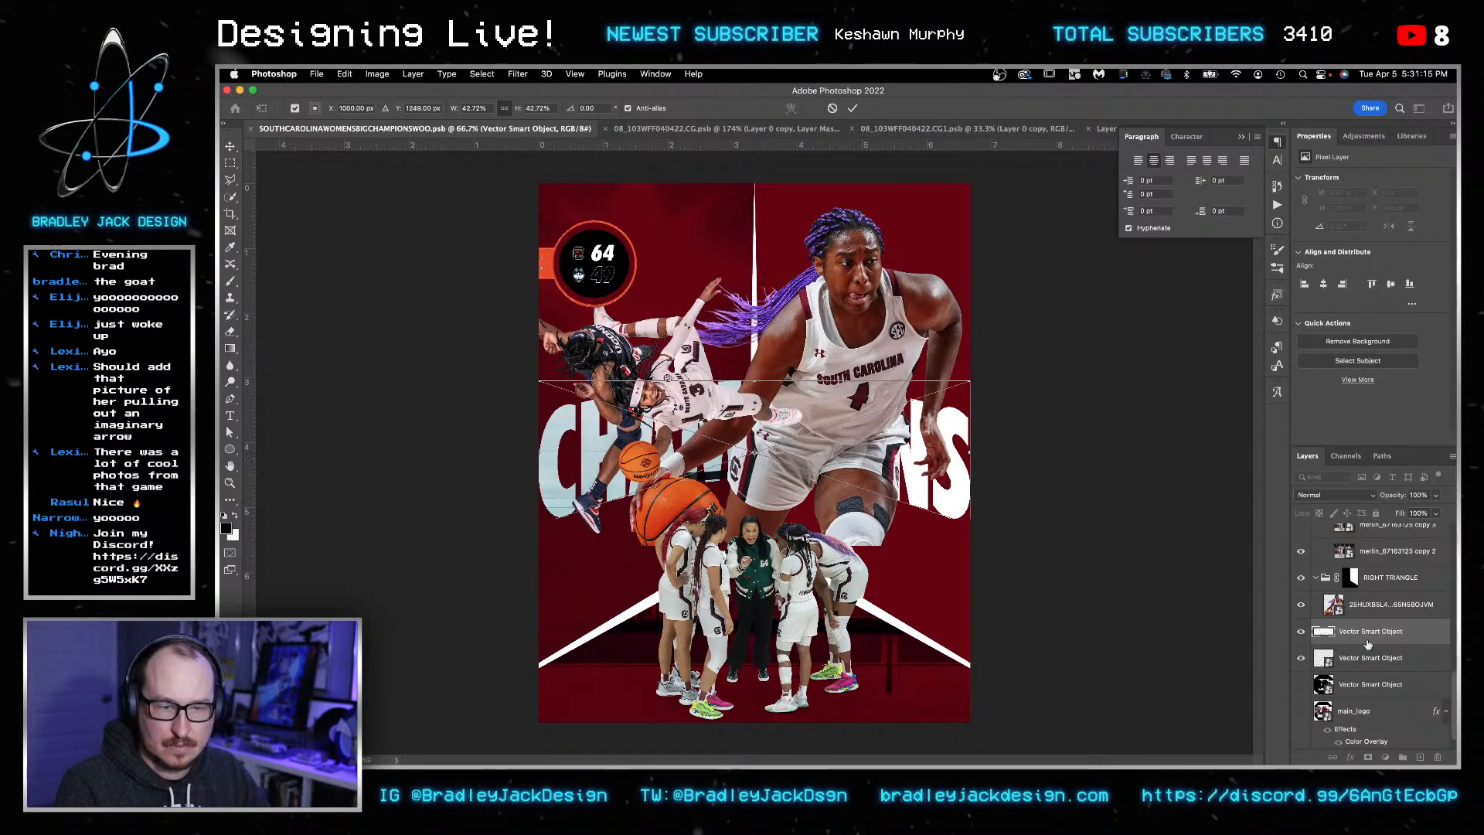
- Commit the pasted CHAMPIONS lettering and move its layer up the stack to just below merlin_67163125
scroll(1370, 630, "up", 6)
left_click_drag(1371, 632, 1362, 586)
scroll(1369, 627, "up", 2)
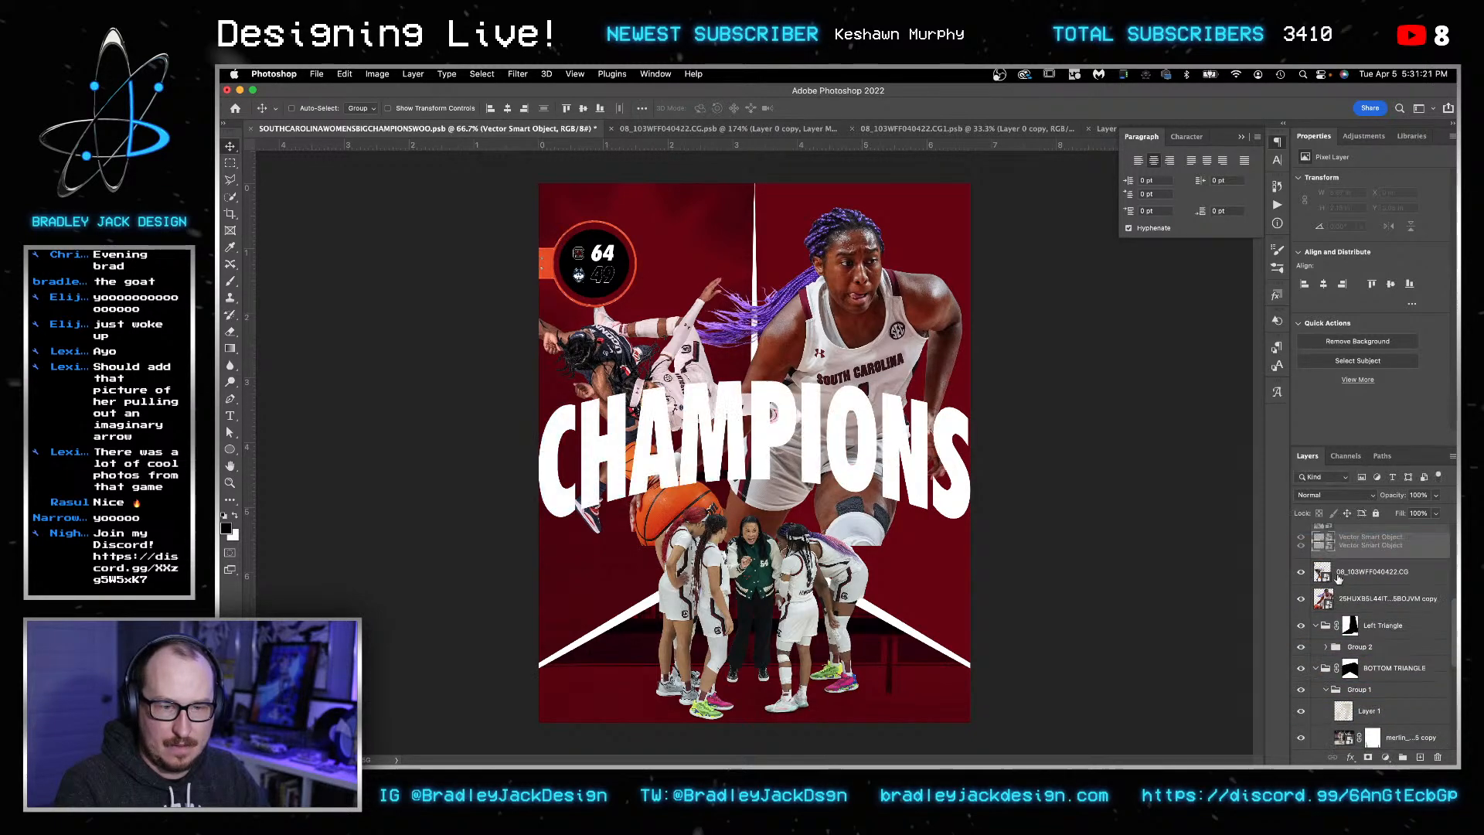
scroll(1334, 569, "up", 1)
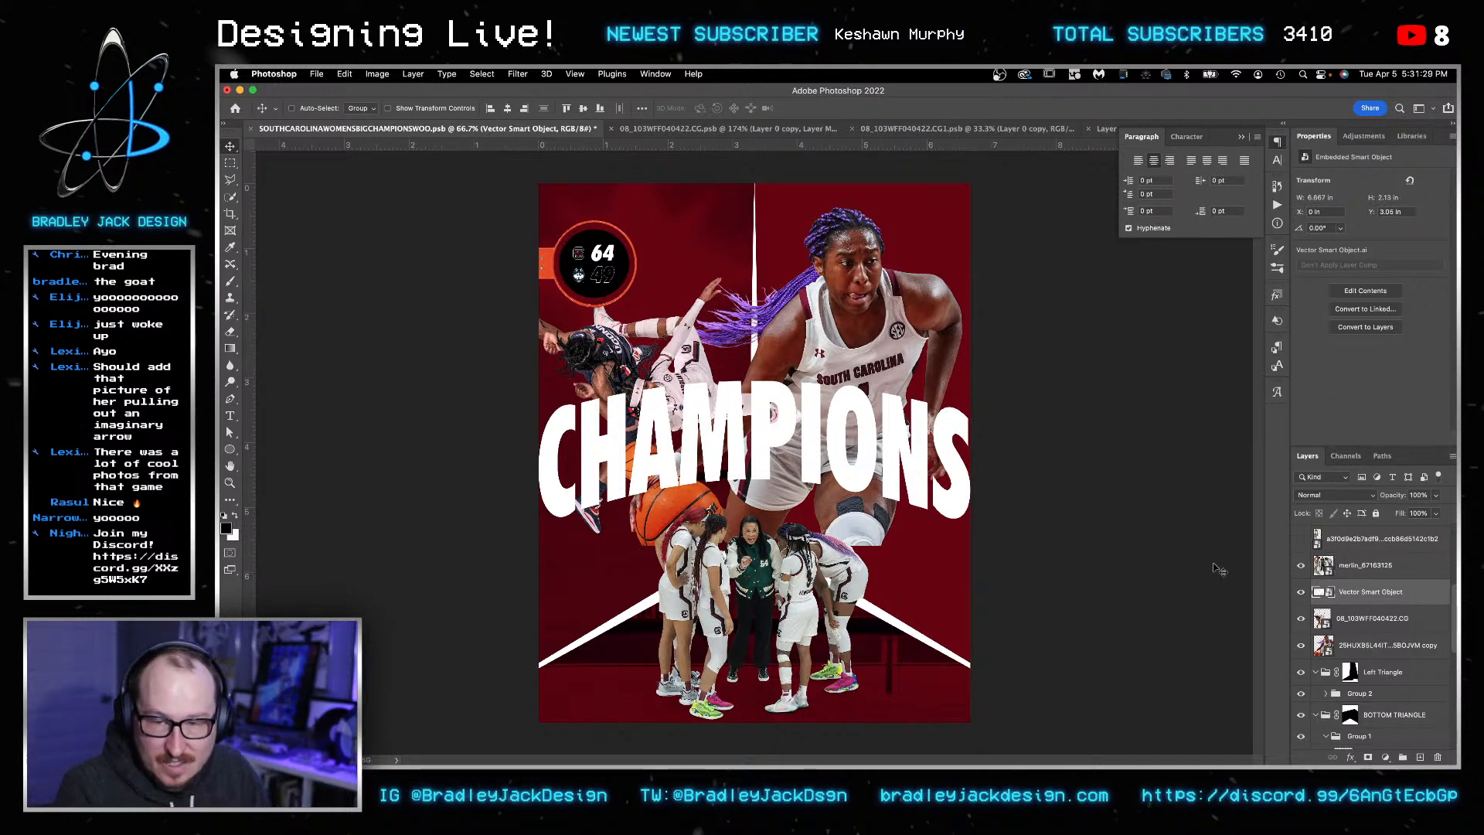
- Scale the CHAMPIONS lettering down to about 37% and place it behind the team huddle in the poster's lower half
key("super+t")
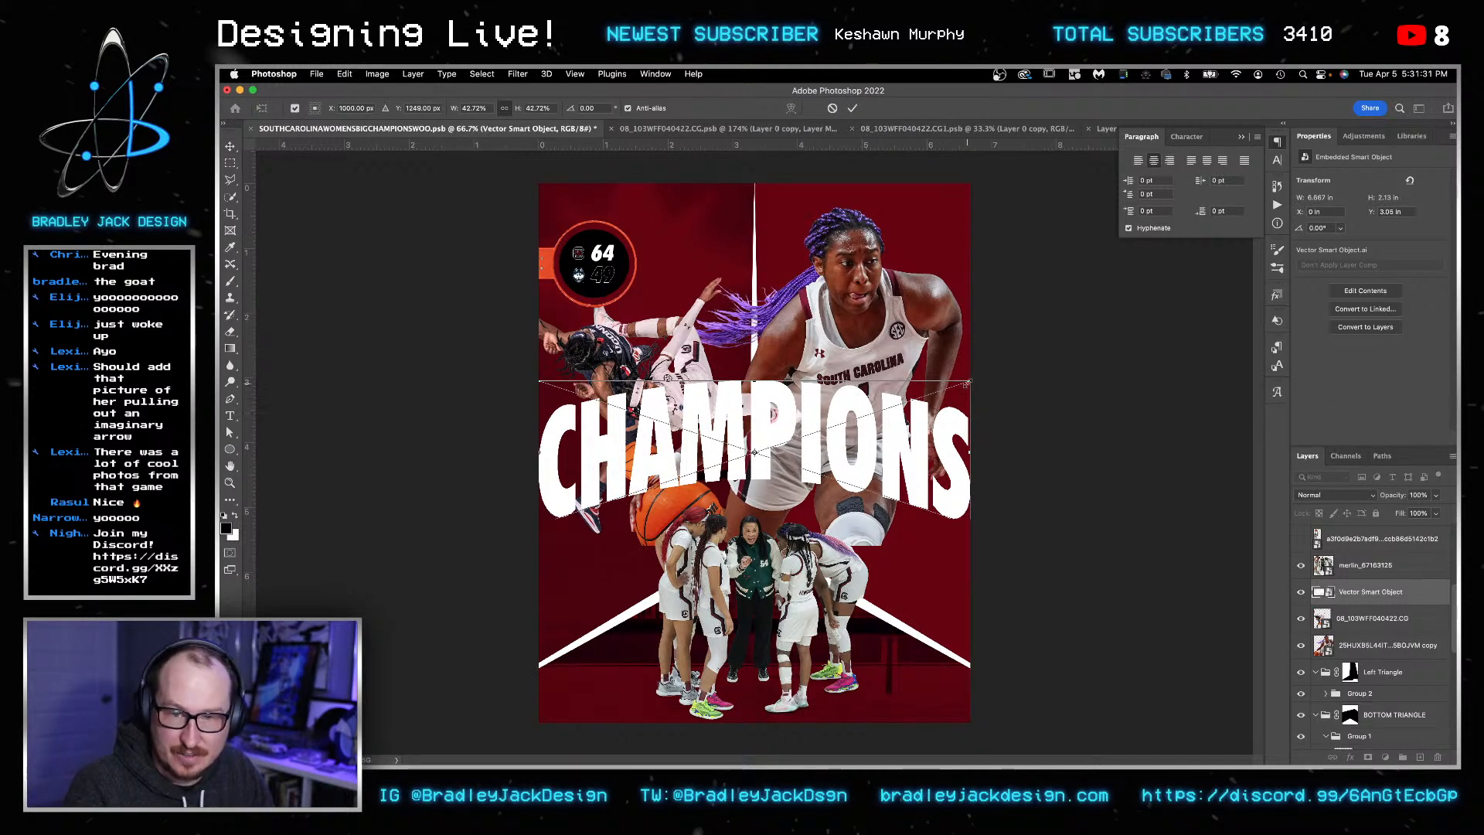
left_click_drag(970, 382, 901, 542)
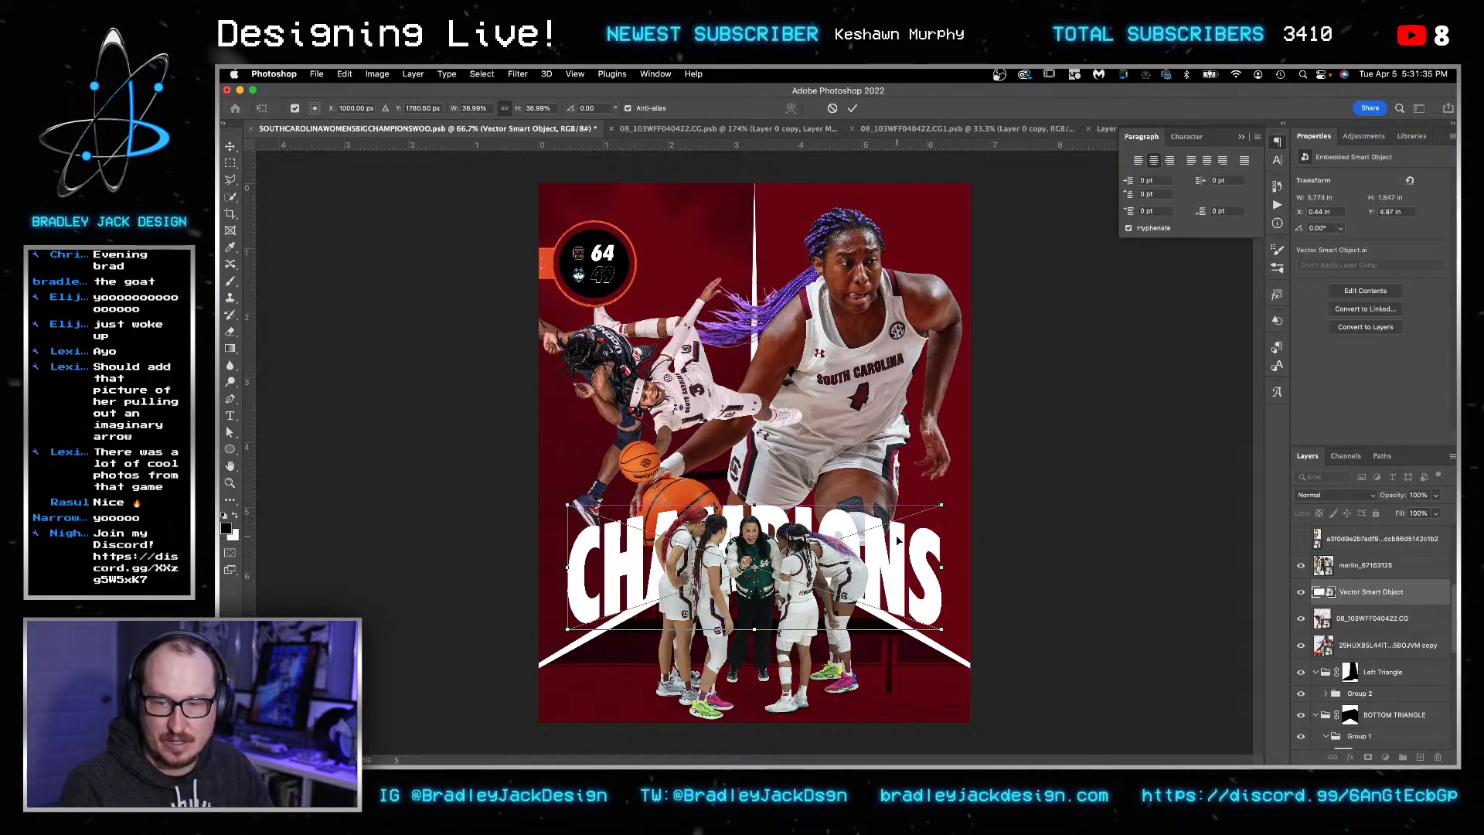
key("Return")
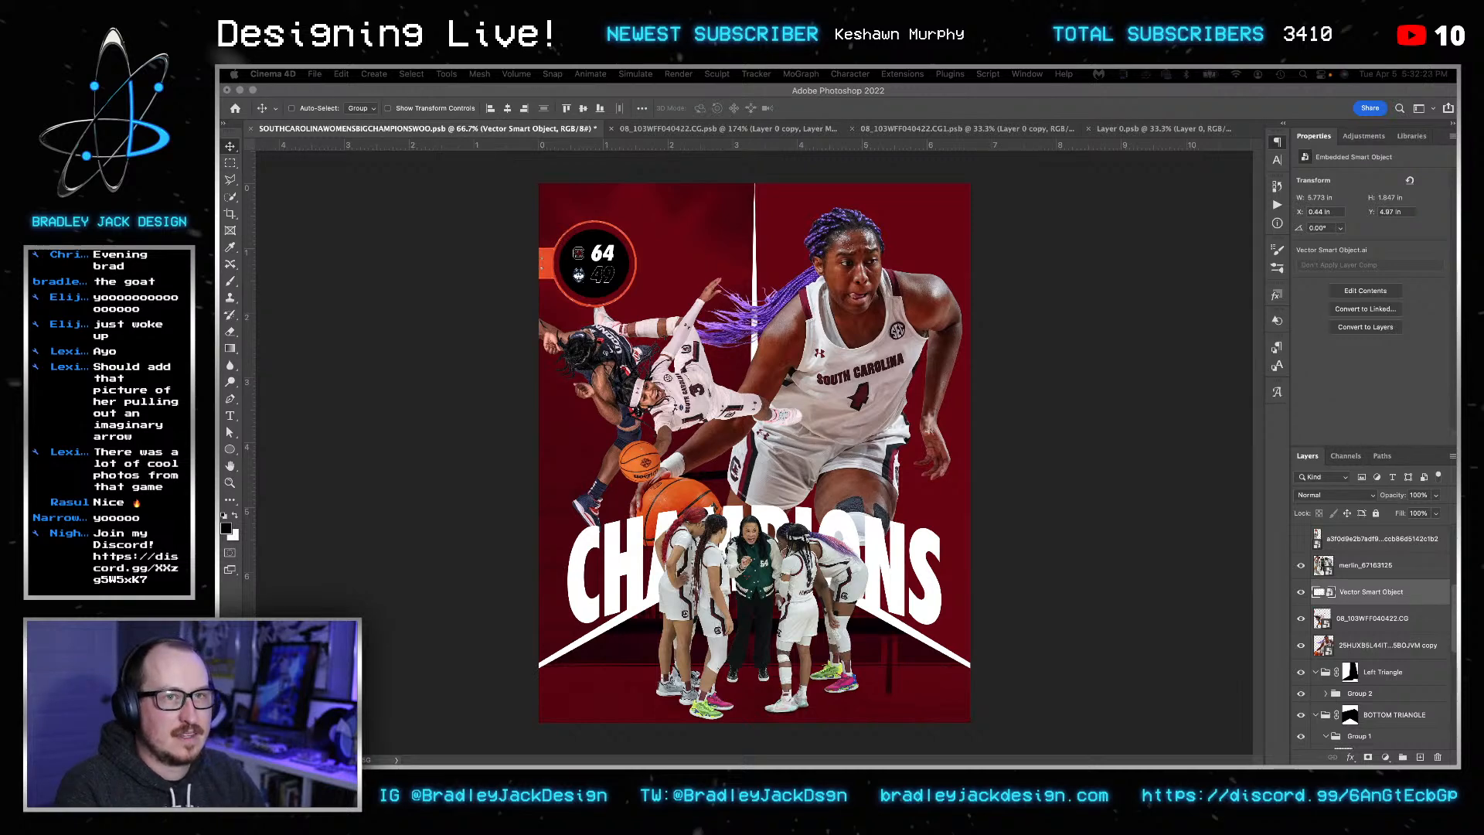
- Switch to the Champions.c4d scene in Cinema 4D and enlarge its window to fill the screen
left_click_drag(745, 188, 459, 85)
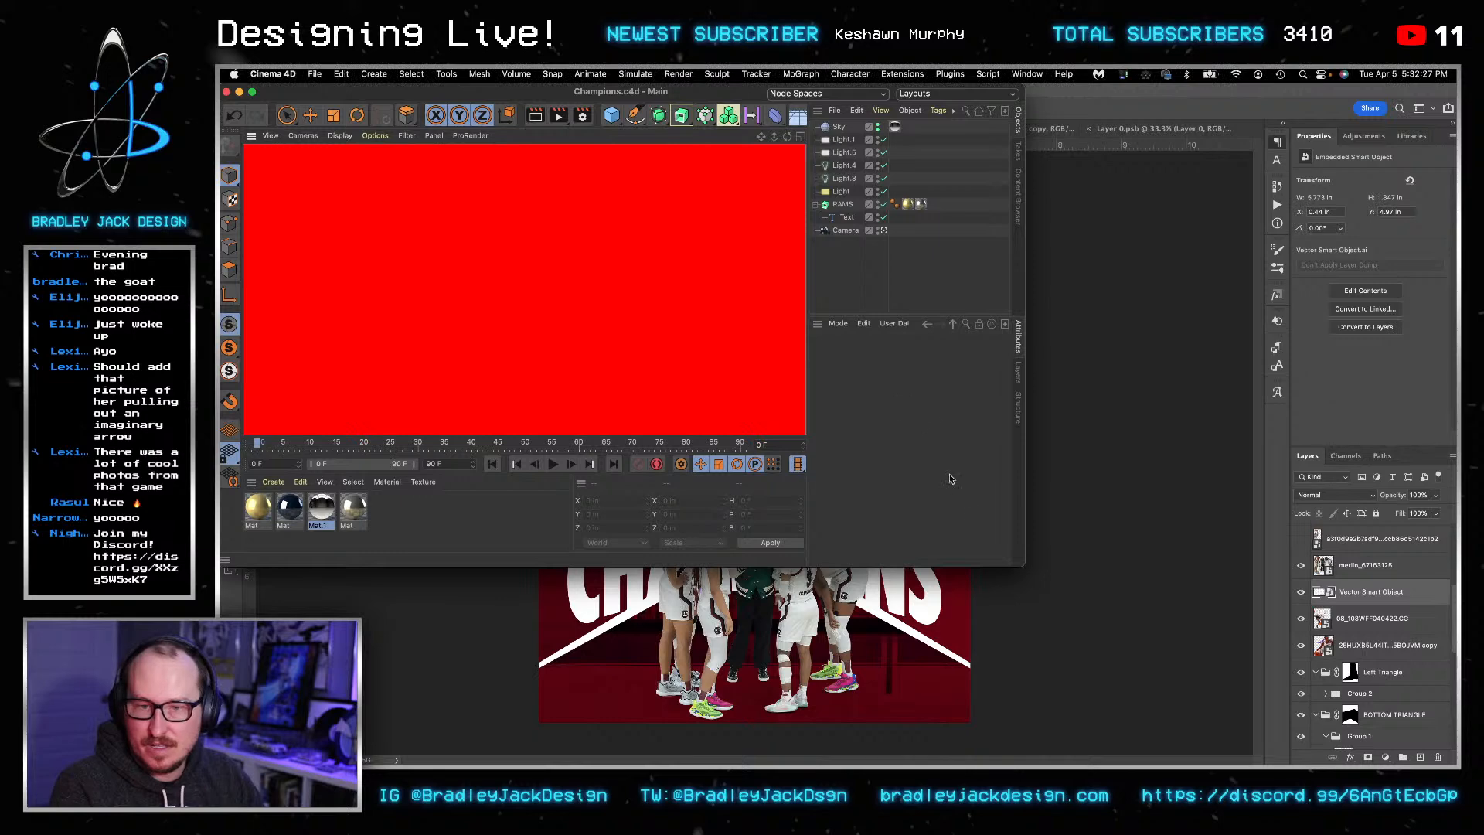
double_click(459, 88)
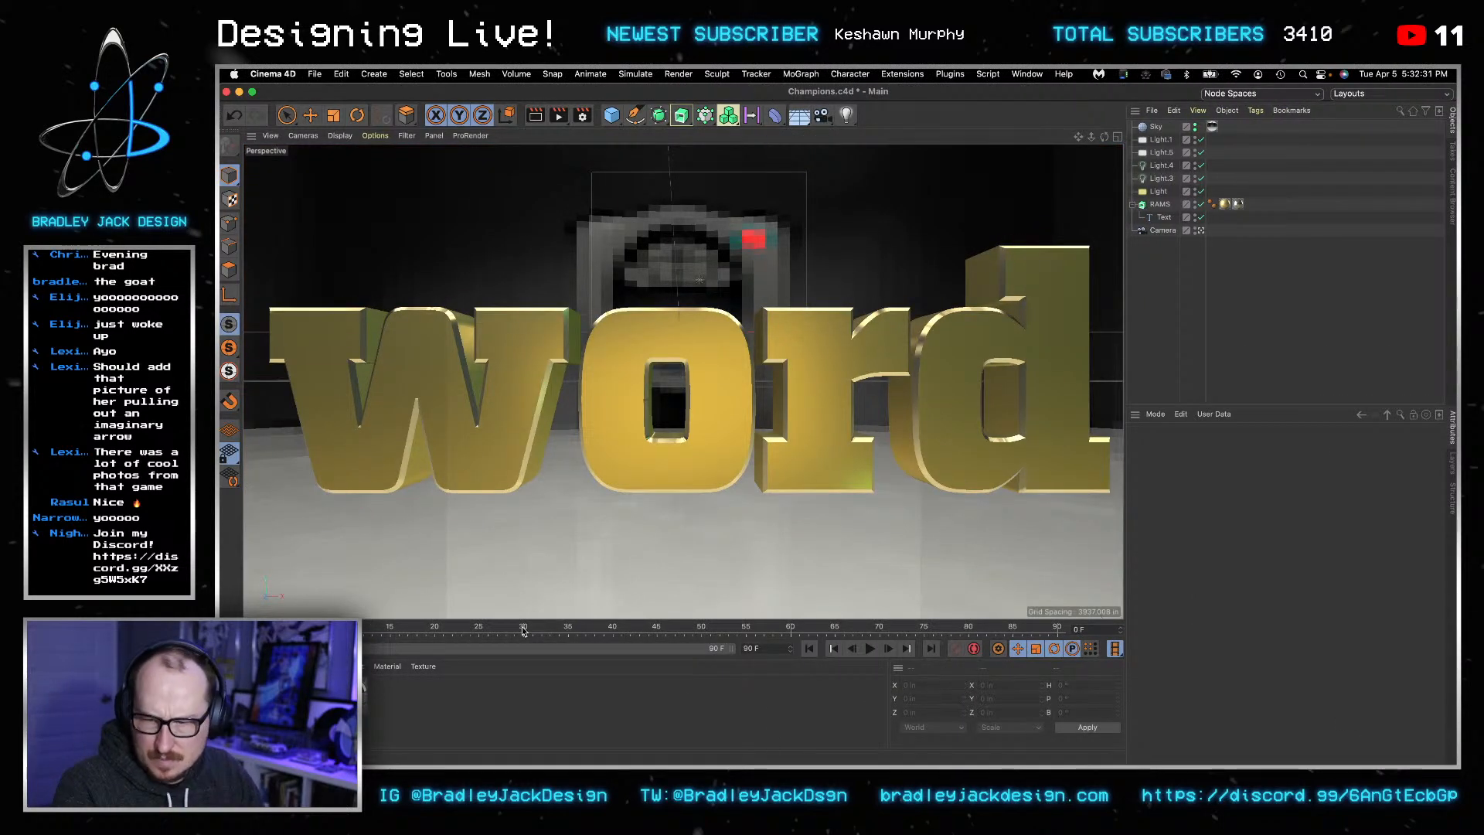
left_click_drag(466, 627, 258, 628)
- Rename the RAMS extrude object that holds the 3D text as CHAMPS
left_click(1162, 204)
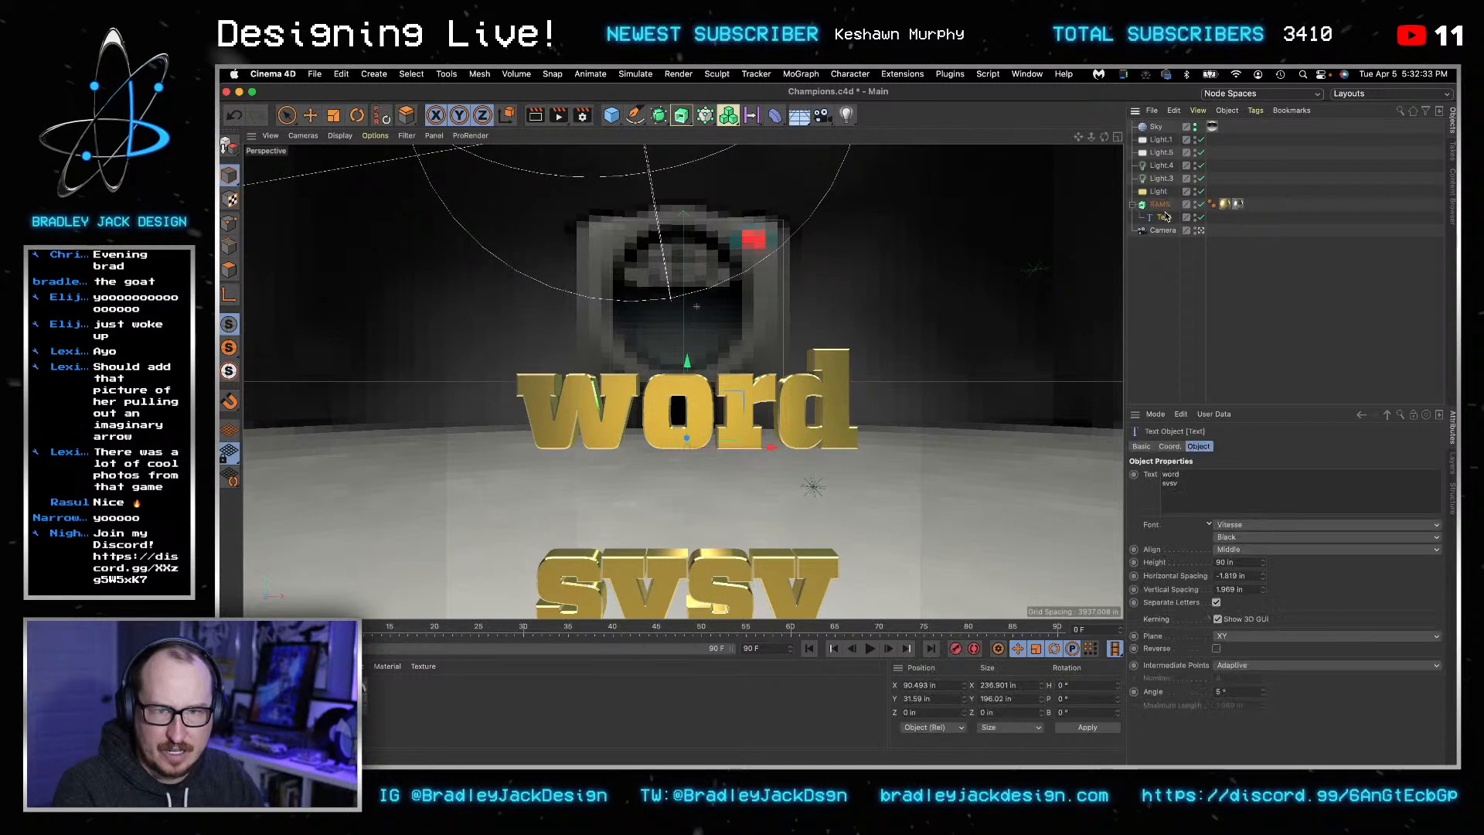
double_click(1162, 204)
type("CHAMPS")
key("Return")
left_click(1170, 447)
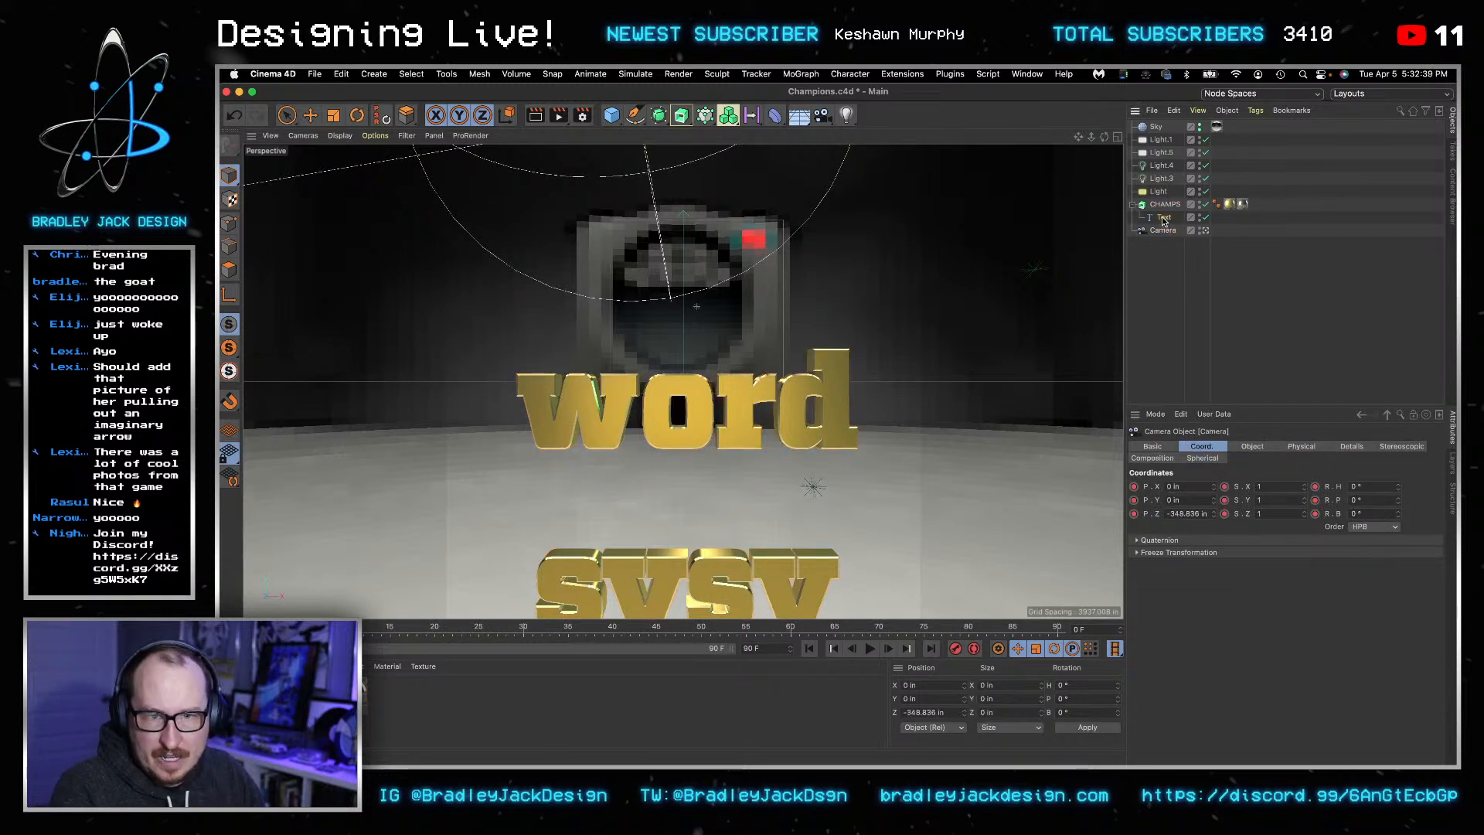
- Replace the wording of the Text object under the CHAMPS extrude with CHAMPS
left_click(1165, 218)
left_click(1197, 447)
key("super+a")
type("CHAM")
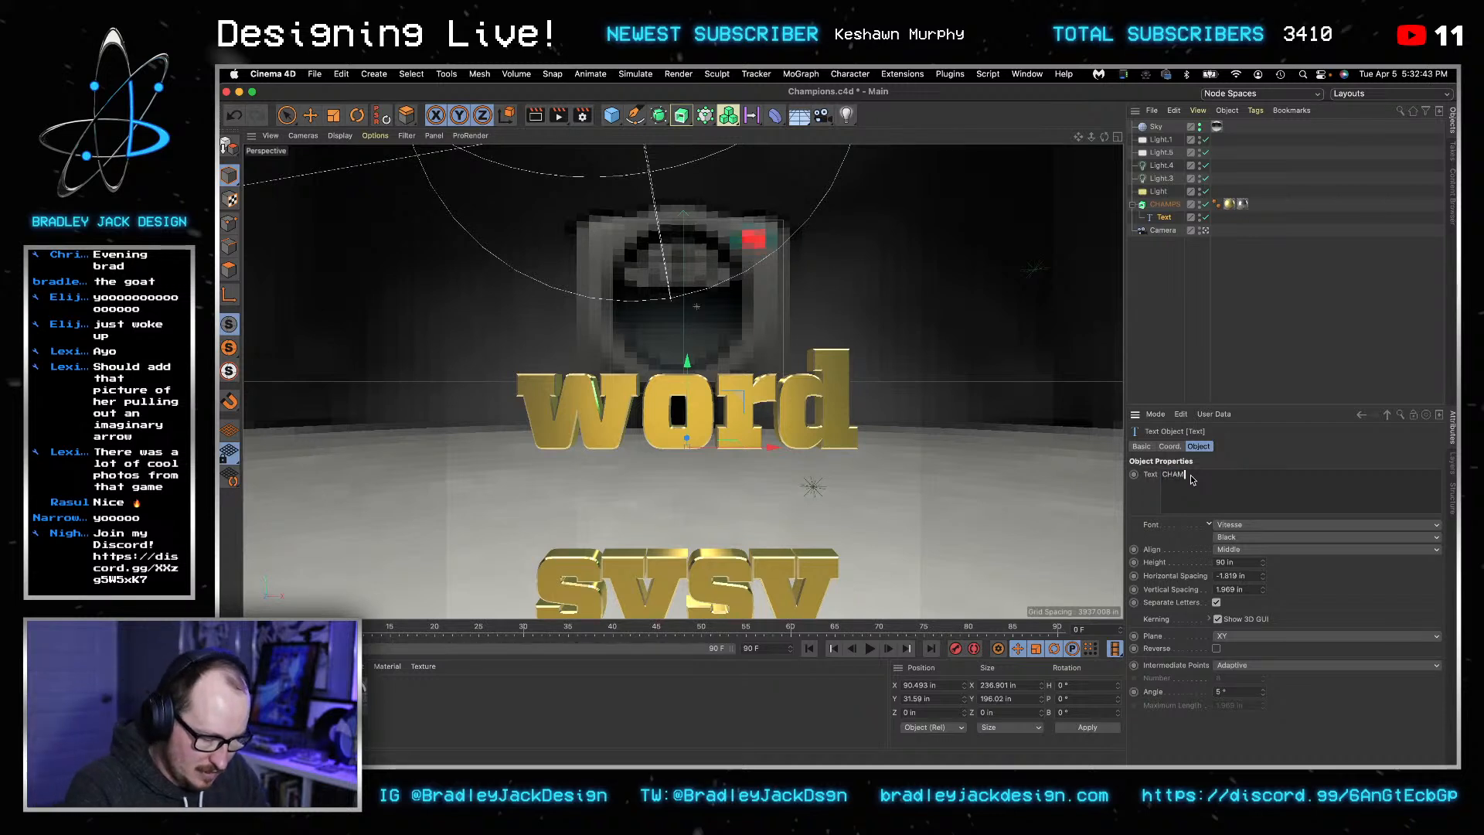
type("PIONS")
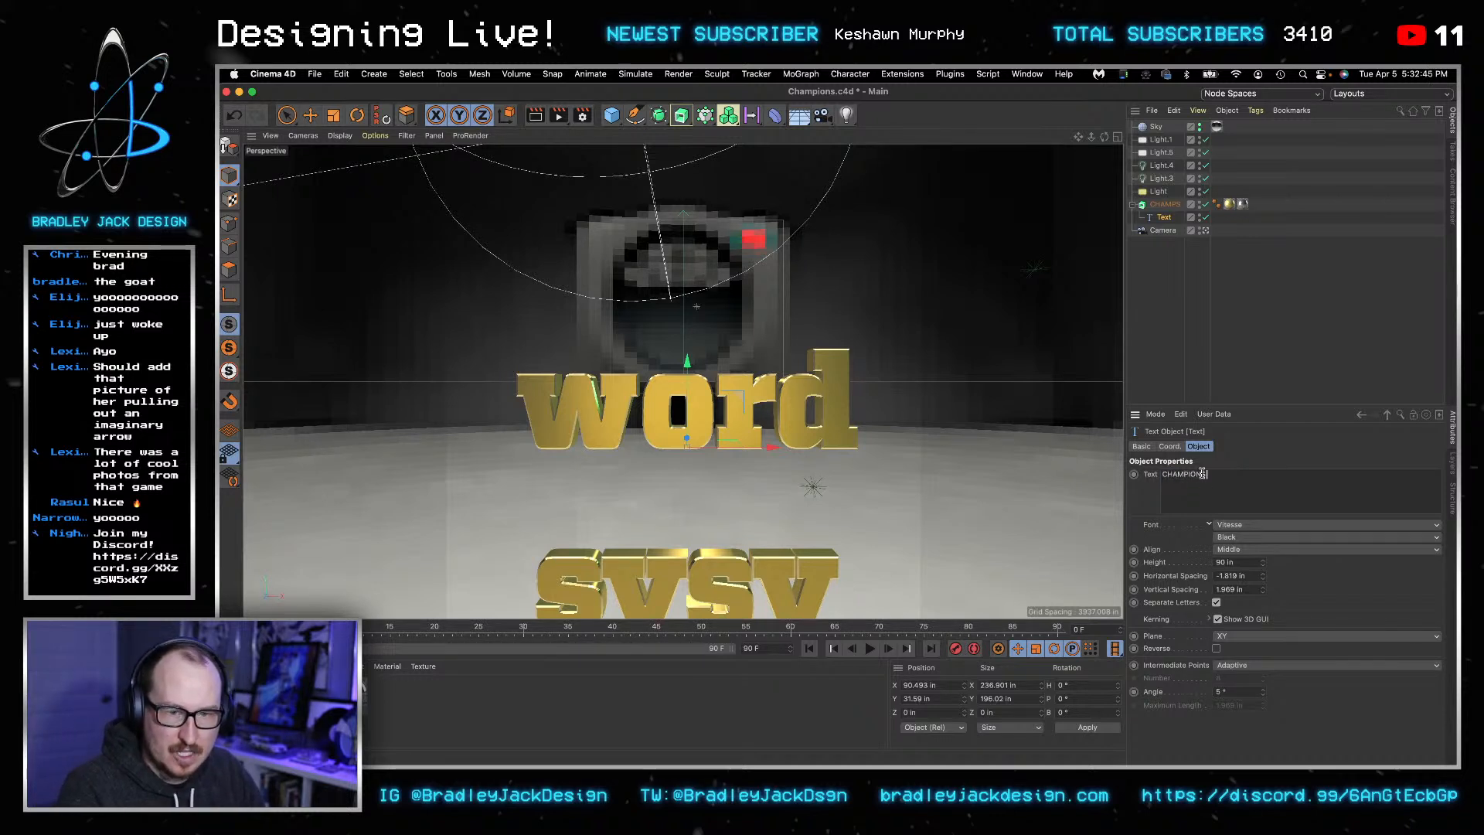
key("super+a")
type("C")
key("super+Return")
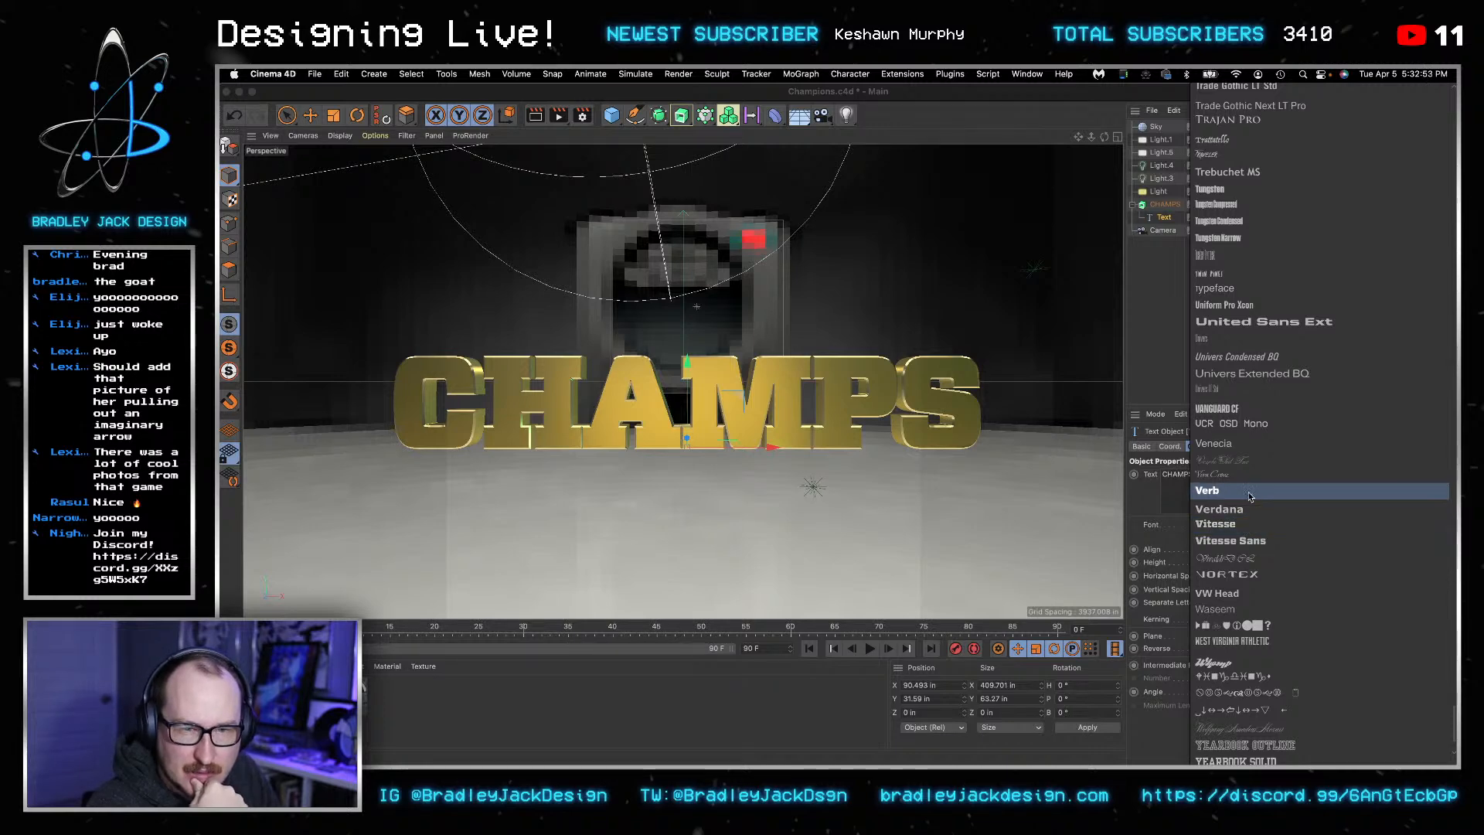
- Change the CHAMPS text's font to BlockGothicRR DemiExtraCond
scroll(1251, 493, "up", 15)
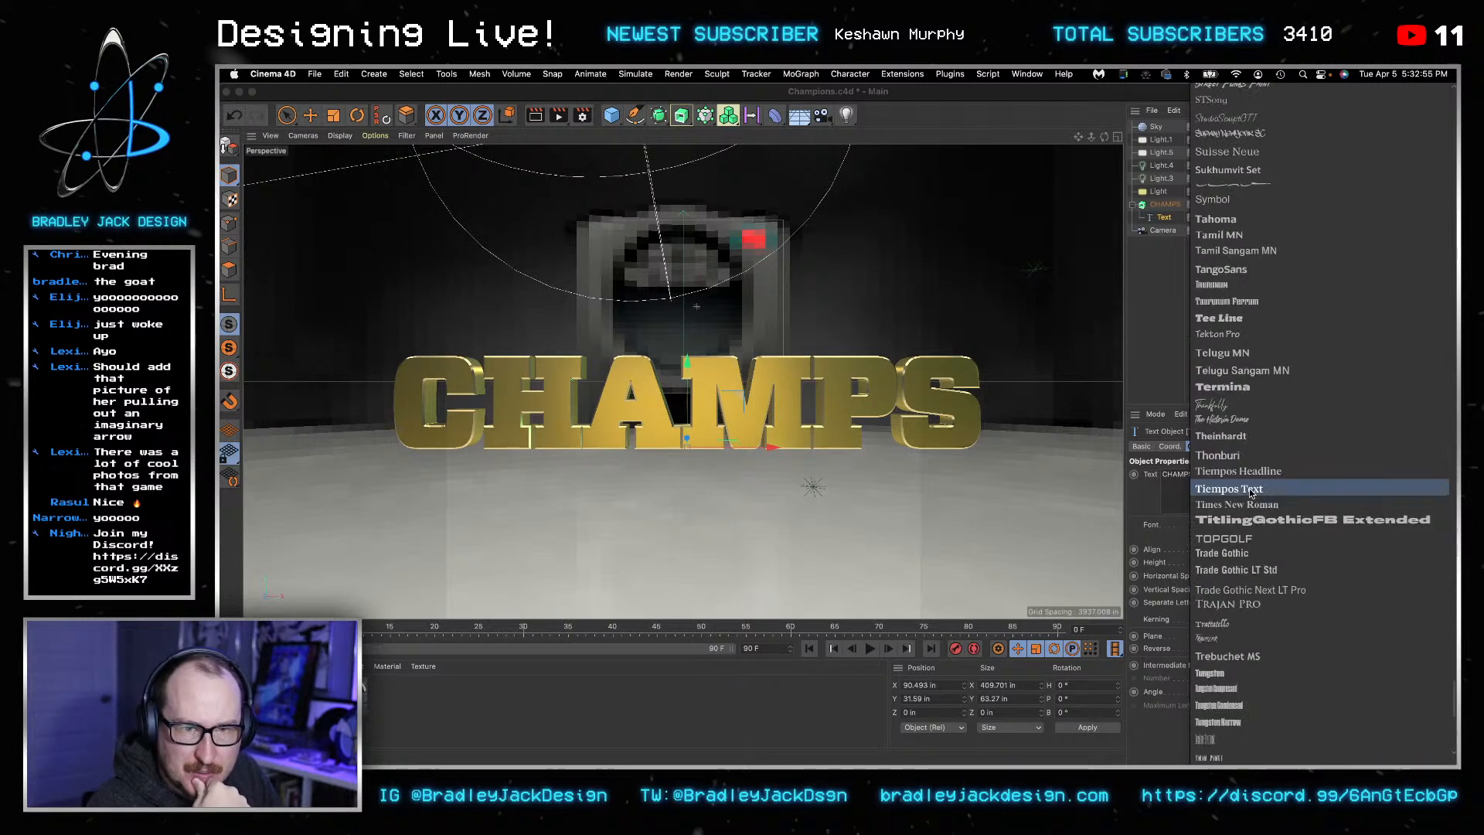
scroll(1251, 493, "up", 15)
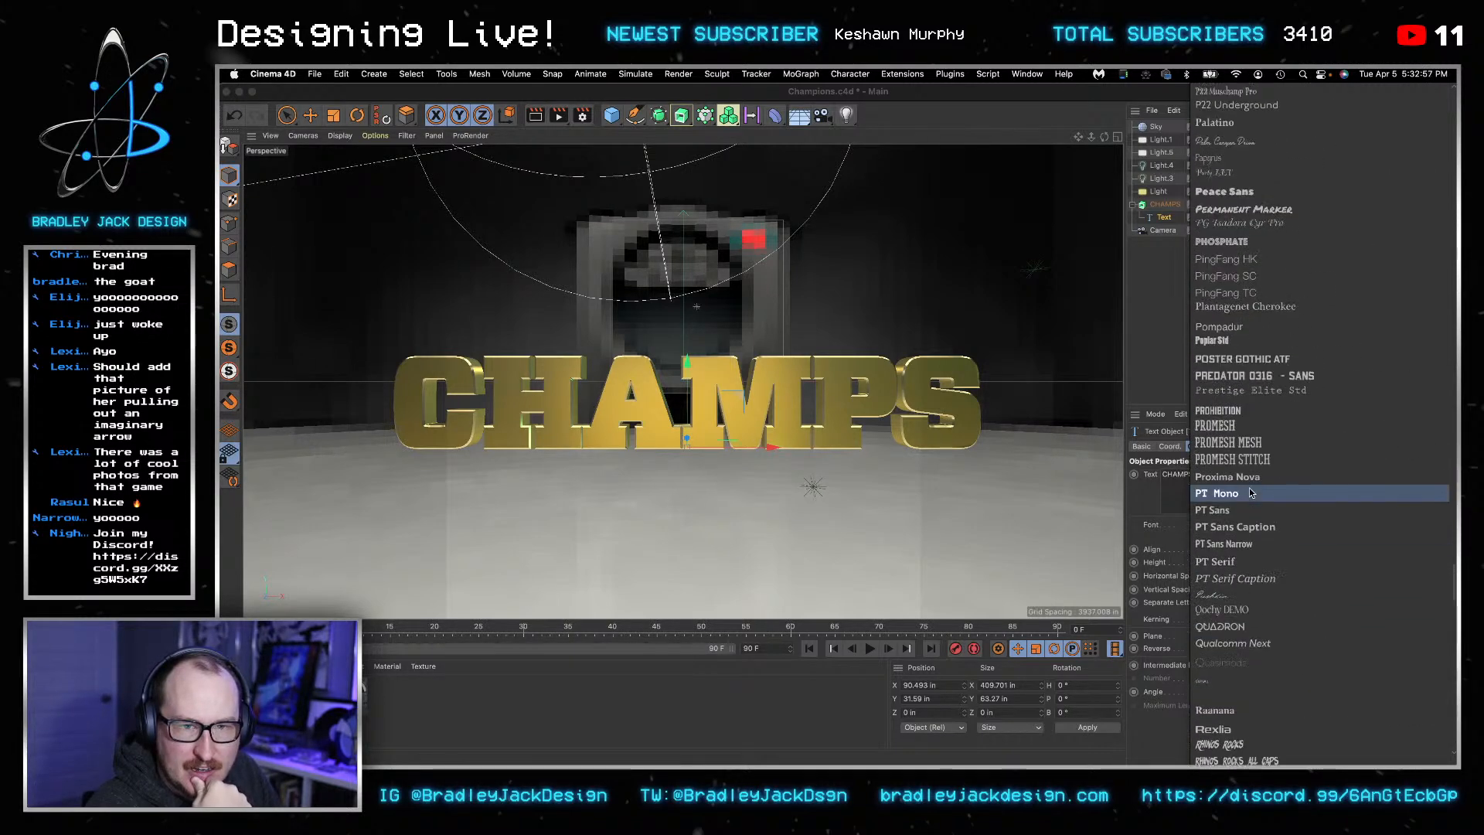
scroll(1251, 493, "up", 15)
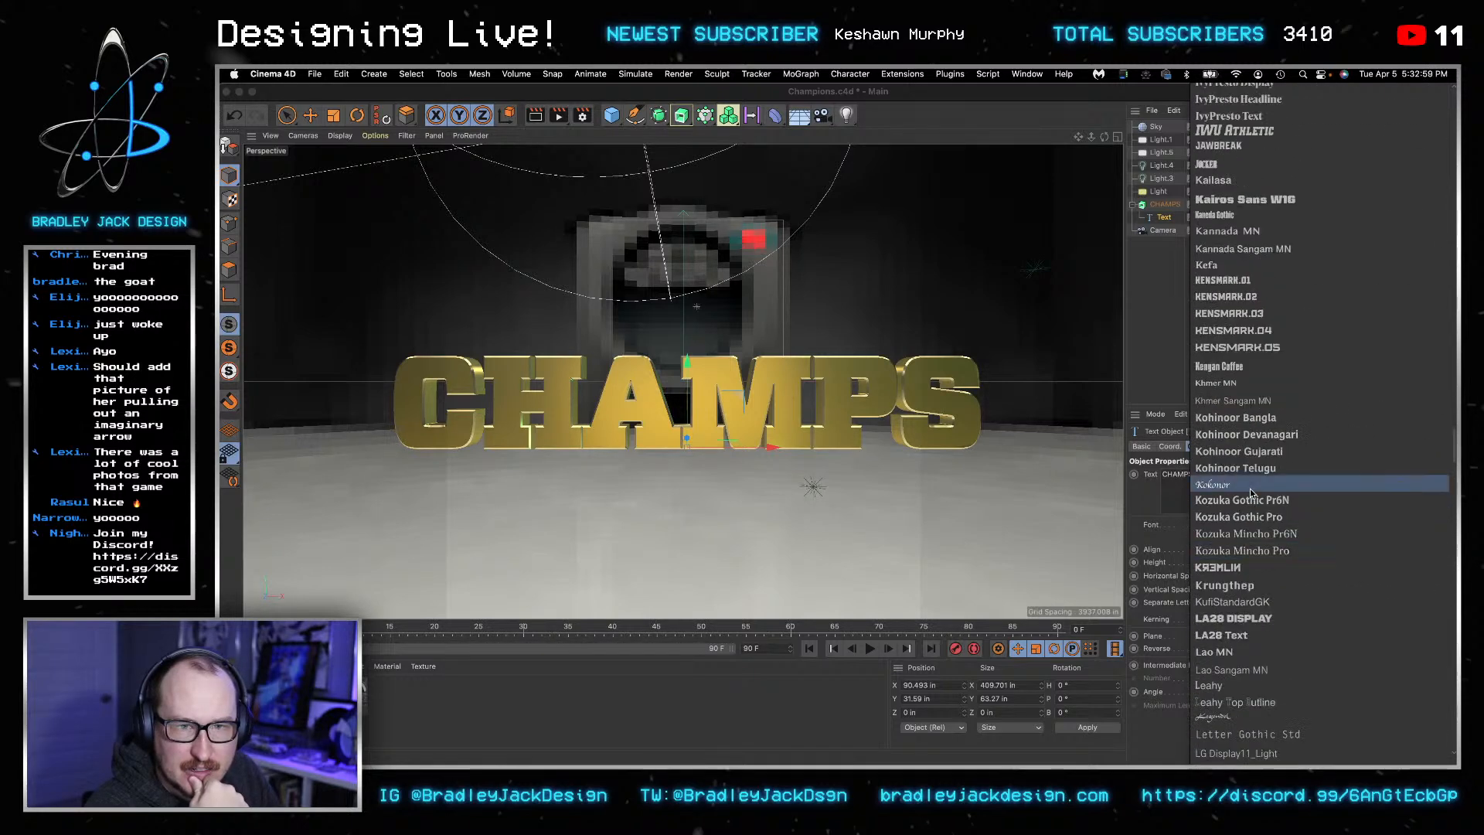
scroll(1251, 493, "up", 10)
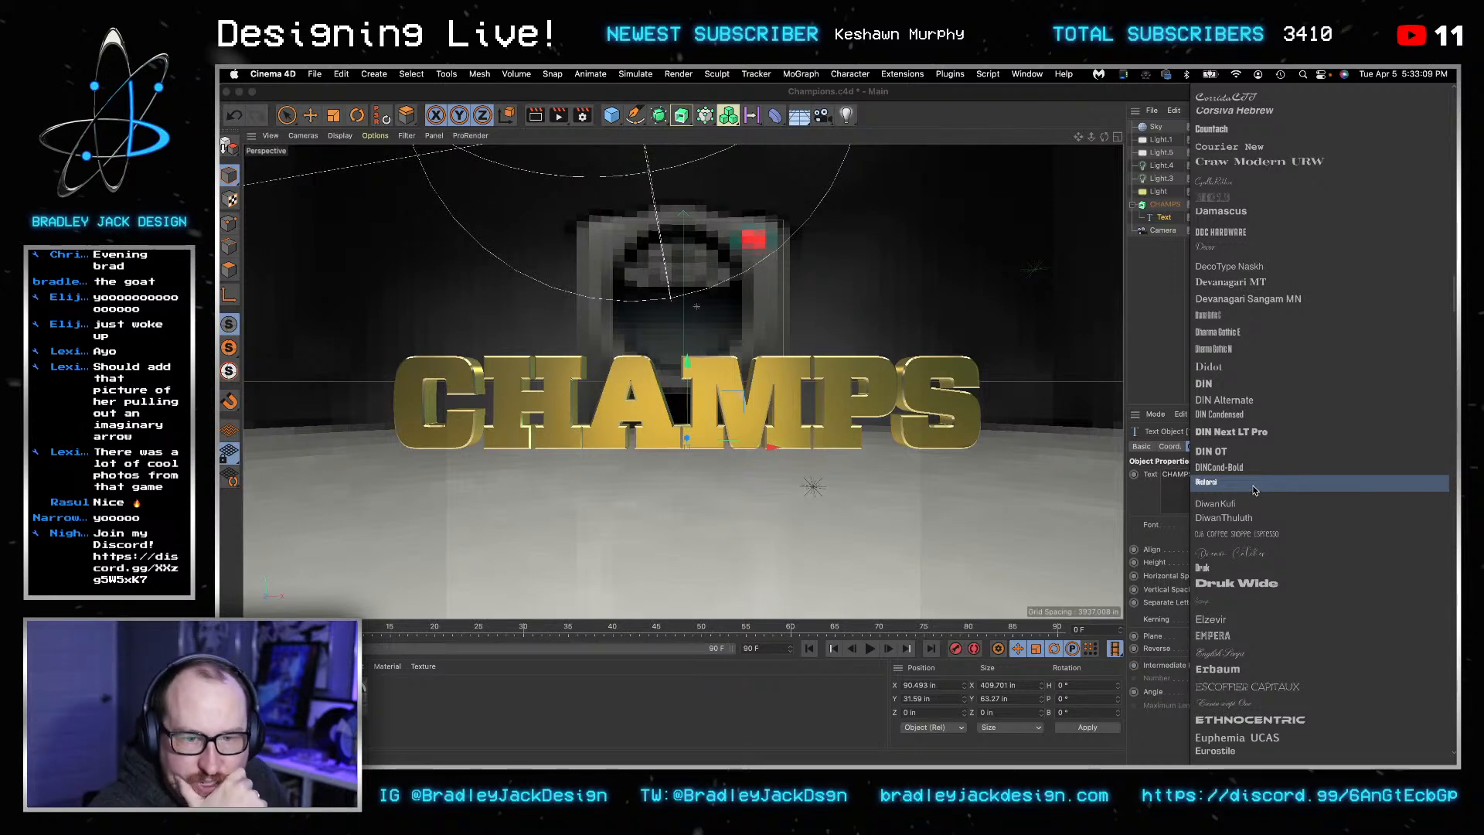
scroll(1255, 490, "up", 3)
scroll(1255, 490, "up", 10)
scroll(1255, 490, "up", 10)
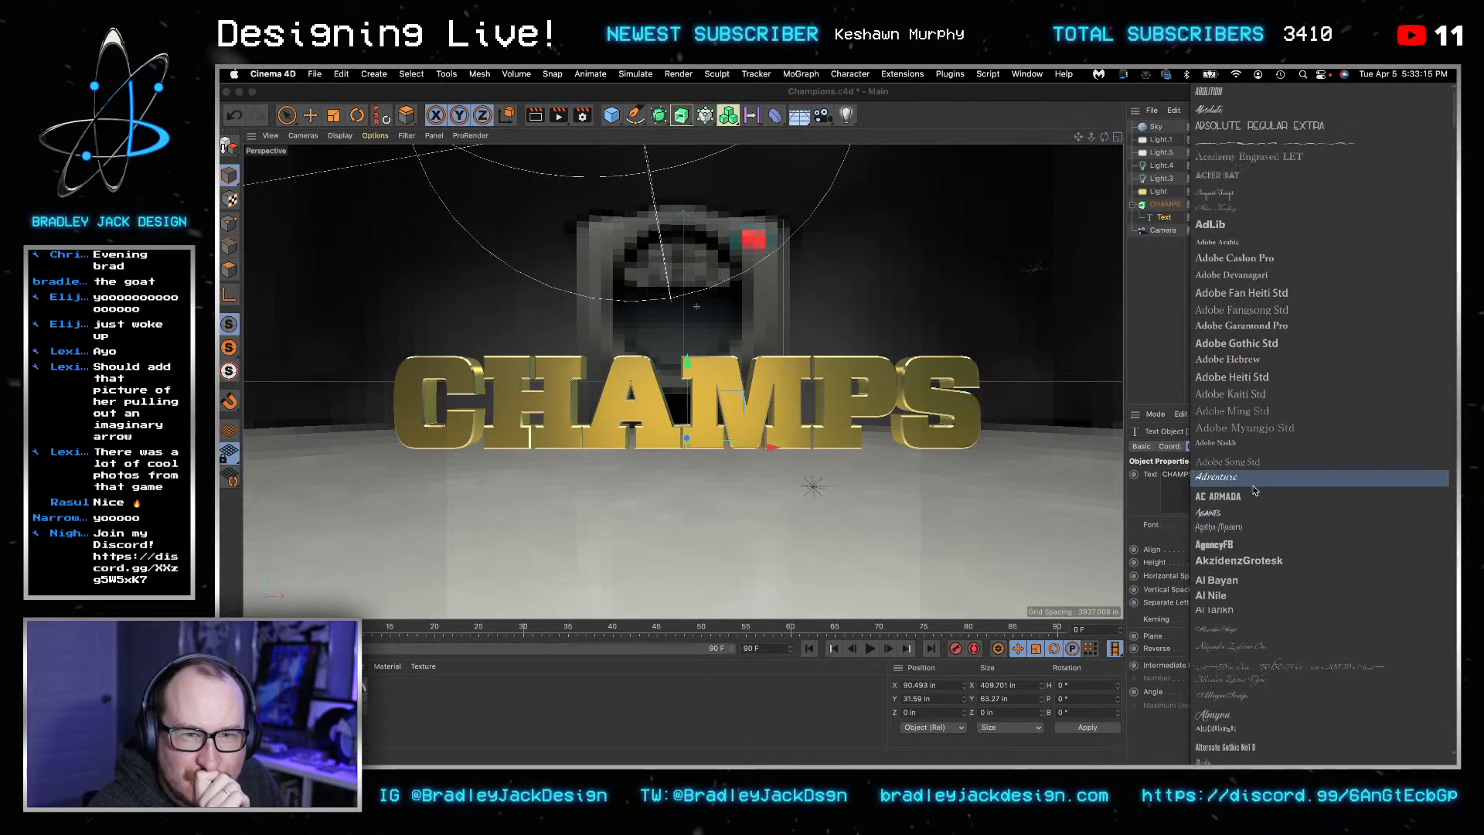
scroll(1261, 269, "down", 4)
scroll(1262, 269, "down", 8)
scroll(1261, 270, "down", 7)
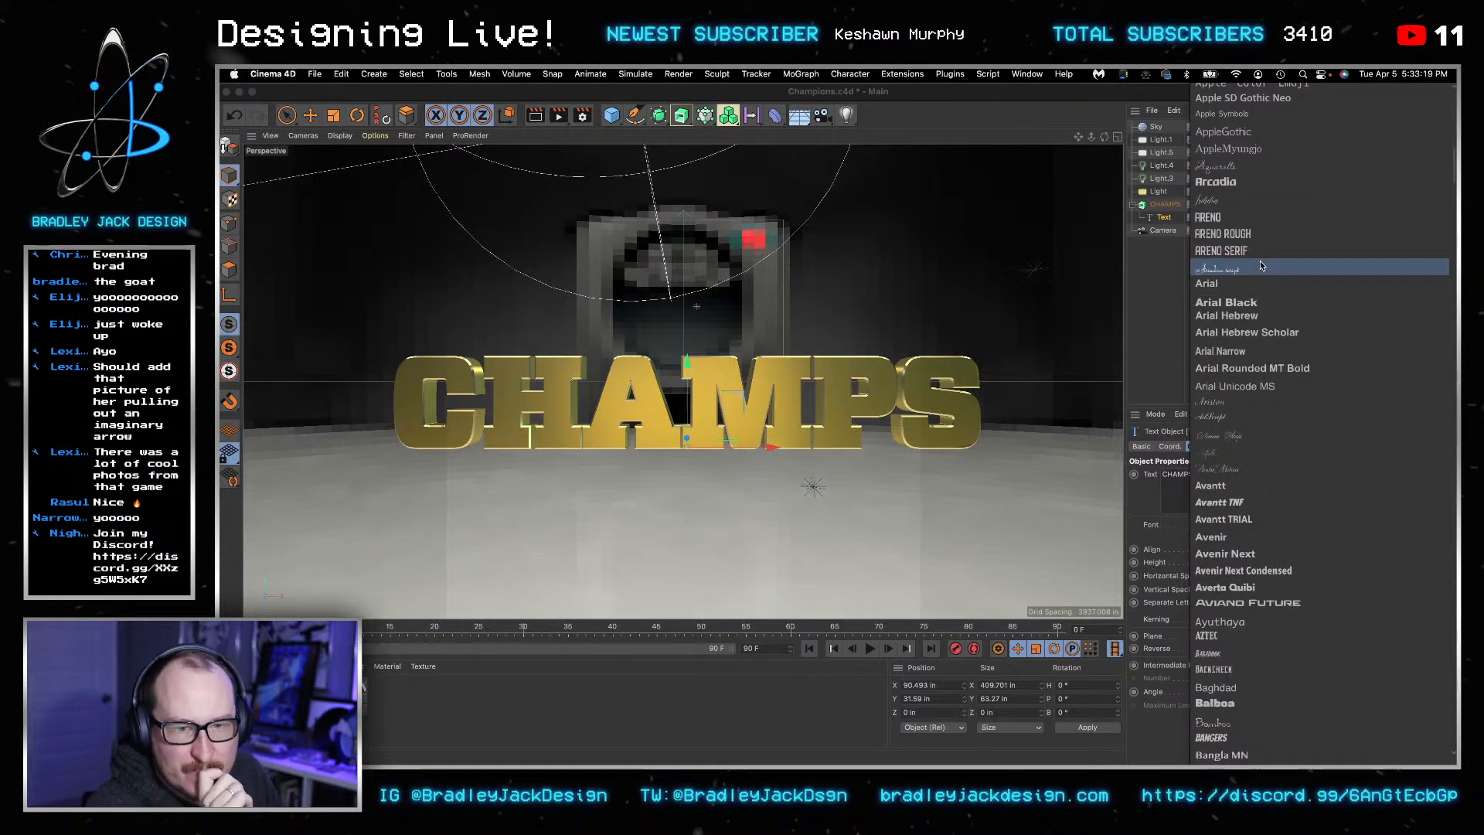
scroll(1266, 272, "down", 4)
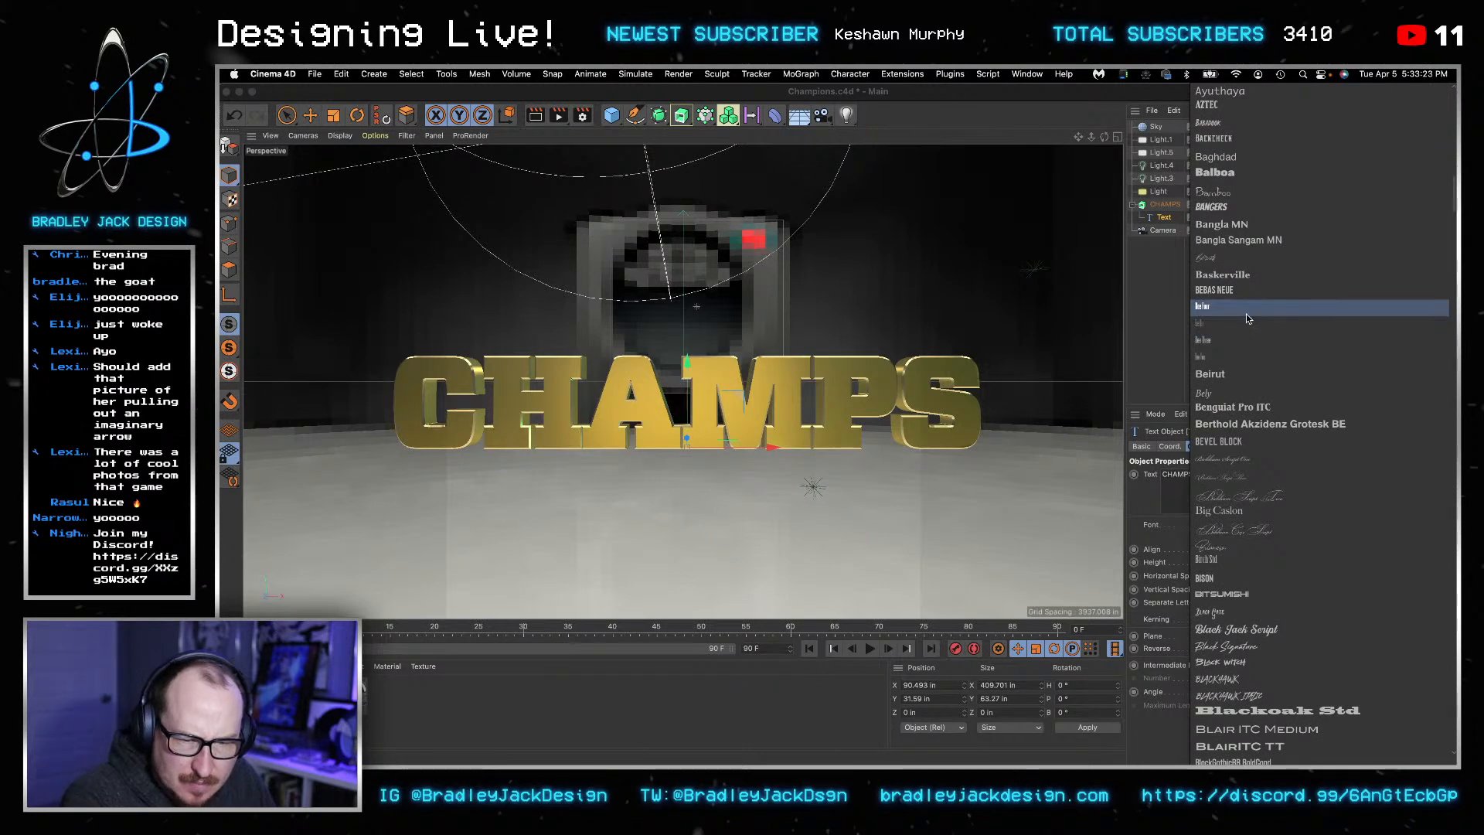
scroll(1252, 310, "down", 7)
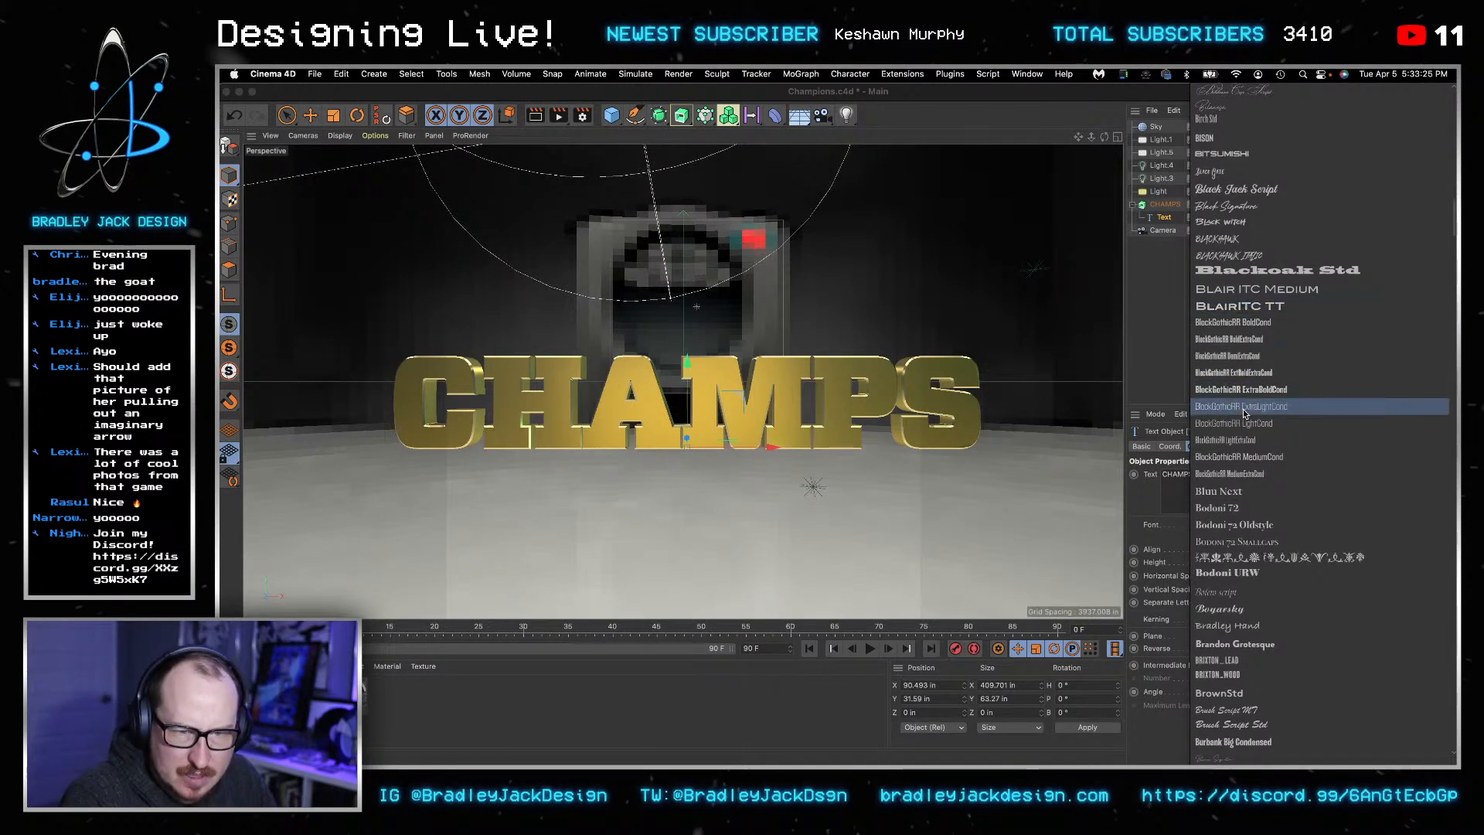
left_click(1245, 356)
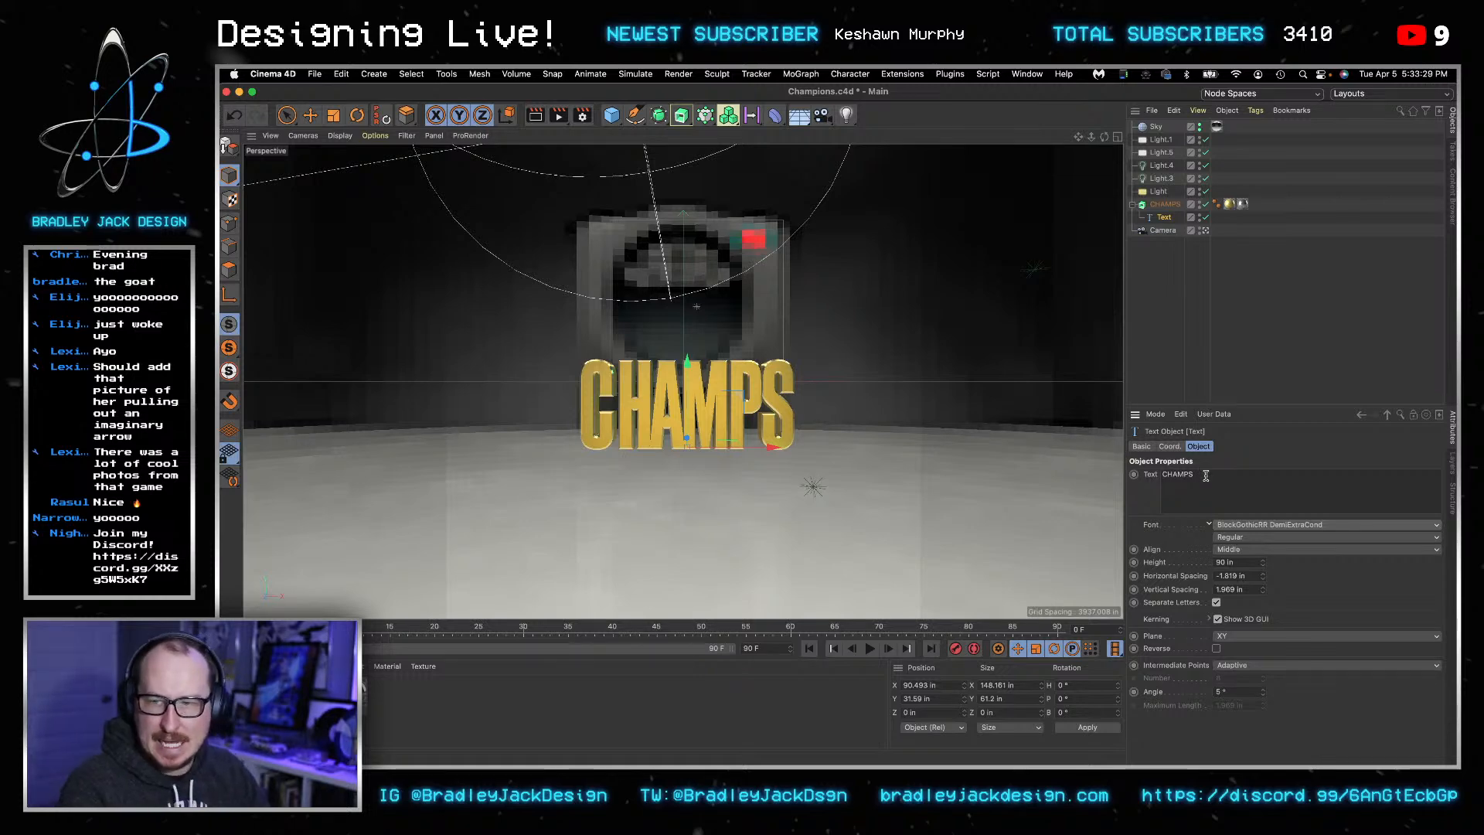
- Set the render output height to 2500 pixels and close the render settings
left_click(583, 115)
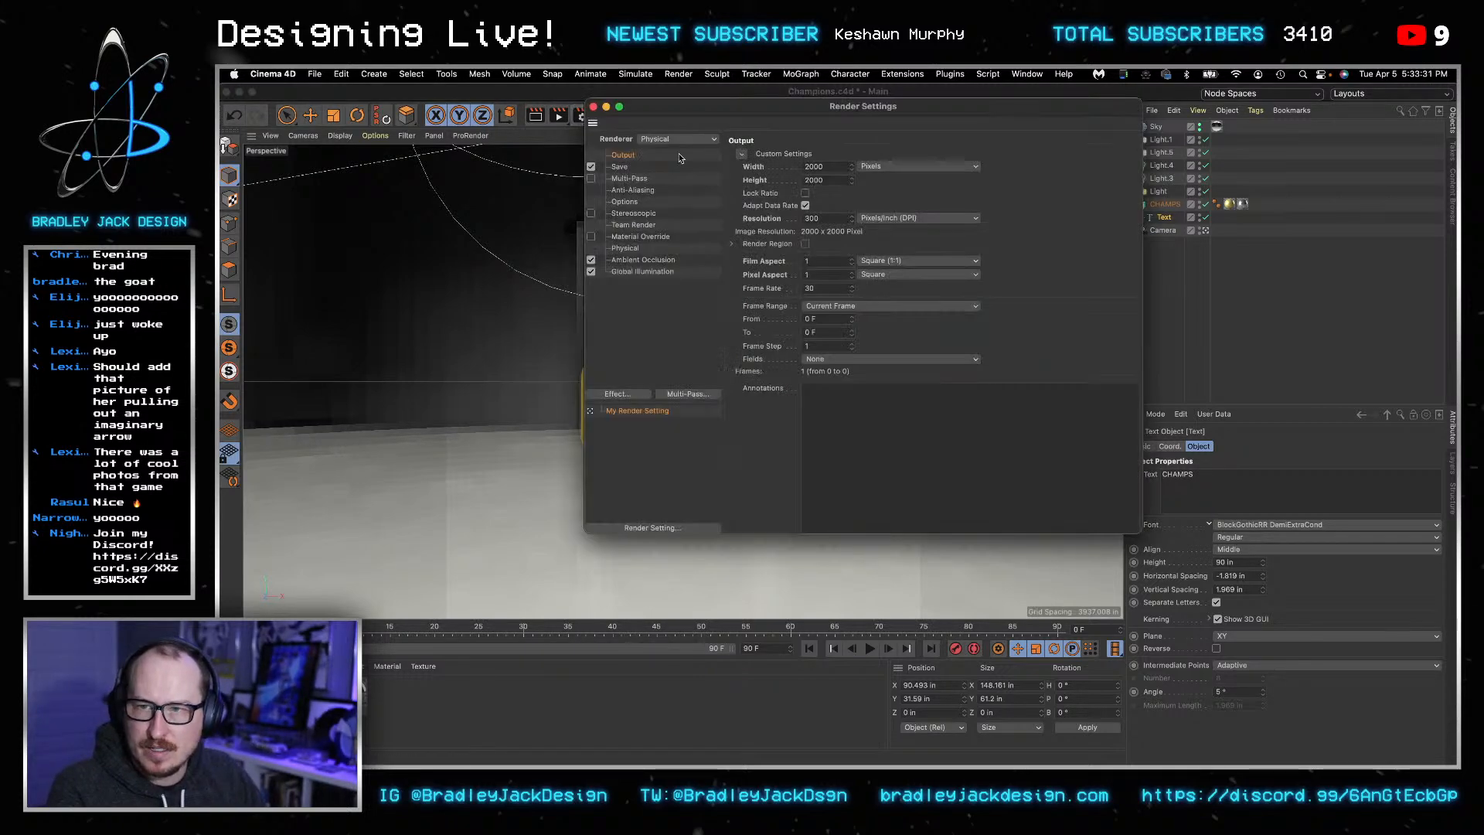
left_click(837, 181)
type("2500")
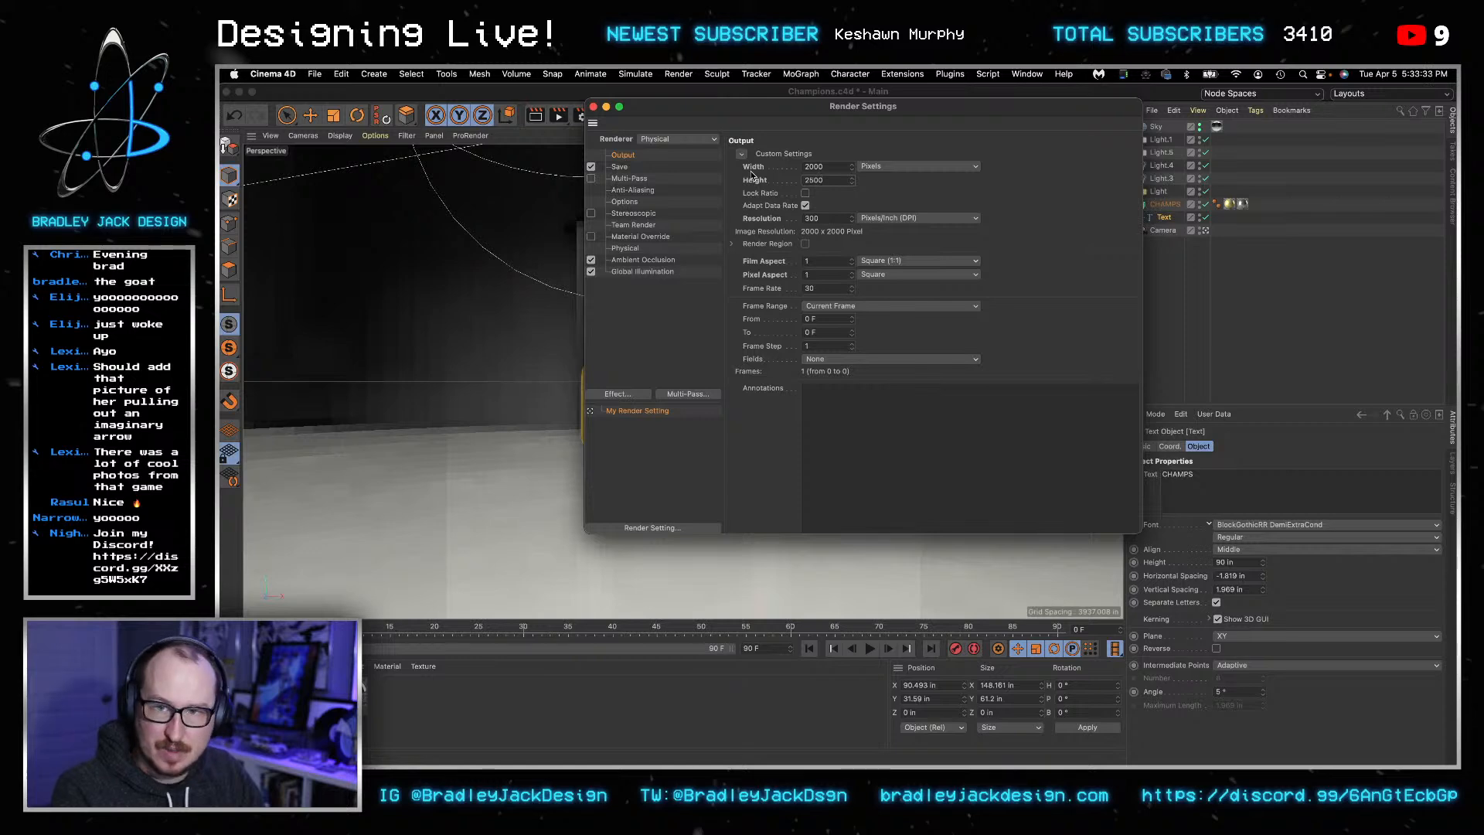
key("Return")
left_click(594, 107)
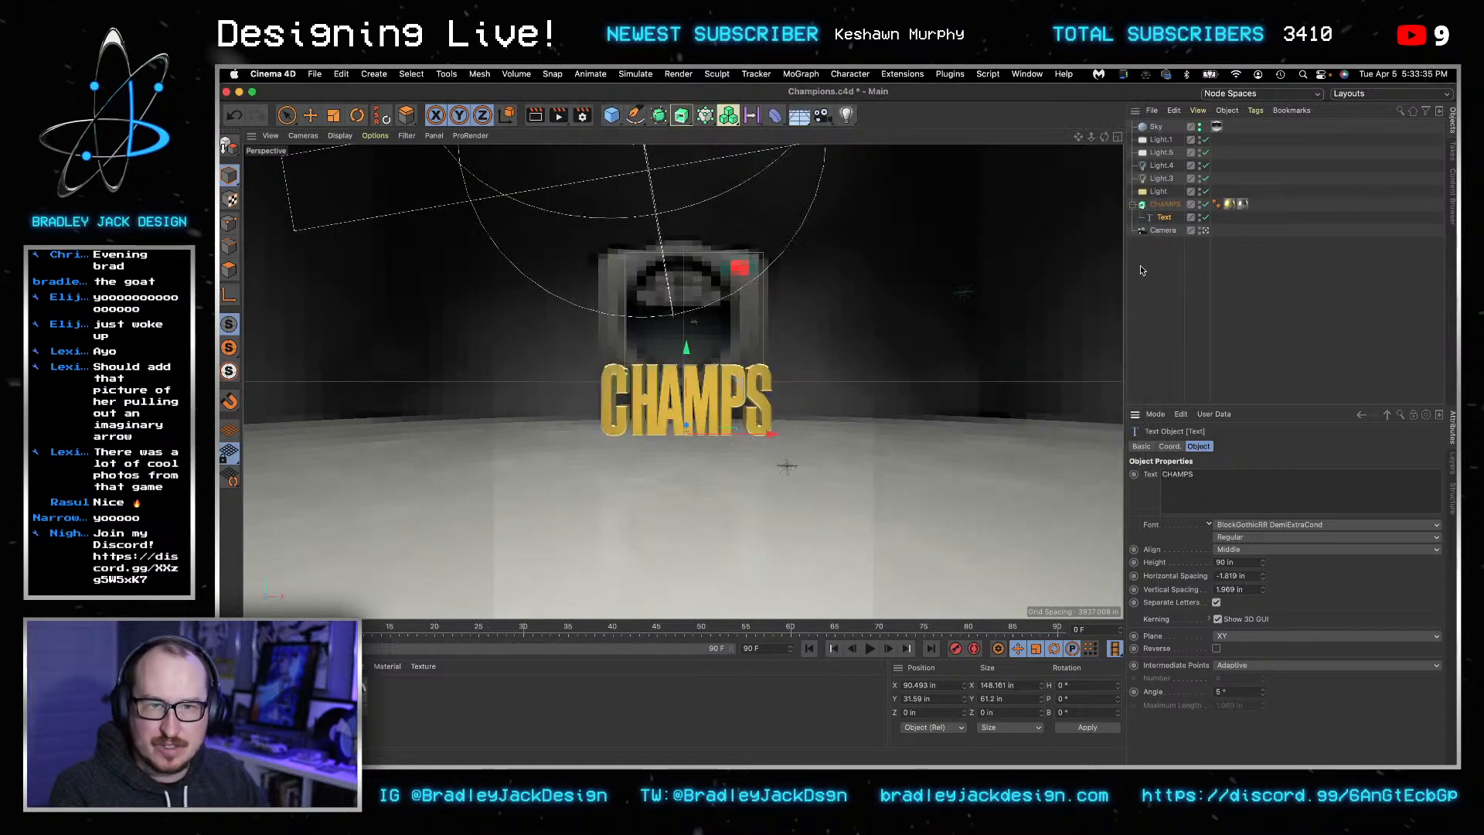
- Move the camera closer to the text by setting its Z position to -209.836 in
left_click(1169, 234)
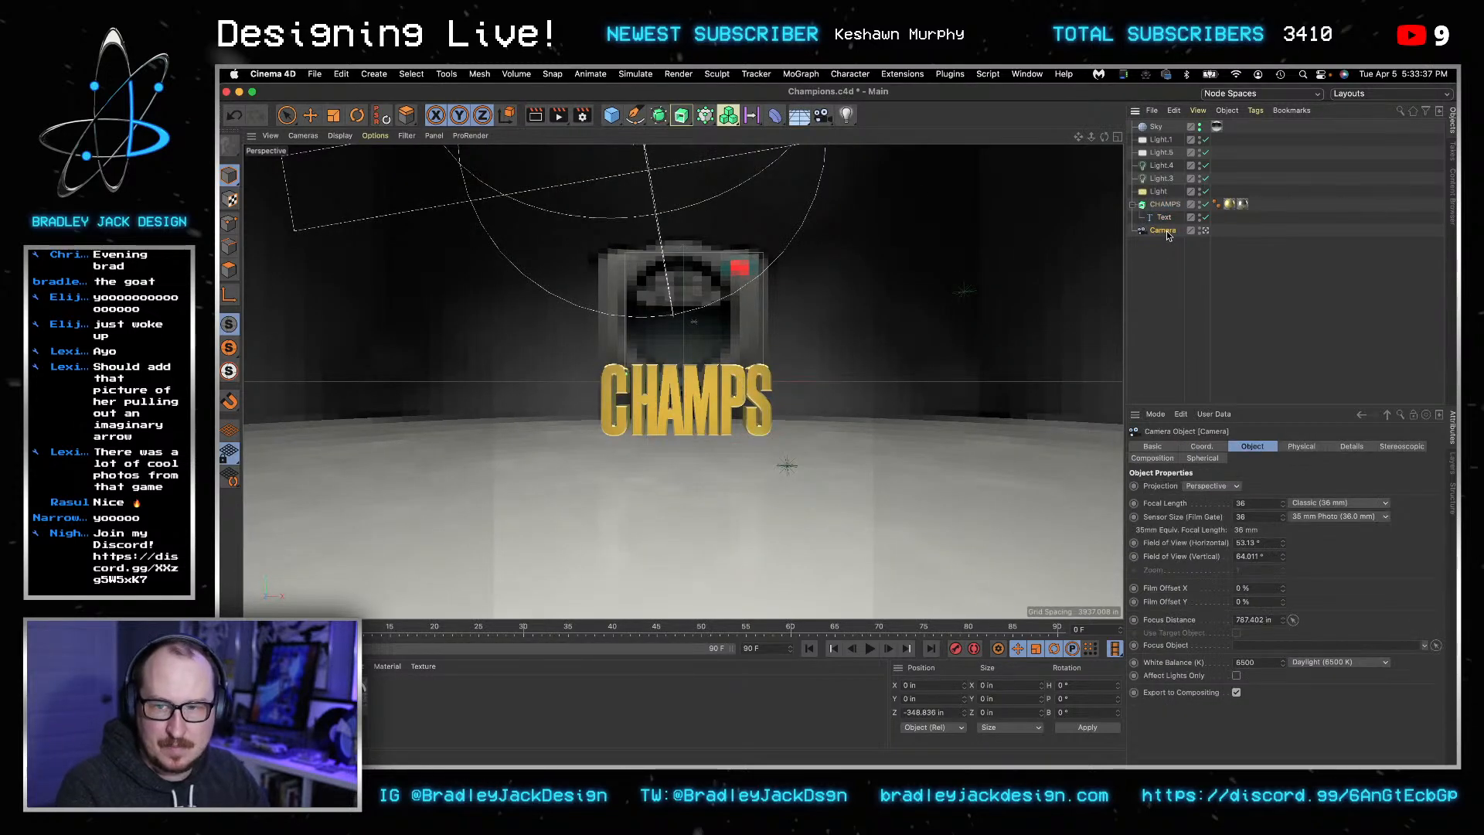
left_click(1202, 447)
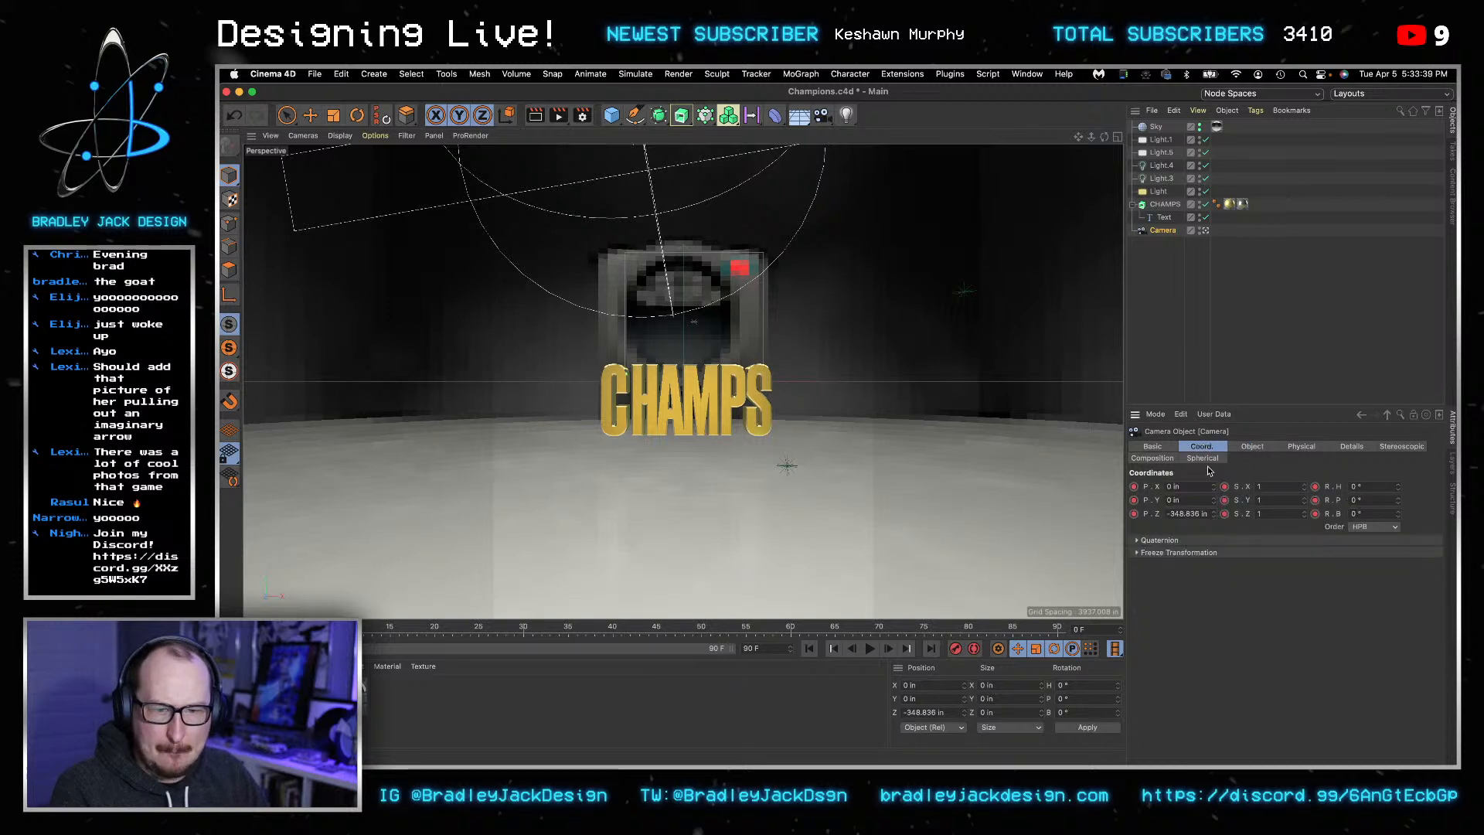
scroll(1195, 516, "up", 20)
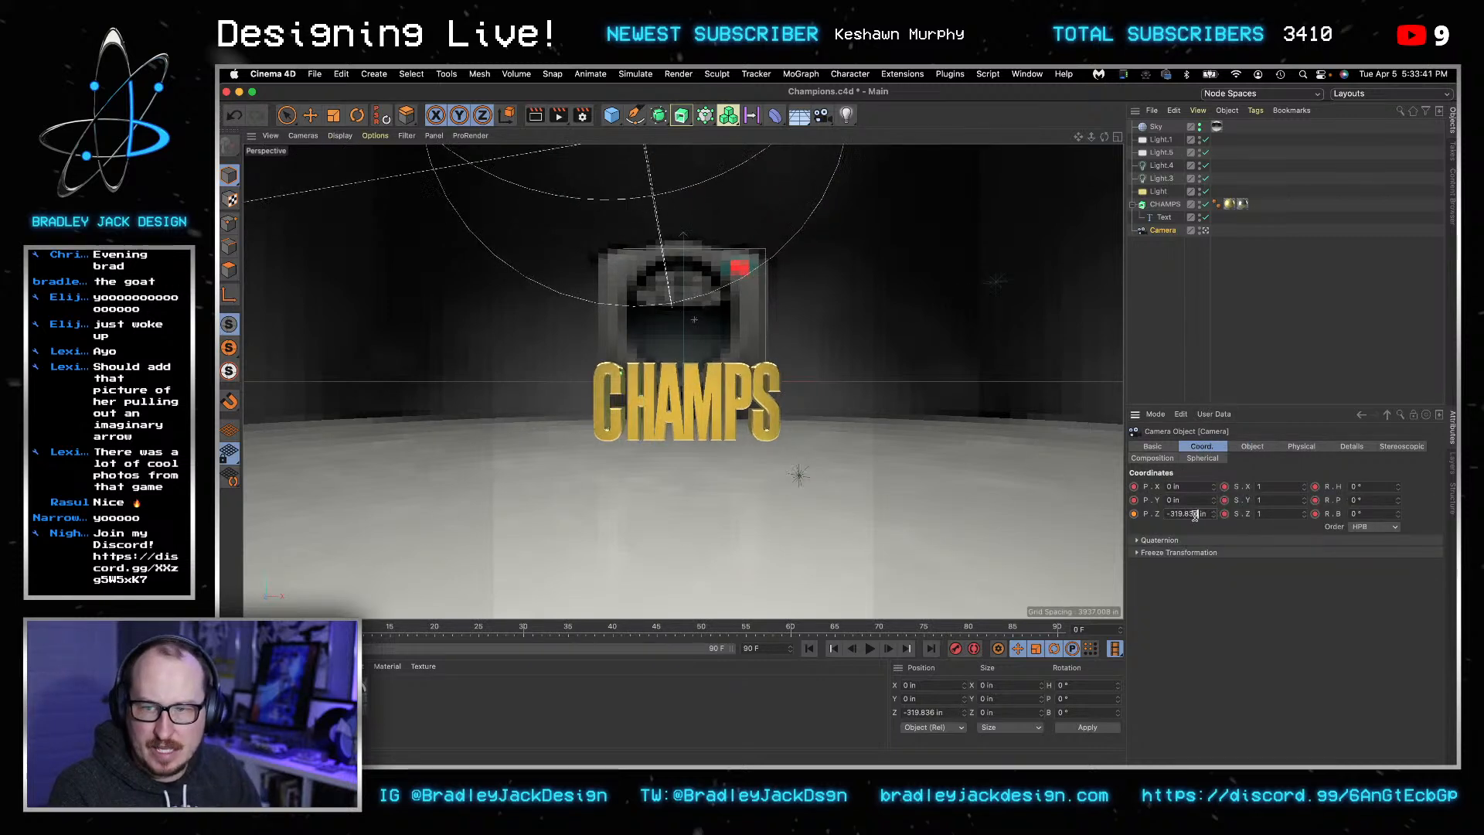
scroll(1195, 517, "up", 20)
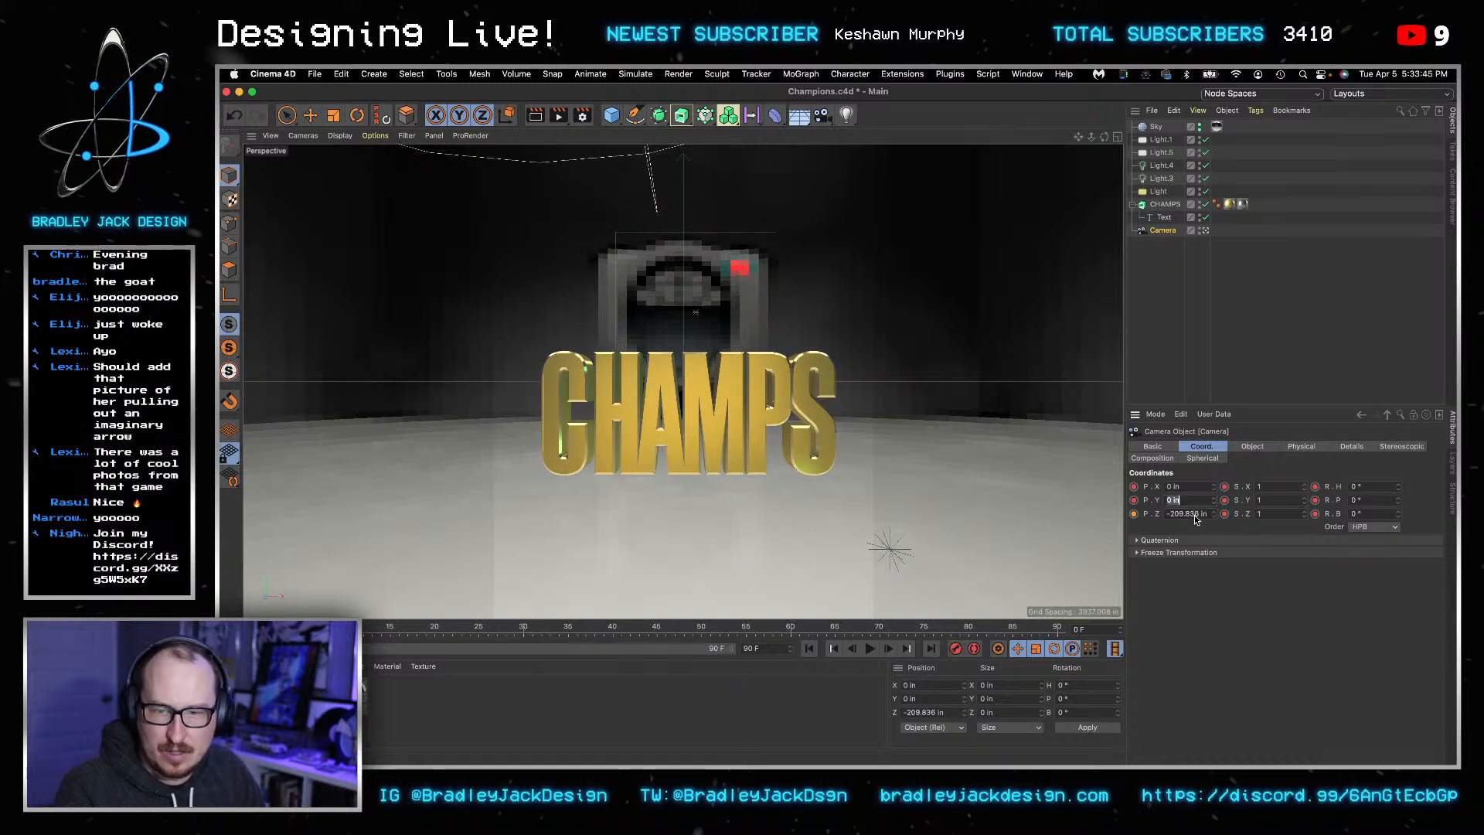
- Raise the camera to a Y position of 29 in and shift its X position to 1 in
scroll(1195, 516, "up", 20)
key("Down")
key("Down")
key("Down")
key("Down")
key("Down")
key("shift+Tab")
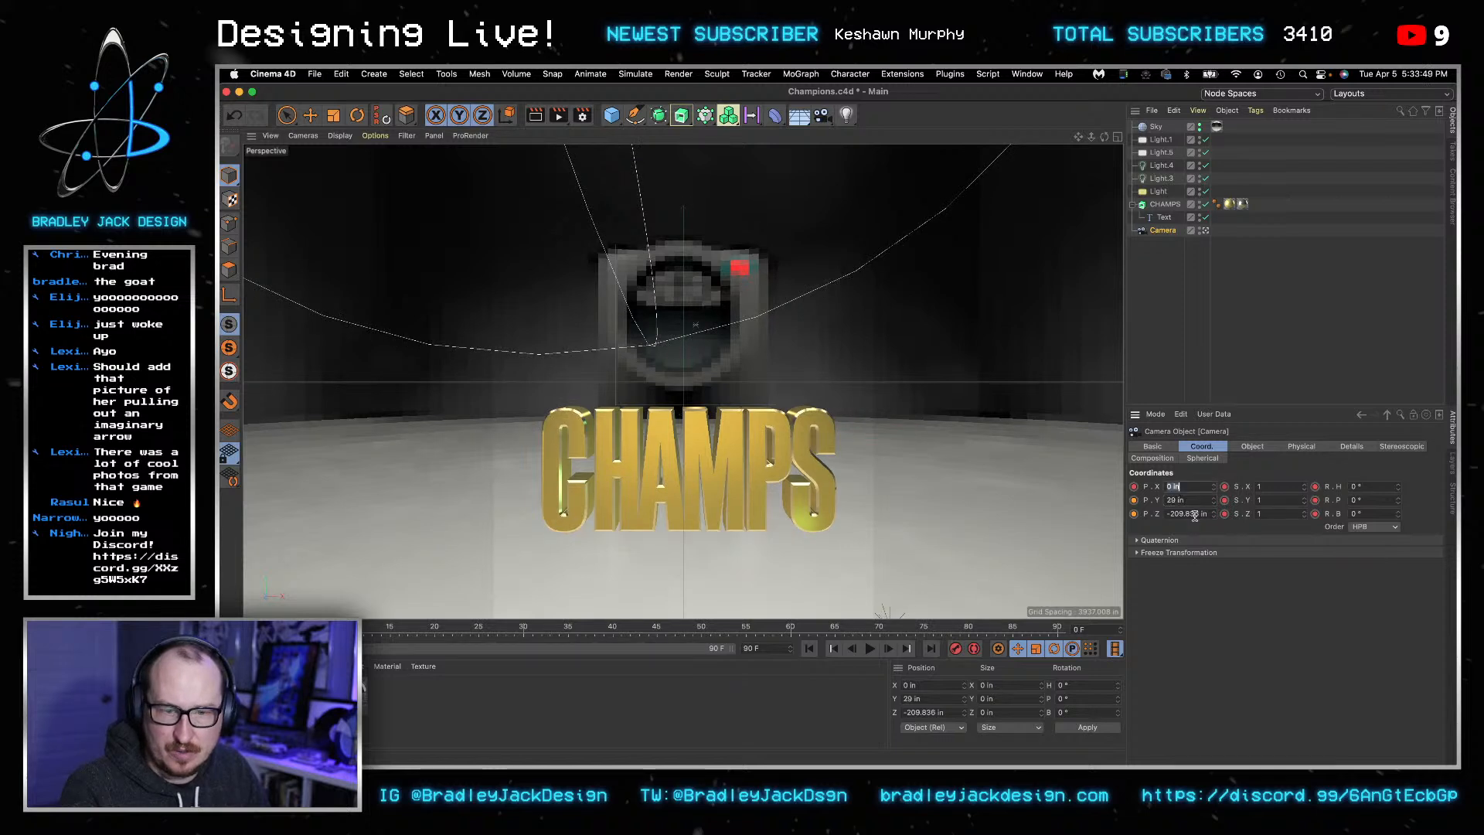
key("Up")
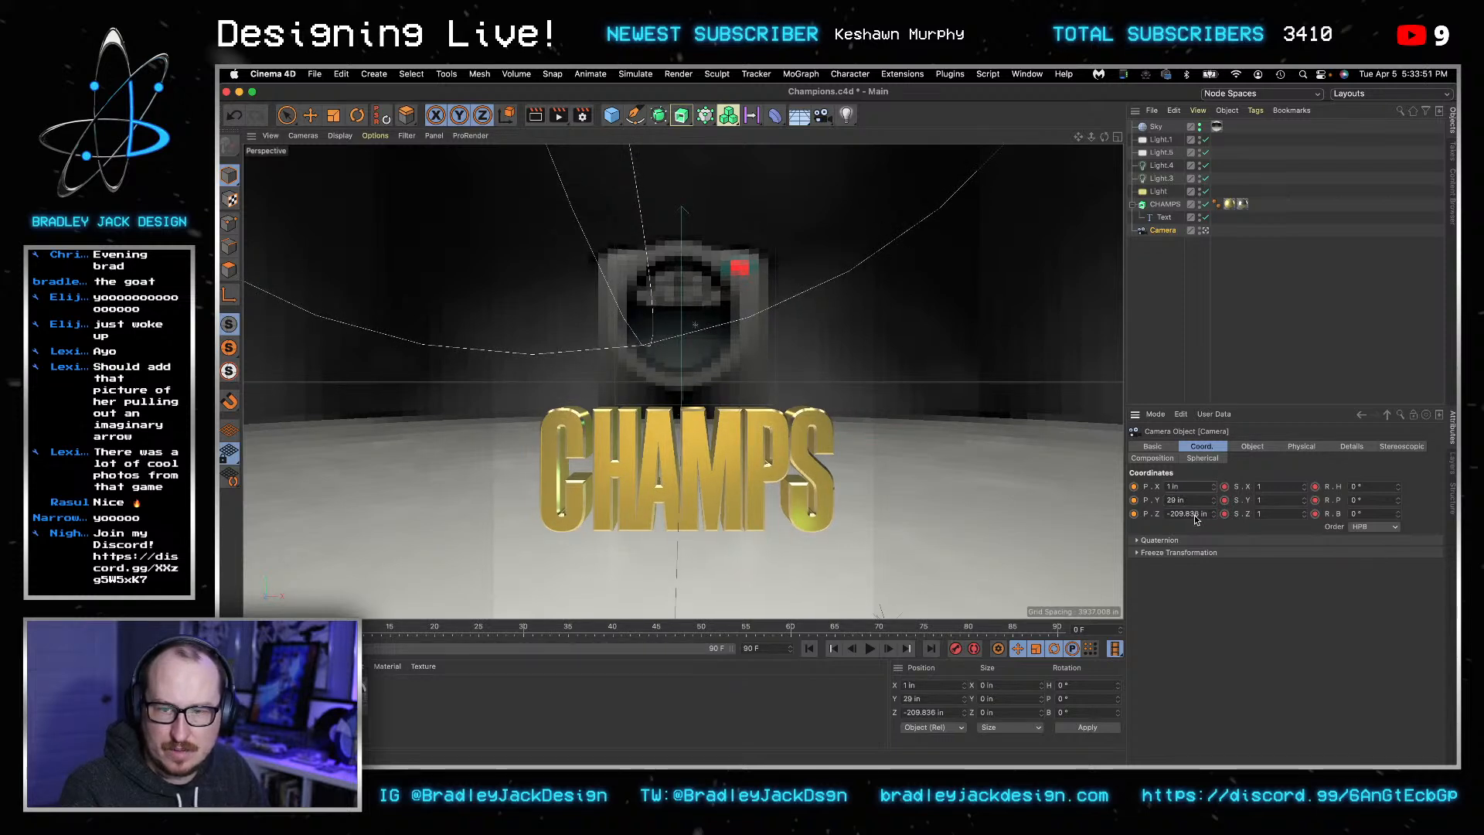
left_click(1165, 204)
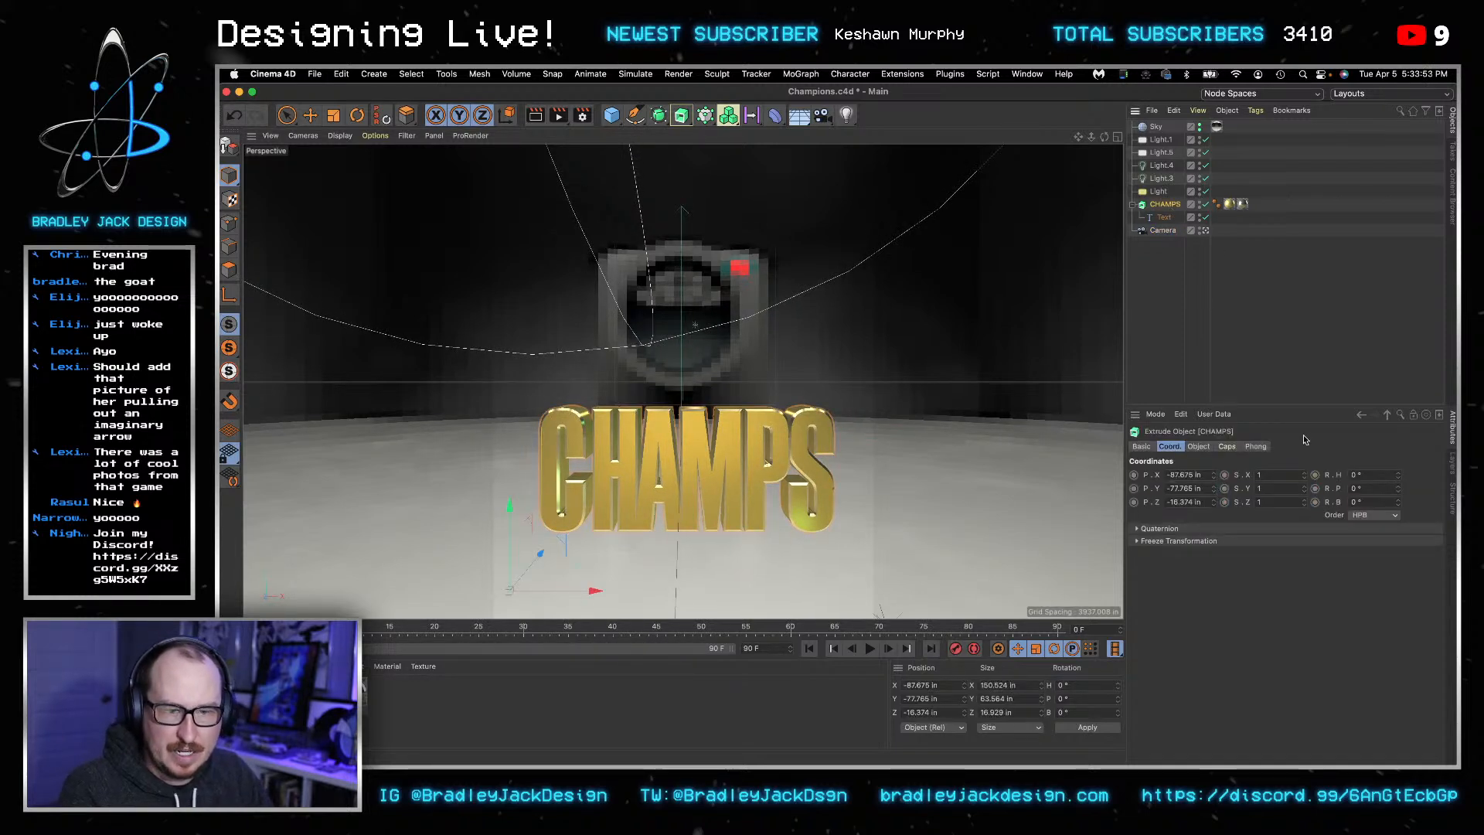
left_click(1199, 448)
left_click(1228, 447)
left_click(1176, 448)
left_click(1204, 446)
- Change the camera's focal length to the Normal Lens (50 mm) preset
left_click(1163, 229)
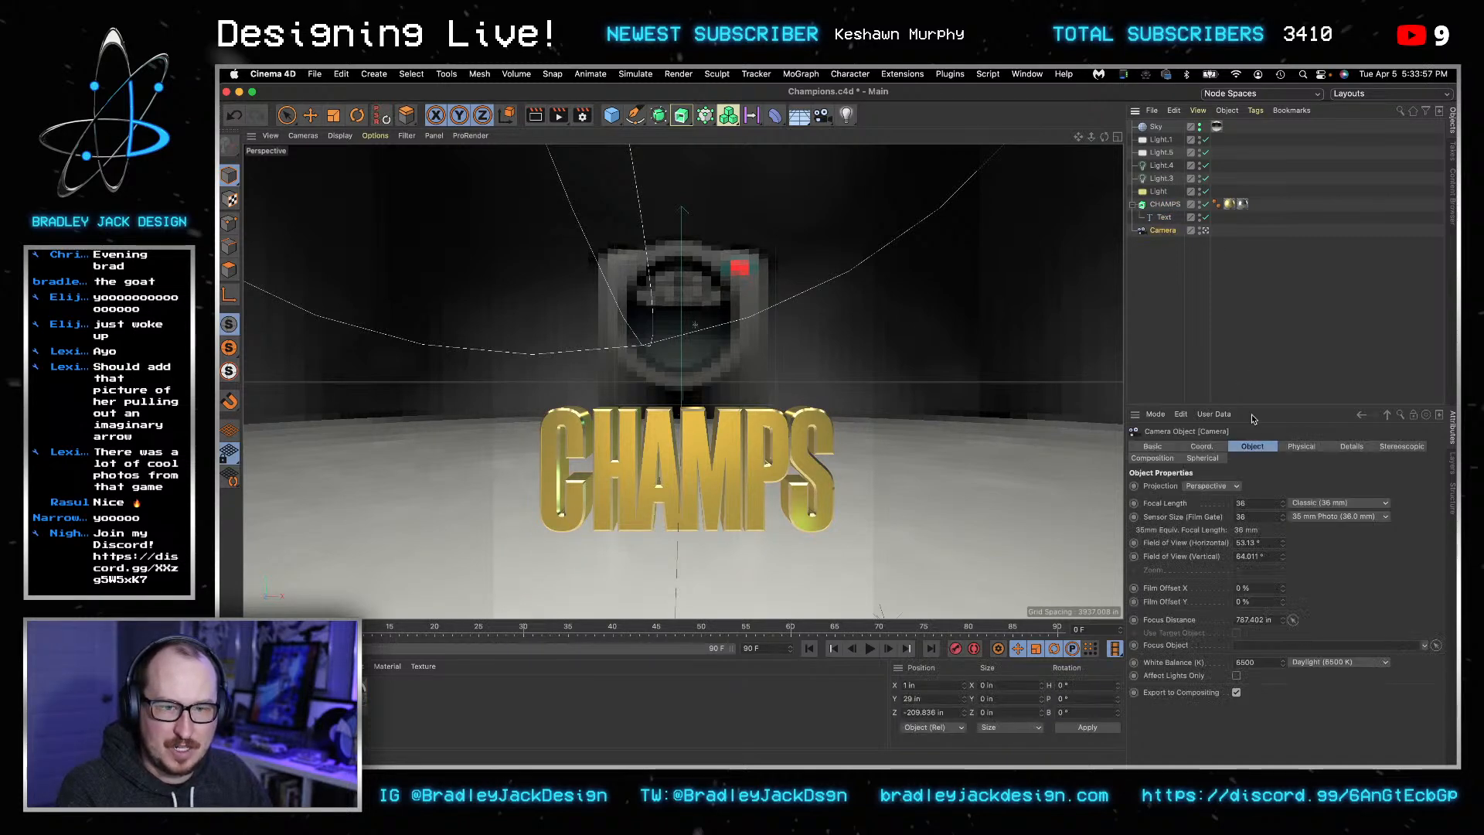
left_click(1330, 502)
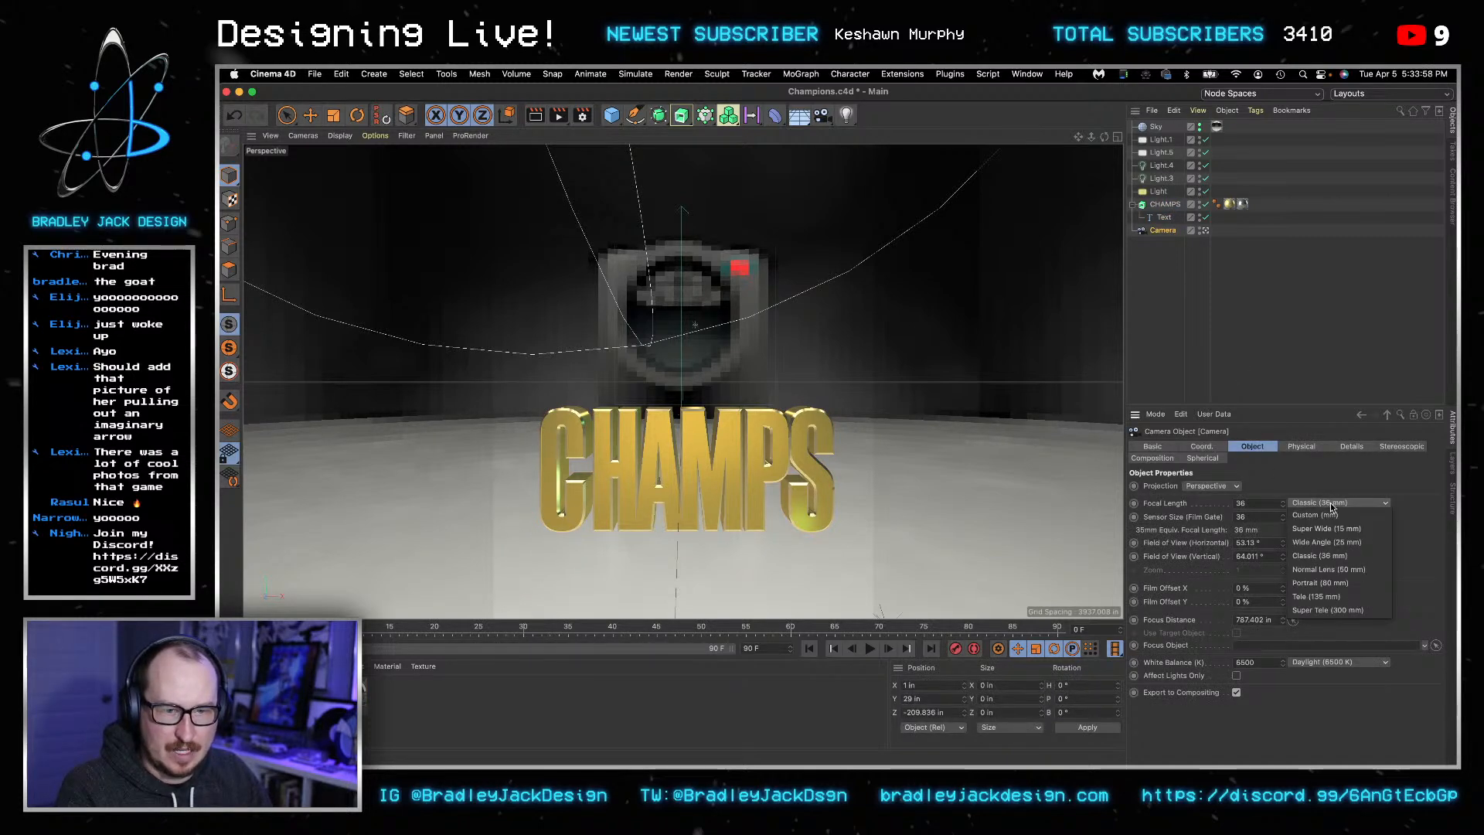
left_click(1352, 570)
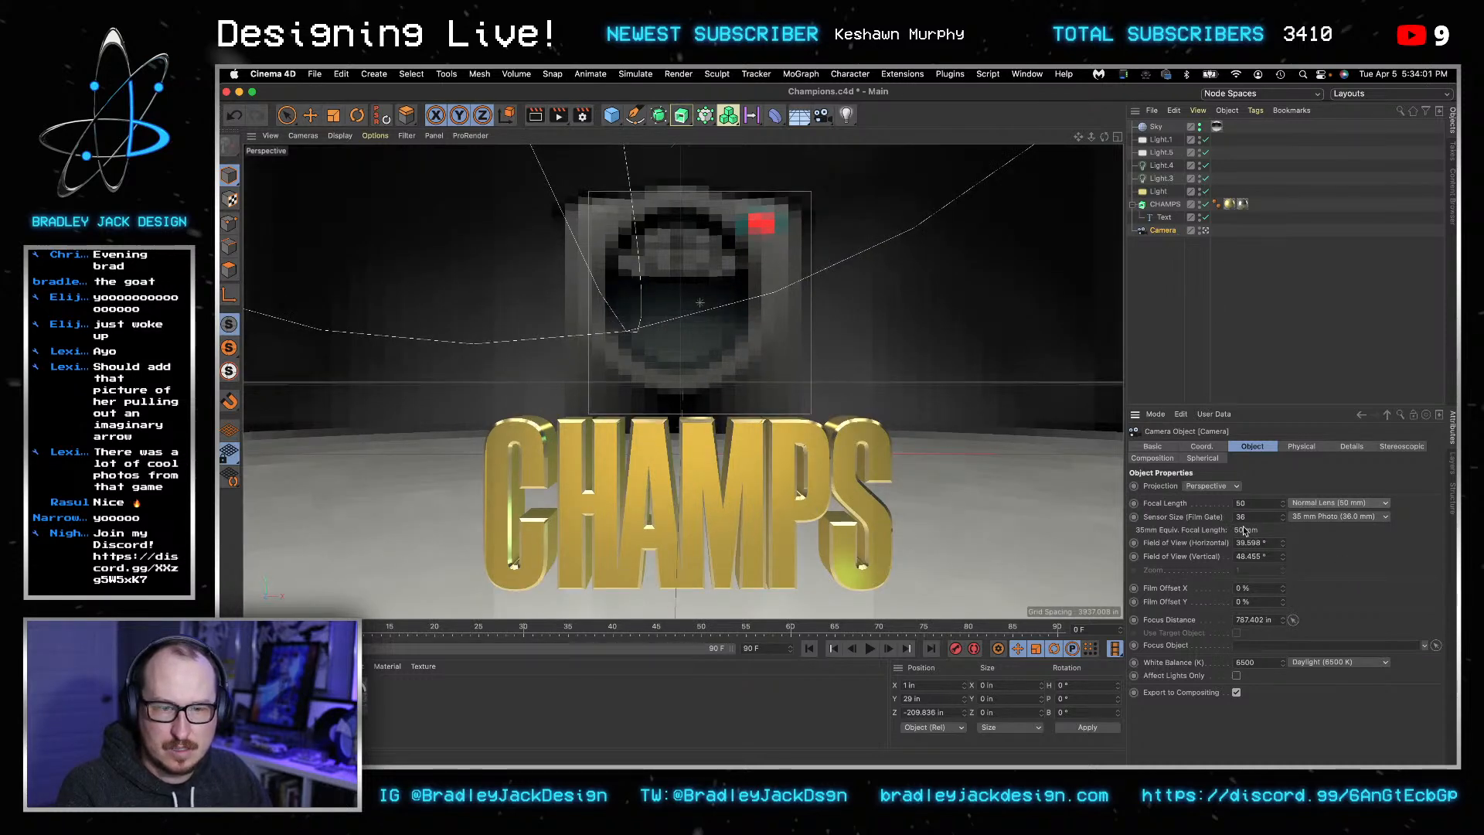
- Reframe the text by setting the camera's Z position to -282.836 in and its X position to 2 in
left_click(1202, 447)
left_click_drag(1190, 513, 1188, 513)
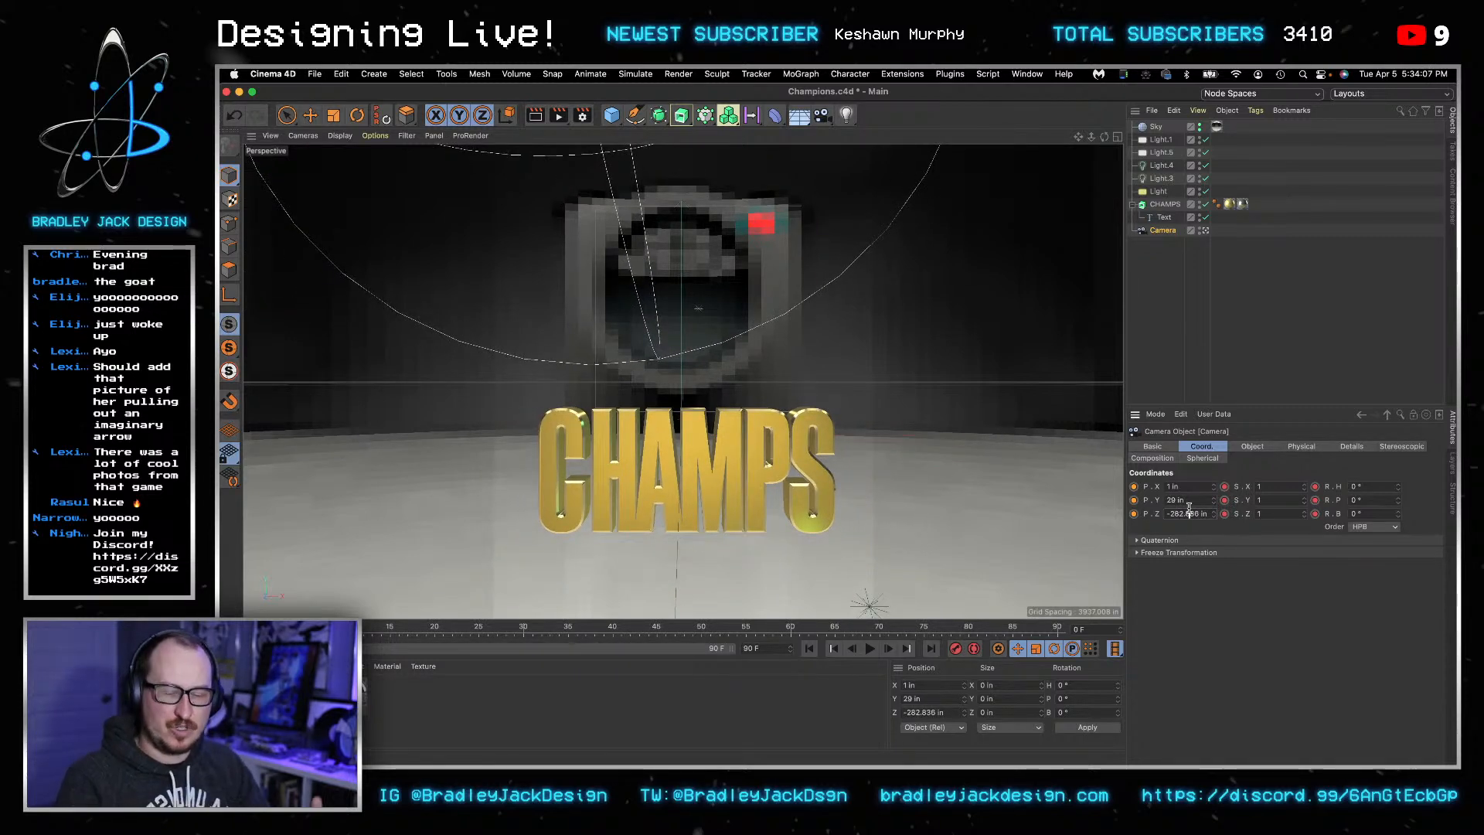
left_click_drag(1192, 493, 1192, 491)
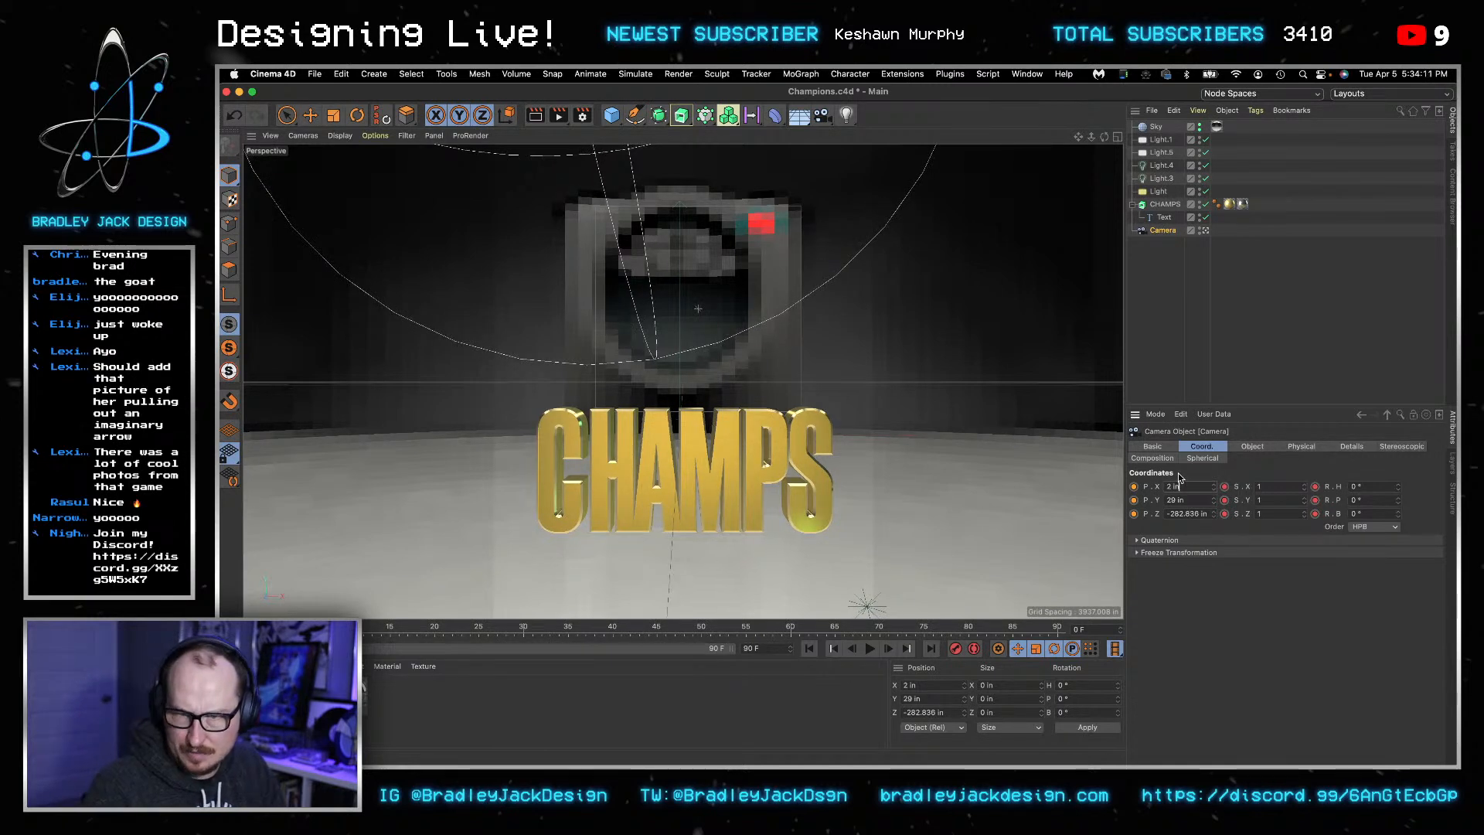
- Set both the start and end cap radius of the CHAMPS extrude to 1 in
left_click(1164, 204)
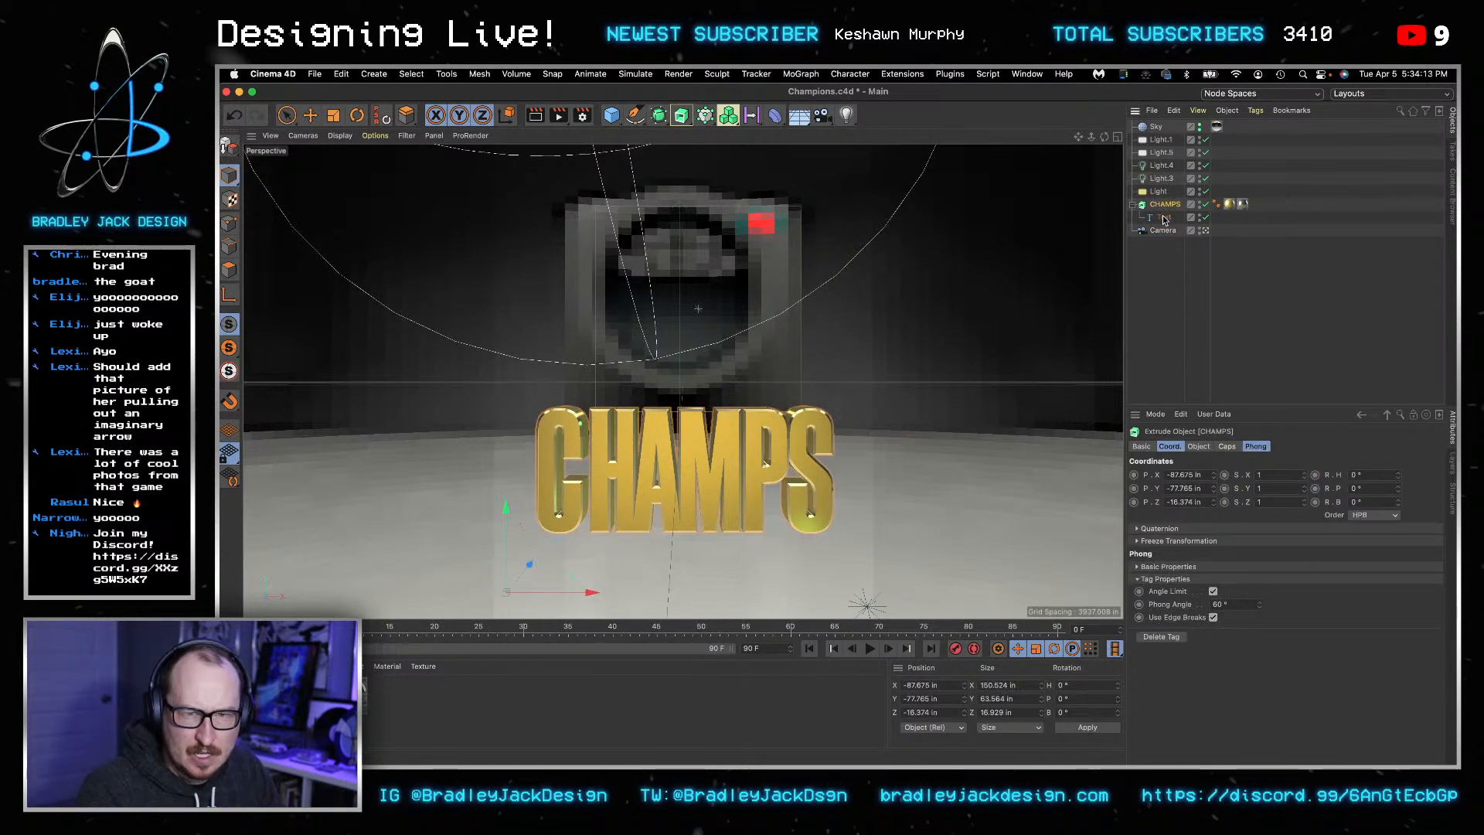
left_click(1227, 446)
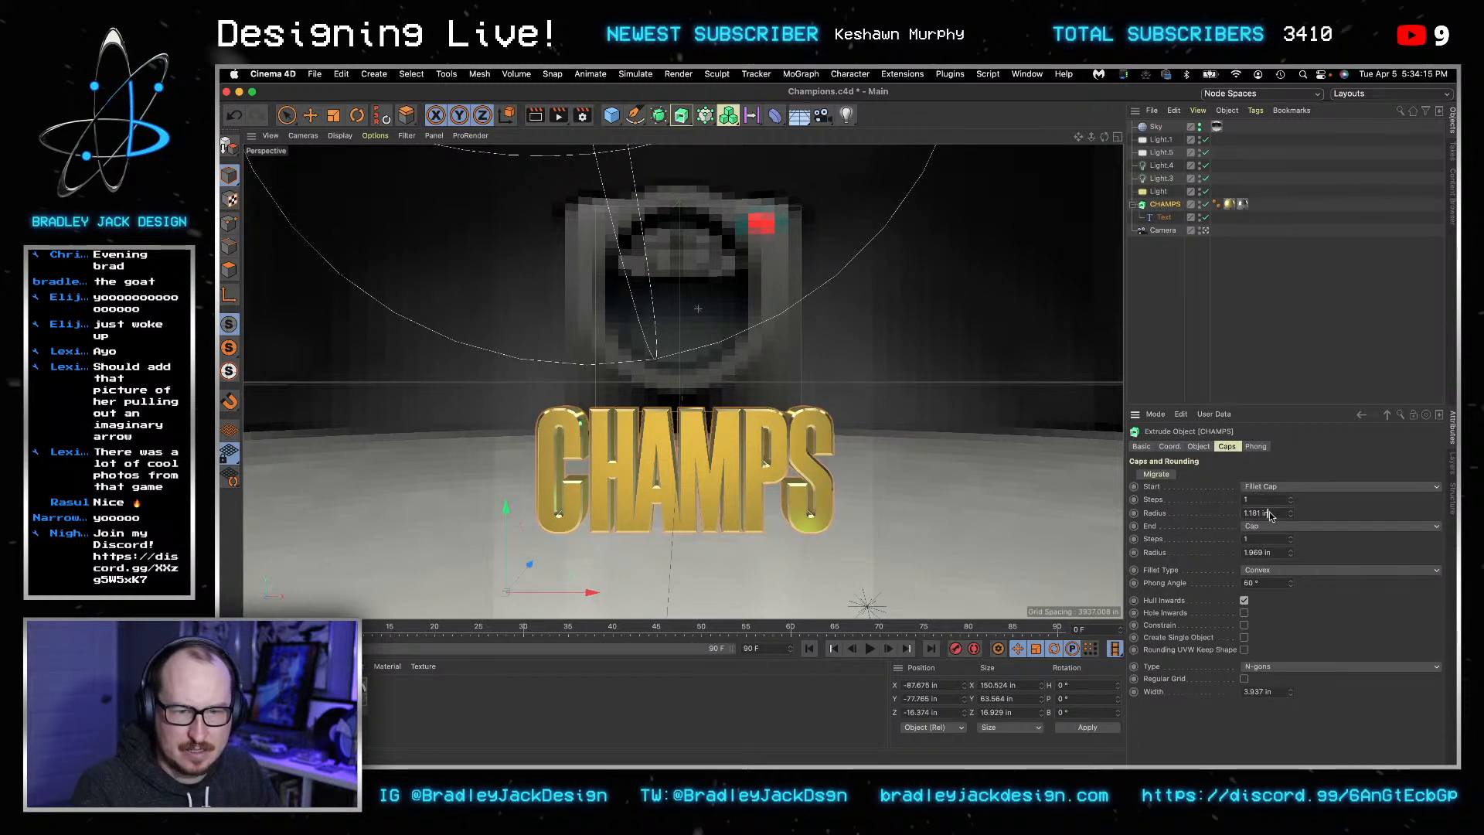
type("1")
key("Tab")
key("Tab")
key("Tab")
type("1")
key("Tab")
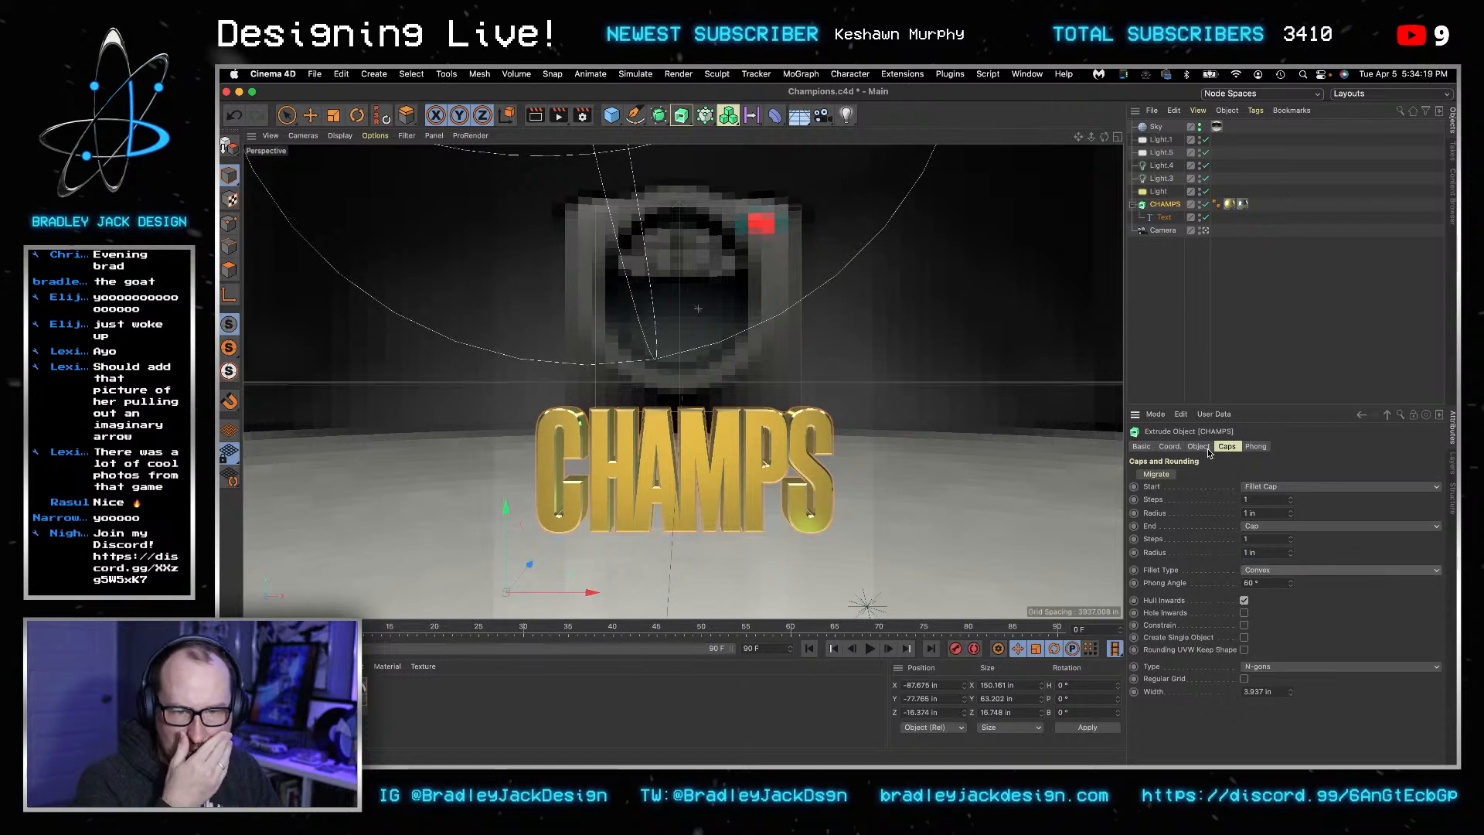
- Set the CHAMPS extrude's depth along Z to 7.5 in
left_click(1198, 446)
left_click(1360, 475)
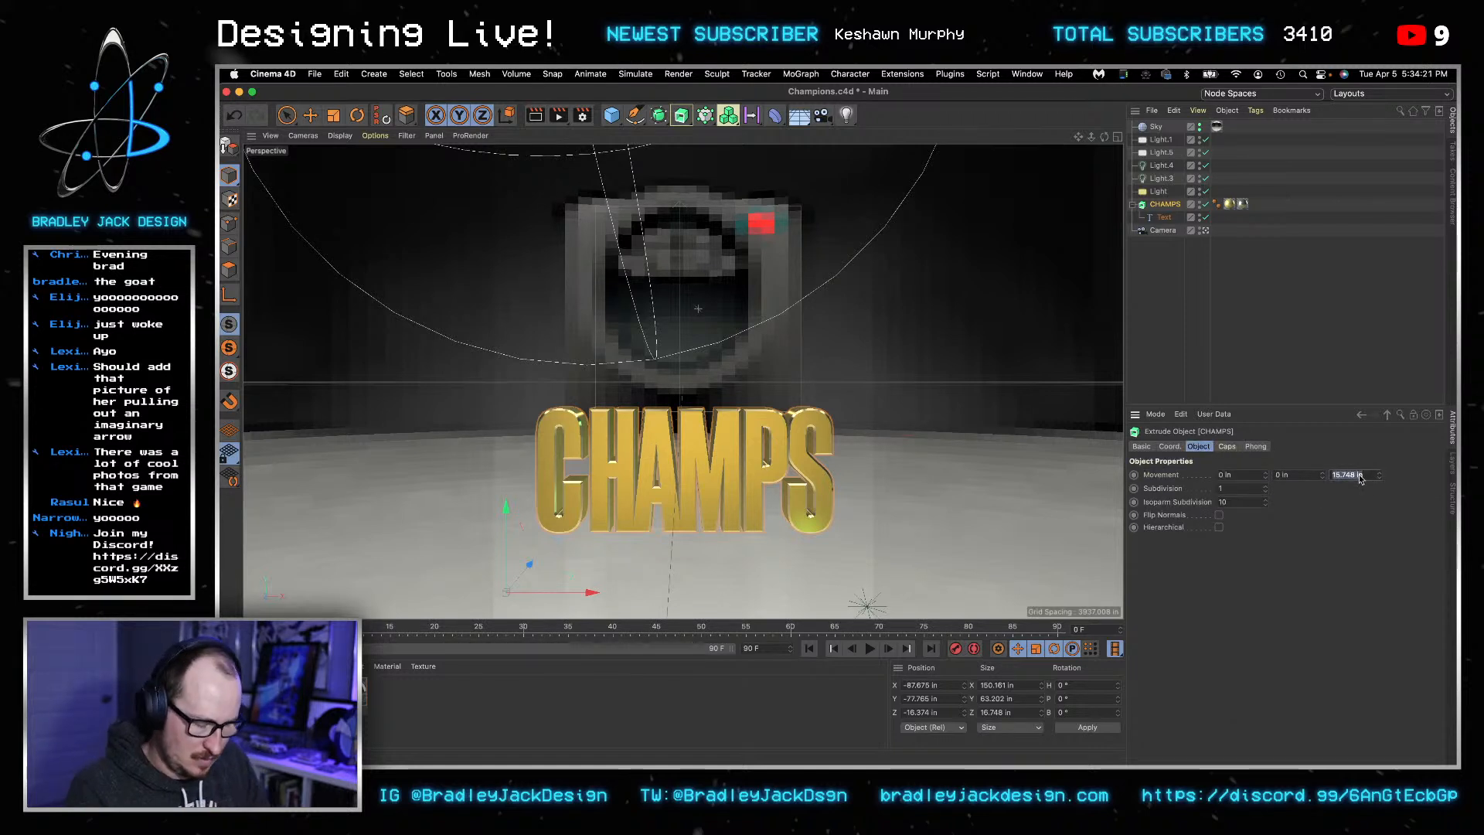
type("7.5")
key("Tab")
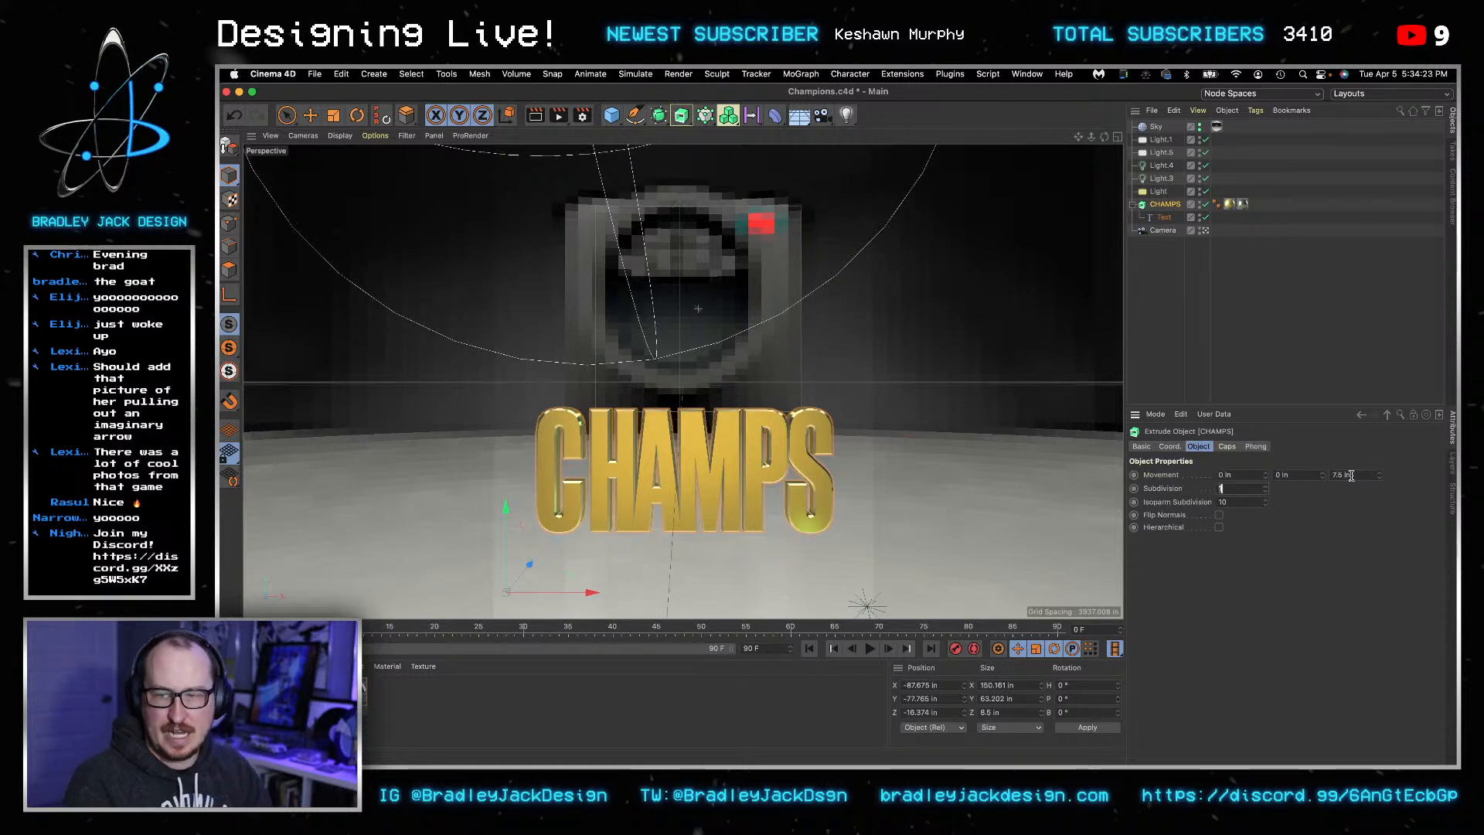
- Reduce the start cap radius of the CHAMPS extrude to 0.5 in
left_click(1226, 446)
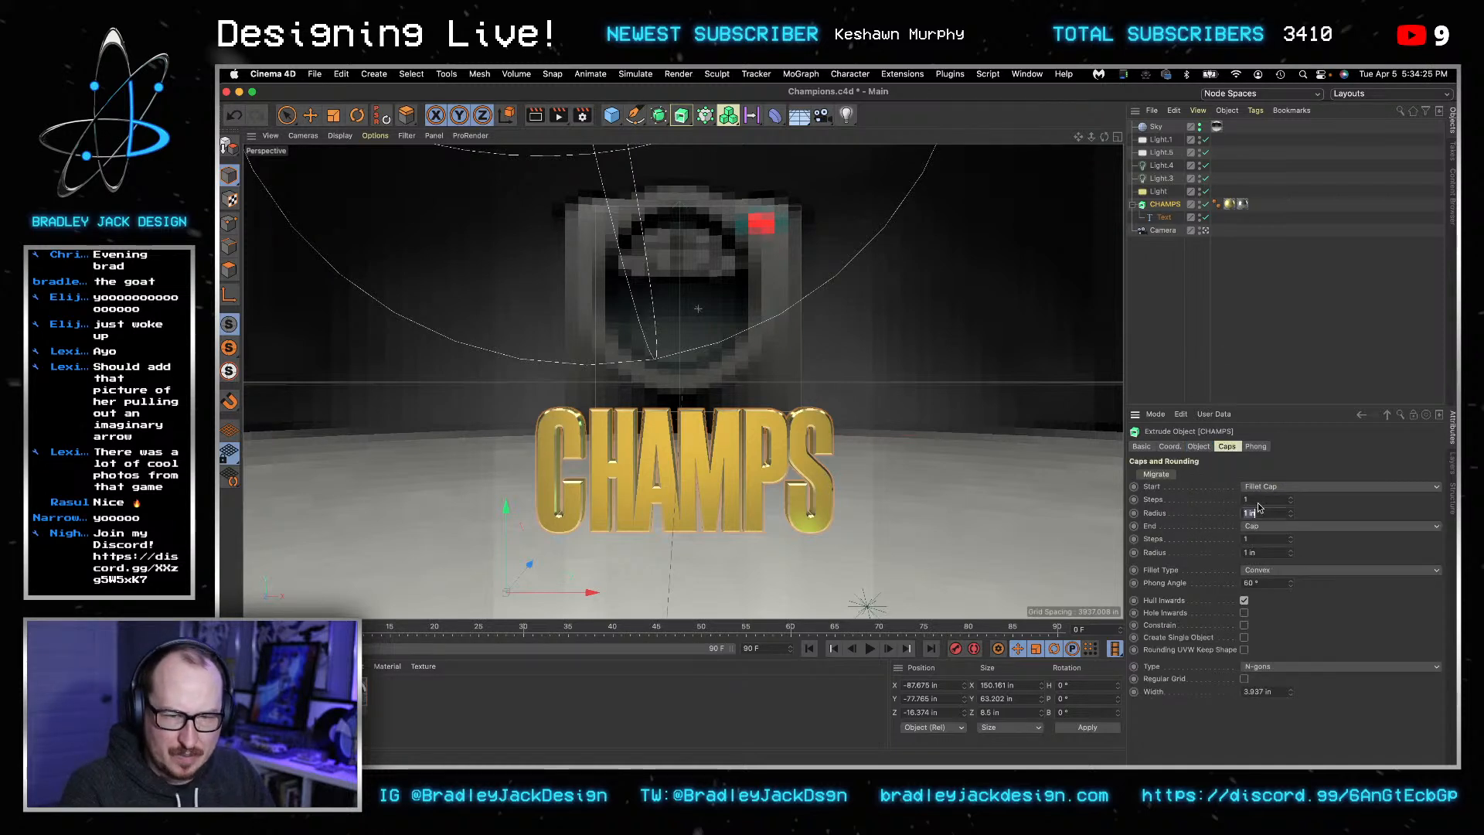
type("0.5")
key("Tab")
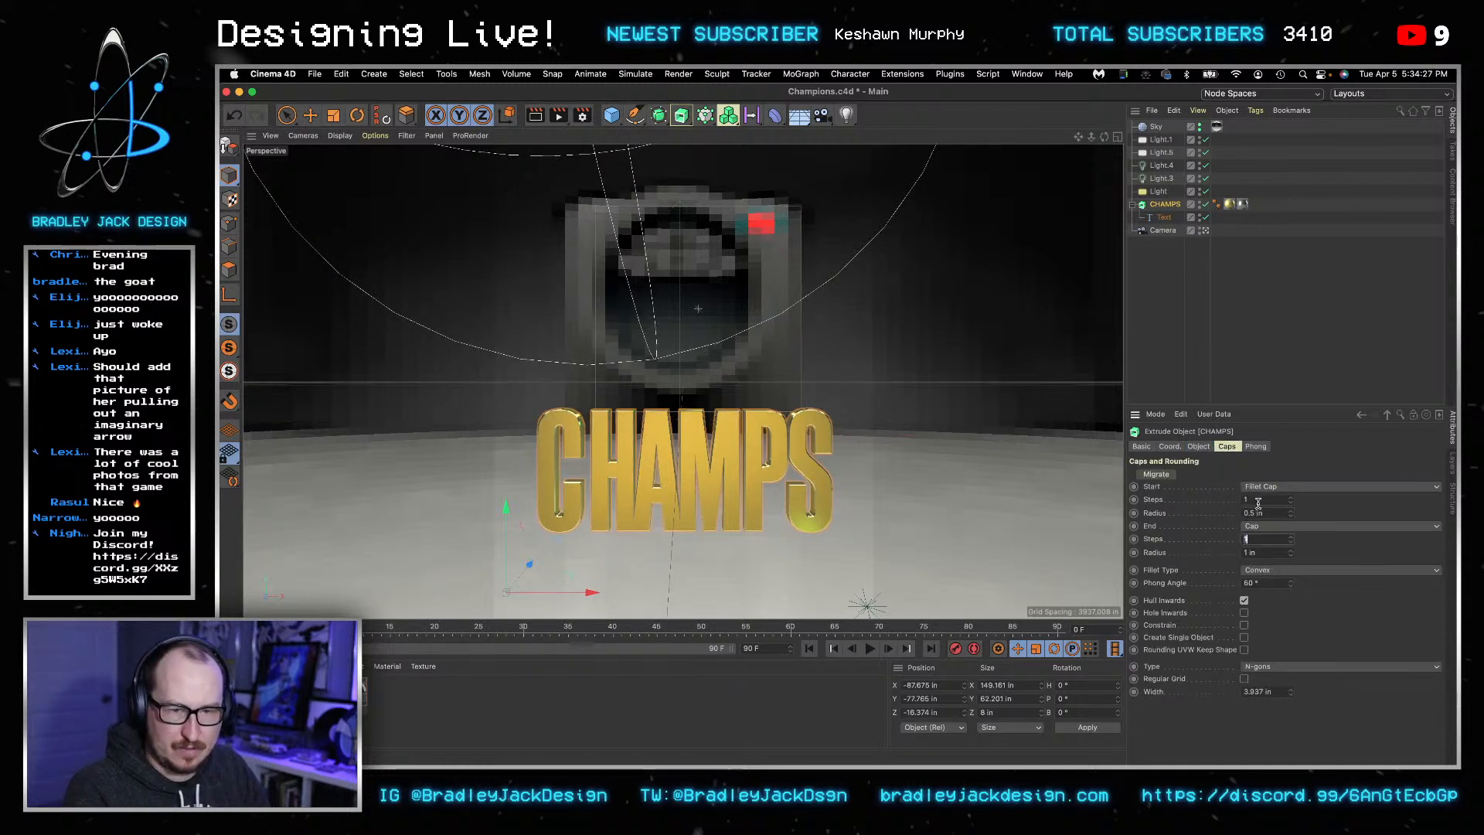
key("Tab")
left_click(1241, 368)
key("v")
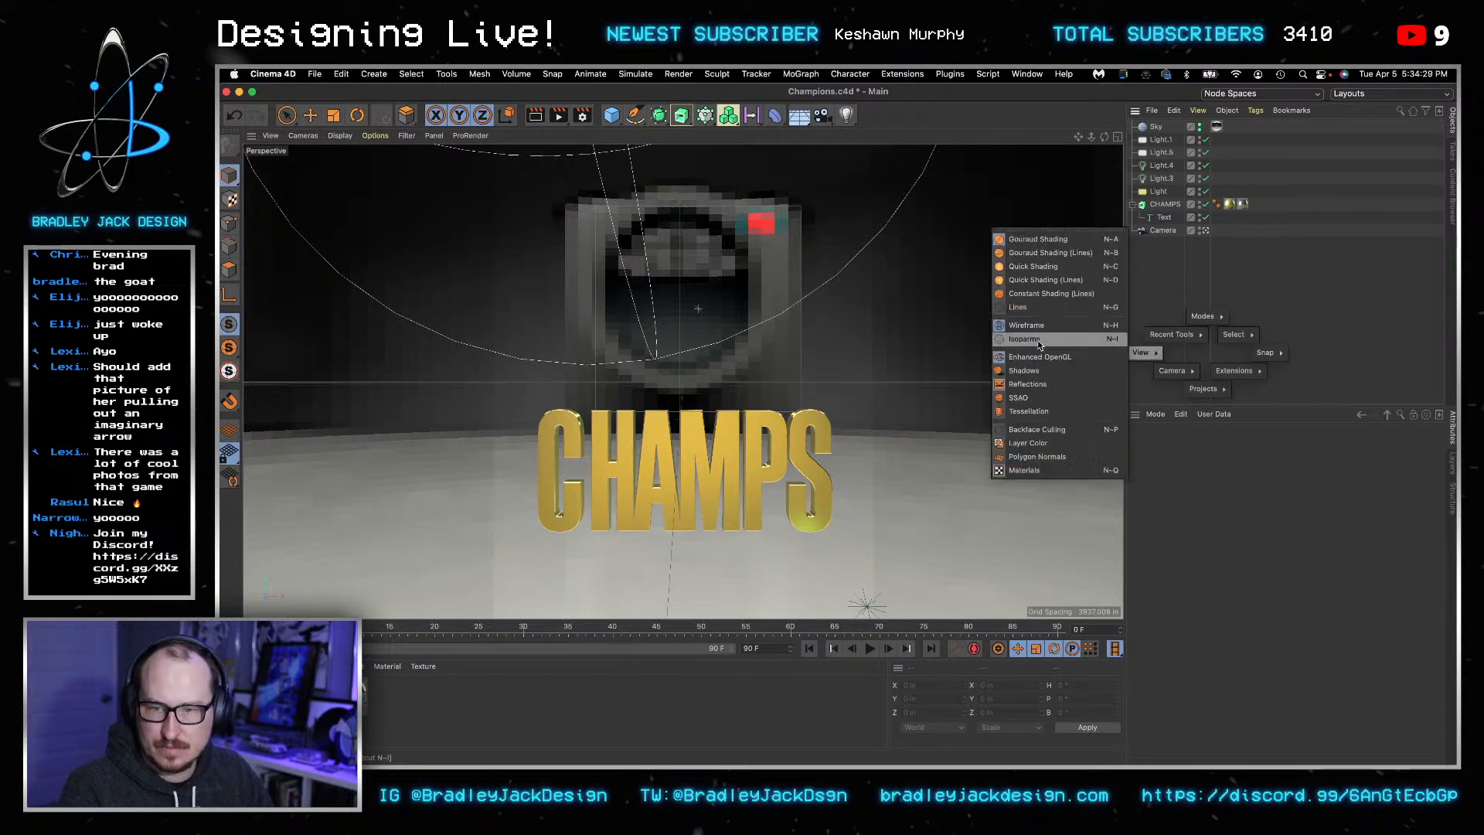
left_click(1384, 313)
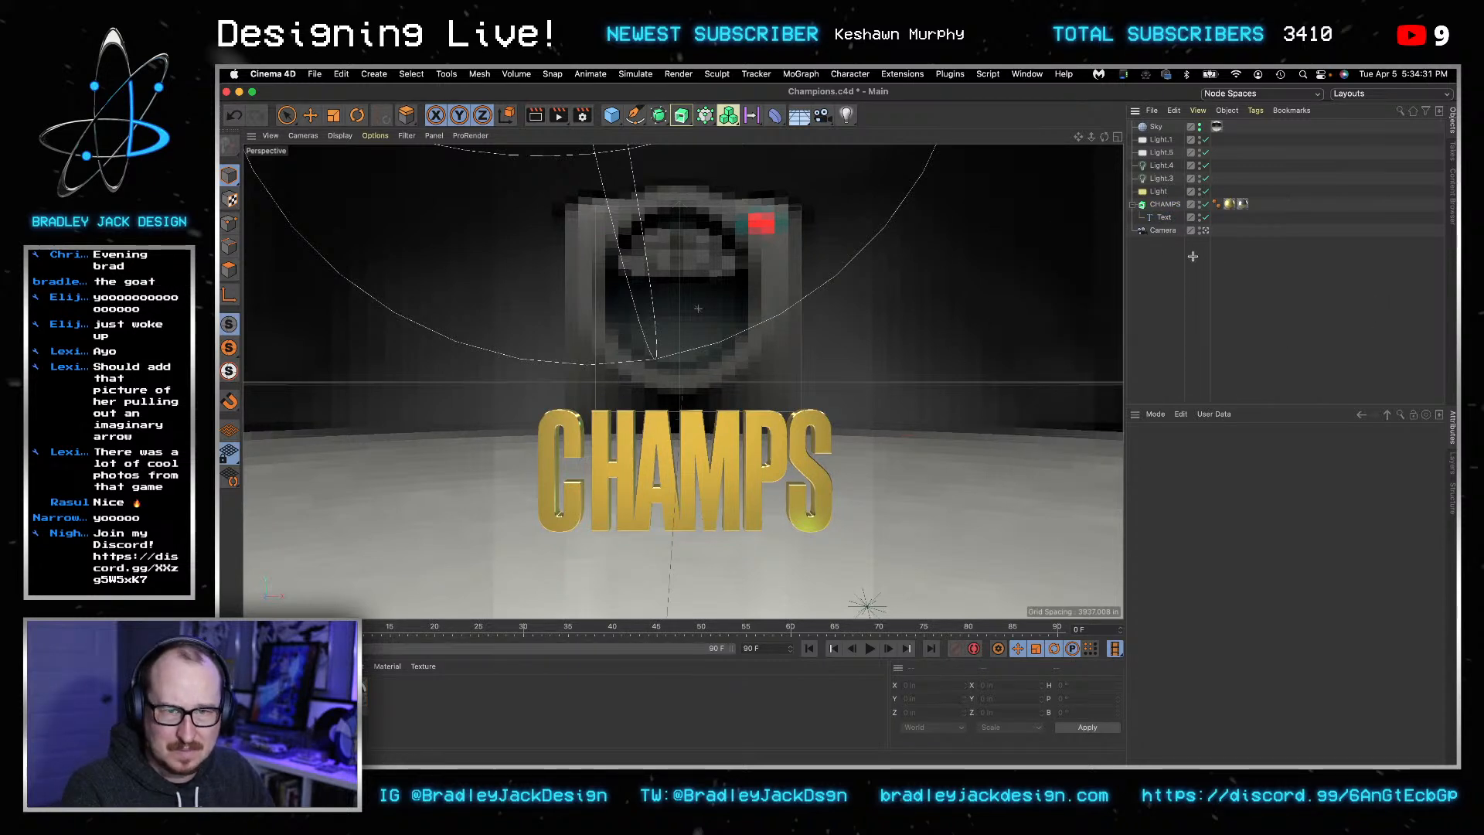
left_click(1165, 219)
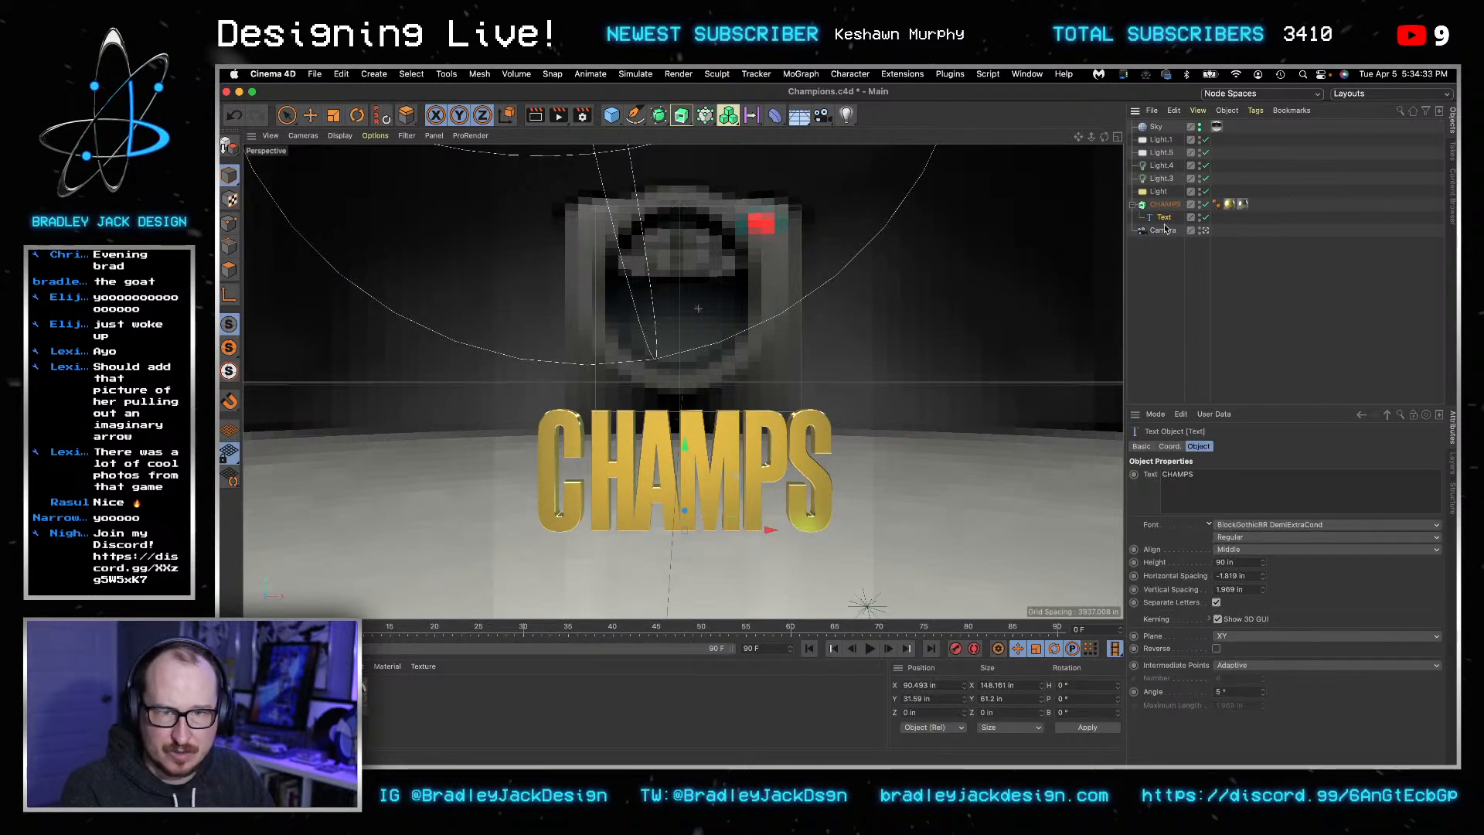
left_click(1211, 619)
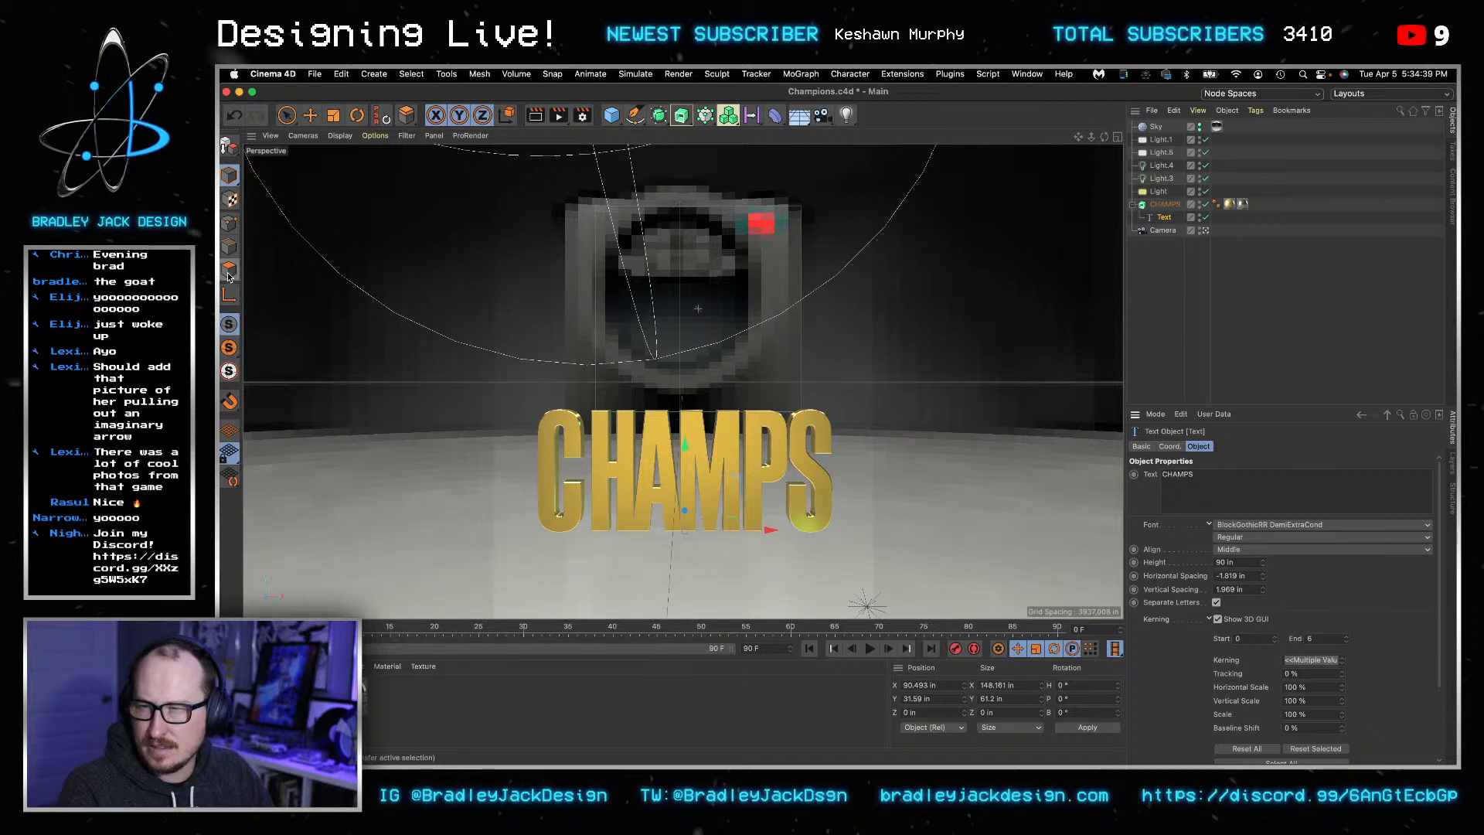
left_click(229, 246)
left_click(232, 178)
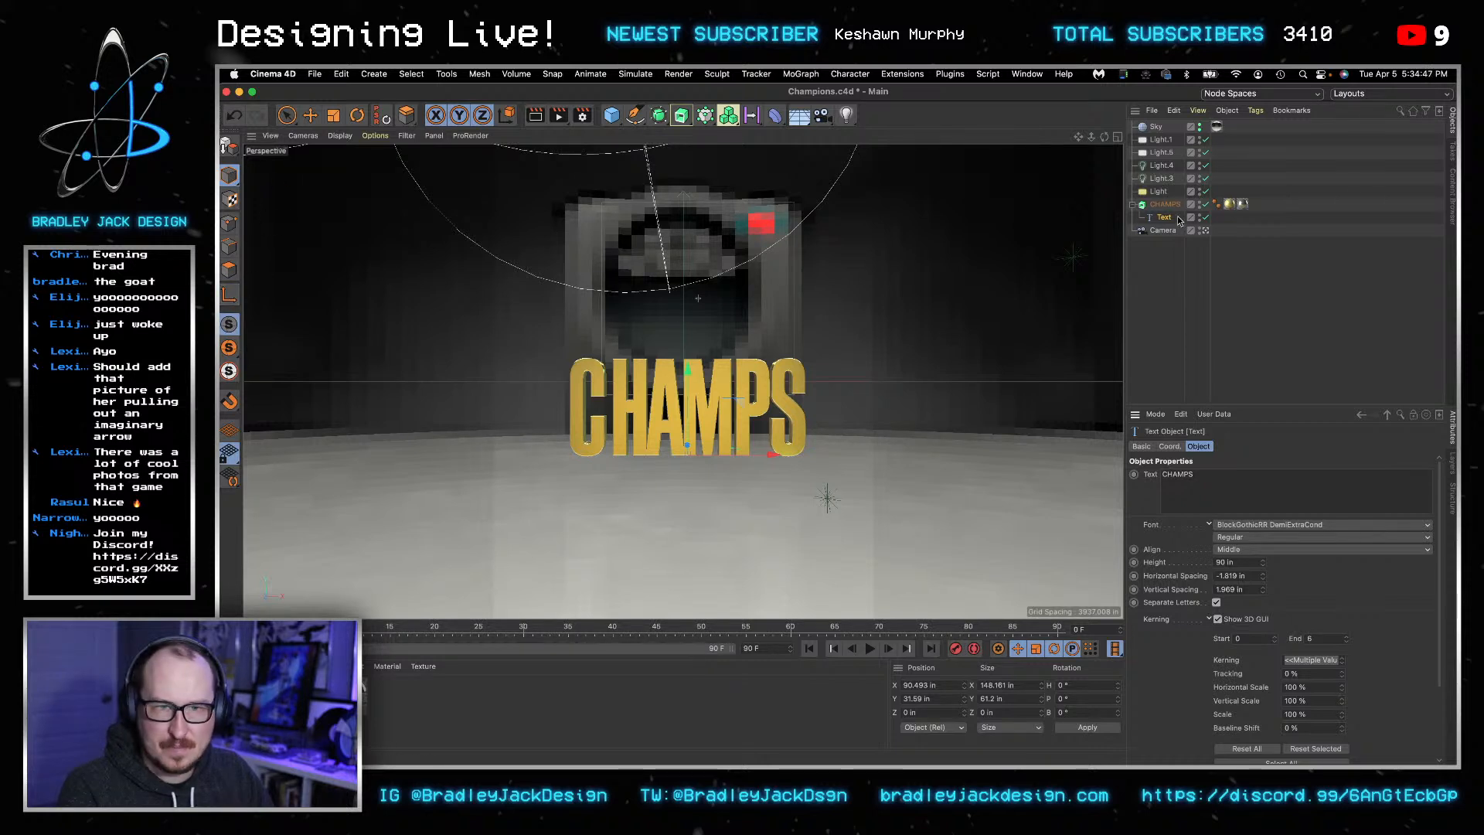
left_click_drag(709, 391, 1097, 559)
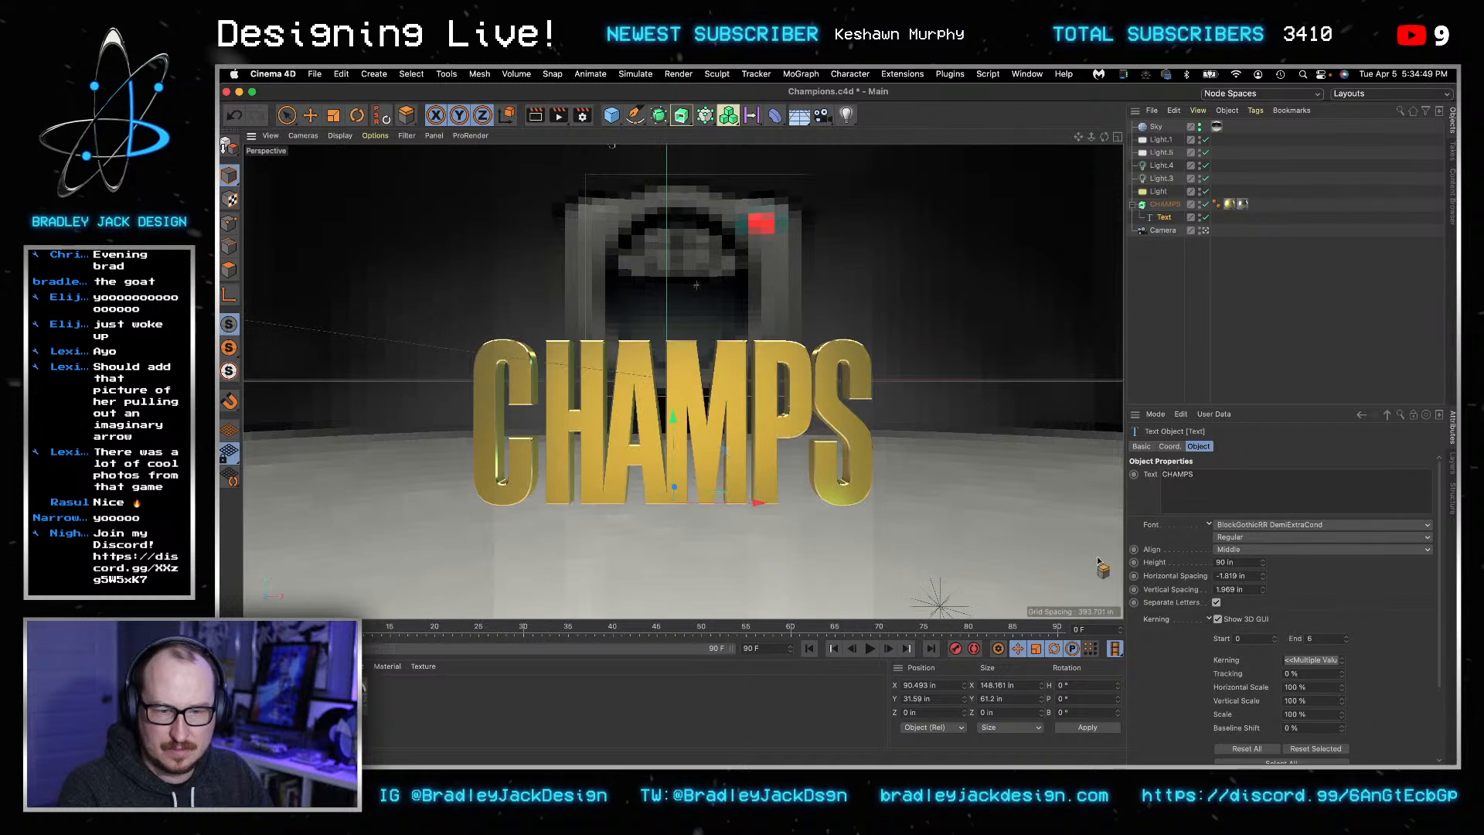
left_click(1210, 619)
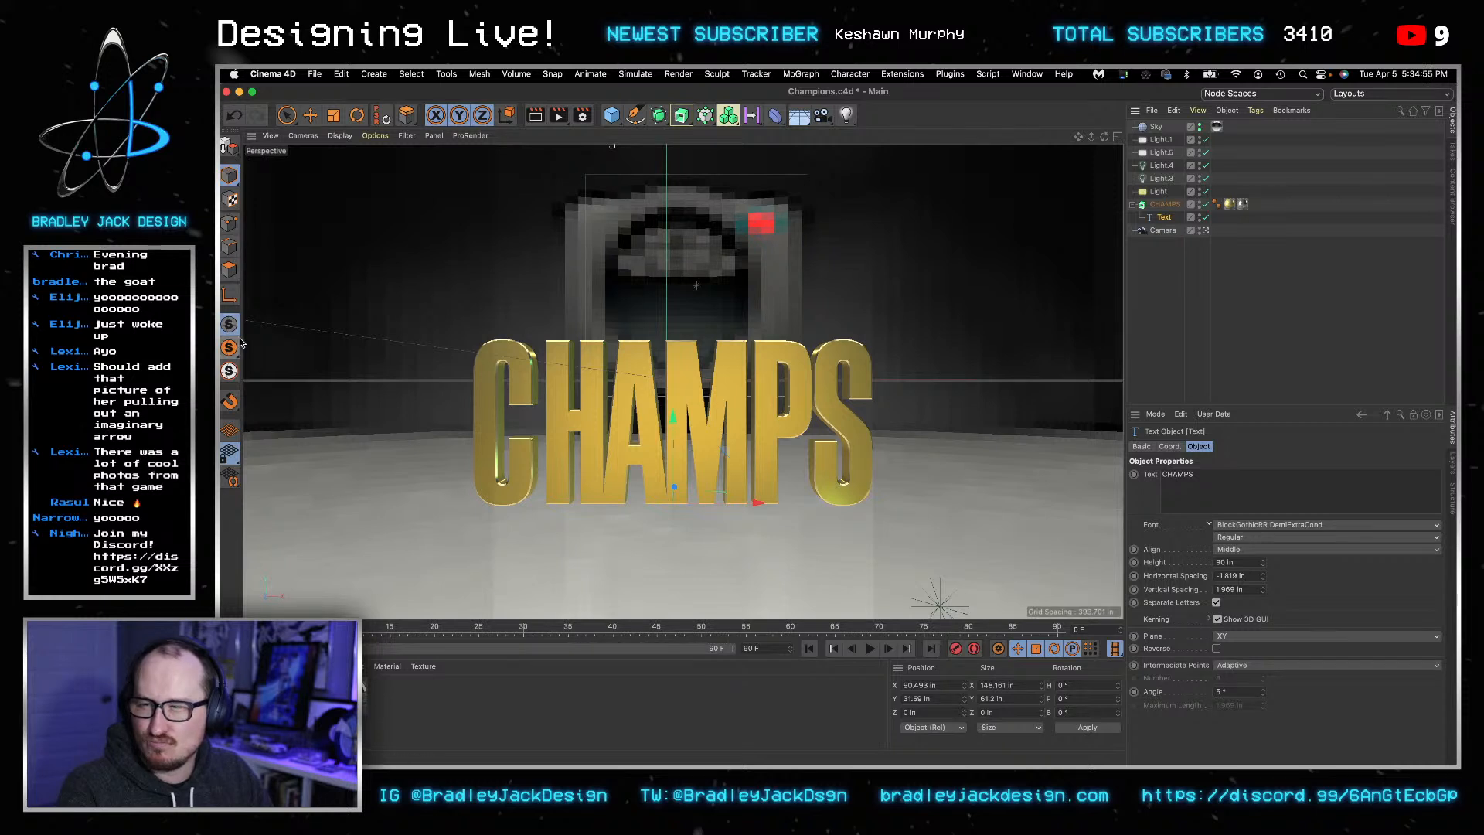
left_click(230, 430)
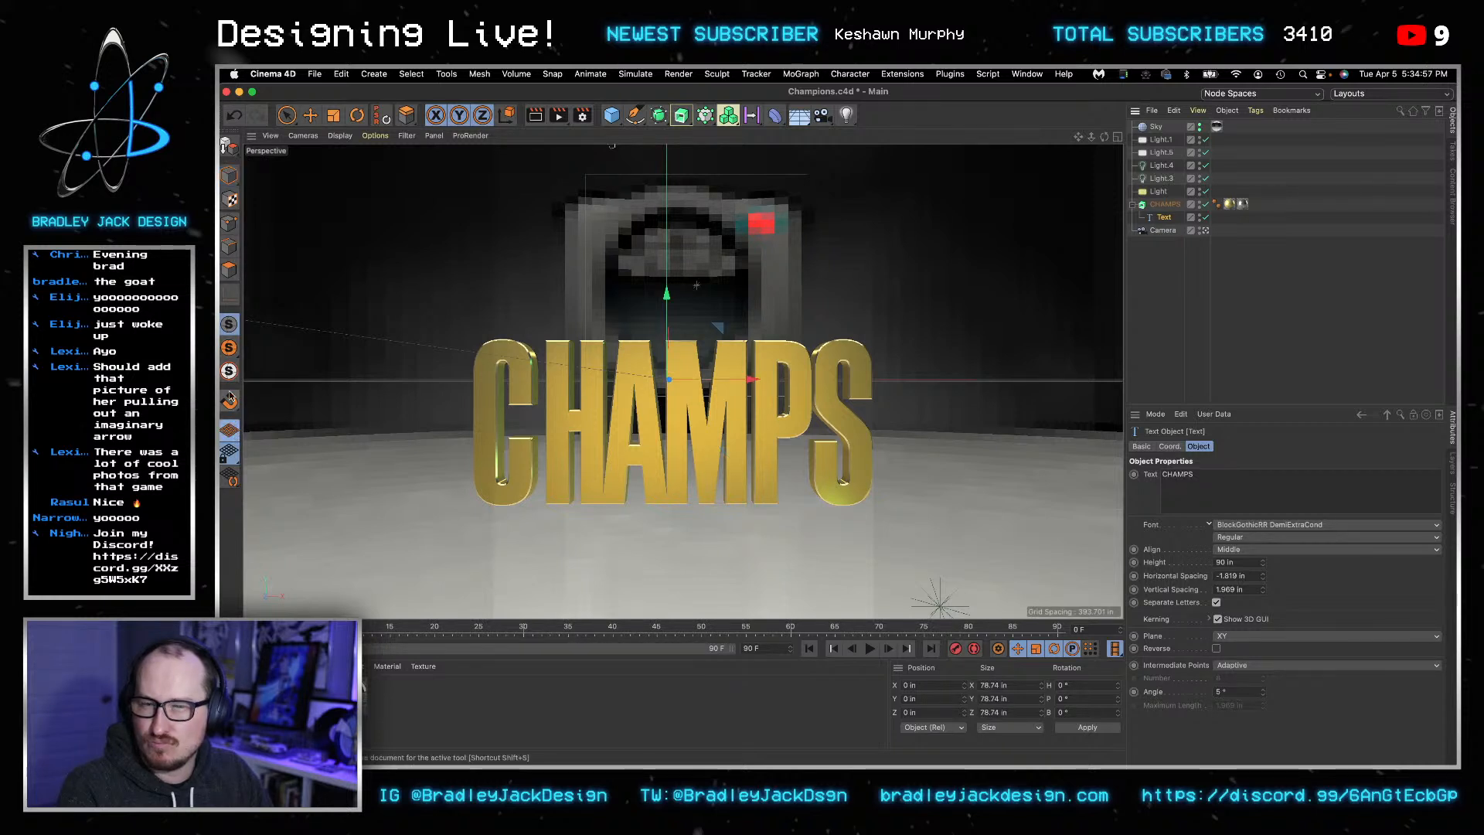
left_click(232, 442)
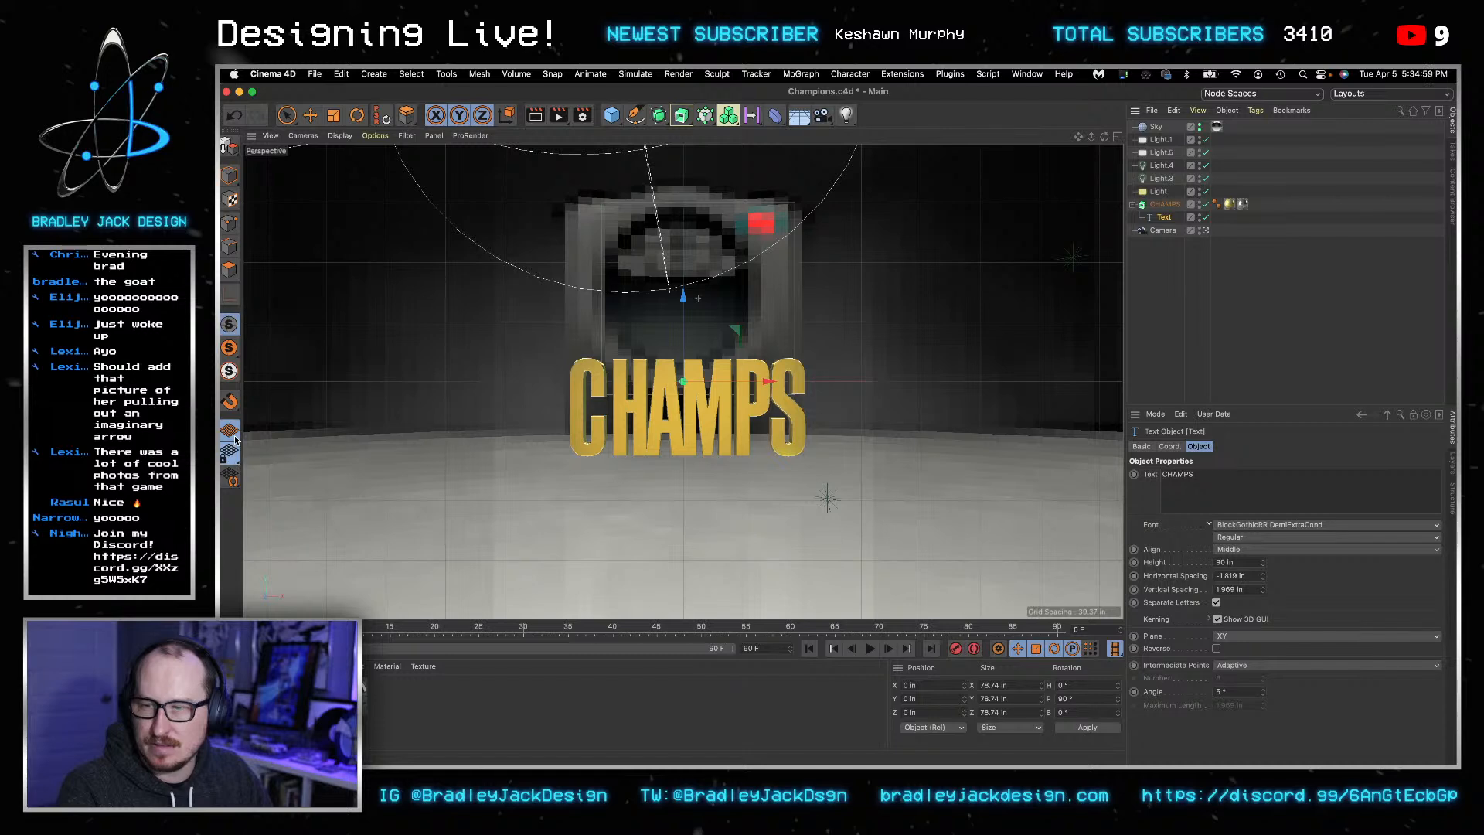
scroll(672, 399, "up", 5)
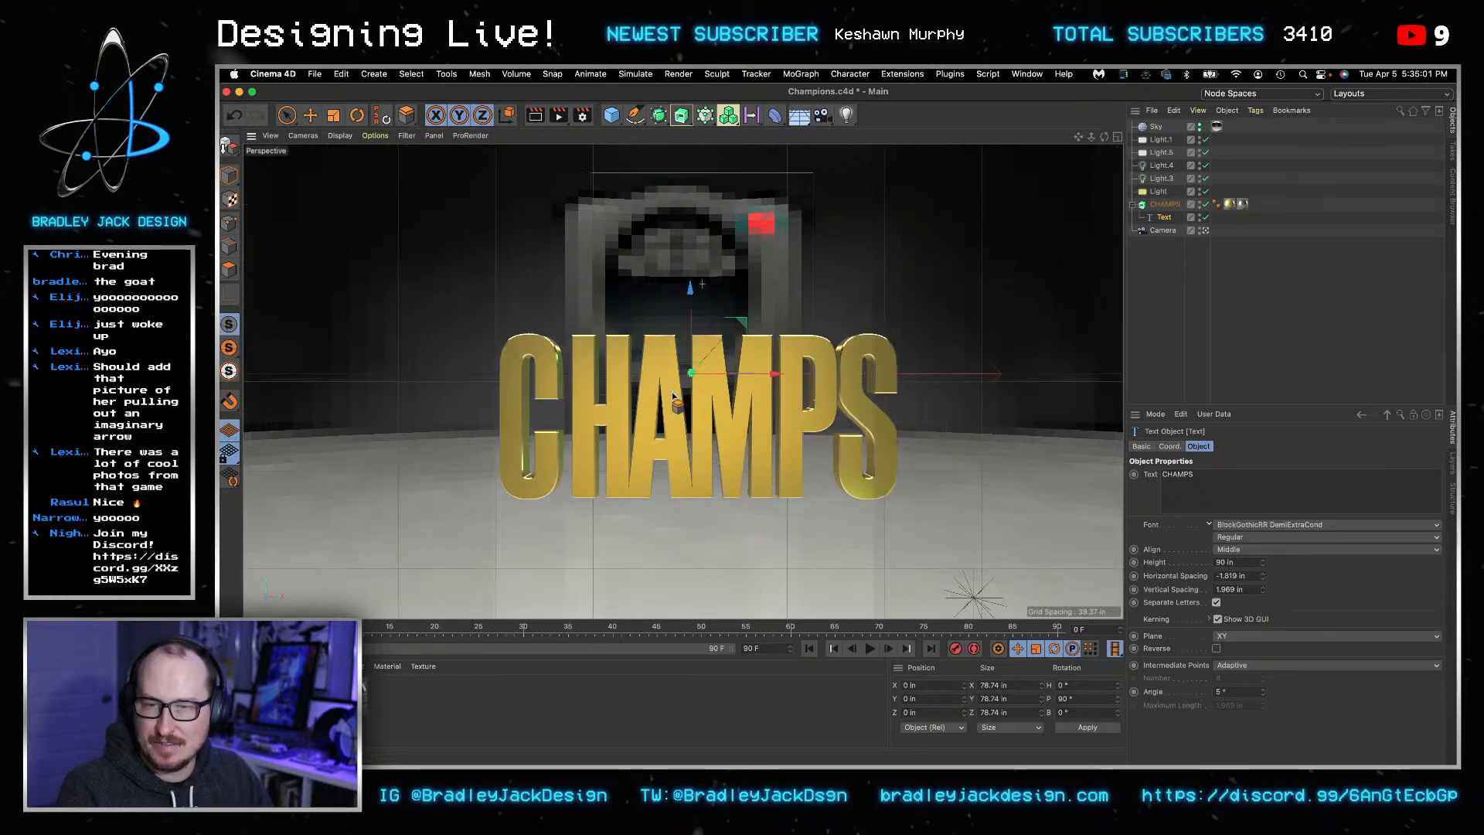
- Tighten the kerning between the C and H of the CHAMPS text, bringing the text width to about 144.4 in
left_click(229, 175)
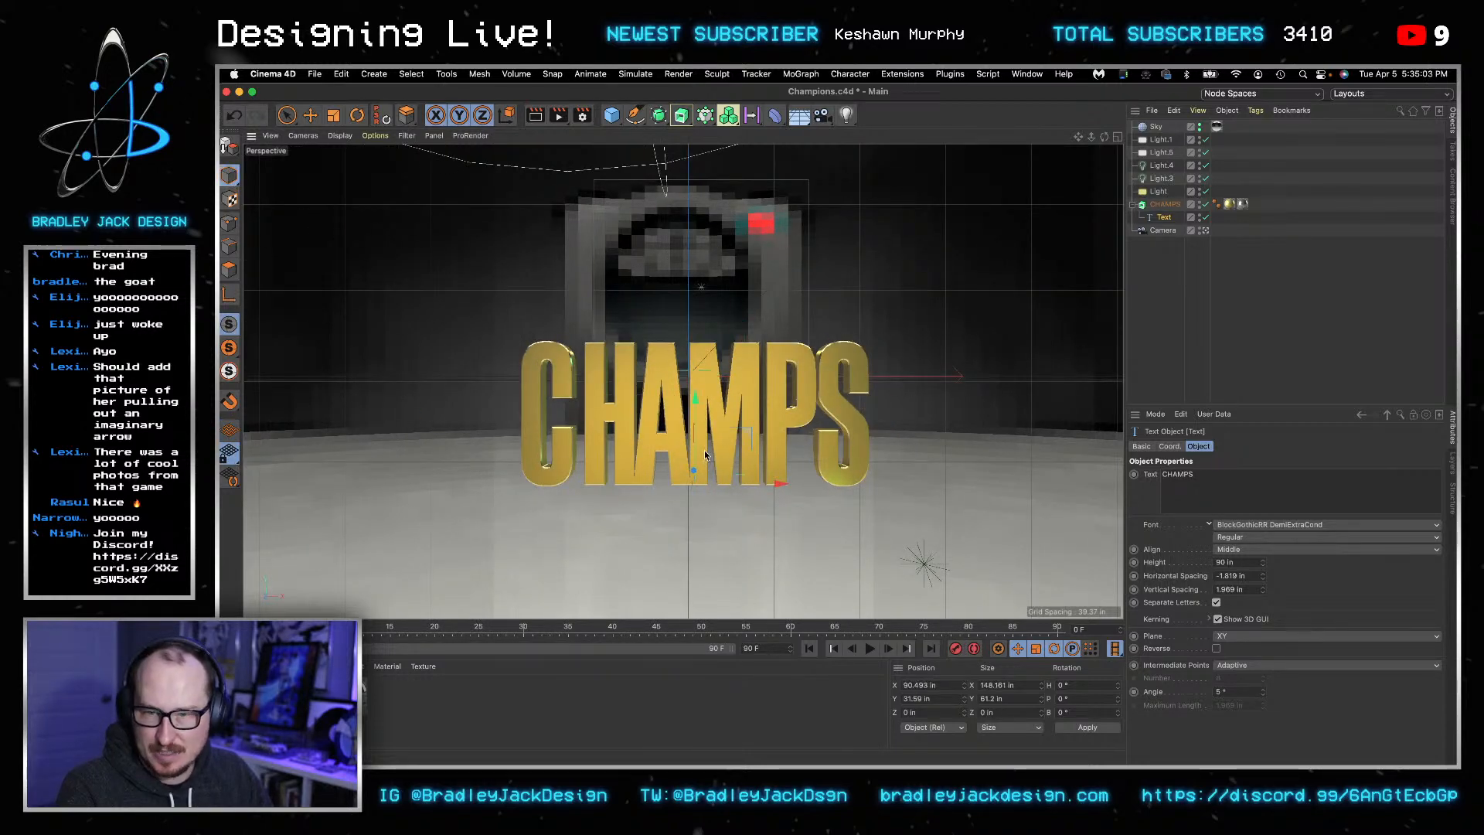
left_click(333, 115)
left_click_drag(609, 303, 599, 308)
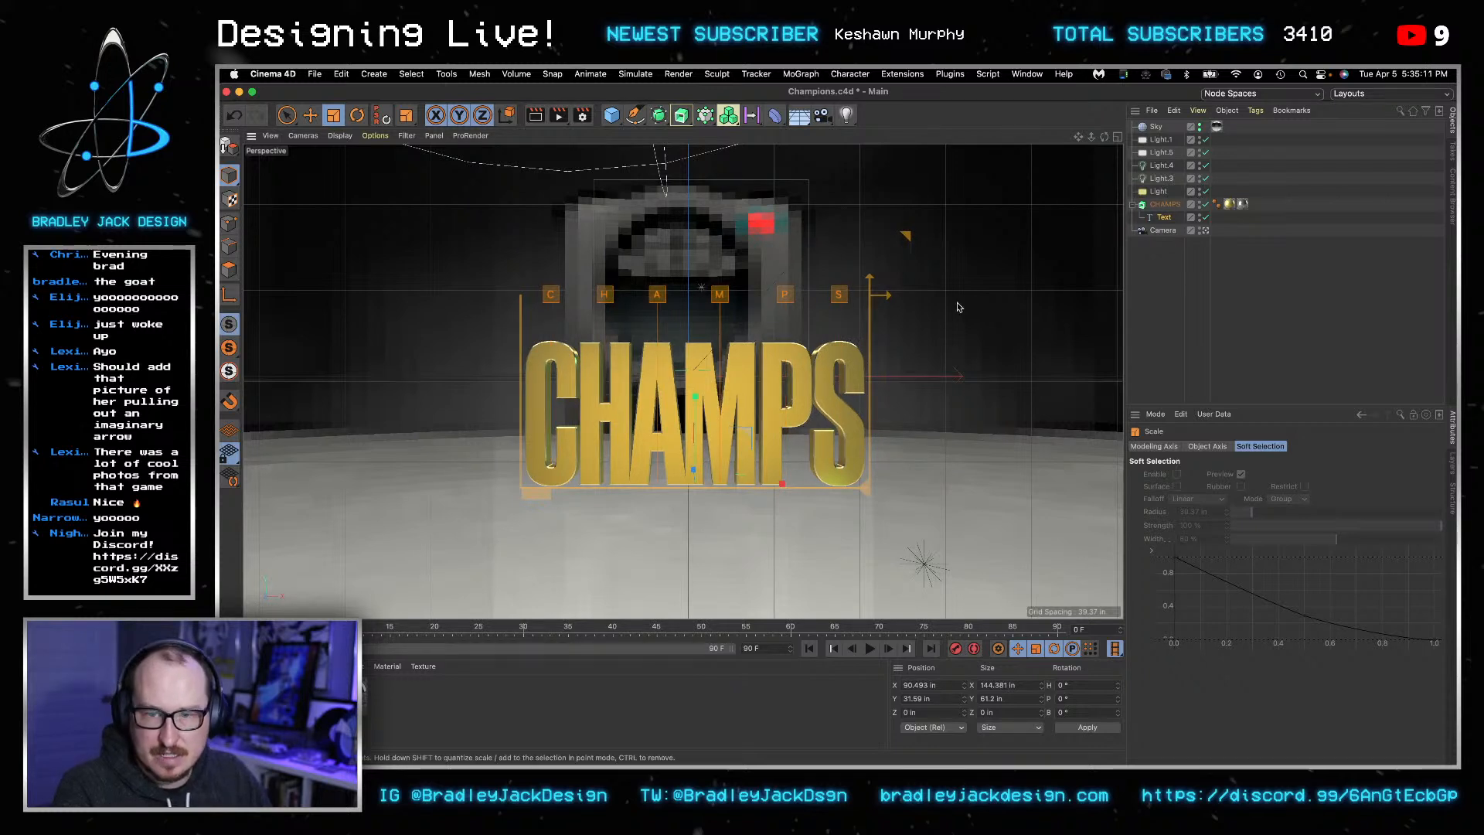
- Reset the camera's X, Y and Z positions to 0 in
left_click(1168, 231)
left_click(1202, 449)
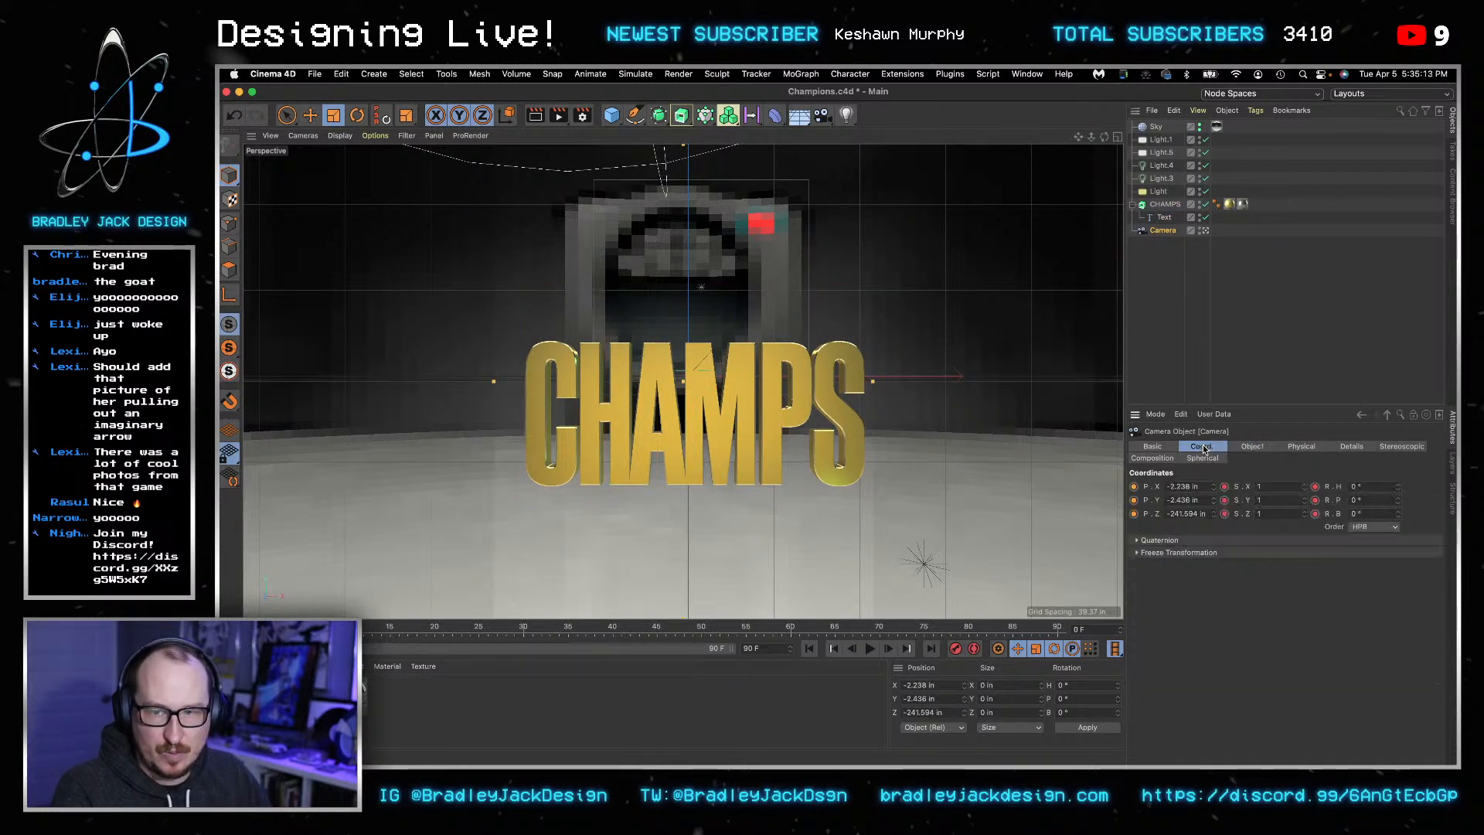
double_click(1191, 485)
type("0")
key("Tab")
type("0")
key("Tab")
type("0")
key("Tab")
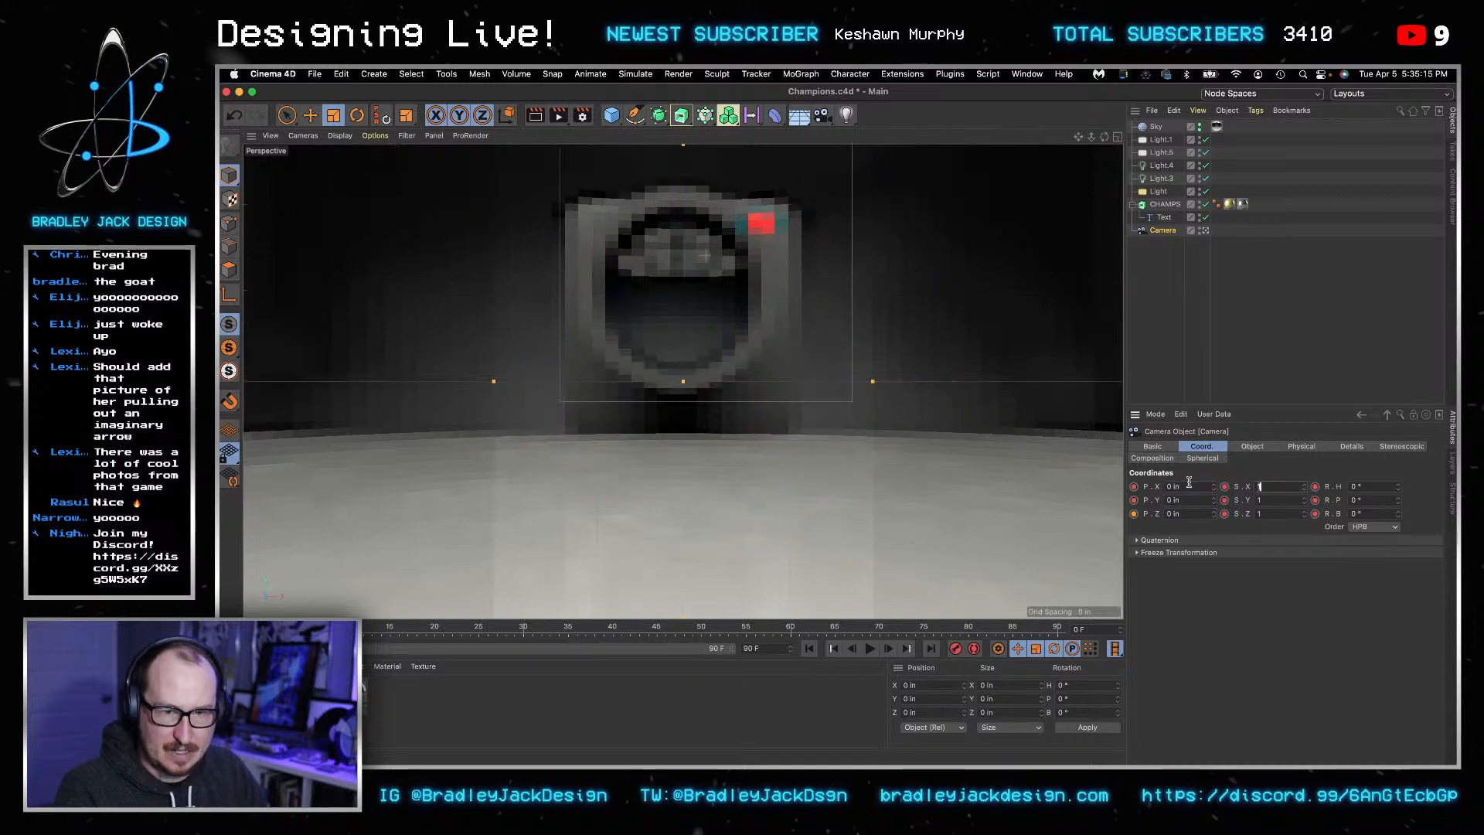
- Pull the camera back to a Z position of -260 in to fit the whole CHAMPS text in the frame
type("-80")
key("Return")
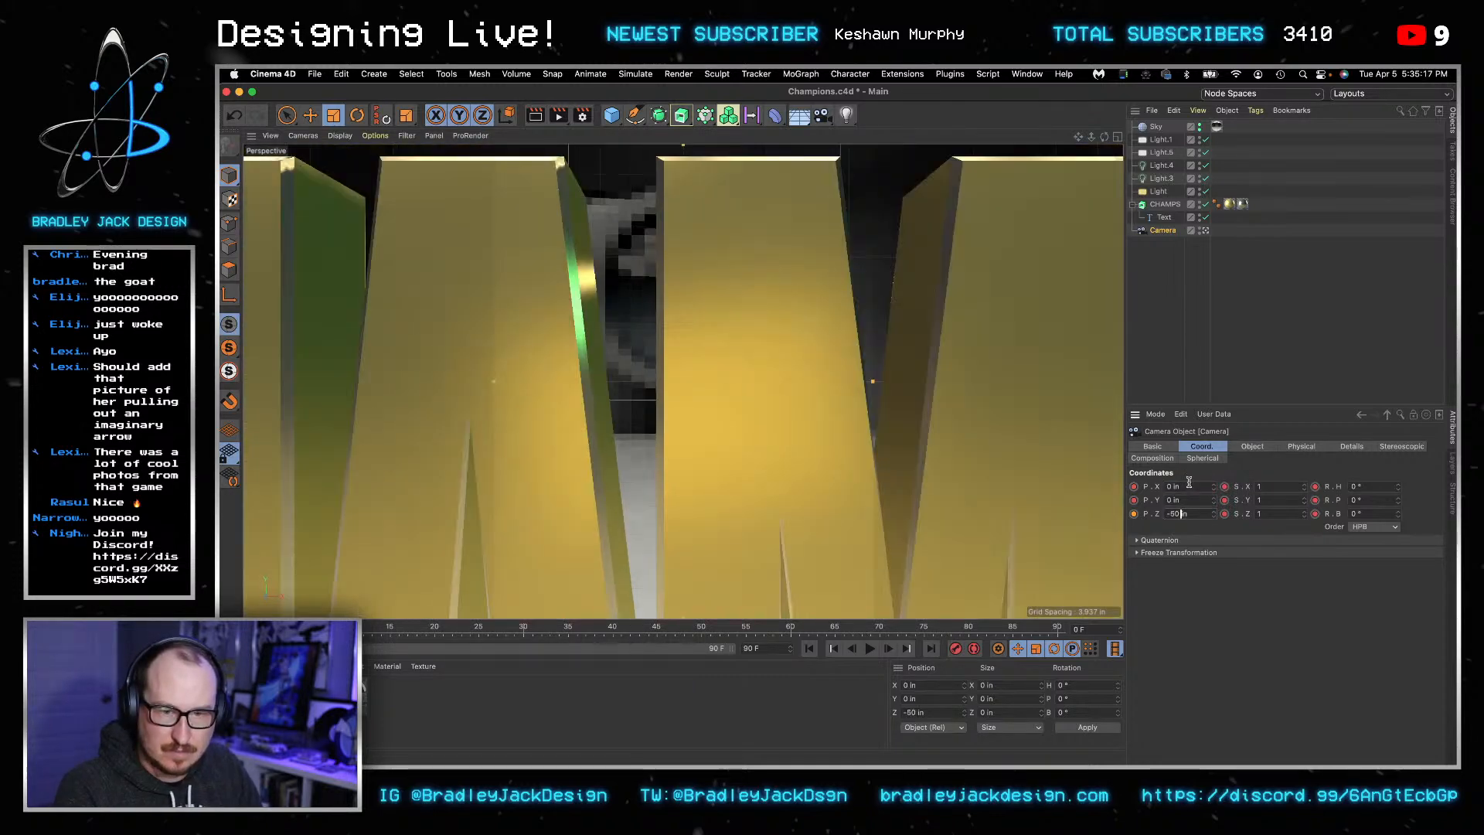
key("shift+Down")
key("shift+Down")
key("shift+Down")
key("shift+Down")
key("shift+Down")
key("shift+Down")
key("shift+Down")
key("shift+Down")
key("shift+Down")
key("shift+Down")
key("shift+Down")
key("shift+Down")
key("shift+Down")
key("shift+Down")
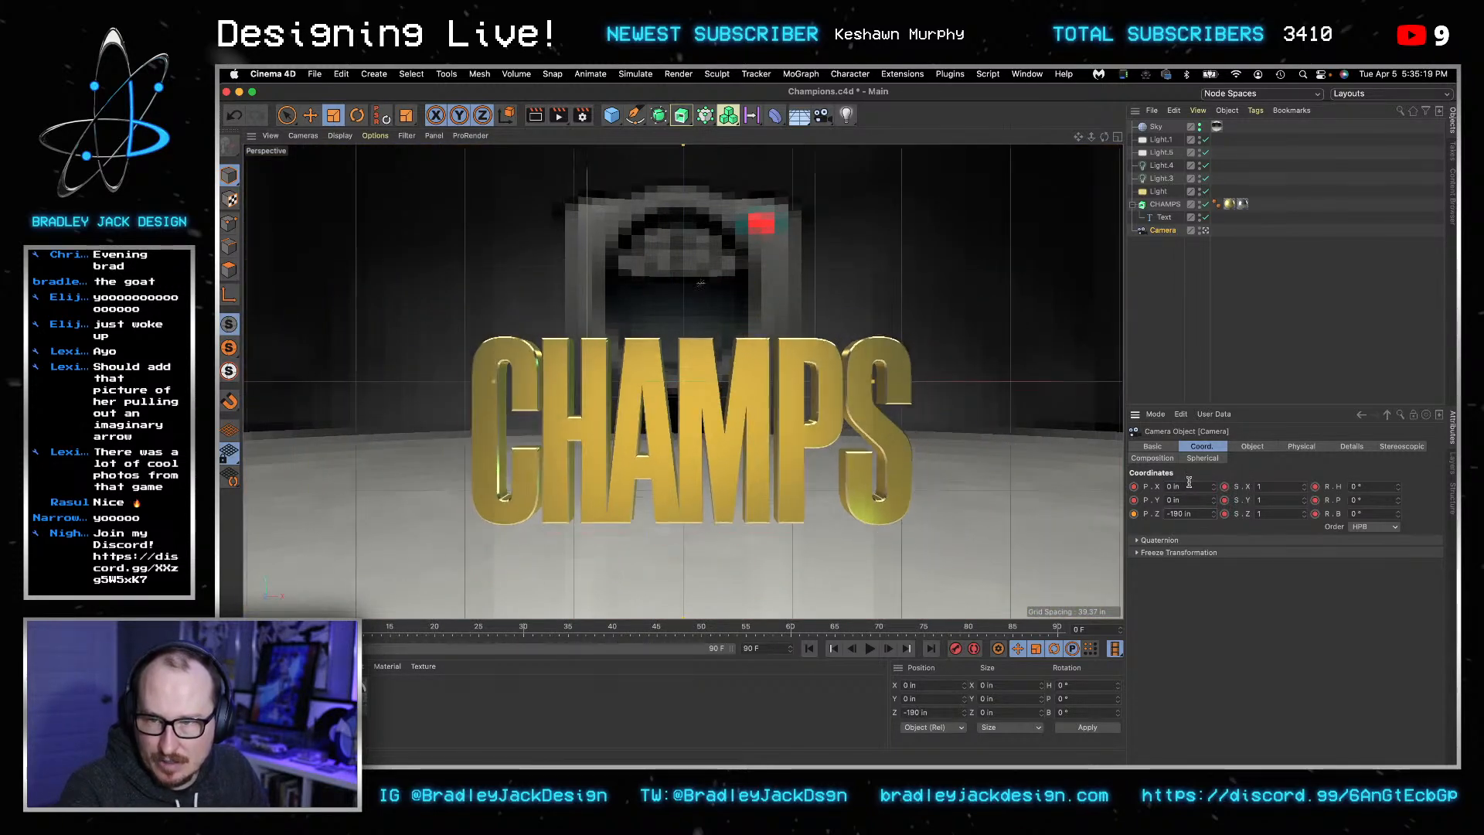
key("shift+Down")
key("shift+Down")
key("shift+Down")
key("shift+Down")
key("shift+Down")
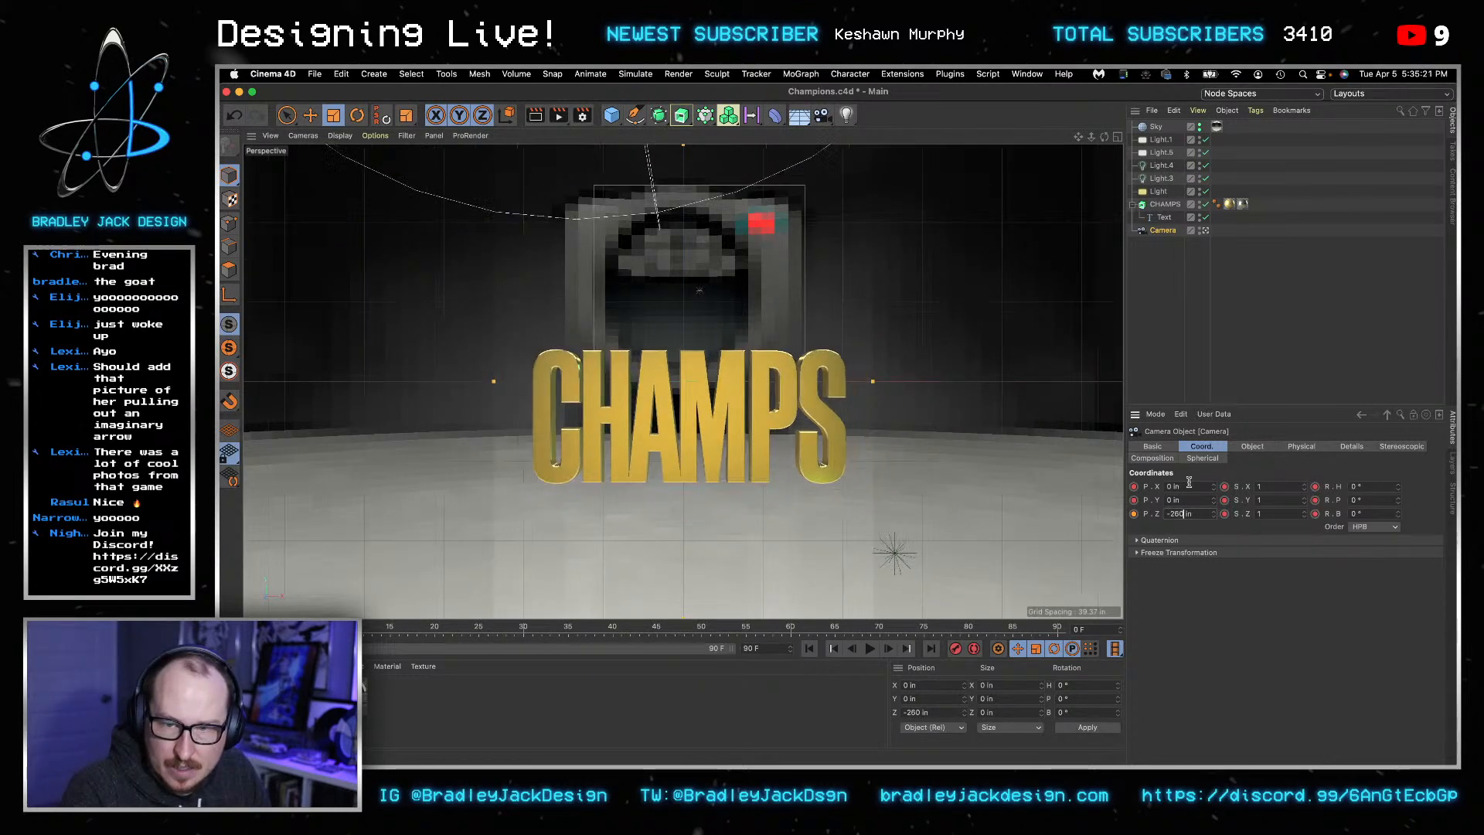
key("shift+Up")
key("shift+Tab")
key("shift+Tab")
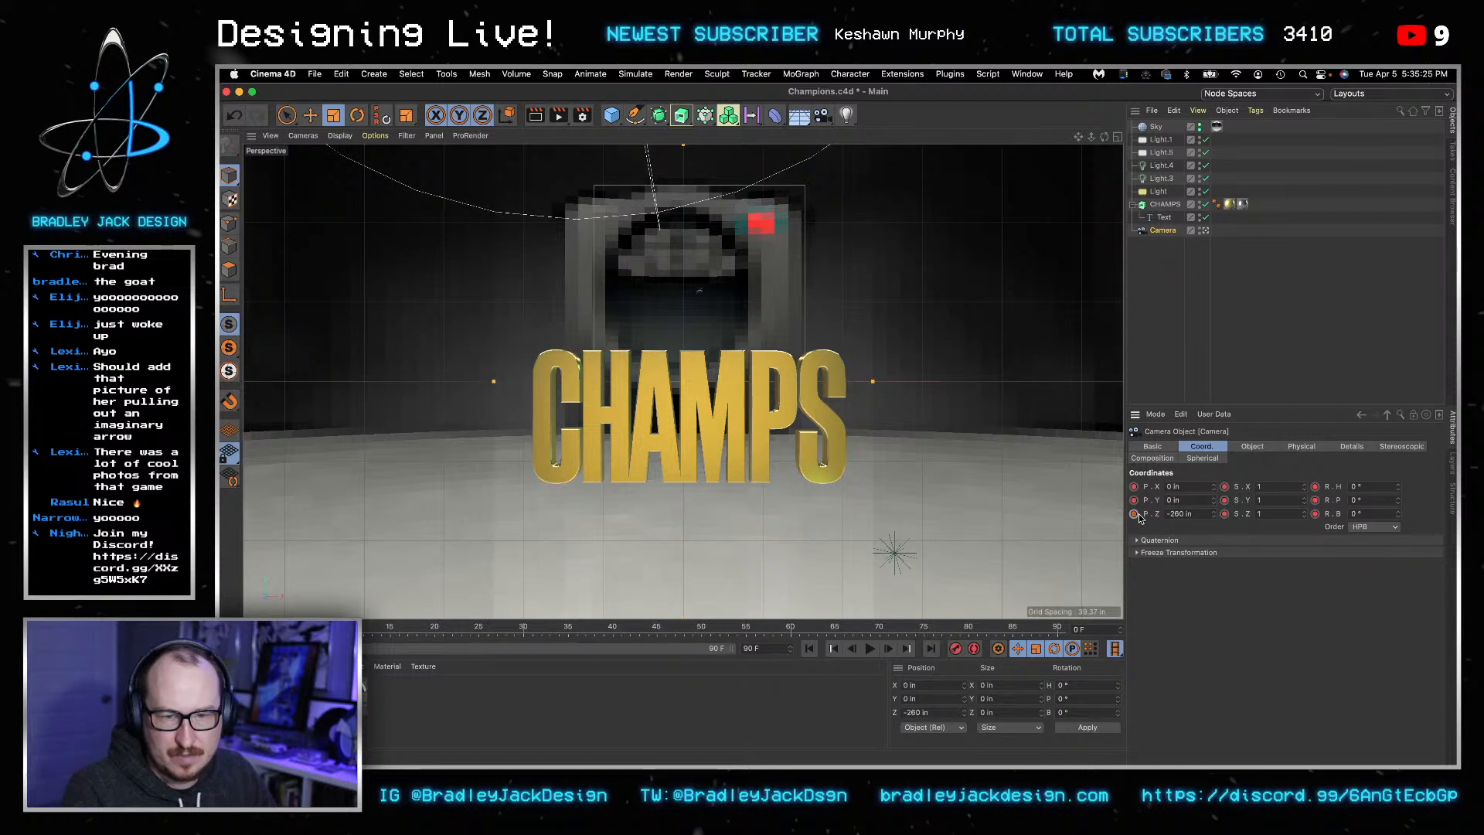
- Try setting the Text spline's X and Y positions to 0 in
left_click(1150, 325)
left_click(1164, 217)
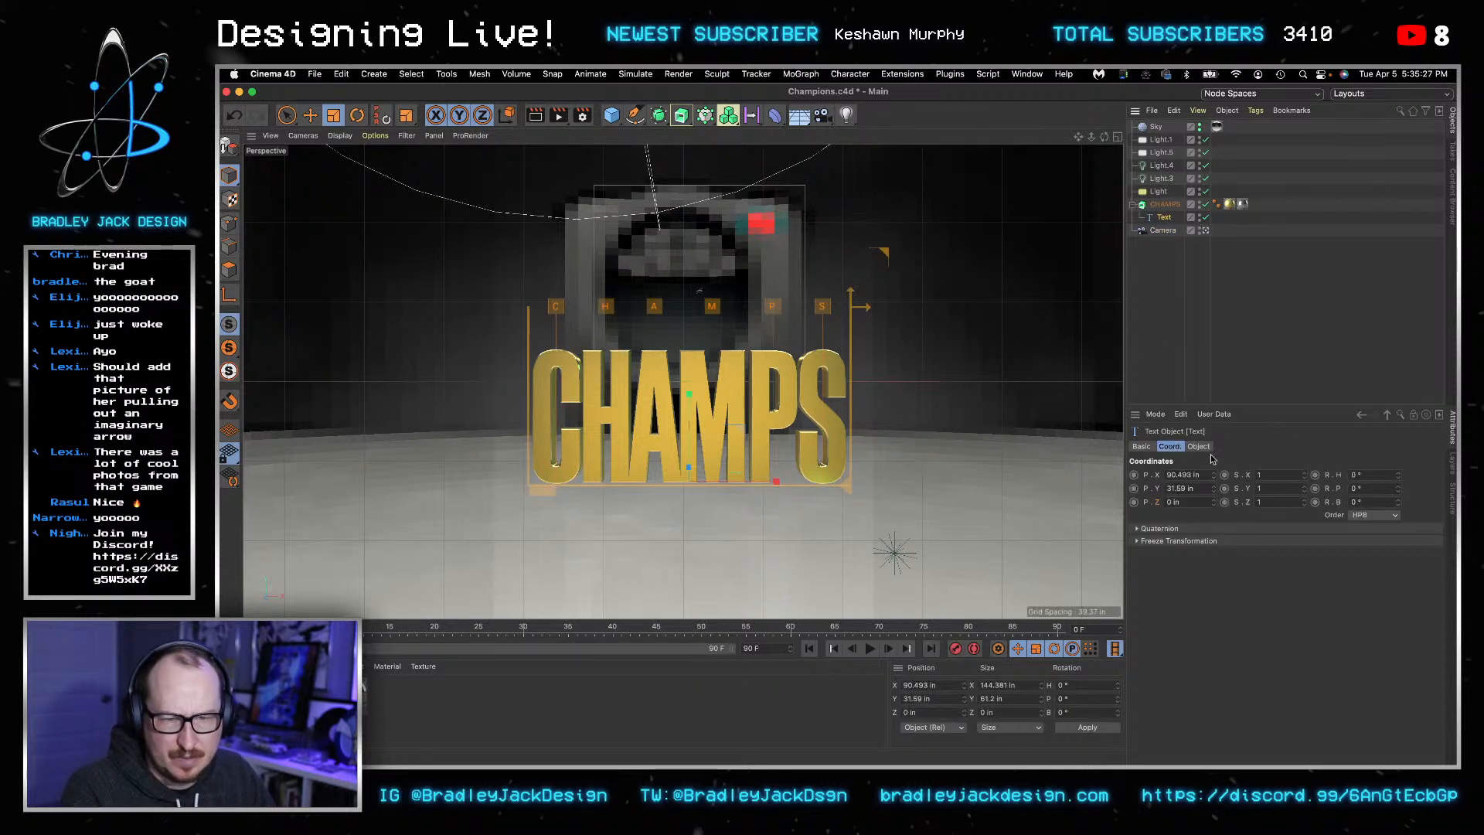
type("0")
key("Tab")
type("0")
key("Tab")
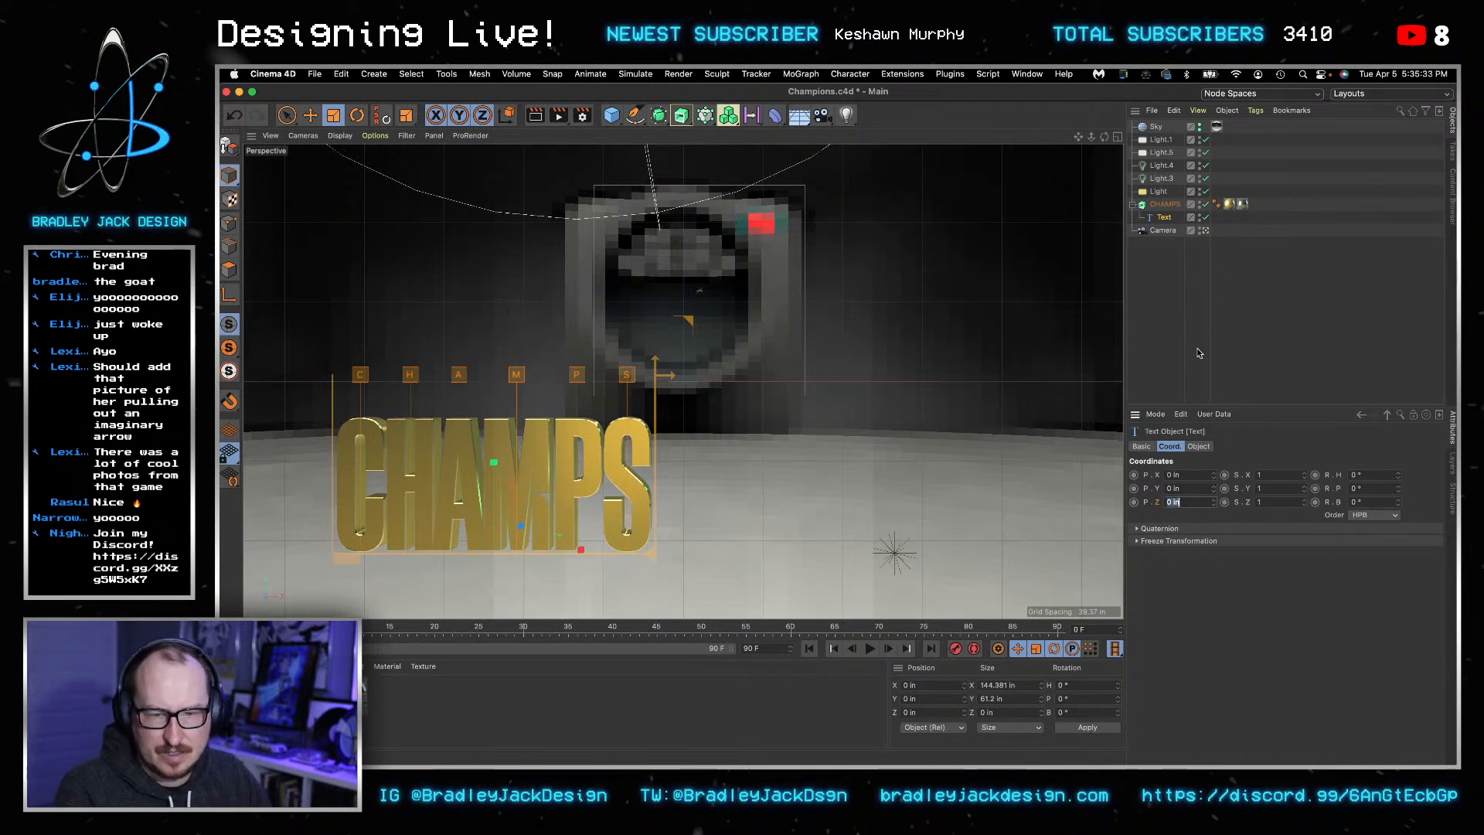
type("2")
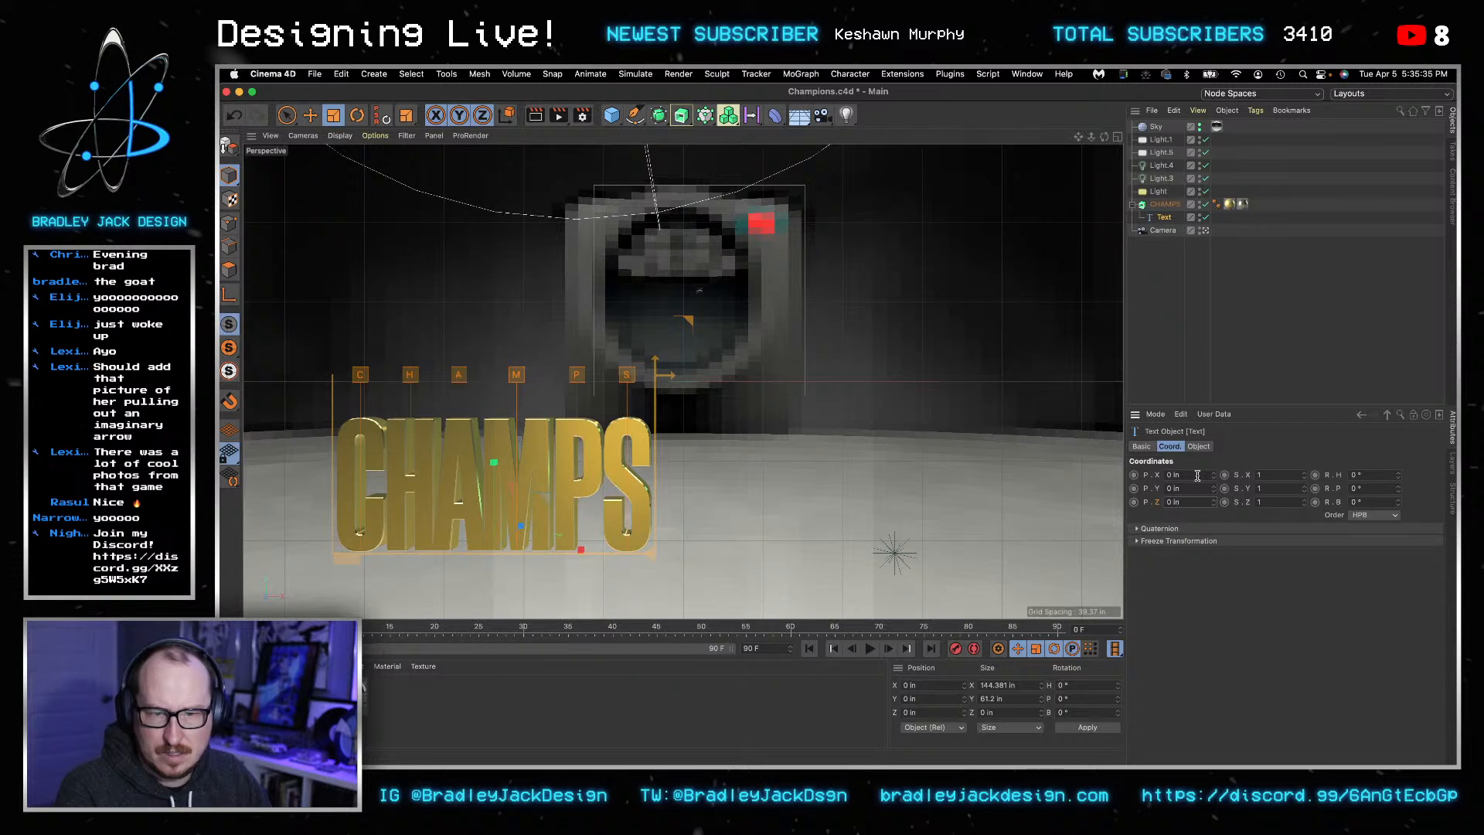
- Undo the zeroed position of the Text spline and set its X position to 88.493 in
type("zz")
key("super+z")
key("super+z")
key("super+shift+z")
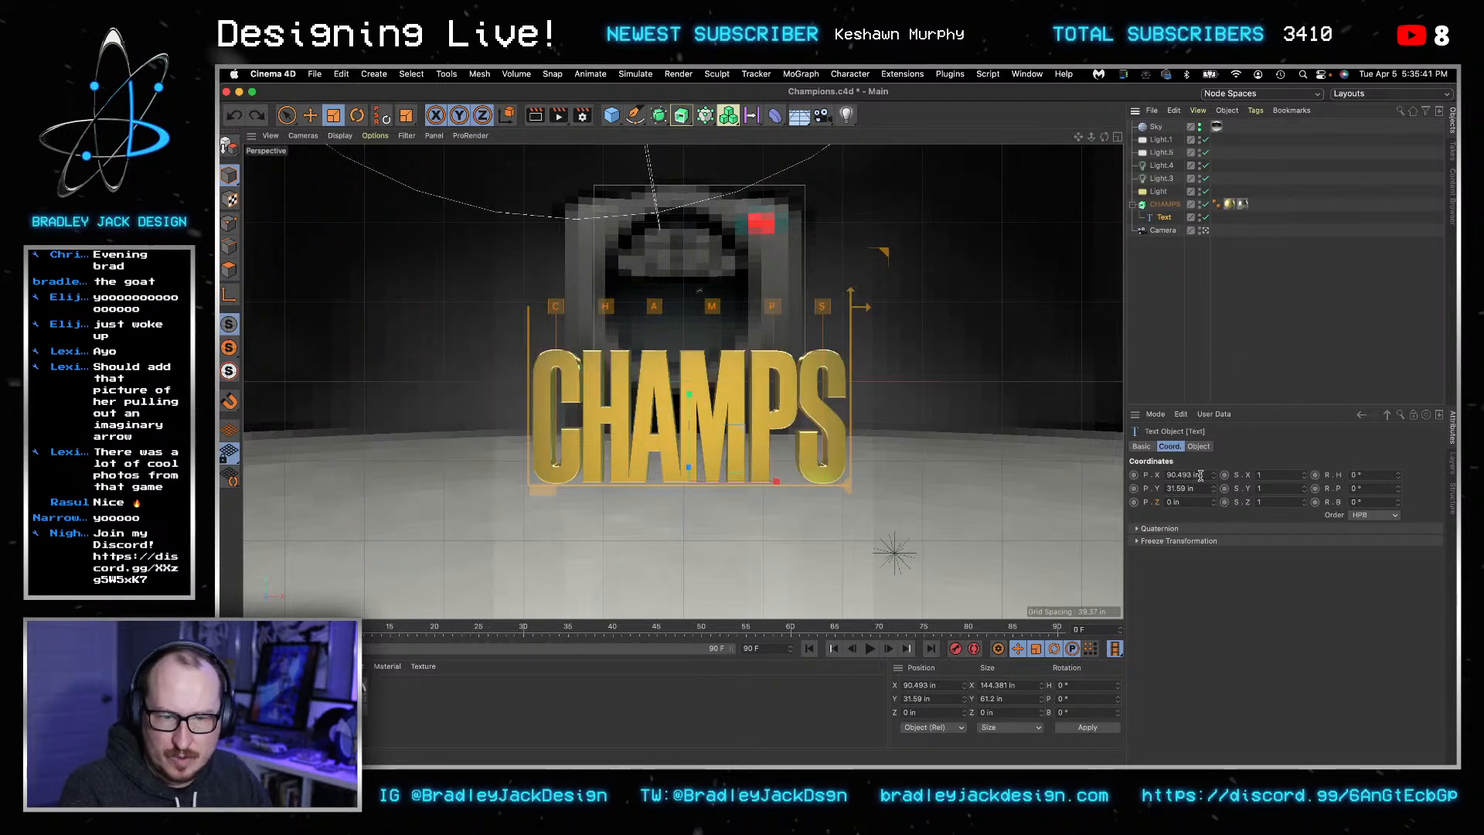
key("super+z")
key("Tab")
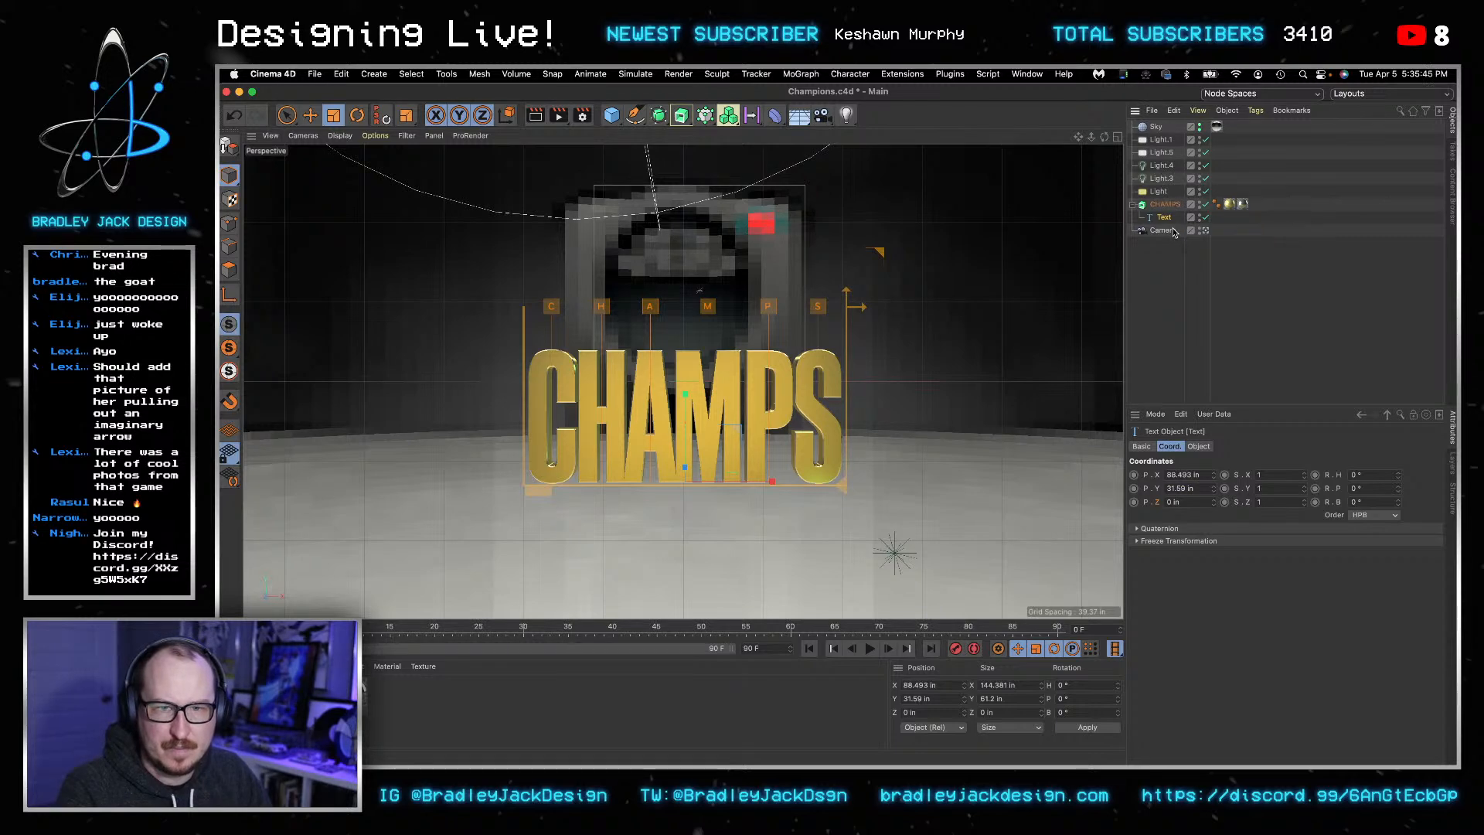
- Raise the camera's Y position to 23 in
left_click(1162, 230)
left_click(1179, 501)
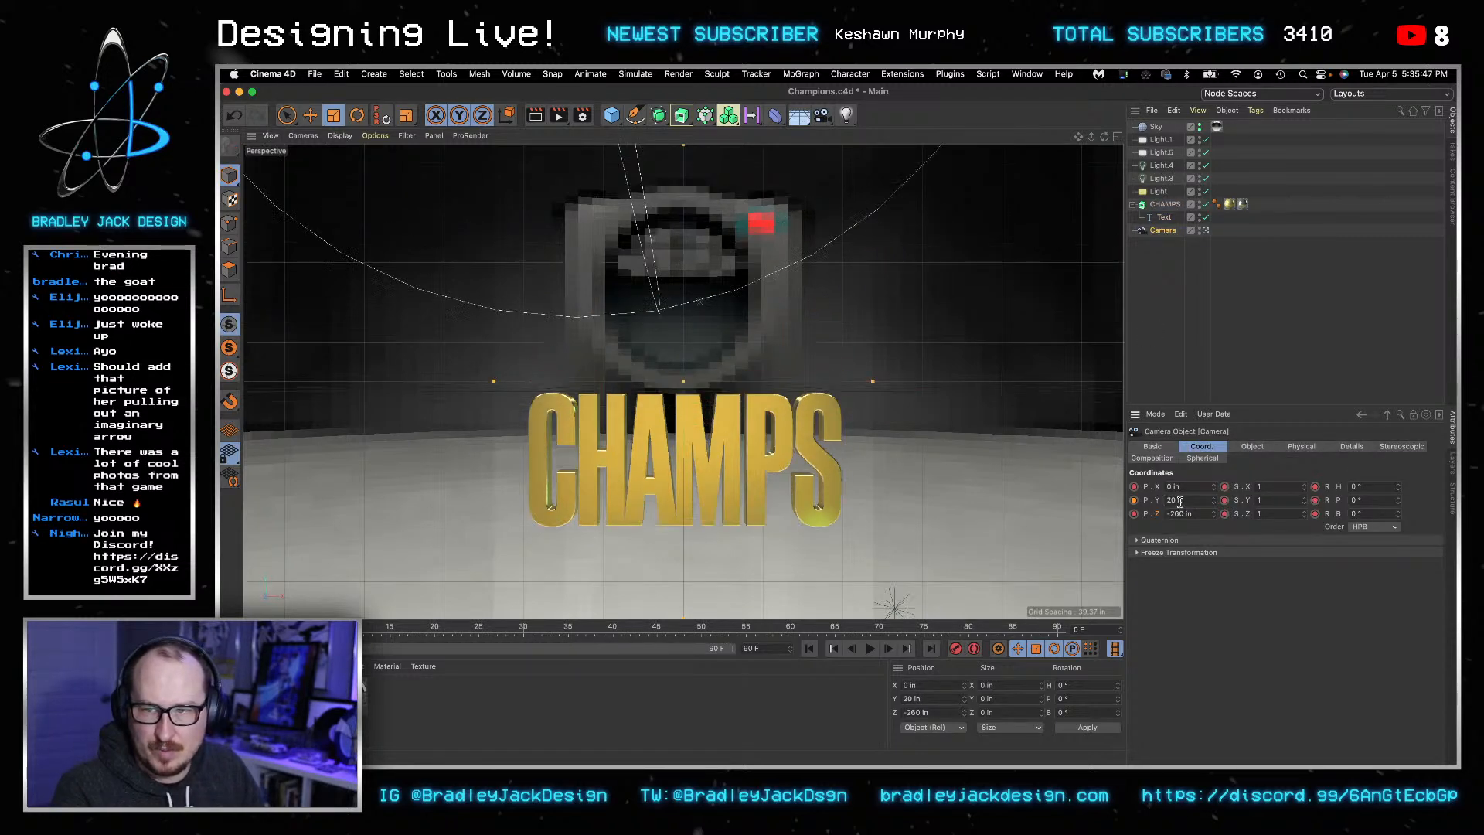
type("30")
key("Return")
scroll(1180, 502, "down", 7)
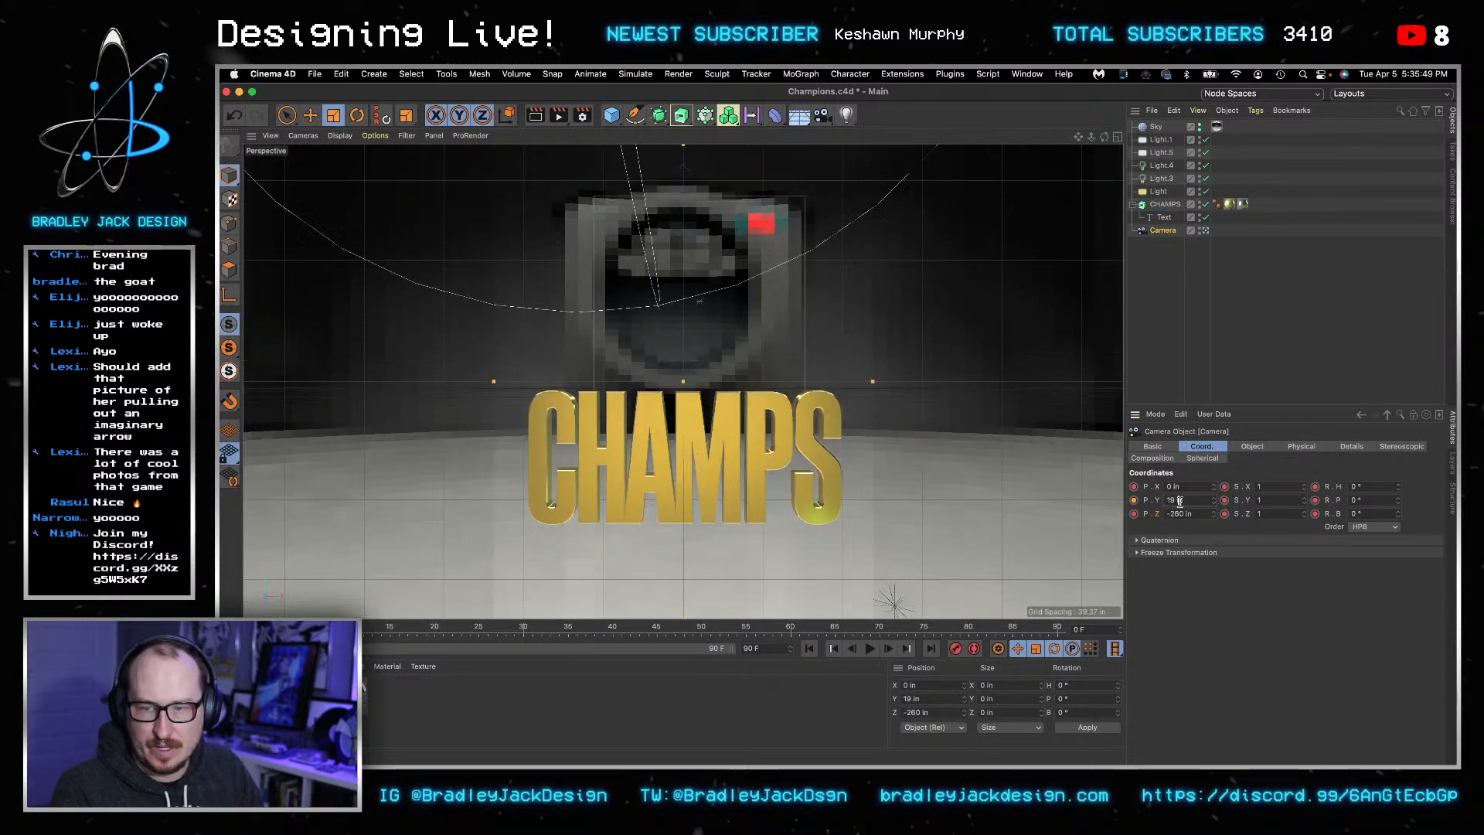
- Recolor Light.3 and Light.4 together to red with hue 360° and saturation 84%
left_click(1265, 317)
left_click(1164, 178)
left_click(1162, 165, "shift")
left_click(1246, 446)
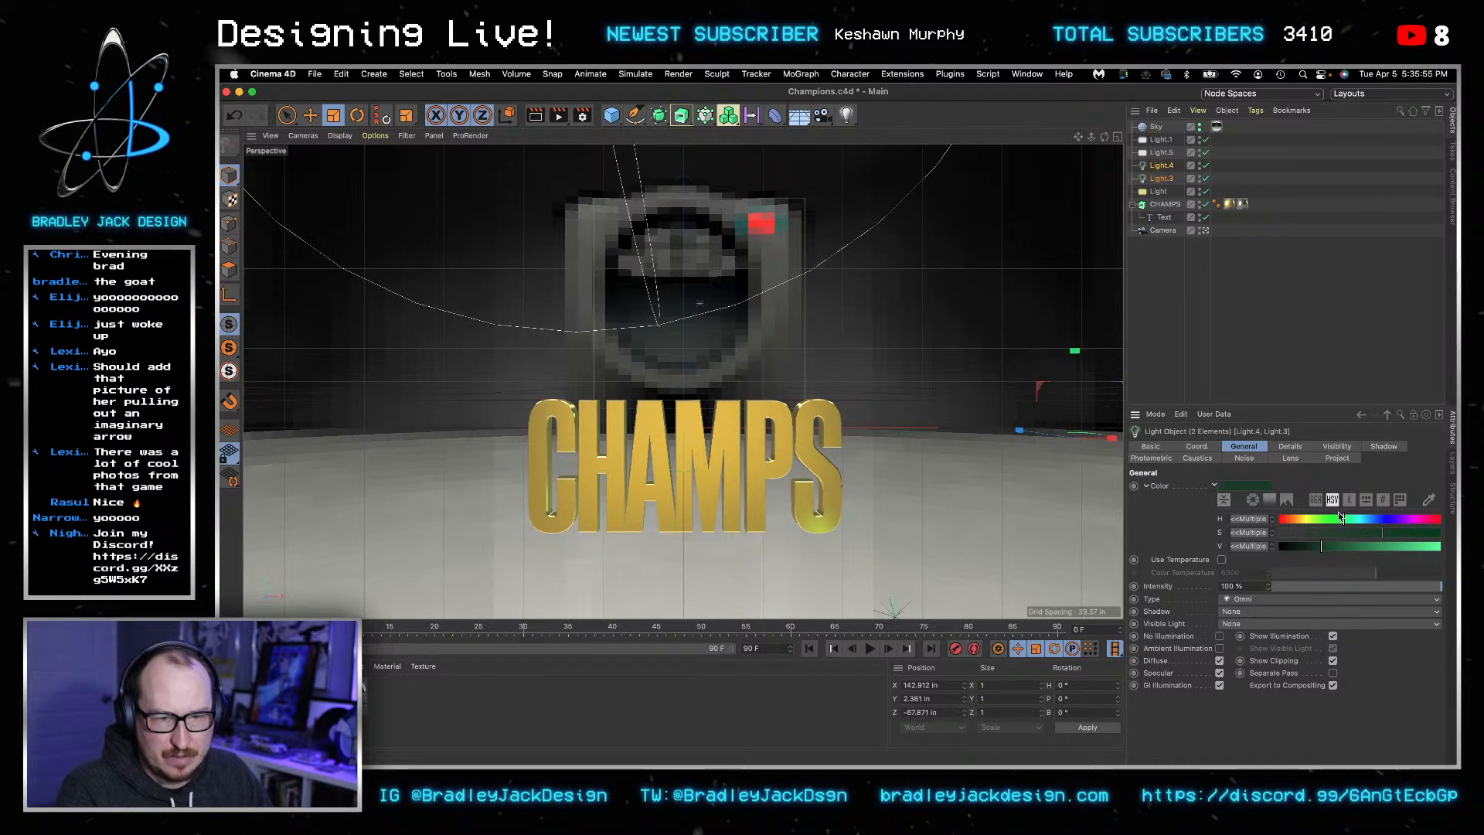
left_click(1292, 524)
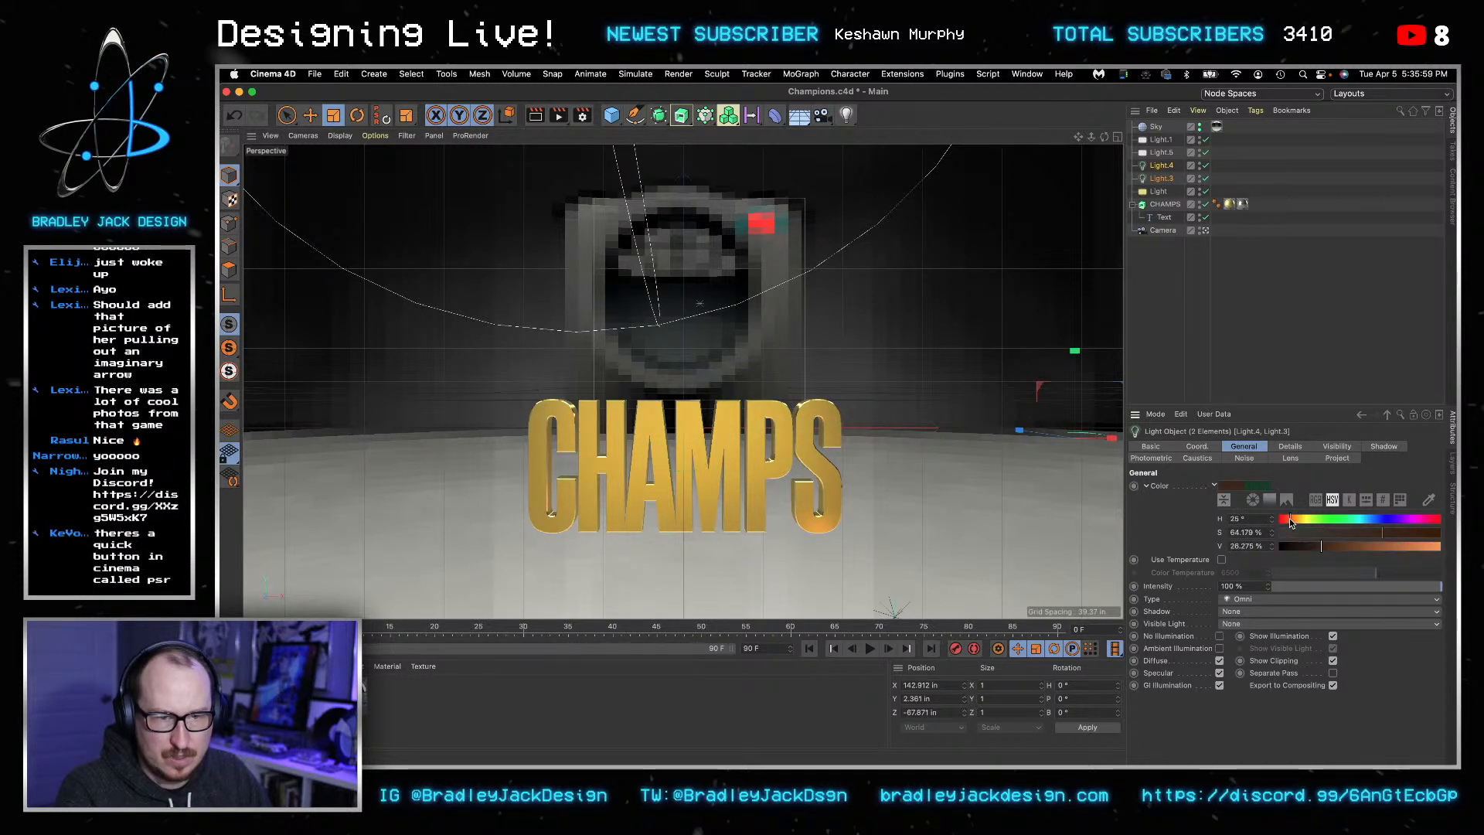
left_click_drag(1438, 519, 1445, 520)
left_click(1422, 534)
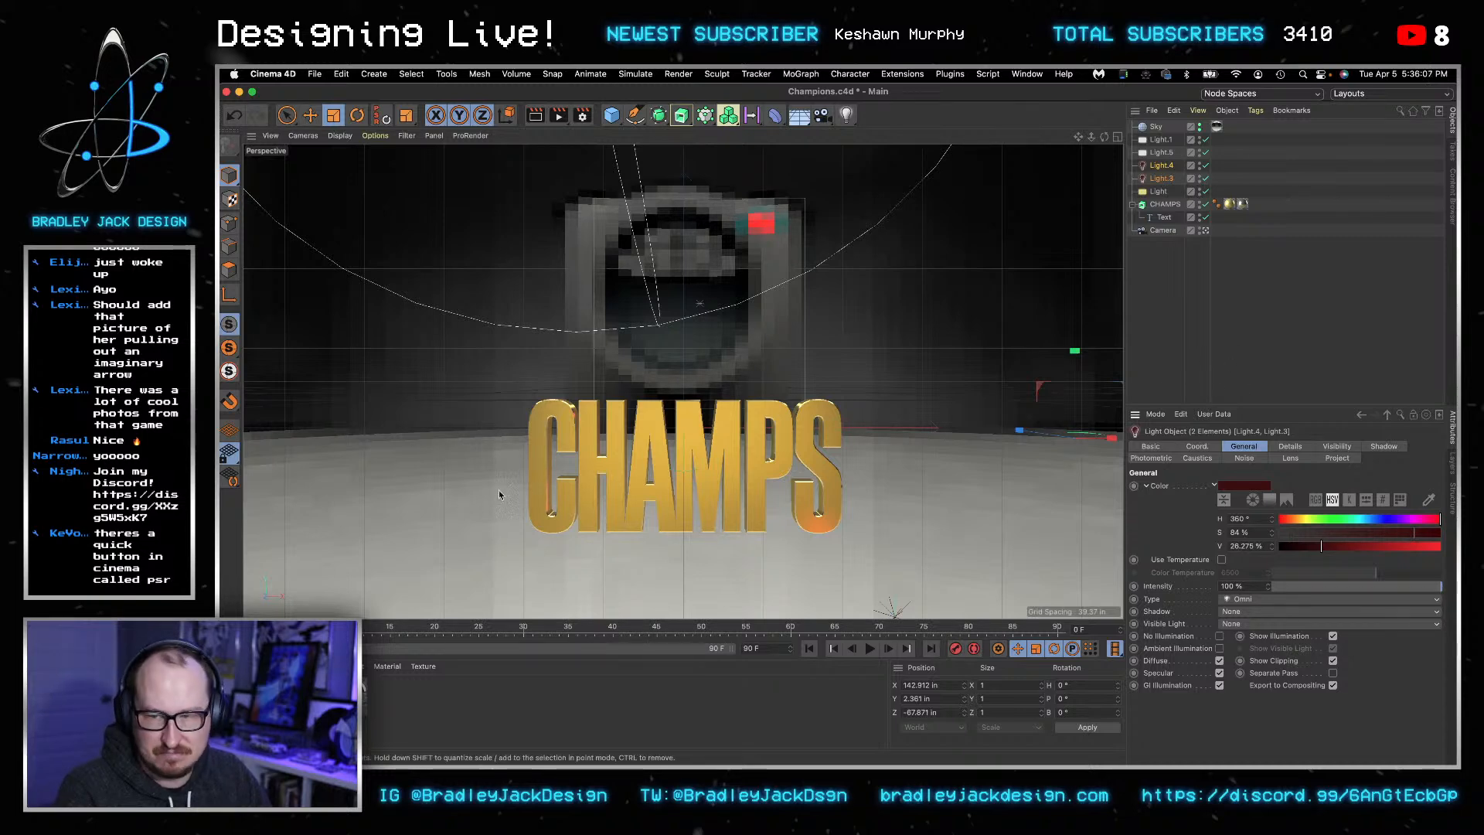
- Nudge the CHAMPS extrude about 1 in left along X, to an X position of about -88.6 in
left_click(1164, 218)
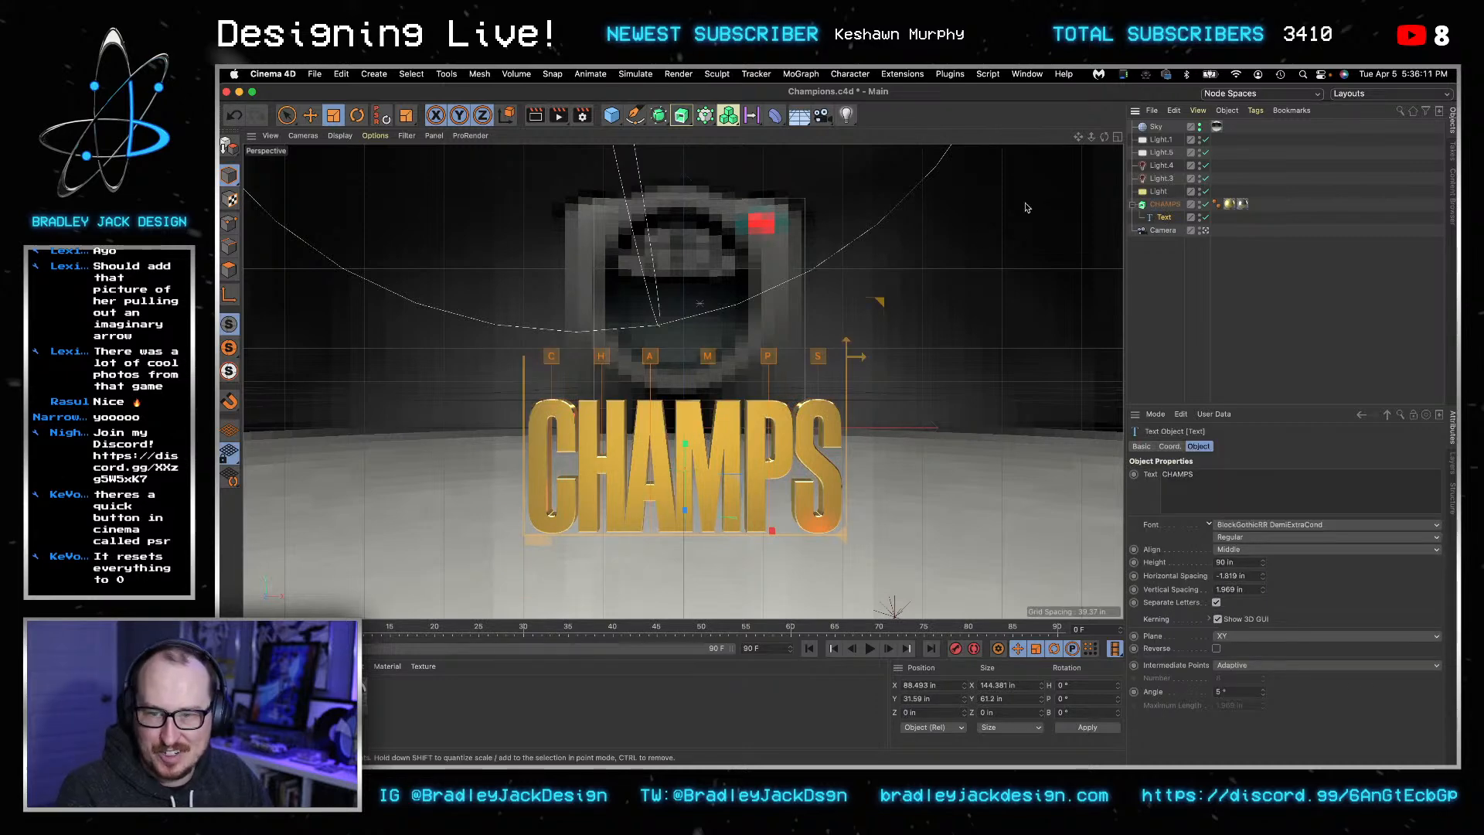
left_click(1163, 204)
left_click(310, 115)
left_click_drag(581, 603, 576, 600)
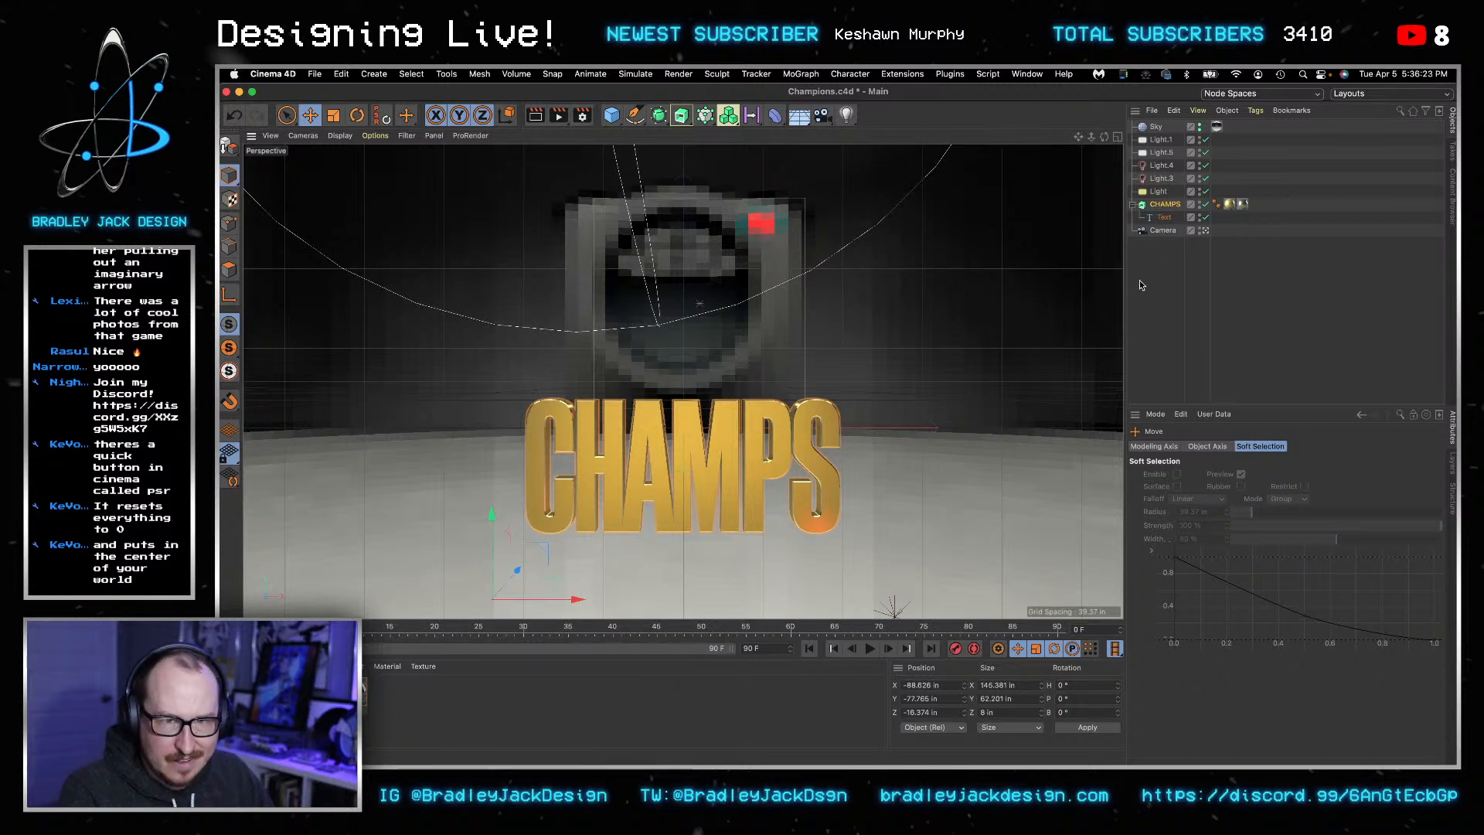
- Check the camera's coordinates and render a preview of the active view
left_click(1162, 230)
left_click(1201, 446)
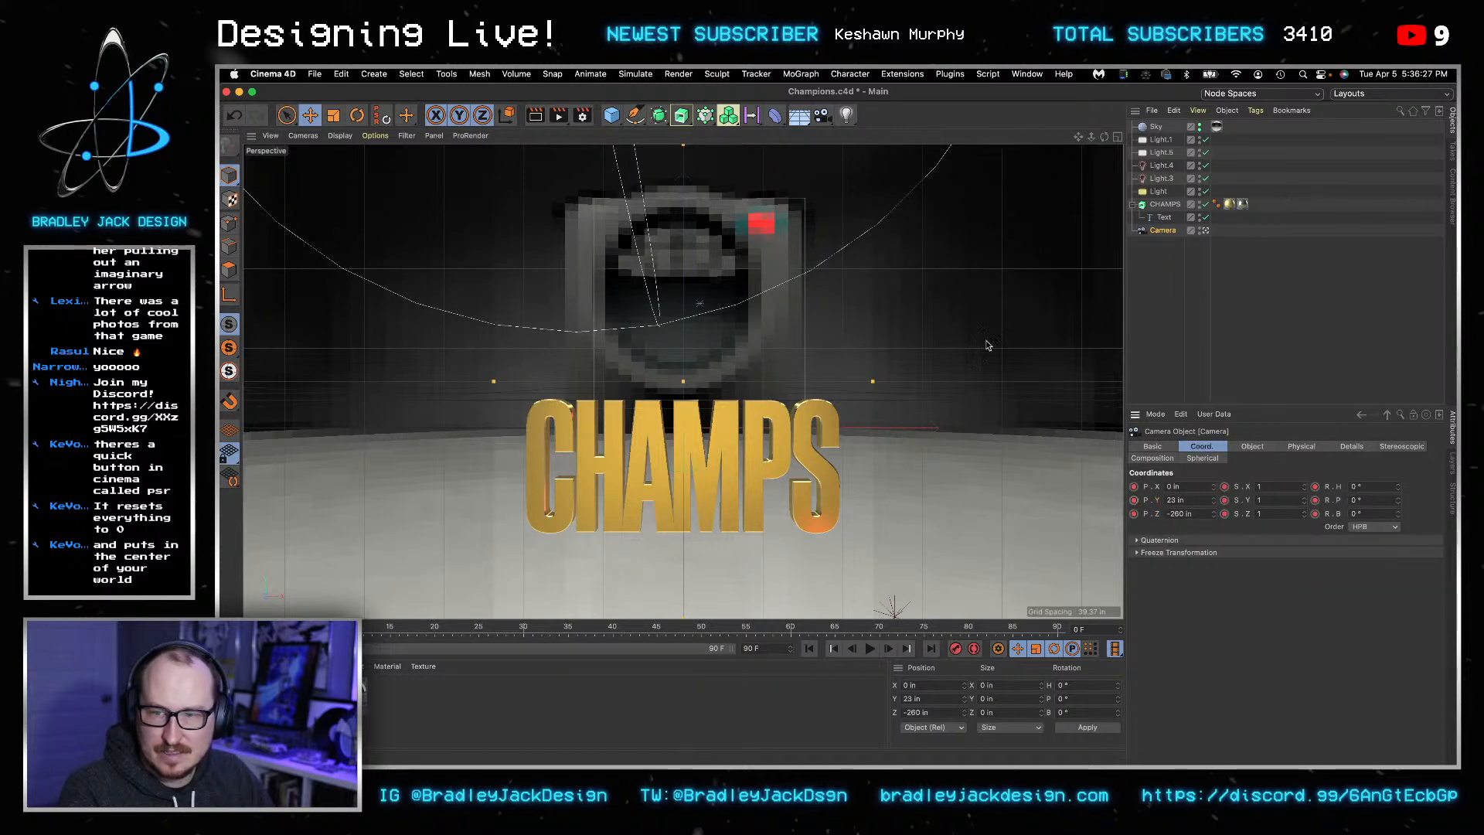
left_click(545, 117)
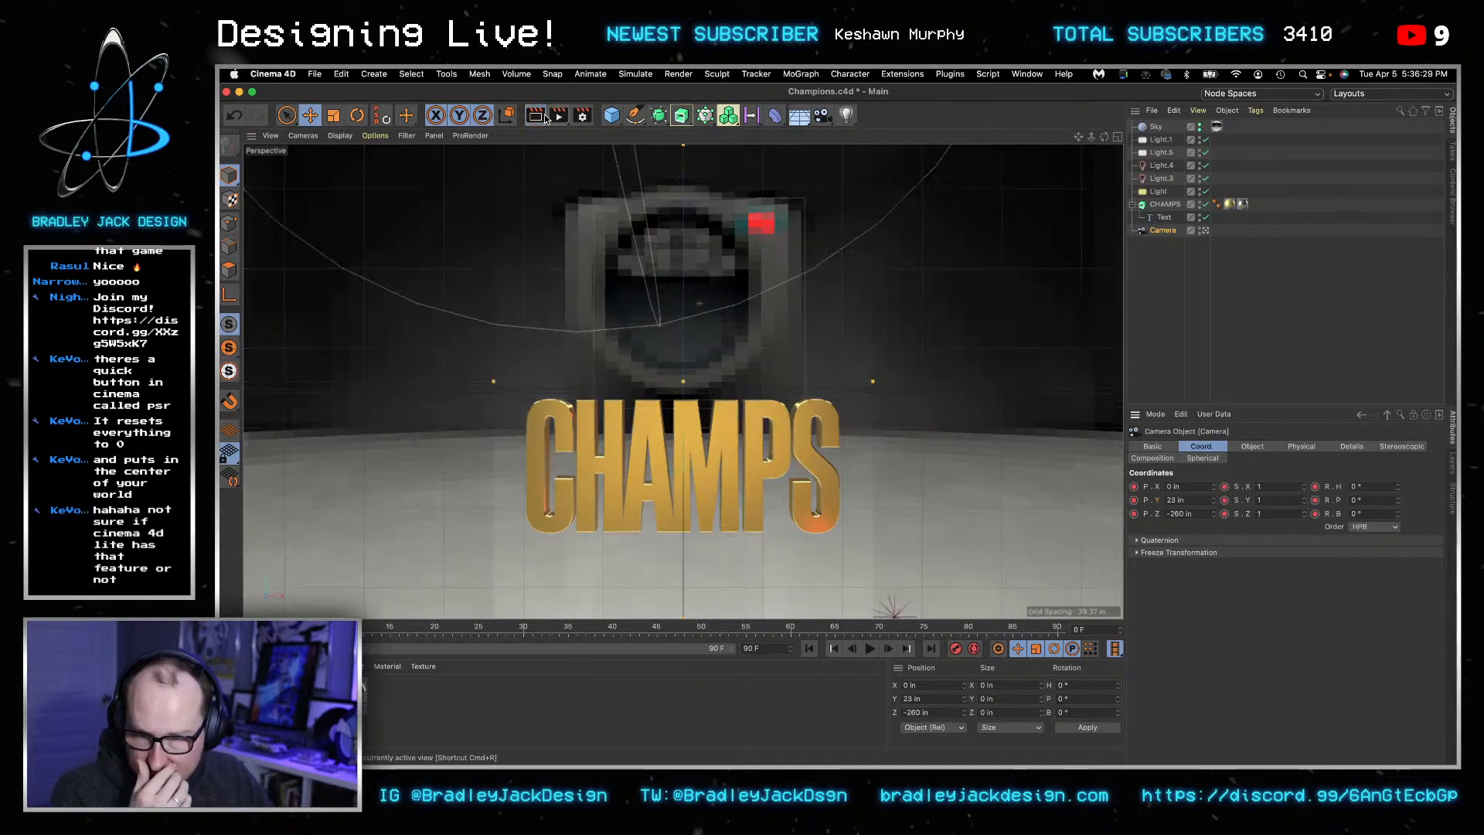
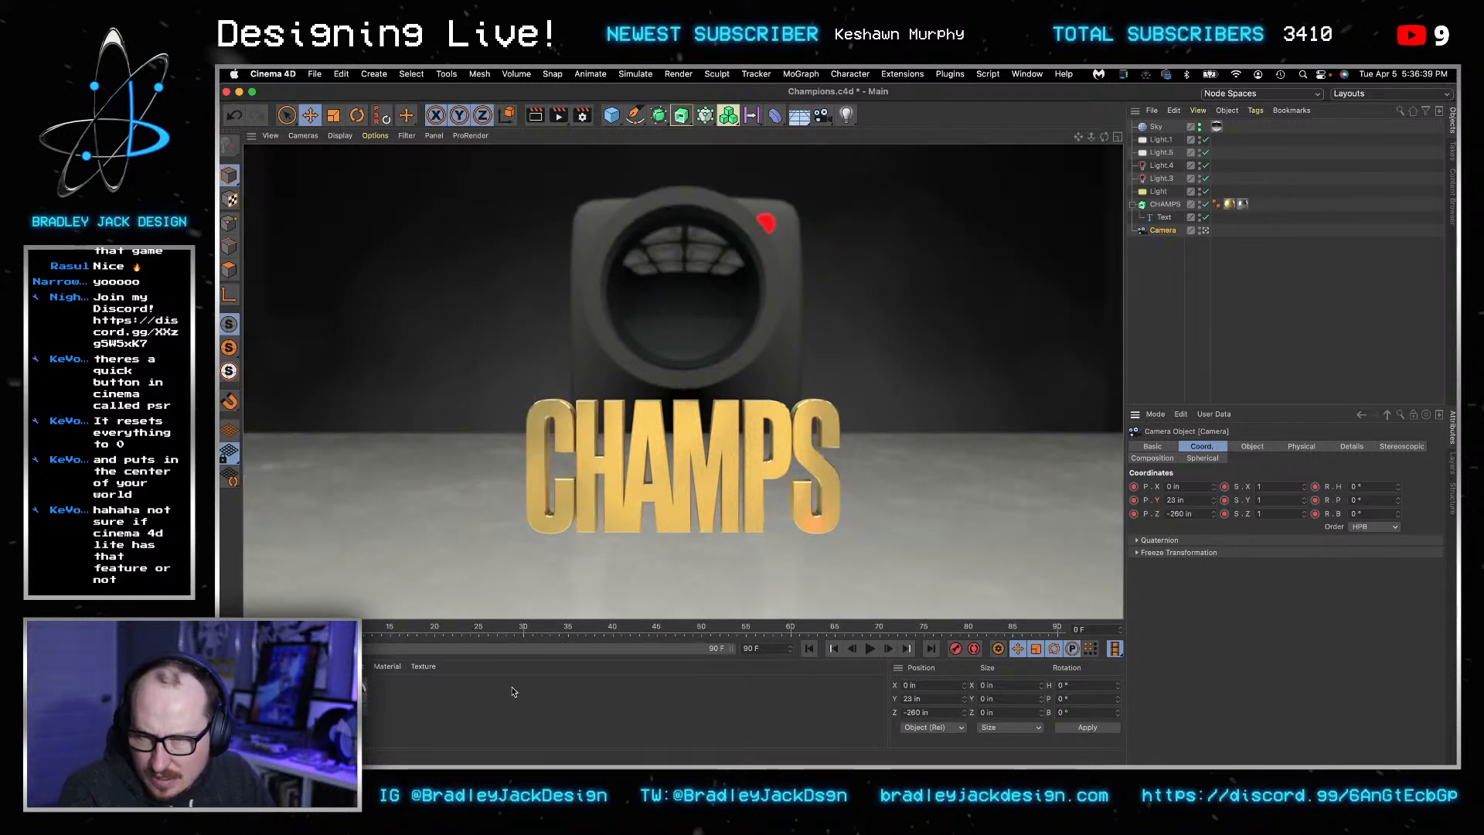
- Open the gold CHAMPS material's bump channel and browse the stock images for a replacement texture in the Gold folder
double_click(343, 688)
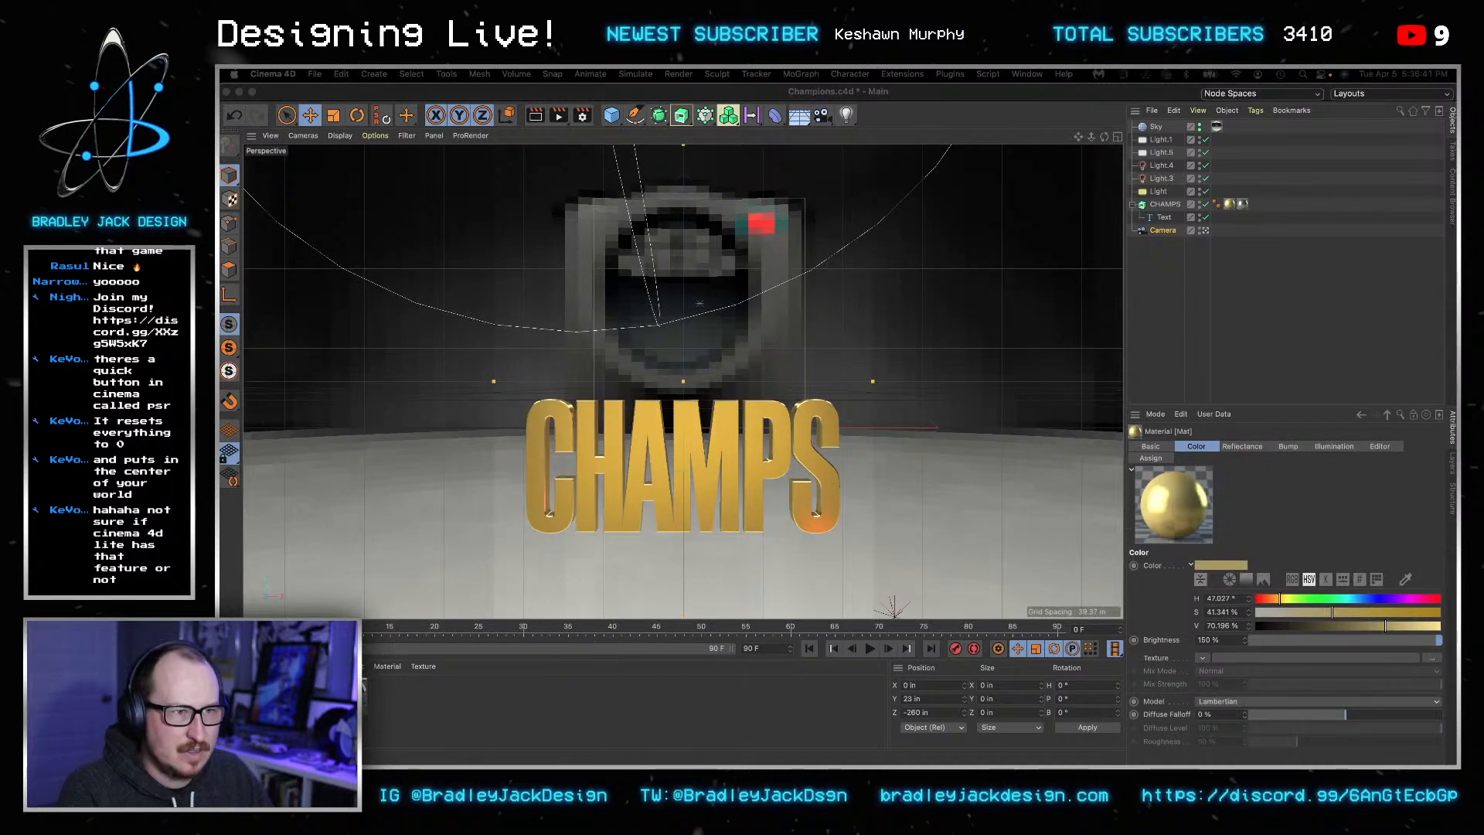
left_click(547, 385)
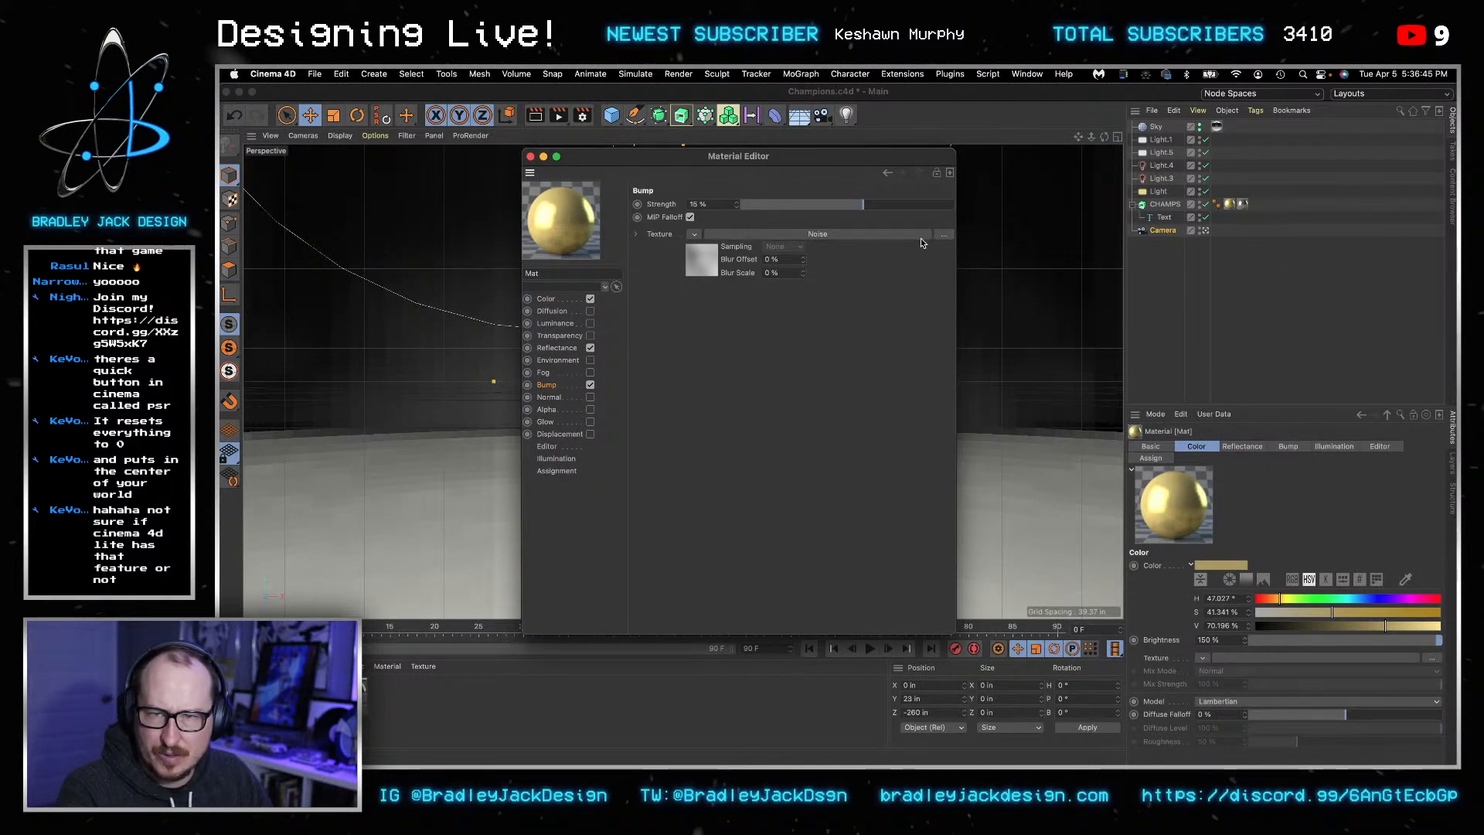
left_click(944, 234)
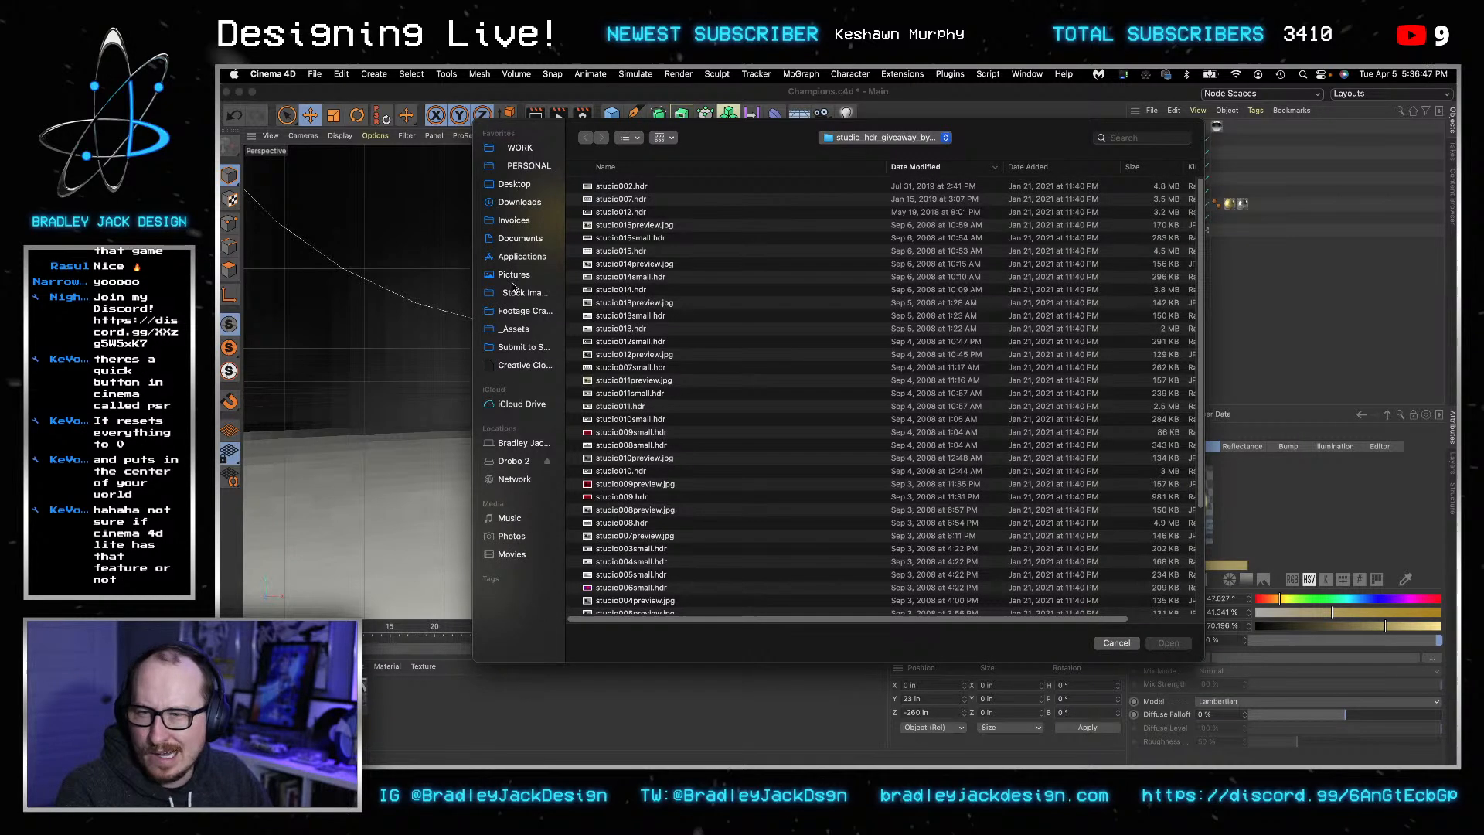
left_click(523, 293)
left_click(604, 317)
double_click(604, 317)
double_click(623, 228)
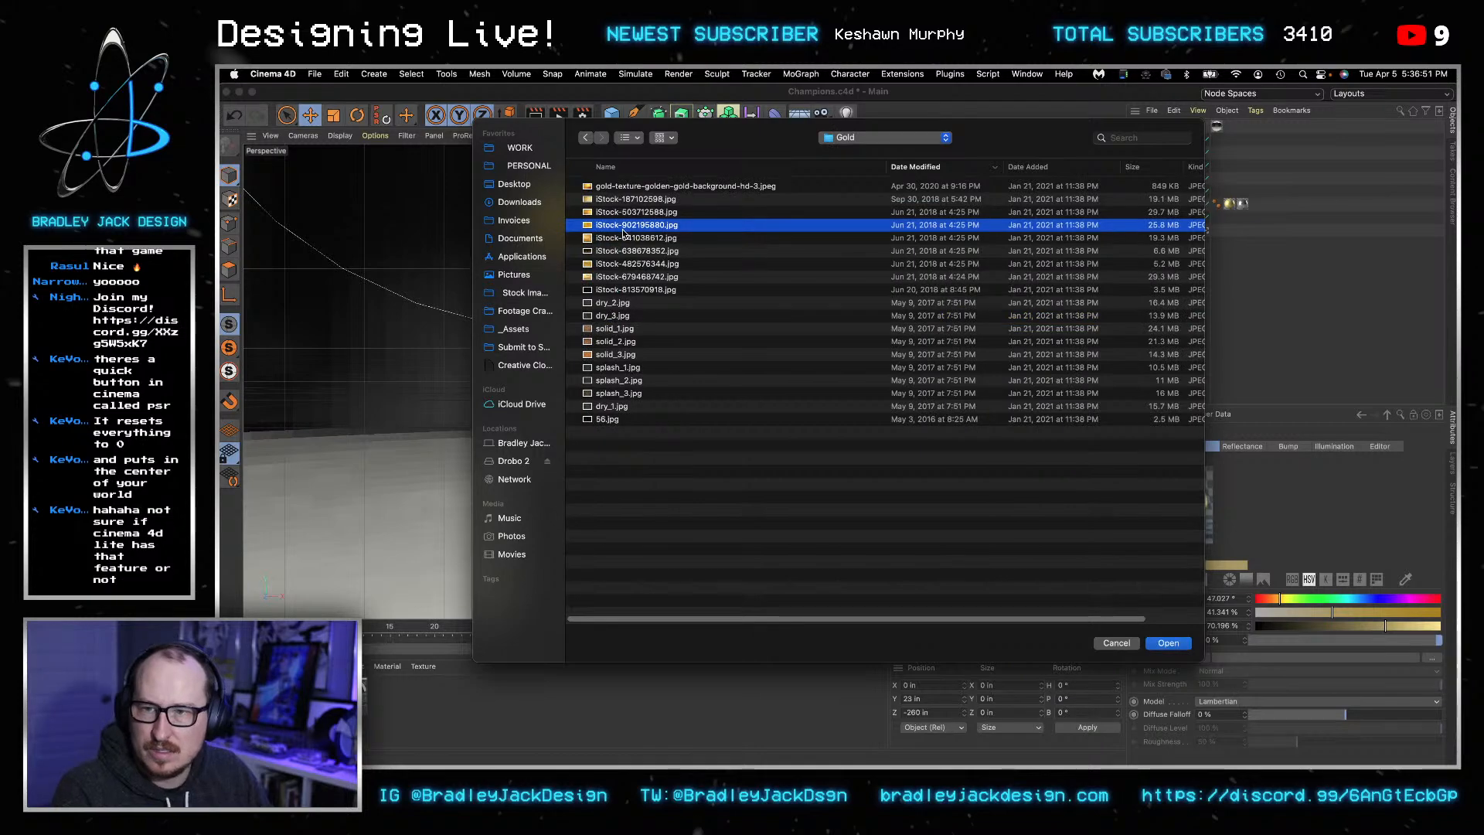
- Load gold-texture-golden-gold-background-hd-3.jpeg as the bump texture, copy it into the project location, and render a preview
key("Down")
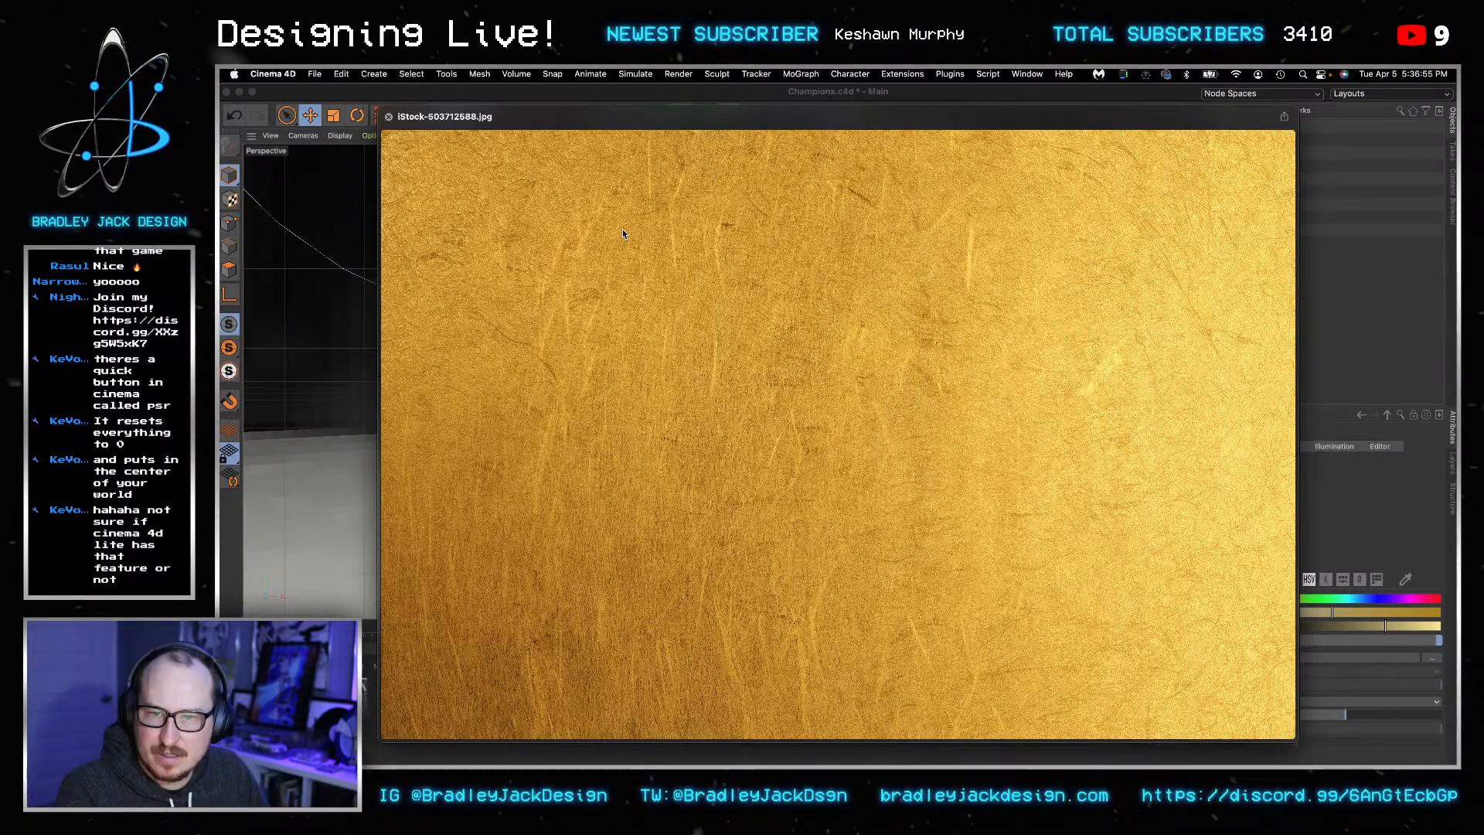
key("Down")
key("Down")
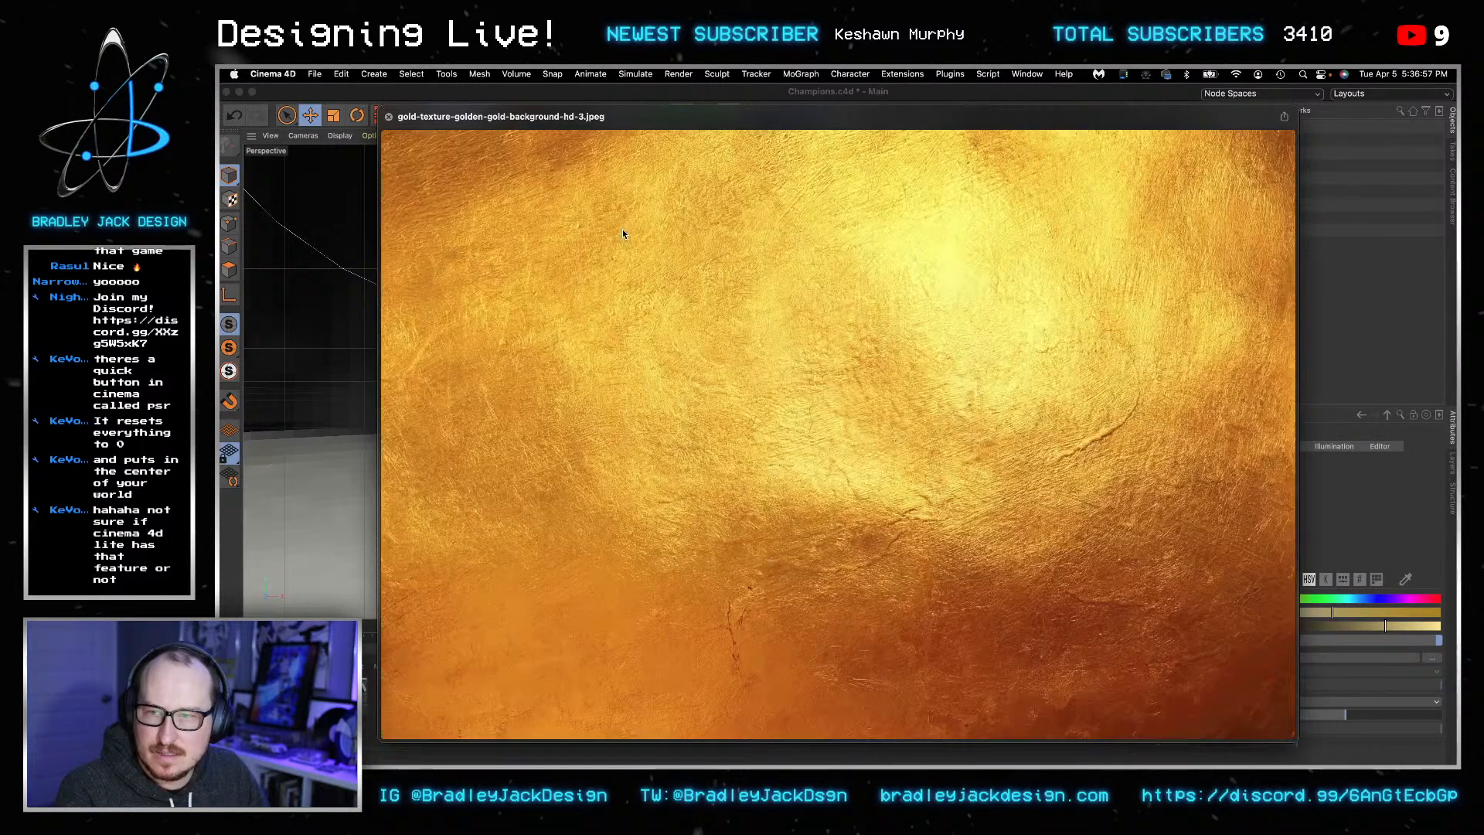
key("space")
key("Return")
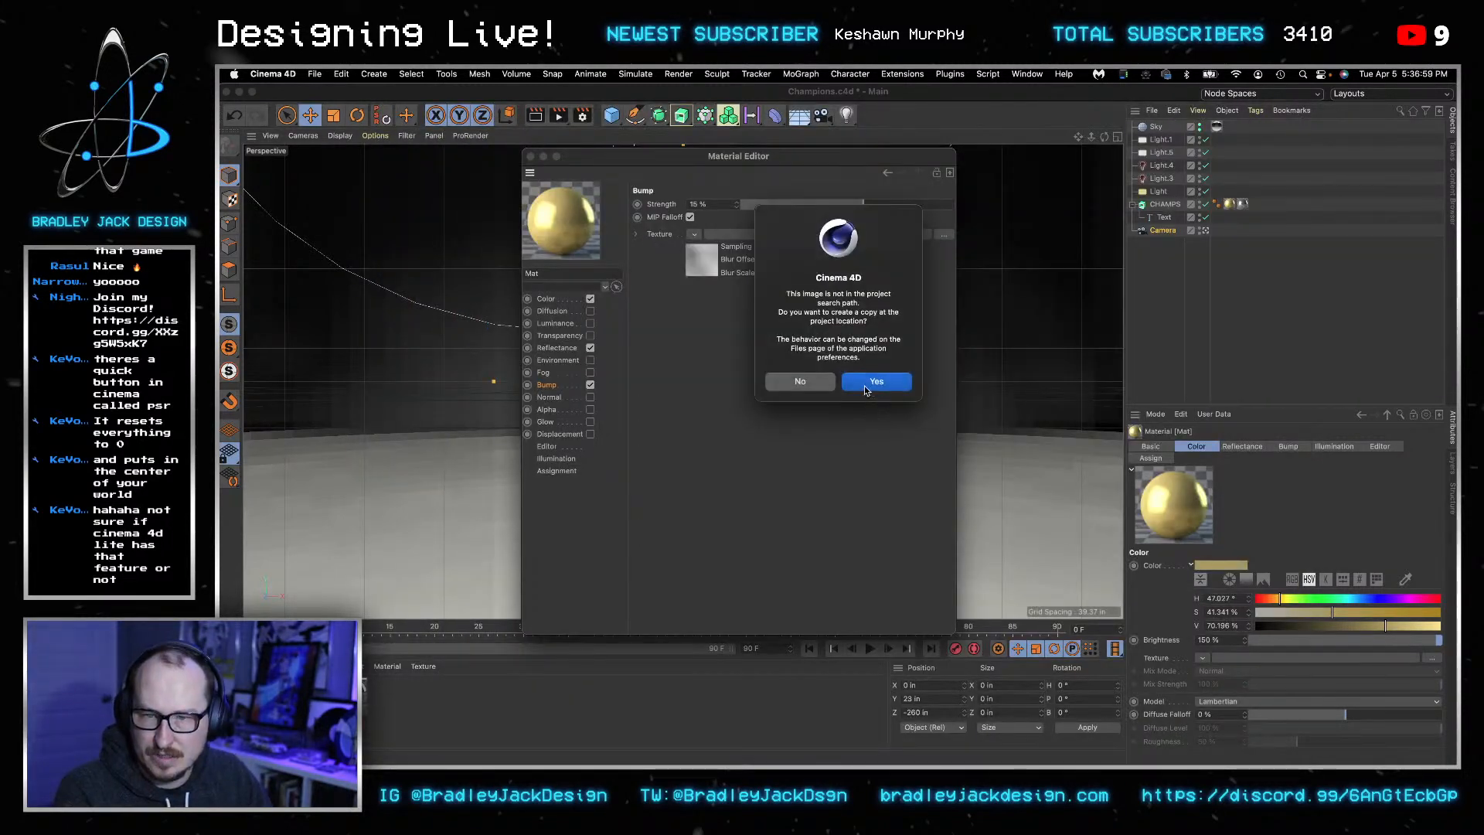
left_click(864, 391)
left_click_drag(657, 157, 1014, 148)
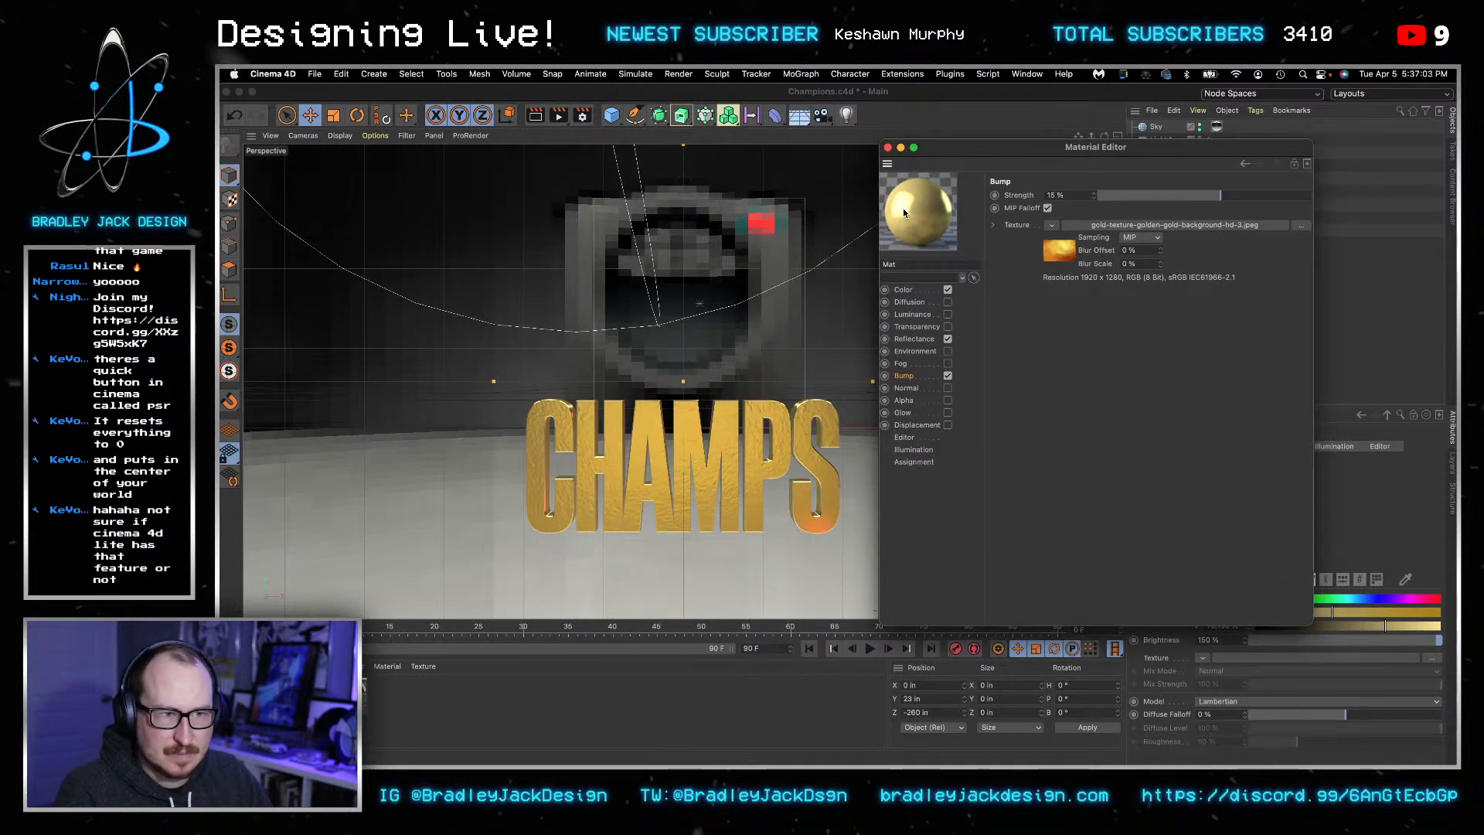
left_click(887, 147)
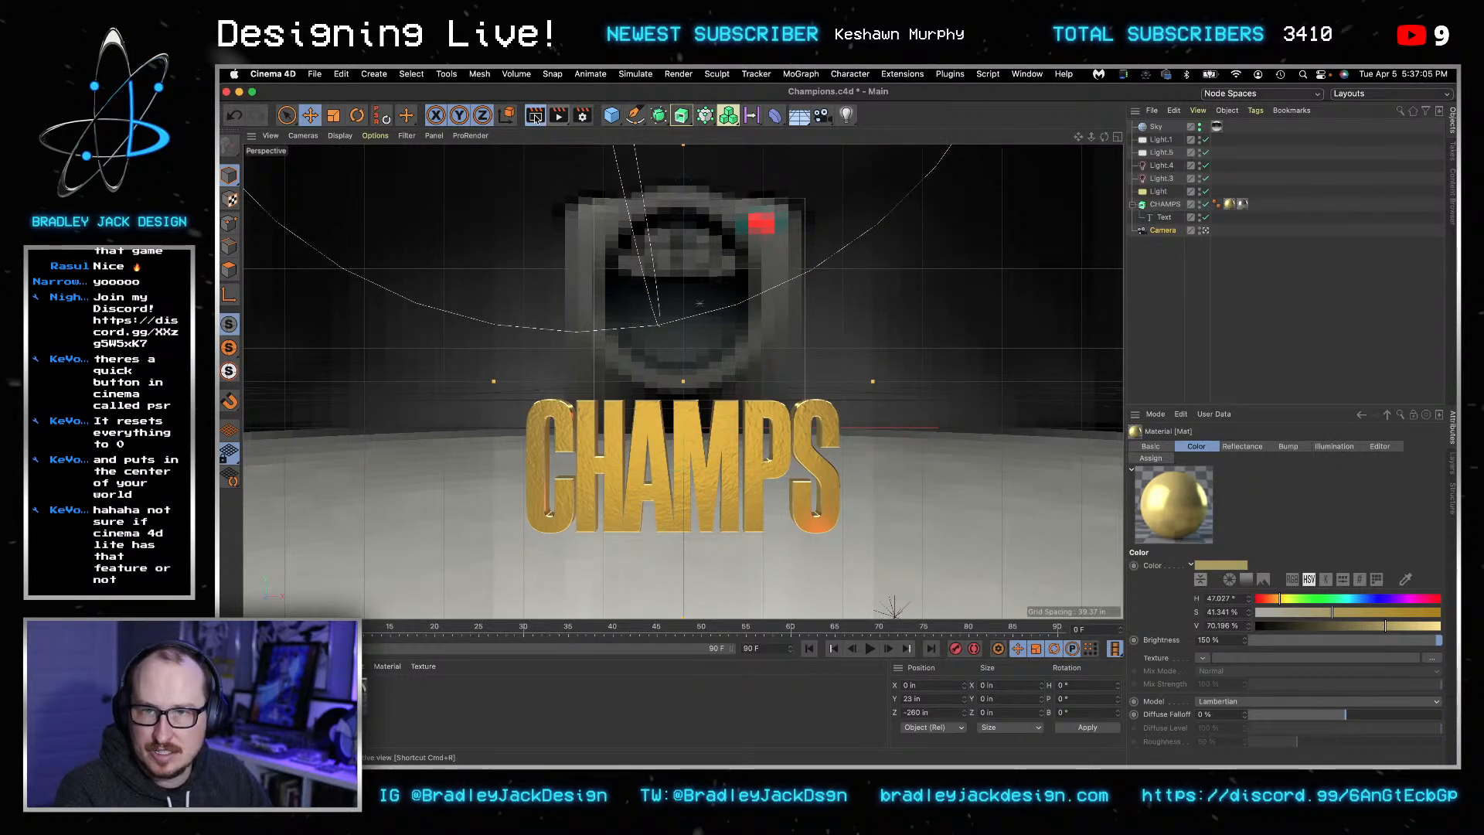
key("super+r")
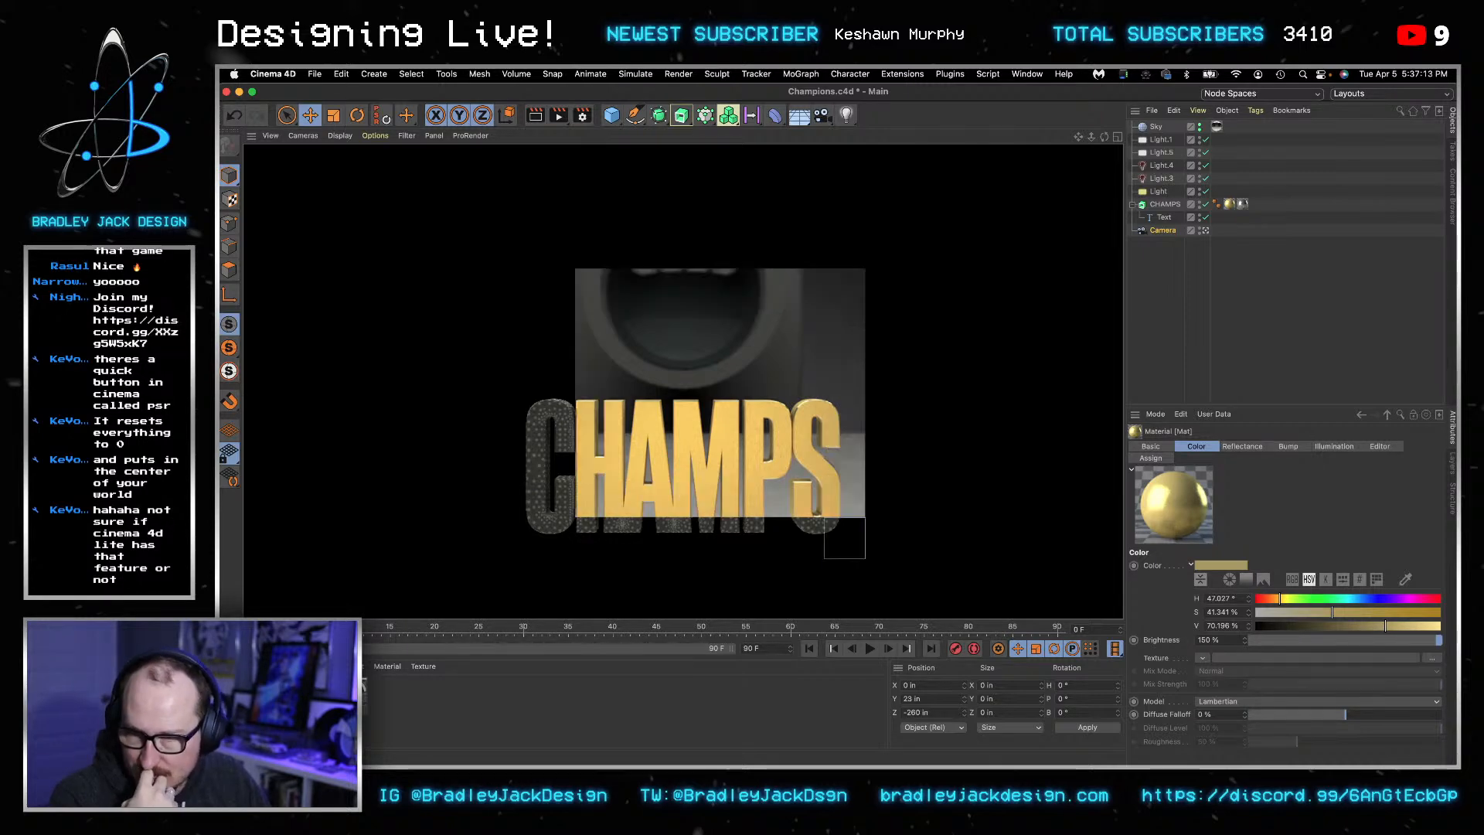
- Widen the kerning between the CHAMPS letters, giving the text a total width of about 147.2 in
left_click(653, 374)
left_click(654, 374)
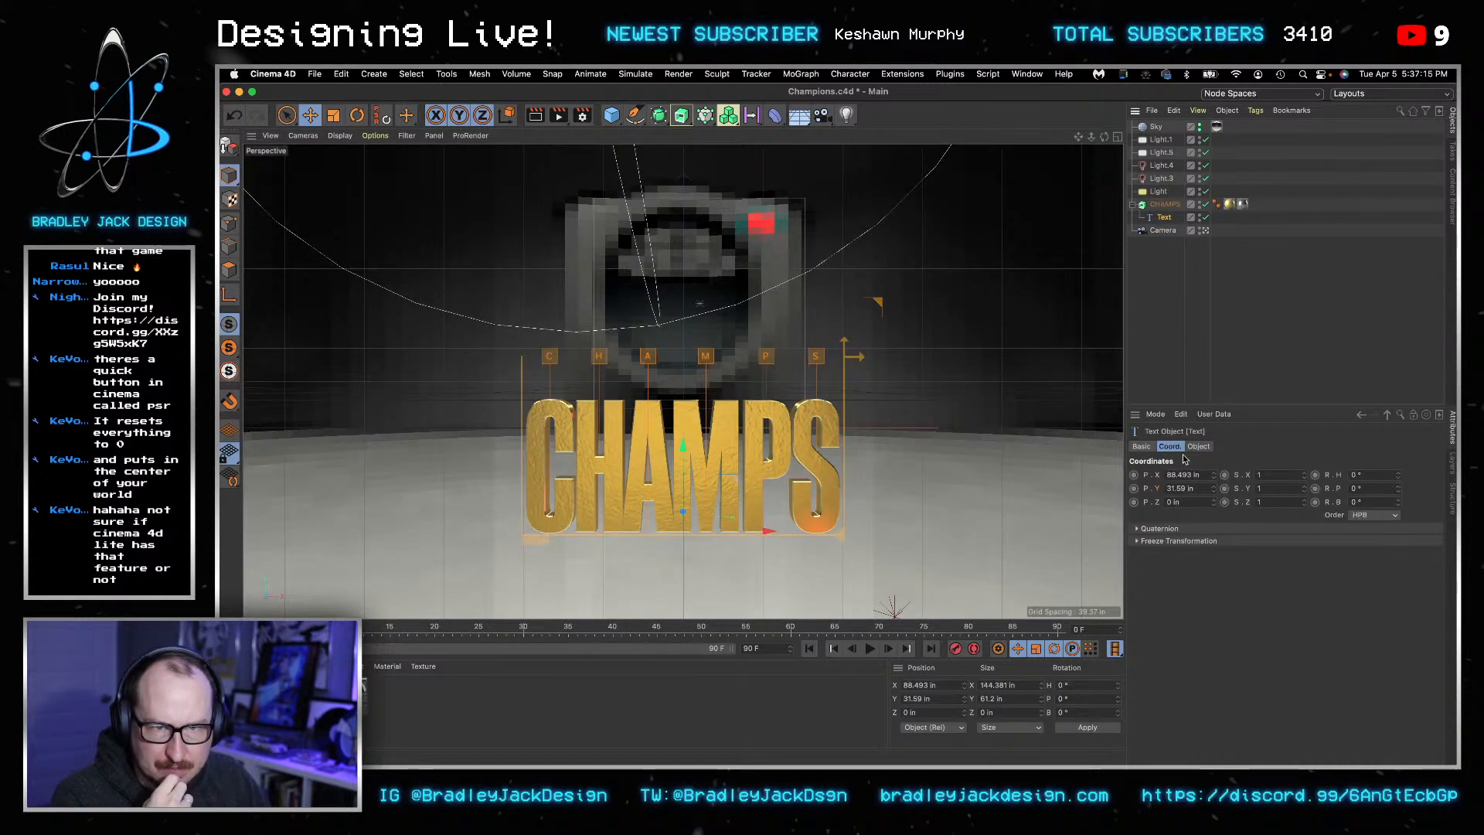
left_click_drag(702, 358, 707, 357)
left_click_drag(599, 357, 650, 358)
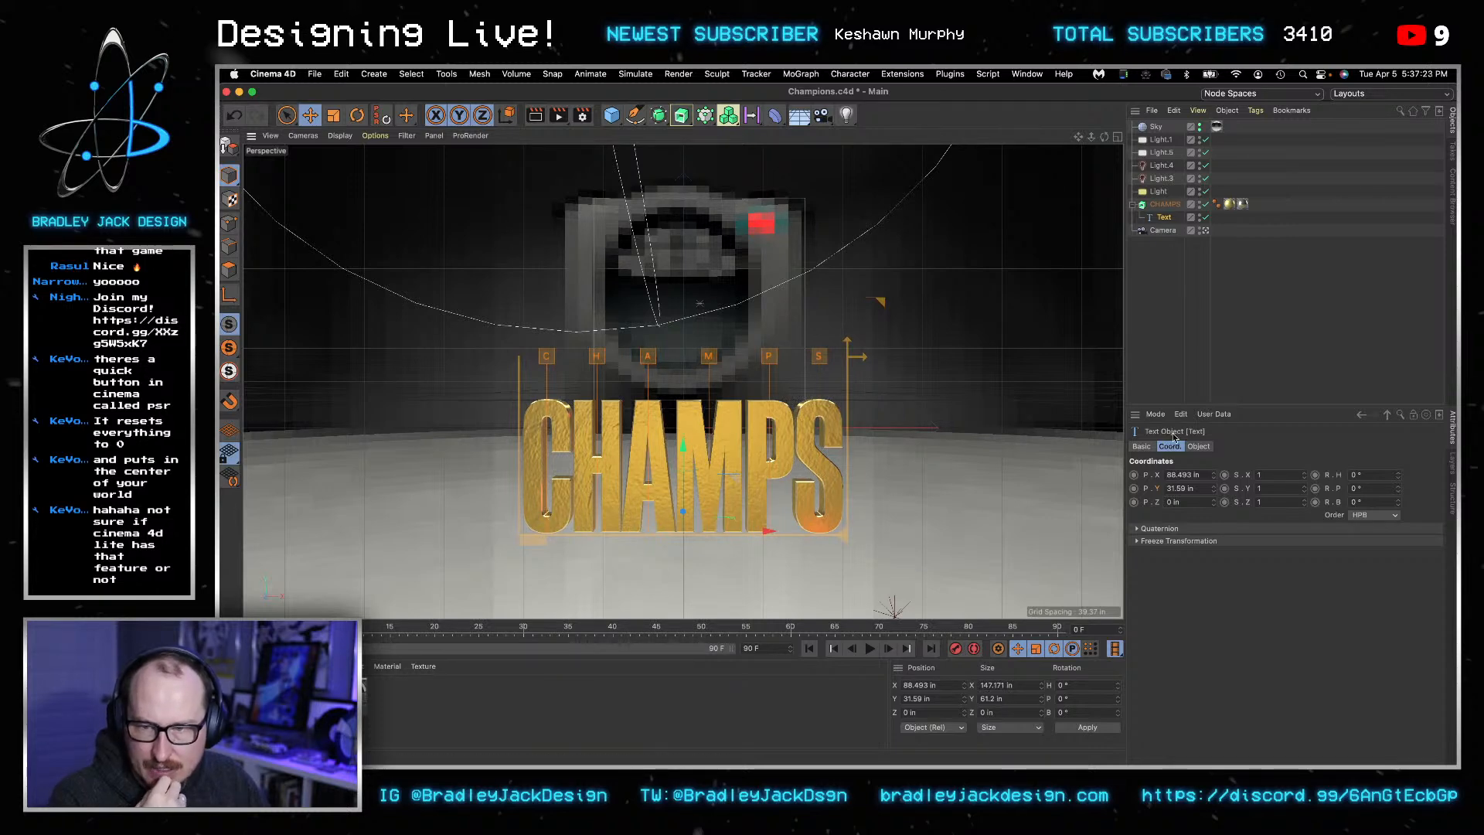
- Render a preview of the respaced text and check the render output settings
left_click(534, 116)
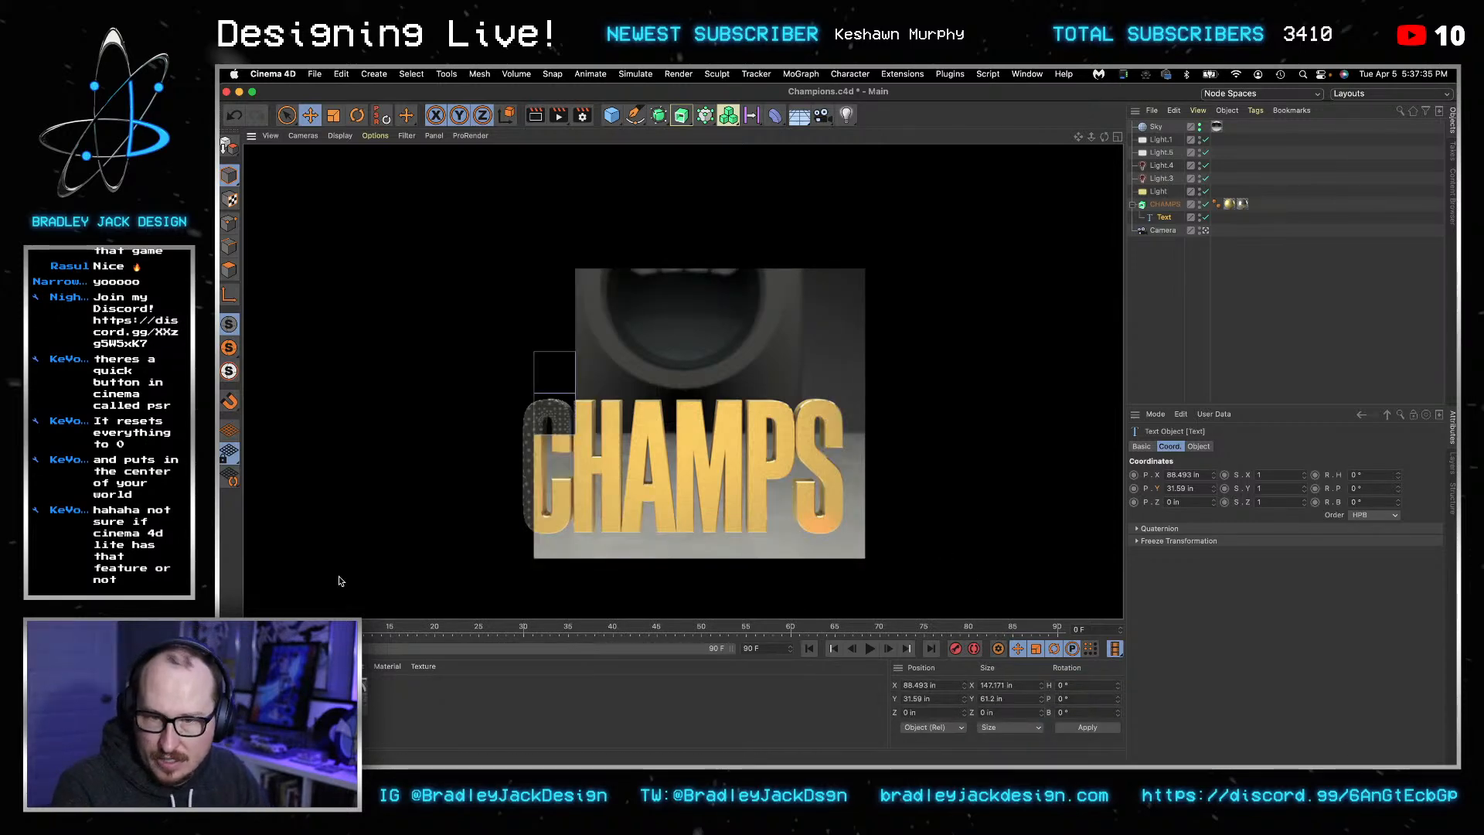
left_click(583, 114)
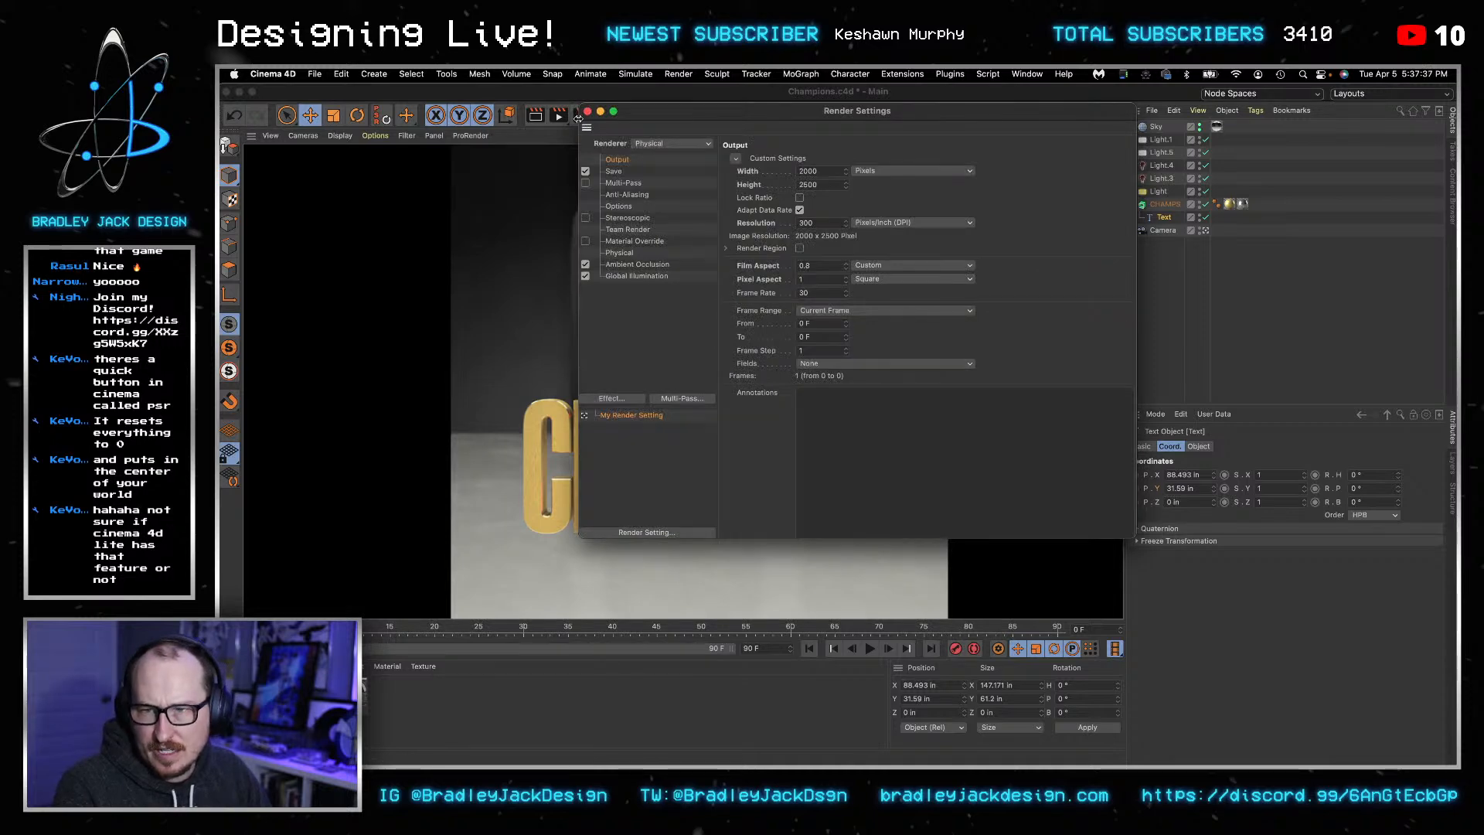
left_click(587, 111)
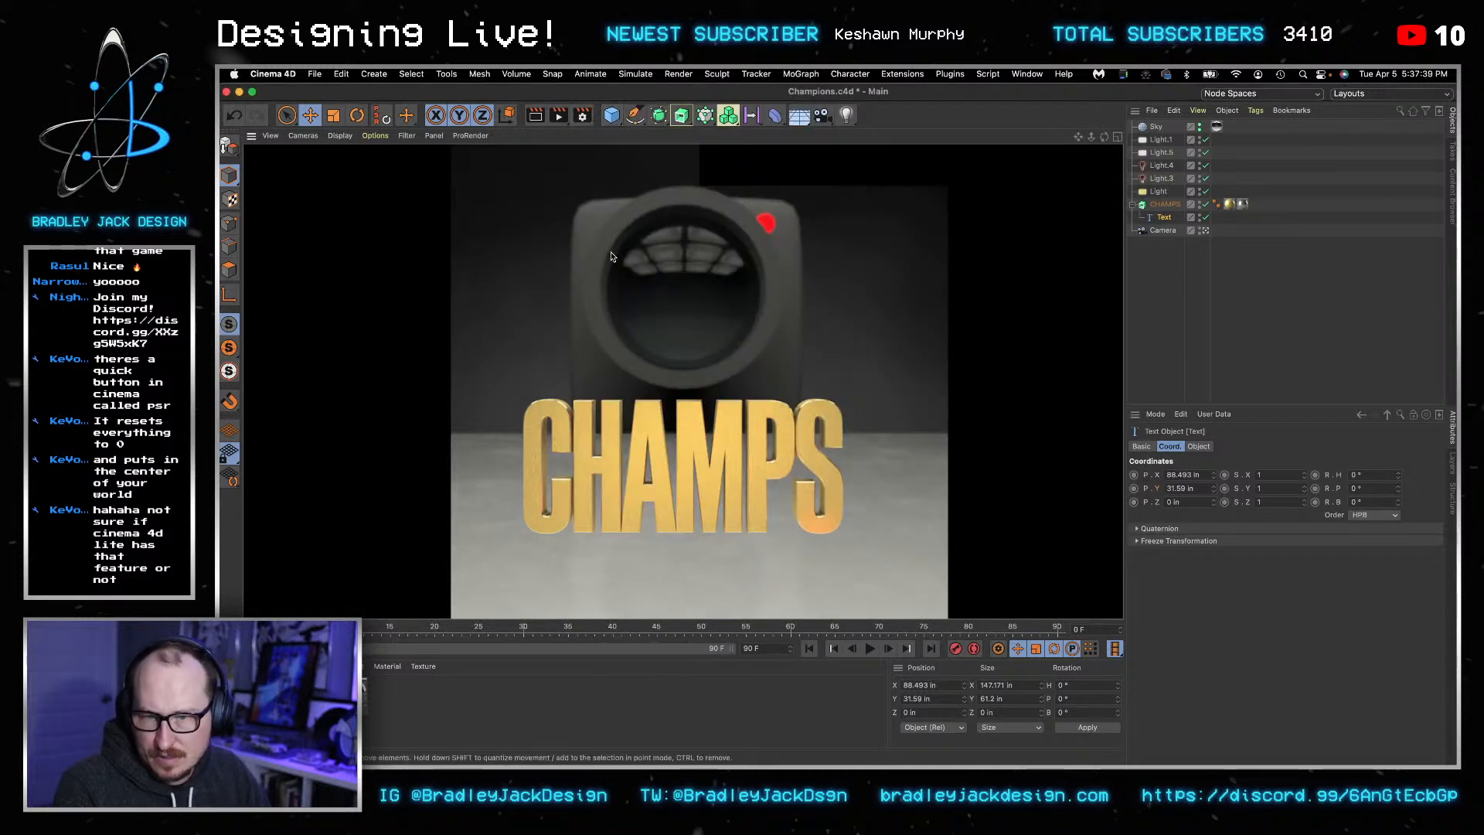
- Set the bump image's black point to 0.6 and white point to 0.9 in the CHAMPS material
double_click(345, 690)
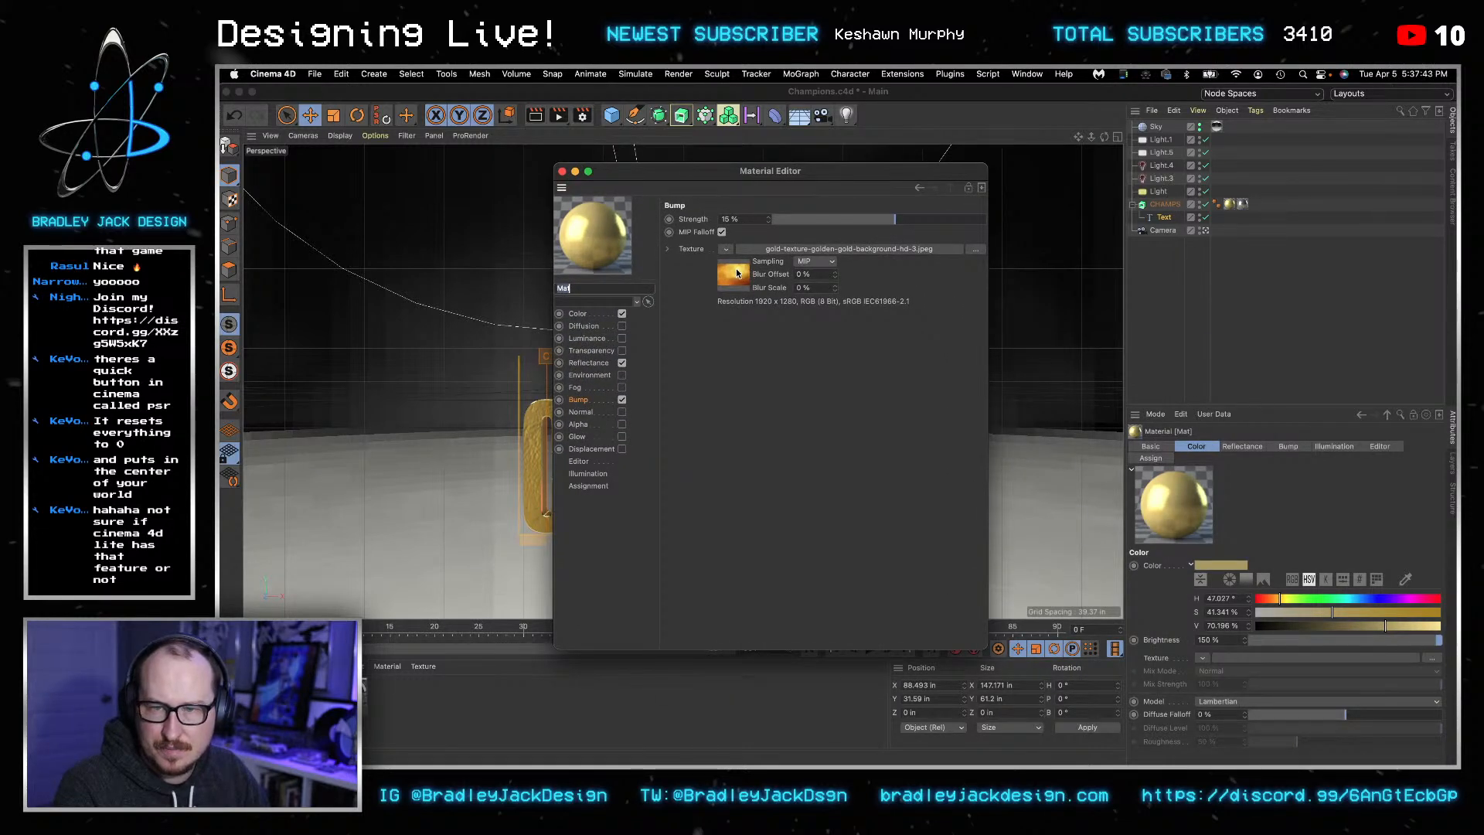
left_click(736, 273)
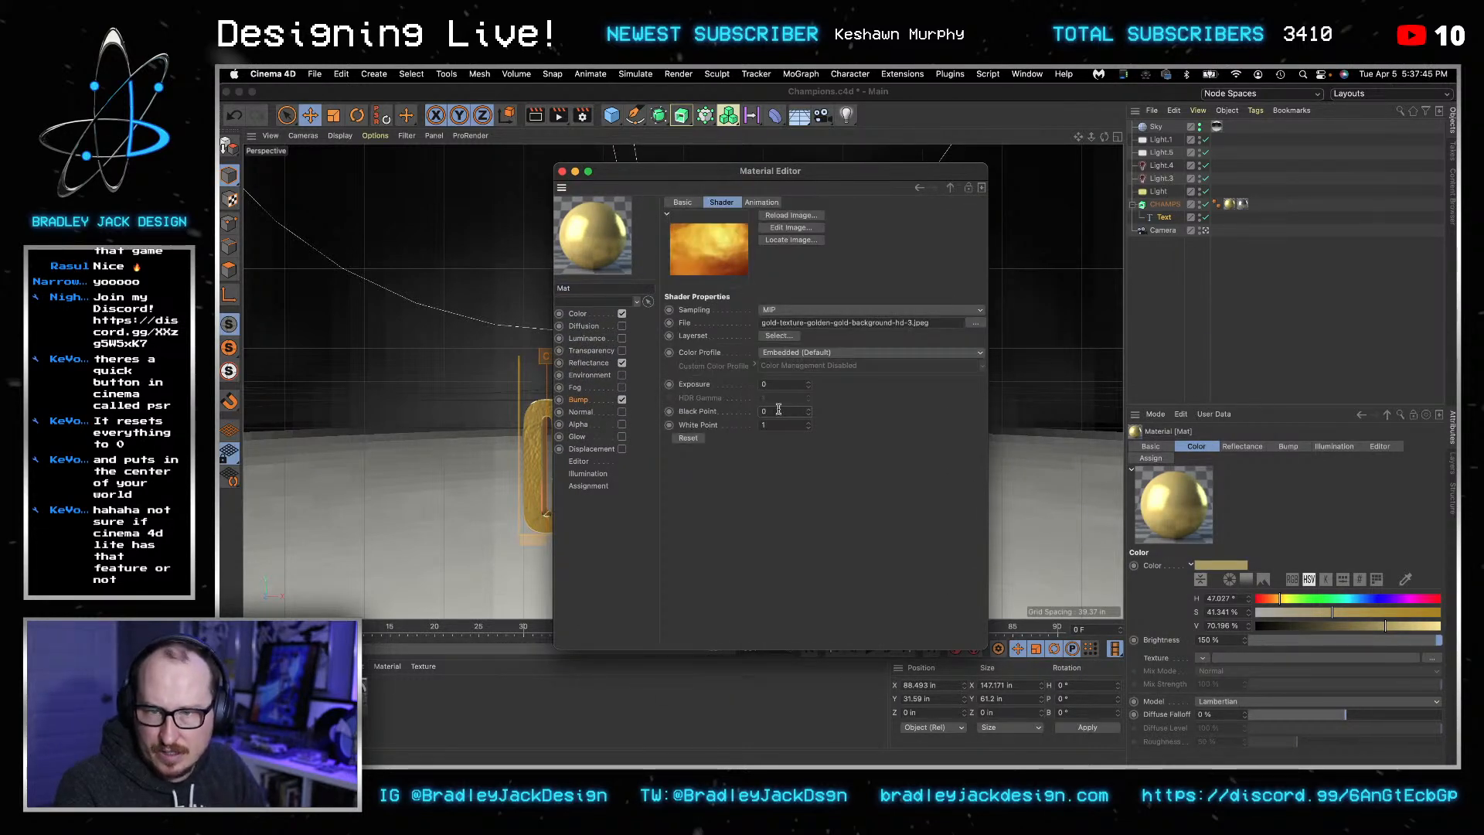
scroll(778, 410, "up", 5)
scroll(779, 422, "up", 3)
scroll(779, 424, "down", 4)
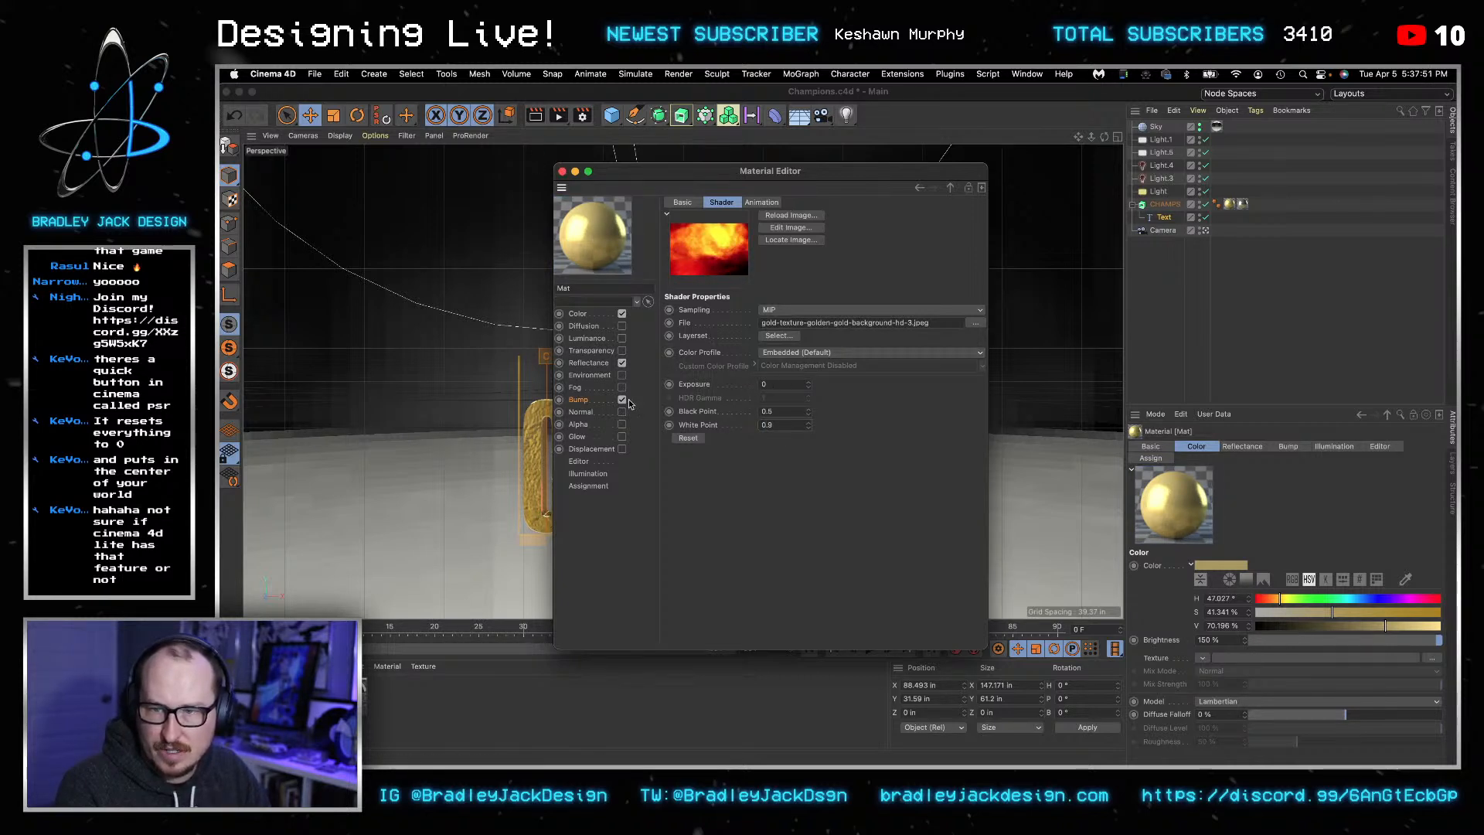
- Check the bump bitmap's shader and basic properties, and set the bump strength to -15%
left_click(602, 403)
left_click(734, 272)
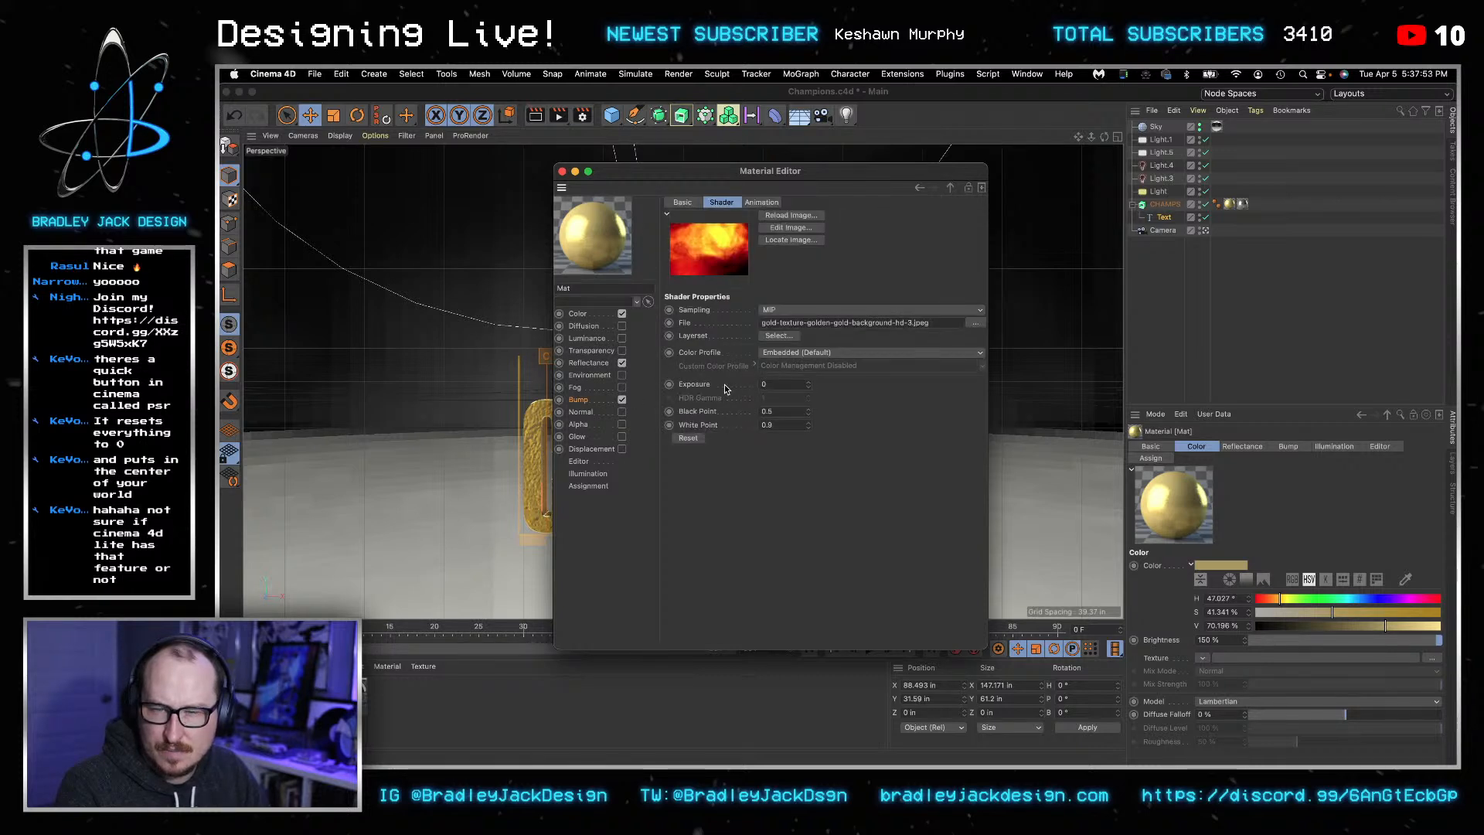
left_click(685, 204)
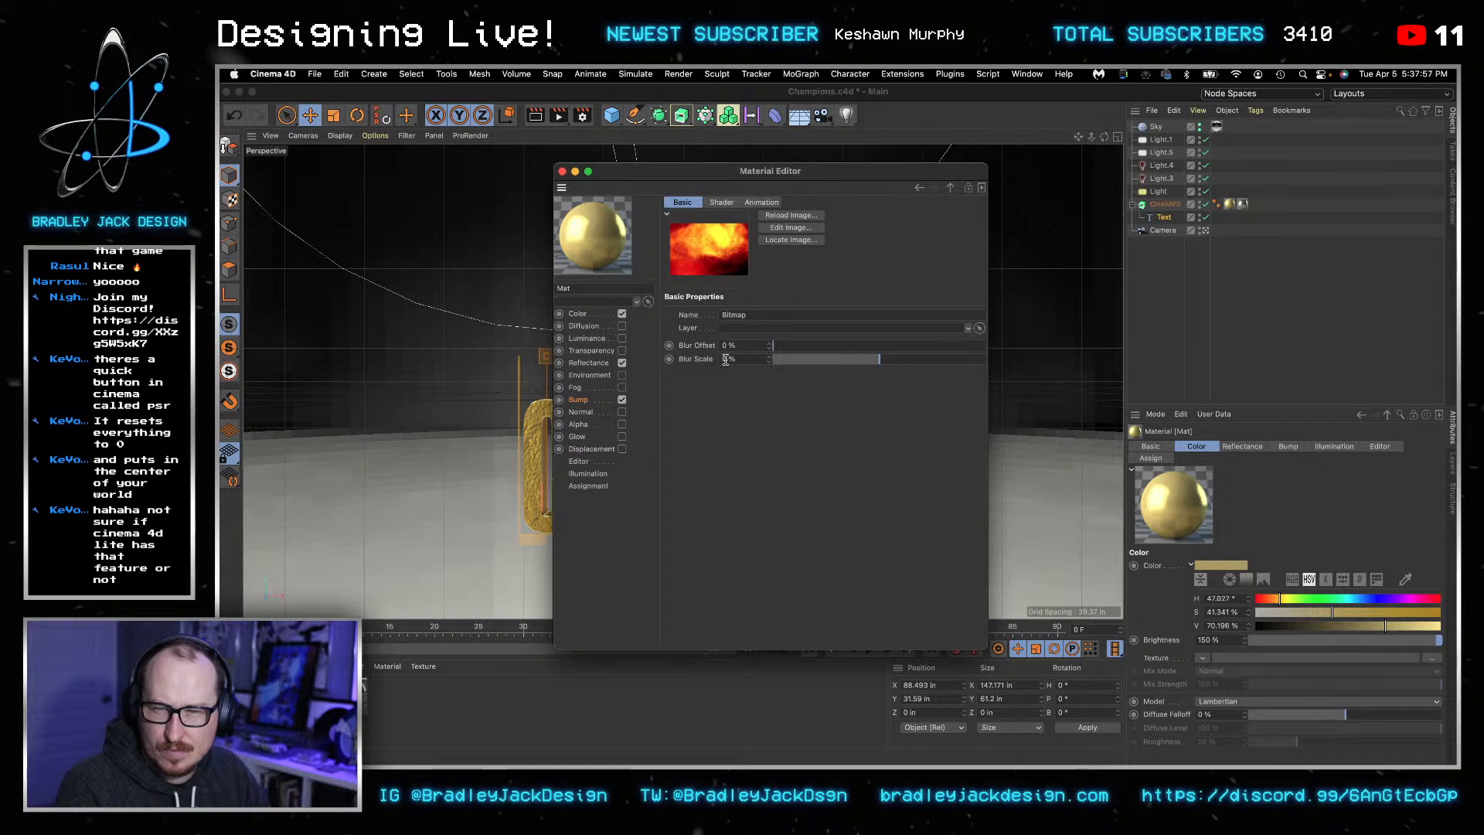
left_click(579, 400)
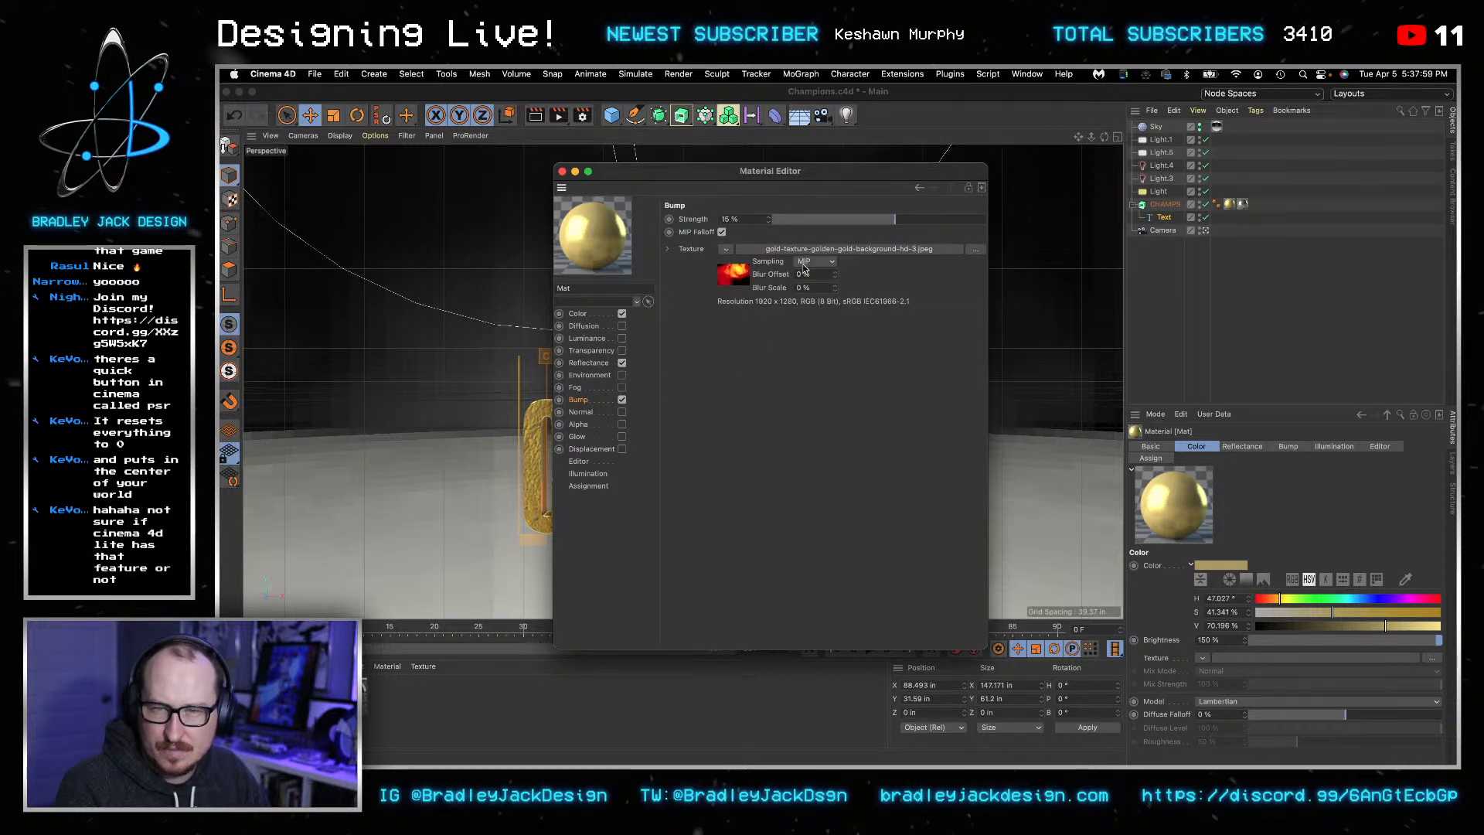
left_click(746, 219)
type("-15")
key("Return")
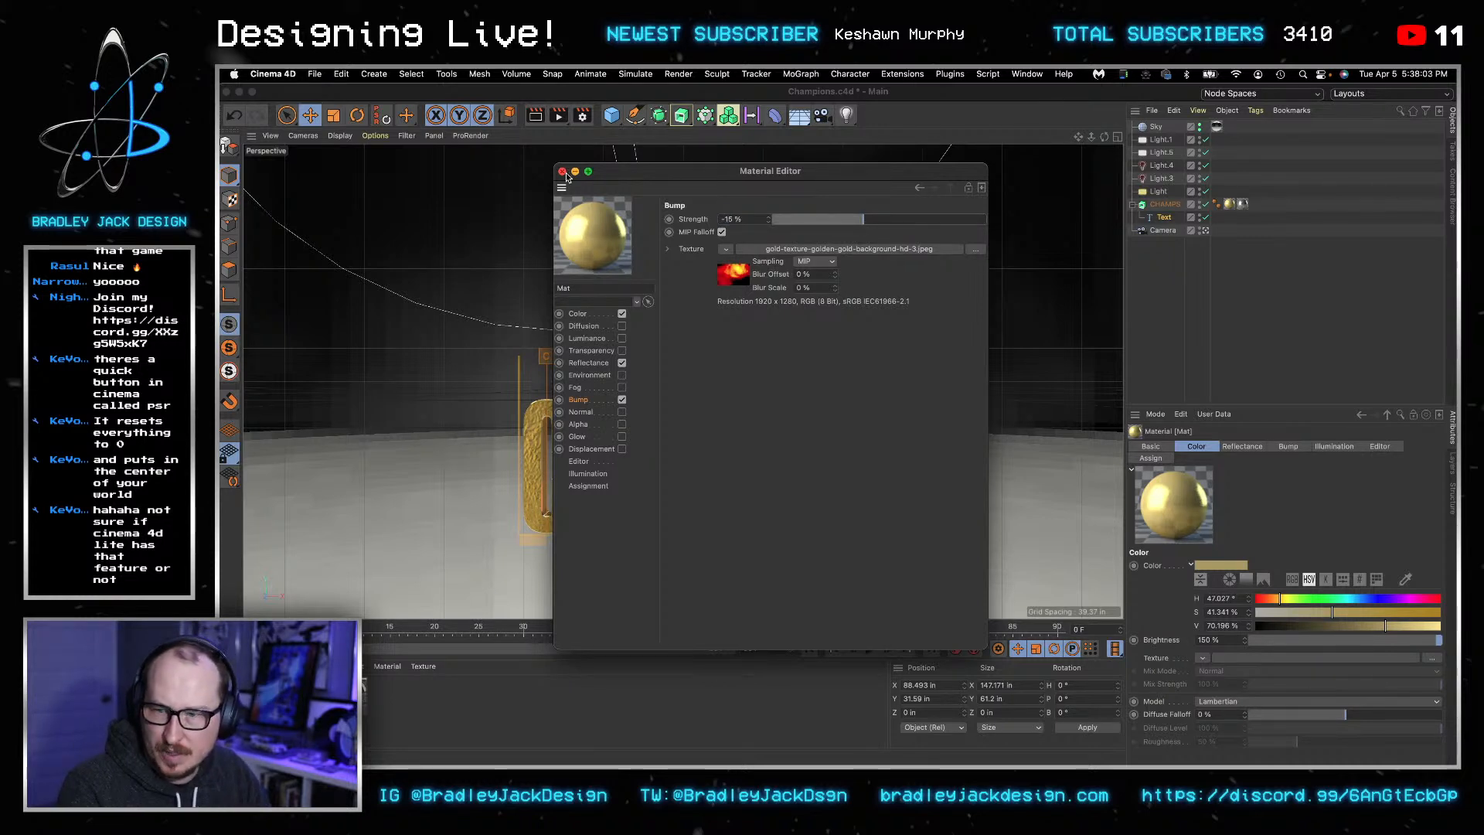
- Change the CHAMPS material's color to white with 0% saturation and 100% value
left_click(594, 314)
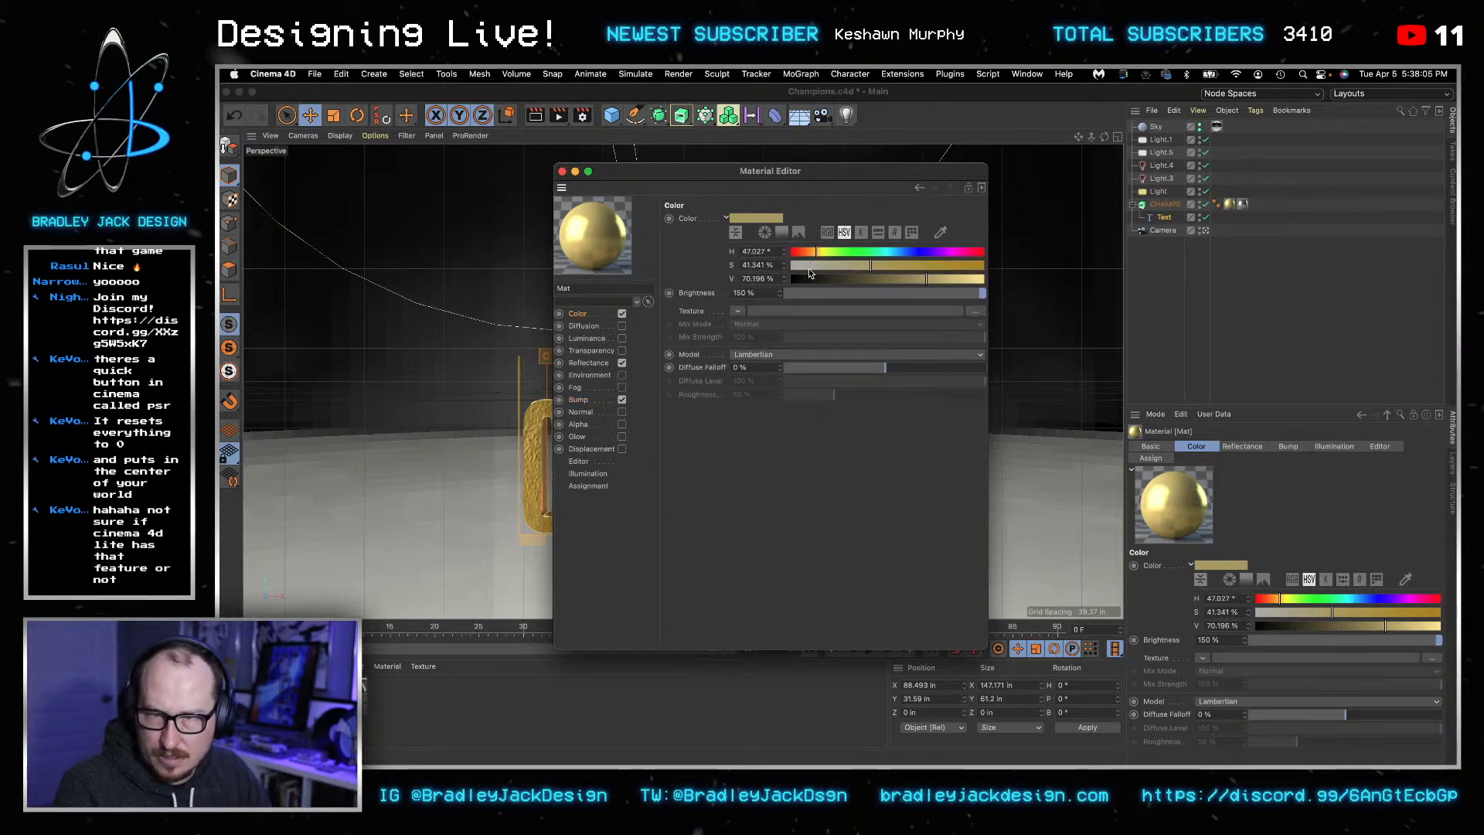
left_click_drag(961, 281, 994, 284)
left_click_drag(872, 265, 785, 265)
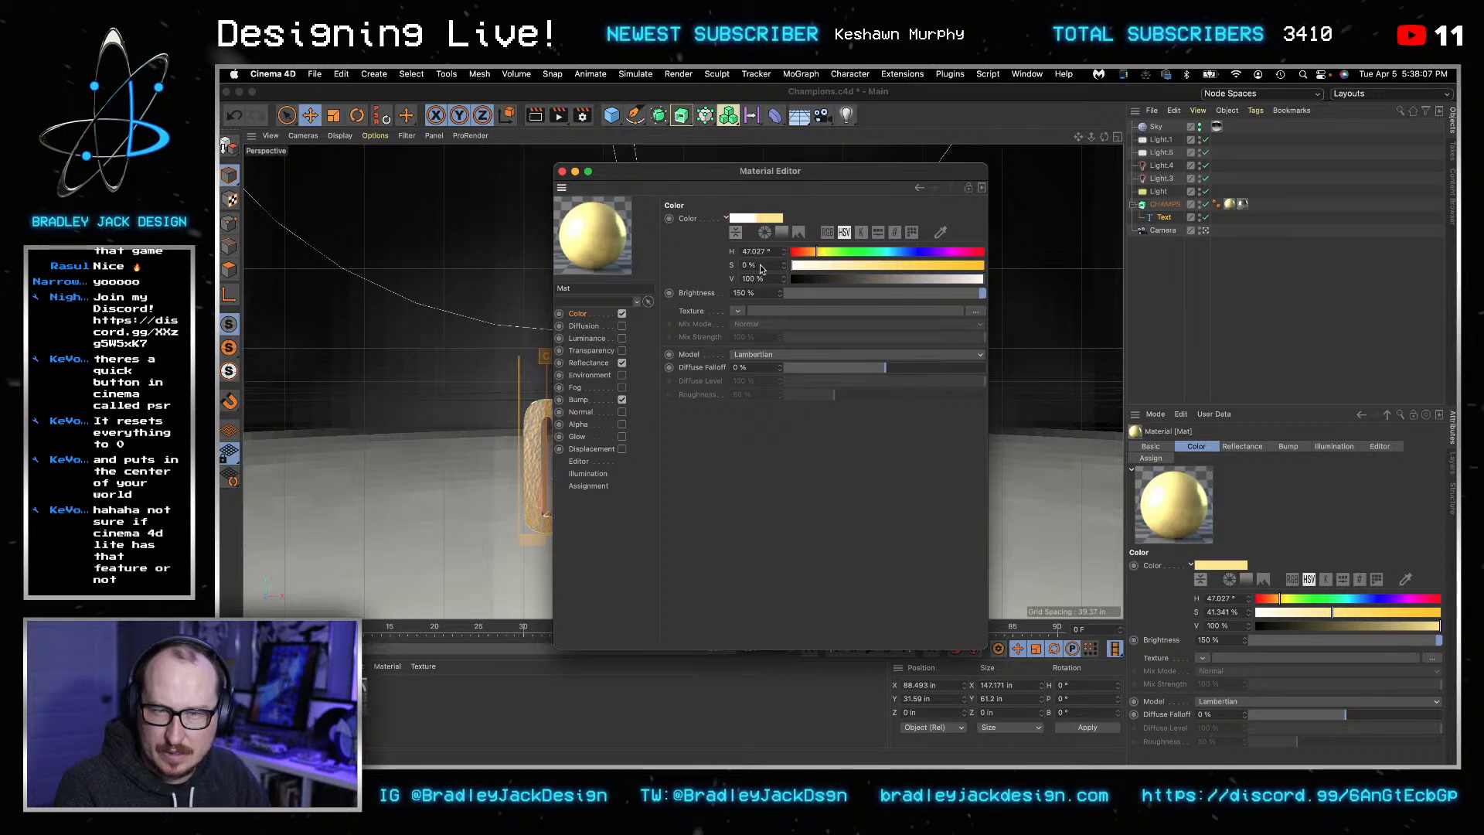
- Change the layer color of the material's reflectance Layer 1 to white
left_click(598, 374)
left_click(589, 362)
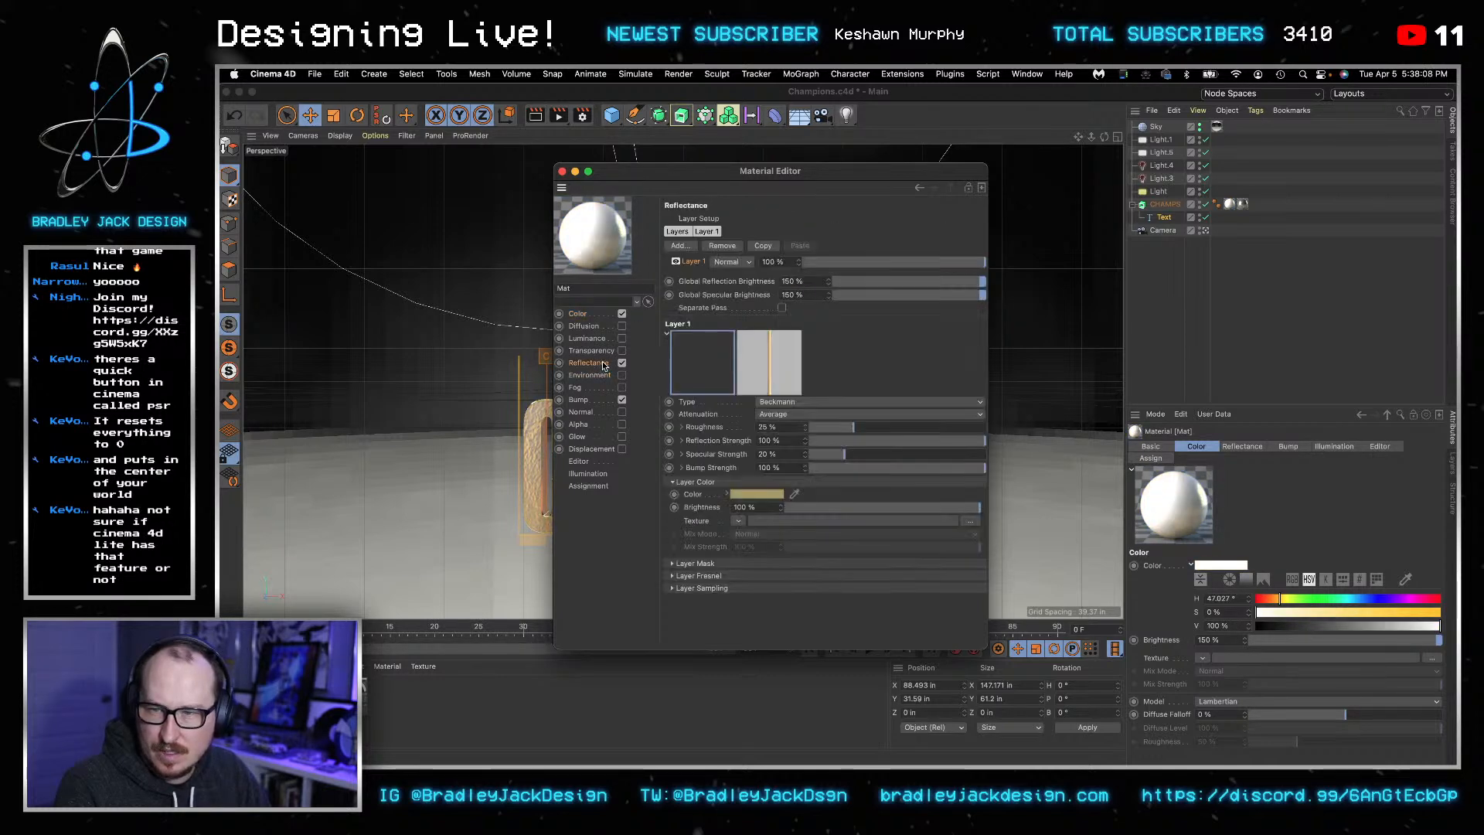
left_click(743, 501)
left_click_drag(671, 510, 629, 511)
left_click_drag(840, 527, 878, 526)
left_click(762, 544)
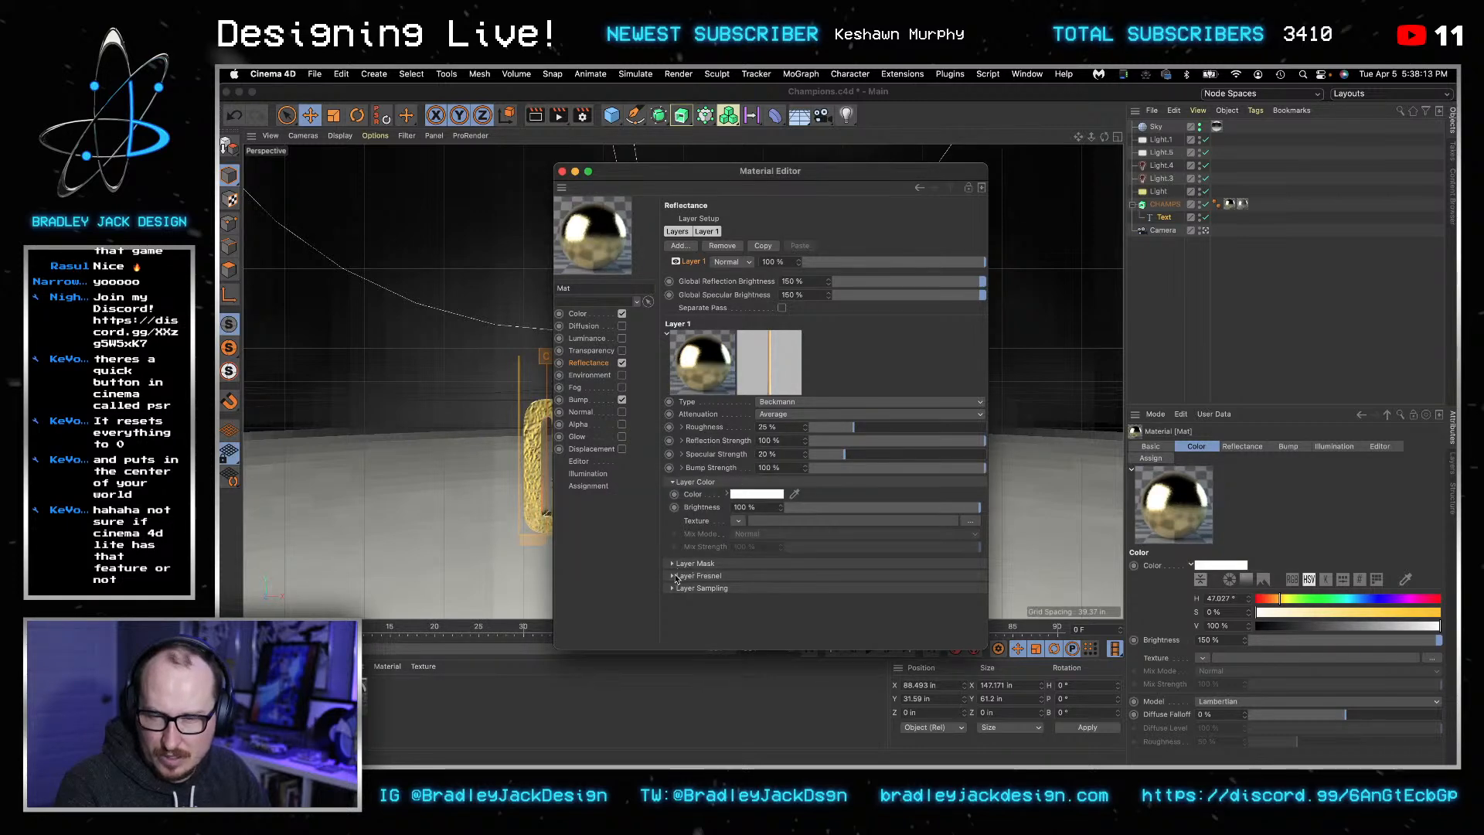
- Set the reflectance layer's conductor Fresnel preset to Silver and close the material editor
left_click(673, 576)
left_click(851, 601)
left_click(790, 487)
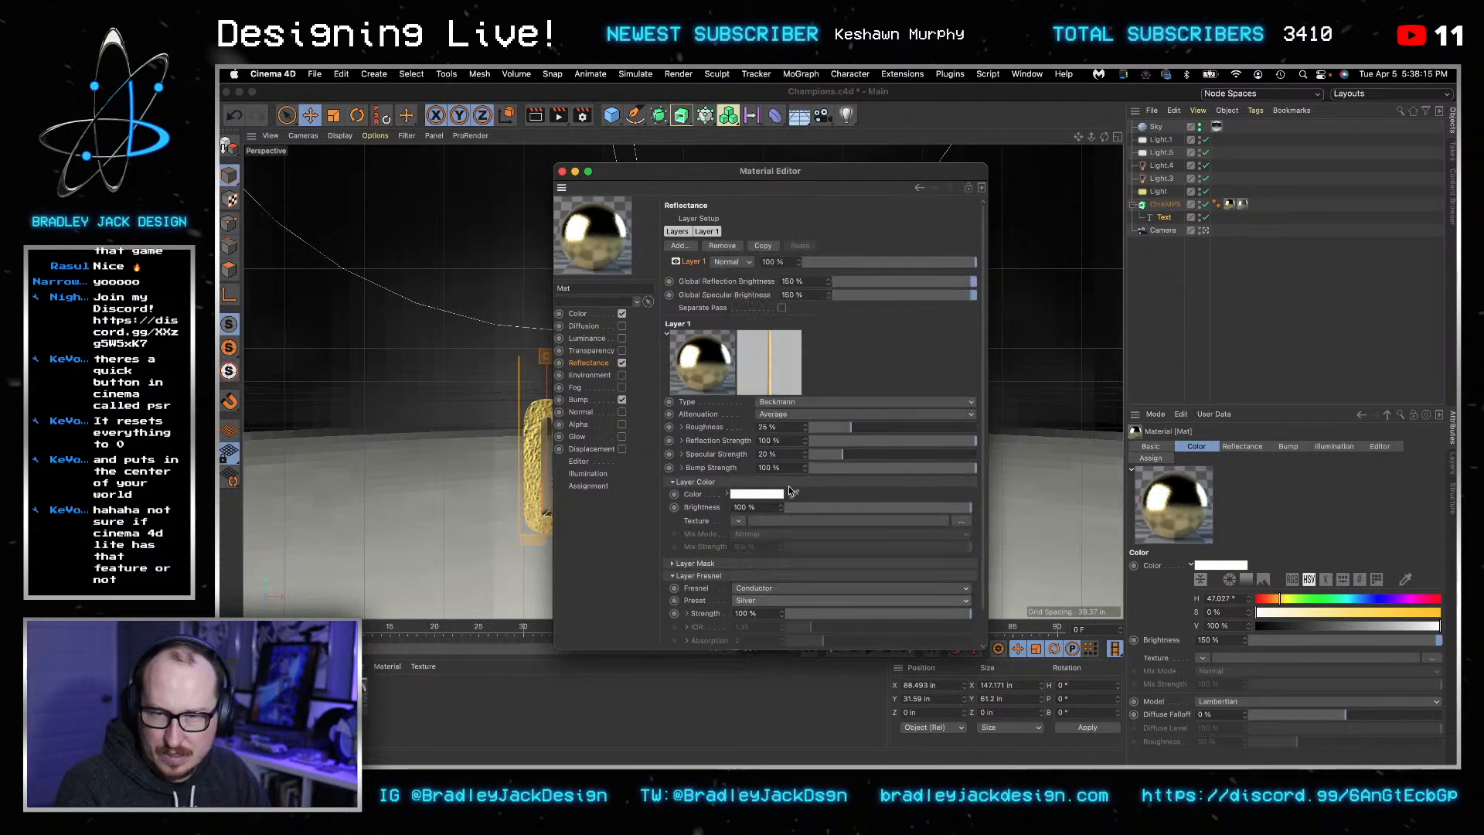
left_click(562, 171)
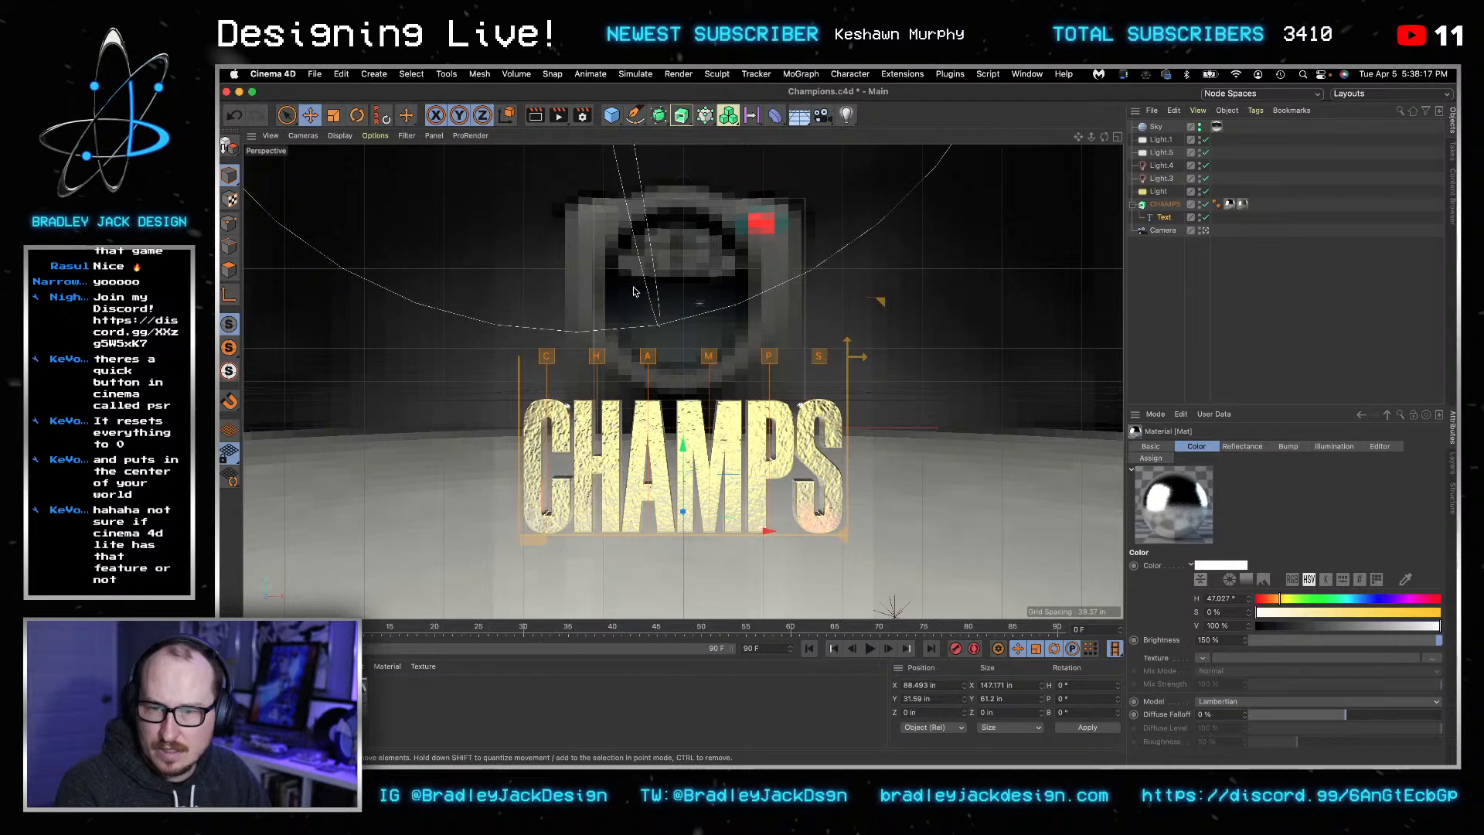
- Make the object named Light white with 0% saturation, test the scene without it, and set its intensity to 75%
left_click(1158, 191)
left_click_drag(1306, 626, 1277, 626)
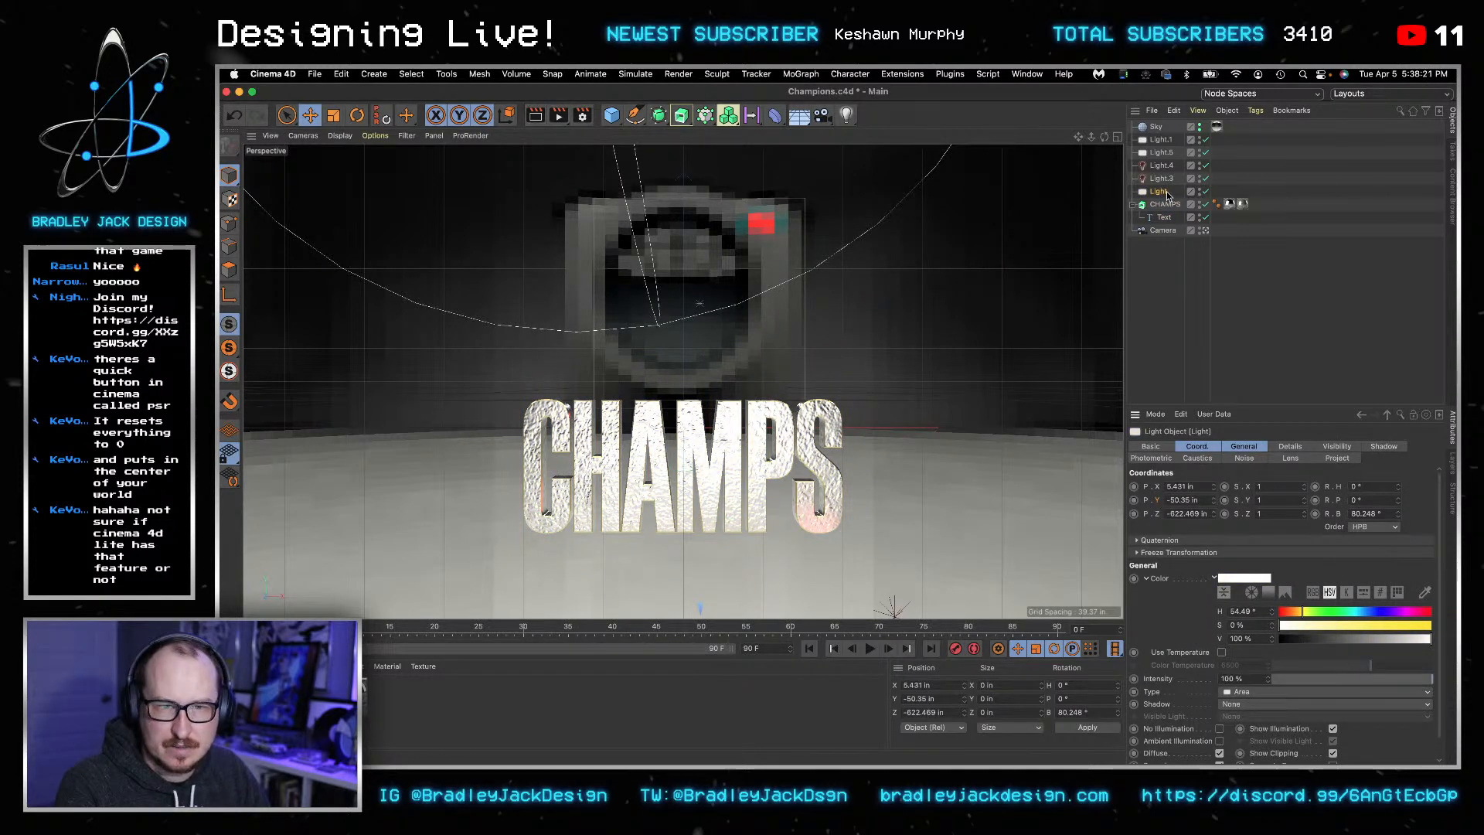
left_click(1205, 191)
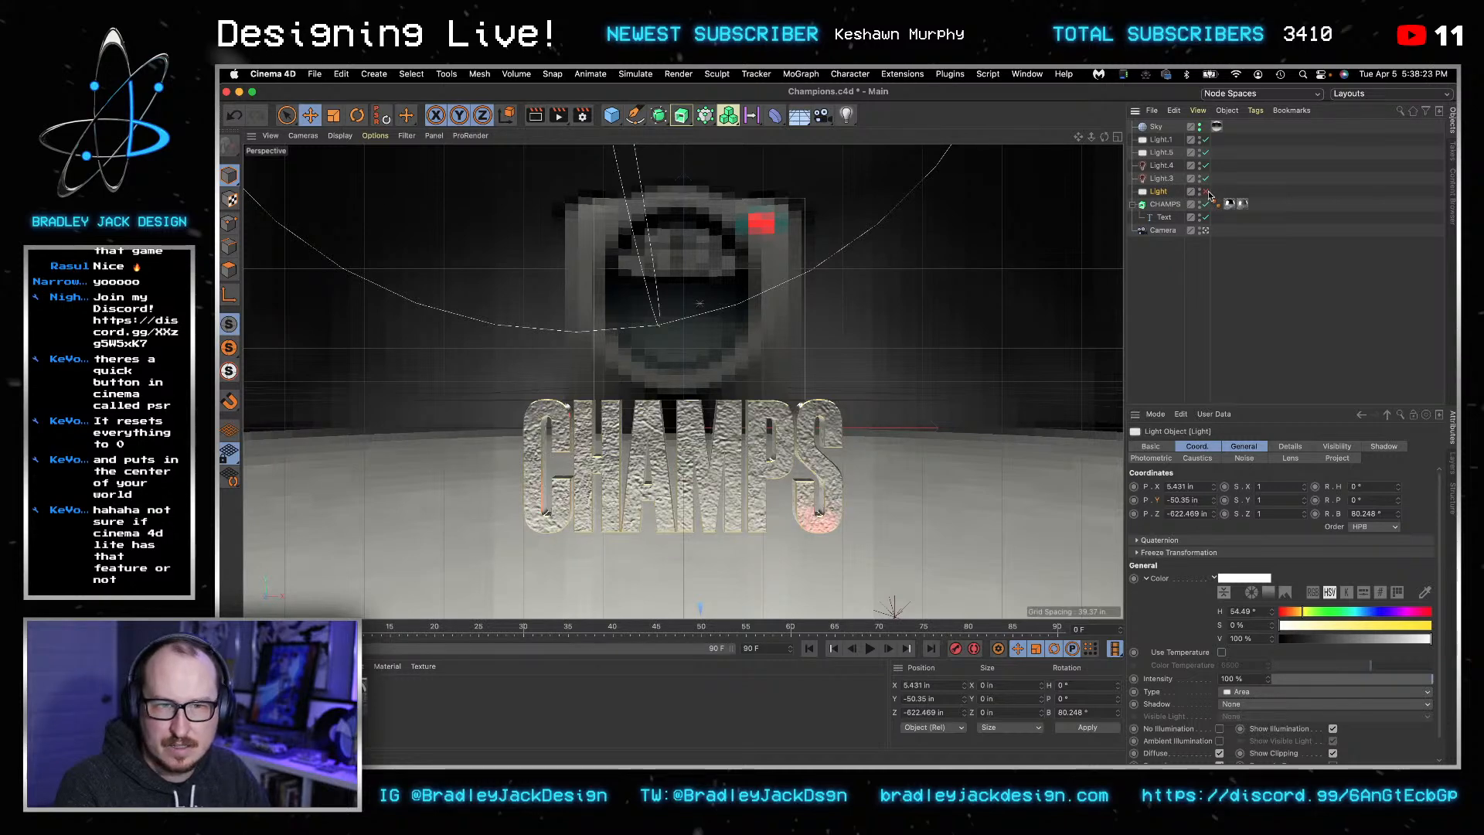
left_click(1207, 191)
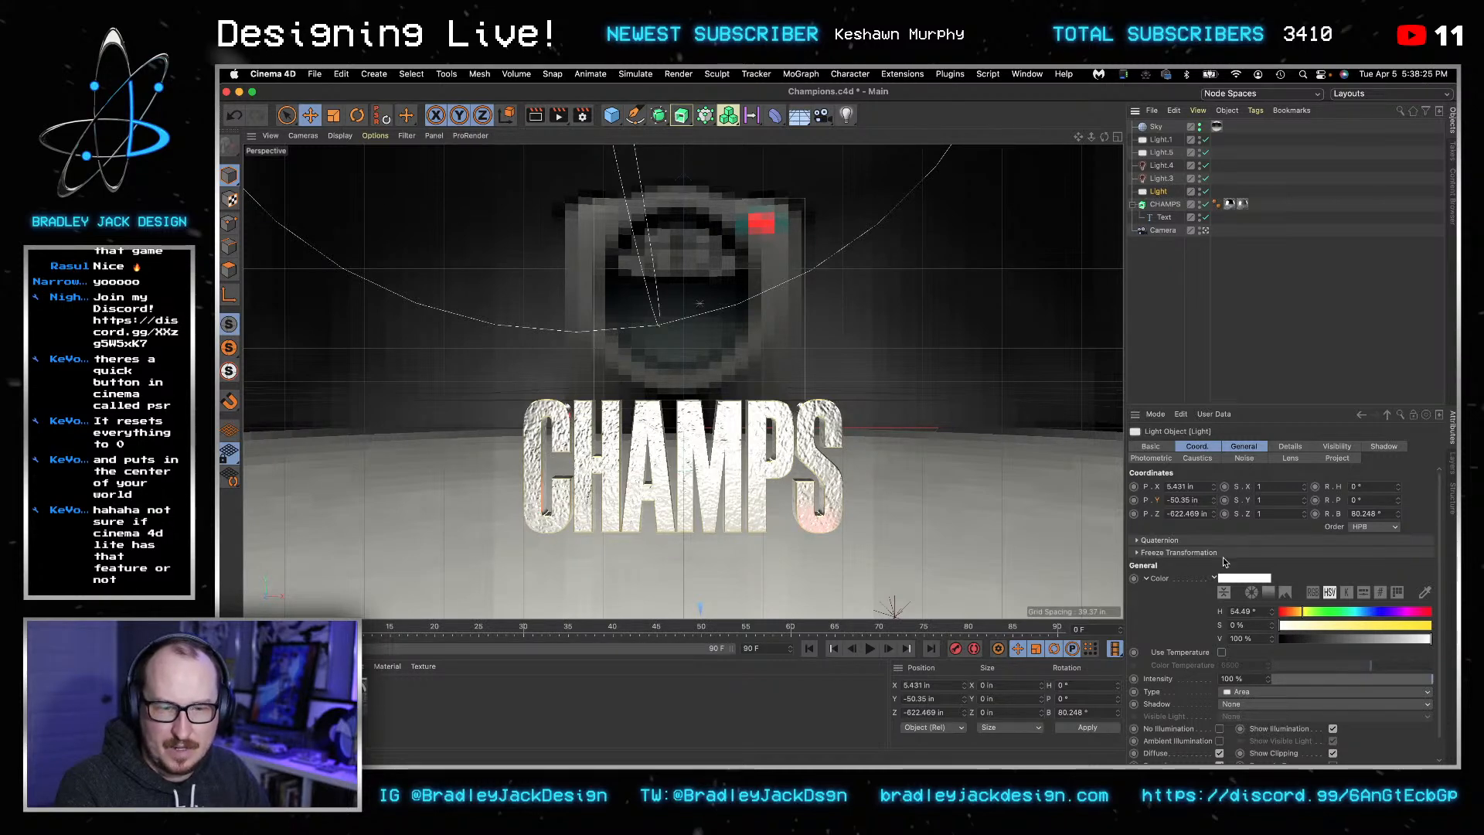
left_click(1242, 679)
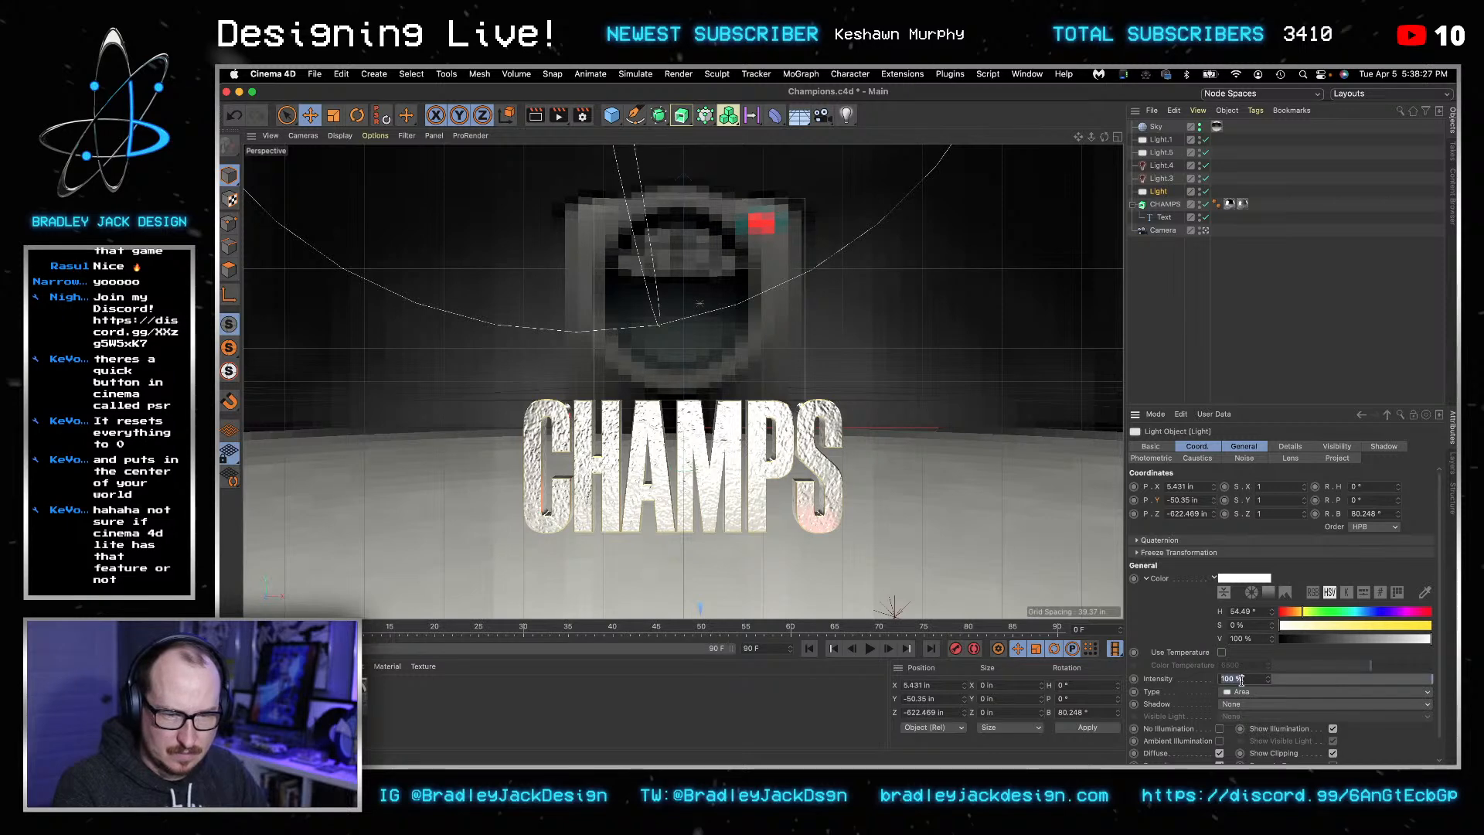
type("75")
key("Return")
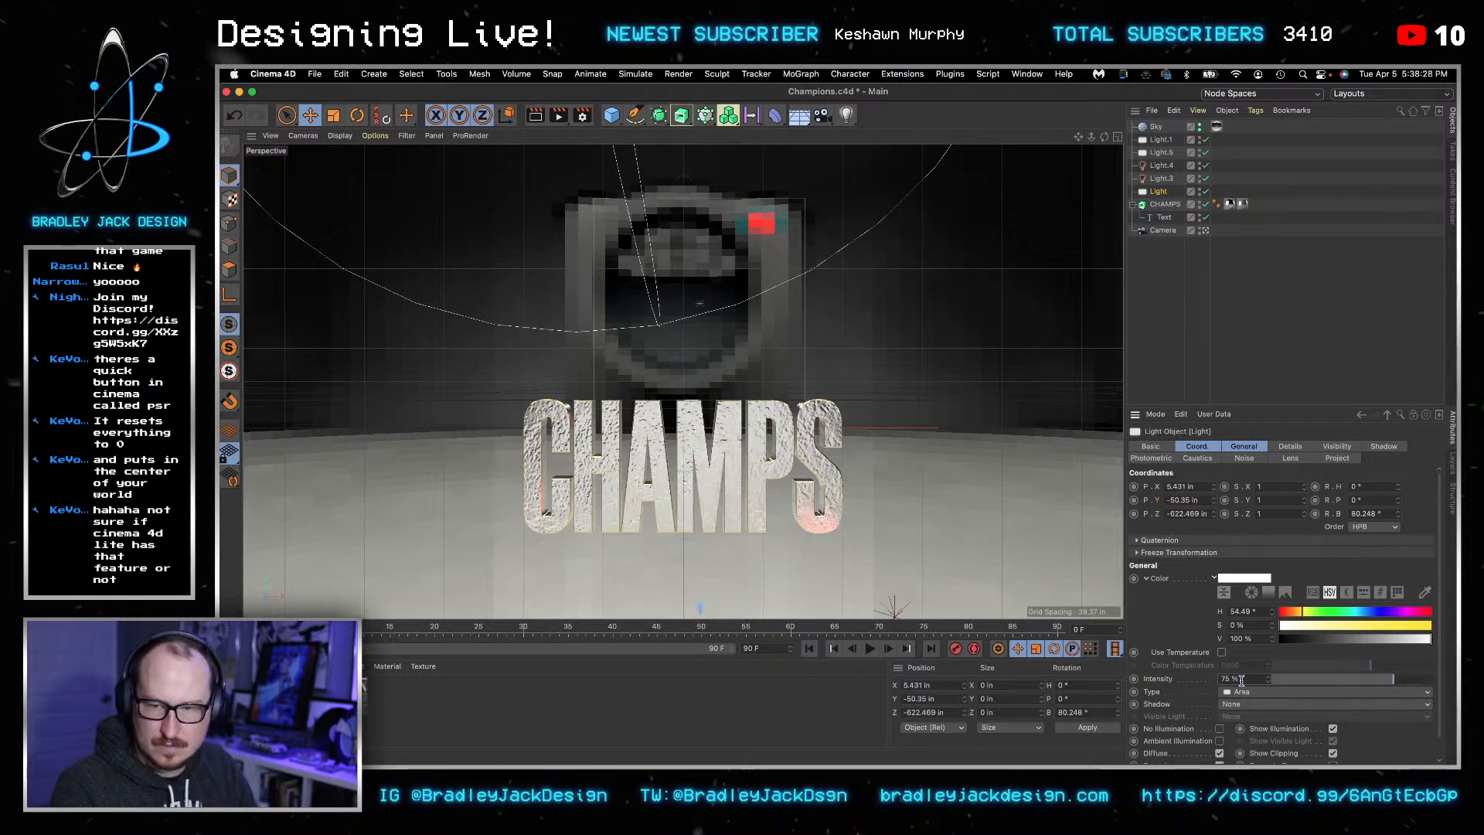
- Render the perspective view, open the CHAMPS material for inspection, and render the view again
left_click(540, 118)
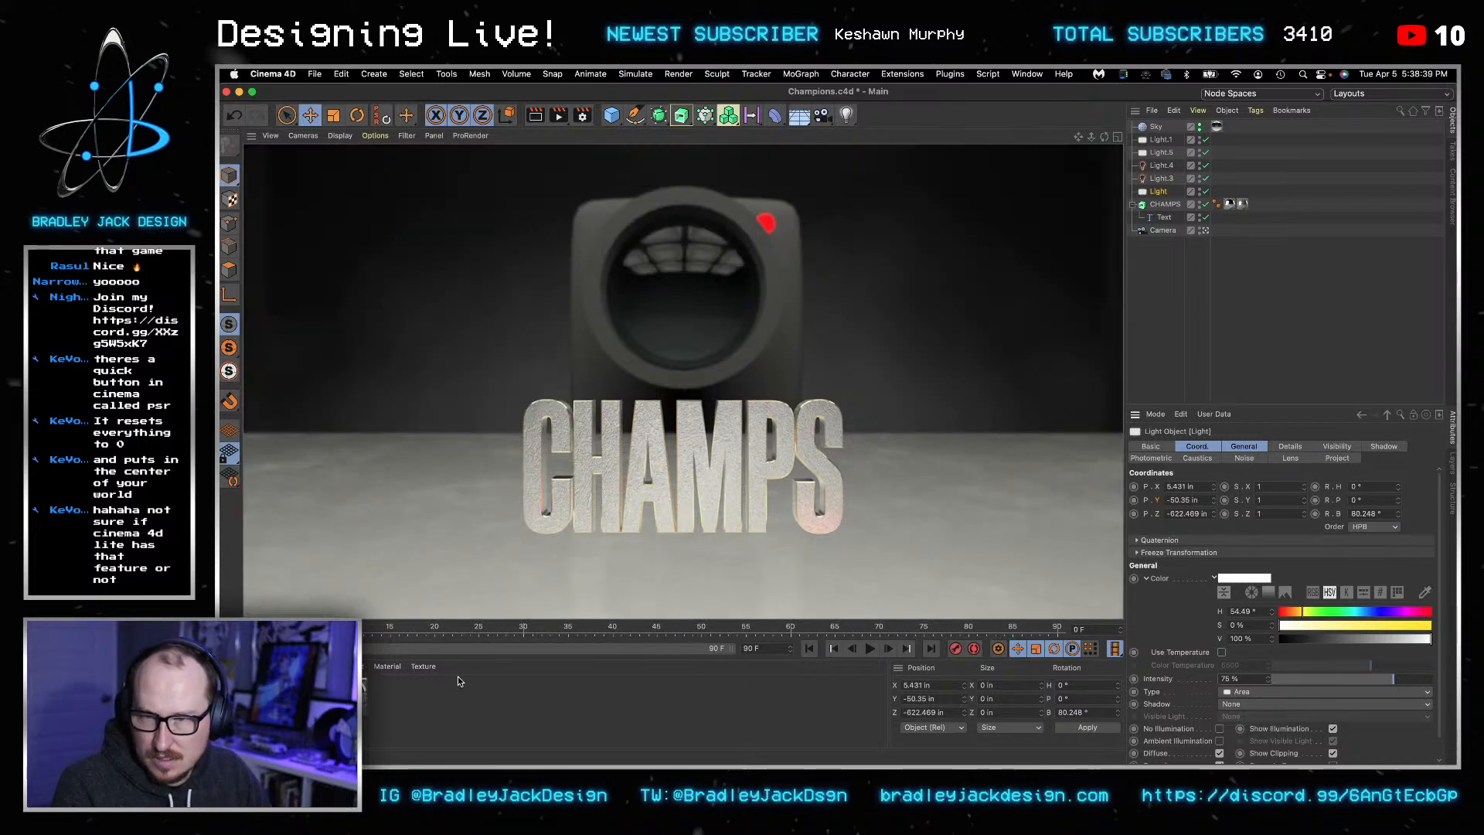
double_click(350, 690)
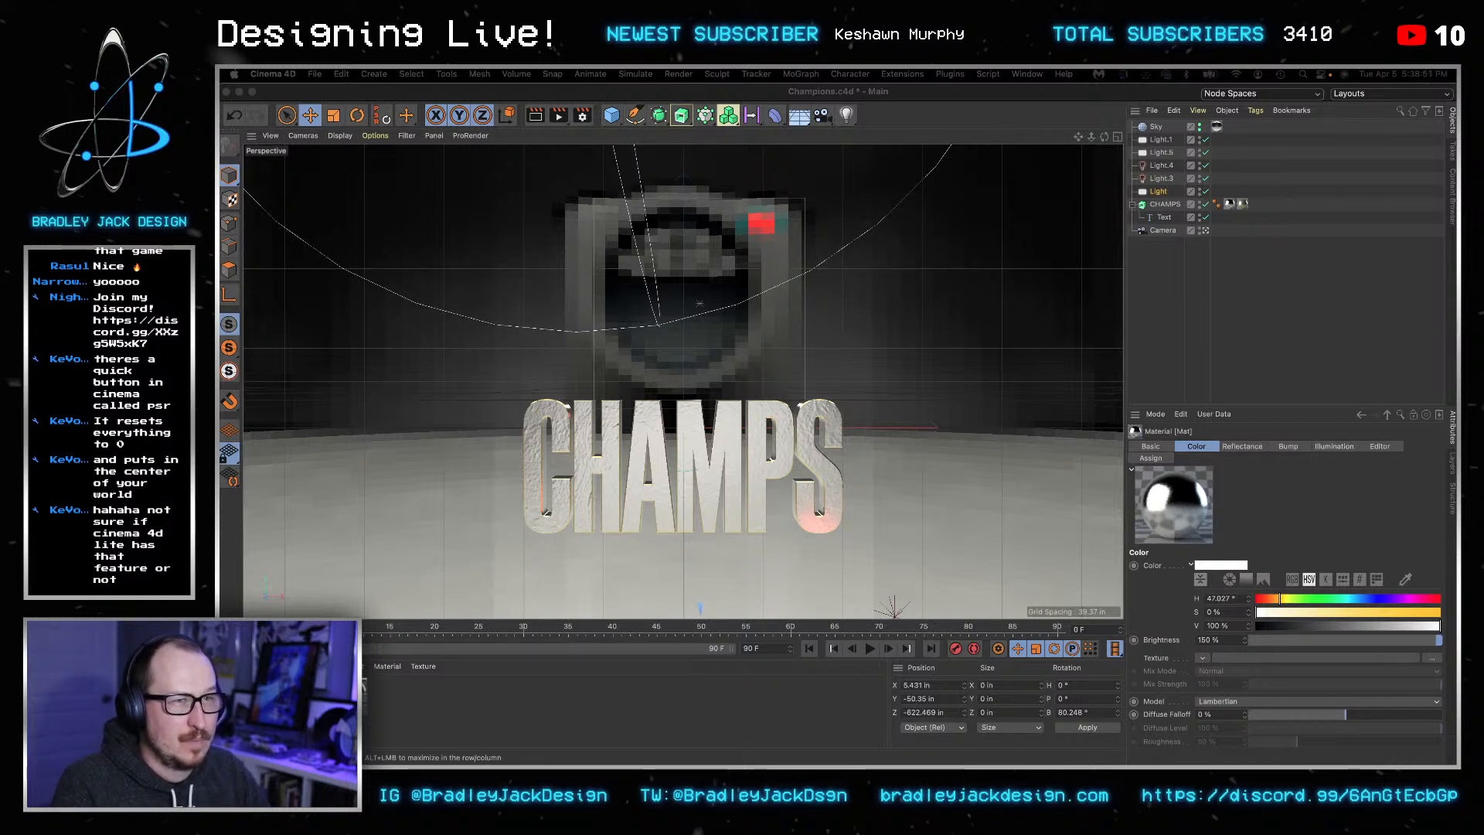
left_click(718, 193)
left_click(545, 119)
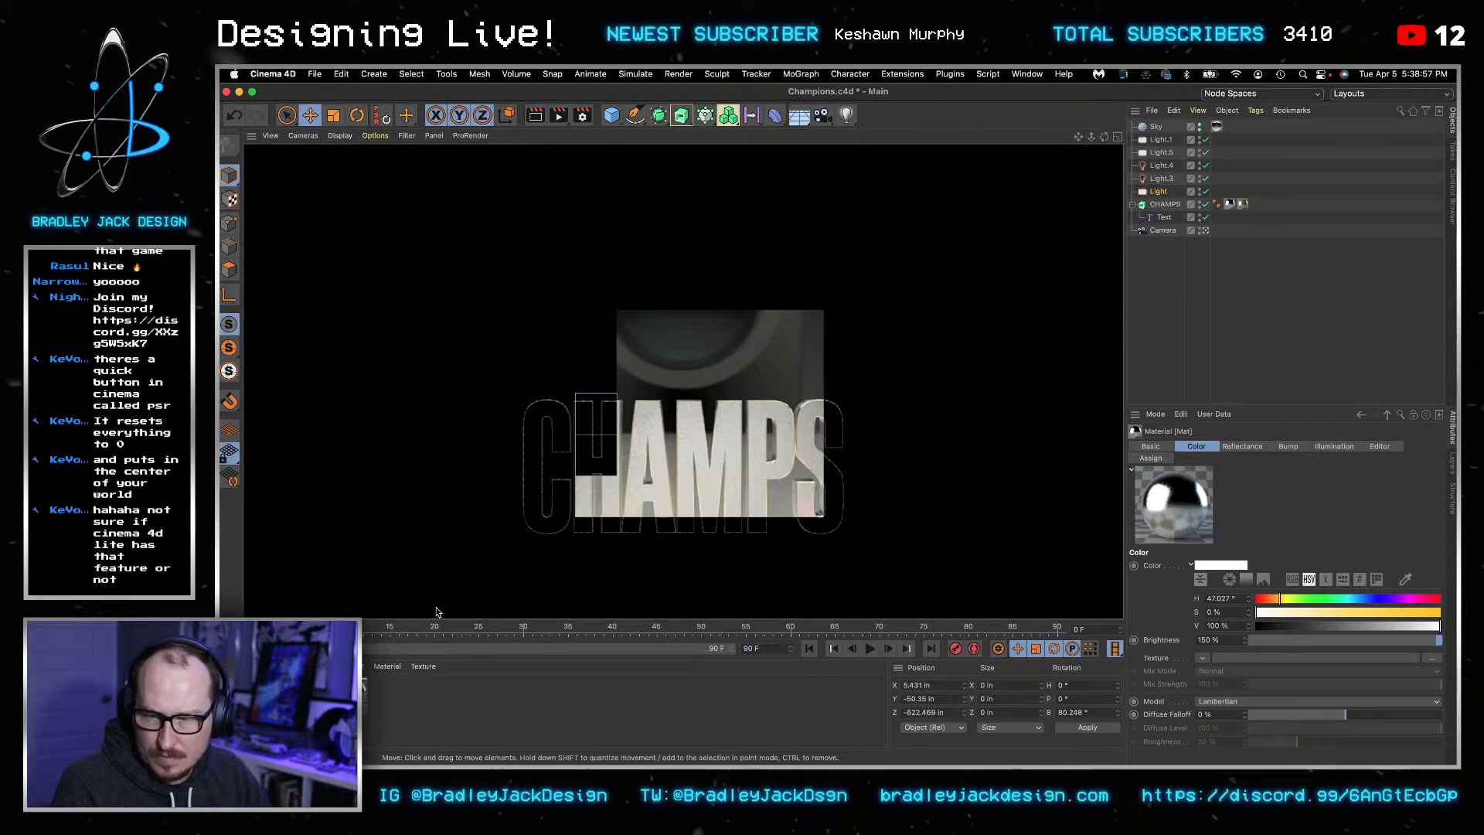
- Set the CHAMPS material's reflectance Layer 1 roughness to 0%, close the material editor, and render the view
key("super+Tab")
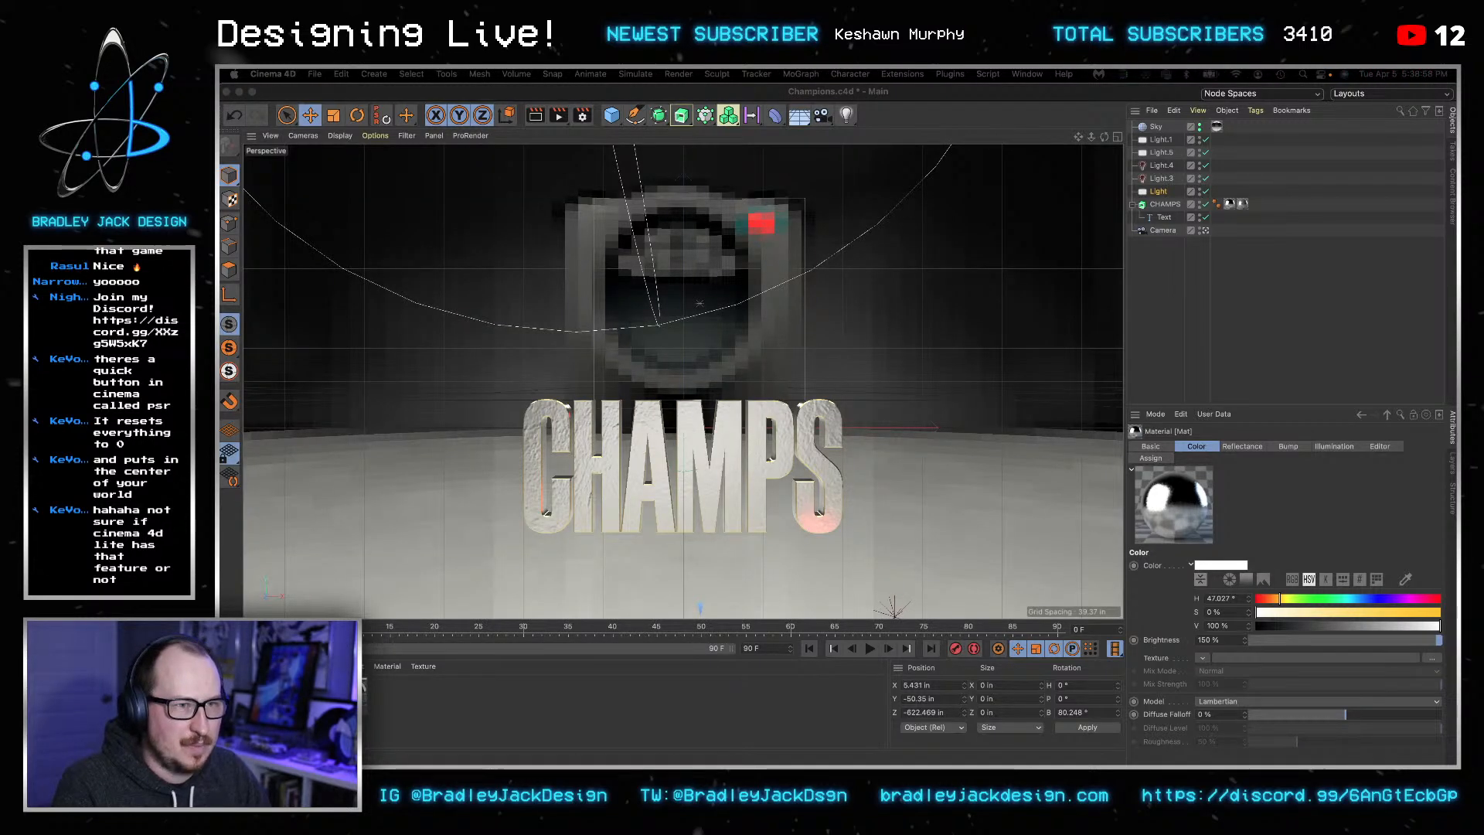
left_click_drag(1457, 200, 934, 177)
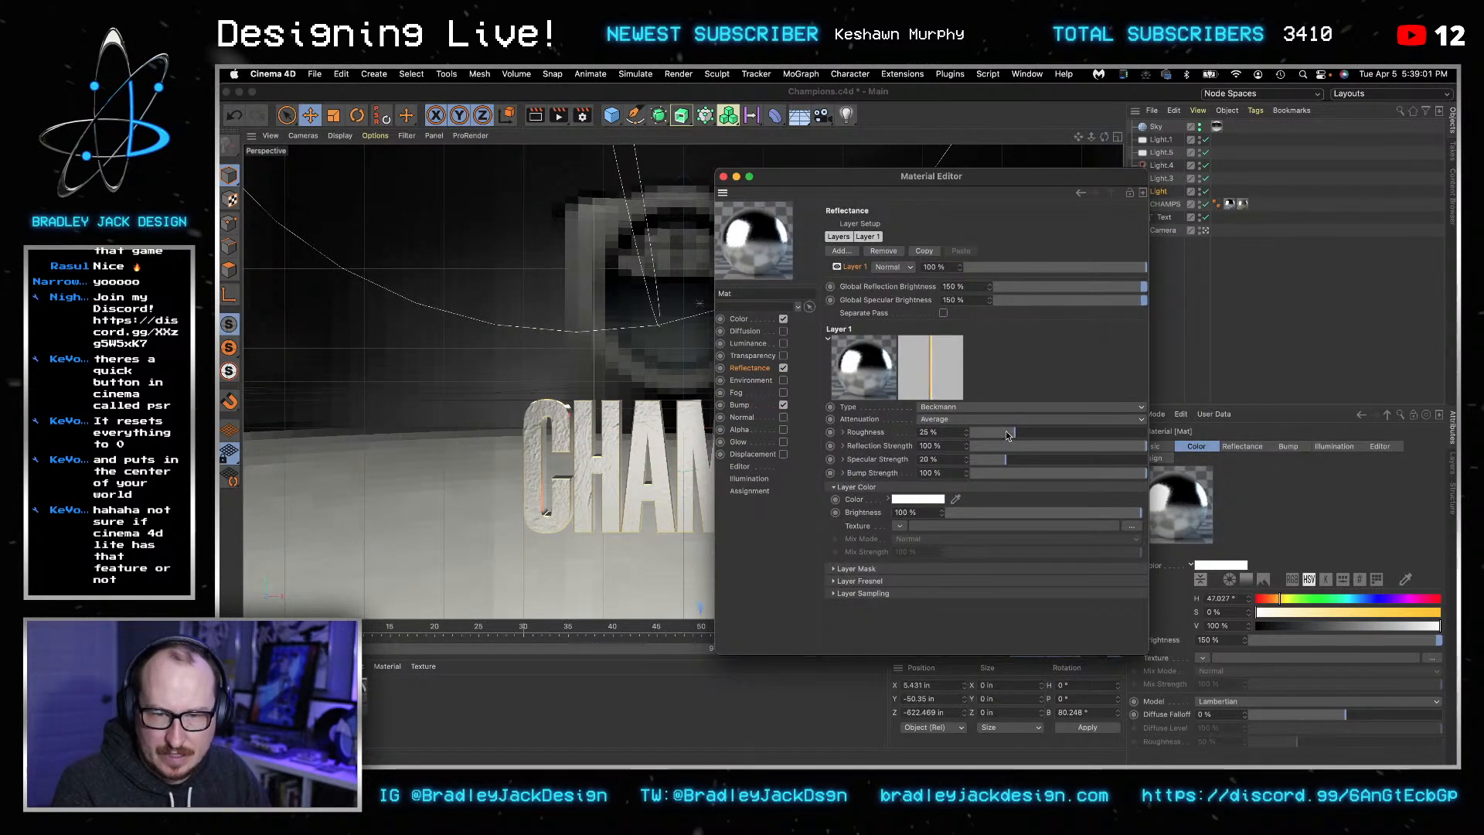
left_click_drag(1007, 431, 925, 435)
left_click(723, 177)
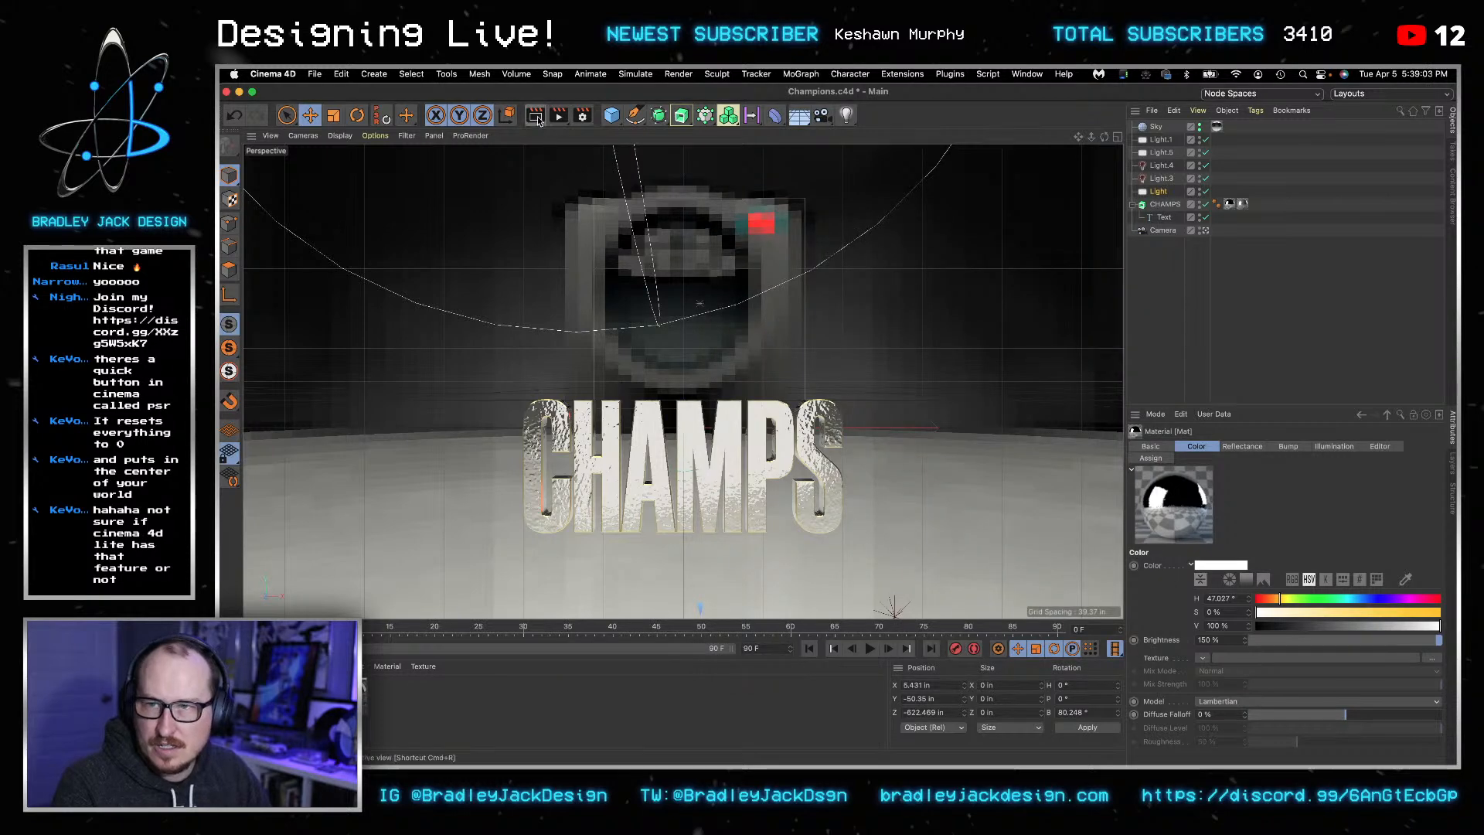
left_click(536, 116)
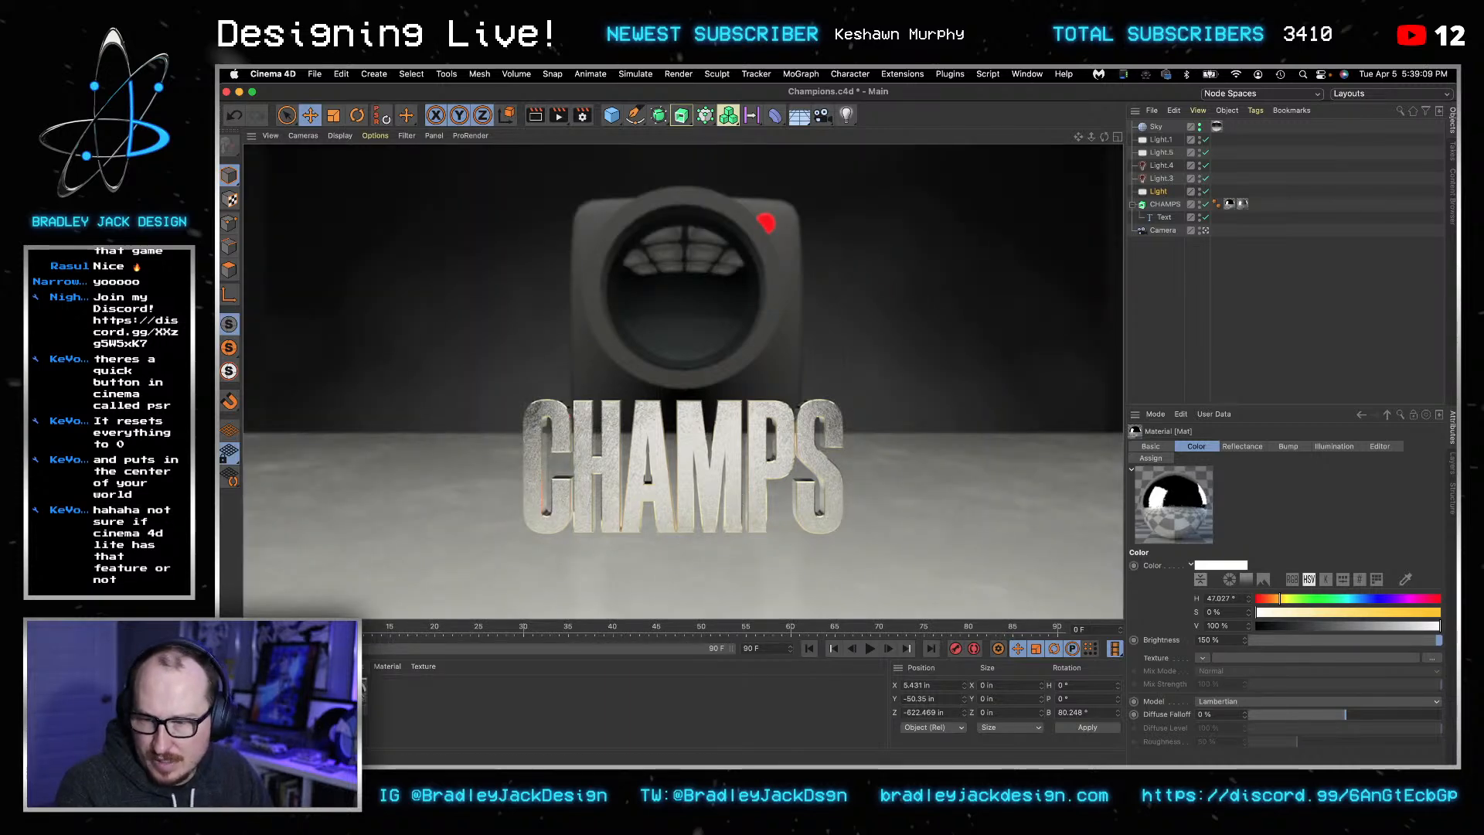
- Set the second CHAMPS material's color to white at 100% value and its reflectance Layer 1 roughness to 0%
double_click(346, 688)
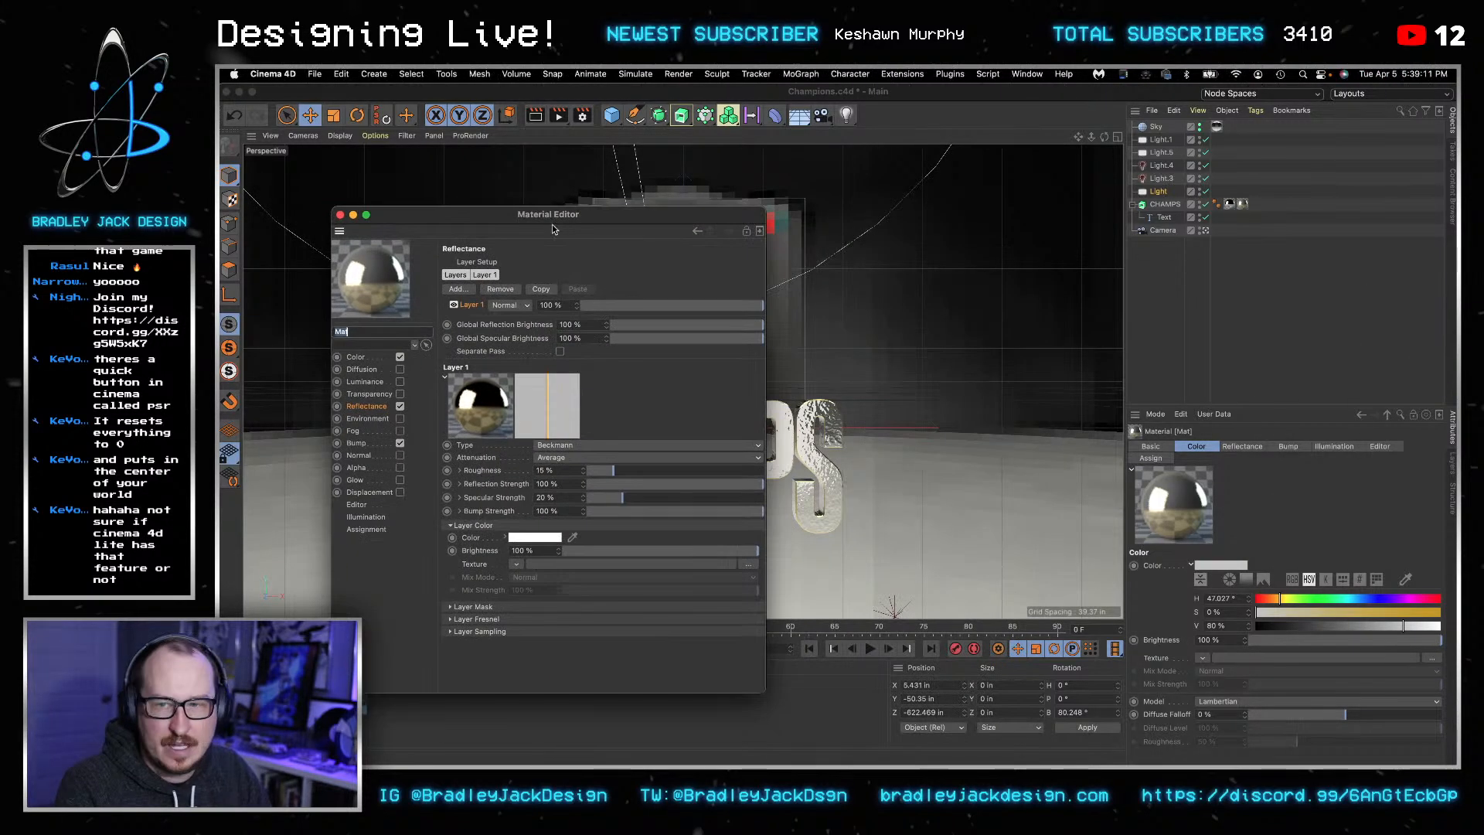
left_click(390, 356)
left_click_drag(724, 322, 764, 323)
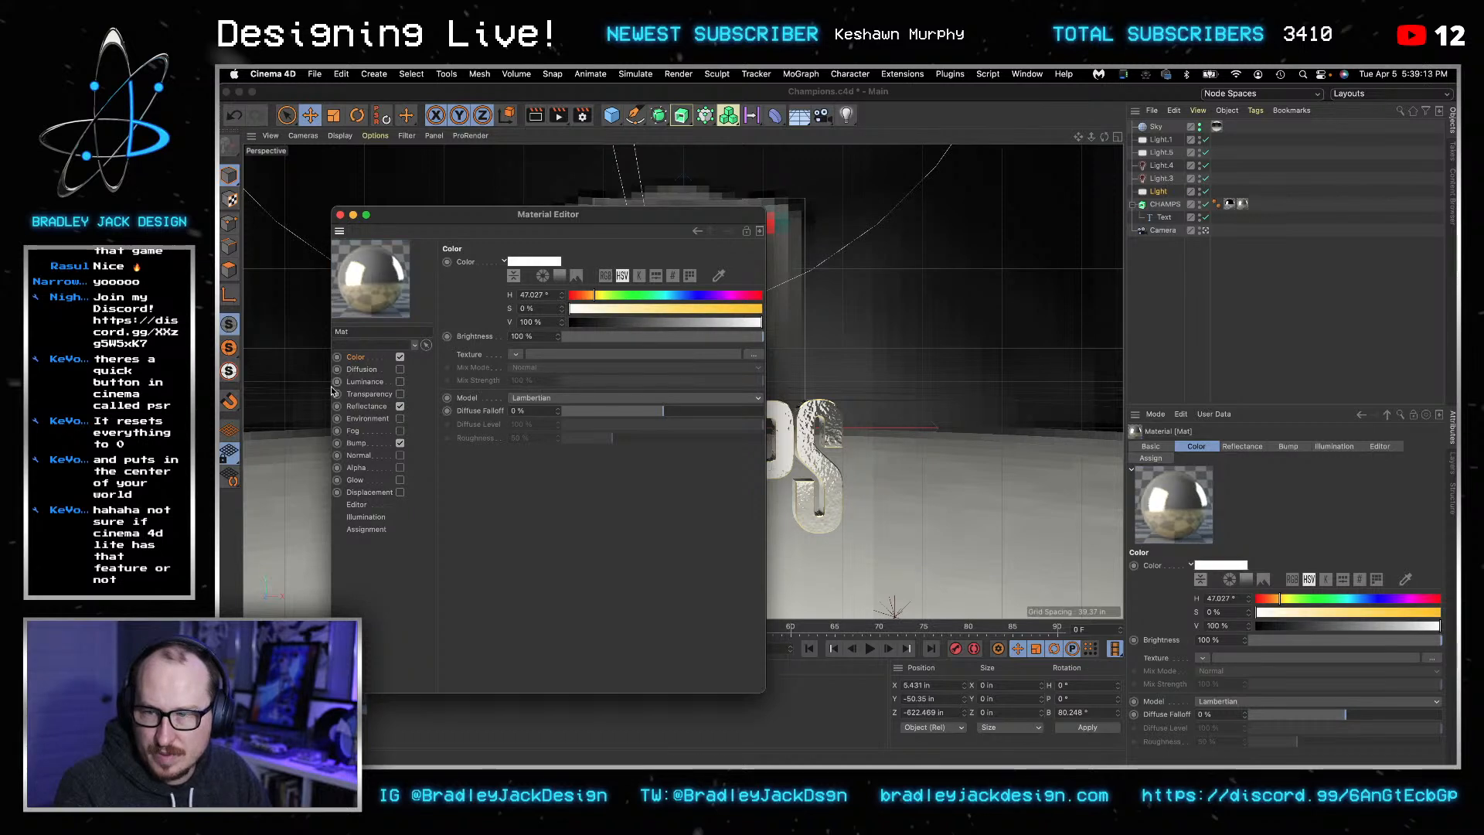
left_click(379, 406)
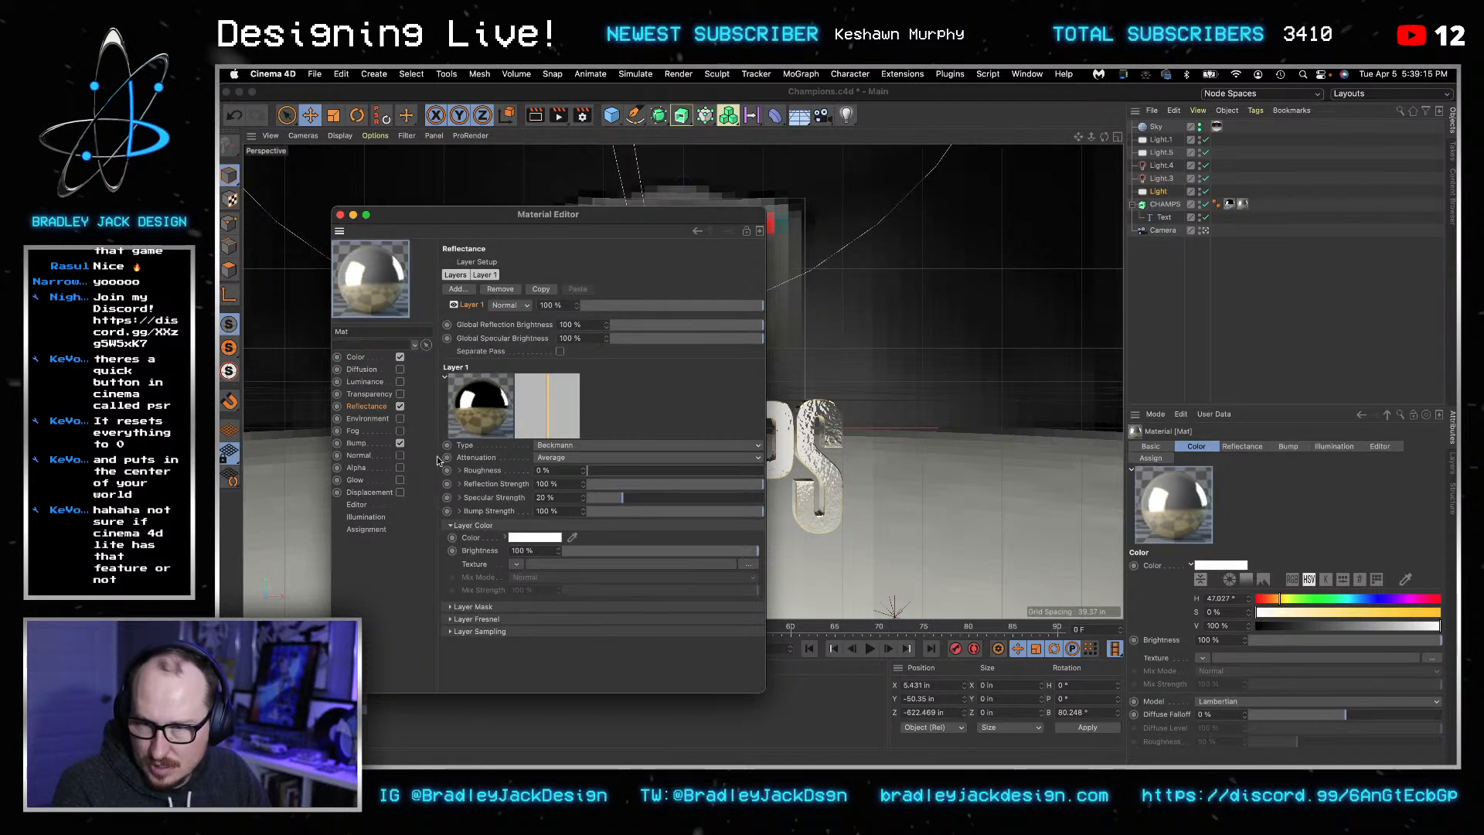
left_click(381, 444)
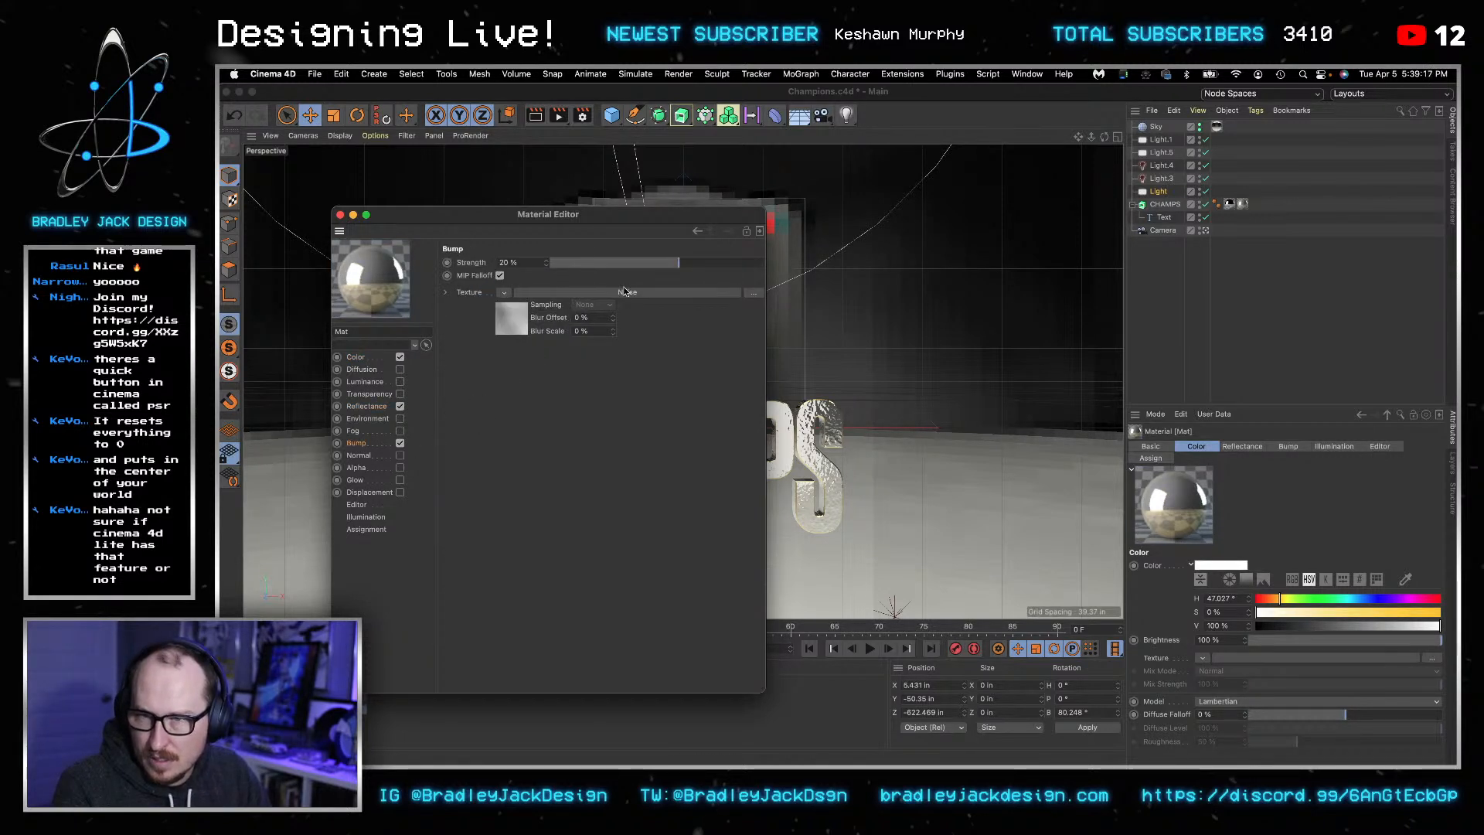
left_click(368, 407)
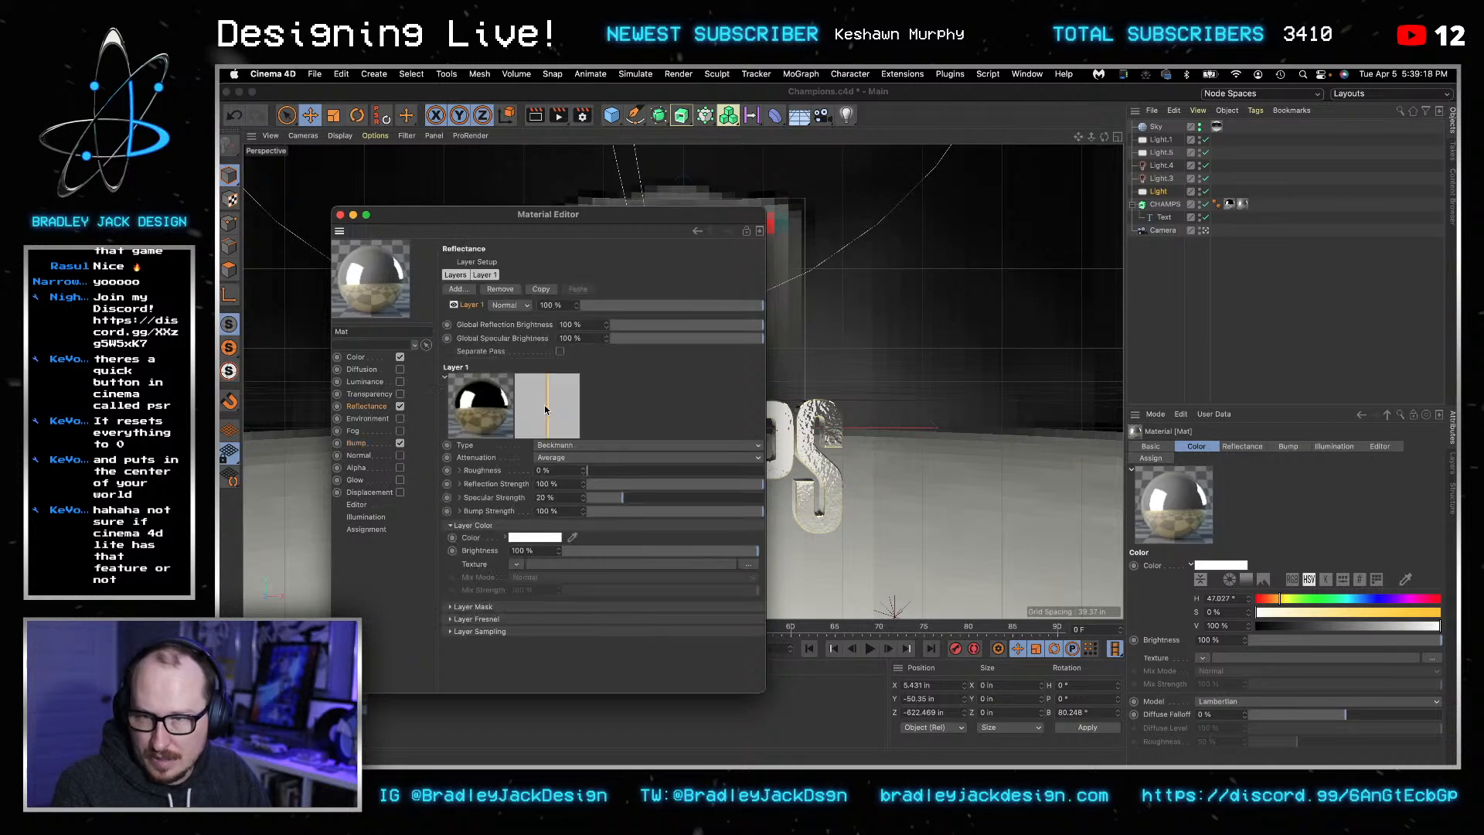
- Set the second material's Layer 1 Fresnel preset to Silver and render the view
left_click(452, 619)
left_click(540, 644)
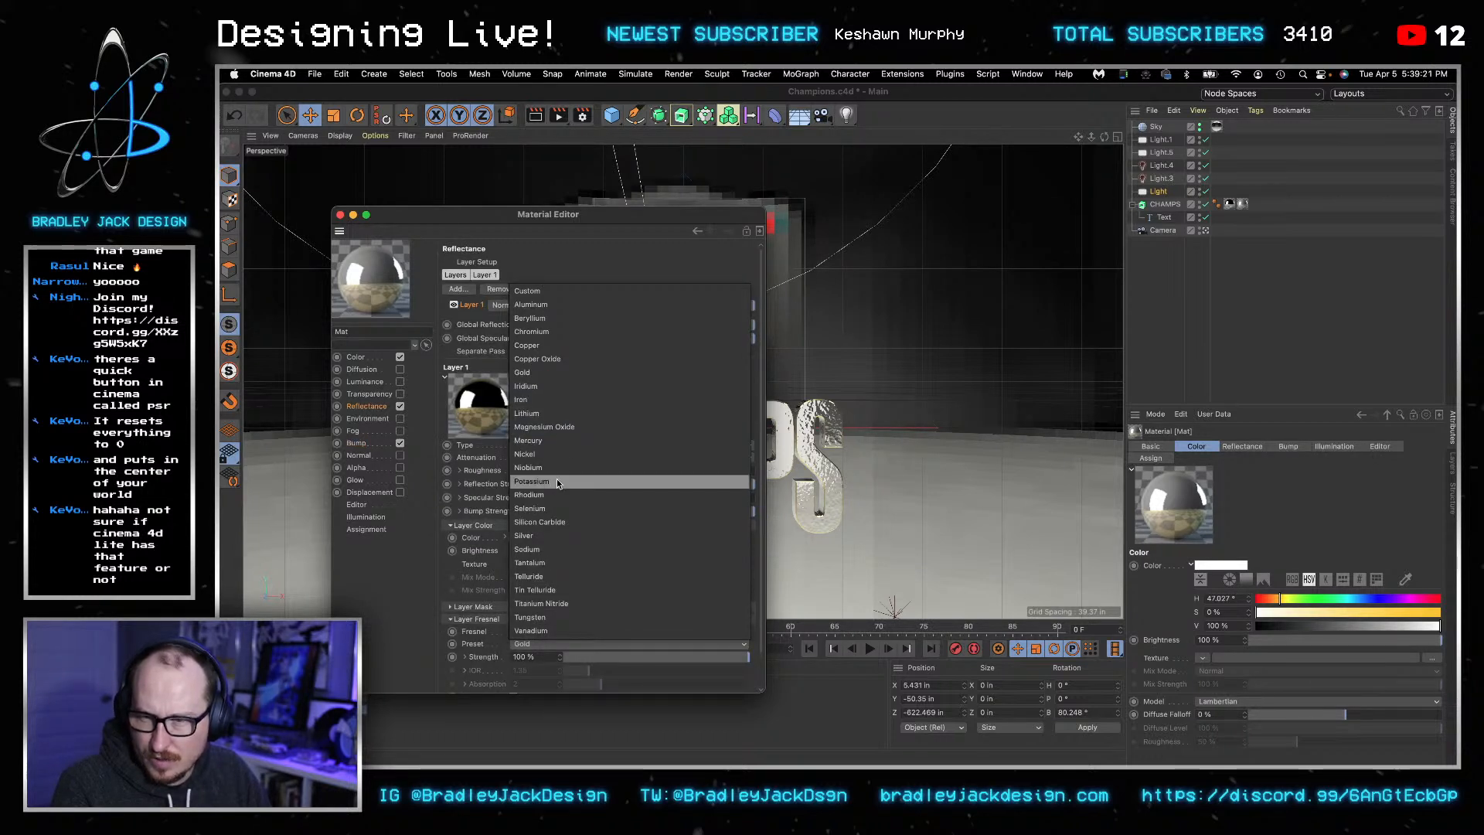
left_click(524, 535)
left_click(341, 216)
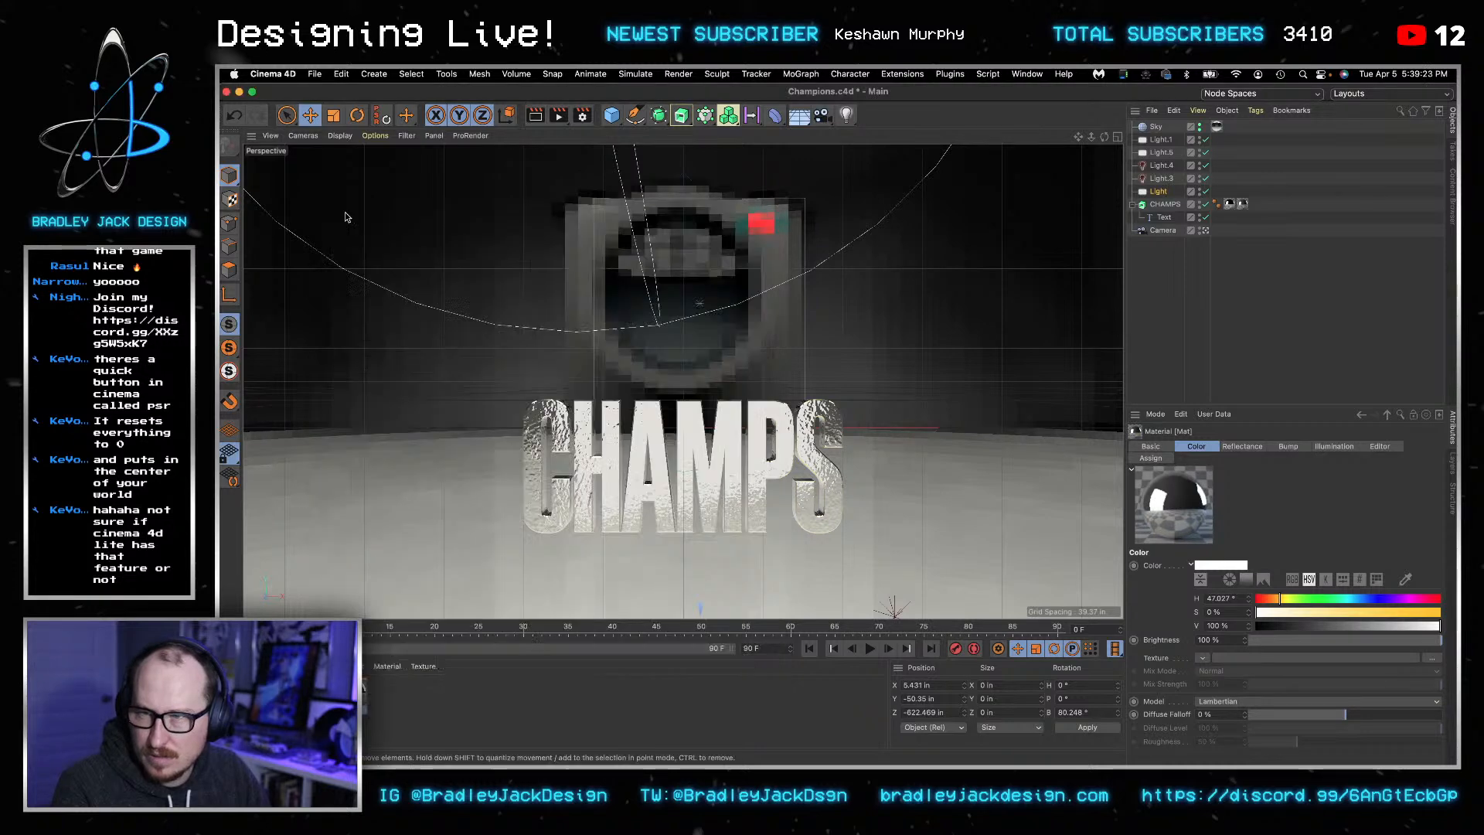
left_click(535, 116)
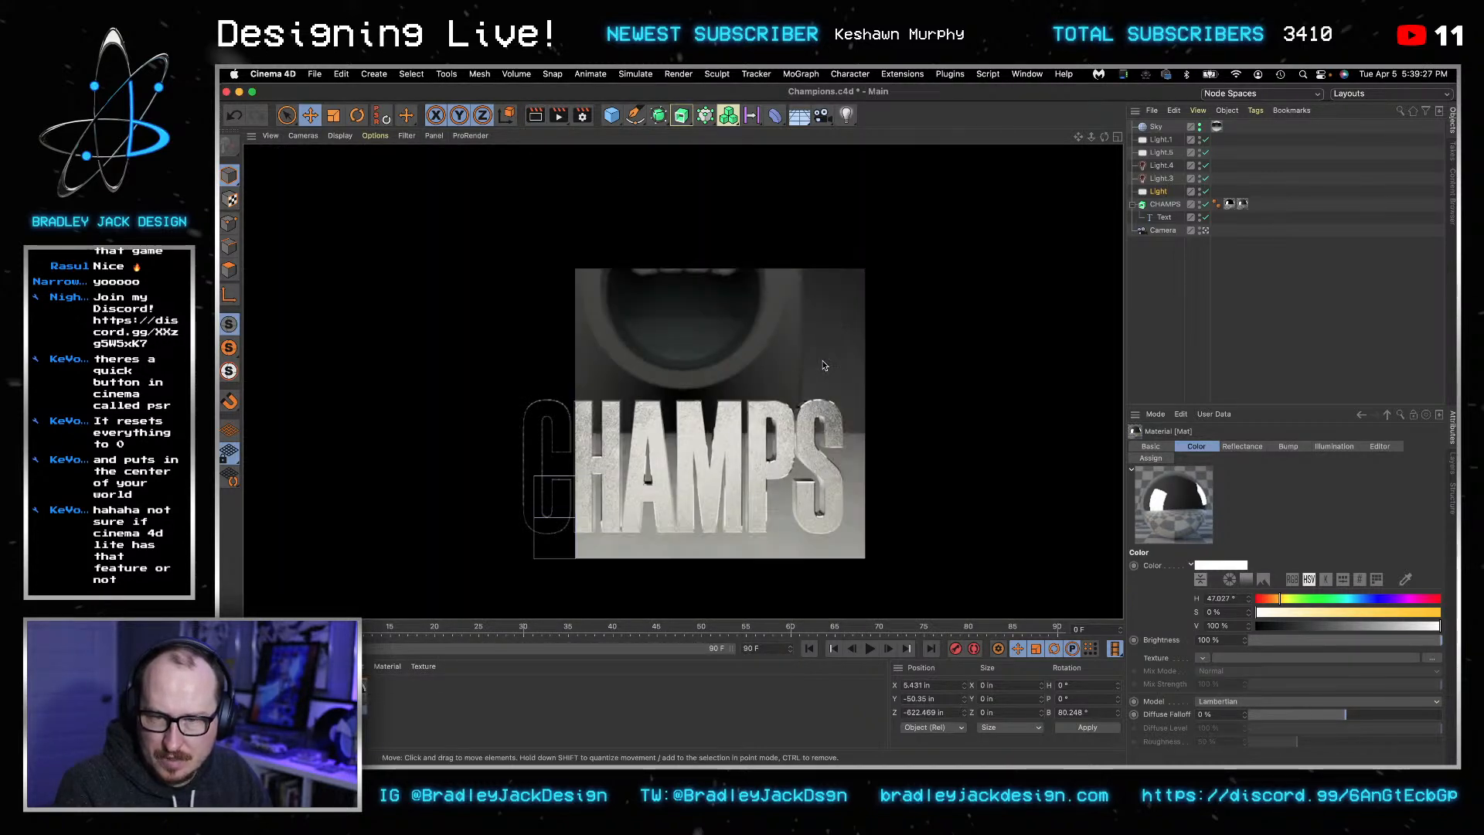
- Turn off the bump channel of the material with 150% brightness and set its reflectance Layer 1 roughness to 25%
key("super+z")
key("super+z")
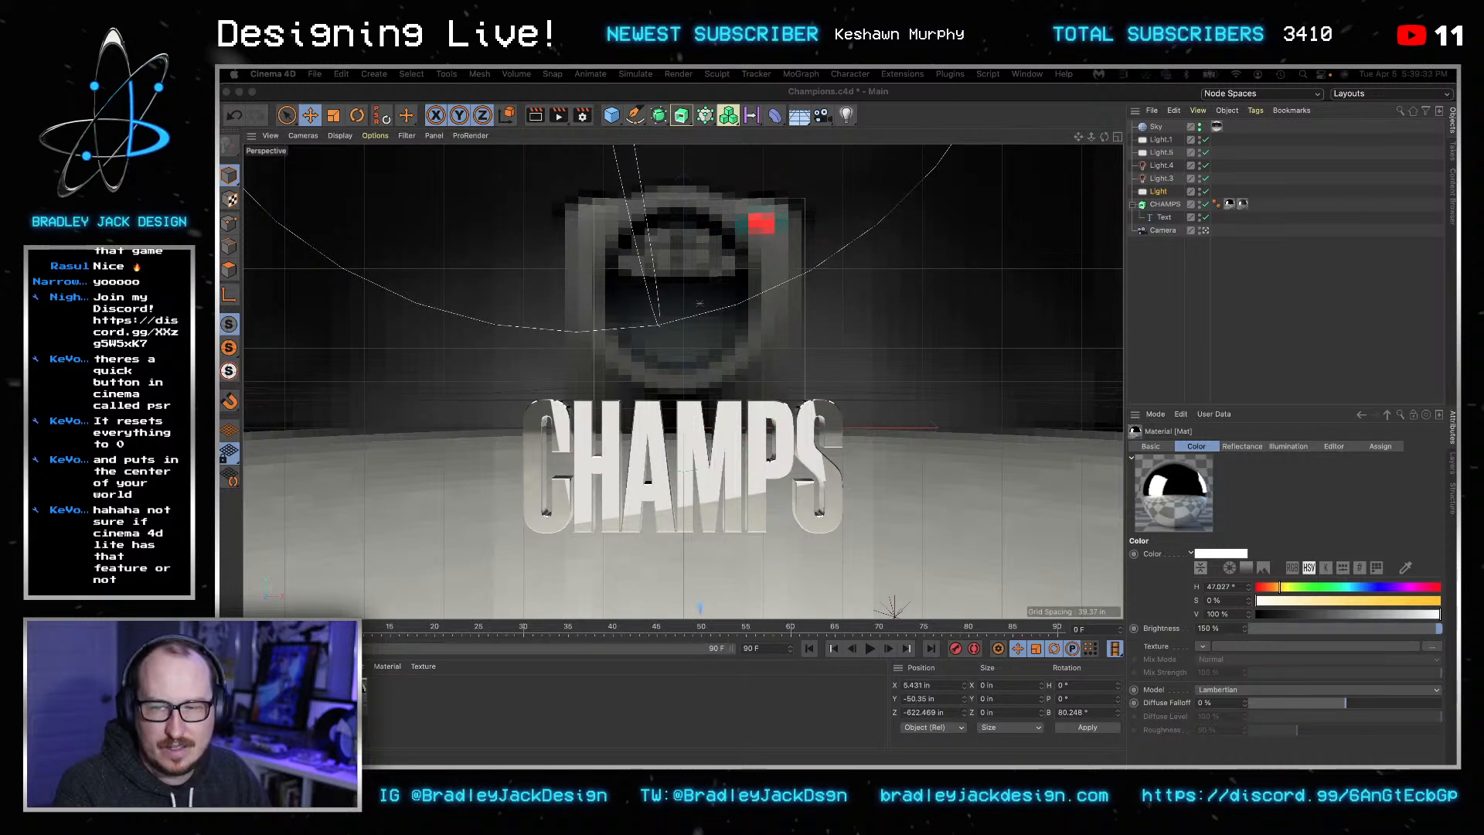
left_click_drag(1230, 201, 1187, 131)
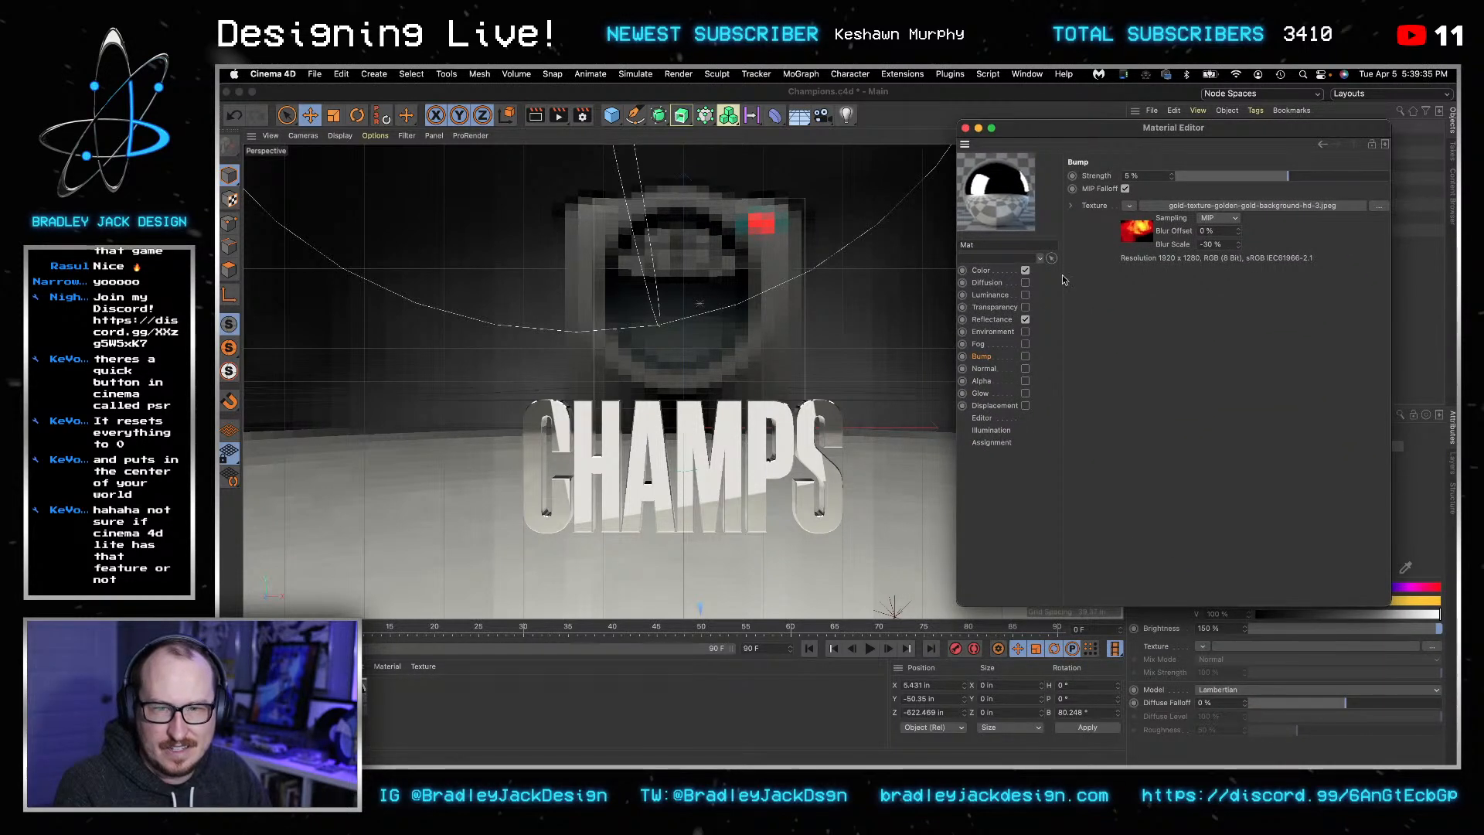
left_click(1002, 319)
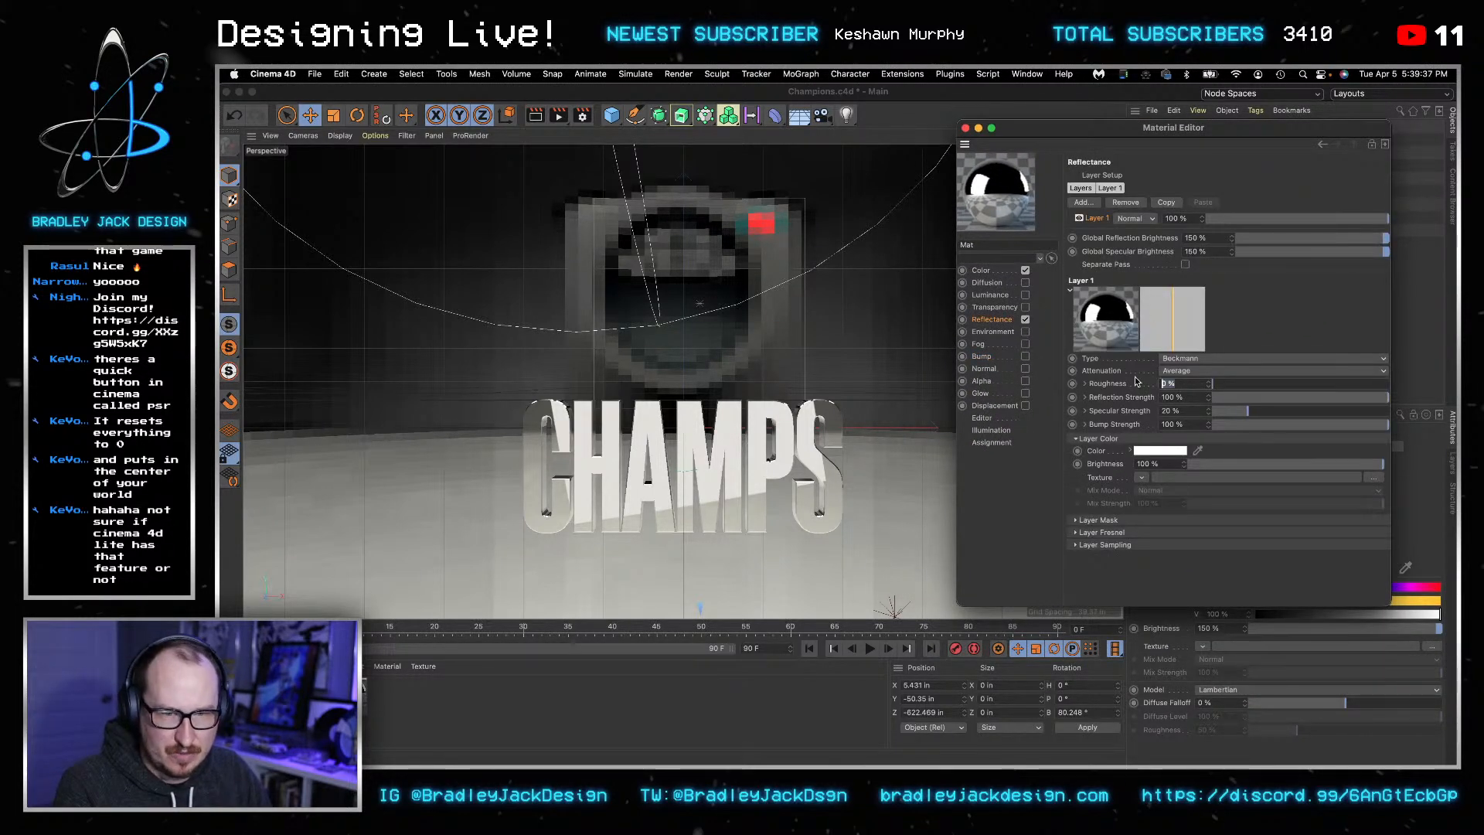
key("Return")
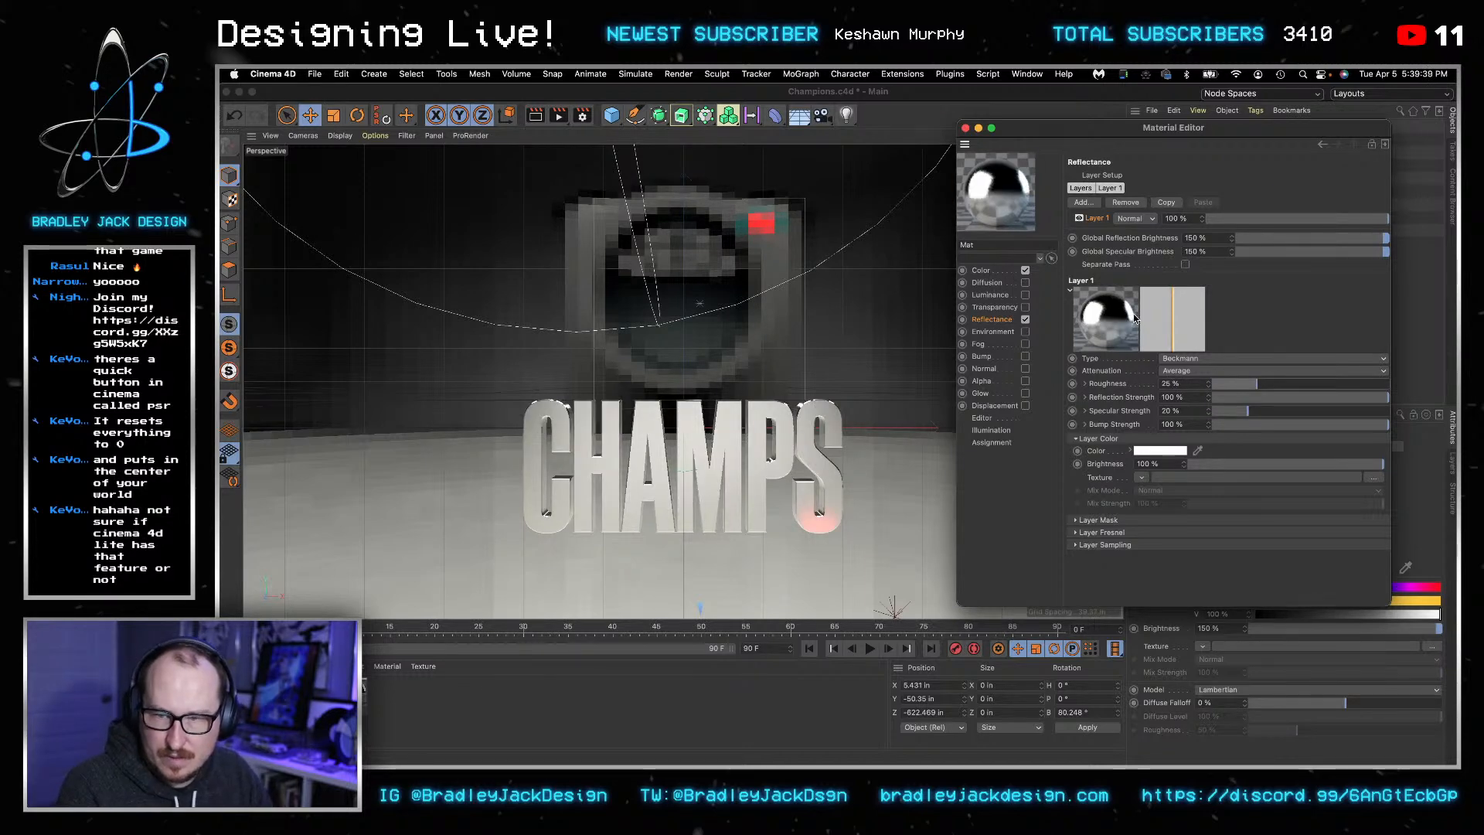
left_click(966, 129)
- Delete Light.3 and Light.4 from the scene, then save the project after a test render
left_click(1157, 181)
left_click(1156, 167, "shift")
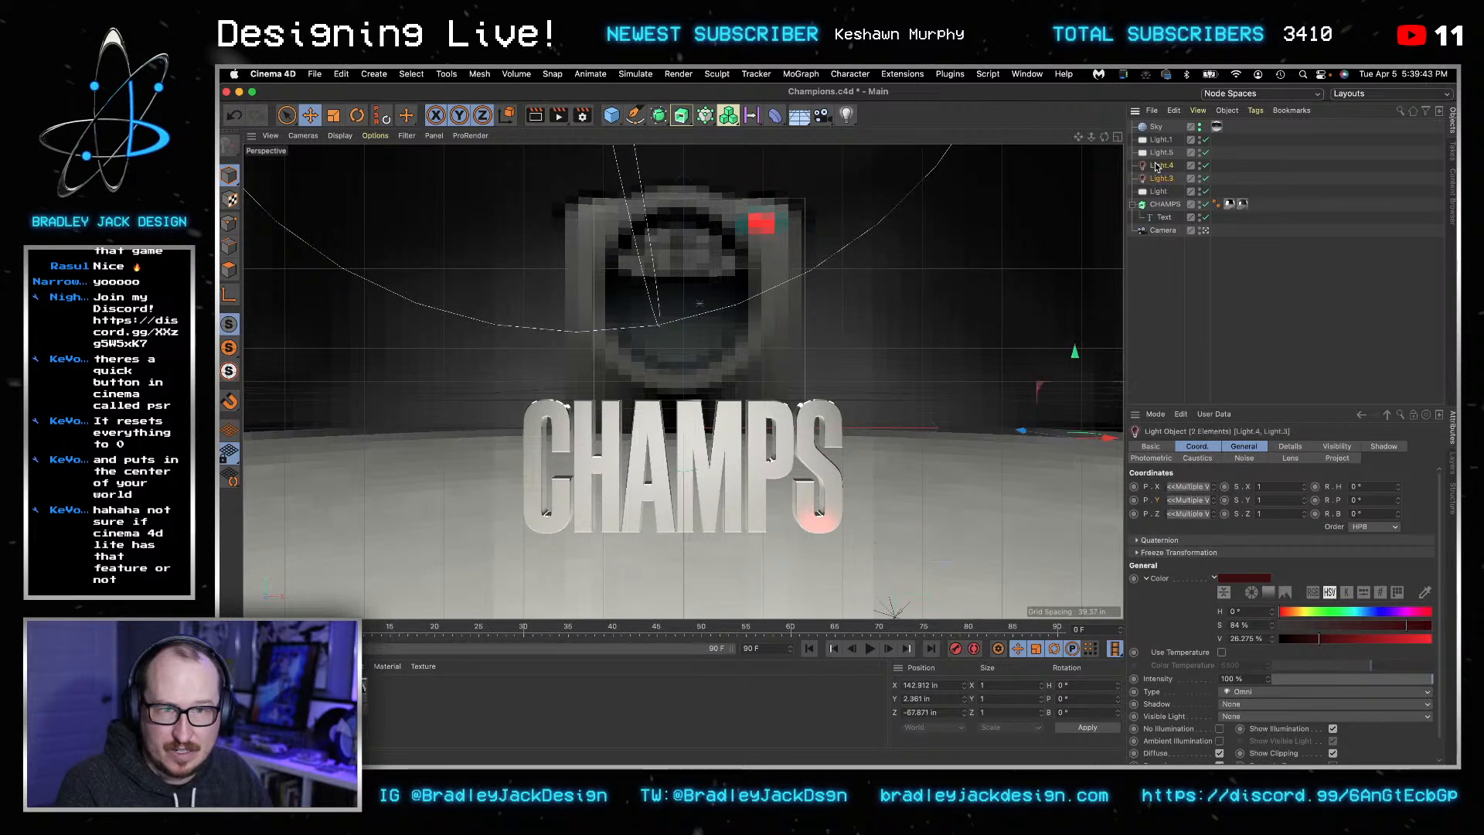
key("Delete")
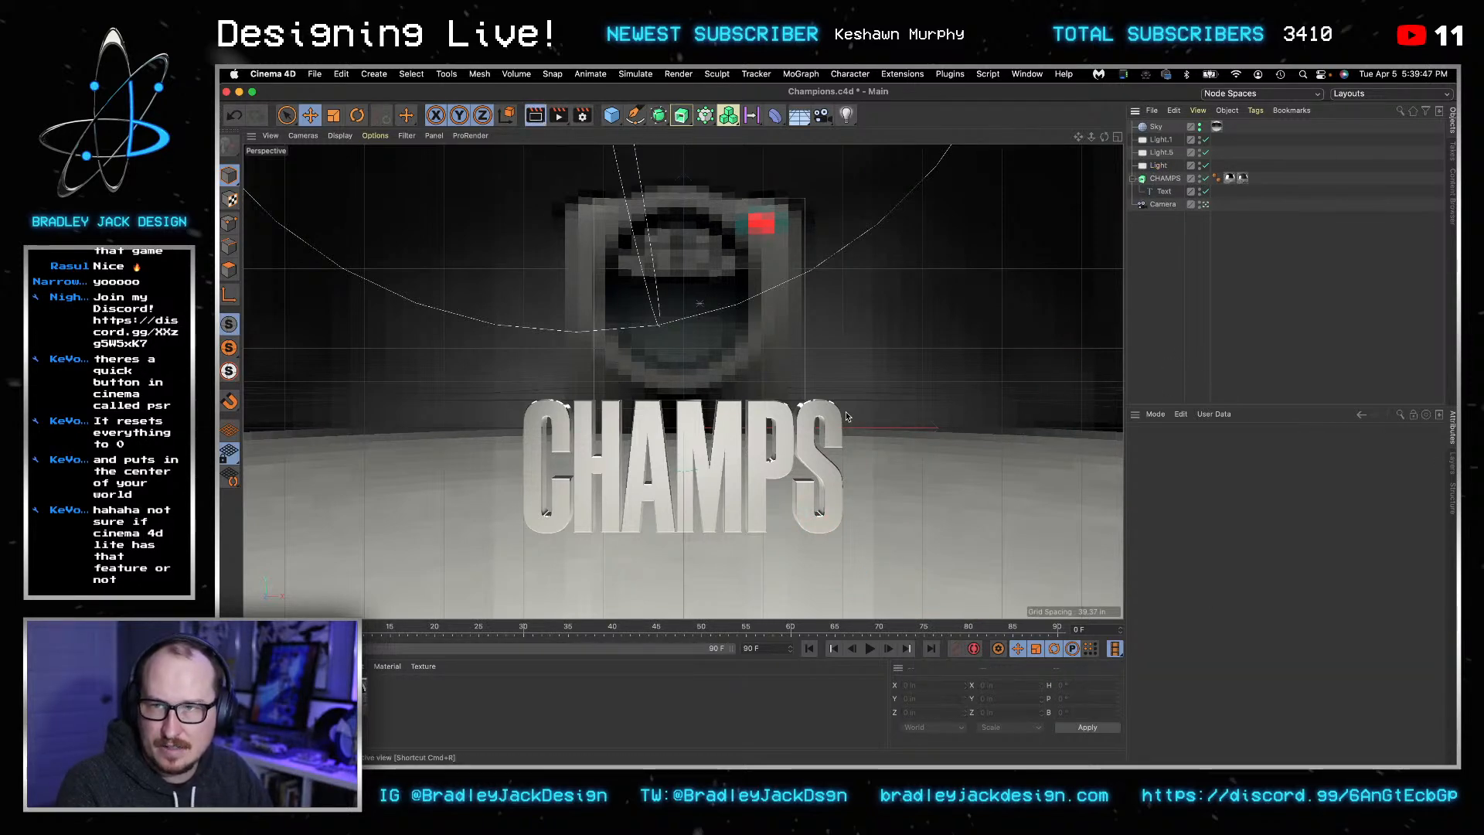
key("super+r")
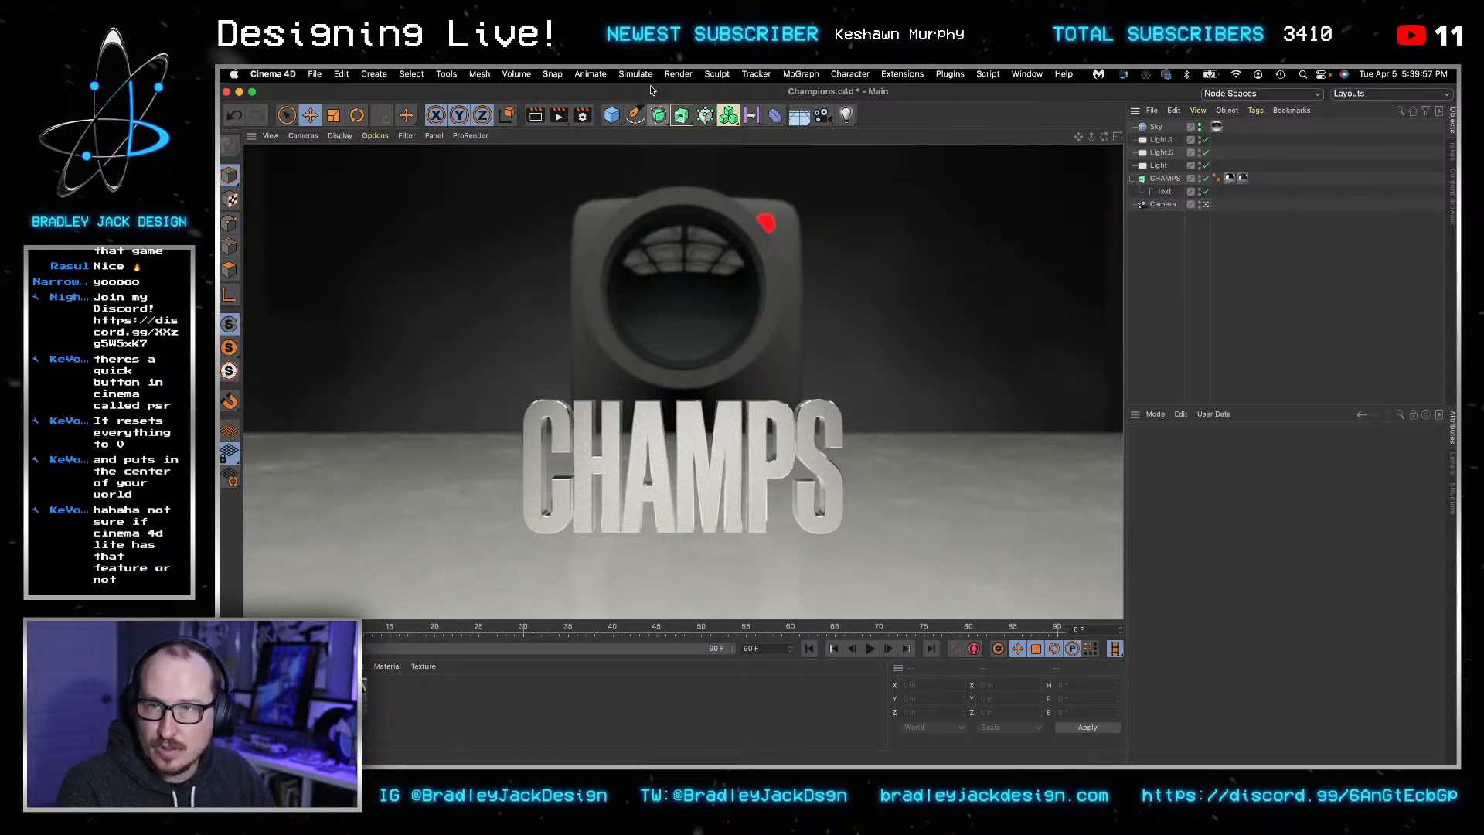
key("ctrl+s")
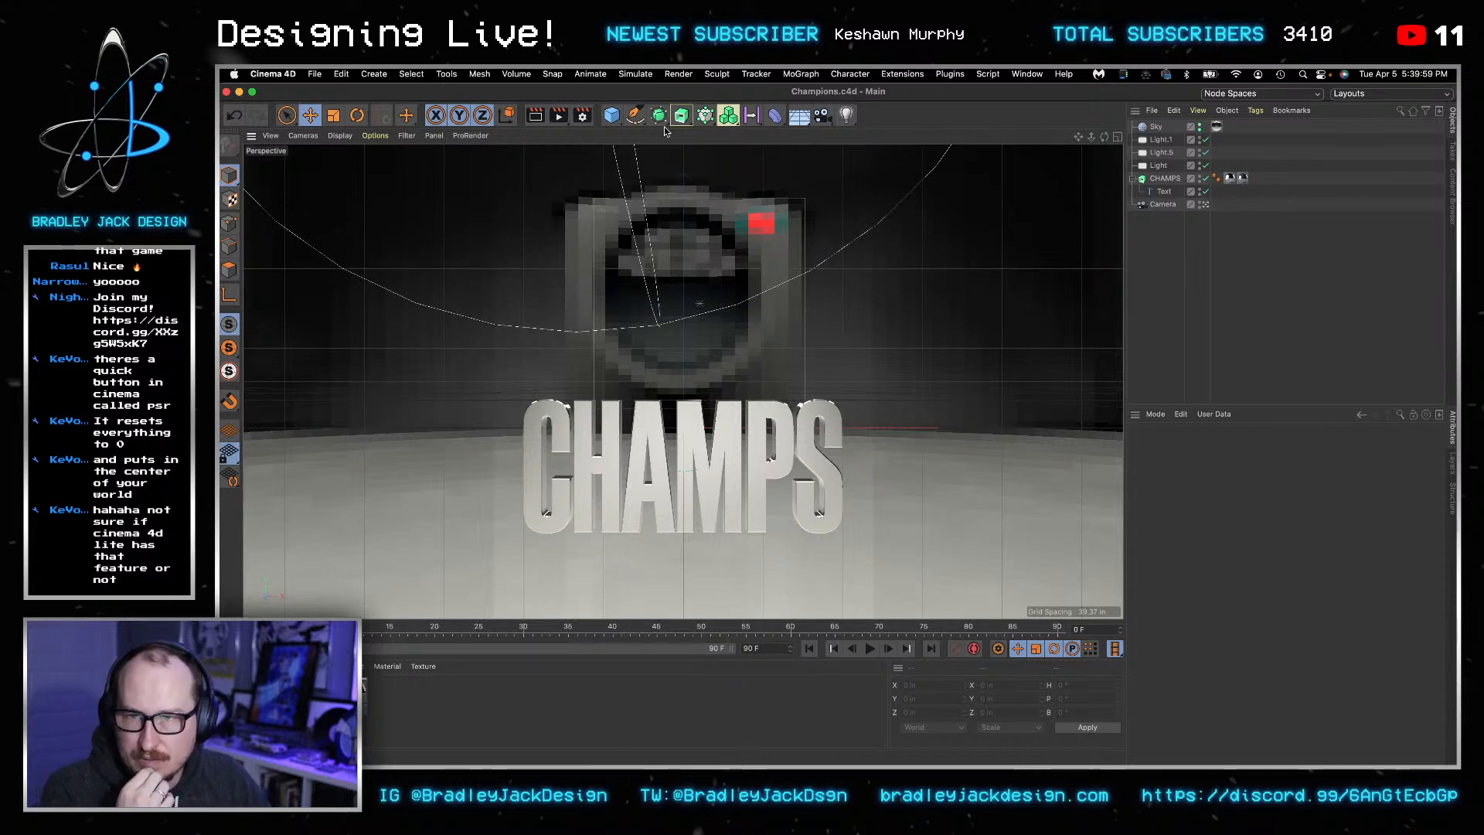
- Add a Bulge deformer and make the CHAMPS extrude object its child
left_click(774, 115)
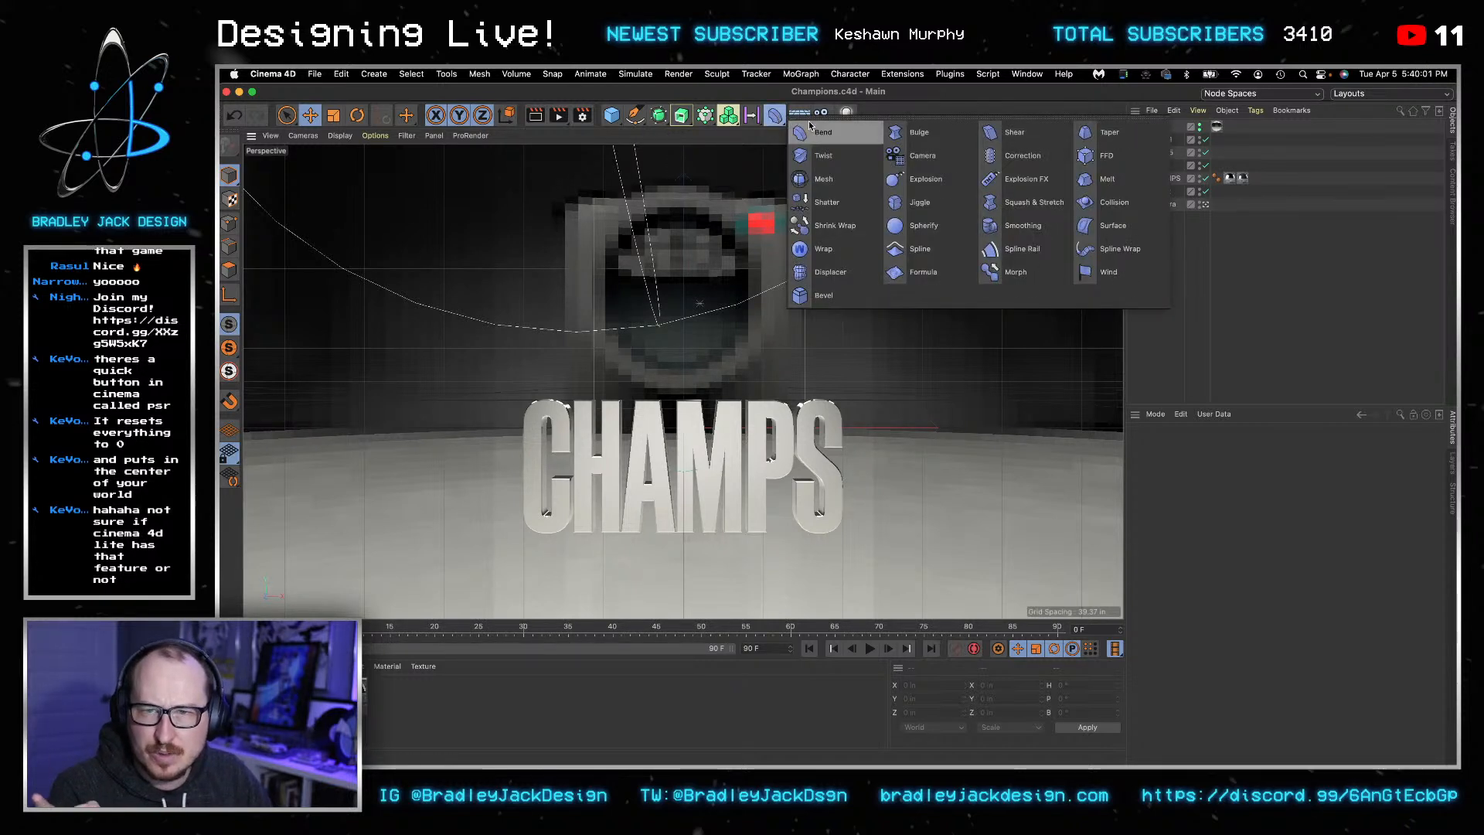
left_click(919, 133)
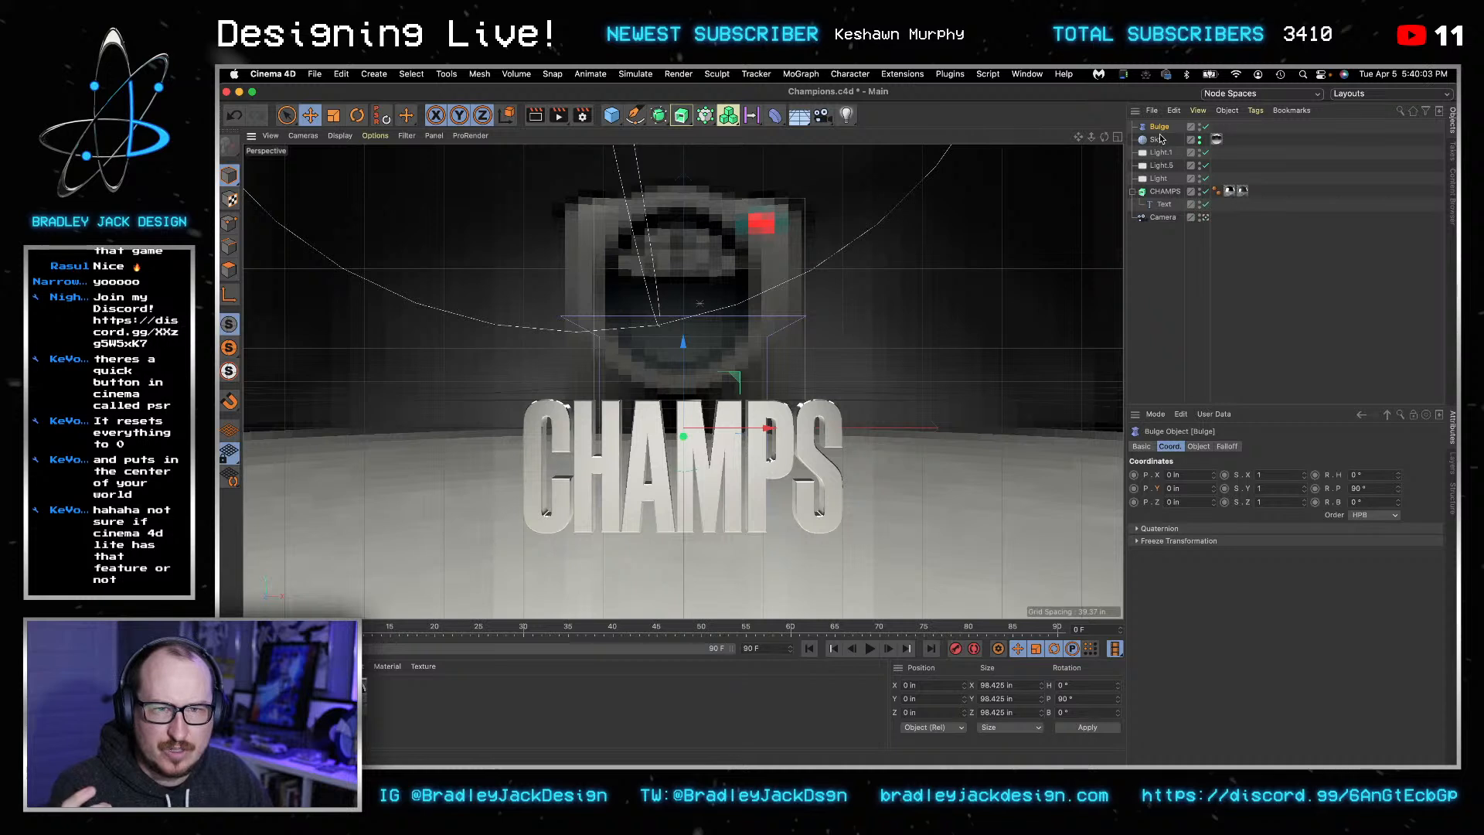
left_click_drag(1157, 188, 1162, 185)
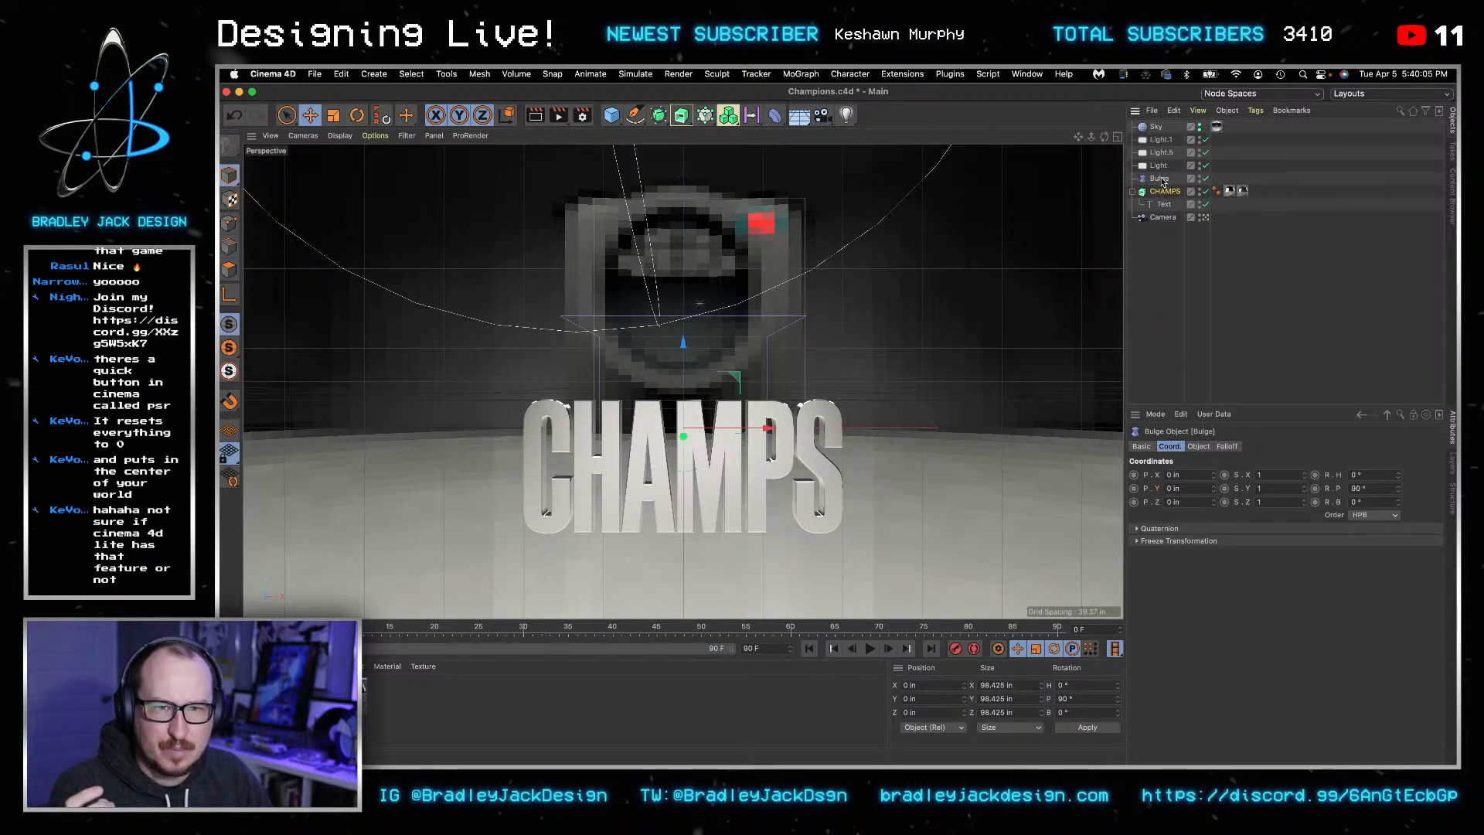
left_click(1160, 178)
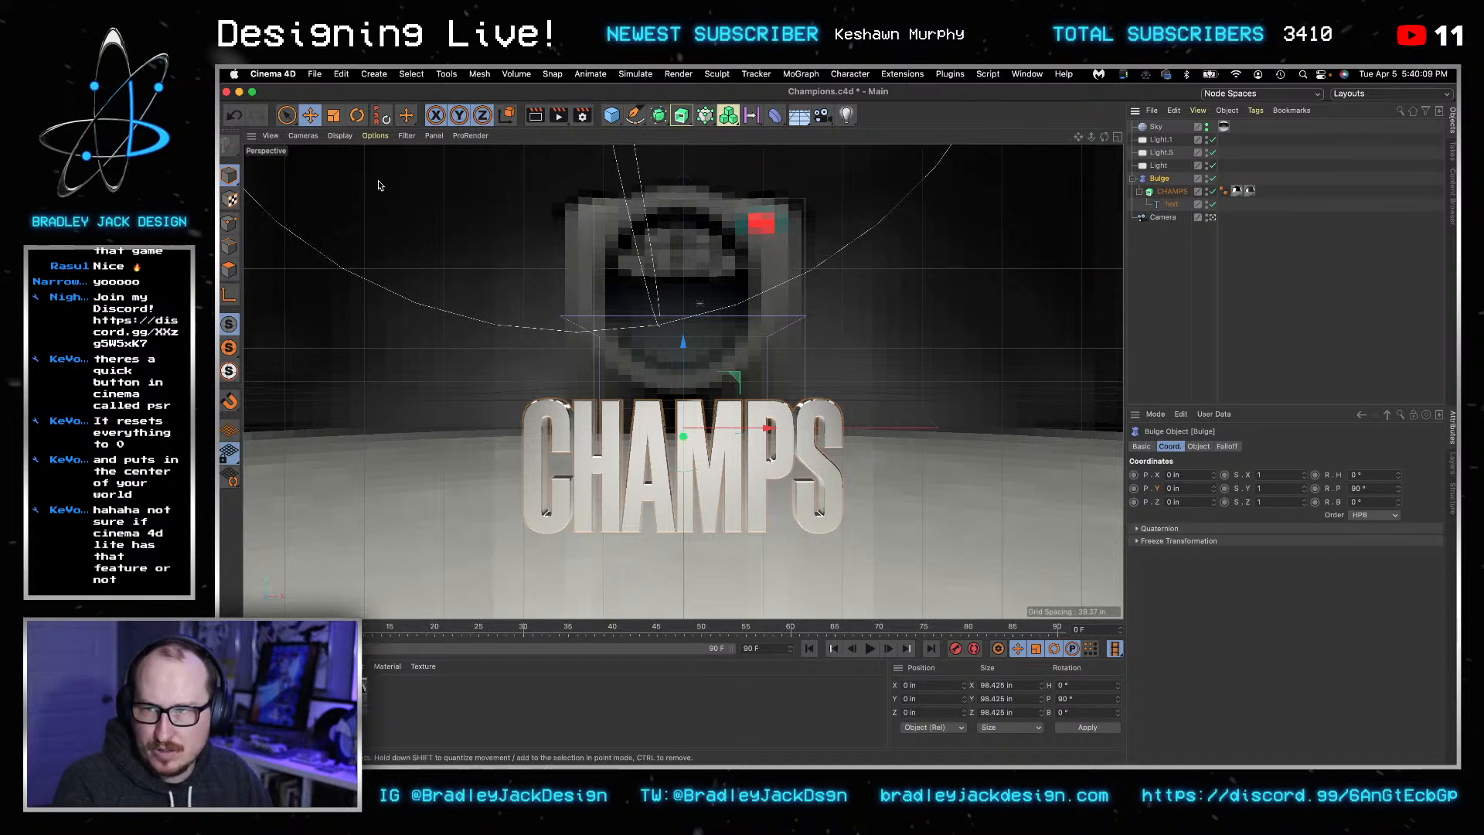
- Try scaling and moving the Bulge deformer along its vertical handle in the viewport, undoing each attempt
left_click(333, 114)
mouse_move(682, 360)
left_mouse_down()
mouse_move(683, 378)
mouse_move(683, 338)
left_mouse_up()
key("super+z")
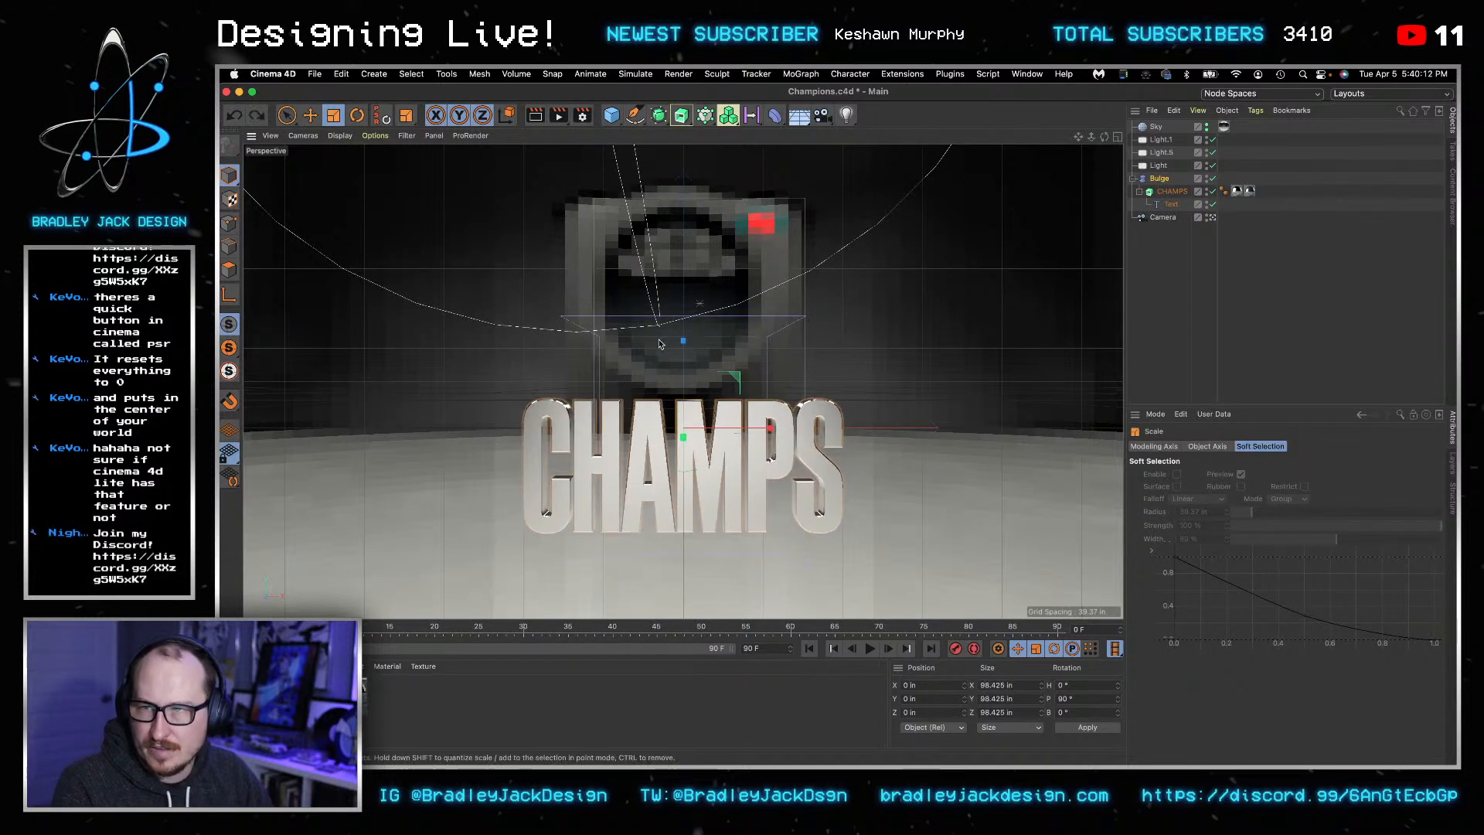
left_click(310, 114)
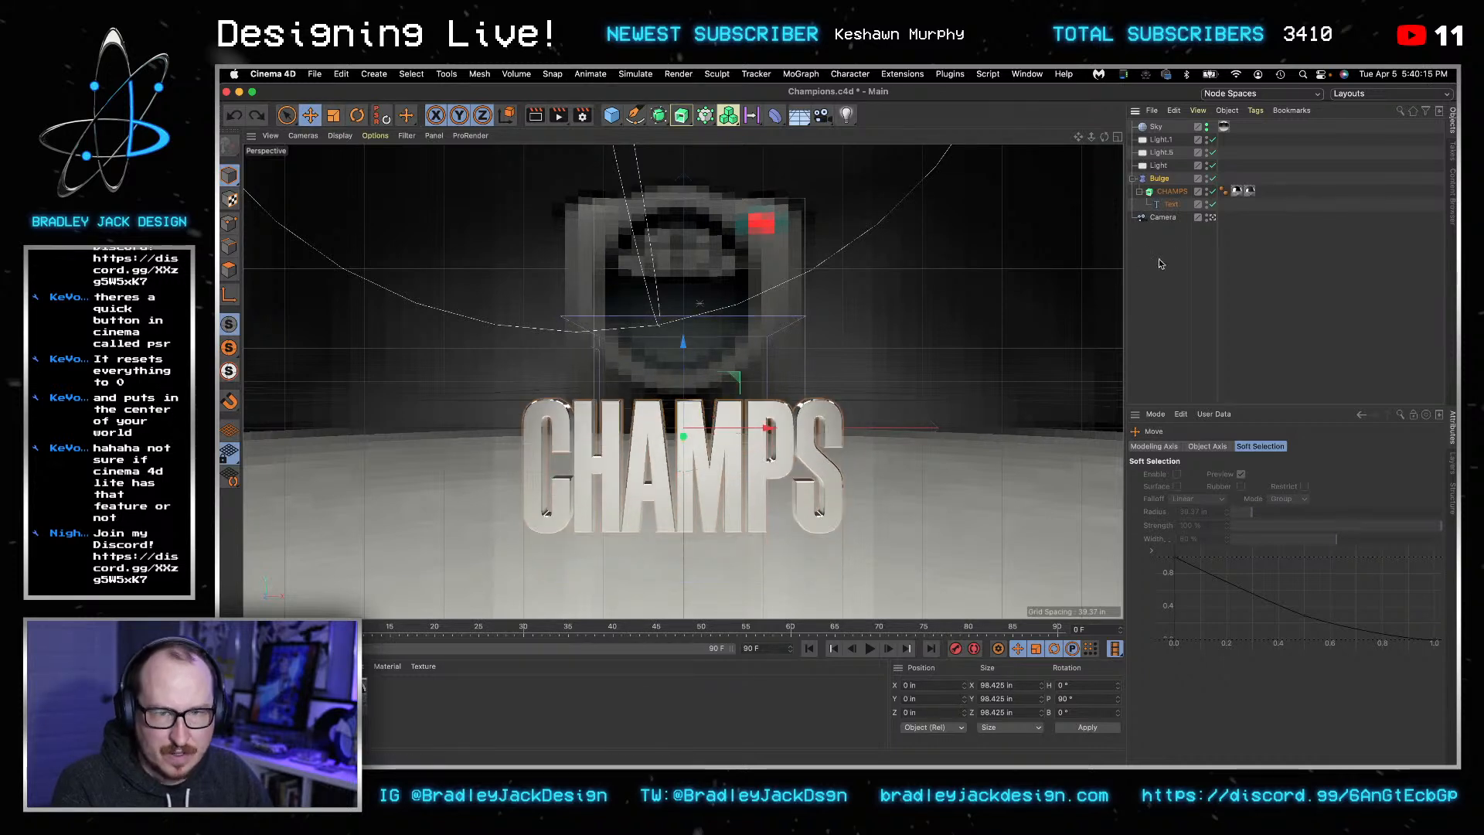
left_click(1159, 178)
mouse_move(682, 340)
left_mouse_down()
mouse_move(683, 378)
mouse_move(684, 358)
left_mouse_up()
key("super+z")
- Nest the Bulge deformer inside the CHAMPS extrude object and make the Text spline a child of the Bulge
left_click(1165, 237)
left_click(1161, 180)
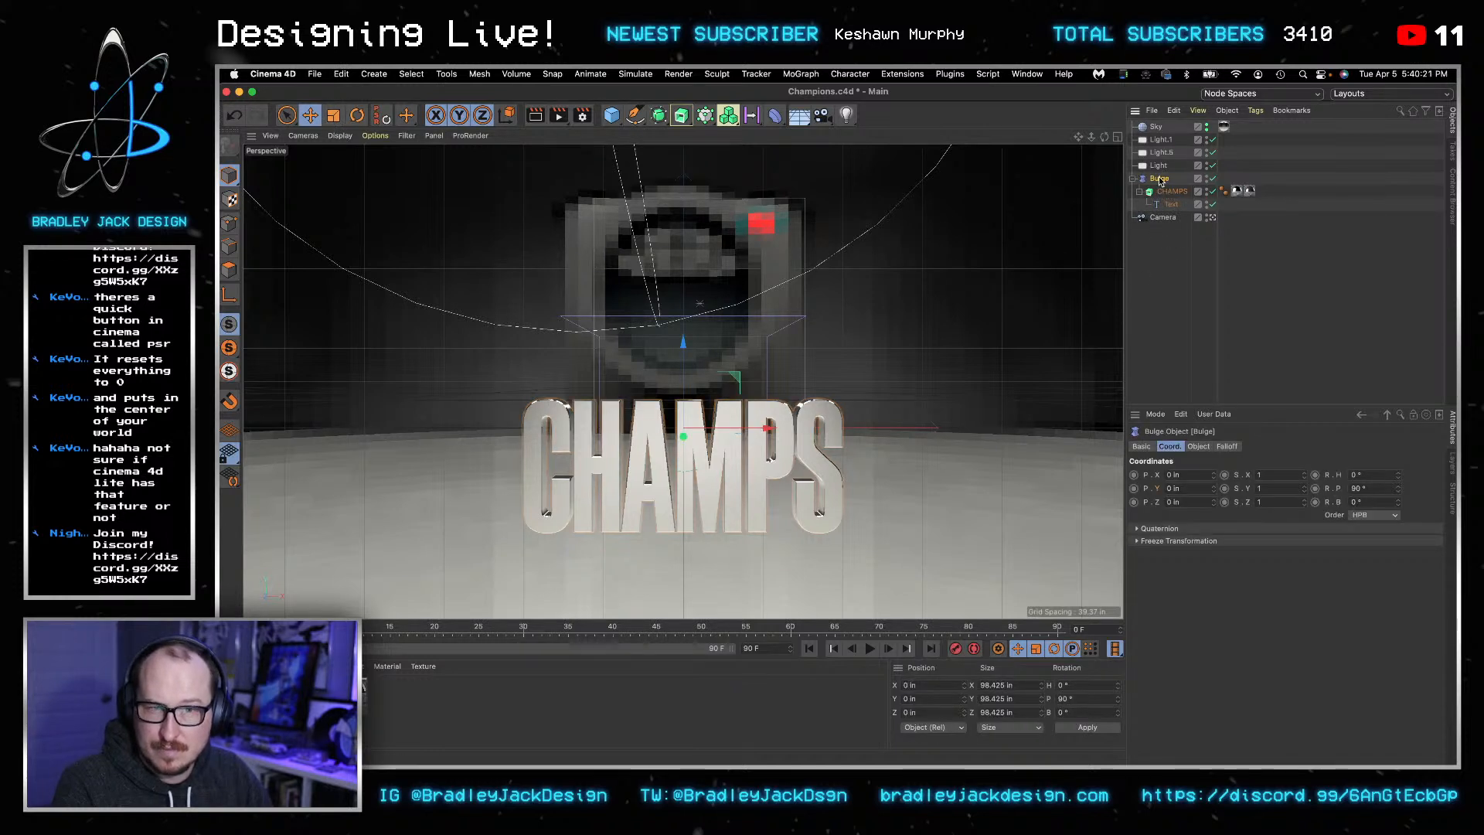
left_click_drag(1160, 180, 1164, 200)
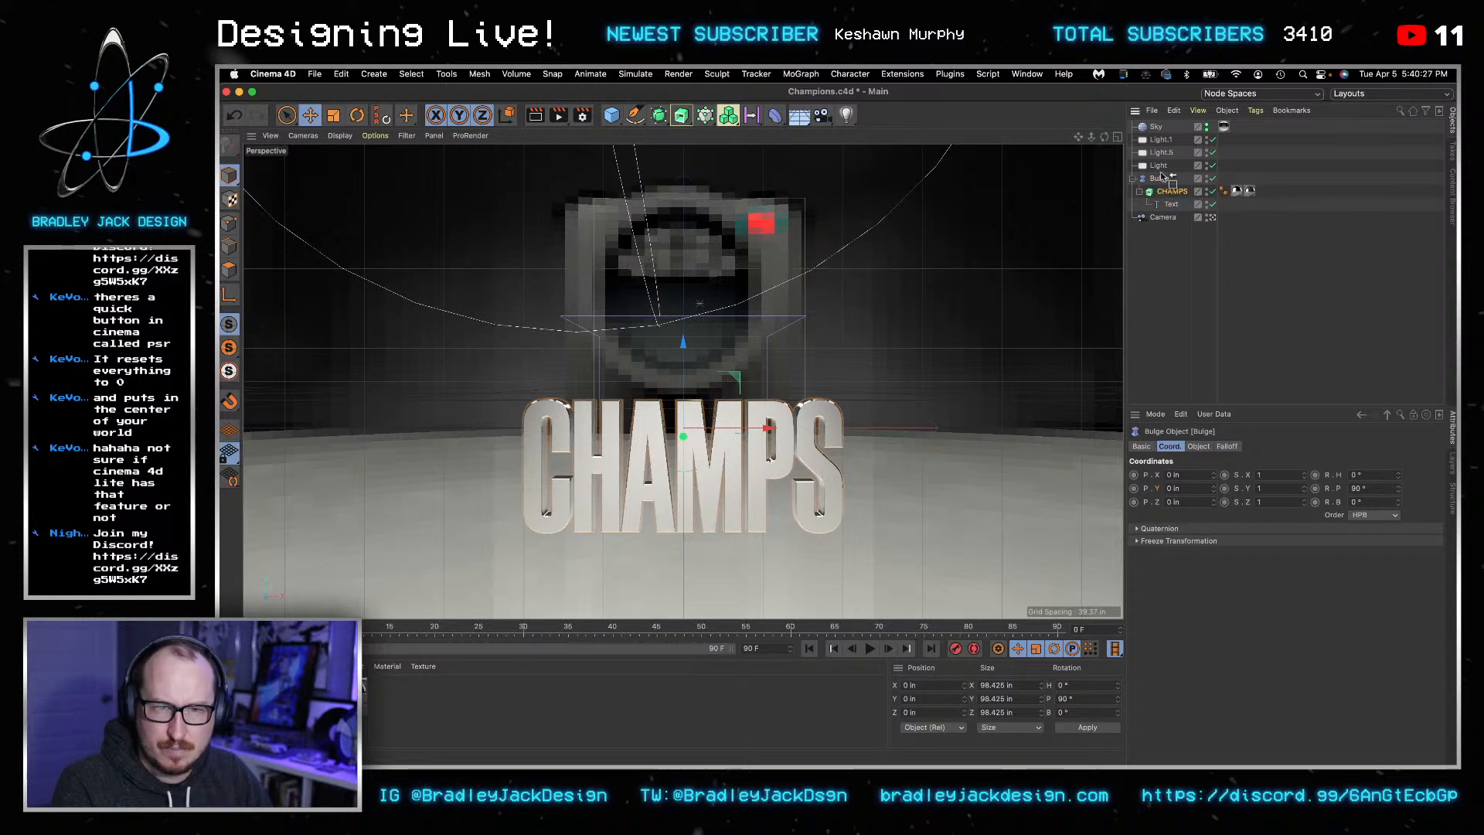
left_click_drag(1163, 179, 1164, 194)
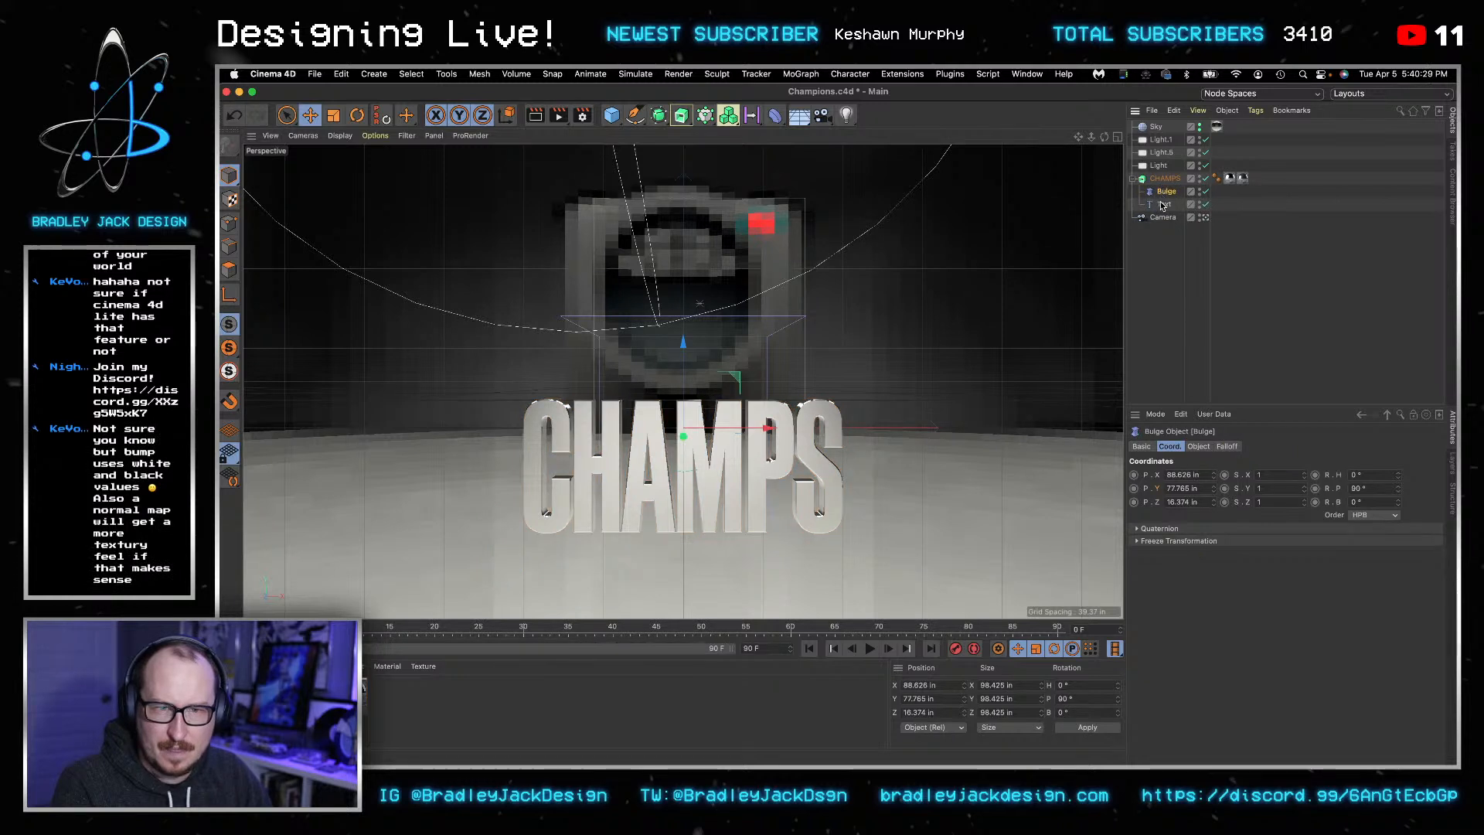
left_click_drag(1165, 195, 1166, 193)
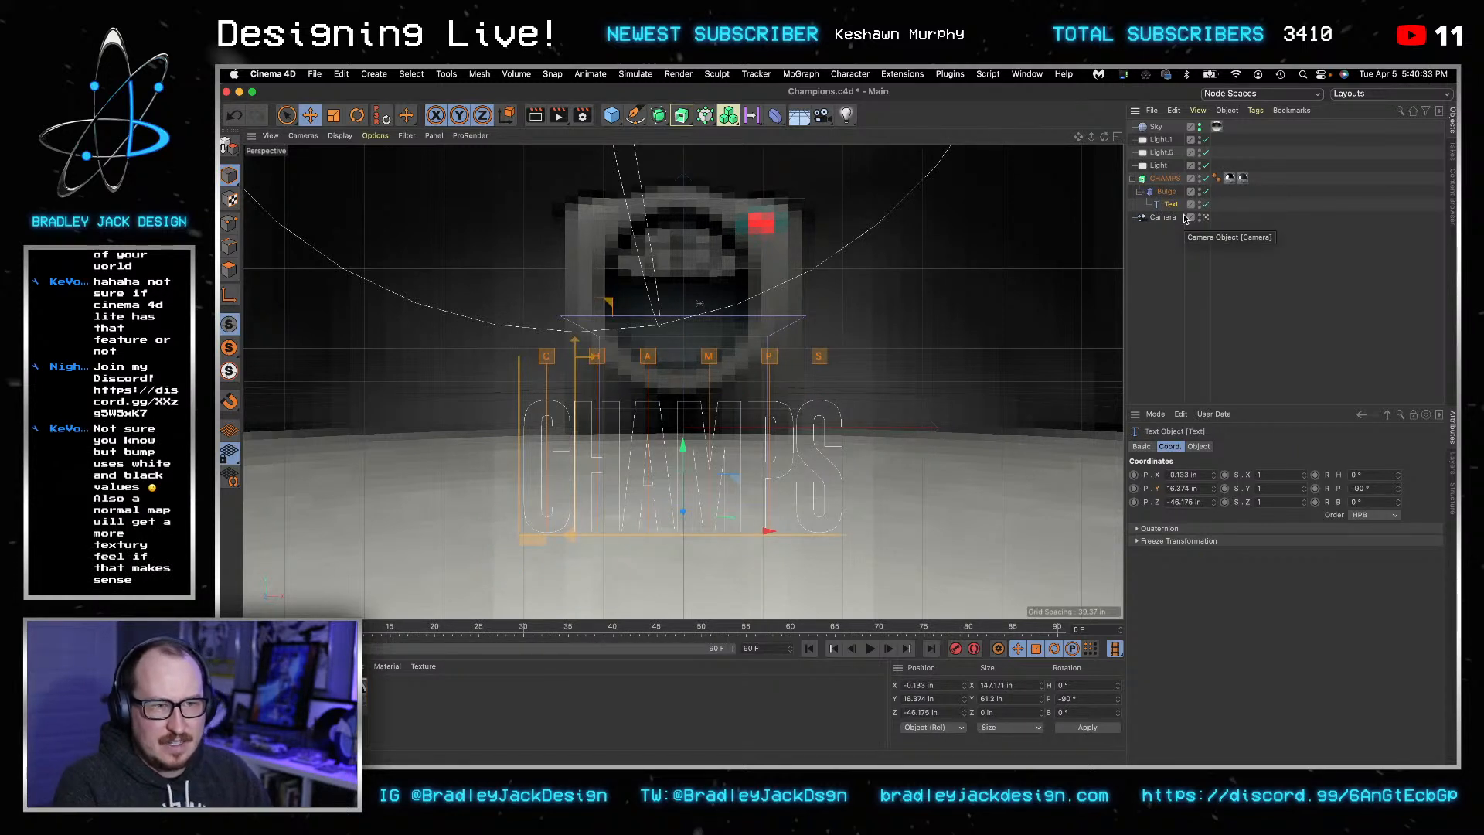
left_click(1166, 192)
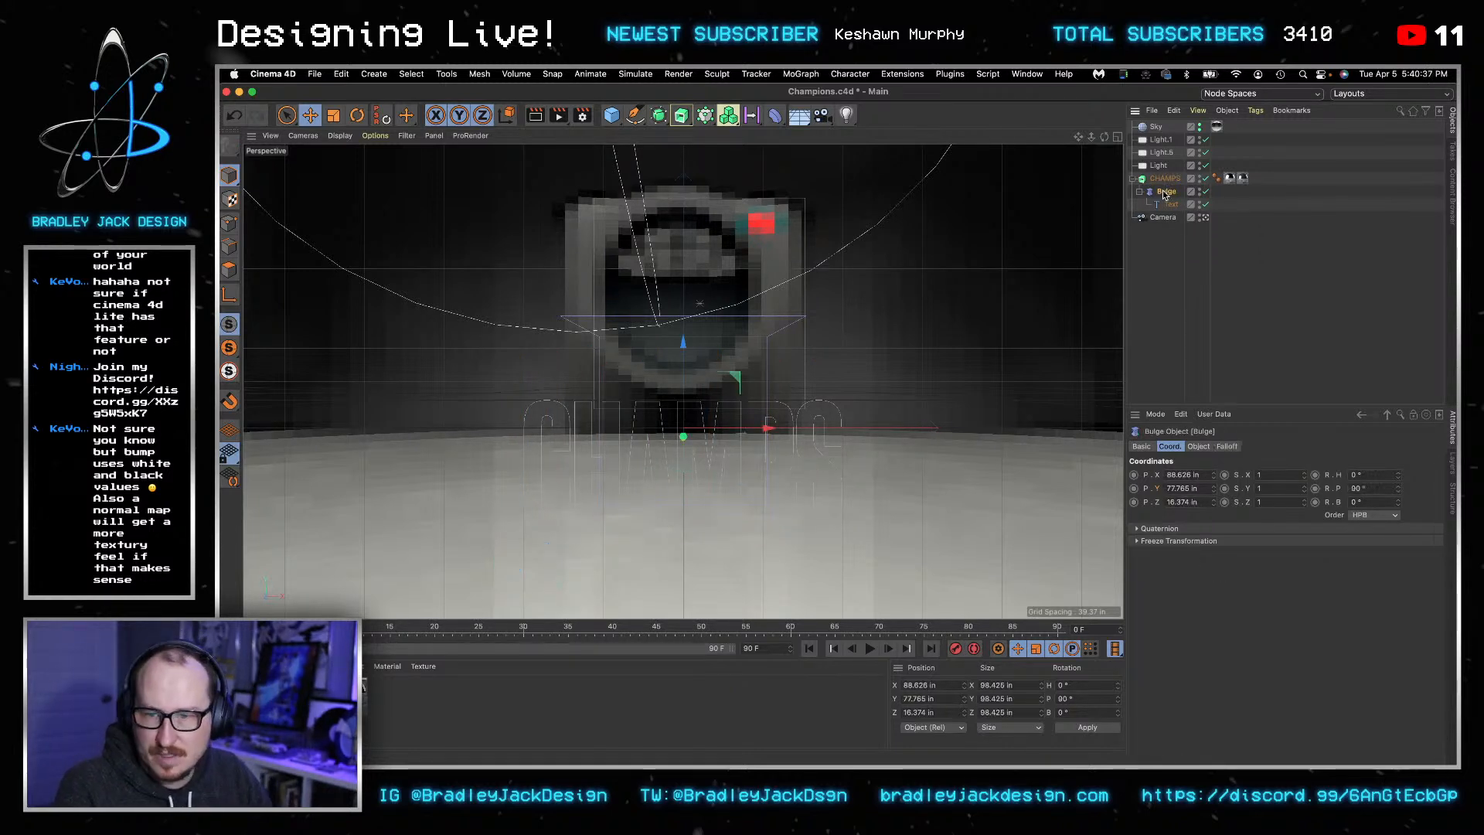
left_click(1165, 178)
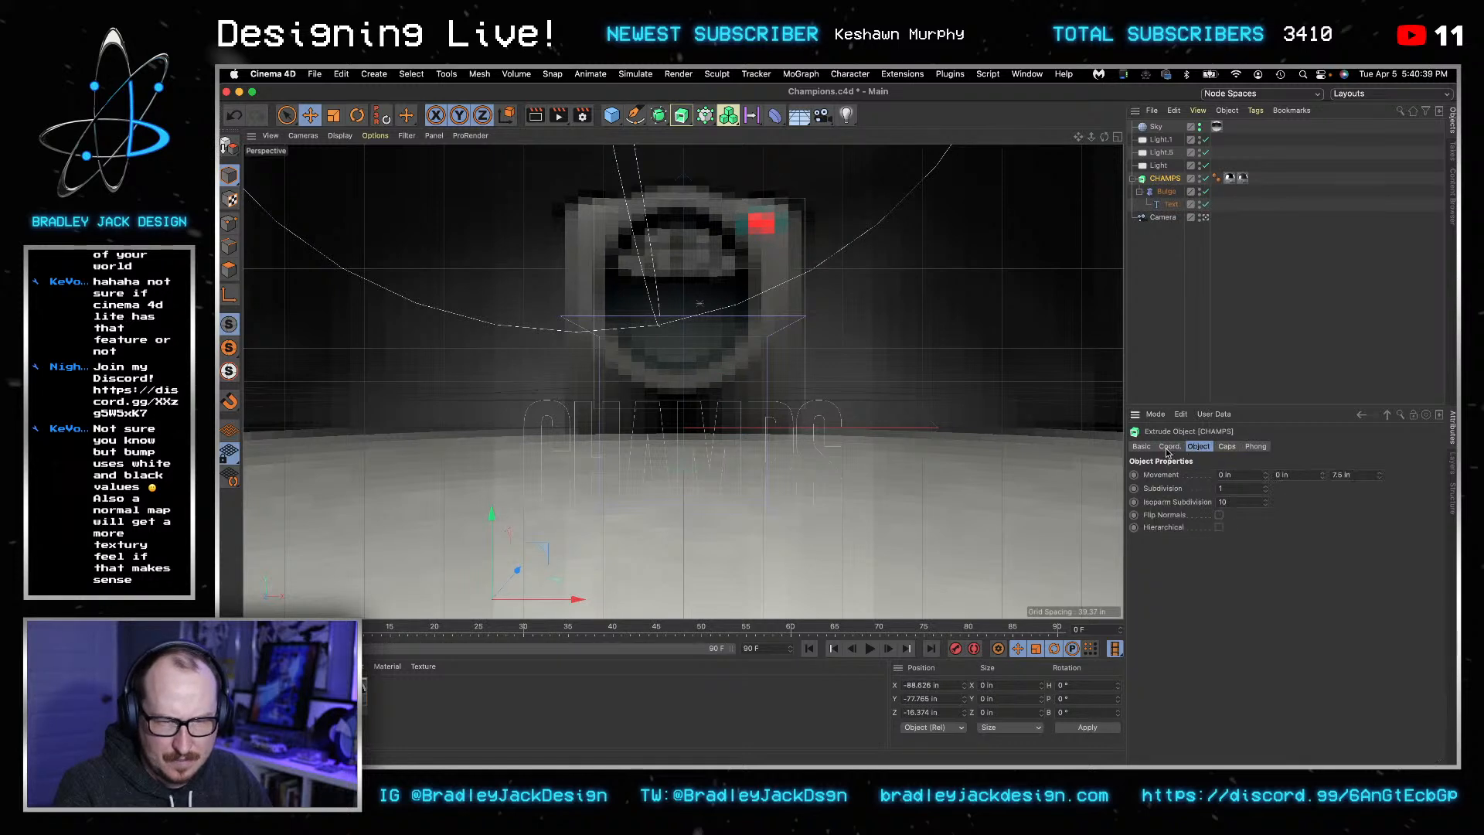
- Enable Hierarchical on the CHAMPS extrude object and try a strength of 25 % on the Bulge deformer
left_click(1212, 332)
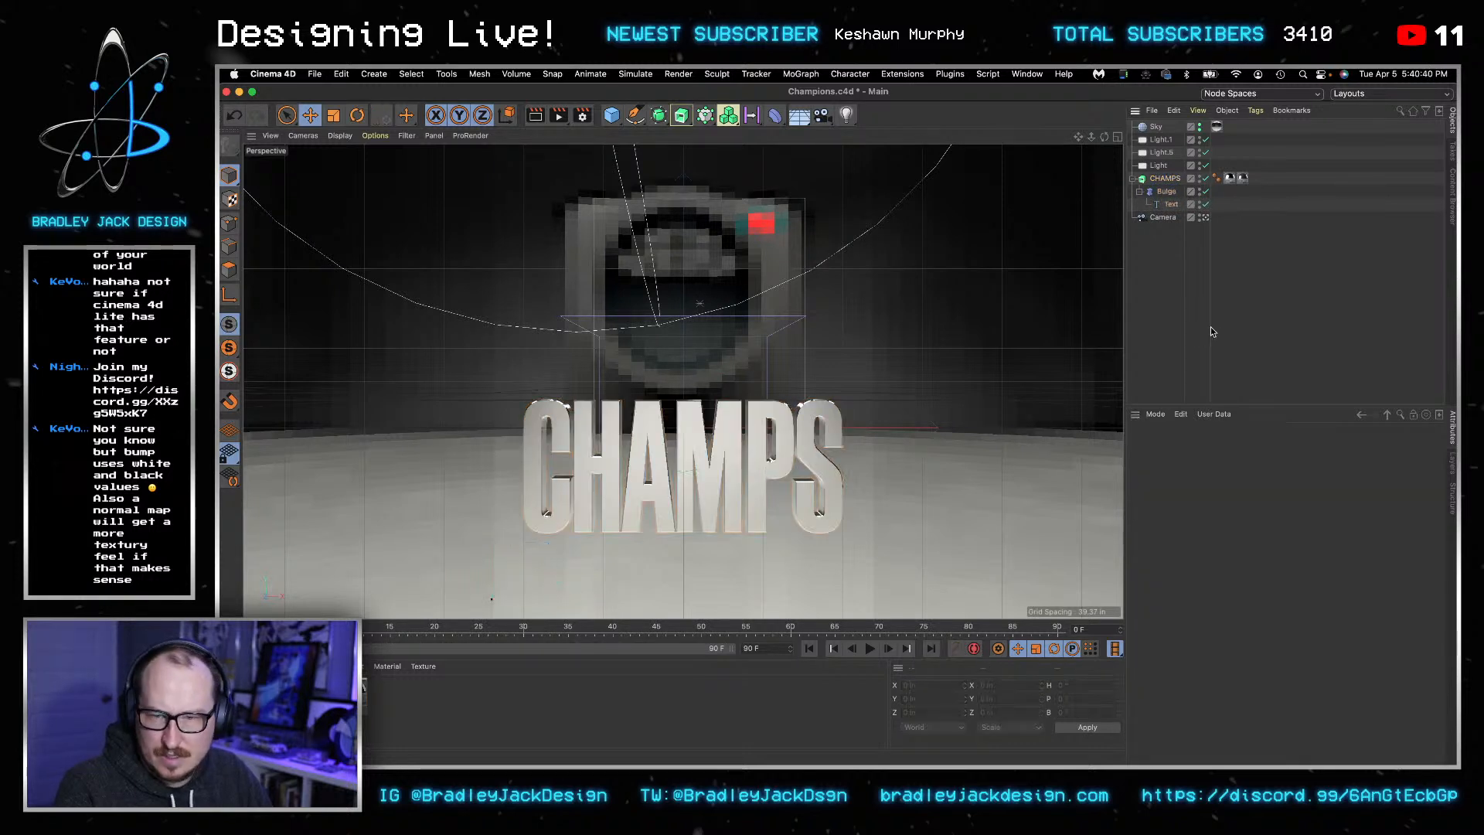
left_click(1166, 204)
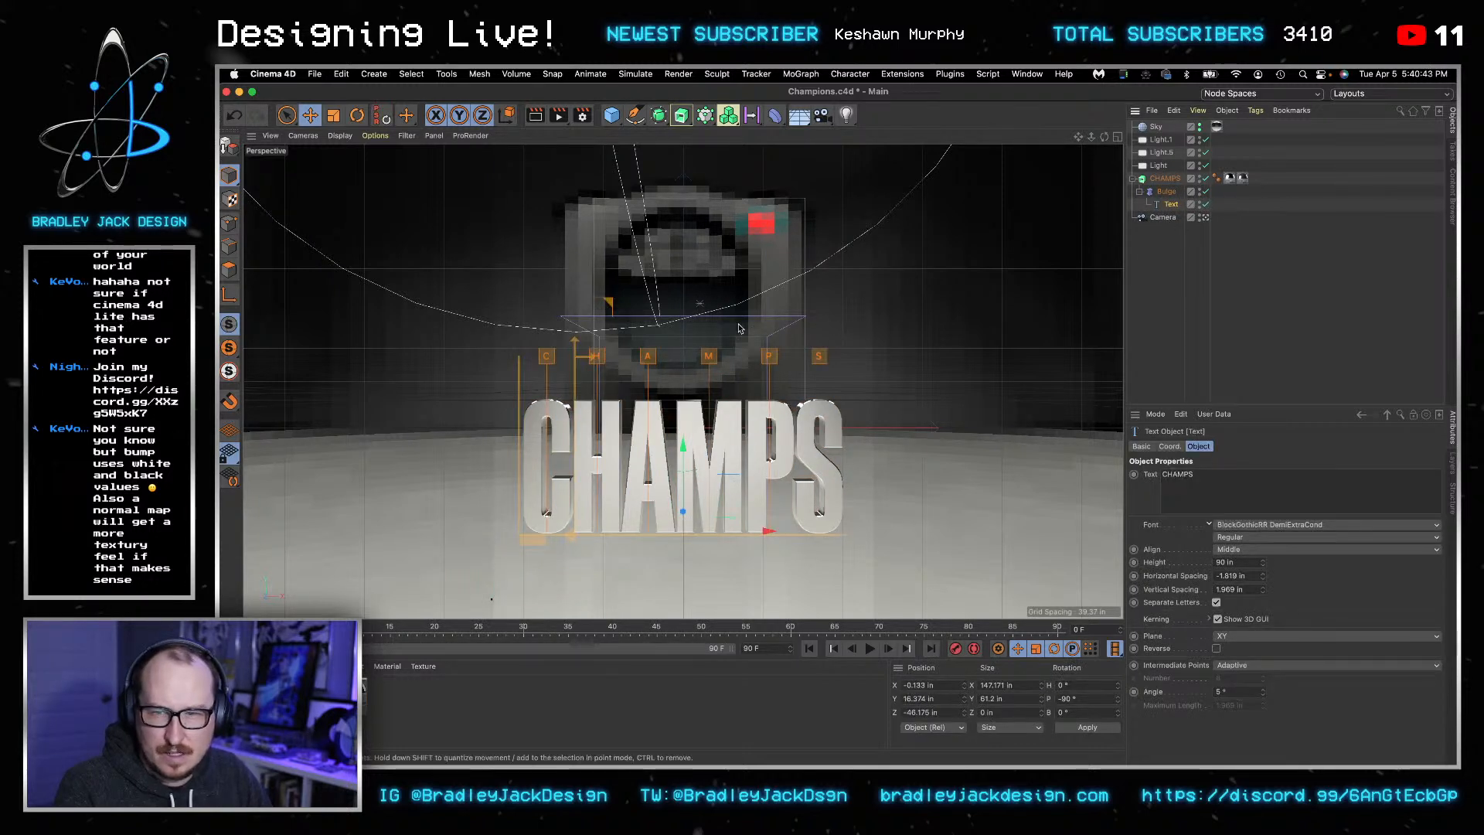
left_click(1167, 191)
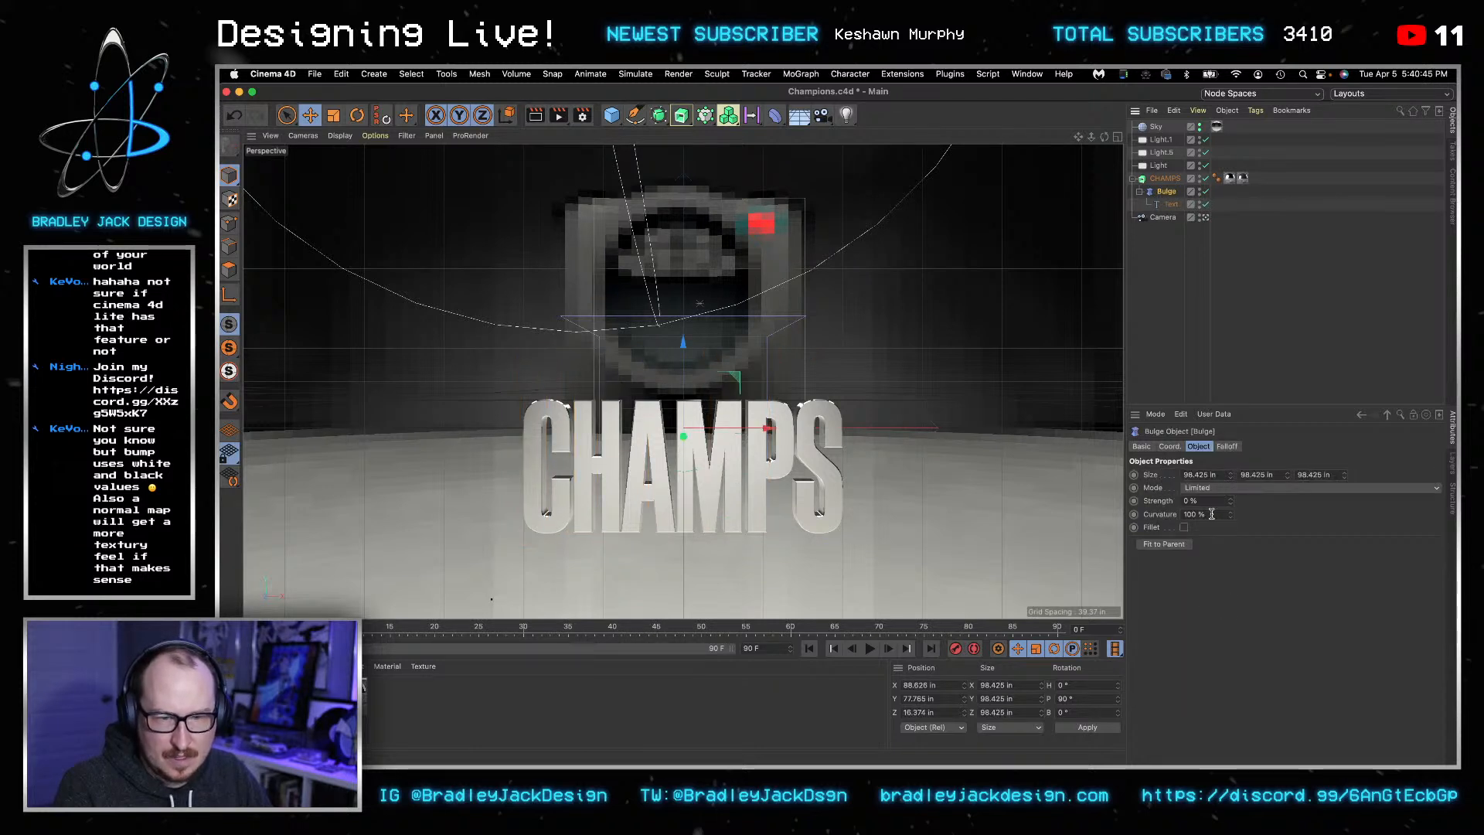
type("25")
key("Tab")
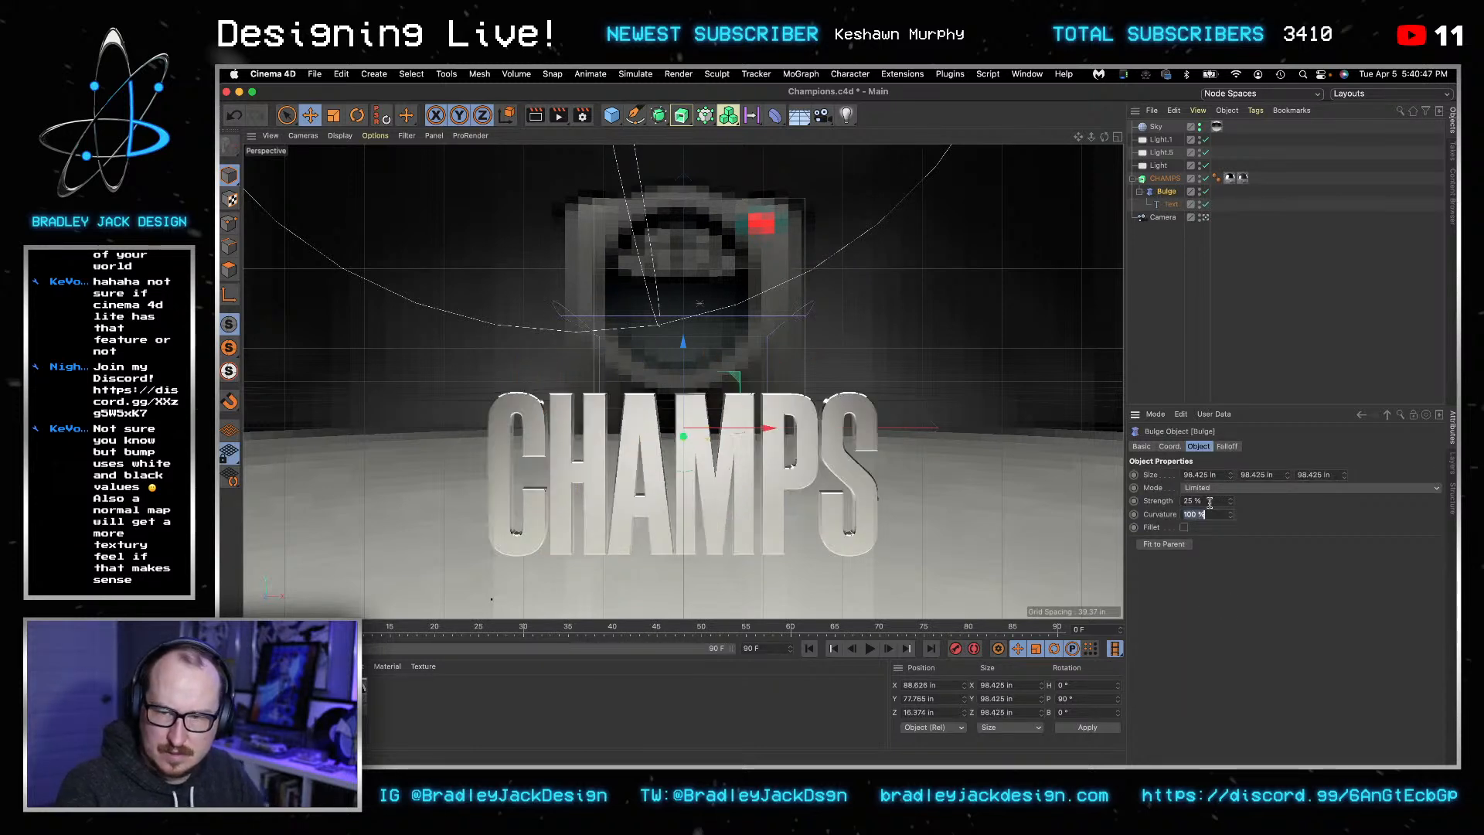
- Set the Bulge deformer's strength to -39 %
left_click_drag(1218, 499, 1152, 499)
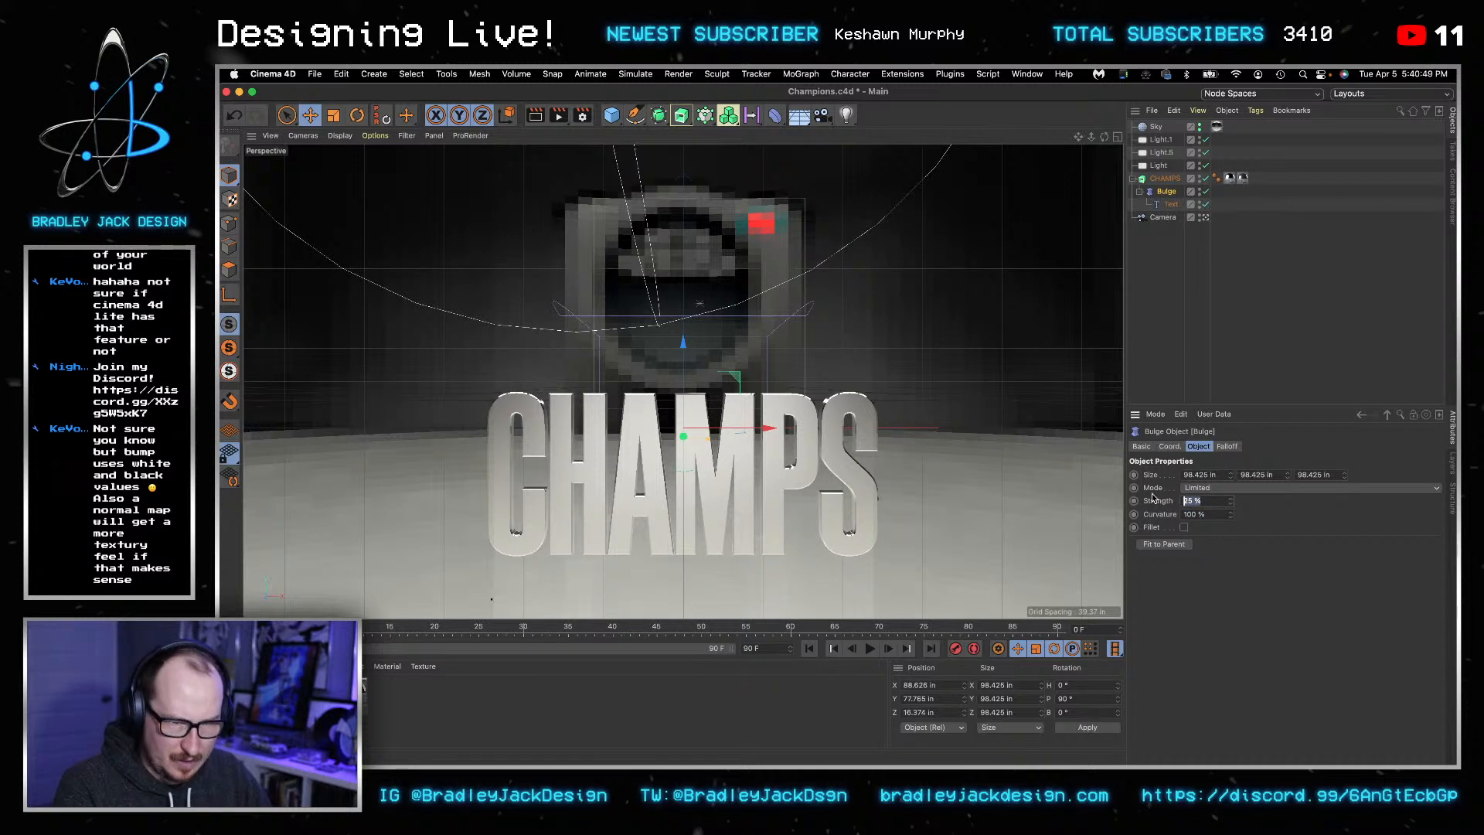
type("0")
key("Return")
left_click(1202, 501)
scroll(1203, 502, "down", 4)
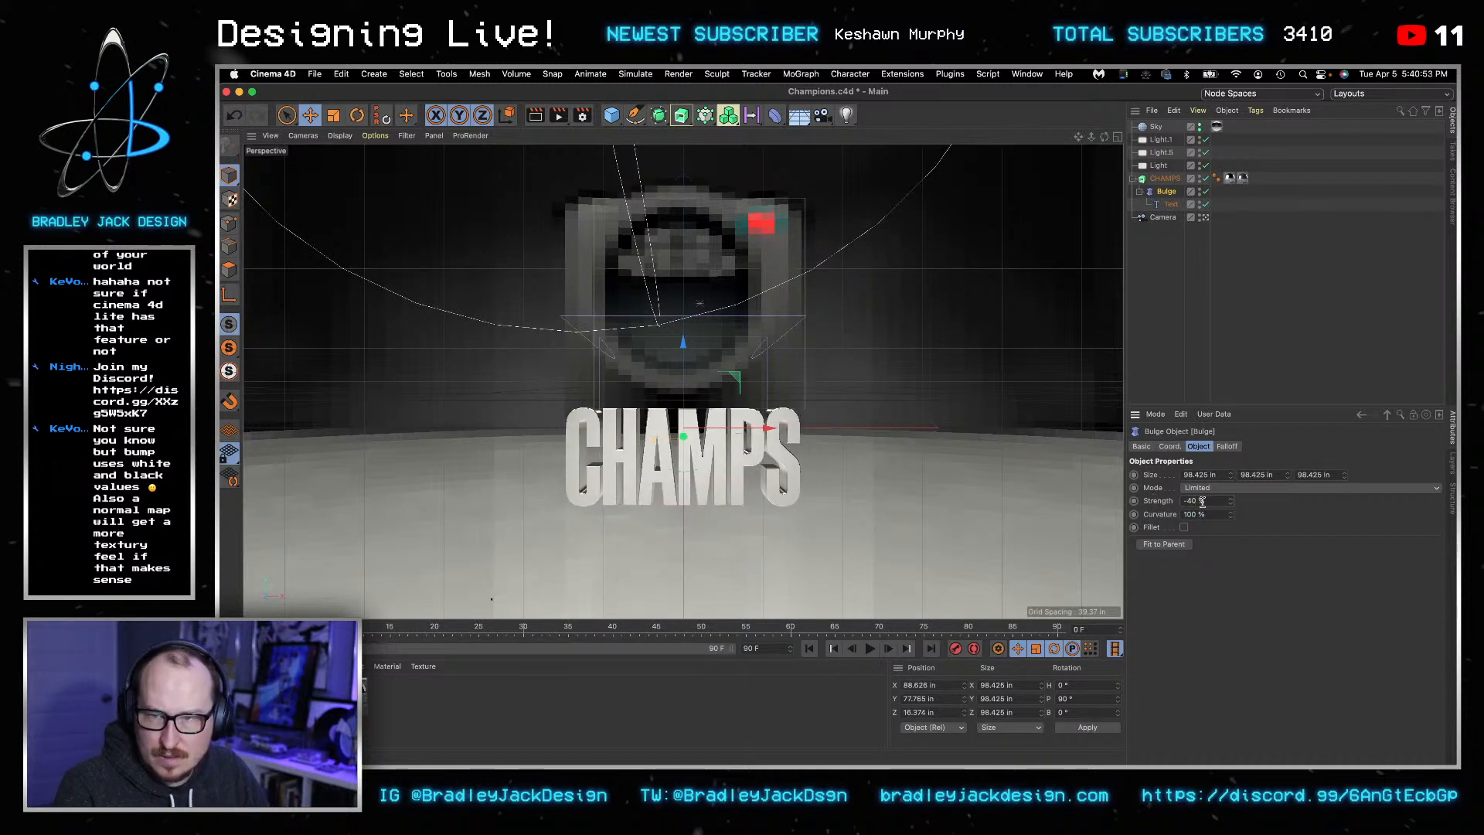
left_click(1215, 332)
left_click(1166, 192)
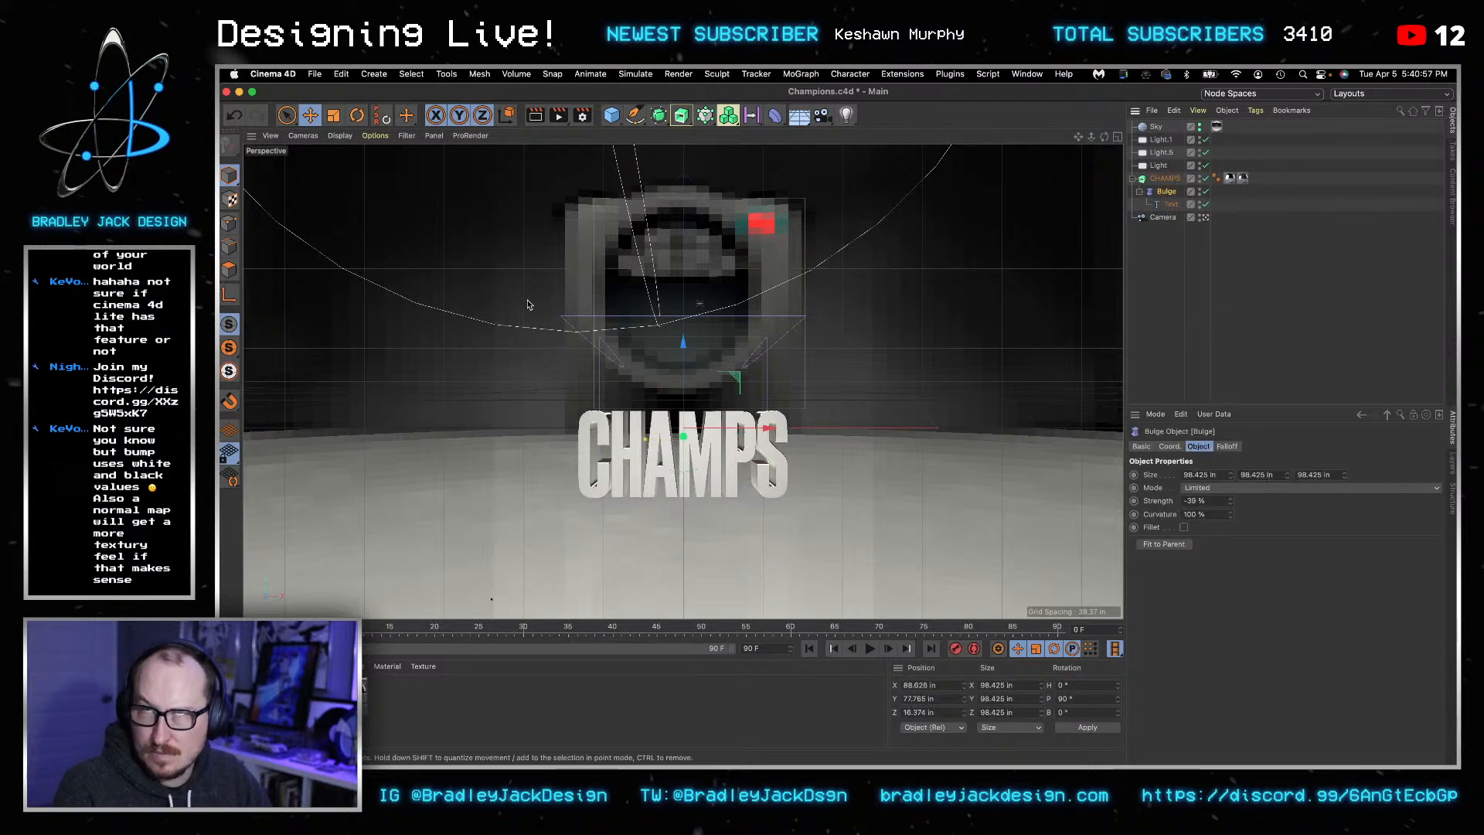
- Try rotating the Bulge deformer in the viewport, undoing each attempt
left_click(334, 116)
key("r")
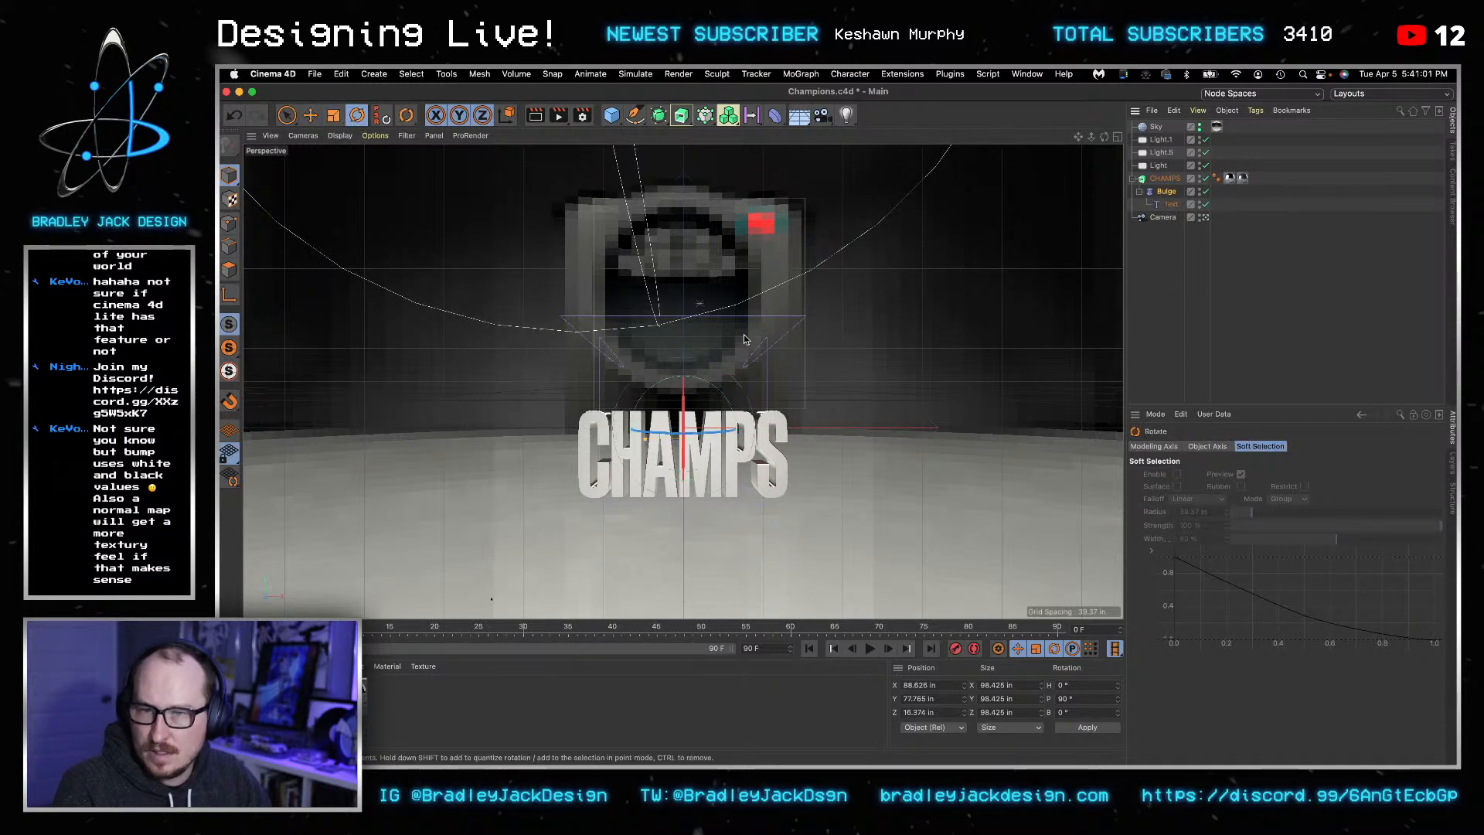
left_click_drag(726, 397, 640, 400)
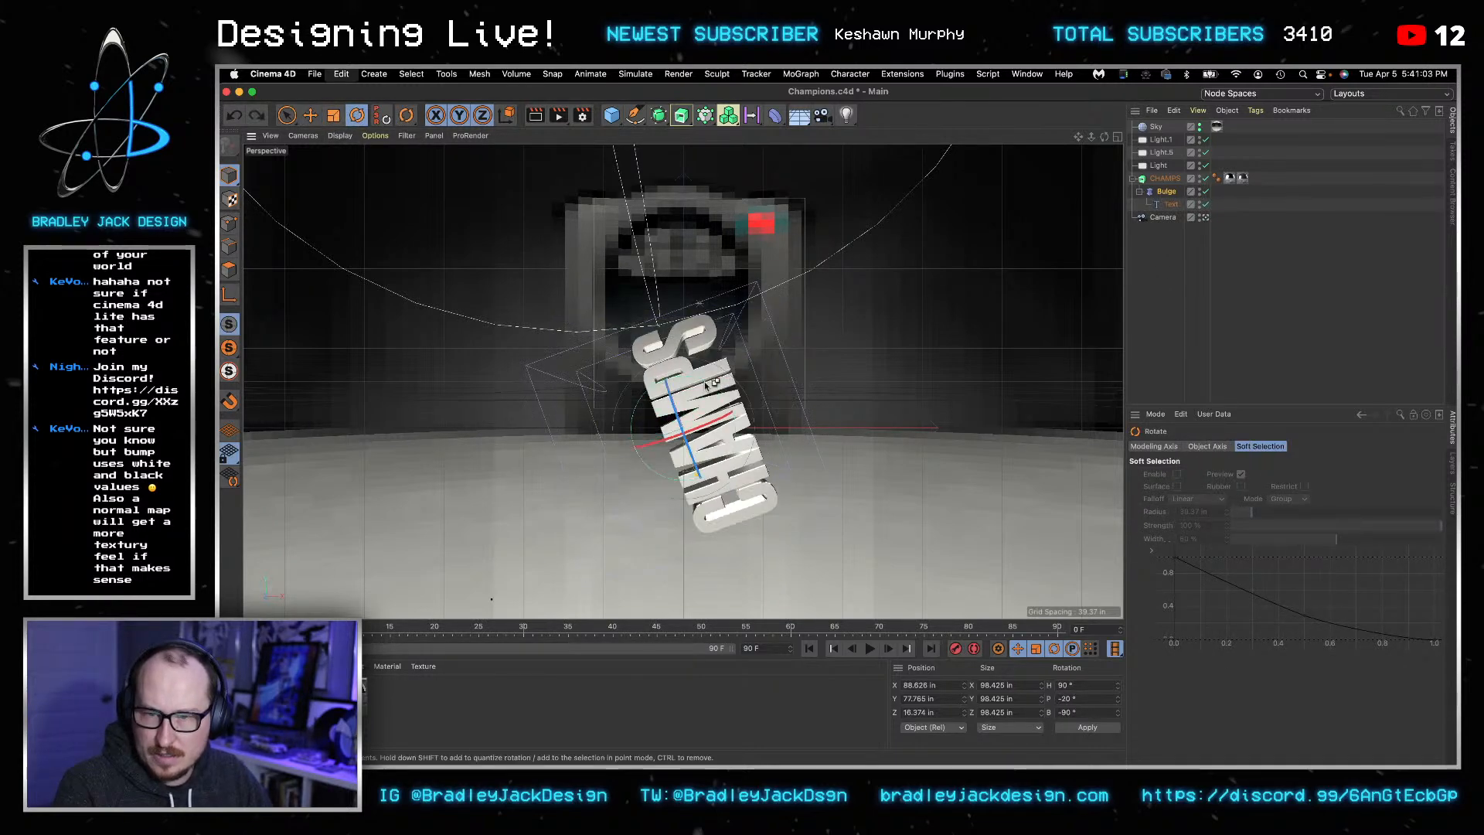
key("super+z")
left_click_drag(723, 431, 580, 423)
key("super+z")
- Try pitch rotations of 110° and 80° on the Bulge deformer through its coordinates
left_click(1165, 192)
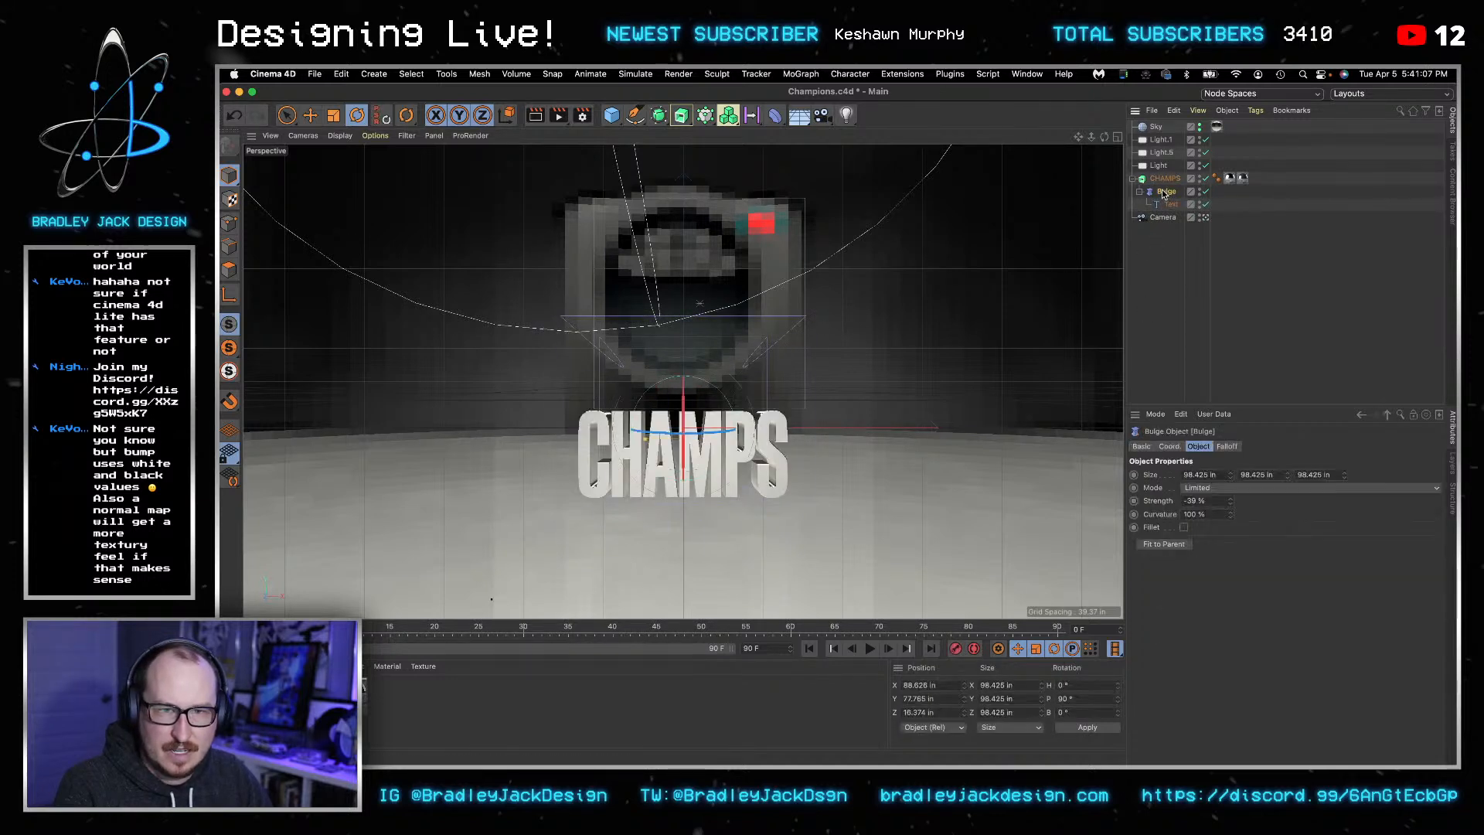
left_click(1170, 447)
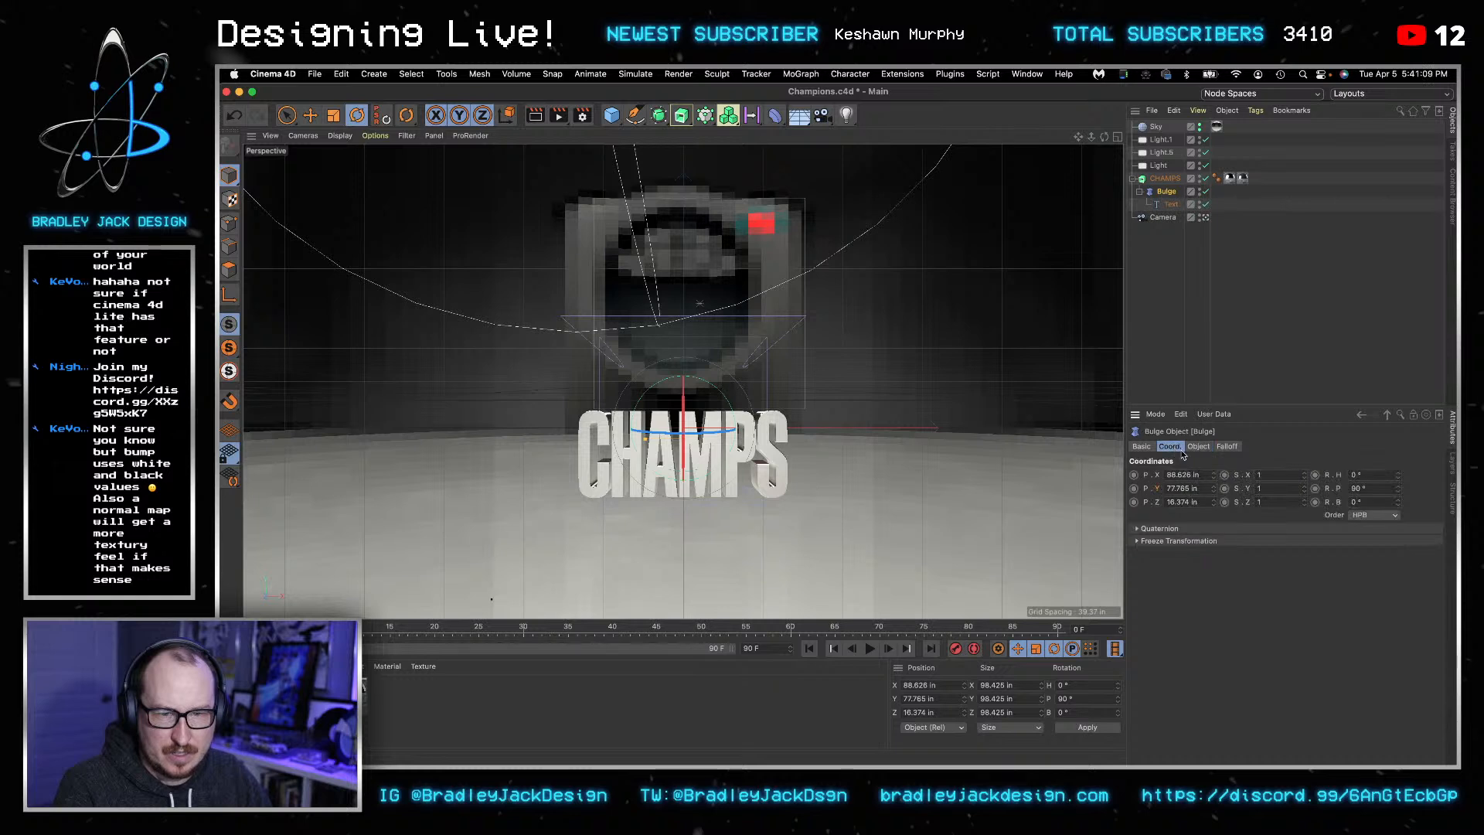
key("BackSpace")
key("BackSpace")
type("80")
key("Return")
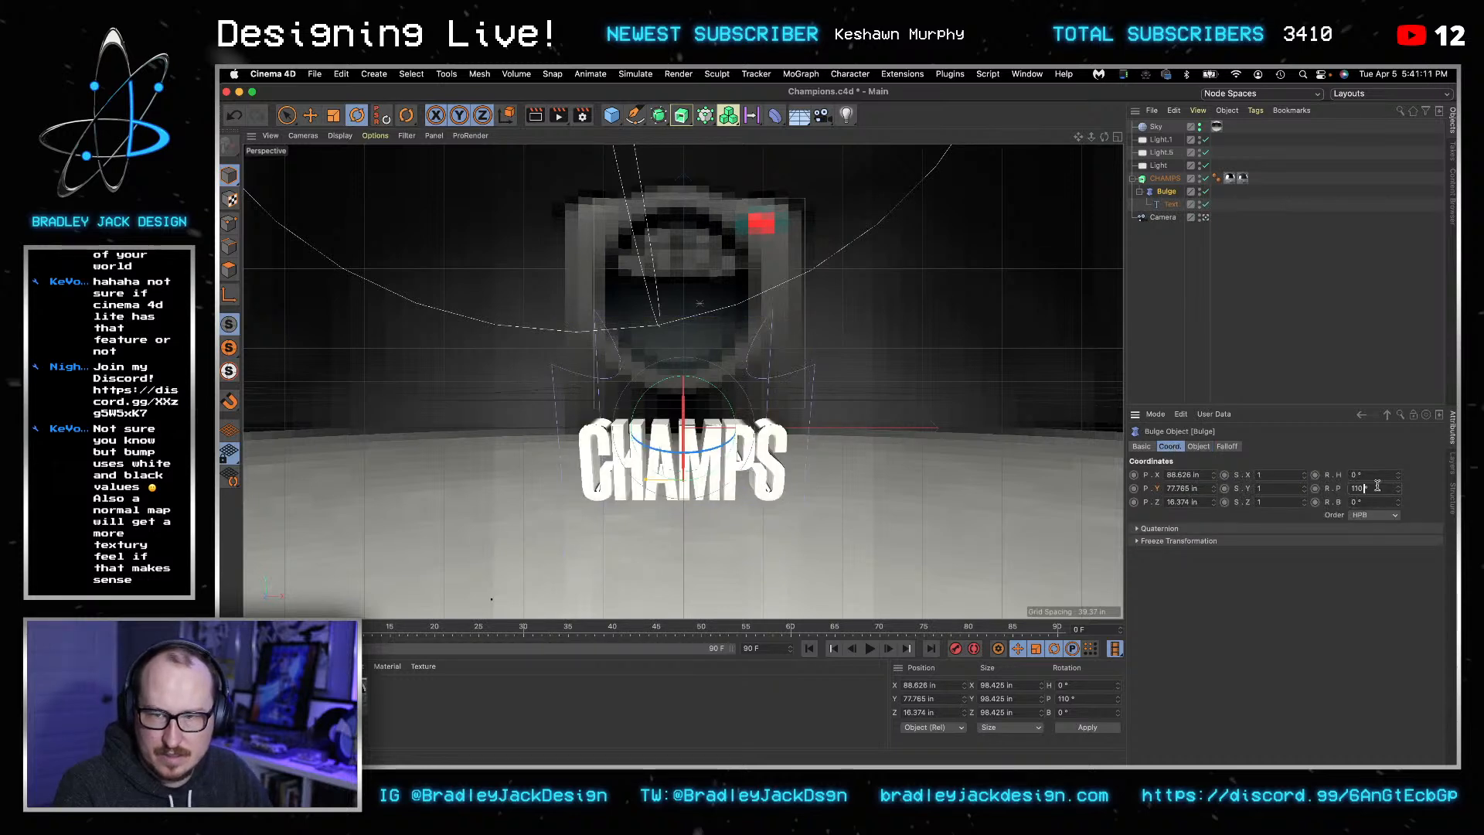
left_click(1192, 300)
left_click(1167, 192)
left_click(1198, 446)
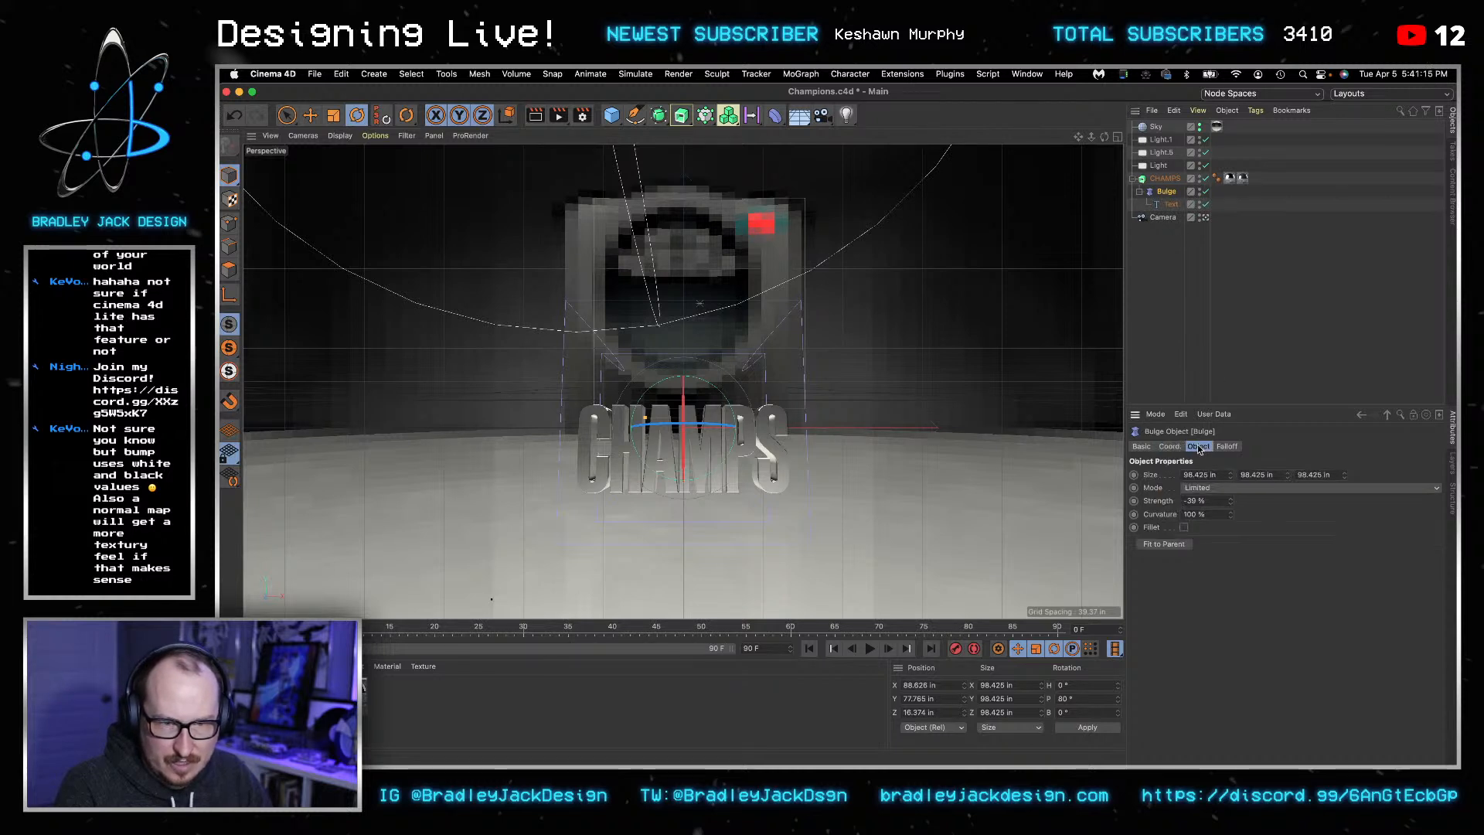
left_click(1226, 447)
left_click(1142, 448)
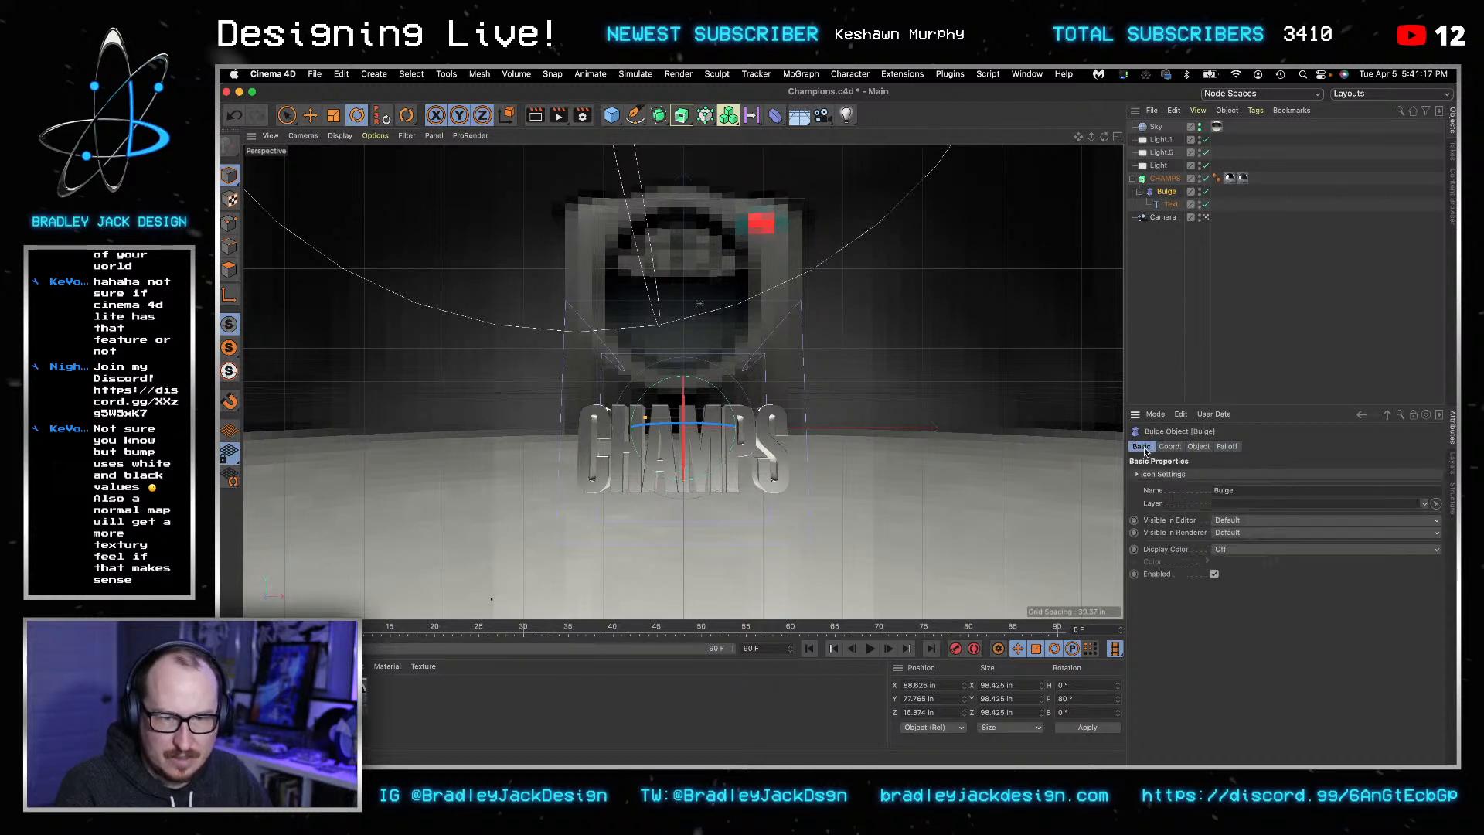
left_click(1170, 446)
left_click(1187, 270)
- Try the Within Box and Unlimited modes on the Bulge deformer
left_click(1169, 191)
left_click(1202, 449)
left_click(1203, 488)
left_click(1203, 514)
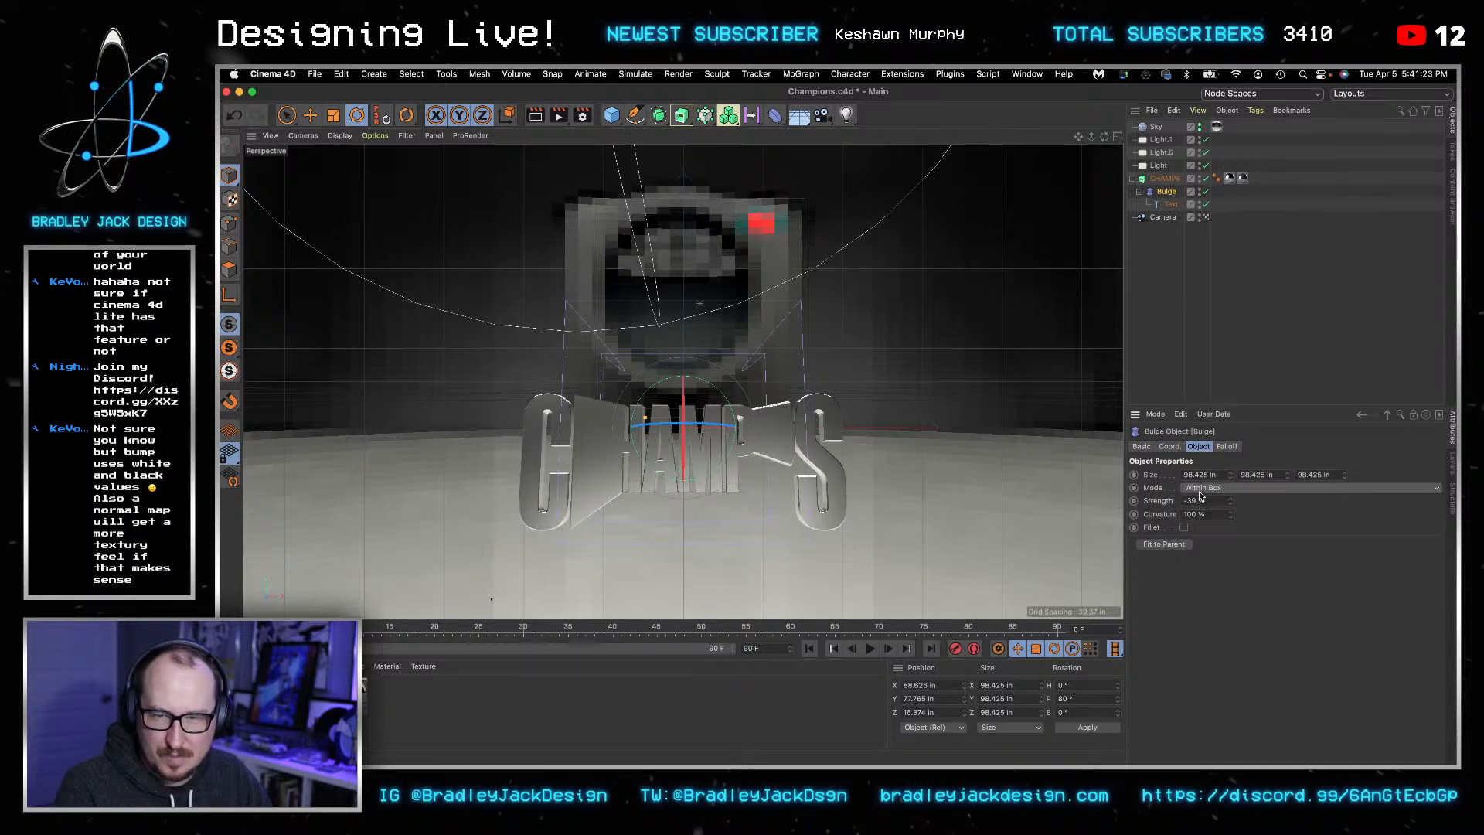
left_click(1202, 487)
left_click(1206, 526)
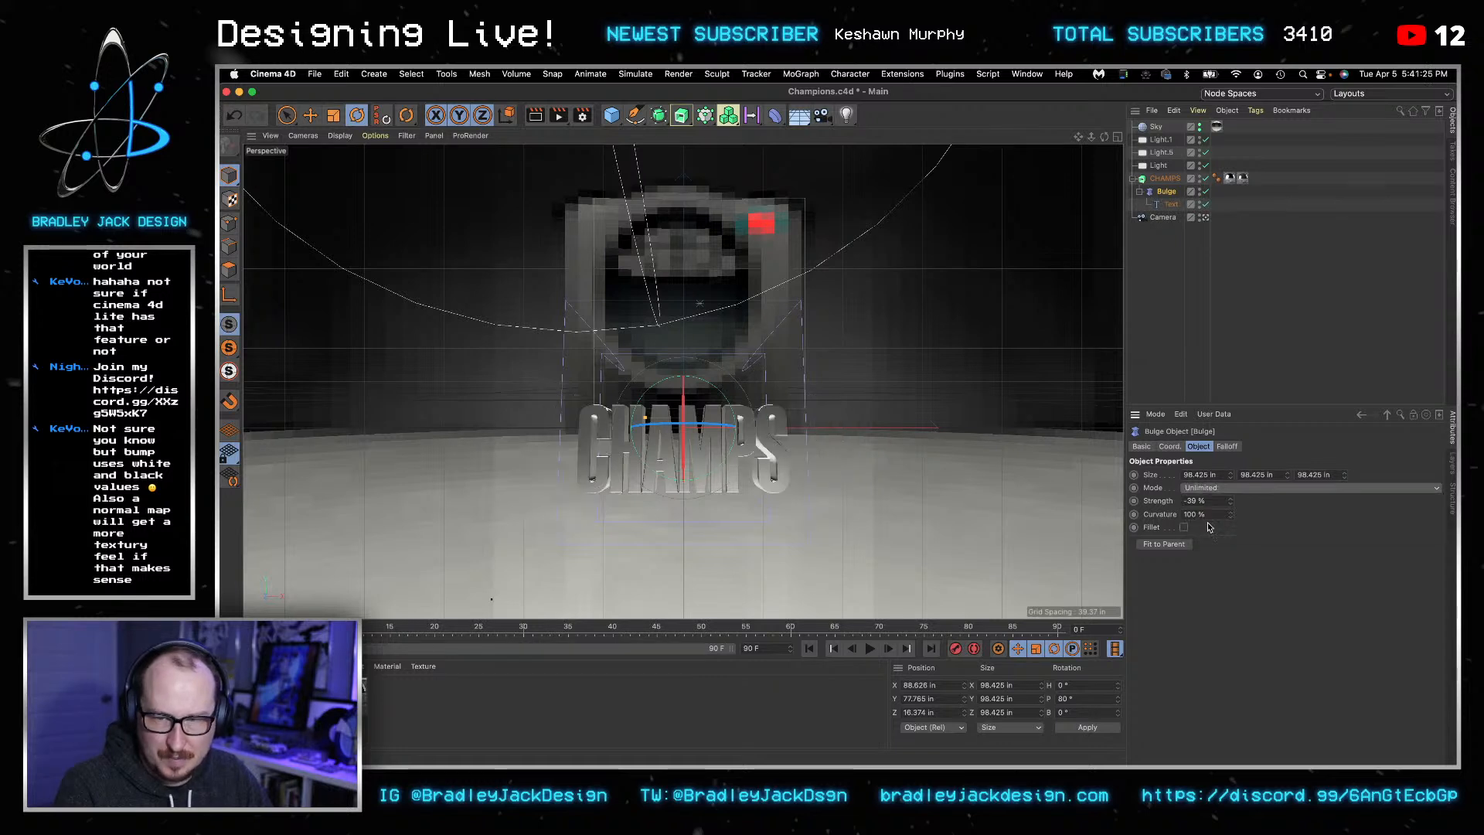
- Try moving the Bulge out of the CHAMPS extrude, and undo this along with the mode and pitch changes
left_click(1194, 333)
left_click_drag(977, 232, 1157, 176)
key("super+z")
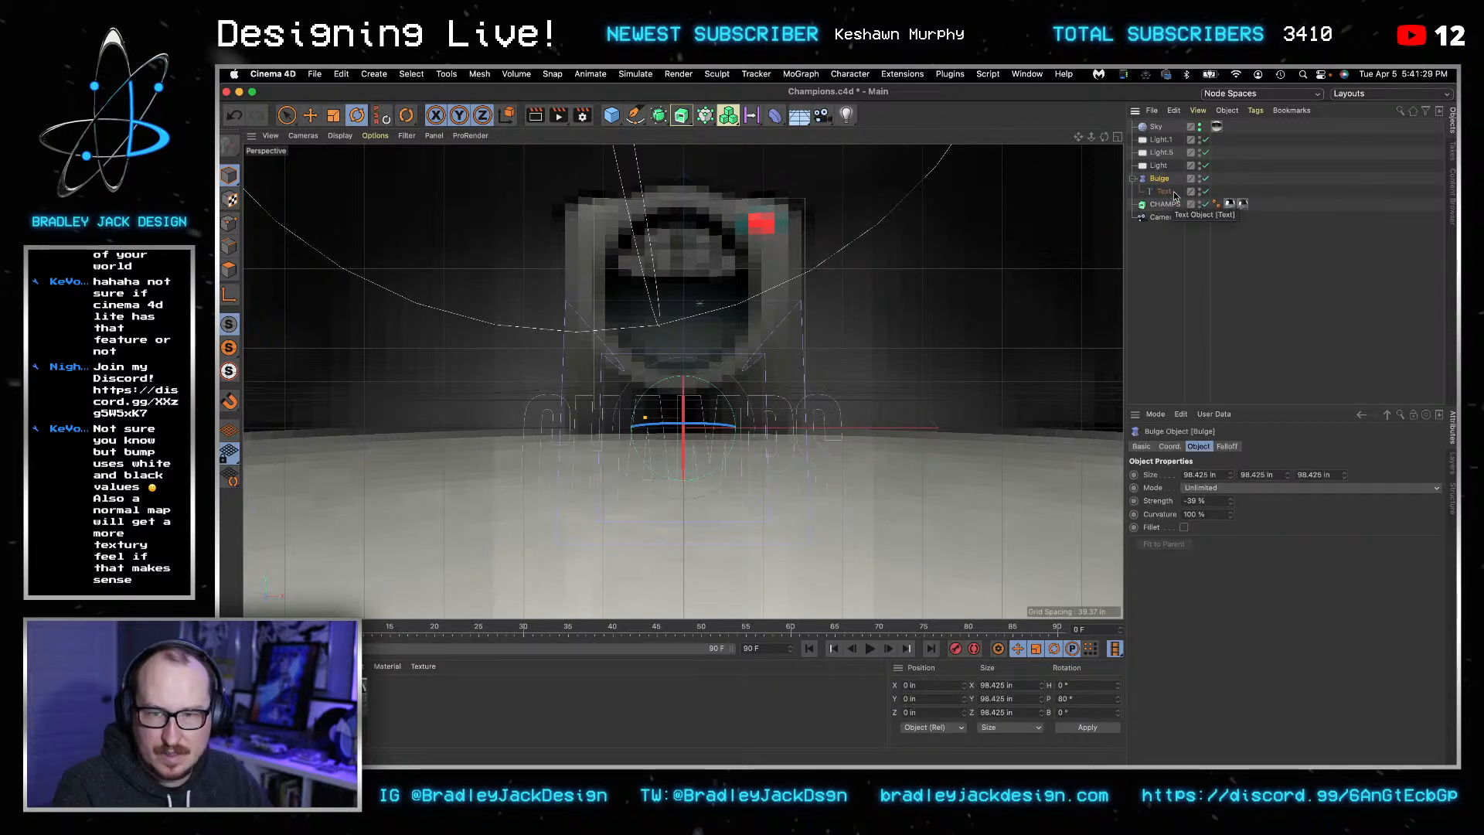
key("super+z")
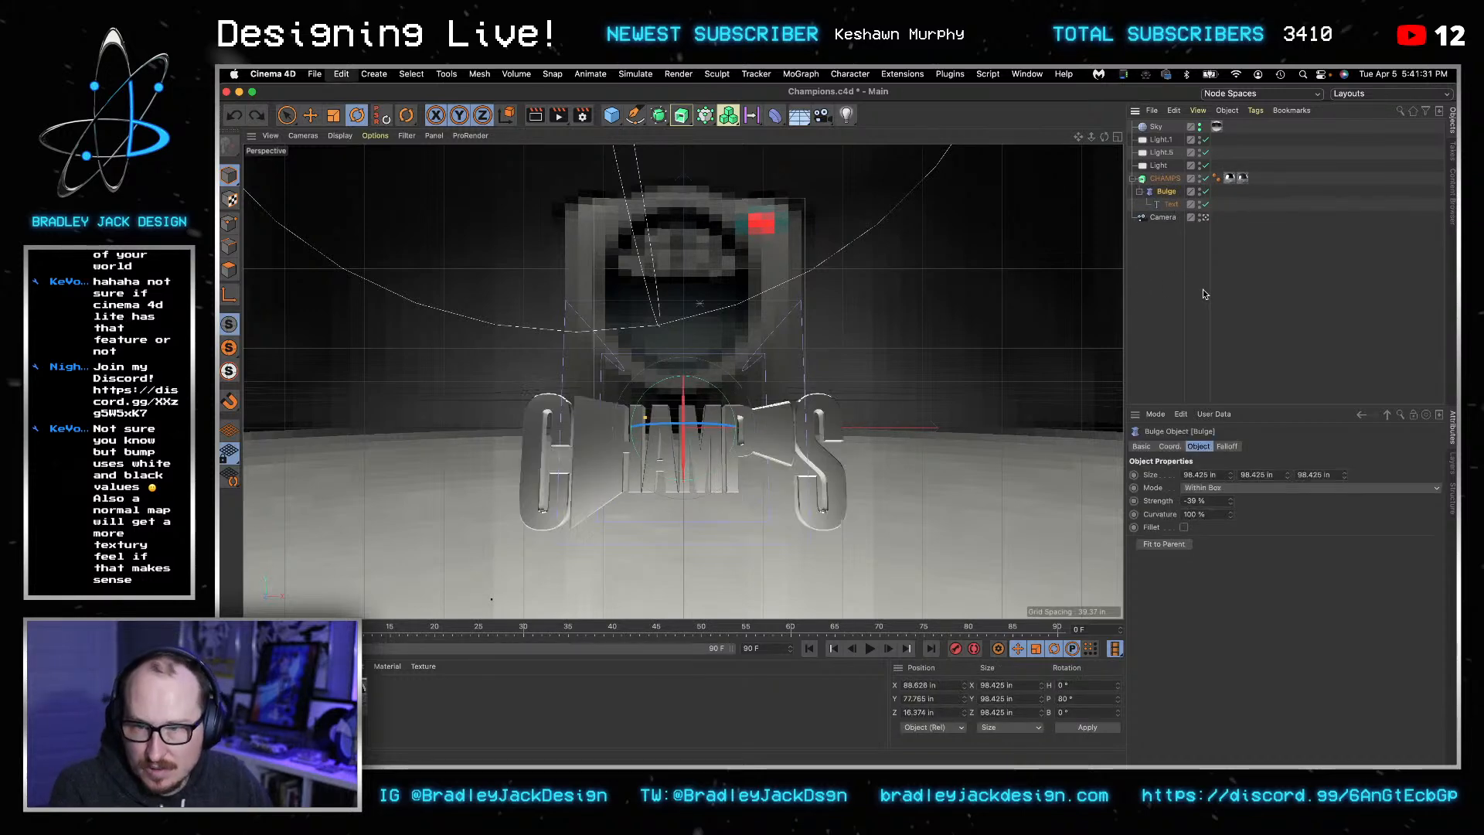
key("super+z")
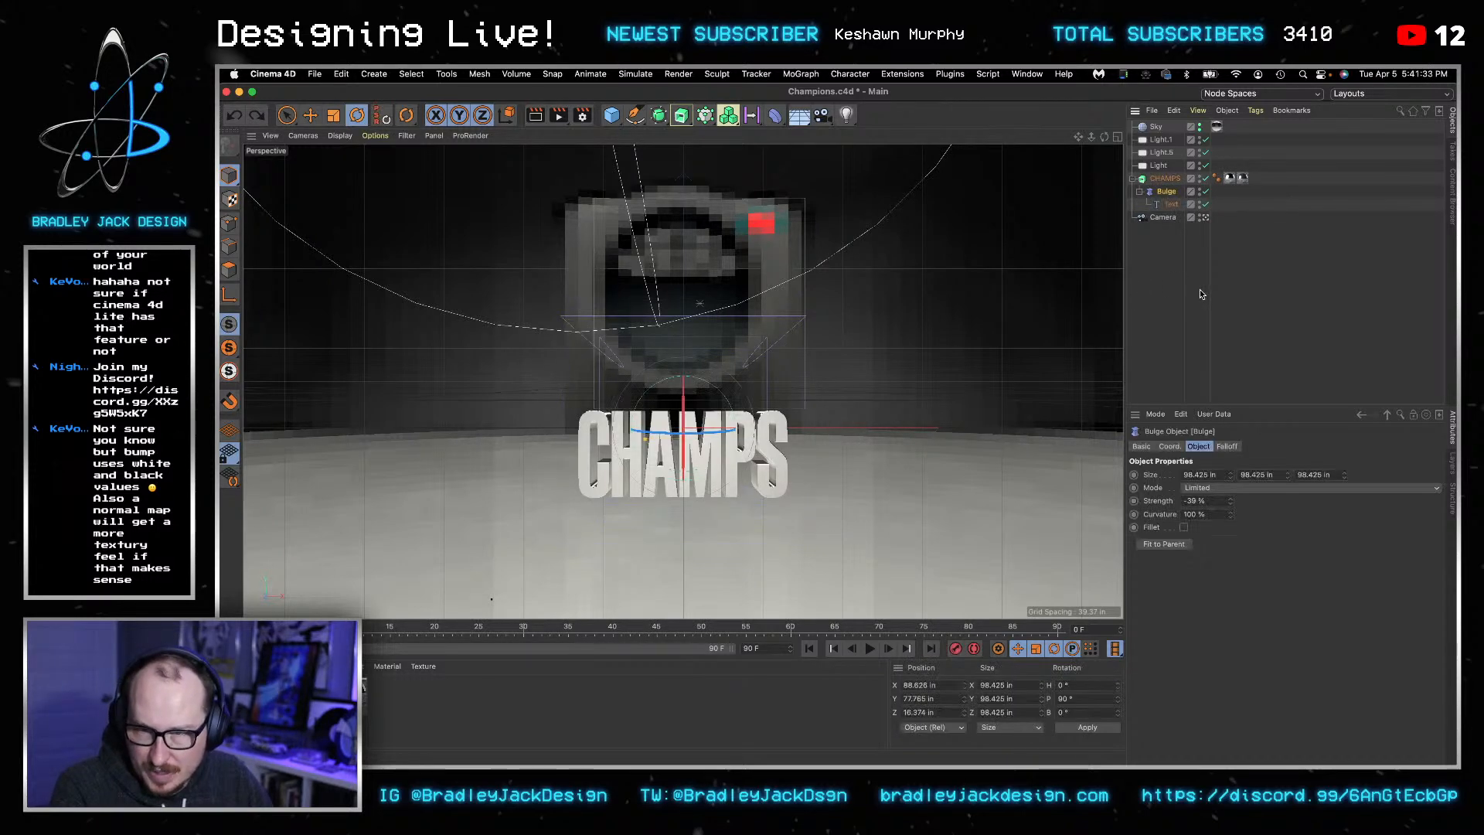
- Move the Bulge deformer with its Text child out of the CHAMPS extrude to the scene's top level
key("super+z")
key("super+z")
key("super+z")
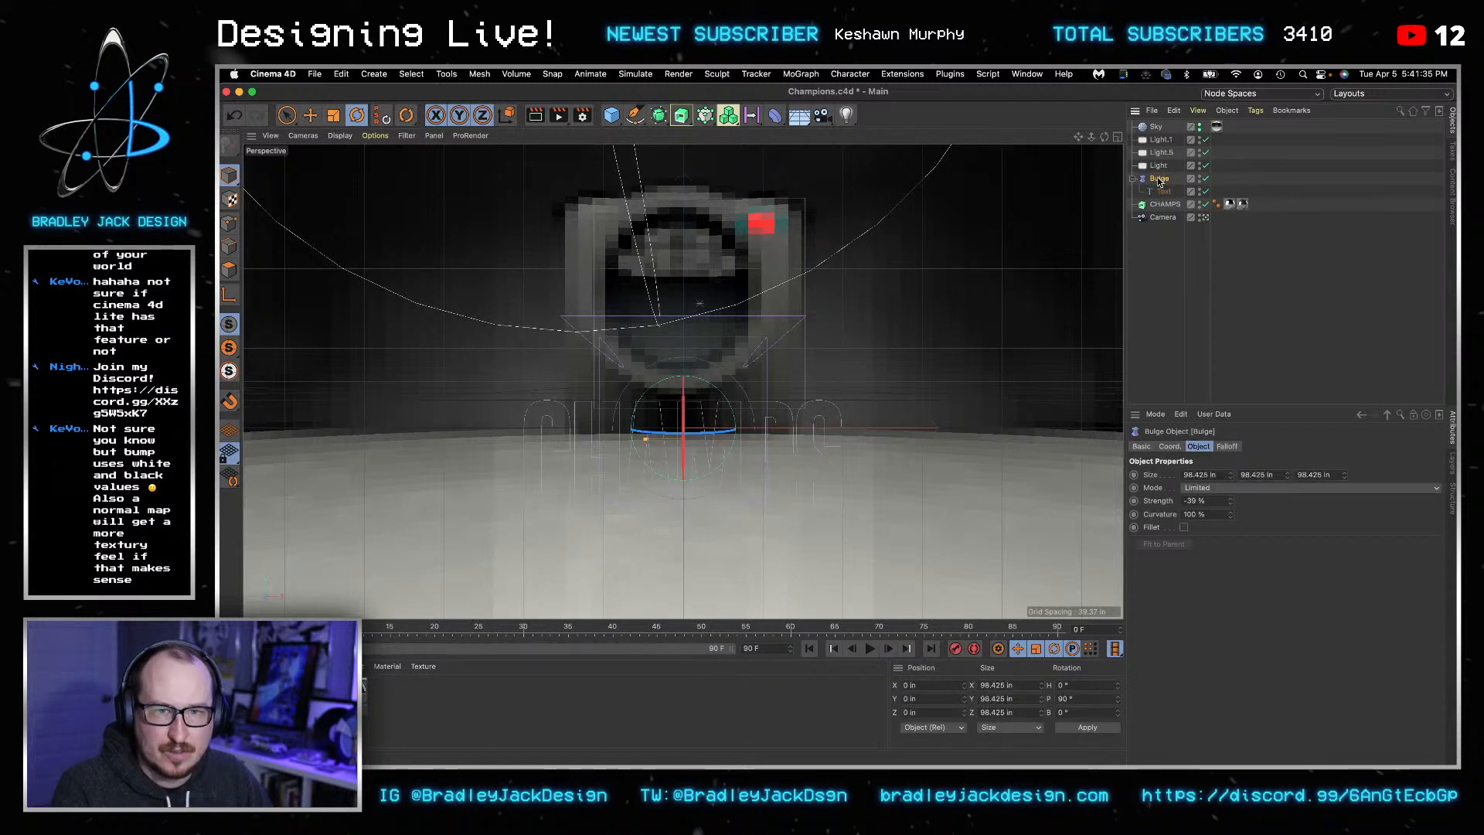
key("v")
left_click(1292, 467)
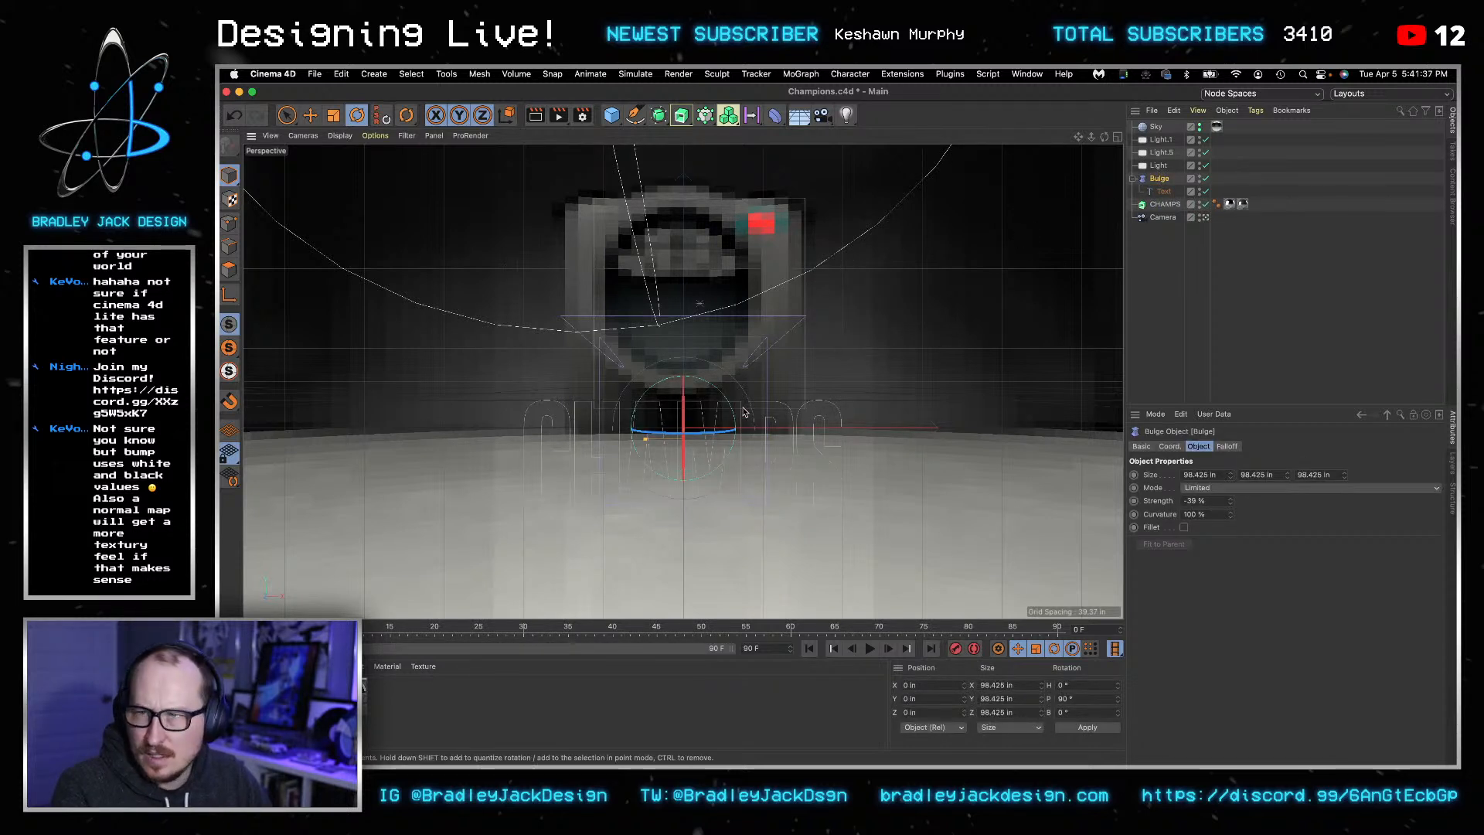
left_click(1260, 319)
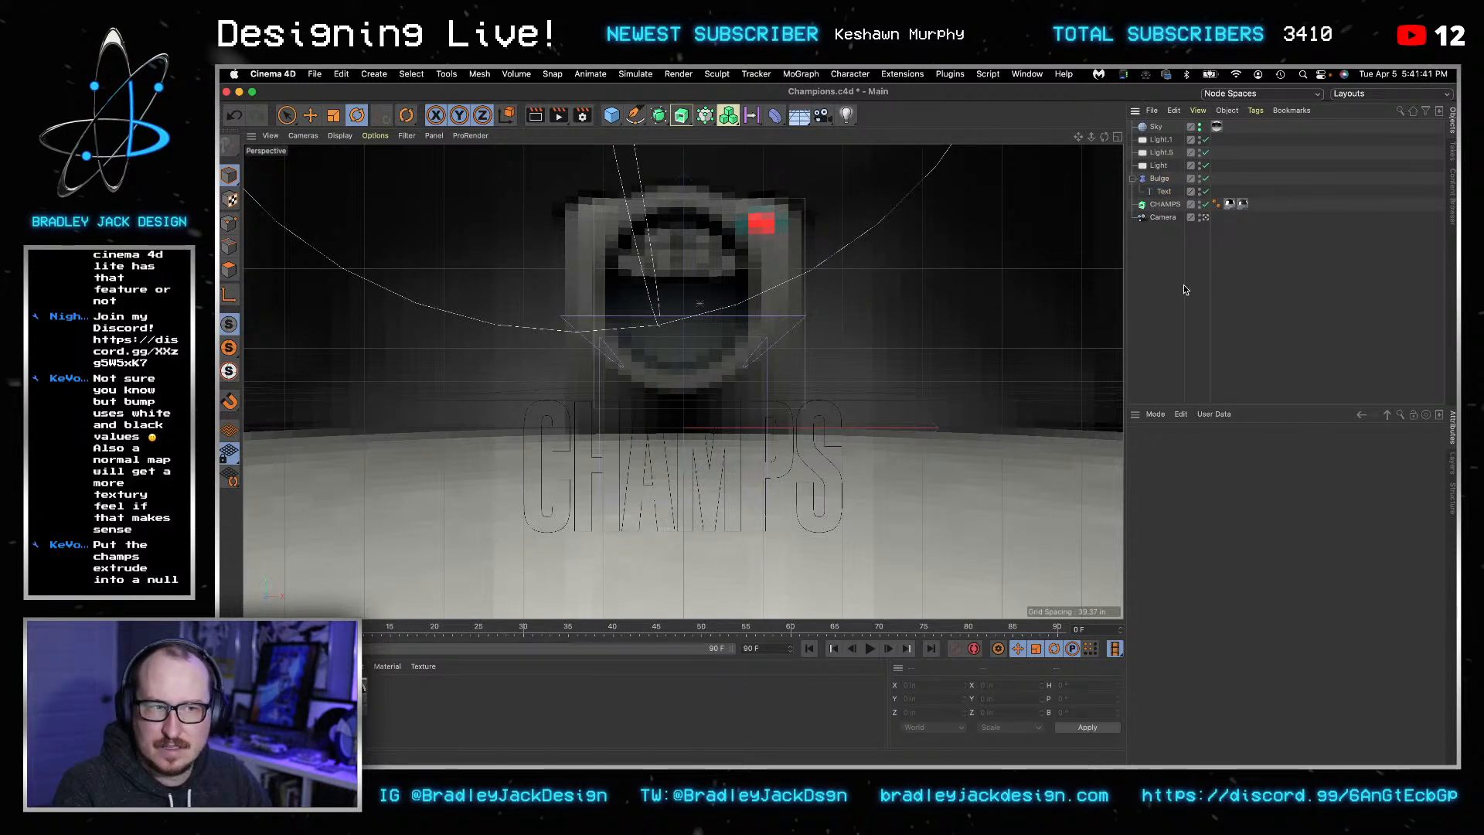
- Make the Text spline a direct child of the CHAMPS extrude object, separate from the Bulge
left_click(1165, 206)
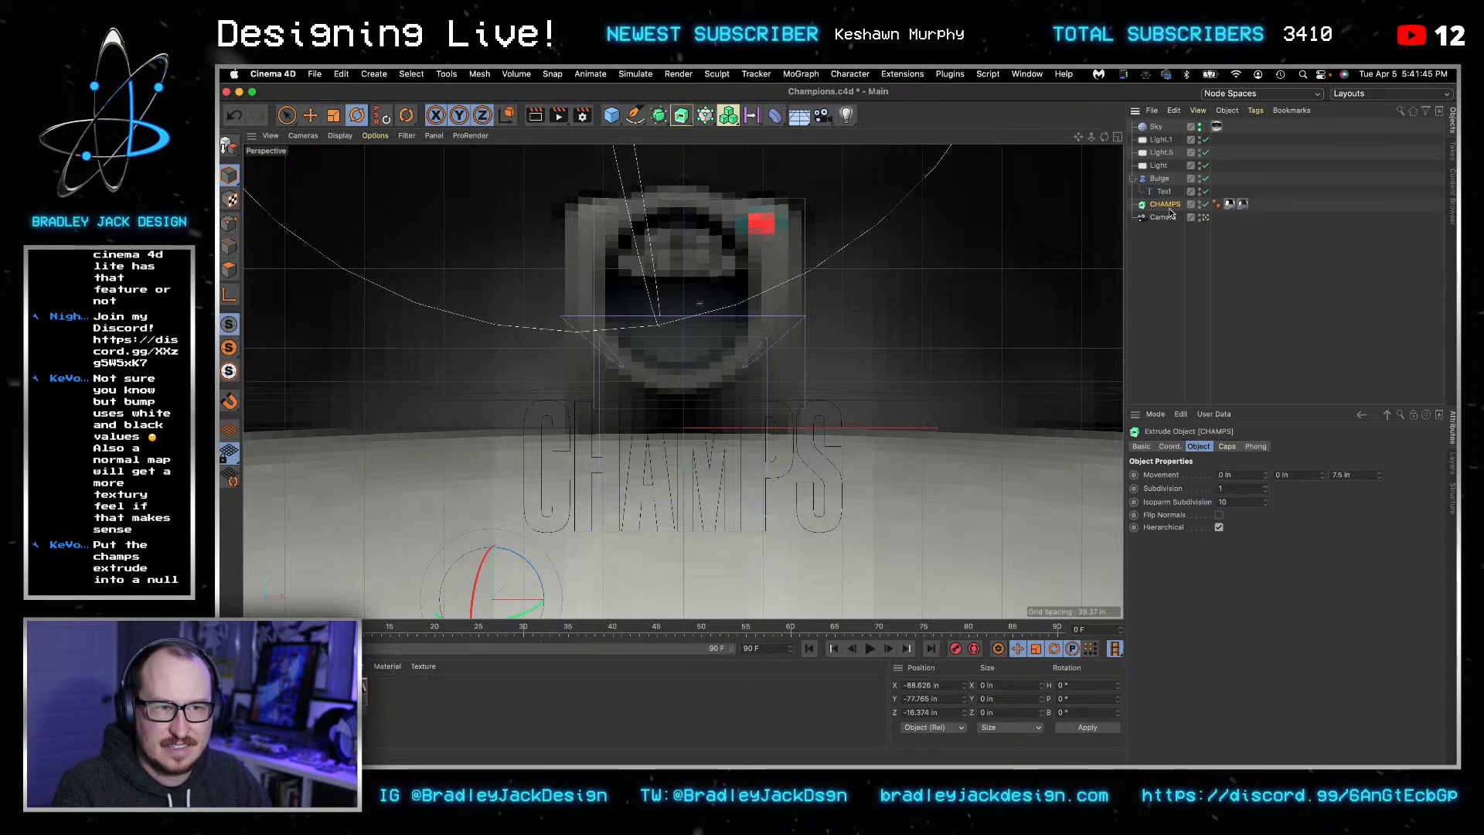
left_click_drag(1165, 208, 1159, 192)
right_click(1159, 191)
left_click(1154, 208)
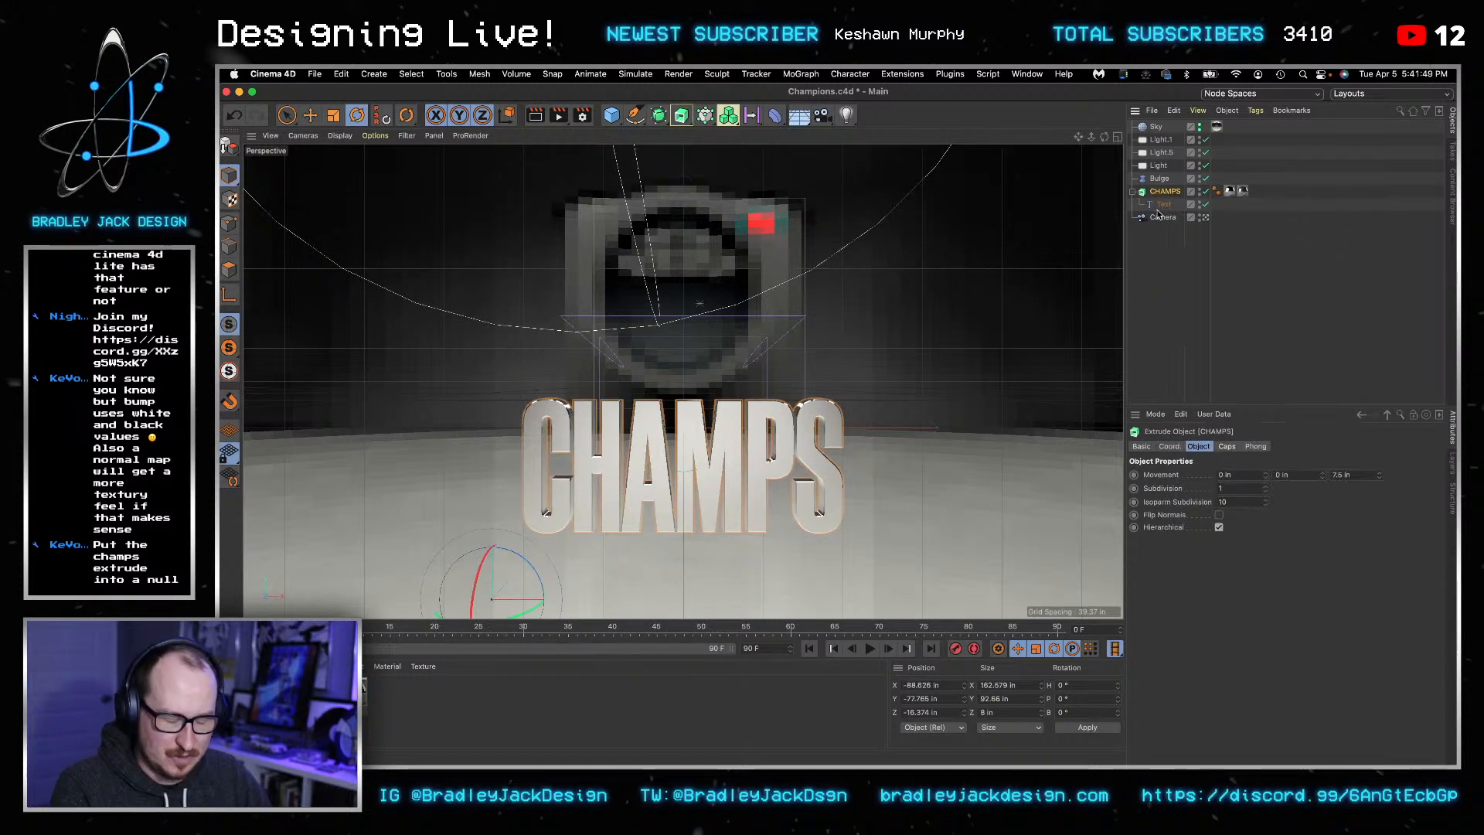
- Group the CHAMPS extrude into a Null and make the Null a child of the Bulge deformer
key("alt+g")
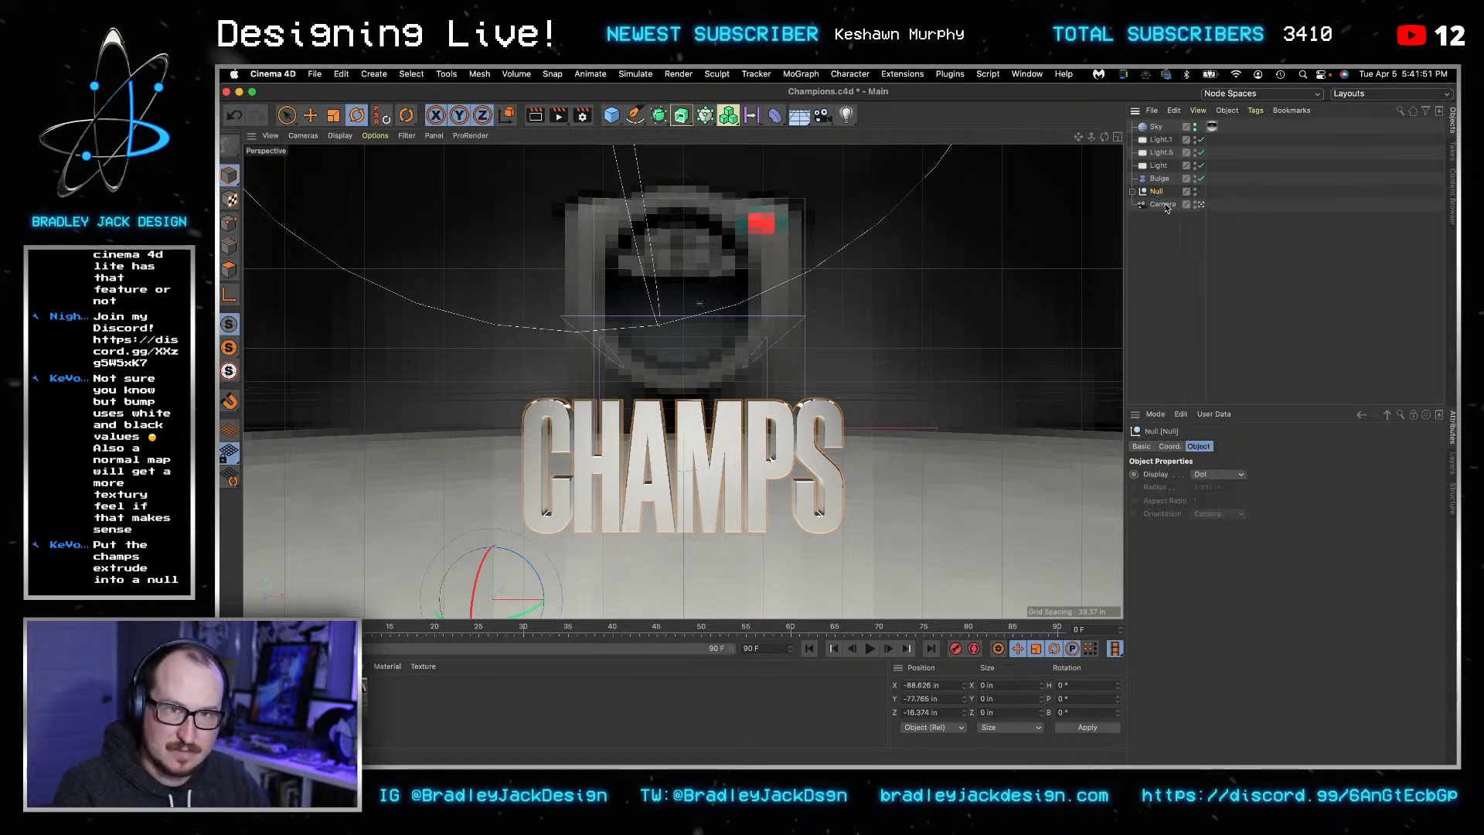
left_click_drag(1159, 183, 1159, 179)
left_click(1159, 179)
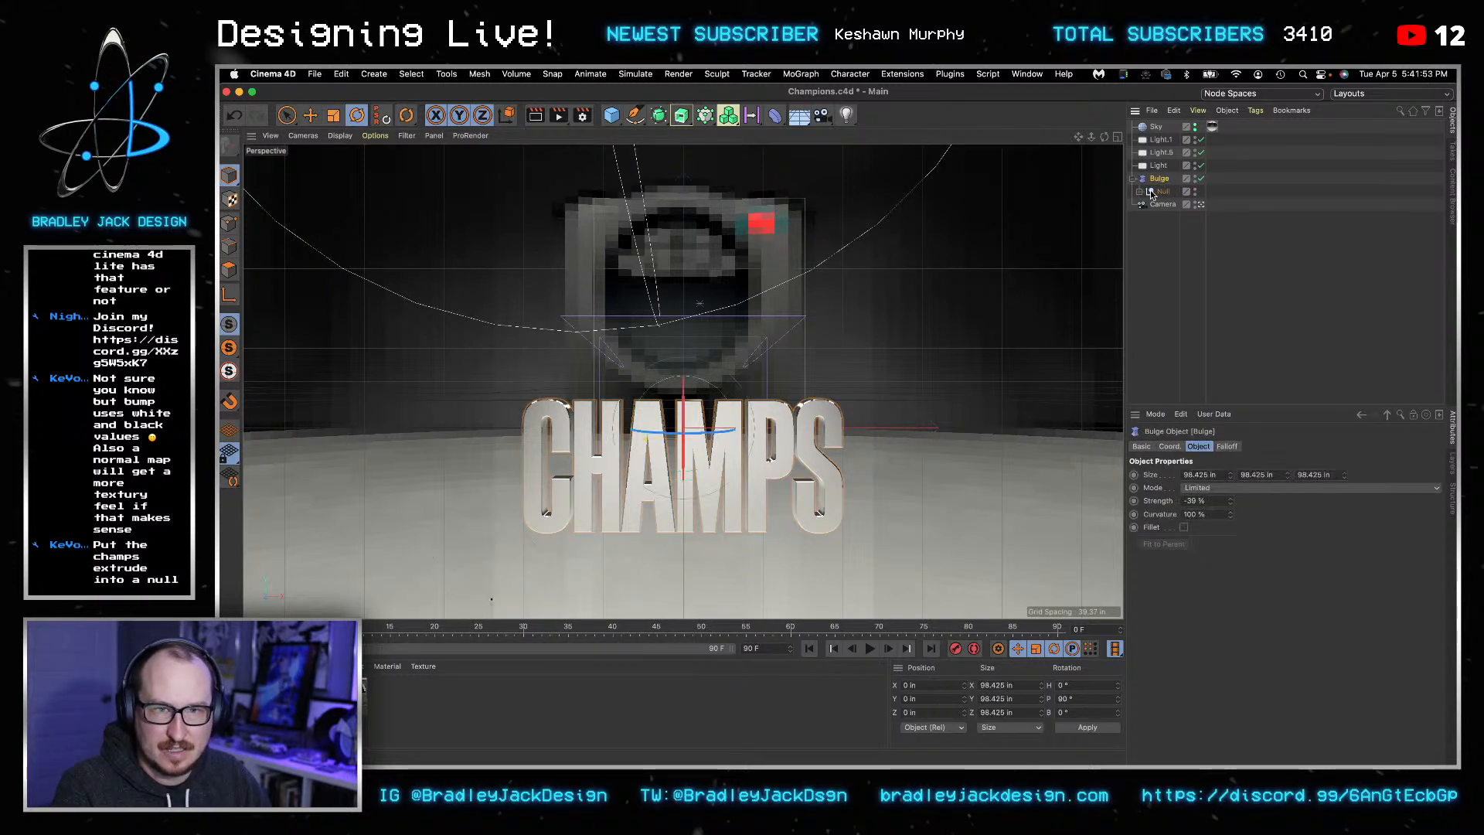
- Undo a trial rotation of the Bulge and move the Null out of it to below the Camera
left_click_drag(686, 397, 689, 424)
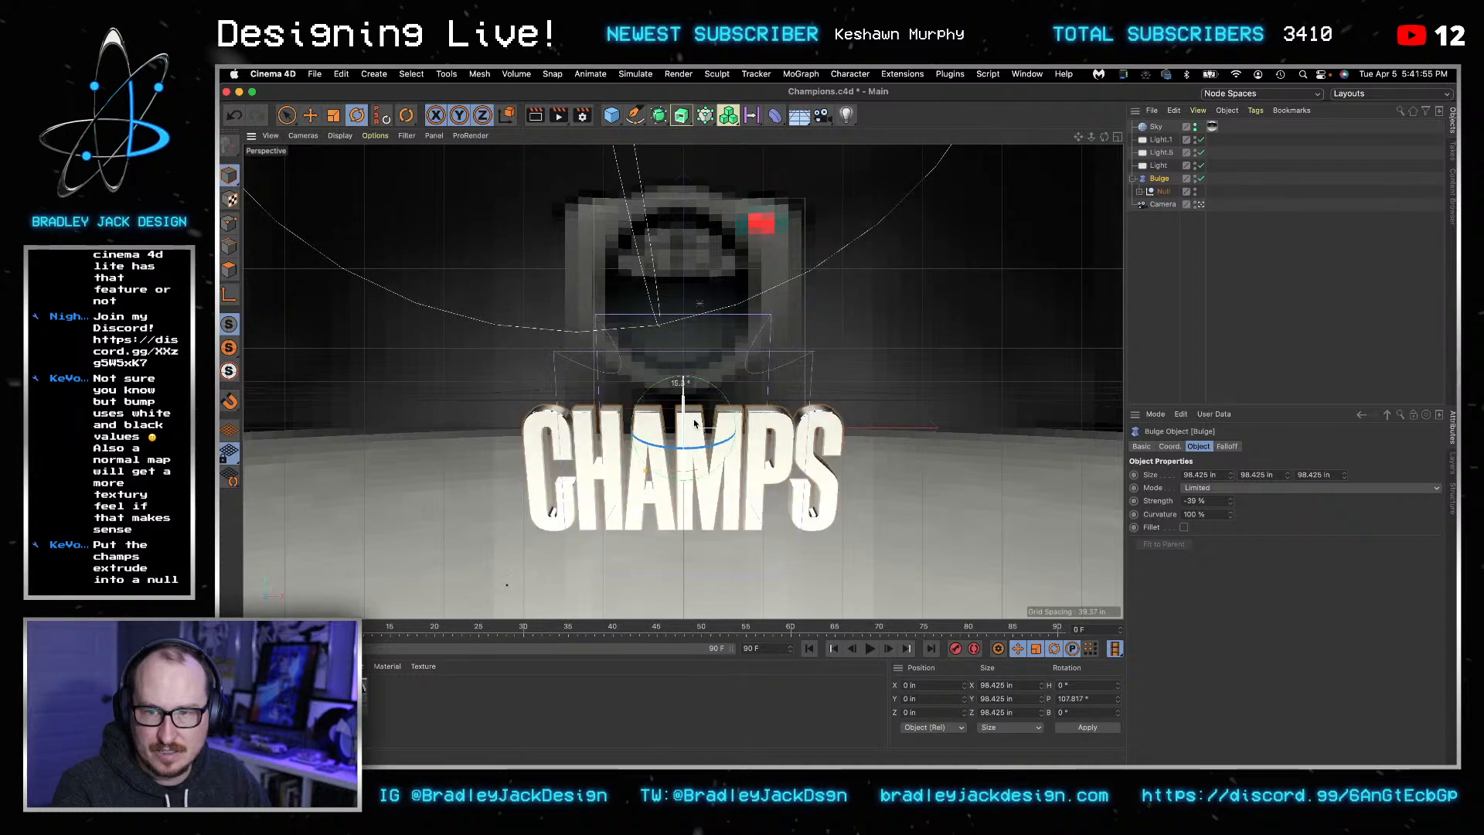
key("super+z")
left_click(1256, 247)
left_click_drag(1163, 228, 1162, 223)
- Rotate the Bulge deformer to a -90° bank and scale it uniformly to 167.323 in
left_click(1159, 178)
left_click_drag(685, 401, 588, 449)
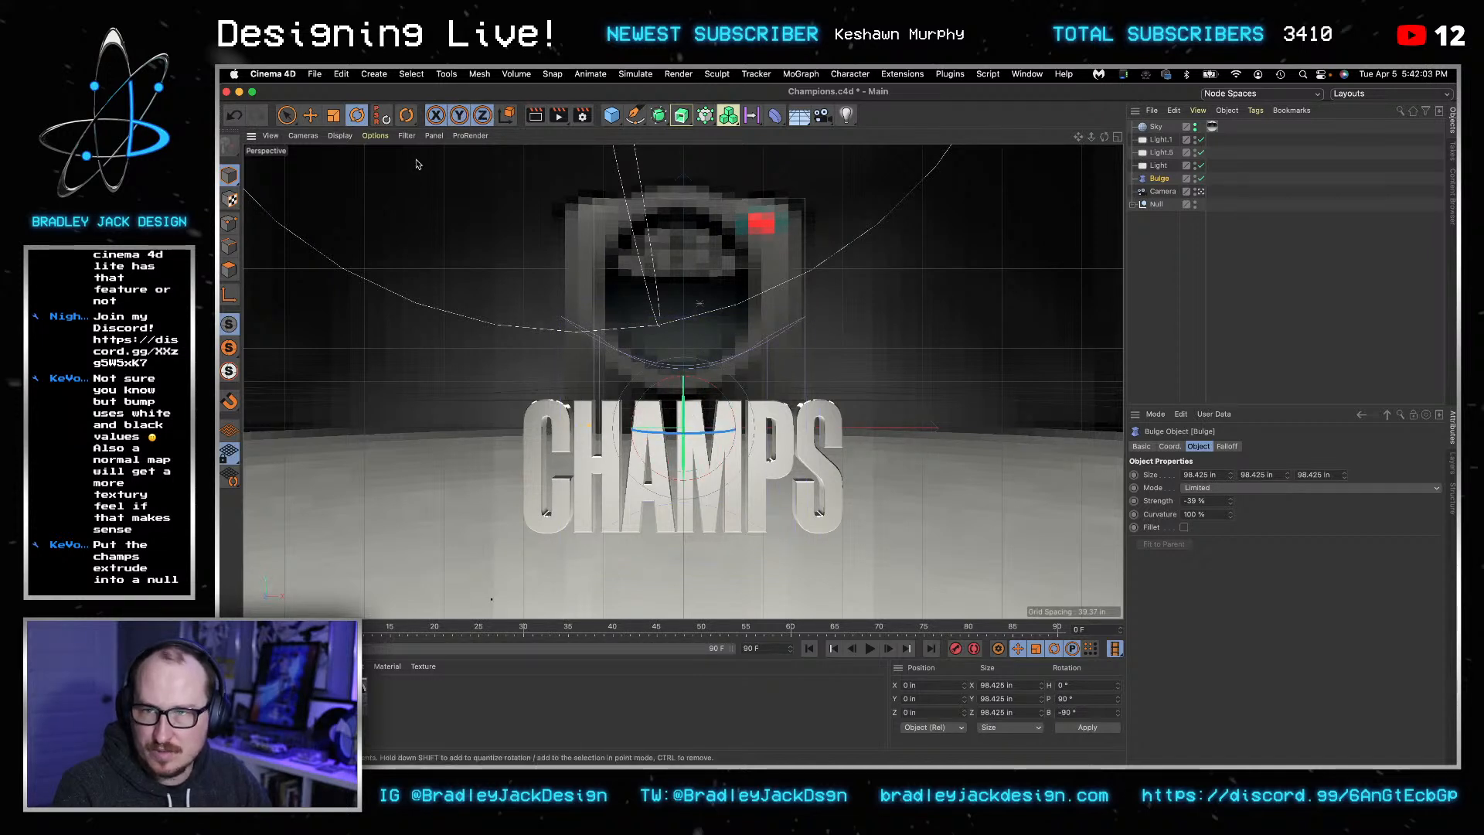
left_click(310, 114)
left_click_drag(612, 431, 841, 344)
key("super+z")
key("t")
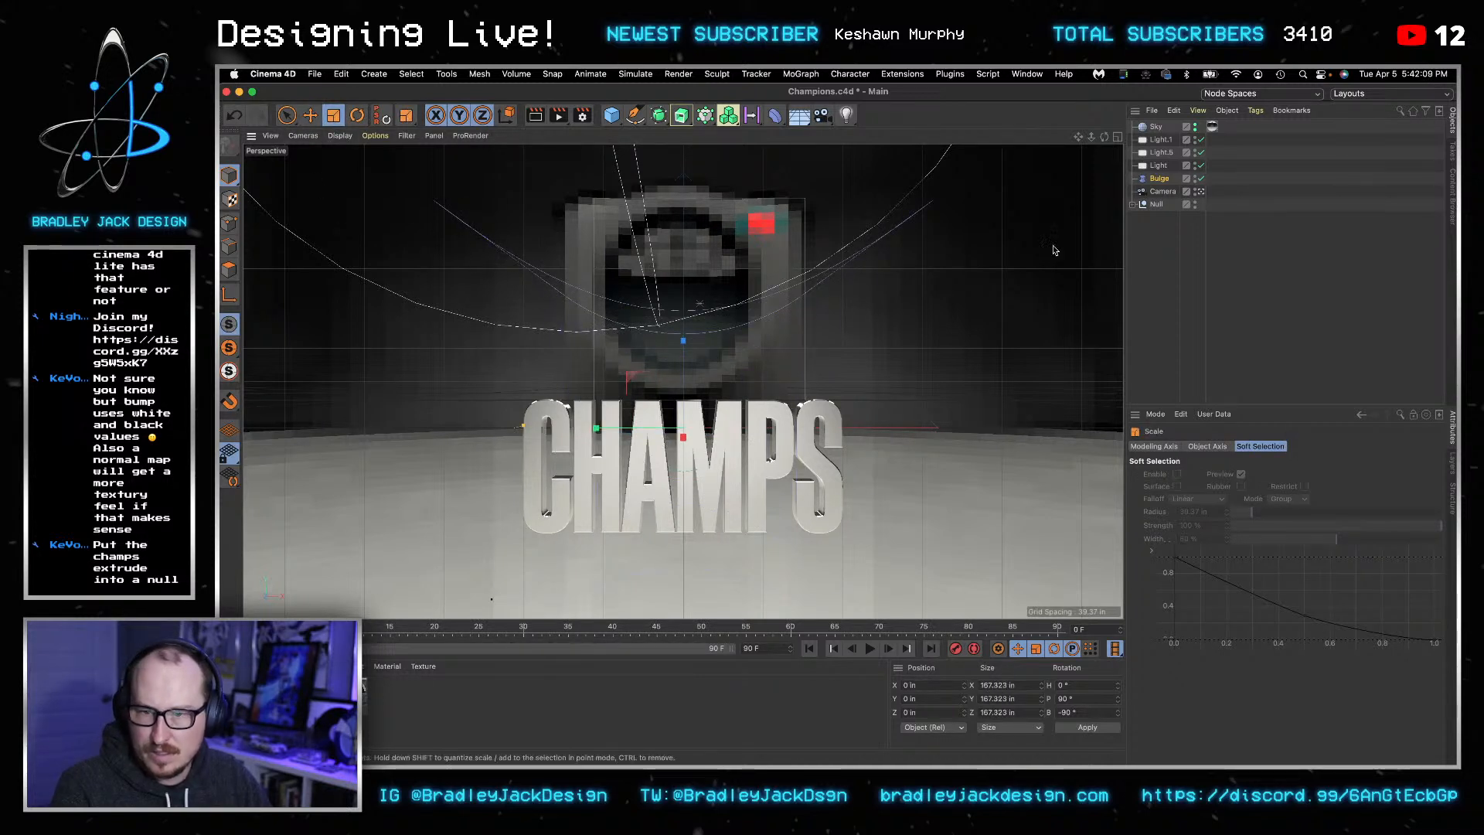
- Nest the Null under the Bulge deformer again and set the Bulge mode to Unlimited
left_click_drag(1156, 204, 1162, 183)
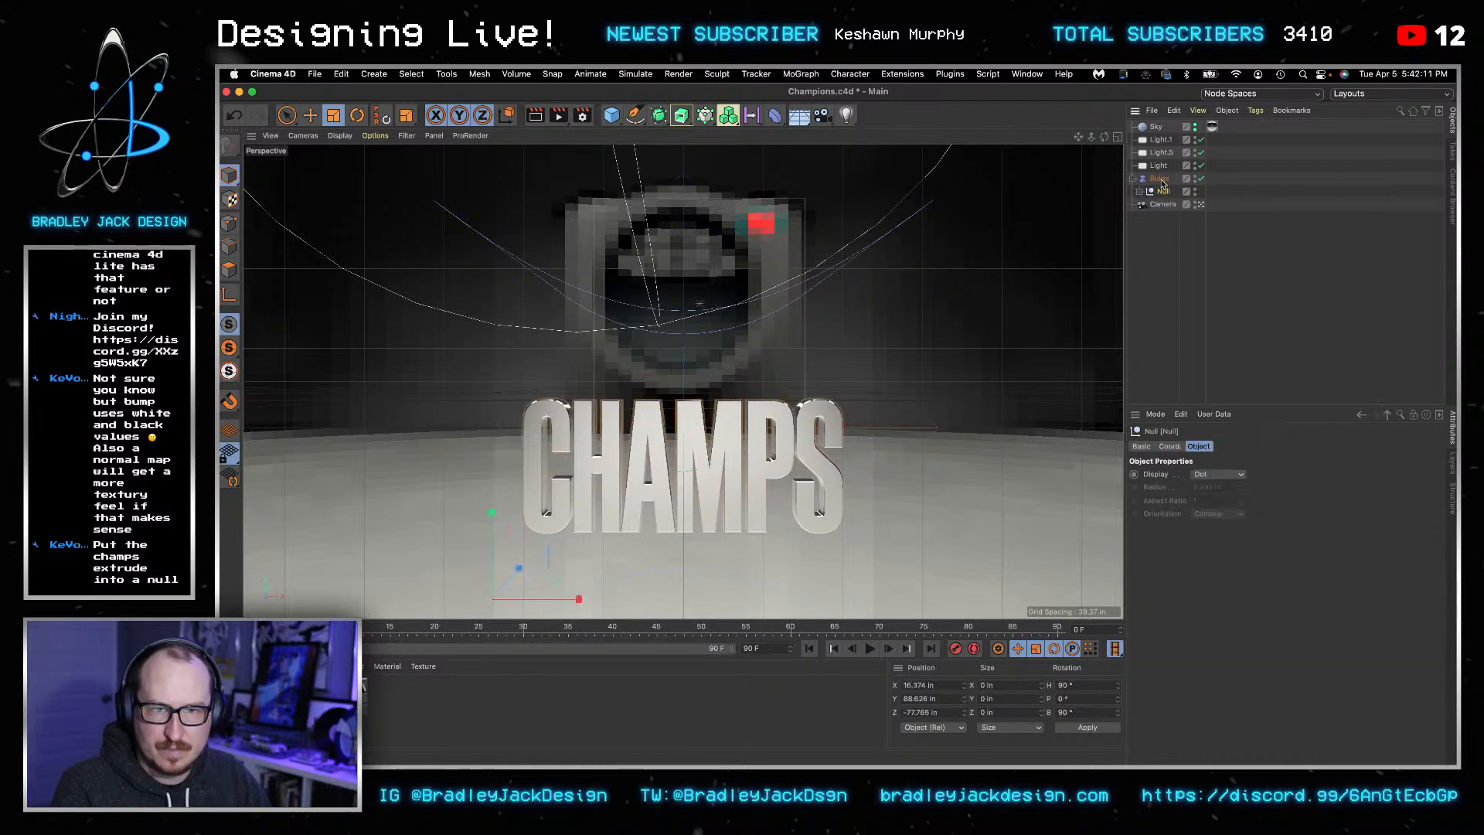
left_click(1159, 179)
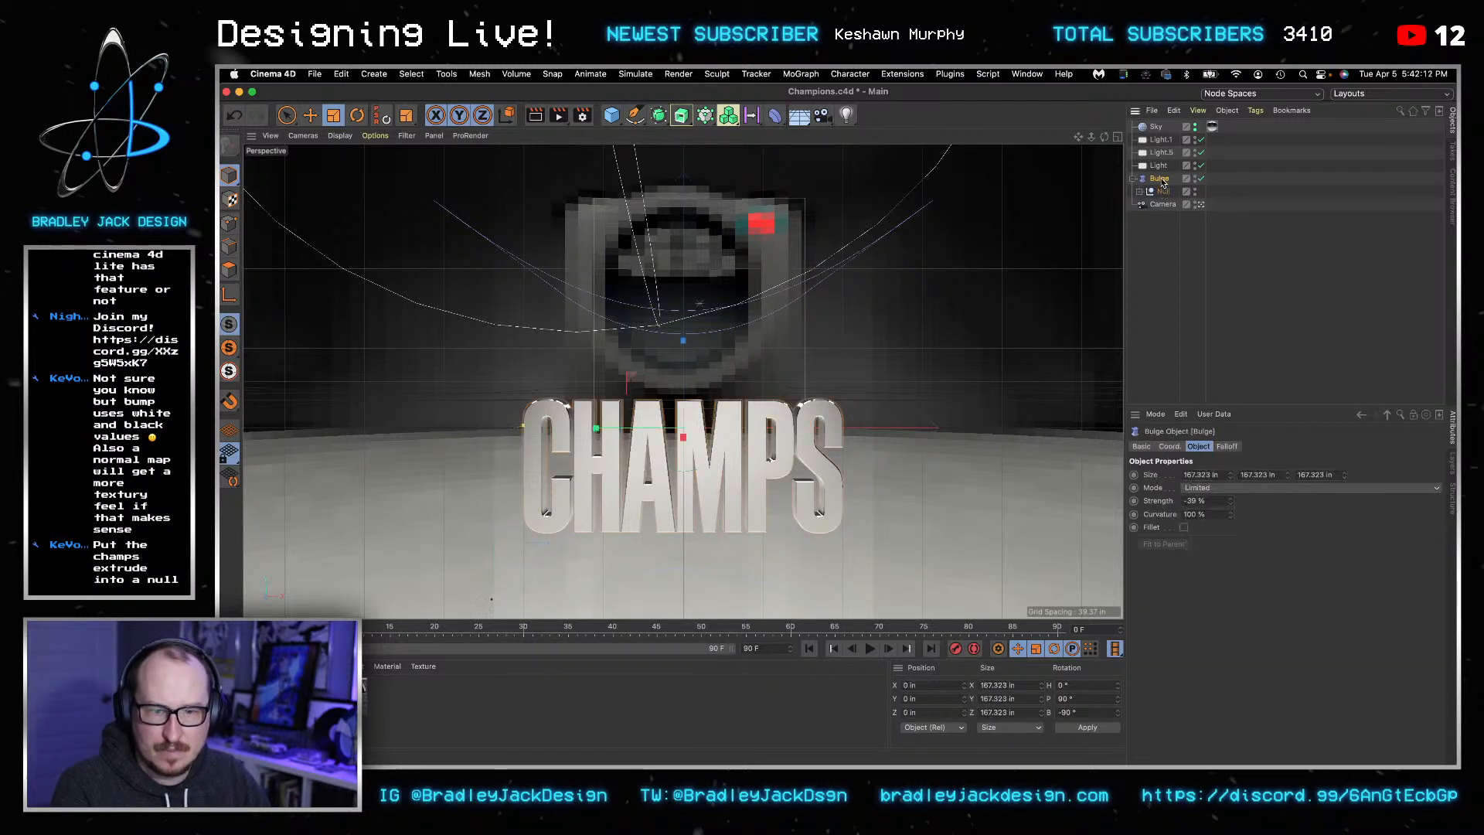
left_click(1212, 495)
left_click(1216, 526)
left_click(1203, 387)
- Try moving the Sky object vertically while viewing the CHAMPS text from an angle, and undo the changes
left_click(979, 346)
left_click_drag(948, 357, 371, 193)
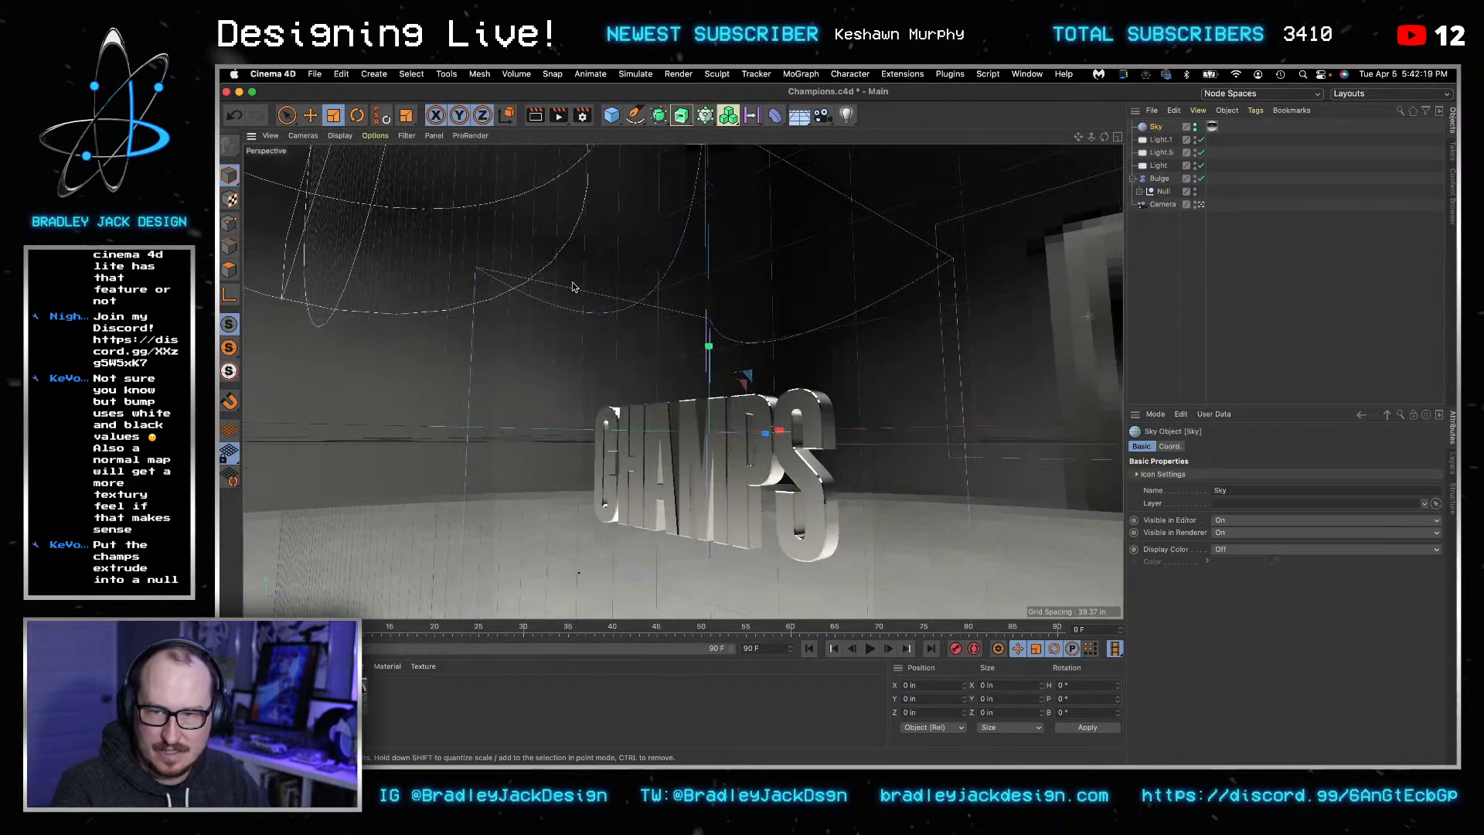
left_click(310, 115)
left_click_drag(708, 345, 710, 224)
key("super+z")
key("super+z")
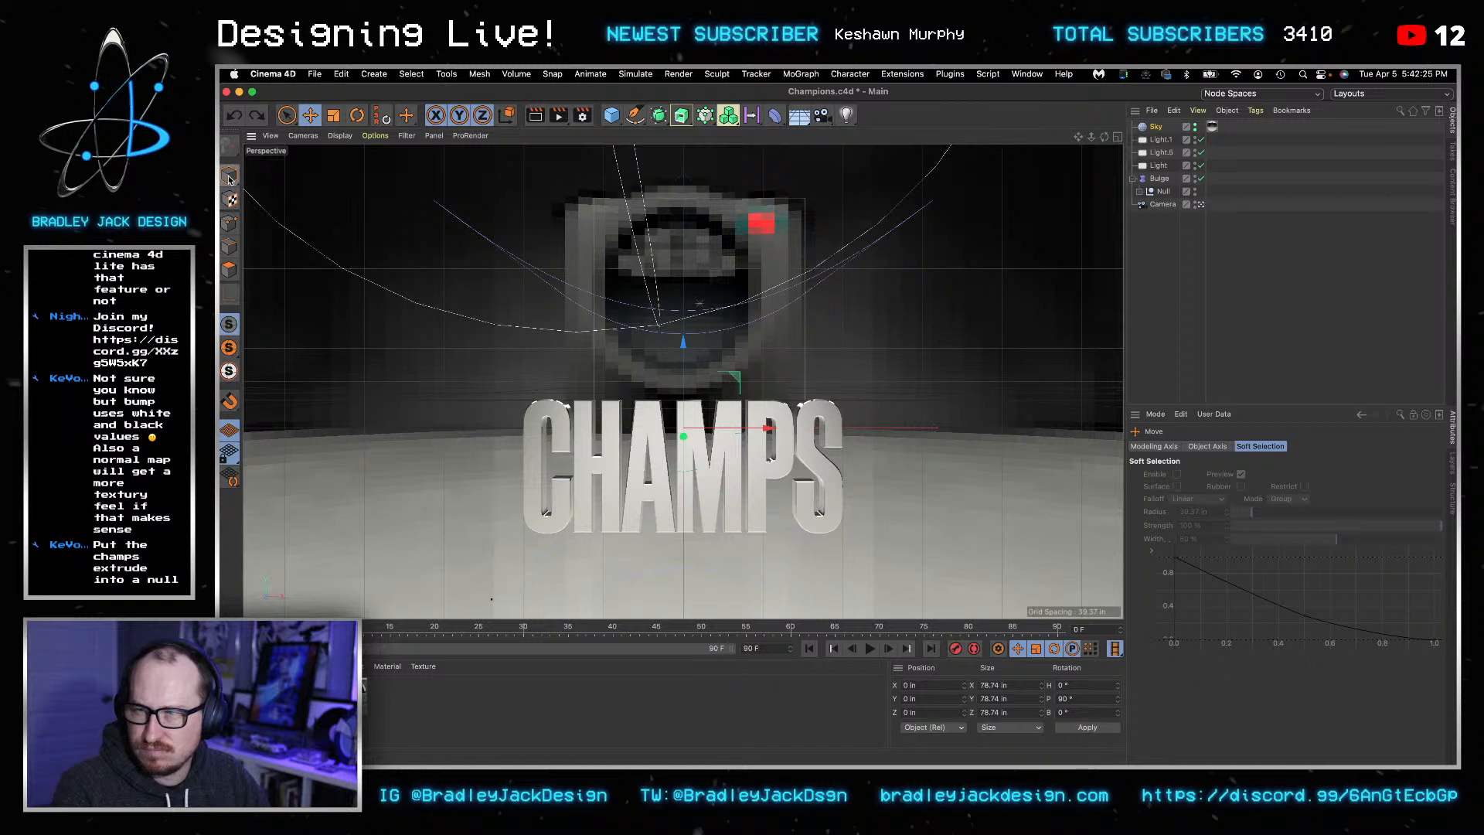
- Raise the Bulge deformer with its nested CHAMPS Null to a Y position of about 52 in
left_click_drag(683, 342, 684, 304)
left_click(684, 353)
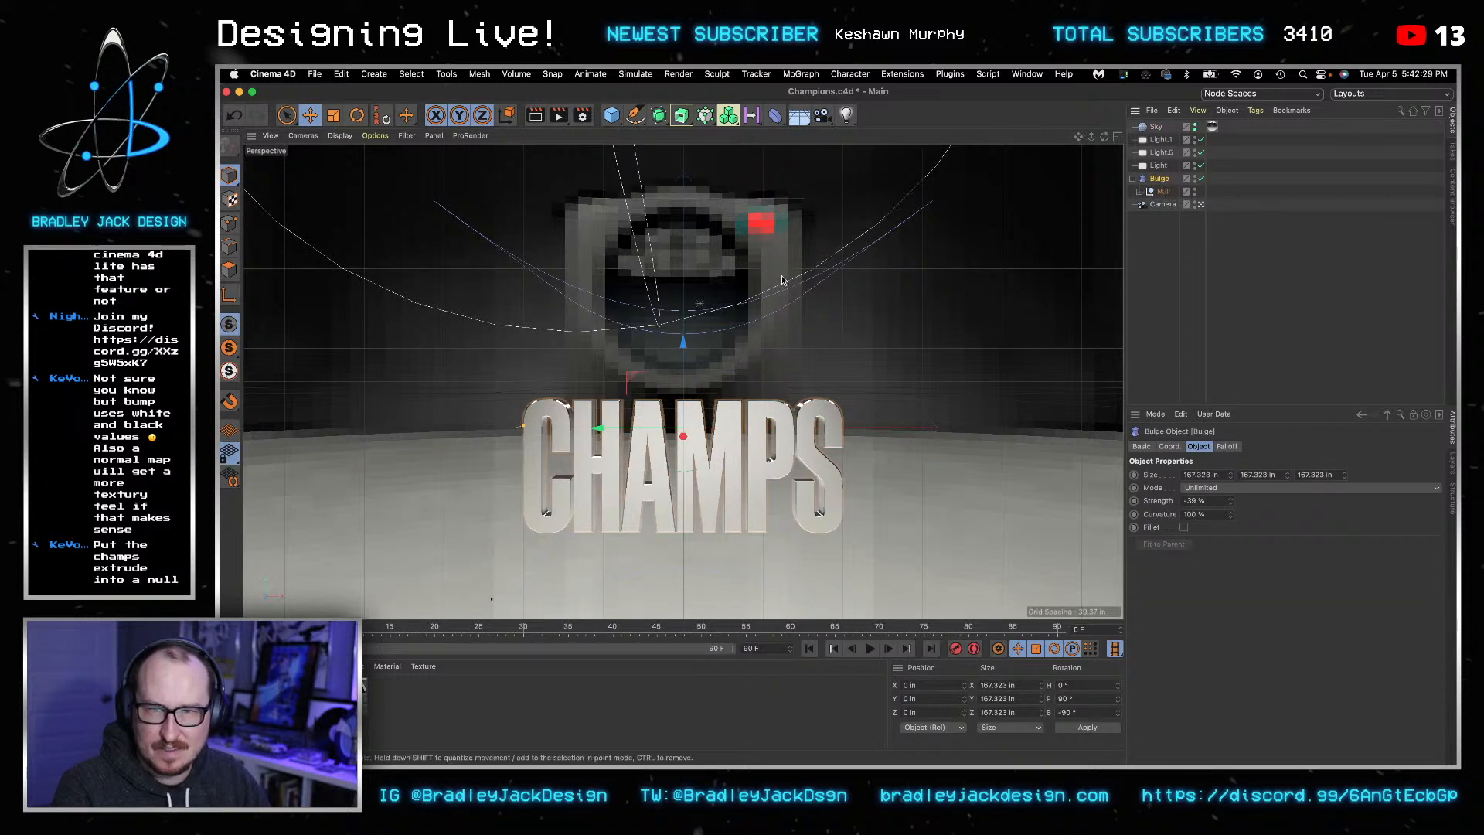
left_click_drag(684, 354, 684, 241)
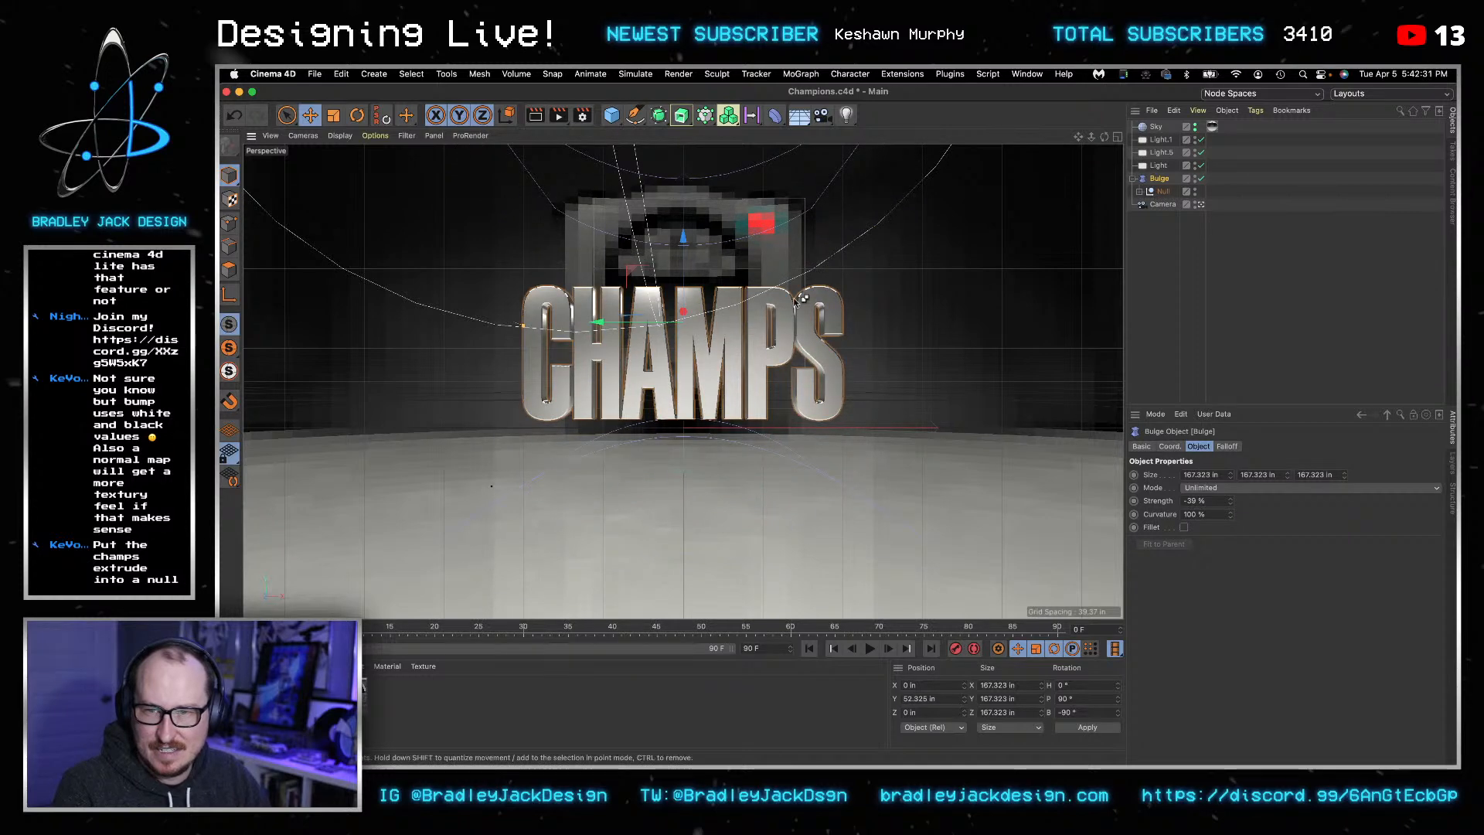
- Undo the last raise of the Bulge deformer and set its mode to Within Box
key("super+z")
left_click(1161, 180)
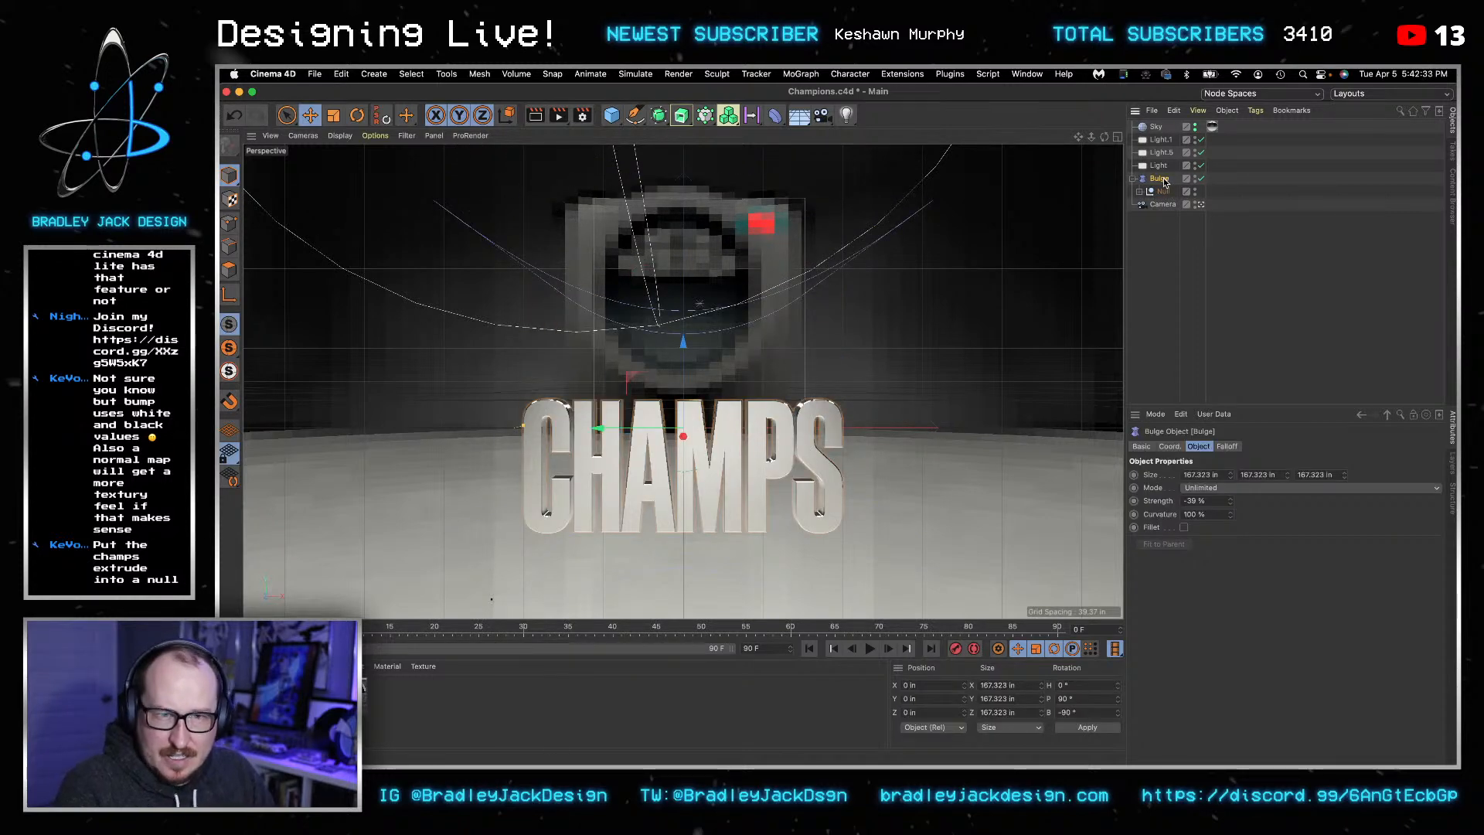
left_click(1218, 489)
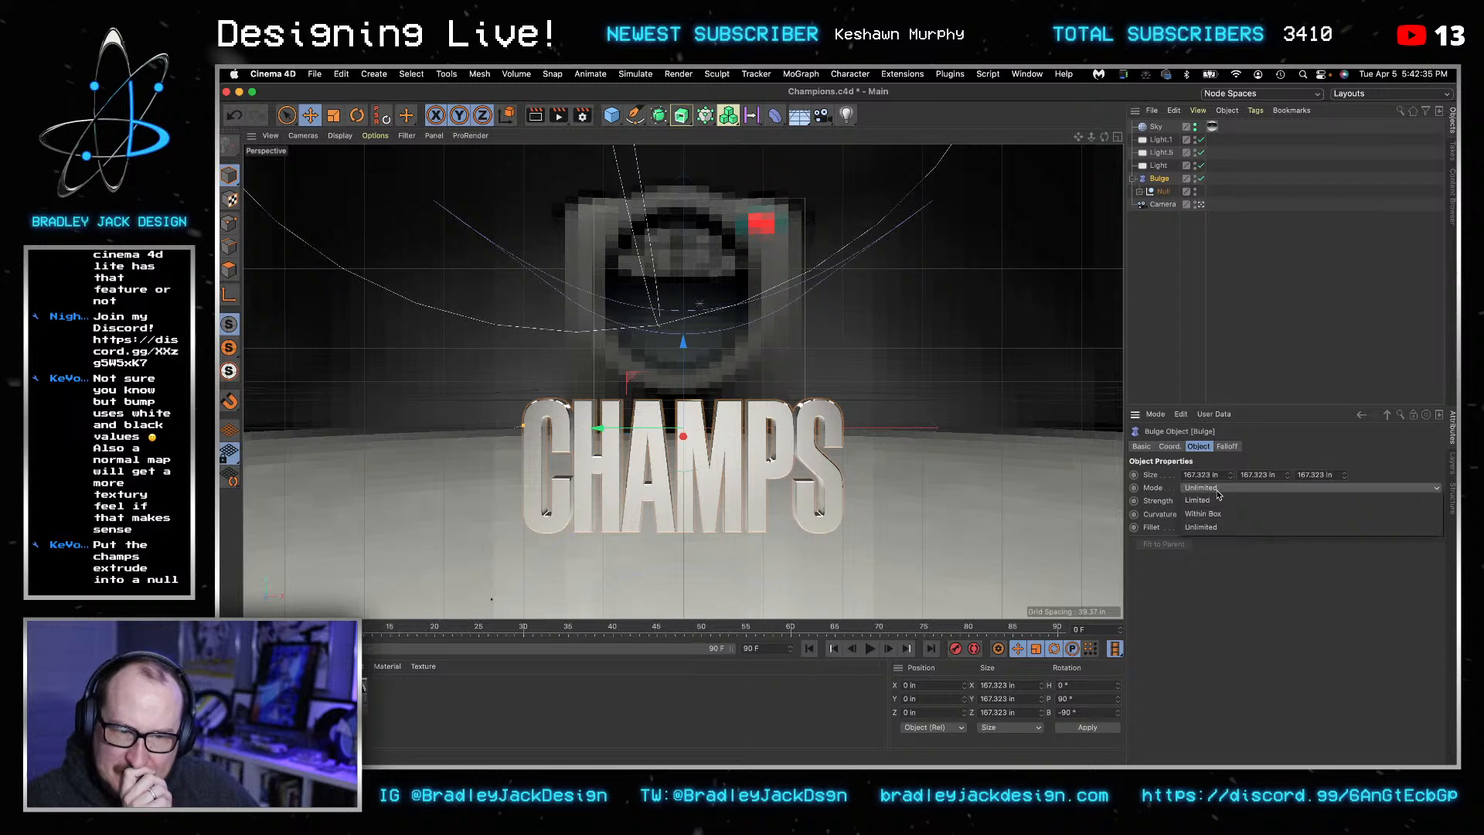
left_click(1226, 513)
left_click(1226, 352)
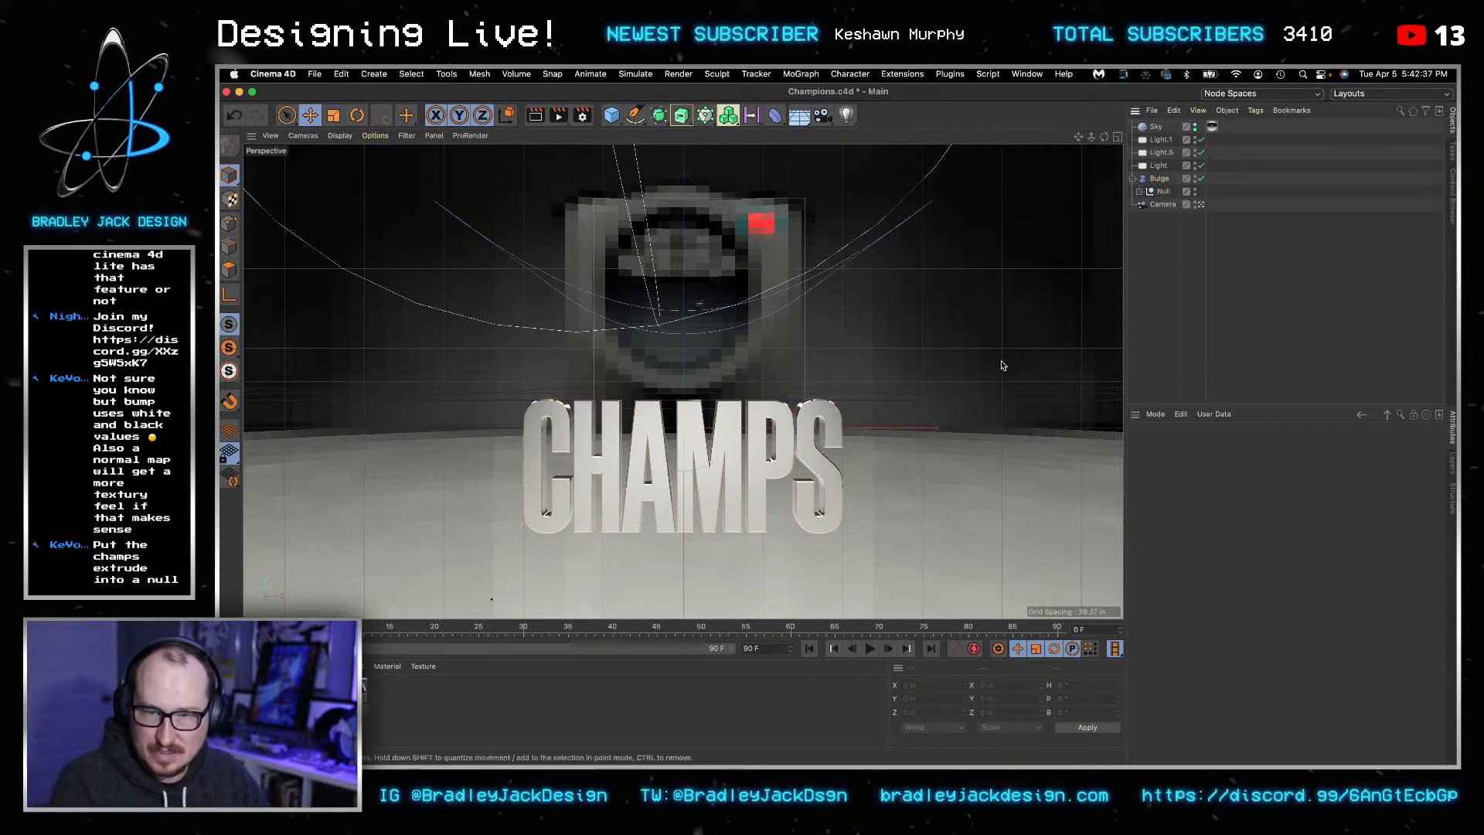
- Nest the Bulge deformer inside the Null beside the CHAMPS extrude and raise it to a Y position of about 92.6 in
left_click(1154, 181)
left_click_drag(1158, 191, 1156, 184)
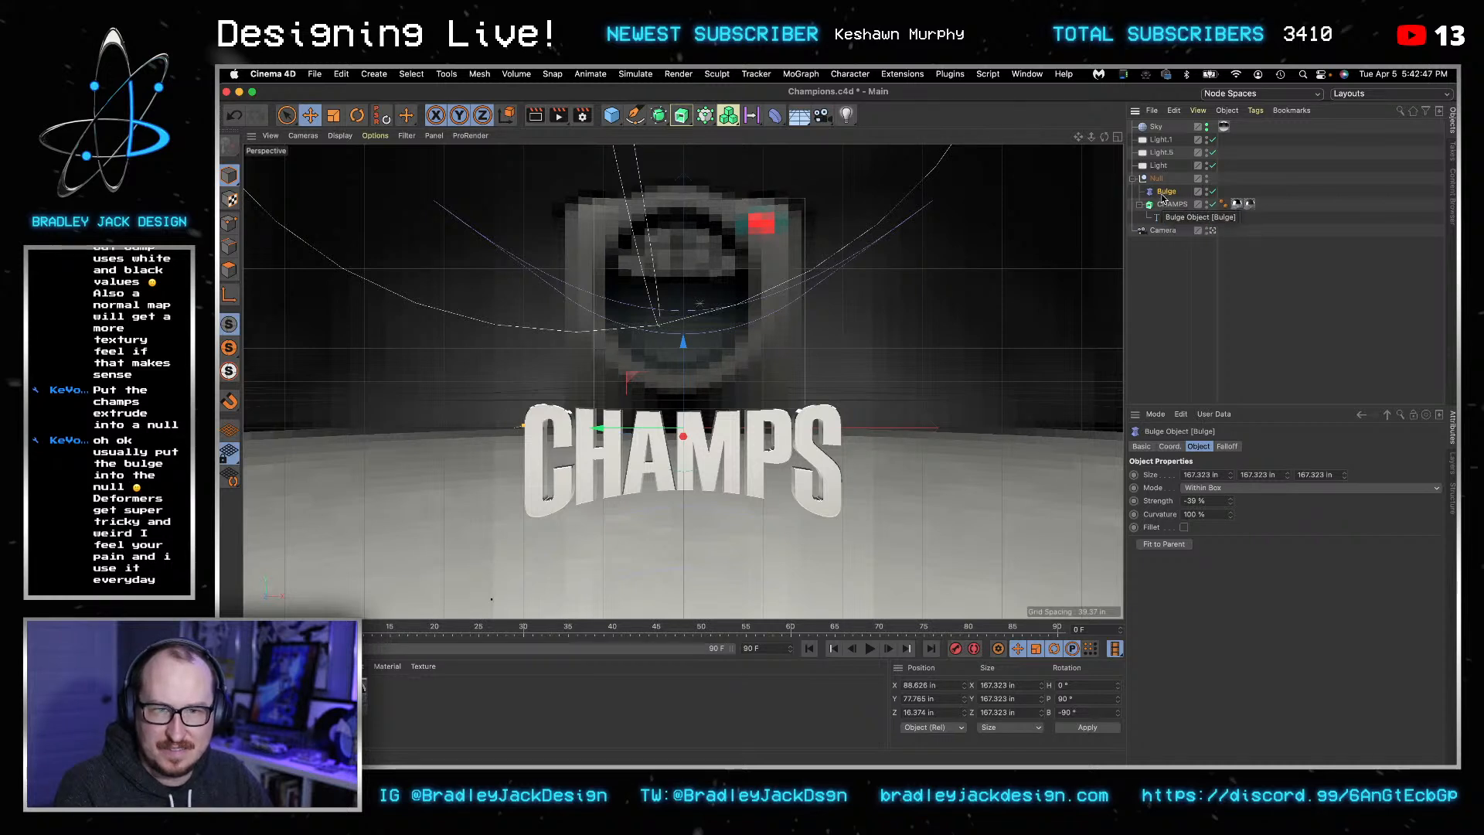
left_click_drag(683, 345, 688, 315)
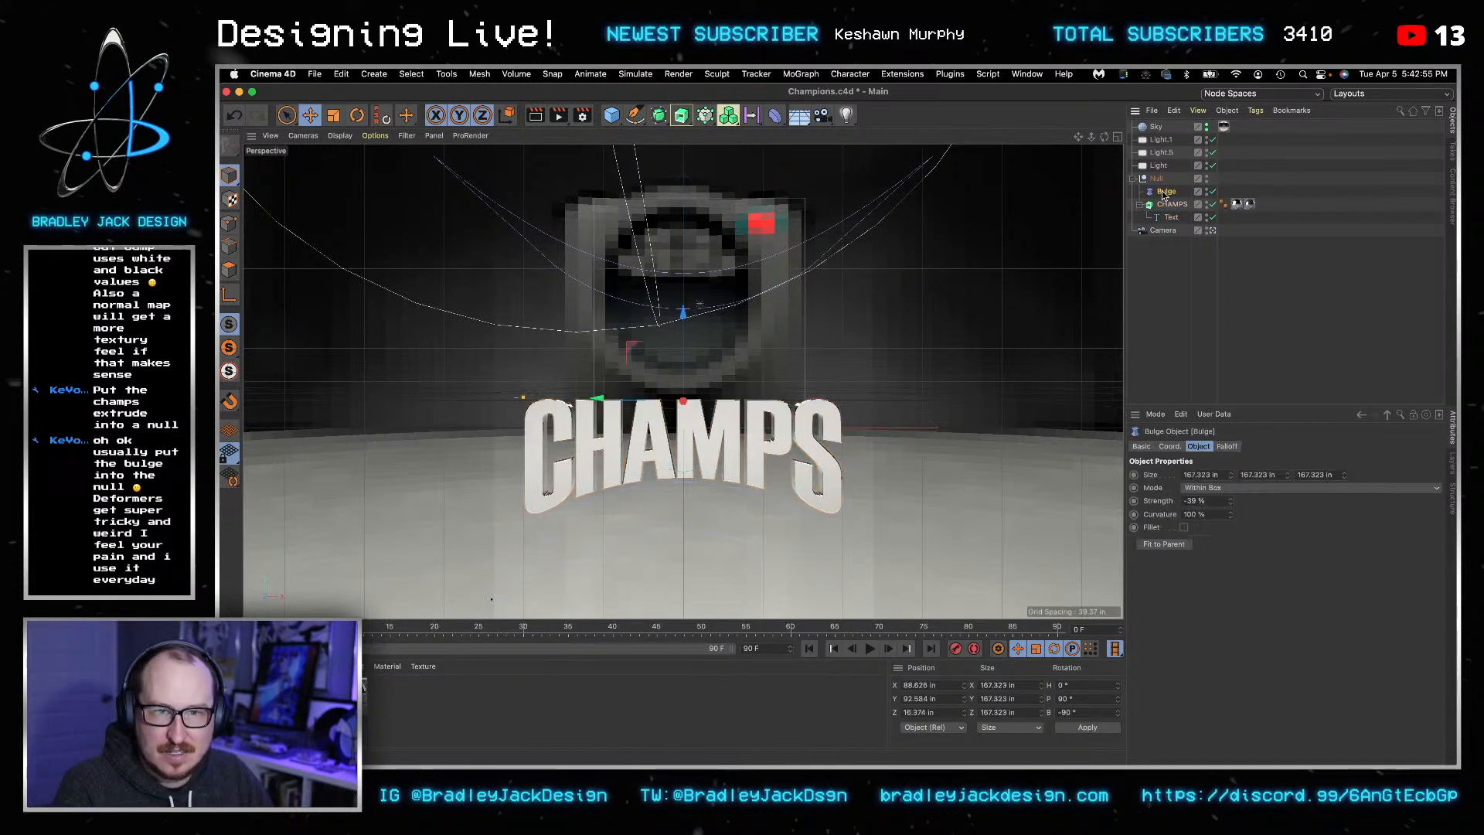
- Scale the Bulge deformer uniformly to about 105.8 in and set its mode to Unlimited
key("t")
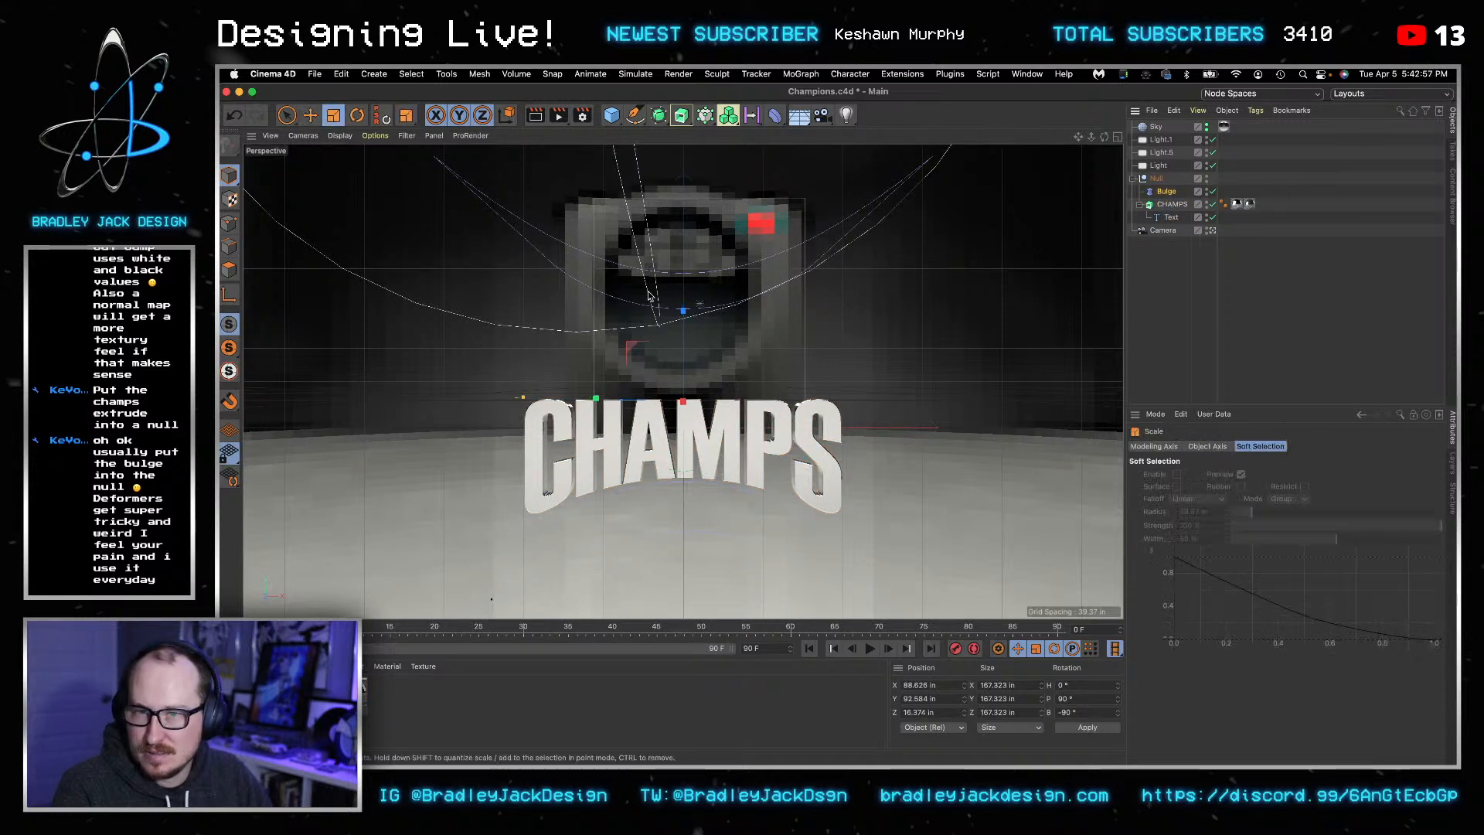
left_click_drag(683, 313, 677, 409)
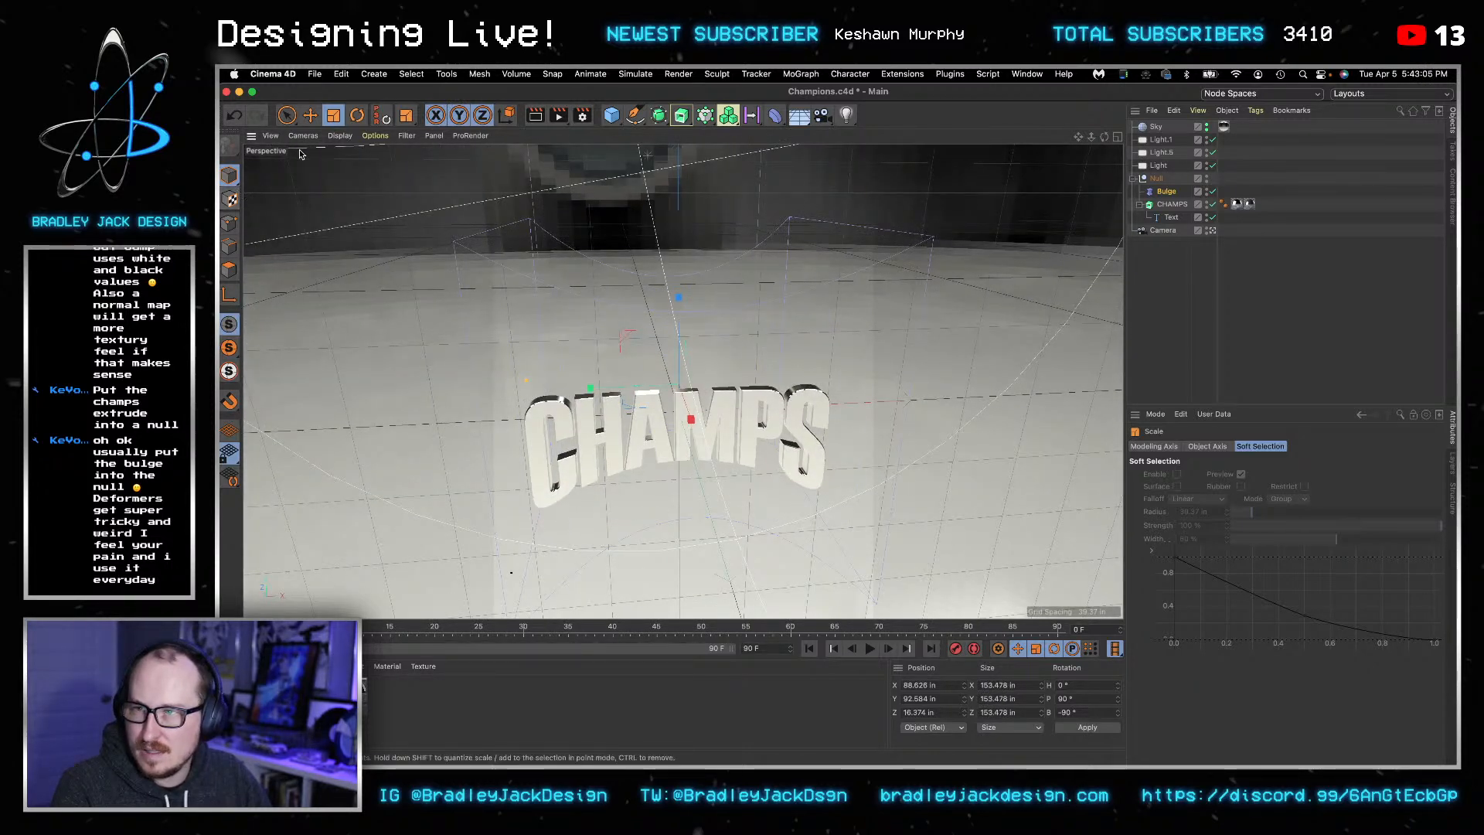
key("super+z")
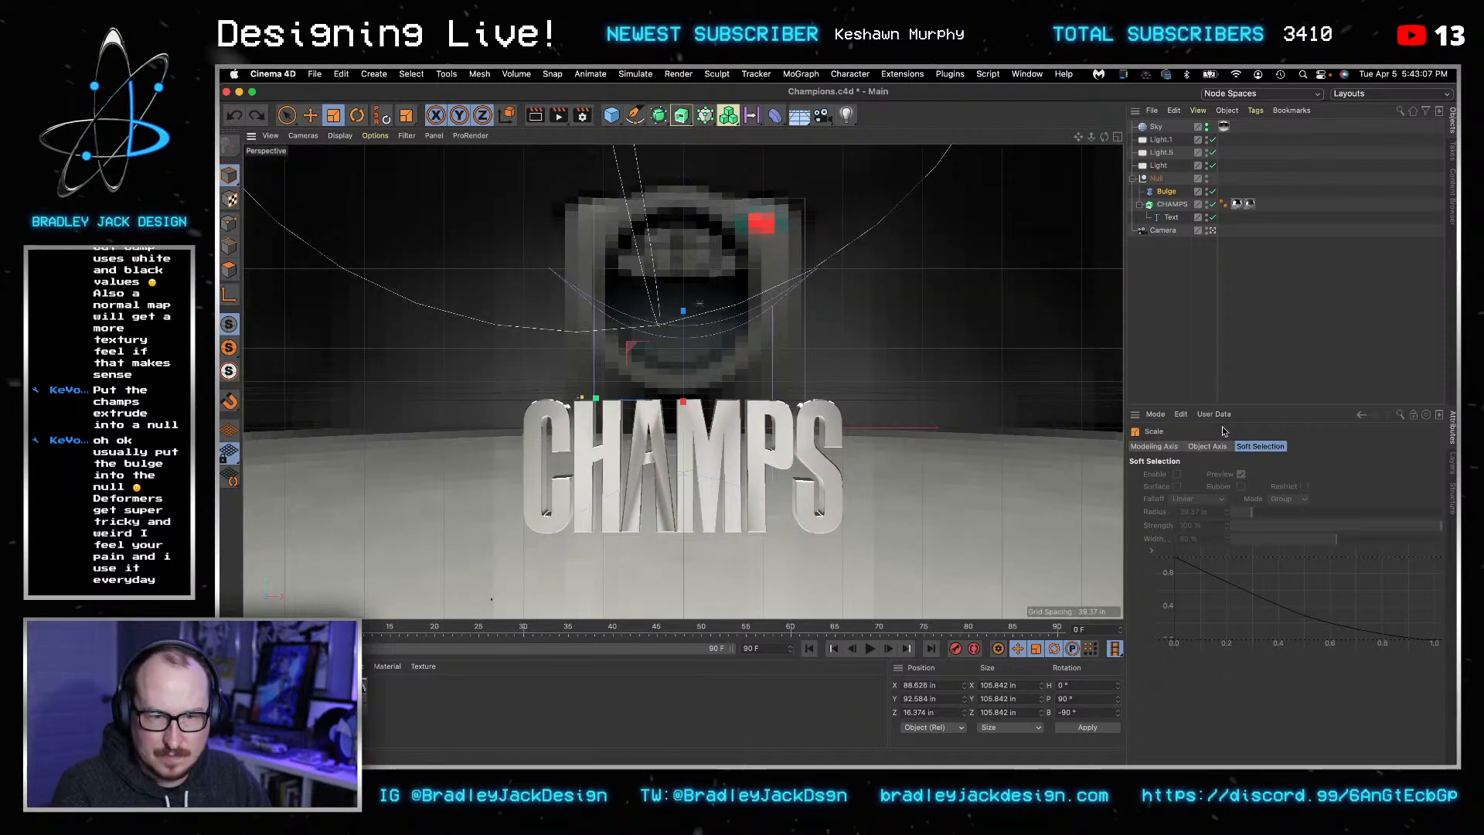
left_click(1212, 230)
left_click(1163, 191)
left_click(1211, 230)
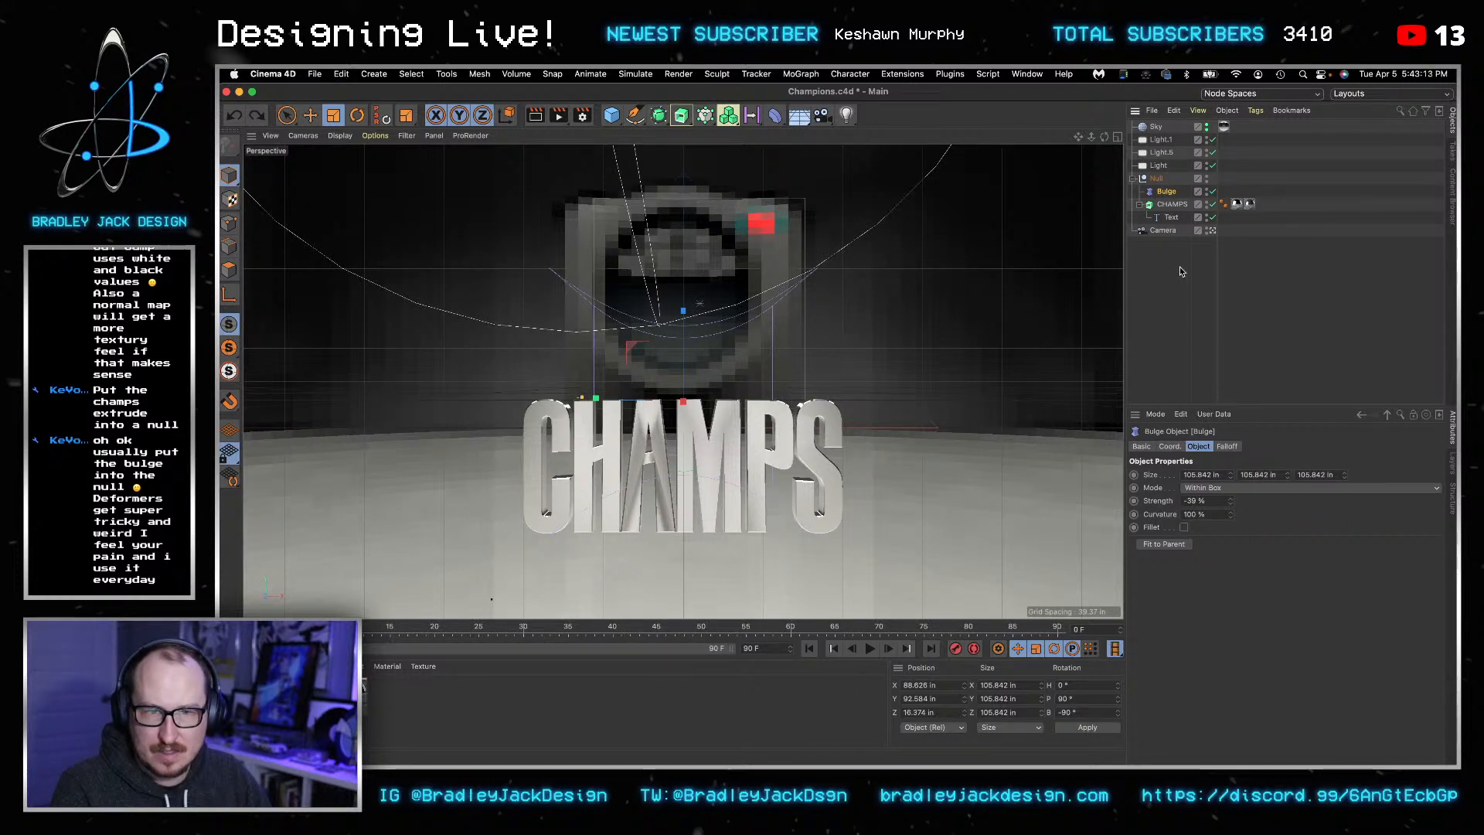
left_click(1217, 488)
left_click(1217, 526)
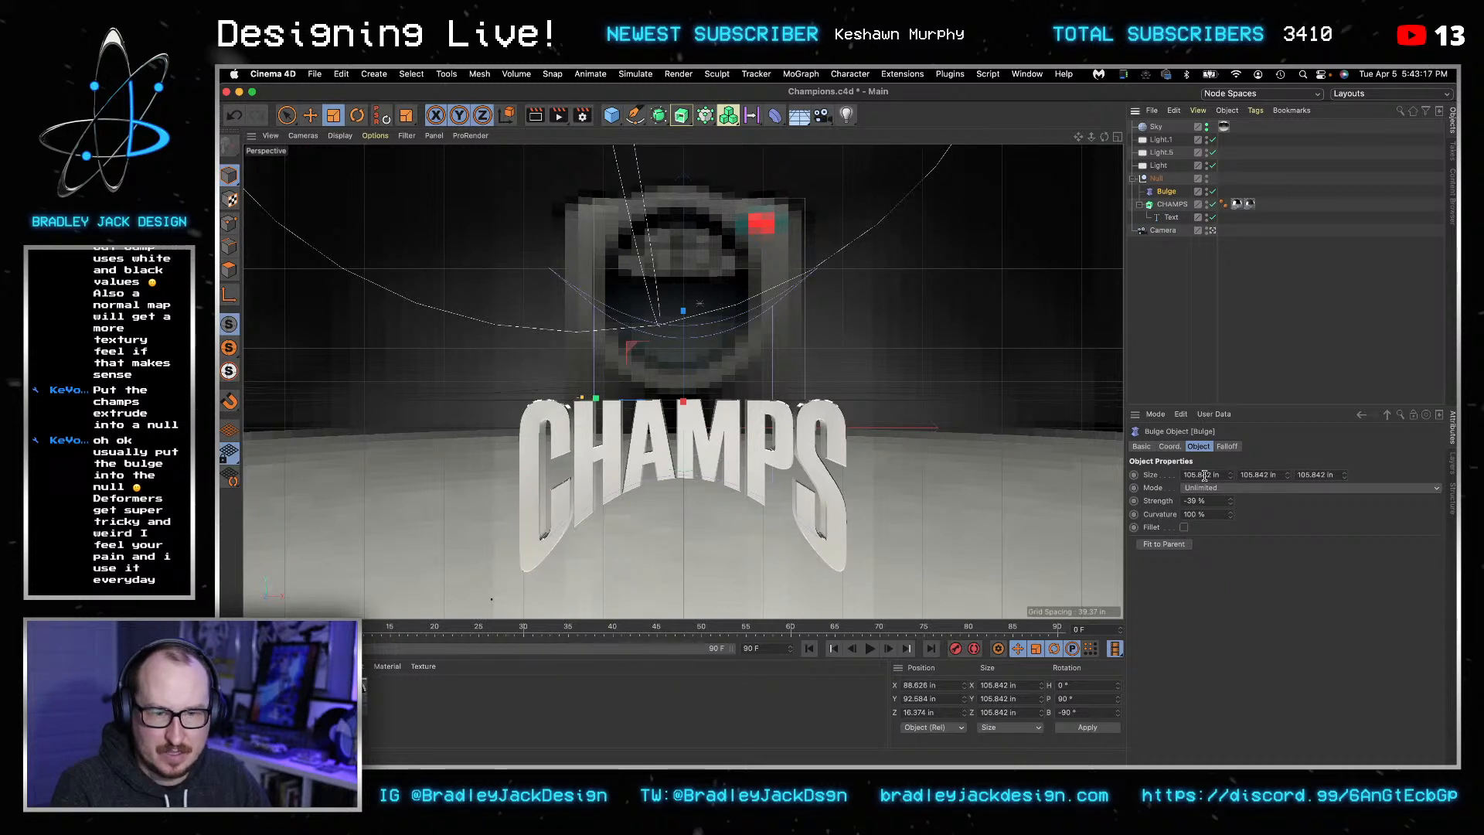
- Set the Bulge deformer's X size to 85.842 in, its Y size to 245.842 in and its Strength to -45%
scroll(1204, 473, "up", 15)
scroll(1204, 472, "down", 20)
key("Tab")
key("shift+Up")
key("shift+Up")
key("shift+Up")
key("shift+Up")
key("shift+Up")
key("shift+Up")
key("shift+Up")
key("shift+Up")
key("shift+Up")
key("shift+Up")
key("shift+Up")
key("shift+Up")
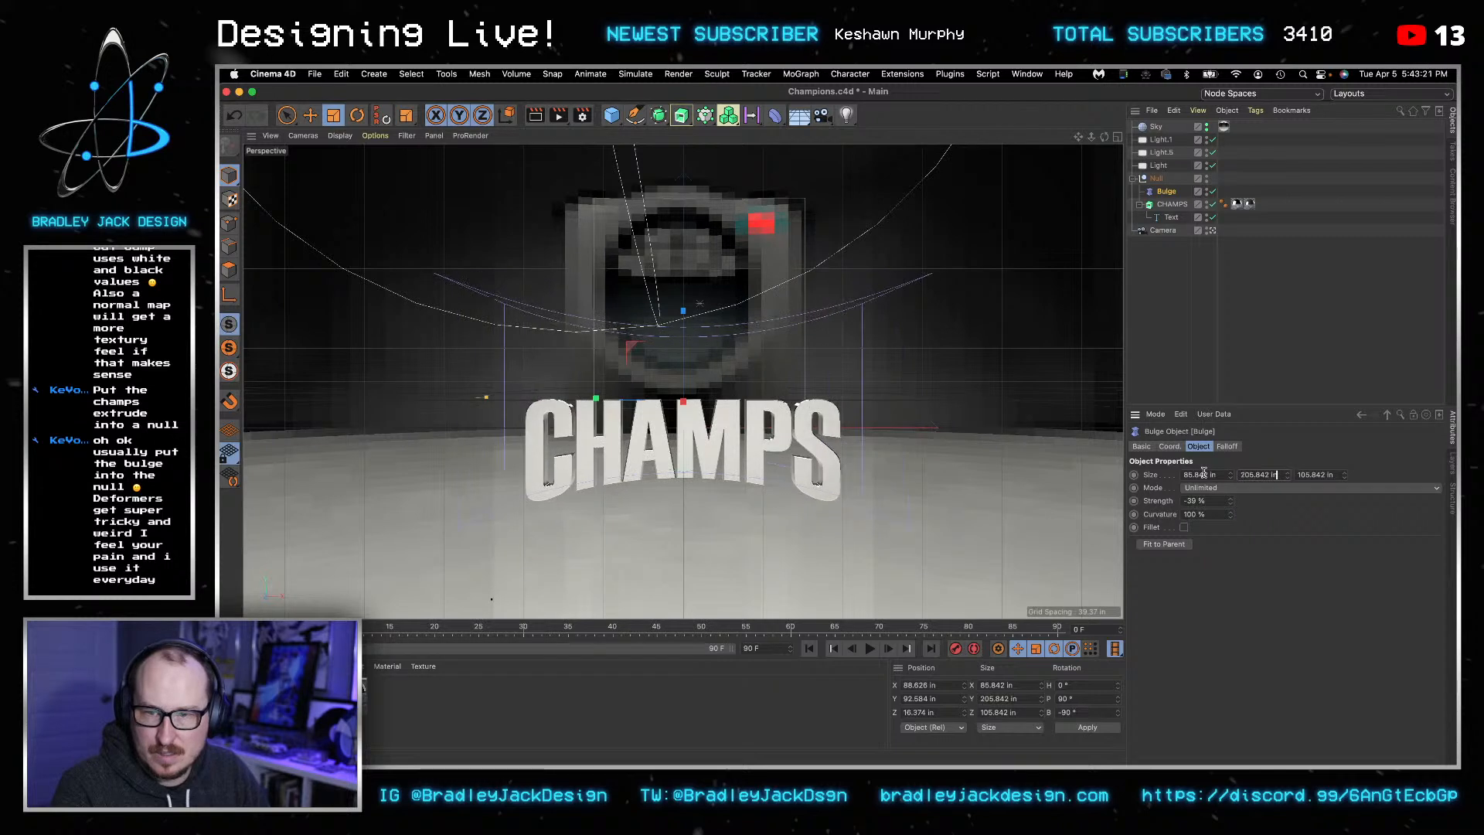
key("shift+Up")
key("shift+Up")
key("Tab")
key("Tab")
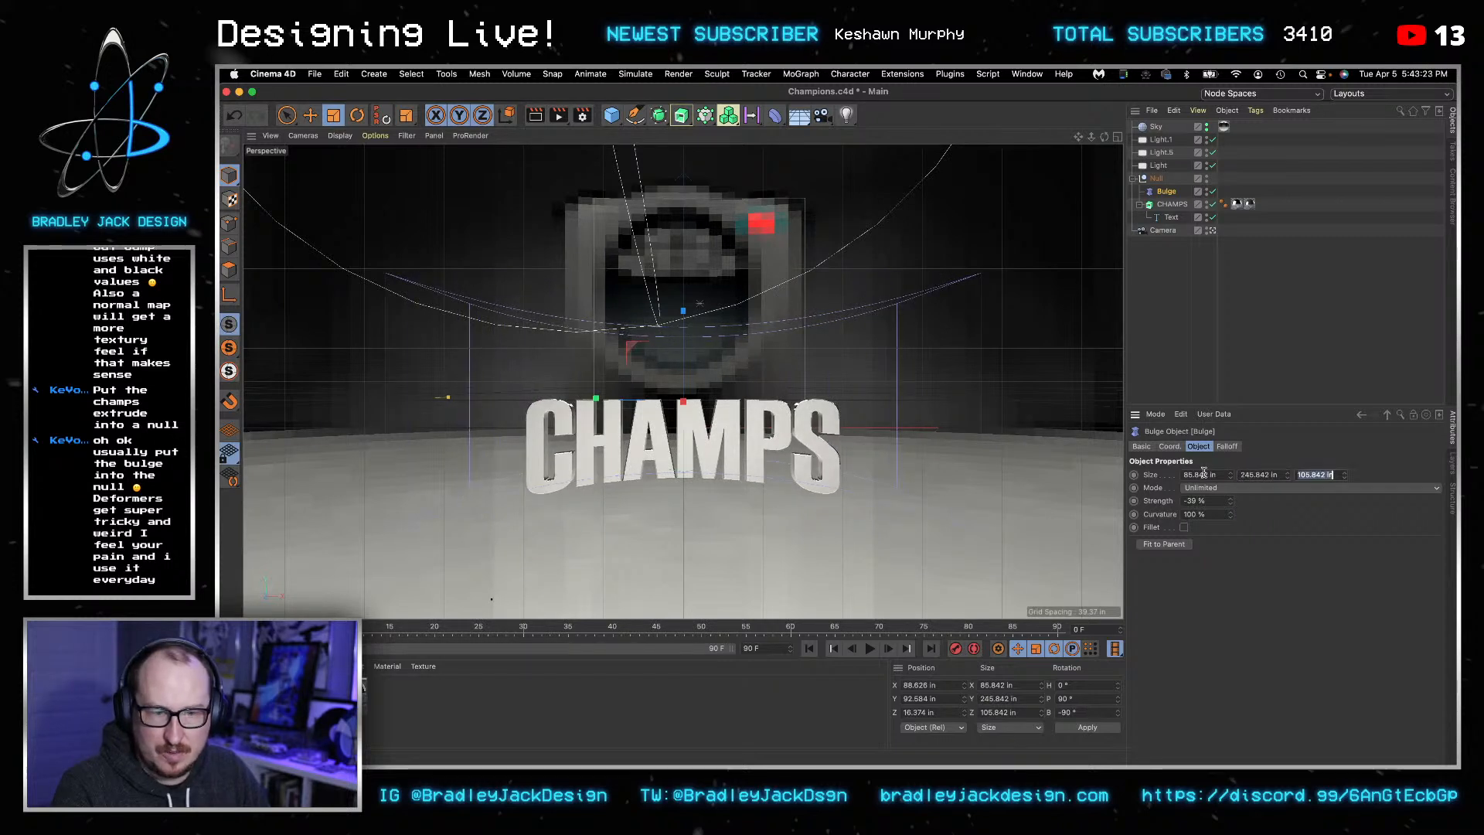
key("Tab")
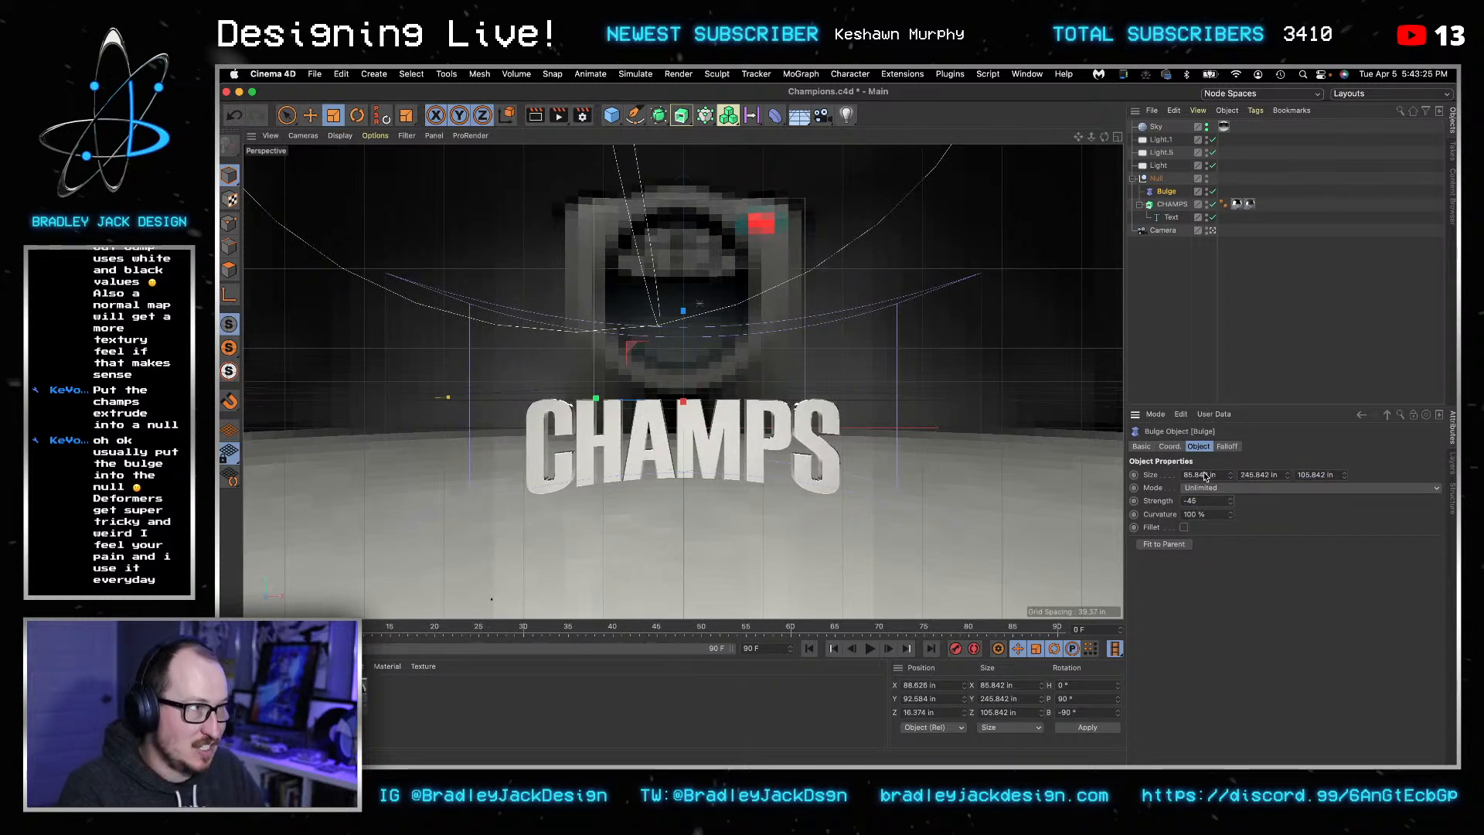
key("Tab")
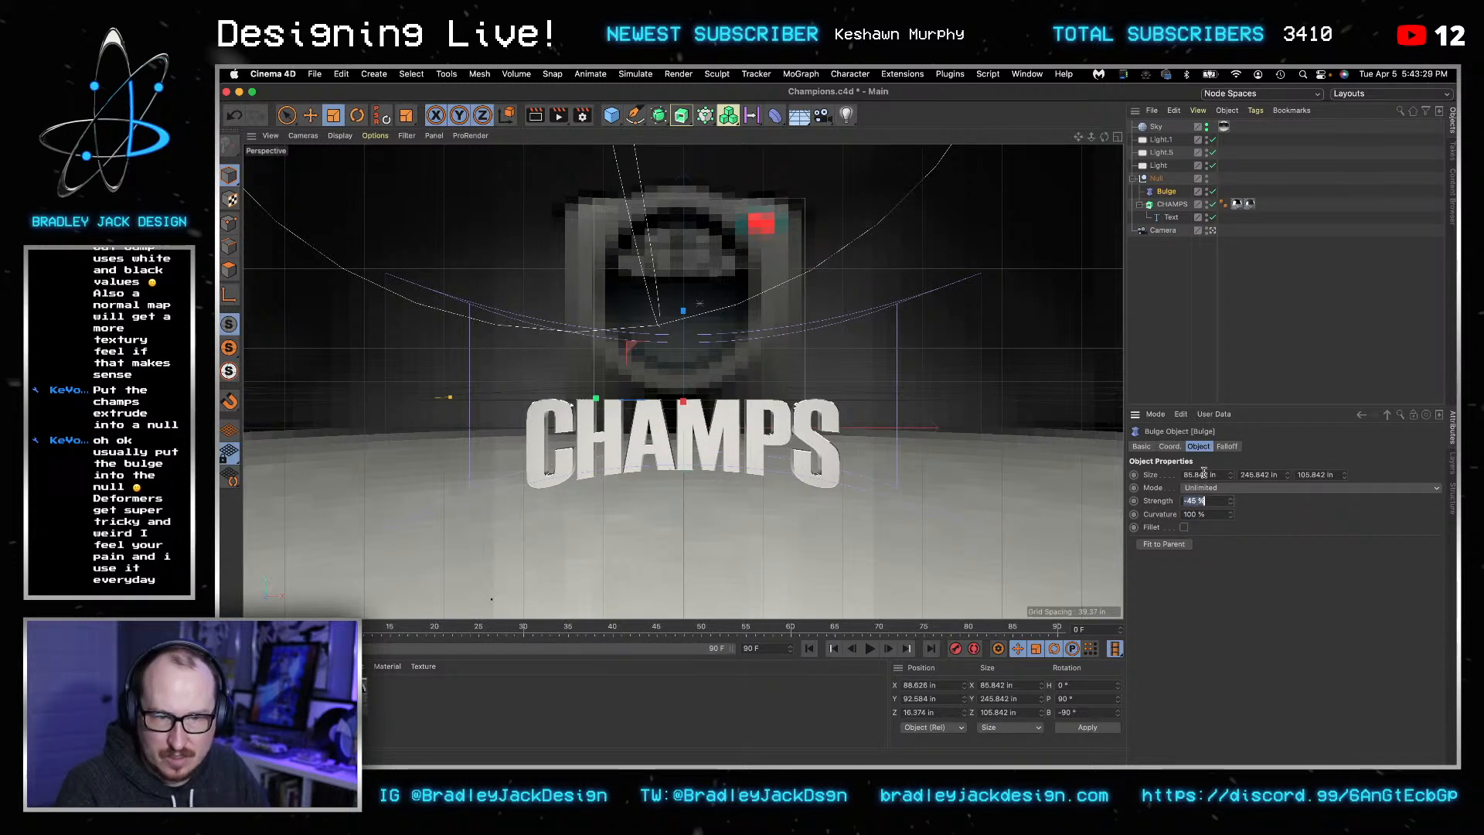
- Reduce the Bulge deformer's Z size to 95.842 in and its Y size to 205.842 in
left_click(1204, 473)
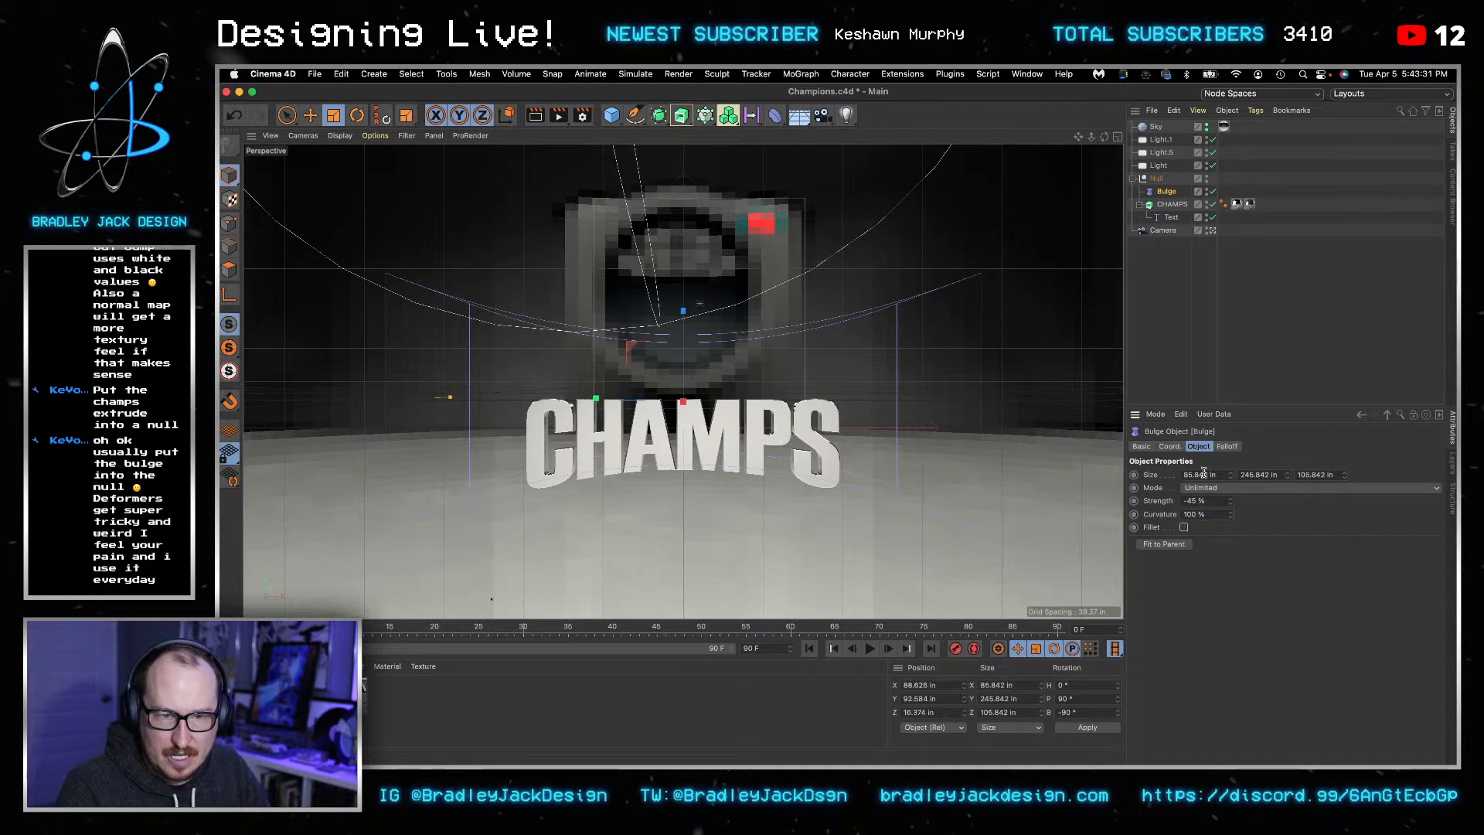
key("shift+Tab")
key("shift+Tab")
key("shift+Tab")
key("shift+Tab")
key("shift+Down")
key("shift+Down")
key("shift+Up")
key("shift+Tab")
key("shift+Down")
key("shift+Down")
key("shift+Down")
key("shift+Down")
key("shift+Down")
key("shift+Down")
key("shift+Down")
key("shift+Down")
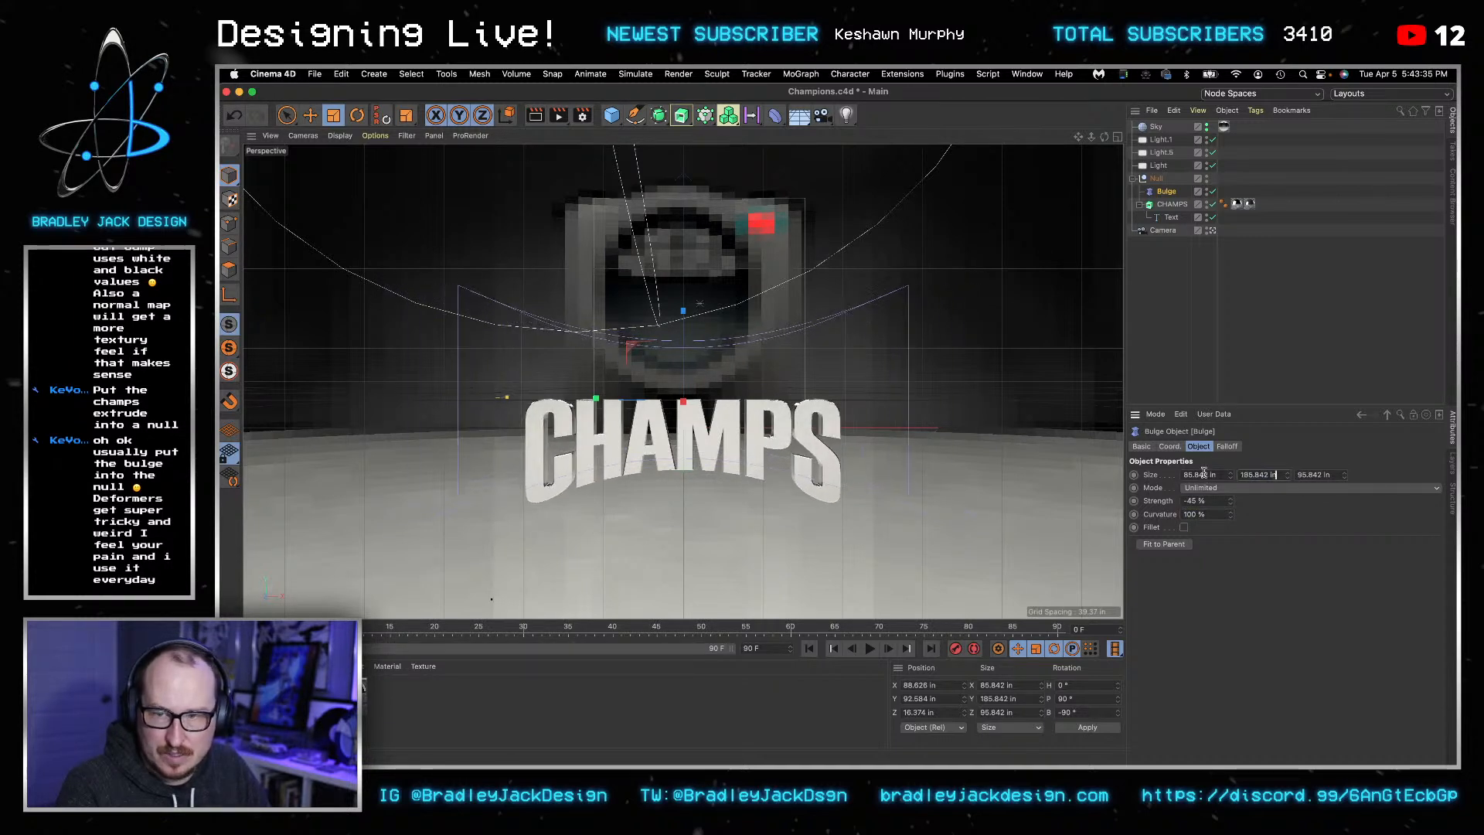
key("shift+Down")
key("shift+Up")
key("shift+Up")
key("shift+Up")
key("shift+Up")
key("shift+Up")
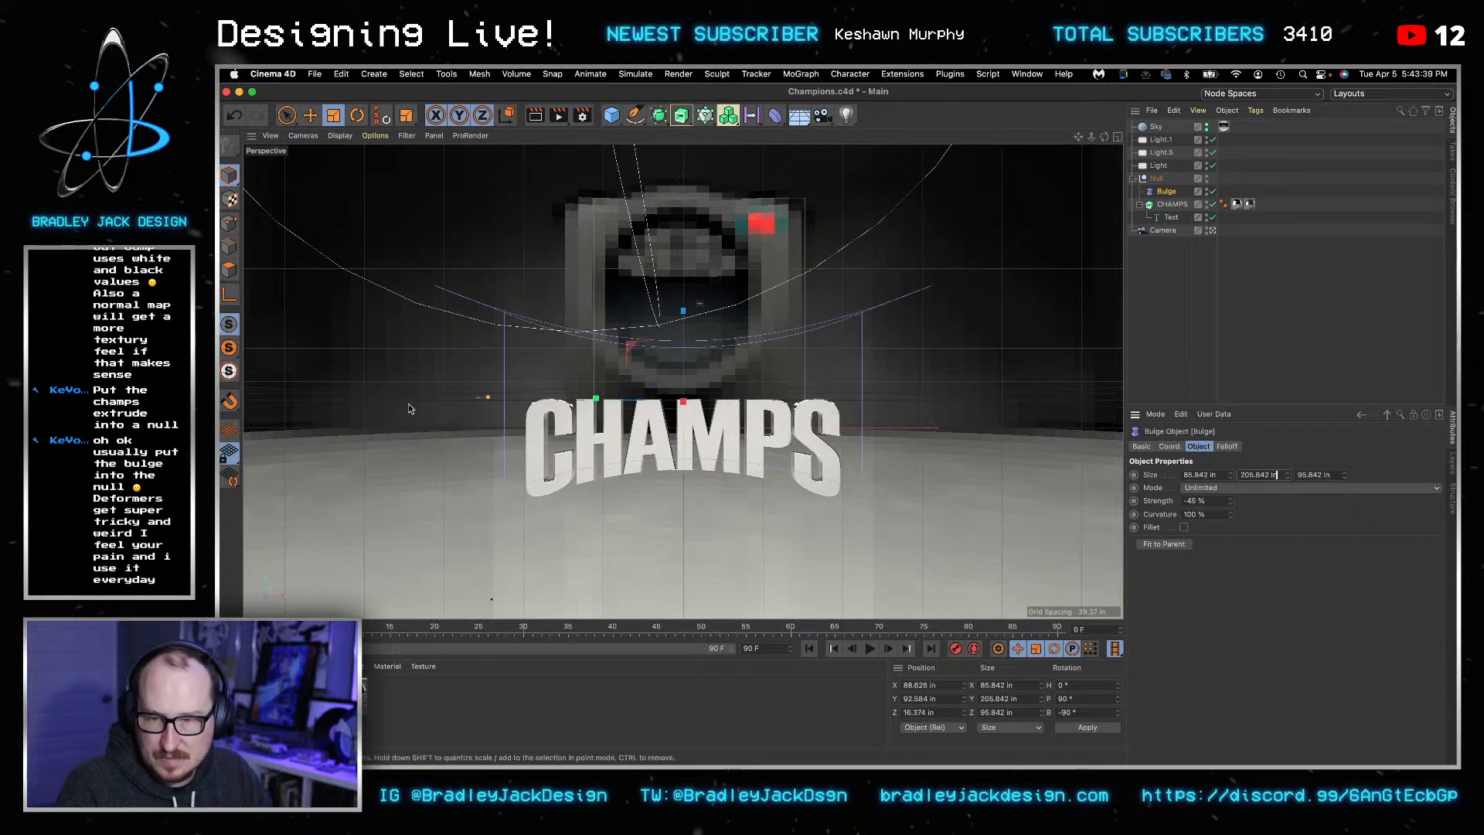
- Raise the Bulge deformer to a Y position of about 154.5 in to arch the CHAMPS text
key("e")
left_click_drag(684, 315, 684, 230)
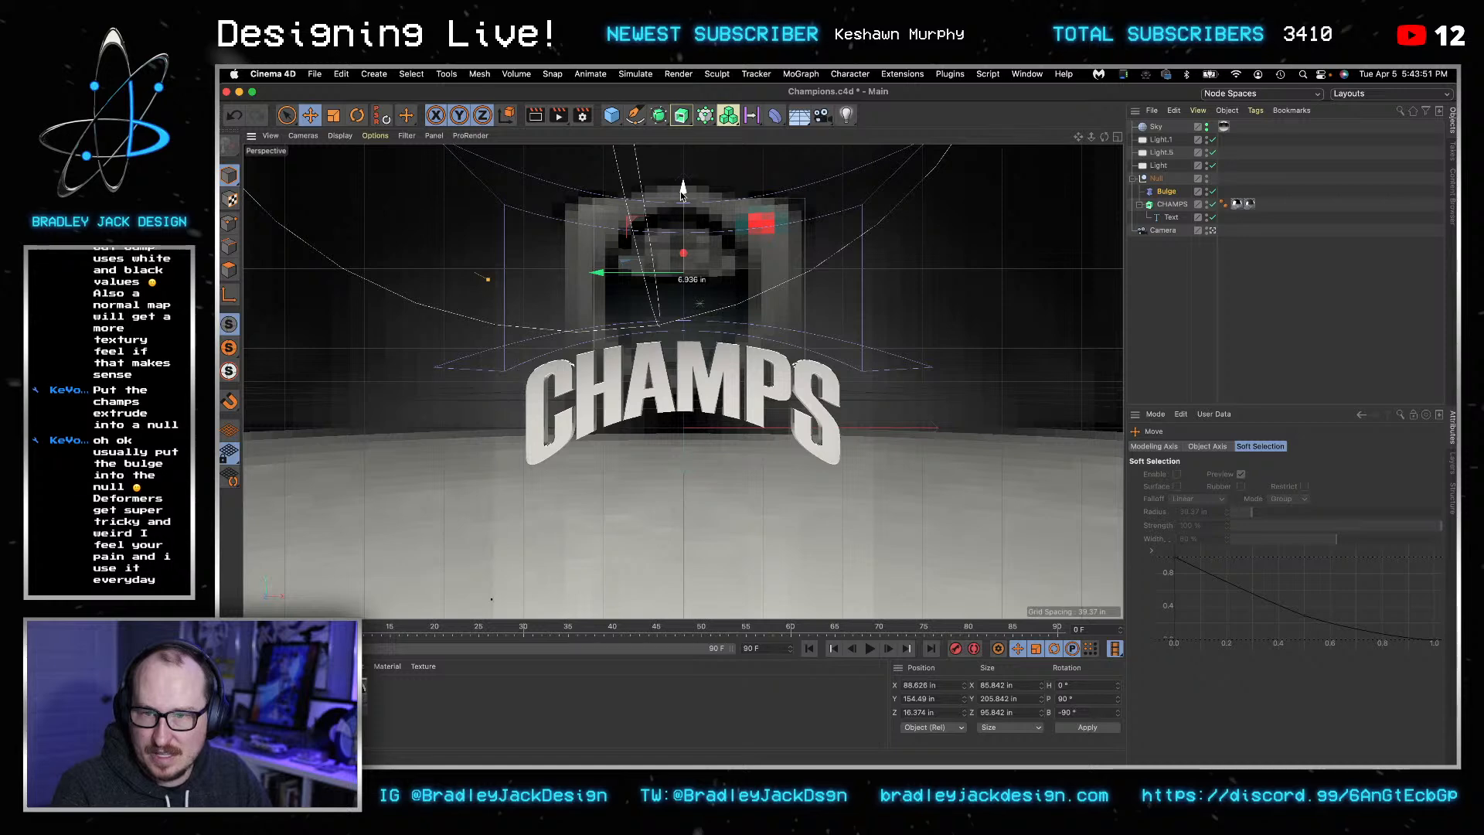
- Lower the Null holding the CHAMPS text to a Y position of about -109.5 in and render a preview of the view
left_click(1156, 178)
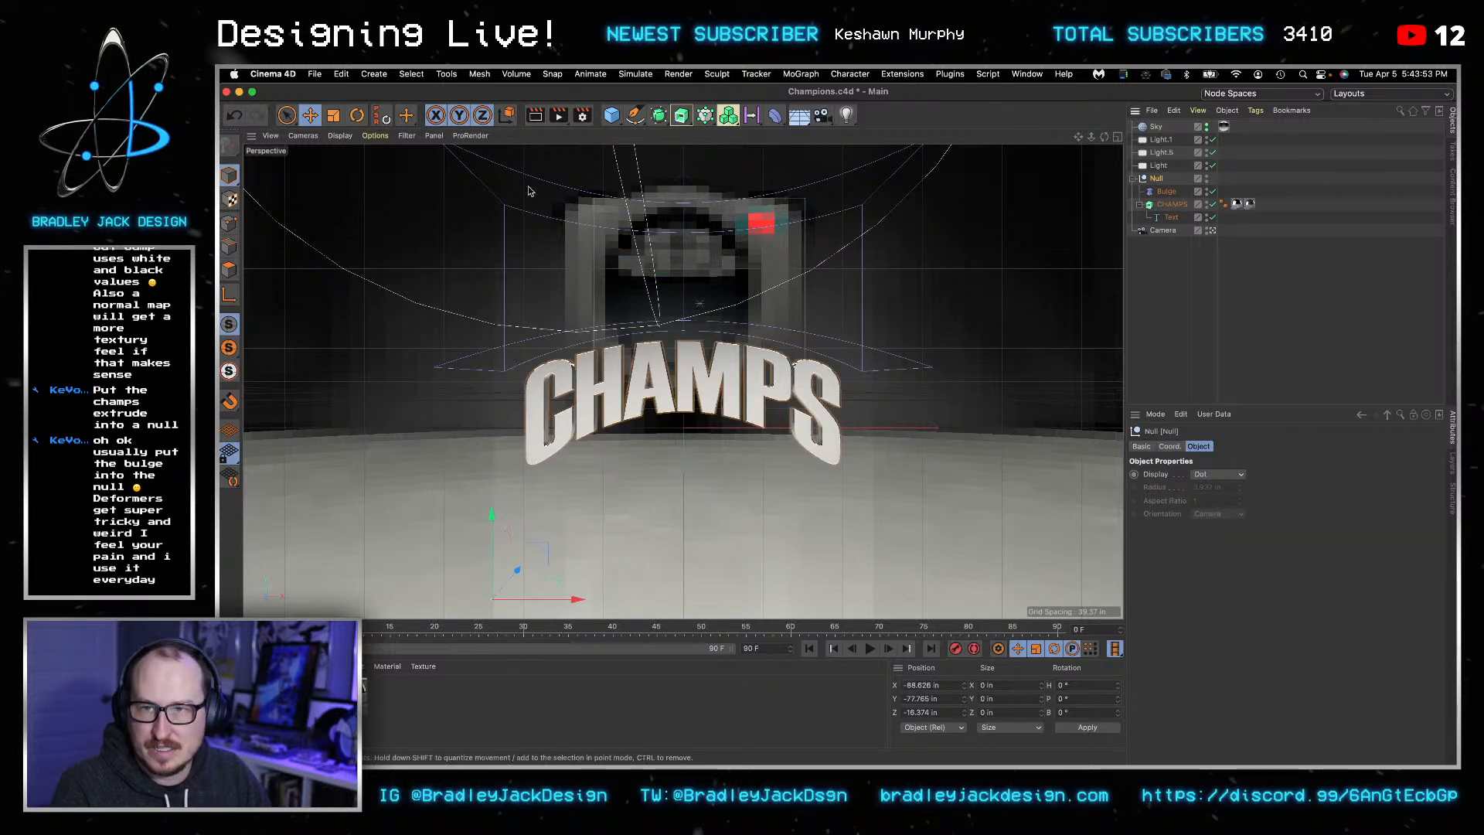
left_click(406, 115)
left_click_drag(492, 514, 492, 582)
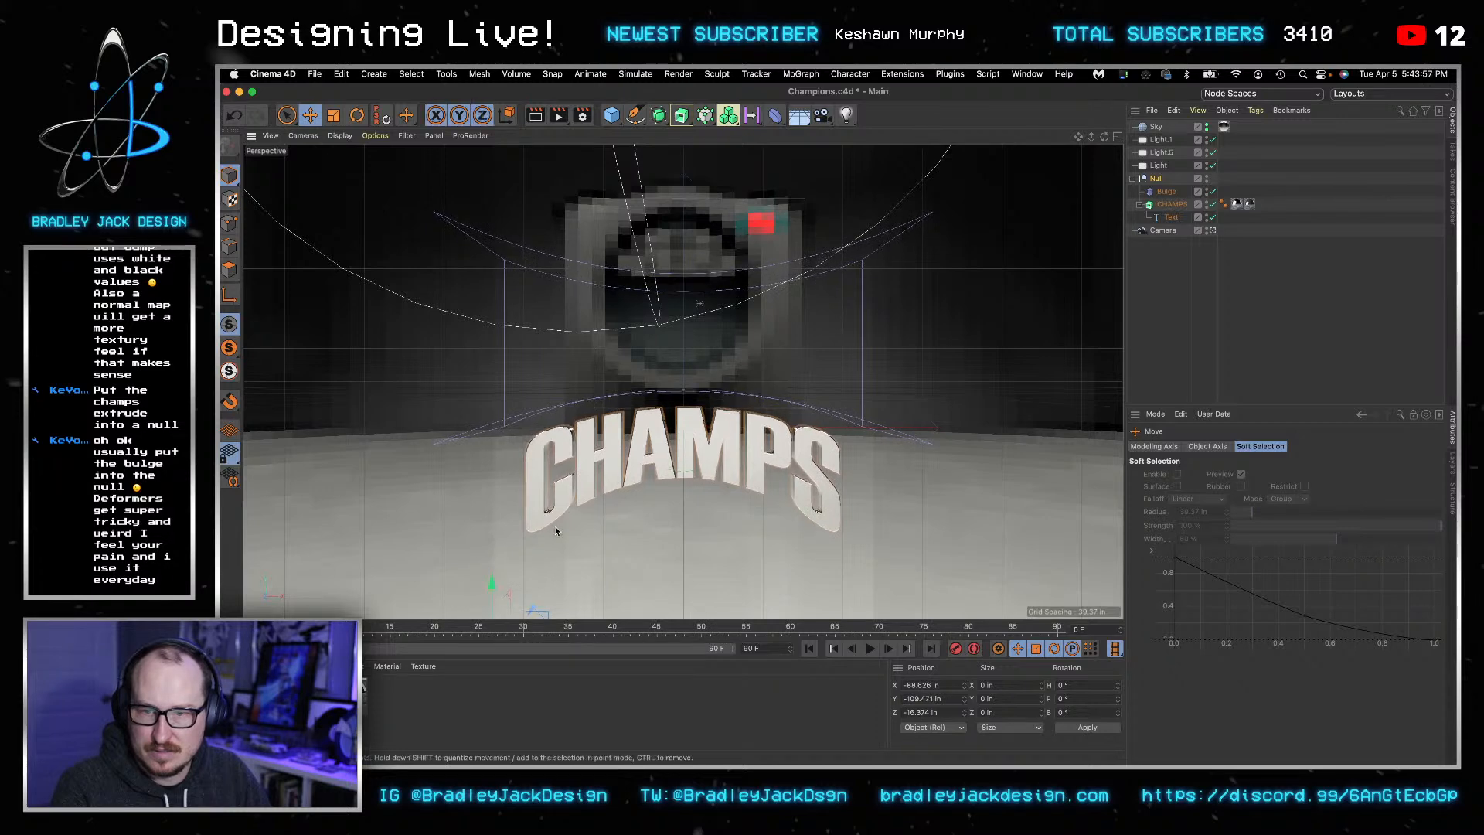
left_click(538, 115)
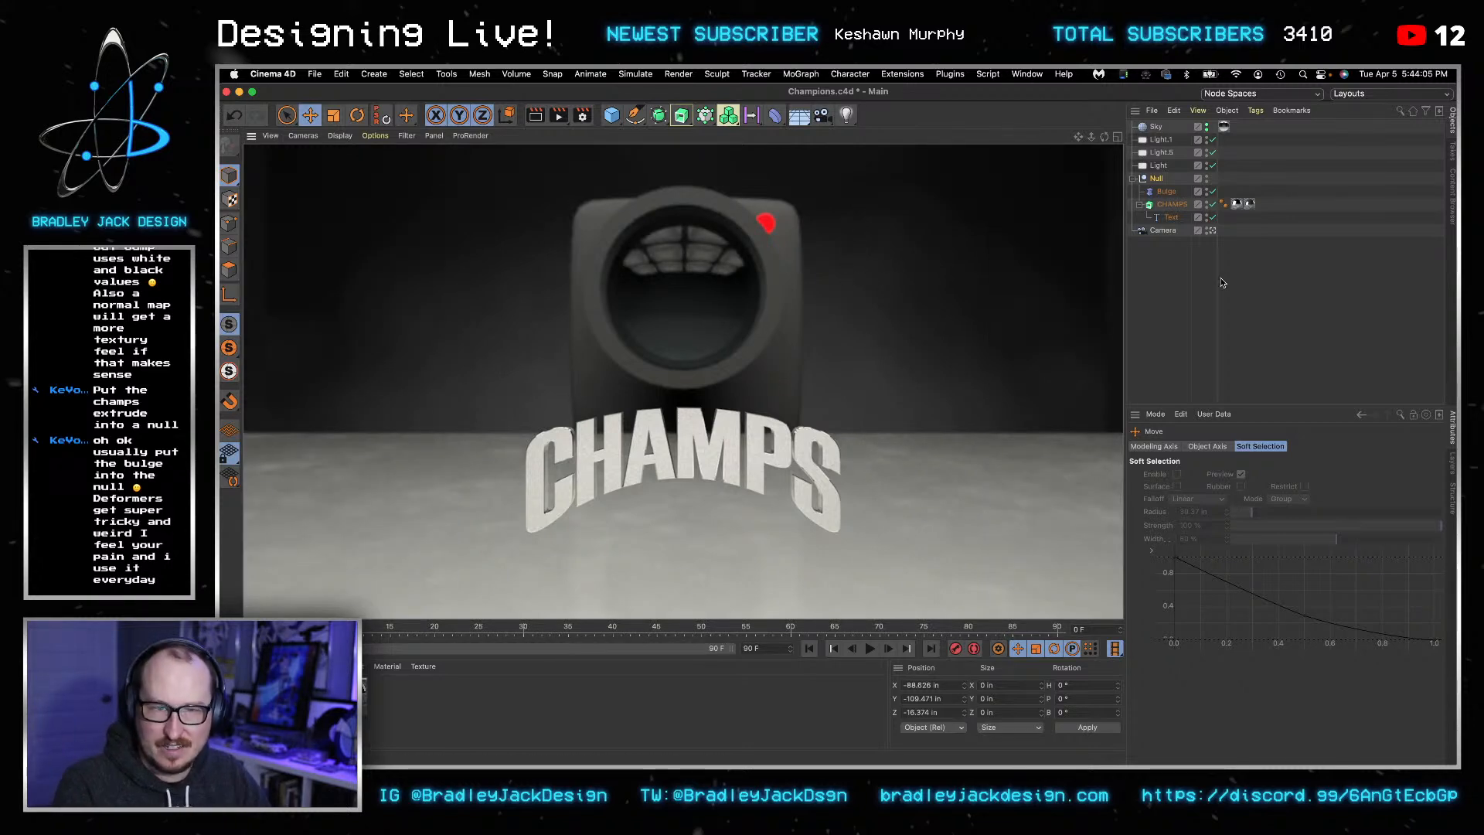
- Set the Bulge deformer's Strength to -35%
left_click(1166, 193)
double_click(1202, 501)
type("-35")
key("Tab")
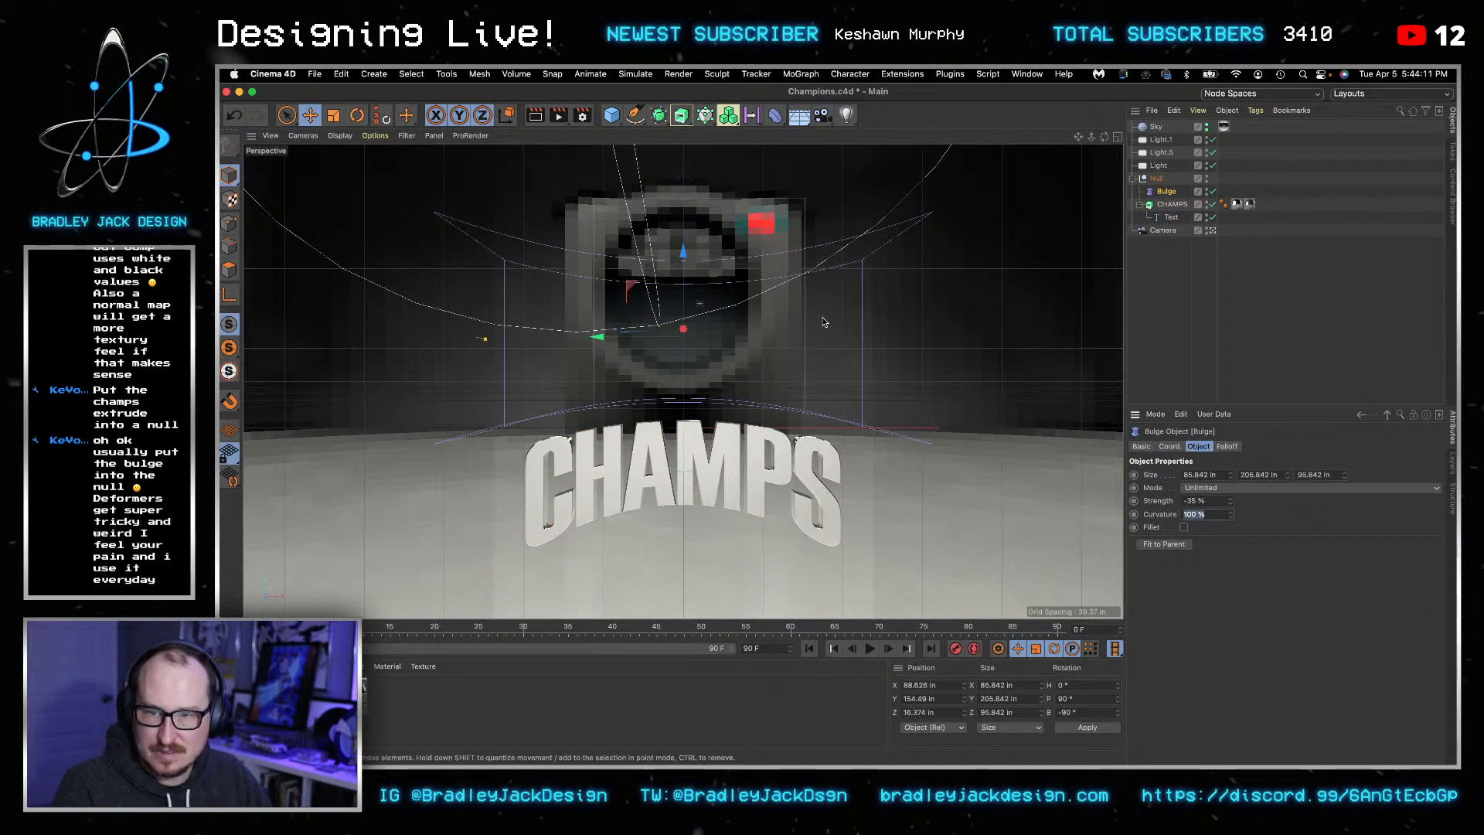
type("s")
- Examine the Render Queue and the Save options in the Render Settings
left_click(678, 73)
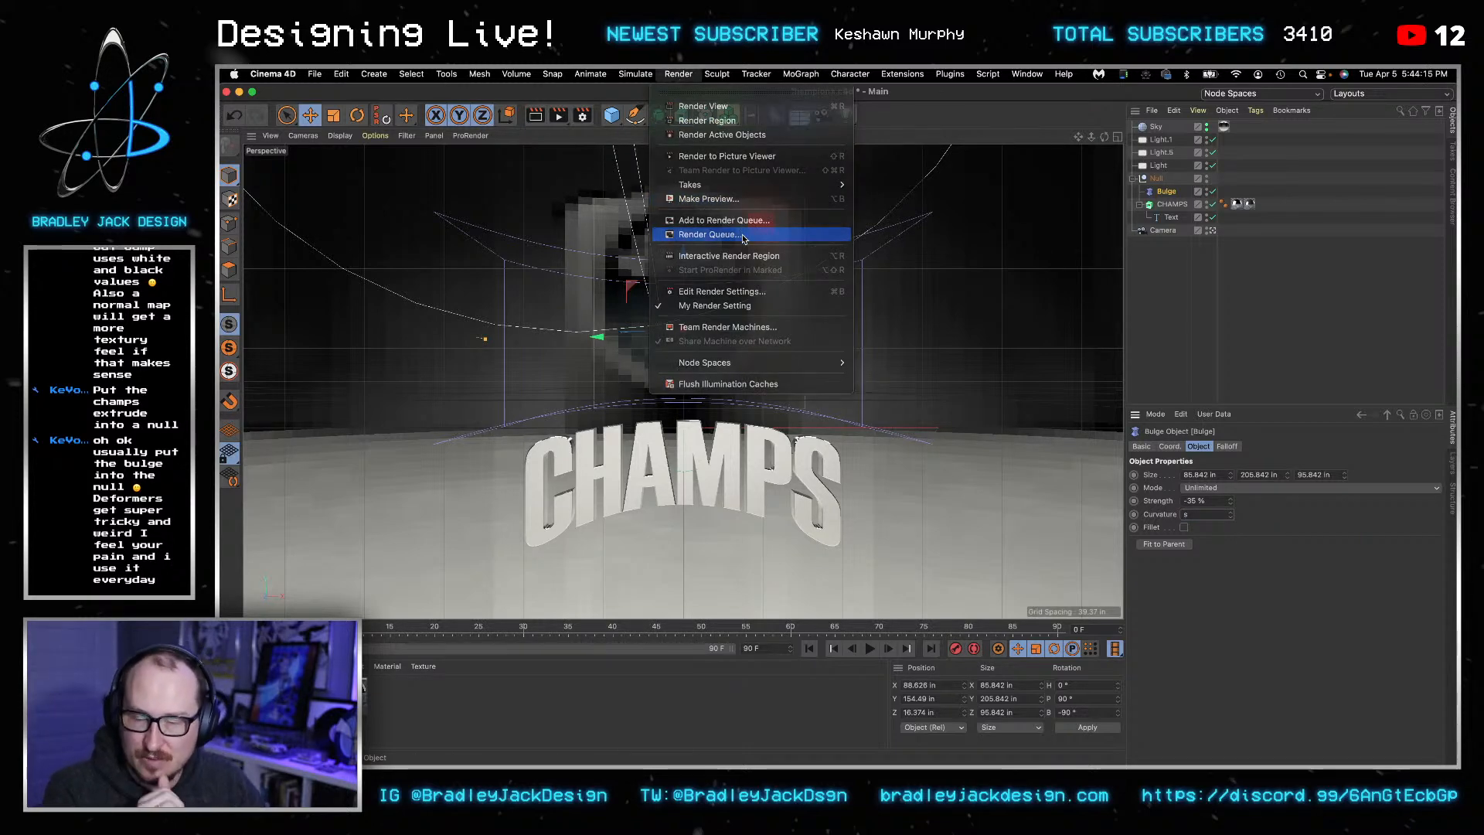
left_click(742, 234)
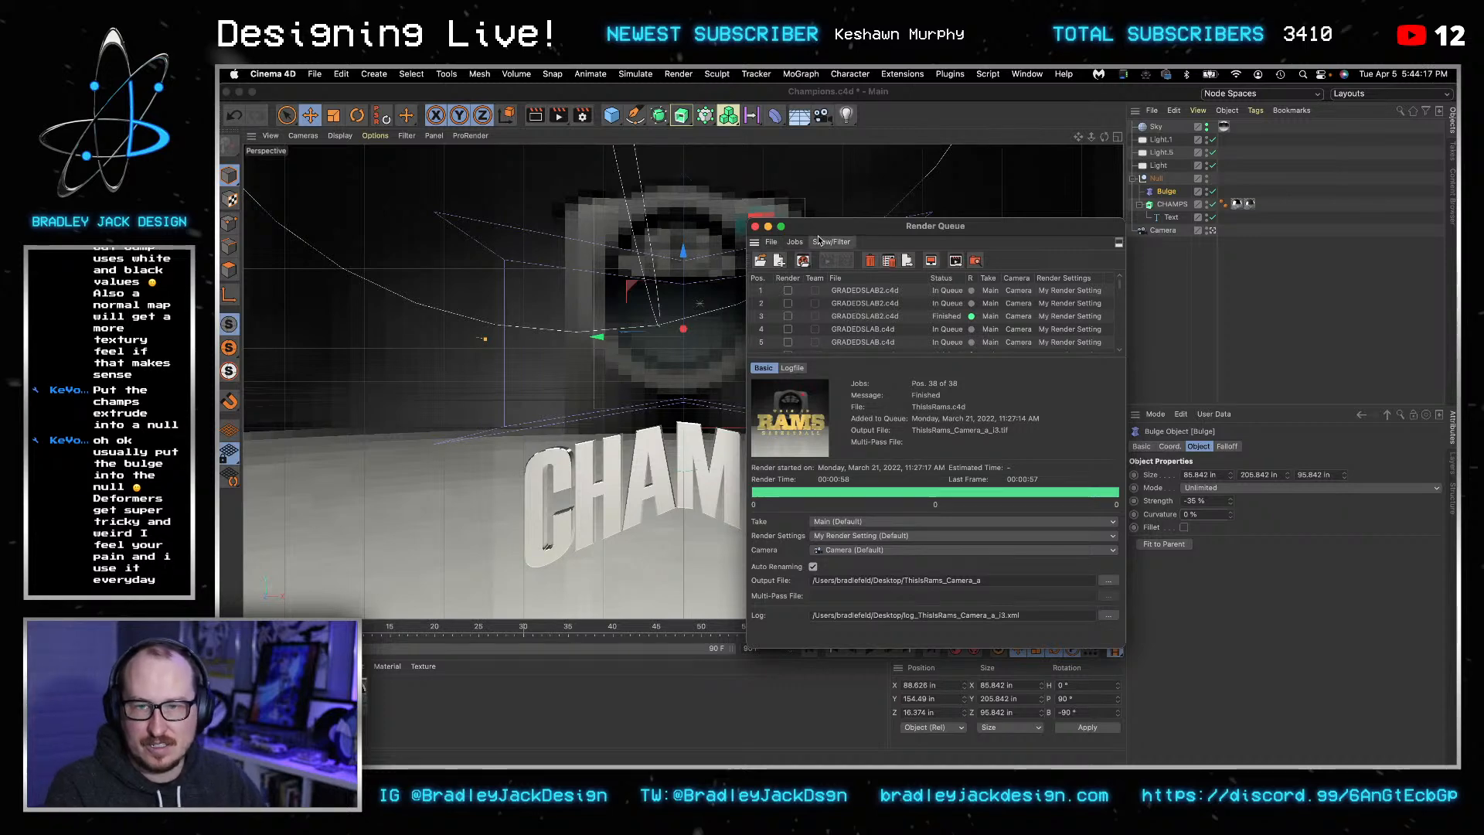
left_click(754, 226)
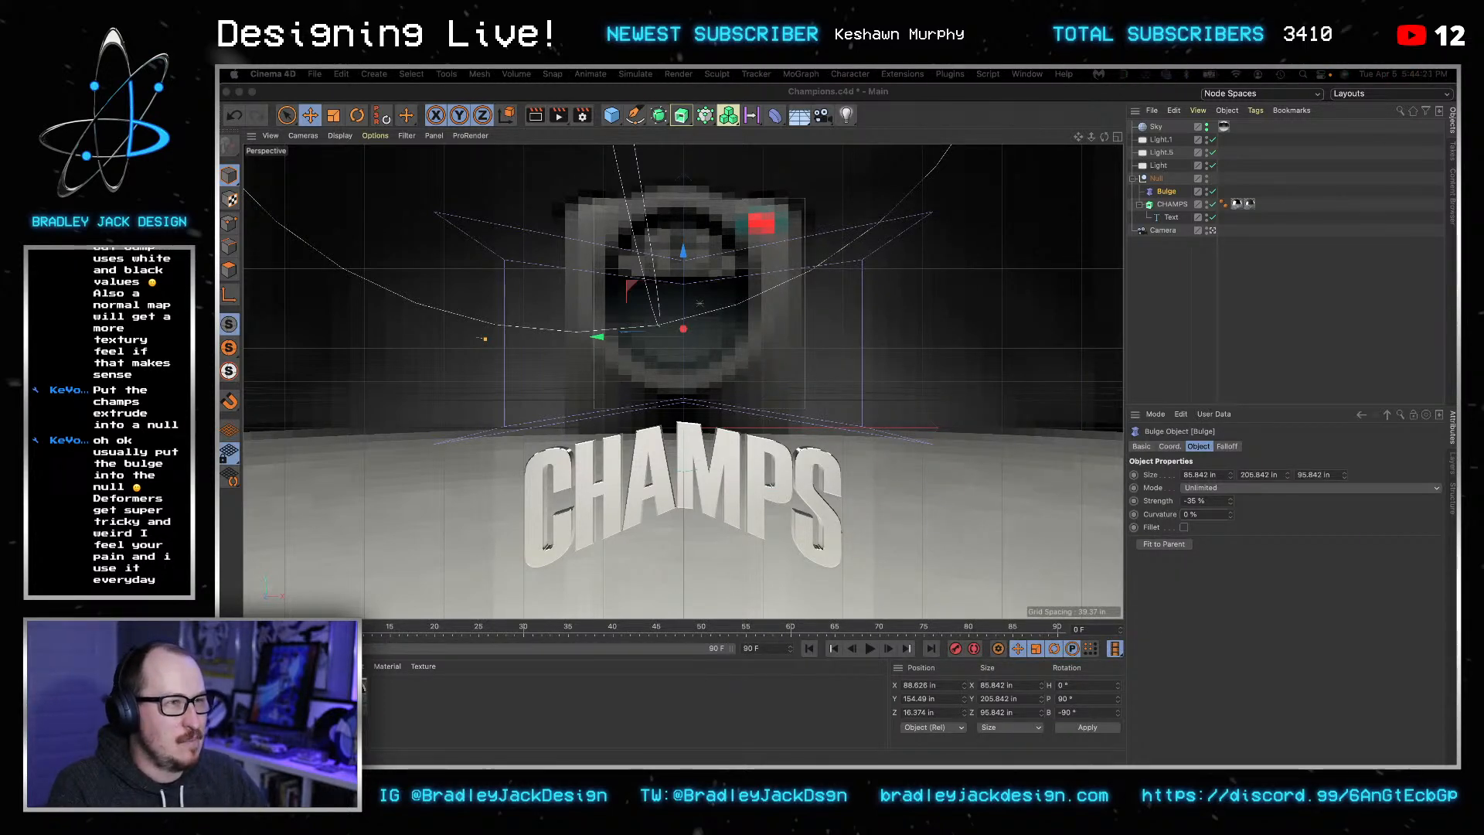
left_click(678, 75)
left_click(587, 172)
left_click(582, 116)
left_click(648, 172)
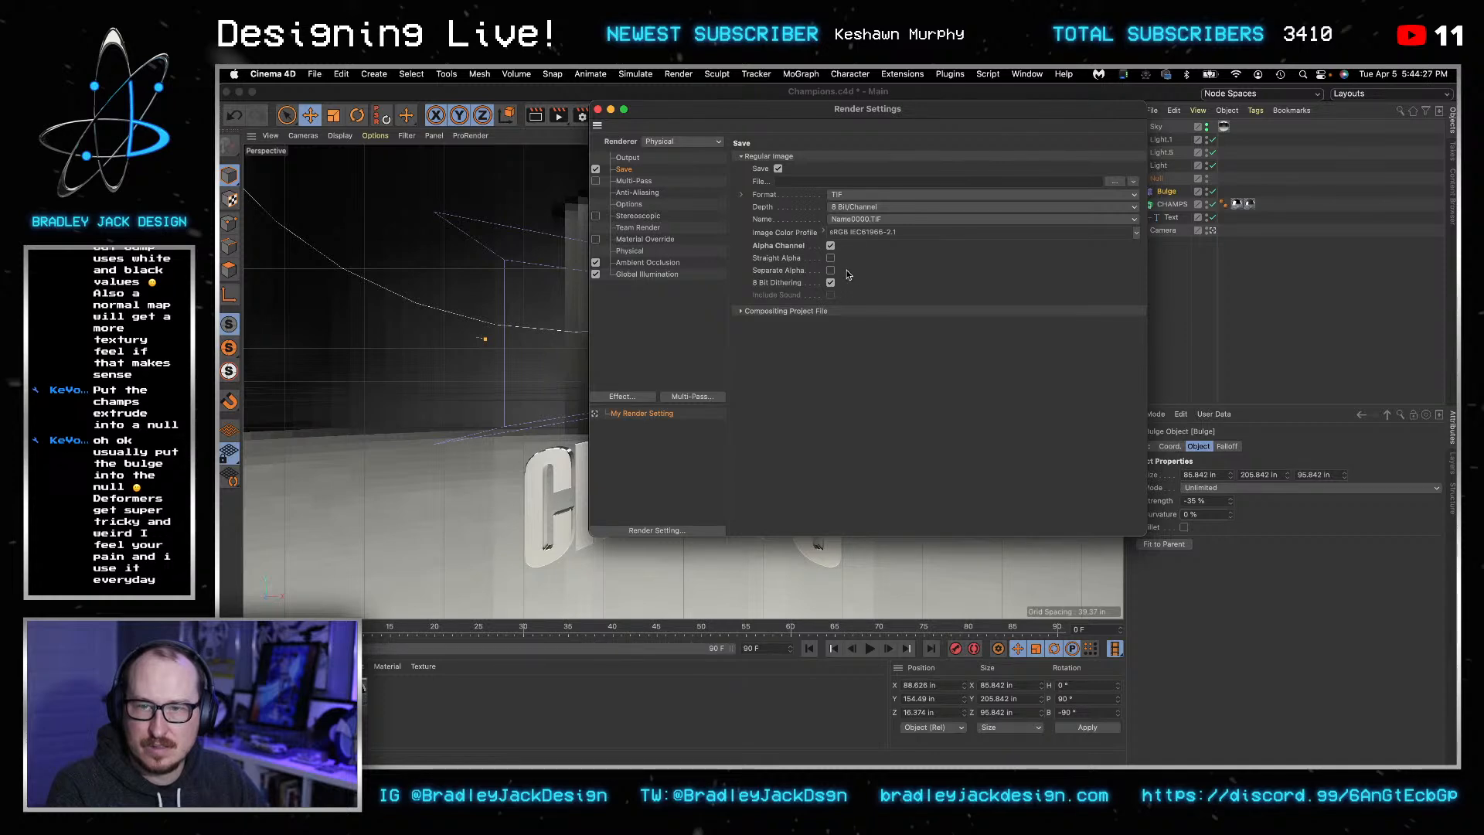
left_click(598, 109)
- Add the Champions scene to the Render Queue
left_click(678, 74)
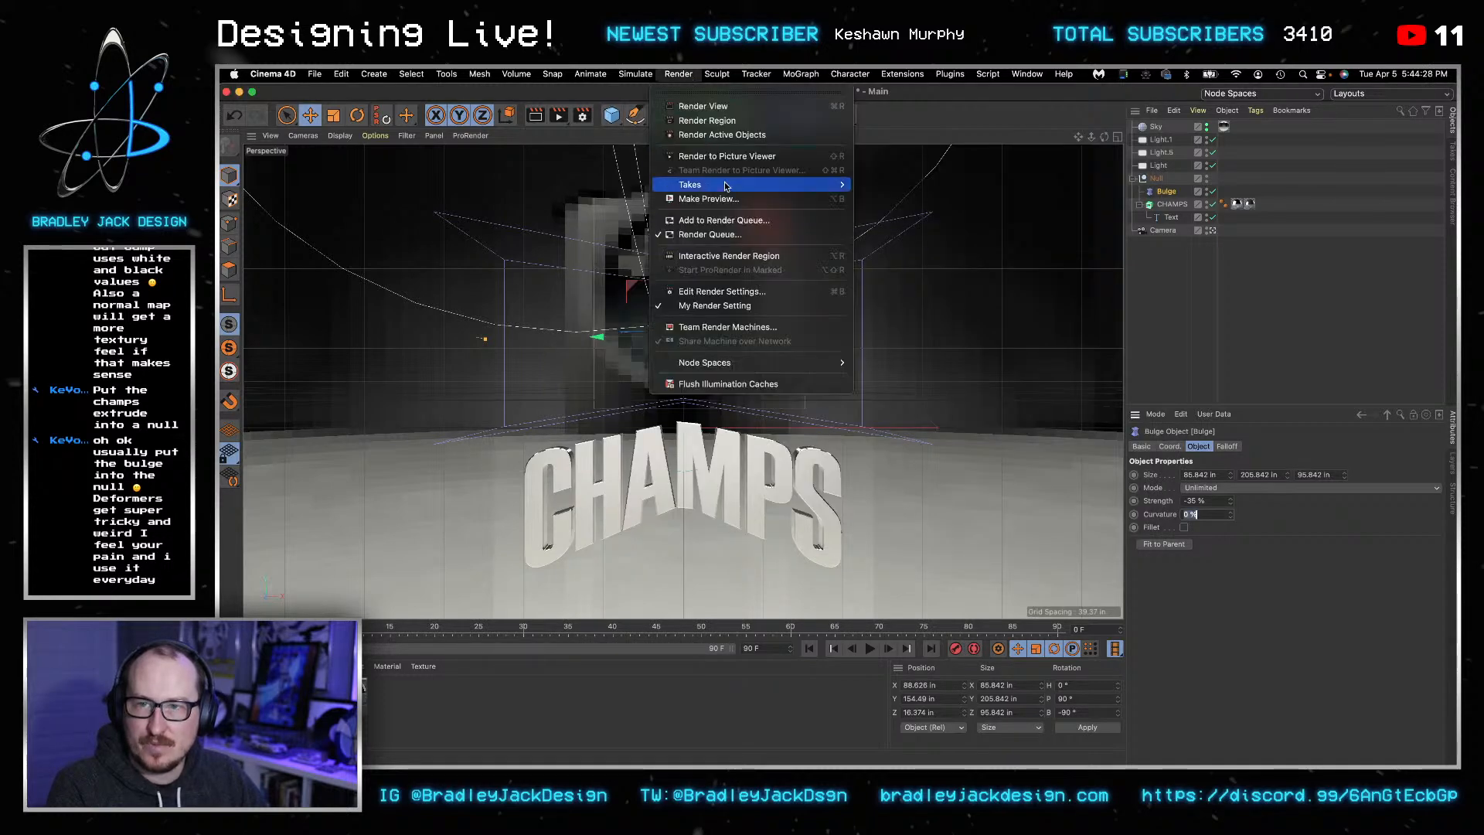
left_click(742, 223)
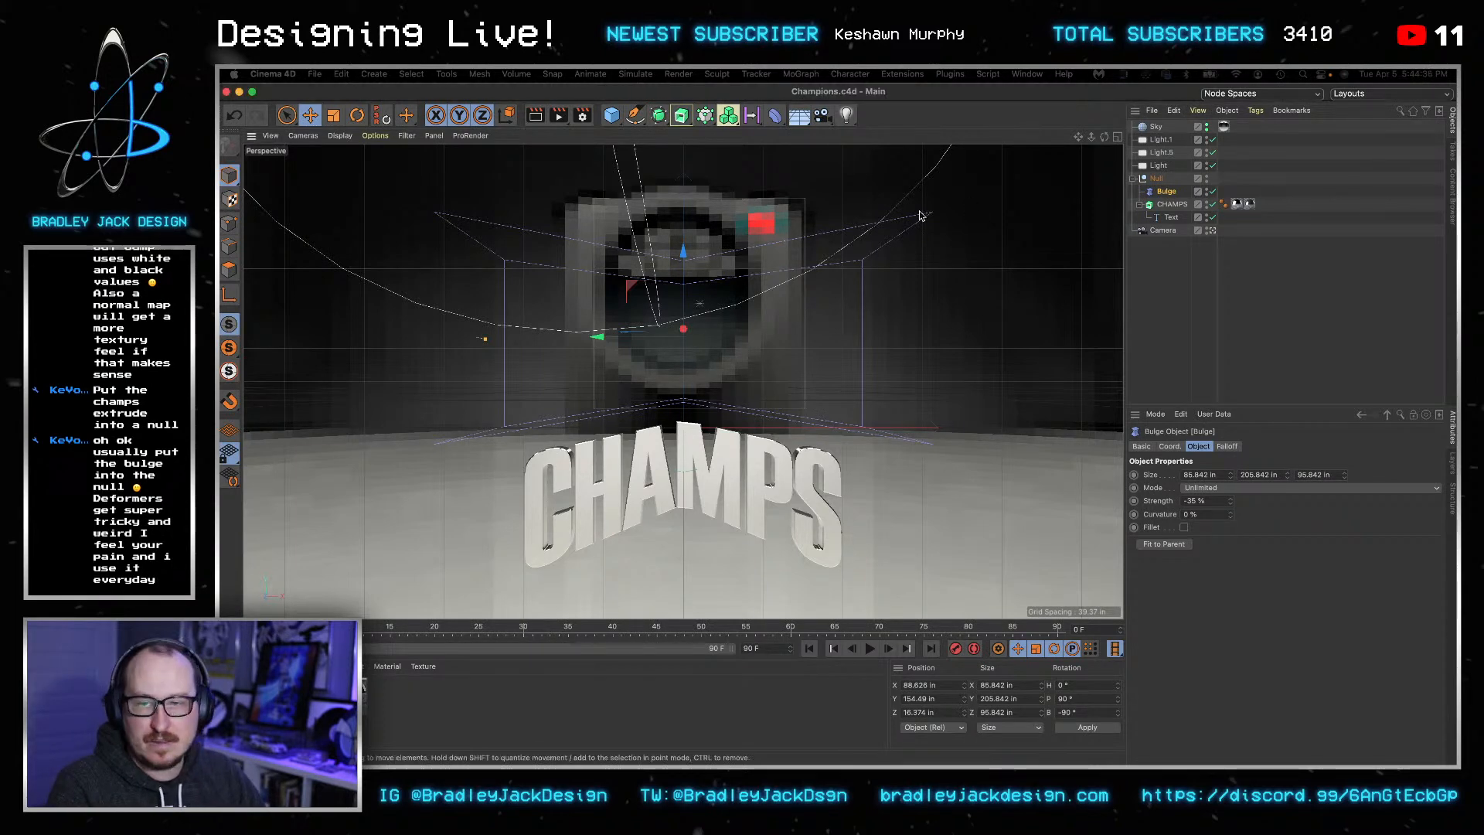
left_click(1156, 178)
- Switch to Photoshop and select the visible Vector Smart Object layer just below the RIGHT TRIANGLE group
key("ctrl+Left")
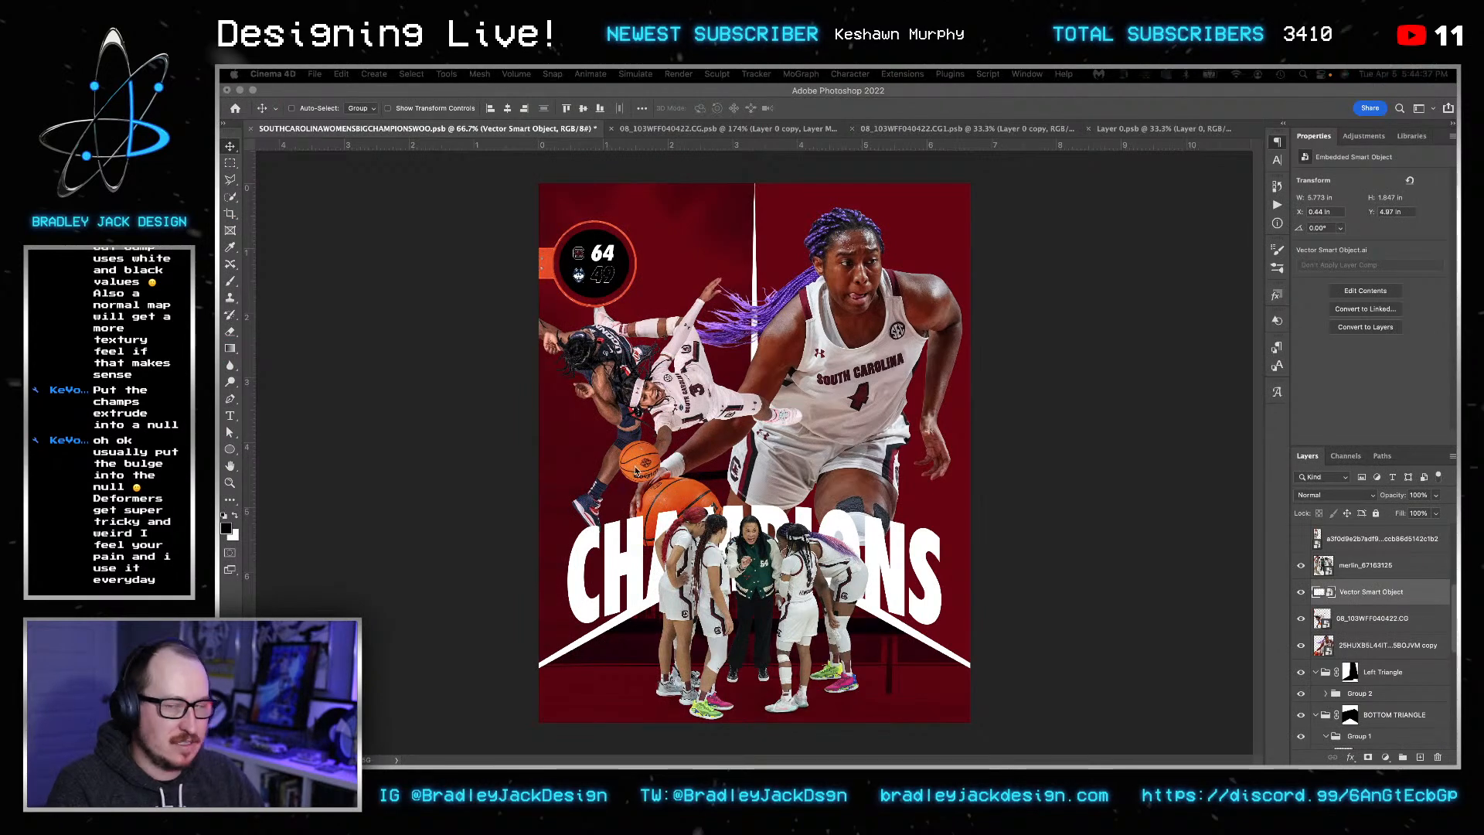
right_click(879, 547)
left_click(881, 550)
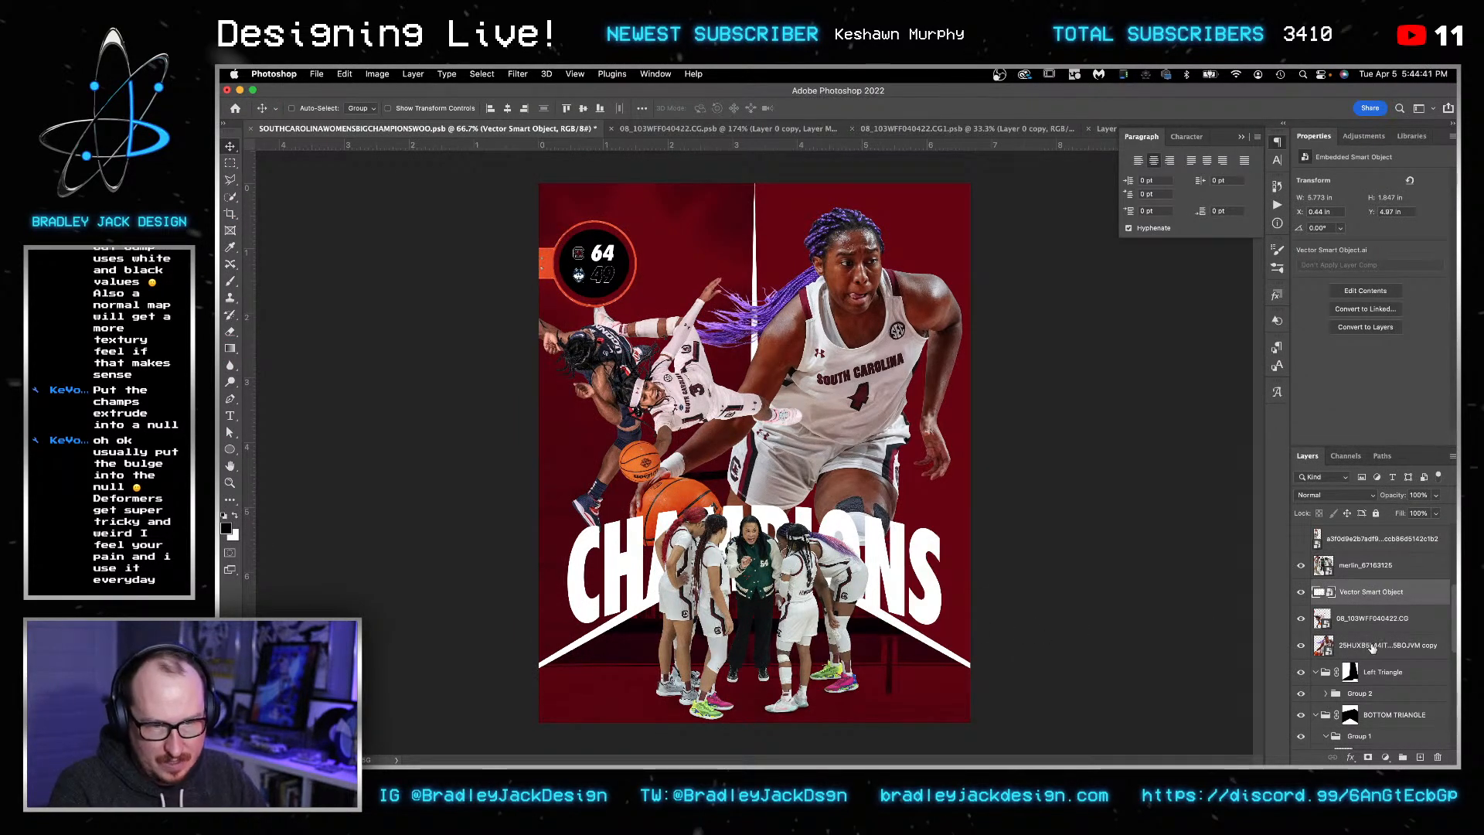
scroll(1368, 645, "down", 5)
left_click(1336, 625)
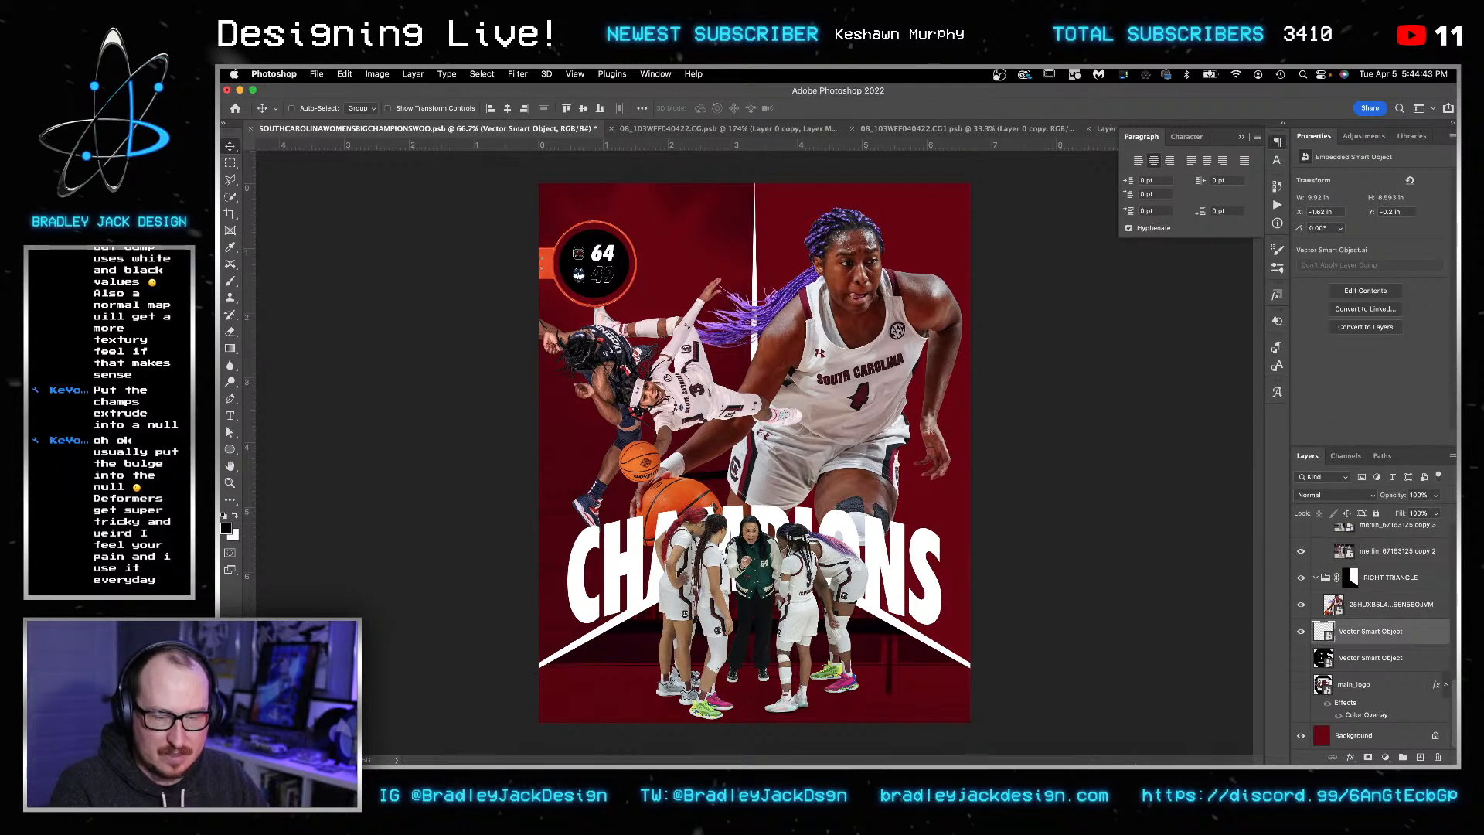
- Bring the iStock-679468742 gold texture from Finder into the Photoshop poster, just above the visible Vector Smart Object layer
mouse_move(933, 761)
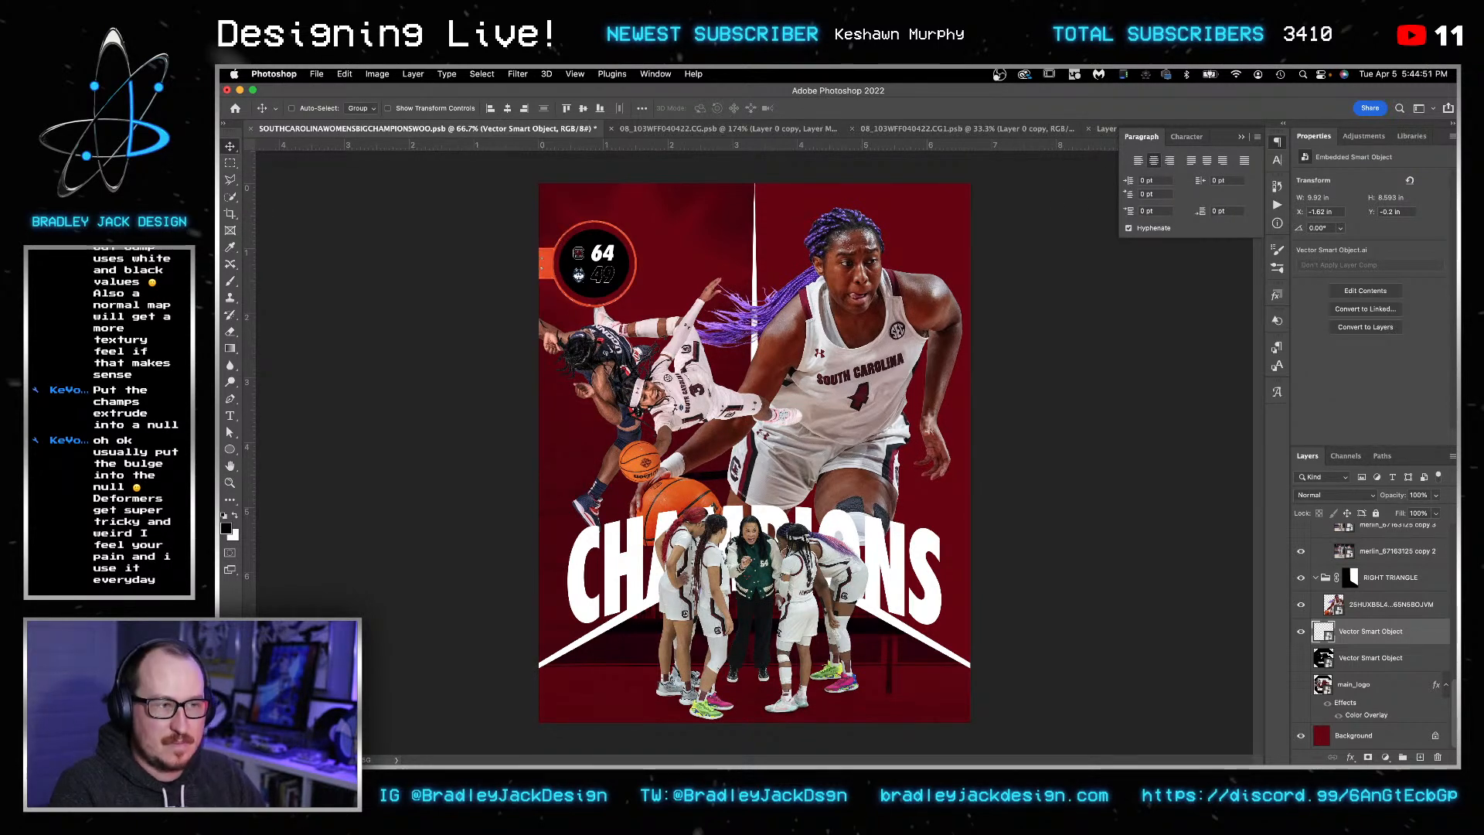
key("super+Tab")
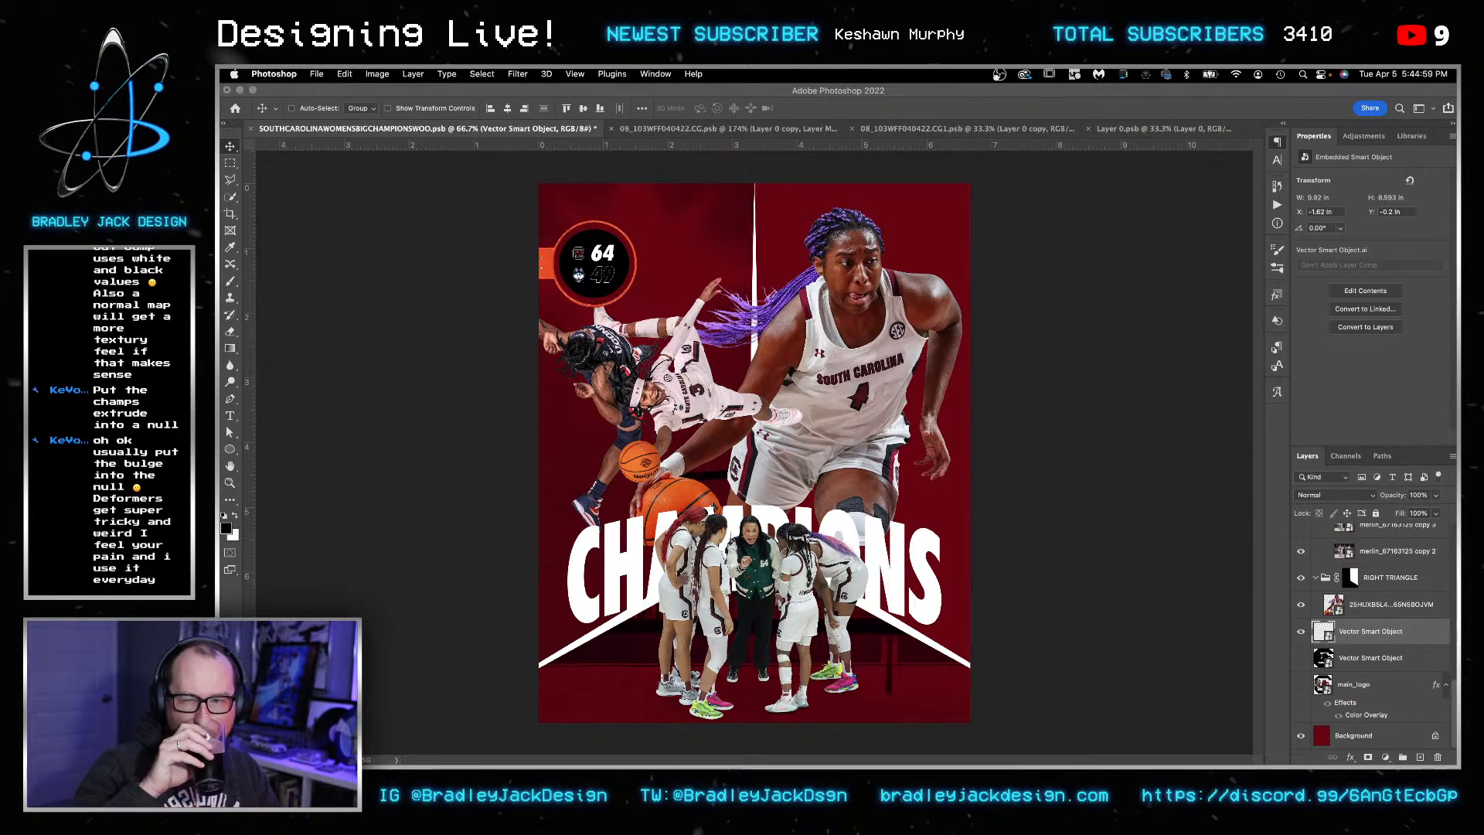
key("super+Tab")
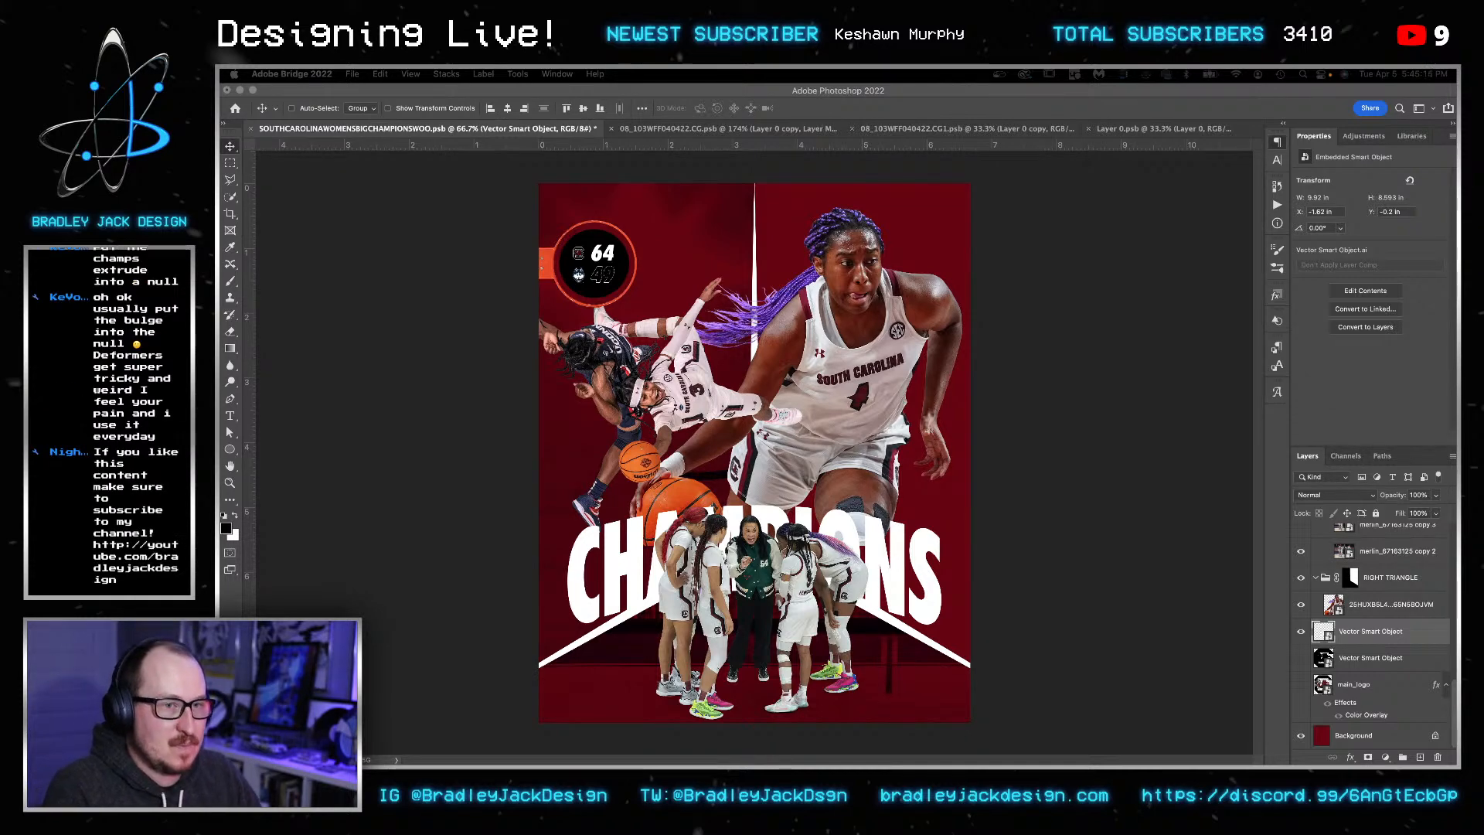
key("super+Tab")
key("super+Tab")
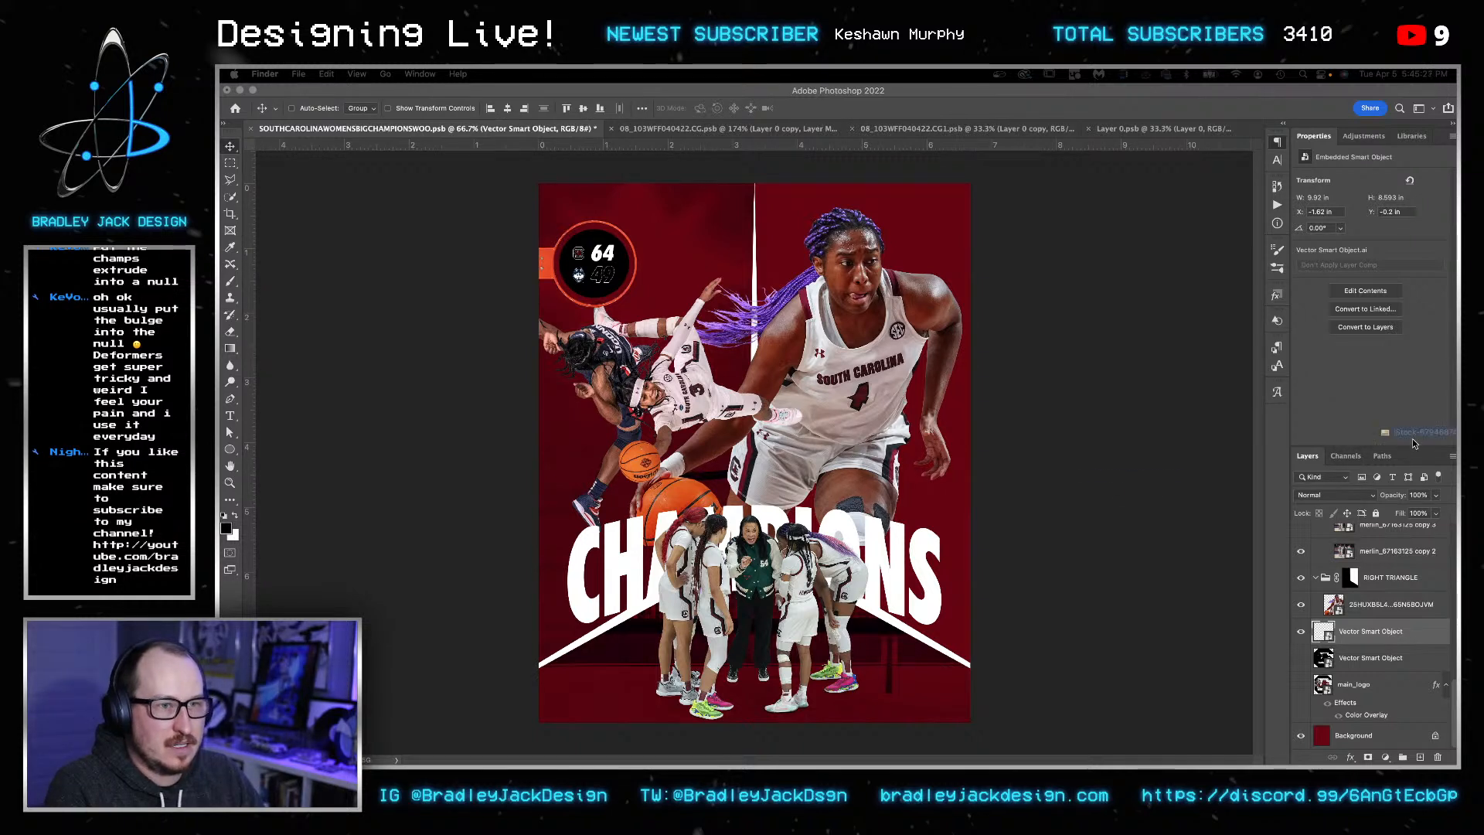
key("super+Tab")
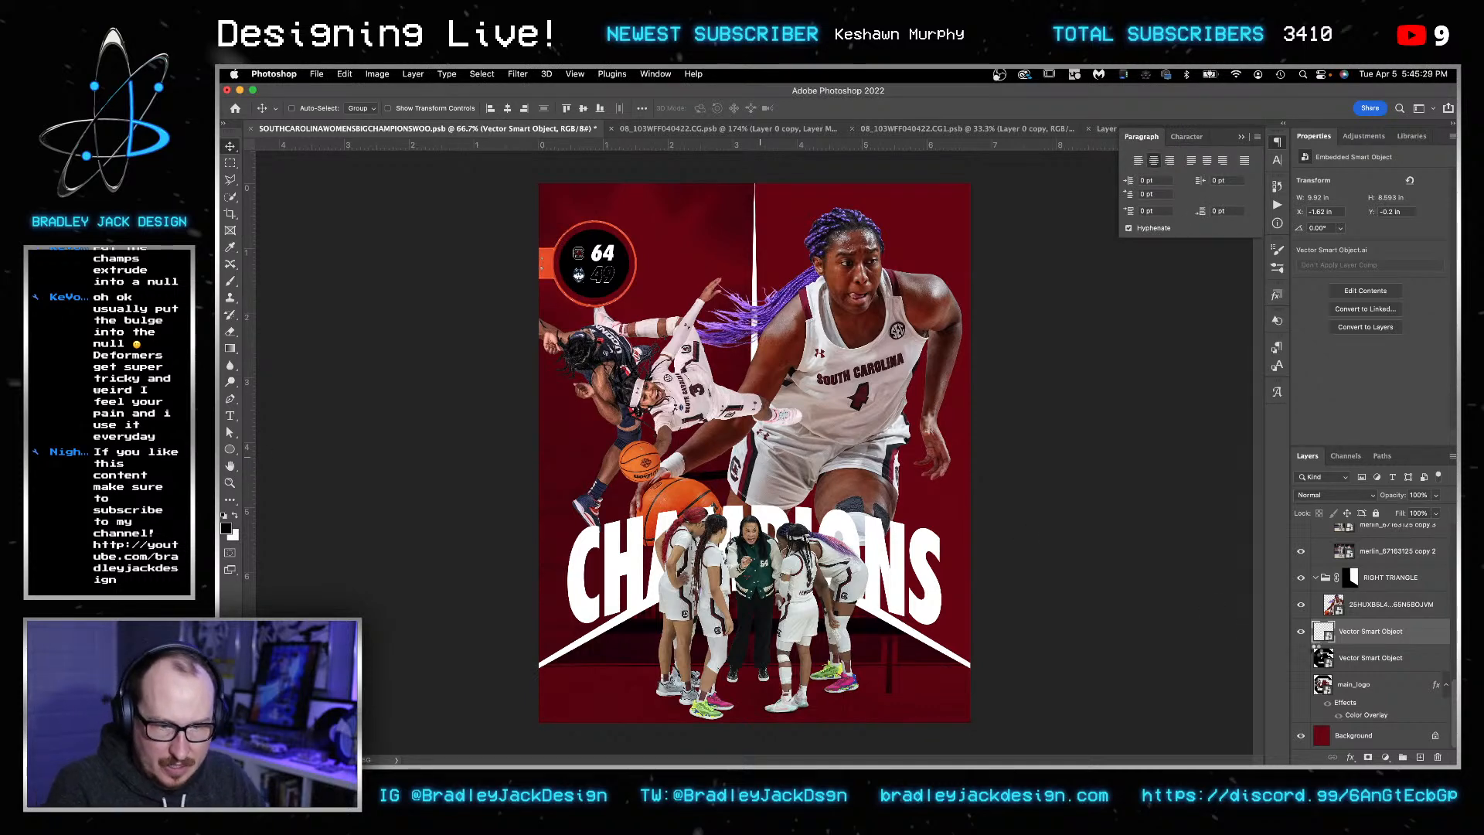
key("super+v")
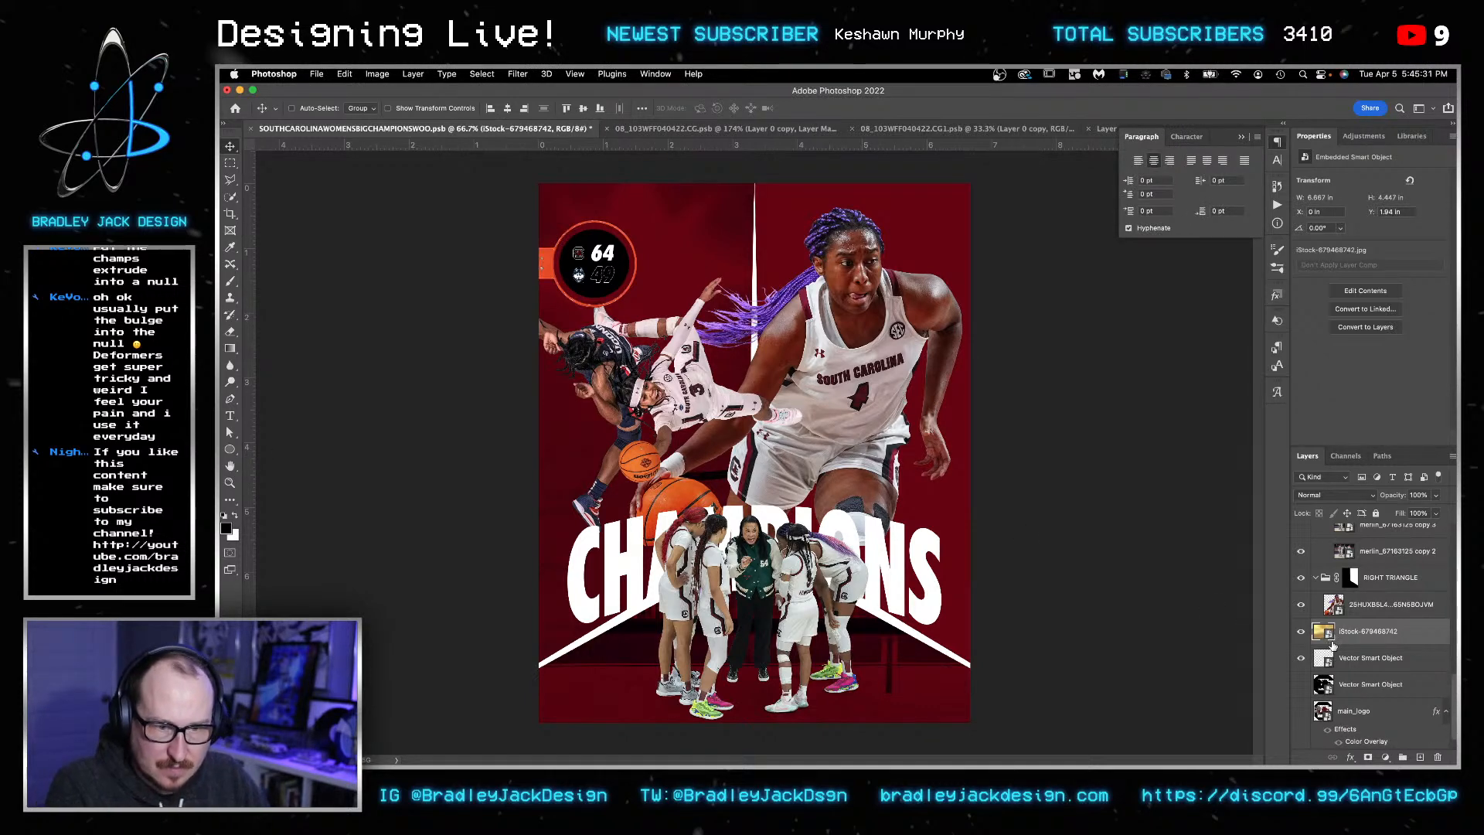
- Clip the gold texture to the Vector Smart Object lines, rotated -90° at 8.60% scale, with its blending mode set to Luminosity
key("super+t")
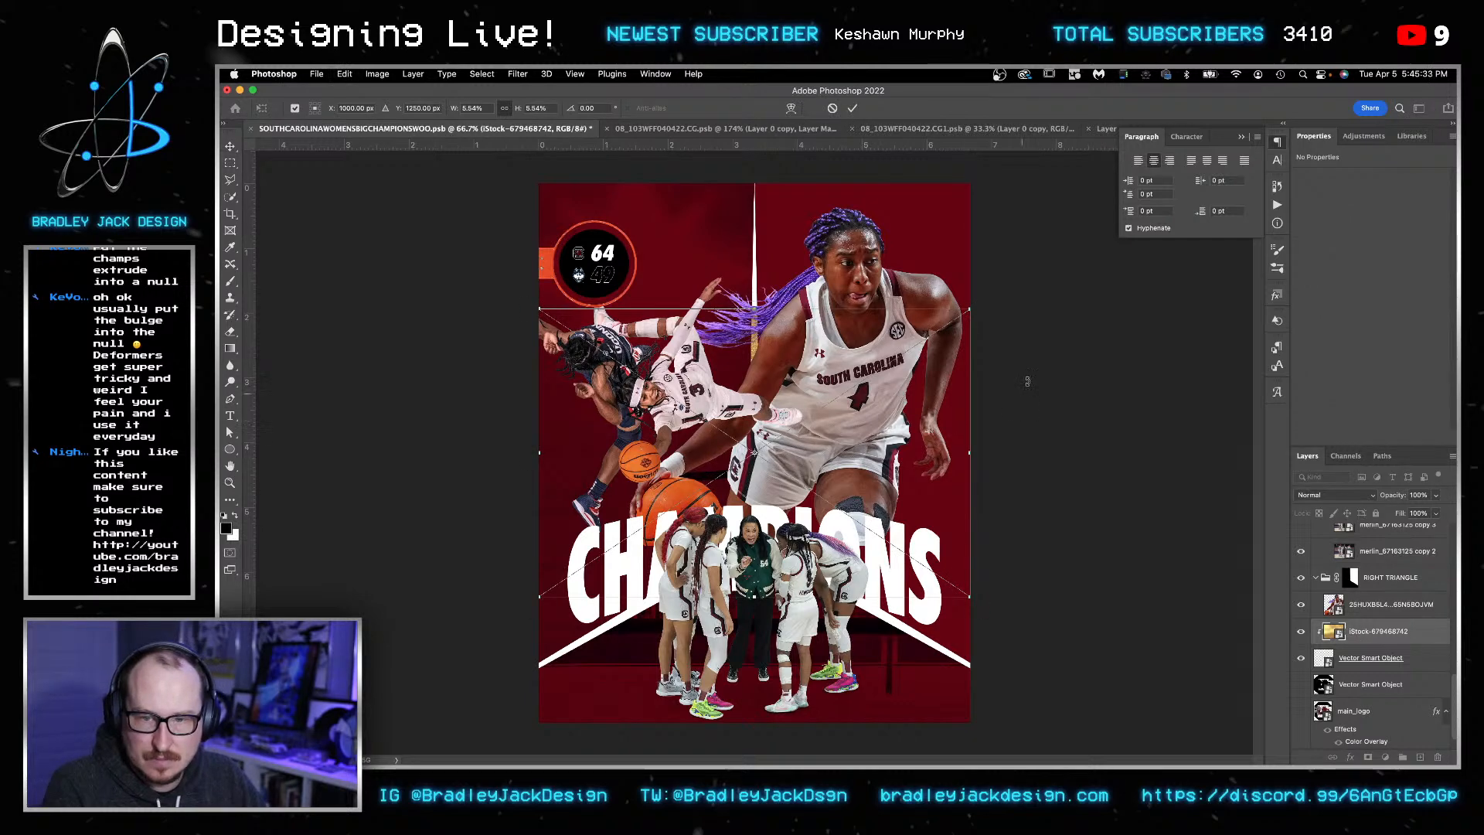
left_click_drag(530, 626, 990, 652)
left_click_drag(992, 715, 1050, 742)
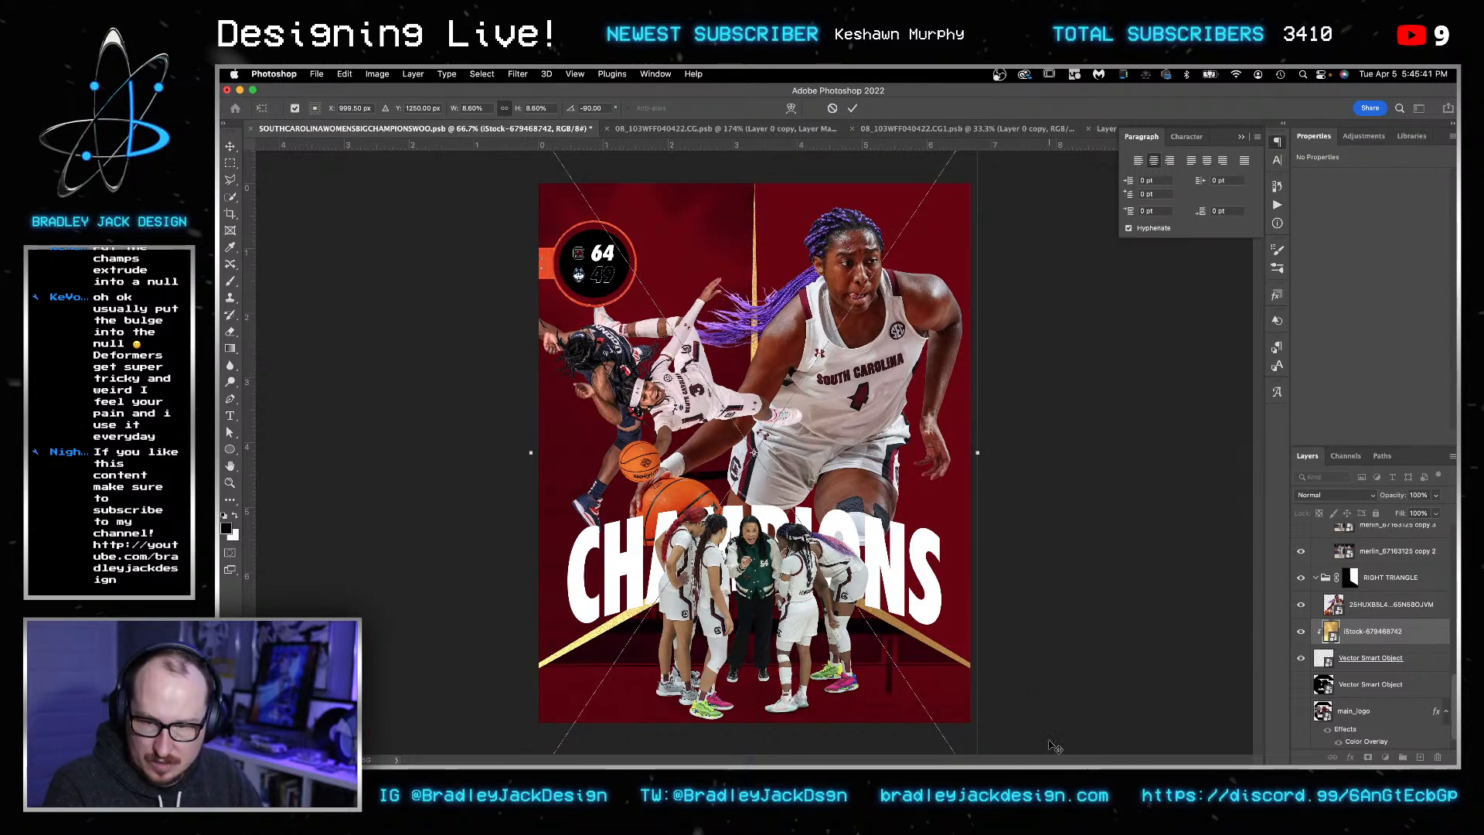
key("Return")
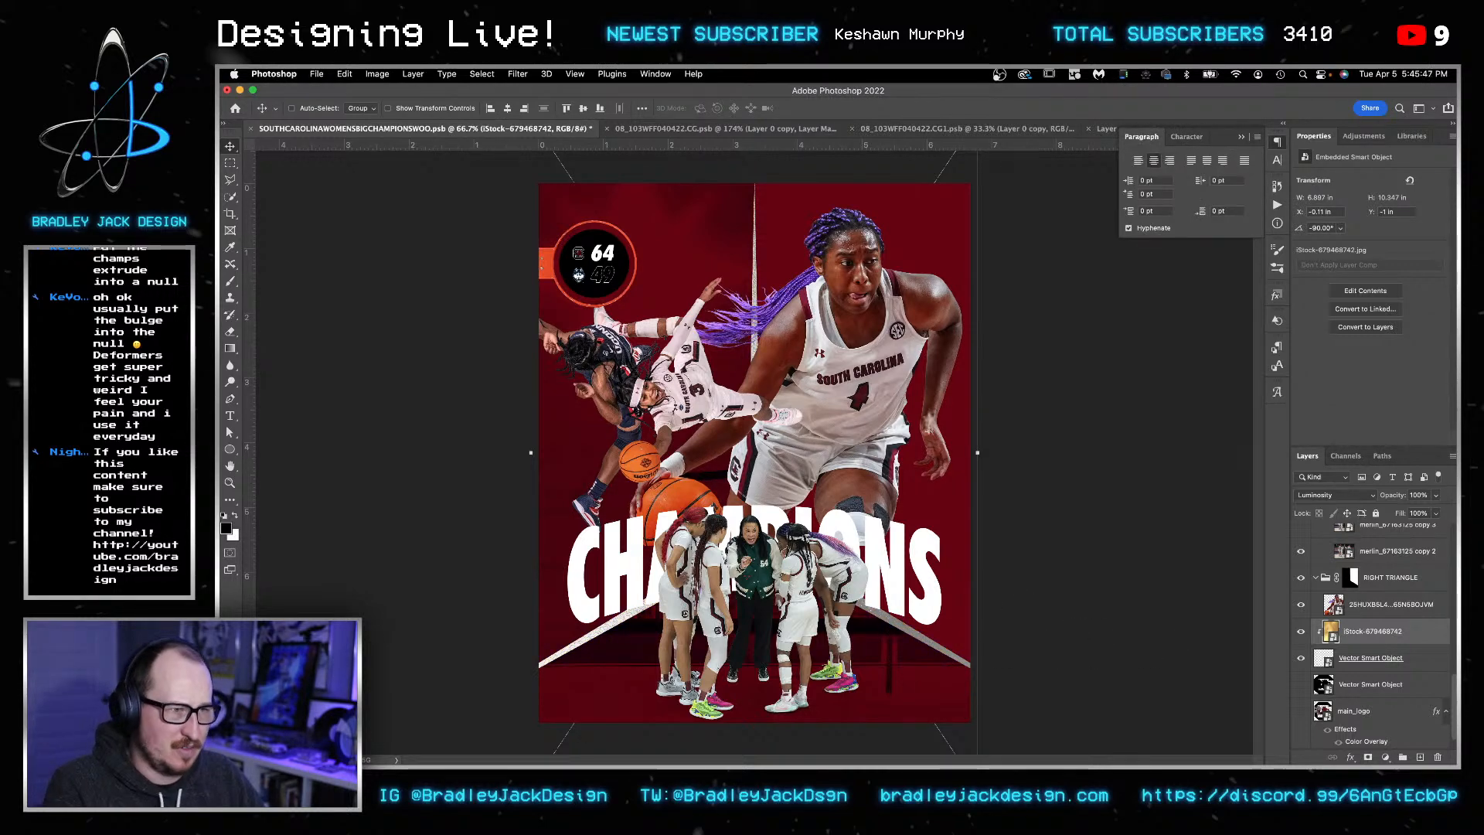
key("super+Tab")
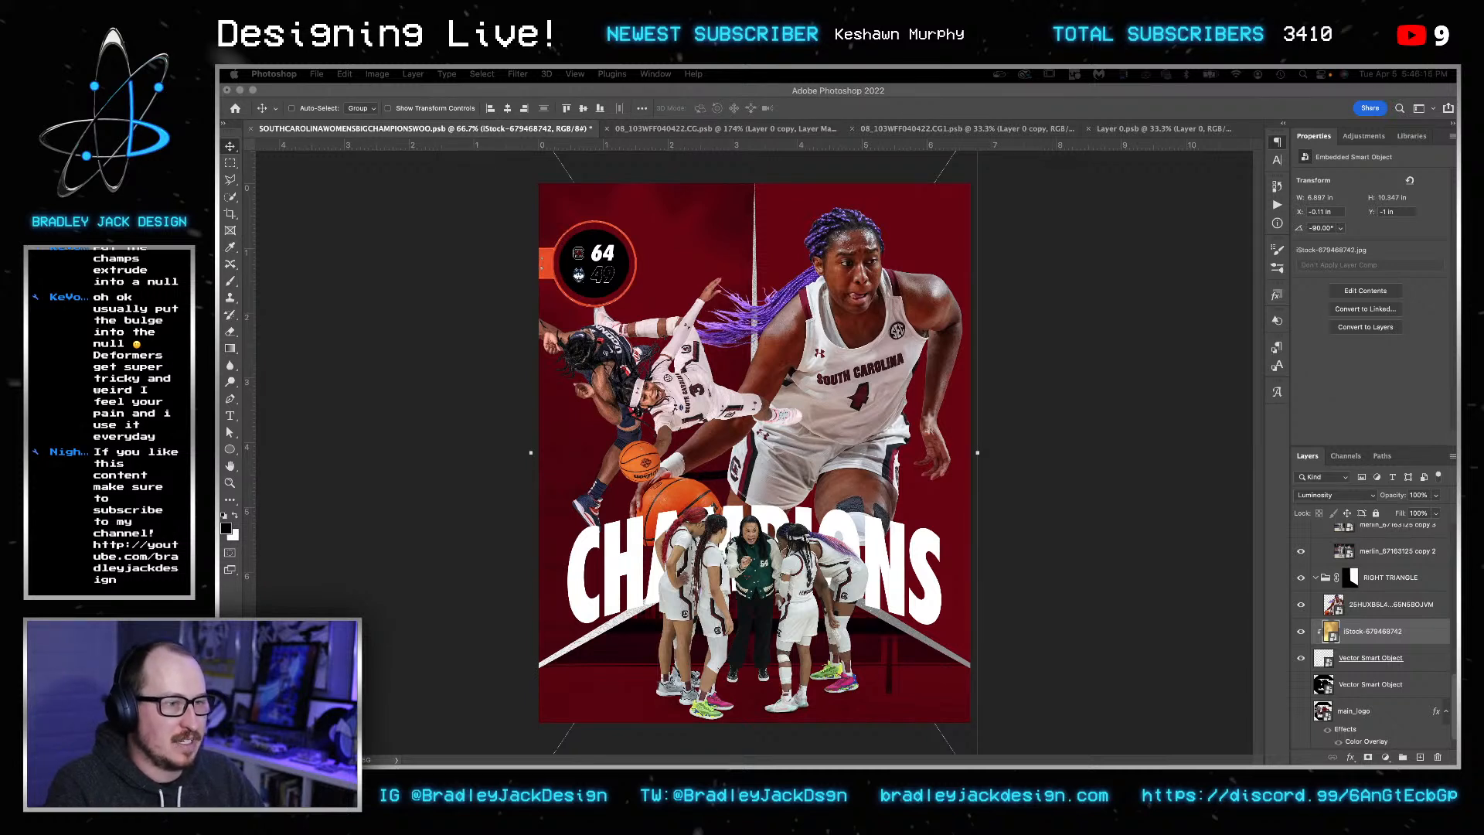
left_click(922, 493)
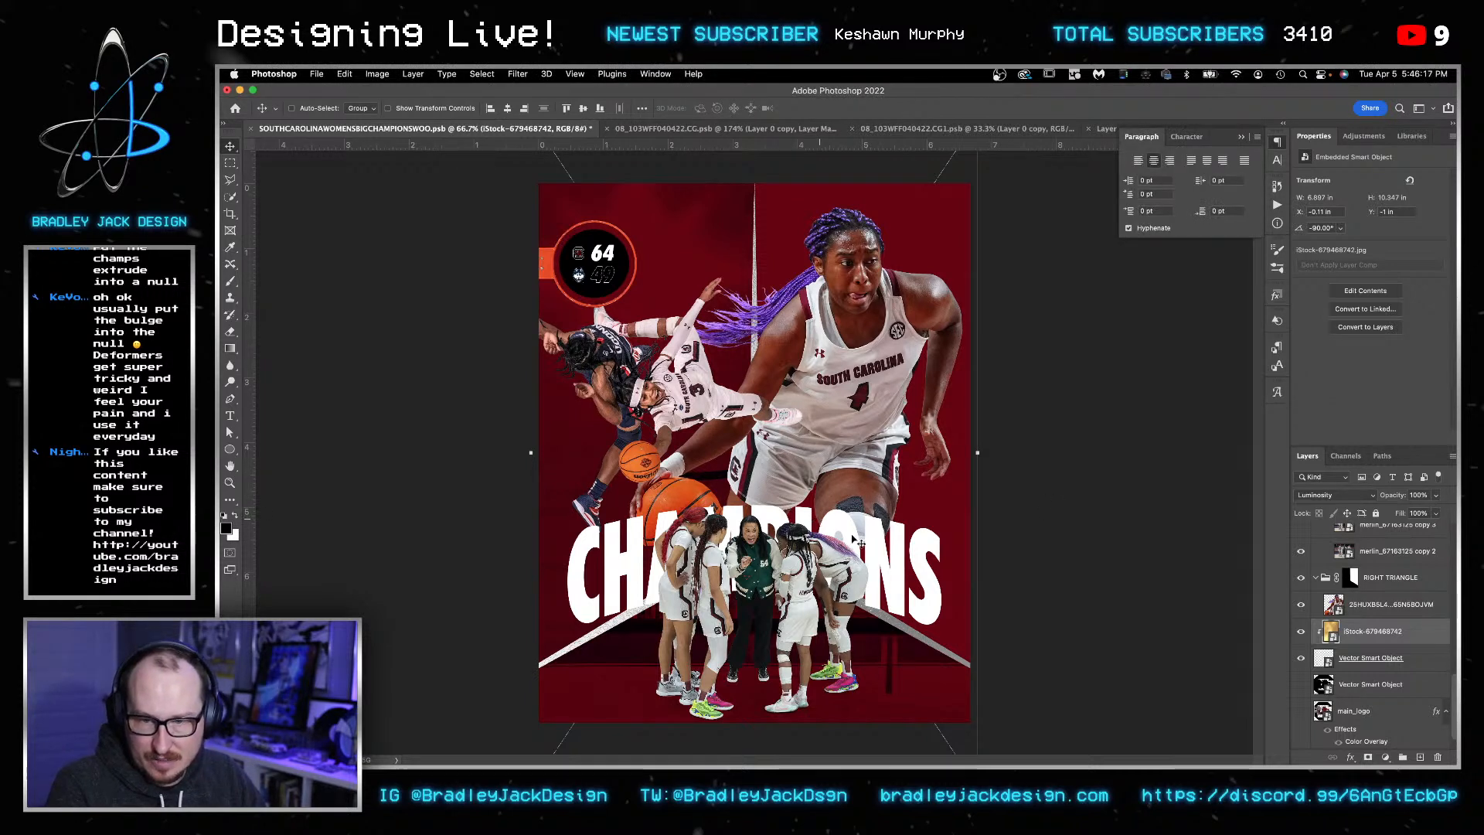
right_click(845, 526)
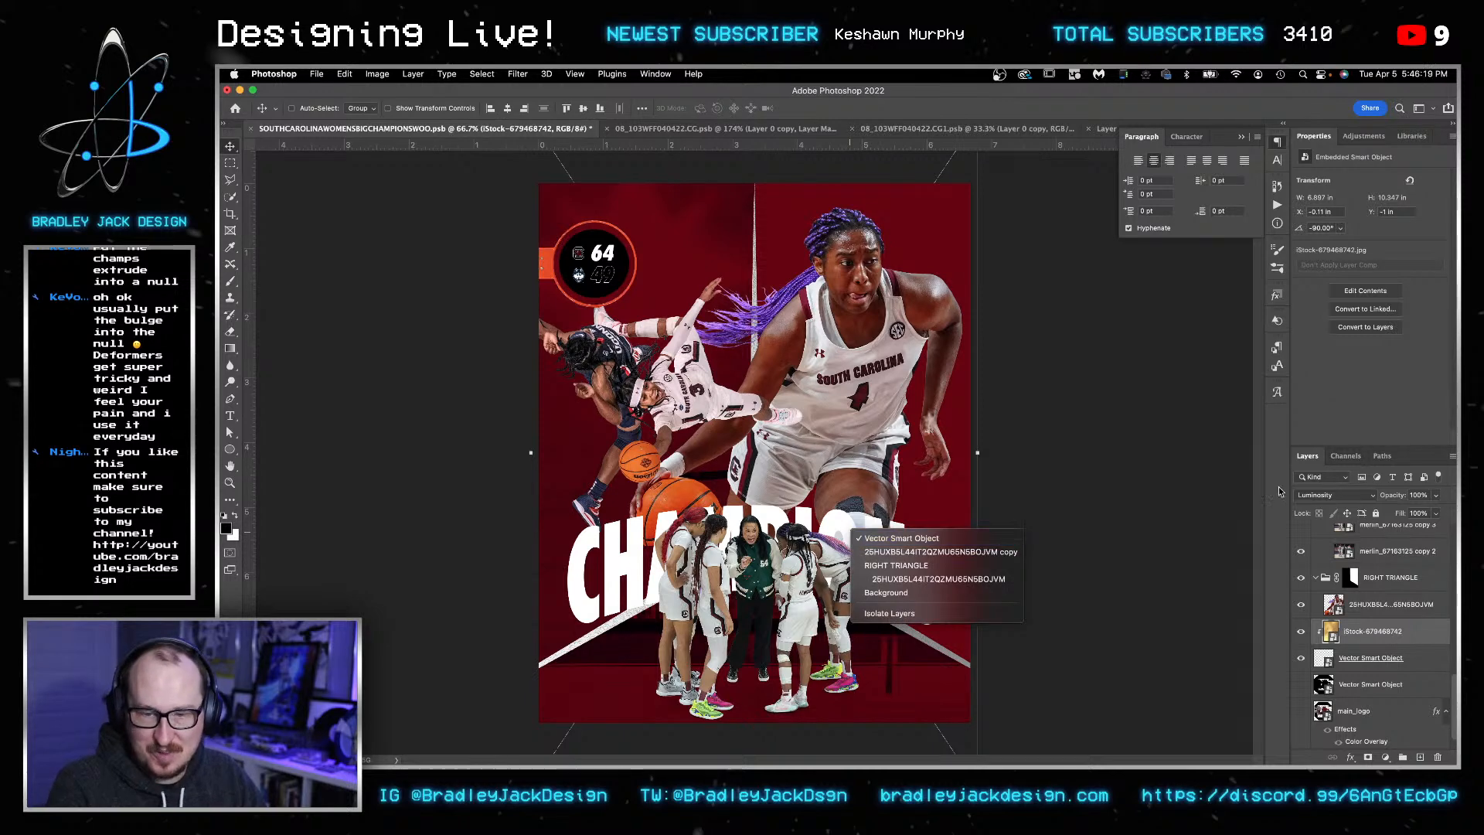
left_click(1094, 503)
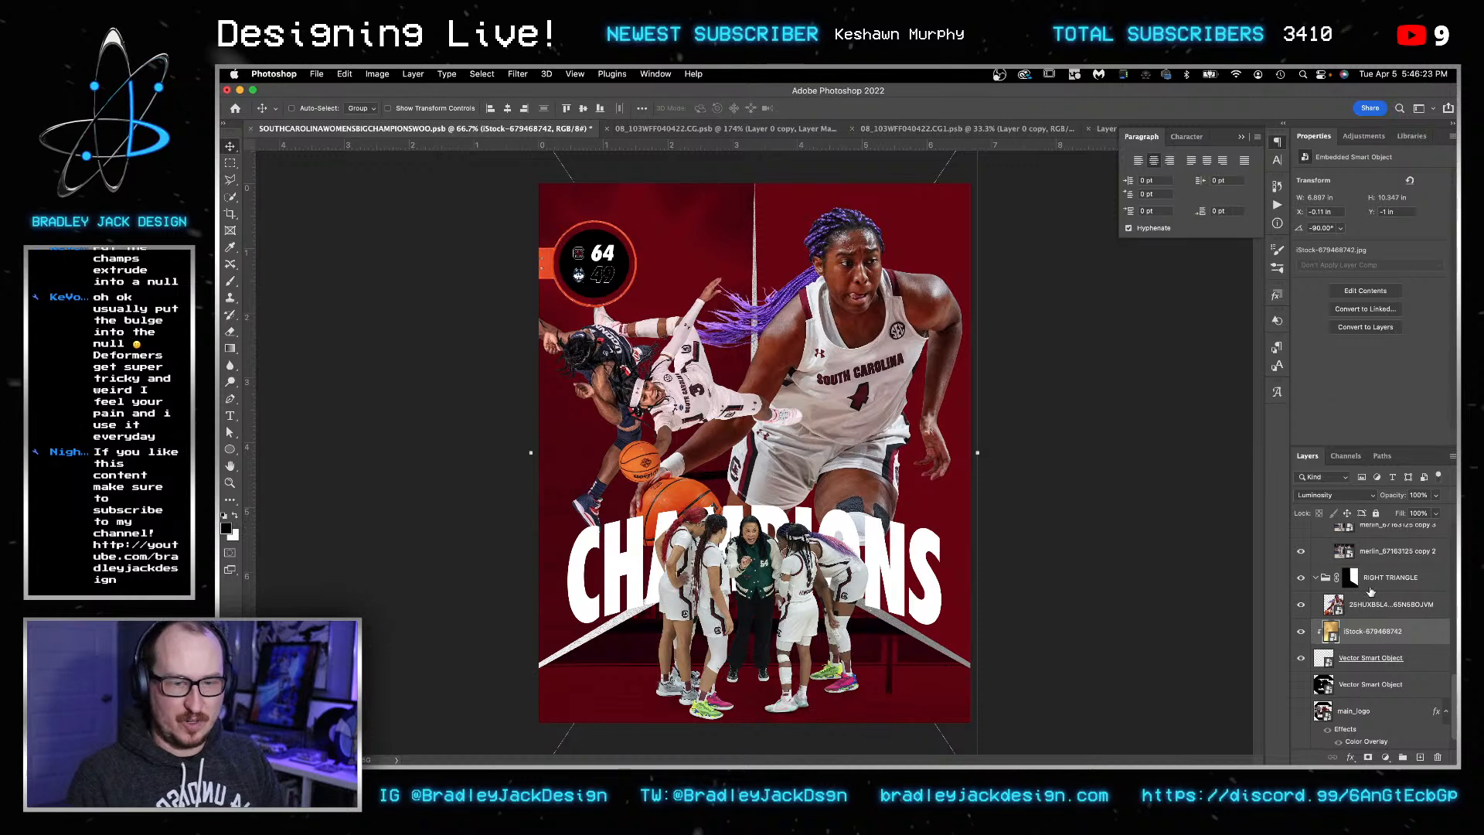
- Add a black-to-white Gradient Map adjustment above the SCORE group and set its blending mode to Luminosity
scroll(1368, 576, "up", 5)
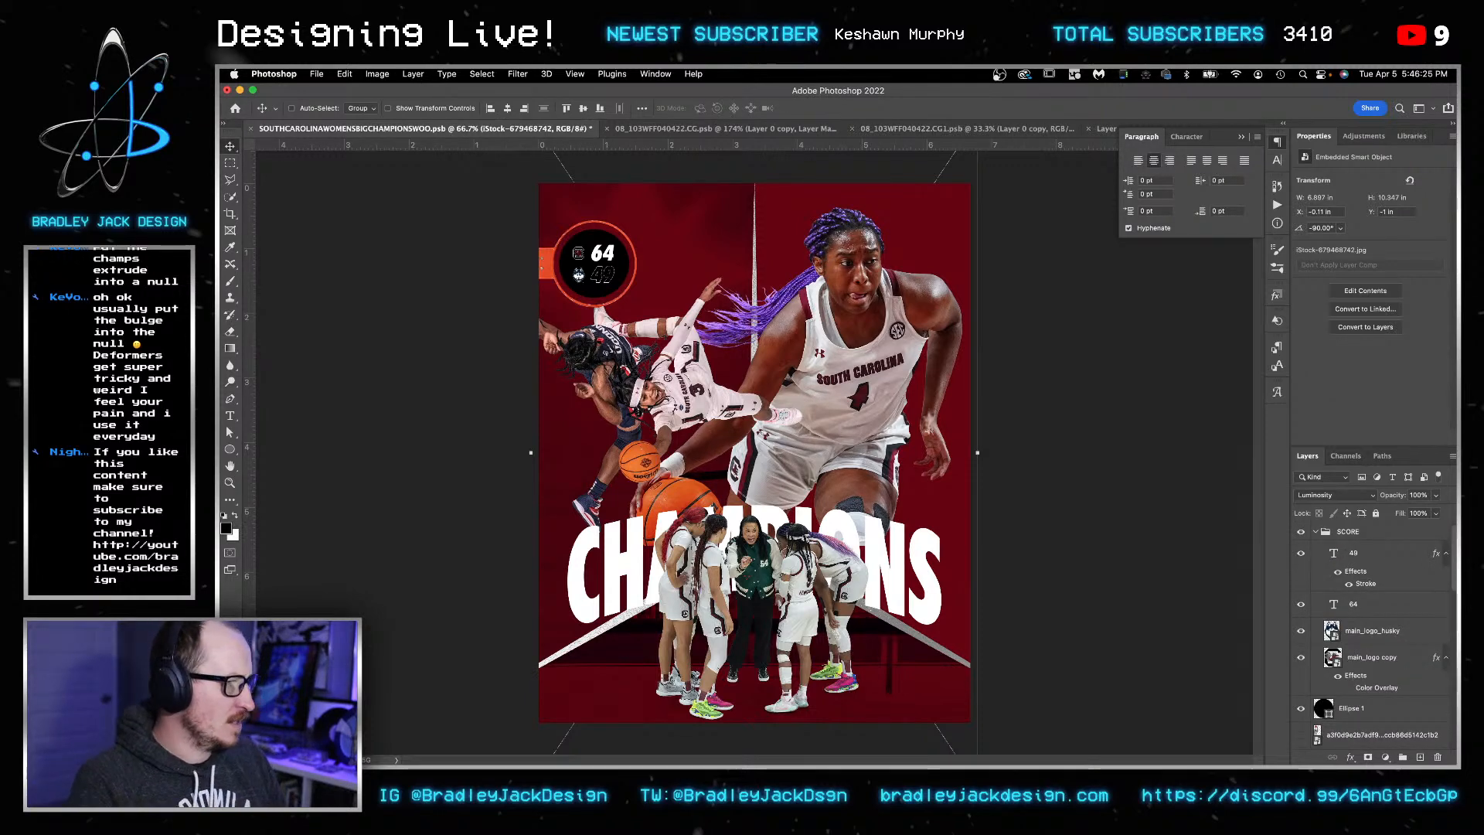
left_click(1358, 533)
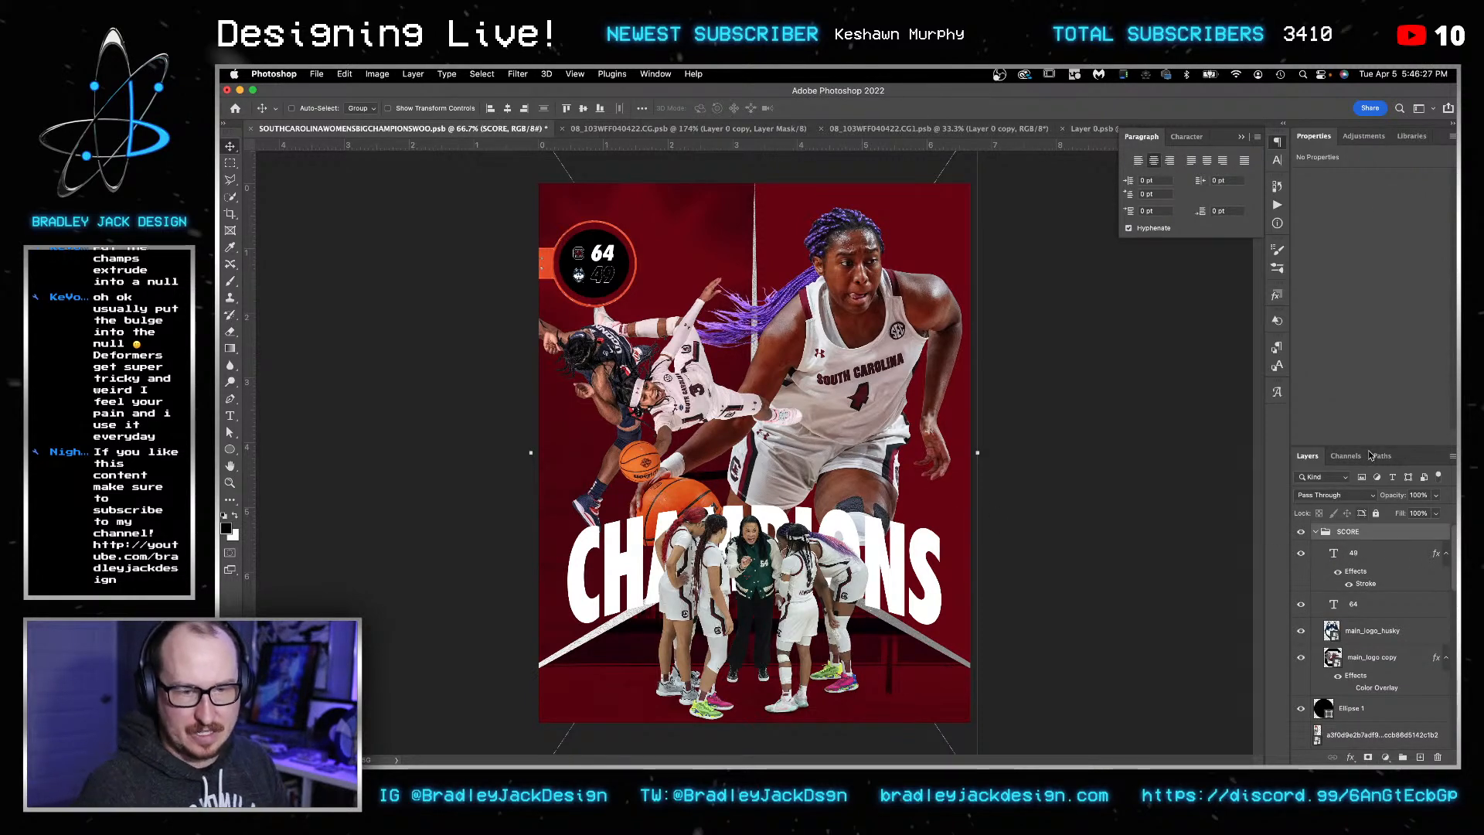
left_click(1364, 136)
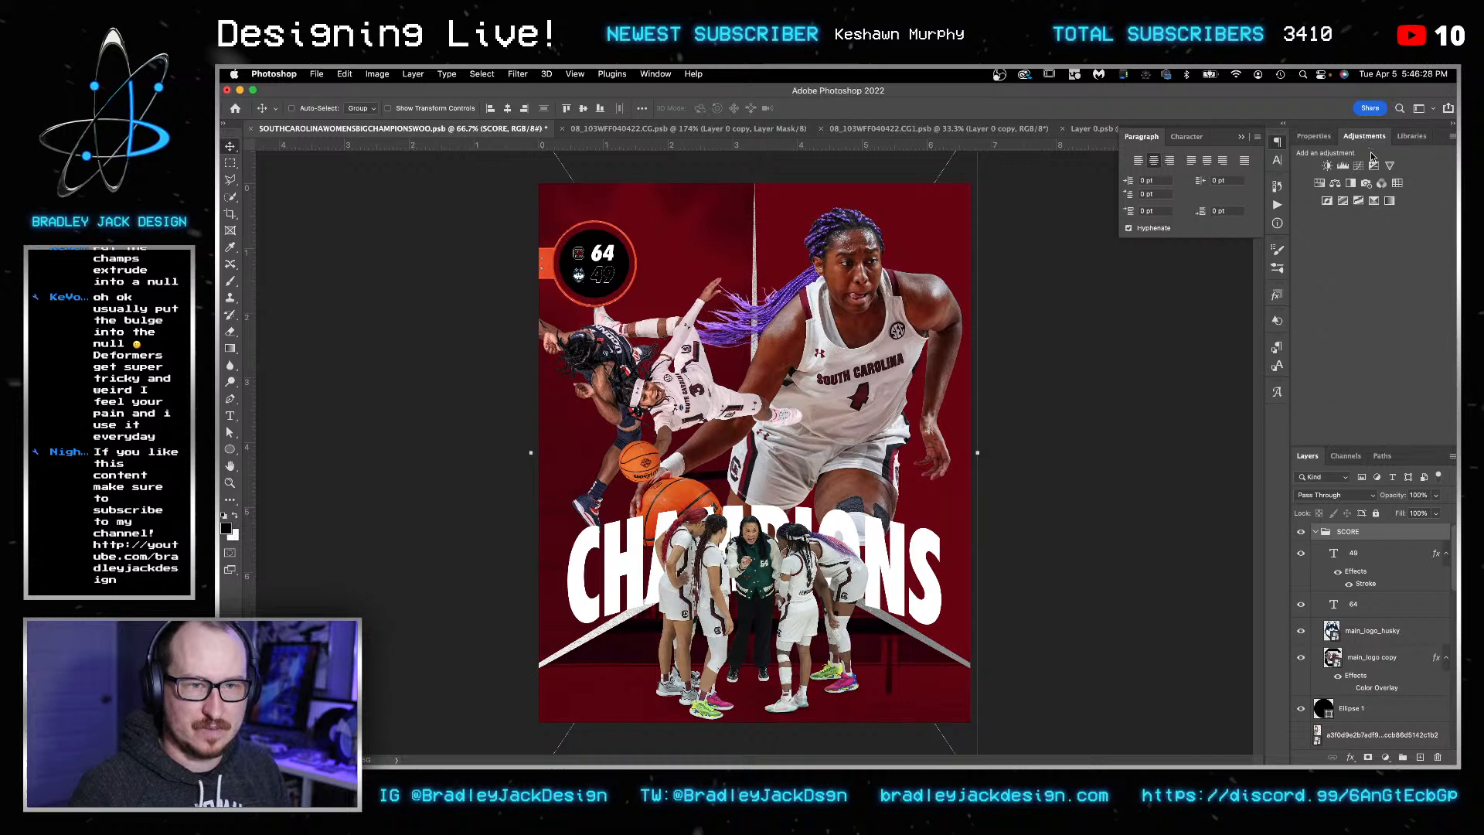
left_click(1389, 201)
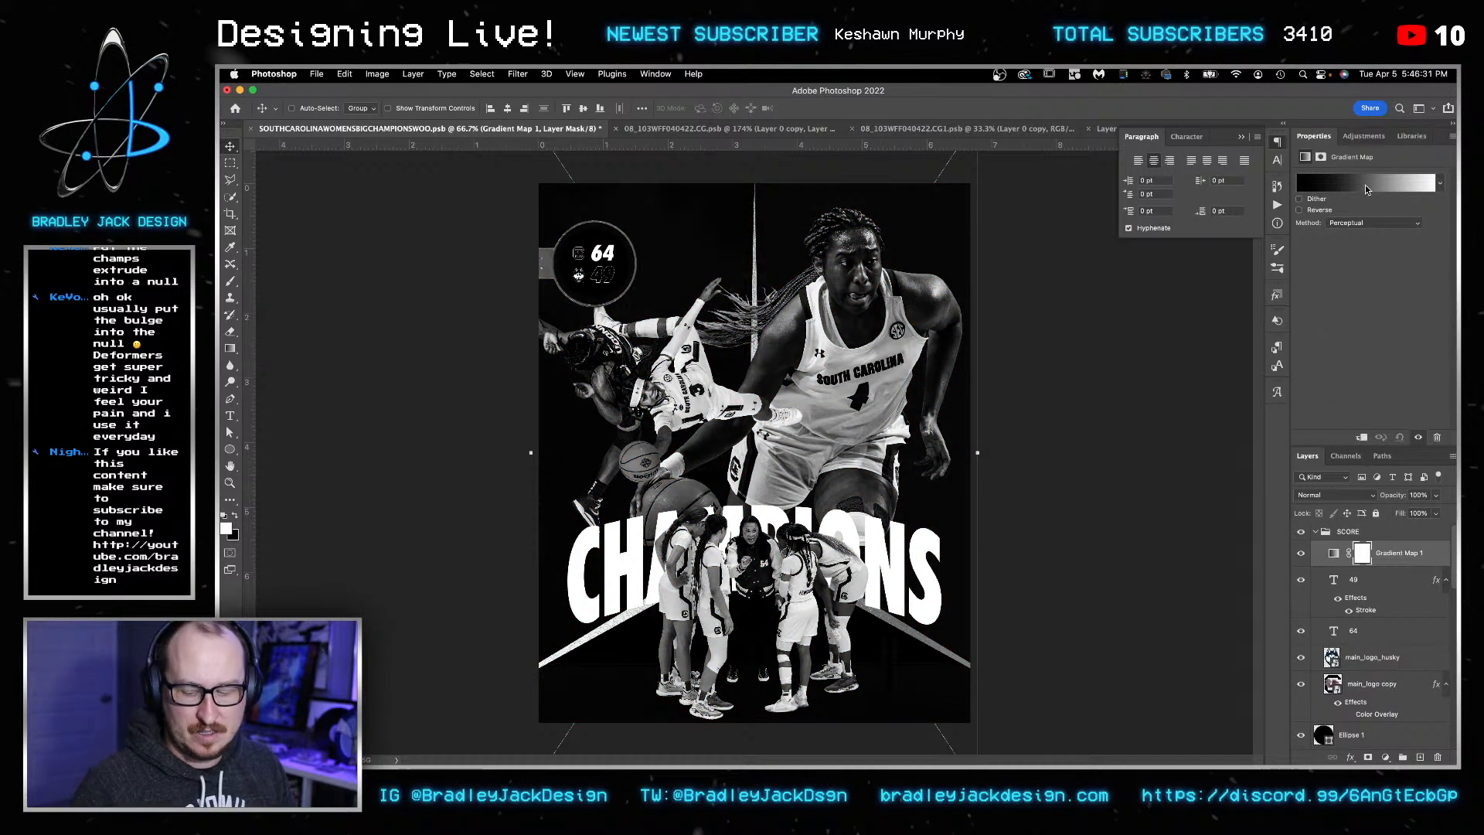
left_click(1365, 187)
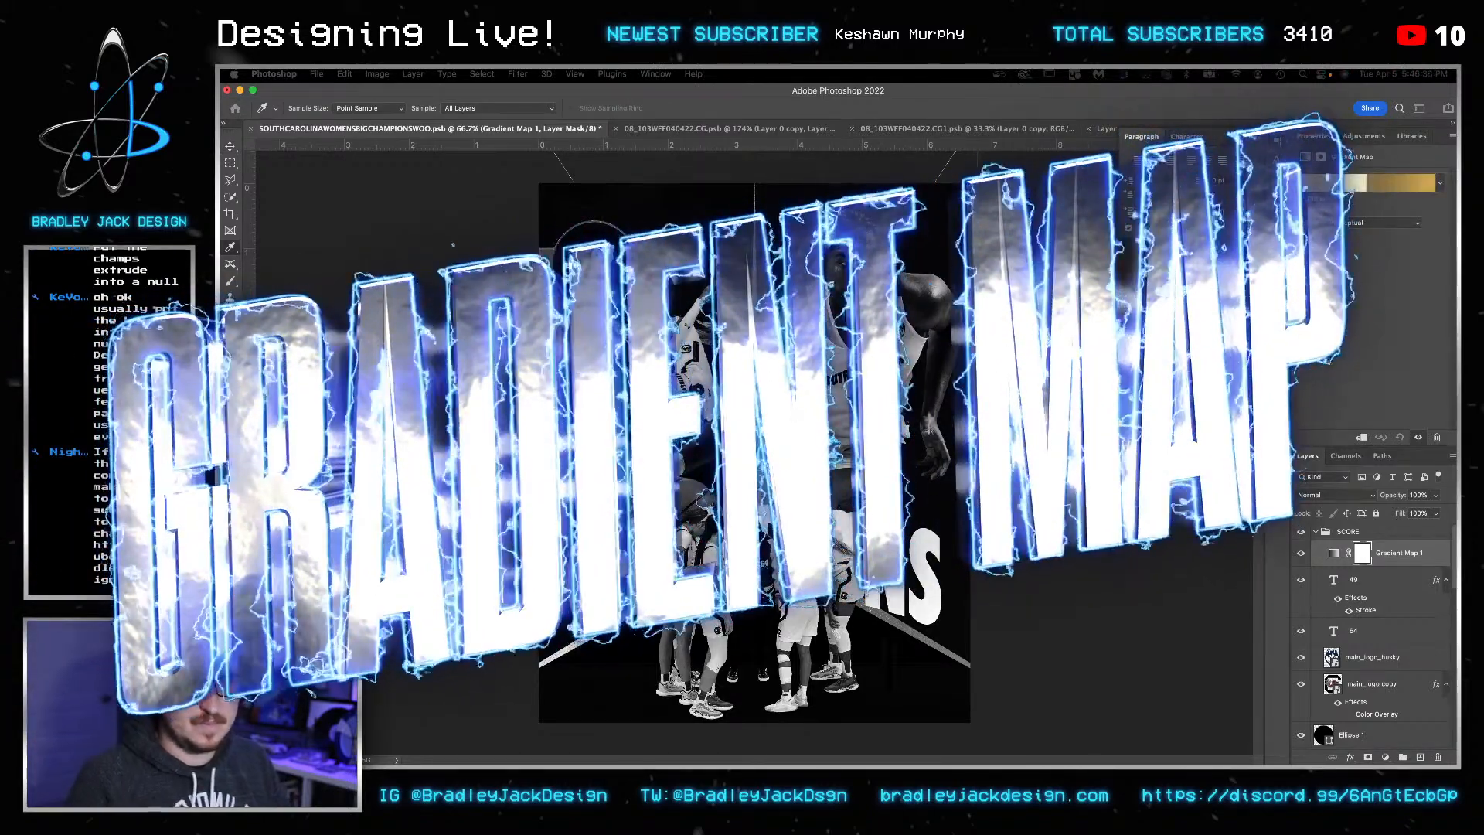
key("Return")
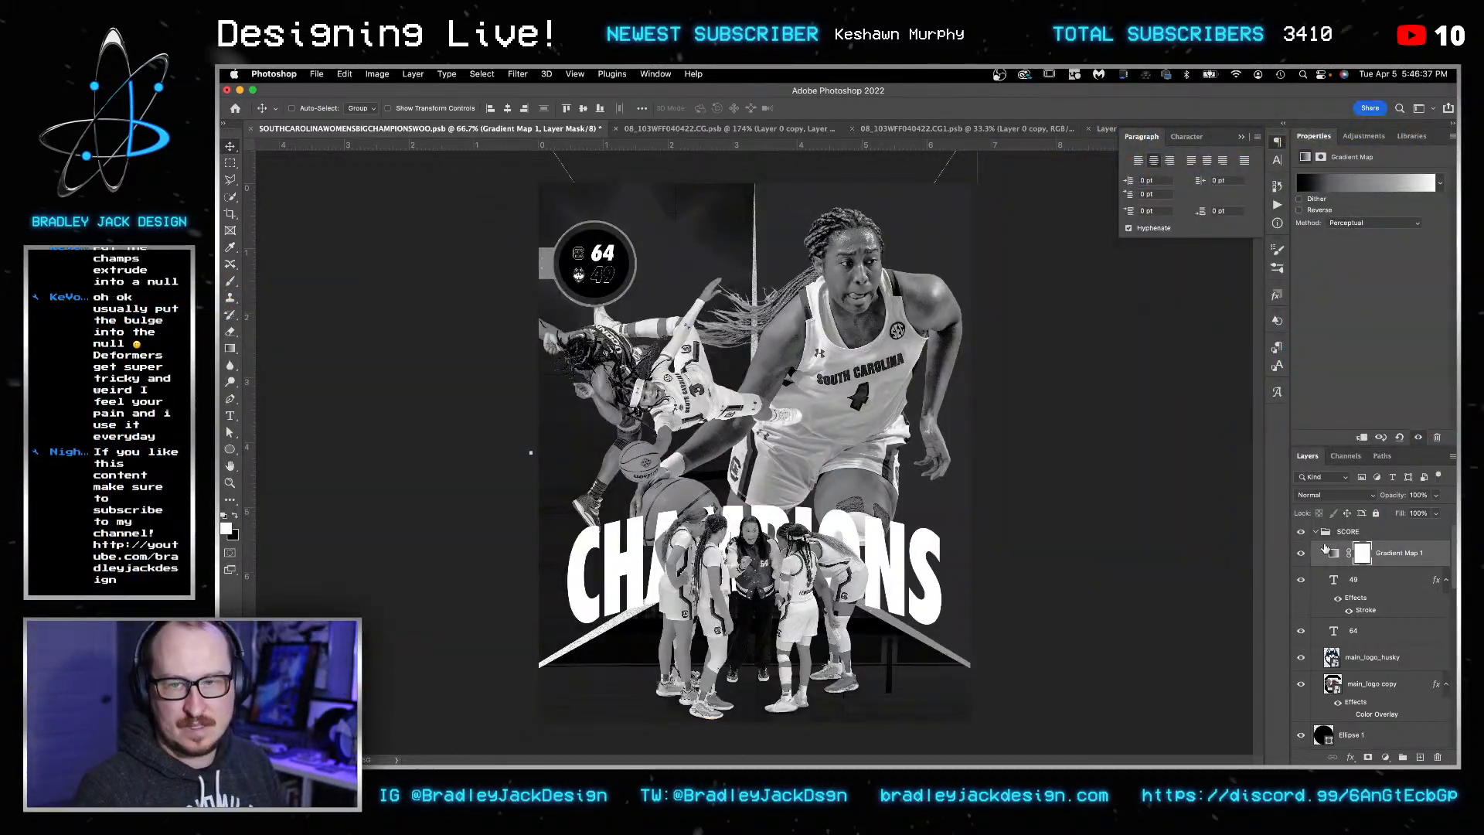
left_click(1390, 560)
key("super+bracketright")
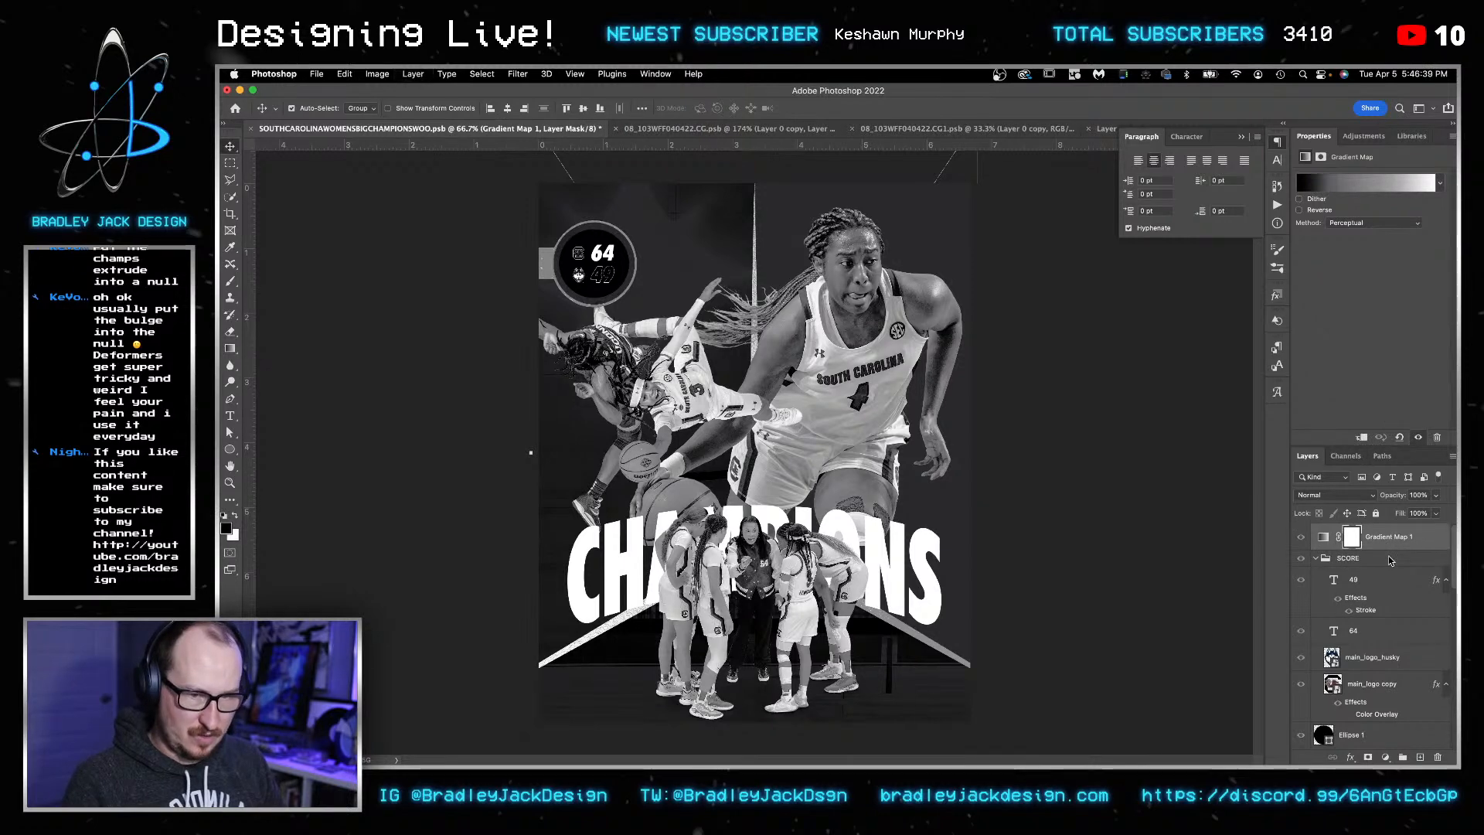
key("shift+alt+y")
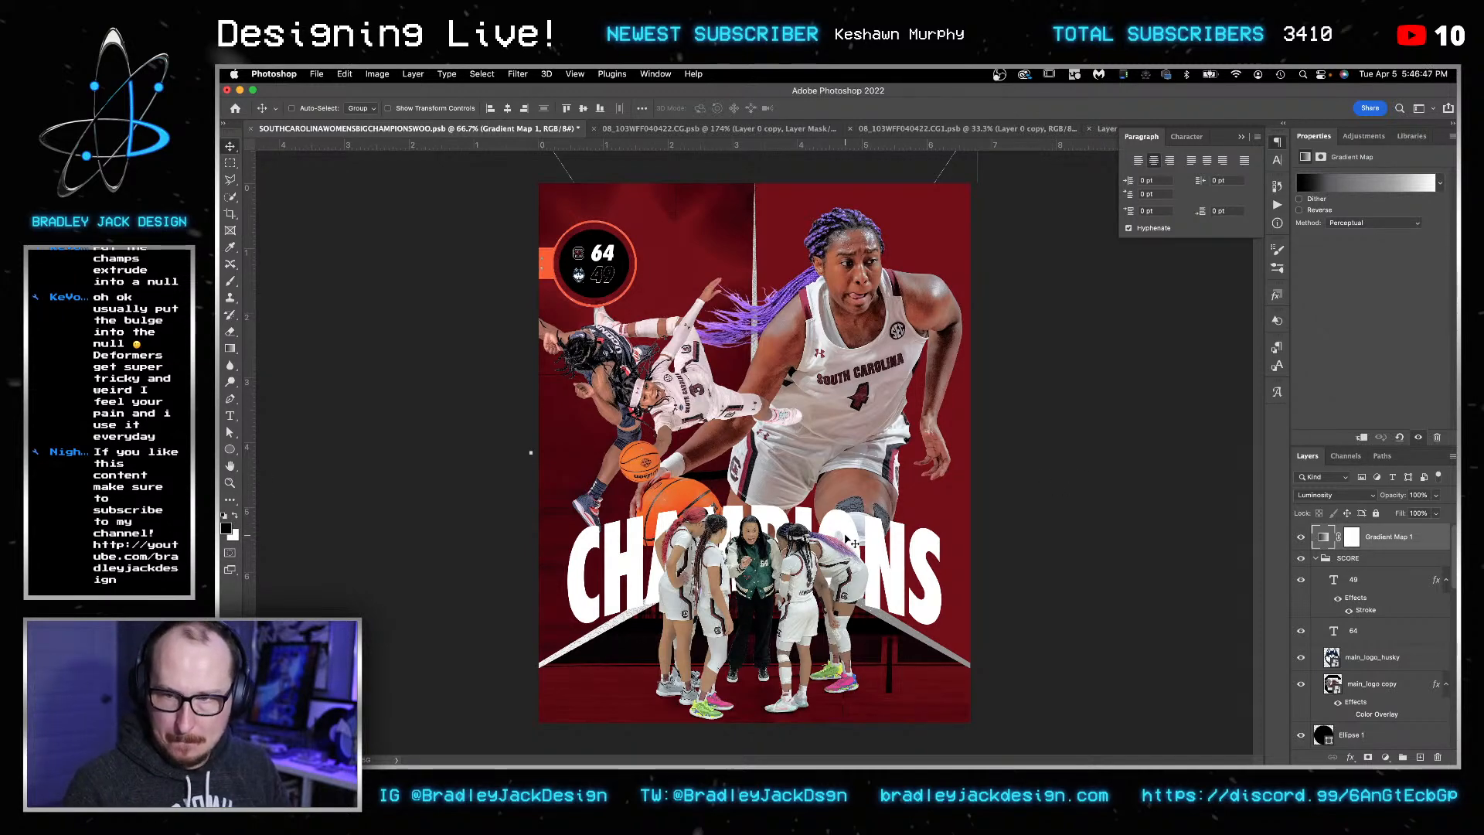
- Compare the poster with and without the Gradient Map, and delete the adjustment layer
left_click(1301, 537)
left_click(1301, 537)
left_click(1301, 537)
left_click(1301, 537)
left_click(1301, 537)
left_click(1301, 537)
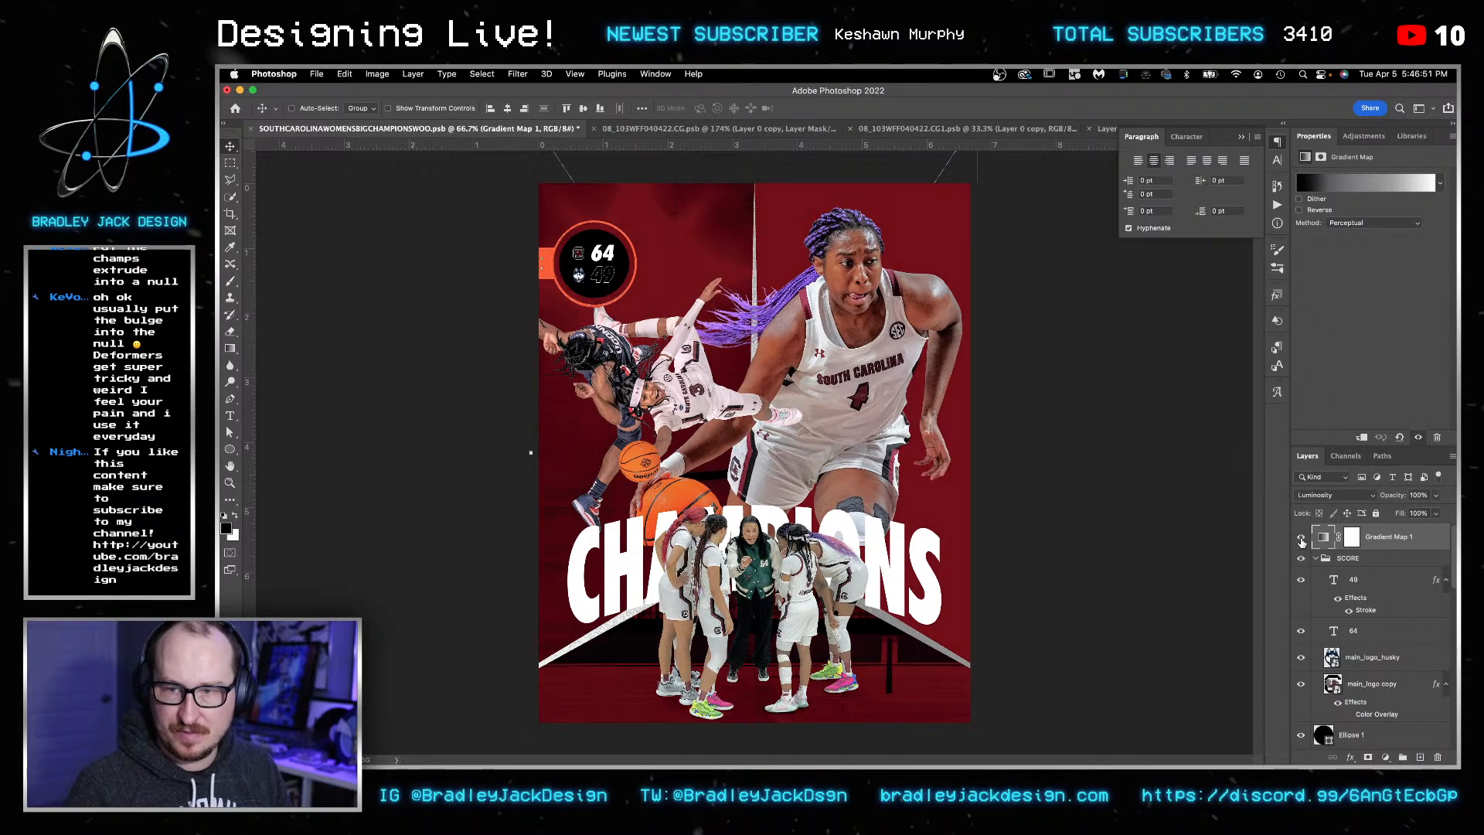
key("Delete")
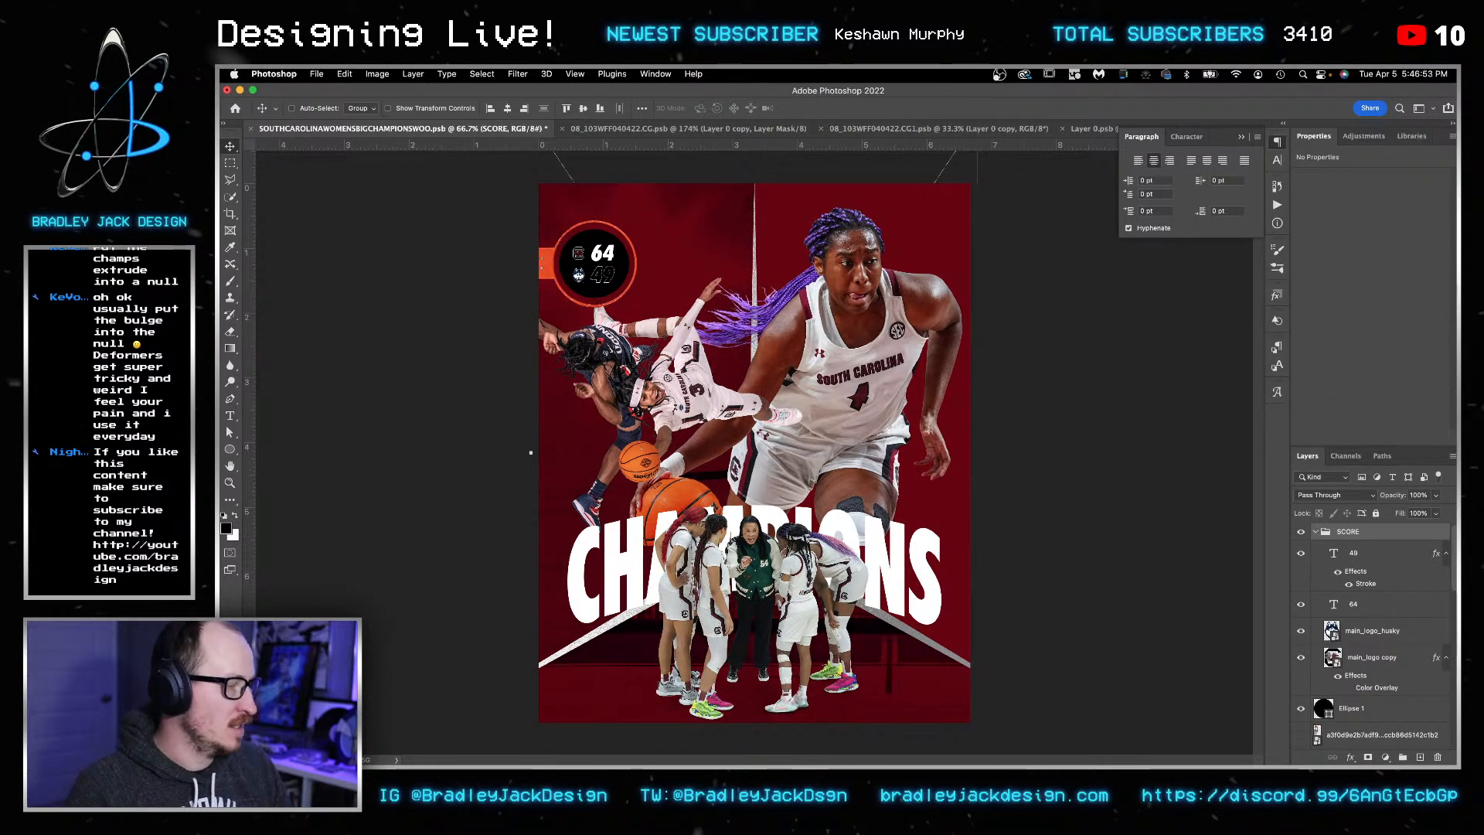
- Place the Champions_Camera_a render in the poster and move its layer directly below the merlin_67163125 huddle layer
key("super+Tab")
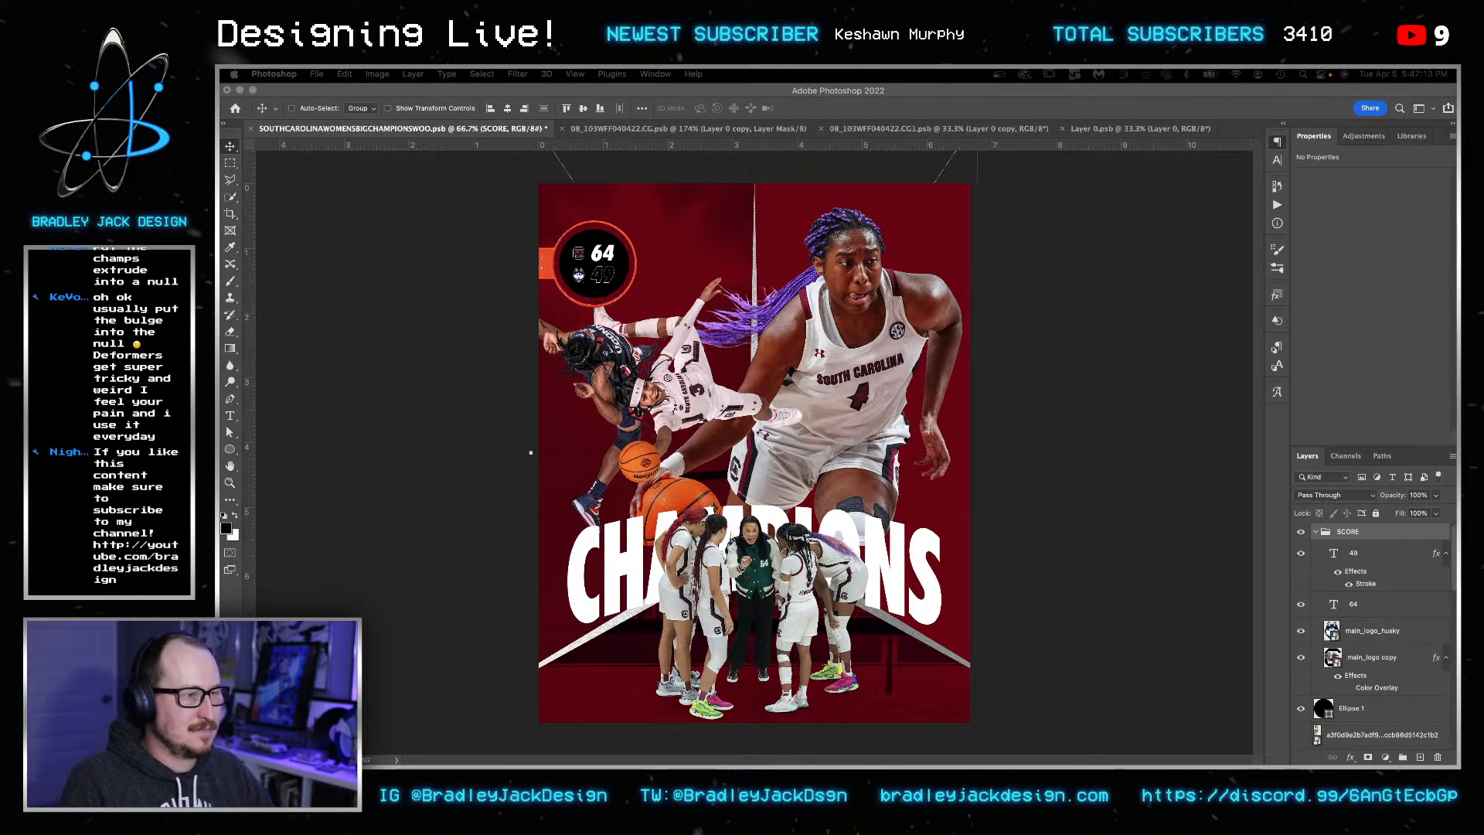
left_click_drag(1285, 413, 975, 482)
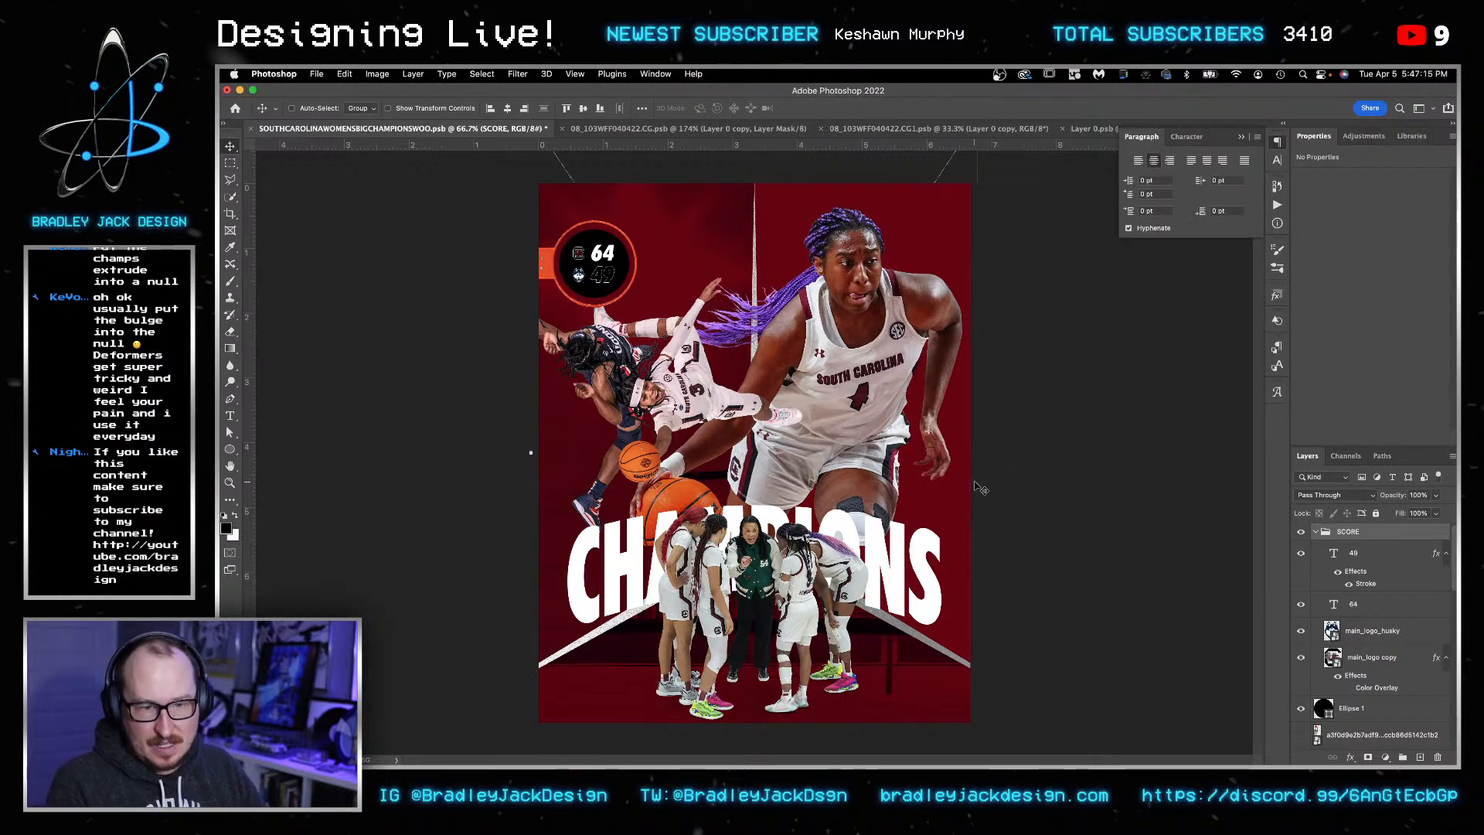
left_click_drag(1355, 539, 1373, 638)
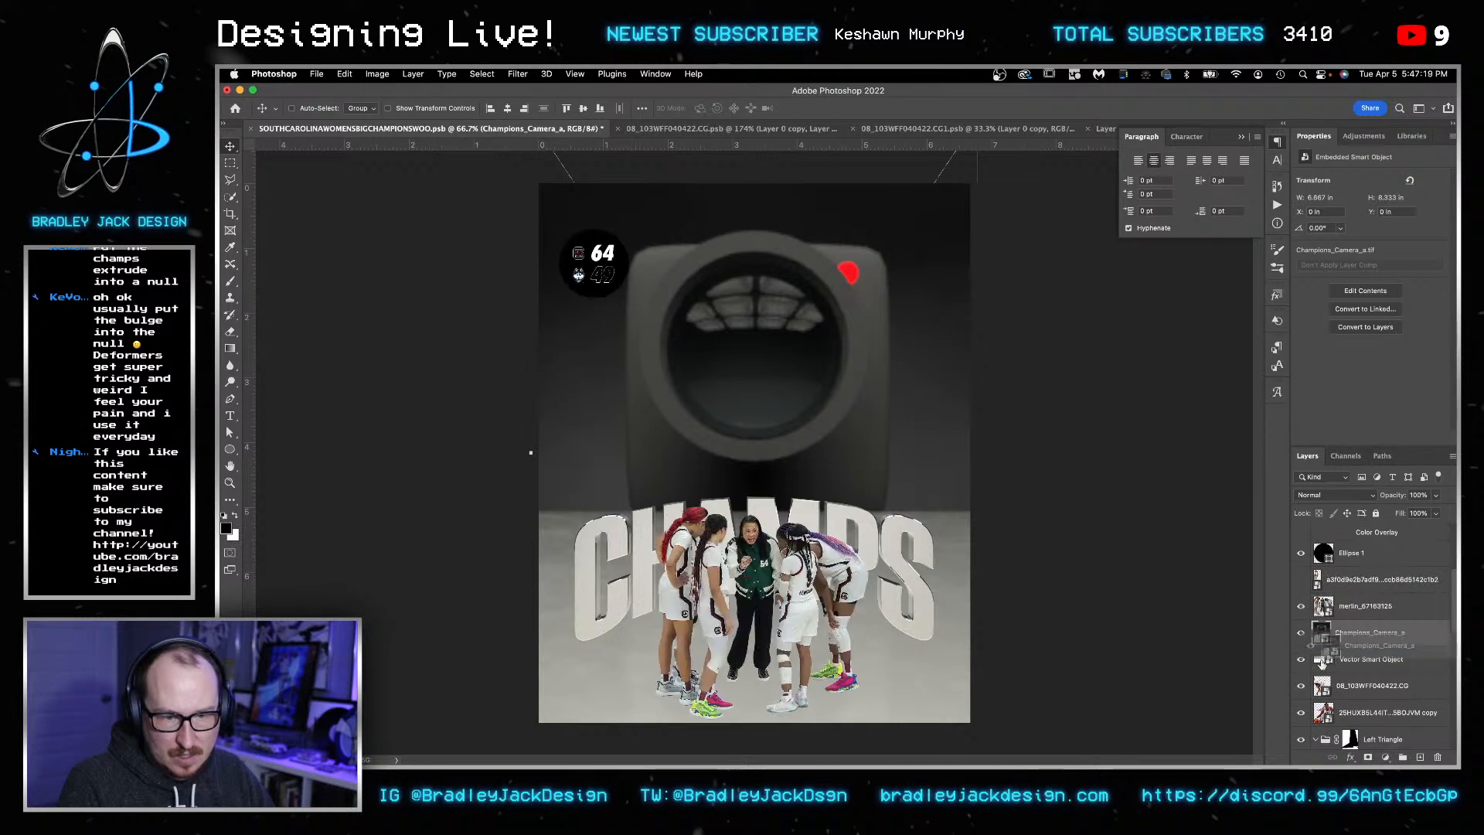
- Mask the Champions_Camera_a smart object's contents with its Alpha channel to isolate the CHAMPS lettering, and return to the poster
double_click(1321, 632)
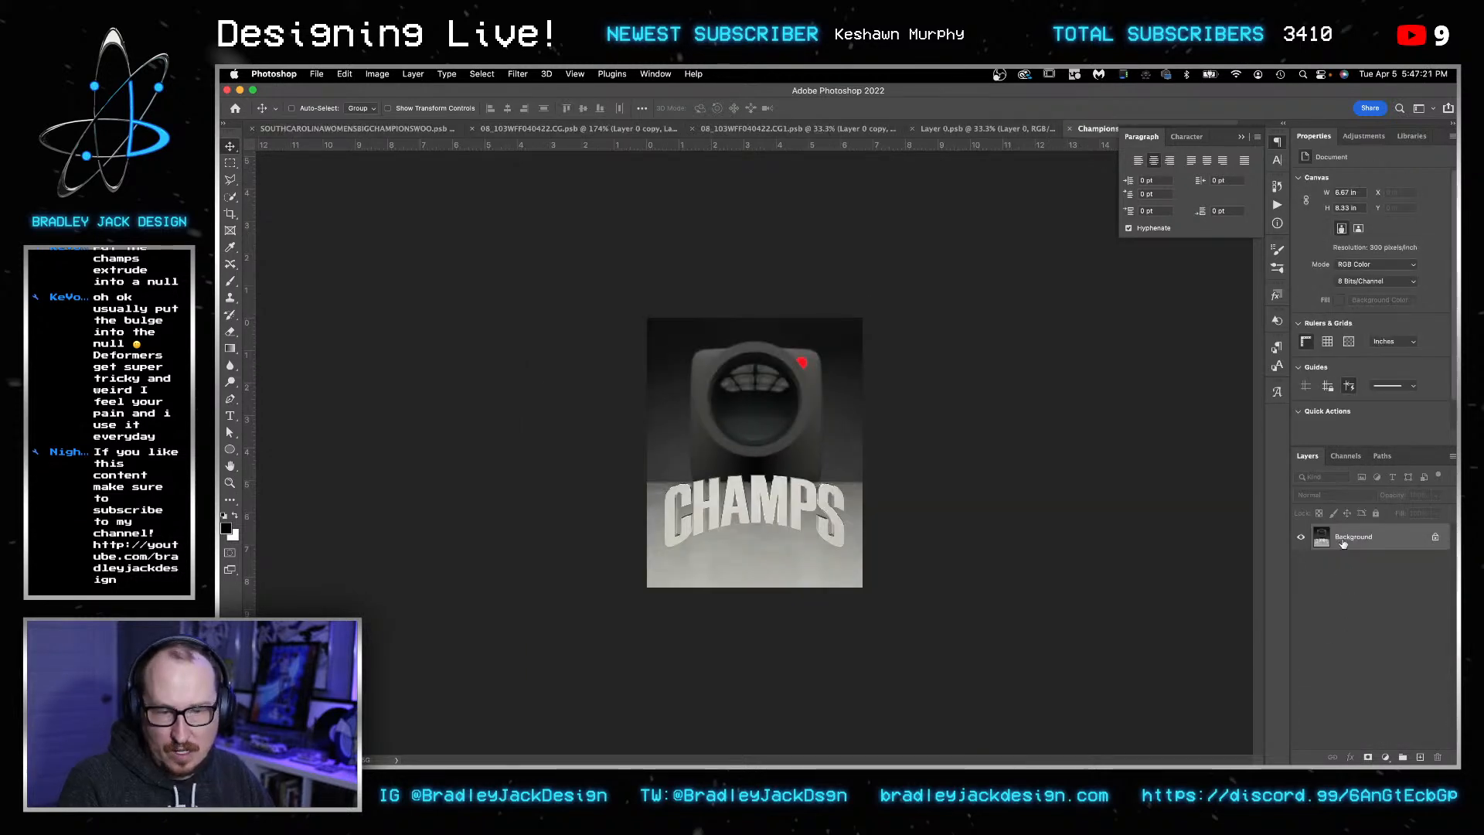
left_click(1351, 457)
left_click(1315, 576, "super")
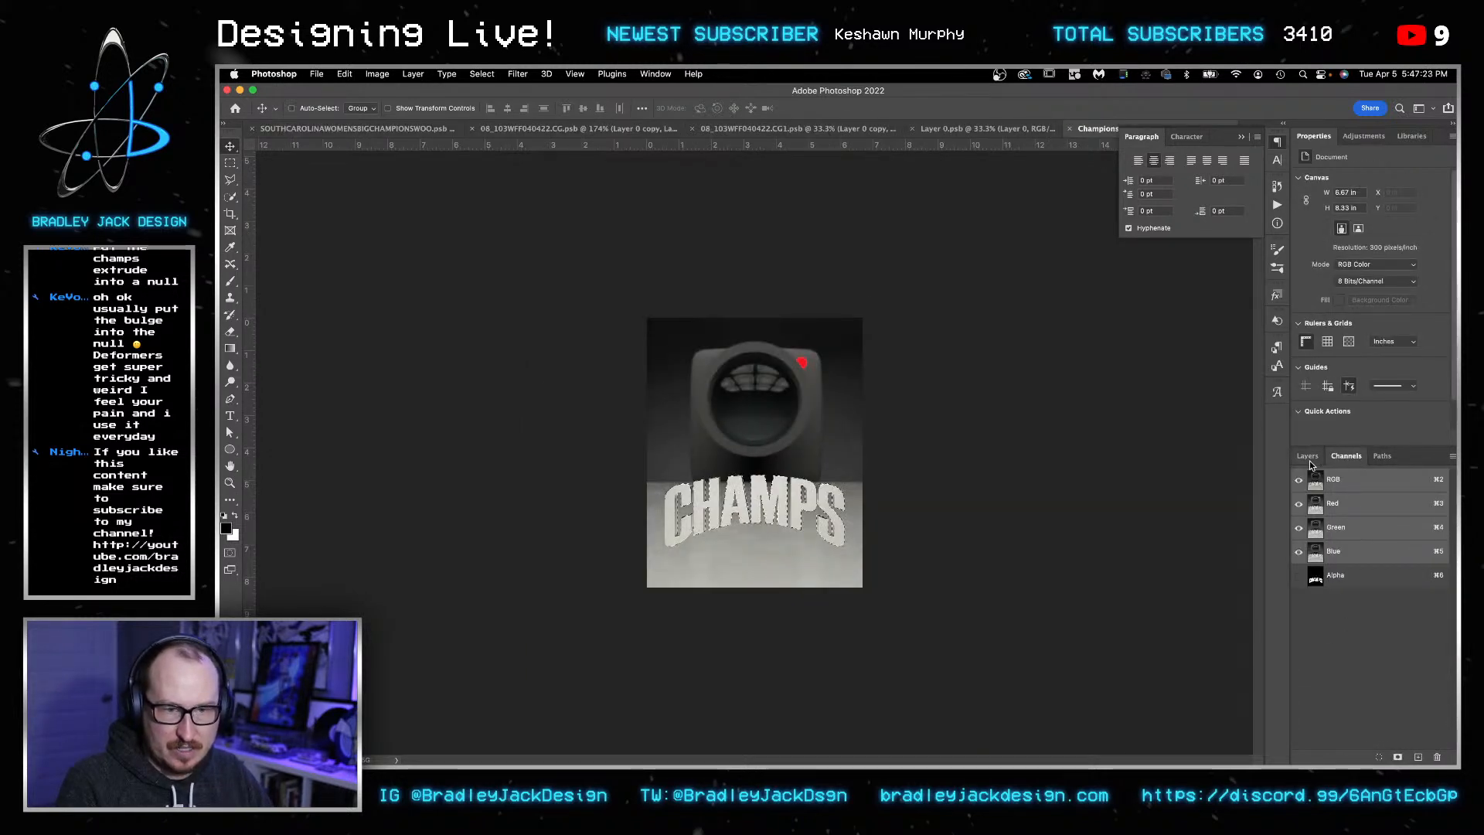
left_click(1307, 456)
left_click(1368, 757)
left_click(1345, 540)
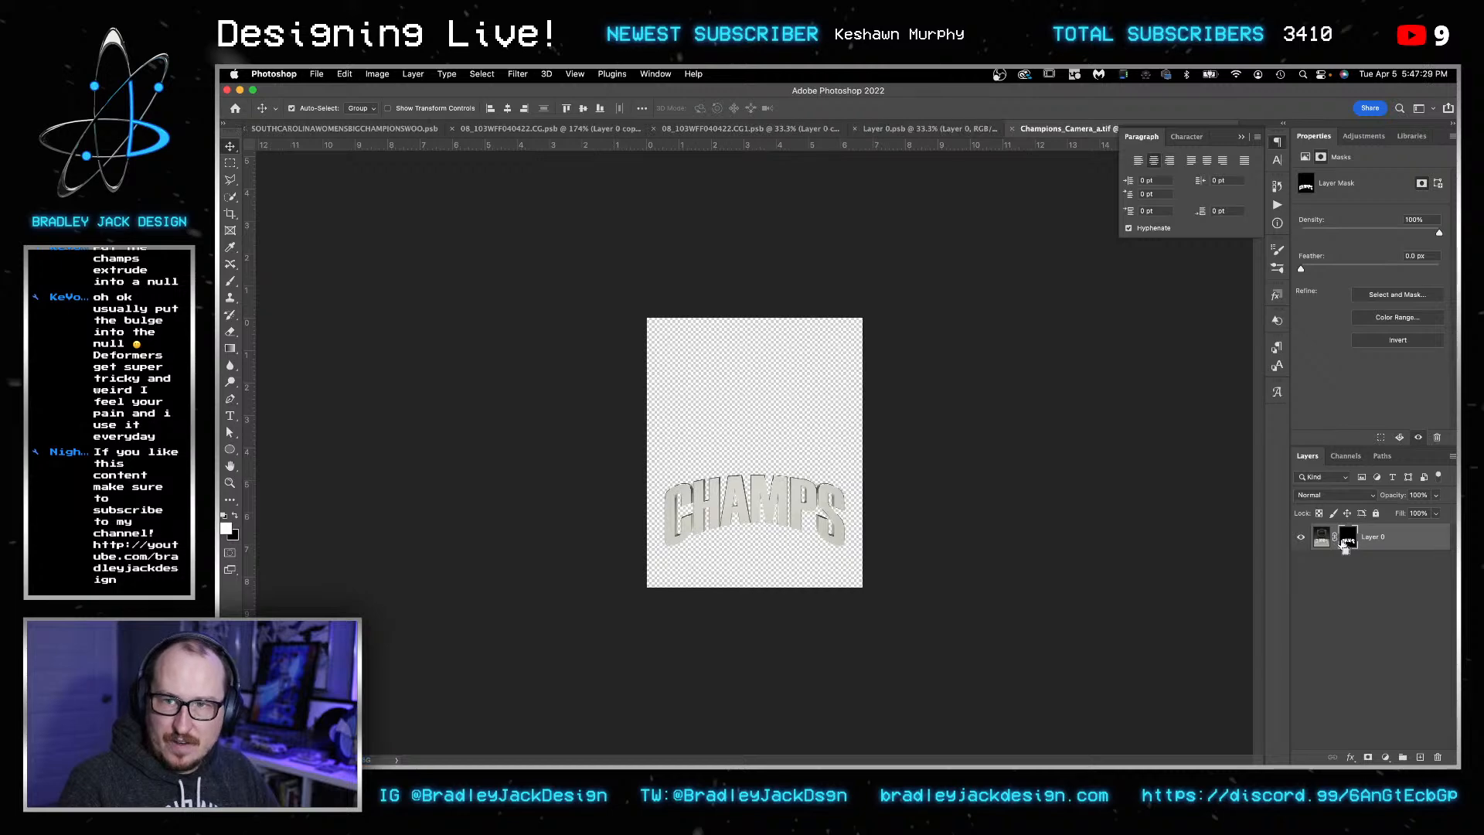
key("super+grave")
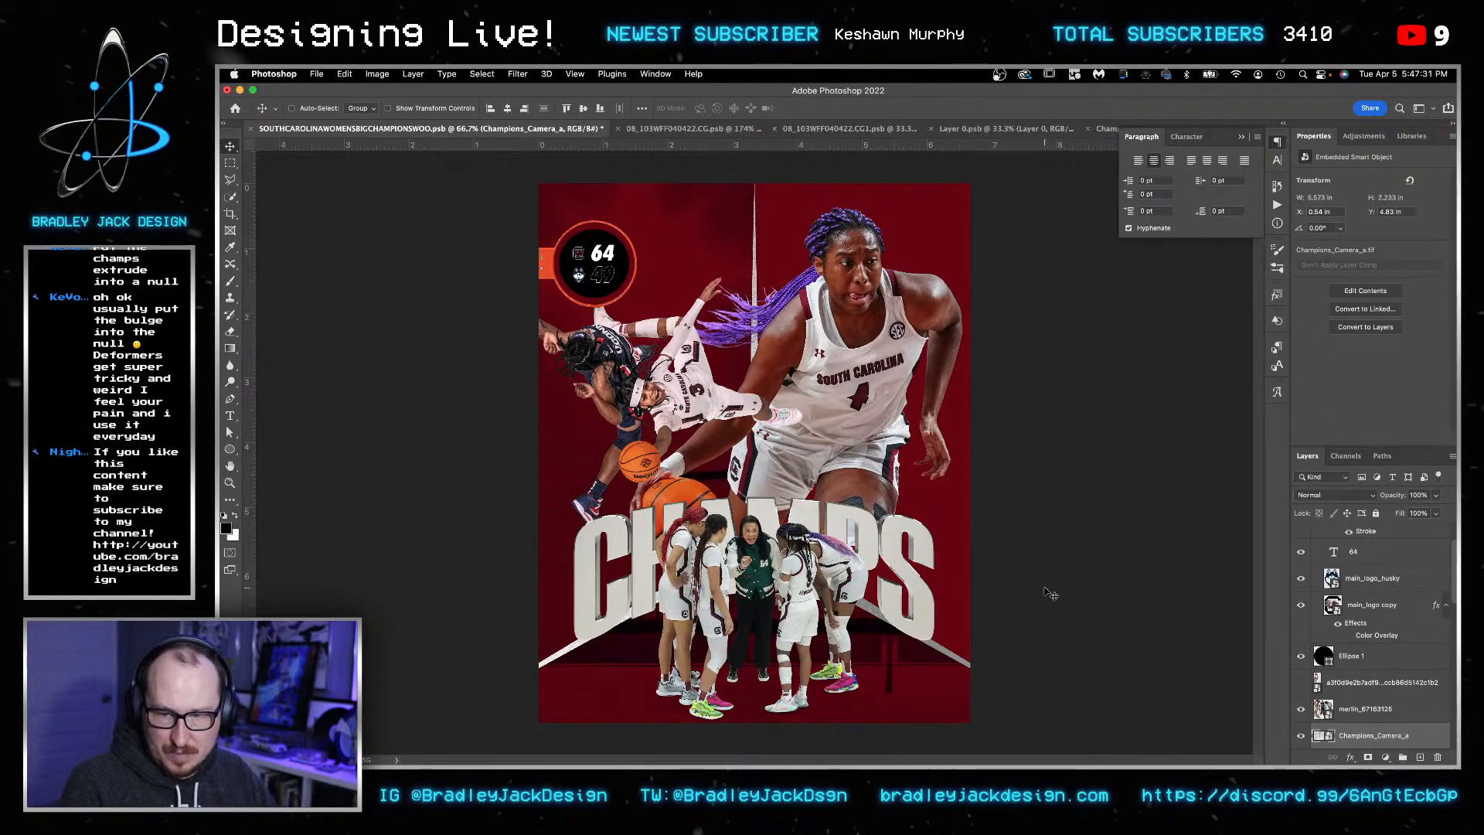
- Try the CHAMPS lettering at the poster's top edge, and move it back down behind the huddle
mouse_move(902, 581)
left_mouse_down()
mouse_move(895, 559)
mouse_move(897, 572)
left_mouse_up()
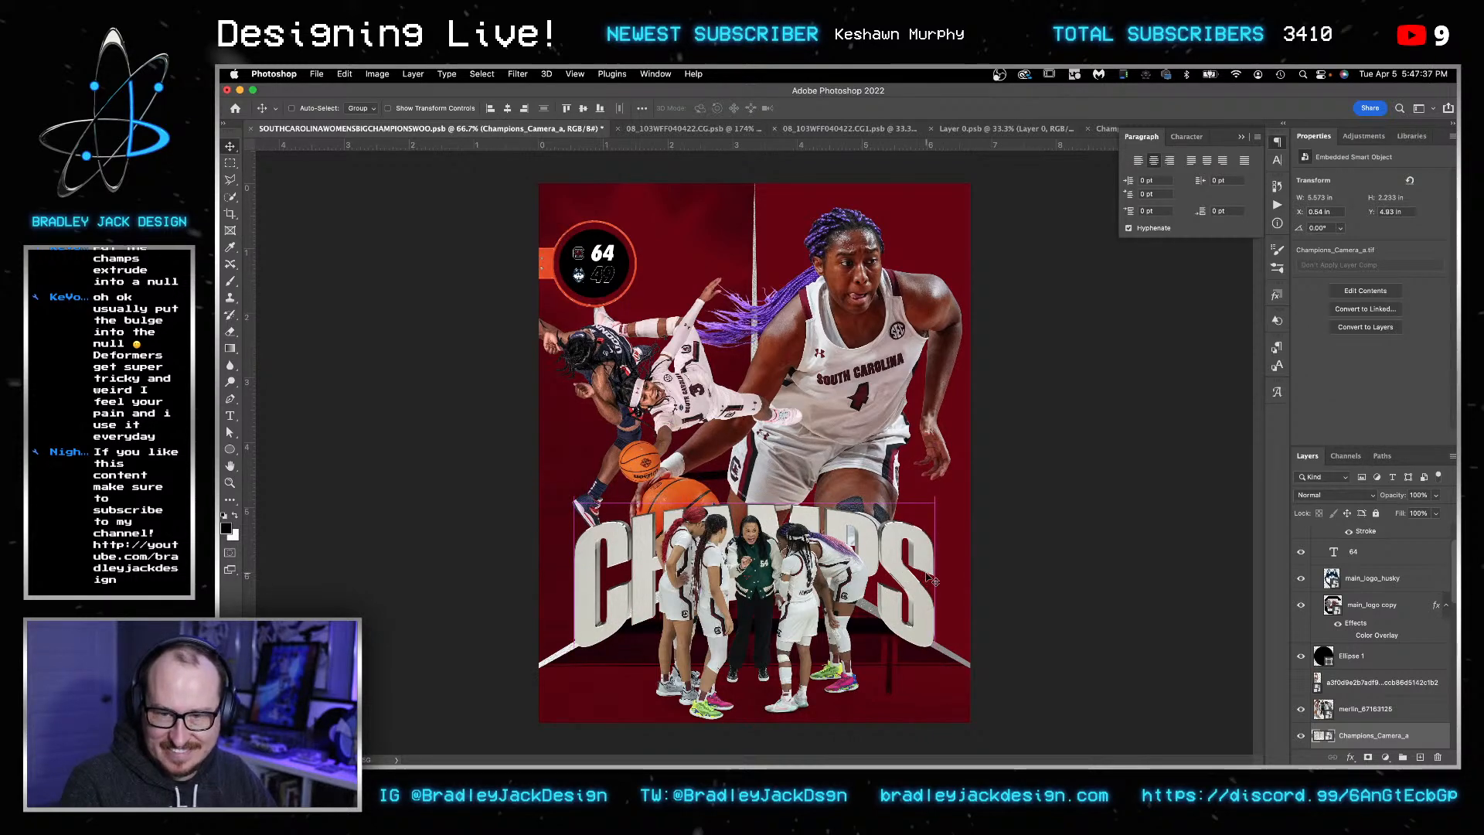
left_click_drag(907, 570, 897, 236)
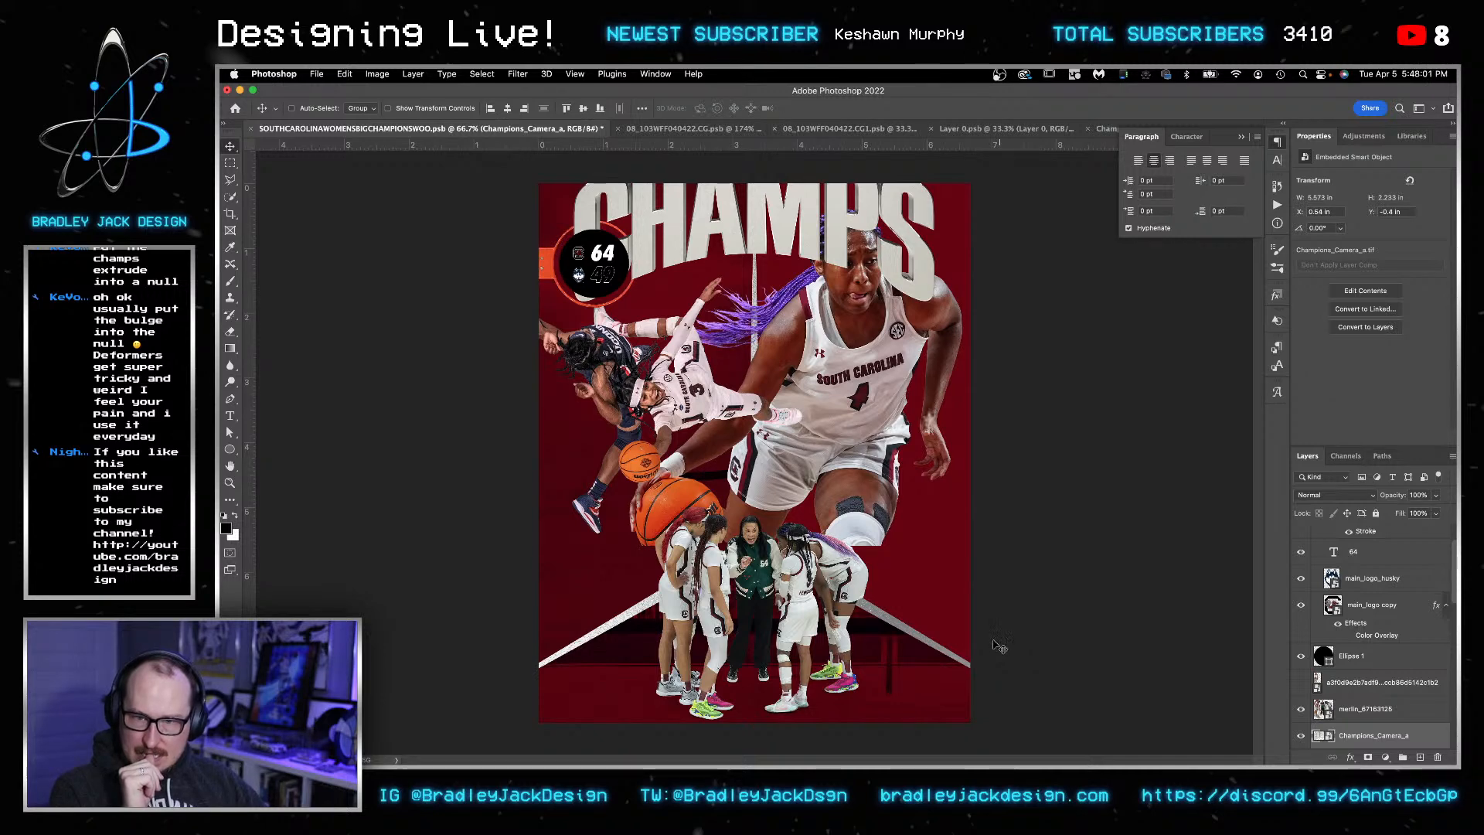
left_click_drag(734, 203, 843, 491)
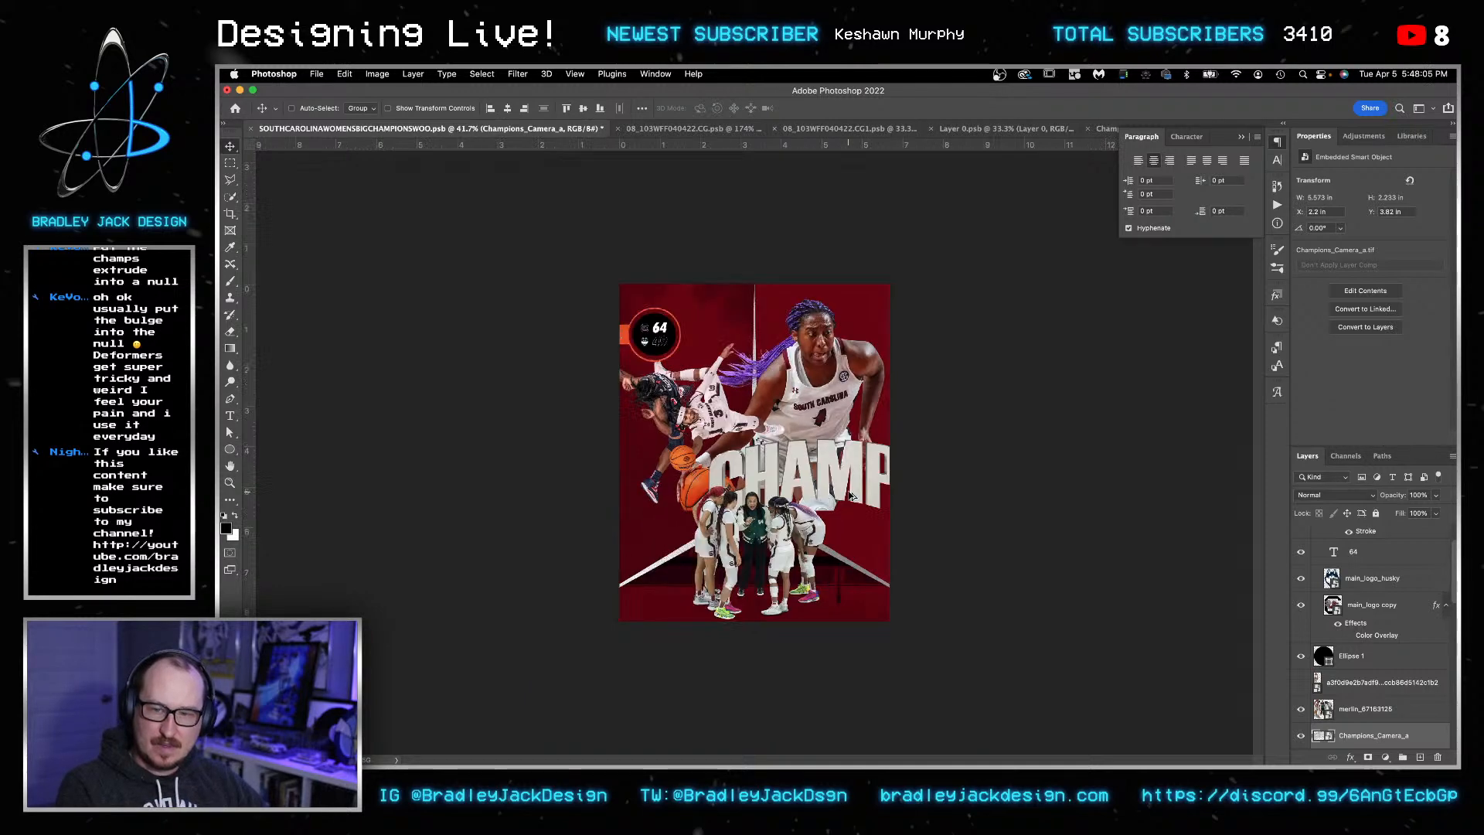
- Scale the CHAMPS lettering to about 72.78% and centre it behind the heads of the huddle
key("super+t")
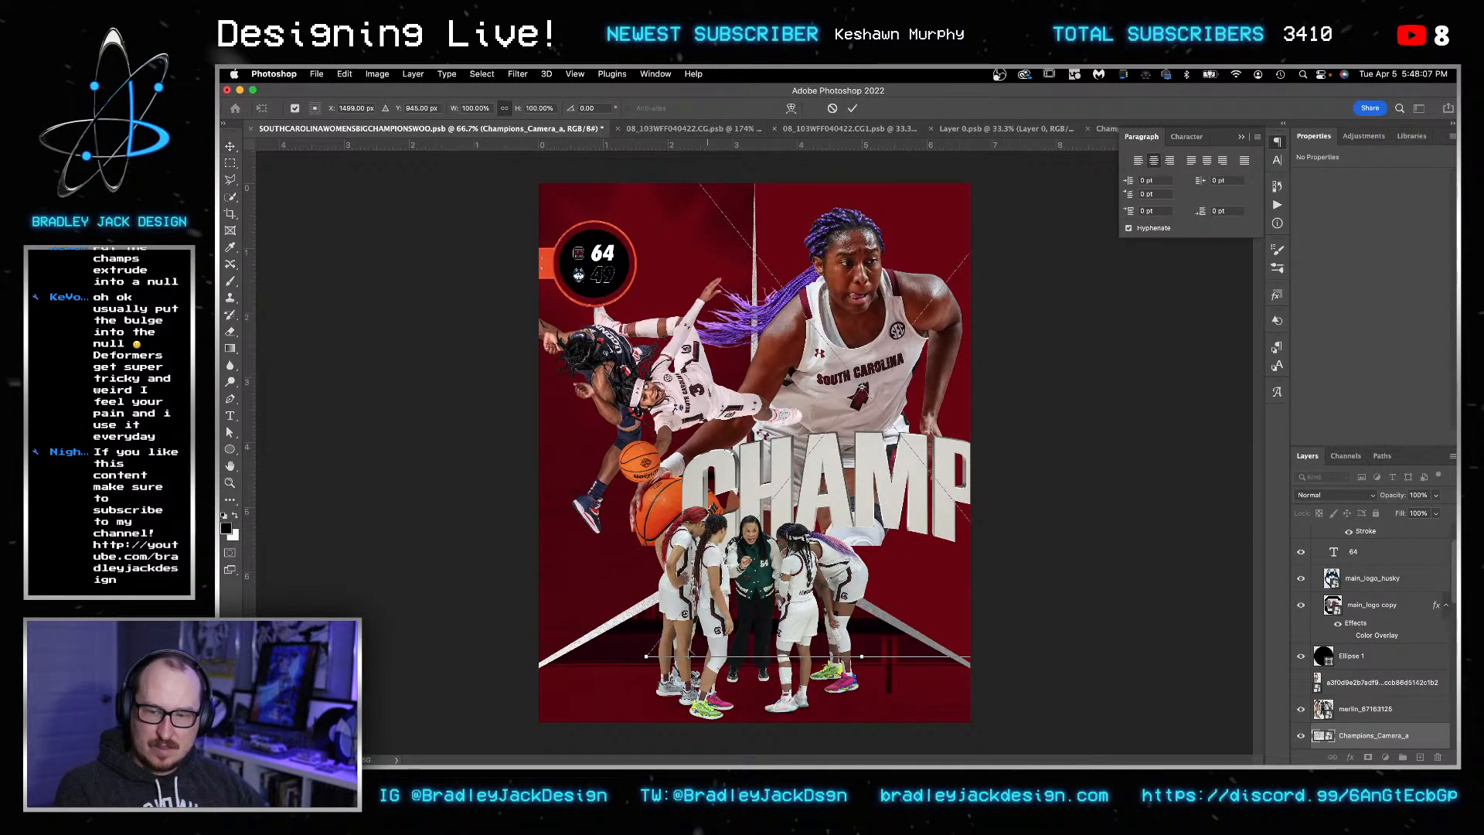
left_click_drag(646, 657, 705, 582)
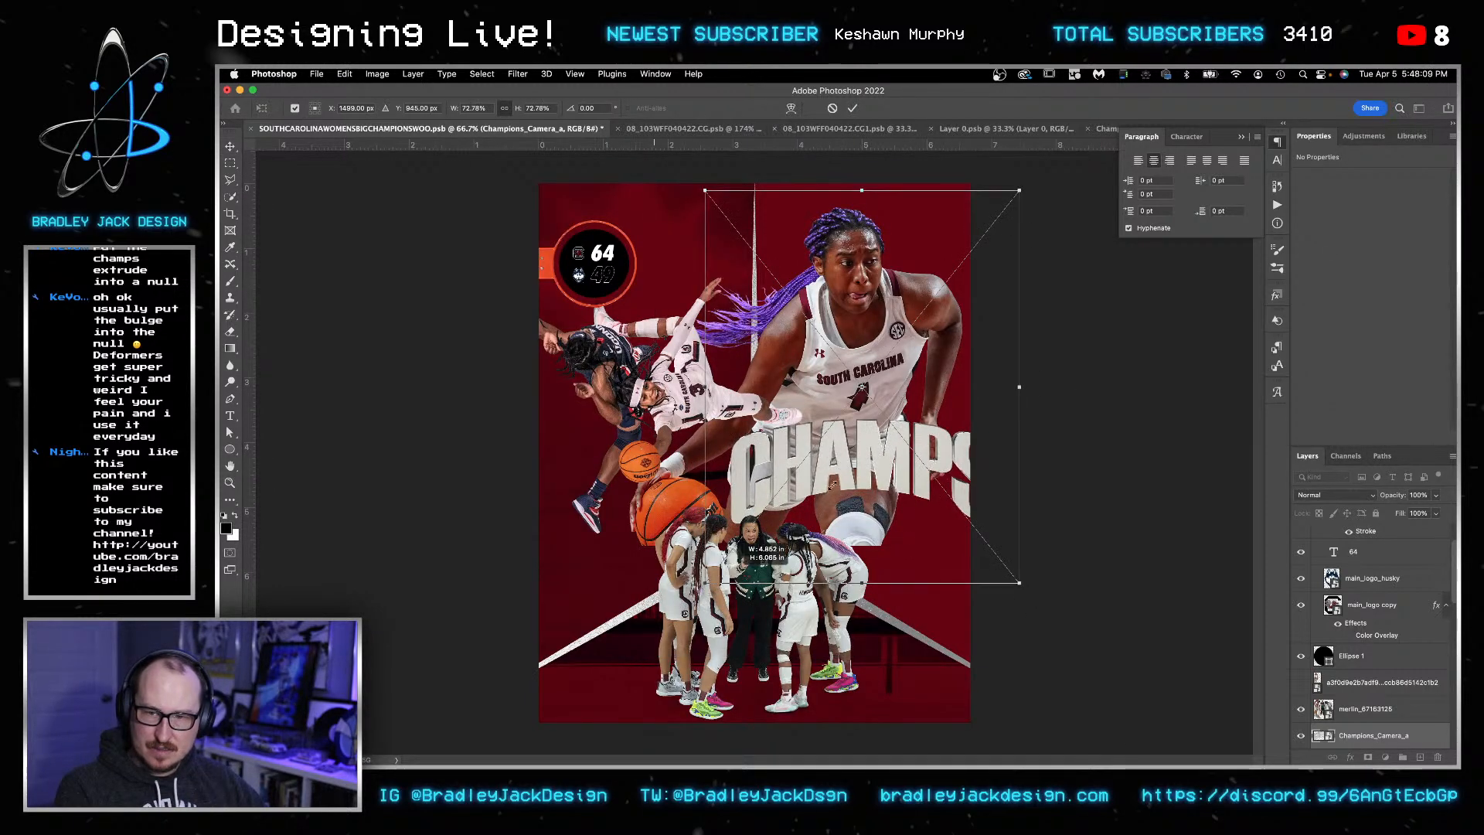
left_click_drag(861, 493, 843, 522)
key("Return")
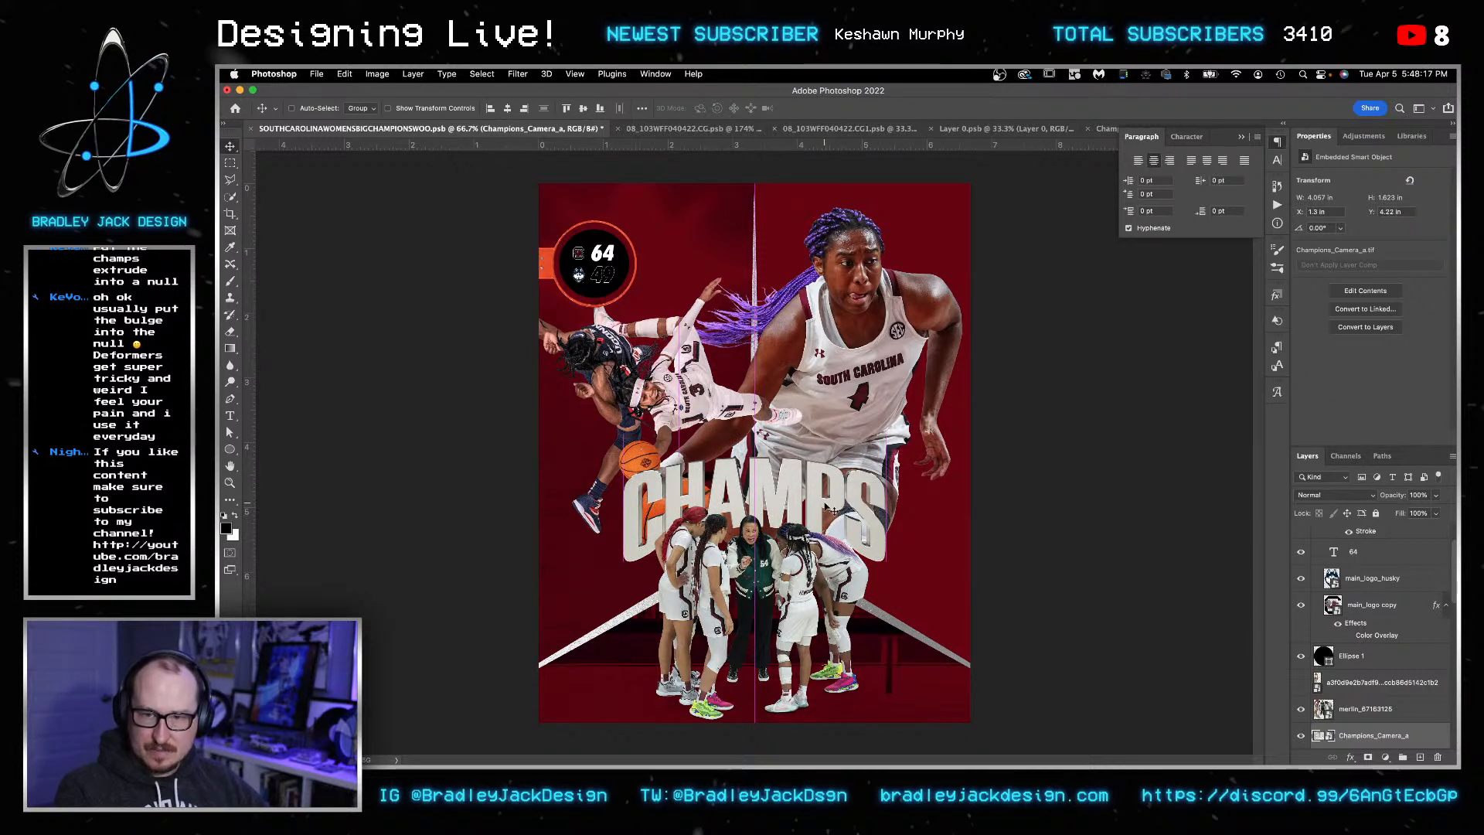
- Try raising and slightly shrinking only the copy layer of the large number 1 player, and undo both changes
right_click(875, 351)
left_click(910, 357)
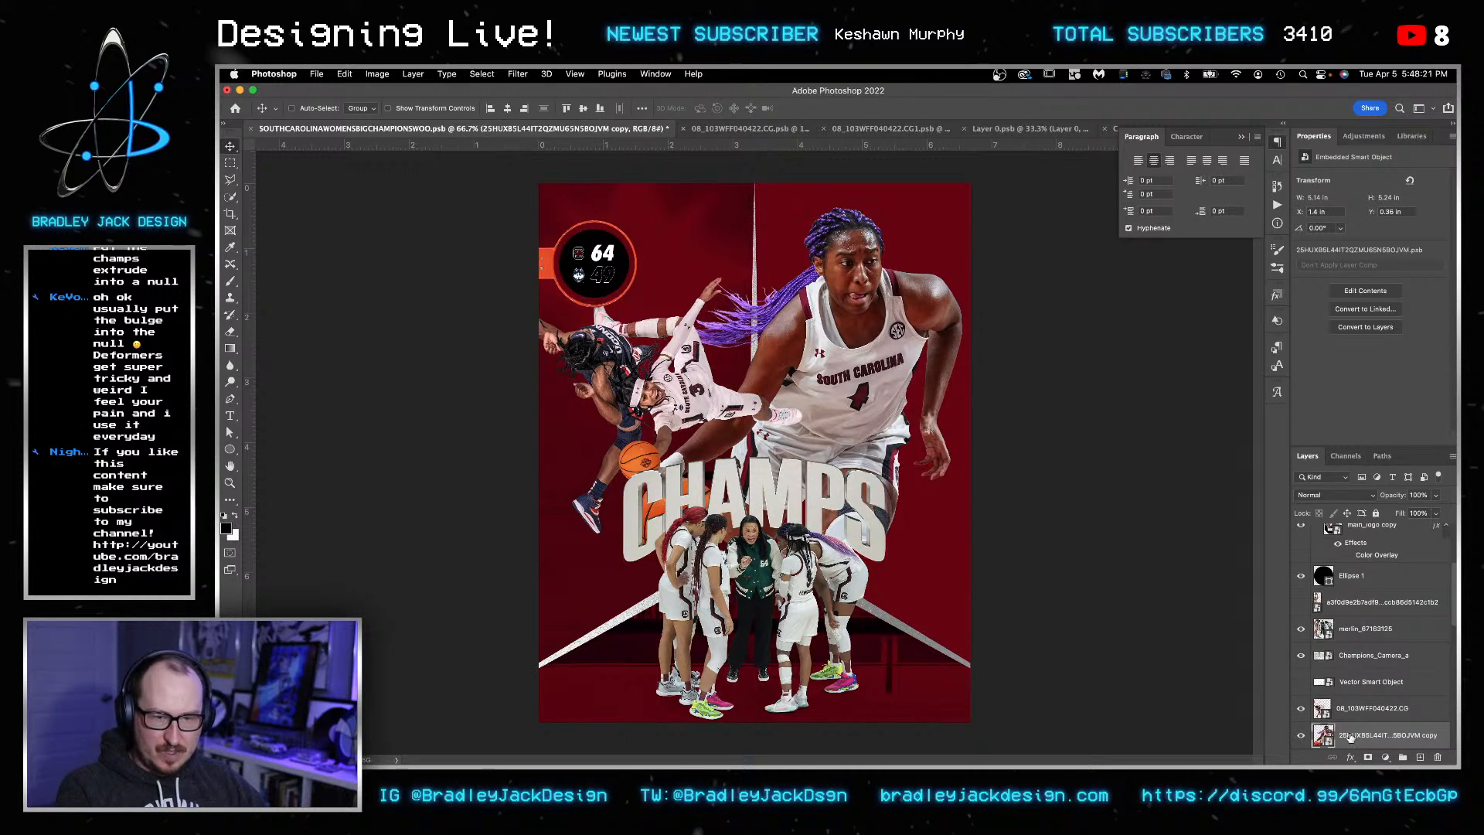
scroll(1349, 737, "down", 2)
left_click_drag(876, 478, 876, 465)
key("super+t")
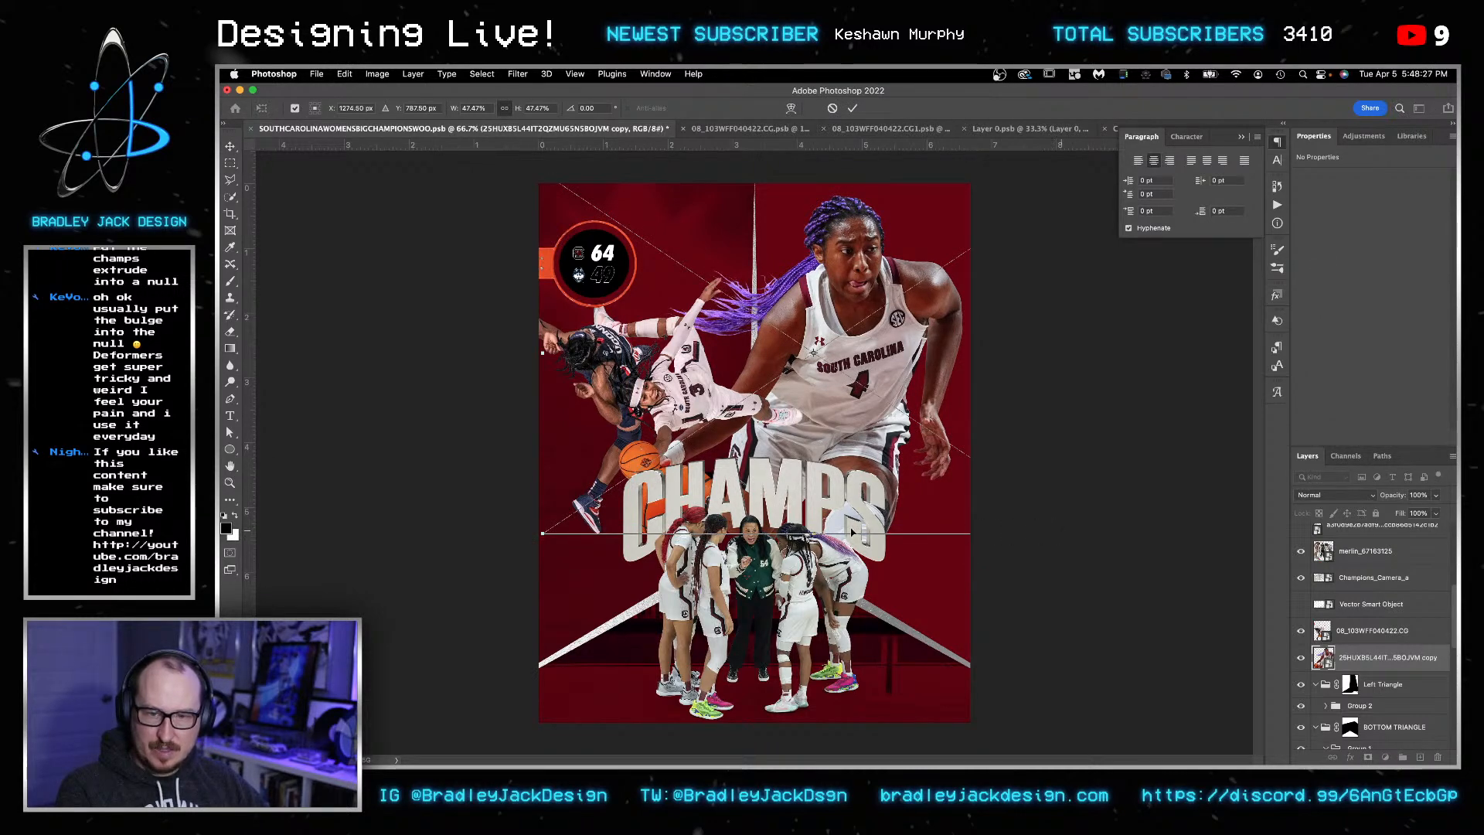
left_click_drag(545, 532, 568, 518)
key("Return")
key("super+z")
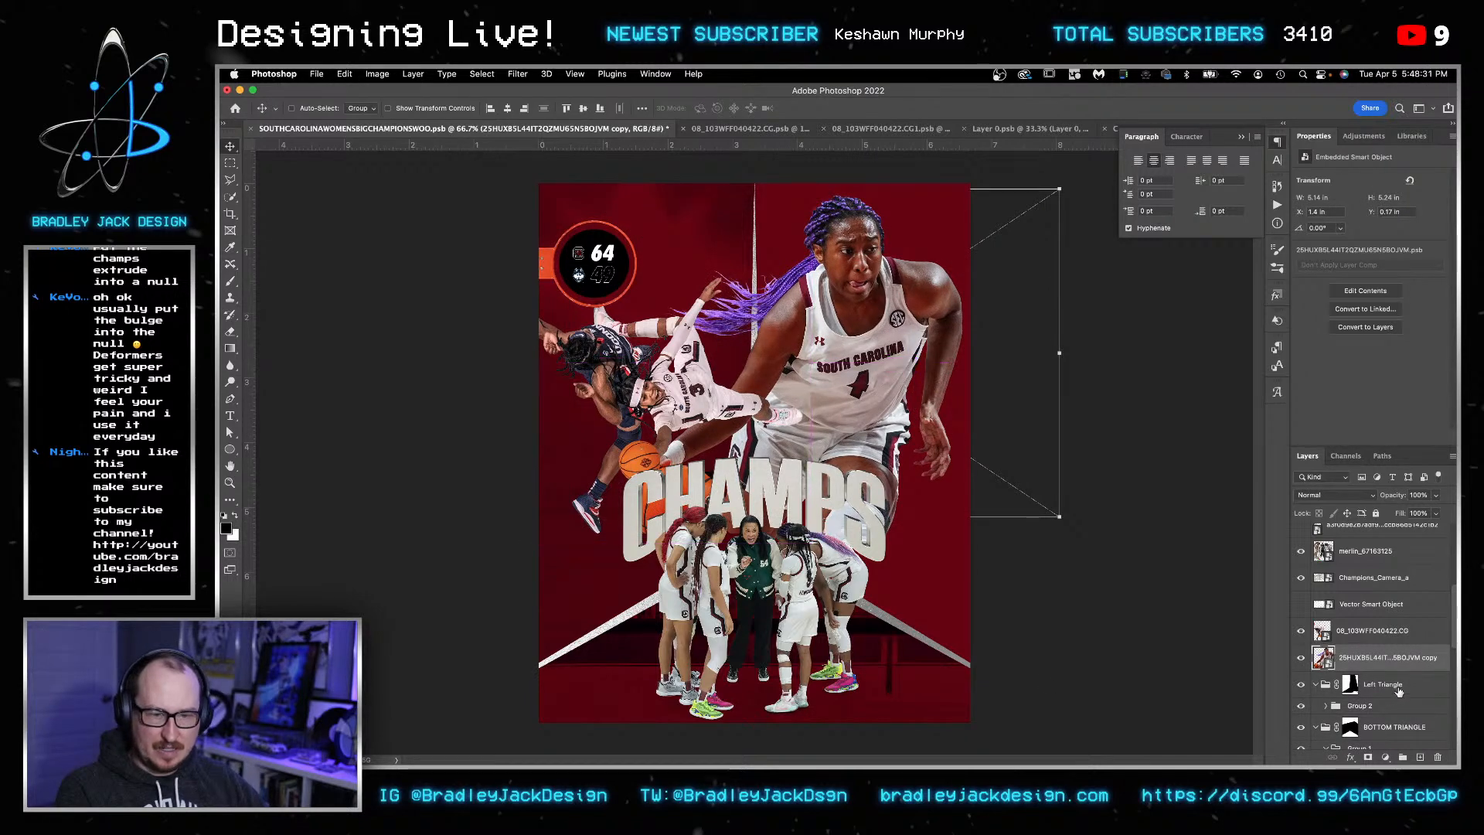
key("super+z")
- Select the number 1 player's copy layer together with its RIGHT TRIANGLE layer, scale both down slightly and nudge them up and to the right
scroll(1378, 673, "down", 3)
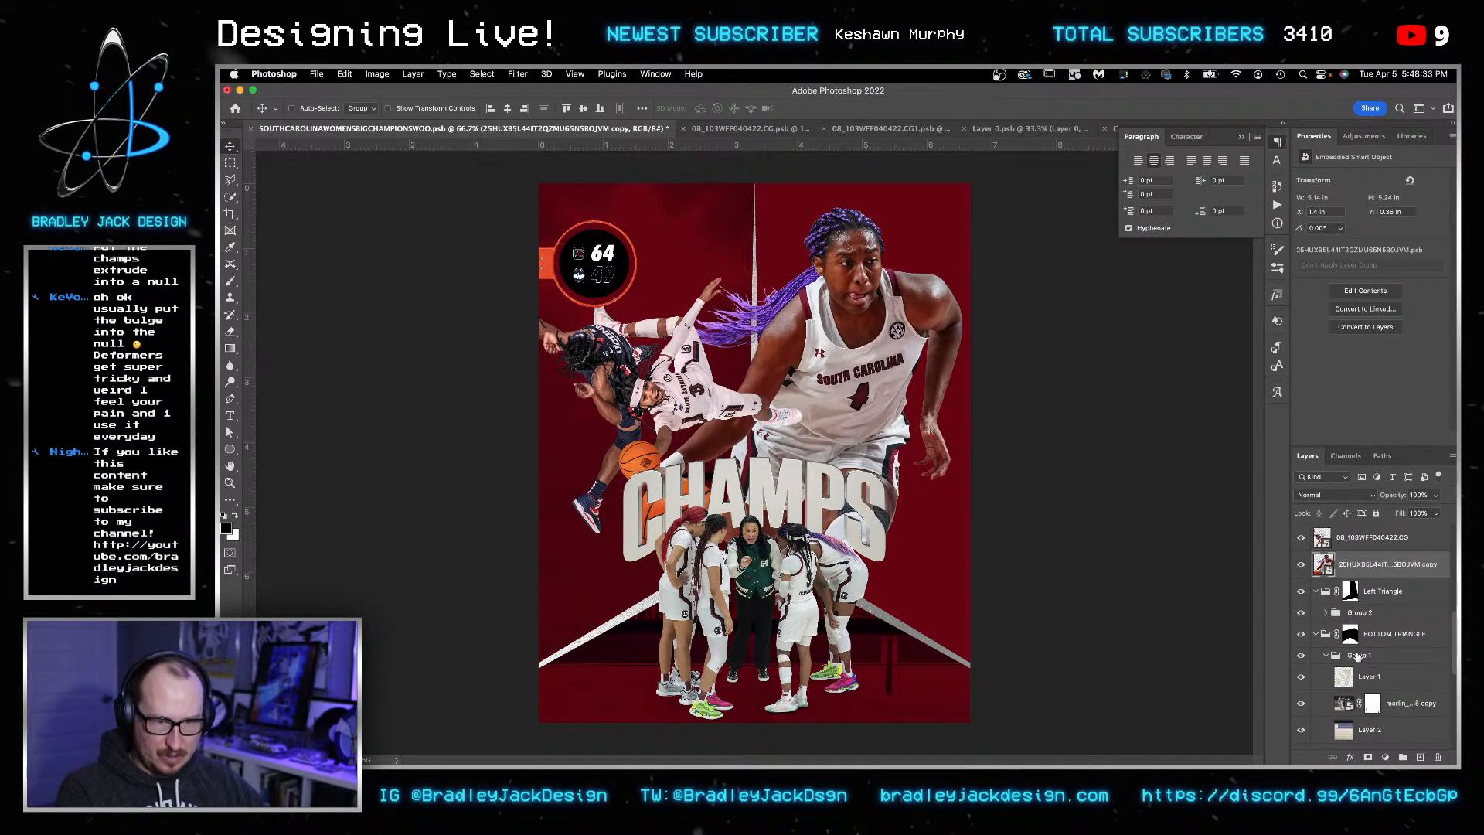
scroll(1366, 698, "down", 5)
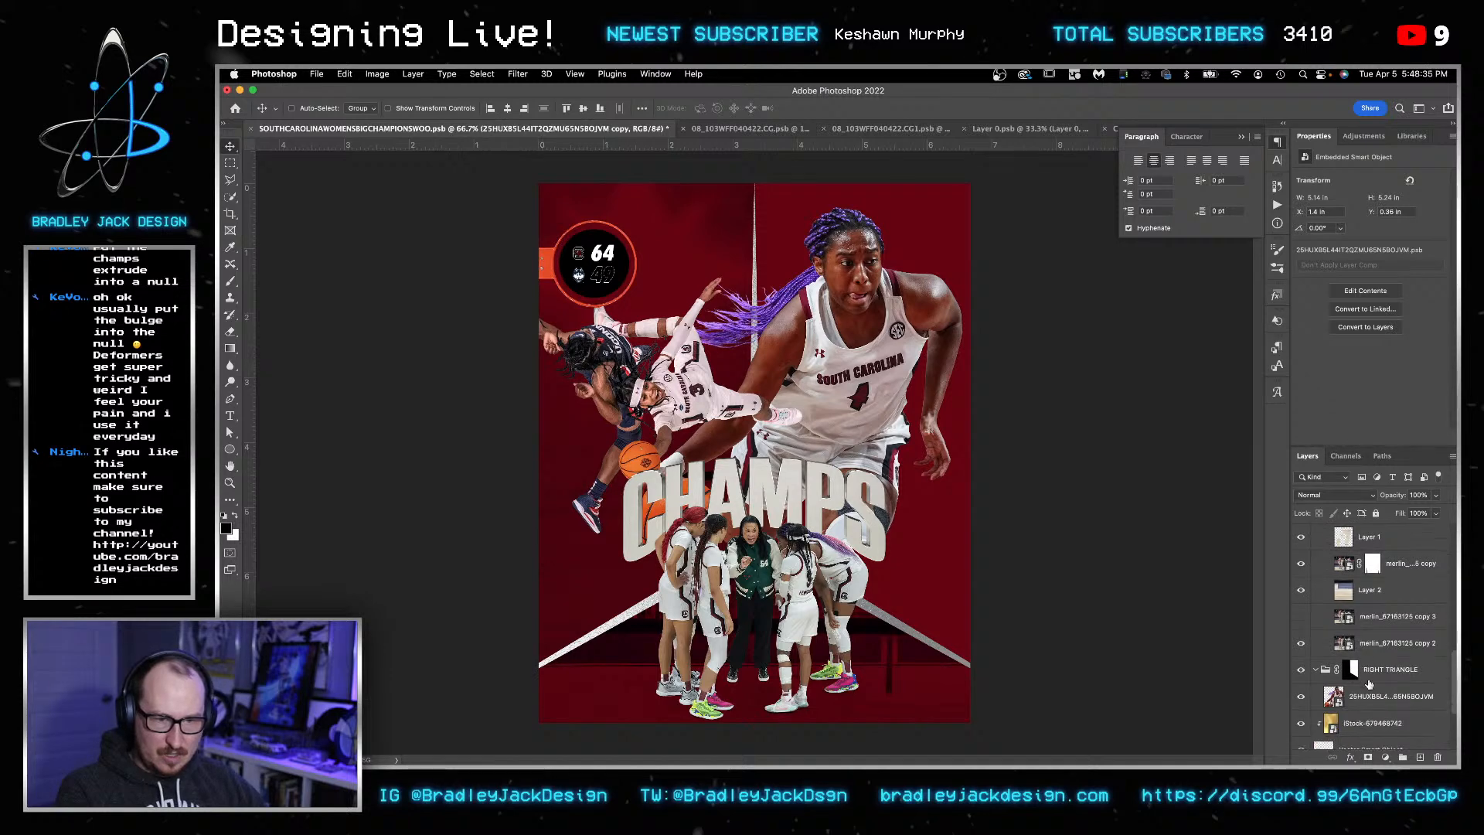
left_click(1366, 698)
key("super+t")
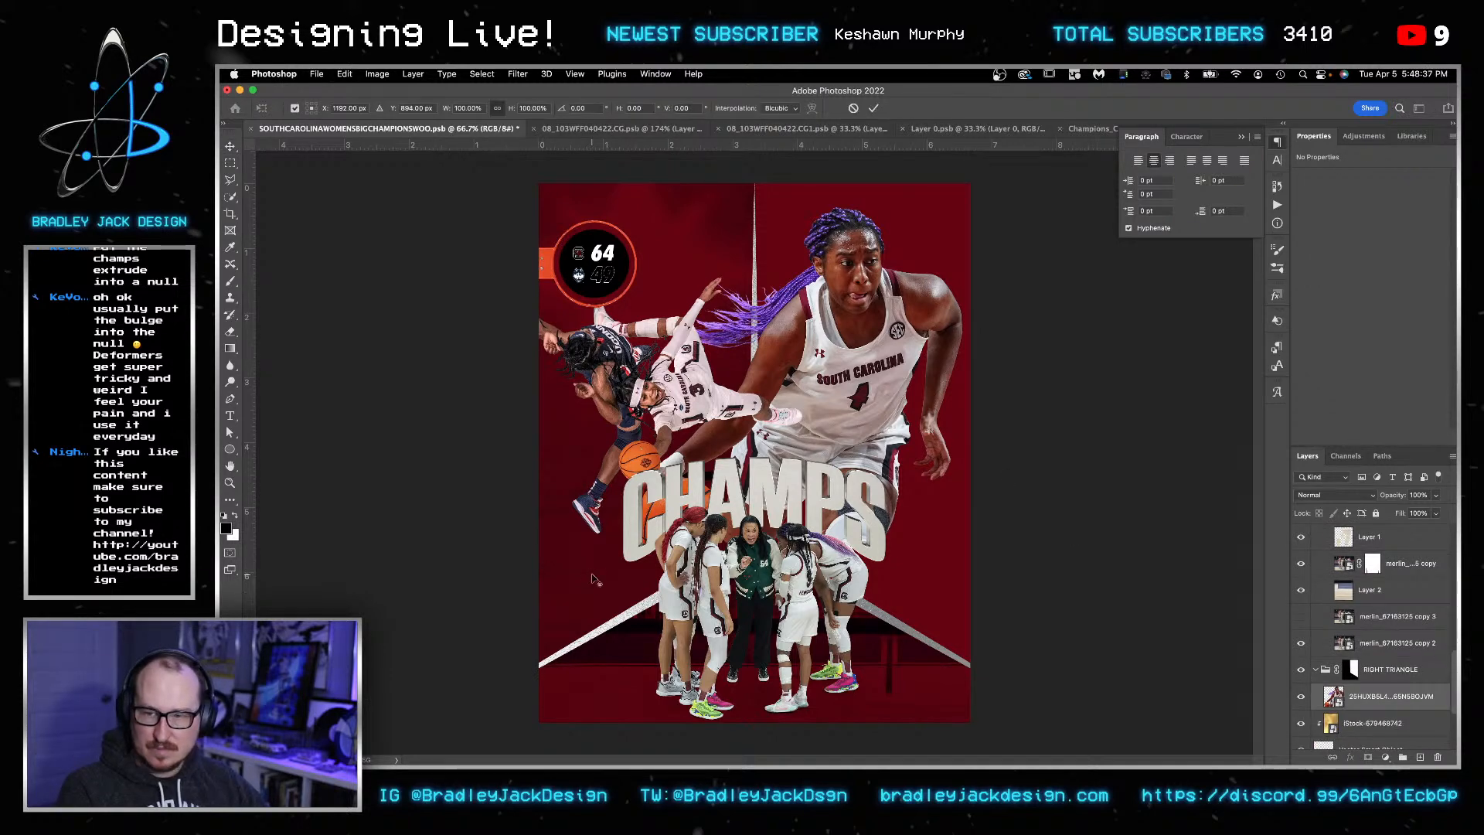
left_click_drag(629, 545, 645, 530)
key("Return")
key("Up")
key("Up")
key("Up")
key("Up")
key("Up")
key("Up")
key("Up")
key("Up")
key("Up")
key("Up")
key("Up")
key("Up")
key("Up")
key("Right")
key("Right")
key("Right")
key("Right")
key("Right")
key("Right")
key("Right")
key("Right")
key("Right")
key("Right")
key("Right")
key("Right")
key("Right")
key("Right")
key("Right")
key("Right")
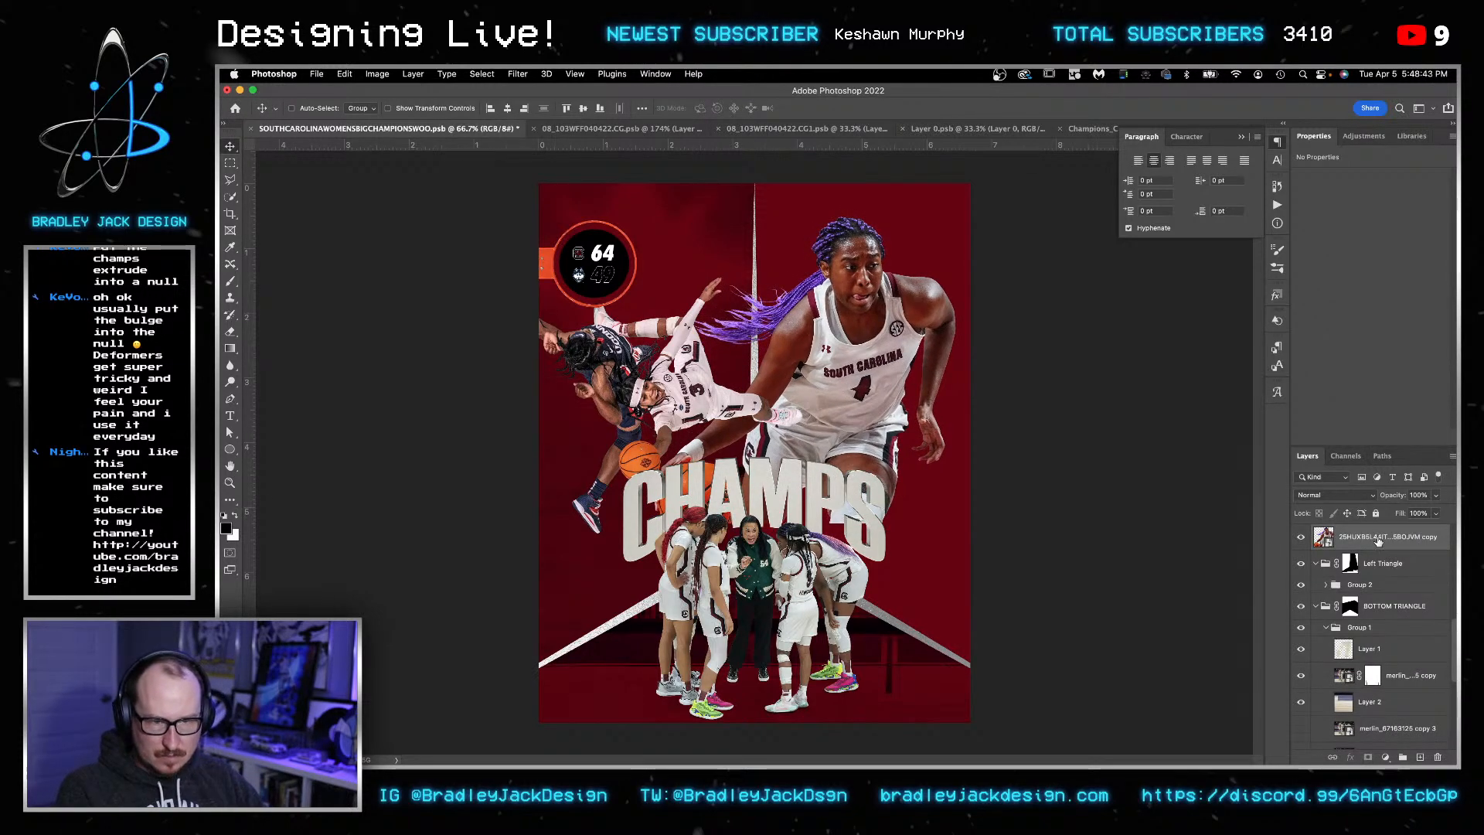
right_click(813, 499)
left_click(842, 510)
key("super+t")
key("Return")
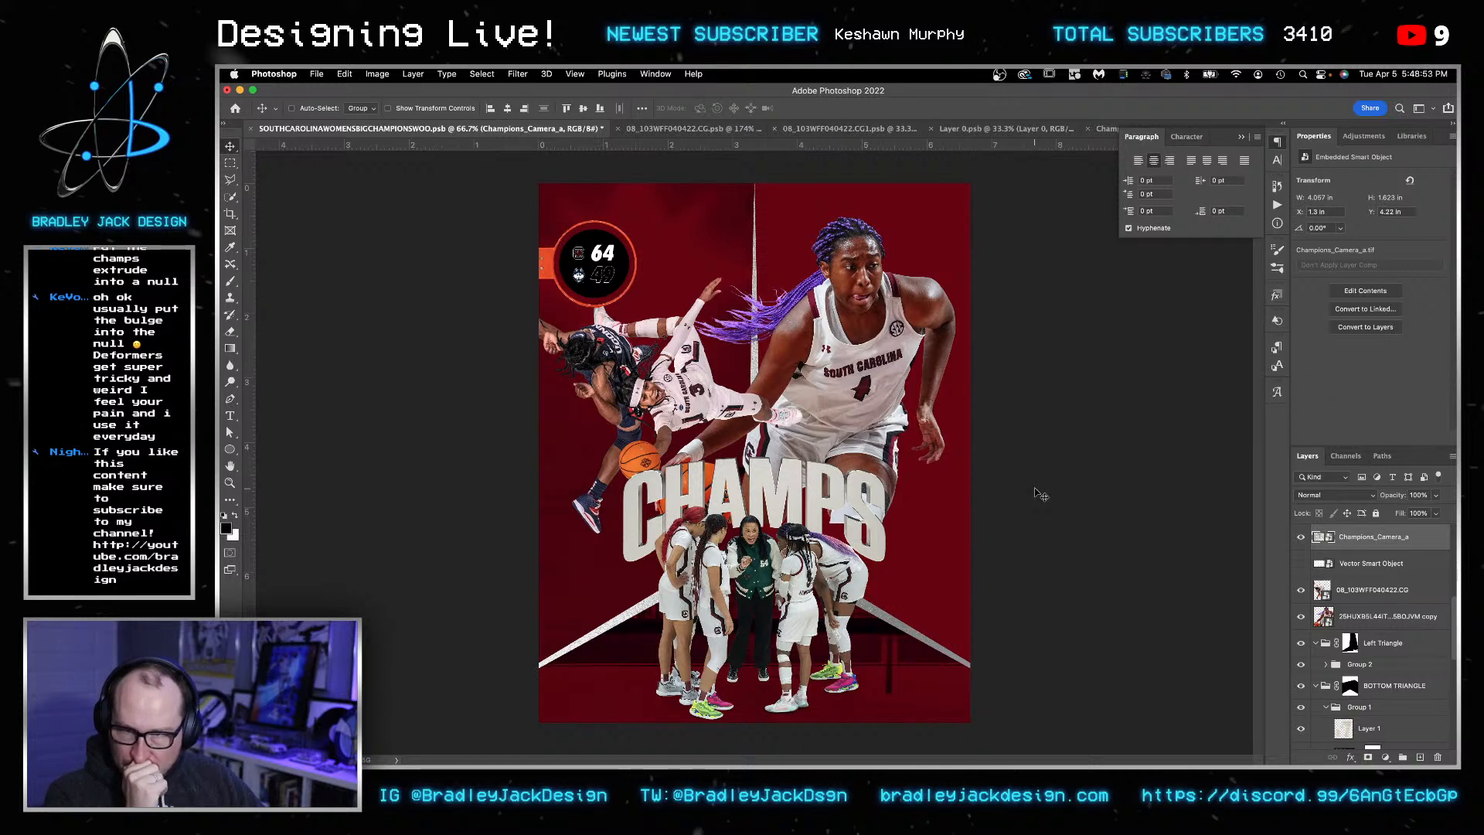
- Delete the iStock-679468742 gold texture layer clipped to the divider lines
left_click(1340, 592)
scroll(1340, 597, "down", 3)
scroll(1340, 599, "down", 10)
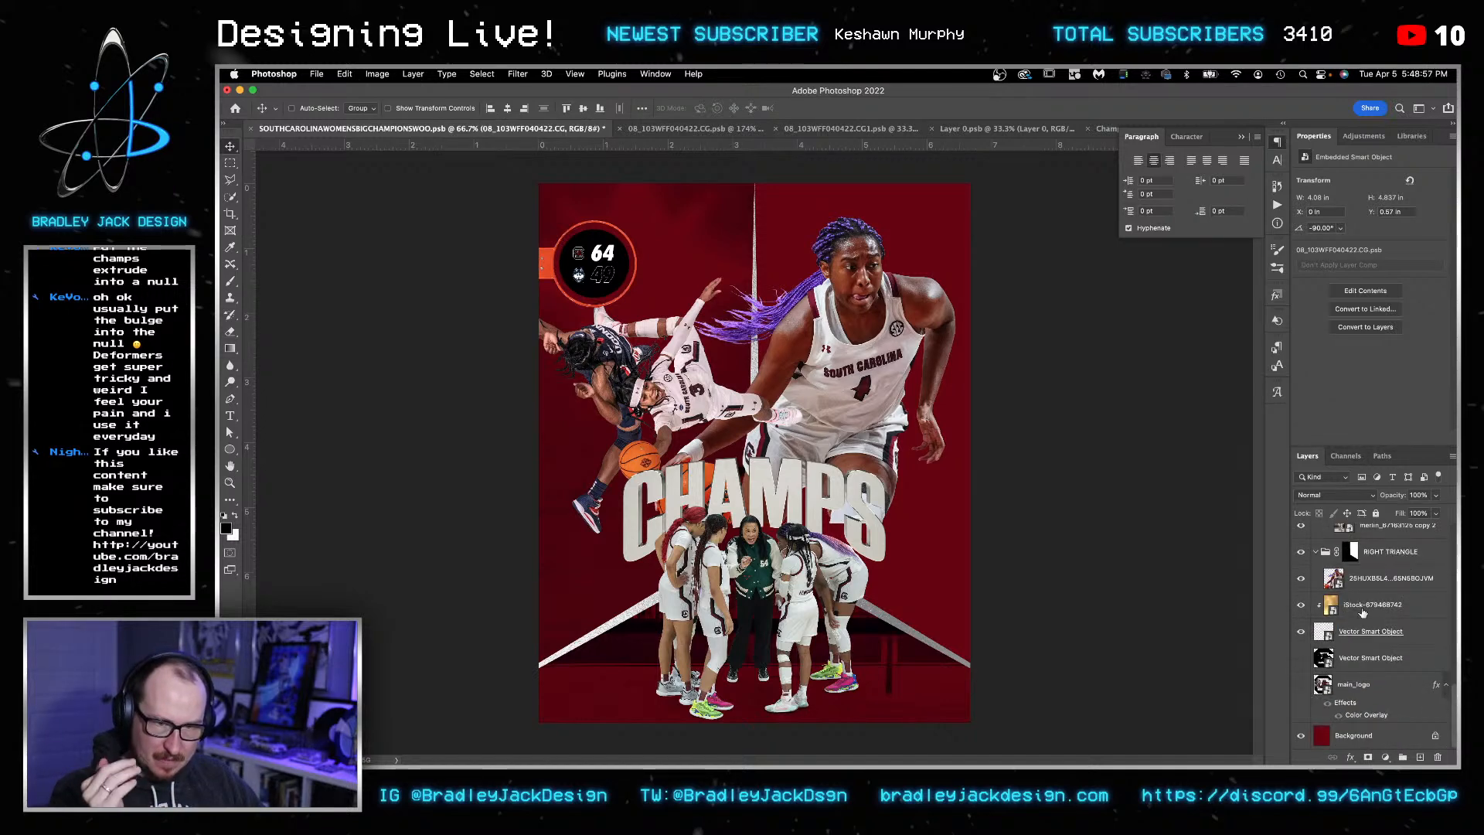
left_click(1357, 610)
key("BackSpace")
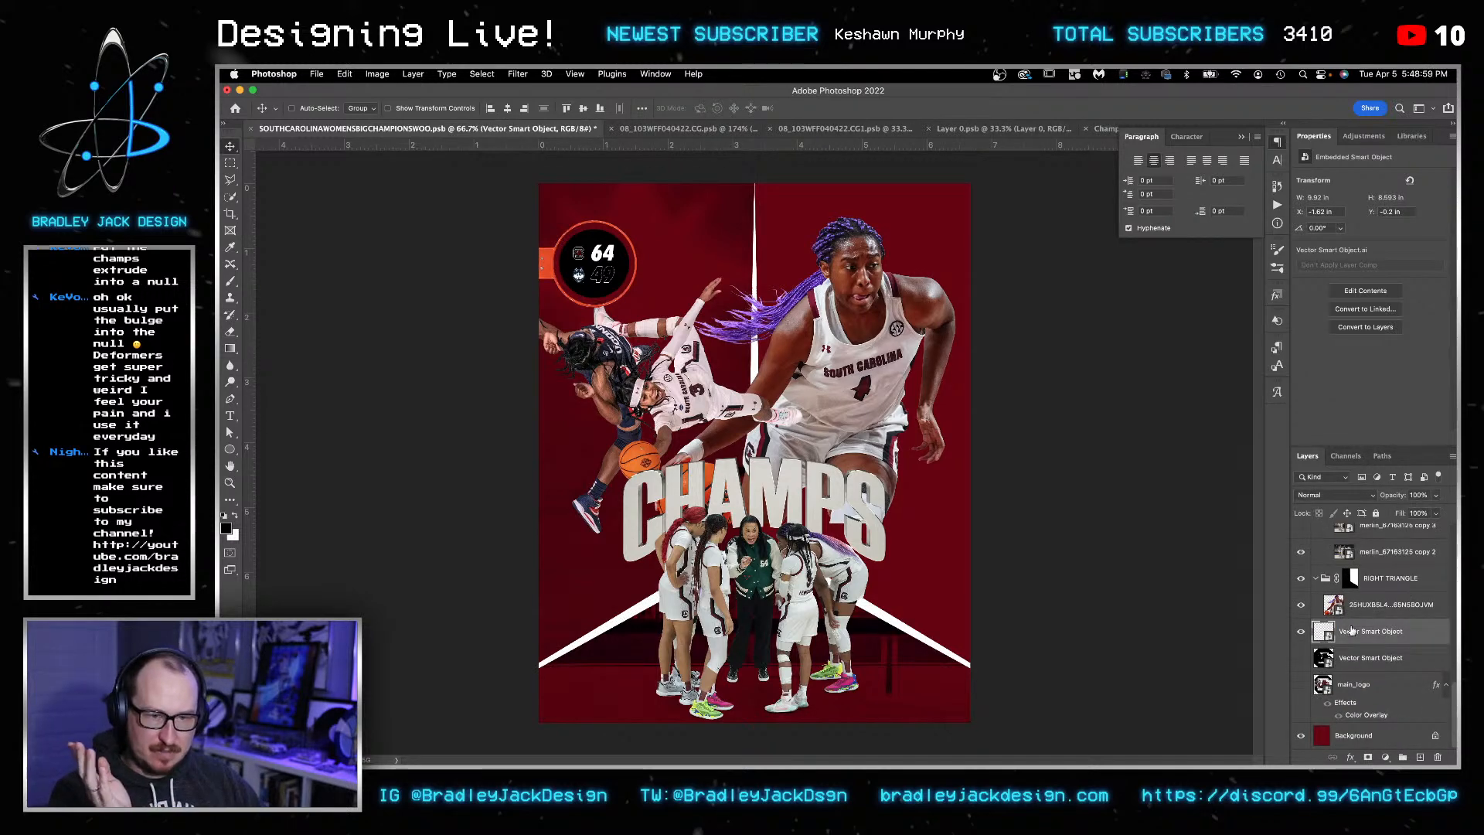
- Duplicate the divider-line Vector Smart Object and apply a Gaussian Blur to the copy
key("super+j")
left_click(517, 73)
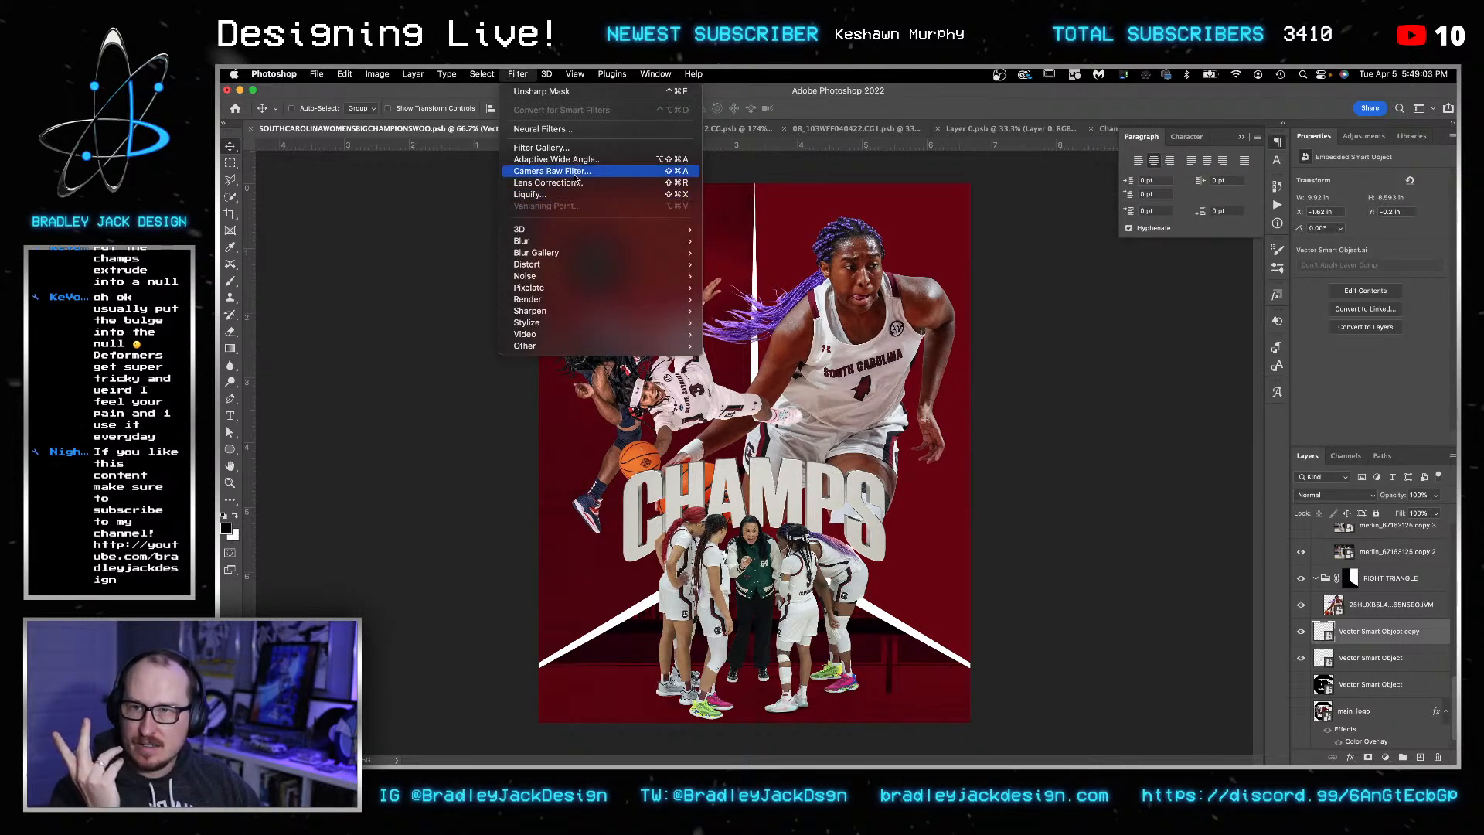
mouse_move(591, 244)
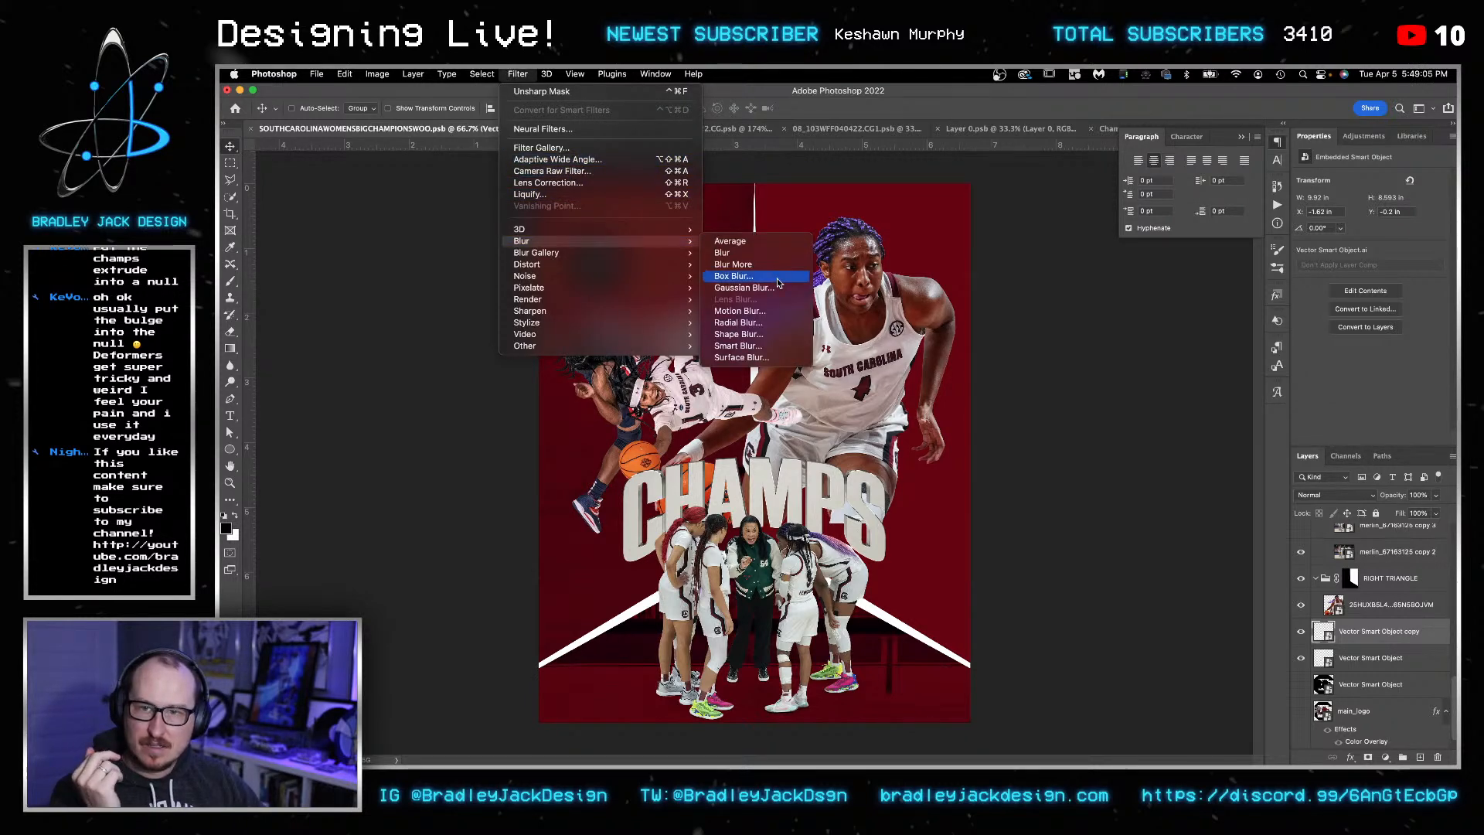
left_click(740, 287)
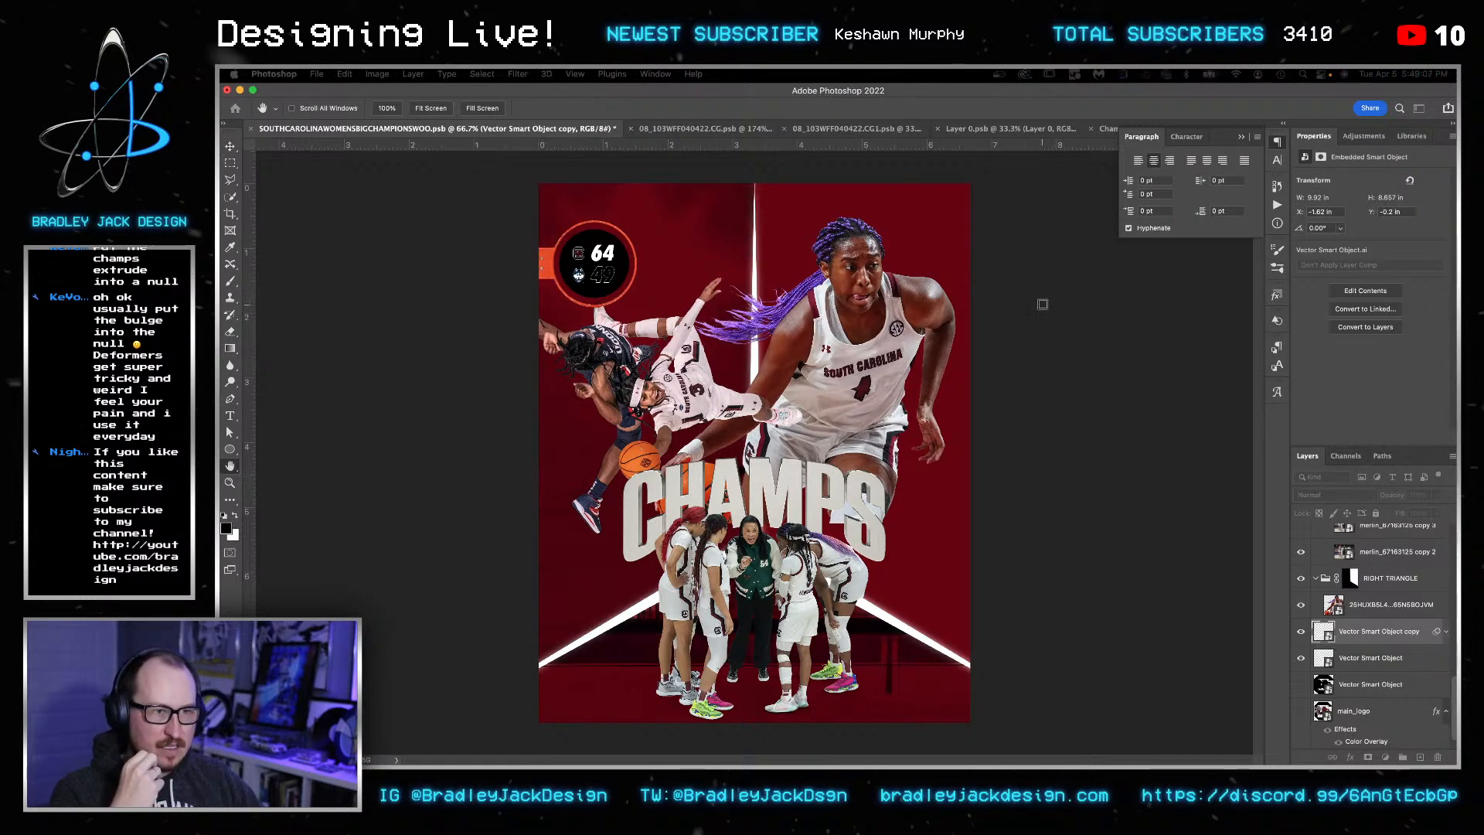
key("Return")
- Duplicate the blurred divider-line layer with its blending mode at Screen, and enlarge the layer list to show the whole stack
key("super+j")
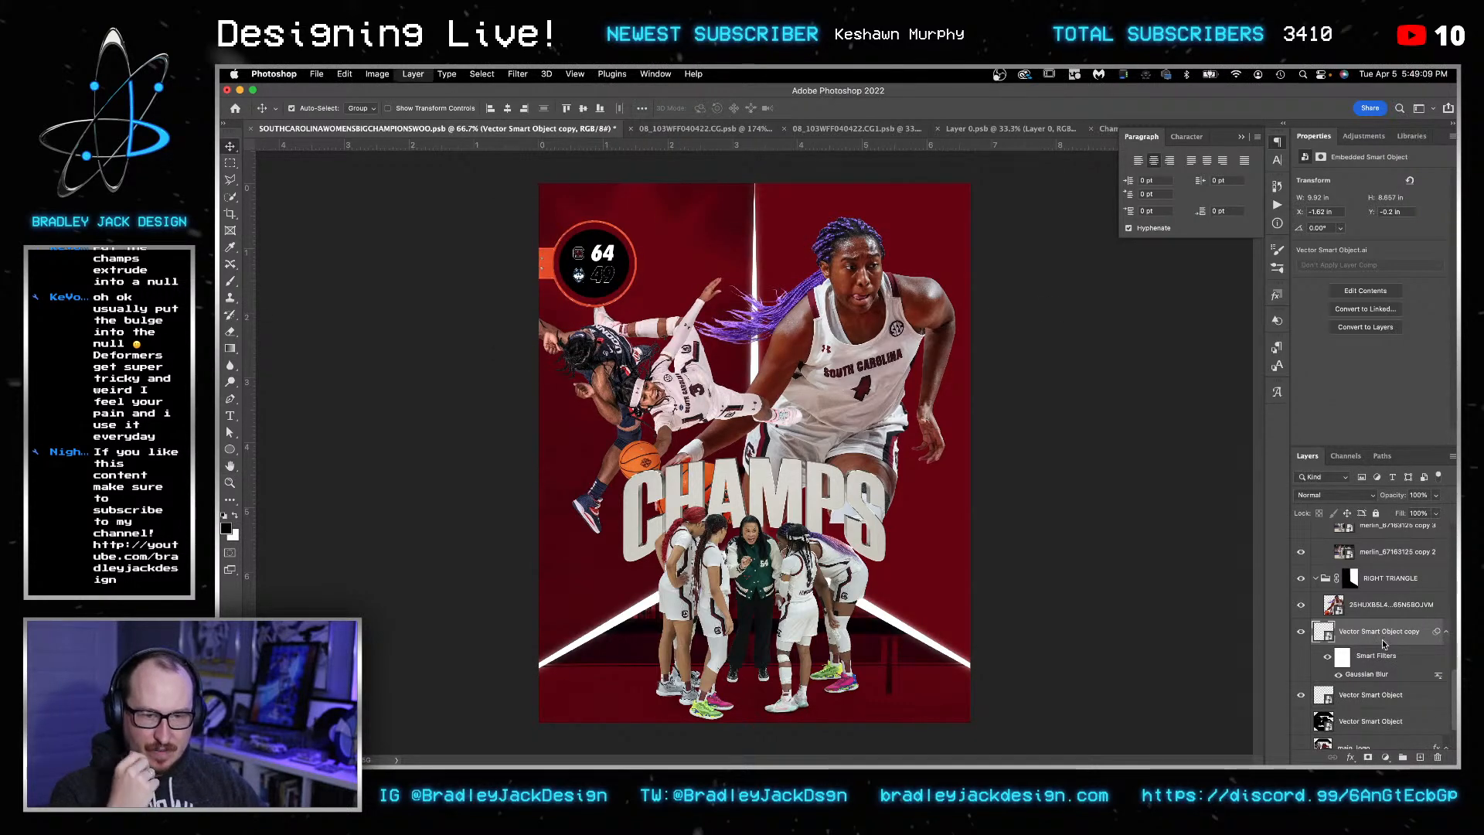
scroll(1355, 707, "down", 3)
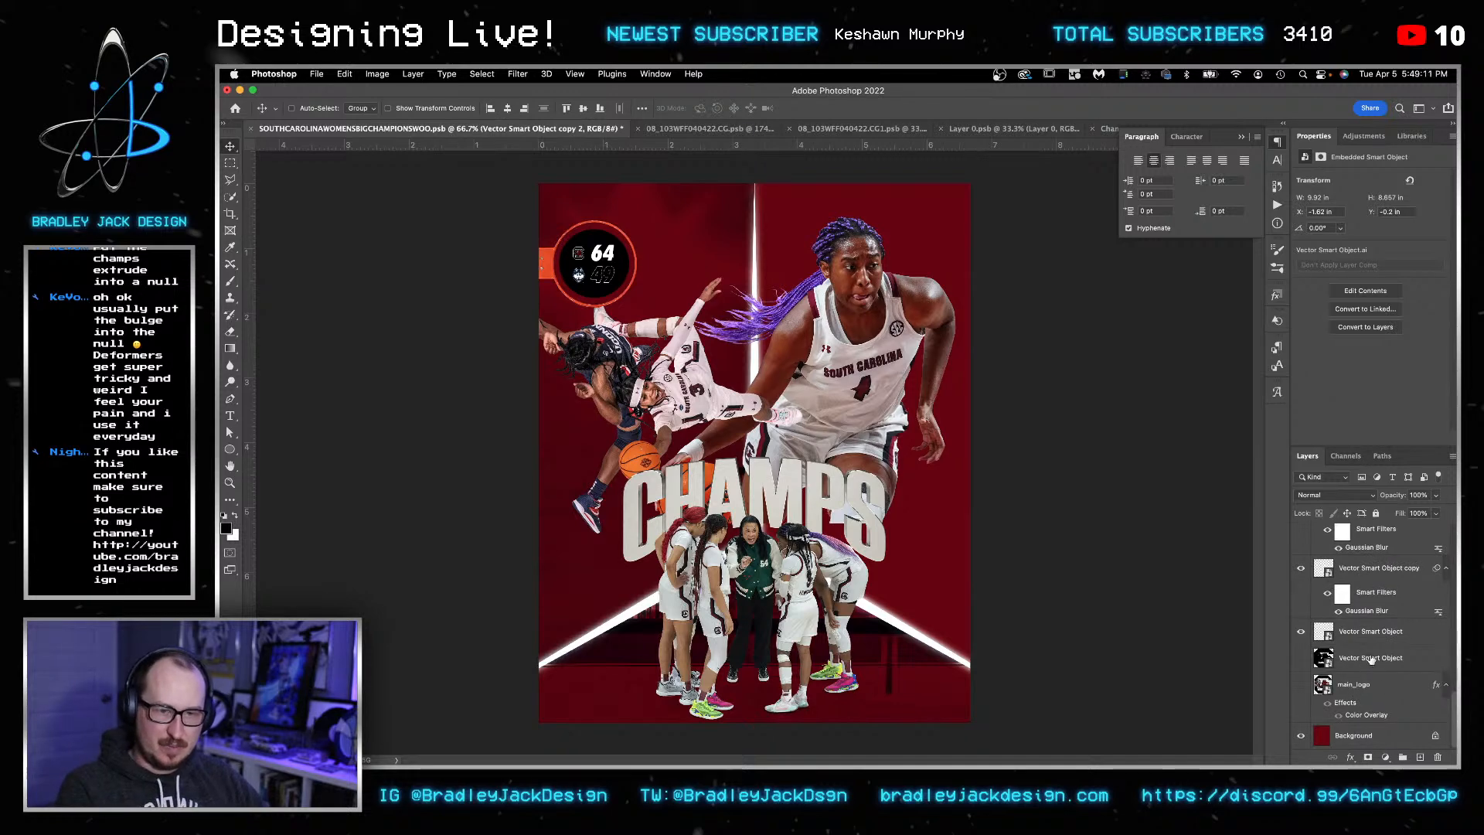
left_click_drag(1374, 432, 1373, 300)
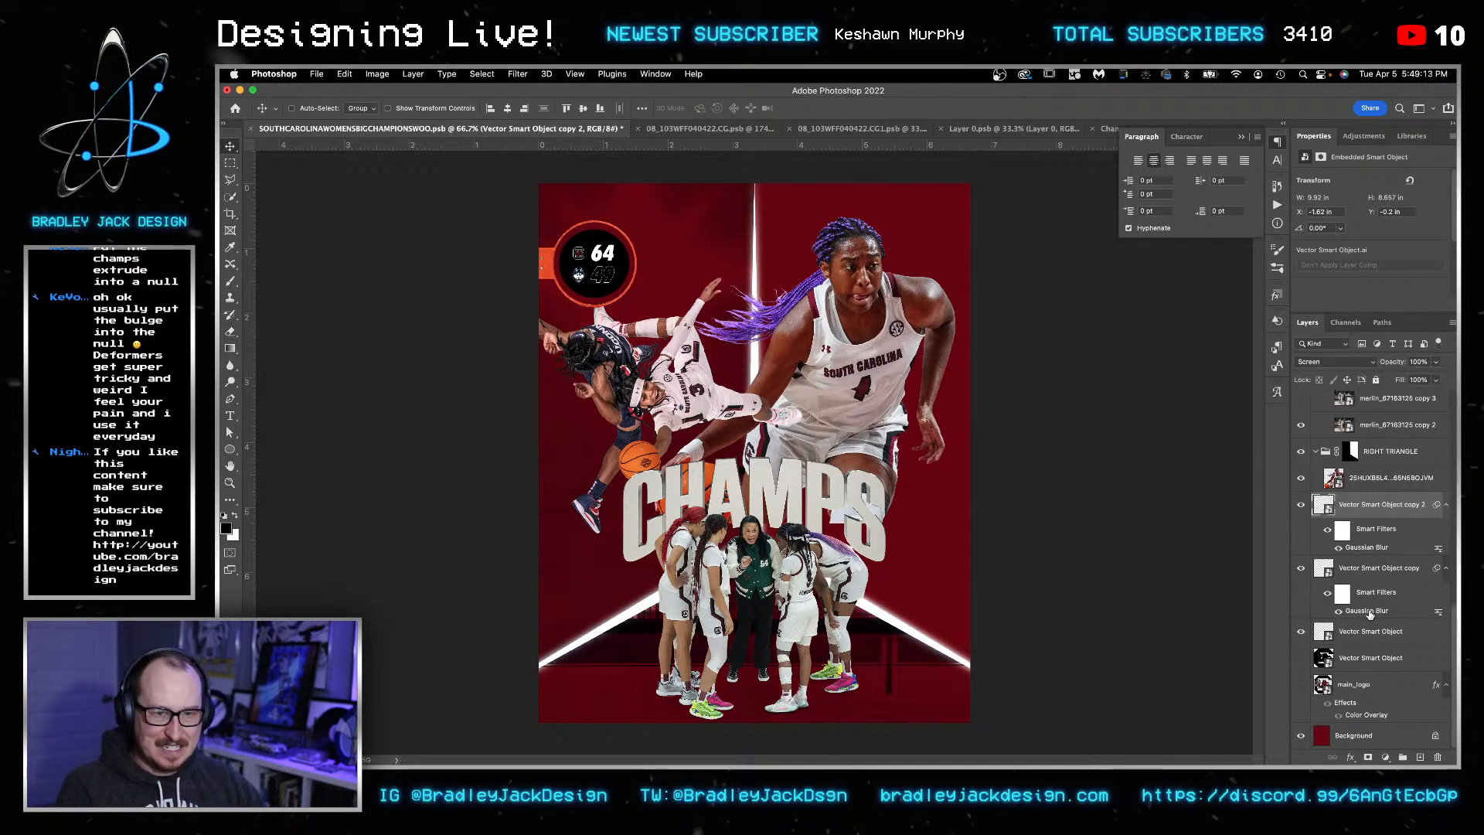
- Apply a Gaussian Blur to the original divider-line Vector Smart Object, and readjust the blur on Vector Smart Object copy 2
left_click(1357, 562)
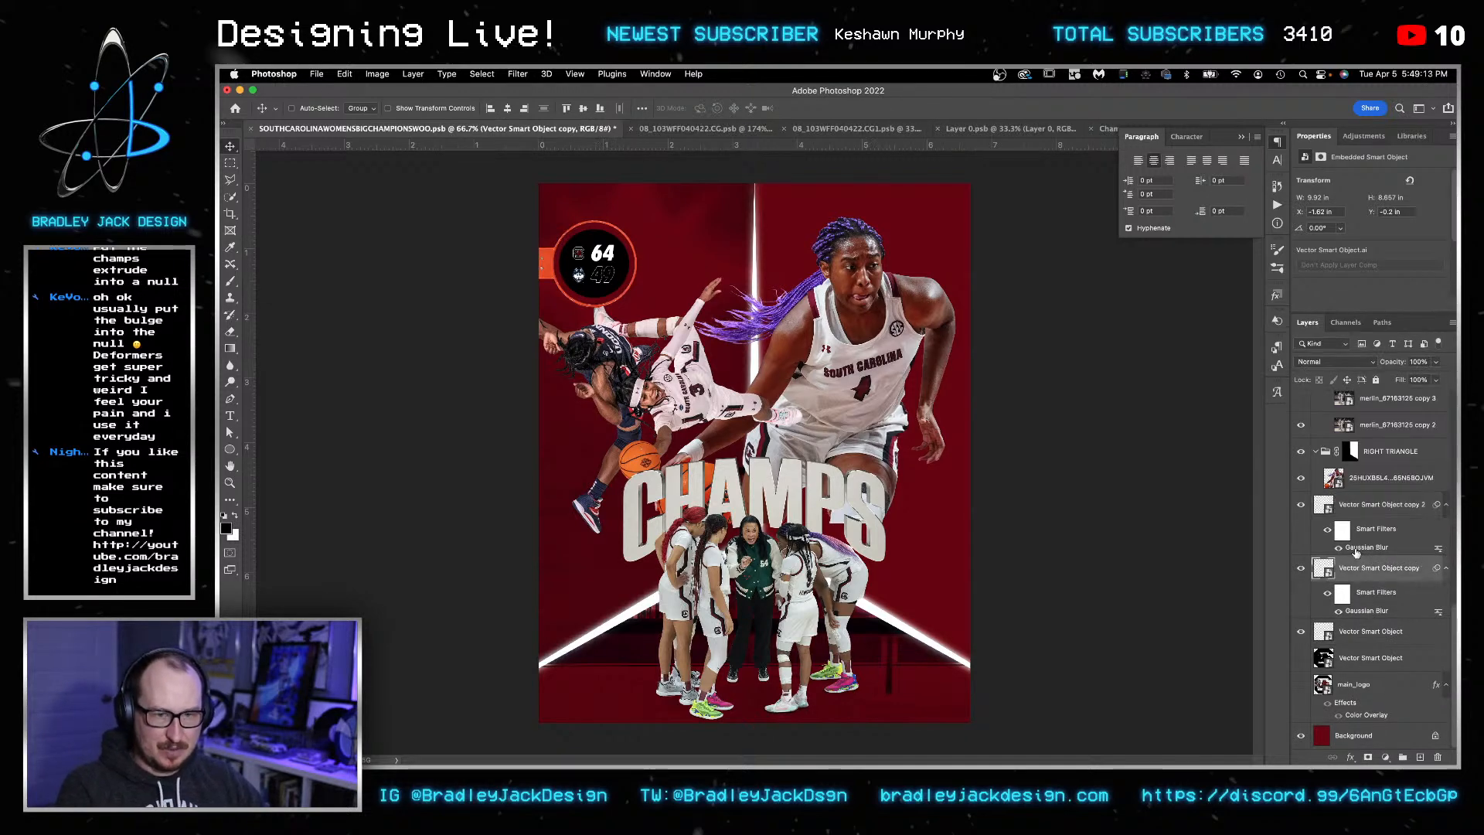
left_click(1357, 632)
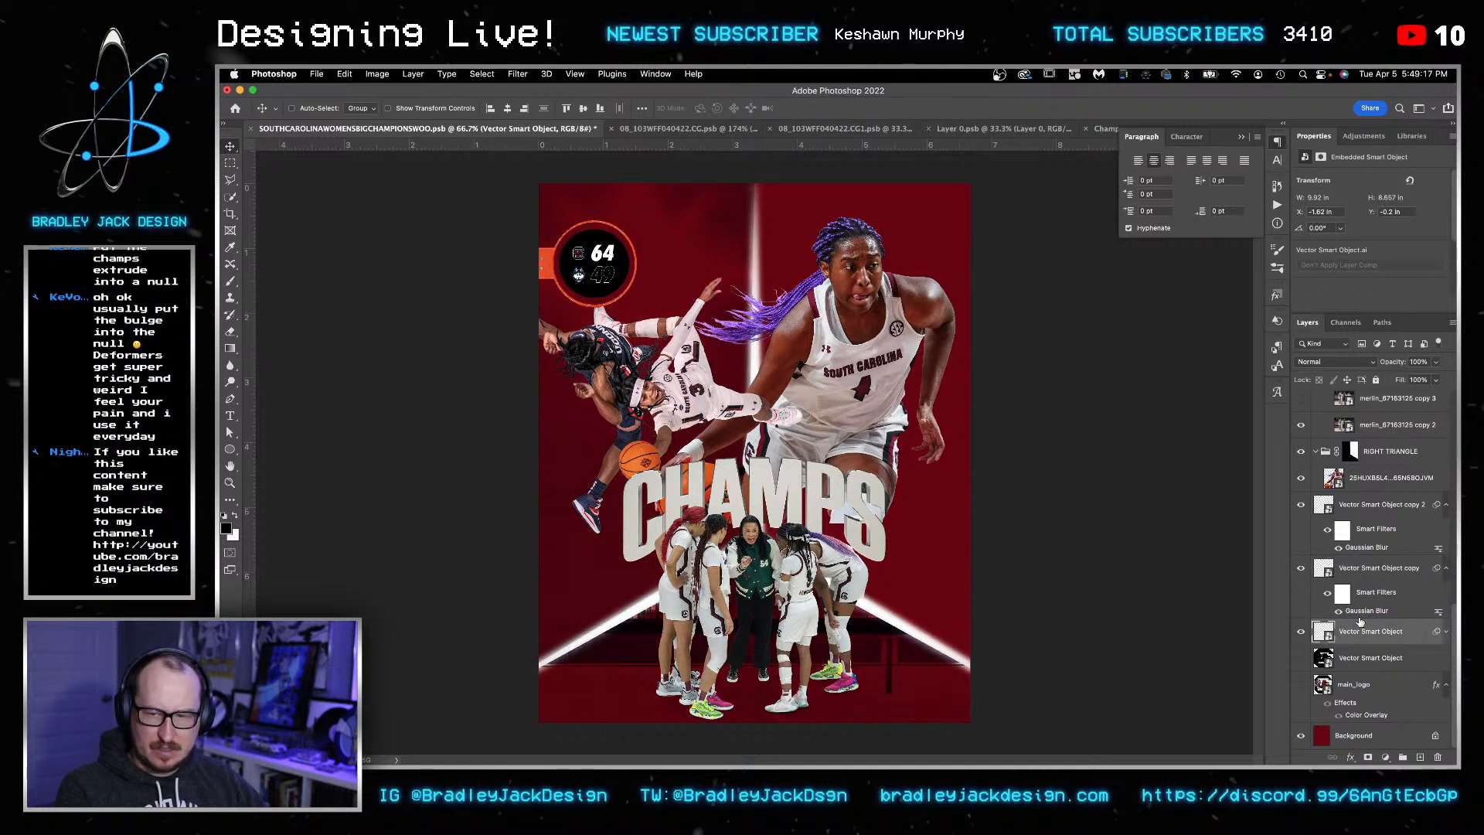
left_click(1446, 632)
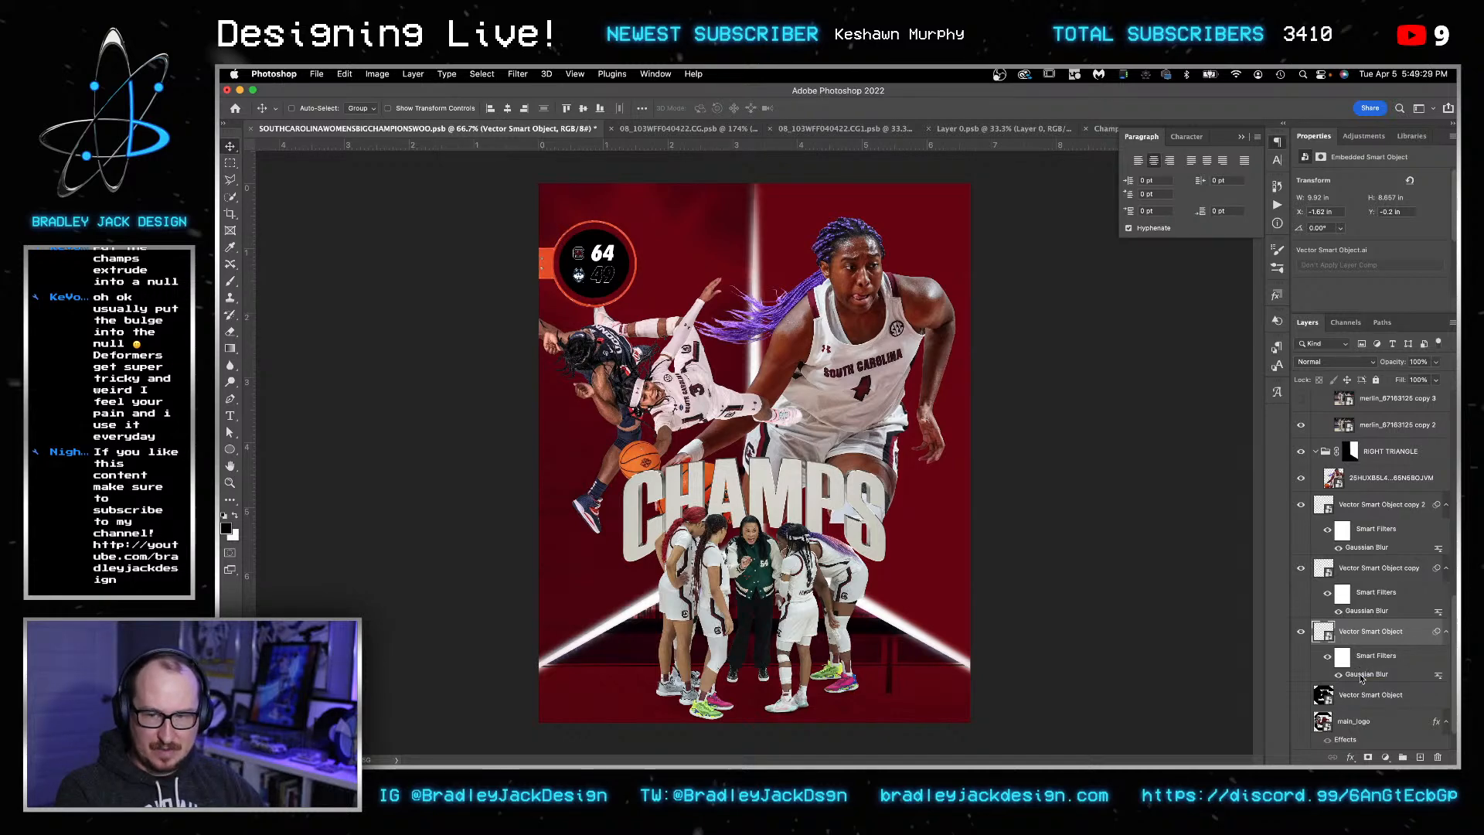
key("space")
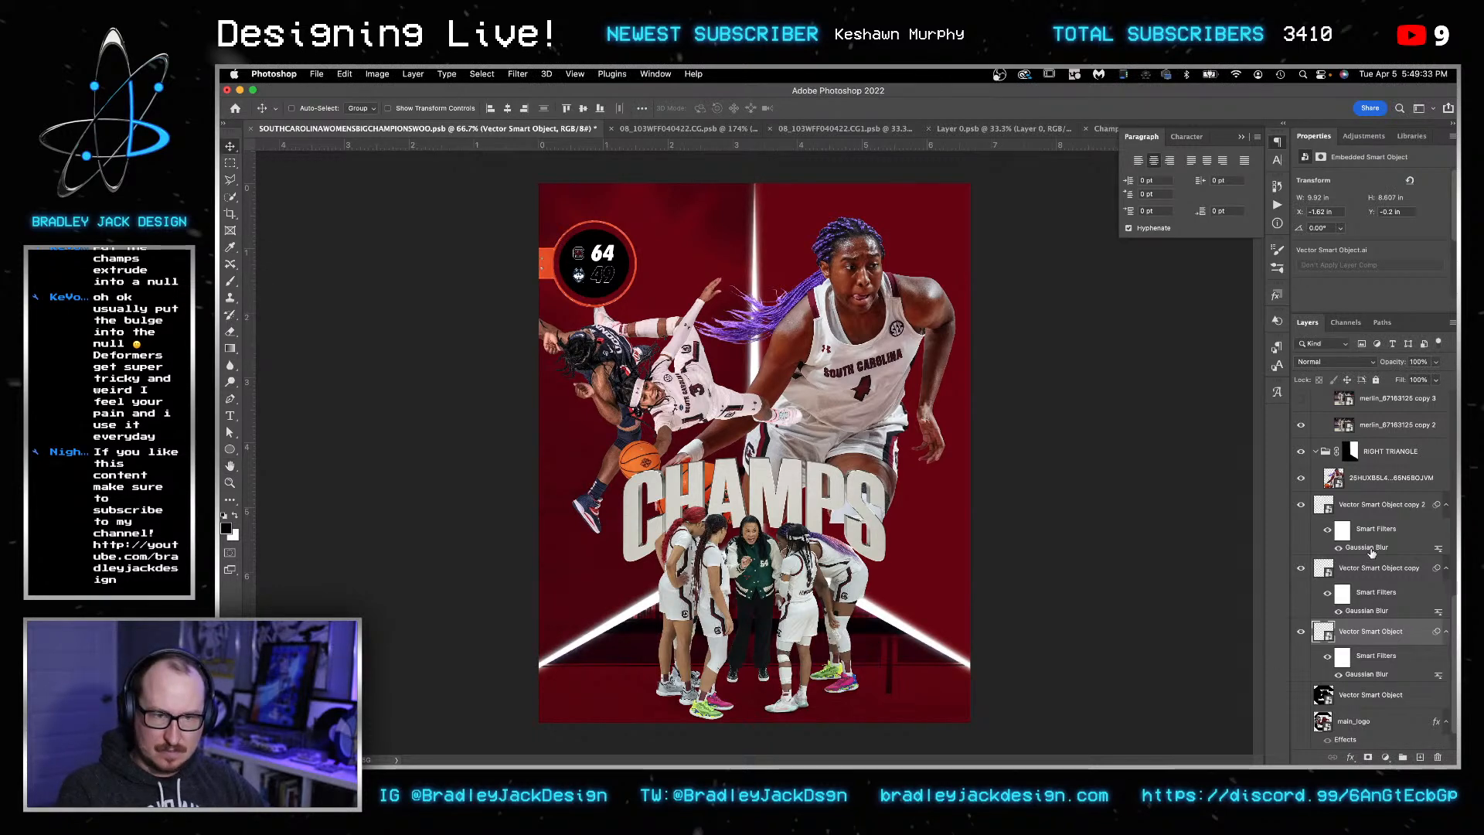
left_click(1368, 516)
key("space")
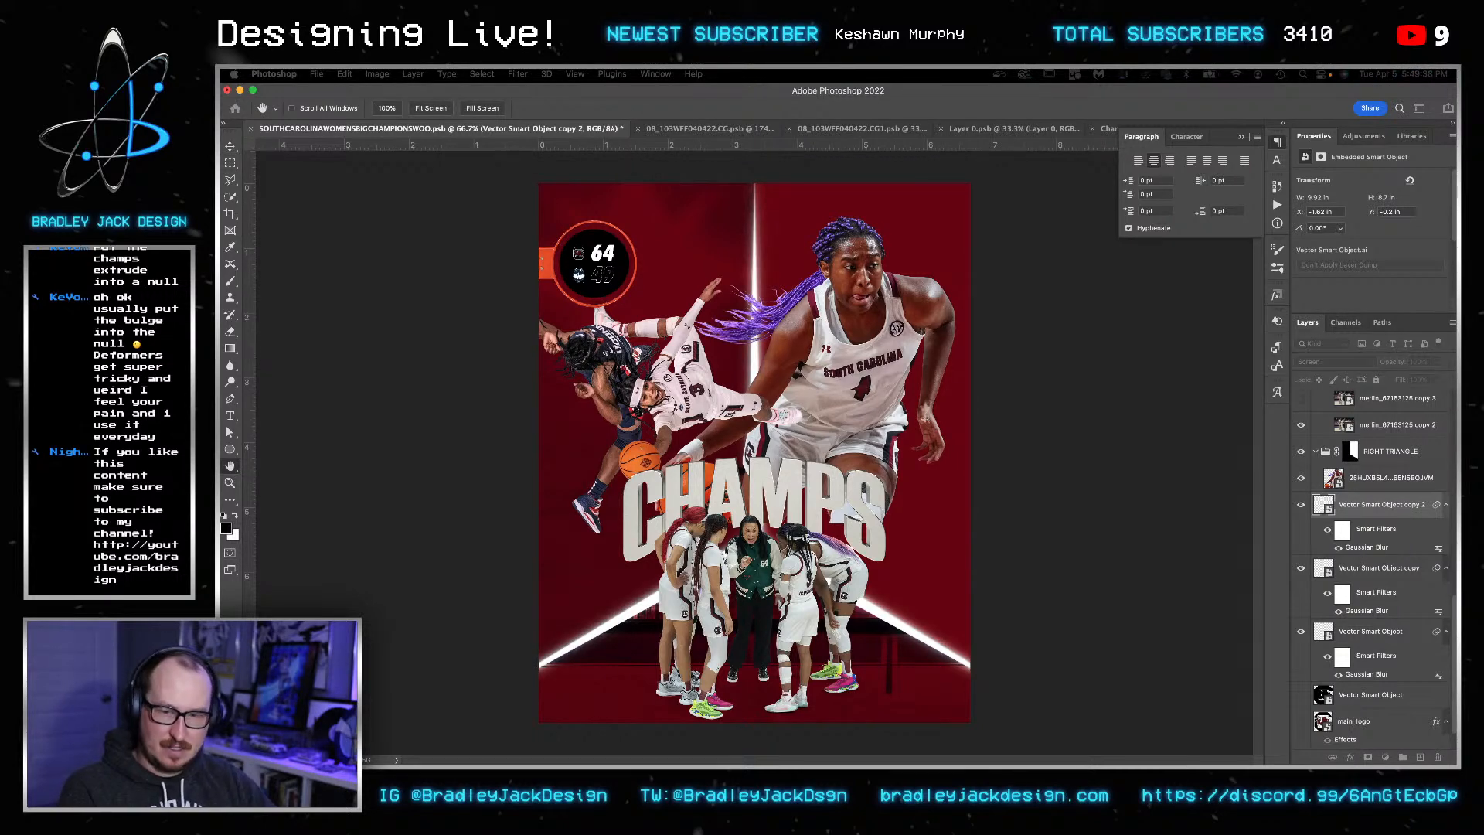
- Examine the divider lines' glow up close and on the poster, comparing it with the Vector Smart Object layers hidden and shown
key("z")
left_click_drag(921, 633, 1044, 623)
key("v")
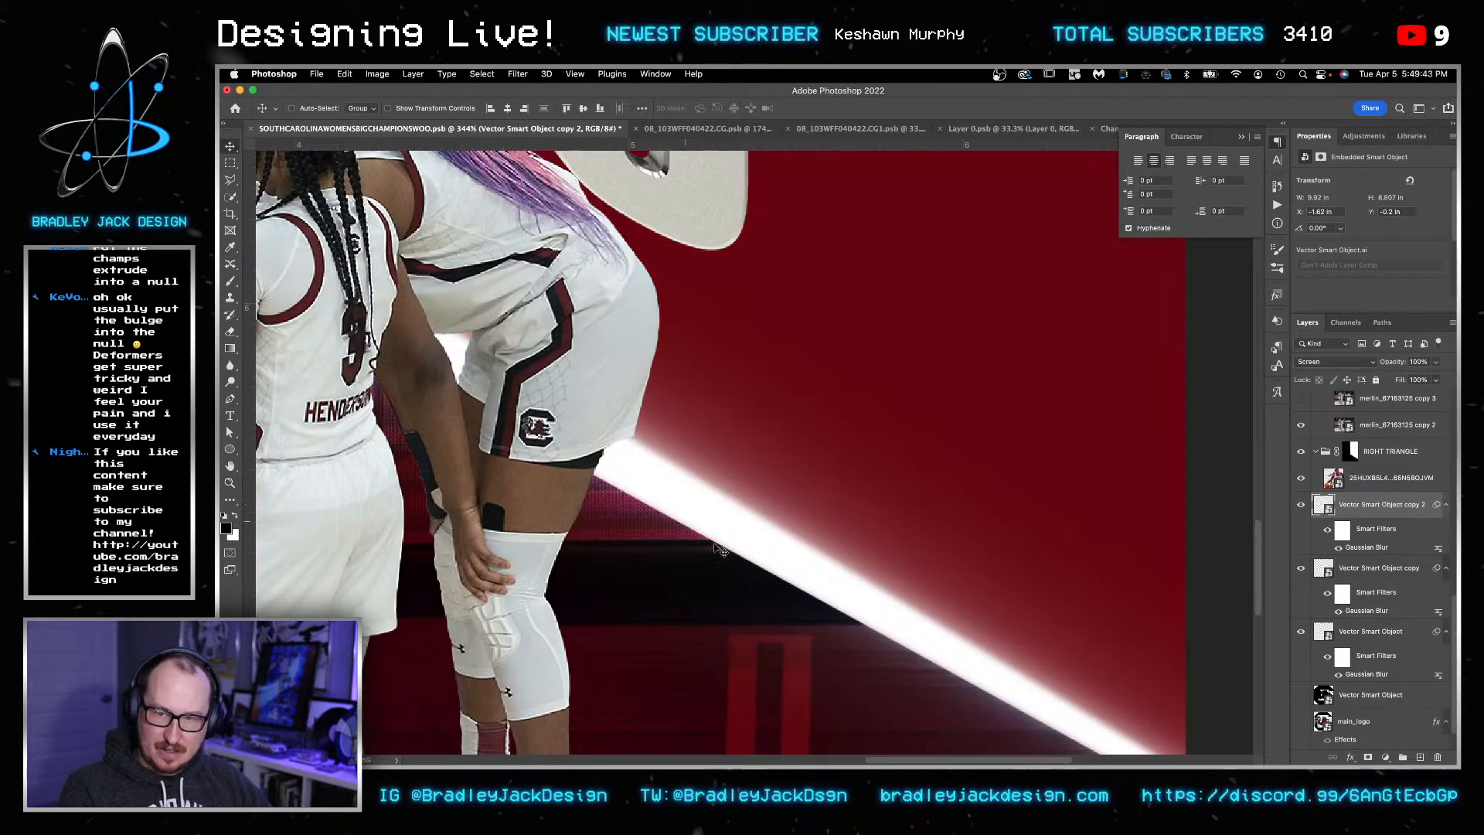
scroll(721, 549, "down", 3)
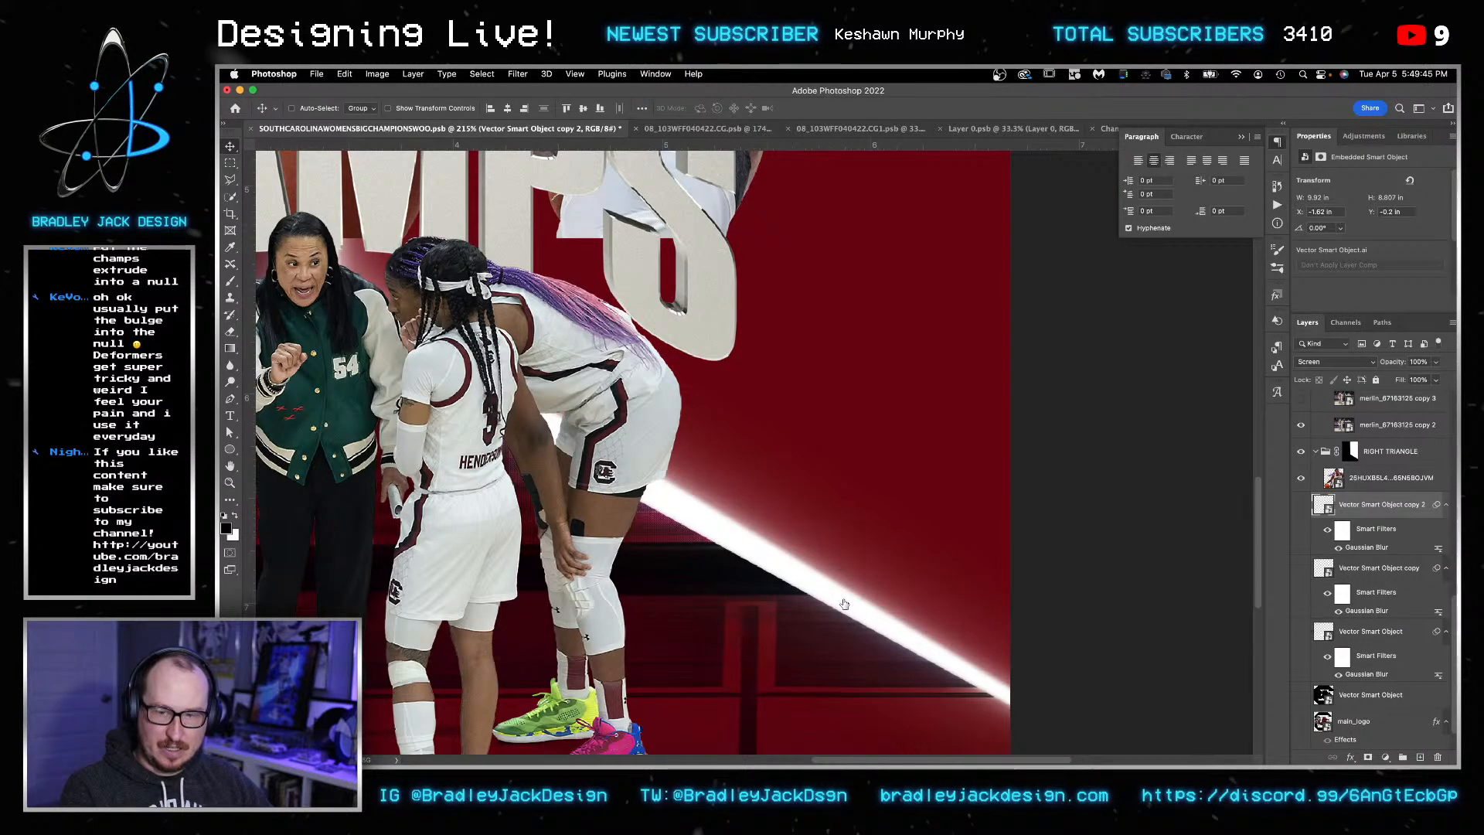
key("super+comma")
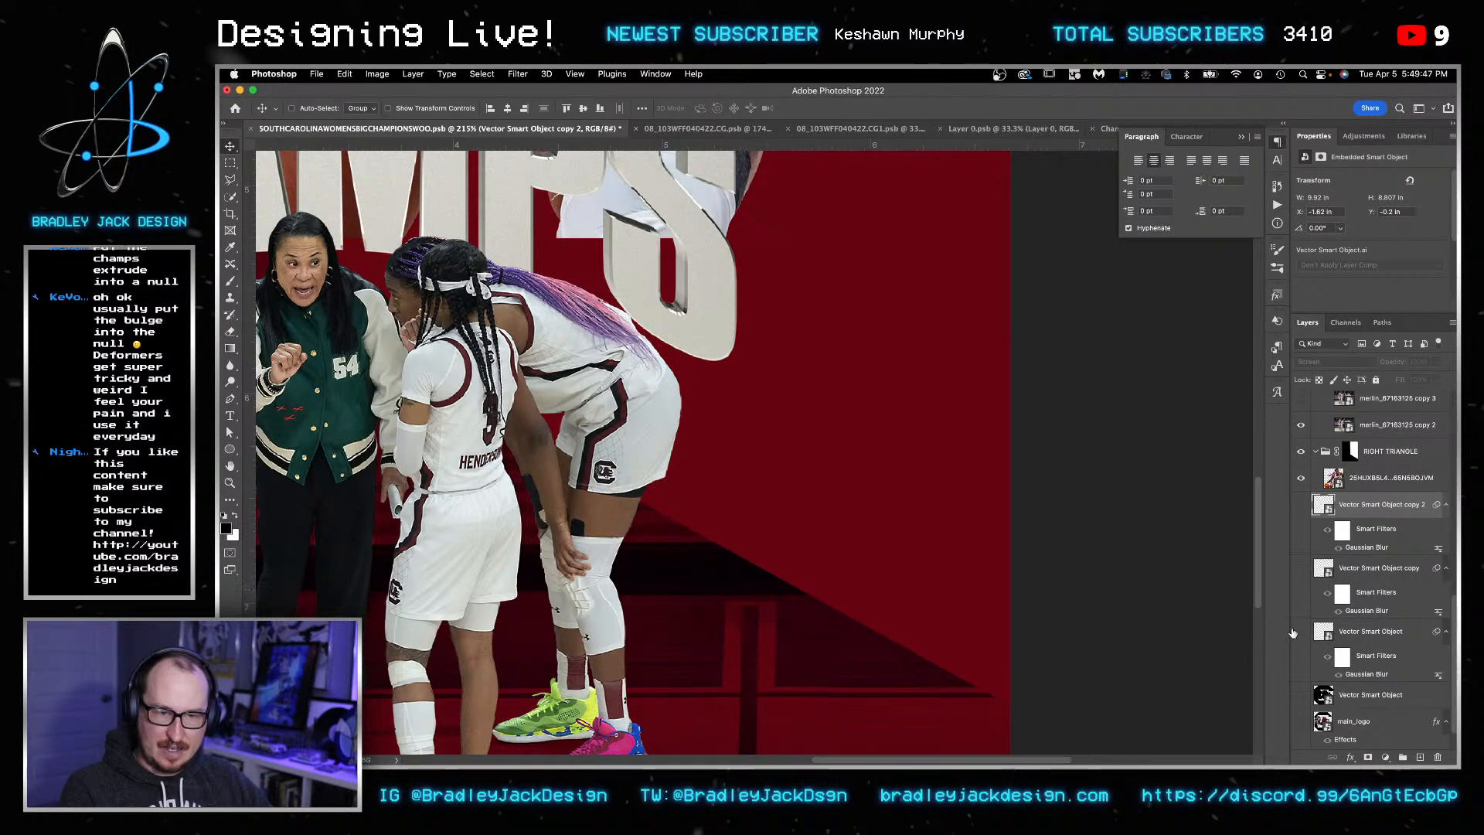
key("super+comma")
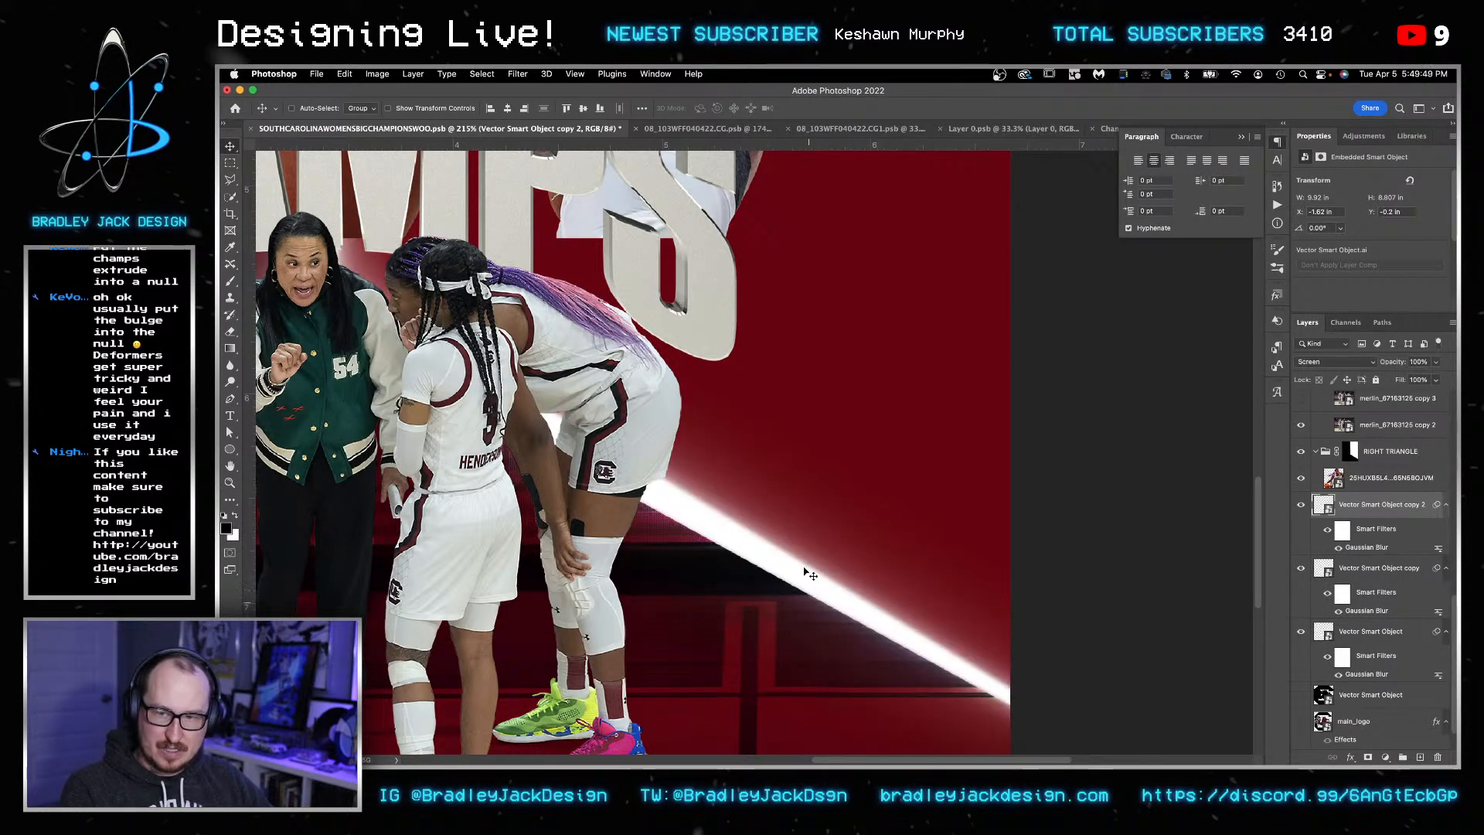
scroll(734, 564, "down", 5)
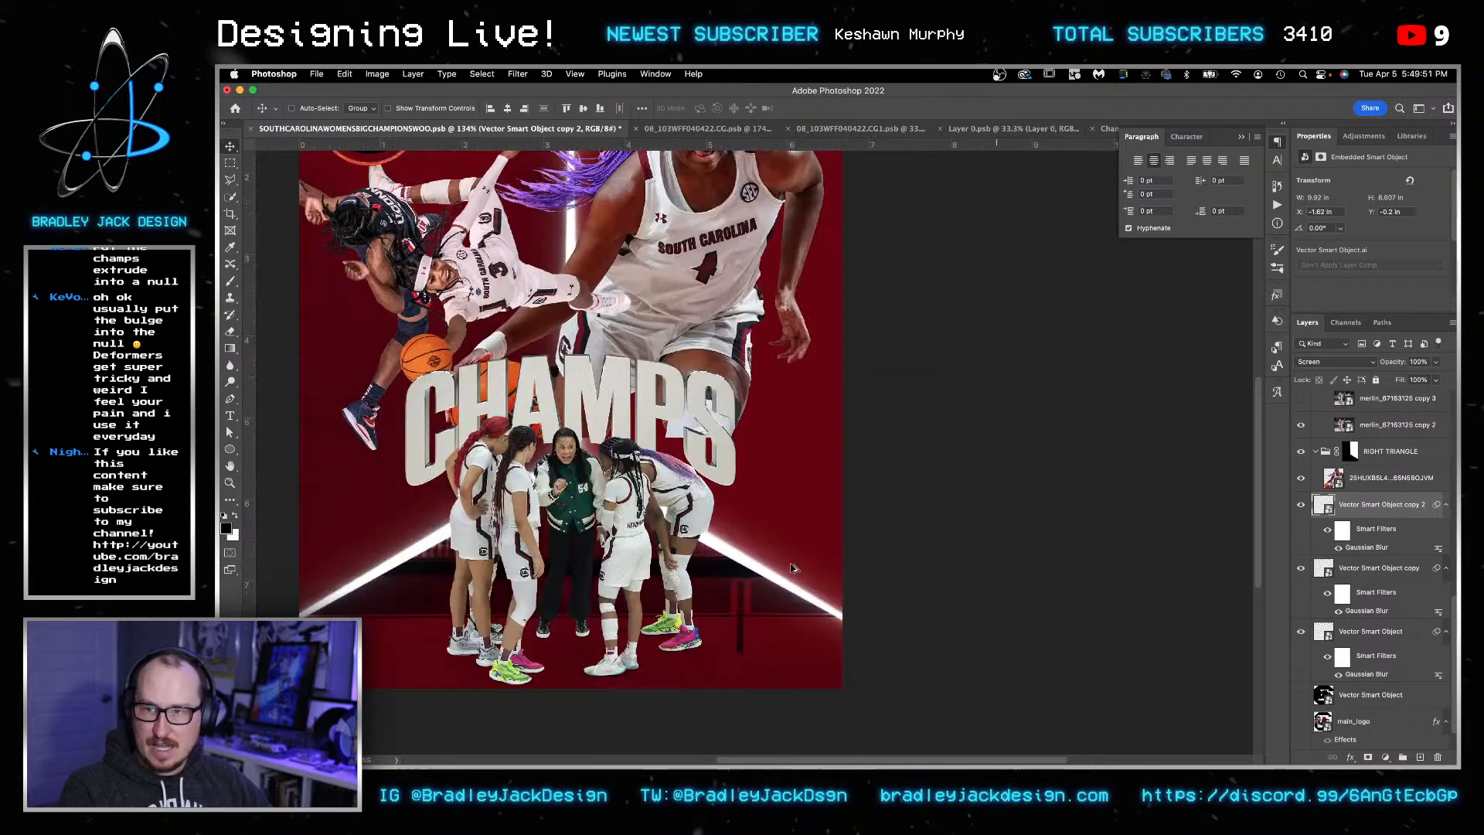
left_click_drag(740, 518, 867, 504)
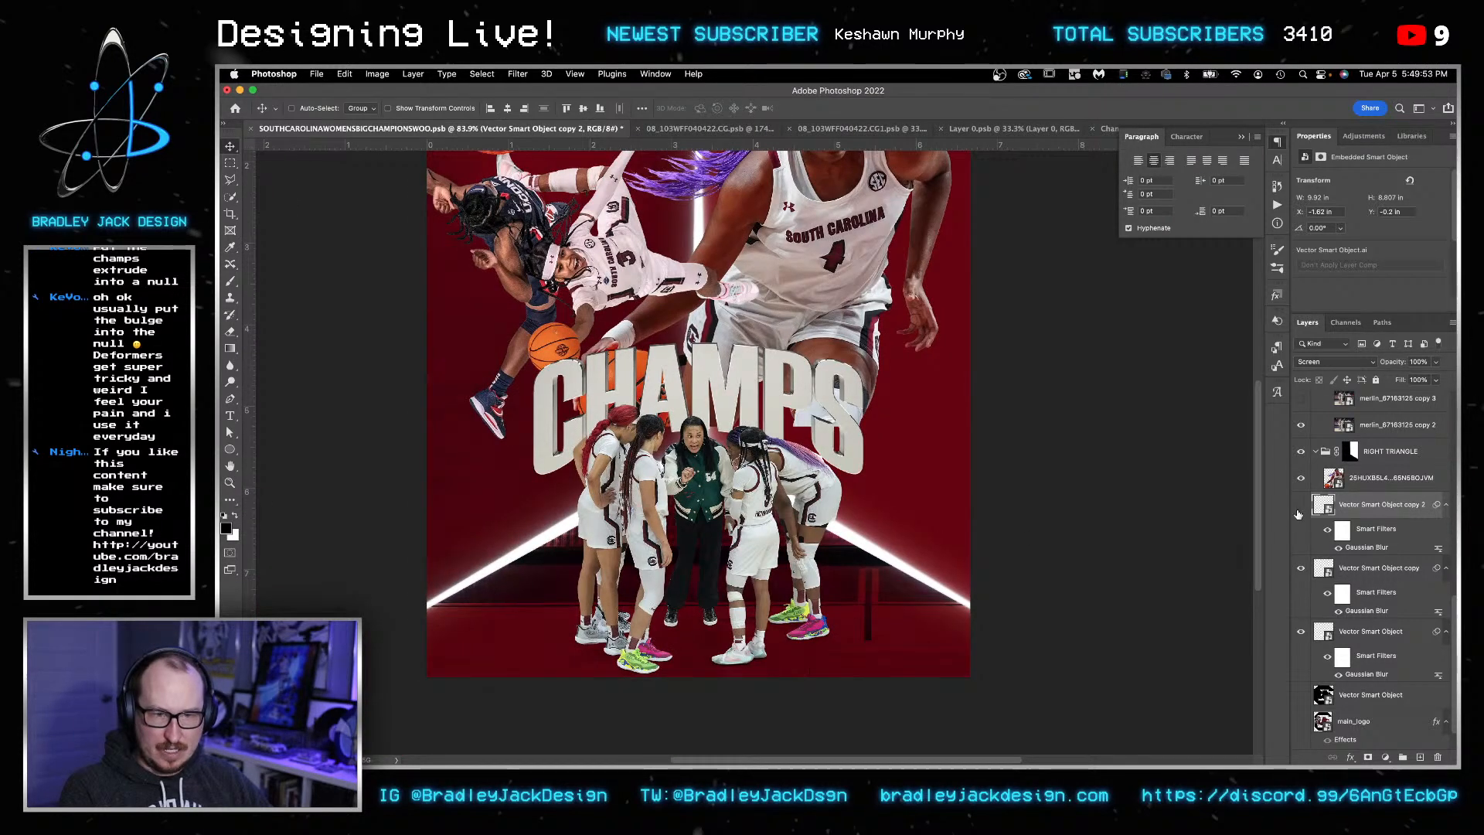
key("super+comma")
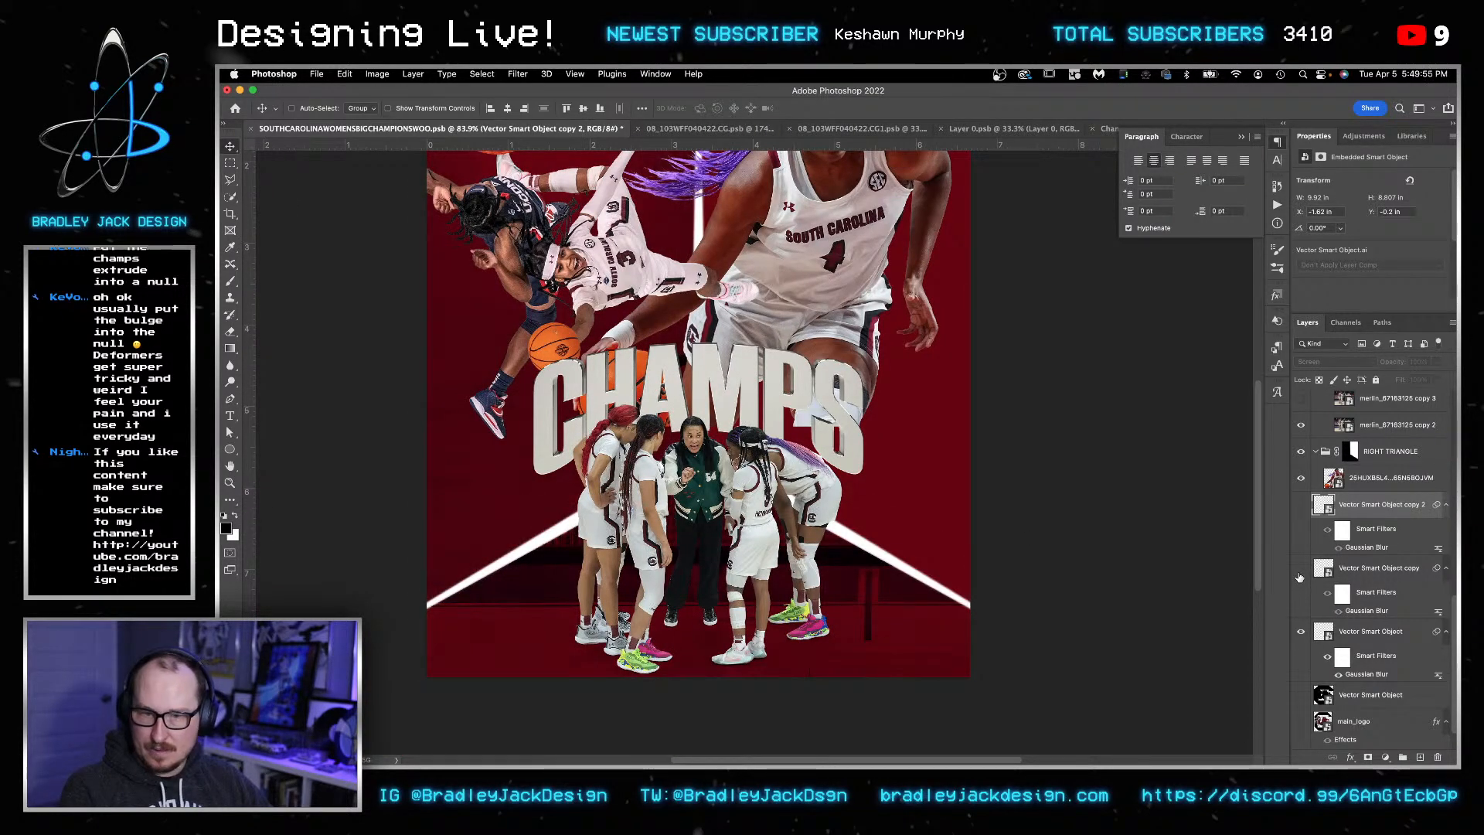
- Duplicate the blurred Vector Smart Object and Vector Smart Object copy layers, and turn on the hidden glow copies to strengthen the light lines
left_click(1364, 626)
key("super+j")
left_click(1302, 569)
left_click(1302, 504)
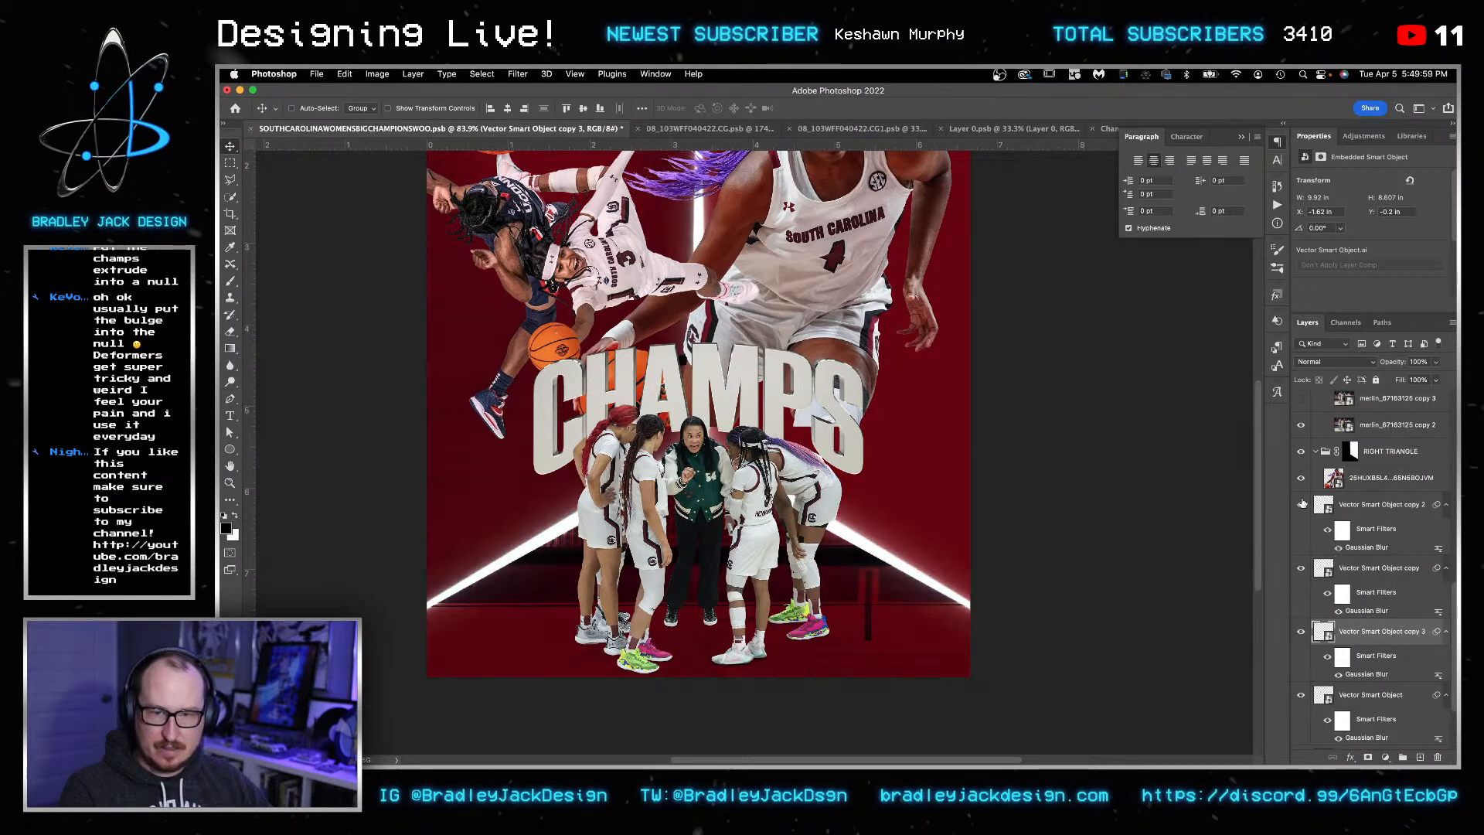
left_click(1354, 576)
key("super+j")
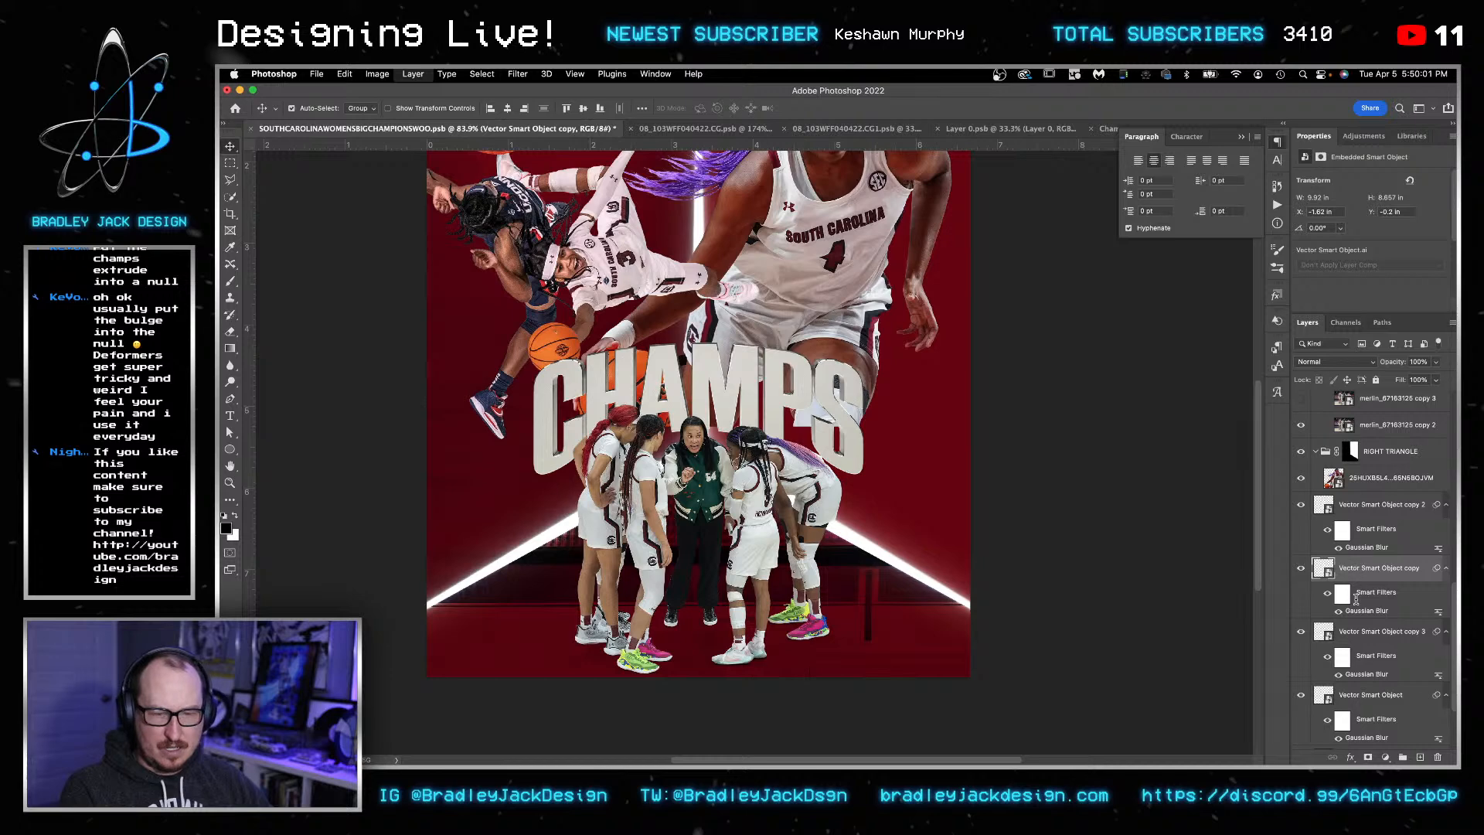
key("space")
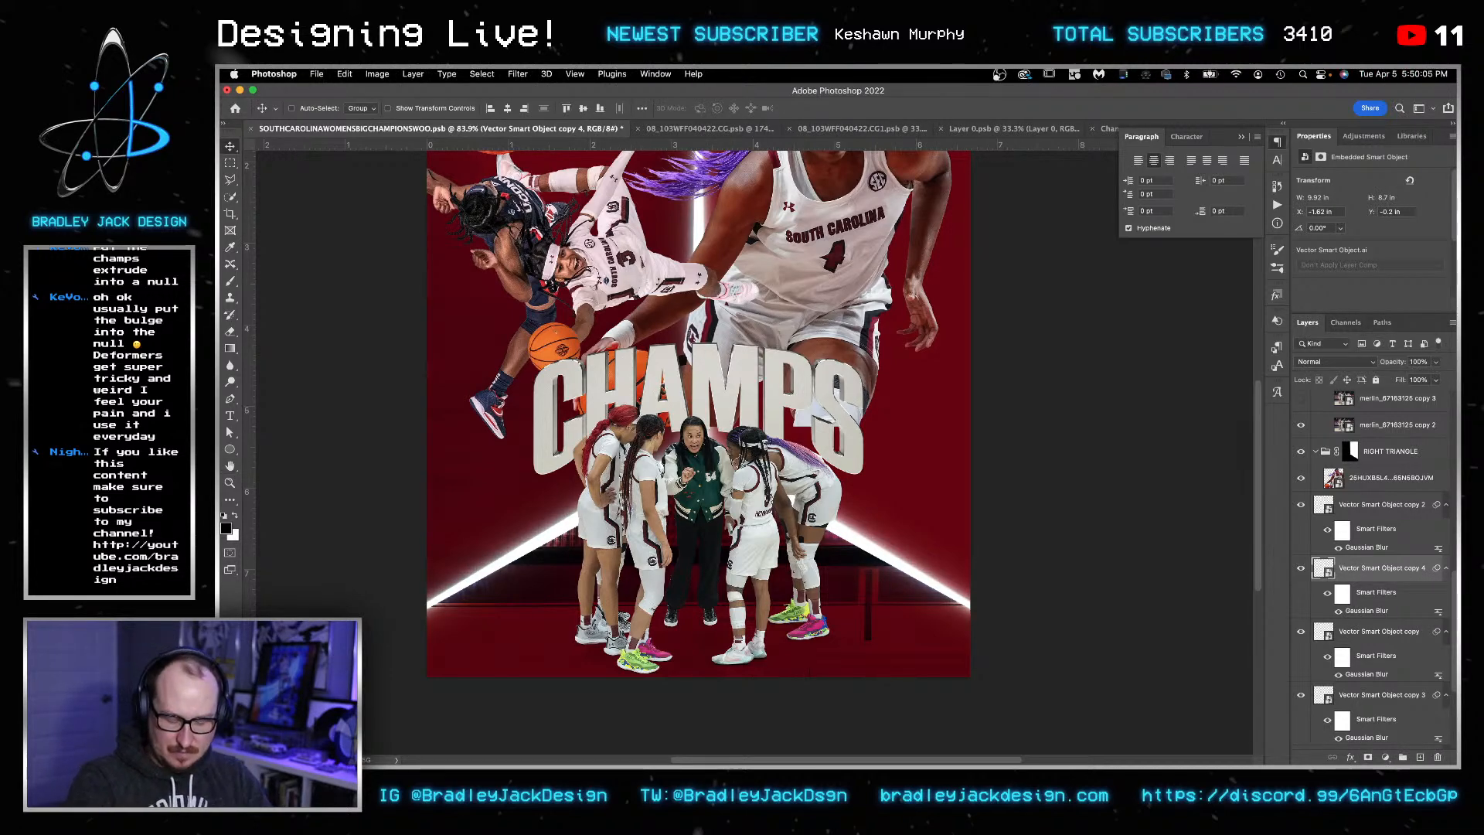
scroll(732, 435, "down", 5)
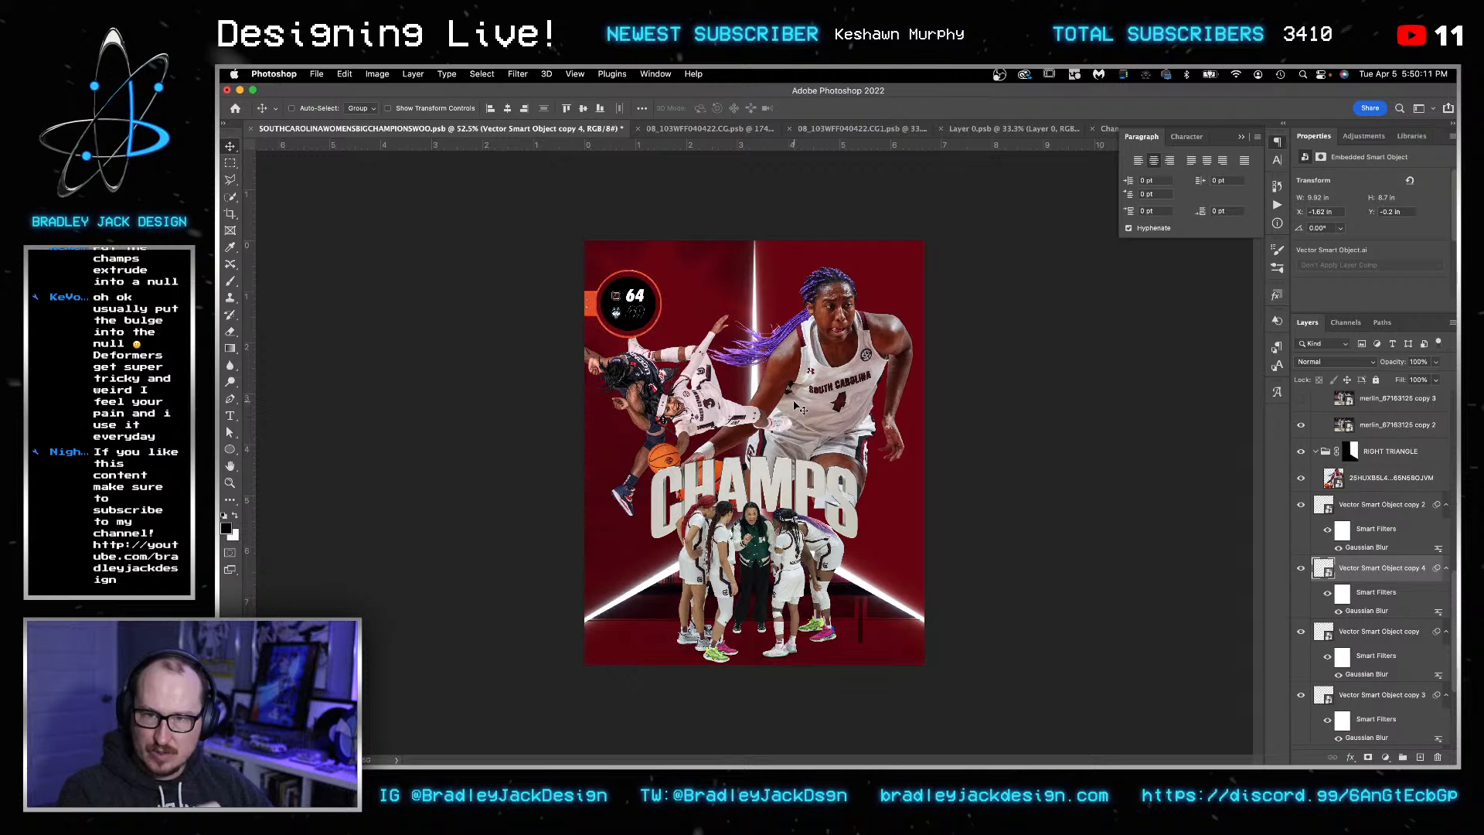
- Locate the large player's image layers and select the one inside the RIGHT TRIANGLE group
right_click(832, 384)
left_click(850, 389)
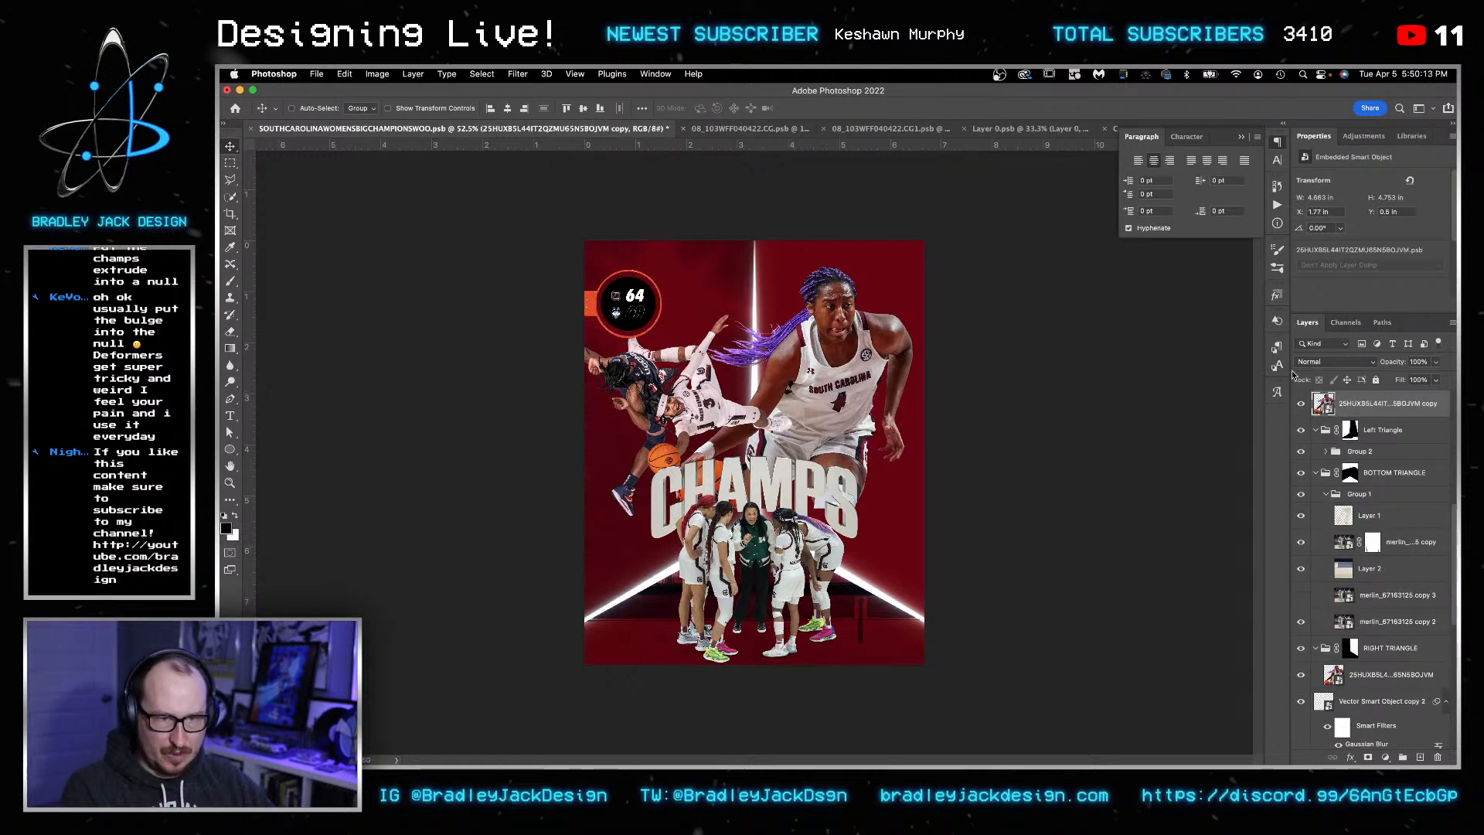
left_click(1400, 678, "super")
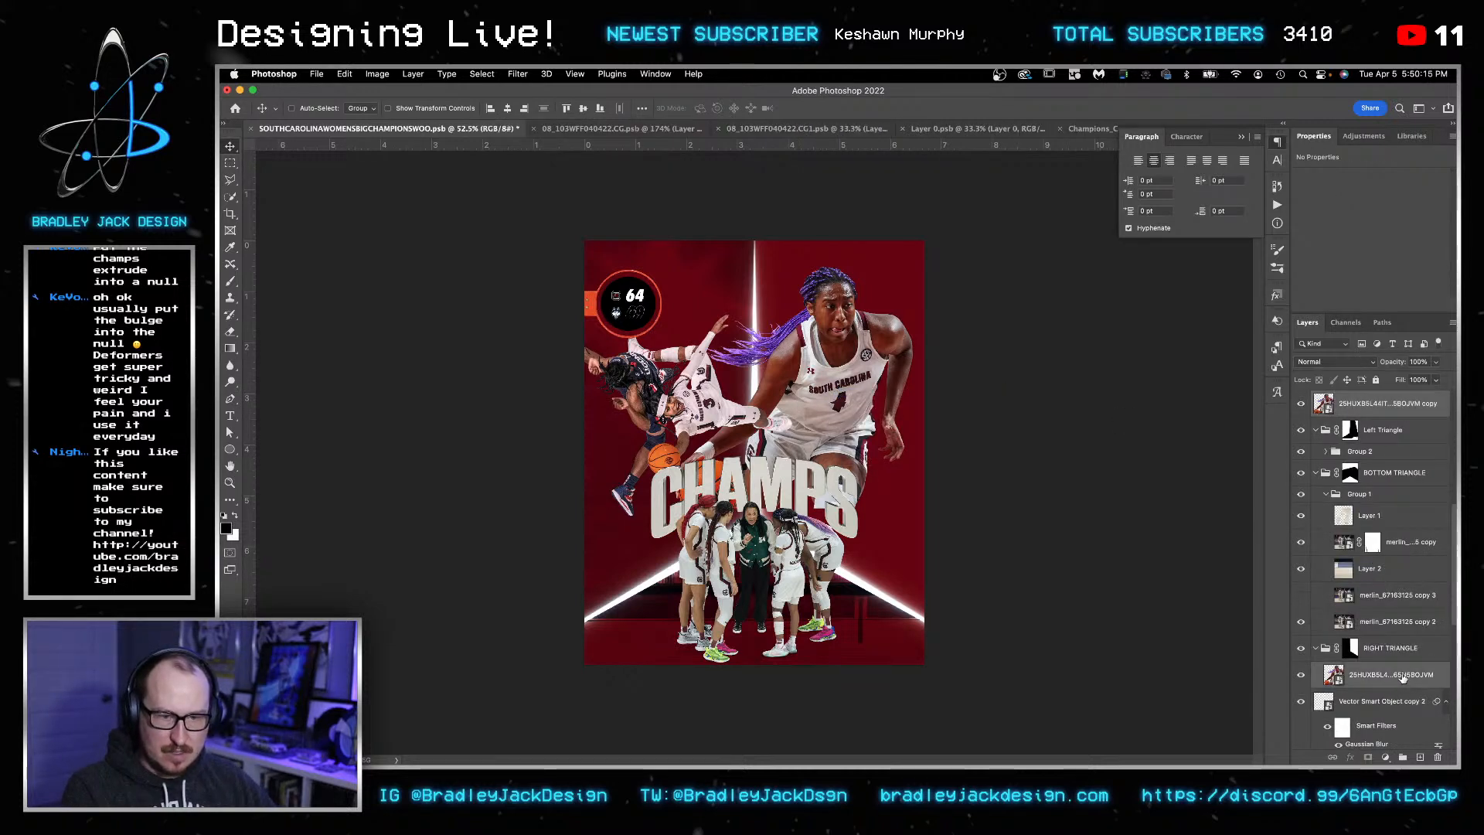
left_click(1415, 677)
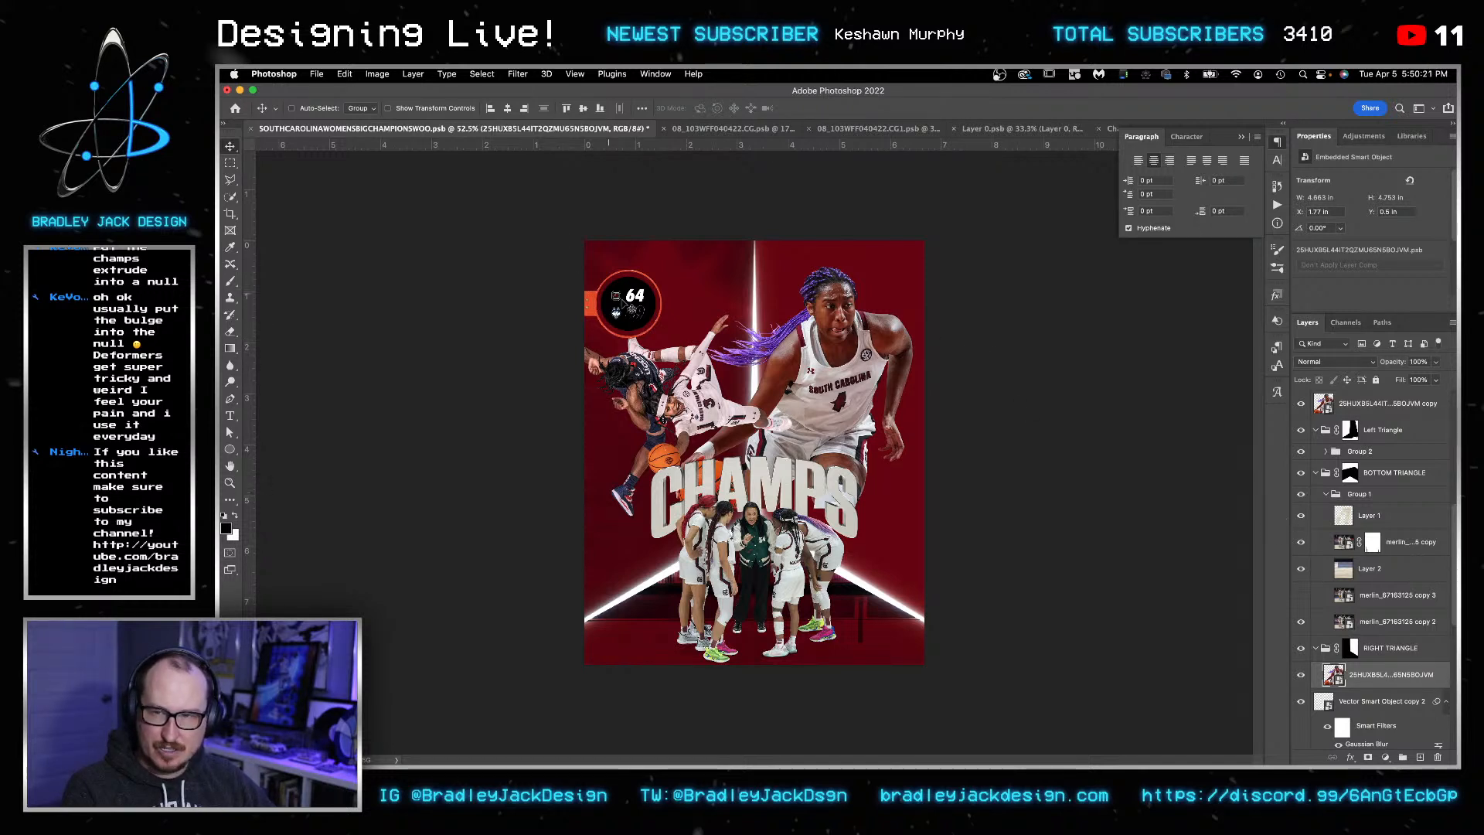
- Duplicate the South Carolina logo from the score badge and enlarge the copy to about 1460% over the poster
right_click(616, 300)
left_click(622, 303)
left_click_drag(617, 298, 879, 299)
key("super+t")
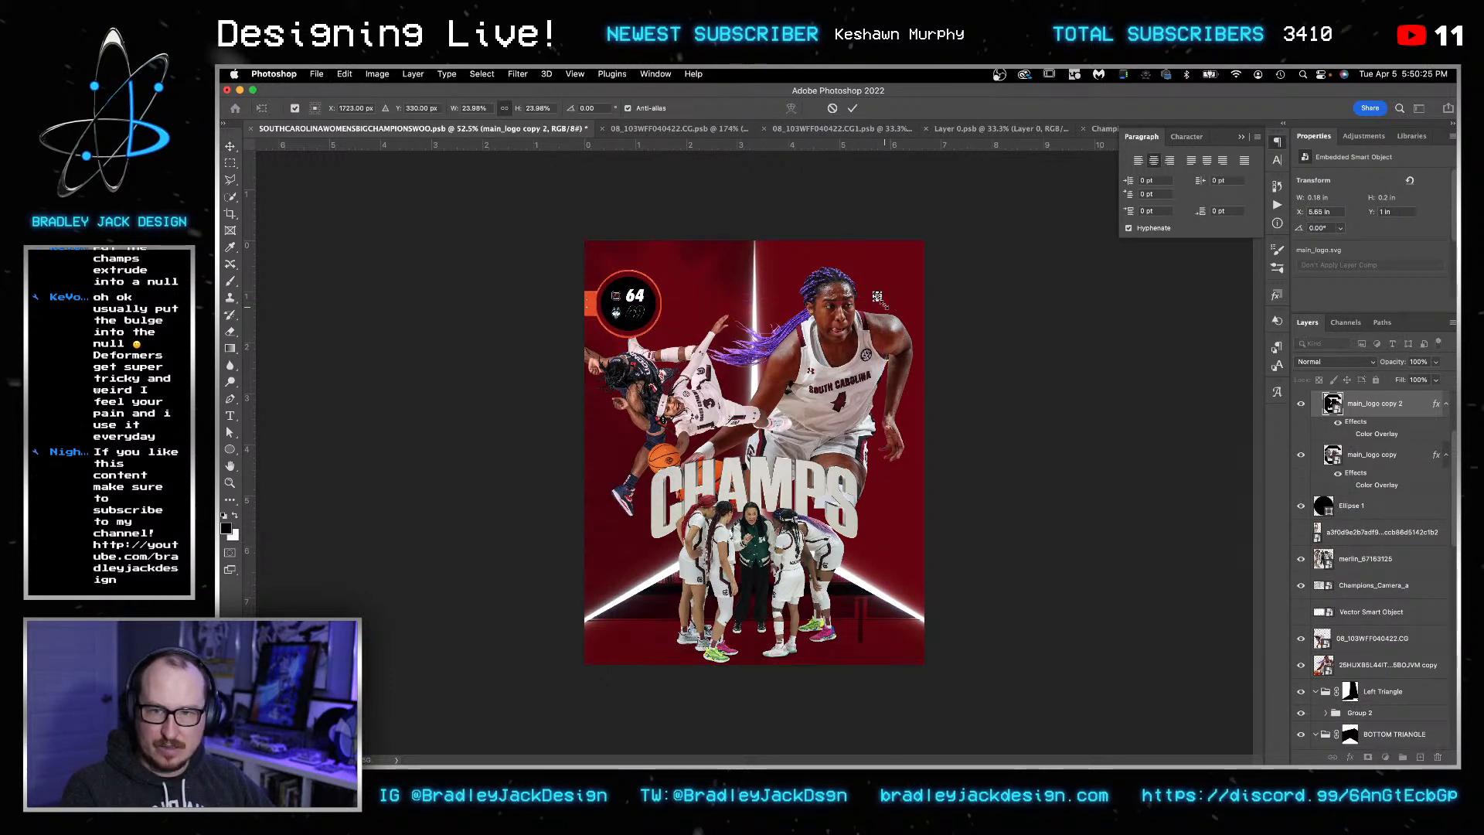
left_click_drag(942, 380, 1160, 611)
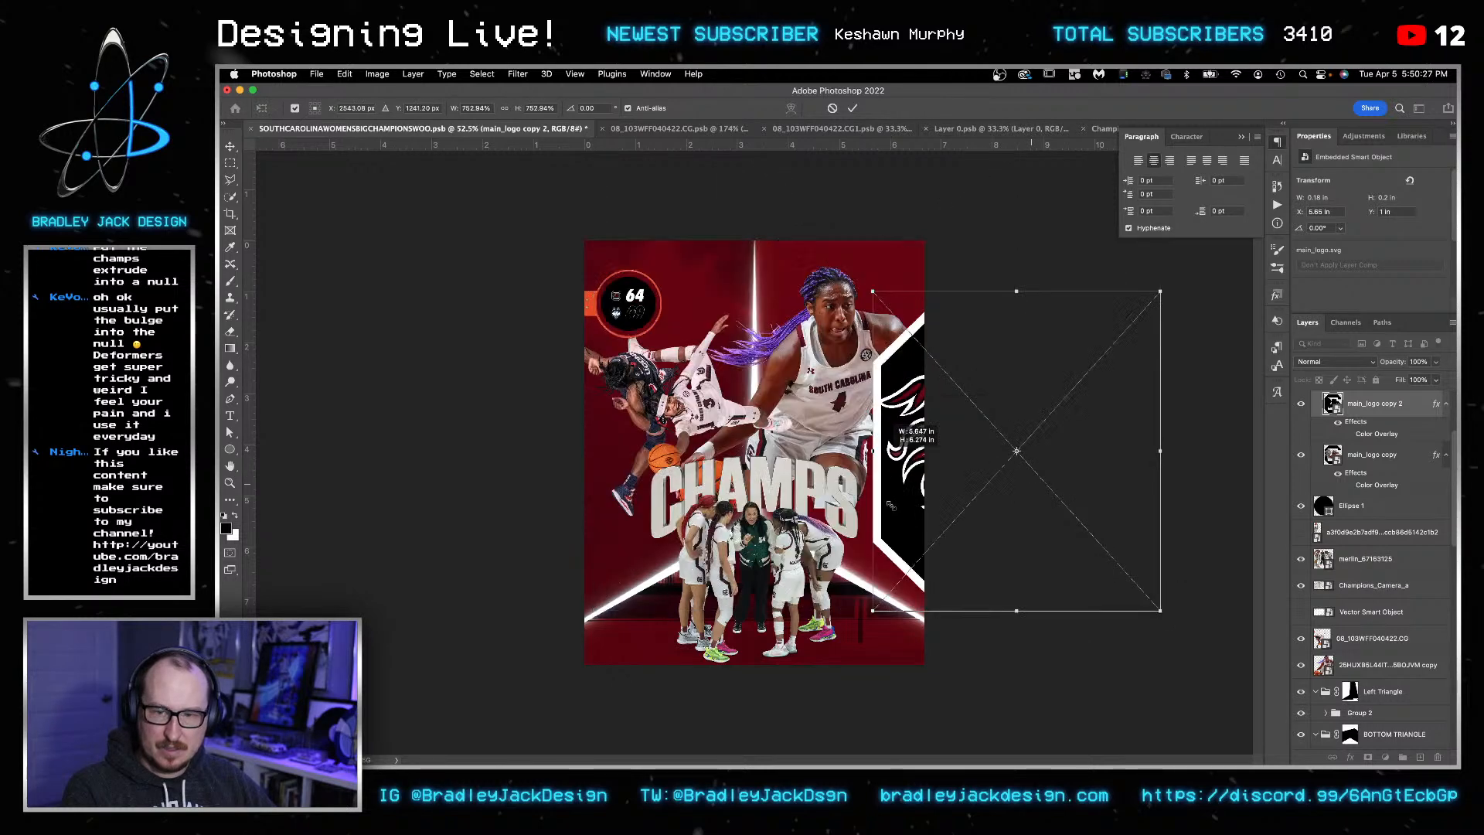
left_click_drag(893, 391, 893, 517)
left_click_drag(1026, 453, 865, 326)
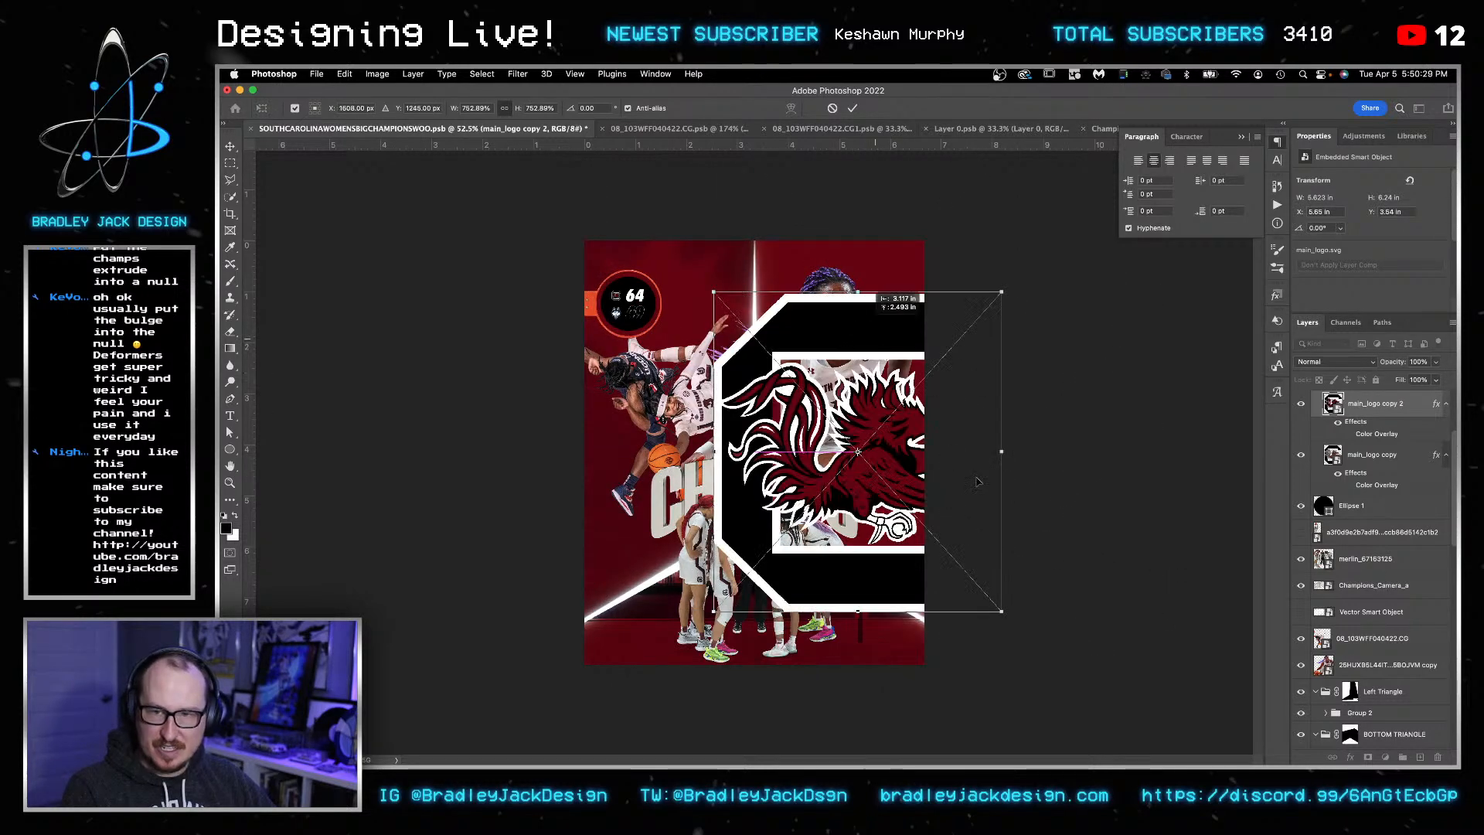
left_click_drag(997, 520, 985, 506)
left_click_drag(980, 600, 1152, 758)
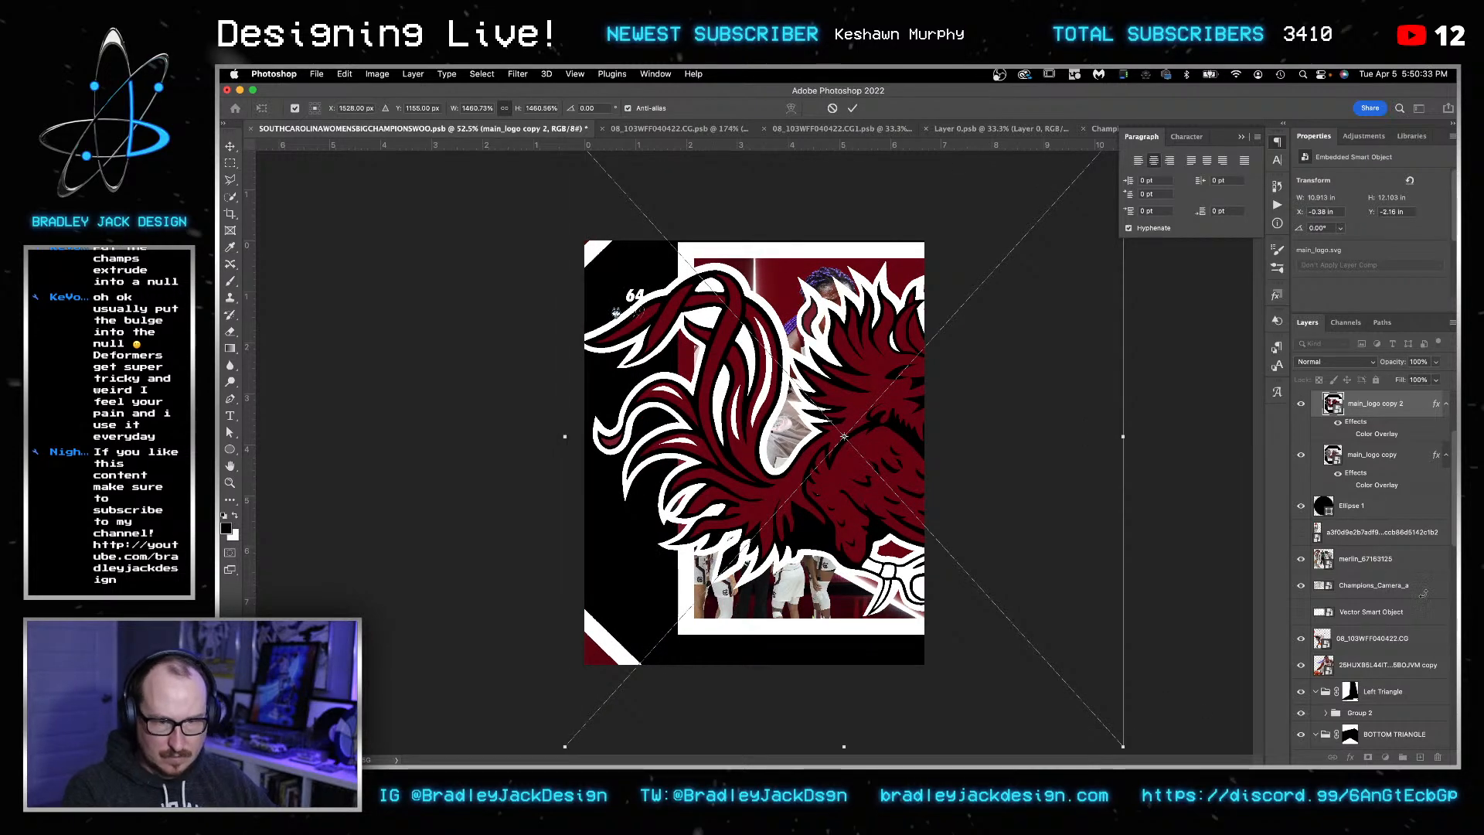
key("Return")
- Place the enlarged logo below the player image in the RIGHT TRIANGLE group and reposition it behind the large player
left_click_drag(1349, 420, 1356, 616)
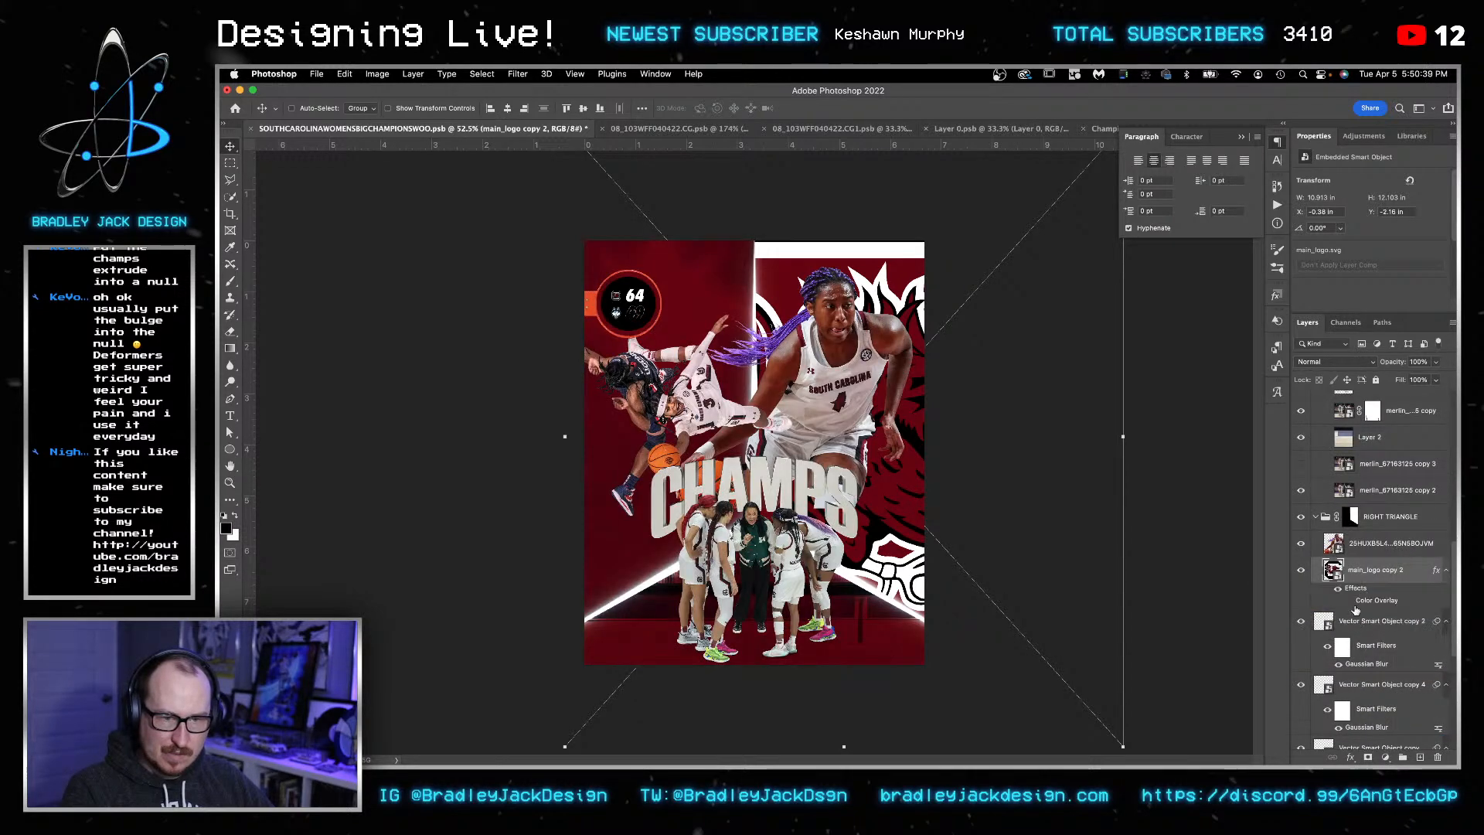
left_click_drag(986, 495, 941, 465)
key("shift+Left")
key("shift+Left")
key("shift+Left")
key("shift+Down")
key("shift+Right")
key("shift+Right")
key("shift+Right")
key("shift+Right")
key("shift+Right")
key("shift+Down")
key("shift+Down")
key("shift+Left")
key("shift+Left")
key("shift+Up")
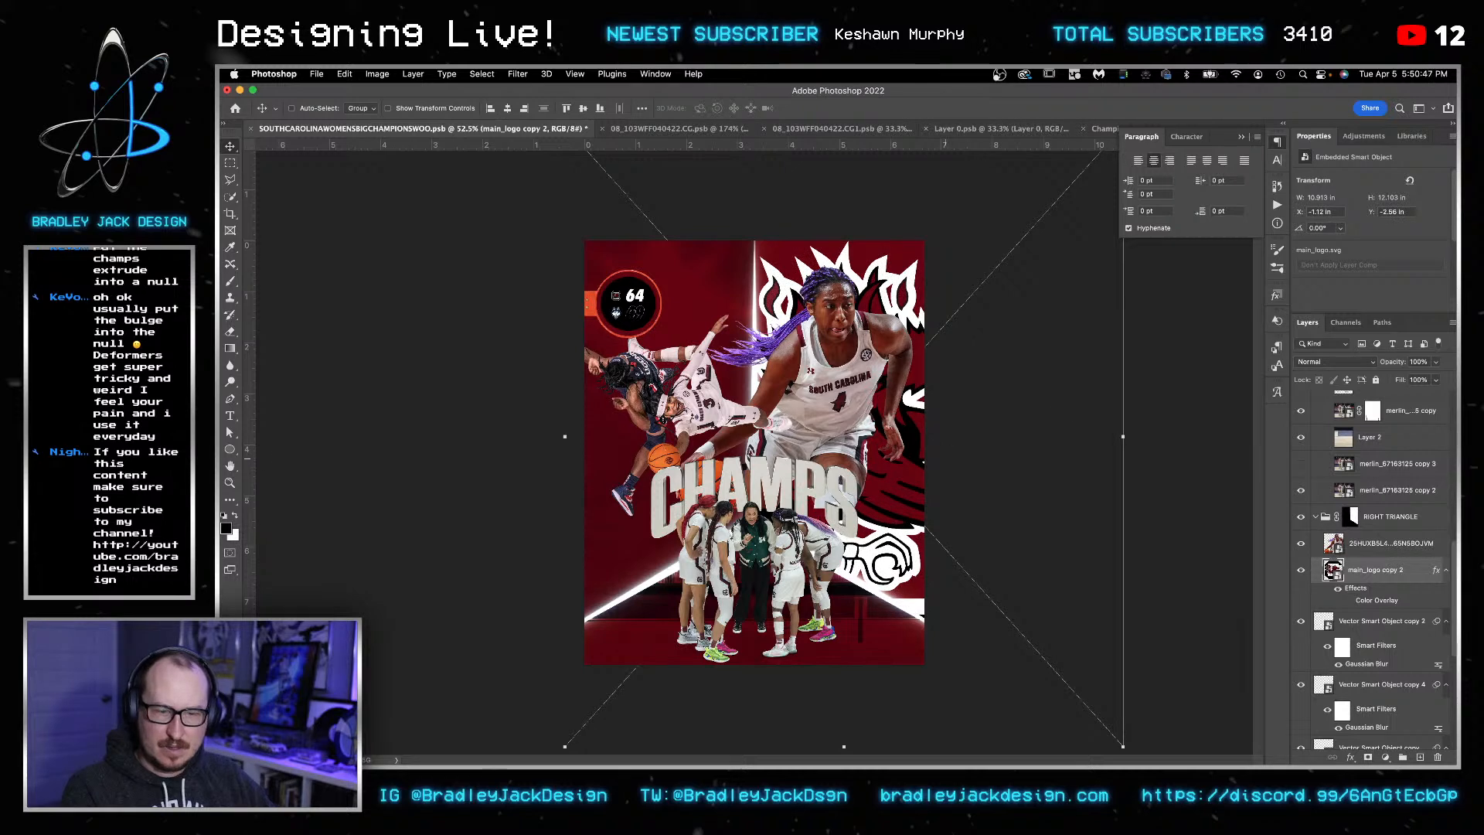
left_click(1360, 552)
left_click(1366, 552, "alt")
key("super+j")
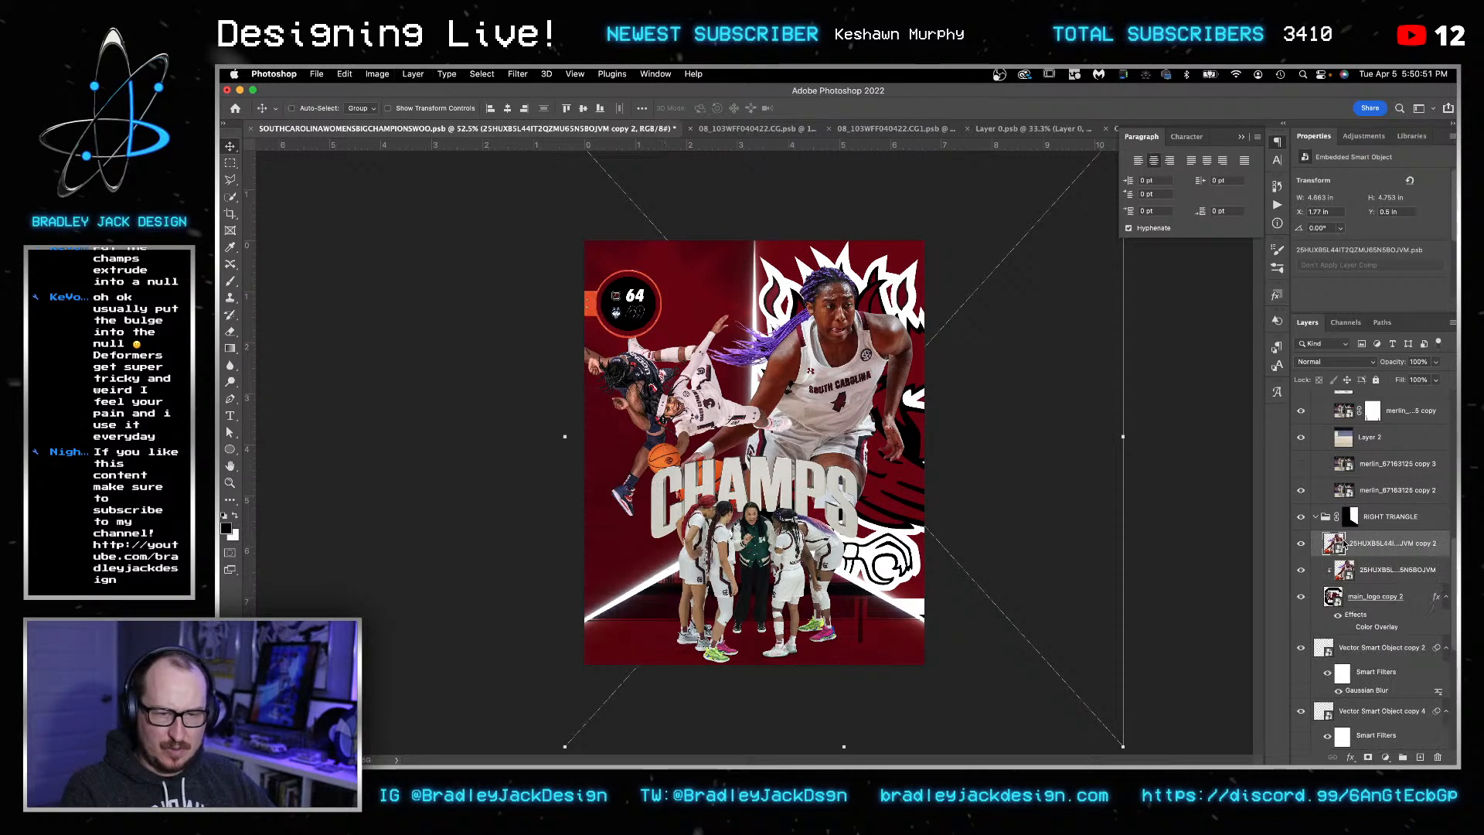
key("super+z")
- Replace the player image in the RIGHT TRIANGLE group with an independent smart object copy, clipped to the logo
right_click(1357, 544)
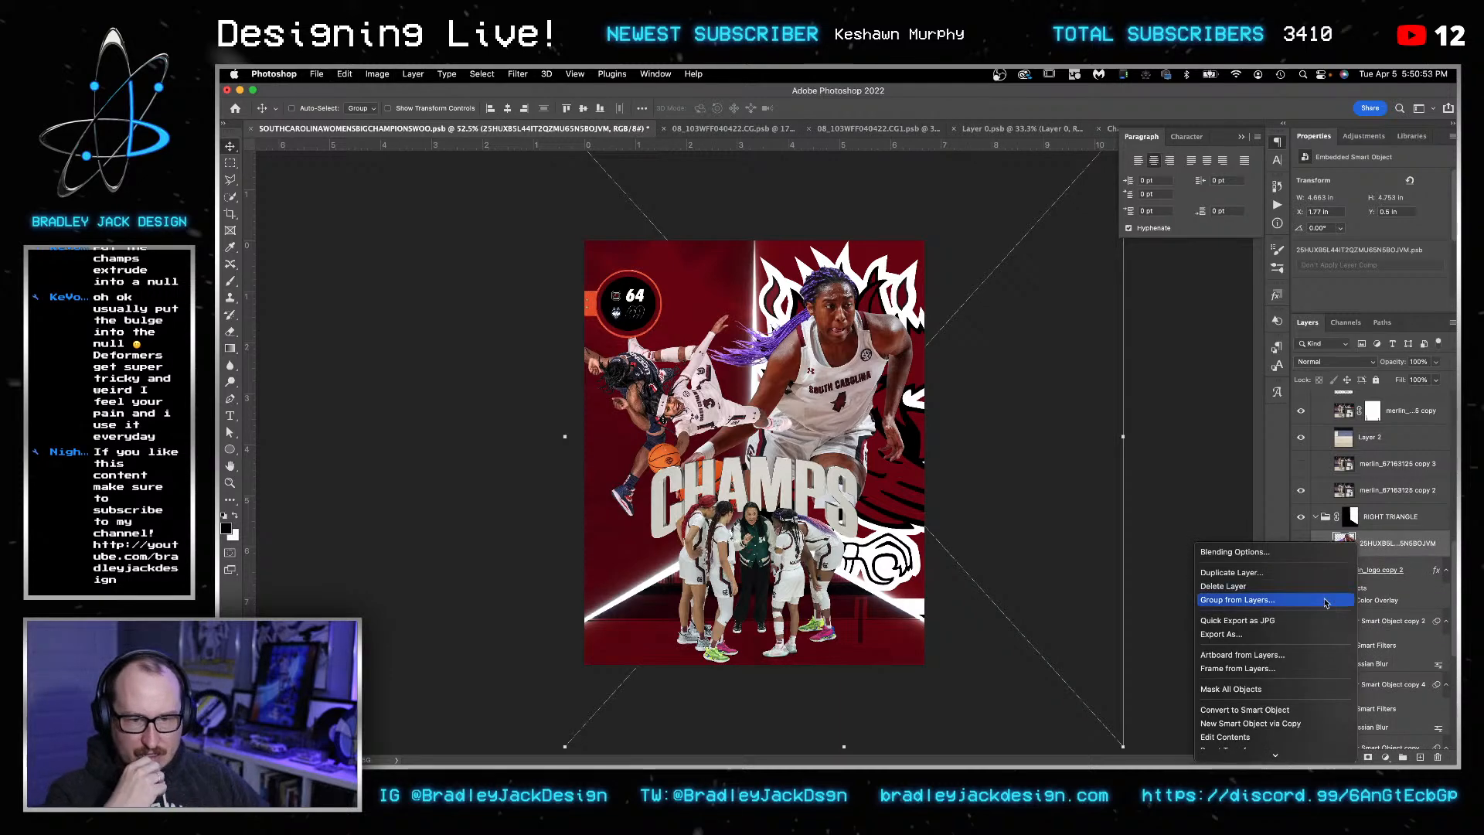
left_click(1331, 723)
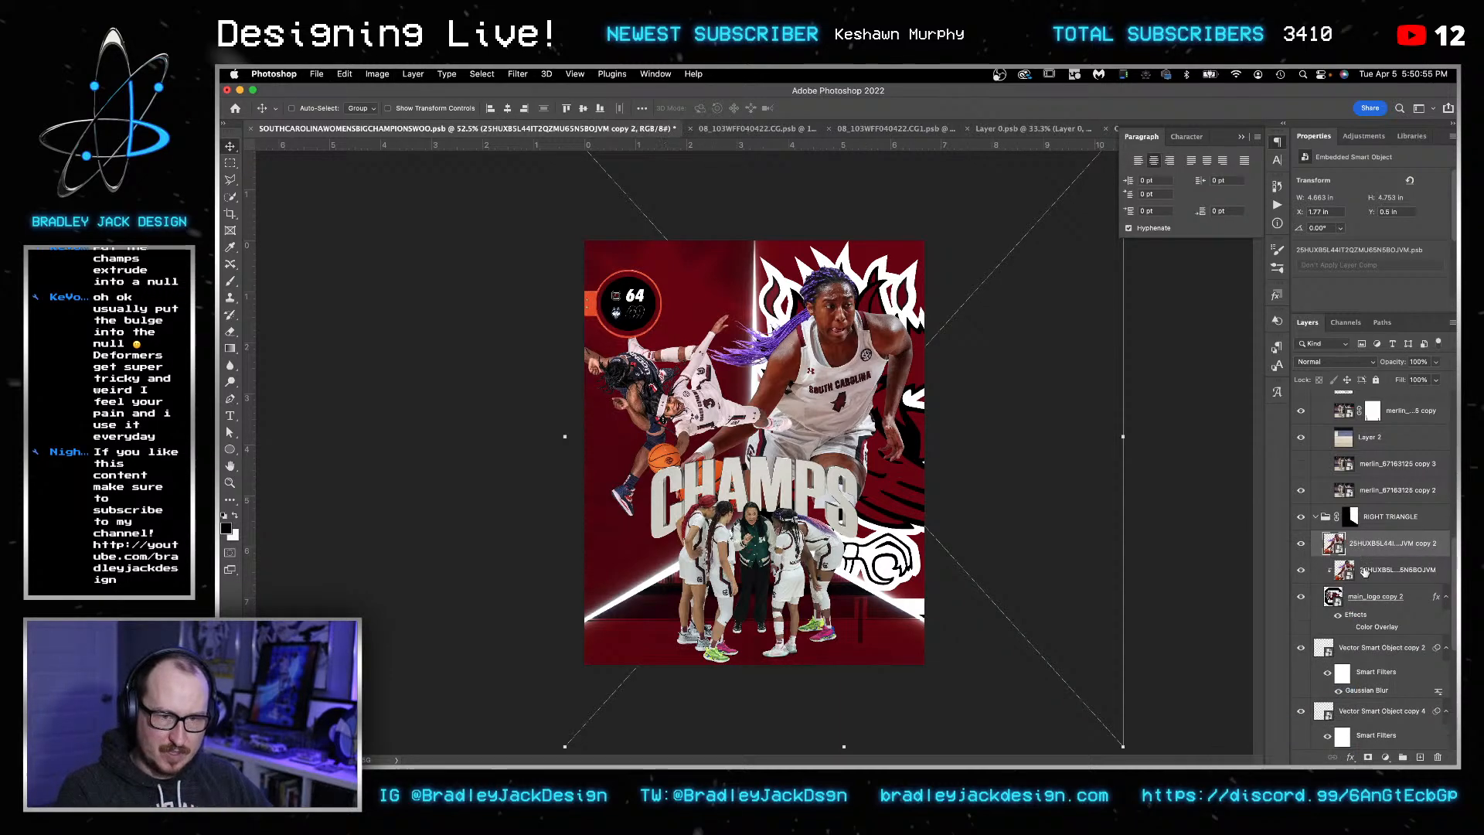
left_click(1365, 571)
key("BackSpace")
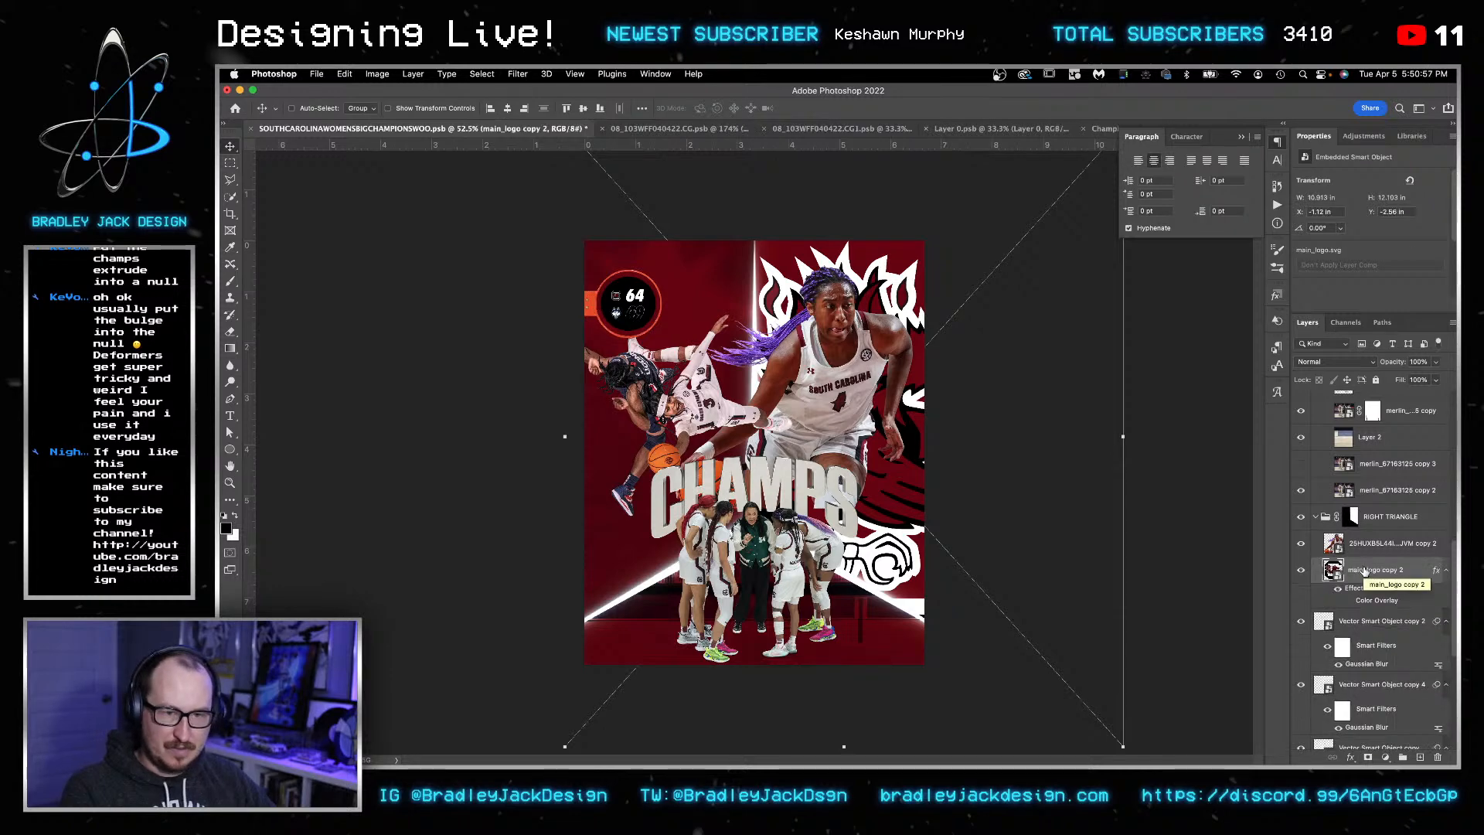
left_click(1365, 554, "alt")
- Disable Layer 0's mask inside the clipped player smart object, and return to the poster with the full arena photo updated
left_click(1344, 543)
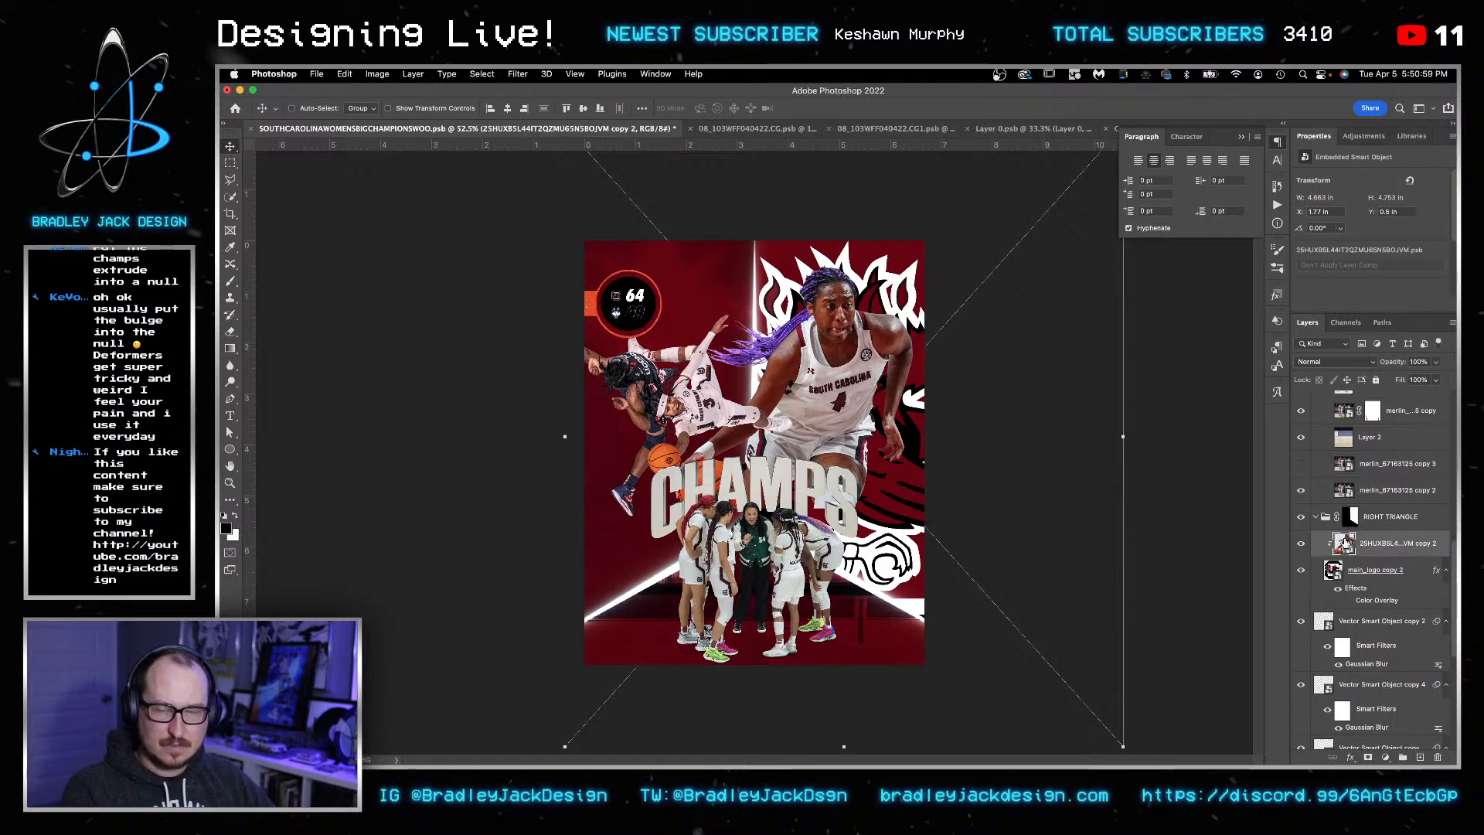
double_click(1345, 540)
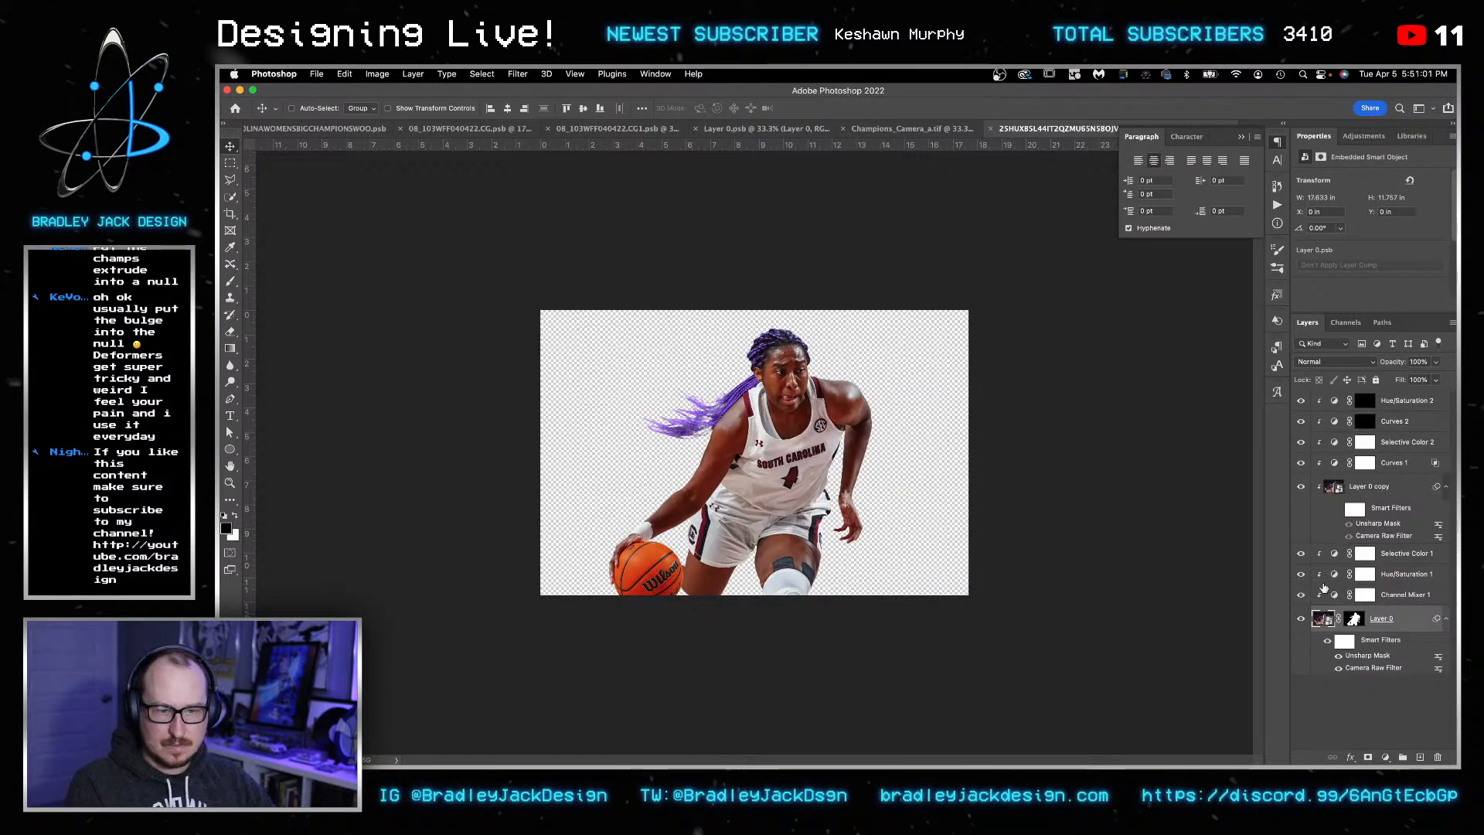
right_click(1354, 619)
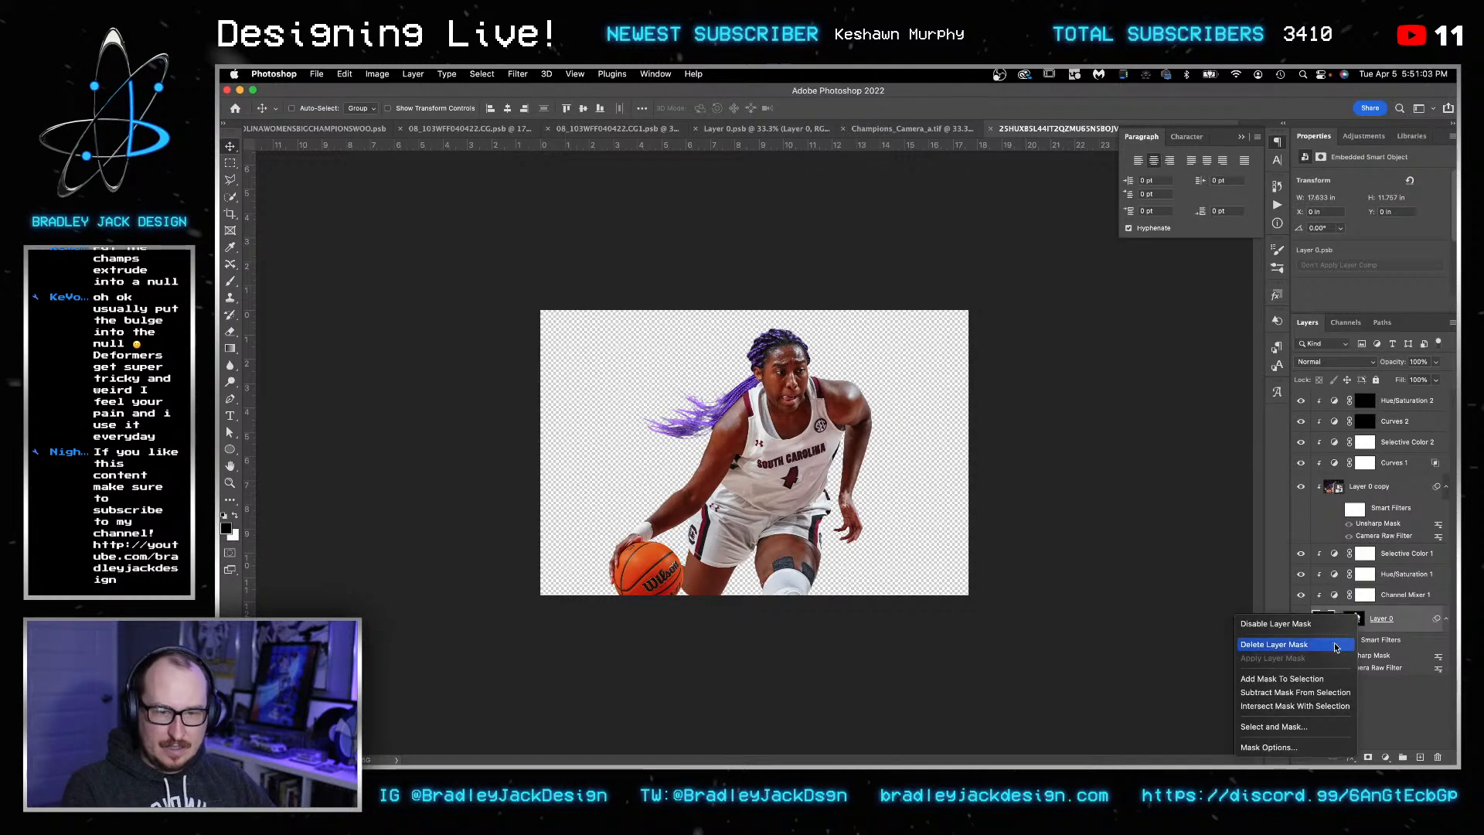
left_click(1334, 624)
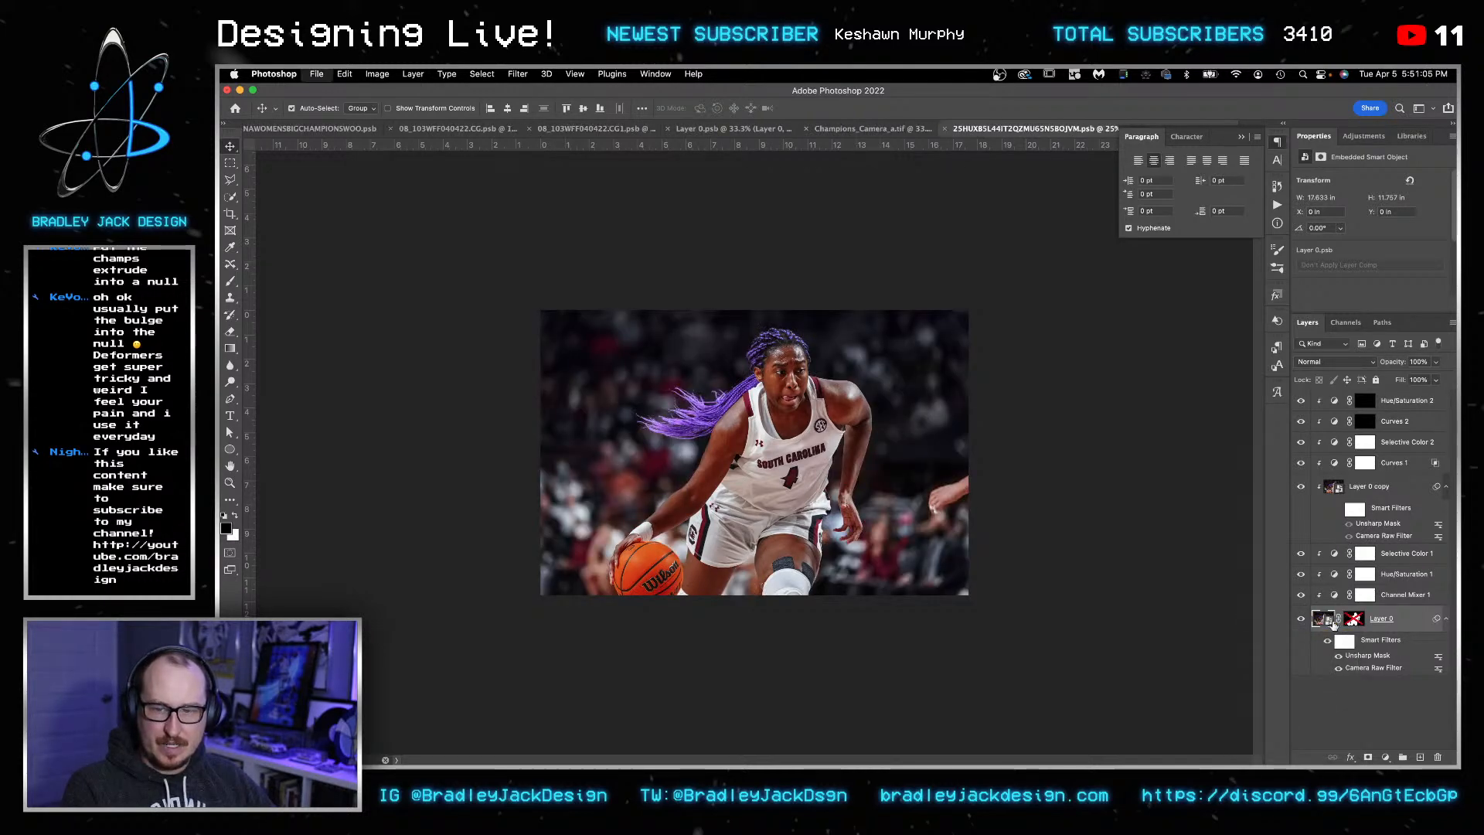
key("ctrl+shift+Tab")
key("ctrl+Tab")
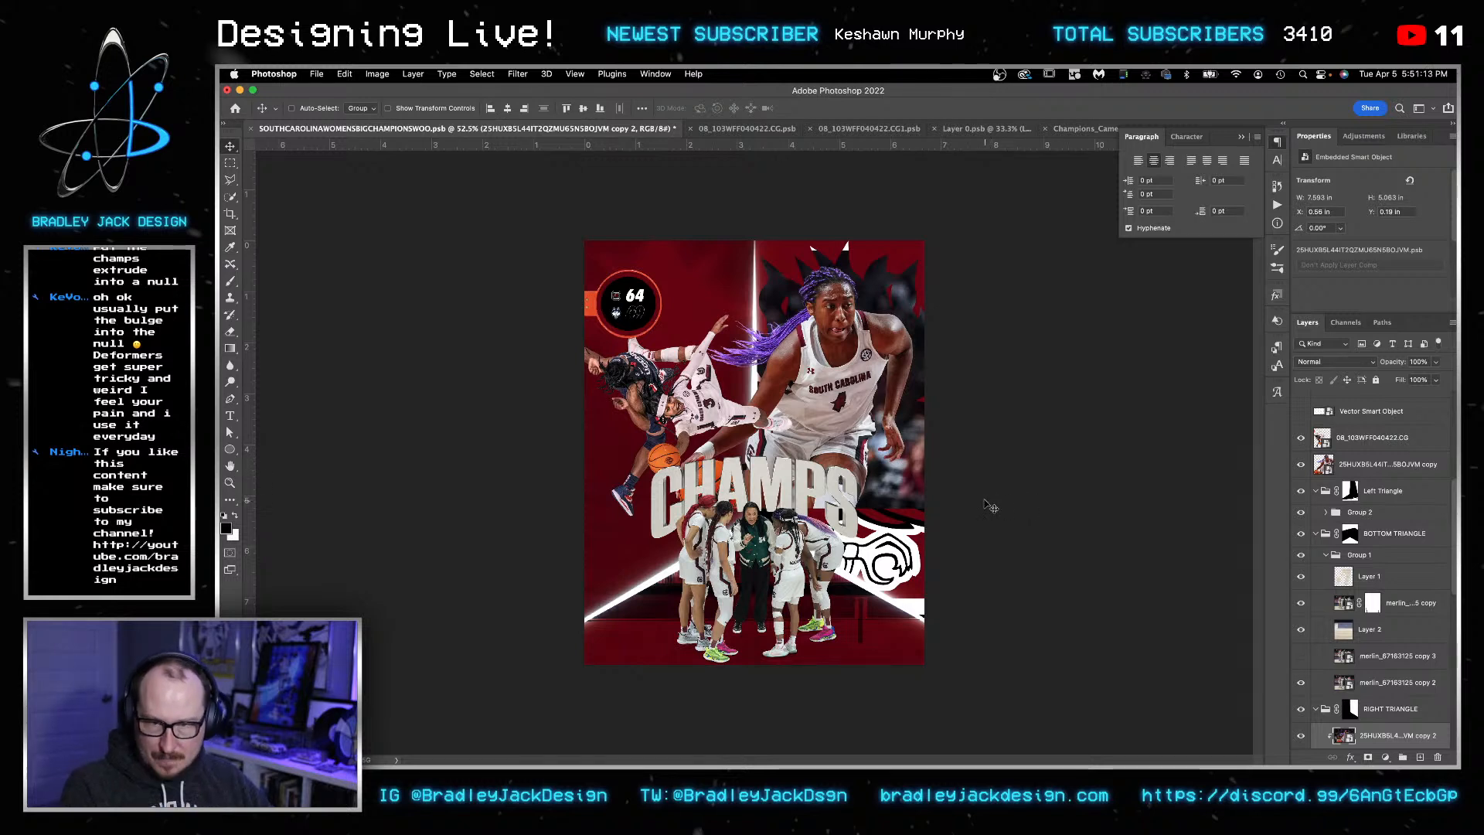
- Scale the logo behind the large player down to about 8.91 in wide
scroll(1337, 675, "down", 3)
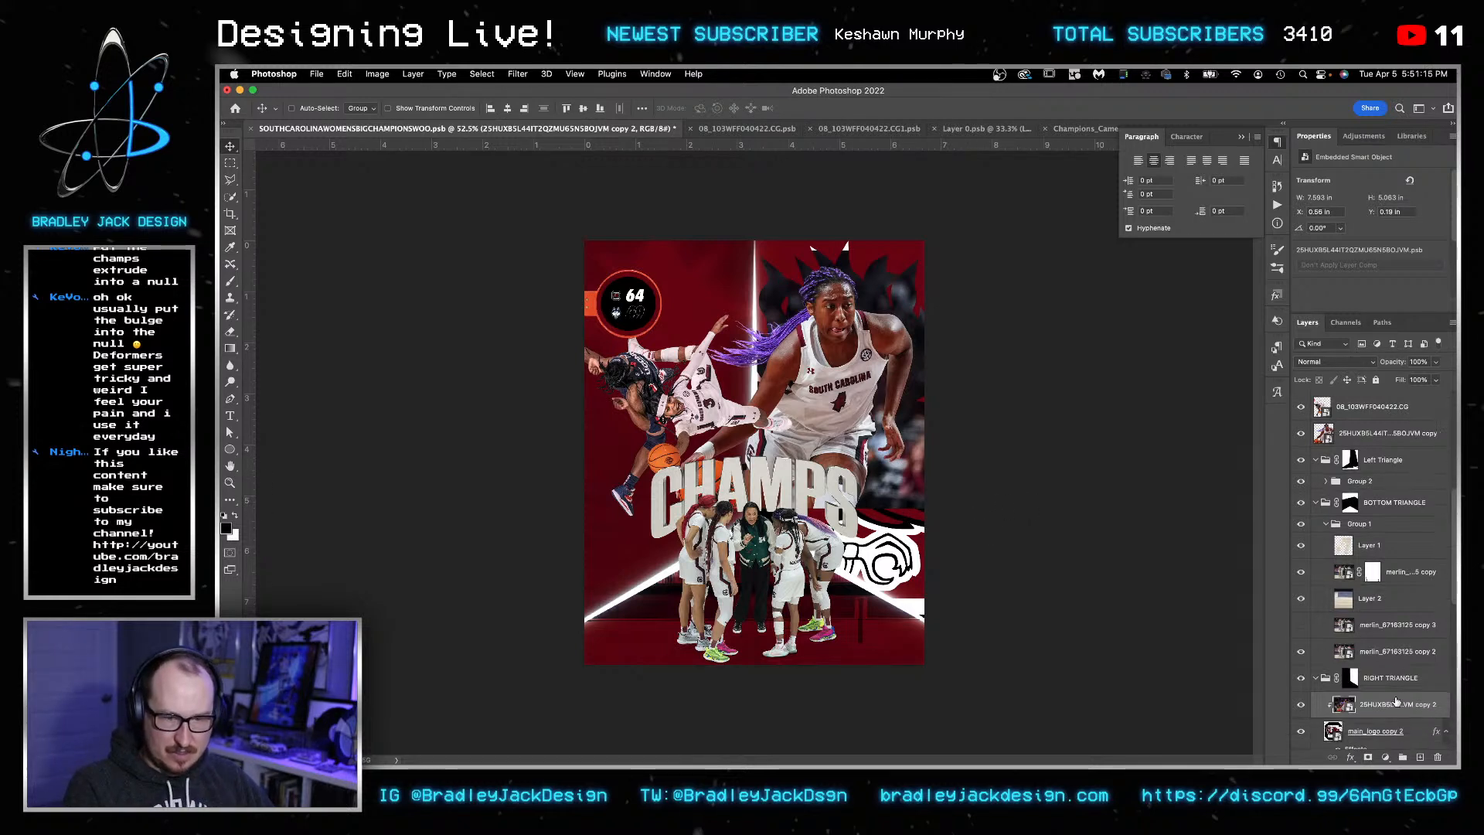
left_click(1335, 674)
key("super+t")
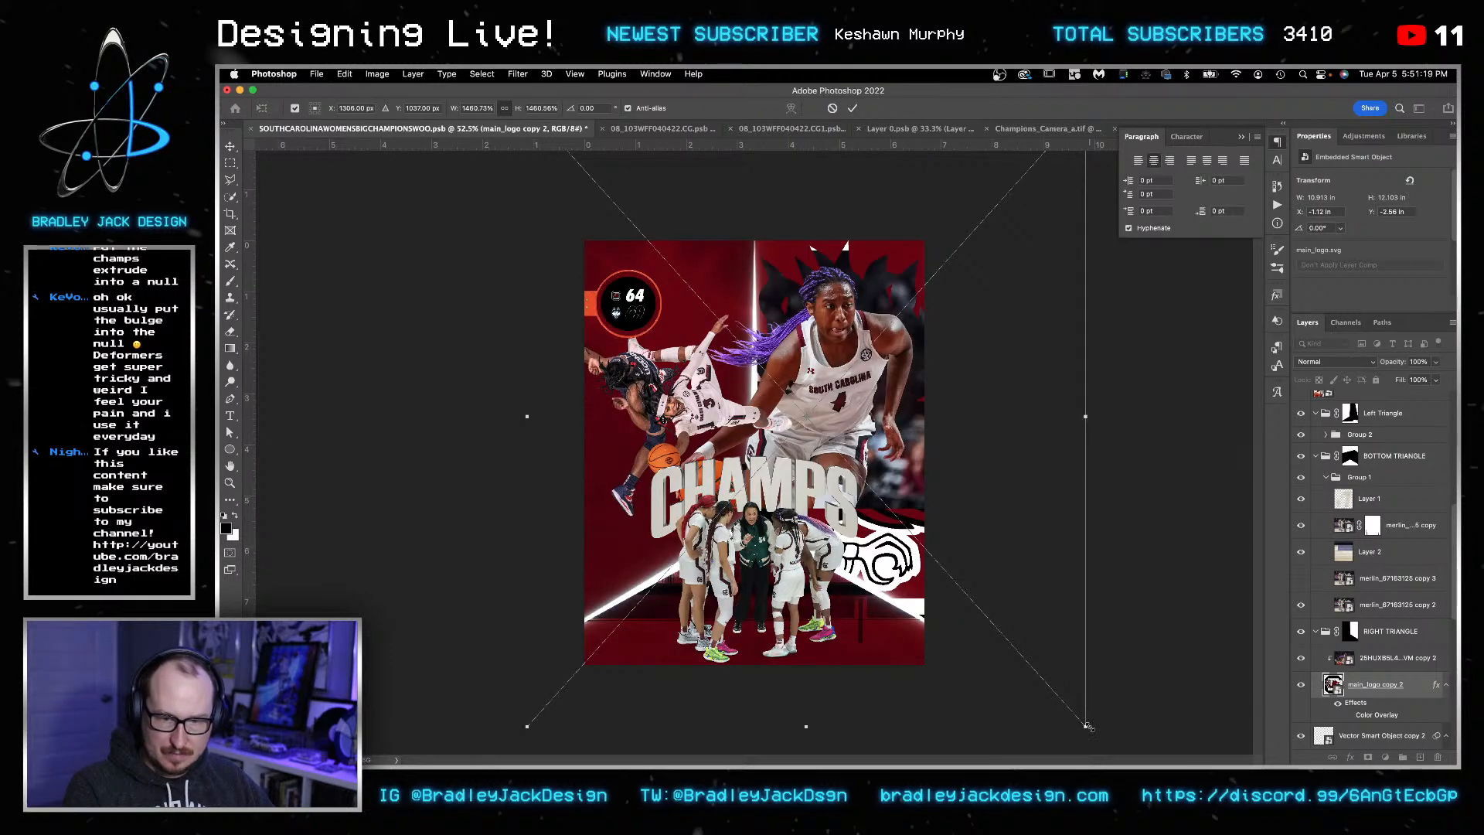
left_click_drag(1037, 682, 1035, 669)
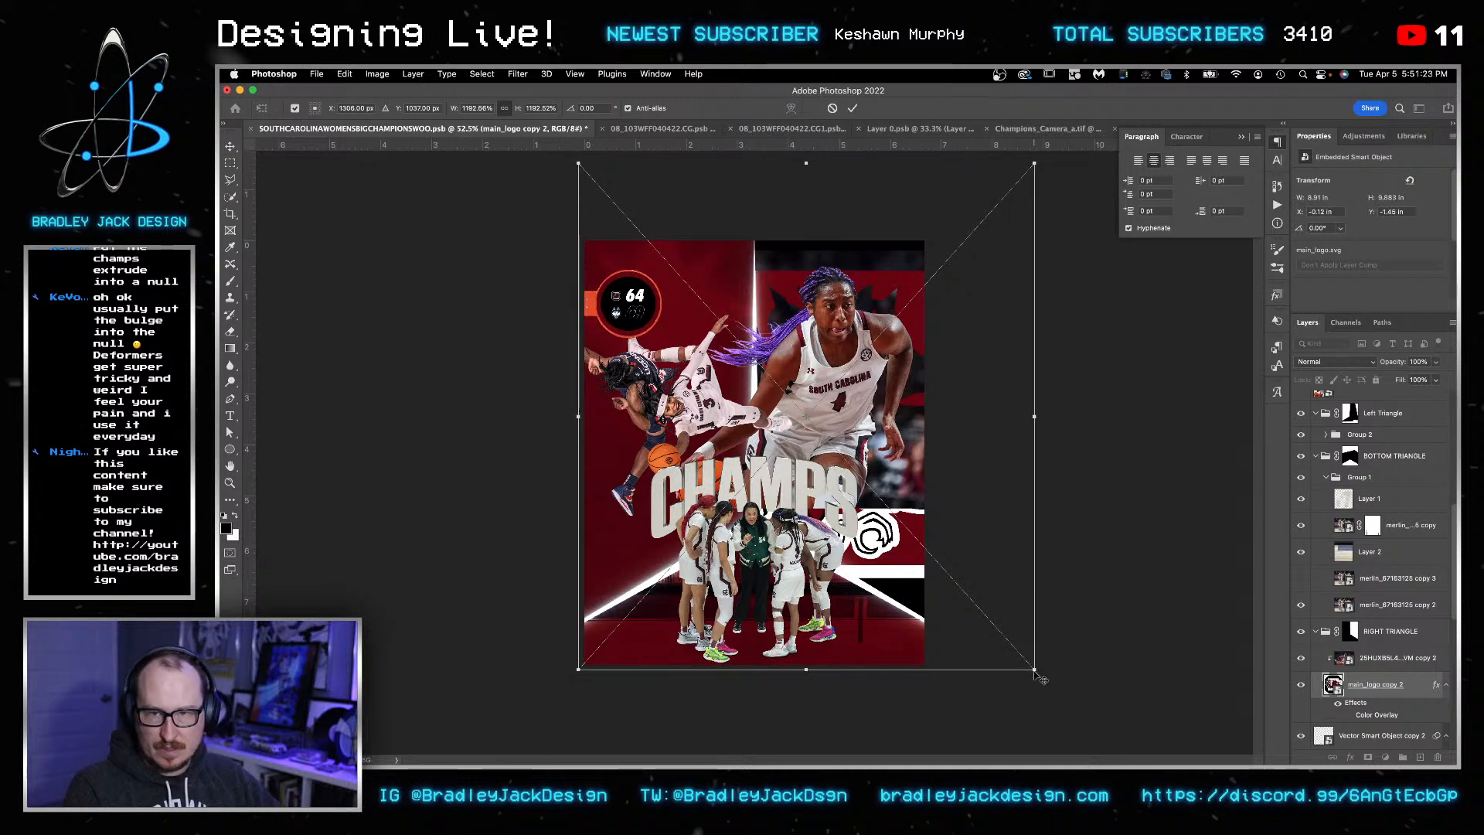
key("Return")
- Add a layer mask to the logo and brush out its bars along the poster's lower right and upper edge
left_click(1367, 758)
key("b")
key("bracketright")
key("bracketright")
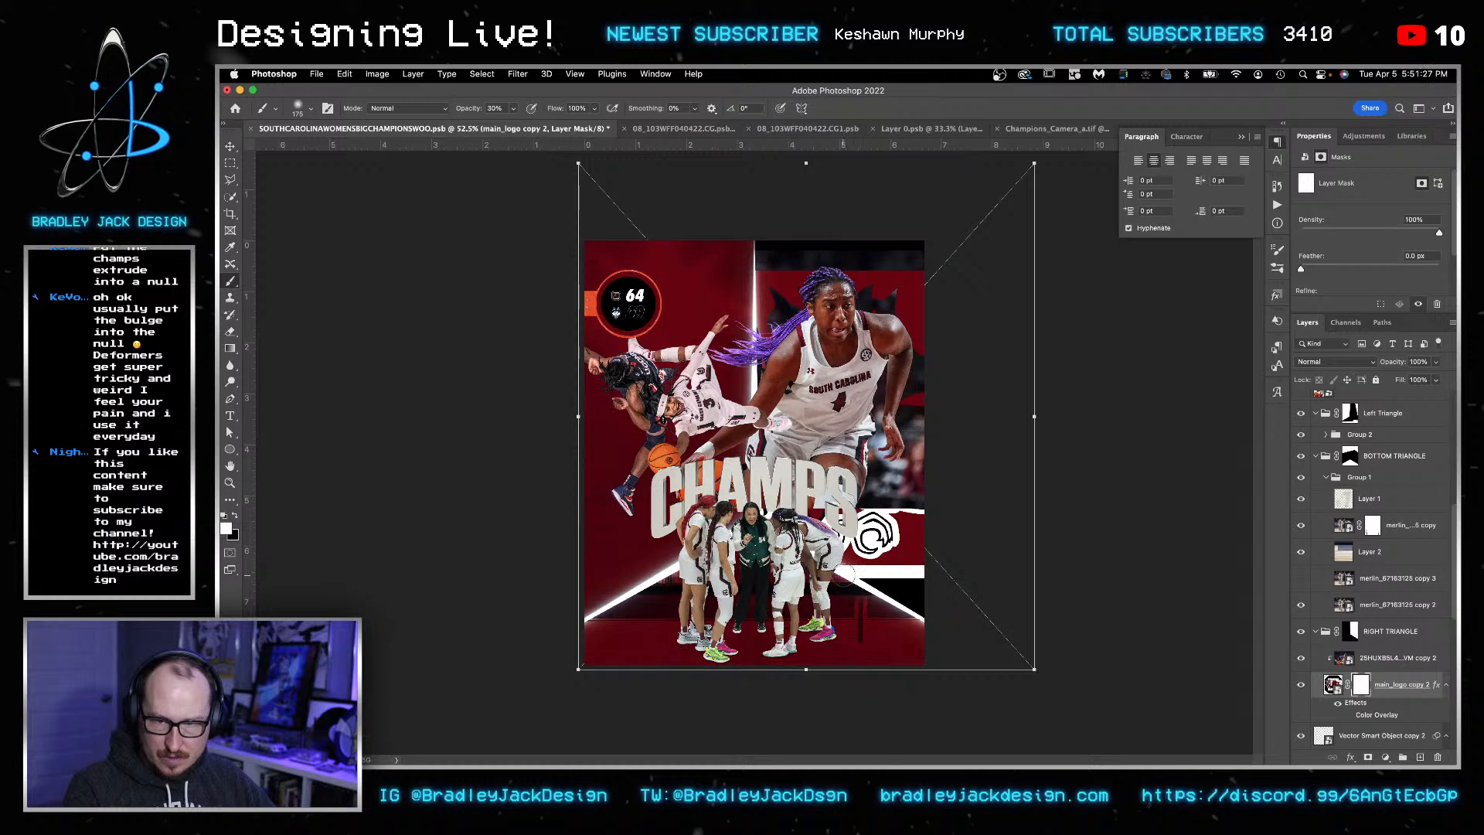
left_click_drag(872, 574, 920, 574)
left_click(861, 548, "ctrl+alt")
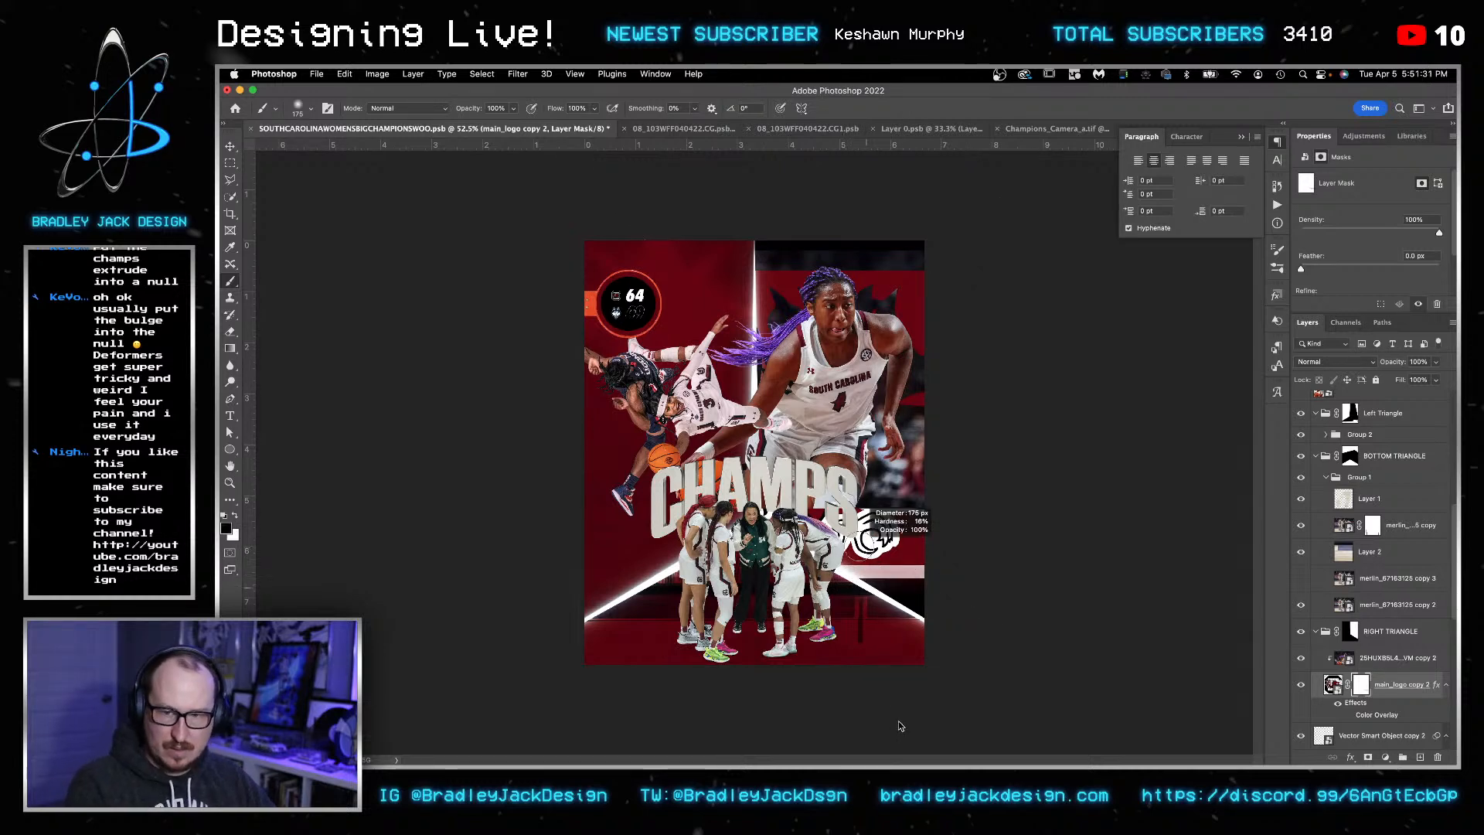
mouse_move(855, 570)
left_mouse_down()
mouse_move(906, 572)
mouse_move(918, 602)
left_mouse_up()
left_click_drag(928, 253, 756, 257)
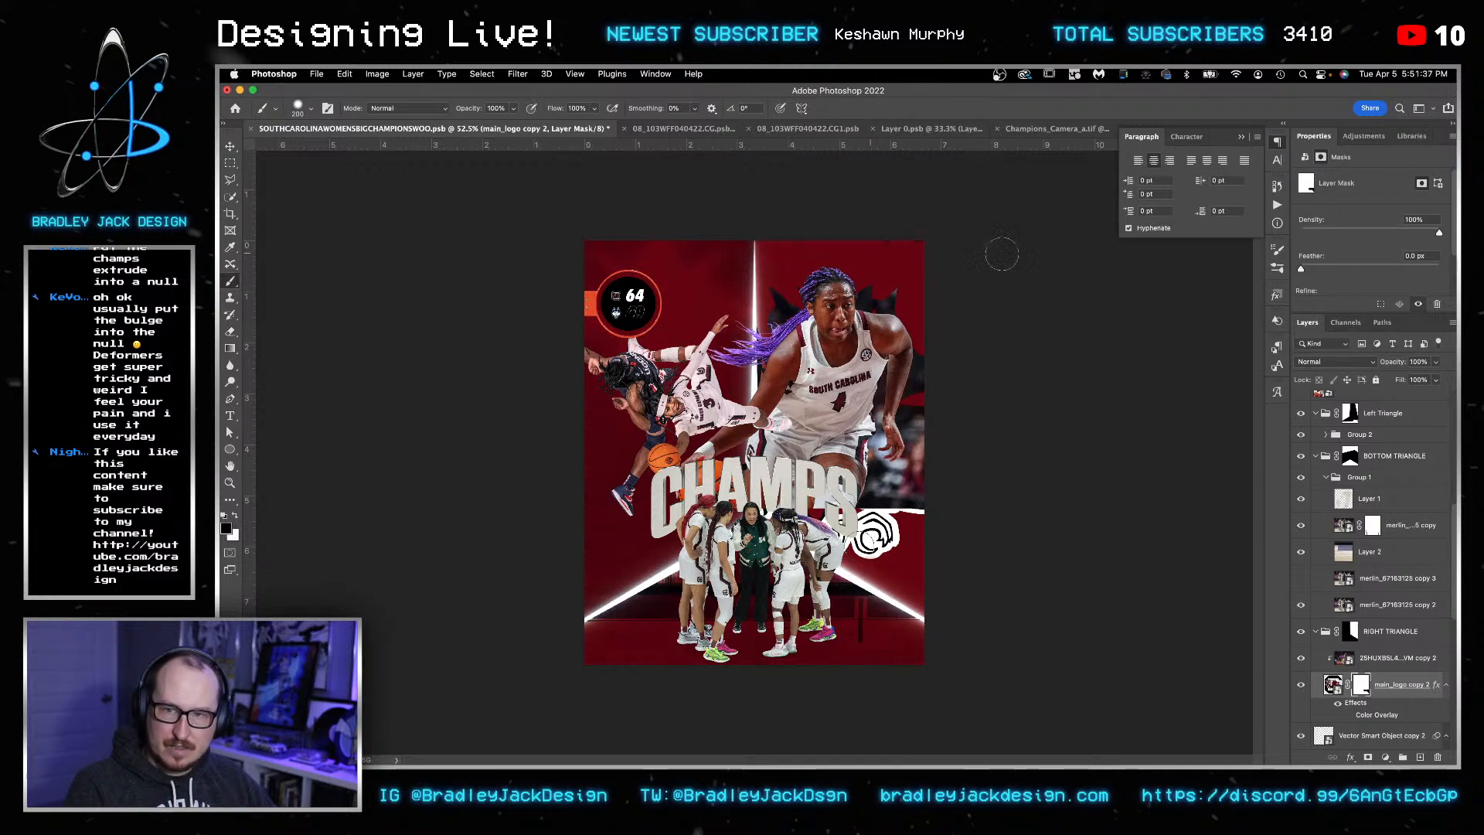
key("v")
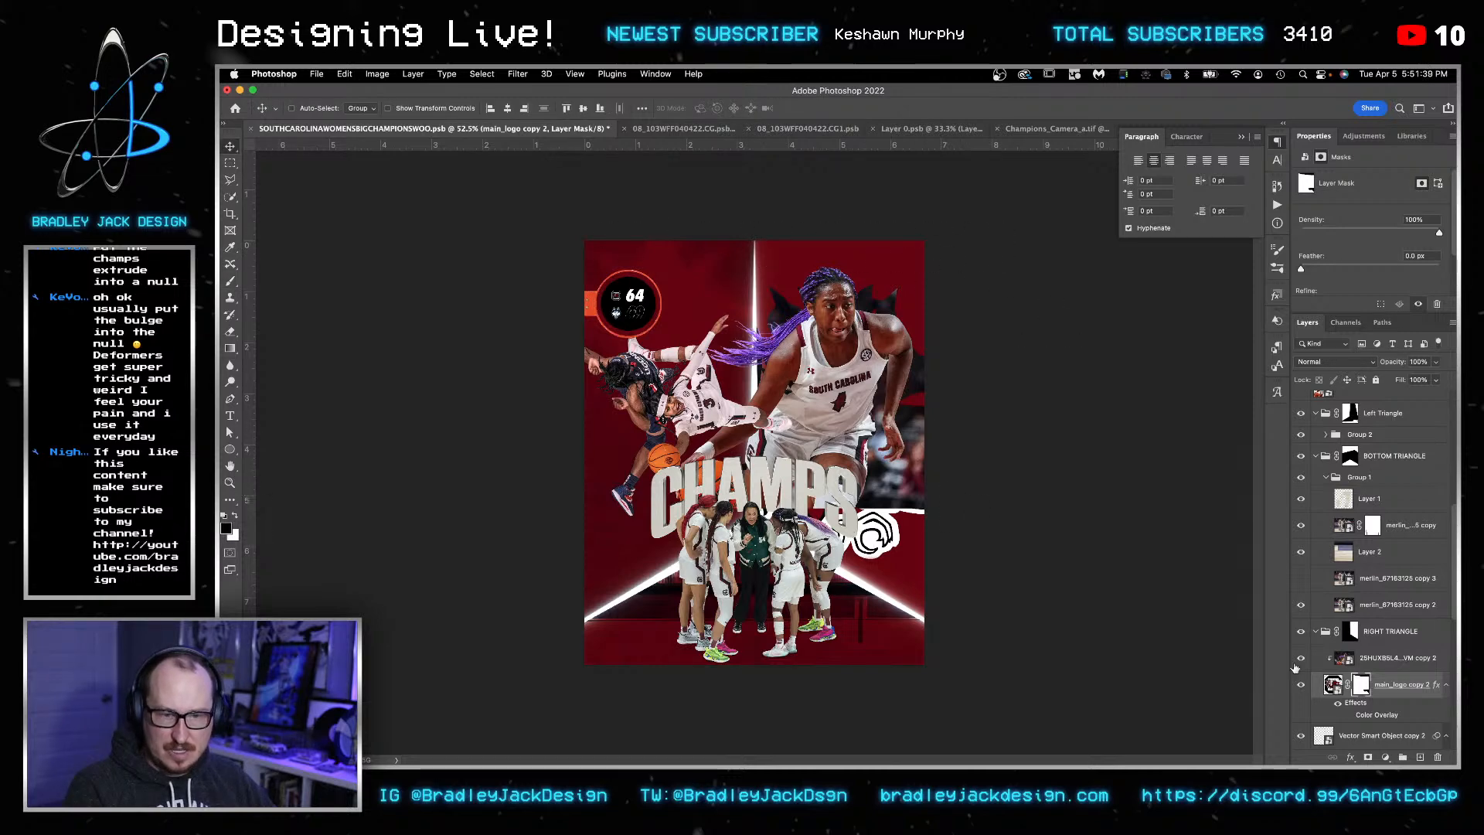
- Add a blank layer above the clipped arena photo in the RIGHT TRIANGLE group
left_click(1386, 662)
key("super+shift+alt+n")
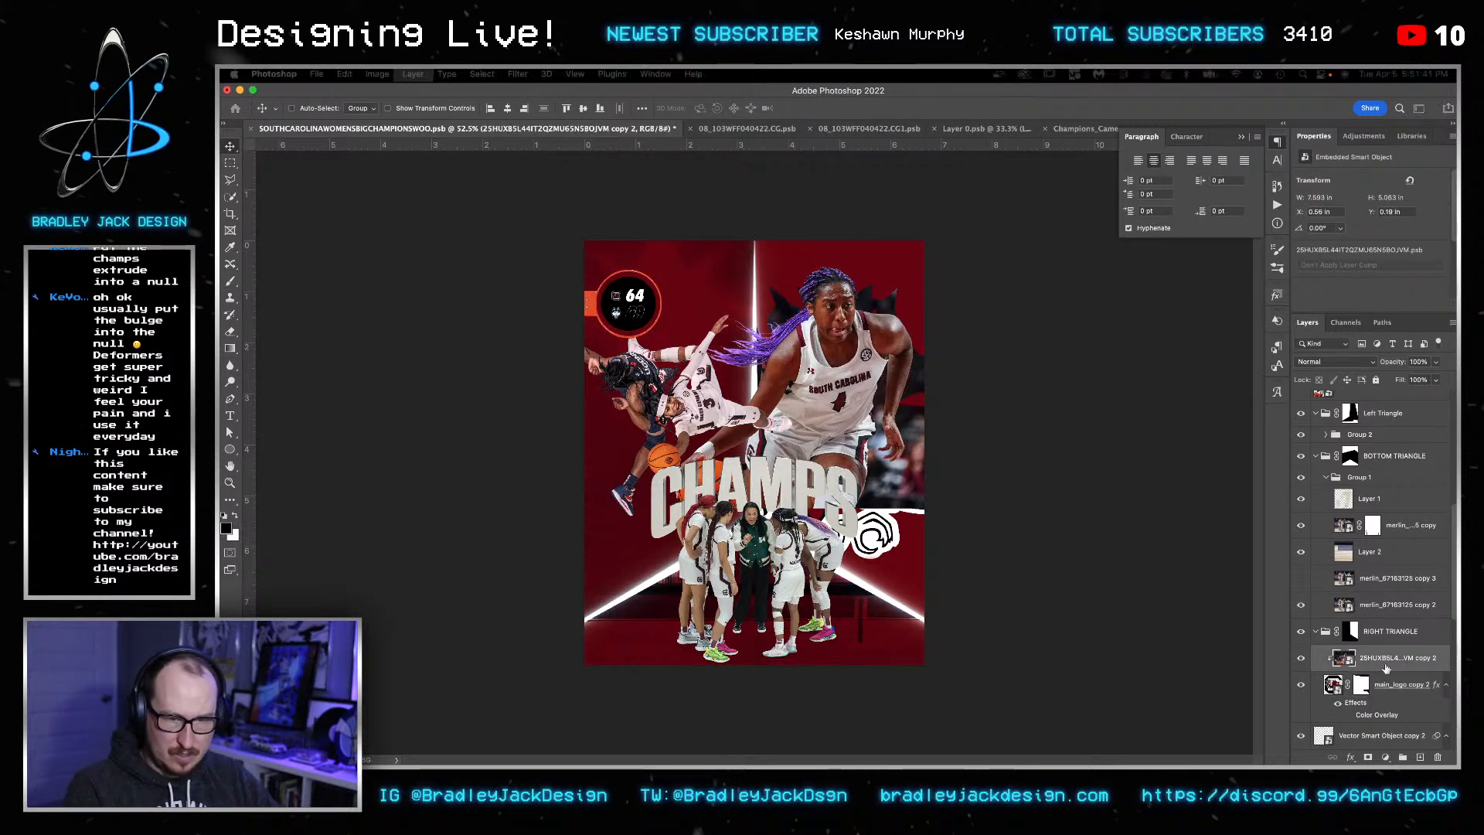
key("z")
left_click(896, 510)
left_click(895, 510)
key("v")
- Hide the SCORE group and the Ellipse 1, Champions_Camera_a and merlin_67163125 layers to expose the artwork behind them
scroll(1361, 541, "up", 10)
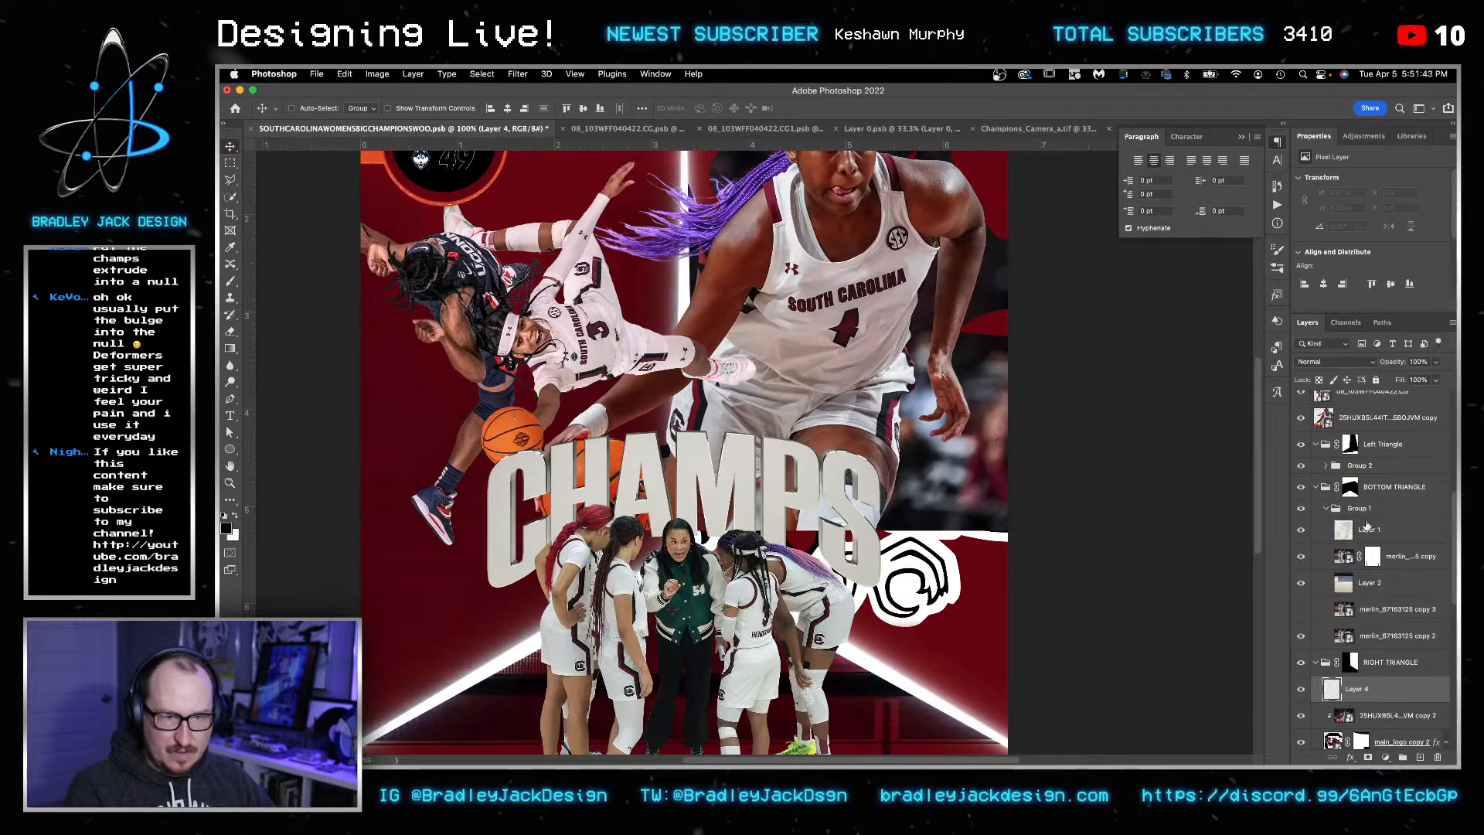
left_click(1315, 398)
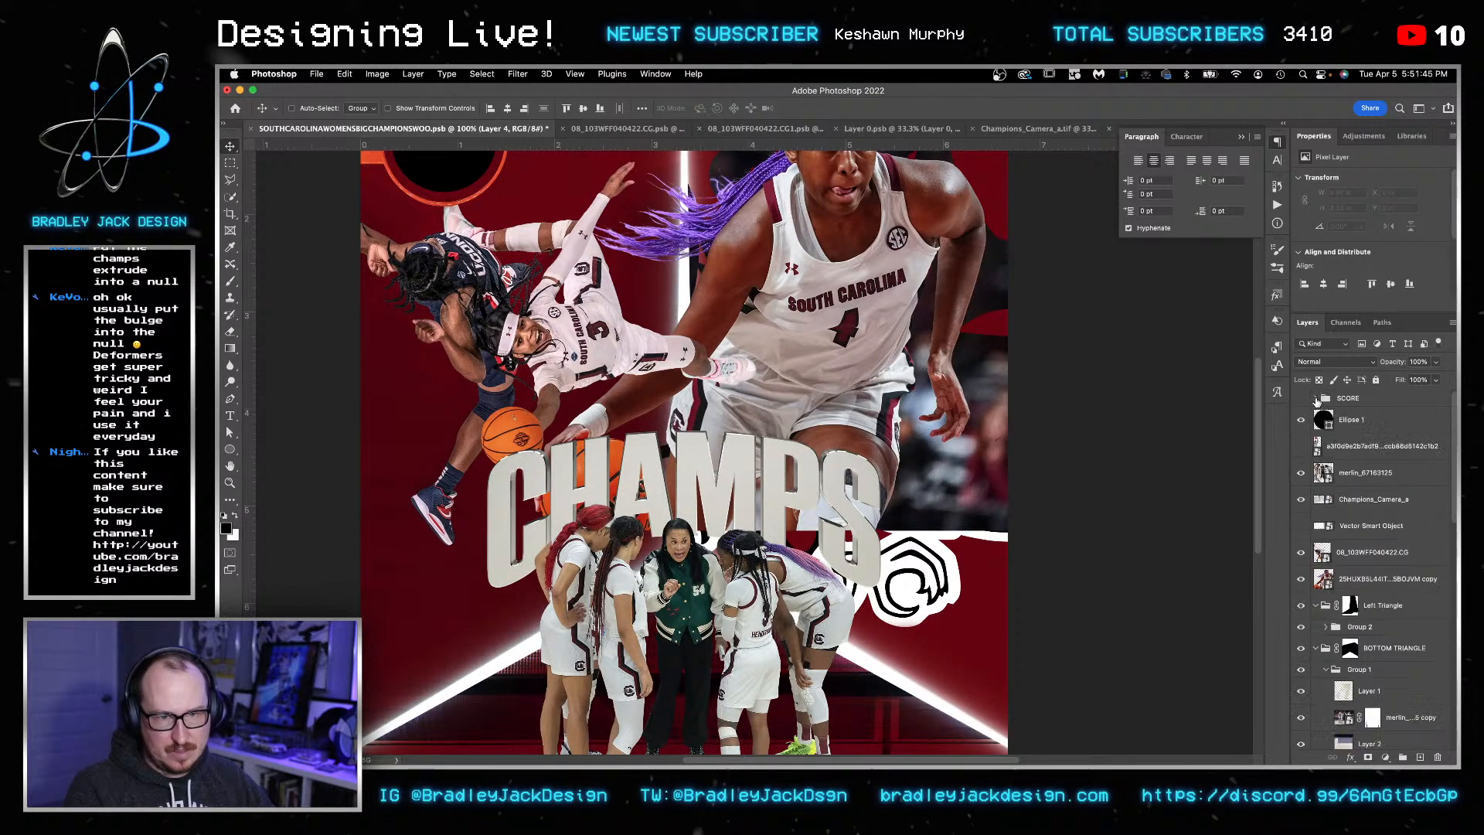
left_click(1302, 420)
left_click(1301, 499)
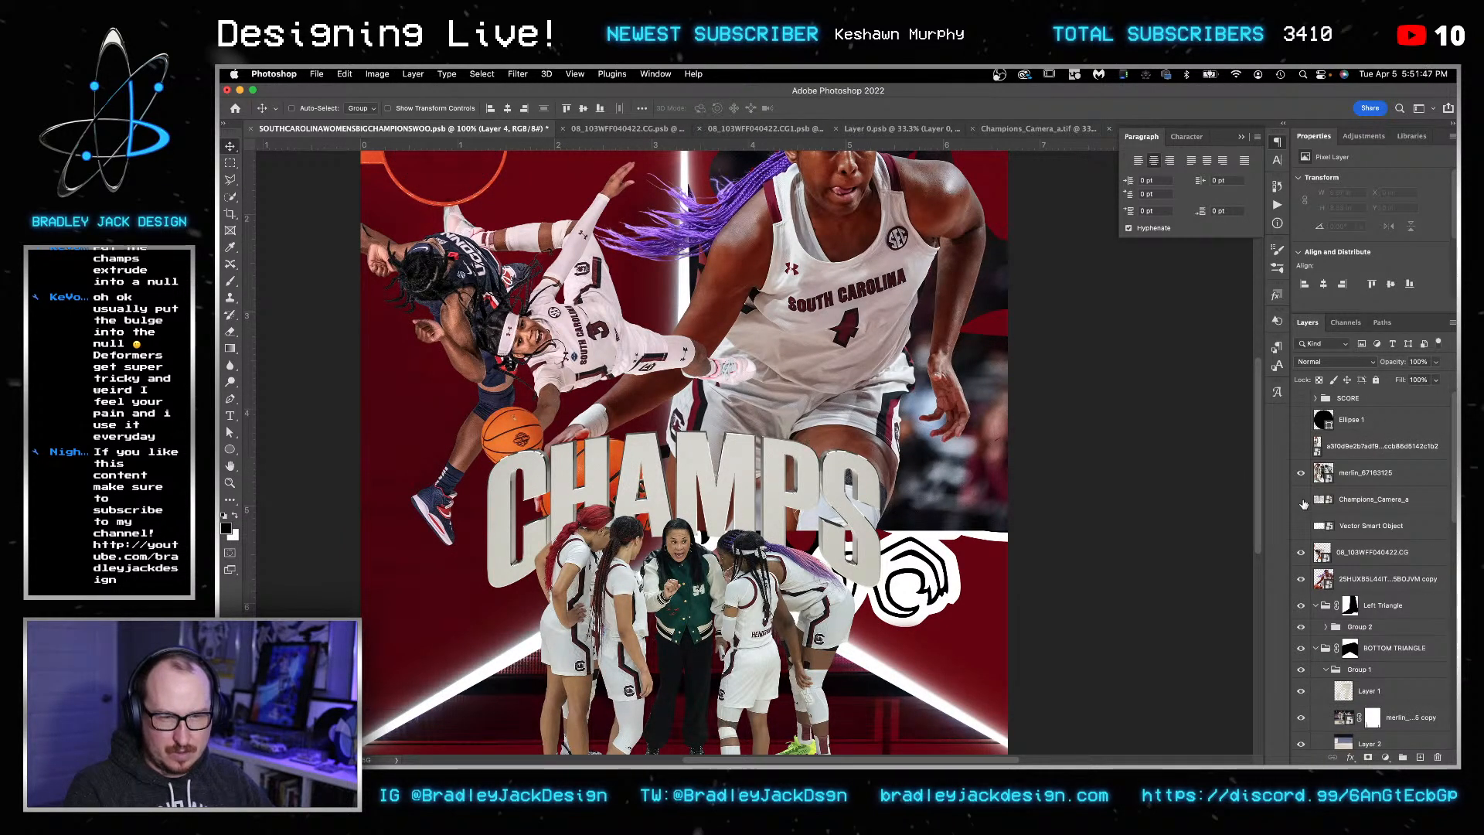
left_click(1301, 472)
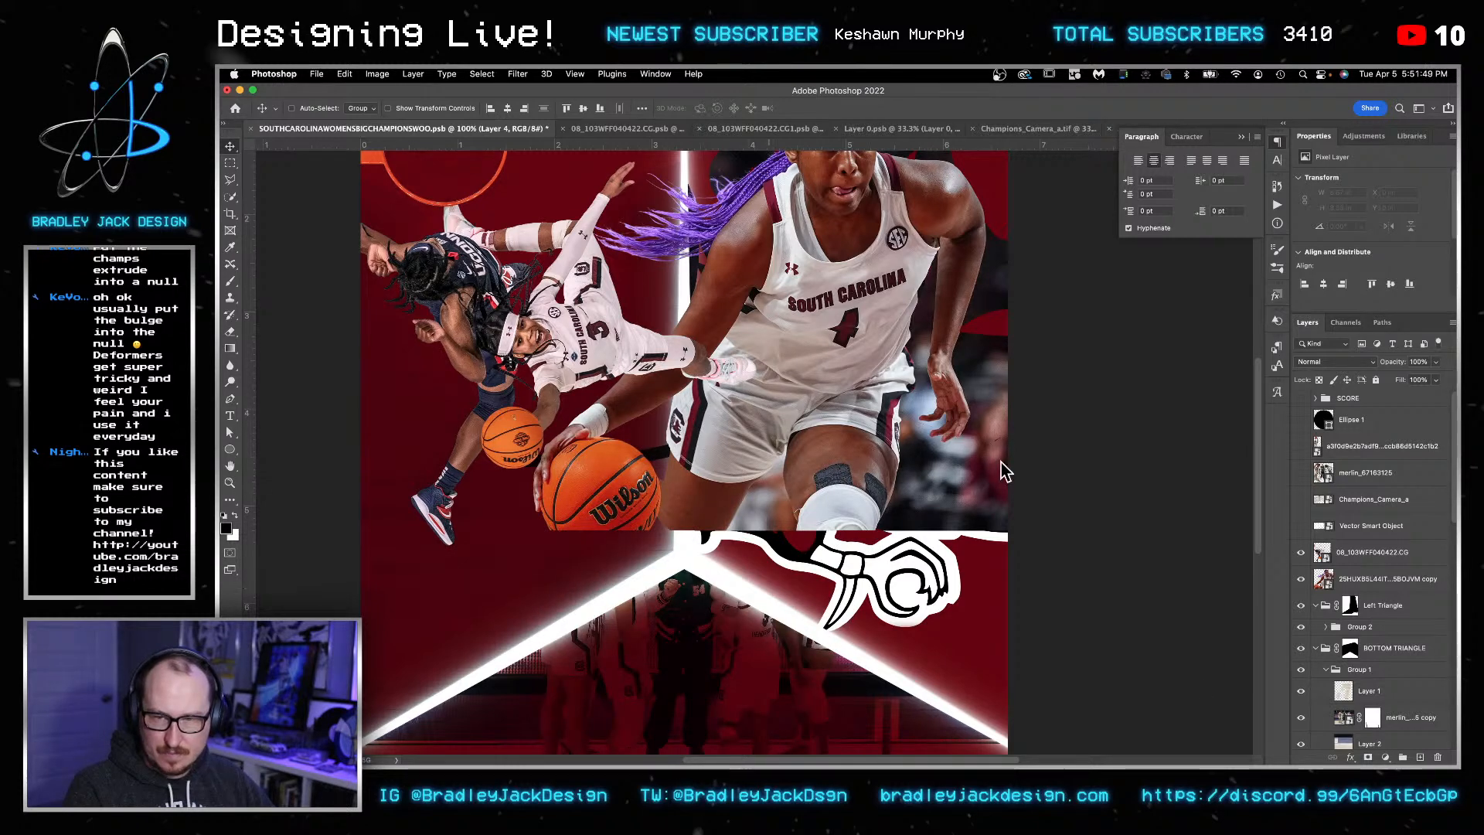
scroll(1371, 658, "down", 1)
scroll(1368, 658, "down", 5)
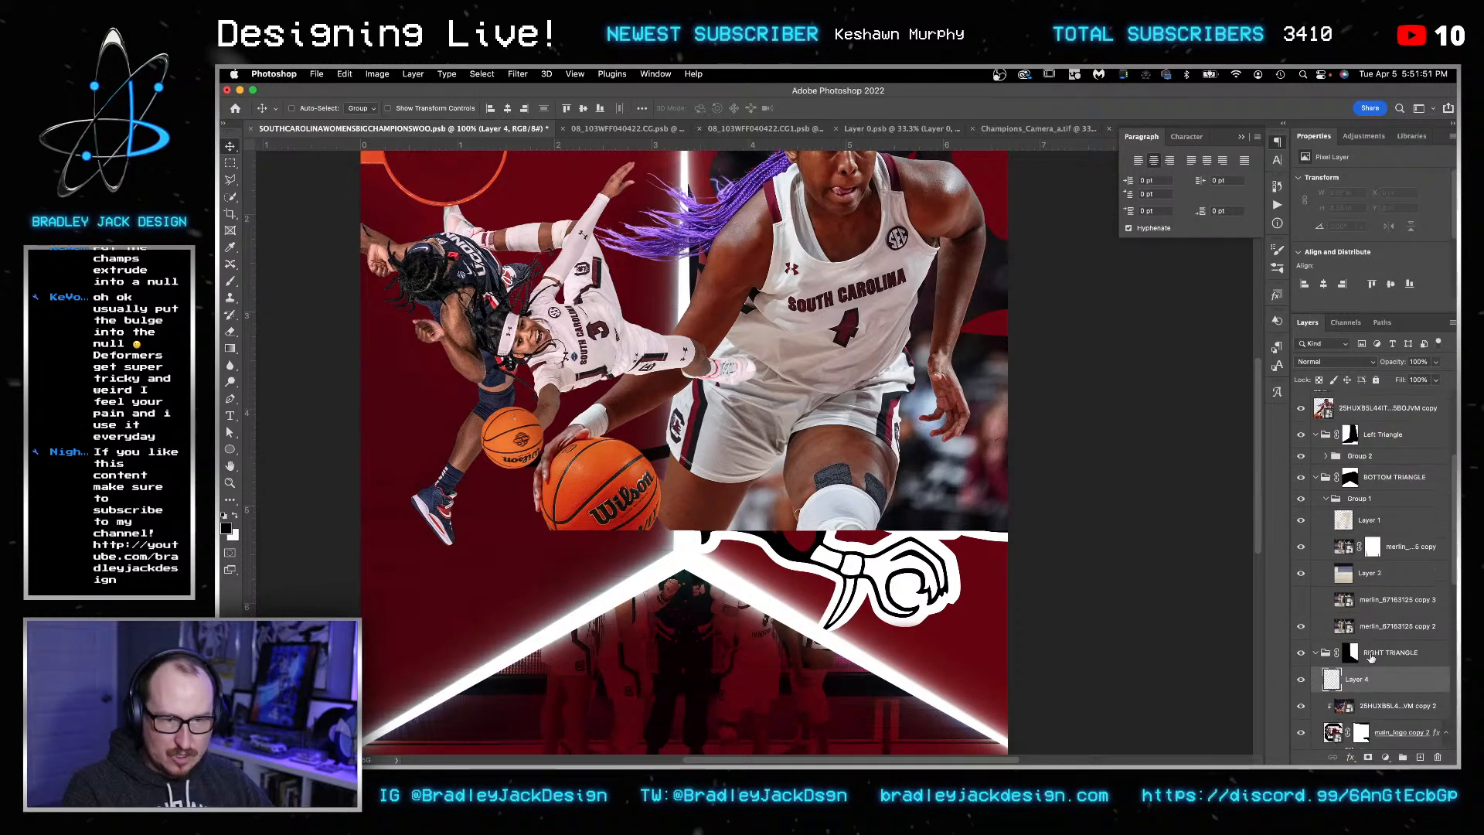
- Clip Layer 4 to the arena photo and try a clone stroke of the blurred crowd over its lower edge
left_click(1341, 659, "alt")
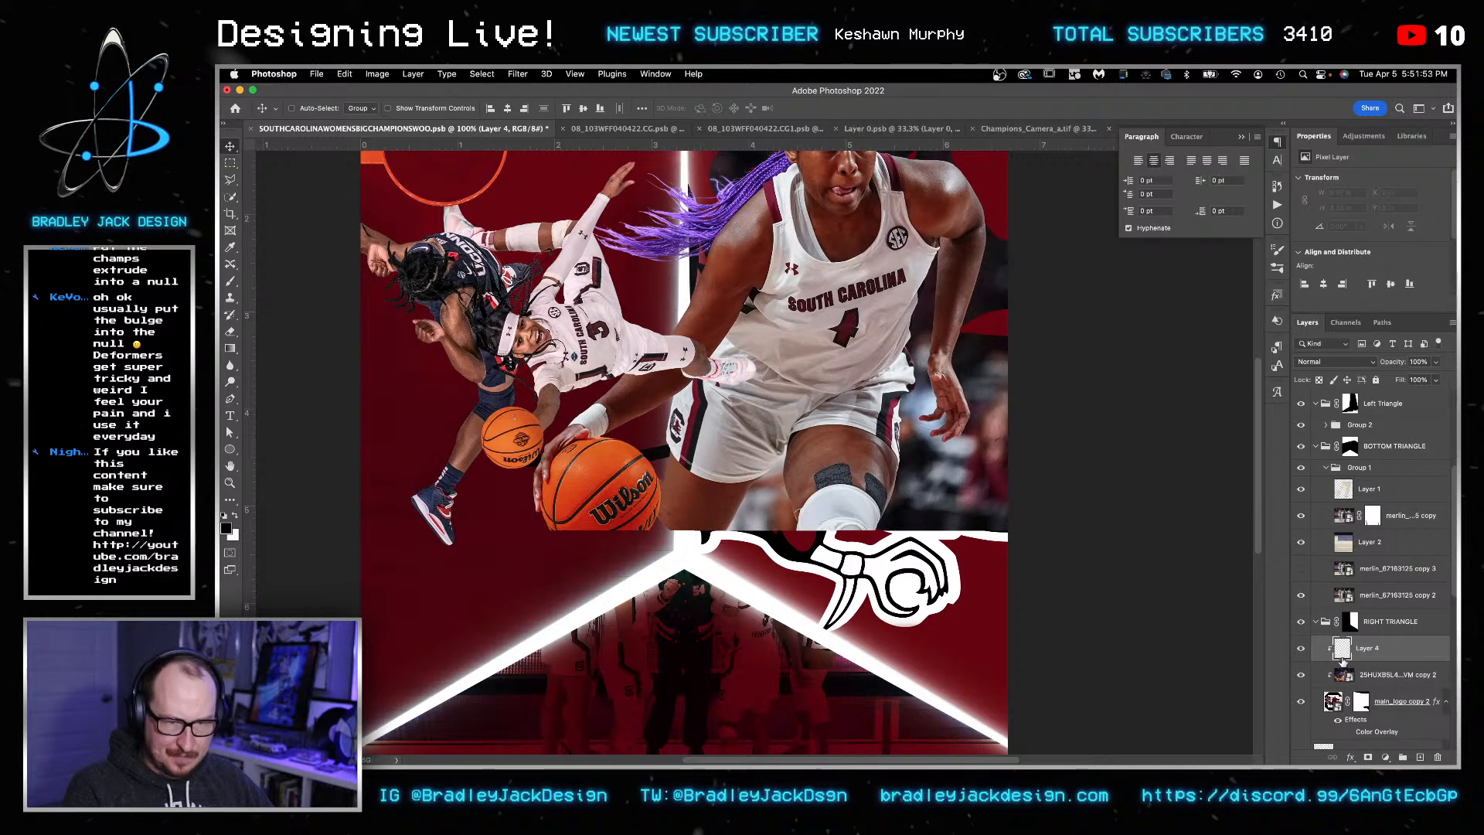
key("s")
left_click(976, 485, "alt")
key("bracketright")
key("bracketright")
left_click_drag(950, 527, 940, 546)
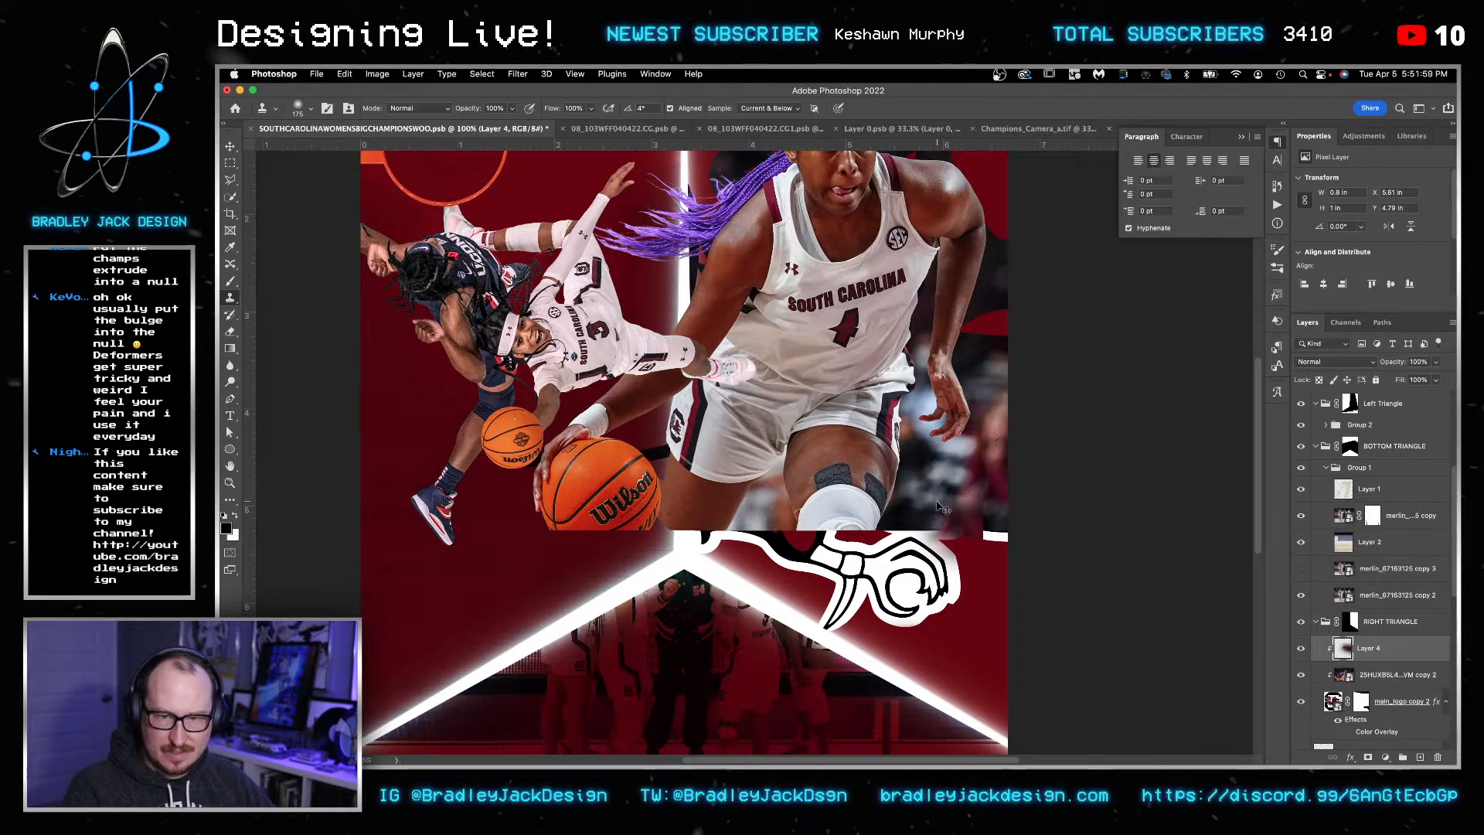
key("super+z")
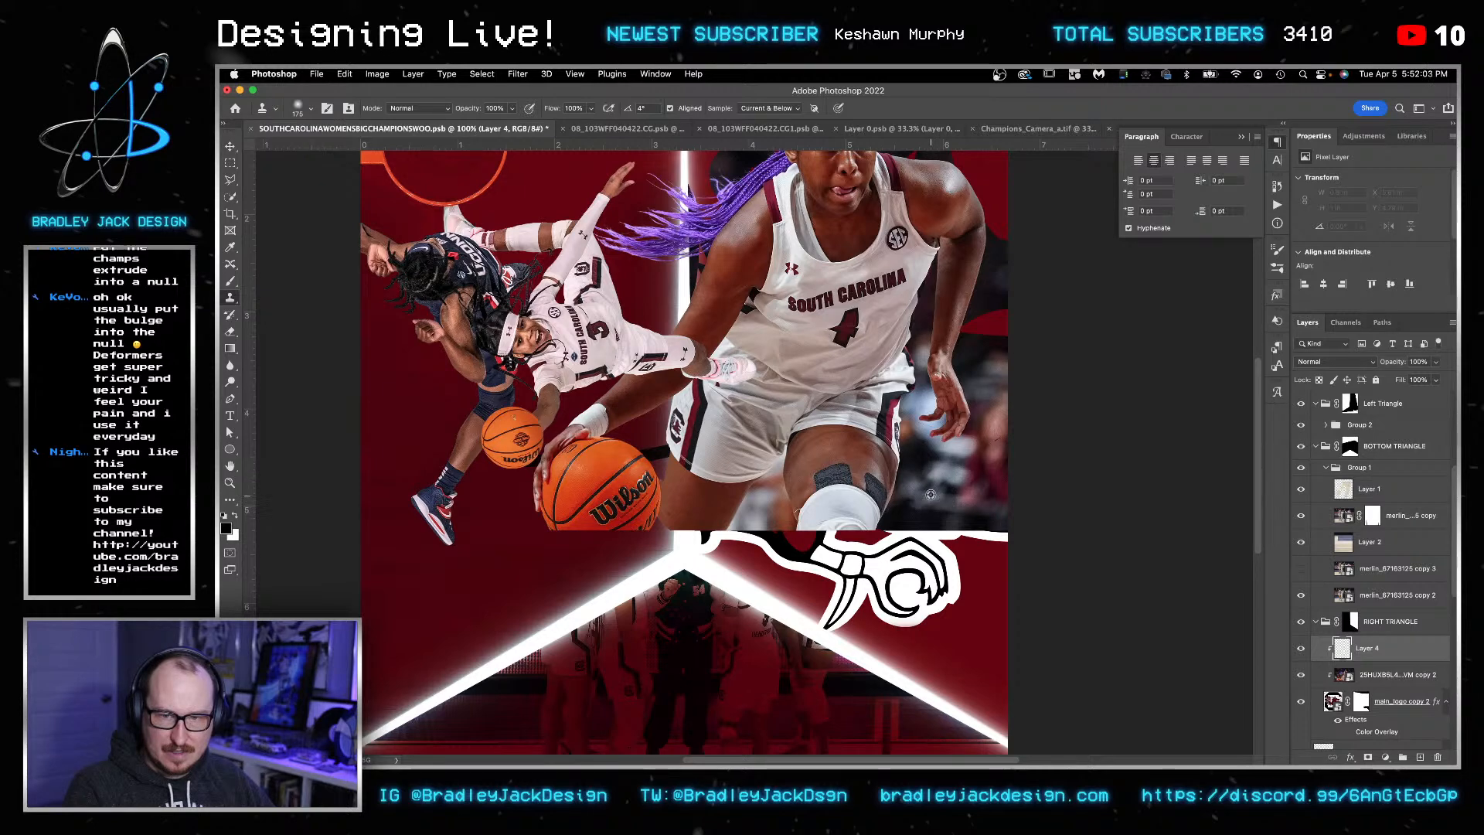
- Clone the blurred crowd on Layer 4 along the arena photo's lower edge, from the player's knee to the poster's edge
left_click(918, 533)
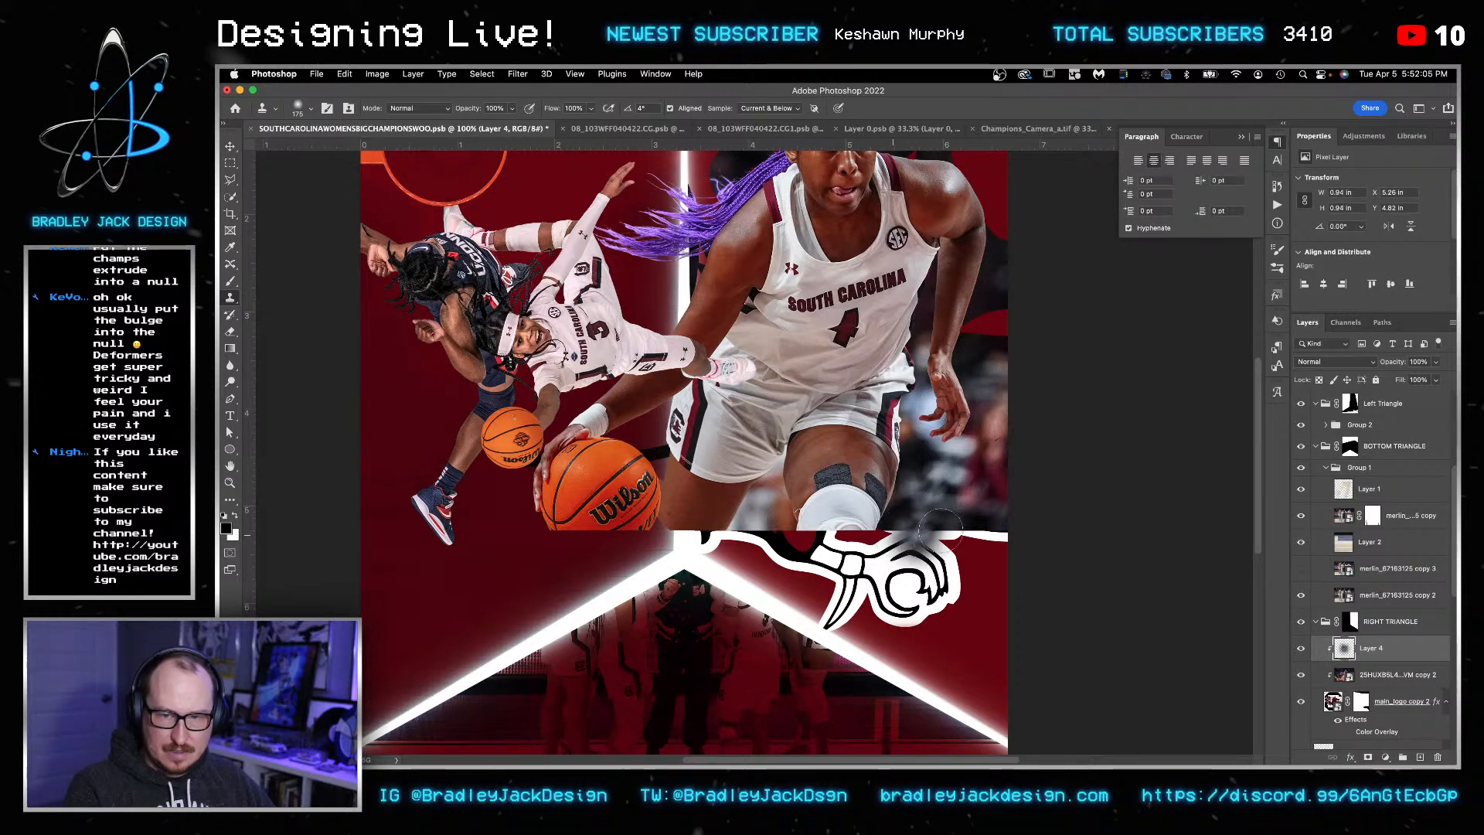
left_click(899, 540)
left_click(893, 544)
left_click(921, 541)
left_click(946, 536)
mouse_move(978, 485)
left_mouse_down()
mouse_move(964, 534)
mouse_move(984, 539)
left_mouse_up()
key("bracketright")
key("bracketright")
key("bracketright")
left_click(982, 541)
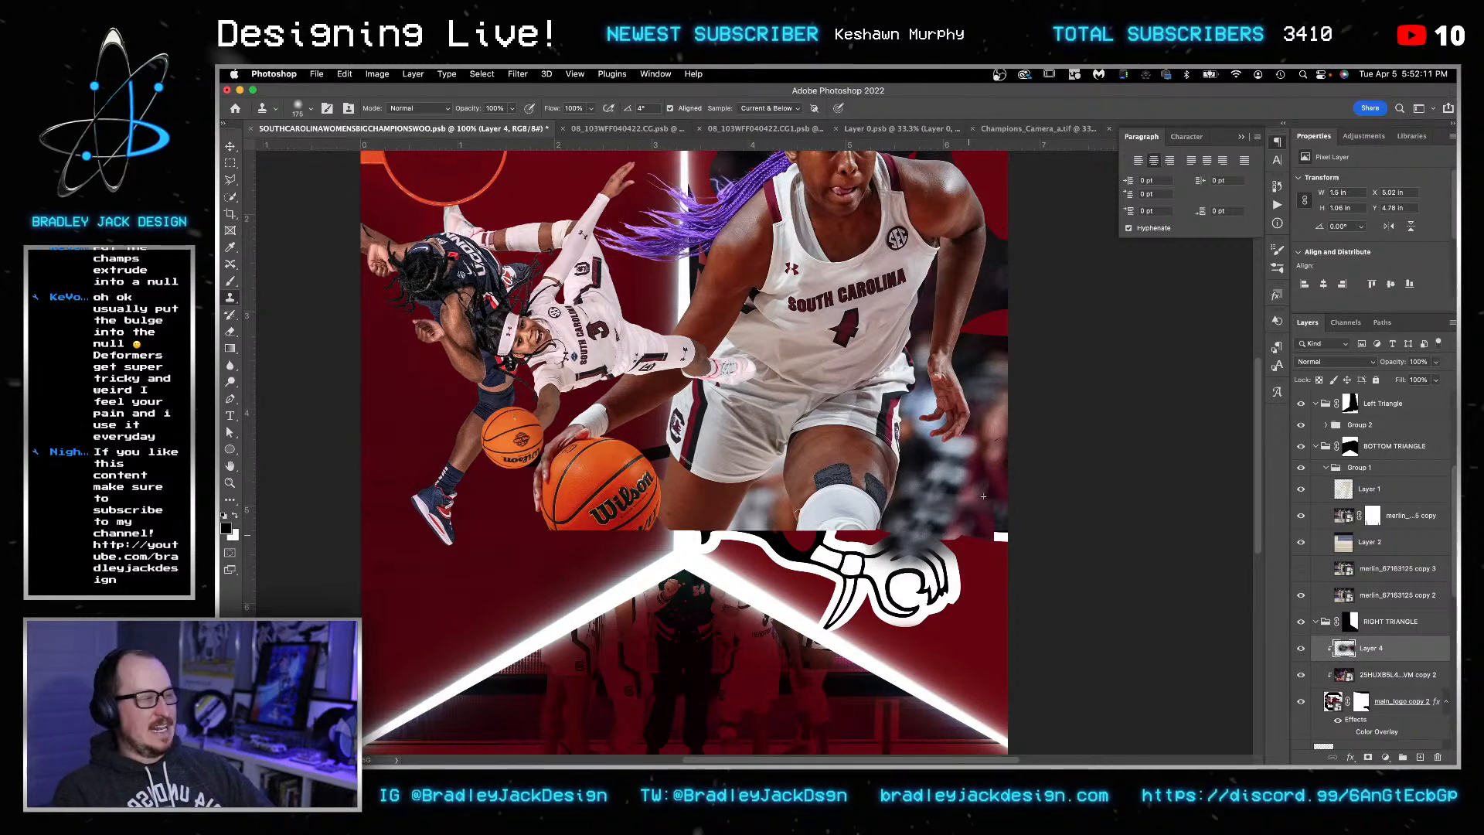
key("super+Tab")
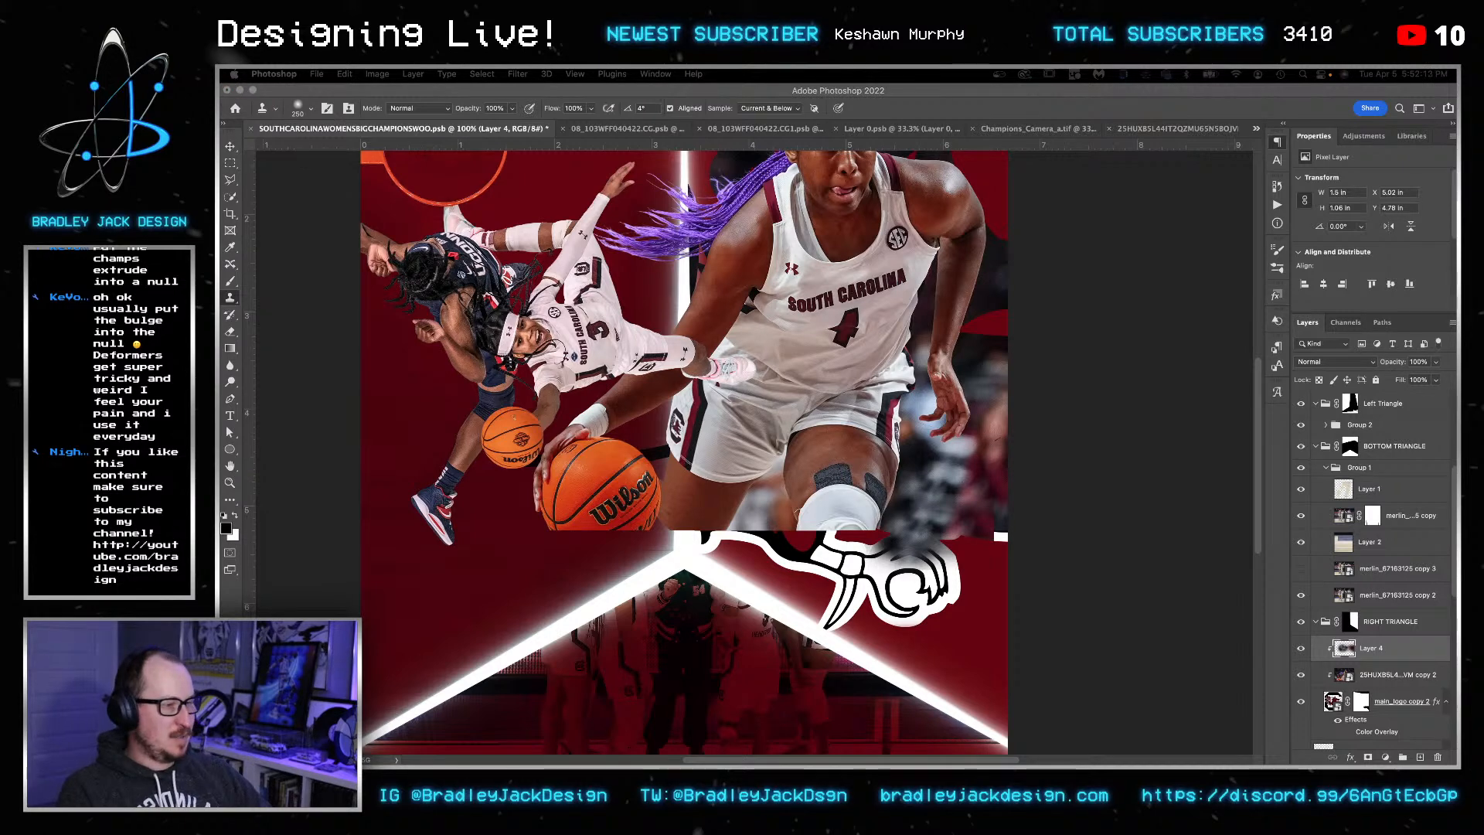
left_click(1241, 445)
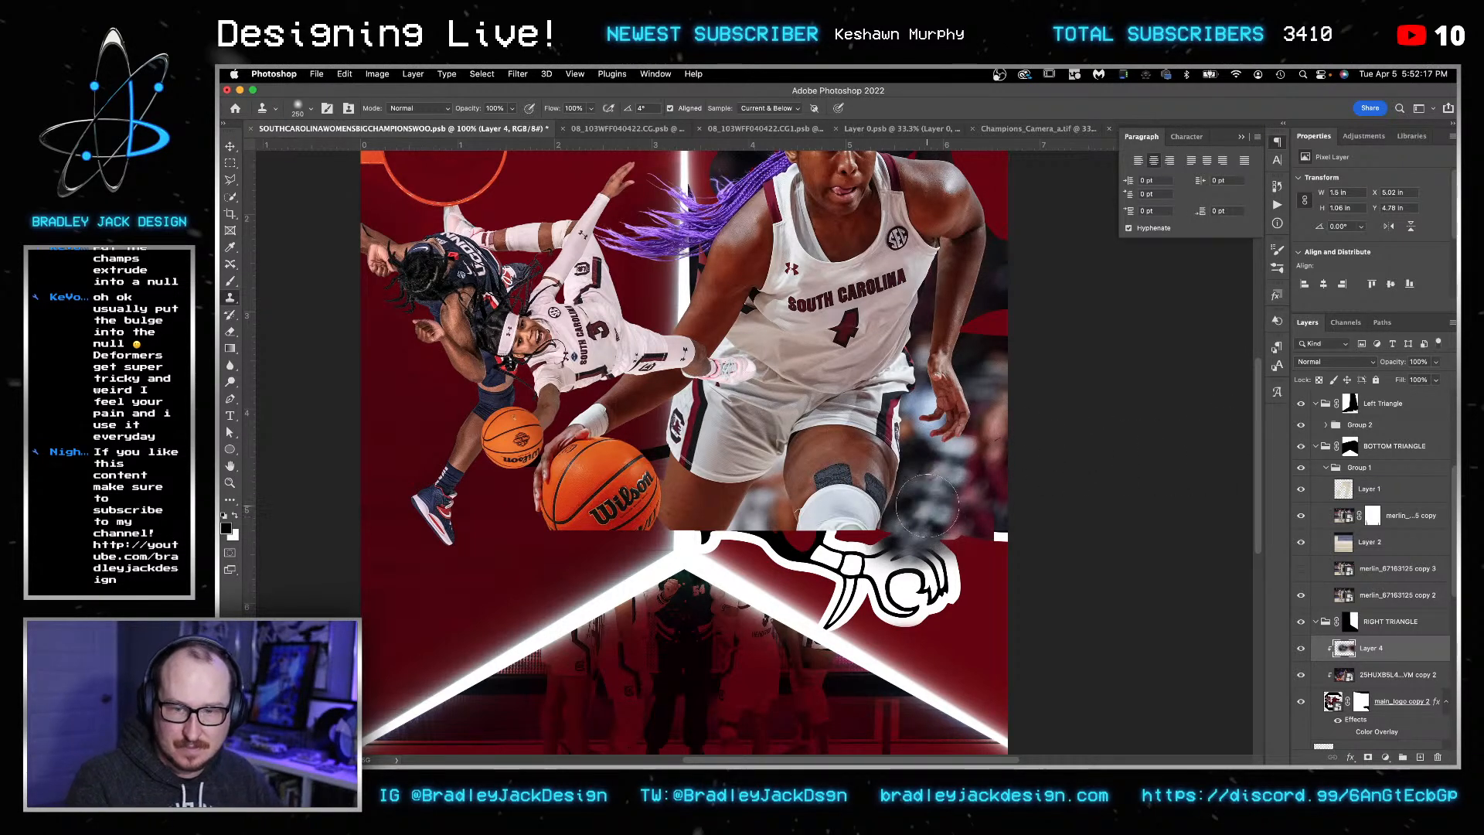
- Duplicate the arena photo as a clipped layer above Layer 4 and move it to X 3.48 in, Y 4.66 in
key("v")
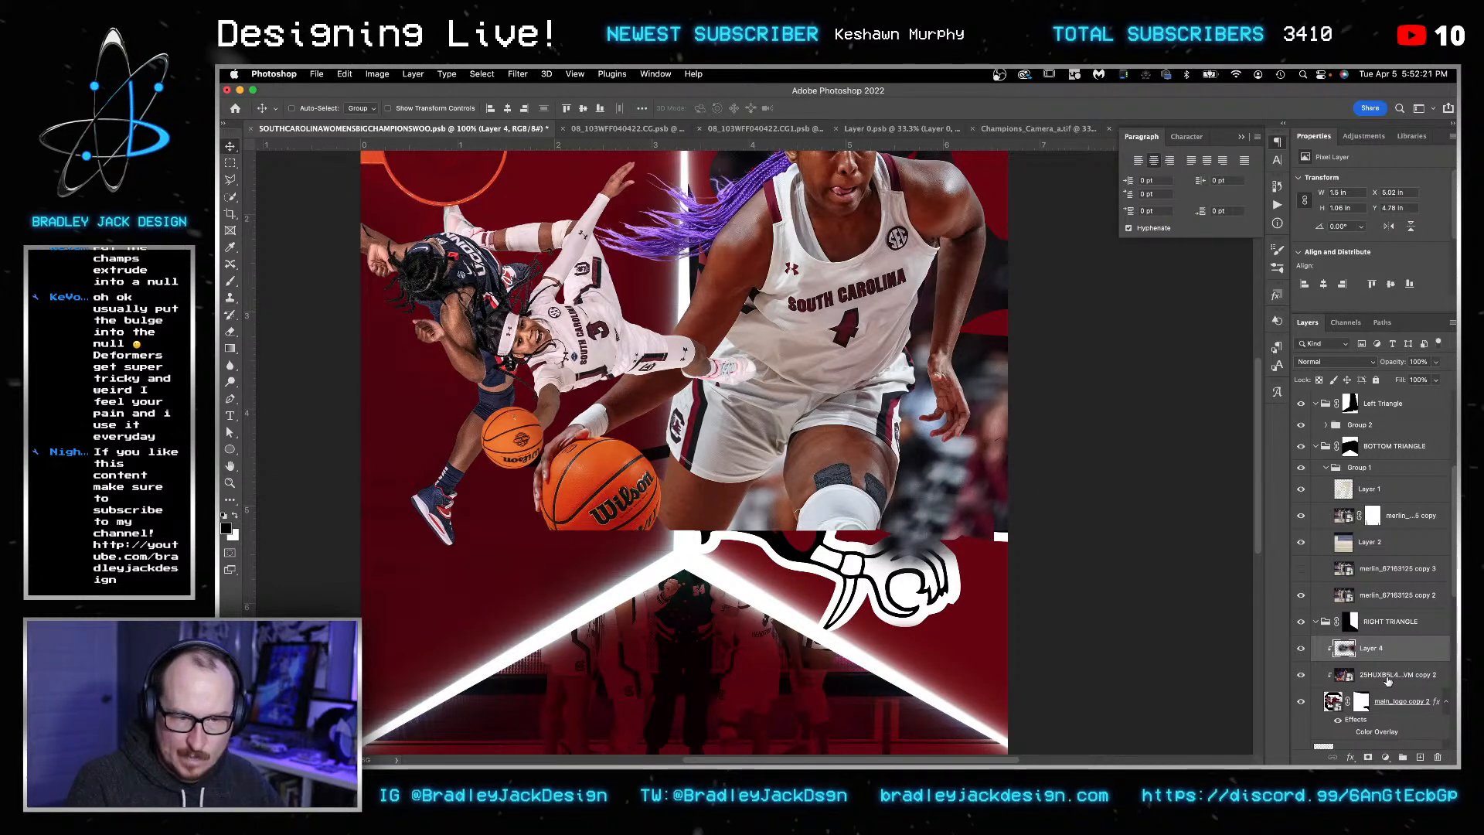
left_click_drag(1389, 678, 1382, 649)
key("super+alt+g")
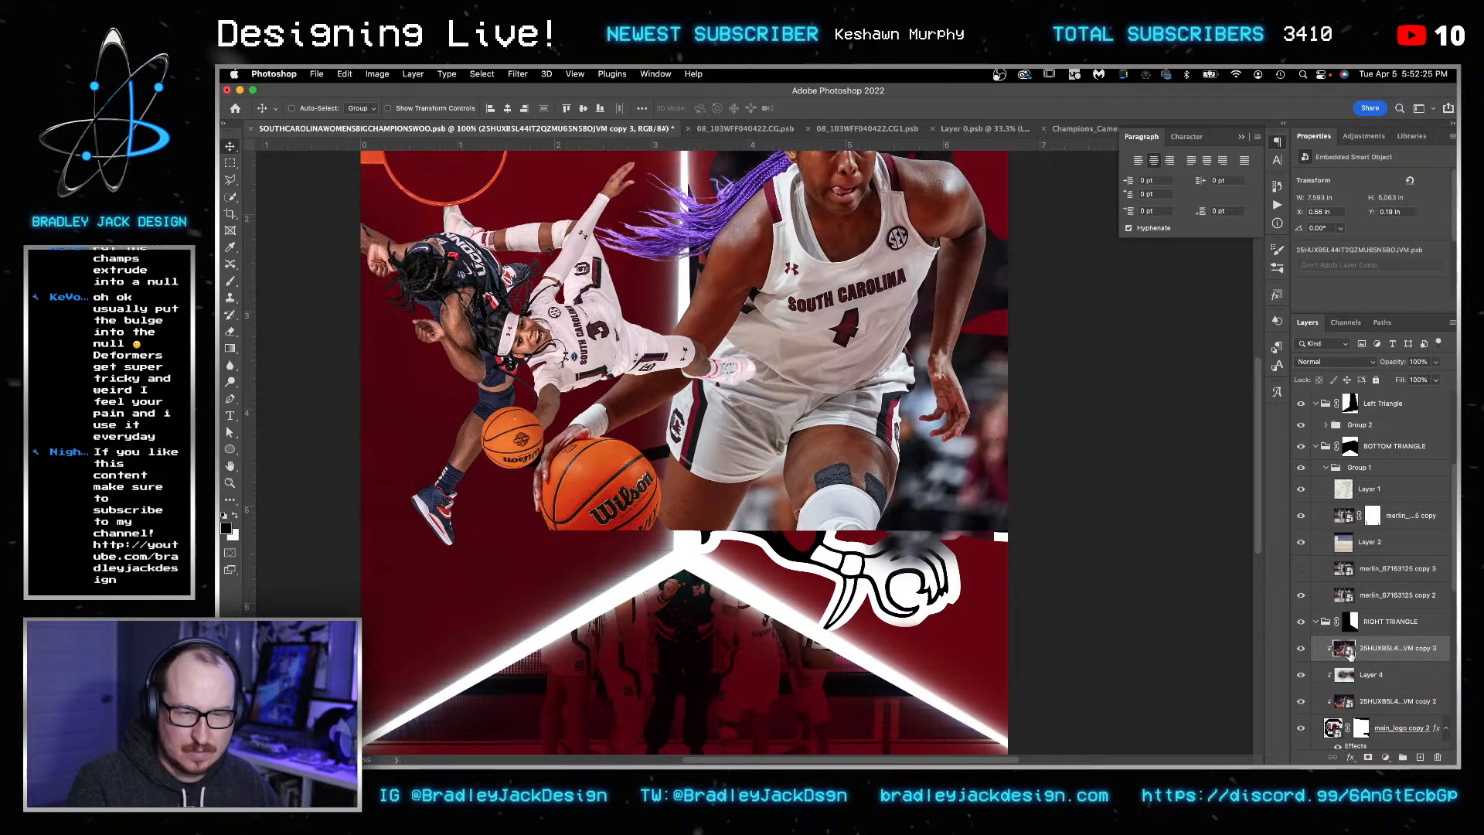
left_click_drag(644, 173, 903, 572)
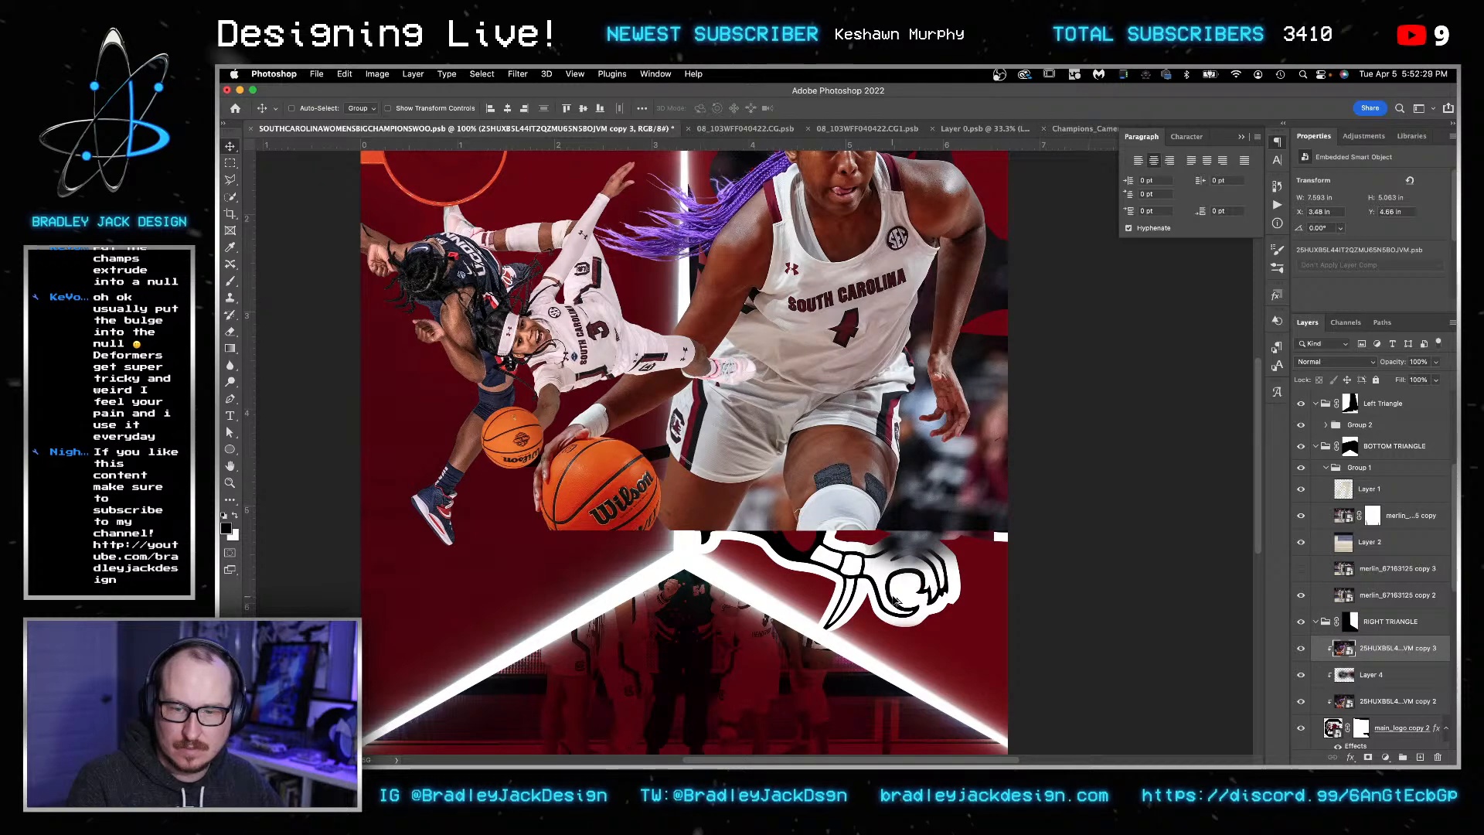
scroll(903, 568, "down", 2)
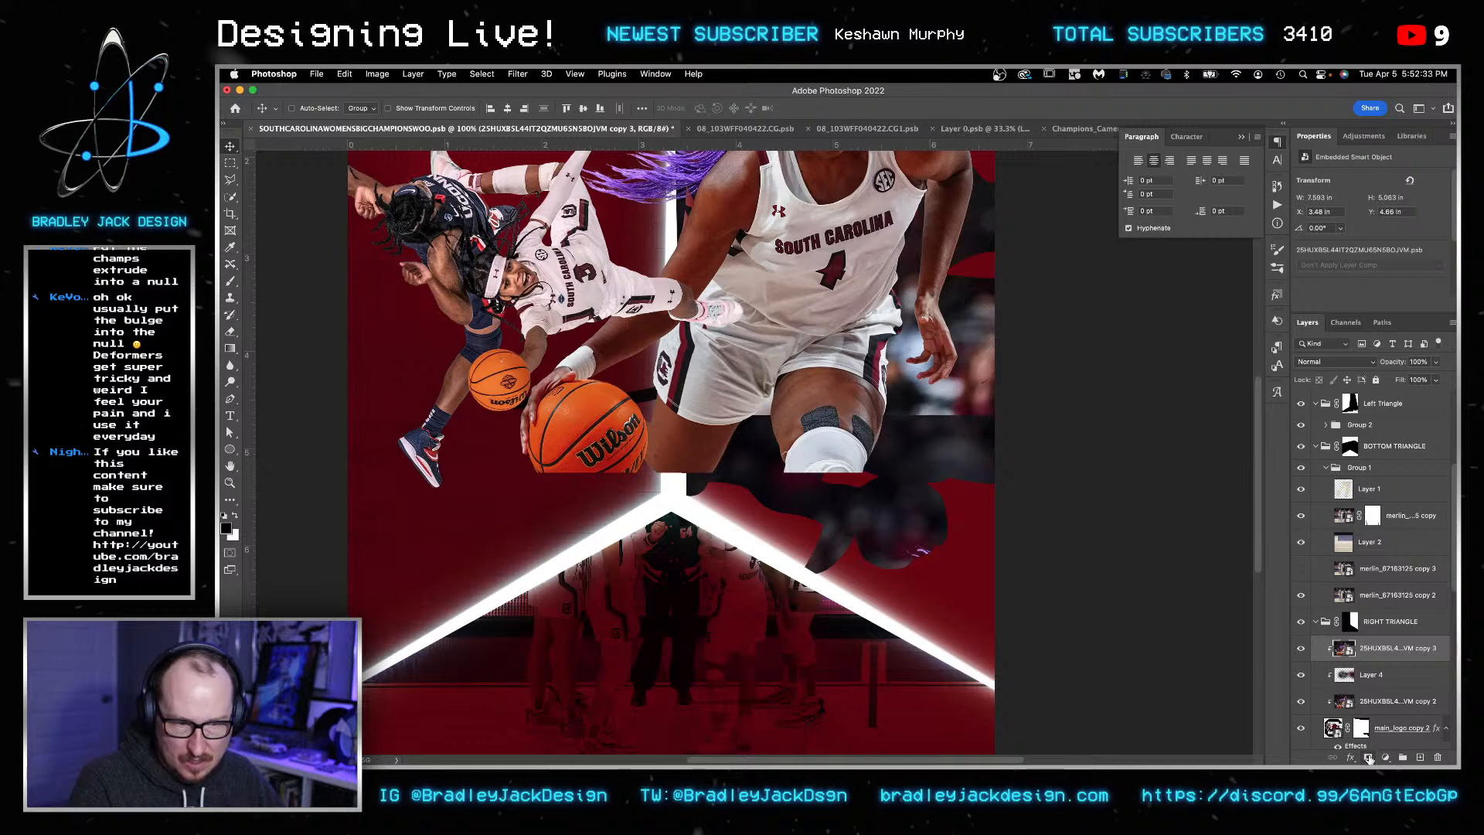
- Add a layer mask to the arena photo copy and fade out its upper edge with a black-to-white gradient
left_click(1367, 758)
key("g")
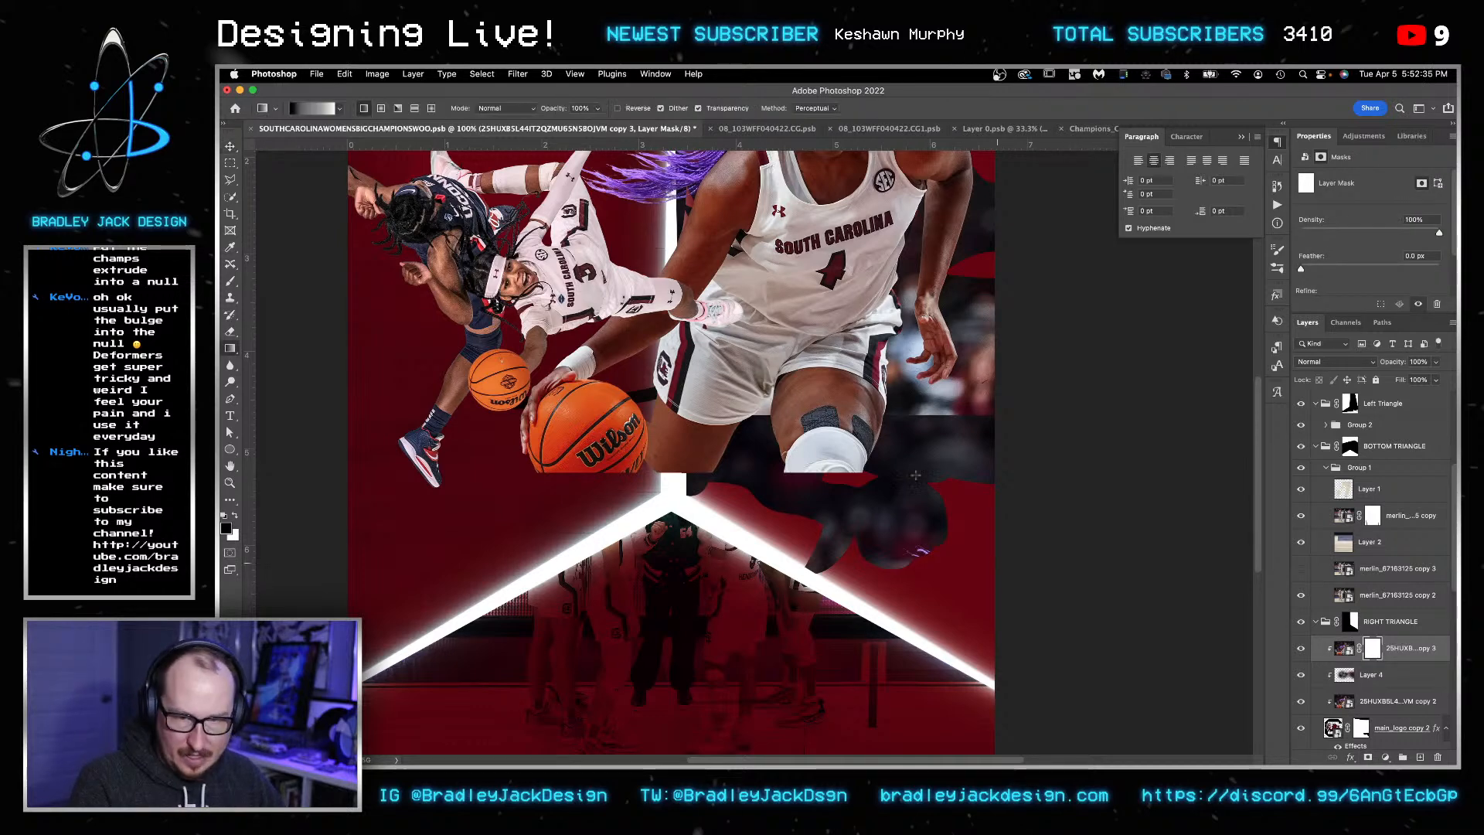
key("ctrl+i")
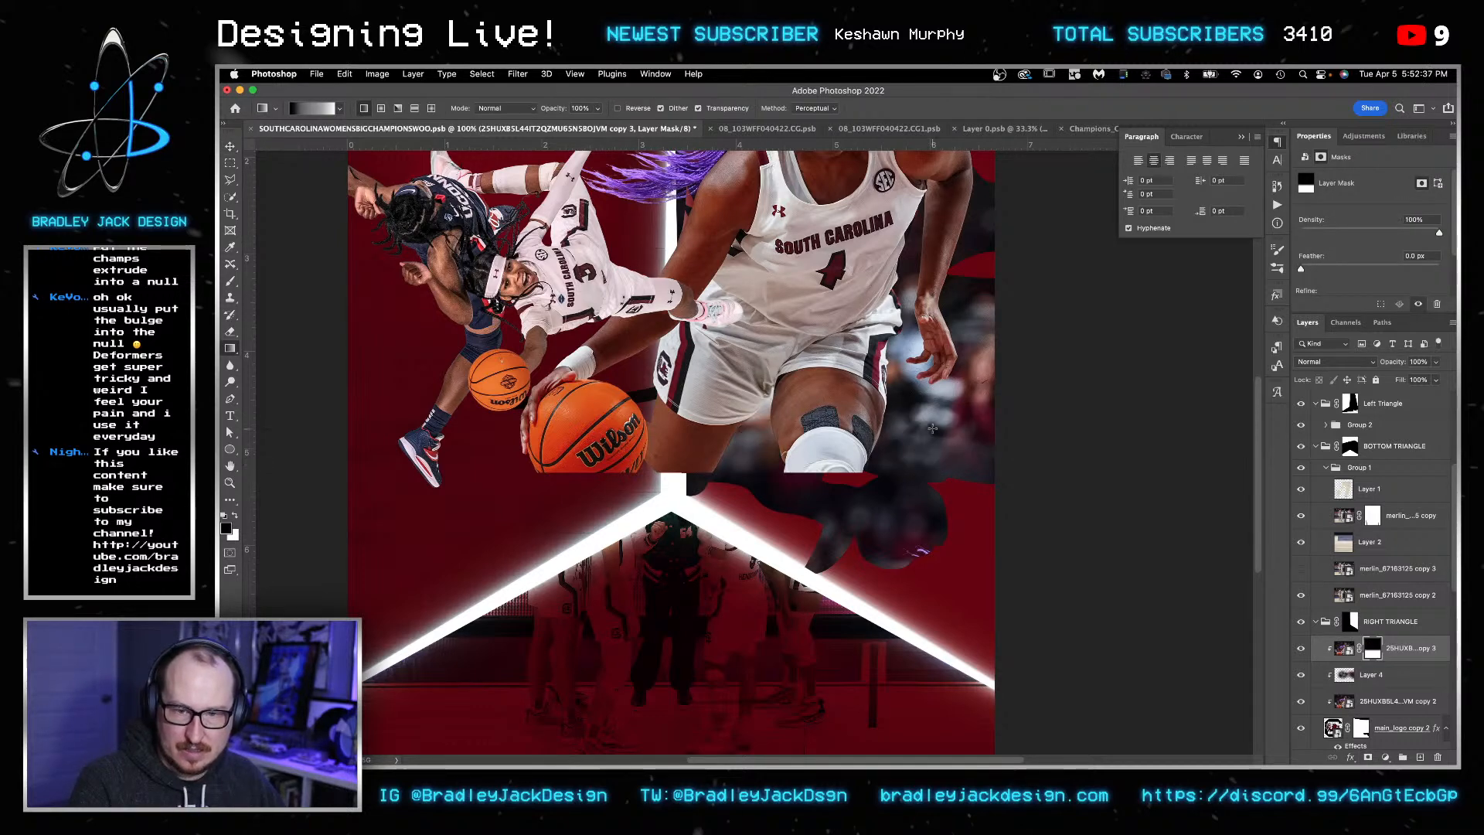
left_click_drag(933, 456, 934, 458)
key("v")
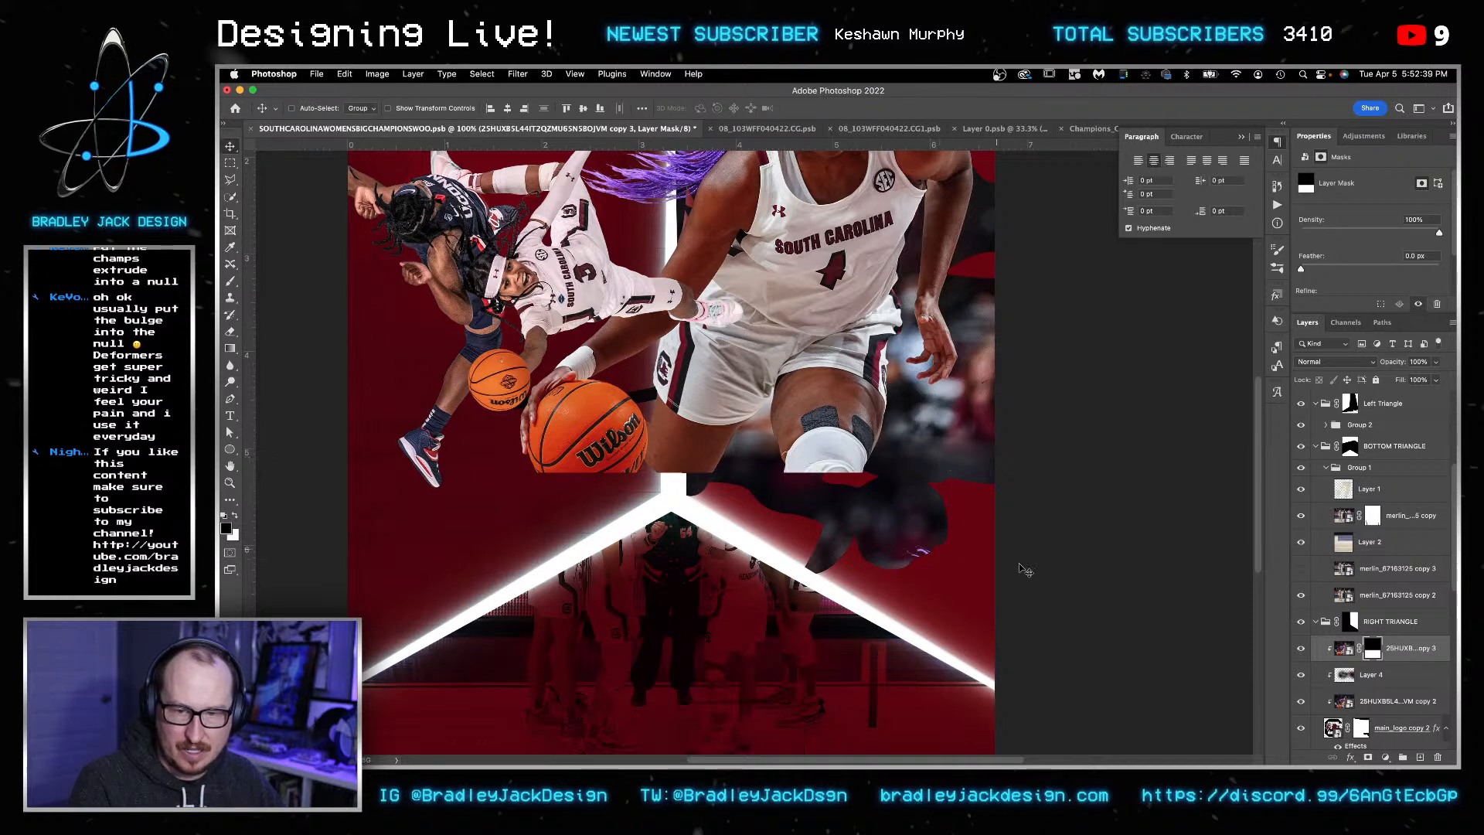
- Nudge the masked arena photo copy down to Y 4.93 in
left_click(1339, 650)
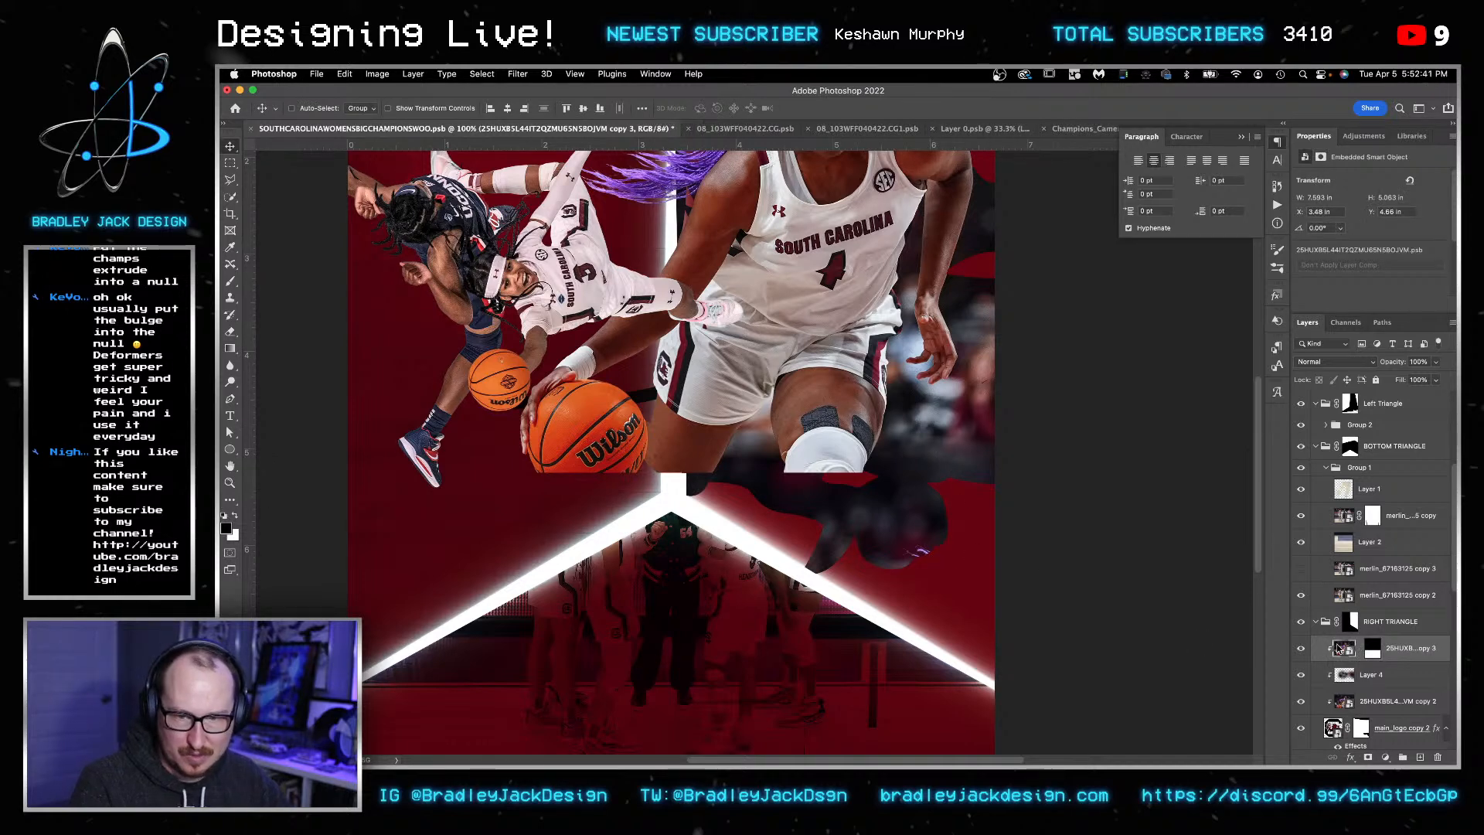
key("shift+Left")
key("shift+Left")
key("shift+Left")
key("shift+Left")
key("shift+Down")
key("shift+Down")
key("shift+Down")
key("shift+Down")
key("shift+Up")
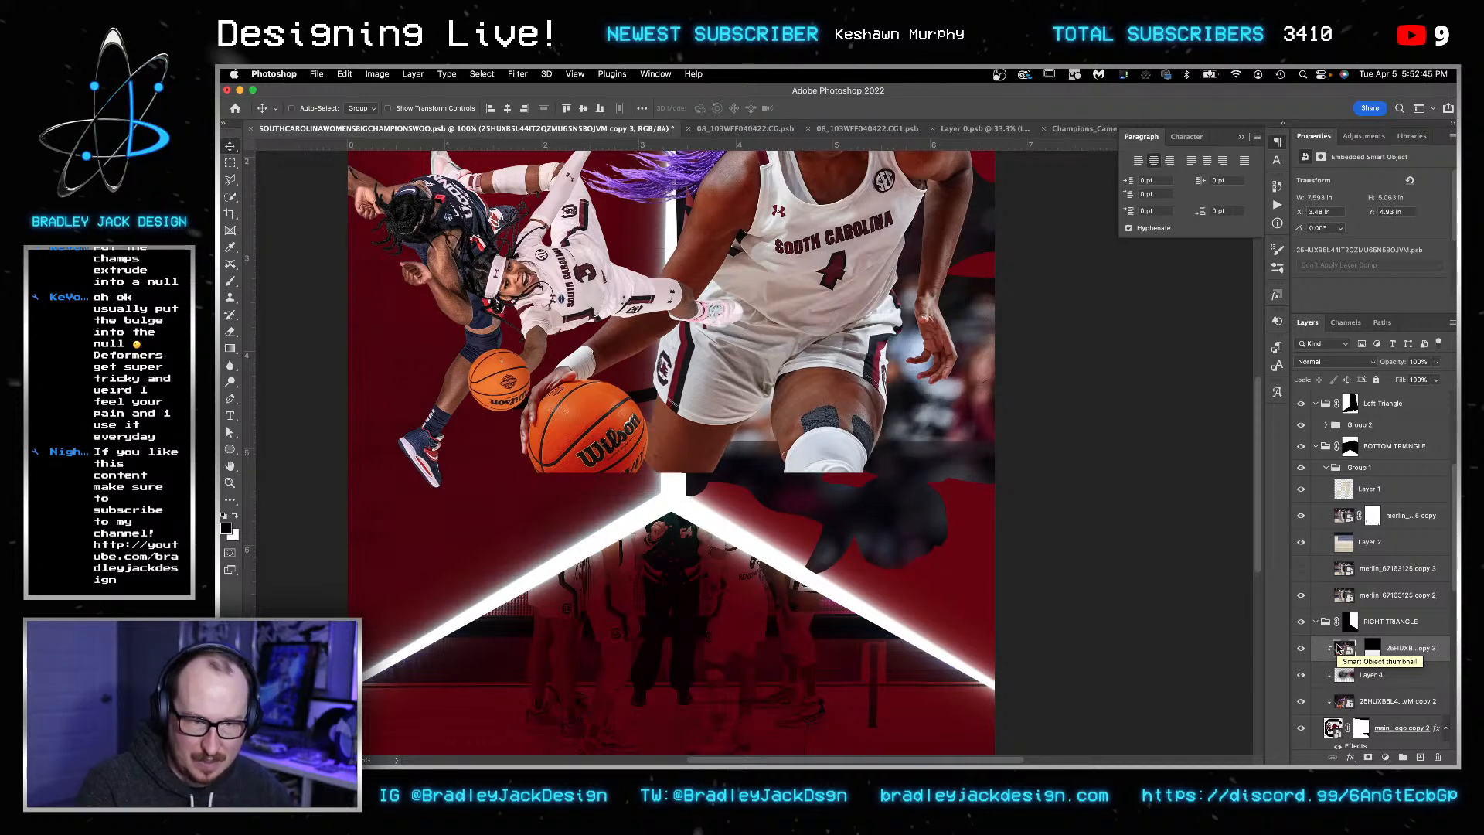
- Brush black on the photo copy's mask along the seam beside the large player's knee
left_click(1365, 652)
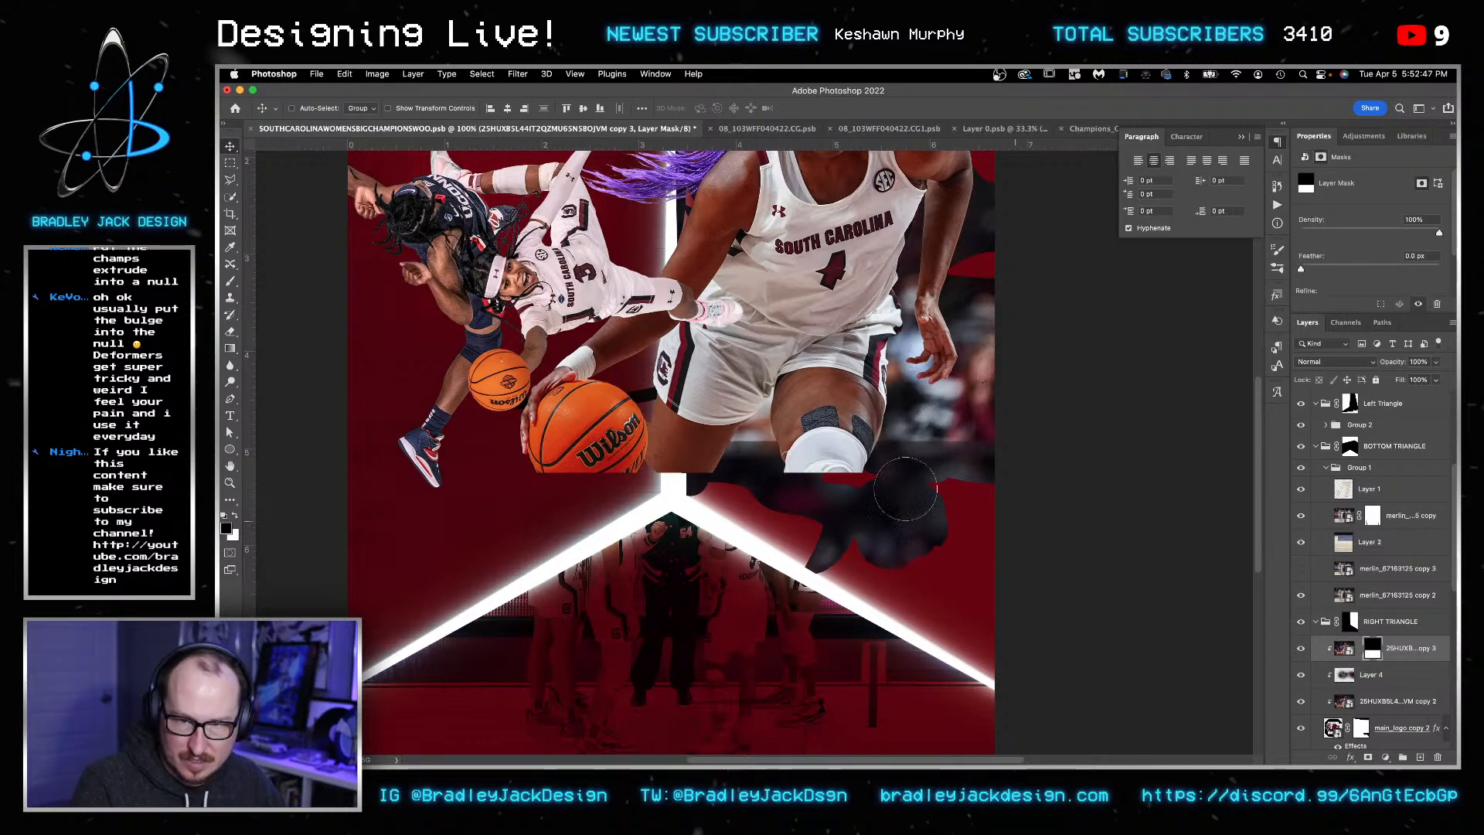
key("b")
mouse_move(803, 425)
left_mouse_down()
mouse_move(921, 418)
mouse_move(1005, 423)
left_mouse_up()
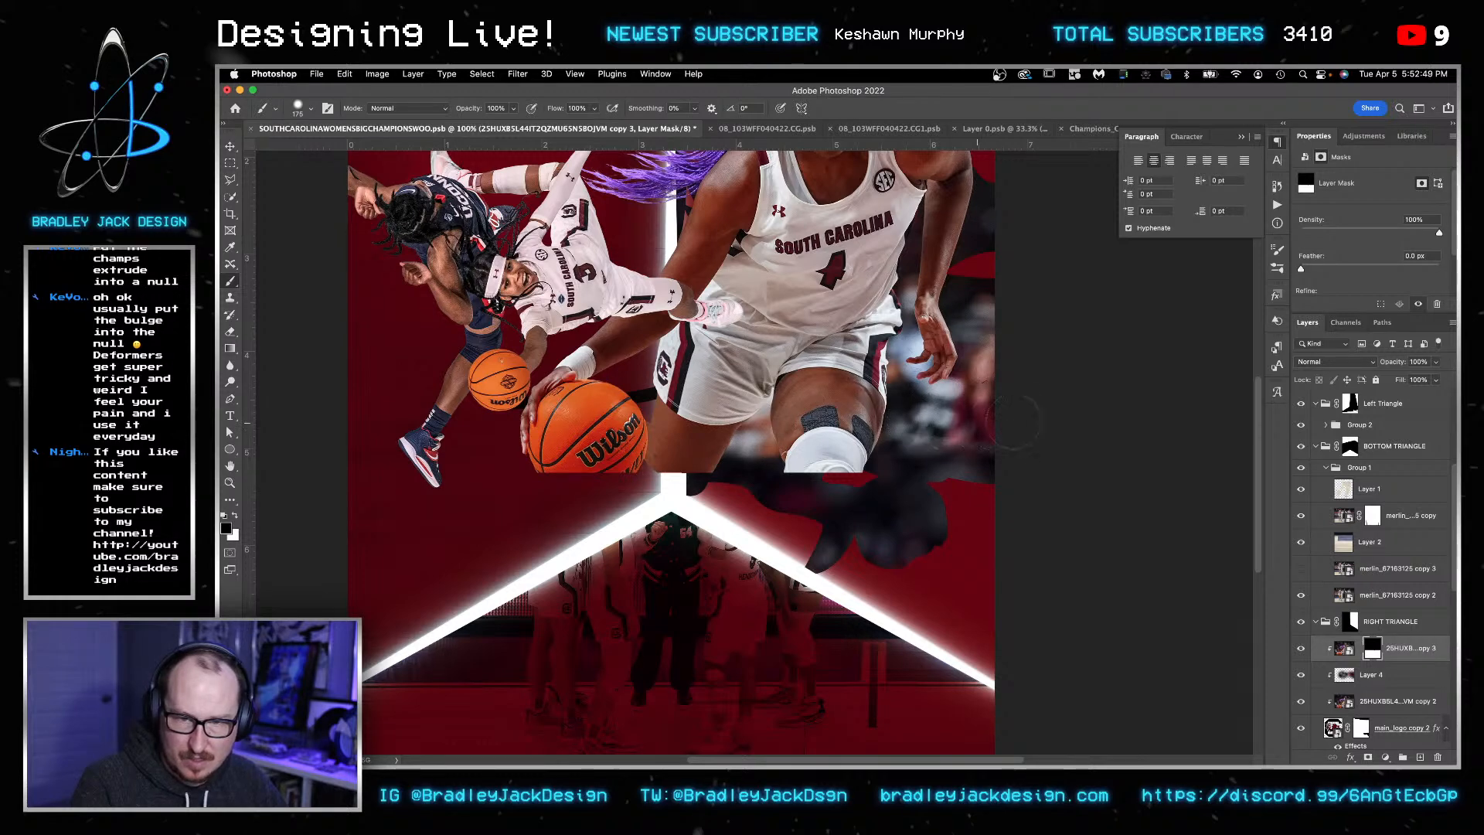
key("v")
key("super+0")
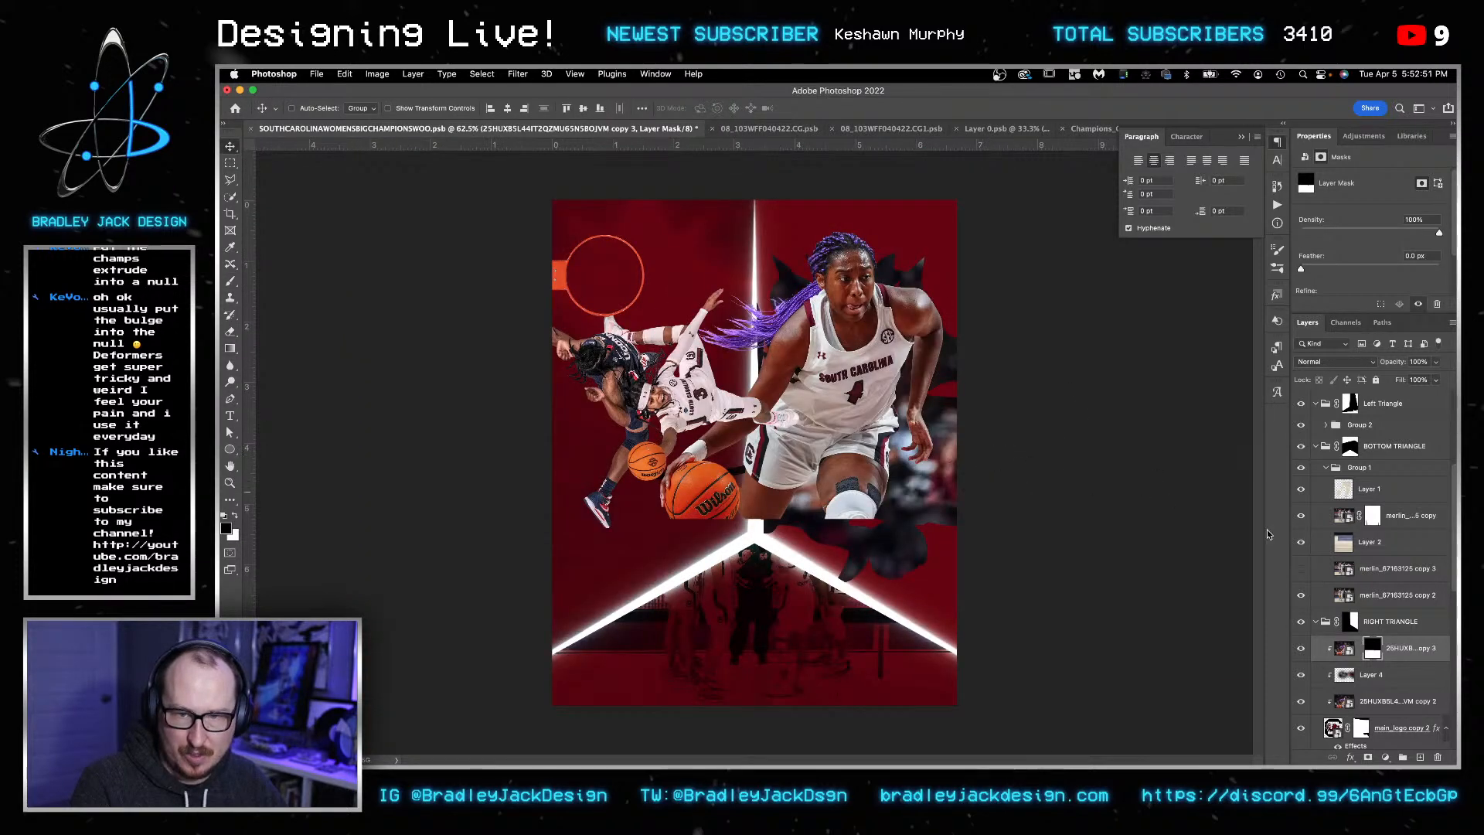
- Show the Champions_Camera_a layer and place it in a new group named CHAMPS
scroll(1312, 495, "up", 5)
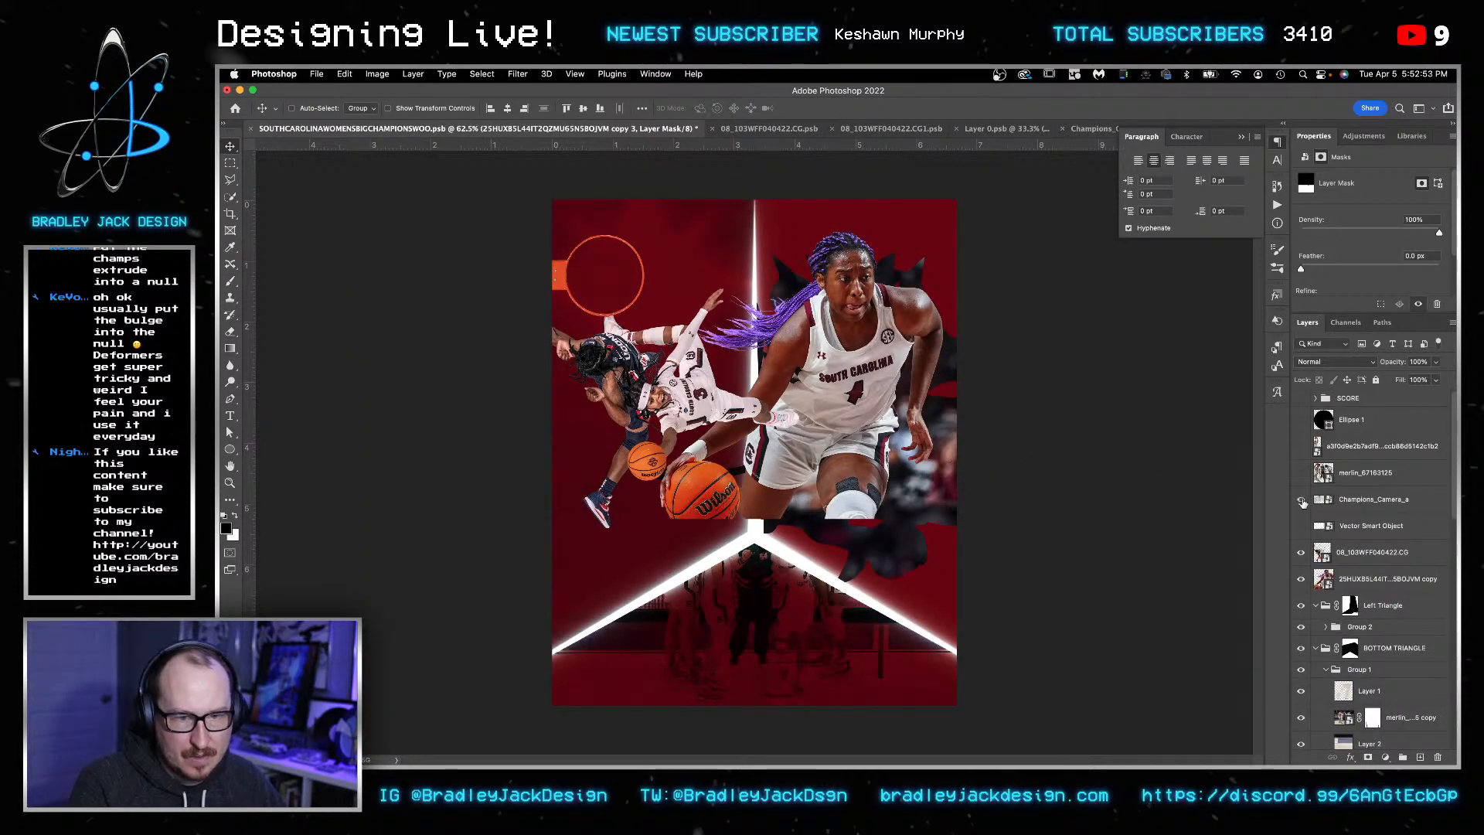
left_click(1301, 499)
left_click(1351, 502)
key("super+g")
double_click(1348, 497)
type("CHAMPS")
key("Return")
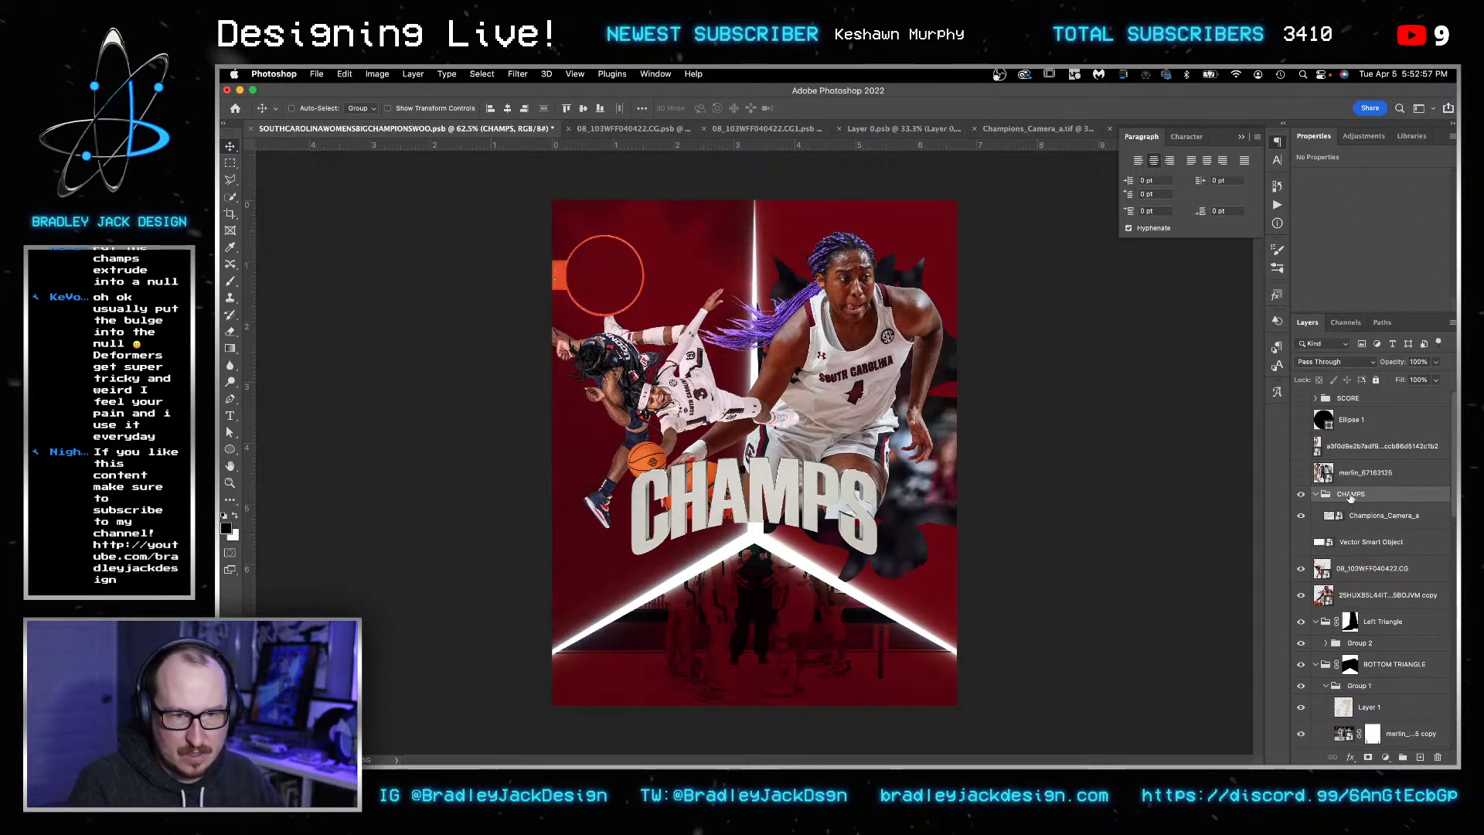
- Add two duplicates of Champions_Camera_a in the CHAMPS group, one set to Multiply and one to Overlay at 40% opacity
left_click(1357, 517)
key("super+j")
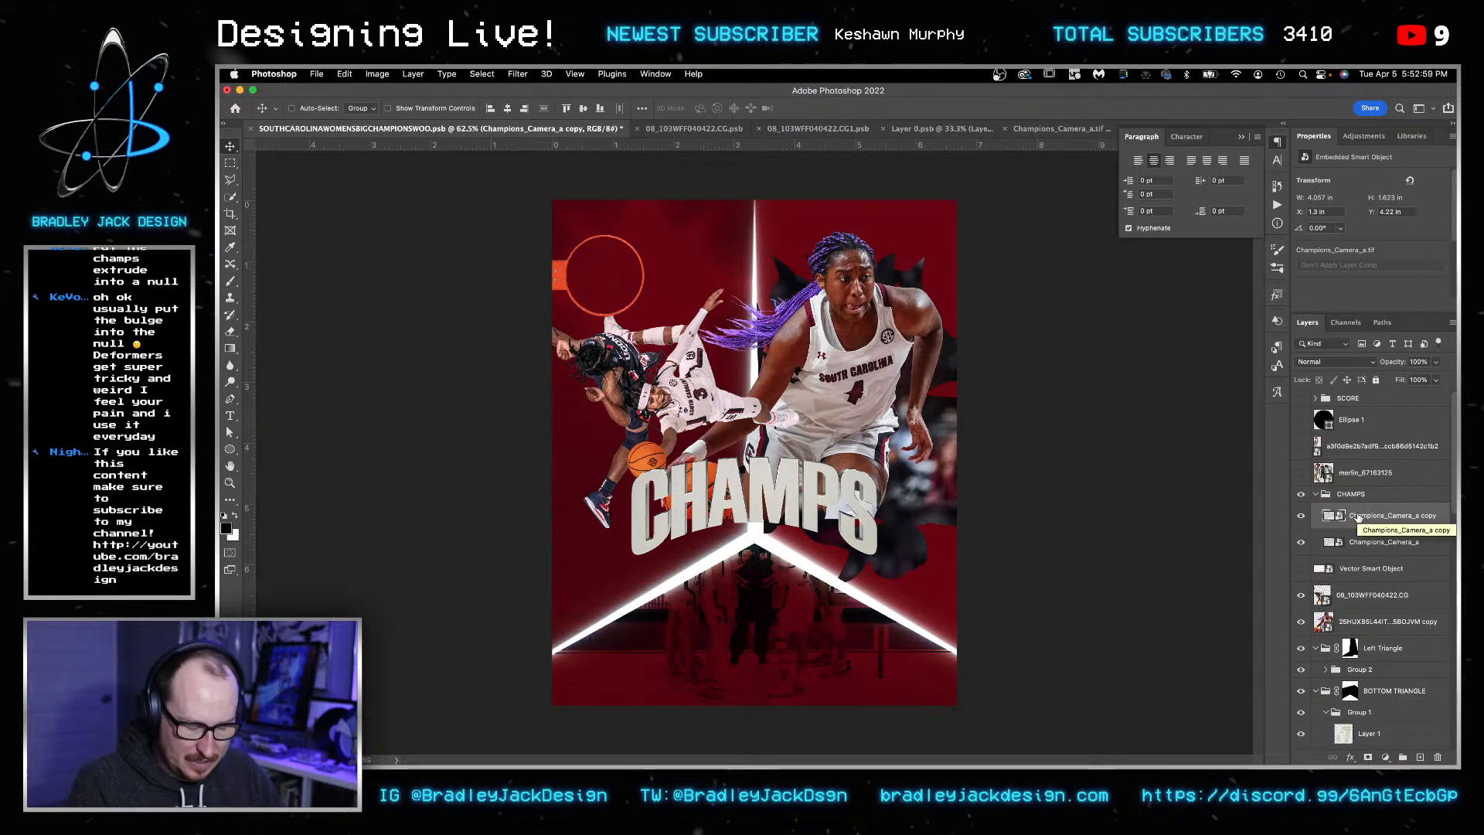
key("shift+alt+m")
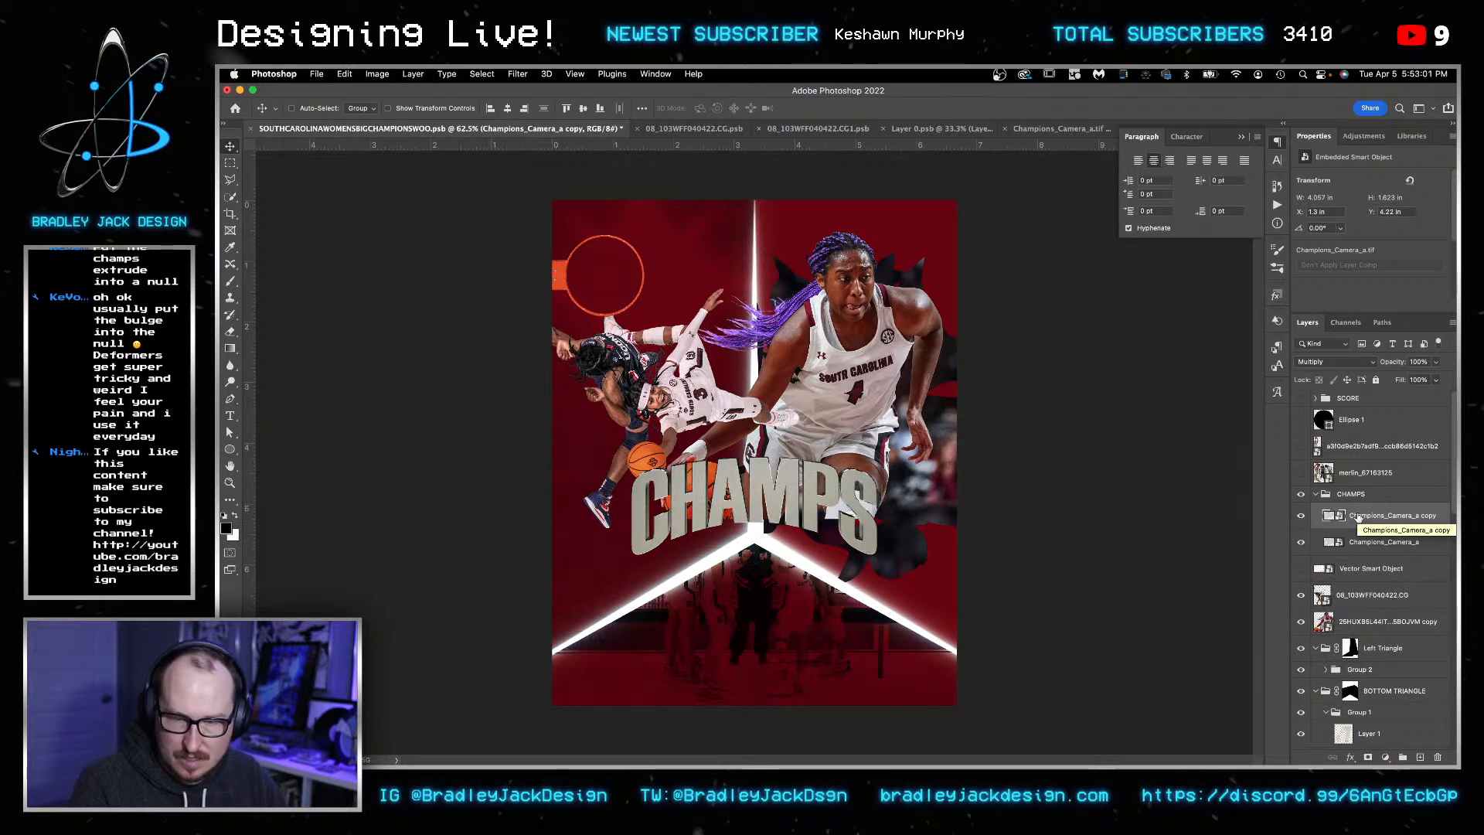
key("super+j")
key("shift+alt+o")
key("5")
key("2")
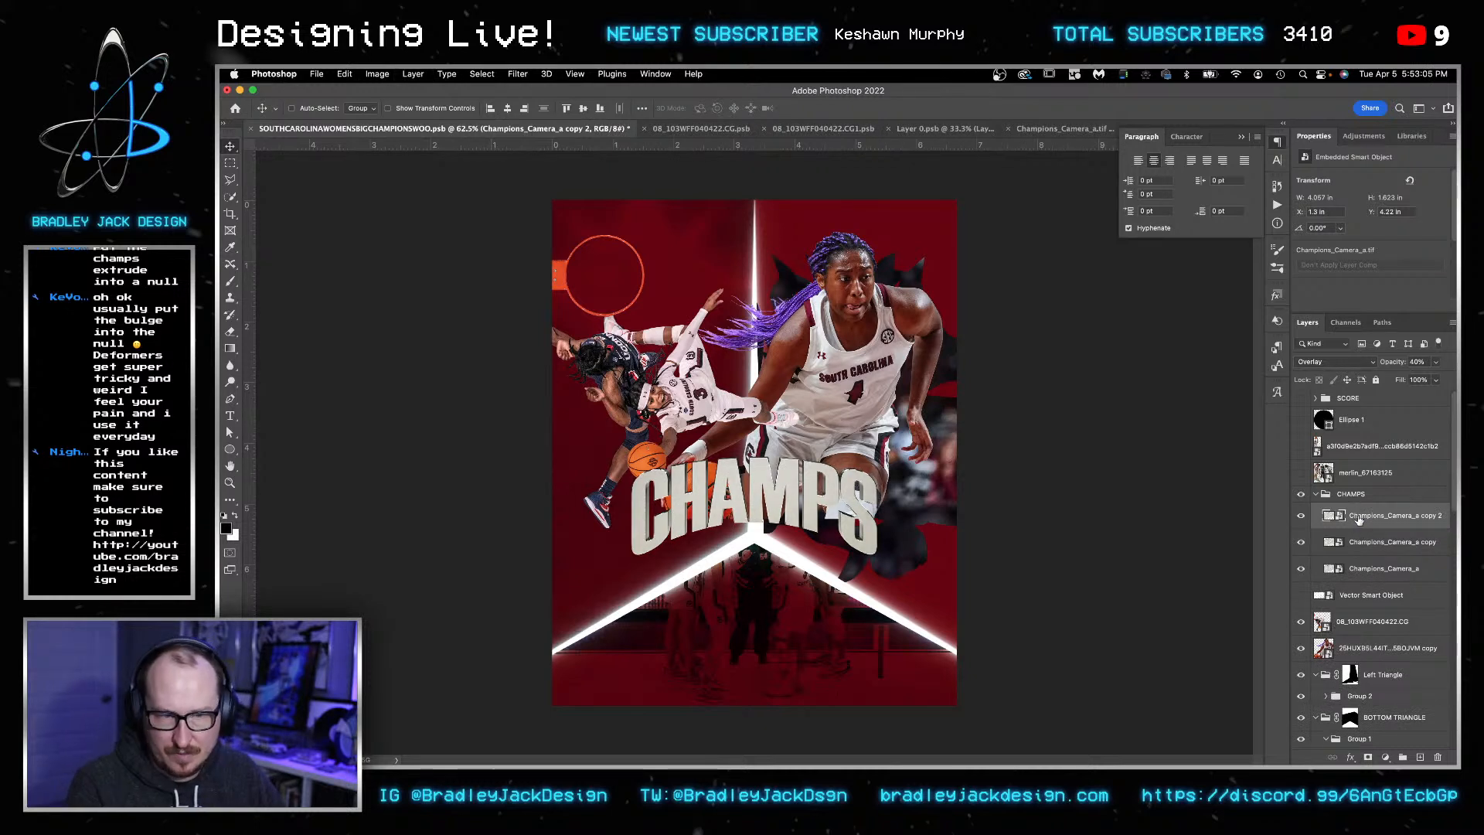
left_click(1350, 496)
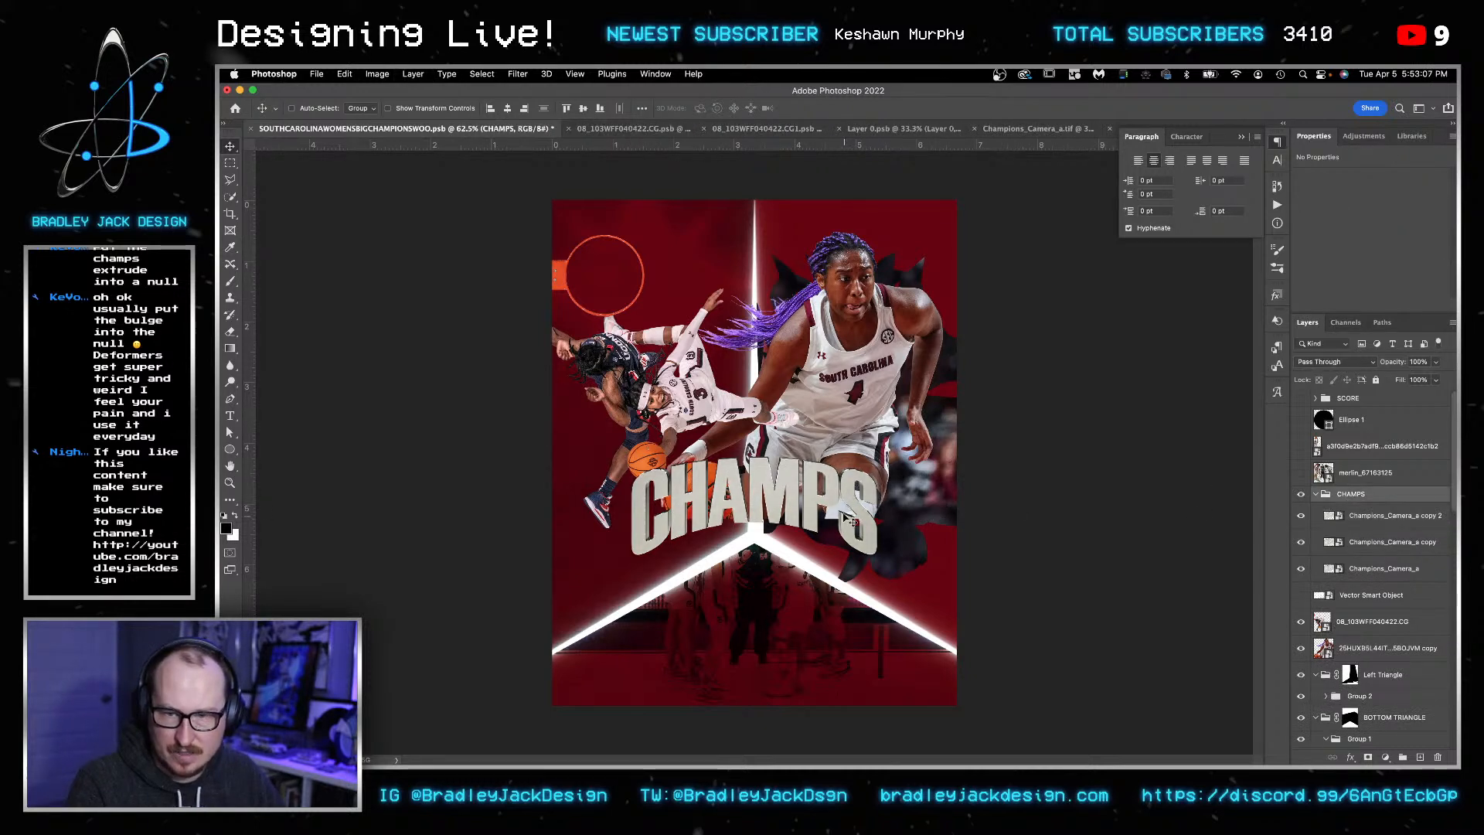
- Show the merlin_67163125 team huddle layer and run the BJD2 action on it
left_click(1300, 473)
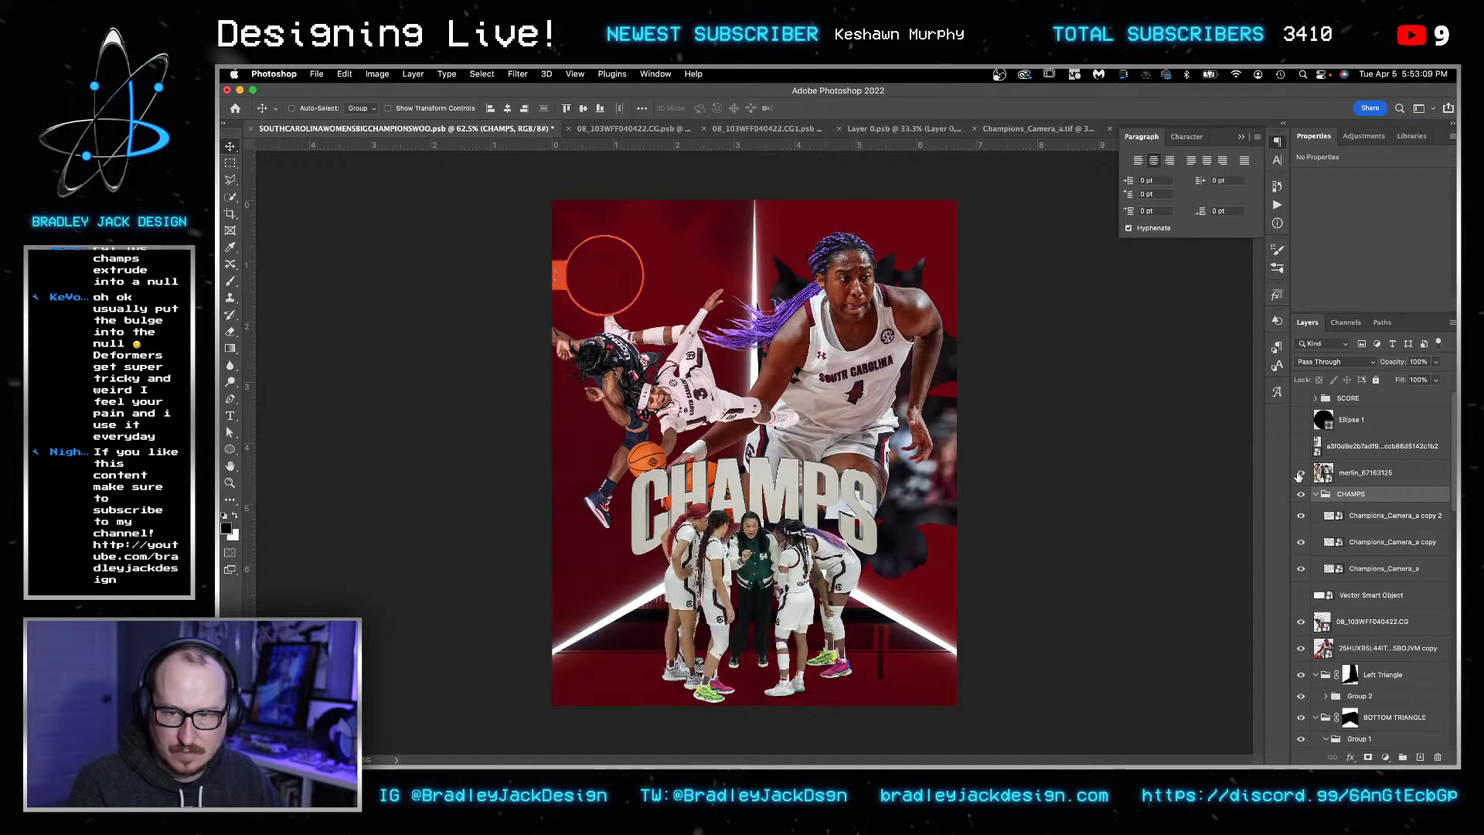
left_click(1352, 478)
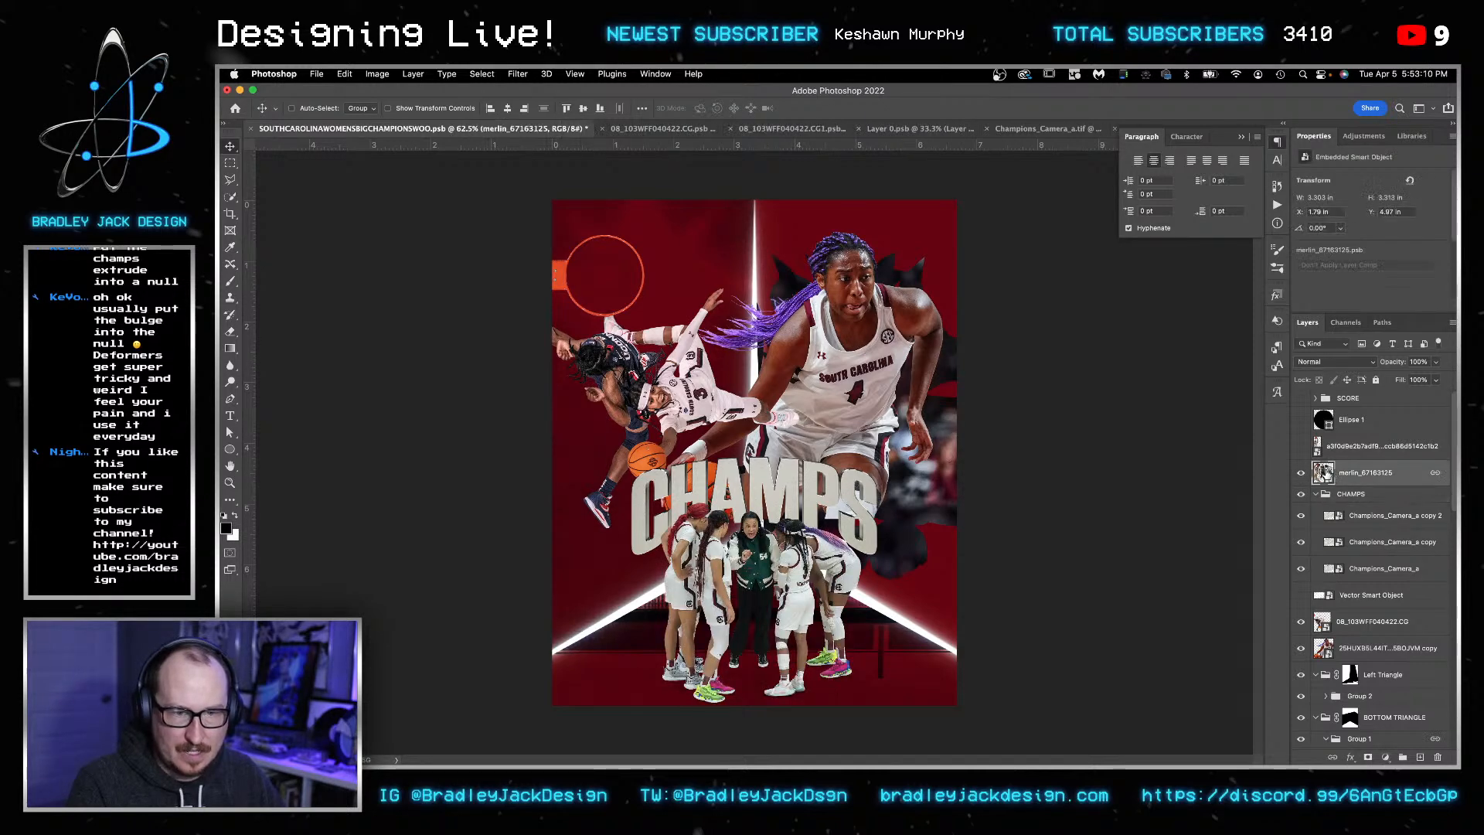
left_click(1277, 205)
left_click(1176, 652)
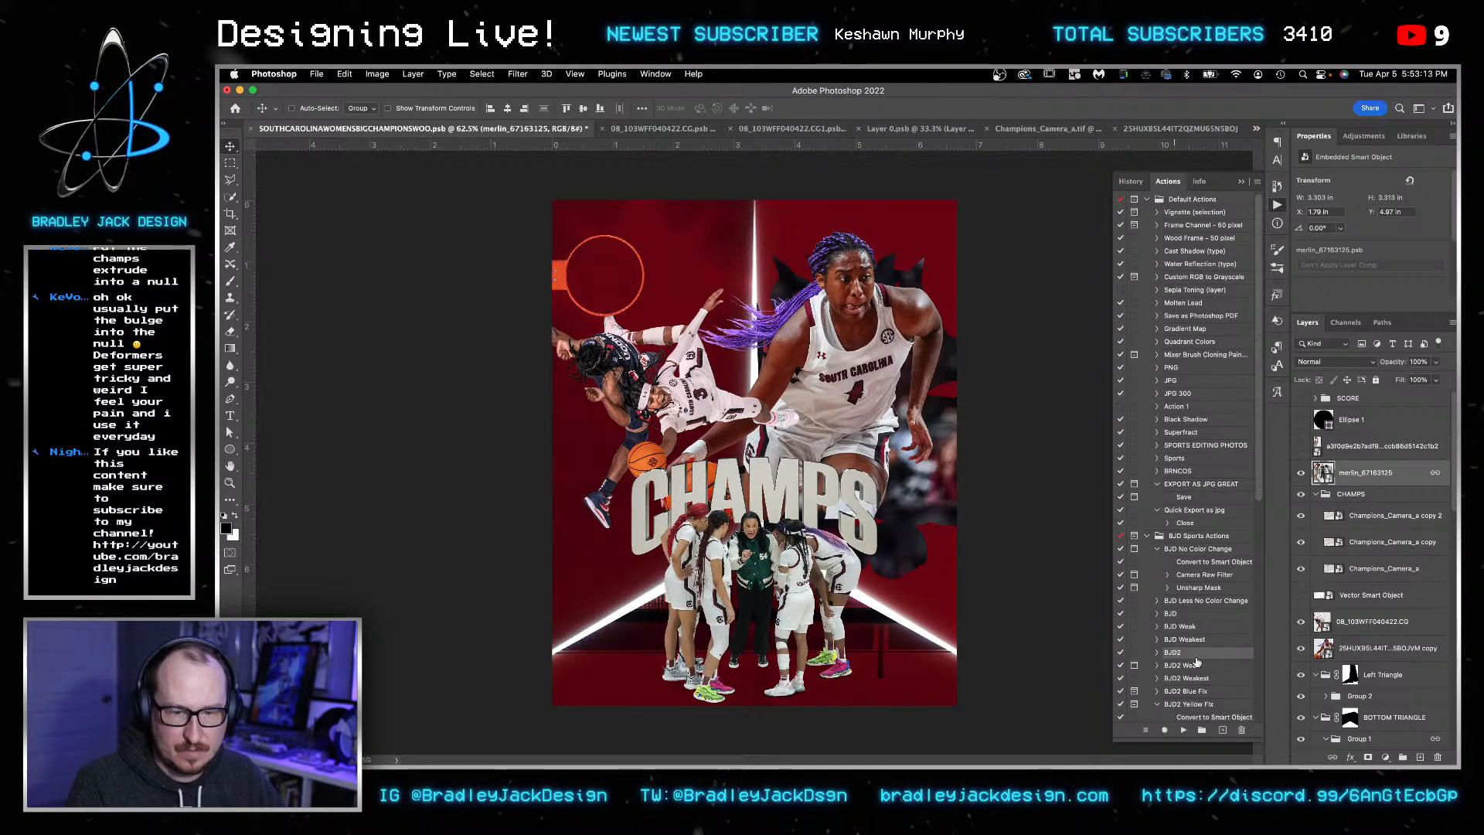
left_click(1183, 730)
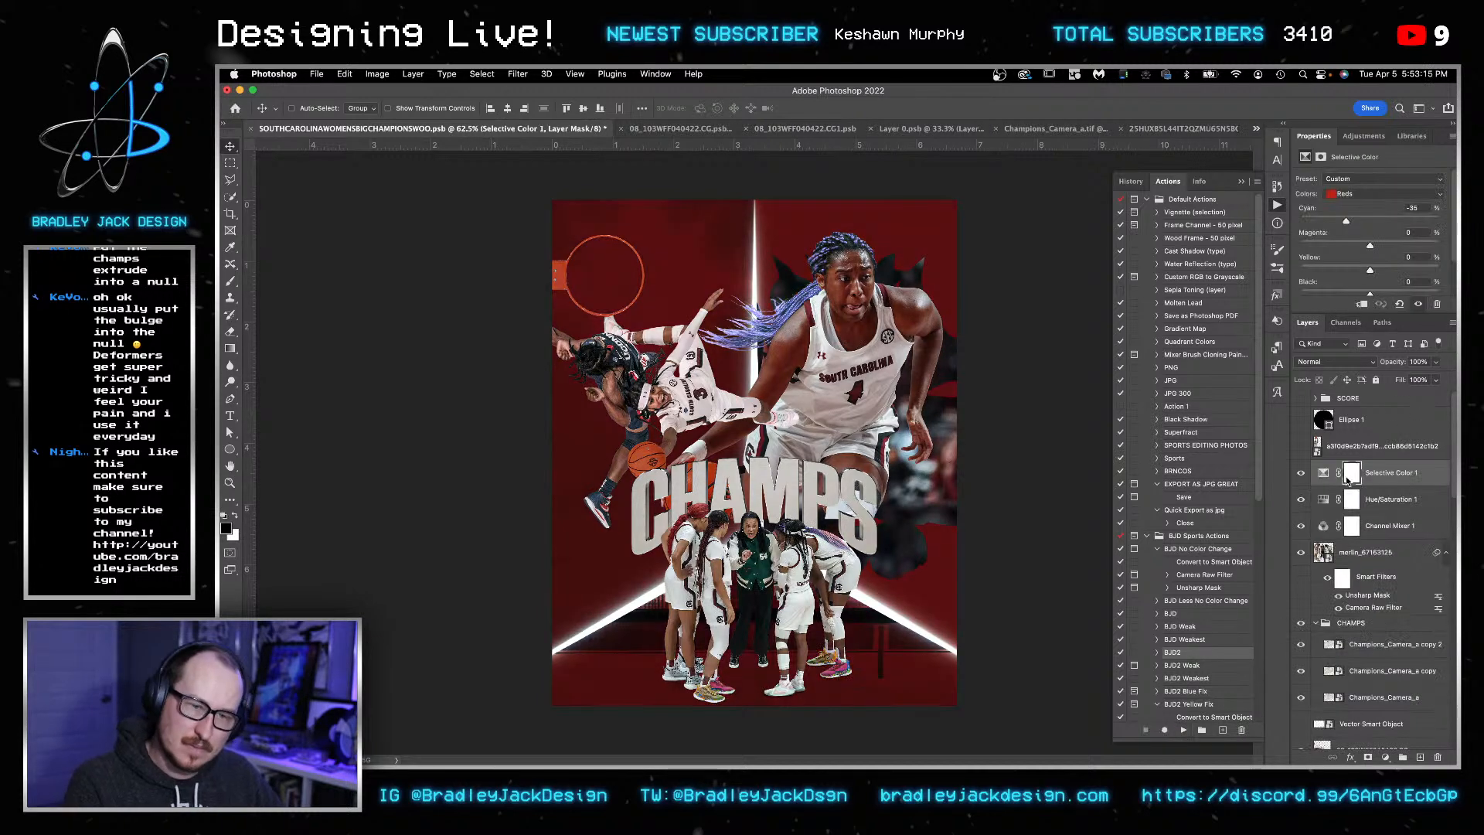
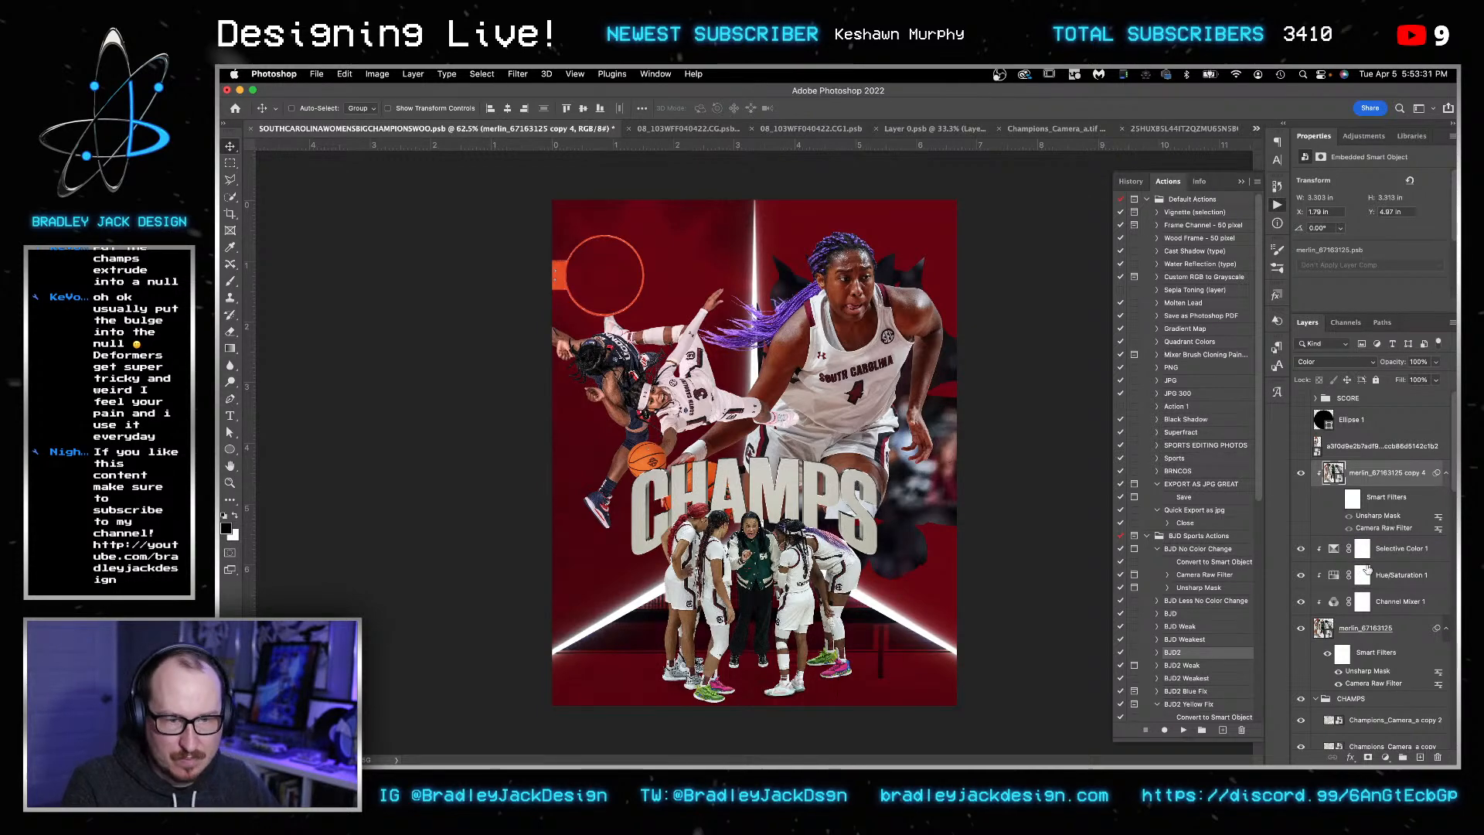
- Show the SCORE group and Ellipse 1, and group them with the 08_103WFF040422.CG layer
left_click(1359, 451)
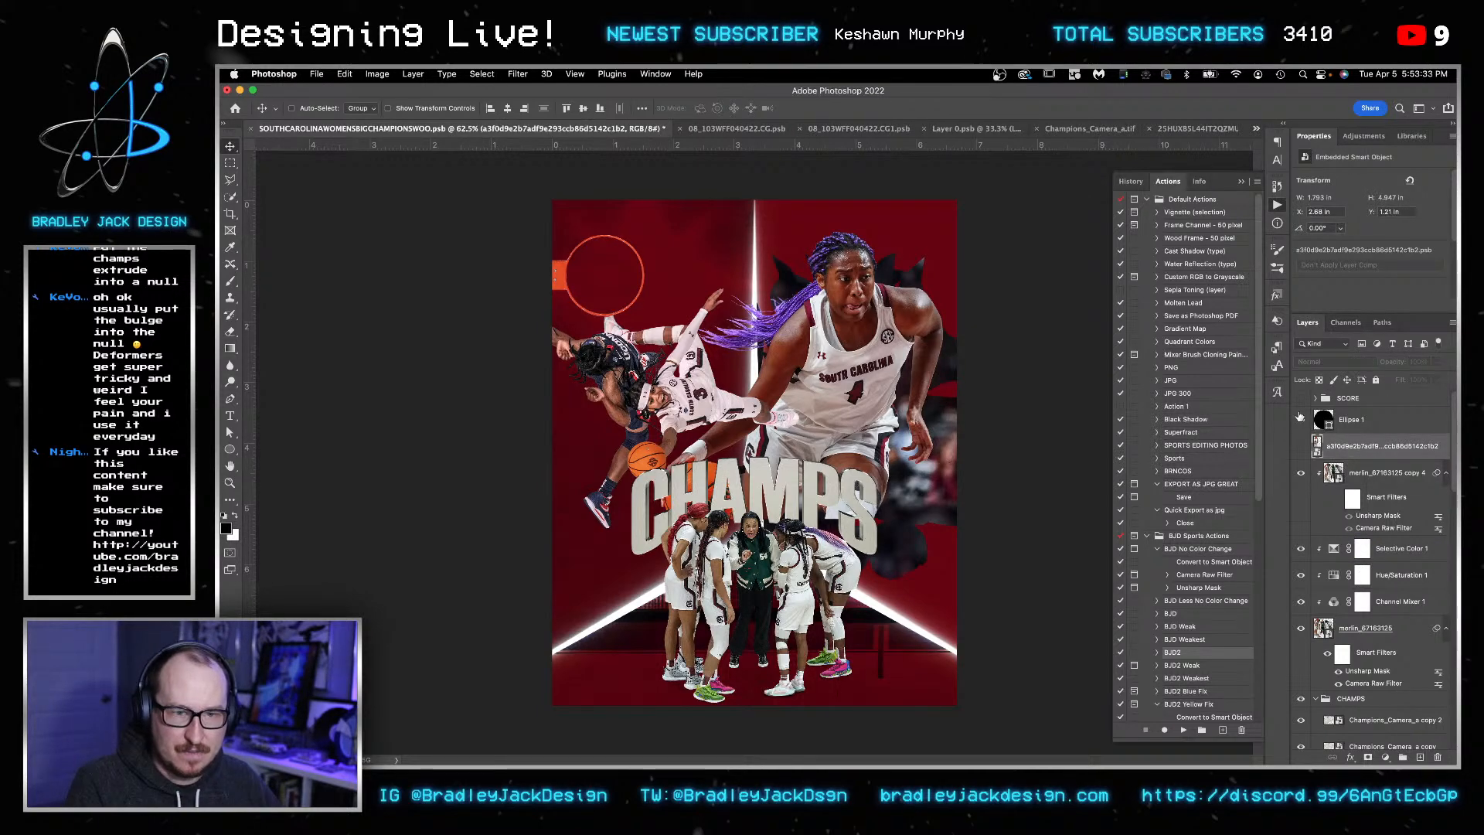
left_click(1347, 400)
left_click(1355, 419, "shift")
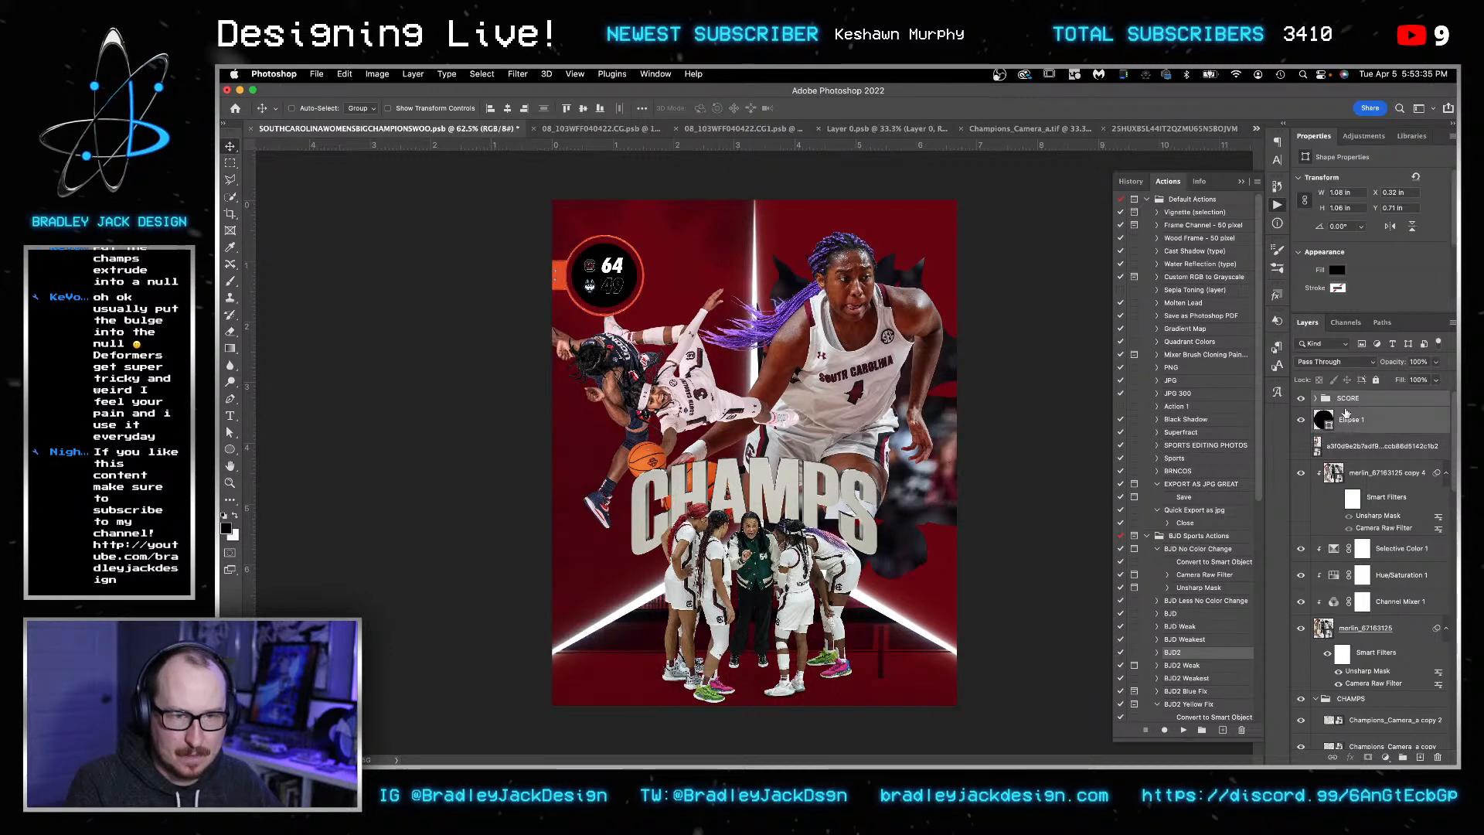
left_click_drag(1350, 422, 1404, 475)
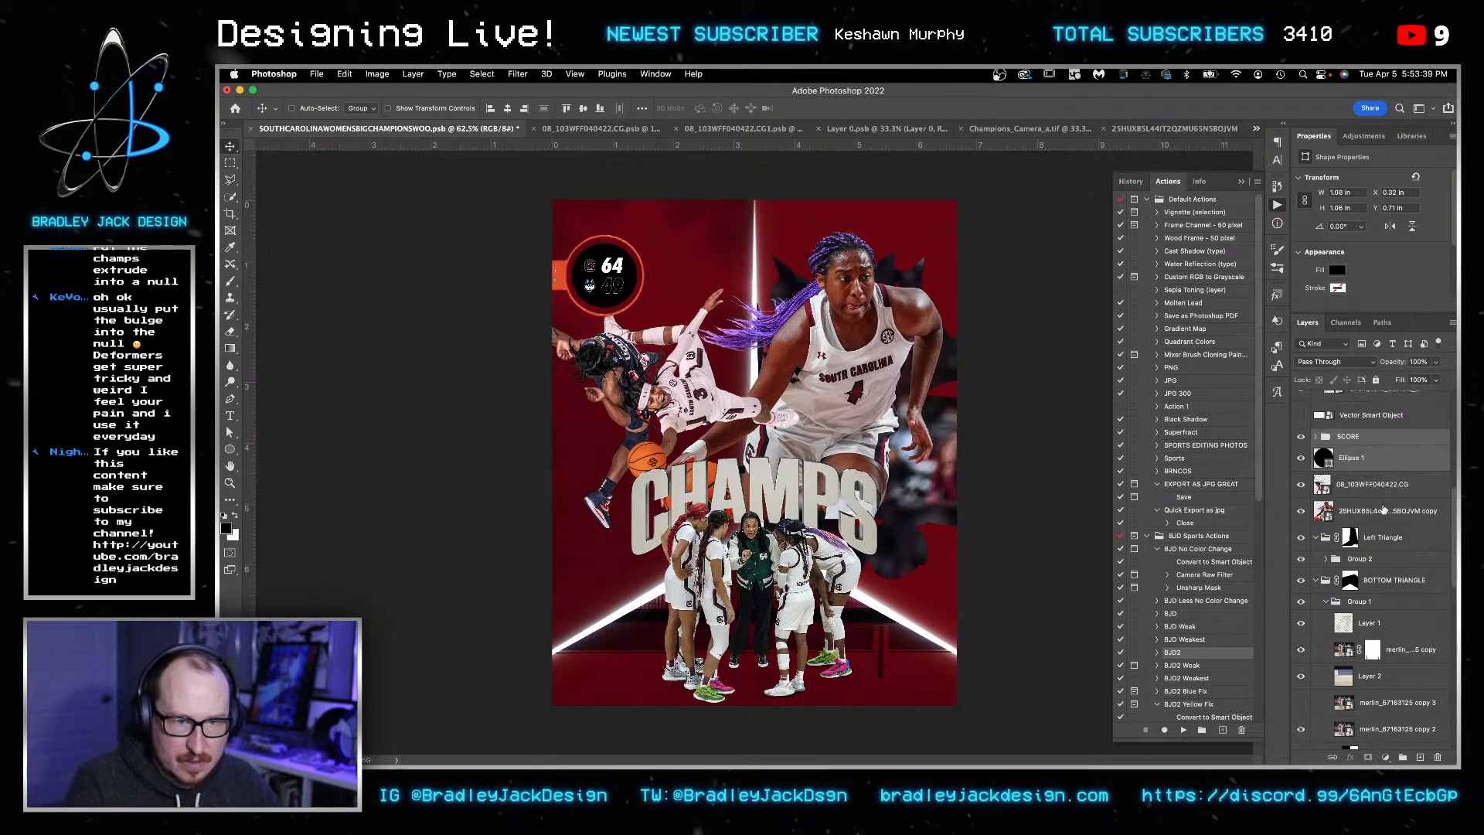
key("super+g")
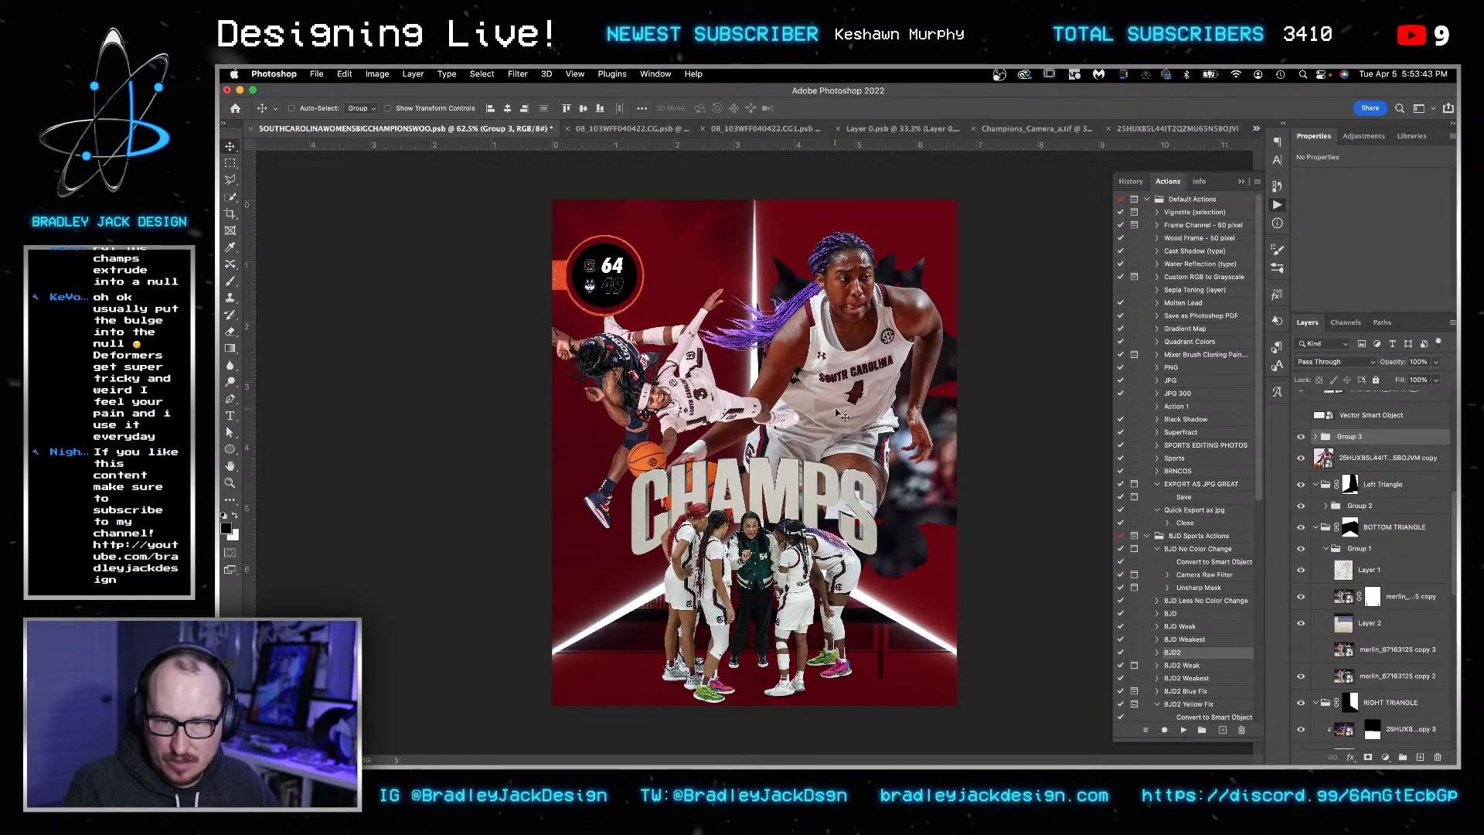
- Move the large player cut-out up together with the photo, Layer 4 and logo layers of the RIGHT TRIANGLE group
right_click(867, 377)
left_click(867, 379)
scroll(1396, 663, "down", 5)
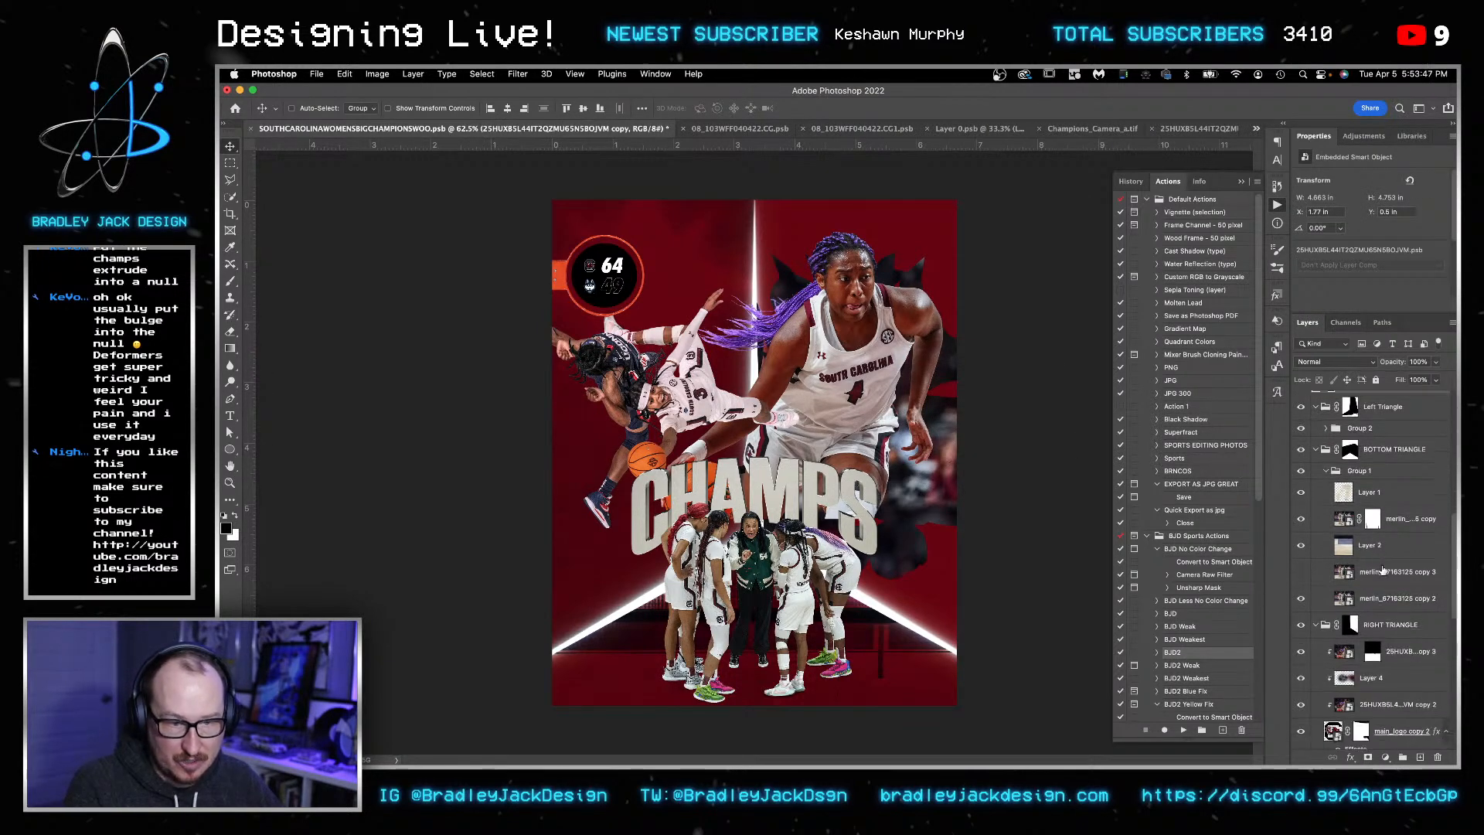
scroll(1391, 603, "up", 2)
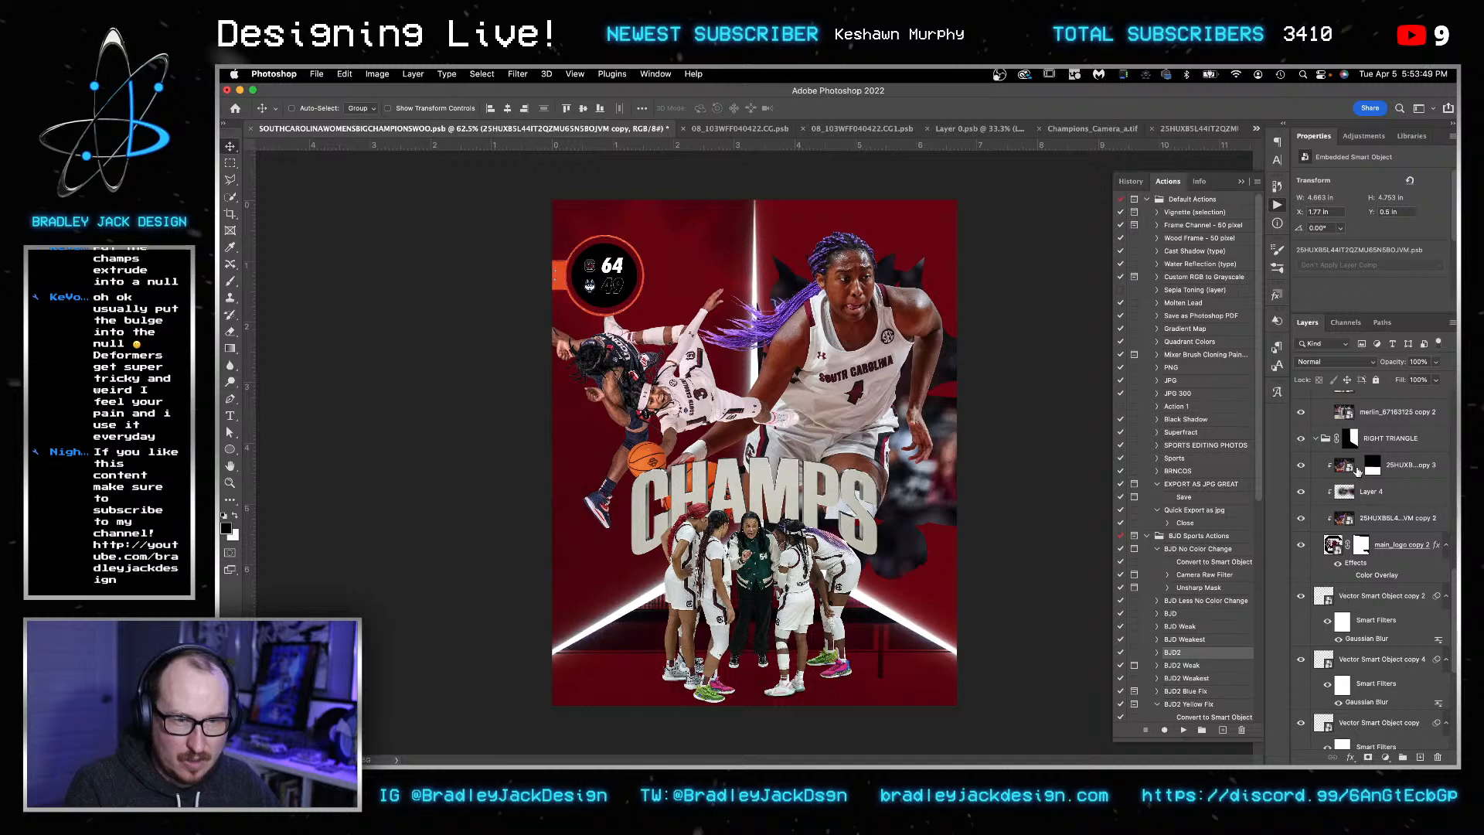
left_click(1393, 470)
left_click(1382, 491, "super")
left_click(1382, 514, "super")
left_click(1397, 548, "super")
scroll(1399, 550, "down", 8)
scroll(1366, 418, "down", 5)
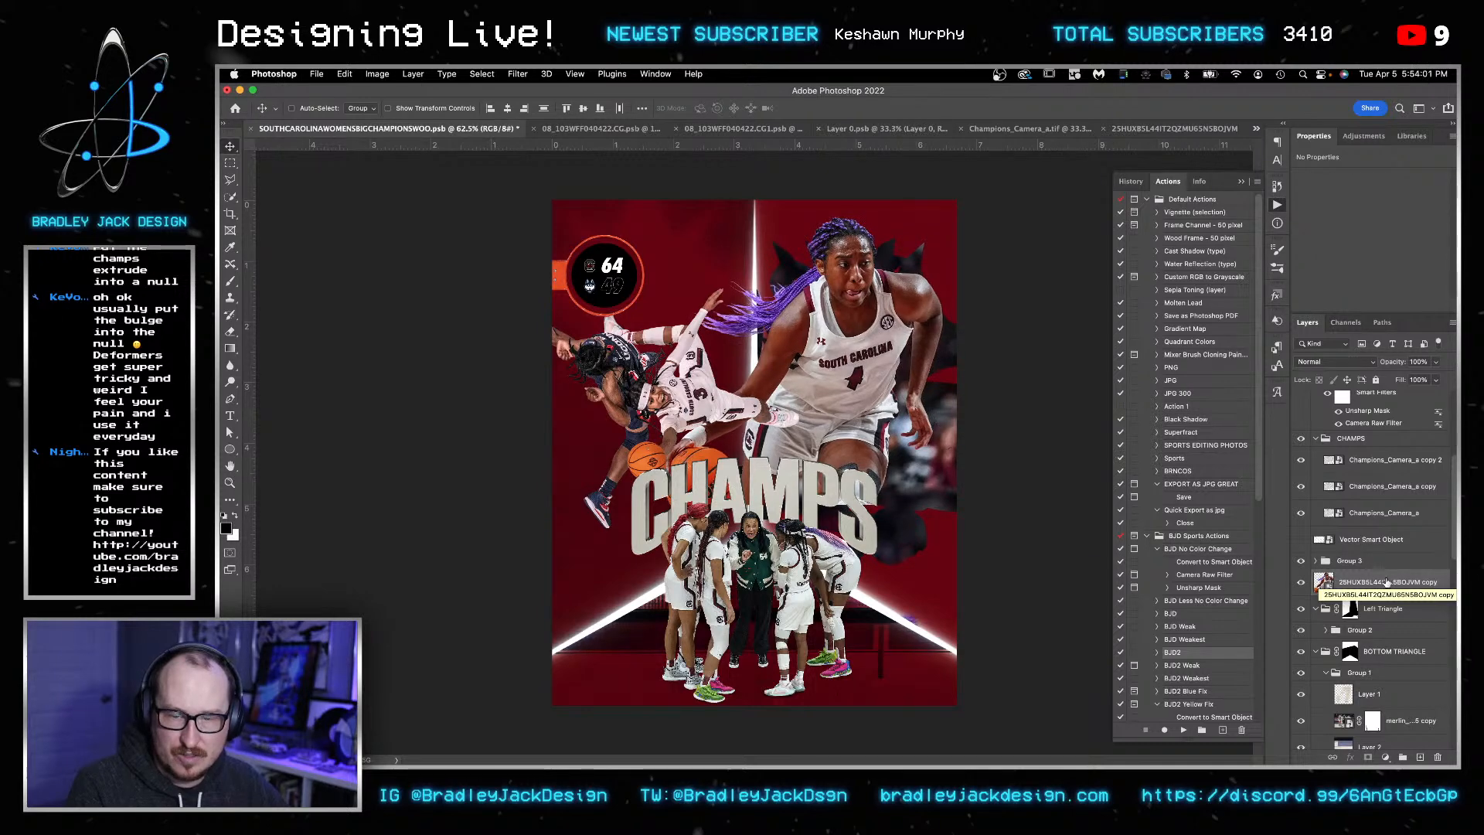
- Touch up the layer mask of main_logo copy 2 with the Brush tool
left_click(1383, 581)
scroll(1381, 704, "down", 8)
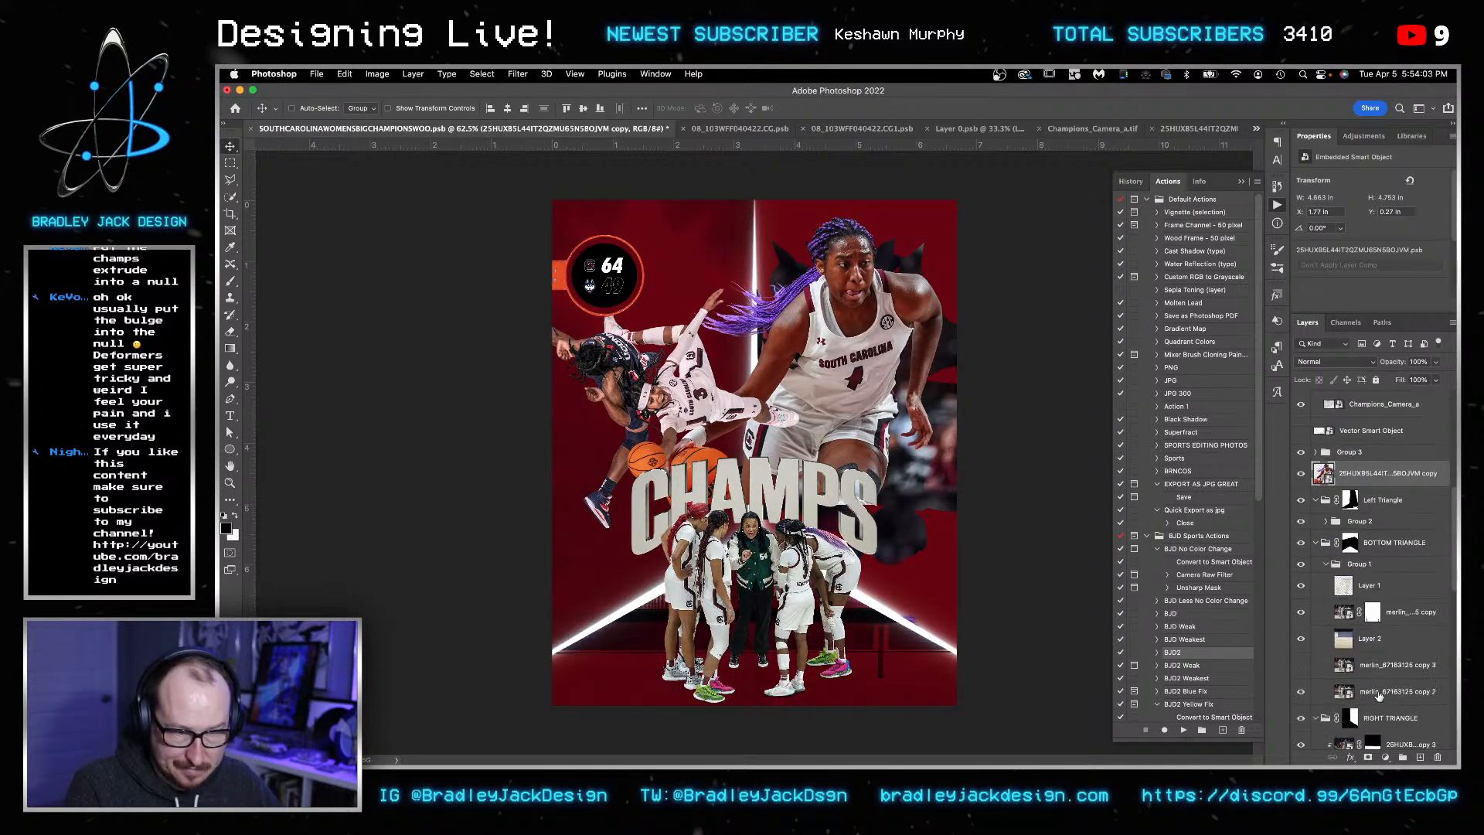
left_click(1364, 639)
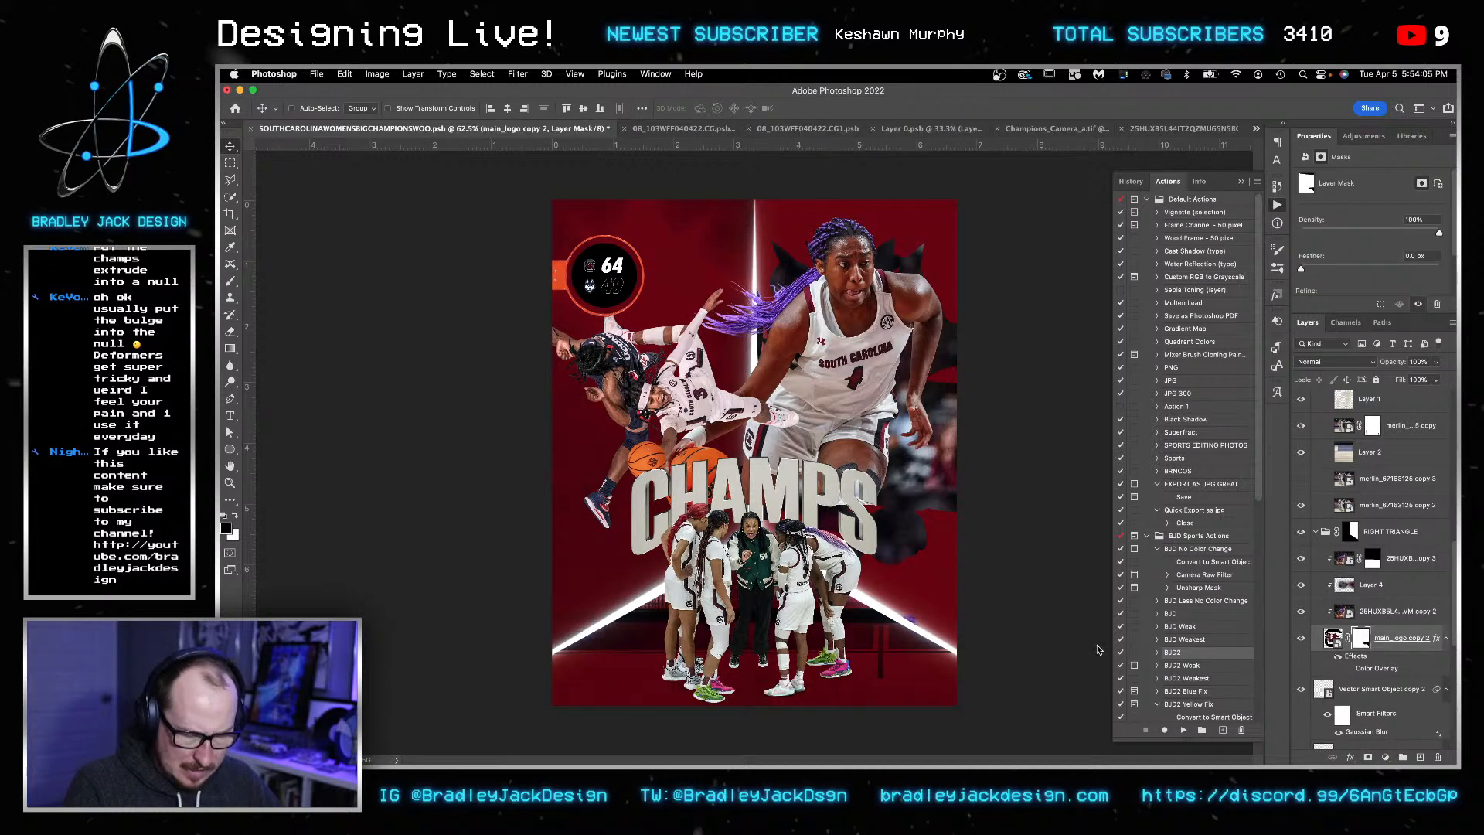
key("b")
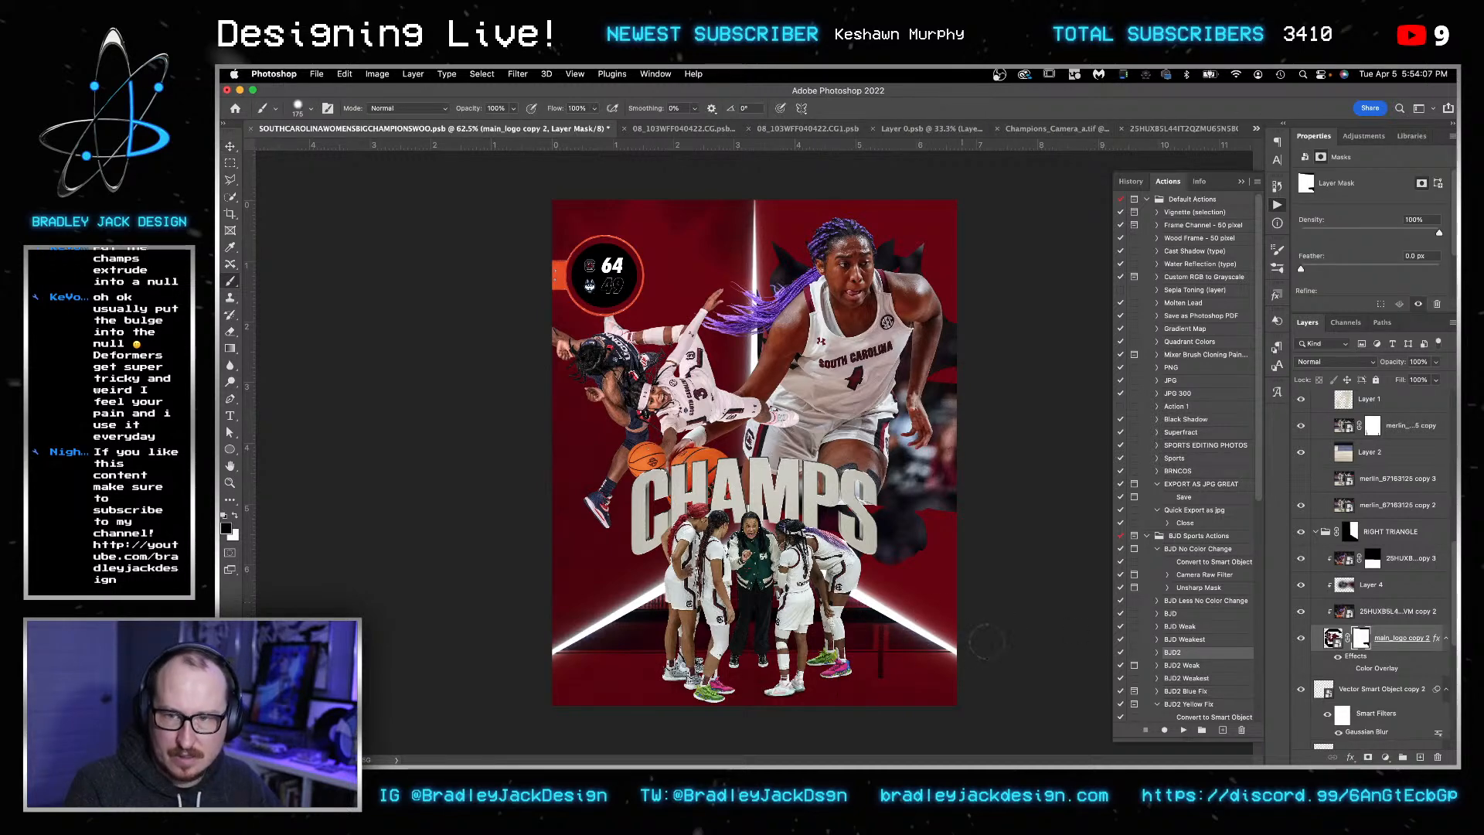
key("v")
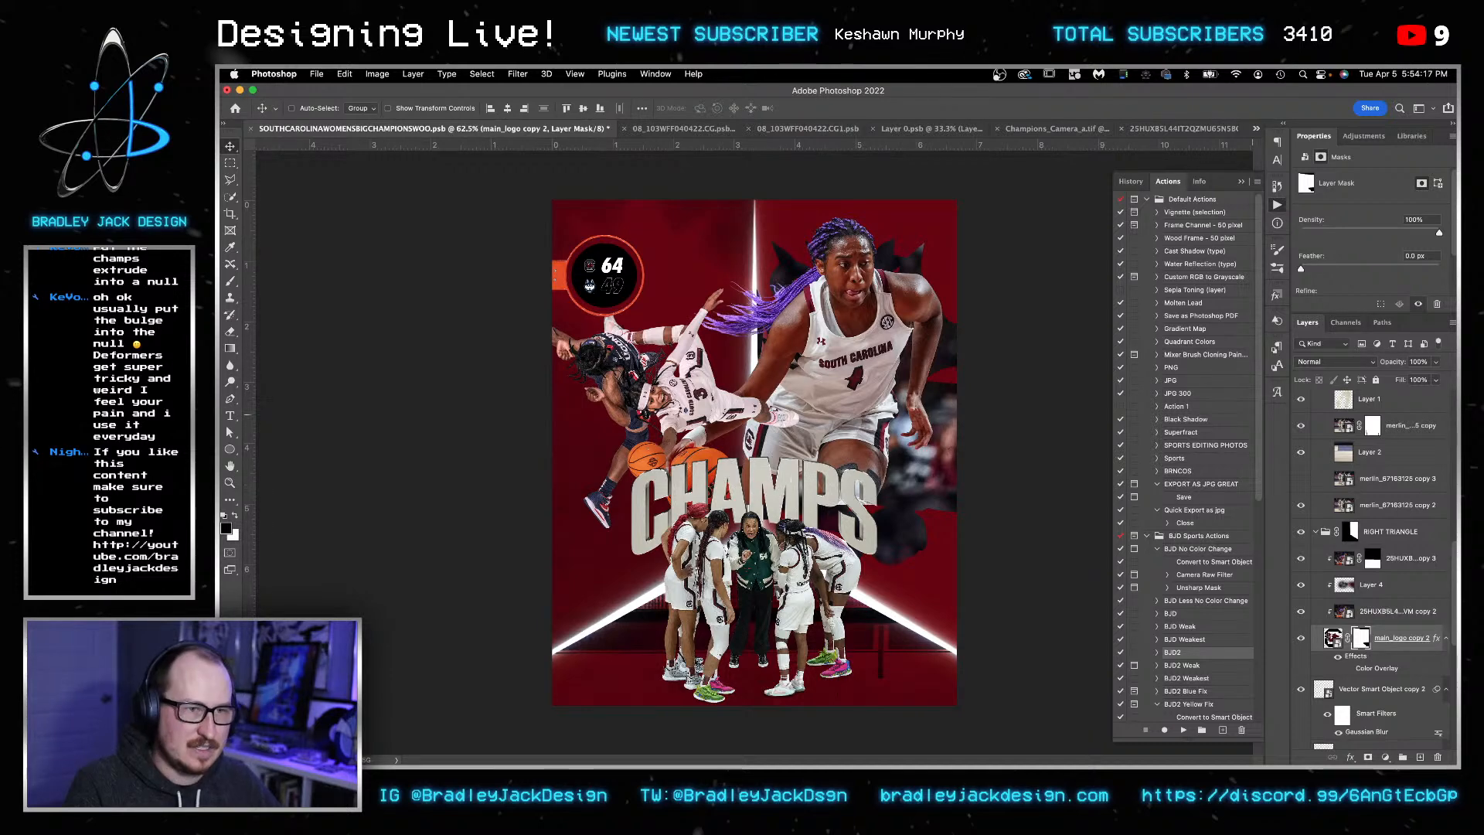
- Add white, centred 25 pt text NATIONAL in Futura Extra Black Condensed Italic over CHAMPS, and bring its layer to the front
key("t")
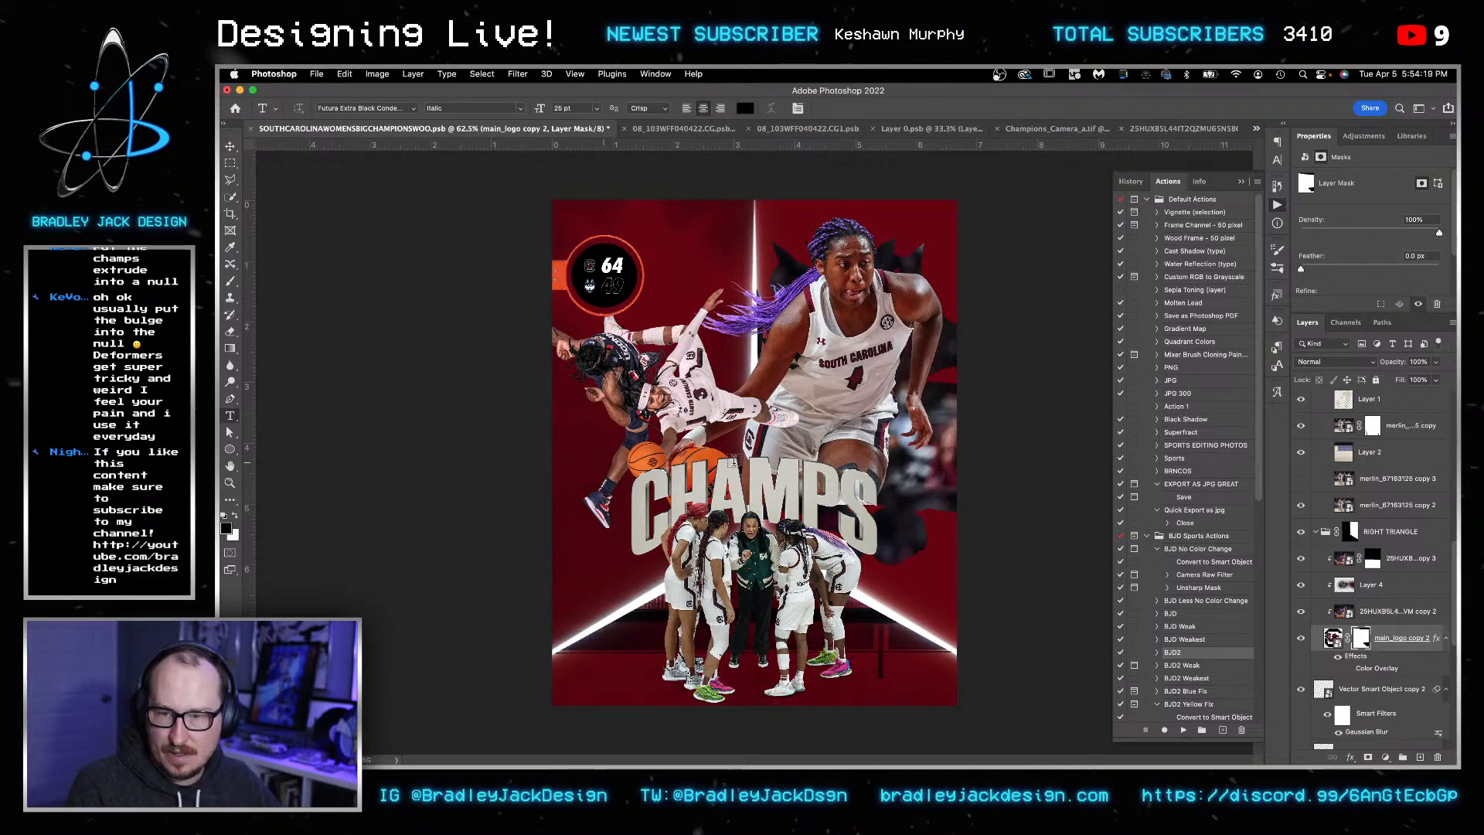
left_click_drag(549, 467, 956, 605)
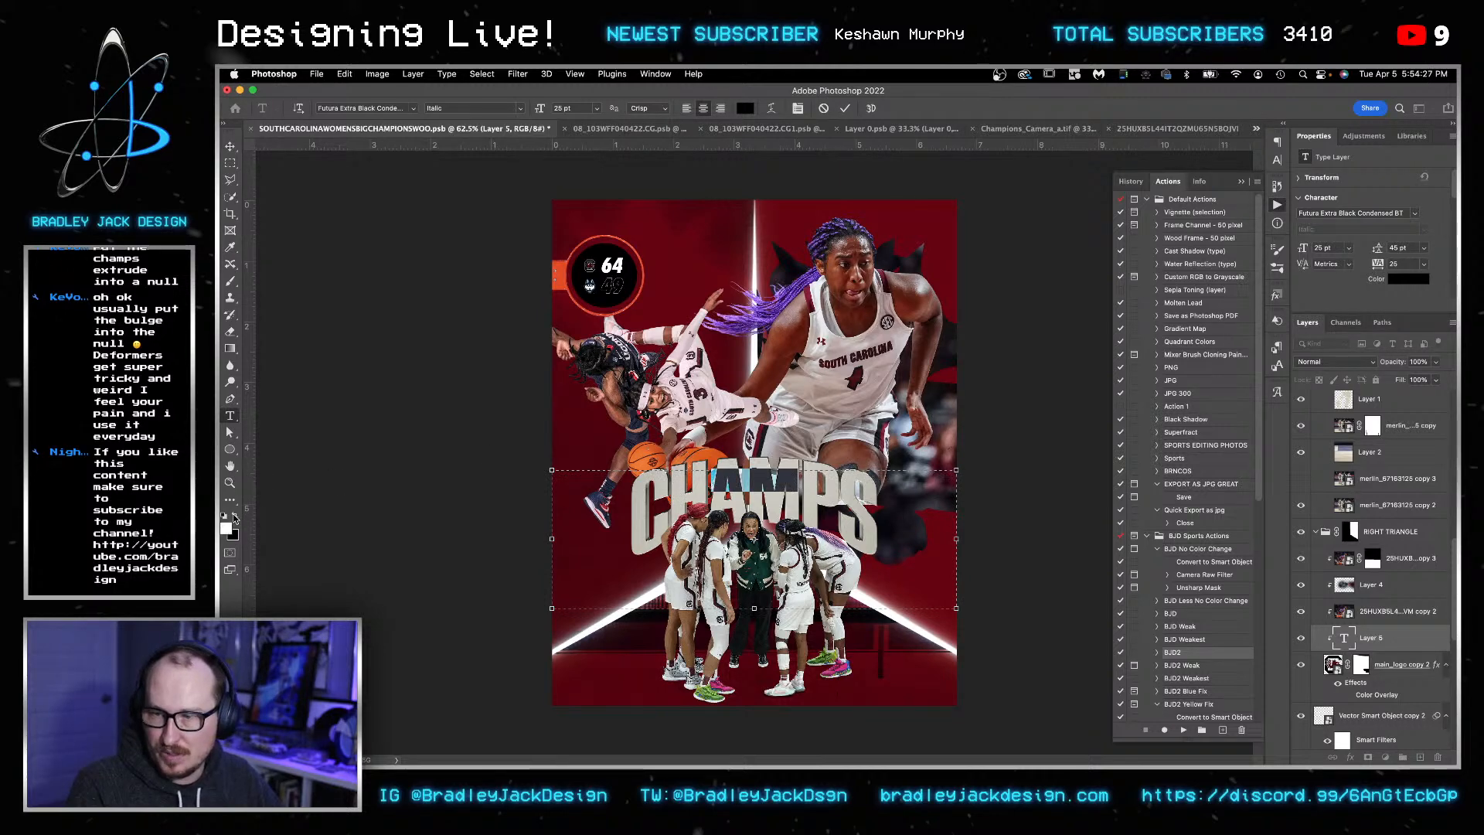
key("super+Return")
key("v")
key("super+[")
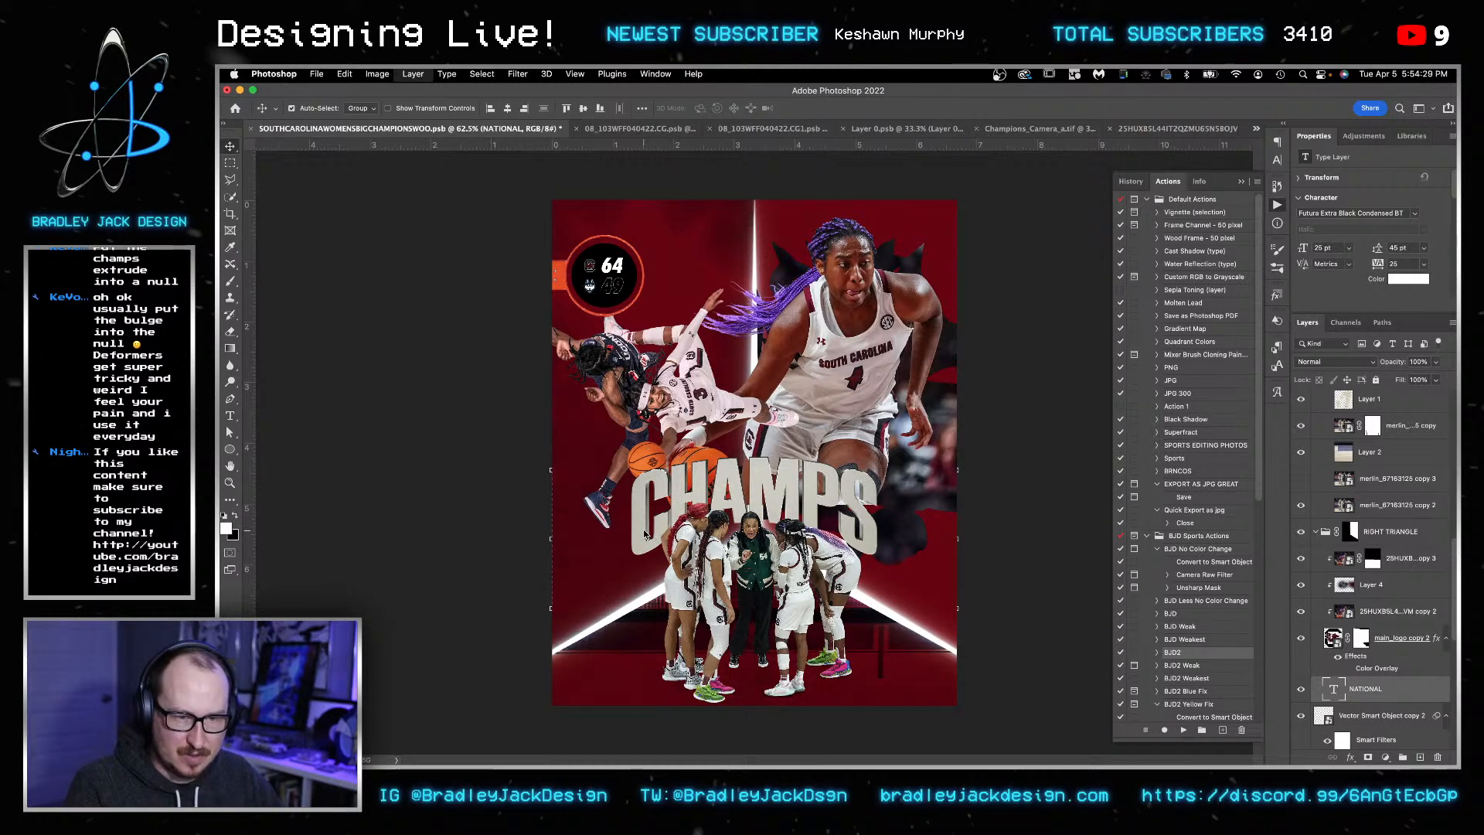
key("super+shift+]")
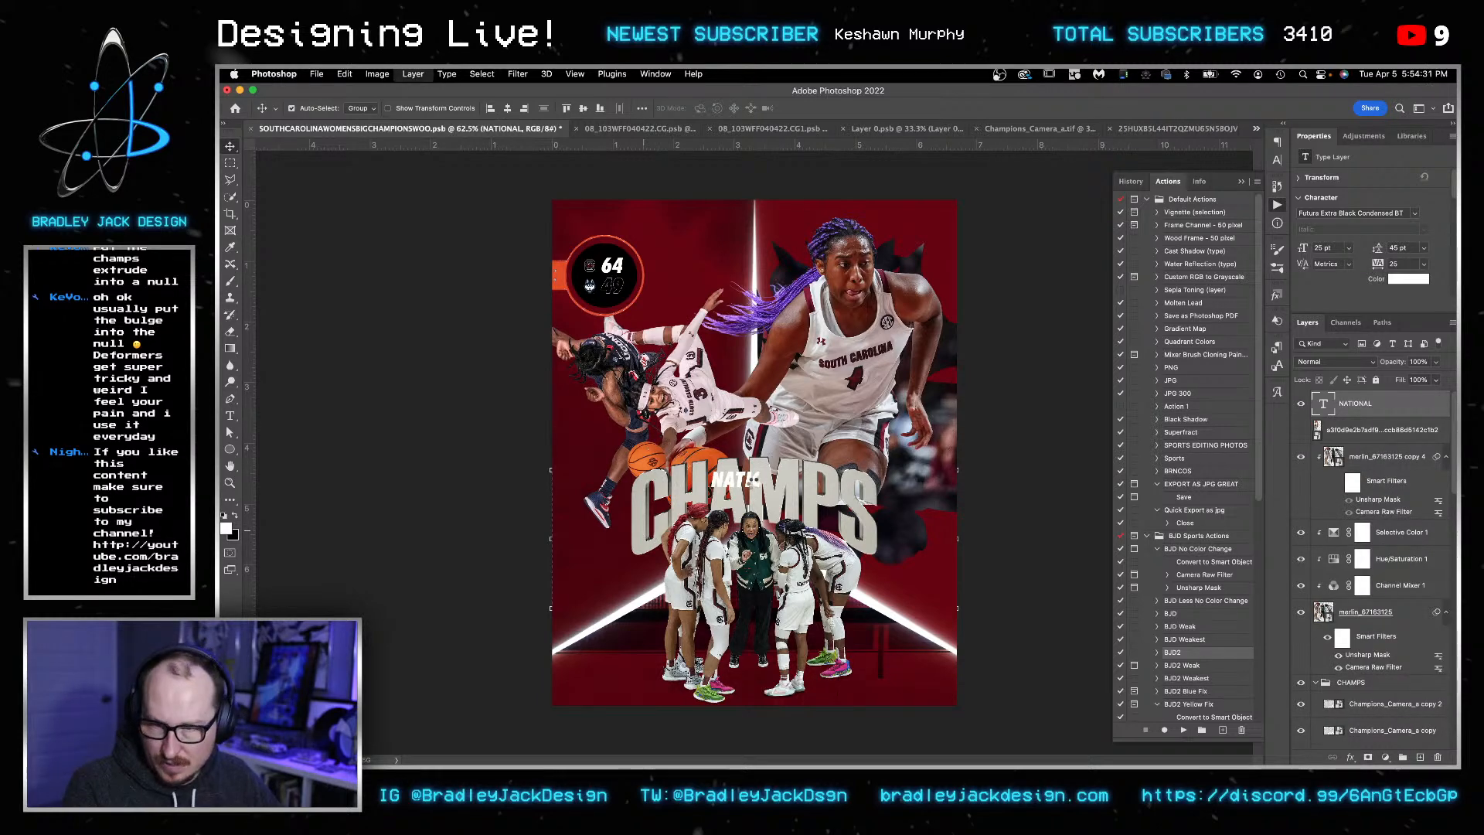
- Change the text to WOMEN'S NATIONAL and move it up to the top edge of the CHAMPS lettering
double_click(747, 480)
type("WOMEN")
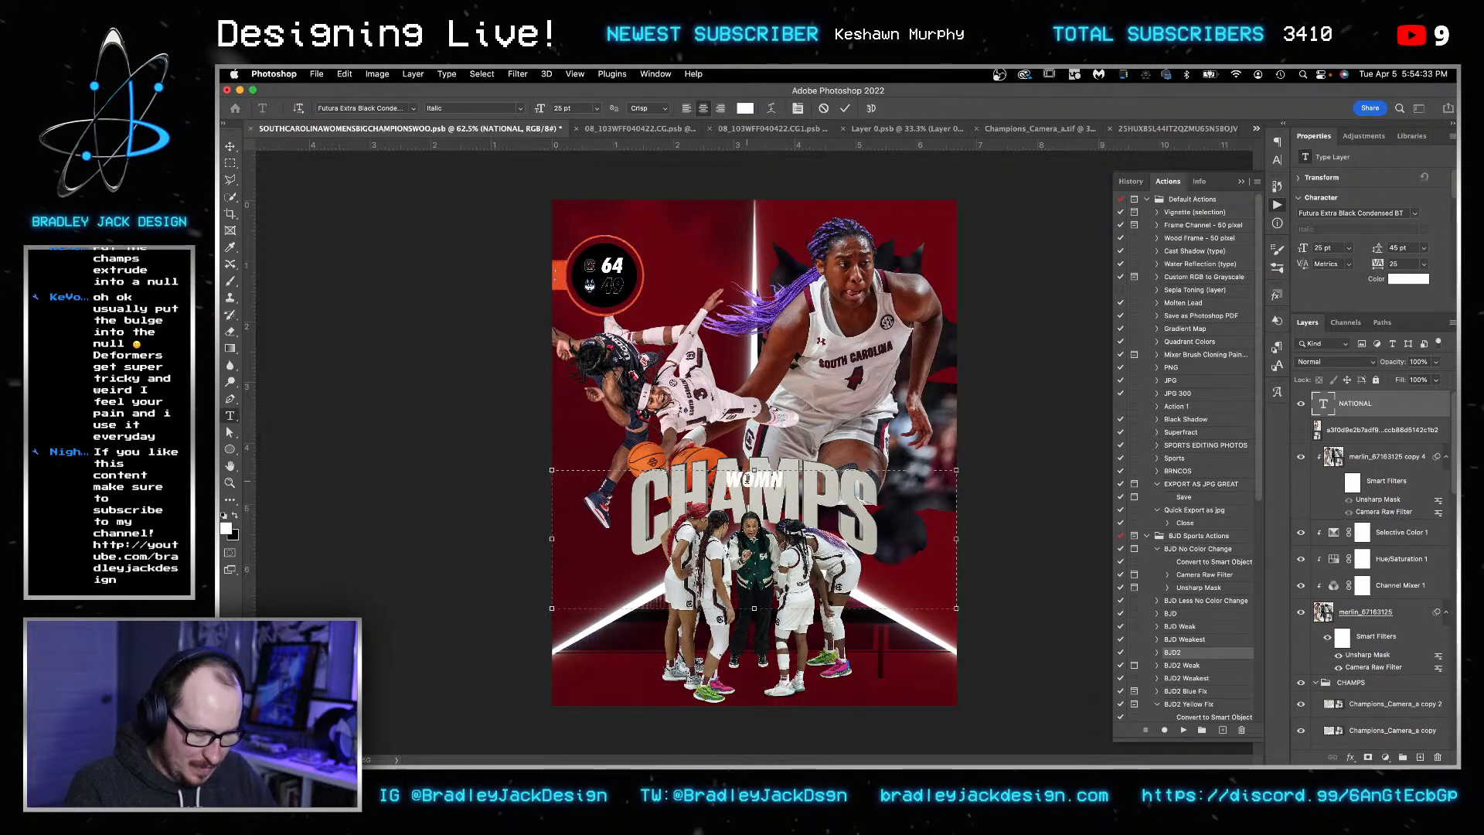
type("'S NATIONAL")
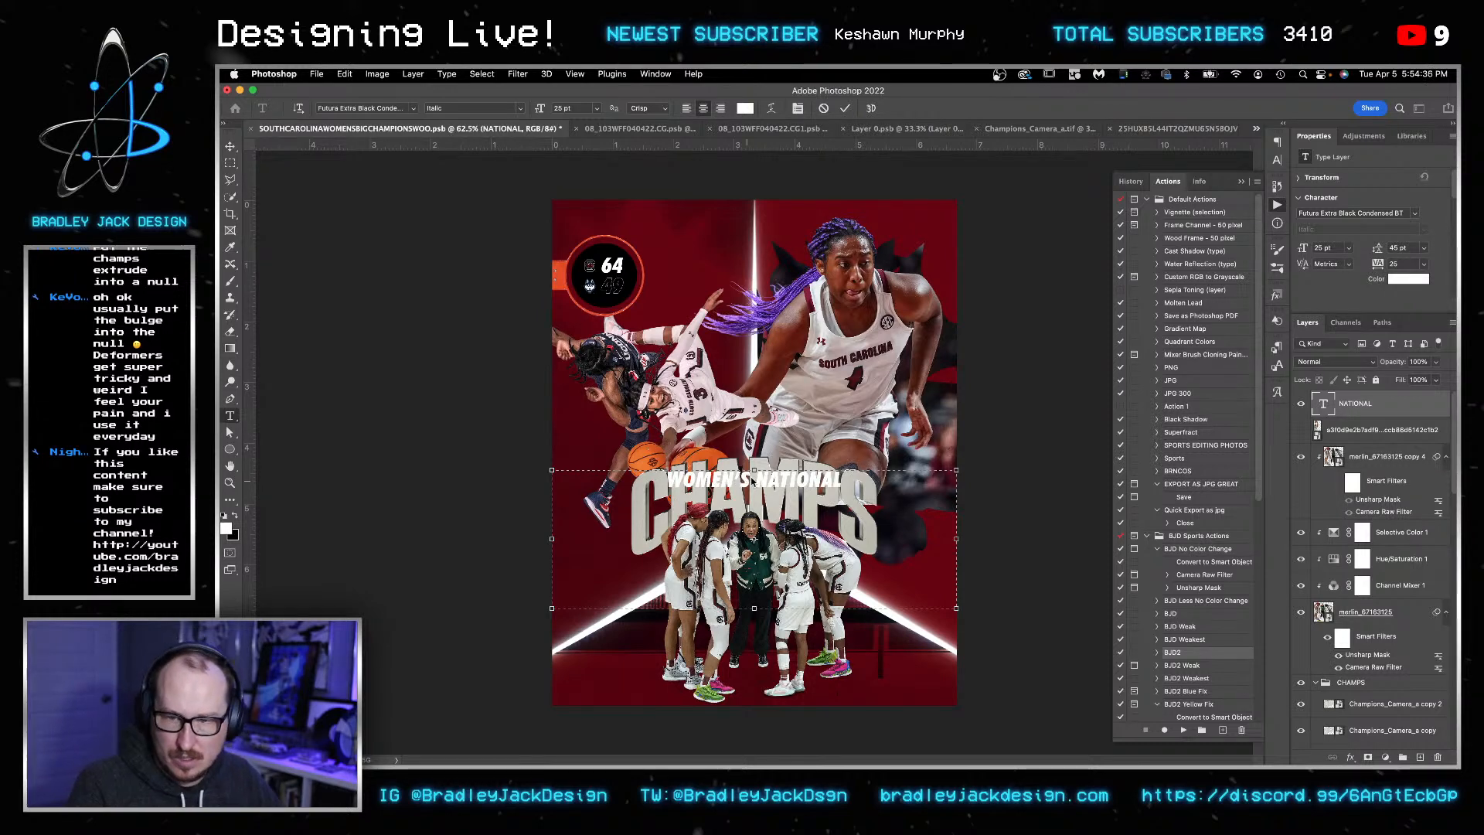
key("ctrl+Return")
key("v")
left_click_drag(756, 479, 768, 466)
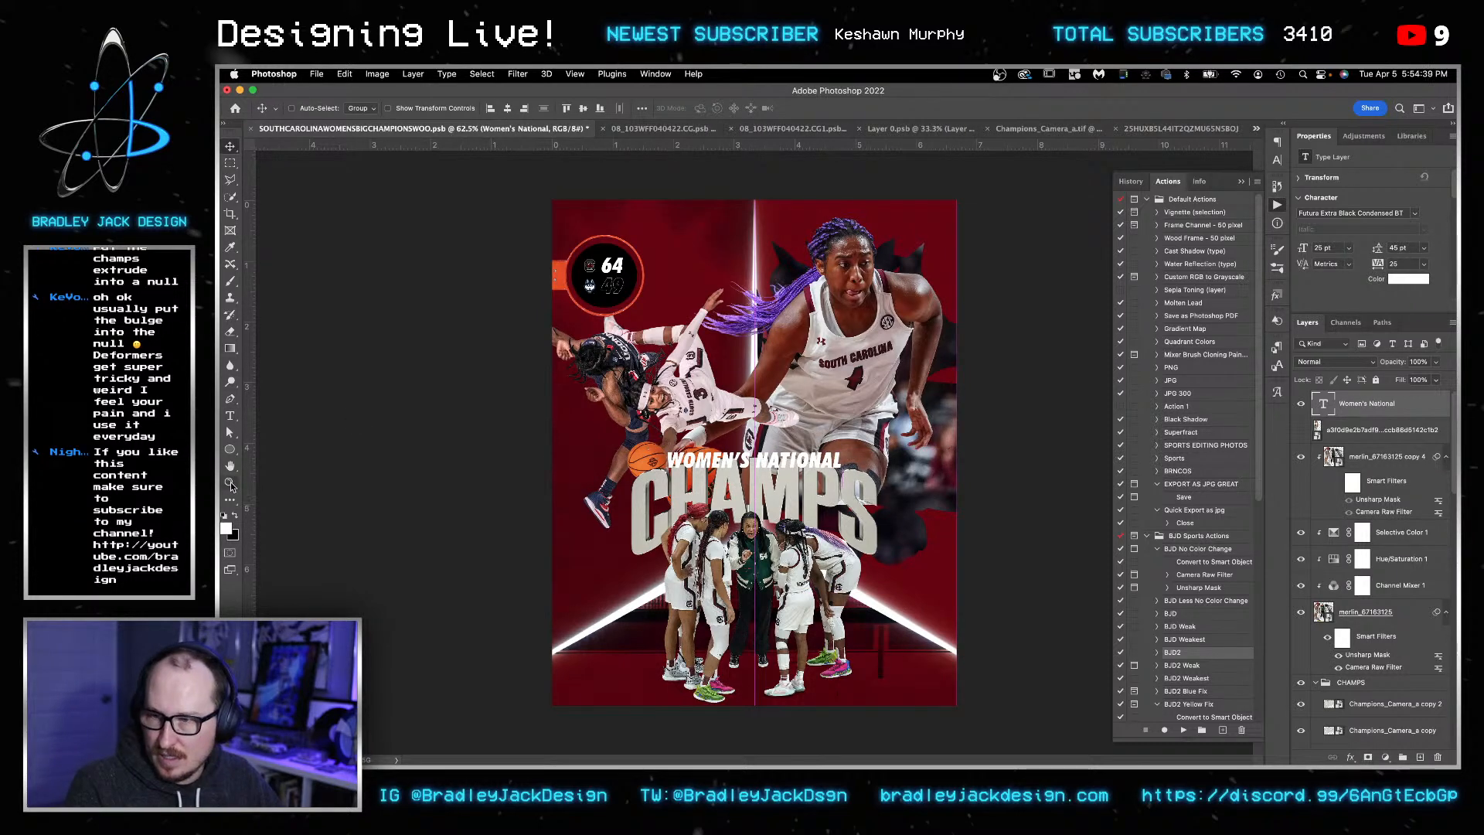
- Draw a rectangle about 3.06 by 0.38 in behind the WOMEN'S NATIONAL text and fill it black
left_click_drag(230, 451, 279, 448)
left_click_drag(662, 448, 847, 470)
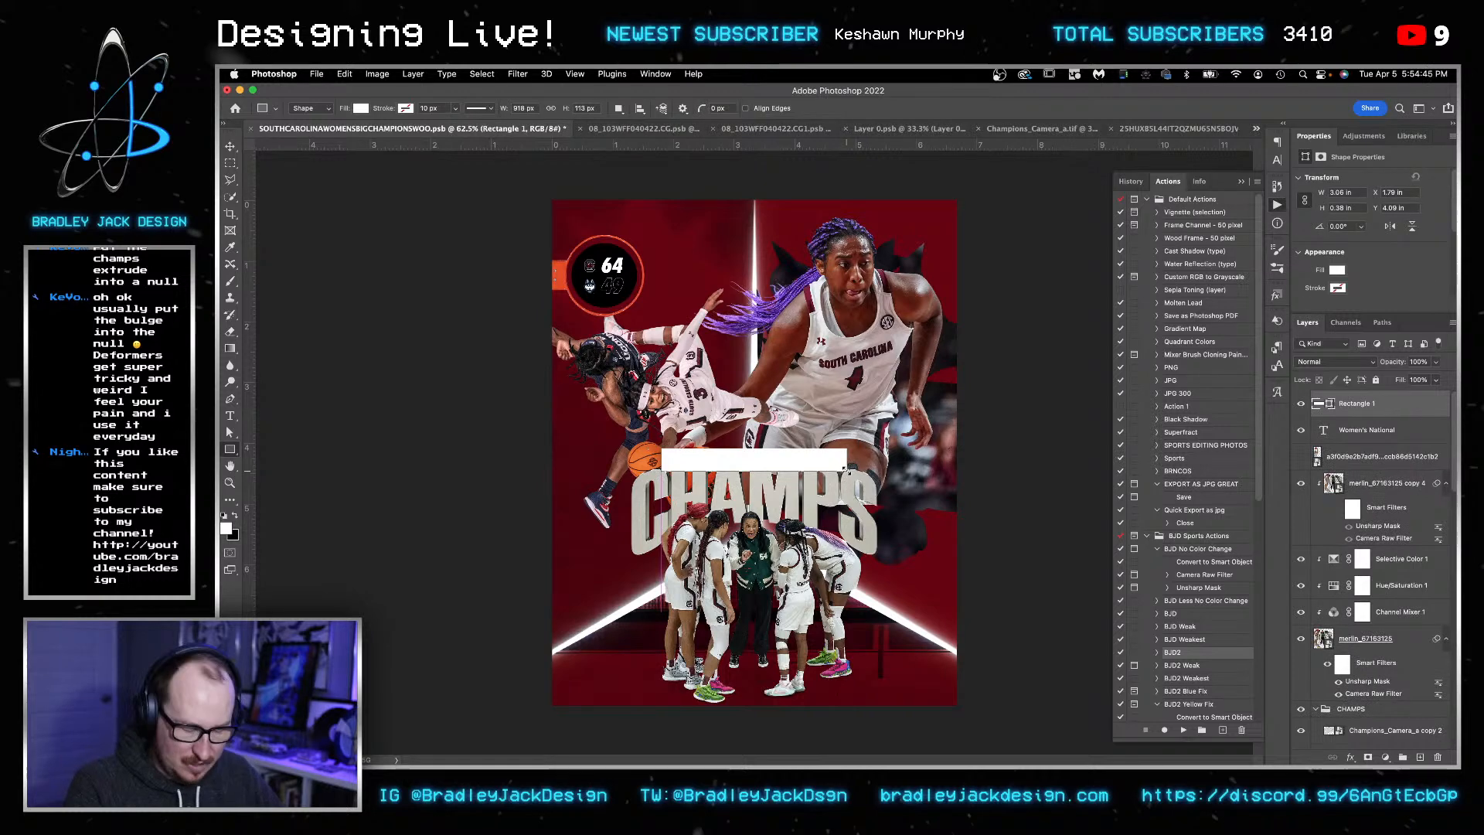
key("super+bracketleft")
left_click(360, 108)
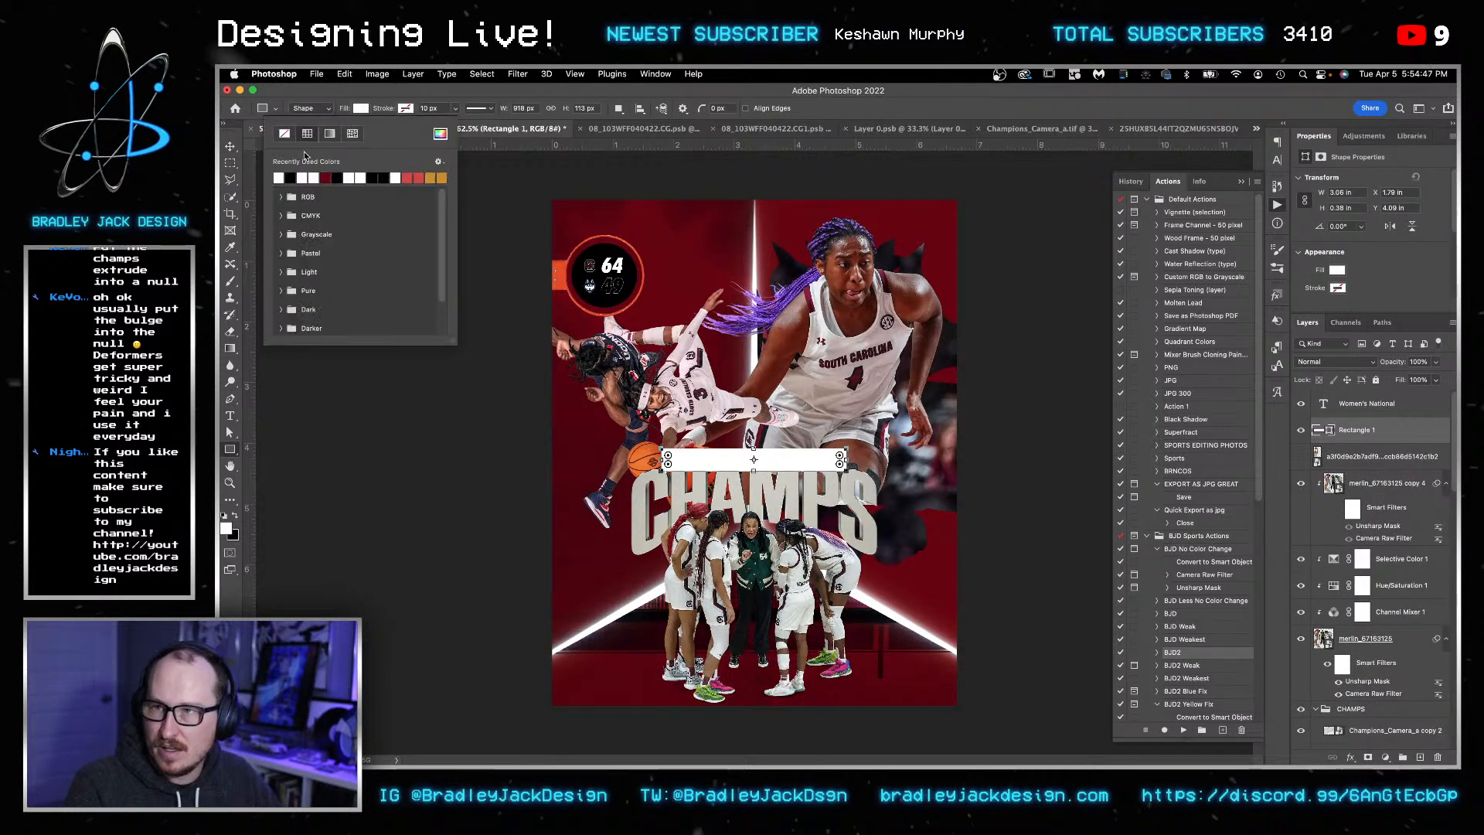
left_click(292, 177)
key("v")
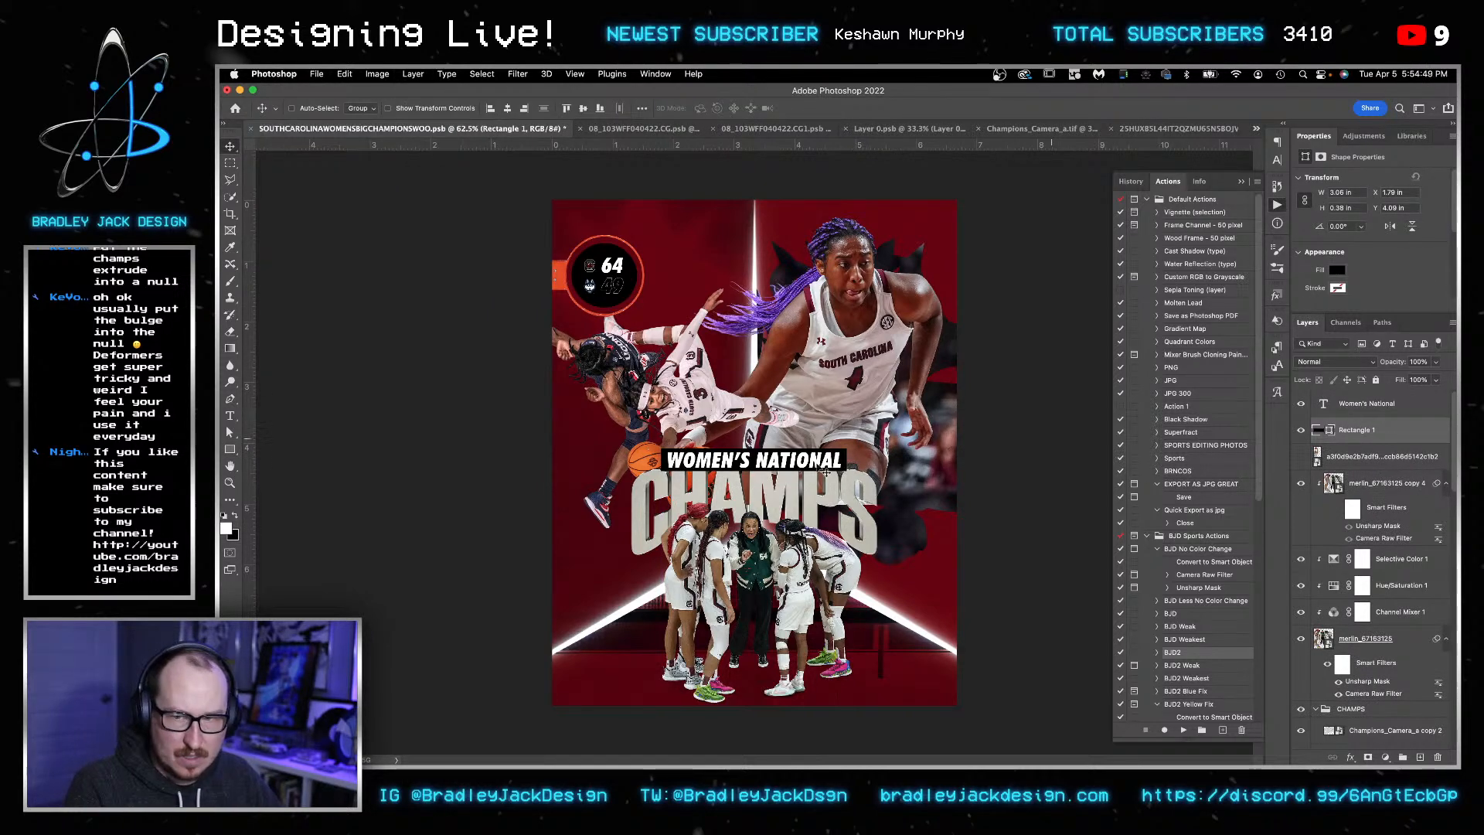
- Scale the WOMEN'S NATIONAL text and its black rectangle together to 75%
left_click_drag(772, 459, 871, 459)
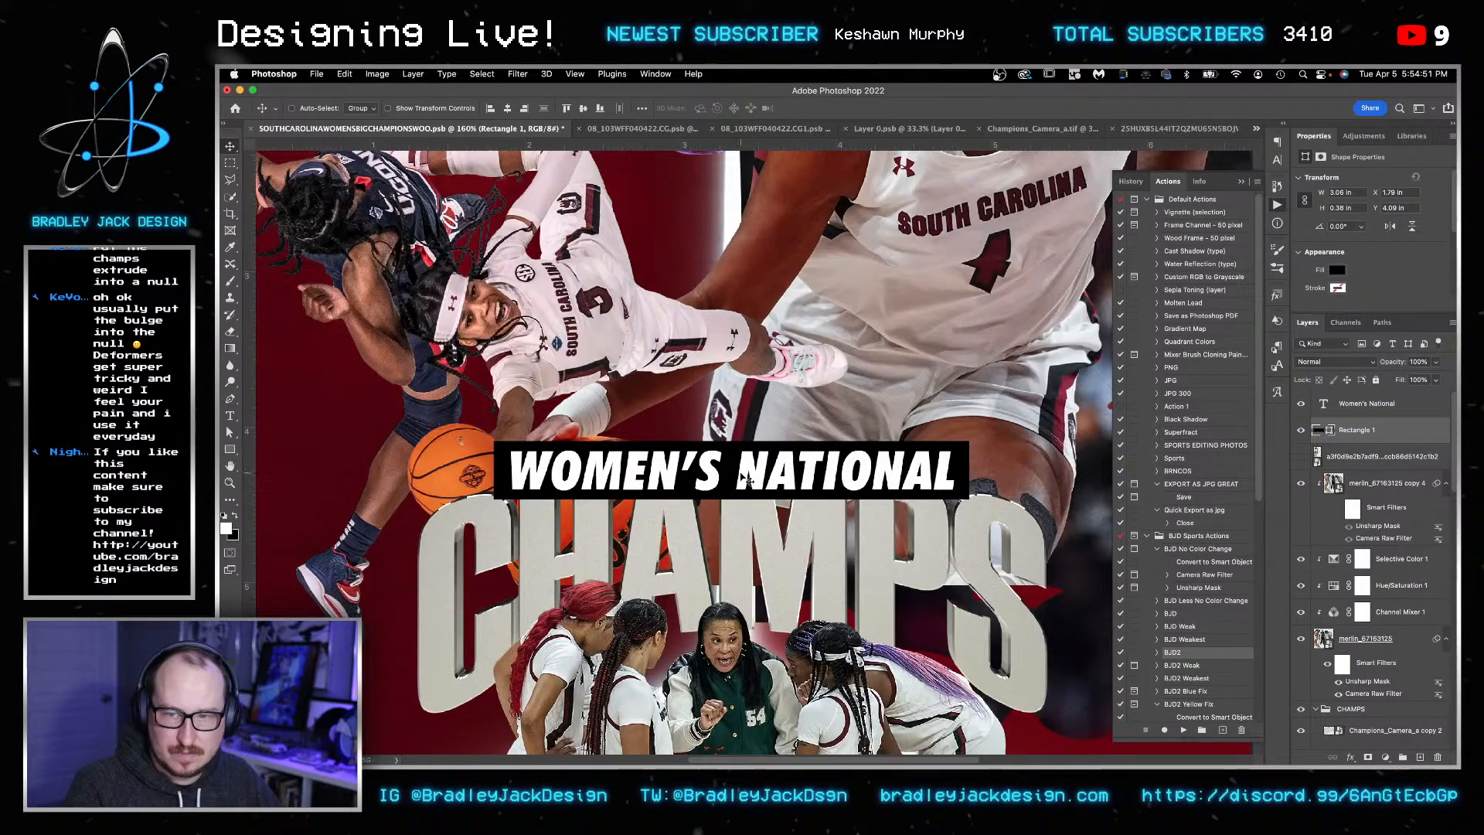
key("t")
left_click(1366, 411, "shift")
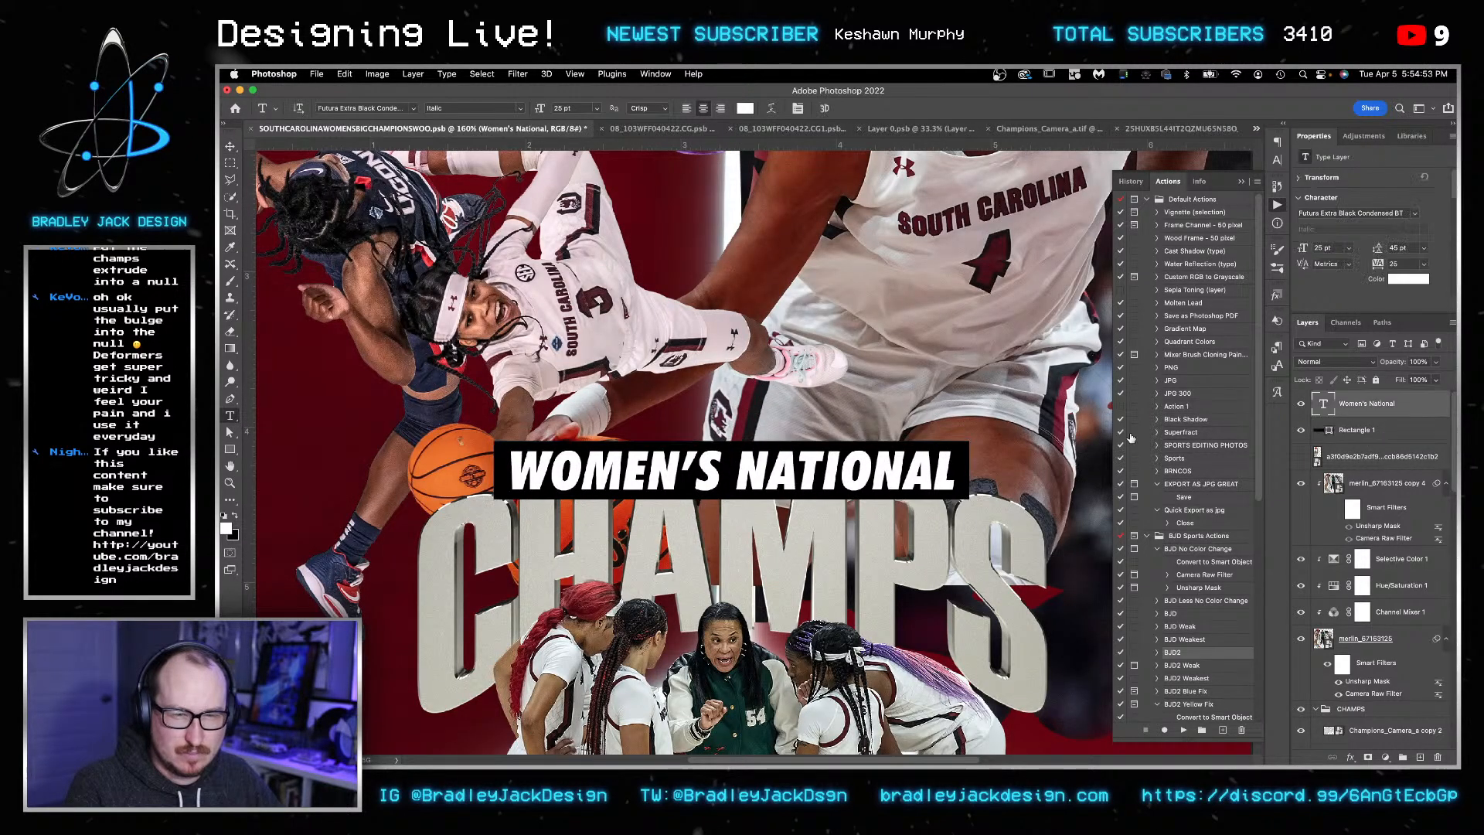
key("super+t")
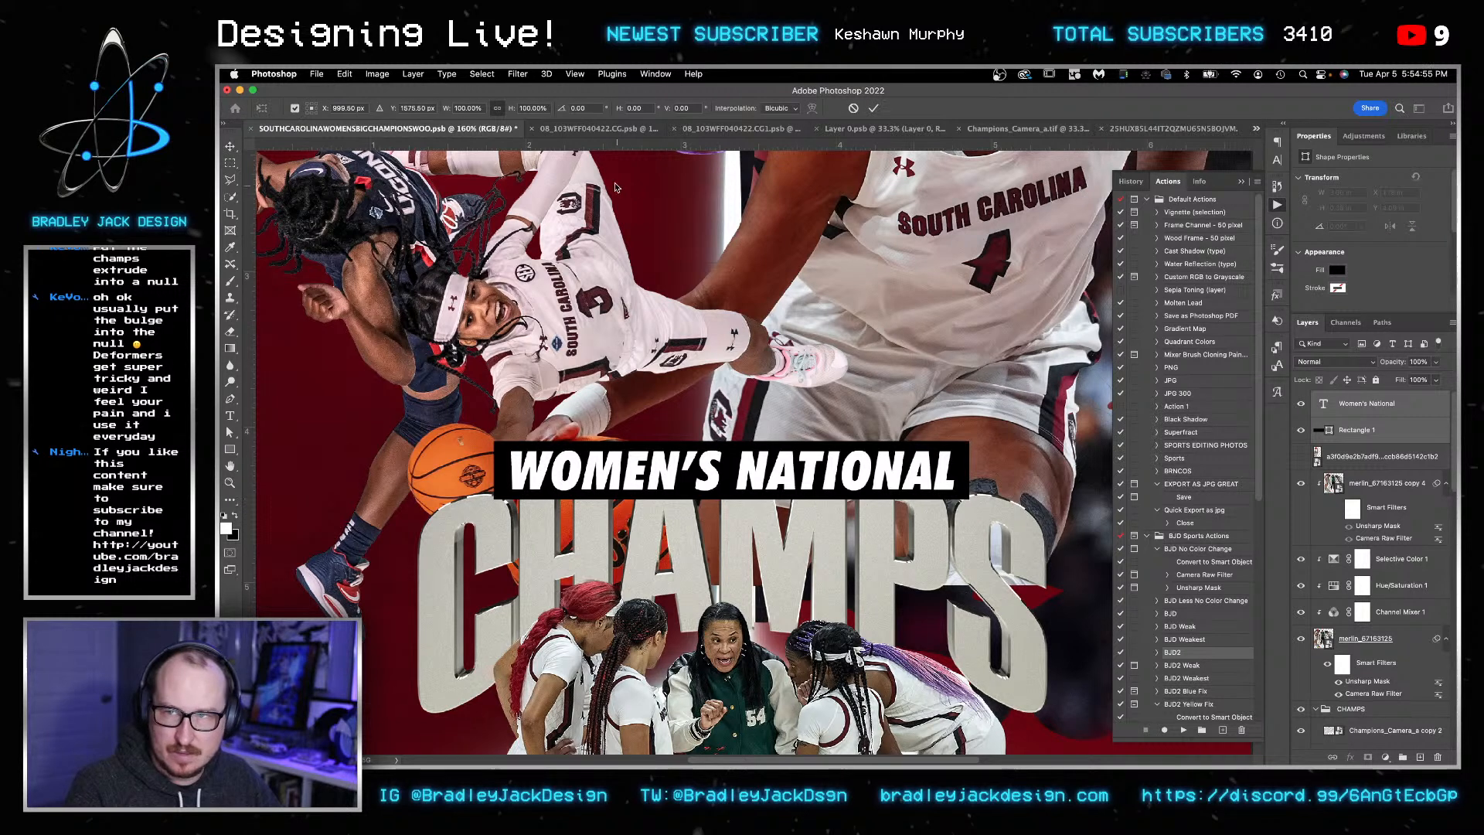
double_click(468, 108)
type("75")
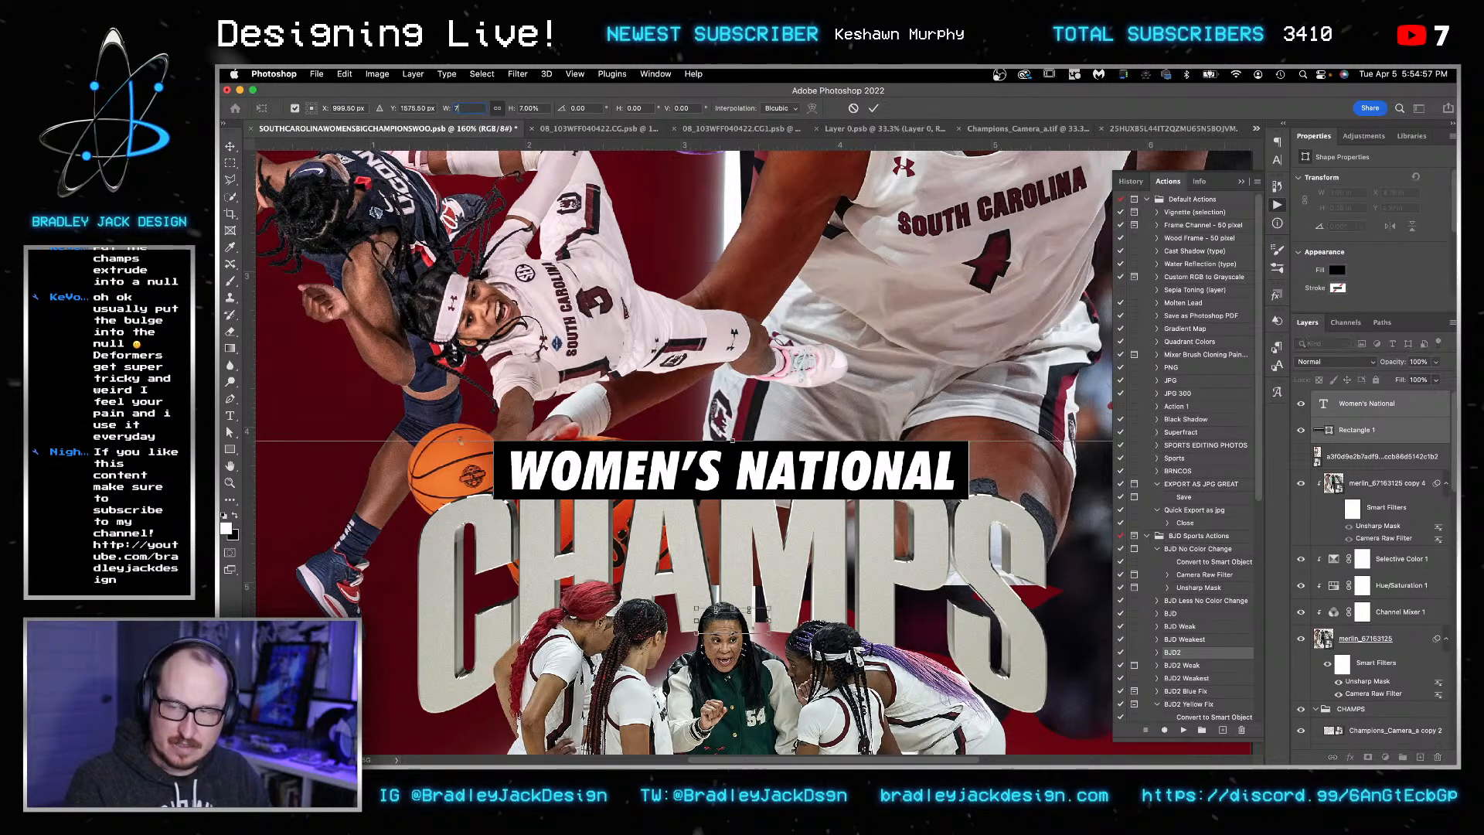
key("Tab")
key("Return")
key("Return")
- Nudge the text and black rectangle up together until they sit just above the CHAMPS lettering
key("shift+Up")
key("shift+Up")
key("shift+Up")
key("shift+Up")
key("shift+Up")
key("shift+Up")
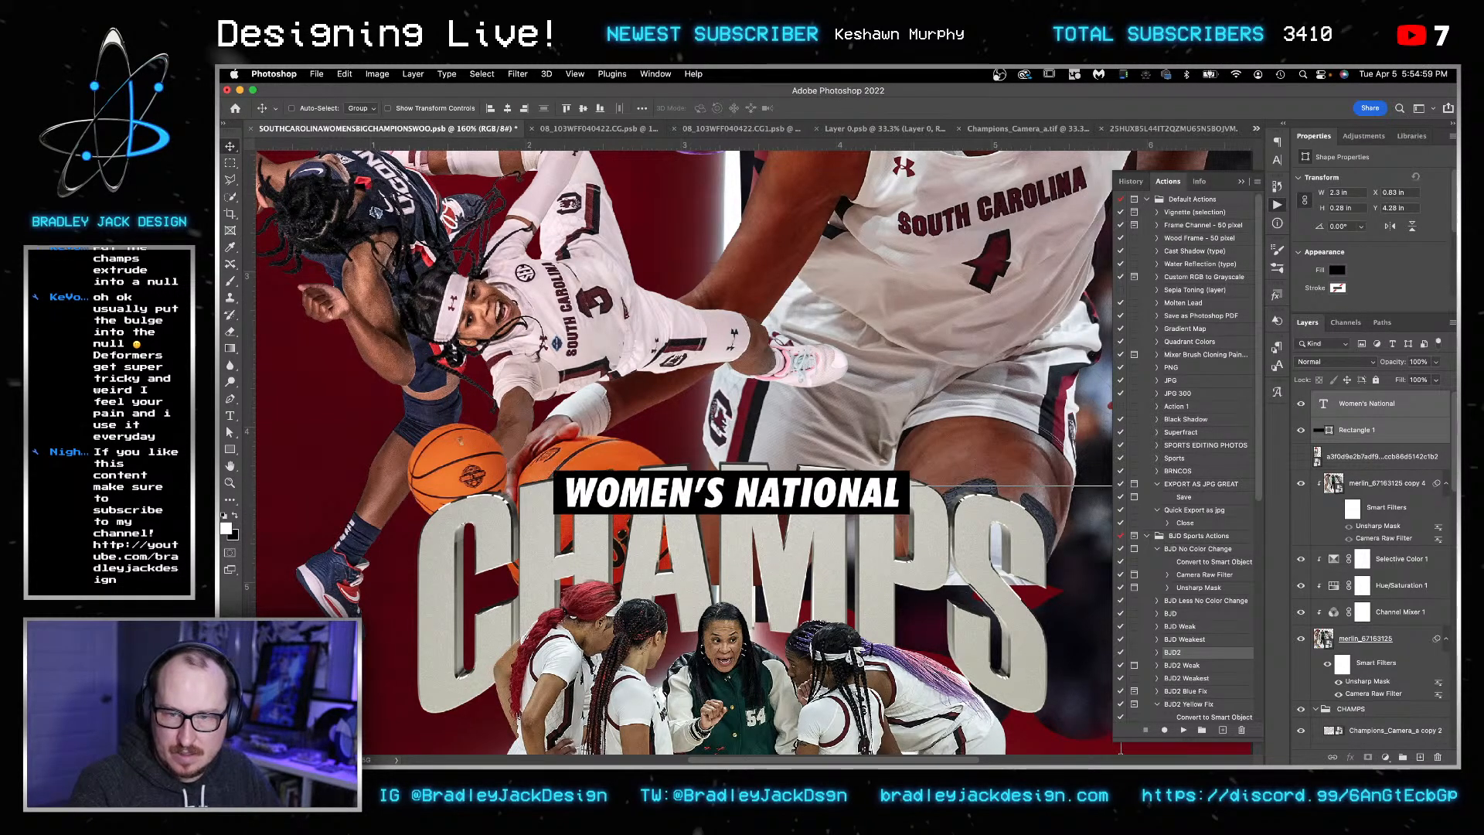
key("Up")
key("Up")
key("Up")
key("Up")
key("Up")
key("Up")
key("Up")
key("Up")
key("Up")
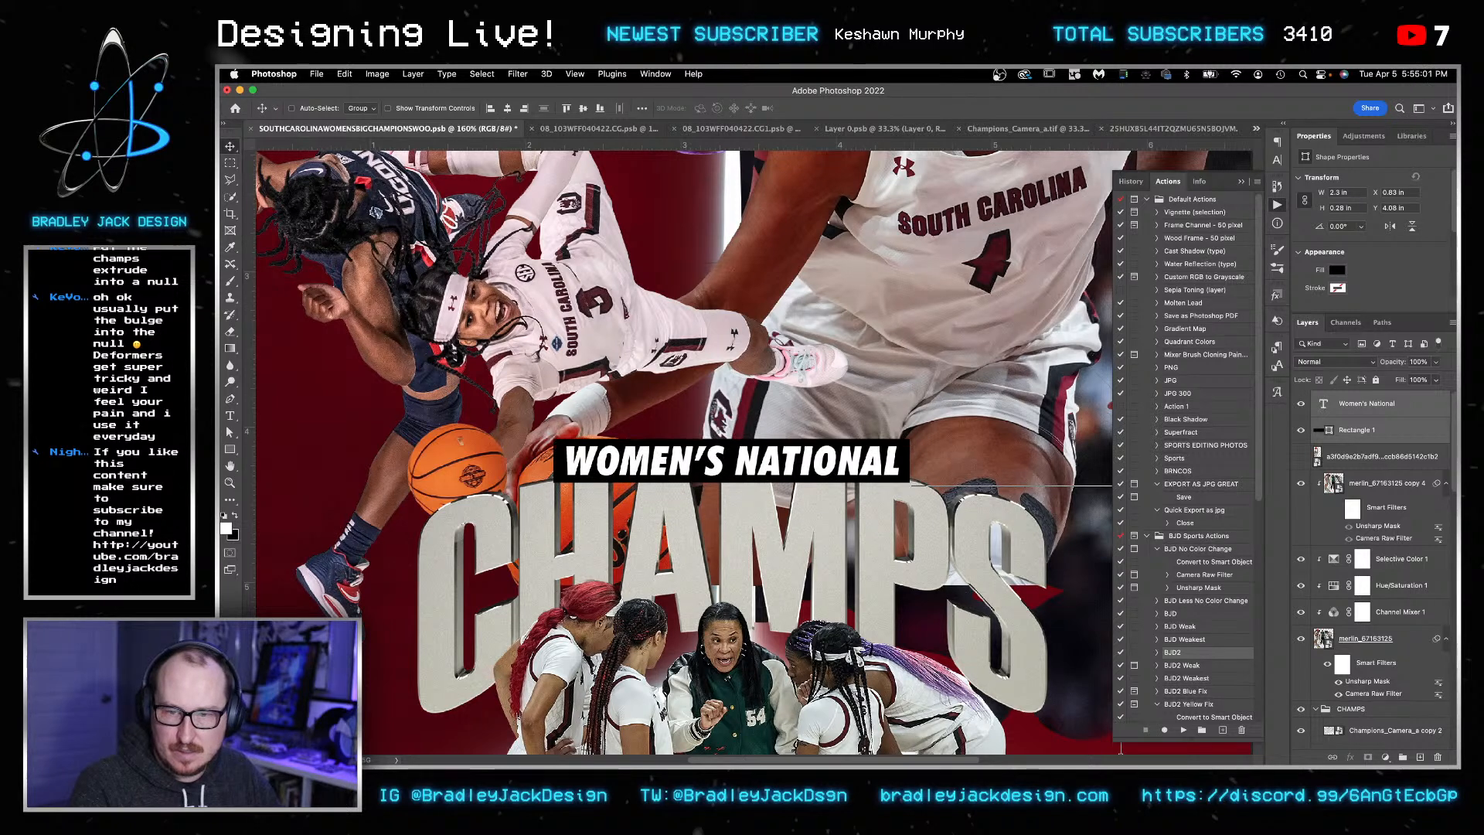
key("Up")
key("Up")
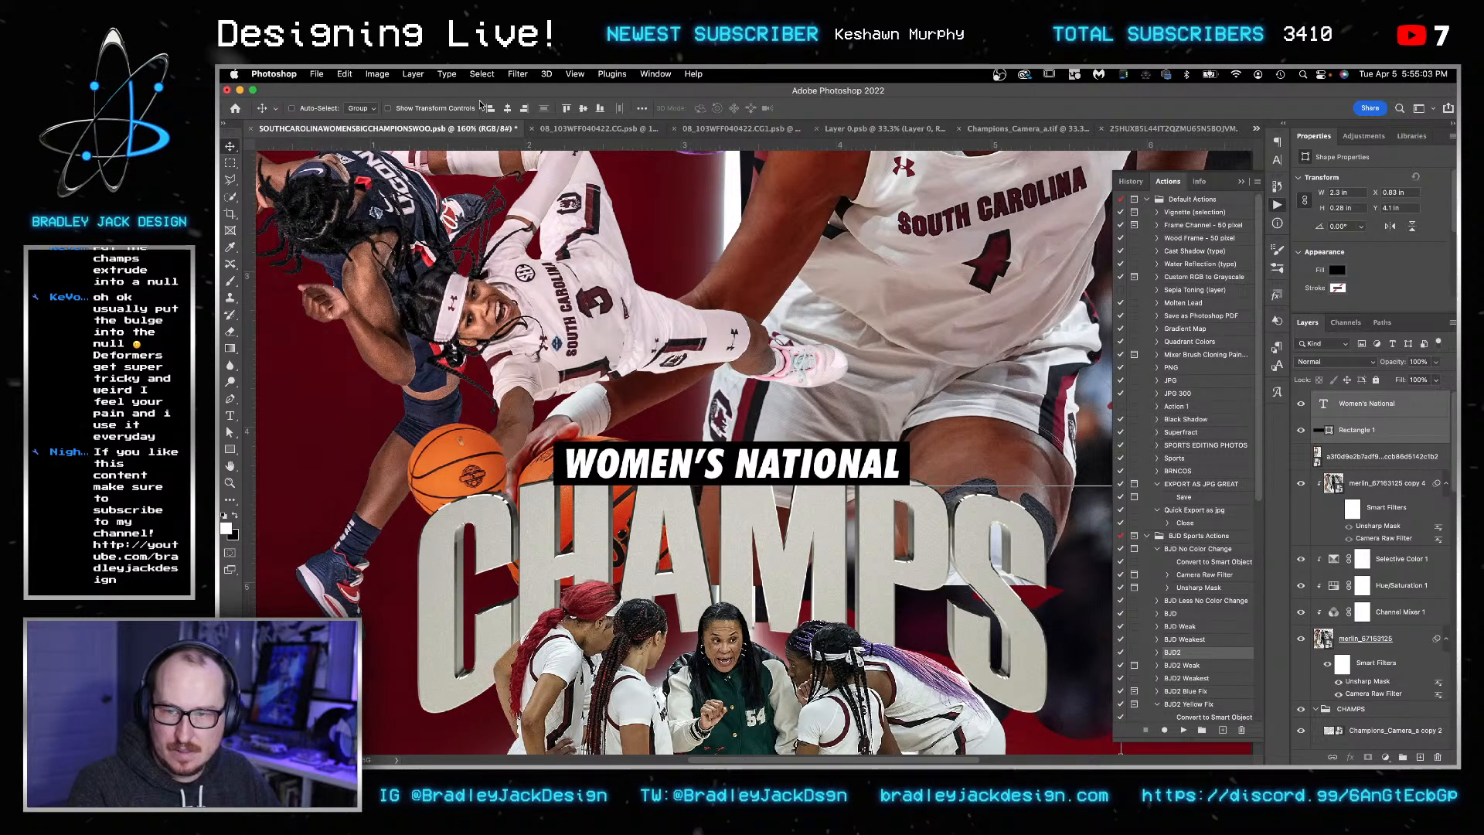
- Stretch Rectangle 1 downward to about 1.82 in high and place its layer beneath the team huddle
left_click(1372, 439)
key("ctrl+t")
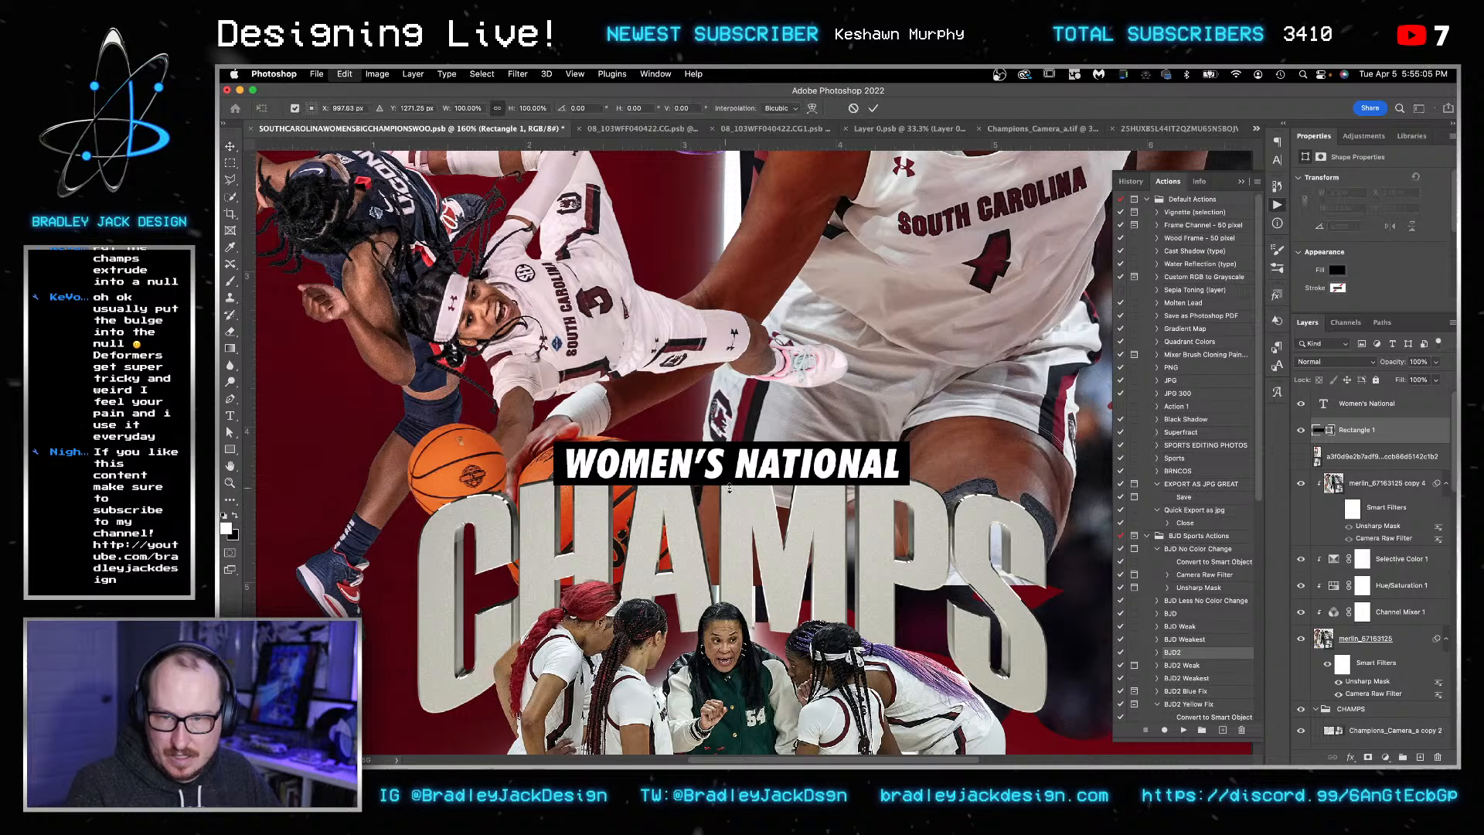
left_click_drag(731, 485, 731, 557)
left_click_drag(751, 654, 759, 727)
key("Return")
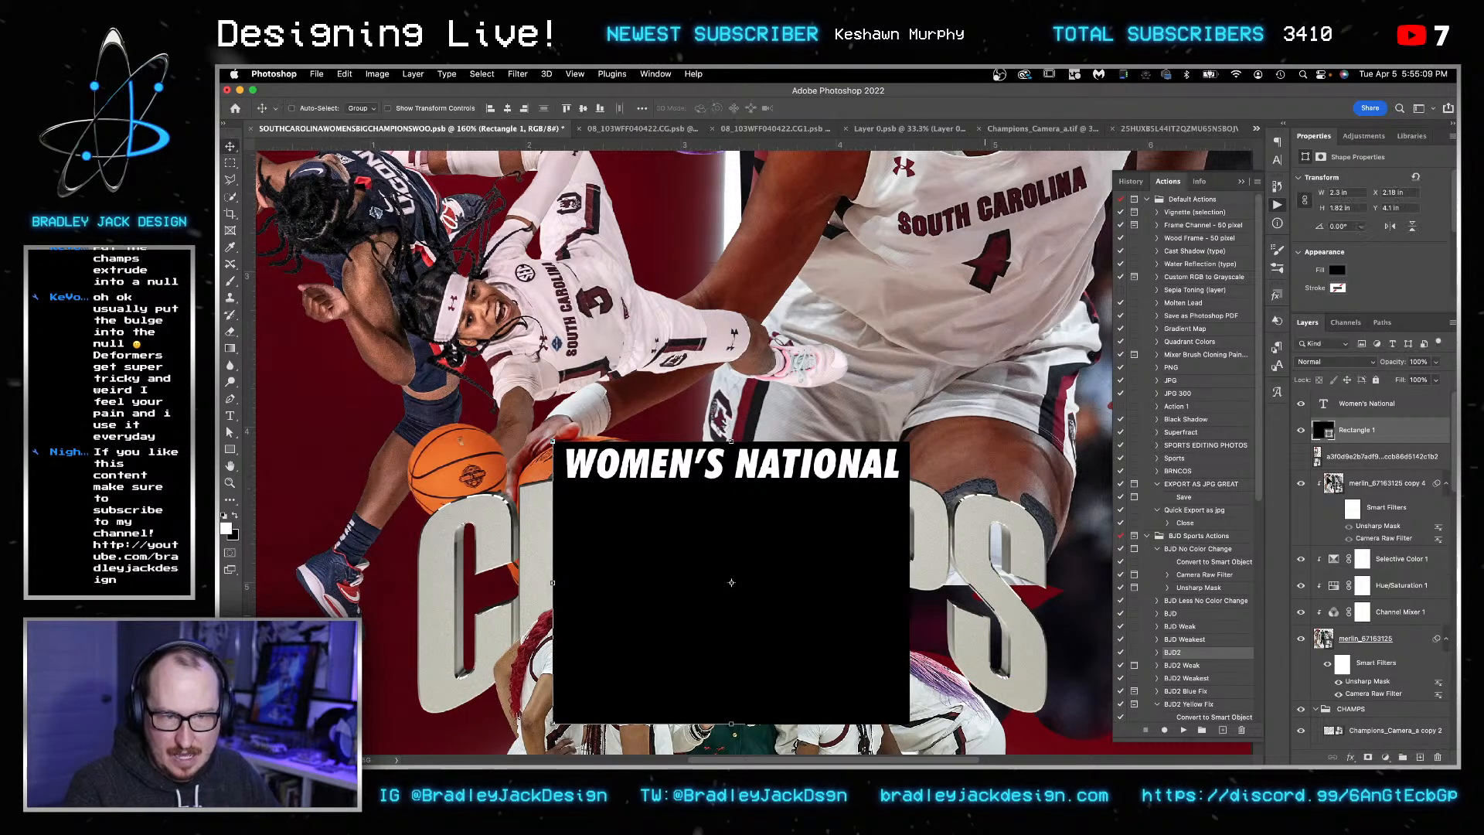
left_click_drag(1372, 434, 1362, 702)
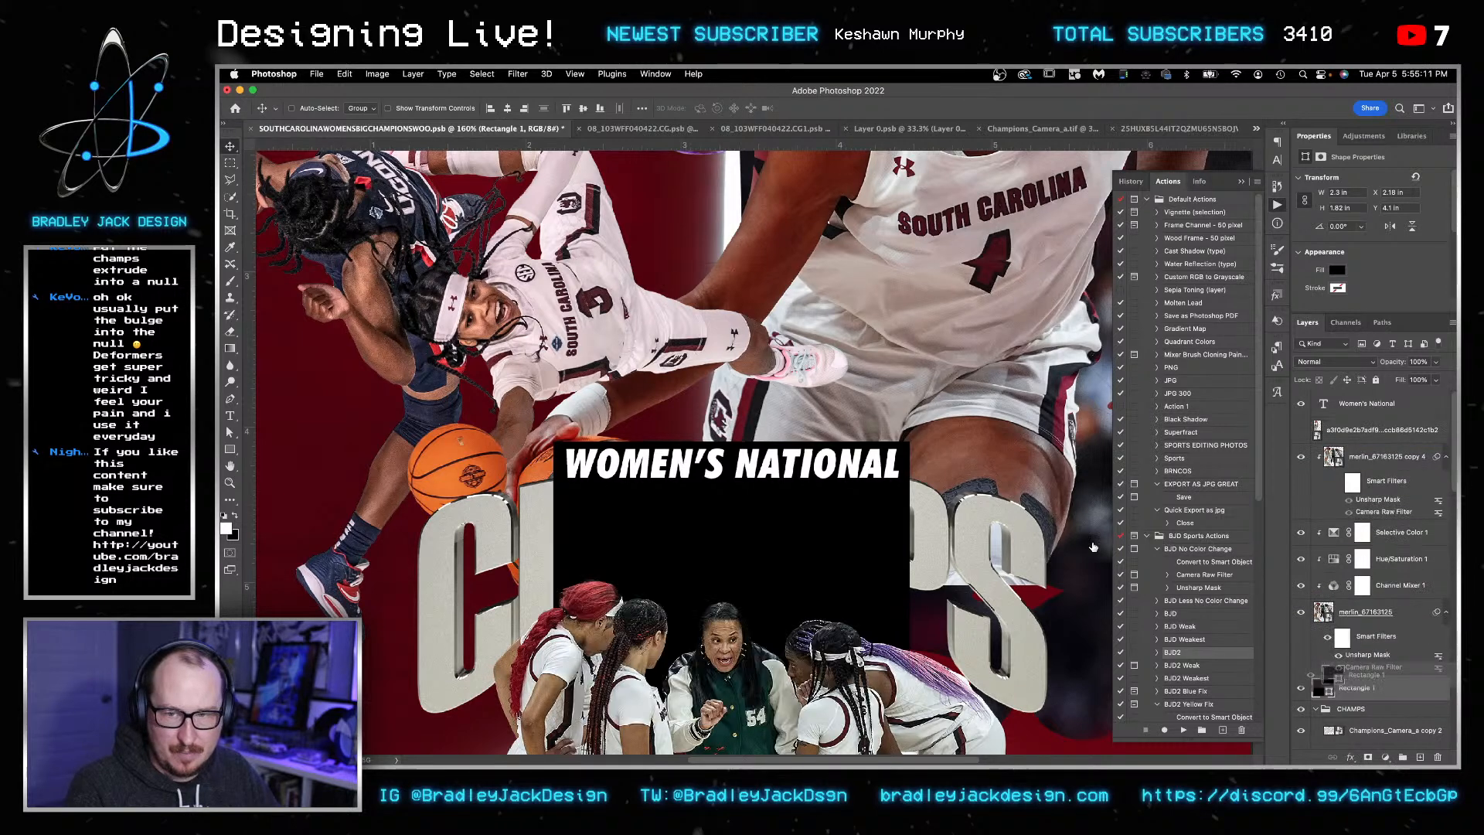
- Move the WOMEN'S NATIONAL text and black rectangle up together, and place the CHAMPS group above Rectangle 1
left_click(1367, 404)
left_click(1354, 687, "super")
left_click_drag(823, 504, 821, 472)
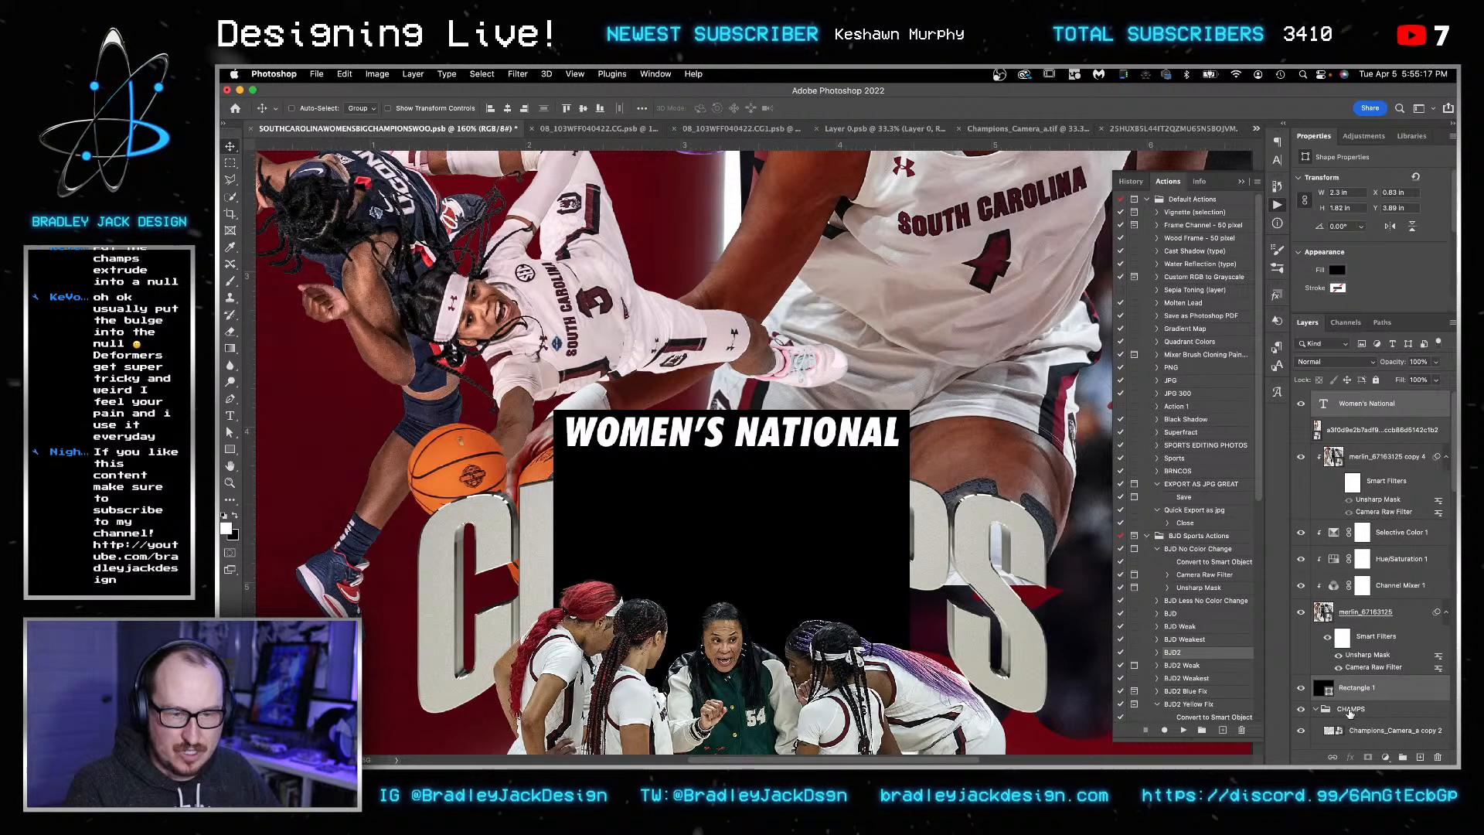
left_click_drag(1349, 711, 1349, 680)
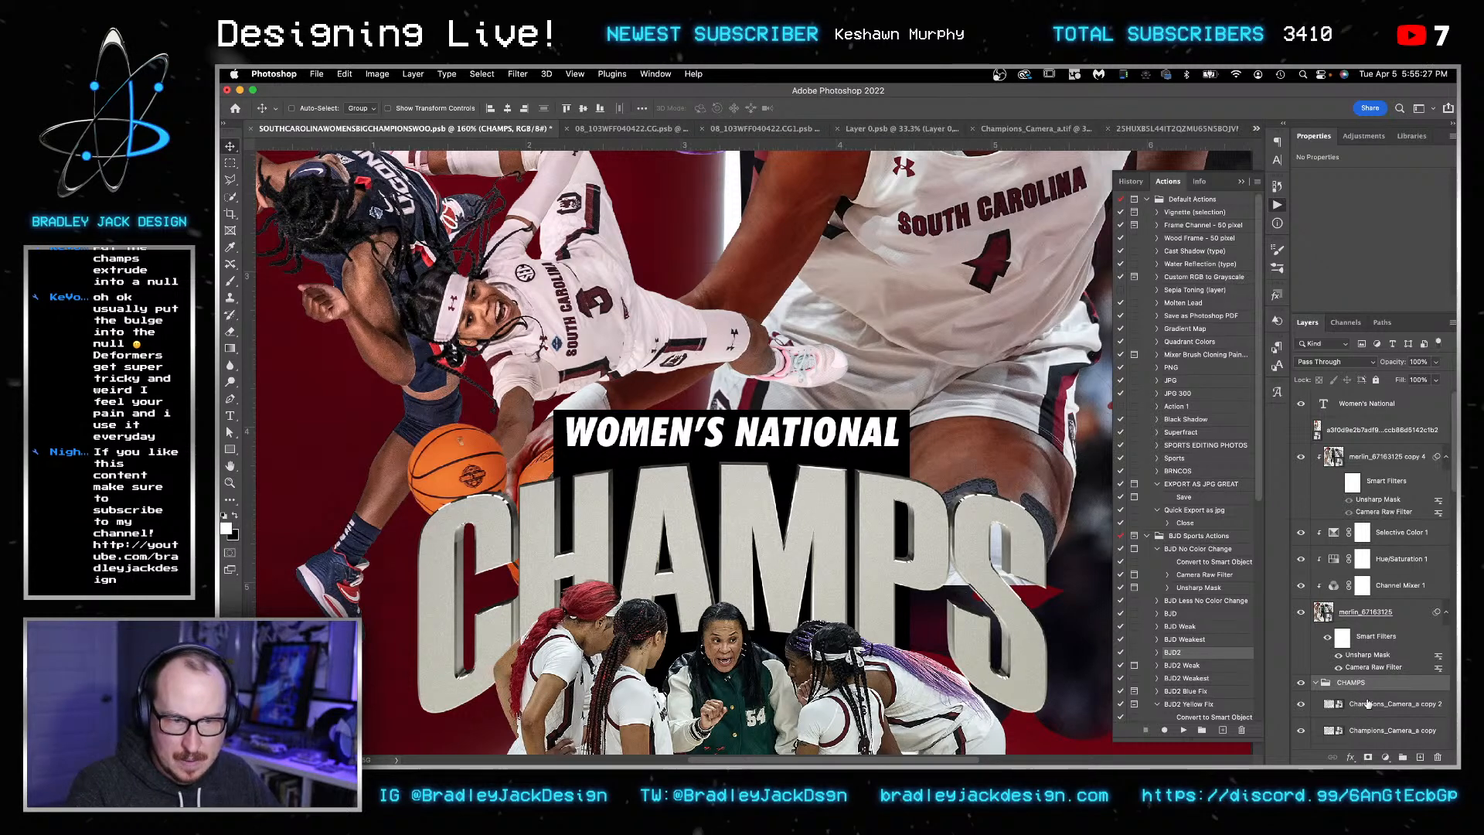
- Raise the black rectangle to extend above WOMEN'S NATIONAL and stretch it to about 2.02 in high
scroll(1361, 657, "down", 3)
left_click(1353, 722)
key("shift+Up")
key("shift+Up")
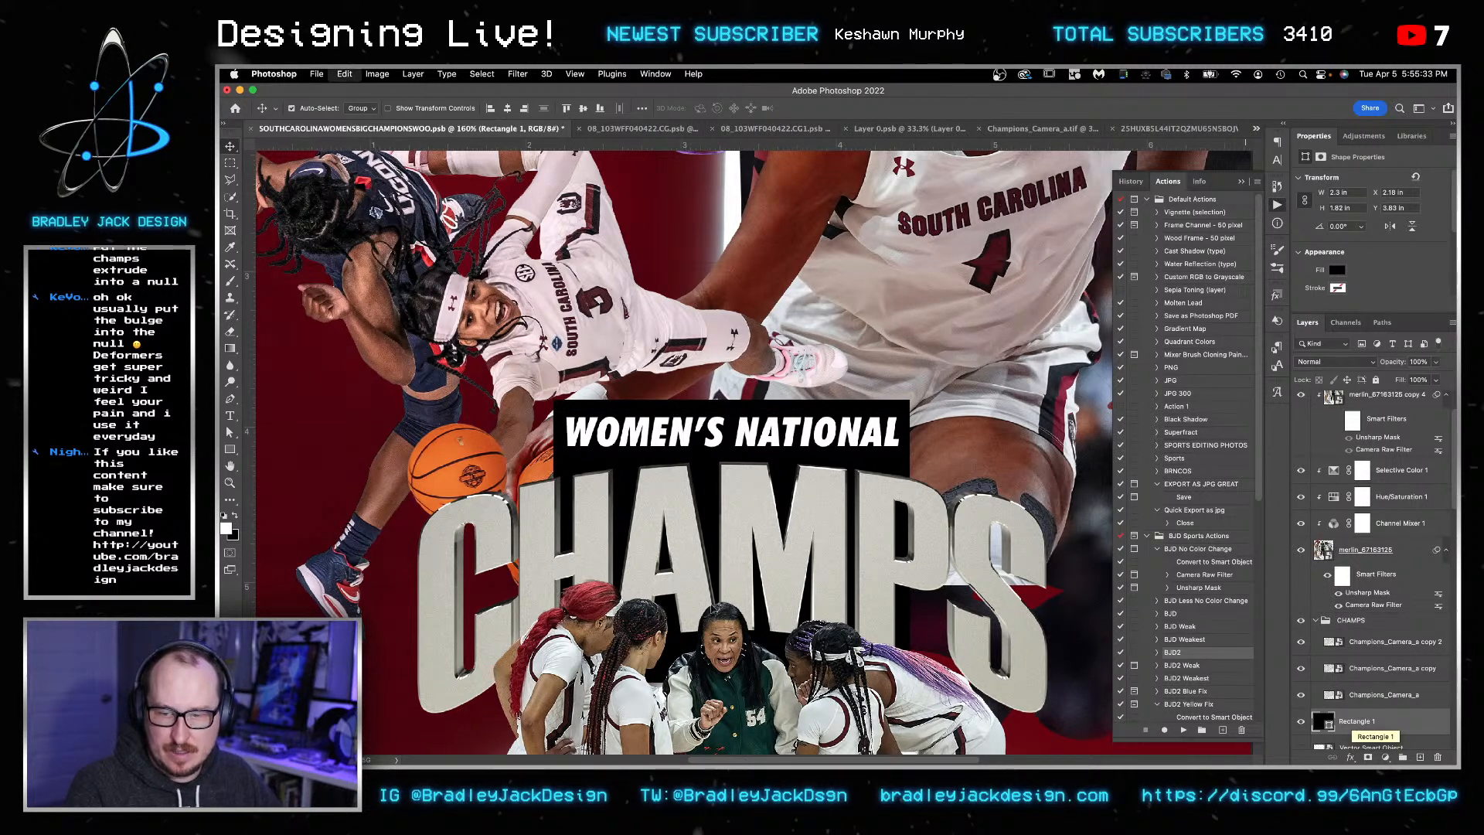
key("super+t")
key("super+minus")
left_click_drag(731, 681, 731, 700)
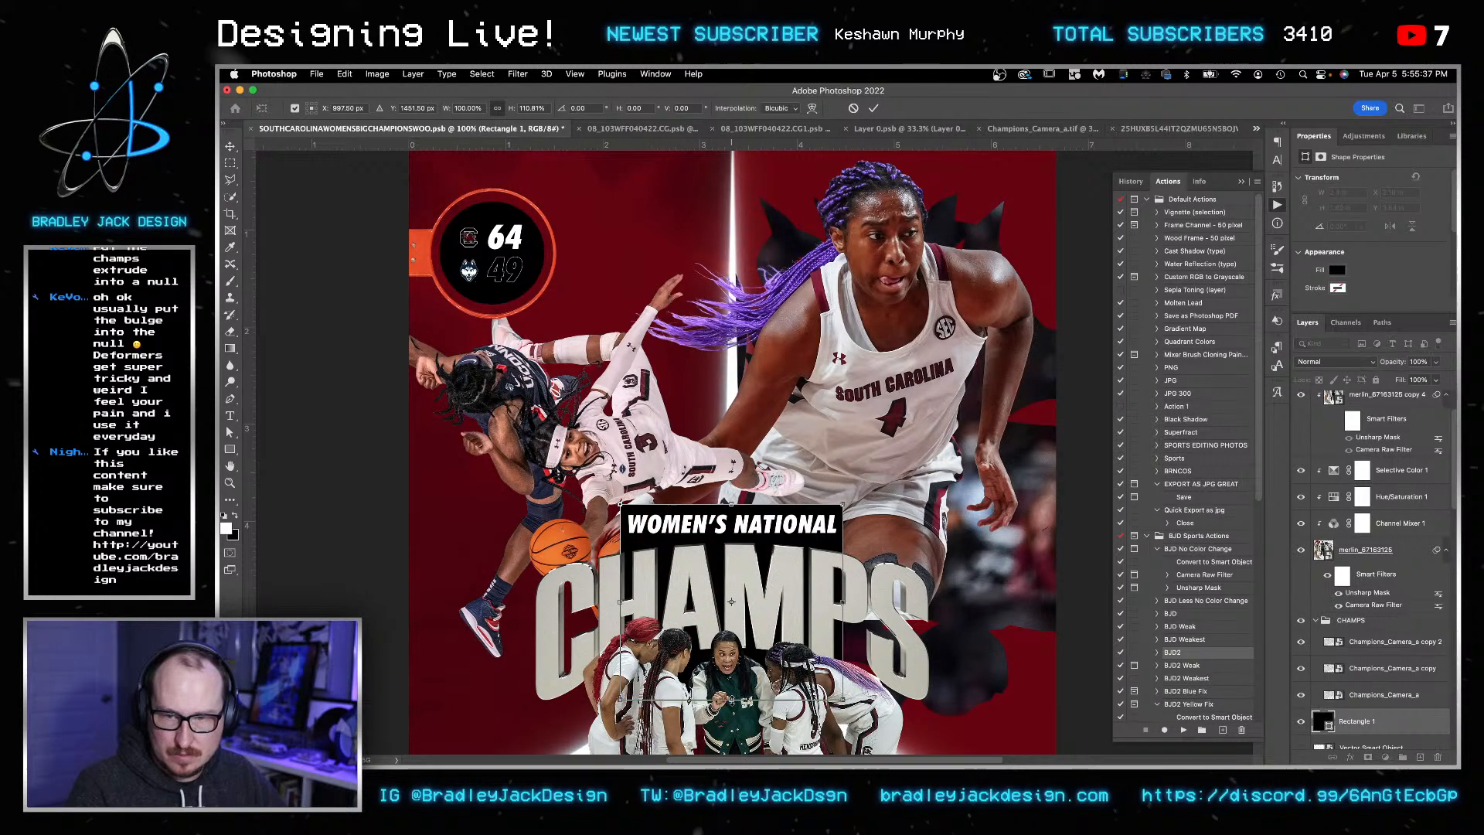
key("Return")
key("shift+Up")
key("shift+Up")
key("shift+Up")
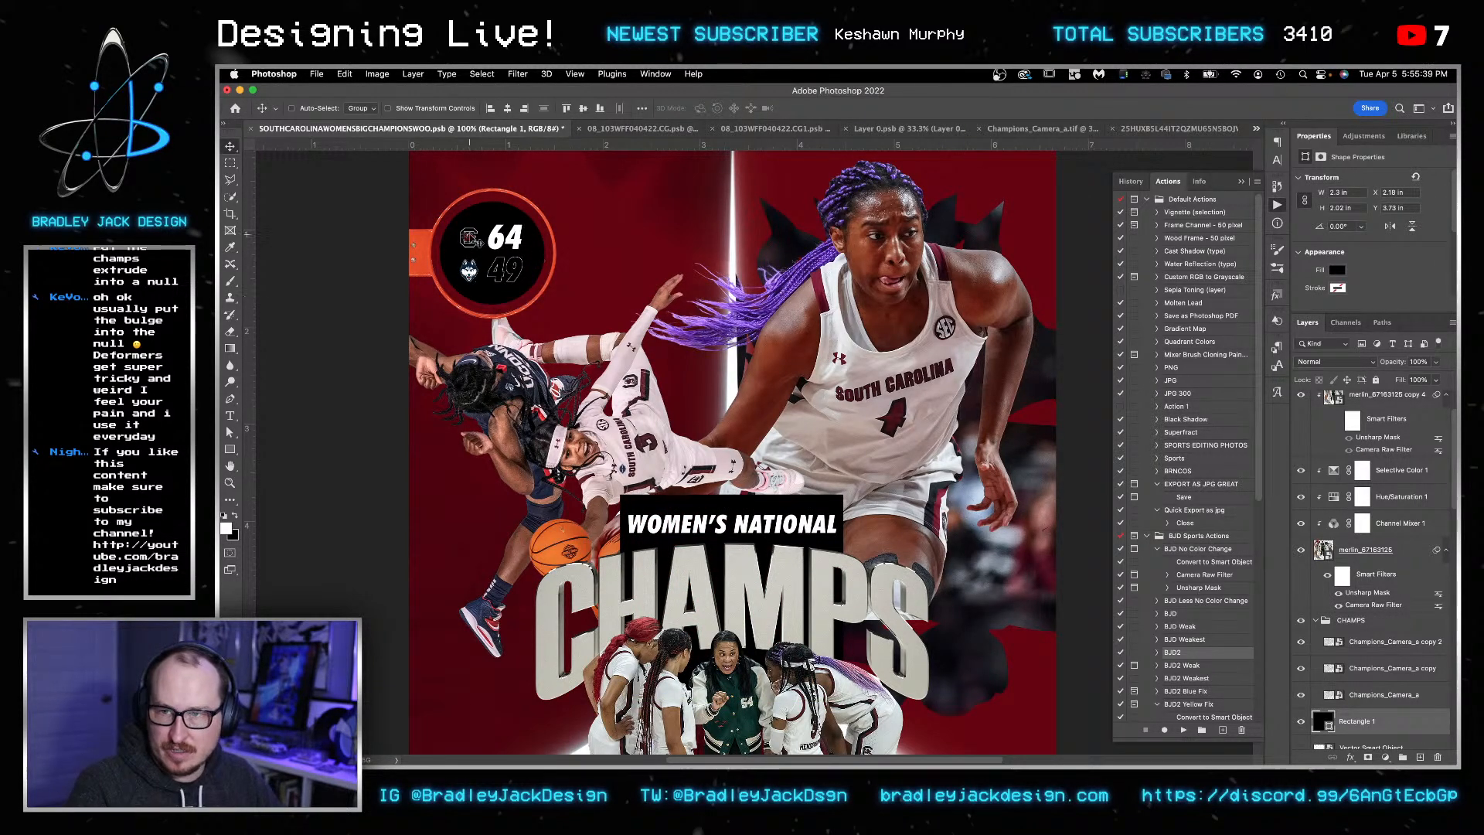
- Duplicate the scoreboard's South Carolina logo to just above WOMEN'S NATIONAL and place the copy's layer directly above Rectangle 1
right_click(471, 241)
left_click(498, 258)
right_click(471, 241)
left_click(473, 244)
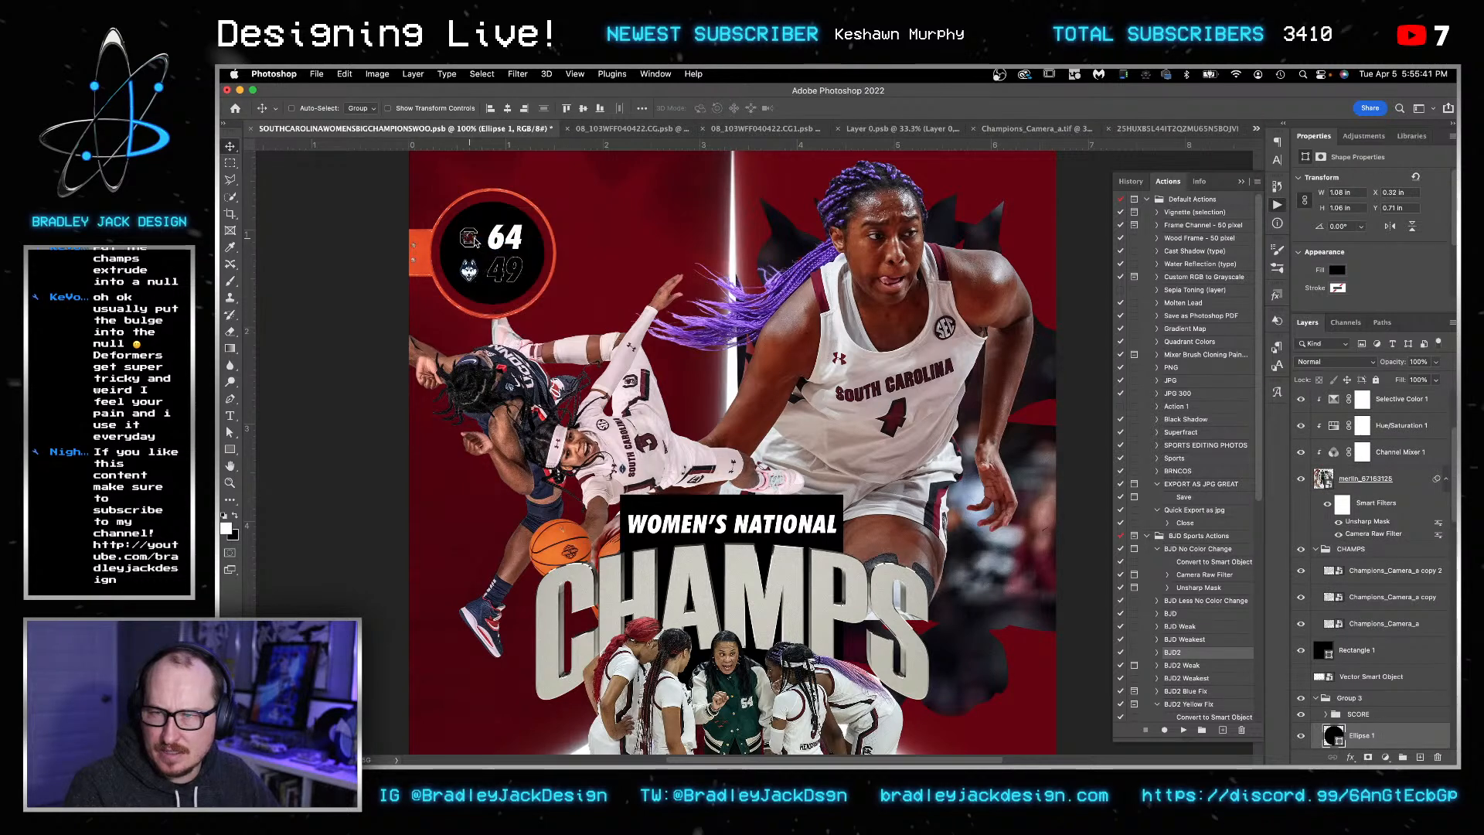
left_click_drag(733, 496, 733, 497)
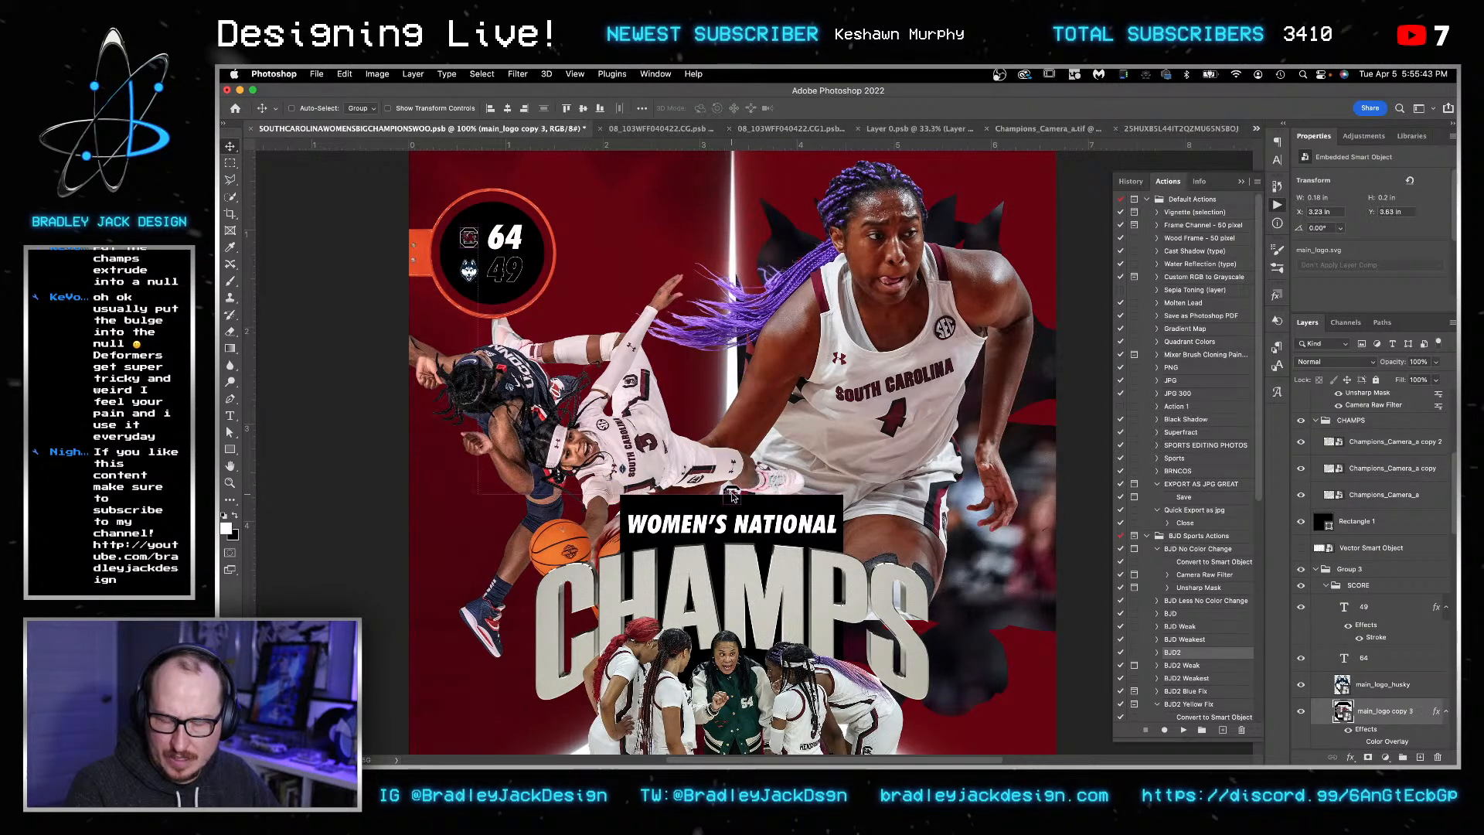
left_click_drag(1343, 710, 1349, 511)
- Enlarge the logo copy to about 1.12 × 1.24 in, centred behind the WOMEN'S NATIONAL text
key("super+t")
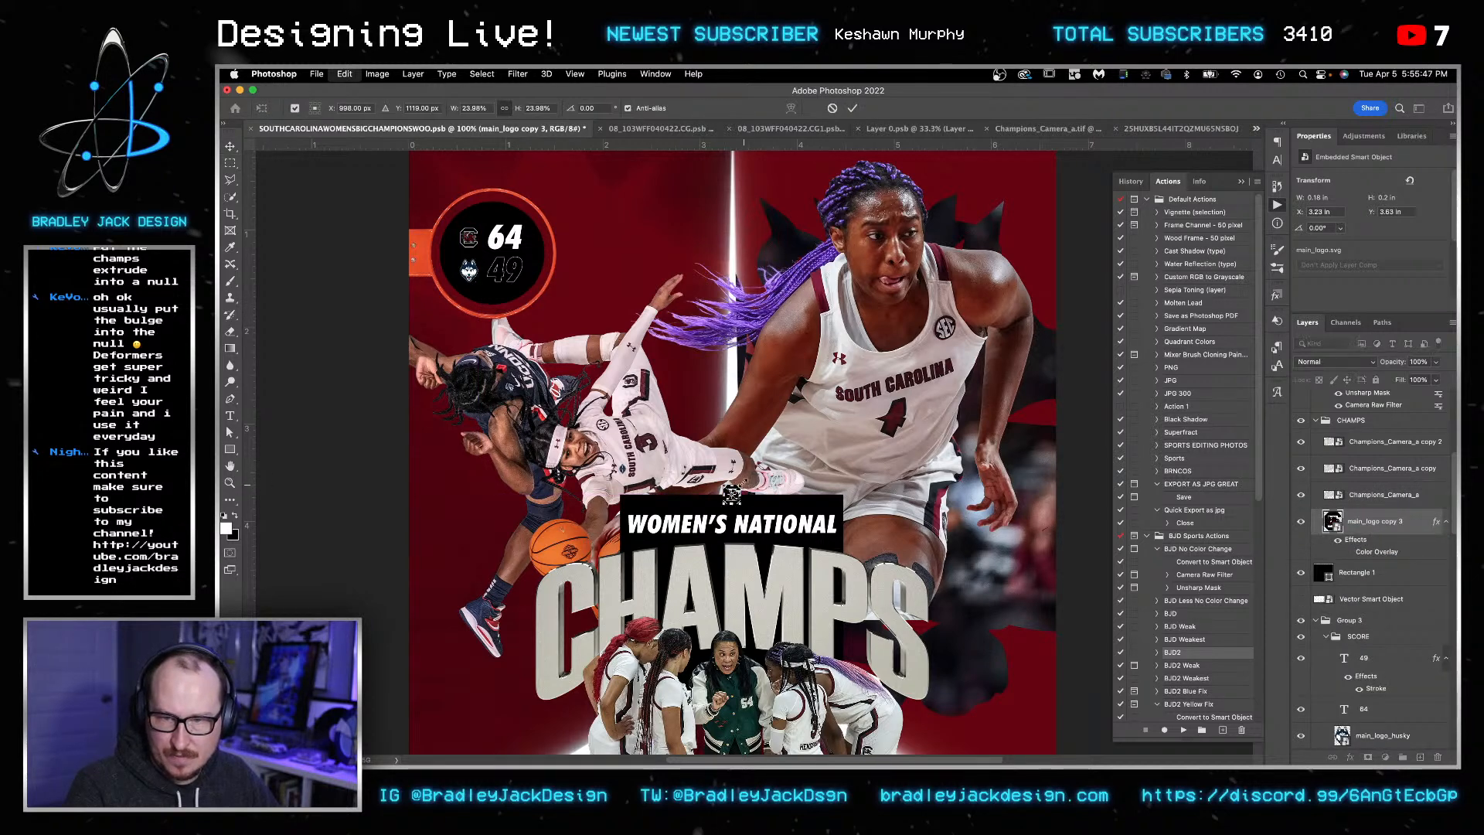
left_click_drag(740, 486, 789, 435)
key("Return")
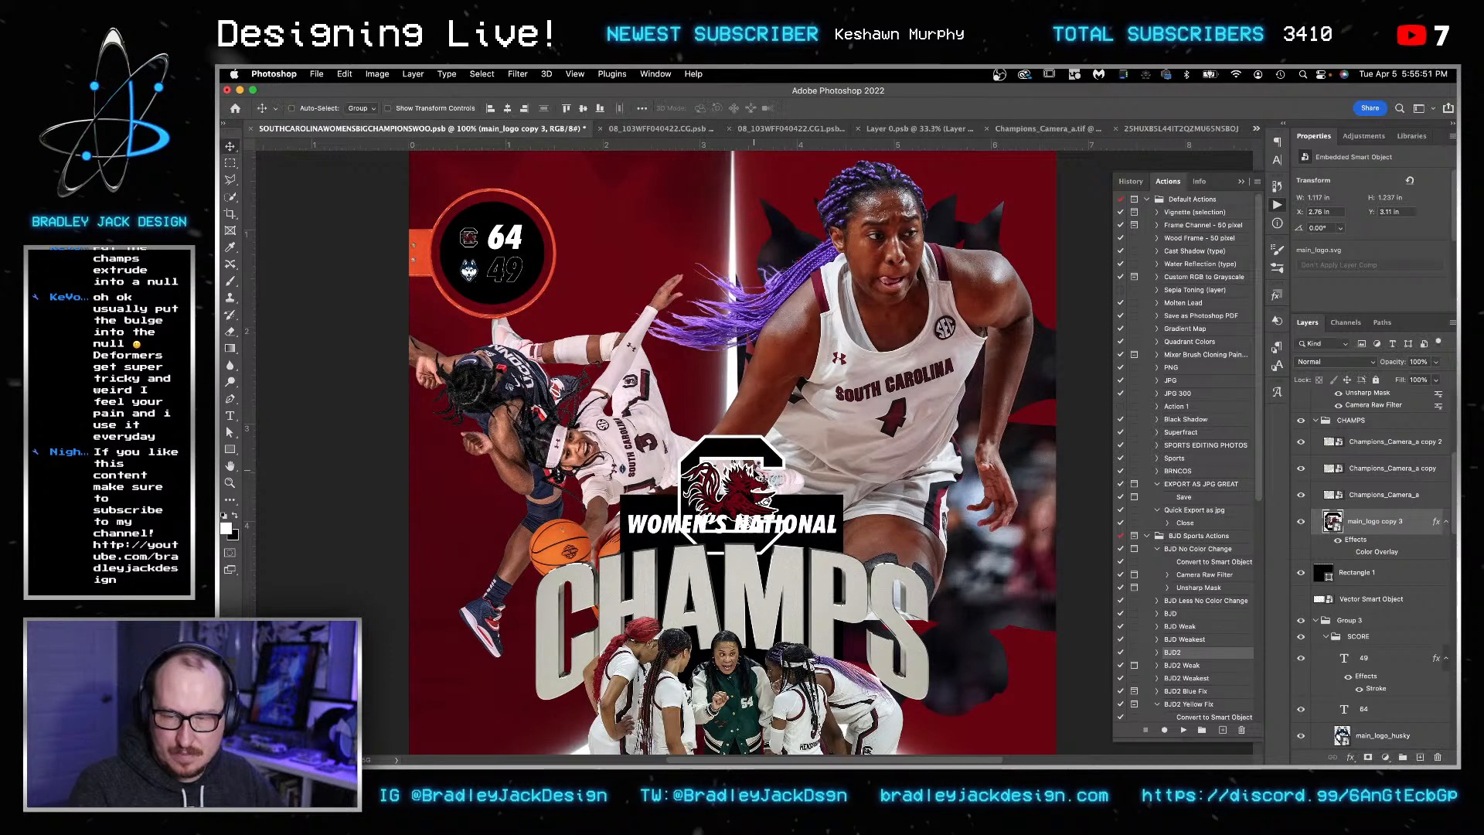
- Try a dark red fill on the rectangle behind WOMEN'S NATIONAL
double_click(804, 518)
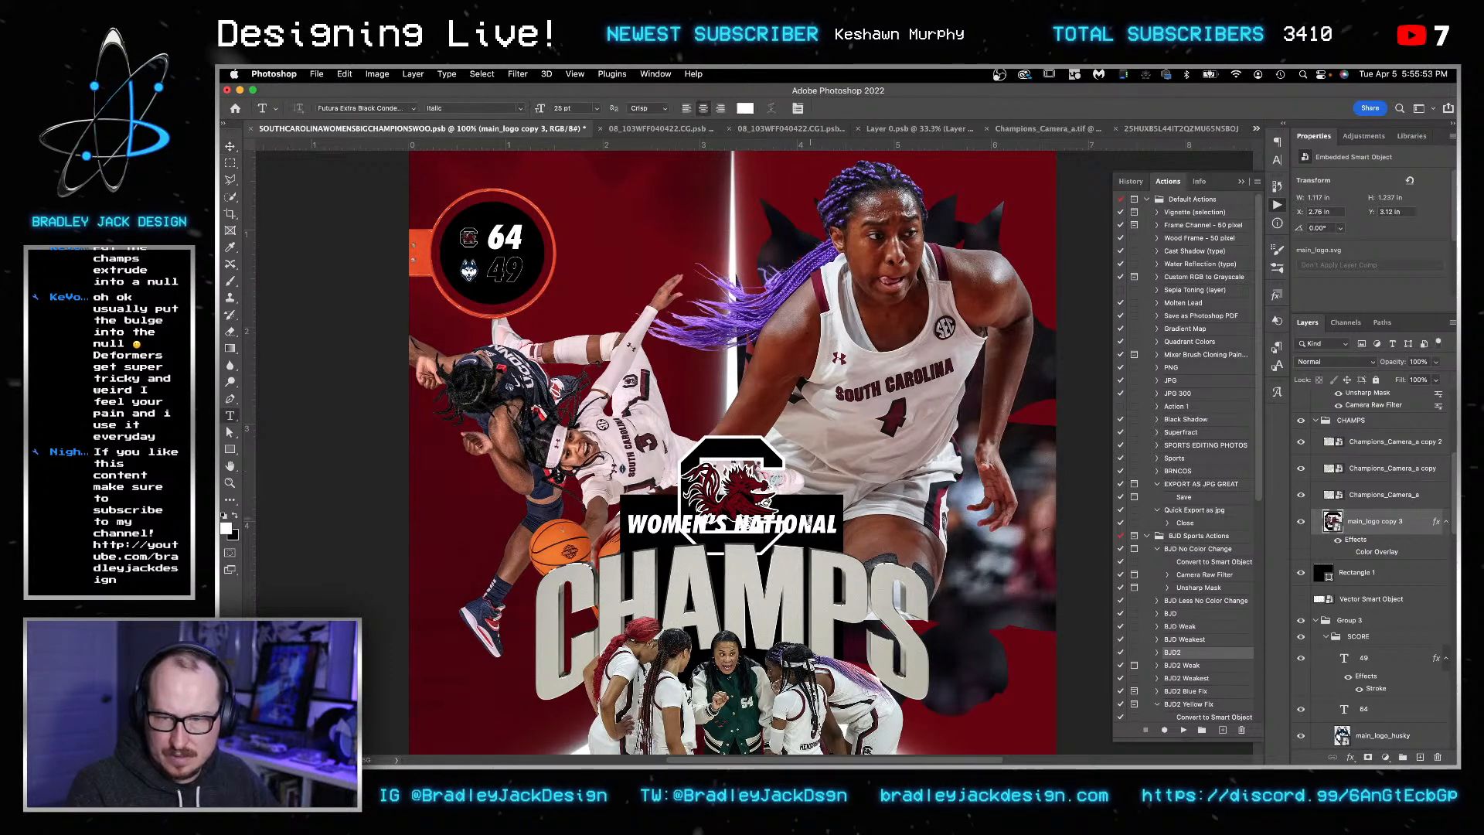
key("Escape")
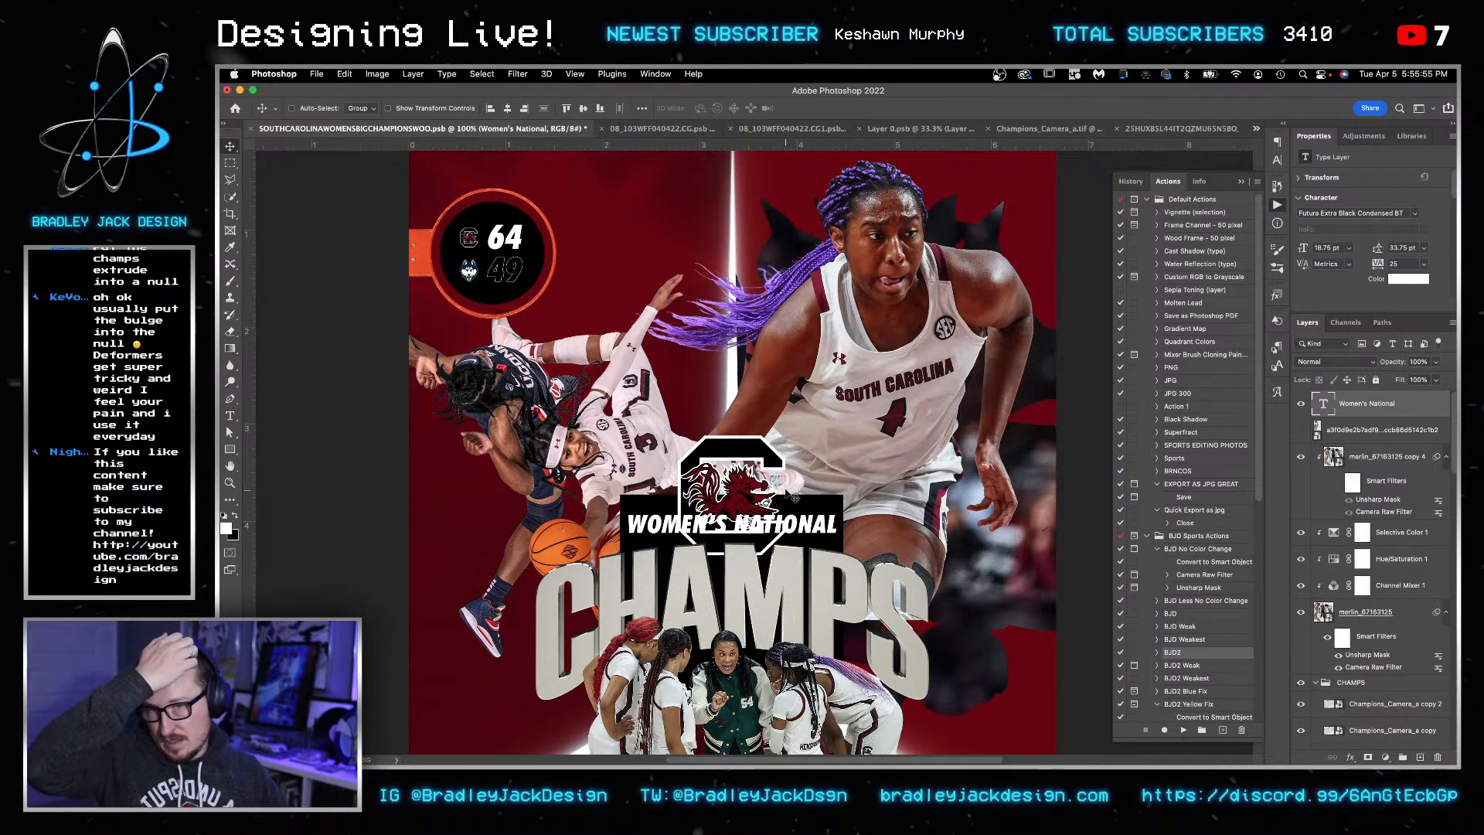
right_click(797, 502)
left_click(821, 541)
key("u")
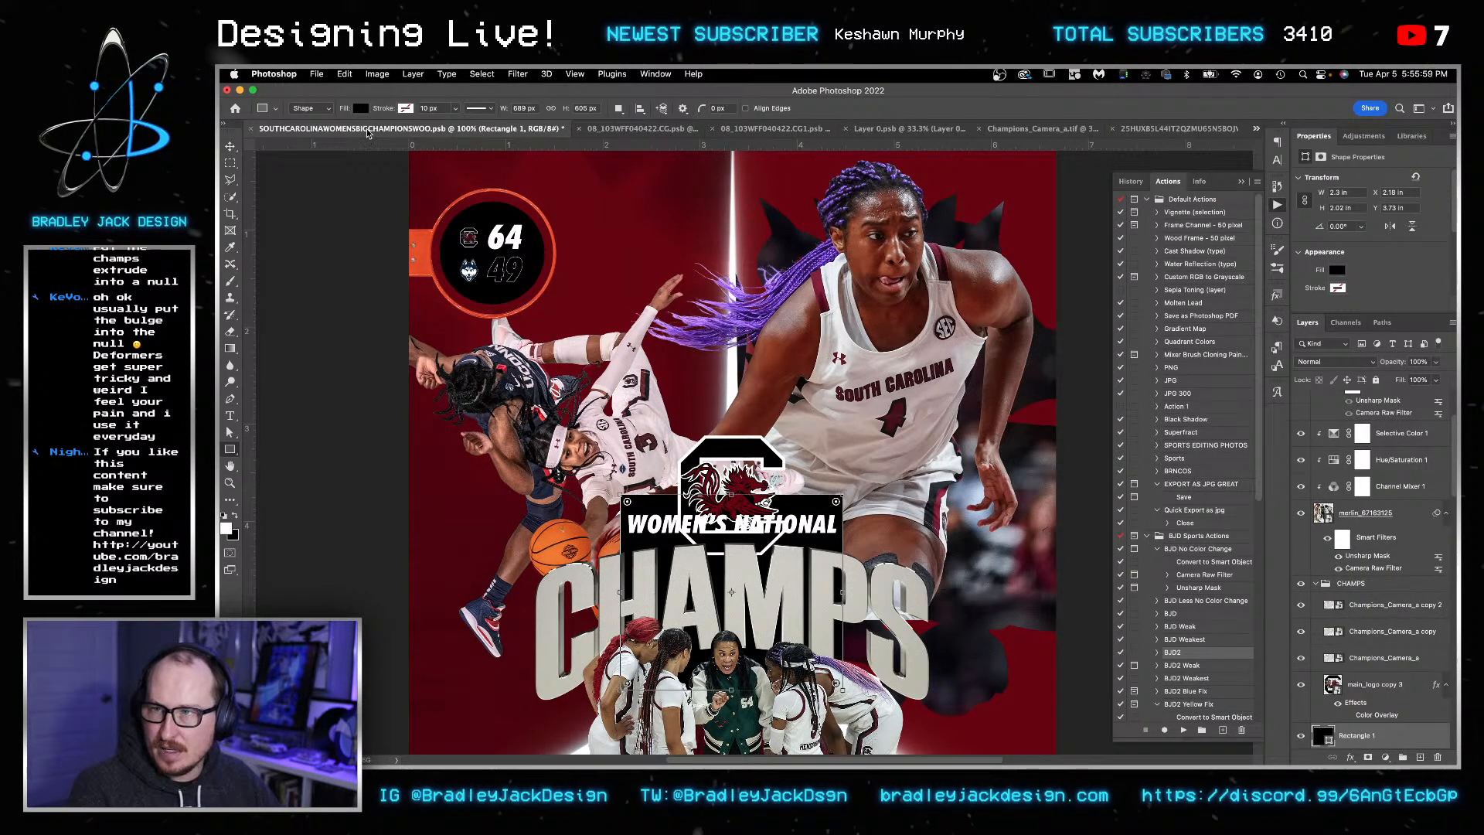
left_click(361, 109)
left_click(278, 178)
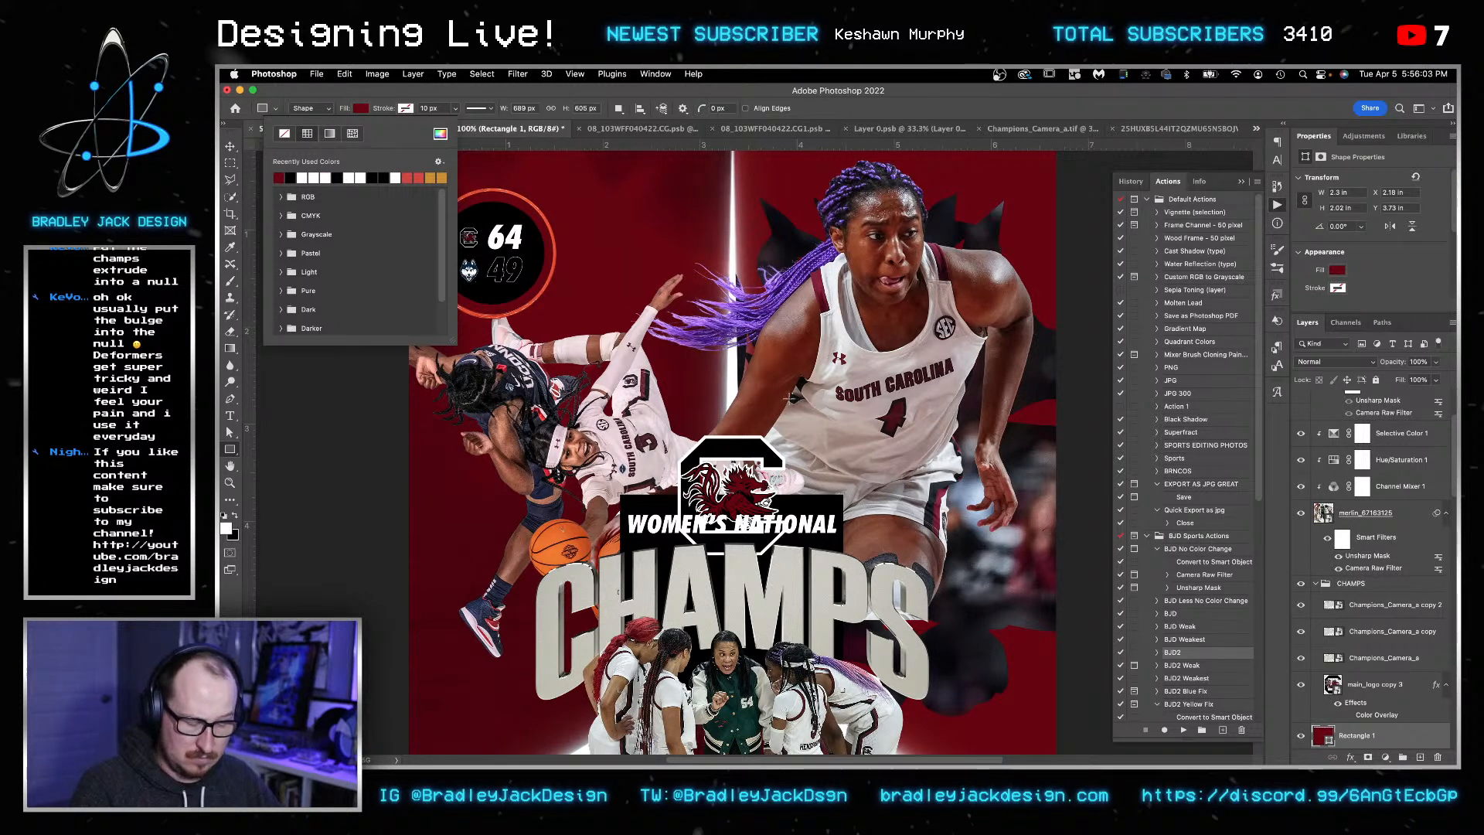
left_click(290, 178)
left_click(278, 178)
key("v")
scroll(1372, 708, "down", 3)
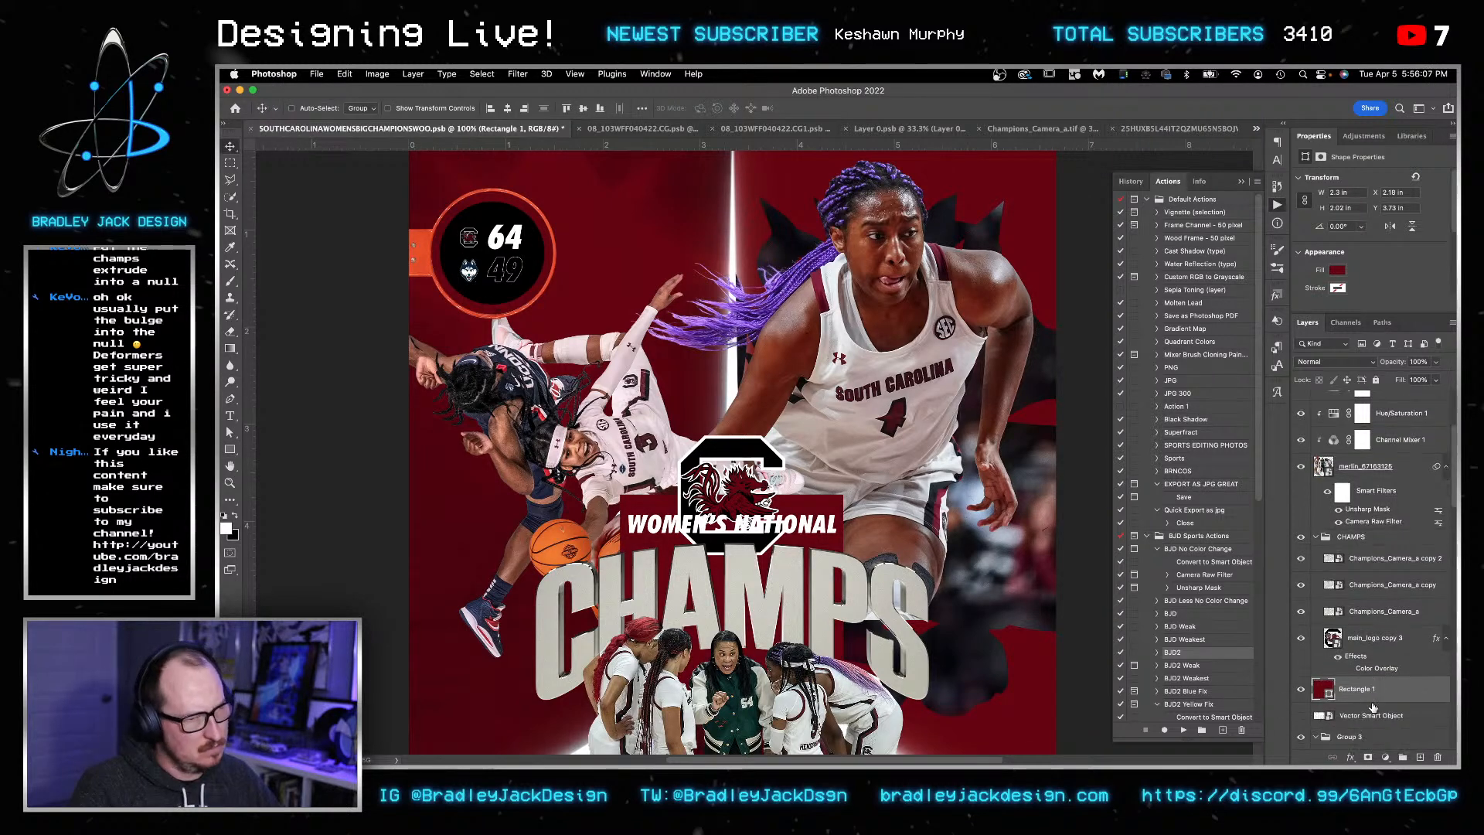
key("super+t")
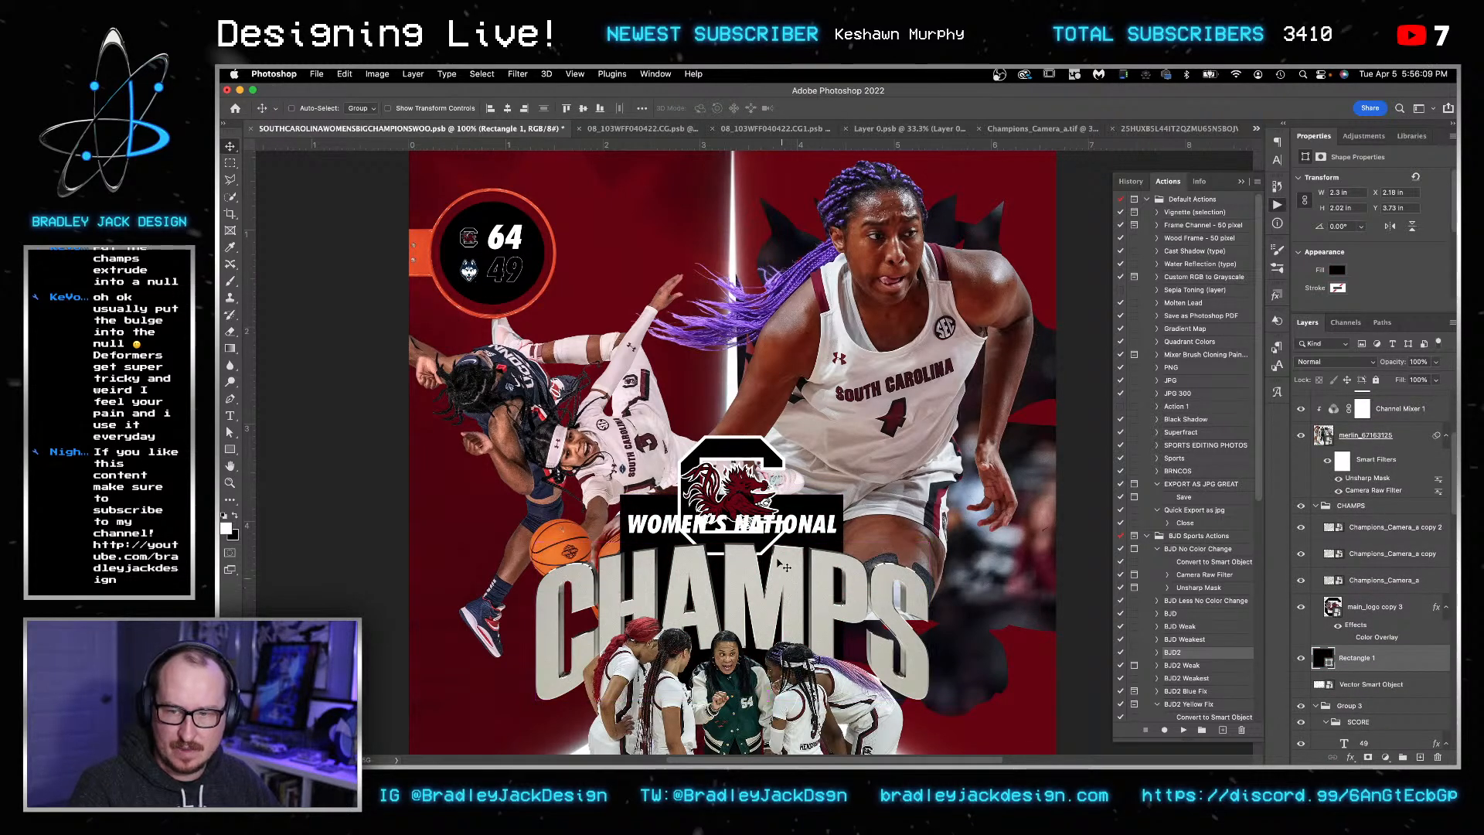
- Scale the logo above WOMEN'S NATIONAL down to about 0.55 × 0.62 in
right_click(738, 471)
left_click(773, 484)
key("super+t")
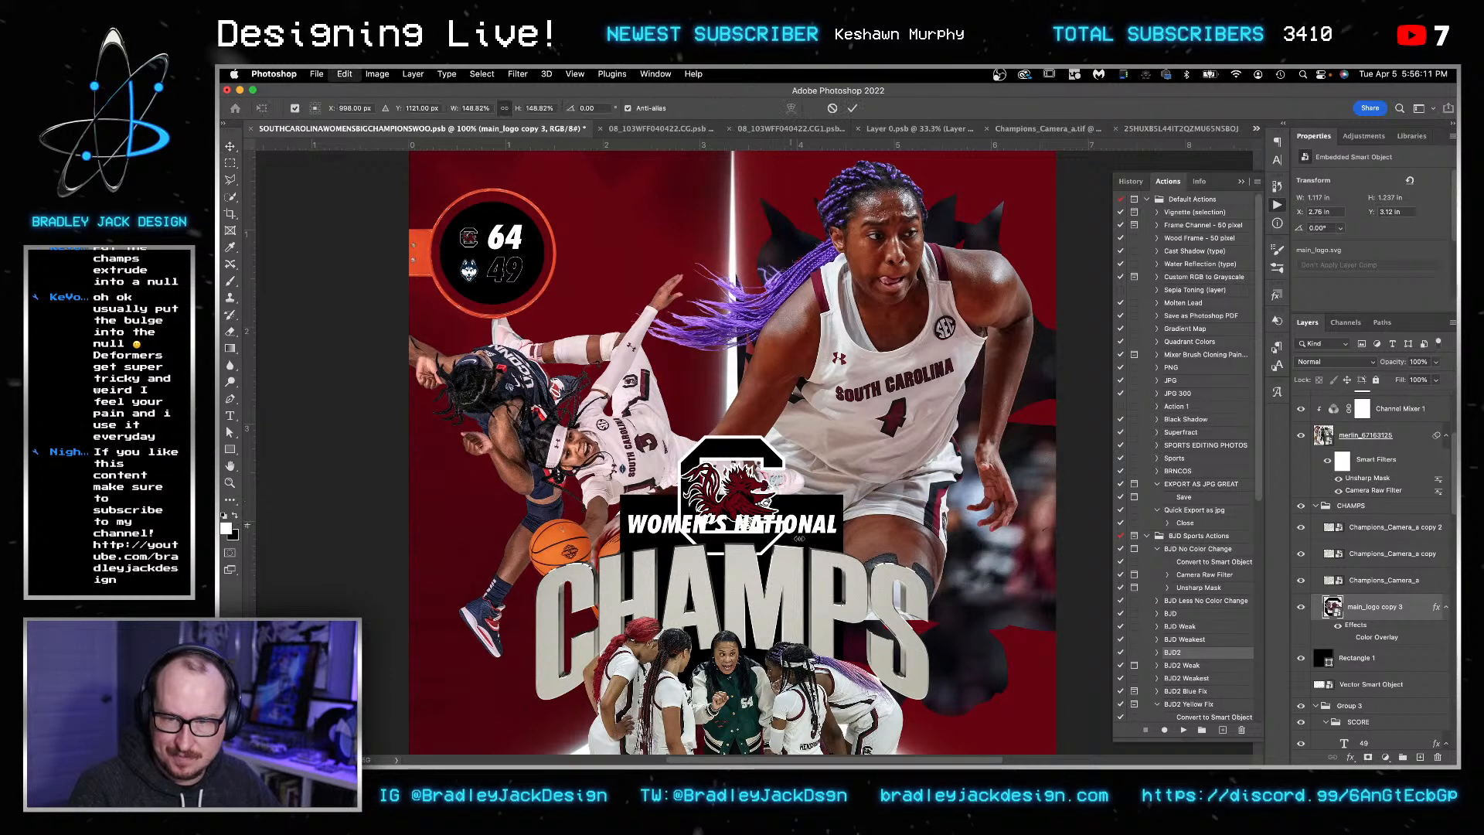
scroll(805, 550, "down", 1)
scroll(804, 550, "up", 1)
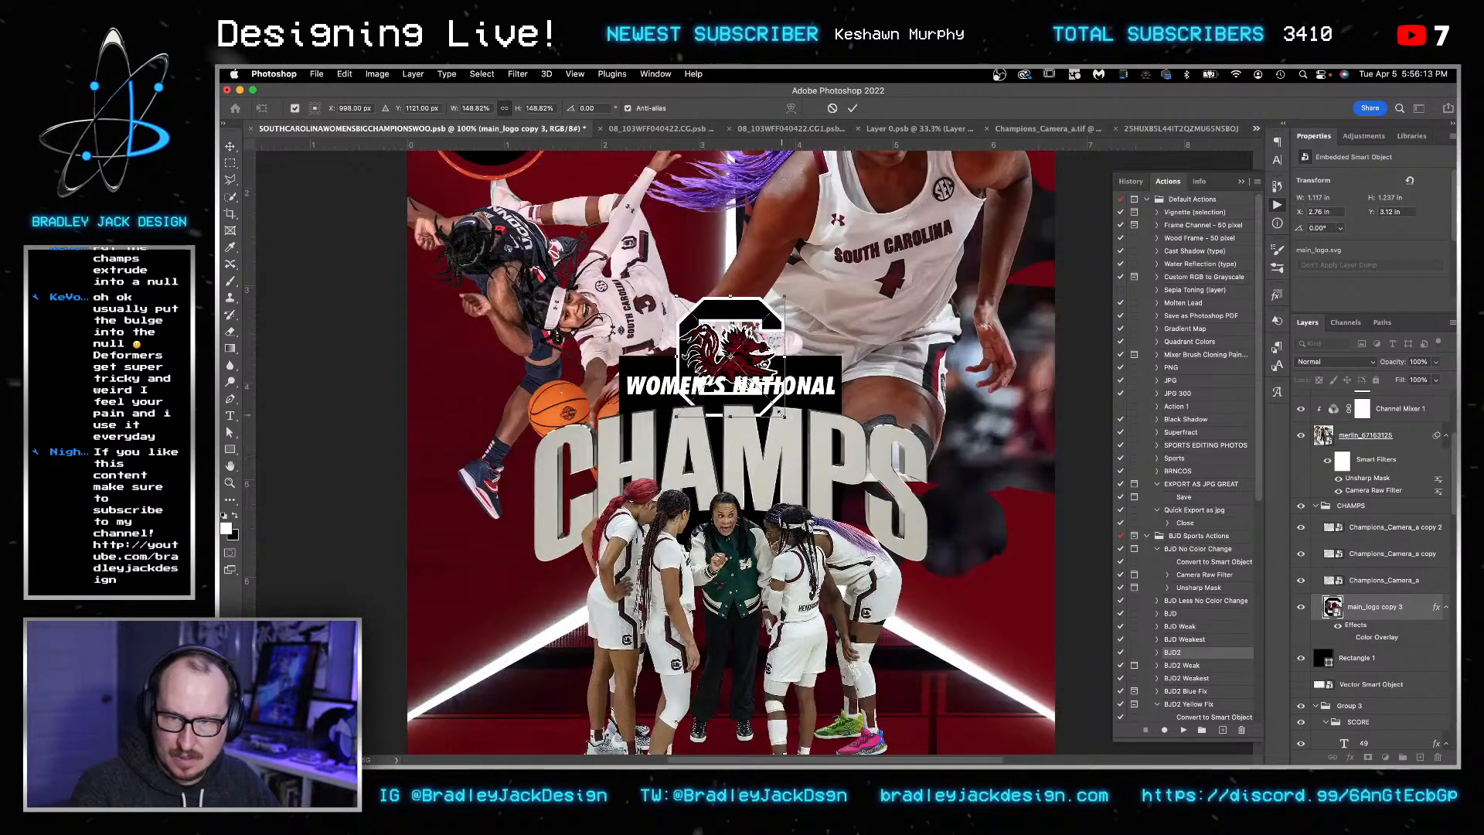
left_click_drag(786, 416, 759, 388)
key("Return")
- Nudge the logo up to straddle the black rectangle's upper edge and shrink it to about 0.41 × 0.45 in
key("shift+Up")
key("shift+Up")
key("shift+Up")
key("shift+Up")
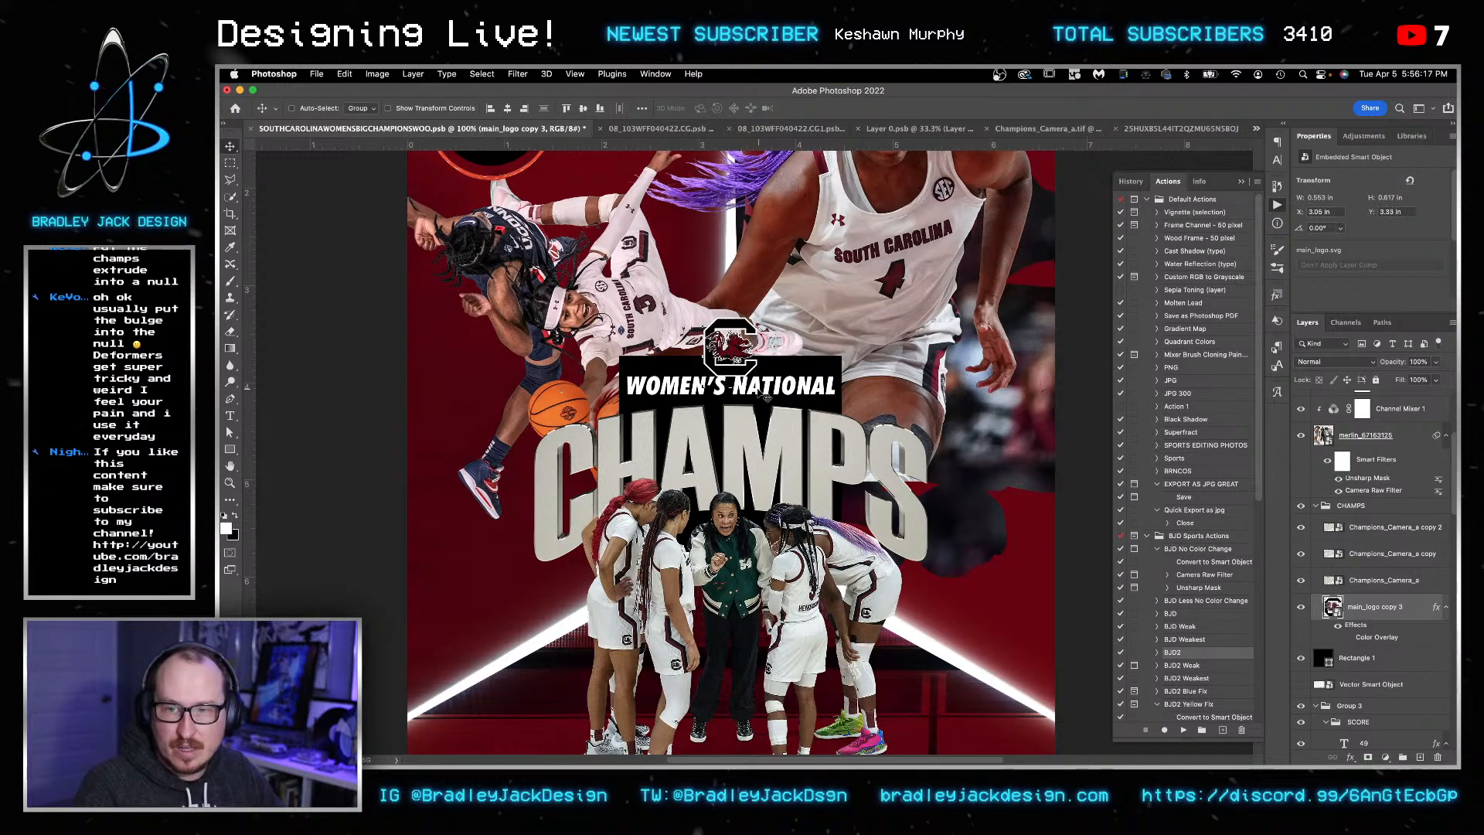
key("shift+Down")
key("super+t")
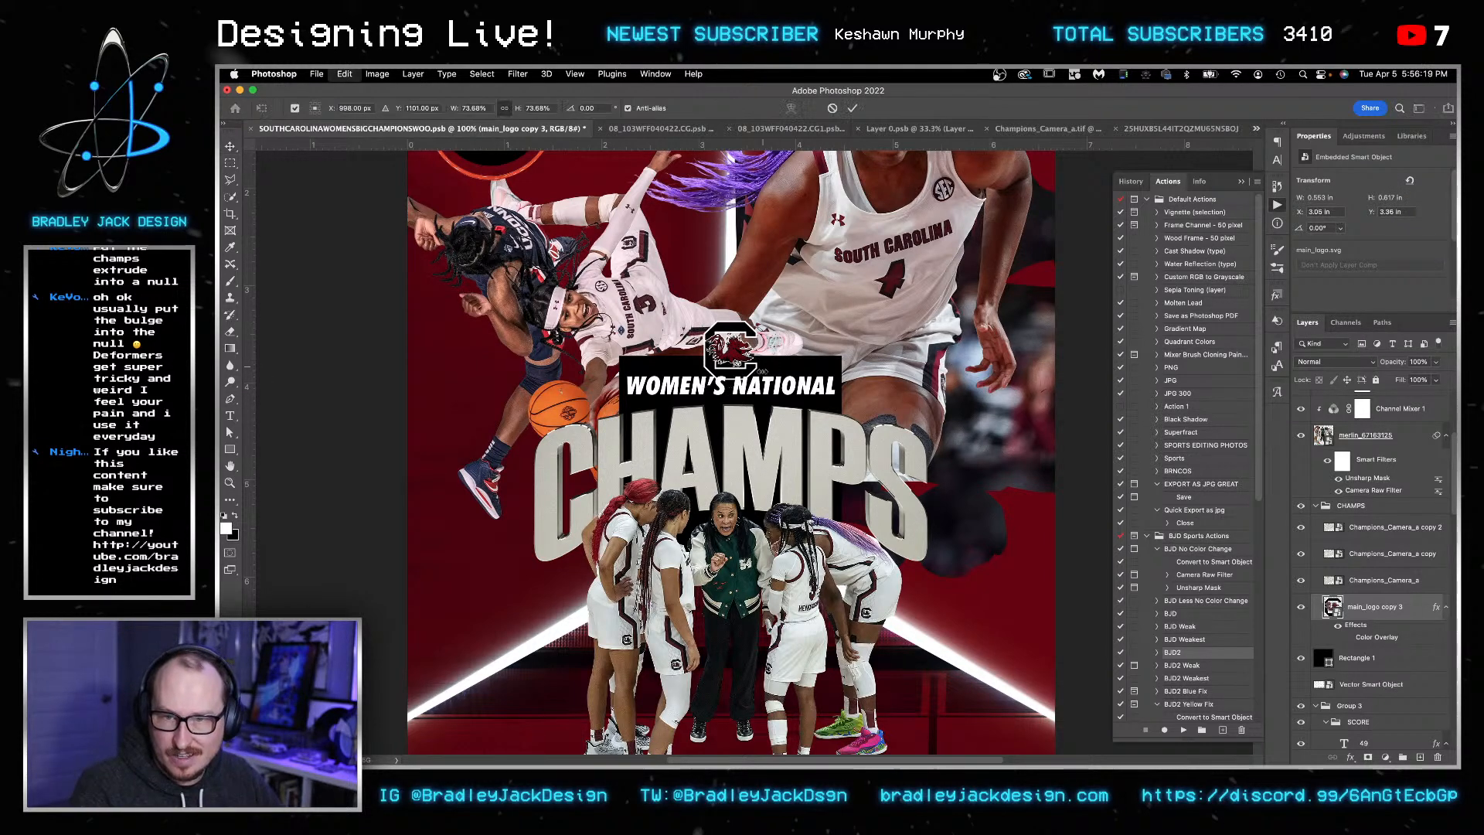
left_click_drag(757, 377, 752, 369)
key("Return")
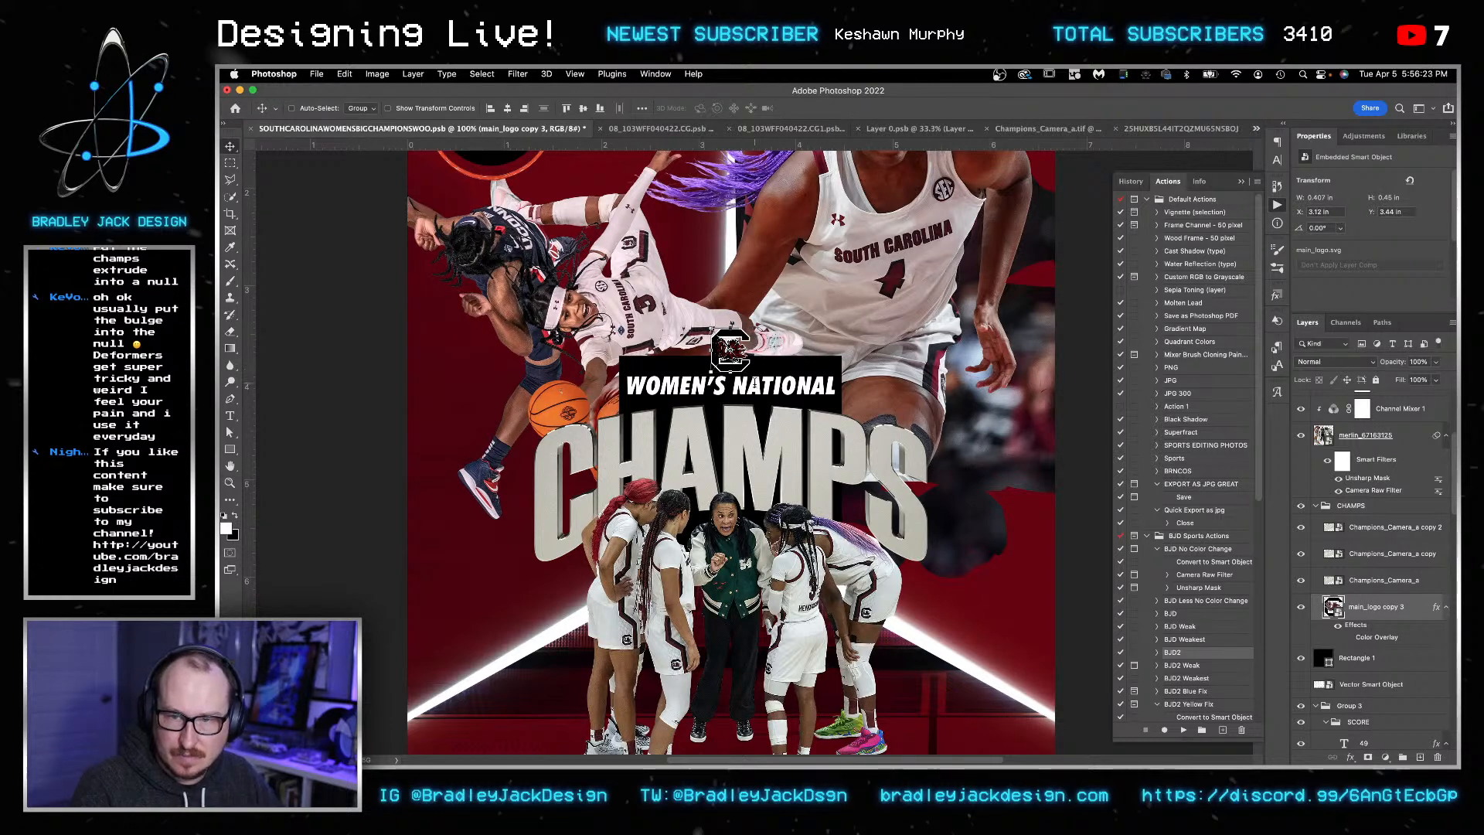
- Change the WOMEN'S NATIONAL text to the Futura Condensed ExtraBold font
double_click(764, 392)
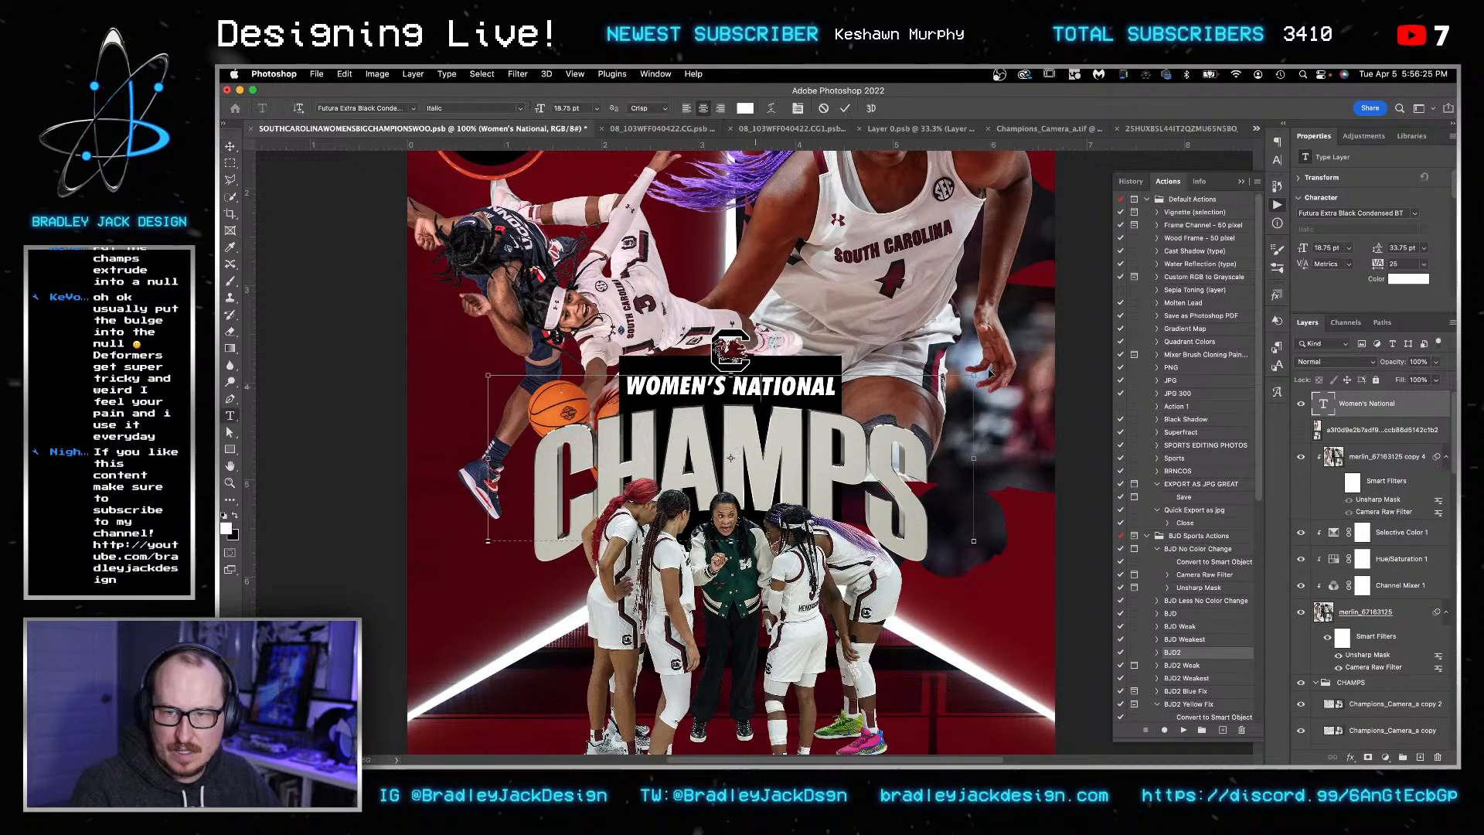
key("cmd+a")
left_click(1353, 213)
type("futu")
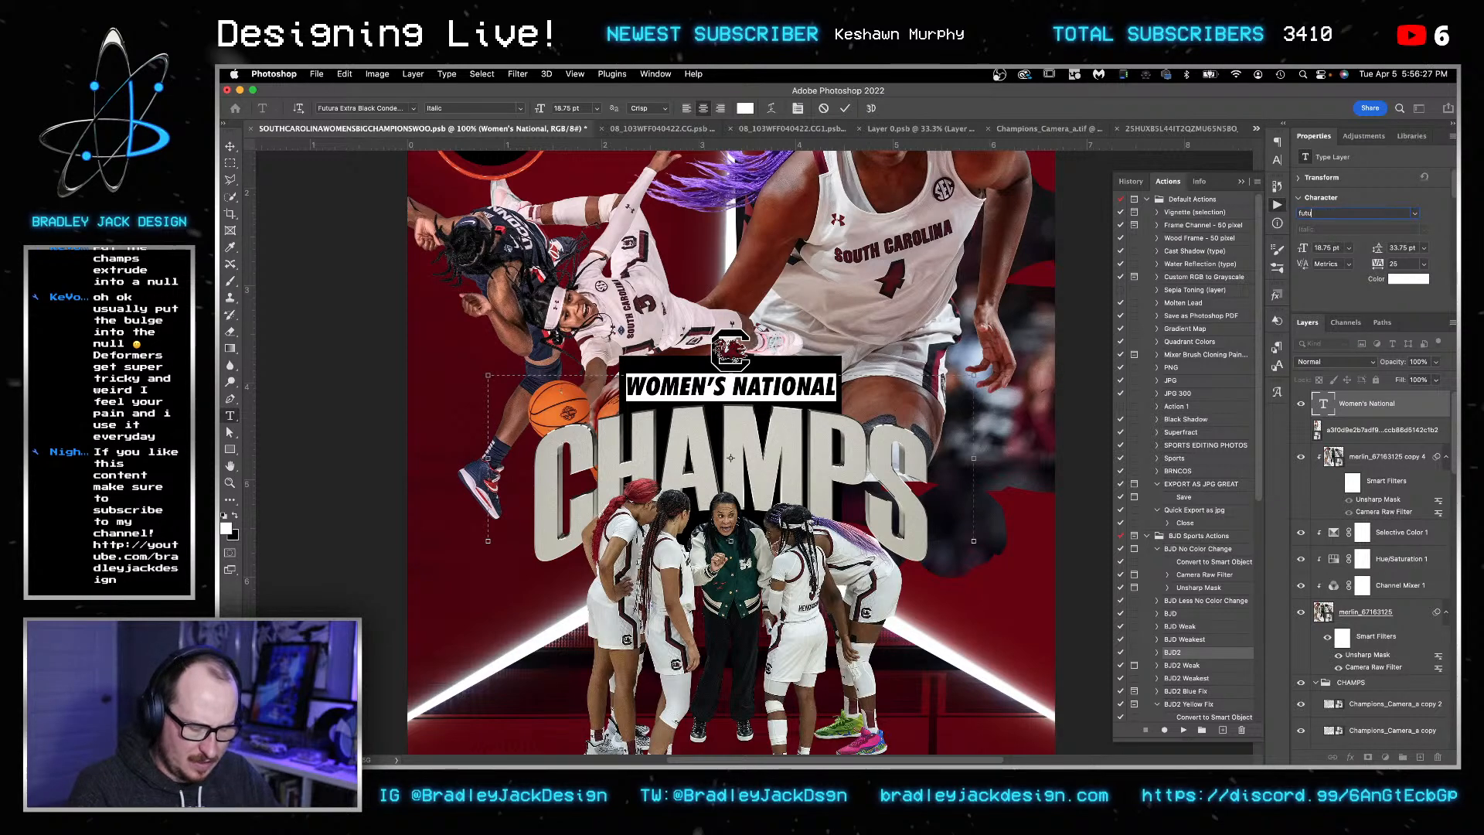
key("Return")
key("Up")
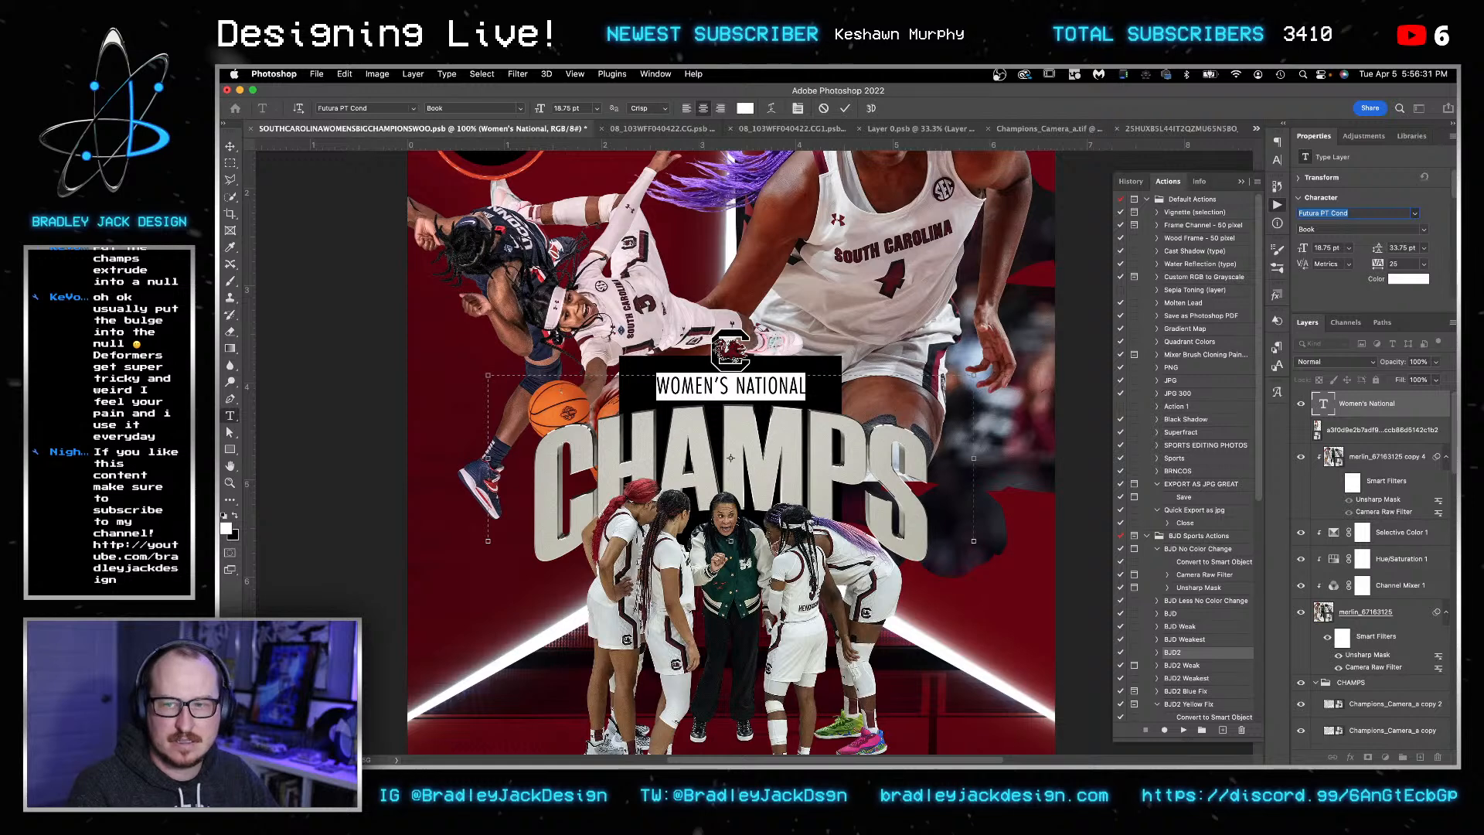
key("Down")
key("Down")
key("Down")
key("Down")
key("Down")
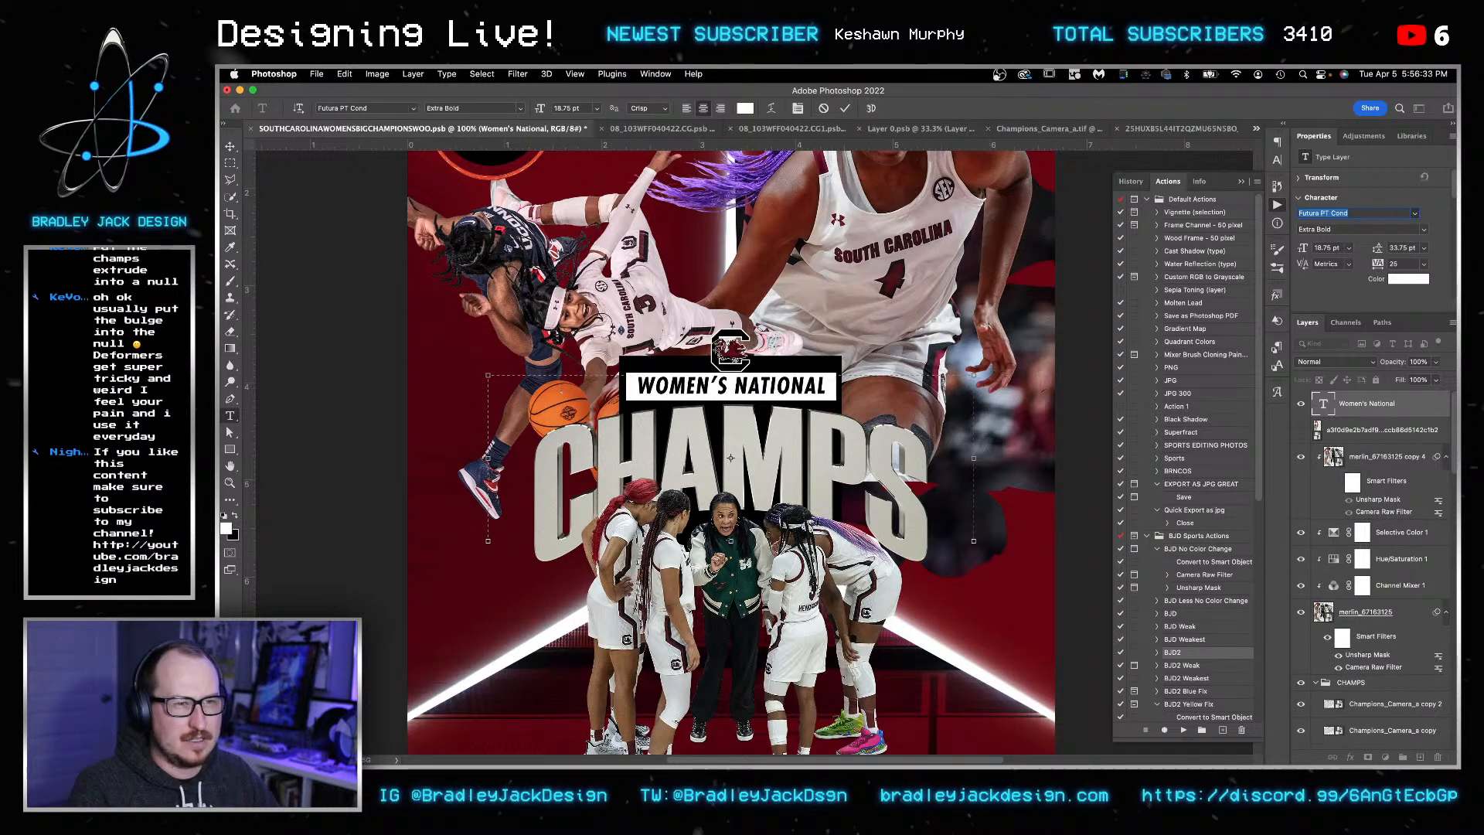
key("Up")
key("Up")
key("Up")
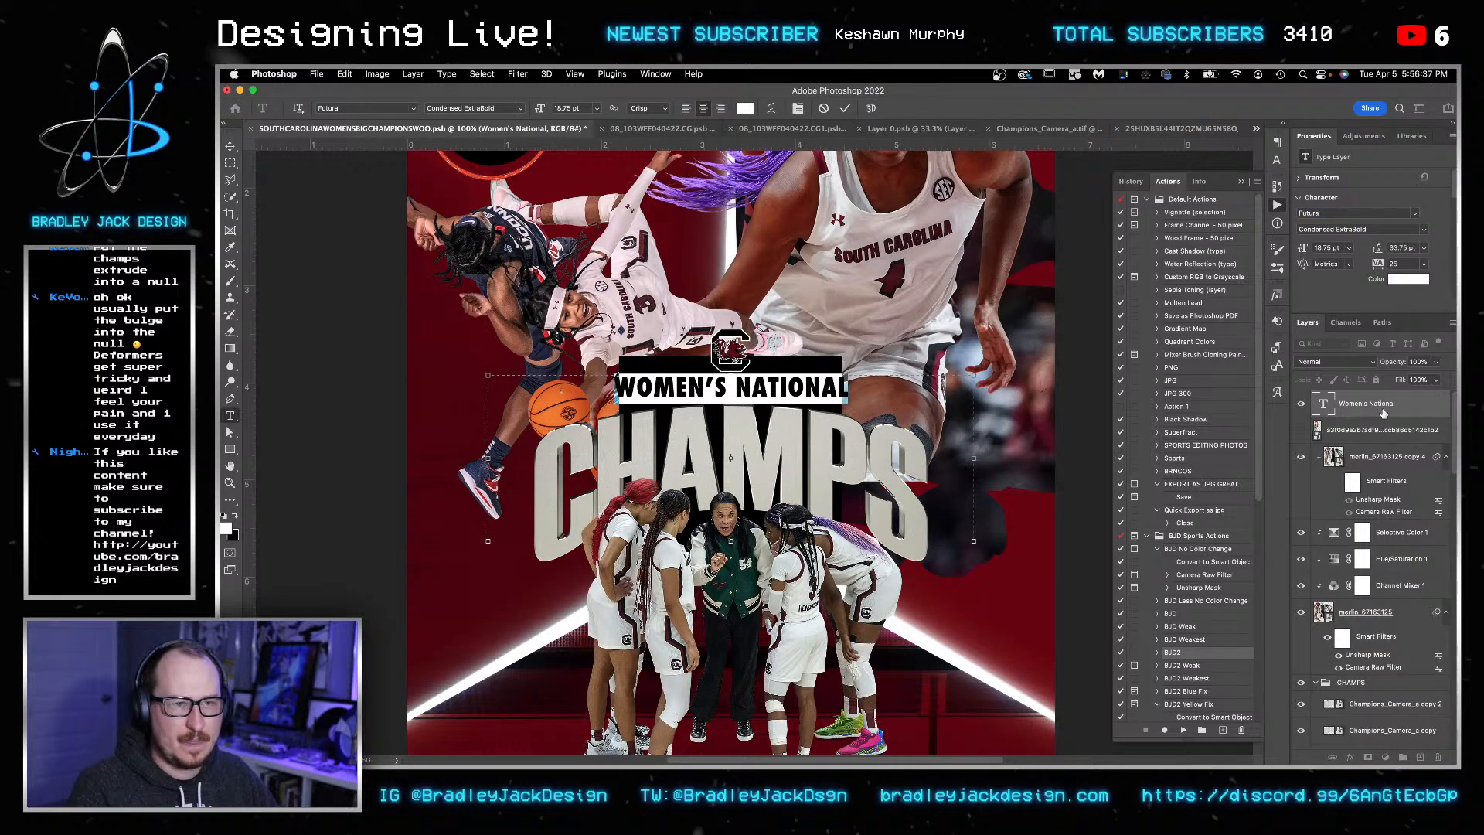
- Set the WOMEN'S NATIONAL text to Optical kerning and a 16 pt font size
left_click(1327, 263)
left_click(1327, 279)
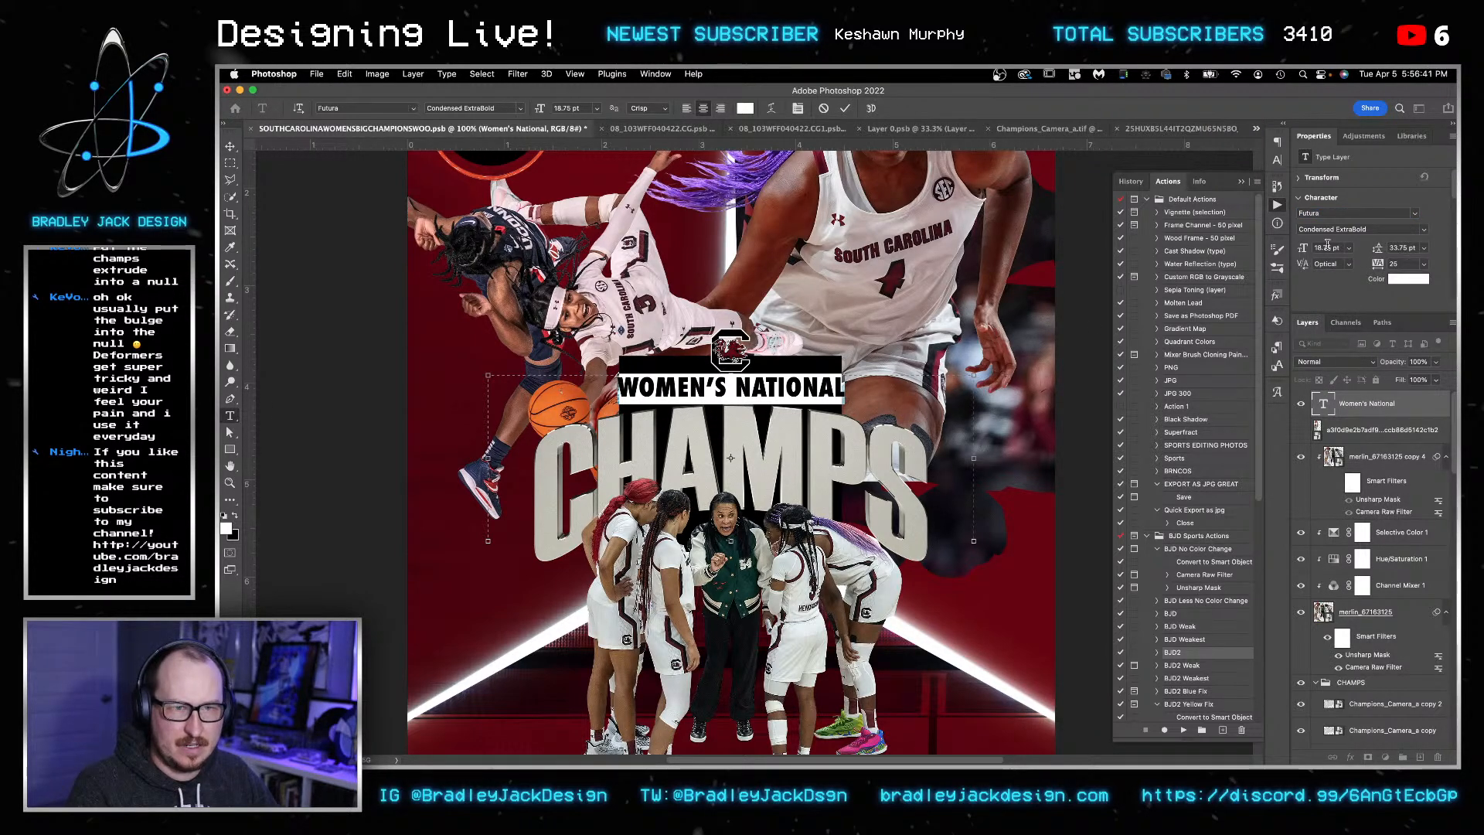
type("12")
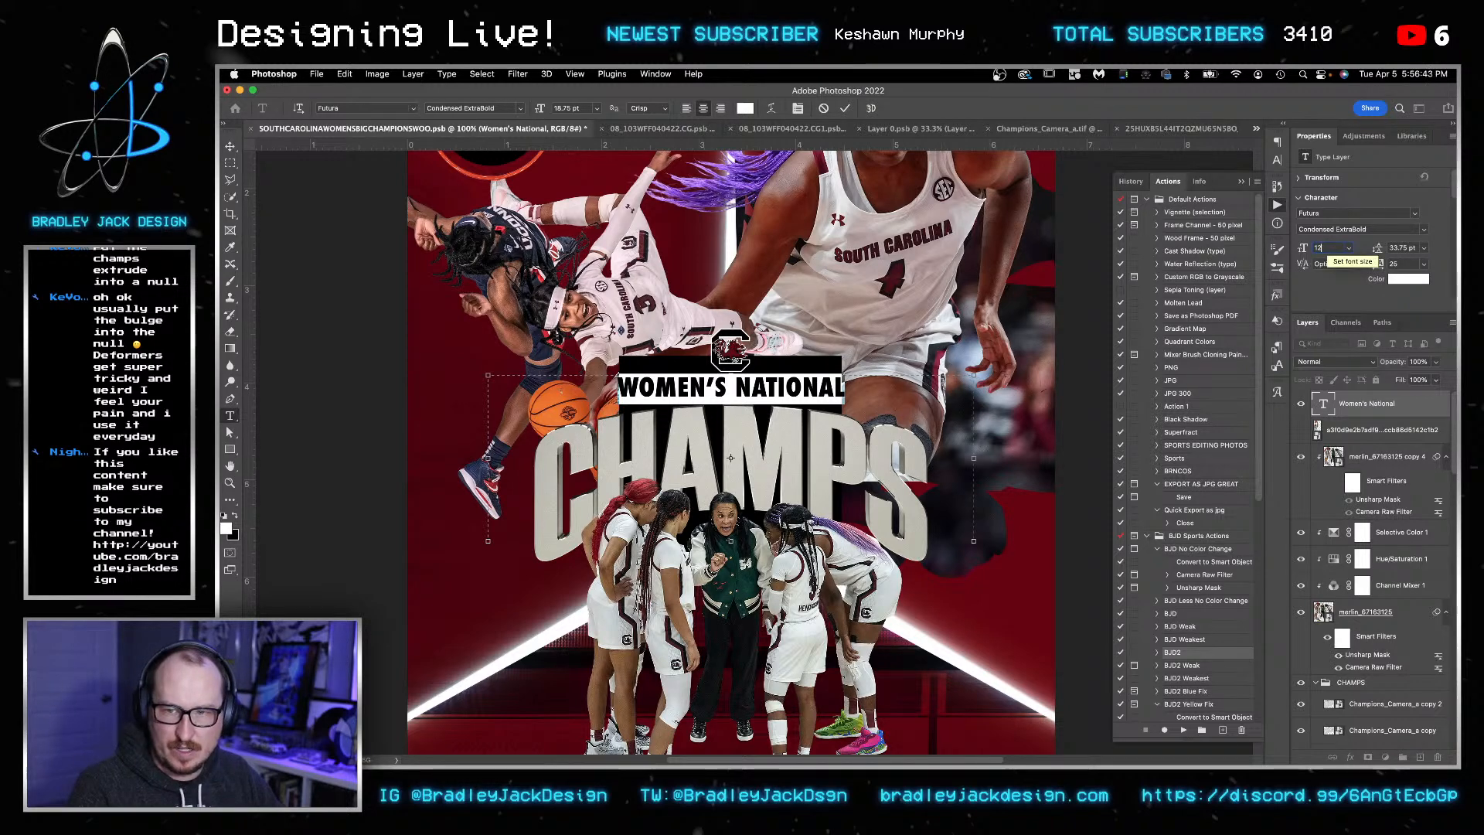
key("Return")
key("Up")
key("Up")
key("Up")
key("Up")
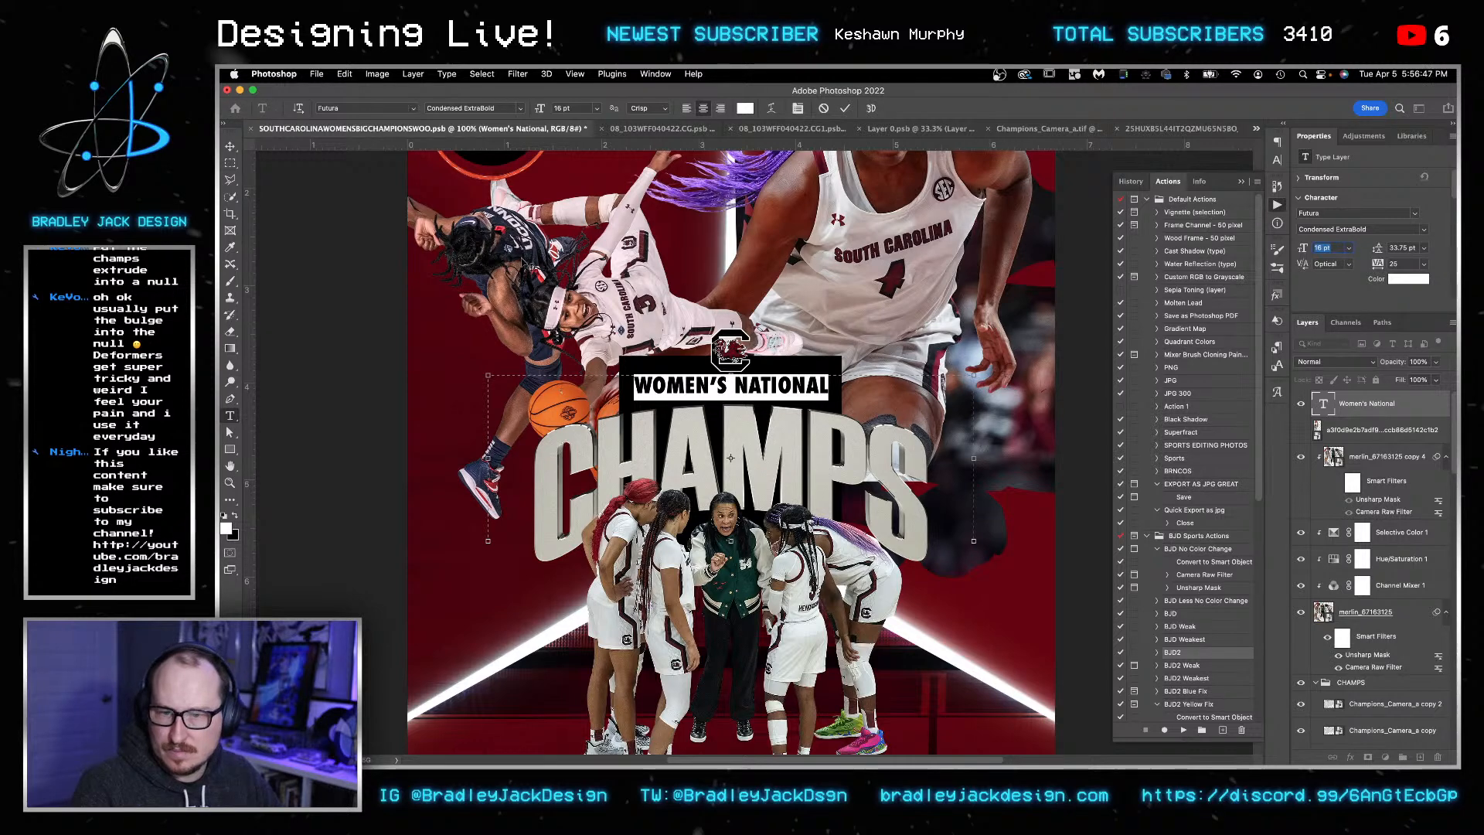
left_click(232, 147)
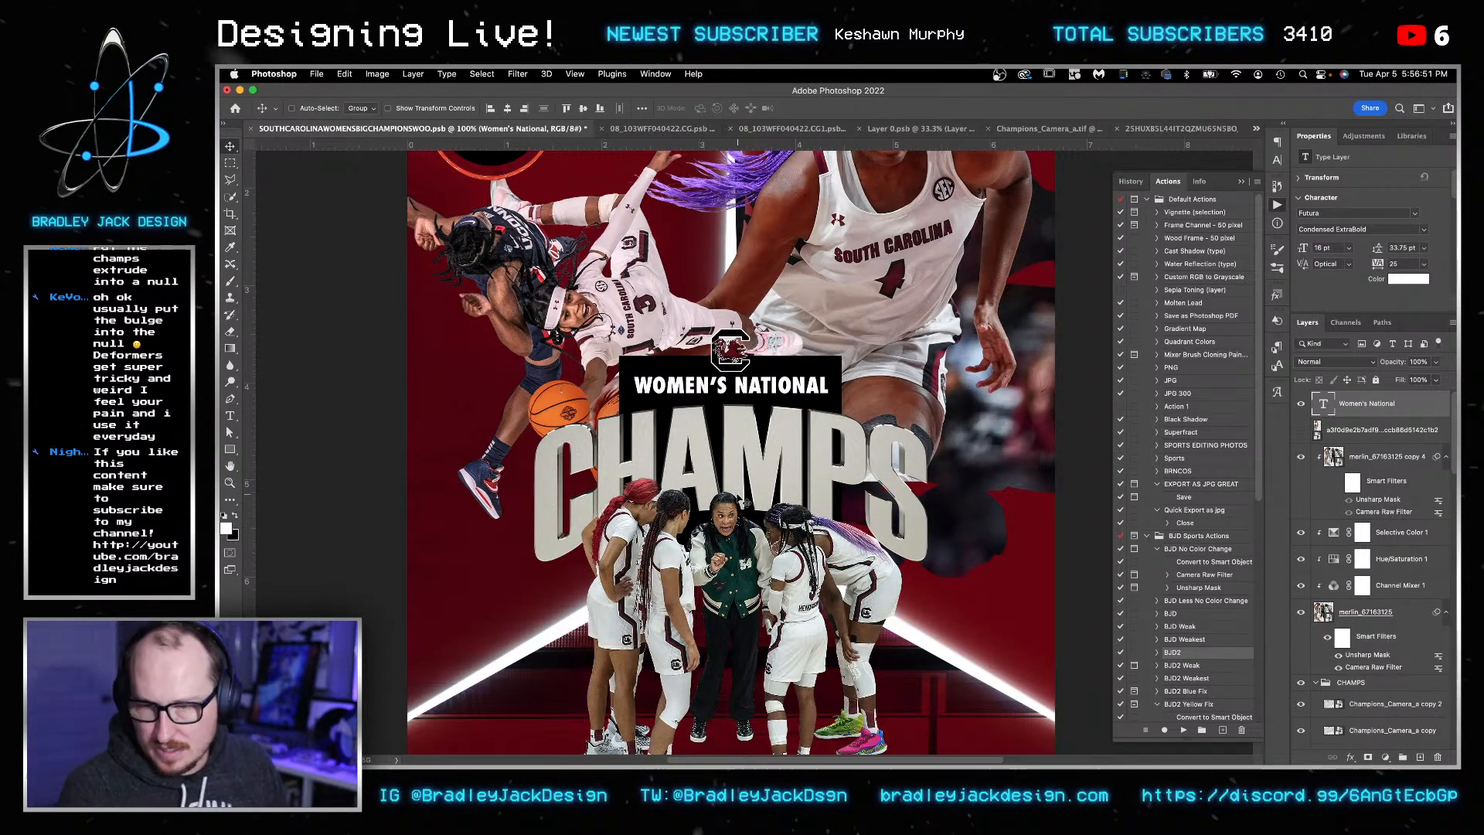
- Add an Exposure adjustment of -0.75 above the team huddle layer and clip it to the huddle
right_click(728, 516)
left_click(773, 526)
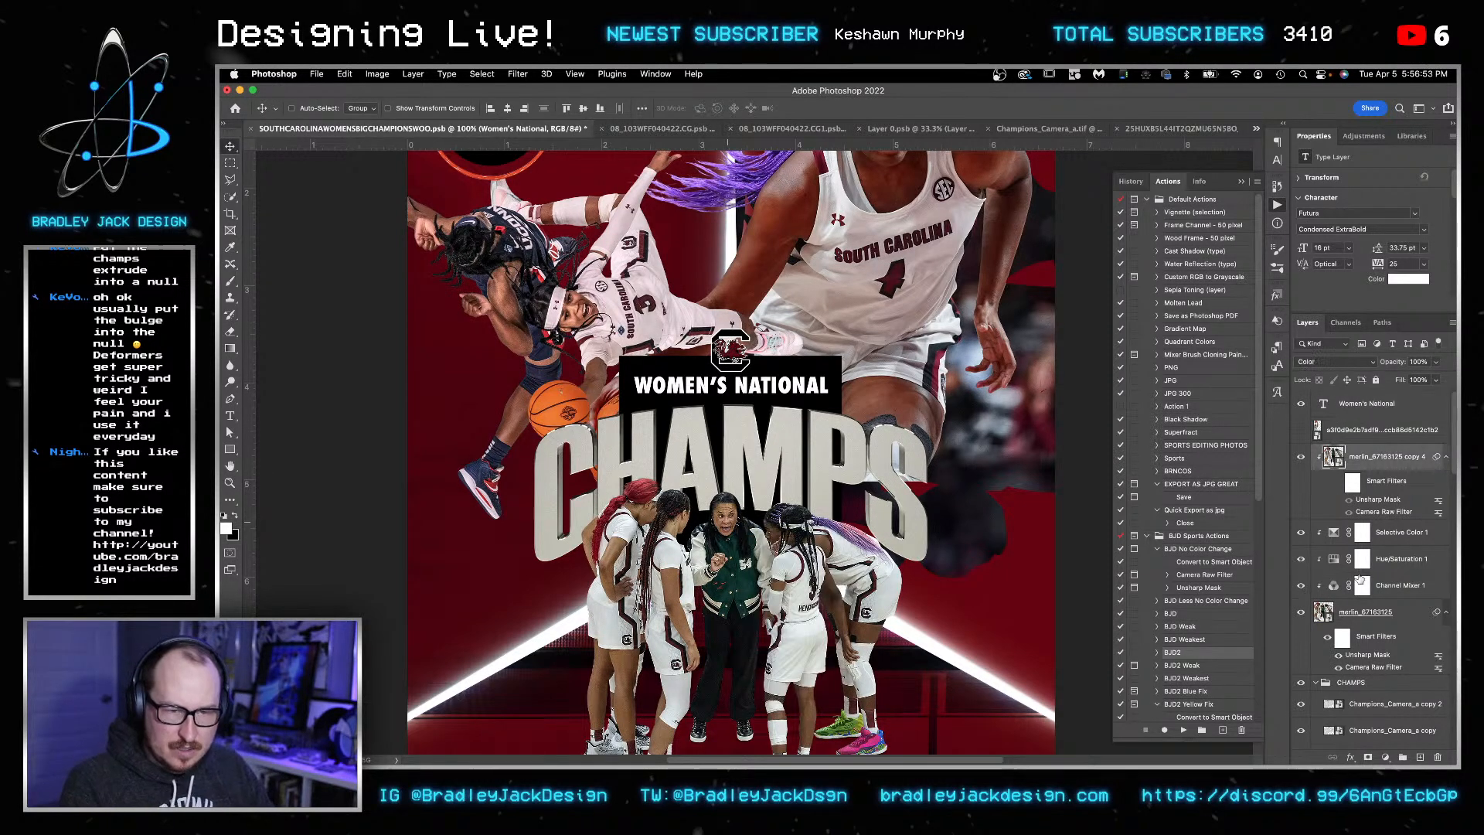
key("z")
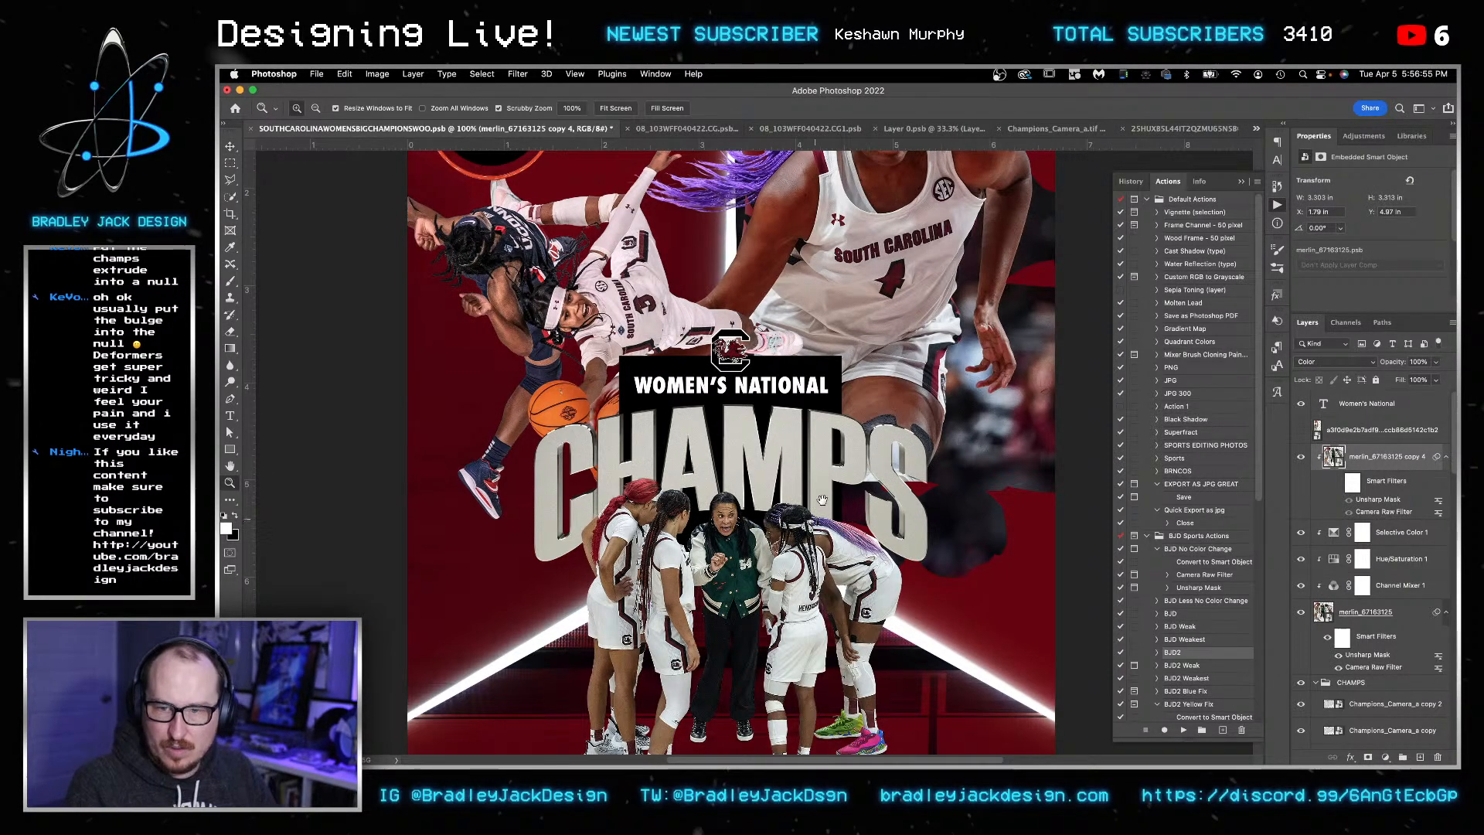
left_click_drag(817, 512, 839, 431)
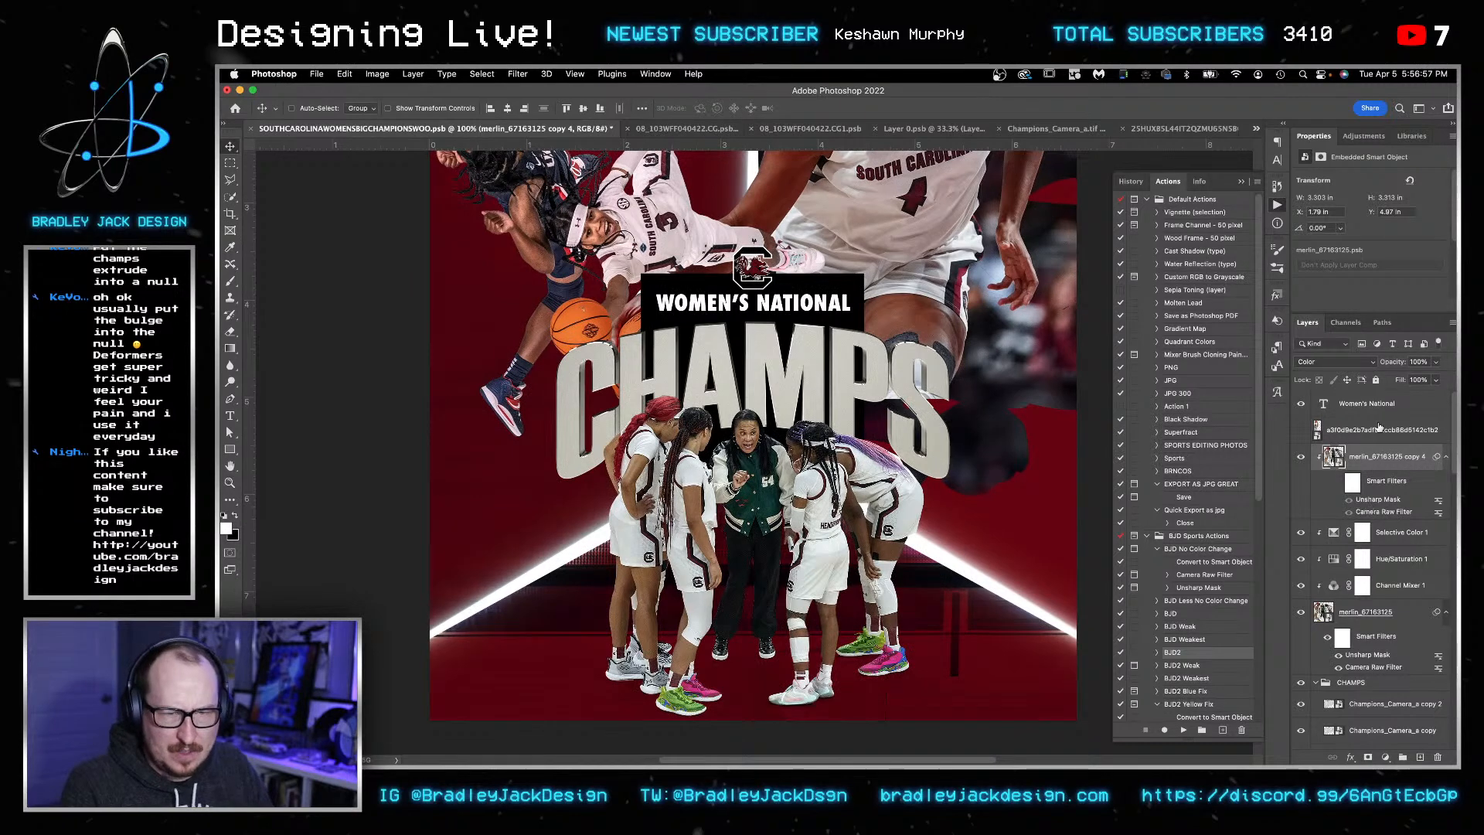
left_click(1365, 136)
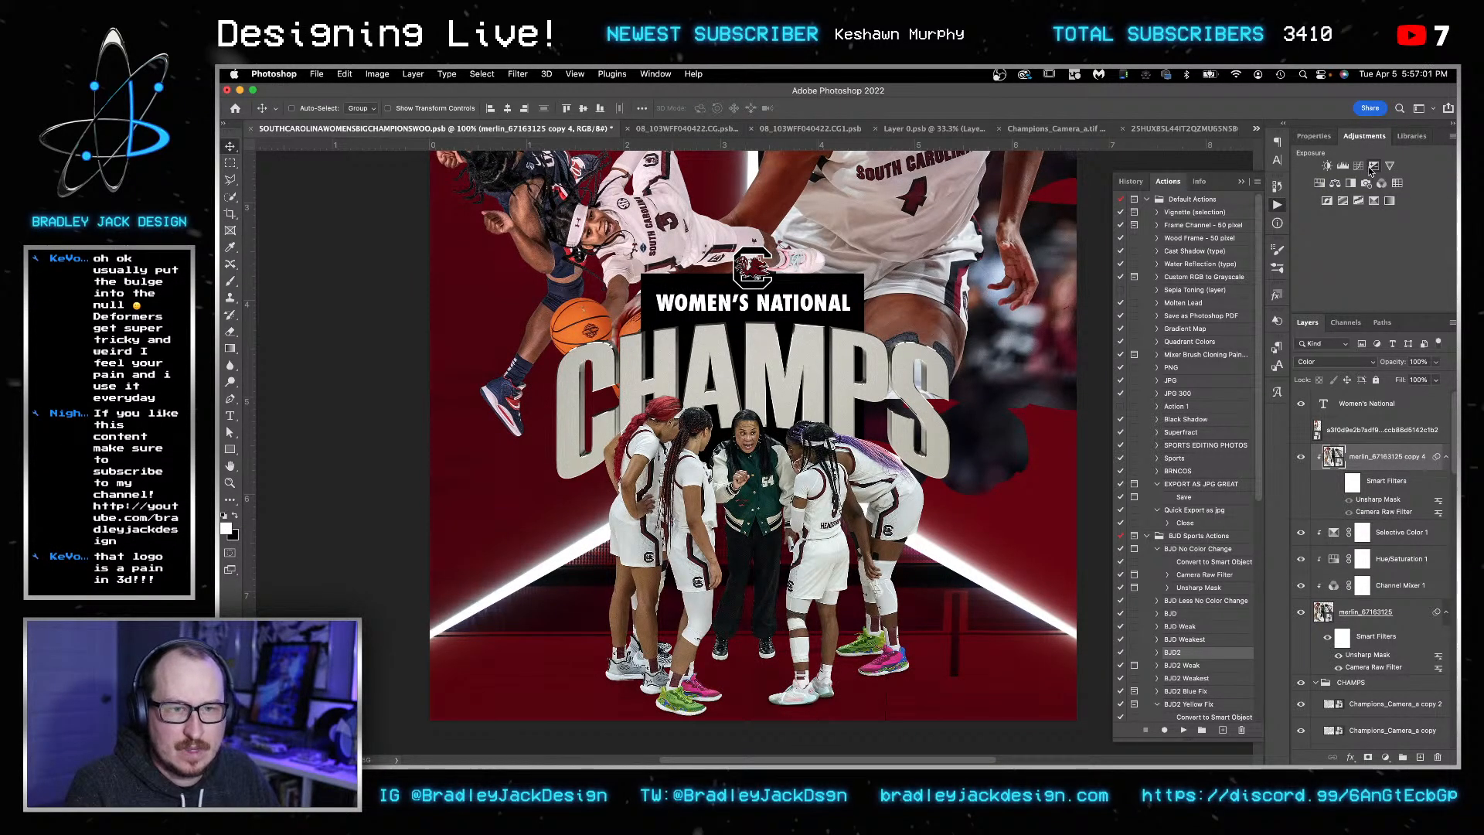
left_click(1372, 166)
double_click(1416, 197)
type("-")
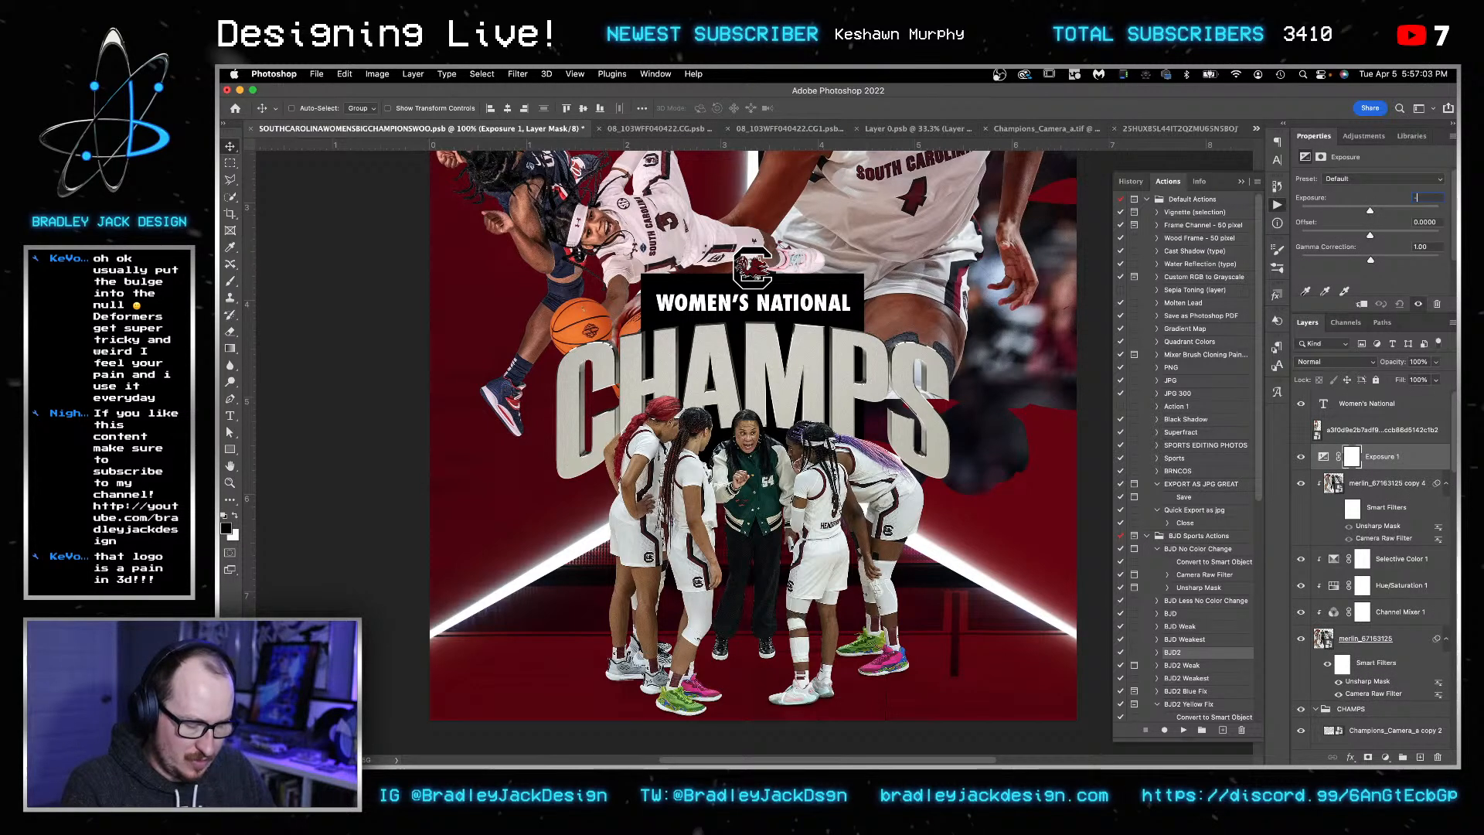
type("0.75")
key("Return")
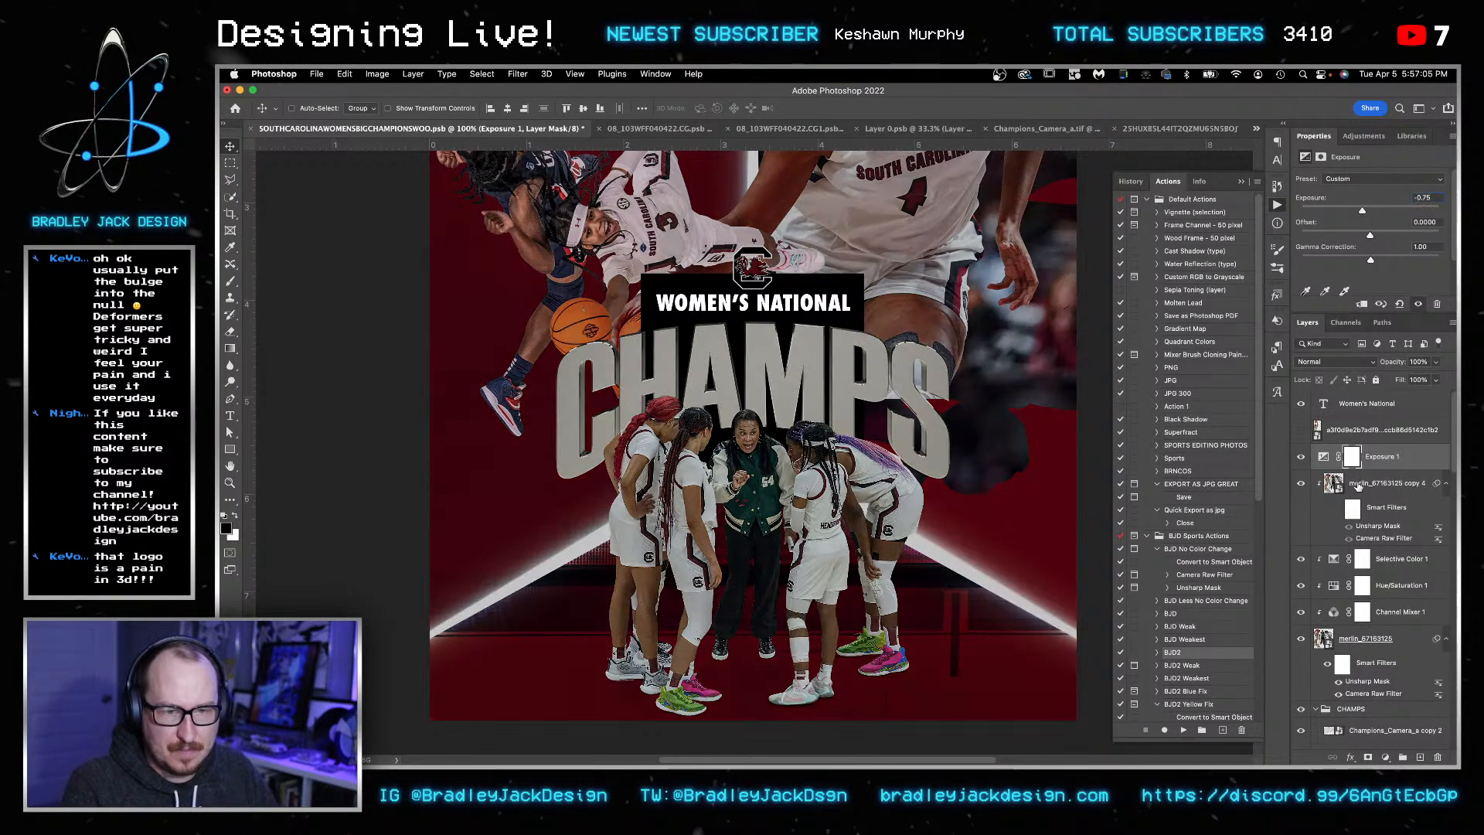
left_click(1335, 467, "alt")
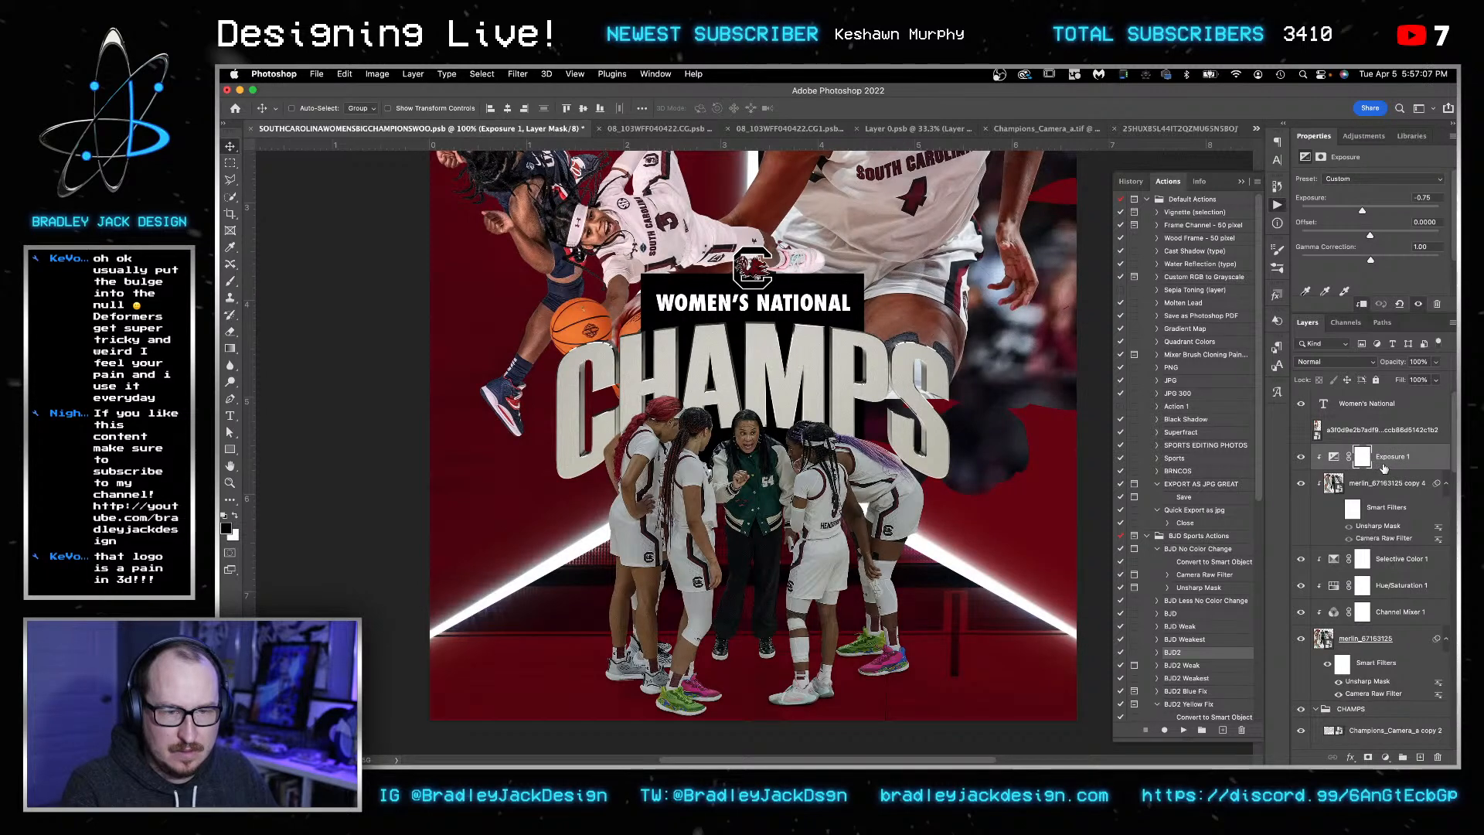
- Add a Curves adjustment with a strongly raised black point and clip it to the team huddle
left_click(1364, 136)
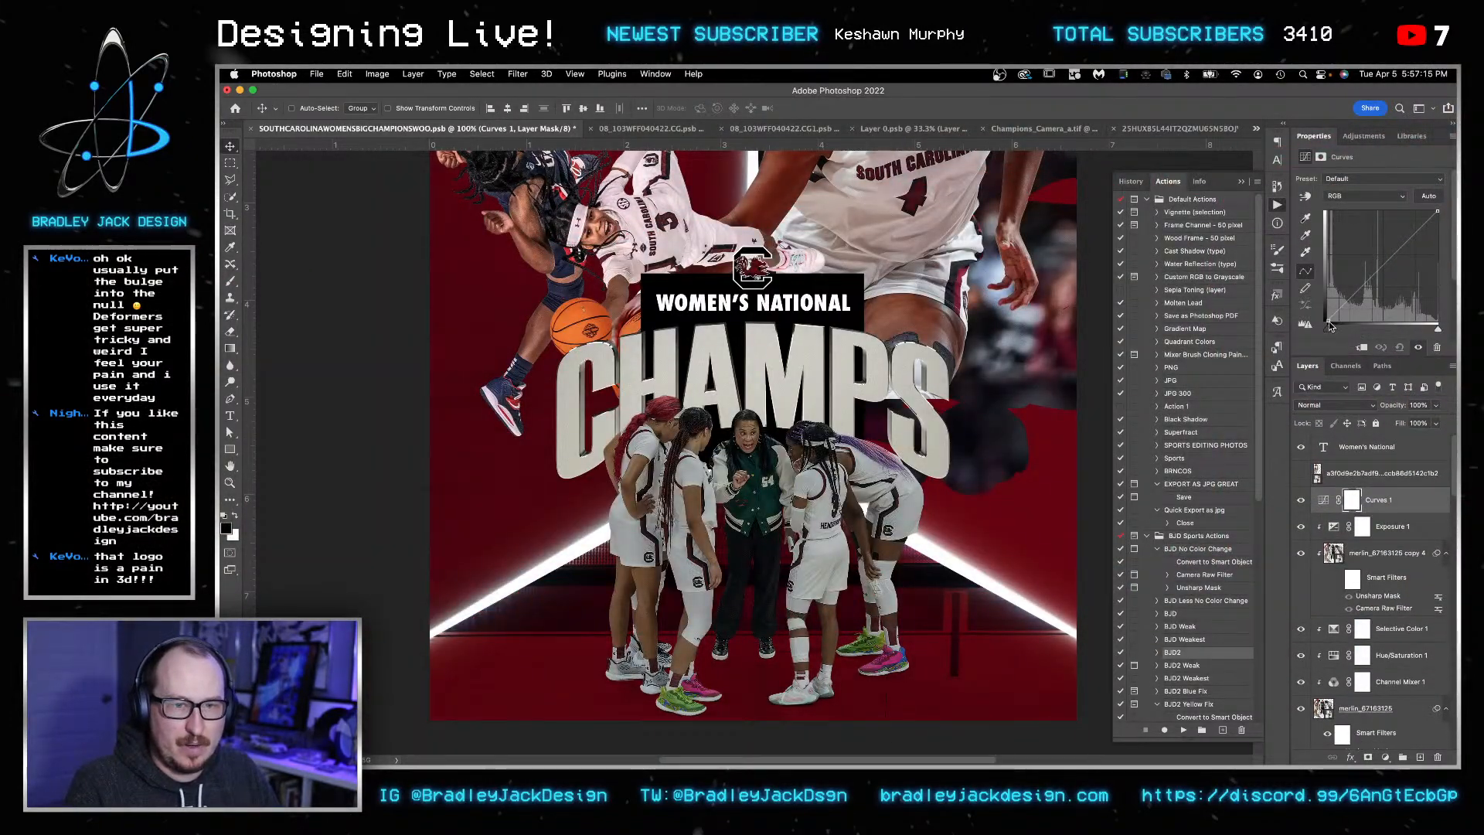
left_click_drag(1321, 291, 1321, 290)
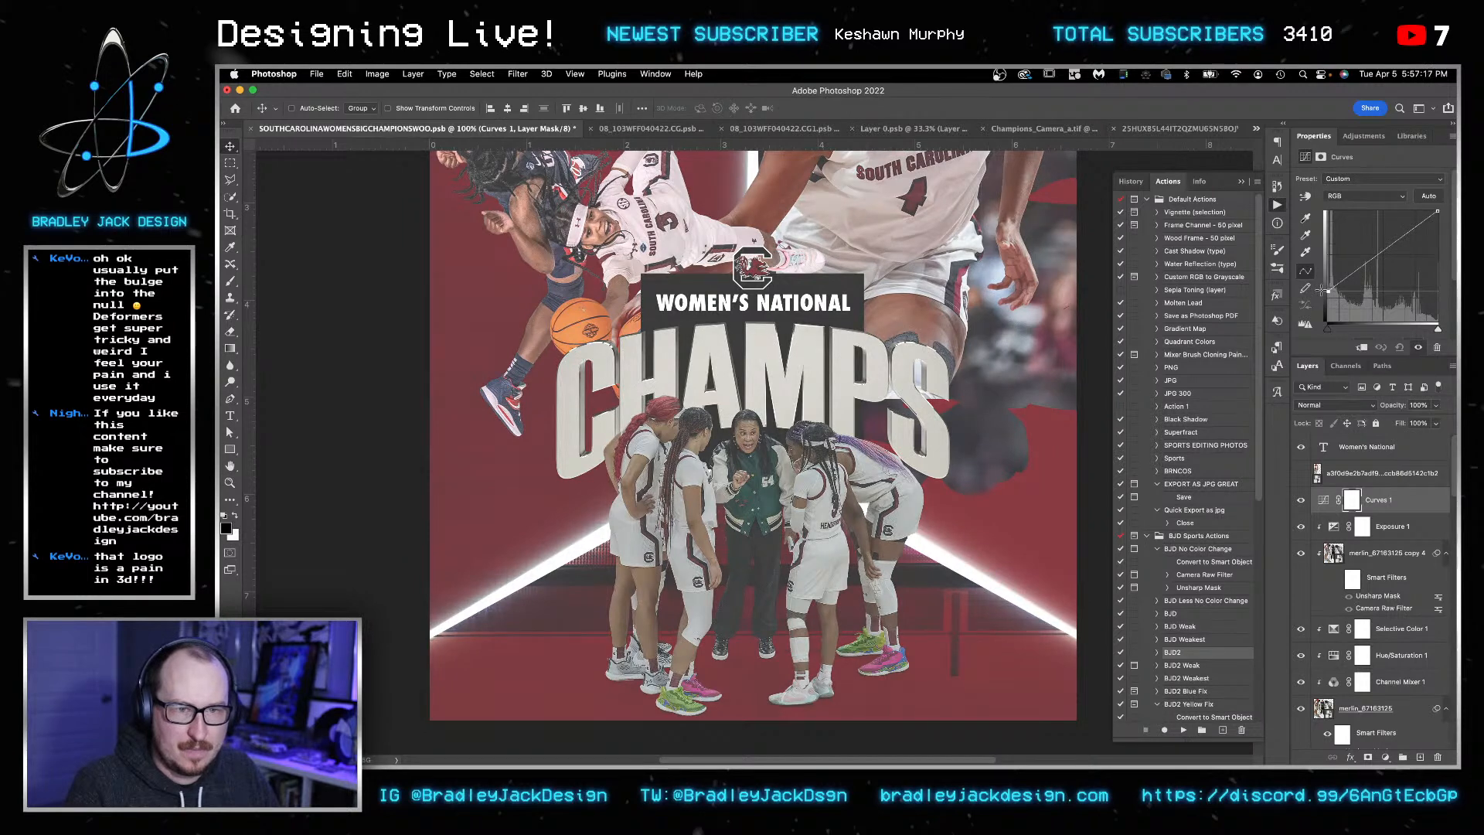
key("super+alt+g")
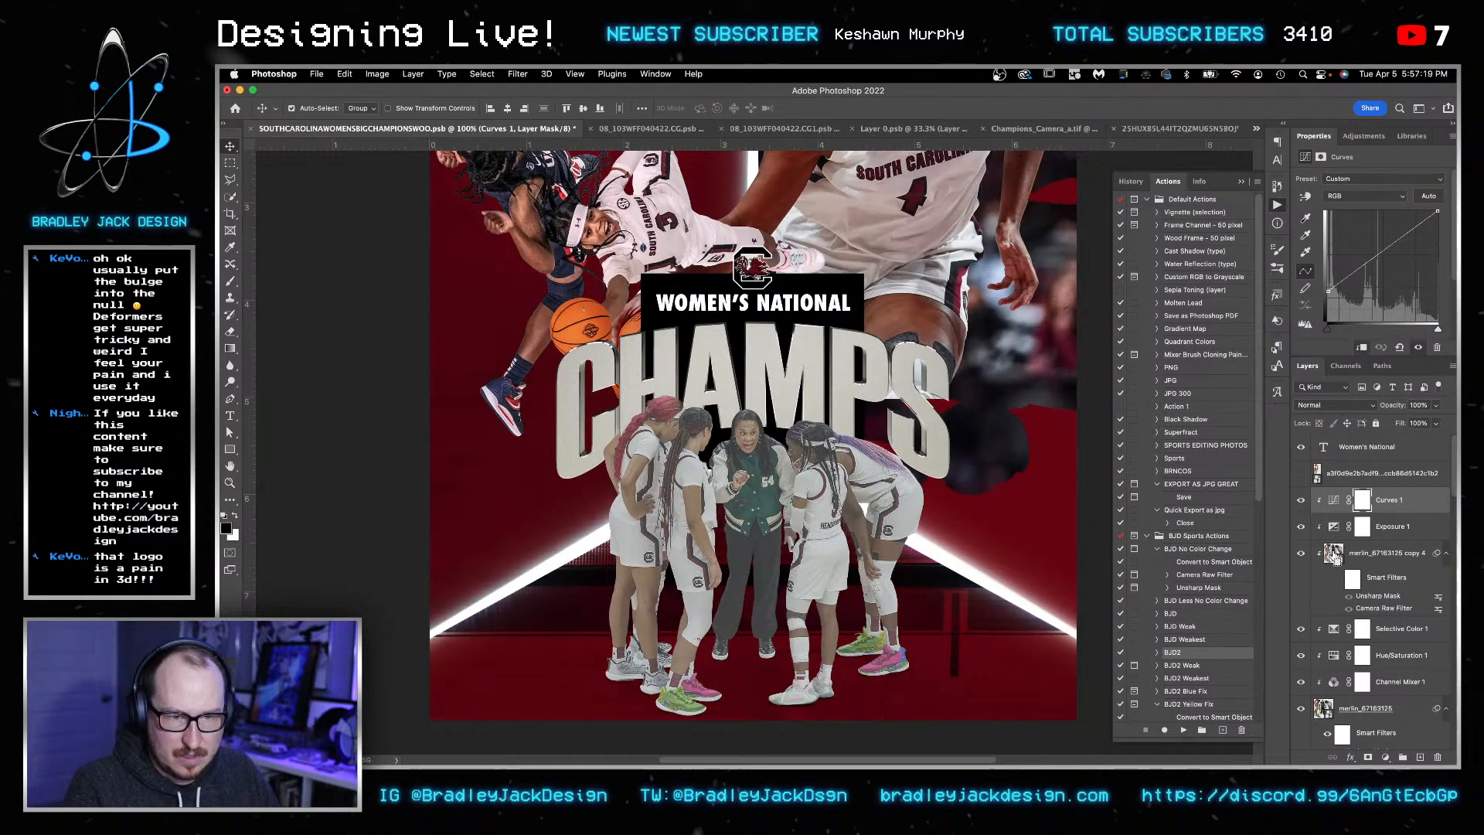
- Contract the huddle selection, fill it with black on the Curves 1 mask, and feather that mask to 5.5 px
left_click(485, 74)
mouse_move(541, 265)
left_click(693, 300)
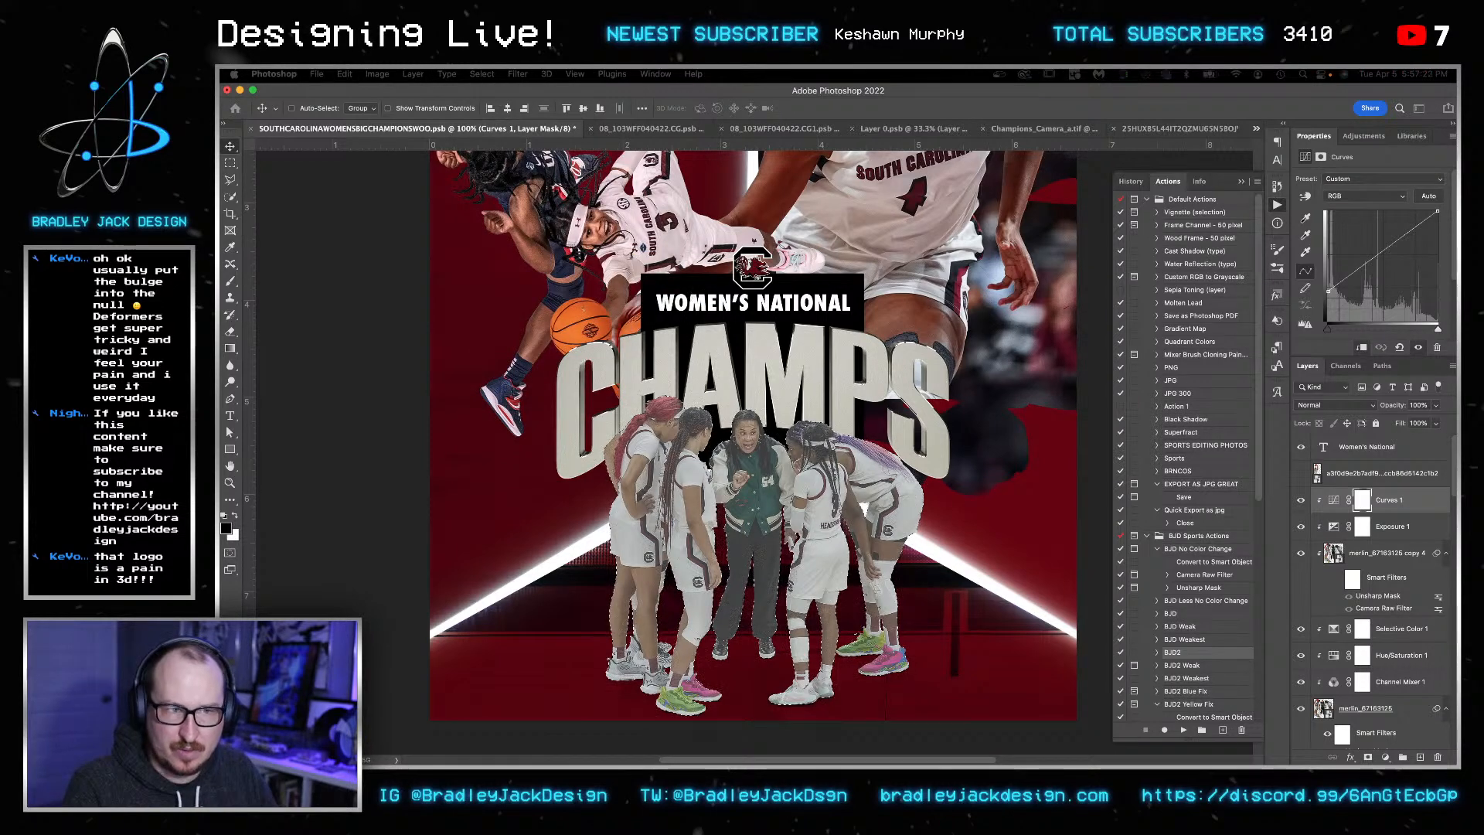
right_click(1360, 502)
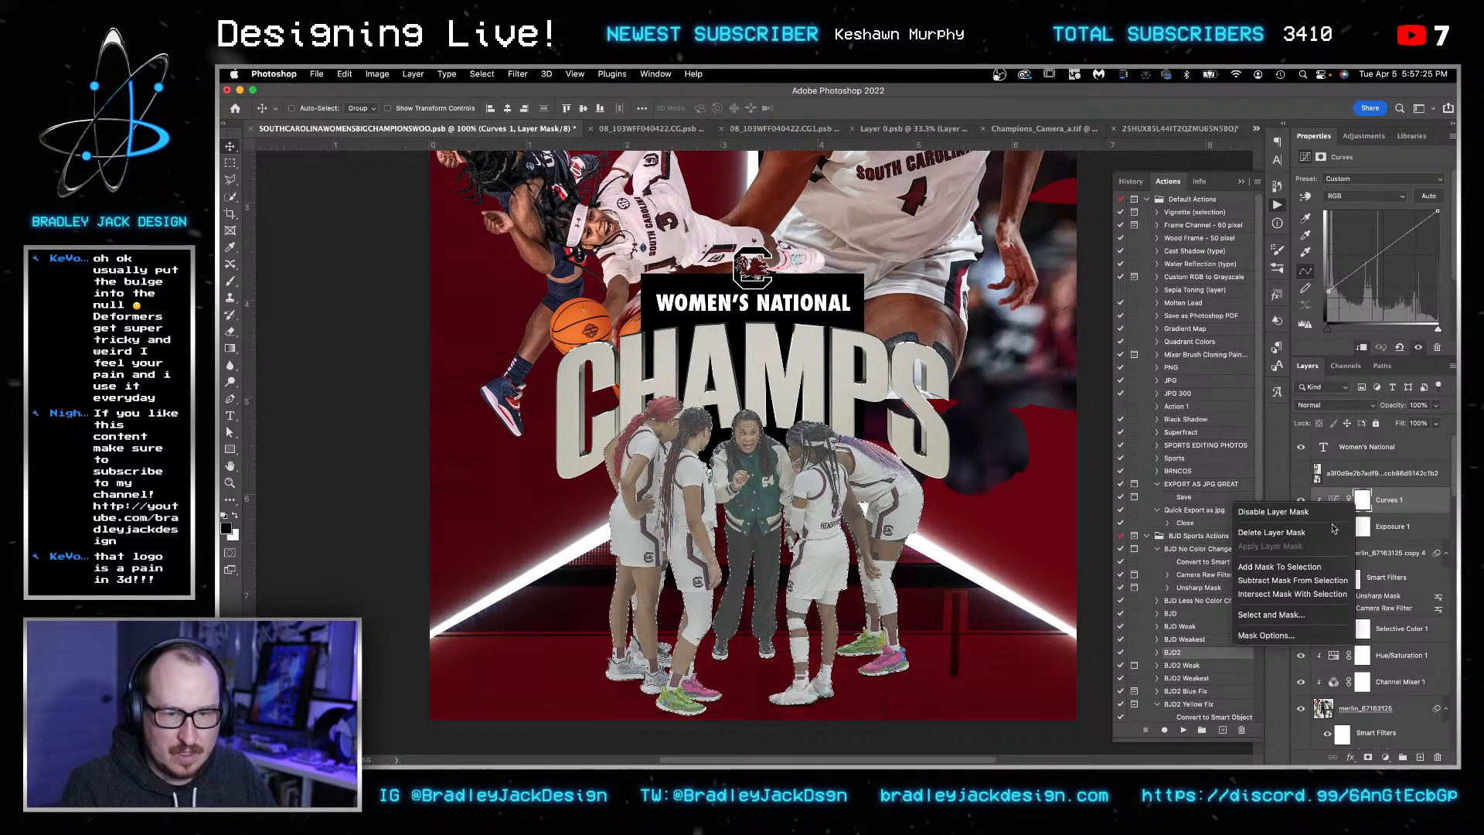
left_click(1367, 501)
left_click(1367, 501)
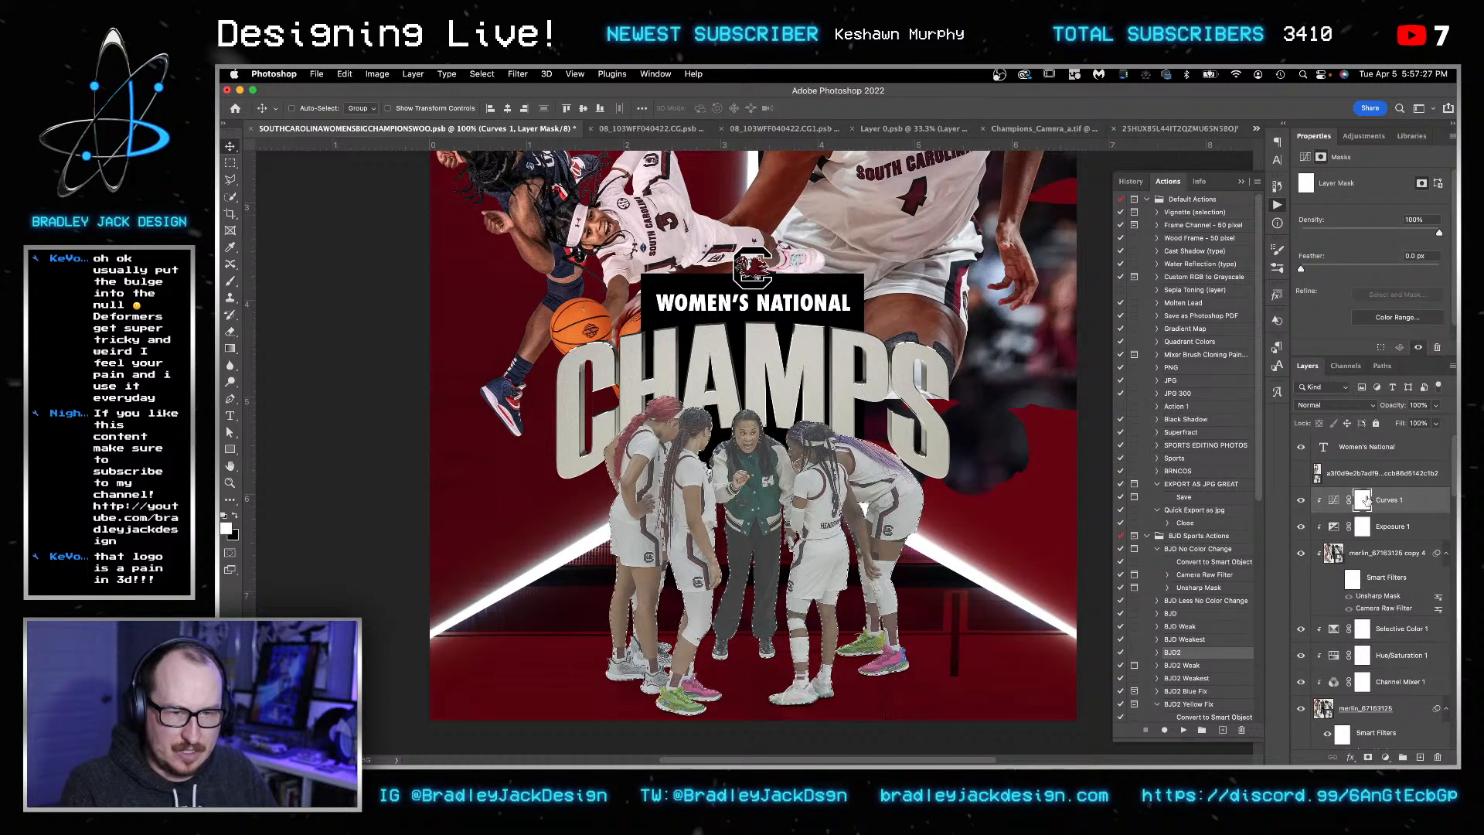
key("x")
key("alt+BackSpace")
key("super+d")
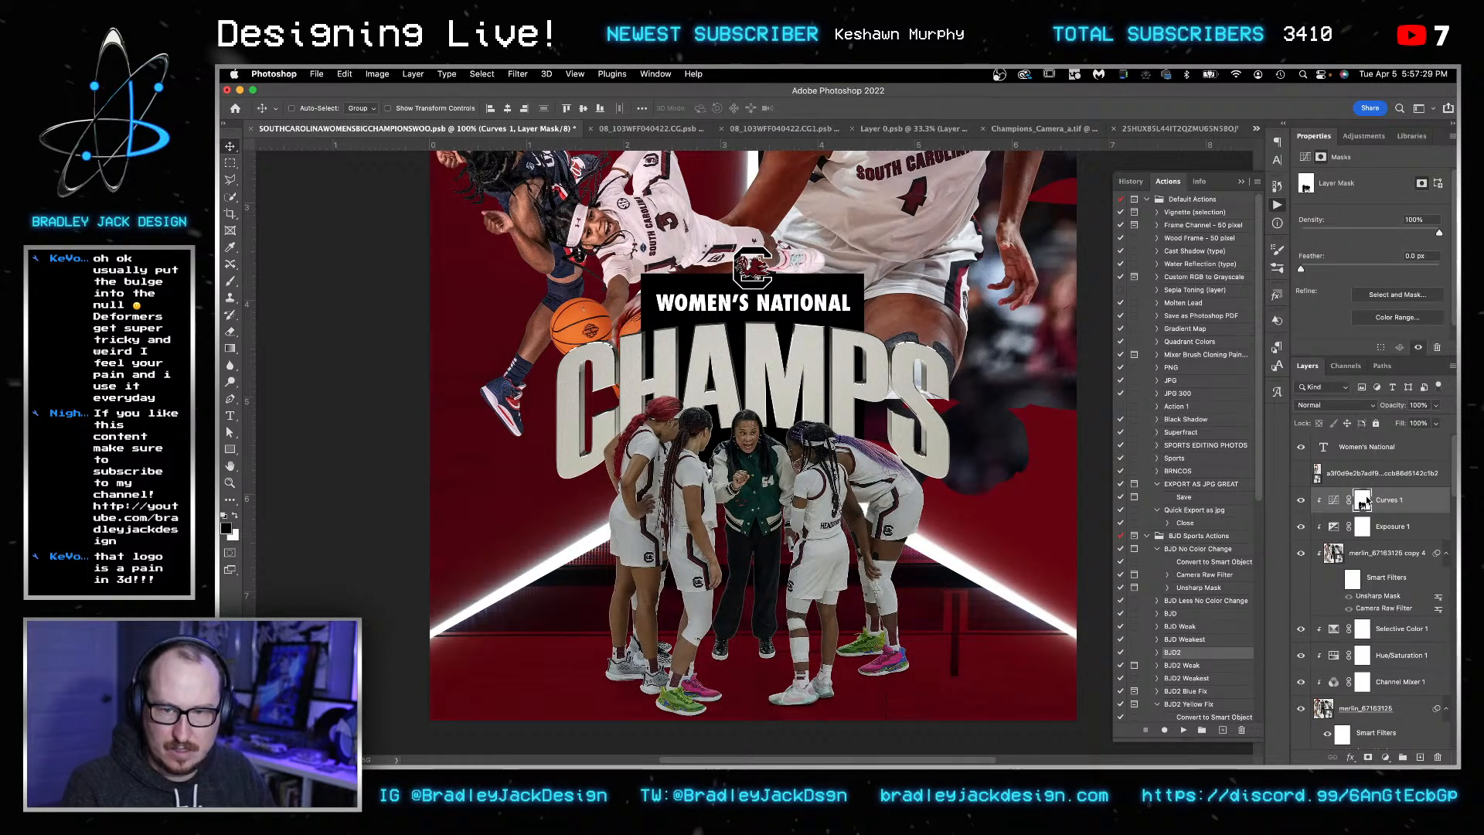
type("5")
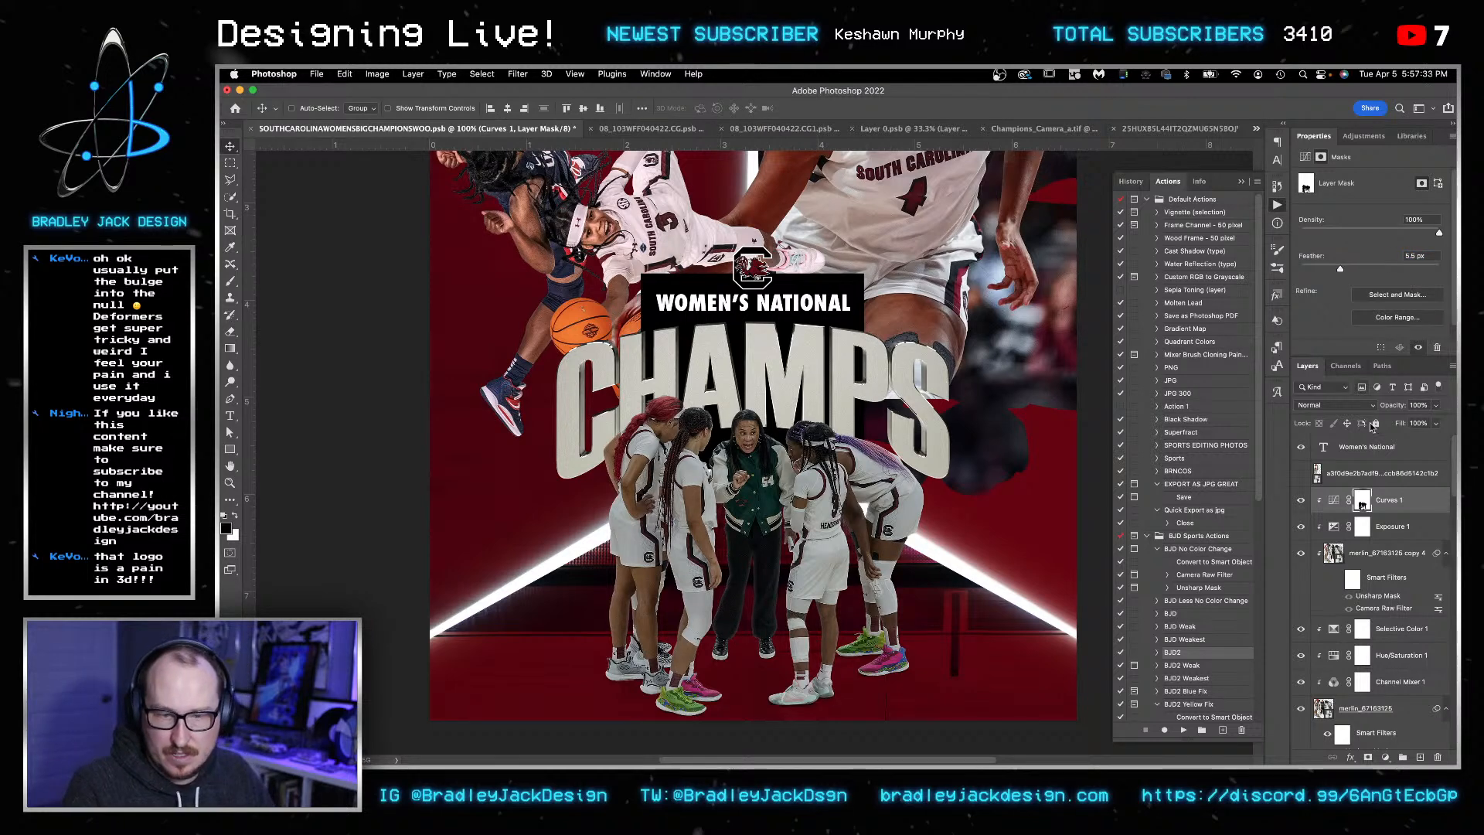
- Adjust Curves 1's Blend If so the effect drops out of the underlying layer's darkest tones
left_click(1334, 500)
key("space")
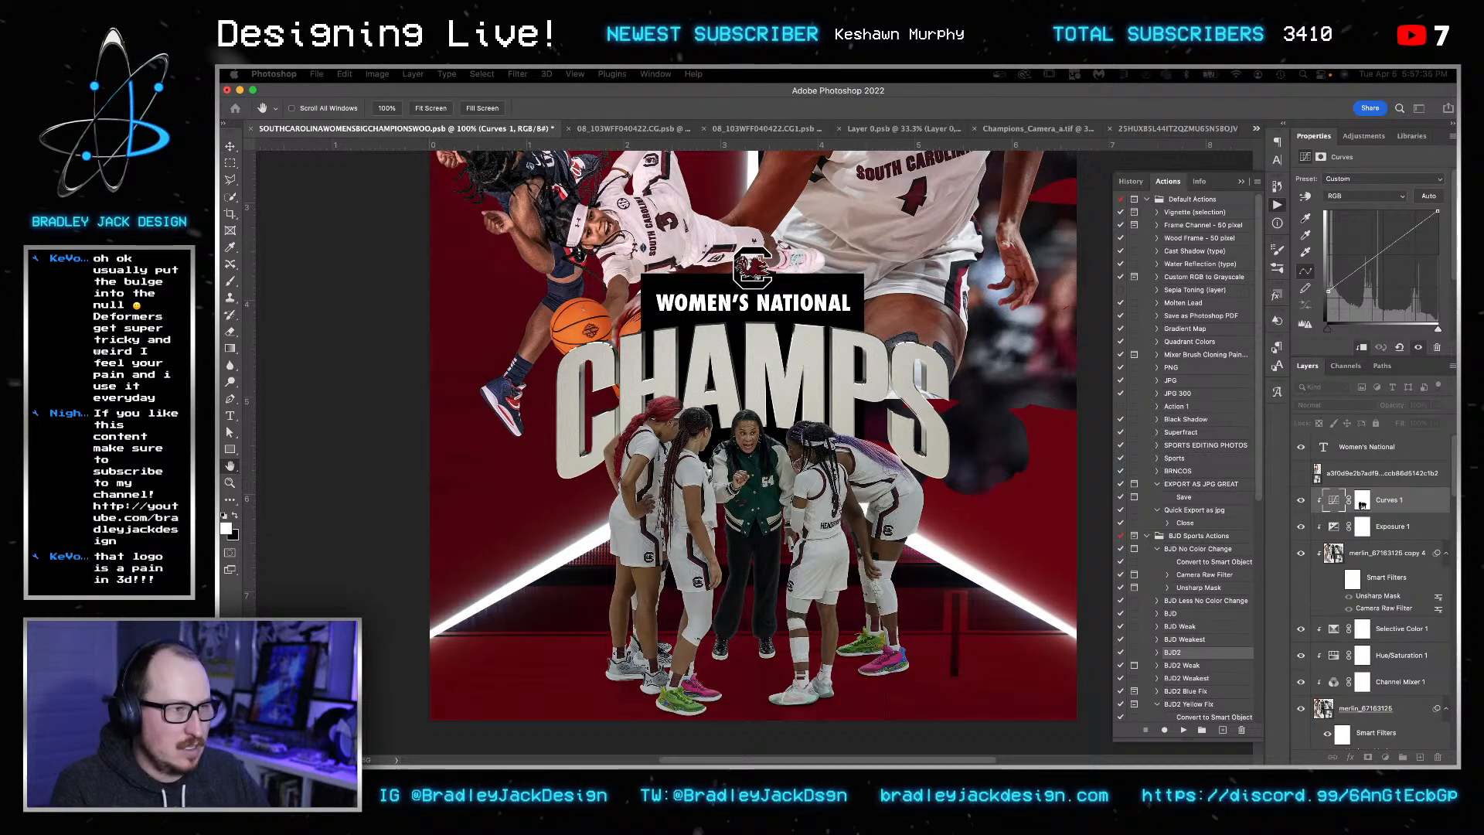
double_click(1391, 501)
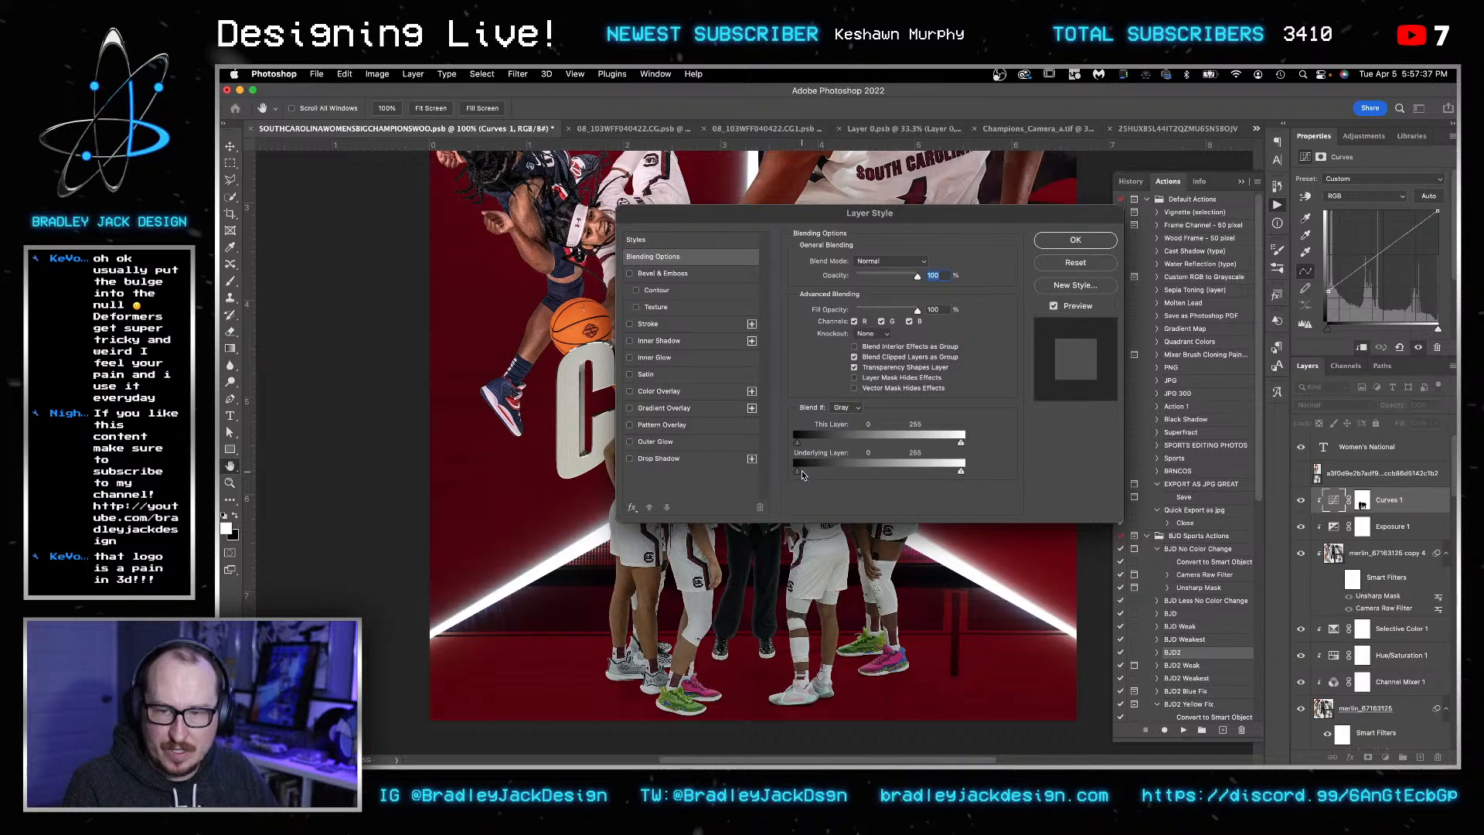
left_click_drag(843, 475, 854, 471)
key("Return")
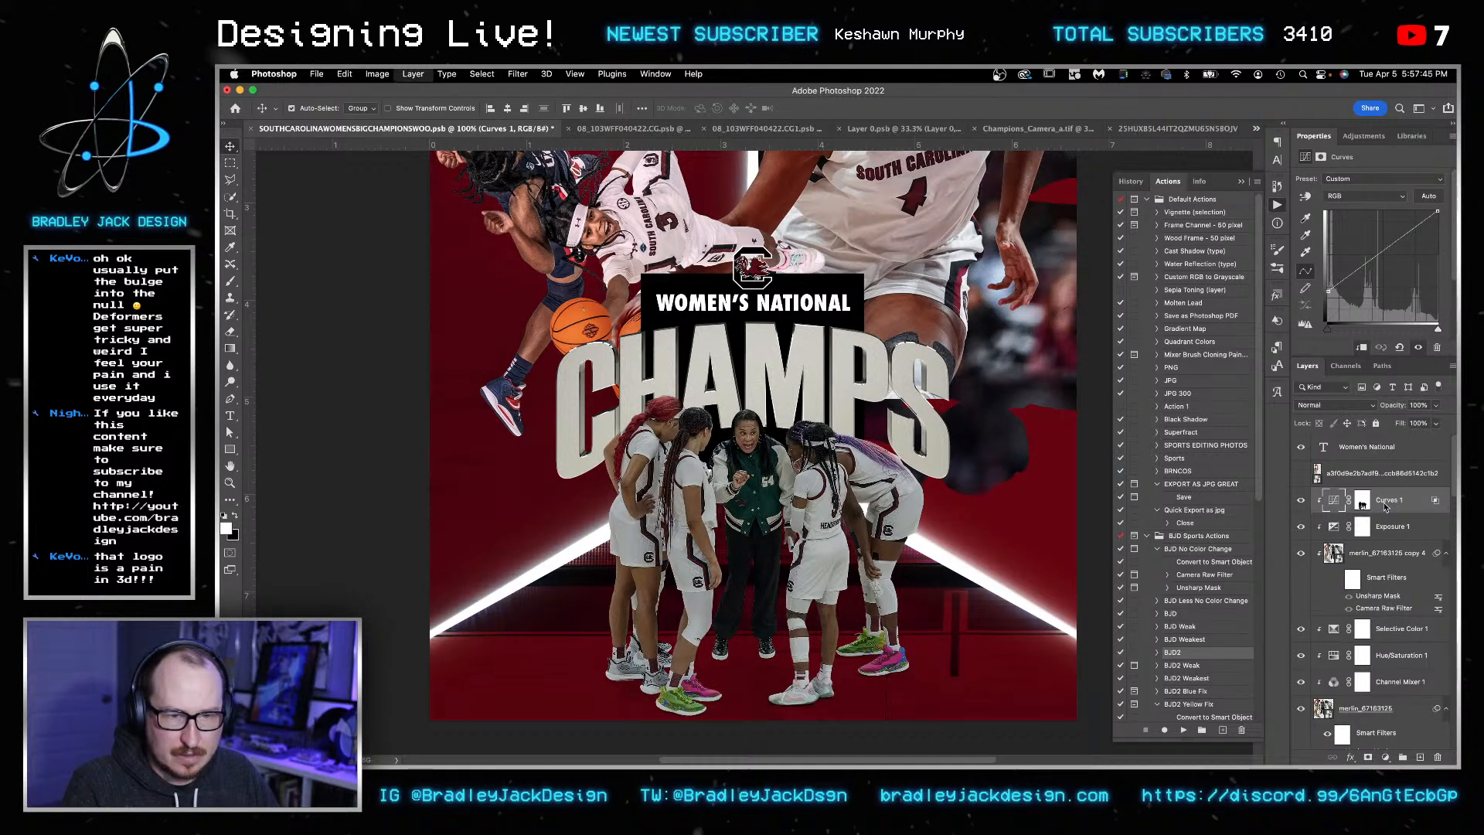
- Duplicate the Curves 1 adjustment and replace the copy's mask with a solid black one
key("super+j")
right_click(1365, 506)
left_click(1349, 525)
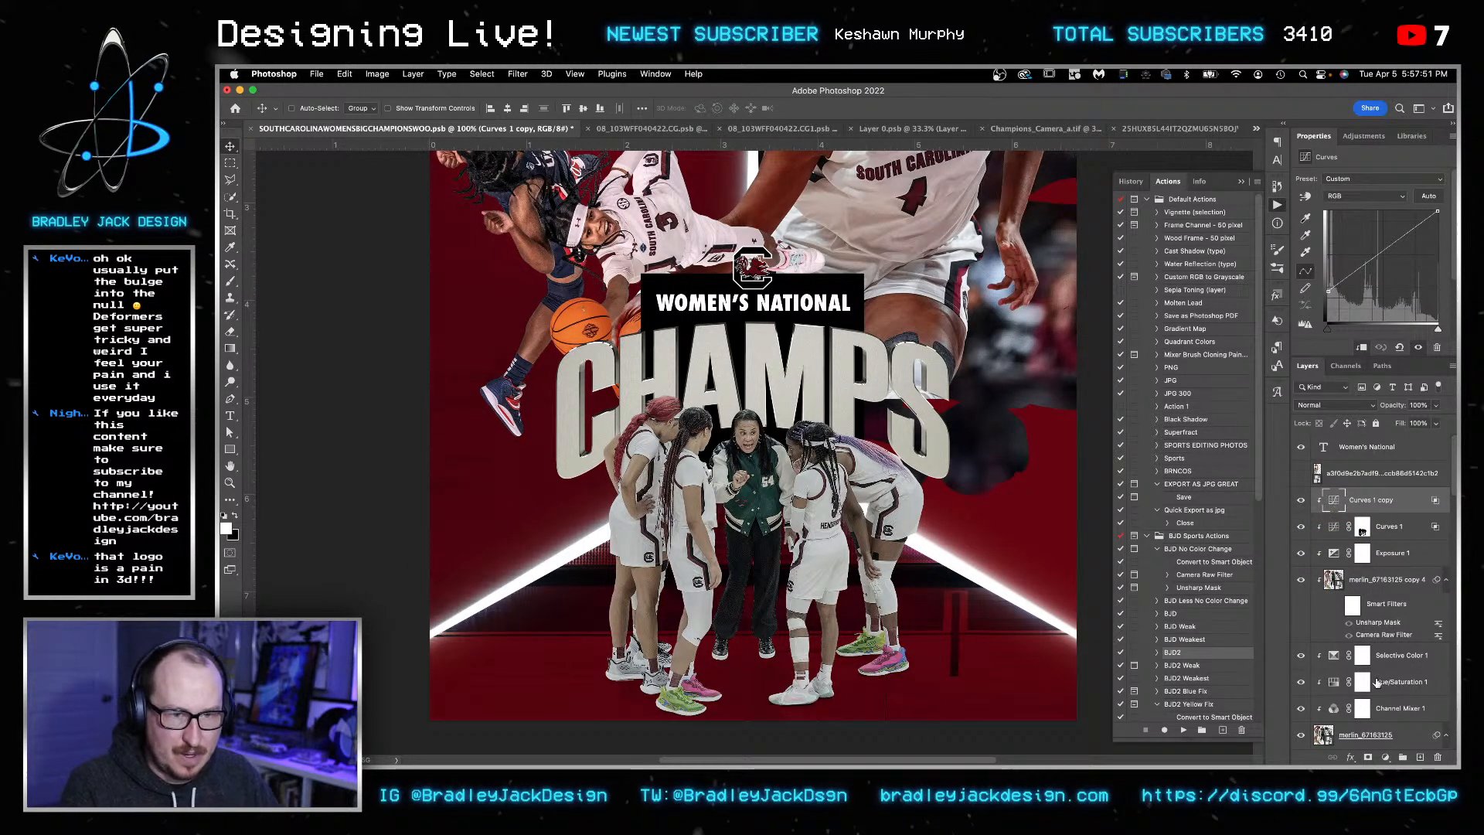
left_click(1366, 758, "alt")
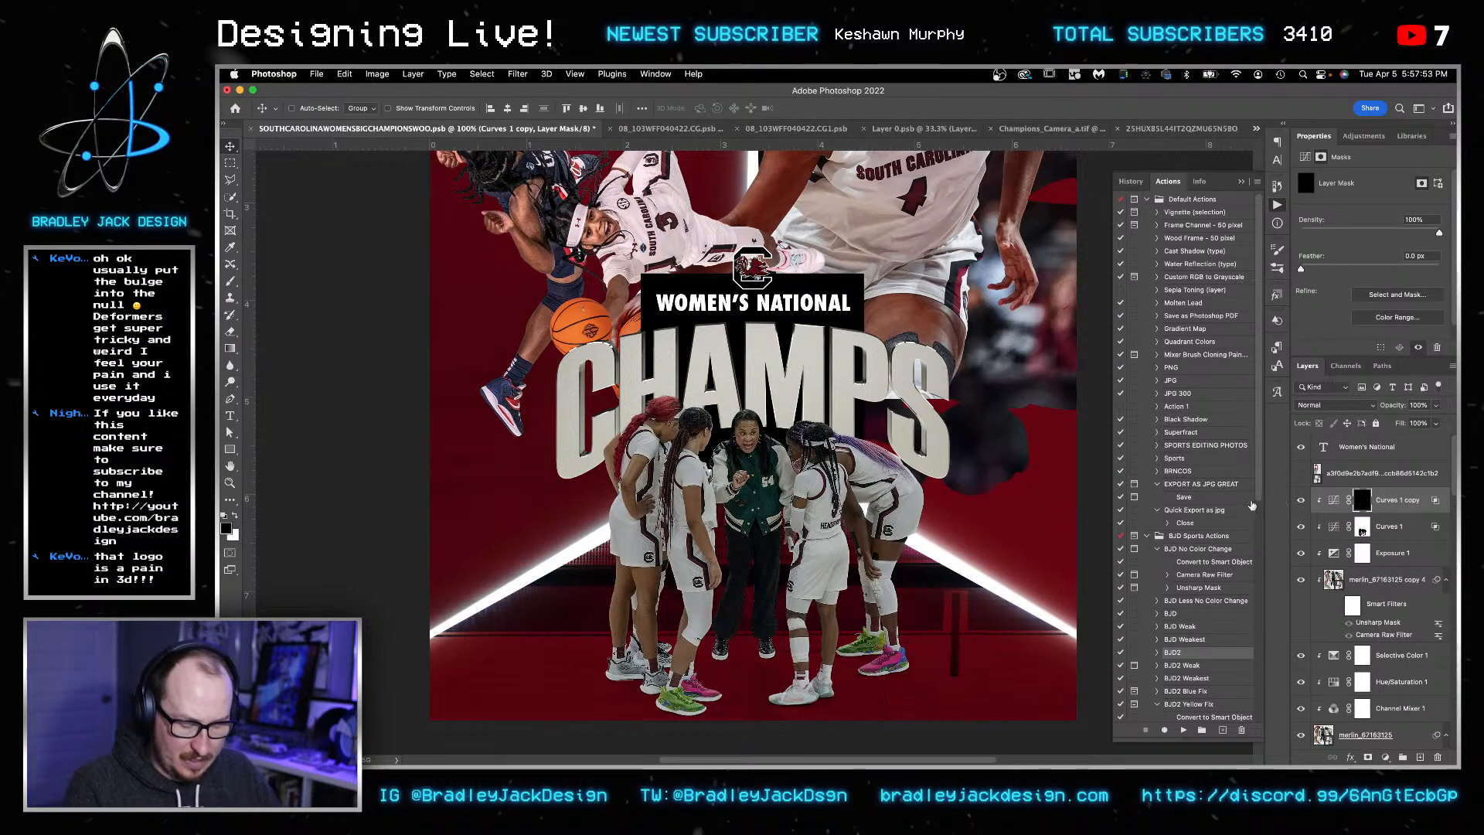
- Paint white on the Curves 1 copy mask around the leftmost player's hip and shorts with a brush at 30% opacity and 30% flow
key("b")
scroll(625, 566, "up", 3)
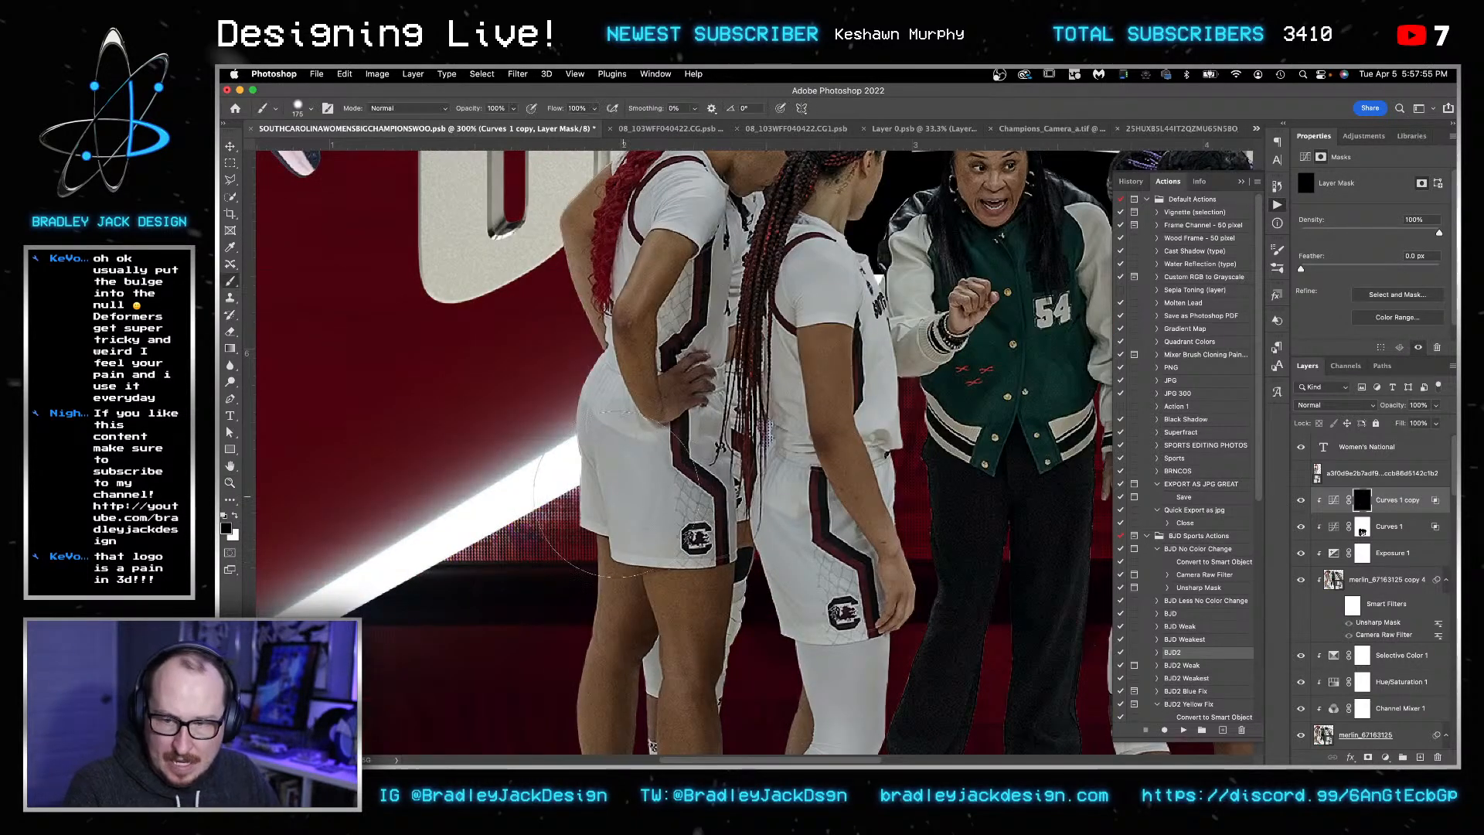
key("bracketright")
key("3")
key("bracketleft")
key("bracketleft")
key("shift+3")
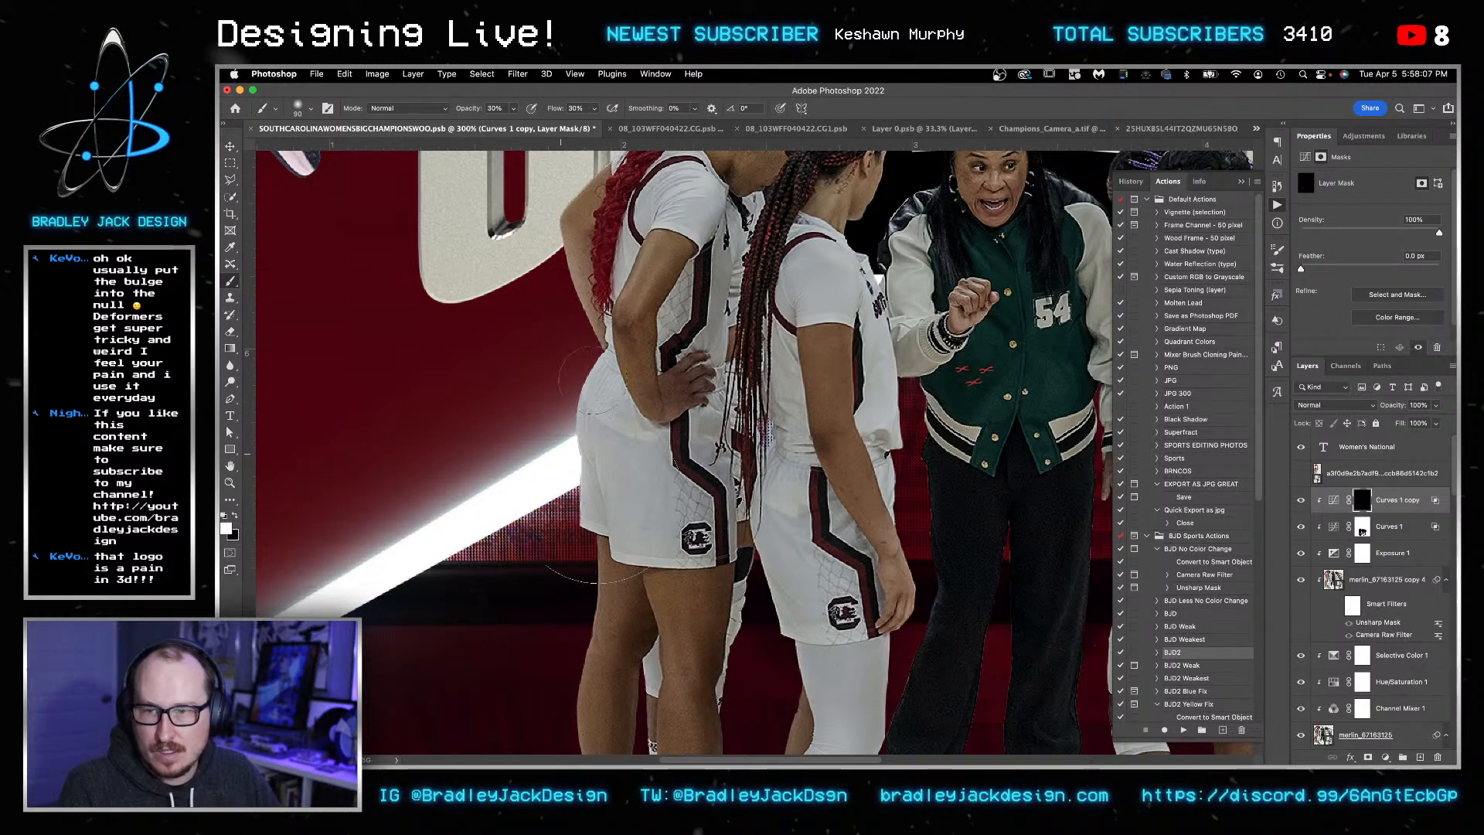
left_click_drag(572, 453, 499, 688)
- Paint white on the Curves 1 copy mask around the left players' legs and shoes, adapting the brush size to each area
scroll(608, 217, "down", 10)
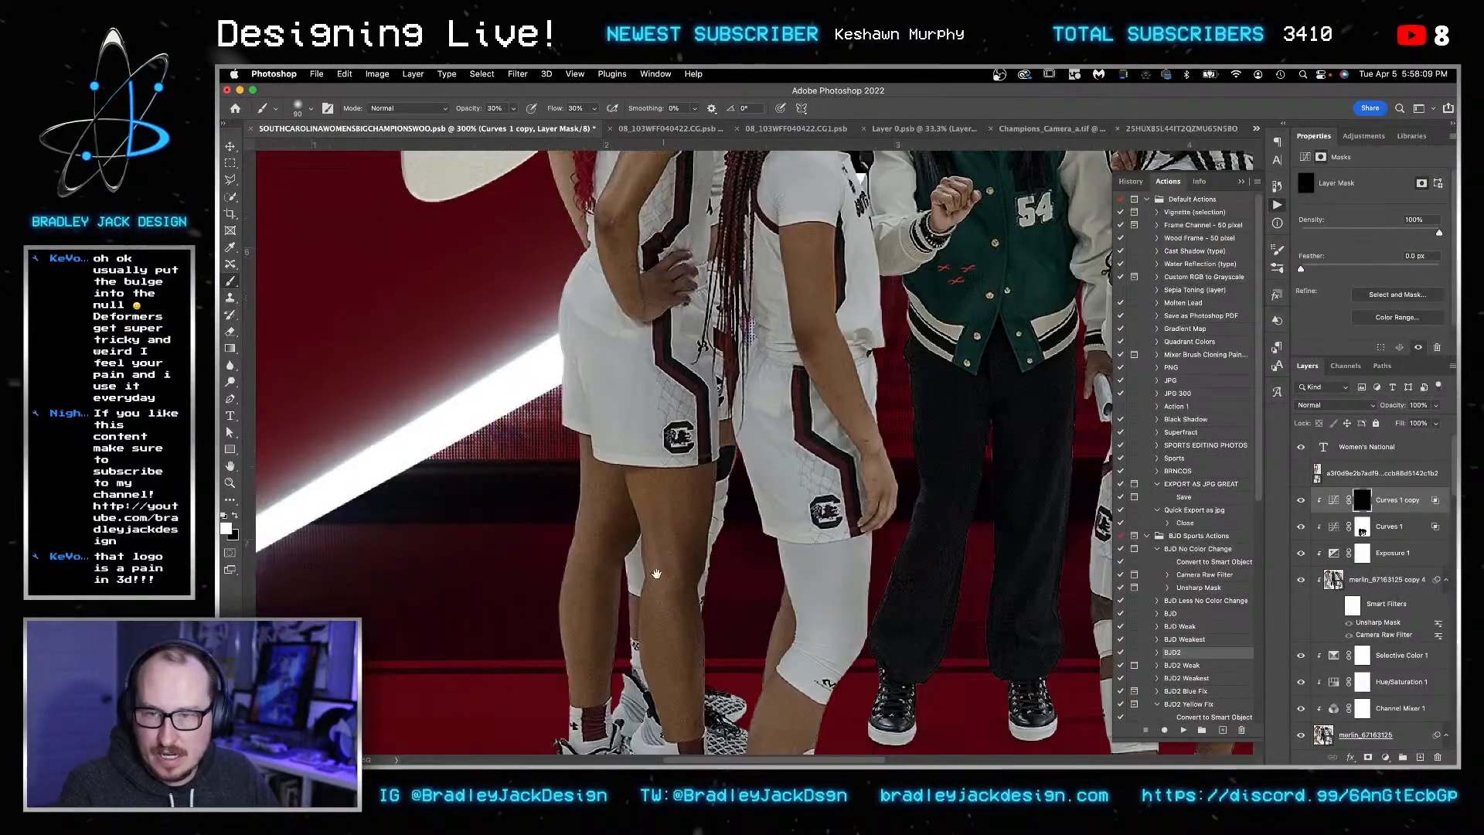
scroll(696, 255, "down", 6)
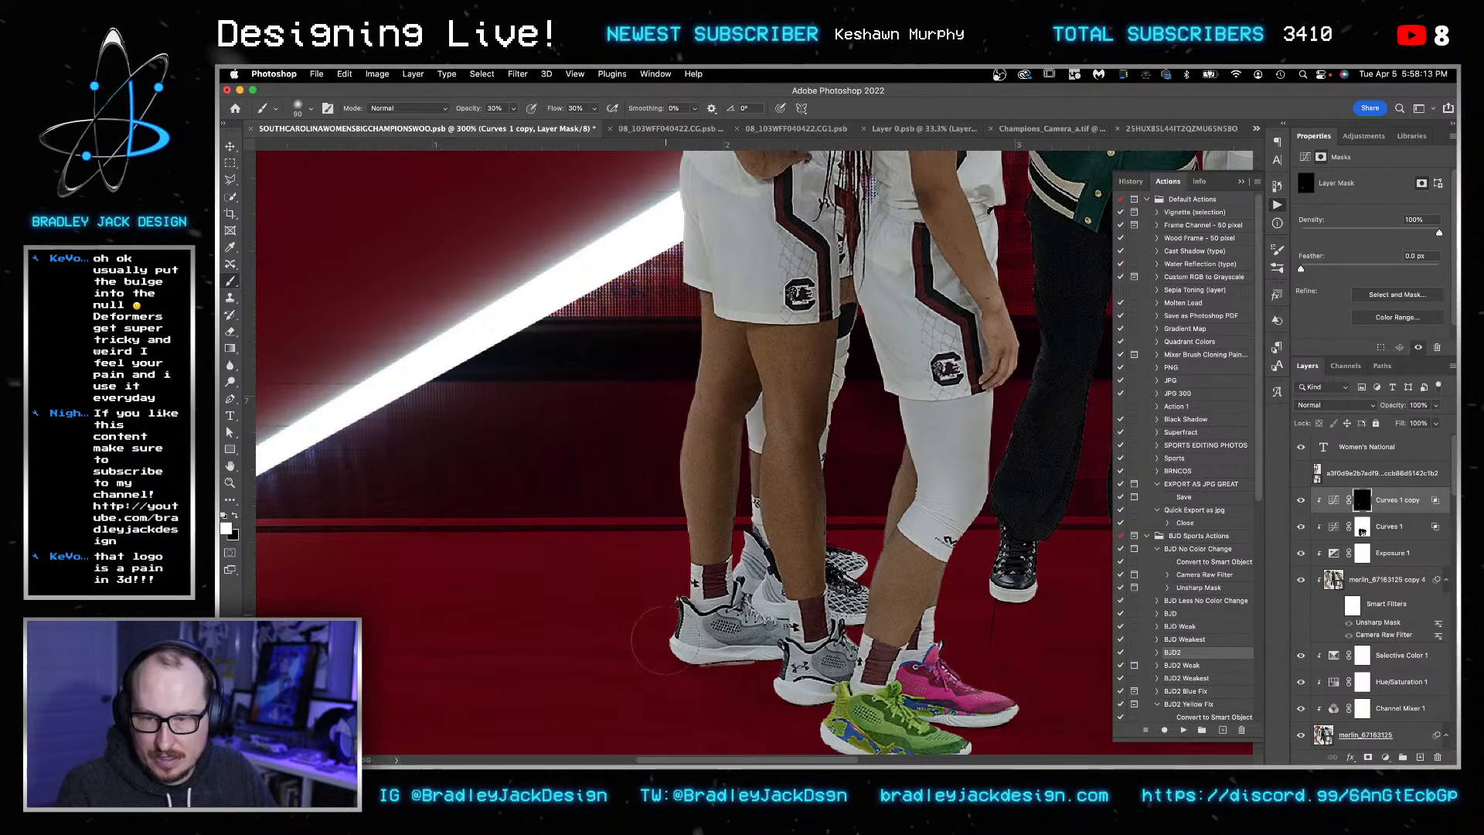
key("bracketleft")
key("bracketleft")
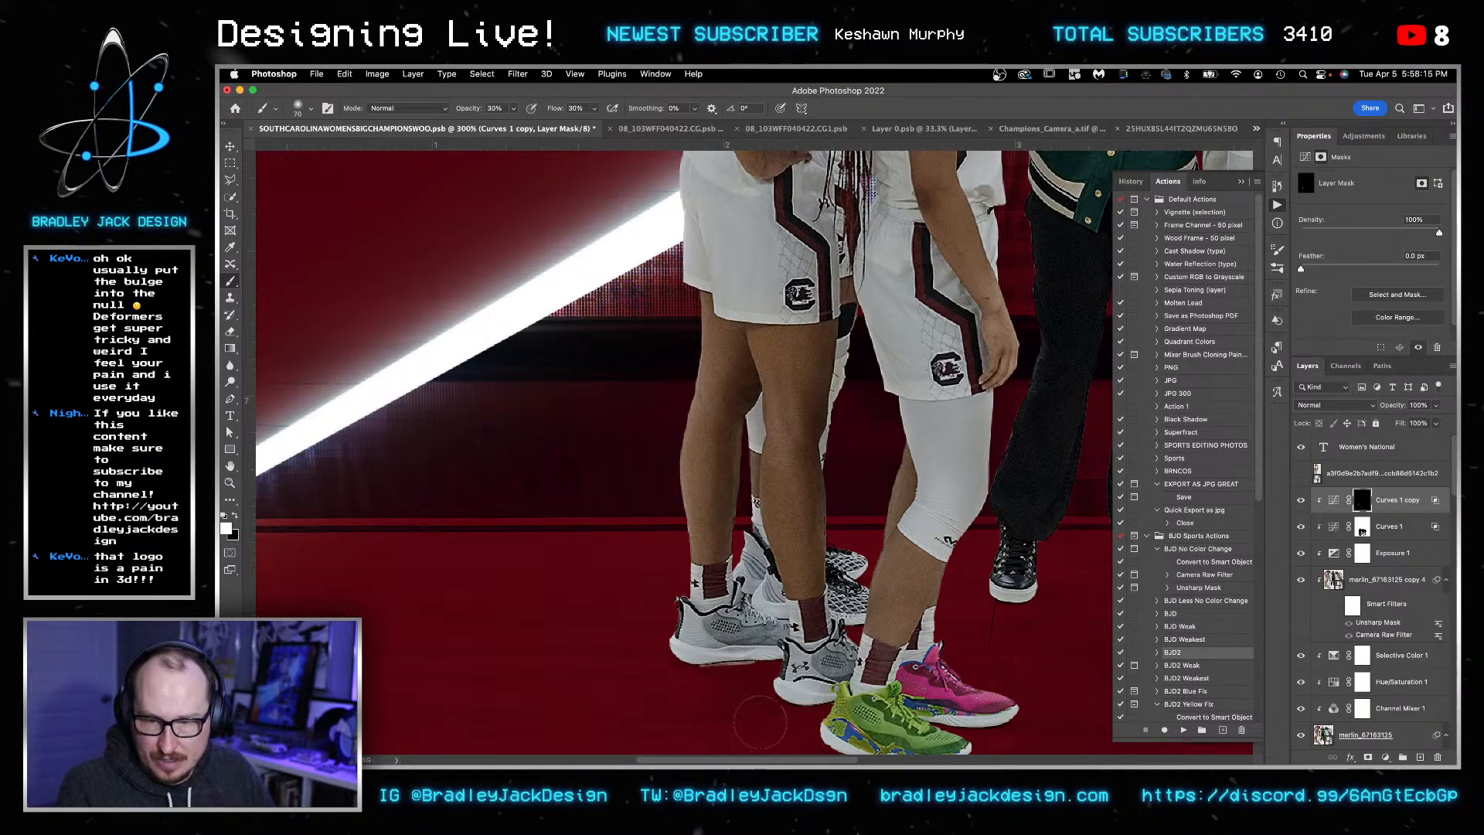
key("bracketleft")
key("bracketleft")
key("bracketleft")
key("bracketleft")
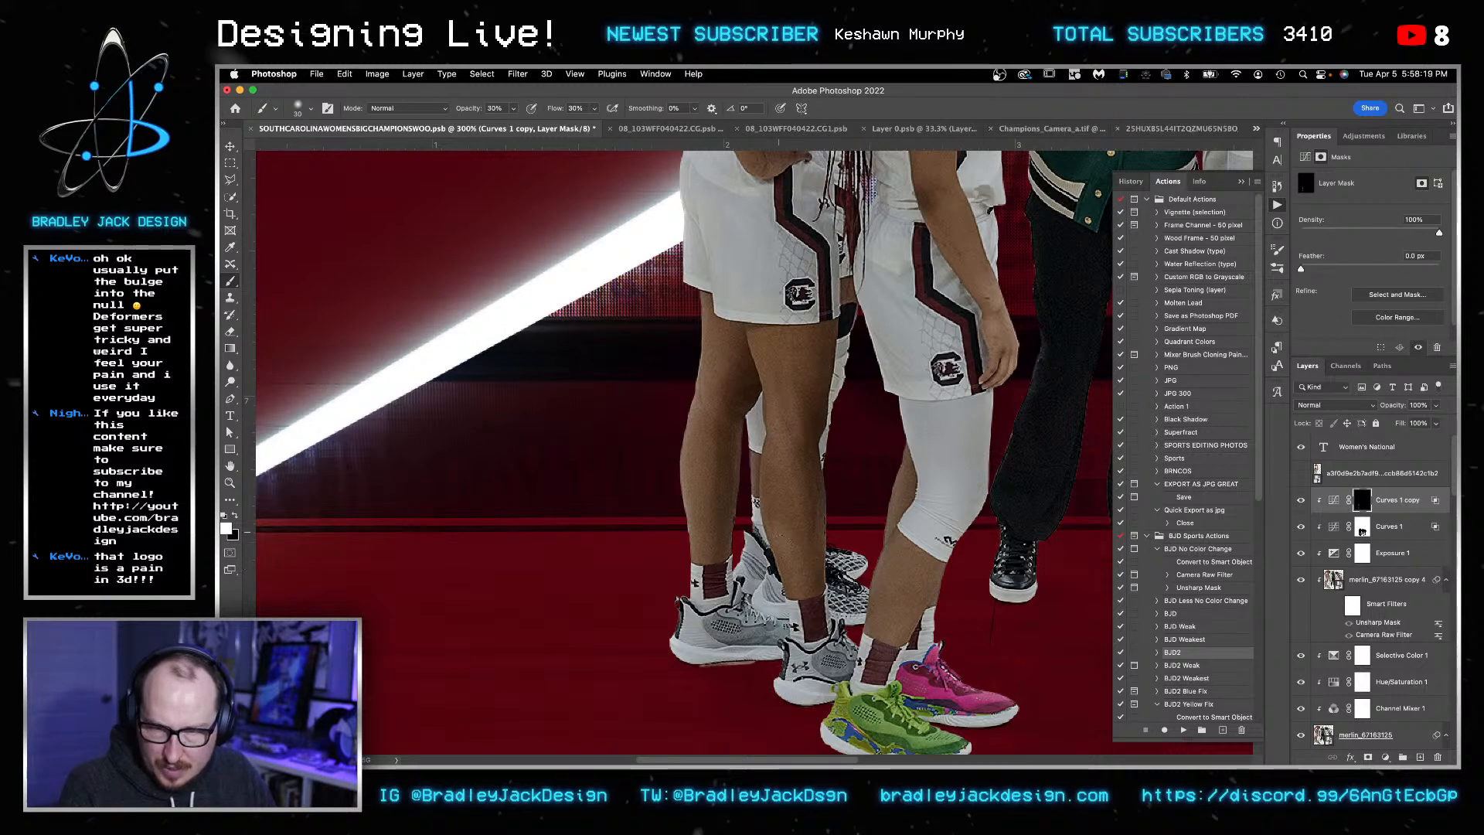
key("bracketright")
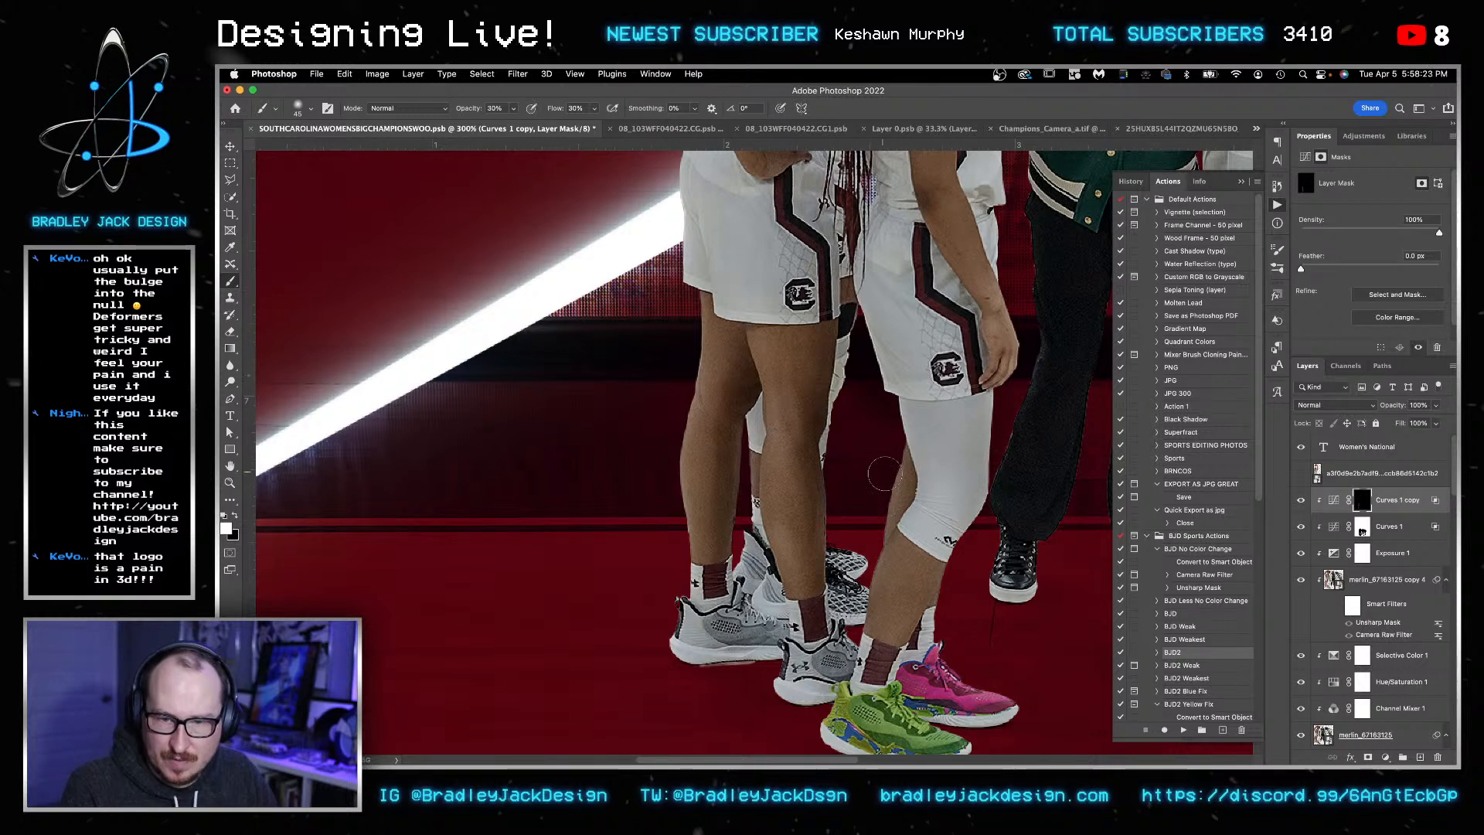
left_click_drag(858, 359, 861, 397)
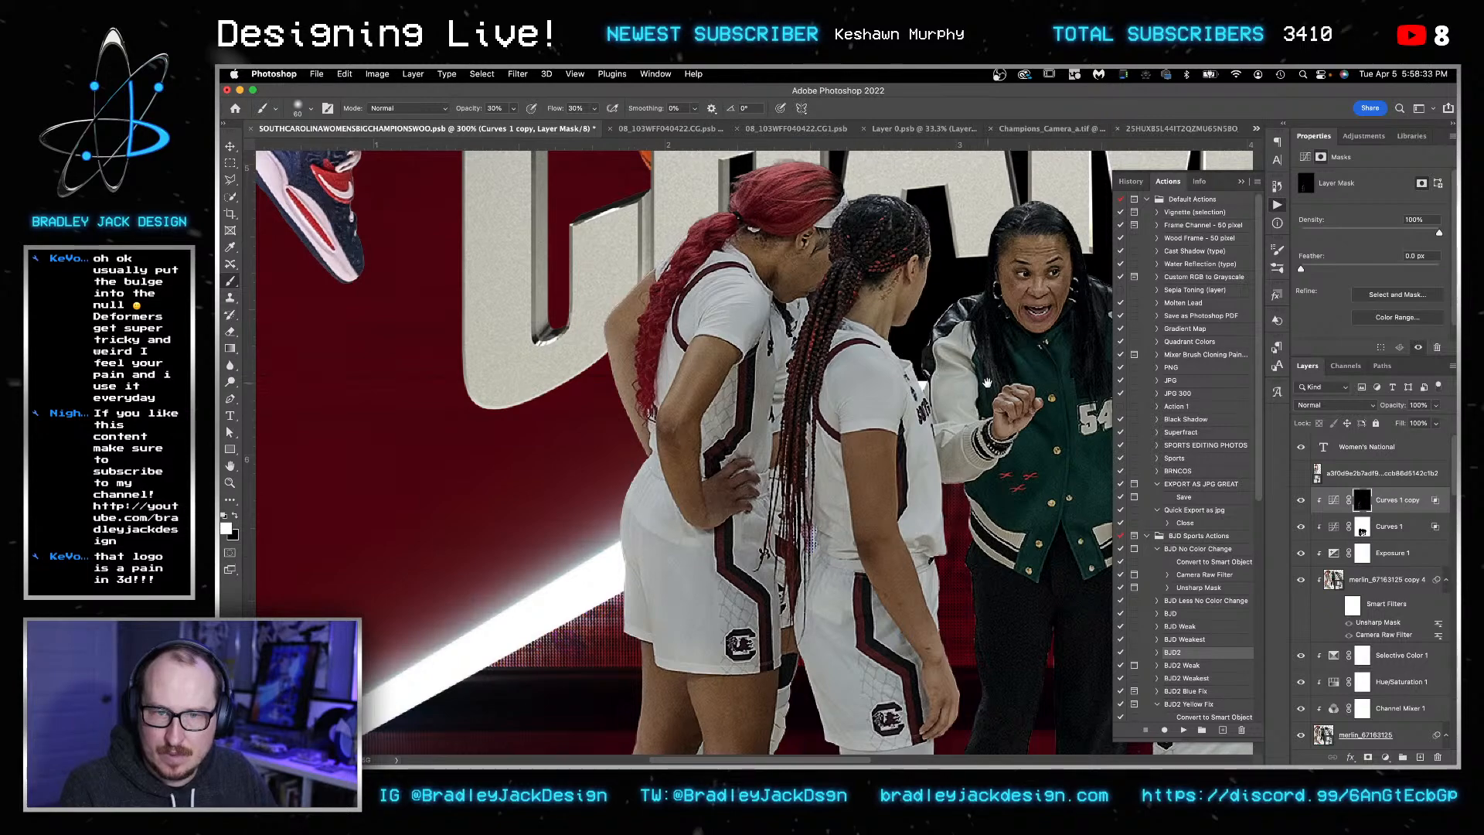
- Paint the Curves 1 copy effect in around the coach and the right-hand players, adapting the brush size to each area
left_click_drag(986, 384, 601, 357)
key("[")
key("[")
key("[")
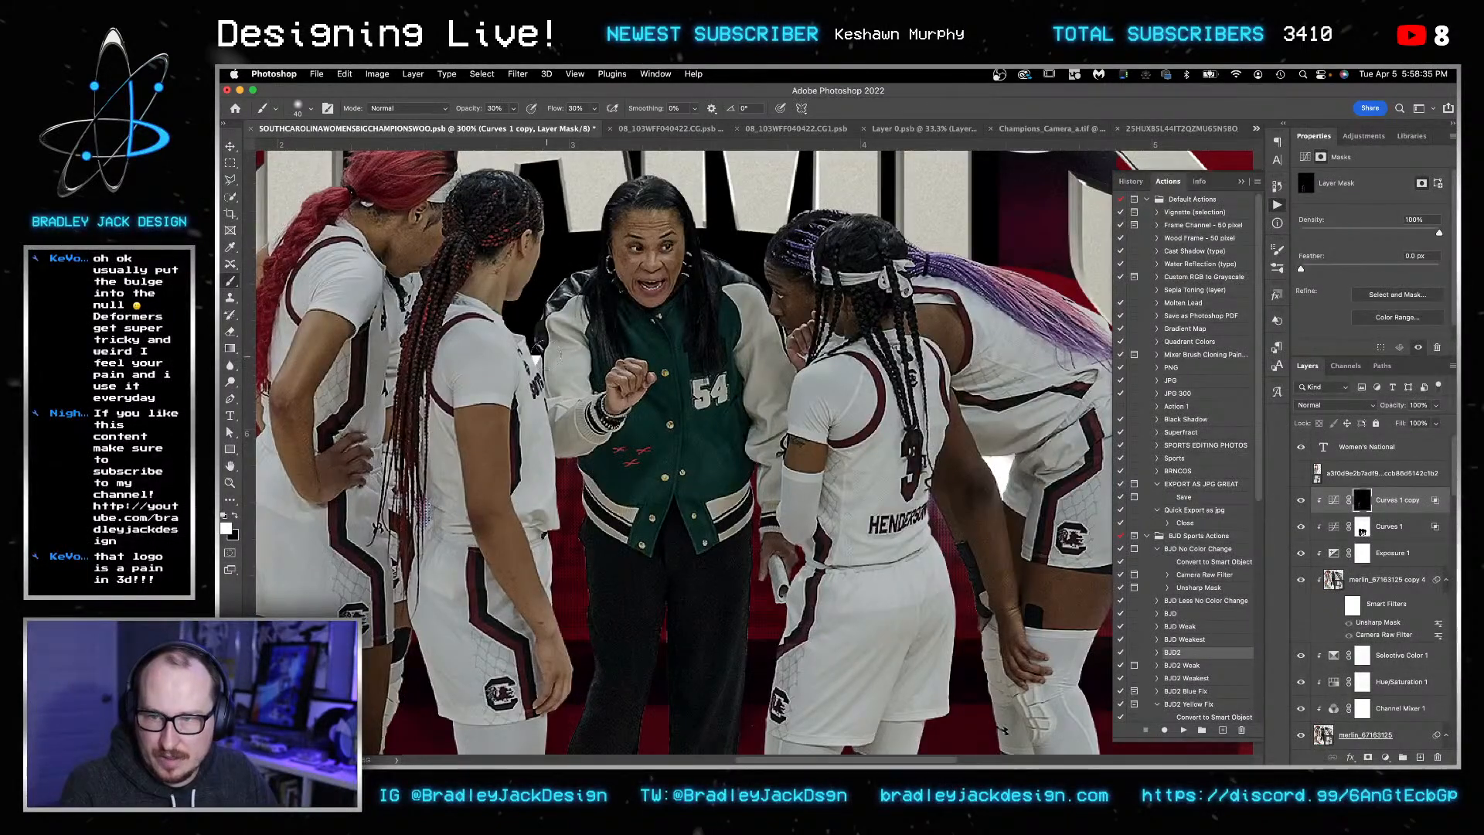
mouse_move(1017, 435)
left_mouse_down()
mouse_move(928, 394)
mouse_move(730, 370)
left_mouse_up()
key("]")
key("]")
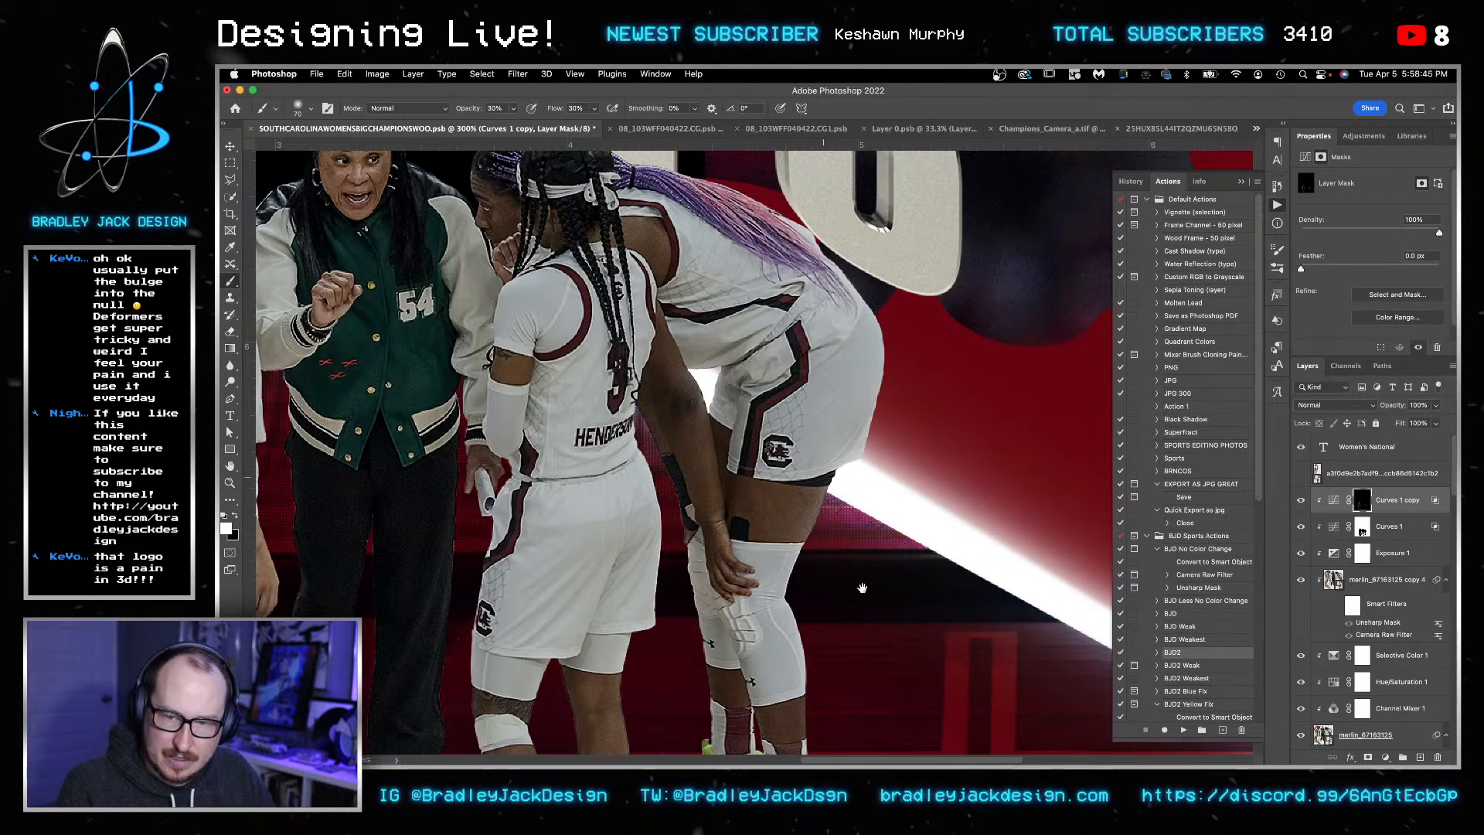
left_click_drag(862, 589, 825, 417)
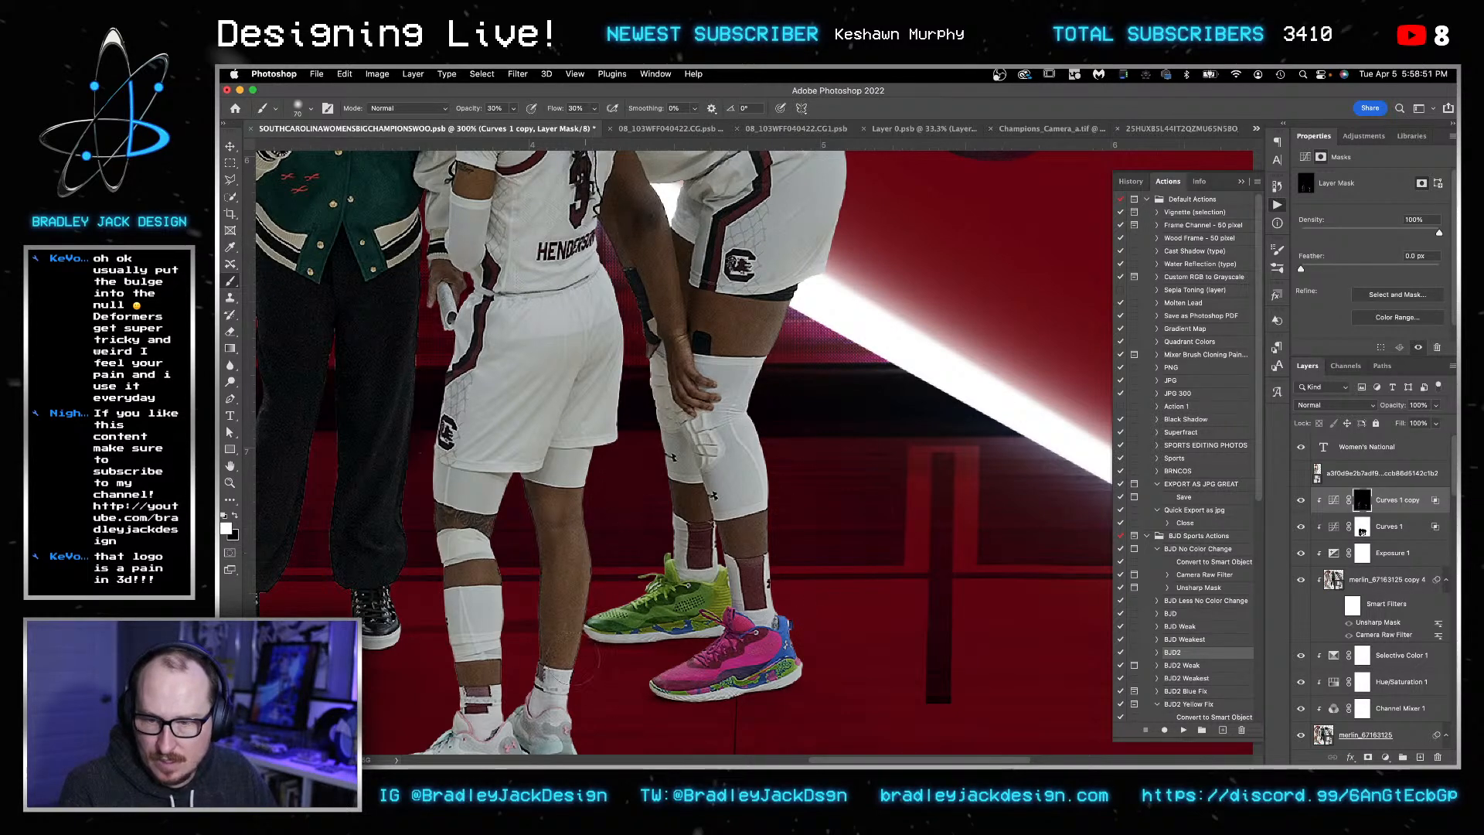
- Try to mask the team huddle layer with a contracted selection of its own outline
key("v")
left_click(1325, 735)
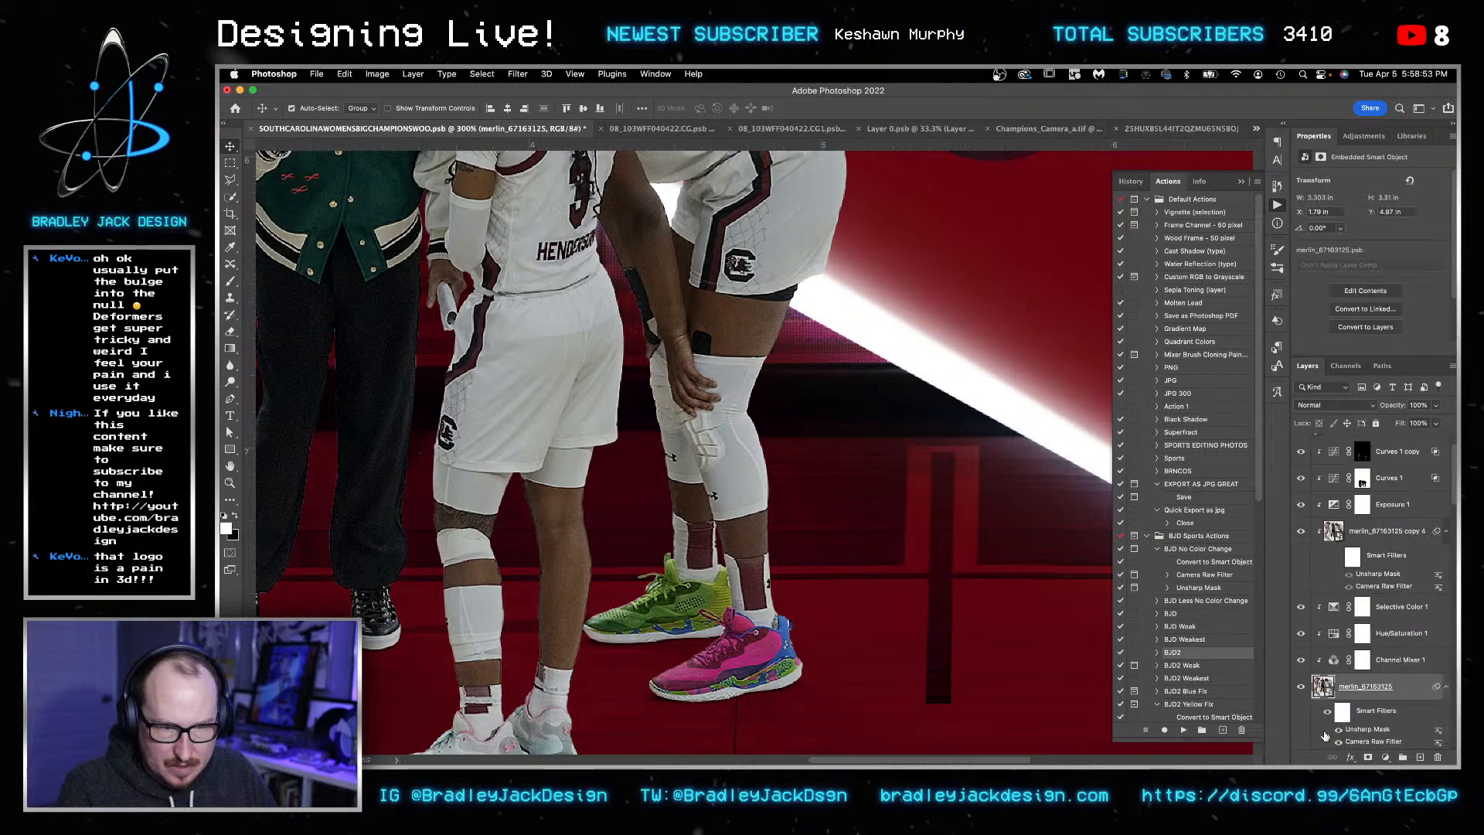
left_click(1324, 688, "super")
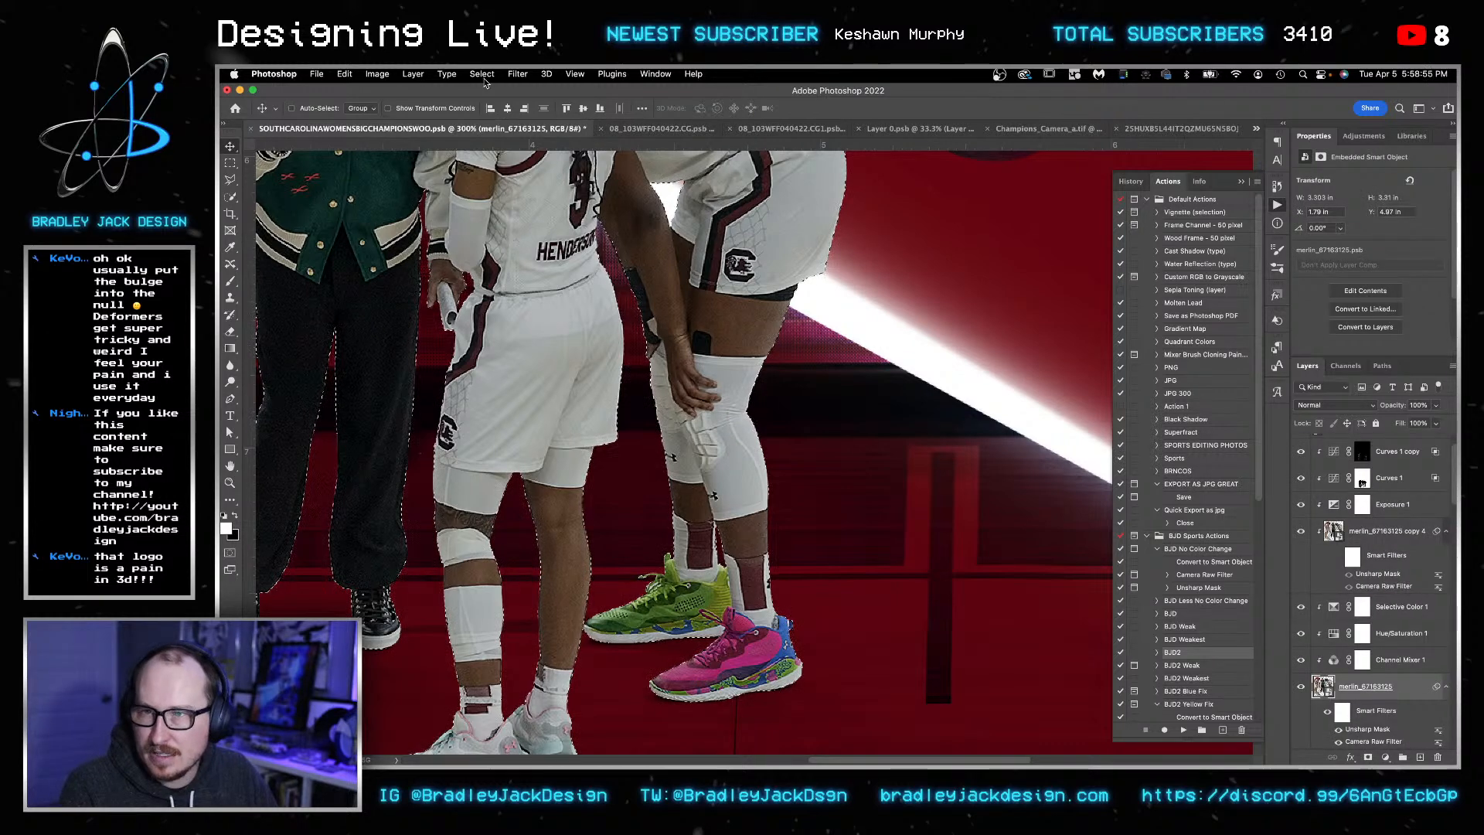
left_click(482, 74)
mouse_move(541, 265)
left_click(672, 300)
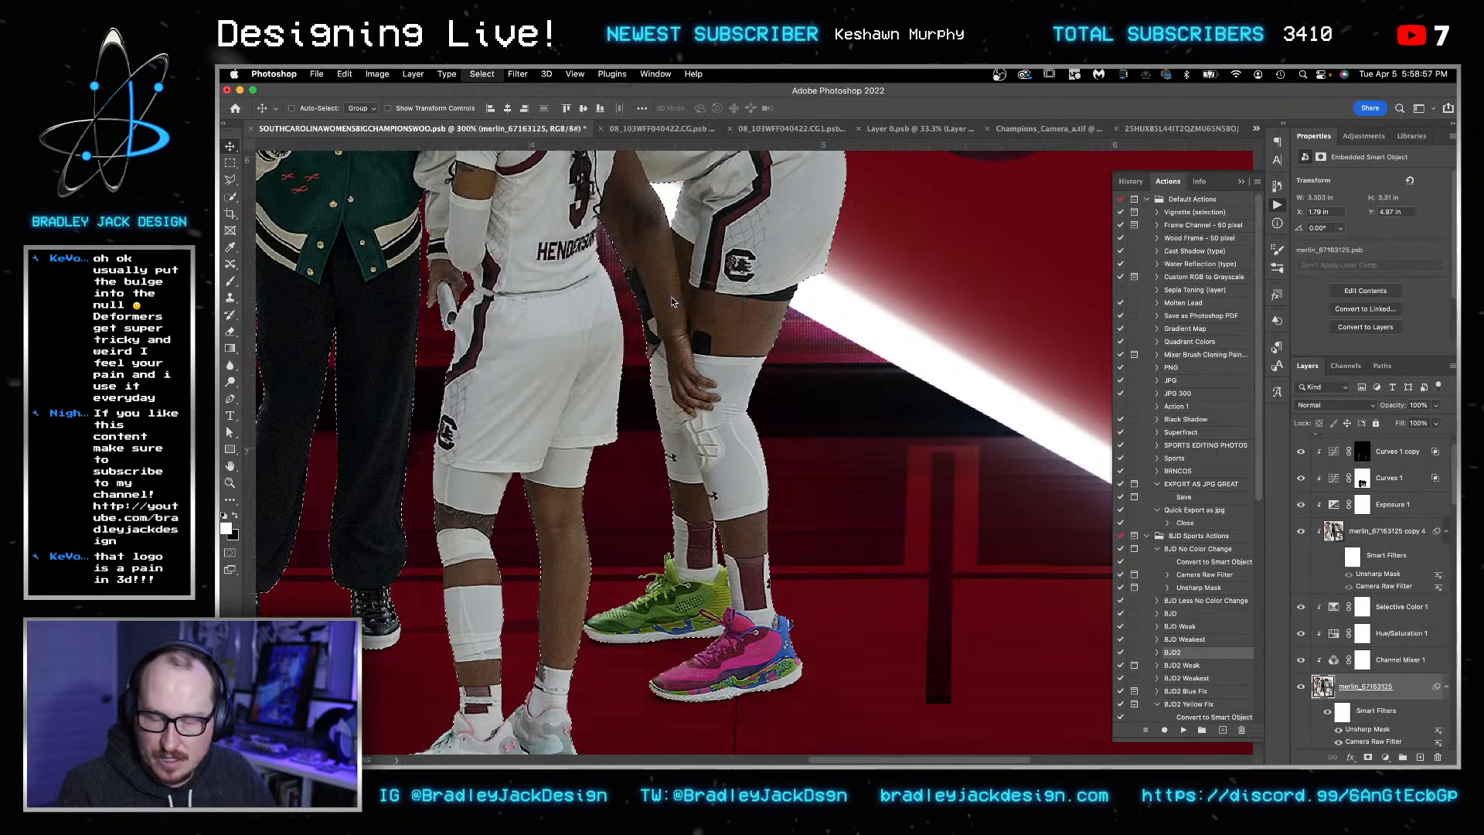
key("Return")
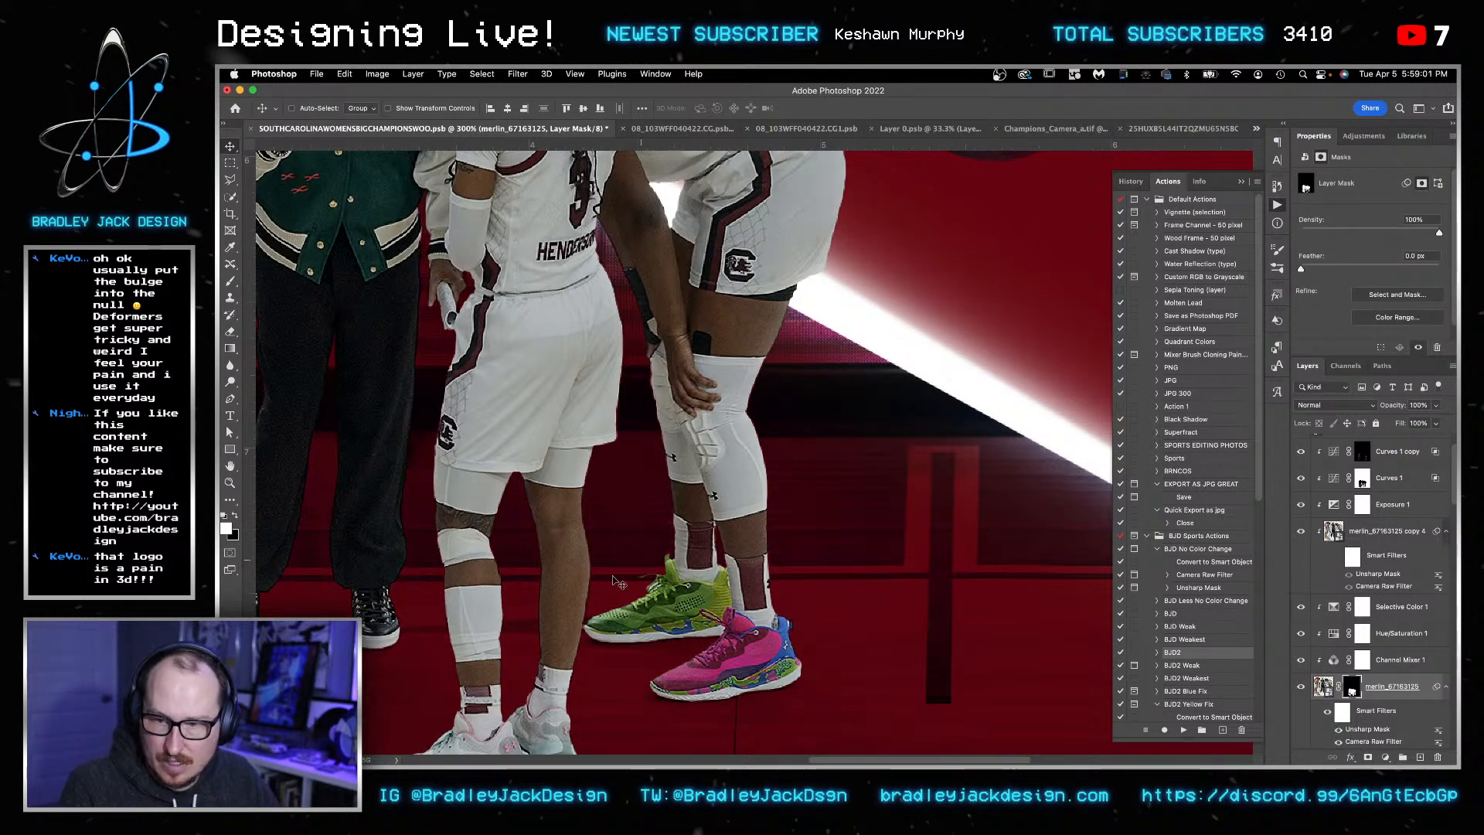
key("ctrl+z")
key("ctrl+d")
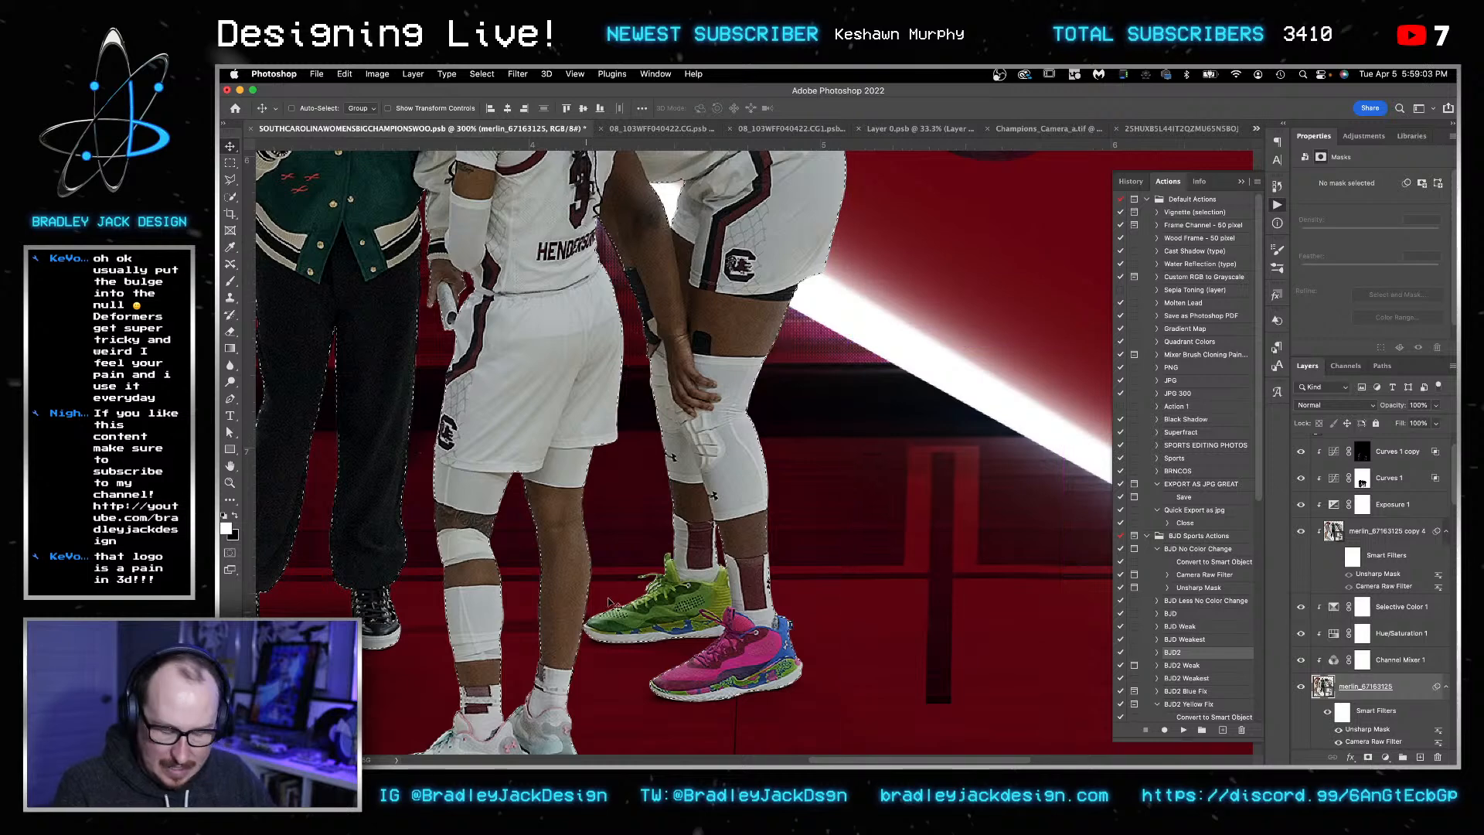
- Find the BOTTOM TRIANGLE group and toggle its visibility off and on to check the background behind the huddle
scroll(1353, 704, "down", 5)
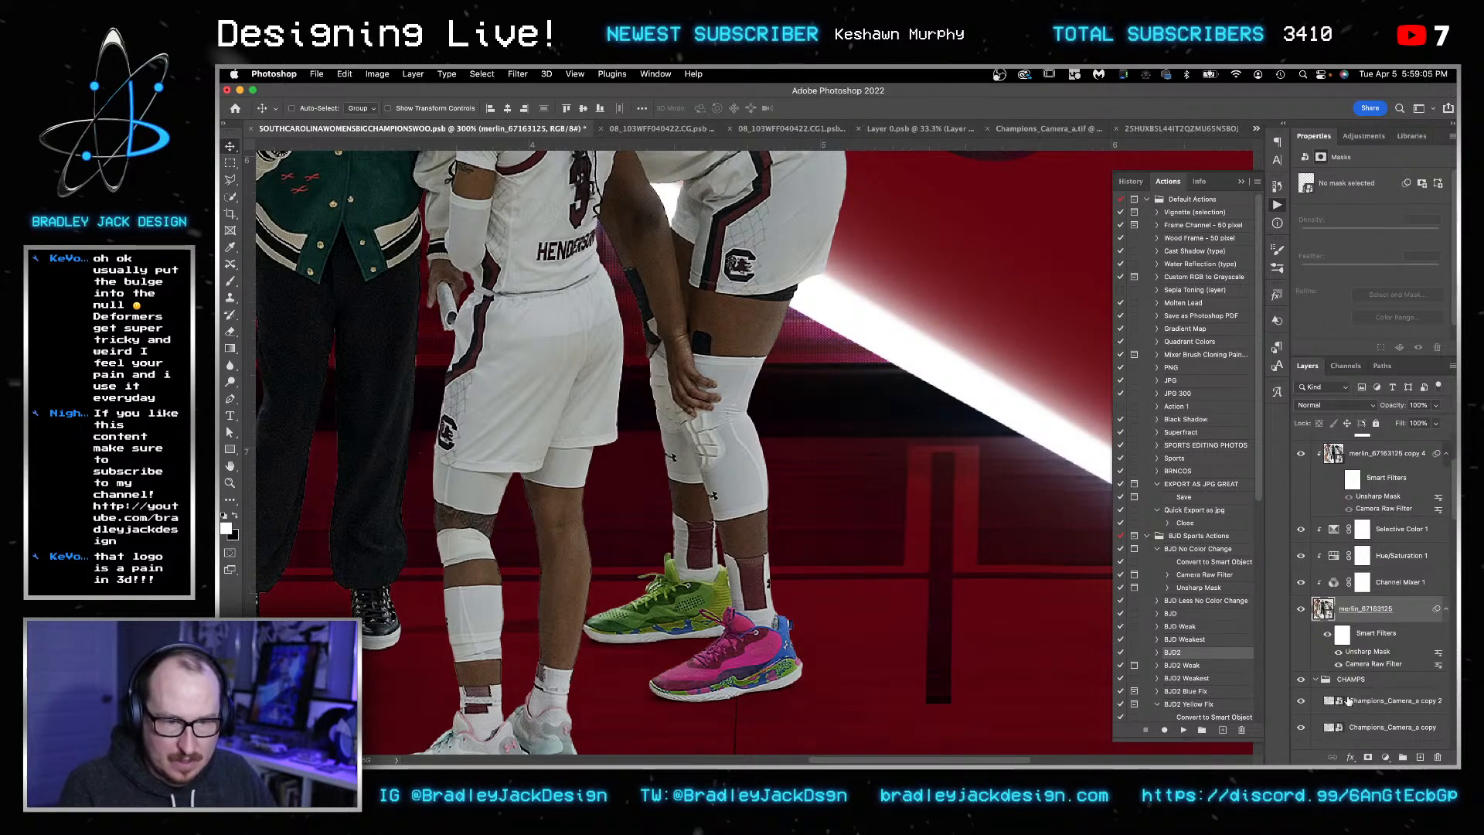
scroll(1346, 696, "down", 10)
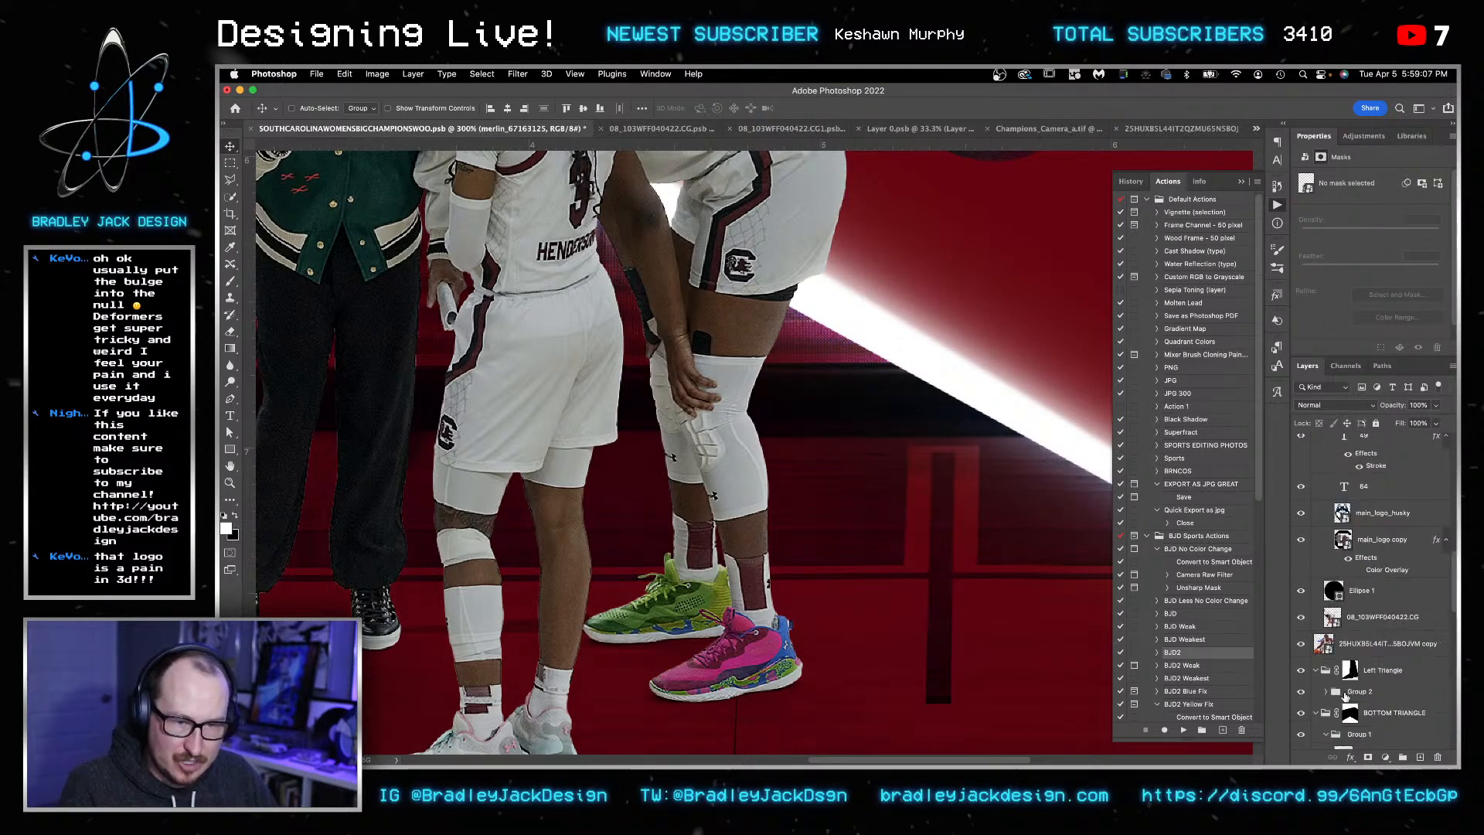
scroll(1345, 699, "down", 8)
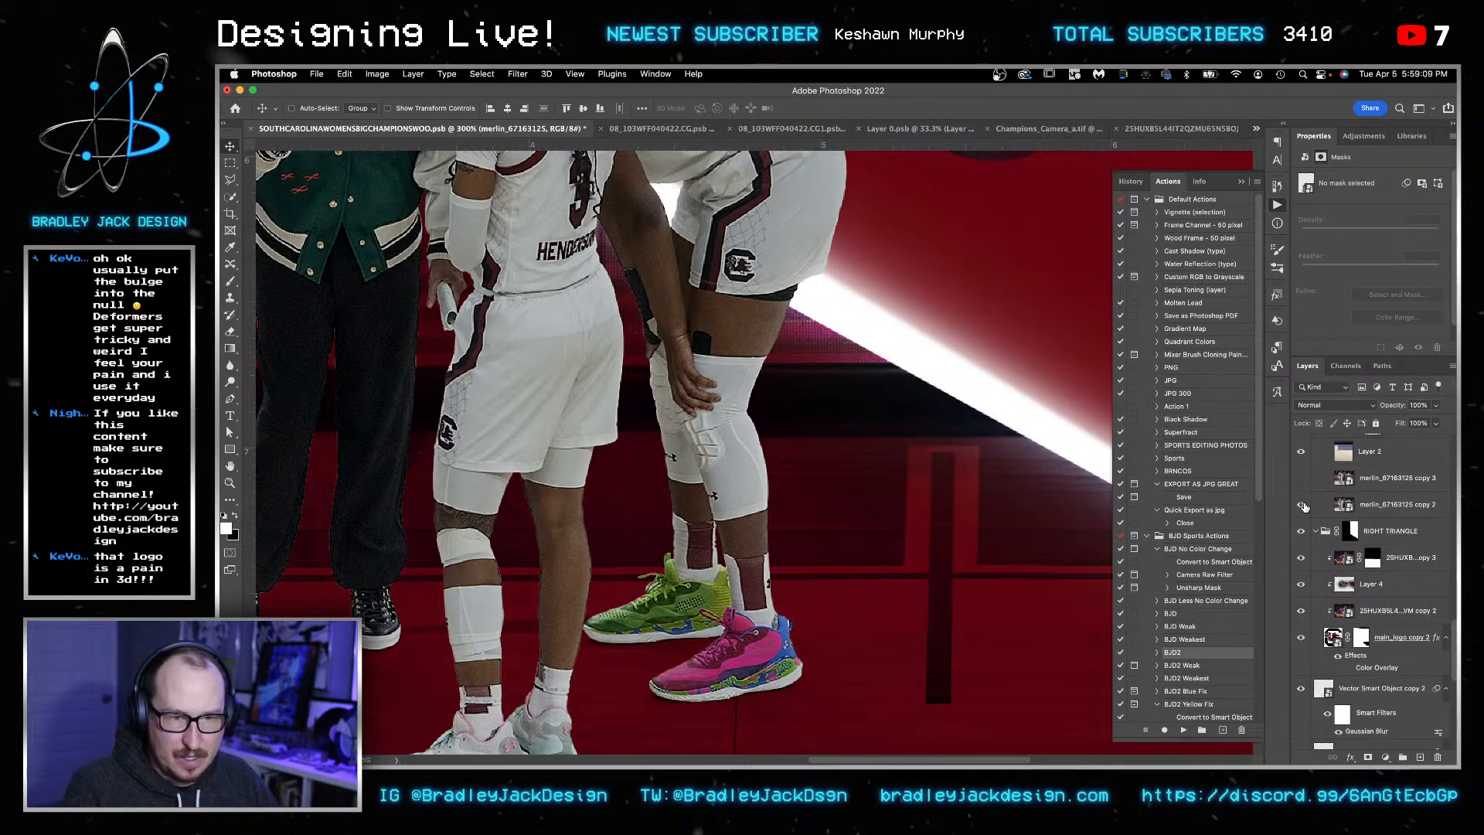
scroll(1317, 513, "up", 2)
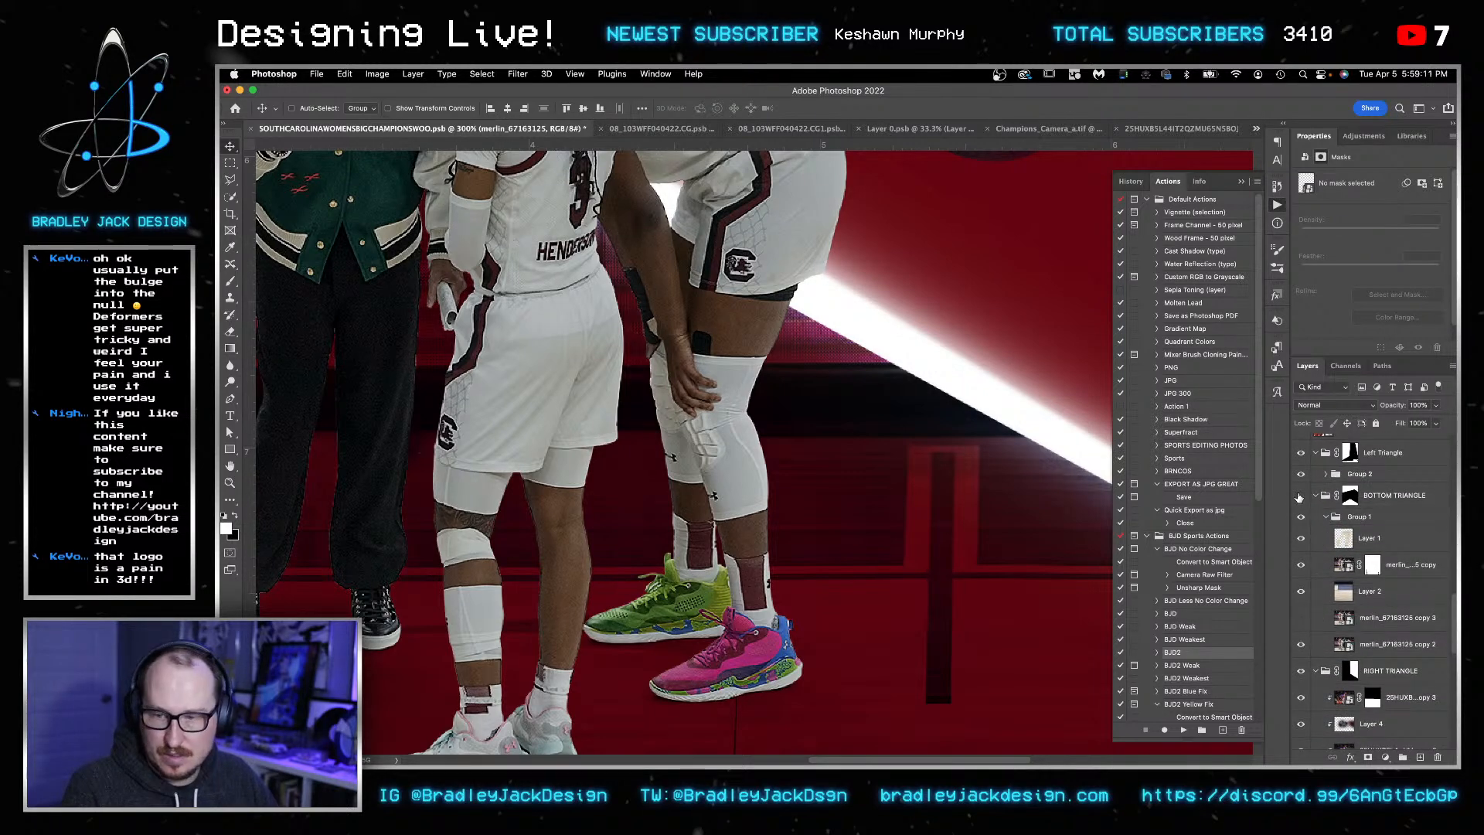
left_click(1300, 496)
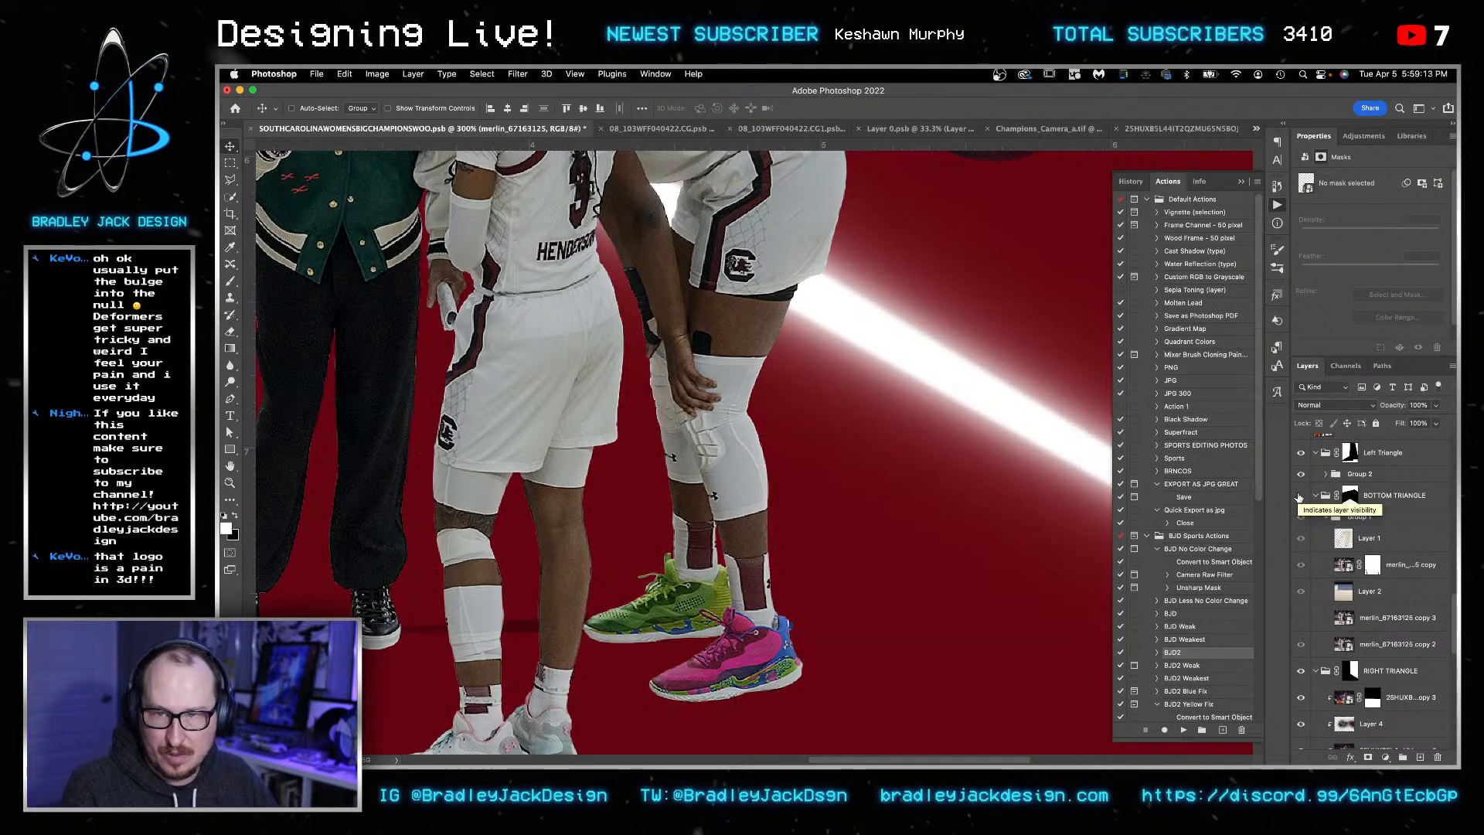
left_click(1300, 496)
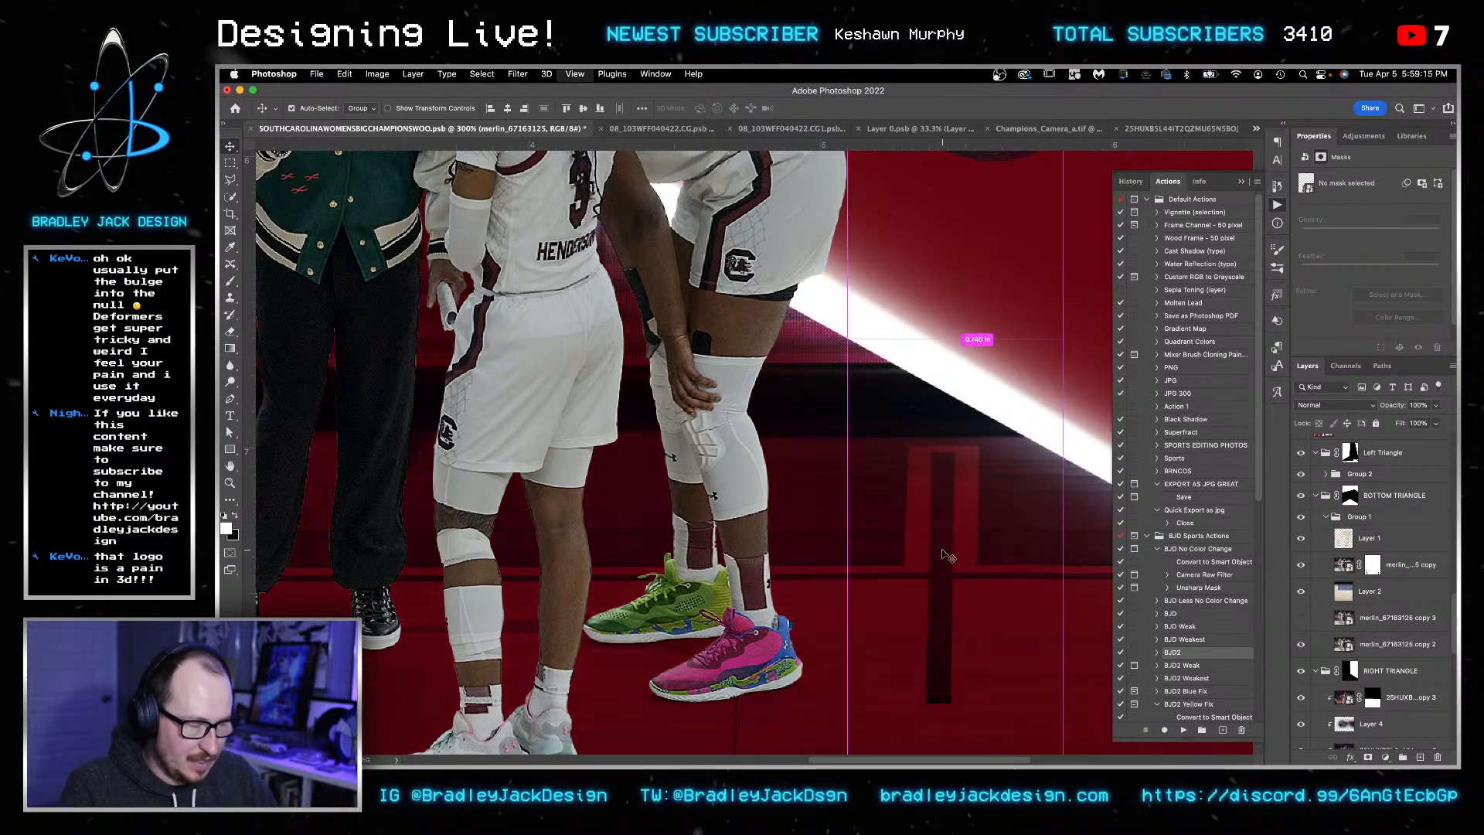
- Select the South Carolina logo and the black Rectangle 1 behind the title and nudge both slightly upward
key("super+0")
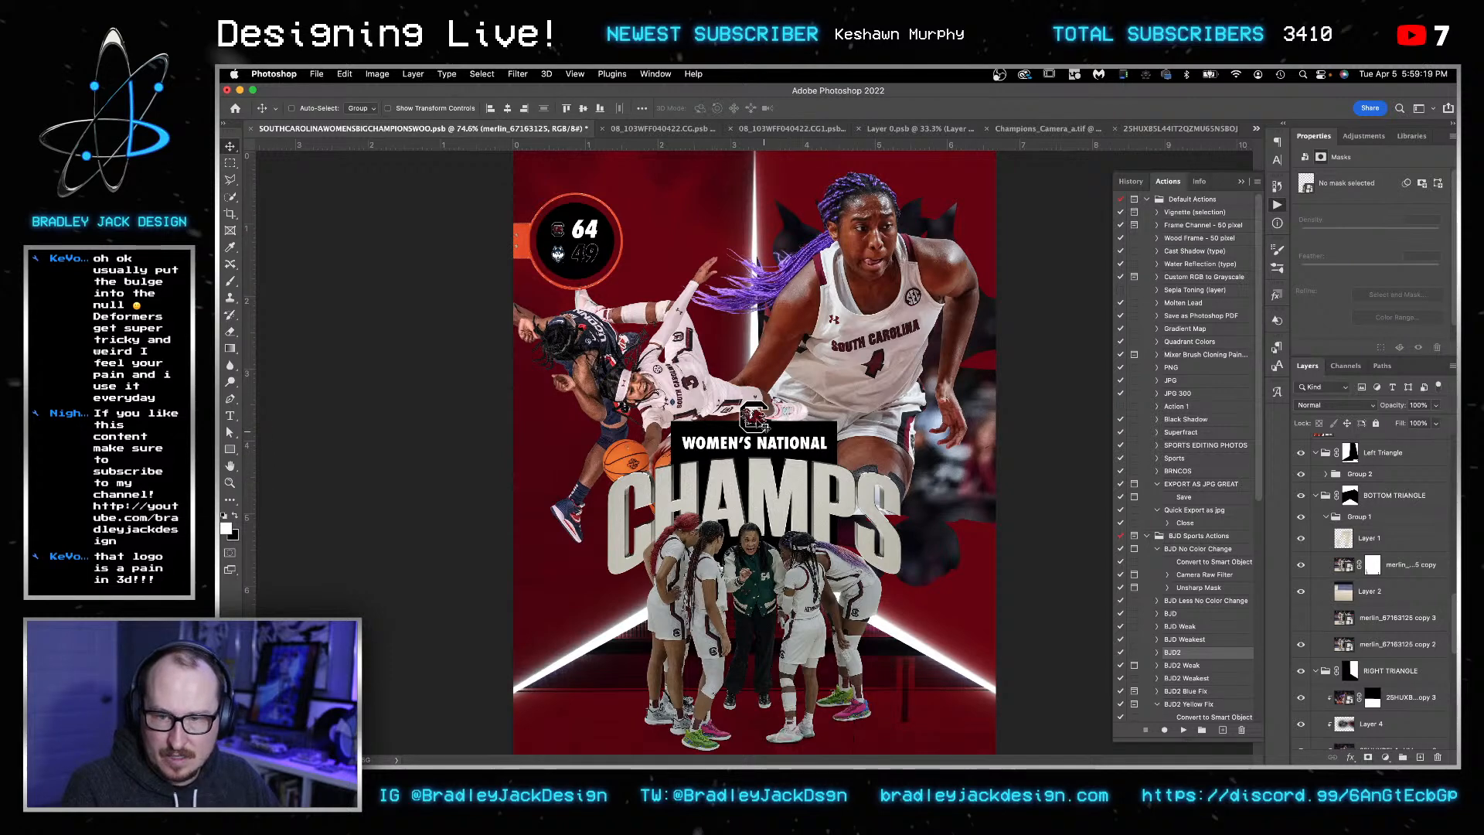
right_click(752, 397)
left_click(766, 423)
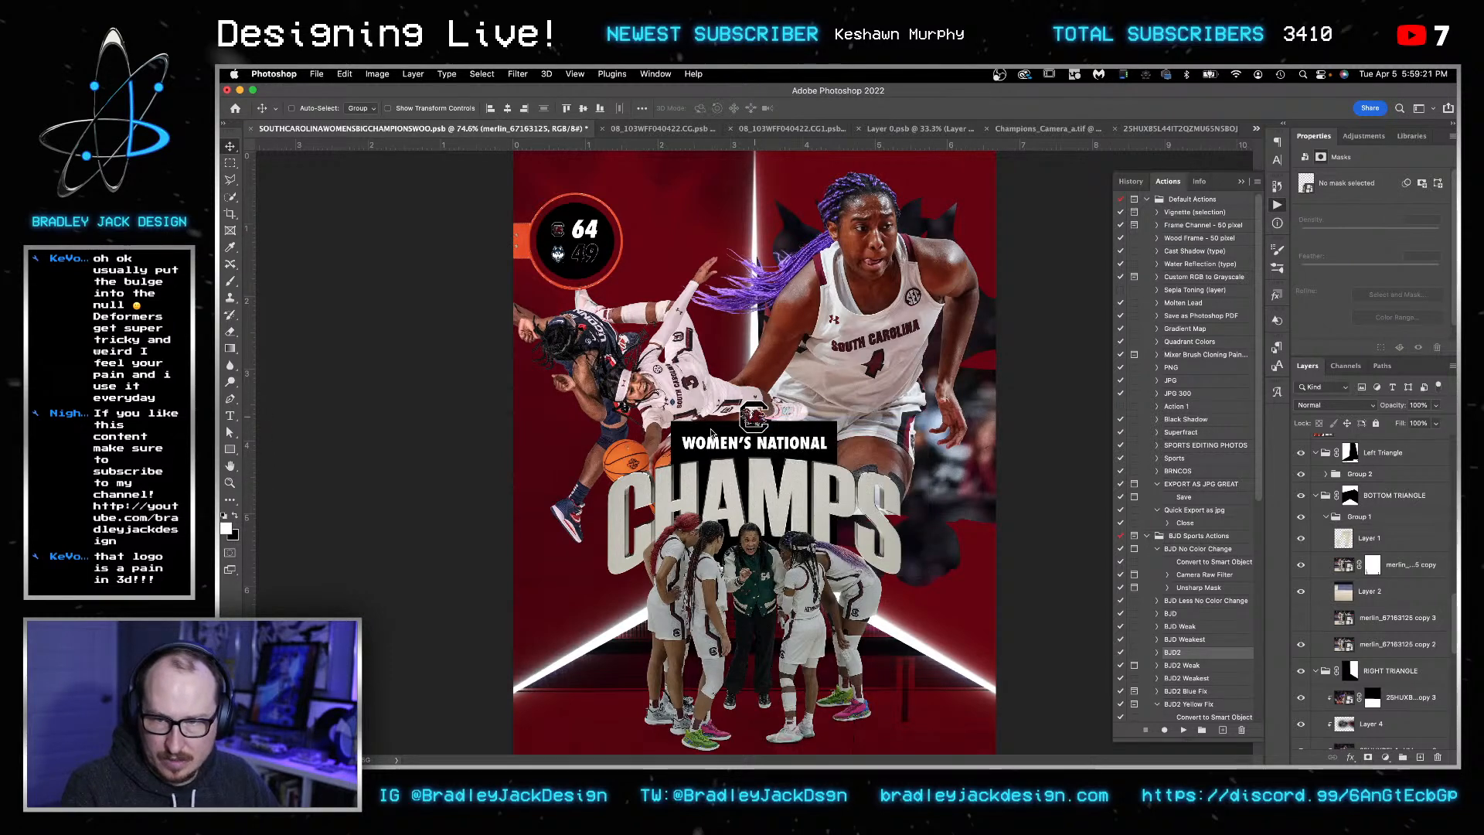
right_click(715, 431)
left_click(719, 436)
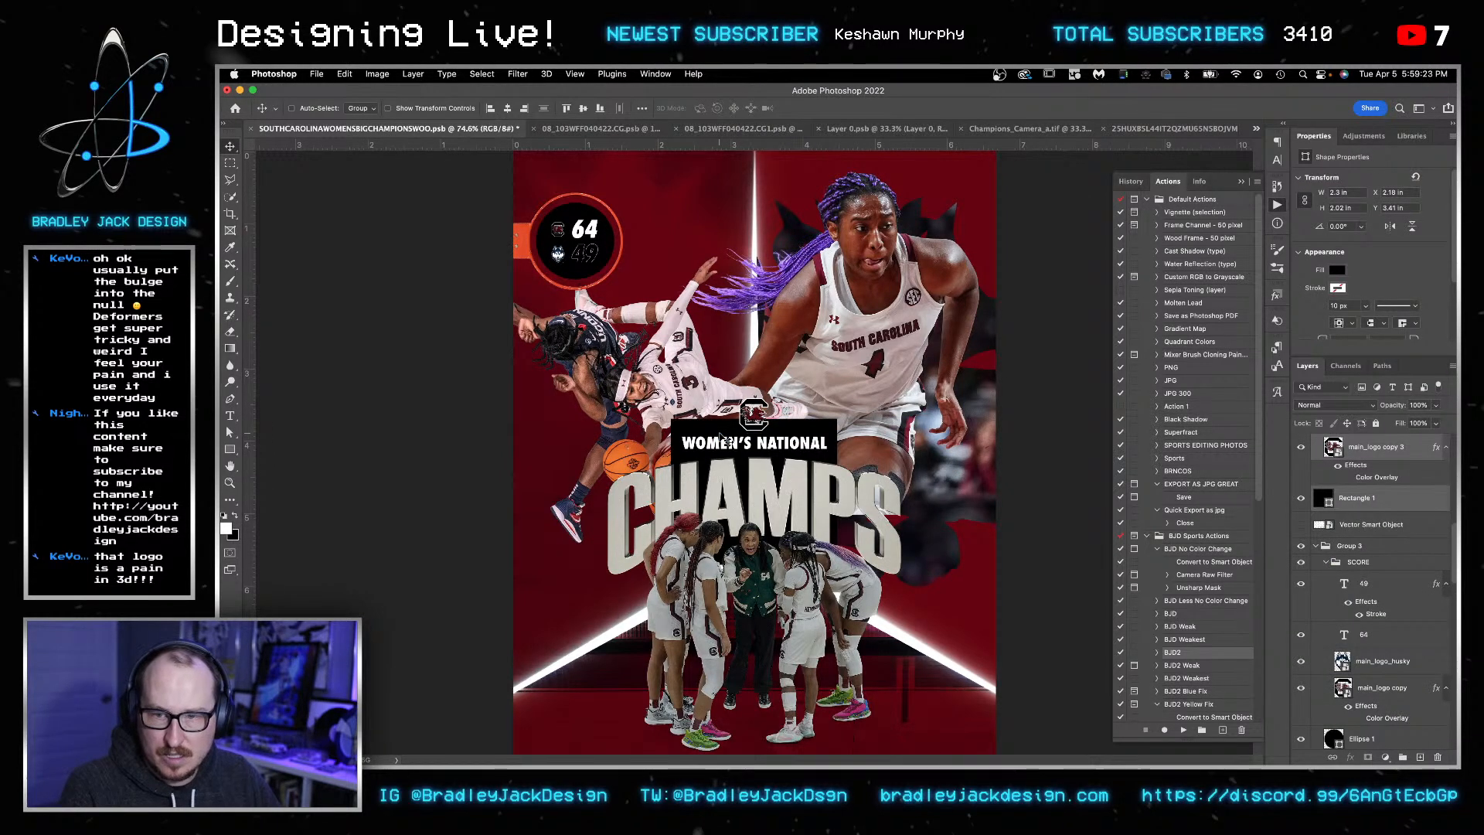
key("Up")
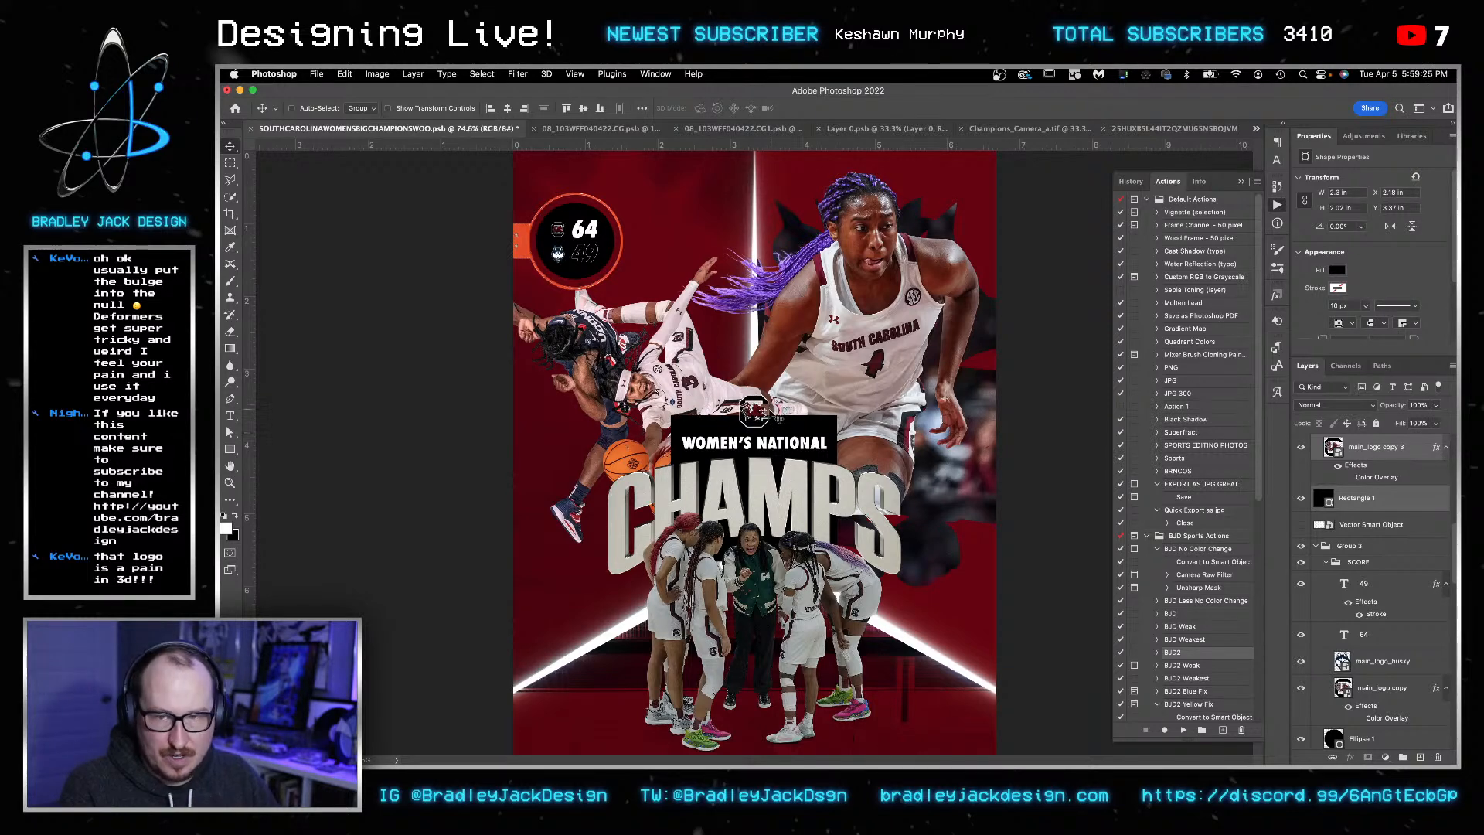
- Add a Curves adjustment above Curves 1 copy, lower its white end to darken it, and clip it to the team huddle
right_click(812, 431)
left_click(806, 515)
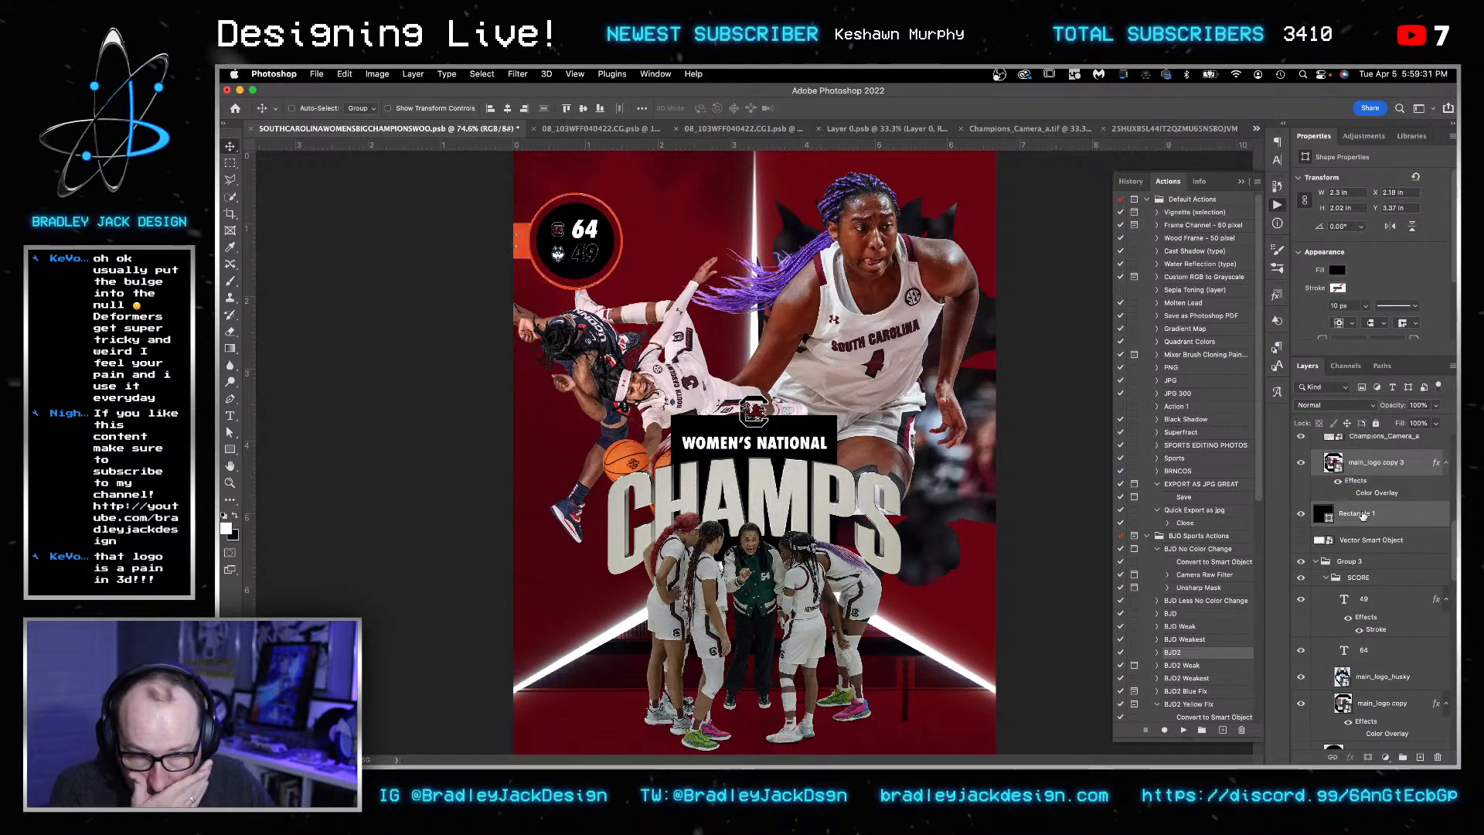
right_click(862, 590)
left_click(866, 582)
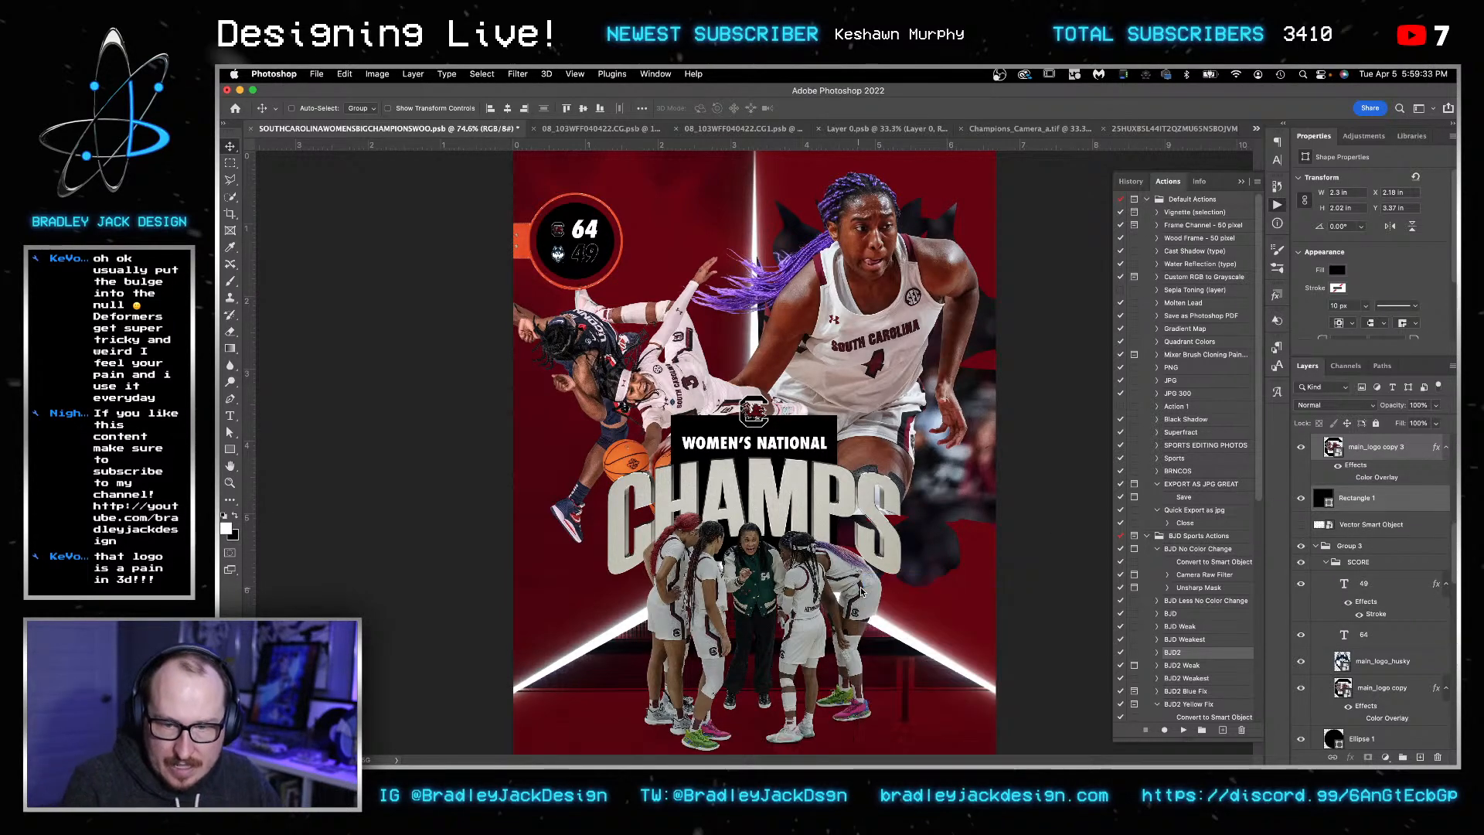
right_click(862, 576)
left_click(868, 595)
left_click(1398, 456)
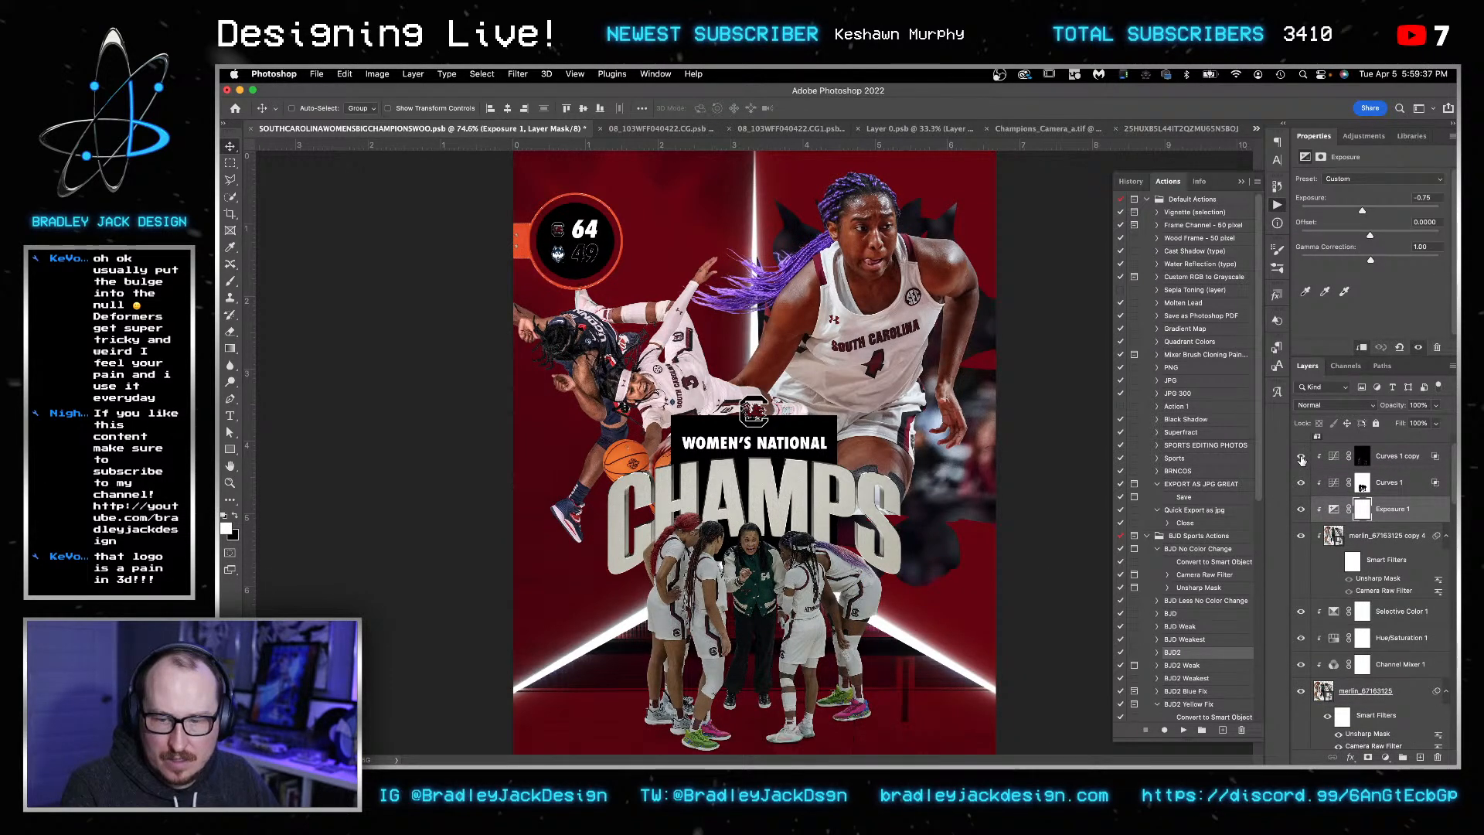
left_click(1395, 457)
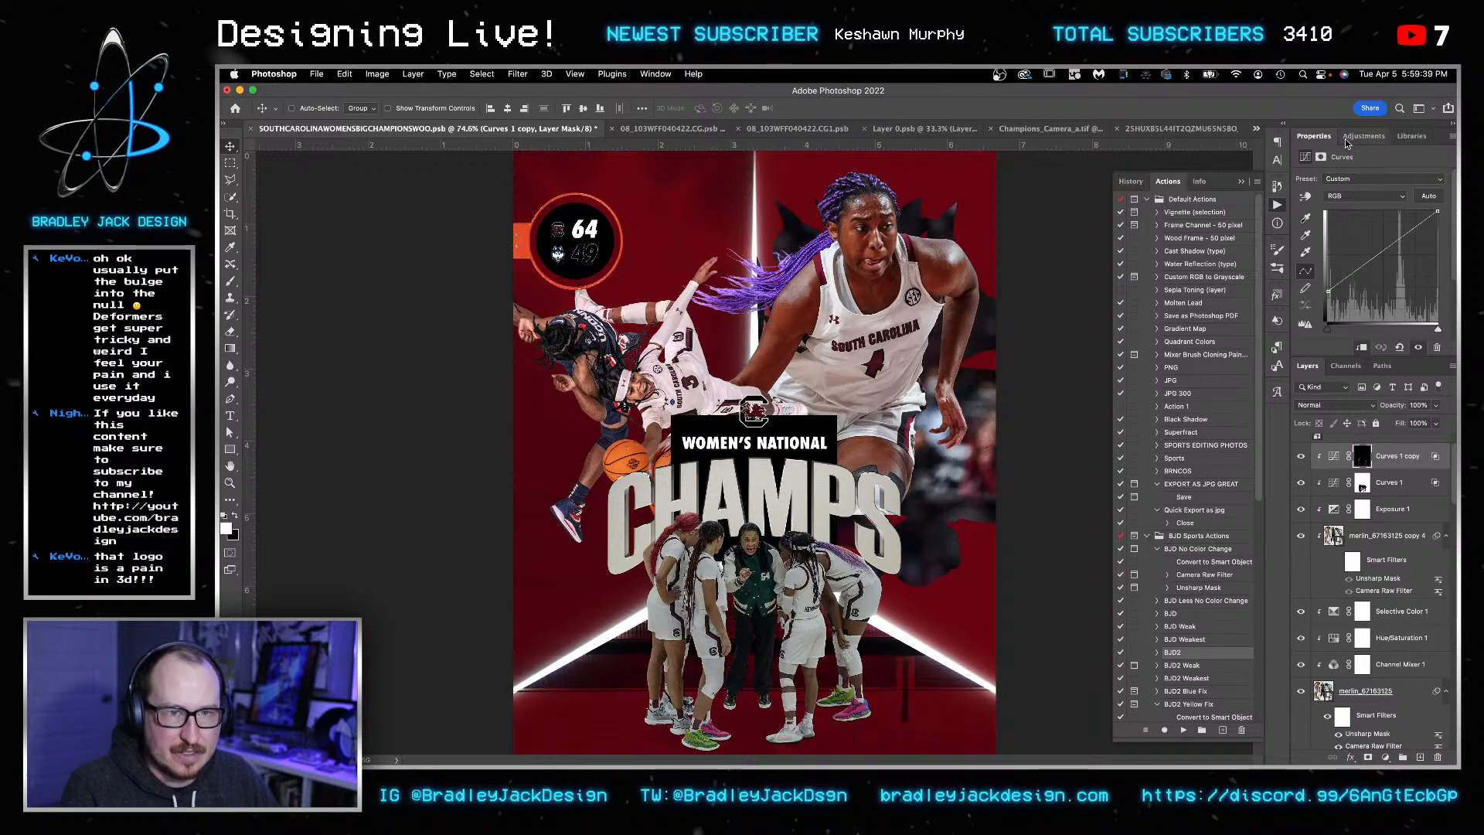
left_click(1364, 136)
left_click(1358, 165)
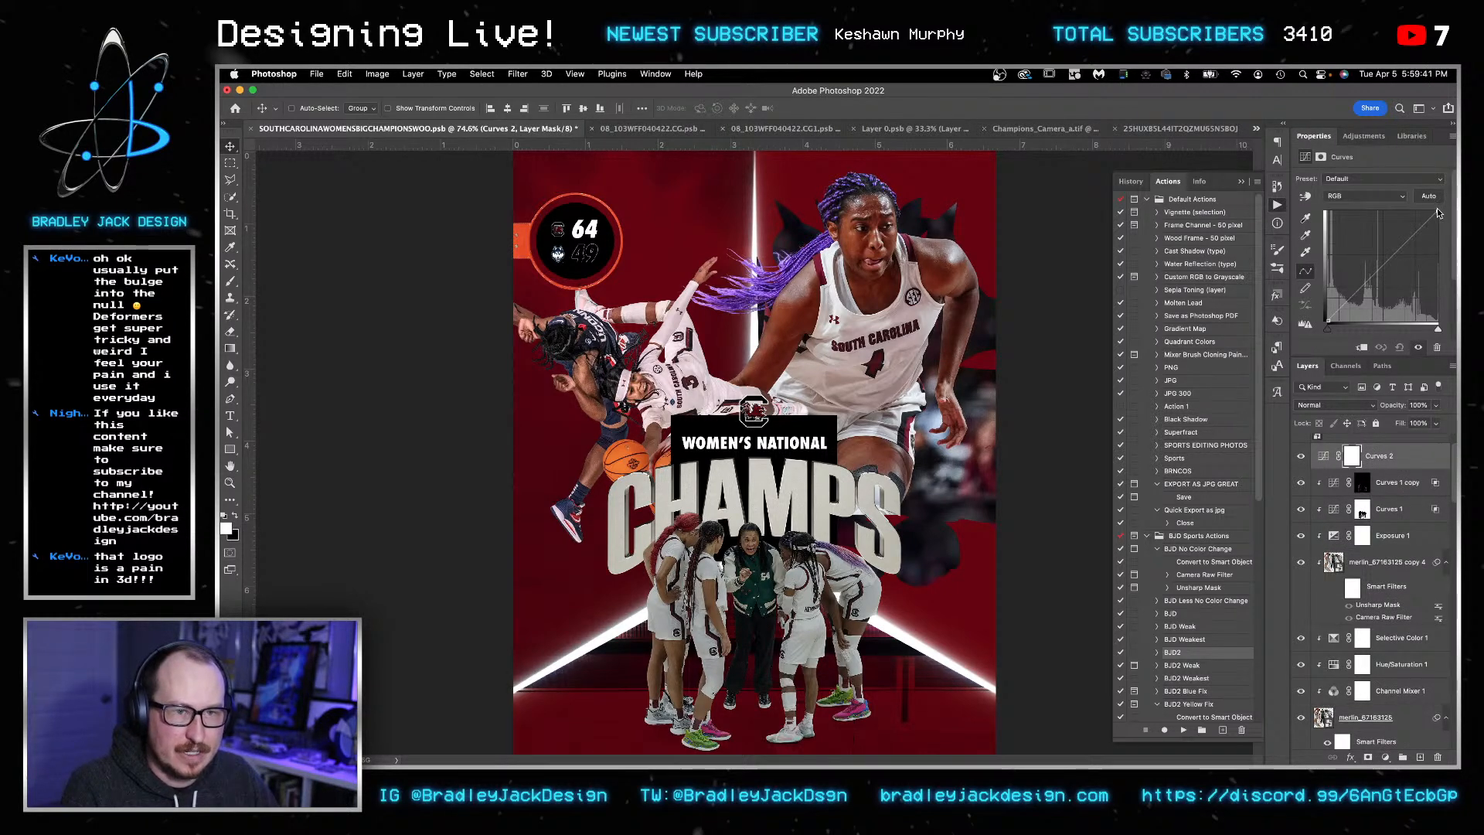
left_click_drag(1438, 211, 1437, 241)
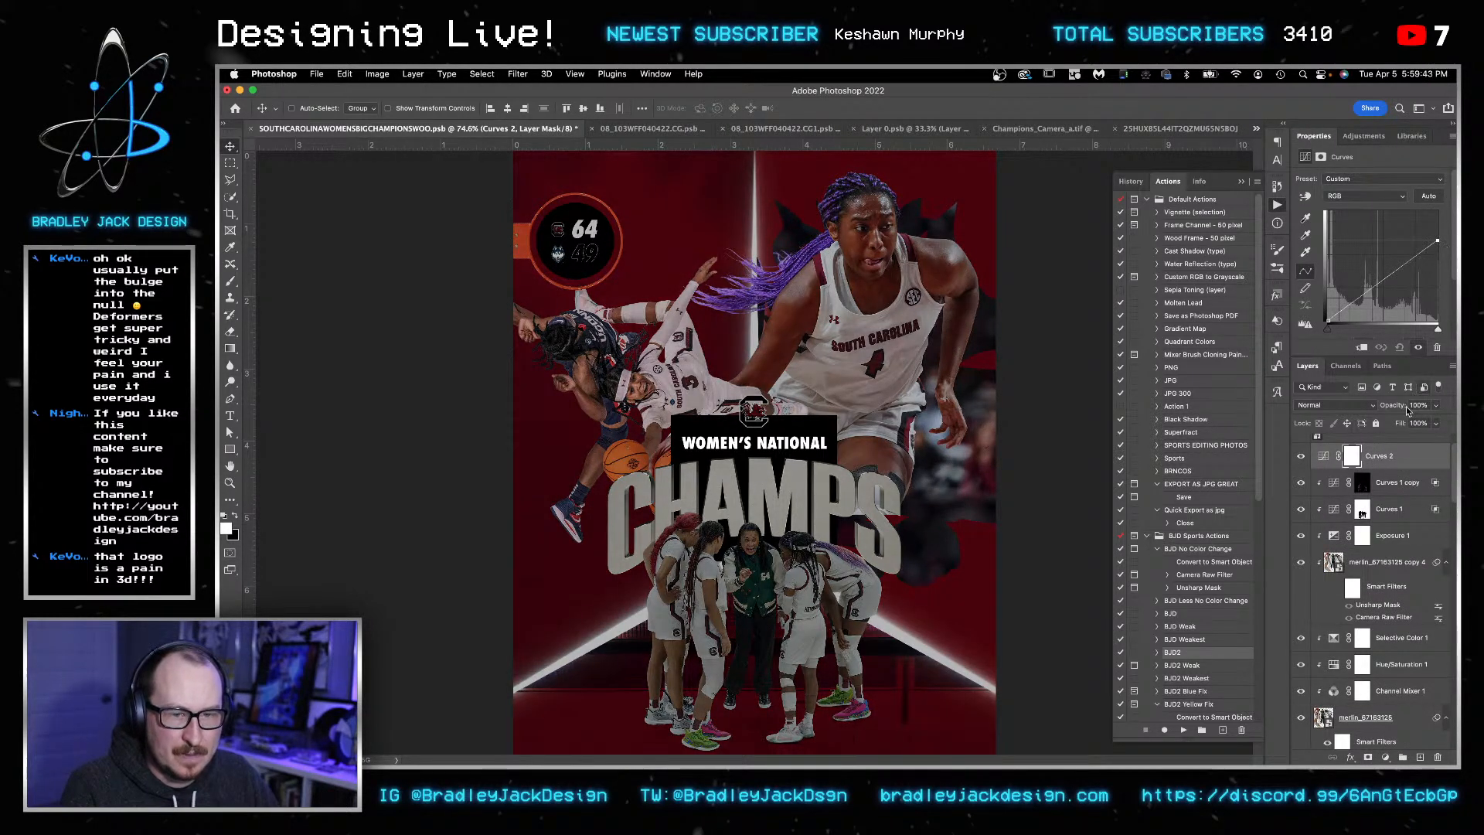
key("super+alt+g")
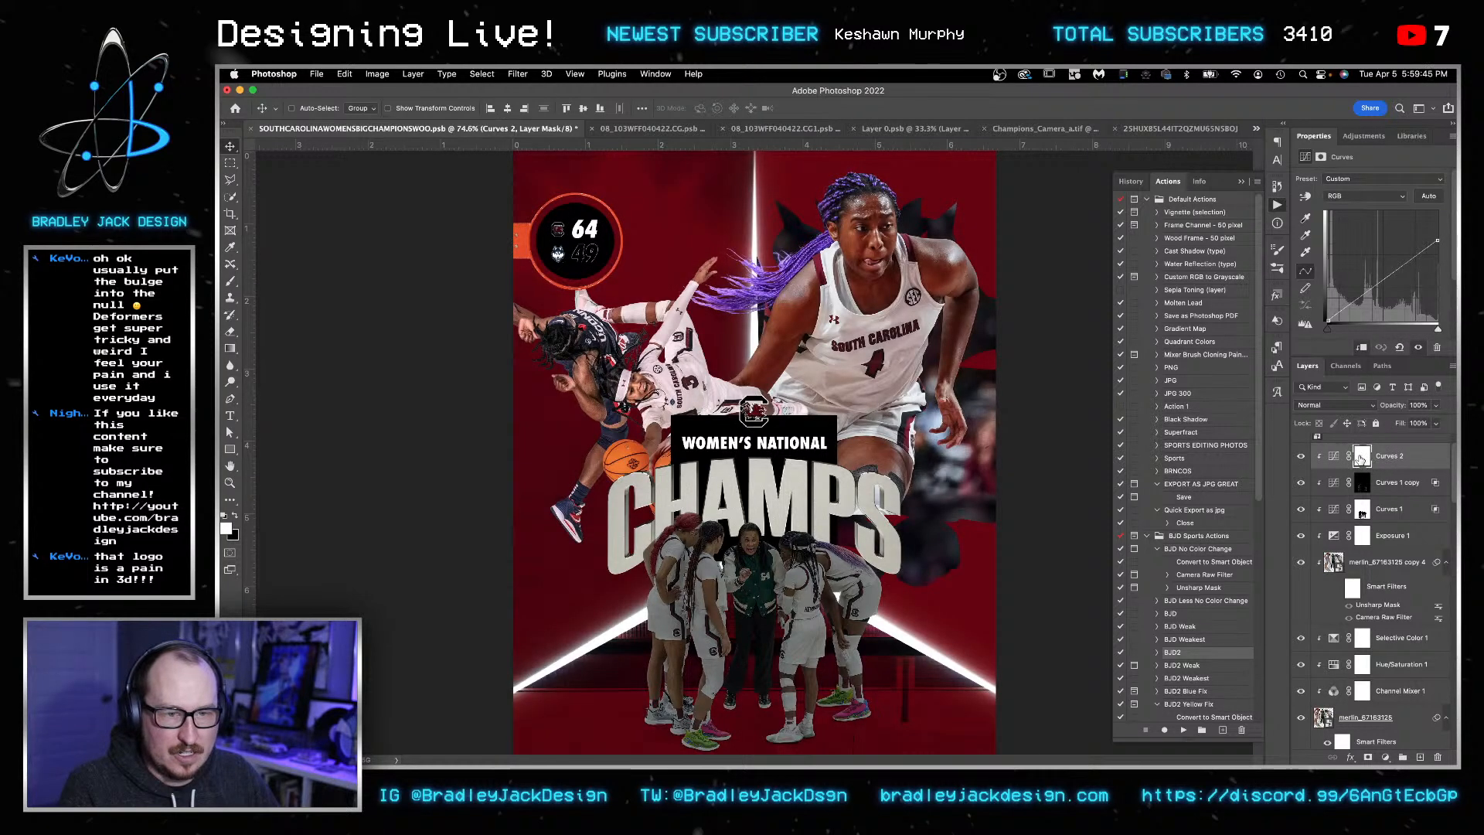
- Split the Curves 2 Blend If underlying-layer highlights to about 171 / 255 and invert its layer mask to black
double_click(1433, 461)
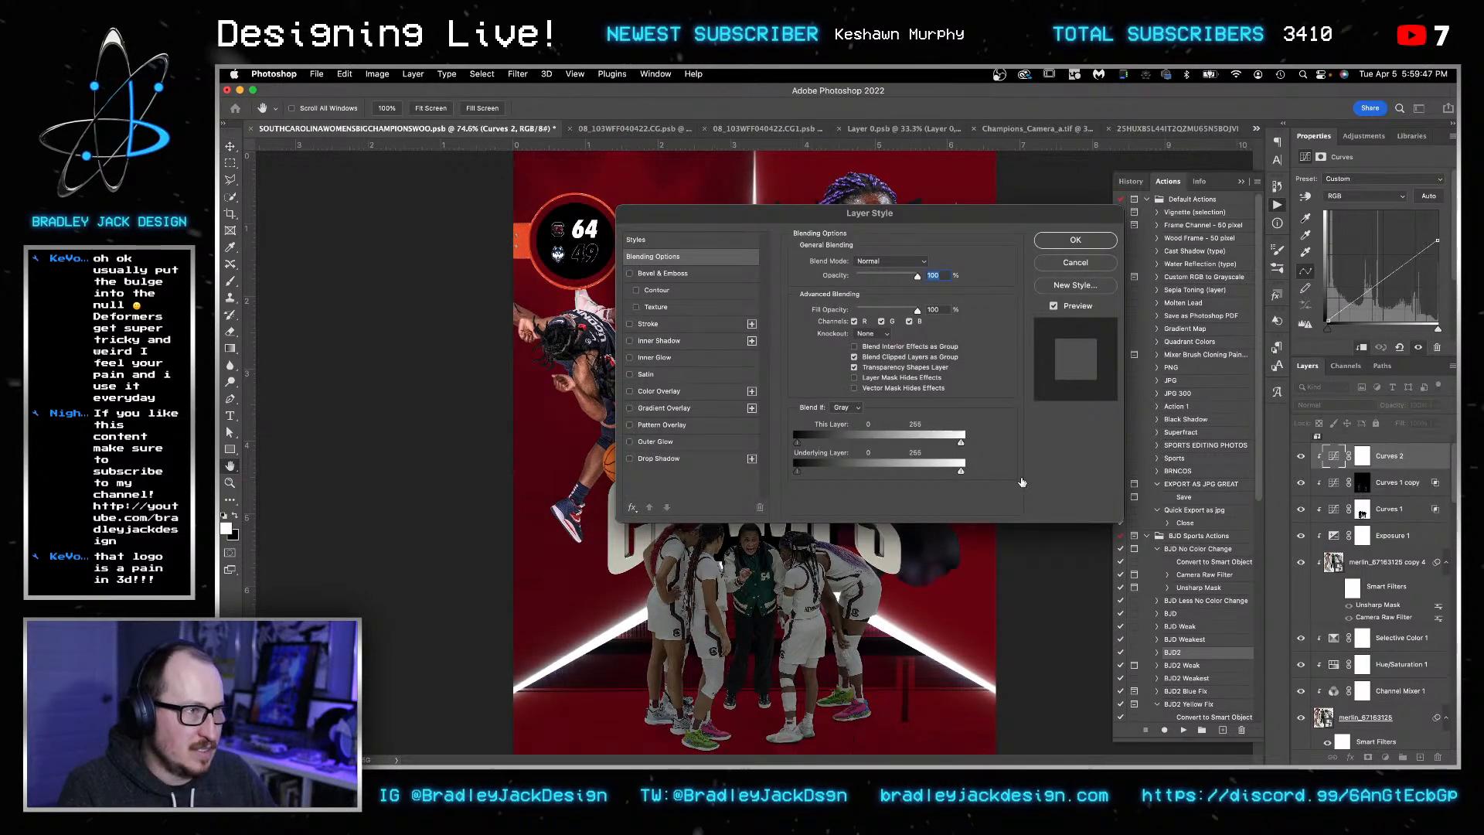
key("alt")
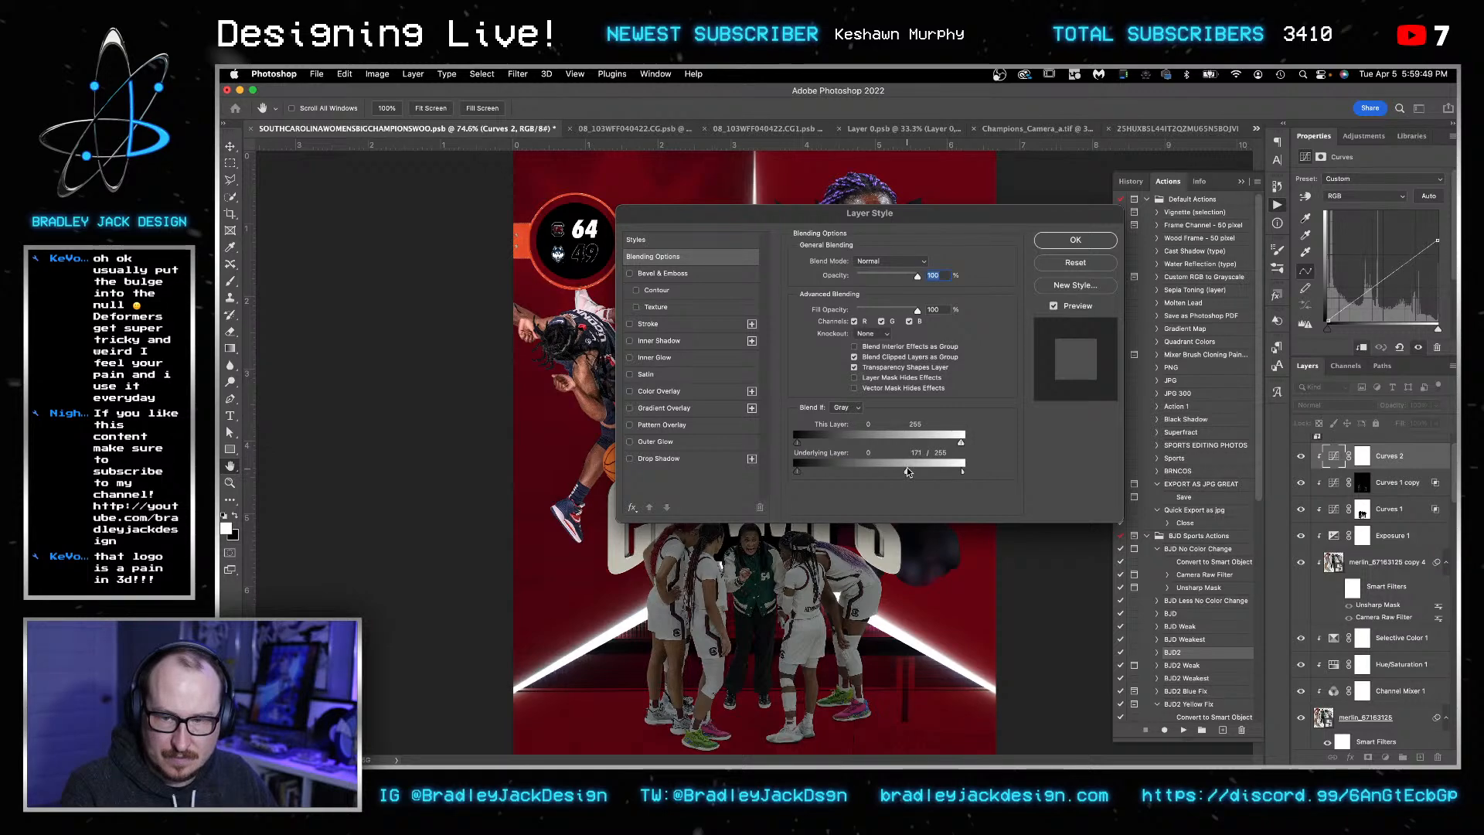
left_click(1076, 239)
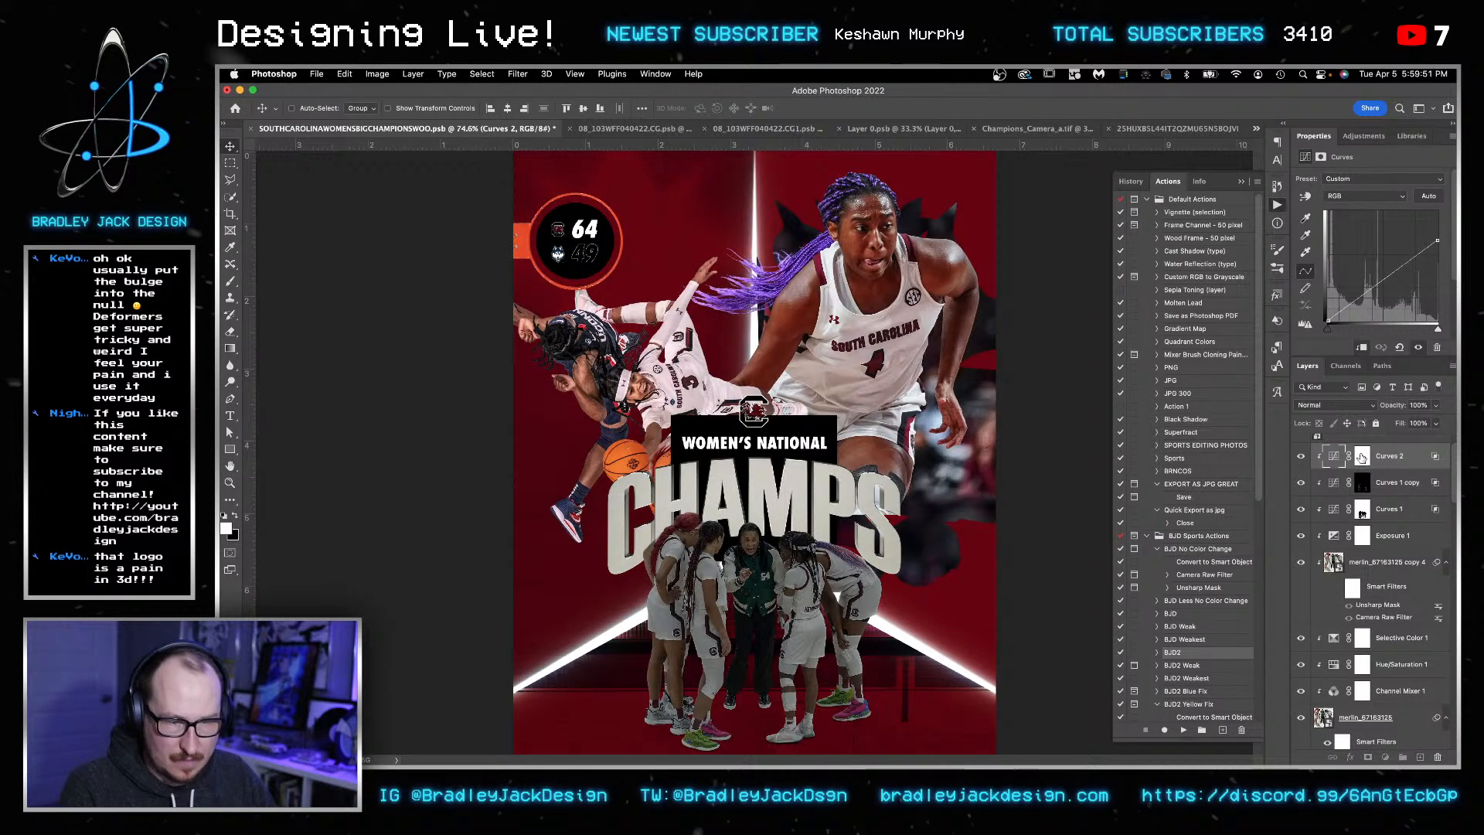
left_click(1362, 458)
key("super+i")
- Paint white on the Curves 2 mask around the left players' legs with a smaller brush at 50% opacity and flow
key("z")
left_click(742, 603)
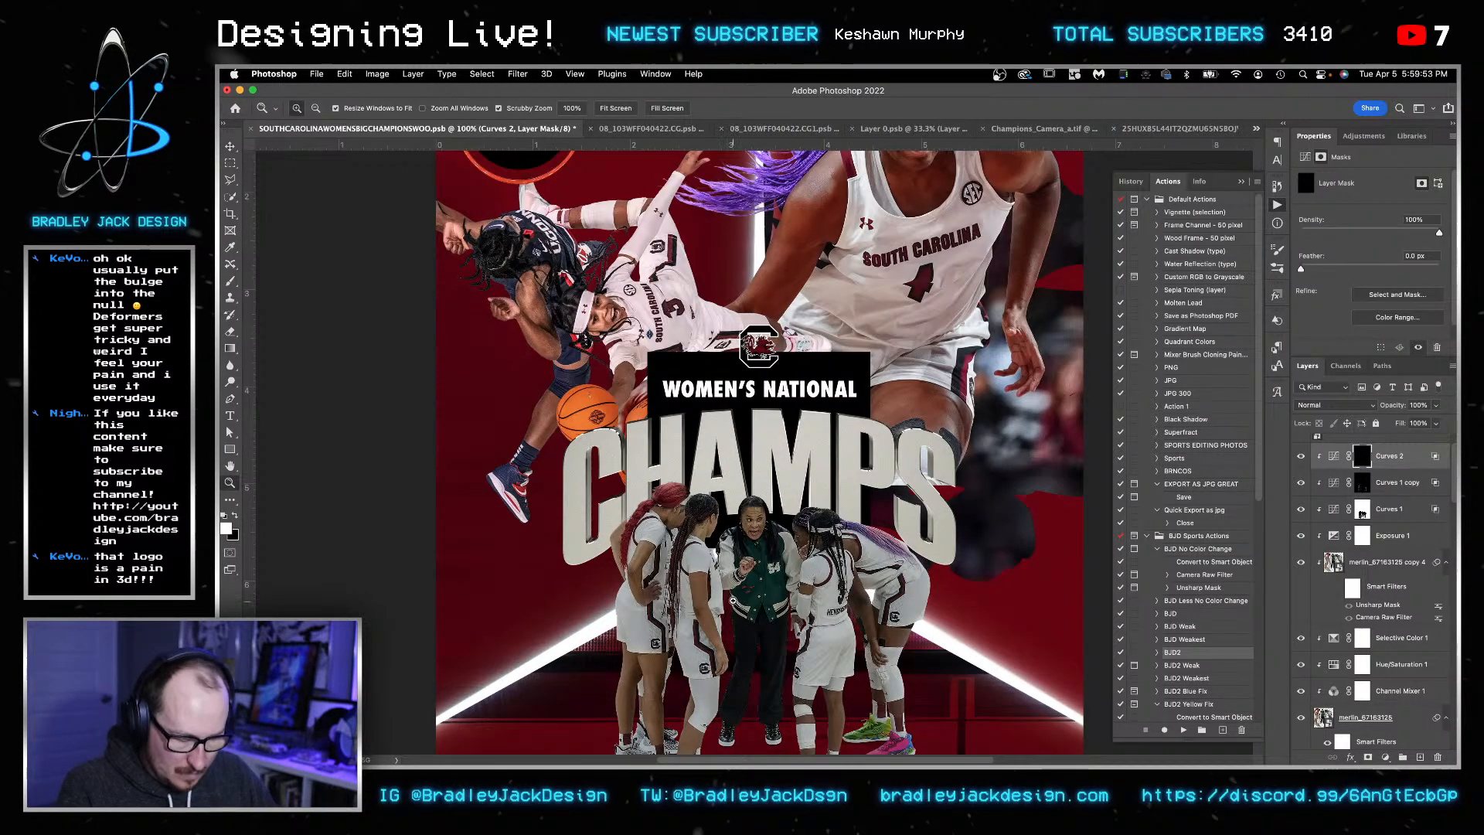
left_click(733, 600)
left_click(733, 600)
left_click(733, 600)
key("b")
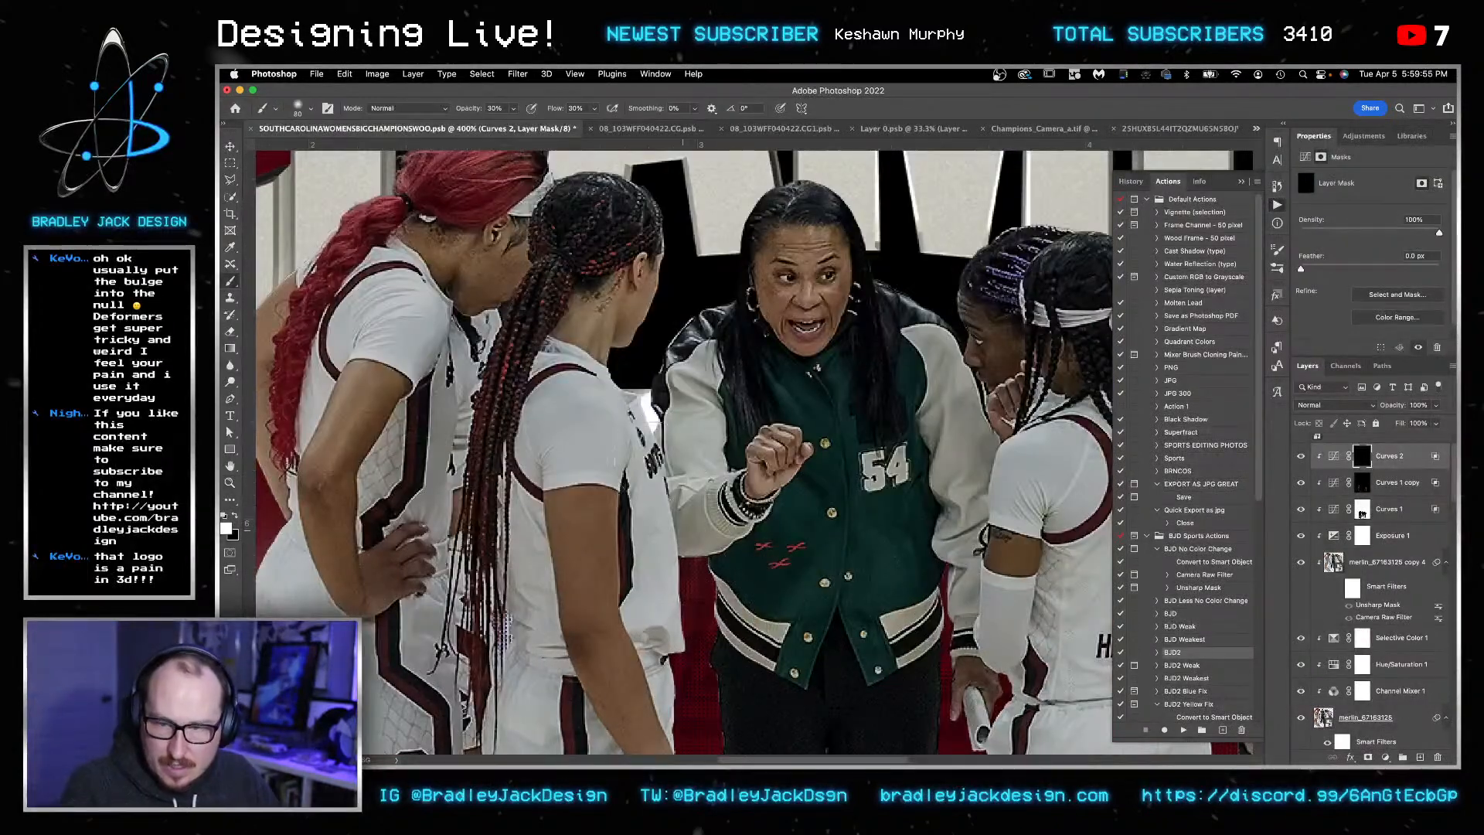
key("bracketleft")
key("bracketleft")
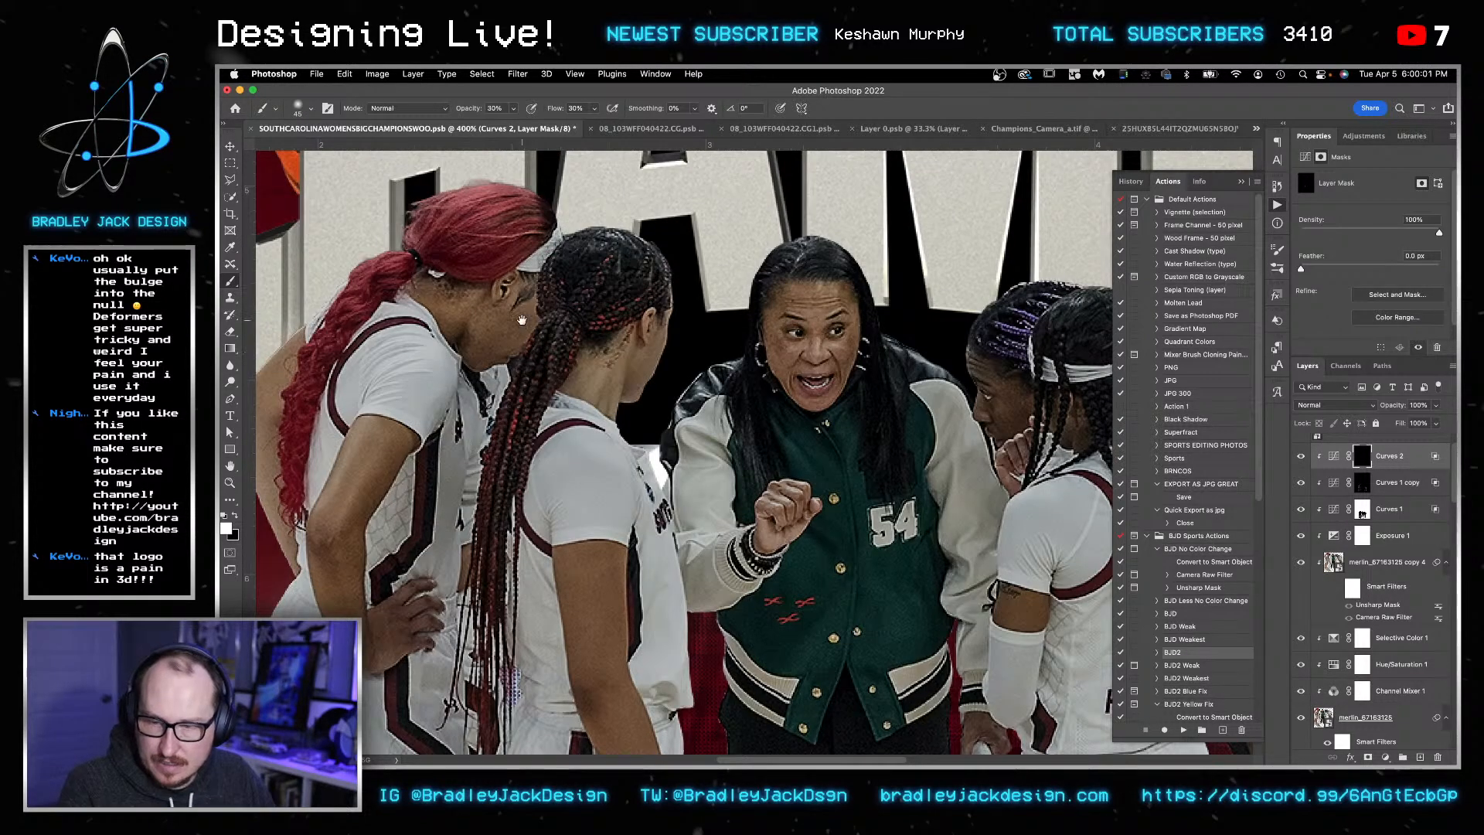
scroll(541, 533, "down", 5)
scroll(601, 552, "down", 5)
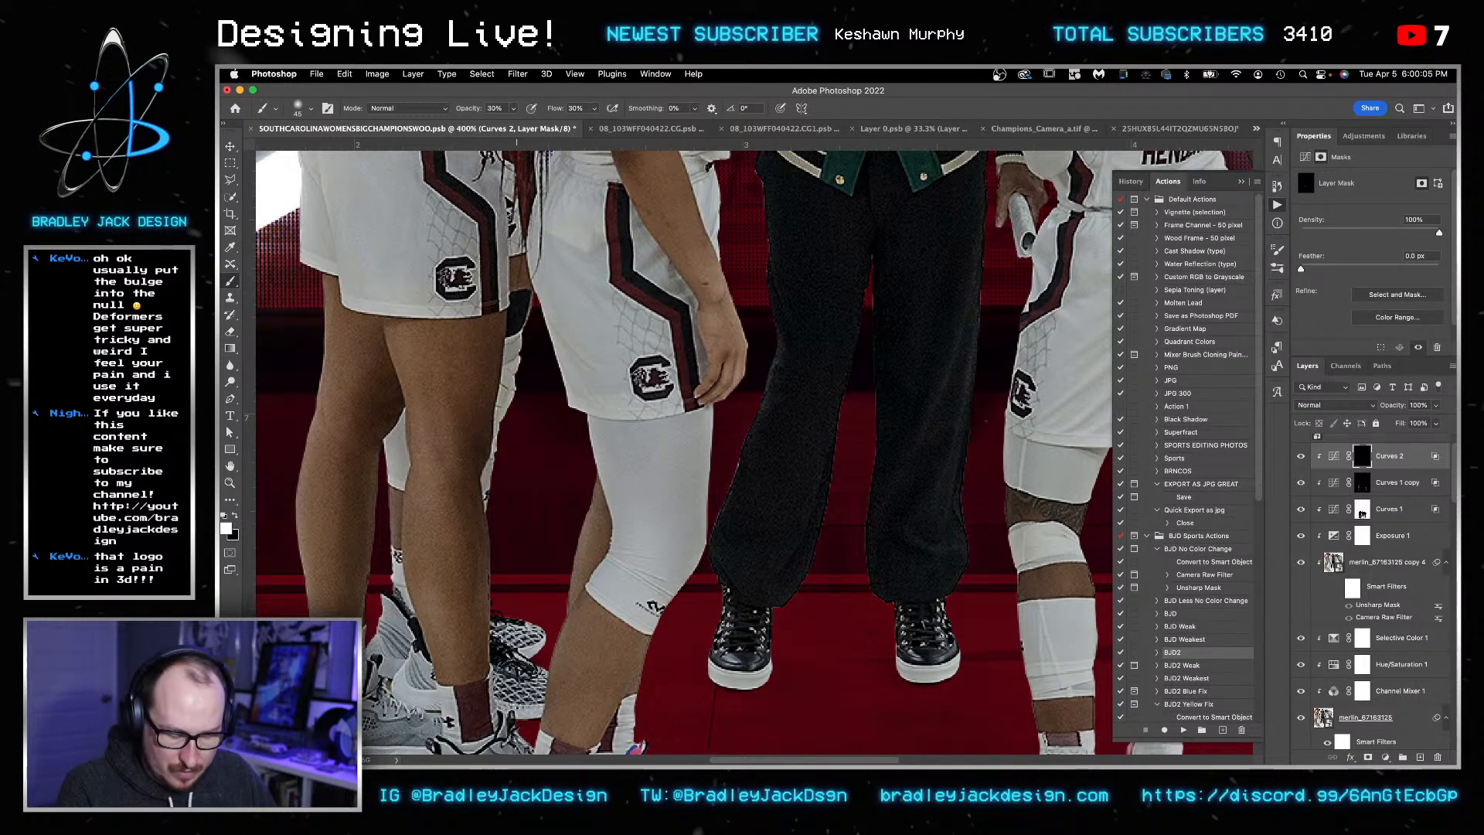
key("shift+5")
left_click_drag(506, 666, 514, 340)
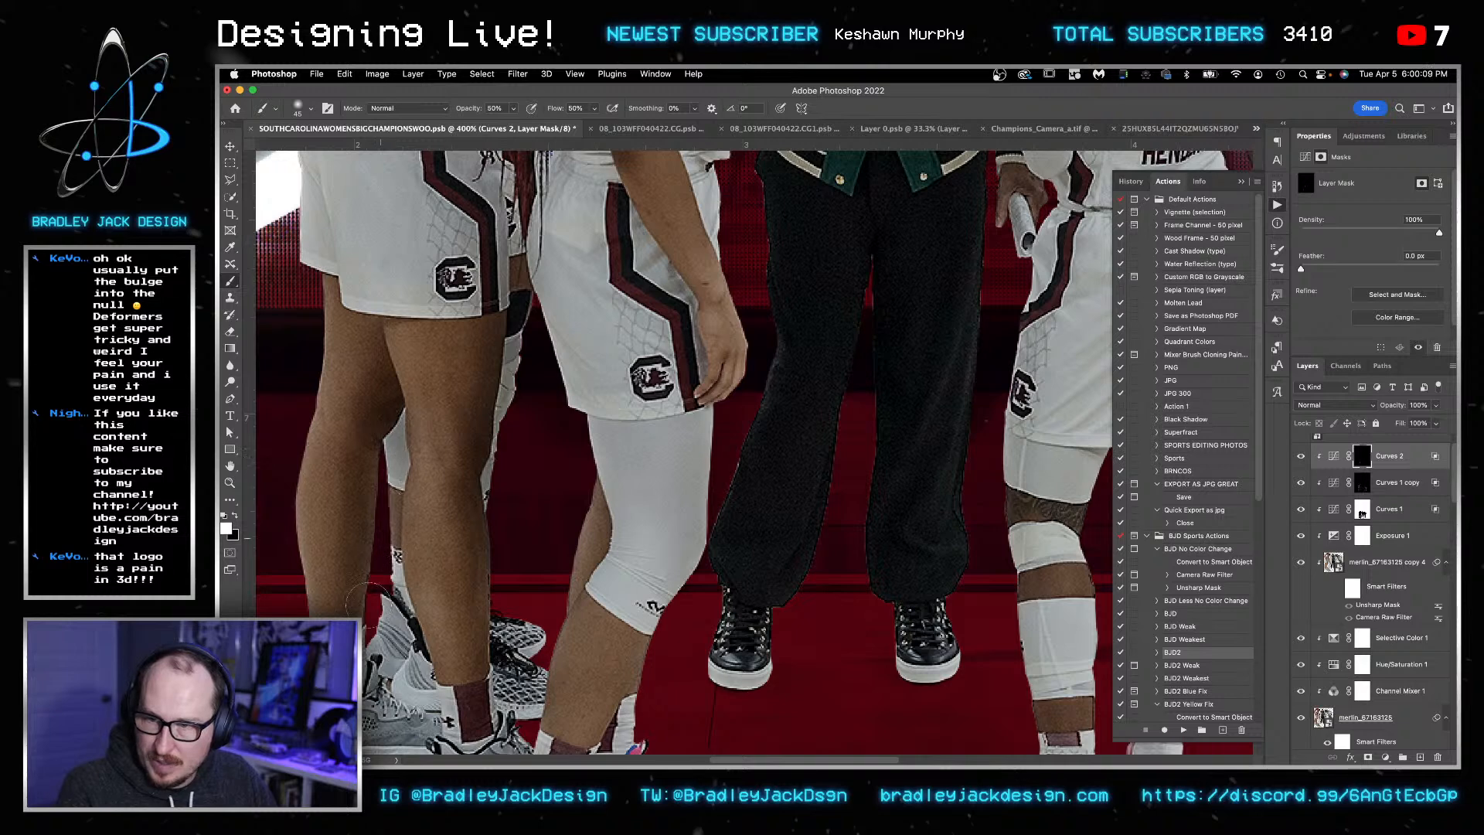
- Paint the Curves 2 darkening in around the left players' shoes and along the front player's leg and arm with a larger brush
scroll(502, 487, "down", 8)
scroll(502, 487, "right", 2)
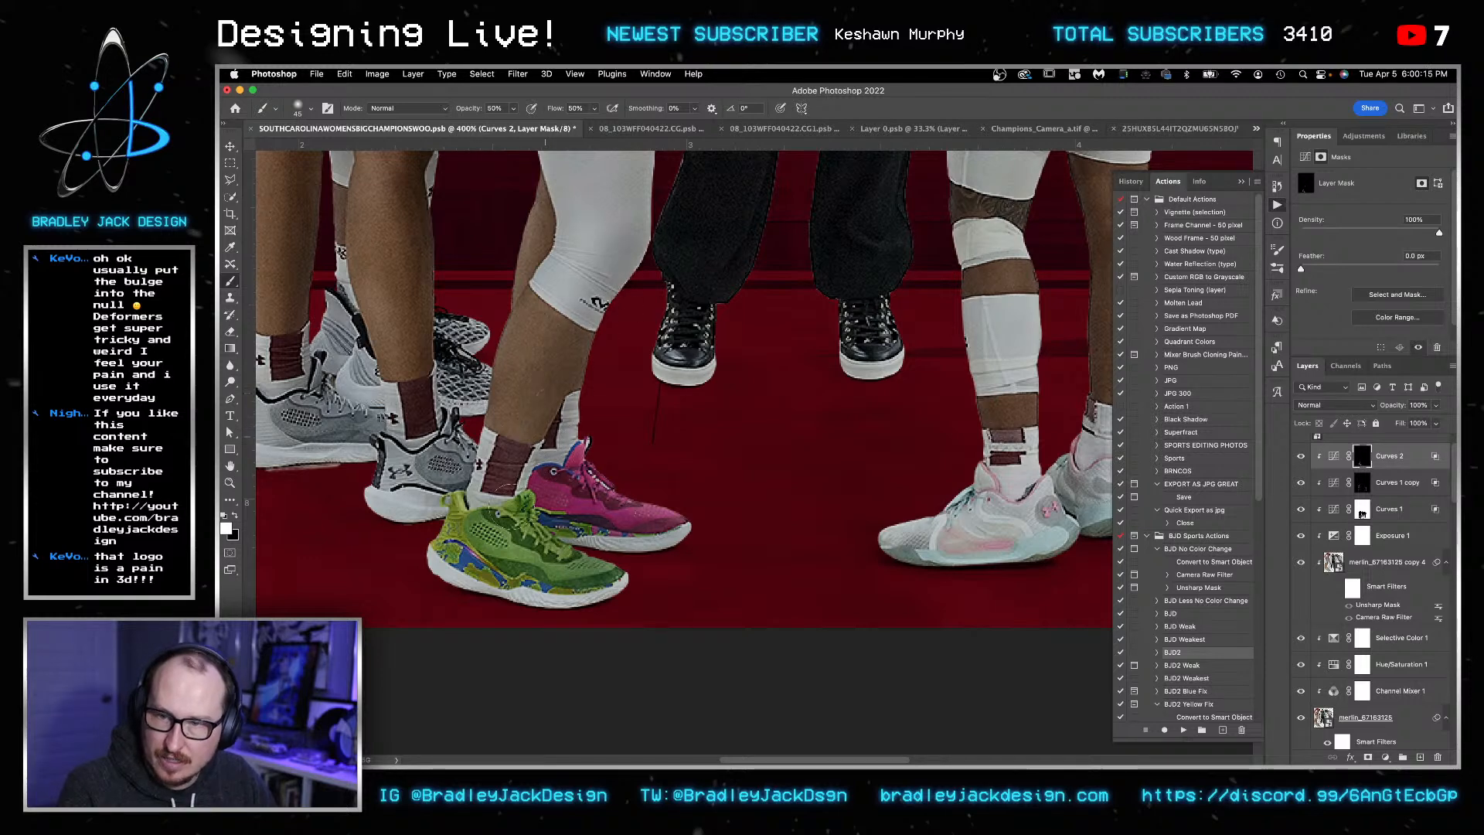
left_click_drag(640, 460, 633, 486)
key("]")
key("]")
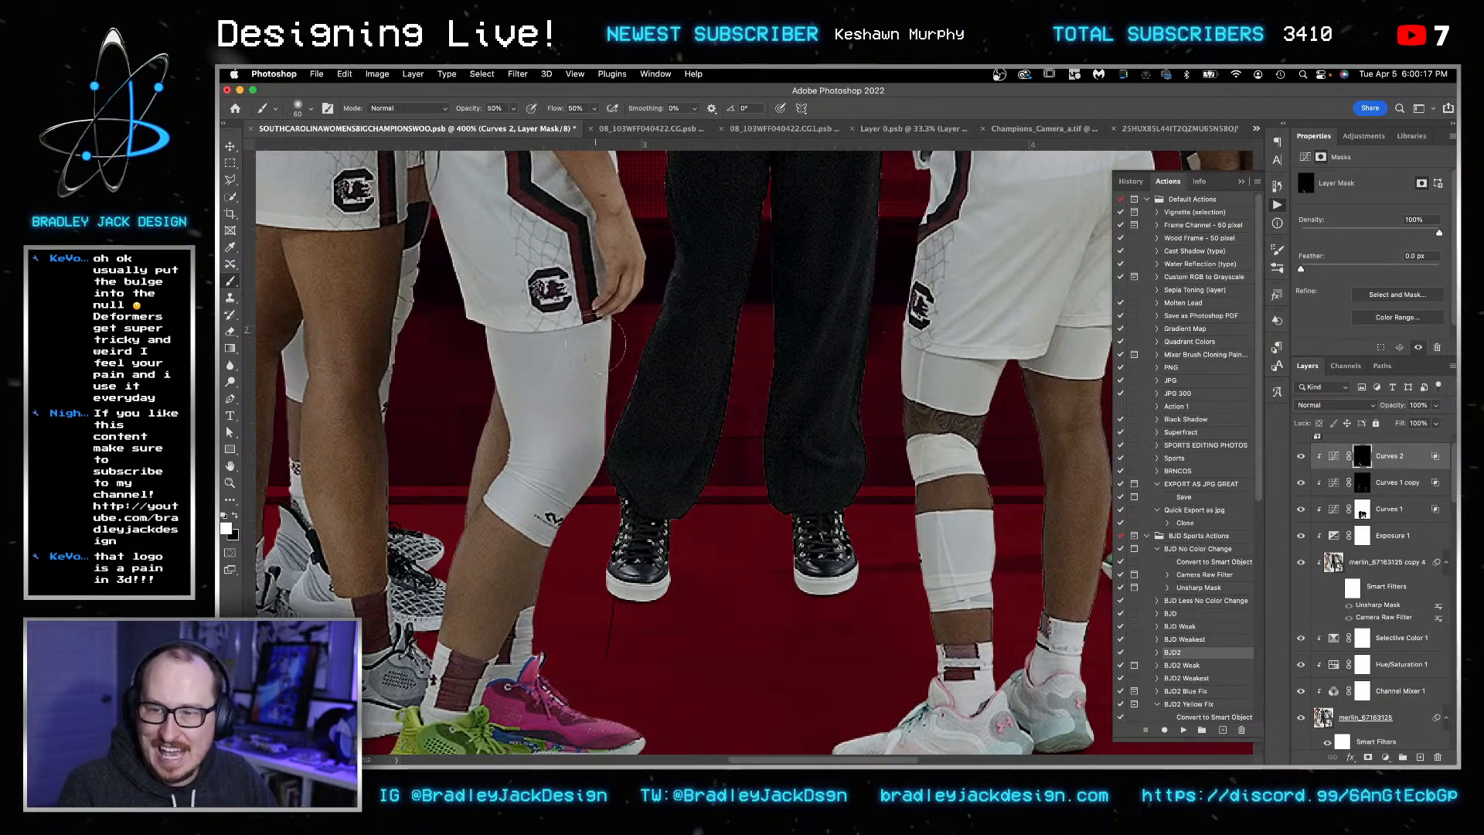
left_click_drag(591, 439, 610, 342)
left_click_drag(626, 198, 610, 398)
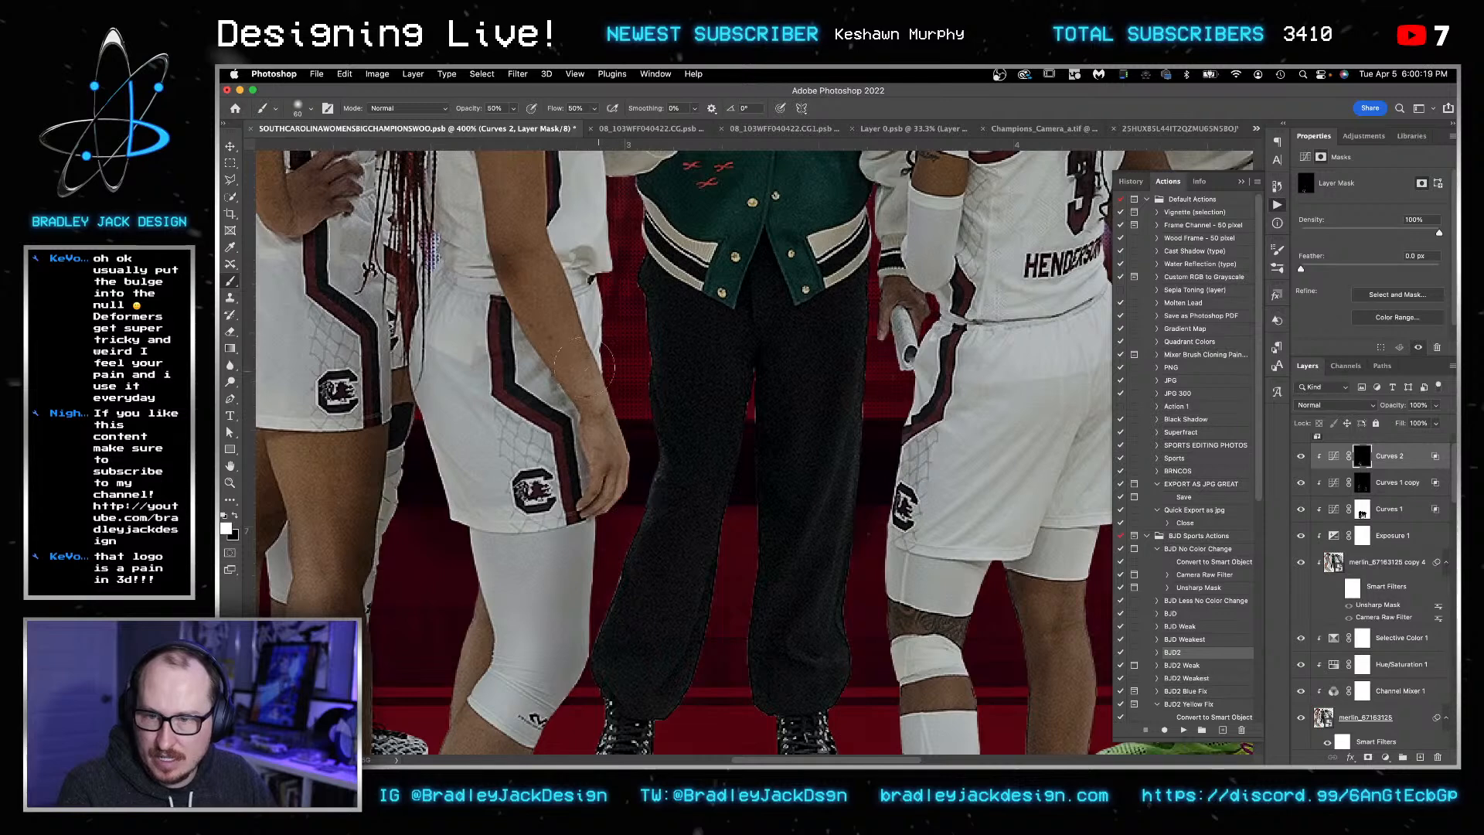
mouse_move(586, 262)
left_mouse_down()
mouse_move(603, 467)
mouse_move(593, 294)
left_mouse_up()
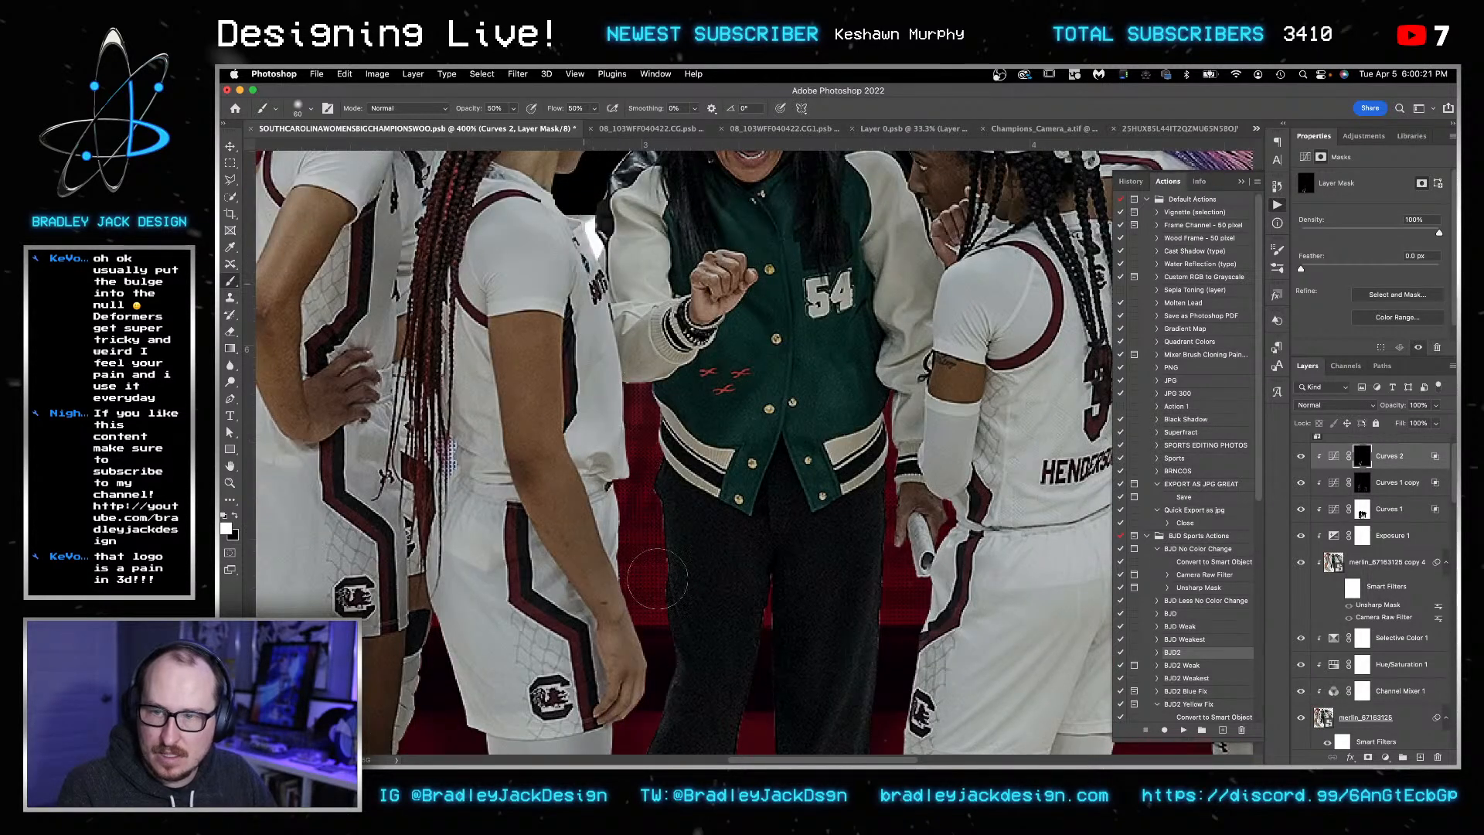
- Paint the Curves 2 darkening onto the coach's jacket and trousers, enlarging the brush
mouse_move(752, 367)
left_mouse_down()
mouse_move(703, 567)
mouse_move(701, 548)
left_mouse_up()
key("]")
key("]")
mouse_move(607, 379)
left_mouse_down()
mouse_move(588, 426)
mouse_move(603, 394)
left_mouse_up()
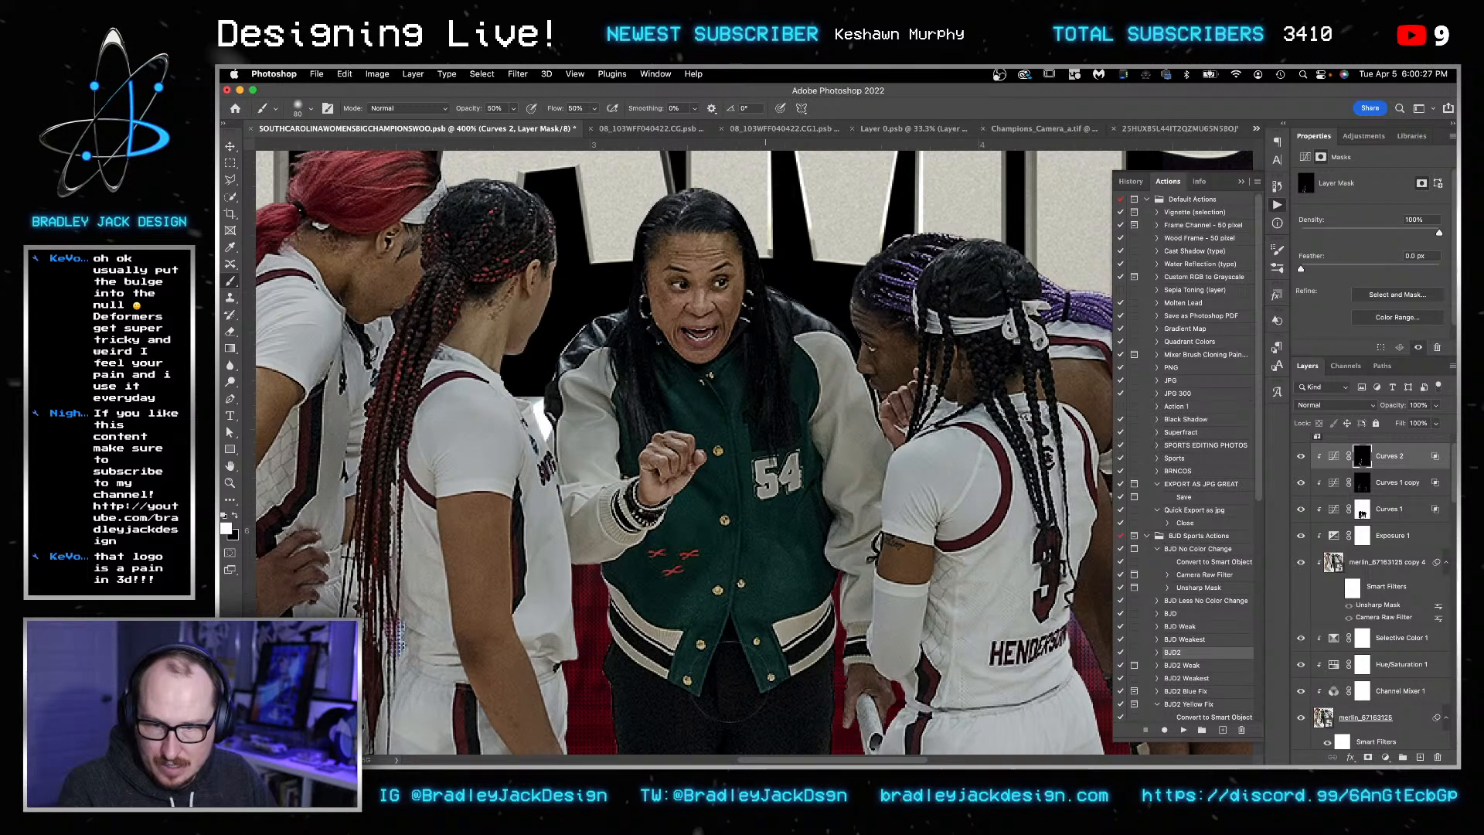
left_click_drag(717, 618, 713, 302)
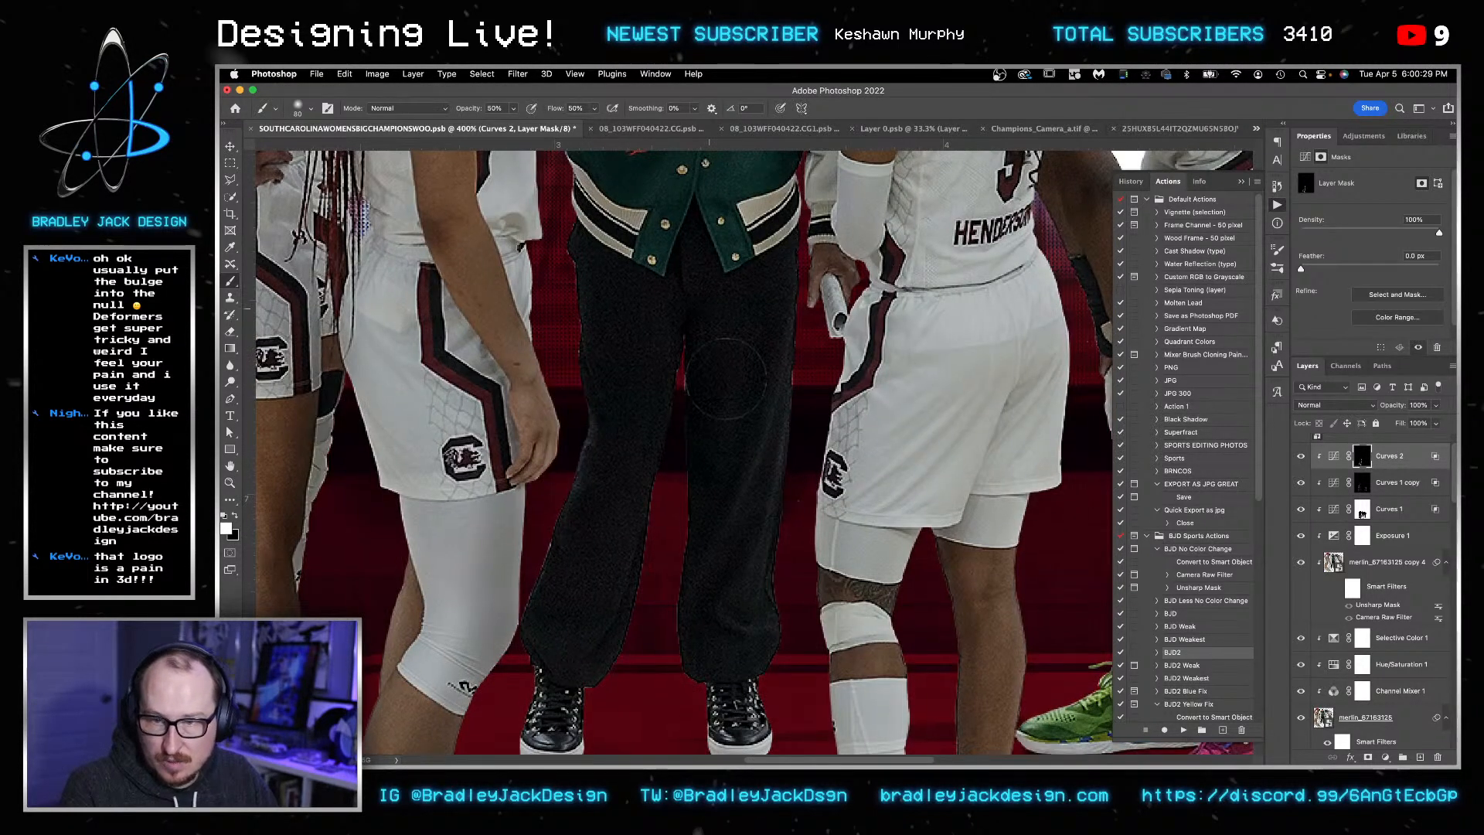
scroll(728, 387, "down", 3)
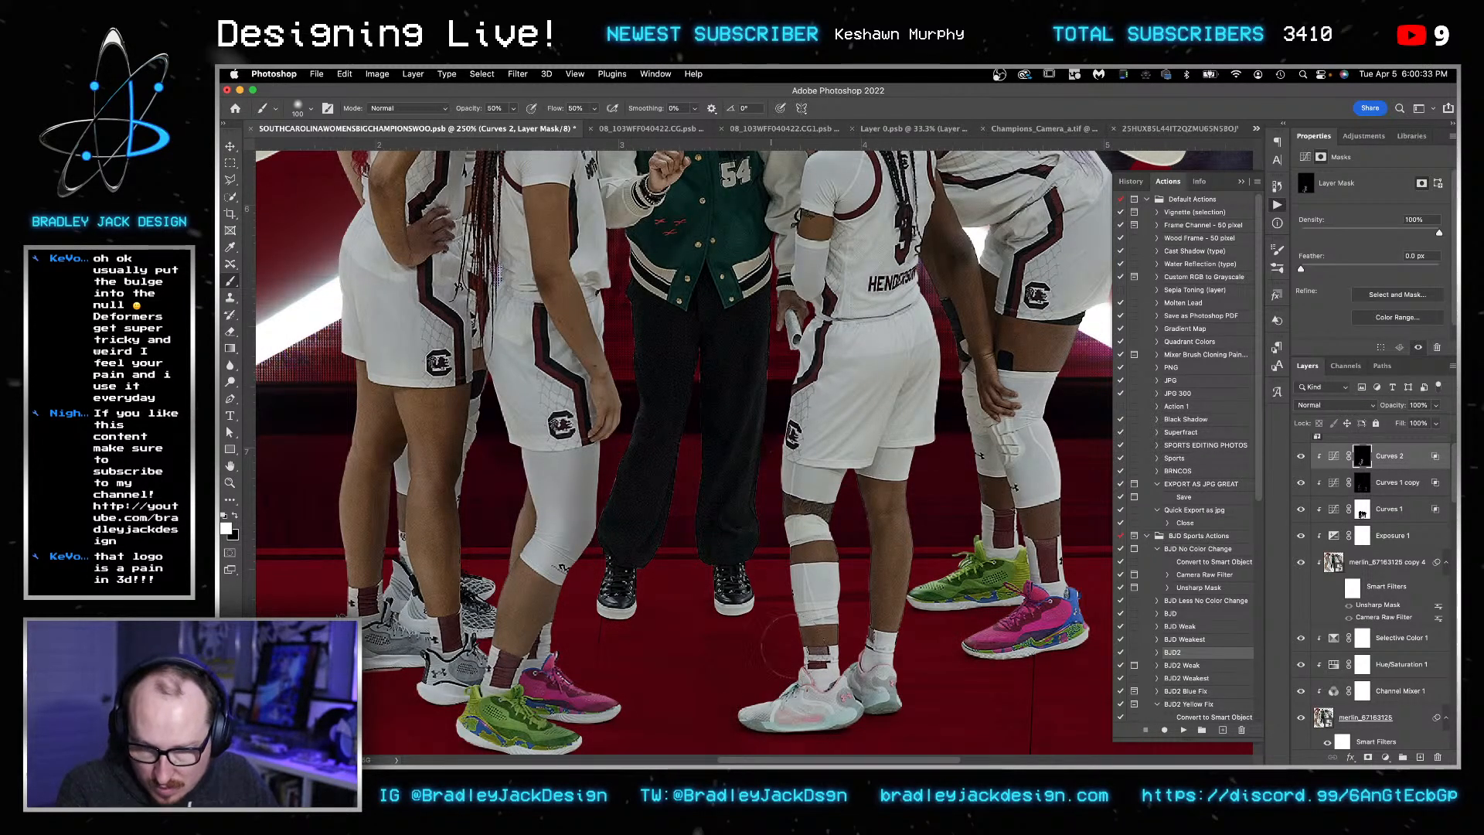
- Paint the Curves 2 darkening onto the right-hand players' legs, then reduce the brush size for the left players' lower legs
mouse_move(804, 584)
left_mouse_down()
mouse_move(800, 456)
mouse_move(824, 406)
left_mouse_up()
left_click_drag(985, 541, 989, 410)
mouse_move(1024, 457)
left_mouse_down()
mouse_move(1019, 587)
mouse_move(1011, 557)
left_mouse_up()
key("[")
key("[")
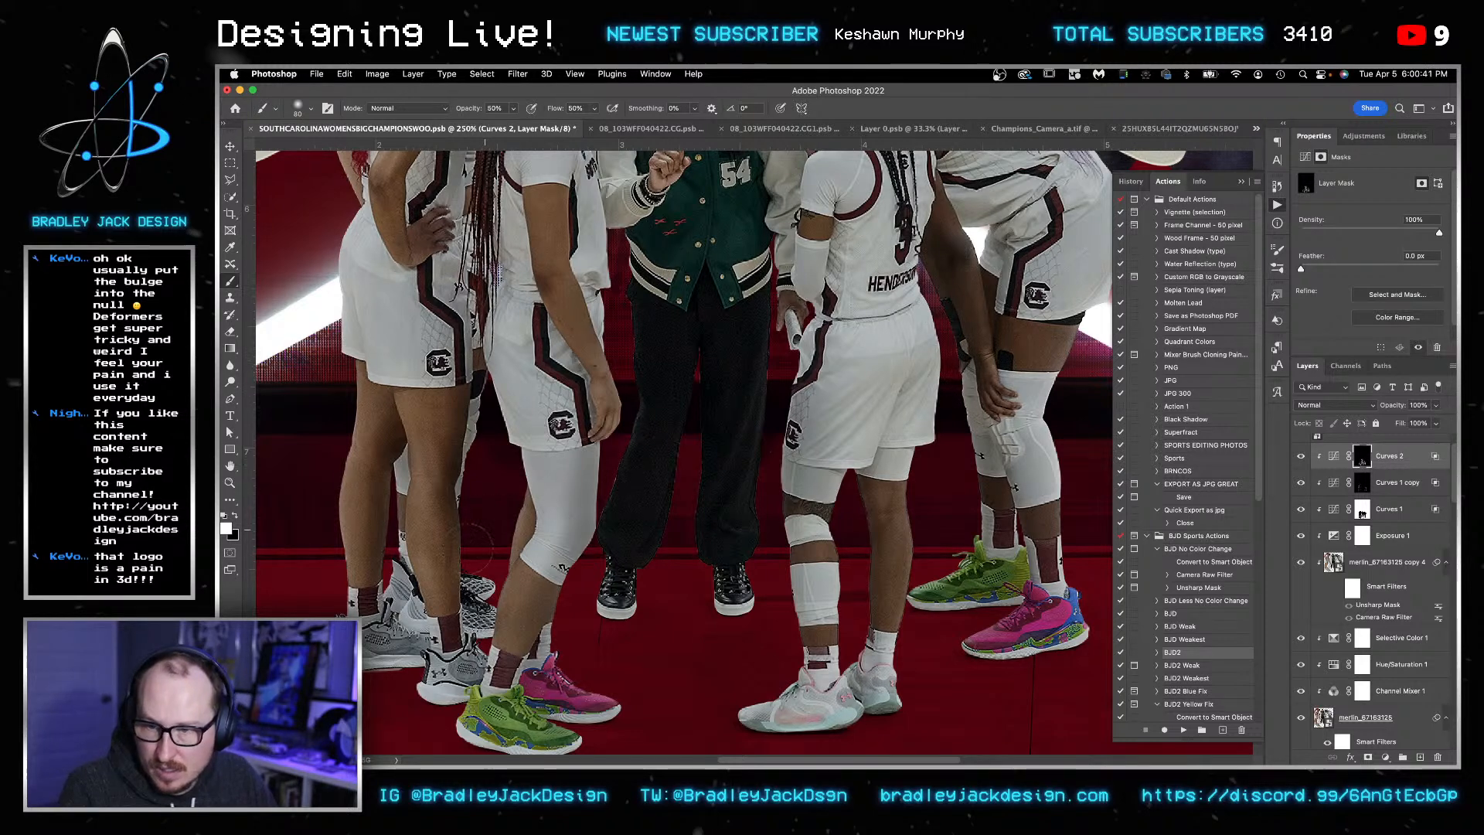
scroll(735, 313, "down", 3)
scroll(748, 327, "up", 5)
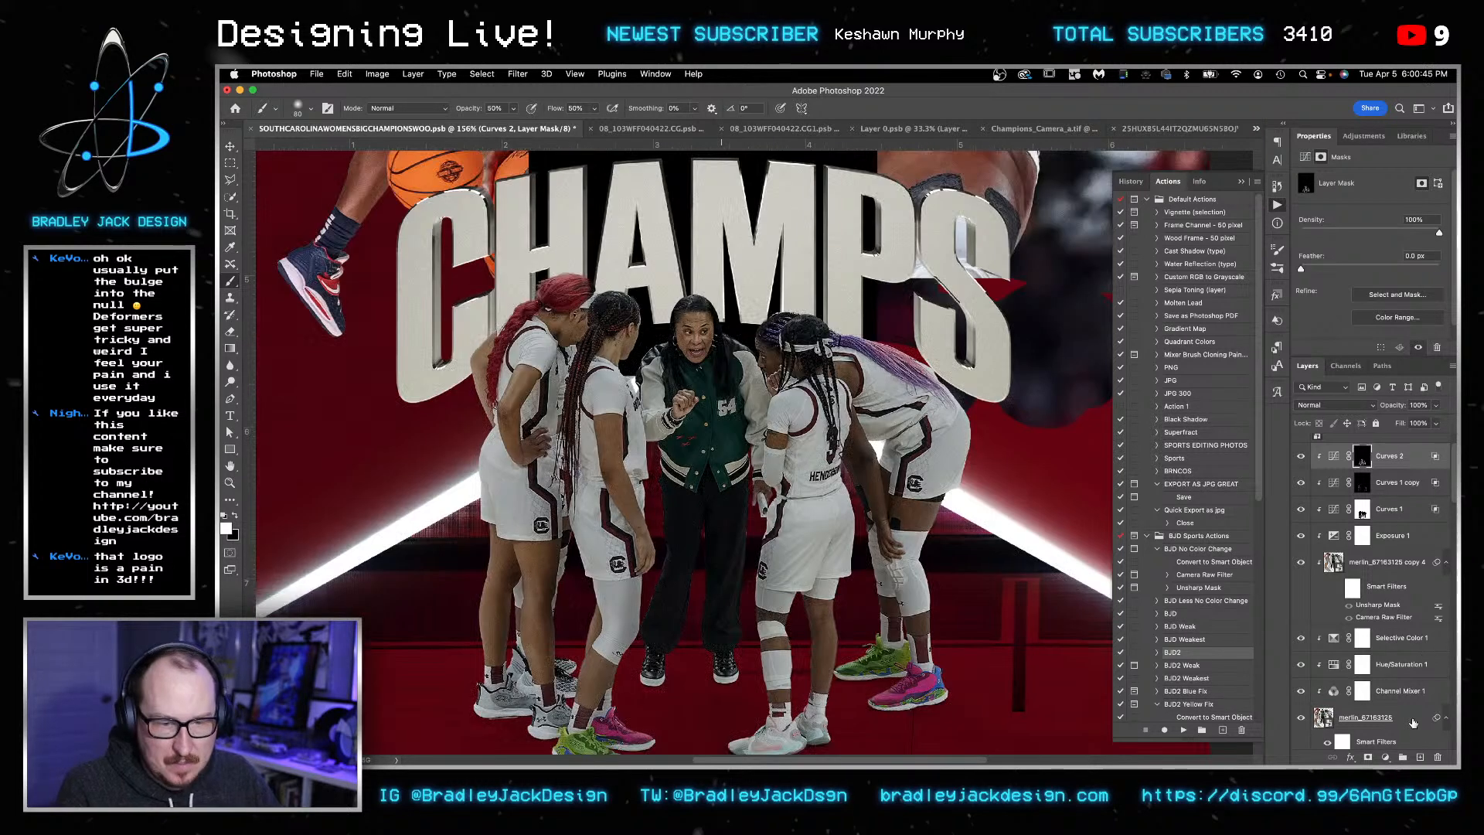
- Load the merlin_67163125 huddle outline as a selection, contract it, and apply it as the layer's mask
key("v")
left_click(1325, 719)
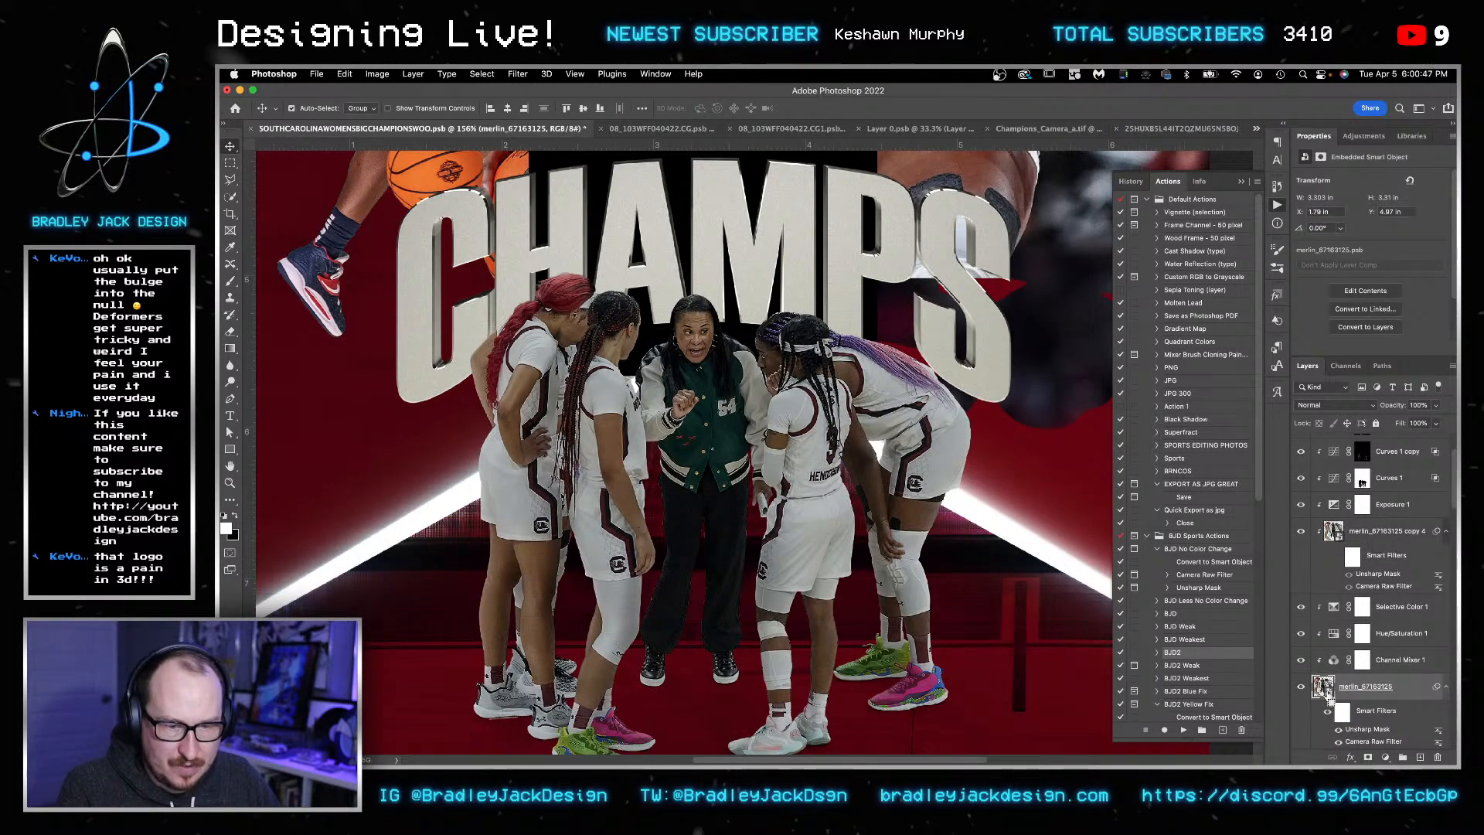
left_click(483, 74)
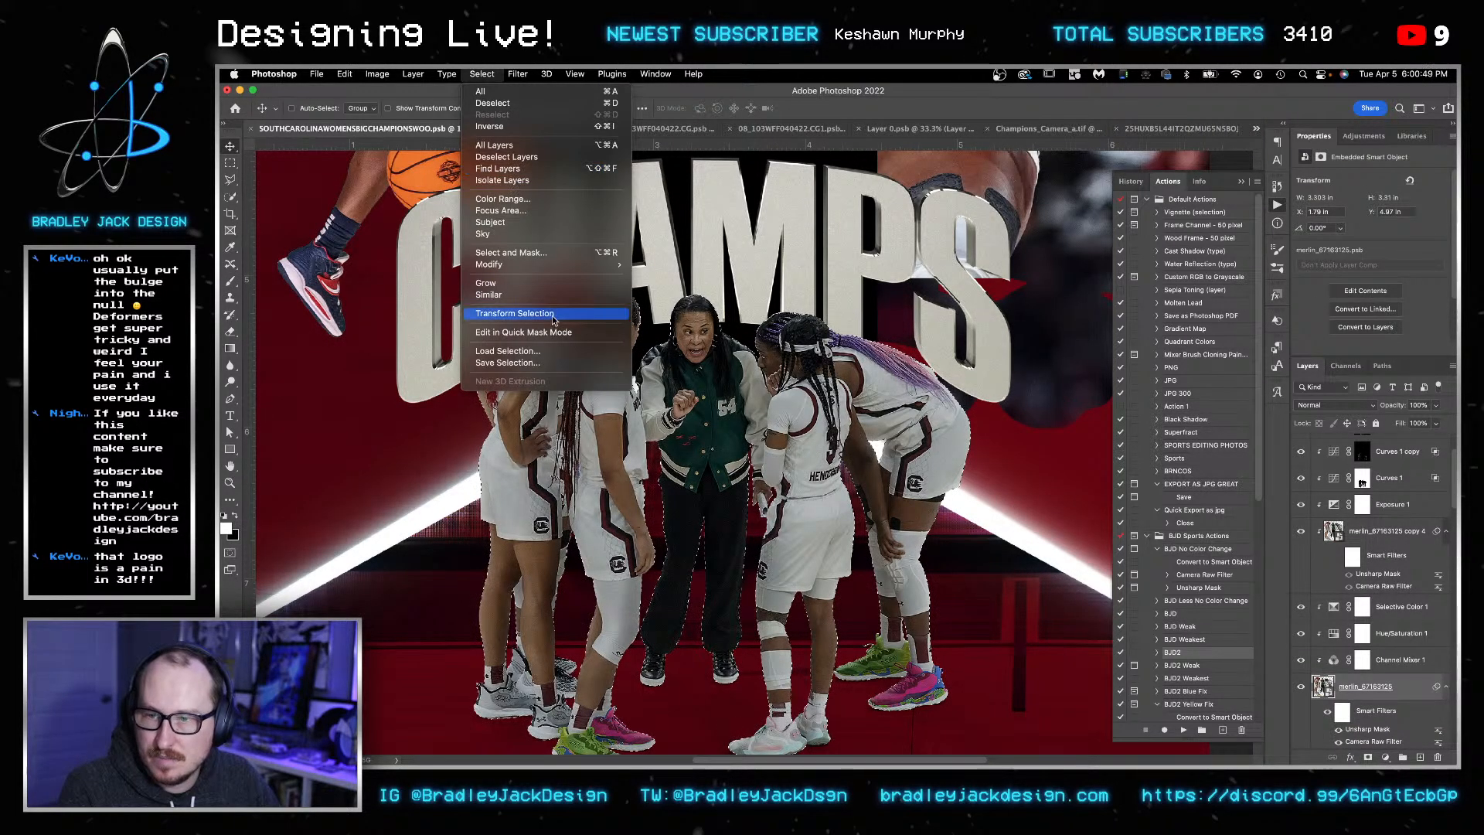
mouse_move(553, 265)
left_click(684, 299)
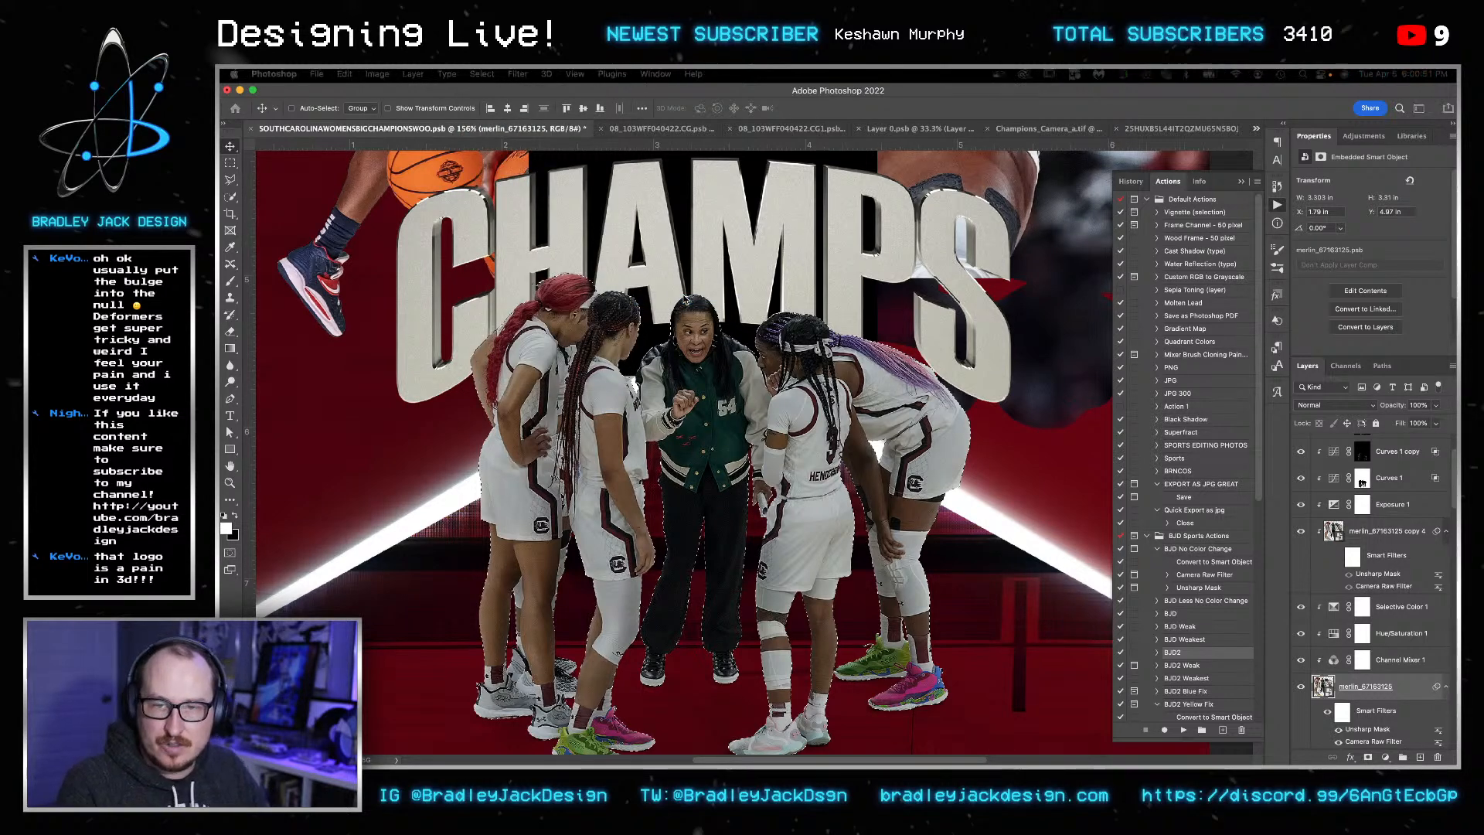
key("Return")
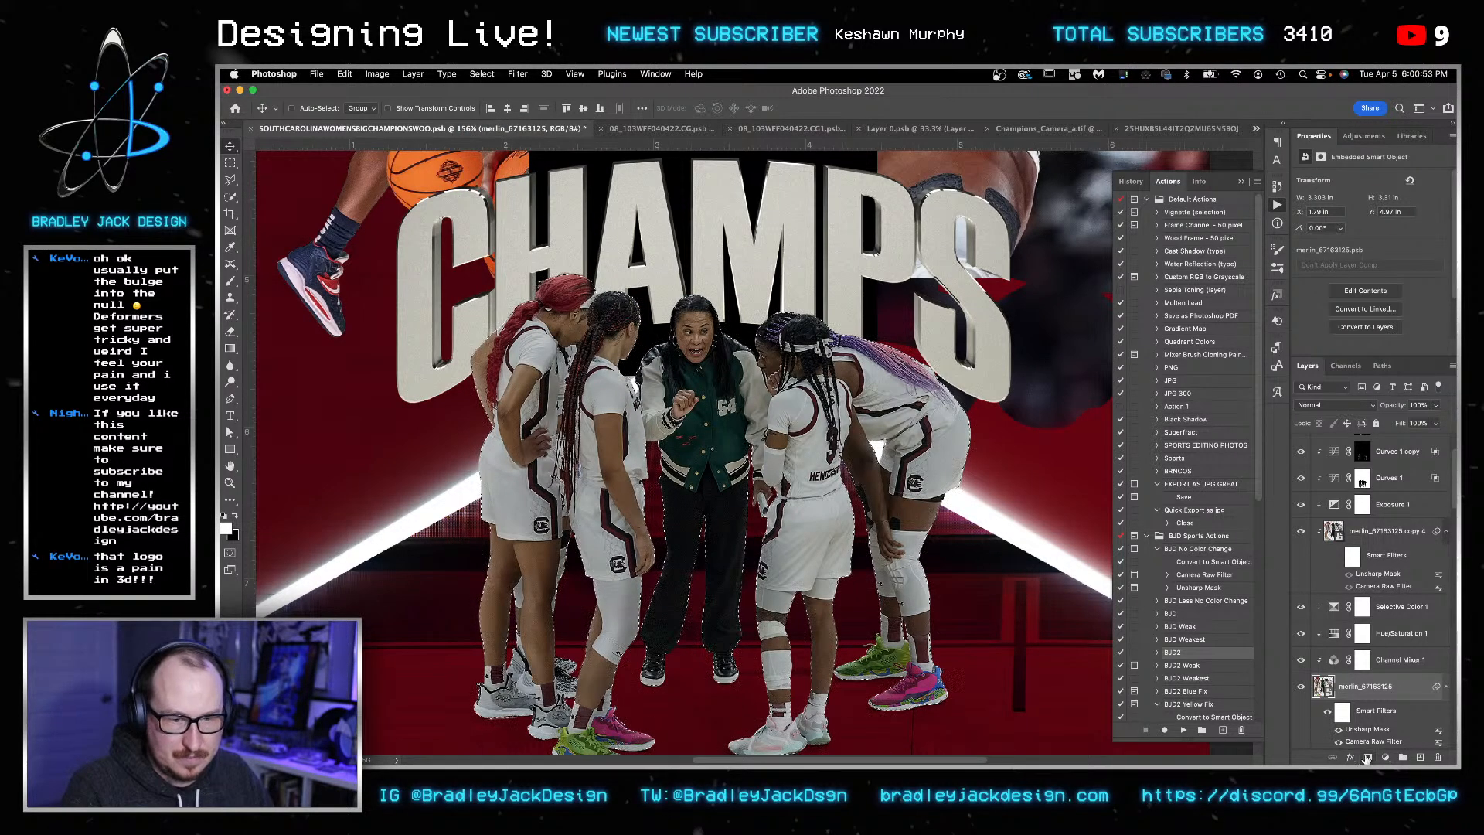
left_click(1367, 759)
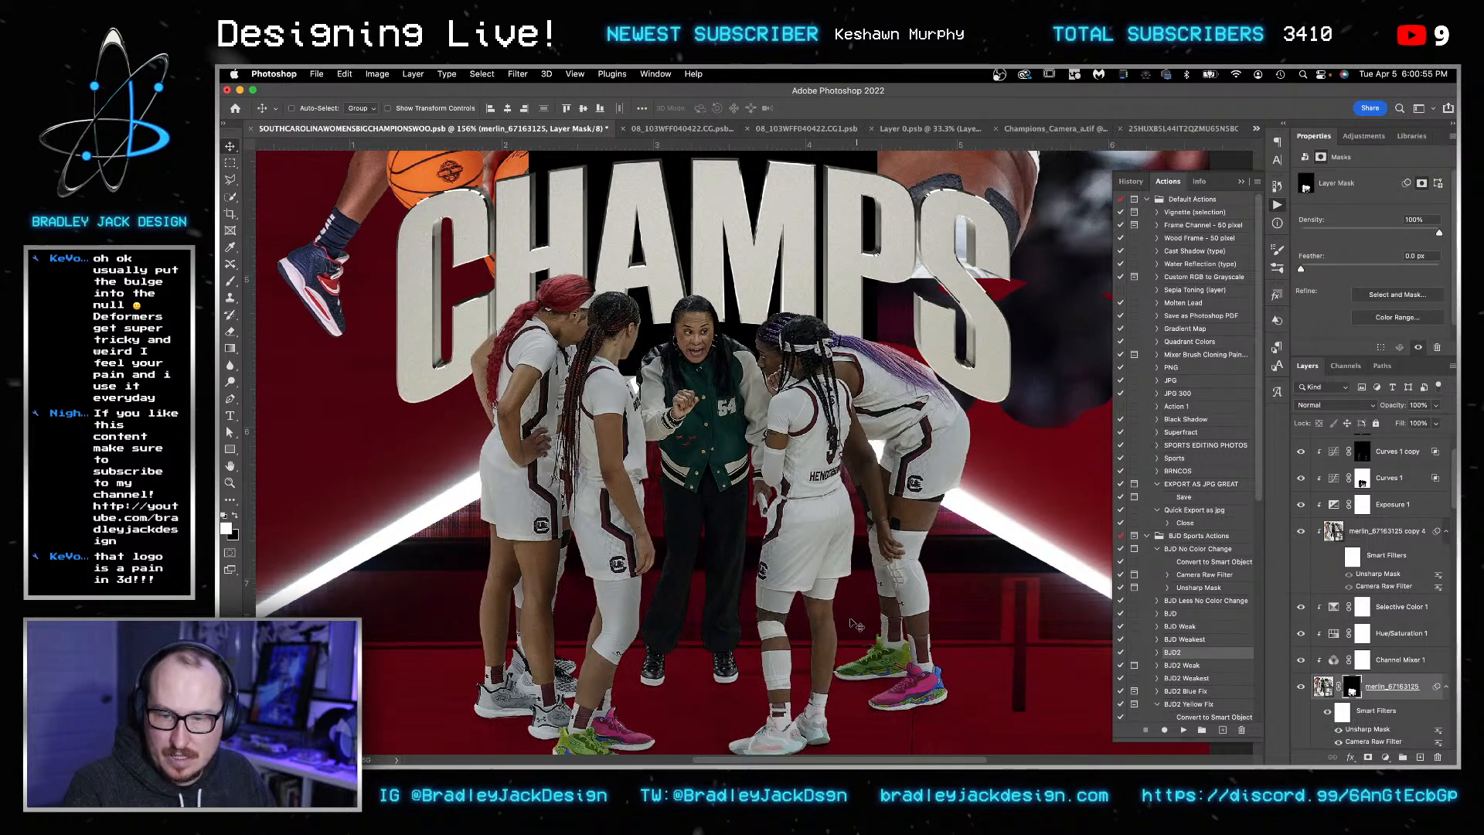
- Duplicate the Curves 1 copy adjustment layer in the huddle stack and delete the duplicate's layer mask
key("super+0")
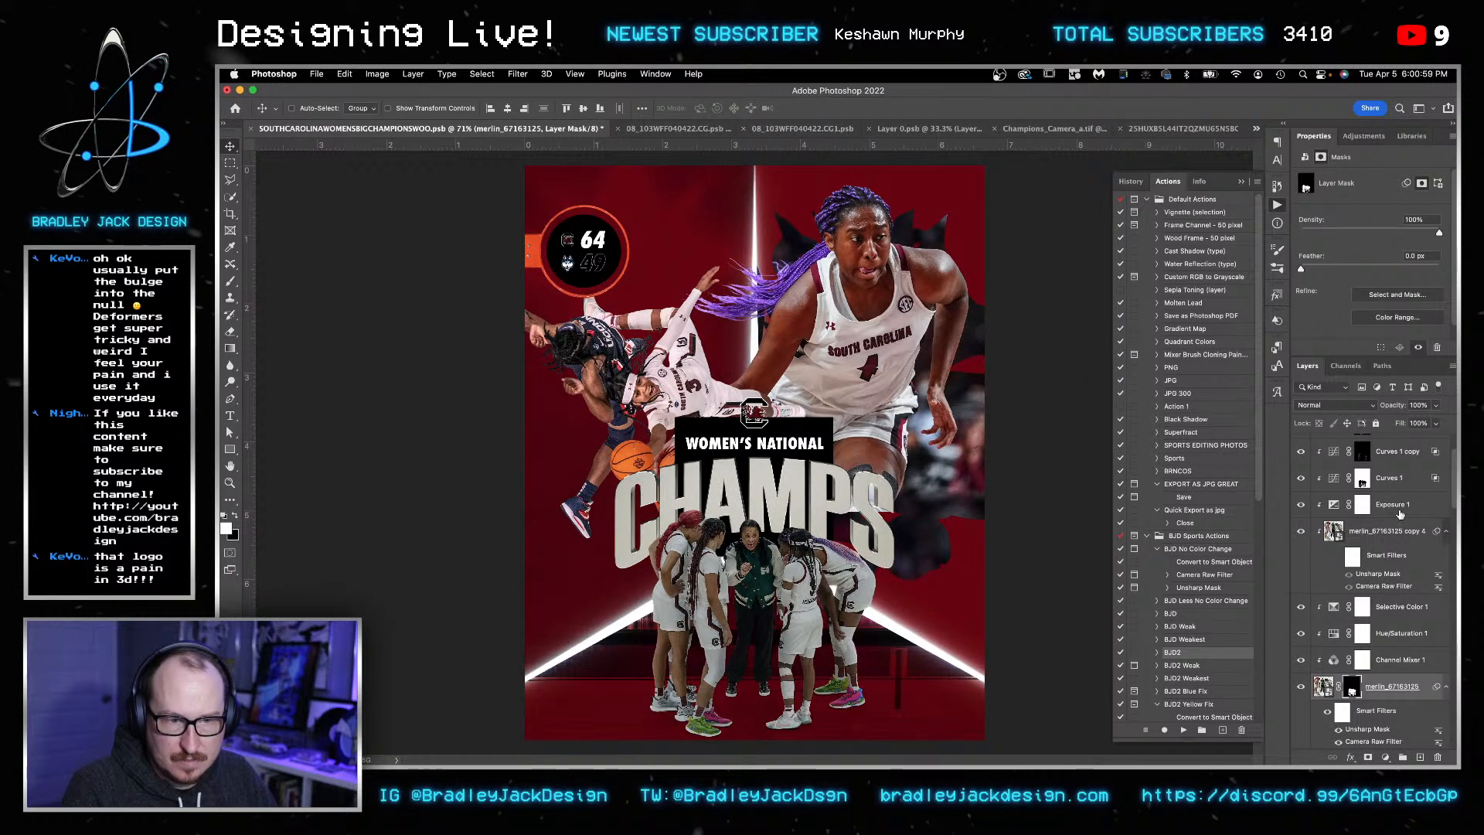
left_click(1394, 481)
left_click(1393, 493)
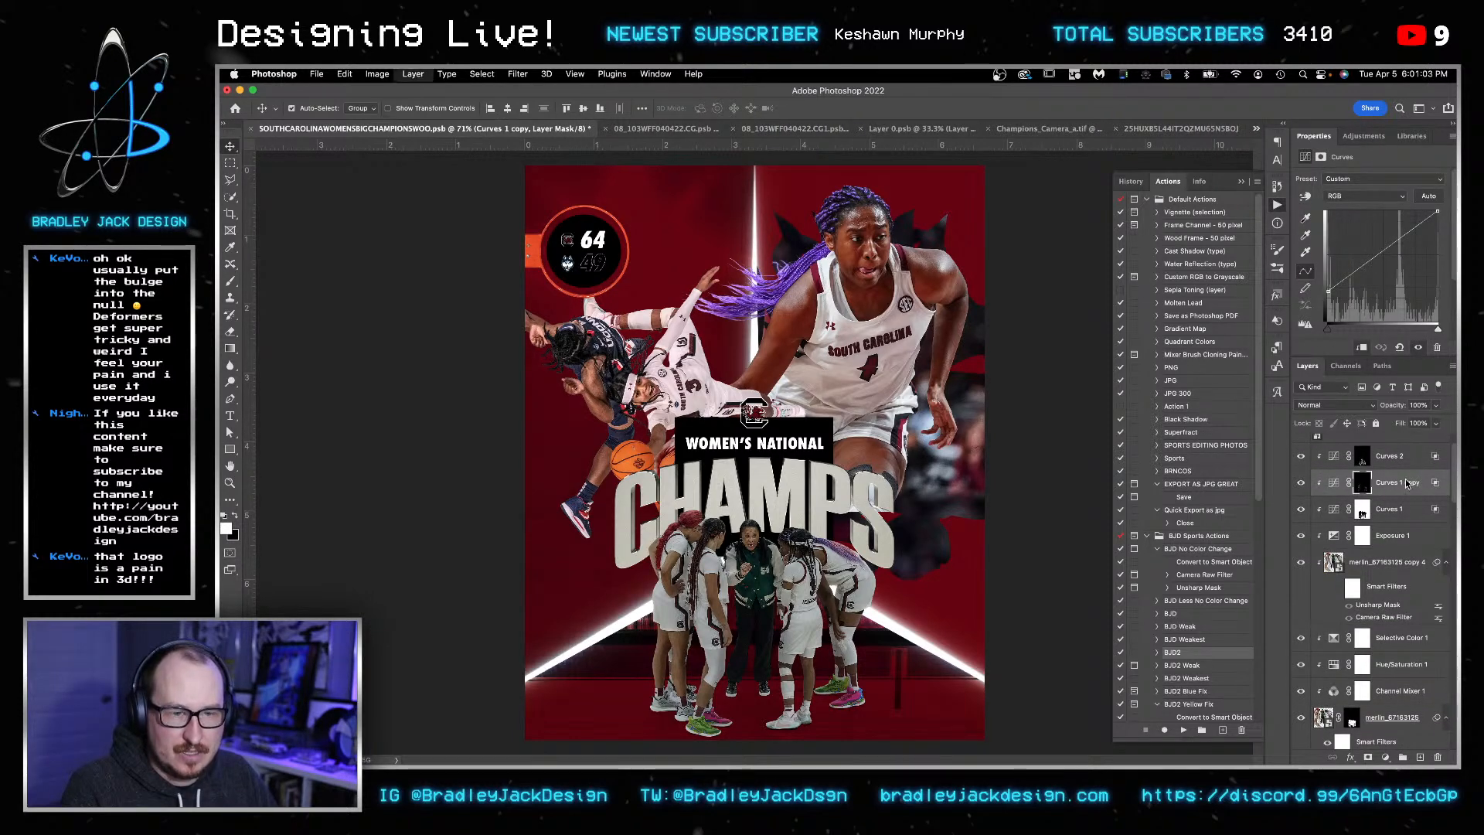
key("super+j")
right_click(1368, 480)
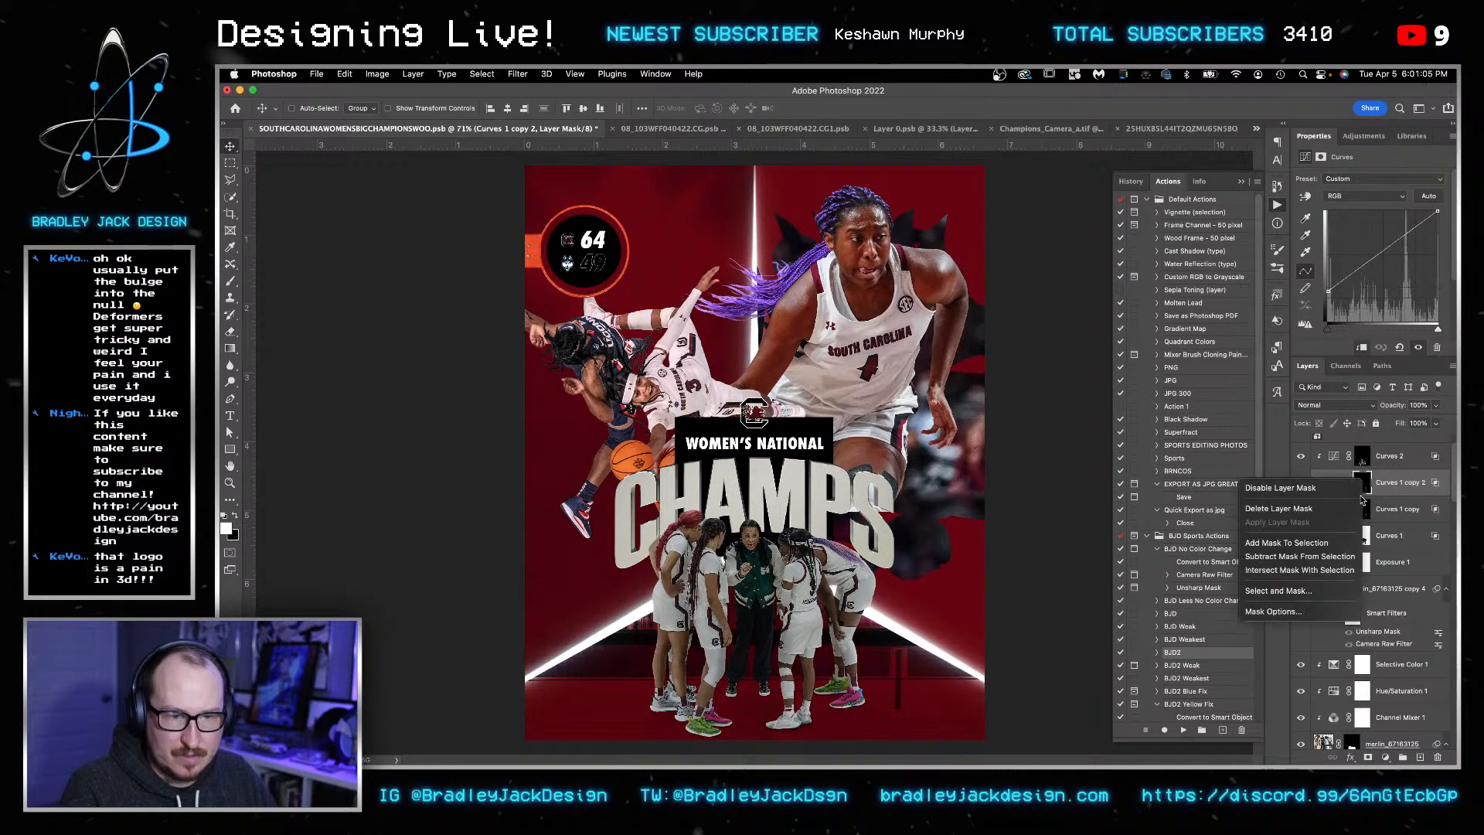
left_click(1357, 509)
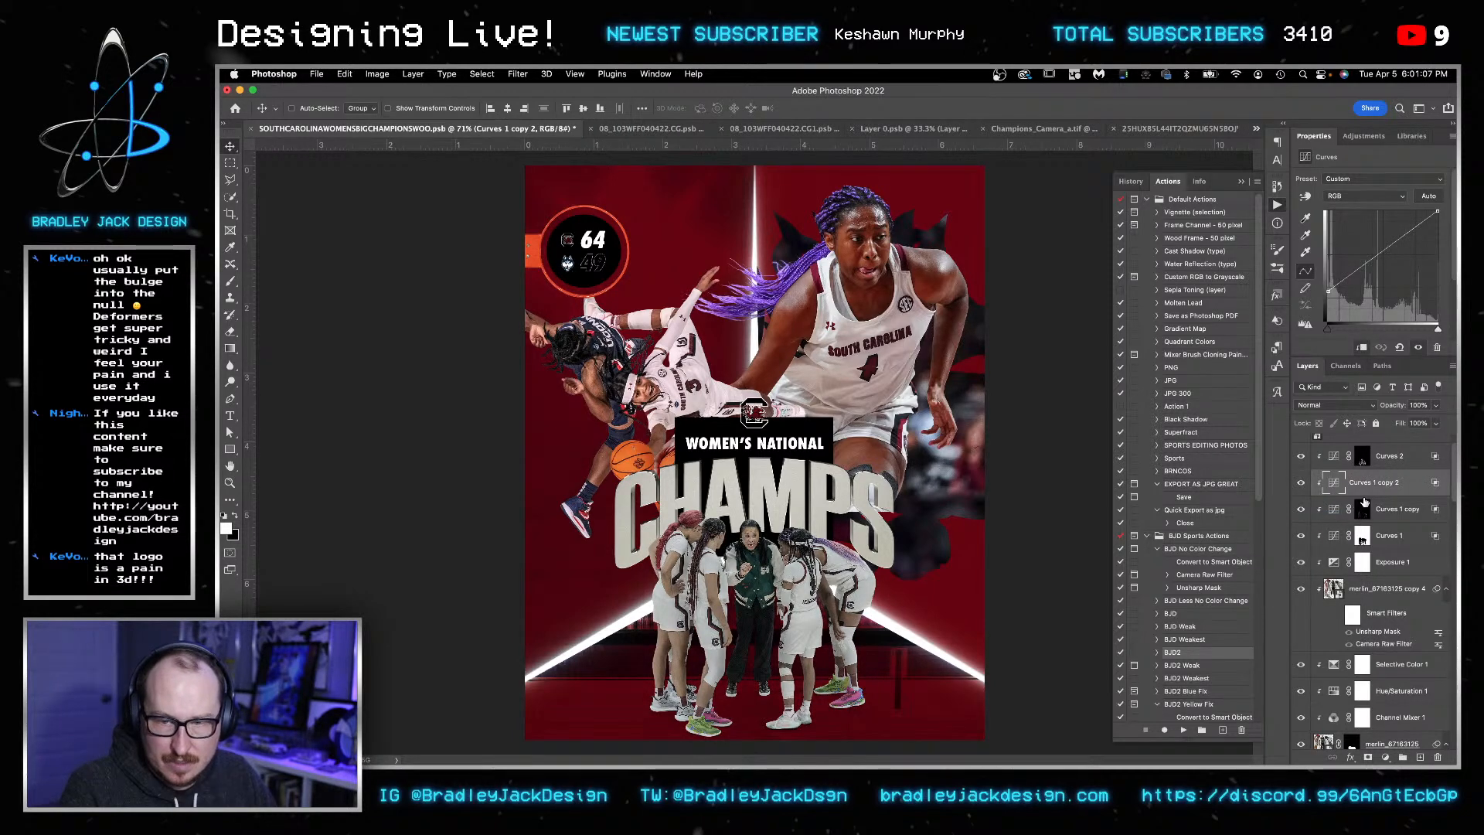
- Set the duplicate's Blend If so its underlying-layer shadow range is split at about 61 / 255
double_click(1423, 486)
left_click_drag(796, 471, 1027, 473)
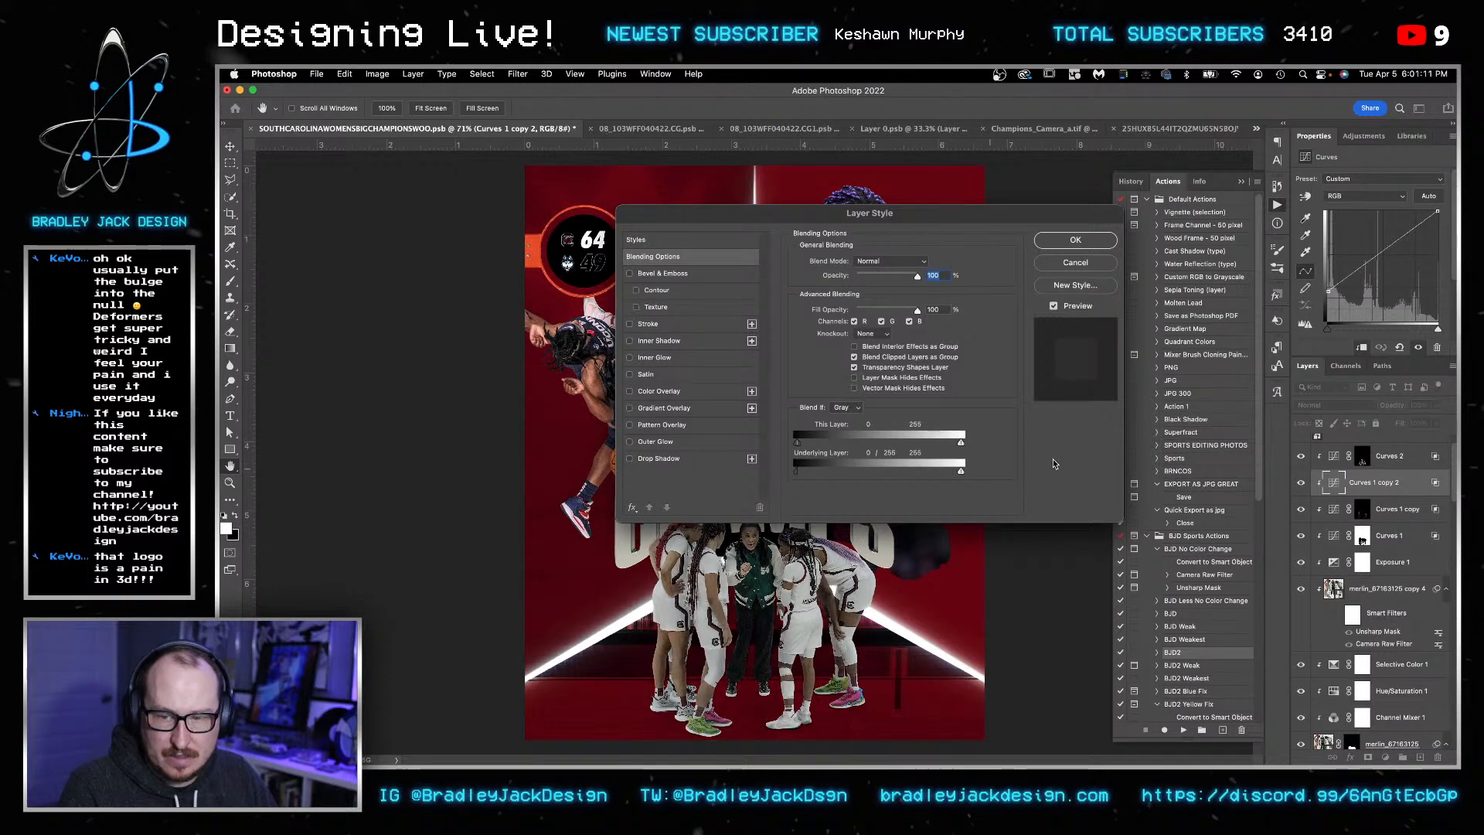
left_click_drag(795, 477, 849, 467)
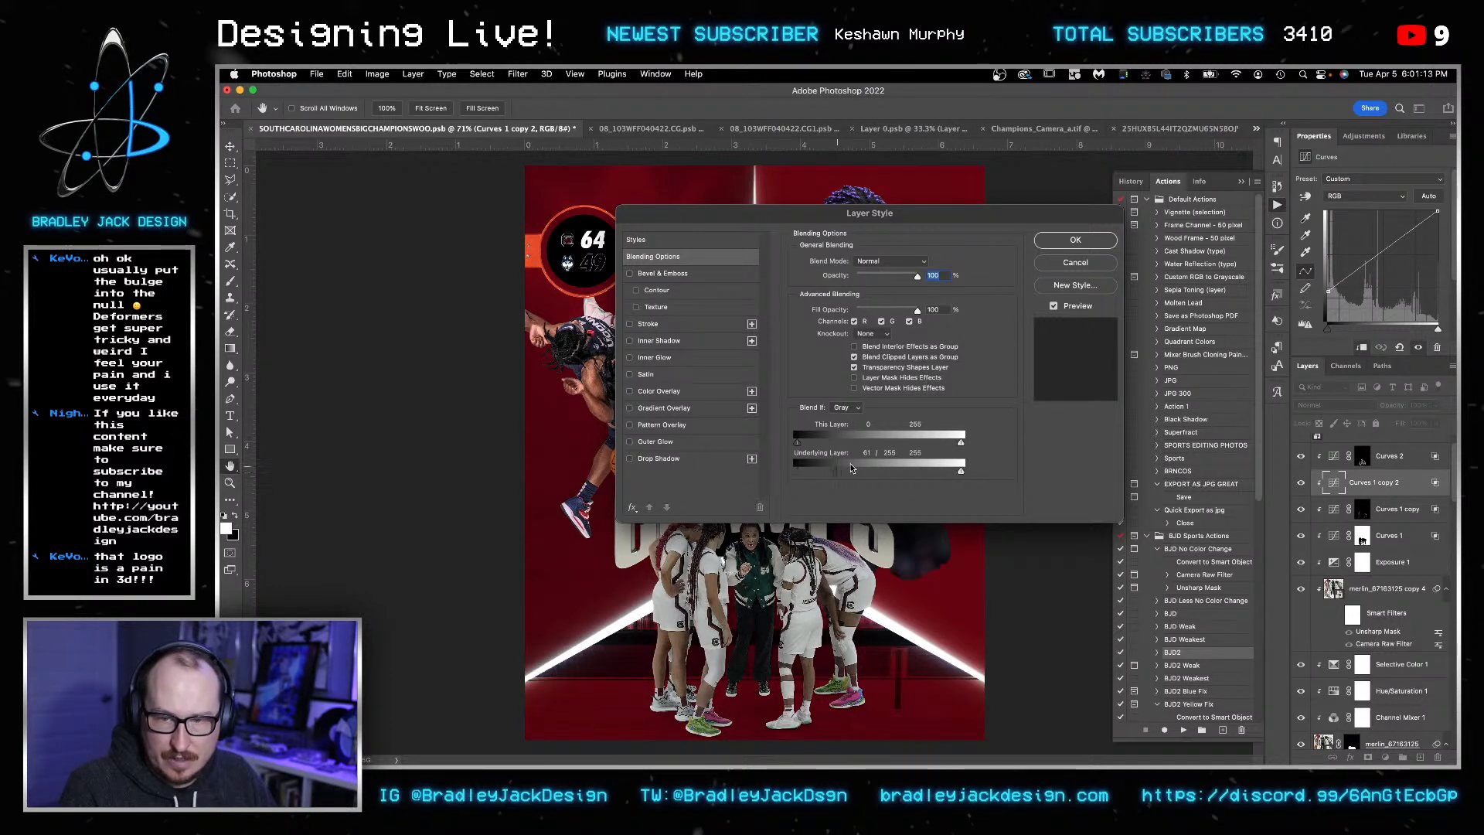
left_click(1043, 242)
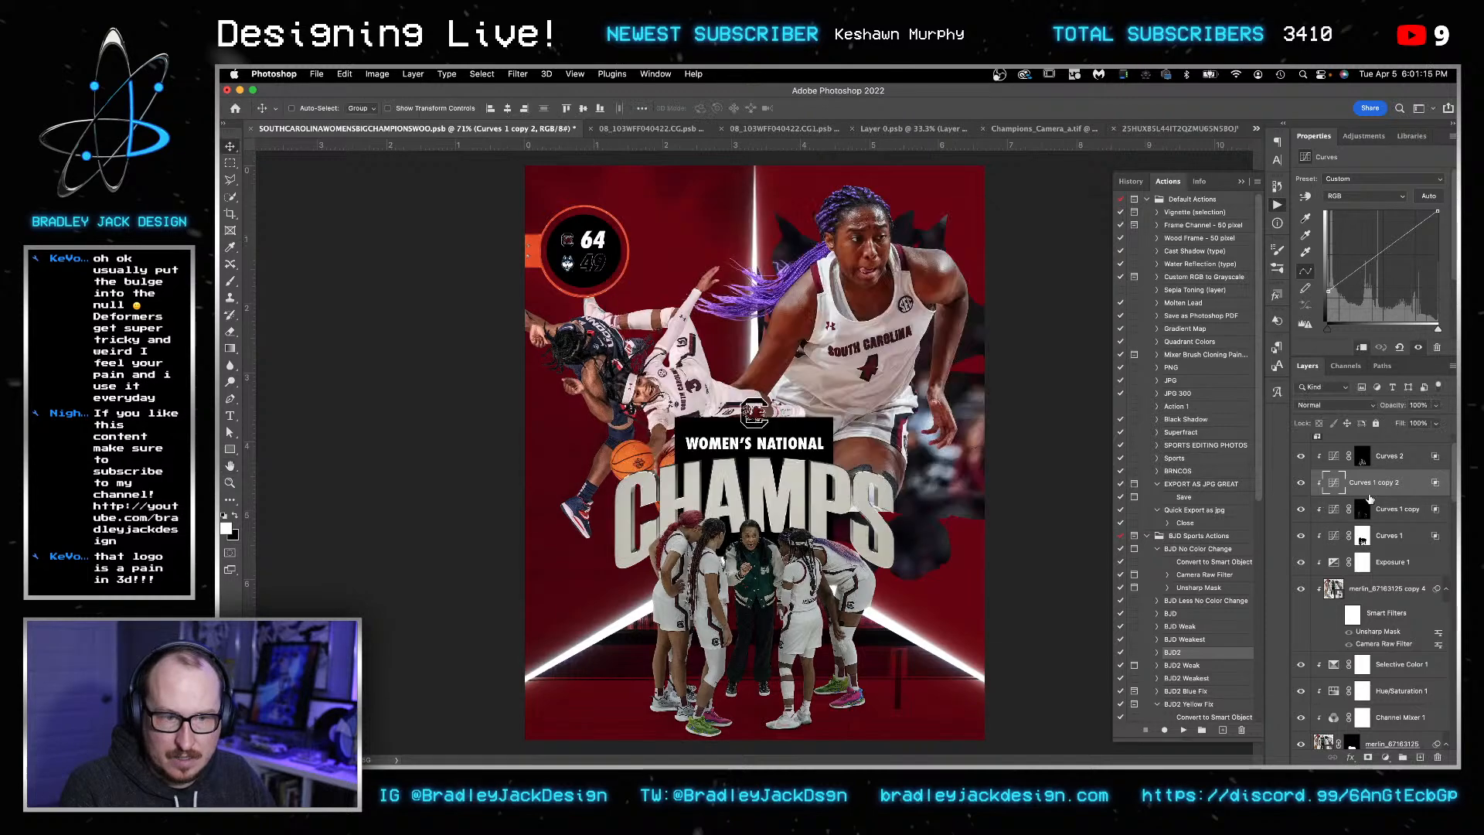
- Give the Curves 1 copy 2 layer a new mask and keep it clipped within the huddle's adjustment stack
left_click(1368, 757, "alt")
left_click_drag(1365, 516, 1363, 487)
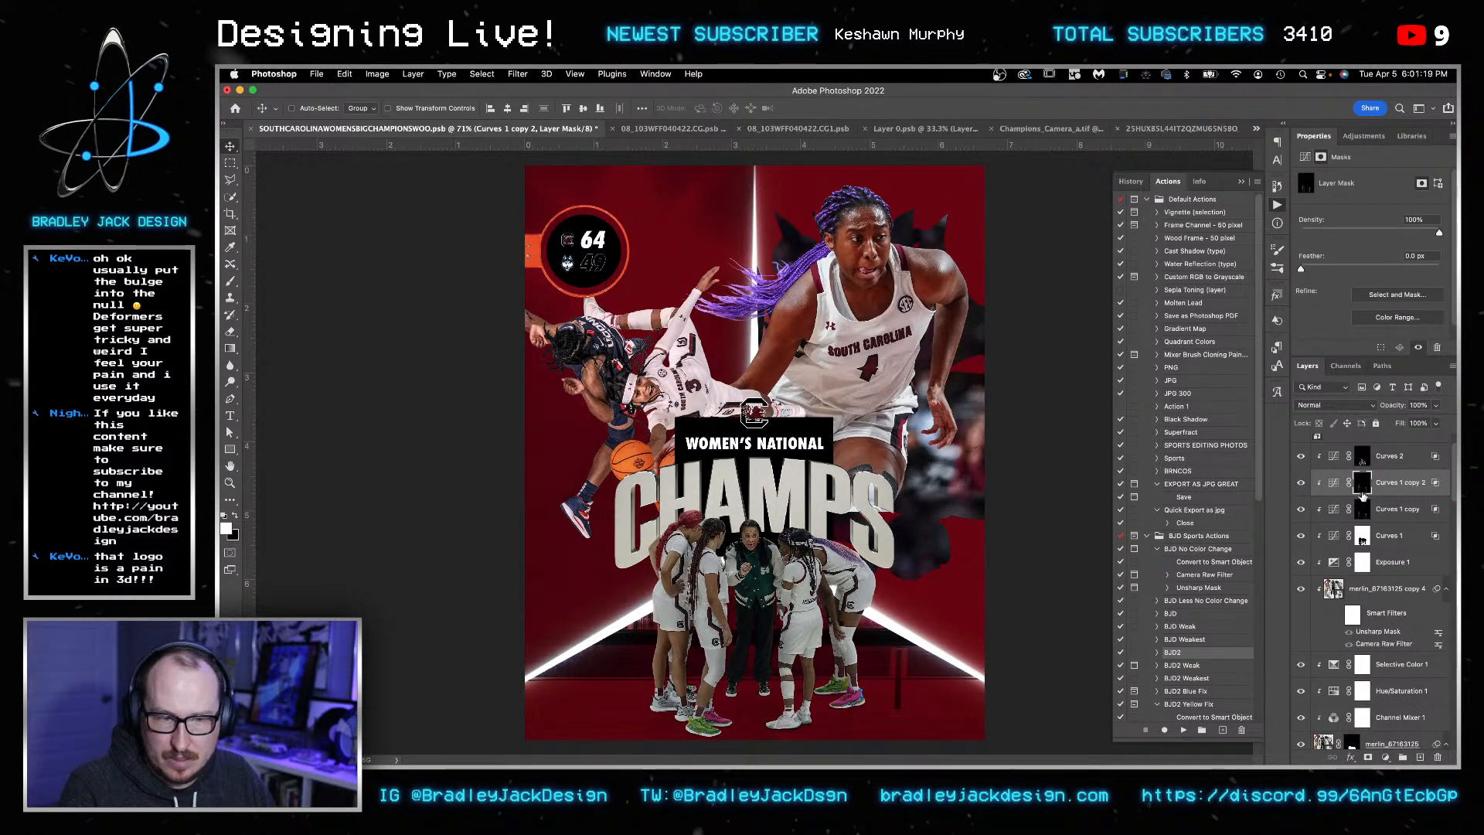
key("Delete")
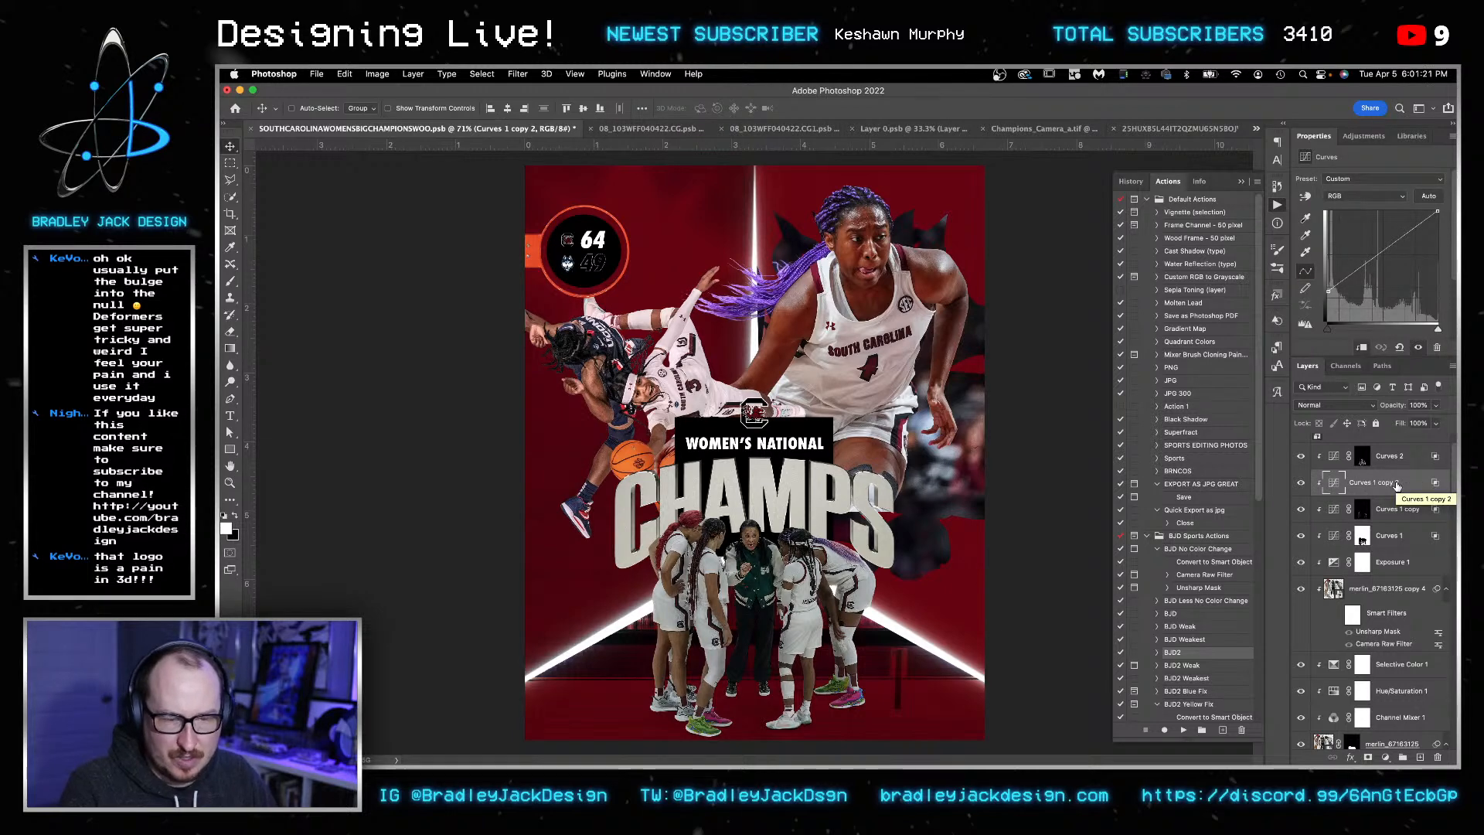
key("Delete")
key("super+j")
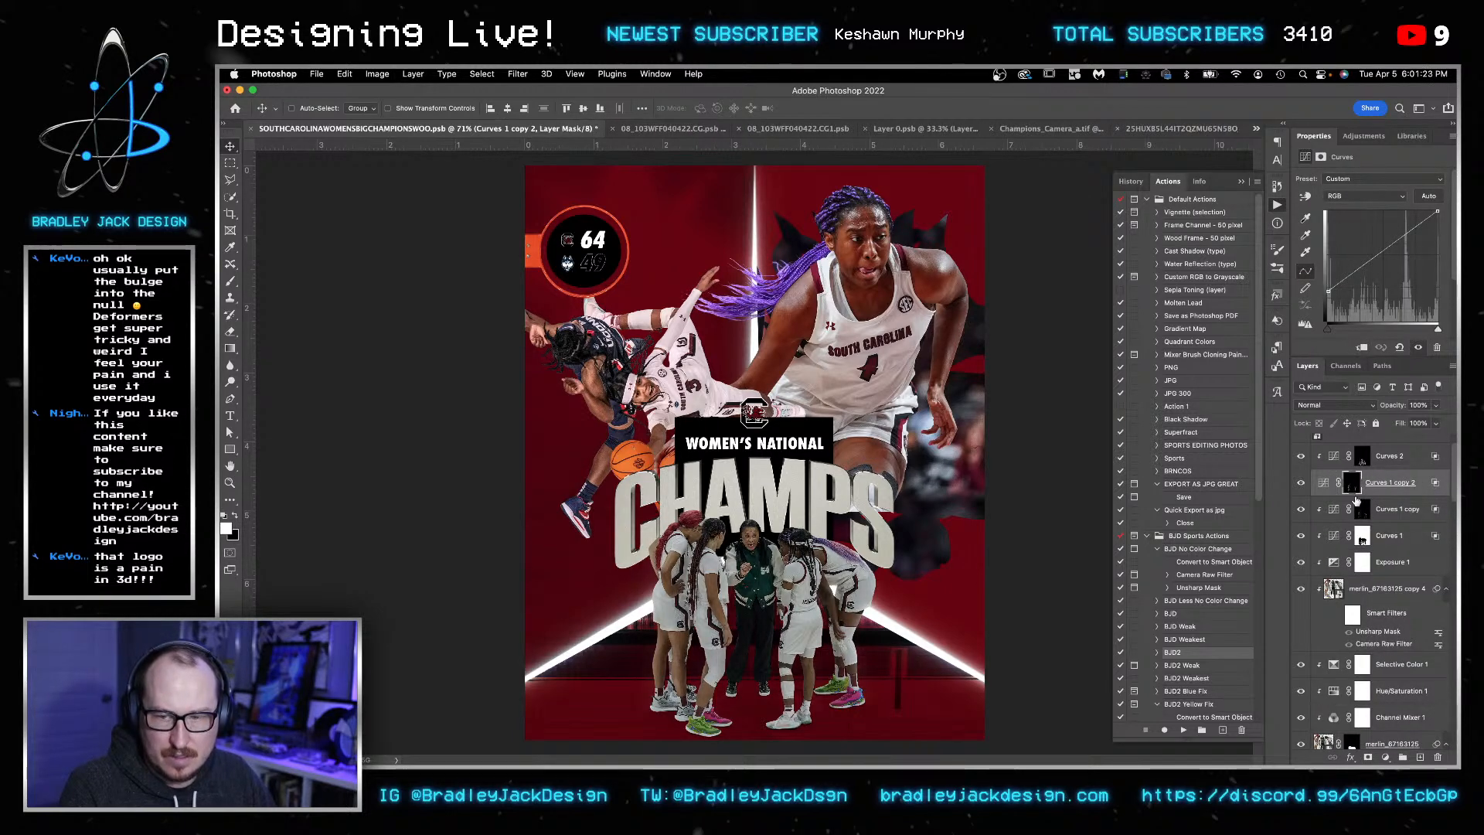
left_click(1395, 492, "alt")
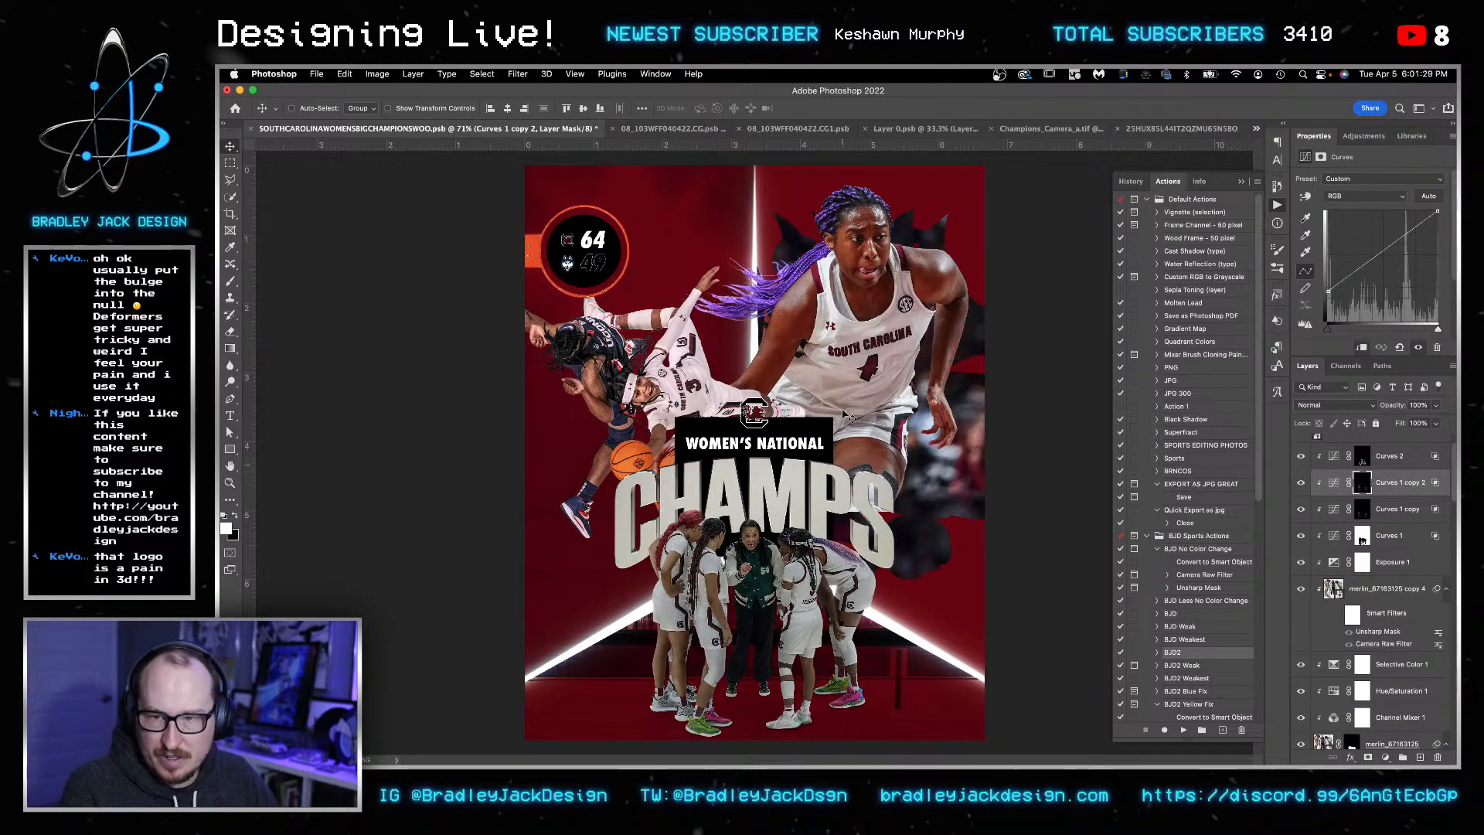
- Copy the huddle's adjustment layers from Exposure 1 up to Curves 2
right_click(808, 300)
left_click(858, 345)
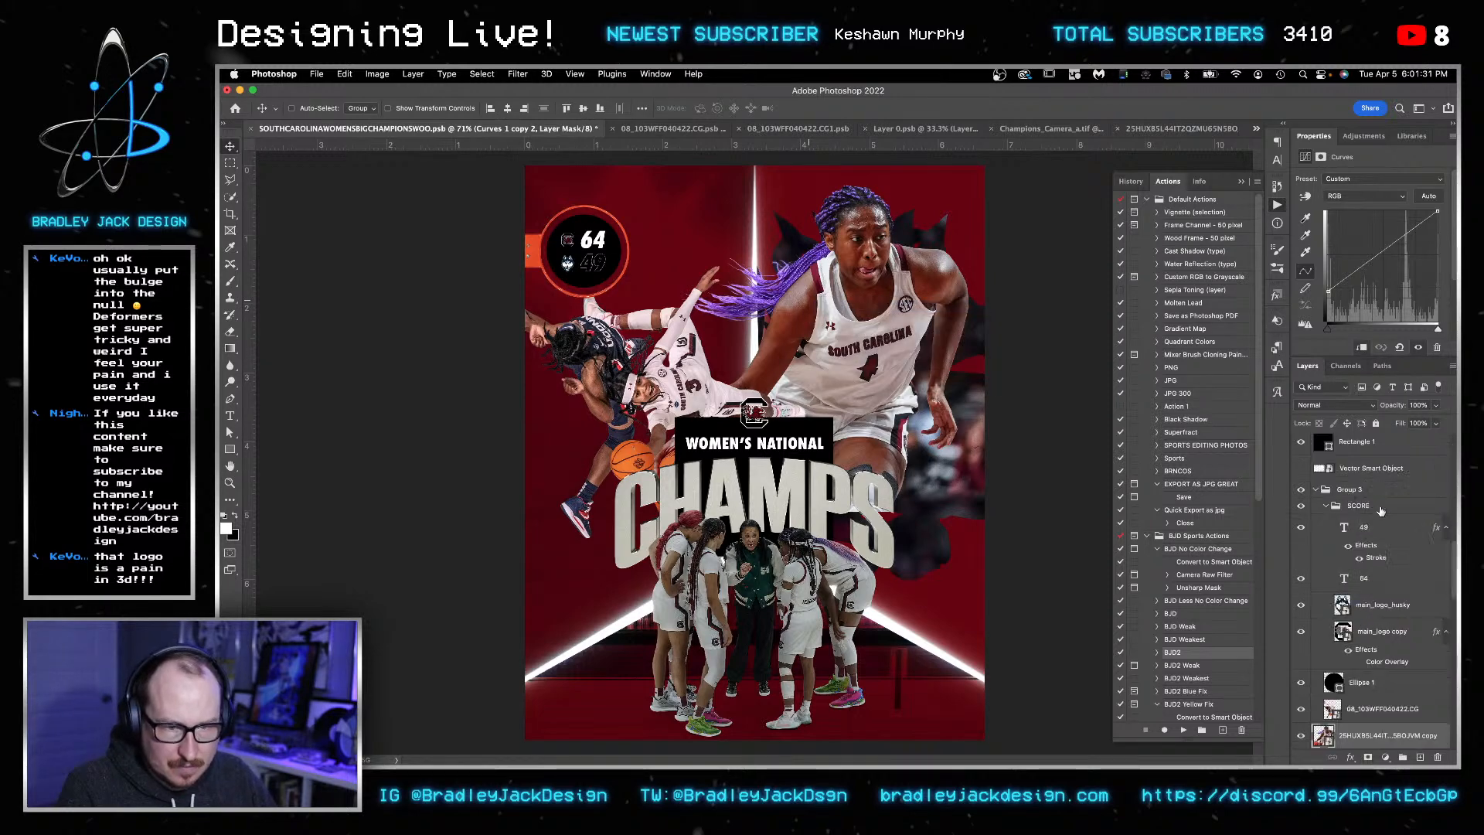
right_click(802, 550)
left_click(803, 569)
right_click(809, 563)
left_click(858, 585)
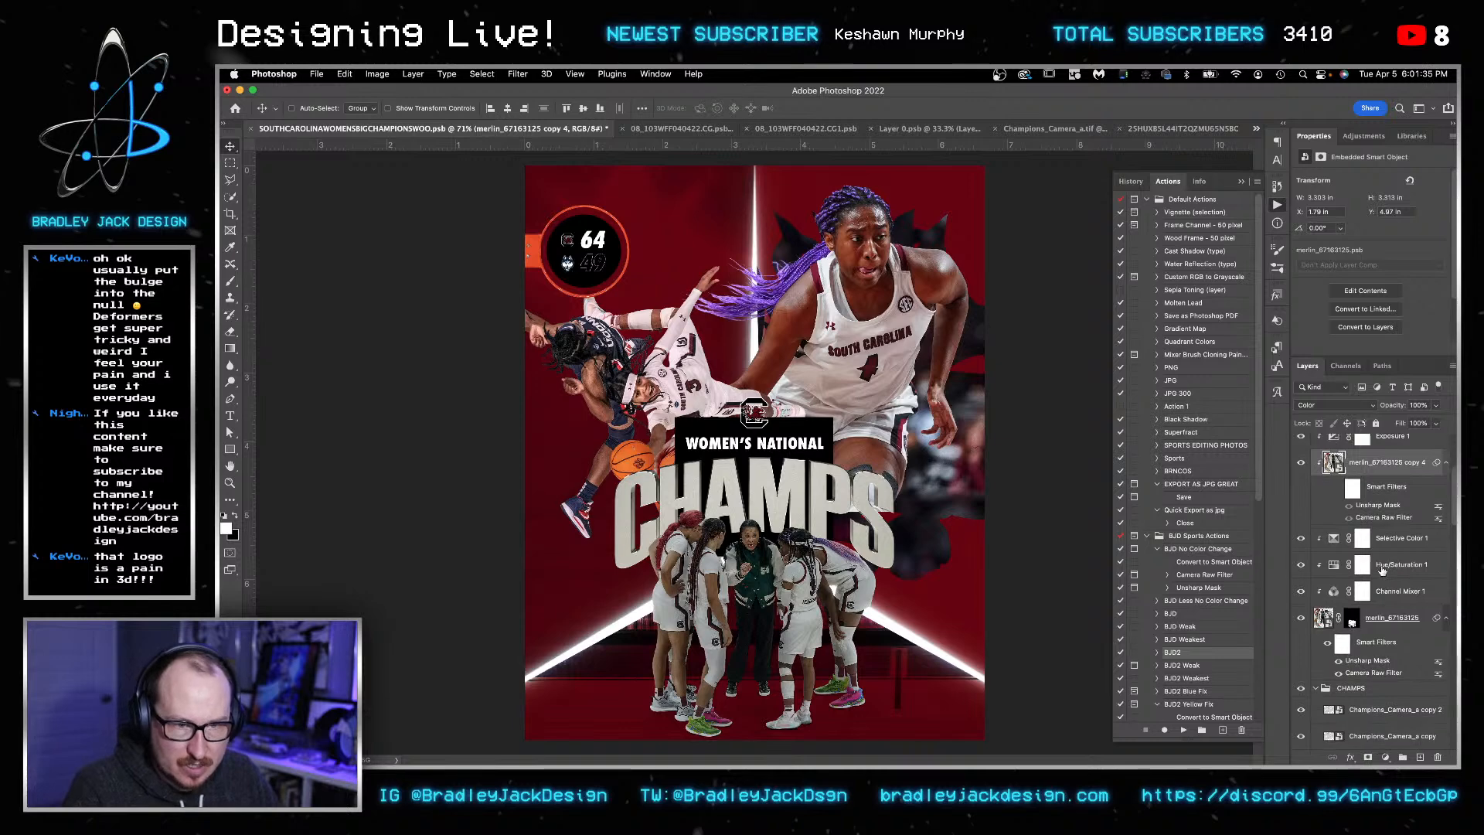
scroll(1381, 568, "up", 1)
left_click(1392, 562)
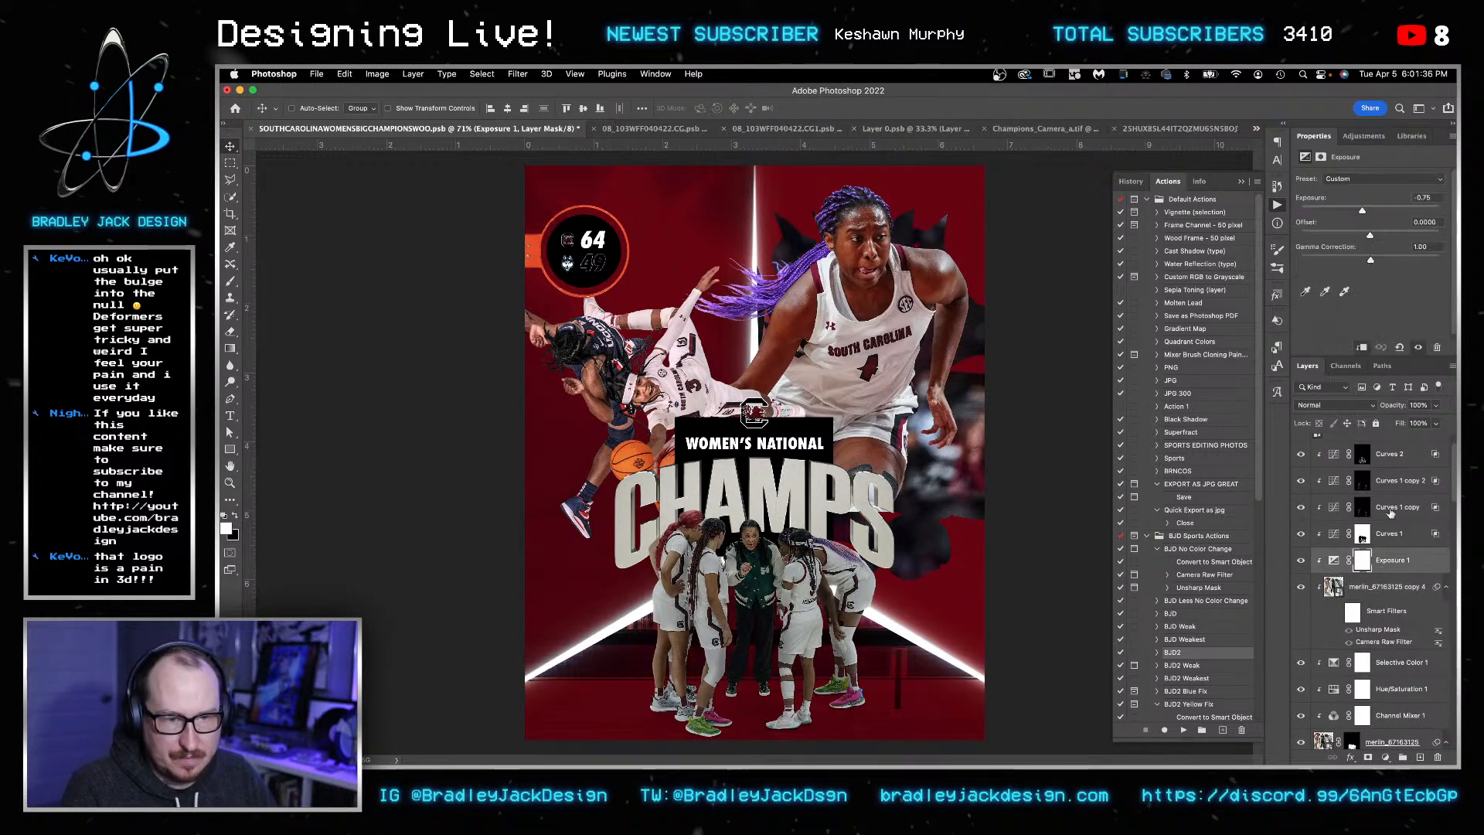
left_click(1395, 455, "shift")
- Paste the adjustment layers above the large number 1 player's layer and clip them to it
right_click(870, 346)
left_click(897, 354)
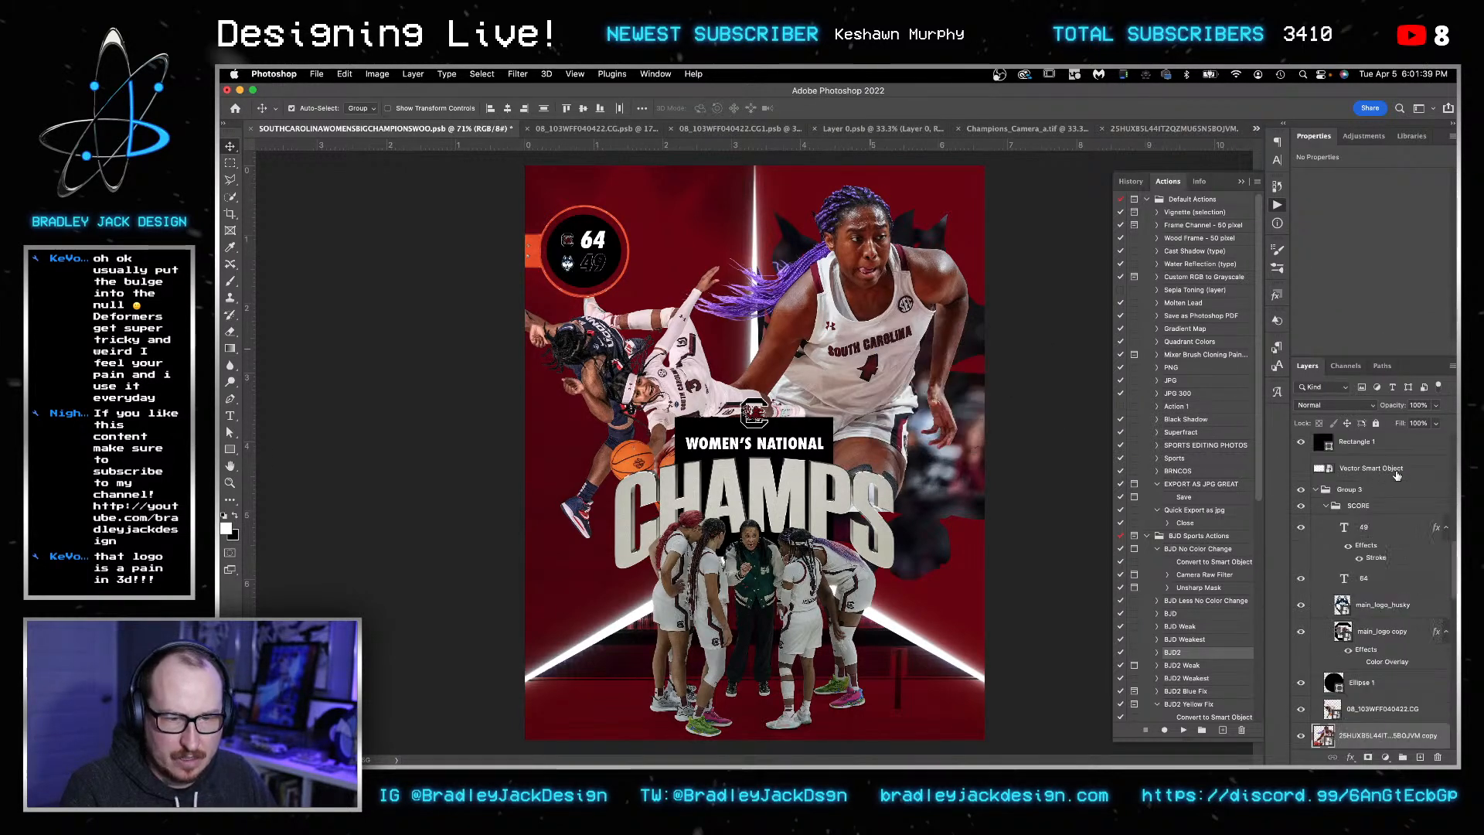
key("super+v")
scroll(1372, 686, "down", 3)
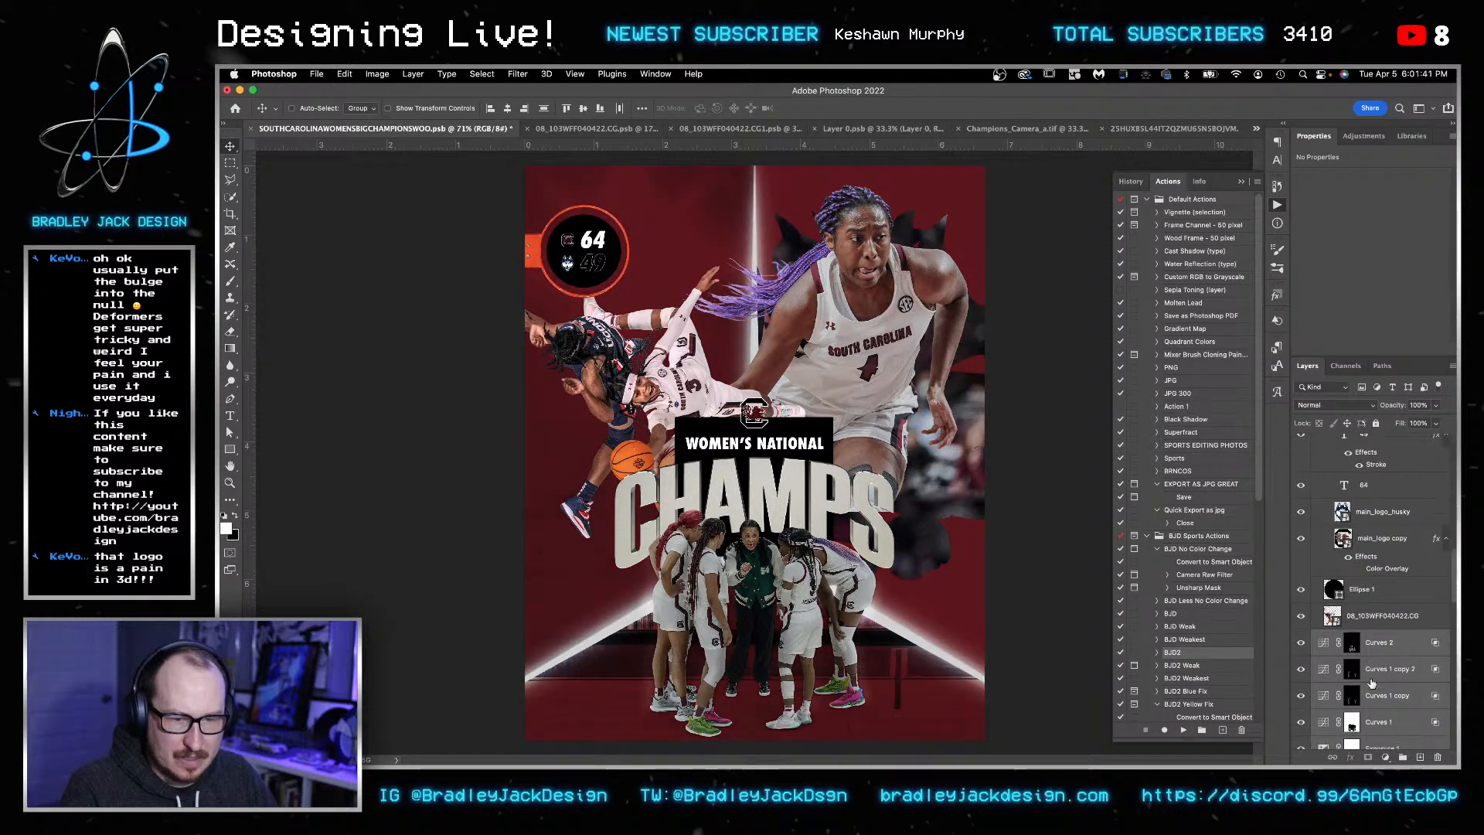
right_click(1371, 682)
left_click(1252, 403)
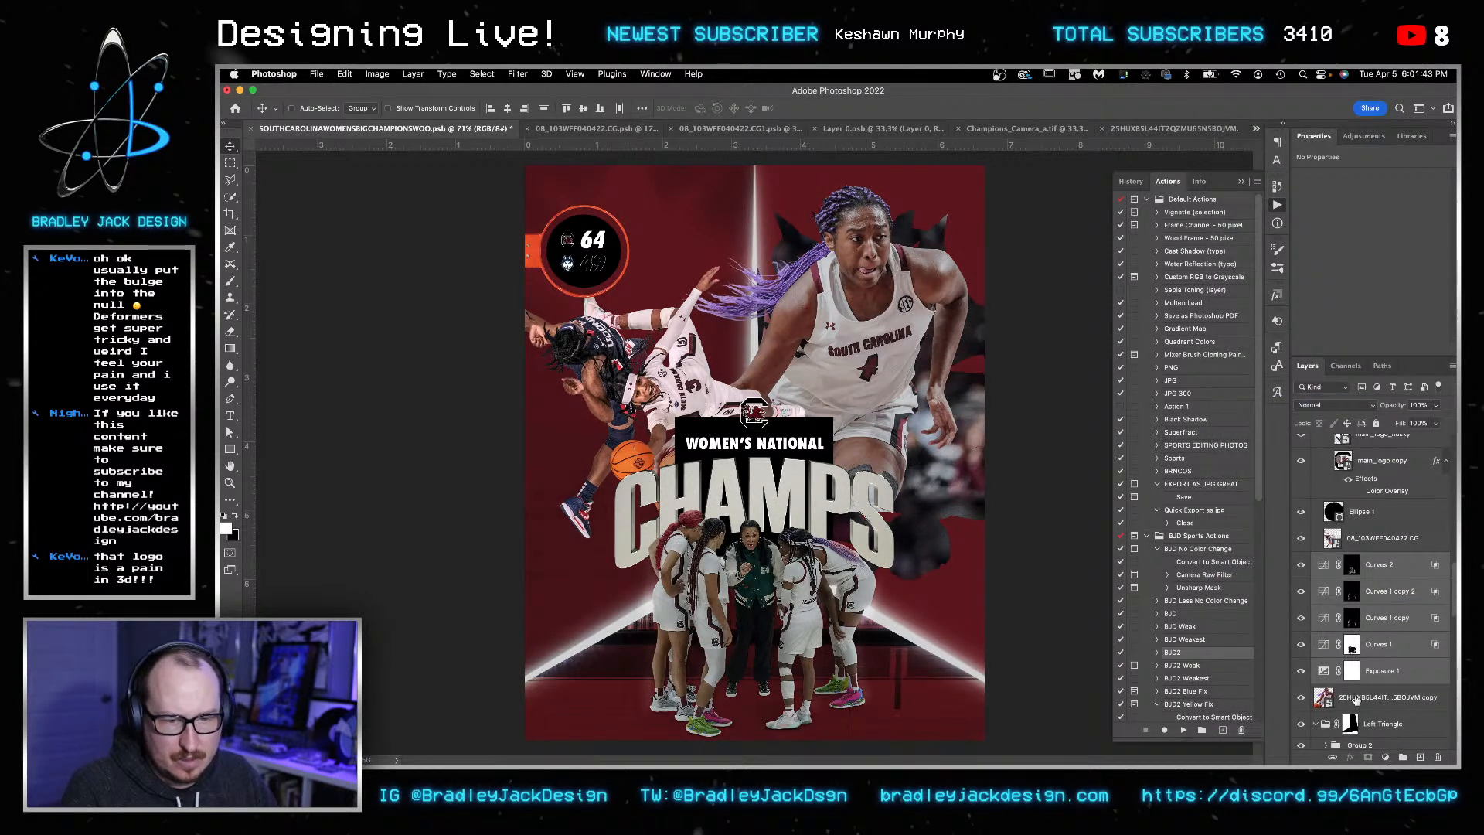
- Load the large player's outline as a selection, contract it, and use it to replace the pasted Curves 1 mask
left_click(1364, 679)
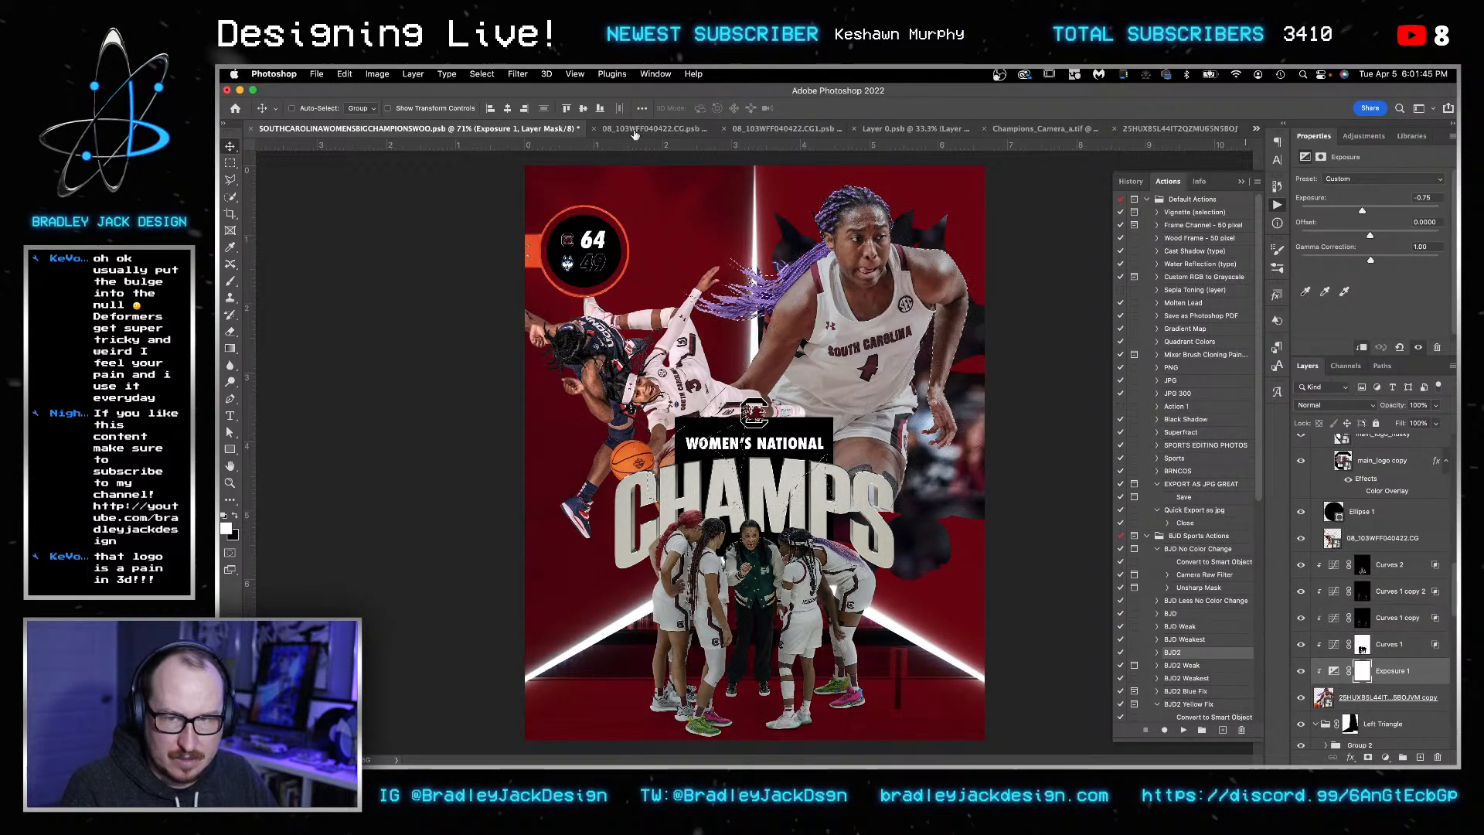
left_click(481, 74)
mouse_move(541, 264)
left_click(731, 299)
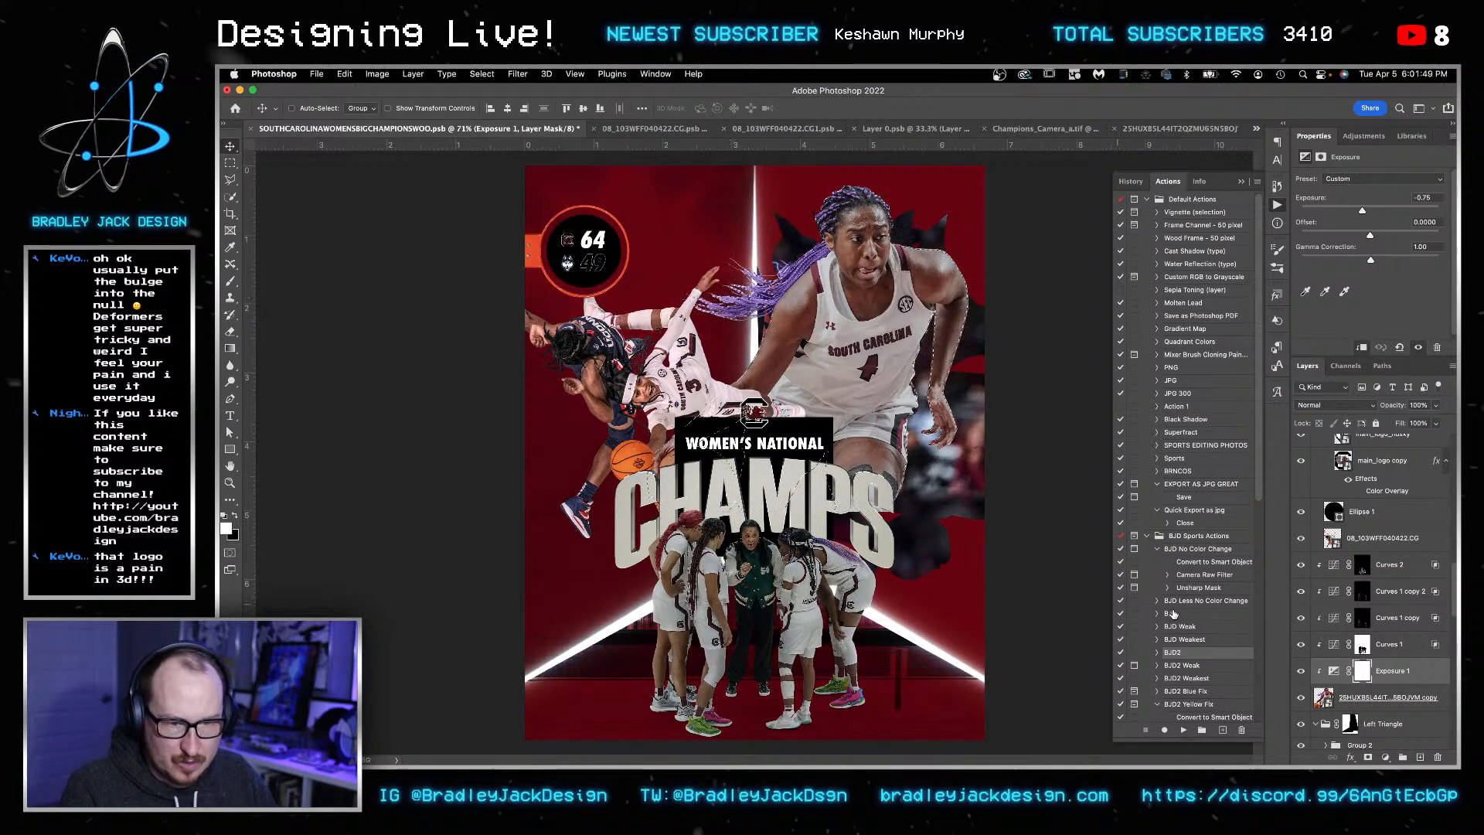
right_click(1364, 649)
left_click(1373, 662)
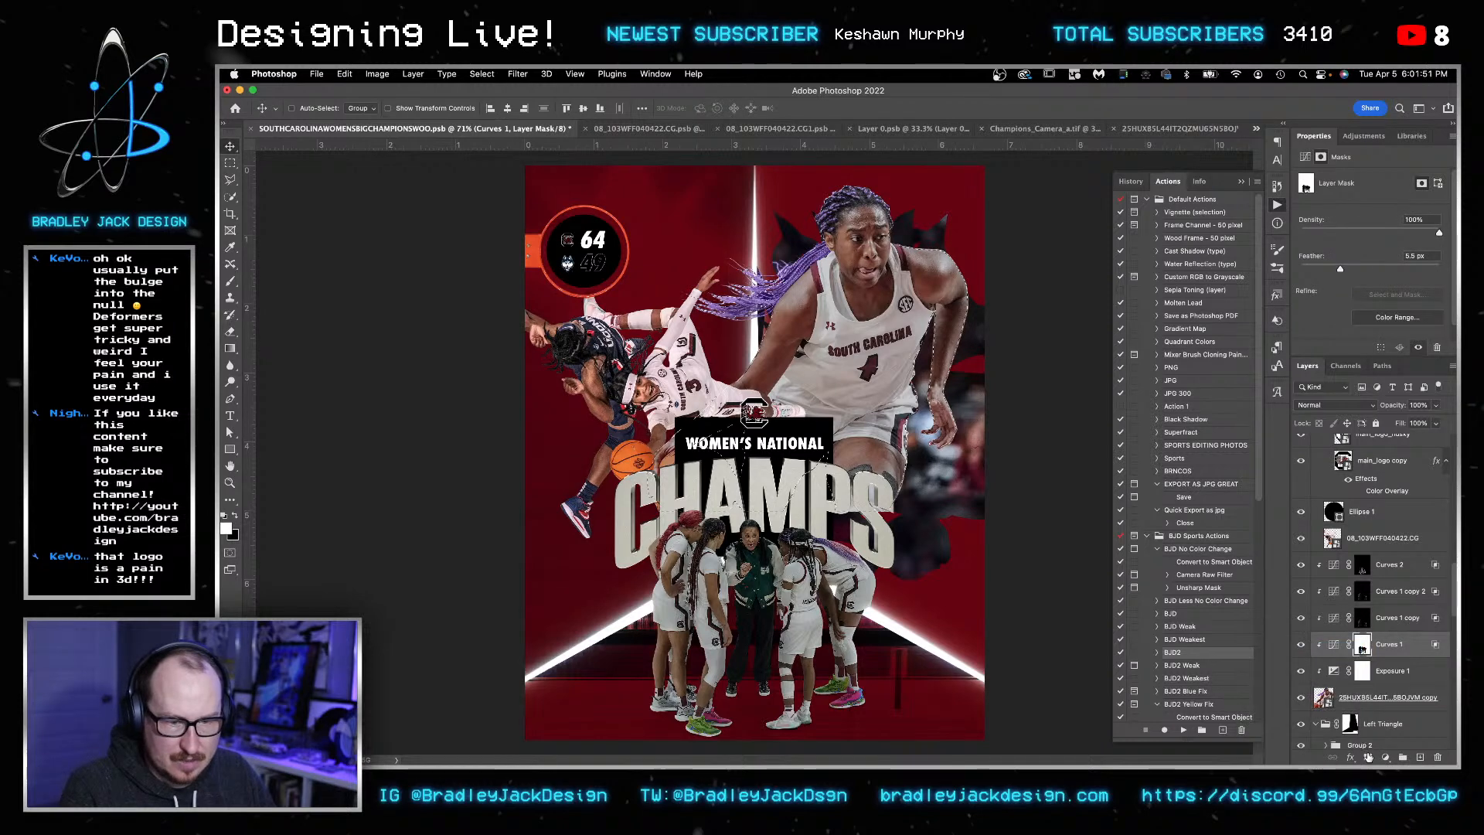
left_click(1368, 757)
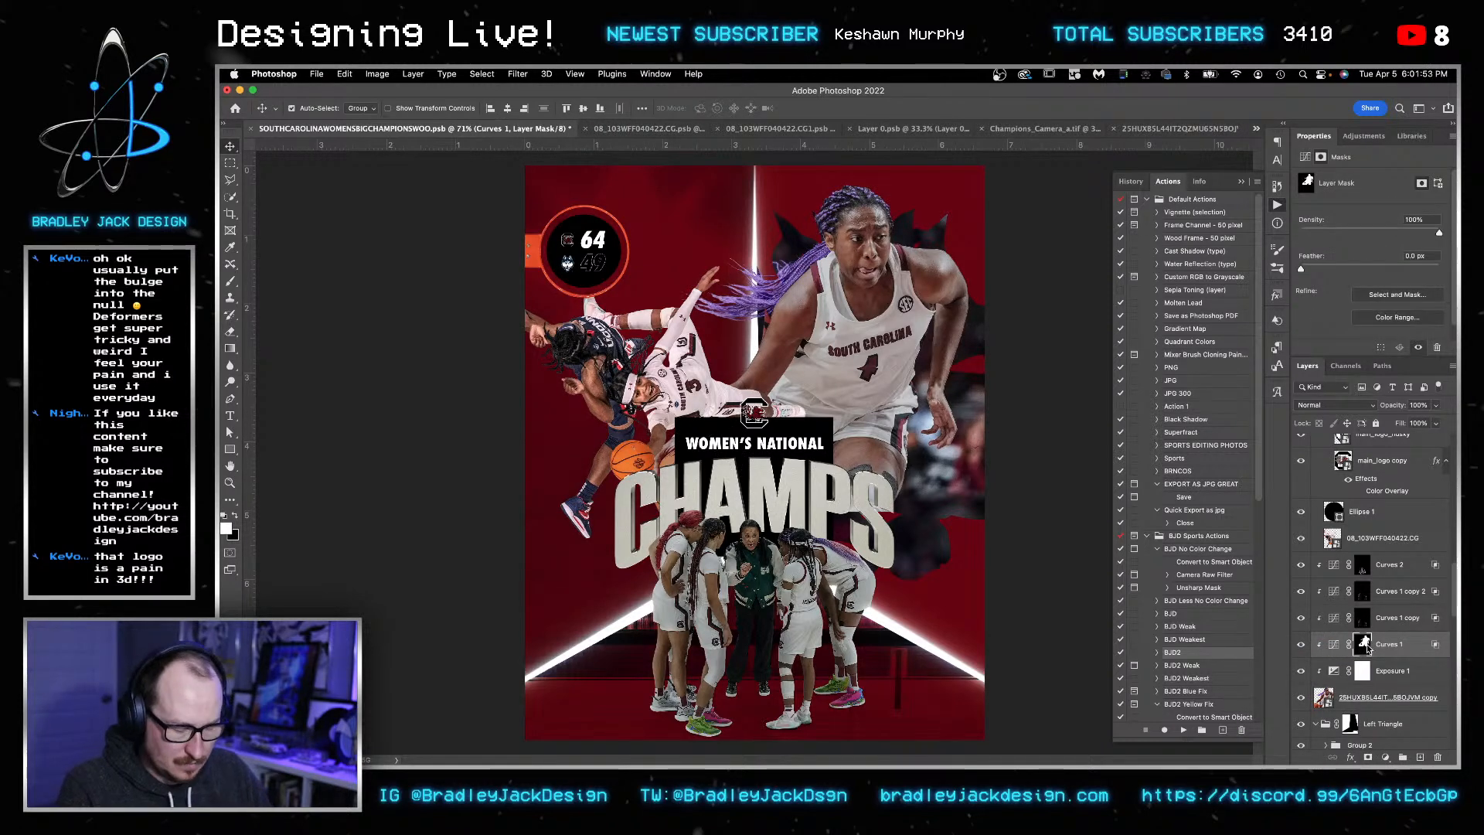
- Invert the large player's Curves 1 mask and set its feather to 6.5 px
key("super+i")
left_click_drag(1400, 268, 1384, 267)
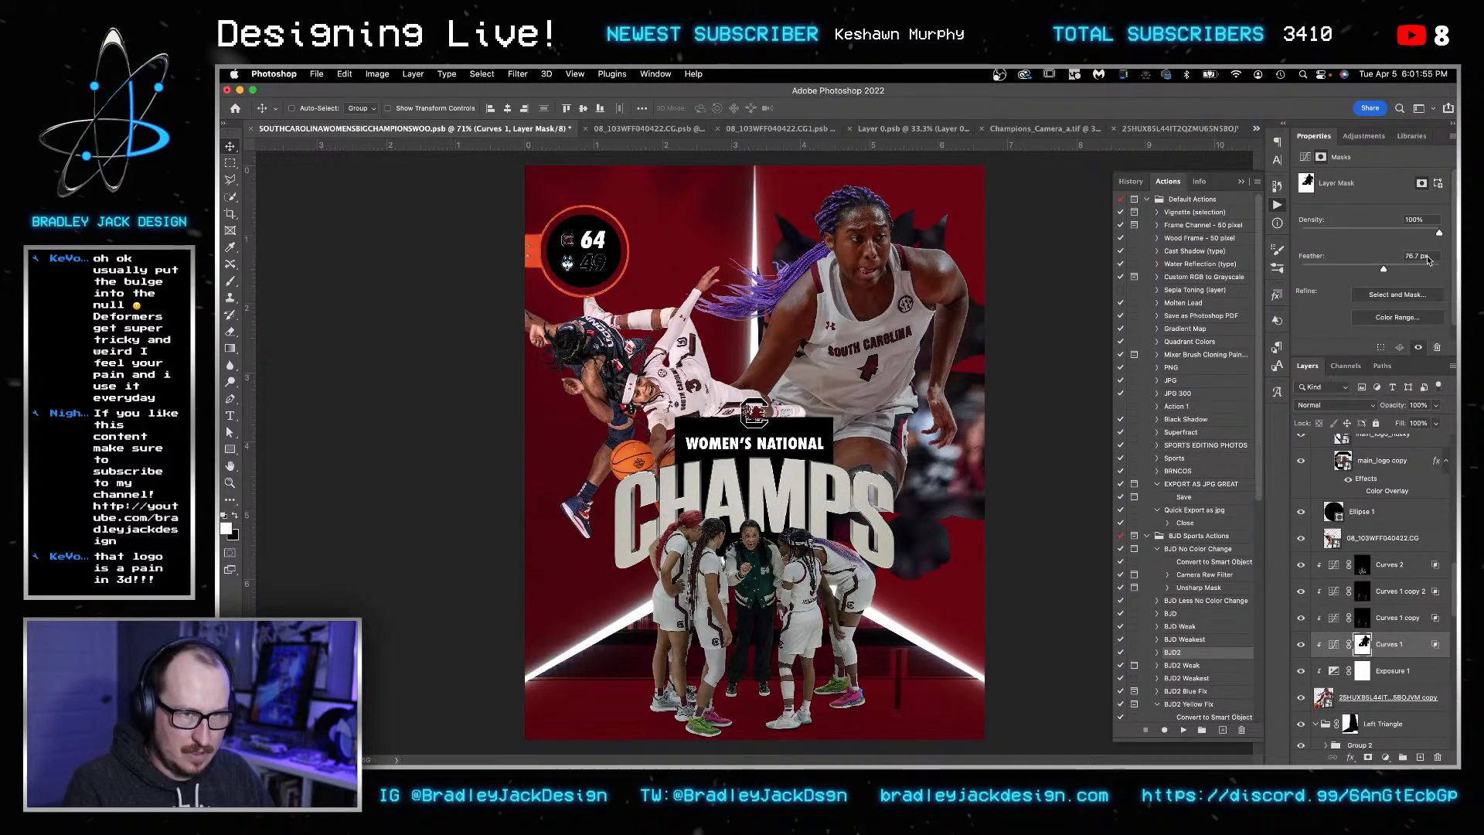
type("6.5")
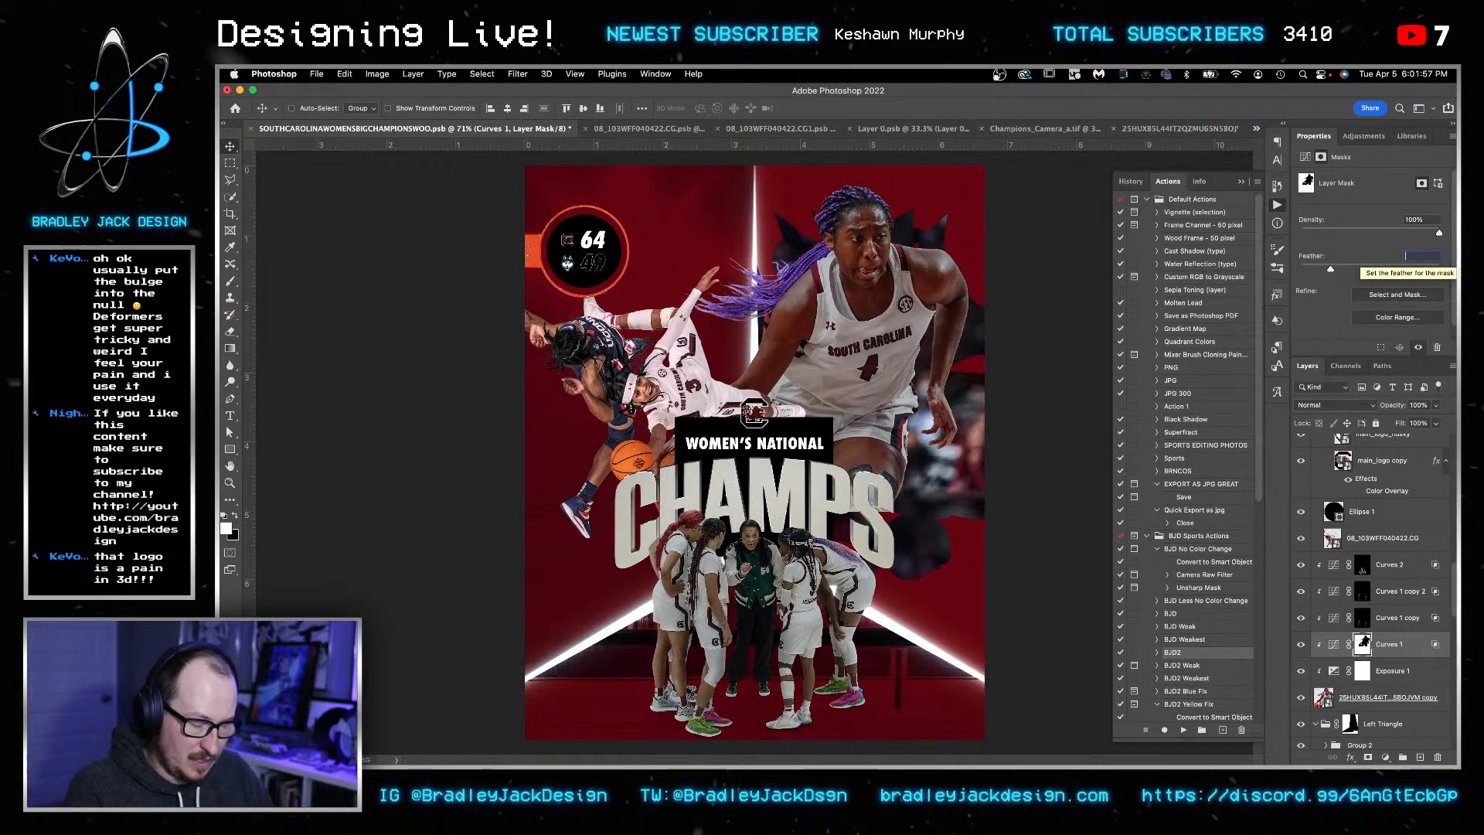
- Reset the masks of the large player's Curves 1 copy, Curves 1 copy 2 and Curves 2 layers to solid black
right_click(1363, 619)
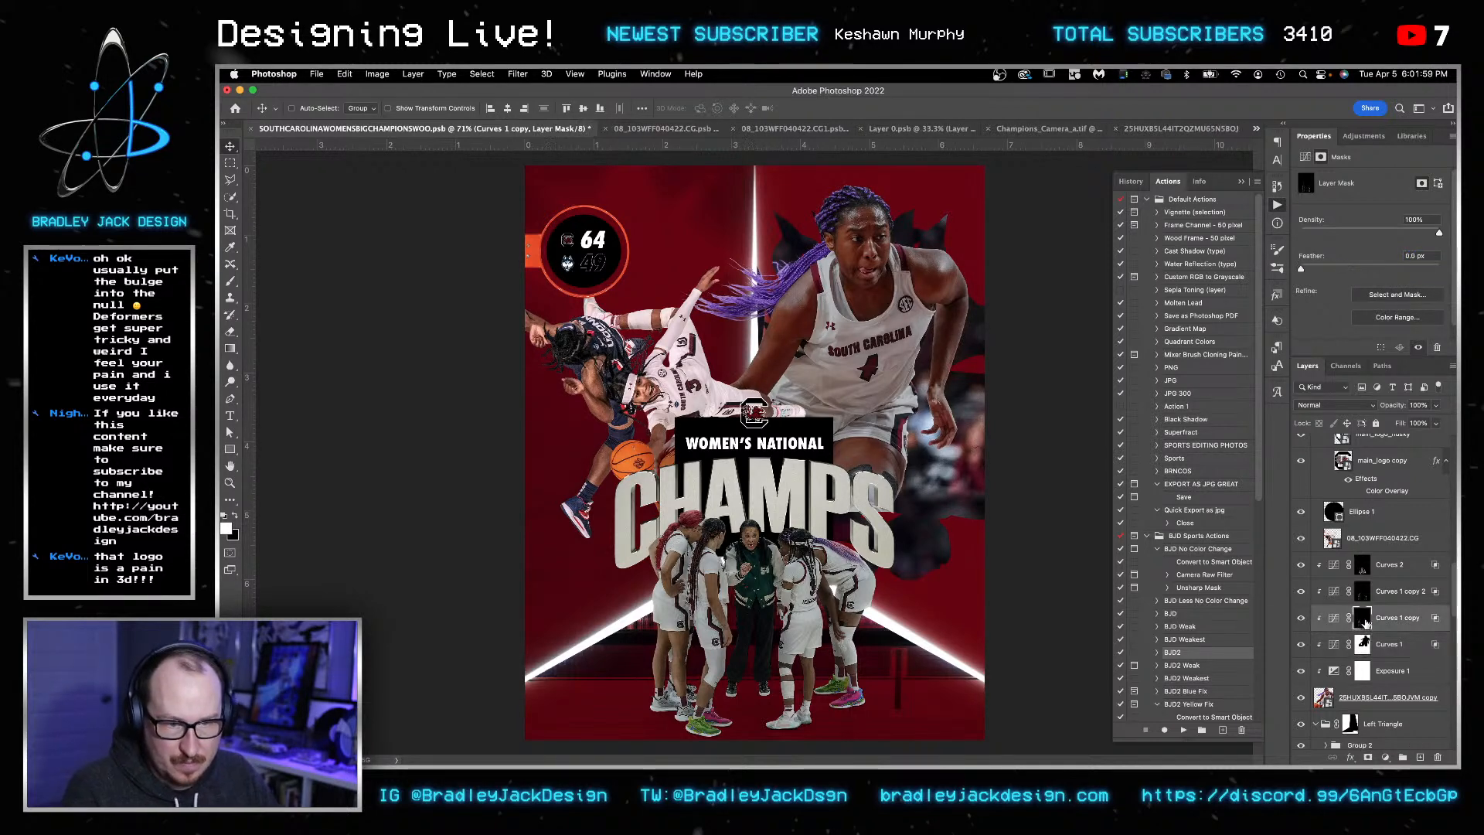
left_click(1338, 648)
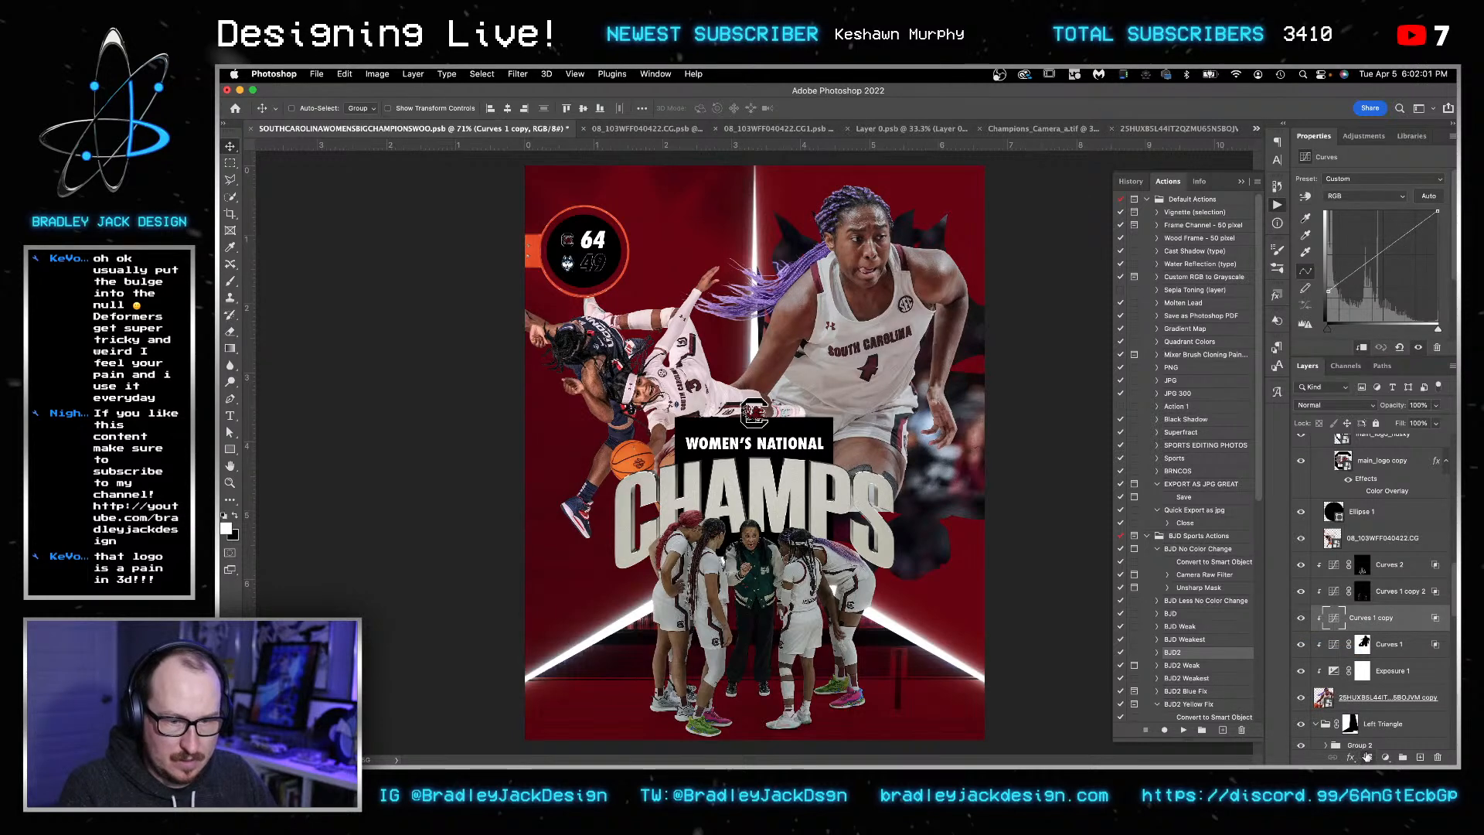
key("super+BackSpace")
left_click(1364, 594)
key("super+BackSpace")
left_click(1364, 568)
key("super+BackSpace")
- Paint the Curves 1 copy effect onto the large player through its mask, reducing the brush size to 150
left_click(1366, 621)
key("b")
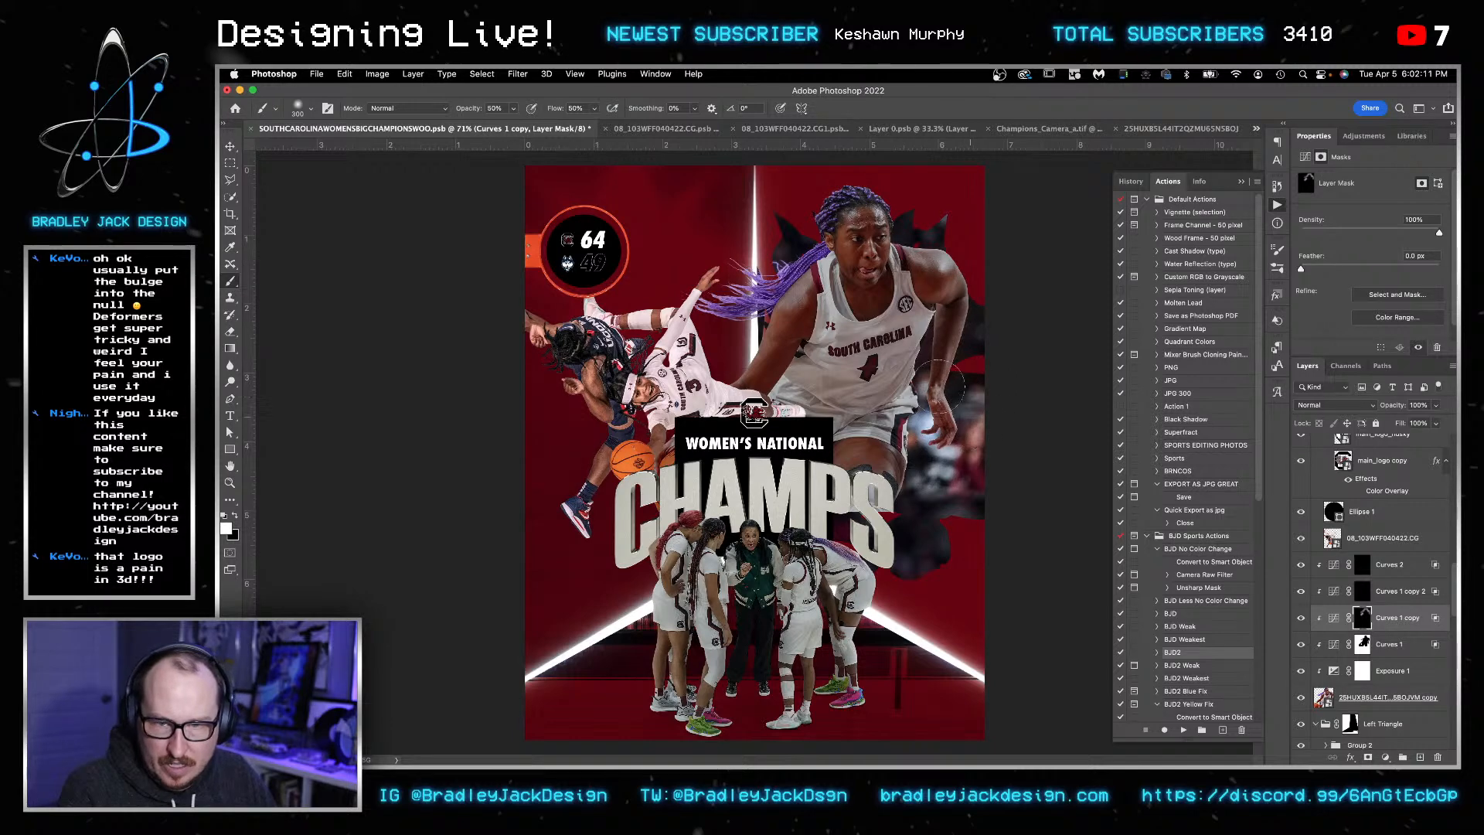
key("bracketleft")
key("bracketleft")
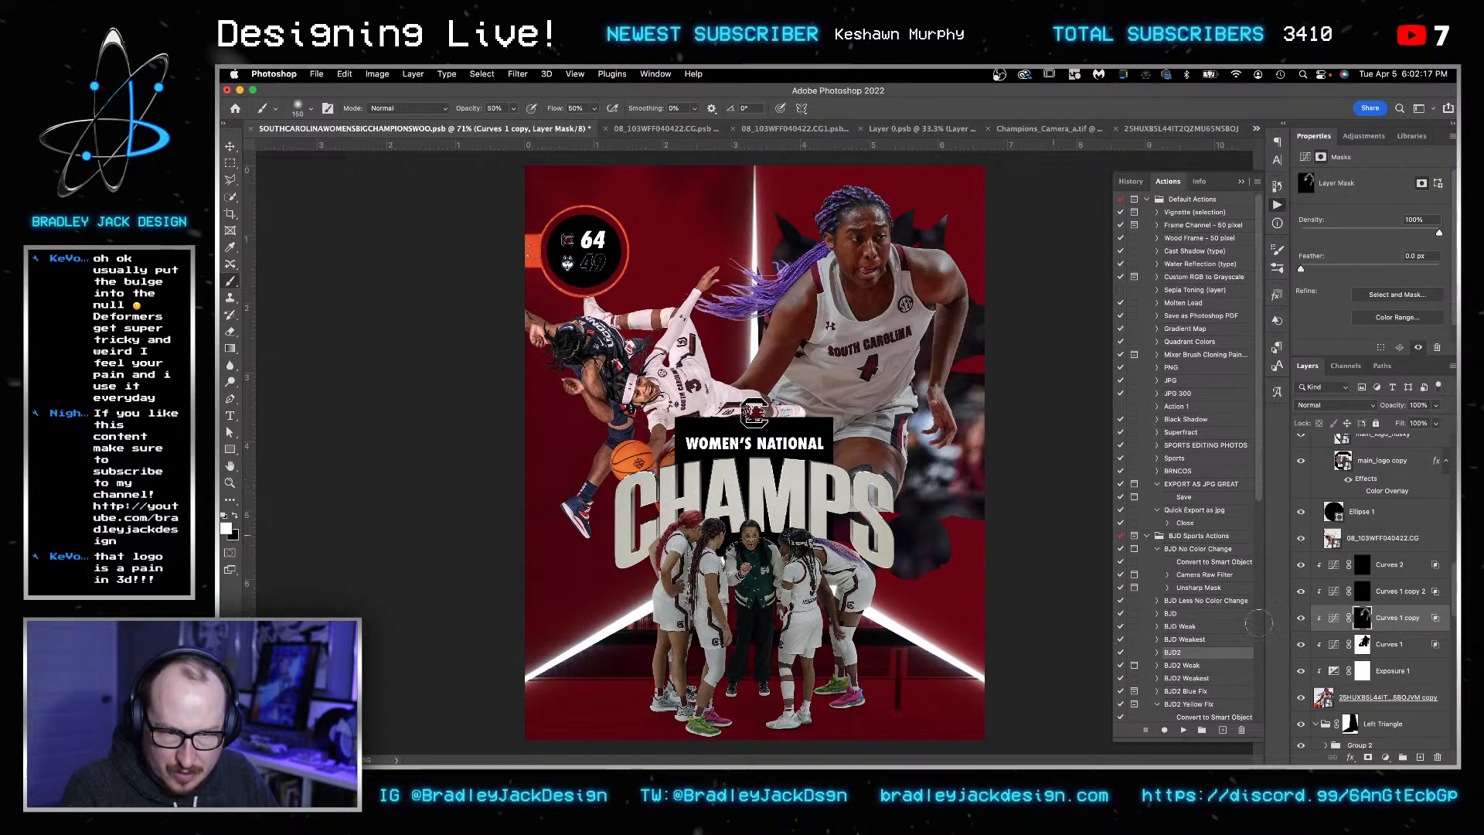
- Paint the Curves 1 copy 2 effect onto the large player, then the Curves 2 effect with a larger brush
left_click(1365, 592)
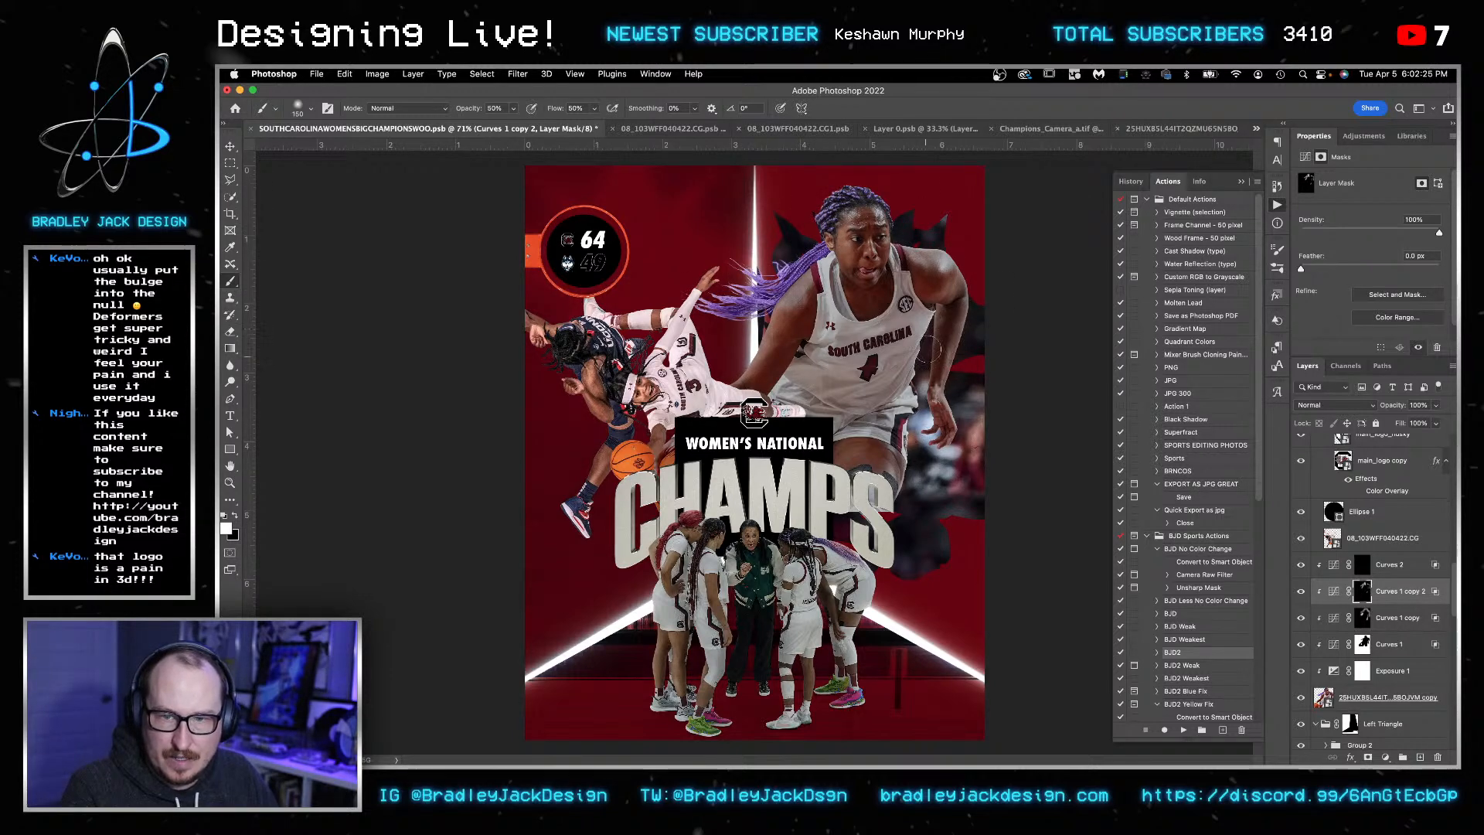
left_click(1363, 571)
key("bracketright")
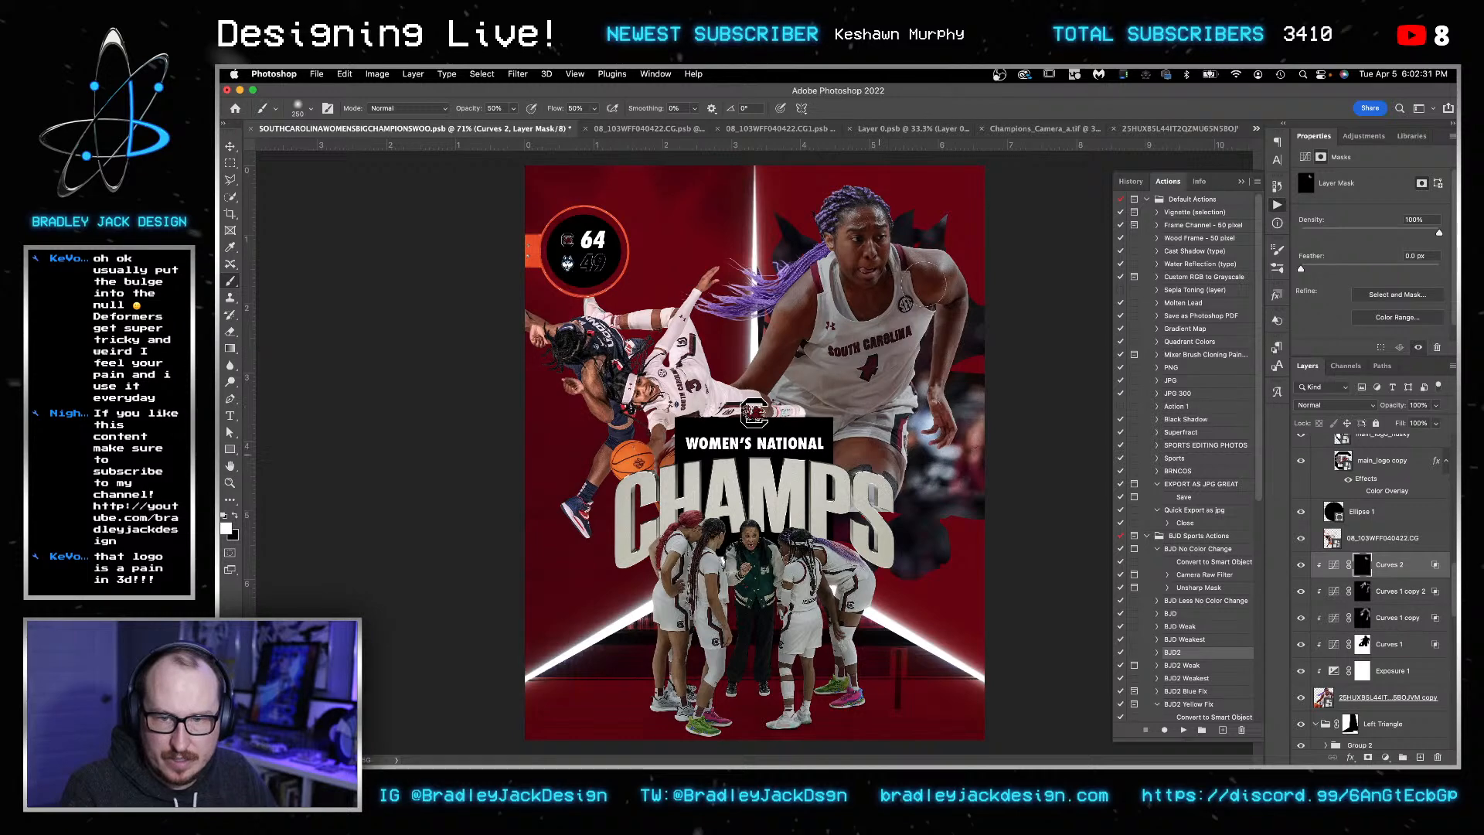
key("x")
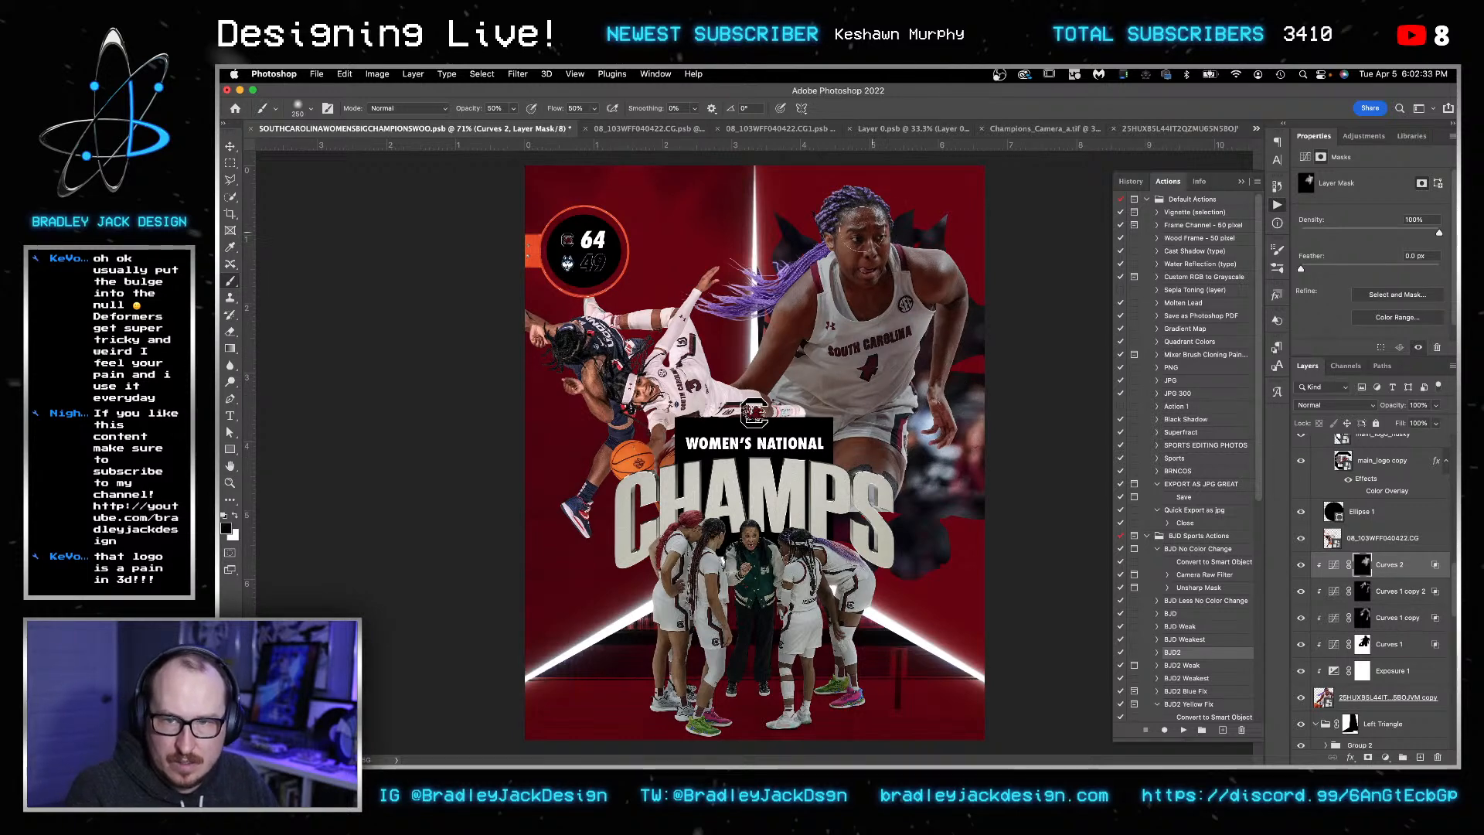
- Copy the large player's Exposure and Curves layers above the 08_103WFF040422.CG layer, clip them to it, and select its Curves 1 mask
key("v")
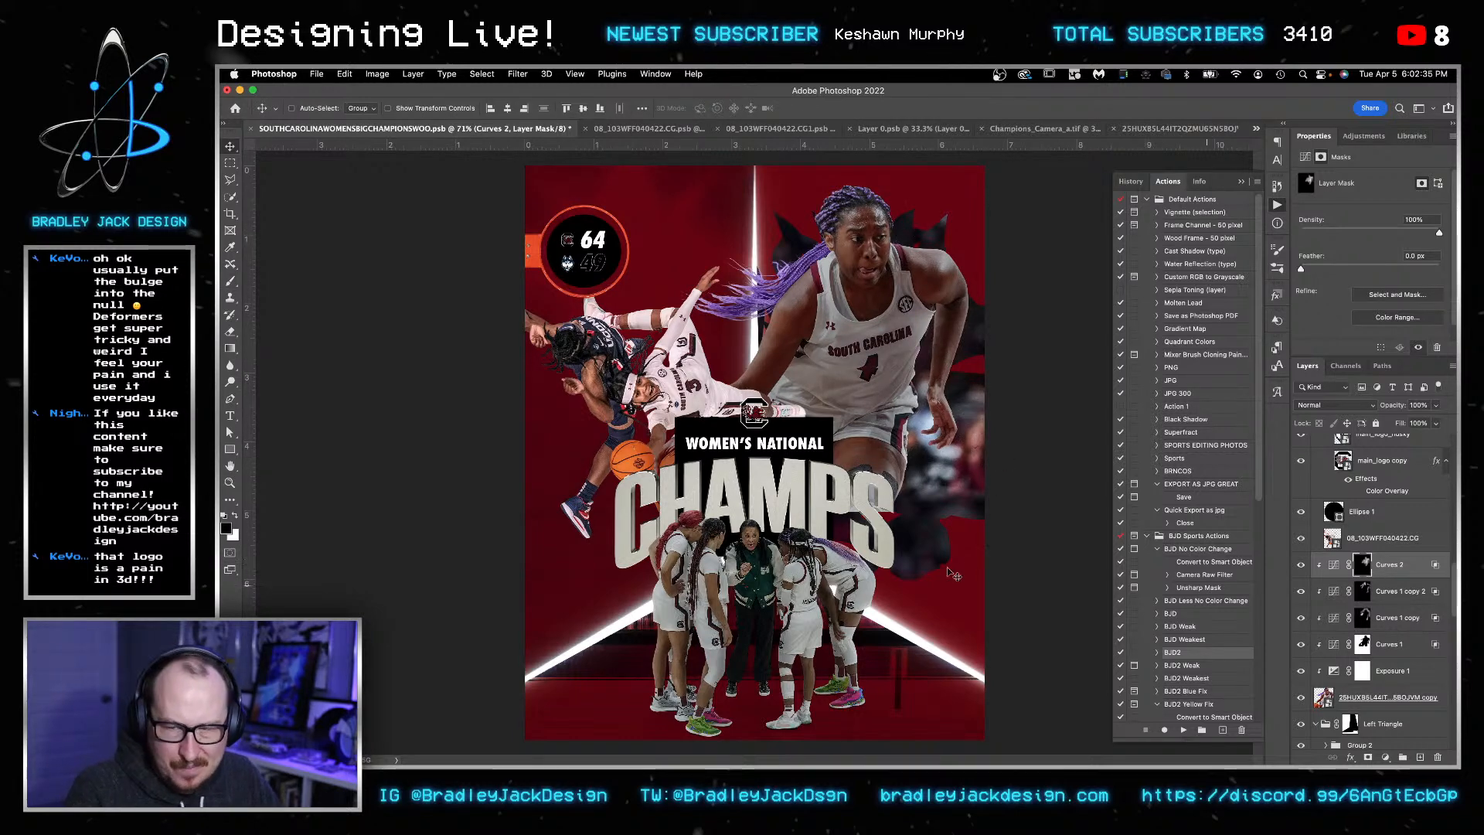
left_click(1387, 671, "shift")
key("x")
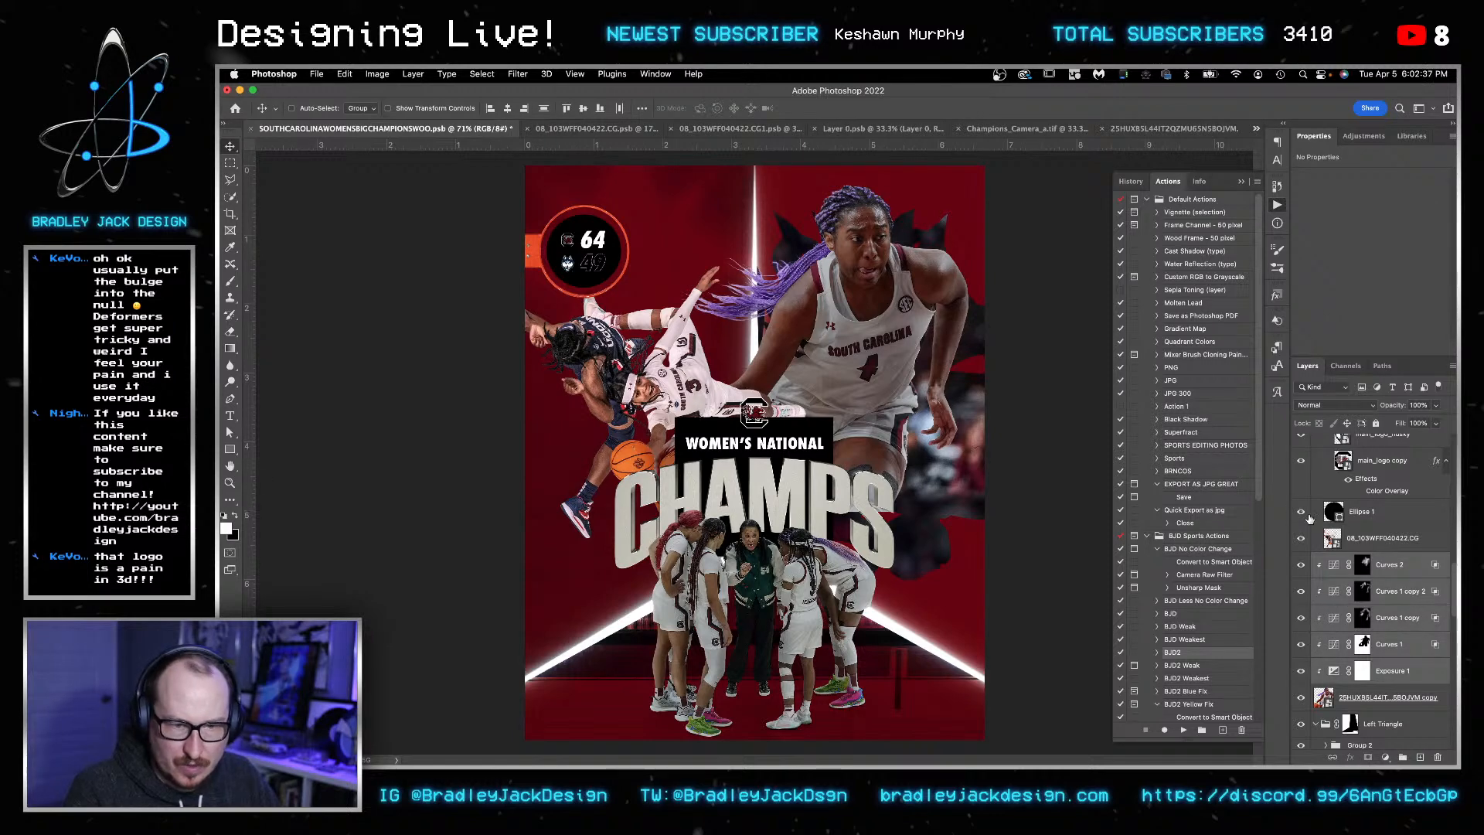
left_click(1362, 516)
left_click(1363, 539)
key("super+v")
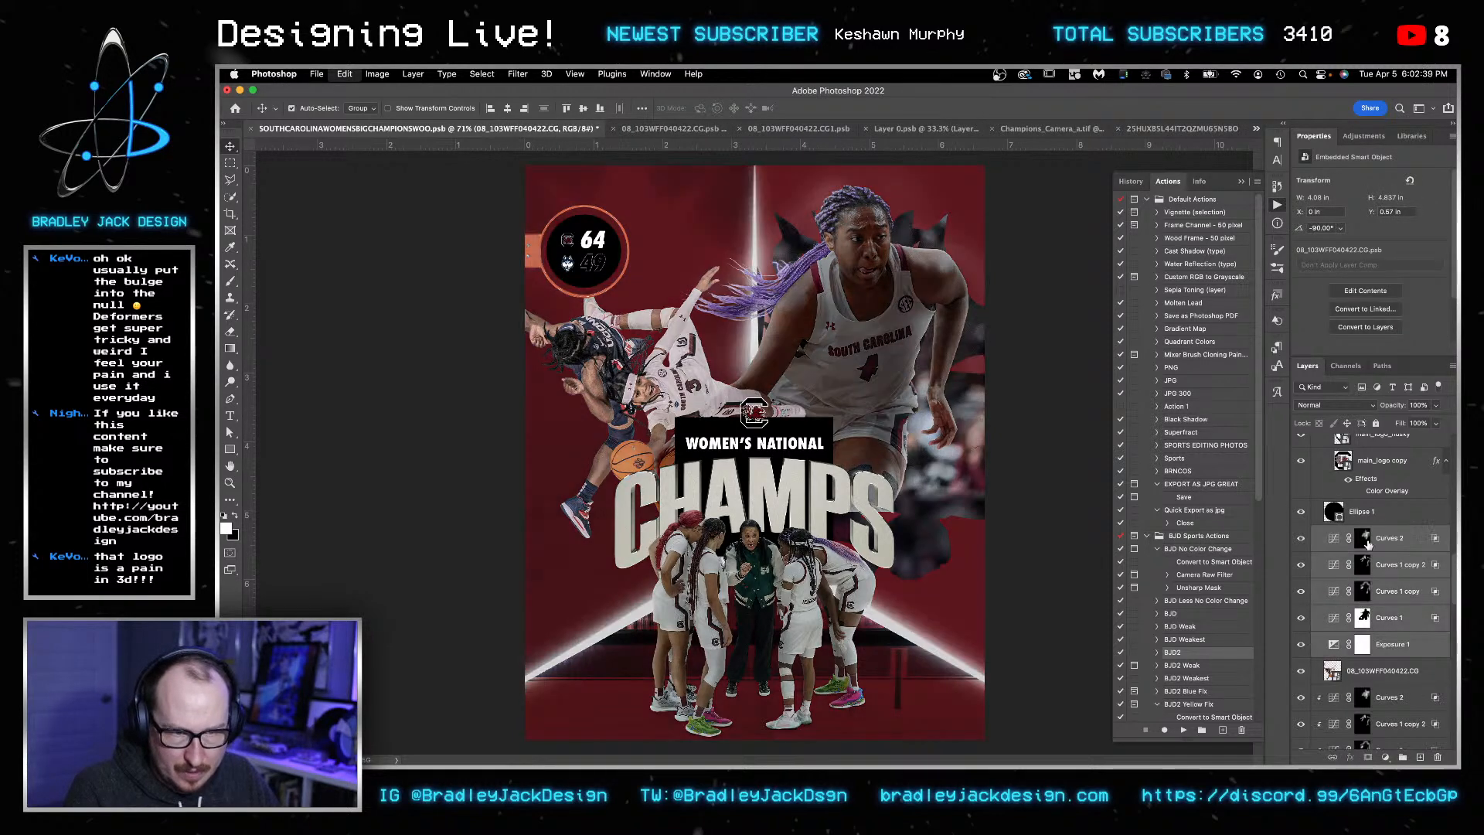
right_click(1393, 542)
left_click(1275, 403)
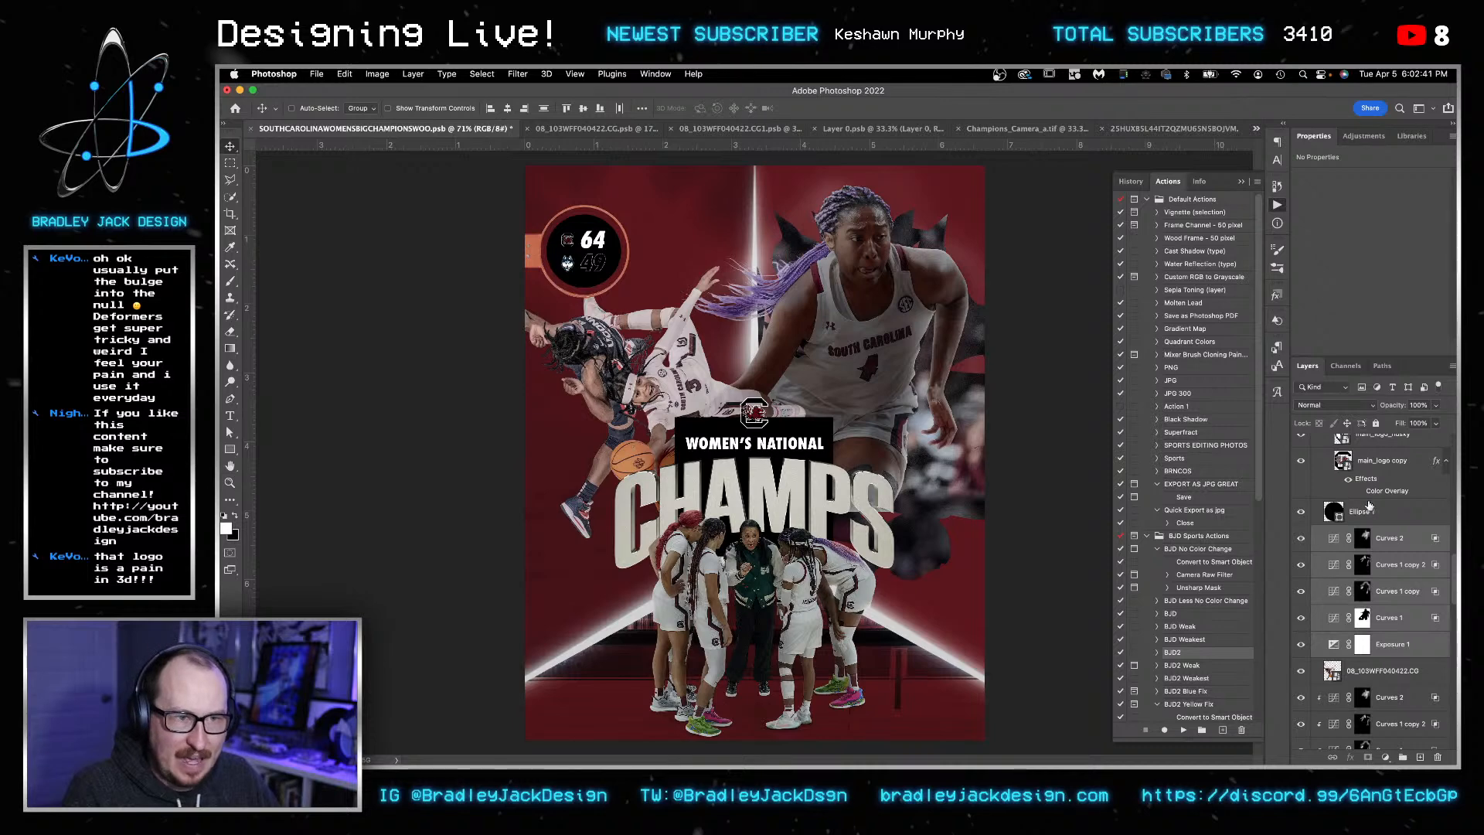
left_click(1374, 620)
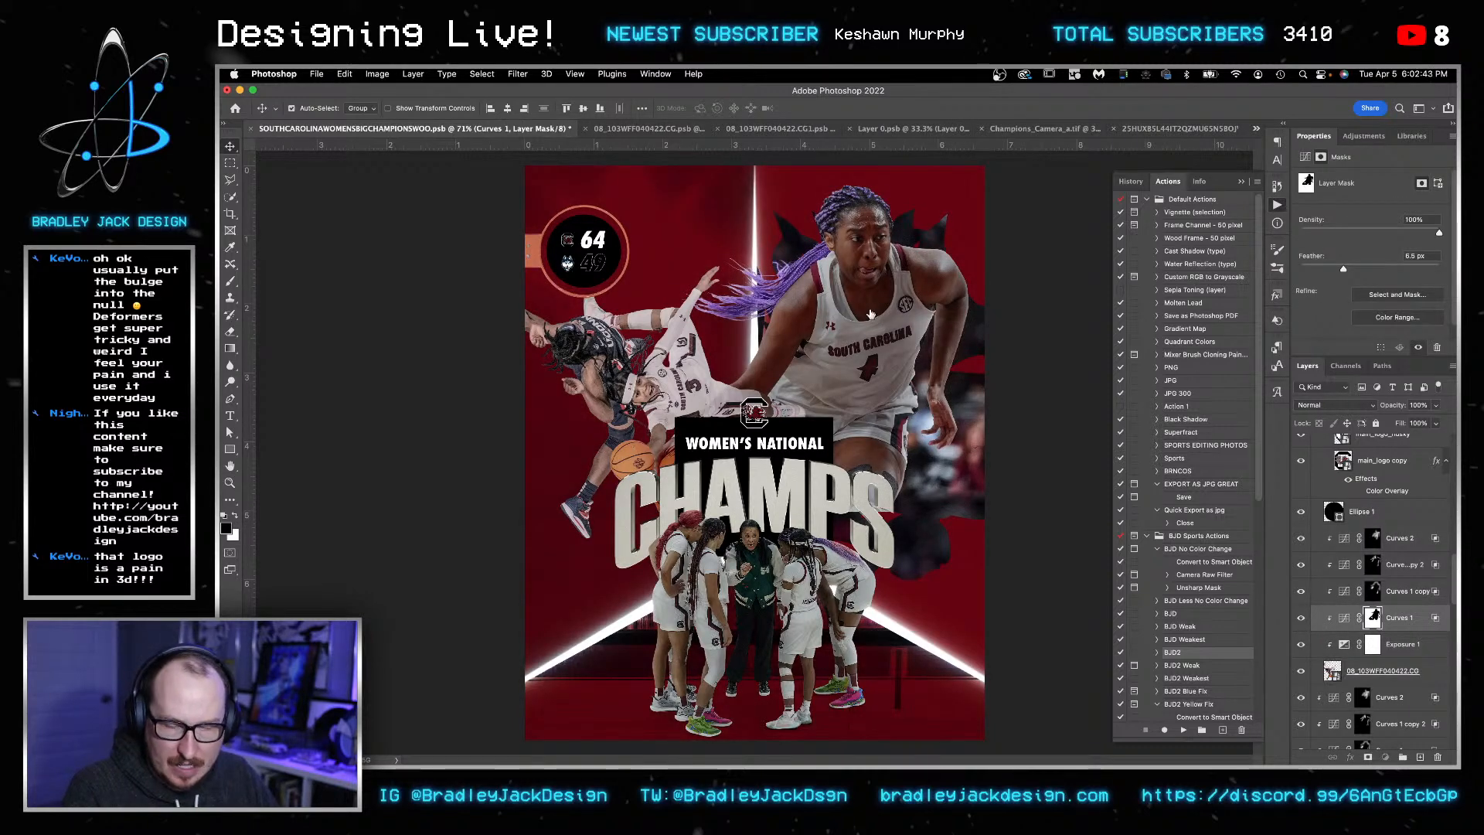
- Contract the falling players' outline selection and replace the Curves 1 mask above the 08_103WFF040422.CG layer with one made from it
left_click(482, 73)
mouse_move(587, 264)
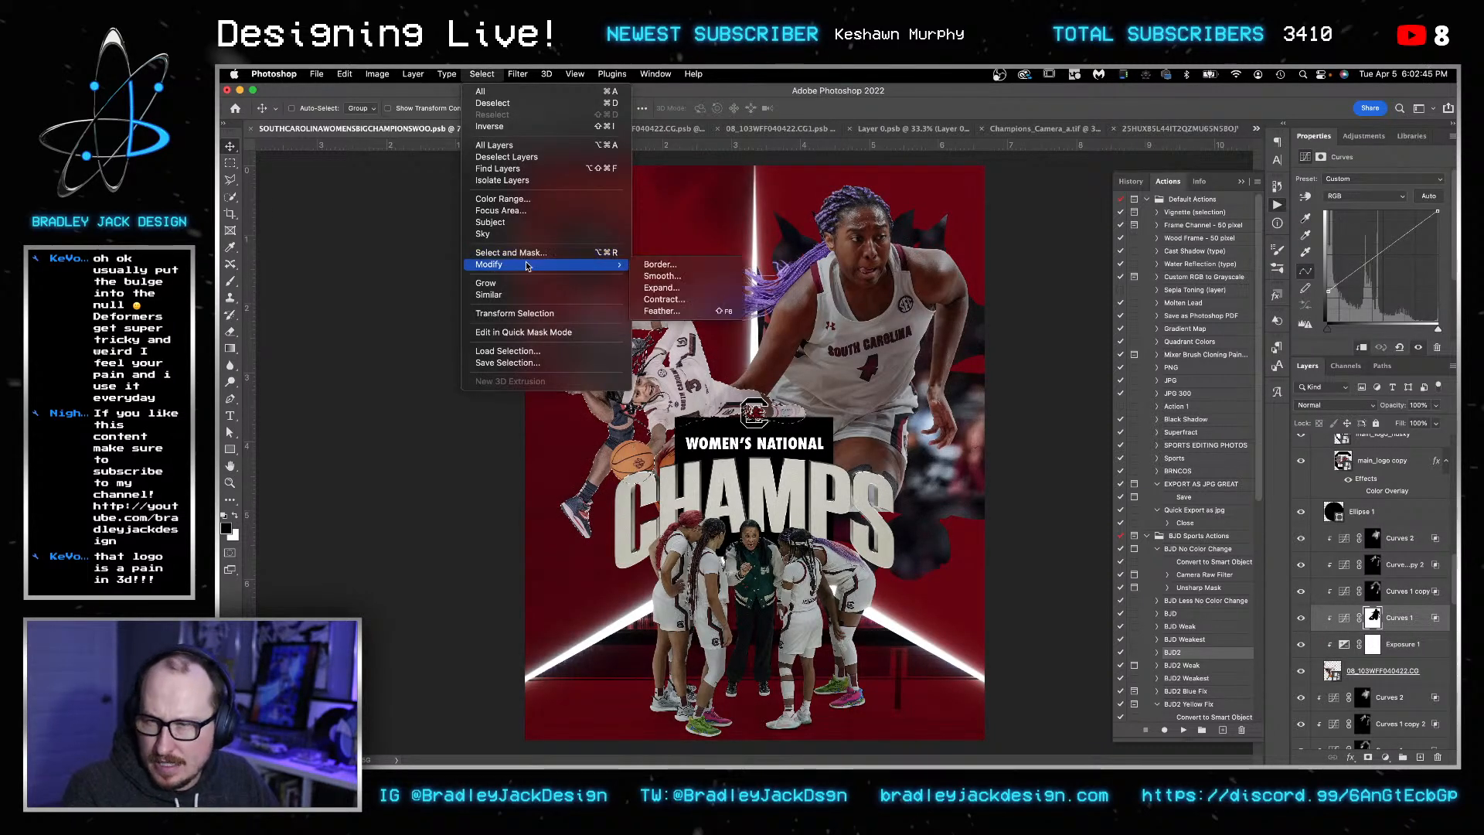
left_click(683, 301)
left_click(887, 314)
right_click(1374, 620)
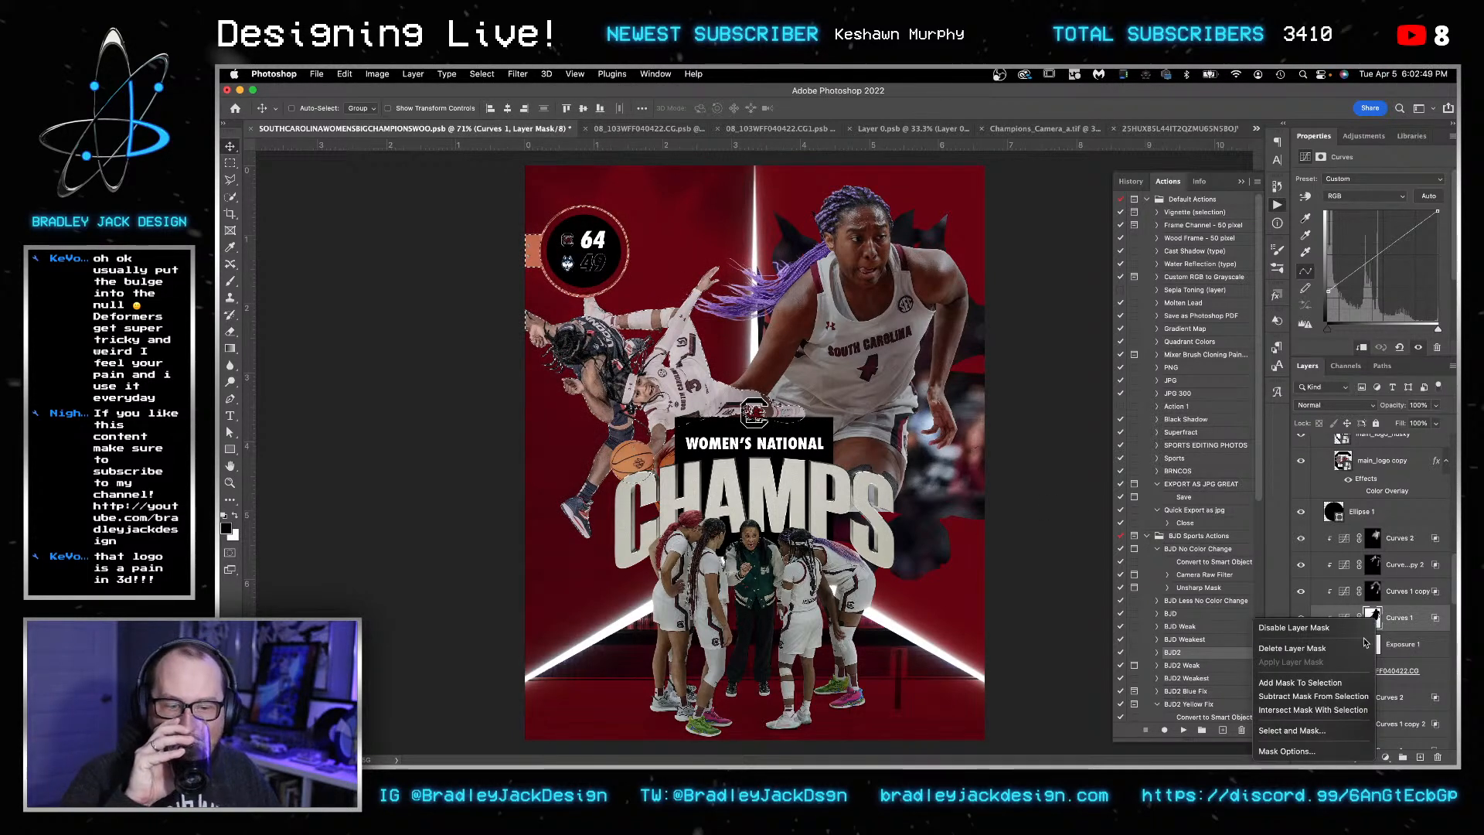
left_click(1330, 644)
left_click(1368, 756)
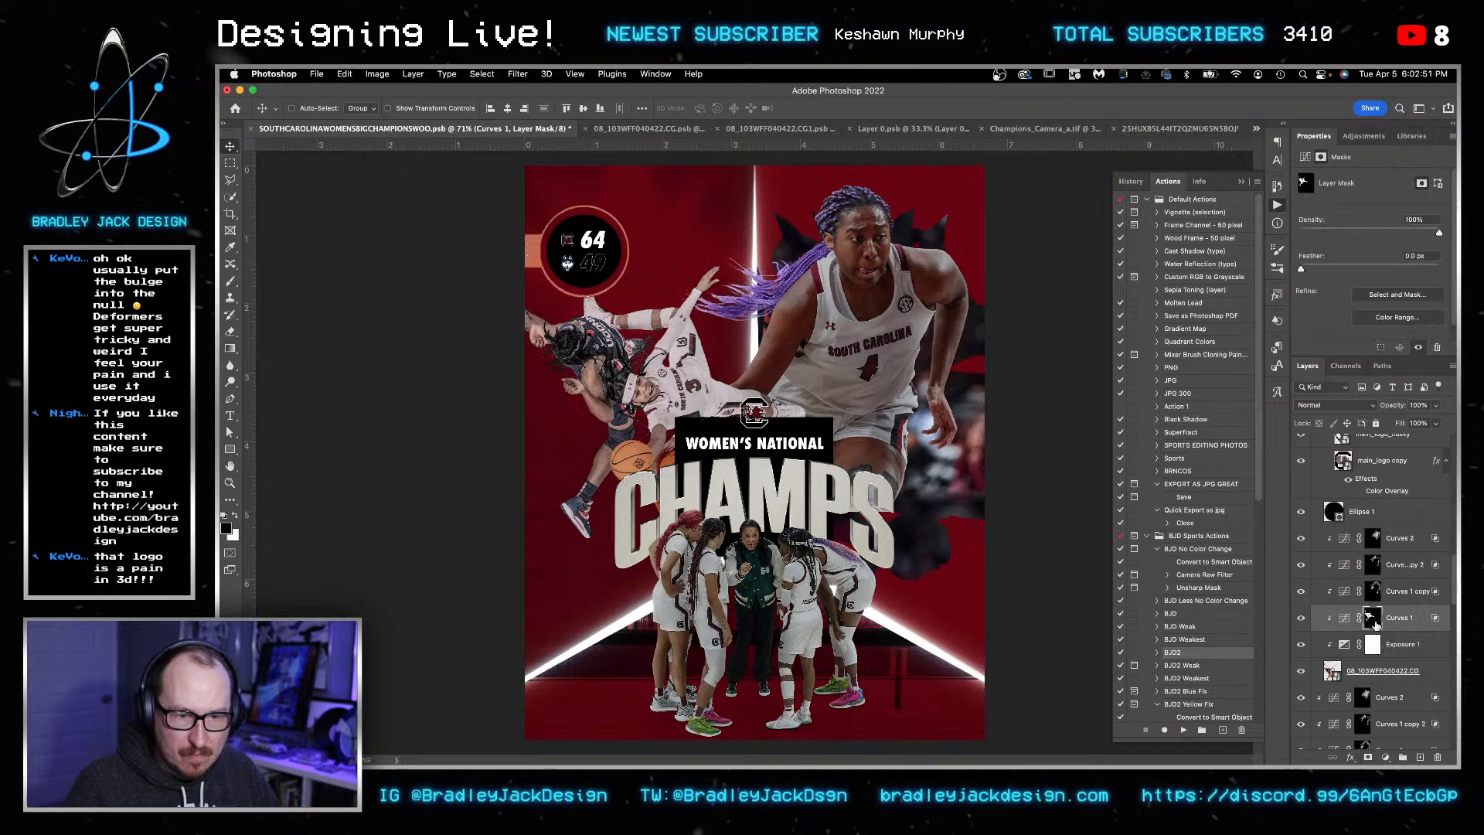
- Invert the falling players' Curves 1 mask and feather it by 5.5 px
key("super+i")
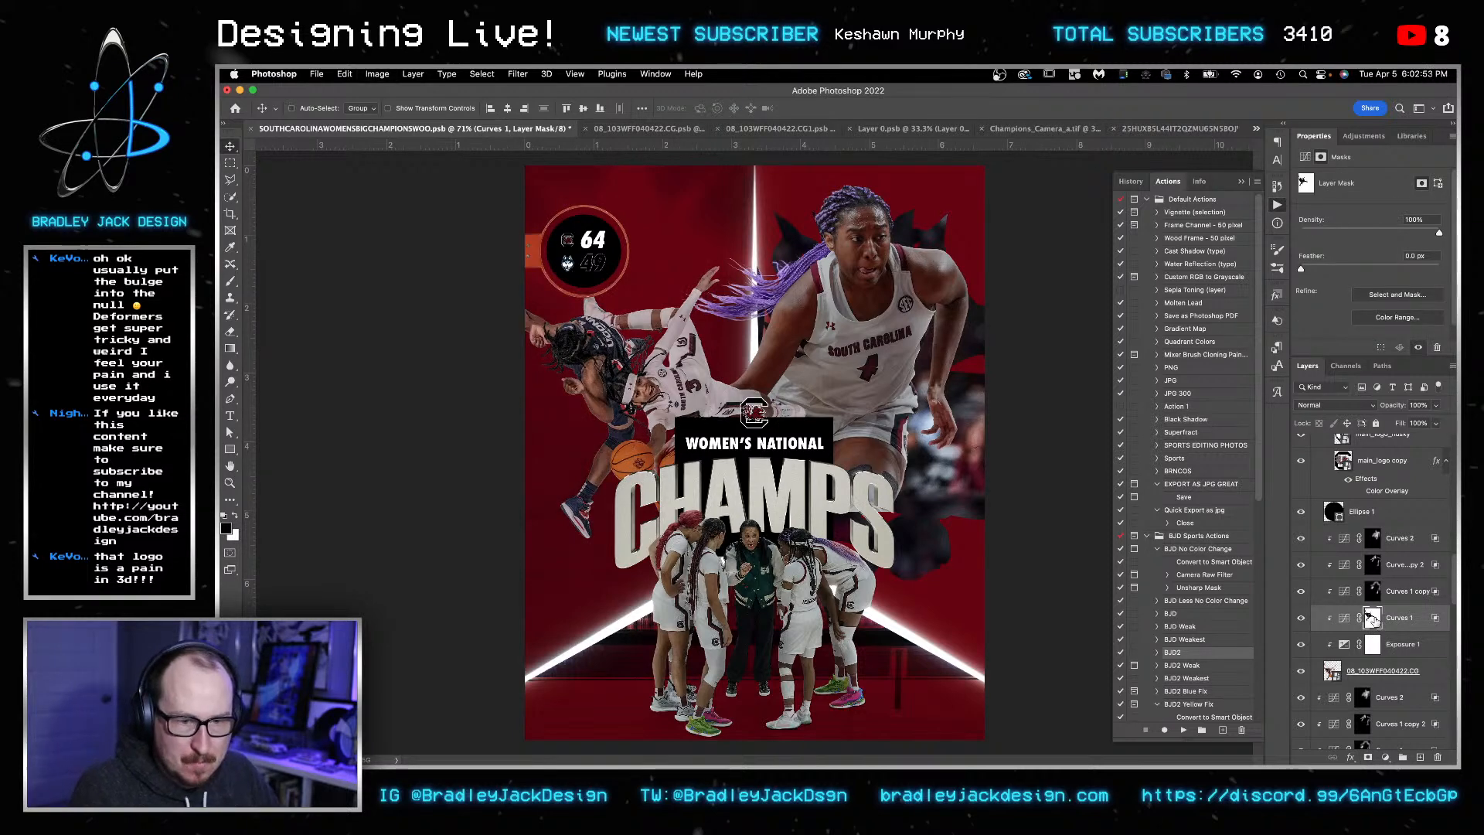
left_click(1421, 255)
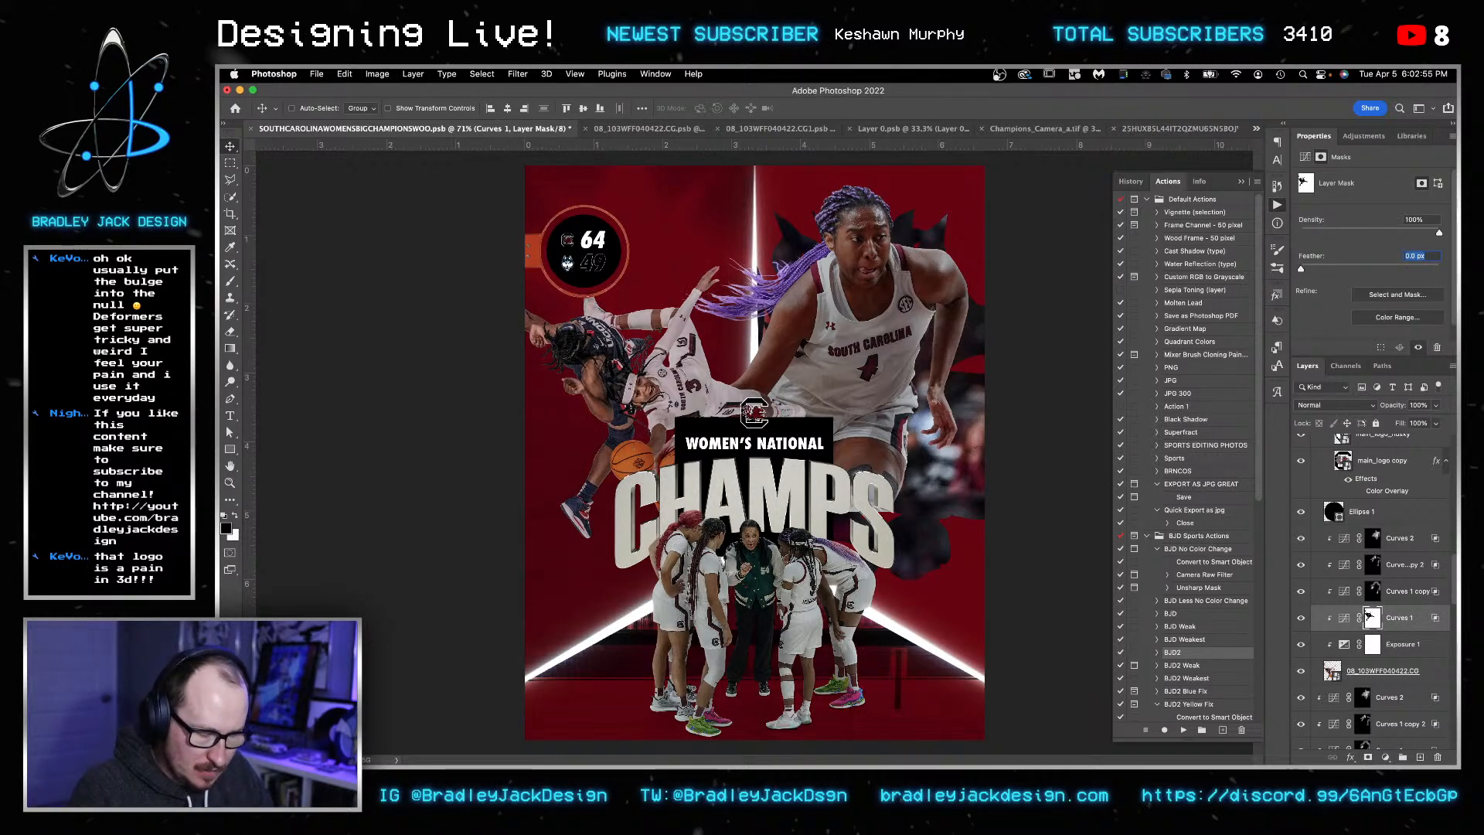
key("Return")
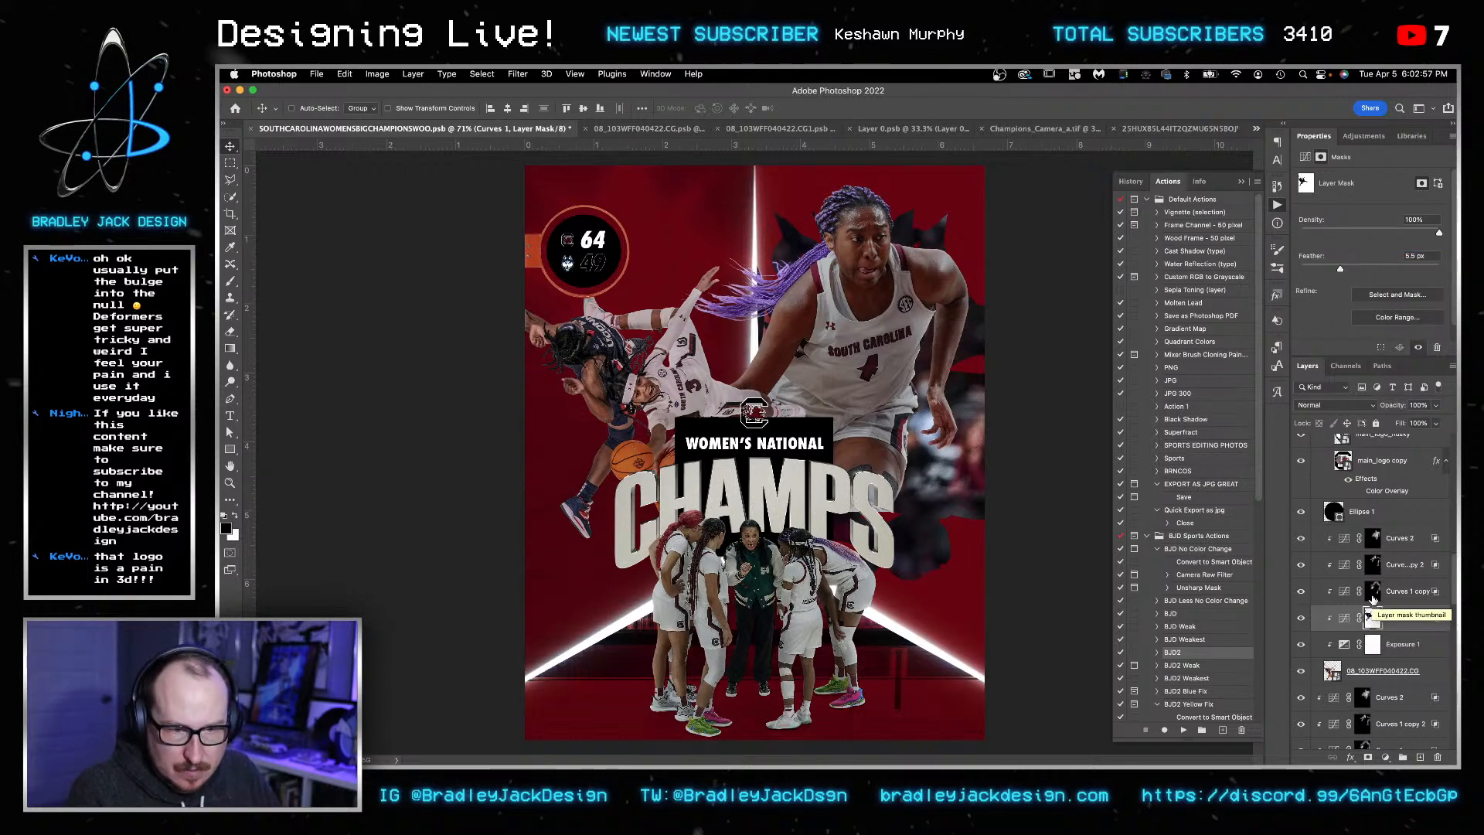
- Reset the masks of the falling players' Curves 1 copy, Curves 1 copy 2 and Curves 2 layers to solid black
right_click(1373, 598)
left_click(1373, 596)
key("super+a")
key("BackSpace")
key("super+d")
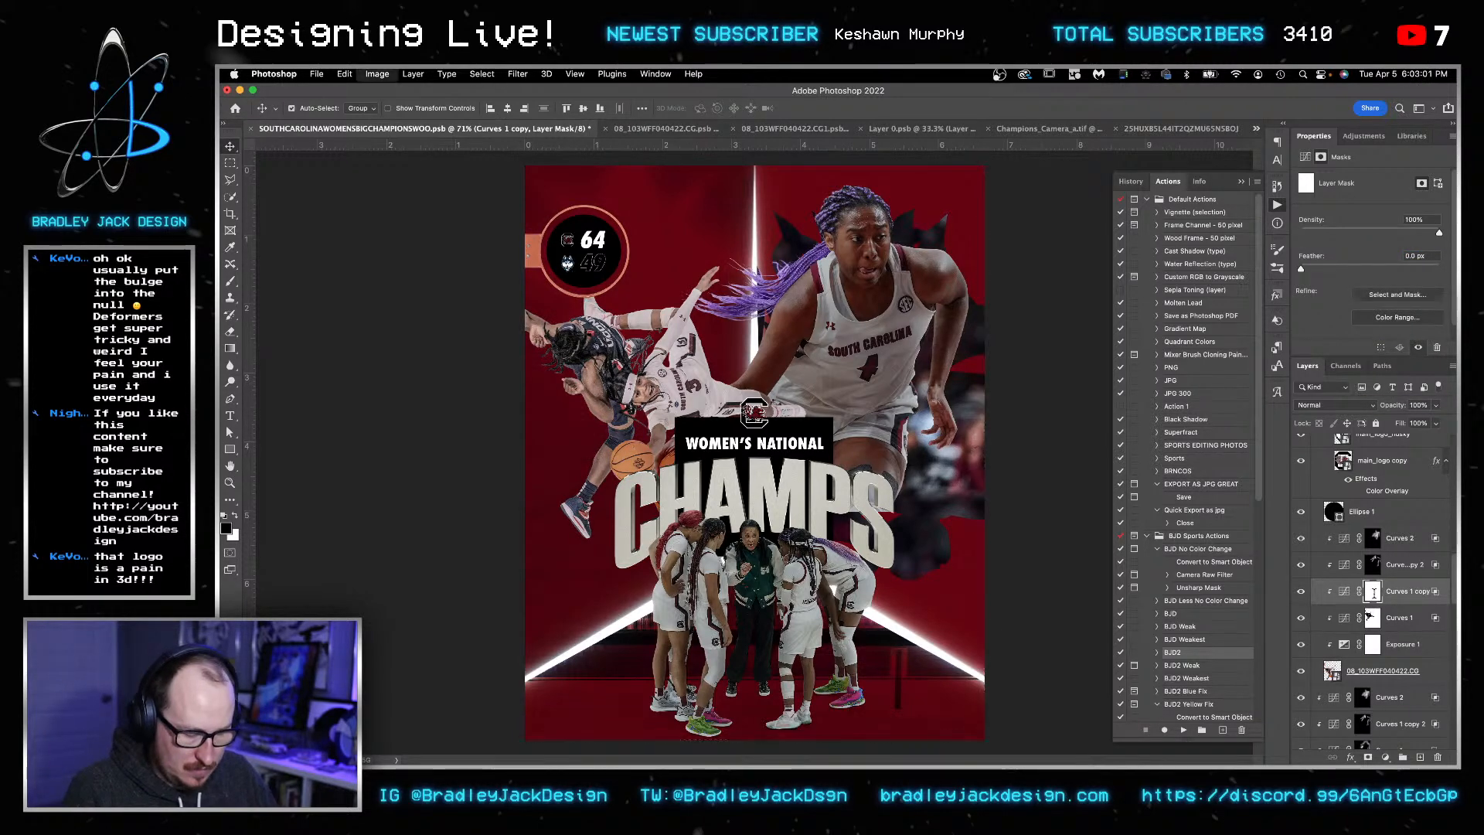
key("super+i")
left_click_drag(1374, 596, 1375, 565)
left_click_drag(1375, 565, 1376, 538)
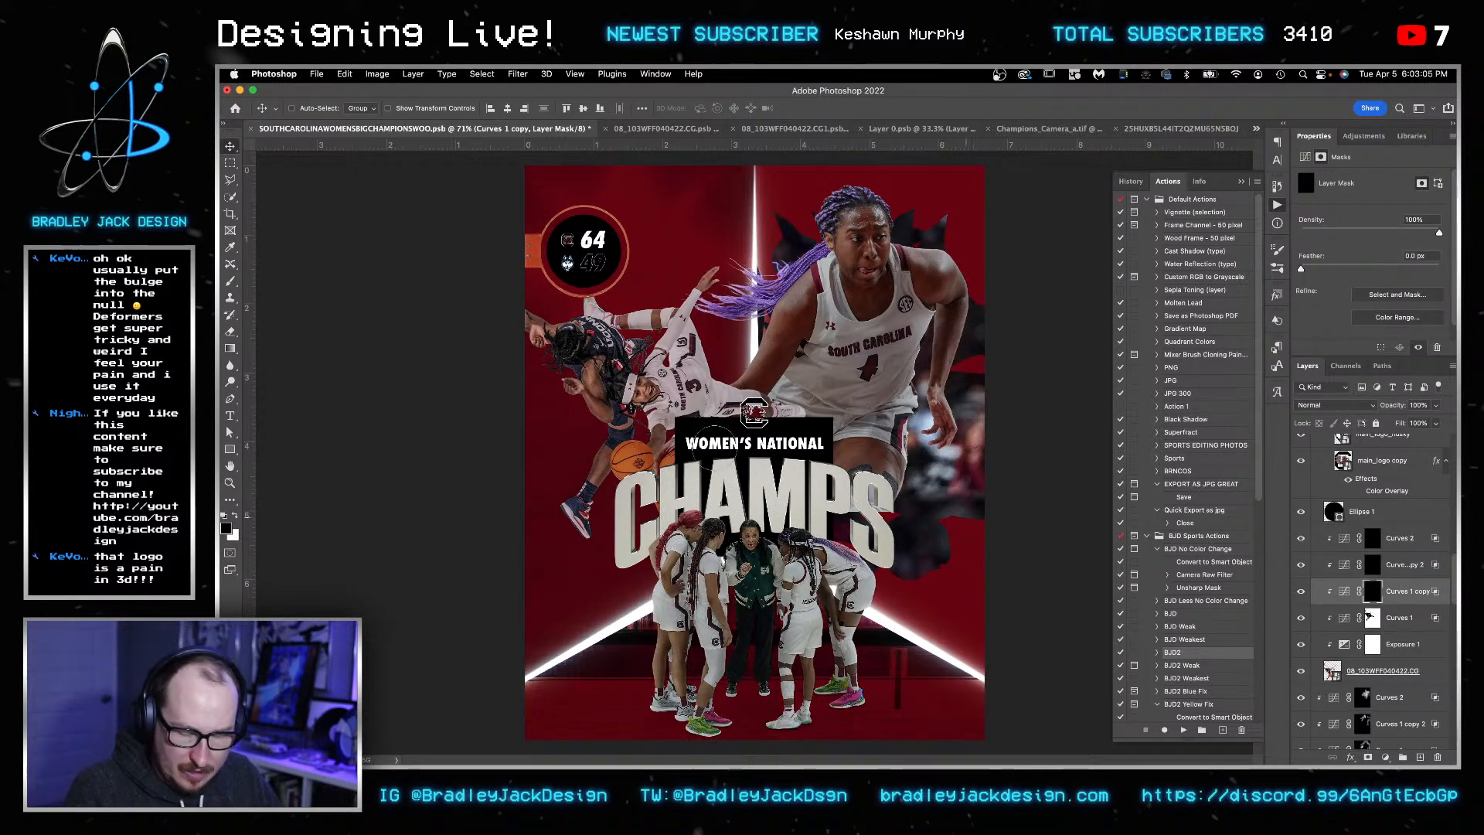
- Paint the Curves 1 copy effect onto the falling players through its mask with a white brush
key("b")
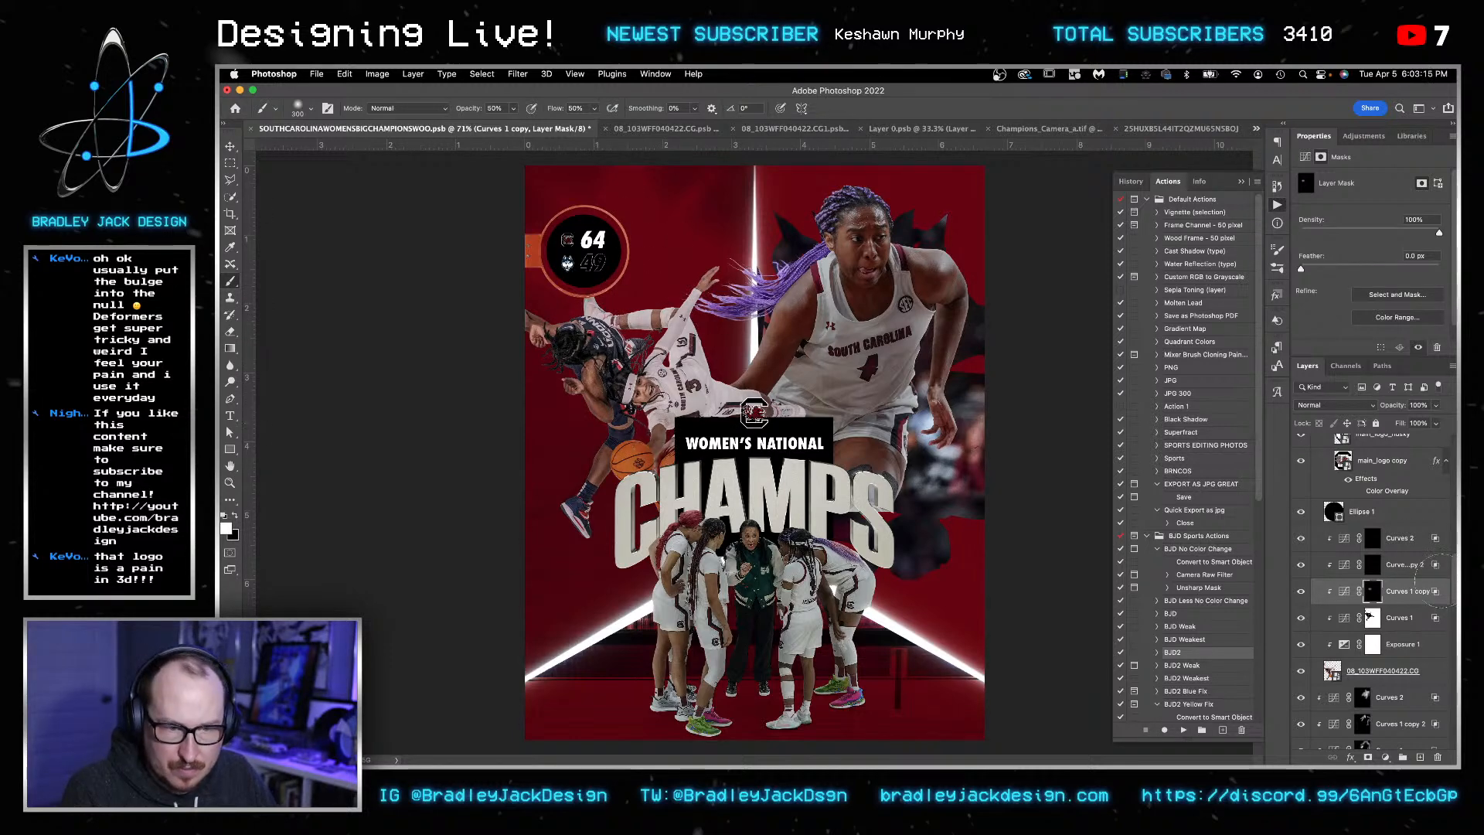
key("v")
left_click(1400, 540, "shift")
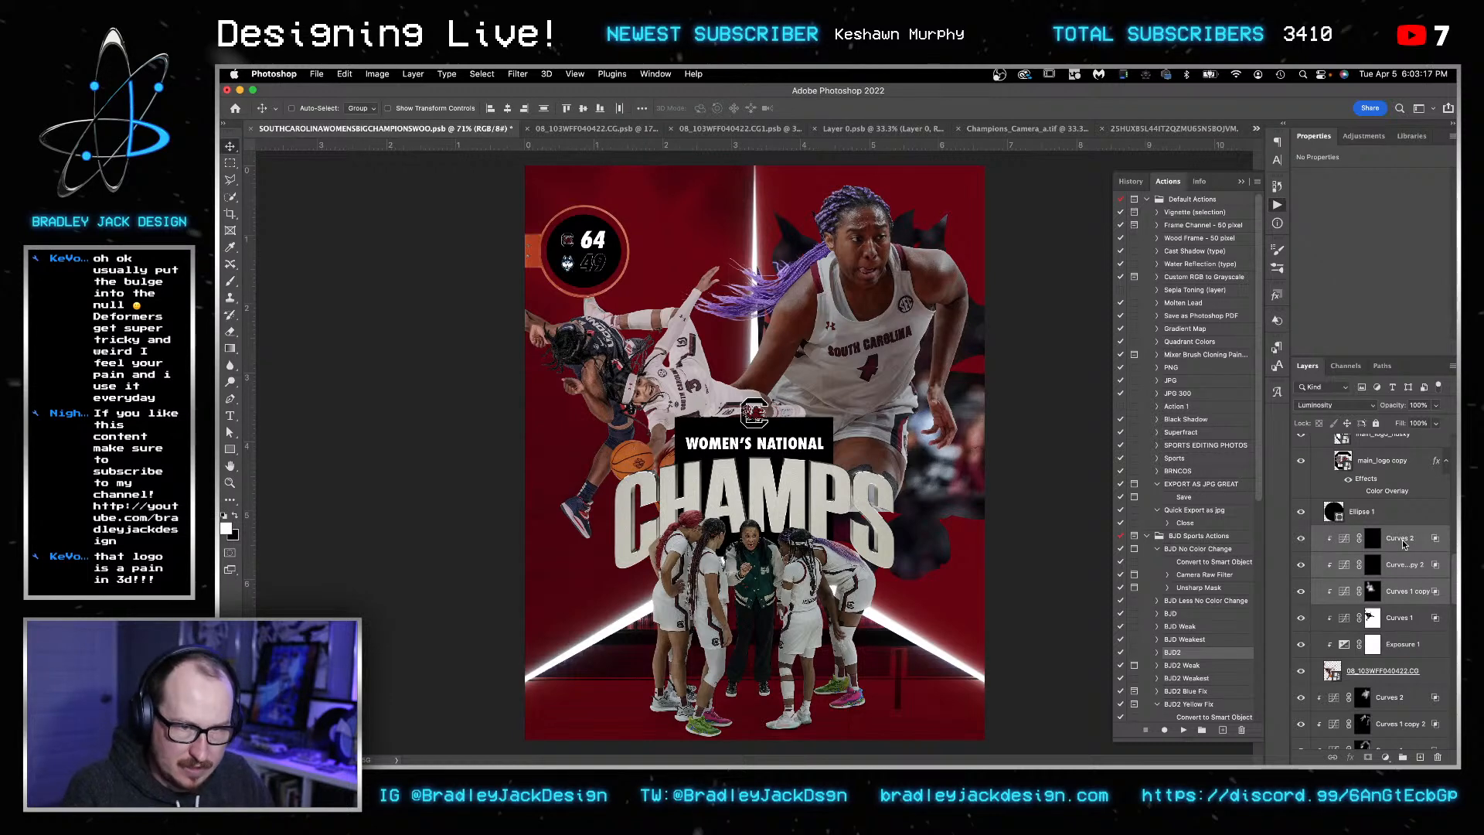
- Paint the Curves 1 copy 2 effect onto the falling players, then the Curves 2 effect with a 125 brush
left_click(1372, 565)
key("b")
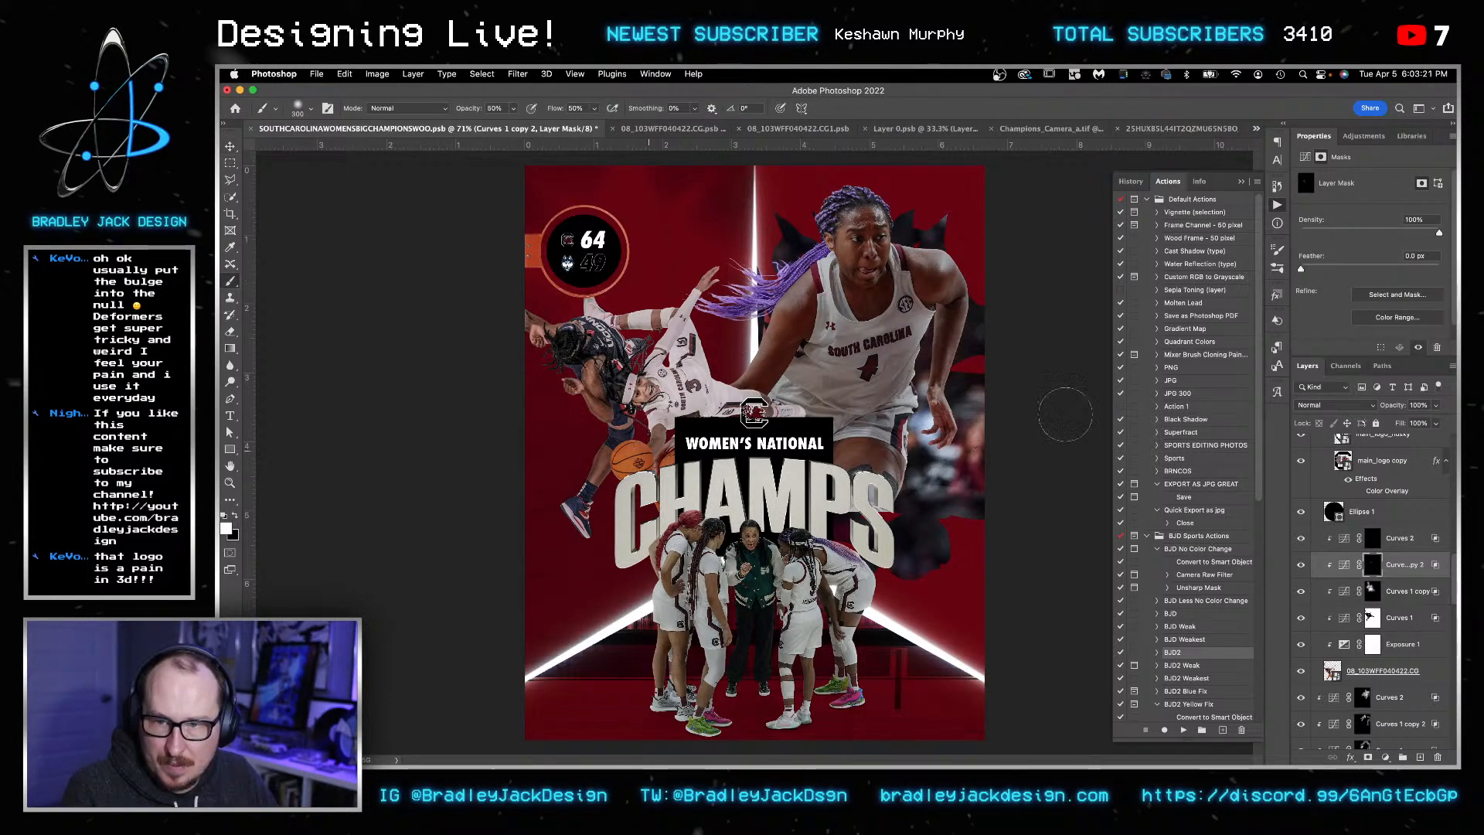
left_click(1372, 538)
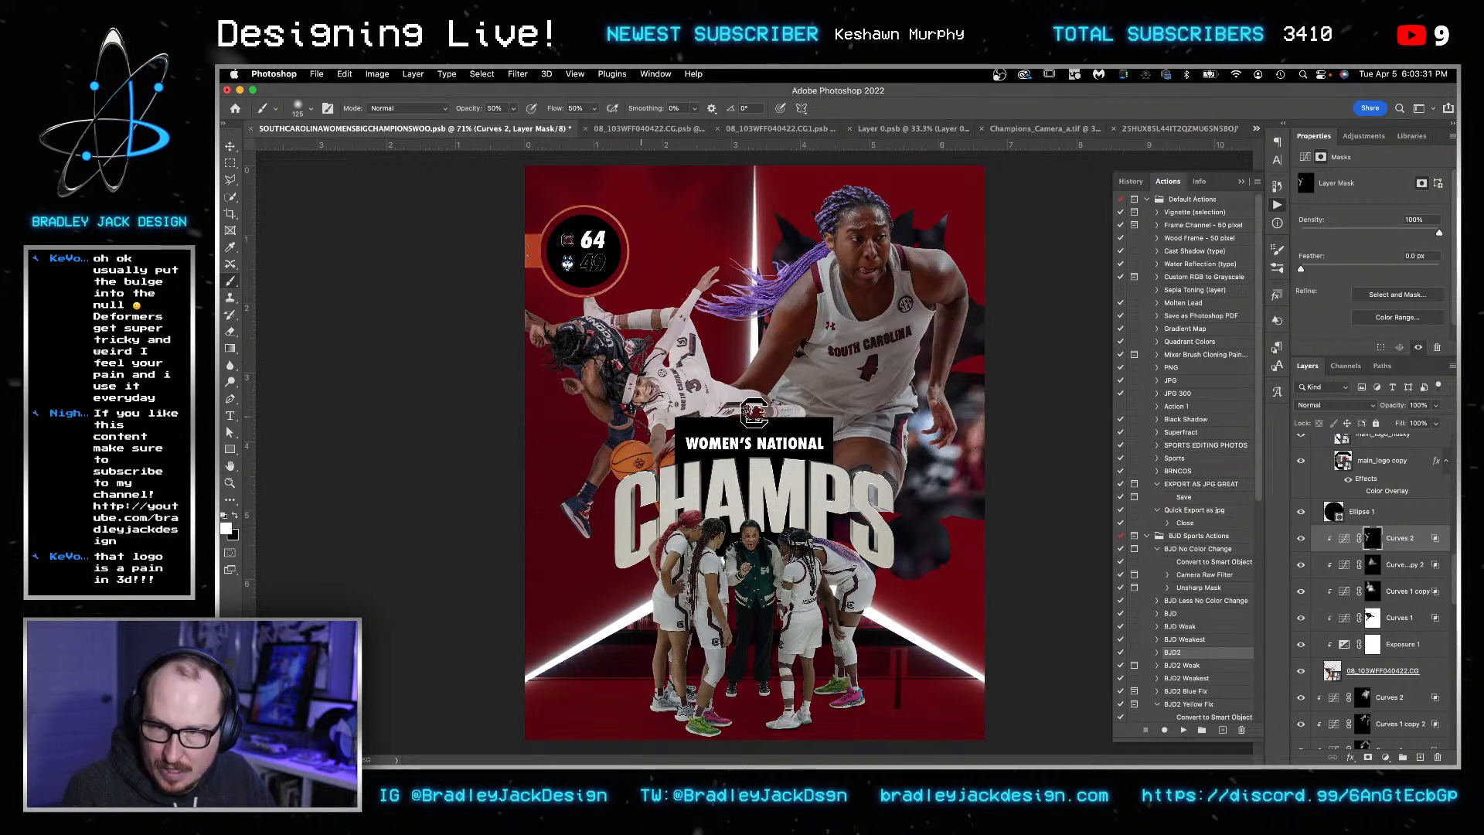
key("v")
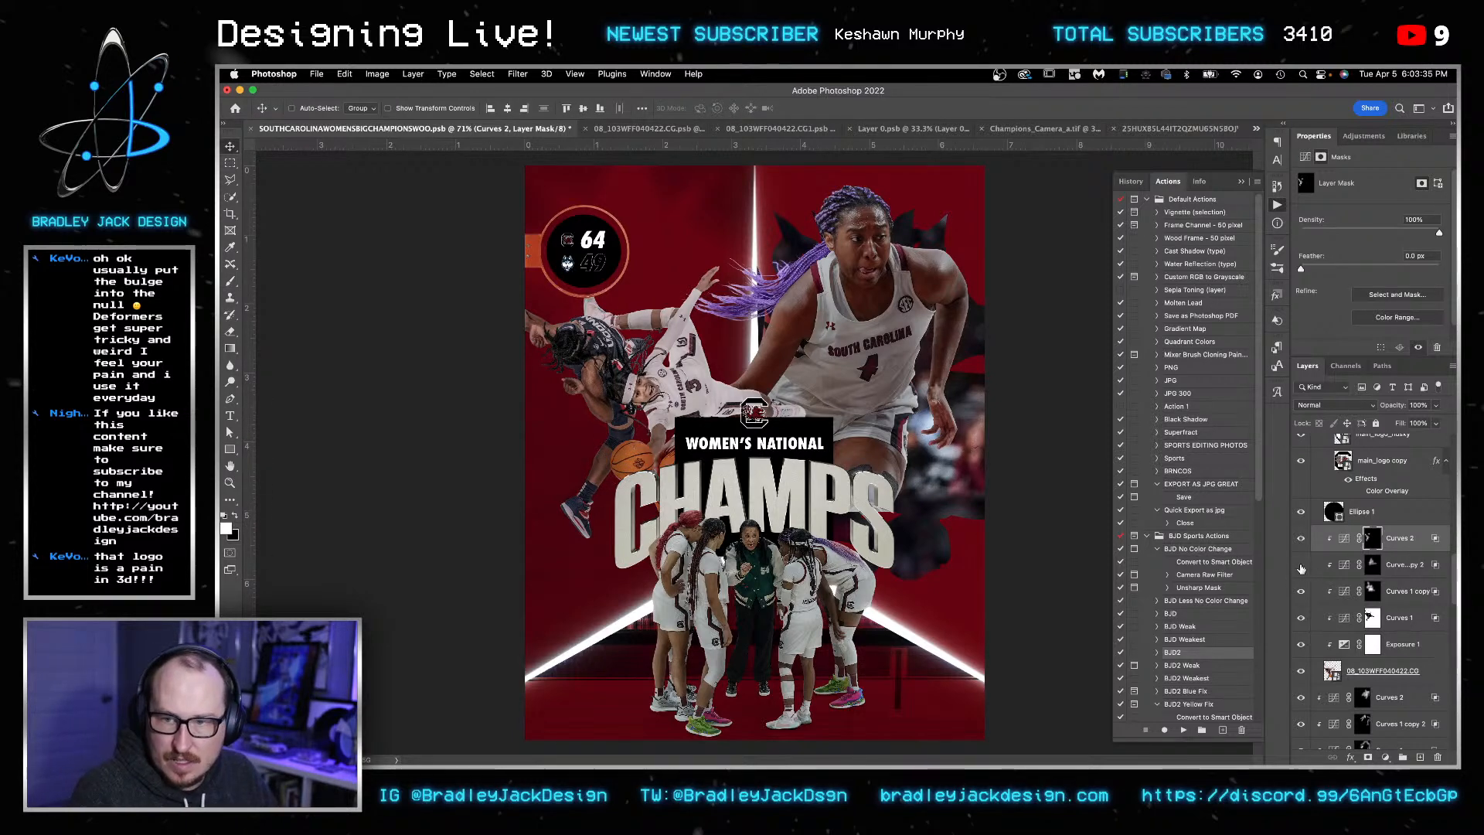
- Stamp all visible layers into a new layer above the Women's National text and convert it to a smart object
scroll(1375, 491, "down", 5)
key("ctrl+shift+alt+n")
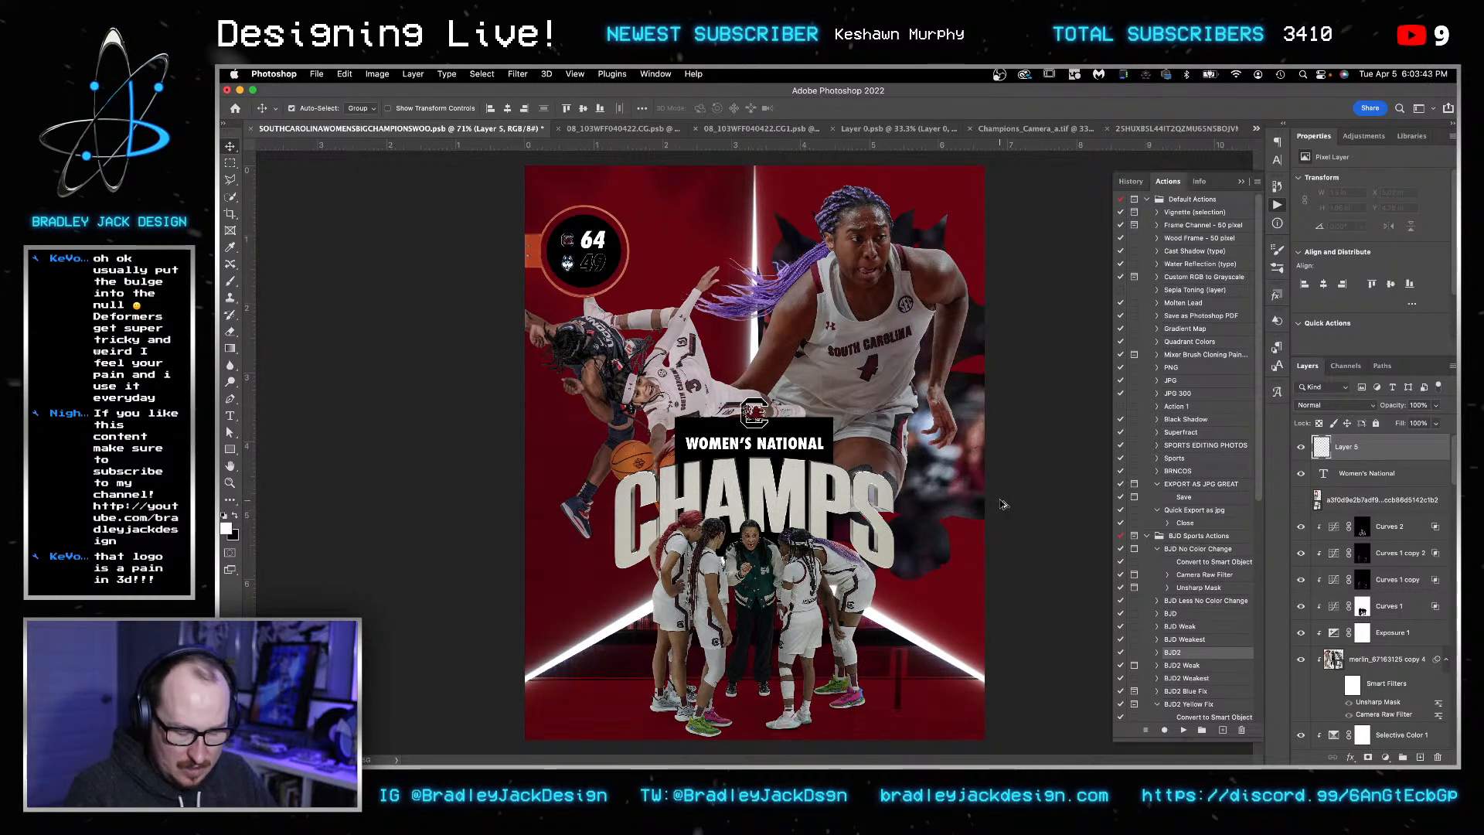
key("super+shift+o")
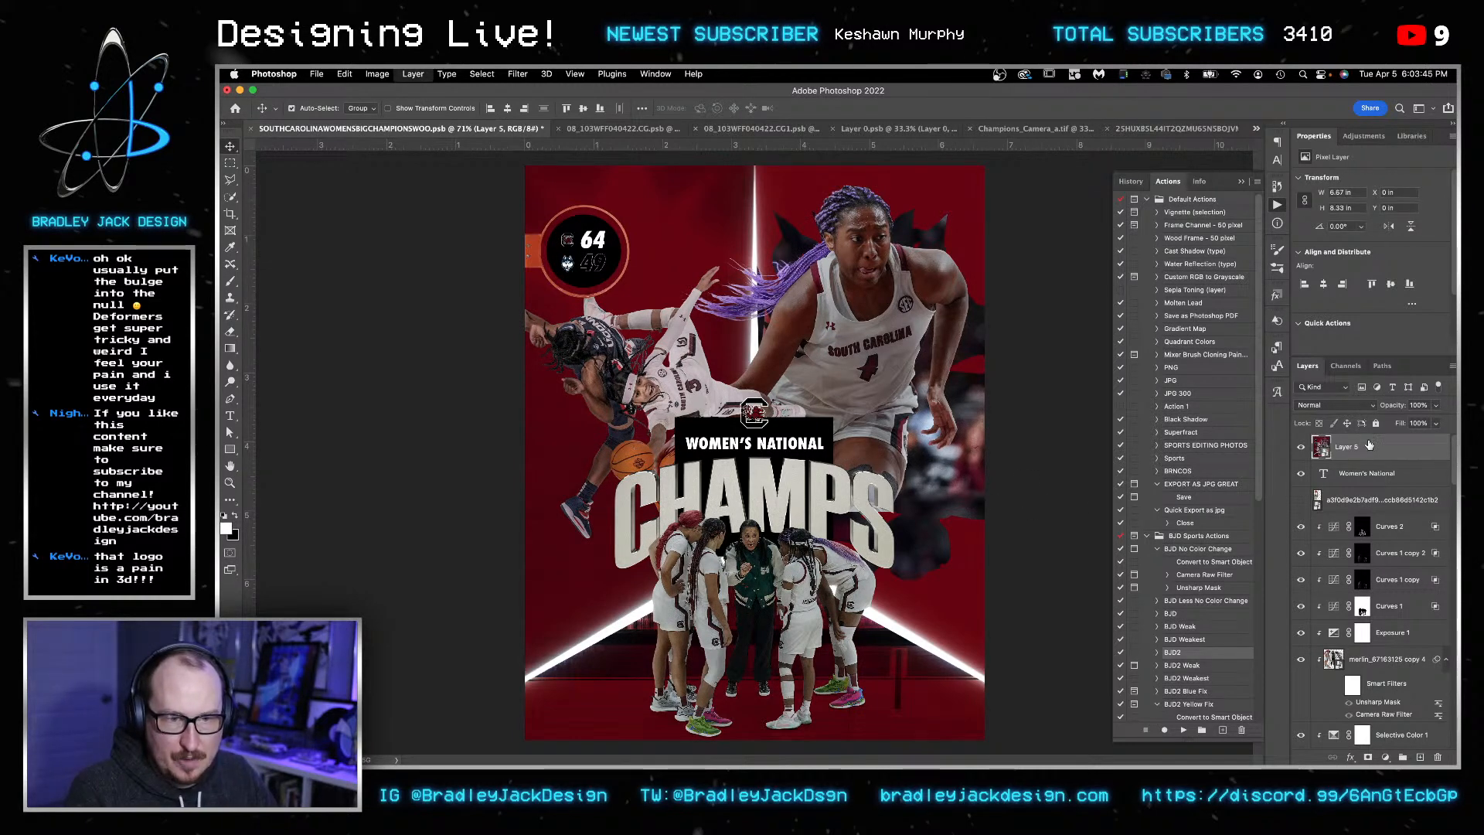
- Start the Camera Raw Filter on the merged layer and set Contrast, Texture, Clarity and Vibrance to +10 each
left_click(517, 73)
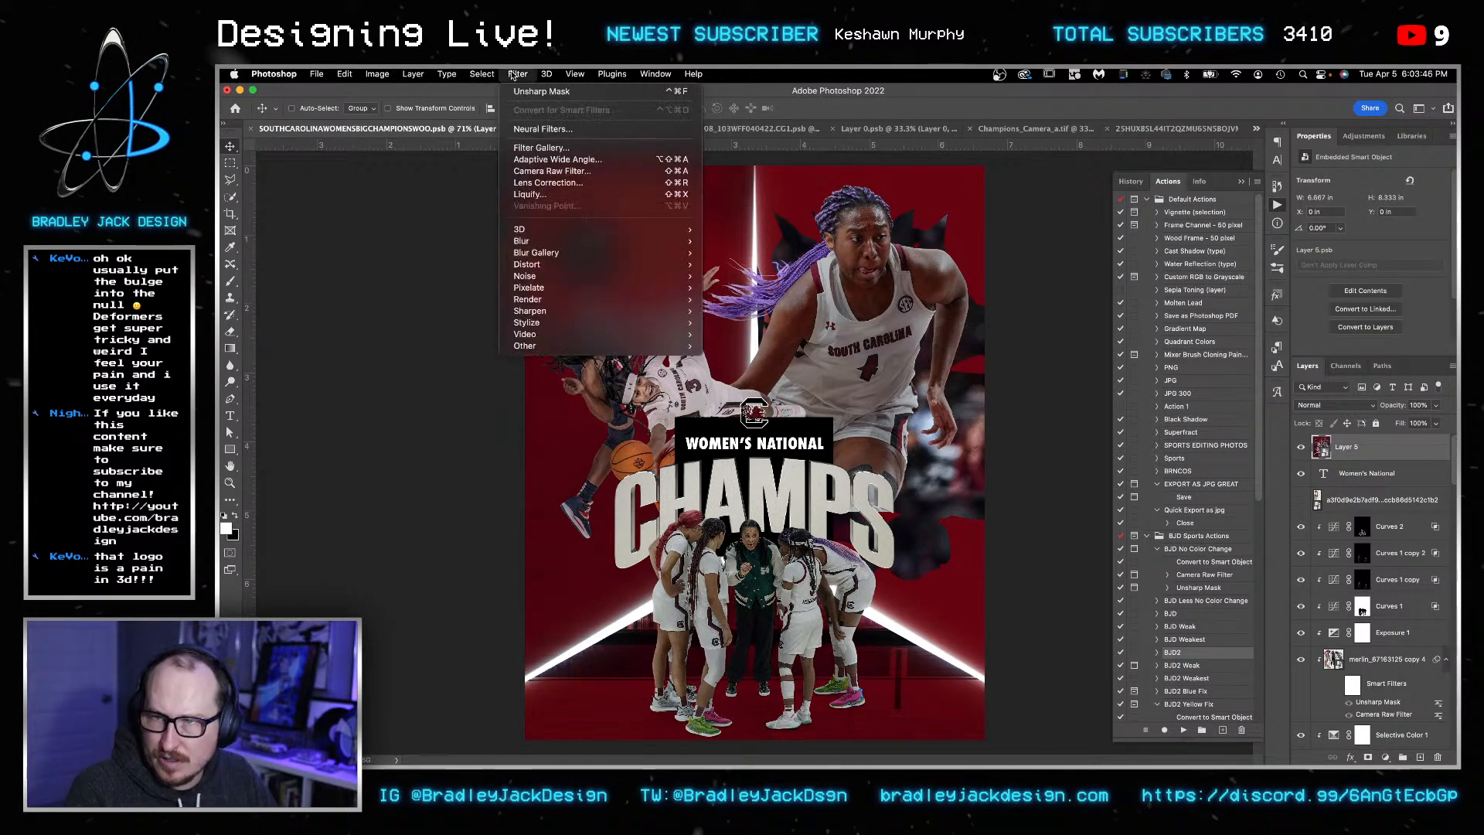
left_click(578, 172)
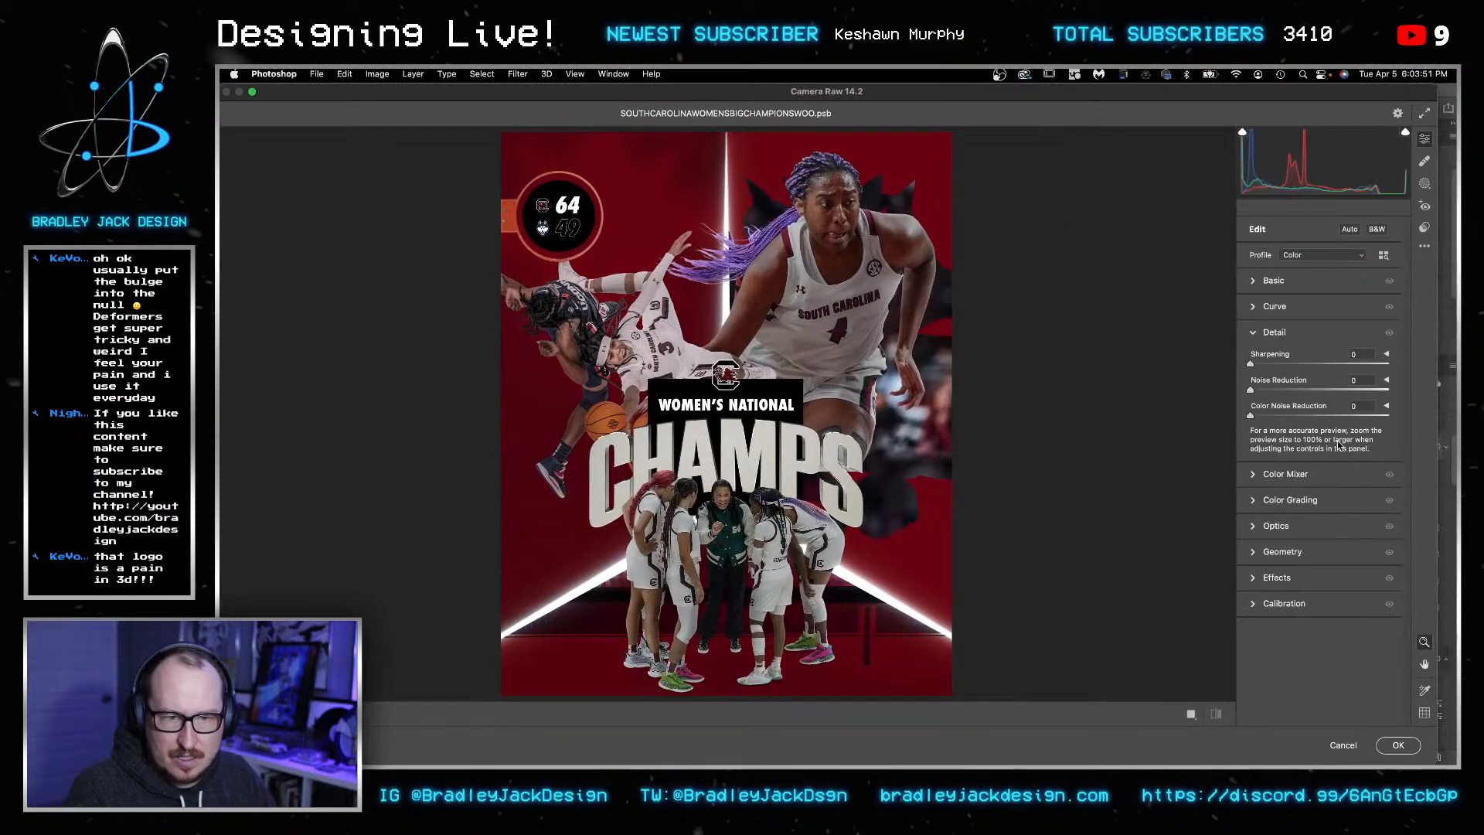
left_click(1260, 280)
left_click(1372, 395)
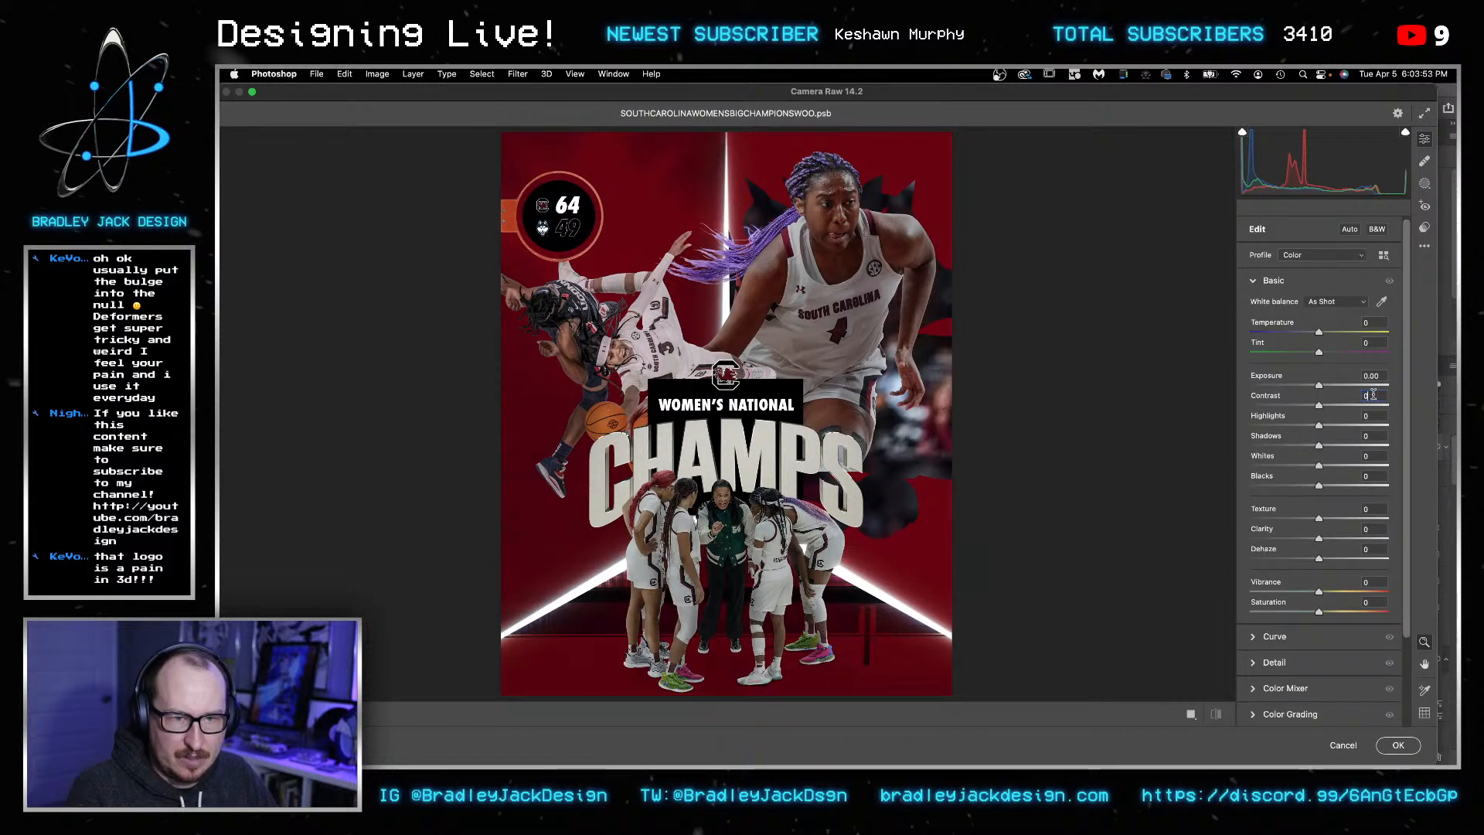
type("10")
key("Tab")
key("Tab")
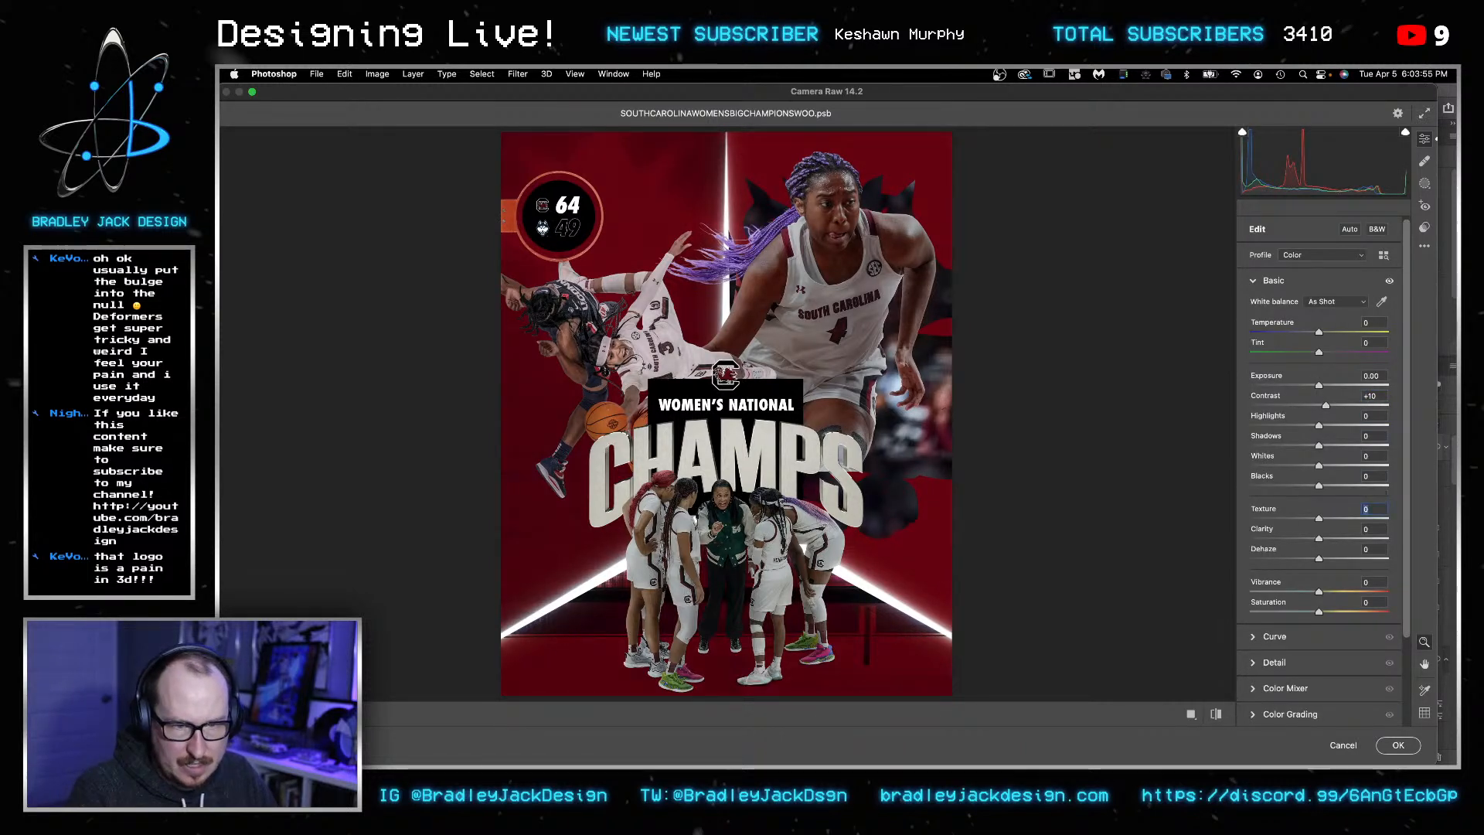
type("10")
key("shift+Tab")
key("shift+Tab")
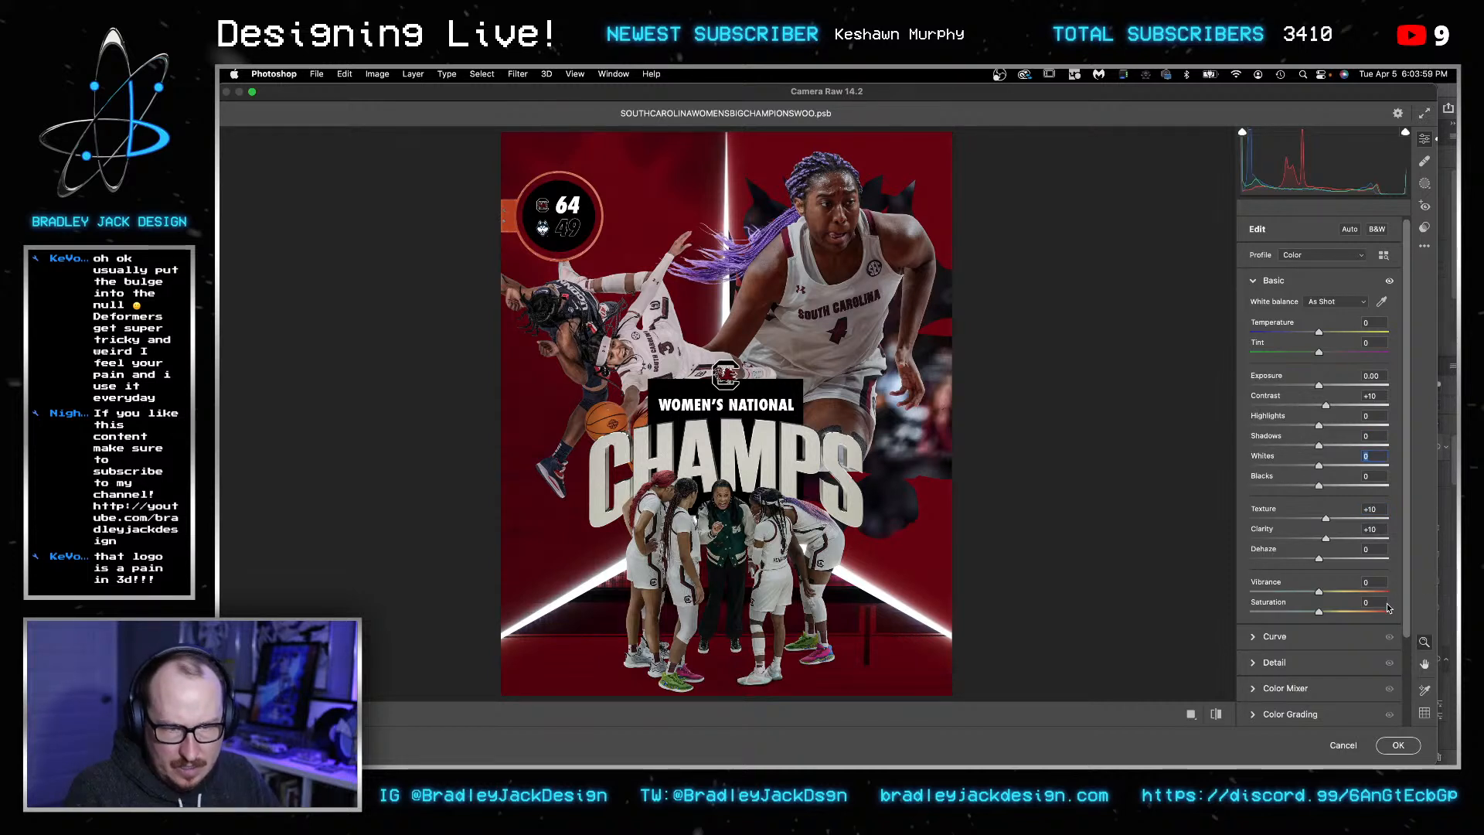
key("shift")
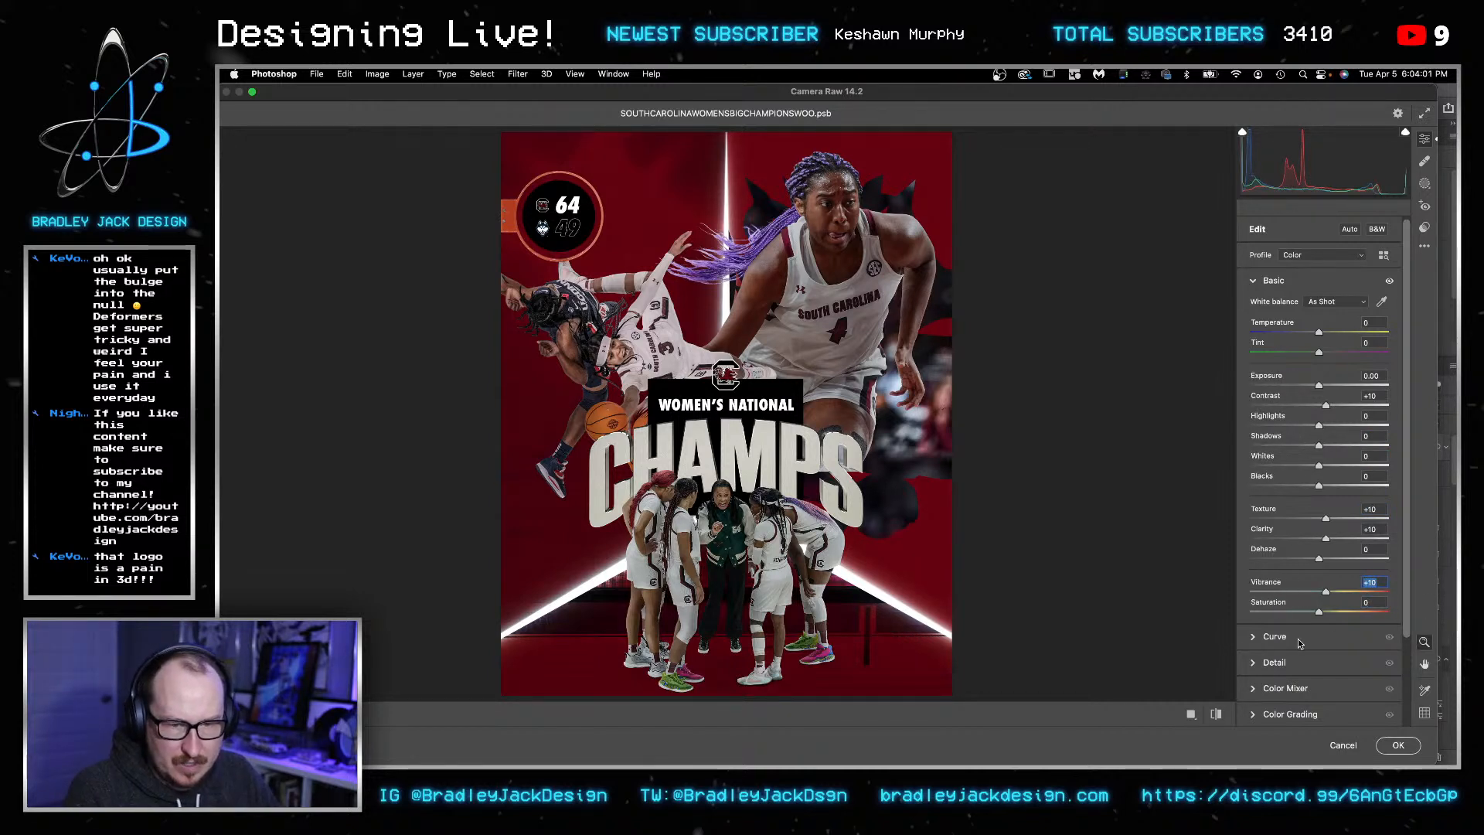
- Set the Red Primary saturation to +20 in the Camera Raw calibration
scroll(1260, 667, "down", 3)
left_click(1256, 685)
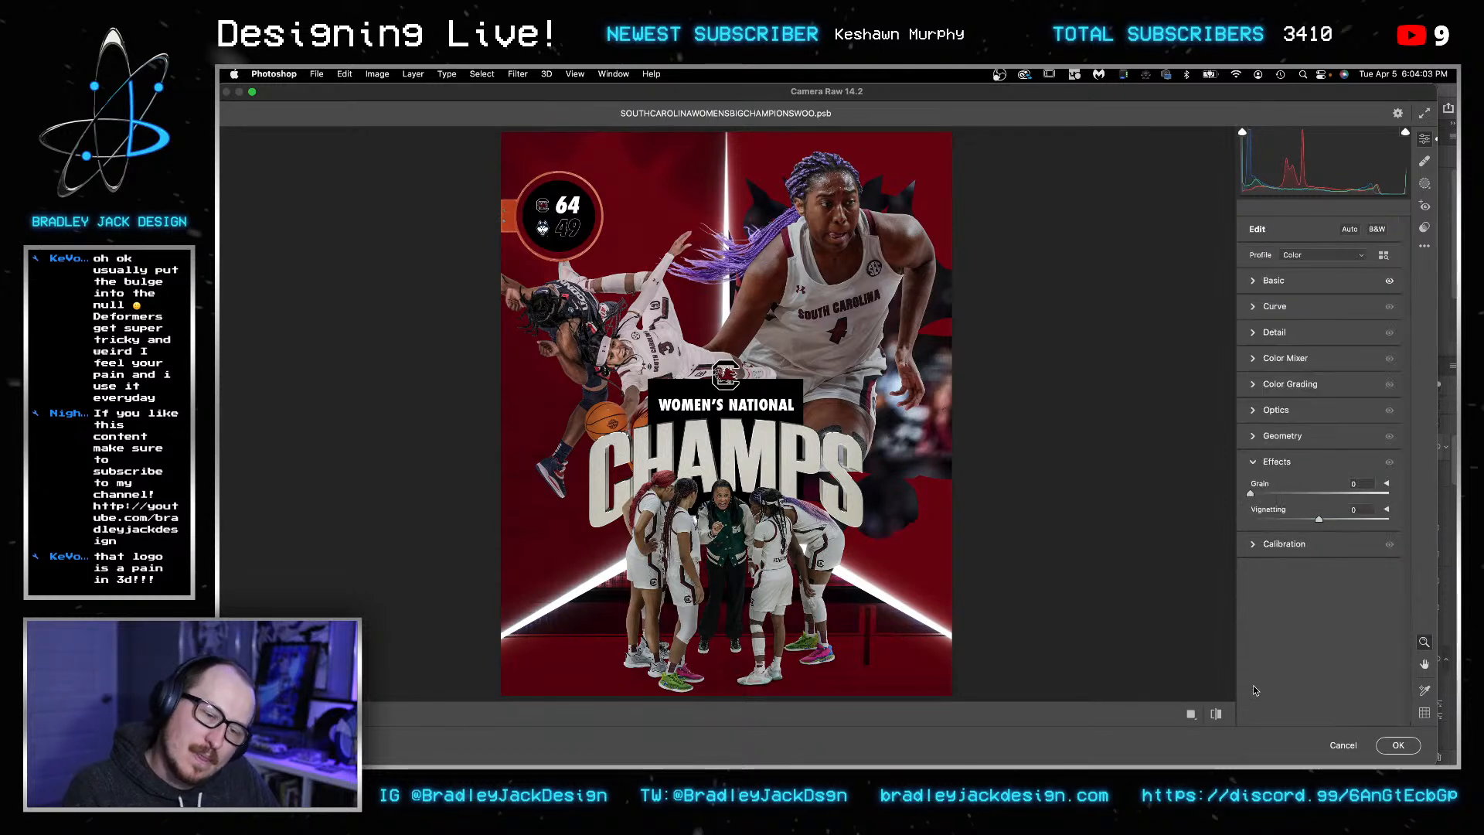
left_click(1268, 544)
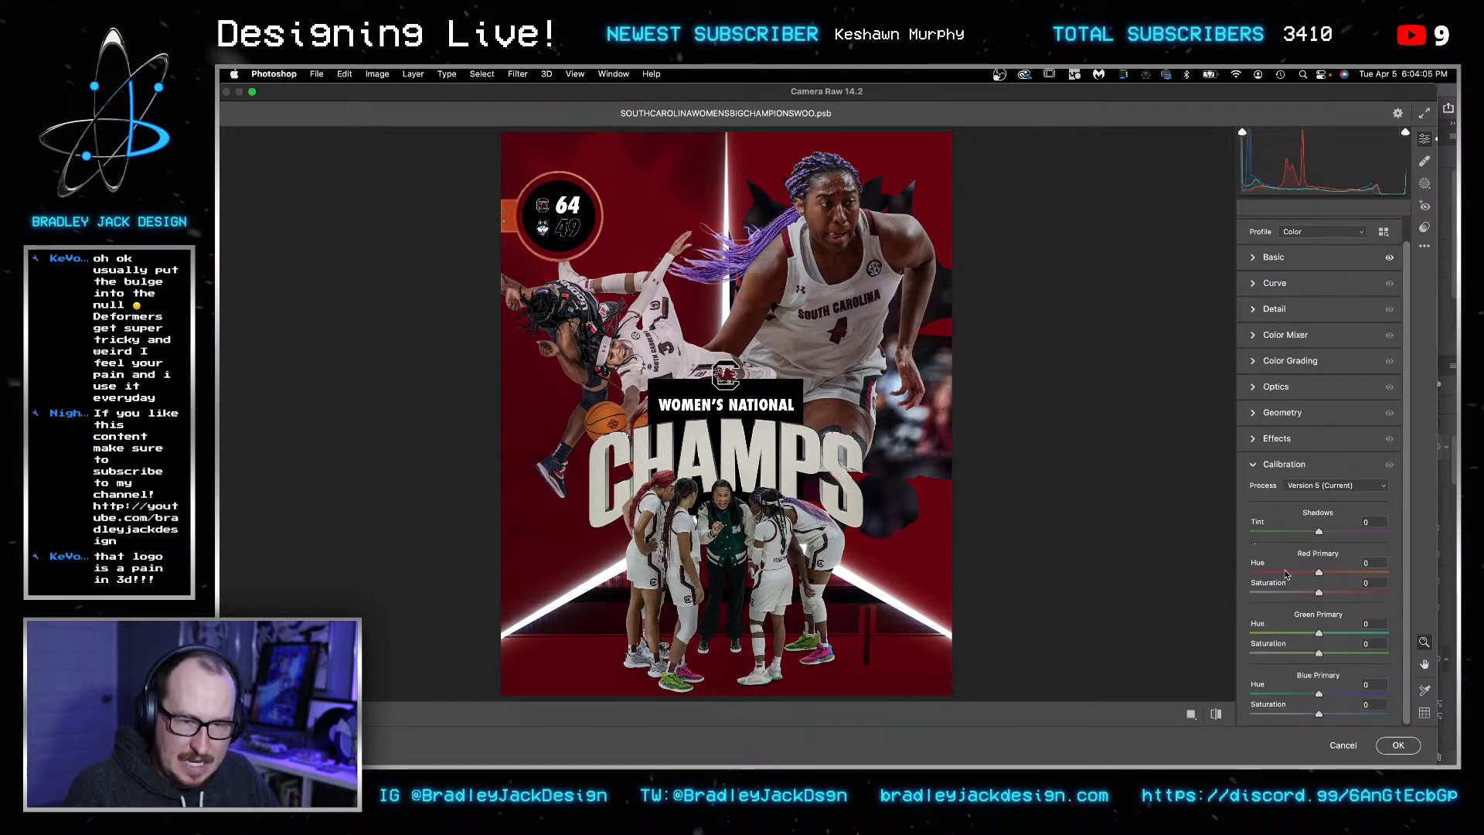
type("20")
key("Return")
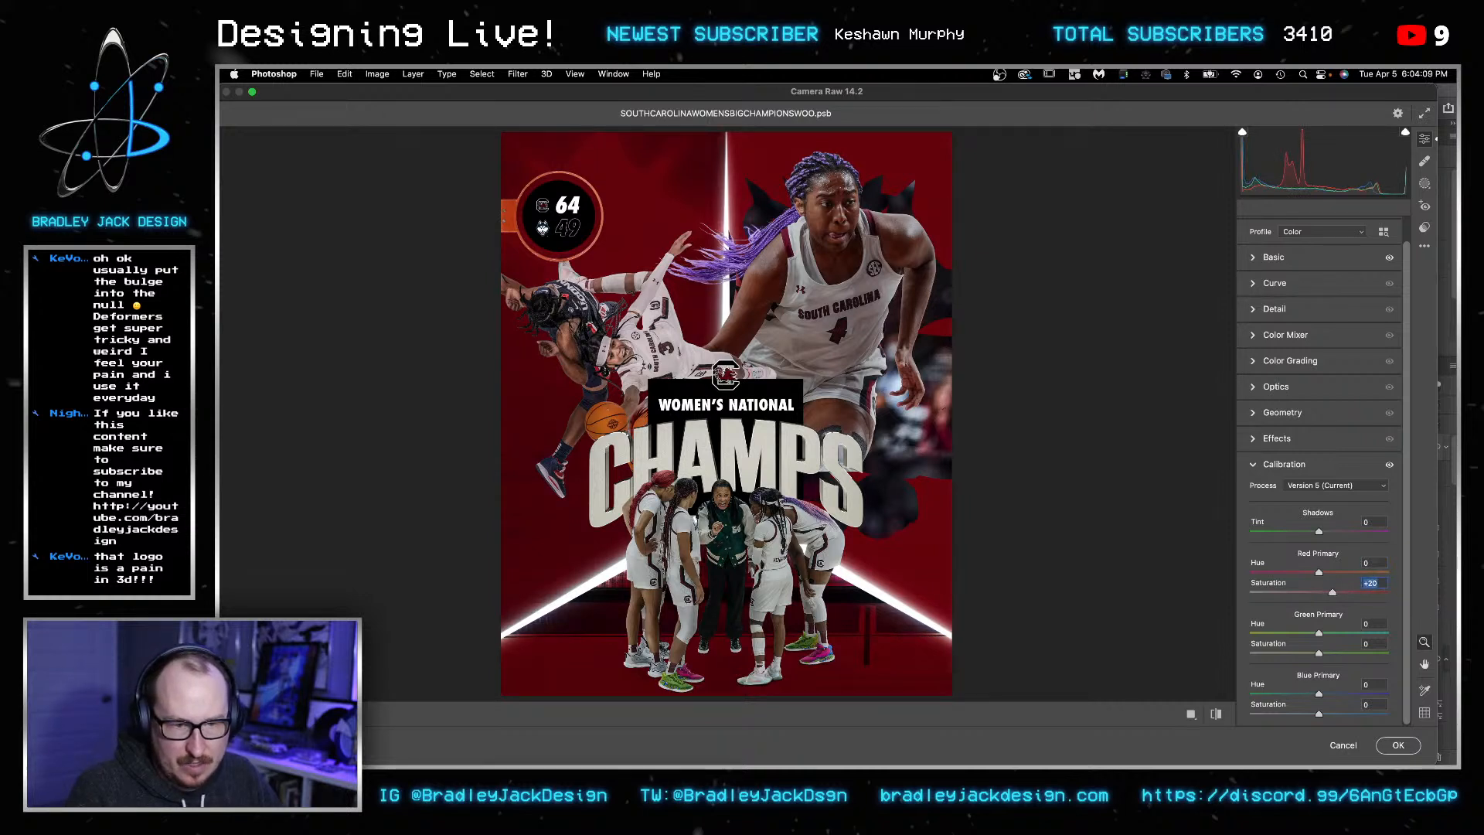
type("-20")
key("Return")
key("shift+Up")
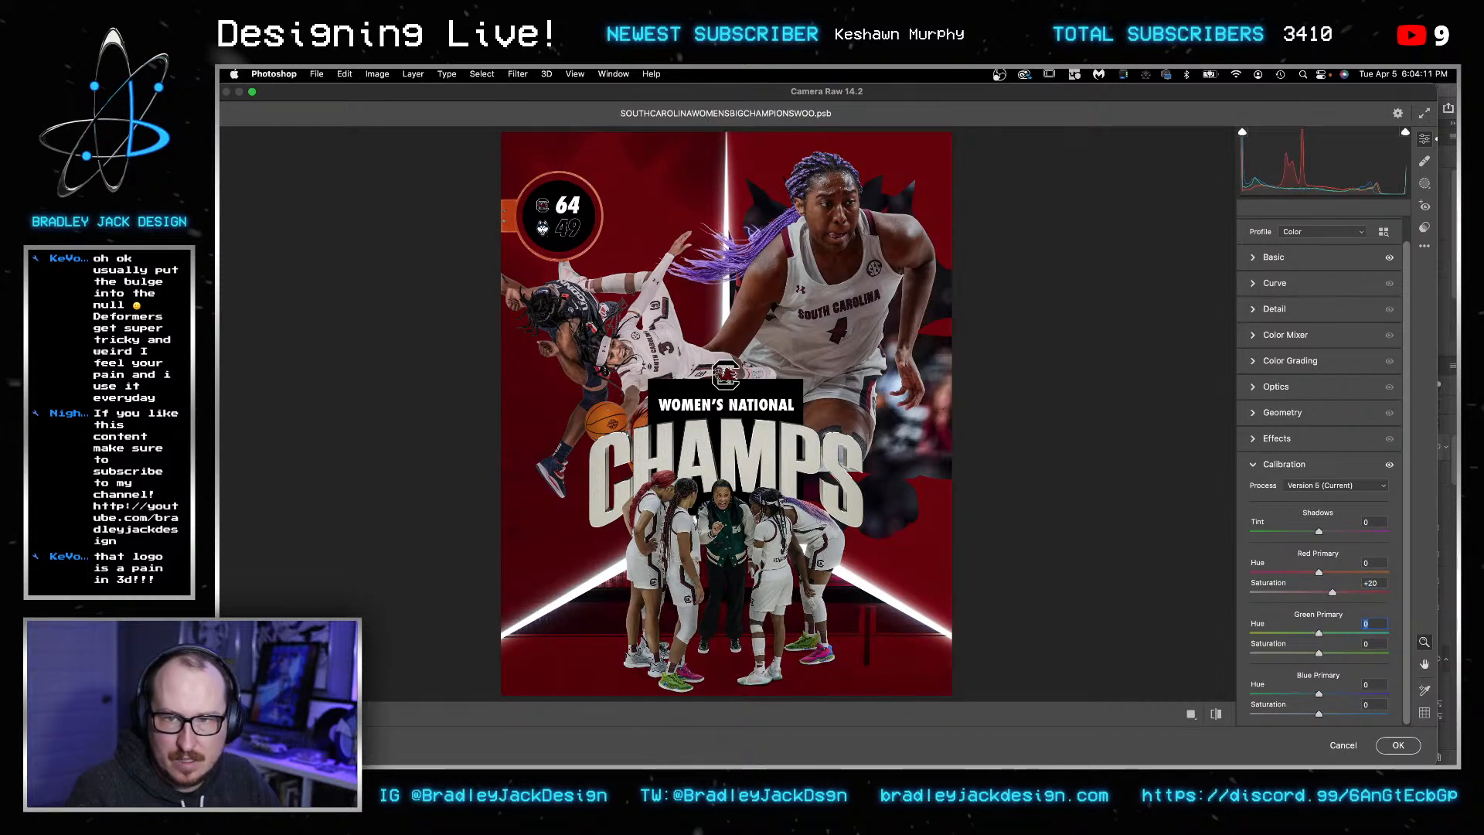
- Set the Green Primary hue to -10, then try a range of Blue Primary hues and settle on -40
key("Tab")
key("Tab")
key("shift+Down")
key("shift+Down")
key("shift+Down")
key("shift+Down")
key("shift+Down")
key("shift+Down")
key("shift+Down")
key("shift+Down")
key("shift+Down")
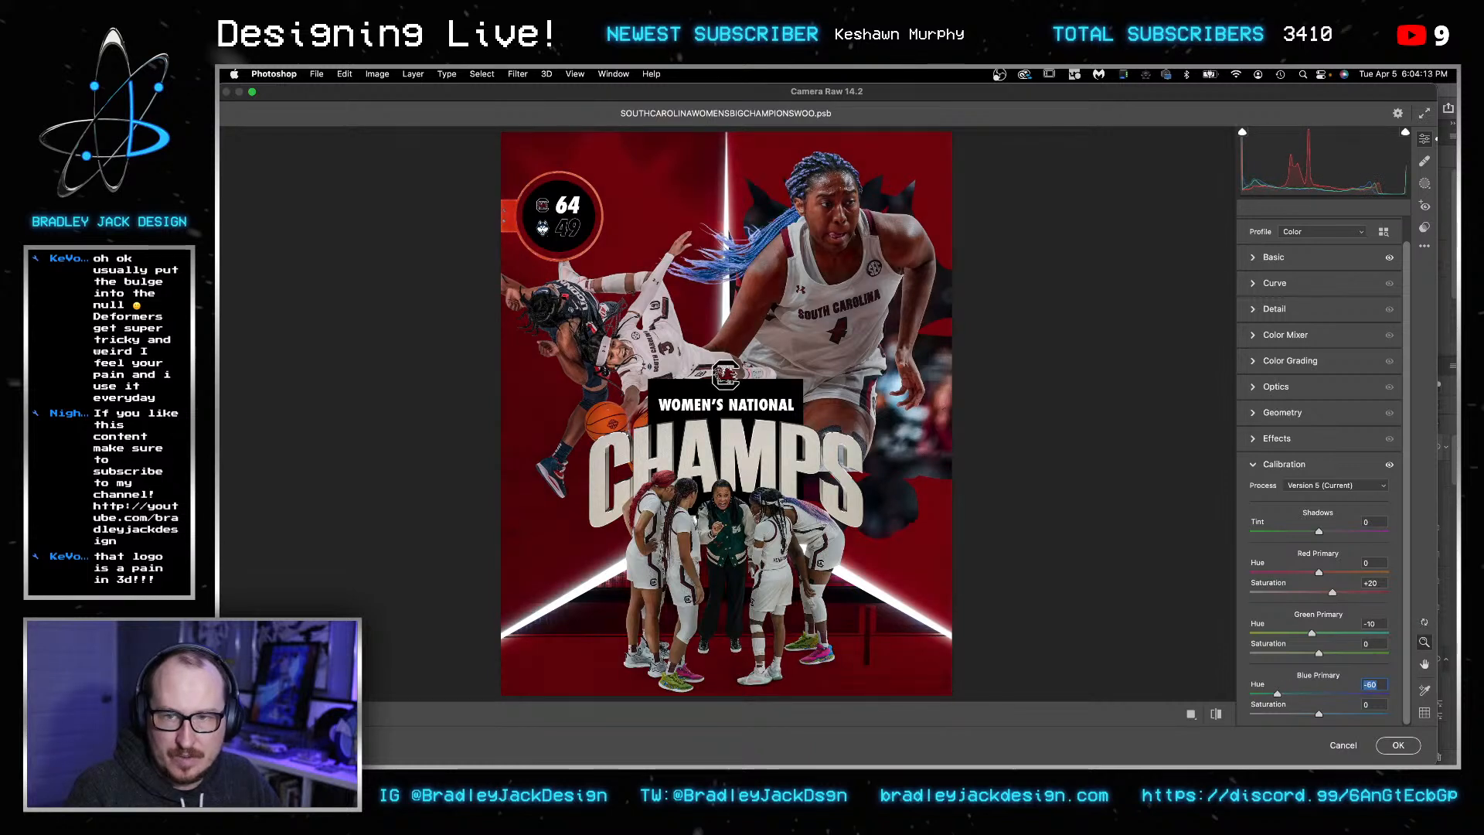
key("shift+Down")
key("shift+Up")
key("shift+Up")
key("shift+Up")
key("shift+Up")
key("shift+Up")
key("shift+Up")
key("shift+Up")
key("shift+Up")
key("shift+Up")
key("shift+Up")
key("shift+Up")
key("shift+Up")
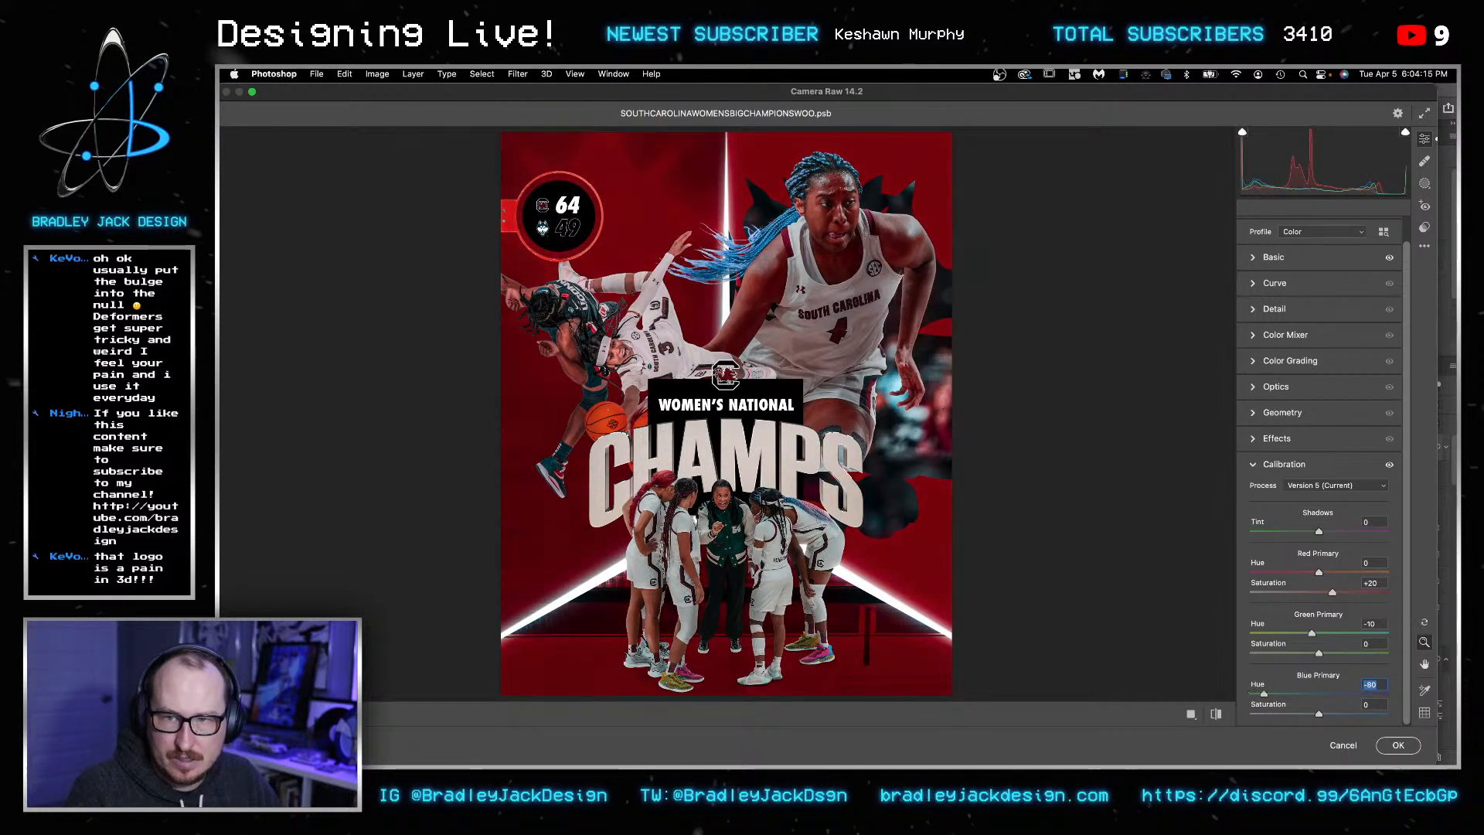
key("shift+Up")
key("shift+Up")
key("shift+Up")
key("shift+Up")
key("shift+Up")
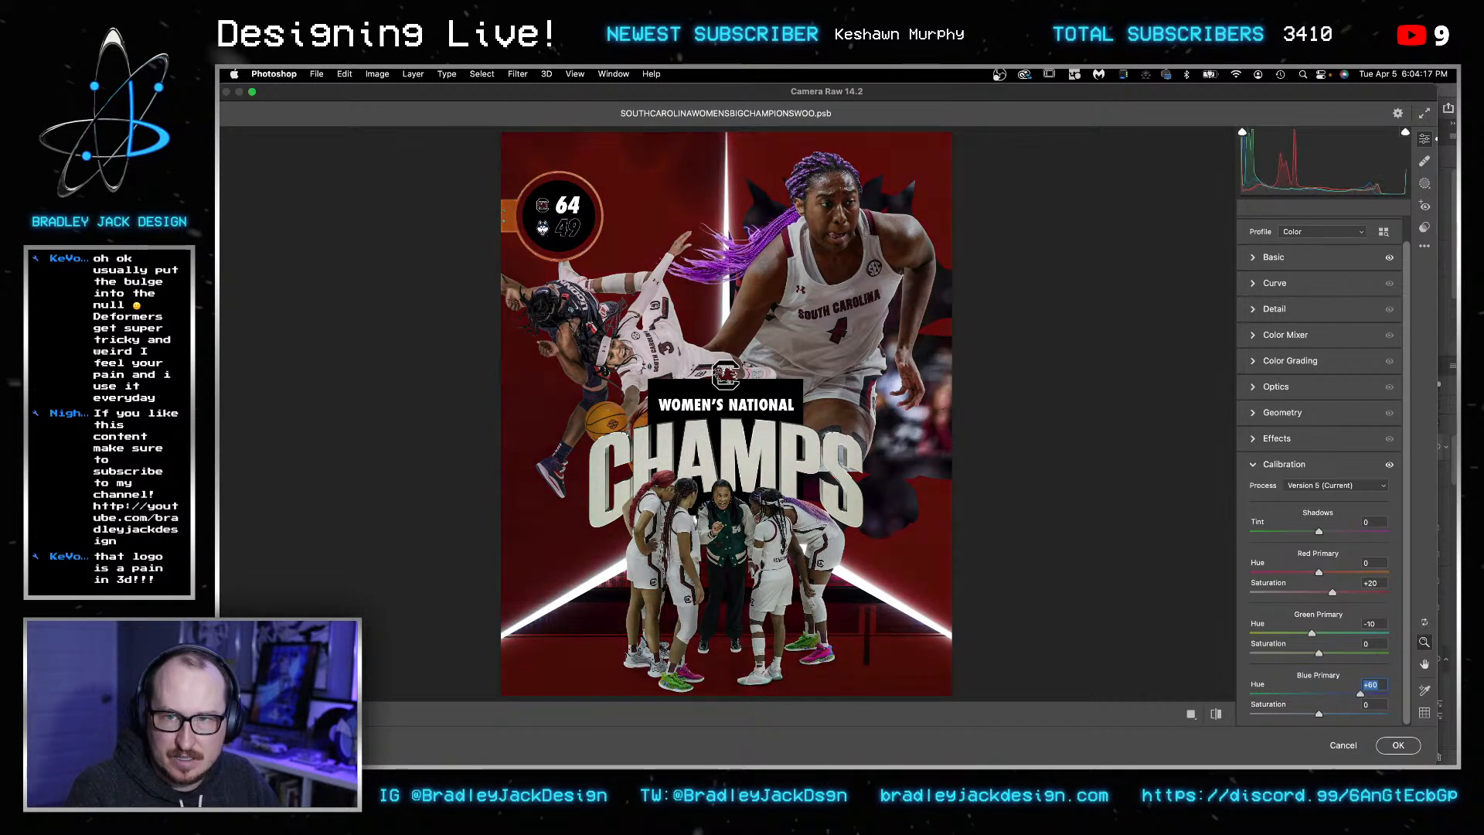
key("shift+Down")
key("shift+Down")
key("shift+Down")
key("shift+Down")
key("shift+Down")
key("shift+Down")
key("shift+Down")
key("shift+Down")
key("shift+Down")
key("shift+Down")
key("shift+Down")
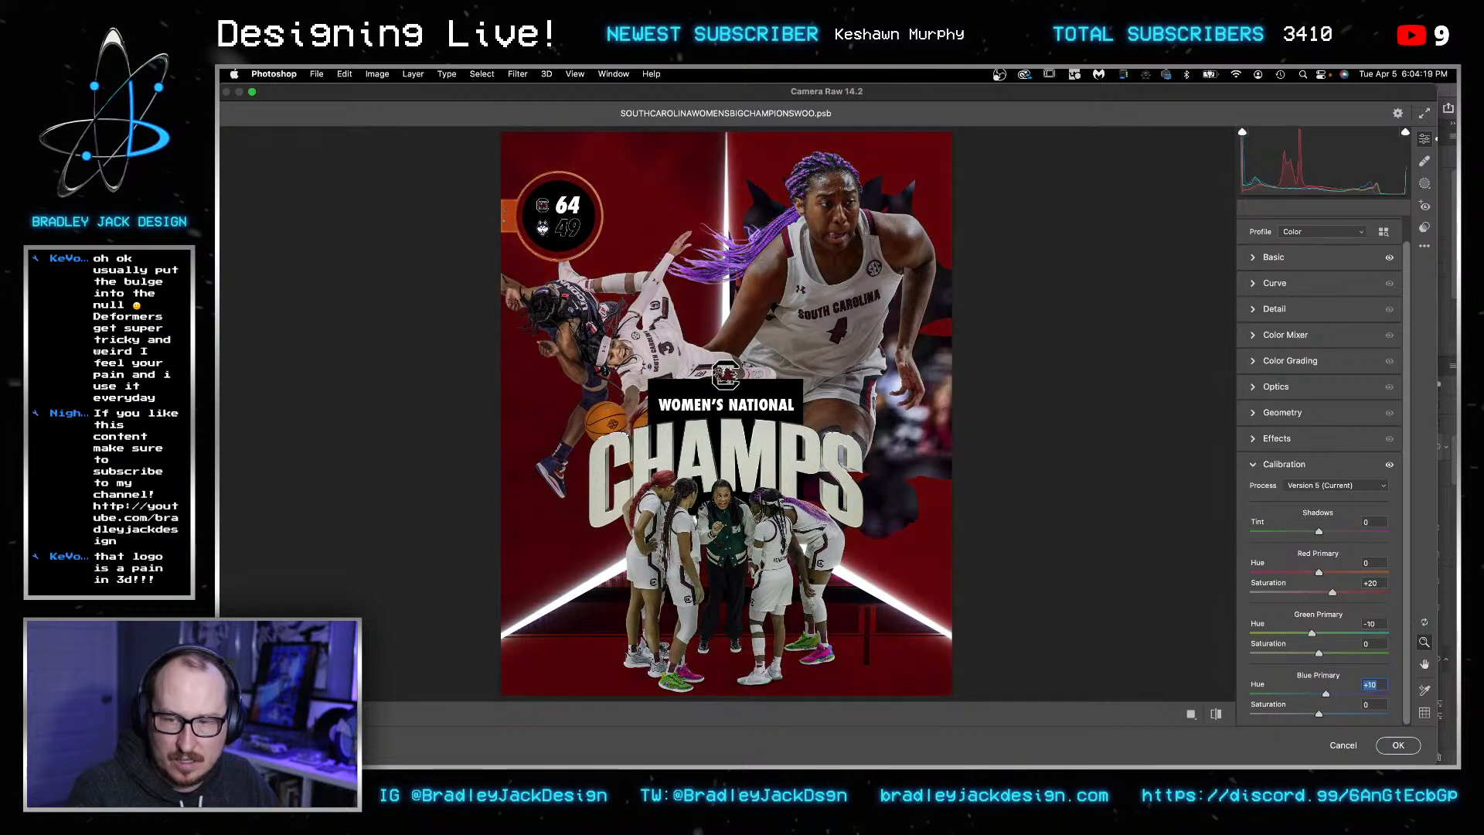
- Try shifting the Red Primary hue up and down in the calibration
key("shift+Tab")
key("shift+Tab")
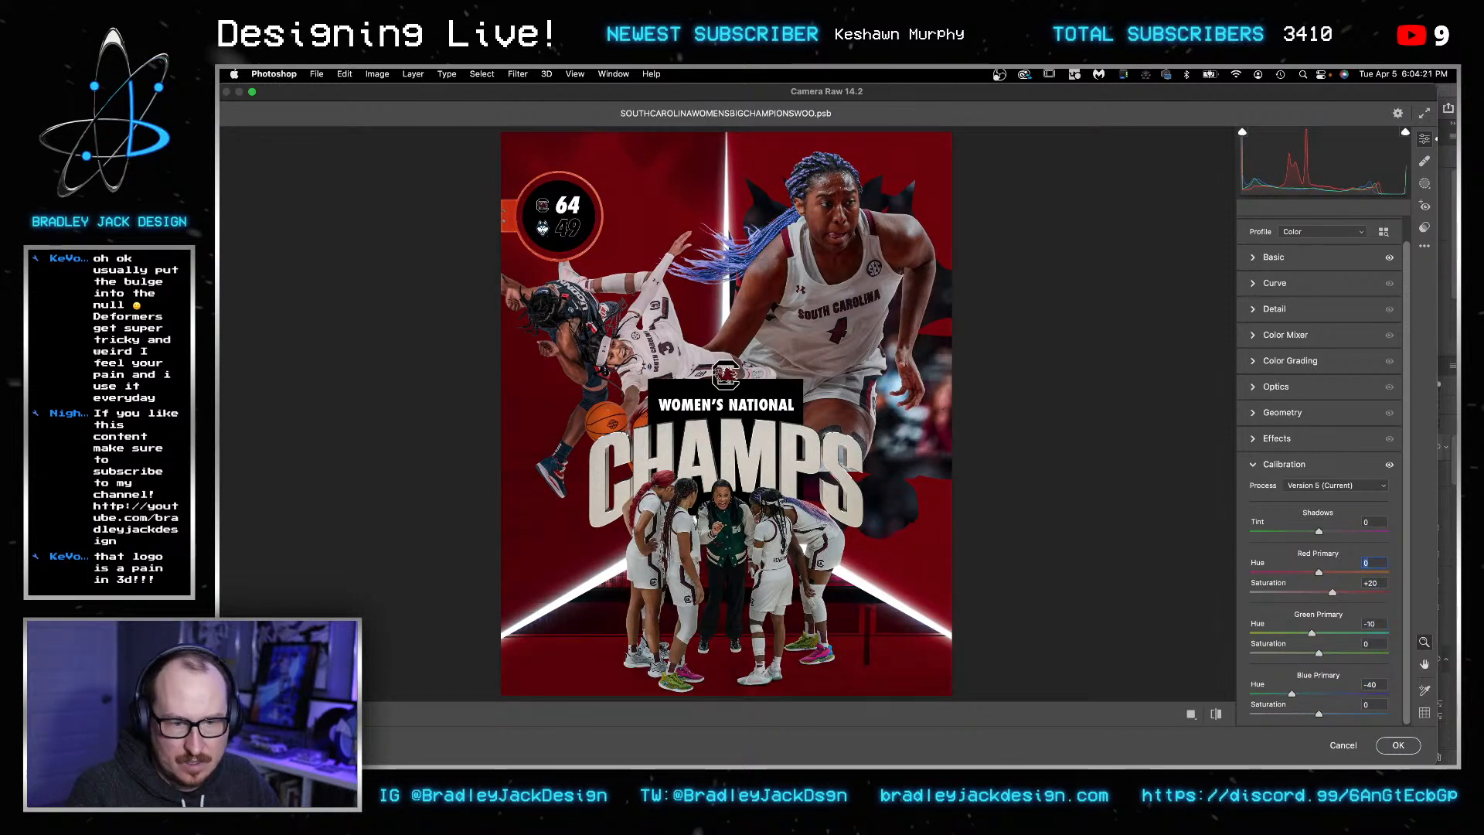
key("shift+Up")
key("shift+Up")
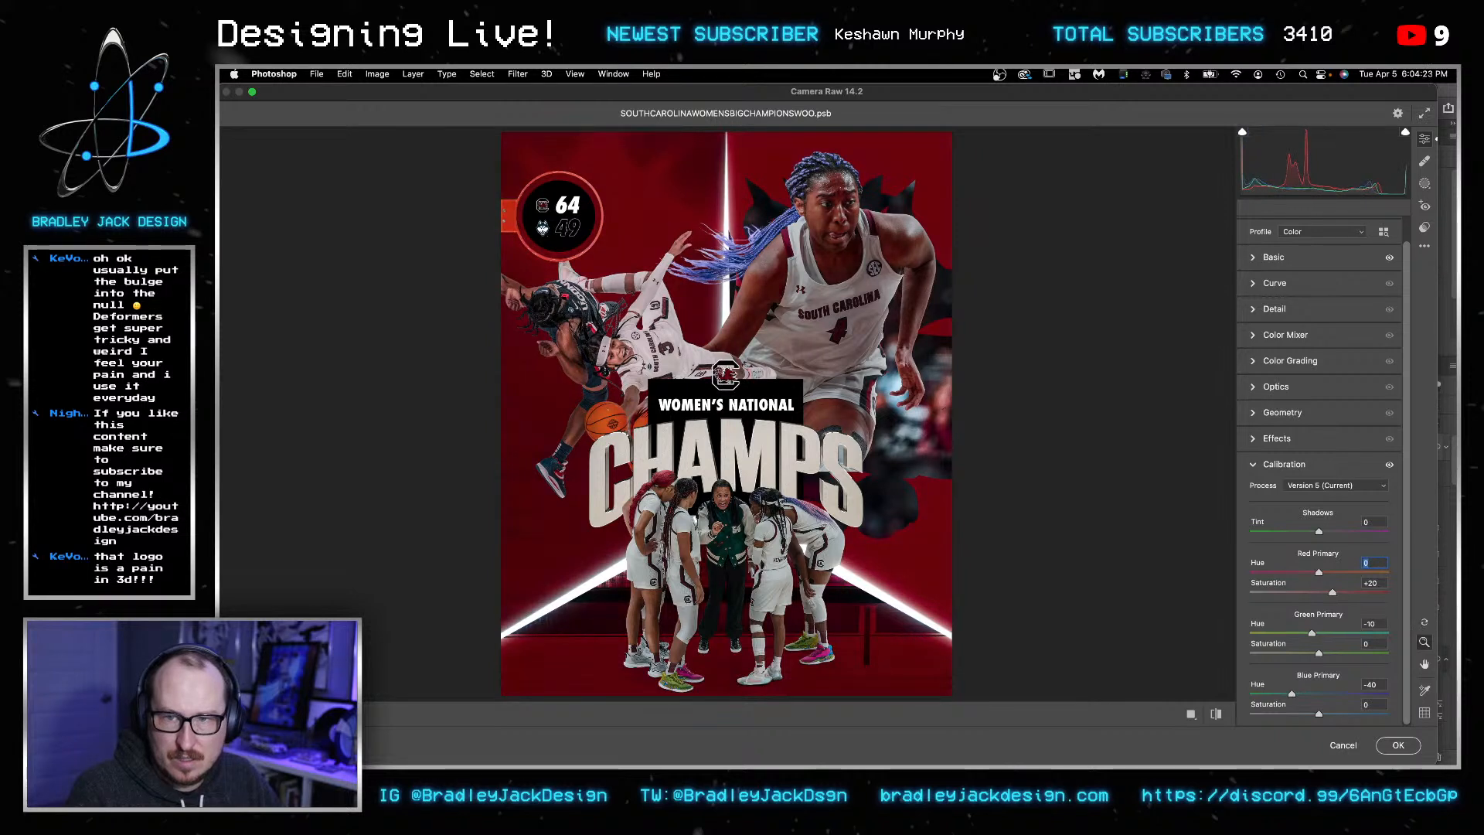
key("shift+Down")
key("shift+Down")
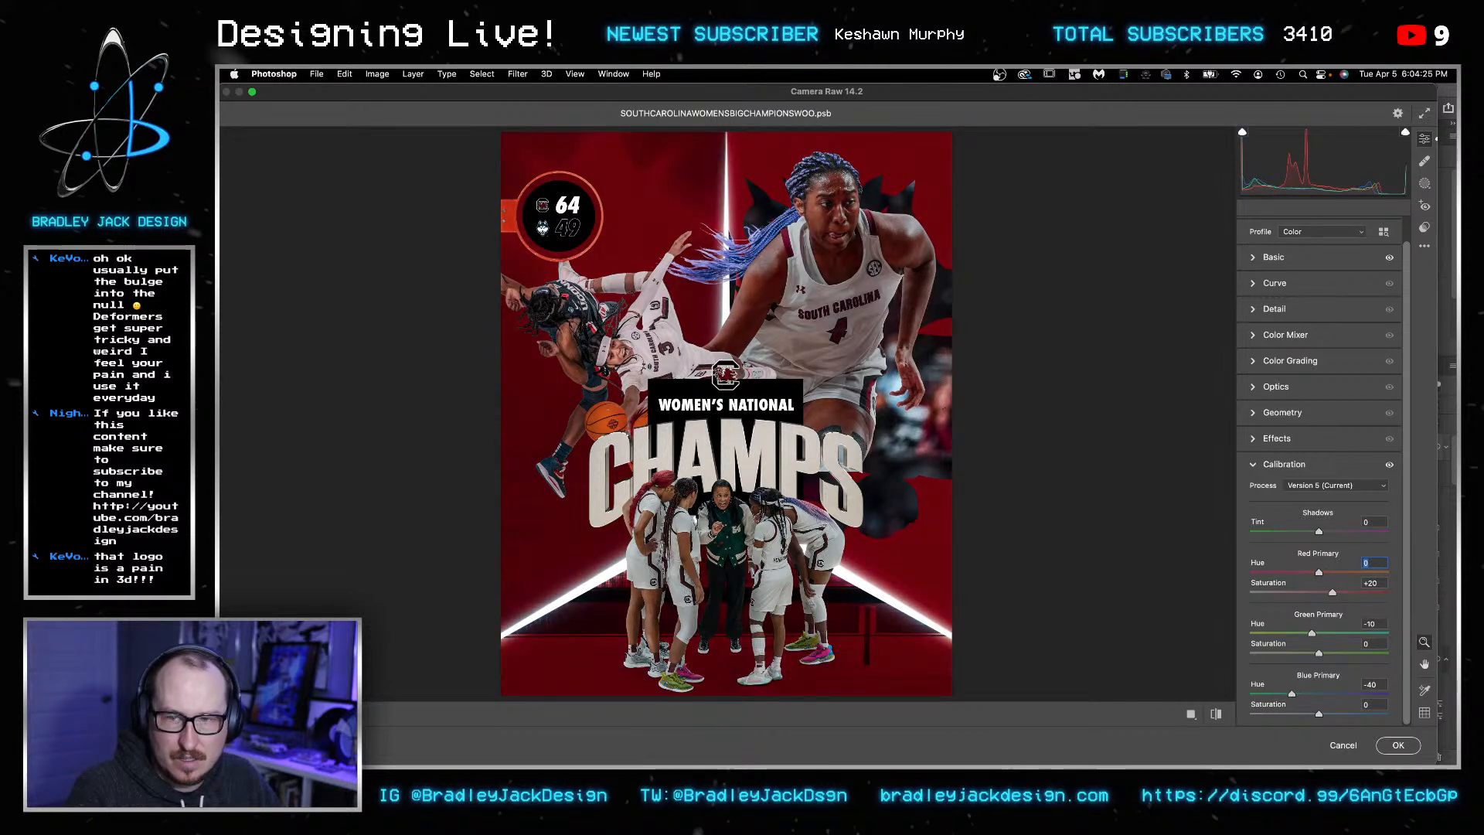
- Try a range of Green Primary hues and settle on +20
key("shift+Up")
key("shift+Up")
key("shift+Up")
key("shift+Up")
key("shift+Up")
key("shift+Up")
key("shift+Up")
key("shift+Up")
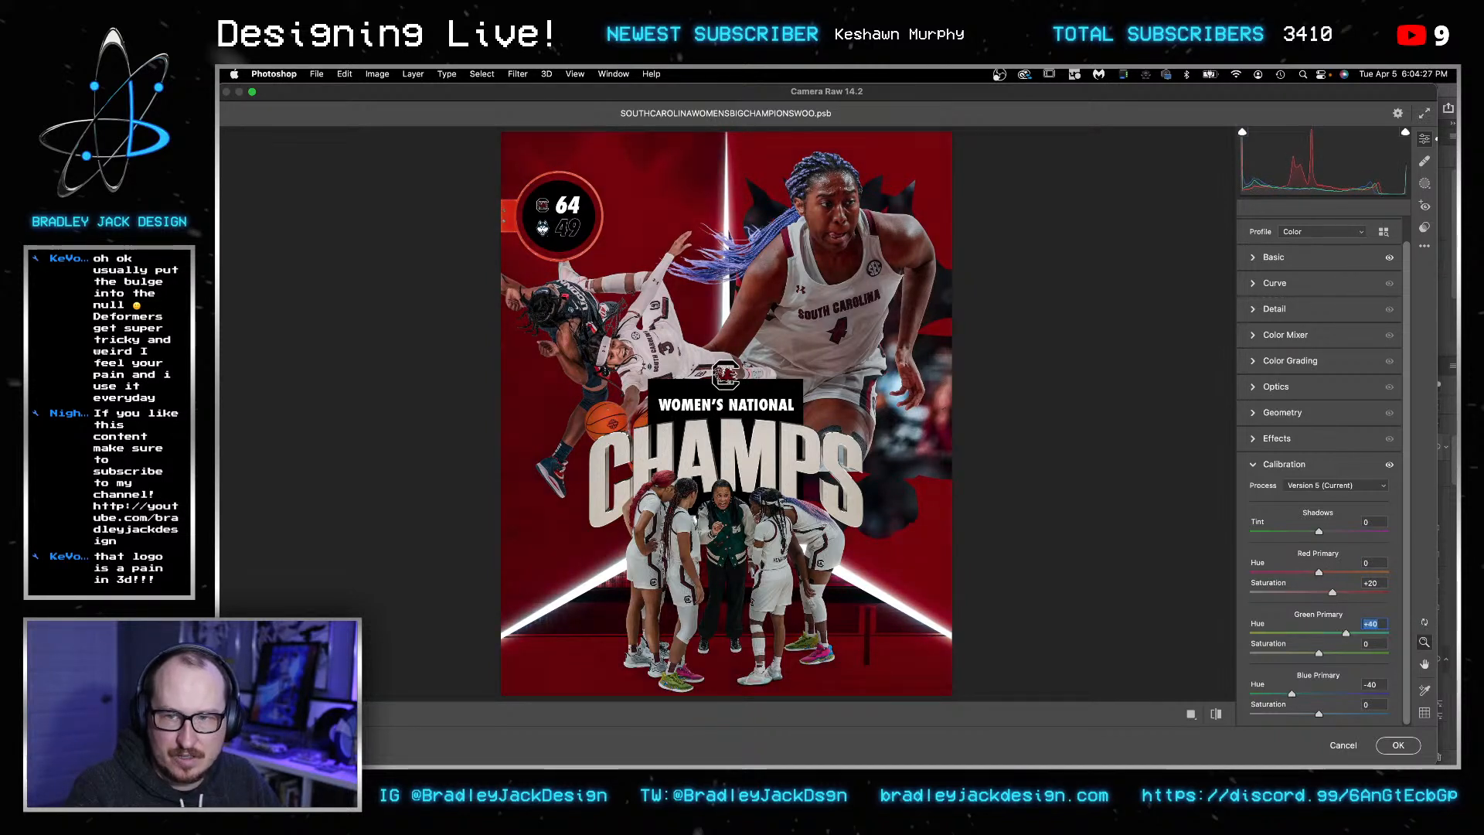
key("shift+Down")
key("shift+Down")
key("shift+Down")
key("shift+Down")
key("shift+Down")
key("shift+Down")
key("shift+Down")
key("shift+Down")
key("shift+Down")
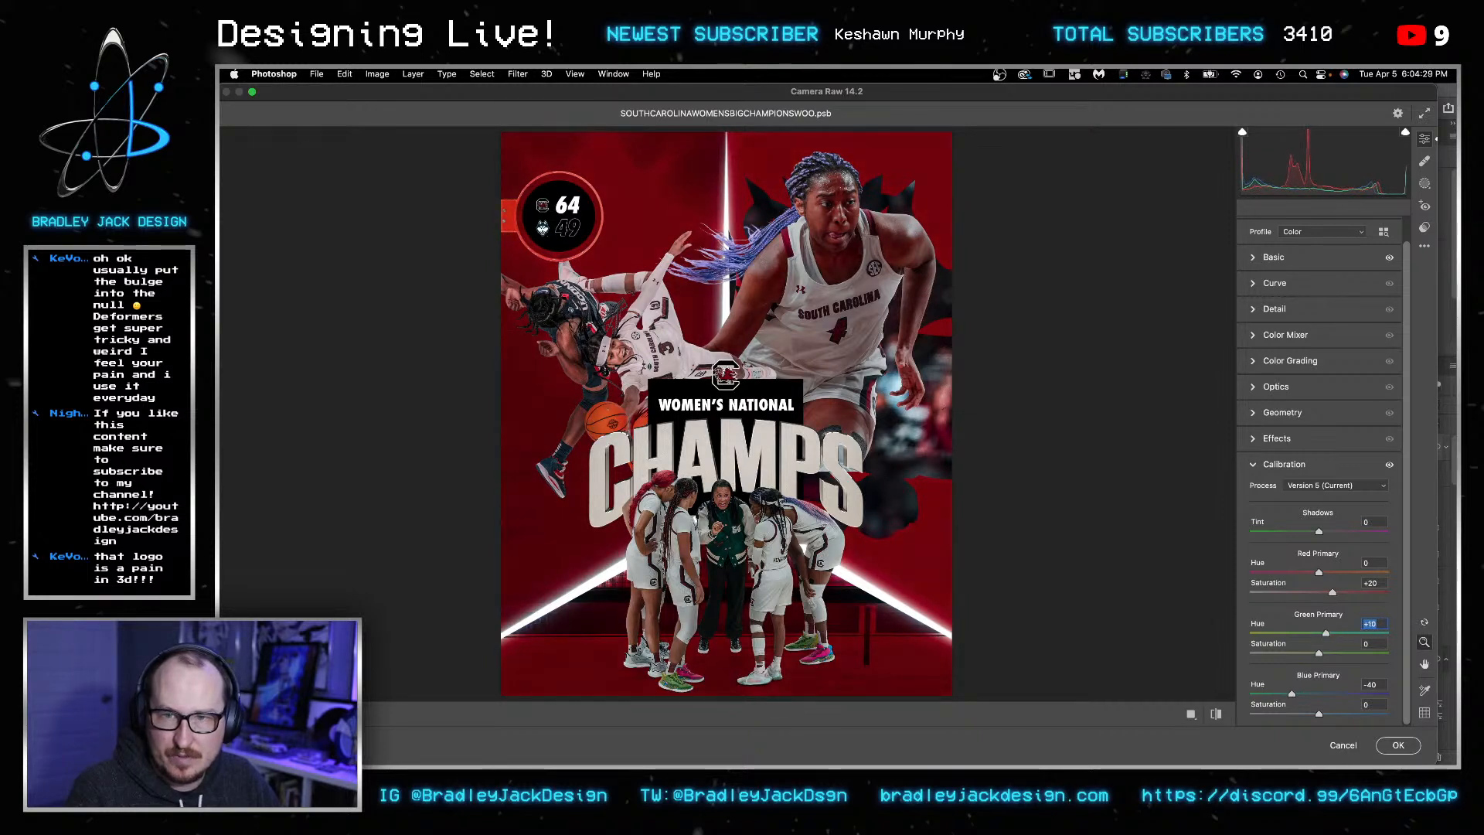
key("shift+Down")
key("shift+Down")
key("shift+Down")
key("shift+Up")
key("shift+Up")
key("shift+Up")
key("shift+Up")
key("shift+Up")
key("shift+Up")
key("shift+Up")
key("shift+Up")
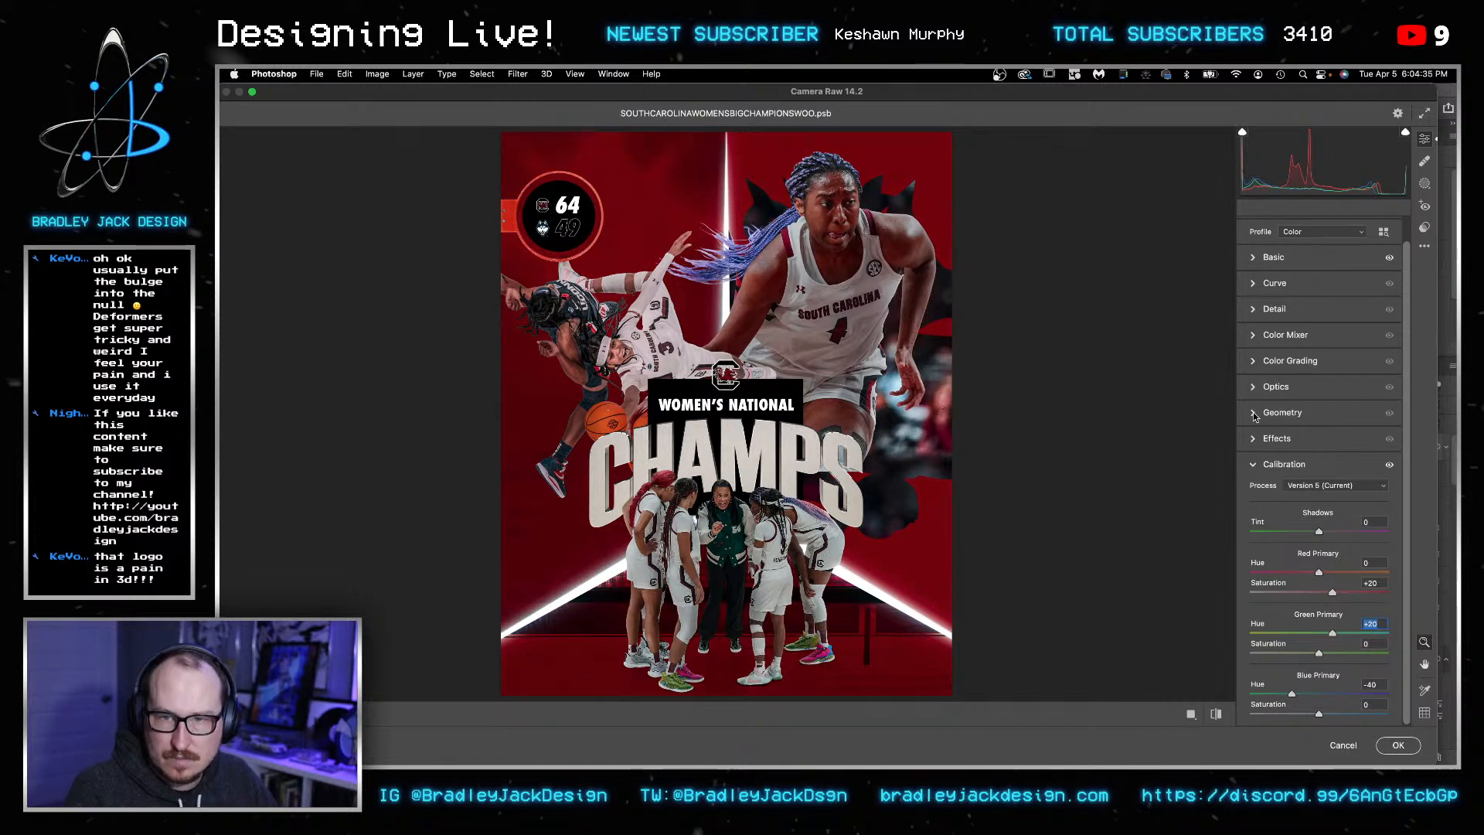
- Raise the Whites to +45 in the Camera Raw Basic adjustments, apply the filter and save the poster
left_click(1256, 258)
type("15")
key("shift+Tab")
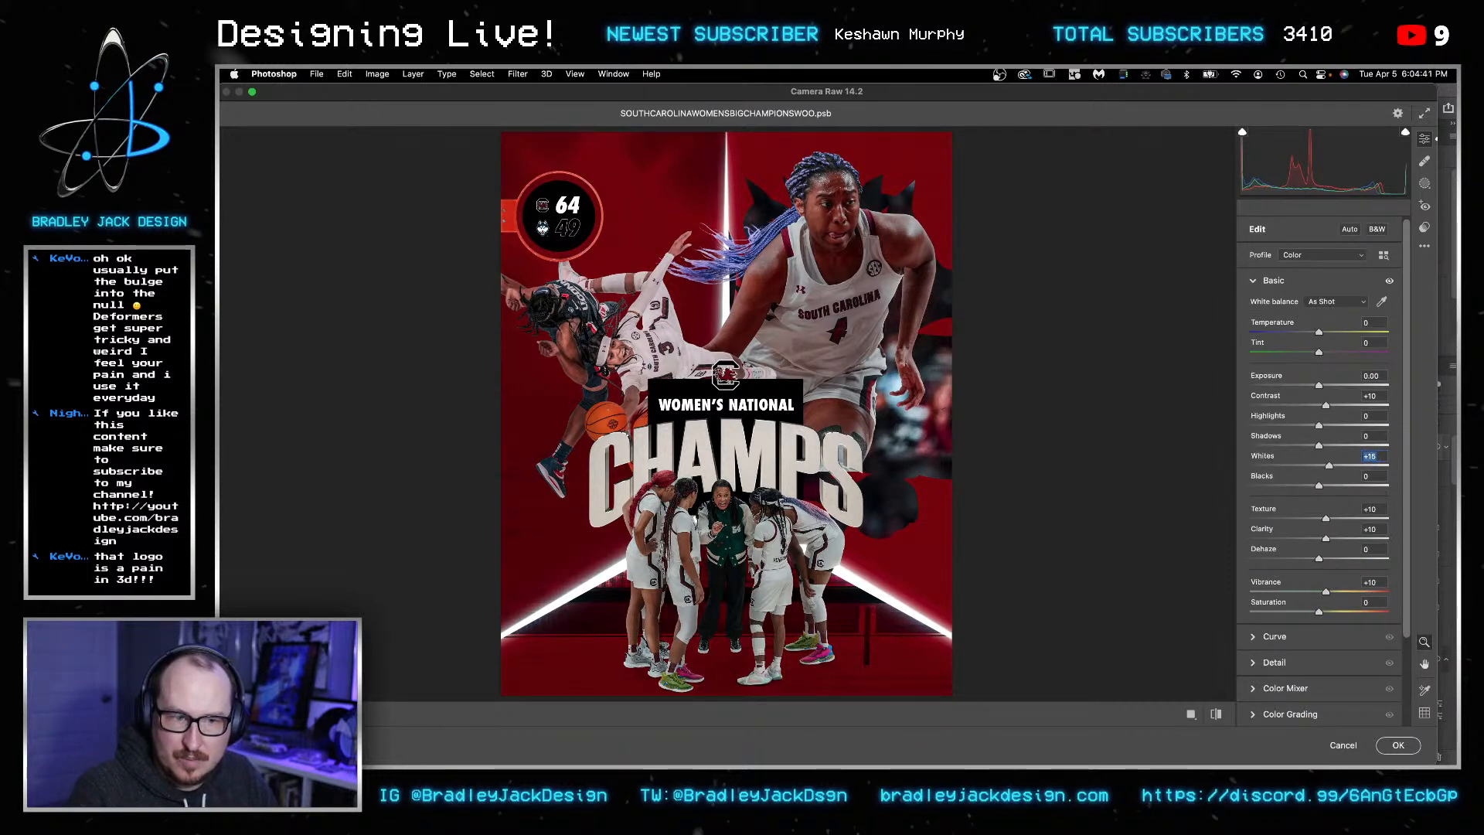
key("shift+Up")
key("shift+Up")
key("shift+Up")
key("shift+Up")
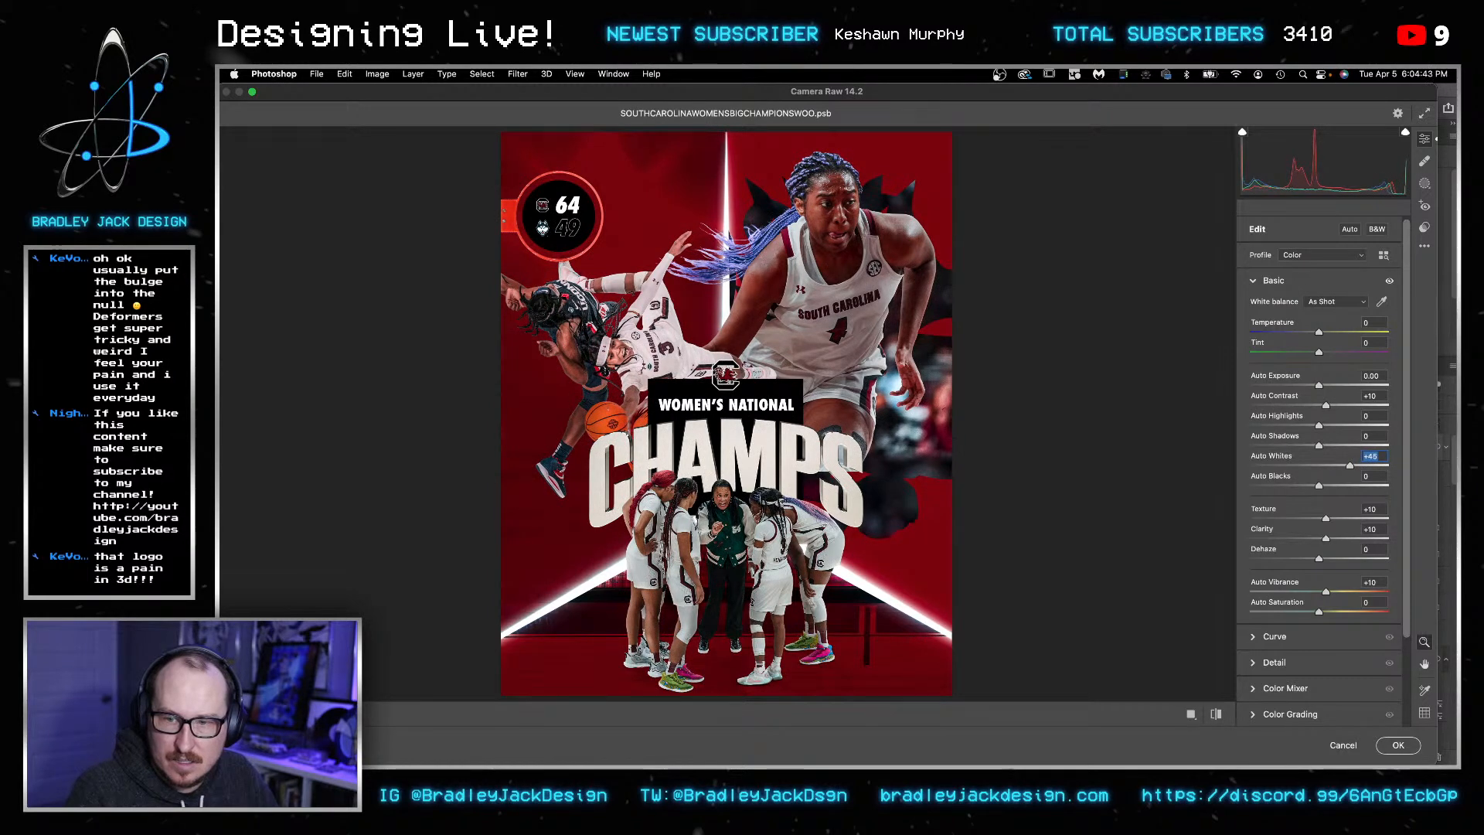
key("Return")
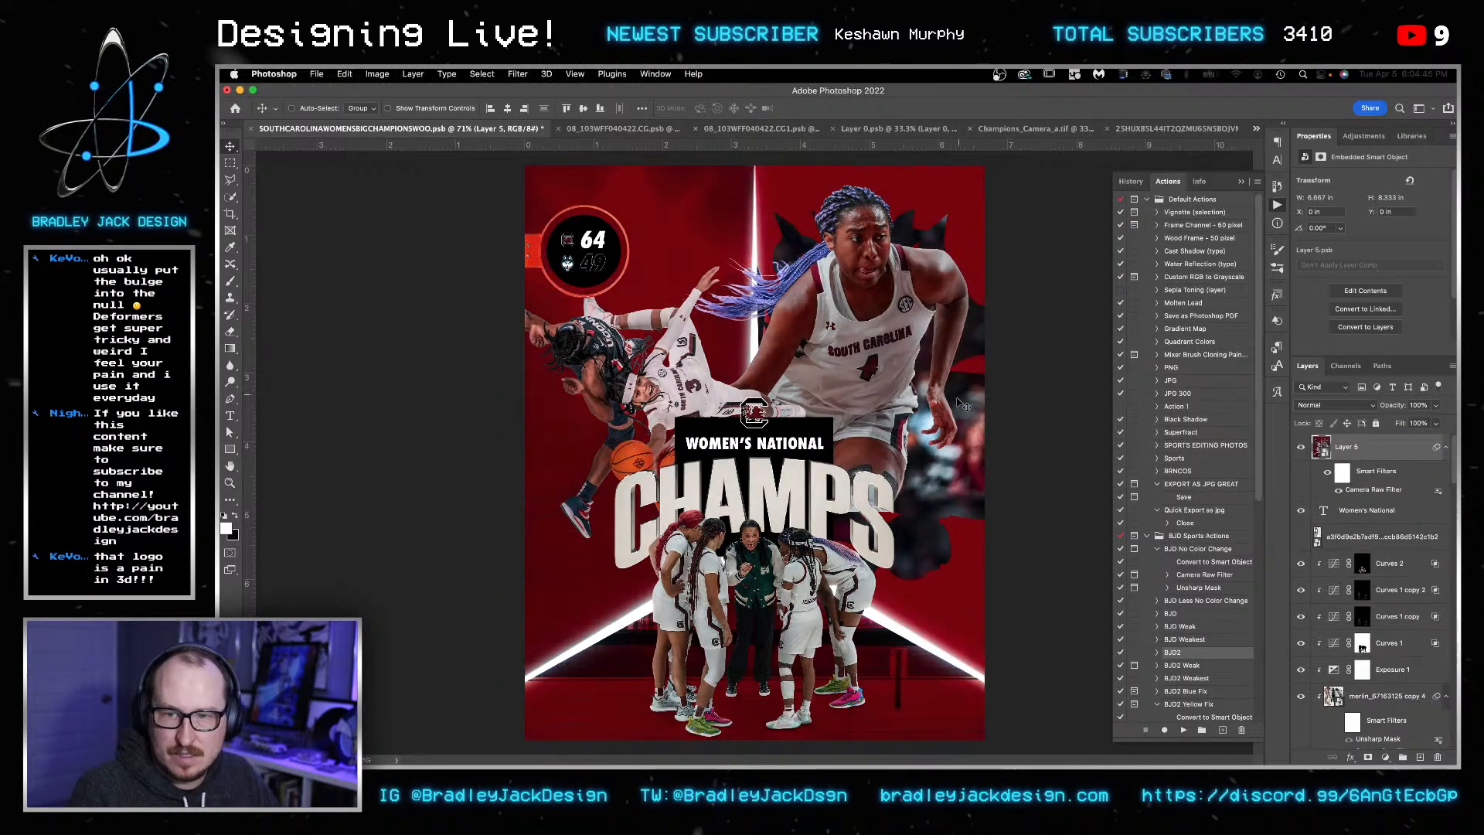
key("ctrl+s")
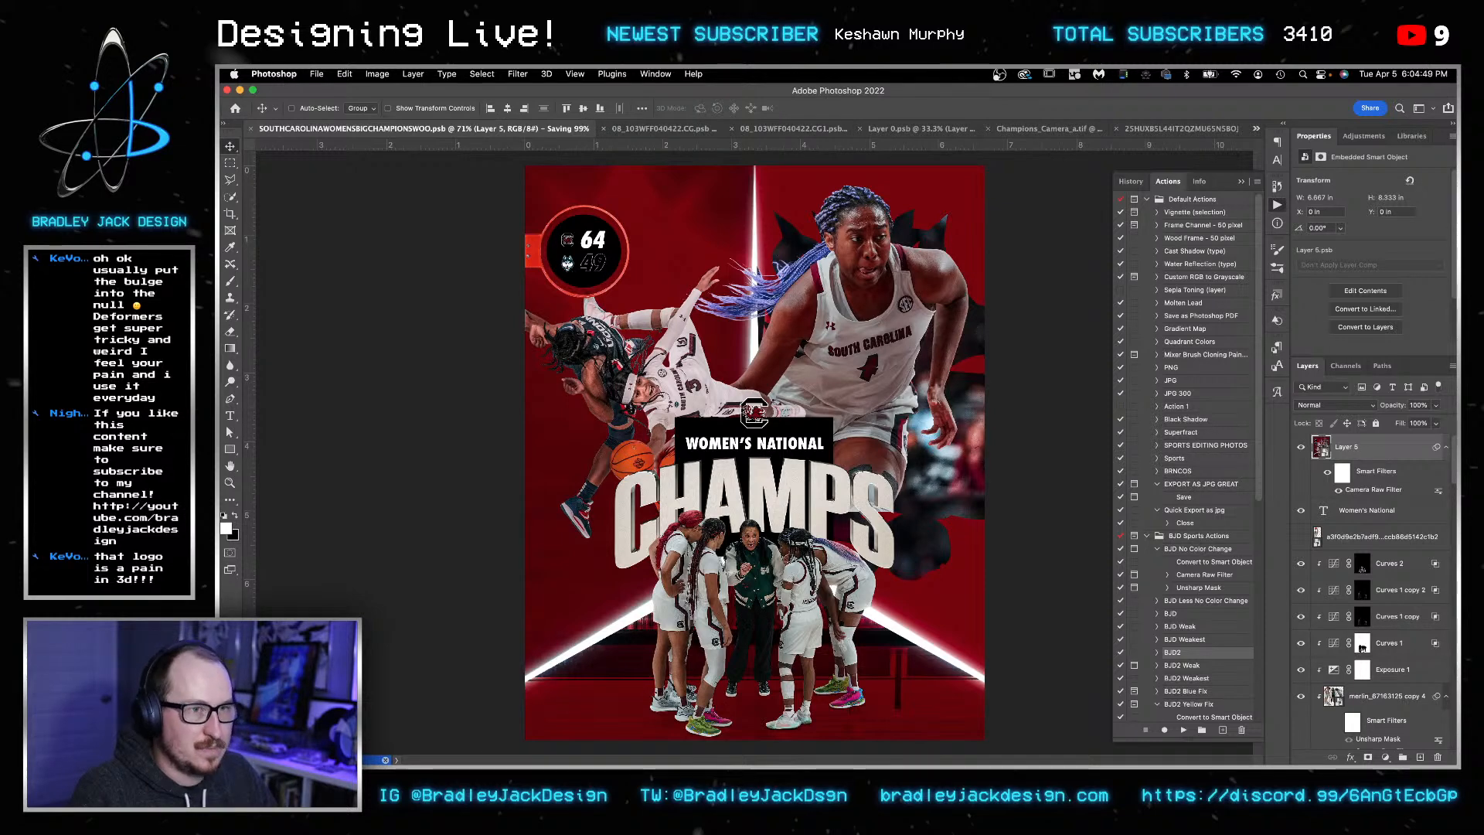
key("super+Tab")
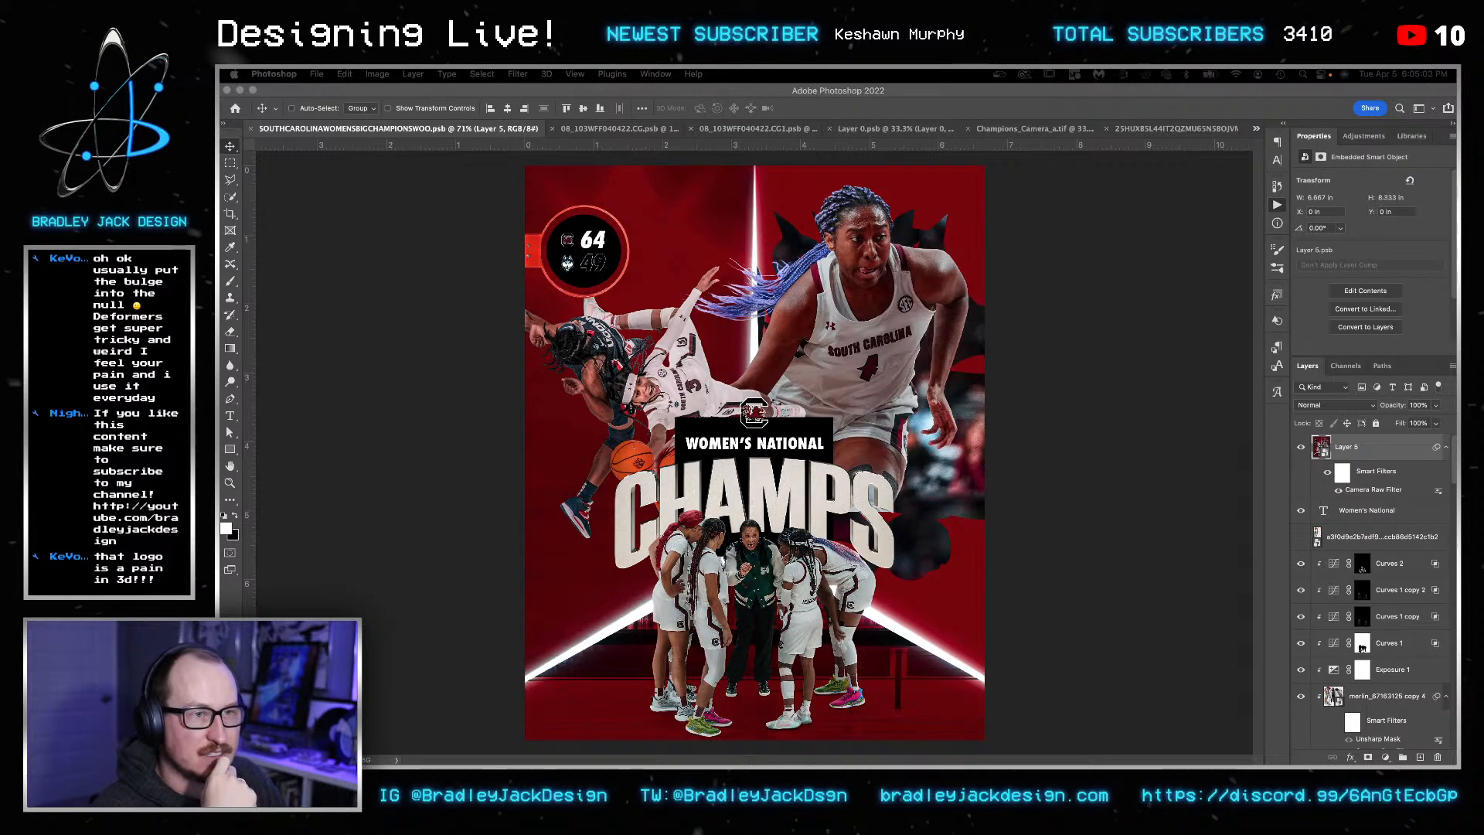
left_click_drag(911, 396, 819, 422)
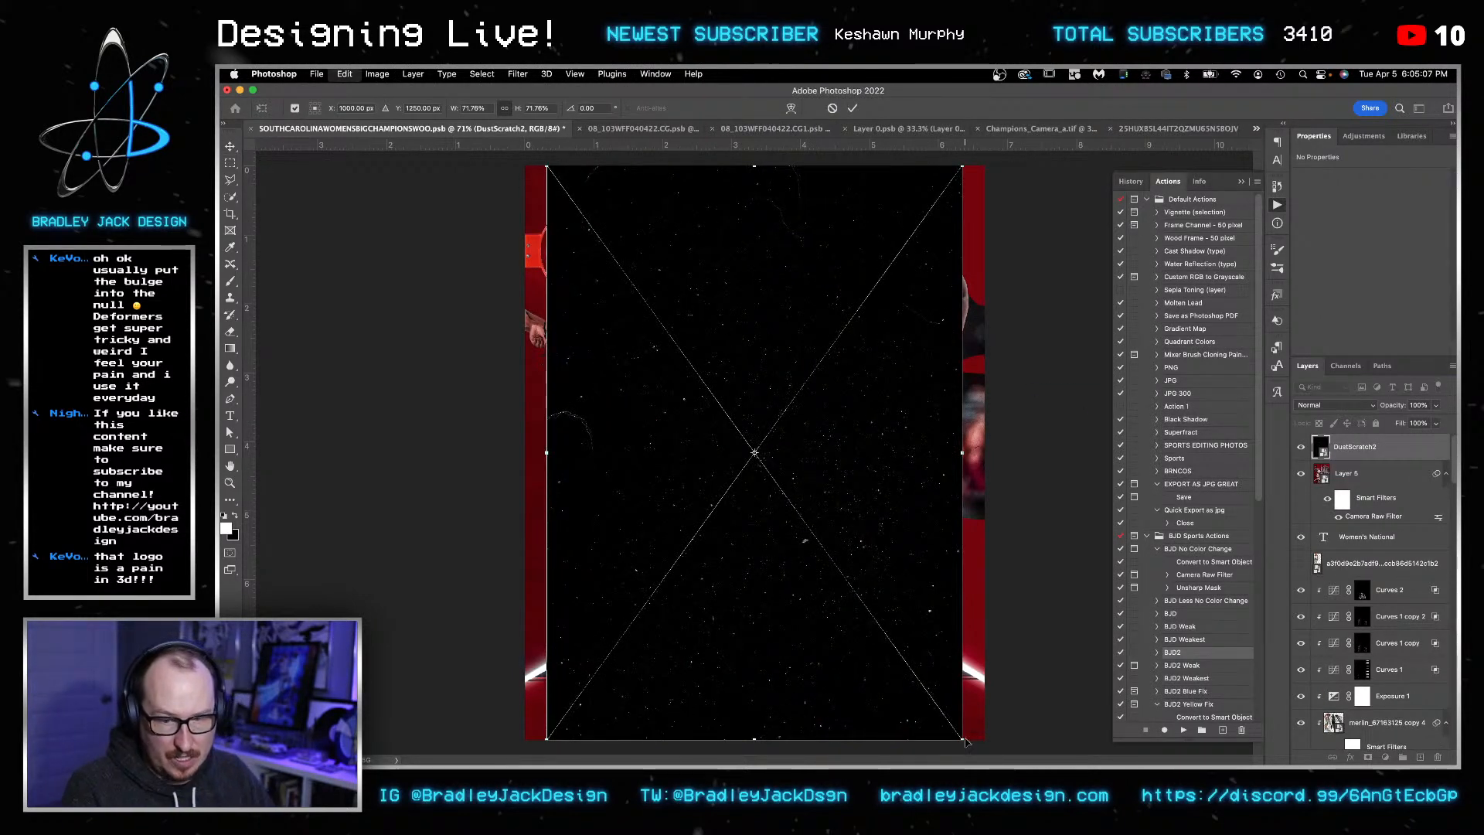
key("Escape")
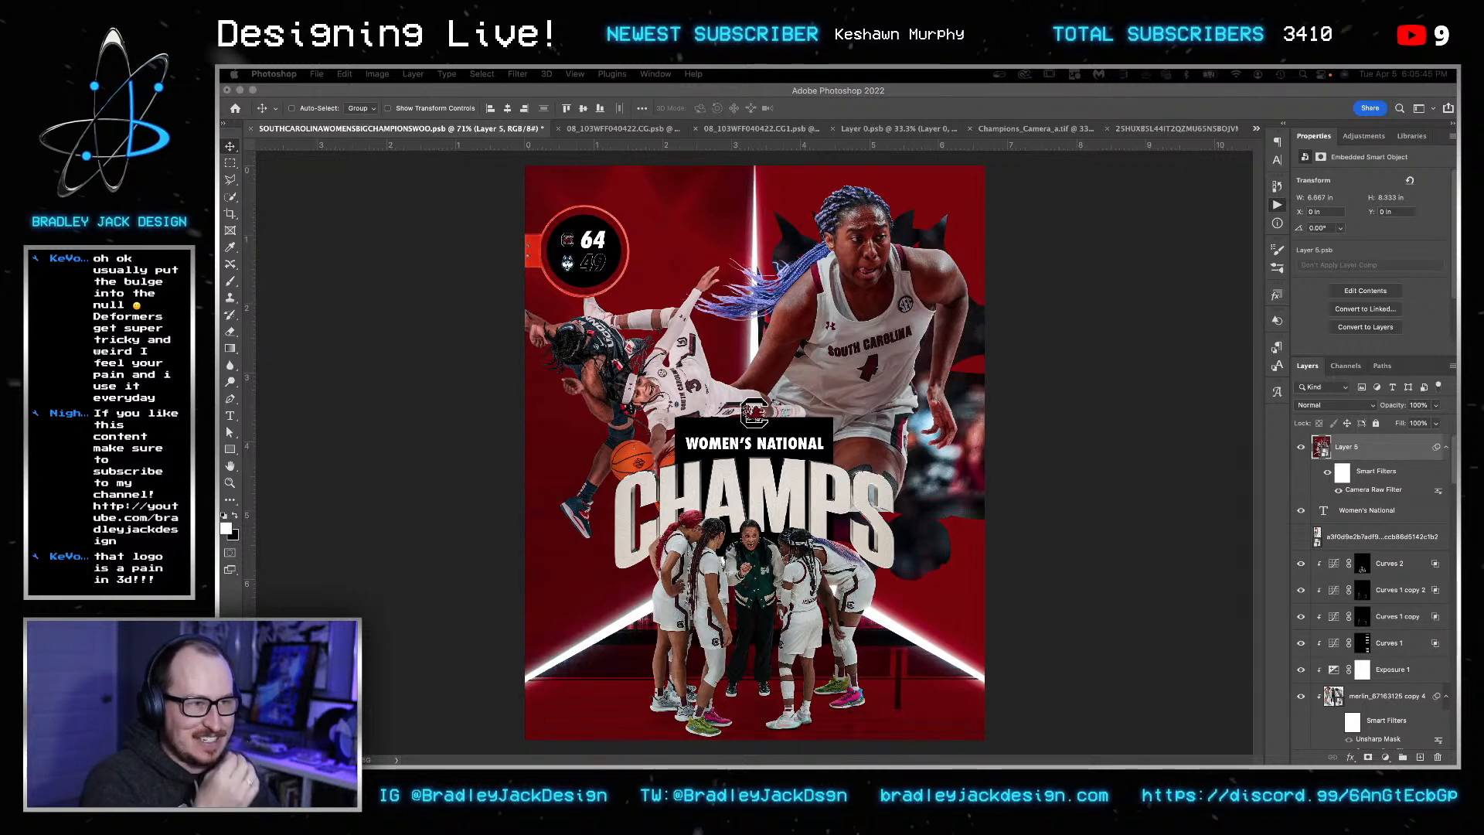
- Place the Confetti image above all layers of the poster and rotate it to -90°
left_click_drag(1456, 345, 895, 325)
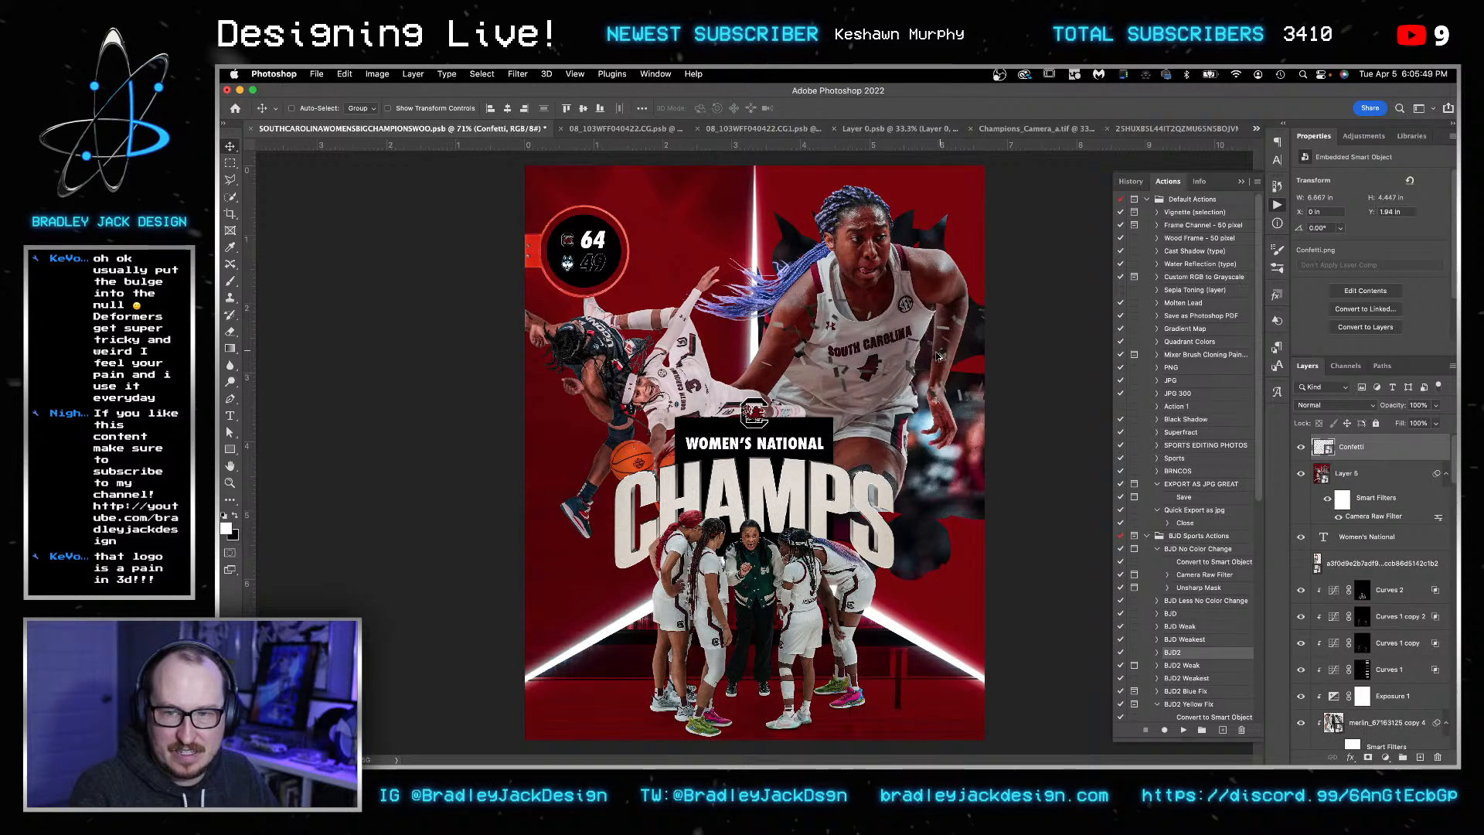
key("shift+alt+s")
key("super+t")
left_click_drag(805, 176, 623, 196)
key("Return")
key("shift+alt+n")
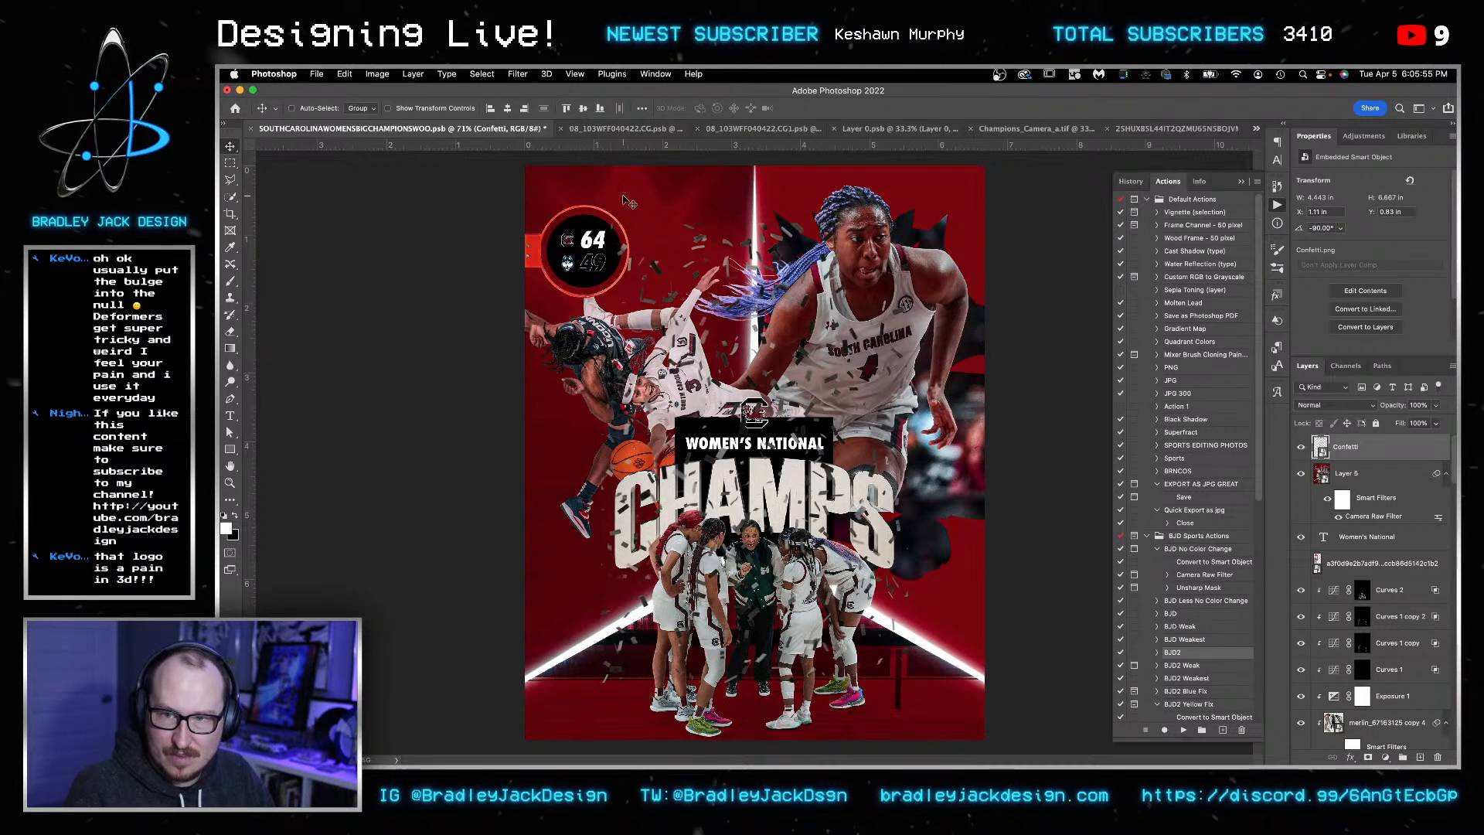
- Scale the Confetti layer to 25% in width and height
double_click(1321, 446)
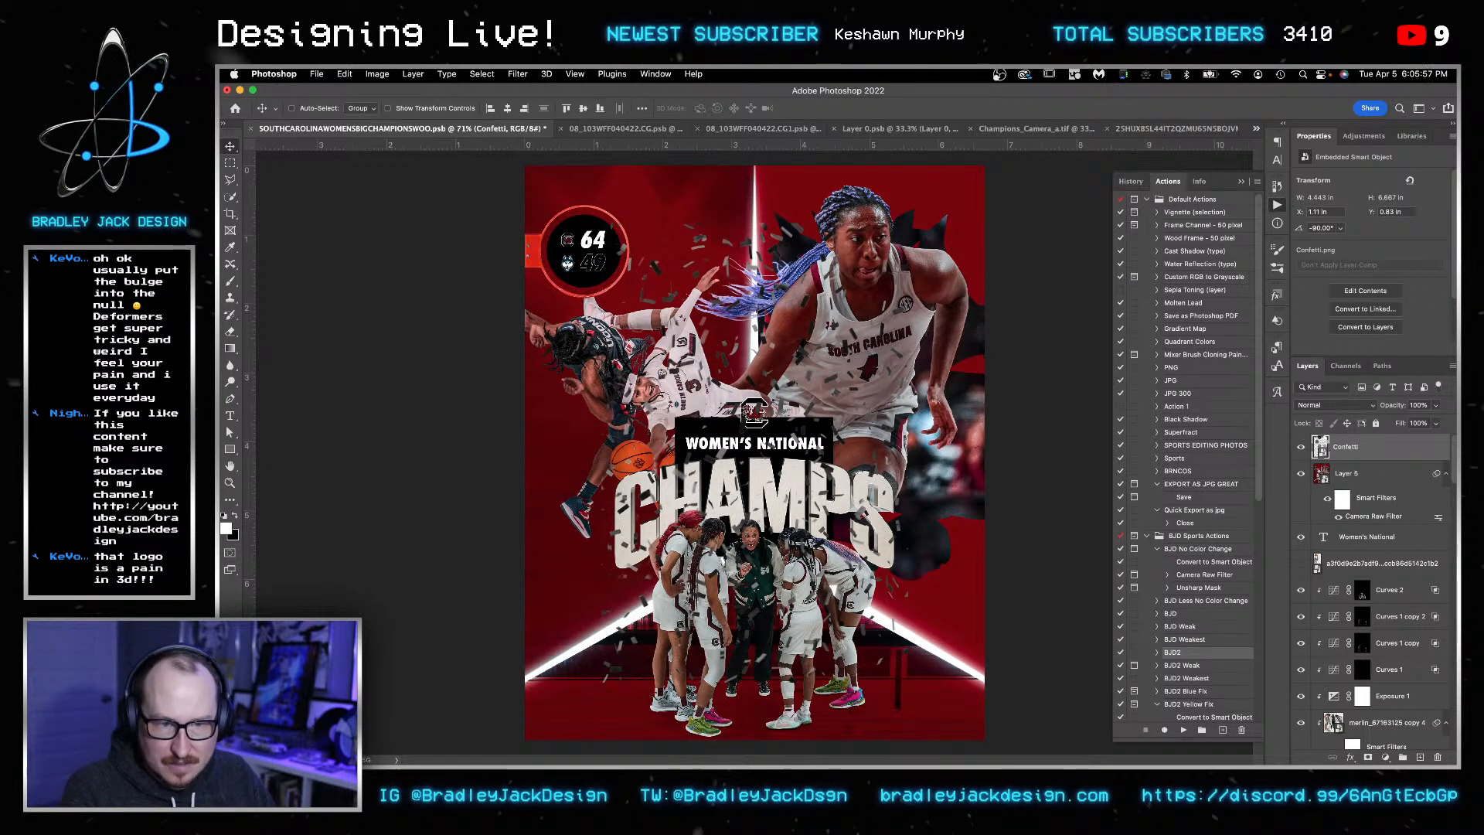
key("super+w")
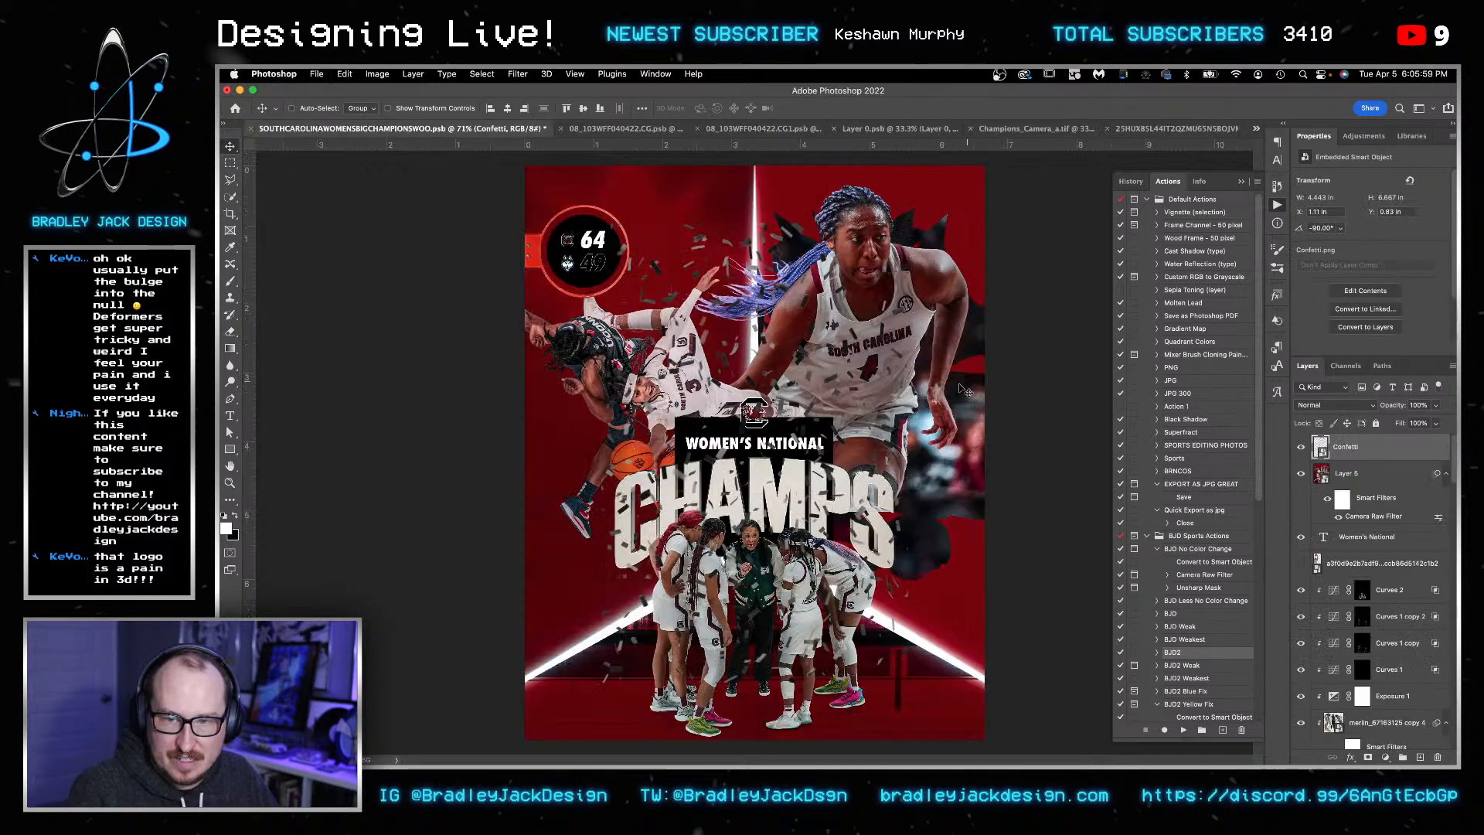
key("ctrl+t")
left_click(479, 108)
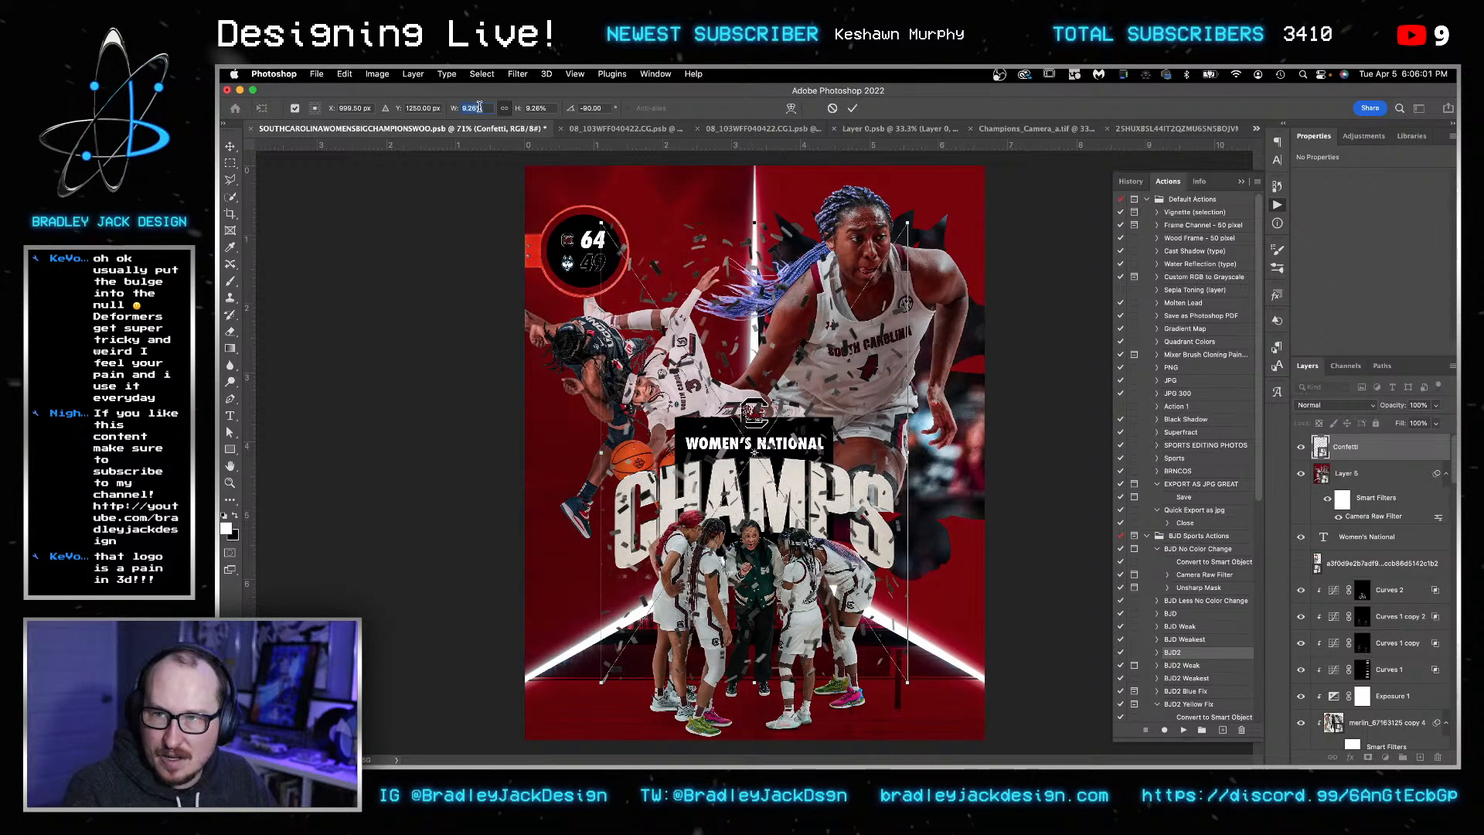
type("25")
key("Return")
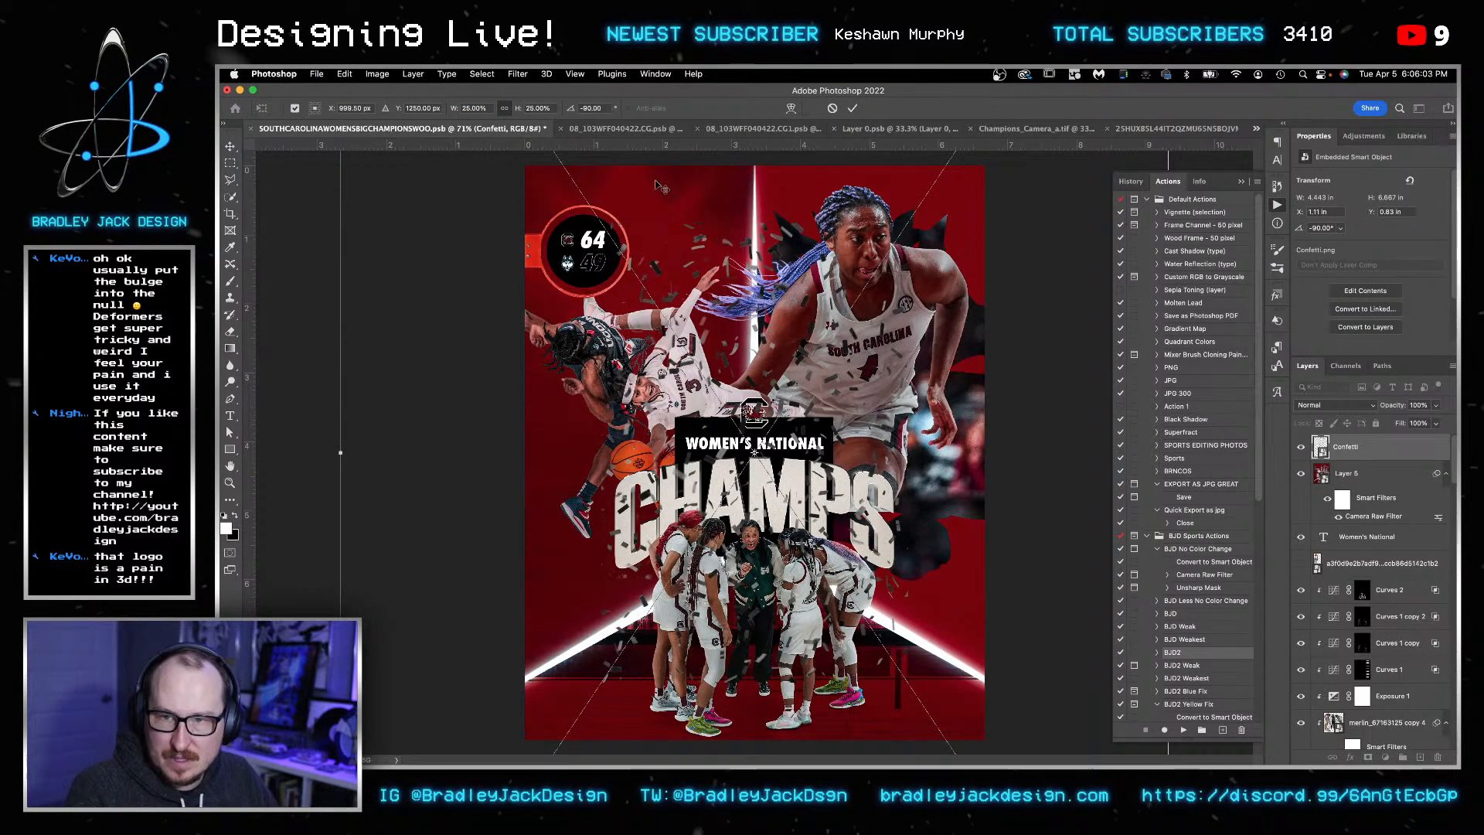
key("Return")
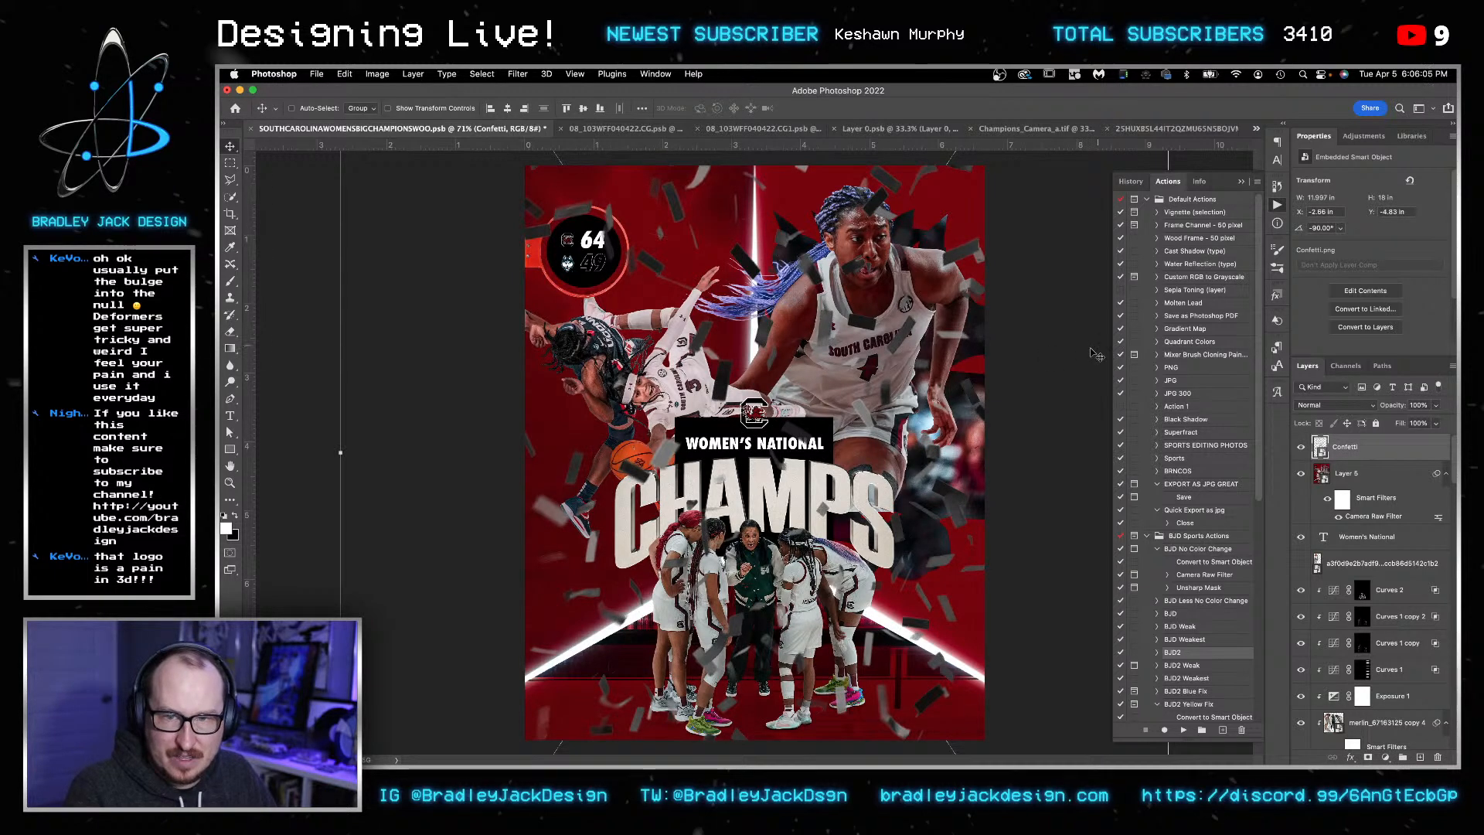
- Add a Curves adjustment above the Confetti layer and draw a jagged freehand curve, then switch it to editable points
left_click(1364, 136)
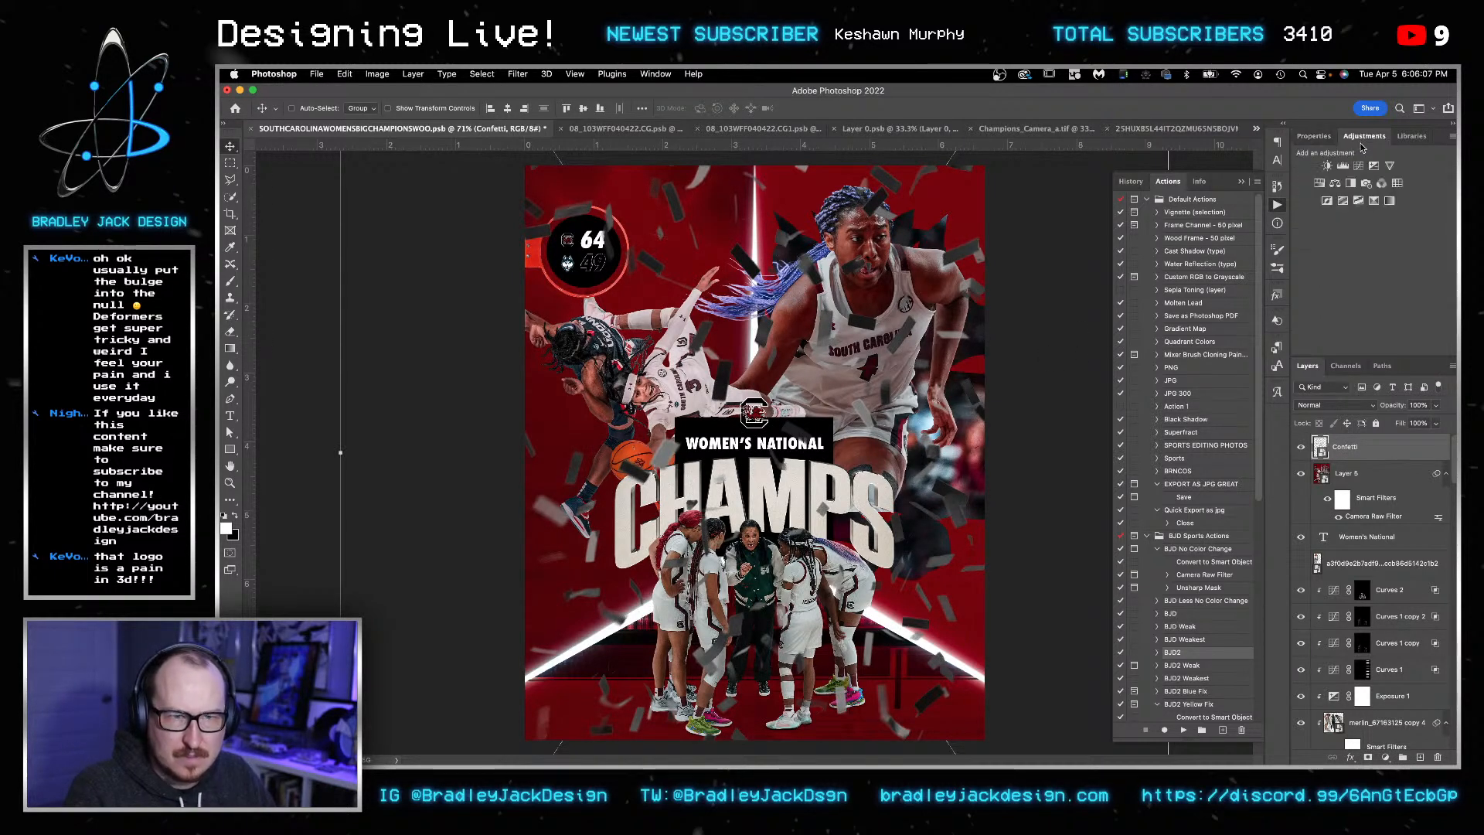
left_click(1360, 166)
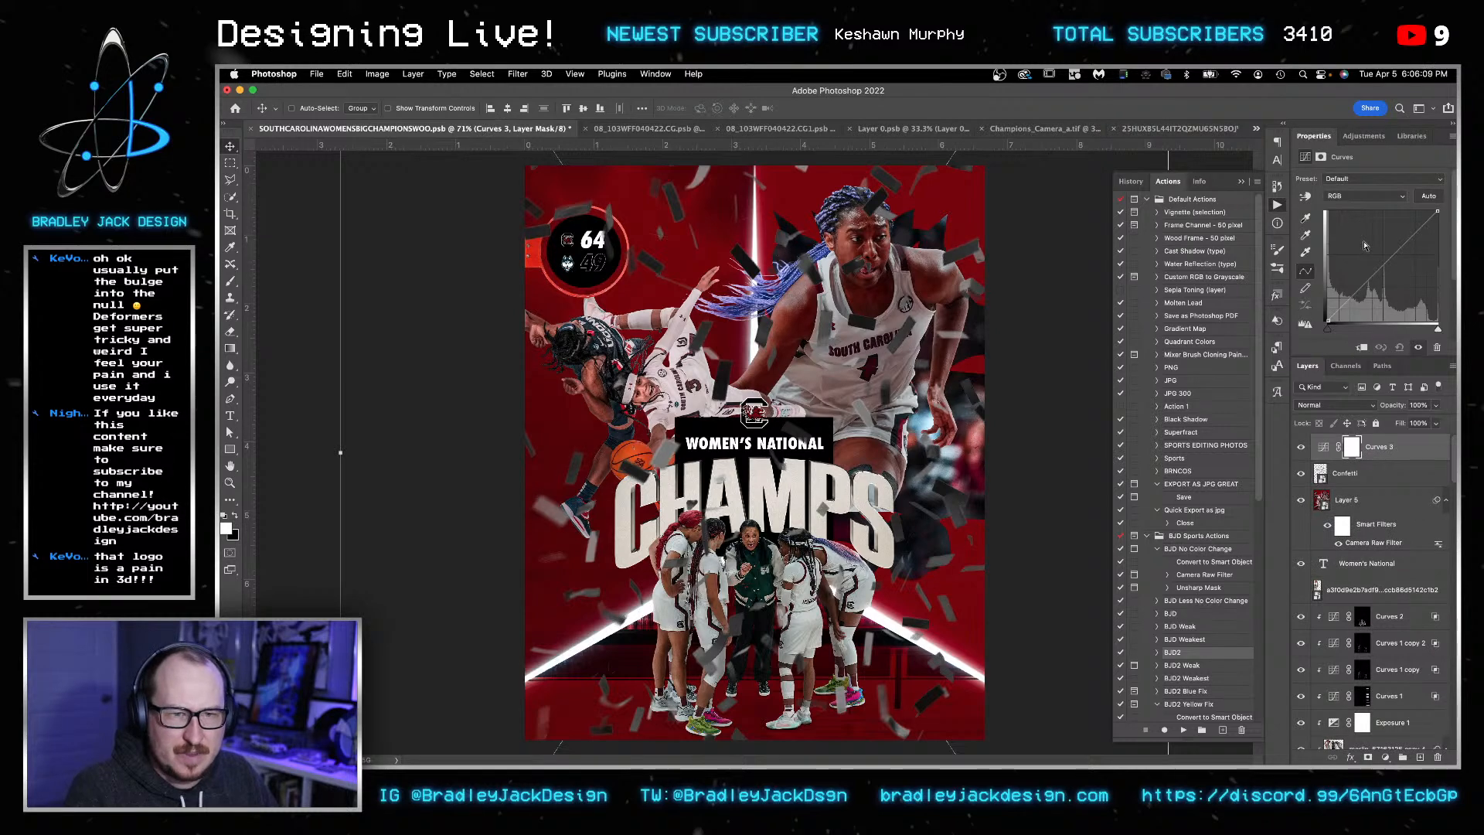
left_click(1306, 287)
left_click_drag(1362, 275, 1415, 225)
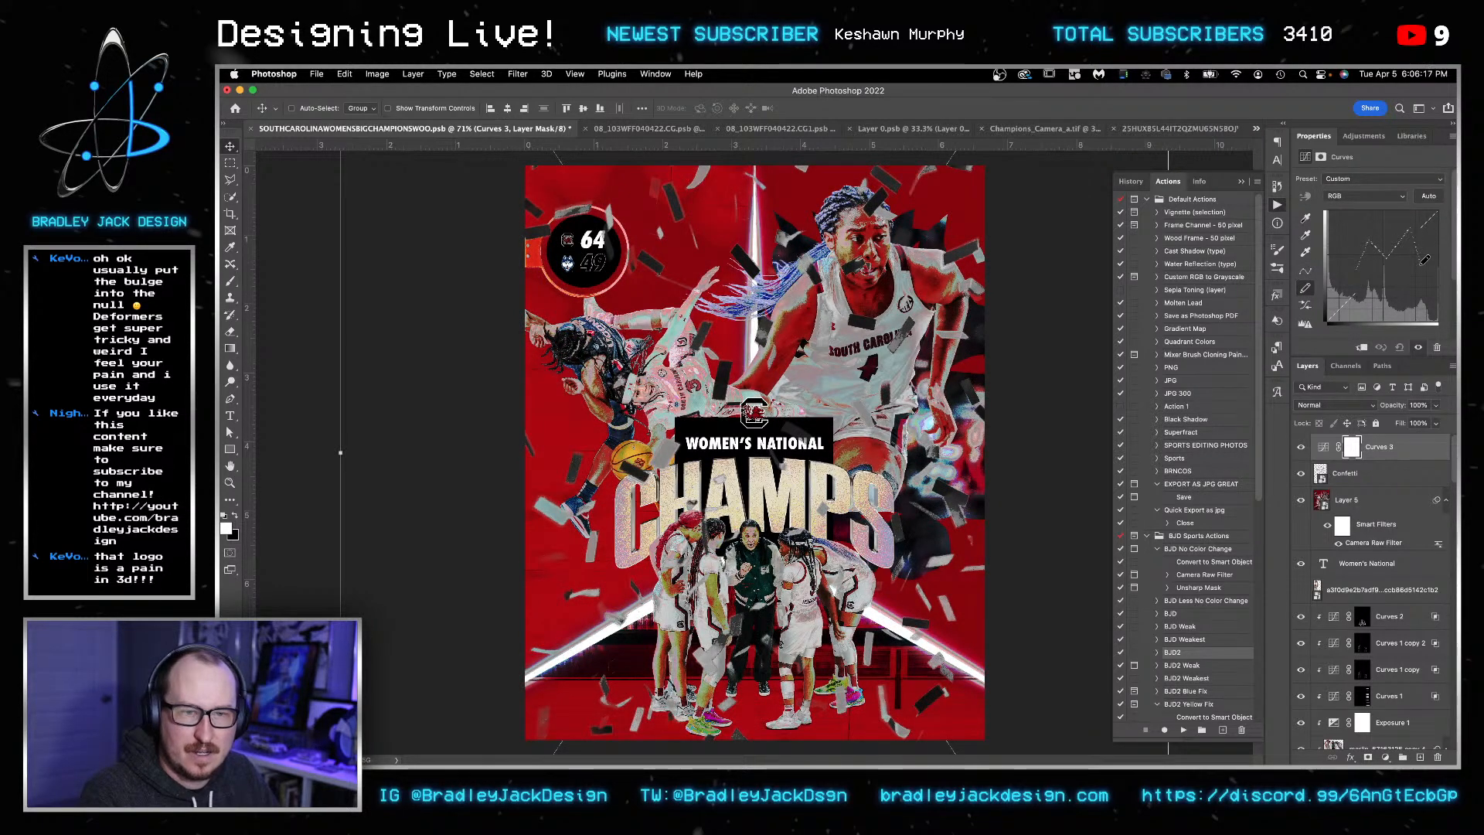
left_click(1306, 271)
left_click(1349, 288)
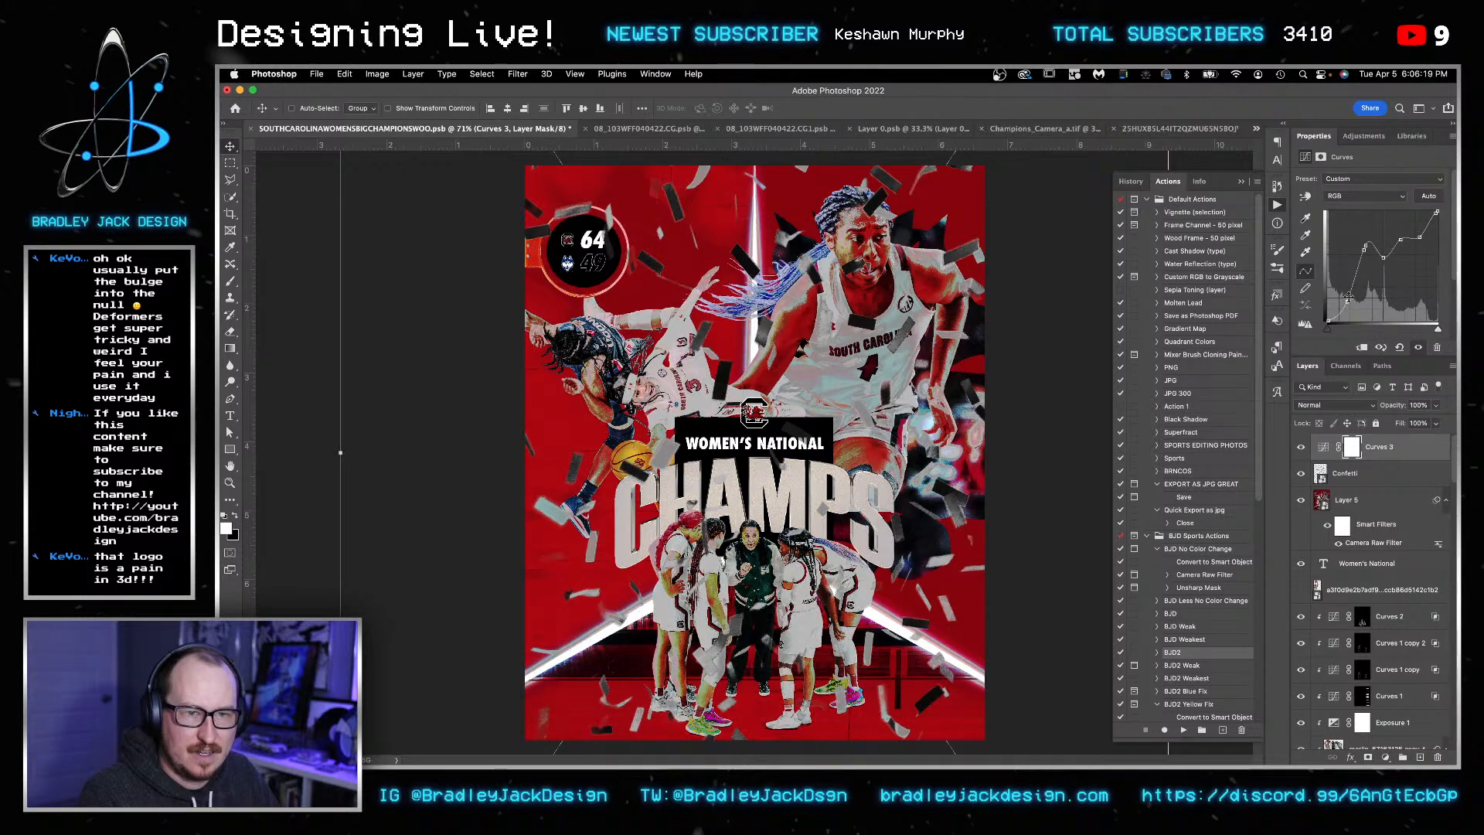
- Redraw the curve freehand with two tall peaks, clip it to the Confetti layer and convert it to smooth, adjustable points
left_click(1306, 288)
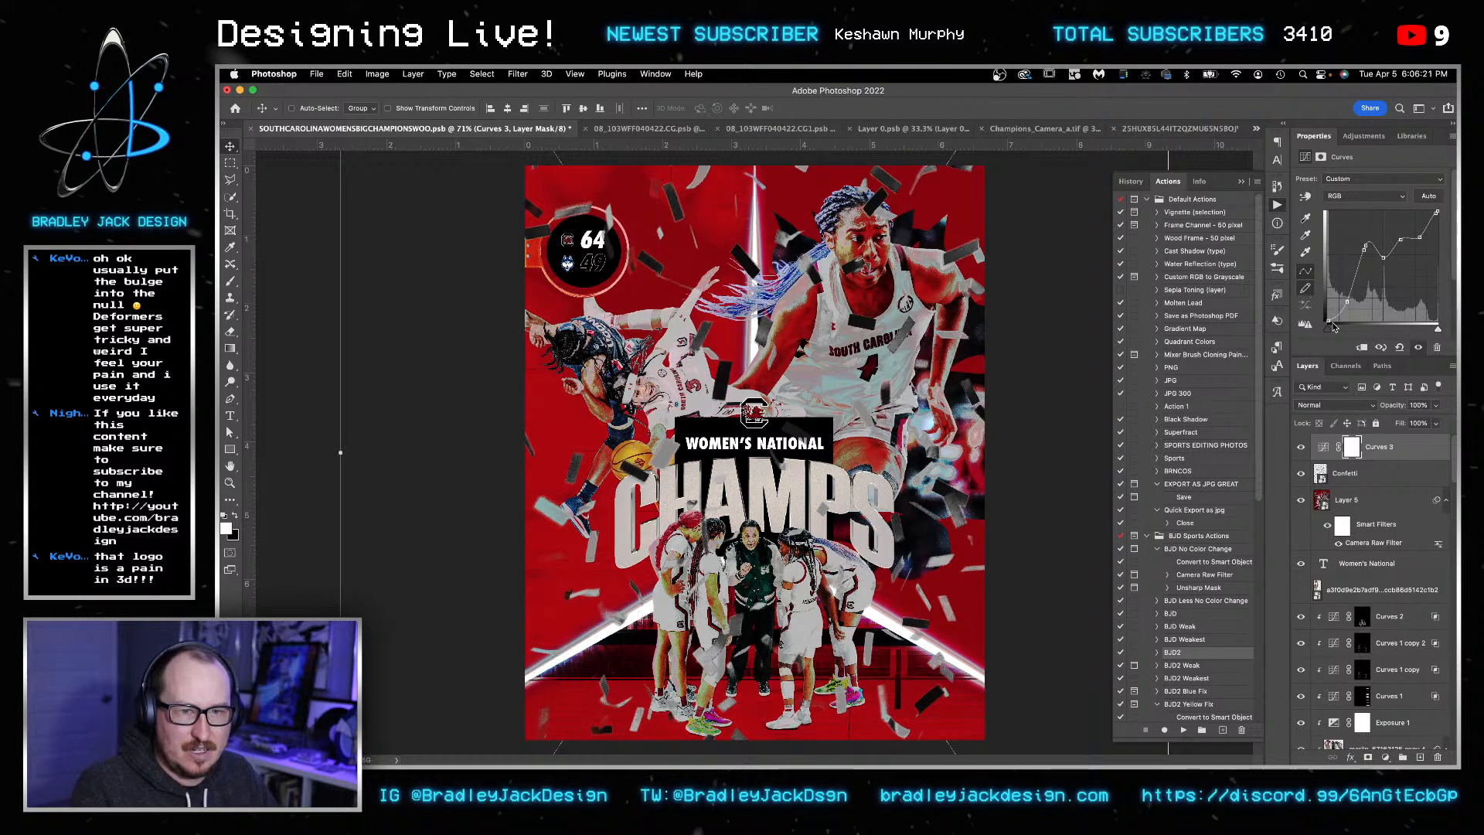
mouse_move(1332, 313)
left_mouse_down()
mouse_move(1353, 239)
mouse_move(1381, 302)
mouse_move(1411, 232)
mouse_move(1434, 315)
left_mouse_up()
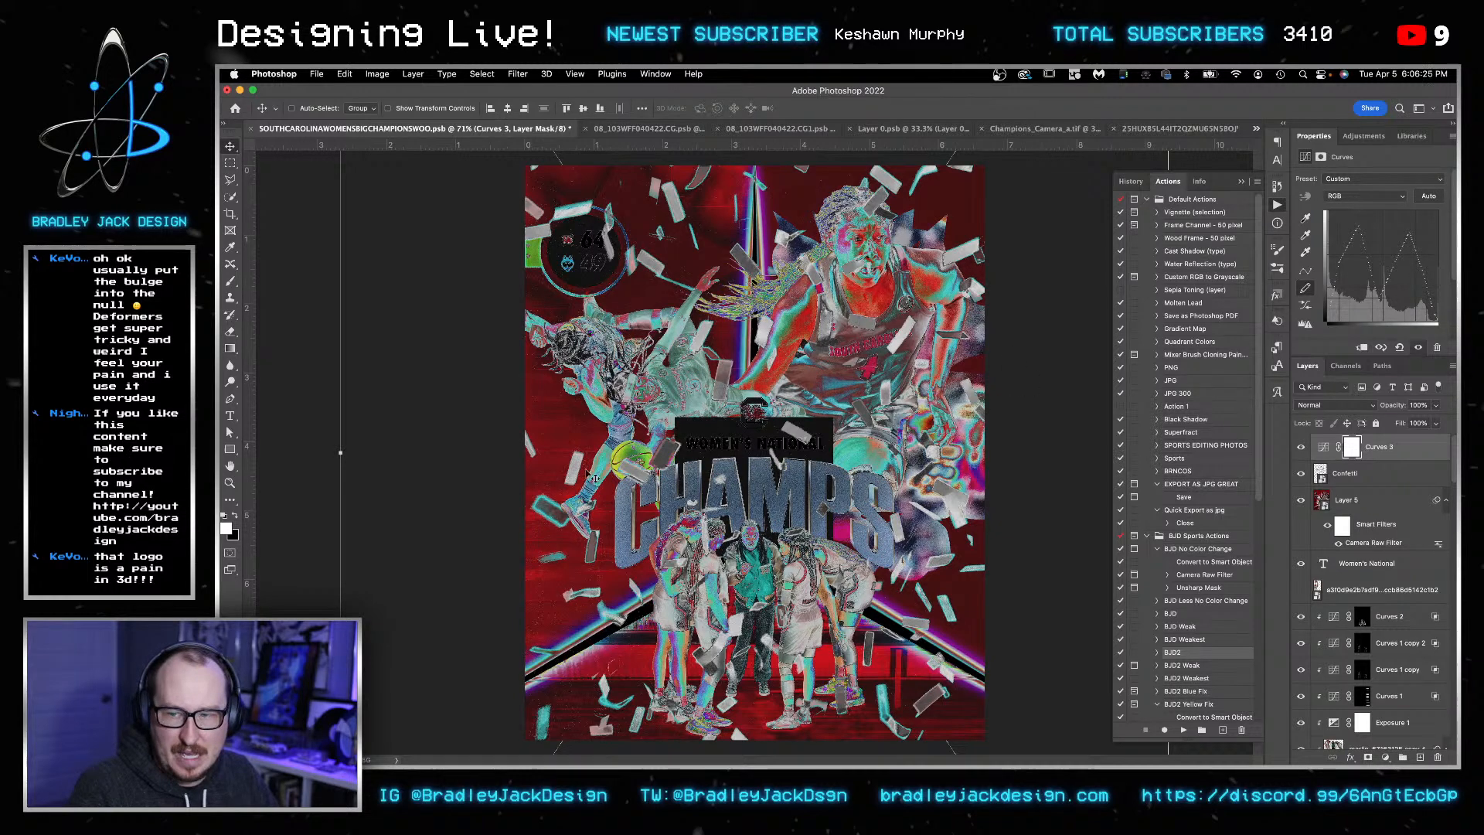
left_click(1340, 460, "alt")
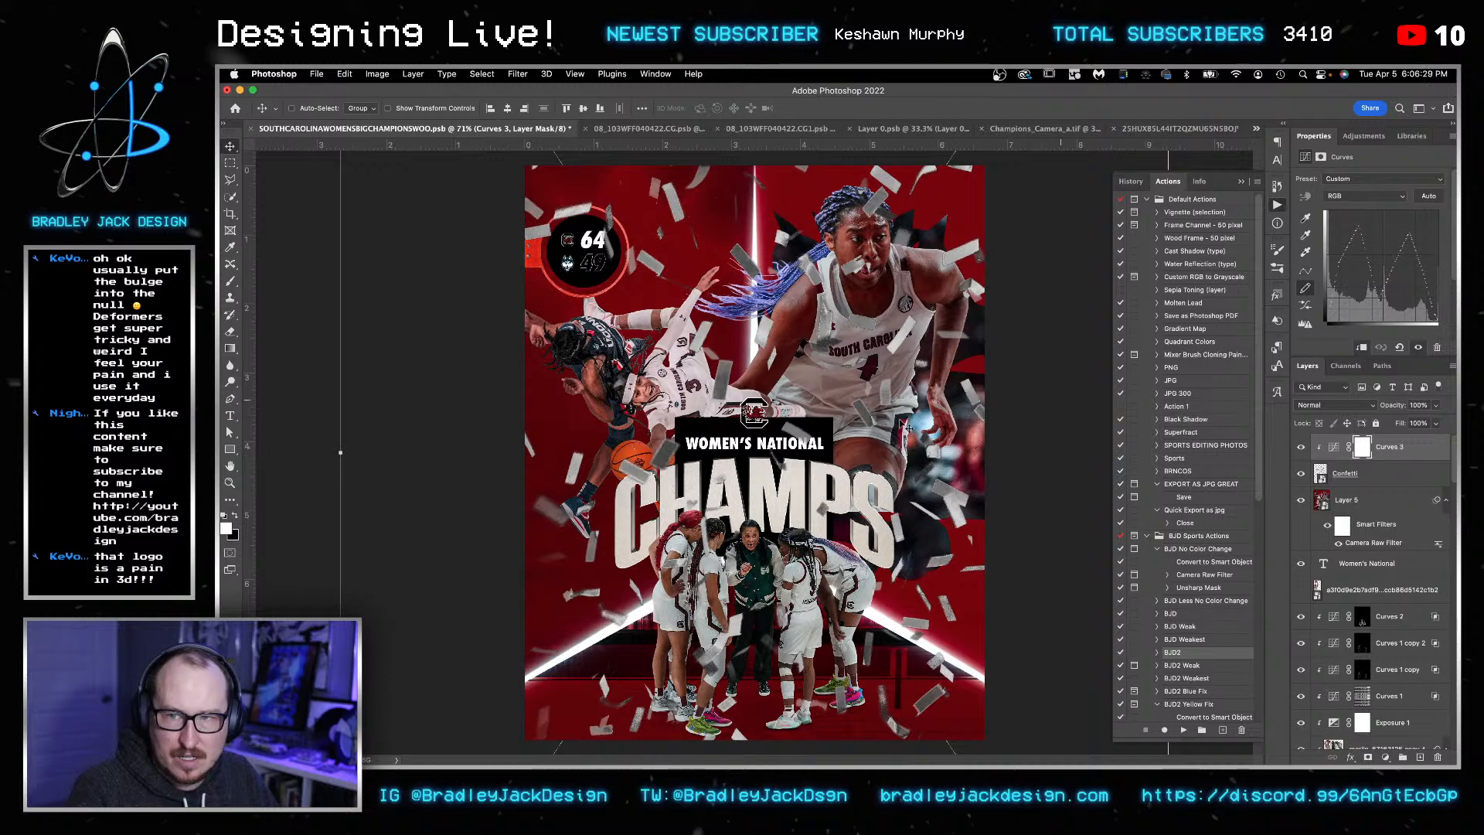
left_click(1306, 271)
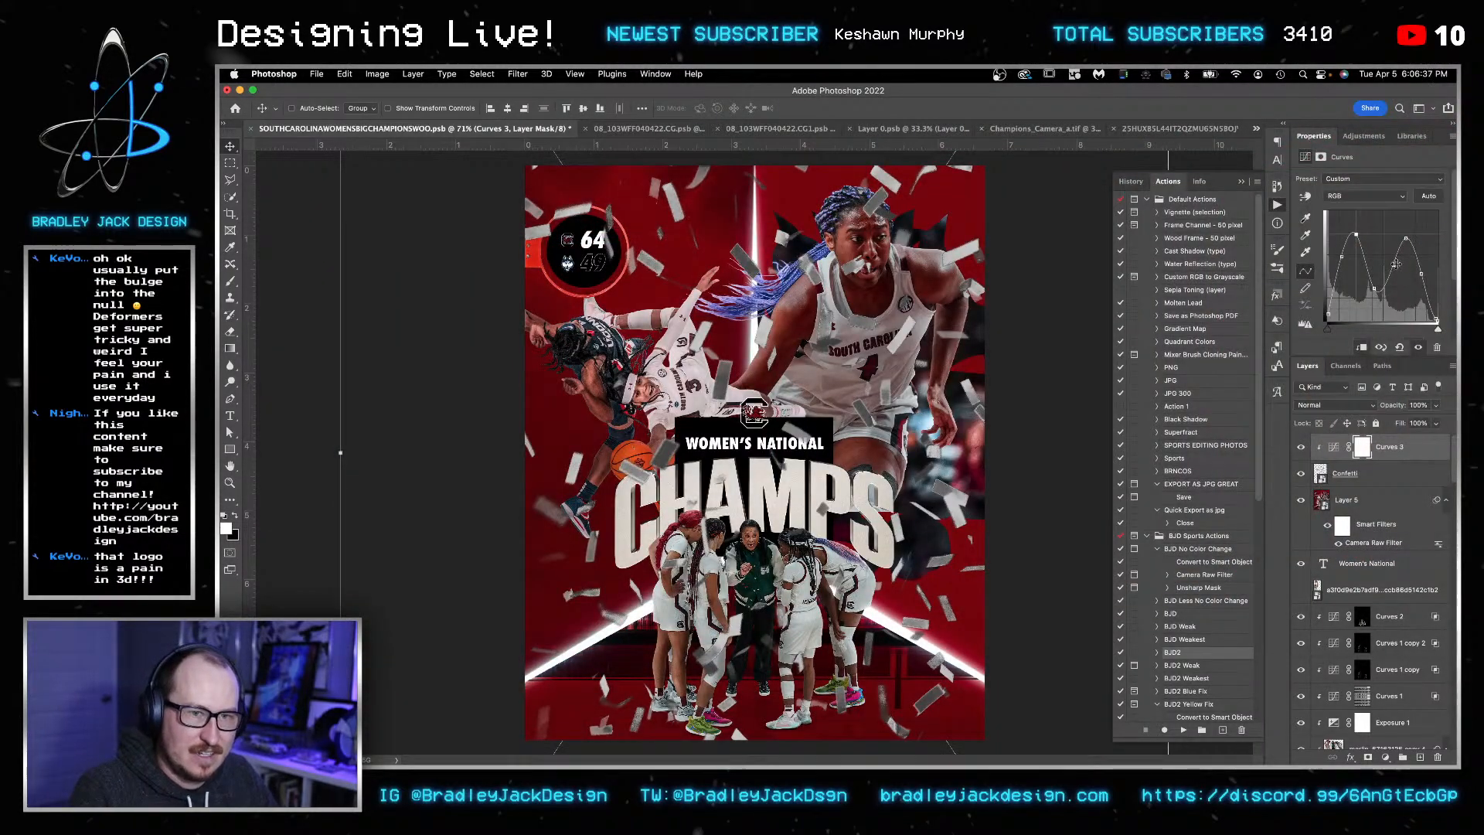
left_click_drag(1341, 278, 1385, 285)
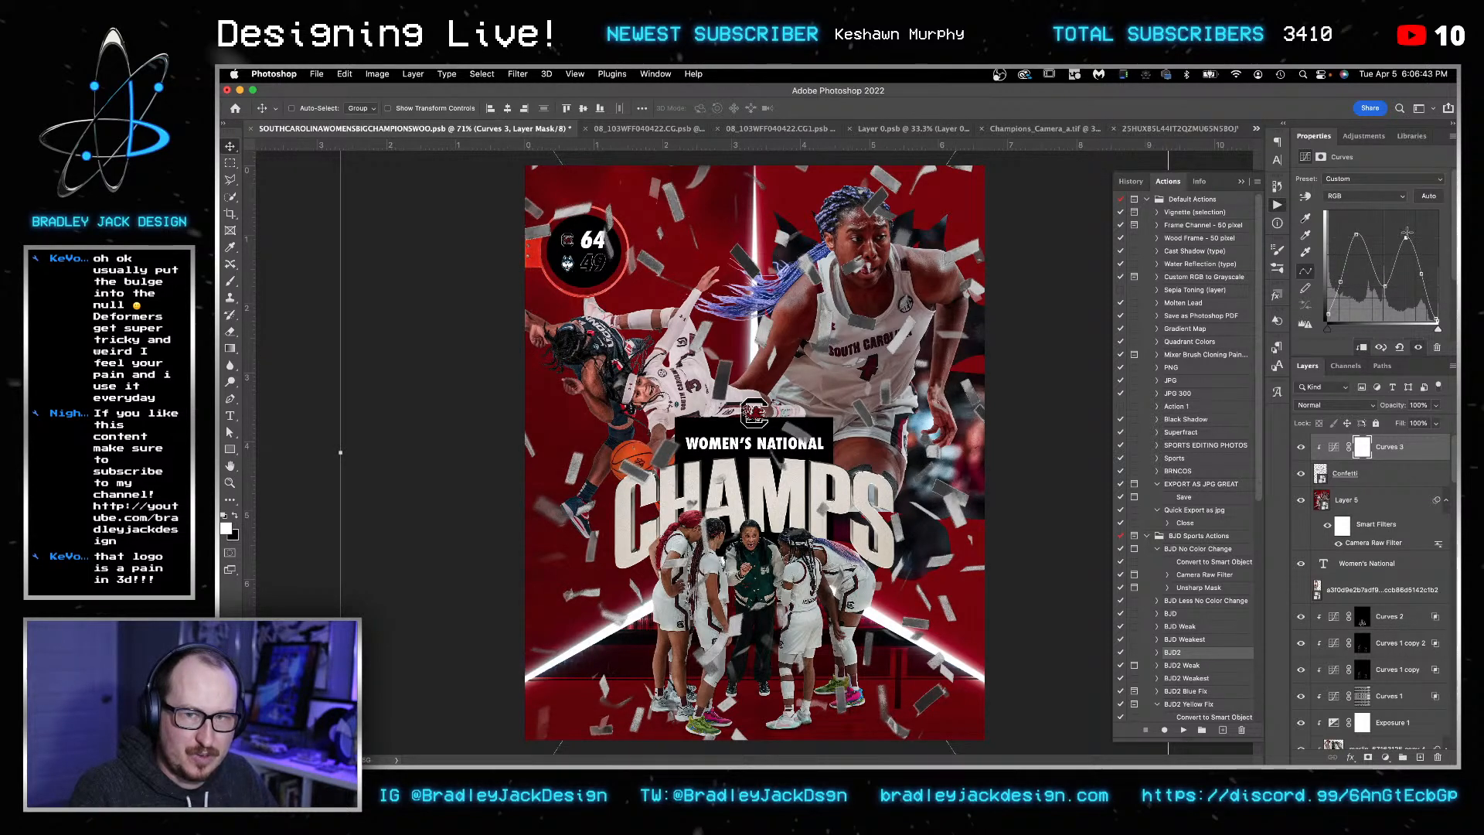
- Combine the Confetti layer and its clipped Curves adjustment into one smart object
left_click(1378, 480)
left_click(1380, 451, "shift")
key("super+shift+o")
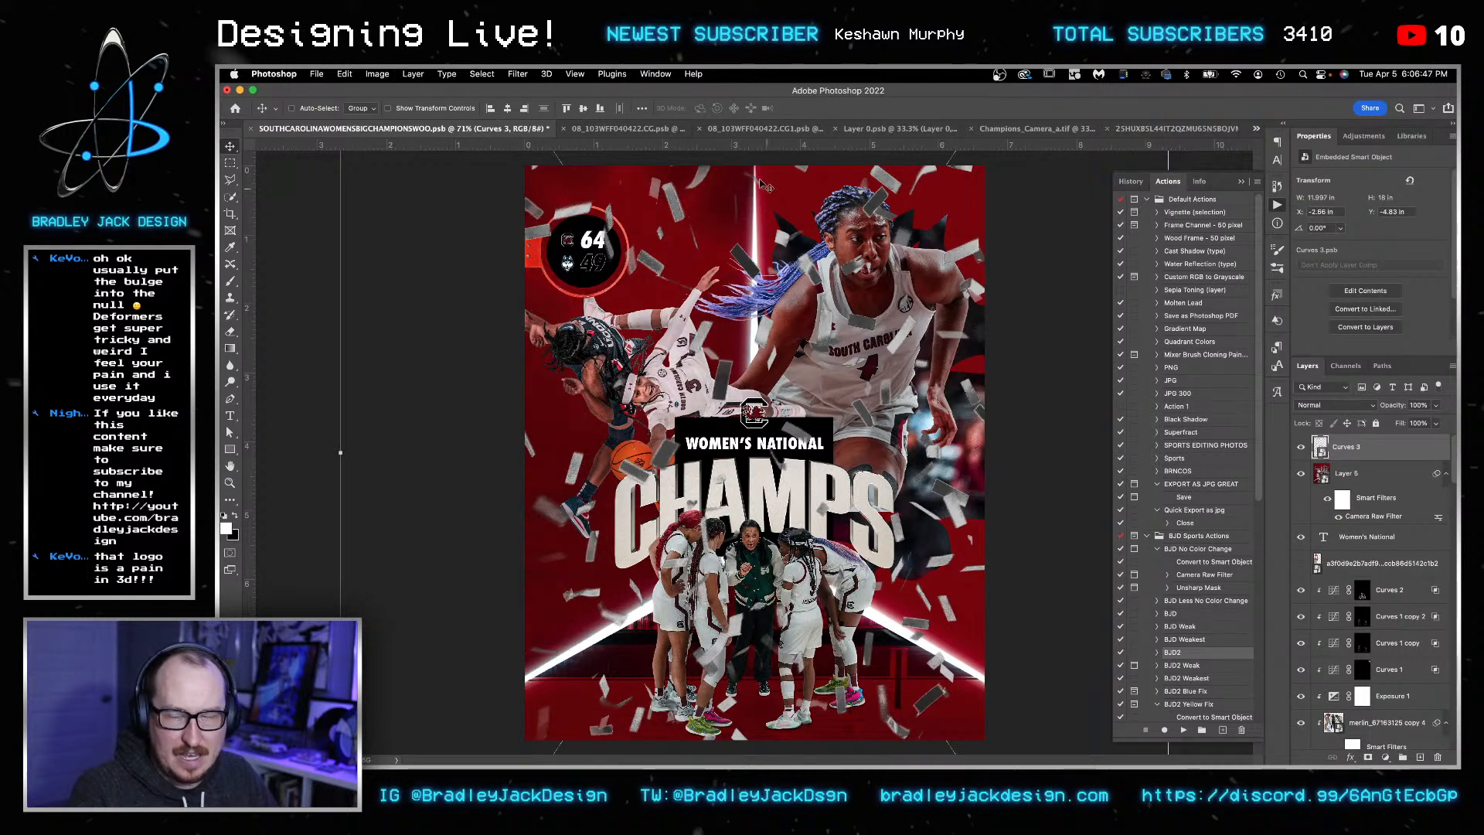
- Apply a Gaussian Blur smart filter to the confetti smart object
left_click(518, 73)
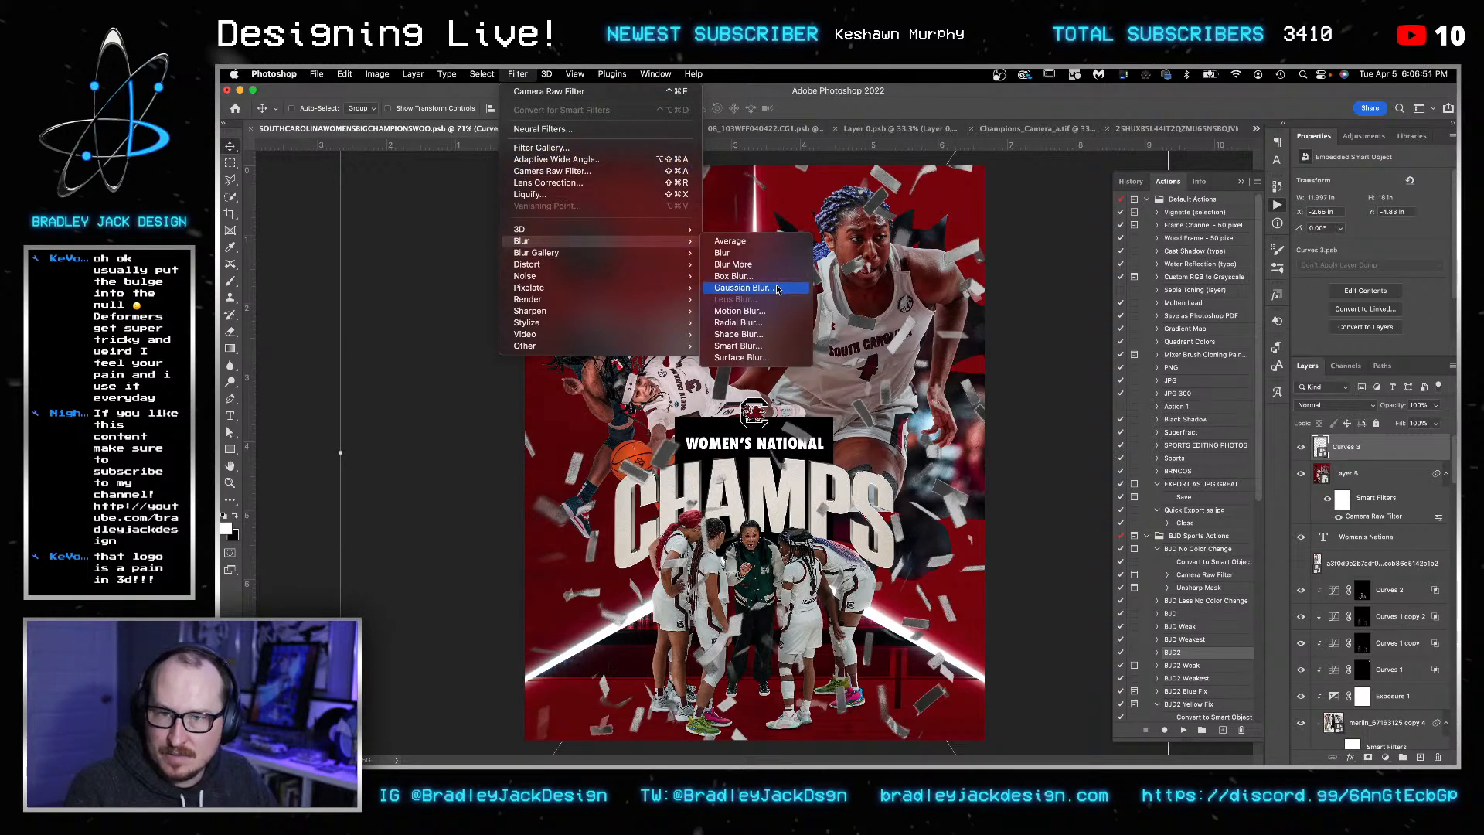
left_click(781, 290)
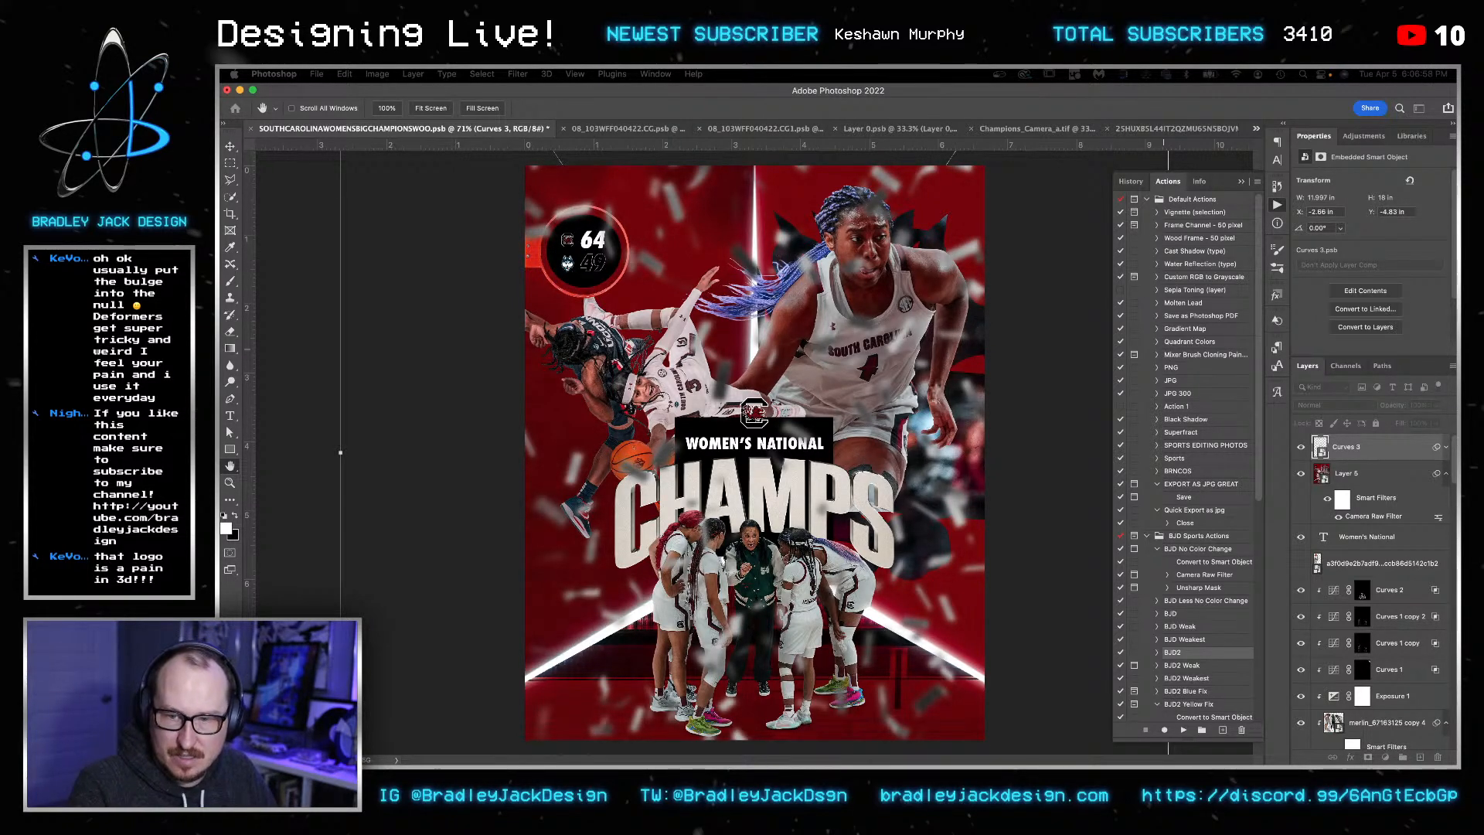
key("Return")
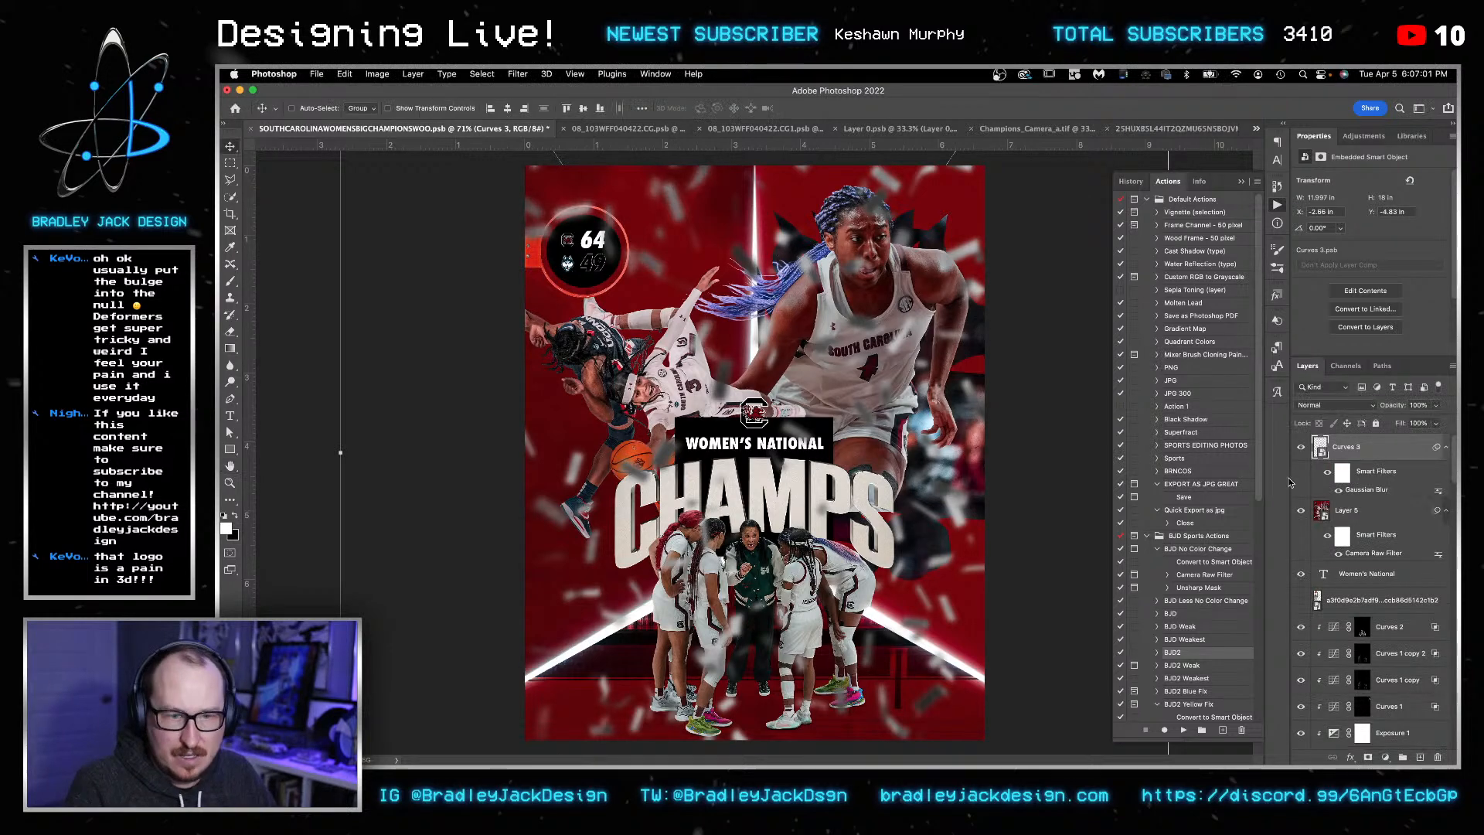
- Add a Curves adjustment with slightly raised midtones and clip it to the blurred confetti
left_click(1364, 136)
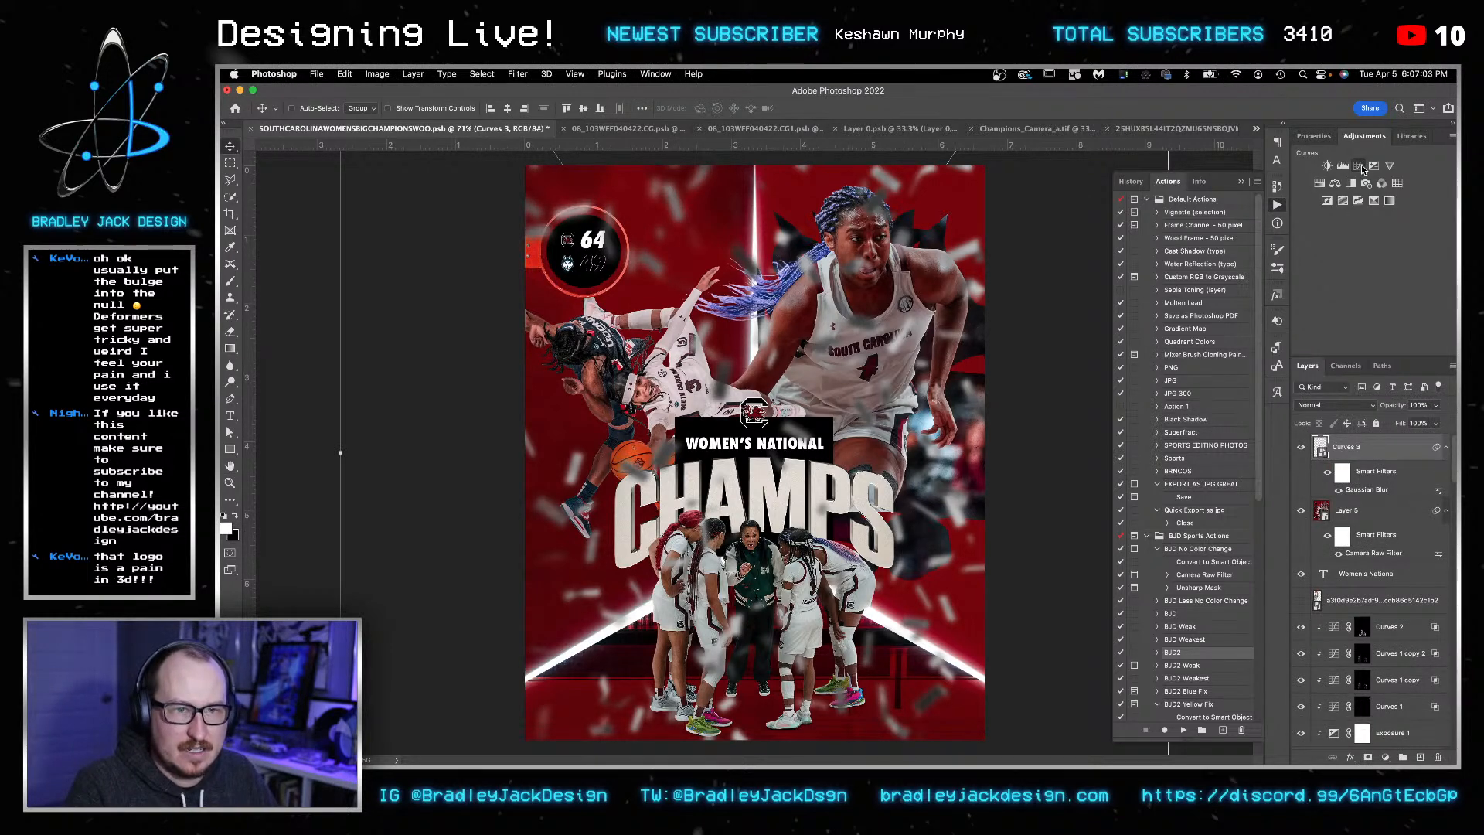
left_click(1359, 165)
left_click_drag(1373, 275, 1373, 265)
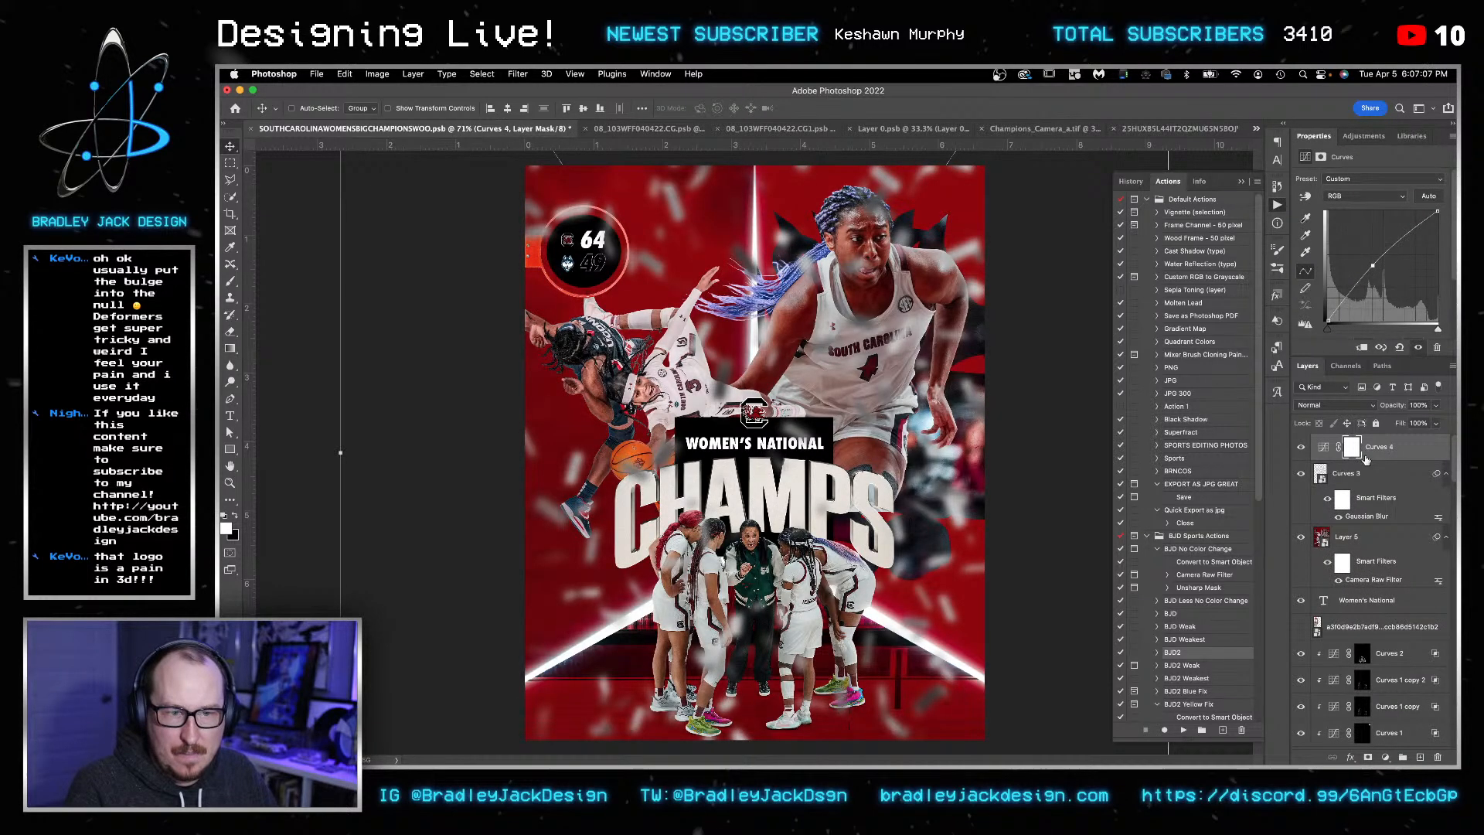
left_click(1369, 461, "alt")
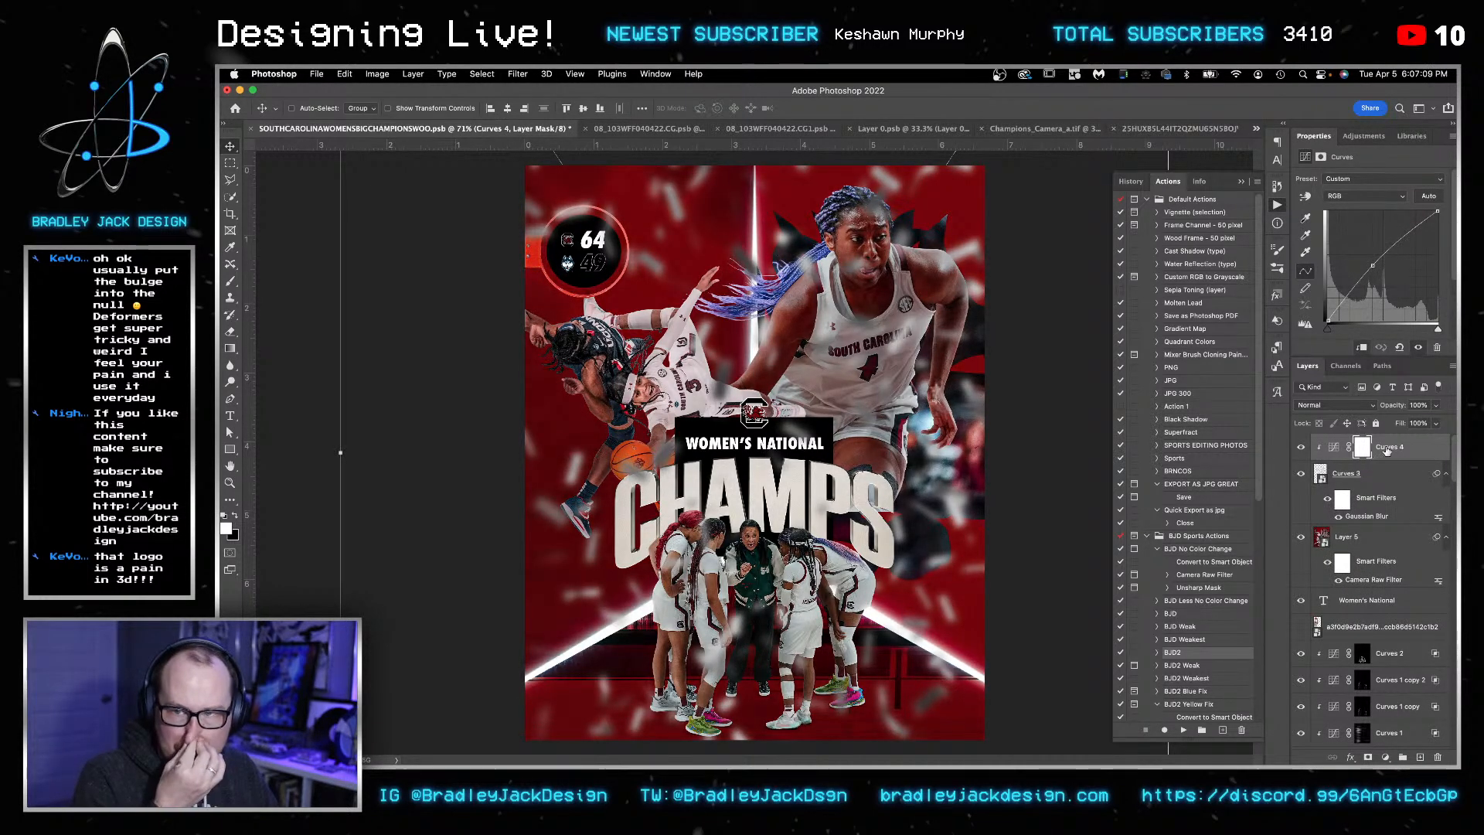
- Scale the blurred confetti smart object to 125%
left_click(1371, 477)
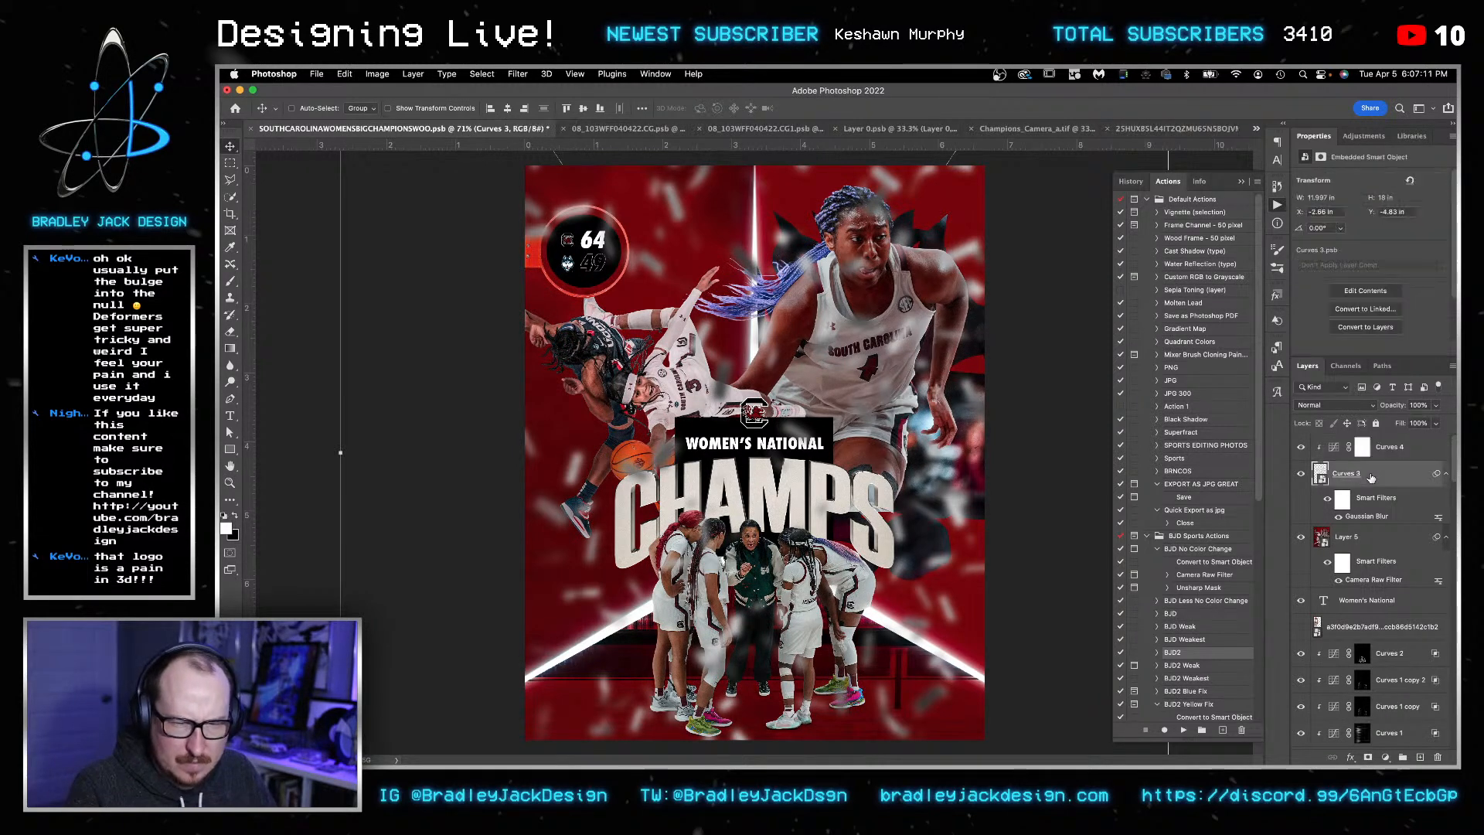
key("ctrl+t")
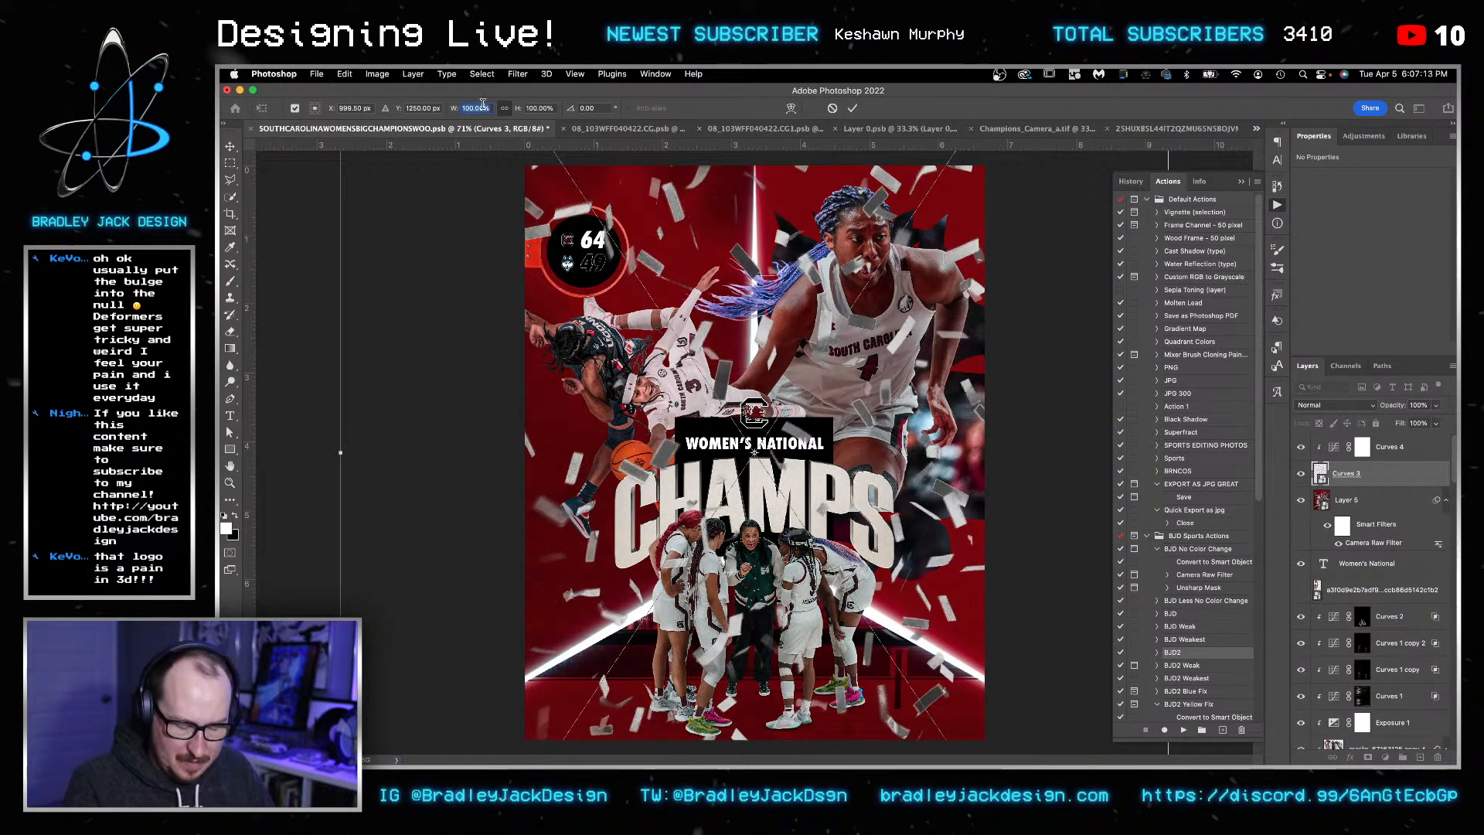
type("125")
key("Return")
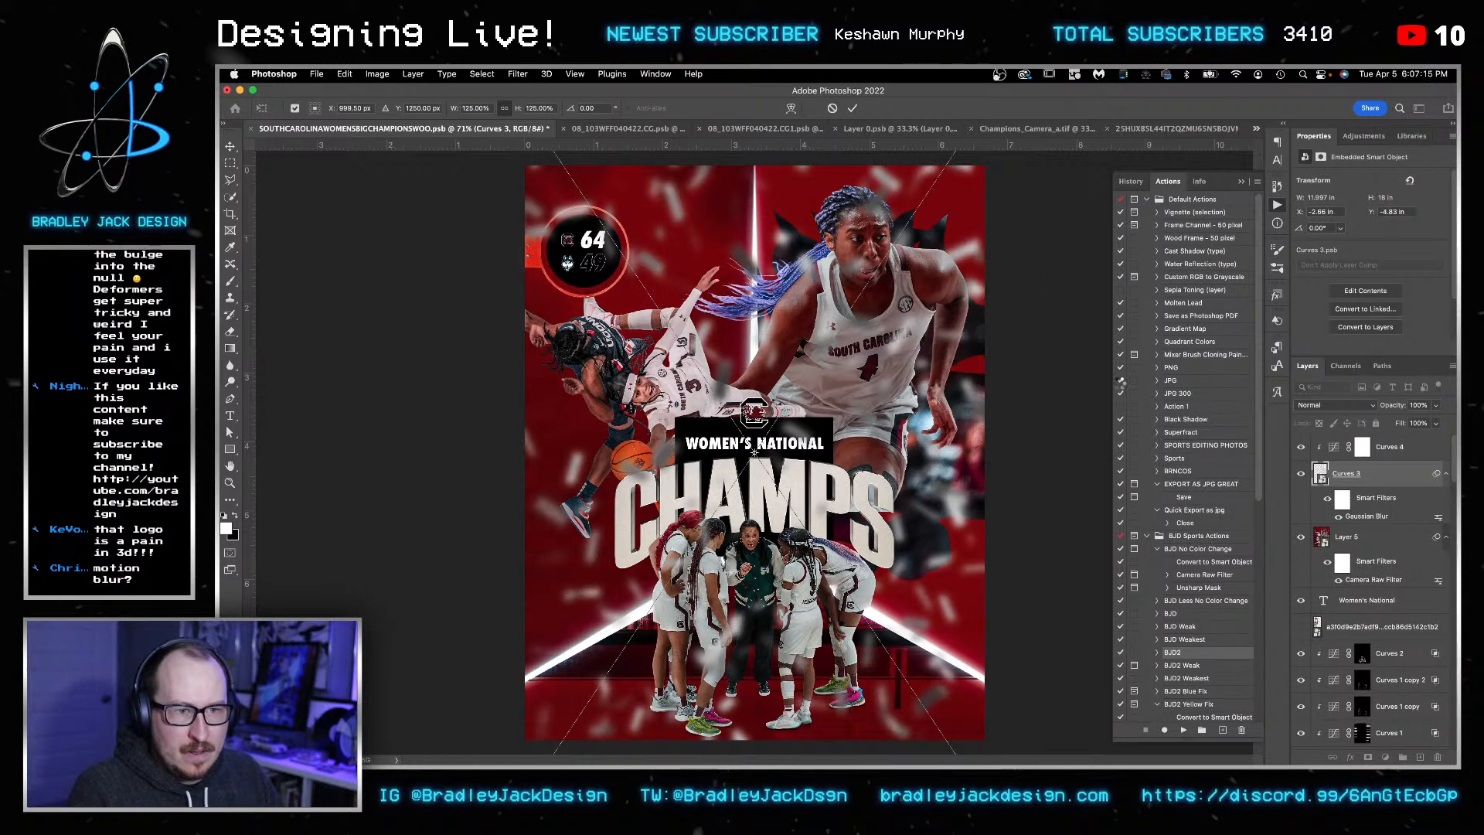
key("Return")
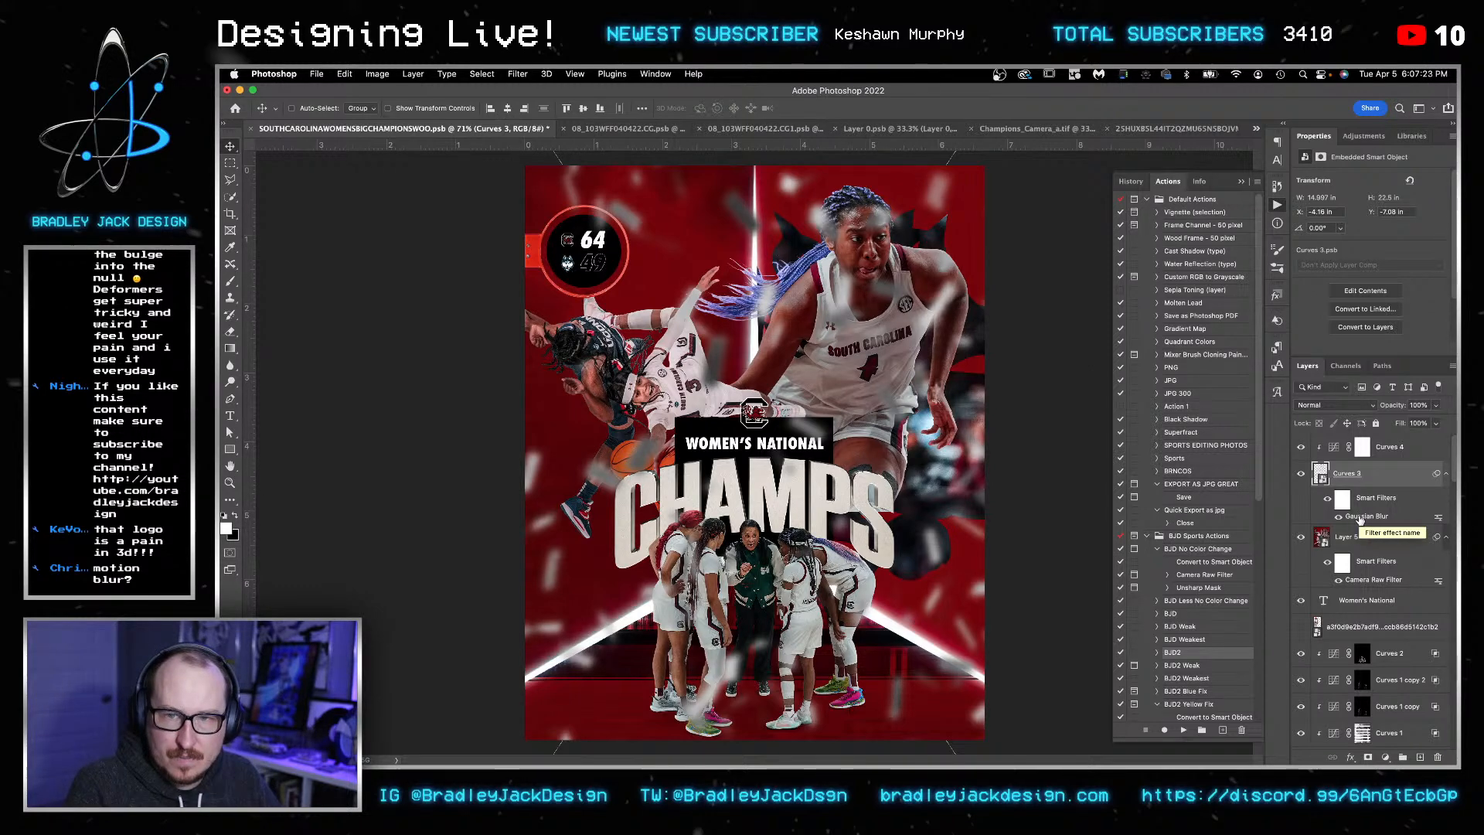
- Apply a Motion Blur smart filter to the confetti smart object with a 90° angle and a 15-pixel distance
key("space")
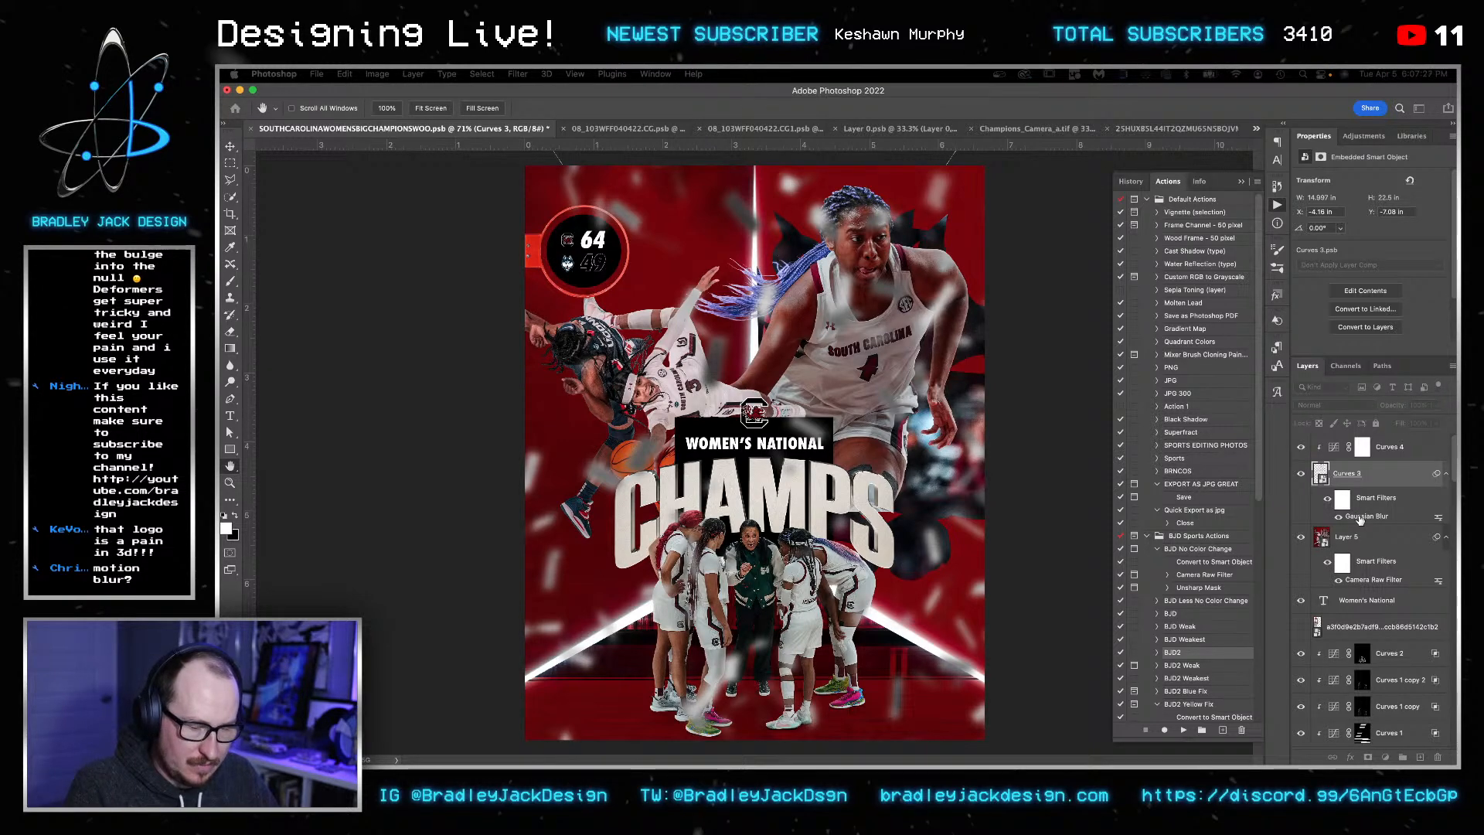
key("Escape")
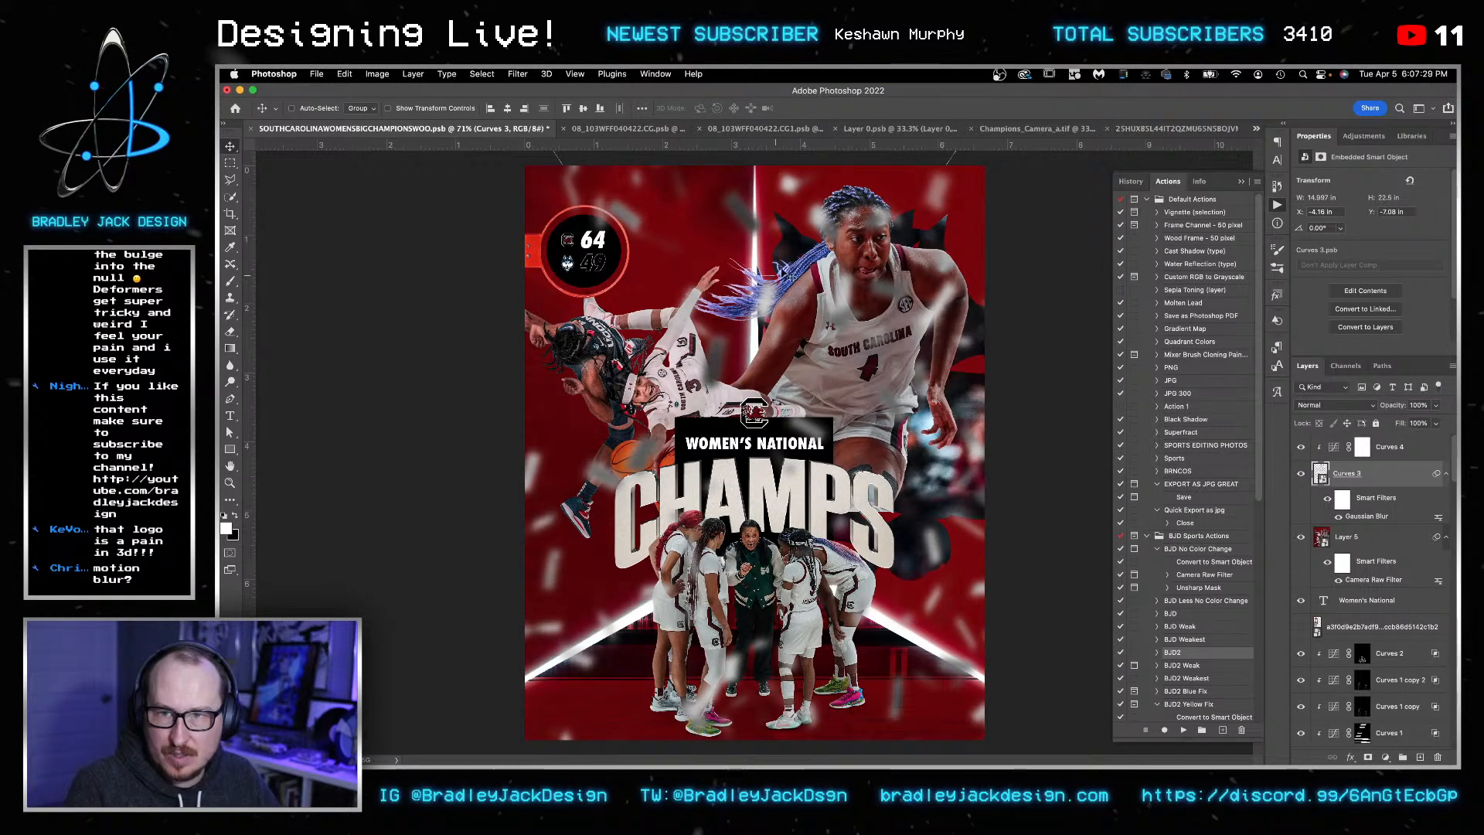
left_click(520, 75)
mouse_move(596, 244)
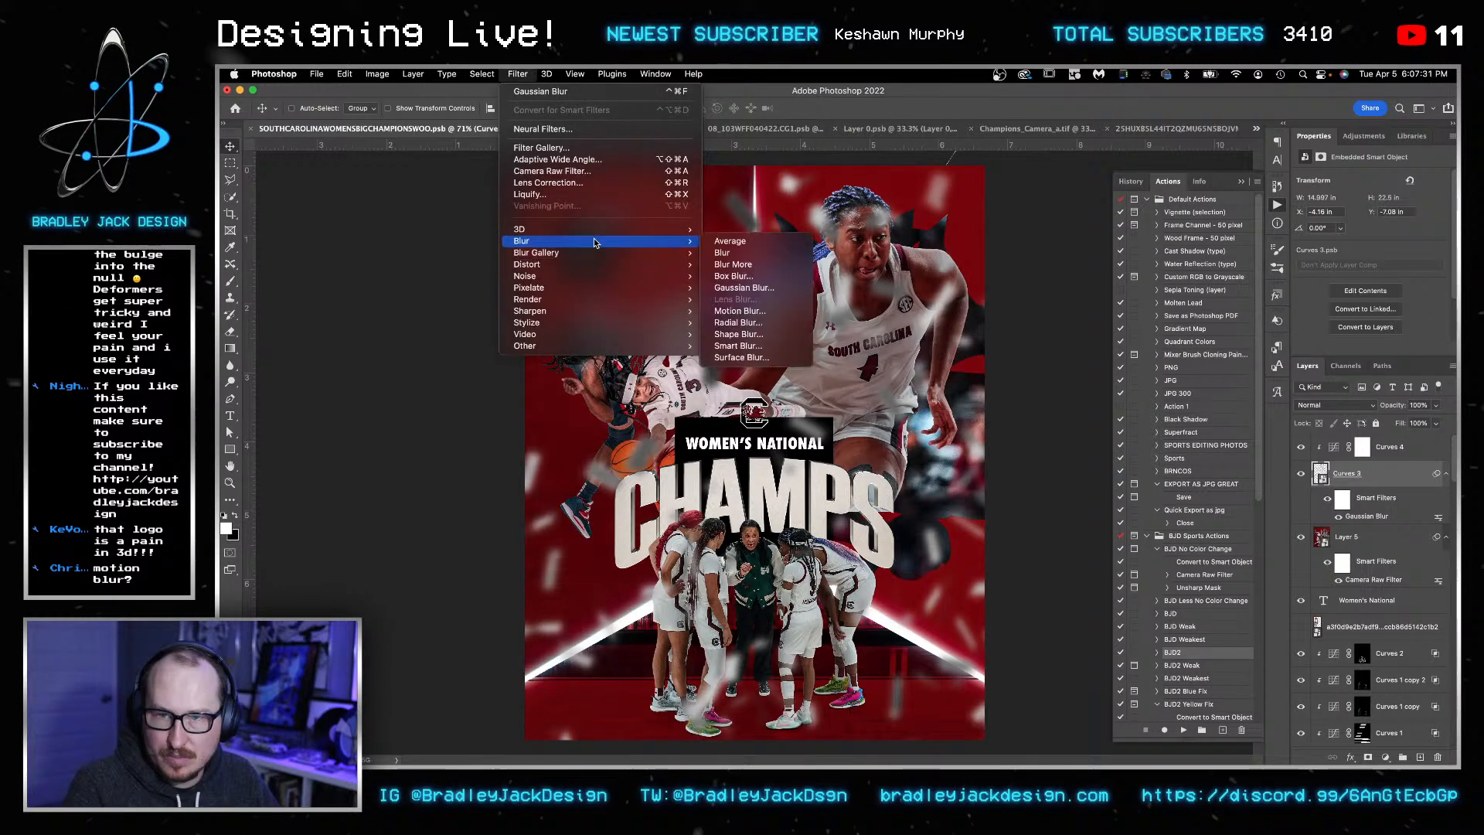
left_click(749, 313)
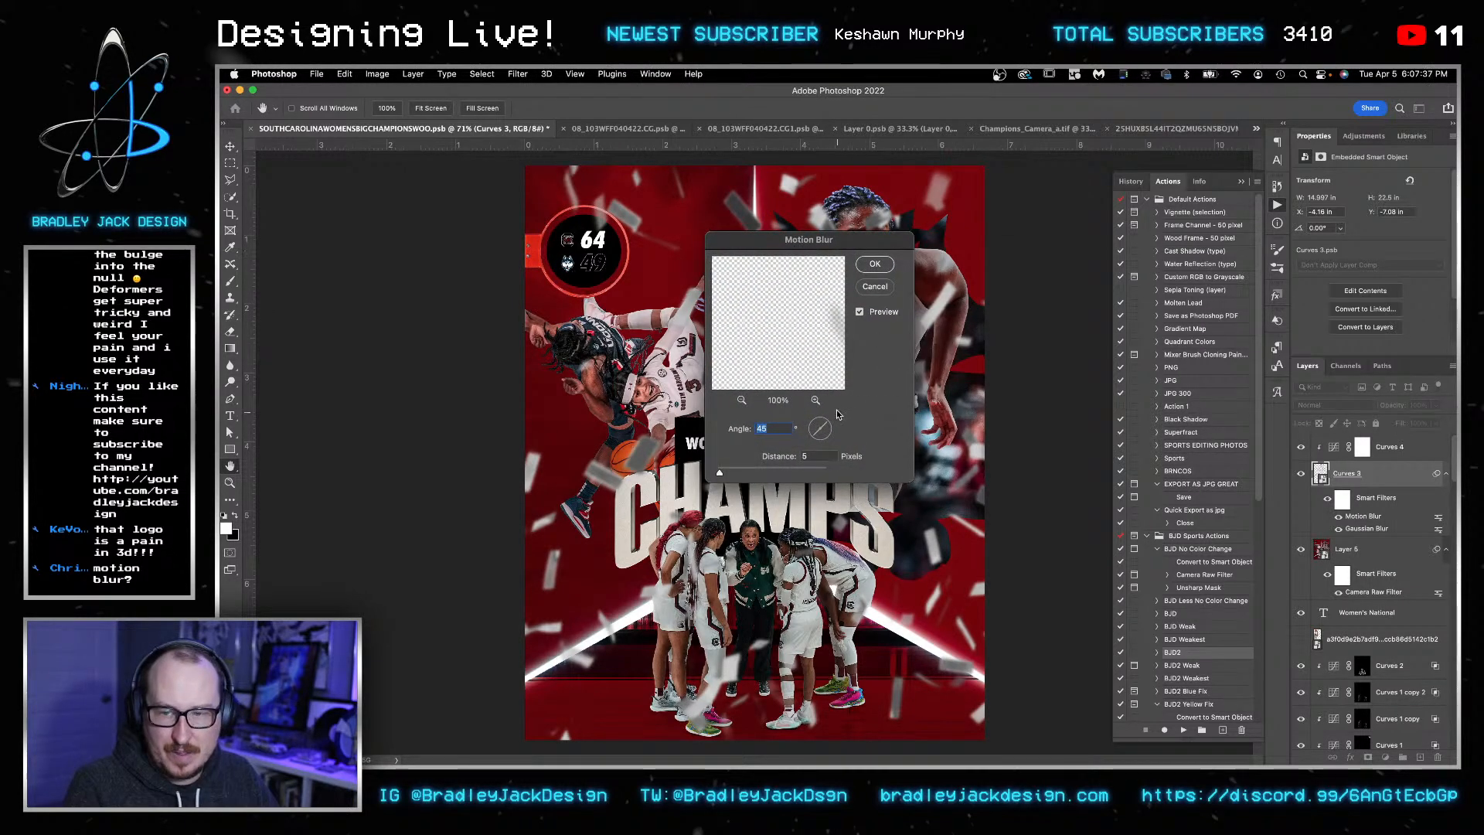
type("90")
key("Tab")
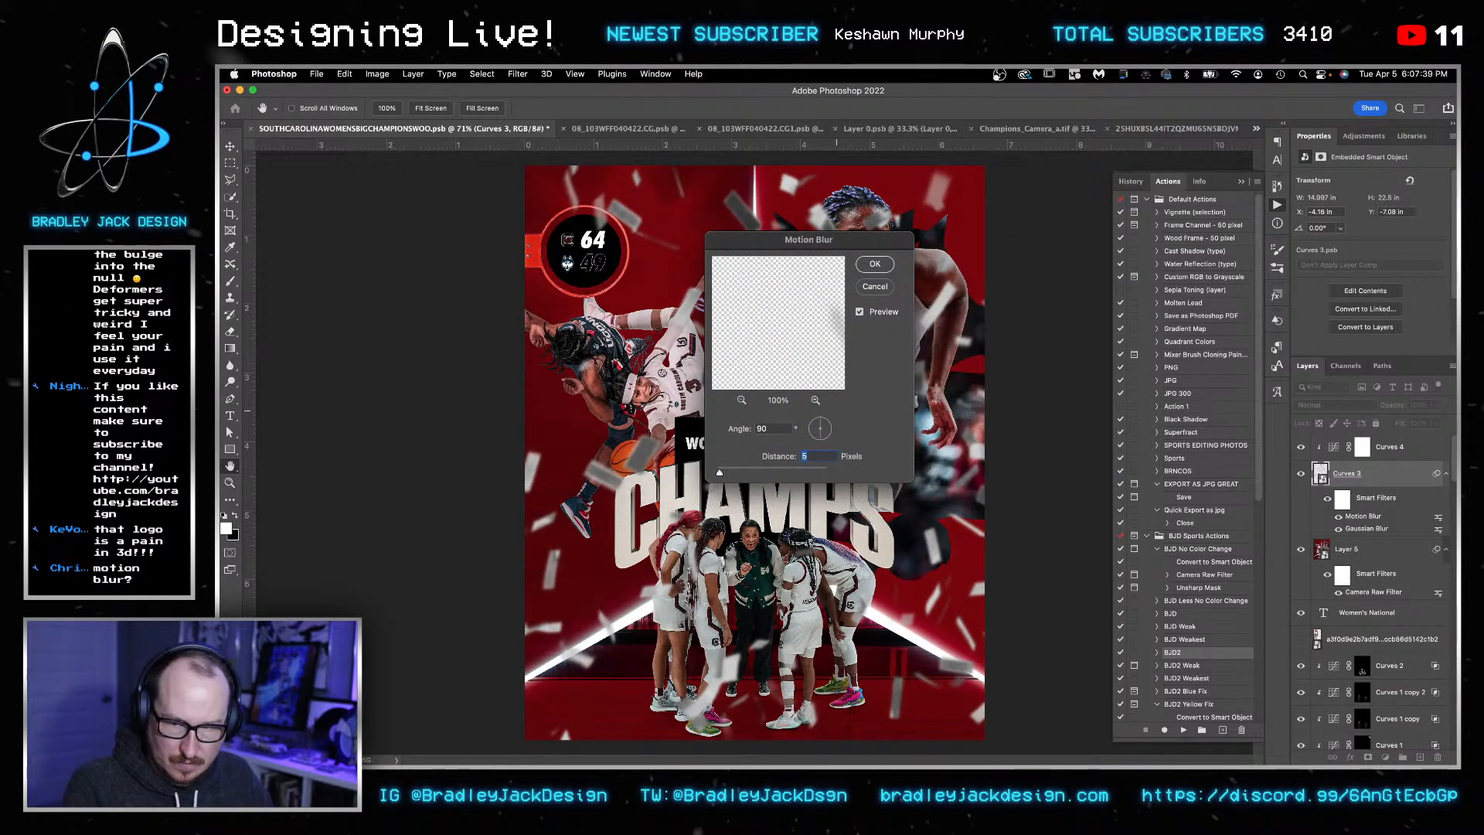
type("15")
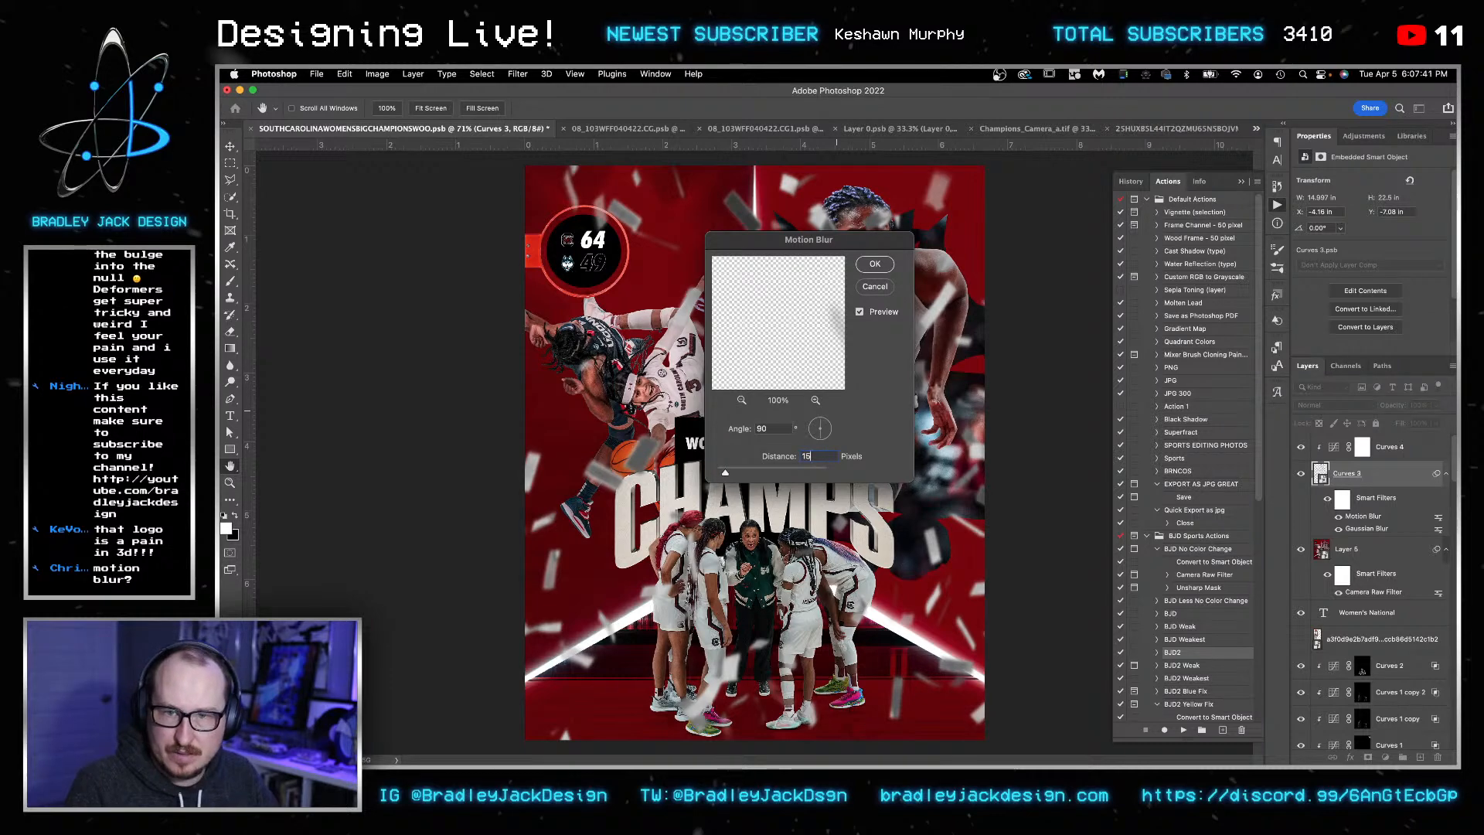
key("Return")
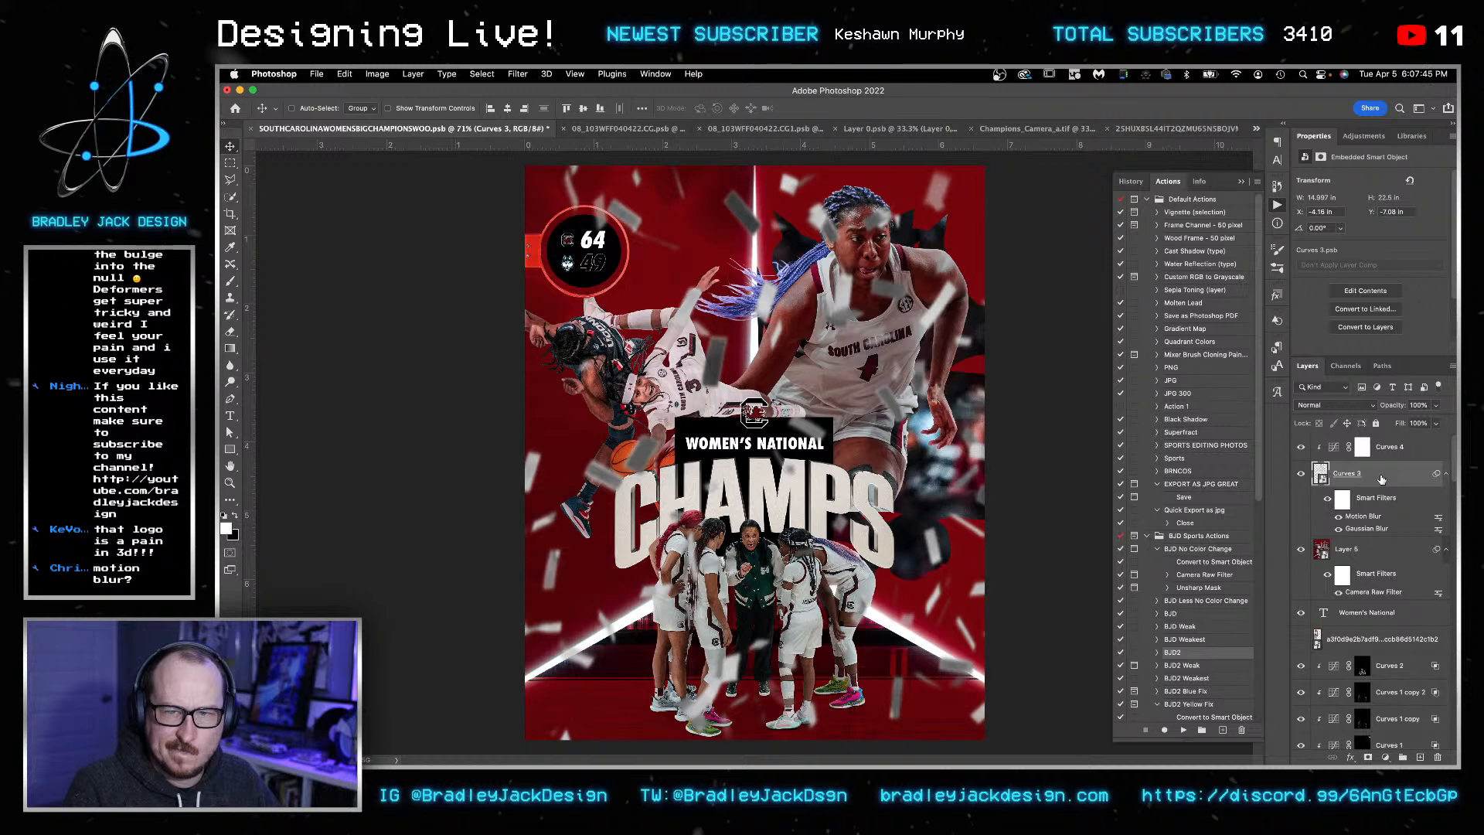
- Revise the distance of the confetti's Motion Blur smart filter, and re-edit its Gaussian Blur filter
double_click(1363, 516)
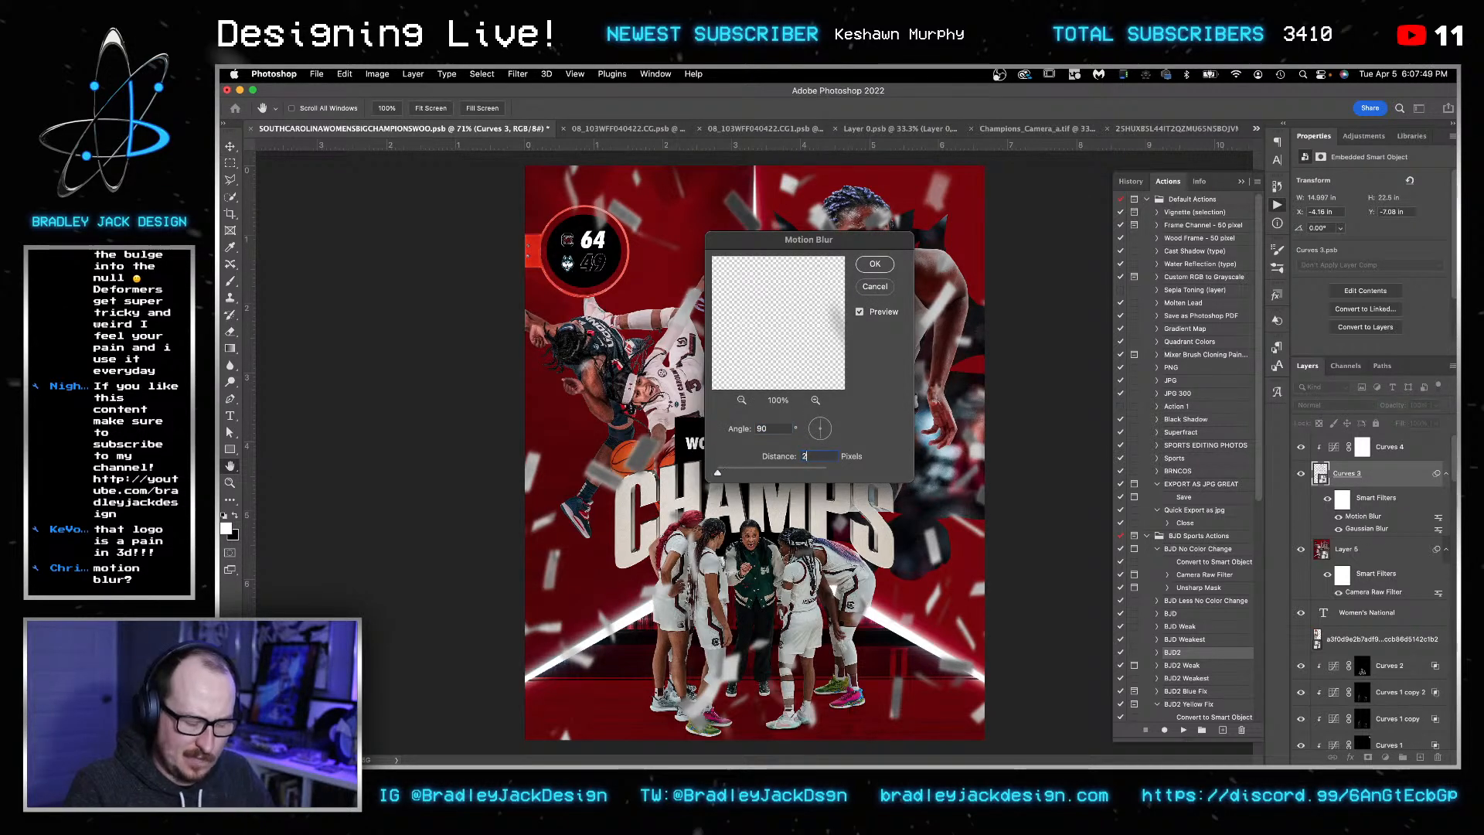
key("Return")
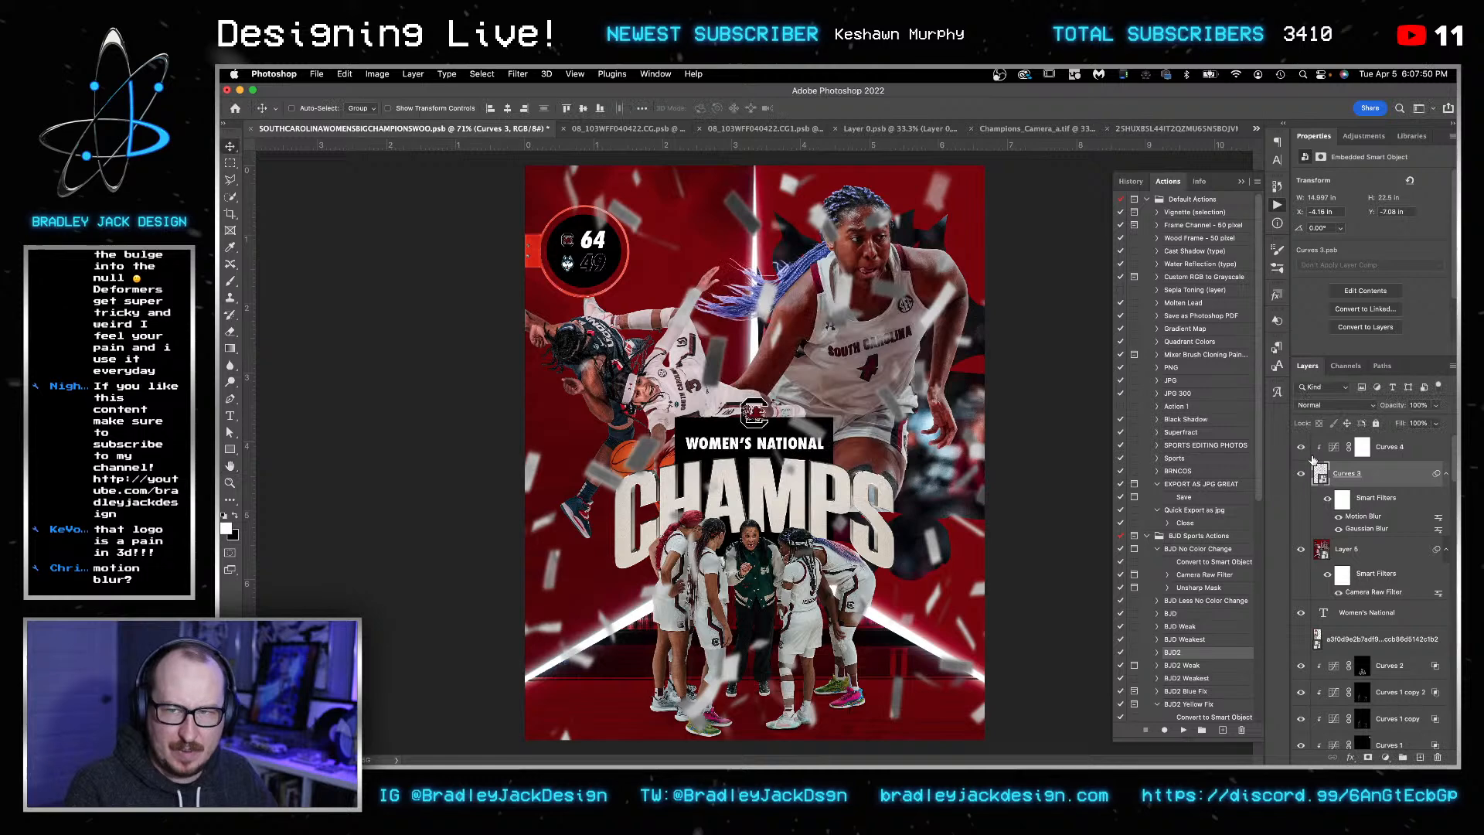
double_click(1363, 532)
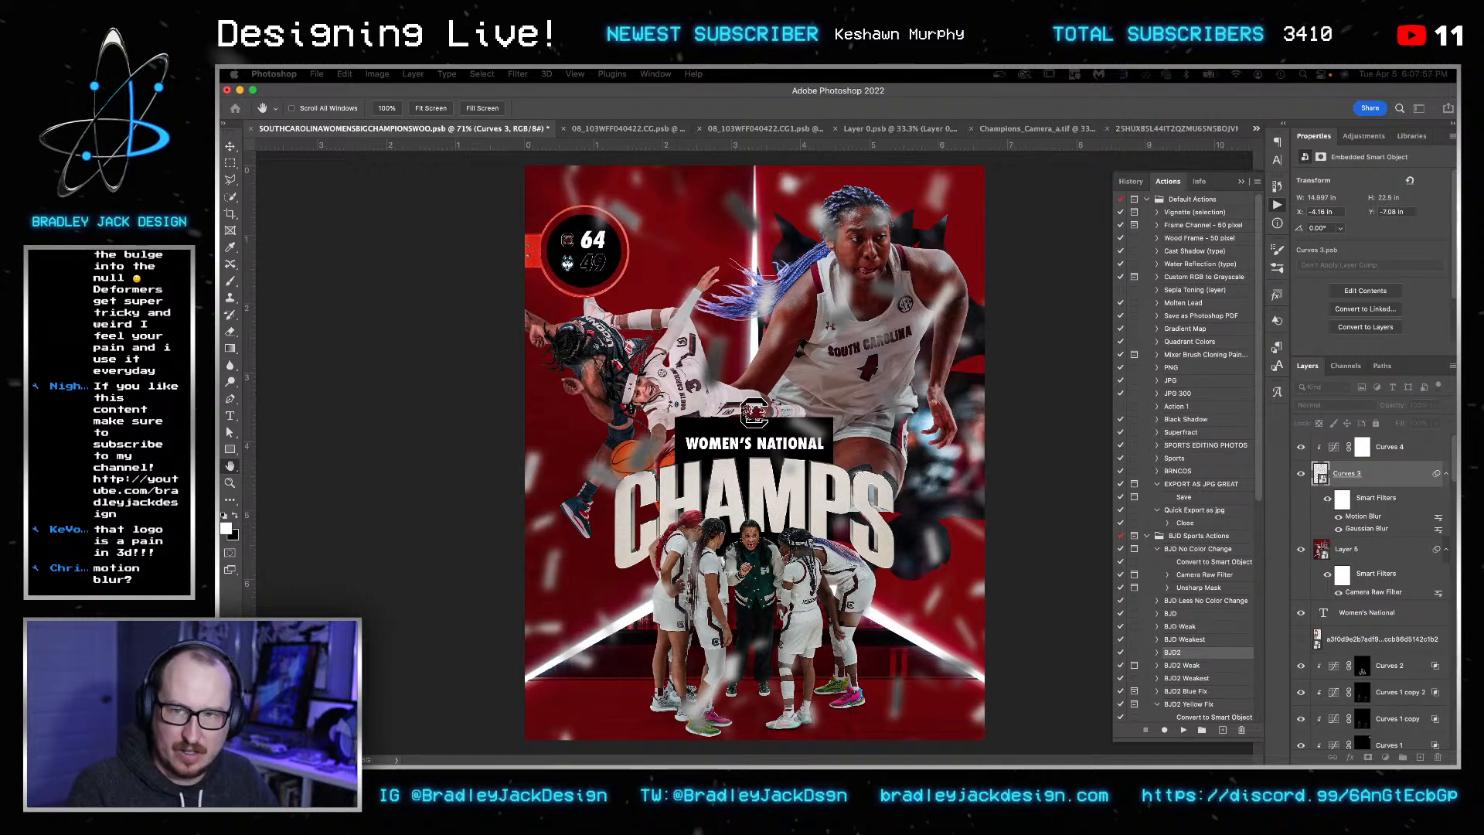
key("Return")
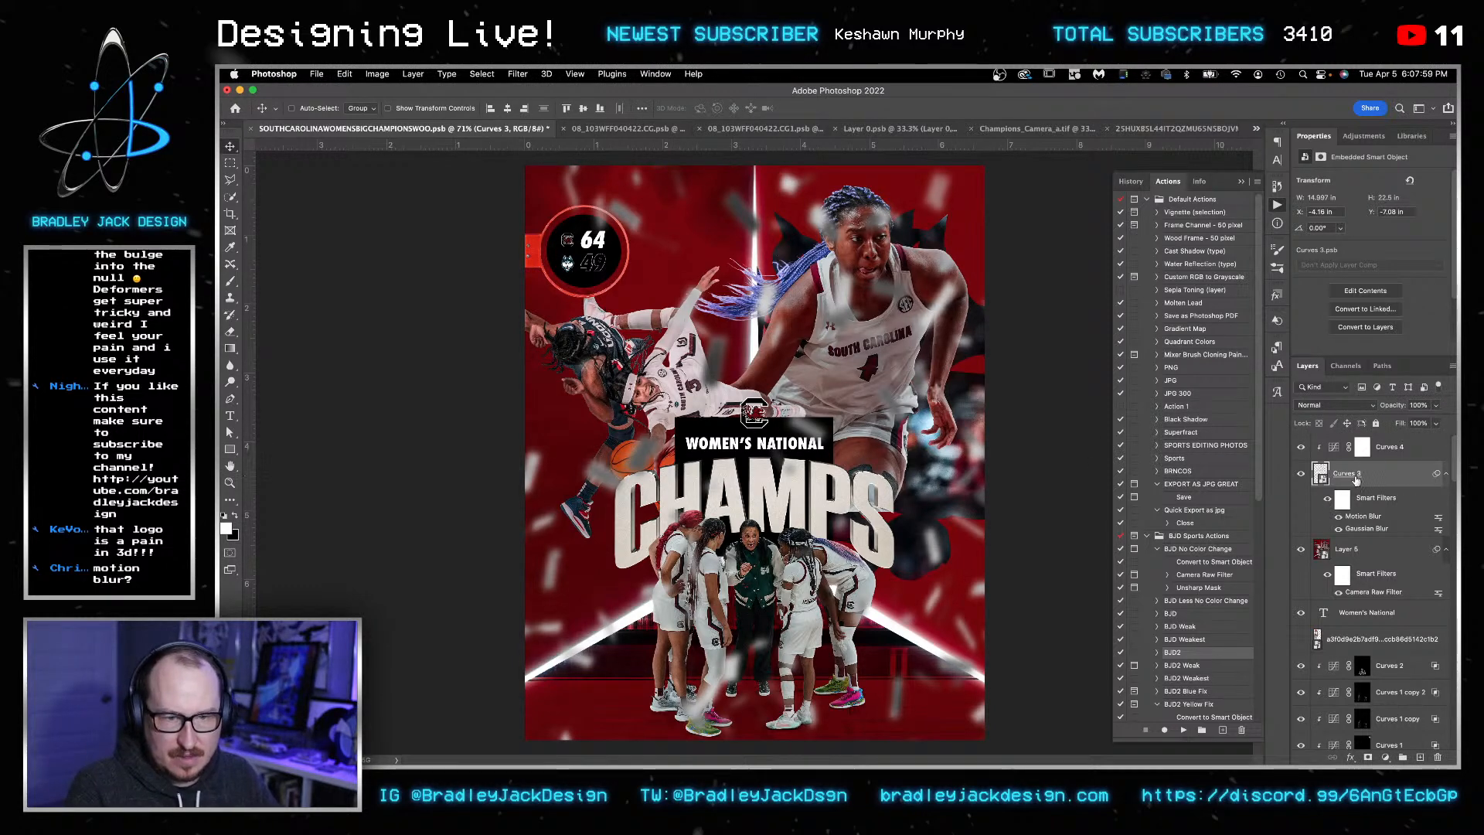
- Group the confetti with its clipped Curves adjustment, and mask out the confetti over the large player's face with black brush strokes
left_click(1388, 448, "shift")
key("ctrl+g")
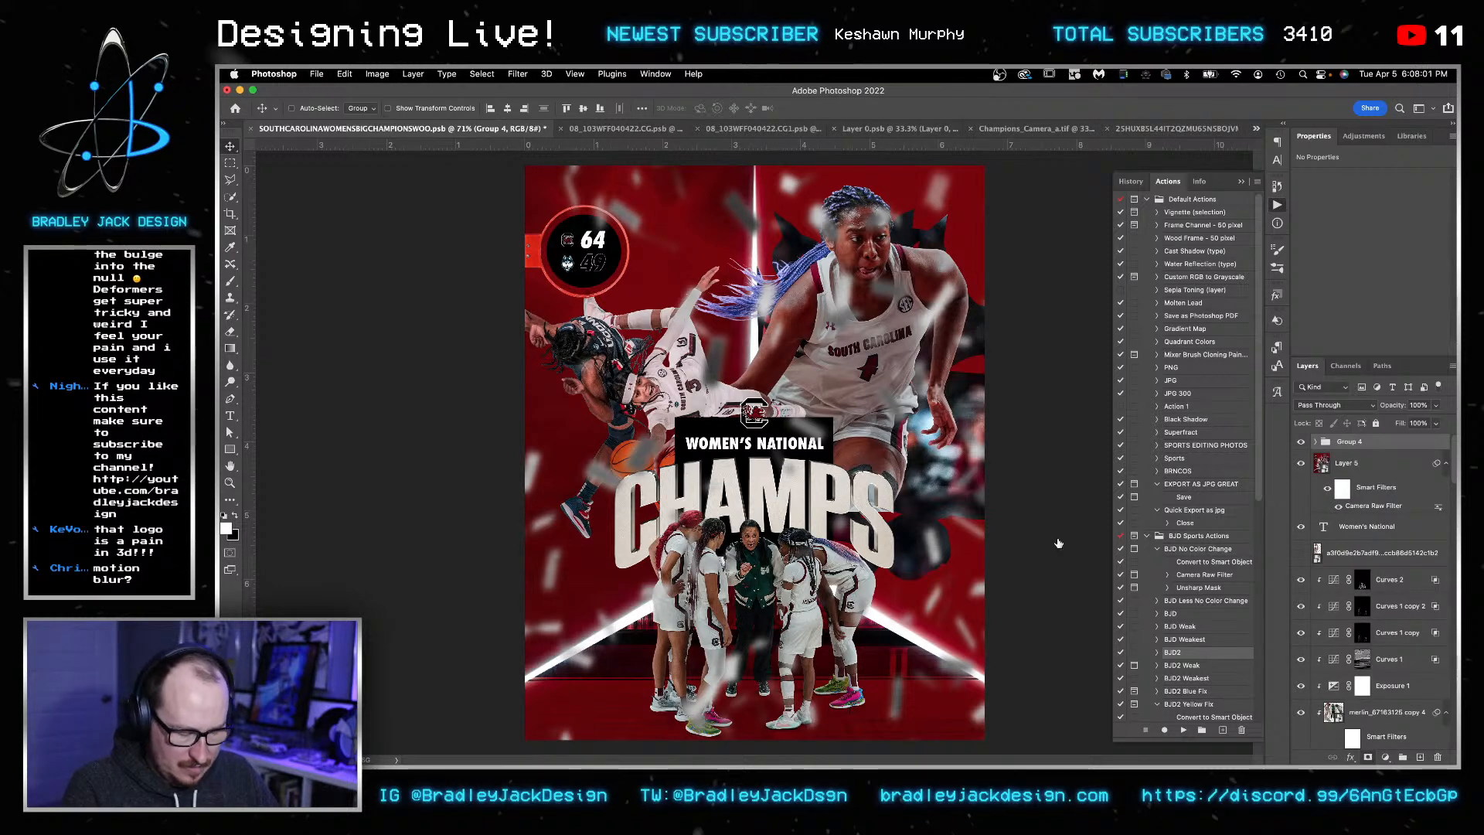
left_click(1369, 758)
key("b")
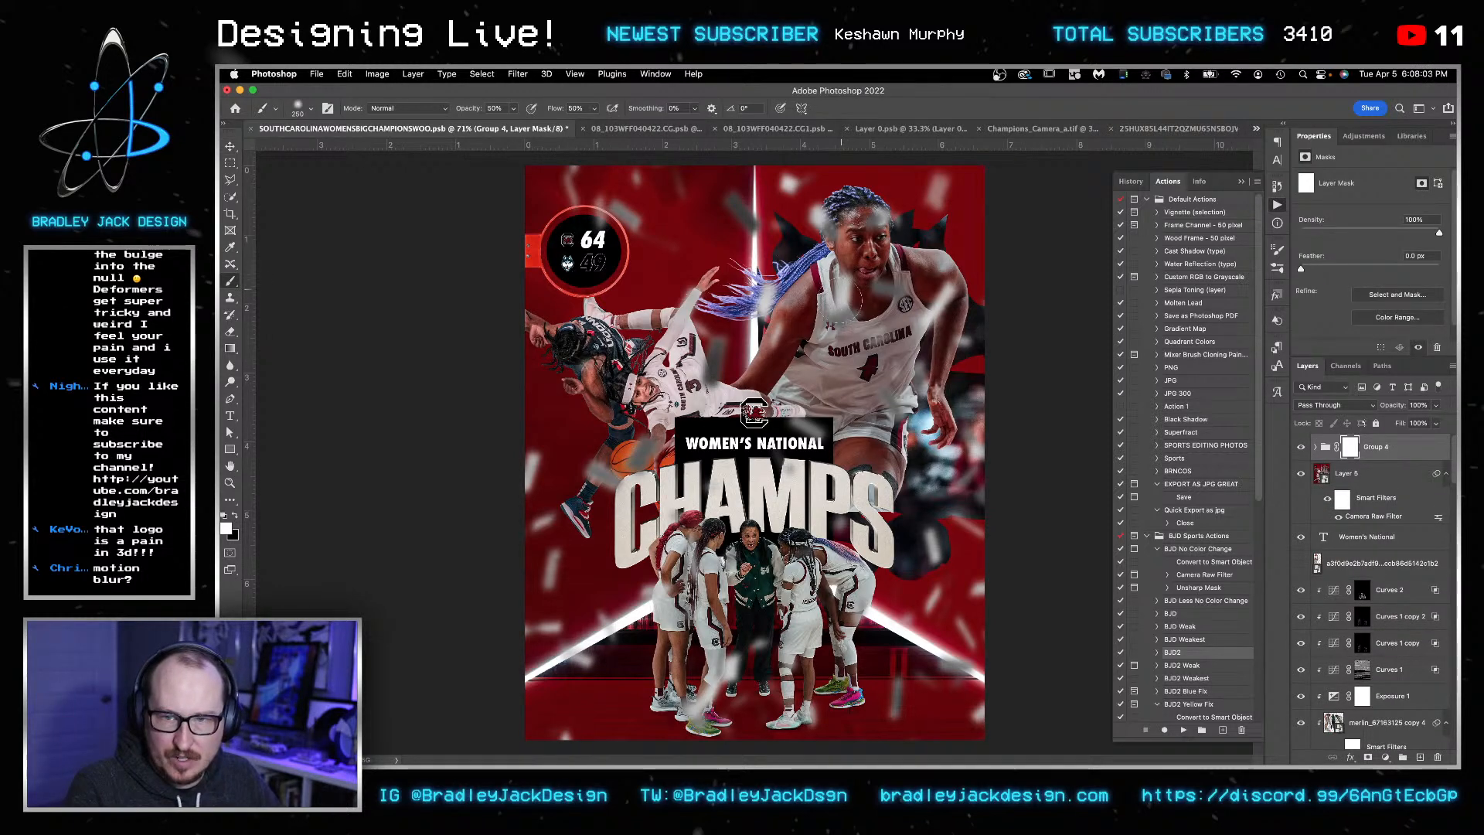
key("x")
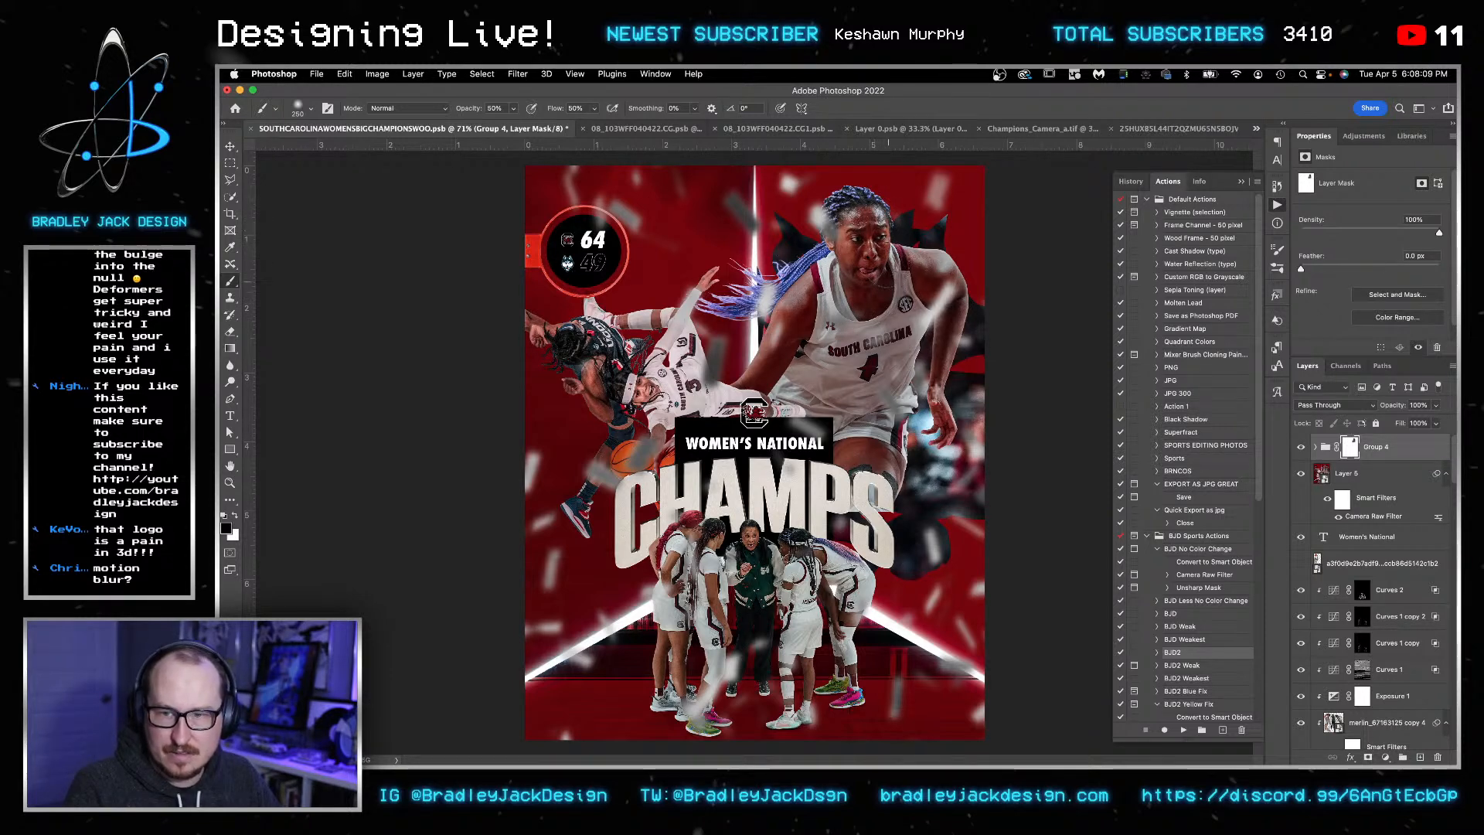
key("v")
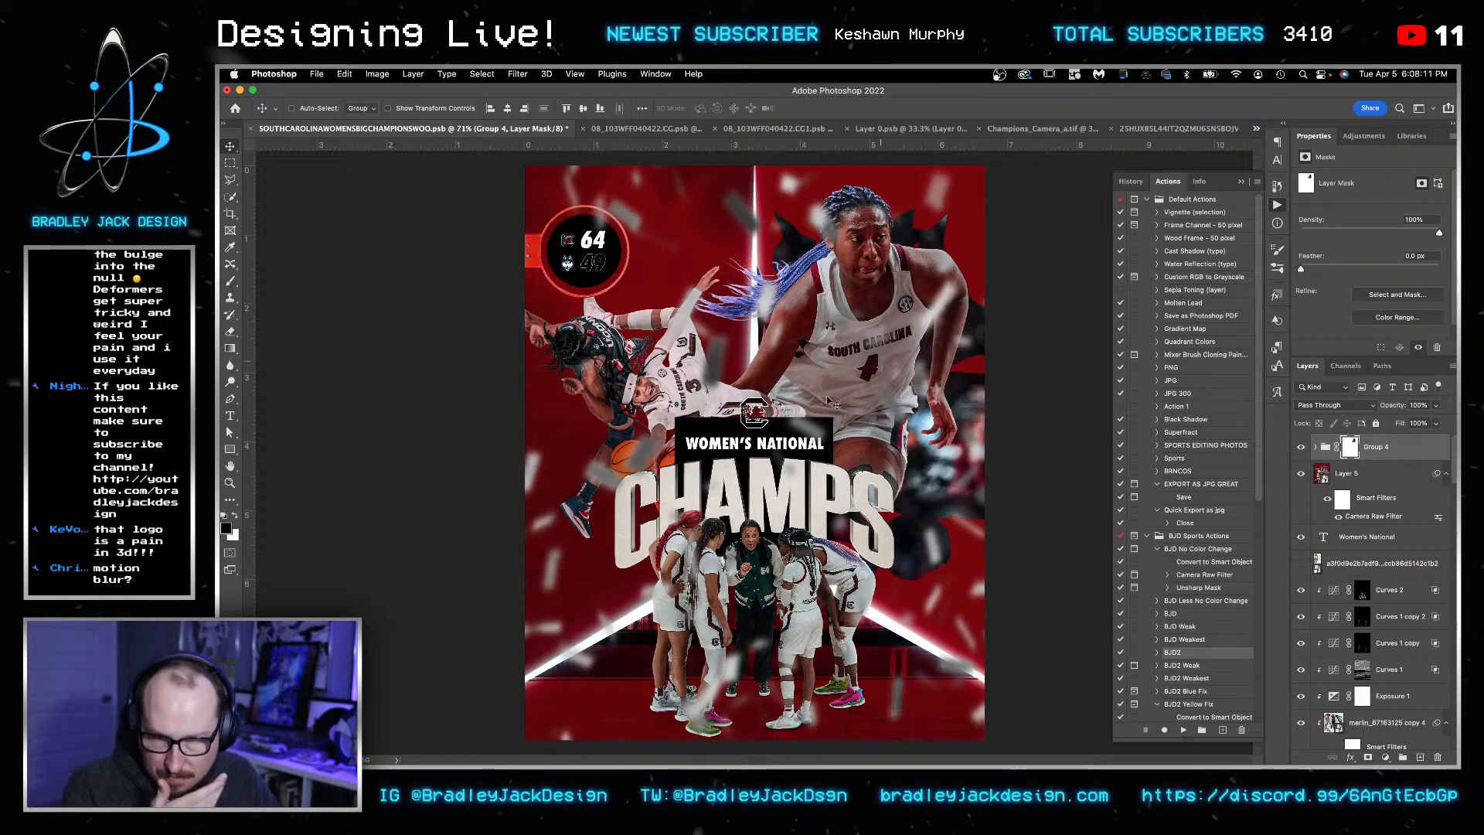
- Select the Women's National text, the CHAMPS group and the Rectangle 1 layer together
left_click(1359, 539)
scroll(1369, 564, "down", 10)
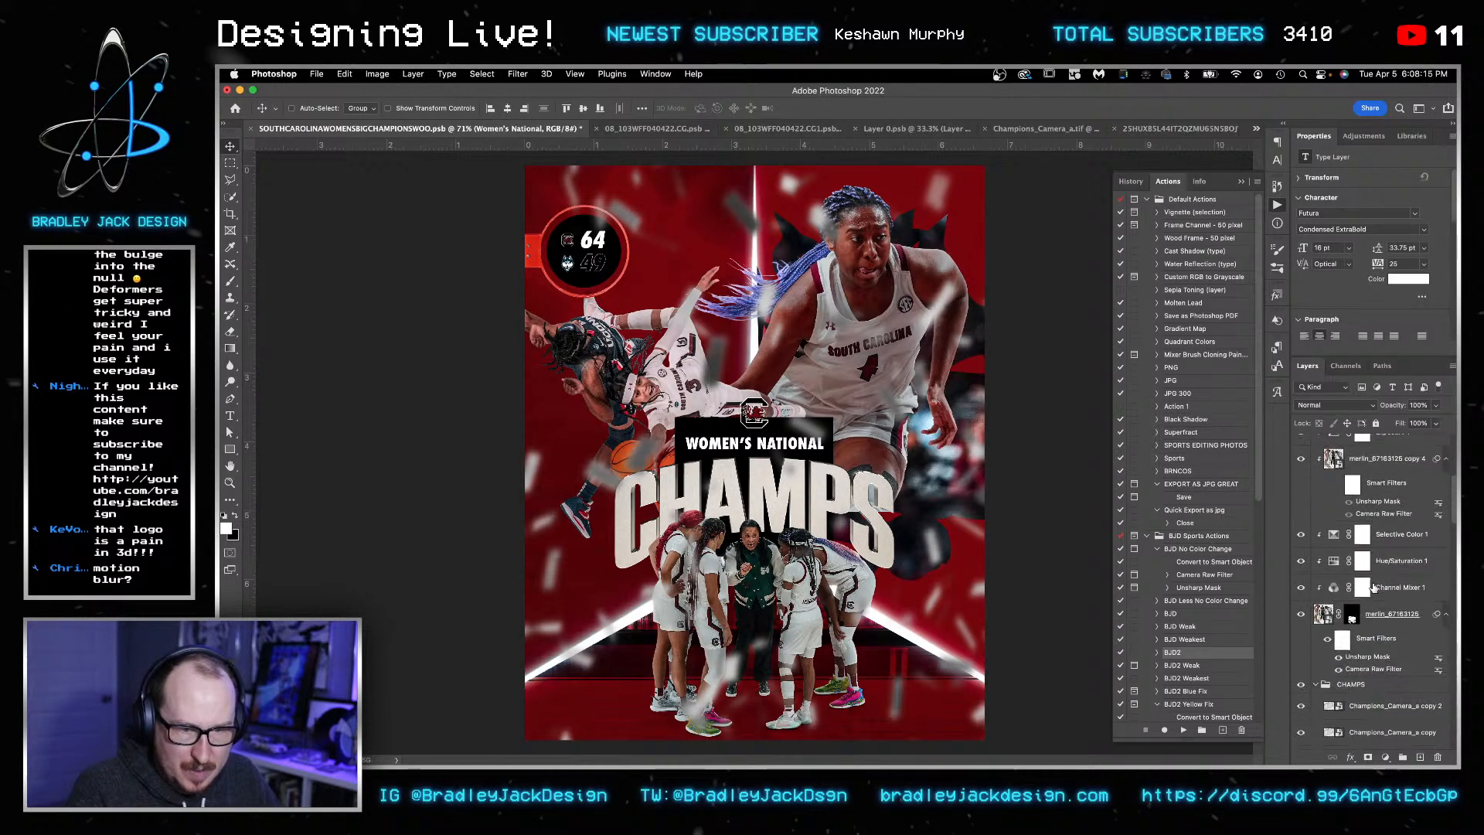
left_click(1316, 638)
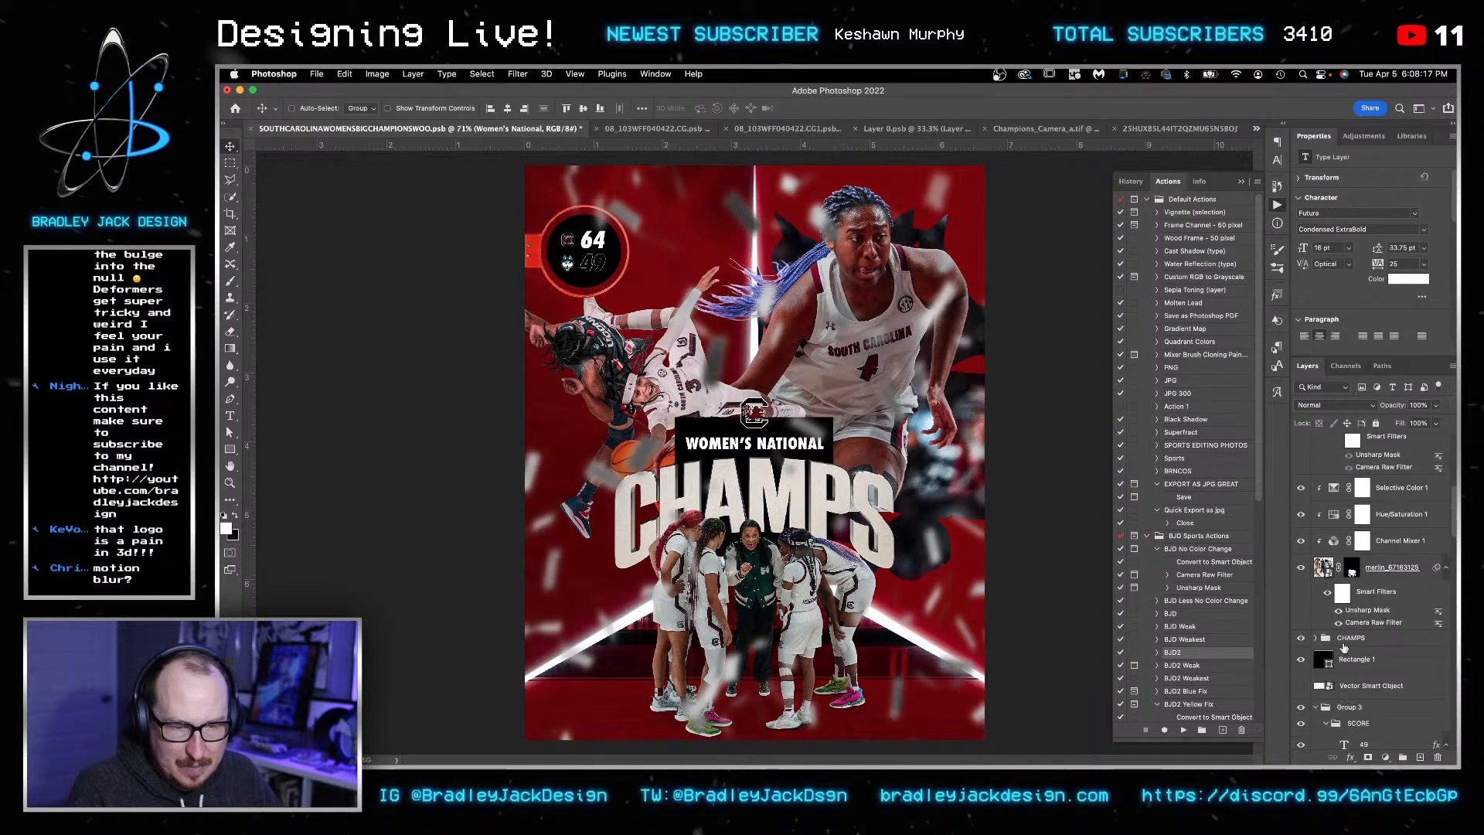
left_click(1351, 662)
scroll(1345, 526, "up", 3)
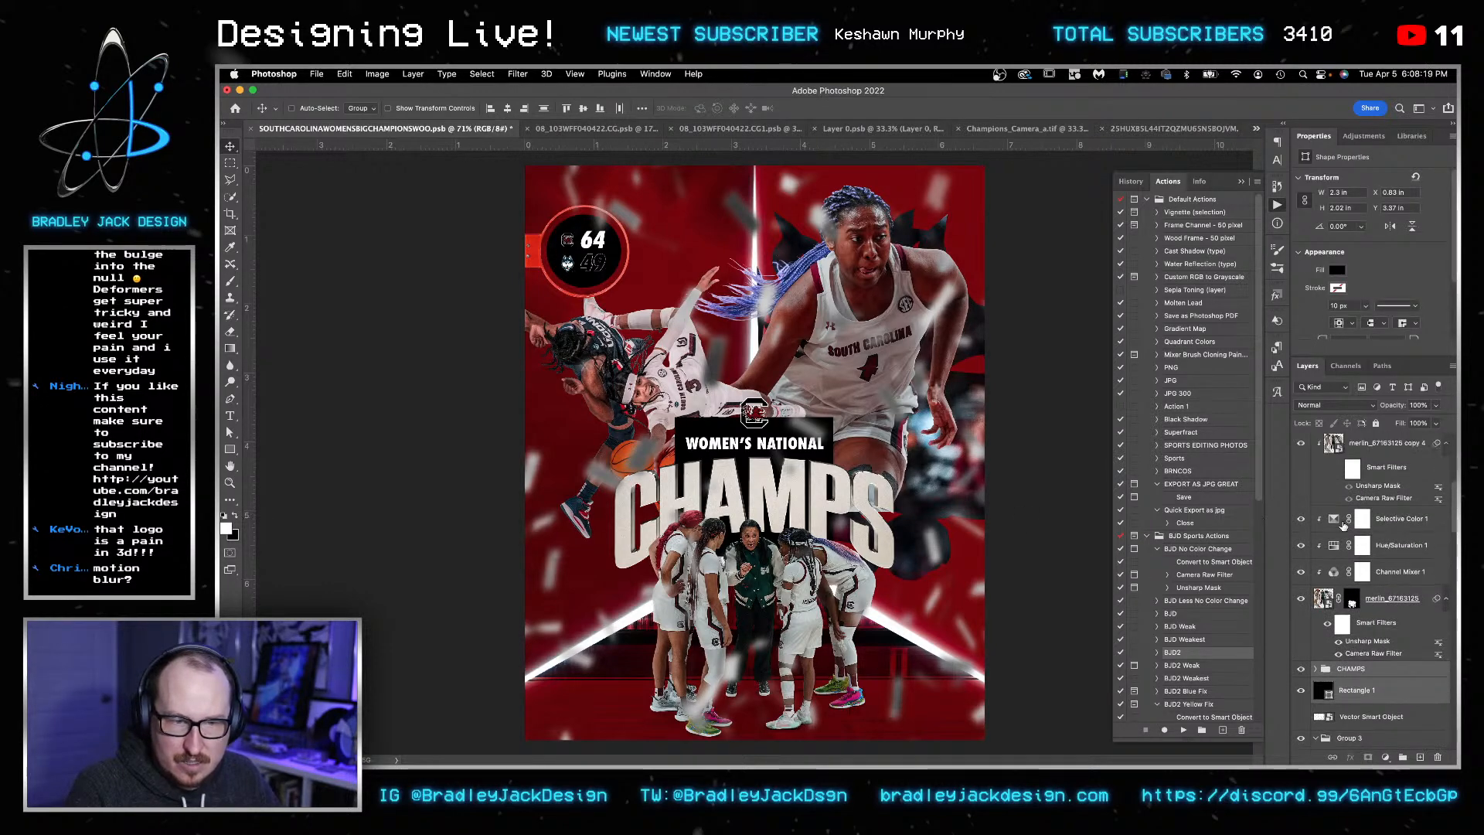
scroll(1344, 526, "up", 5)
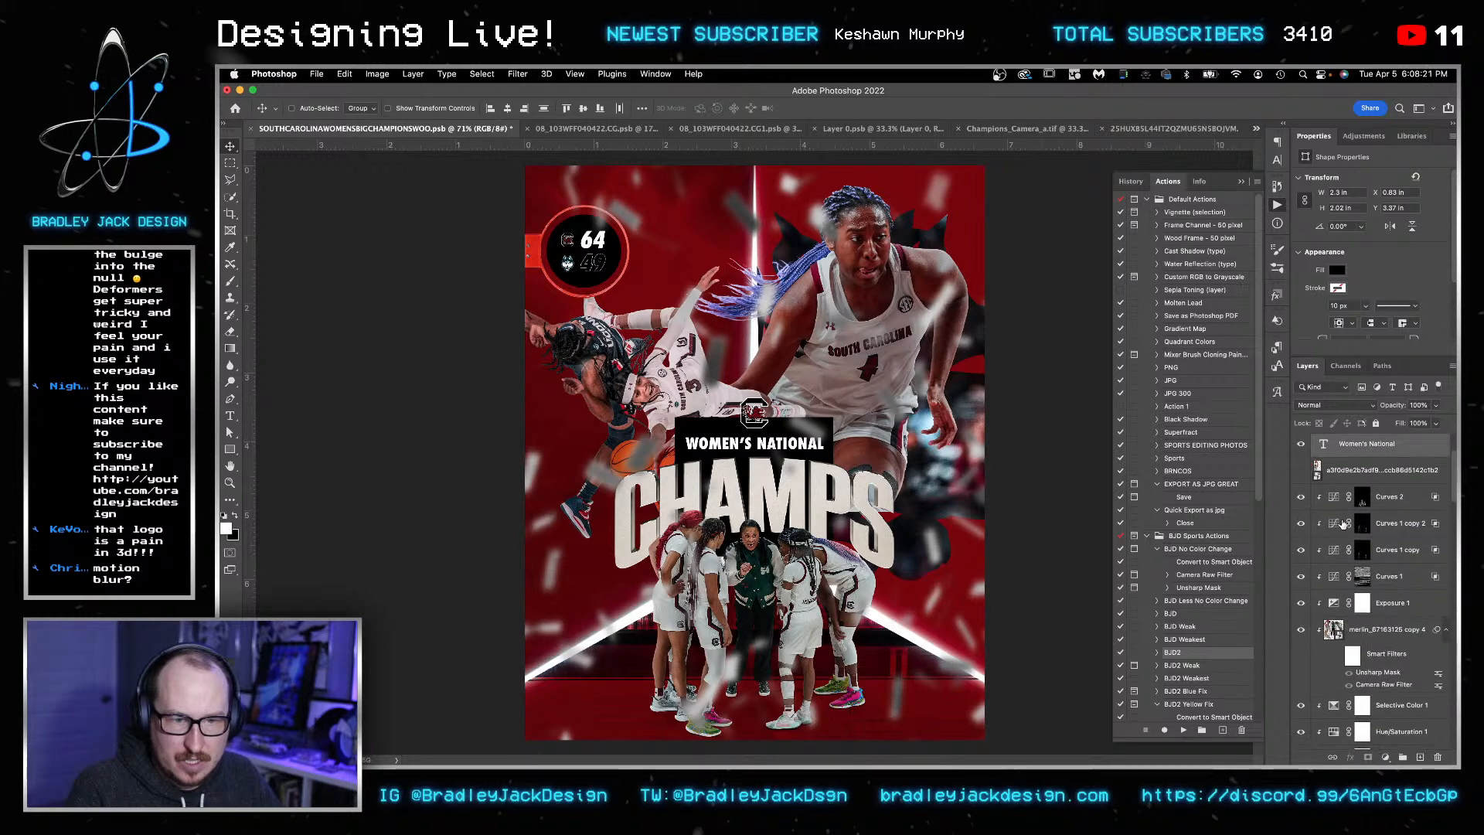
scroll(1343, 524, "down", 4)
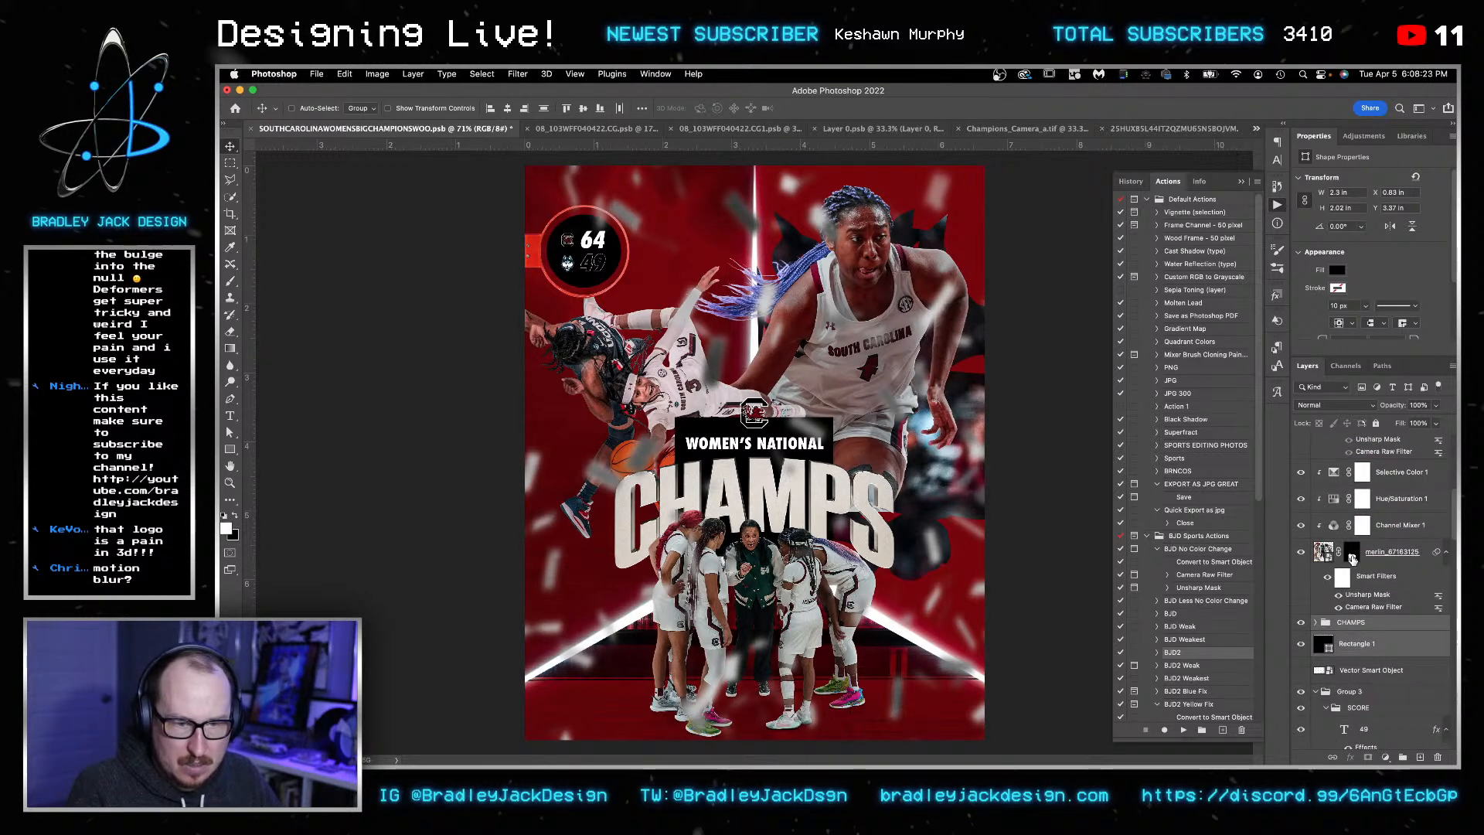
- Hide the confetti group and the color-graded Layer 5
scroll(1360, 576, "up", 8)
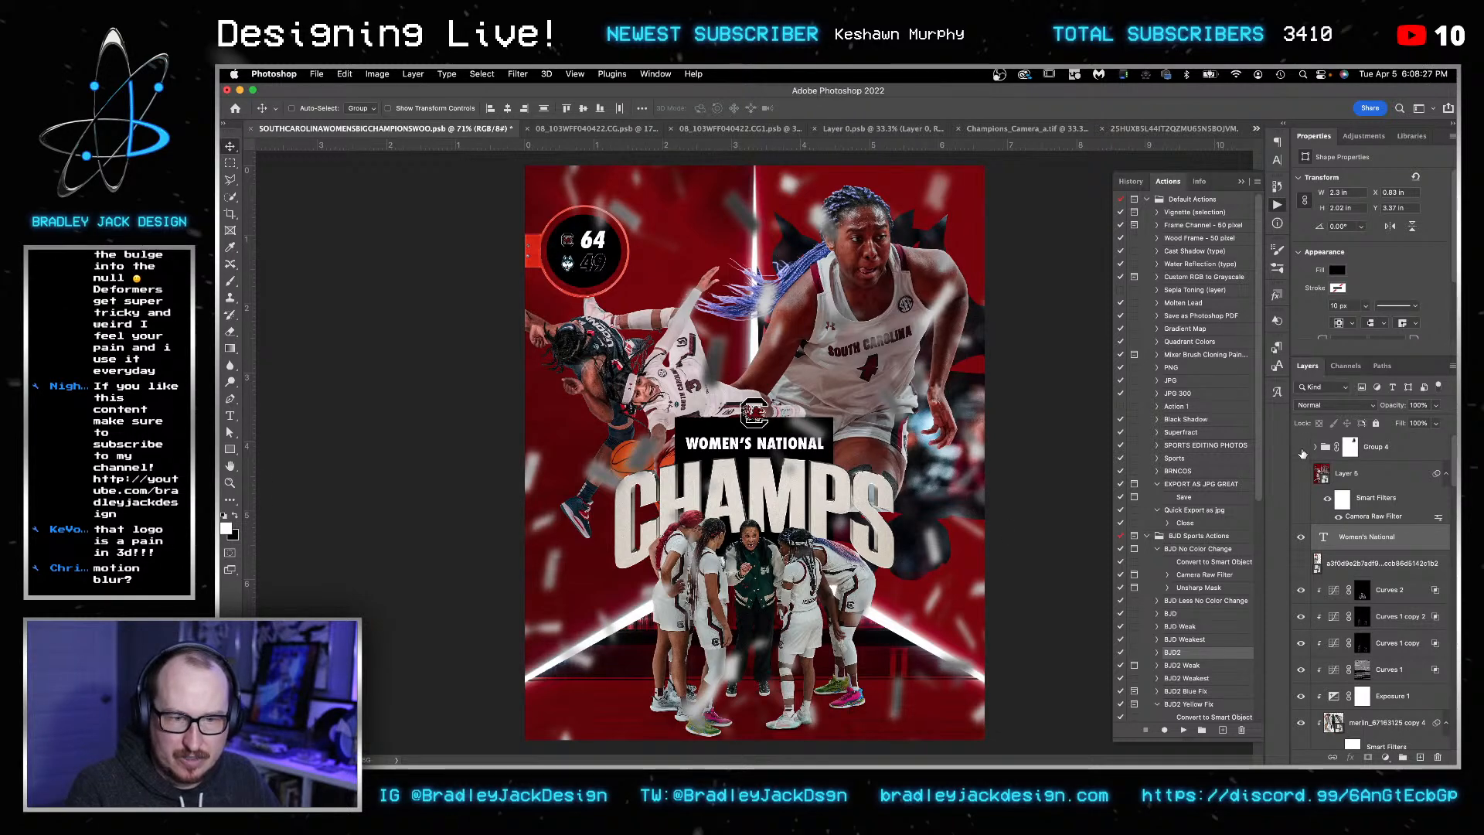
left_click(1301, 473)
scroll(1384, 530, "down", 3)
scroll(1384, 529, "down", 10)
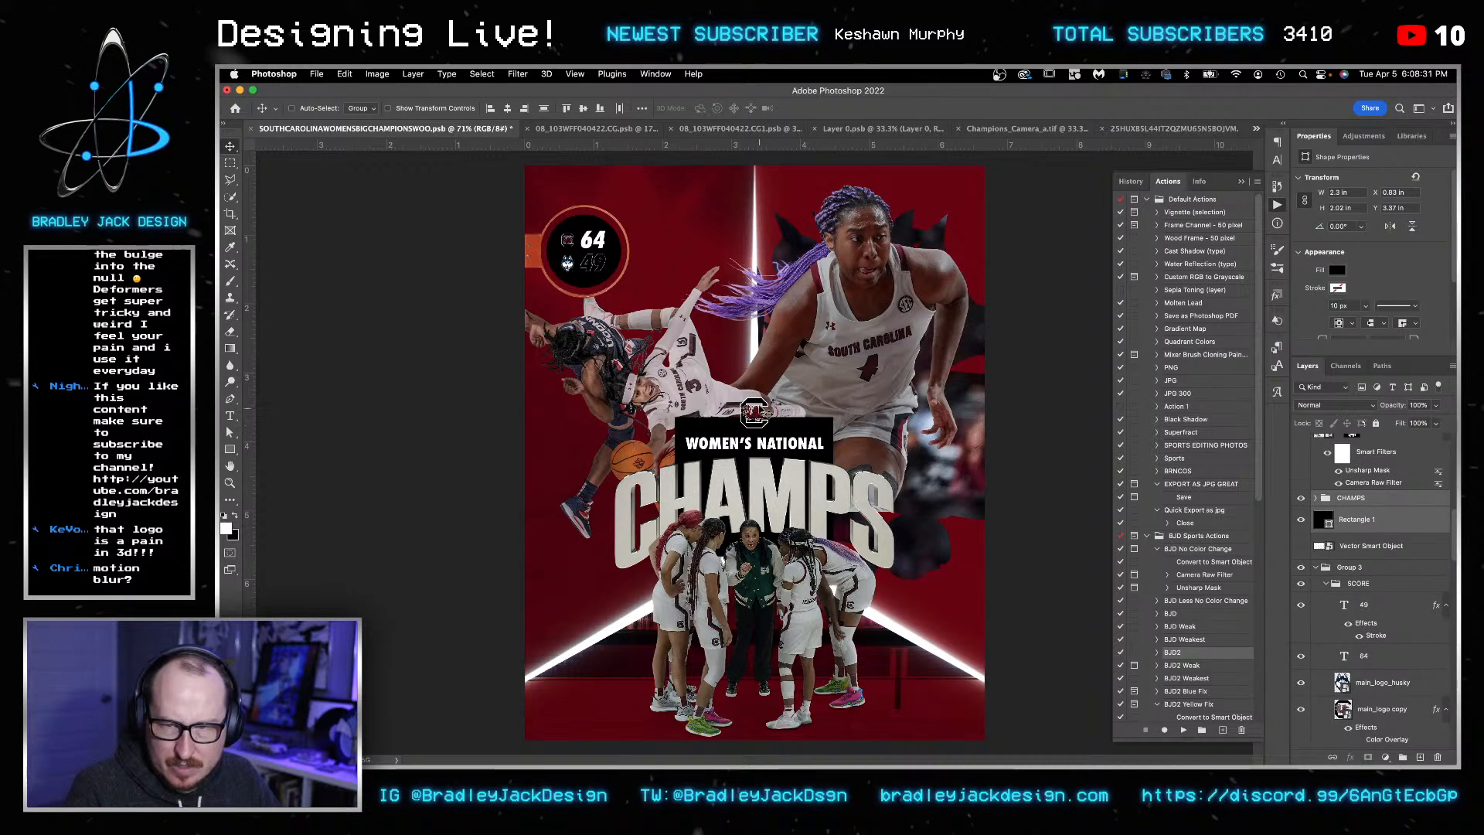
- Add the logo above the title to the selection and scale the selected title elements to 125%
right_click(758, 400)
left_click(761, 405, "shift")
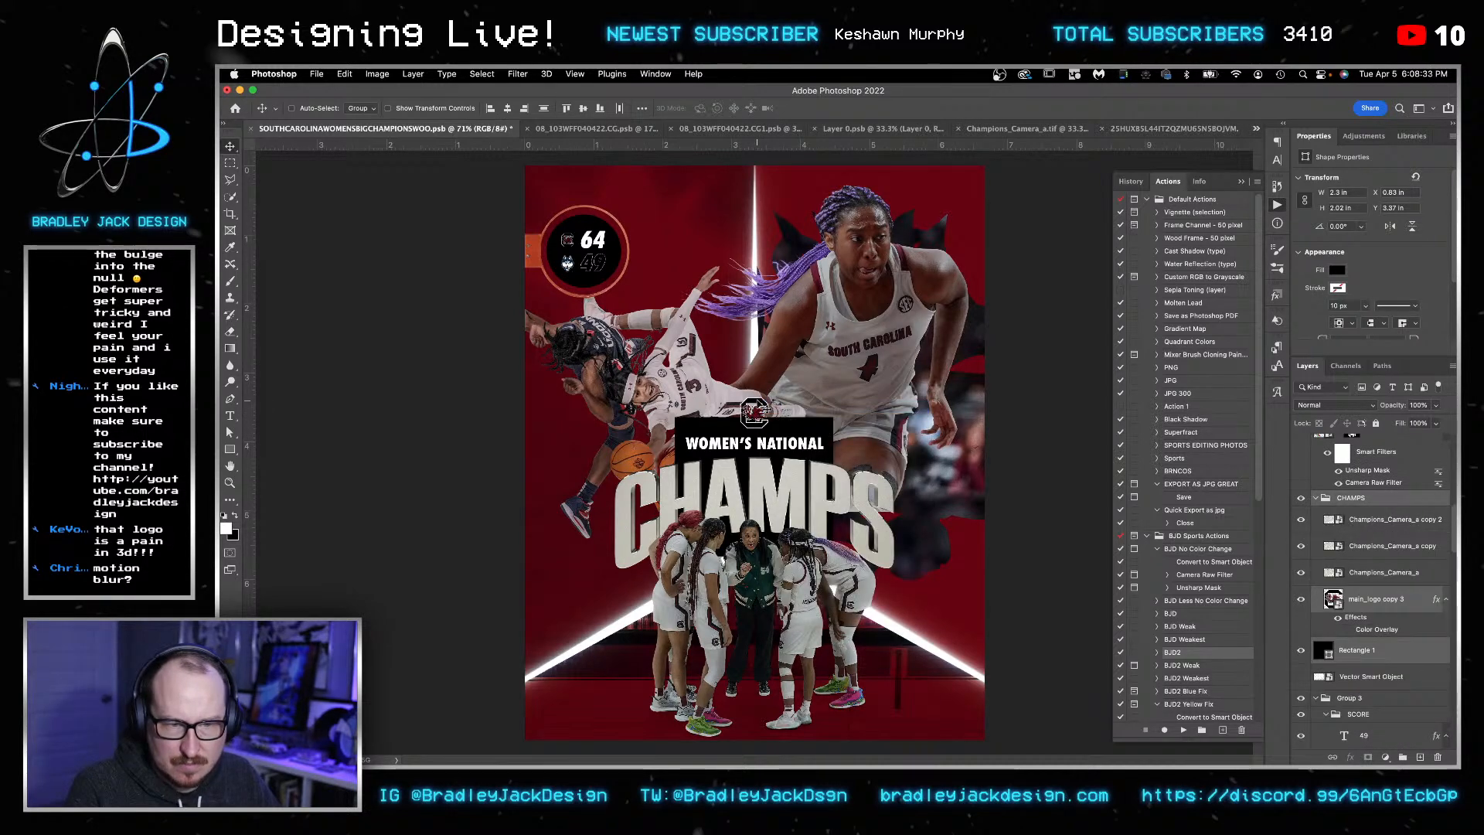
key("super+t")
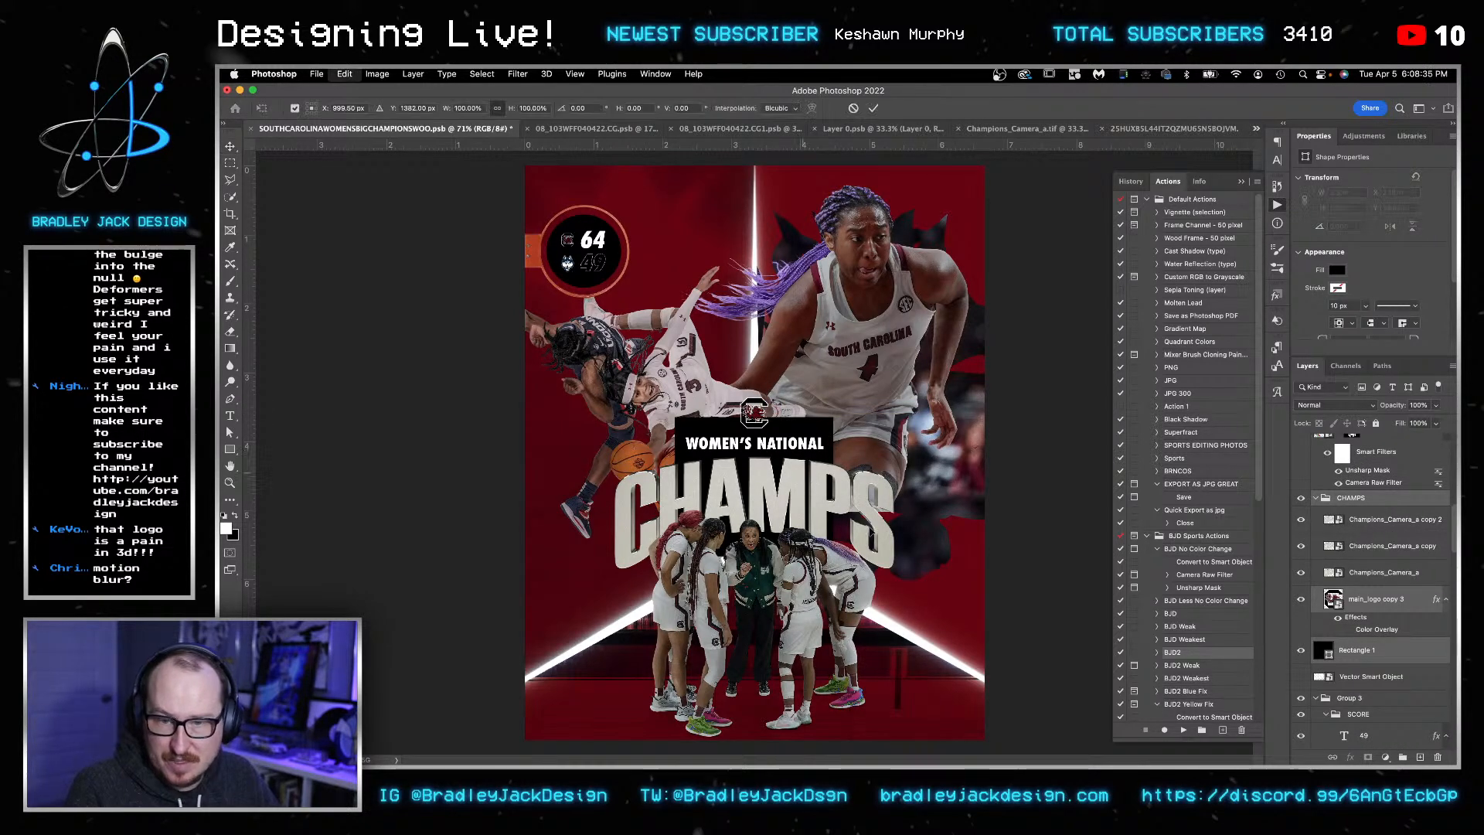
scroll(856, 511, "down", 3)
left_click(467, 108)
type("125")
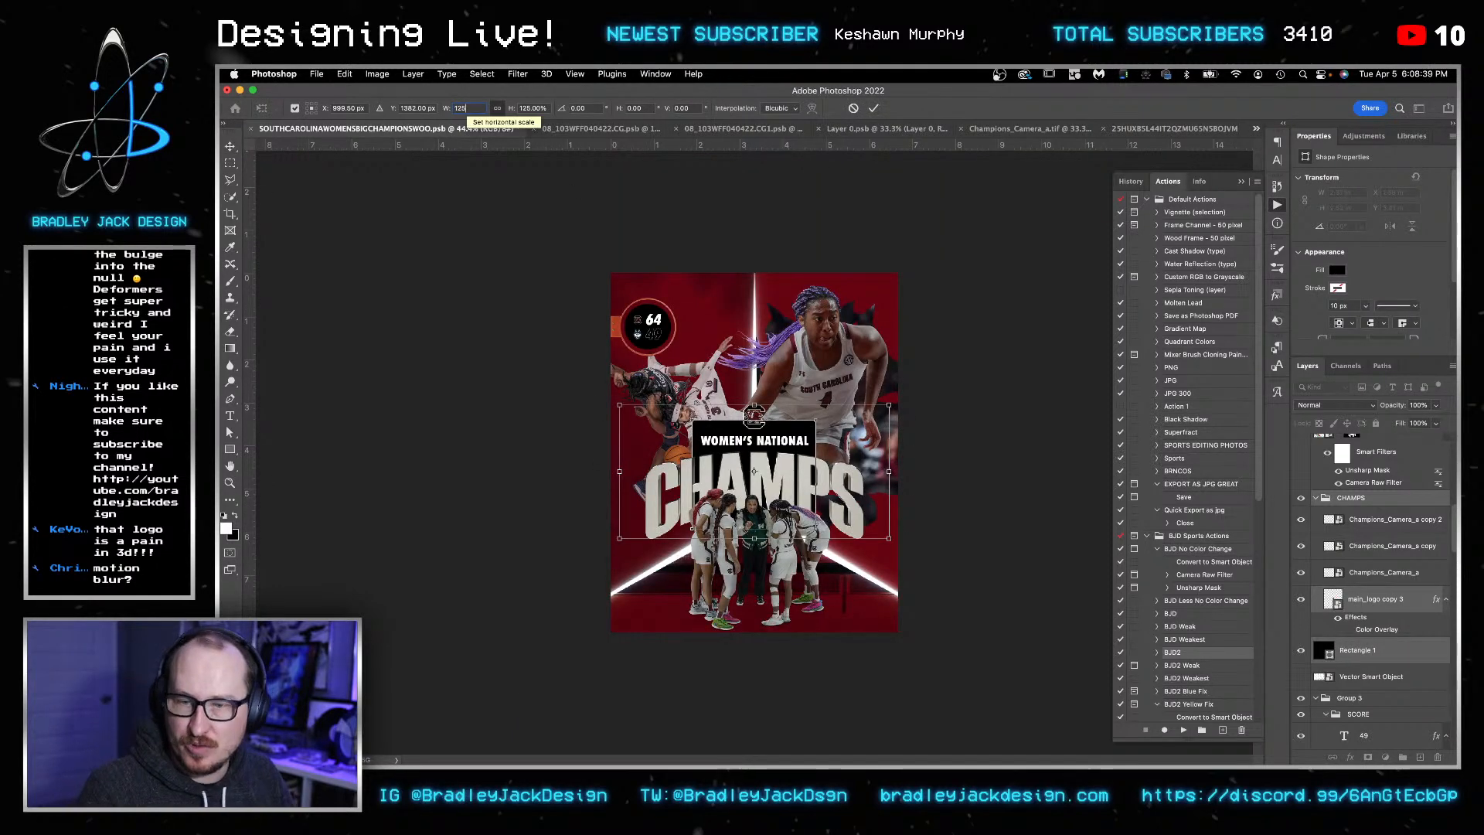
key("Return")
- Nudge the enlarged title, black rectangle and logo slightly downward
key("Down")
key("Down")
key("Down")
key("Down")
key("Down")
key("Down")
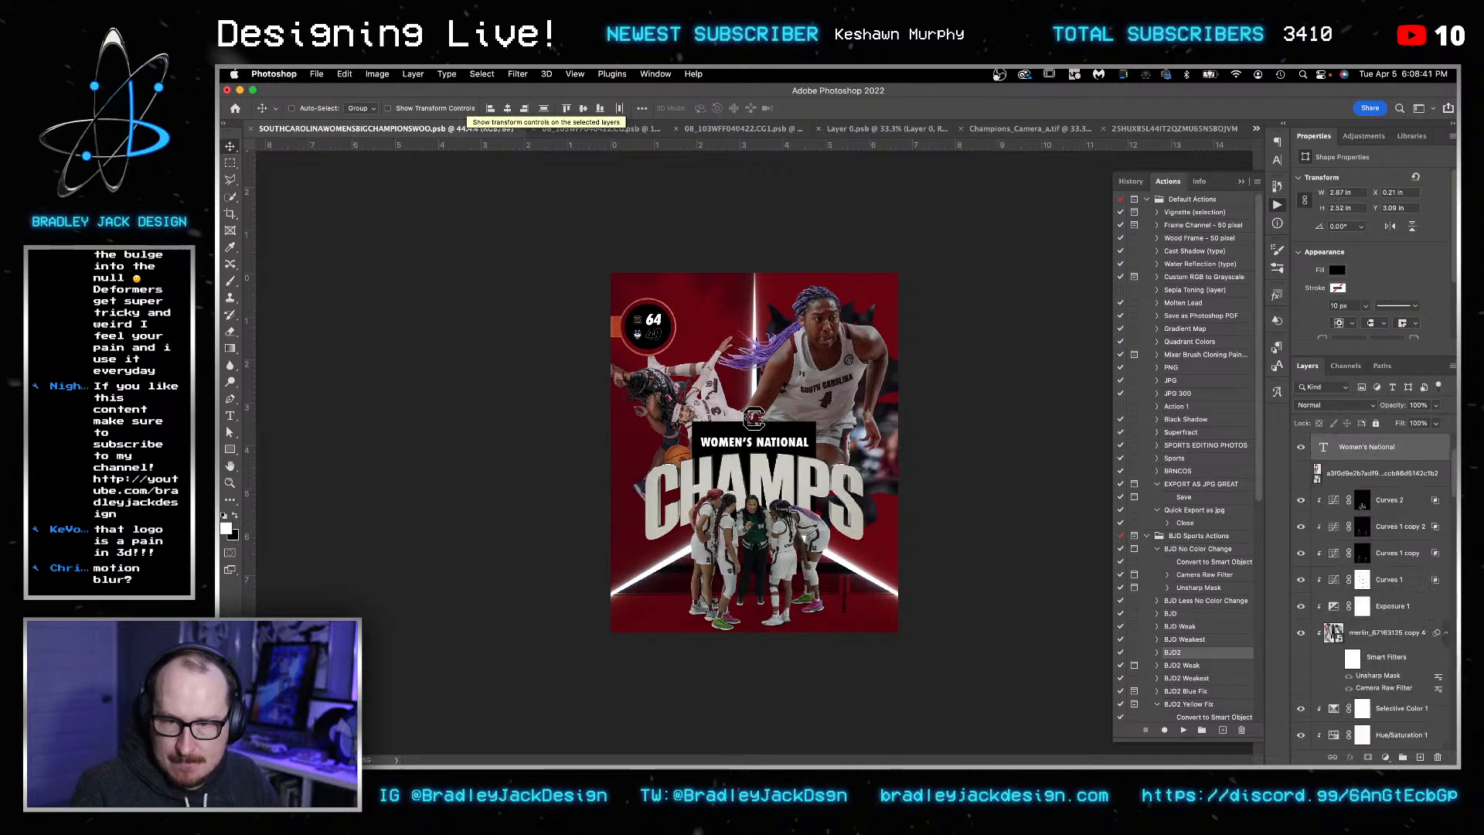
key("Down")
key("Down")
key("Down")
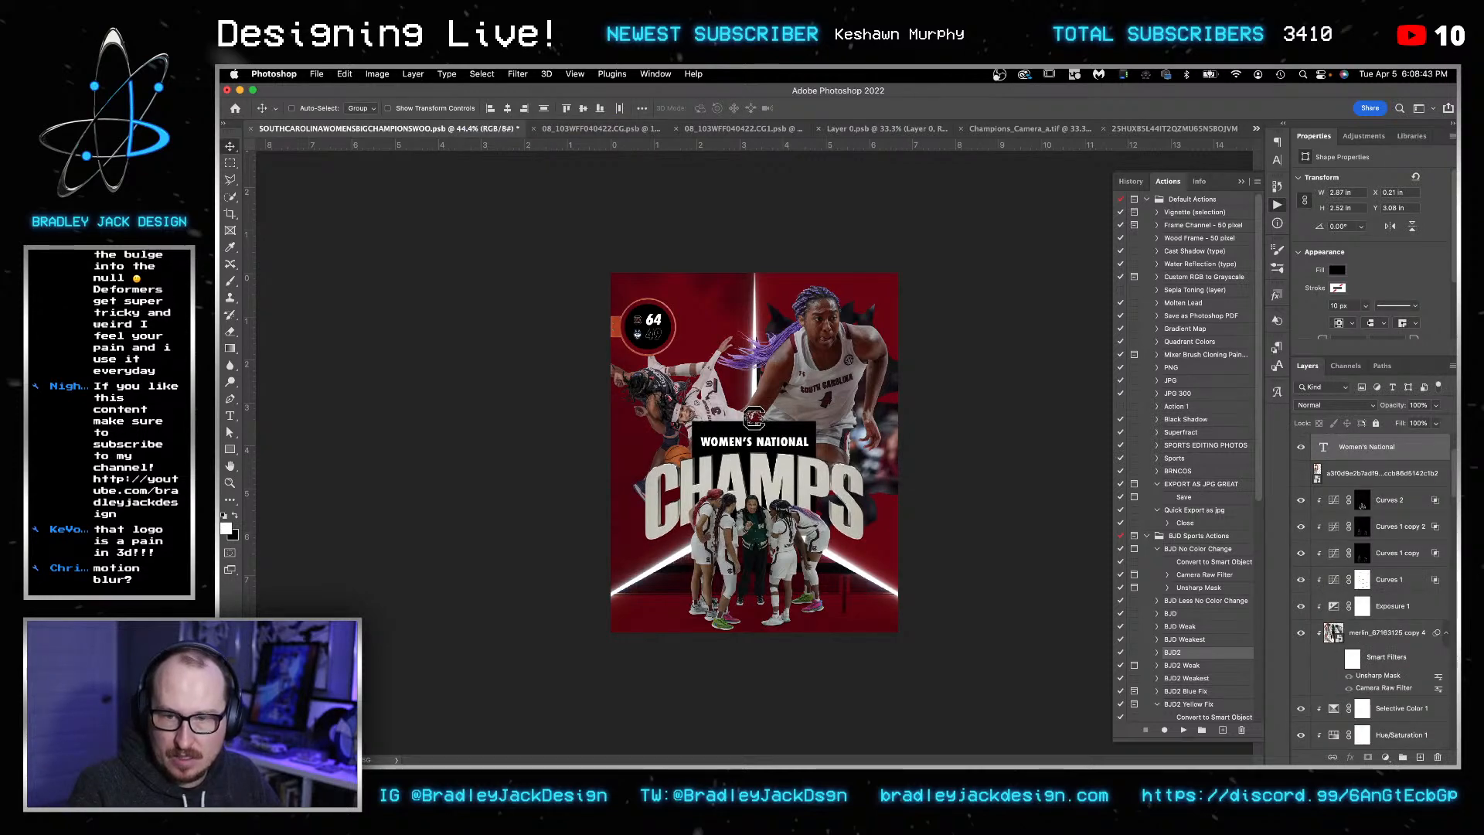
key("Down")
key("Down")
key("Down")
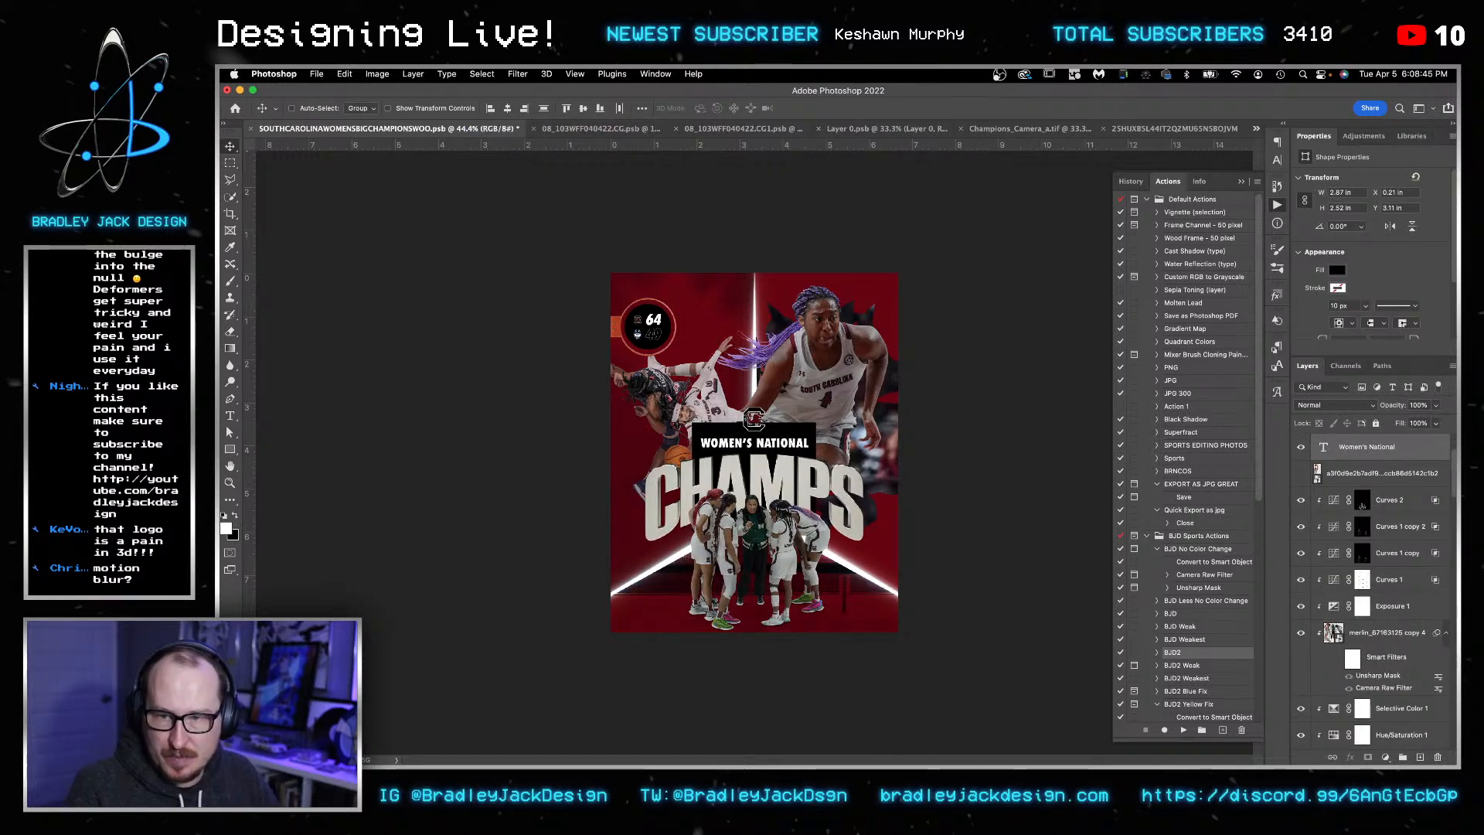
- Collapse the CHAMPS group and Group 3 in the layer stack
right_click(685, 393)
left_click(712, 416)
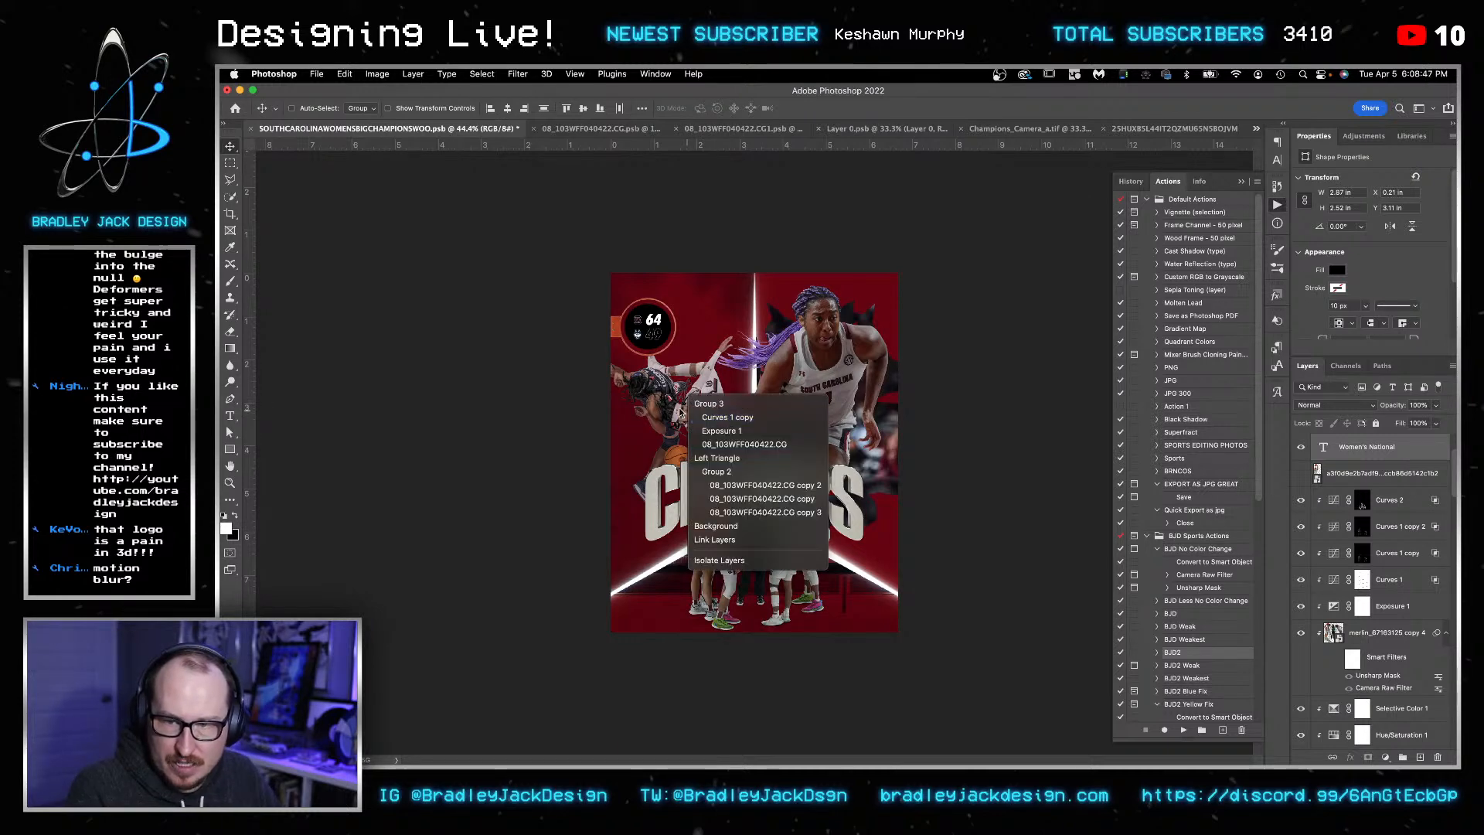
scroll(1360, 499, "up", 3)
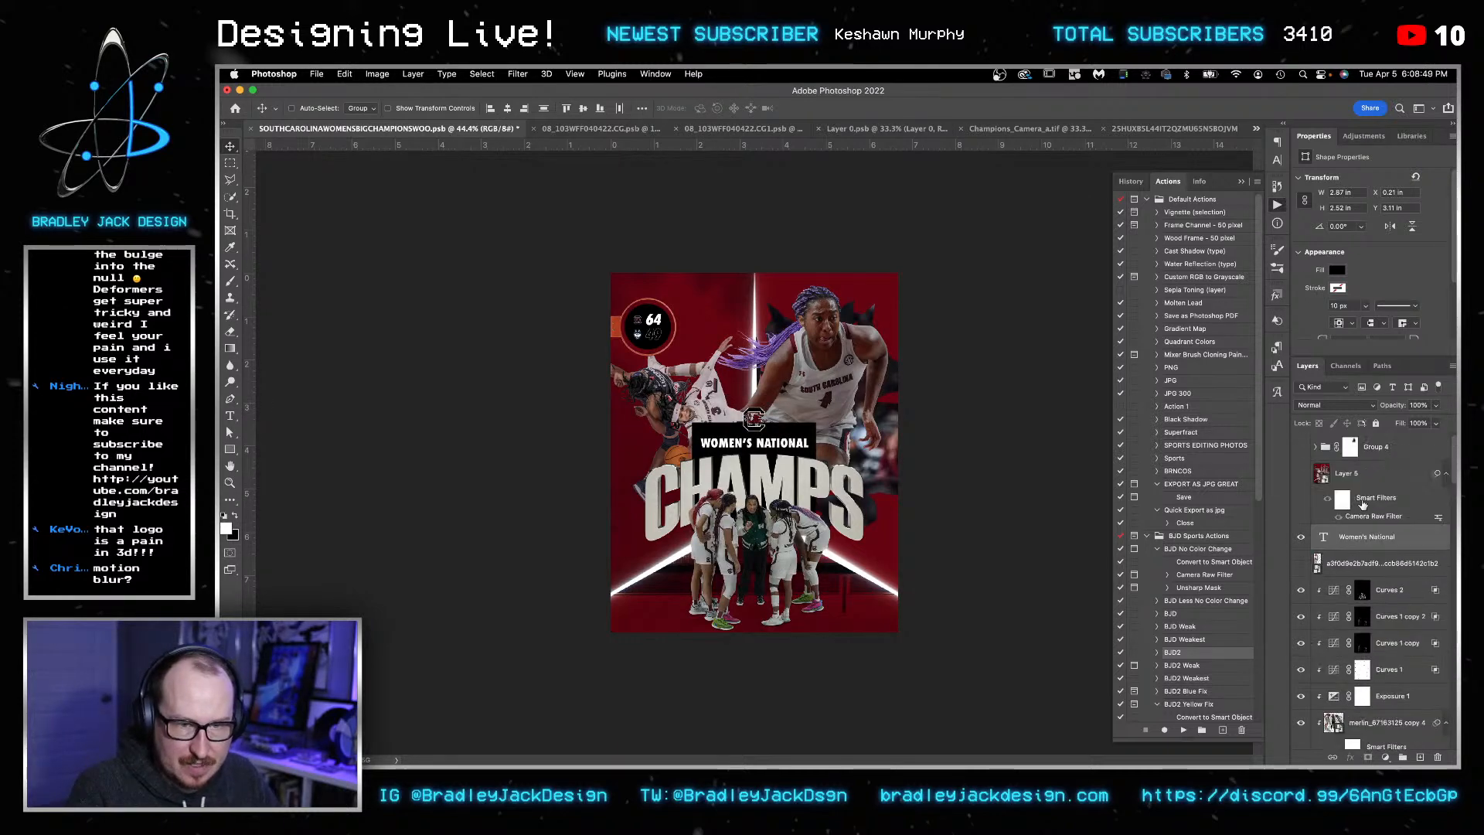
scroll(1369, 537, "down", 4)
scroll(1388, 558, "down", 7)
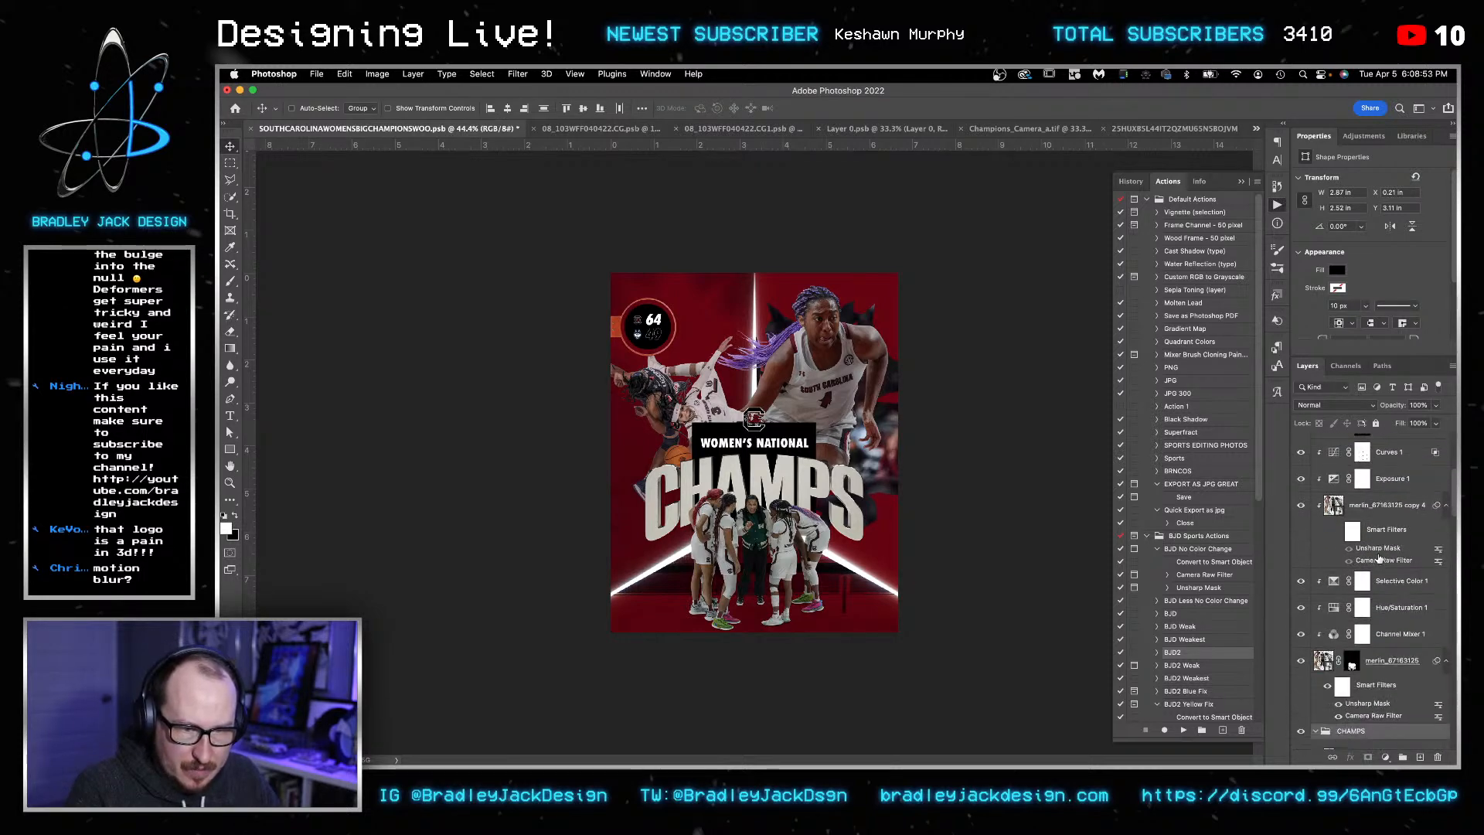
left_click(1316, 592)
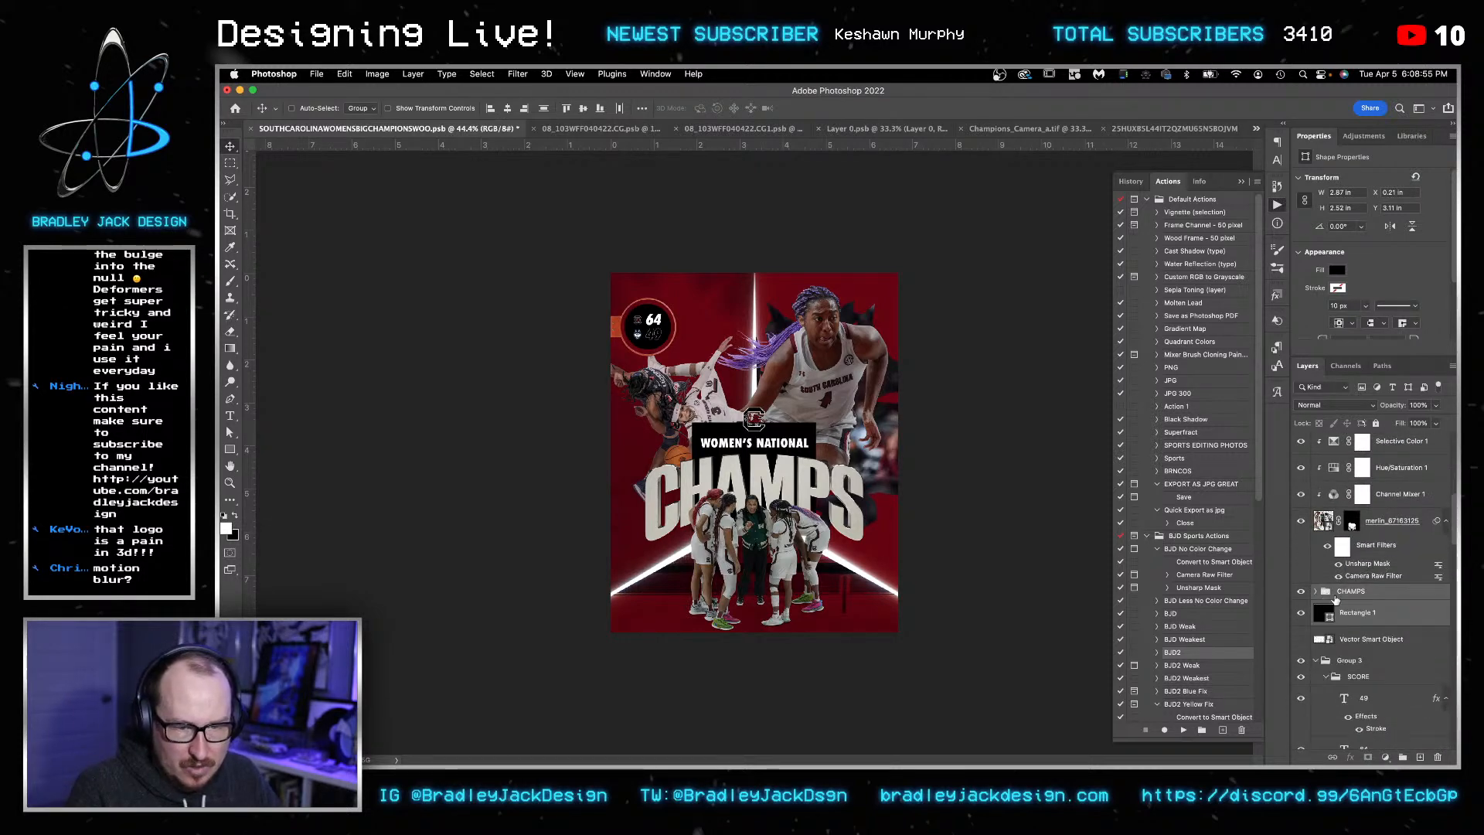
scroll(1318, 619, "down", 1)
left_click(1319, 631)
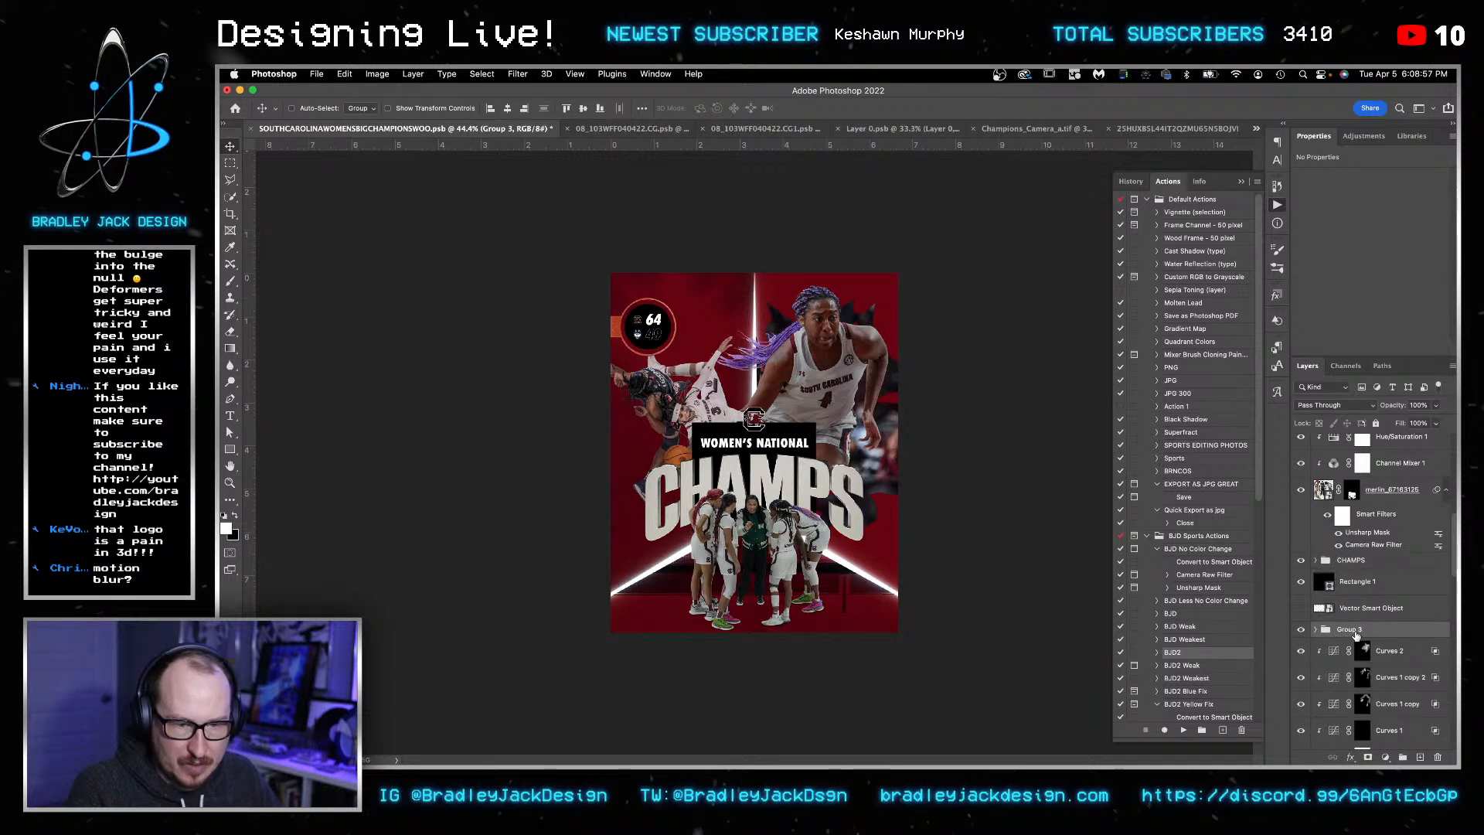
- Move Group 3 beneath the large player's layers, directly above the Left Triangle group, and select both groups
scroll(1368, 634, "down", 4)
left_click_drag(1353, 511, 1374, 672)
scroll(1376, 681, "down", 10)
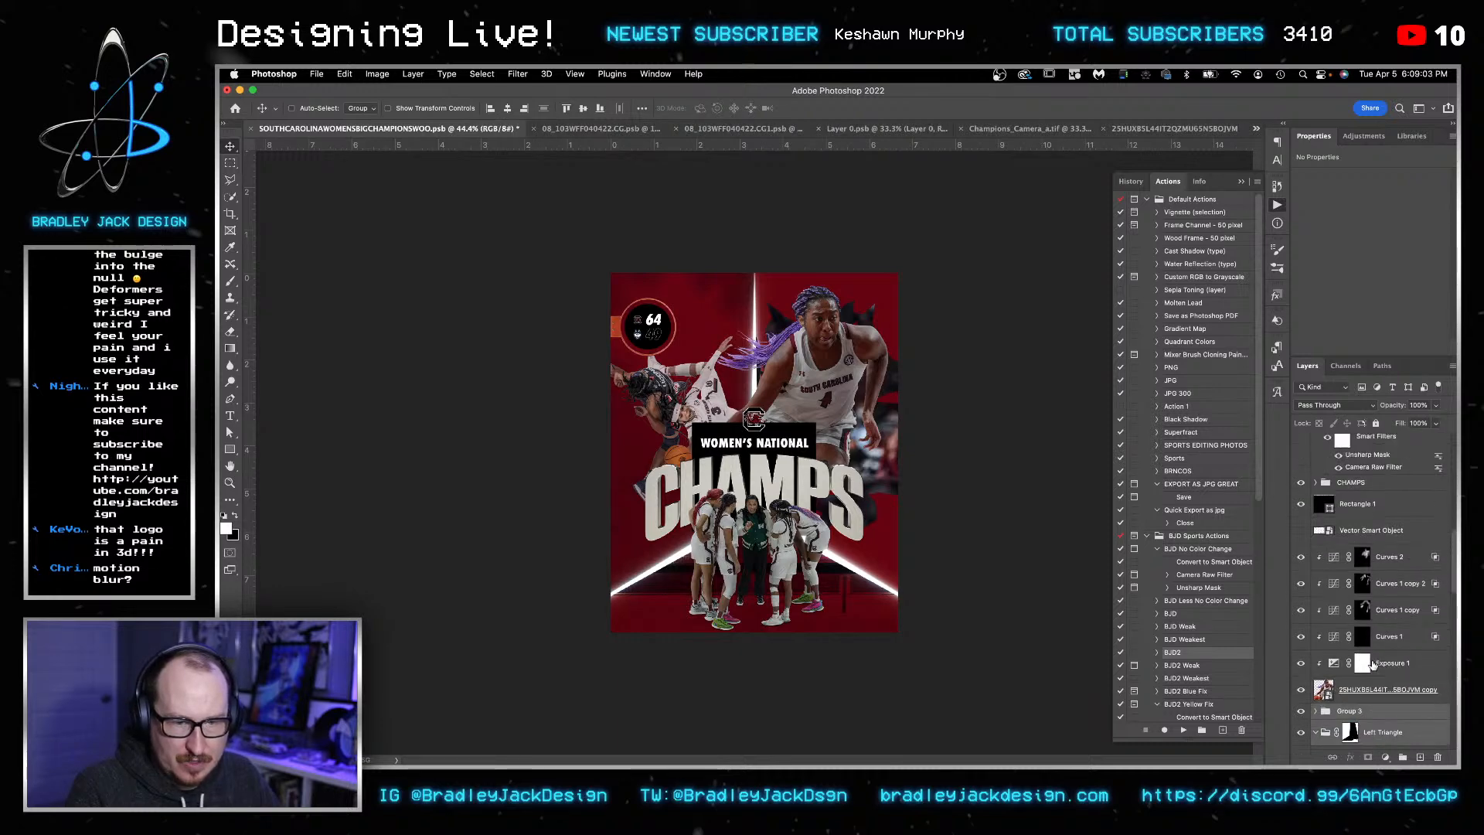
scroll(1368, 641, "up", 3)
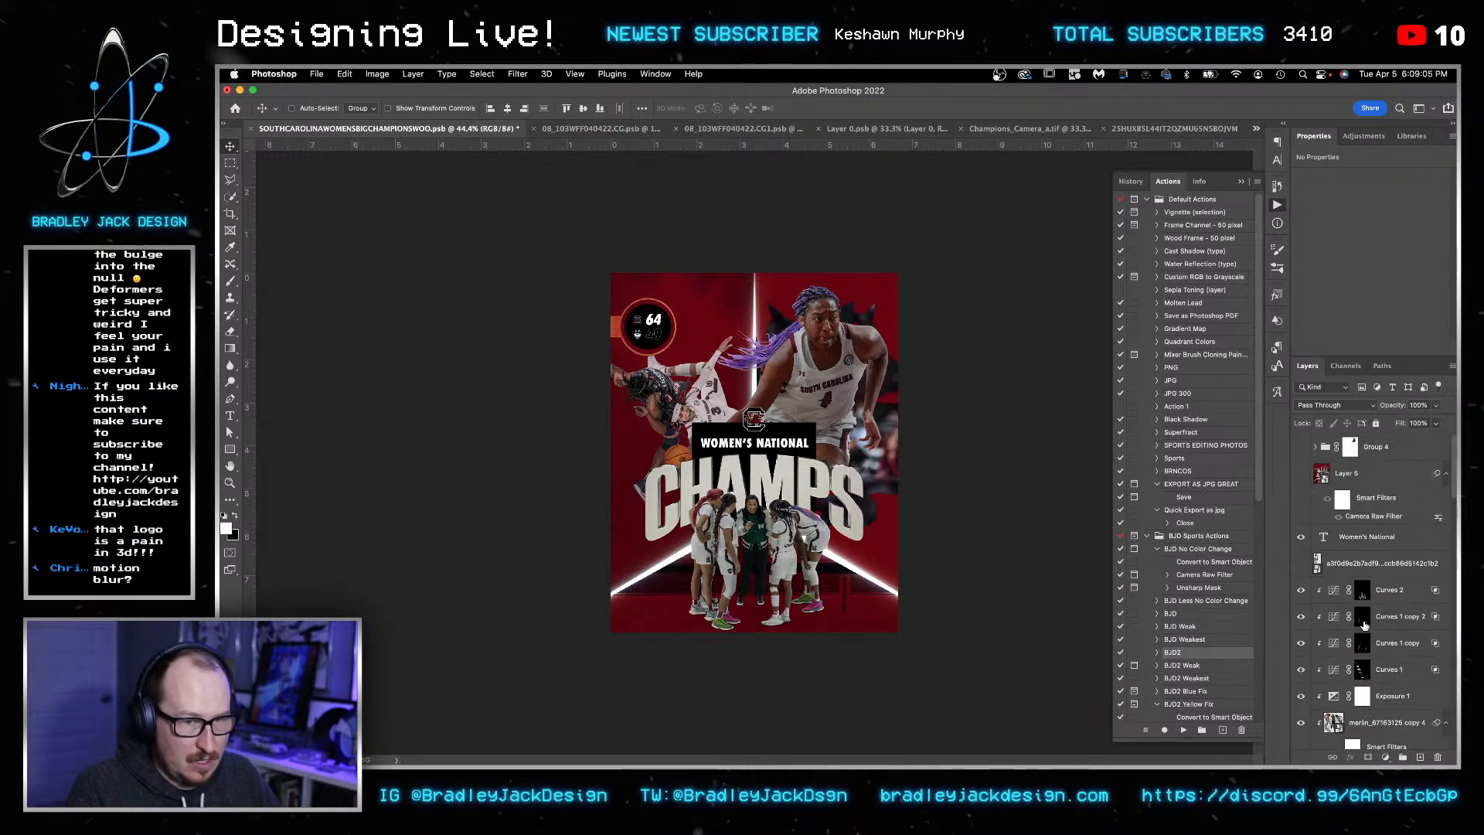
- Examine the layers stacked around the left players and inside Group 3, and collapse the group again
right_click(701, 406)
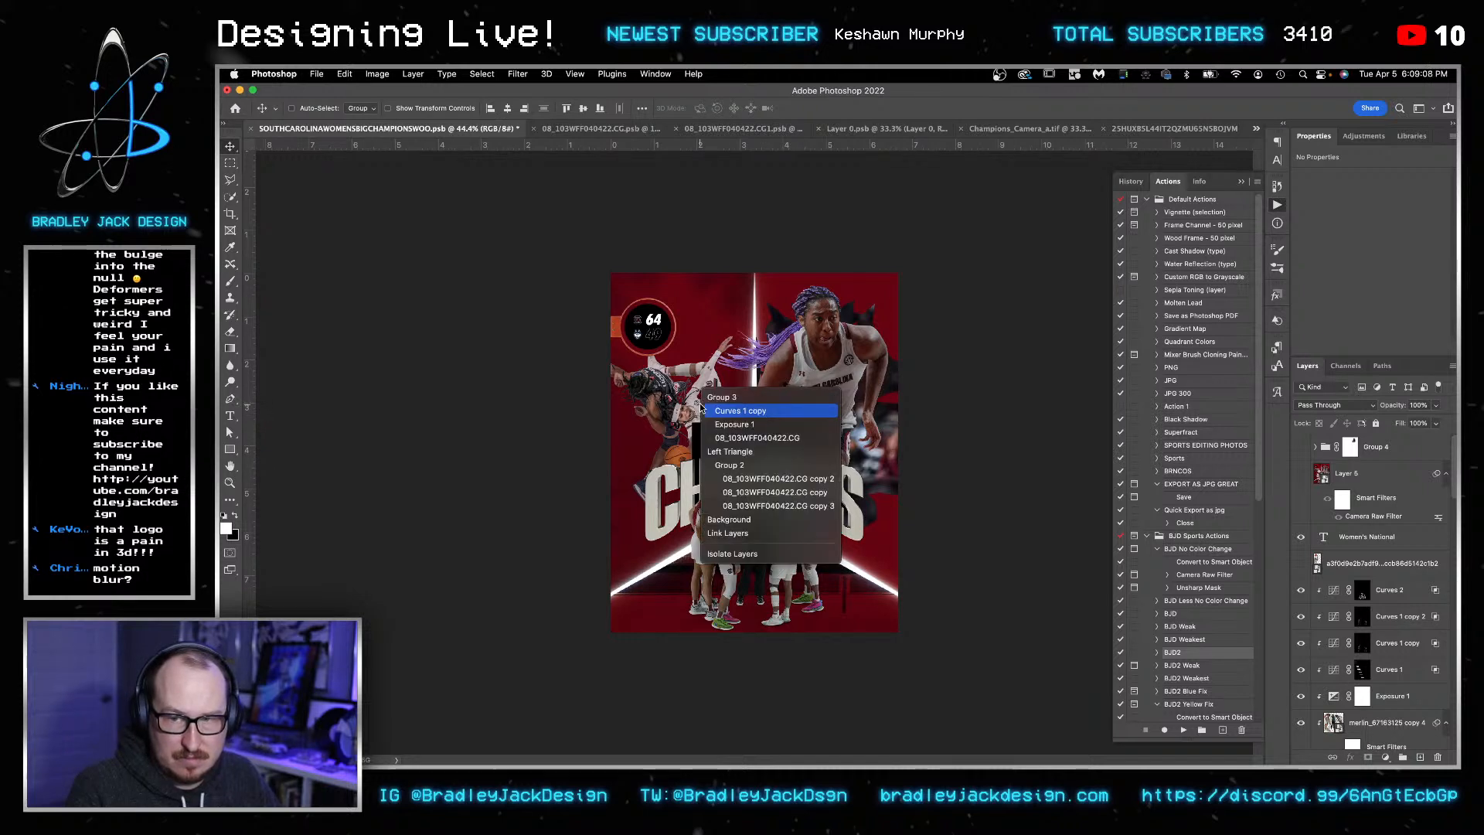
left_click(724, 439)
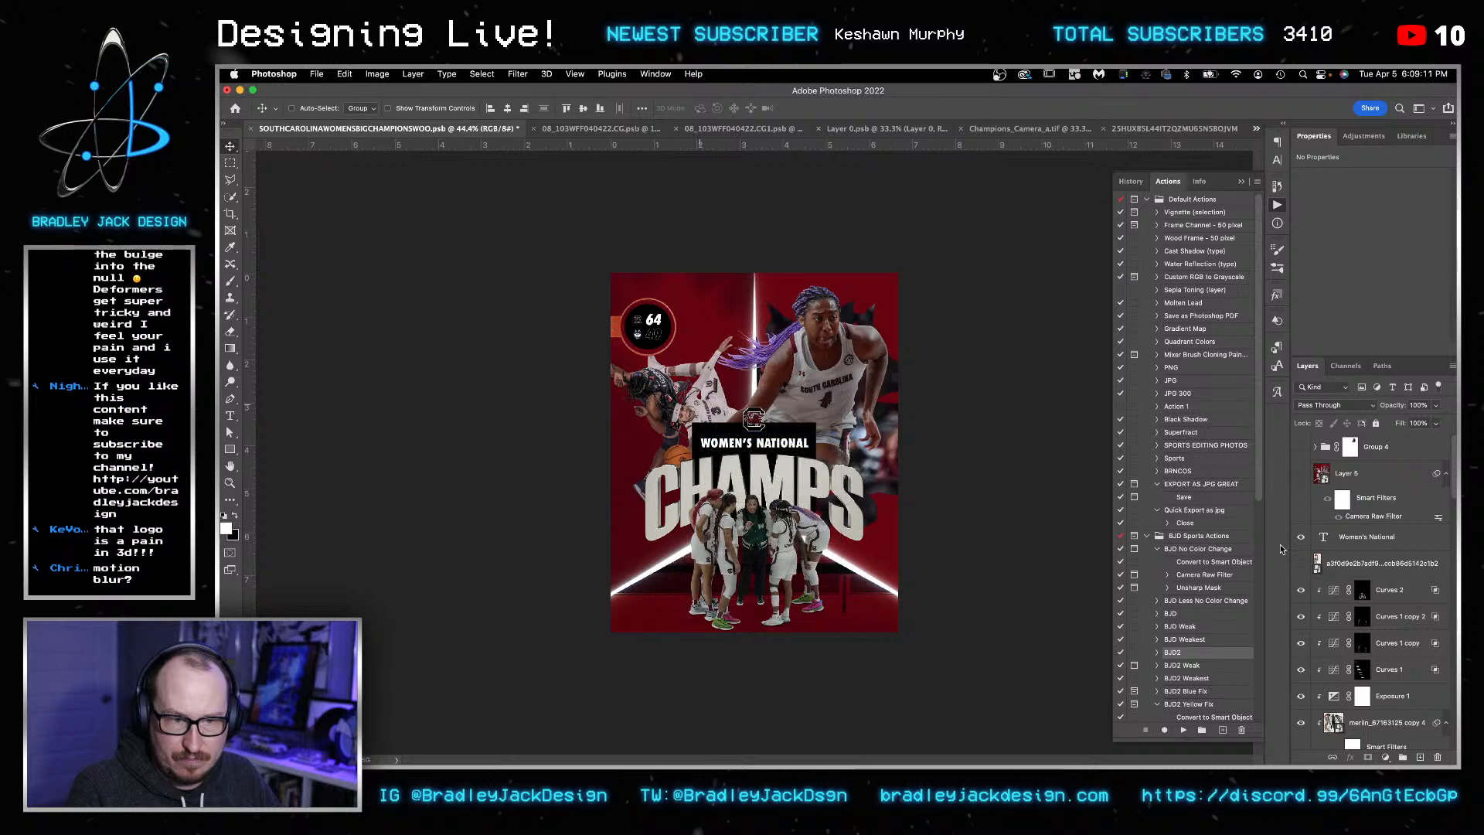
scroll(1383, 619, "down", 3)
left_click(1317, 650)
left_click(1317, 650)
left_click(1317, 650)
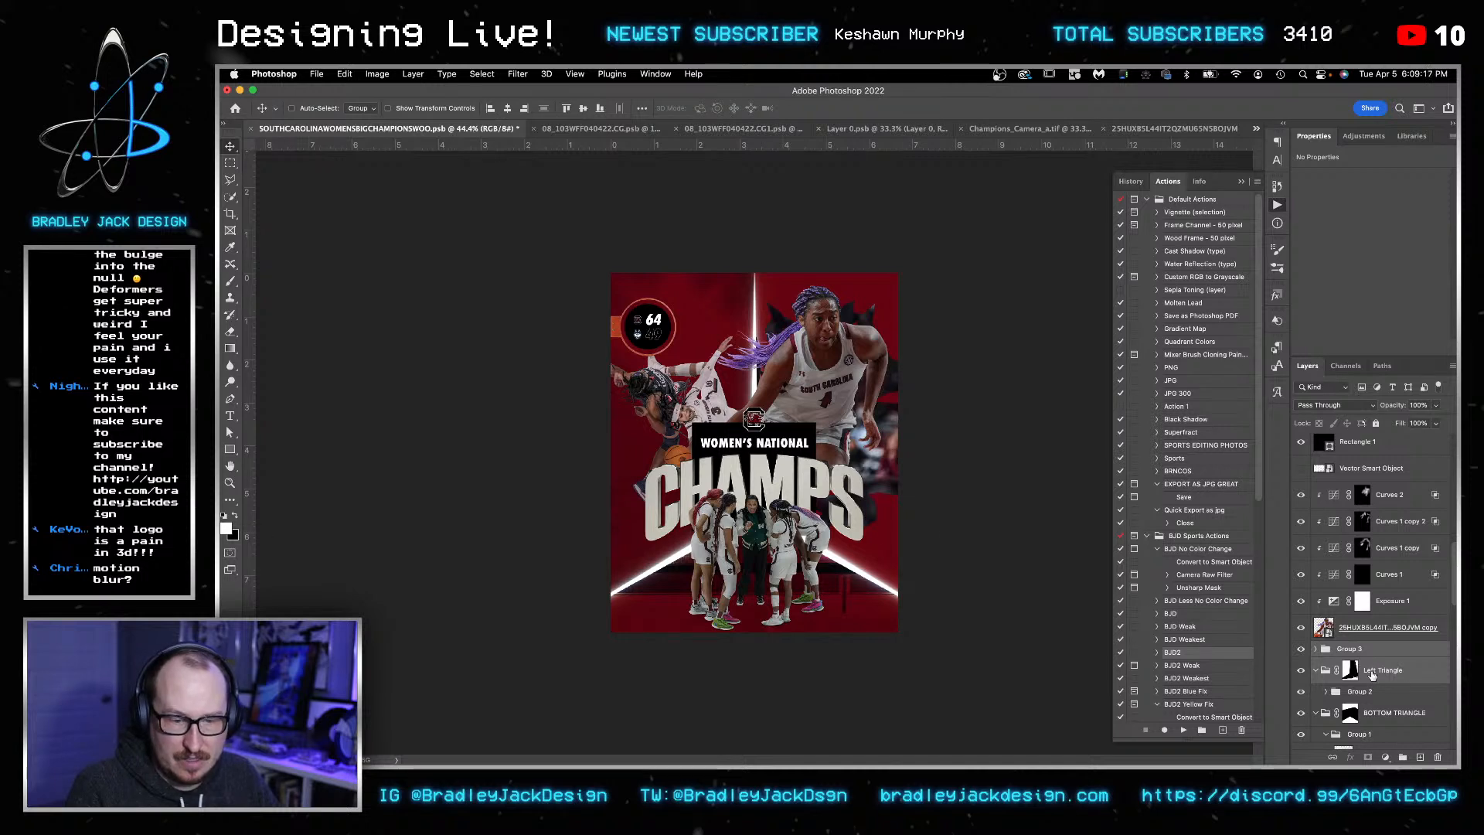
left_click(1316, 650)
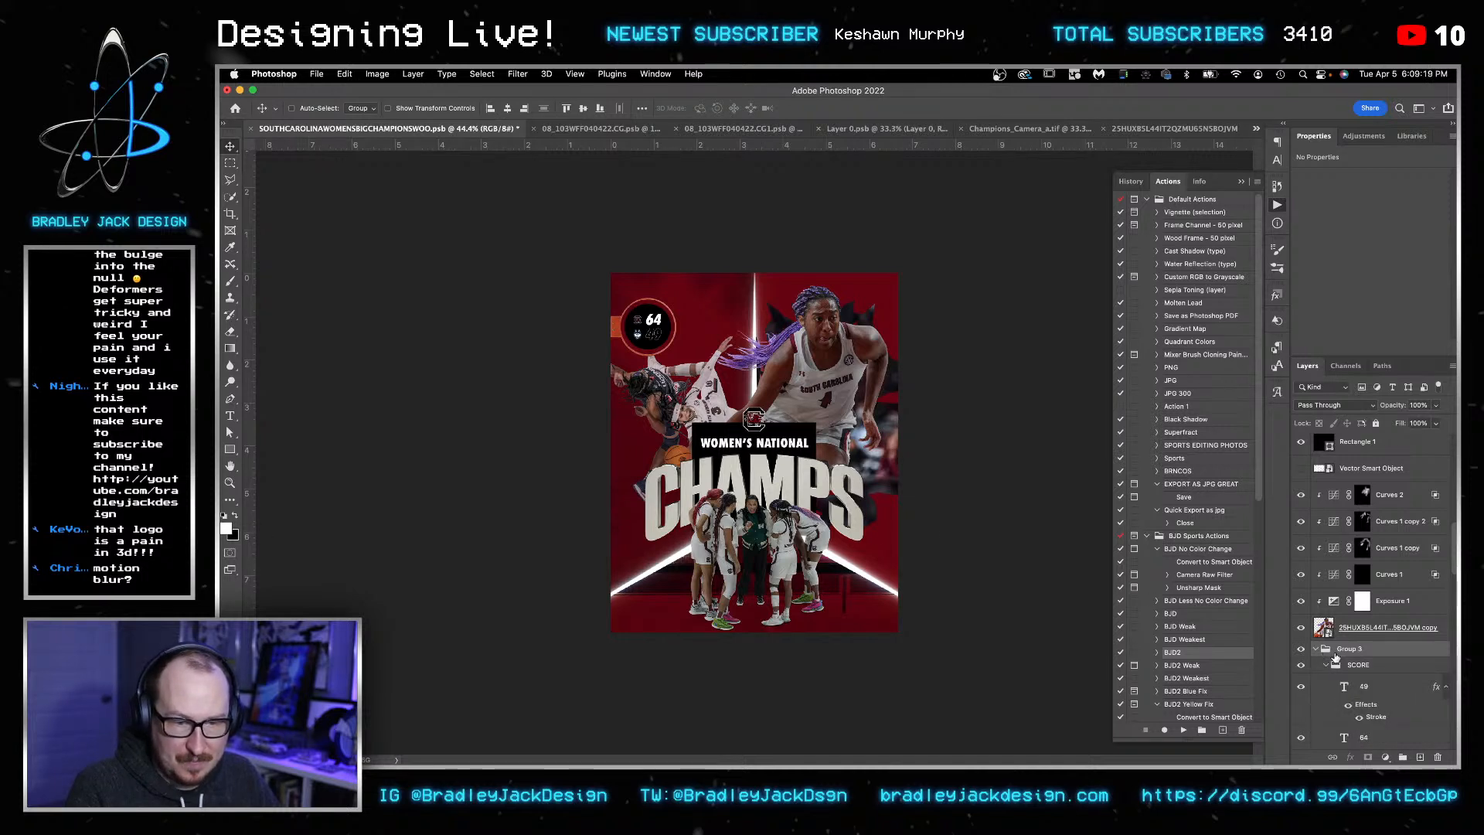
scroll(1349, 666, "down", 1)
scroll(1349, 667, "down", 10)
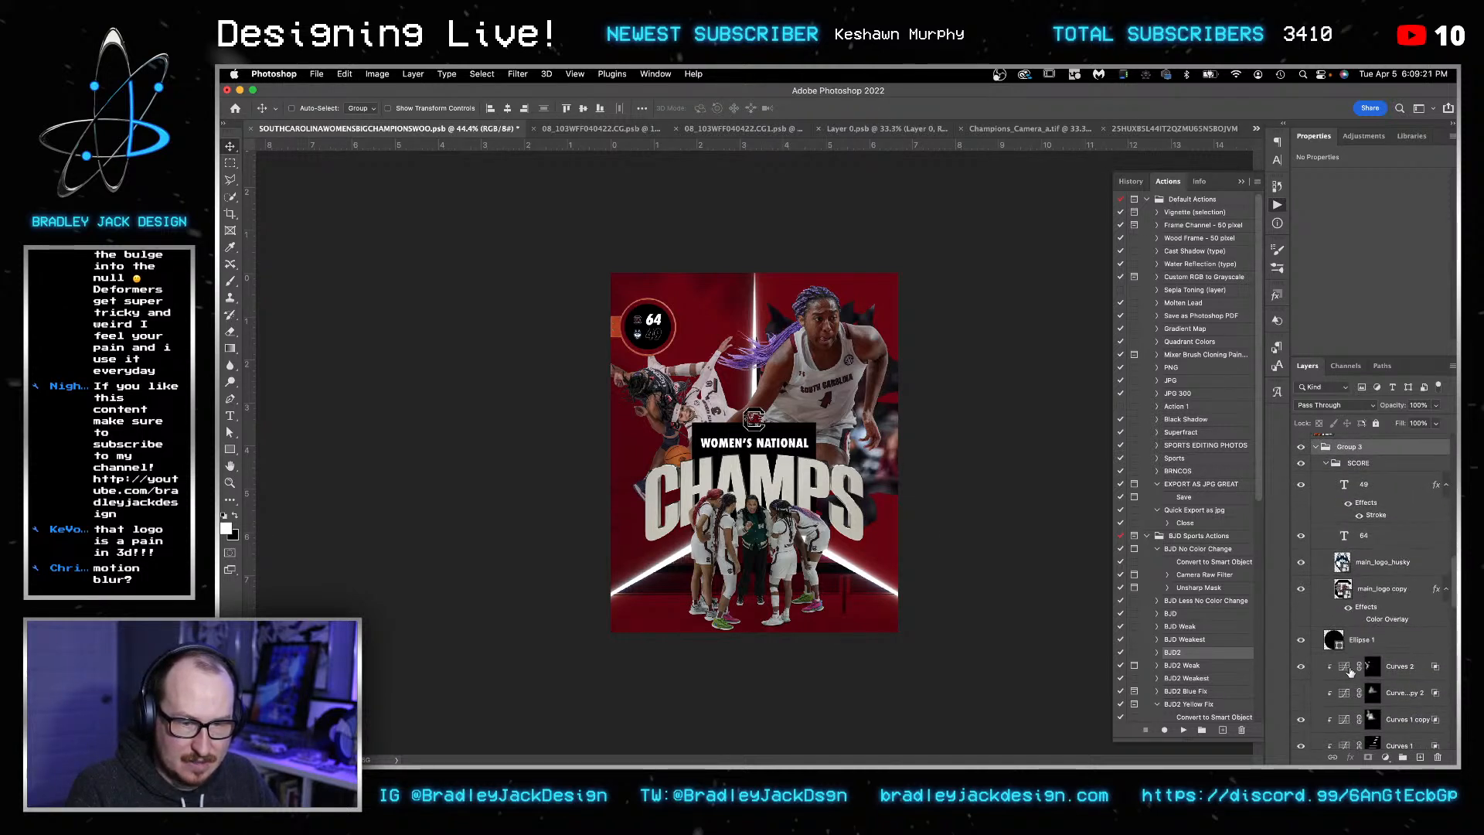
scroll(1350, 670, "up", 10)
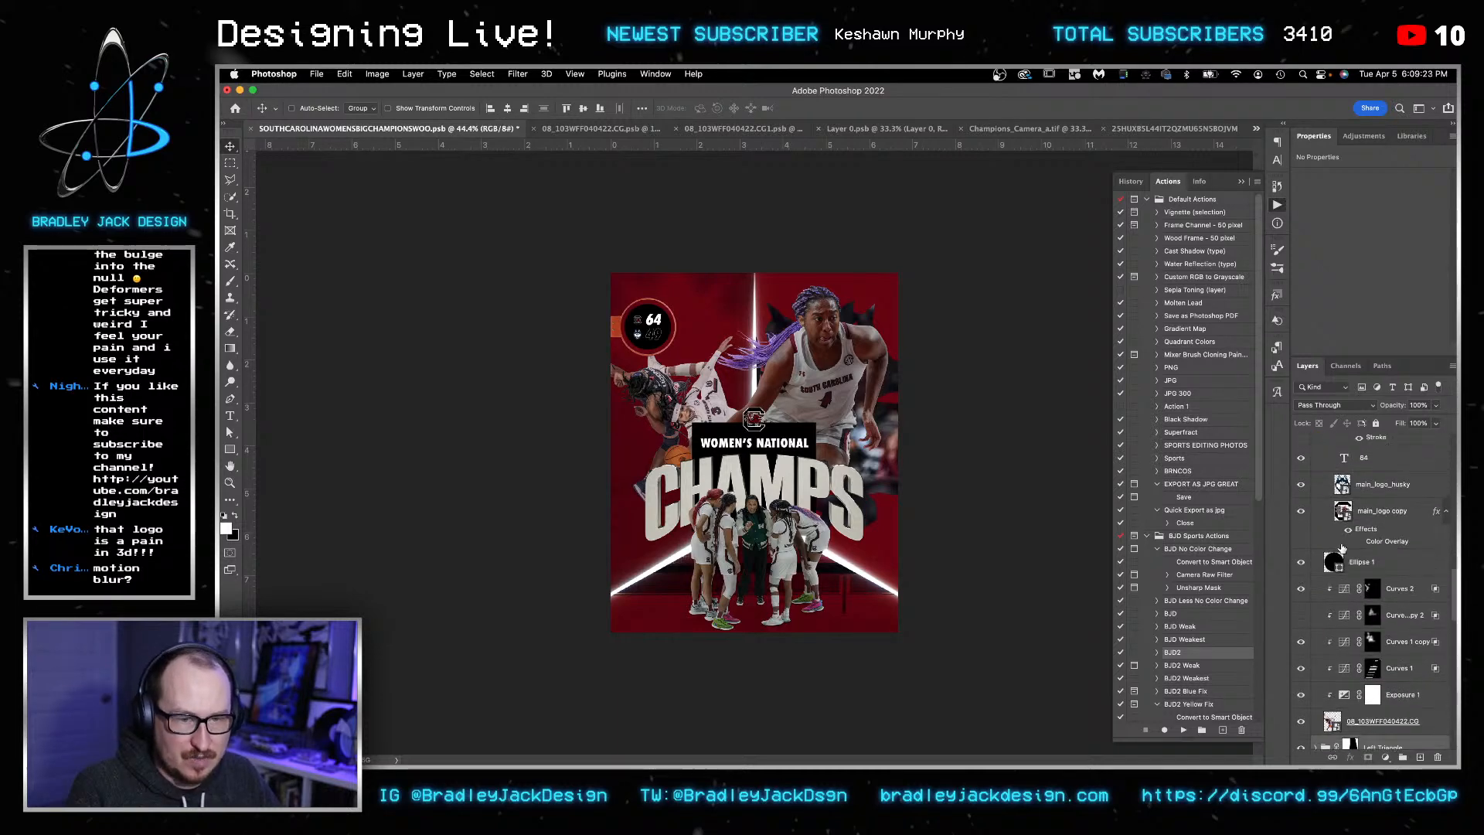
left_click(1317, 585)
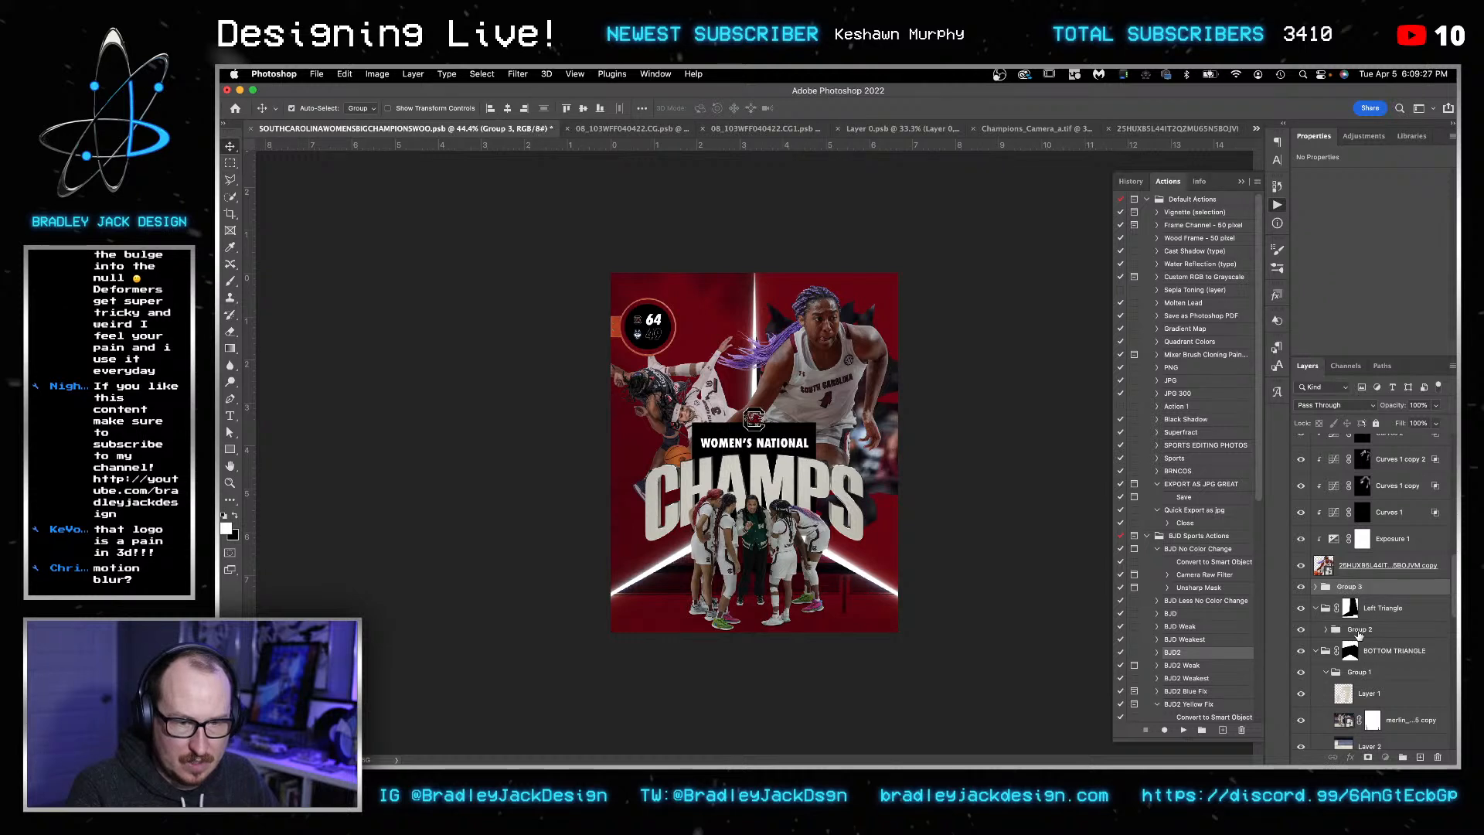
- Add Group 2 inside the Left Triangle group to the selected Group 3 and move both slightly upward
left_click(1360, 629, "super")
left_click_drag(882, 525, 882, 505)
key("shift+Down")
key("shift+Down")
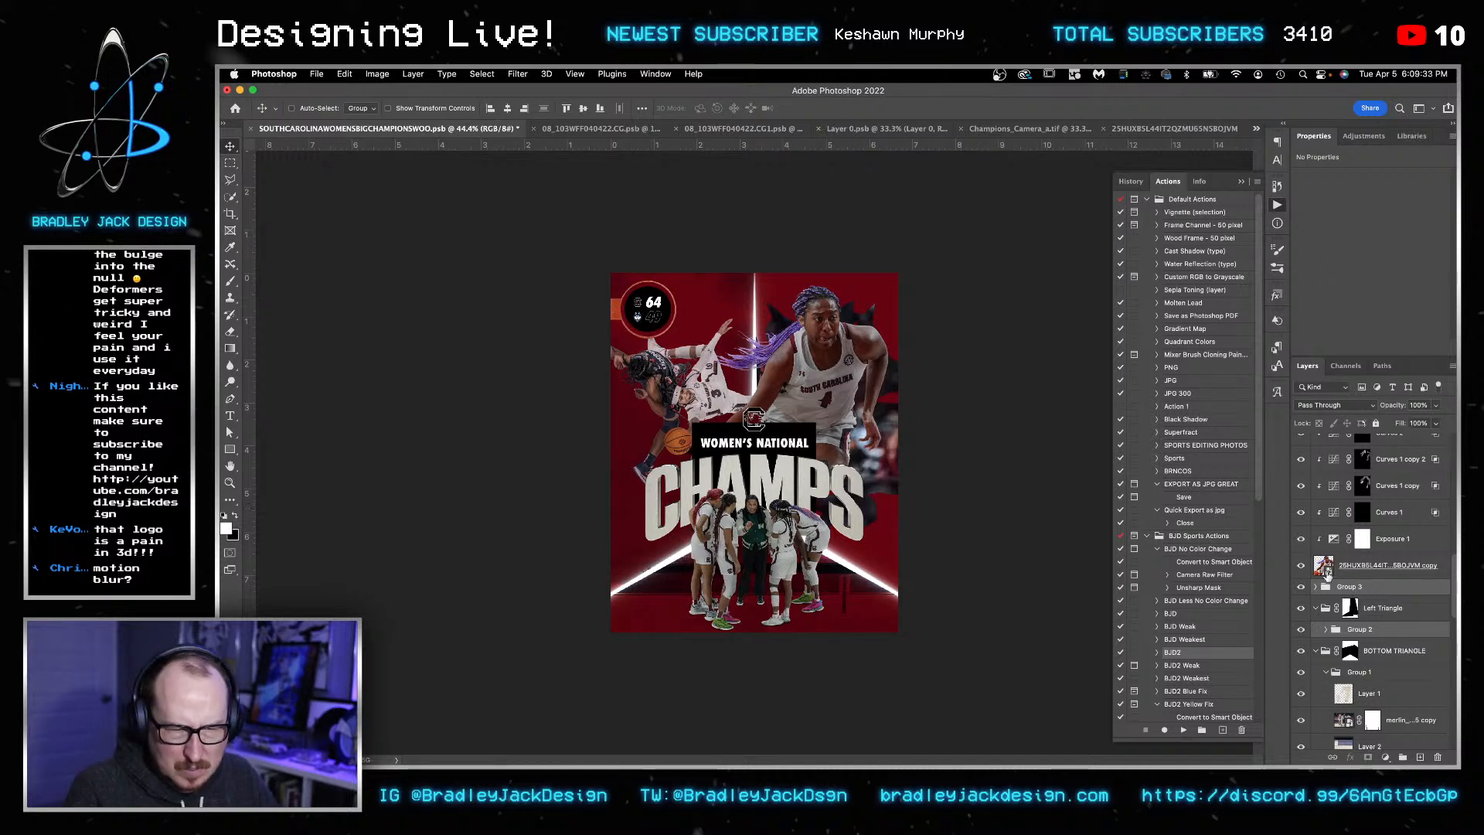
- Move Group 3 directly beneath the CHAMPS group and above Rectangle 1 in the layer stack, and save the document
left_click(1379, 590)
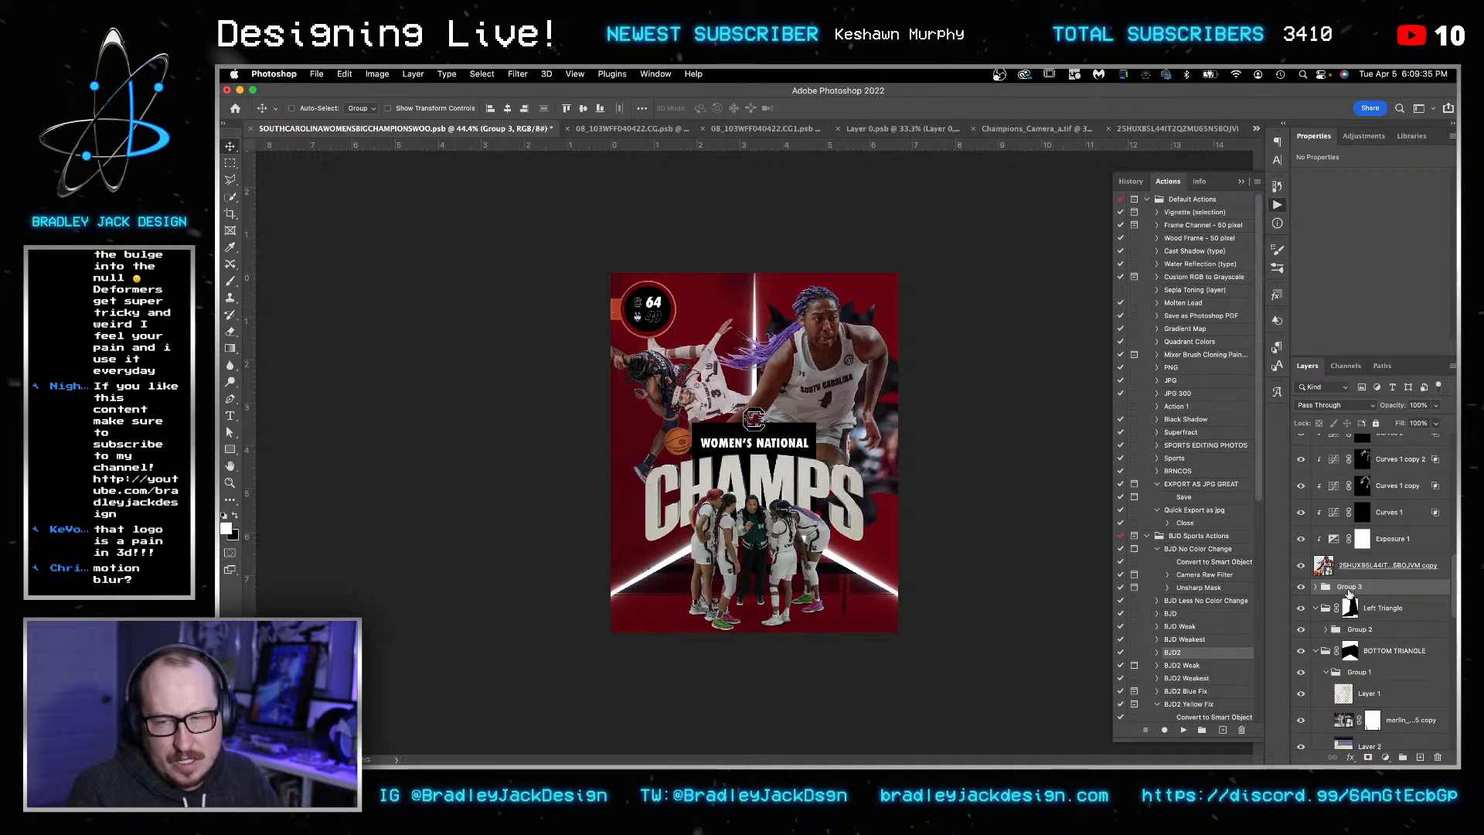
left_click_drag(1347, 590, 1342, 517)
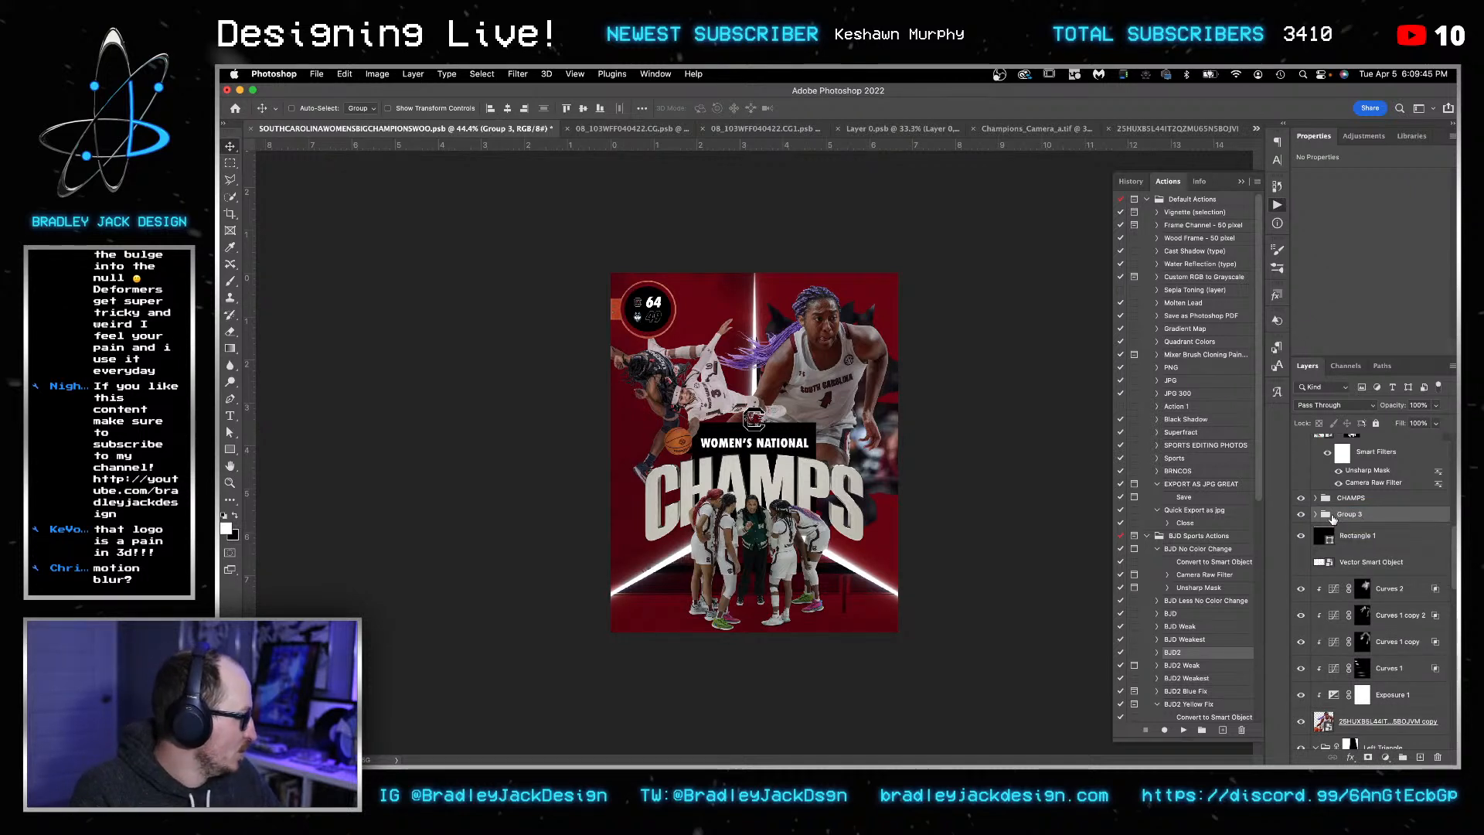
key("super+s")
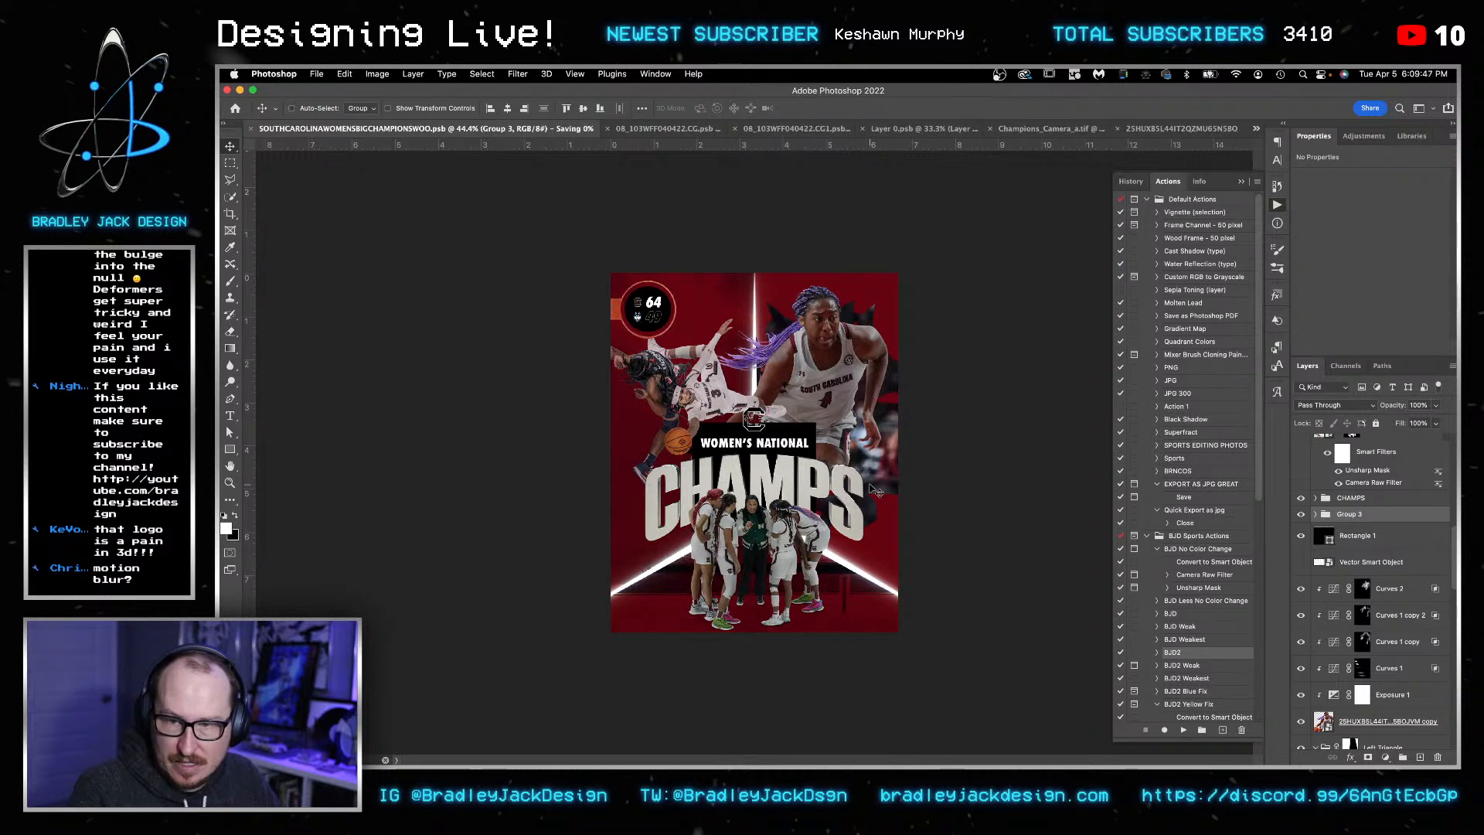
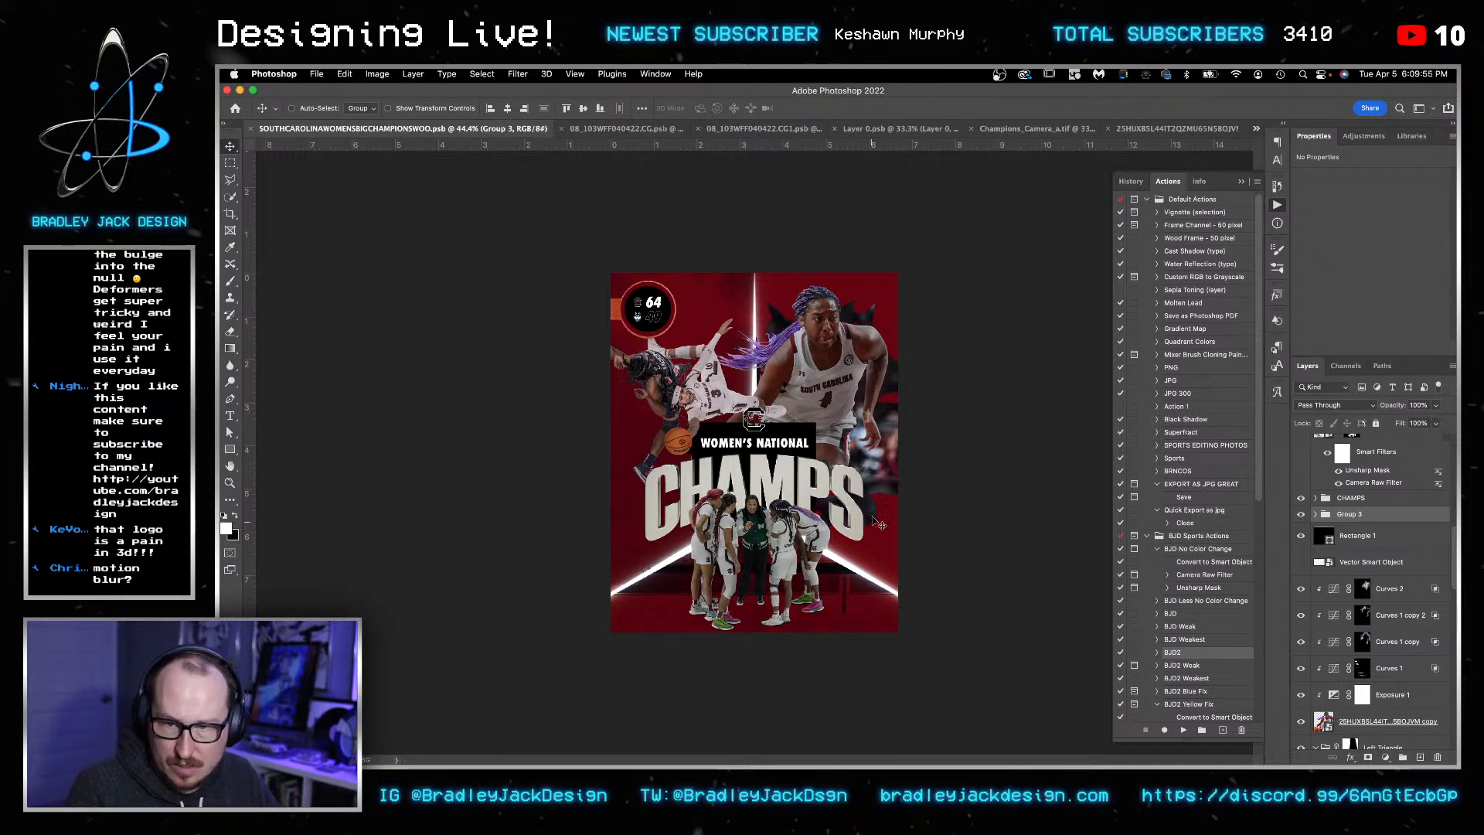
- Try moving Group 4 beneath Layer 5 and toggling its visibility, and undo the changes
scroll(1371, 452, "up", 5)
left_click_drag(1370, 452, 1306, 514)
left_click(1301, 514)
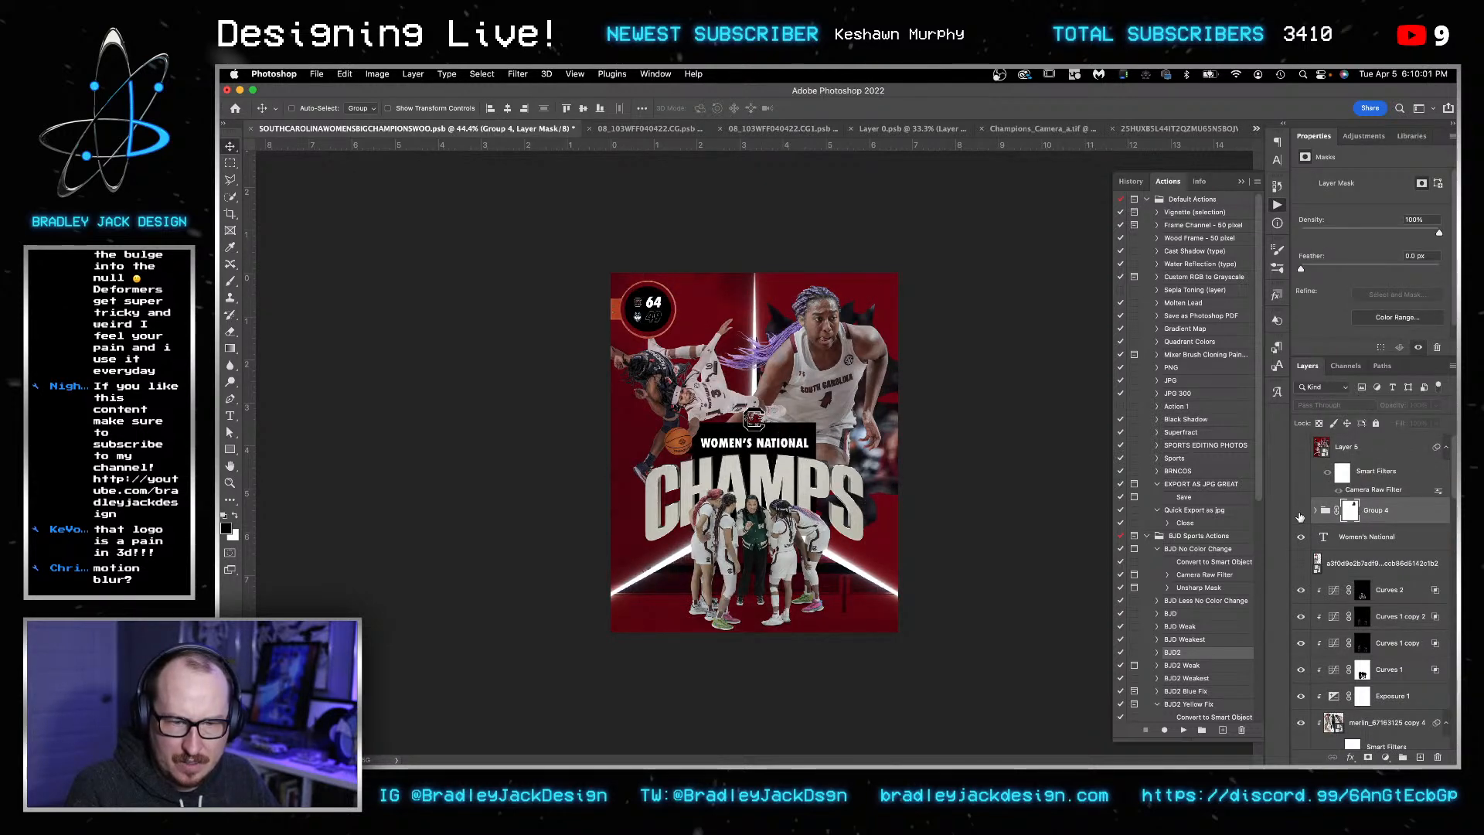
left_click(1301, 514)
key("z")
left_click(845, 375)
key("super+z")
key("super+z")
key("super+z")
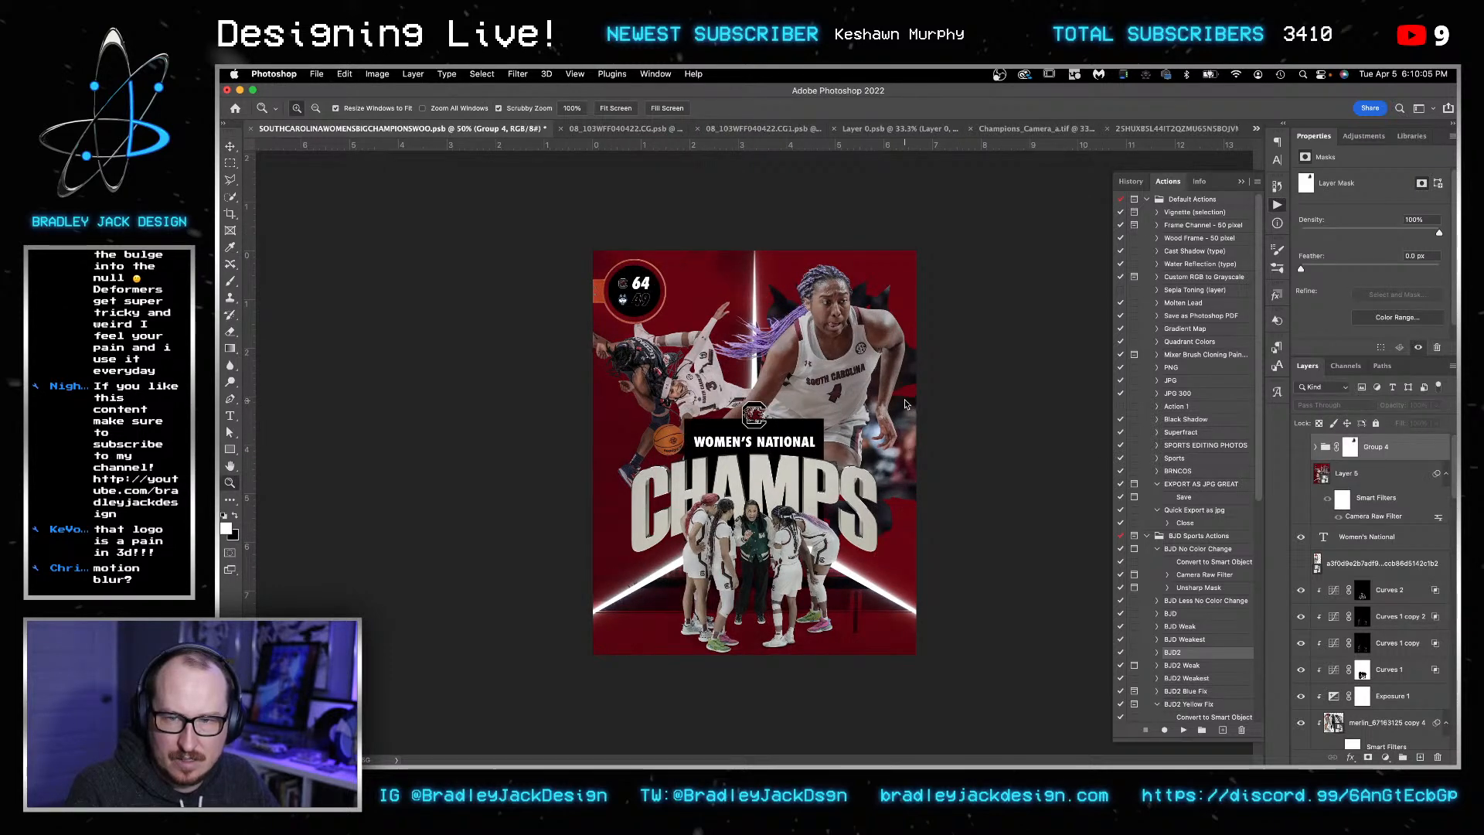
key("super+z")
key("v")
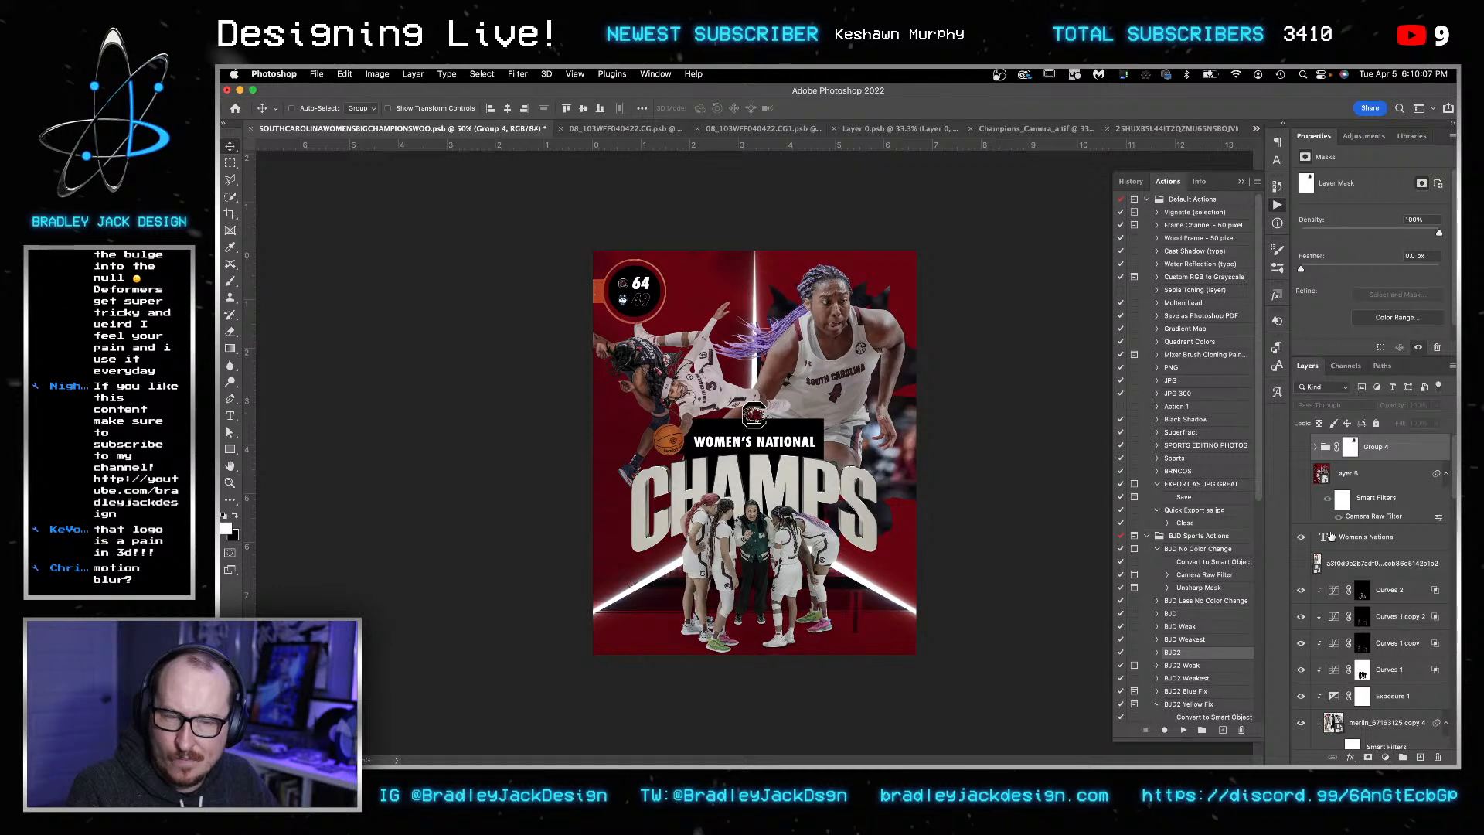
- Compare the large player with and without the clipped Curves and Exposure adjustments
scroll(1404, 548, "down", 5)
scroll(1391, 544, "down", 3)
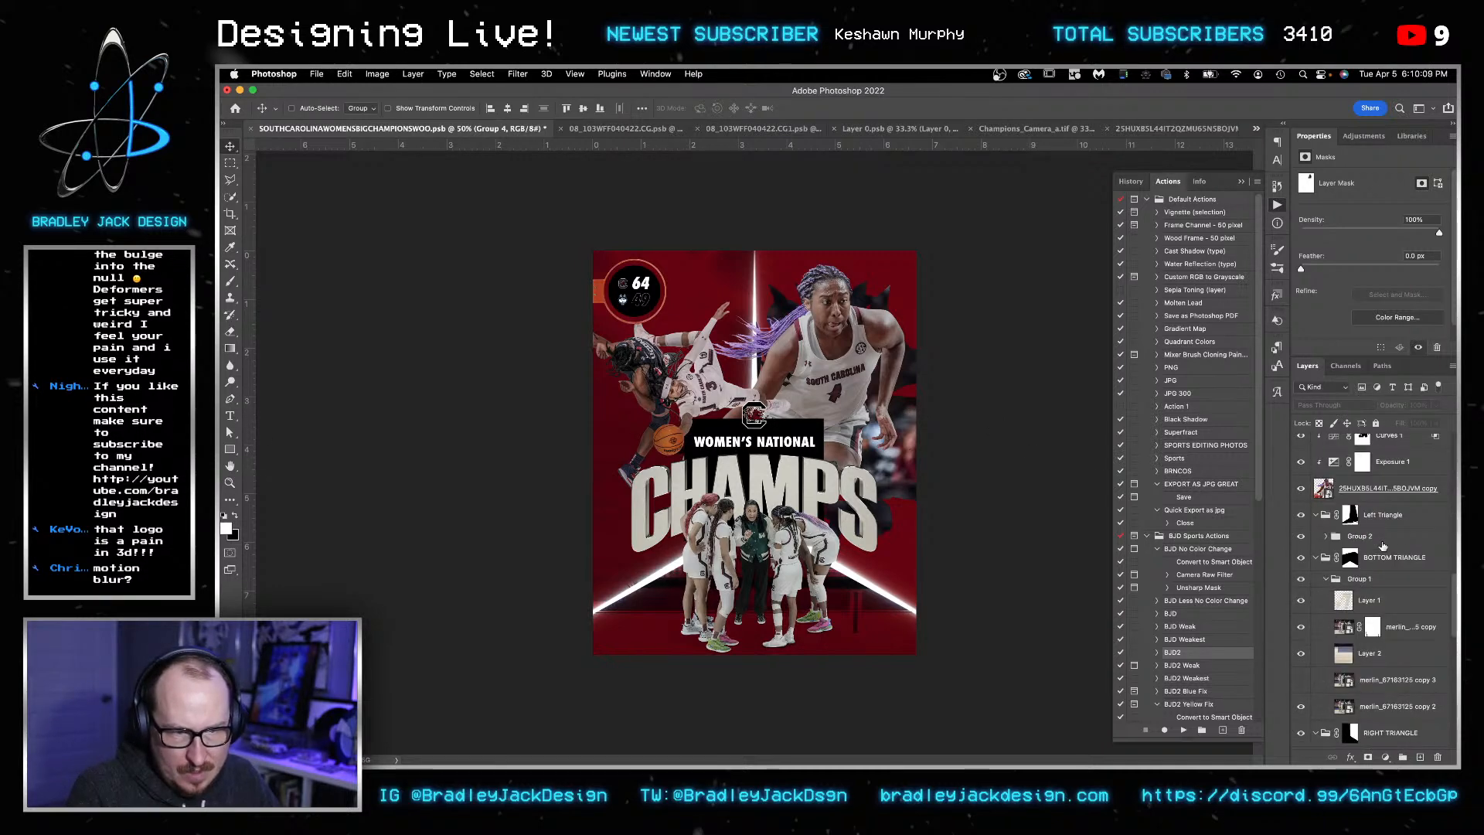
scroll(1383, 546, "down", 2)
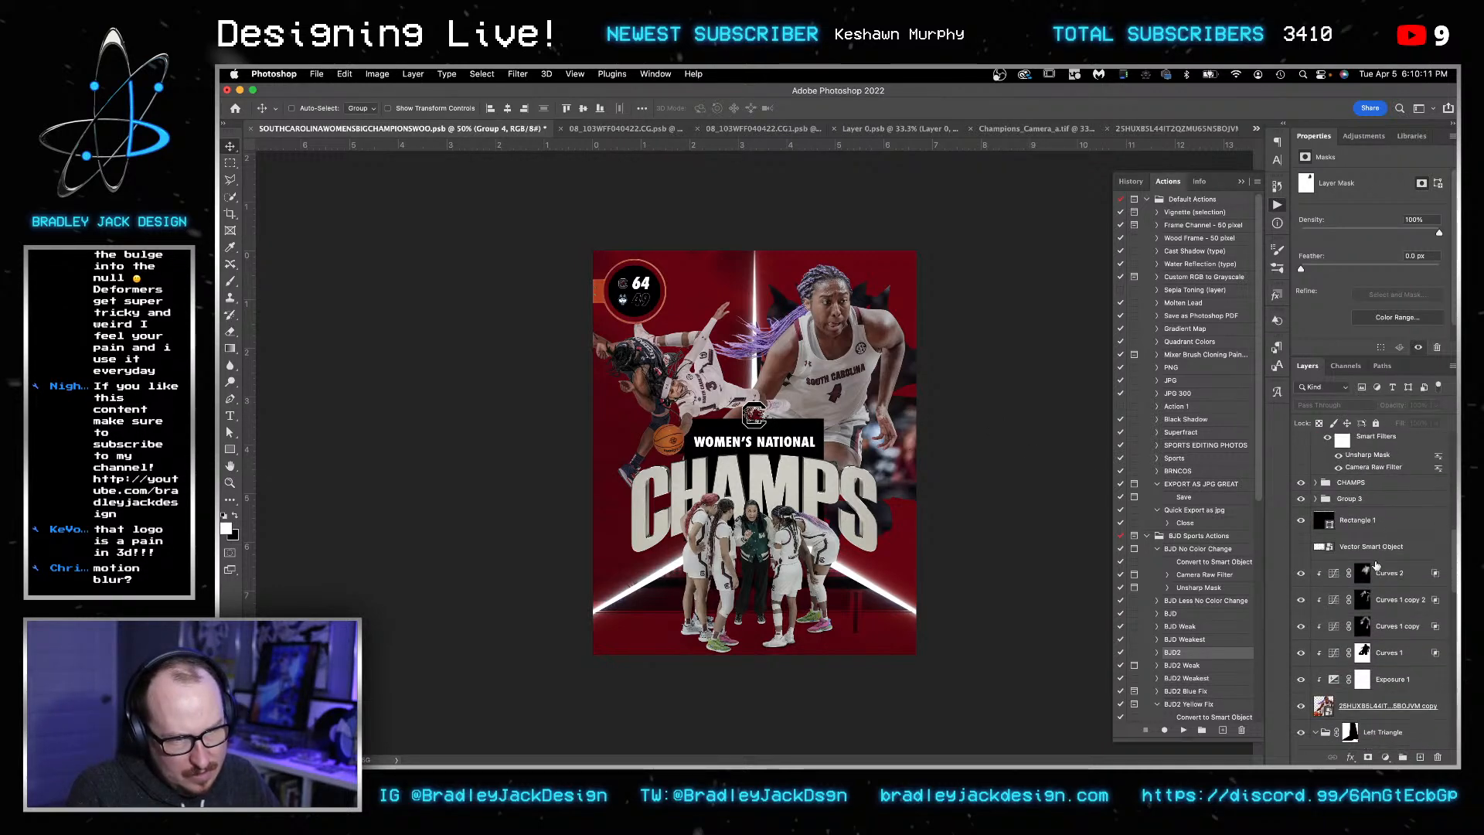
left_click(1301, 574)
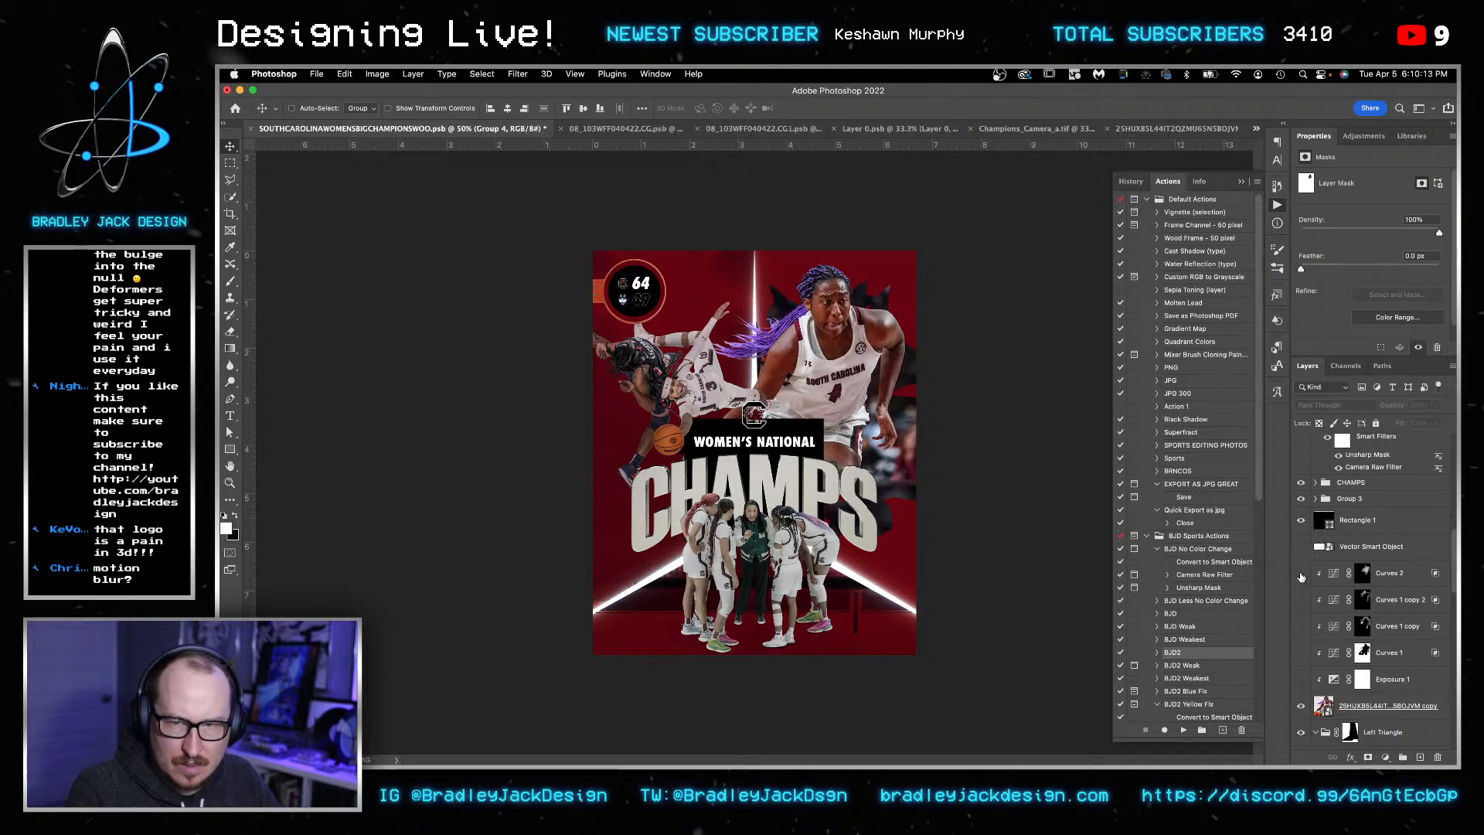
left_click(1302, 679)
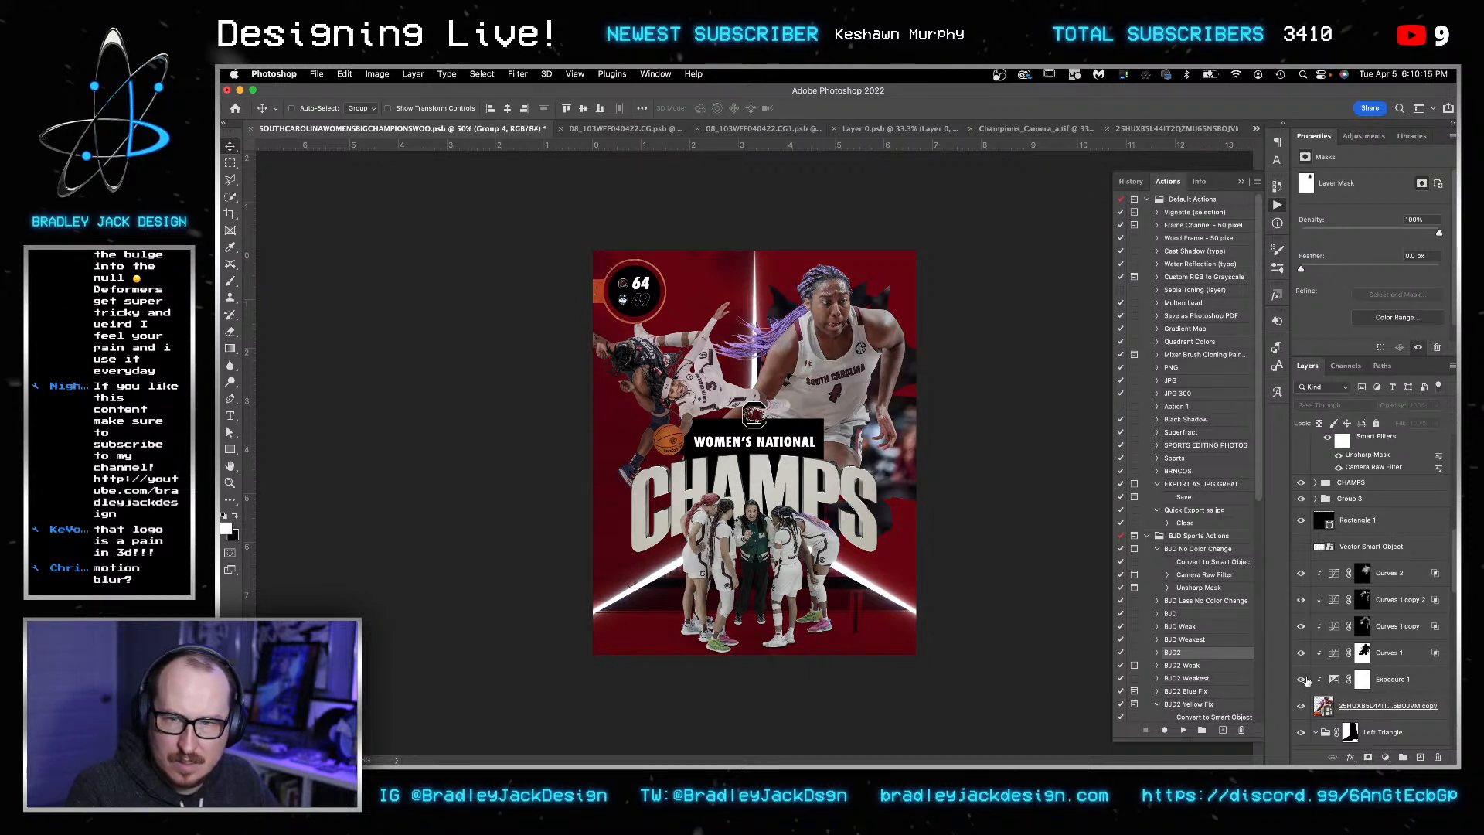
left_click(1301, 654)
left_click(1302, 654)
- Try inverting the mask of the large player's Curves 1 adjustment, and invert it back
left_click(1365, 654)
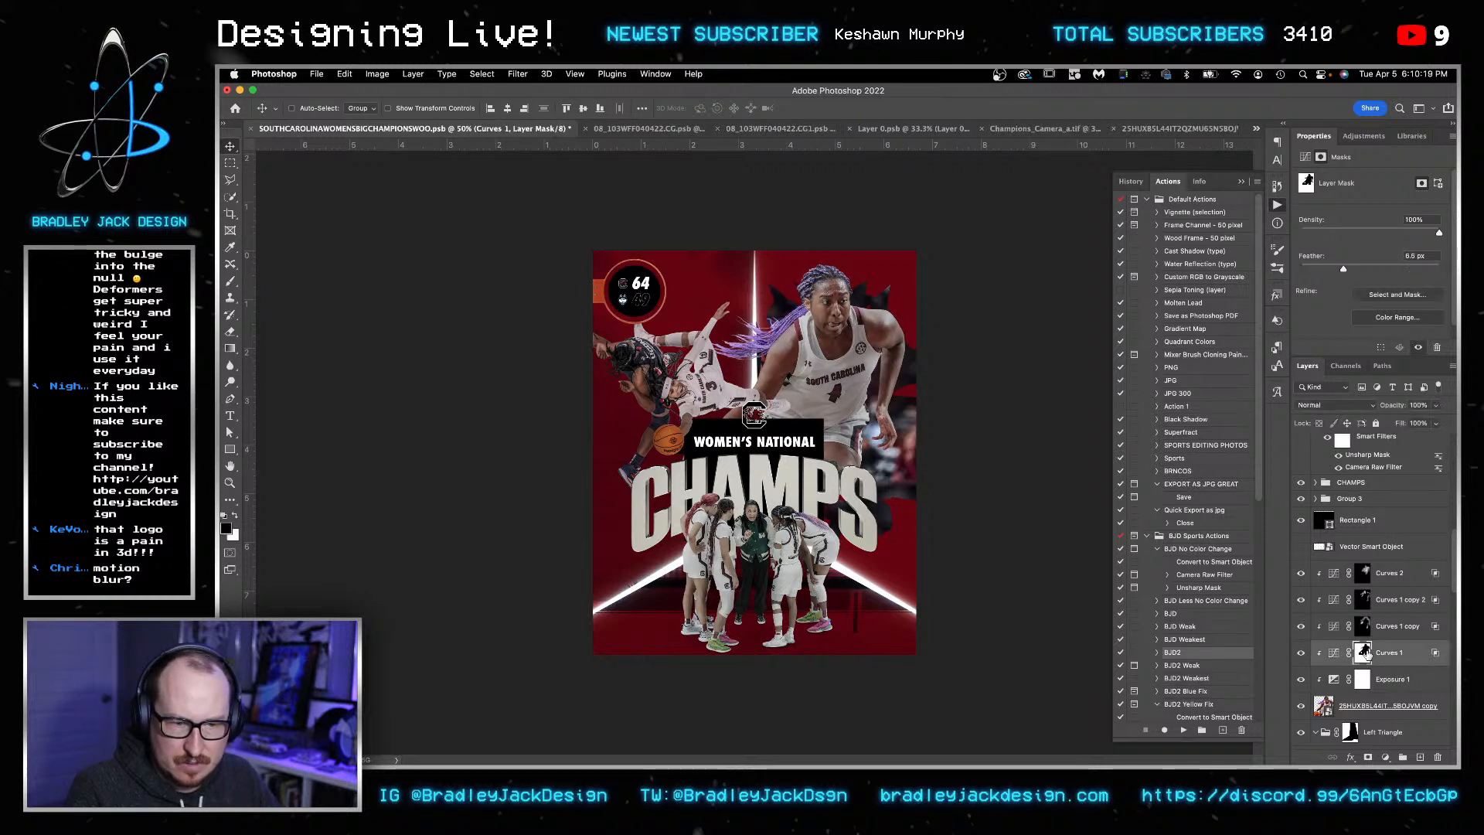
key("super+i")
key("super+i")
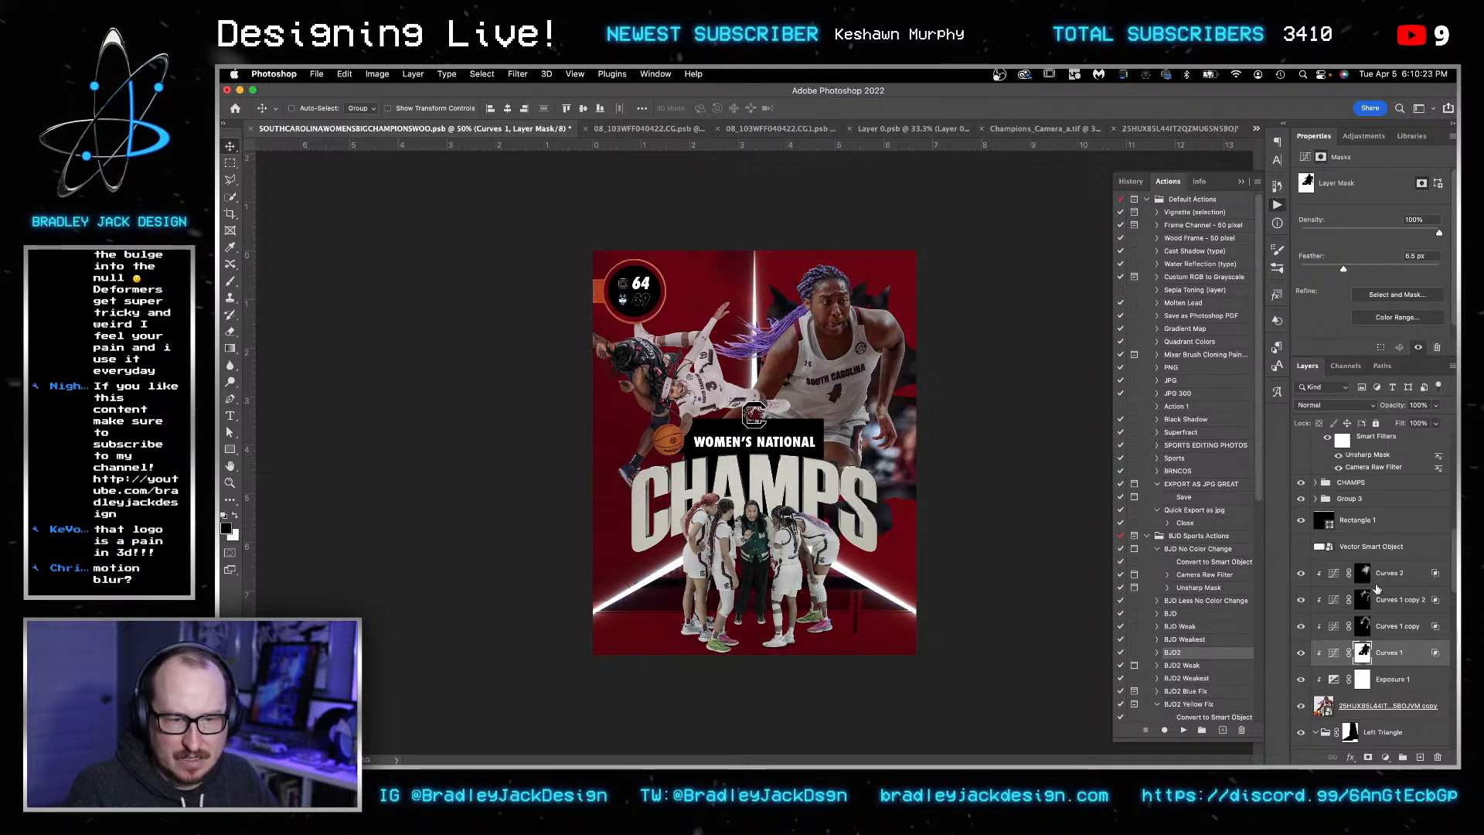
- Add a Selective Color adjustment above the Women's National text, lowering Cyan in the Reds and setting it to -35 in the Yellows
key("super+space")
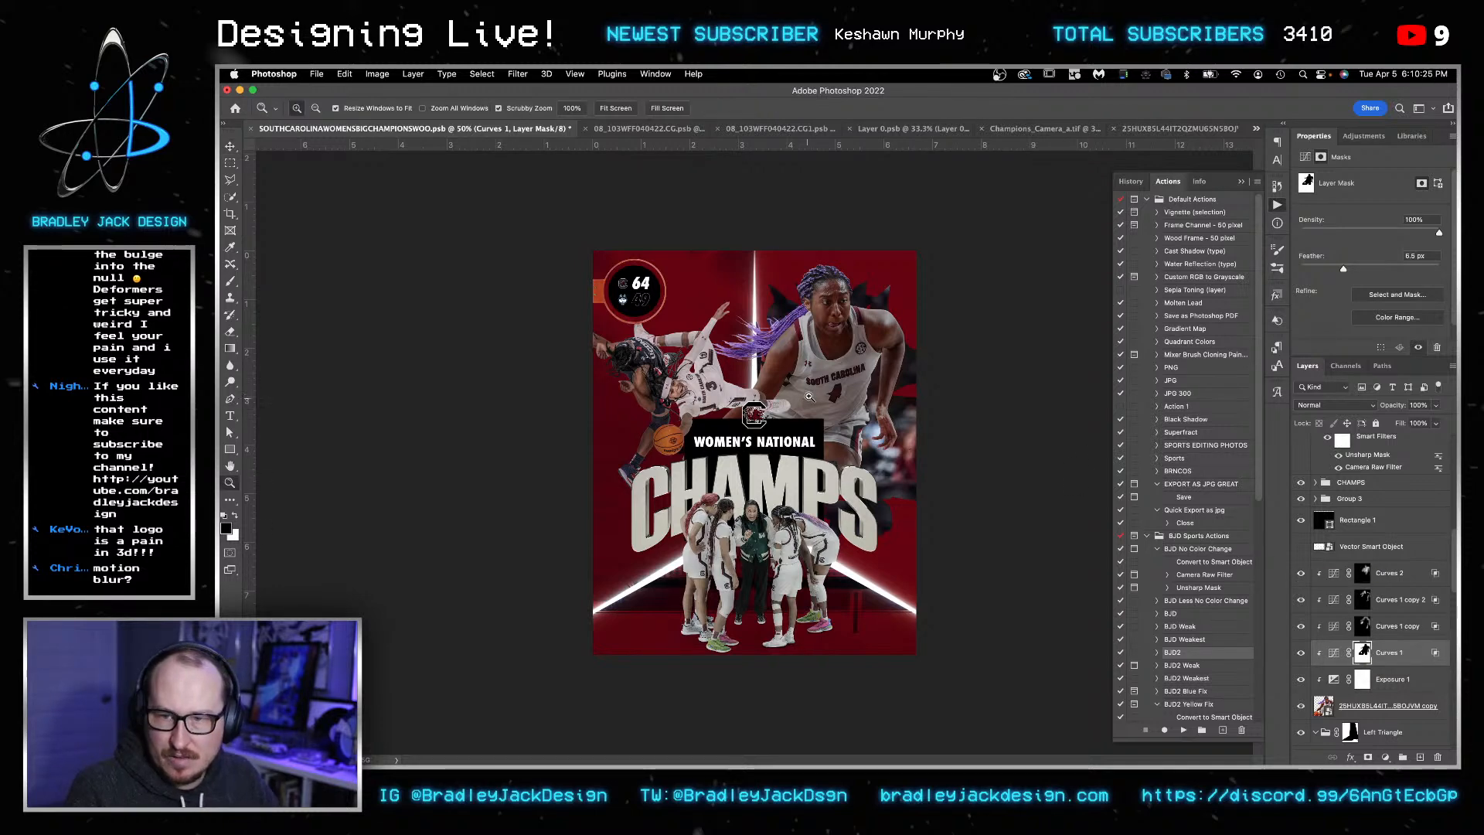
left_click(810, 399, "super")
scroll(1395, 567, "up", 5)
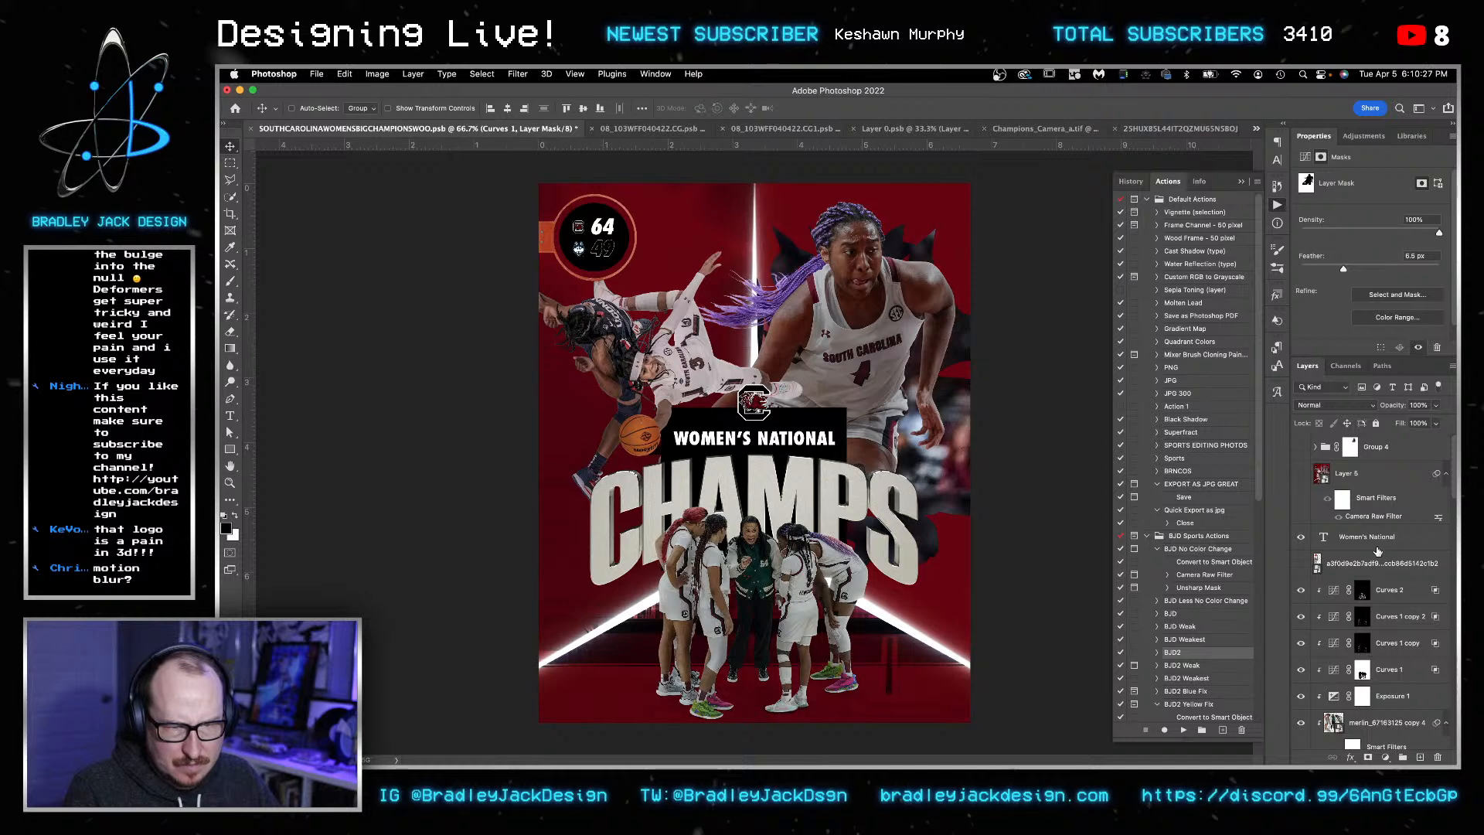
left_click(1372, 545)
left_click(1363, 135)
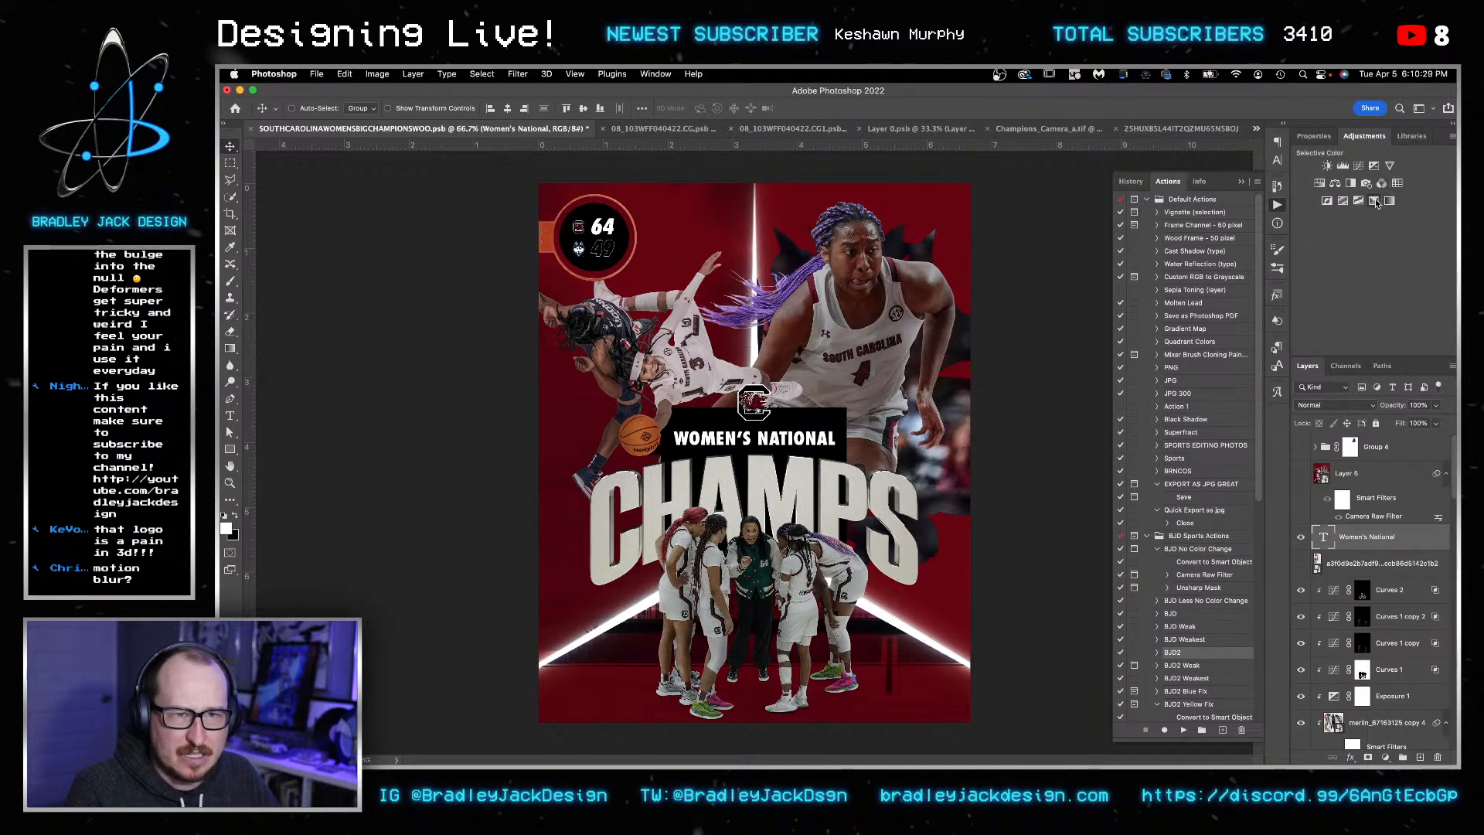
left_click(1374, 201)
left_click(1345, 218)
left_click(1349, 193)
left_click(1349, 204)
left_click(1346, 219)
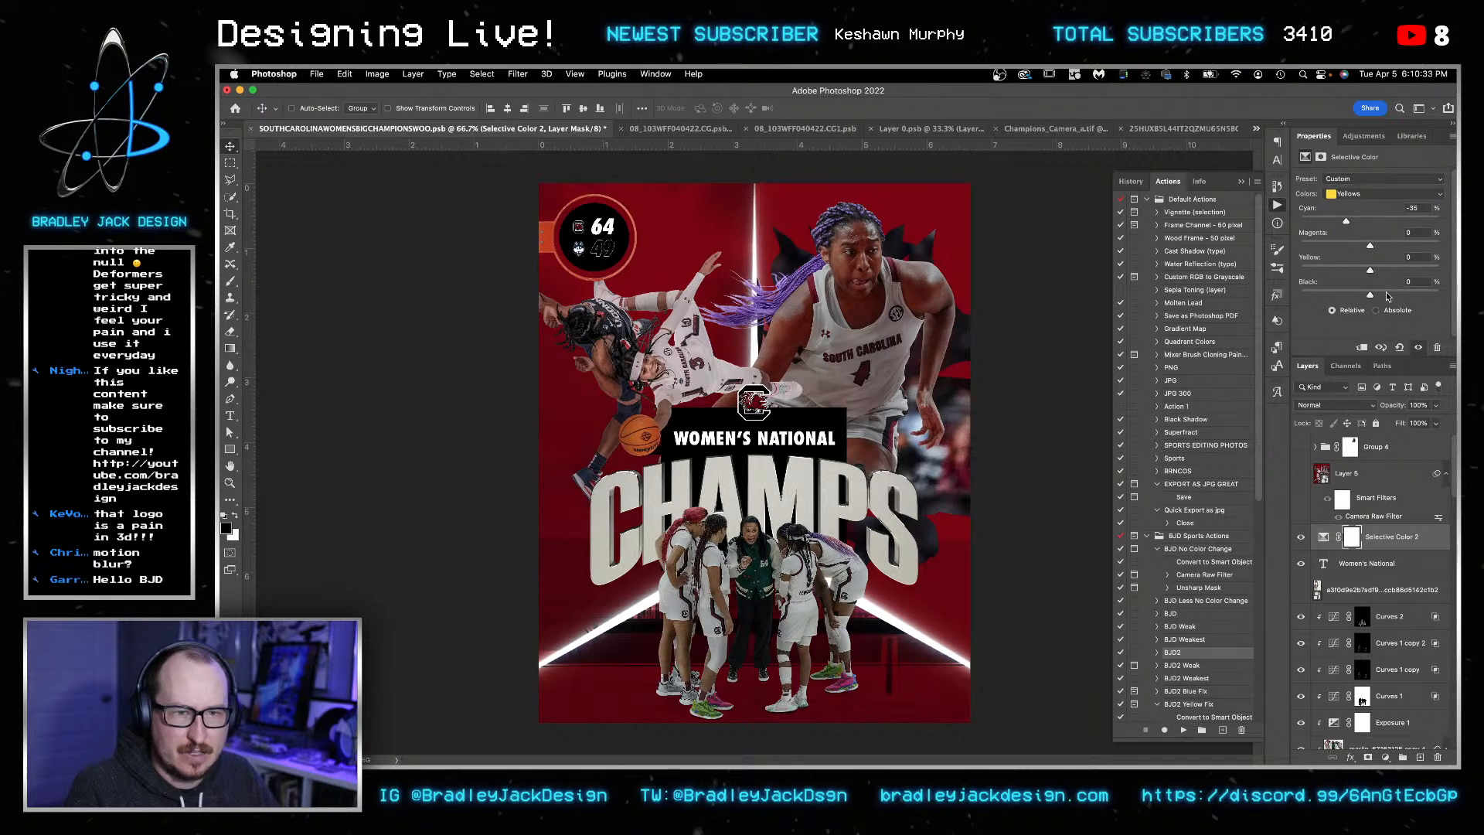
- Refine the Selective Color adjustment to Cyan -18 and Black +13 for Reds, and Cyan -19 and Black +11 for Yellows
left_click(1358, 194)
left_click(1356, 182)
left_click(1389, 294)
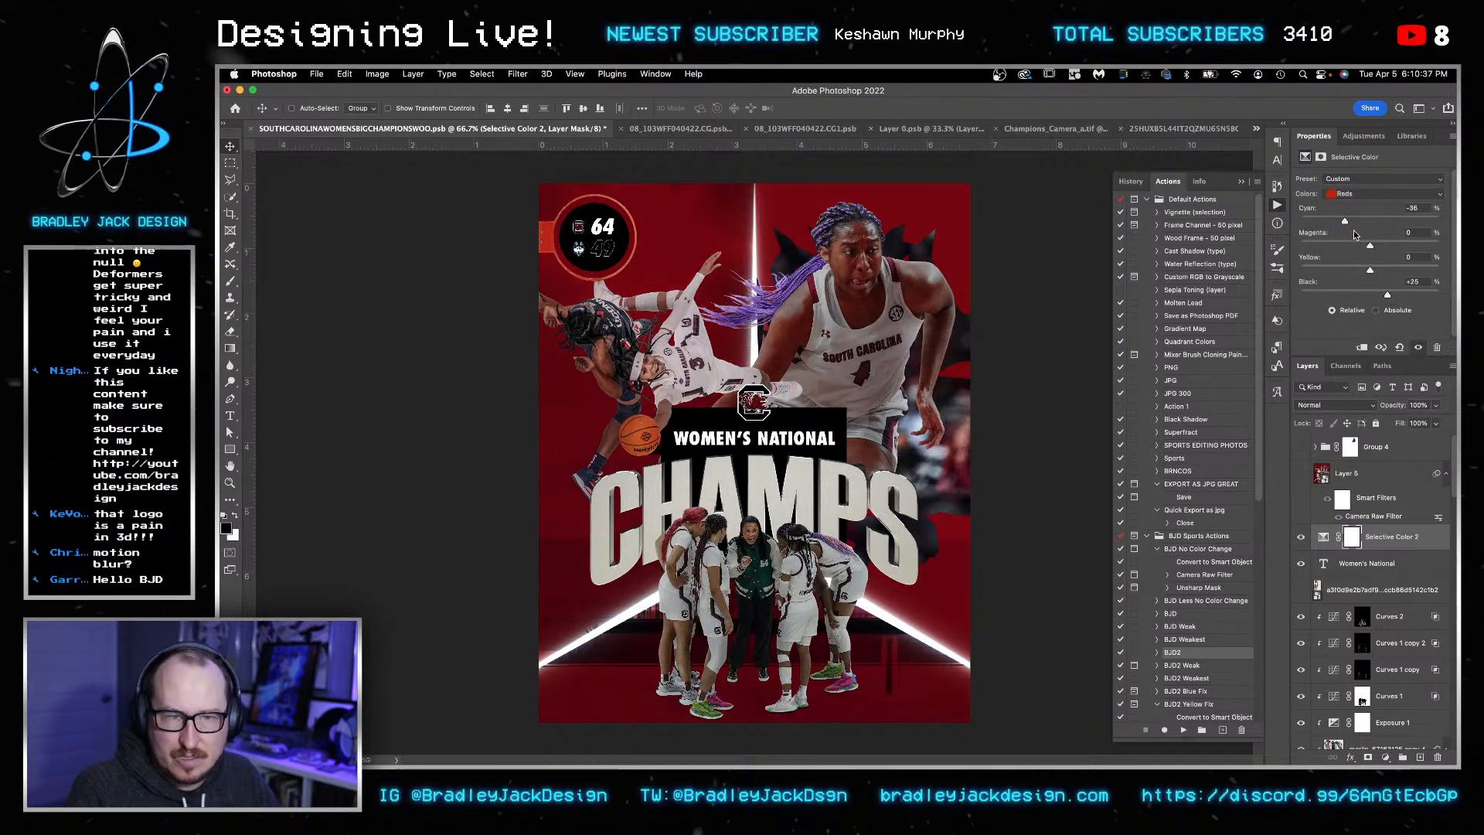
left_click(1356, 221)
left_click(1353, 194)
left_click(1356, 208)
left_click(1356, 221)
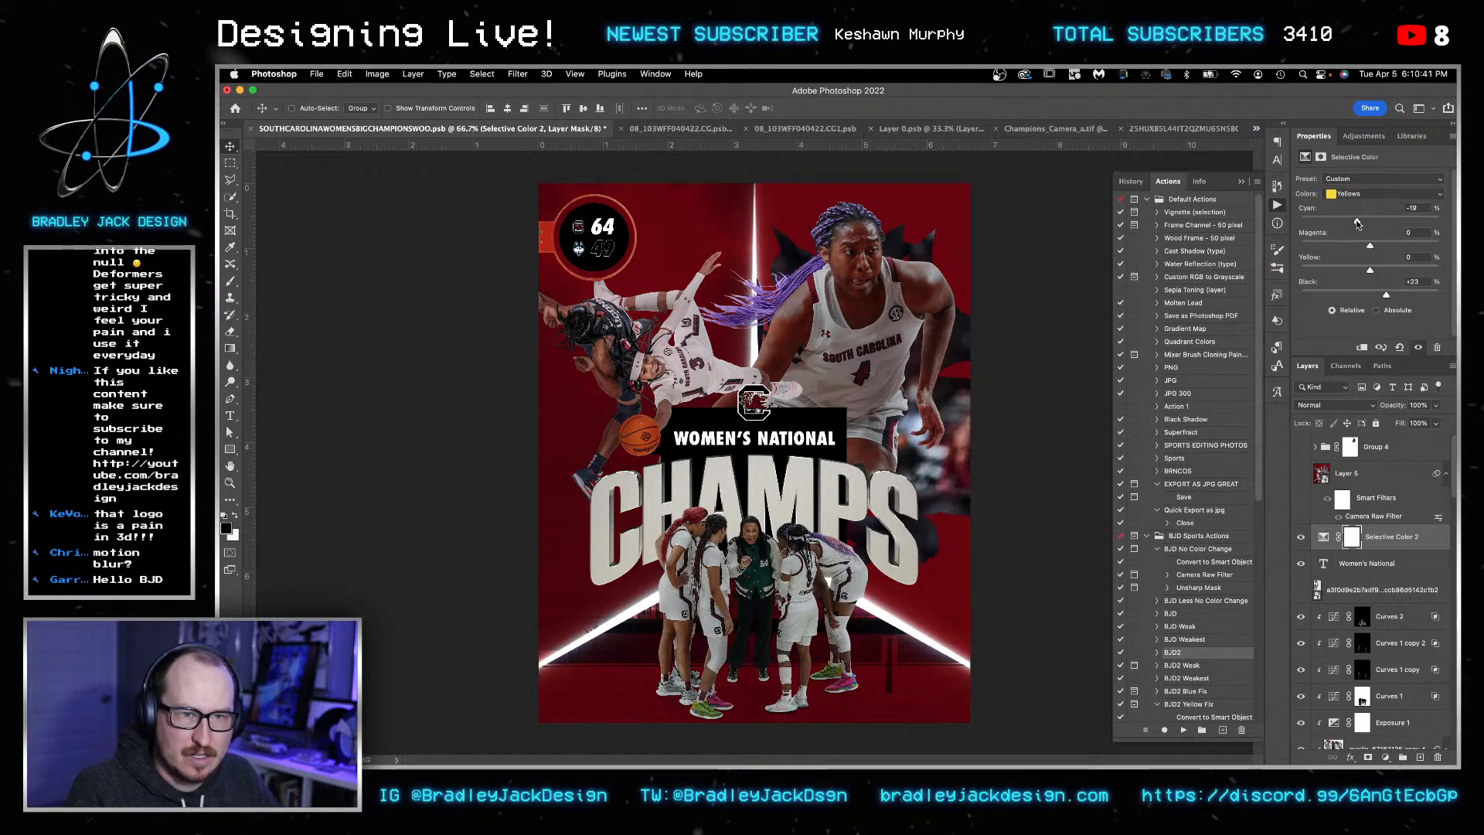
left_click(1384, 194)
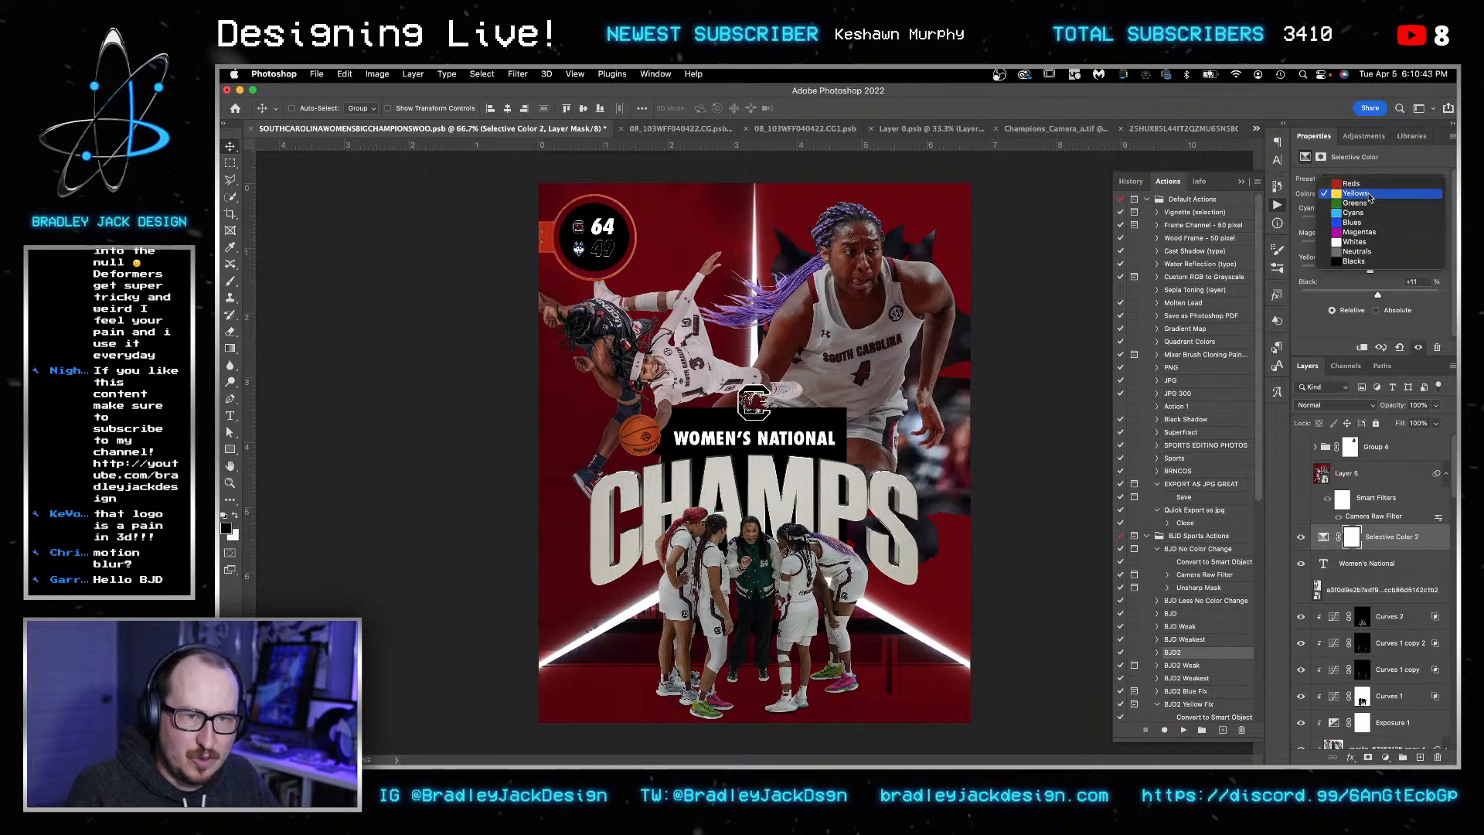
left_click(1349, 180)
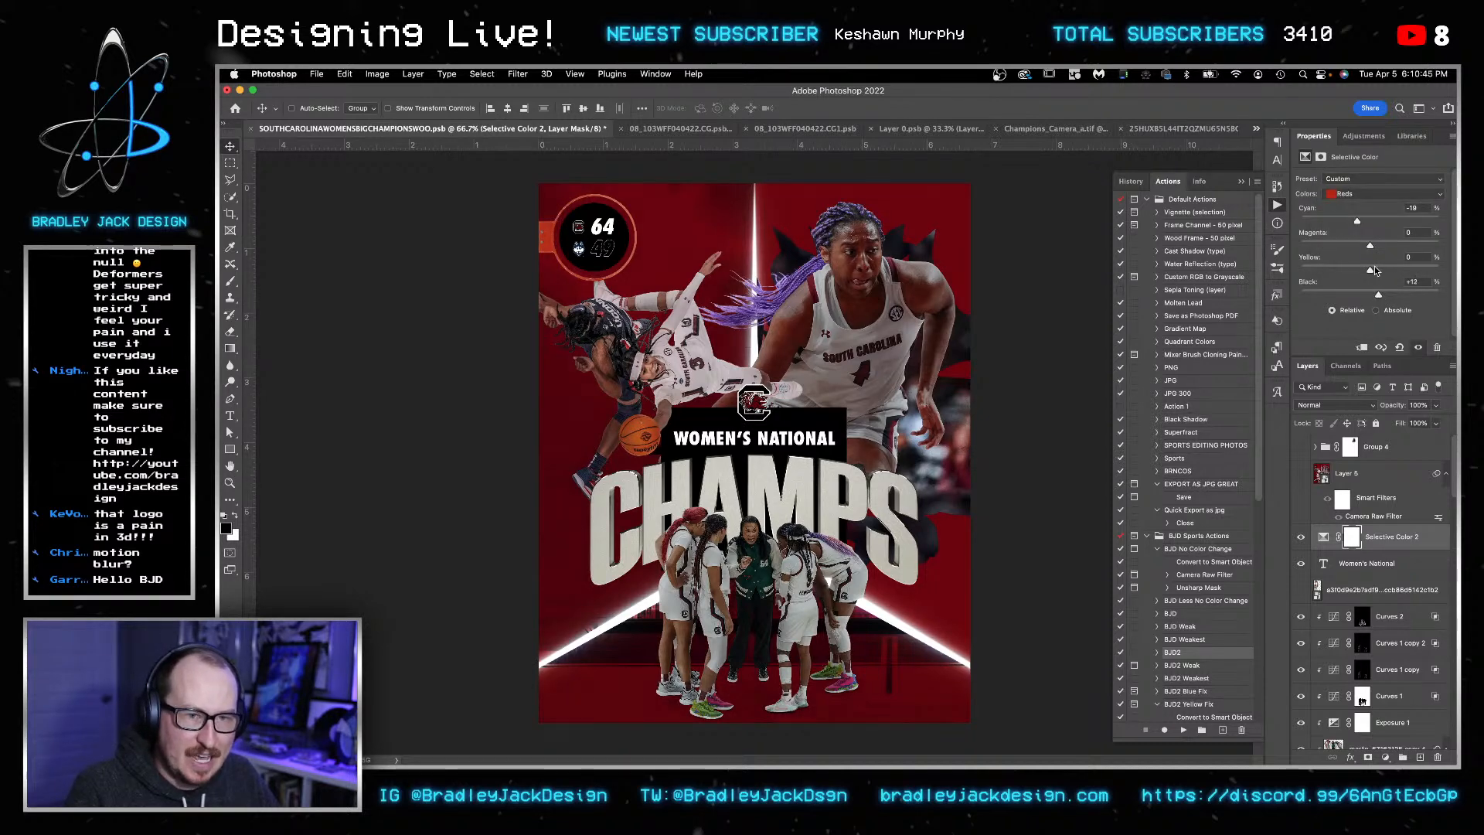
- In the Selective Color adjustment, set cyan to -14% for Reds and black to about -25% for Whites
left_click(1359, 222)
left_click(1361, 223)
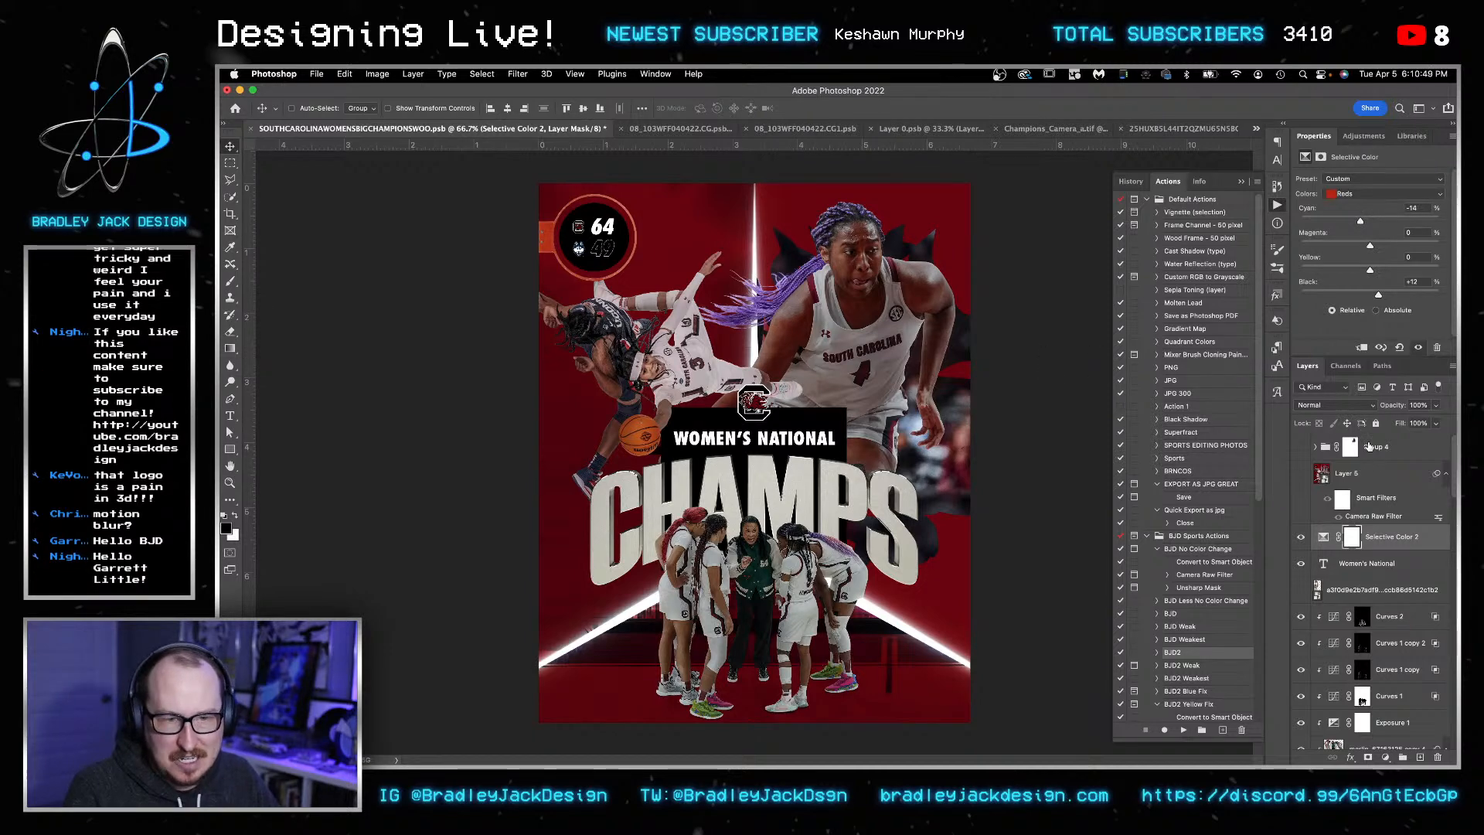
left_click(1342, 192)
left_click(1364, 271)
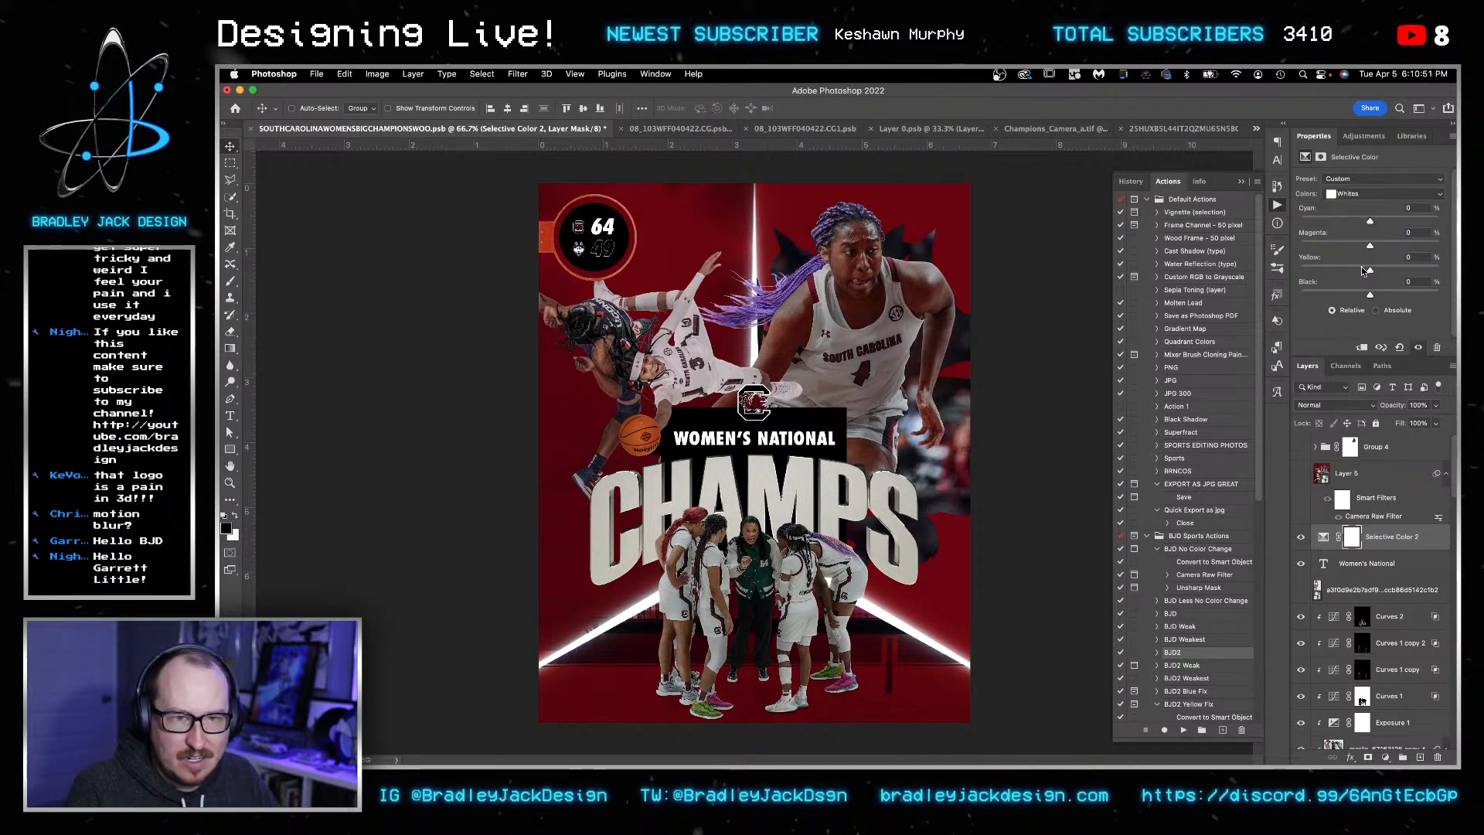
left_click_drag(1396, 295, 1351, 295)
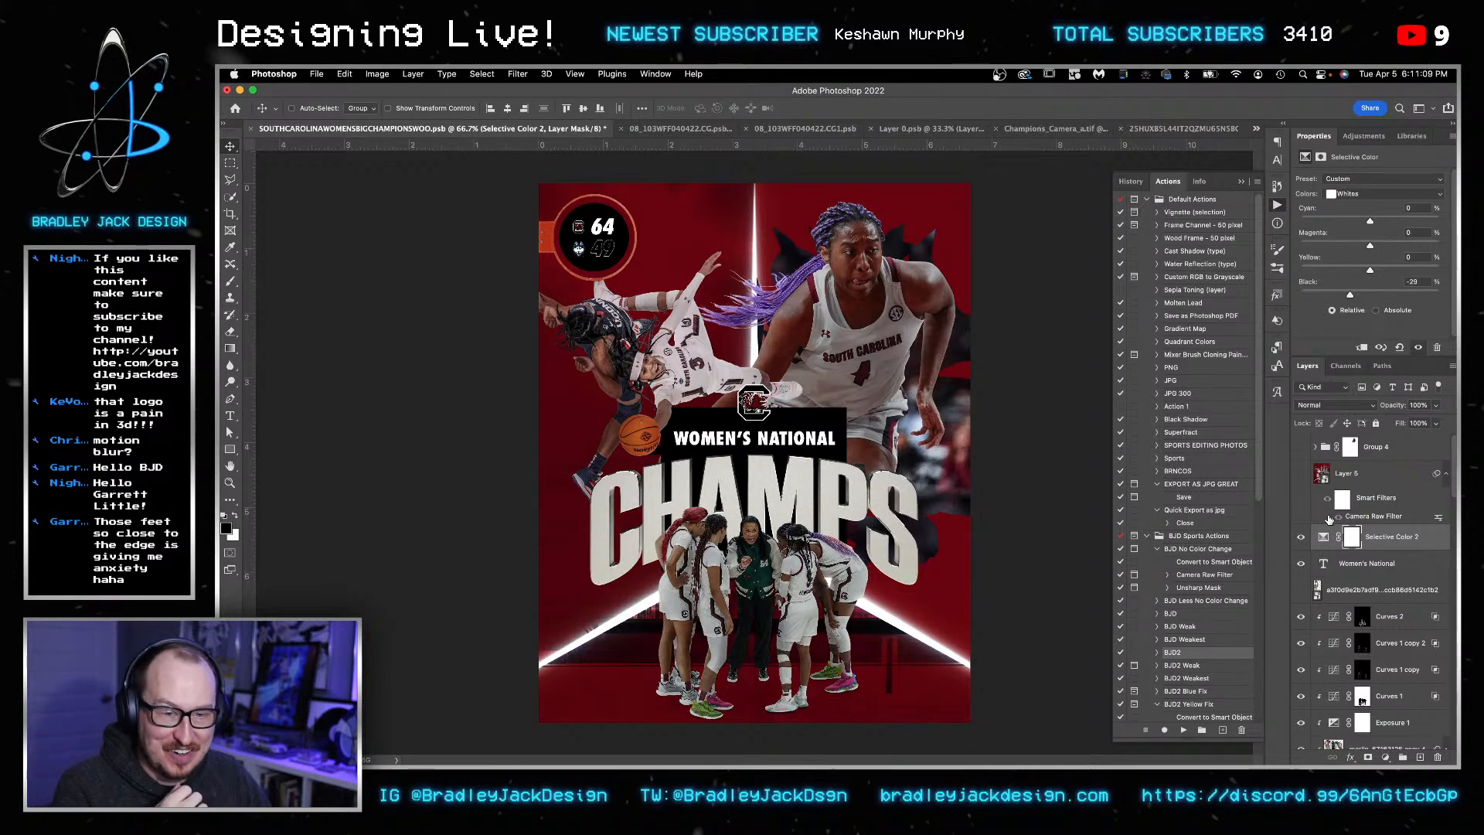
- Select the Left Triangle group from the red background area above the left light beam
key("z")
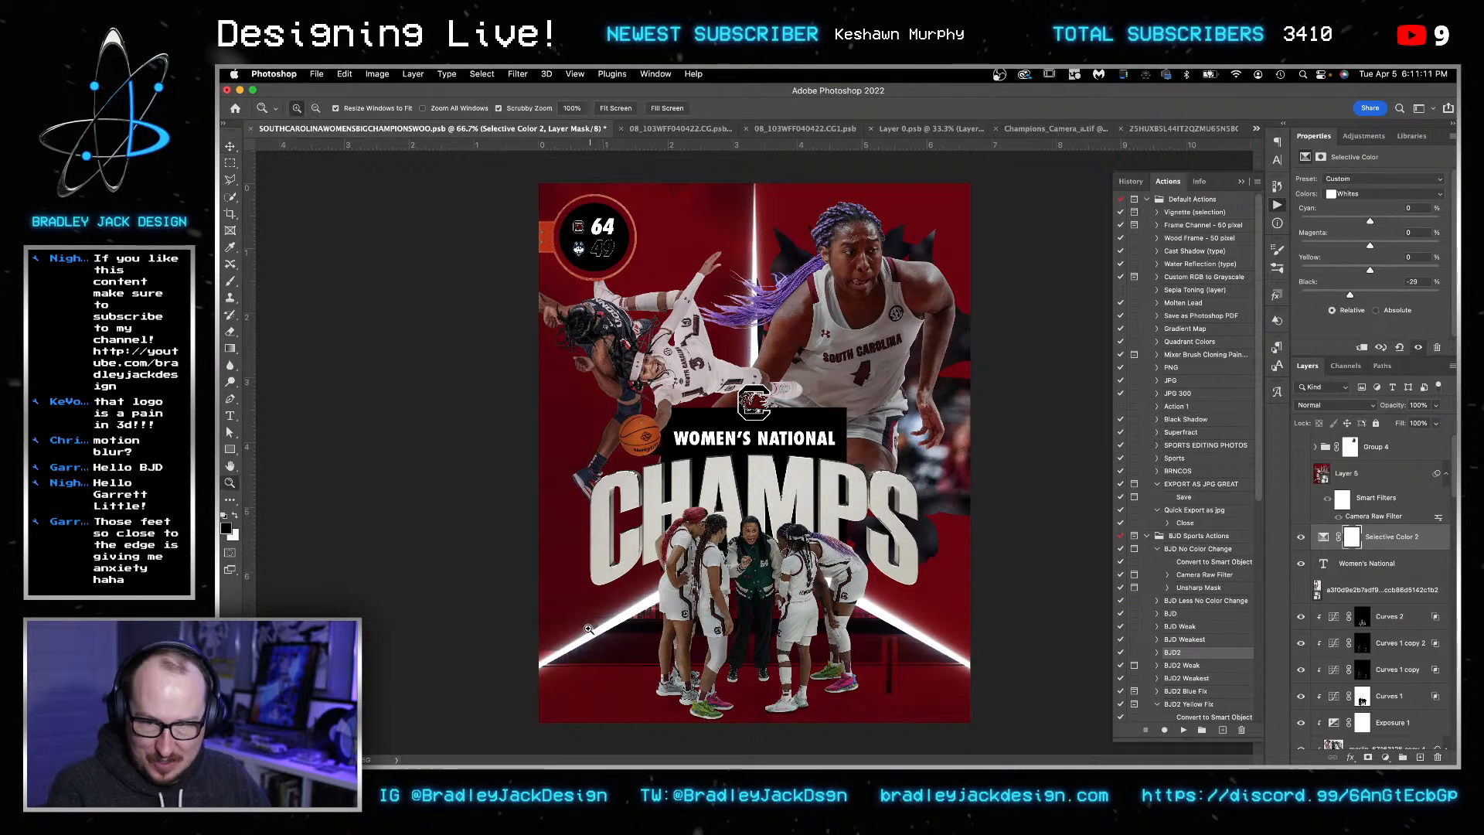
left_click(608, 637)
left_click(608, 637)
key("v")
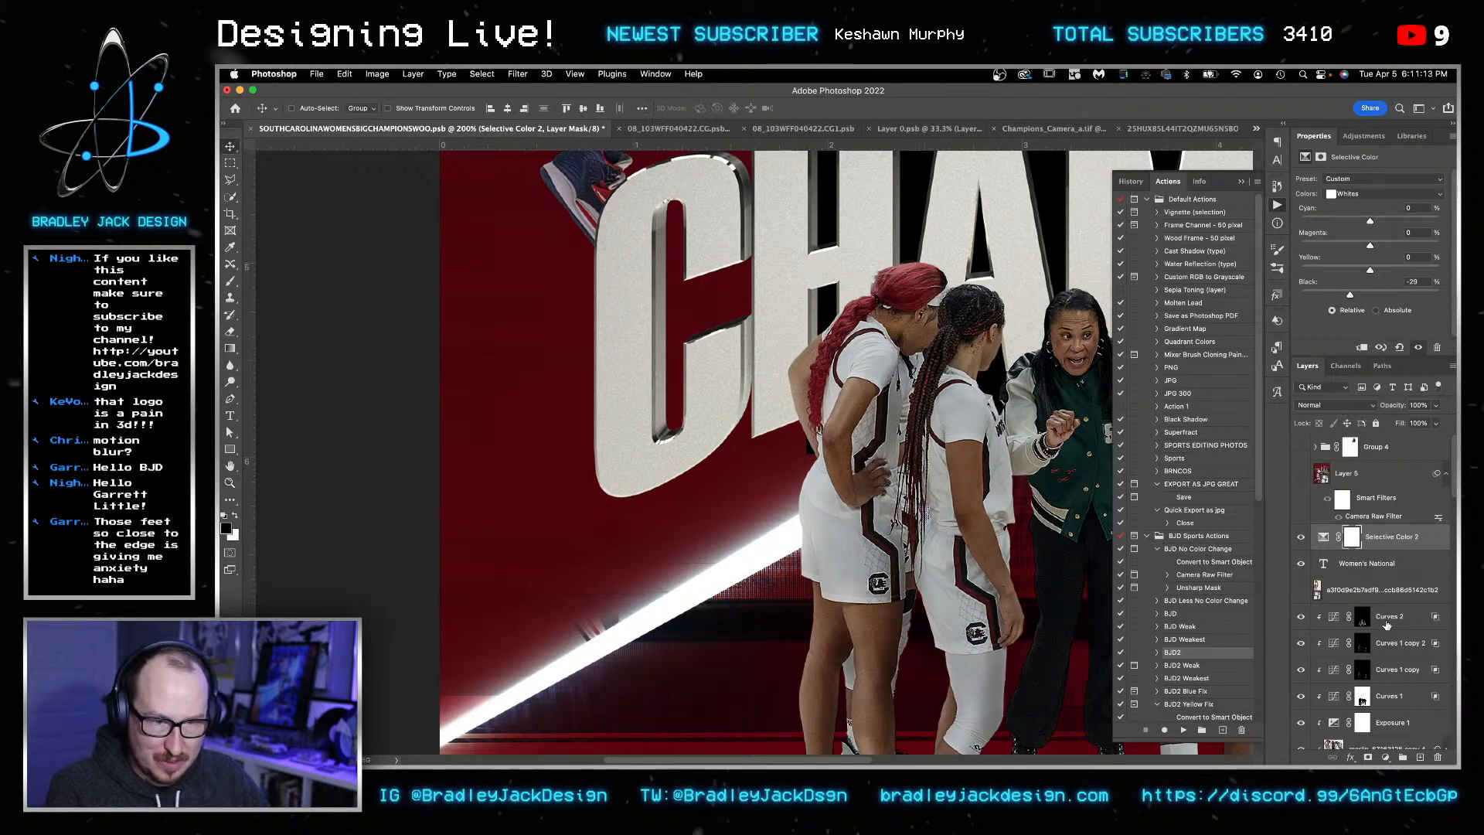
scroll(1377, 631, "down", 5)
scroll(1377, 630, "up", 5)
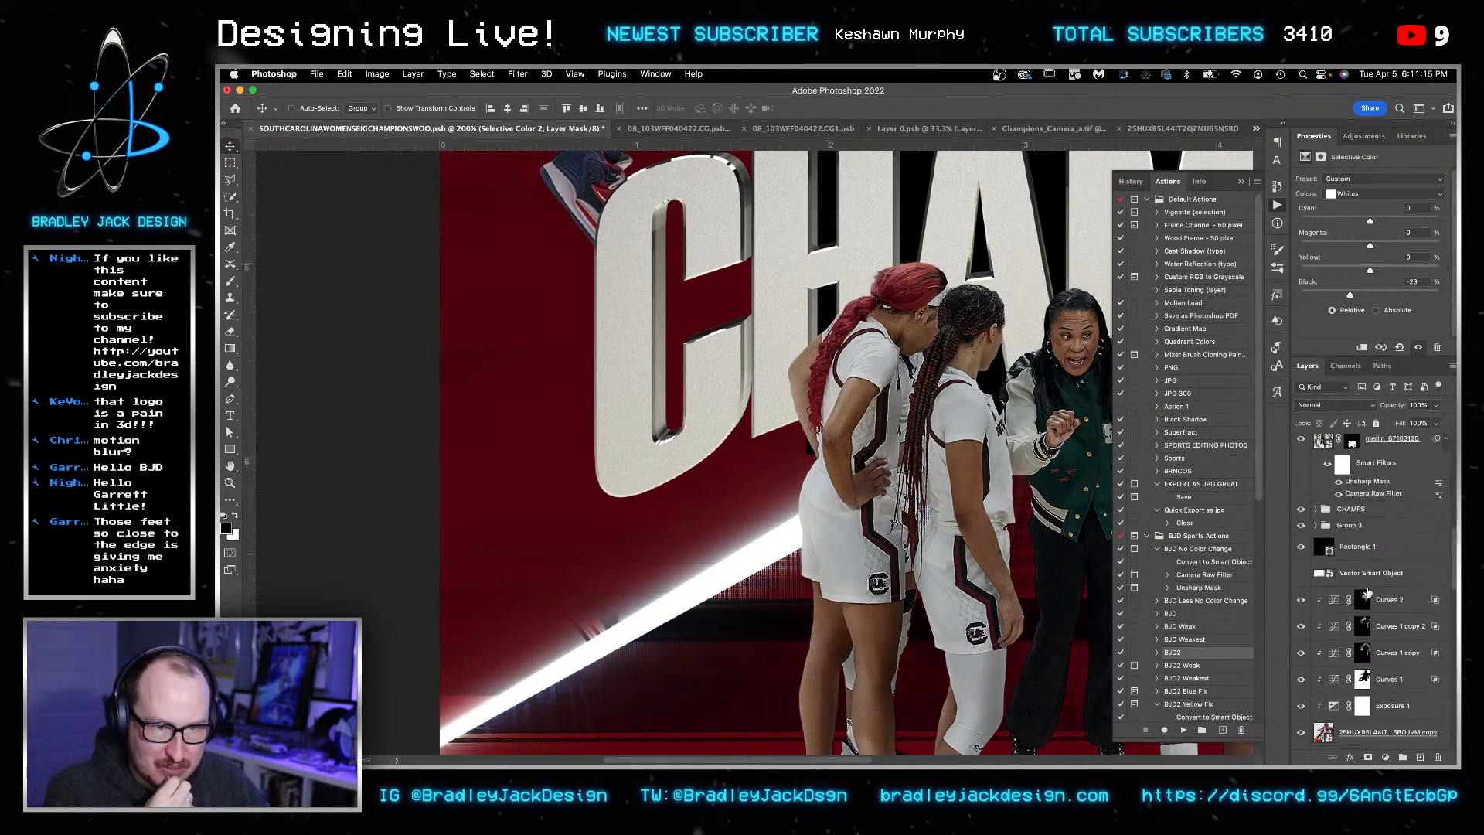
right_click(589, 535)
left_click(615, 513)
- Expand Group 2 inside Left Triangle and disable the Left Triangle layer mask to inspect what it hides
scroll(1330, 572, "down", 5)
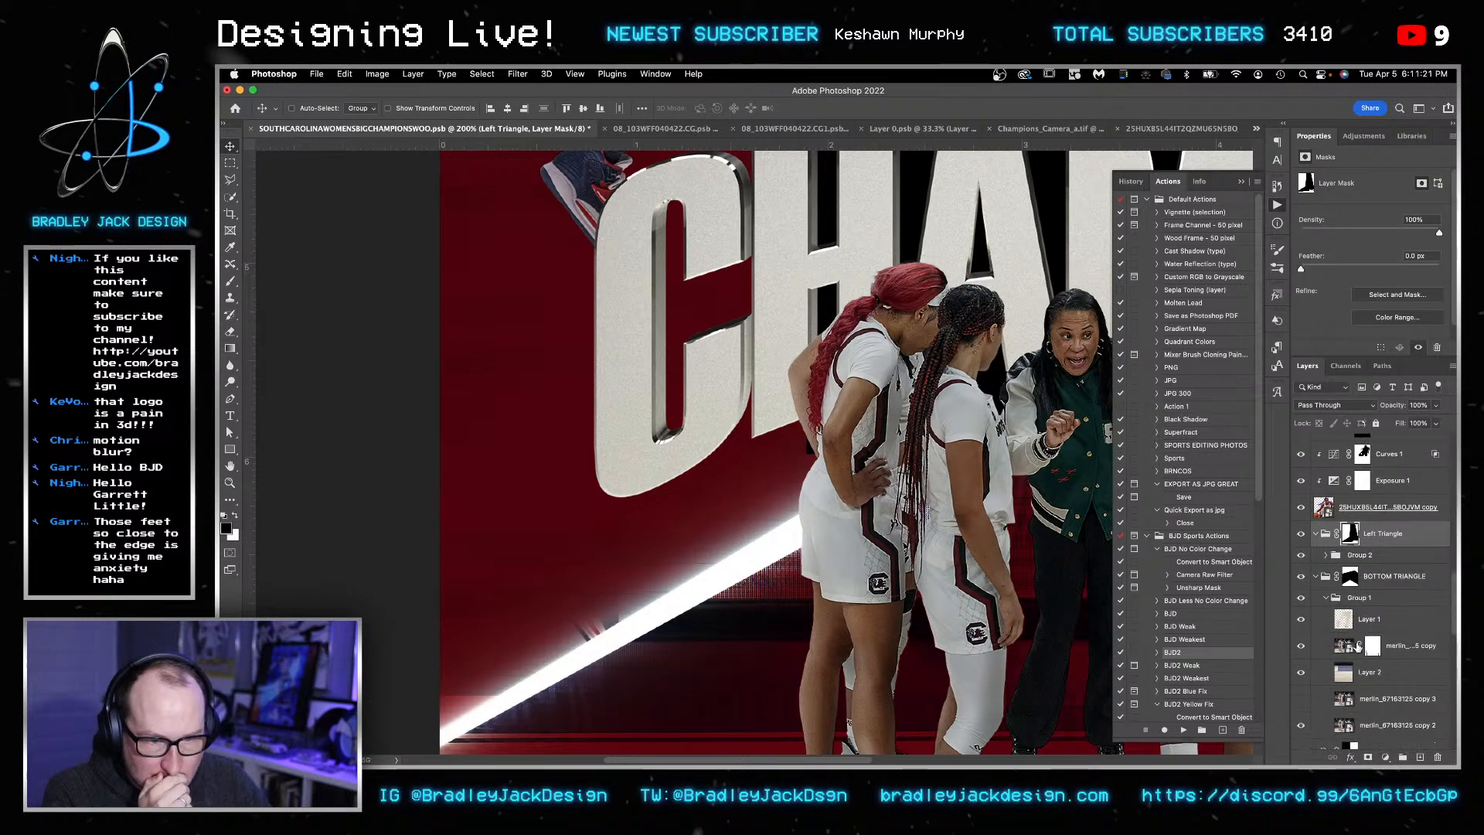
scroll(1345, 541, "down", 3)
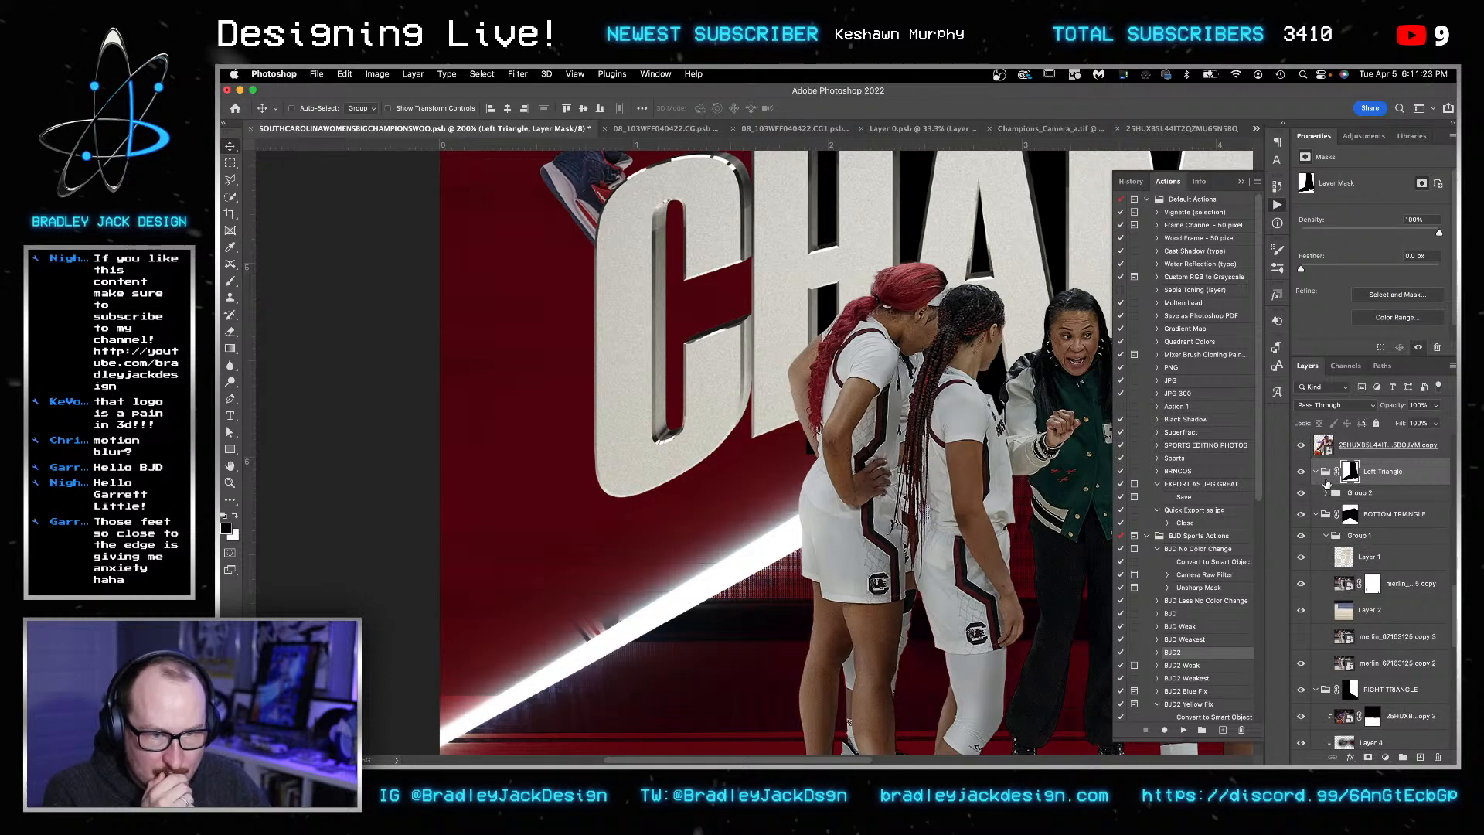
left_click(1327, 492)
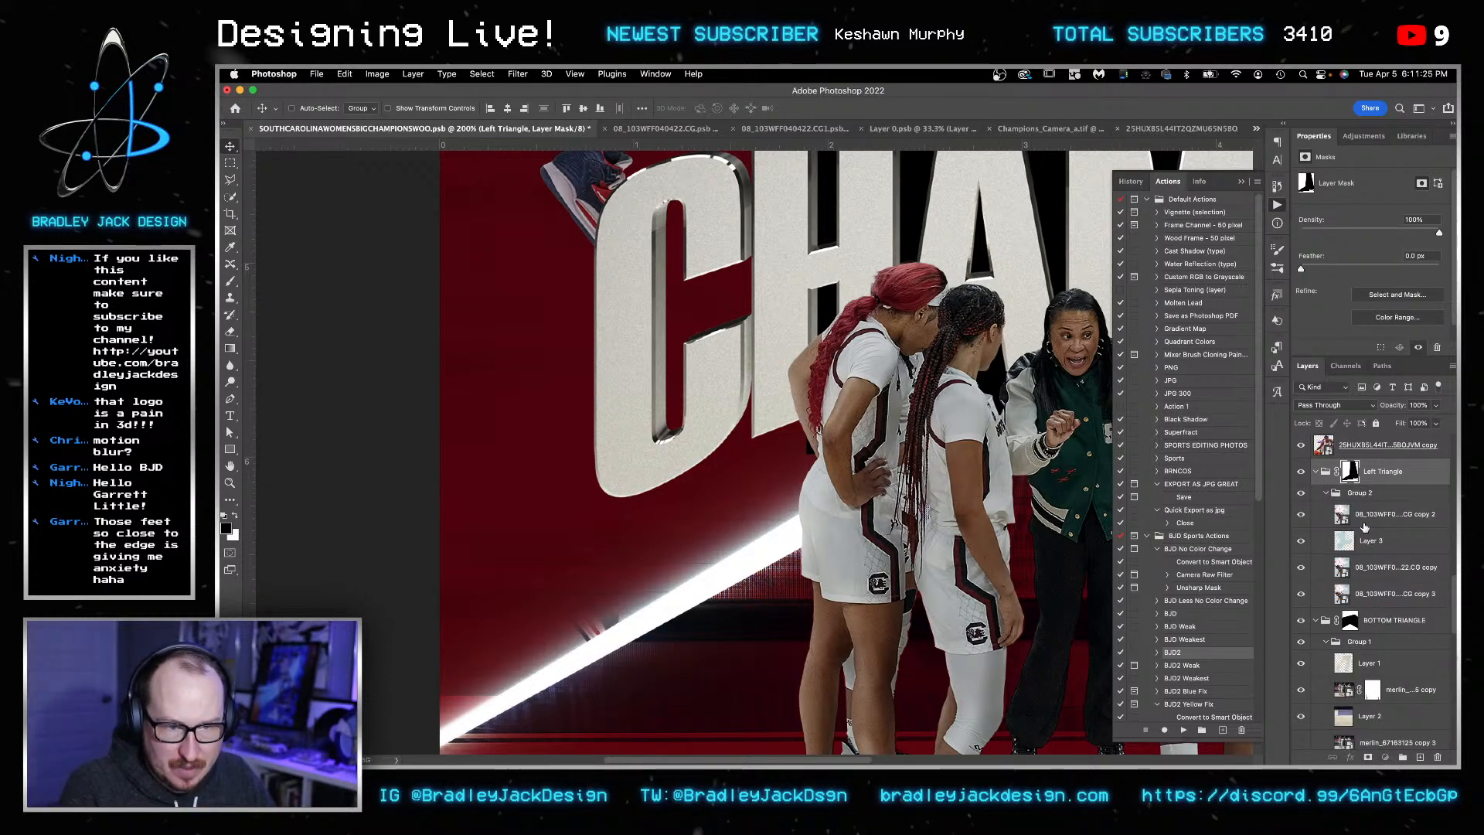
left_click(1370, 539)
left_click(1342, 519)
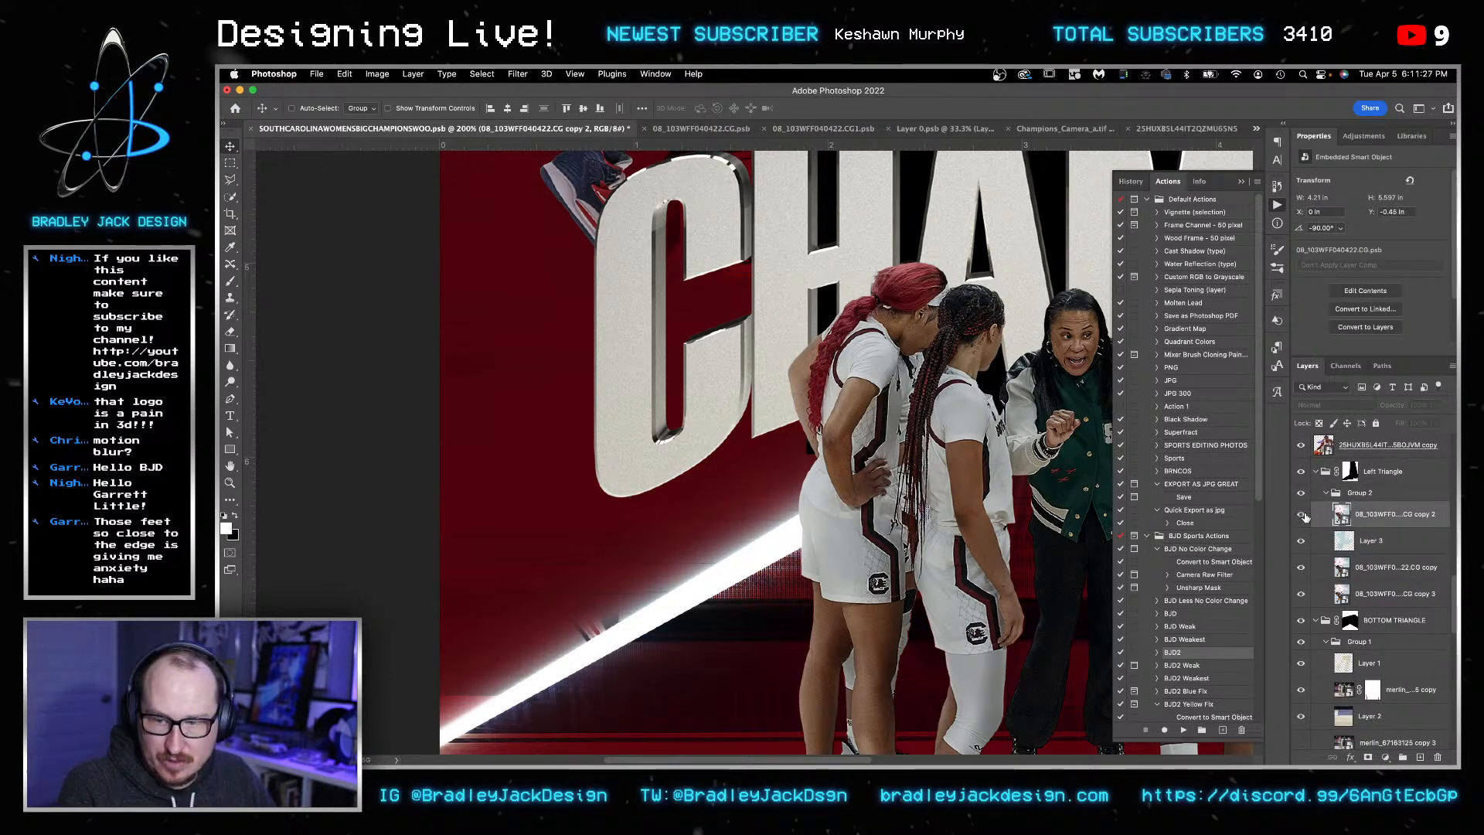
right_click(1347, 475)
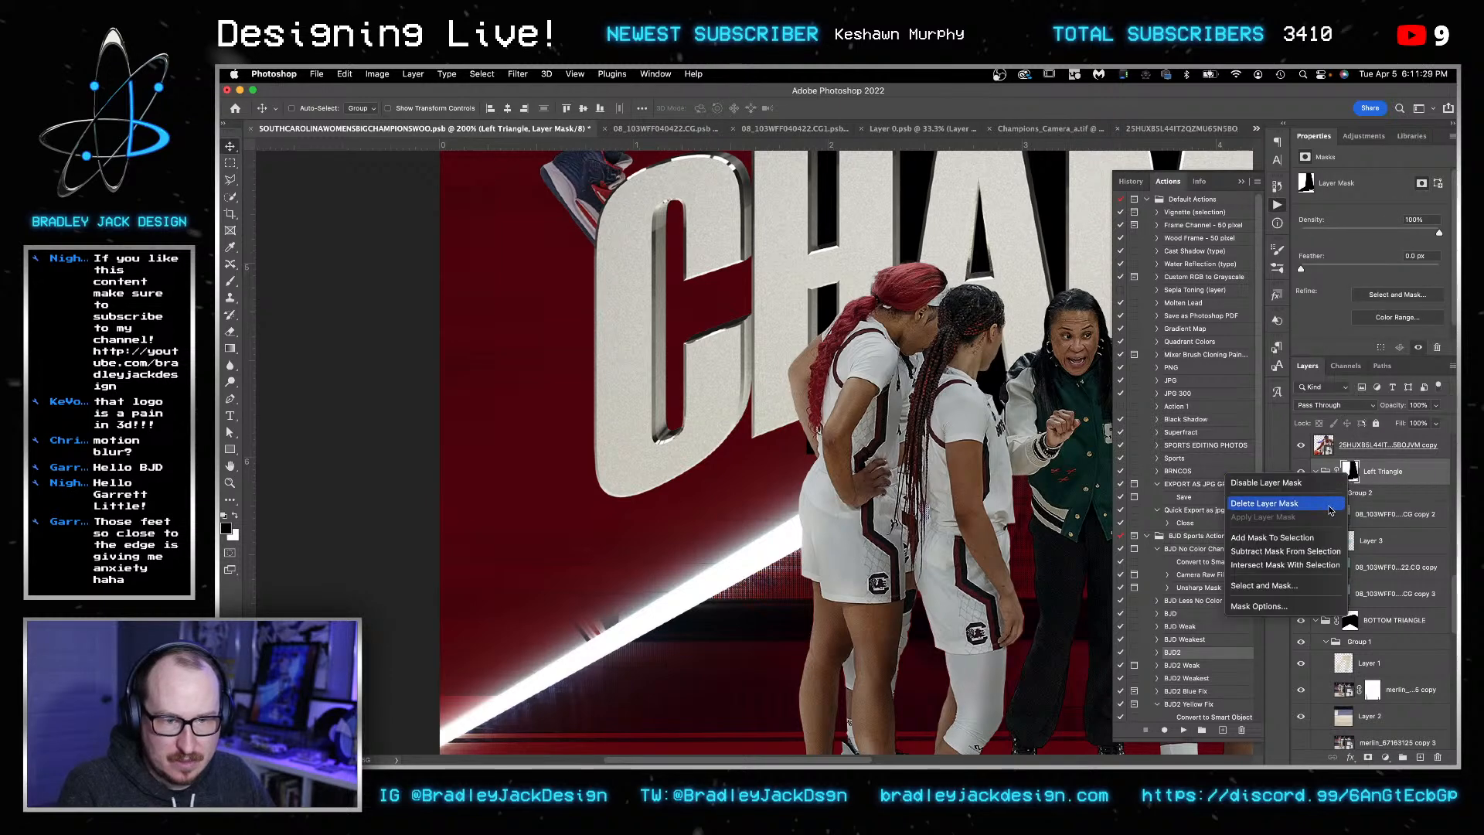
left_click(1326, 485)
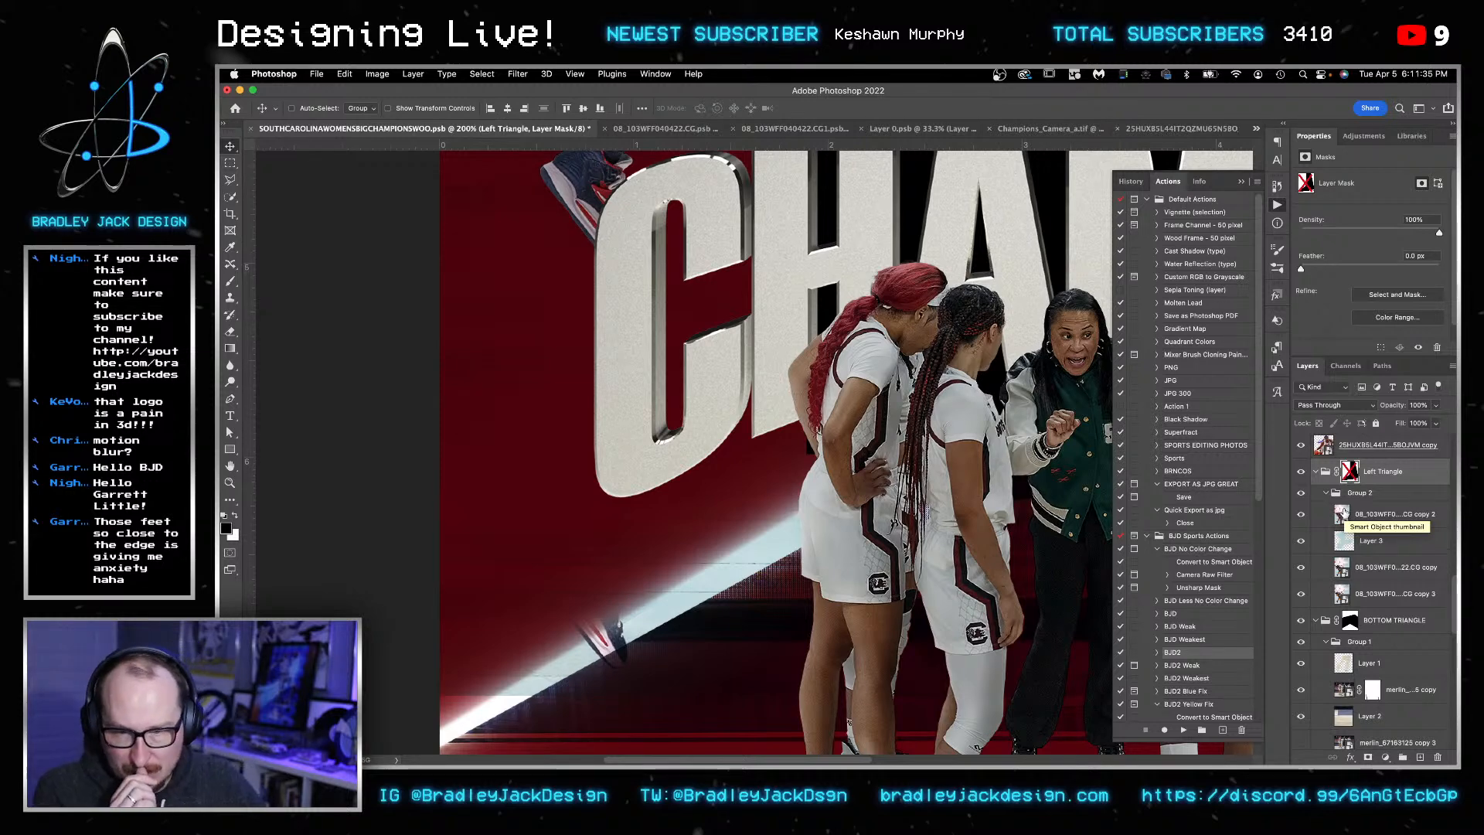
- Collapse the triangle groups, move Left Triangle below BOTTOM TRIANGLE, and re-enable the Left Triangle mask
left_click(1318, 472)
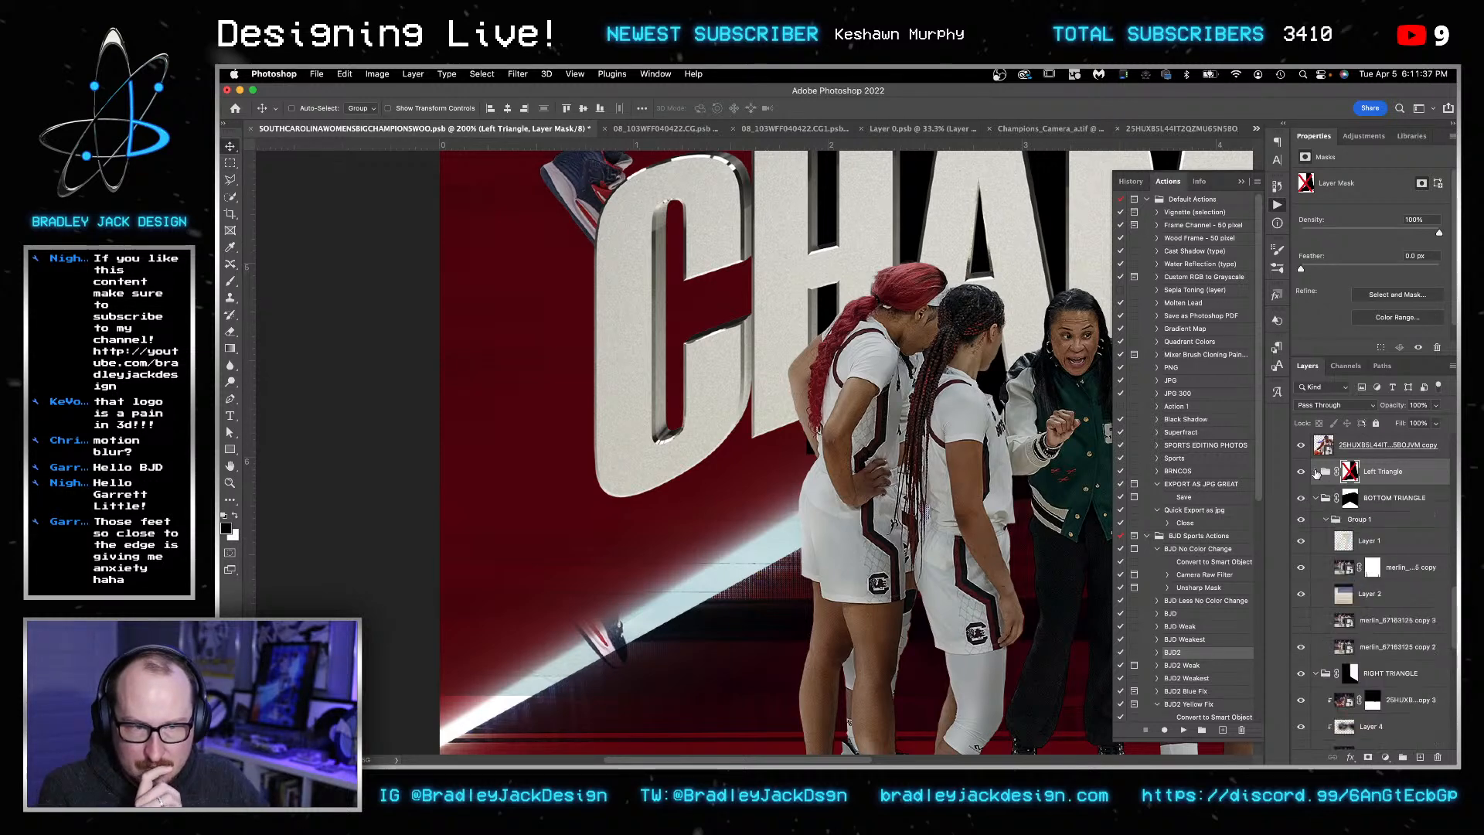
left_click(1317, 498)
left_click_drag(1383, 472, 1390, 514)
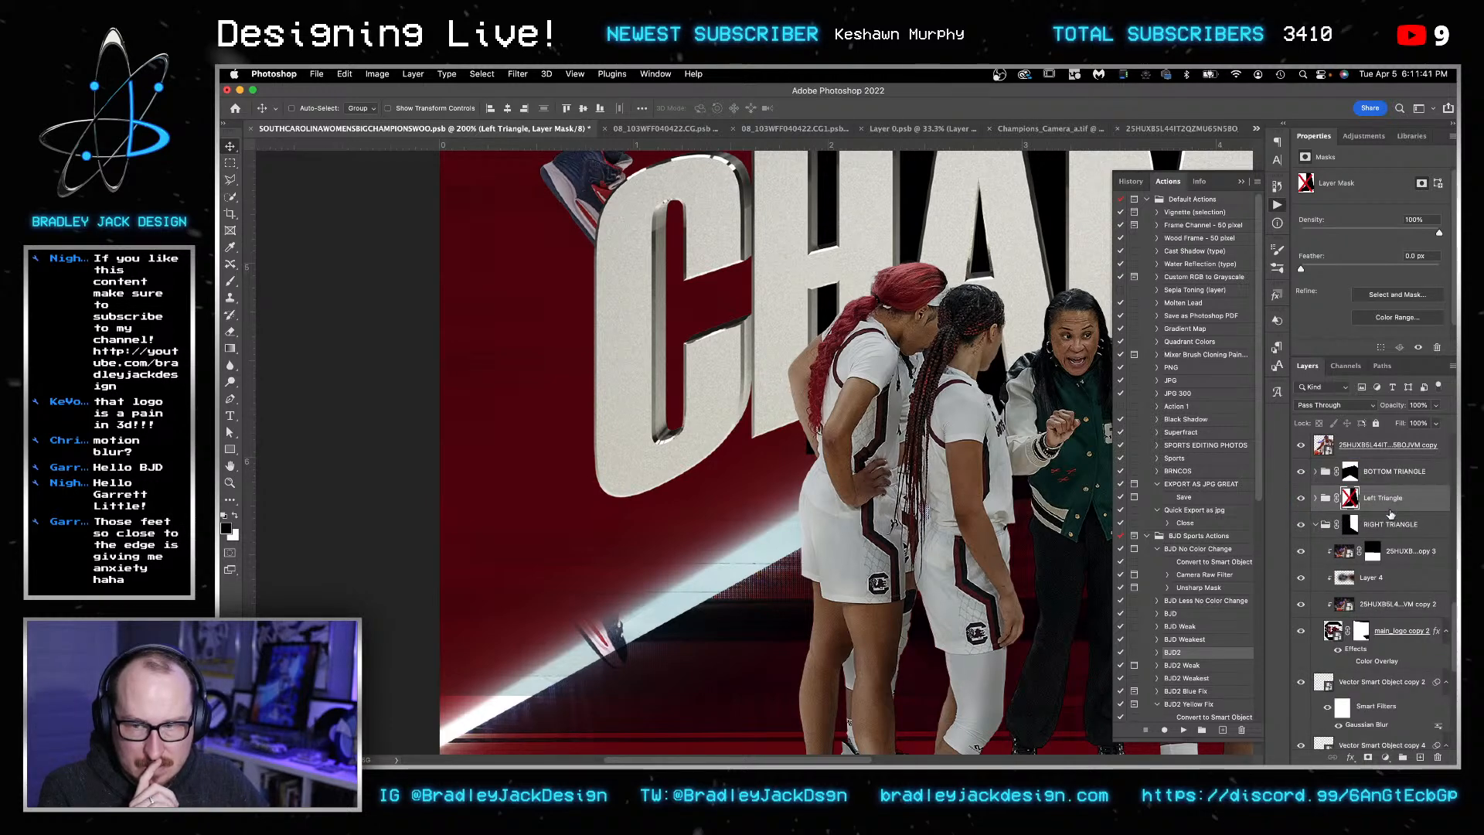
left_click(1353, 499, "shift")
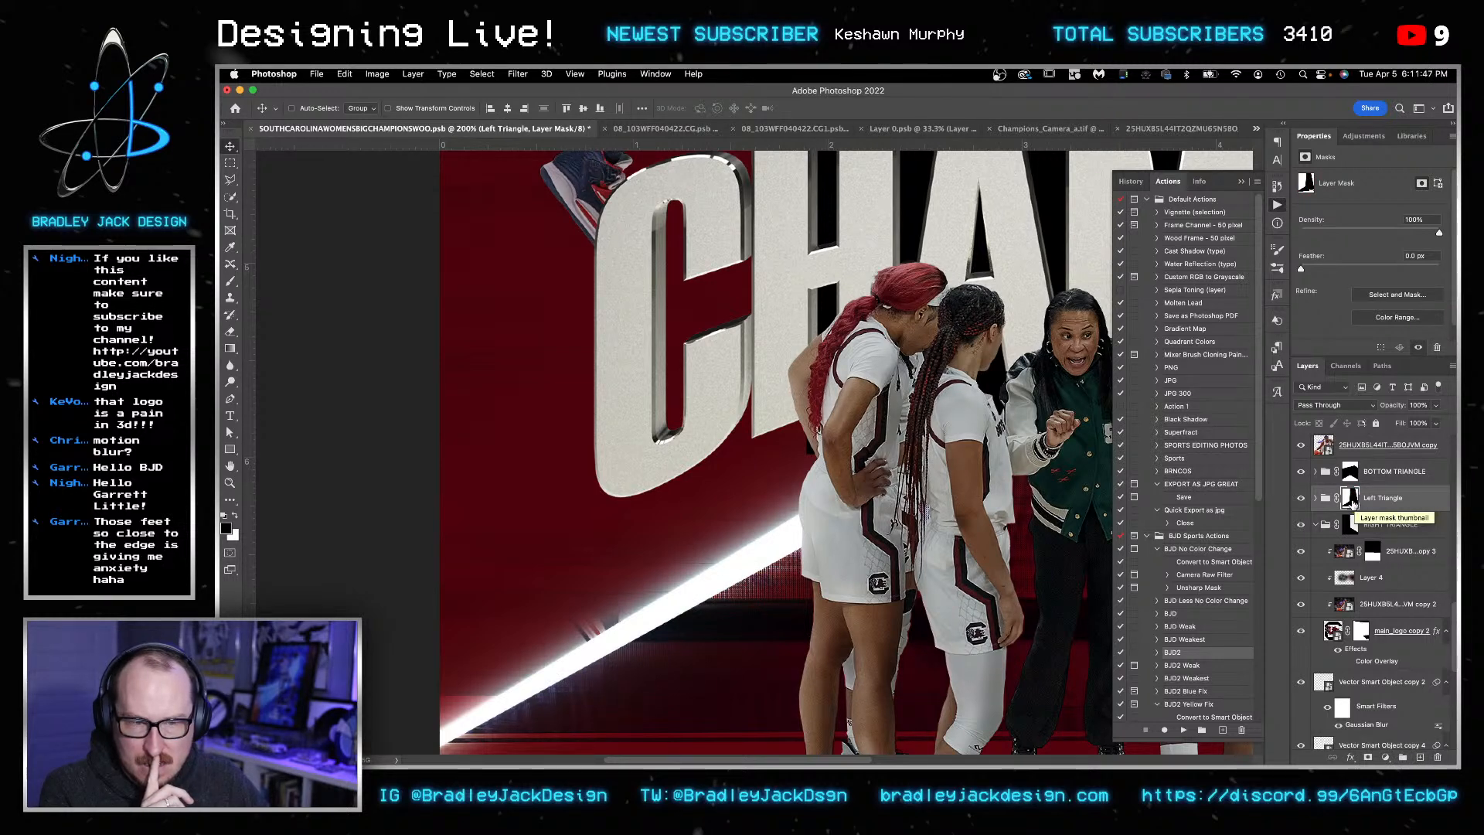
- Toggle the Left Triangle group's visibility to check what it contributes near the left beam
left_click(1301, 499)
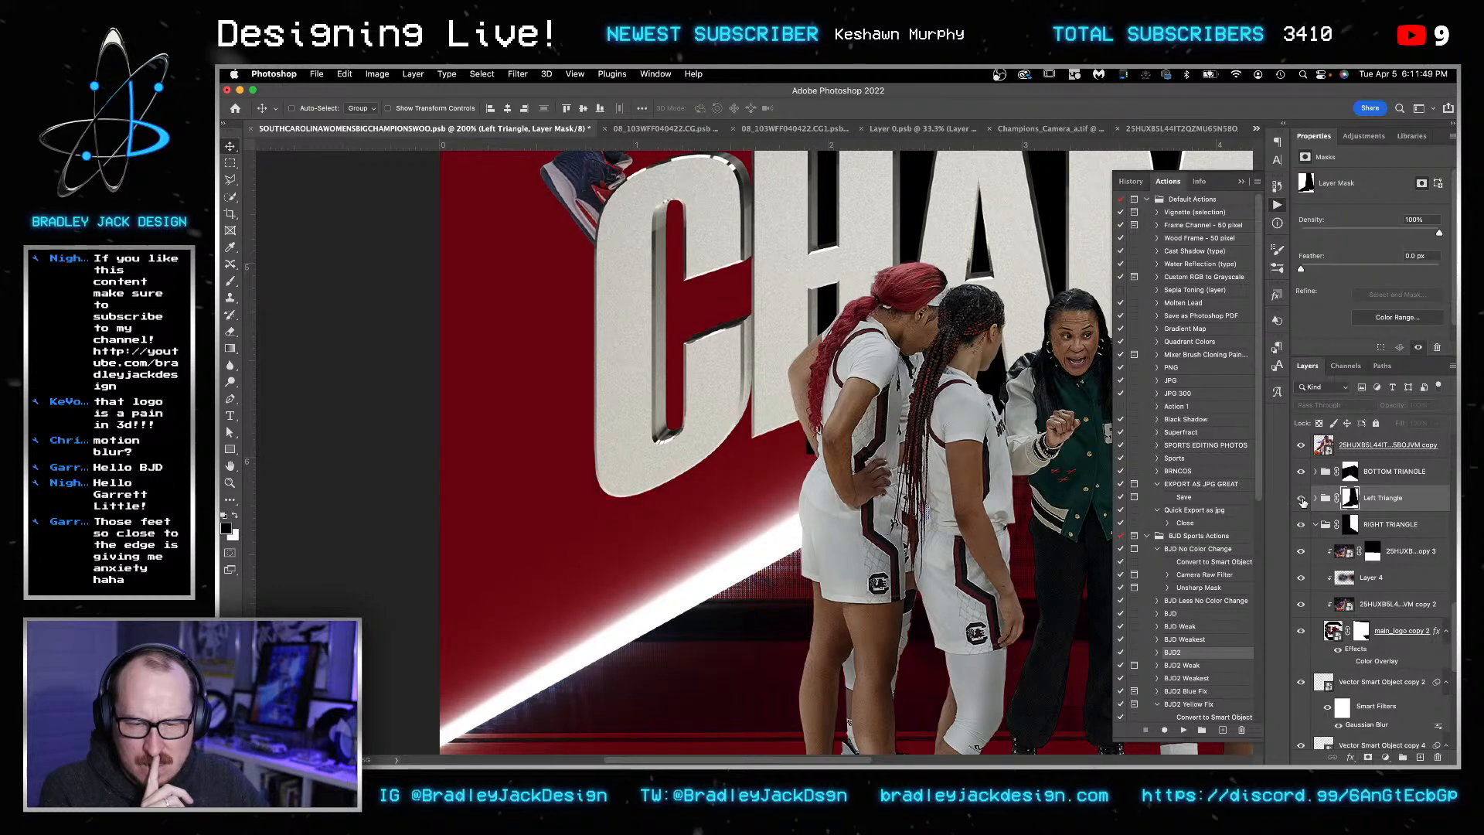
left_click(1301, 499)
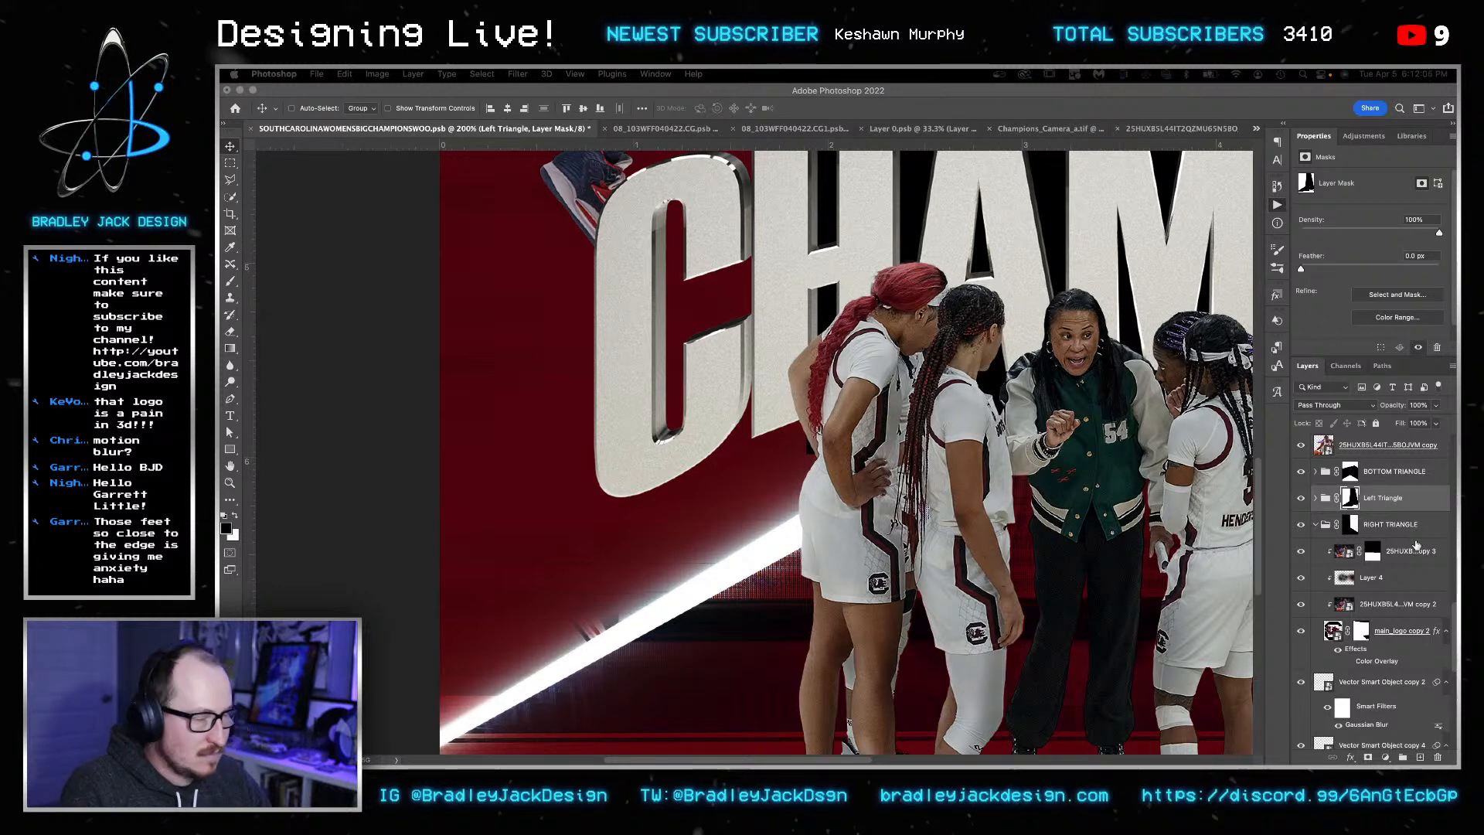
key("alt+F9")
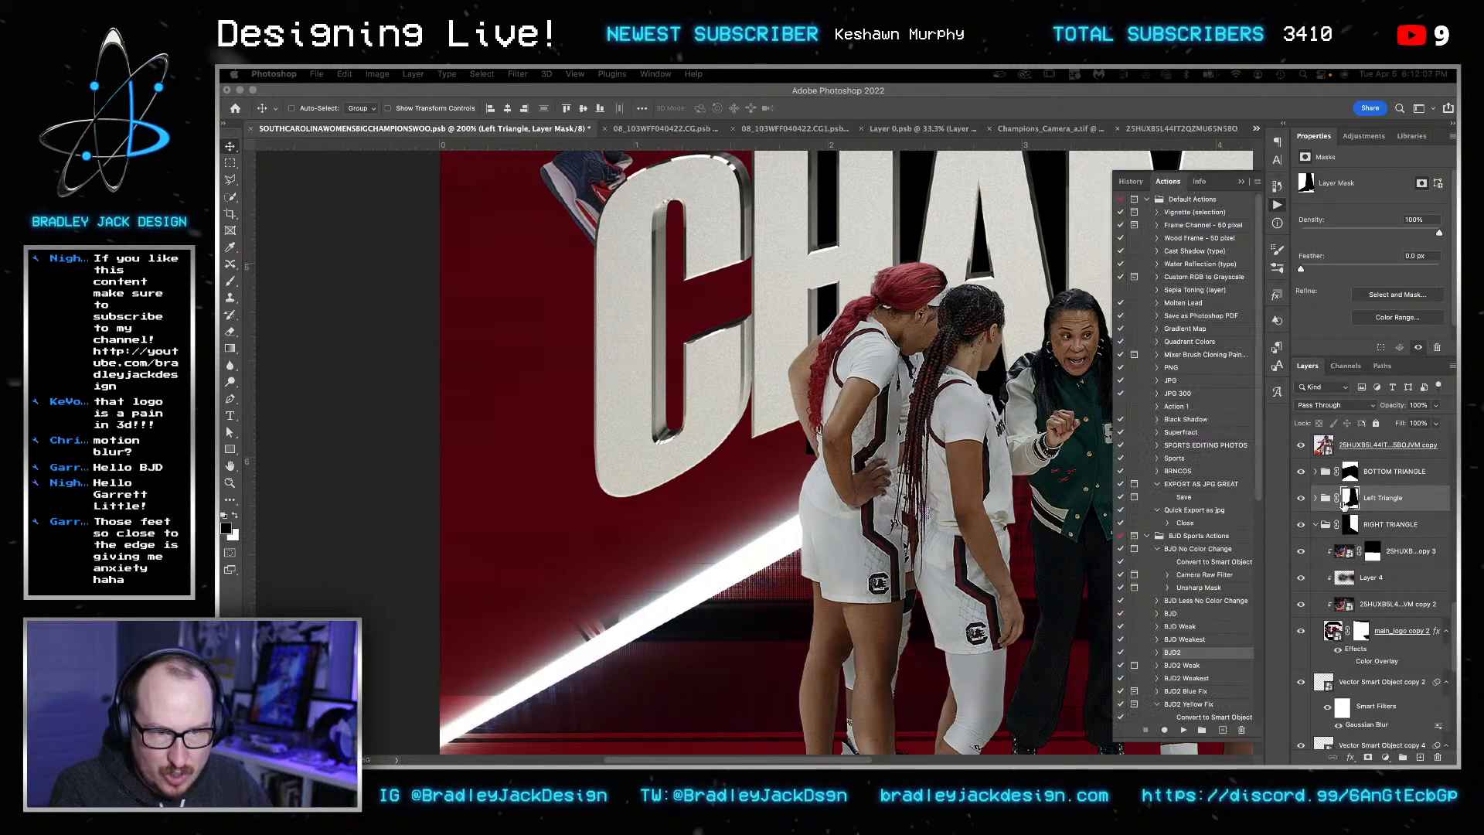
- Expand the Left Triangle group and switch Group 2's blend mode to Normal
left_click(1315, 497)
left_click(1356, 522)
left_click(1376, 503)
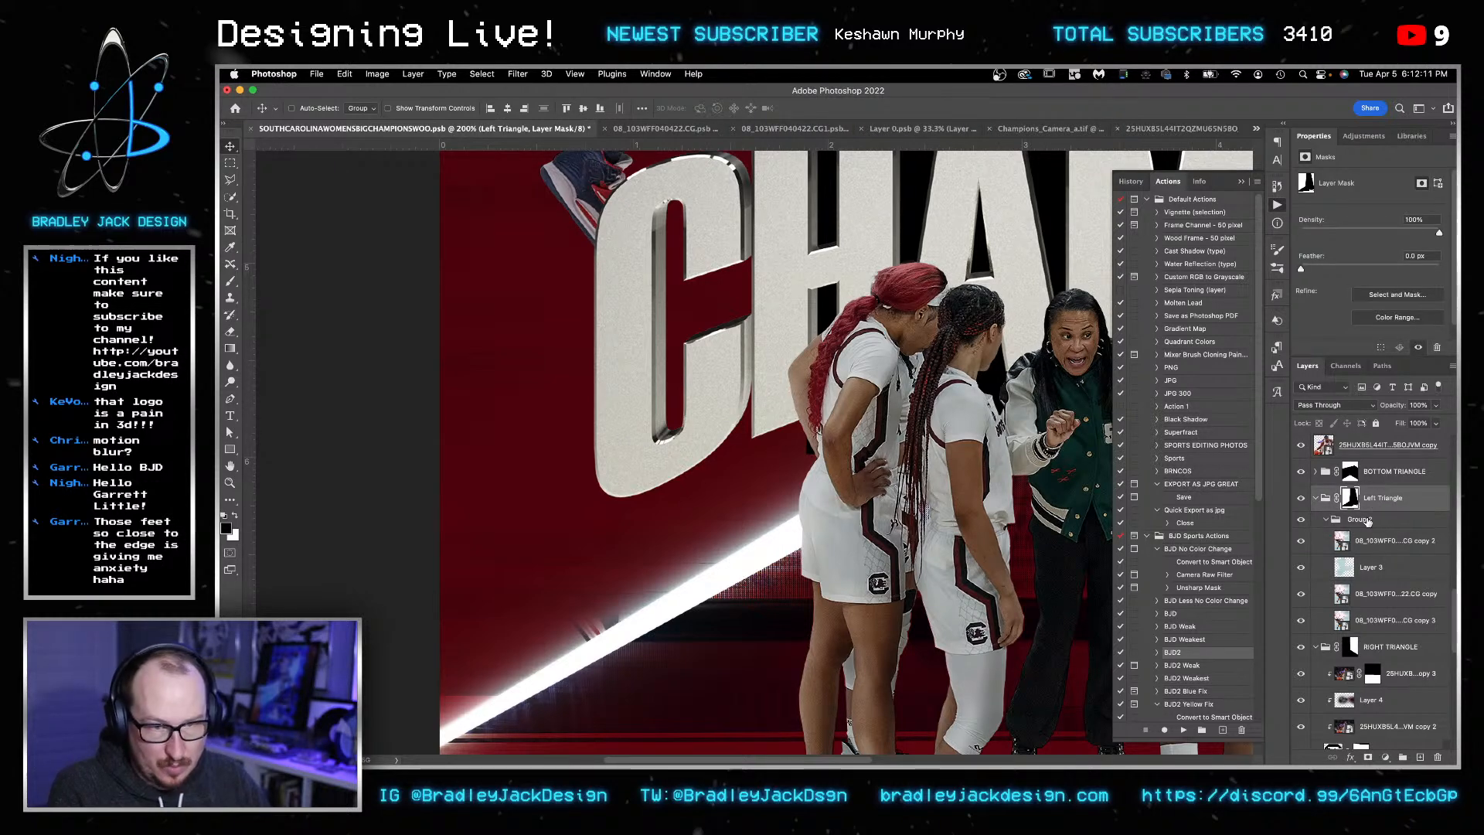
left_click(1367, 520)
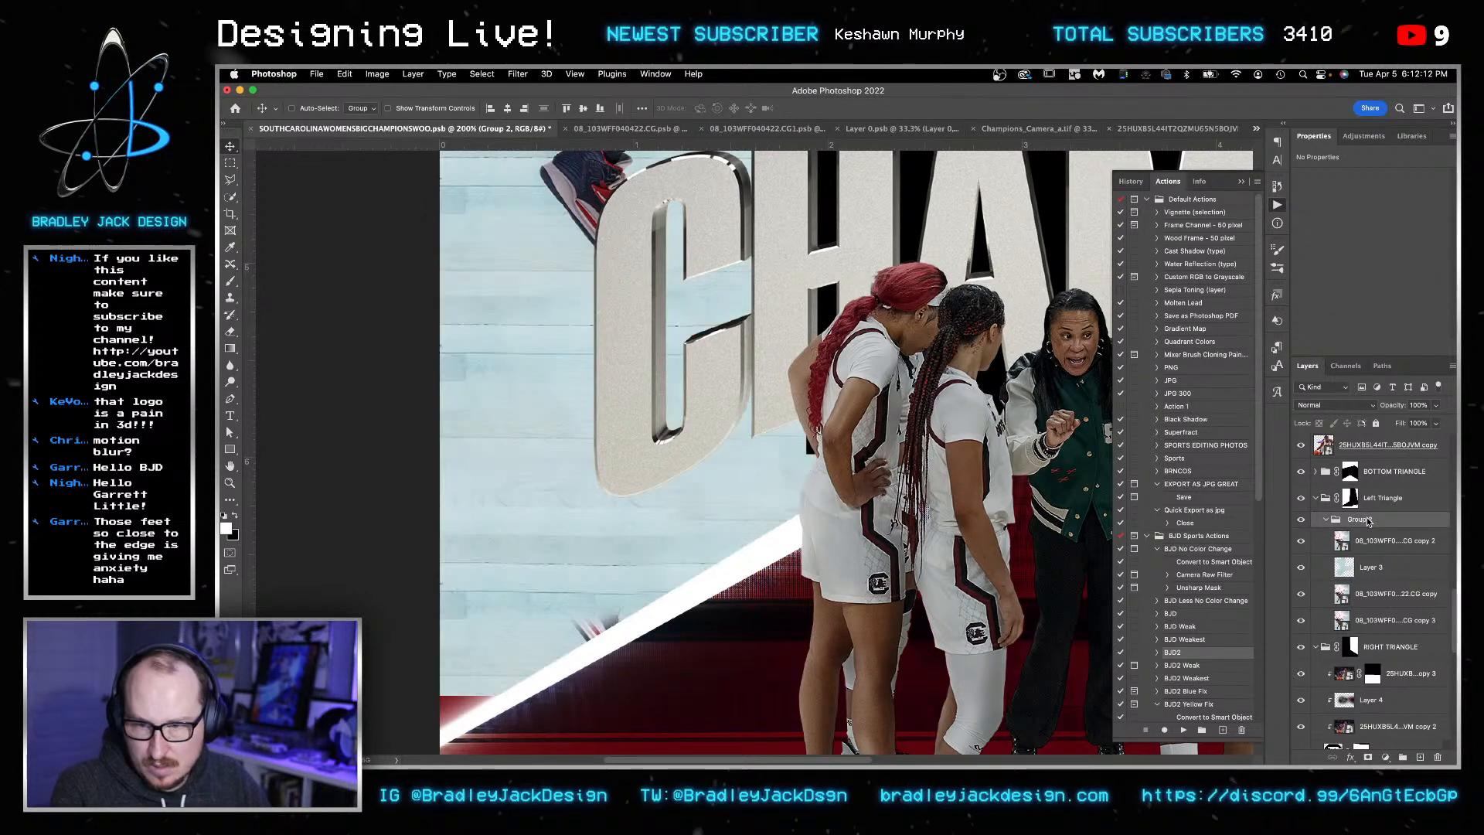
- Clone floor texture on Layer 3 with an 80 px brush over the shoe remnant and the uncovered corner above the left beam
left_click(1370, 568)
key("s")
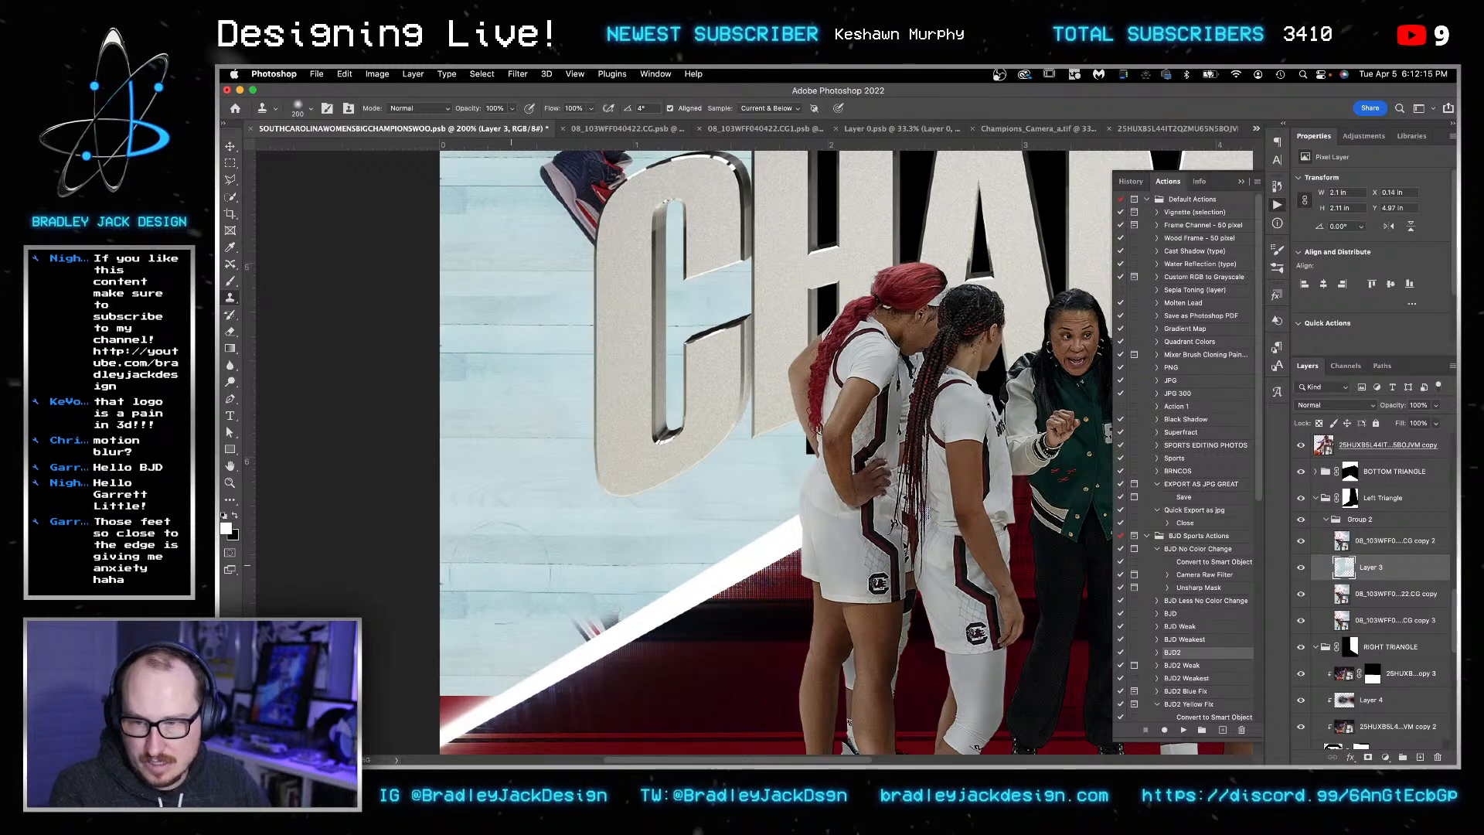
key("bracketleft")
key("bracketleft")
key("bracketleft")
key("bracketleft")
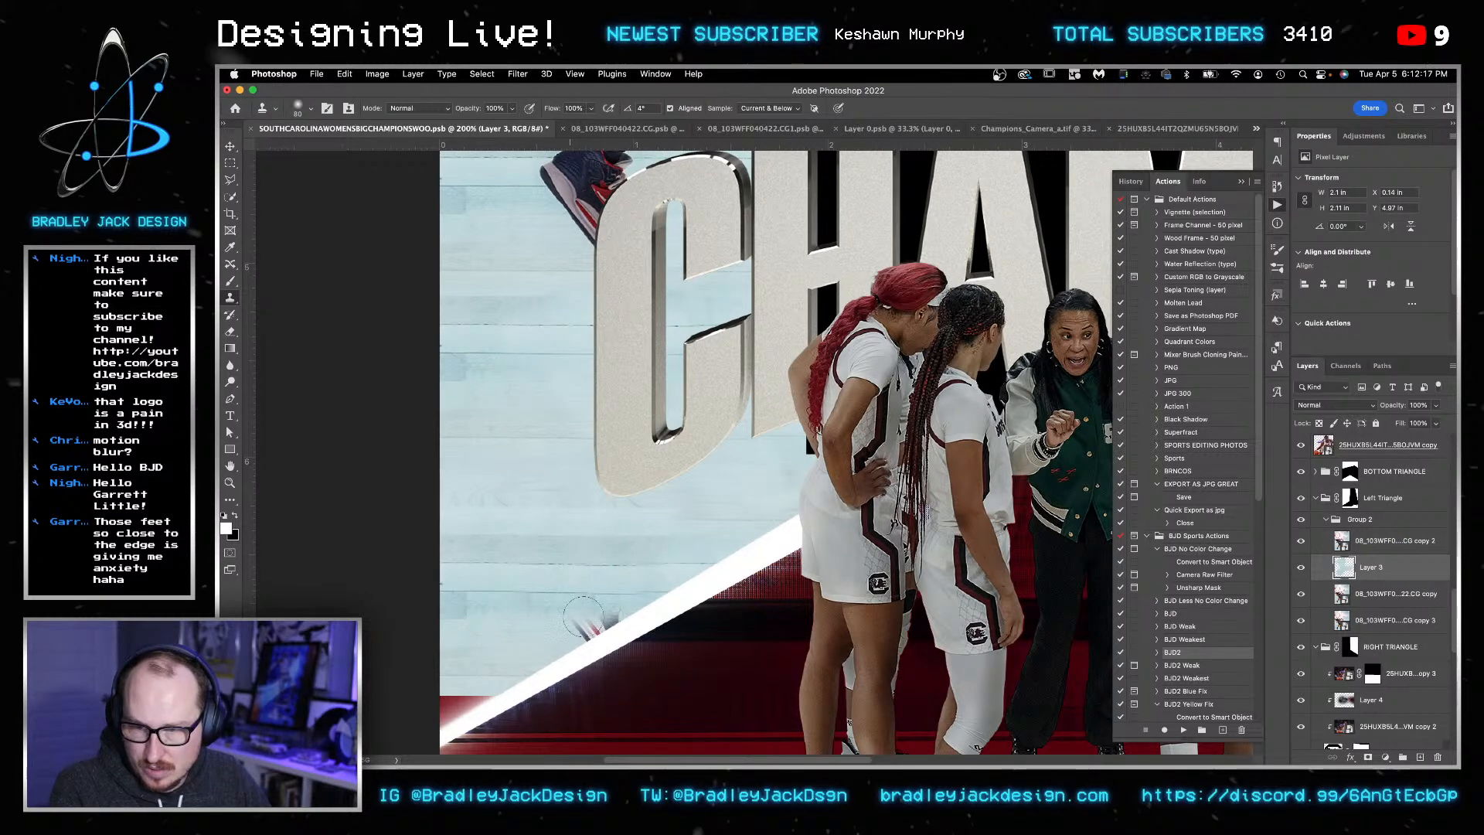
mouse_move(623, 618)
left_mouse_down()
mouse_move(502, 653)
mouse_move(516, 642)
left_mouse_up()
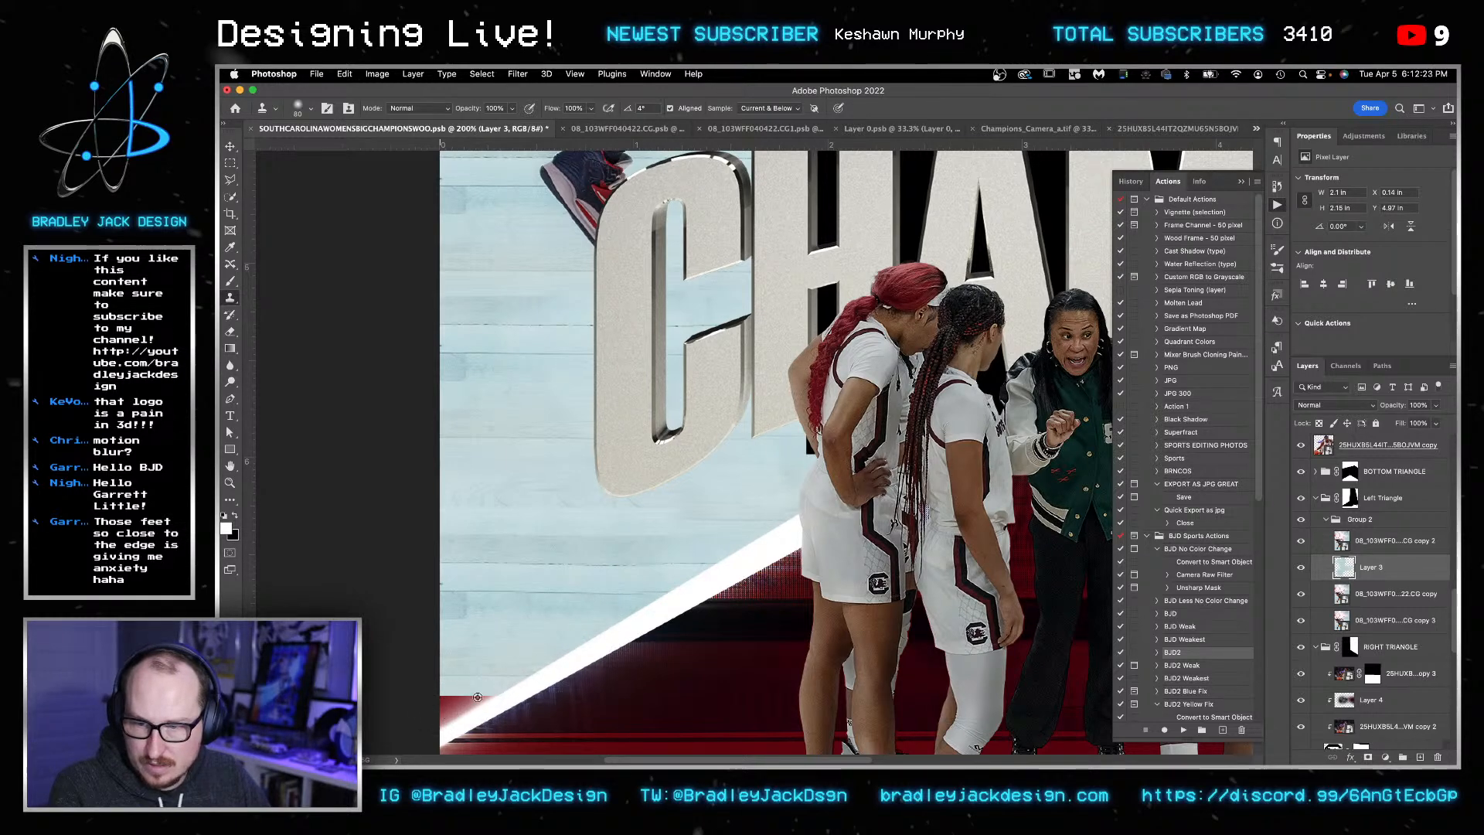
mouse_move(455, 709)
left_mouse_down()
mouse_move(517, 668)
mouse_move(518, 648)
left_mouse_up()
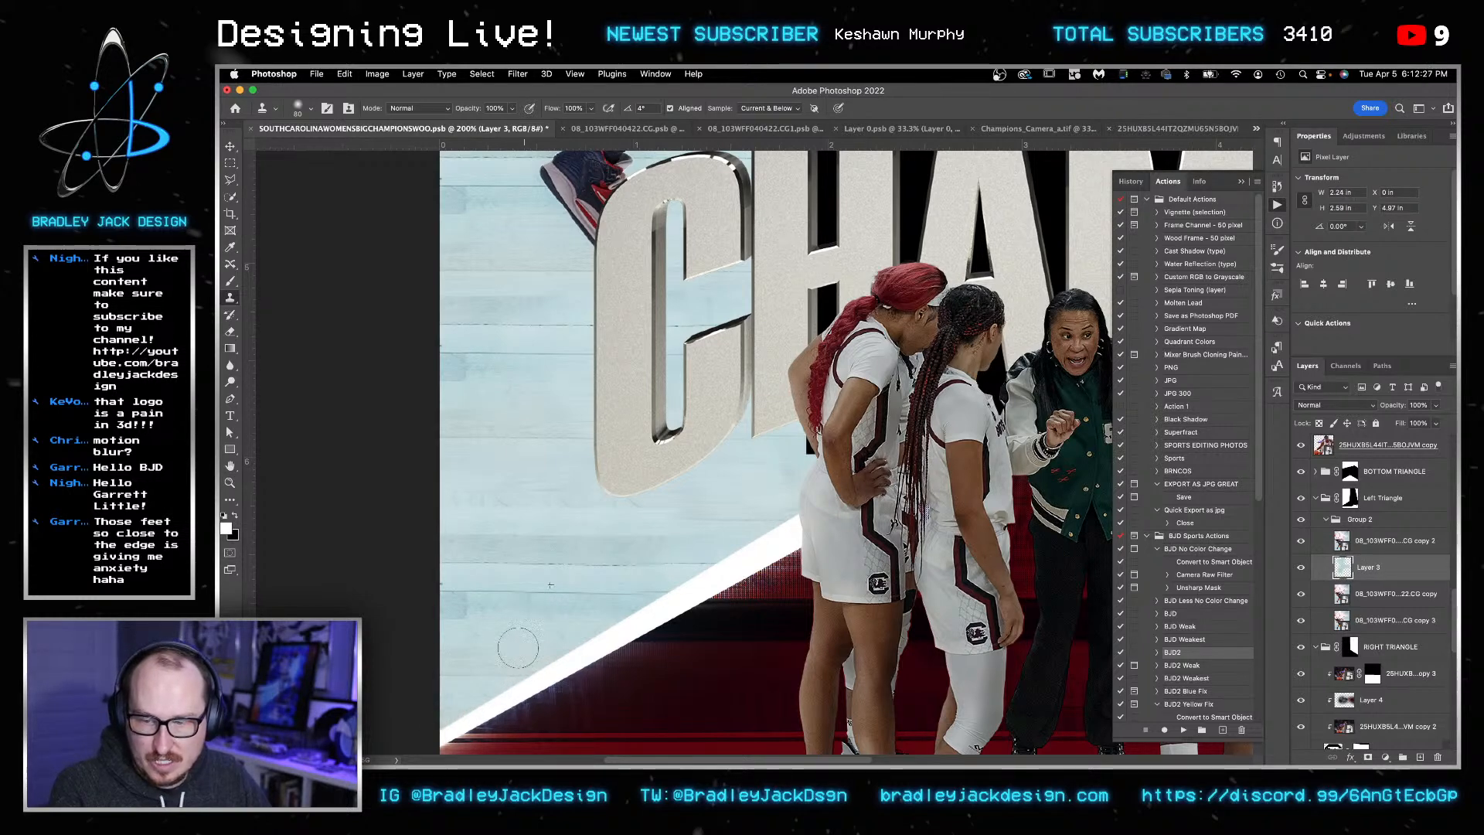
- Set Group 2's blend mode back to Multiply and save the document
left_click(1361, 520)
key("v")
key("super+s")
key("super+0")
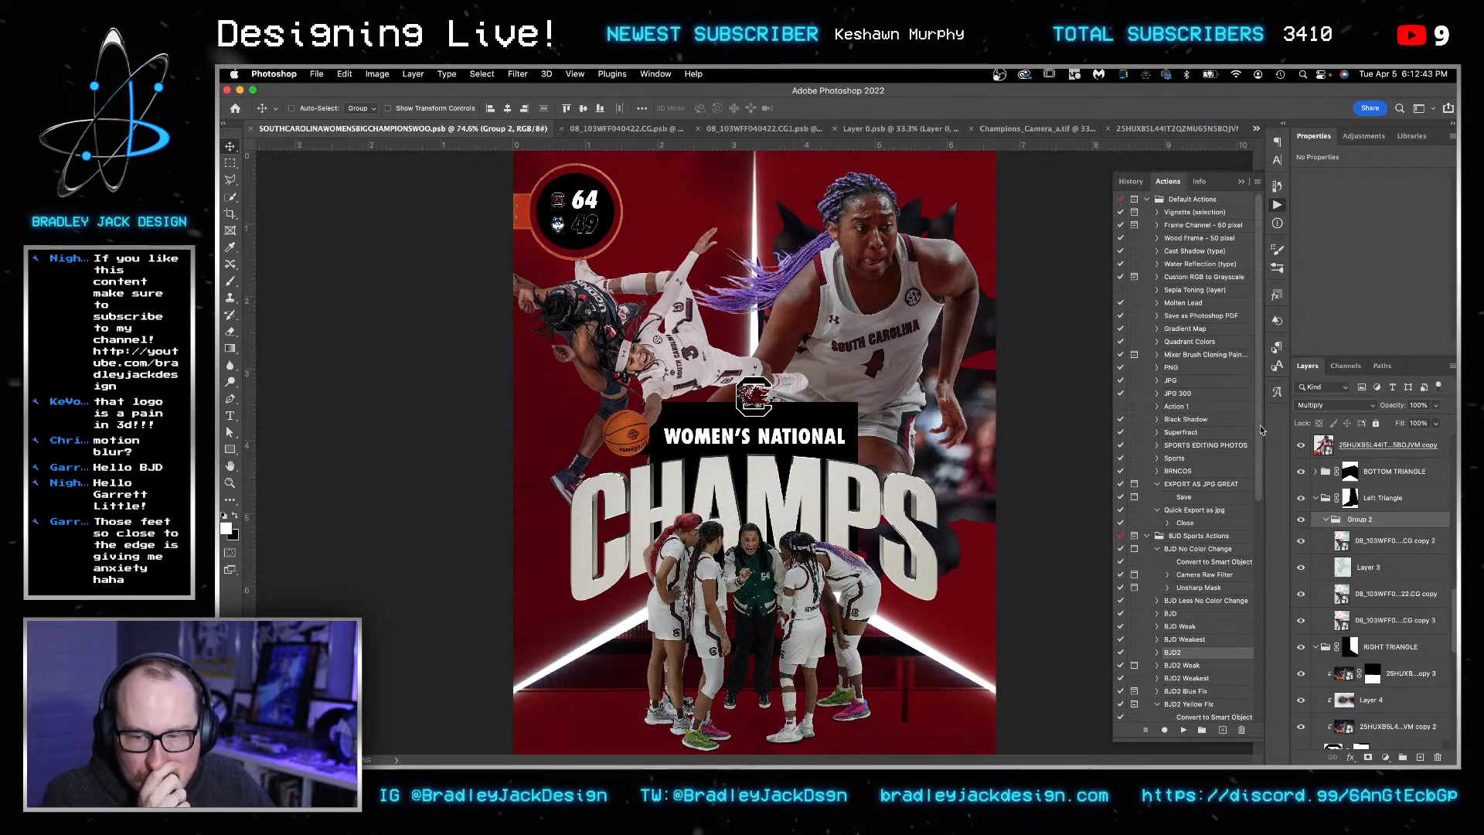
- Collapse the triangle groups and group the blurred Vector Smart Object light-beam layers together
left_click(1314, 500)
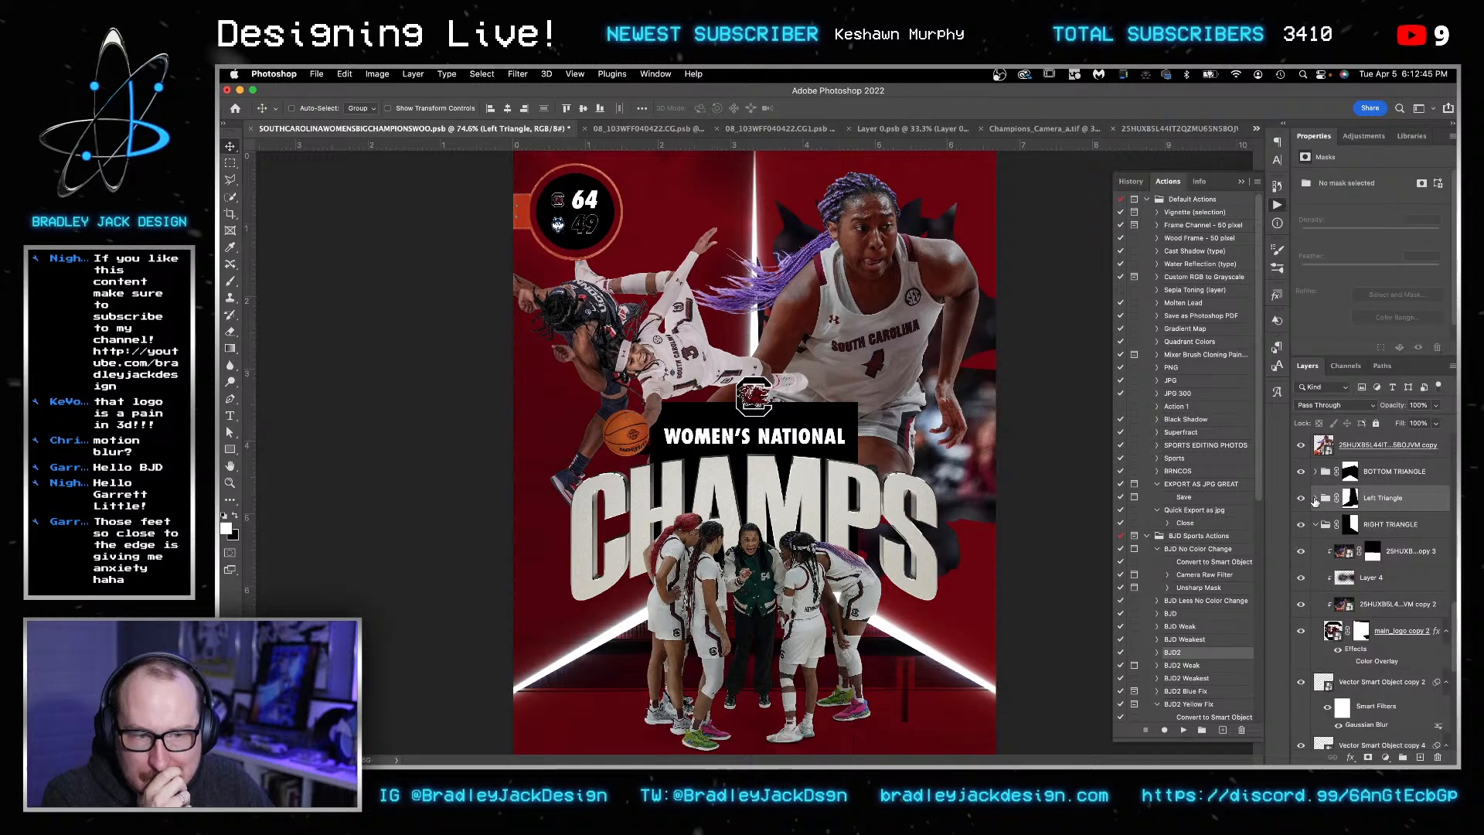
left_click(1317, 525)
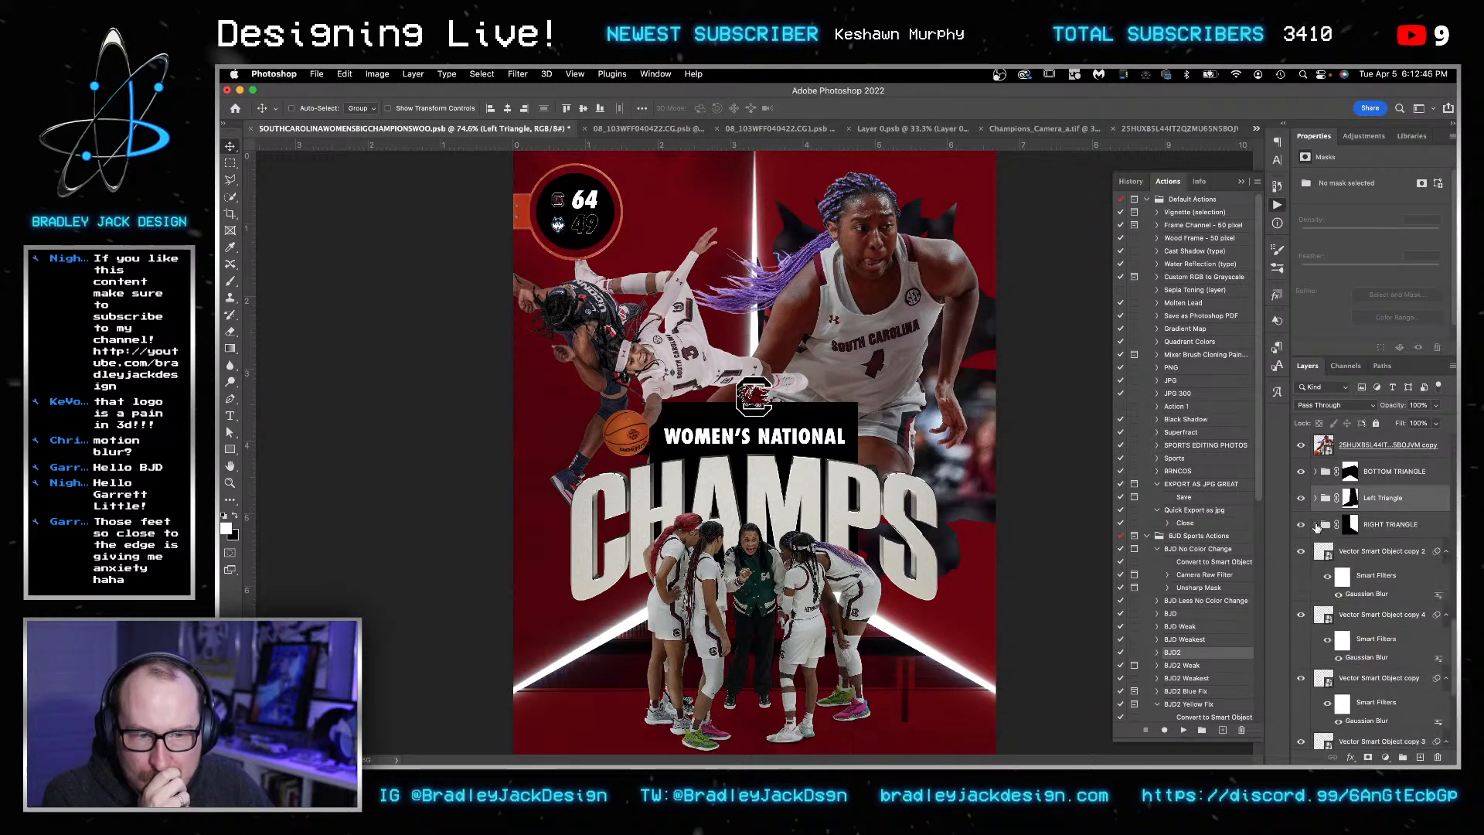
left_click(1351, 555)
scroll(1360, 588, "down", 5)
scroll(1368, 599, "down", 1)
left_click(1382, 666, "shift")
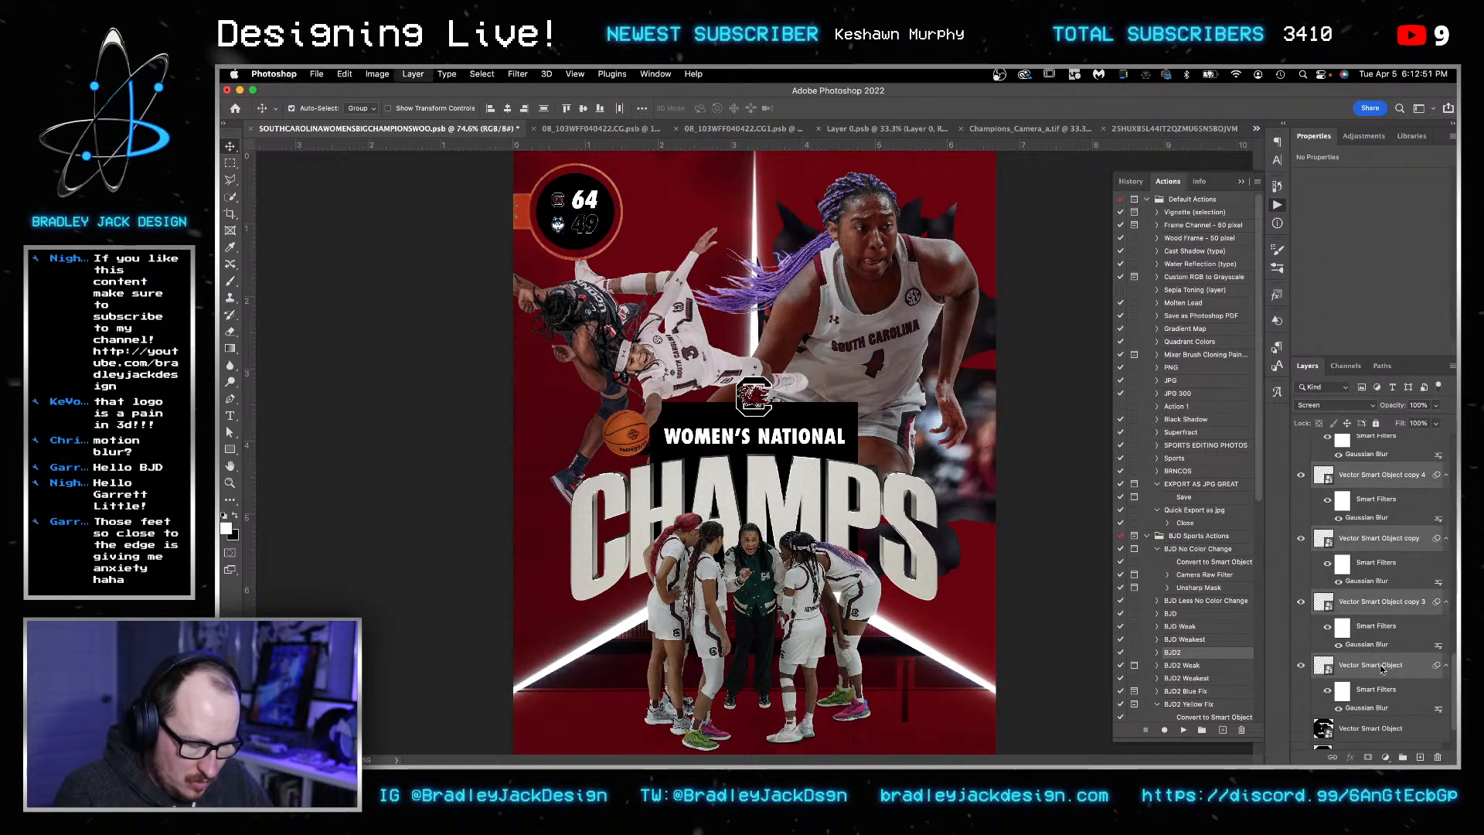
key("Delete")
- Add a new layer above the huddle photo's Curves 2 adjustment and clip it to the layers below
left_click(1372, 537)
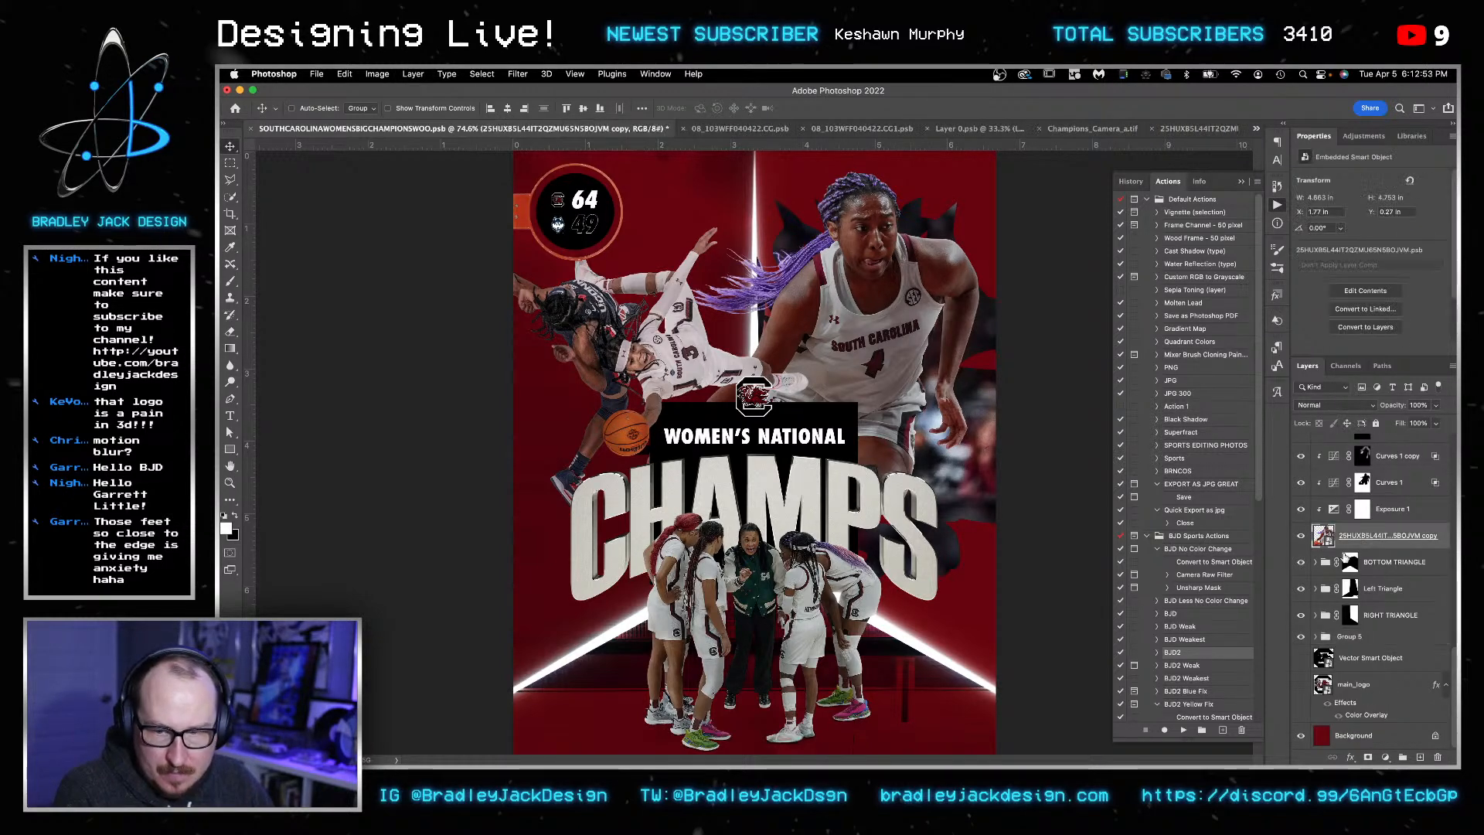
right_click(753, 575)
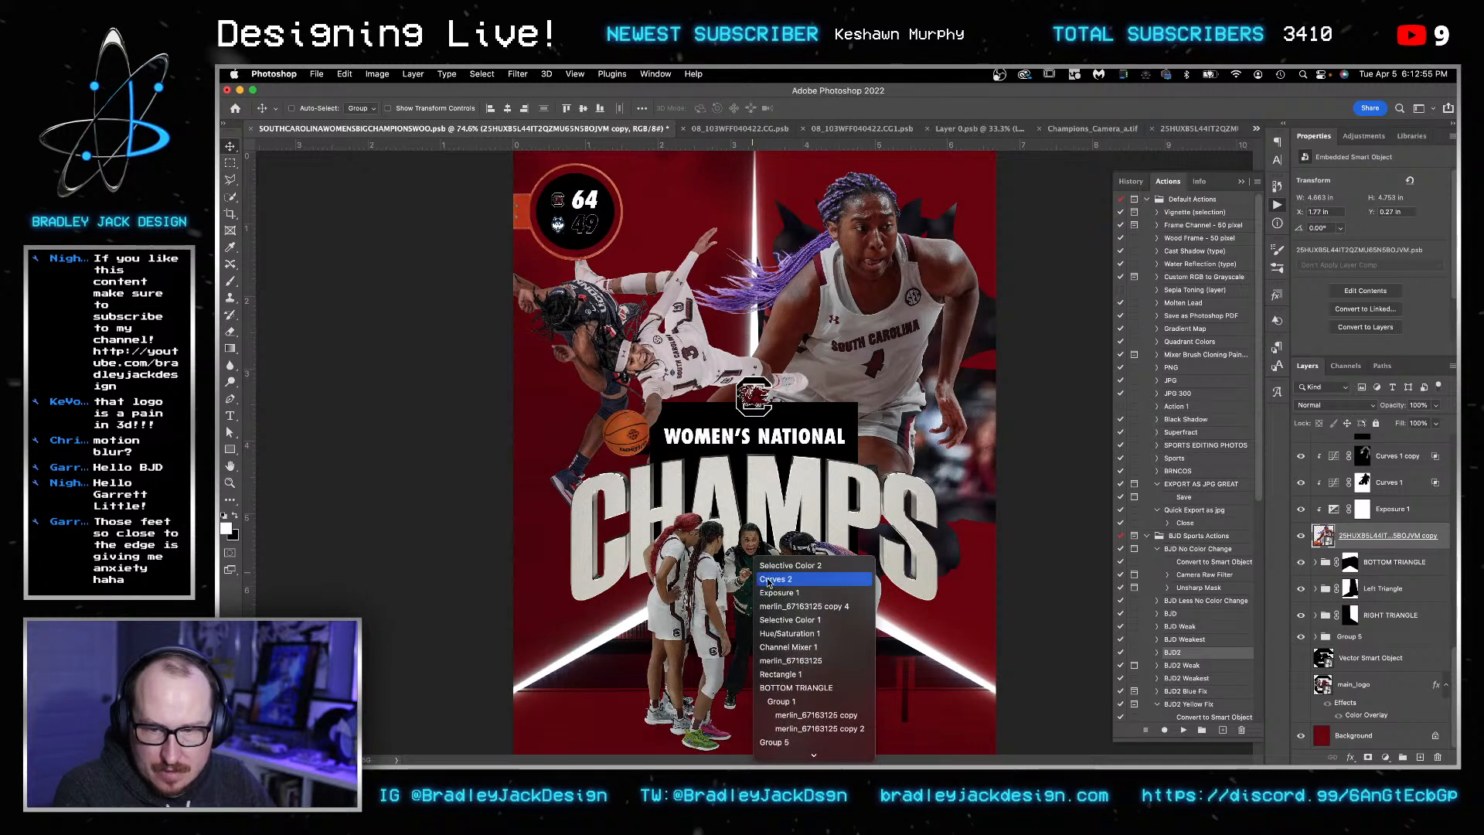
left_click(769, 579)
key("alt+shift+super+n")
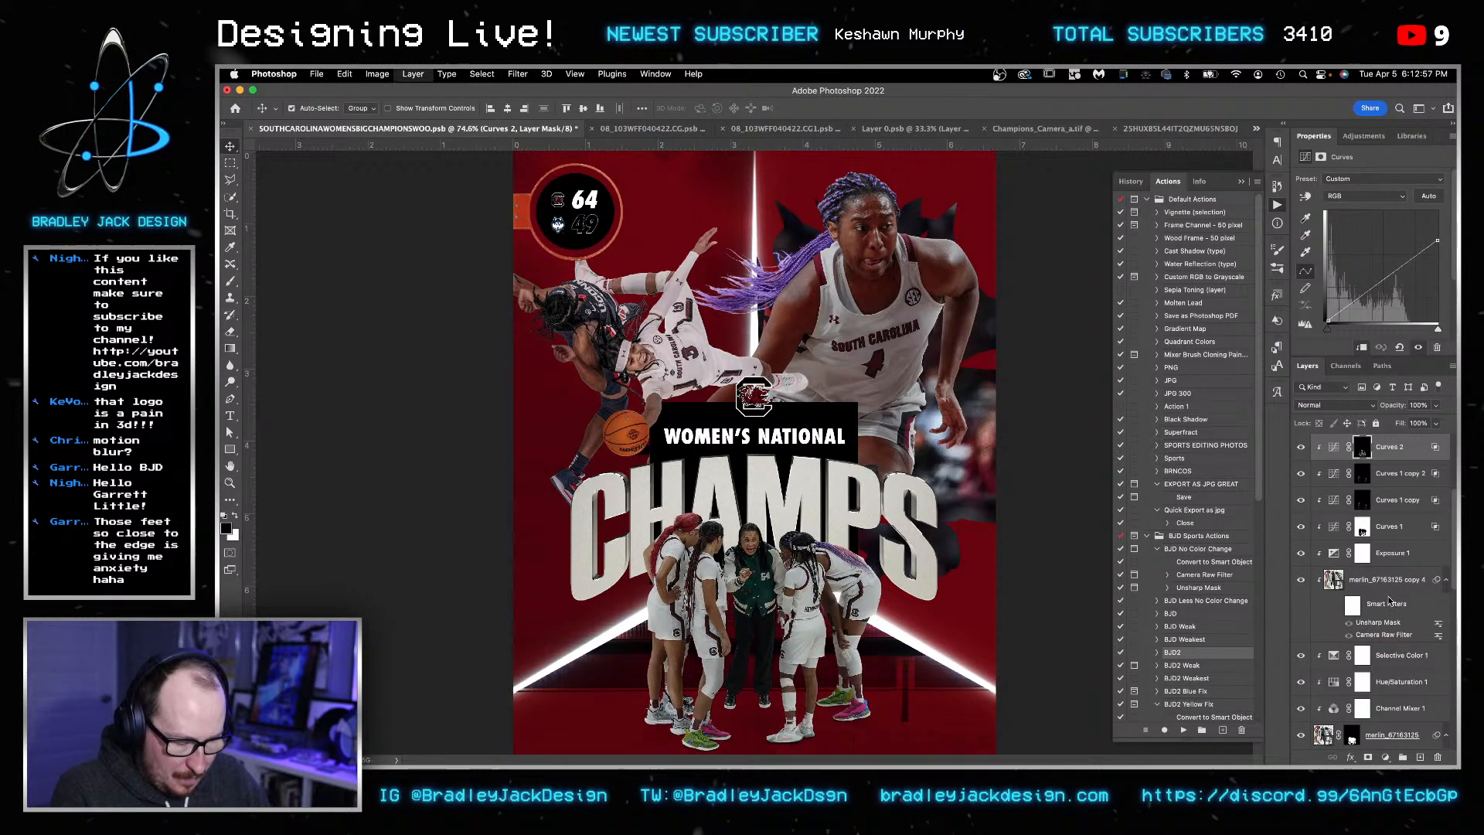
left_click(1362, 459, "alt")
key("s")
key("bracketright")
key("bracketright")
key("bracketright")
key("bracketright")
key("bracketright")
key("bracketright")
key("bracketright")
key("bracketright")
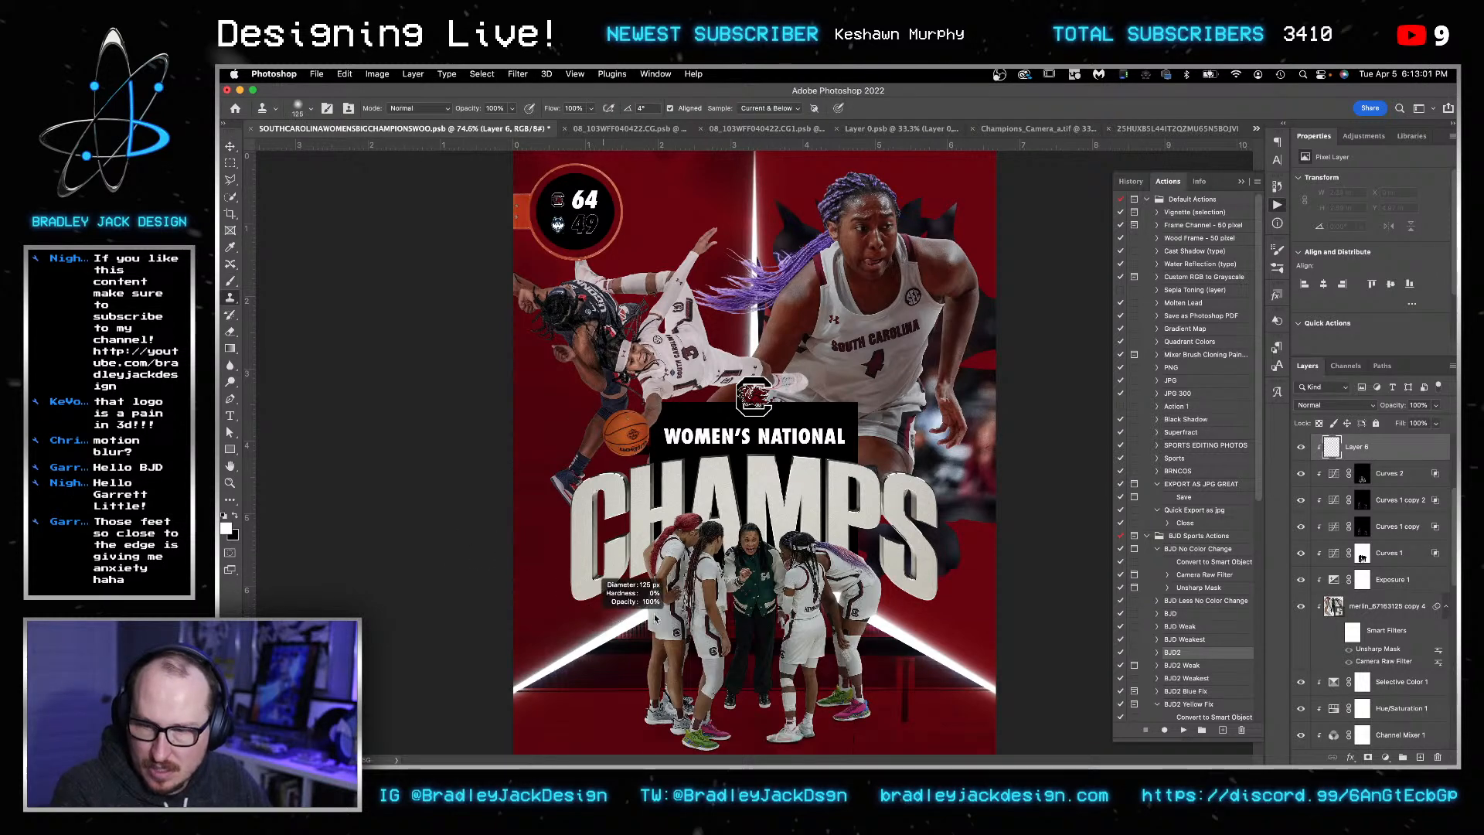
key("bracketleft")
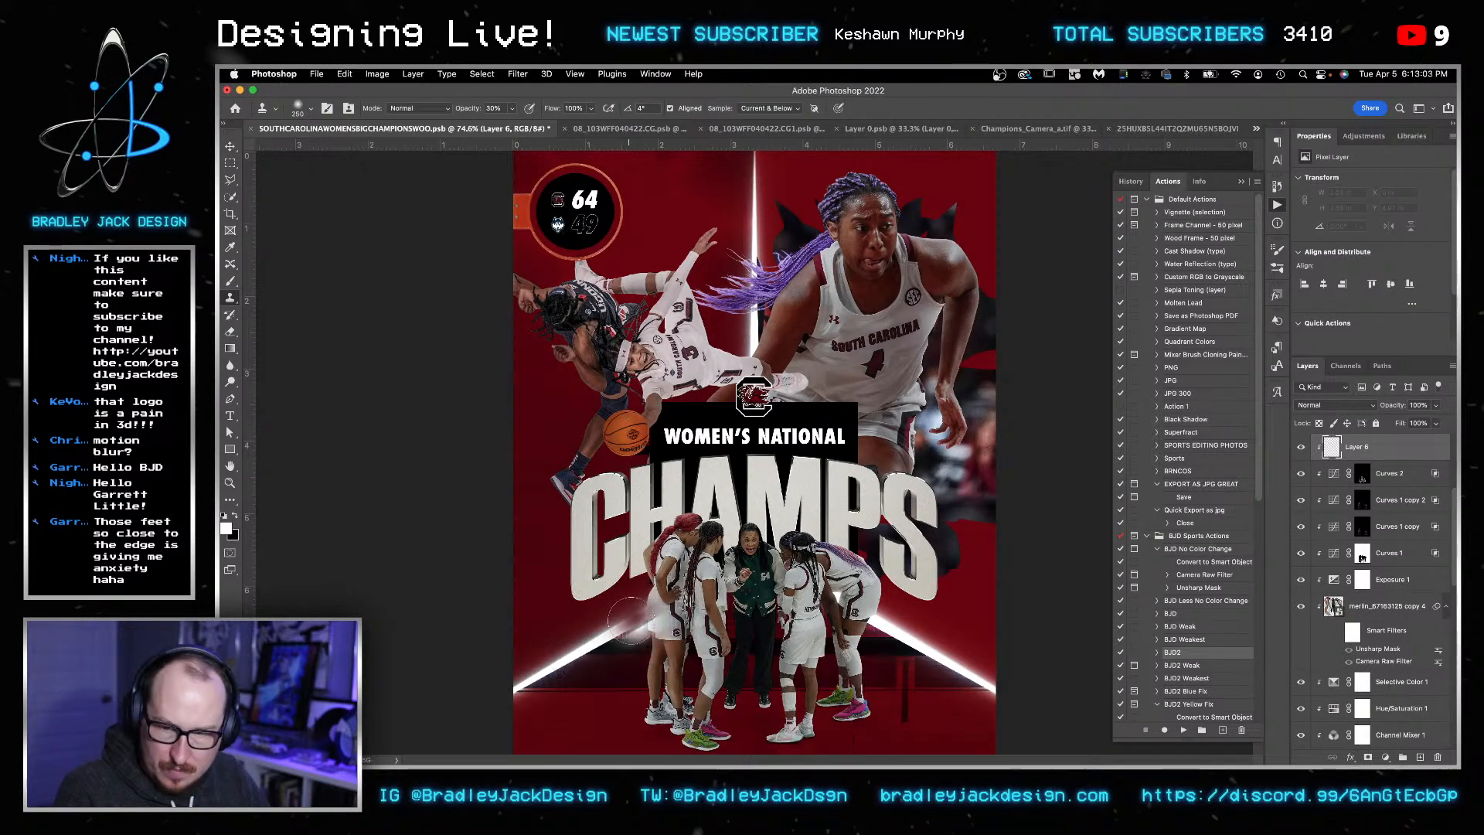
key("3")
key("shift+3")
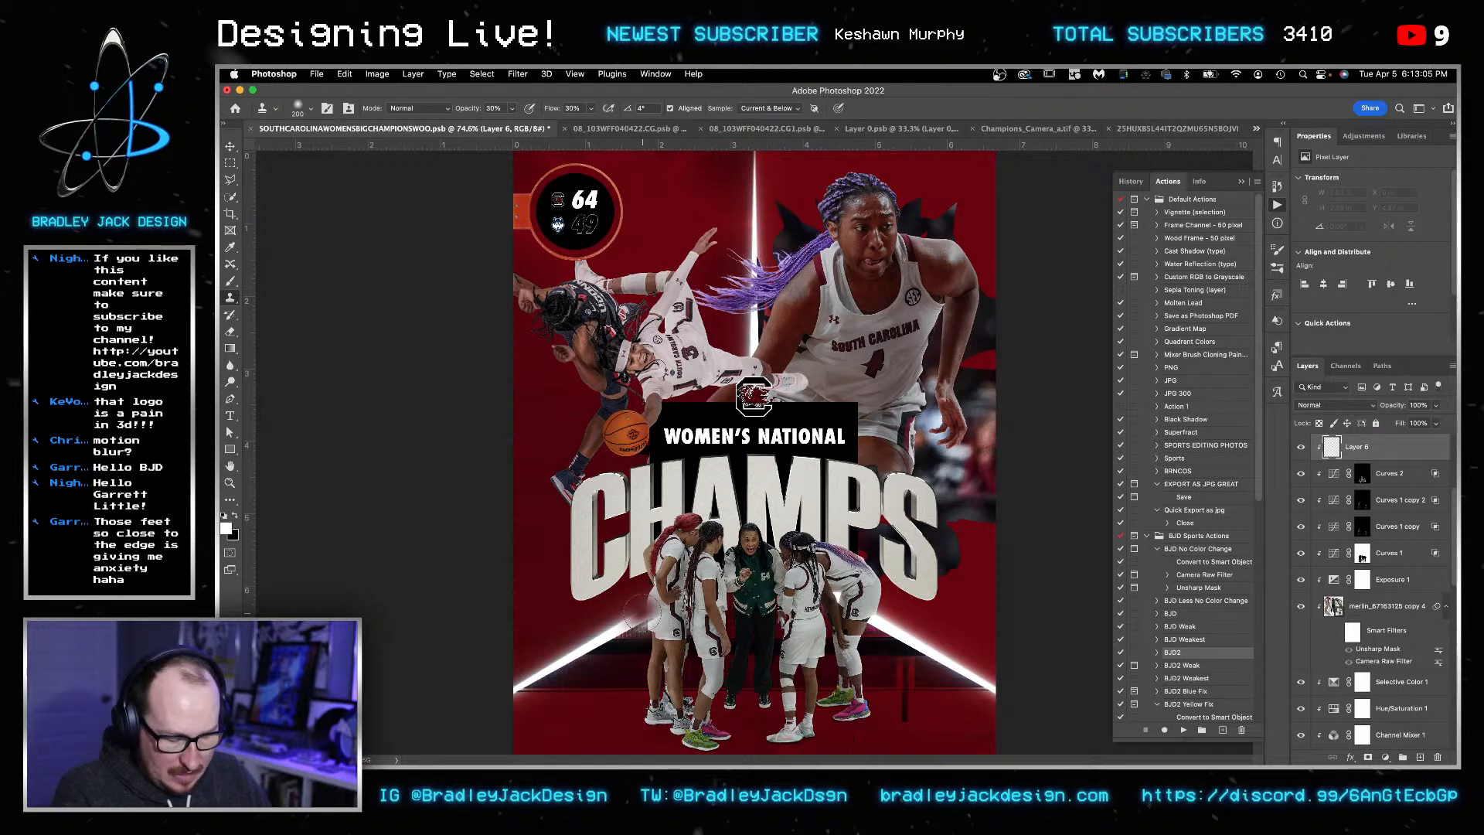
- Paint a soft white glow on the clipped layer where the left beam meets the huddle, with the Brush at 30% opacity and flow
key("b")
key("3")
key("shift+3")
left_click(641, 612)
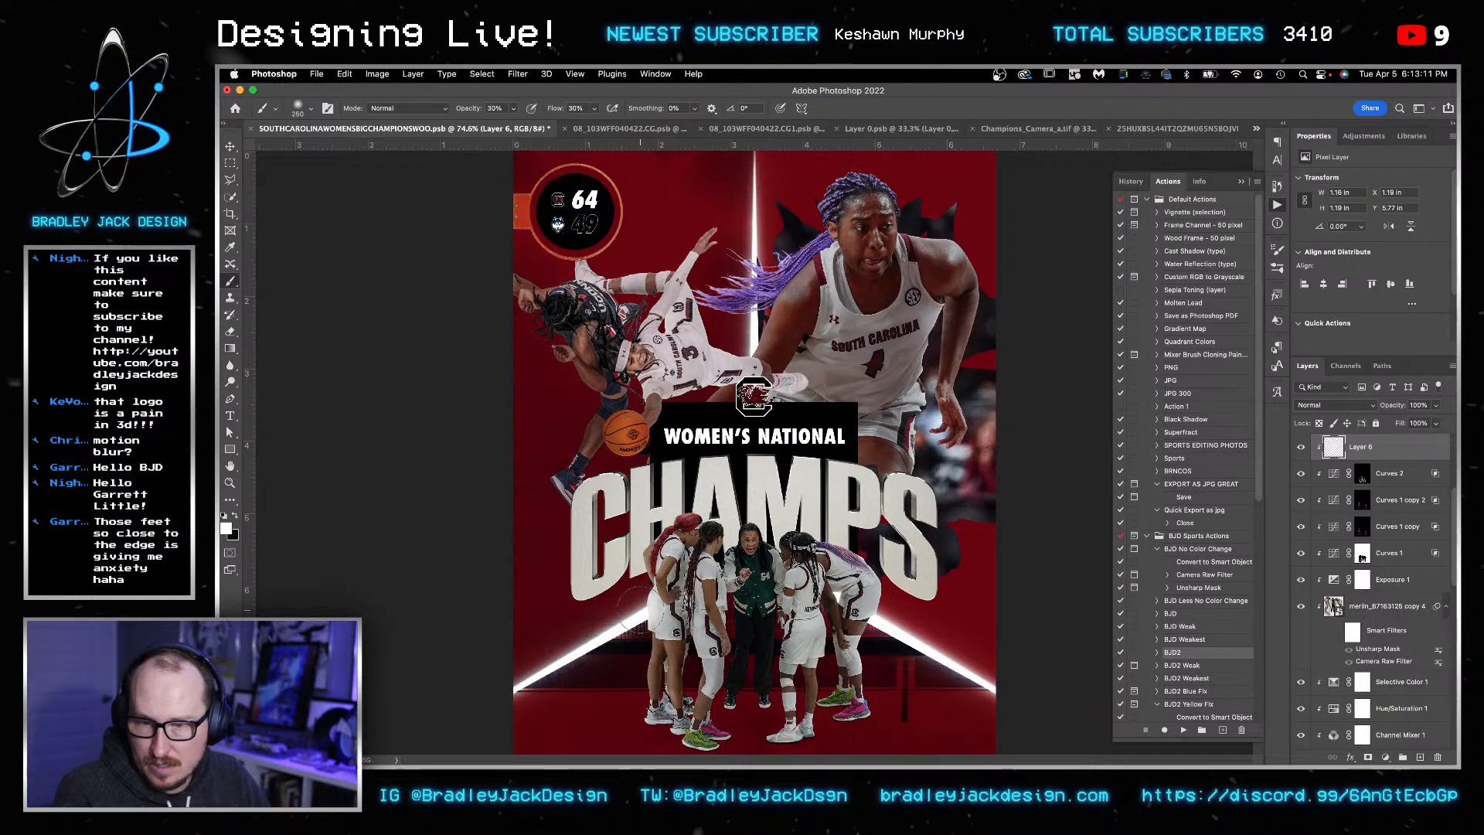
- Paint more soft white glow on the clipped layer along both sides of the huddle with the Brush at 50% opacity, and save the document
key("shift+5")
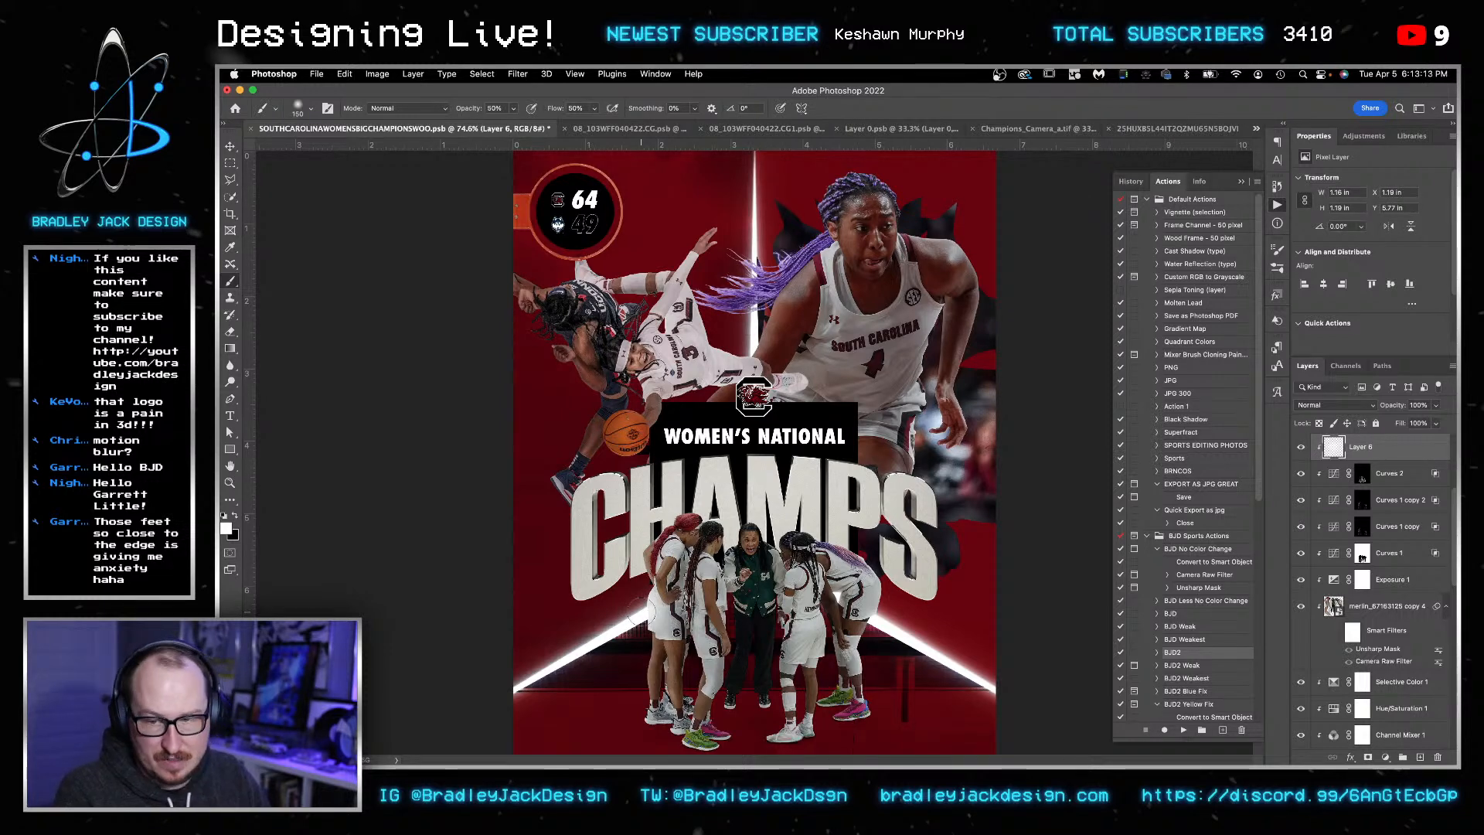
left_click(640, 567)
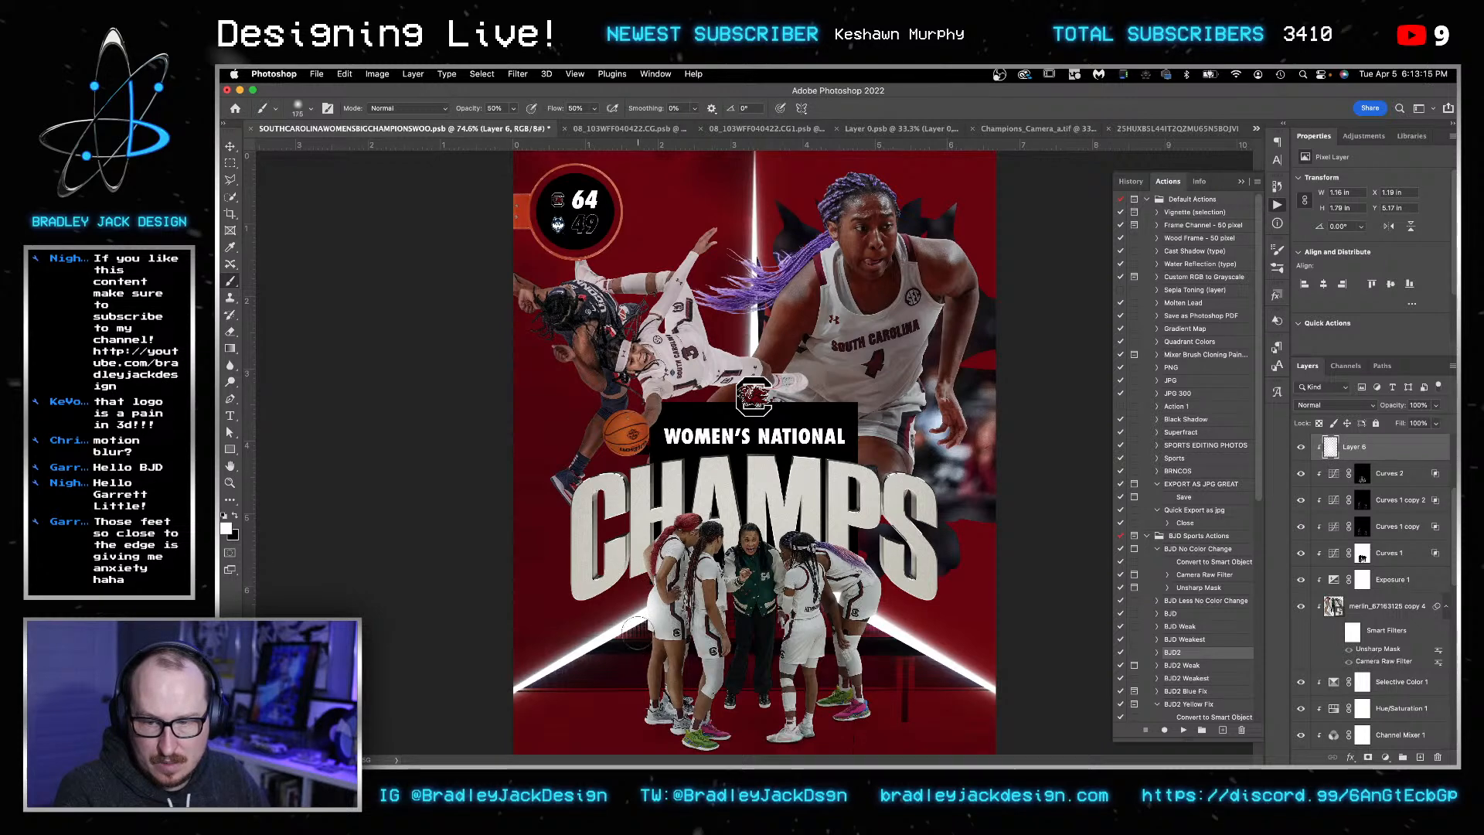
left_click_drag(625, 647, 637, 725)
mouse_move(893, 564)
left_mouse_down()
mouse_move(910, 625)
mouse_move(887, 631)
mouse_move(906, 592)
mouse_move(896, 650)
left_mouse_up()
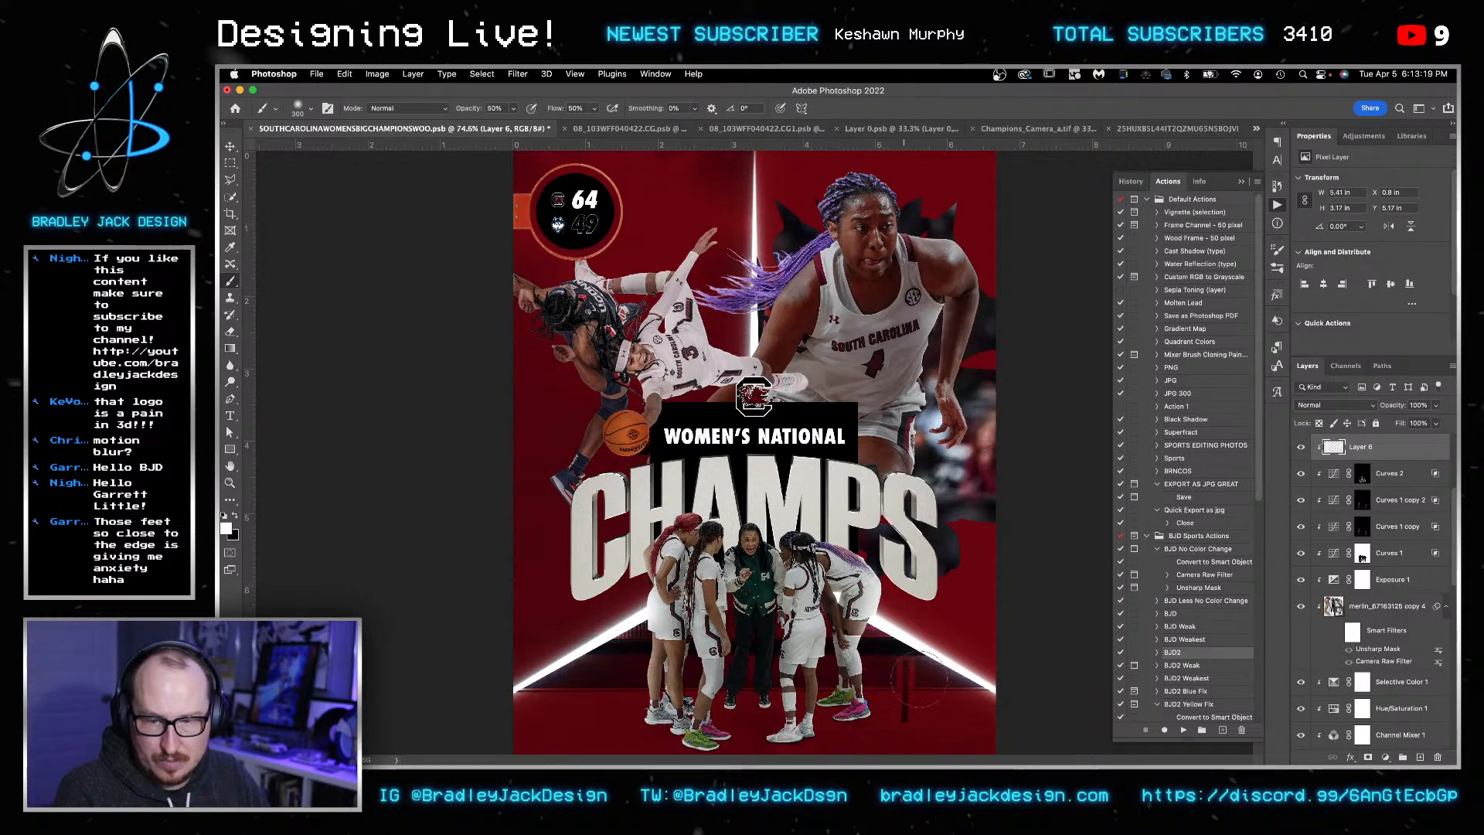
key("bracketleft")
key("bracketleft")
key("bracketleft")
key("bracketleft")
key("bracketleft")
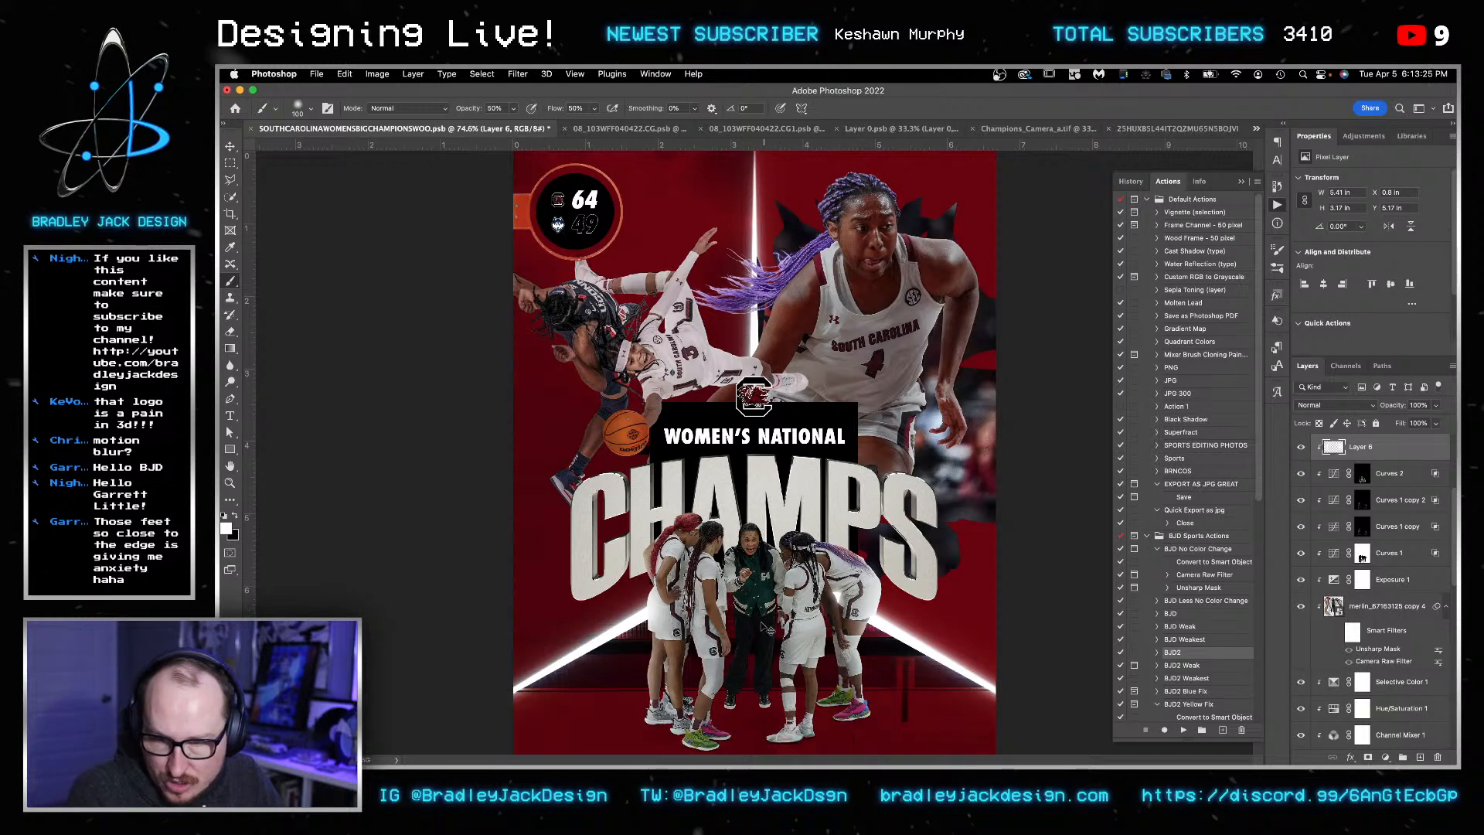
key("v")
key("super+s")
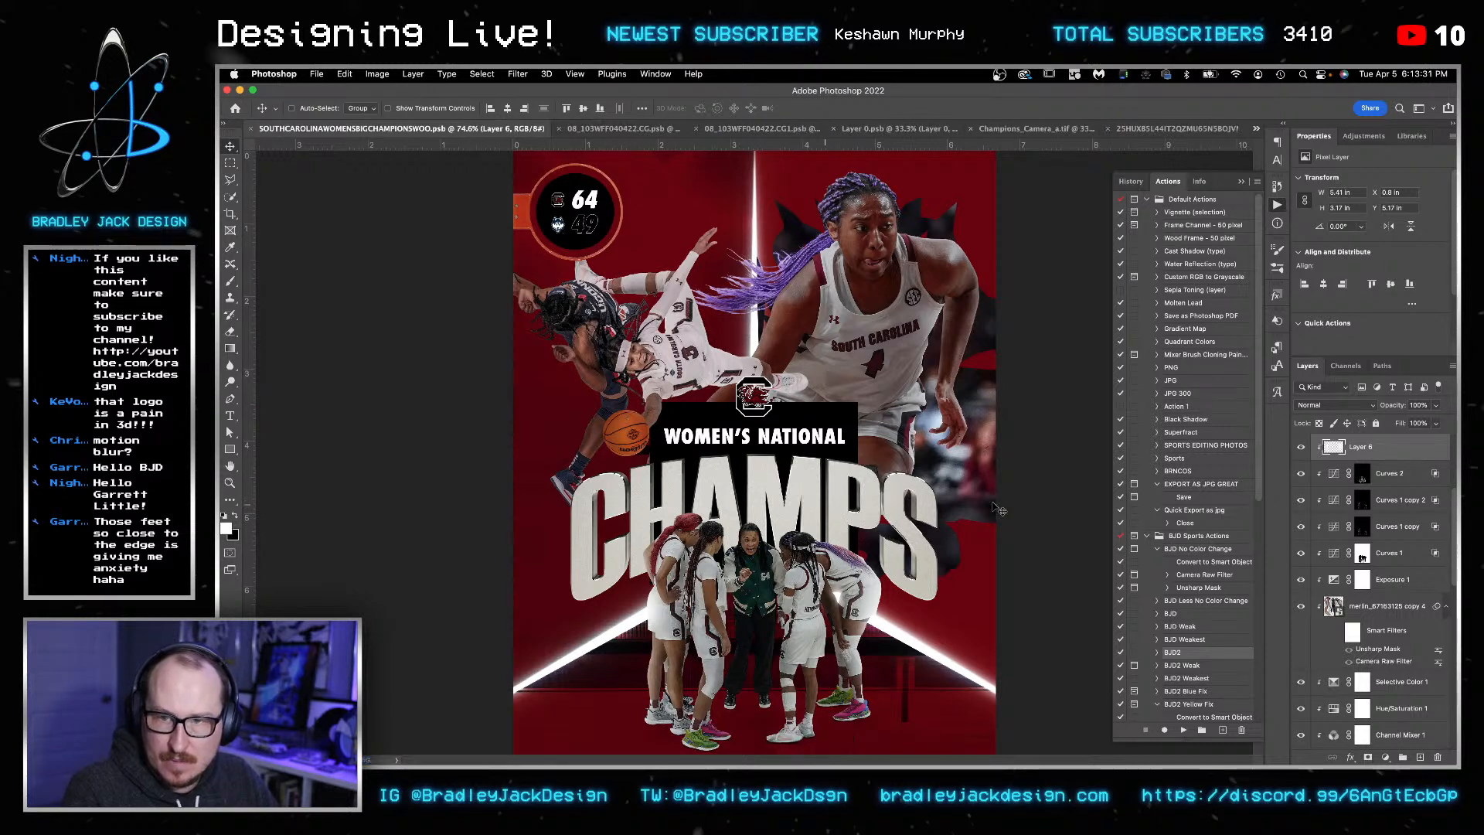
- Show the confetti in Group 4 and duplicate its Curves 4 adjustment as a second clipped adjustment
scroll(1380, 495, "up", 3)
left_click_drag(1324, 449, 1309, 510)
left_click(1302, 511)
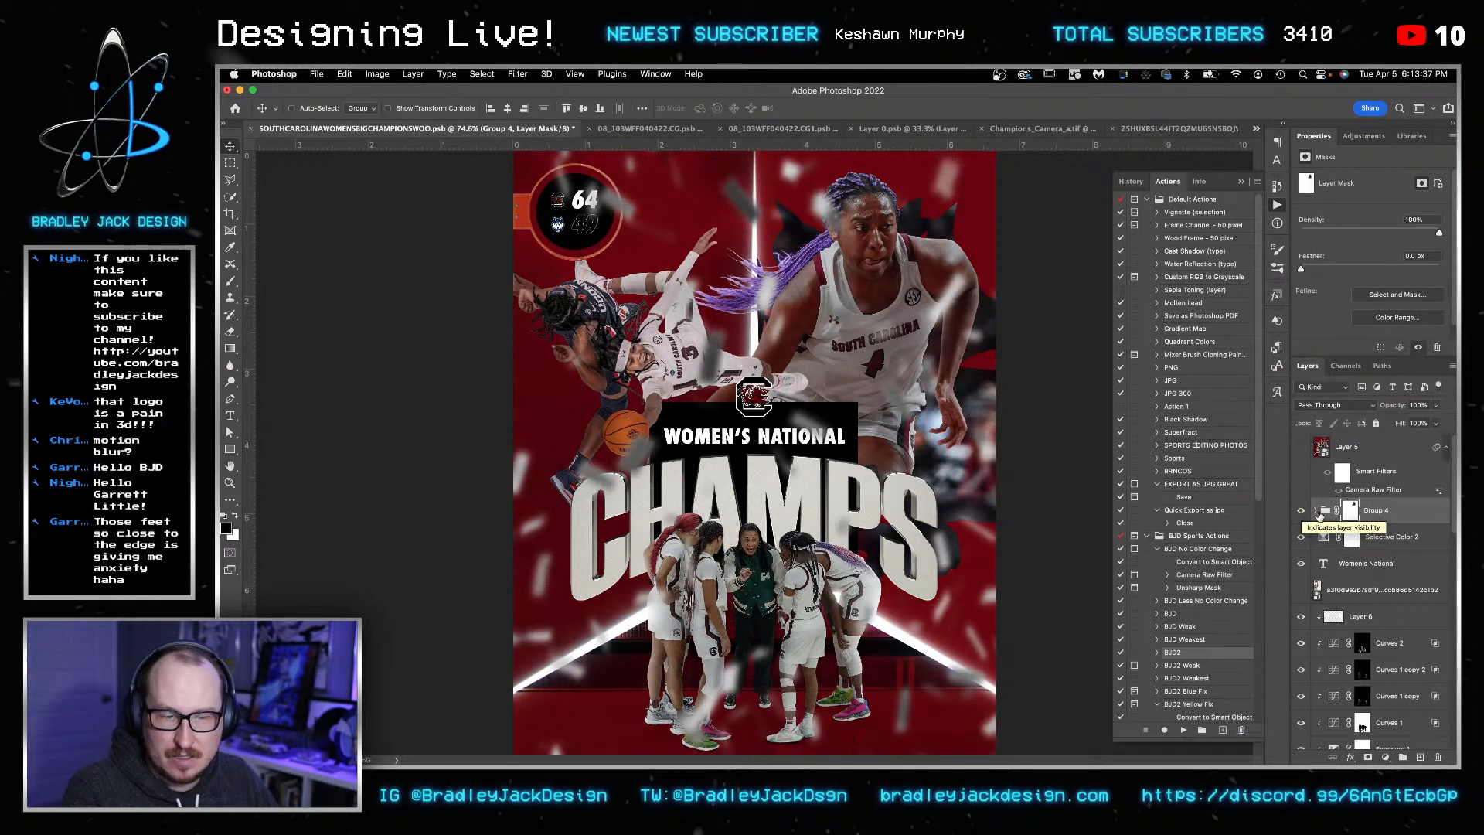
left_click(1315, 511)
left_click(1385, 539)
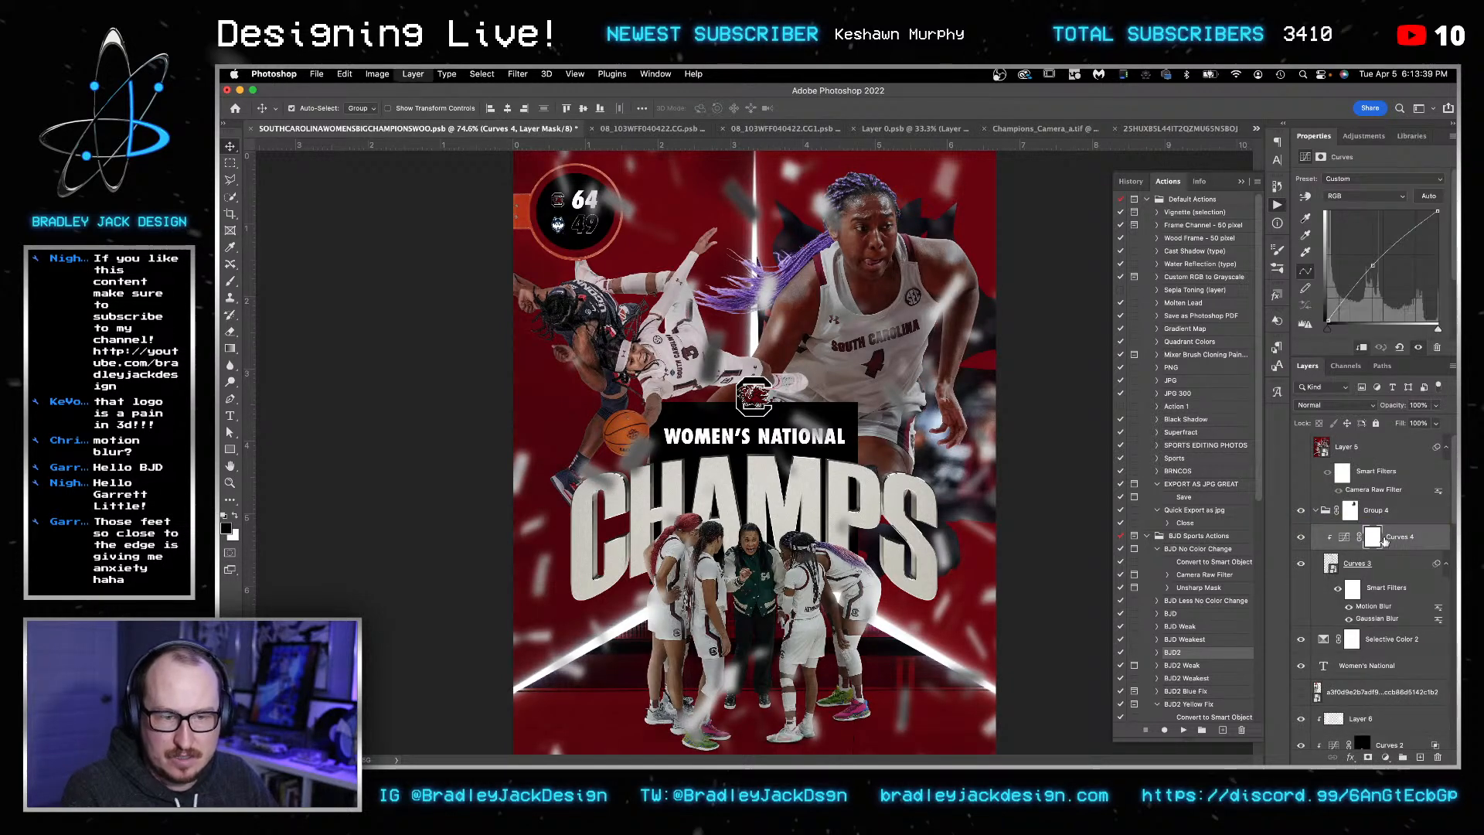
key("ctrl+j")
key("ctrl+alt+g")
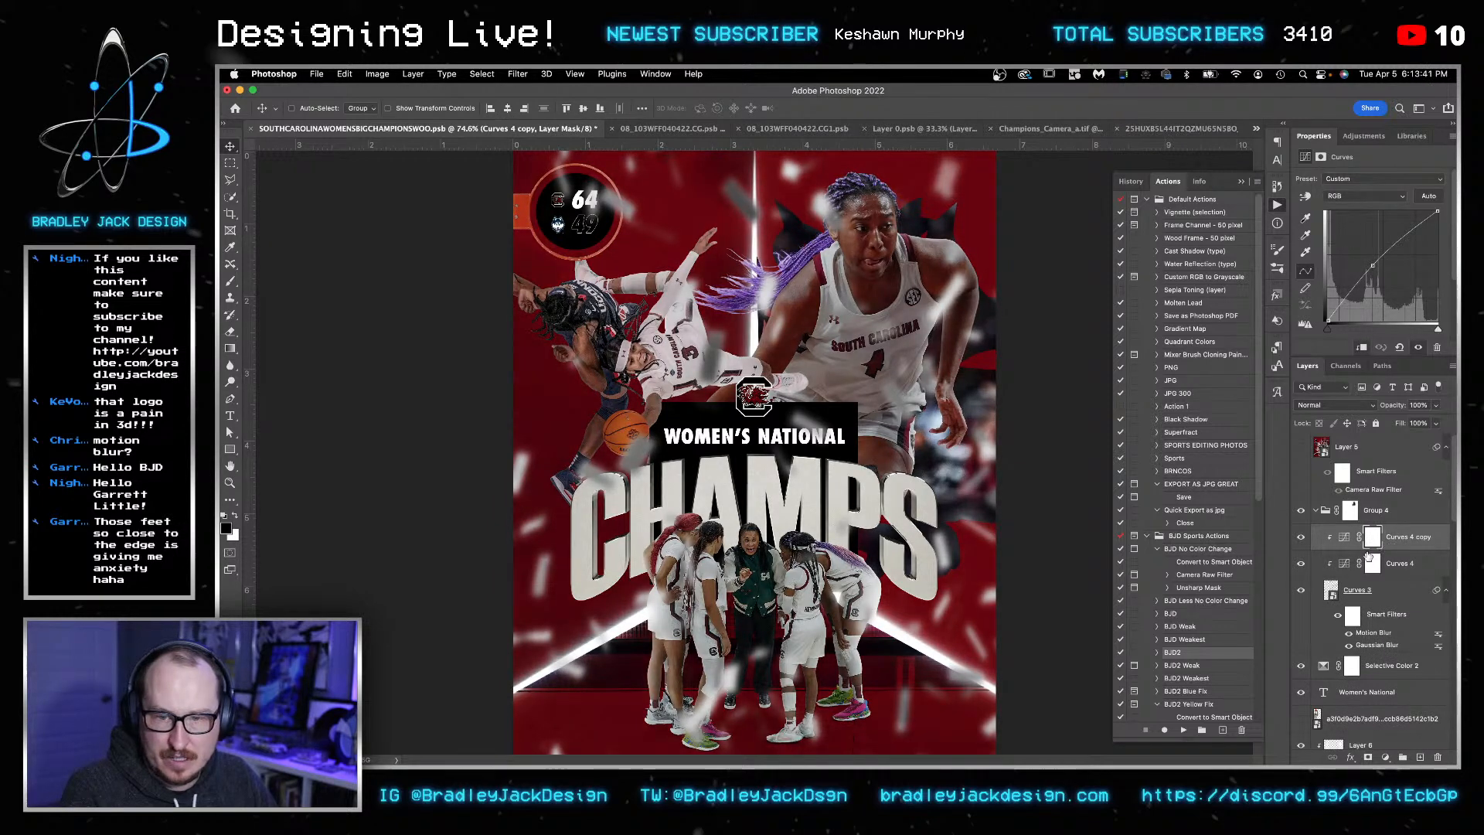
left_click(1302, 538)
left_click(1302, 538)
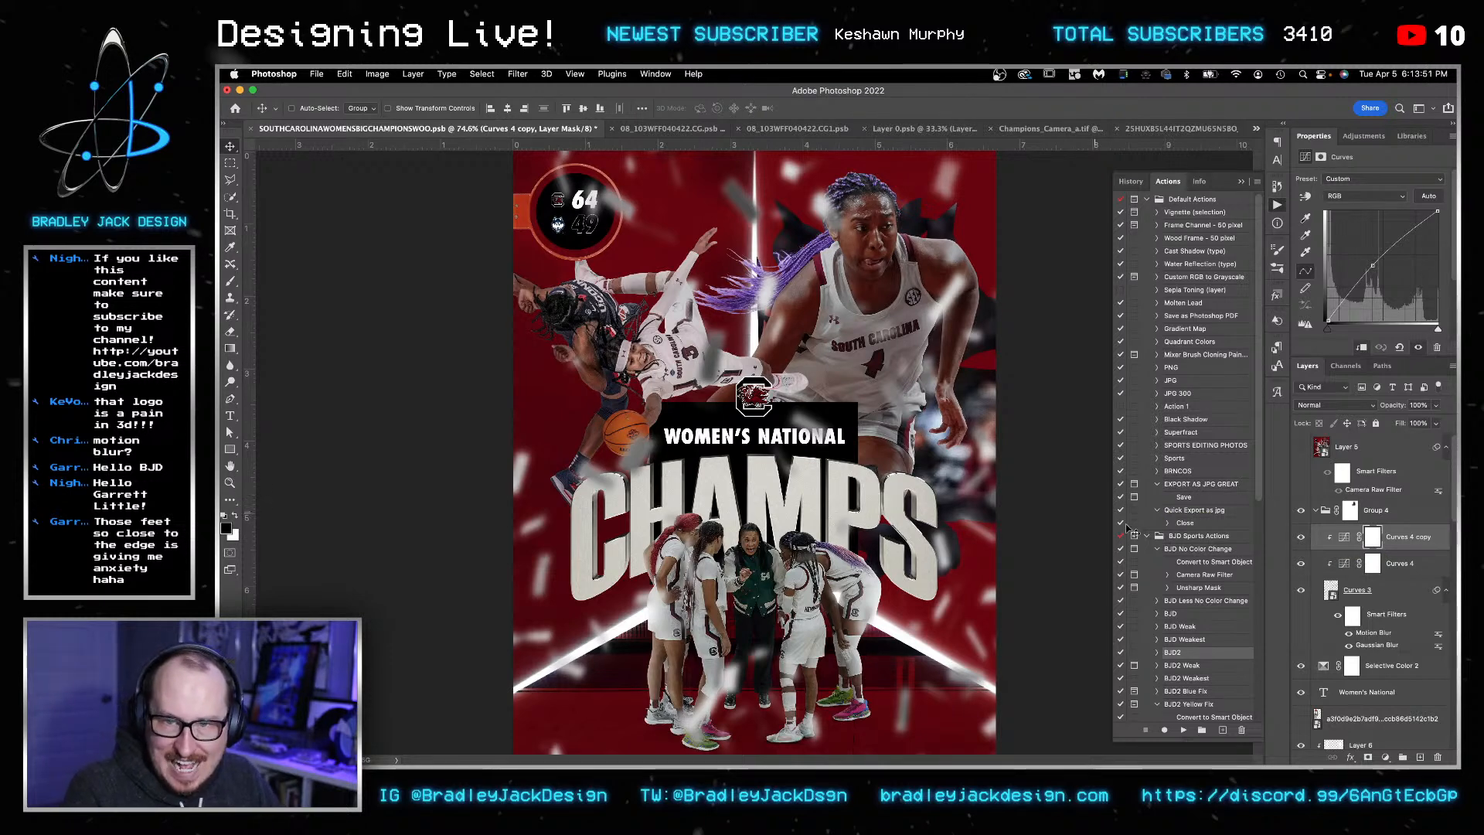
- Replace the old Layer 5 composite with a new filtered smart object stamped from all visible layers above Group 4, and hide it
left_click(1359, 512)
key("ctrl+shift+alt+e")
mouse_move(1364, 536)
left_mouse_down()
mouse_move(1364, 499)
mouse_move(1361, 512)
left_mouse_up()
key("super+/")
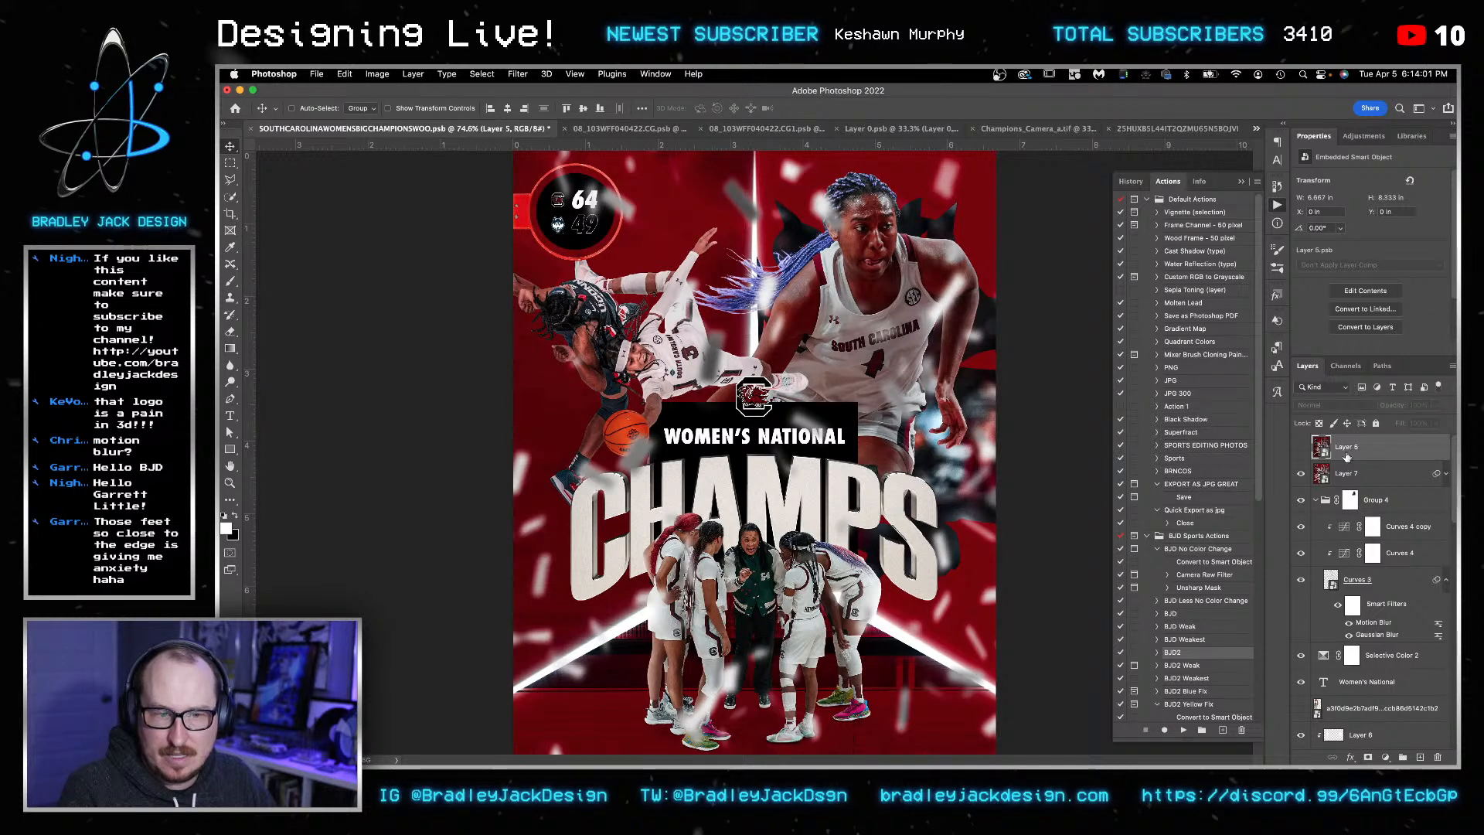
key("BackSpace")
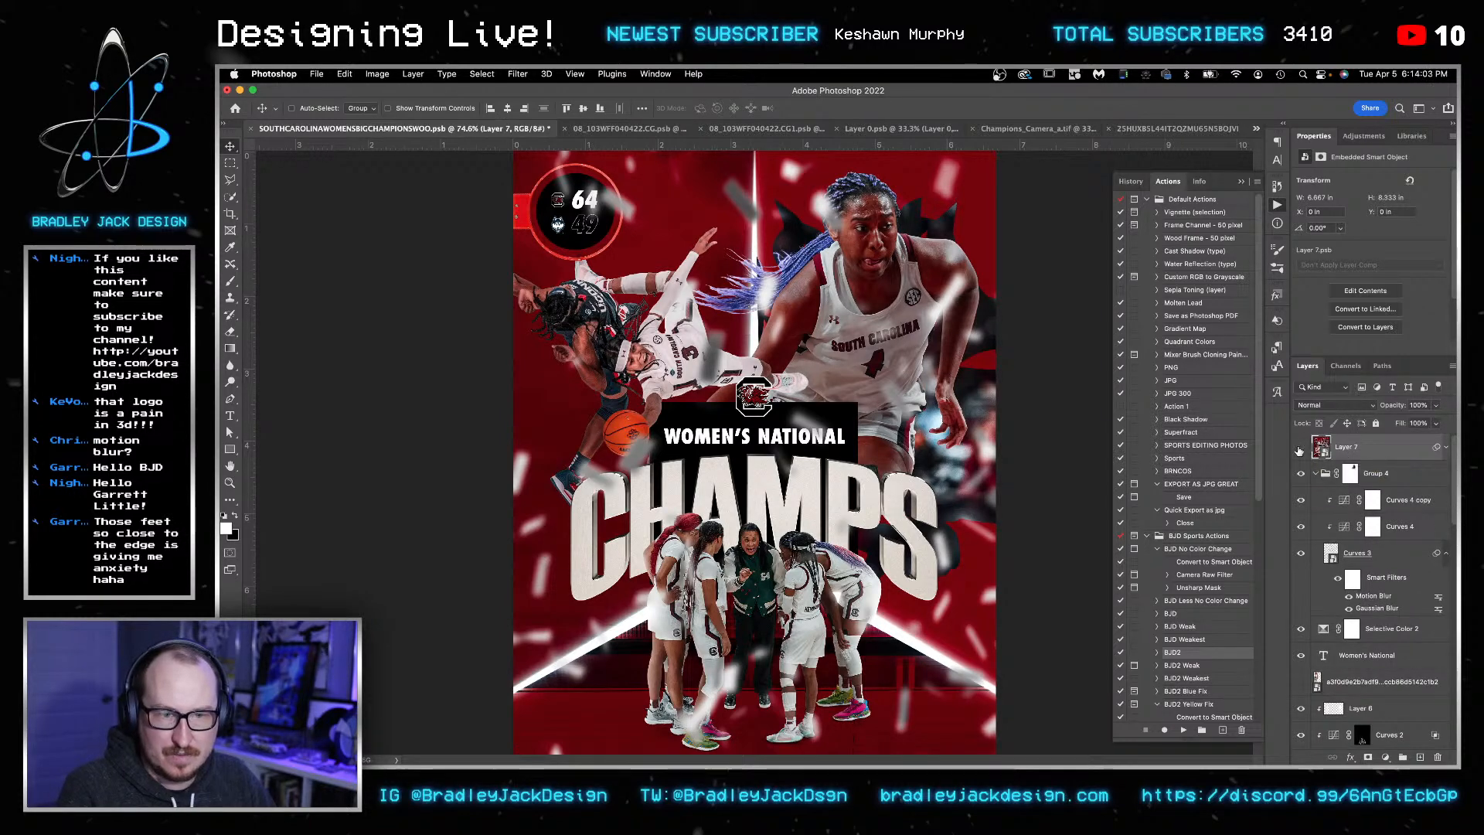
left_click(1301, 449)
left_click(1372, 474)
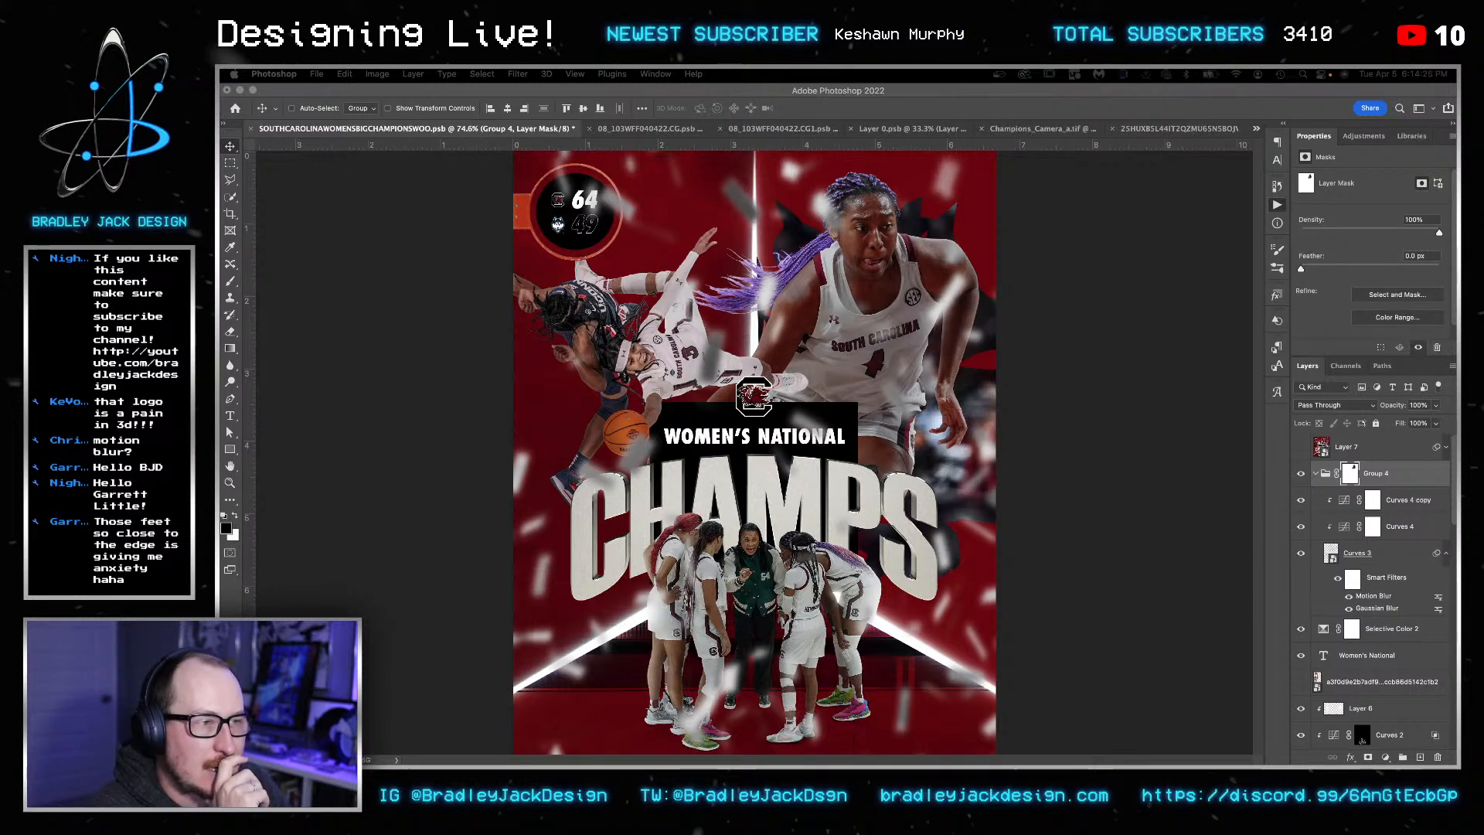
- Switch to Finder, browse the Light Leaks folder and place EJD-Light-Leak-013.png into the poster
left_click_drag(821, 275, 724, 242)
left_click(723, 638)
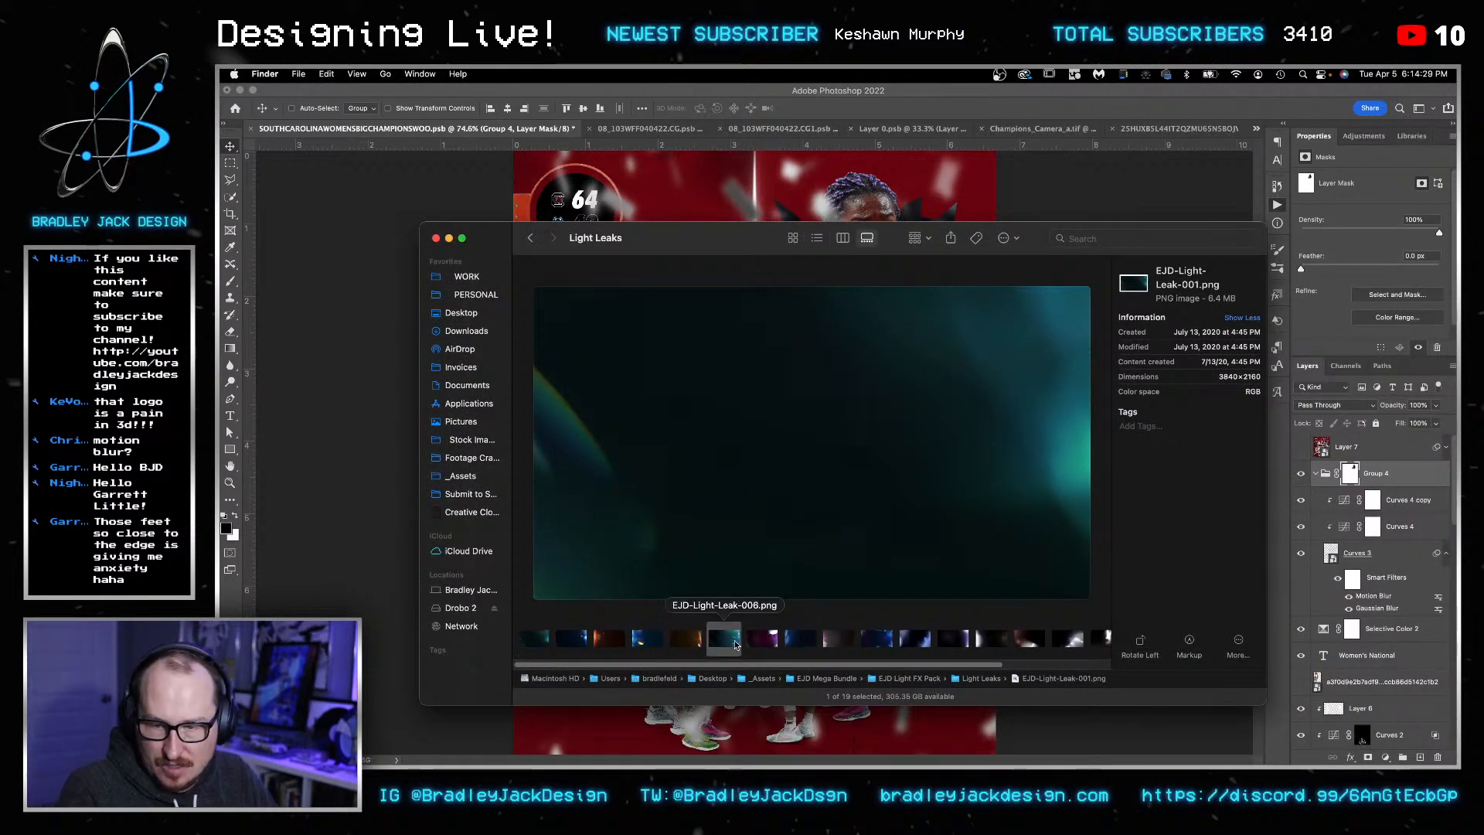
left_click(876, 638)
left_click(953, 640)
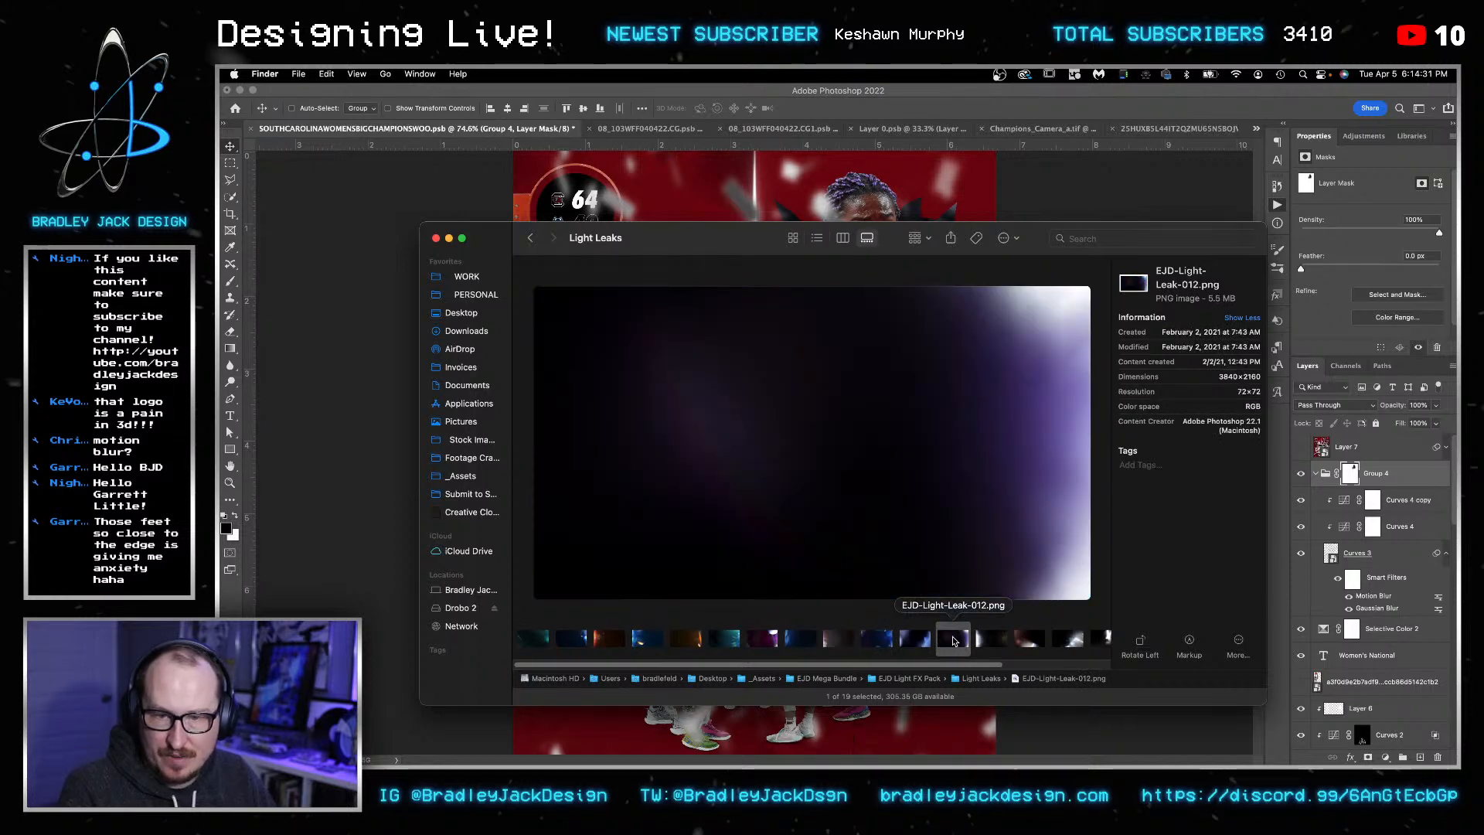
key("Left")
key("Left")
key("Right")
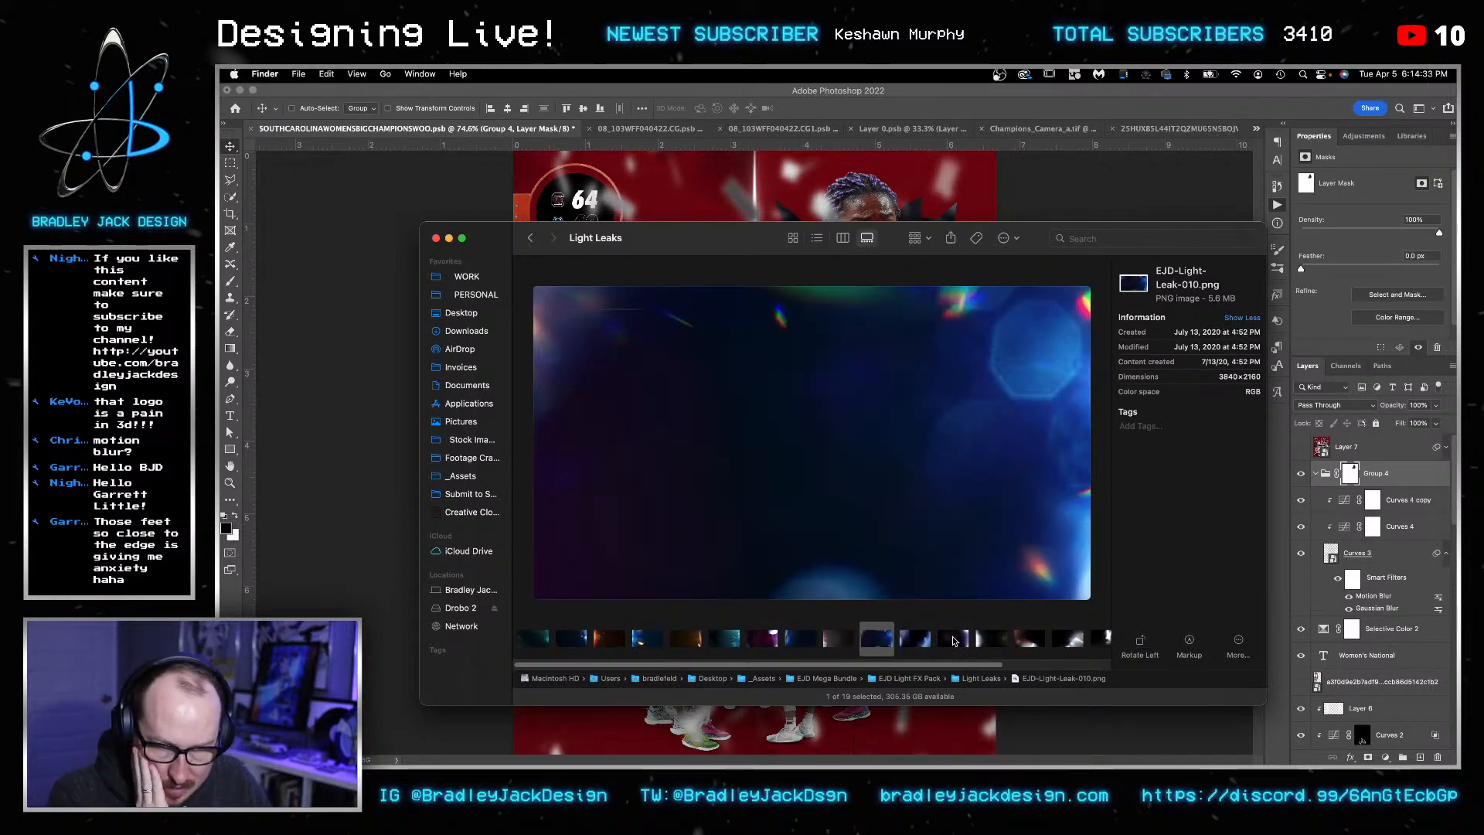
key("Right")
key("Right")
key("Left")
key("Right")
left_click_drag(983, 642, 414, 488)
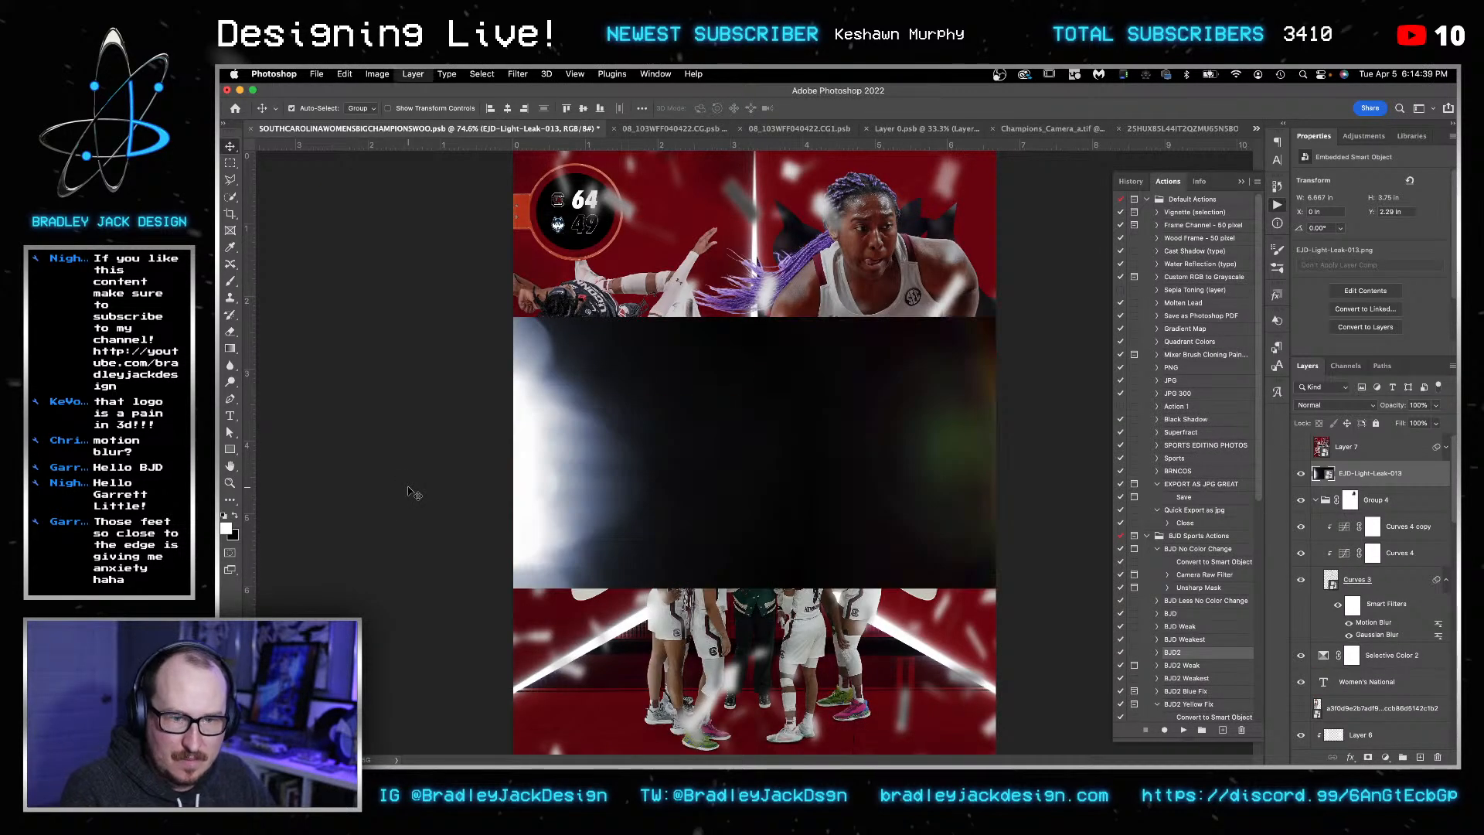
- Bring the light leak to the top of the layer stack, shift its bright edge beside the central vertical beam, and collapse Group 4
key("ctrl+bracketright")
key("z")
left_click(727, 447, "alt")
left_click(726, 447, "alt")
key("ctrl+t")
left_click_drag(810, 475, 879, 460)
key("Return")
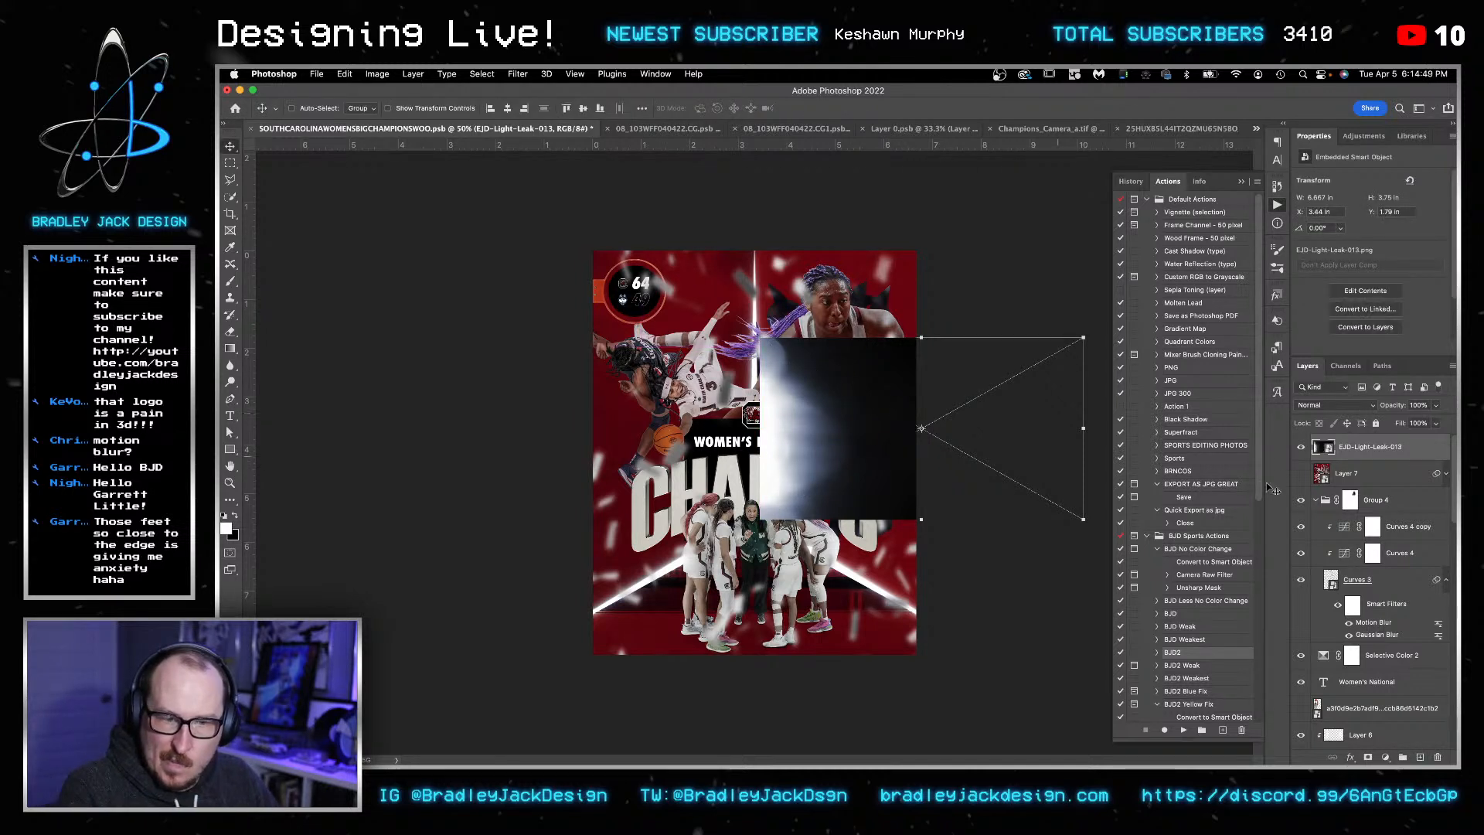
left_click(1323, 506)
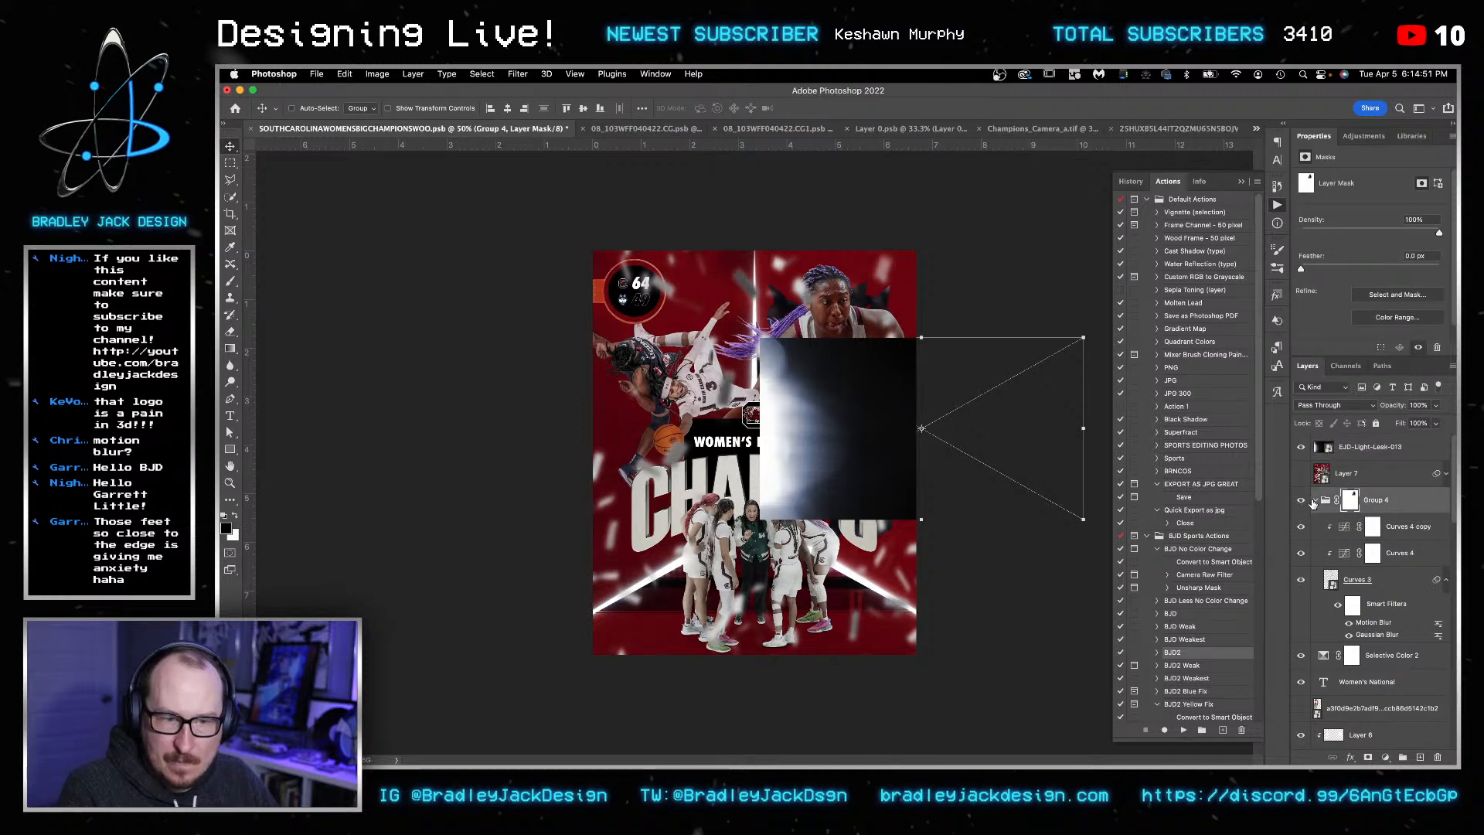
left_click(1316, 501)
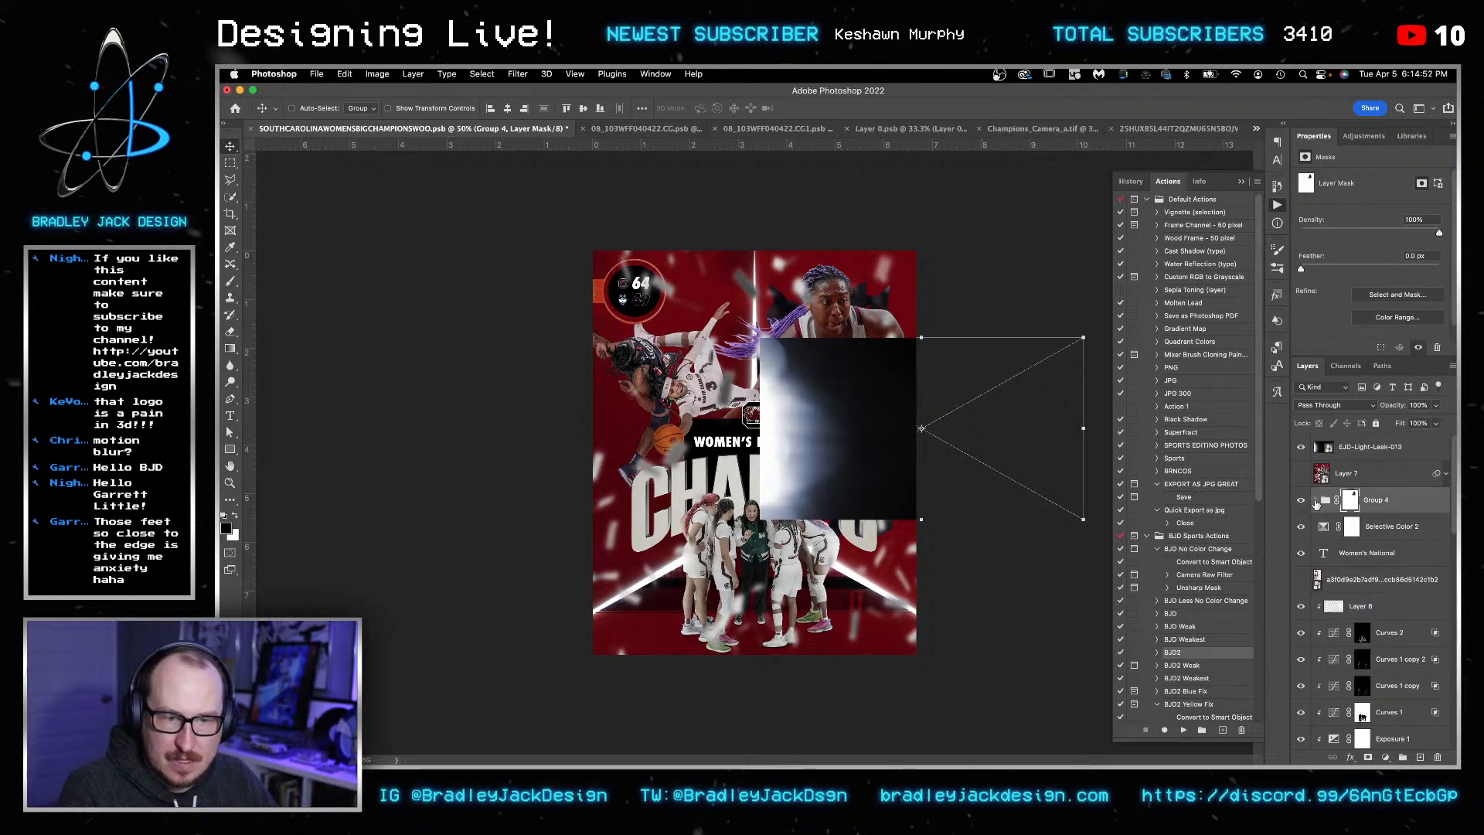
- Stretch the light leak up to the poster's top edge and fit its inner edge to the central beam
left_click(1348, 449)
key("ctrl+t")
left_click_drag(921, 330, 922, 248)
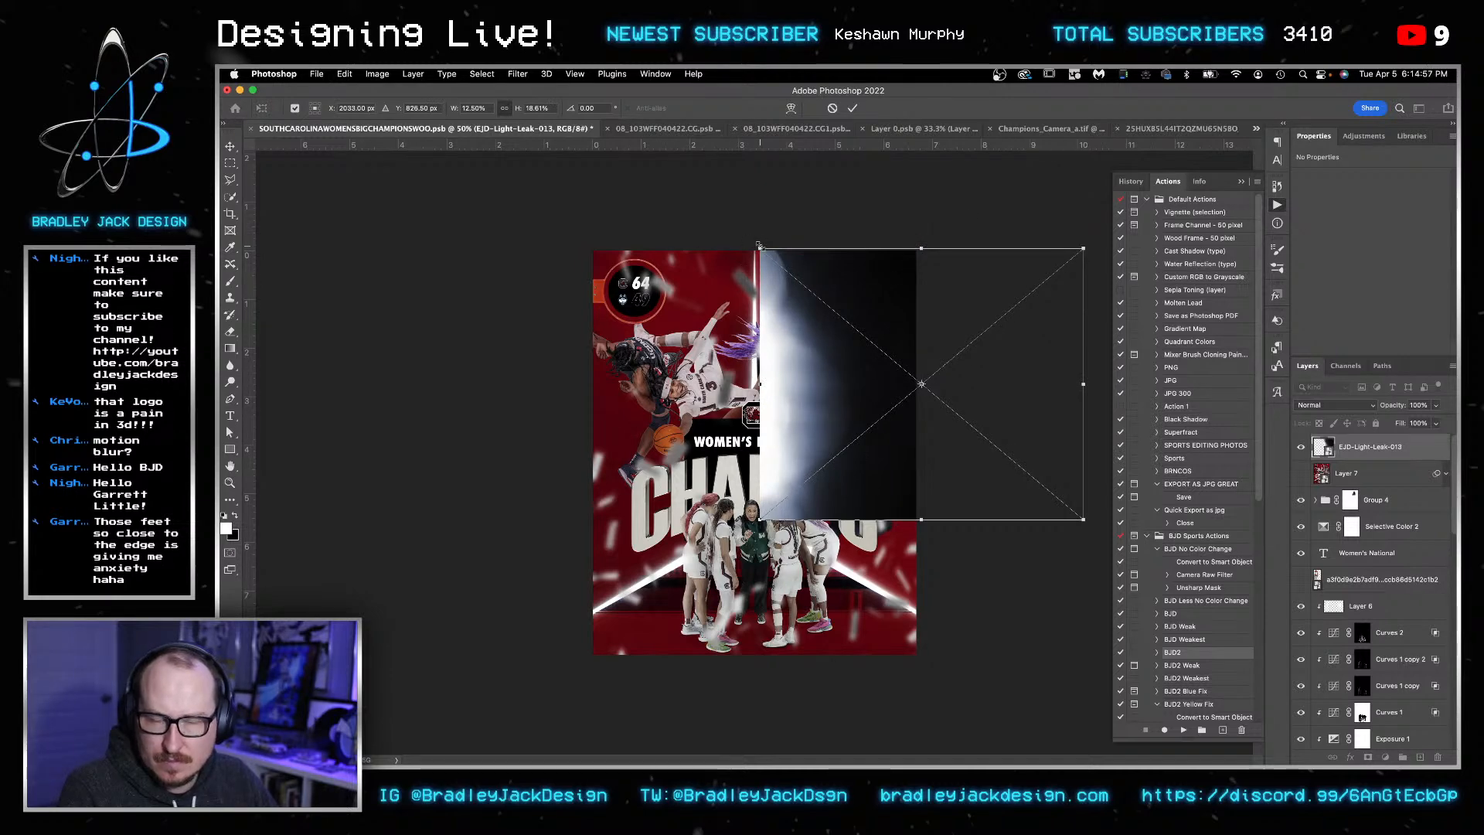
scroll(775, 232, "up", 5)
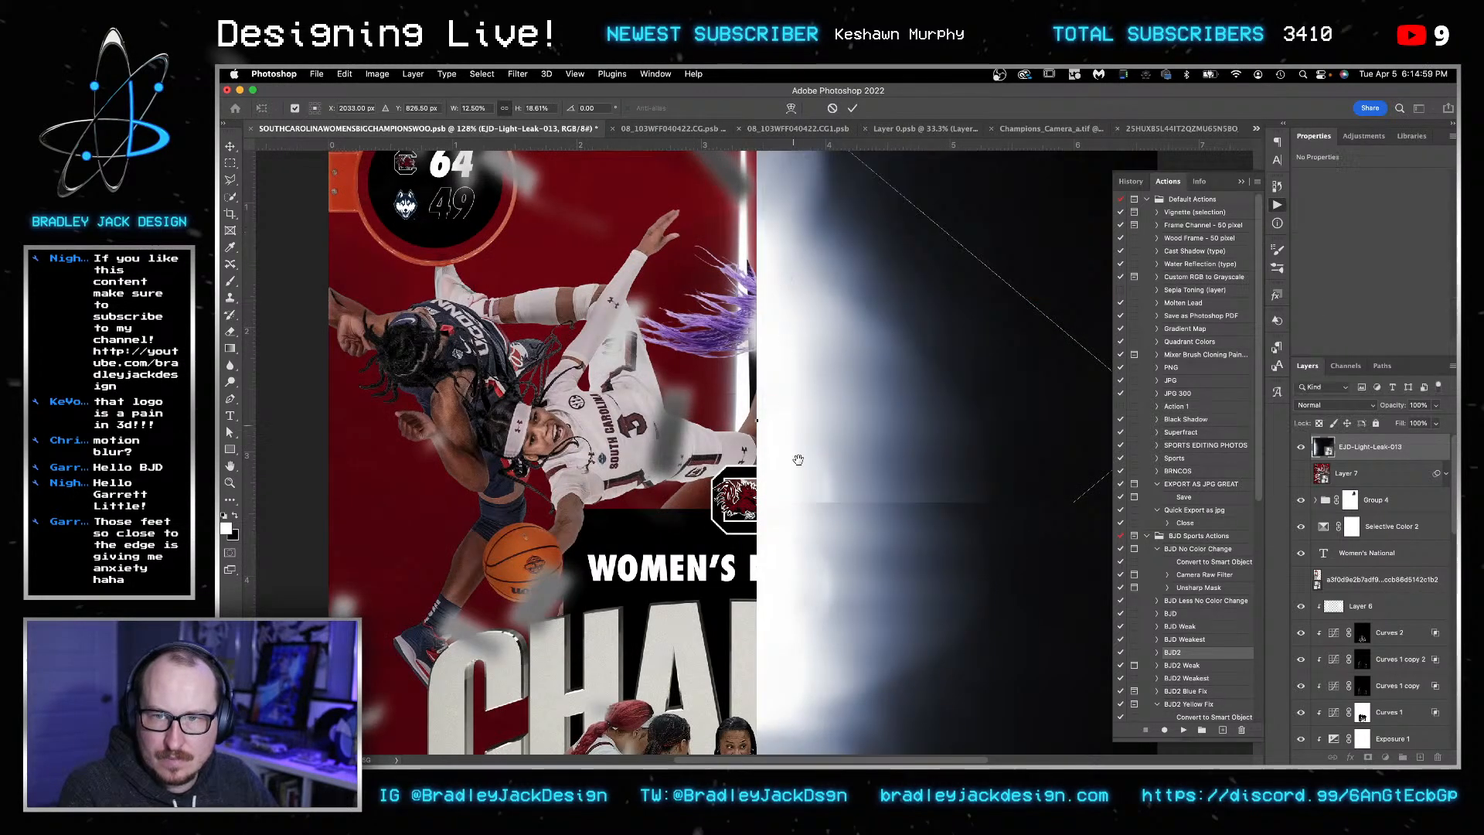
scroll(758, 348, "up", 5)
left_click_drag(744, 315, 742, 315)
key("Return")
key("super+0")
- Duplicate the light leak, flip the copy horizontally with a negative width, and move it to the poster's left half
key("super+j")
key("super+t")
left_click(477, 109)
key("Left")
type("-")
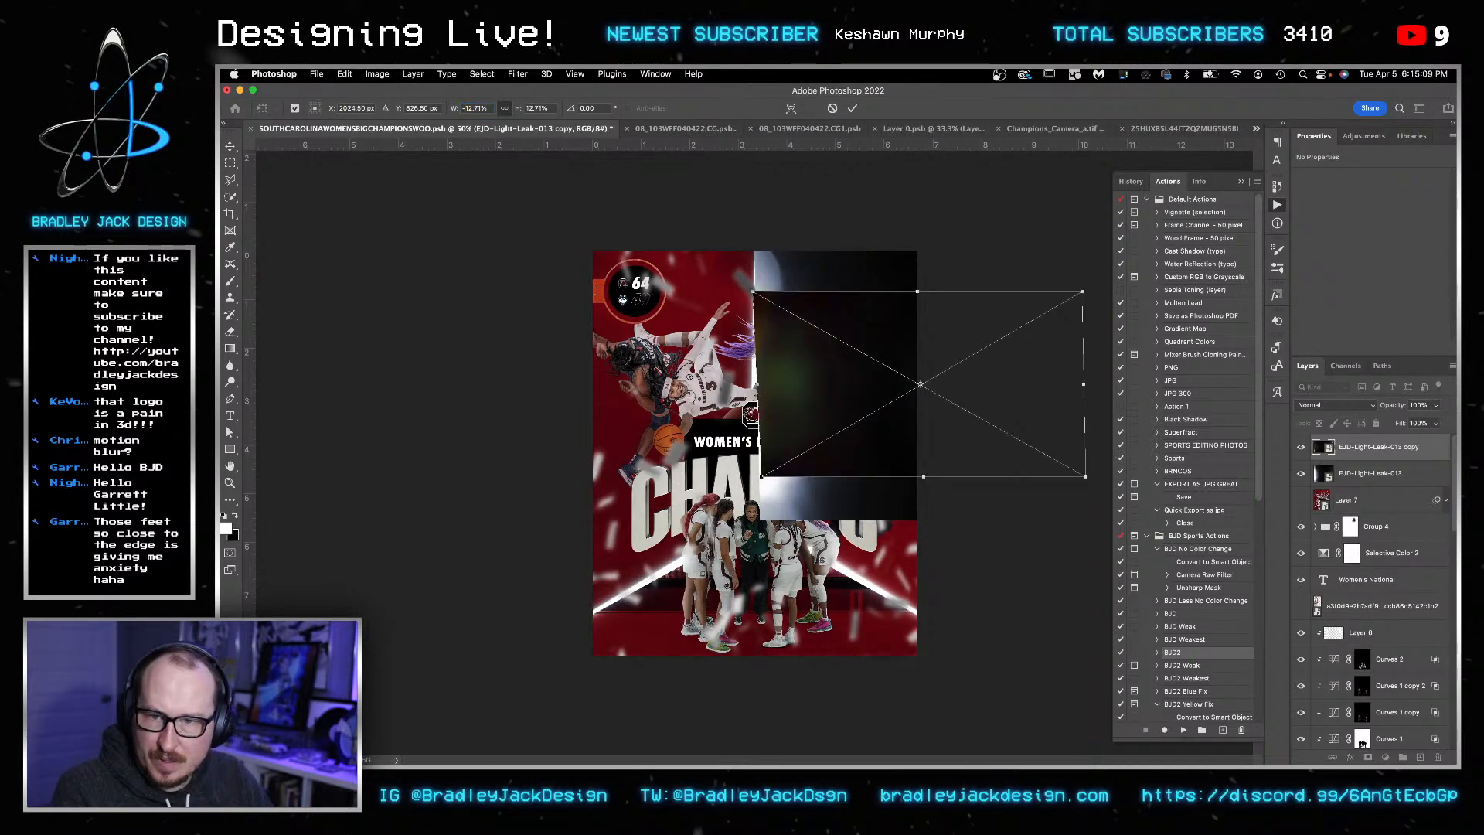
key("Return")
left_click_drag(851, 384, 693, 377)
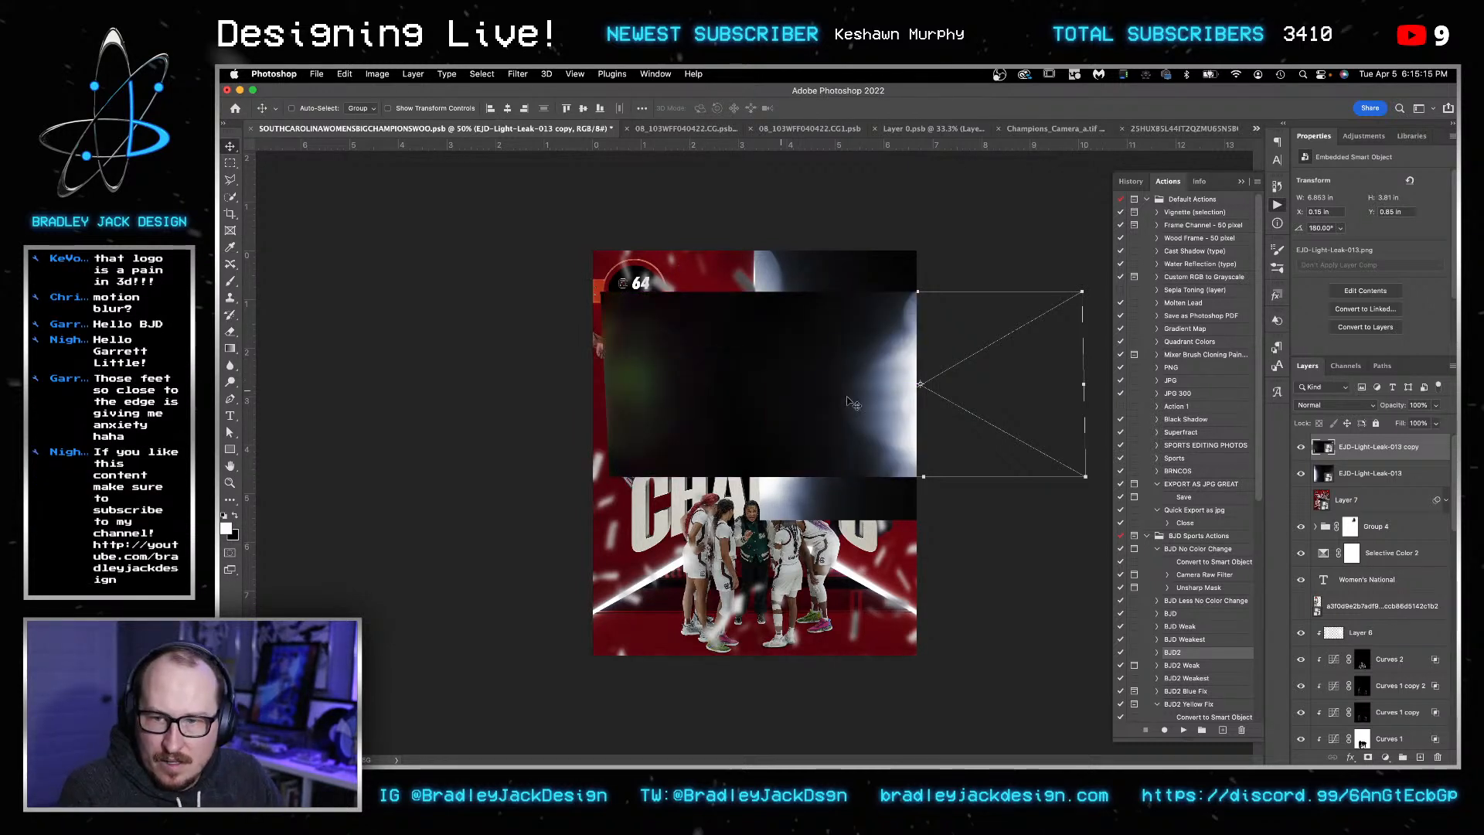
left_click_drag(872, 405, 651, 404)
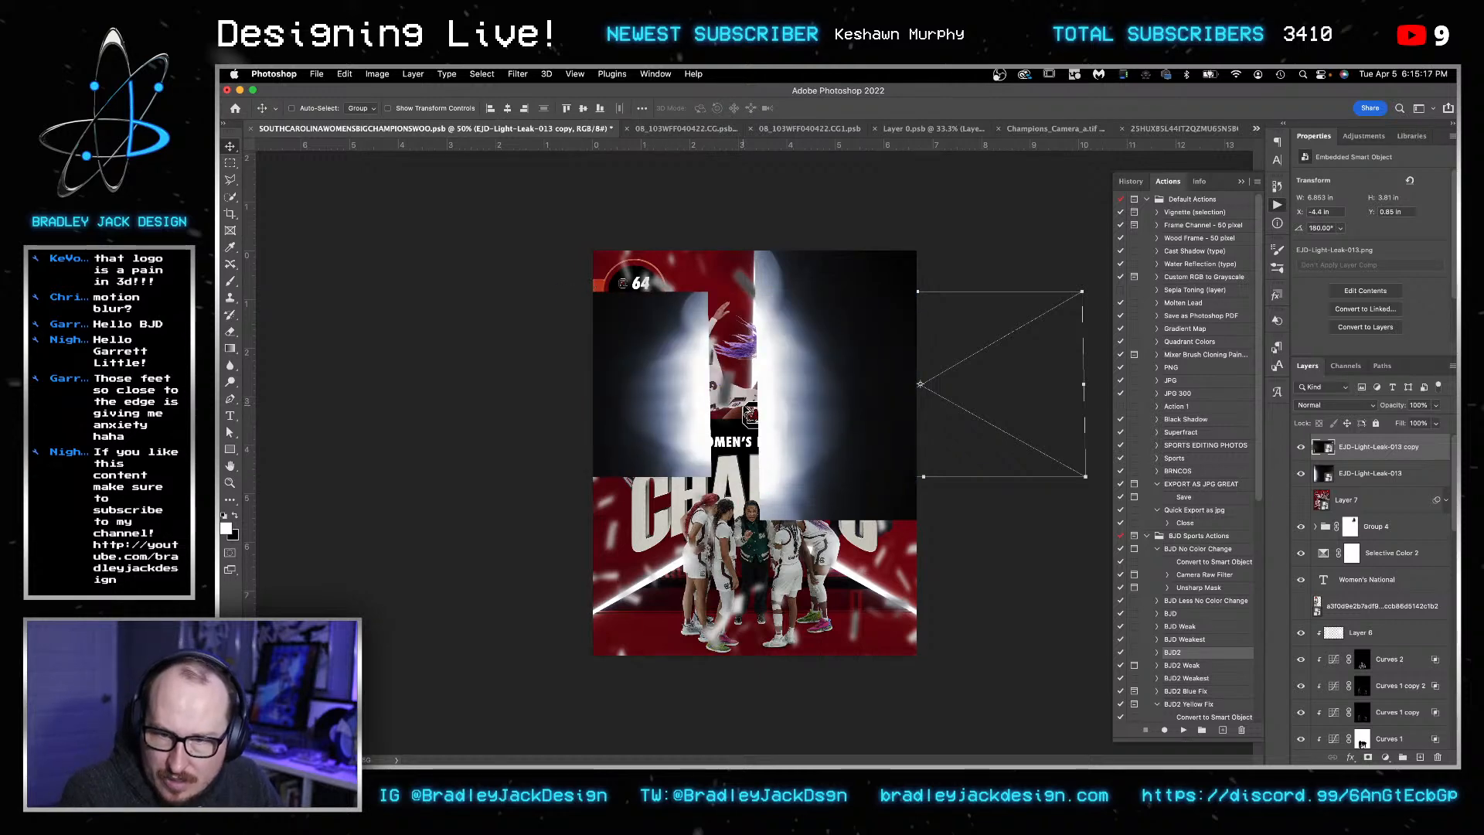
- Distort the flipped light leak so it meets the central beam, reaches the poster's top edge and follows the lower-left diagonal beam
scroll(744, 407, "up", 3)
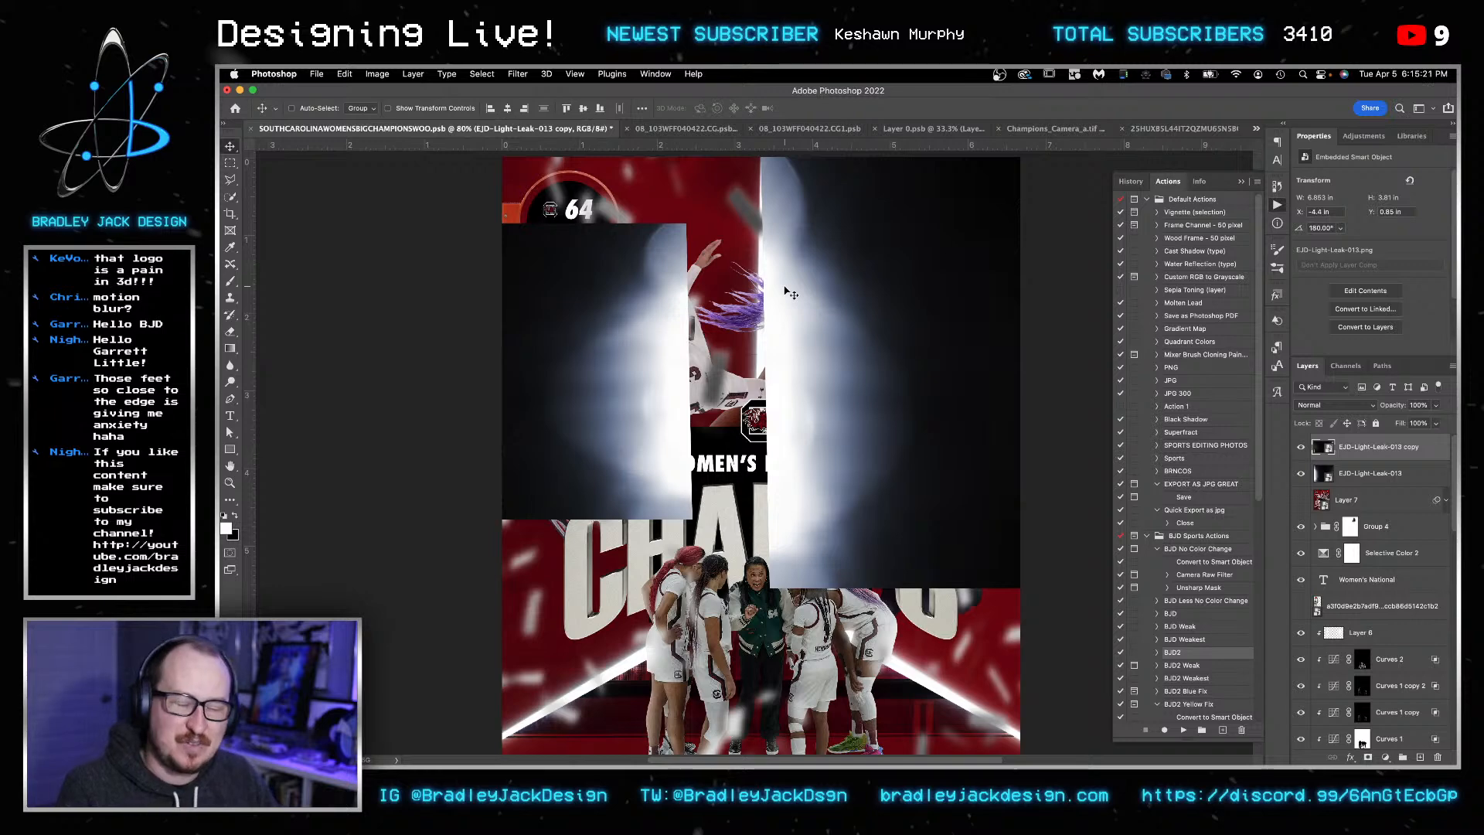
key("super+t")
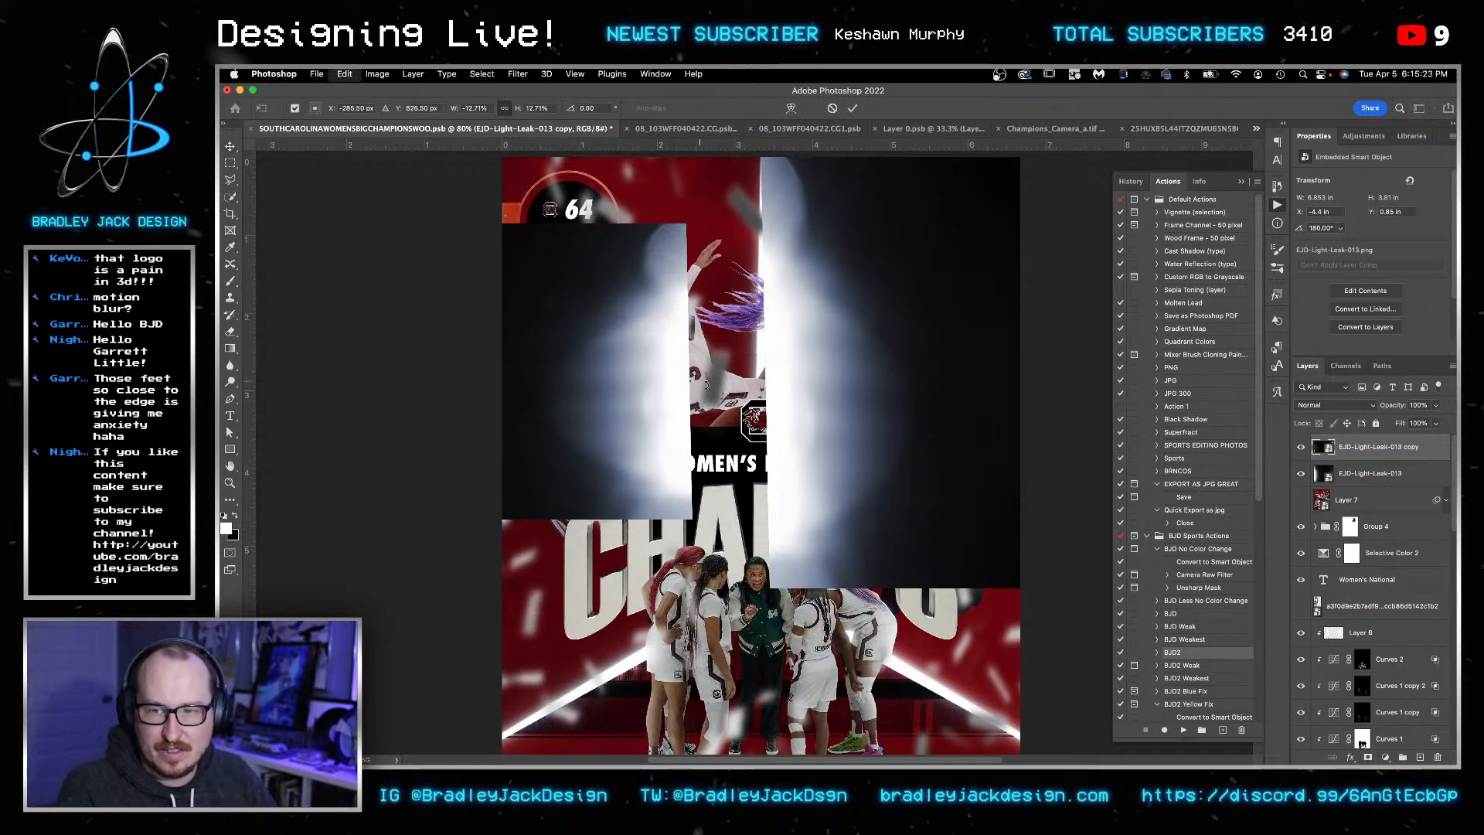
left_click_drag(711, 387, 798, 387)
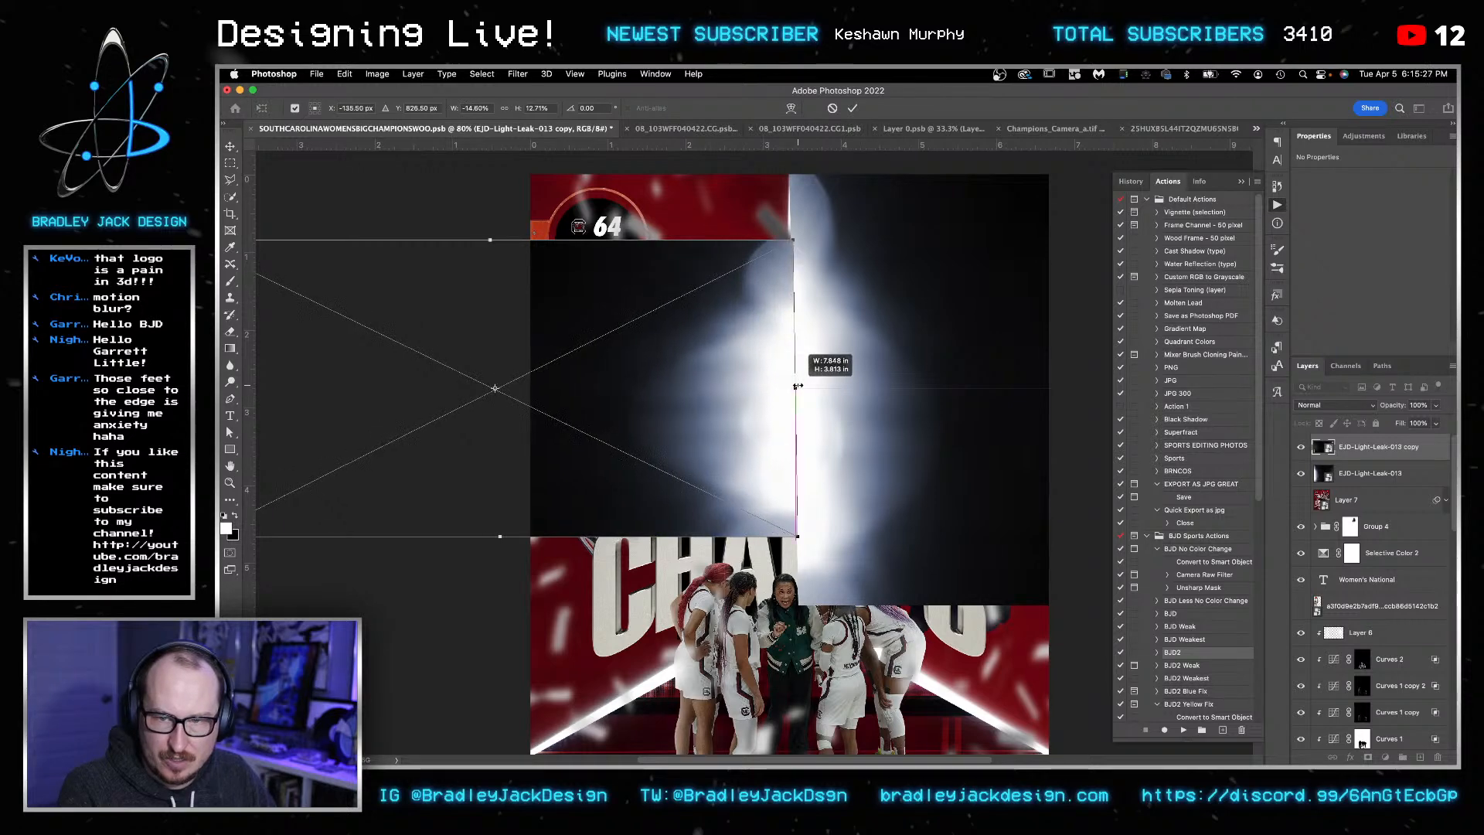
left_click_drag(798, 317, 796, 318)
left_click_drag(790, 218, 789, 172)
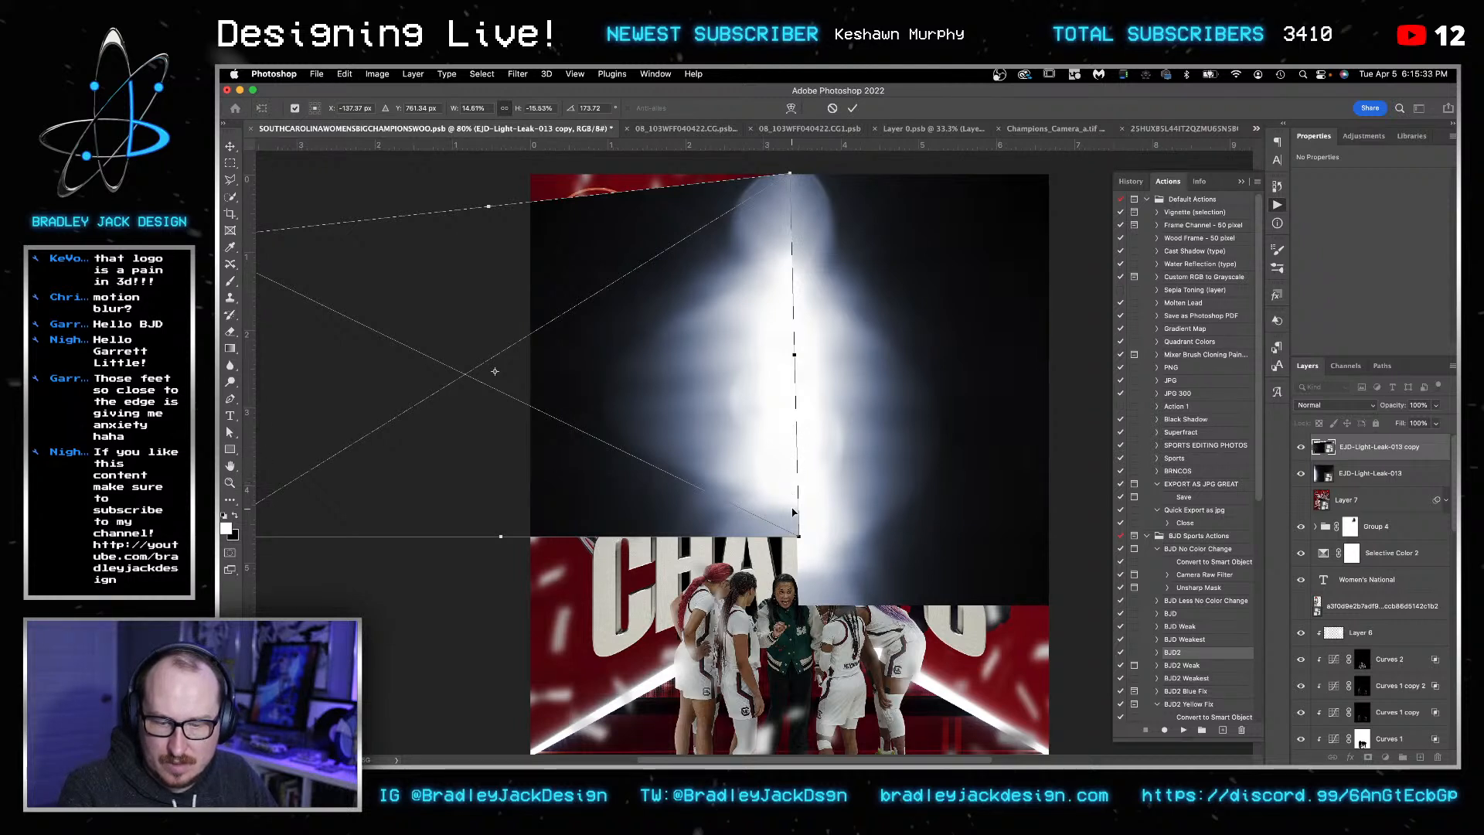
left_click_drag(798, 536, 799, 607)
key("super+minus")
key("super+minus")
left_click_drag(378, 292, 381, 238)
left_click_drag(387, 477, 479, 671)
key("Return")
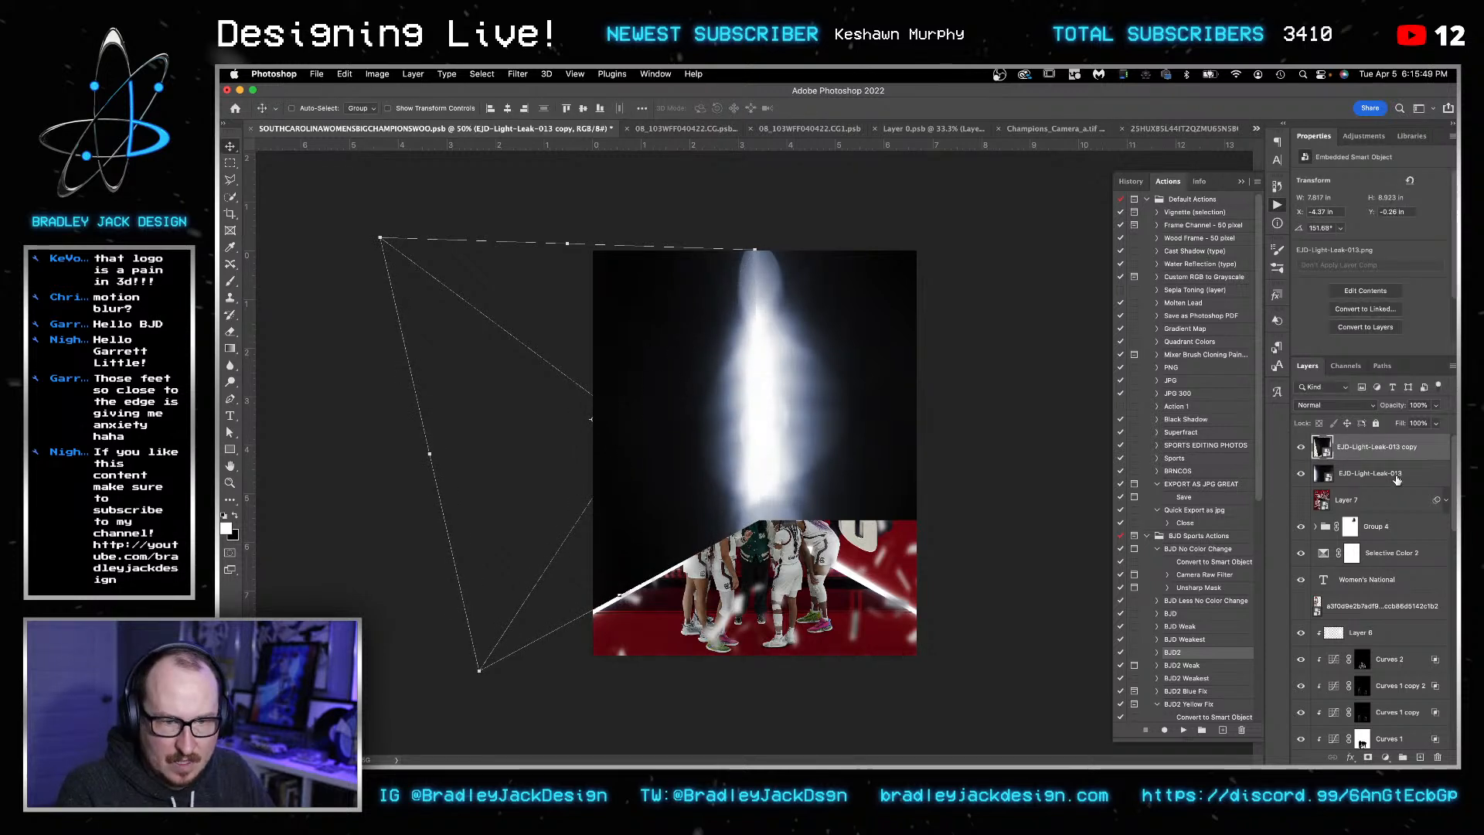
- Distort the original light leak's lower outer corner so its bottom edge follows the lower-right diagonal beam
left_click(1390, 475)
key("ctrl+t")
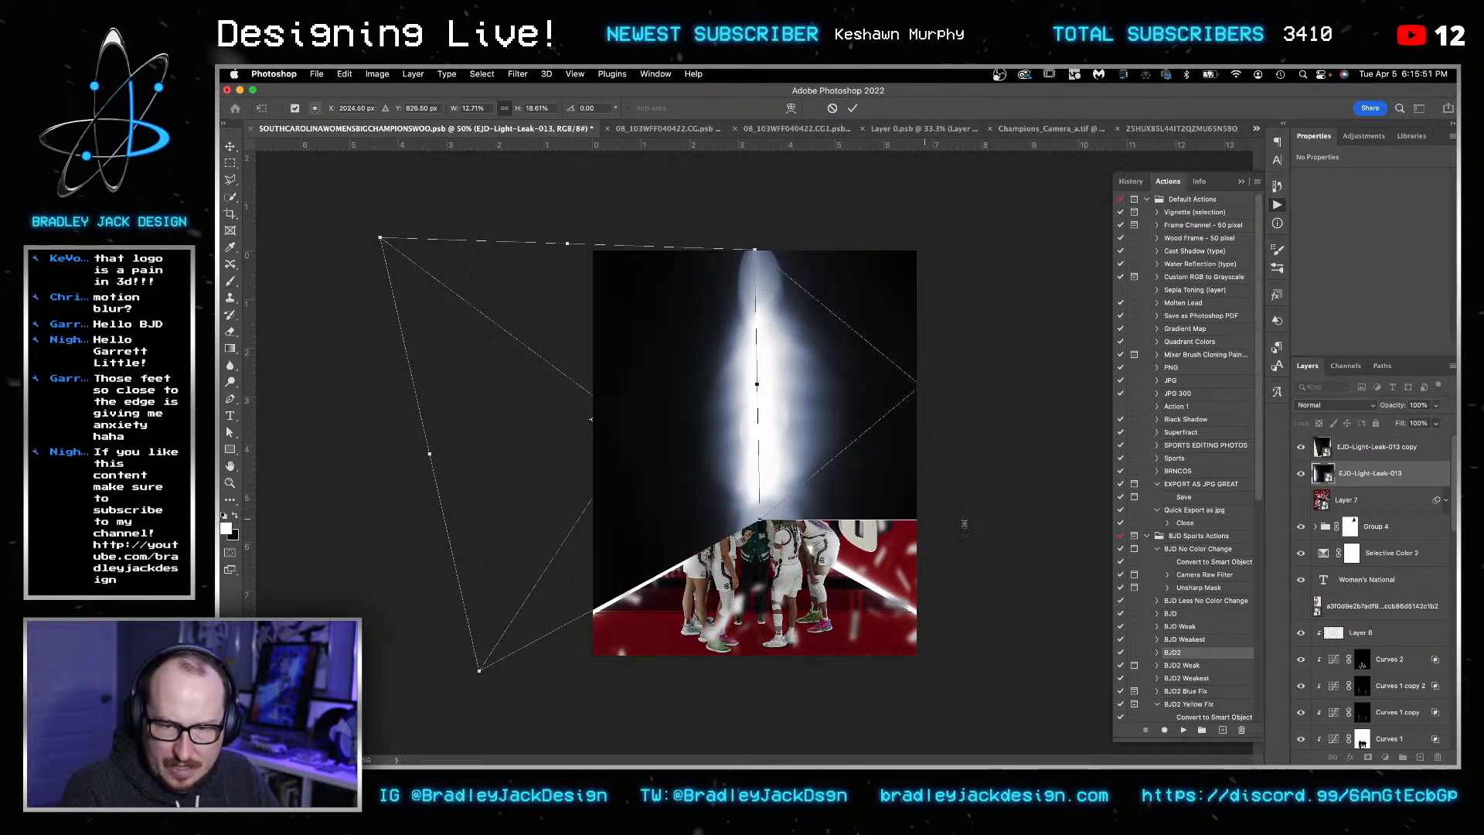
key("super+minus")
key("super+plus")
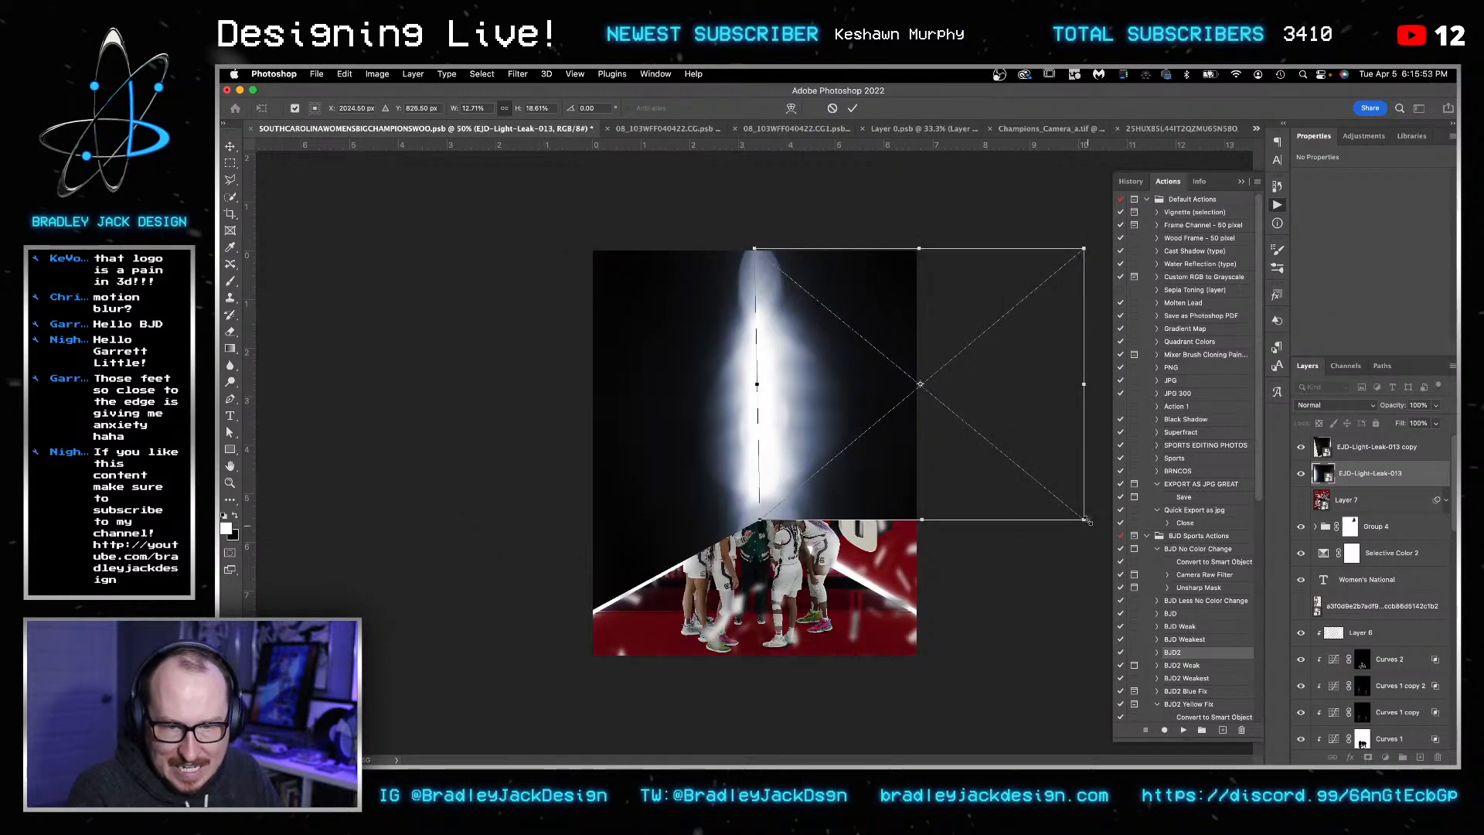
left_click_drag(1085, 589, 1073, 708)
key("Return")
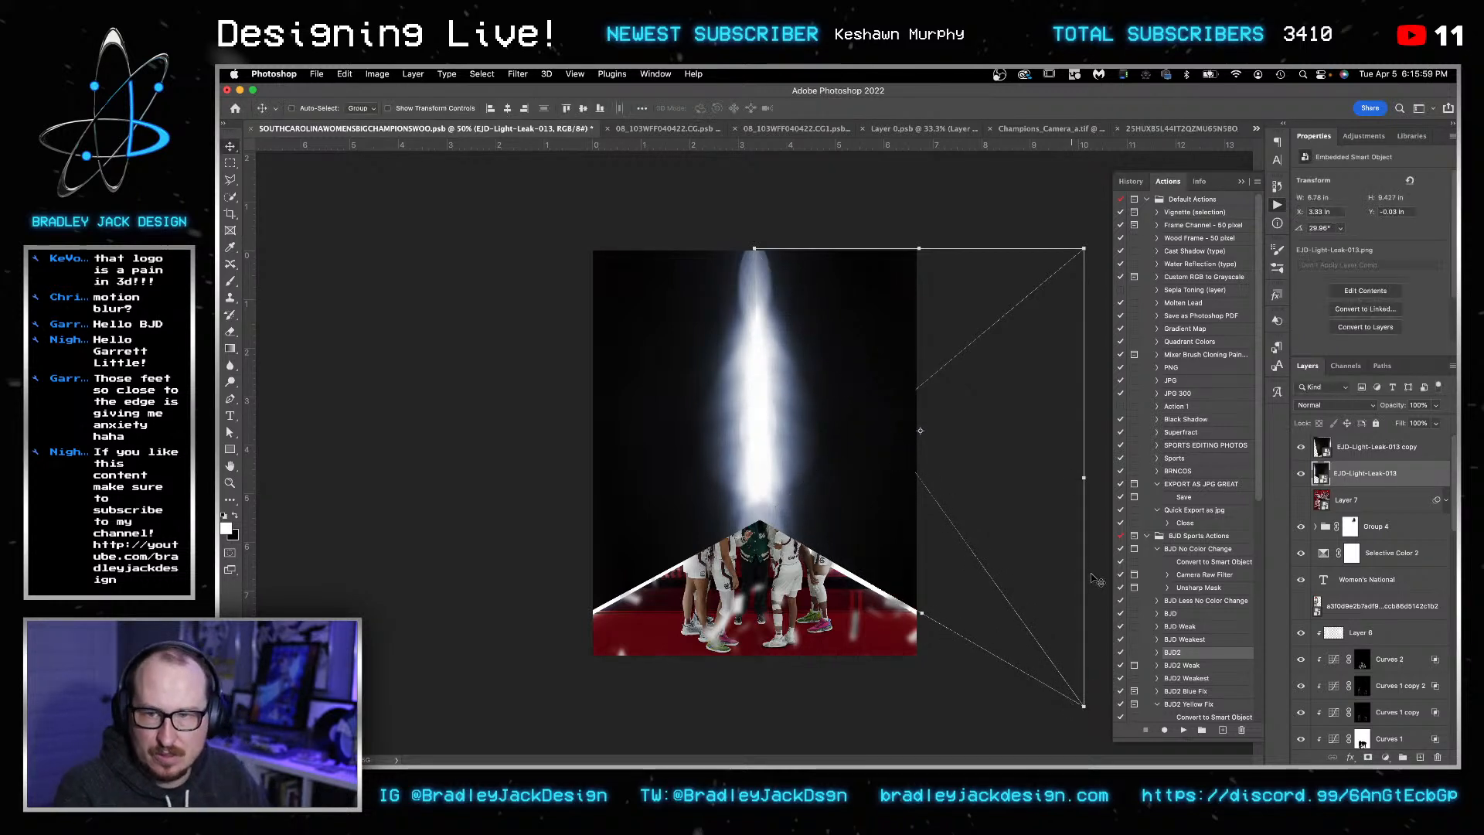
- Distort the original light leak's upper inner corner at the poster's top edge so it meets the central beam's midline
left_click(1358, 459)
left_click(1336, 473)
key("z")
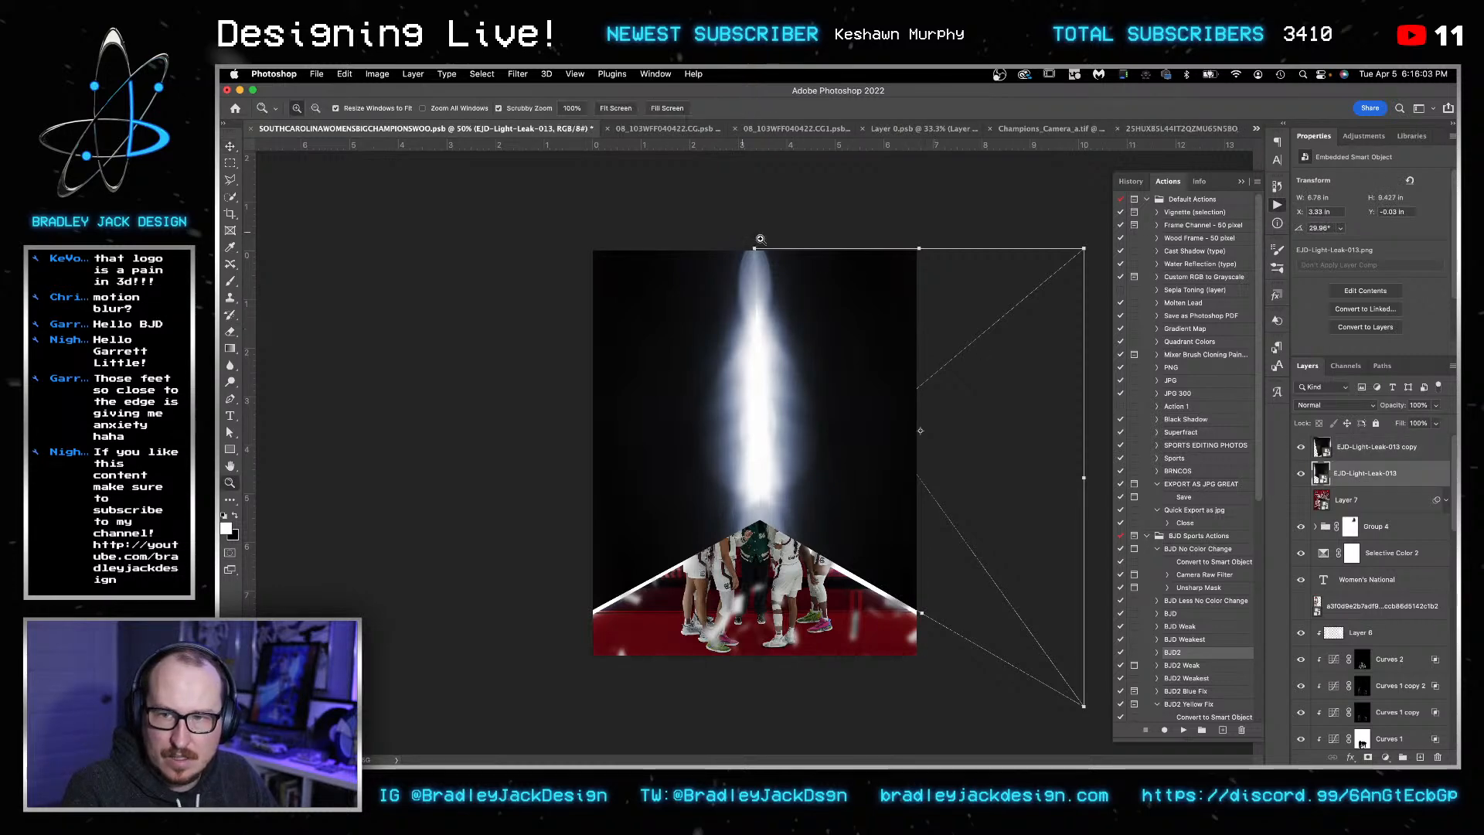
left_click(761, 236)
left_click(765, 230)
scroll(758, 456, "up", 5)
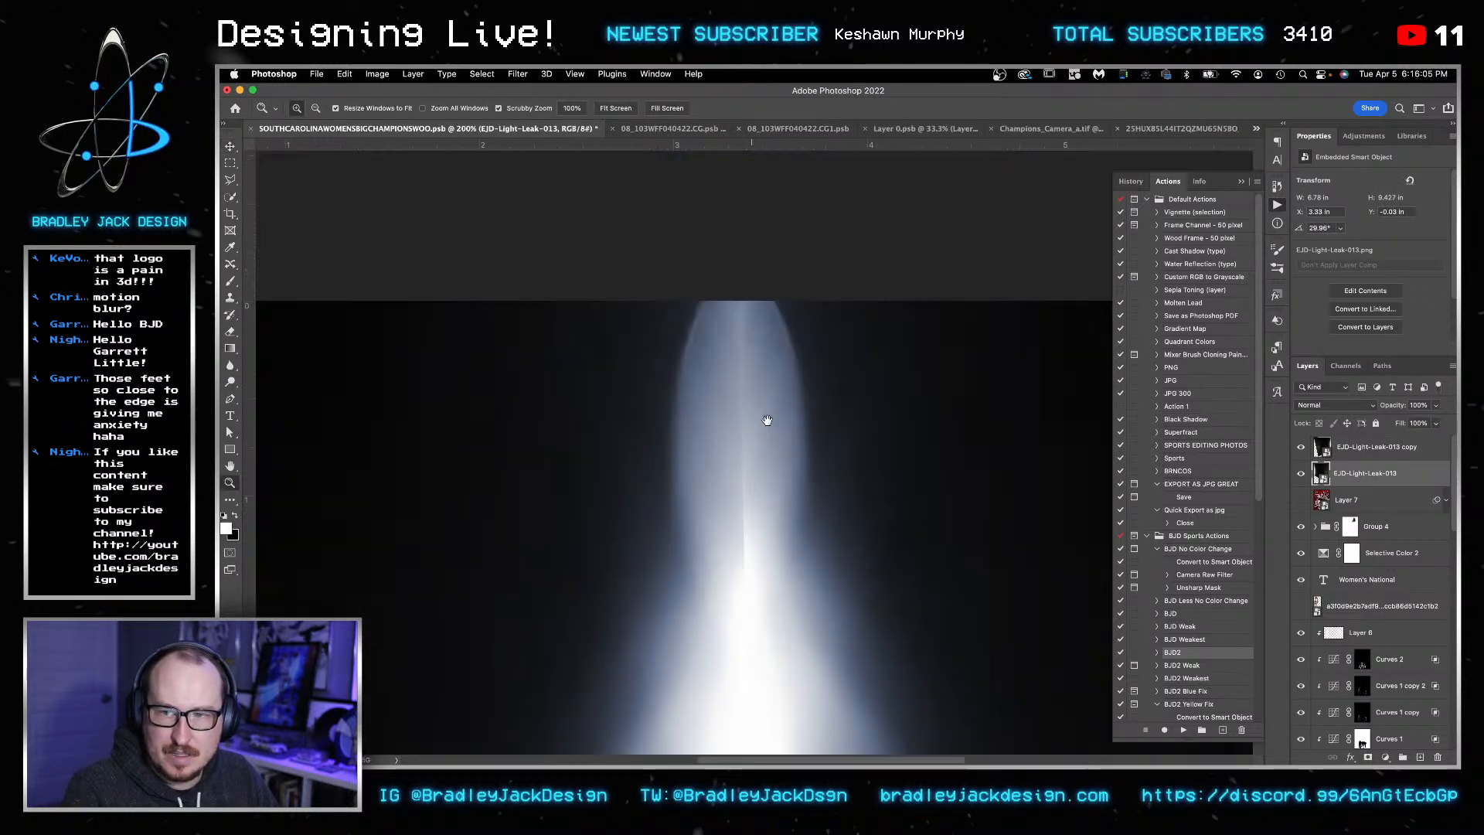
key("ctrl+t")
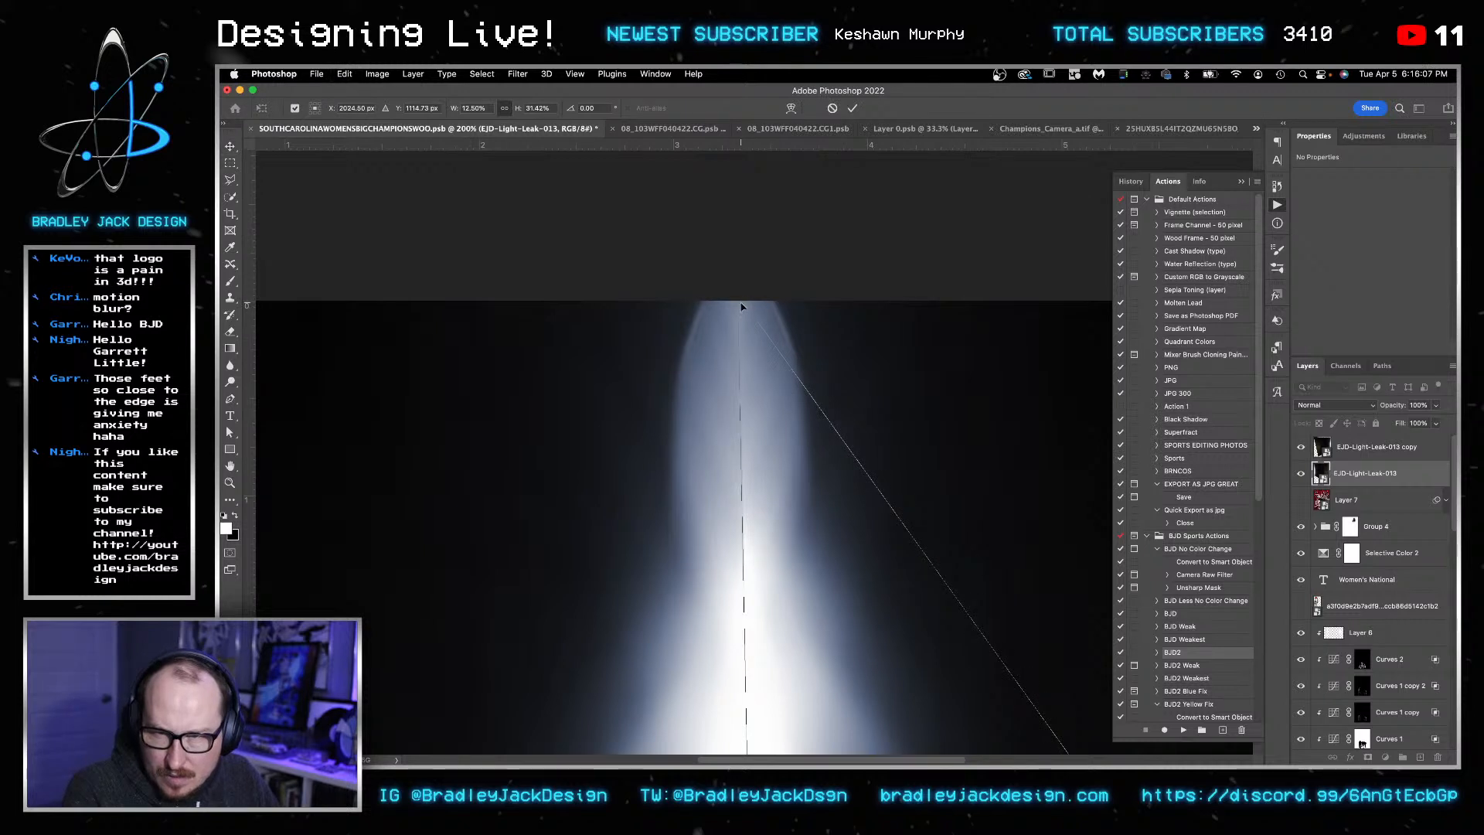
left_click_drag(754, 303, 740, 303)
key("Return")
key("z")
left_click(784, 468, "alt")
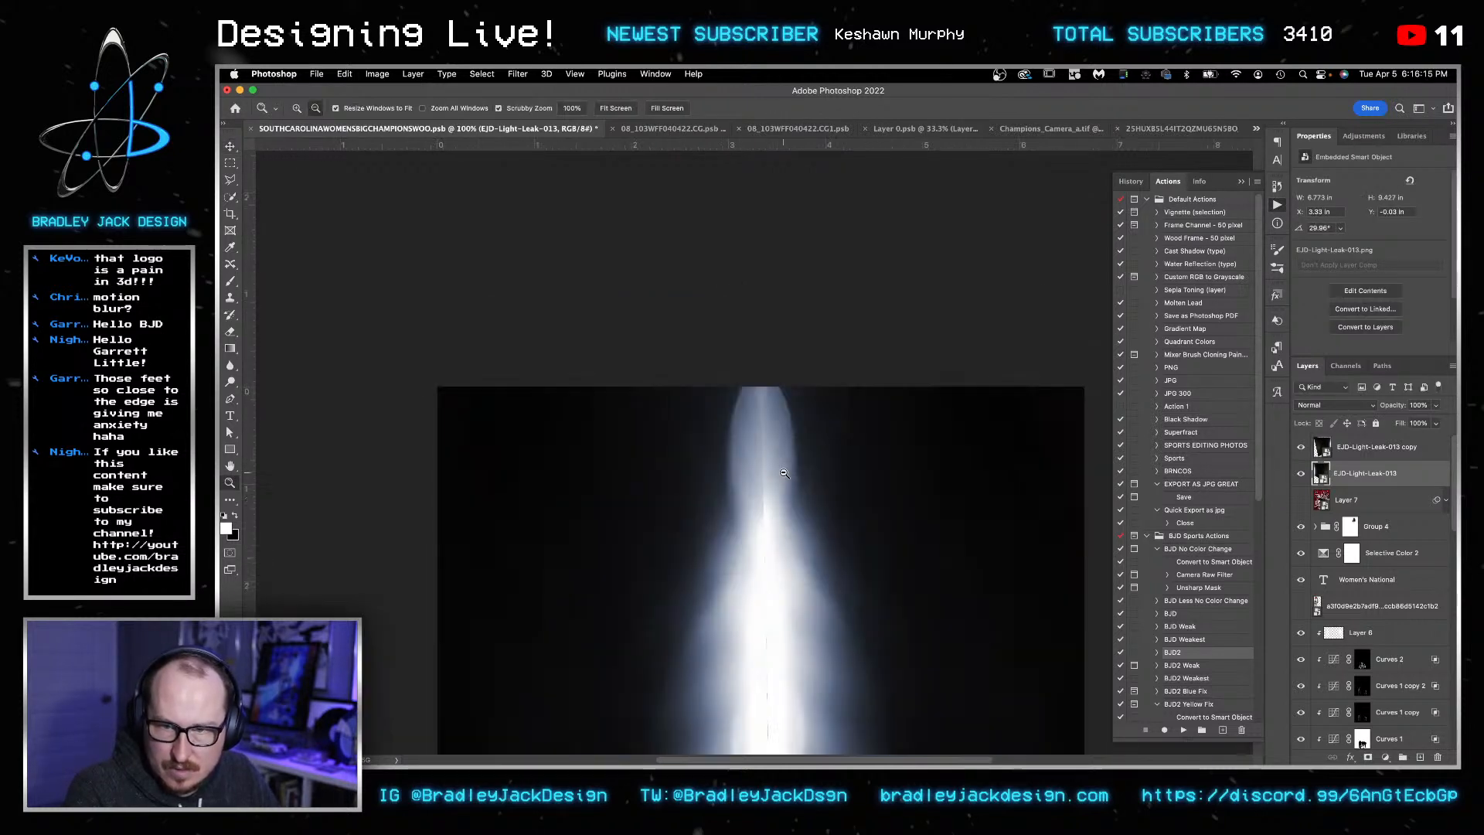
left_click(784, 469, "alt")
left_click(784, 468, "alt")
- Distort the original light leak's lower inner corner to the apex above the huddle, closing the dark gap between both leaks
left_click(1356, 449, "shift")
key("v")
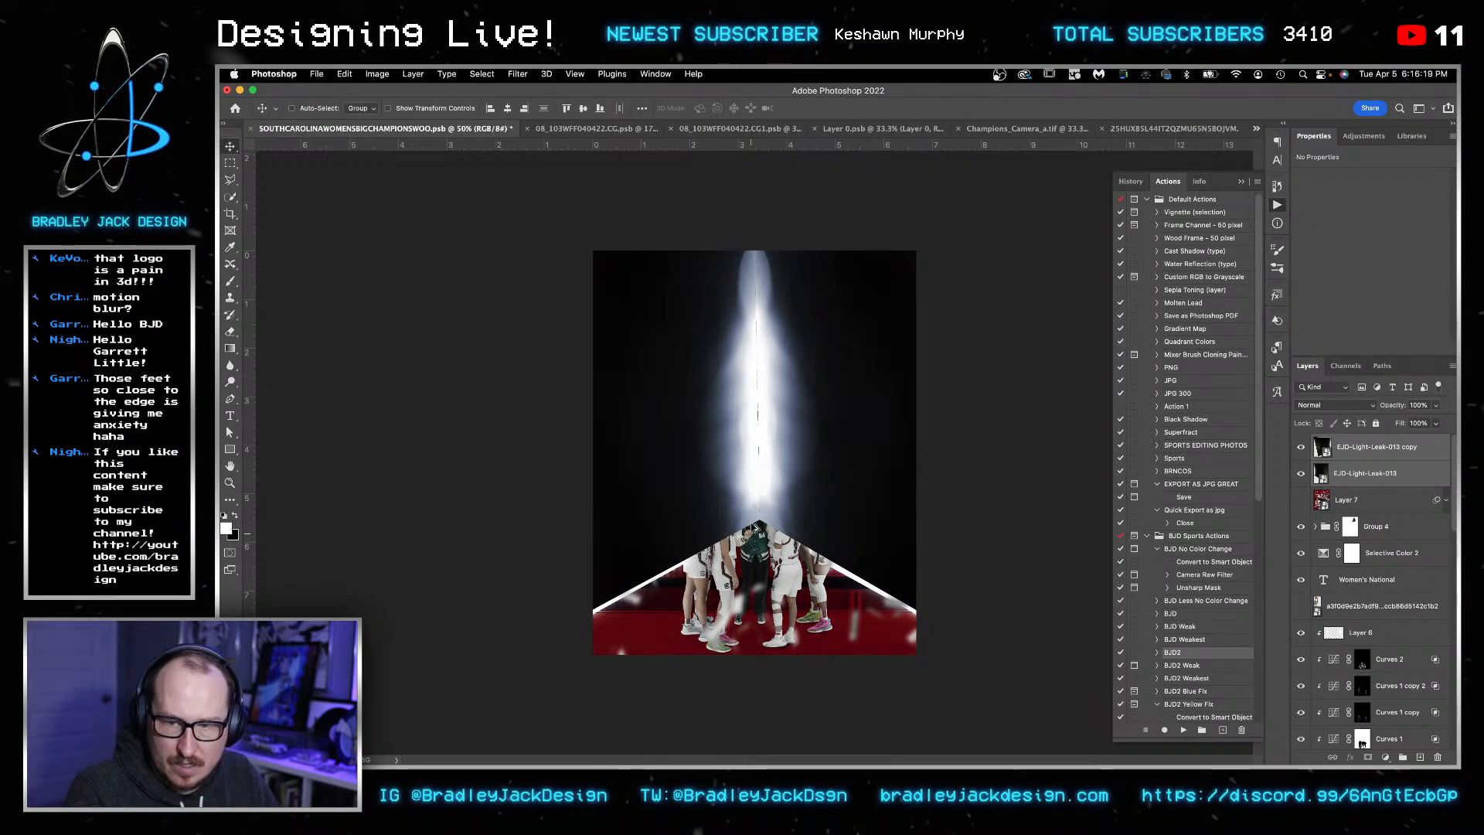
scroll(754, 526, "up", 8)
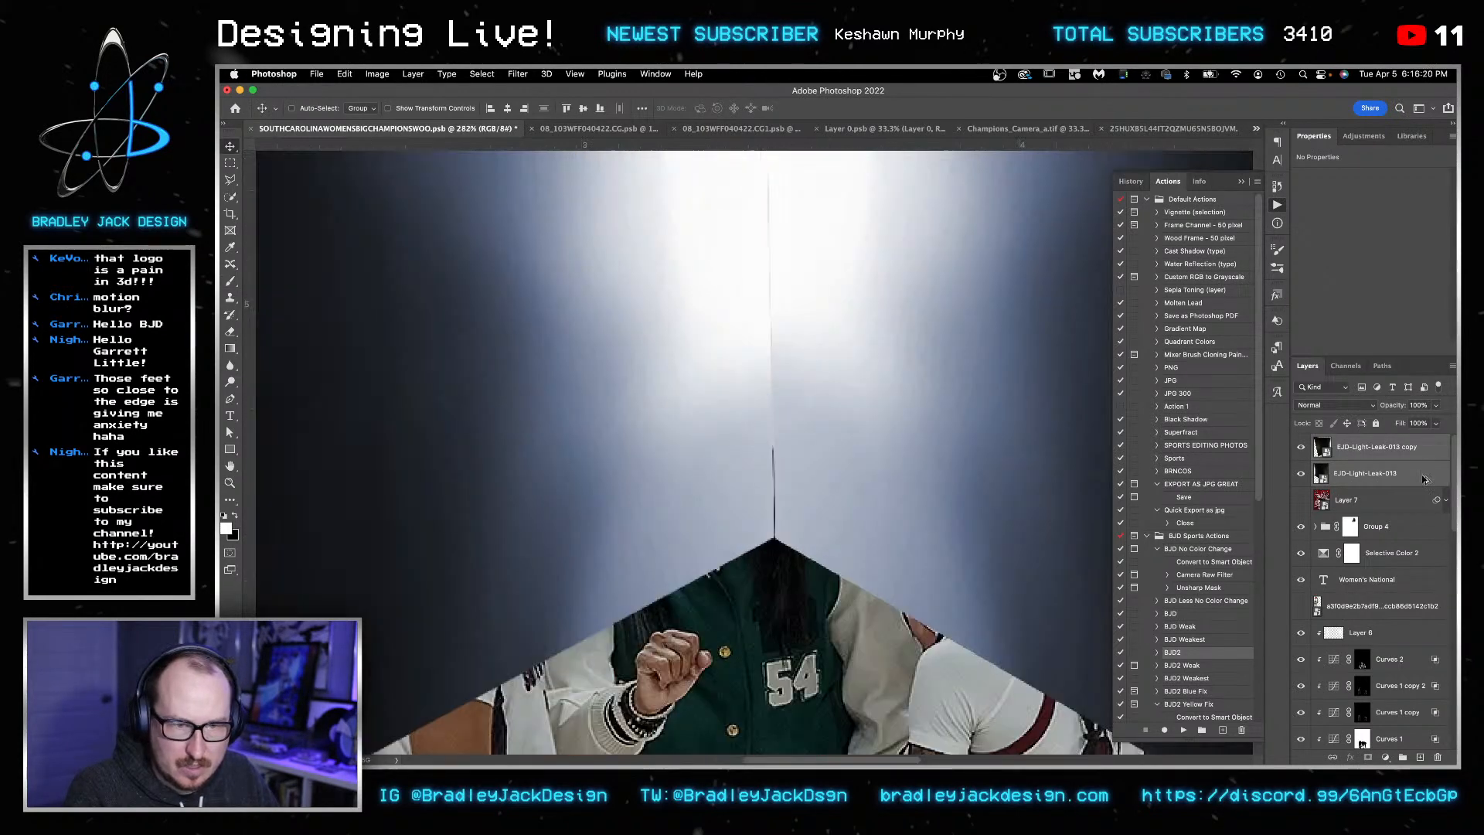
left_click(1358, 474)
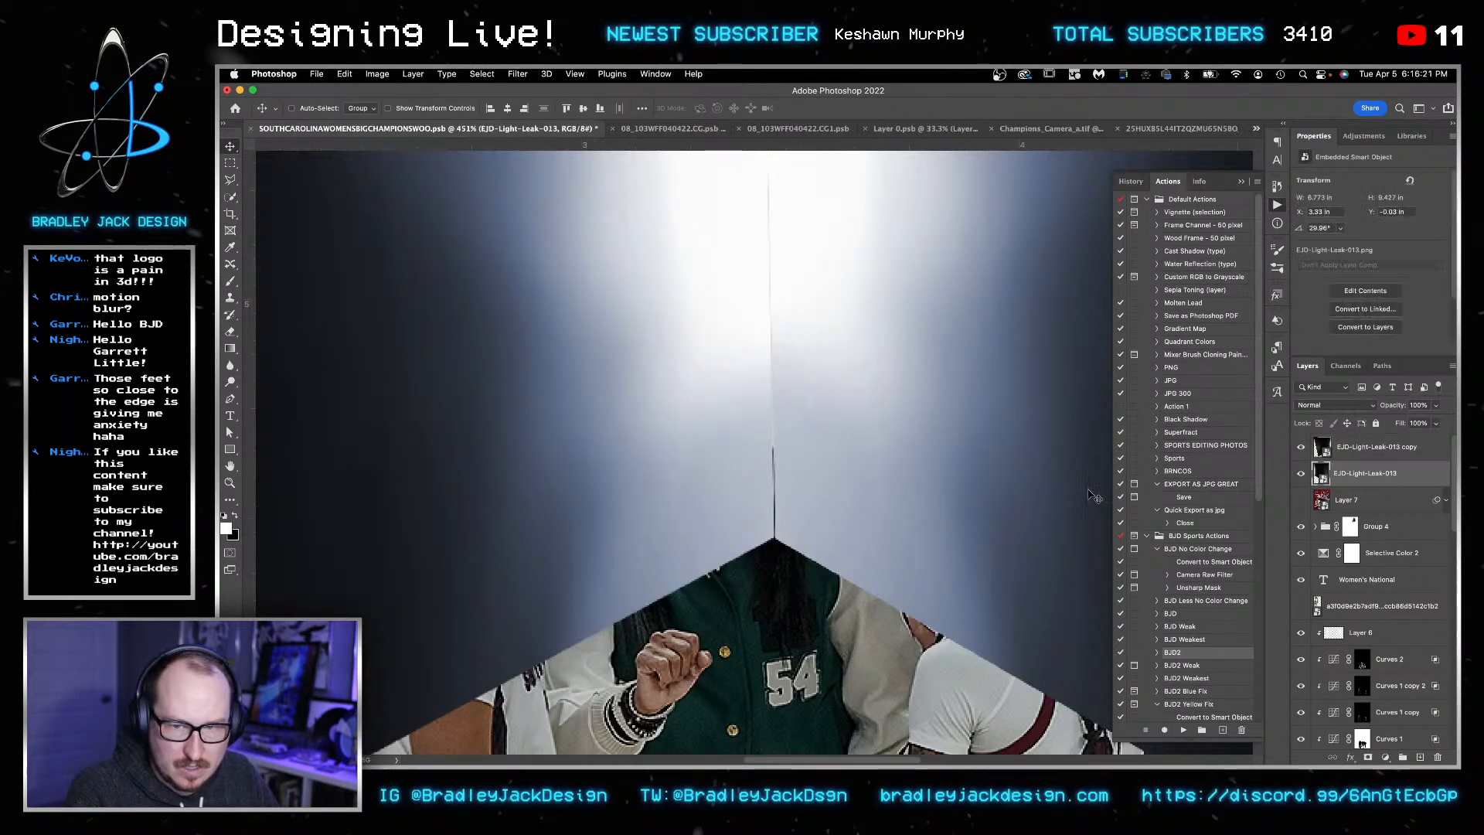
scroll(760, 544, "up", 4)
key("ctrl+t")
scroll(761, 539, "up", 4)
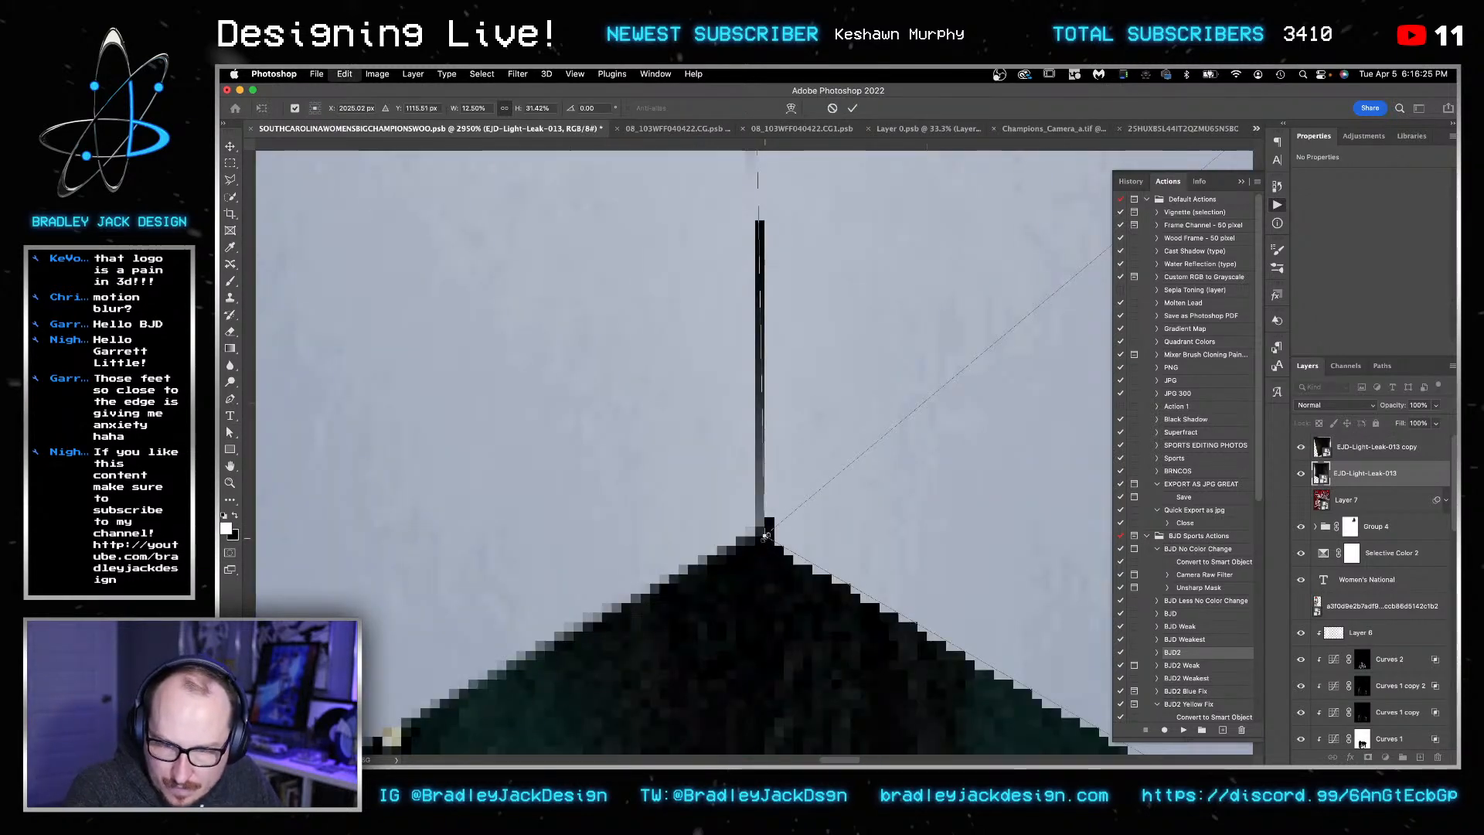
scroll(765, 536, "up", 2)
left_click_drag(762, 534, 749, 524)
key("Return")
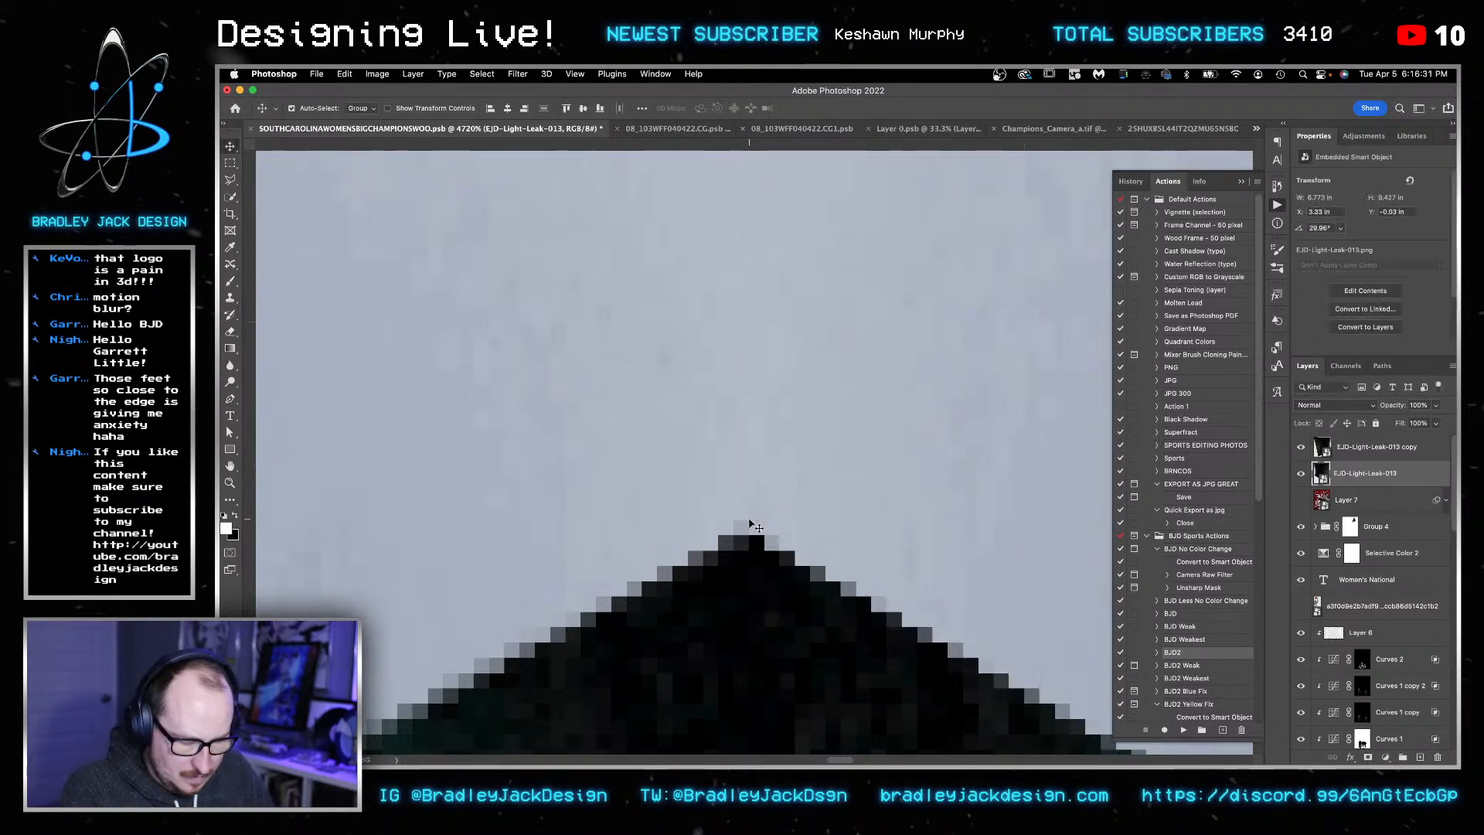
- Set both light leaks to the Screen blend mode and group them
key("ctrl+0")
left_click(1383, 448, "shift")
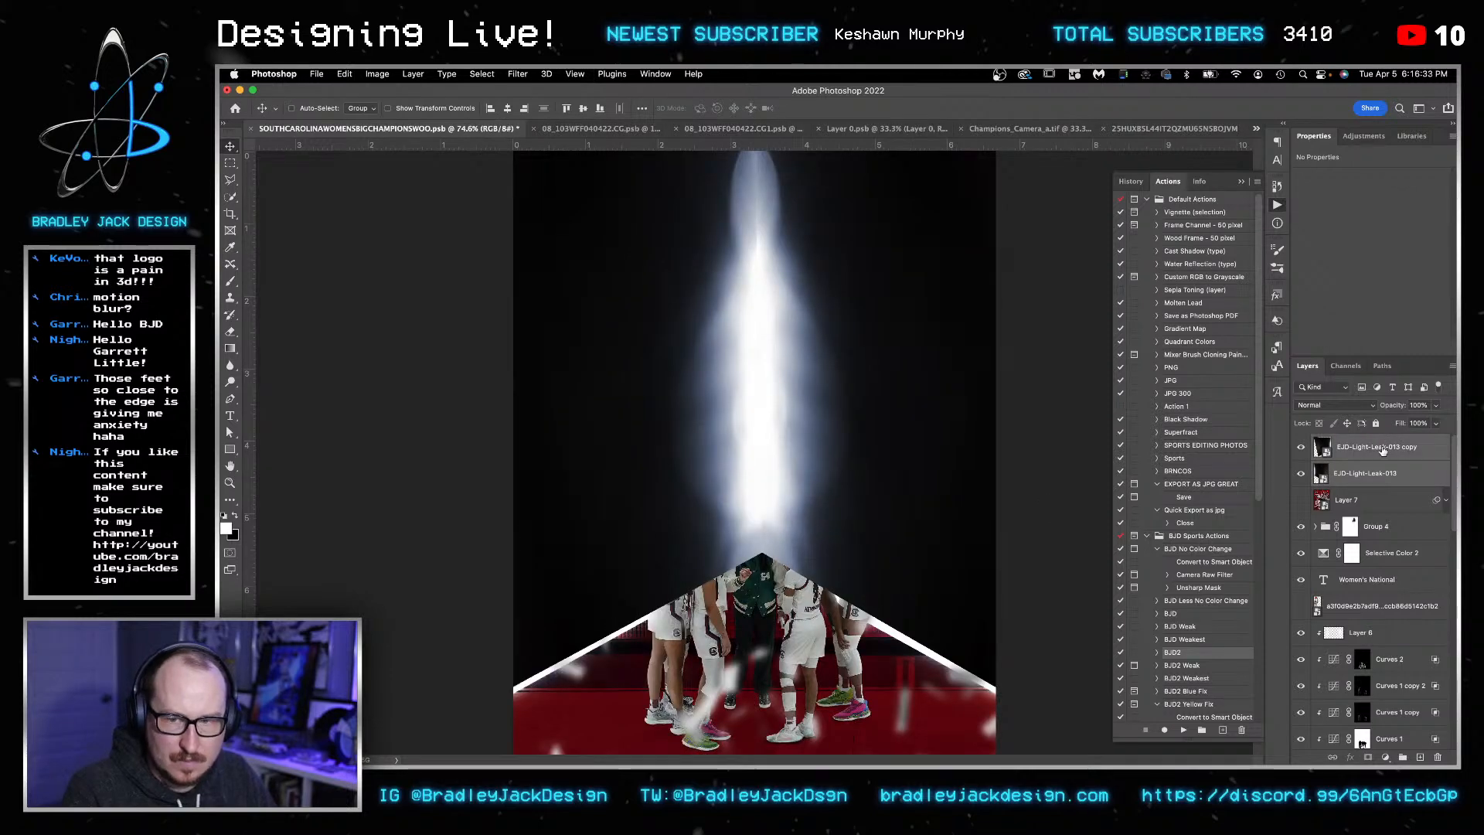
key("alt+shift+s")
key("ctrl+g")
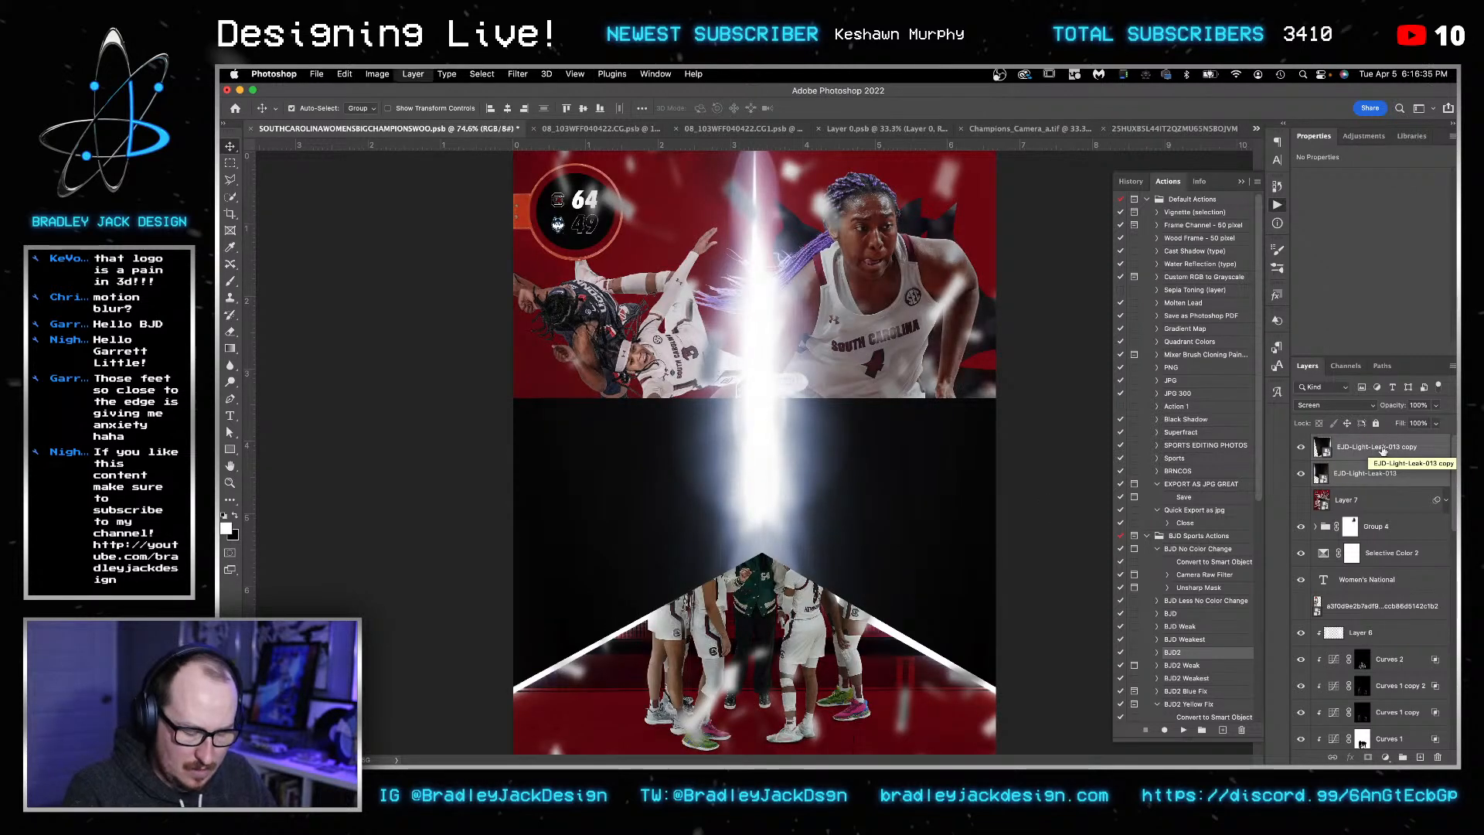
- Move the light-leak group directly above the BOTTOM TRIANGLE group, comparing the poster with and without it
left_click_drag(1364, 450, 1353, 632)
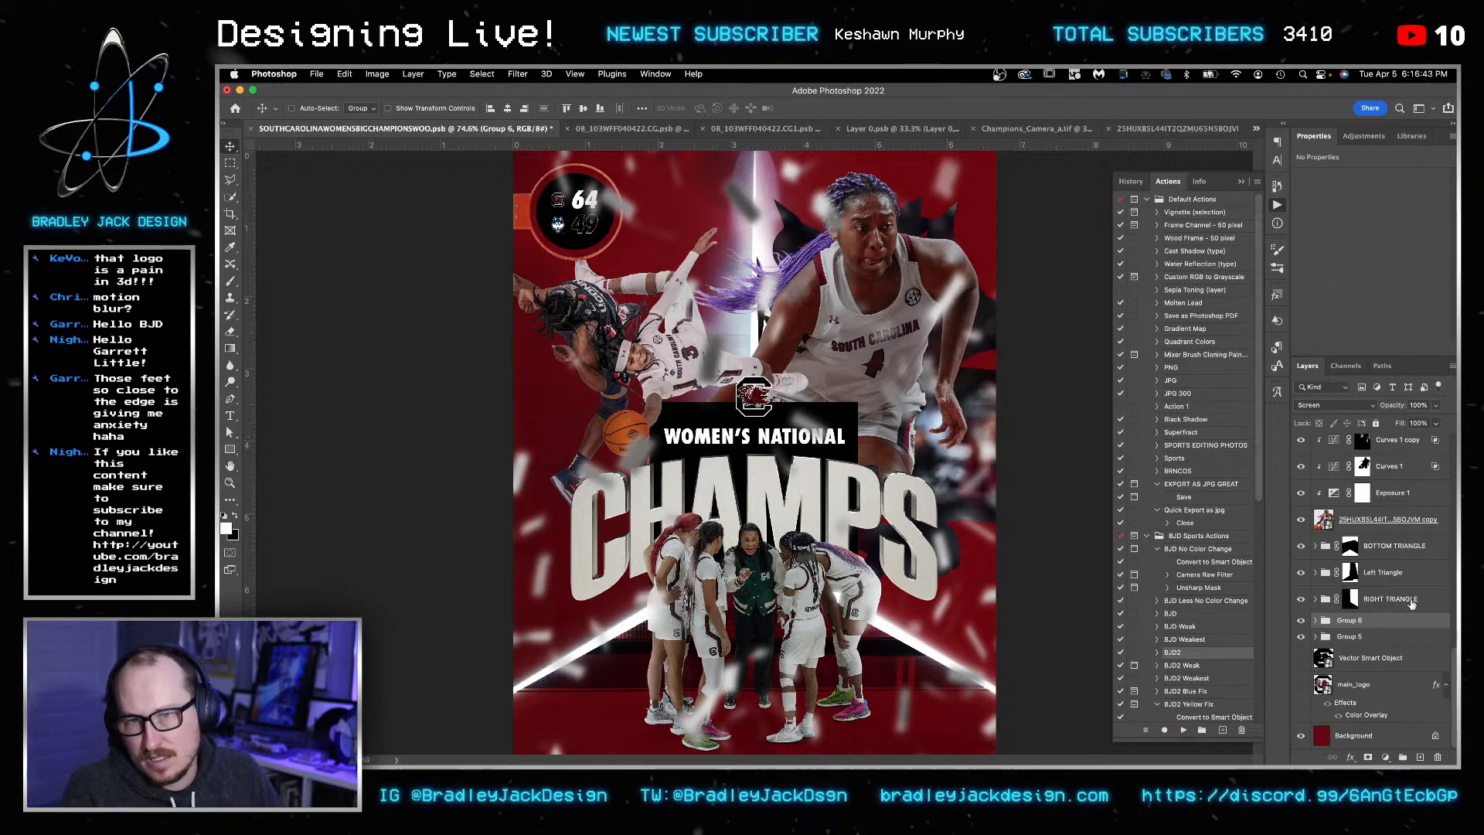
left_click(1301, 623)
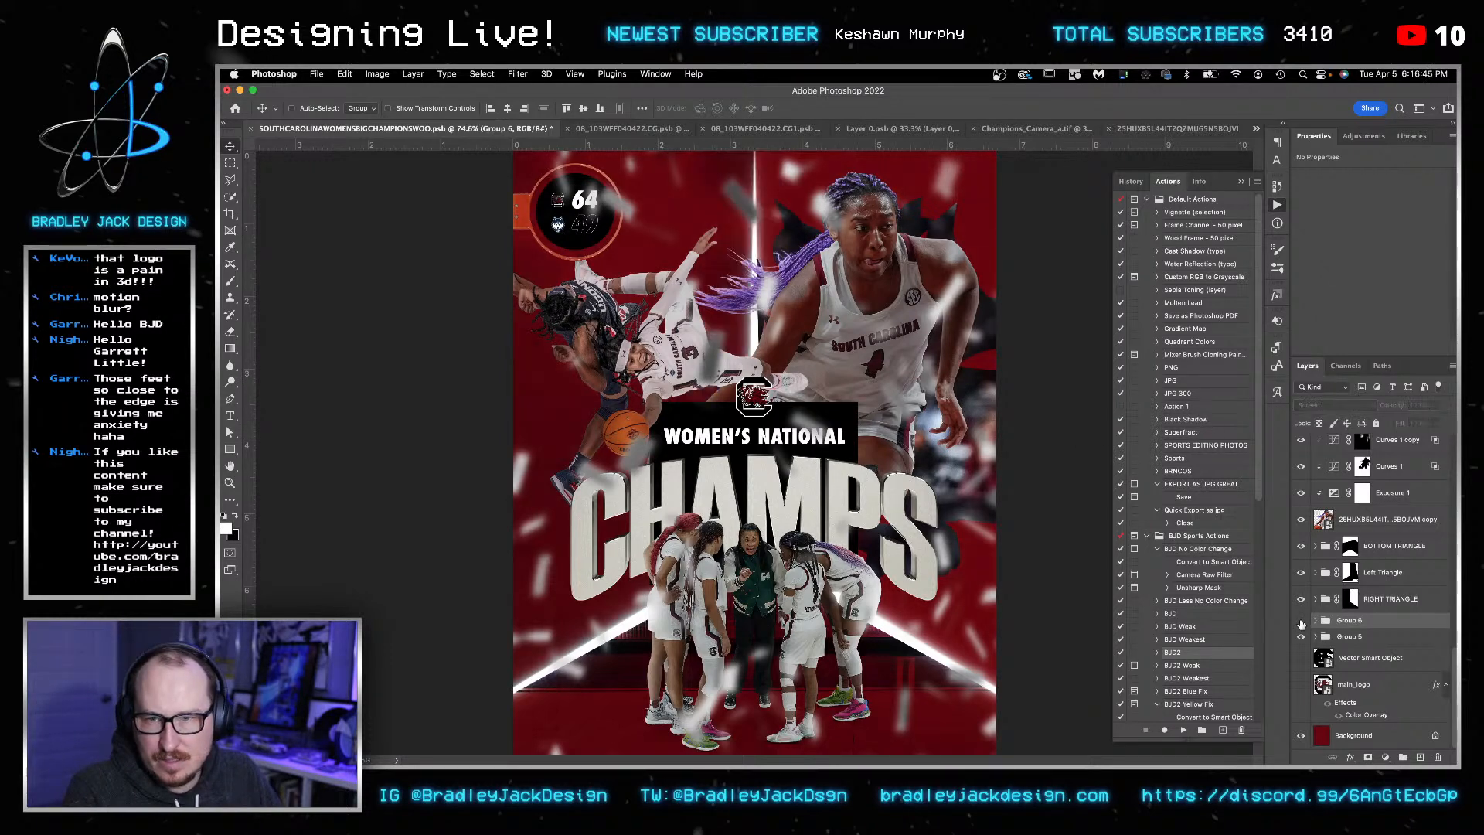
left_click(1301, 623)
left_click_drag(1359, 623, 1355, 537)
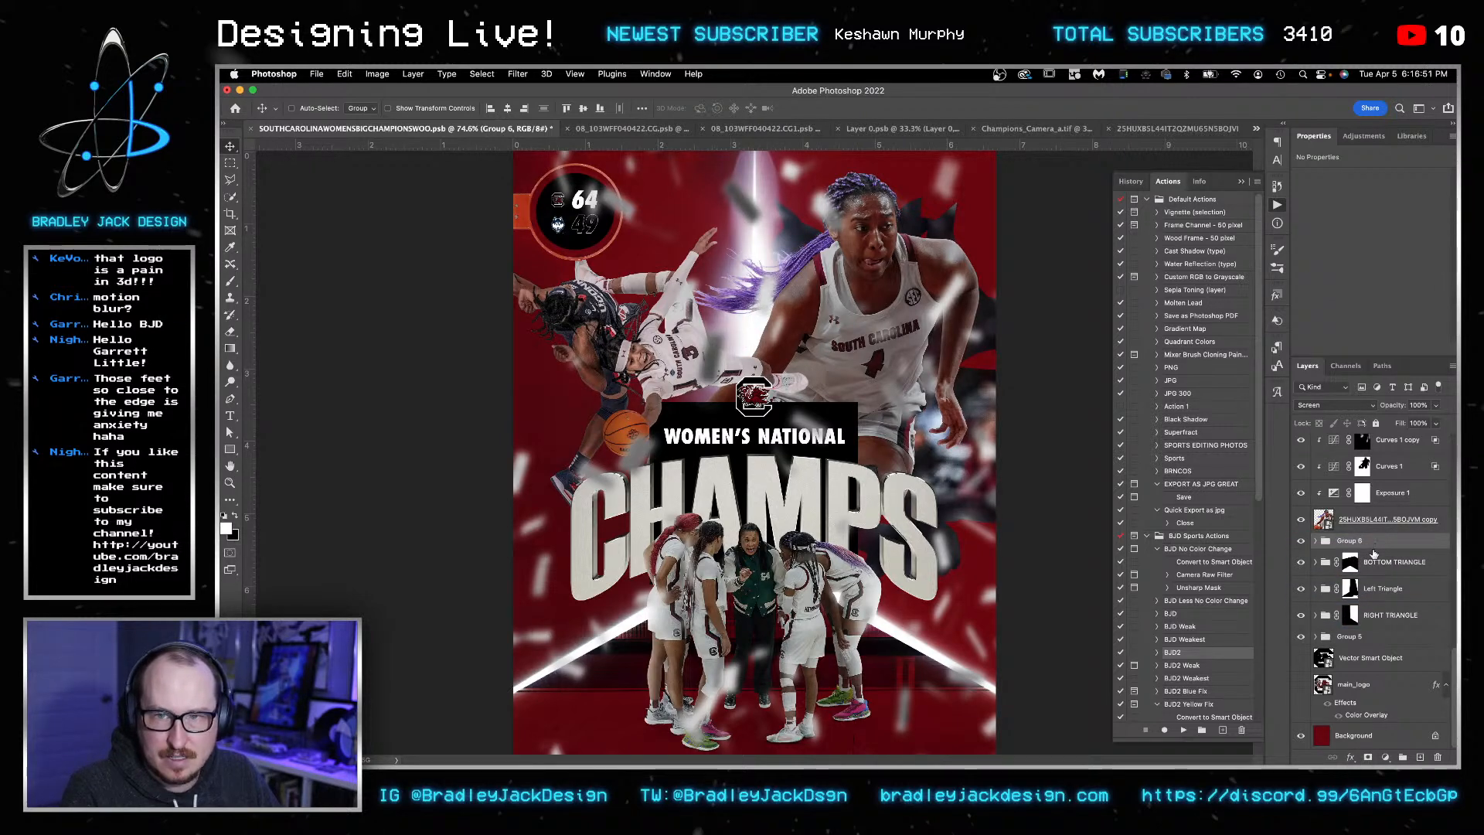
- Duplicate the light-leak group and rotate the copy 120 degrees
key("super+j")
key("super+t")
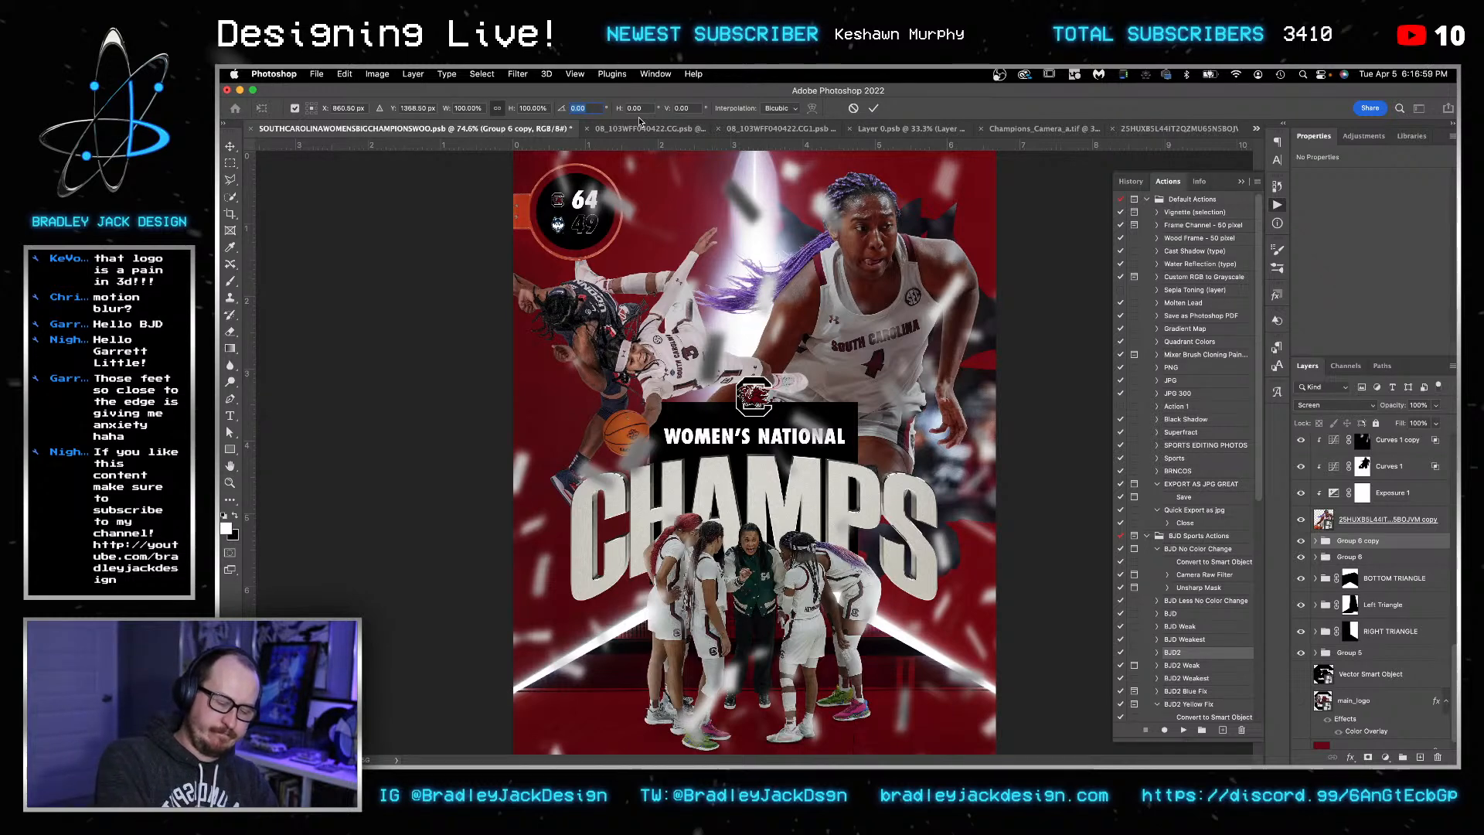
type("12")
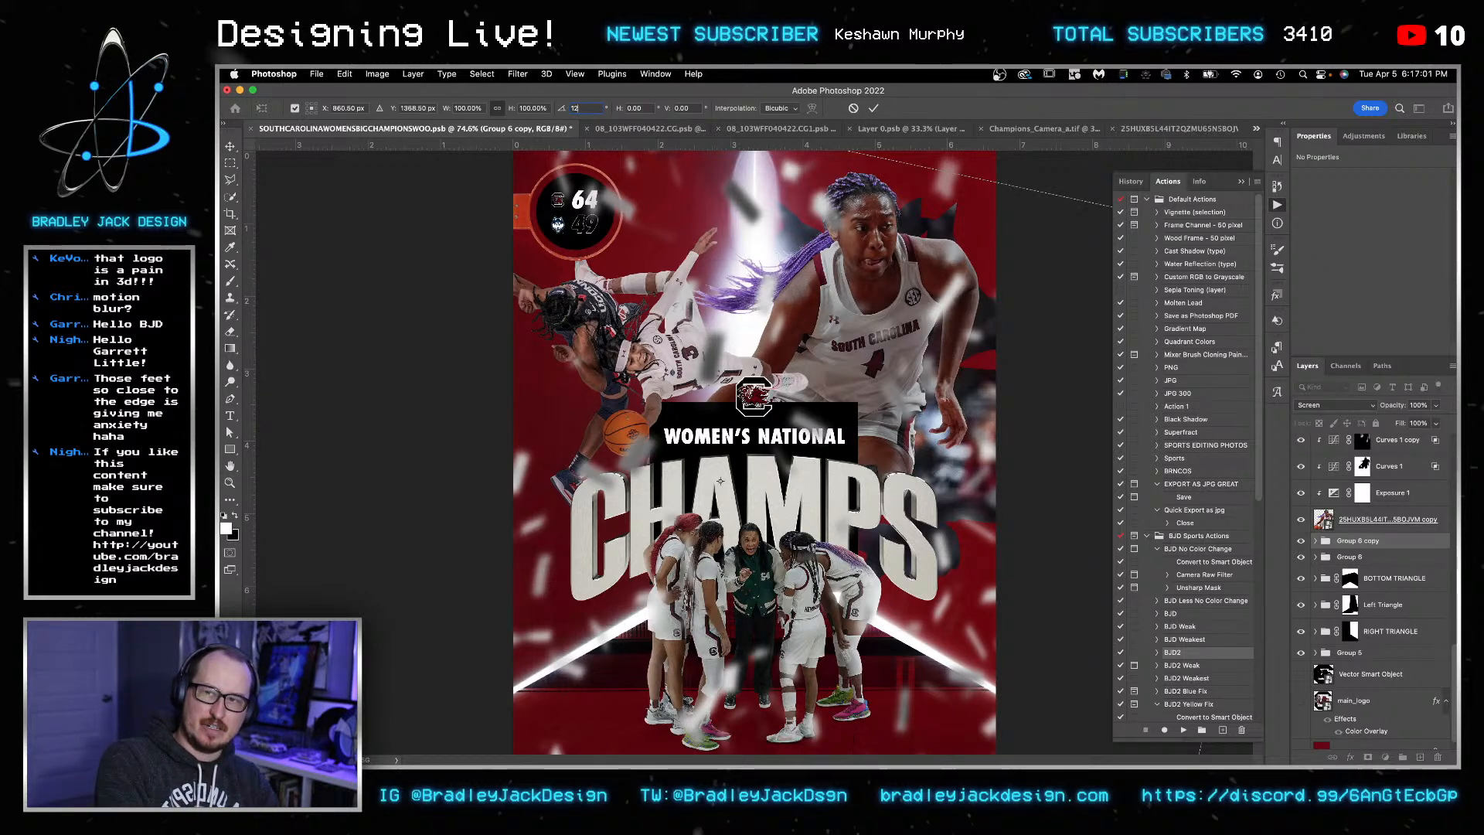
type("0")
key("Return")
key("Return")
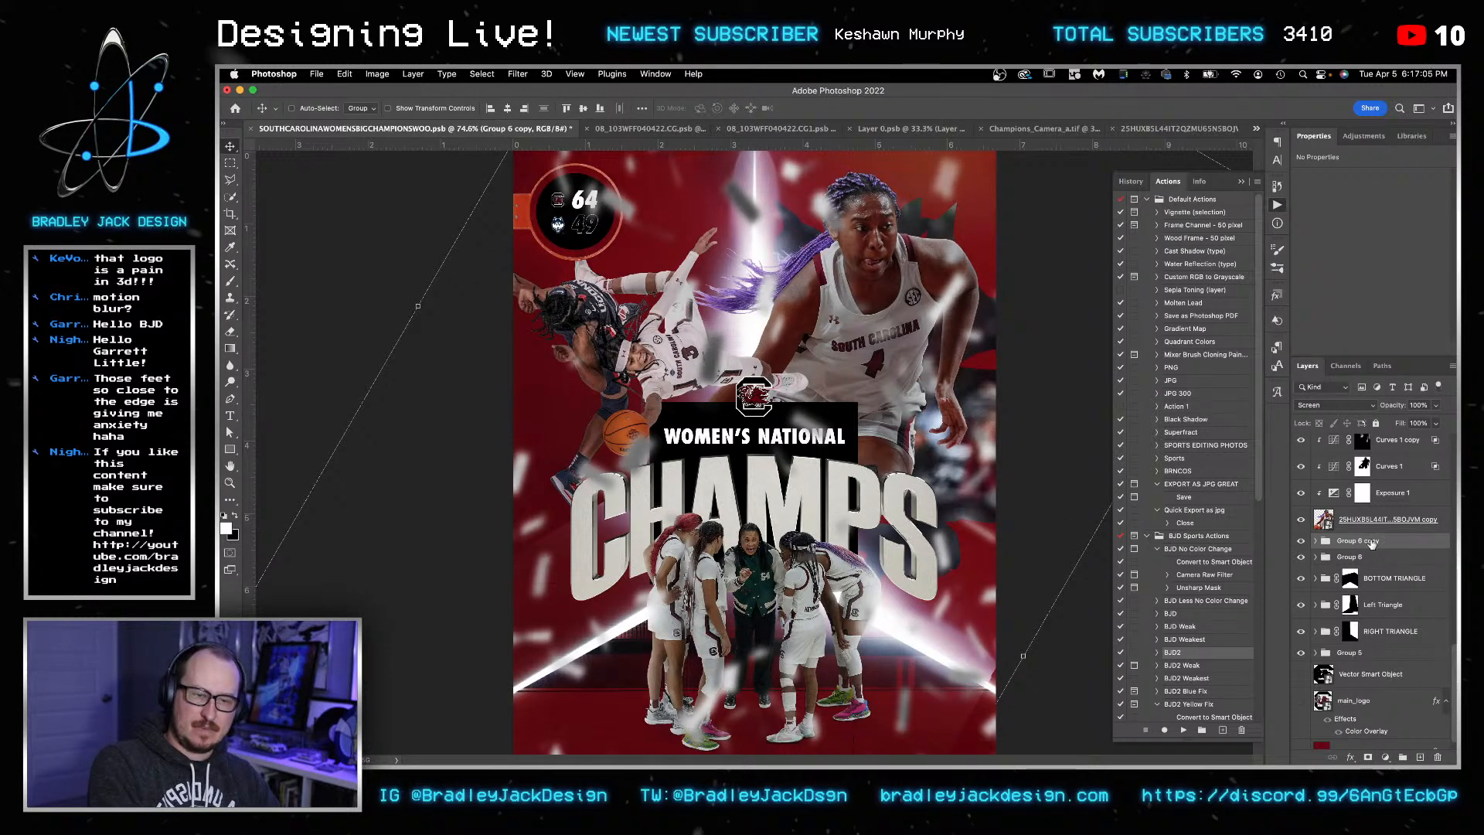
- Align the rotated light-leak copy with the lower-right diagonal beam by shifting it right and down in Normal mode, and restore Screen
key("shift+alt+n")
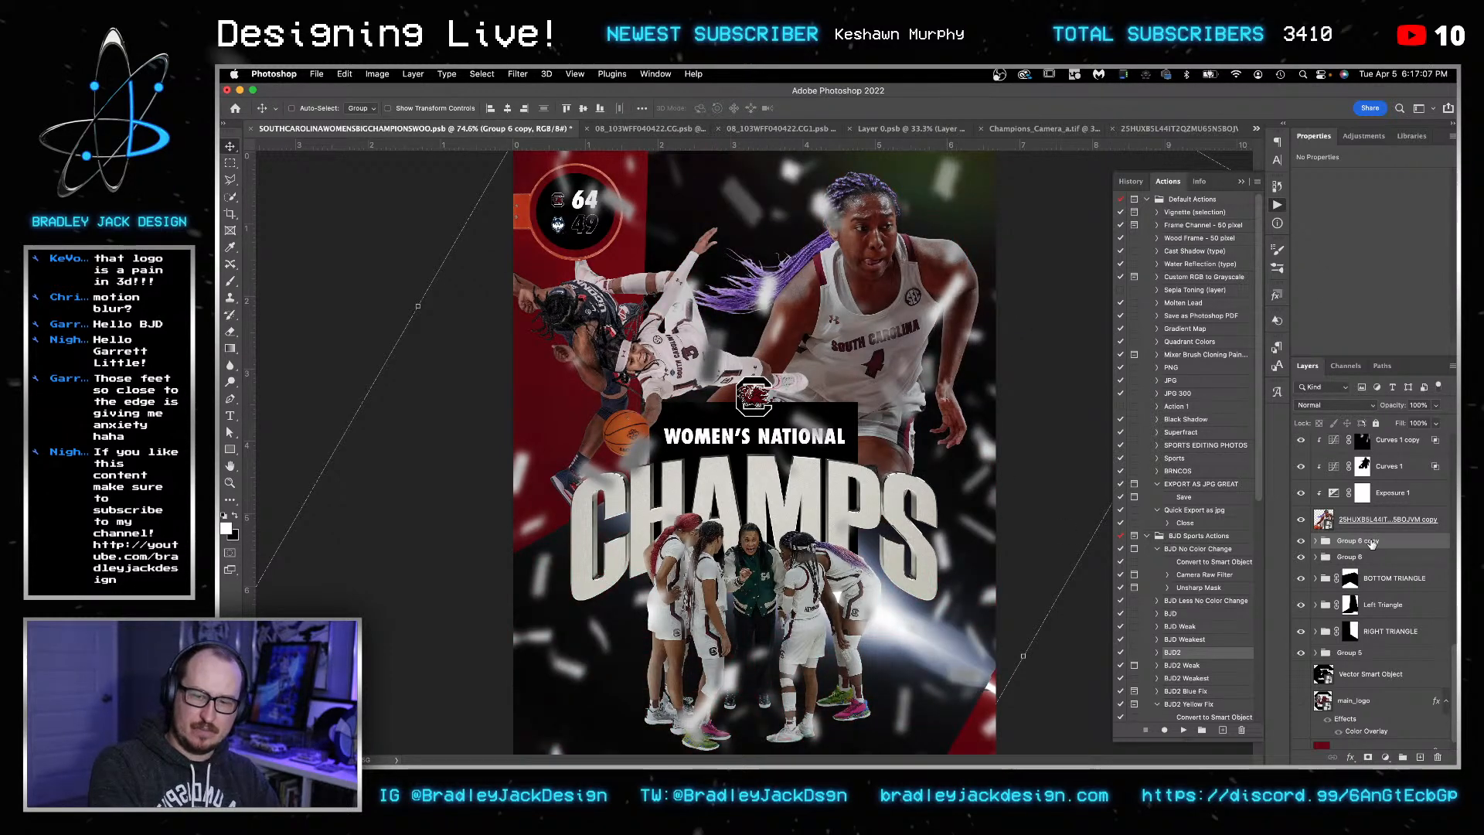
key("shift+Right")
key("shift+Right")
key("shift+Right")
key("shift+Right")
key("shift+Right")
key("shift+Right")
key("shift+Right")
key("shift+Right")
key("shift+Down")
key("shift+Down")
key("shift+Down")
key("shift+Down")
key("shift+Down")
key("shift+Down")
key("shift+Down")
key("shift+Down")
key("shift+Down")
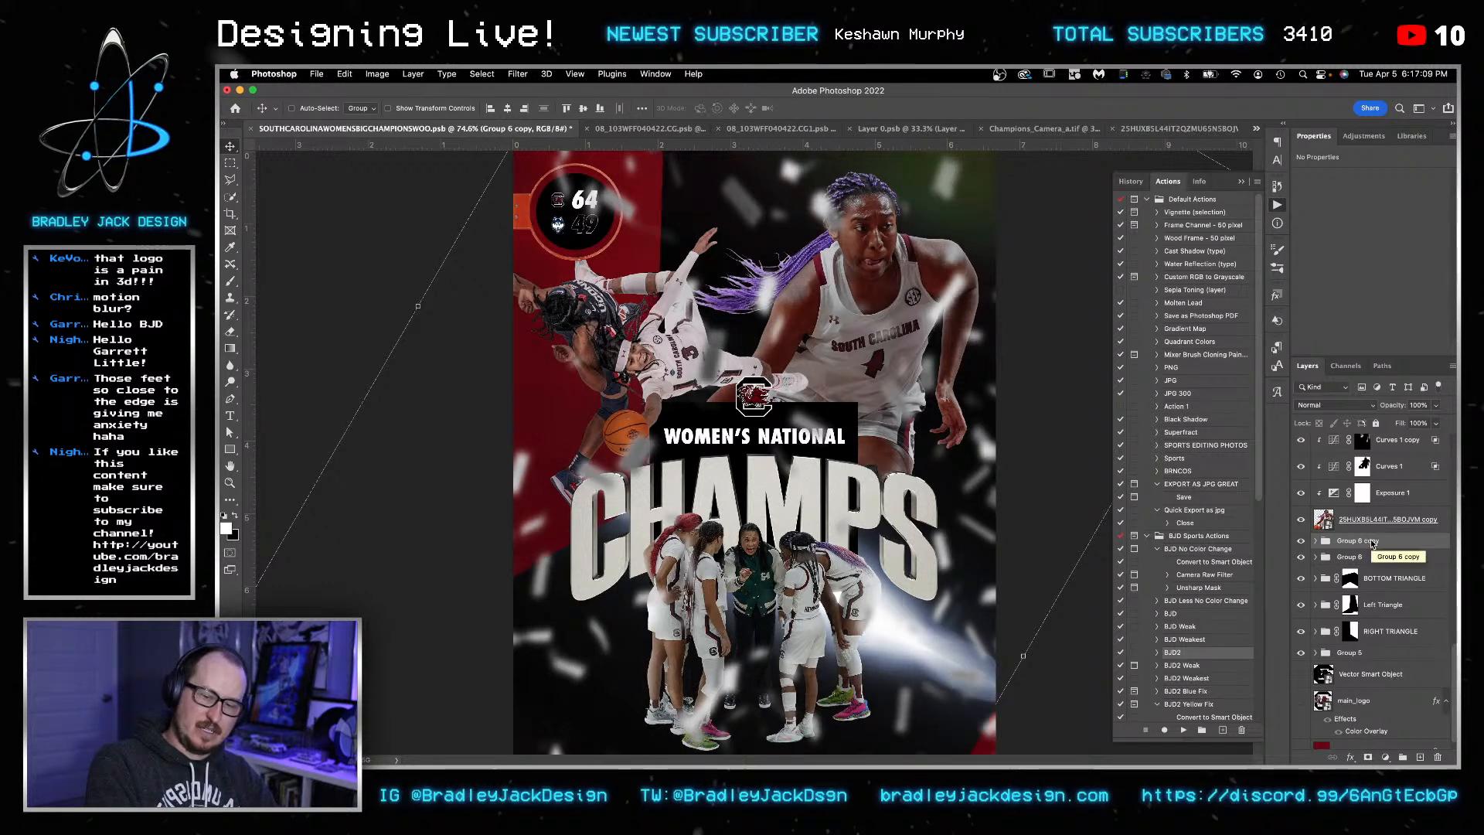
key("shift+Right")
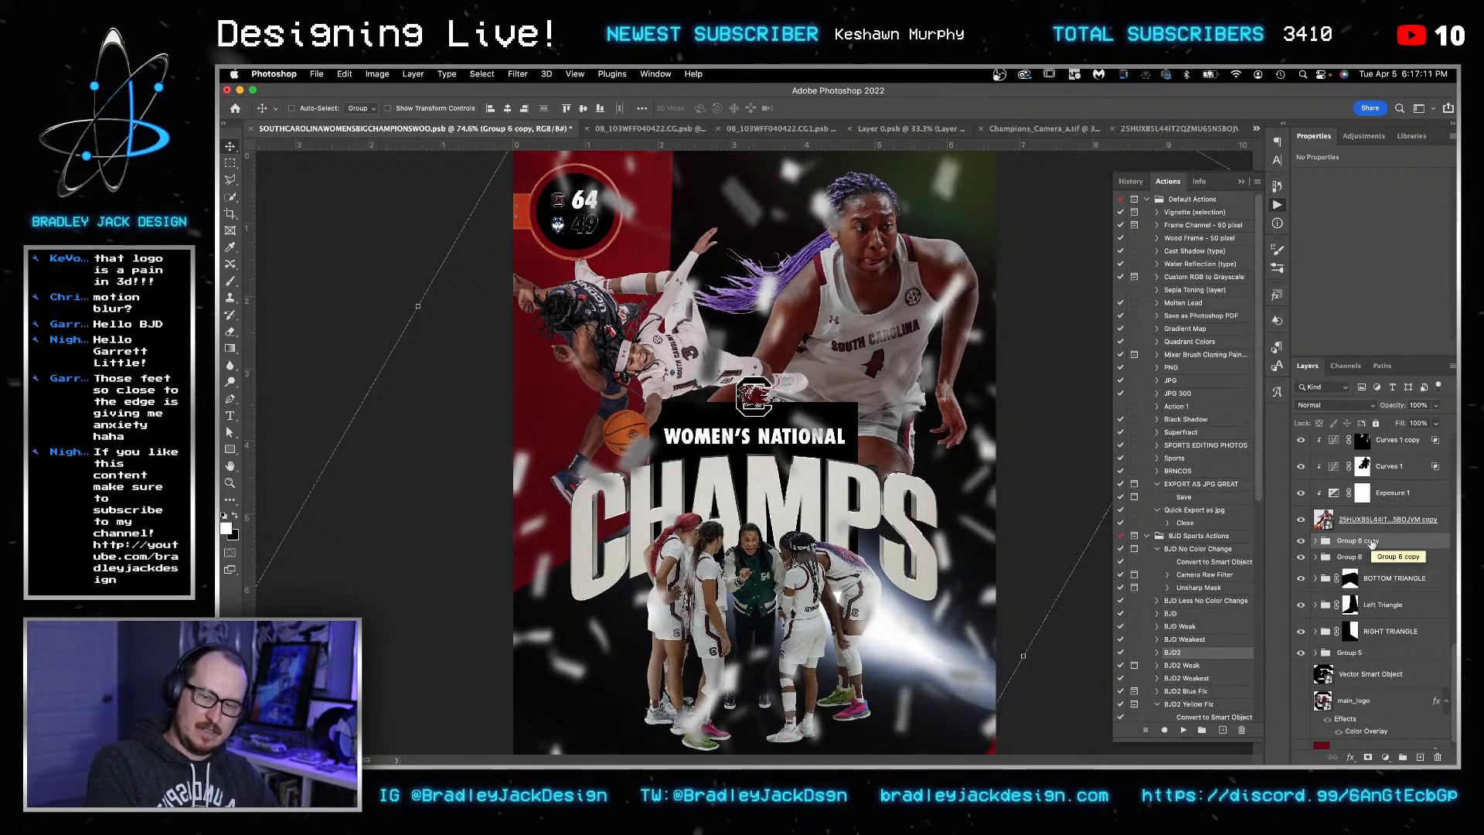
key("shift+alt+s")
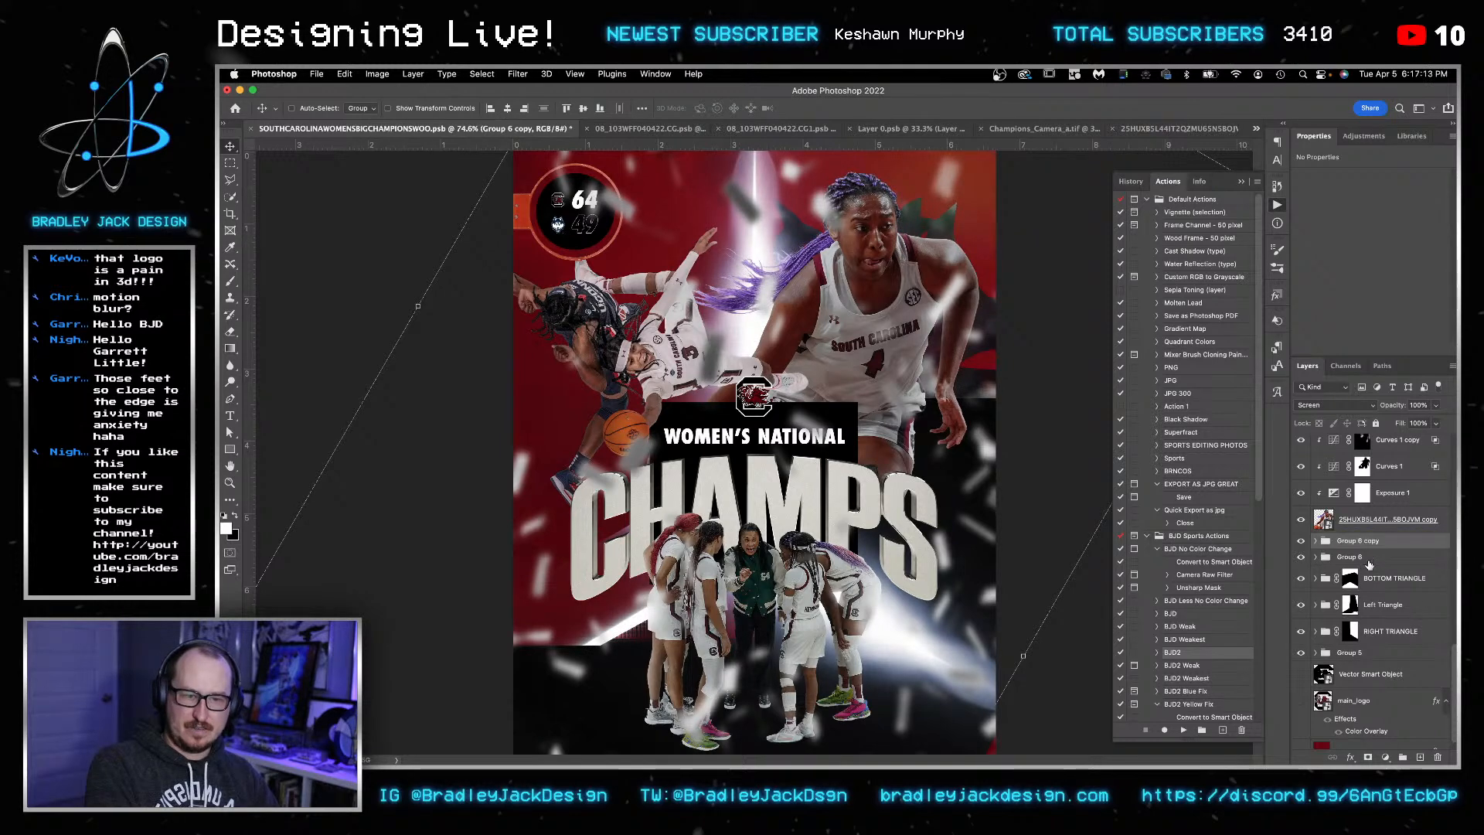
- Try another light-leak copy with 120 as its width for the lower-left beam, moving it down and left, and delete it
key("ctrl+j")
key("ctrl+t")
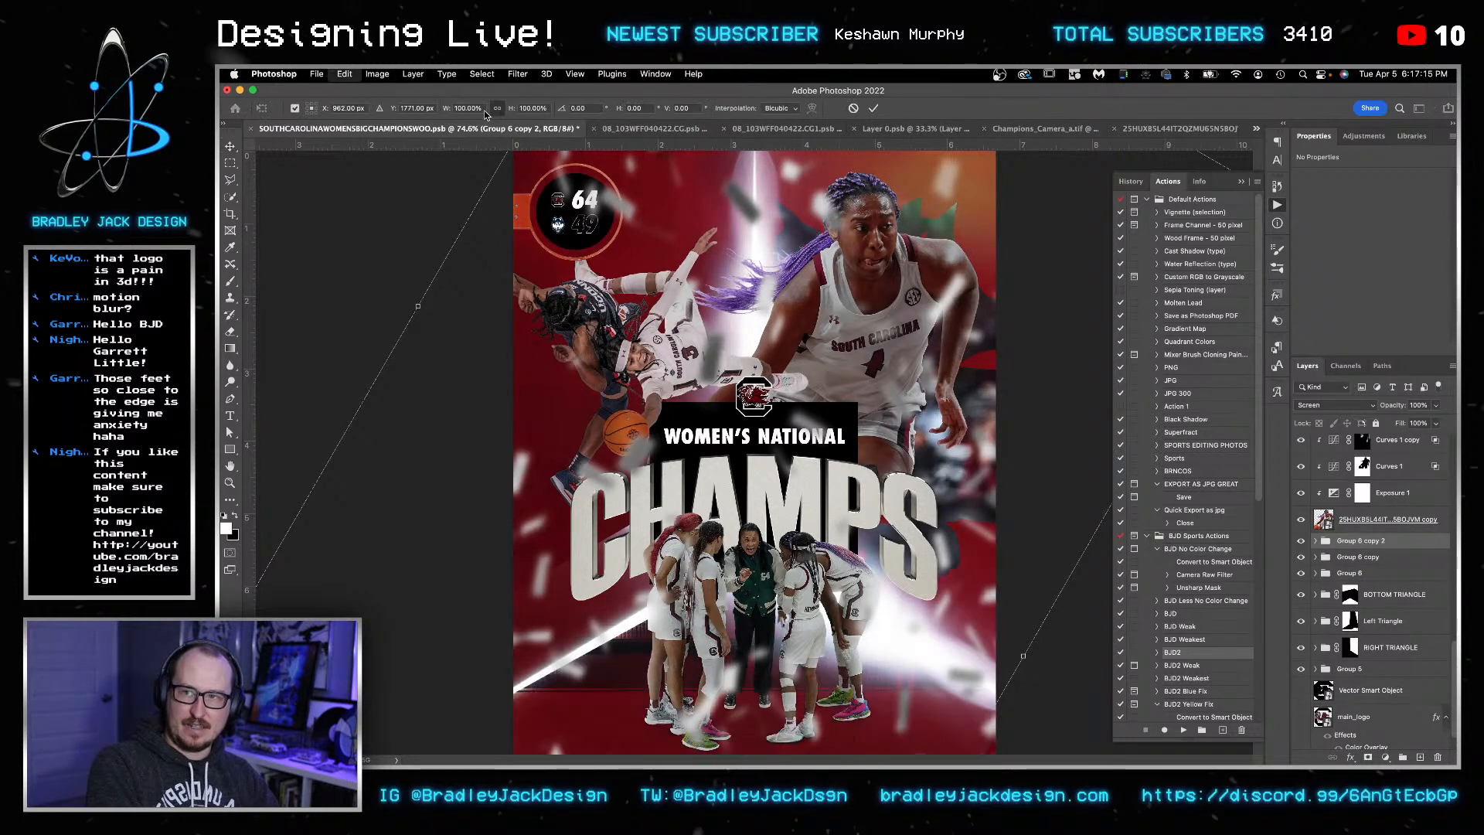
left_click(468, 108)
type("120")
key("Return")
key("Return")
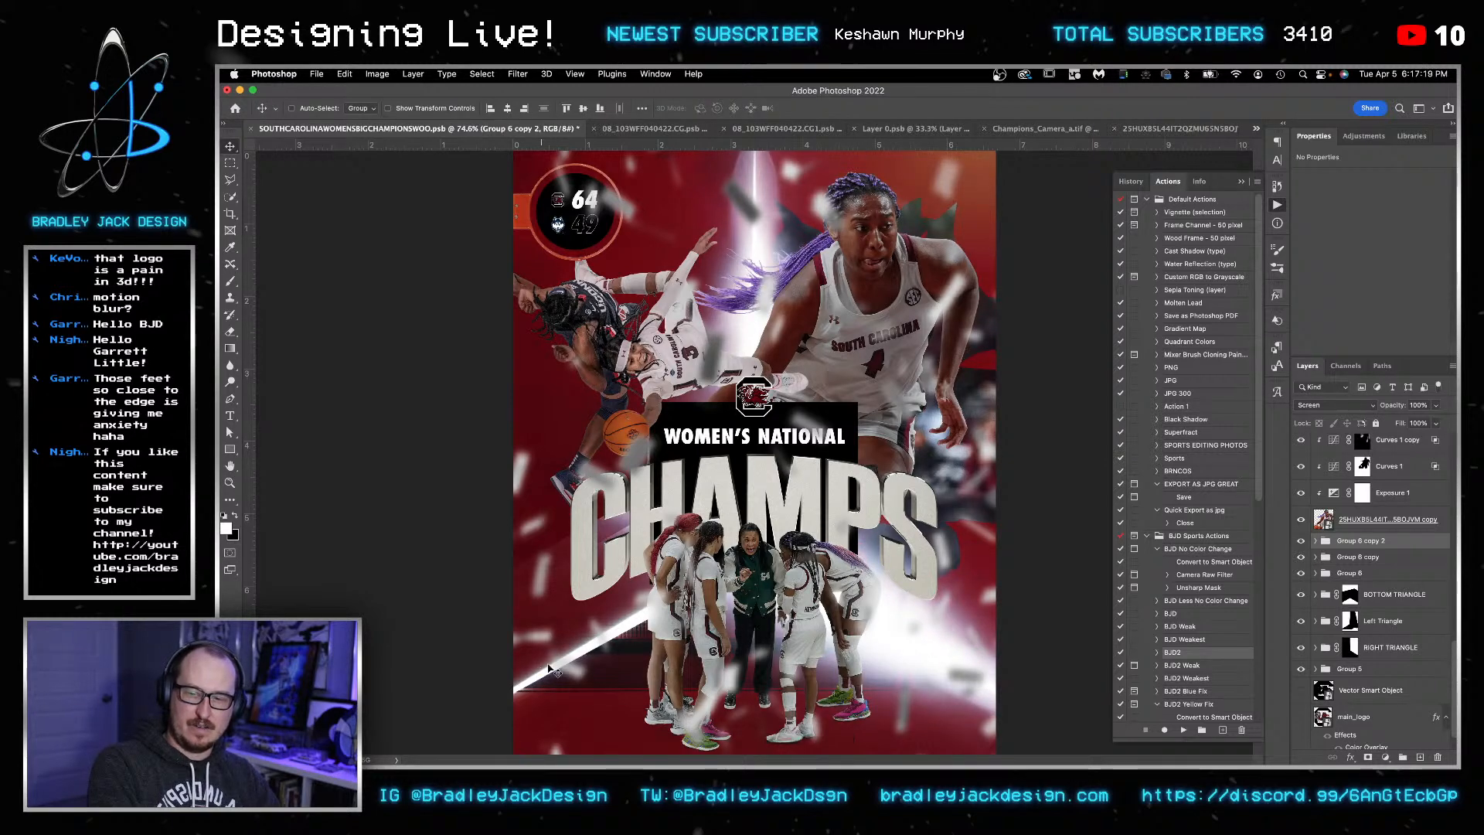
left_click_drag(607, 524, 549, 680)
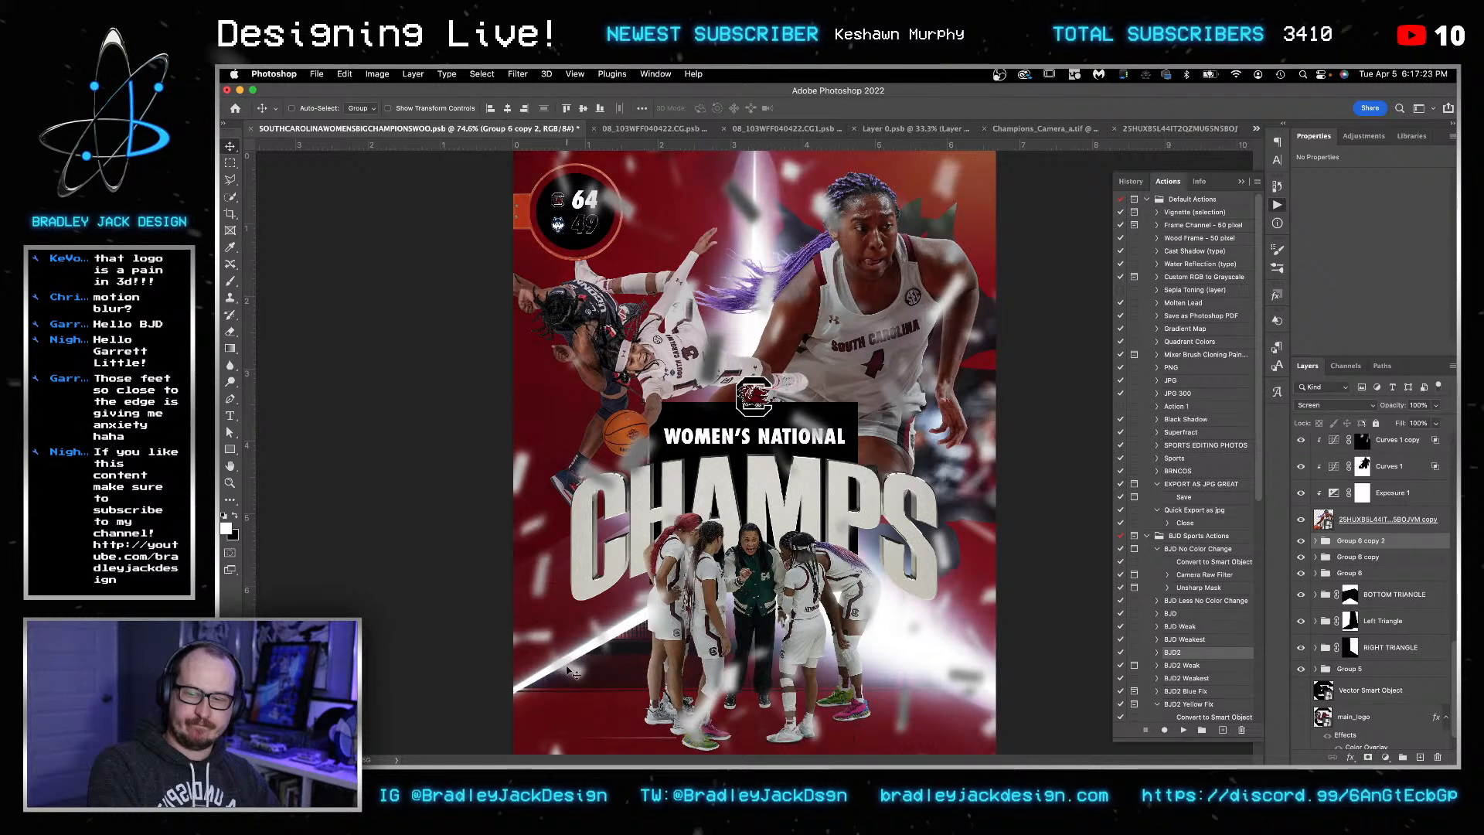
key("super+minus")
key("super+minus")
key("super+0")
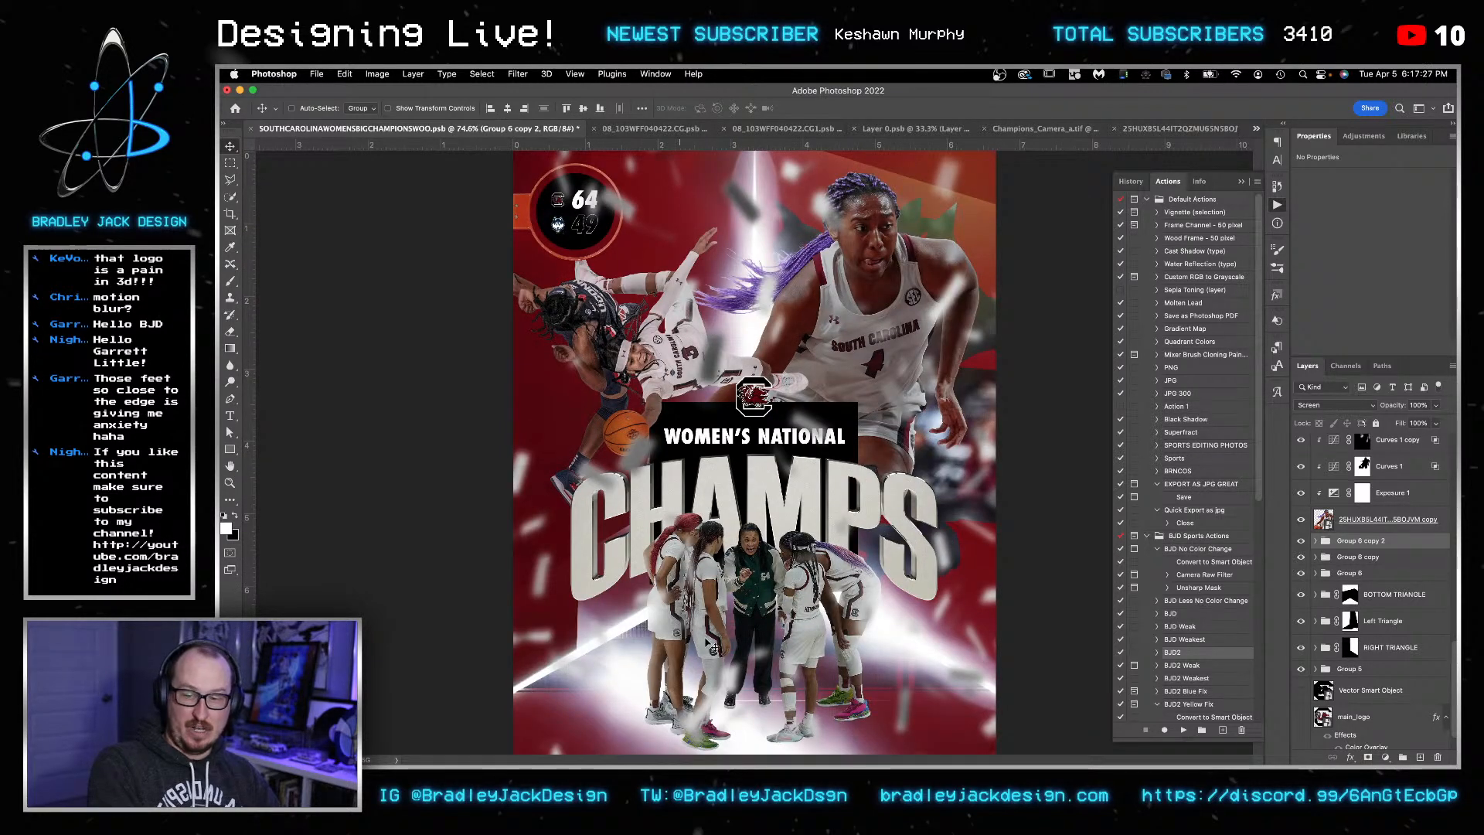
key("shift+alt+n")
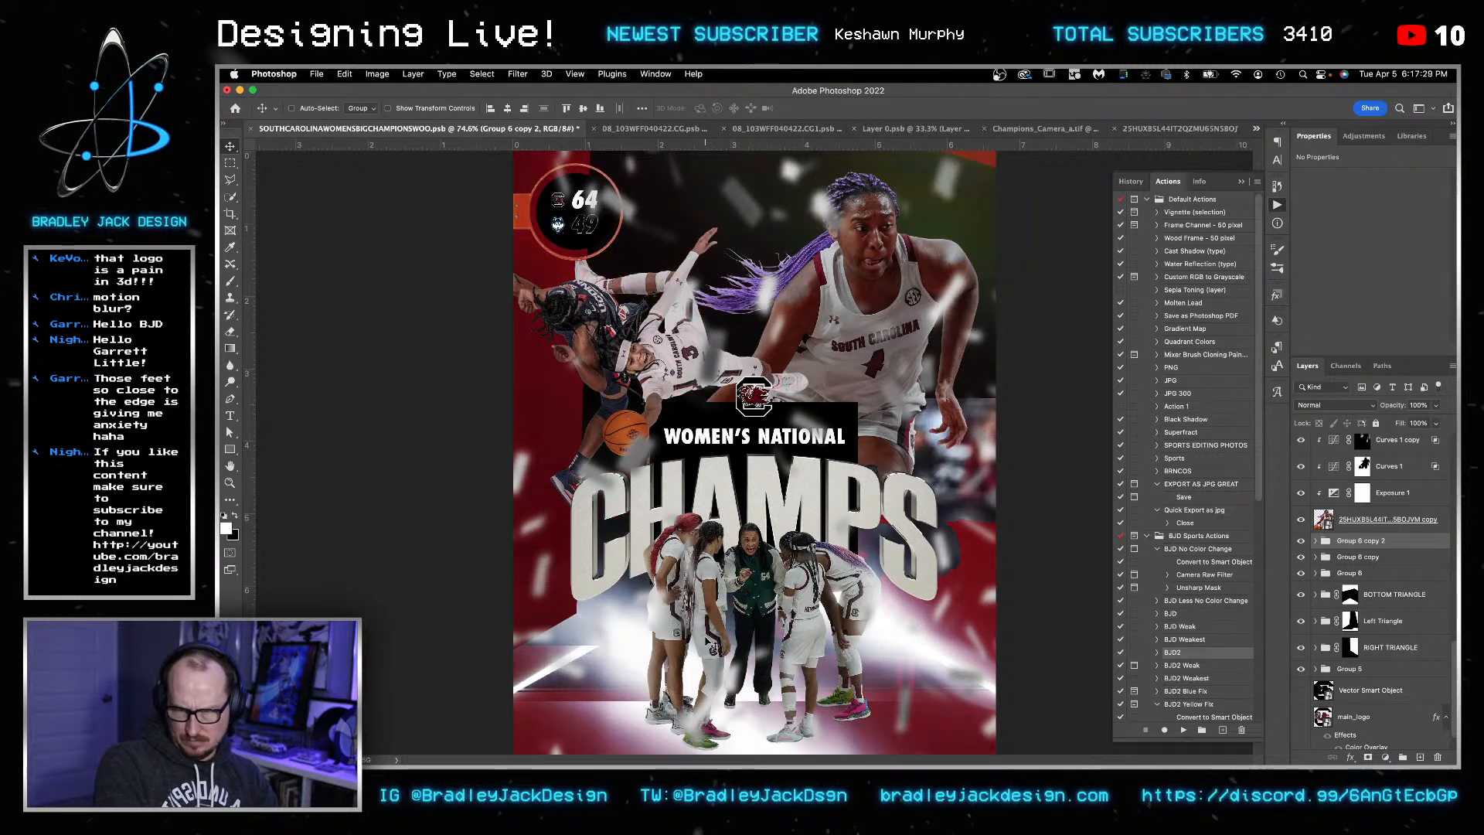
key("Delete")
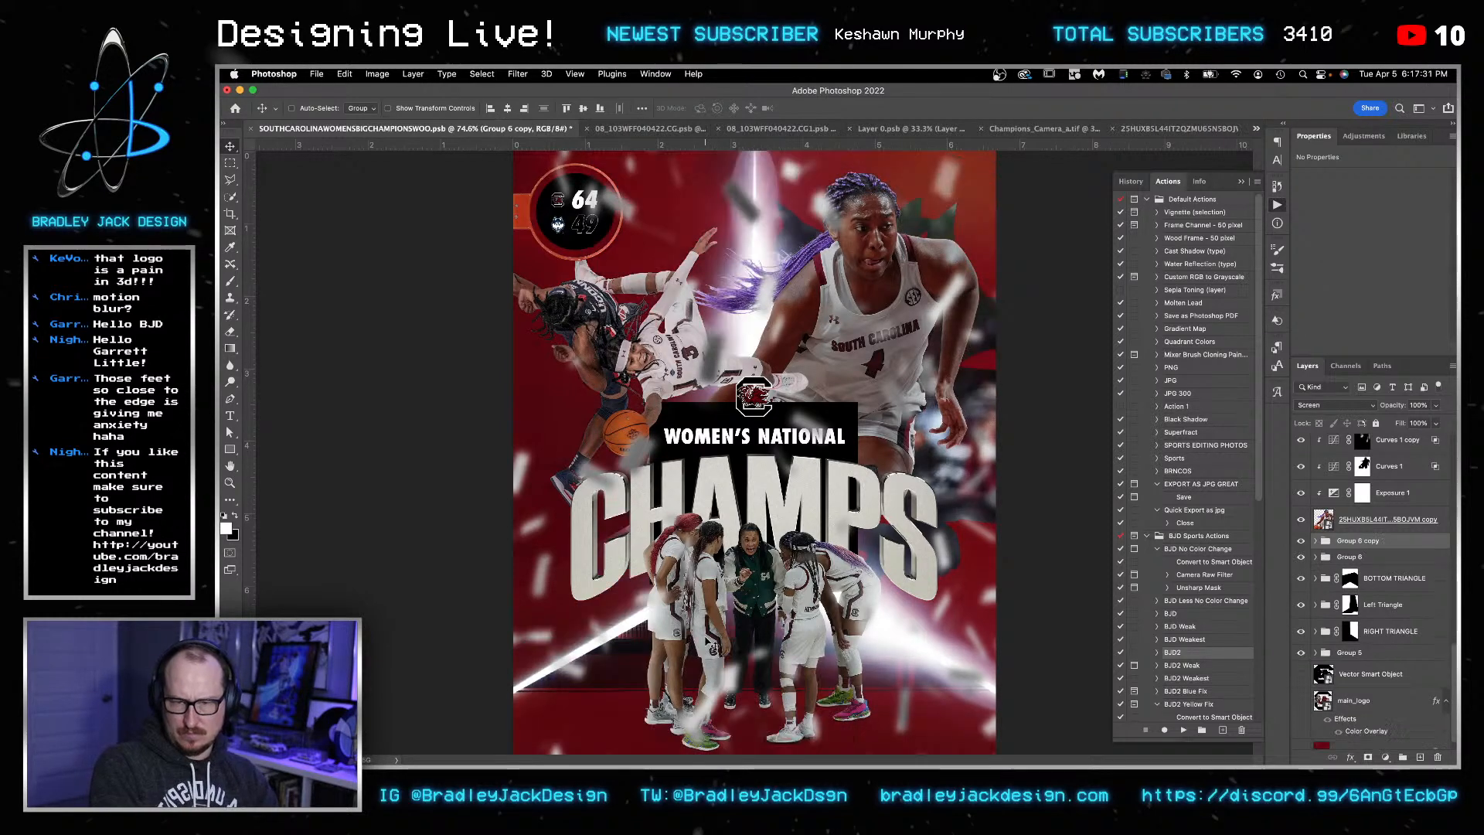
- Duplicate the lower-right light-leak group and flip the copy horizontally with a width of -100% for the lower-left beam
key("super+j")
key("super+t")
left_click(467, 109)
type("-100")
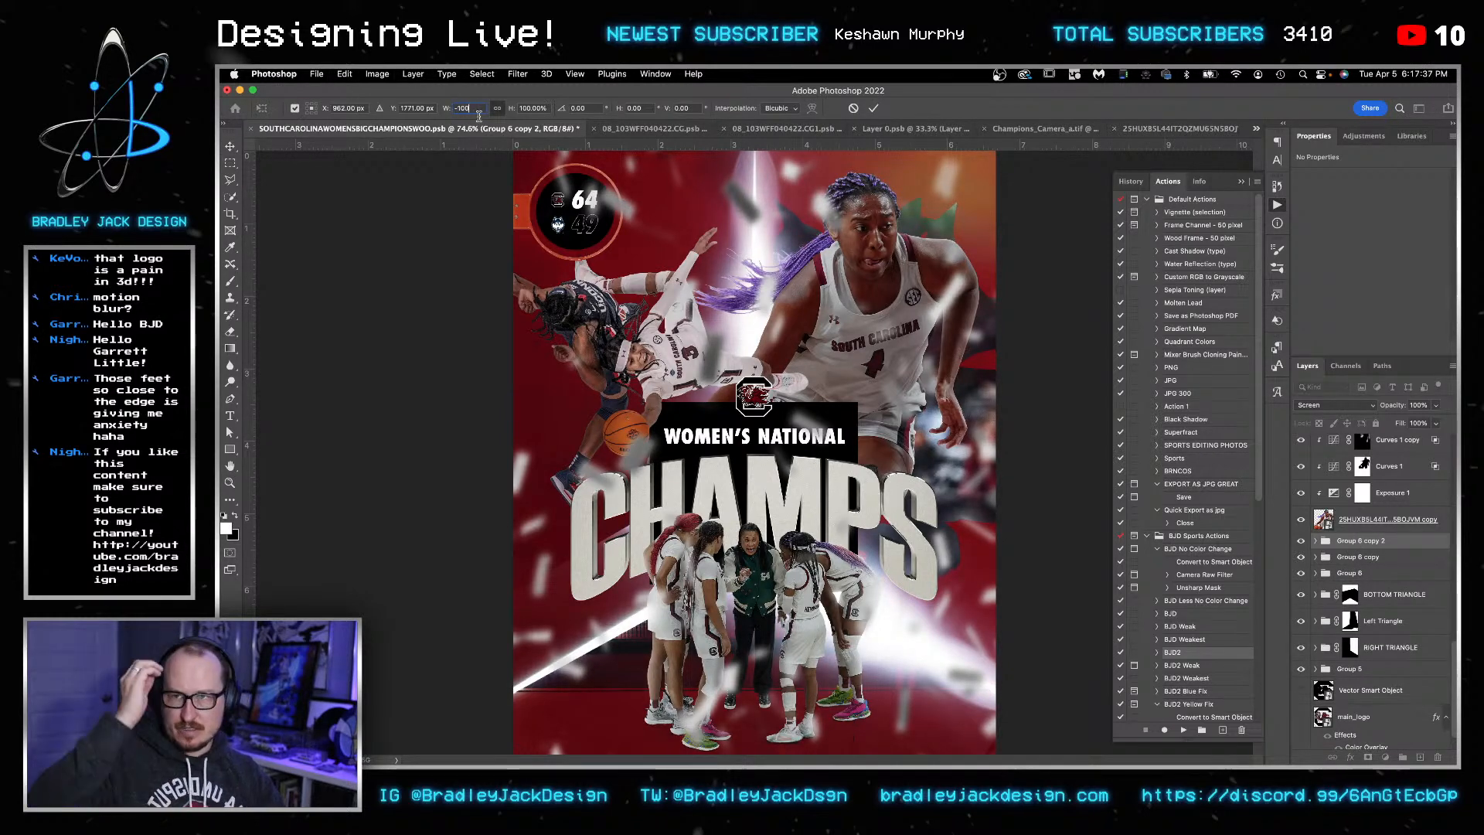
key("Return")
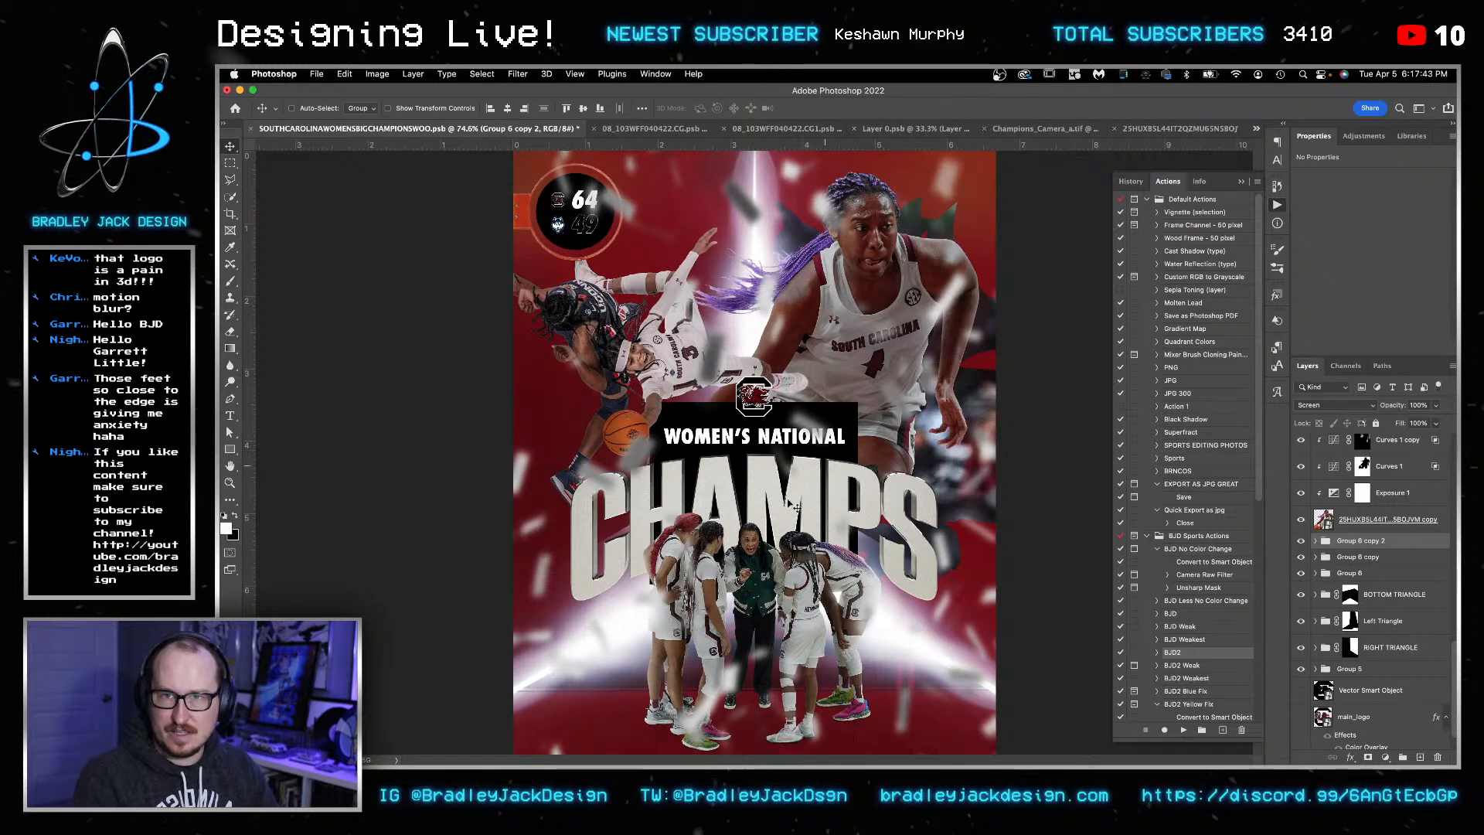
- Group the three light-leak groups in Screen mode and darken them with a Levels adjustment, black input 50 and midtones 0.76
left_click(1347, 573, "shift")
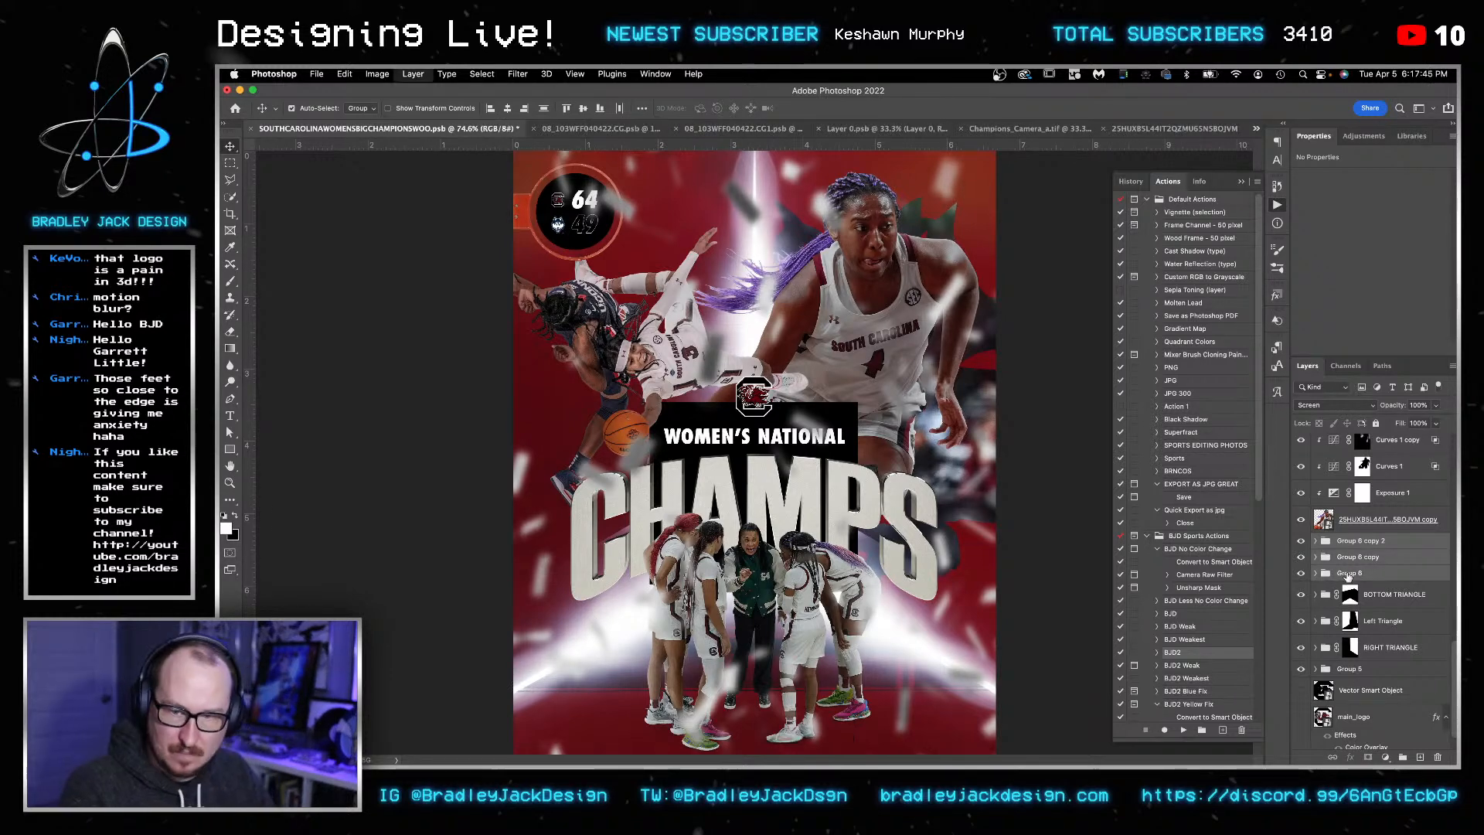
key("super+g")
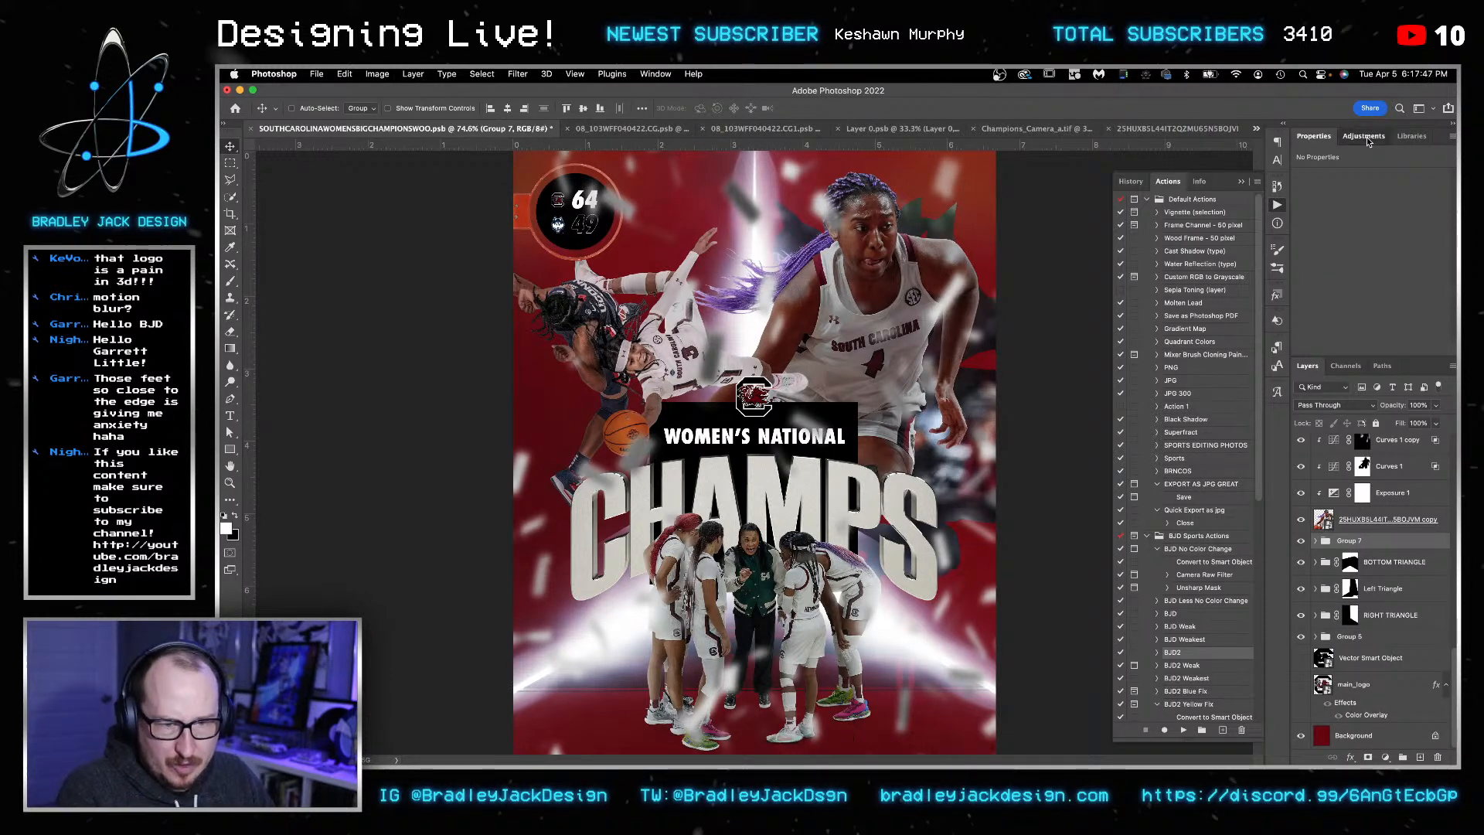
left_click(1366, 139)
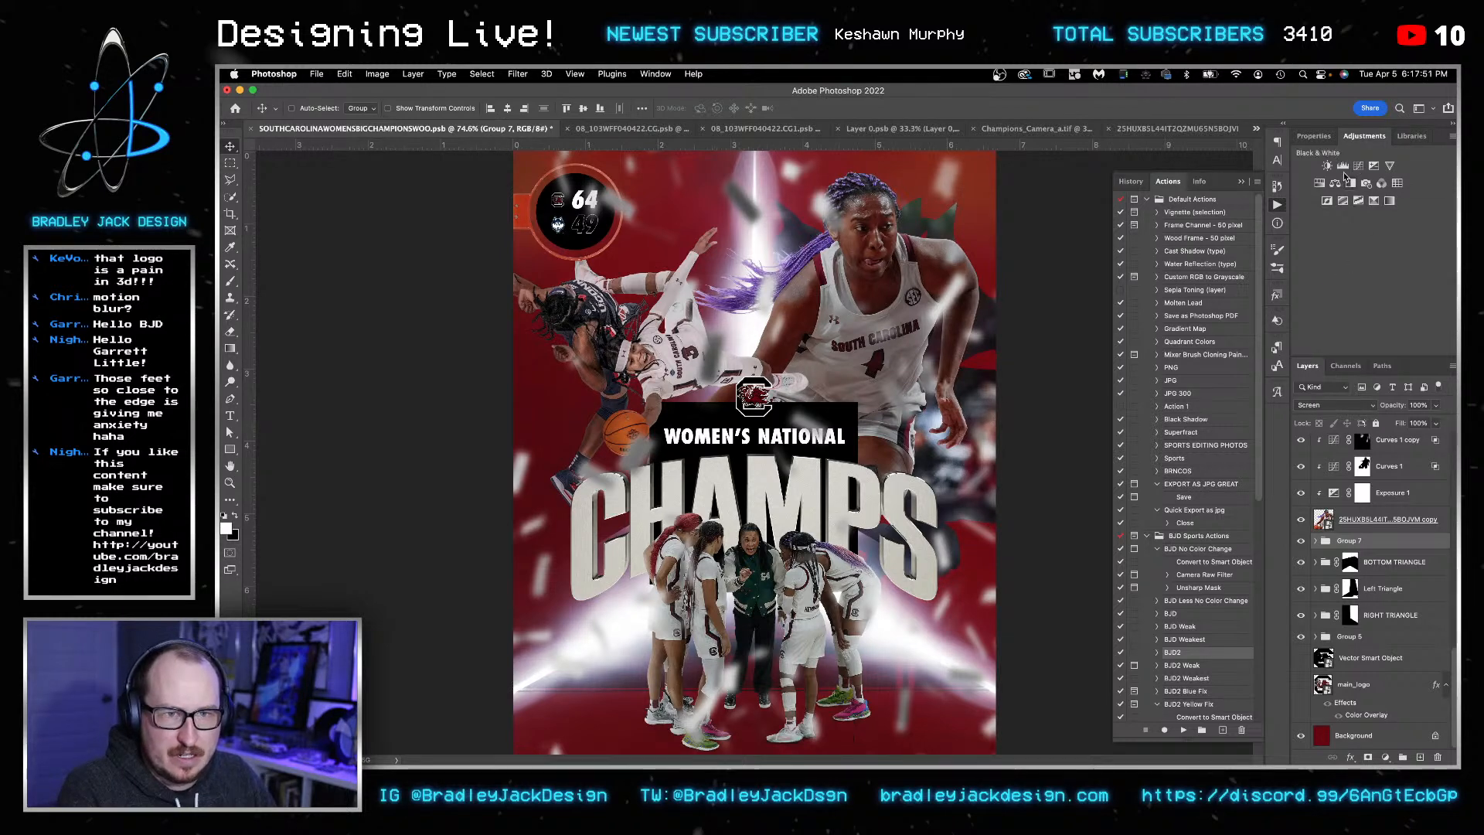
left_click(1343, 167)
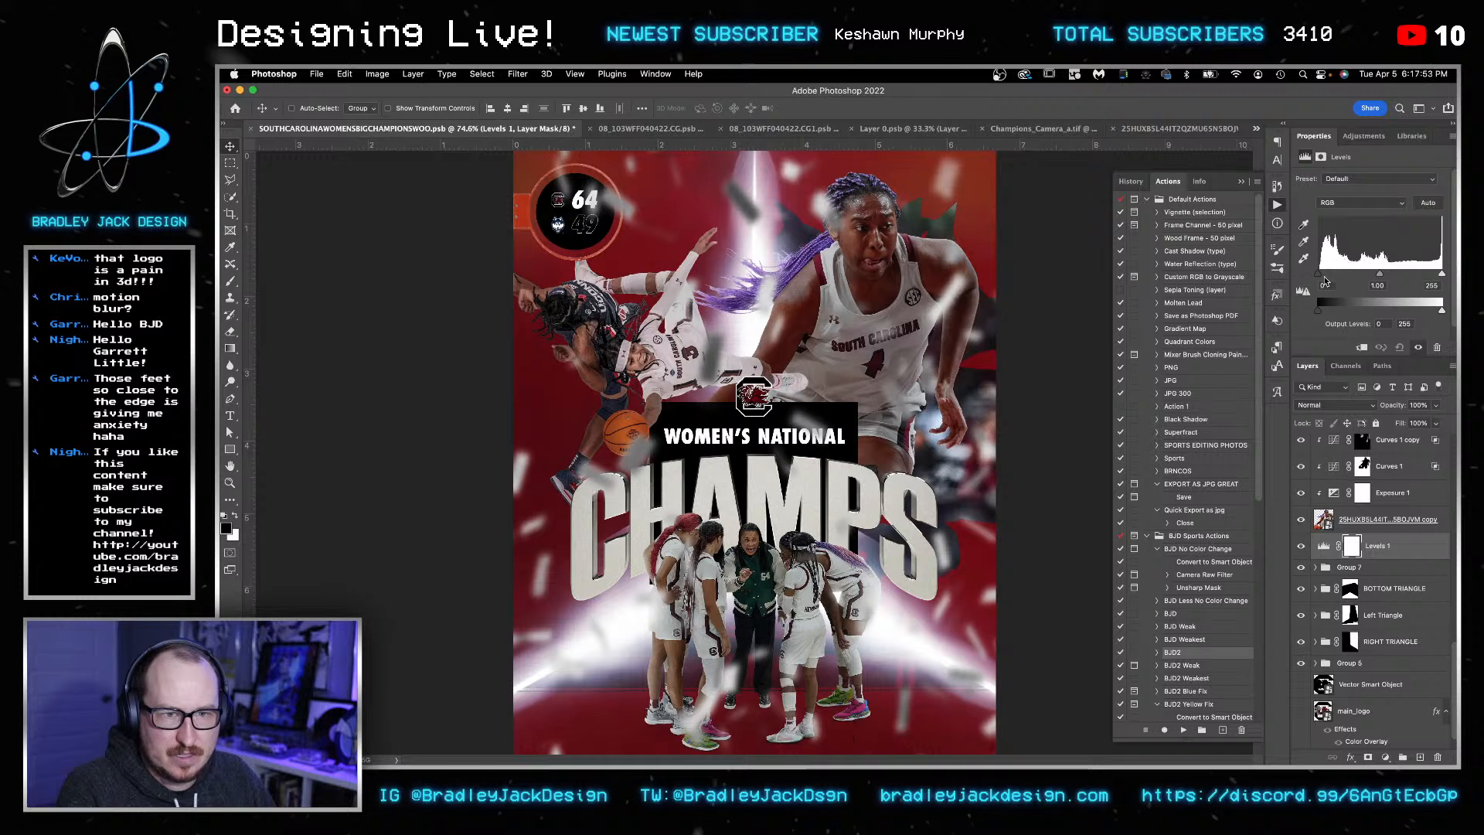
left_click_drag(1396, 277, 1344, 275)
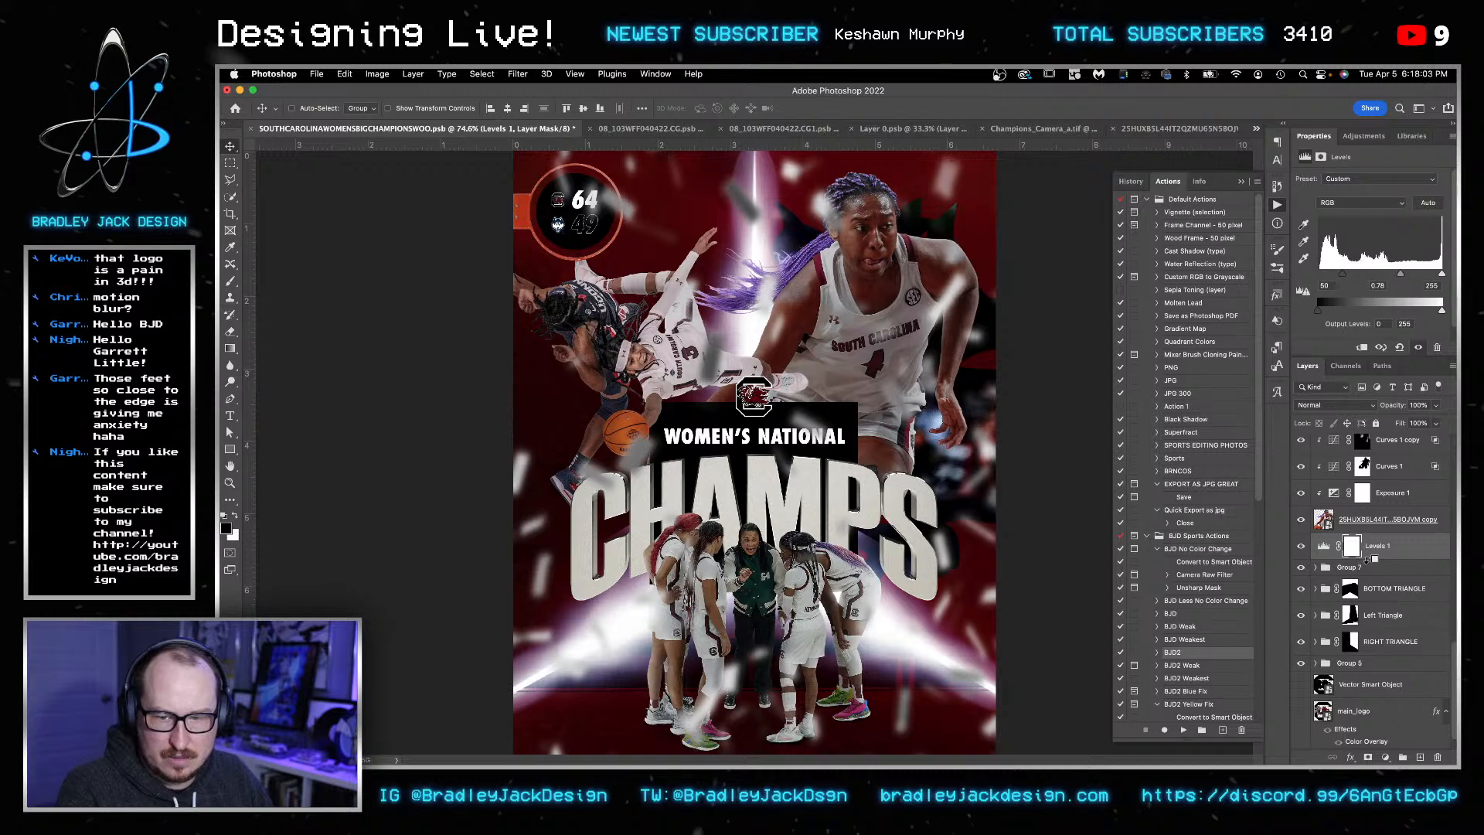
- Clip the Levels adjustment to the combined light-leak group and convert both into one smart object
left_click(1367, 557, "alt")
left_click(1380, 569, "shift")
key("super+g")
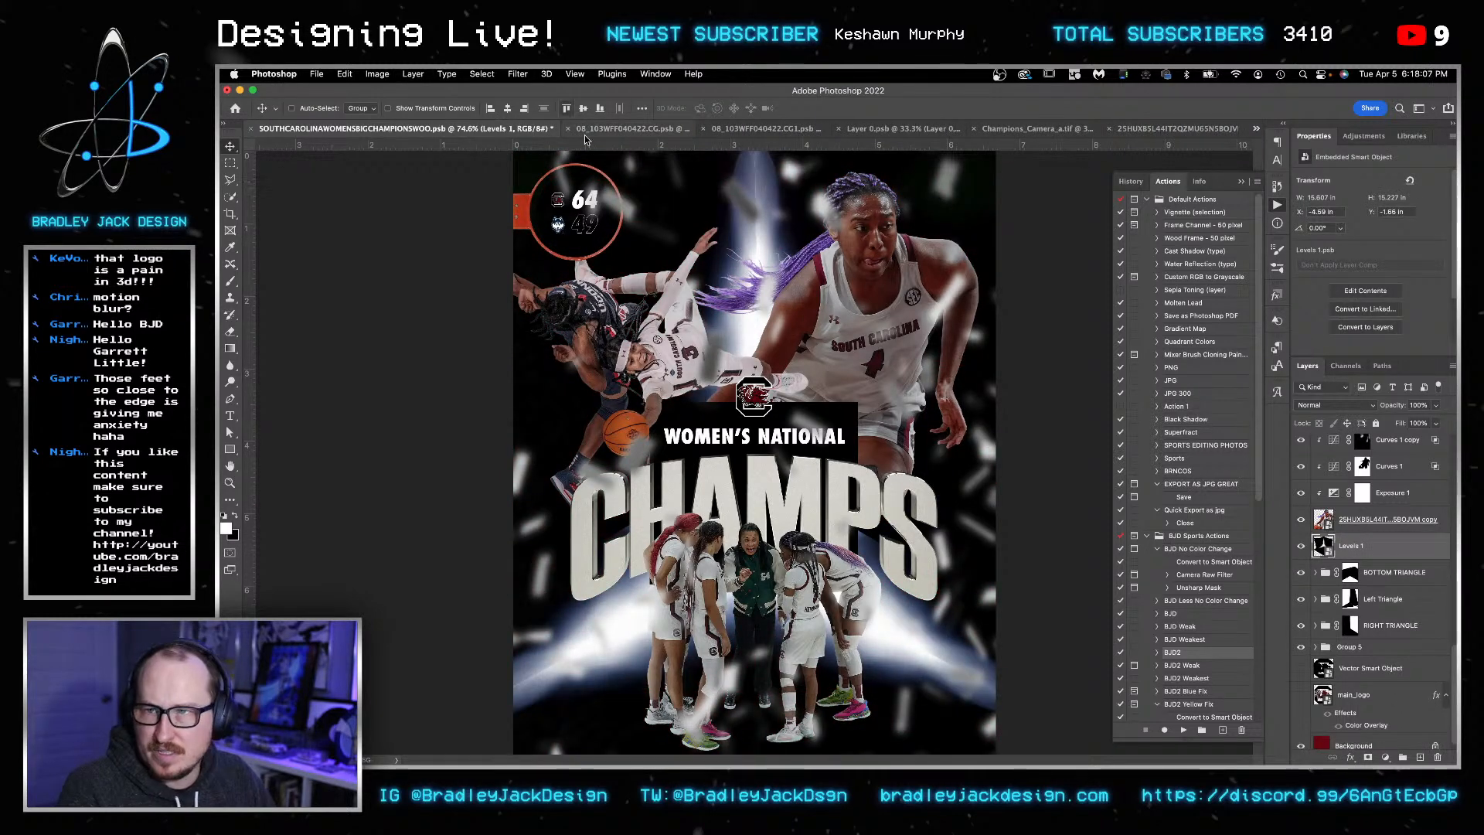
- Apply a Gaussian Blur to the combined light-leak smart object and set its blend mode to Screen
left_click(517, 74)
mouse_move(564, 248)
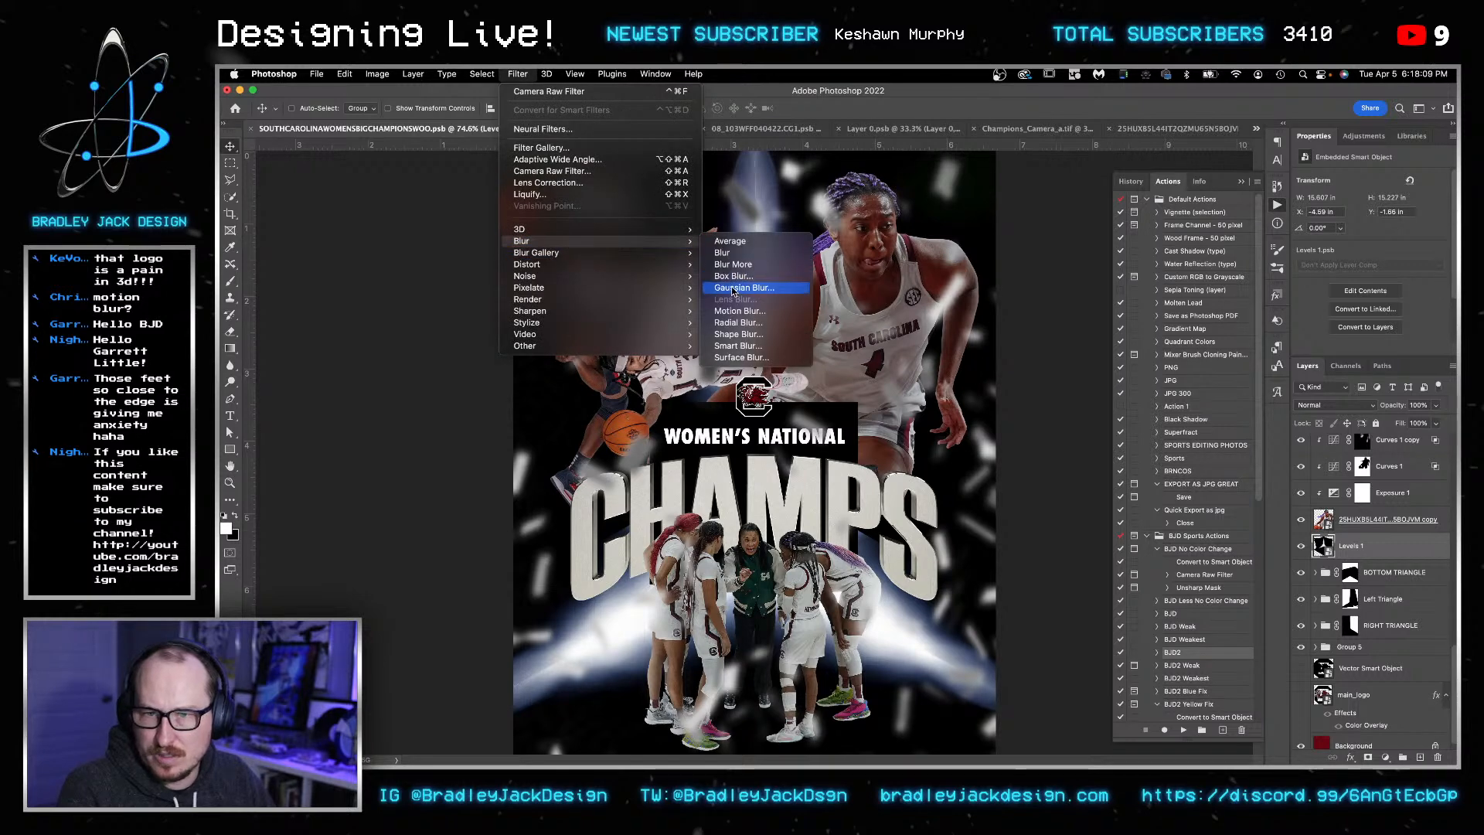
left_click(733, 287)
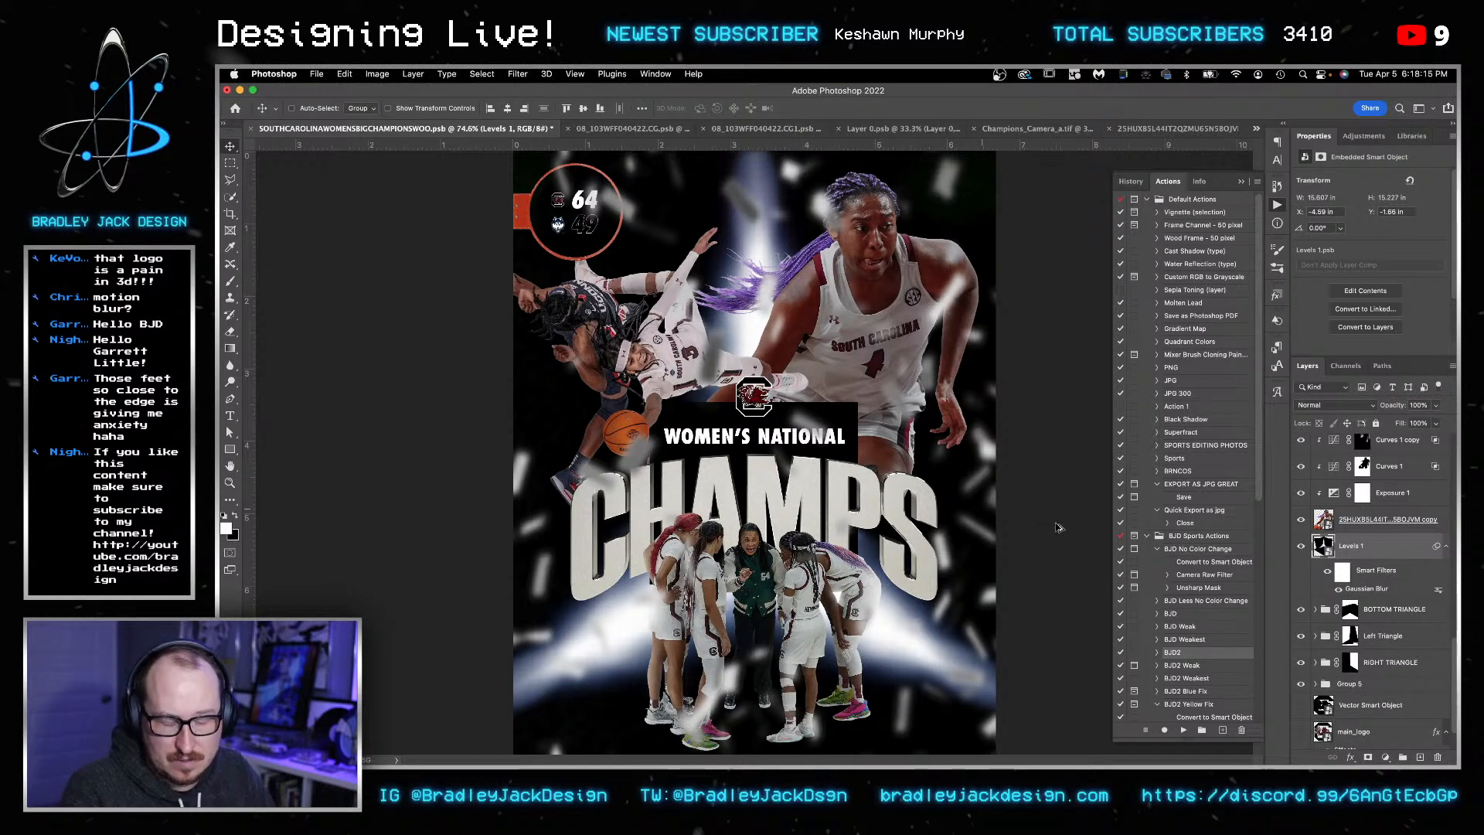
key("shift+alt+s")
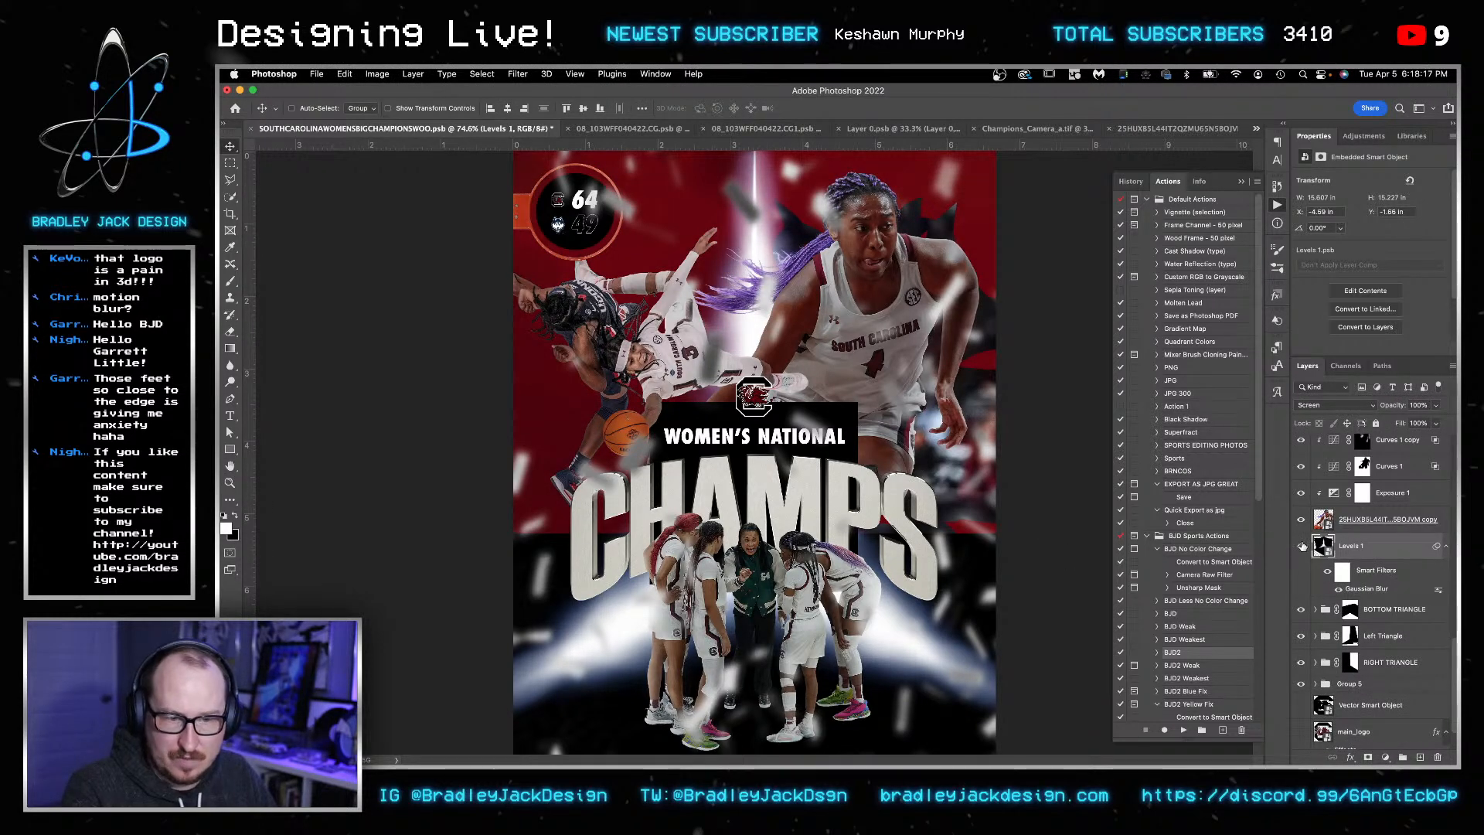
- Compare the poster with and without the blurred light-leak layer, then with and without Group 4
left_click(1302, 547)
left_click(1302, 547)
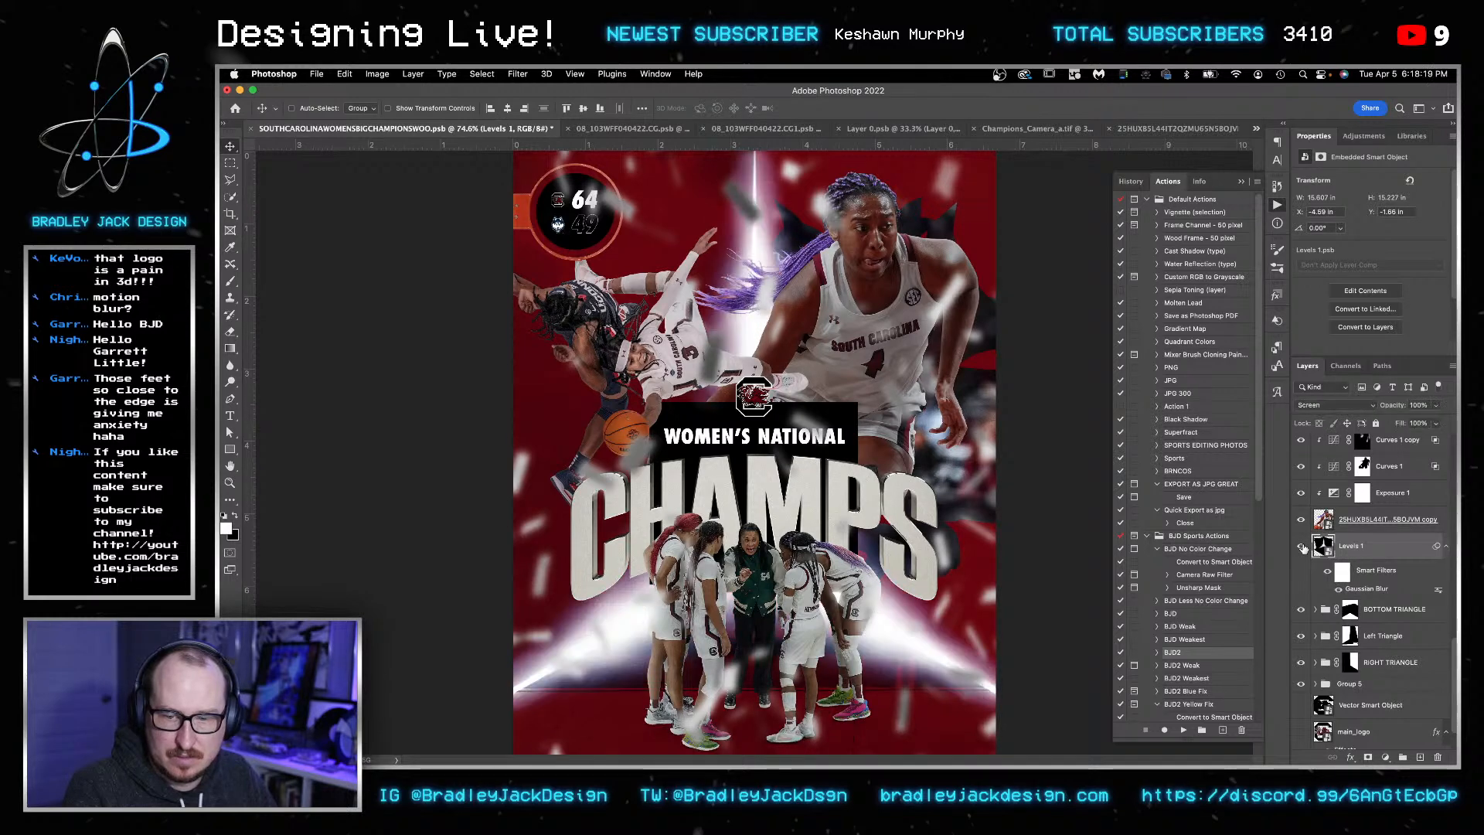
left_click(1302, 547)
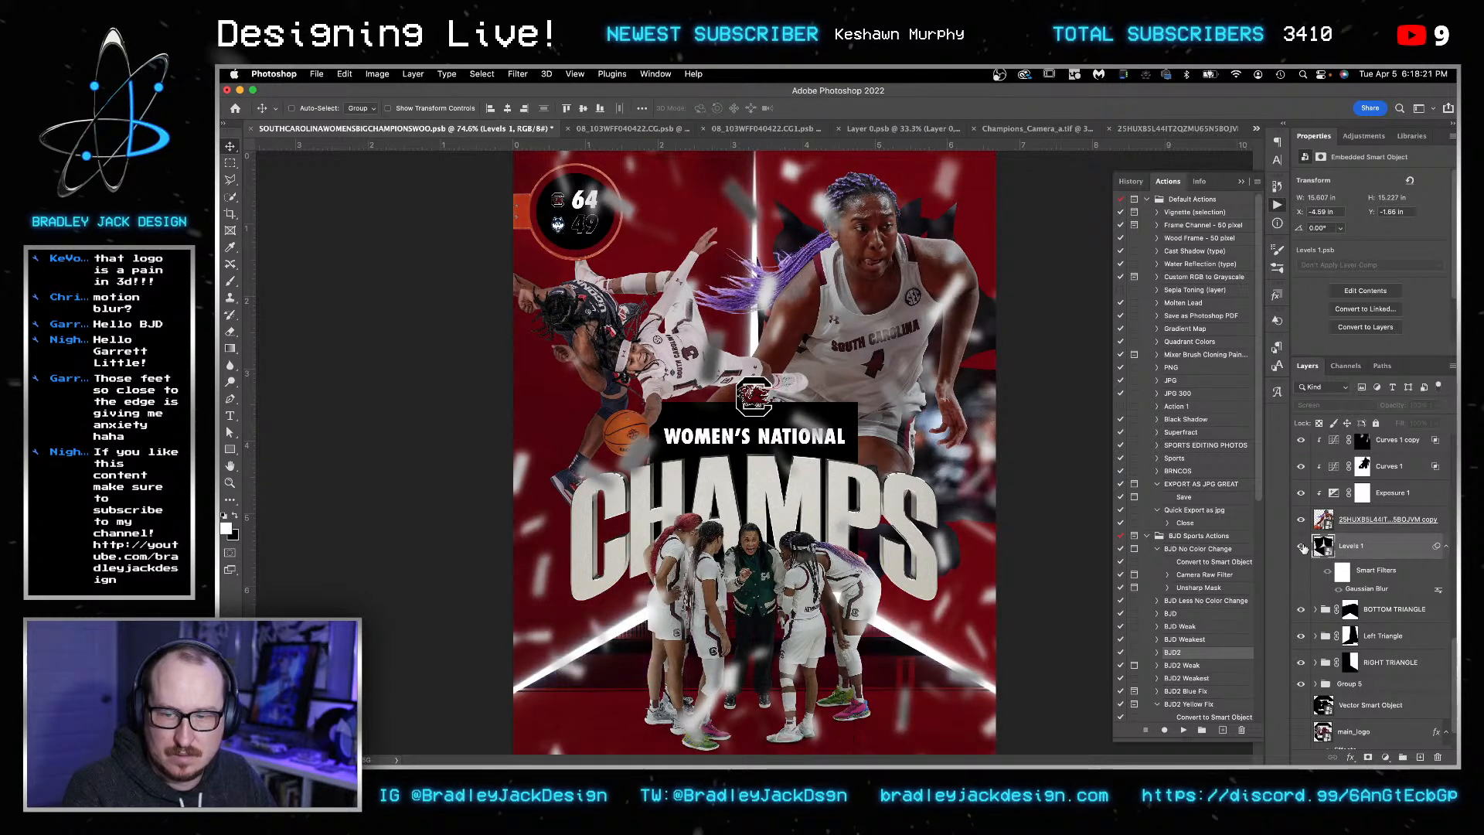
left_click(1303, 547)
left_click(1303, 547)
left_click(1302, 548)
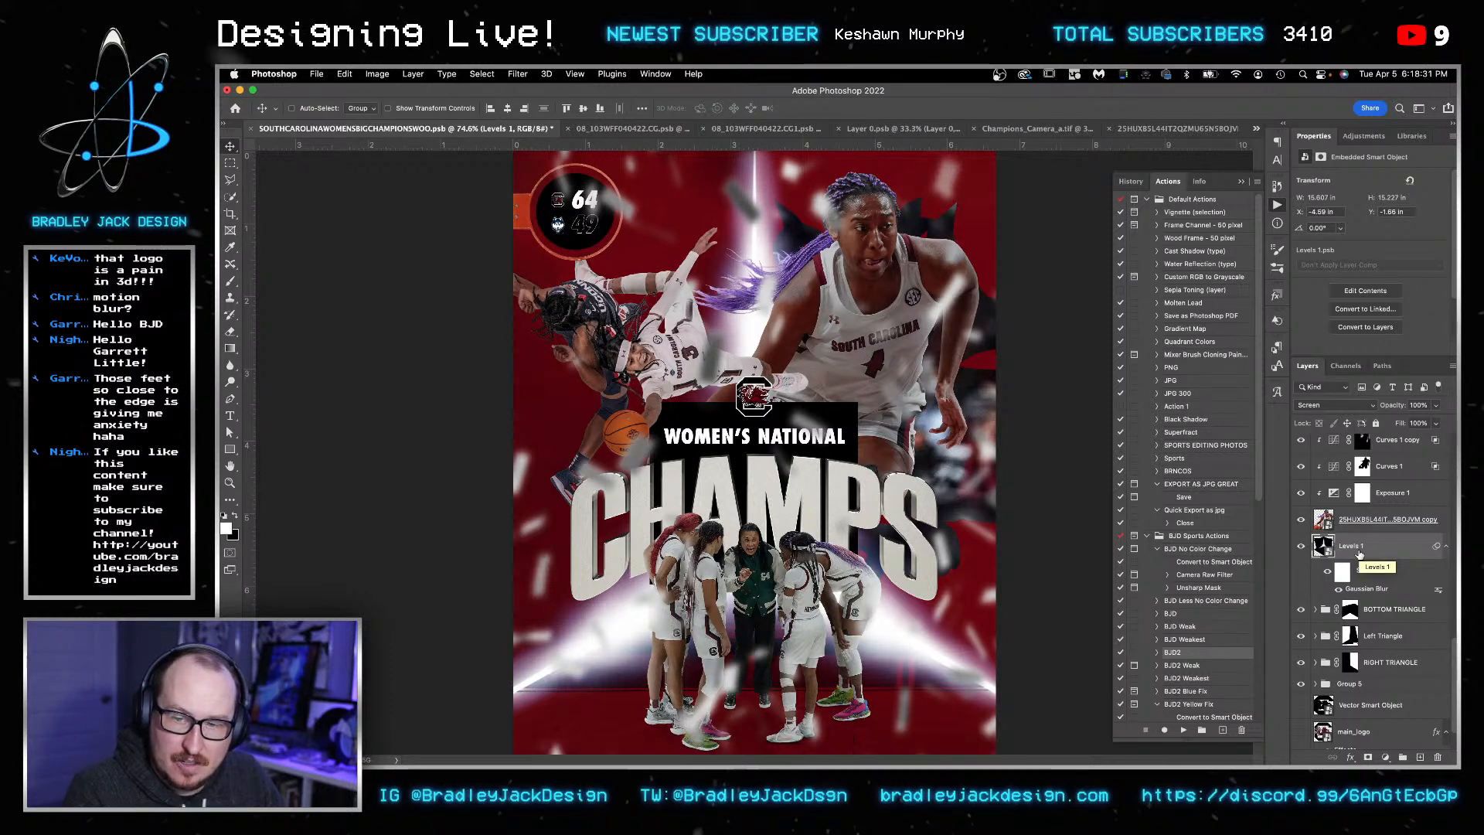
scroll(1359, 553, "up", 5)
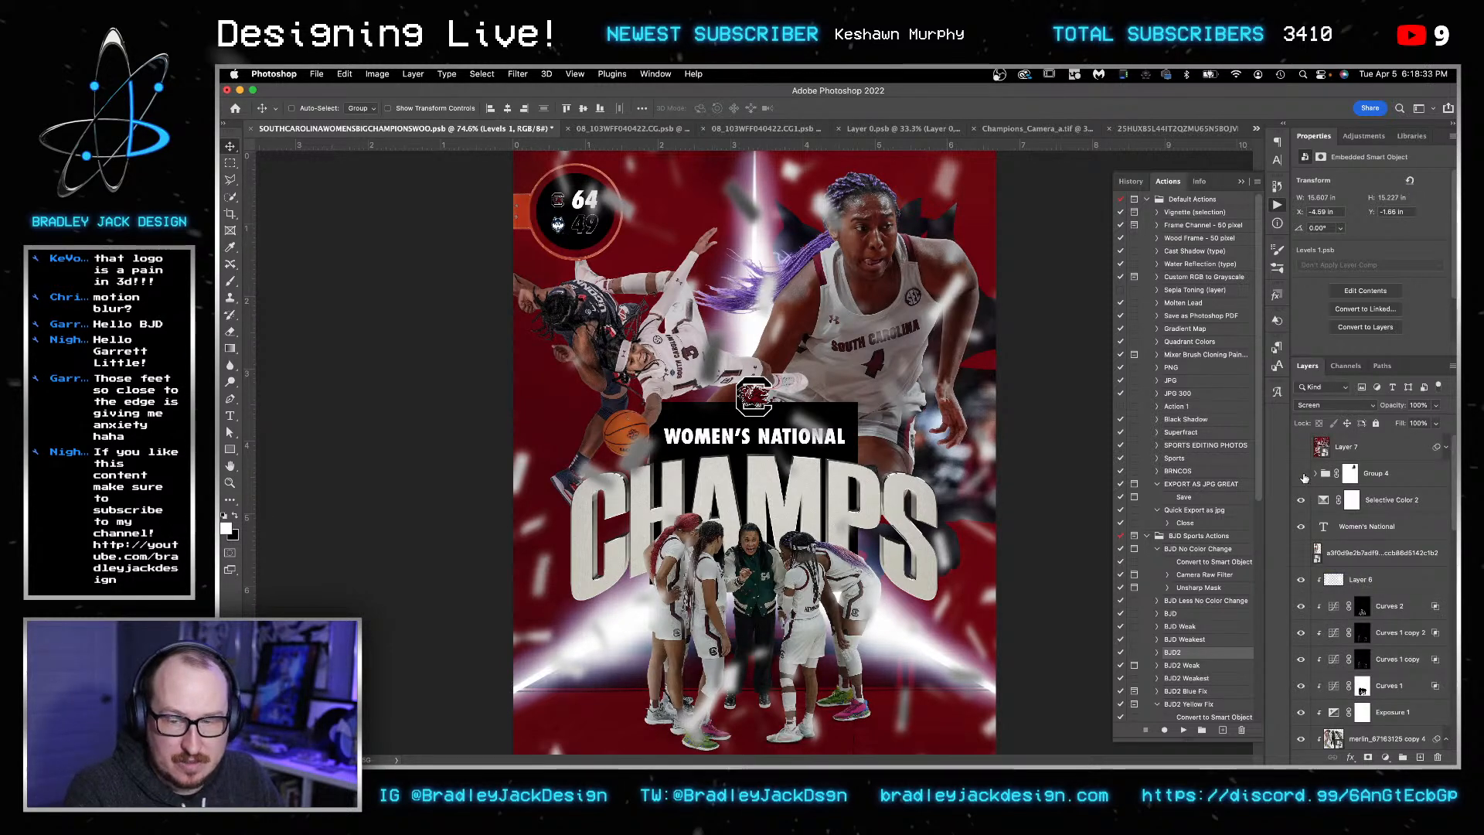
left_click(1302, 474)
left_click(1302, 474)
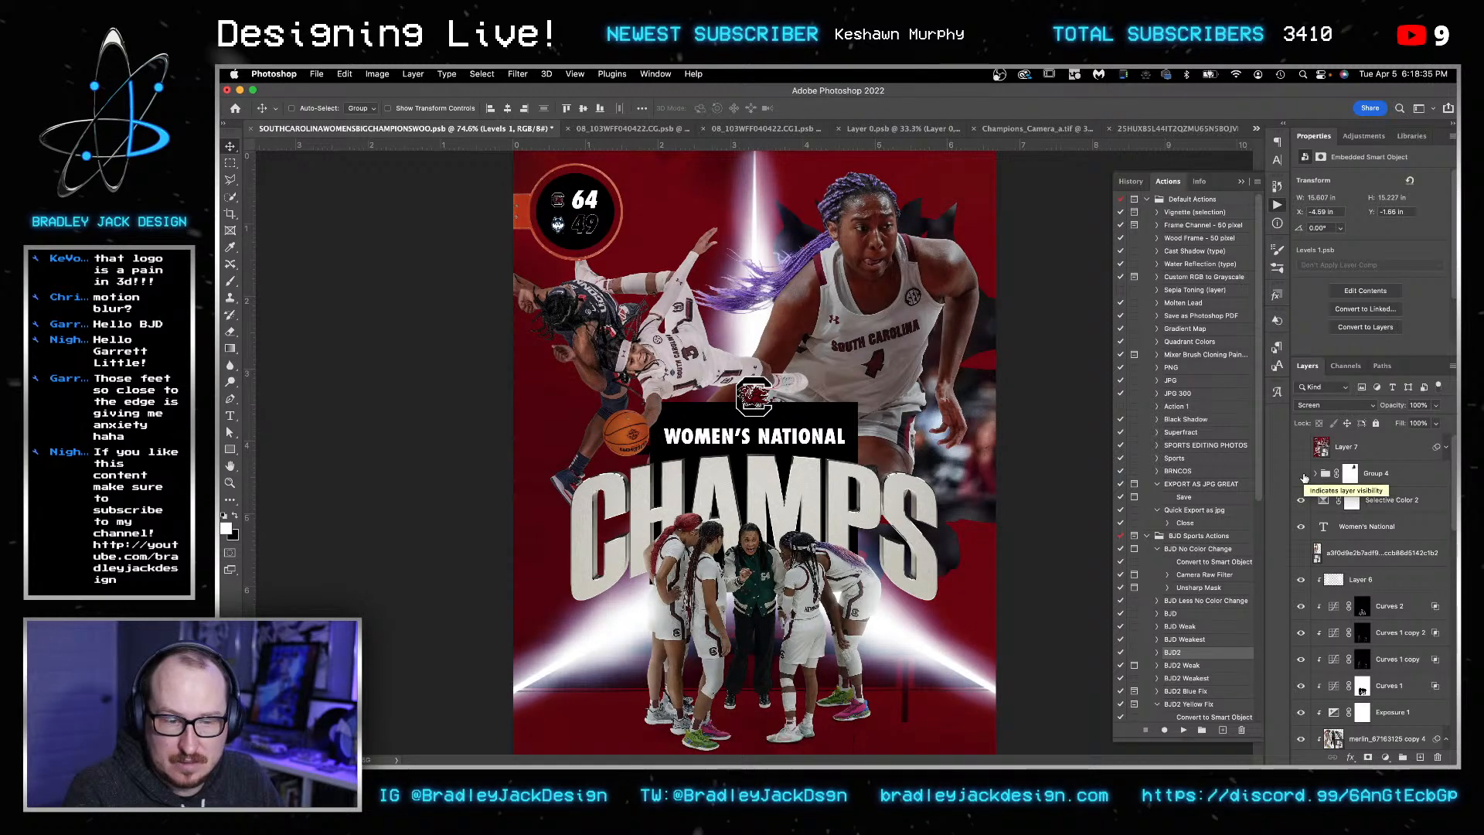
scroll(1324, 479, "down", 5)
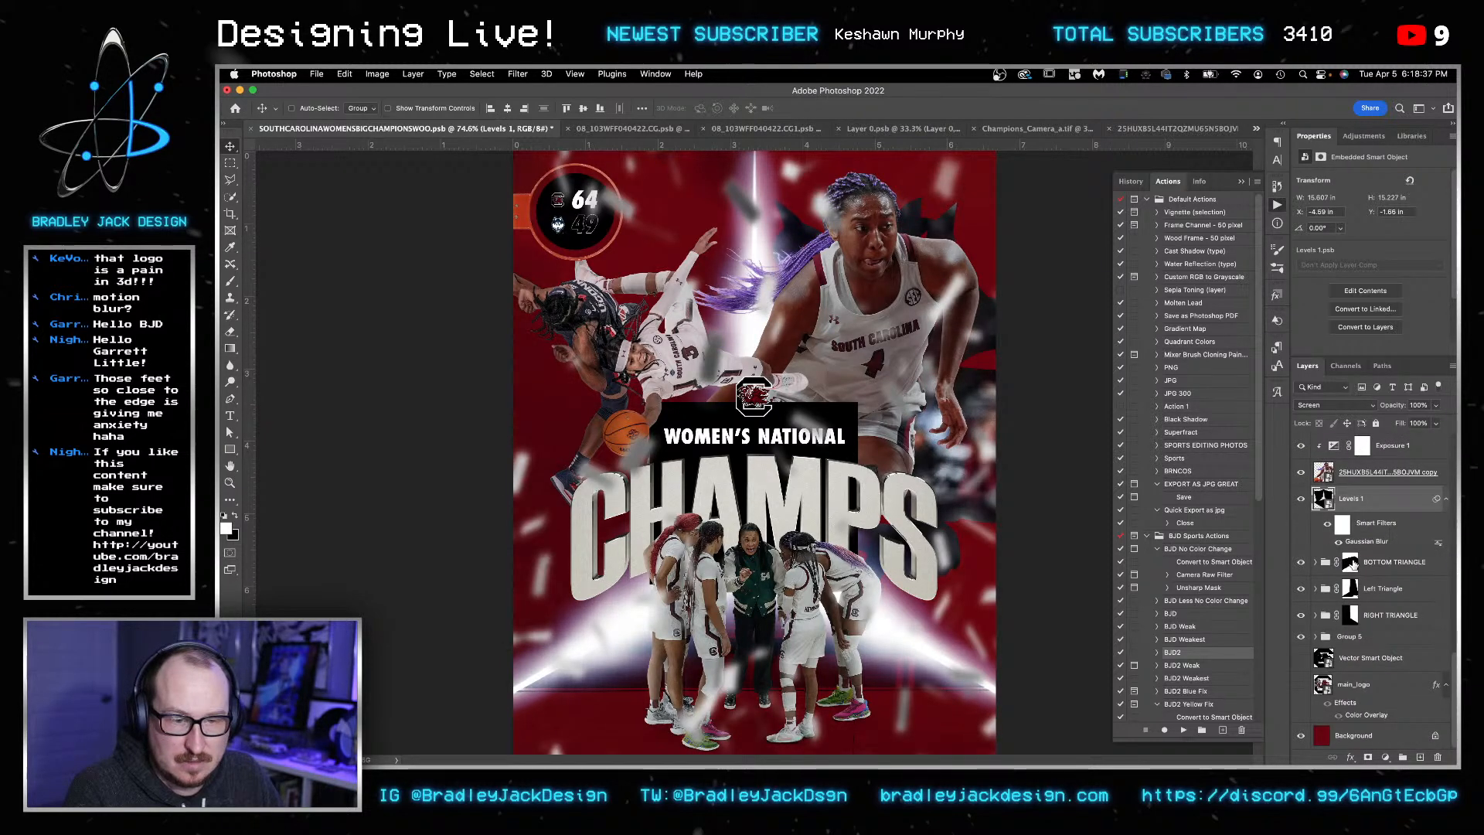
- Set the opacity of the blurred light-leak layer to 40%
key("2")
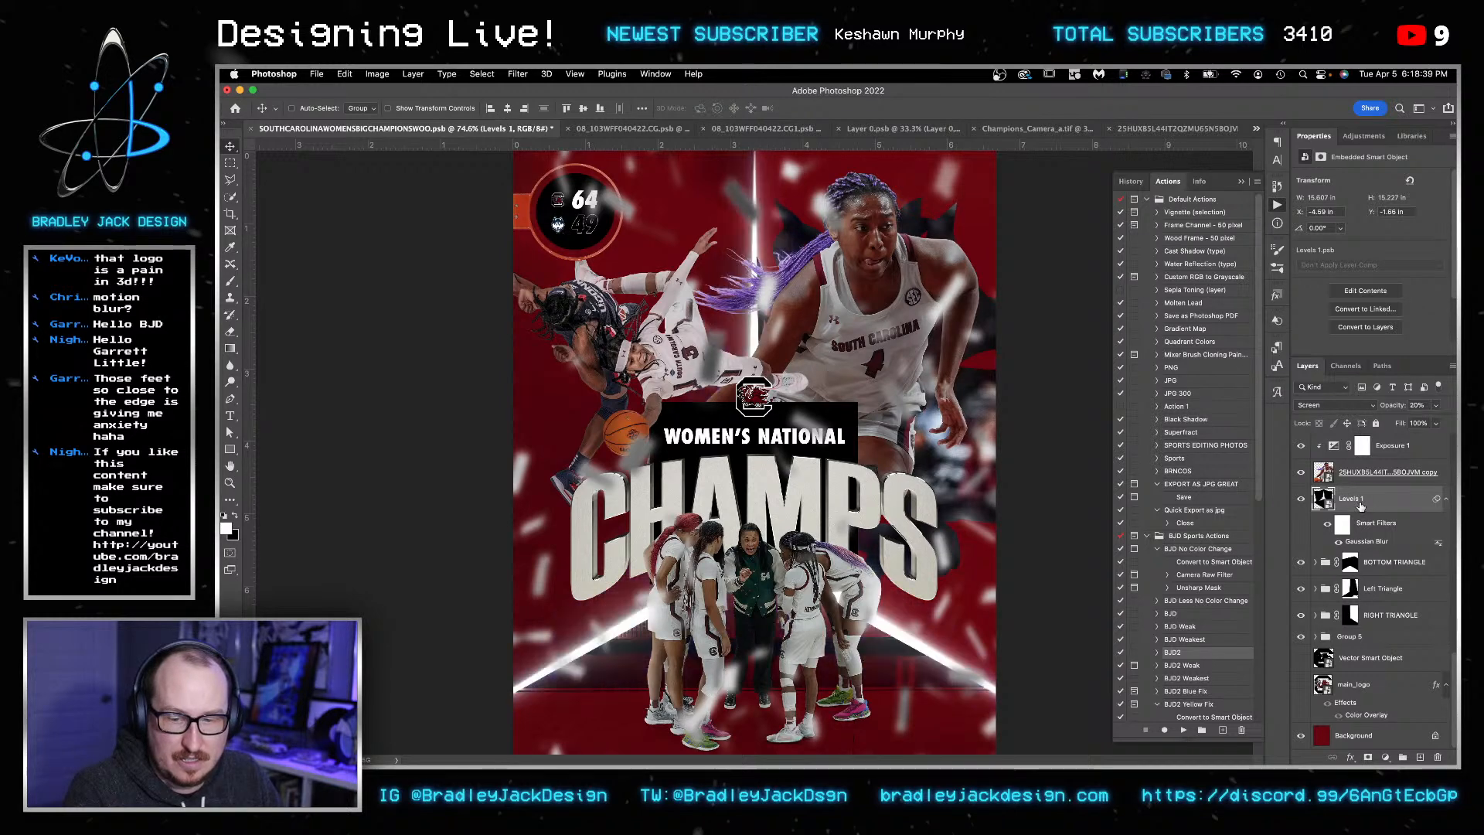
key("3")
key("4")
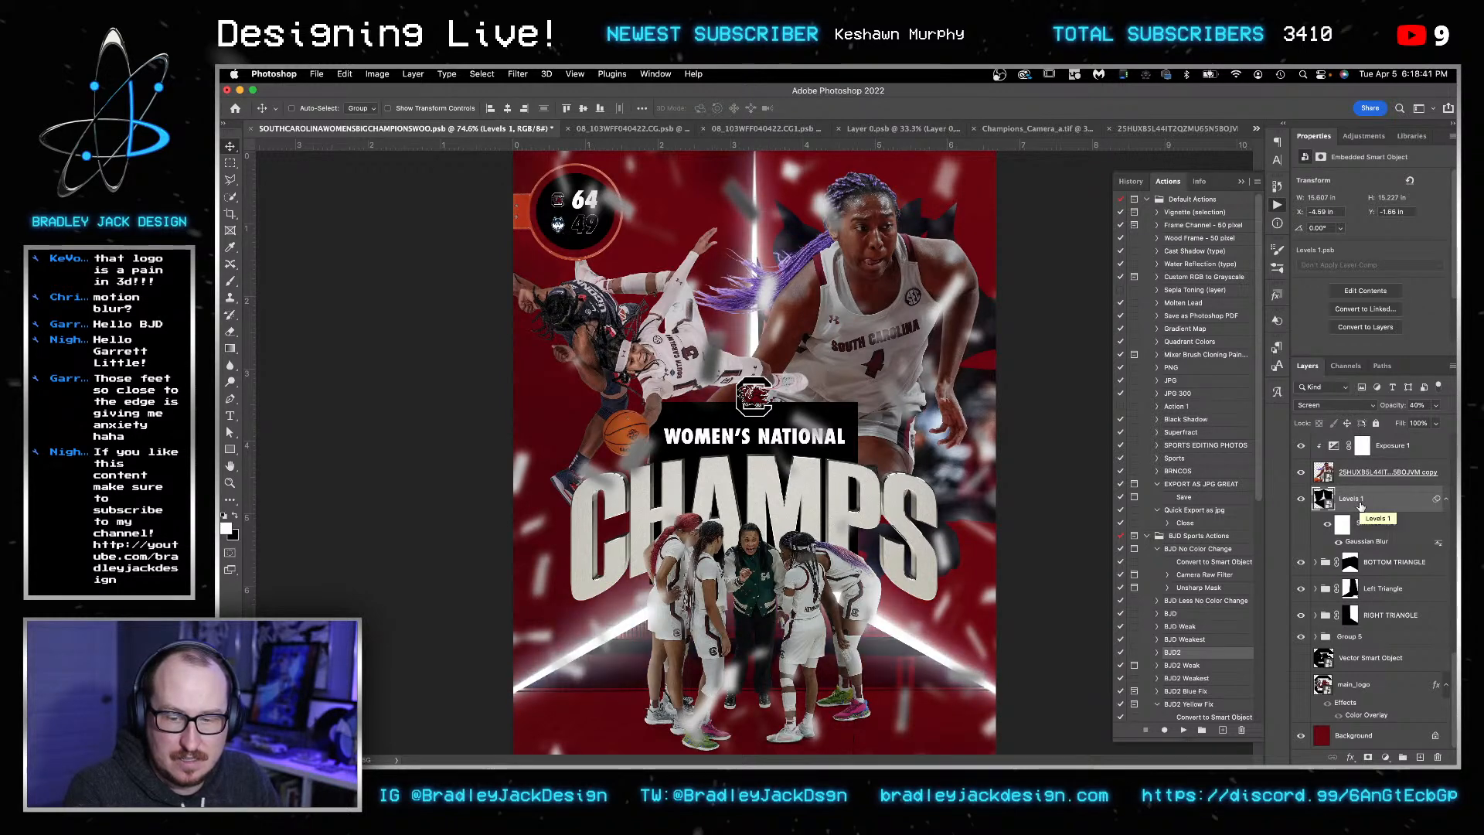
- Place EJD-Light-Leak-013.png from the Light Leaks folder into the poster above Group 4
scroll(1386, 483, "up", 5)
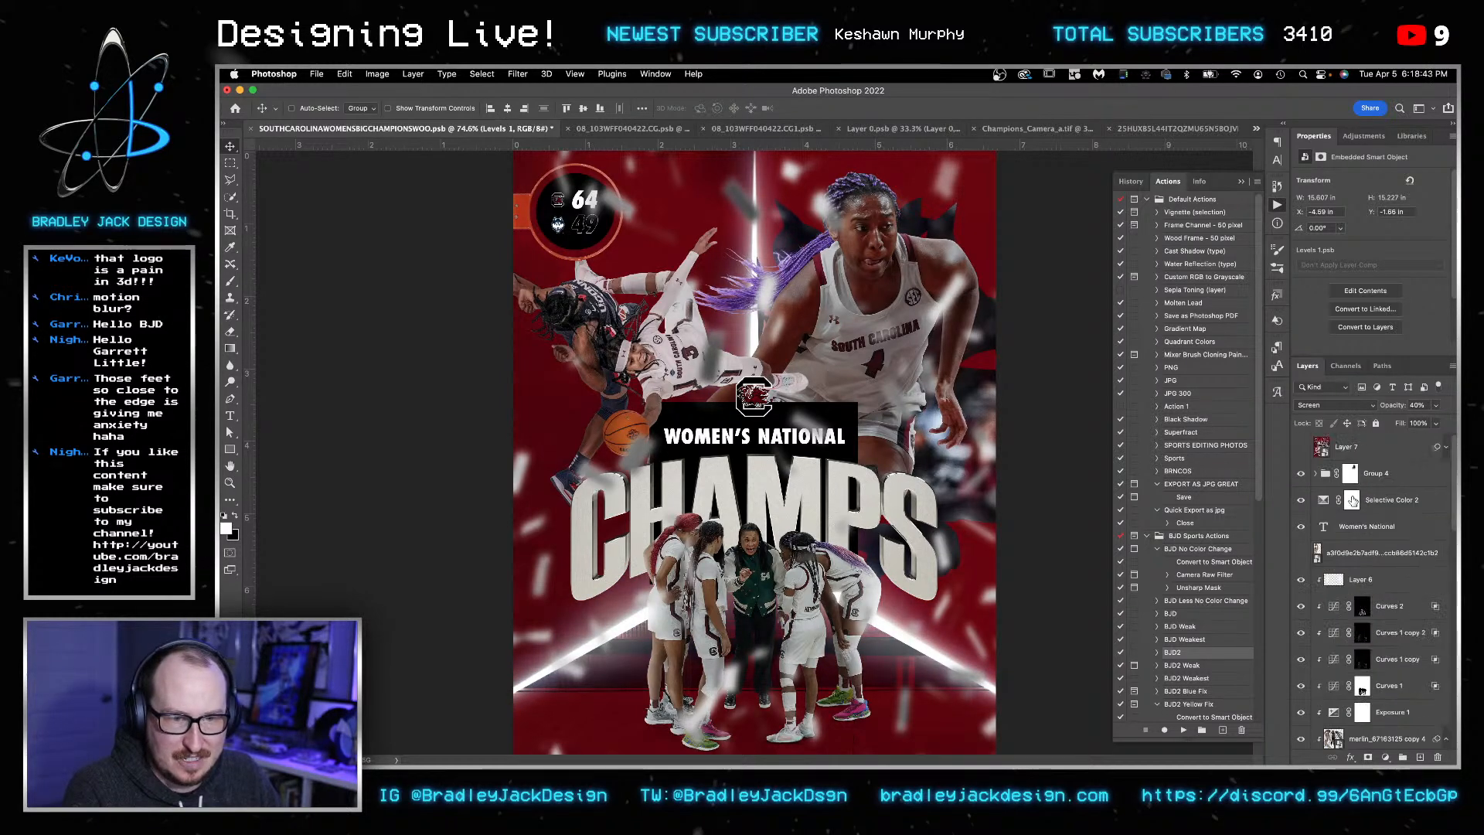
left_click(1386, 482)
mouse_move(966, 762)
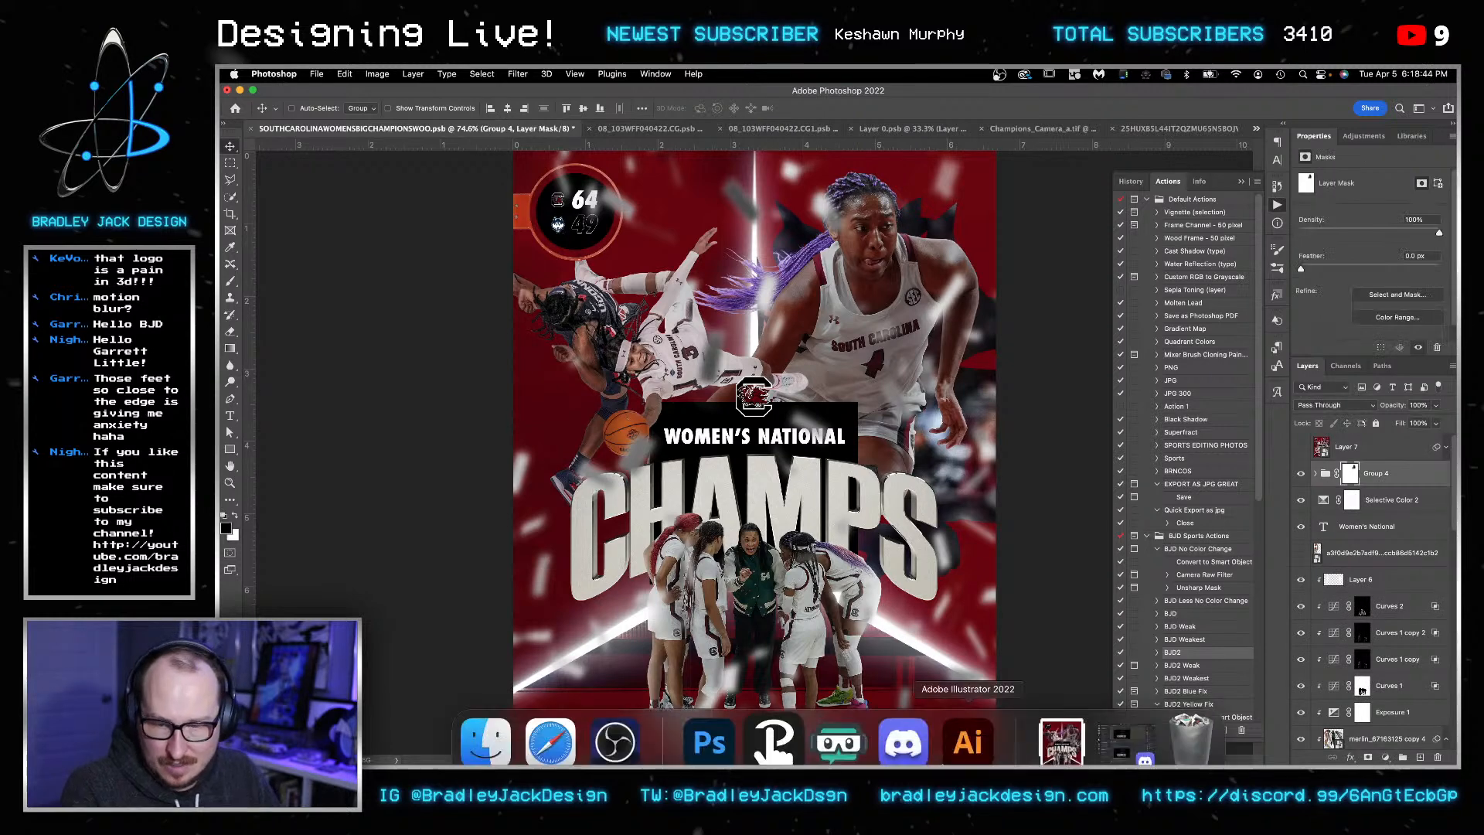
left_click(485, 743)
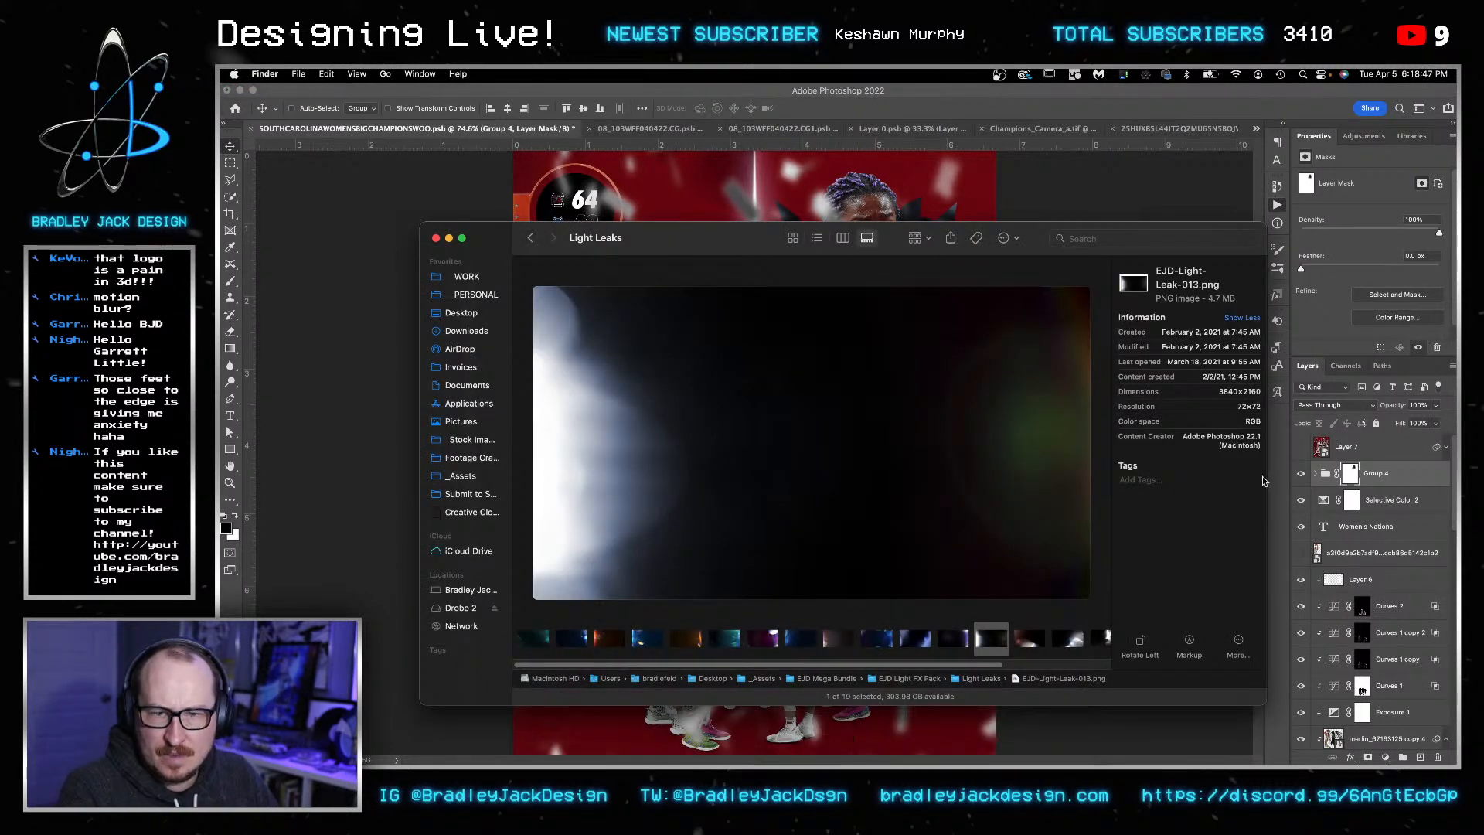
left_click_drag(996, 646, 374, 479)
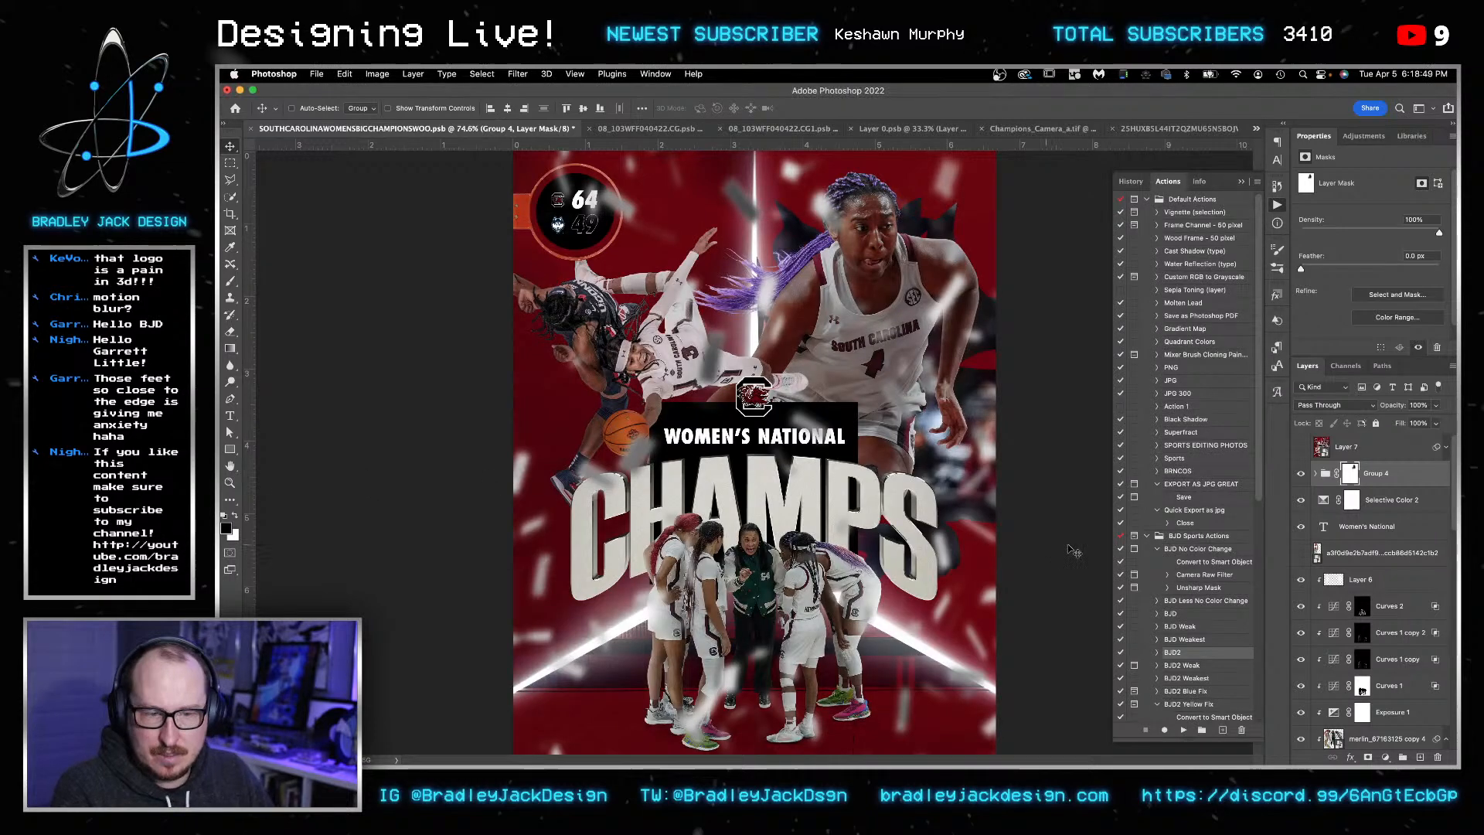
left_click_drag(1005, 373, 925, 377)
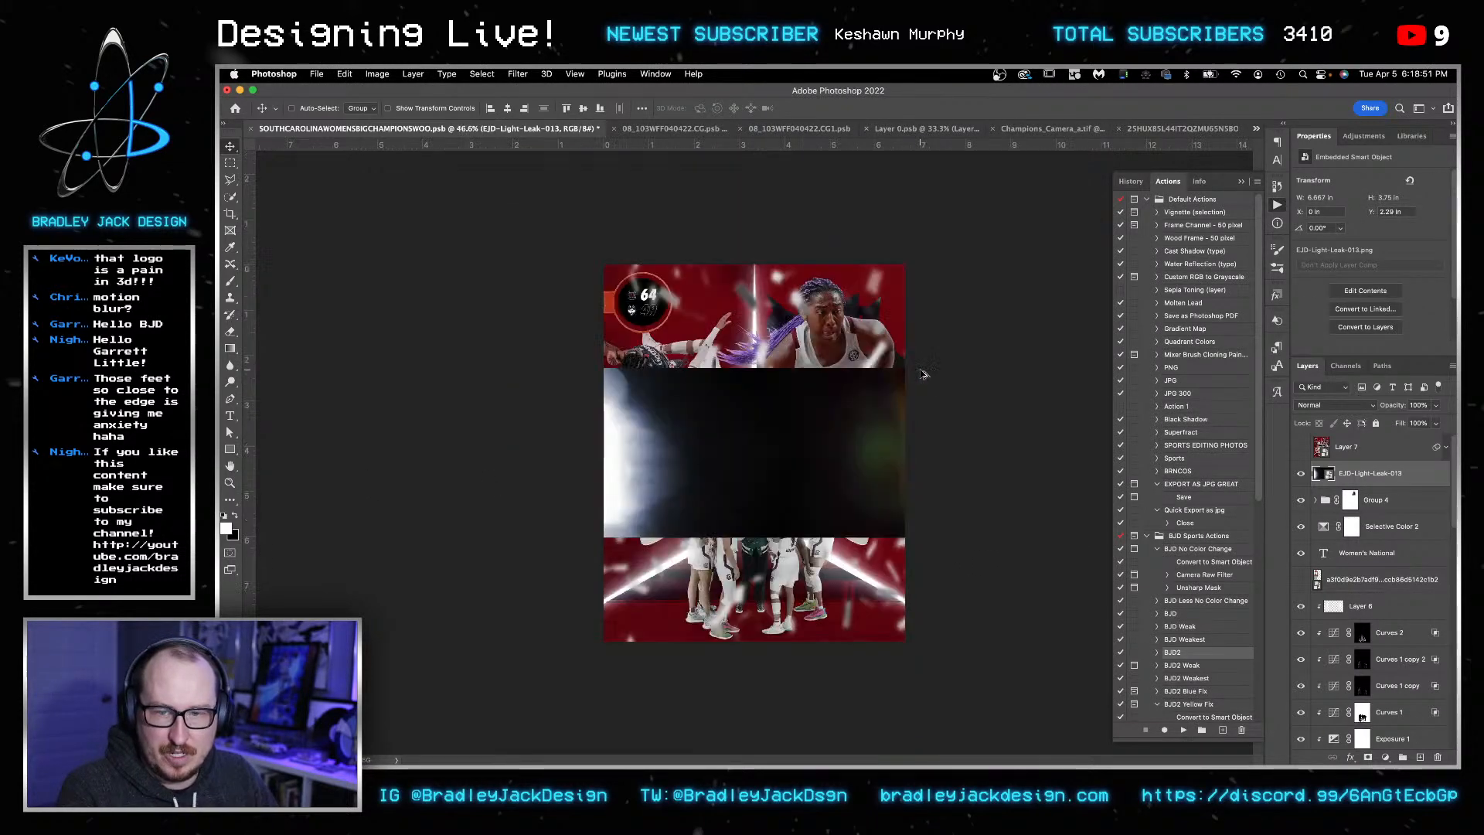
- Rotate the placed light leak to -90° and enlarge it to 16.25% width and 45.22% height, covering the poster
left_click_drag(1014, 325, 632, 258)
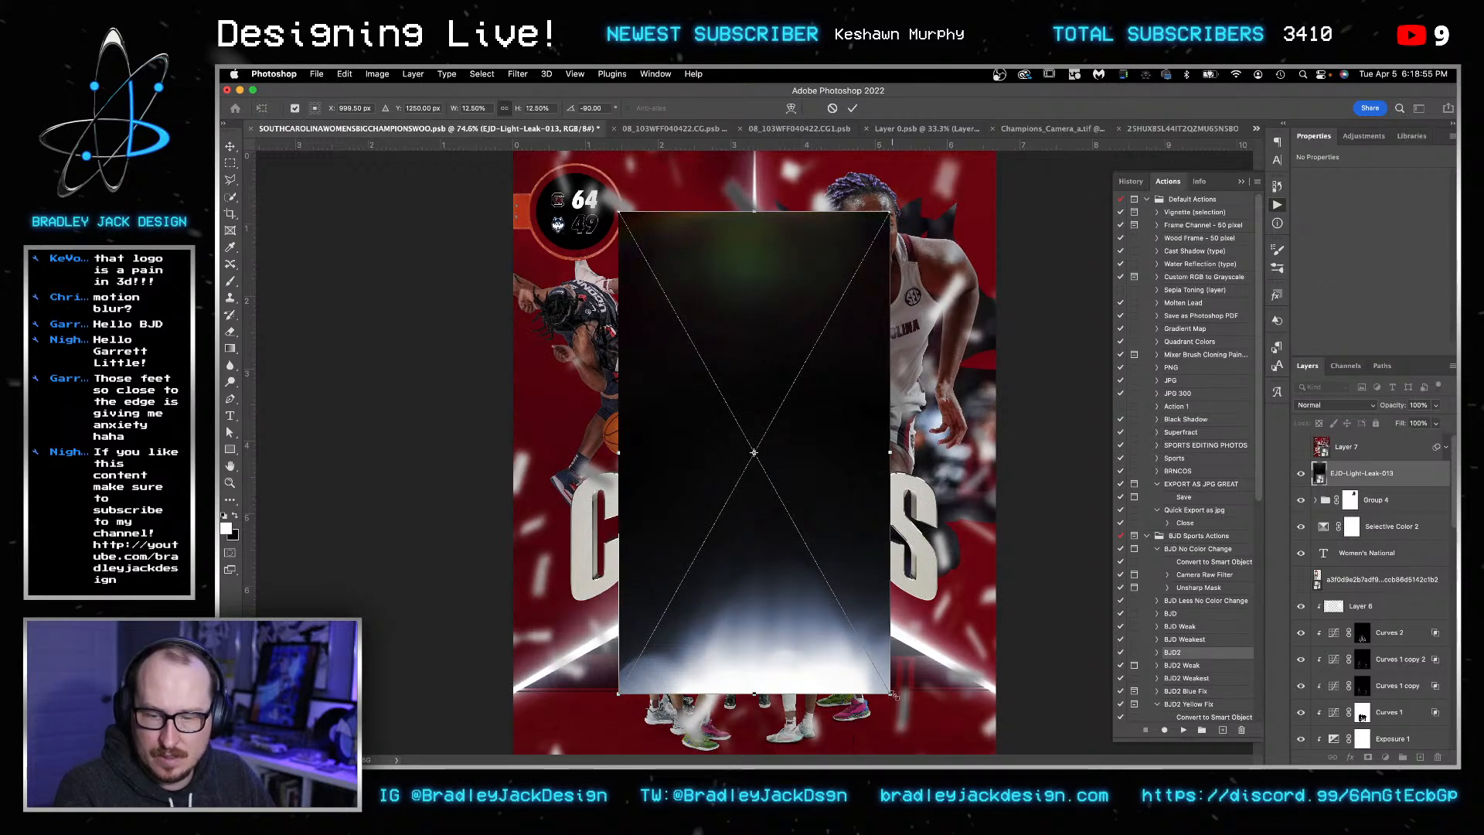
left_click_drag(981, 729, 1254, 731)
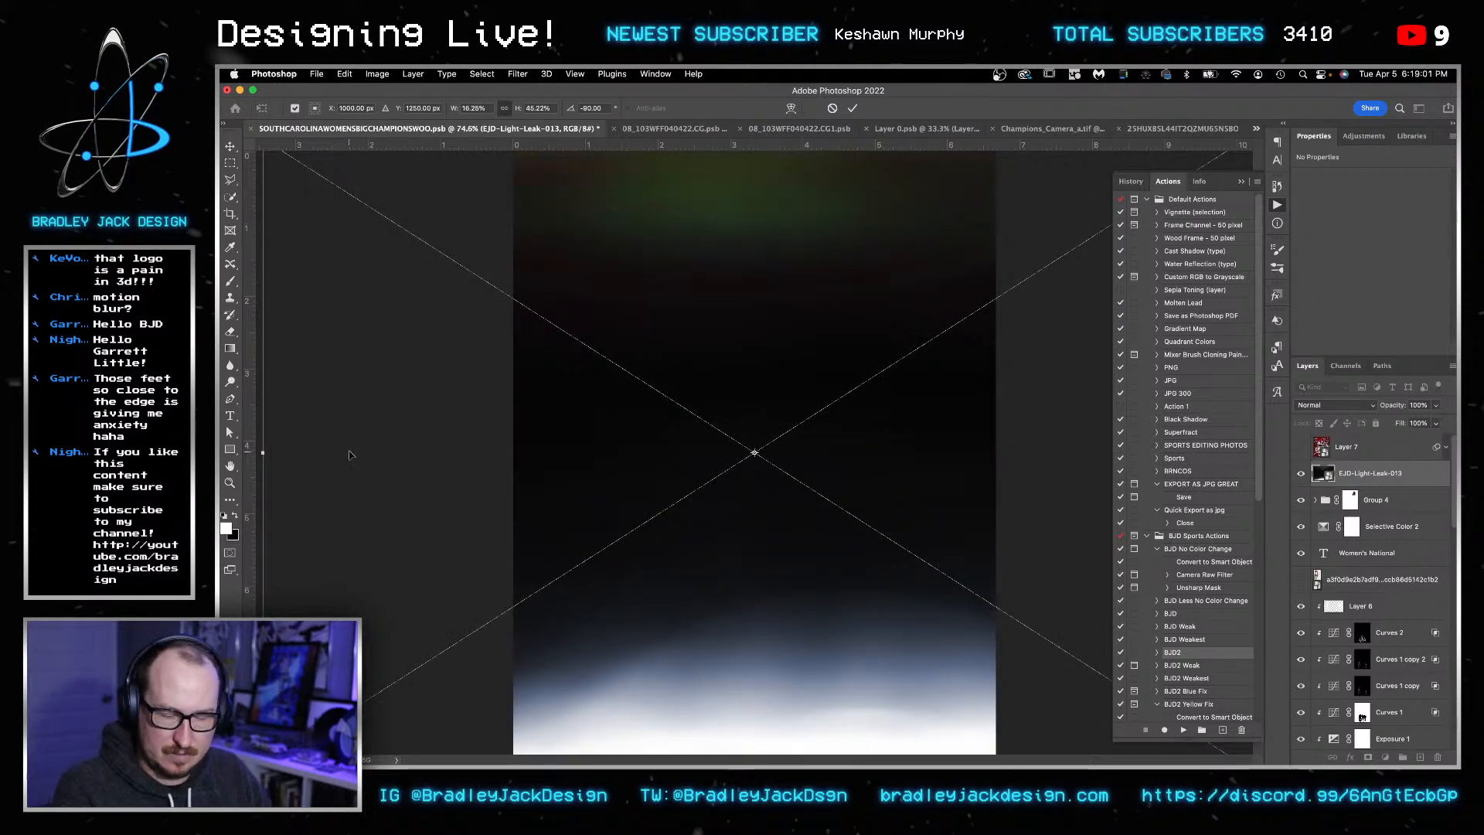
key("Return")
key("z")
left_click(450, 413, "alt")
left_click(450, 413, "alt")
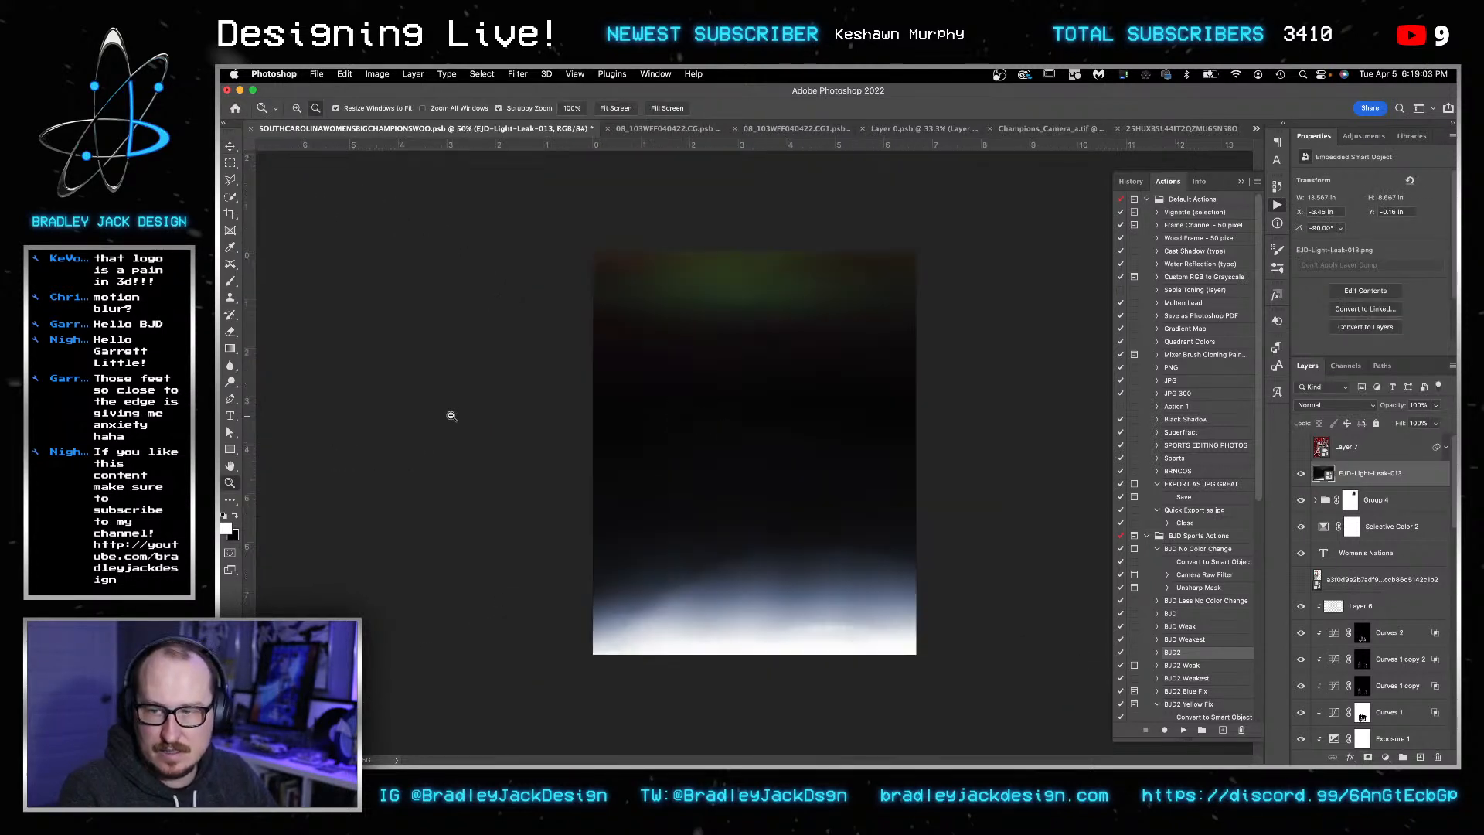
- Enlarge the light leak further, shift it down the poster, extend its upper edge, and blend it in Screen mode
left_click(600, 435, "alt")
key("super+t")
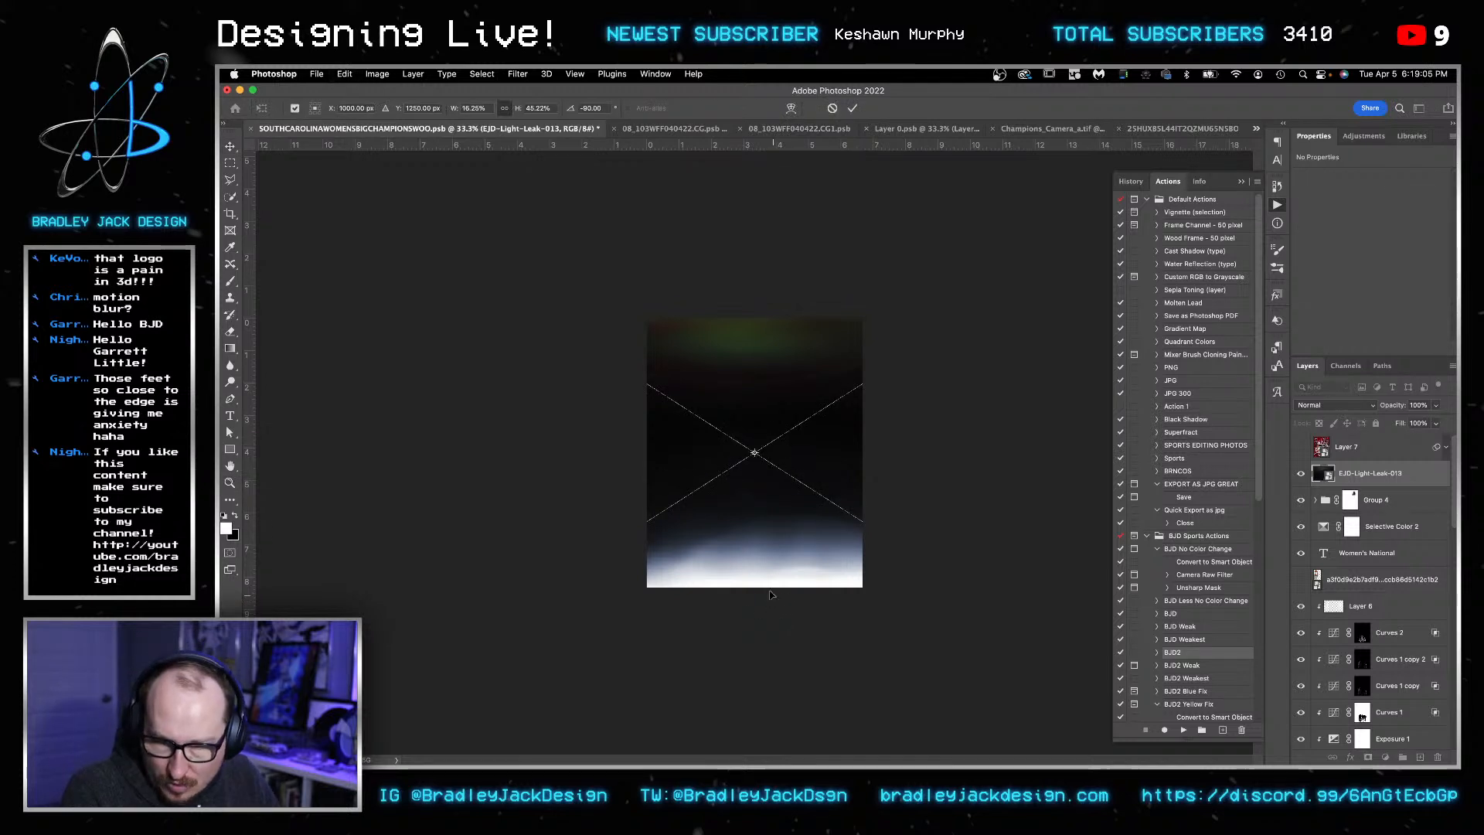
left_click_drag(774, 608, 772, 564)
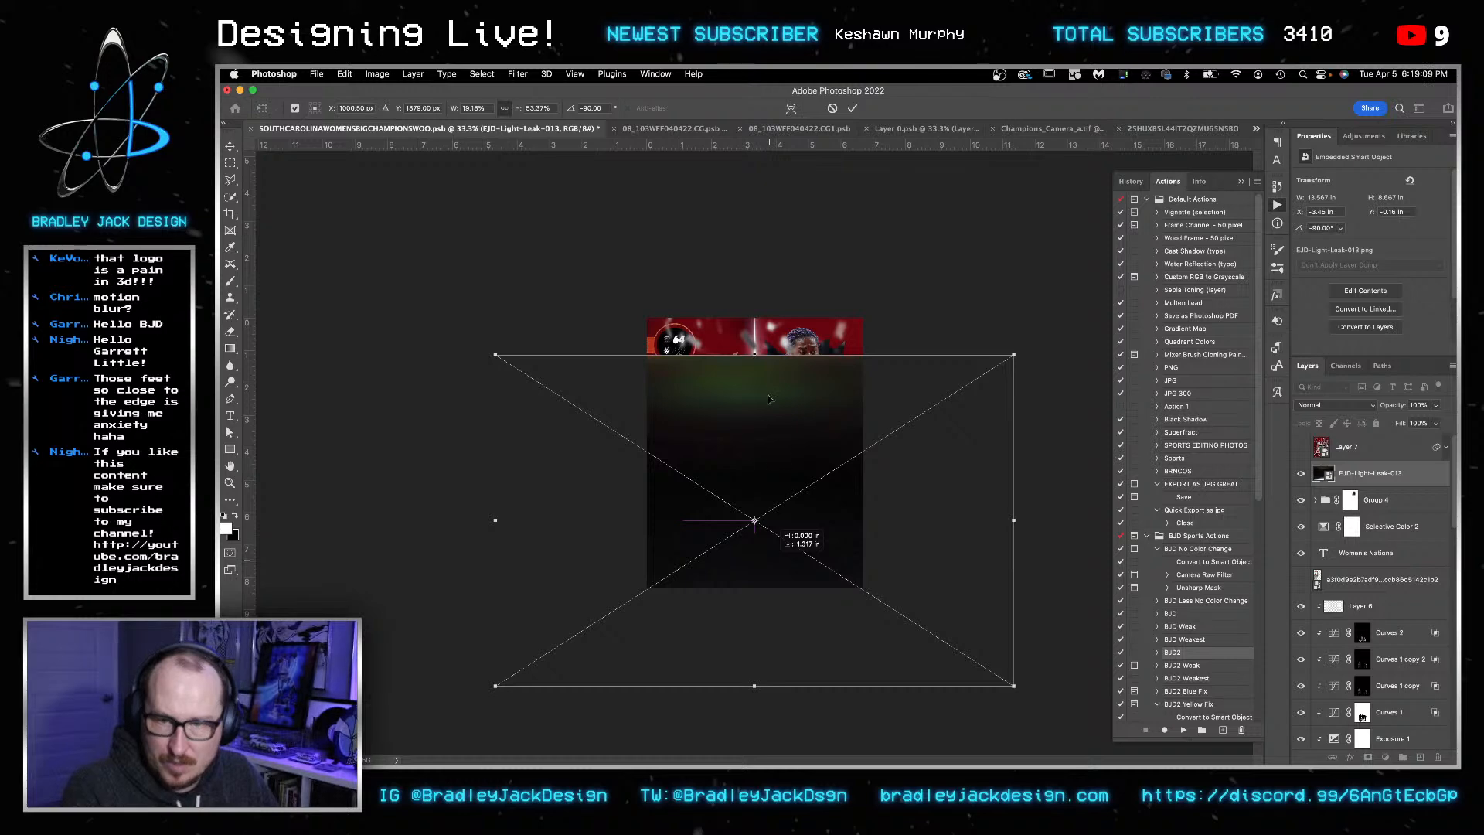
left_click_drag(755, 354, 746, 281)
key("Return")
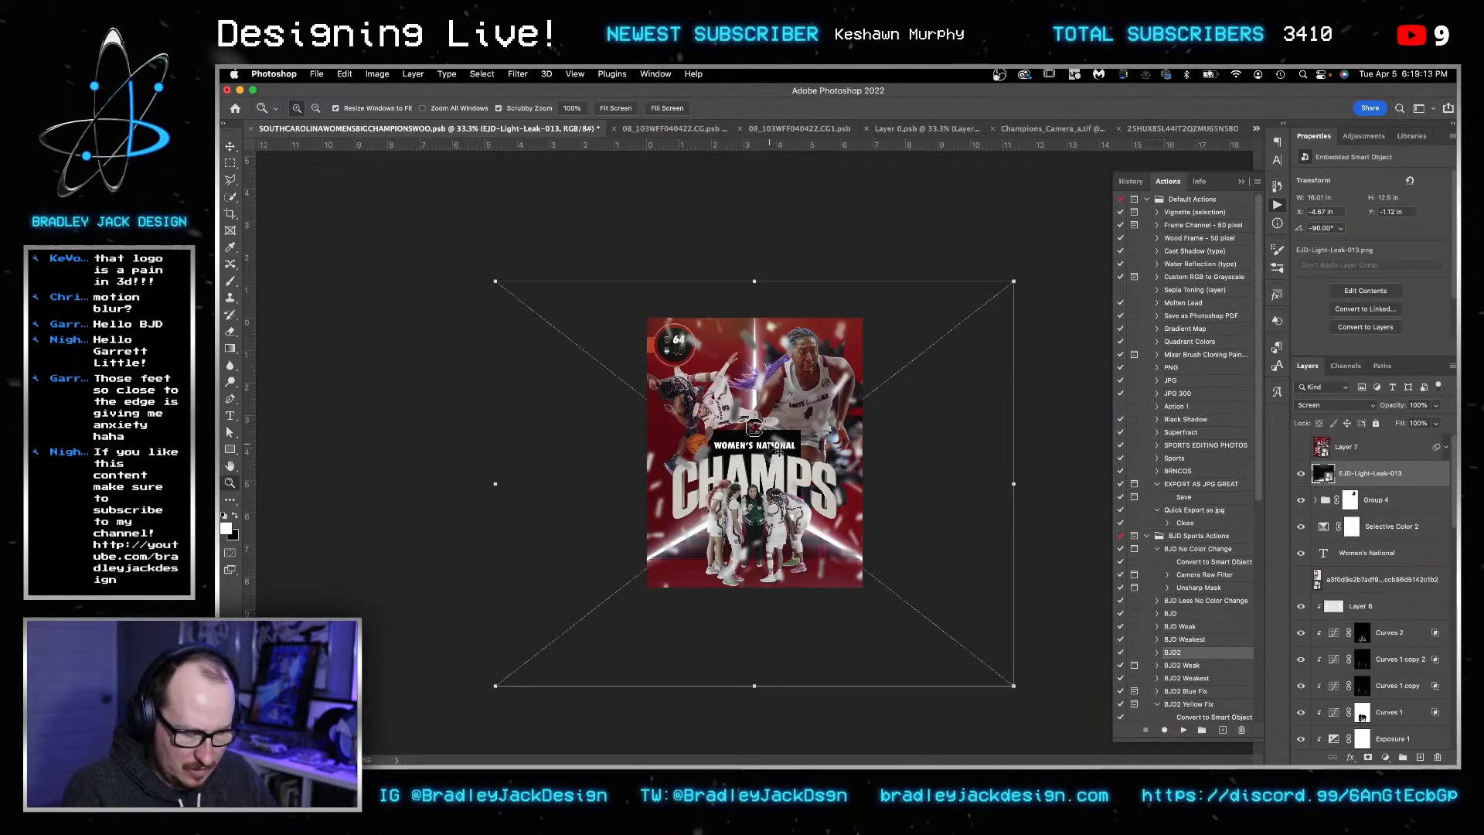
- Check the light leak on the whole poster and delete its layer
key("super+0")
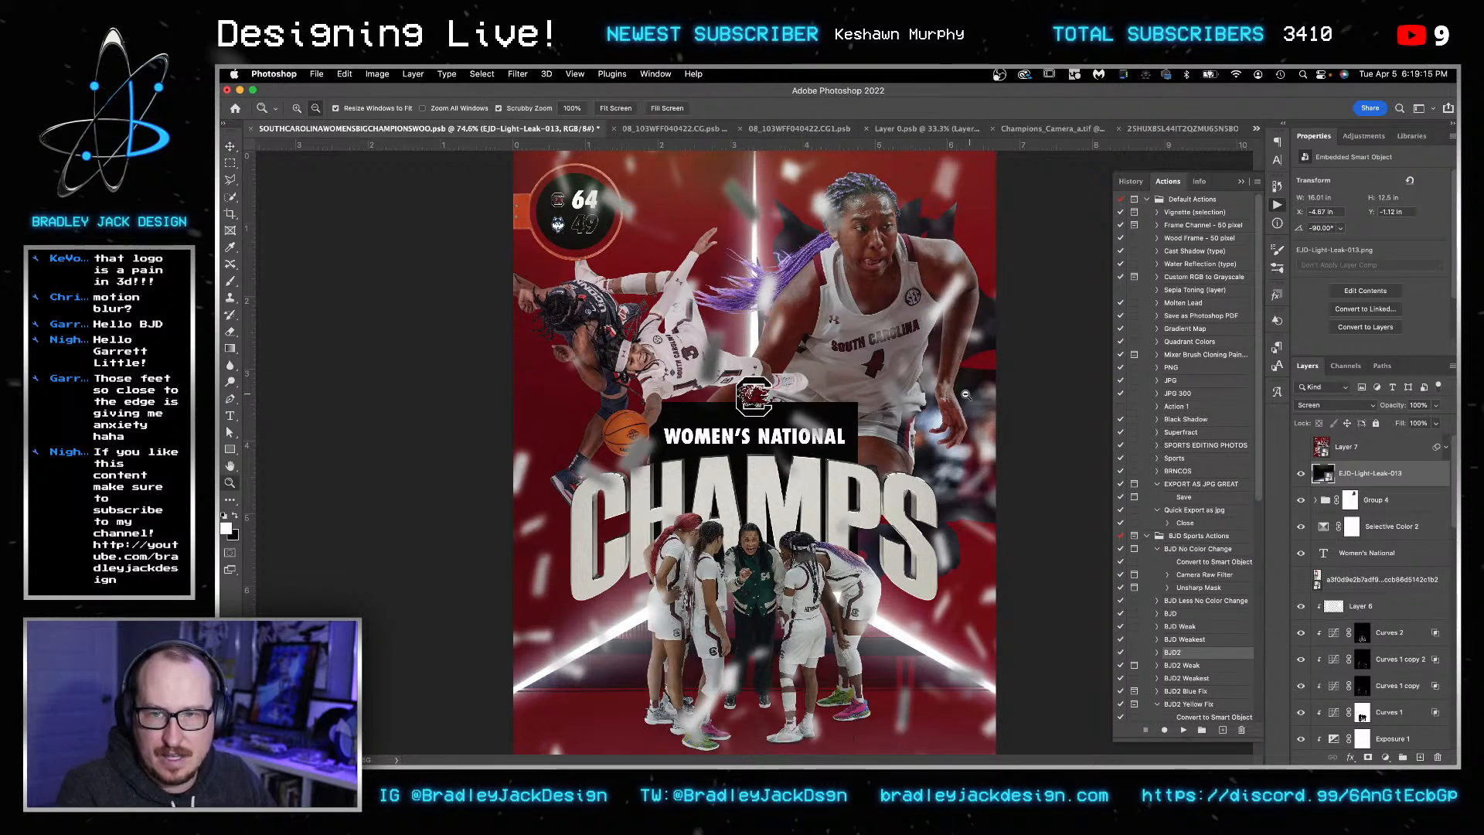
key("super+minus")
key("BackSpace")
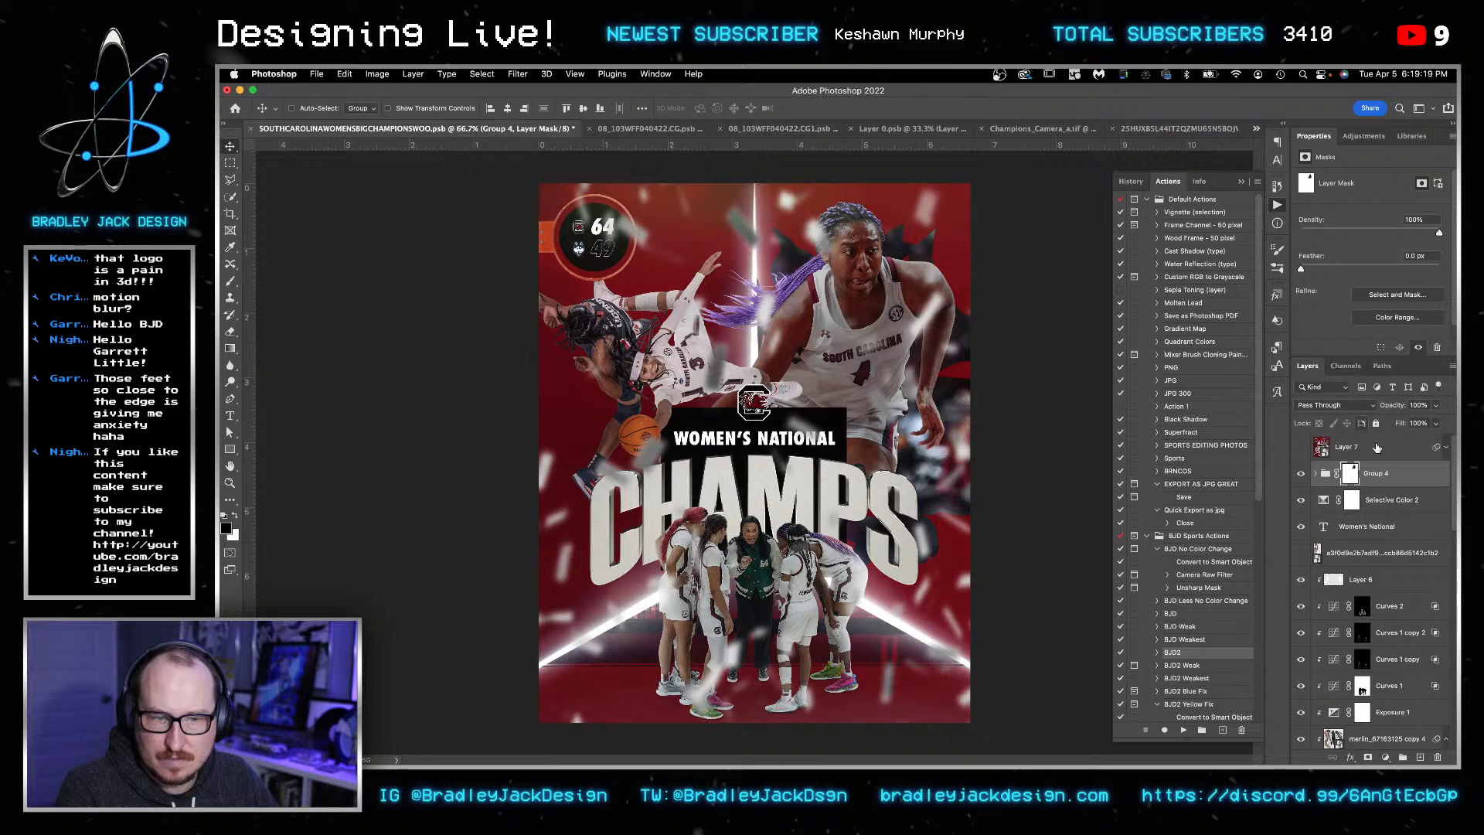
- Stamp all visible layers into a new layer above Group 4 and run the BJD2 action on it
key("alt+shift+super+n")
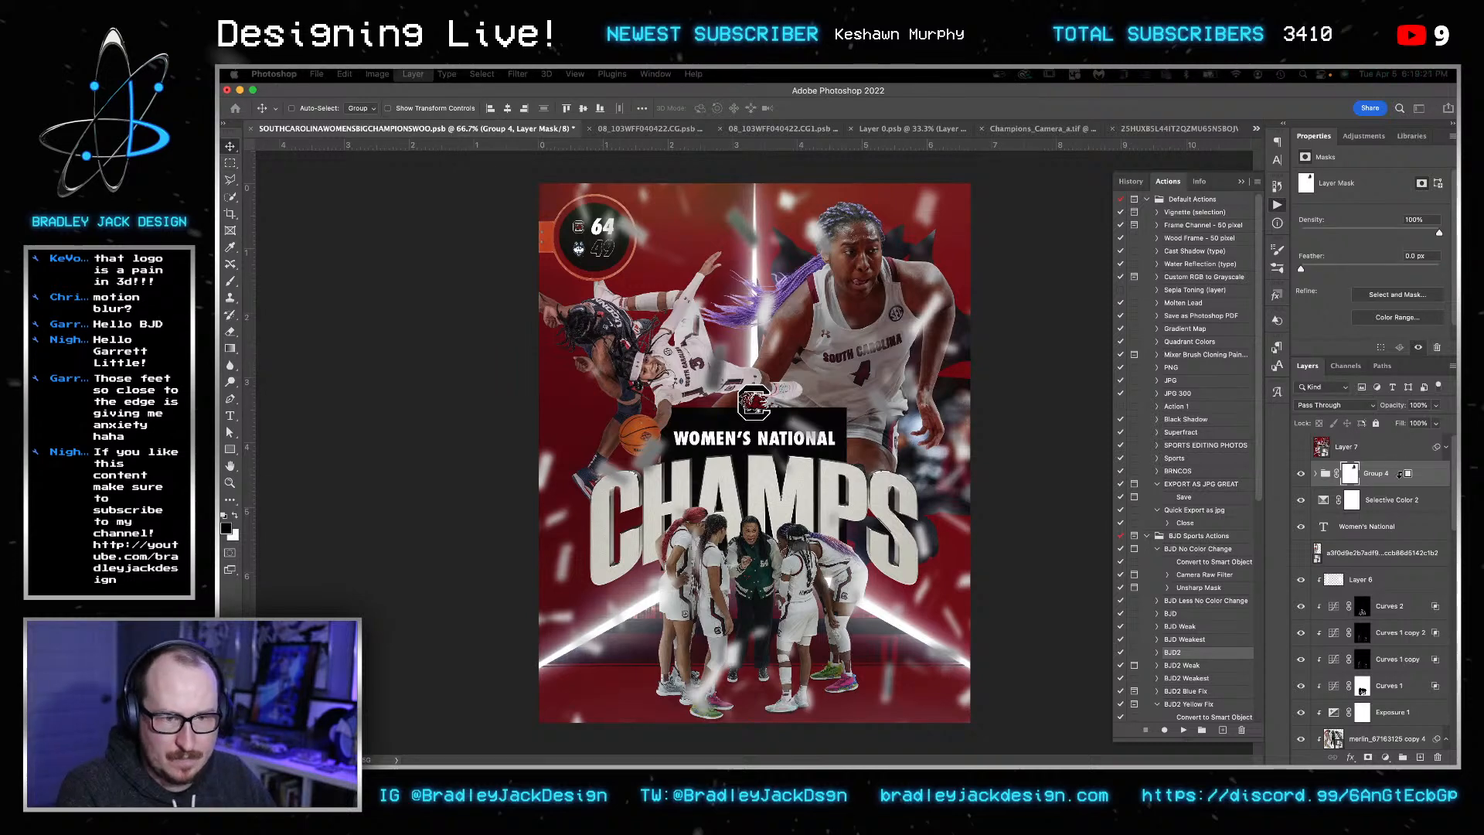
key("alt+shift+super+e")
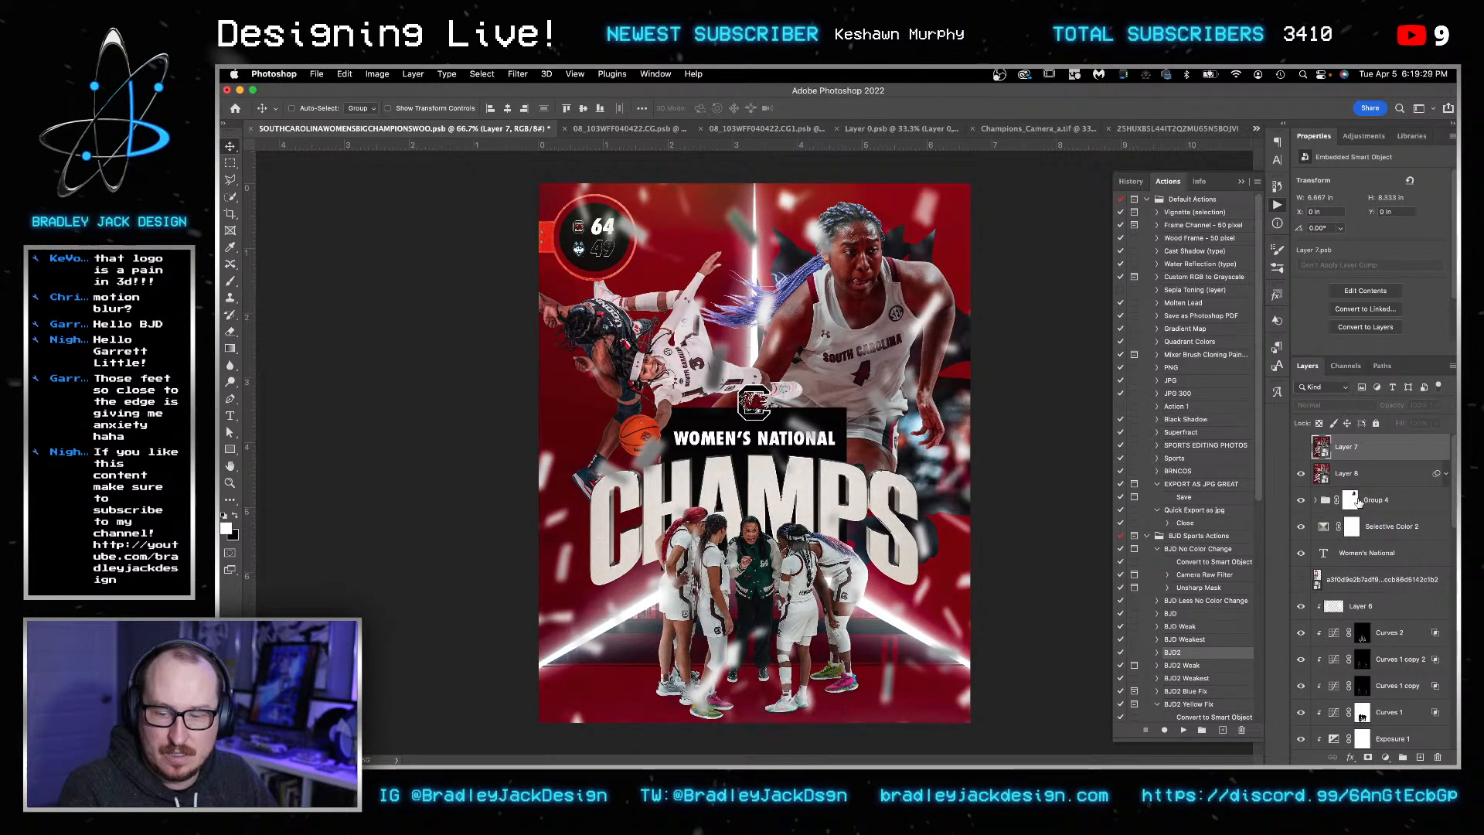
left_click(1322, 473)
- Switch to Finder, leave the light-leak folder, and open the Stock Images folder in column view
mouse_move(968, 742)
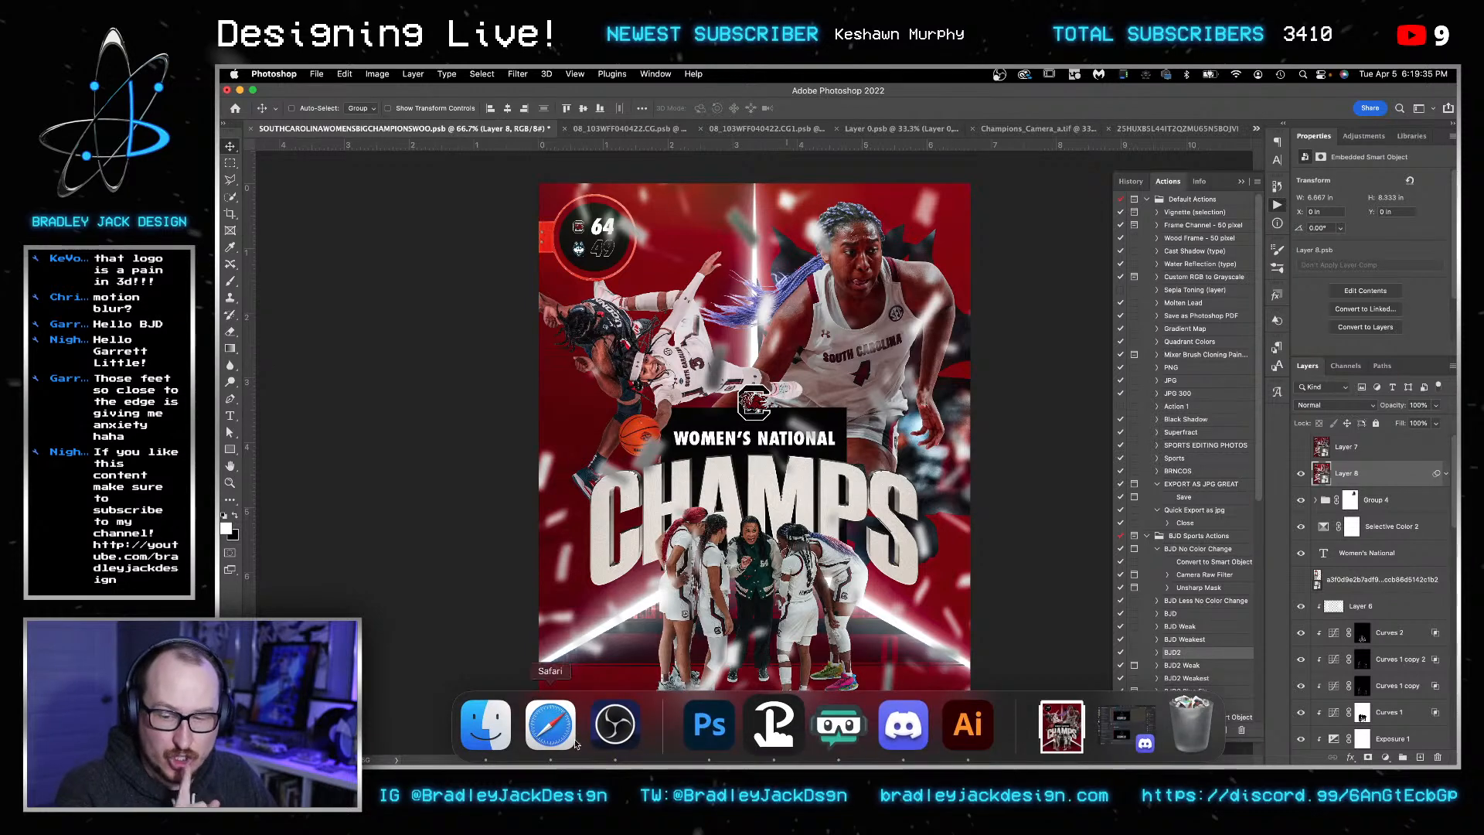
left_click(485, 738)
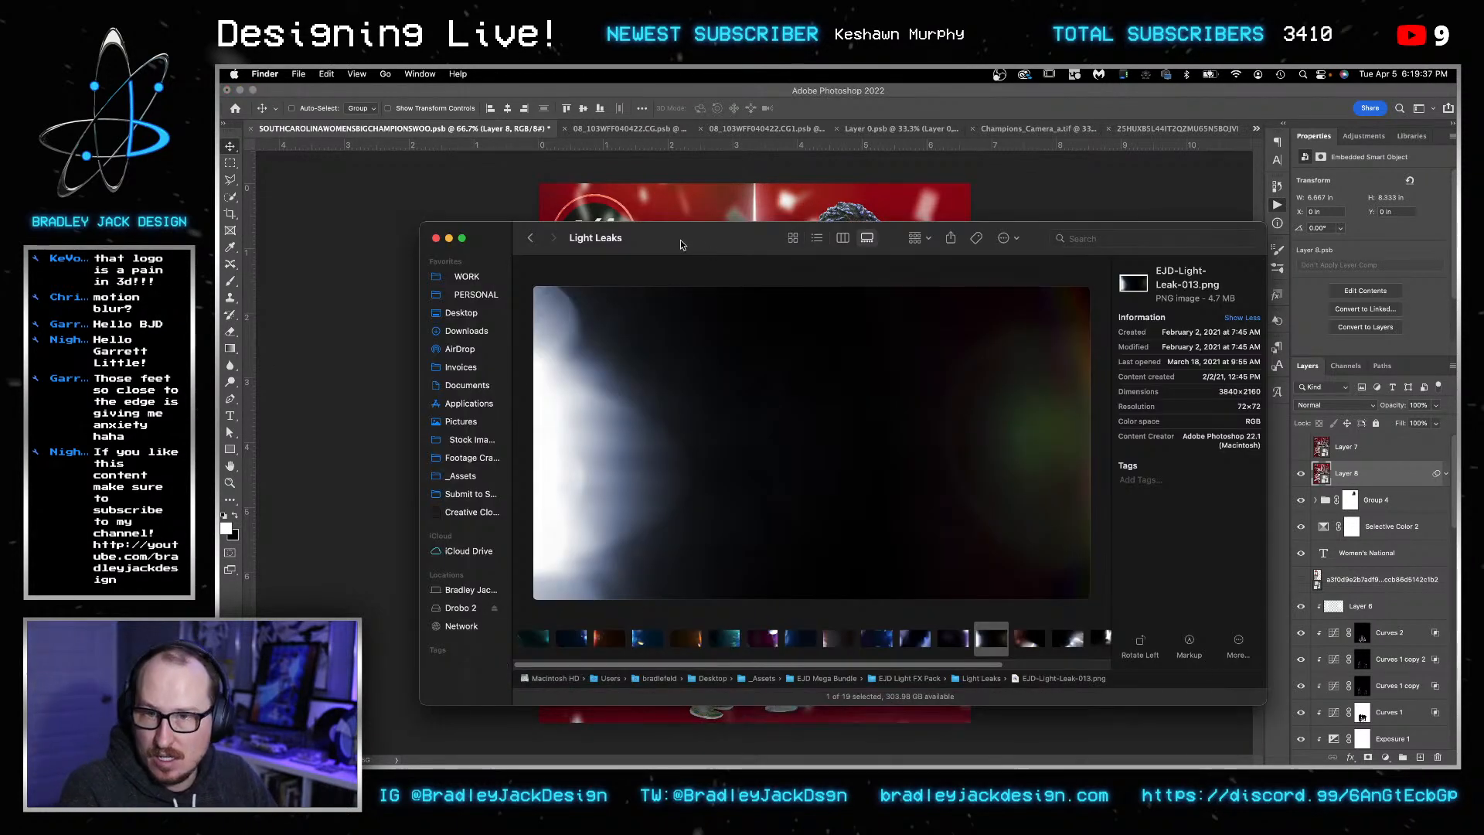
left_click(530, 238)
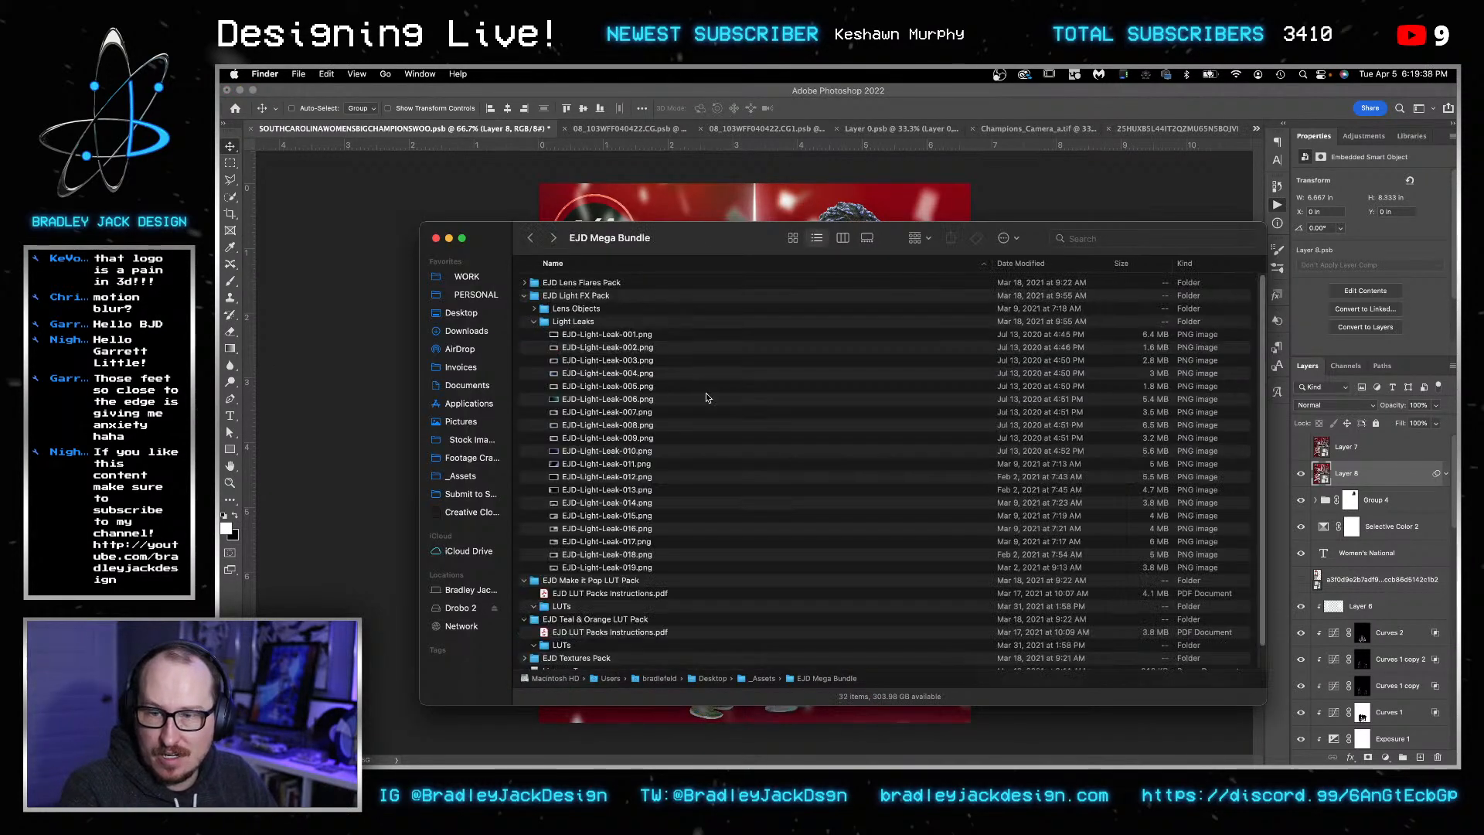
left_click(534, 322)
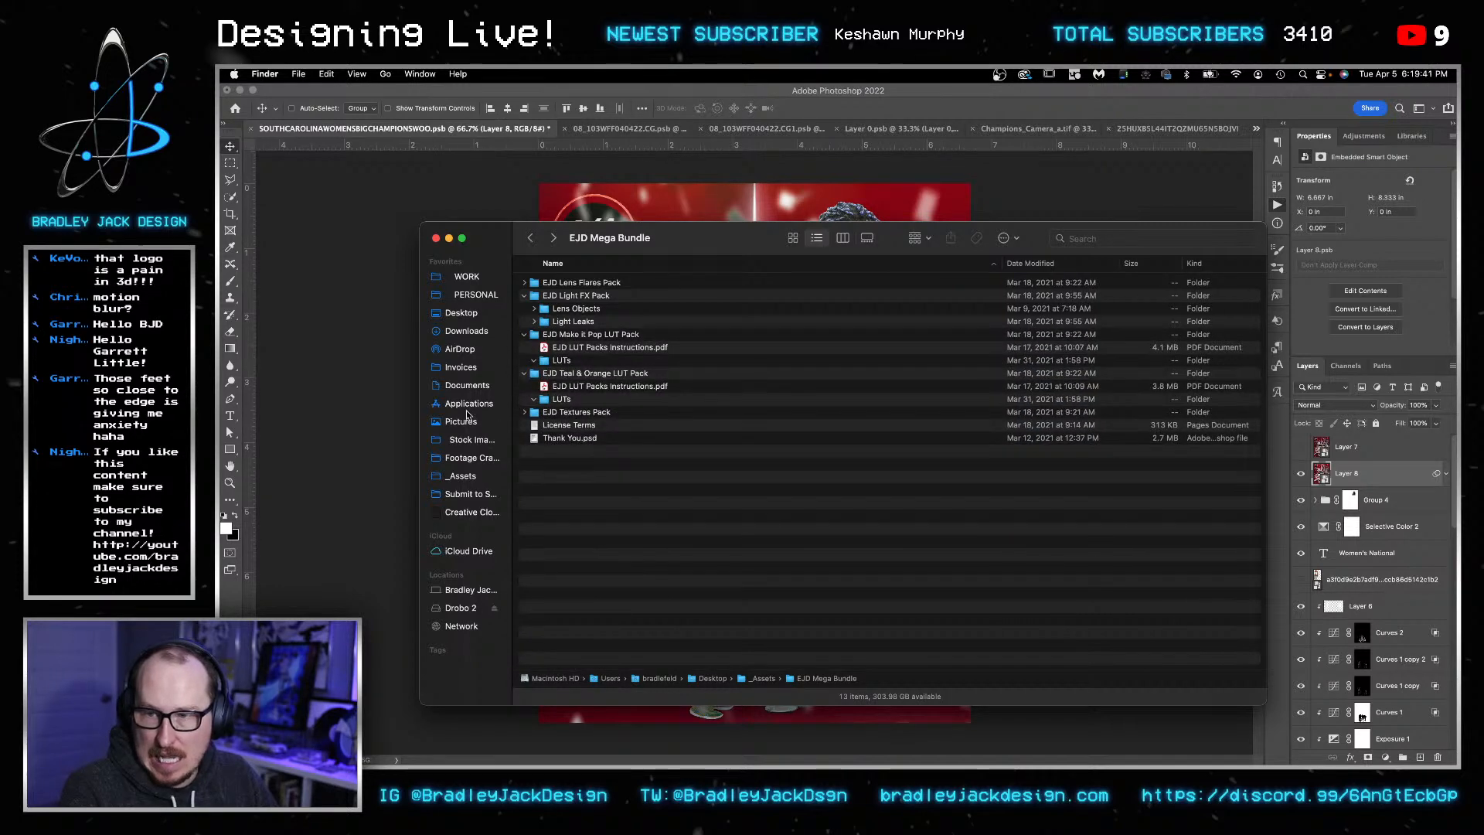
left_click(470, 439)
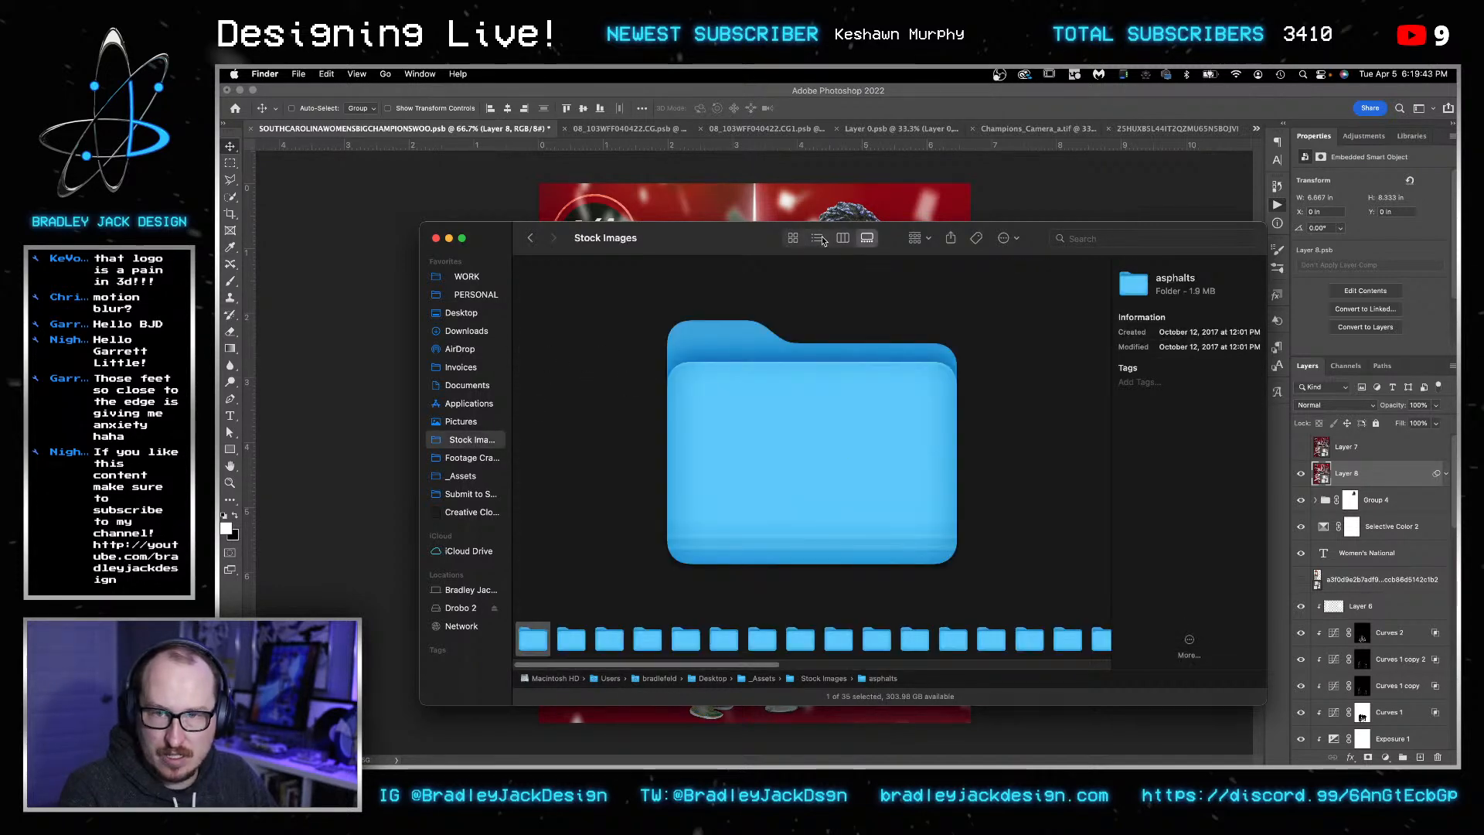
left_click(843, 238)
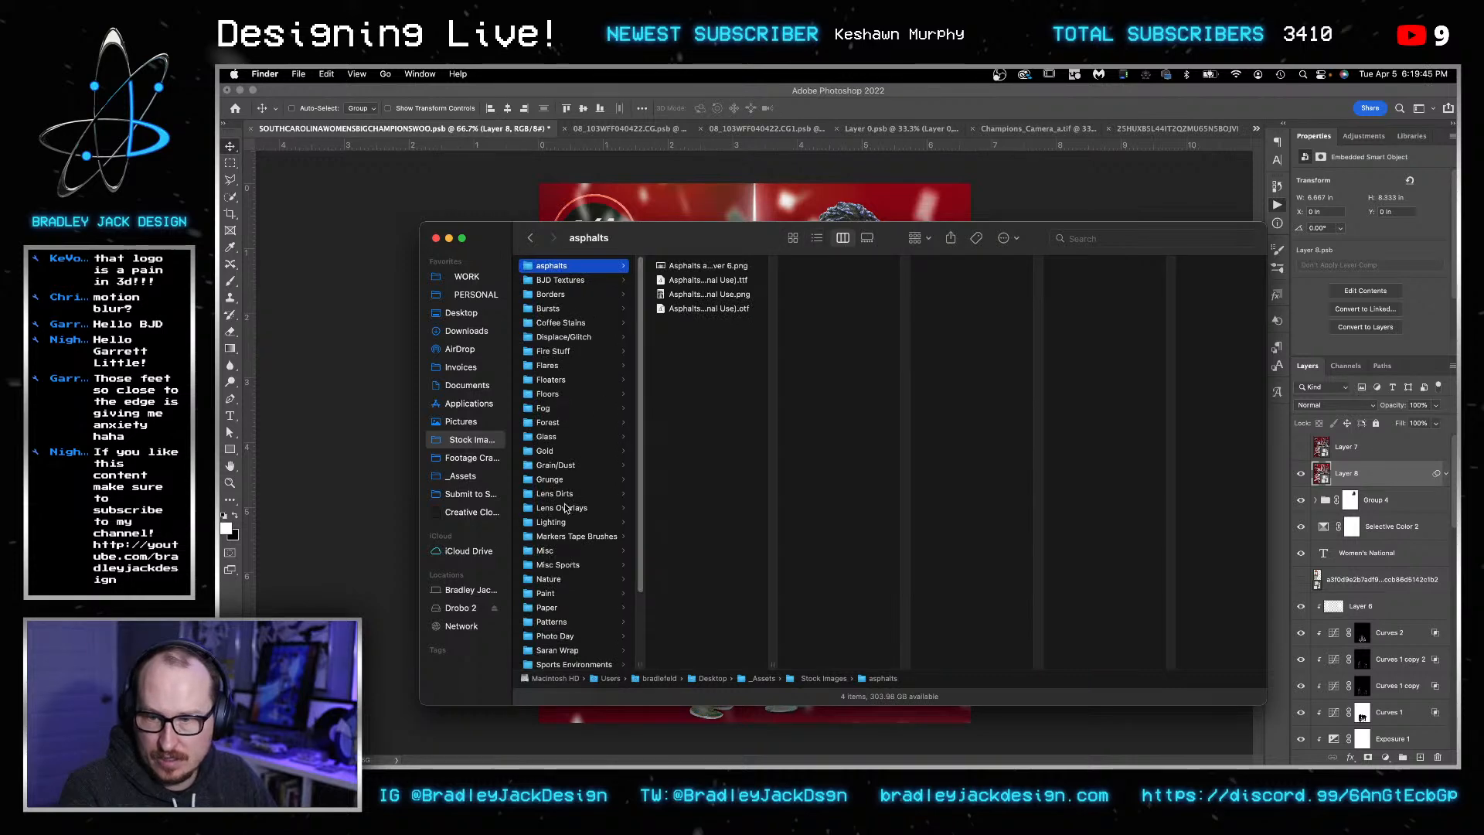
- Open the Lens Dirts folder and preview LensDirt-7.png as a possible overlay
left_click(619, 492)
left_click(708, 351)
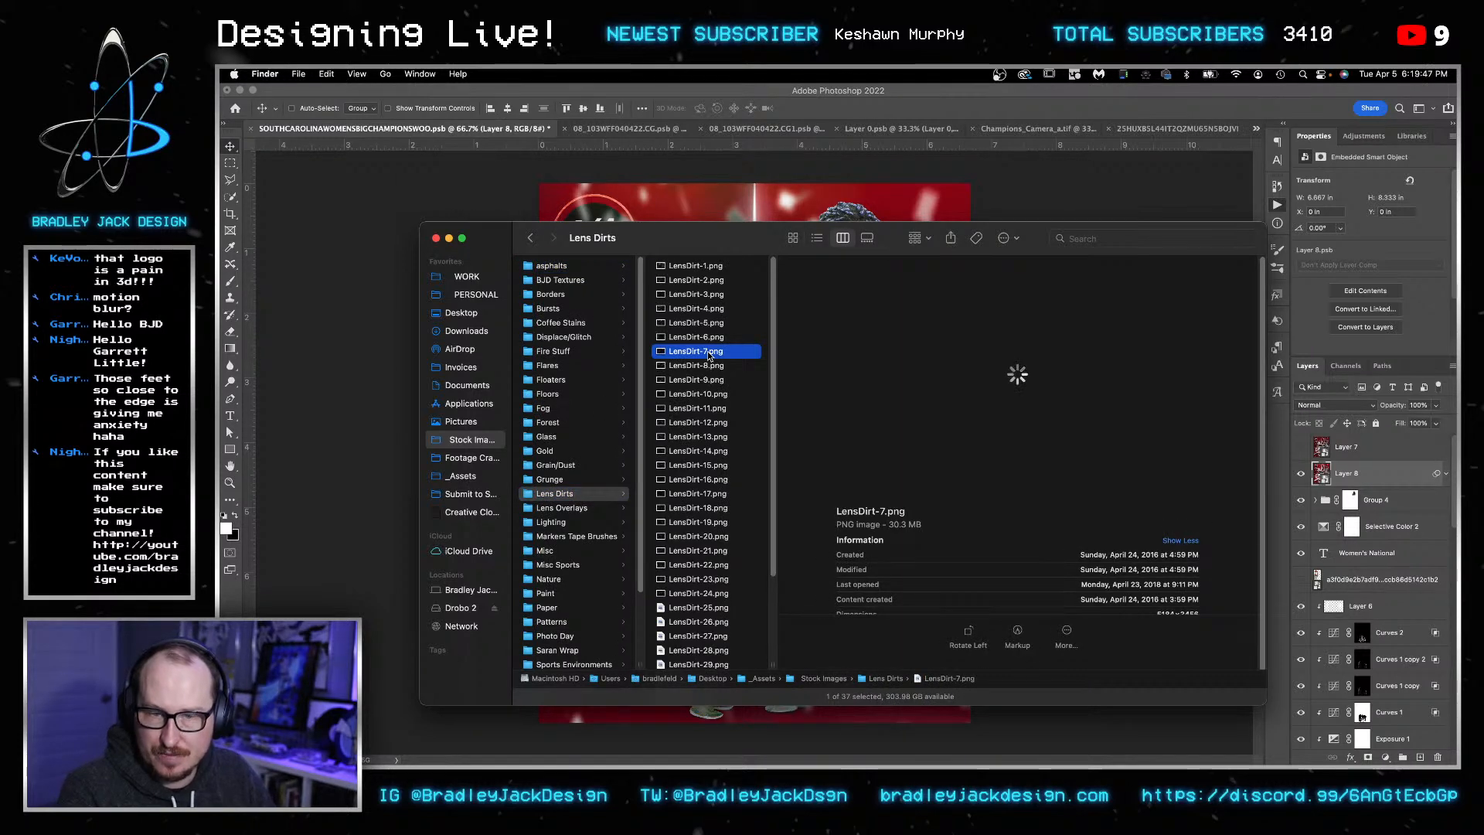
key("space")
key("space")
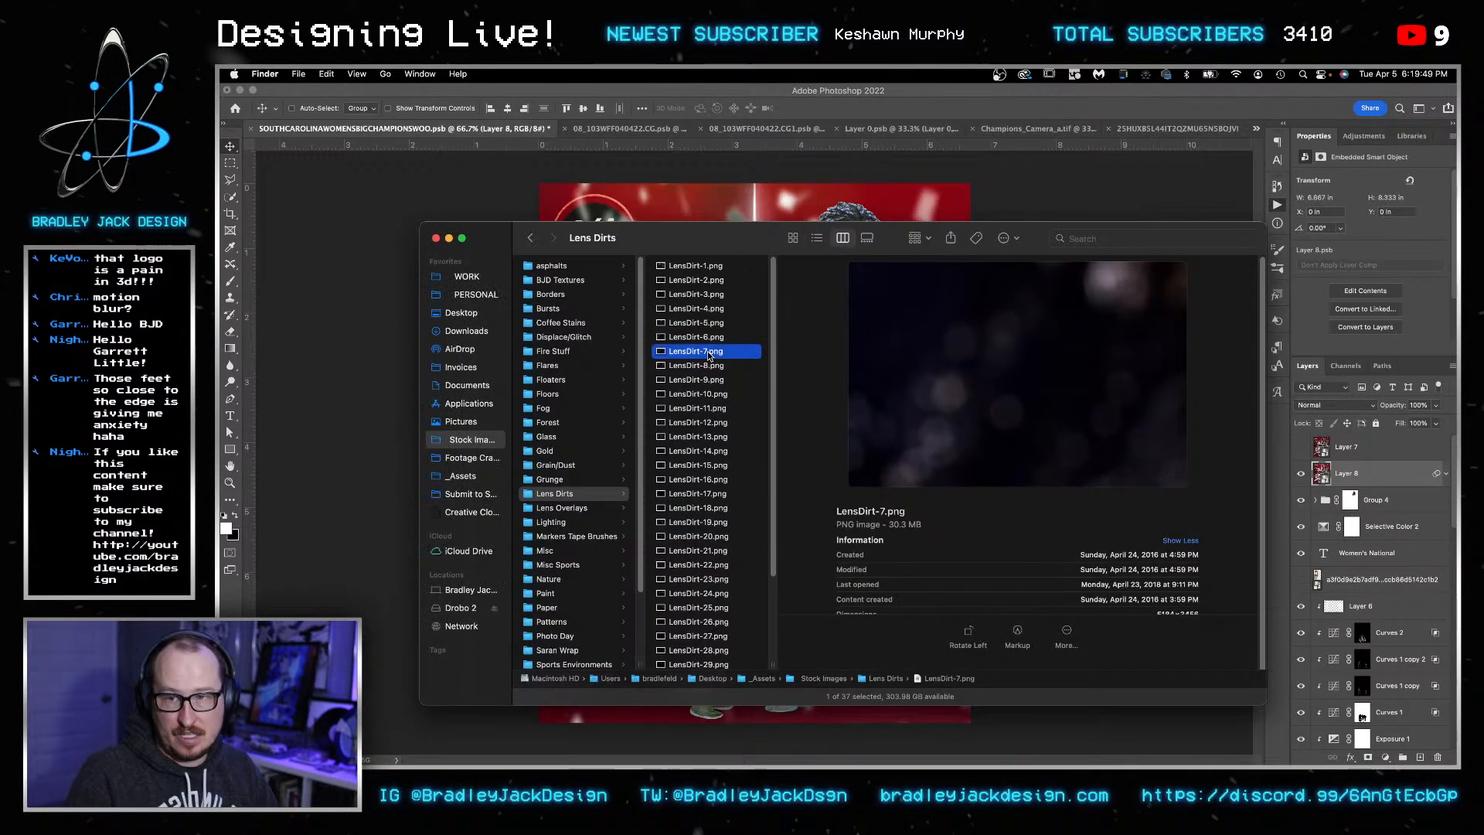
scroll(709, 354, "down", 3)
scroll(709, 353, "up", 3)
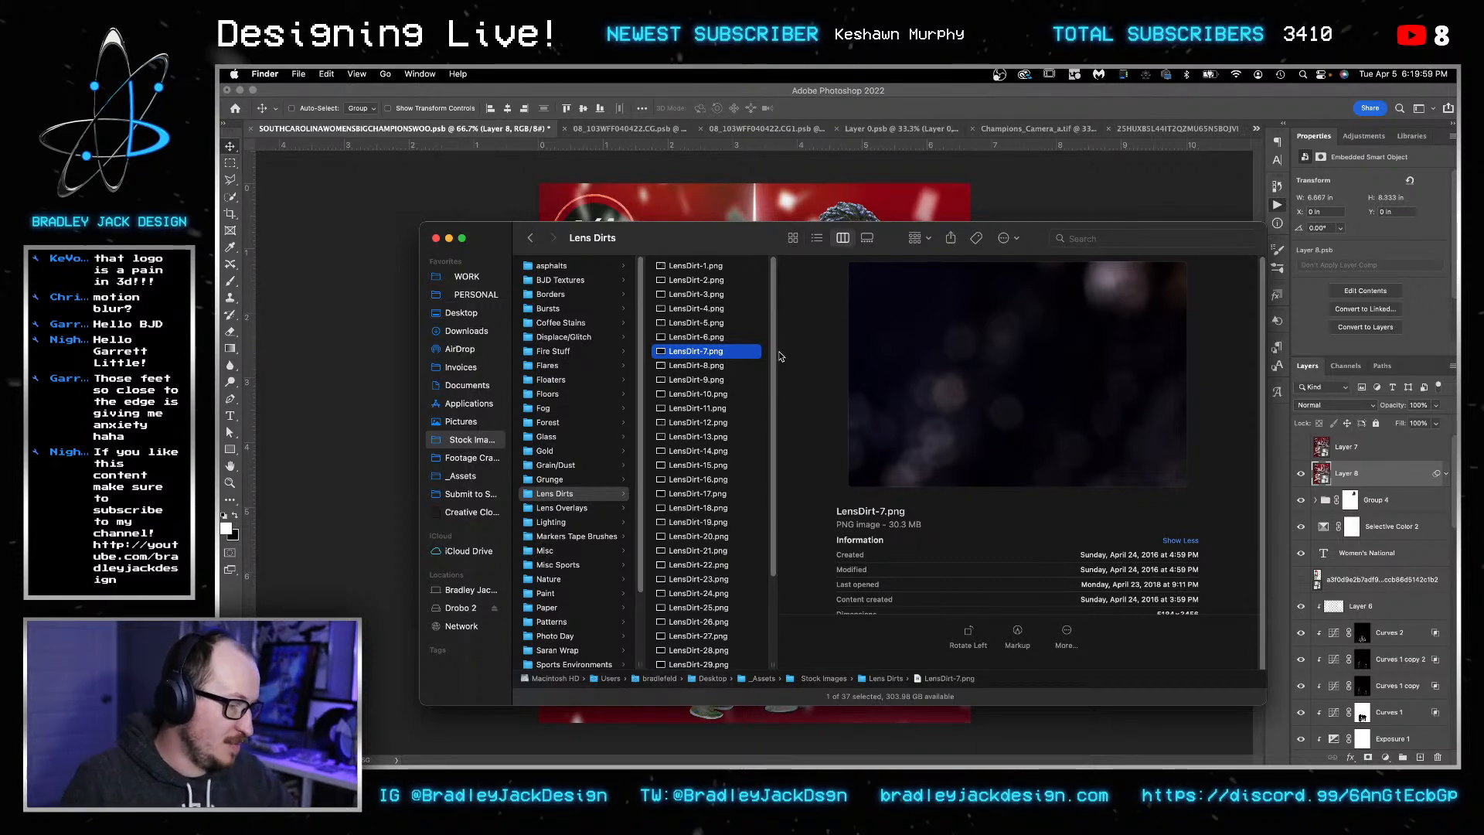
- Pick LensDirt-21.png from the Lens Dirts folder and place it in the Photoshop poster above Layer 8
left_click_drag(736, 244, 676, 224)
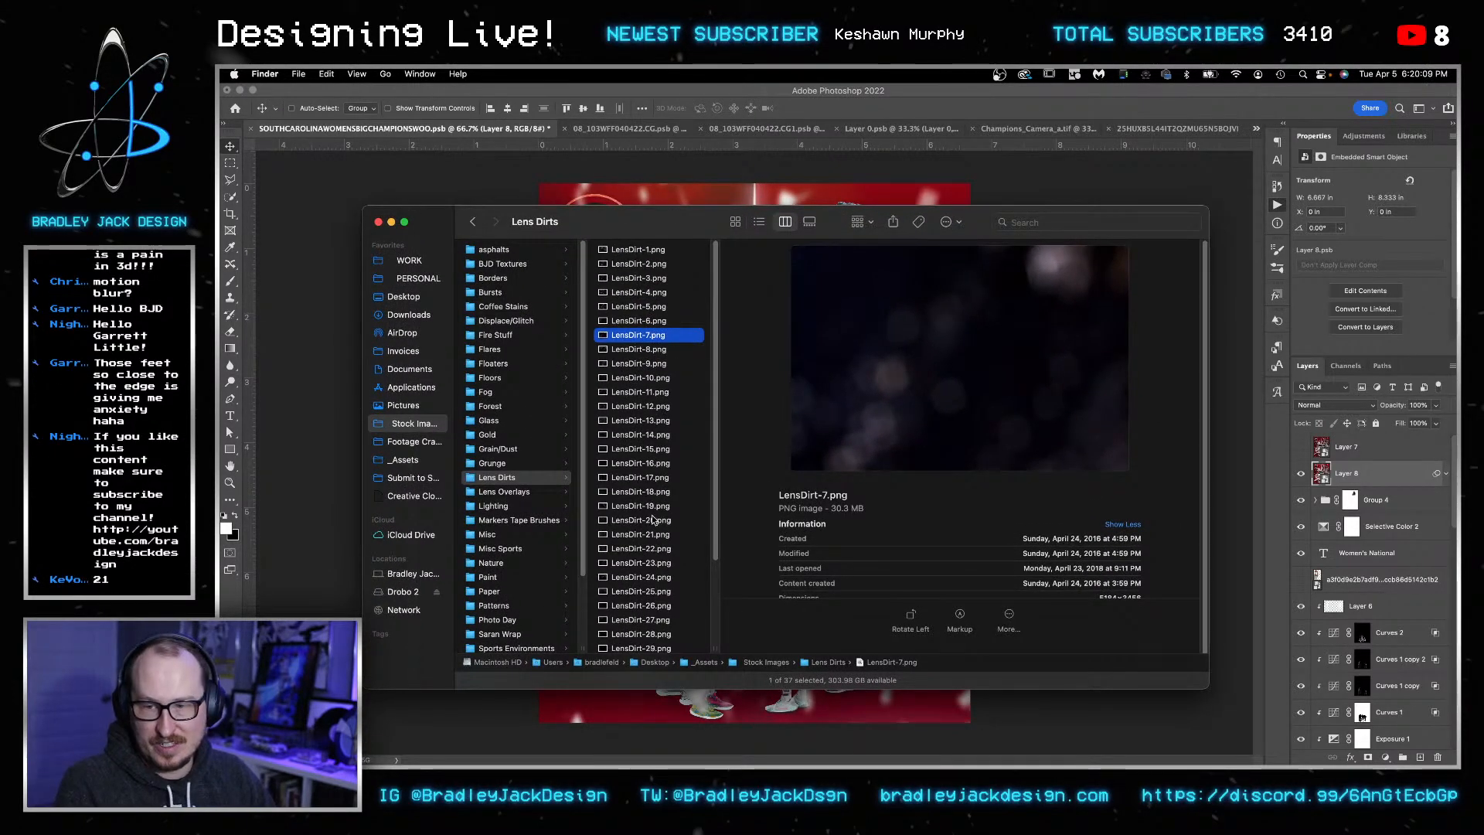
left_click(656, 536)
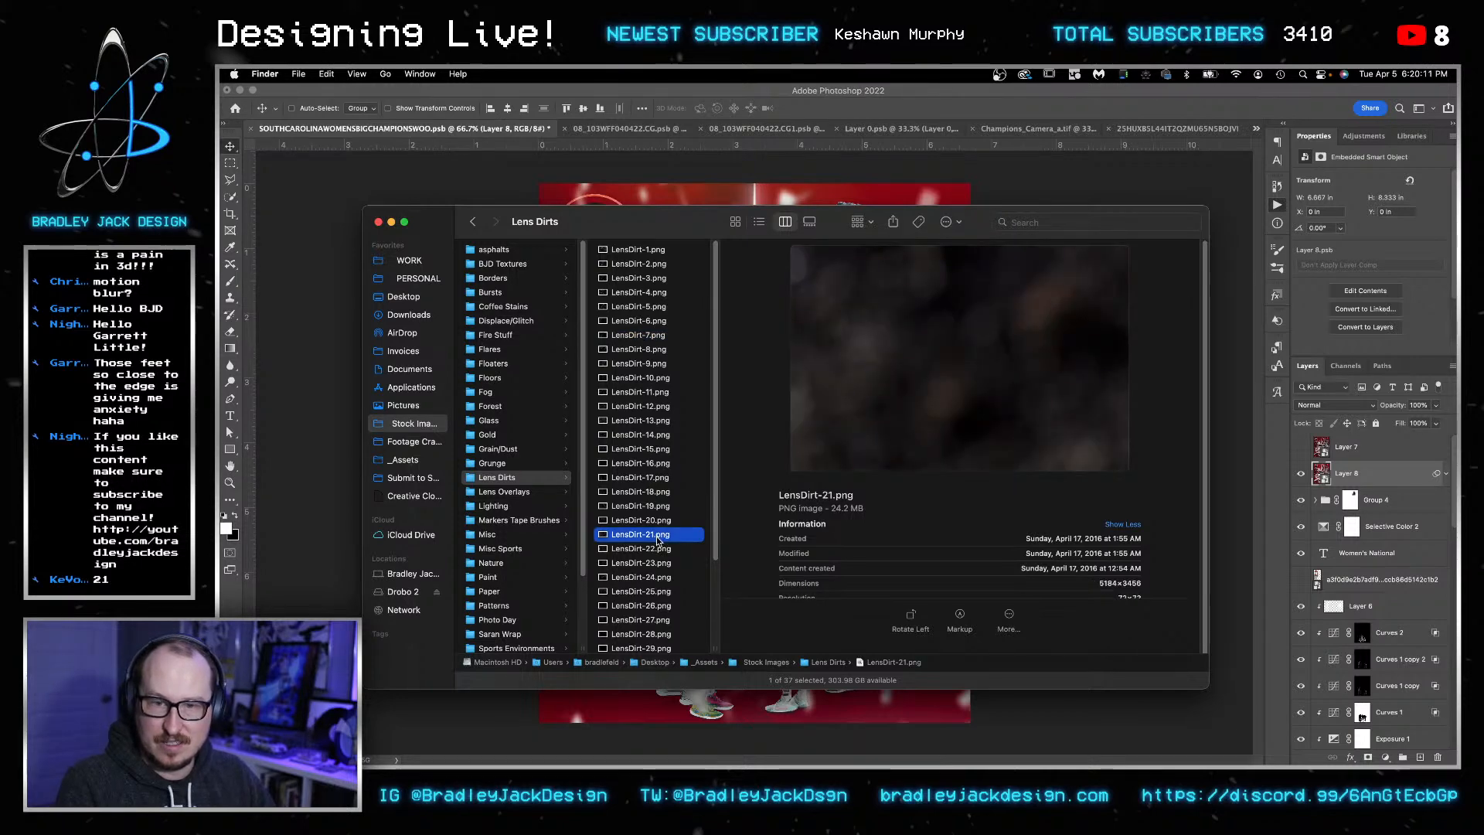
left_click(310, 479)
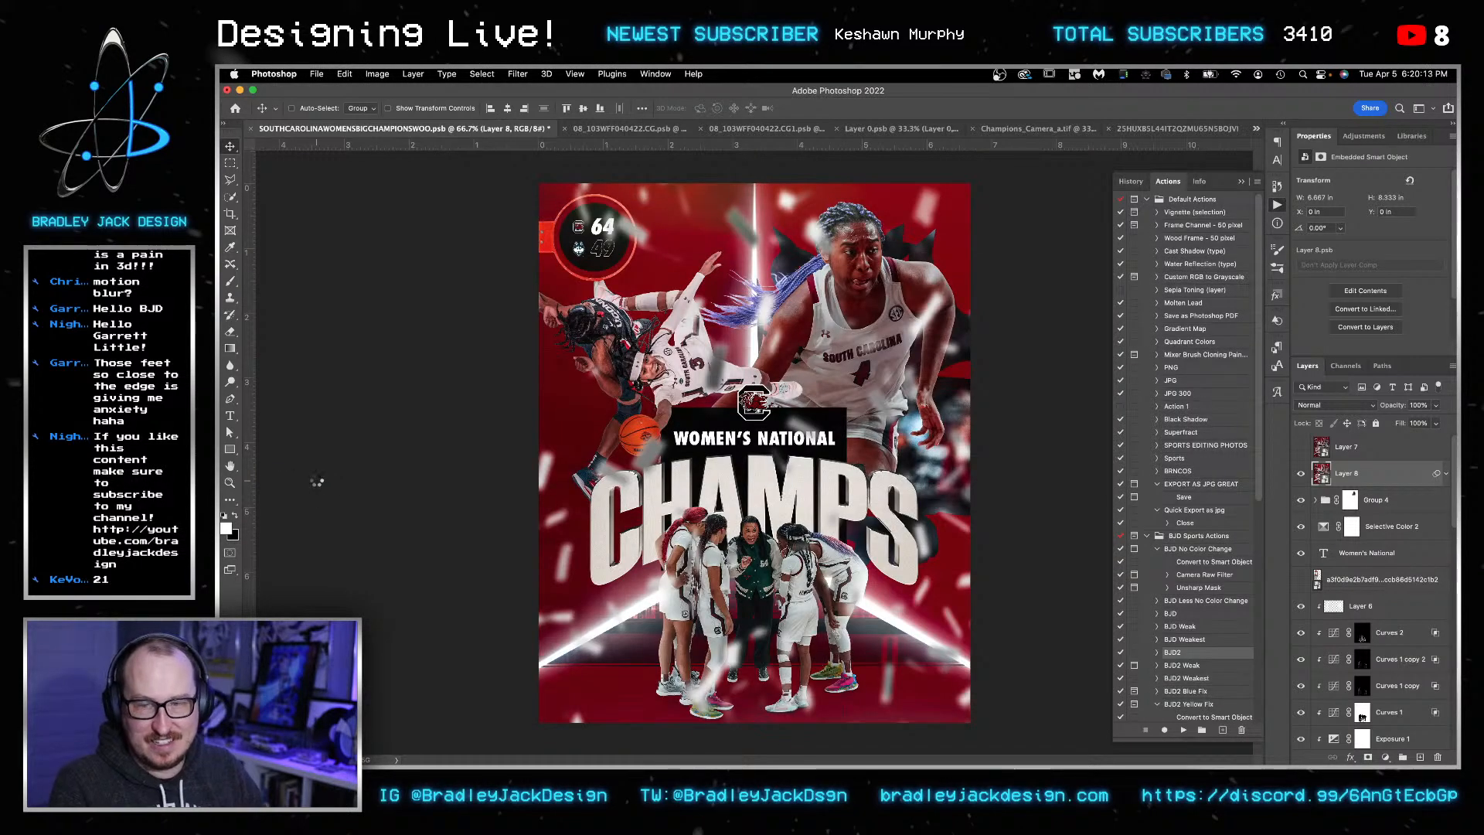
left_click_drag(327, 476, 624, 475)
- Rotate the LensDirt-21 layer to -90°, enlarge it to 14.47% to cover the poster, and blend it with Screen
key("super+t")
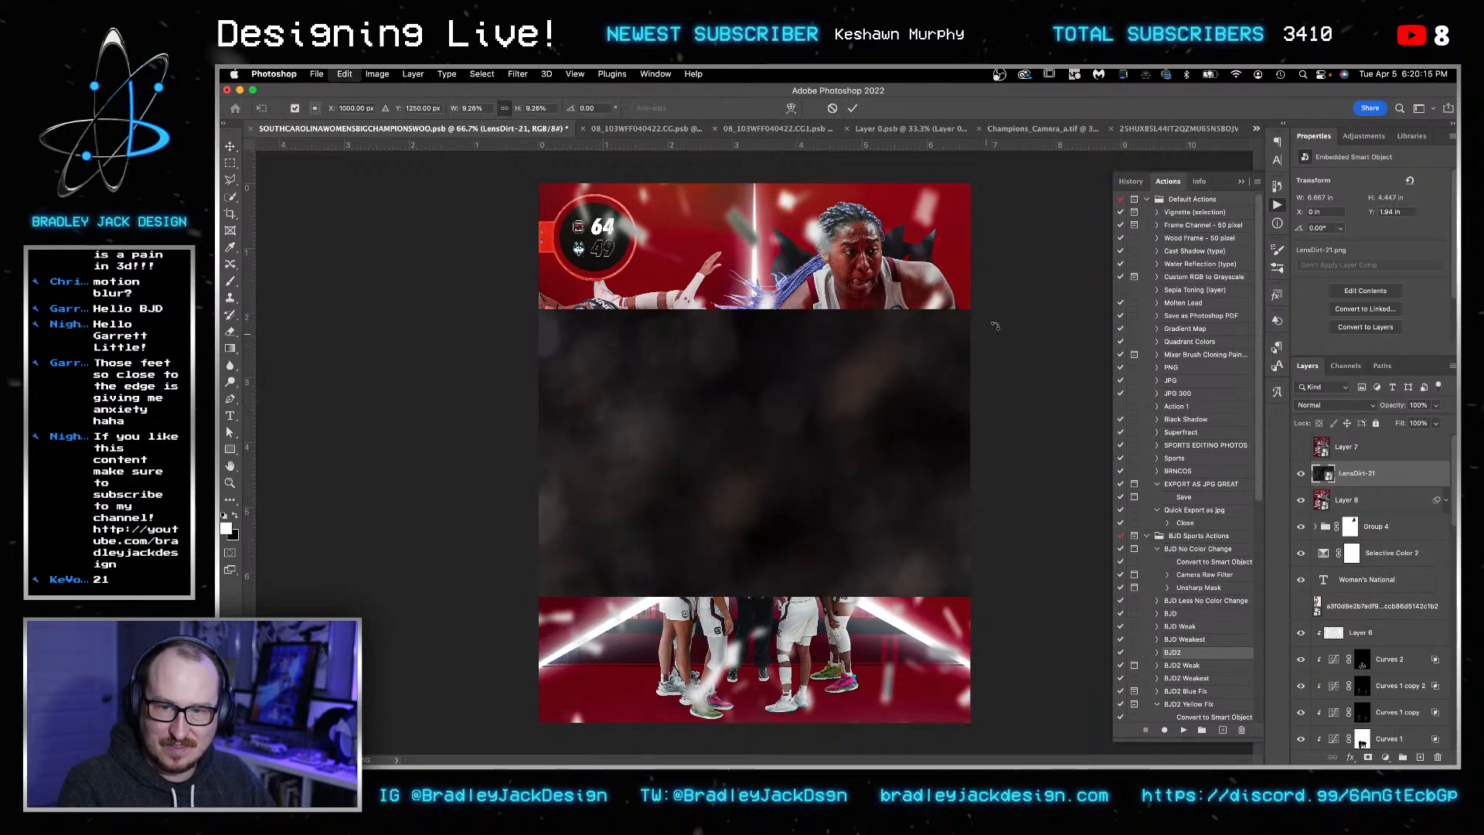
left_click_drag(745, 238, 602, 241)
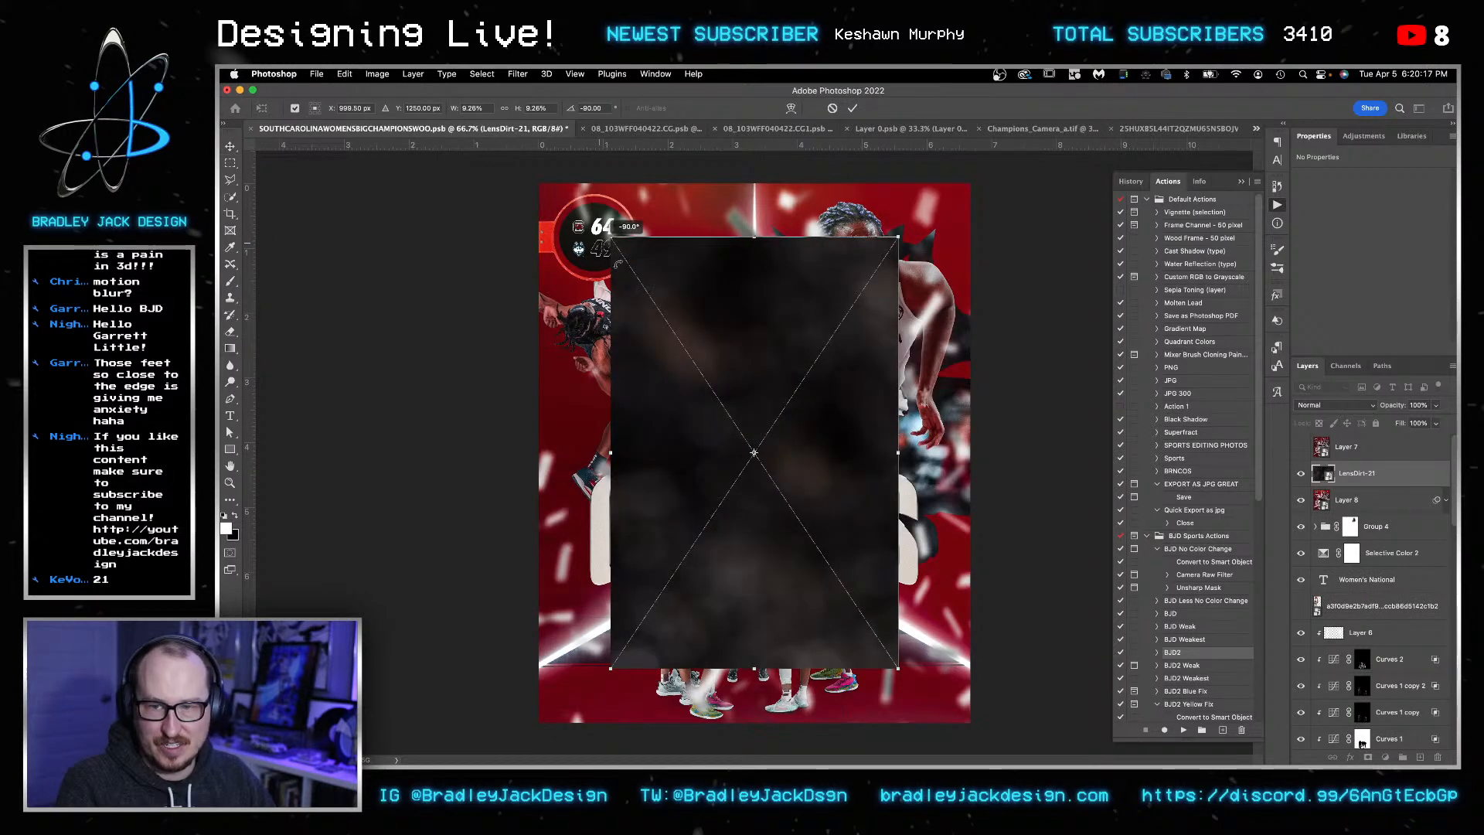
left_click_drag(899, 669, 1042, 758)
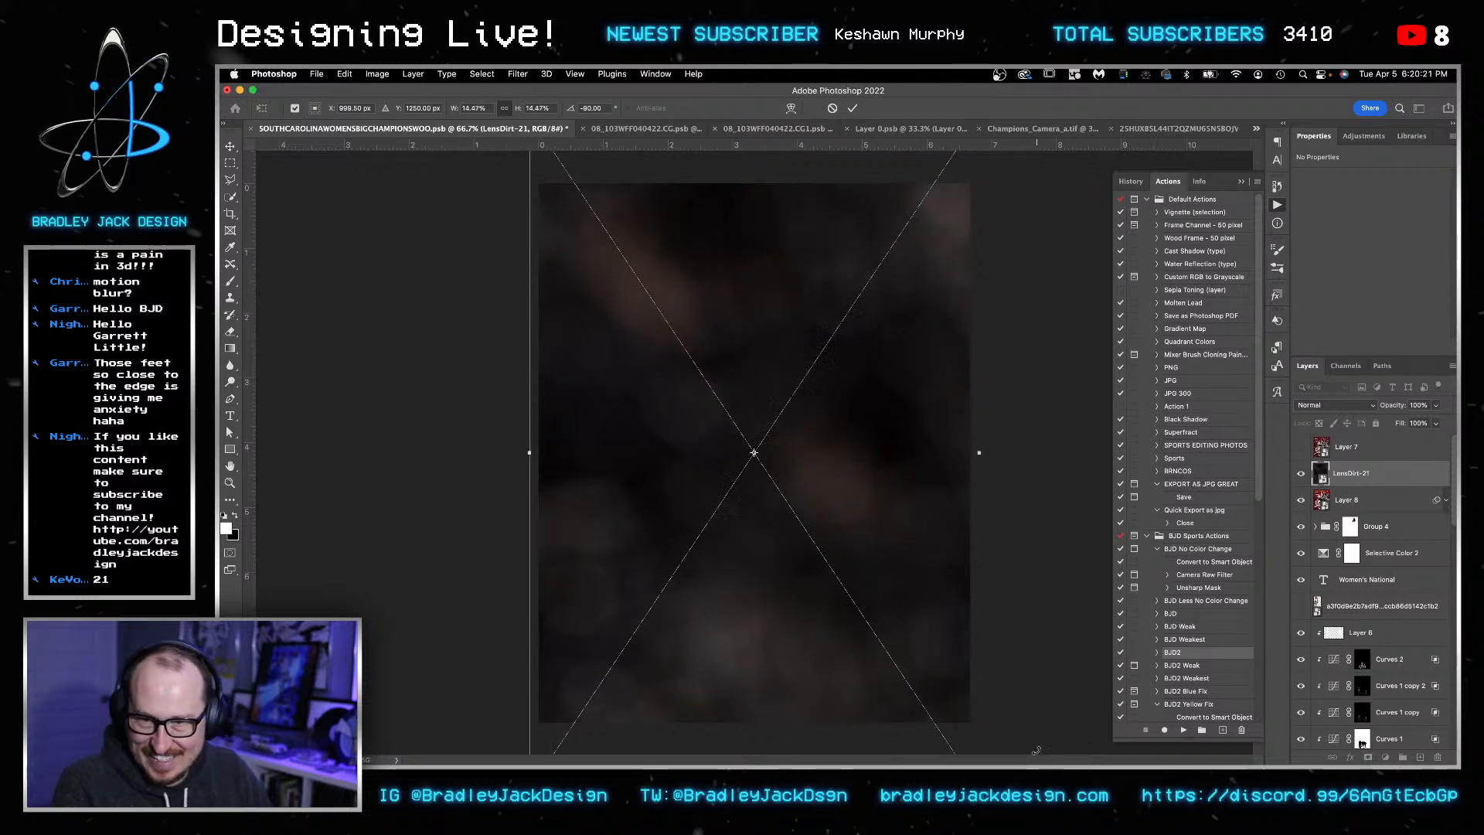
key("Return")
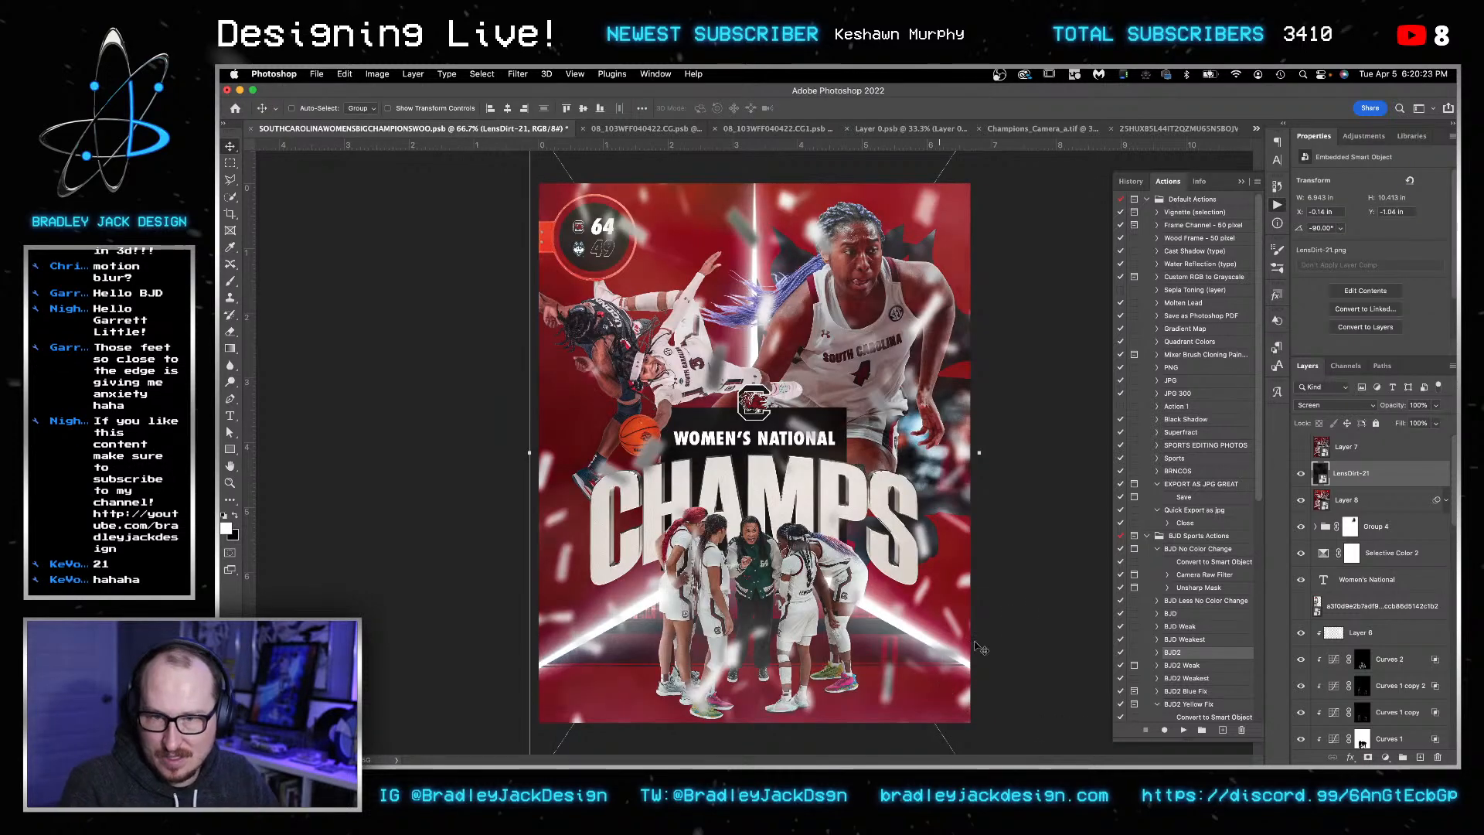
- Add a Levels adjustment clipped to LensDirt-21 with midtones at 0.62, and compare the poster with and without the lens dirt
left_click(1358, 139)
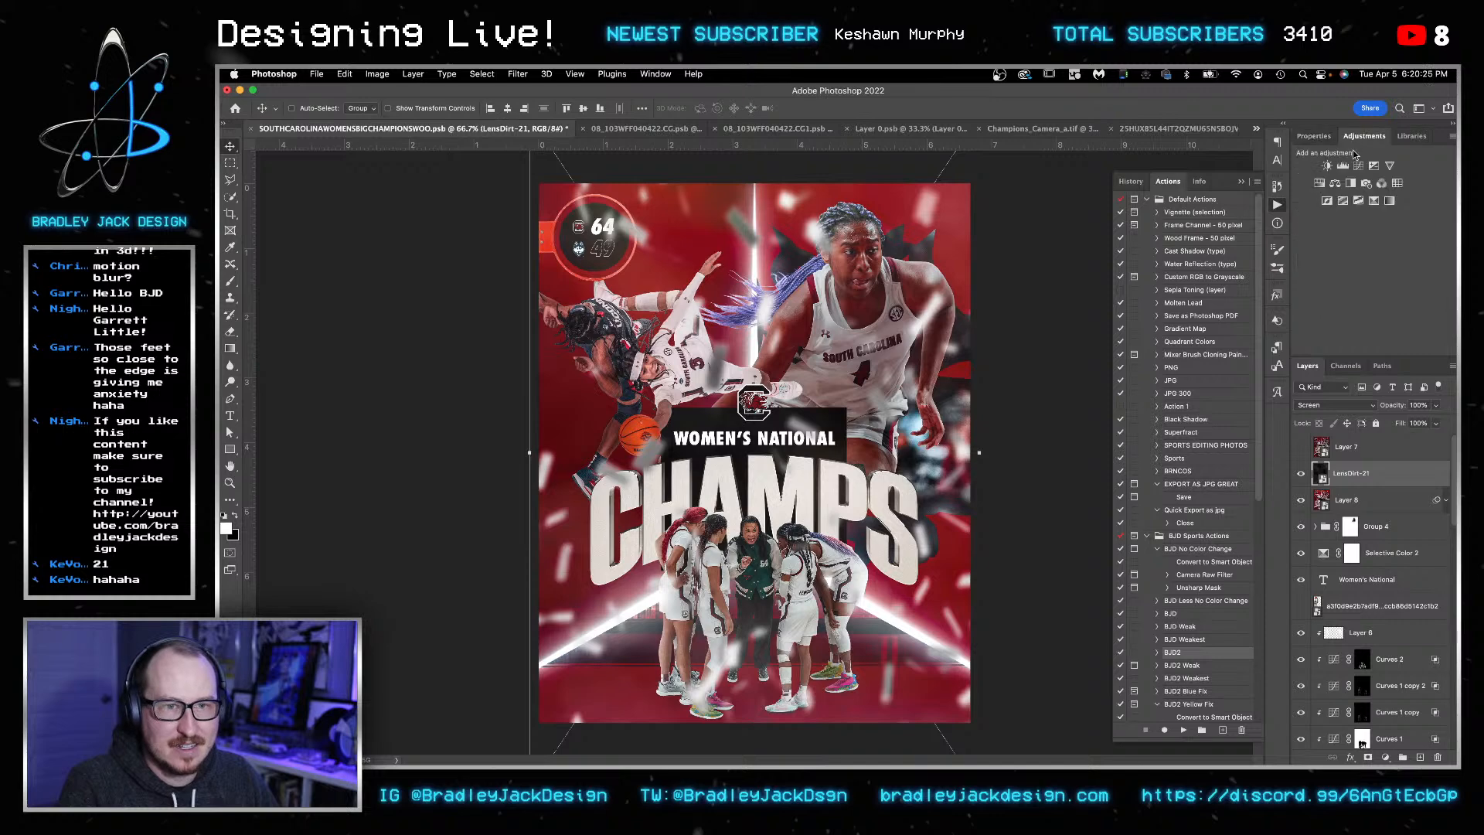
left_click(1344, 165)
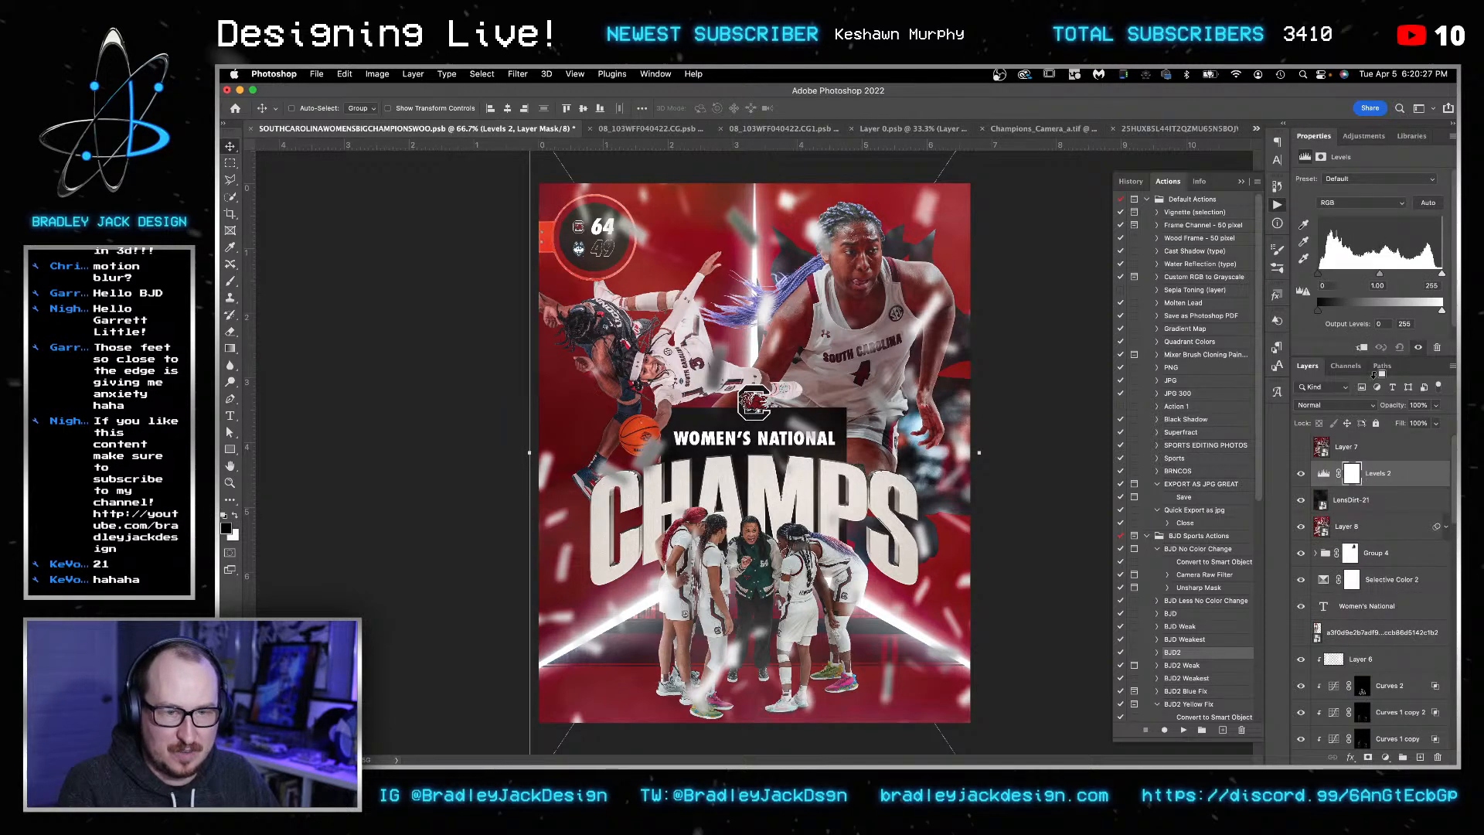
left_click_drag(1395, 275, 1395, 272)
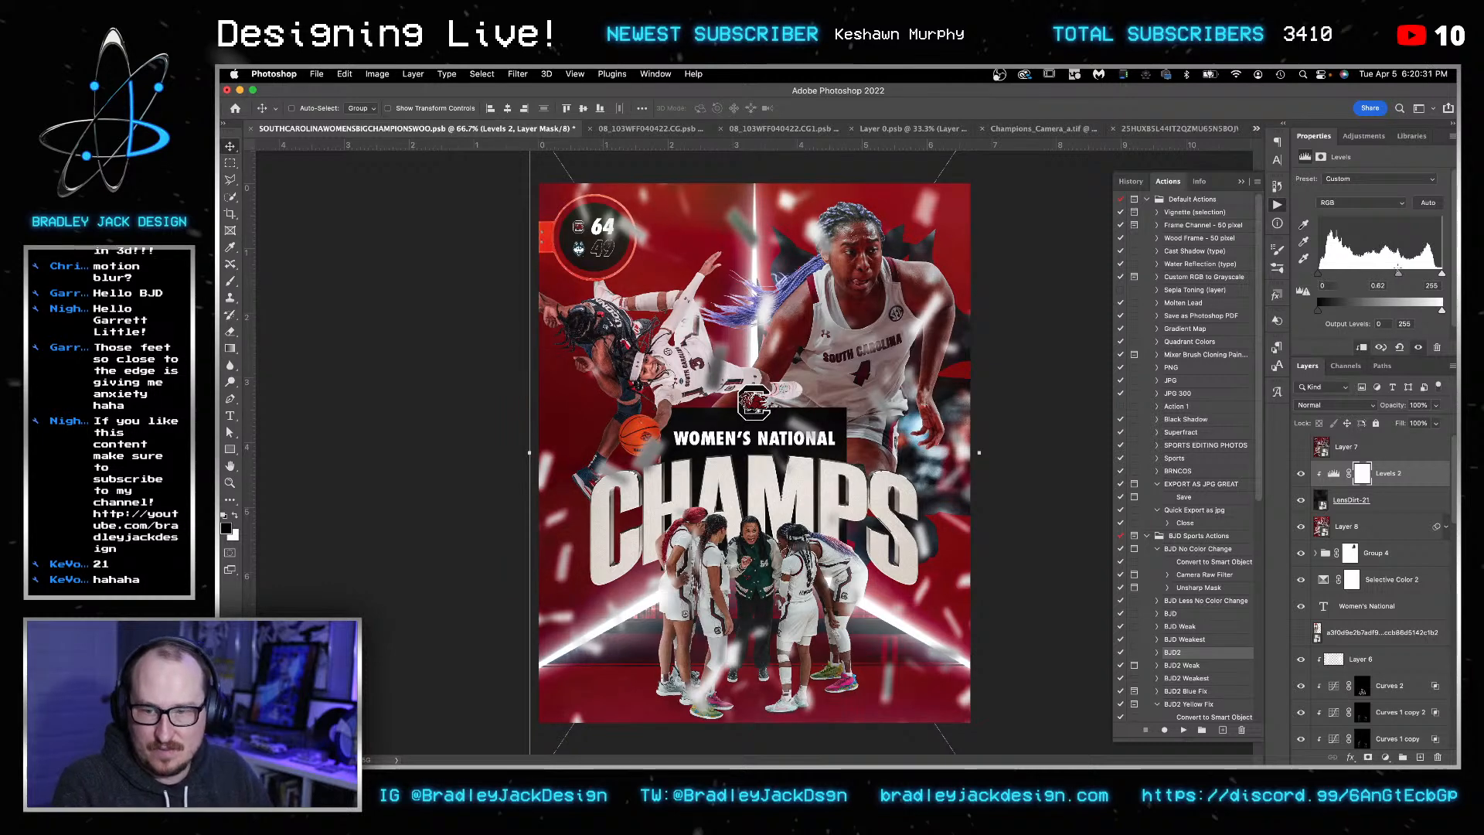
left_click(1302, 502)
left_click(1302, 502)
- Place Dust3.jpg from the Grain/Dust folder above the Levels adjustment, keeping Levels clipped to LensDirt-21
left_click(1372, 504)
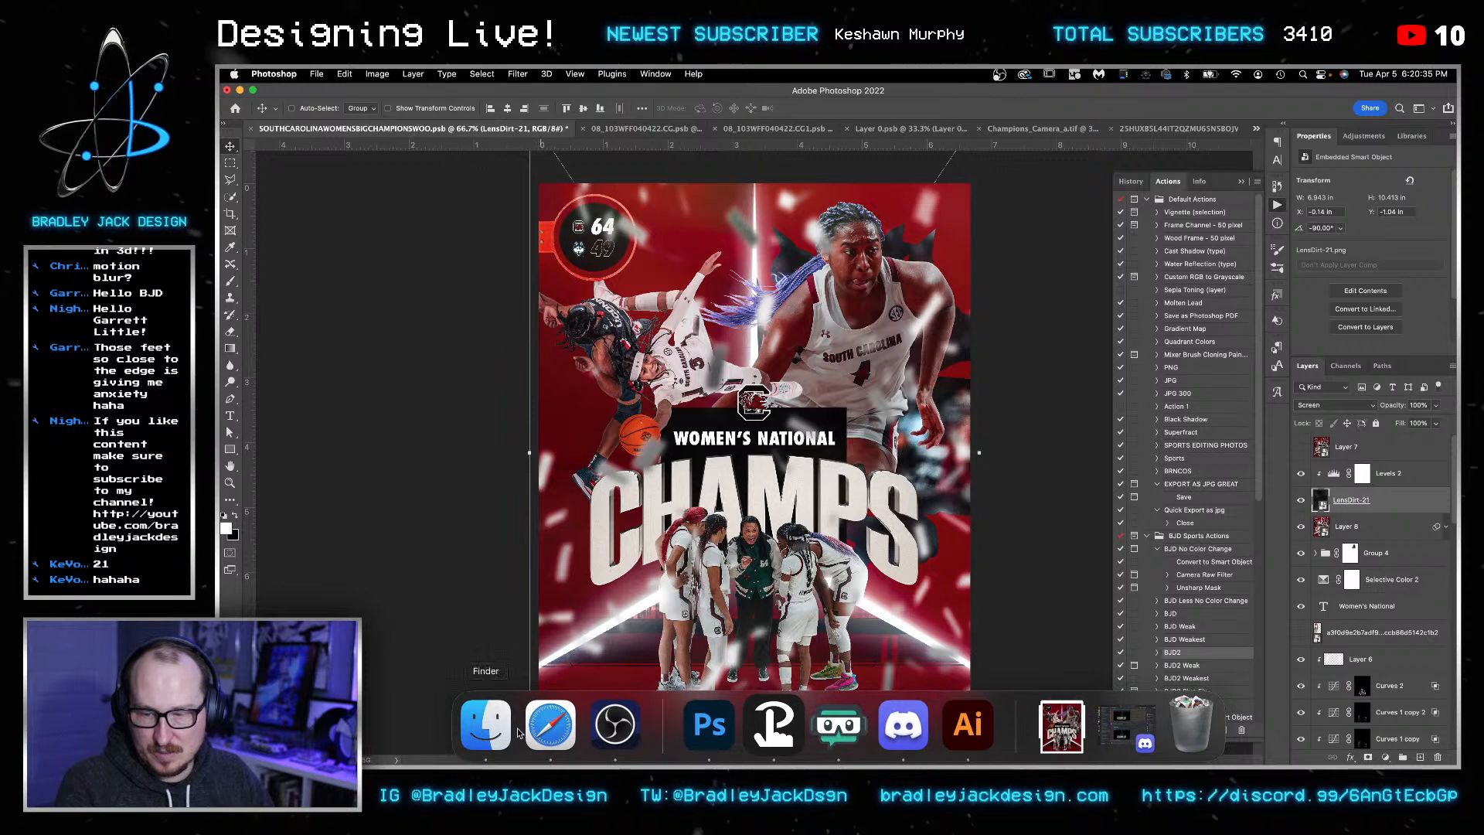
left_click(486, 724)
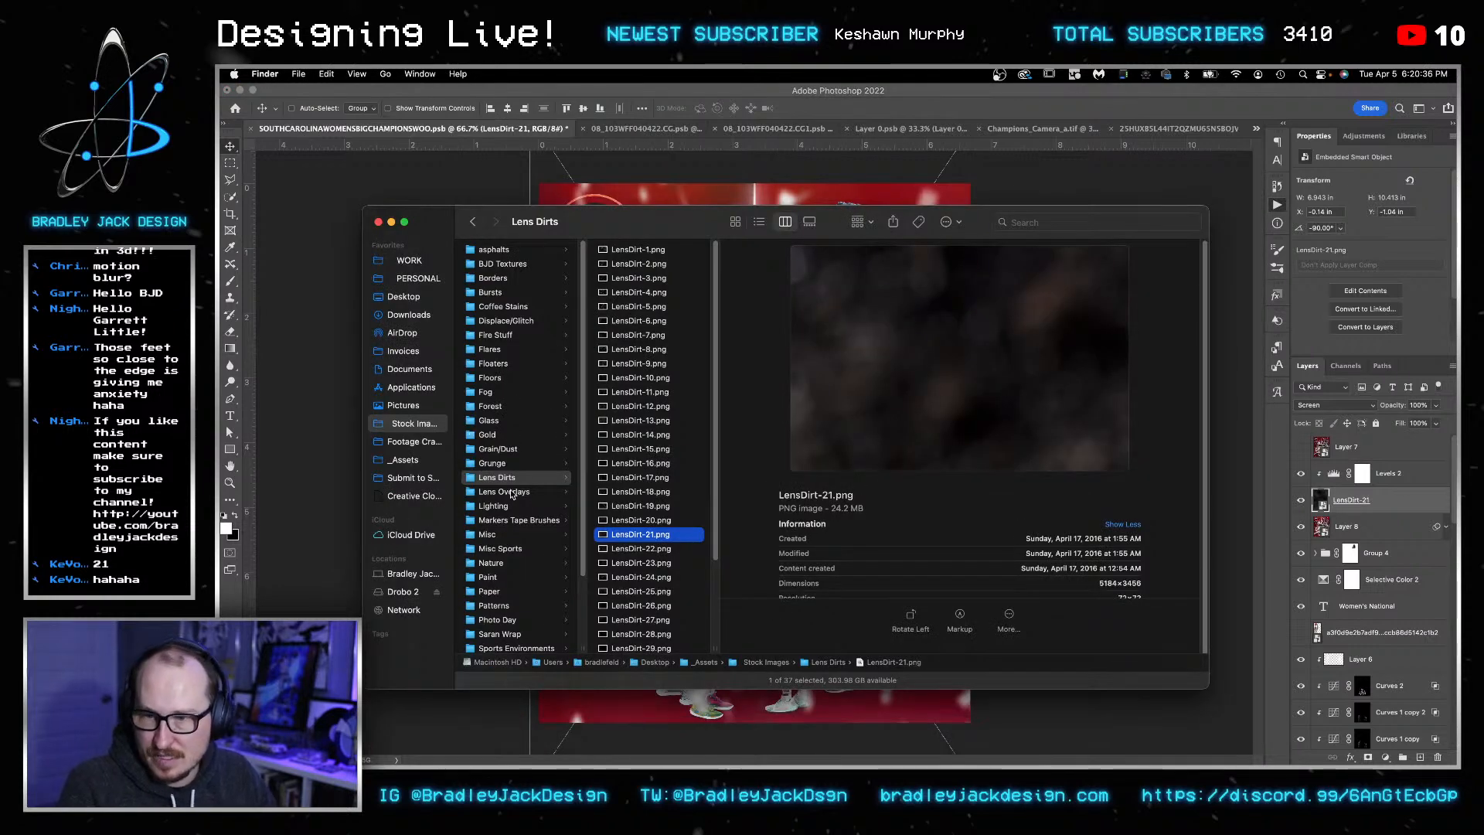
left_click(496, 449)
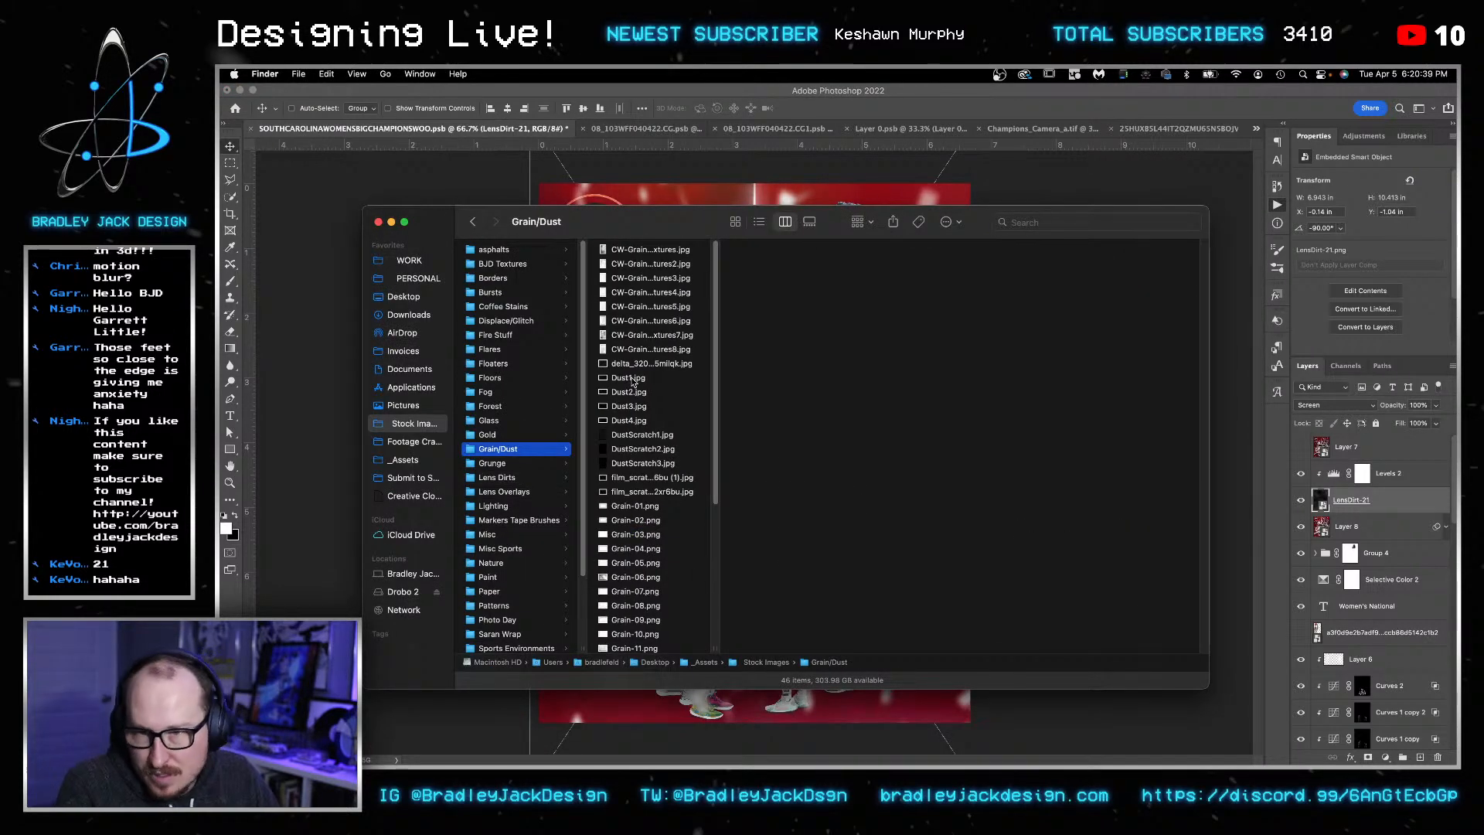
left_click_drag(634, 407, 344, 355)
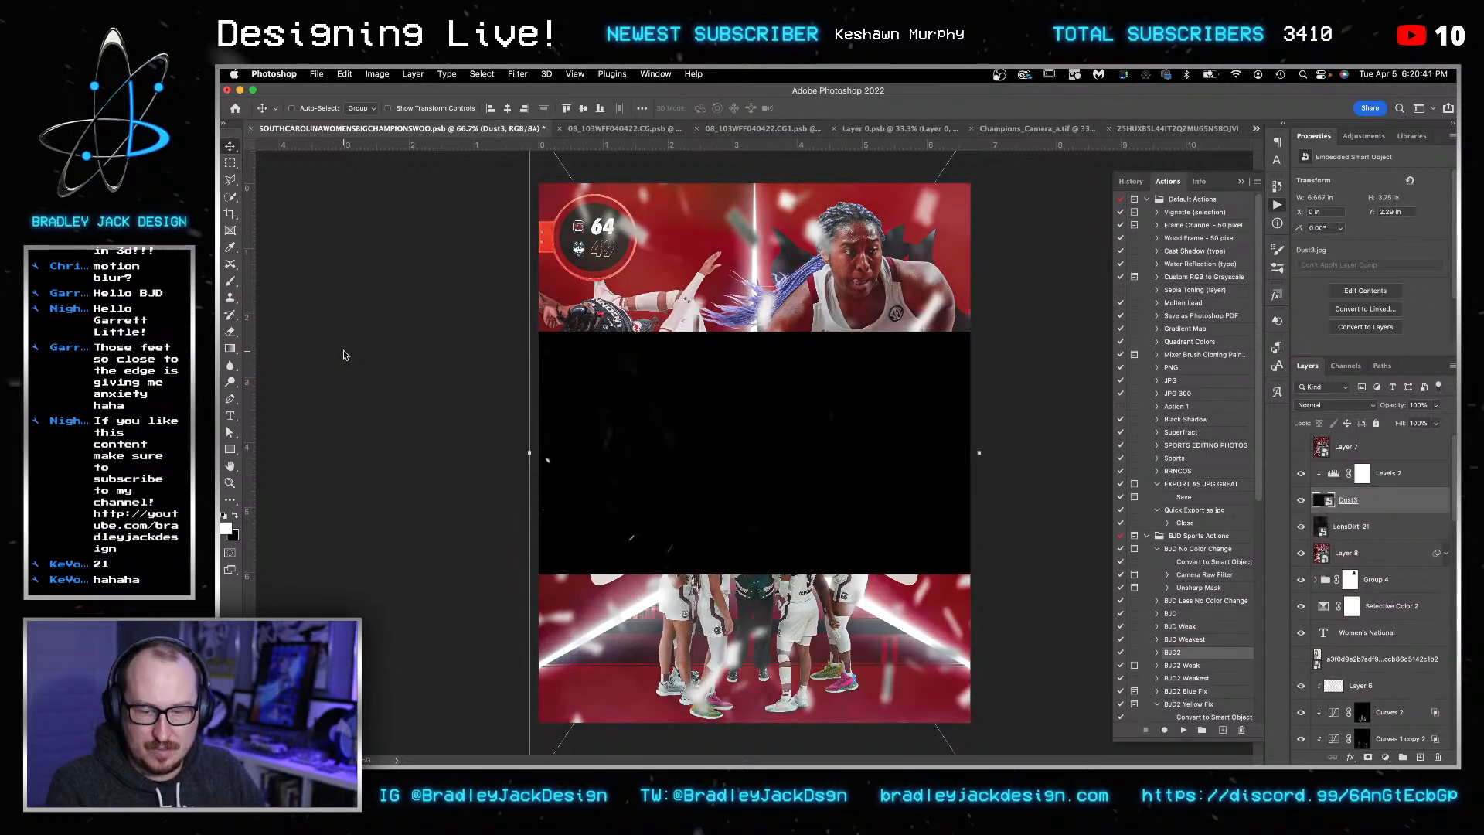
key("super+]")
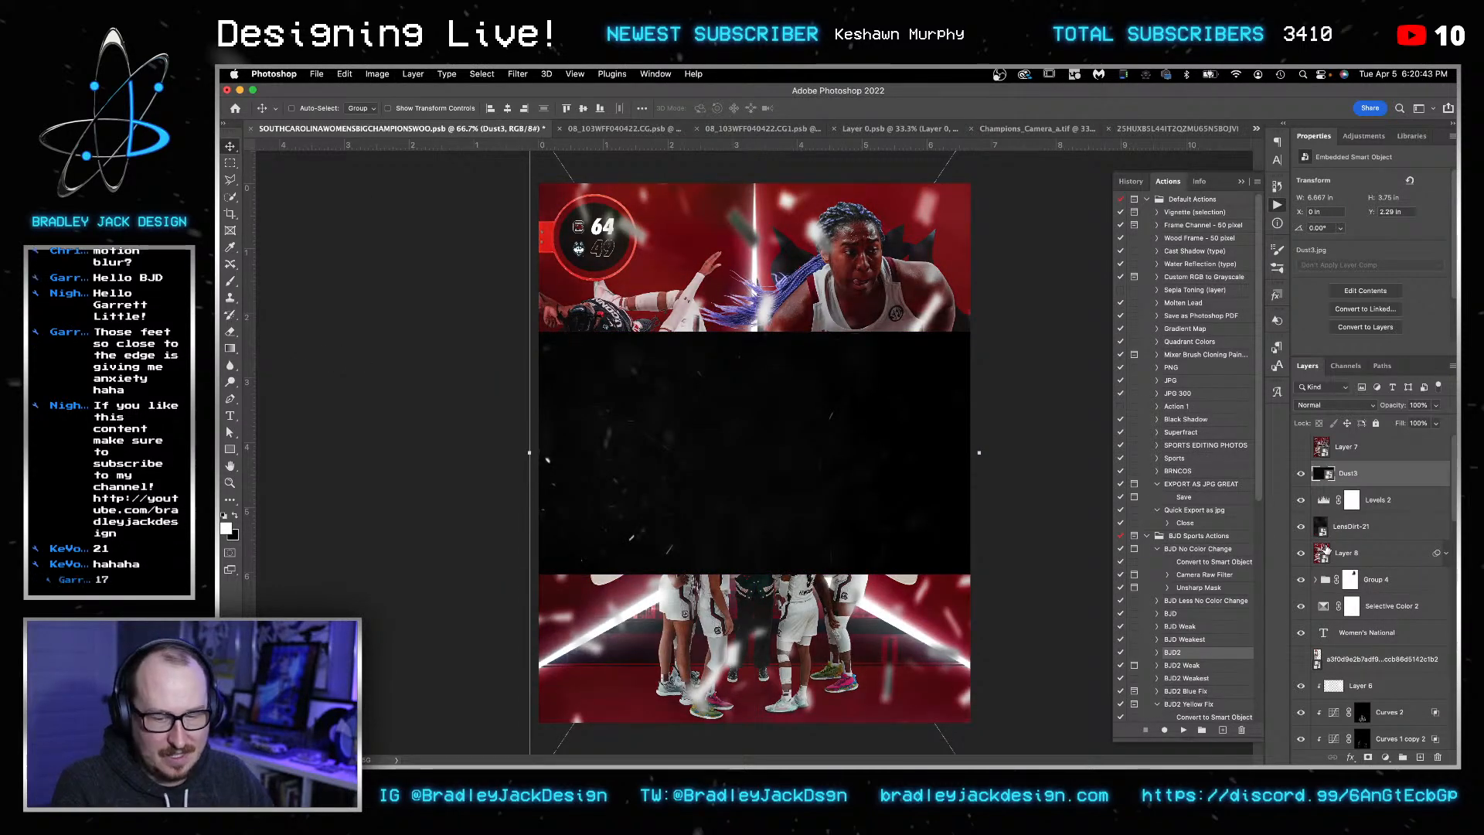
left_click(1346, 512, "alt")
- Rotate the Dust3 layer to -90° and enlarge it to 30.94%
key("super+t")
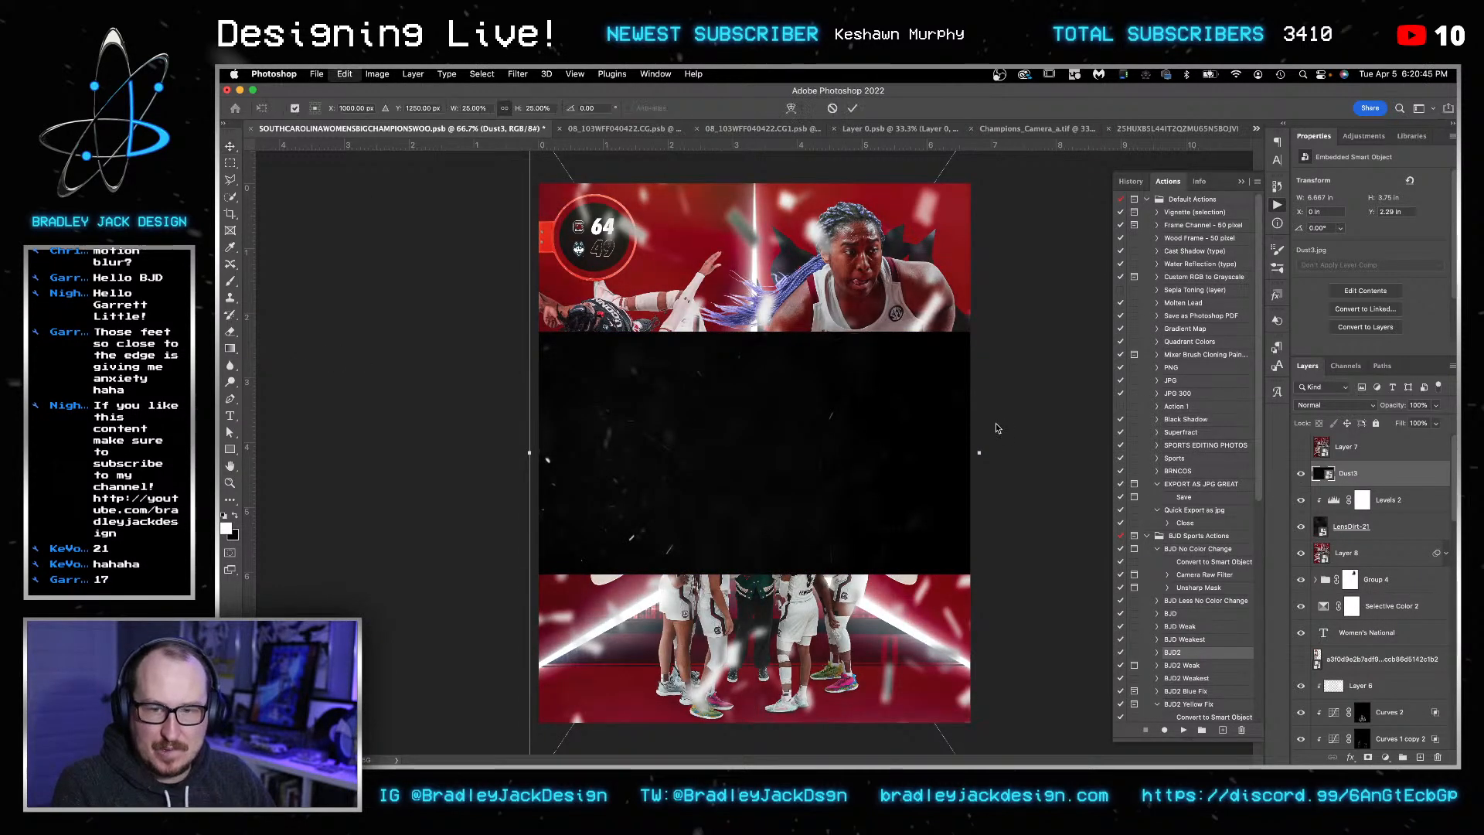
left_click_drag(933, 367, 731, 342)
left_click_drag(876, 669, 991, 734)
key("Return")
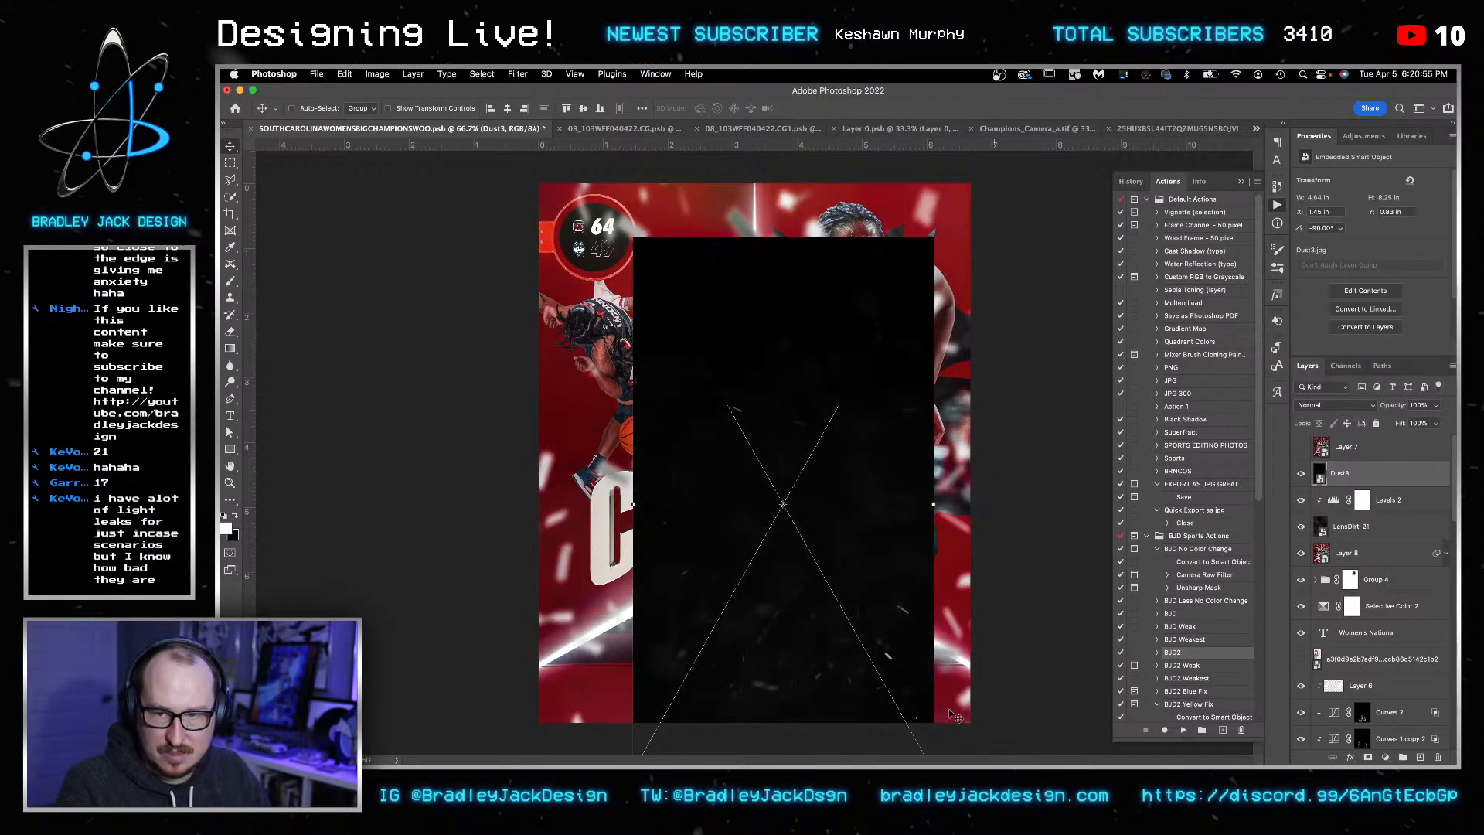
- Set the Dust3 layer's blend mode to Screen, then reposition and enlarge it to cover the whole poster
key("shift+alt+s")
scroll(849, 597, "down", 3)
key("super+t")
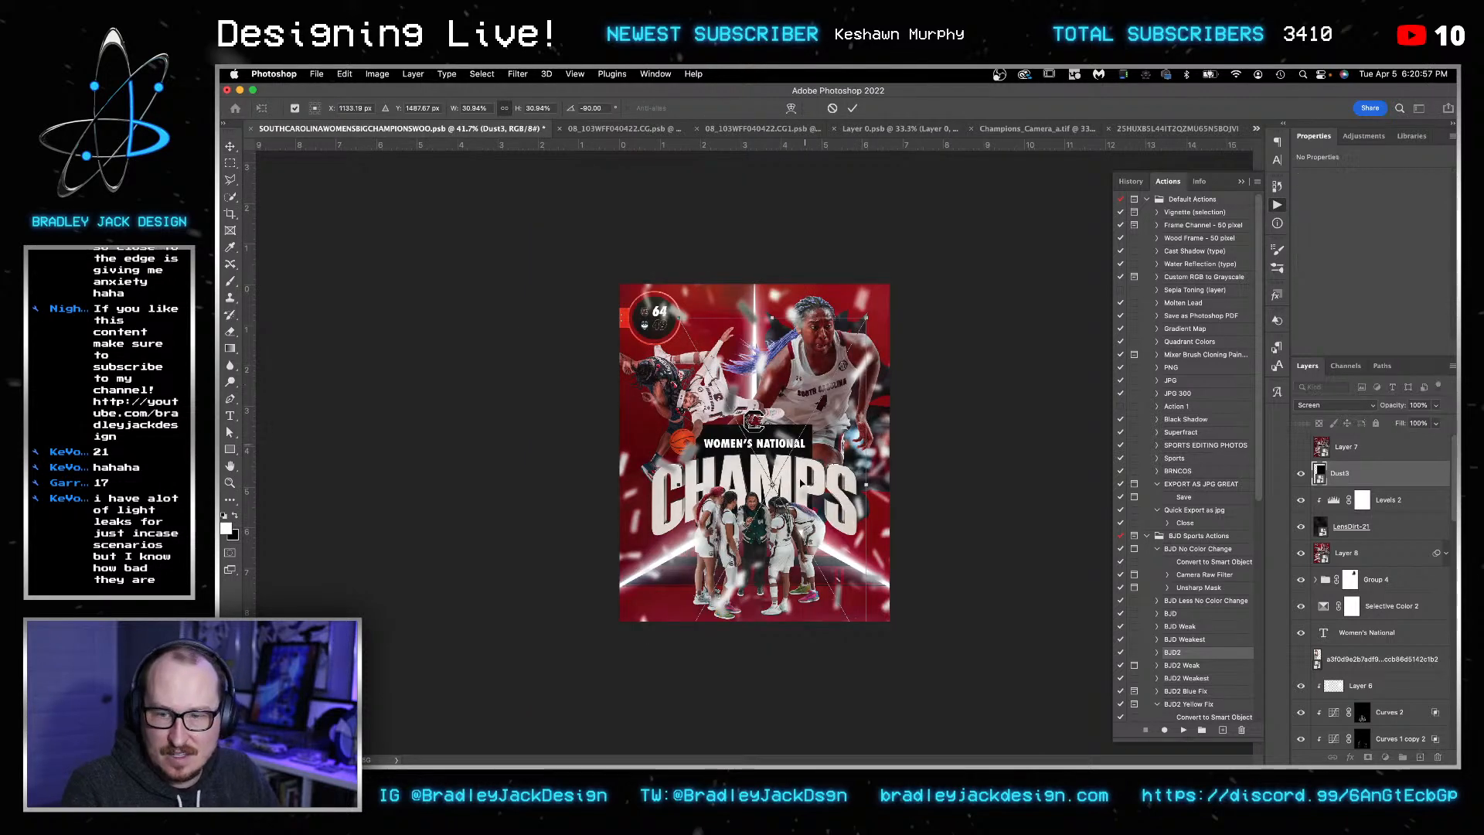
left_click_drag(819, 474, 800, 457)
left_click_drag(847, 301, 909, 234)
key("Return")
left_click(910, 239, "super")
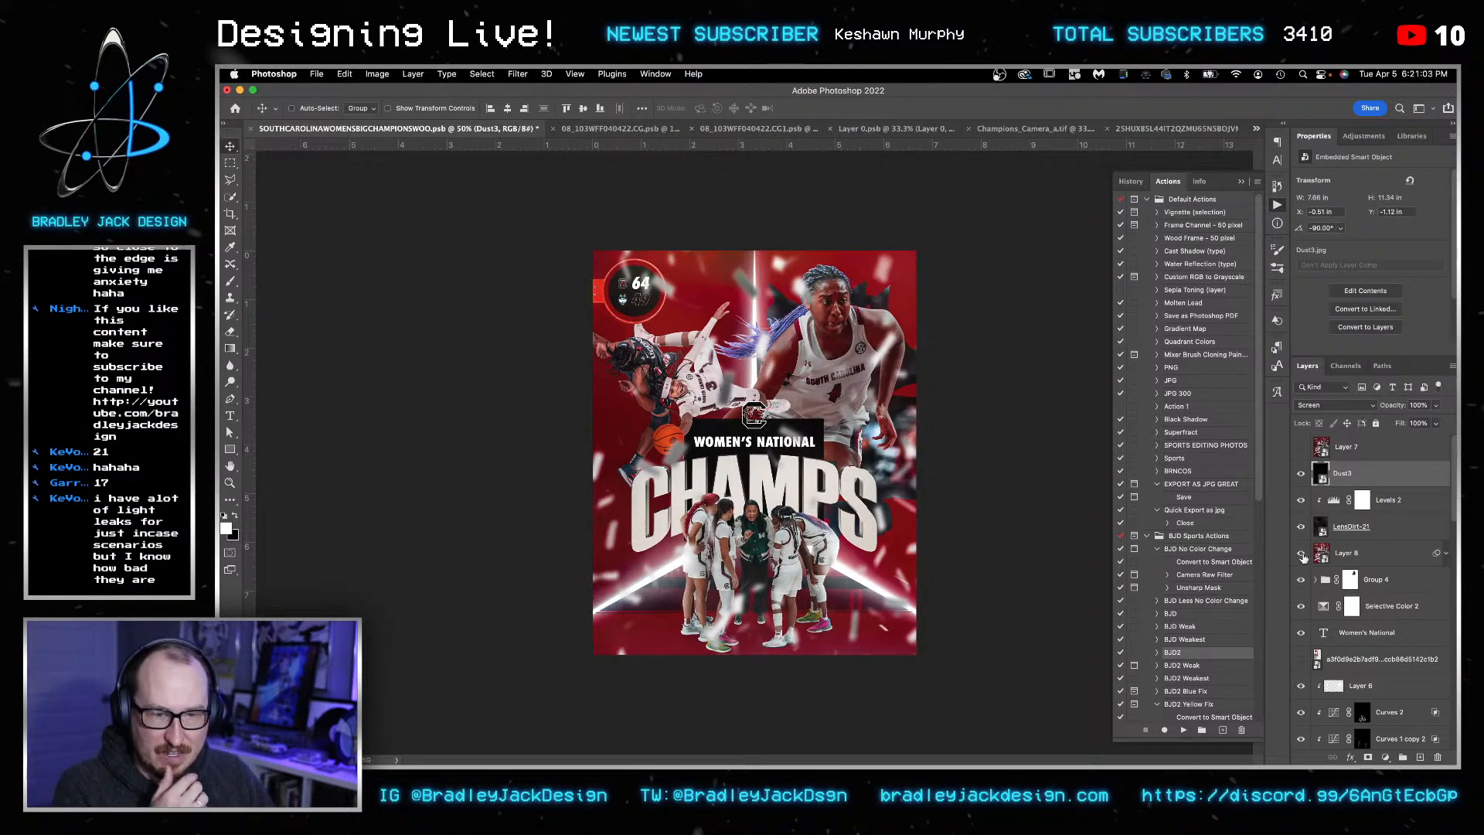
- Hide Layer 8 and compare the poster with and without Group 4
left_click(1301, 553)
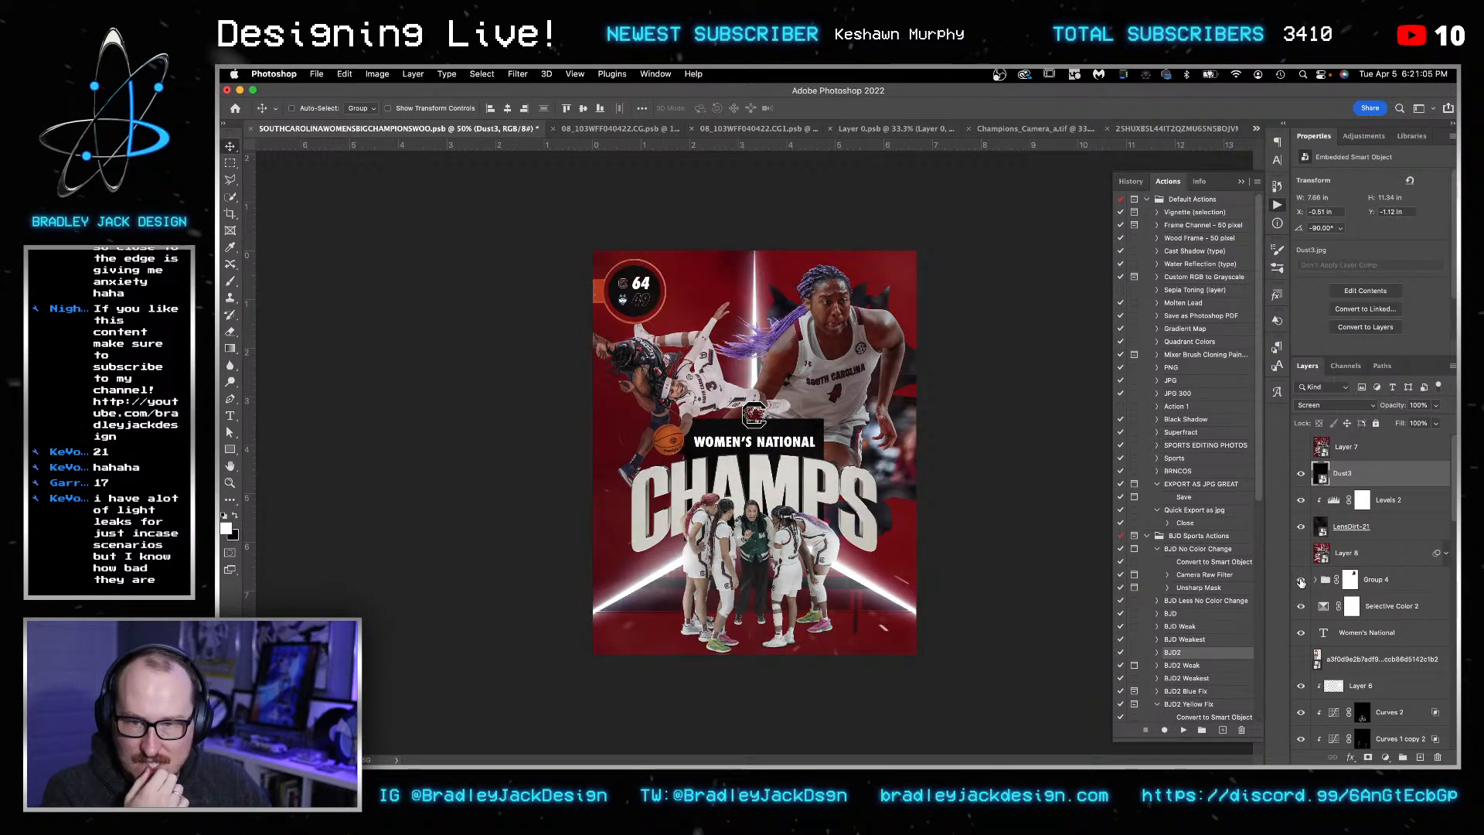
left_click(1301, 580)
left_click(1301, 580)
left_click(1301, 579)
left_click(1301, 580)
- Move the EJD-Light-Leak-013 layer out of Group 4 and delete it
left_click(1316, 580)
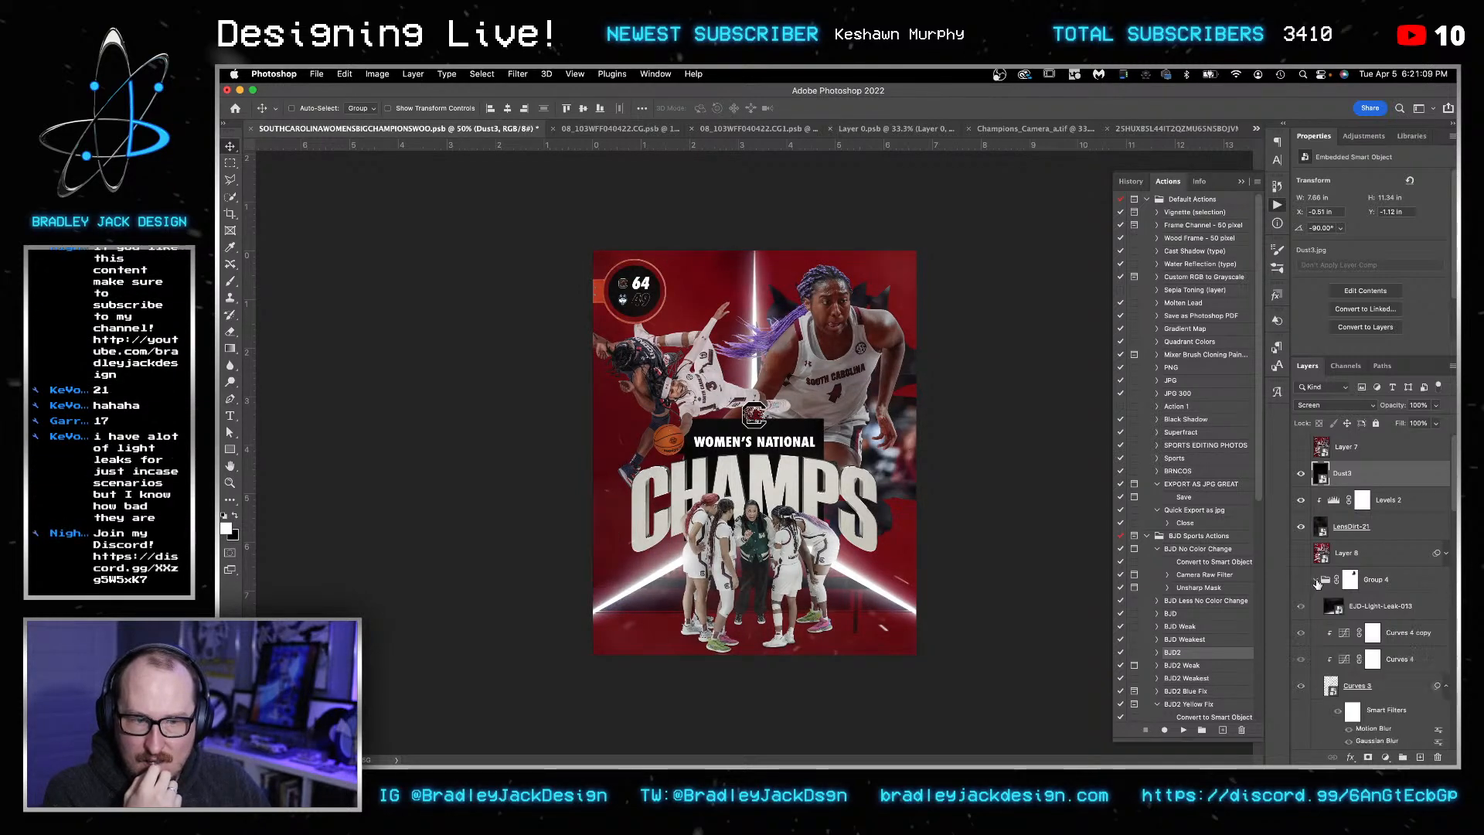
left_click_drag(1380, 606, 1375, 569)
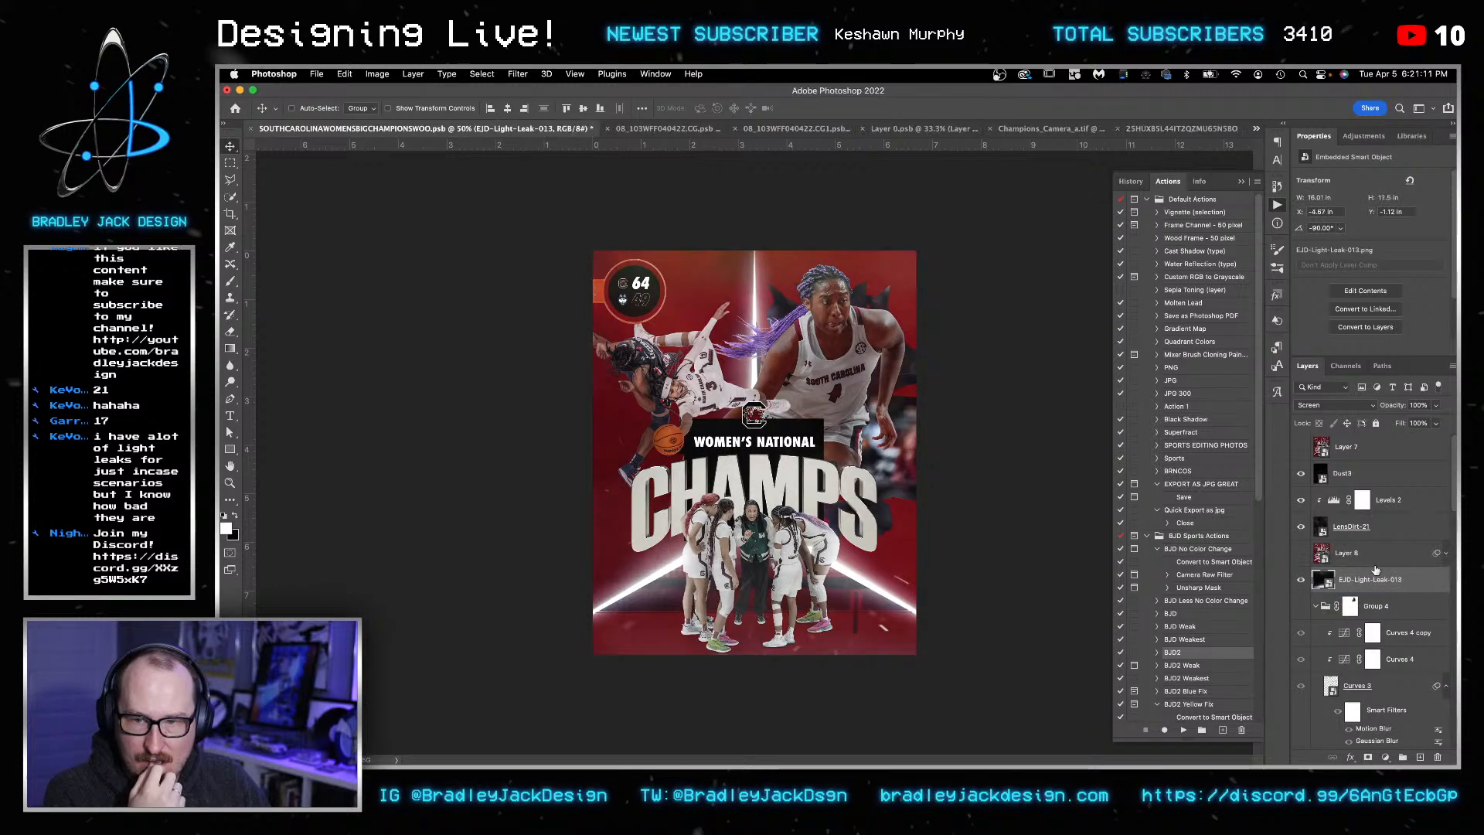
left_click(1360, 137)
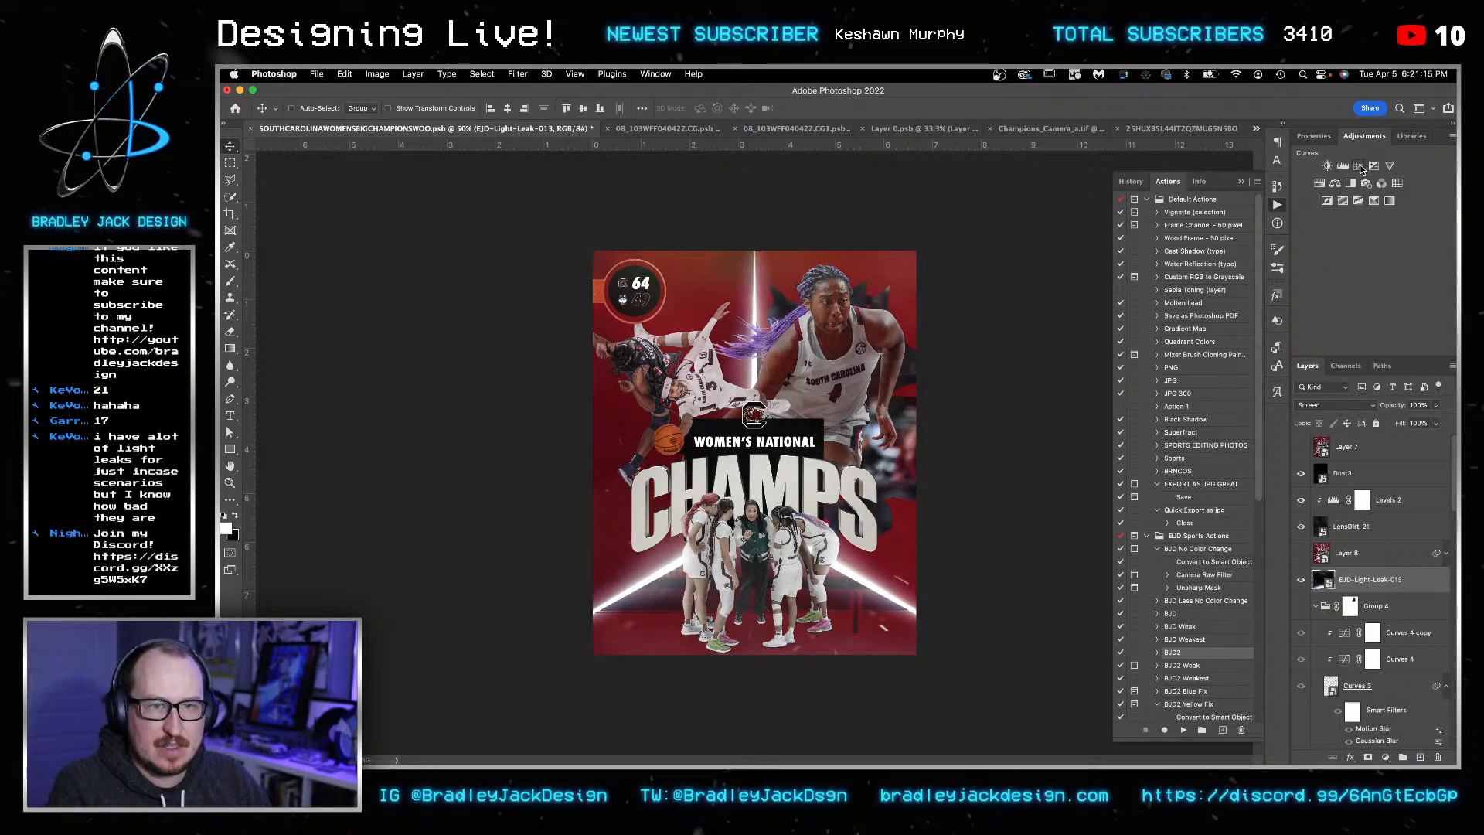
left_click(1367, 561)
left_click(1366, 582)
key("BackSpace")
- Switch to Finder, open the Light Leaks folder of the EJD Mega Bundle in _Assets, and browse its images as icons
key("super+Tab")
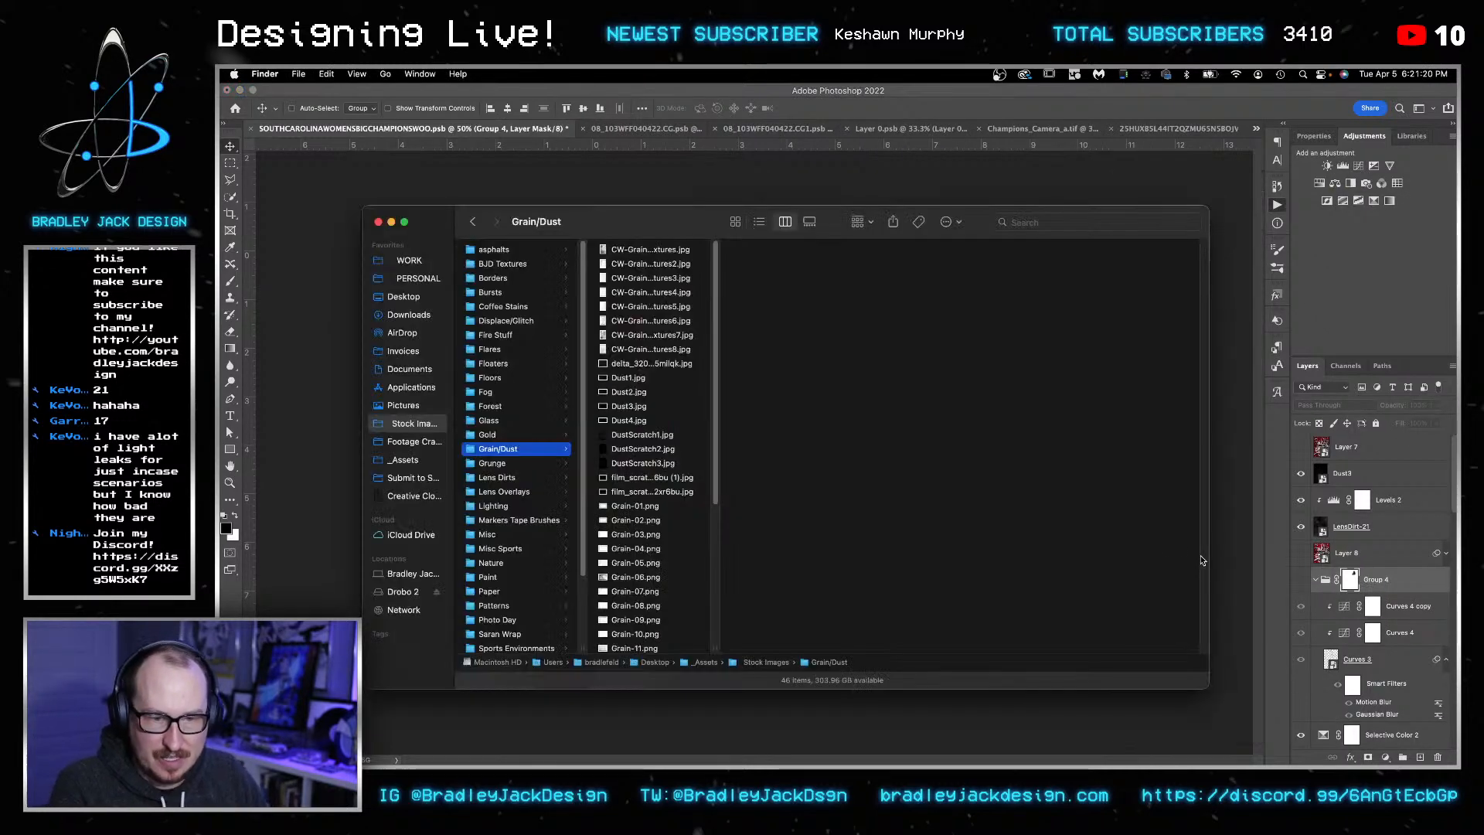
left_click(512, 493)
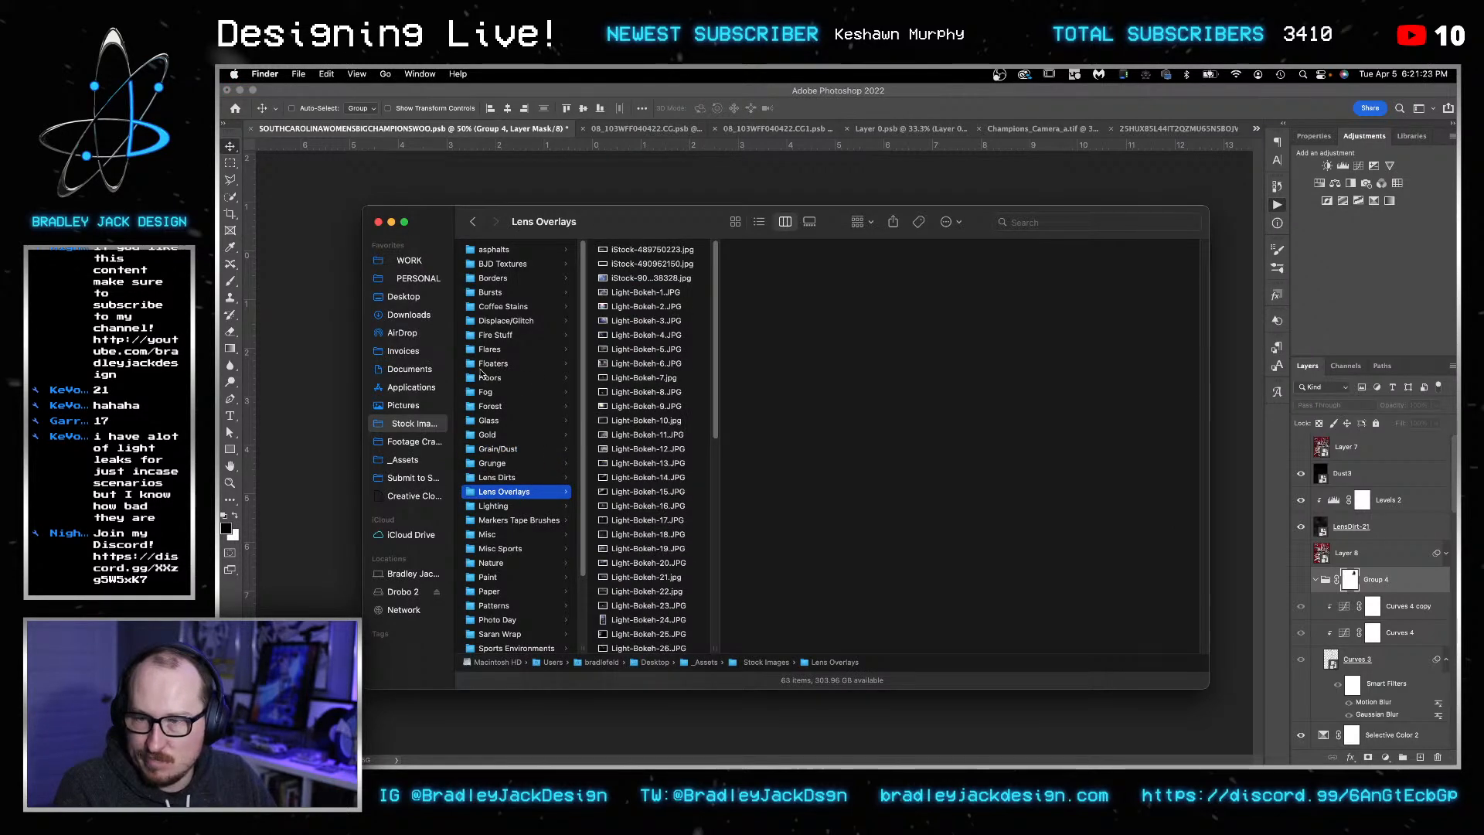
left_click(410, 459)
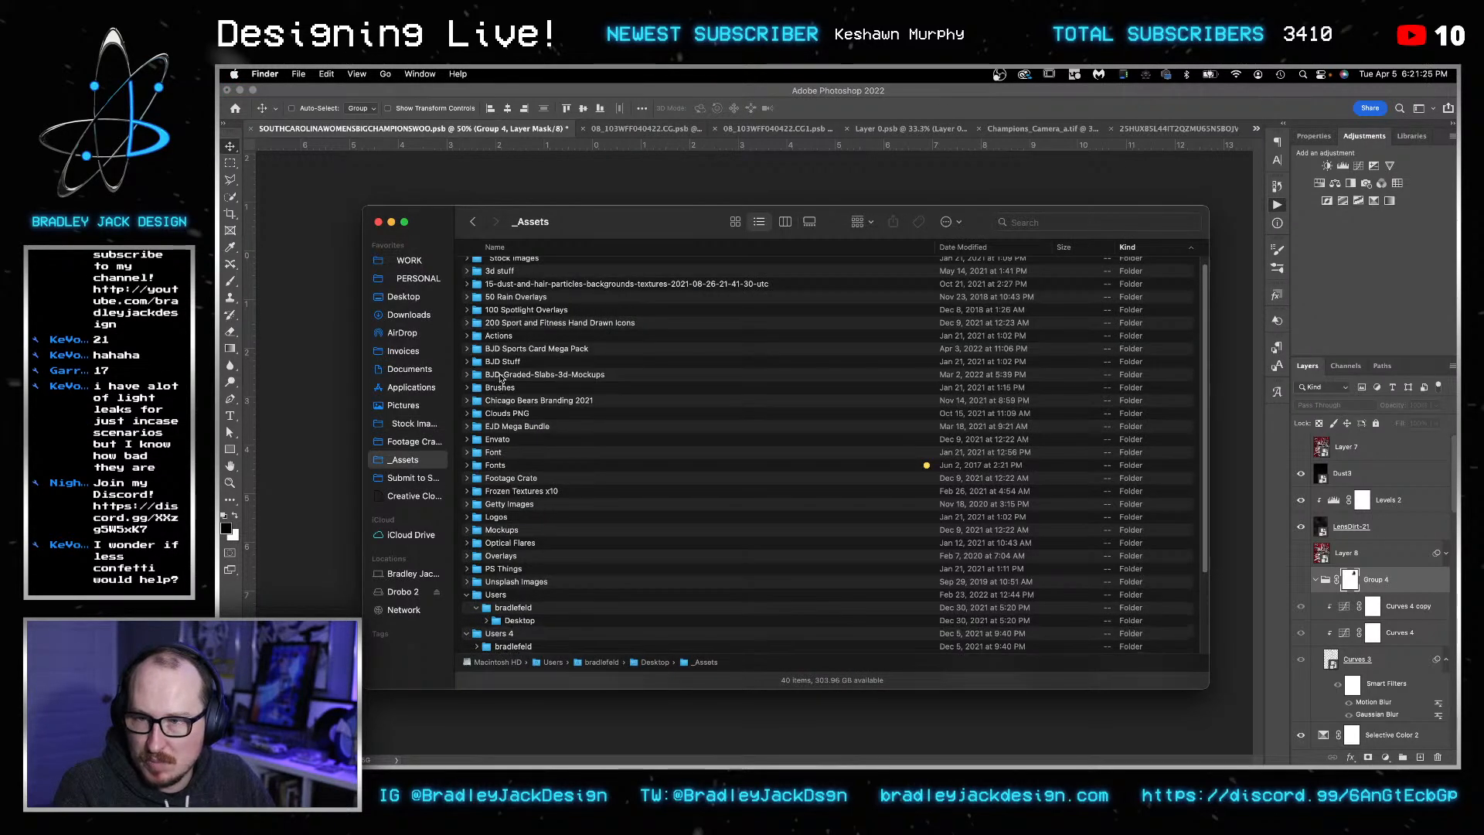
left_click(496, 441)
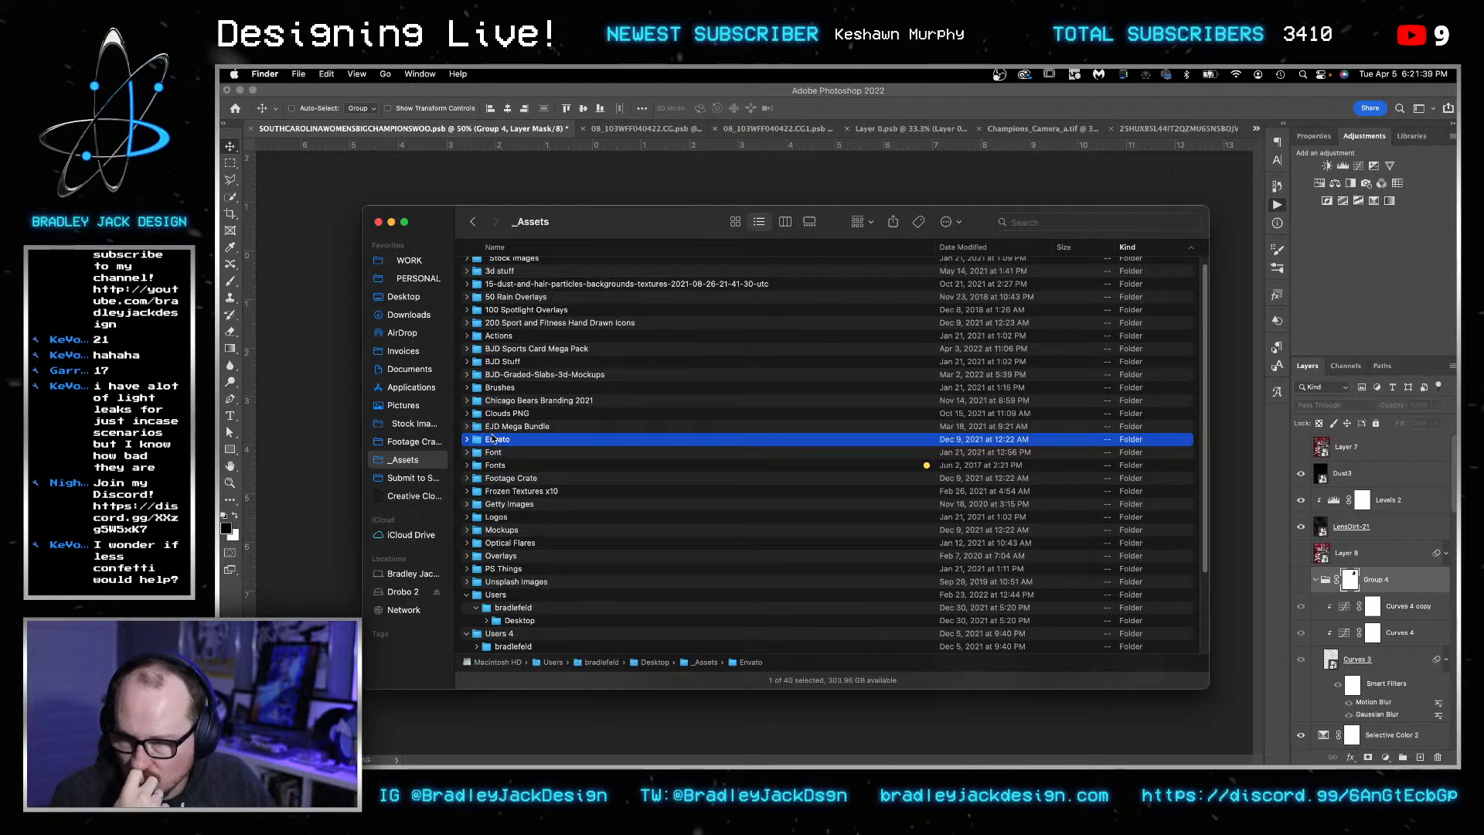
double_click(498, 428)
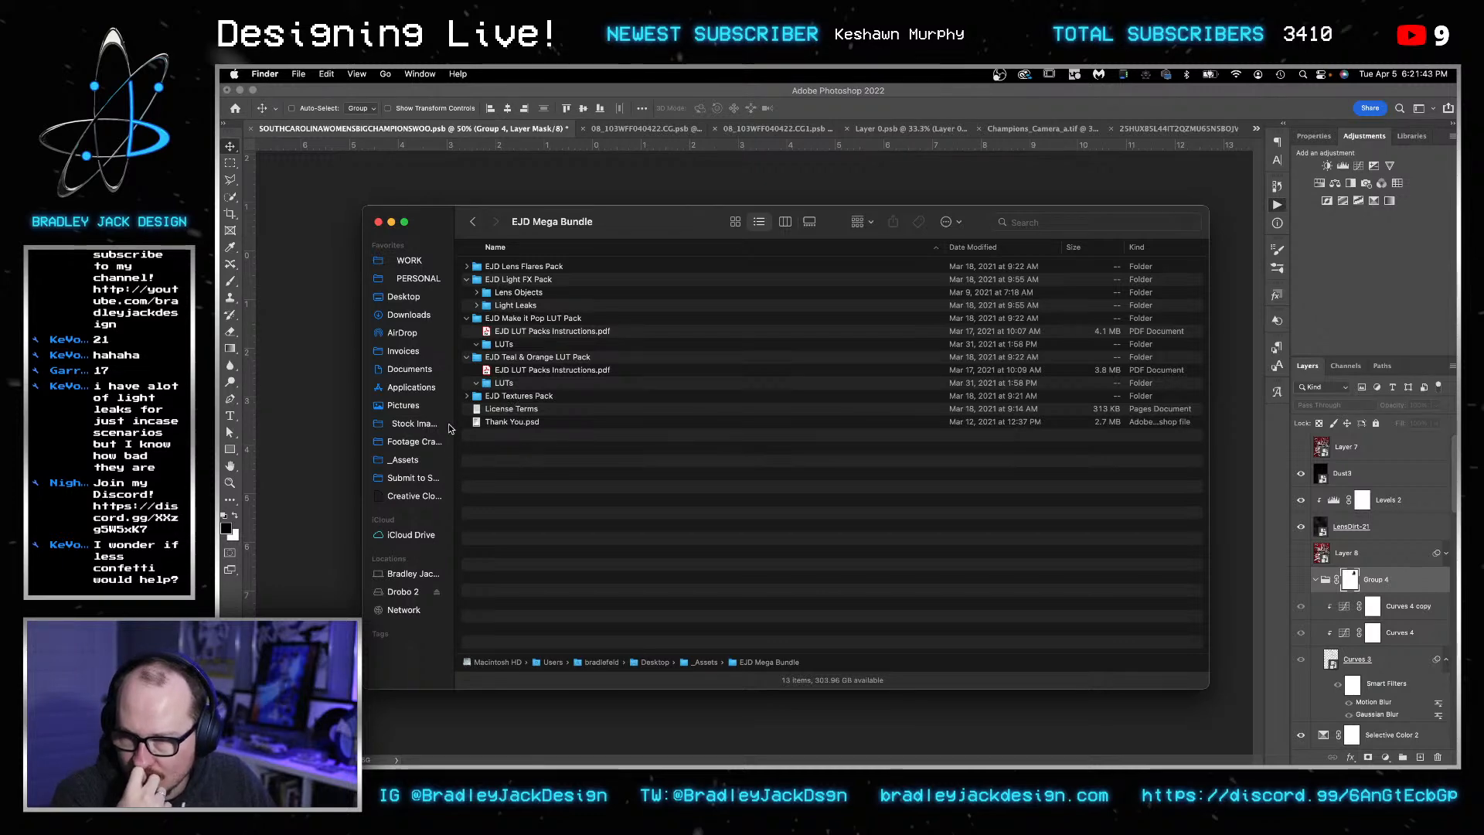
double_click(515, 306)
left_click(736, 222)
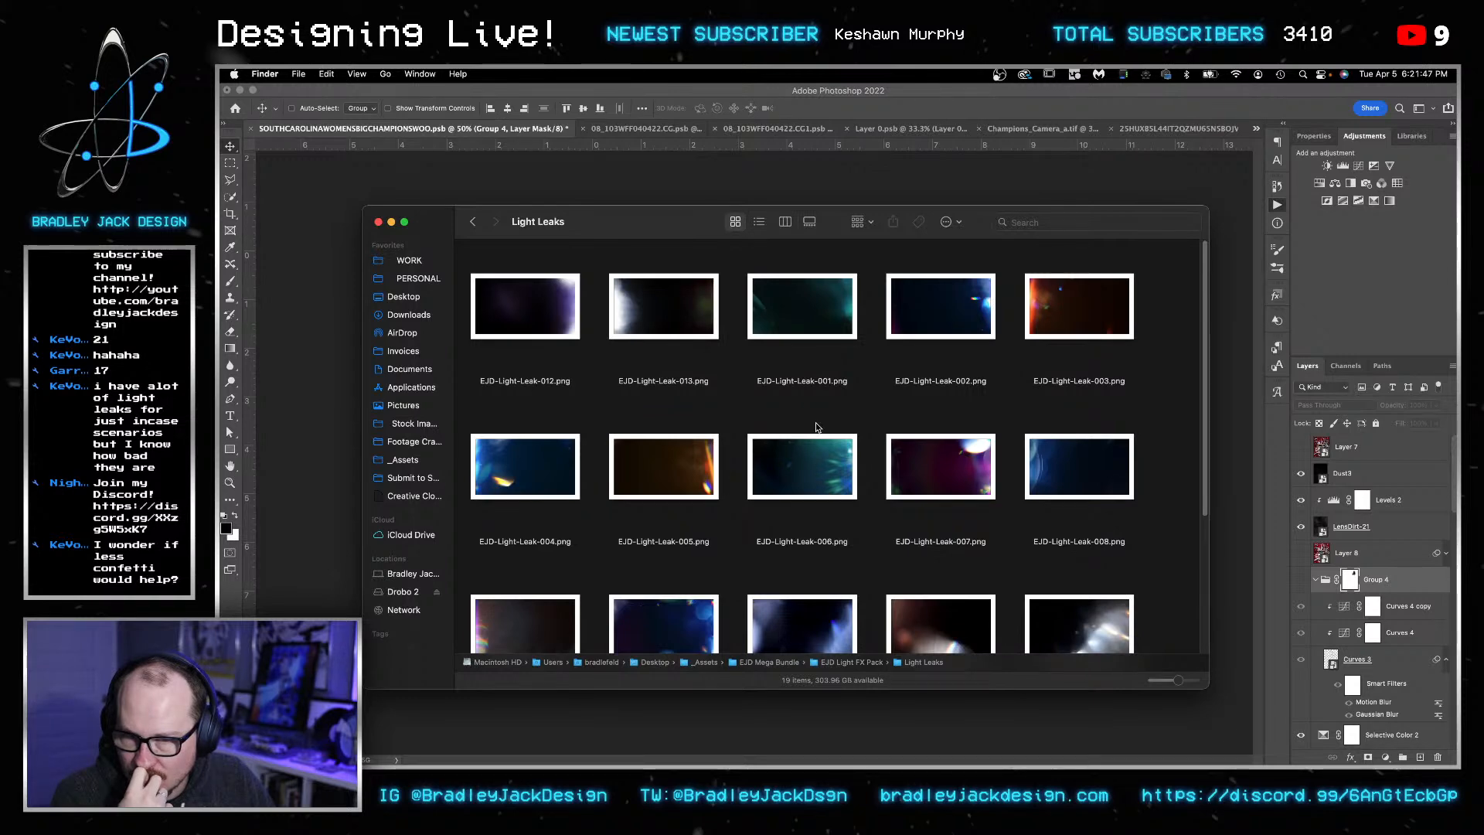
scroll(815, 426, "down", 5)
scroll(815, 433, "up", 5)
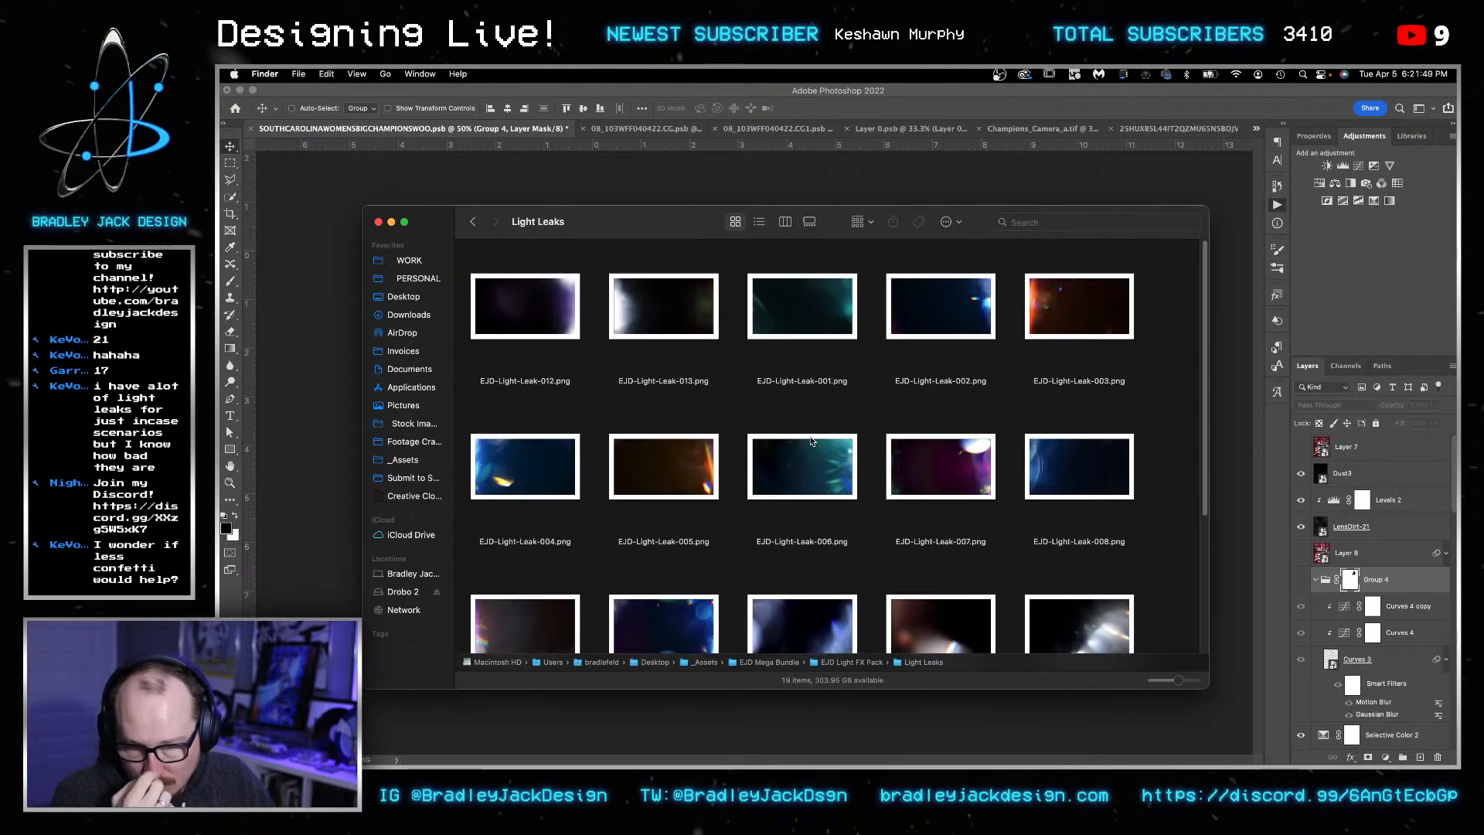
- Place EJD-Light-Leak-003.png above Group 4 in the Photoshop poster, enlarge it to 28.90%, and shift it slightly right
left_click_drag(1098, 285, 347, 391)
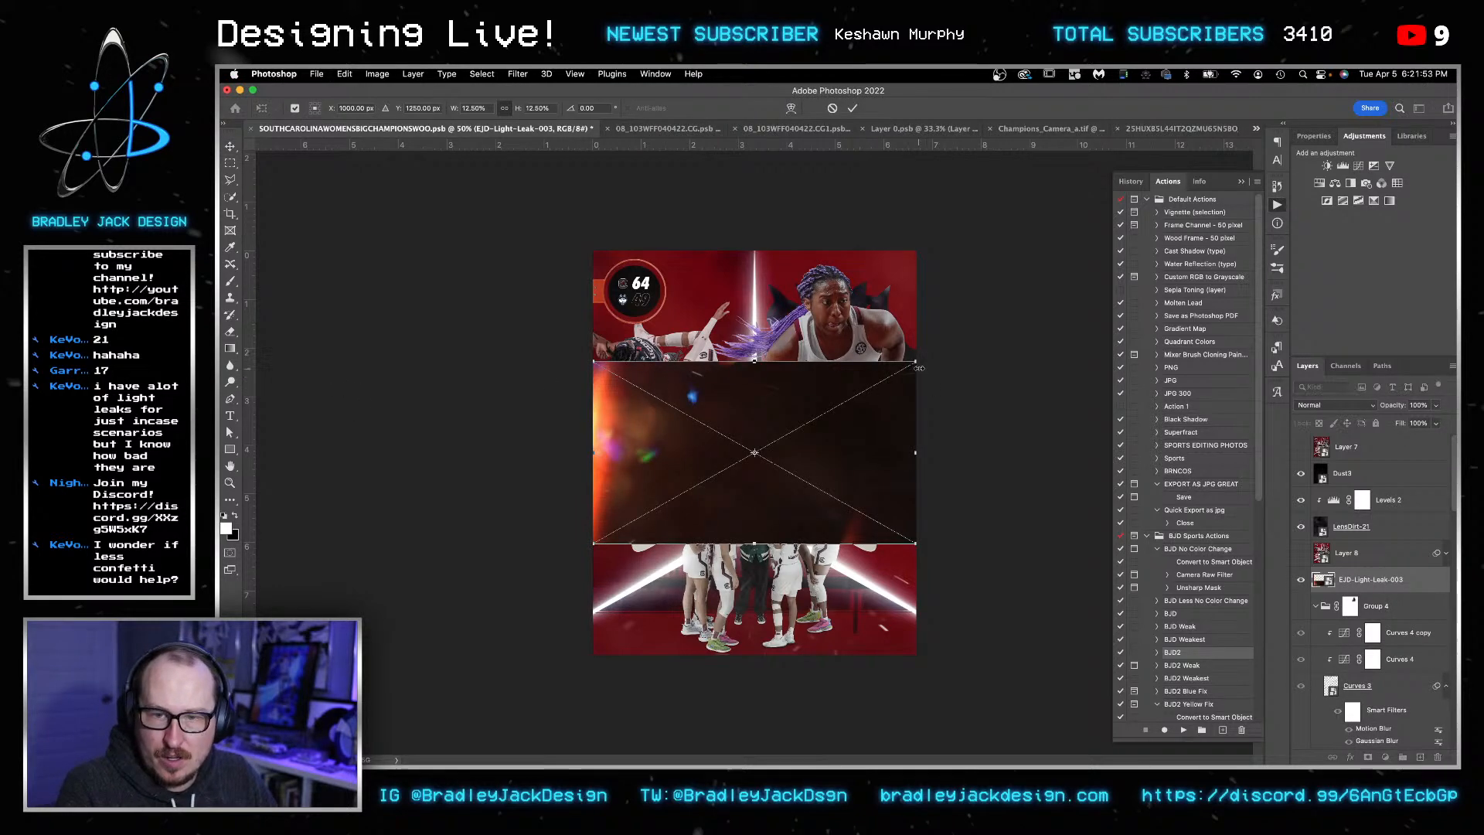
left_click_drag(917, 358, 1129, 242)
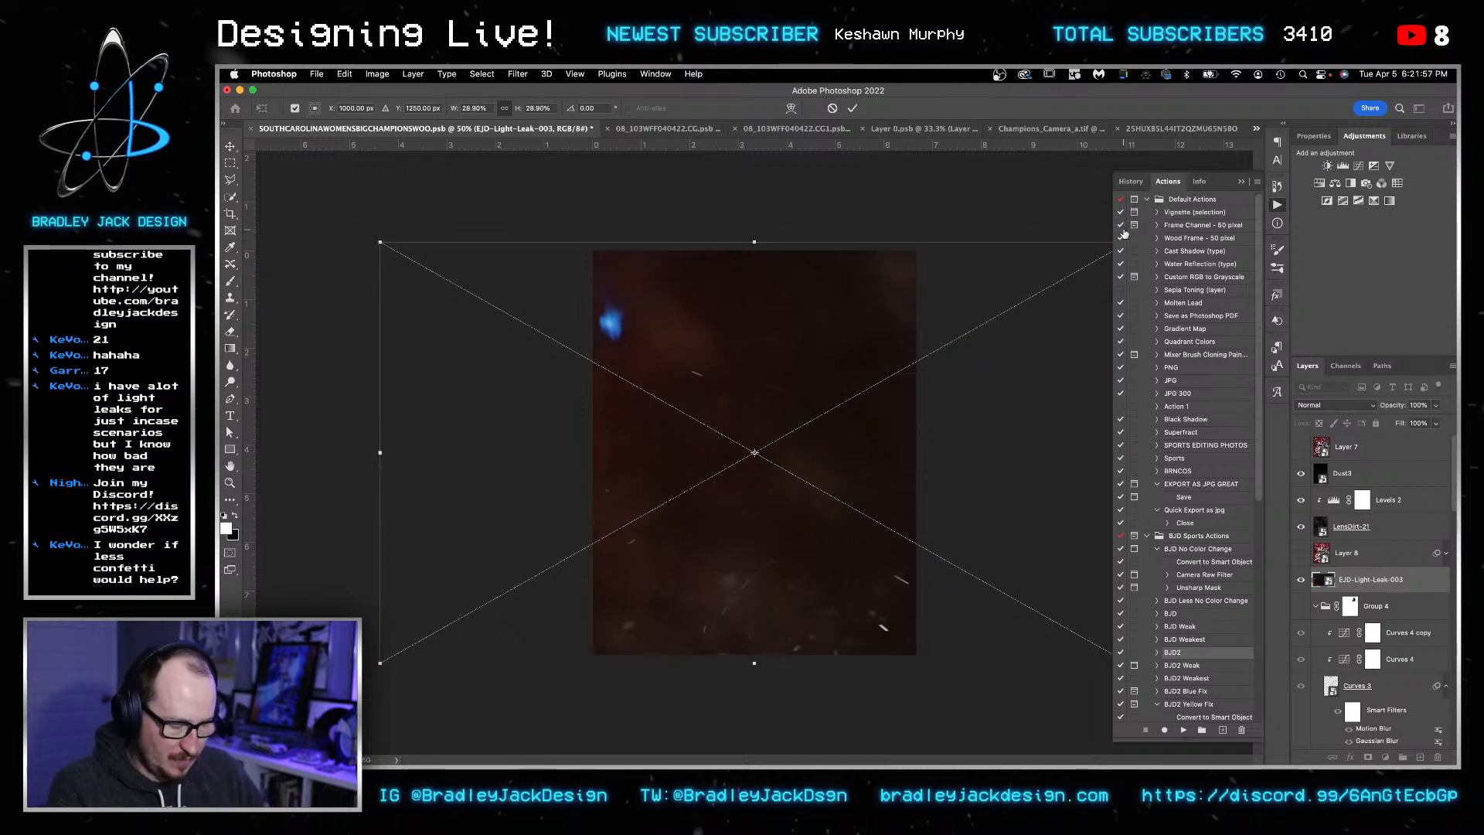
key("Return")
left_click_drag(589, 351, 646, 351)
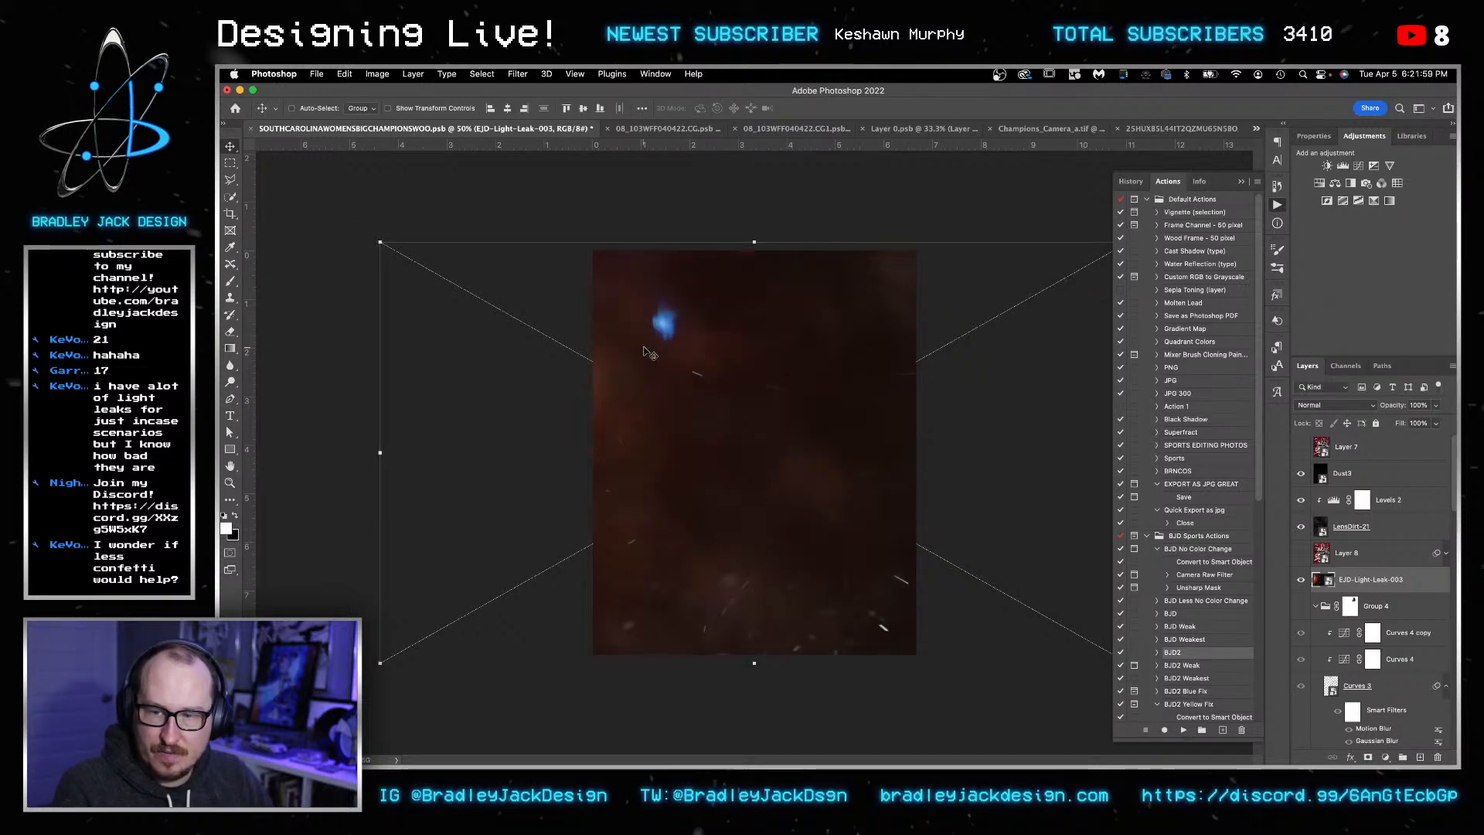
- Set the EJD-Light-Leak-003 layer to Screen blending and clip a new Hue/Saturation adjustment to it
key("alt+shift+s")
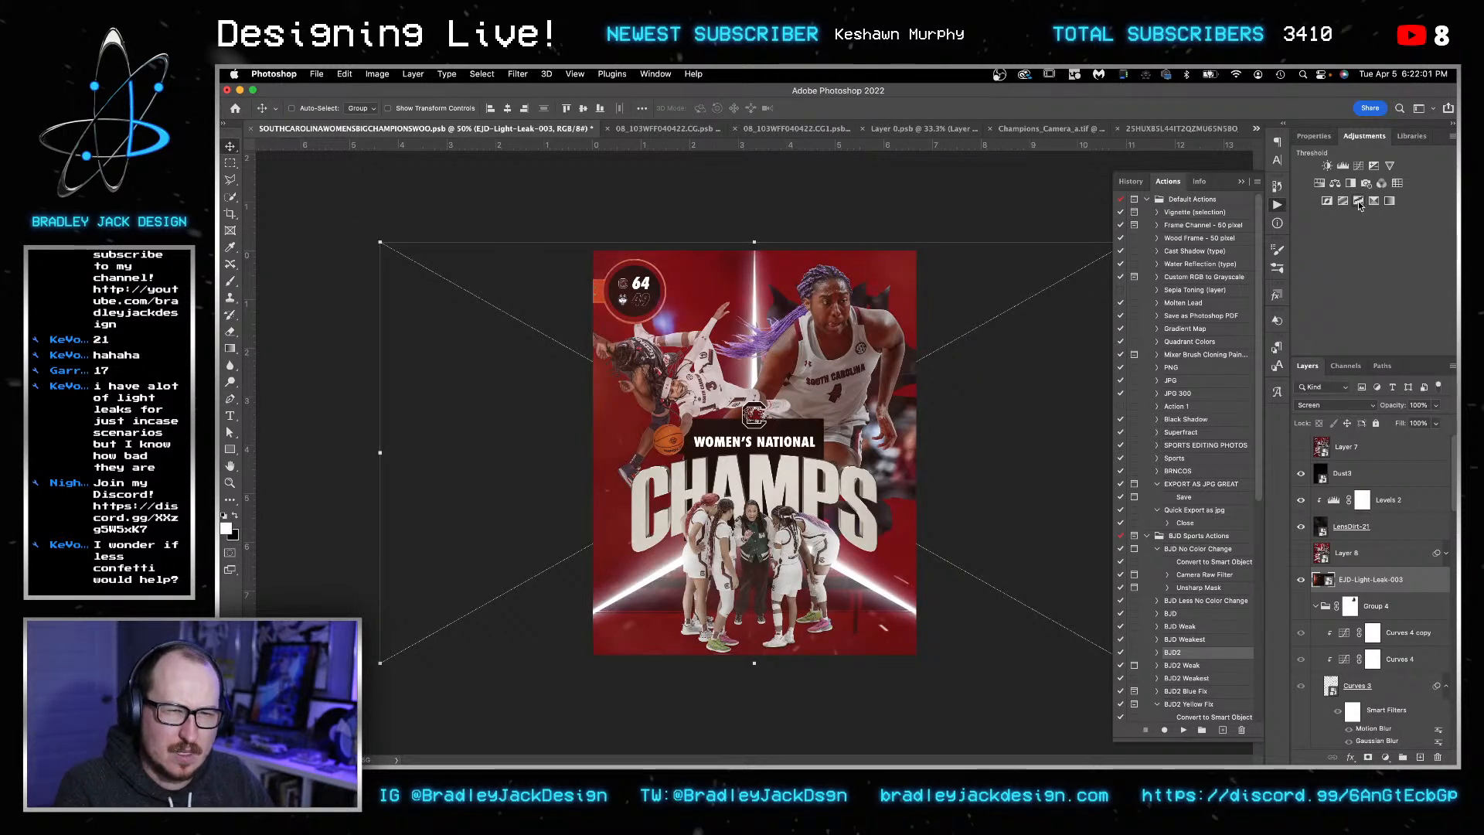
left_click(1320, 182)
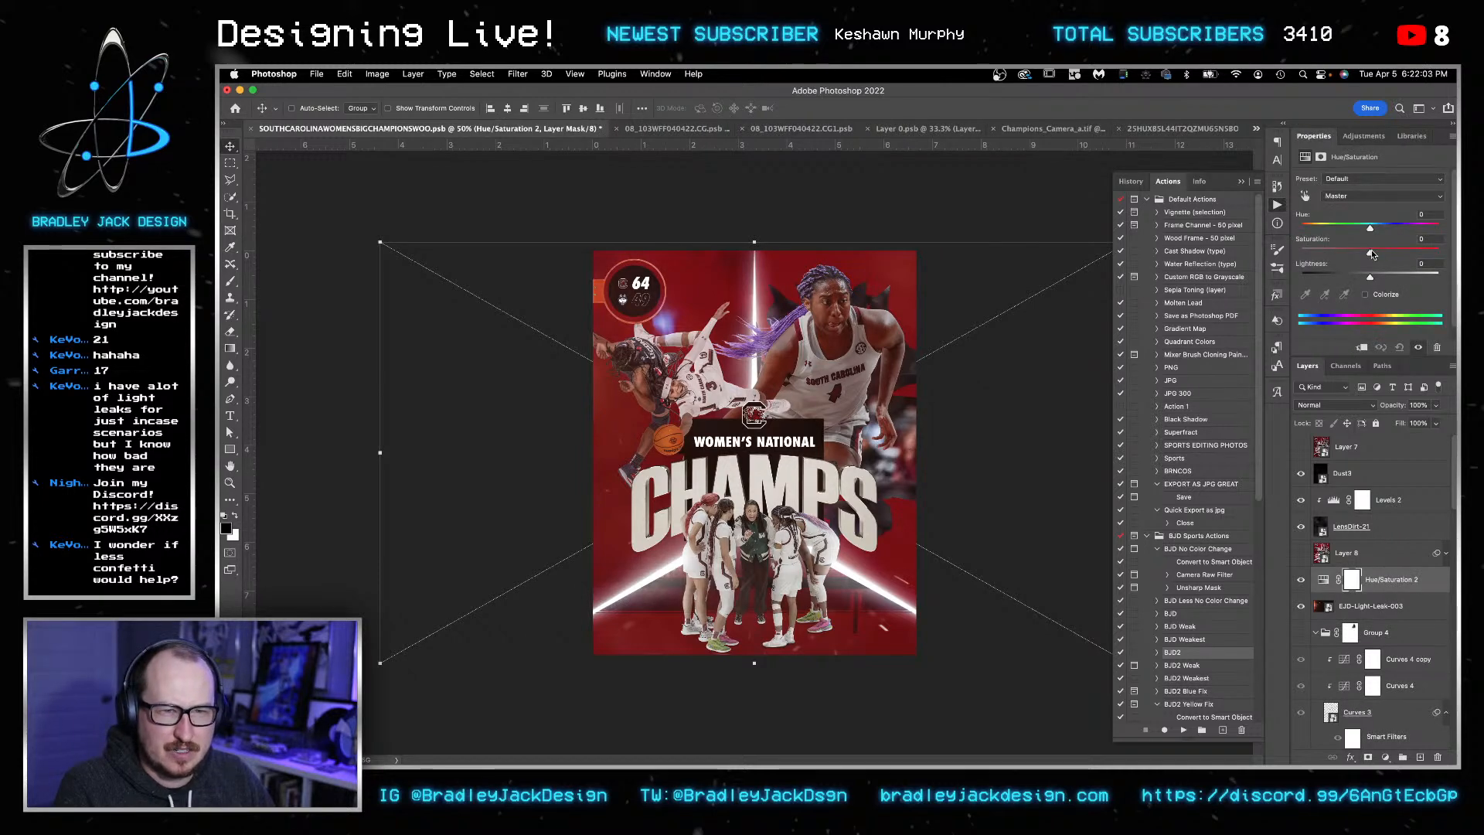
left_click(1351, 593, "alt")
- View the light leak in Normal mode, shift its clipped Hue/Saturation hue towards deeper red, and restore Screen blending
left_click(1353, 605)
key("alt+shift+n")
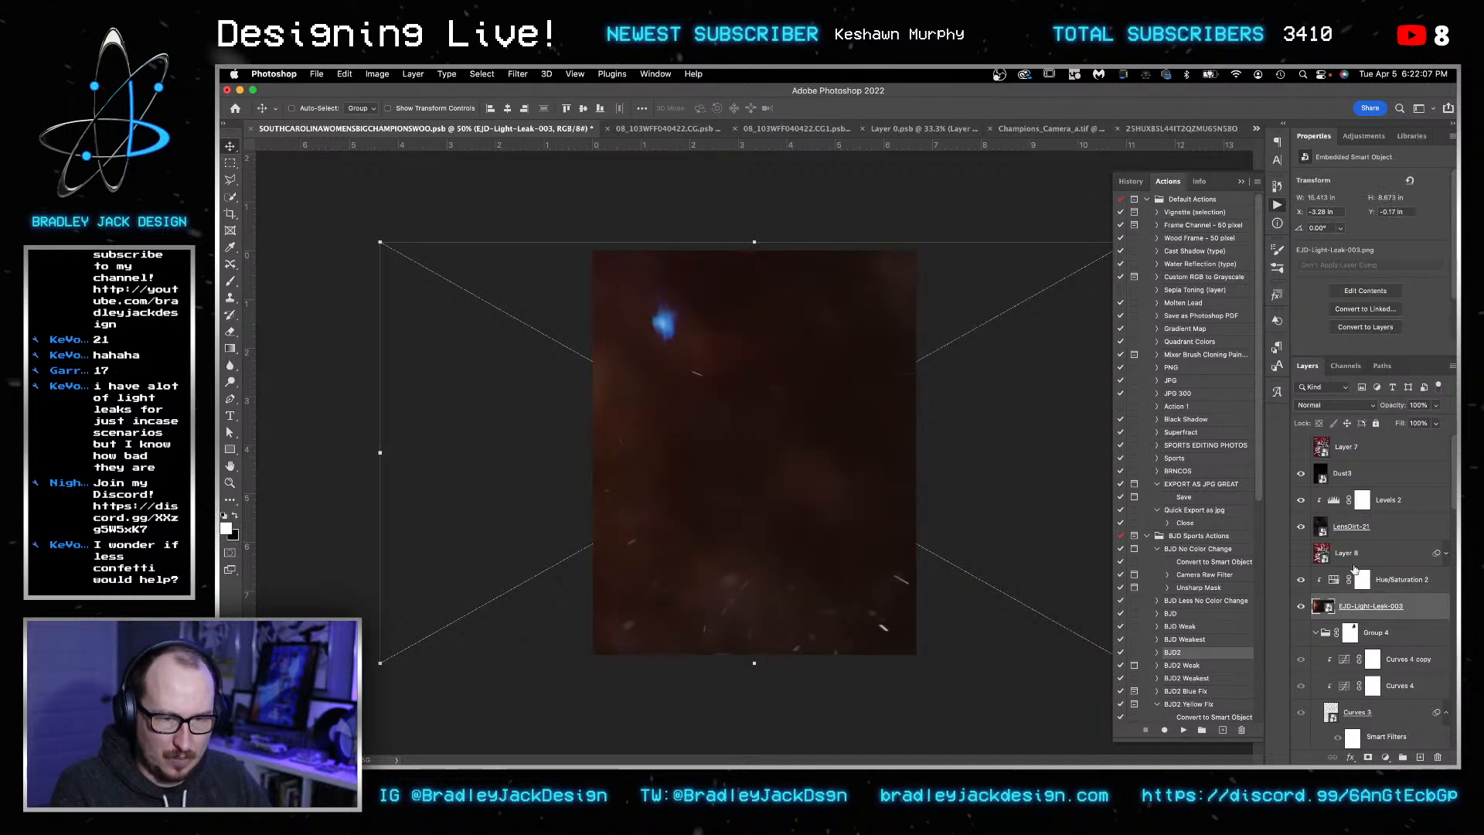
left_click(1333, 581)
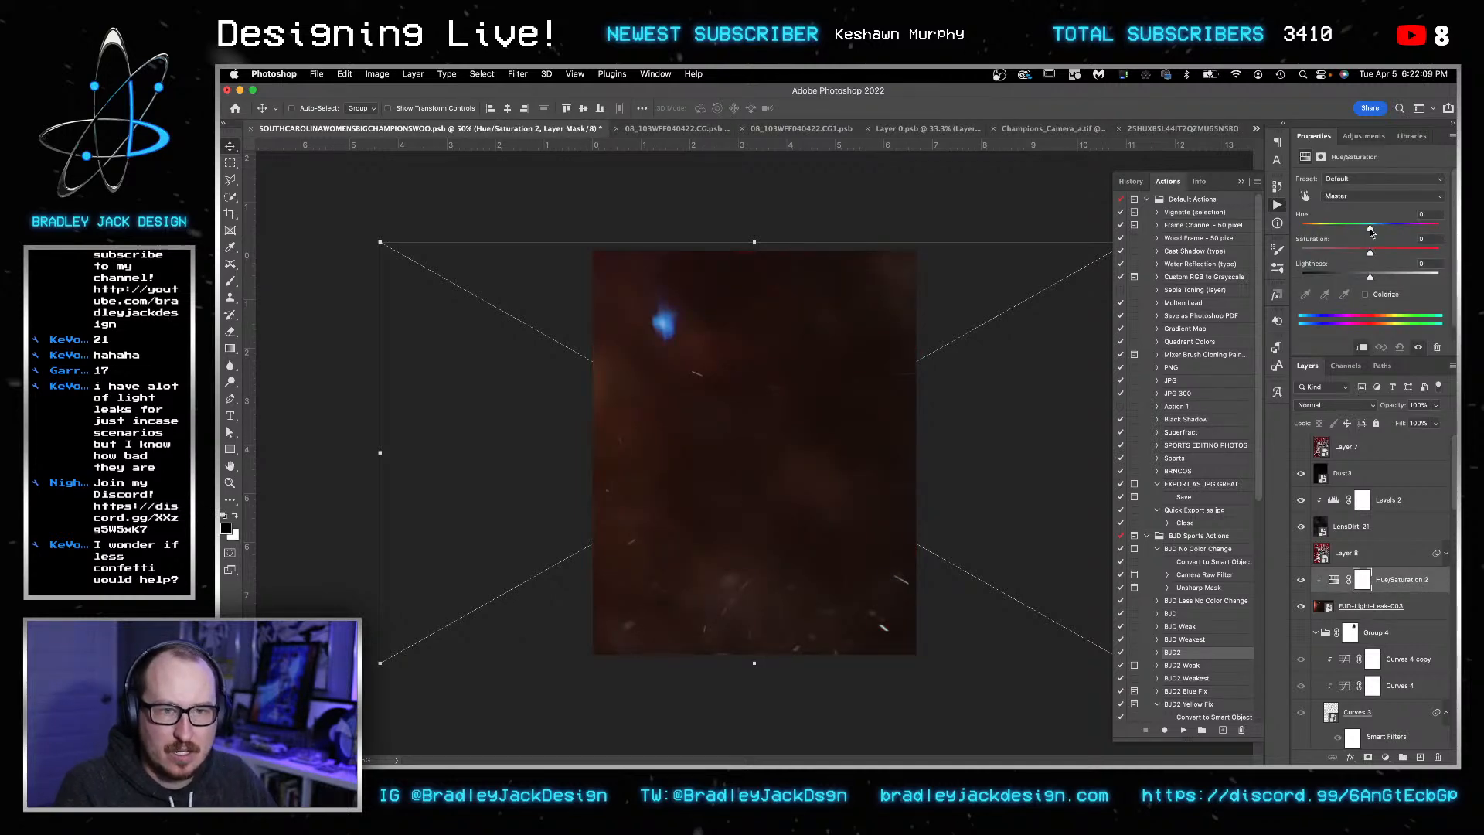
mouse_move(1355, 232)
left_mouse_down()
mouse_move(1381, 229)
mouse_move(1353, 230)
left_mouse_up()
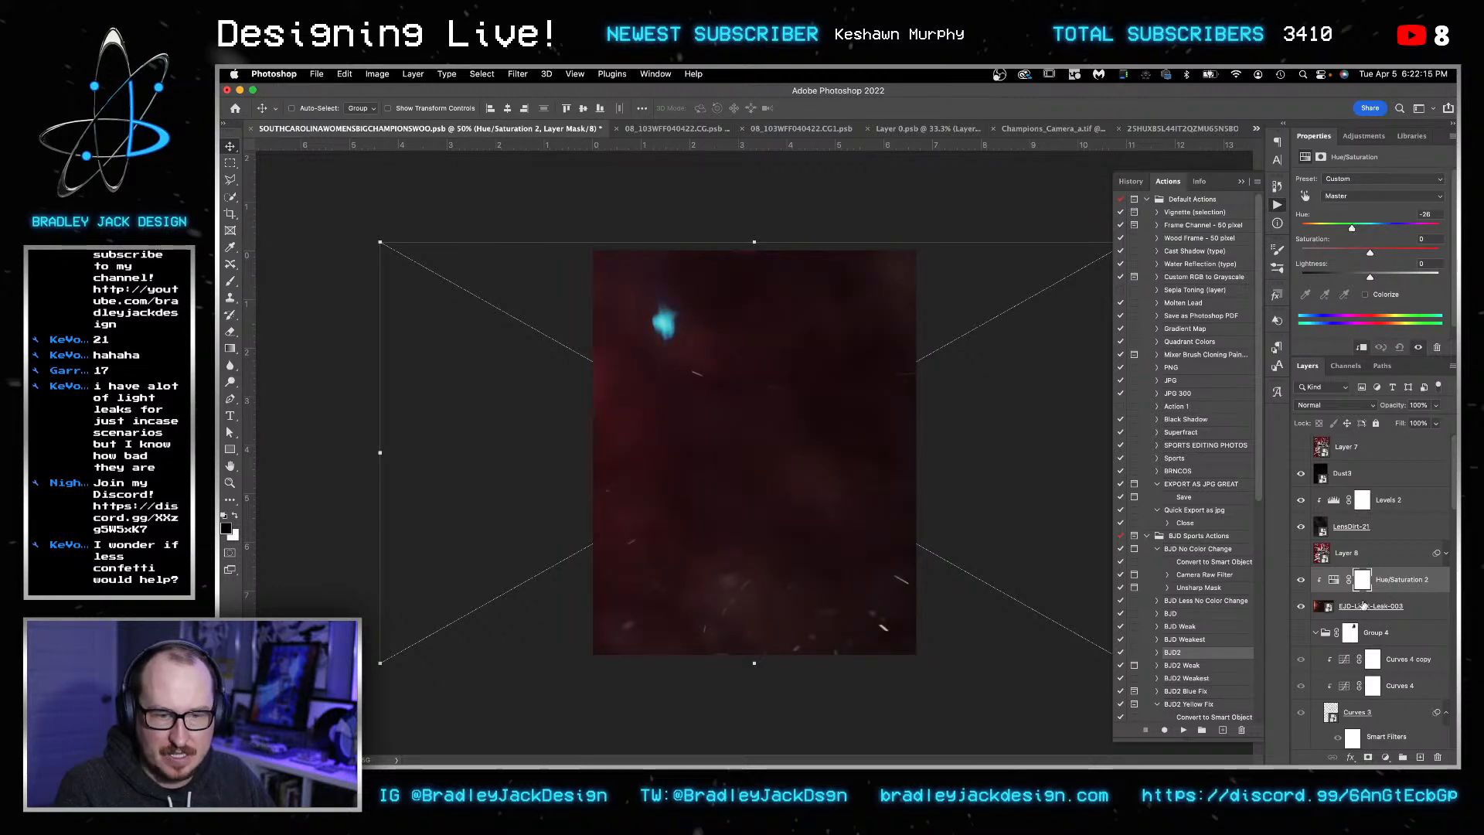
left_click(1356, 609)
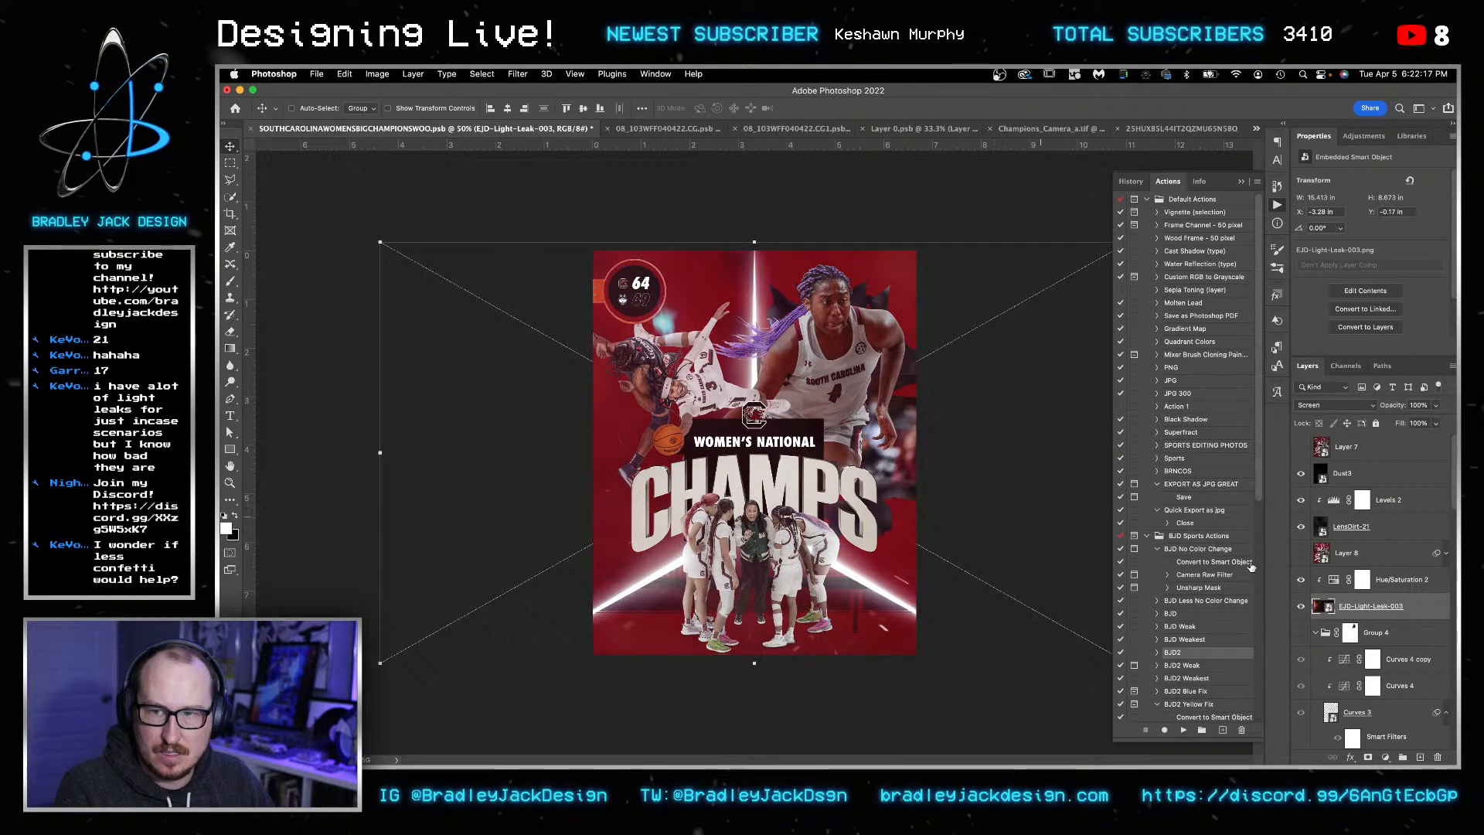
- Add a Levels adjustment above the light leak's Hue/Saturation layer with the black input at 21
left_click(1383, 582)
left_click(1364, 136)
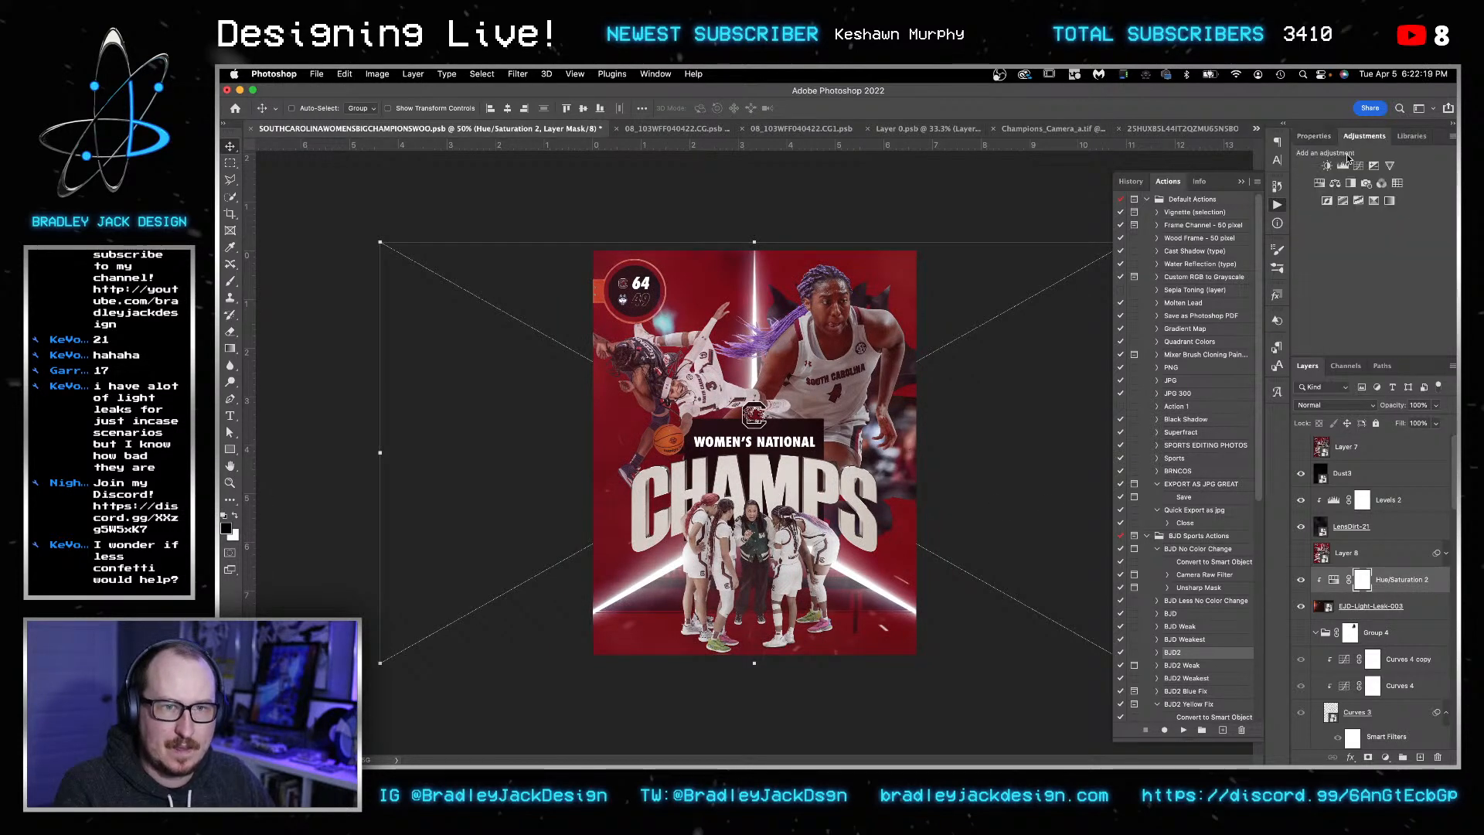
left_click(1335, 165)
left_click_drag(1327, 274, 1330, 275)
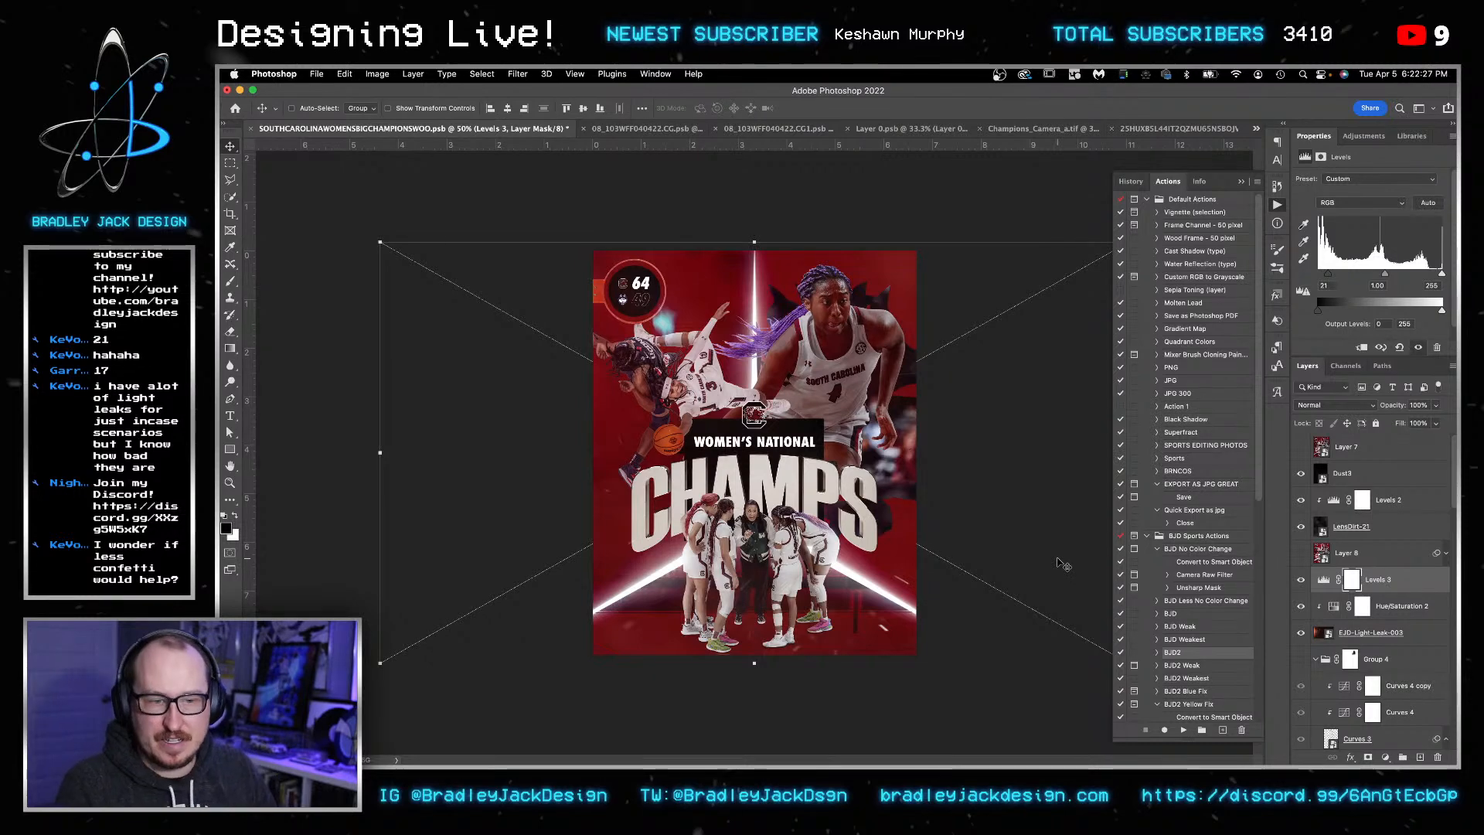
- Move Group 4 above Dust3, show it, and shrink its Curves 3 confetti layer to about 6.77 in wide
left_click_drag(1373, 659, 1368, 466)
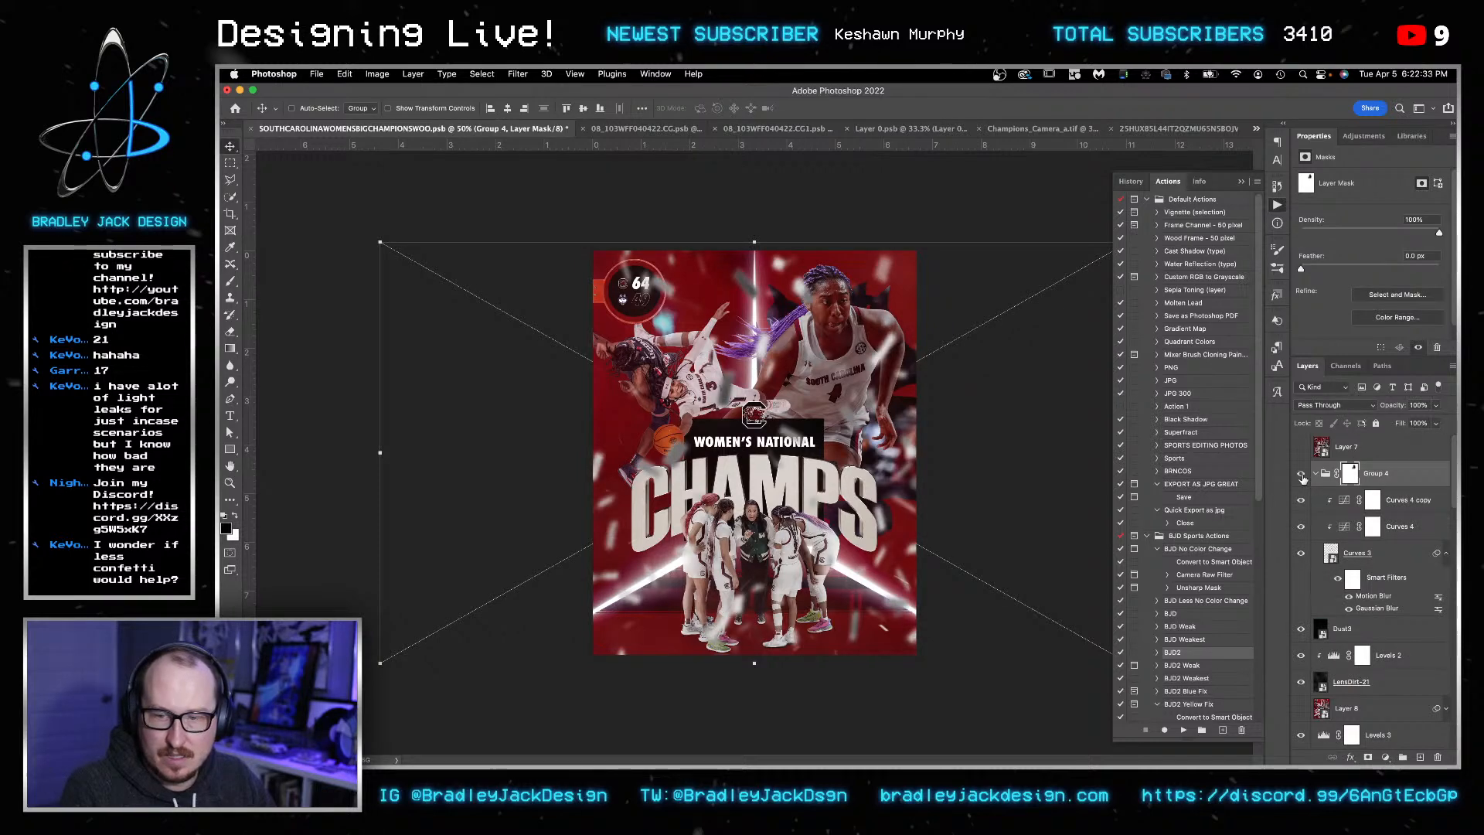
left_click(1396, 556)
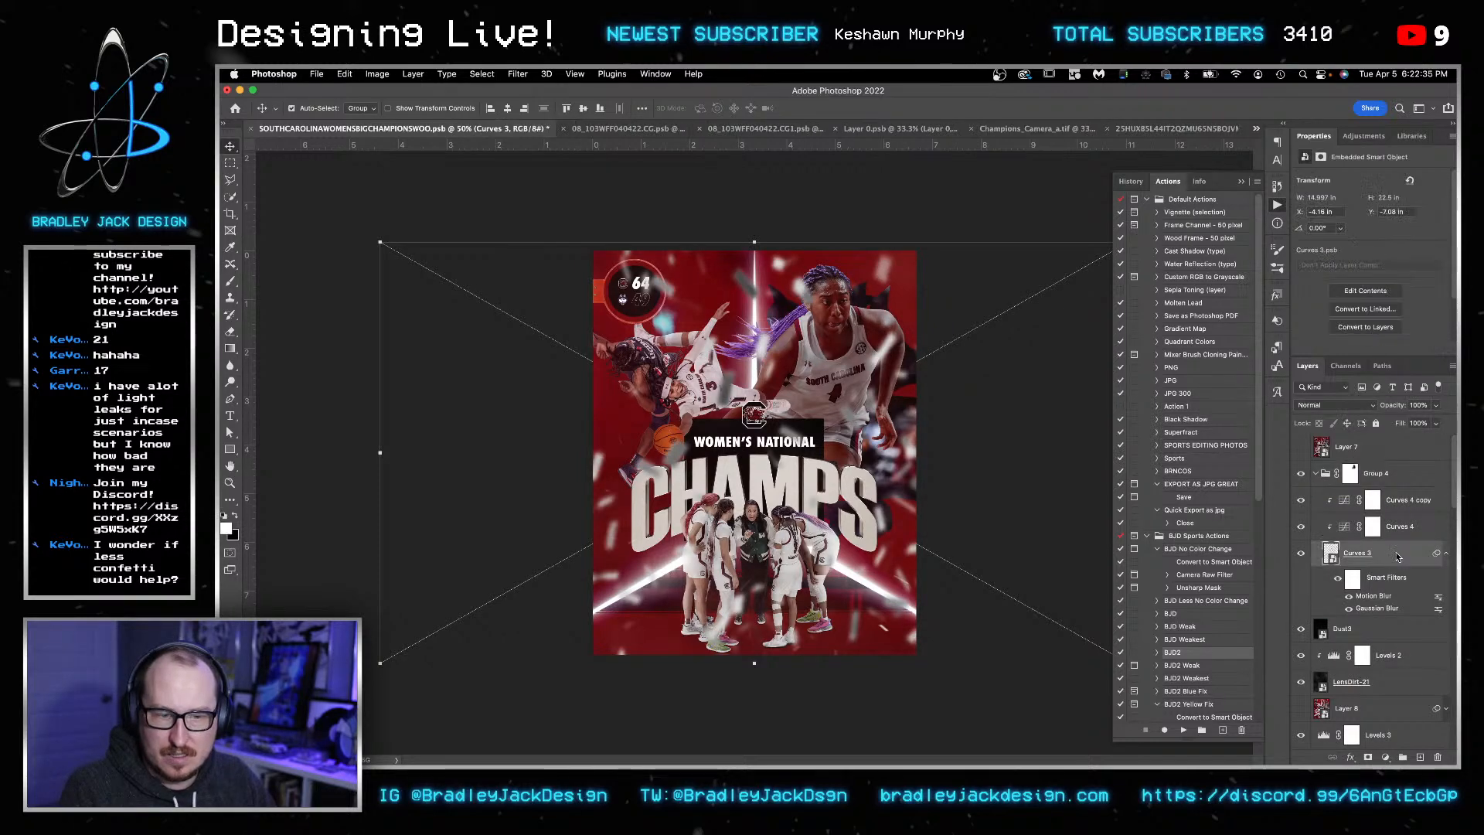
key("super+t")
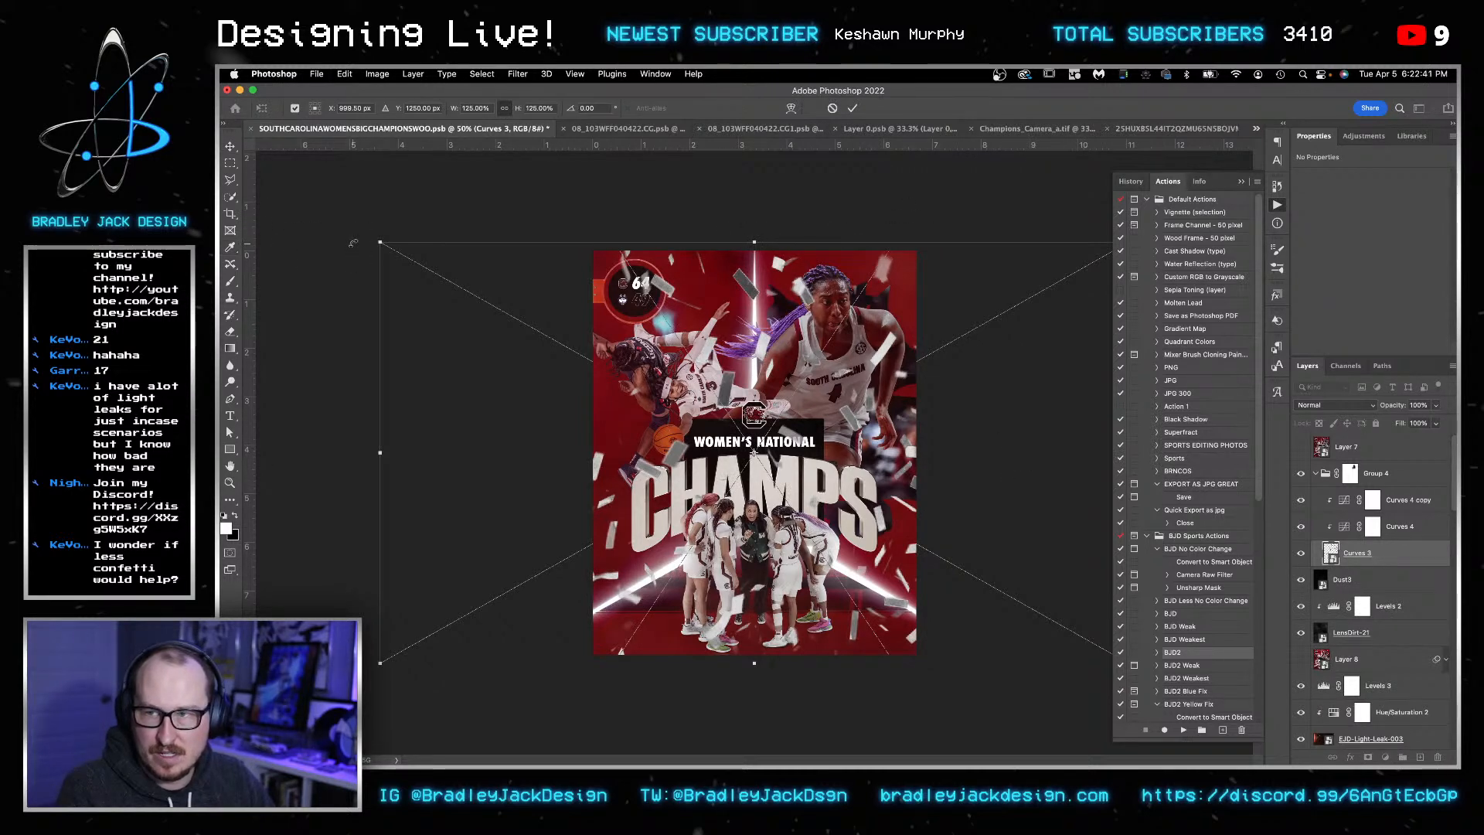
left_click_drag(346, 394, 447, 314)
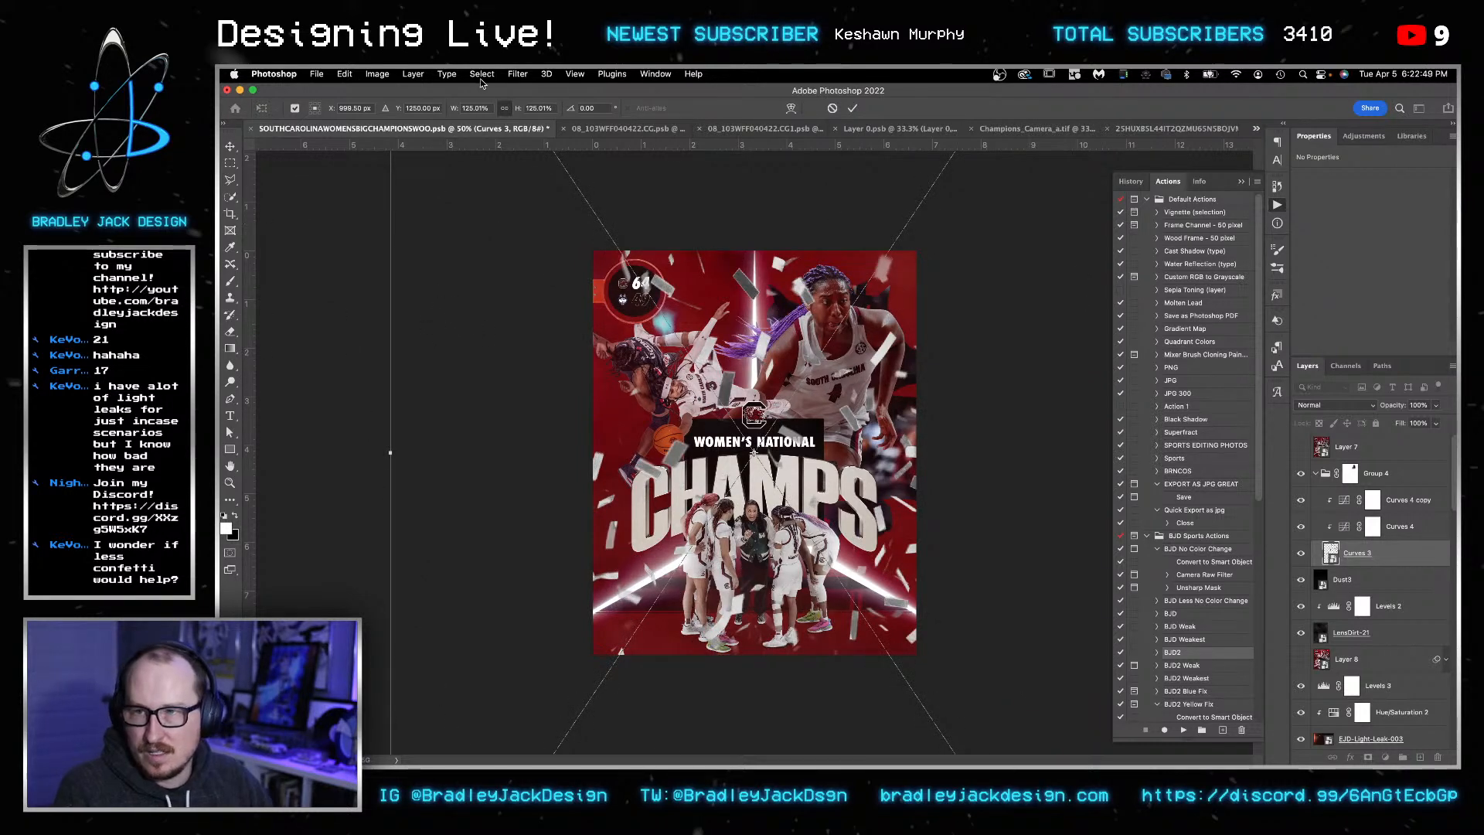
left_click(479, 108)
type("50")
left_click_drag(898, 671, 930, 690)
key("Return")
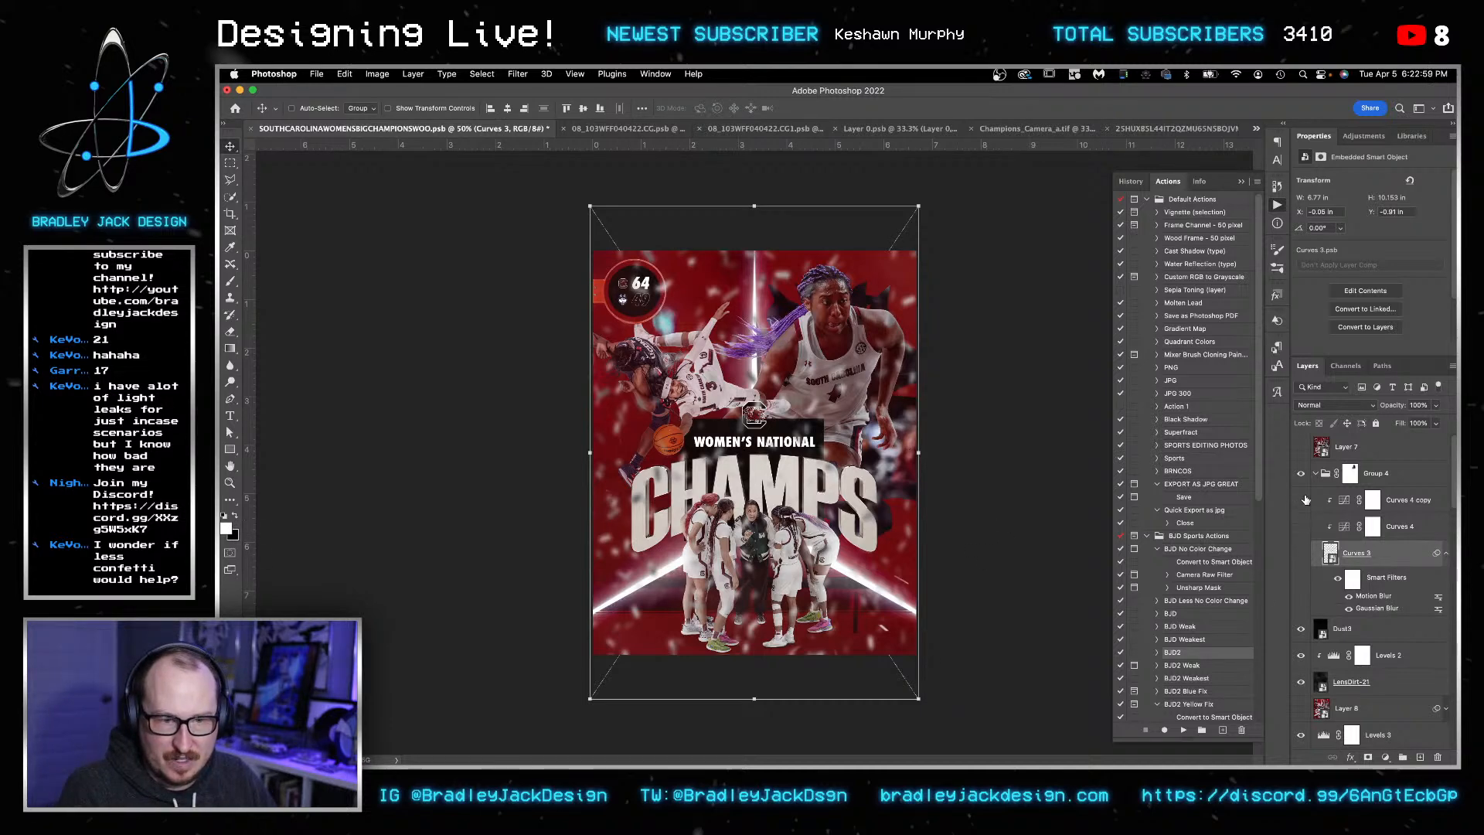
- Hide and collapse Group 4, move Layer 8 directly above it, and save the poster
left_click(1301, 473)
left_click(1315, 475)
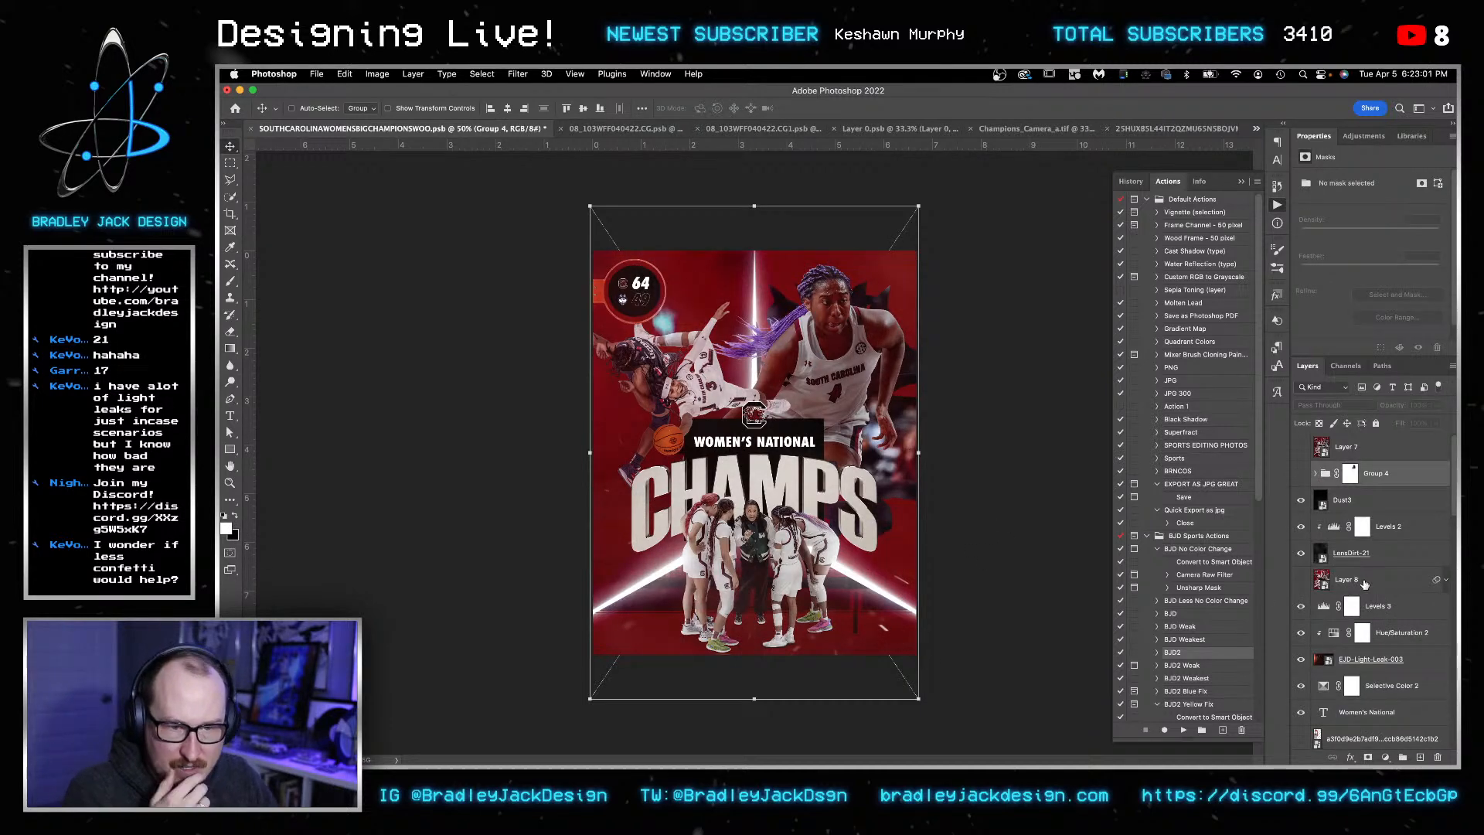
left_click_drag(1363, 580, 1362, 467)
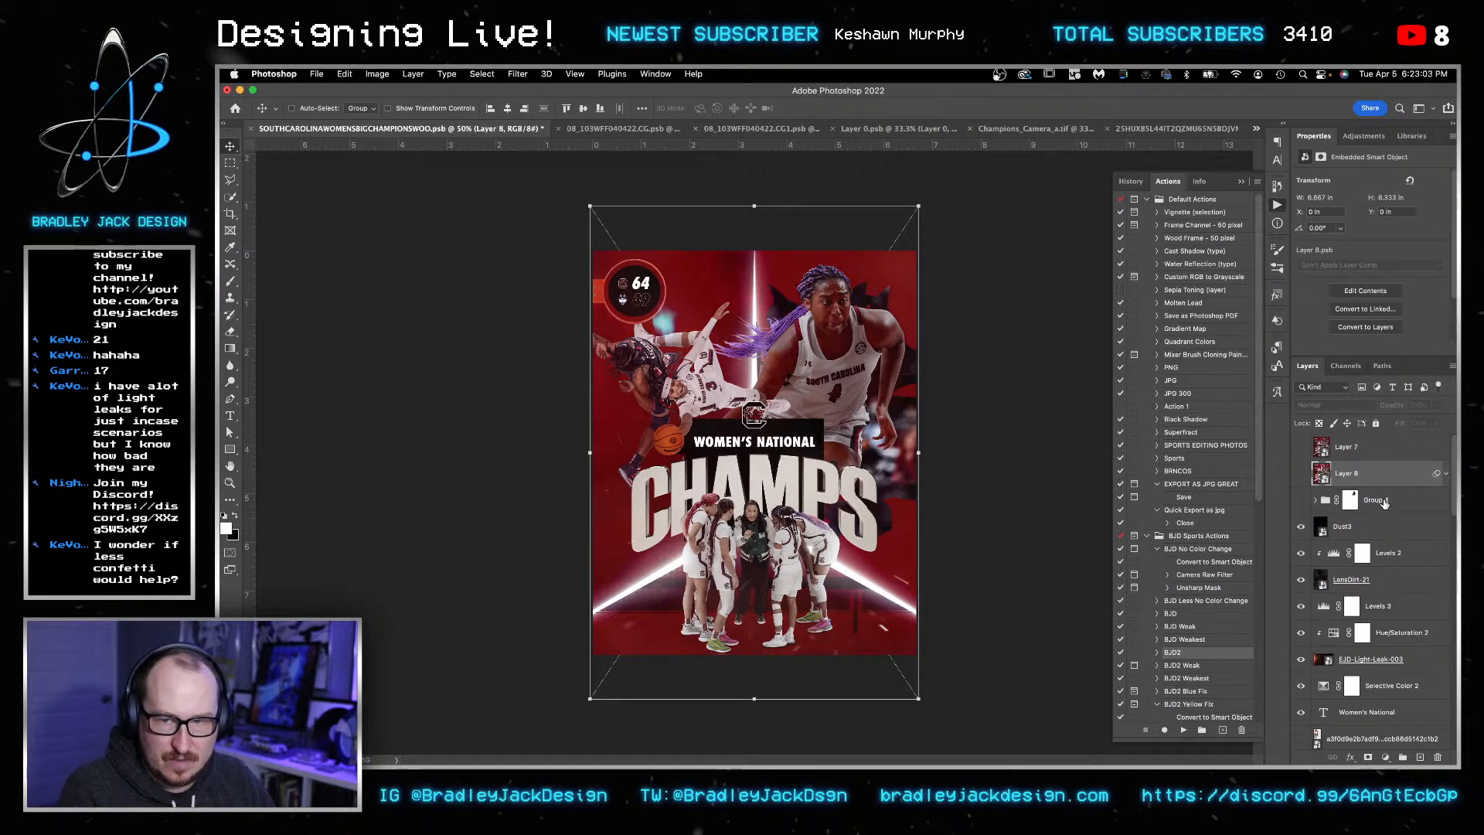
left_click(1370, 499)
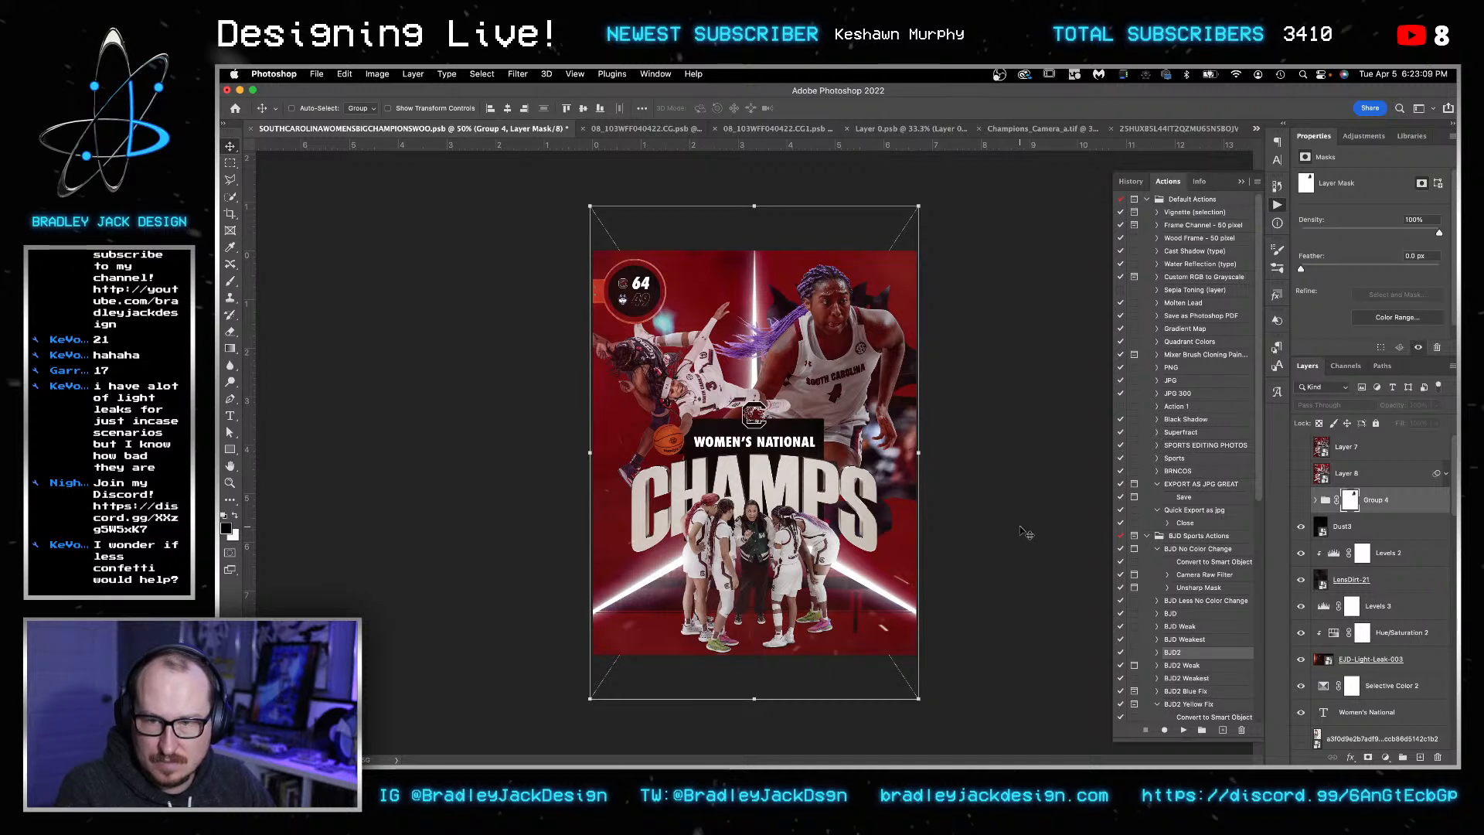
key("super+s")
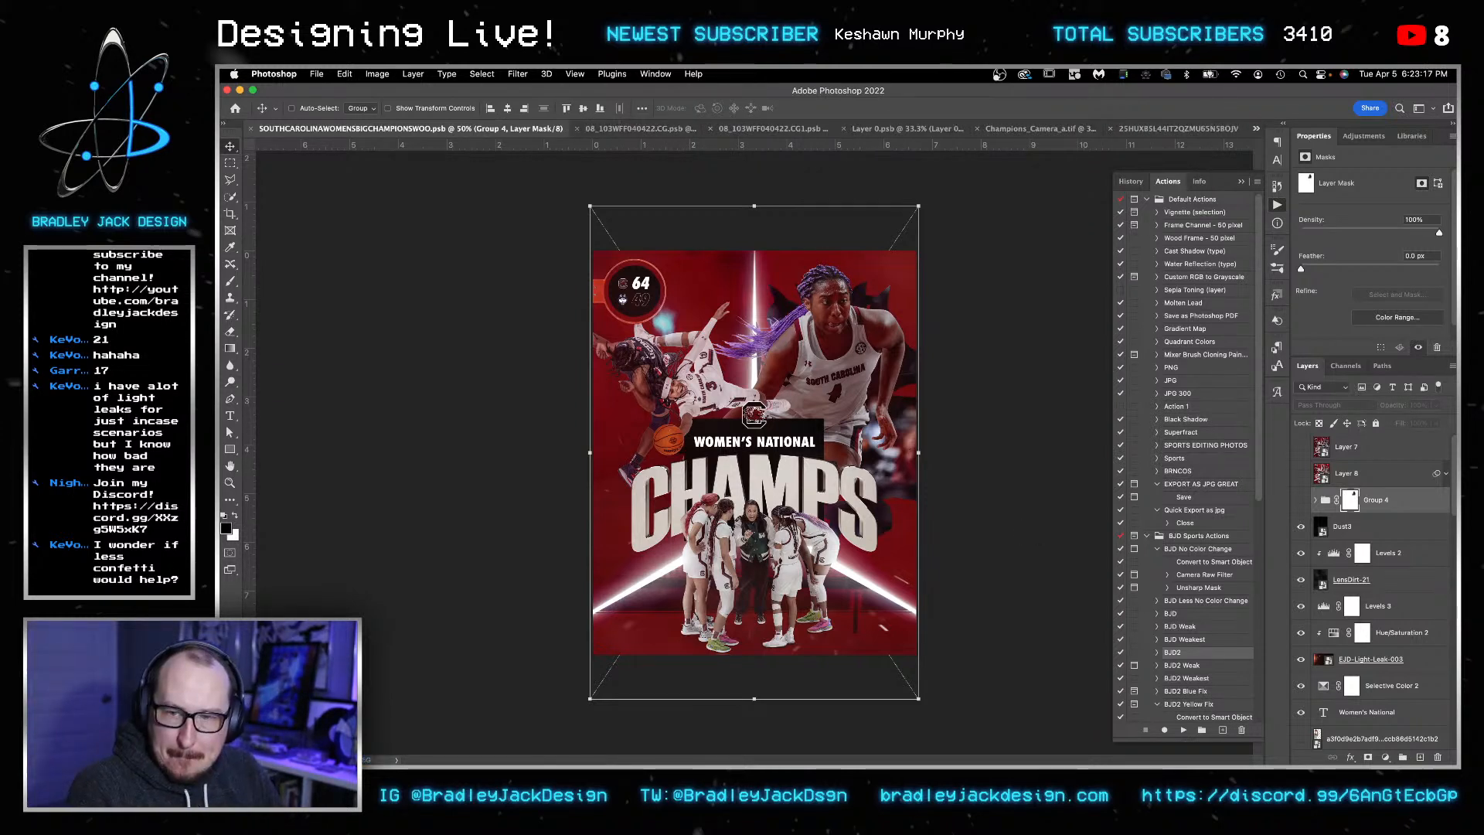
- Set the exposure of the large right-hand player's Exposure 1 adjustment to -0.5
key("super+0")
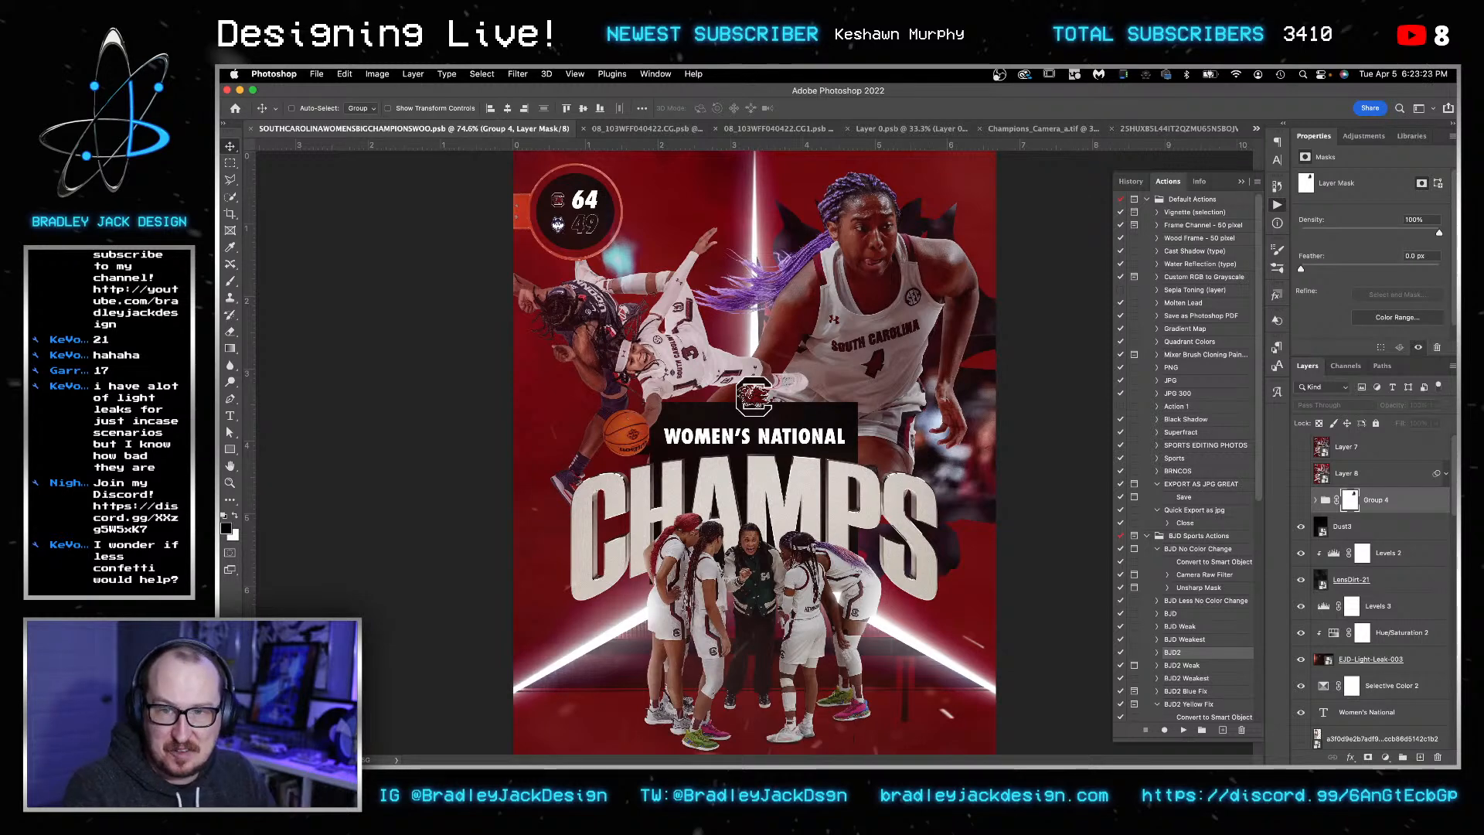
right_click(898, 340)
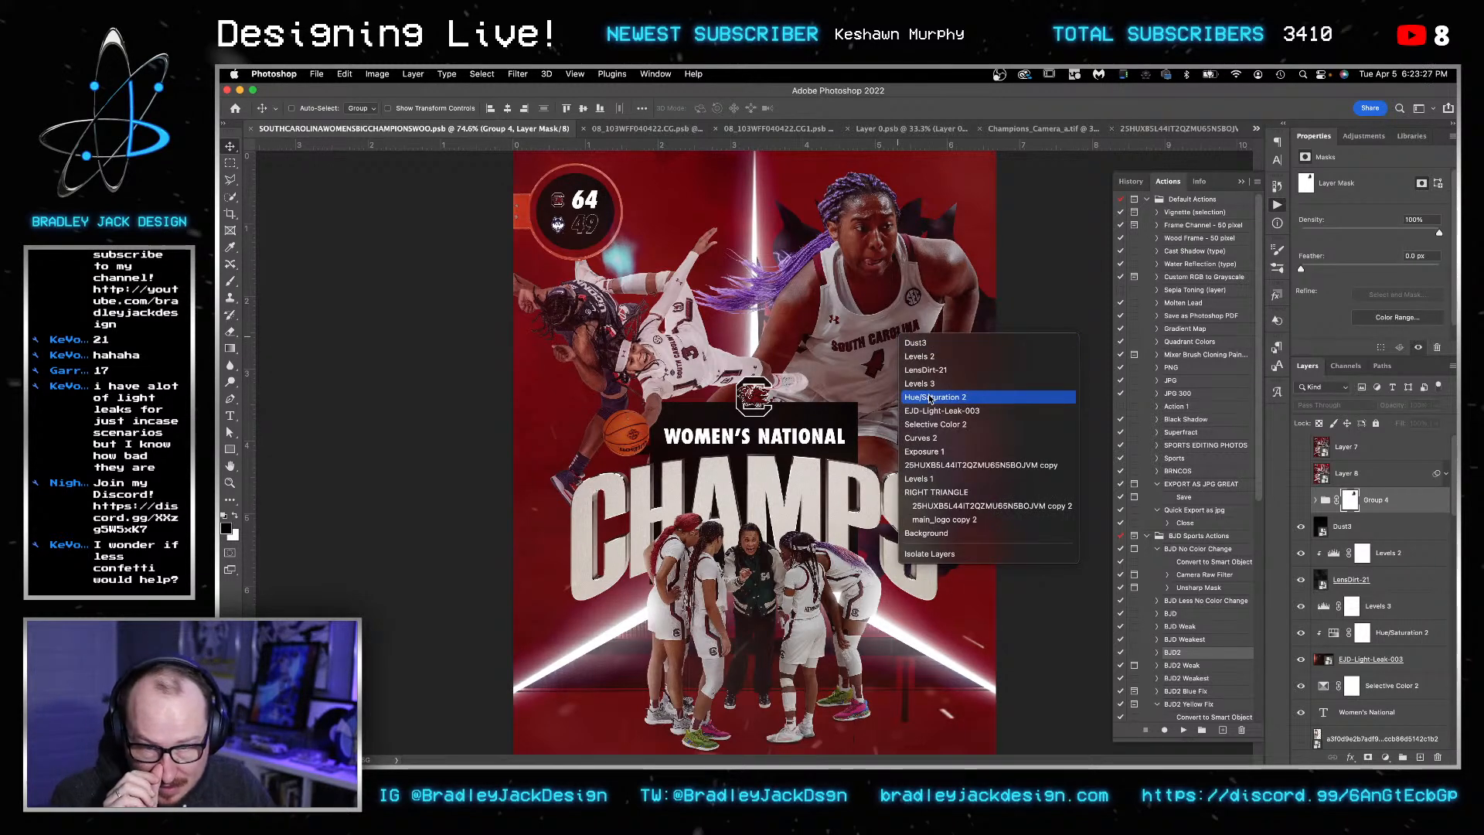
left_click(945, 453)
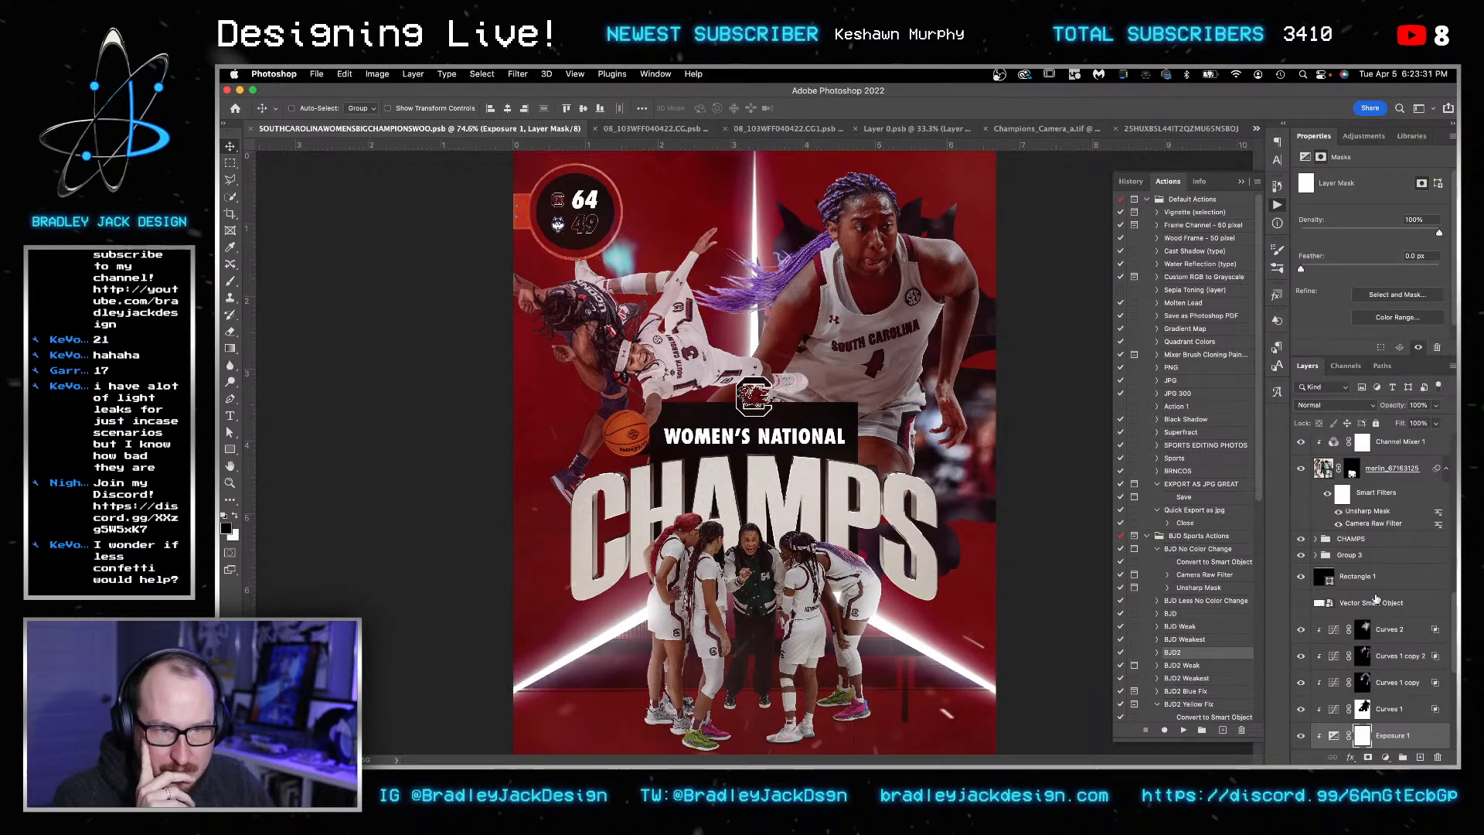
left_click(1334, 735)
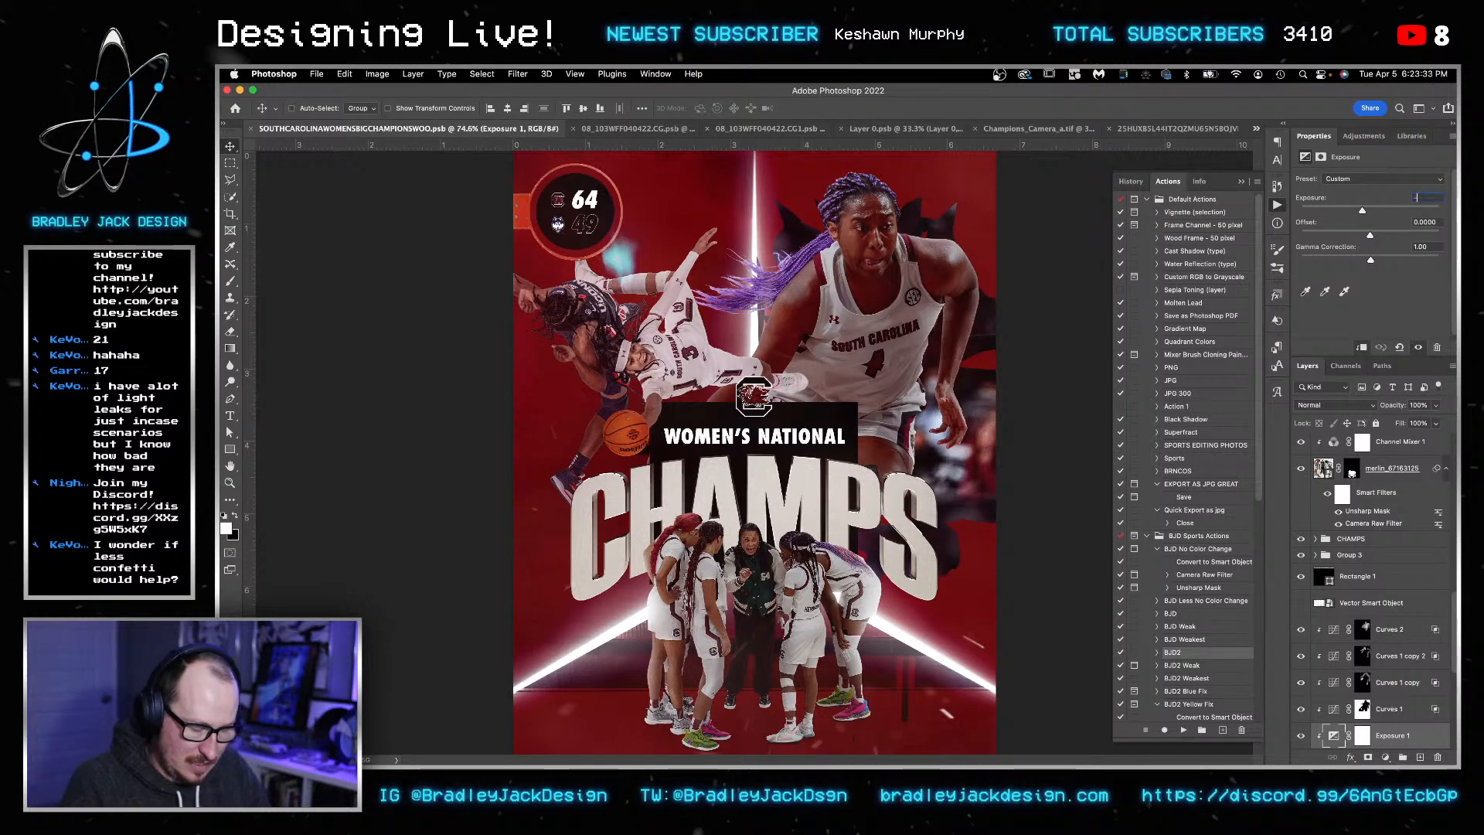
type("-0.5")
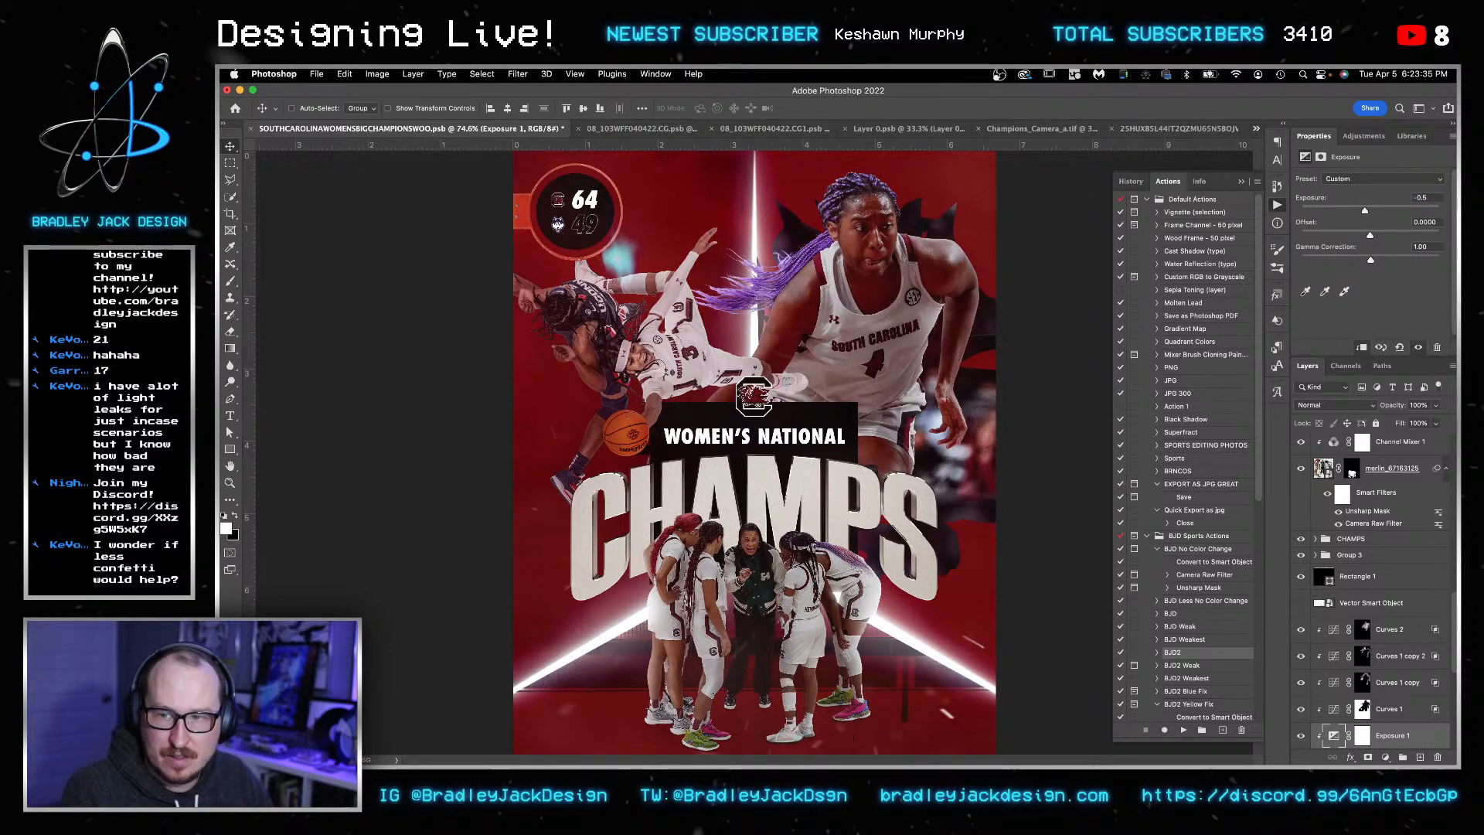
- Merge the visible artwork into a new smart object above Group 4 and transfer Layer 8's Camera Raw filter to it
scroll(1353, 553, "down", 5)
left_click(1388, 501)
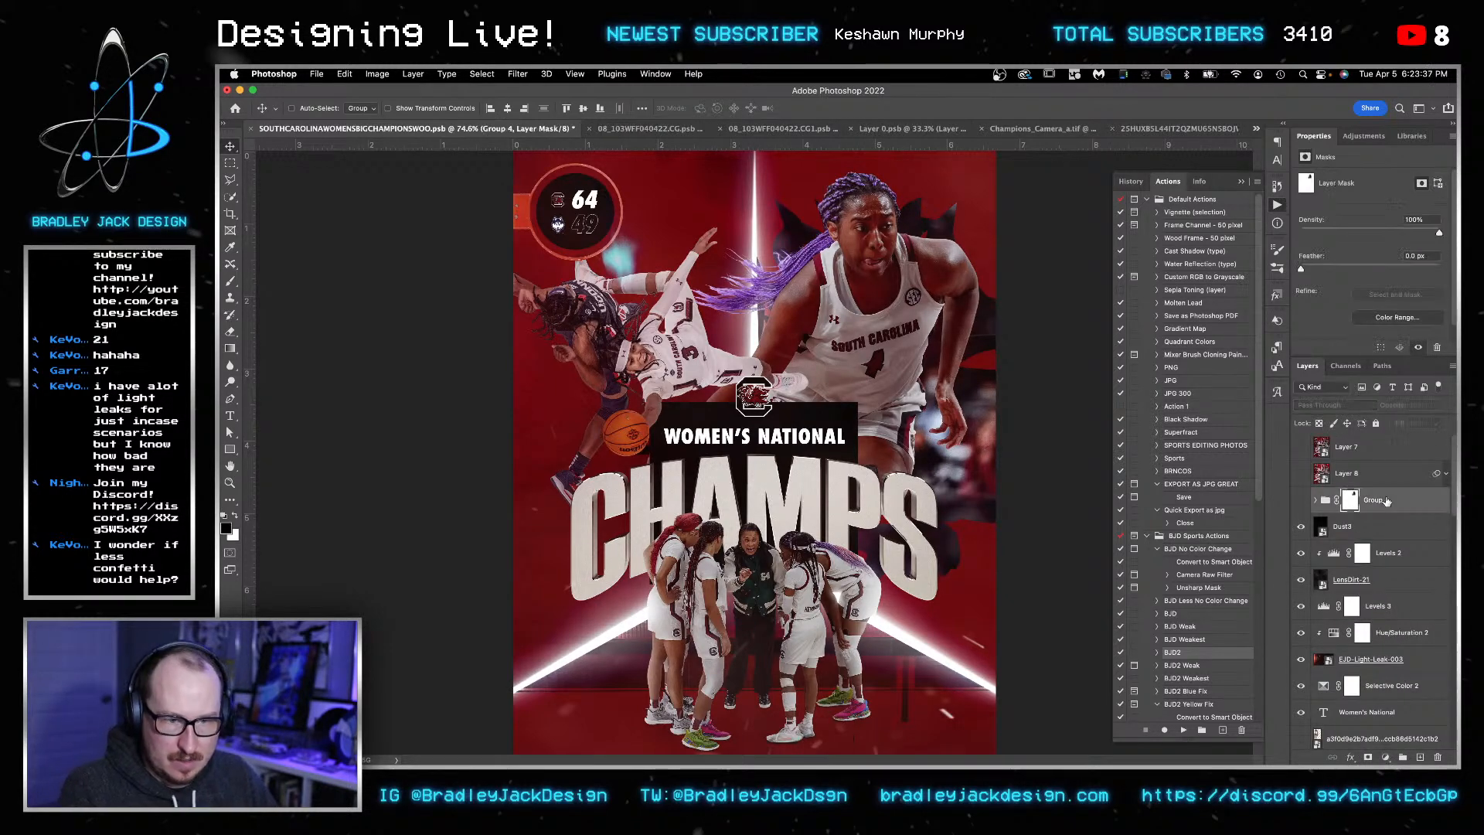
key("super+shift+alt+n")
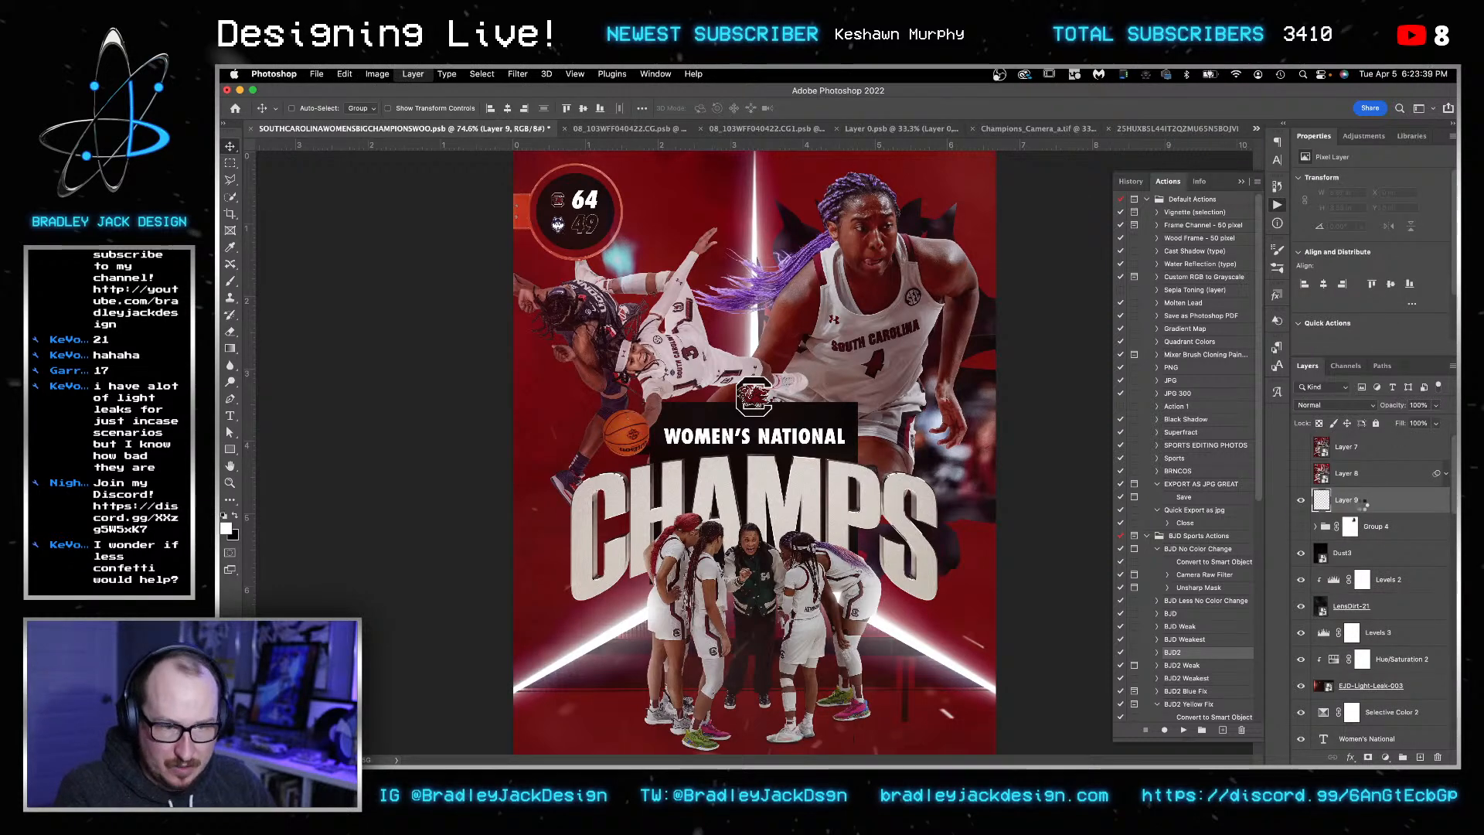
key("super+alt+s")
left_click(1445, 473)
left_click_drag(1370, 506, 1365, 532)
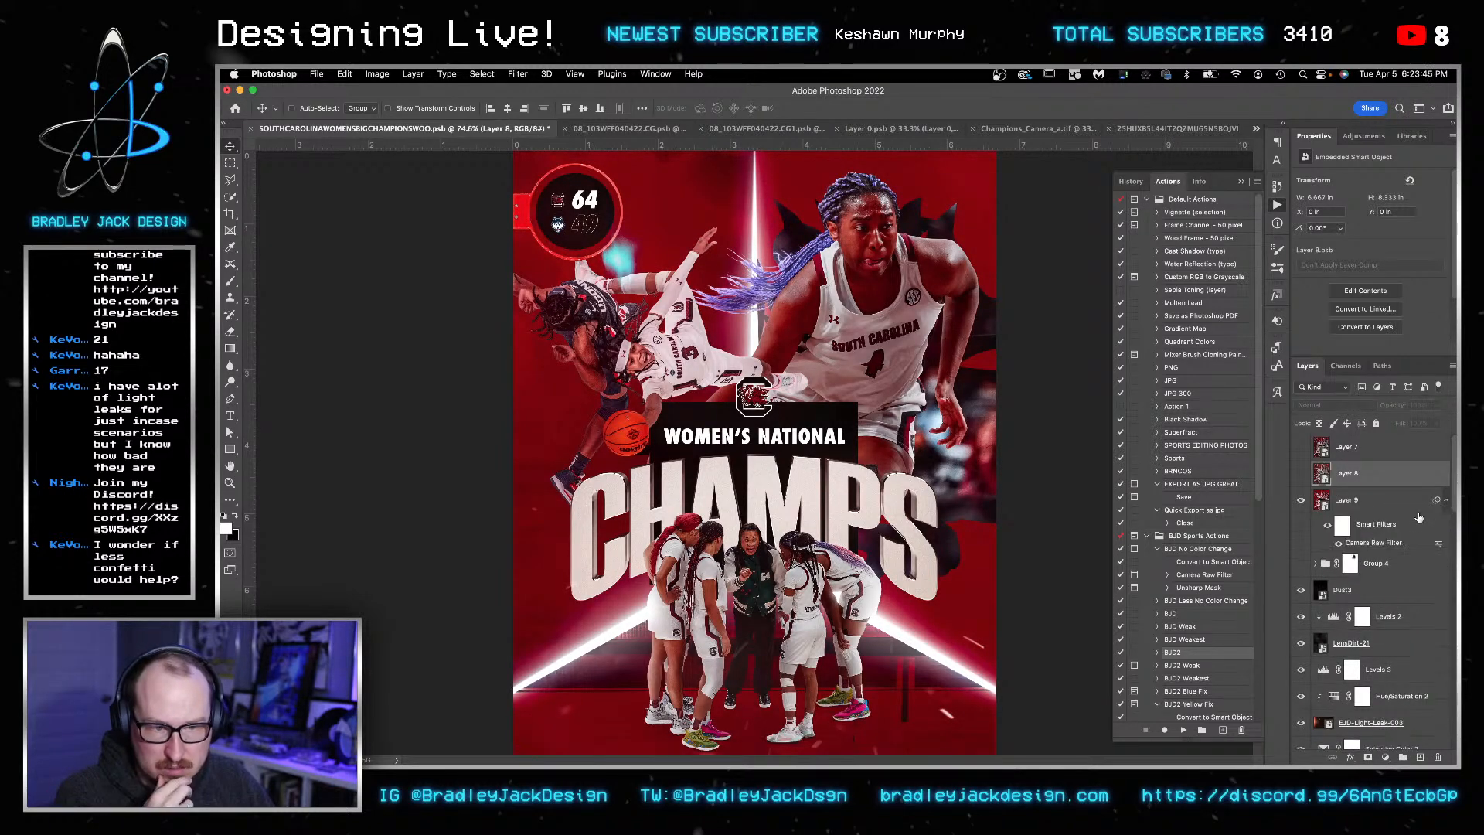
- Check Layer 9's Camera Raw filter settings, close them without applying changes, and delete the layer
left_click(1364, 546)
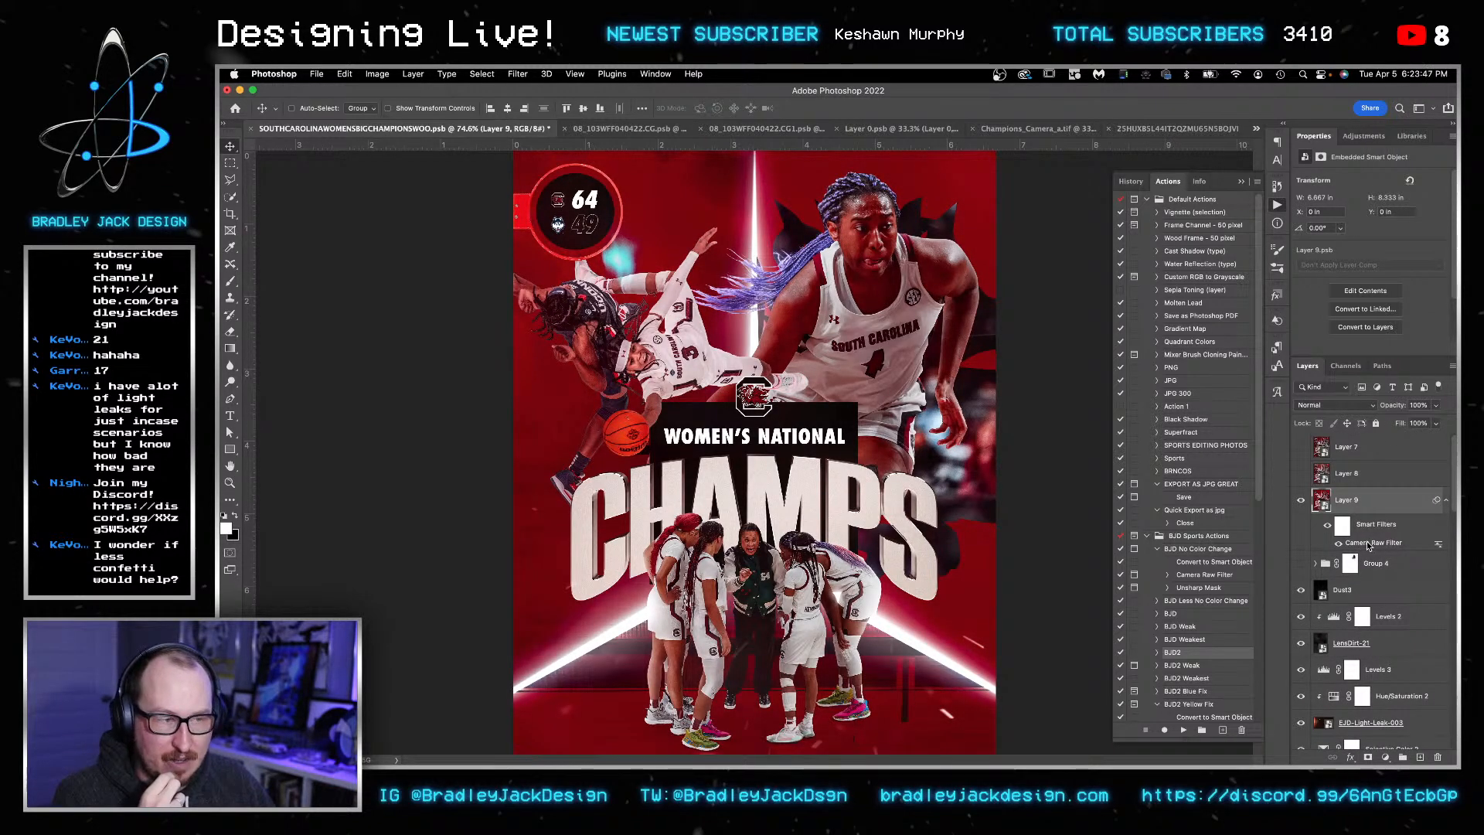
double_click(1368, 546)
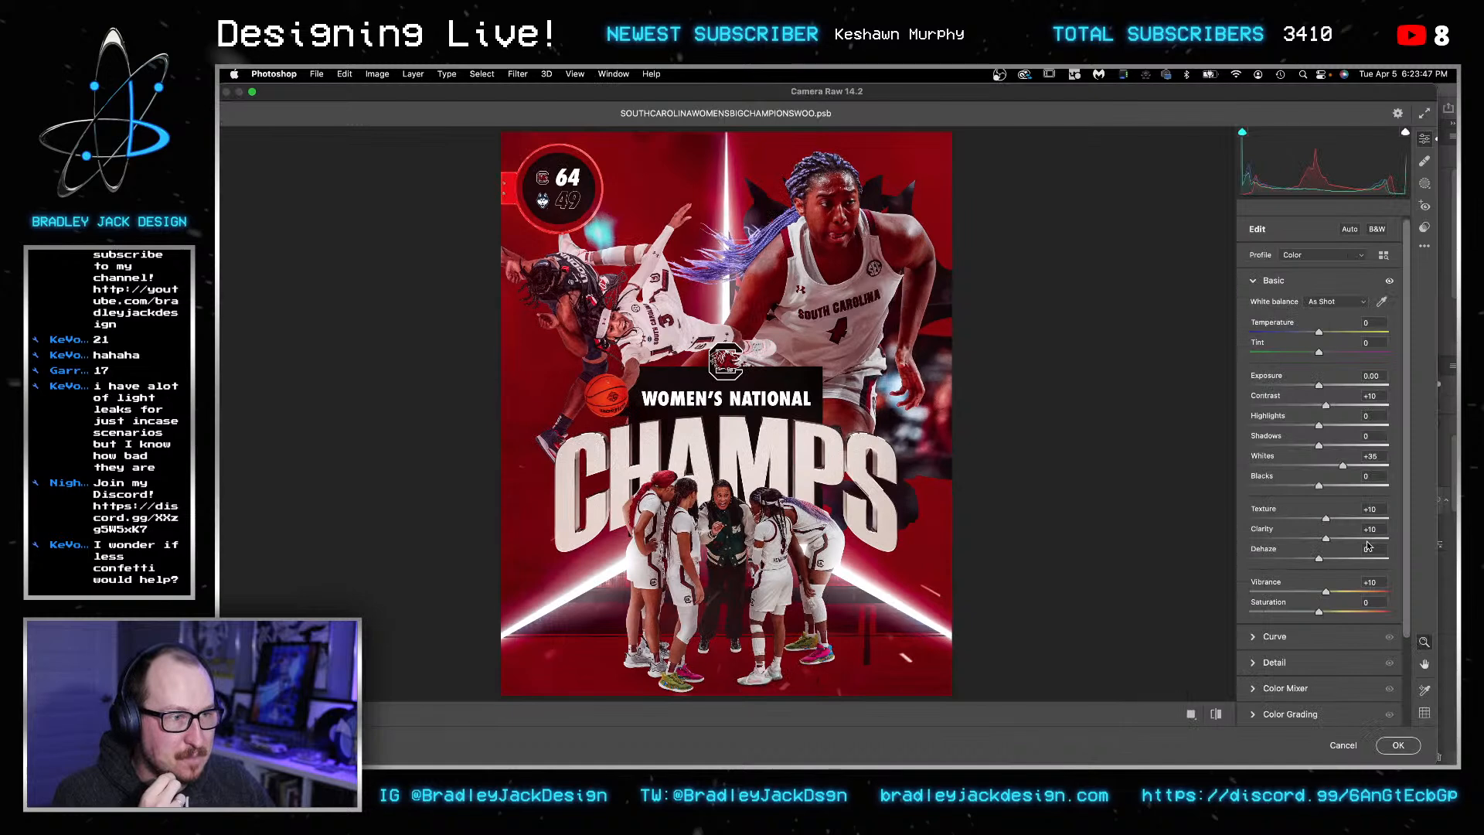
left_click(1342, 745)
key("BackSpace")
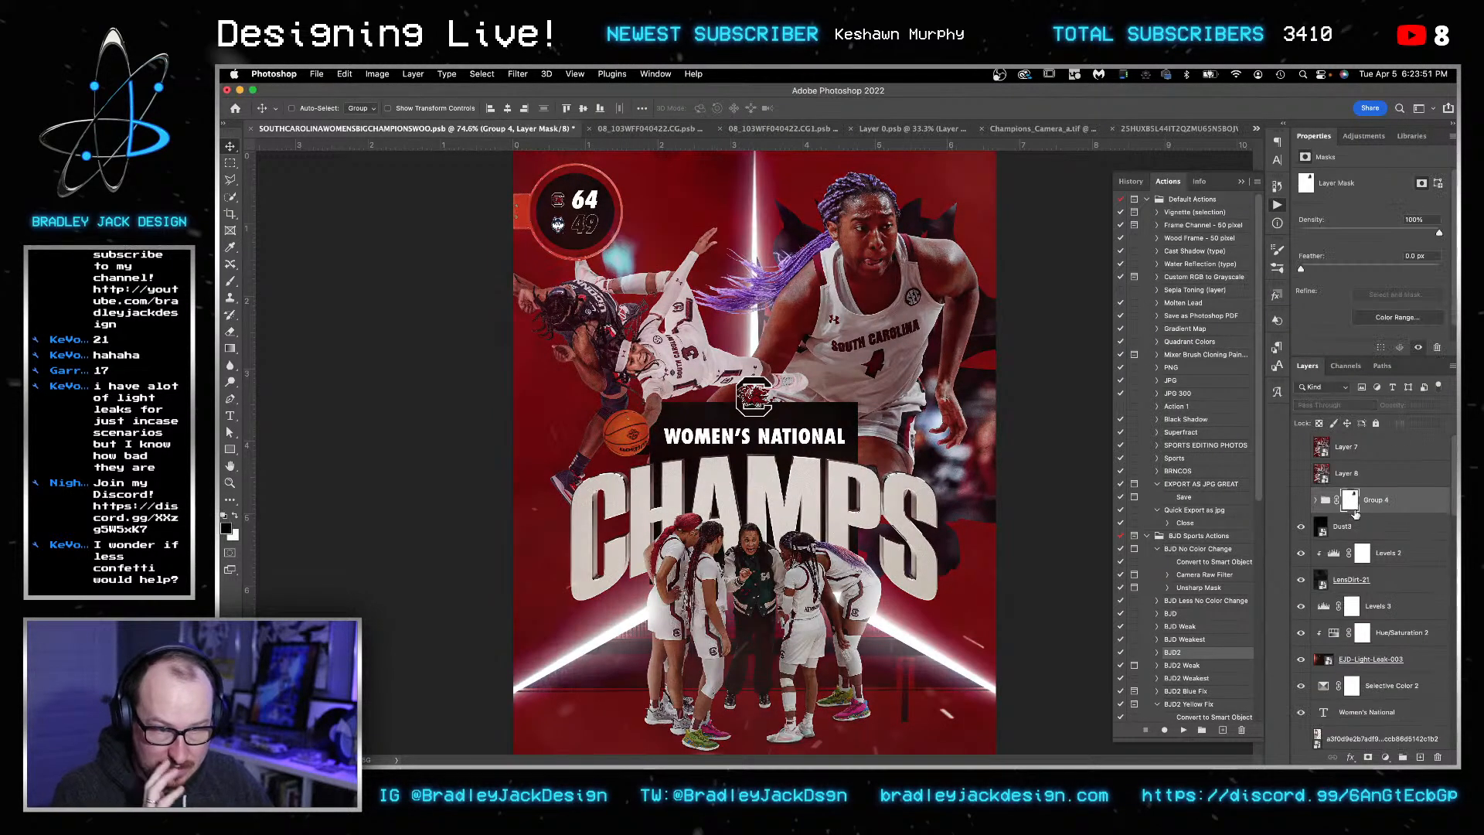
- Stamp the visible layers into a new layer above Group 4 and run the BJD Less No Color Change action on it
key("super+alt+shift+e")
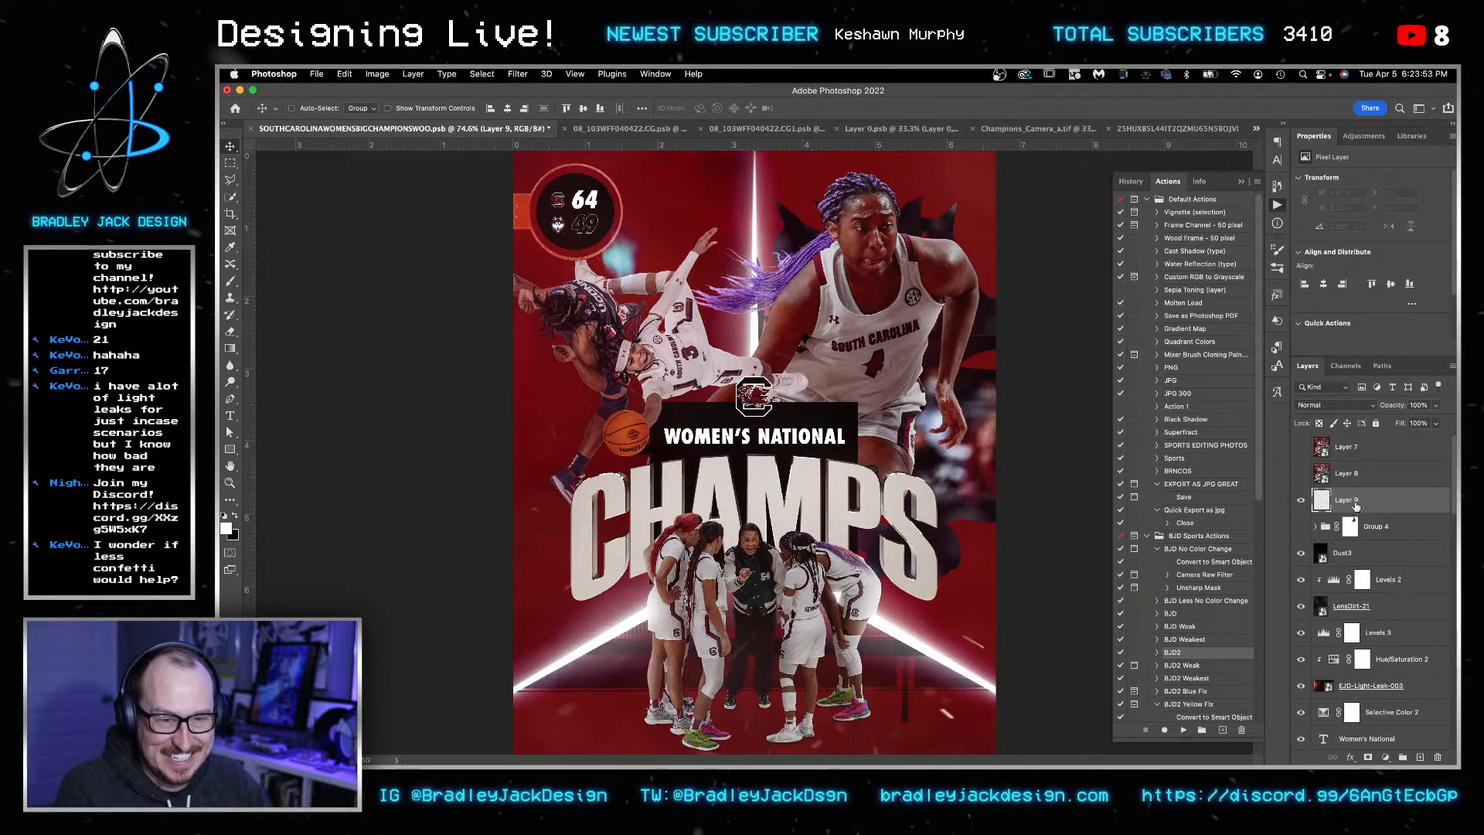
key("super+shift+o")
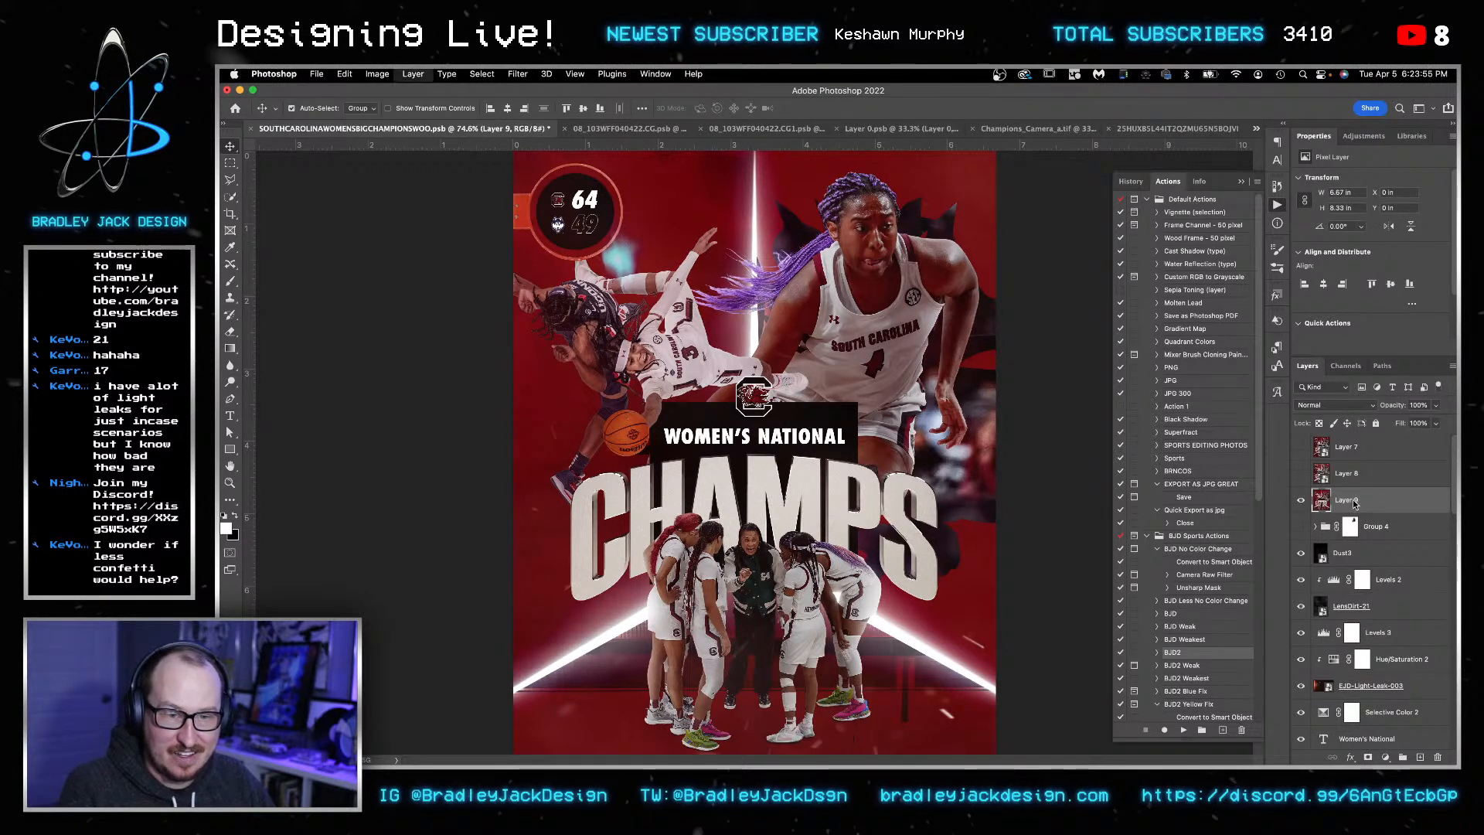
left_click(1187, 600)
left_click(1184, 730)
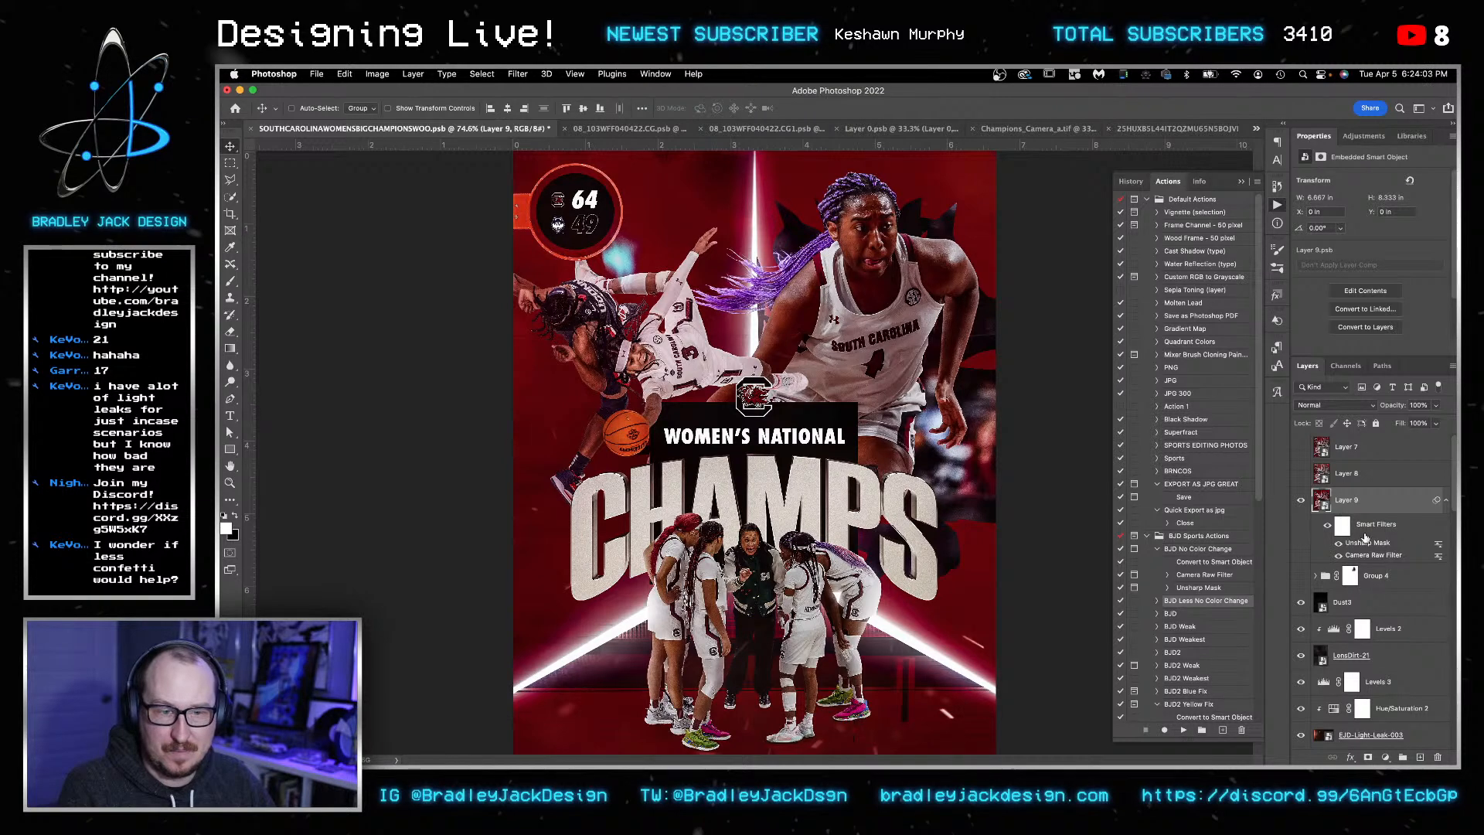
- In Layer 9's Camera Raw filter, set contrast to 5, highlights to -5, shadows to 5, whites to 2, blacks to -2, texture to 5 and clarity to 5
double_click(1368, 555)
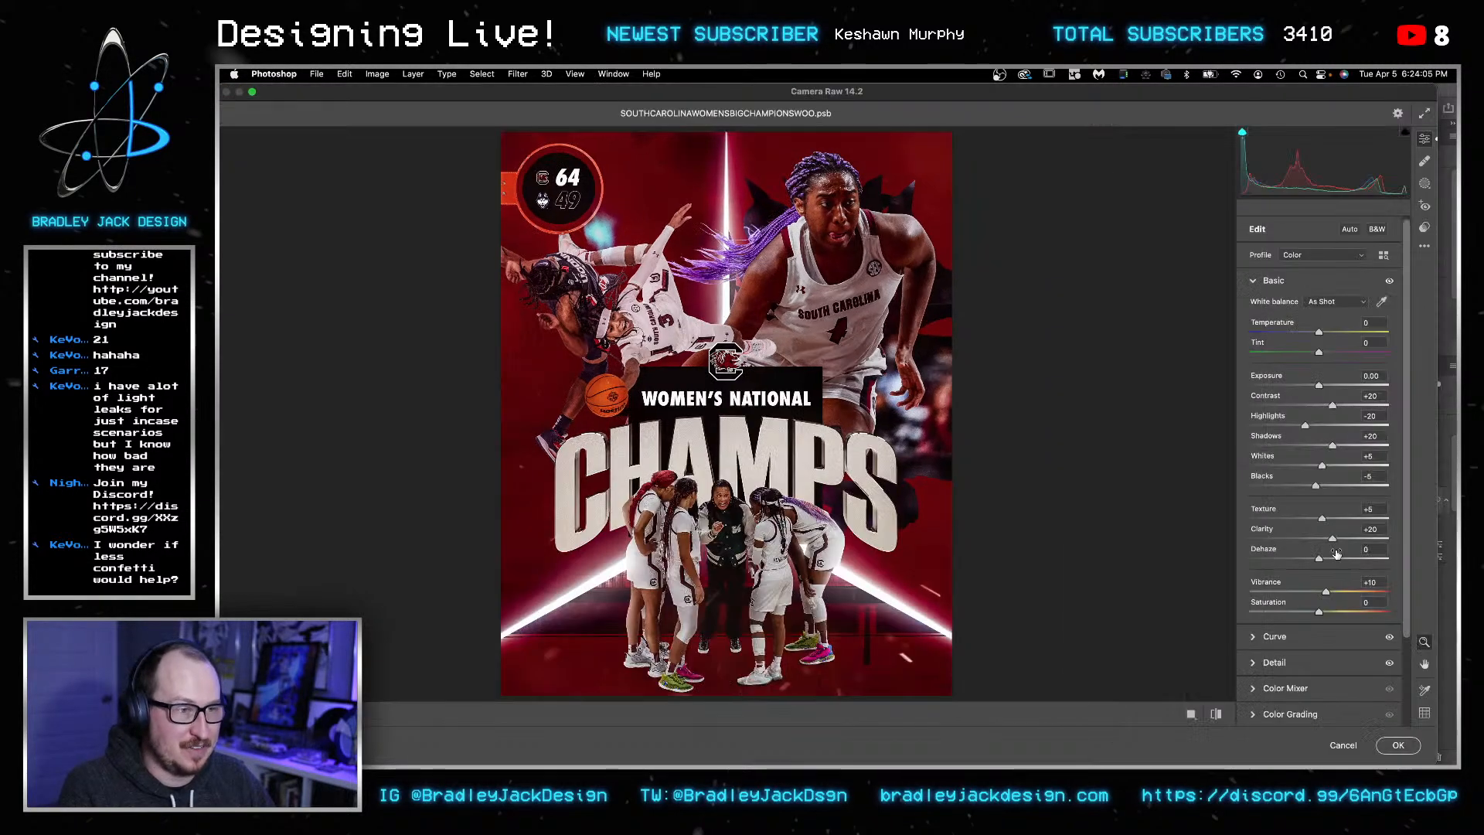
type("5")
key("Tab")
type("-5")
key("Tab")
type("5")
key("Tab")
type("2")
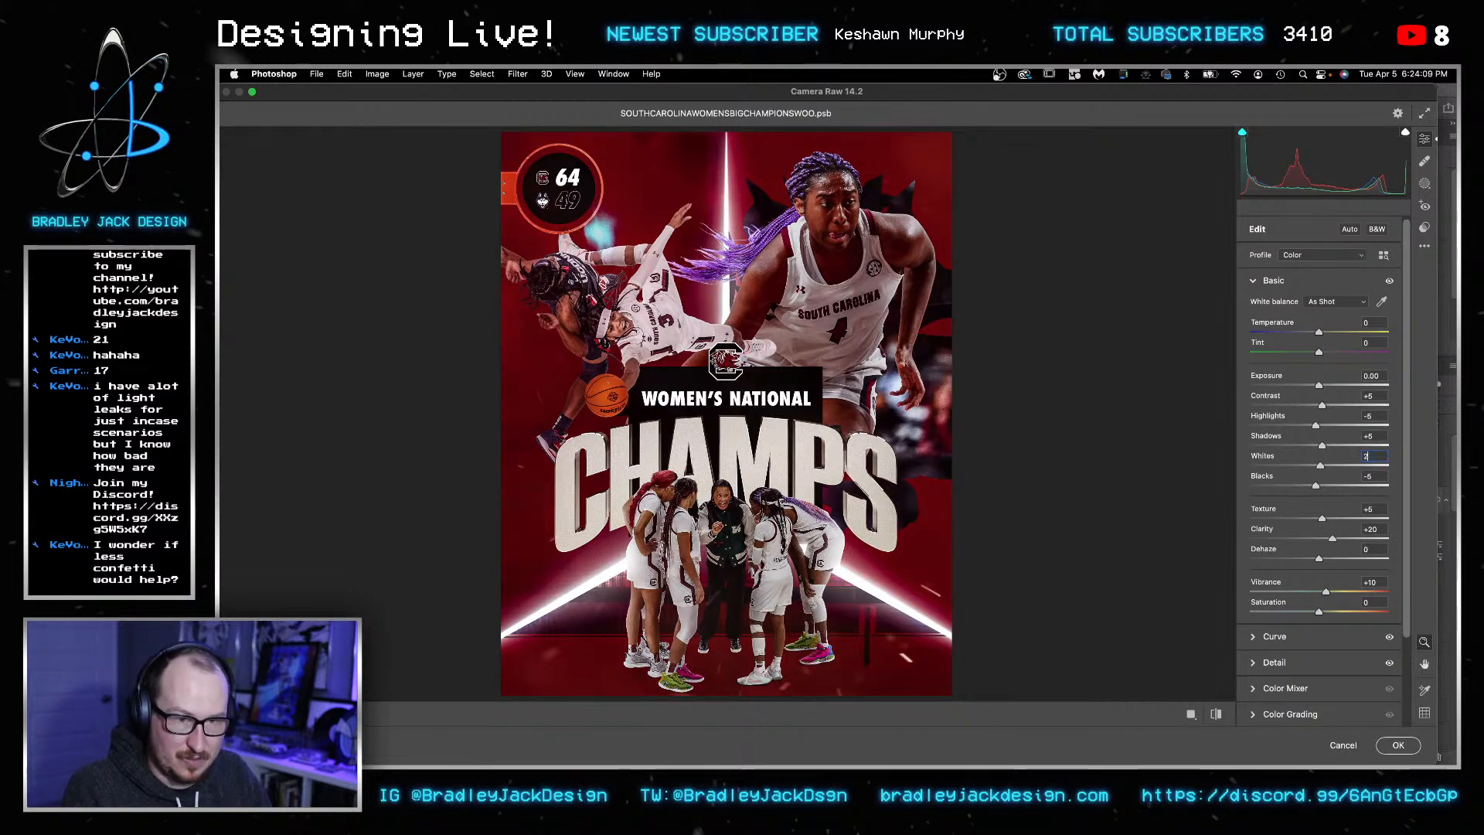
type("-2")
key("Tab")
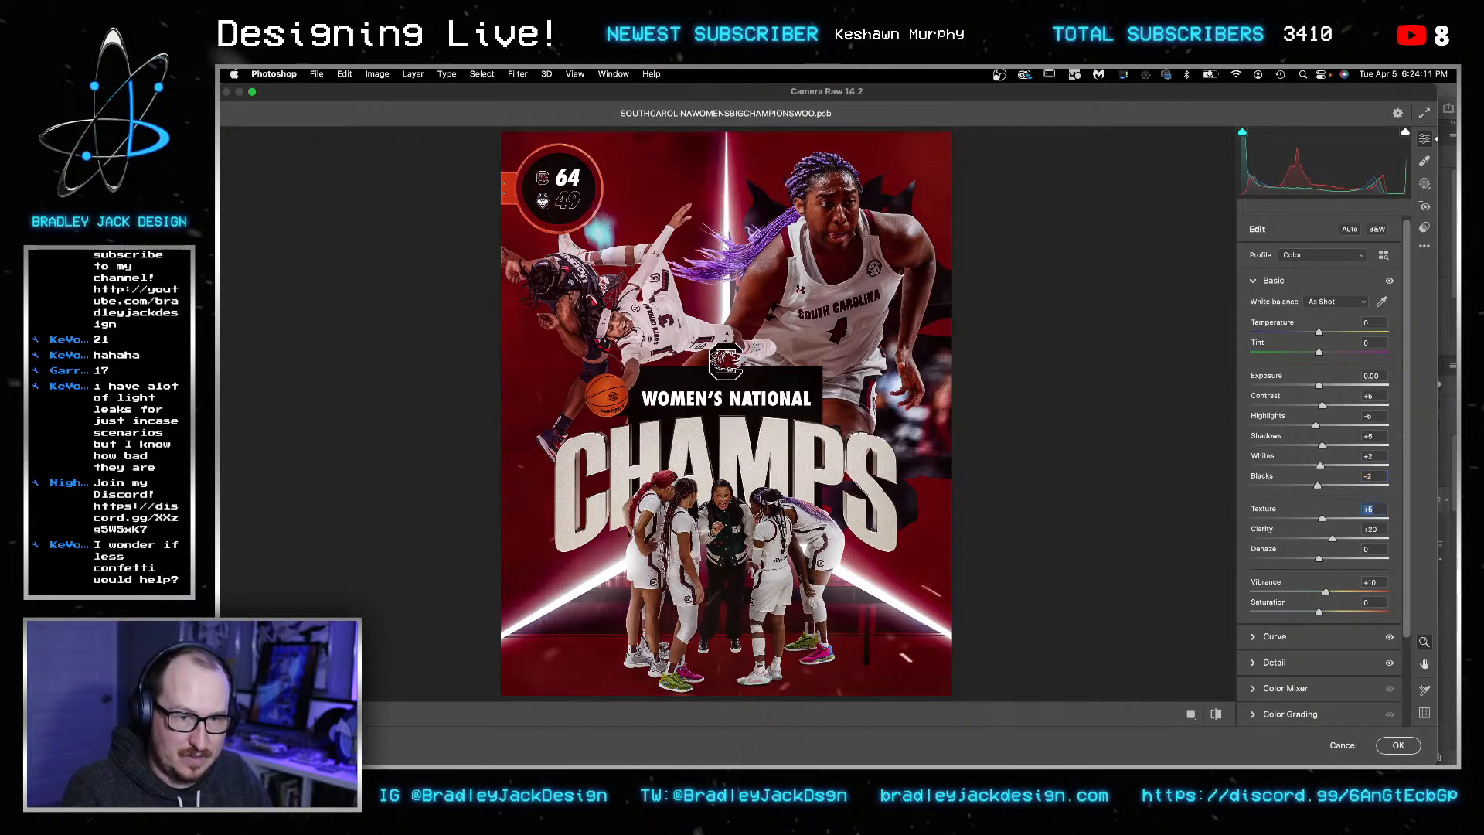
type("5")
key("Tab")
key("Tab")
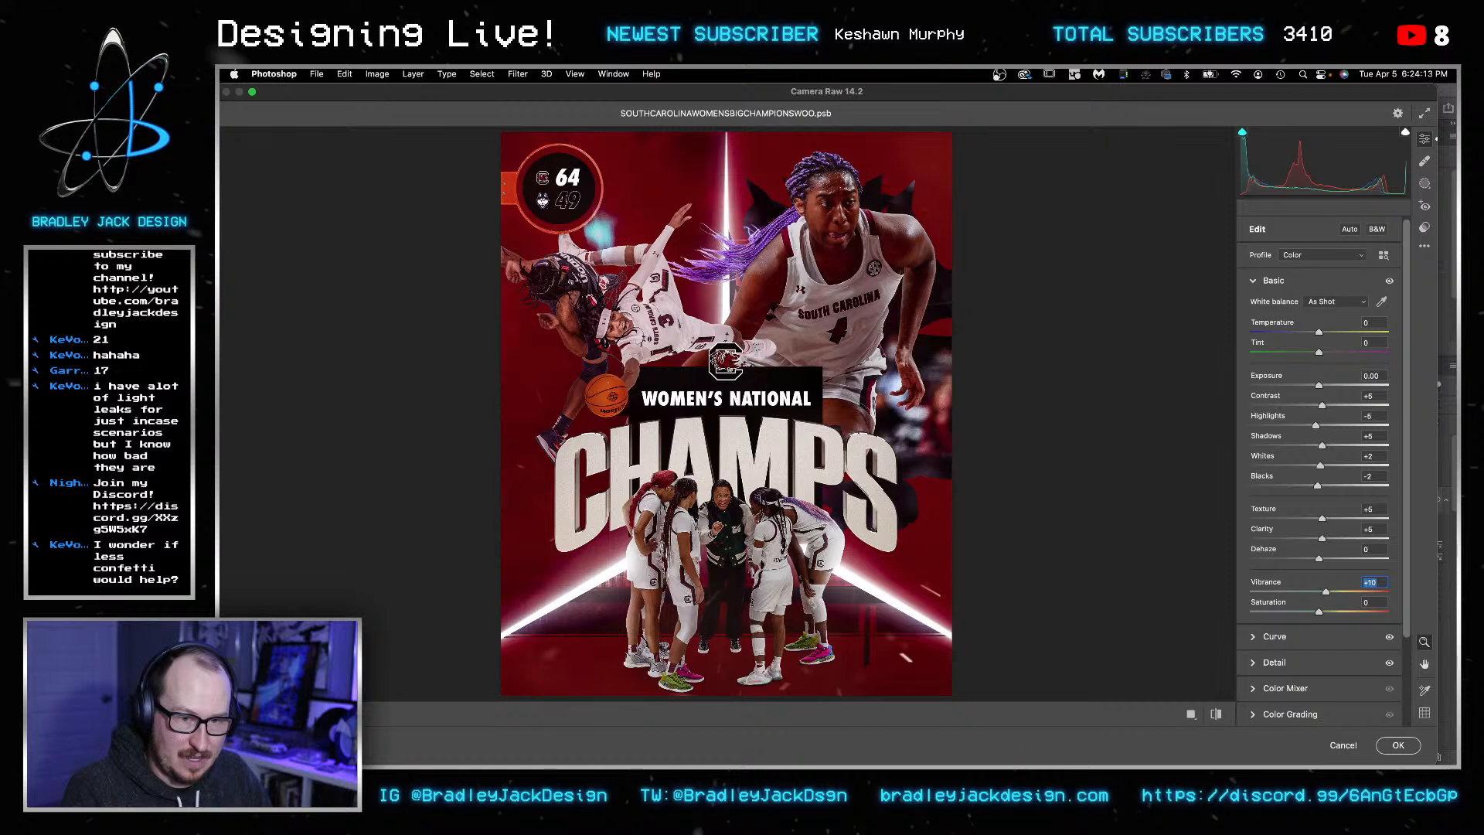
- Raise the Camera Raw exposure to +0.25 and set the whites to +20
key("shift+Tab")
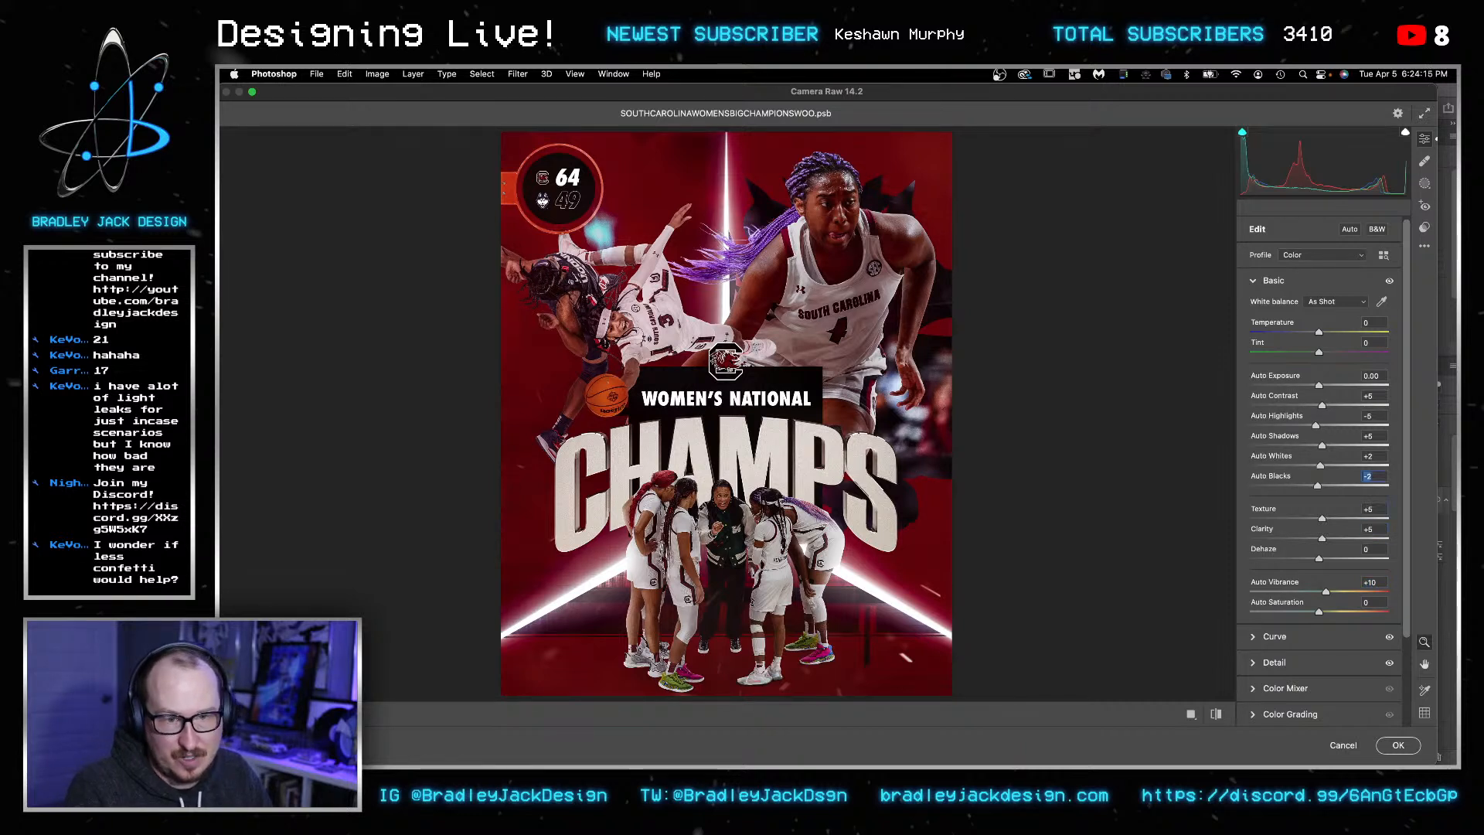
key("shift+Tab")
key("shift+Tab")
key("shift+Tab")
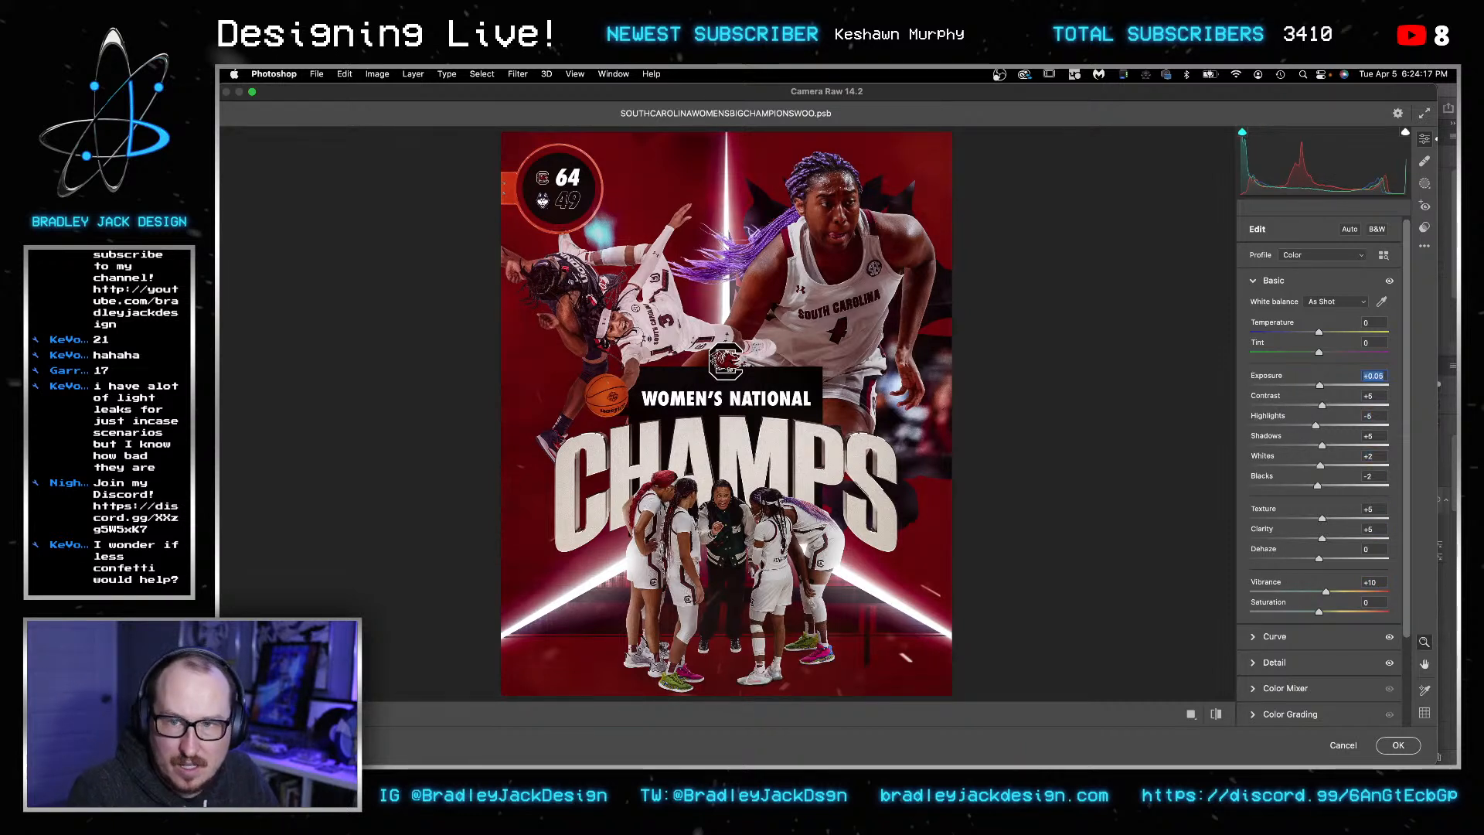
key("Up")
key("Up")
key("Up")
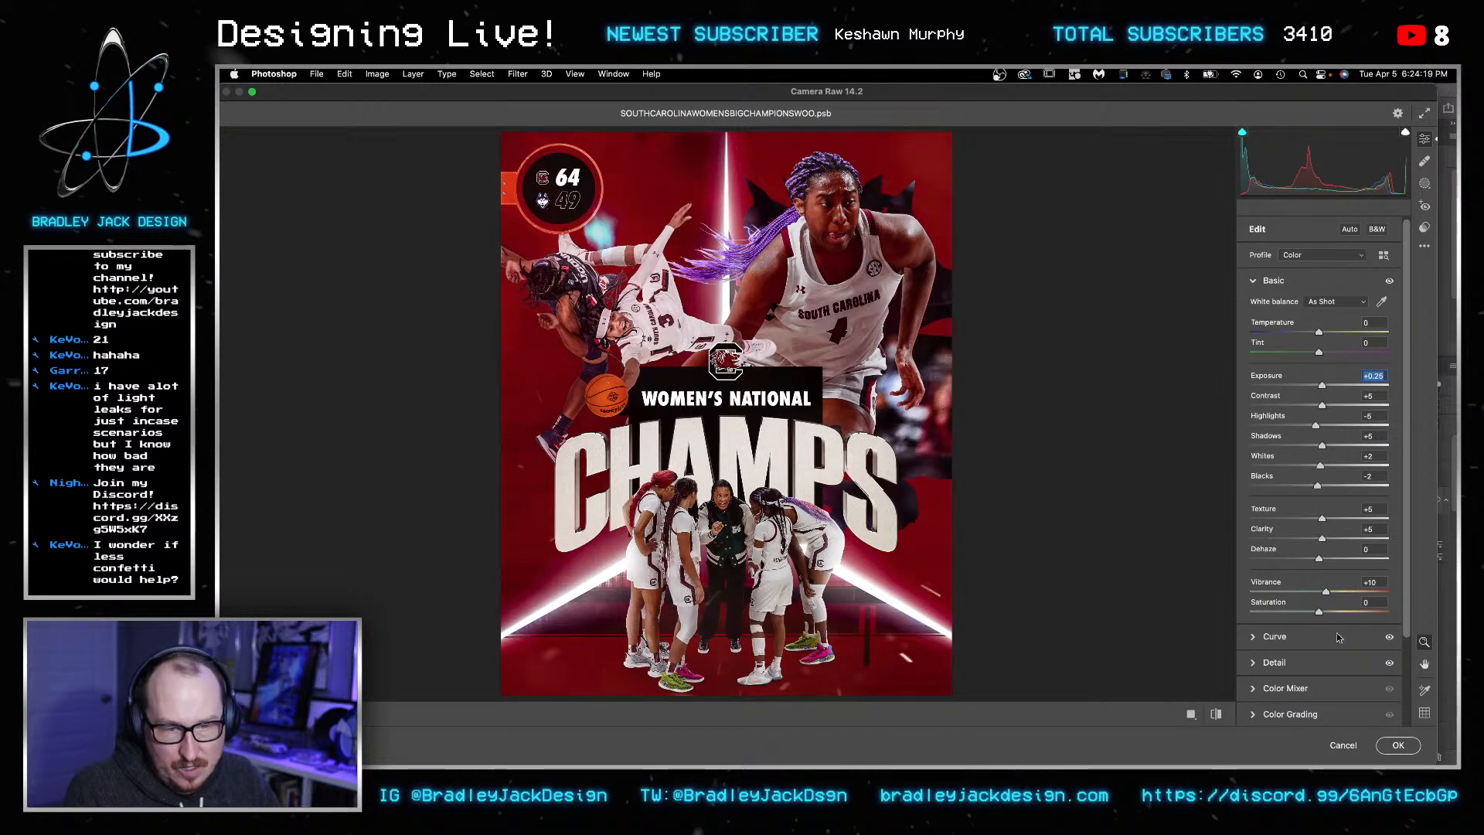
left_click(1372, 457)
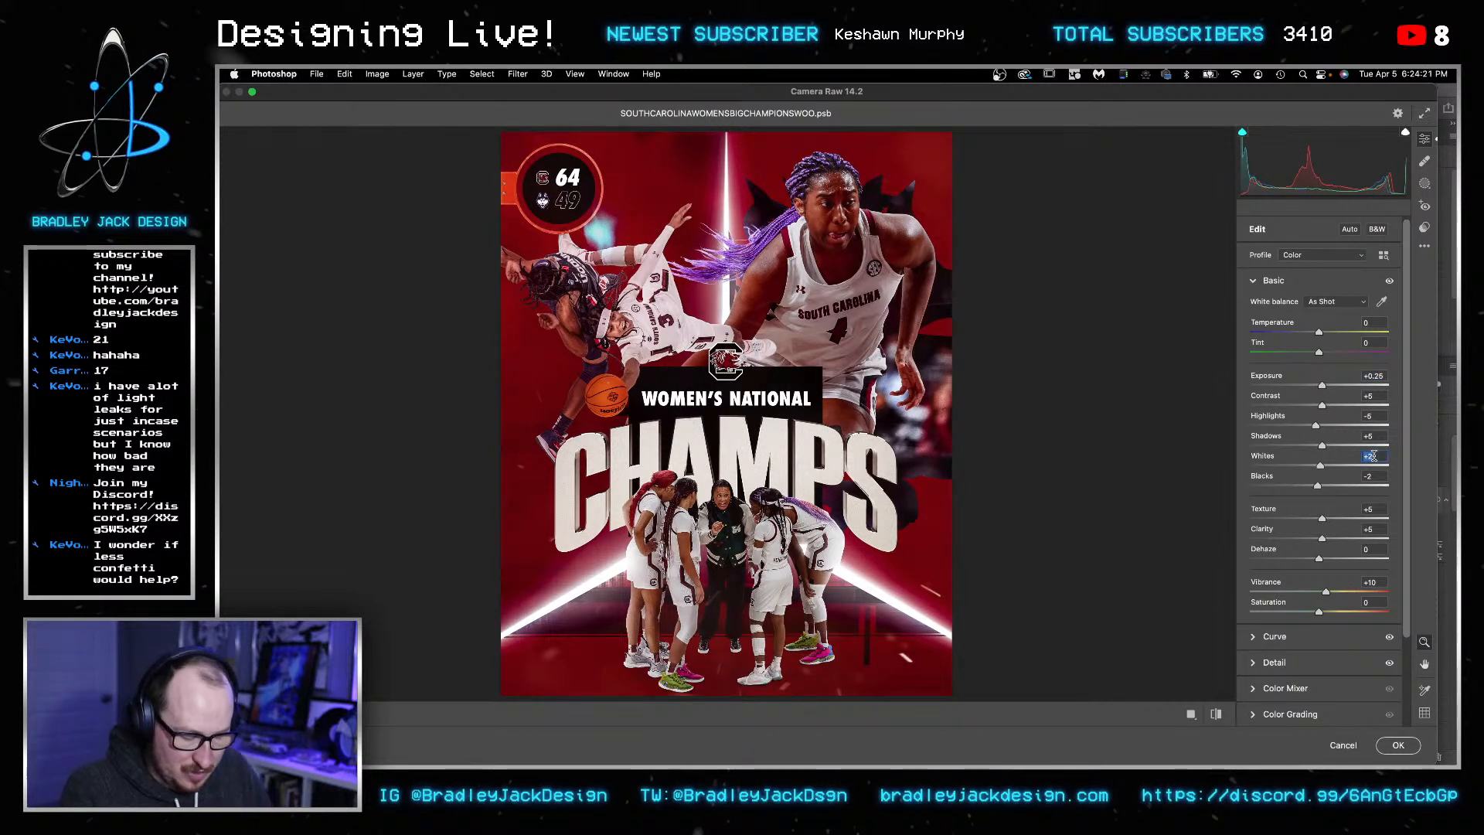
type("20")
key("Tab")
- In Color Grading, tint the shadows purple-magenta at hue 295 and saturation 30, and try a midtone tint before returning it to zero saturation
scroll(1306, 579, "down", 3)
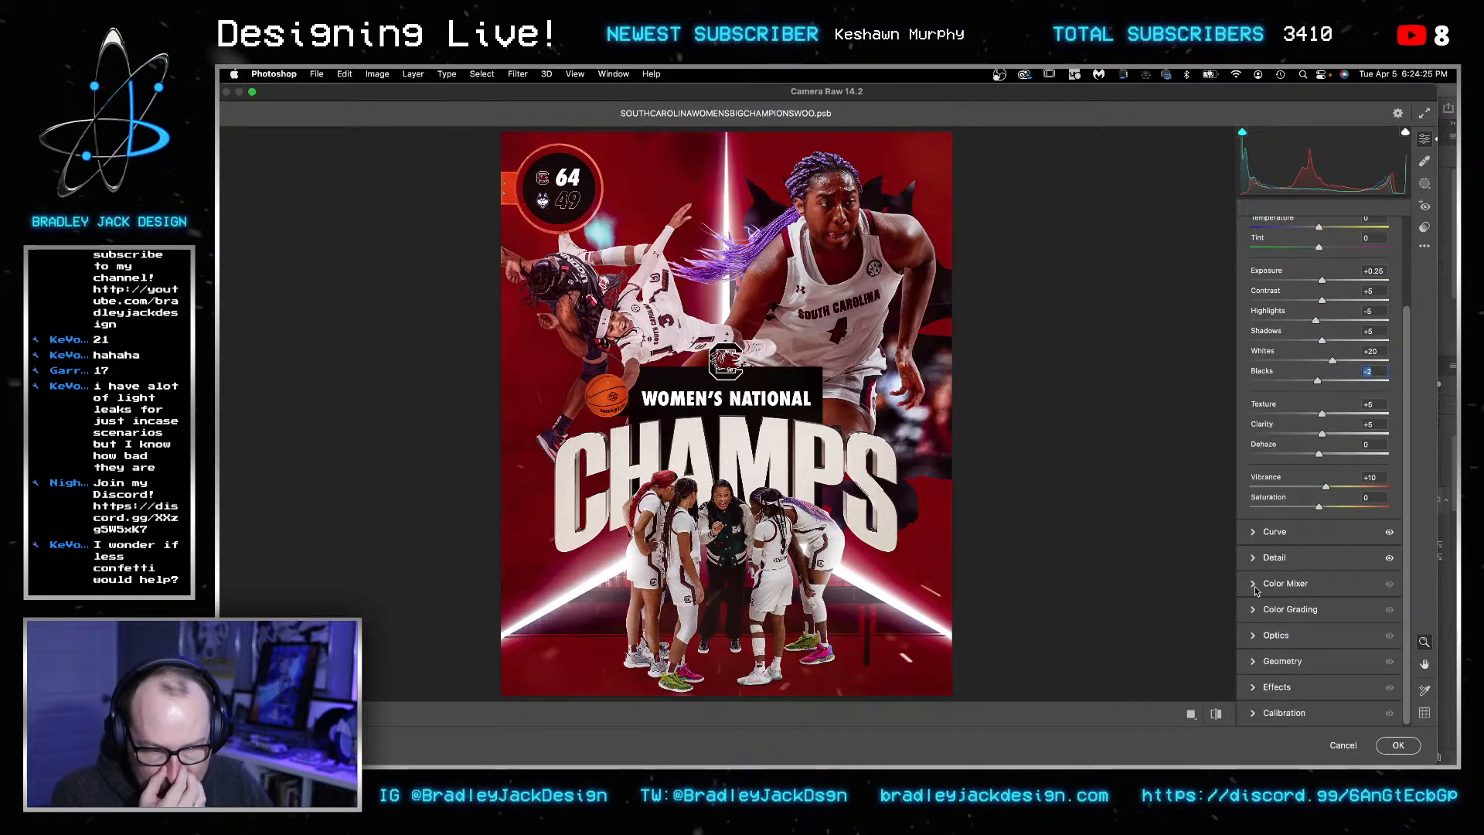
left_click(1268, 586)
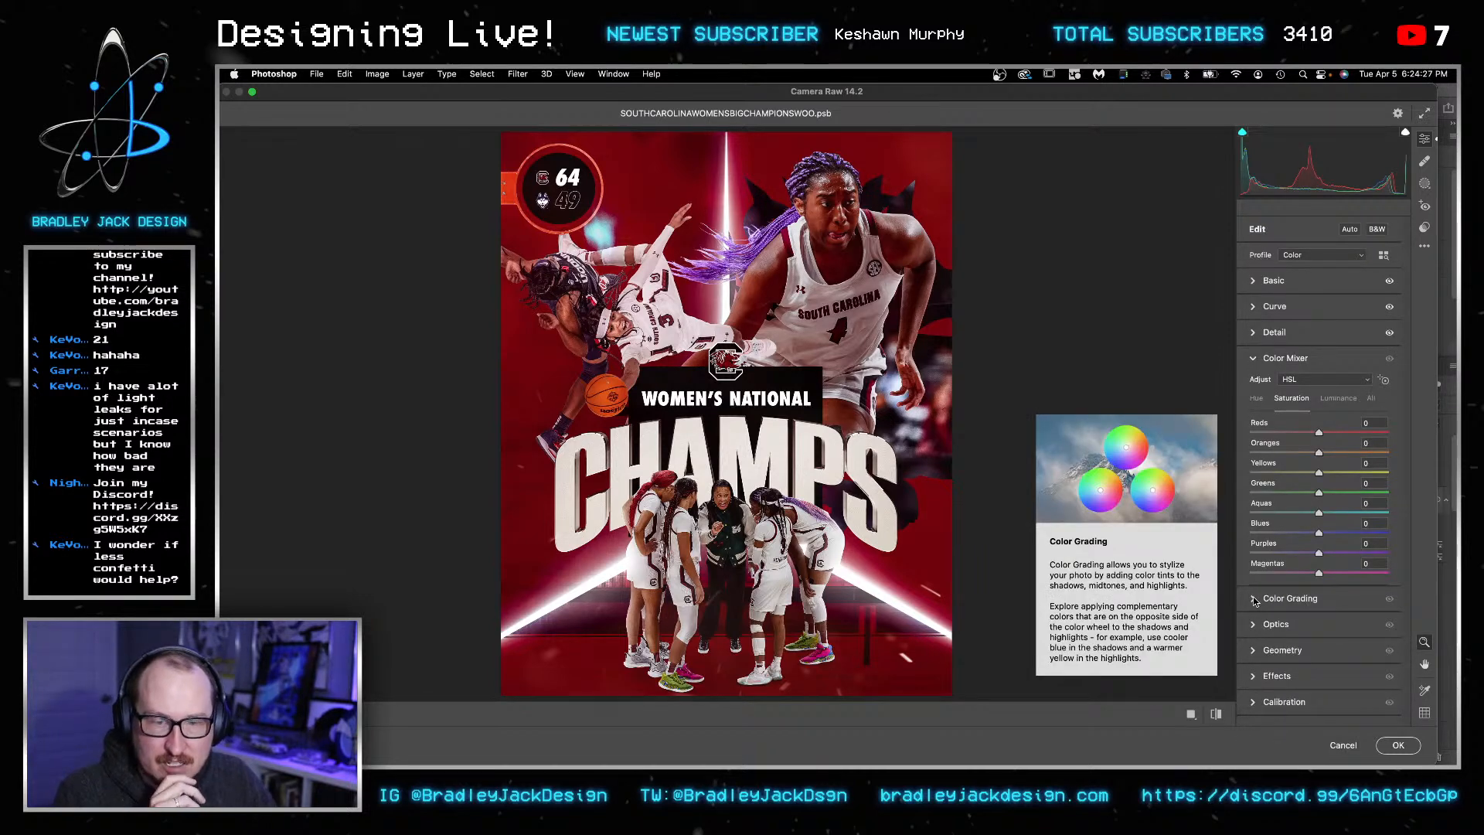
left_click(1253, 599)
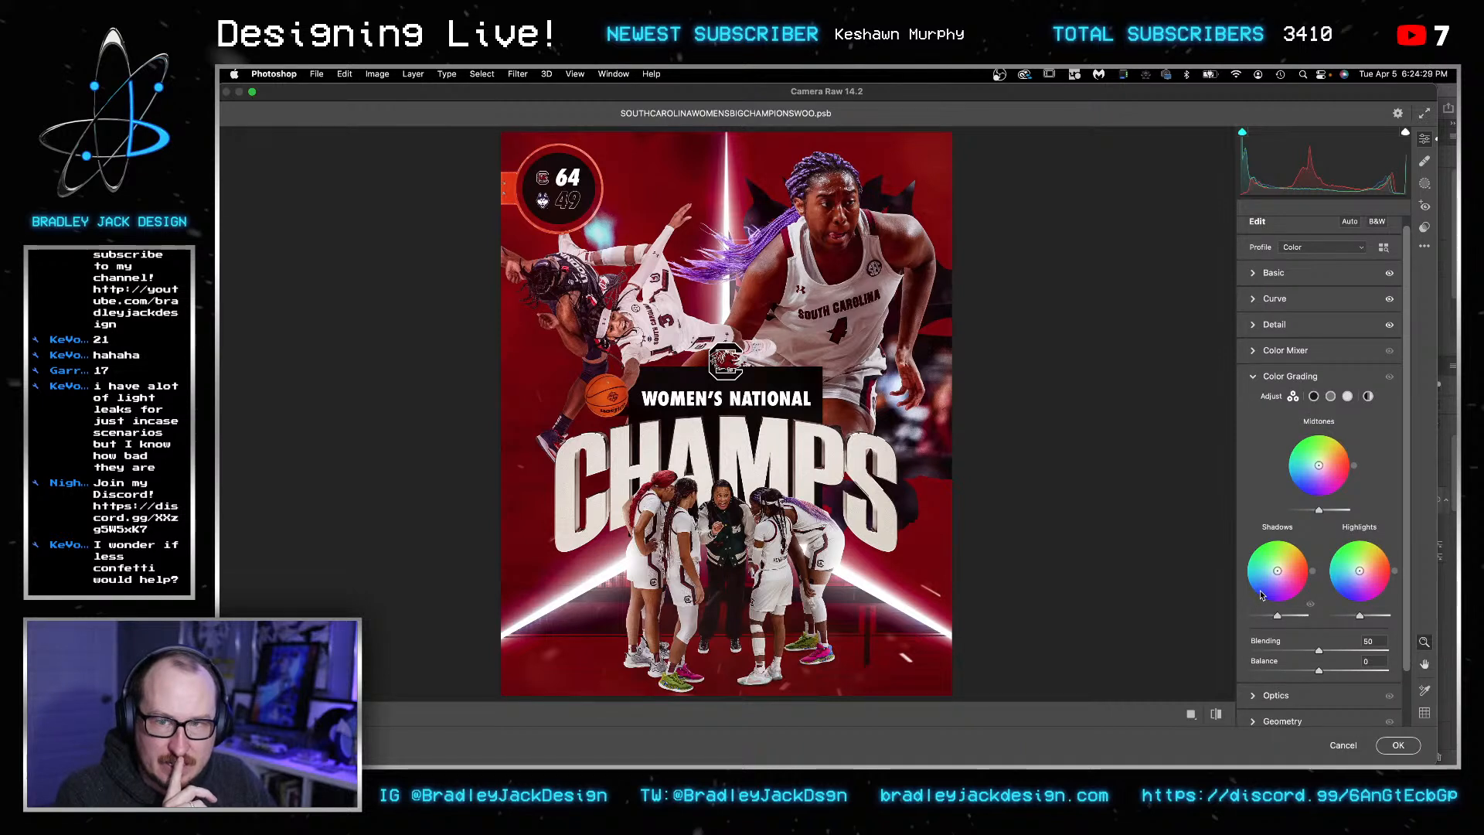
left_click_drag(1277, 571, 1280, 576)
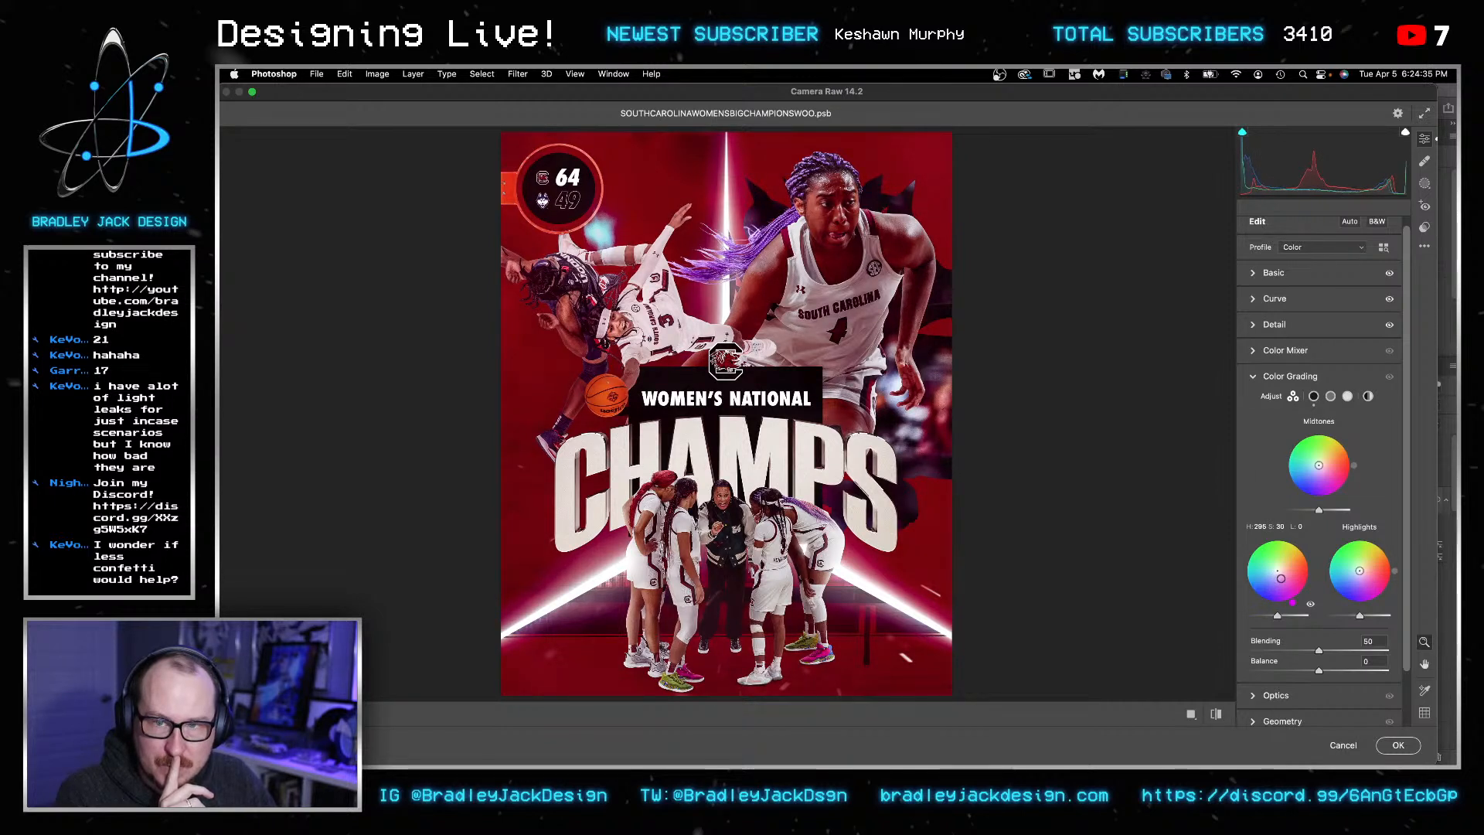
left_click_drag(1319, 465, 1324, 465)
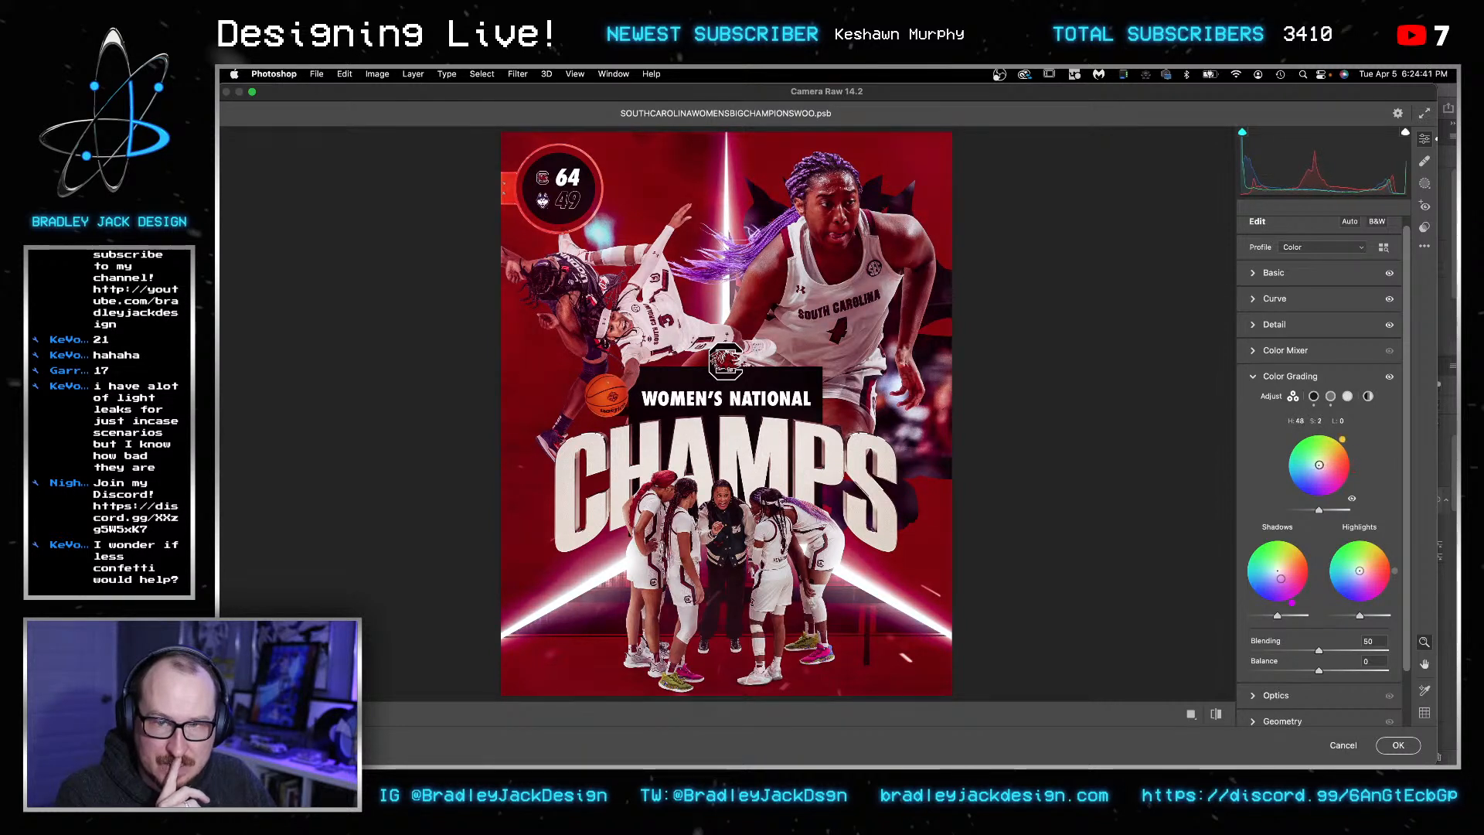
left_click_drag(1319, 467, 1319, 467)
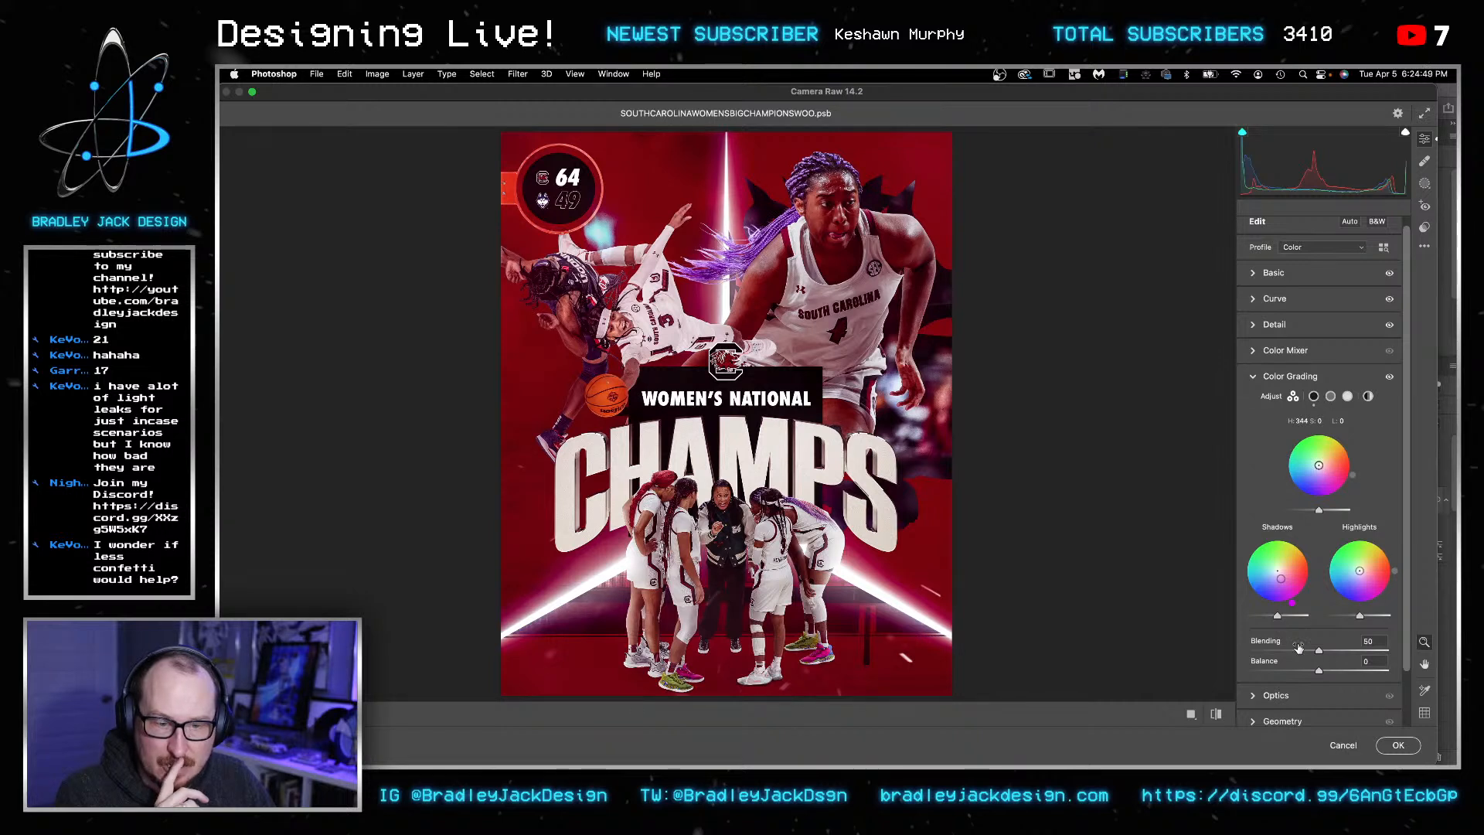
- Set the Optics vignette to -30 in the Camera Raw filter
scroll(1268, 657, "down", 2)
left_click(1260, 662)
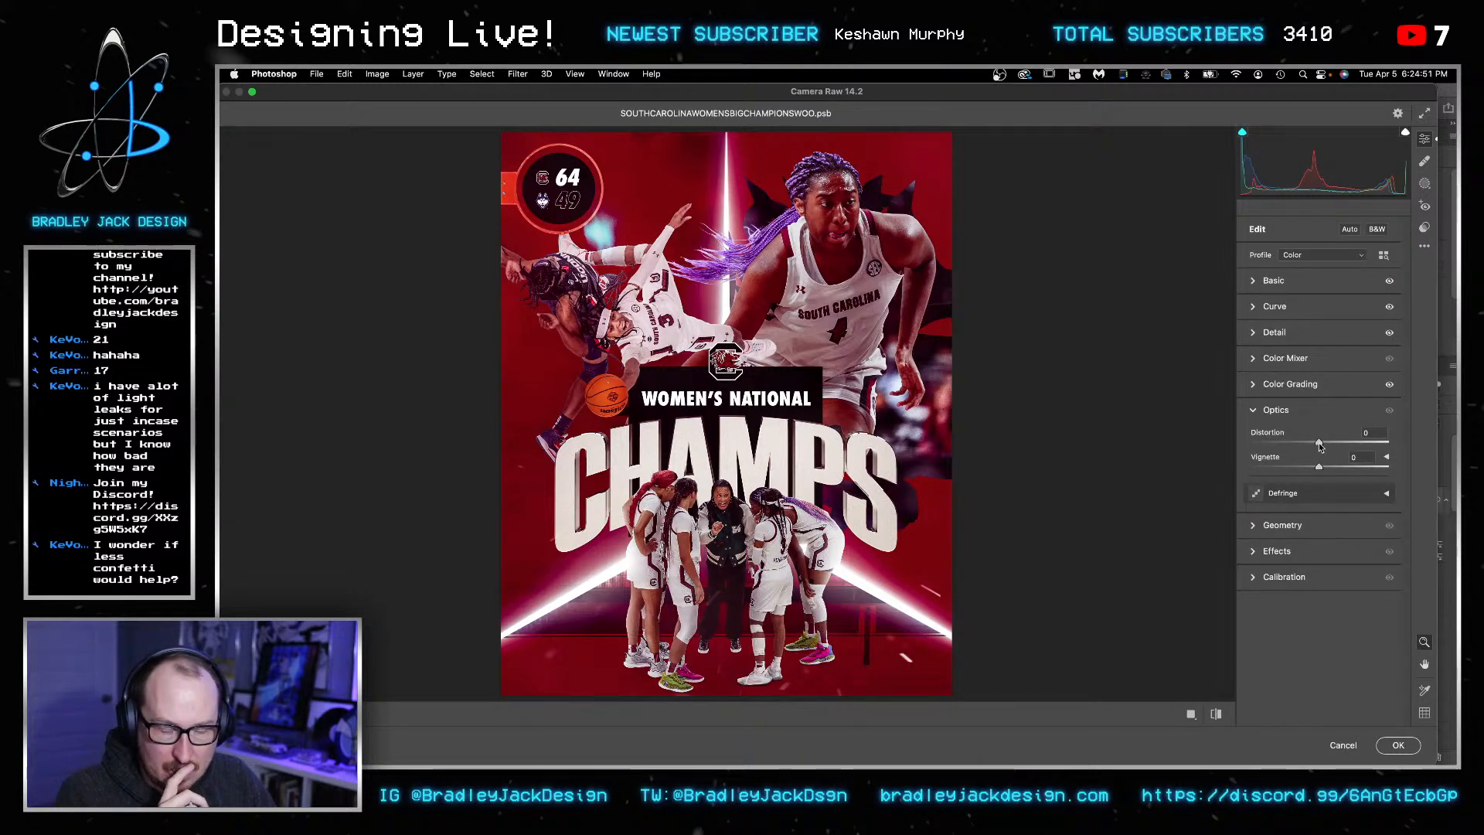
left_click_drag(1312, 468, 1298, 470)
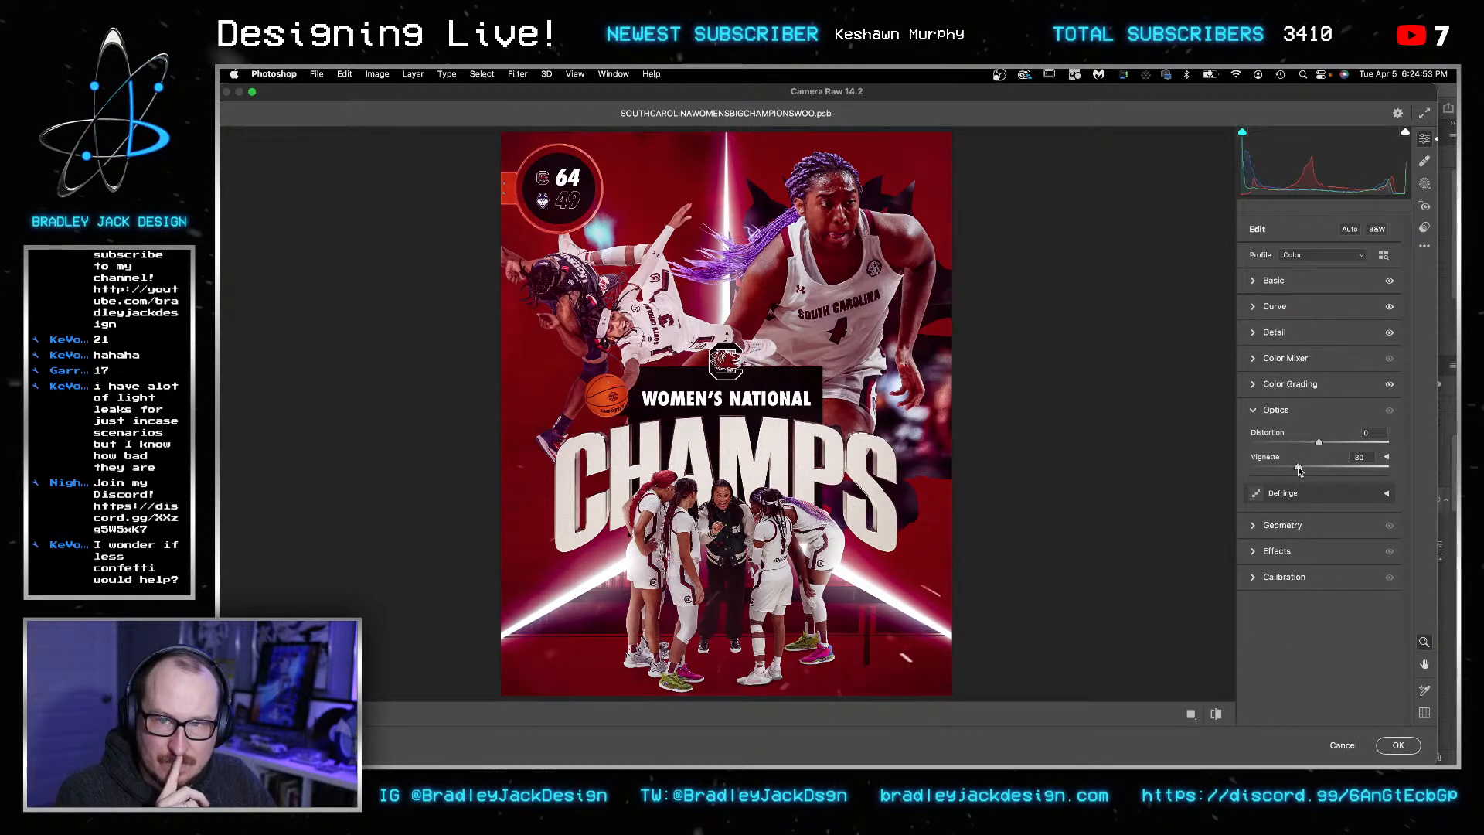
- Reduce the shadow color grade to hue 294 and saturation 11, and apply the Camera Raw filter
left_click(1261, 386)
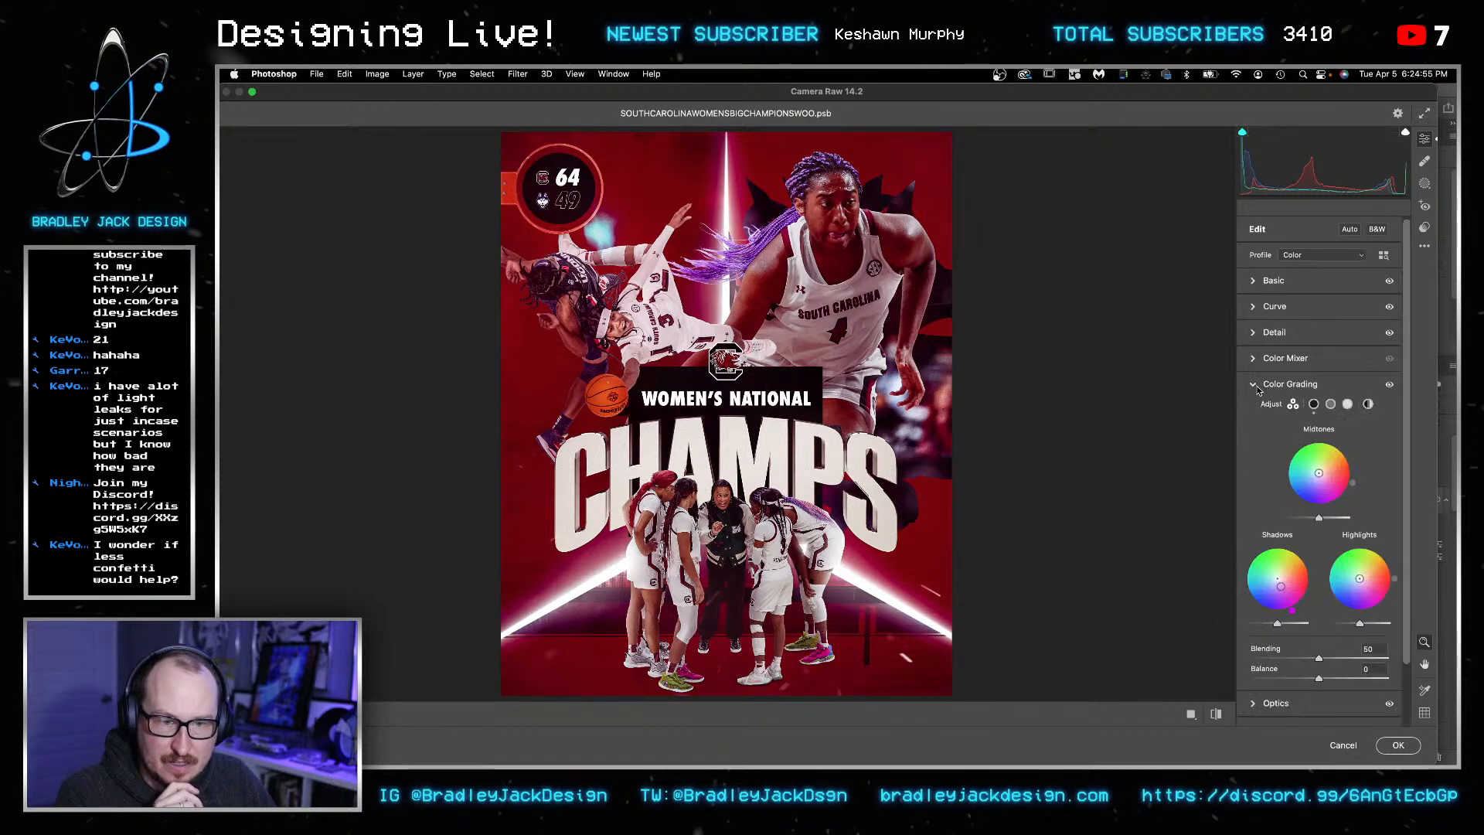
left_click_drag(1281, 585, 1279, 581)
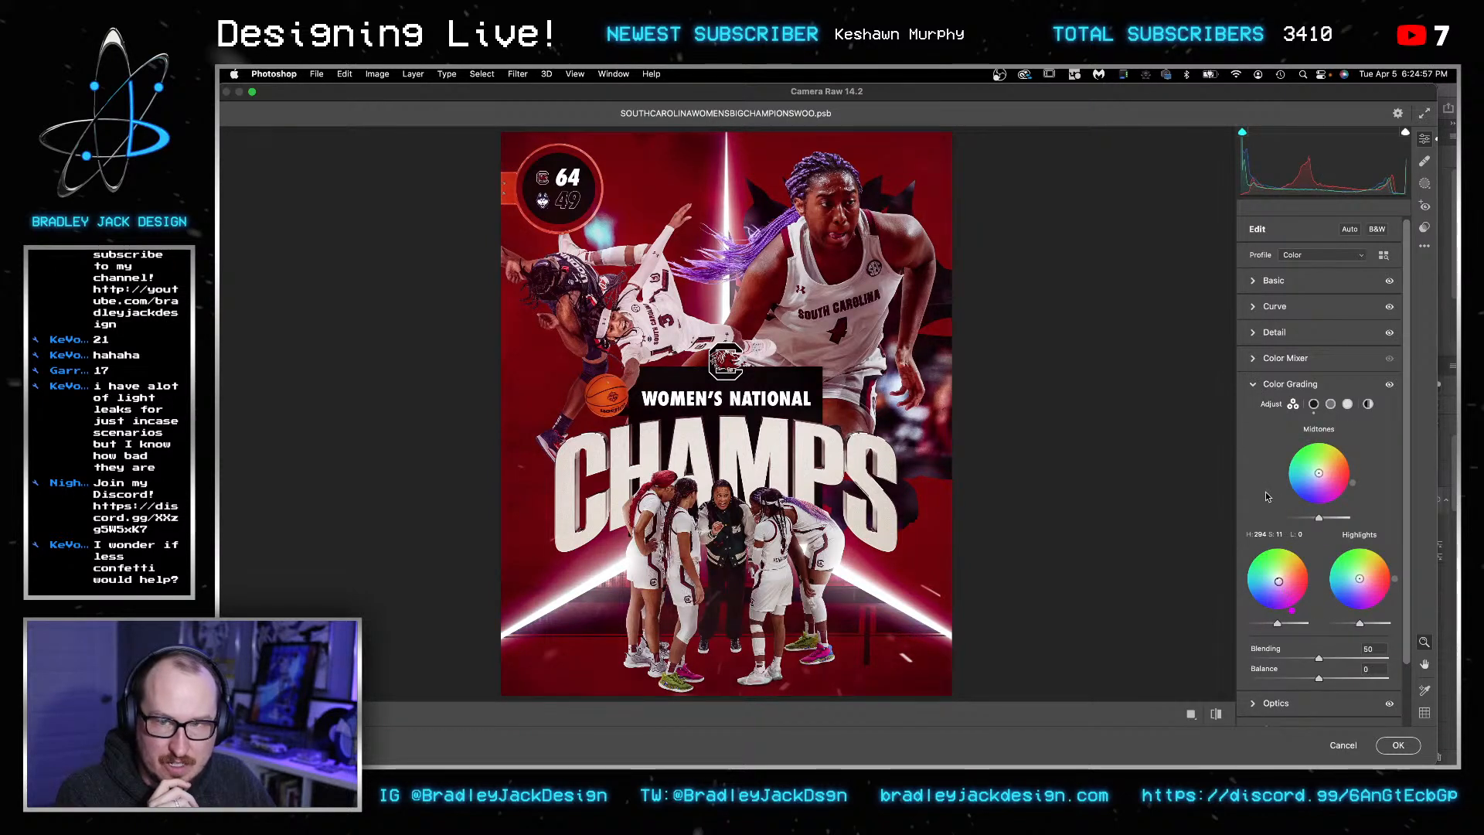
left_click(1257, 389)
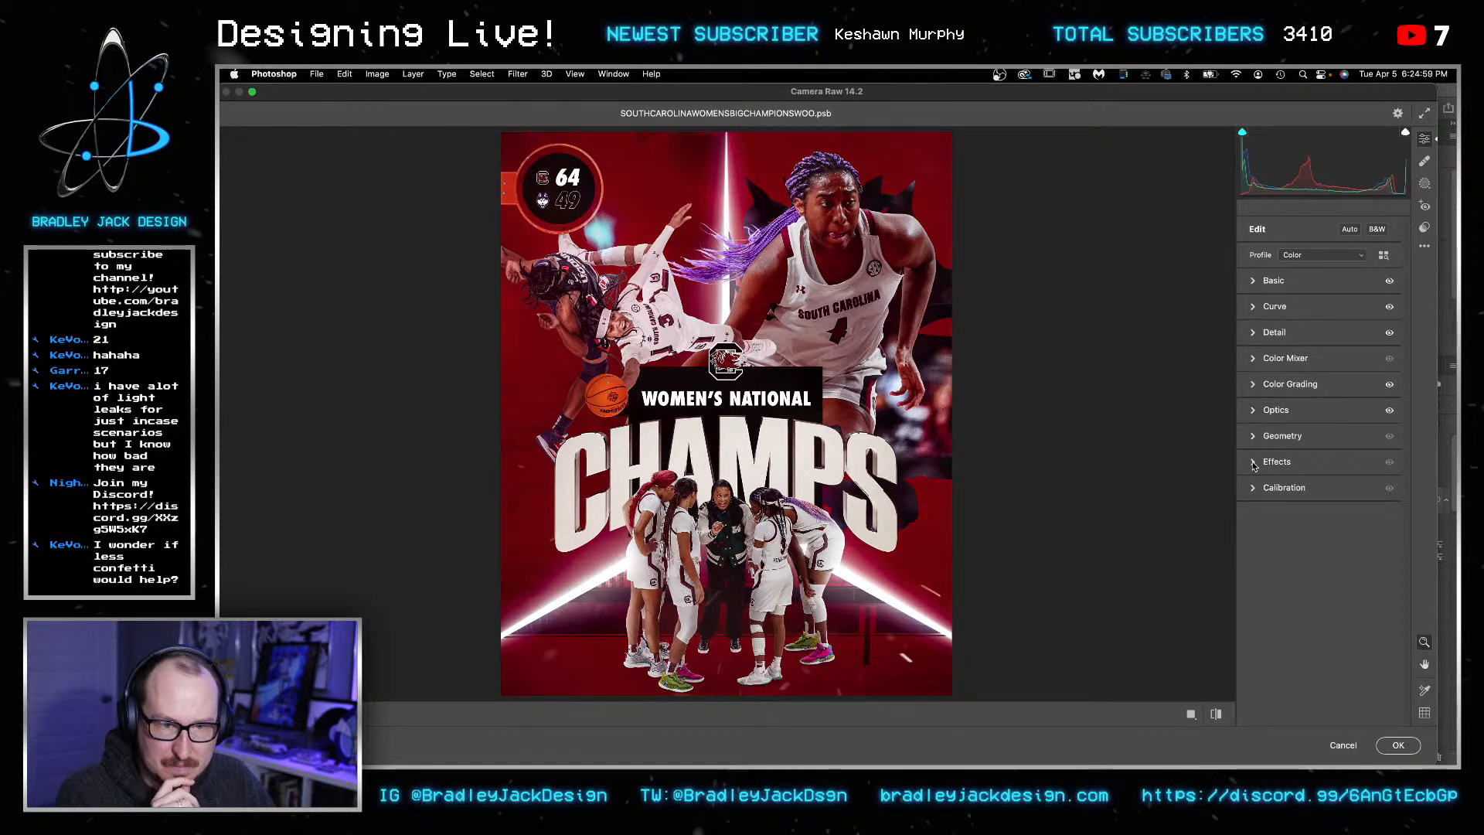
left_click(1257, 499)
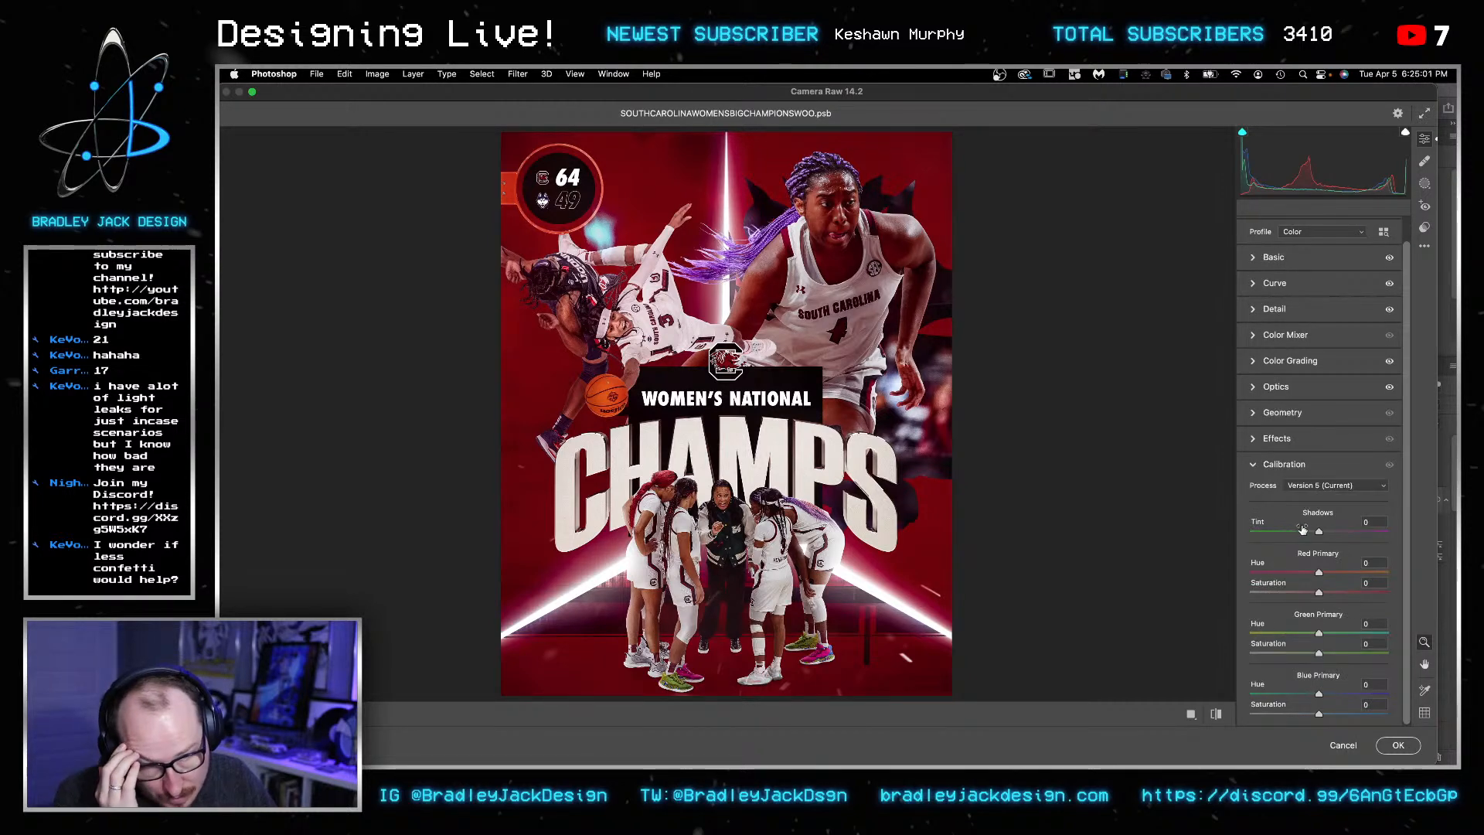
left_click(1398, 746)
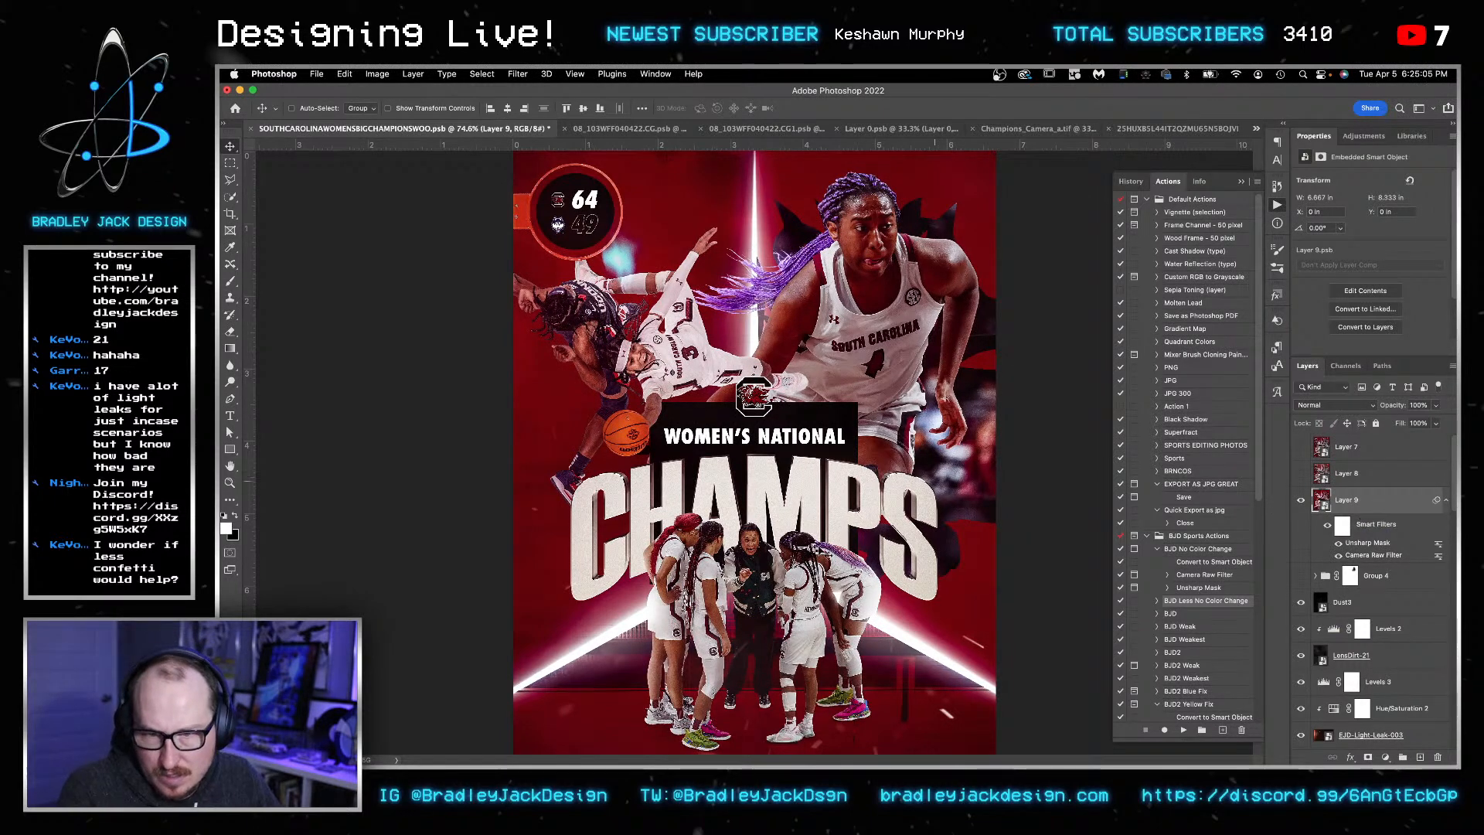
- Inspect the huddle up close, hide Layer 9's Unsharp Mask smart filter, and fit the poster back in view
key("z")
left_click_drag(765, 548, 850, 541)
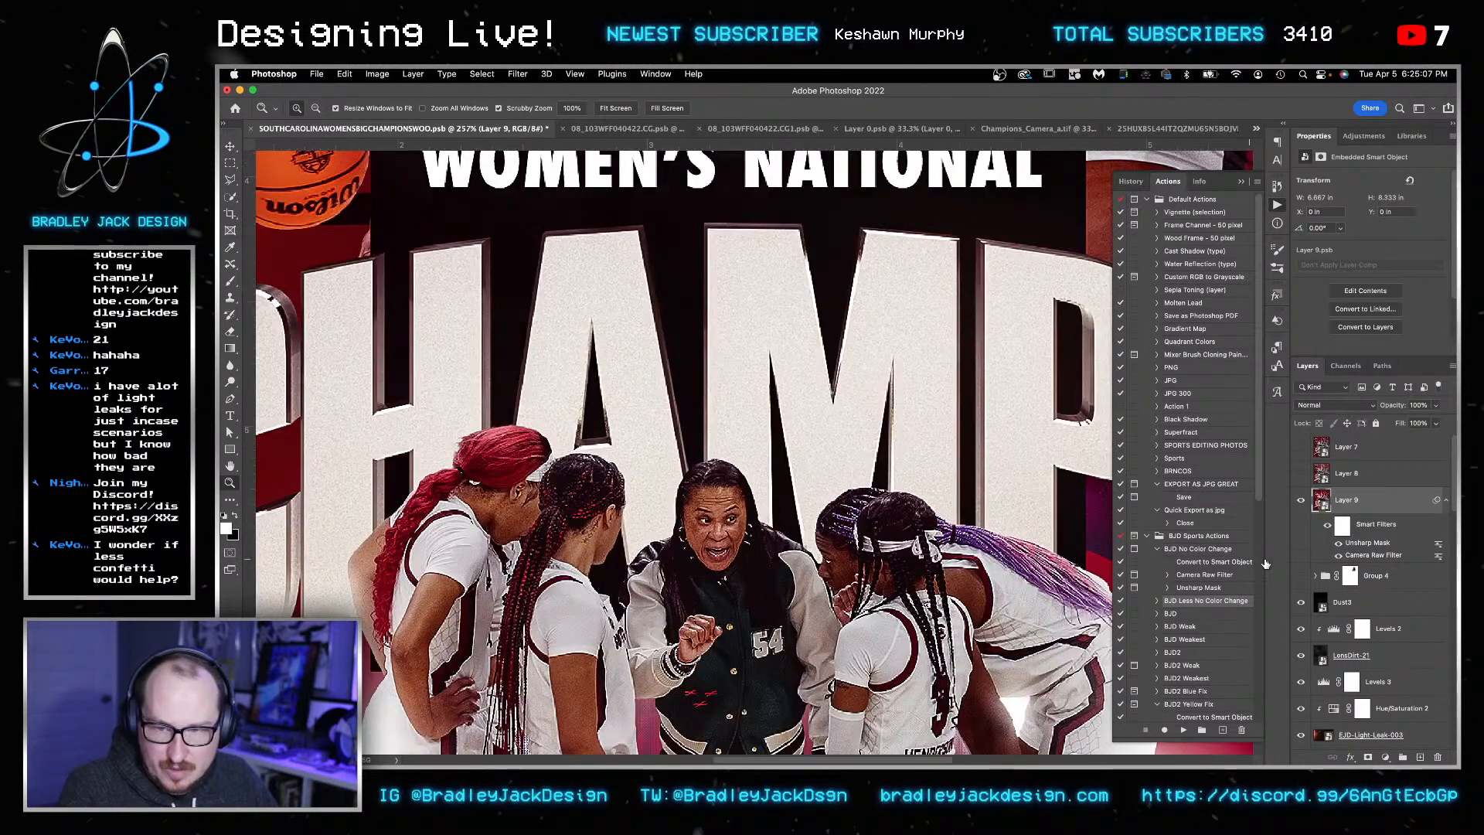
left_click(1337, 543)
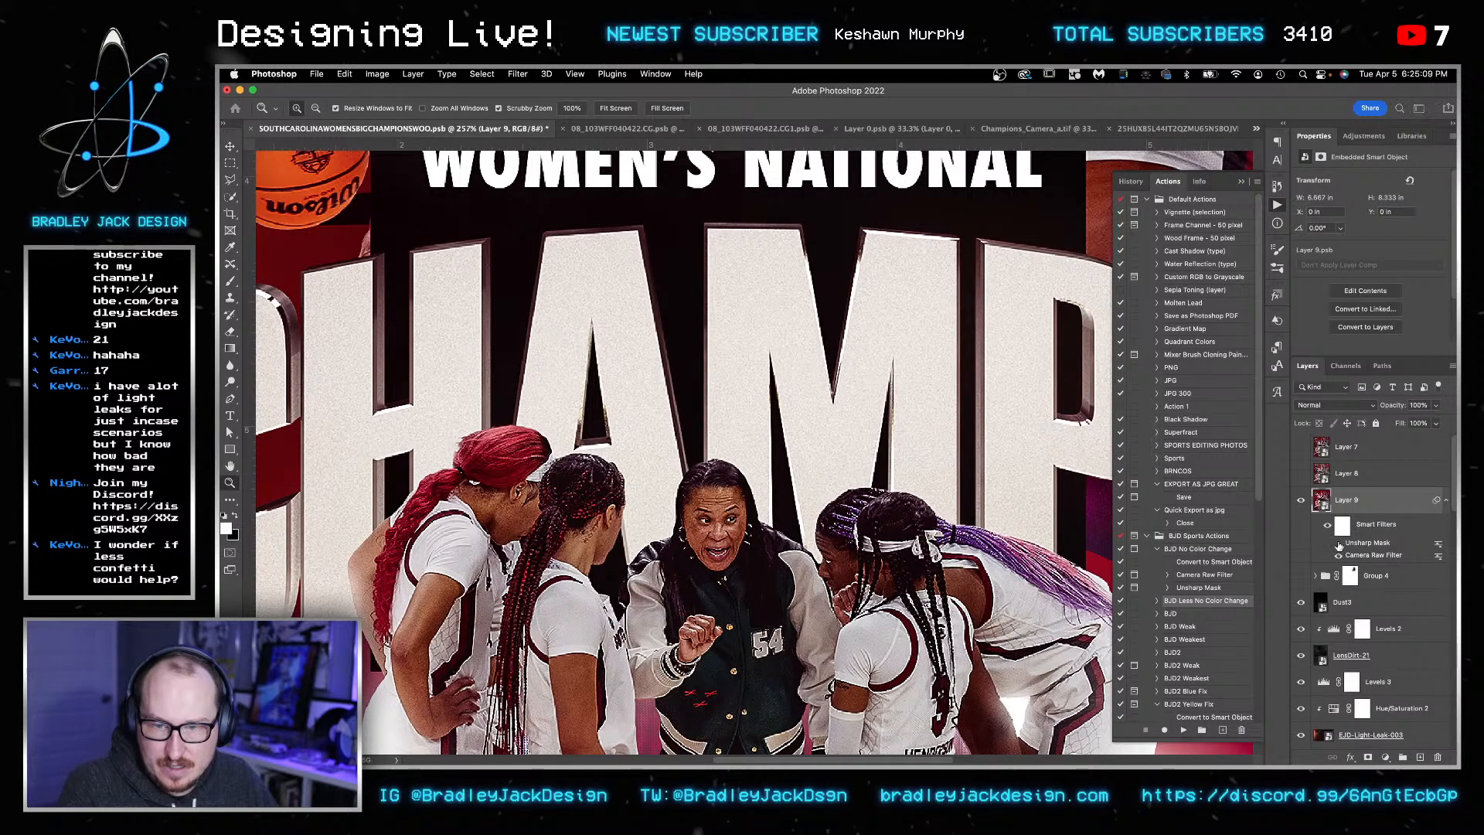
key("super+0")
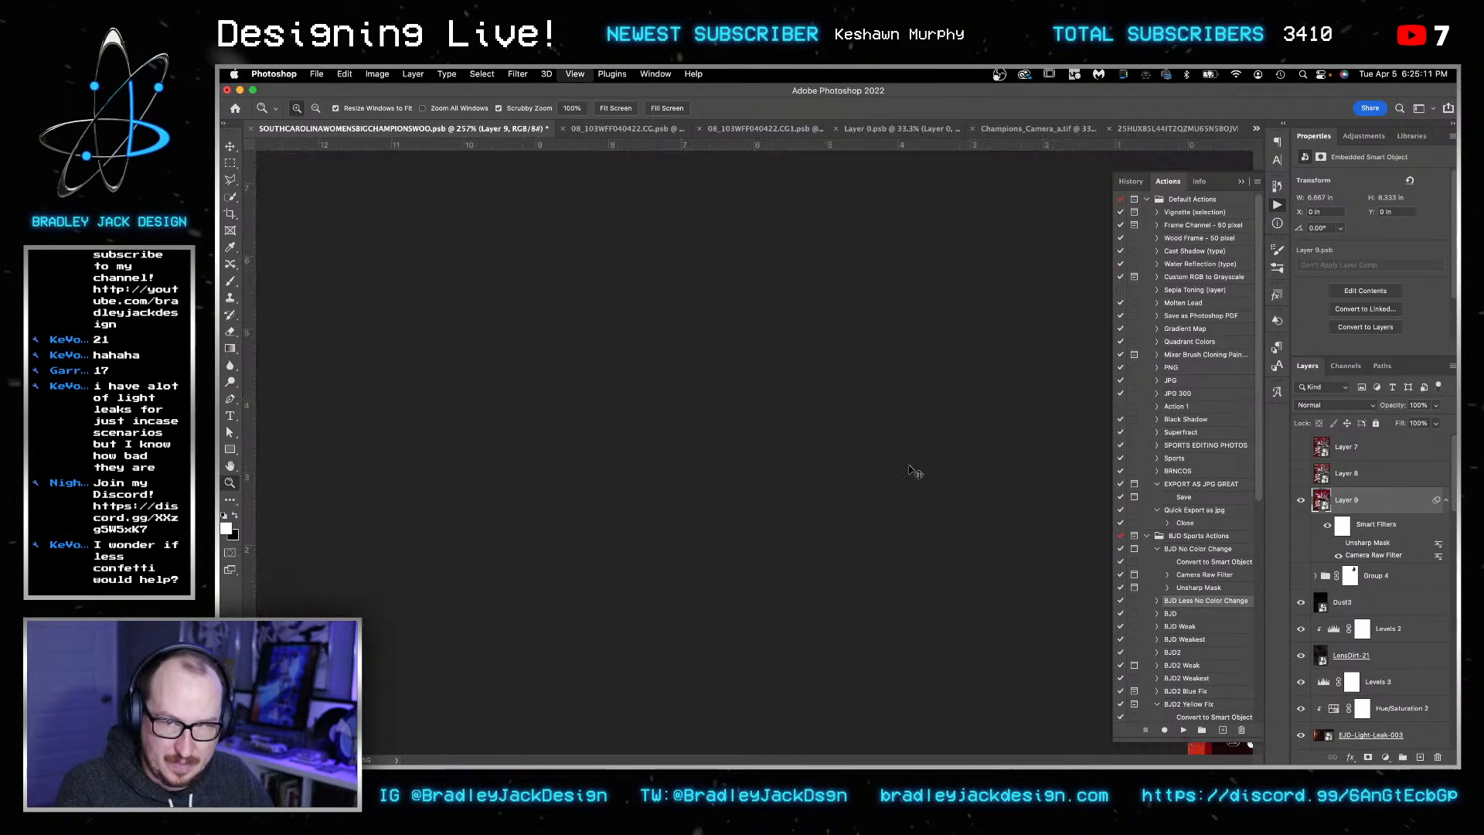
key("v")
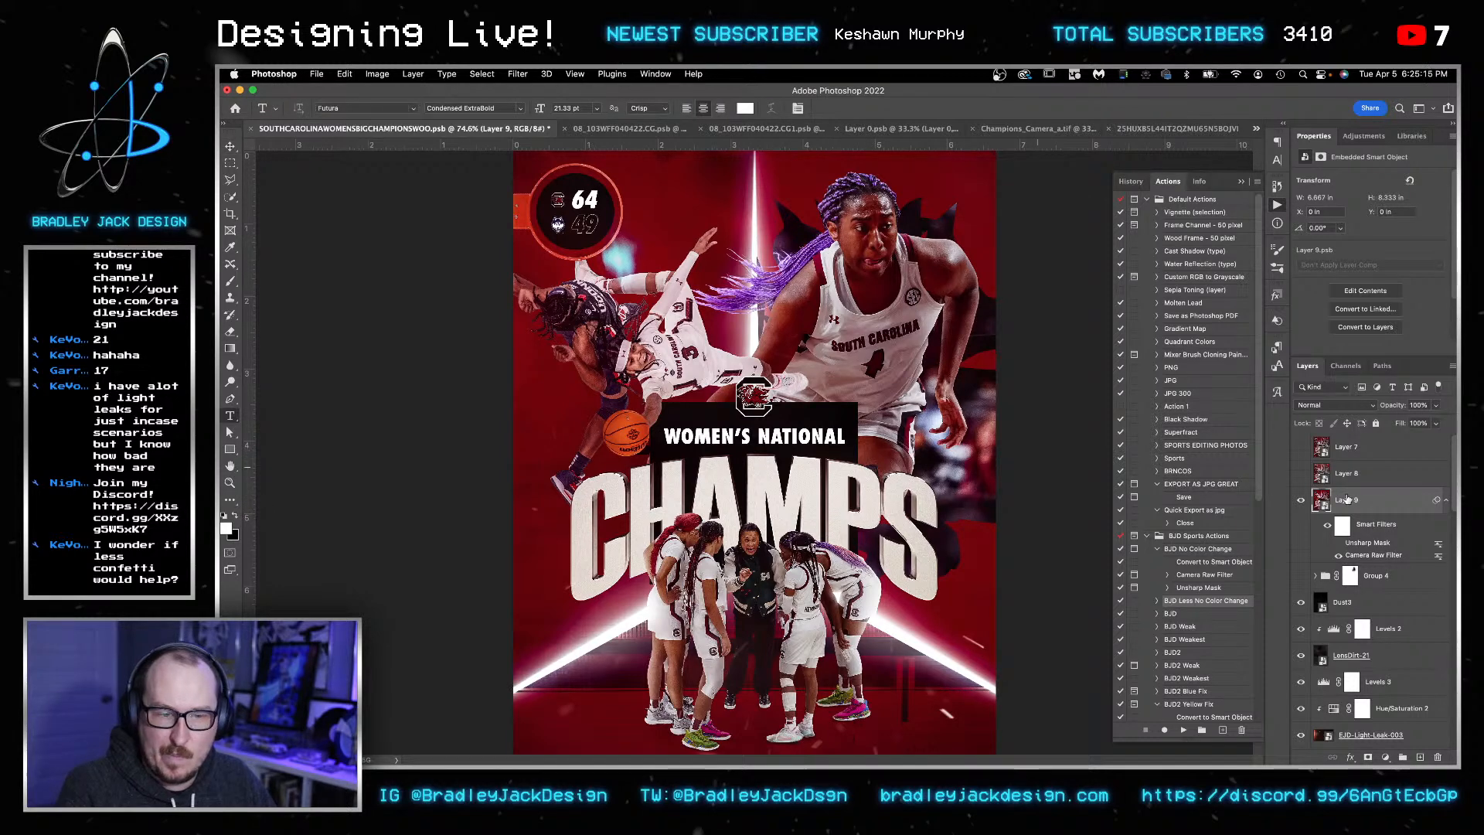
- Delete the hidden Layer 7 and Layer 8
left_click(1349, 465)
left_click(1345, 456, "shift")
key("BackSpace")
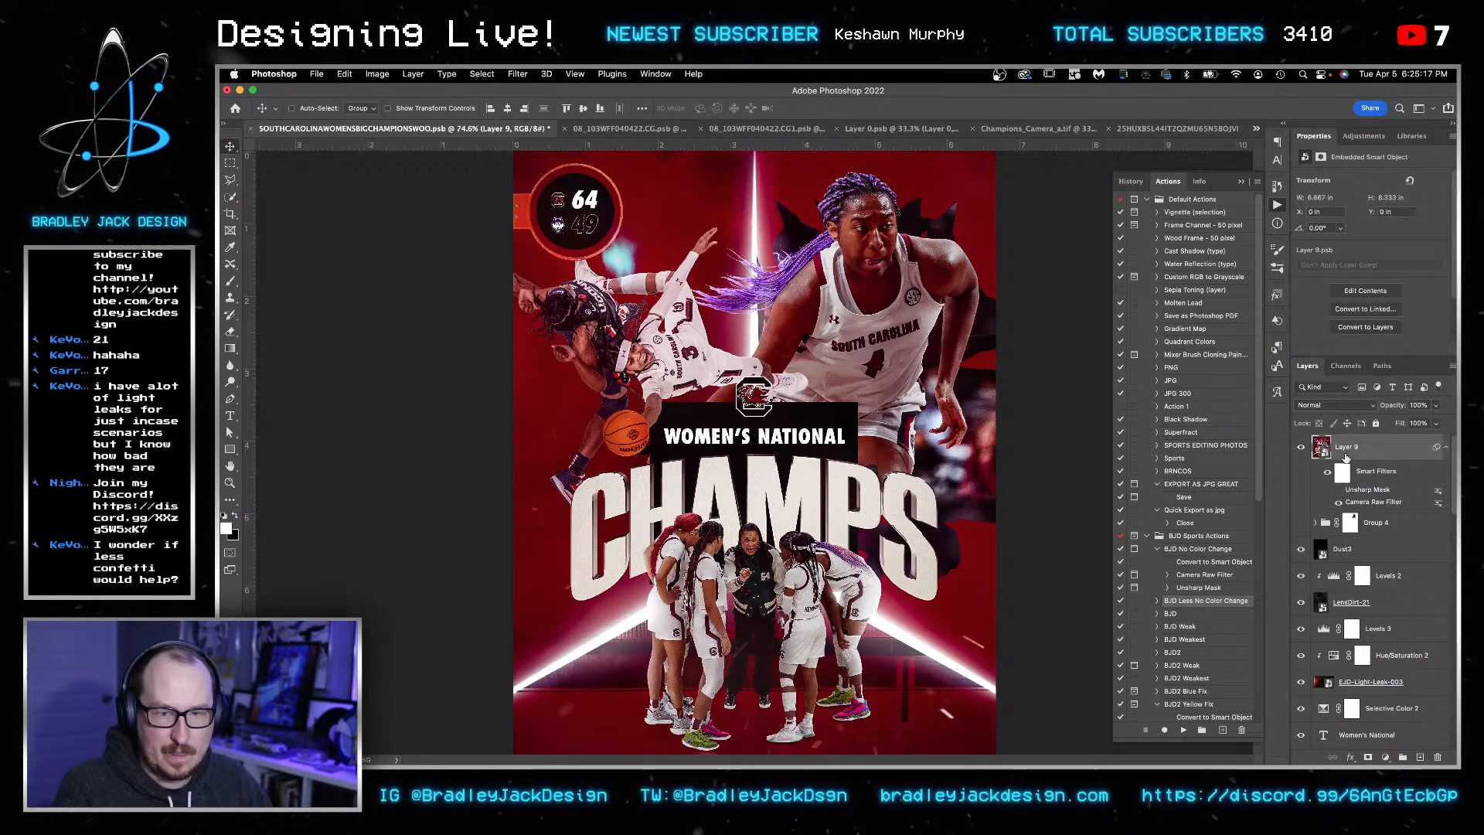
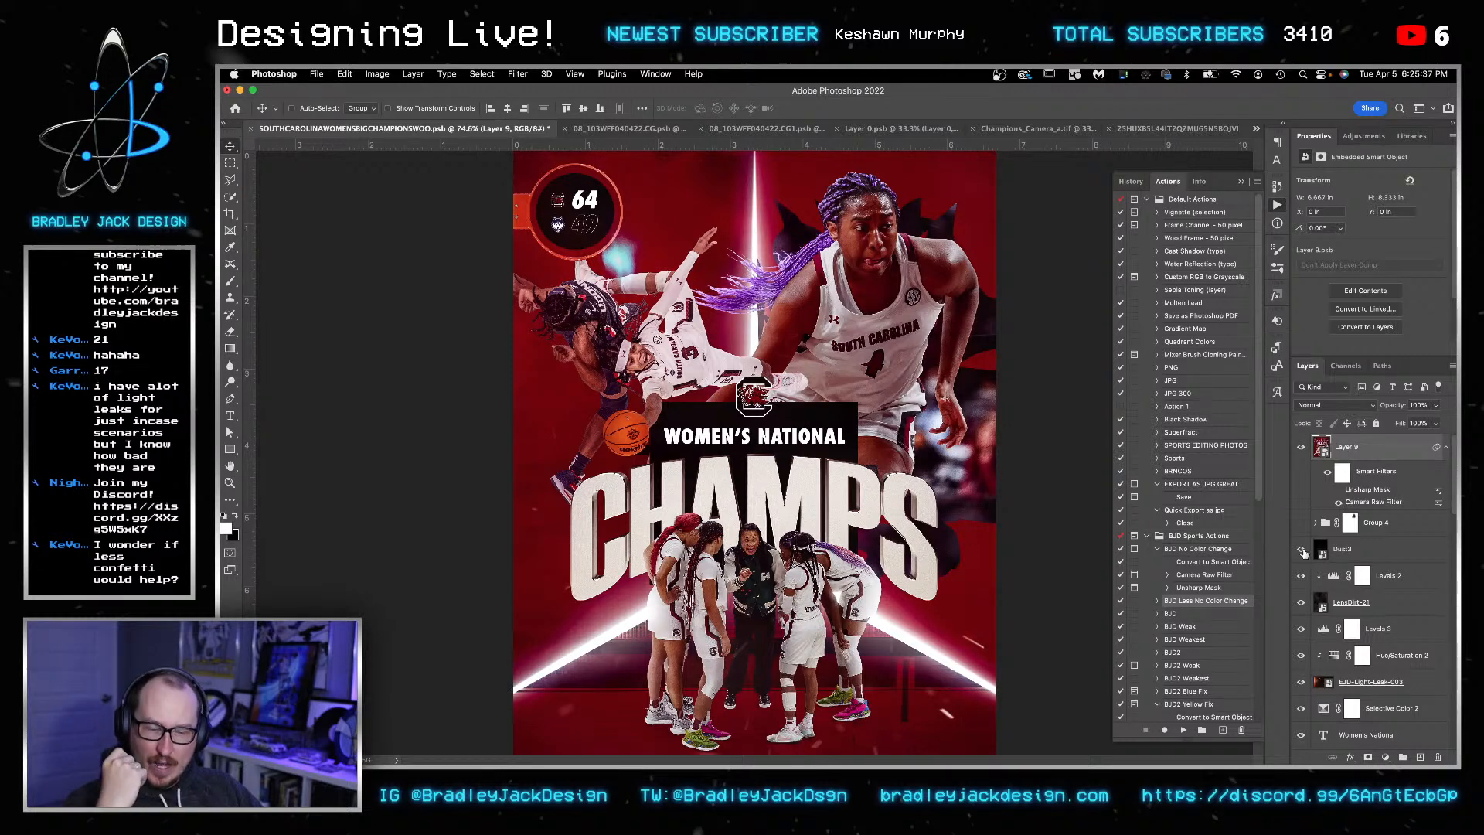
- Bring the black Vector Smart Object logo layer to the front of the layer stack
right_click(902, 364)
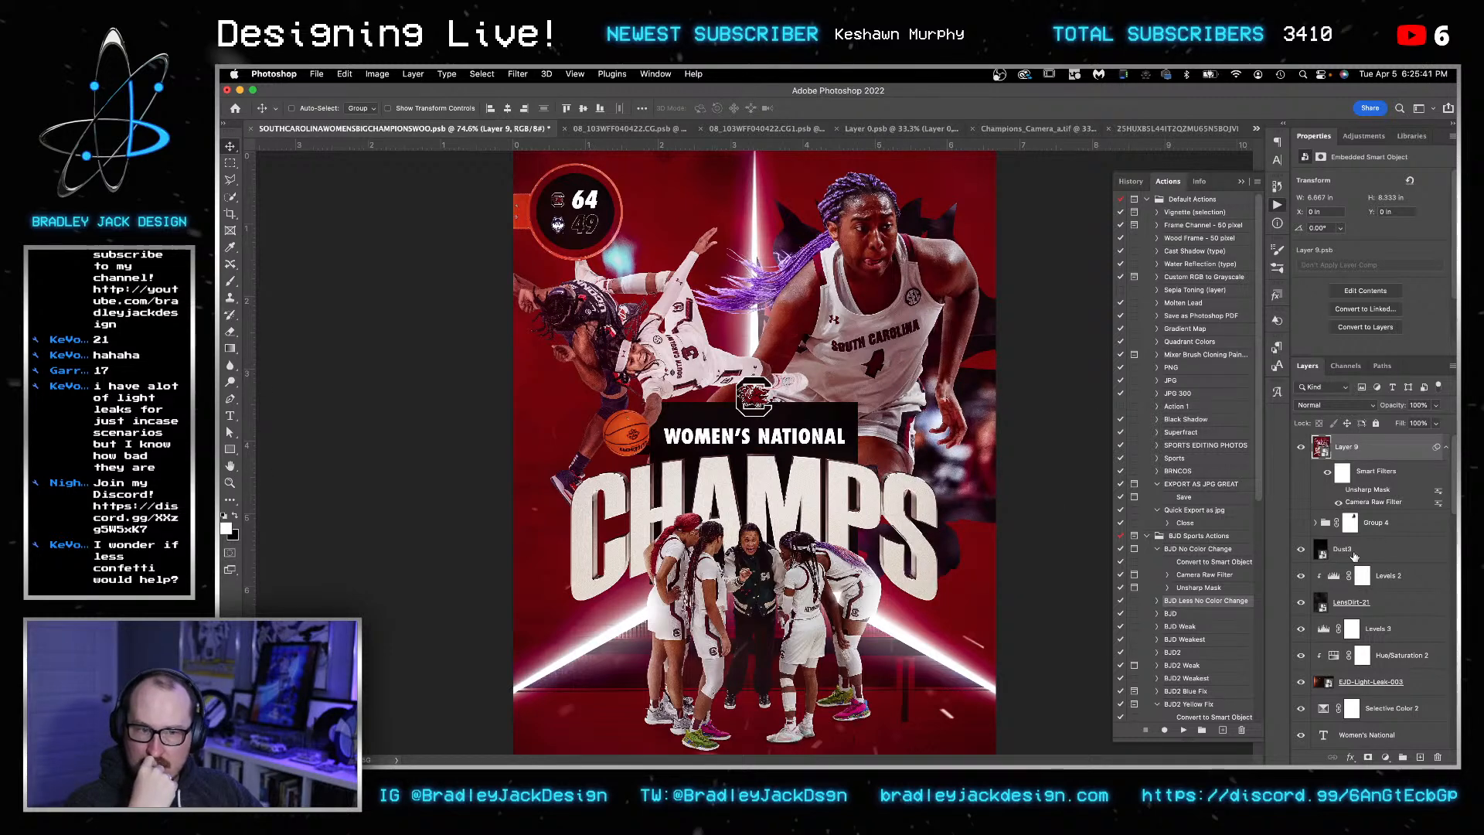
scroll(1353, 577, "down", 10)
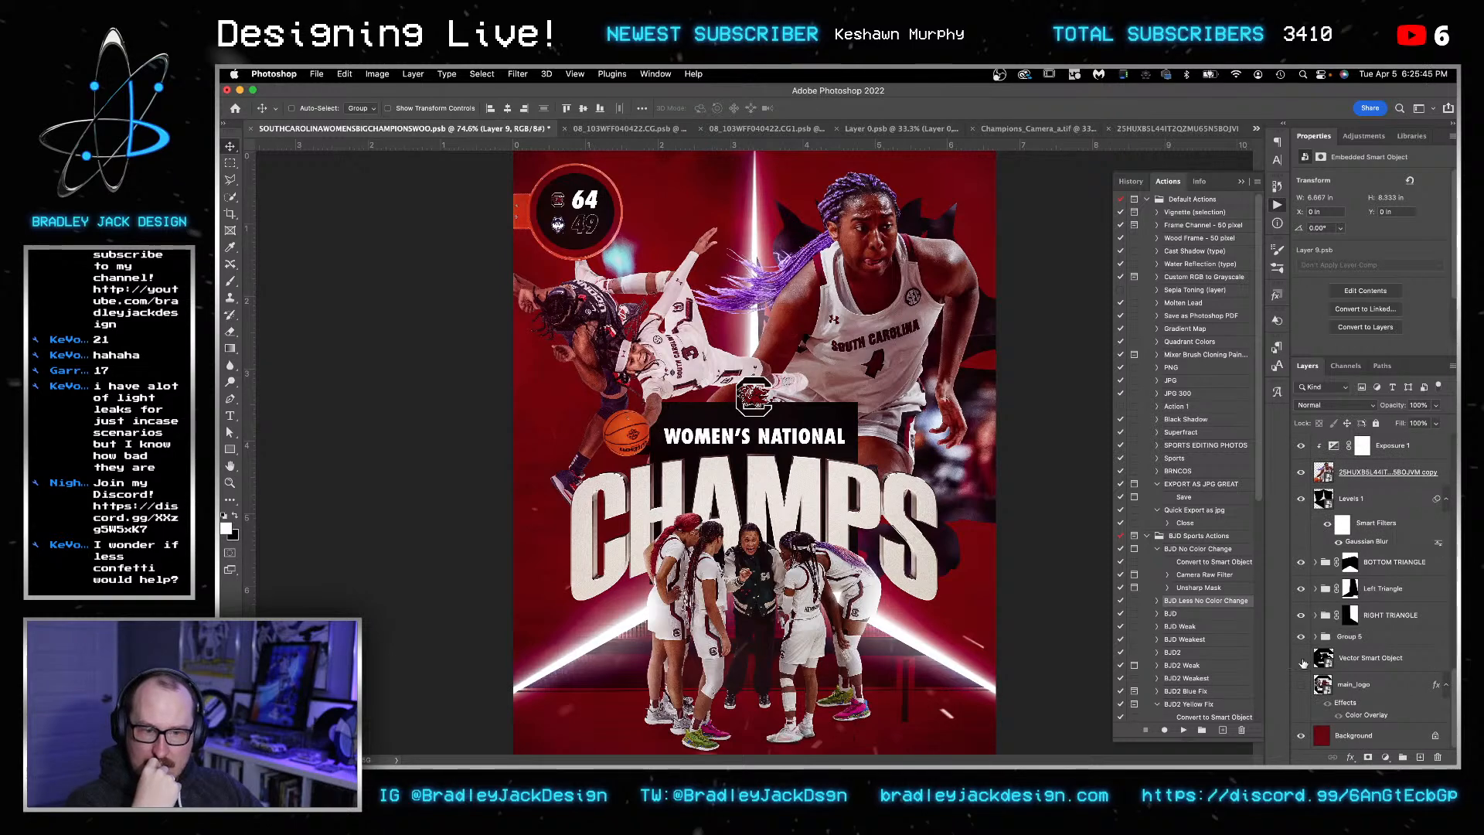
left_click(1376, 658)
key("shift+super+]")
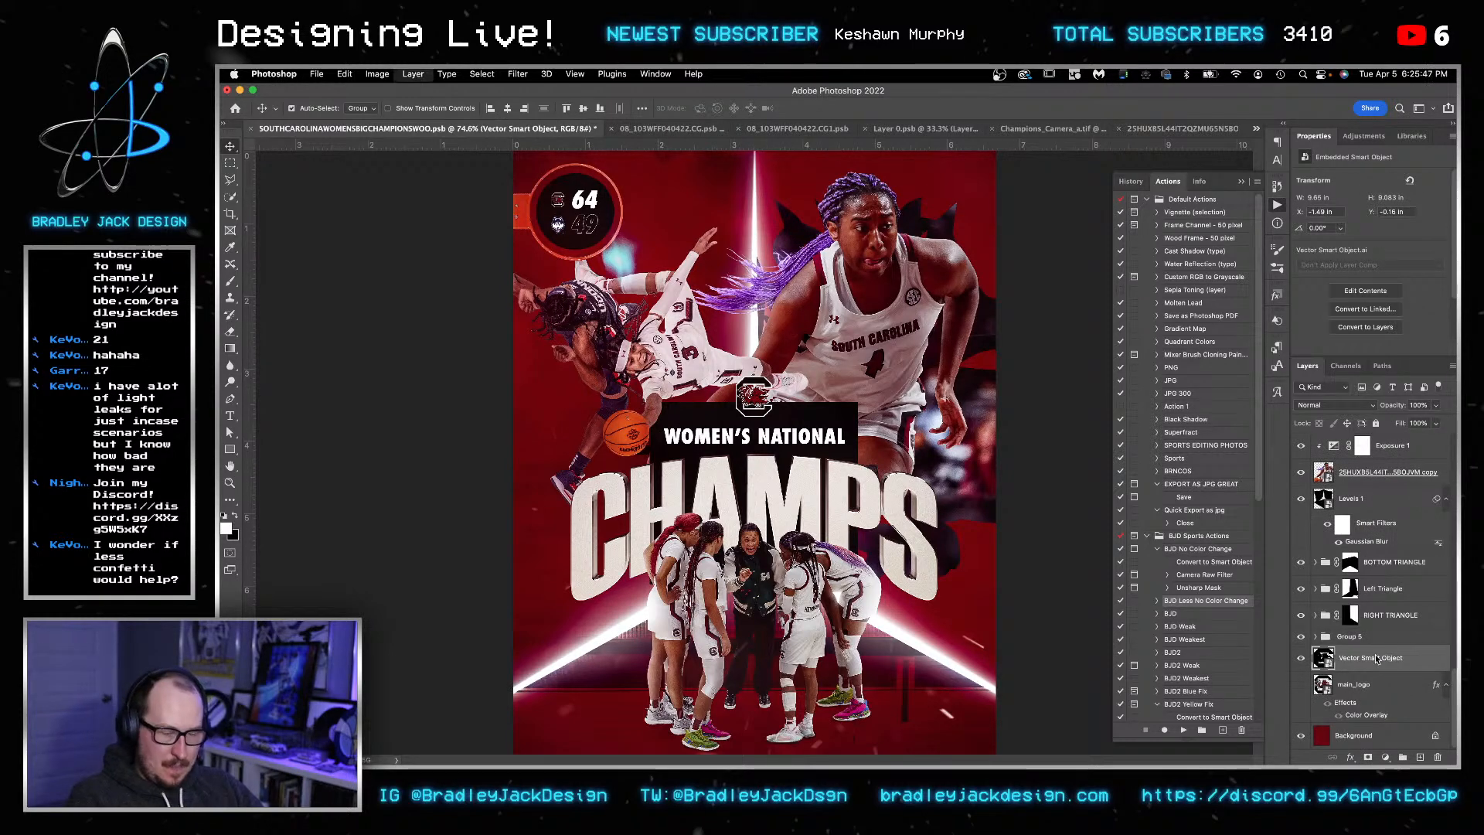
- Duplicate the Background layer and fill the copy with solid white using a gradient drawn outside the canvas
scroll(1364, 642, "down", 5)
scroll(1363, 641, "down", 5)
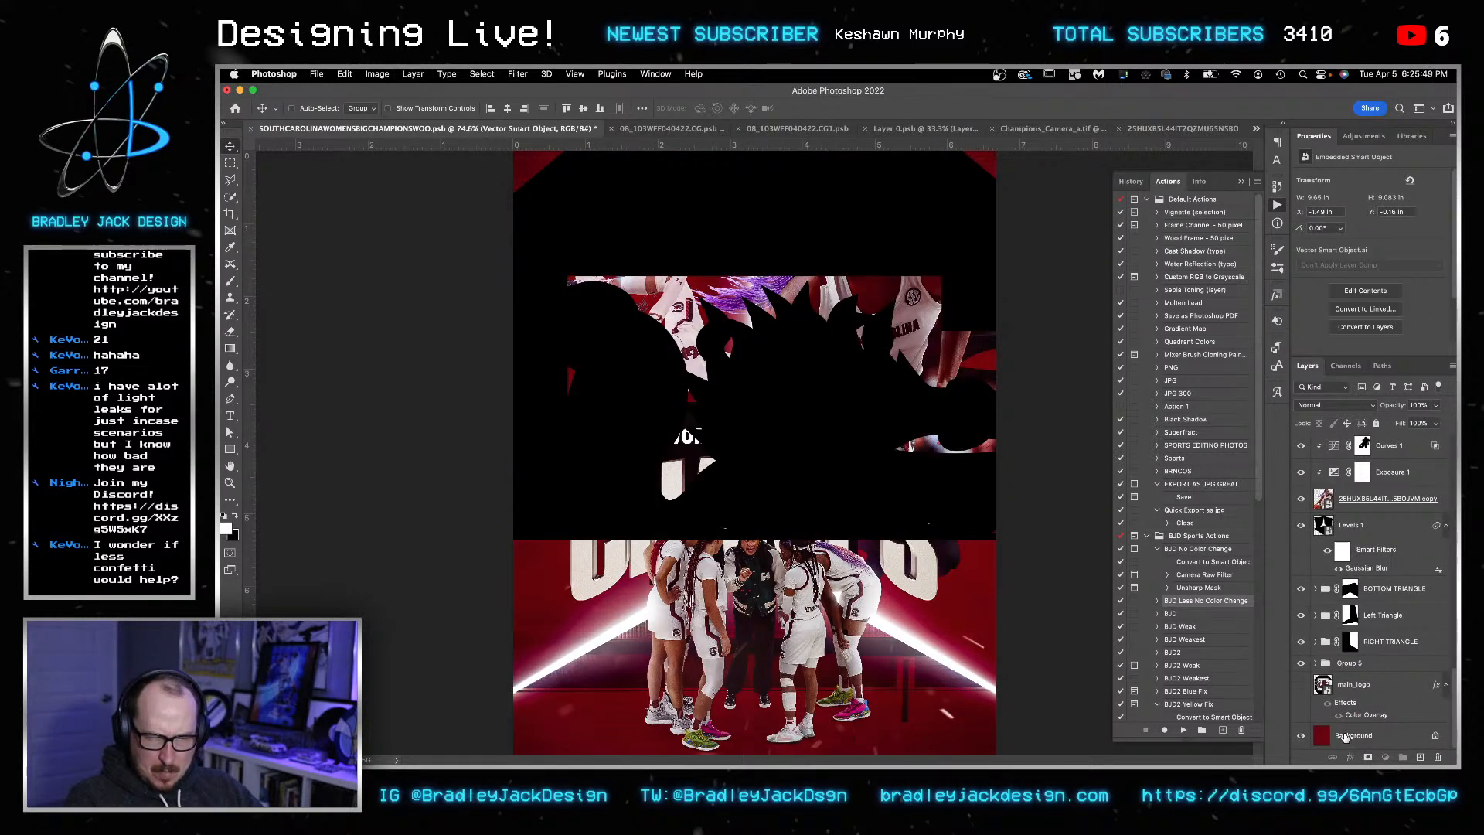
left_click(1345, 736)
key("super+j")
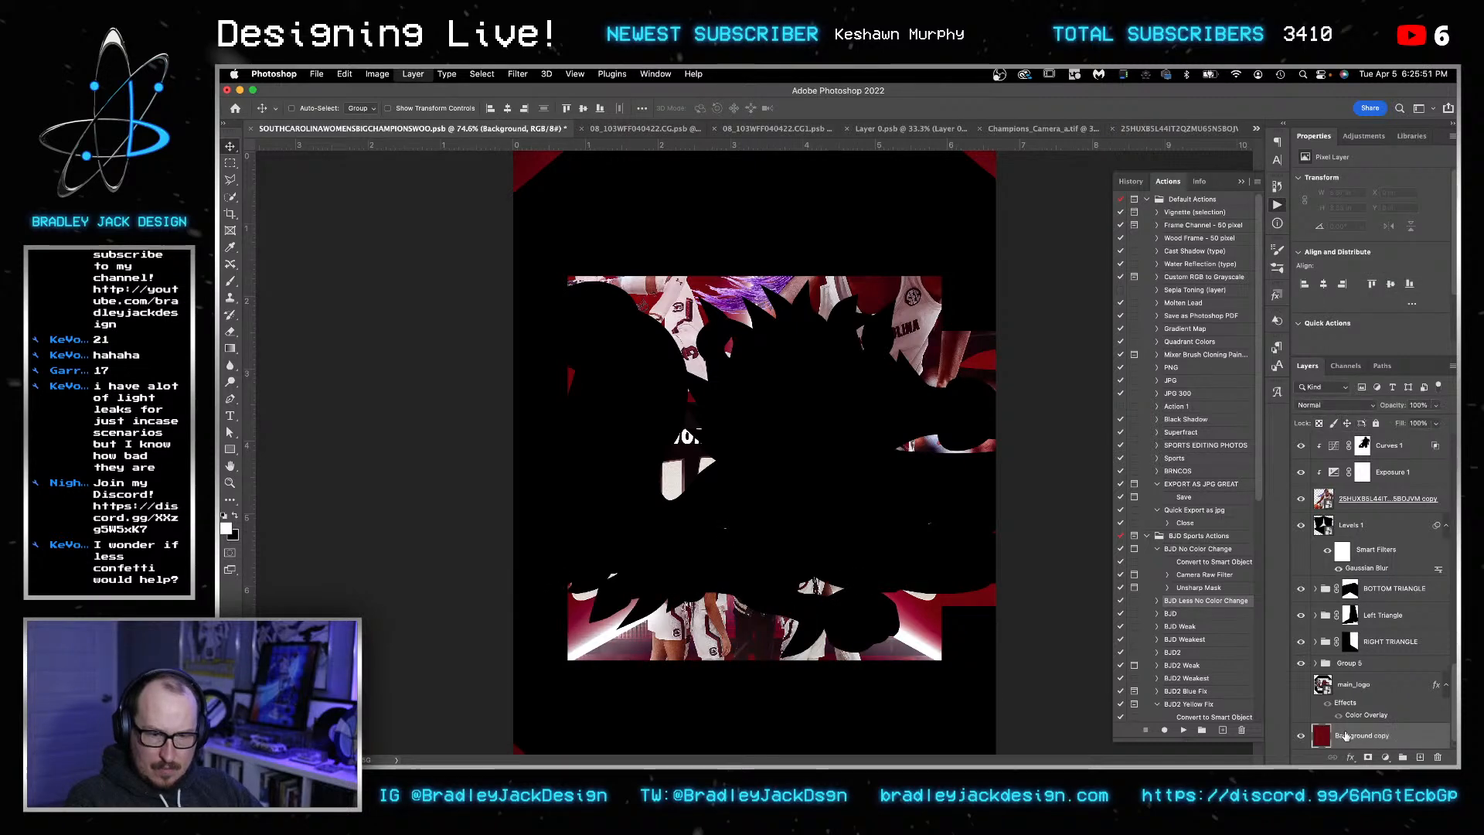
key("g")
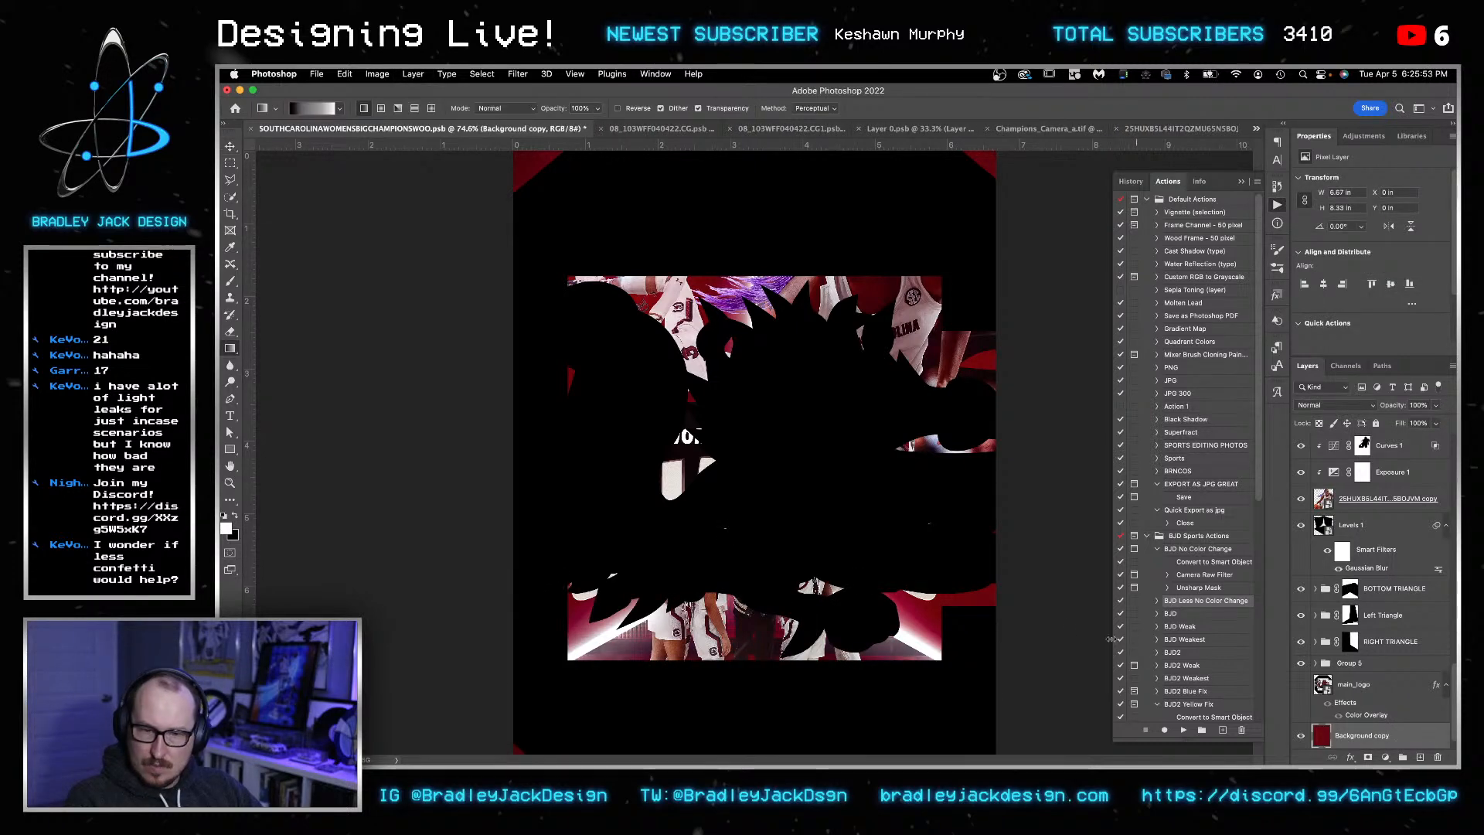
left_click_drag(1048, 635, 1093, 636)
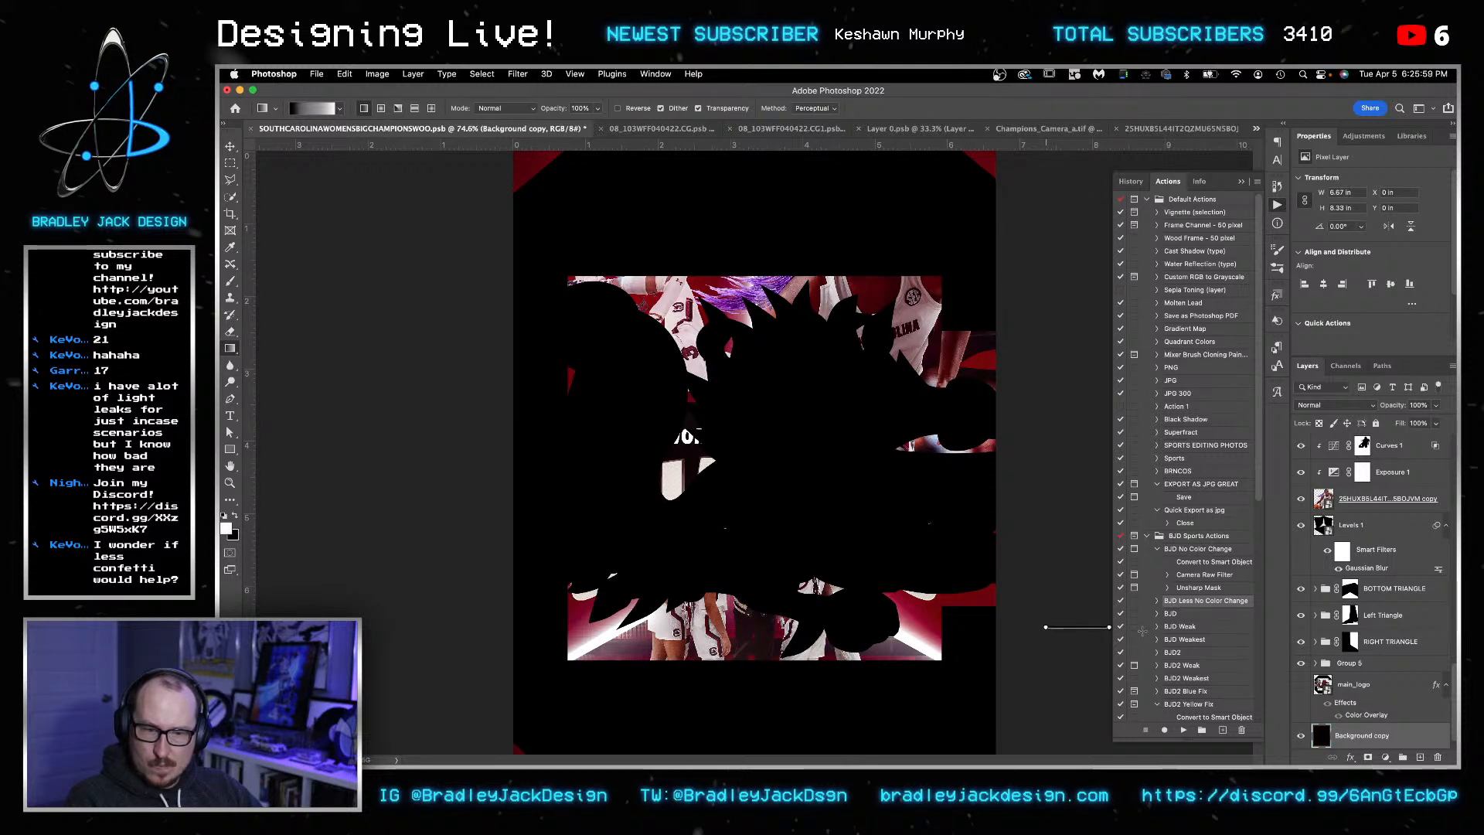
scroll(1363, 706, "down", 1)
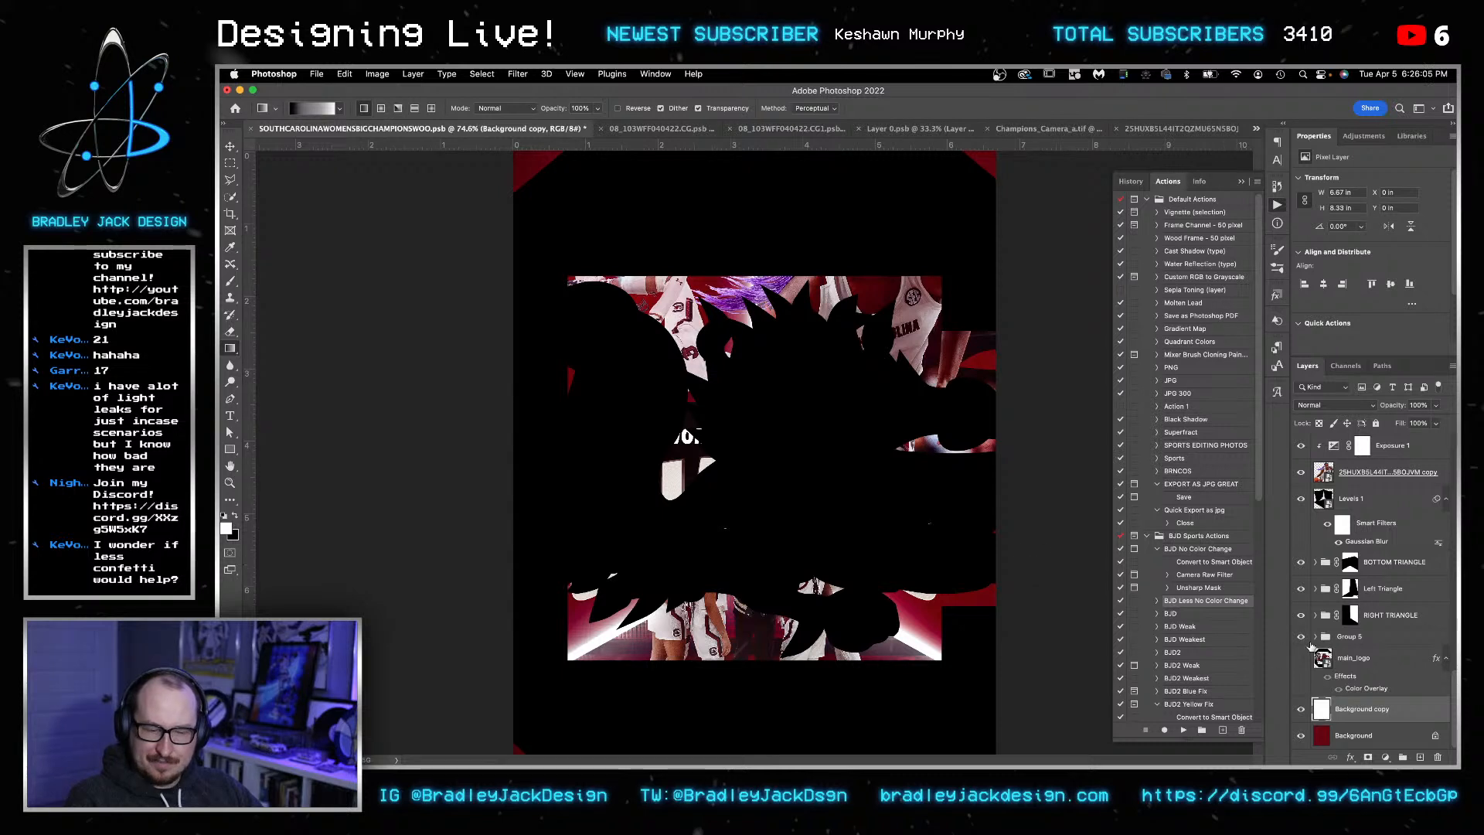
left_click(1322, 659, "super")
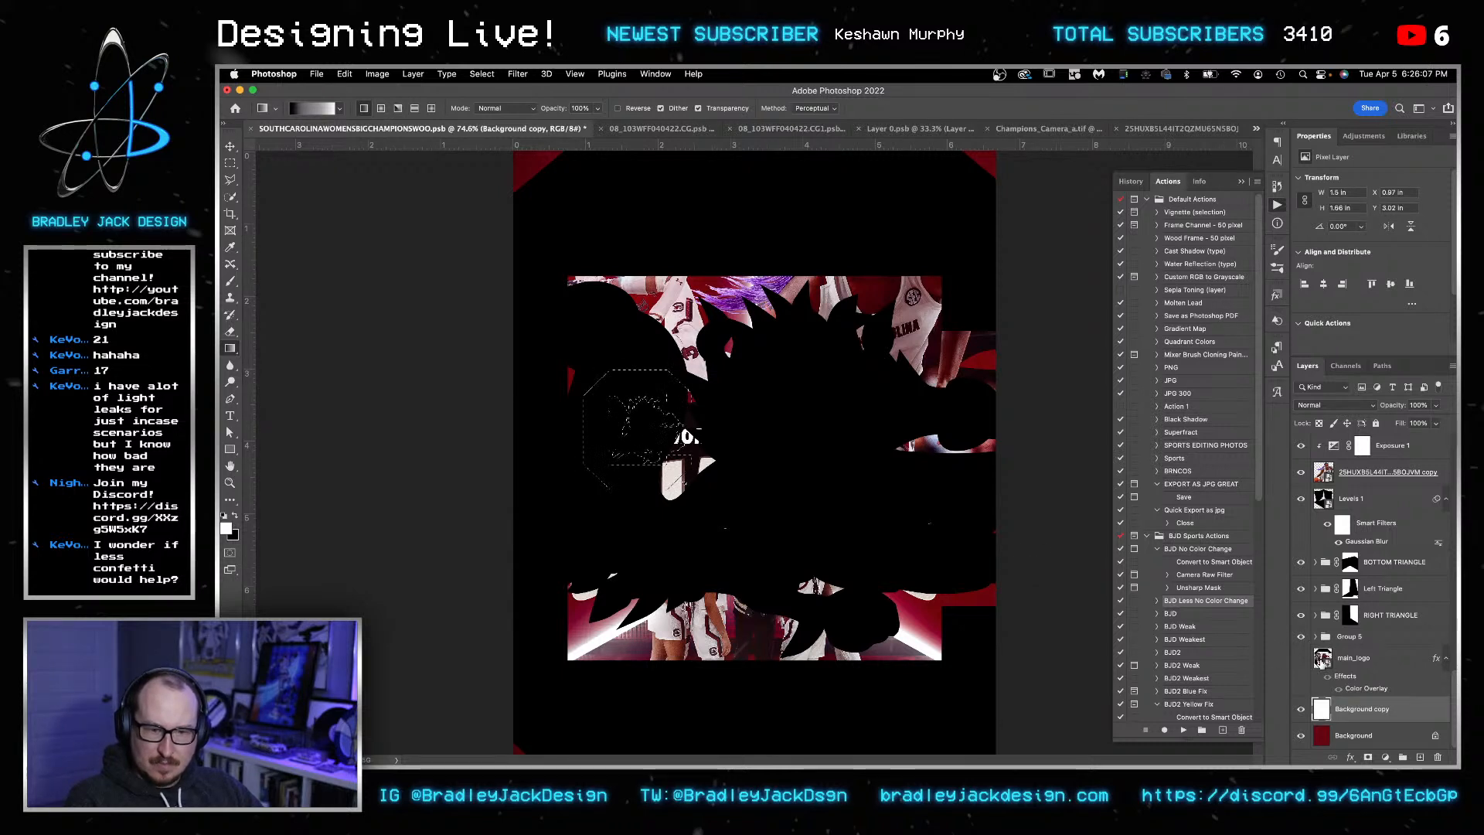
key("super+d")
key("v")
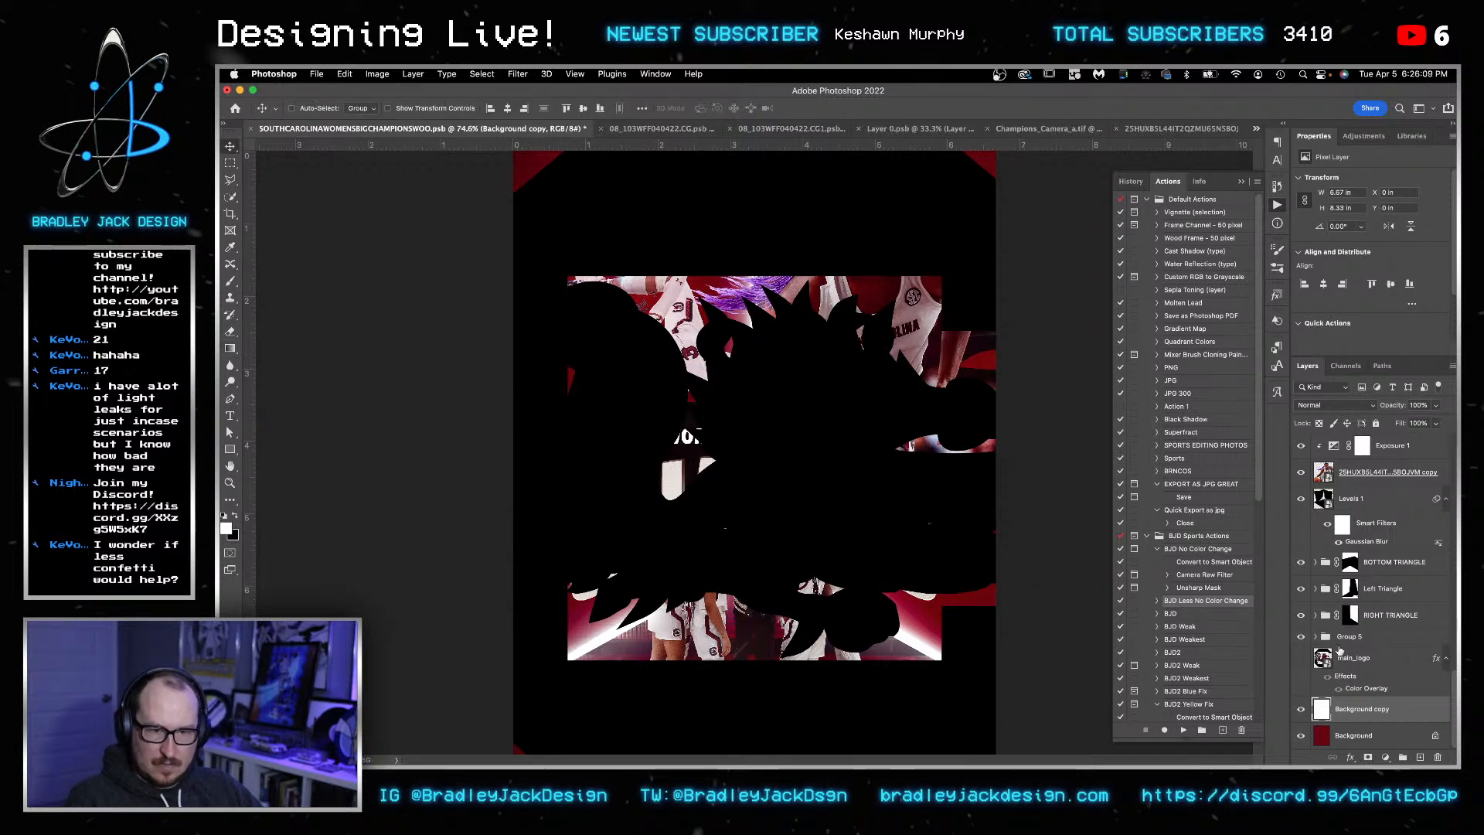
- Scale the topmost Vector Smart Object logo to 2000% and reposition it over the canvas
scroll(1324, 659, "up", 10)
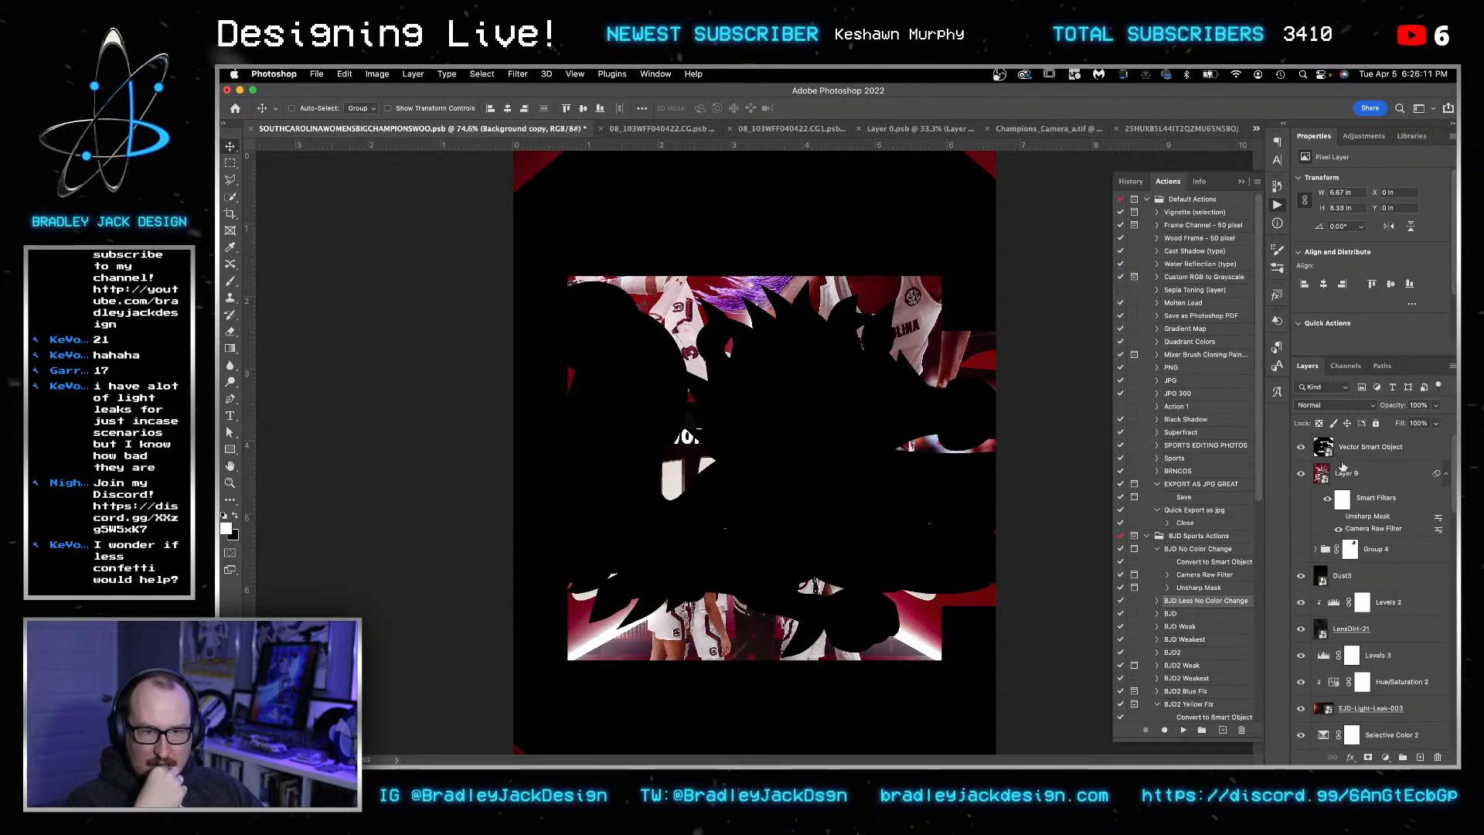
left_click(1331, 454)
key("super+t")
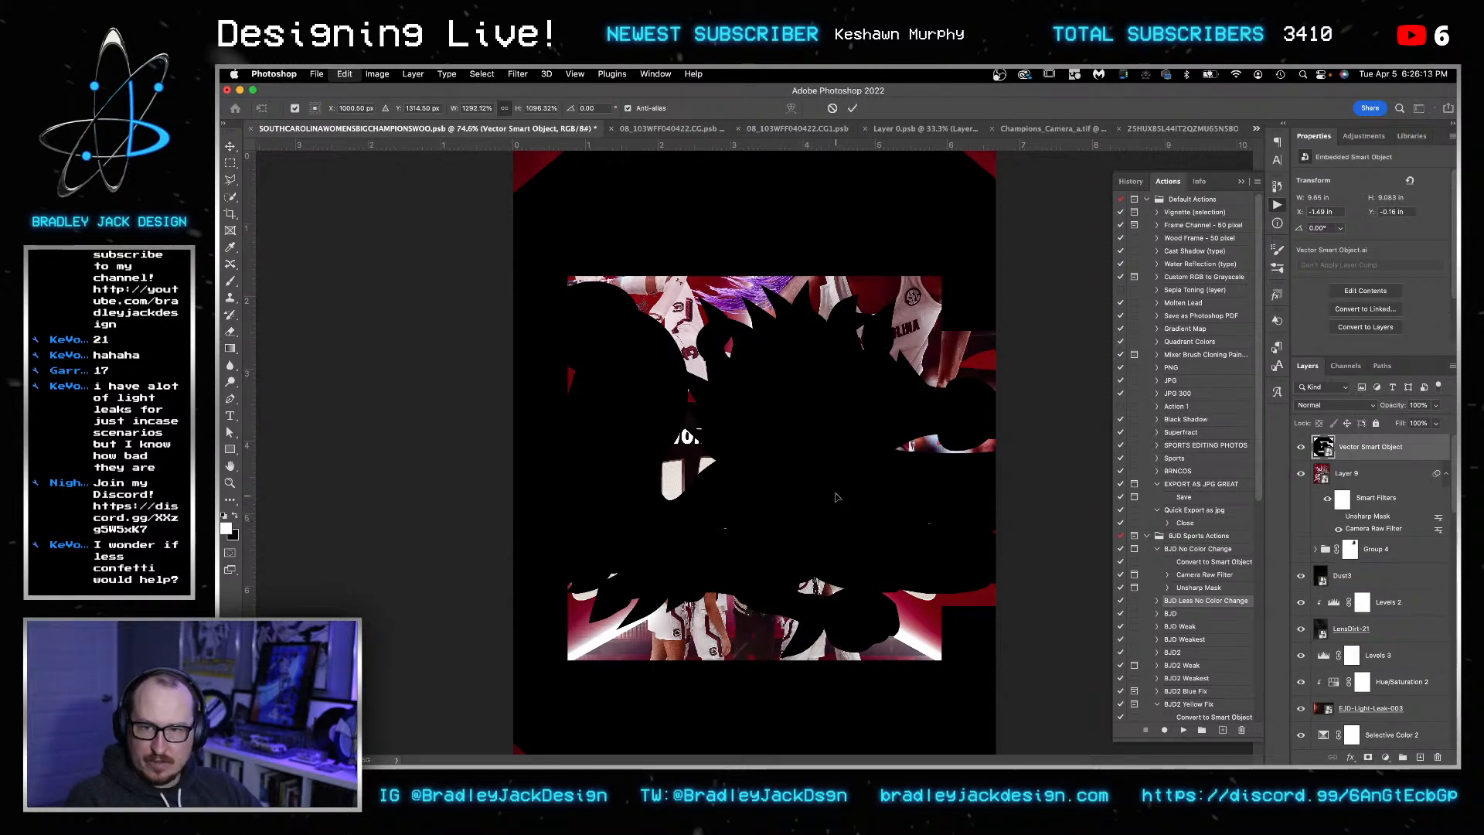
left_click_drag(833, 491, 831, 461)
left_click(474, 107)
type("2000")
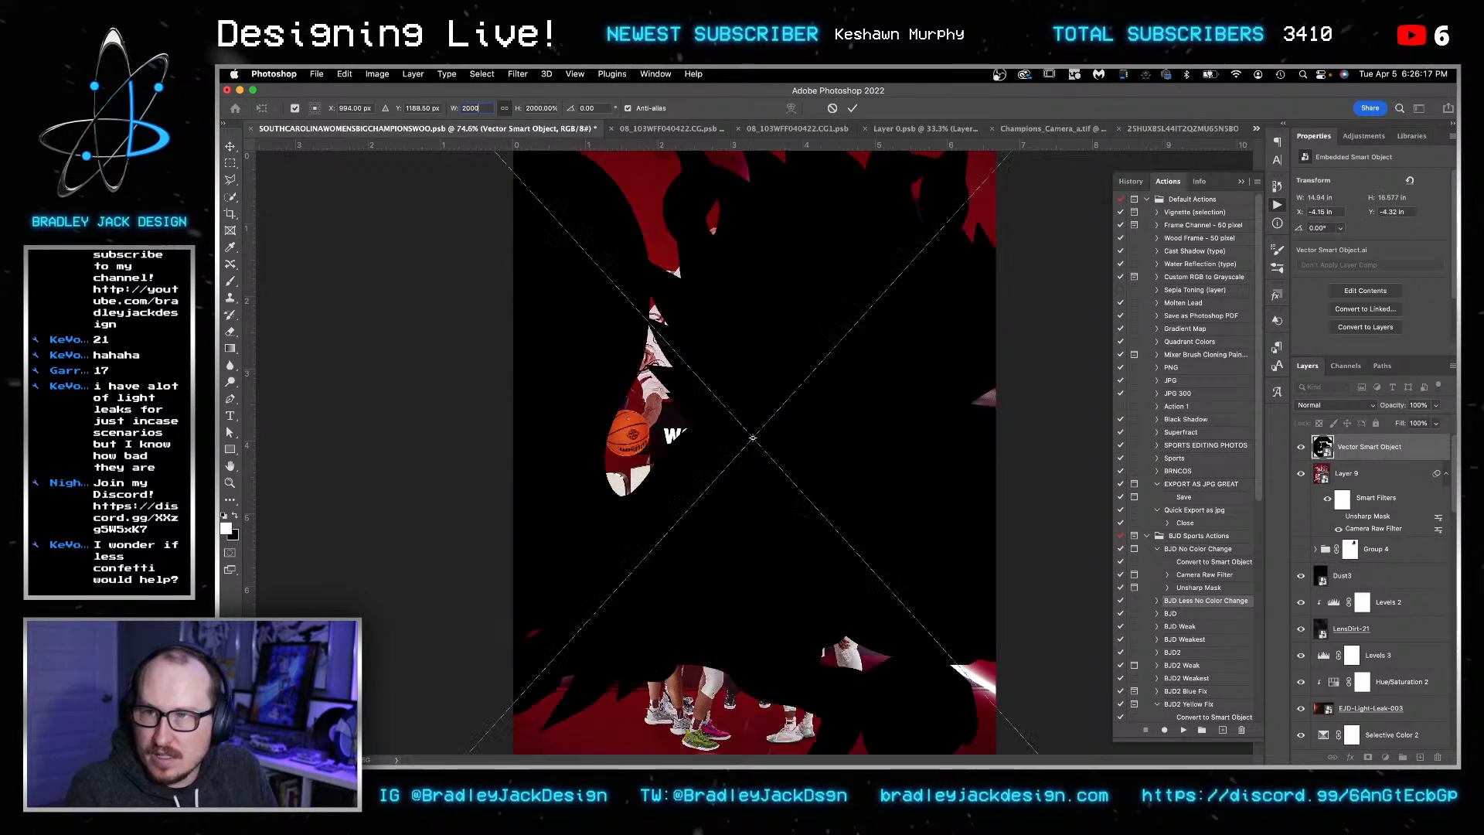
key("Return")
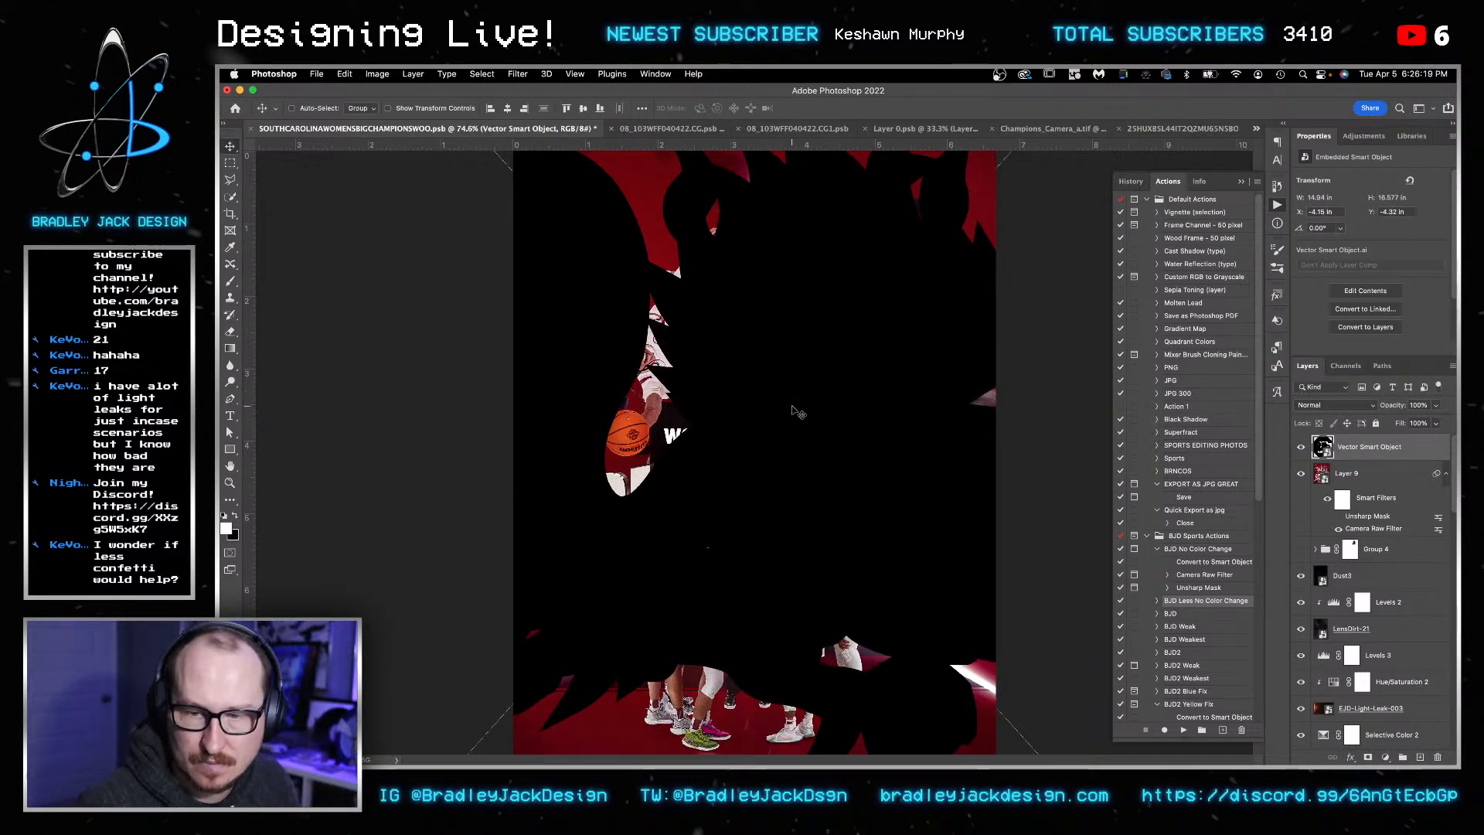
left_click_drag(743, 427, 727, 431)
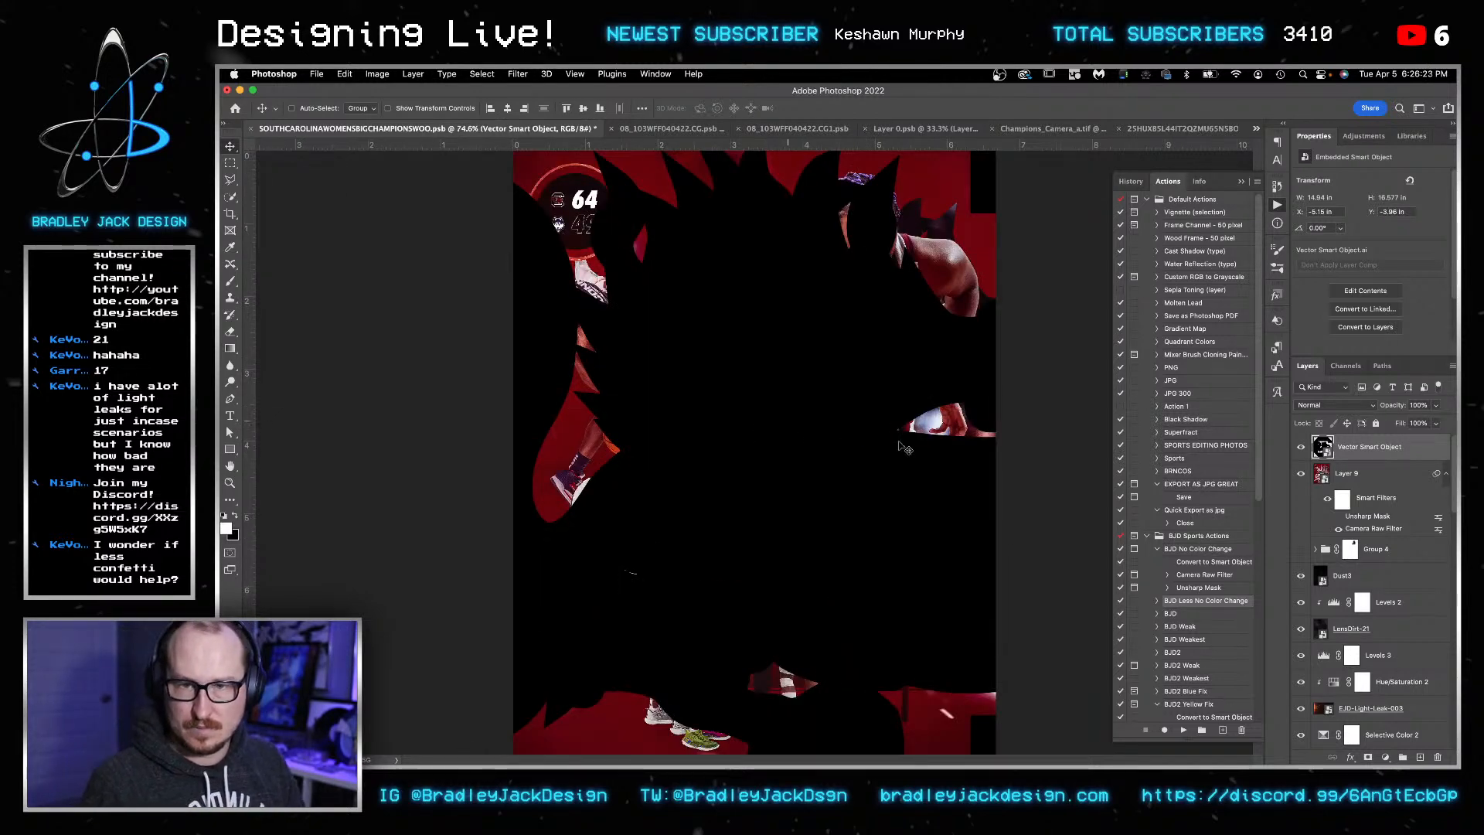
- Mask the white Background copy with the enlarged logo's outline, keeping white only outside the shape, and hide the Vector Smart Object layer
left_click(1324, 448, "super")
left_click(1302, 448)
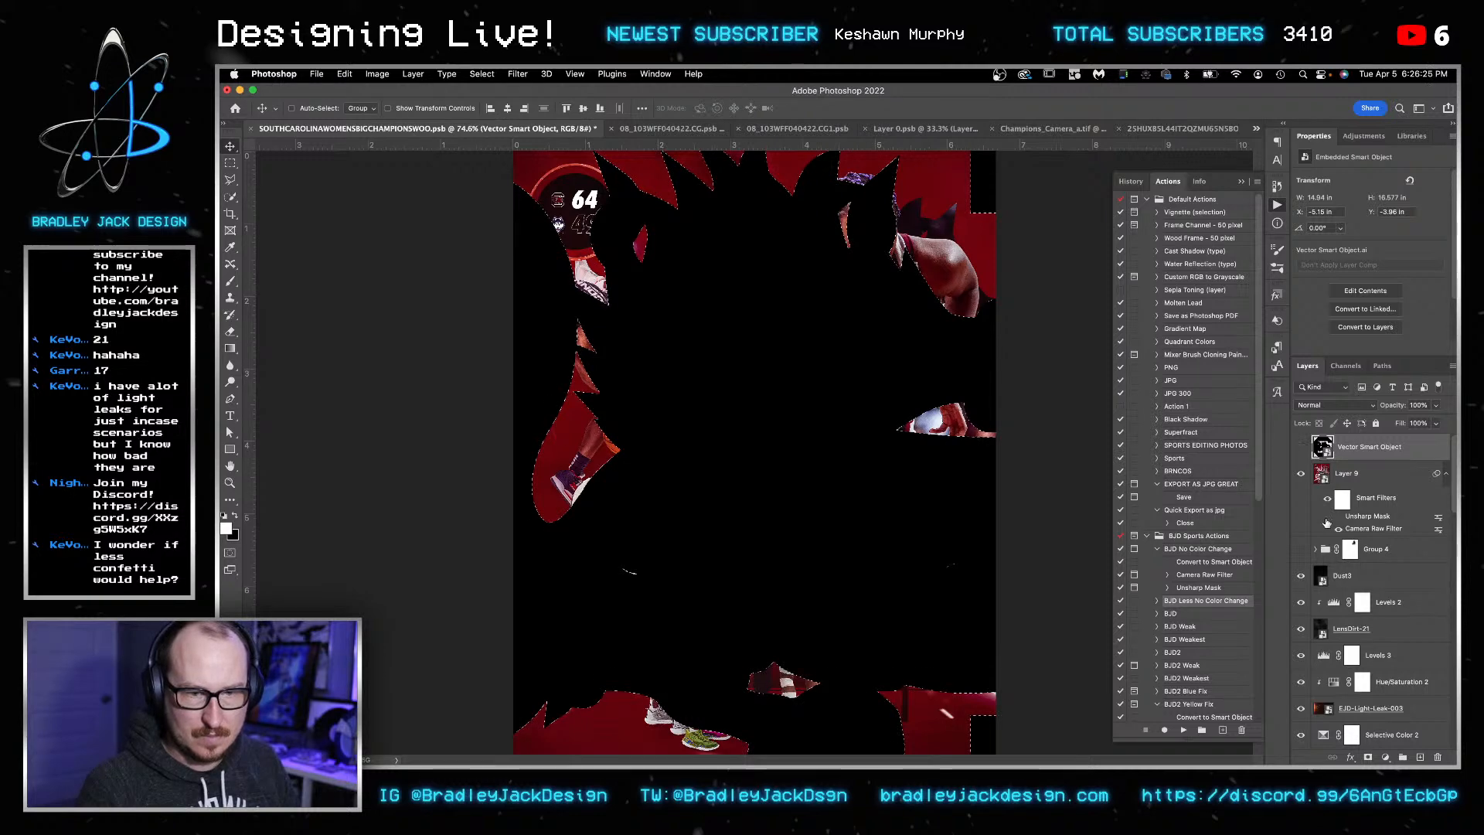
scroll(1321, 700, "down", 15)
left_click(1360, 708)
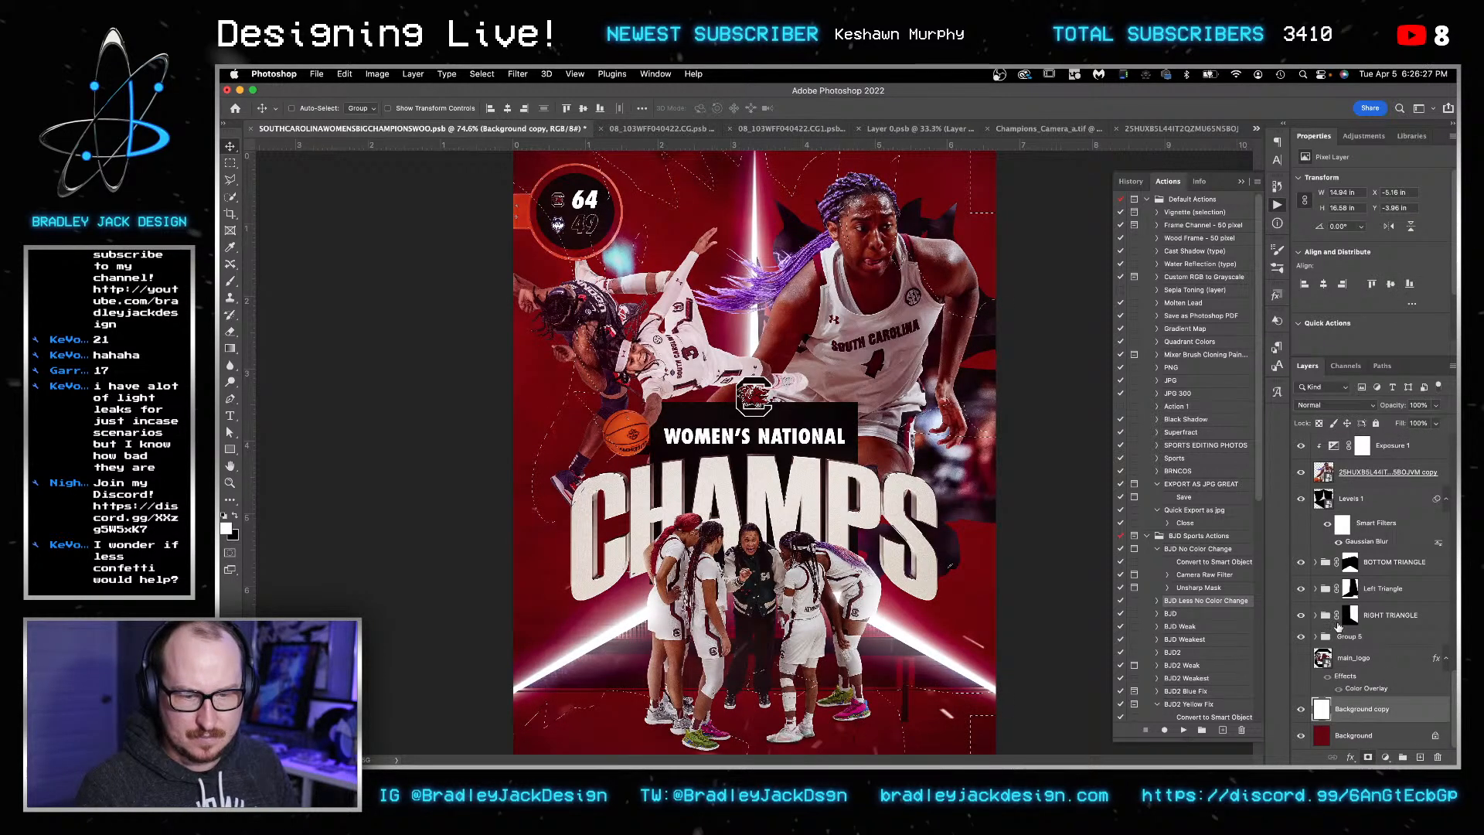
left_click(1368, 758)
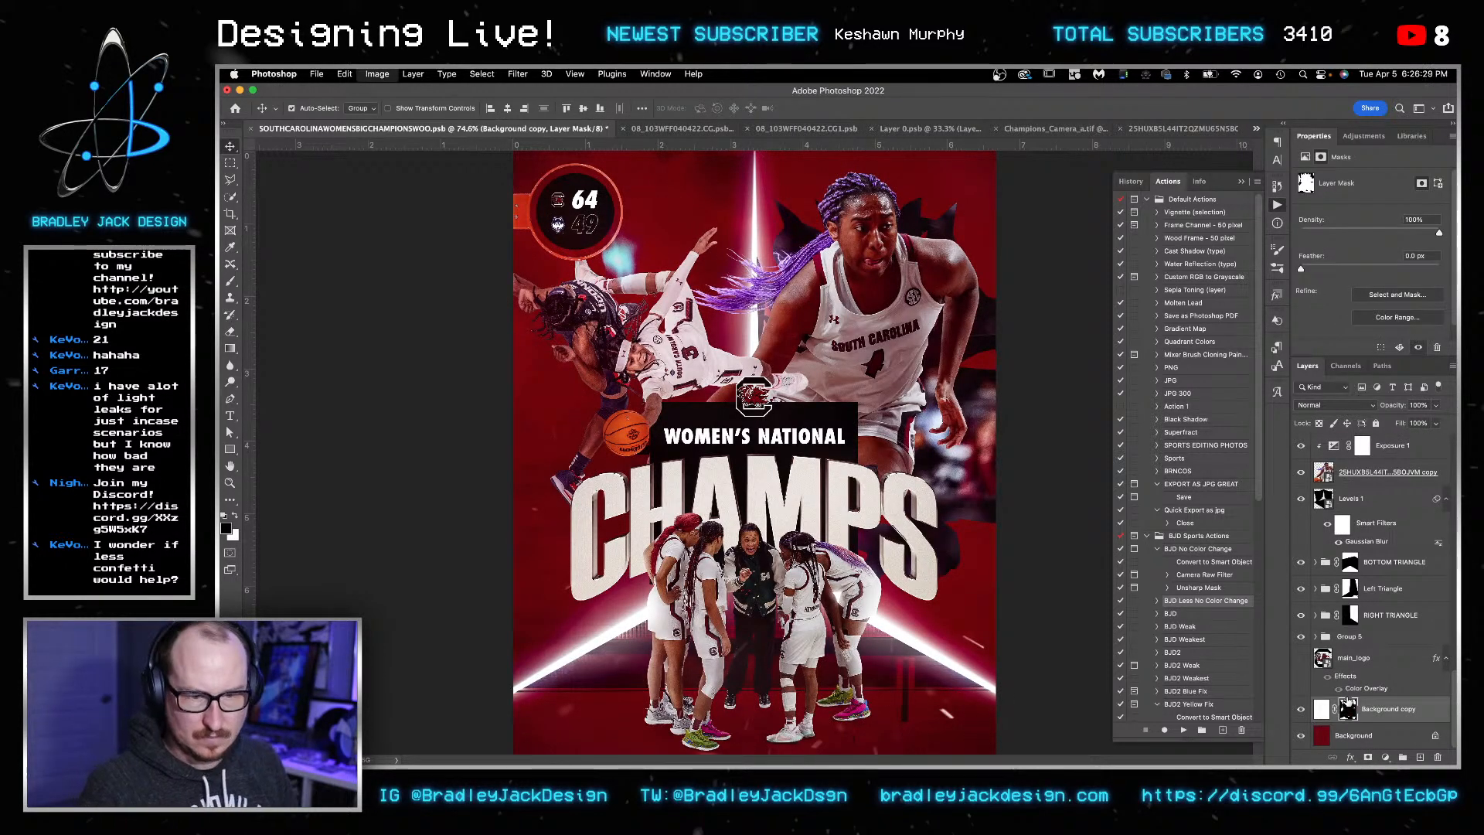
- Hide Layer 9 and the main_logo copy 2 layer inside the RIGHT TRIANGLE group
scroll(1346, 550, "up", 5)
left_click(1305, 473)
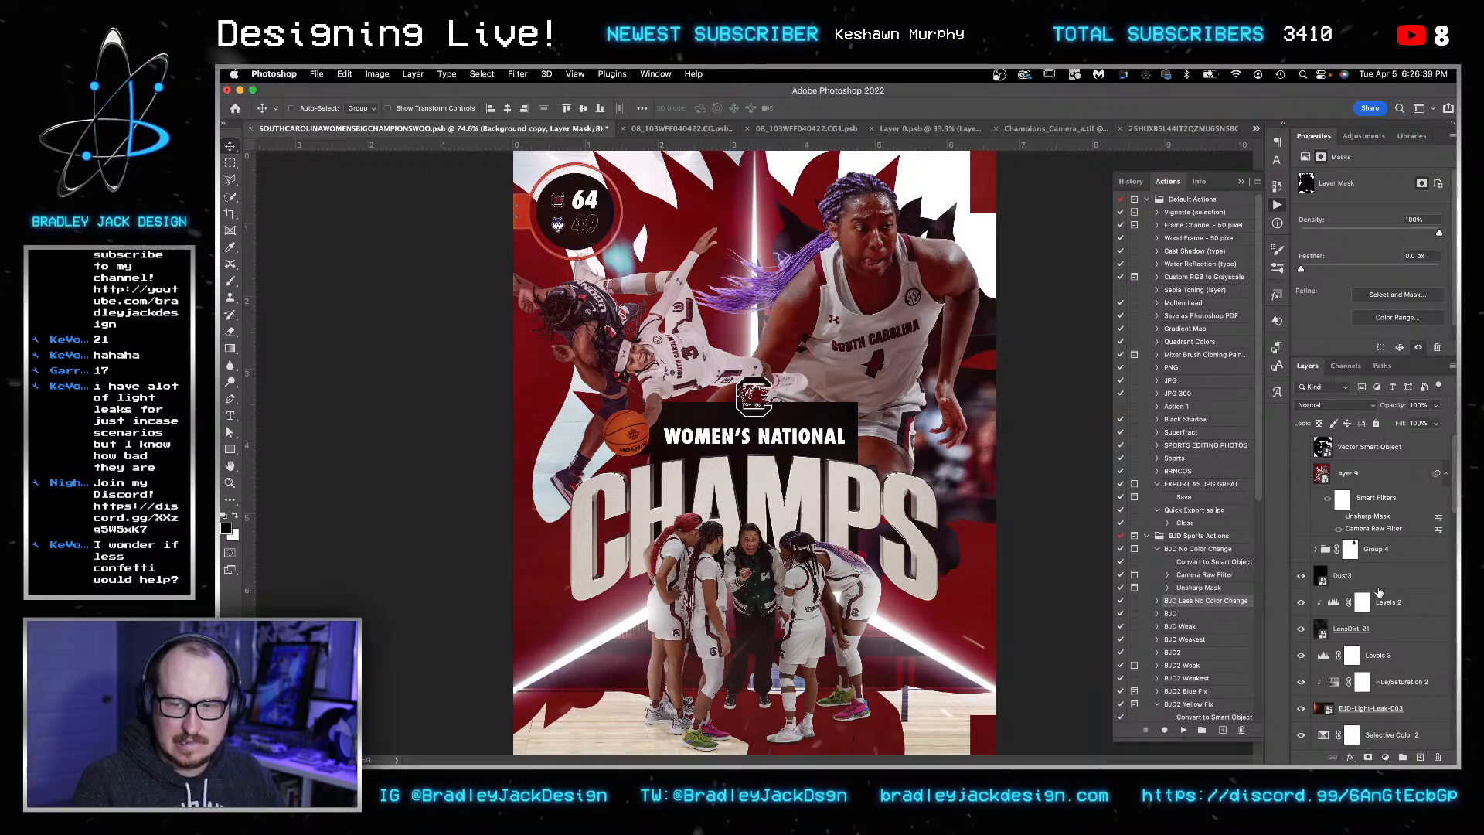
scroll(1380, 593, "down", 10)
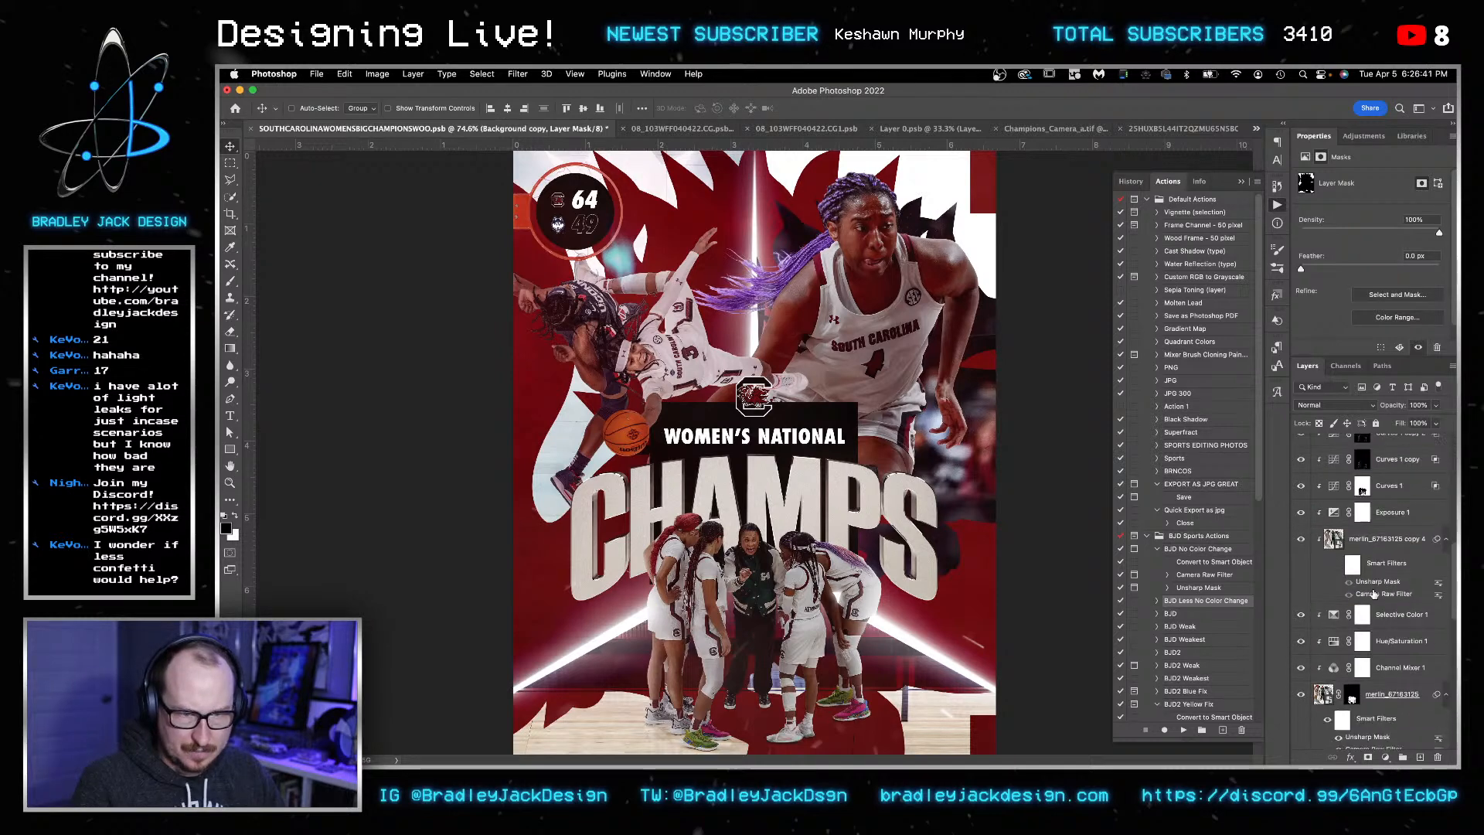
scroll(1374, 593, "down", 10)
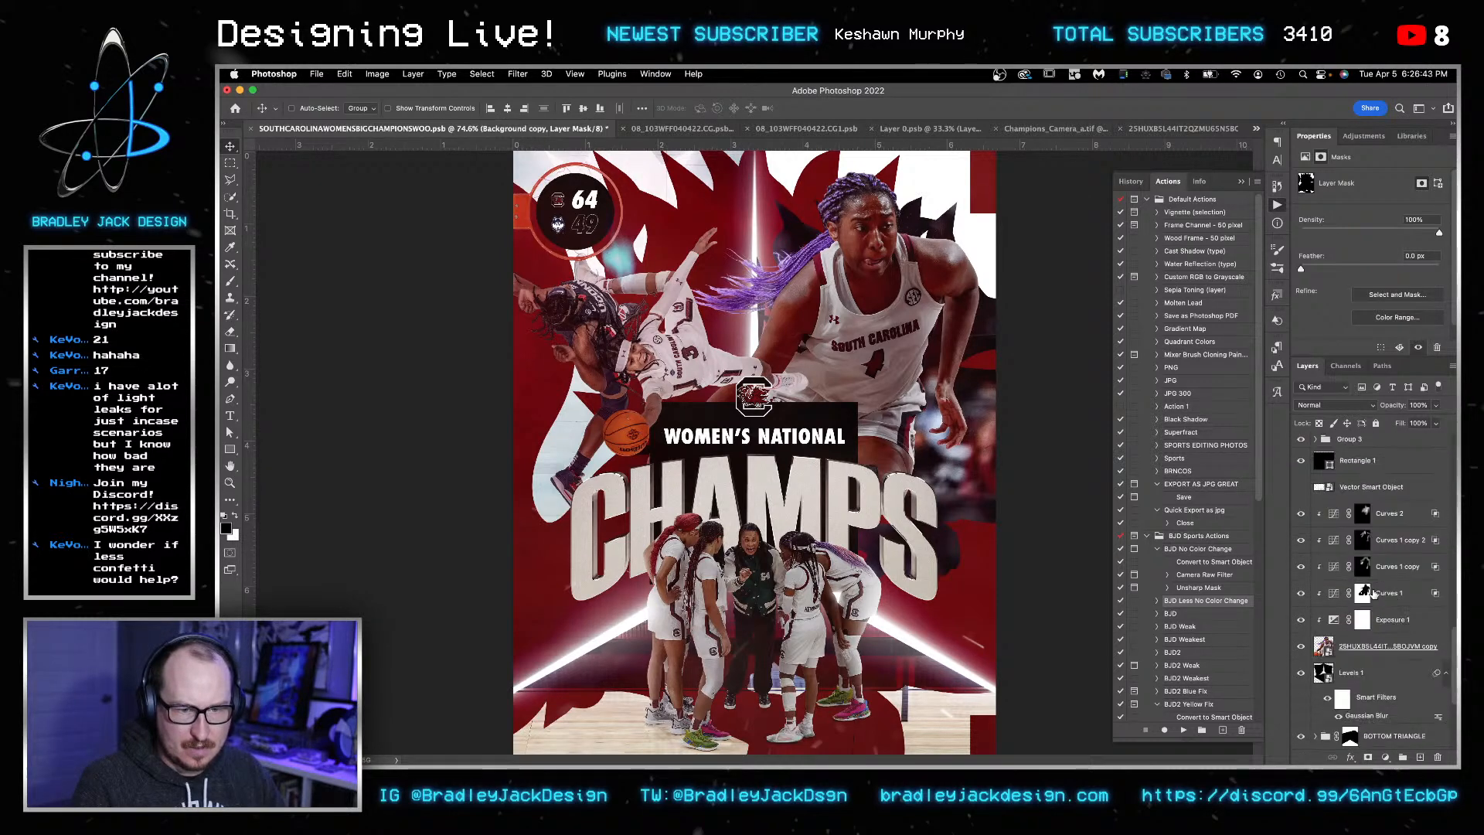
left_click(1316, 614)
scroll(1331, 632, "down", 1)
scroll(1331, 634, "down", 2)
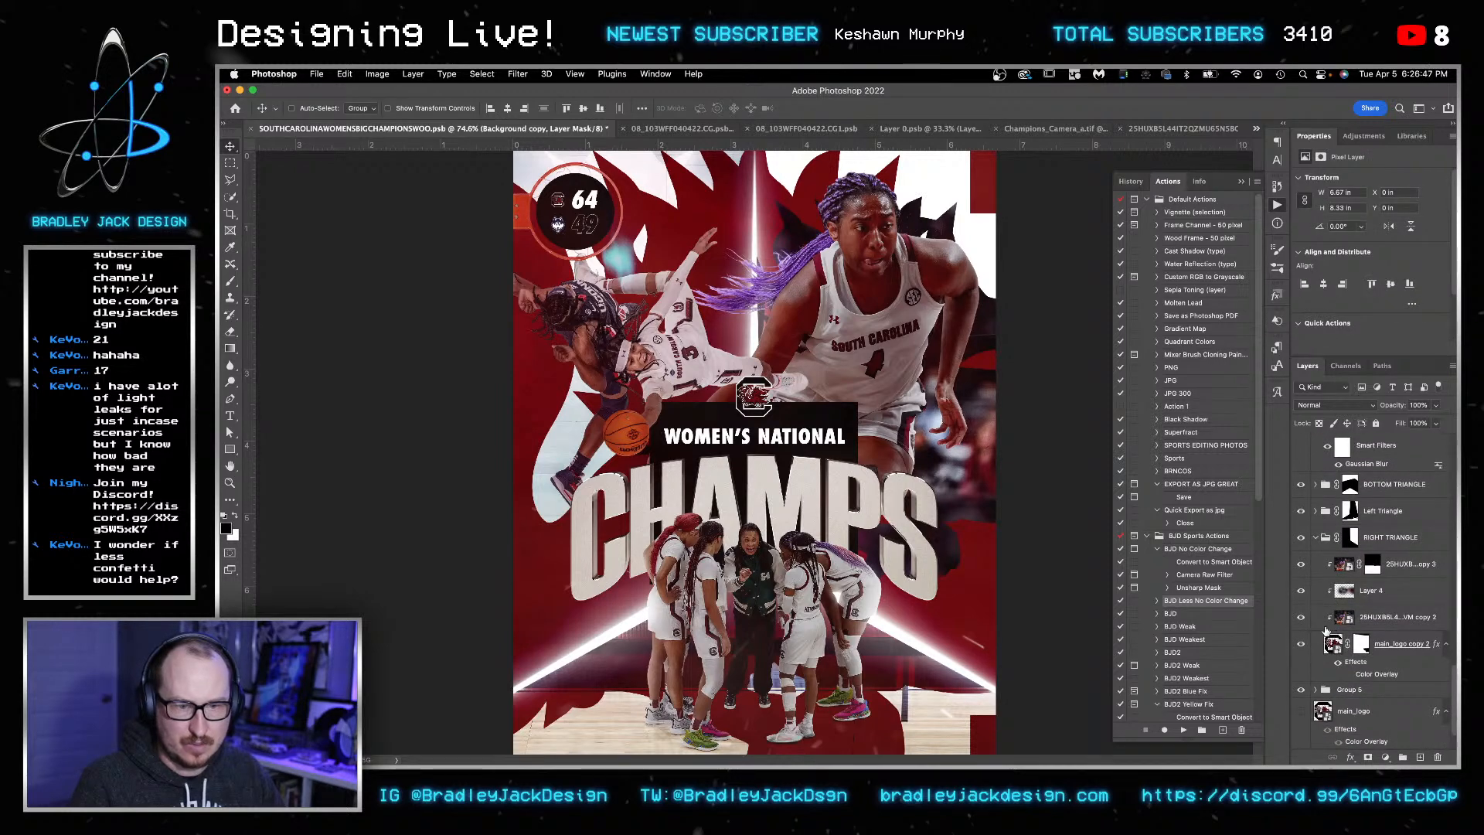
left_click(1302, 648, "alt")
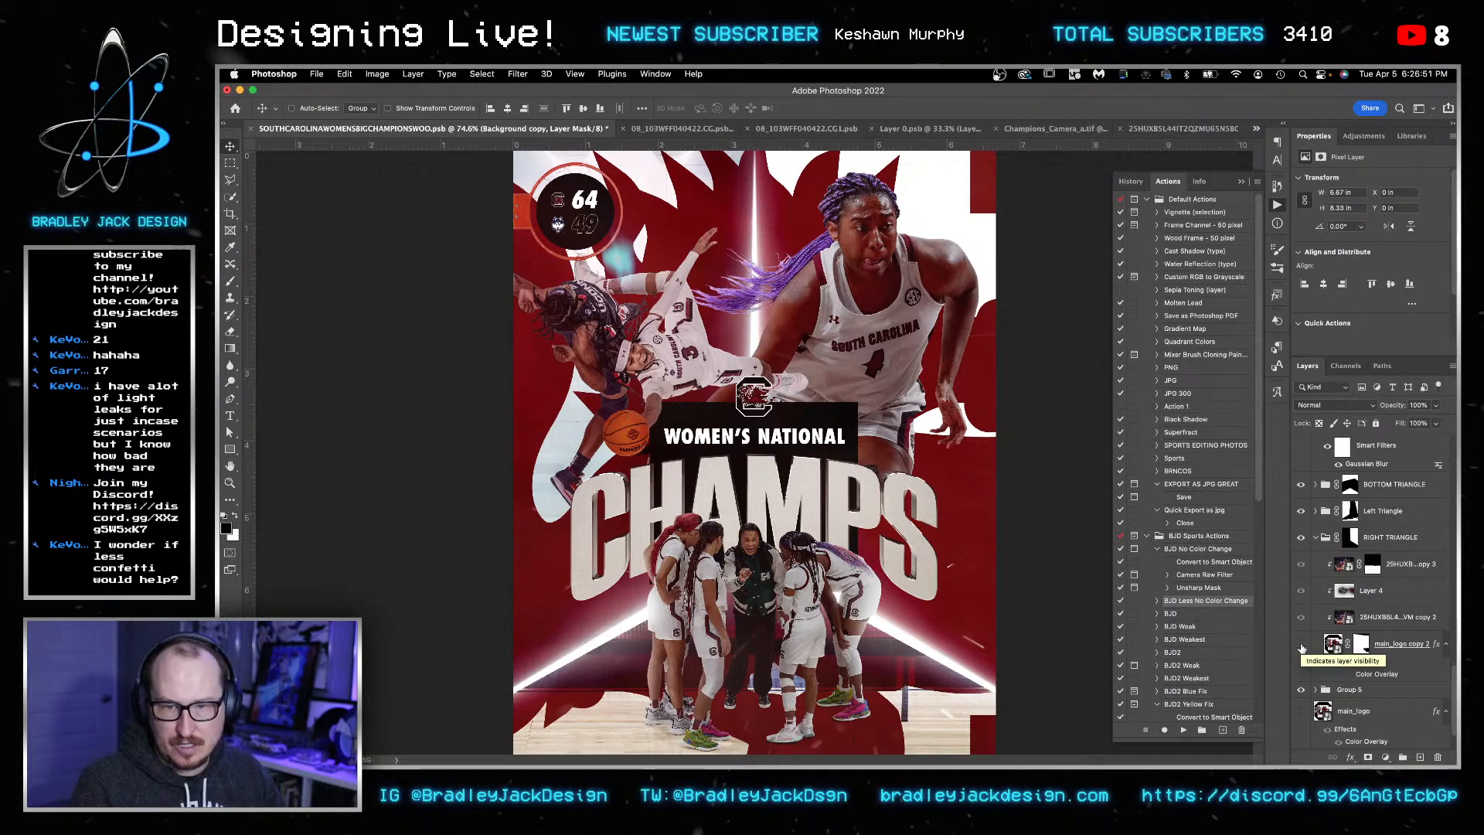
- Nudge the large number 4 player cutout and its clipped adjustment layers down and right, placing the cutout at X 1.8 in, Y 0.4 in
right_click(903, 371)
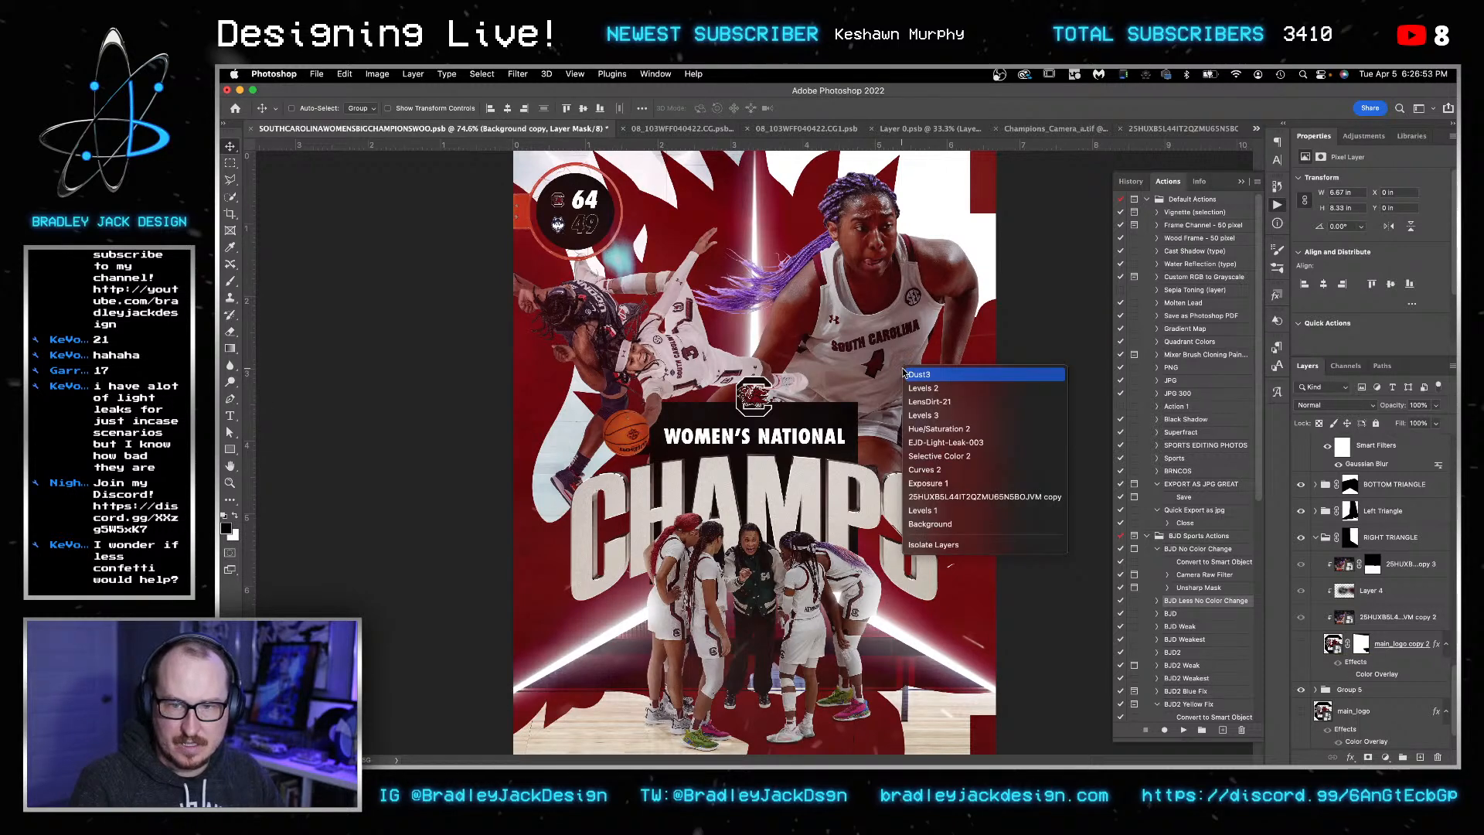
left_click(951, 497)
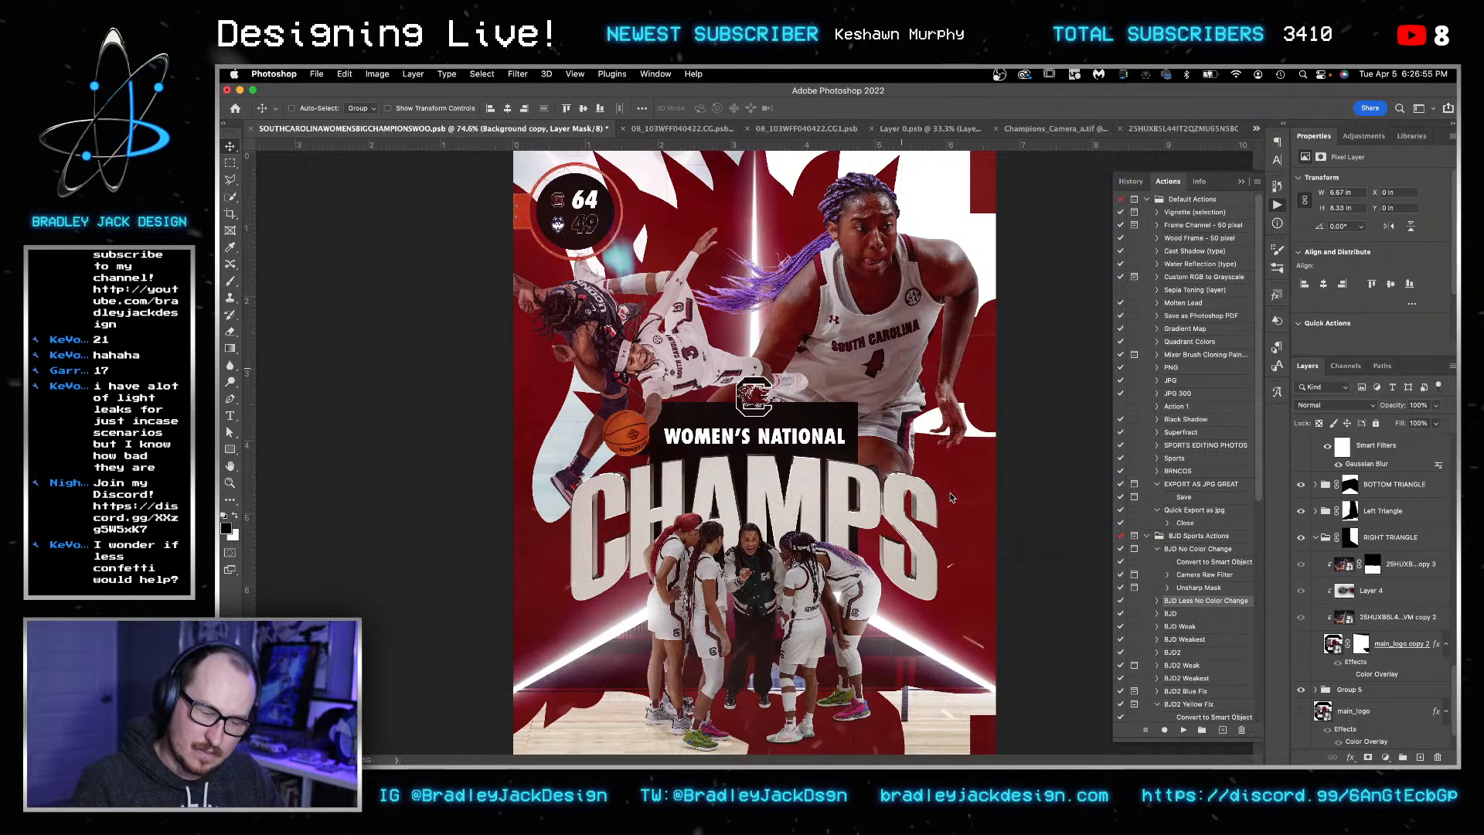
scroll(1369, 518, "up", 2)
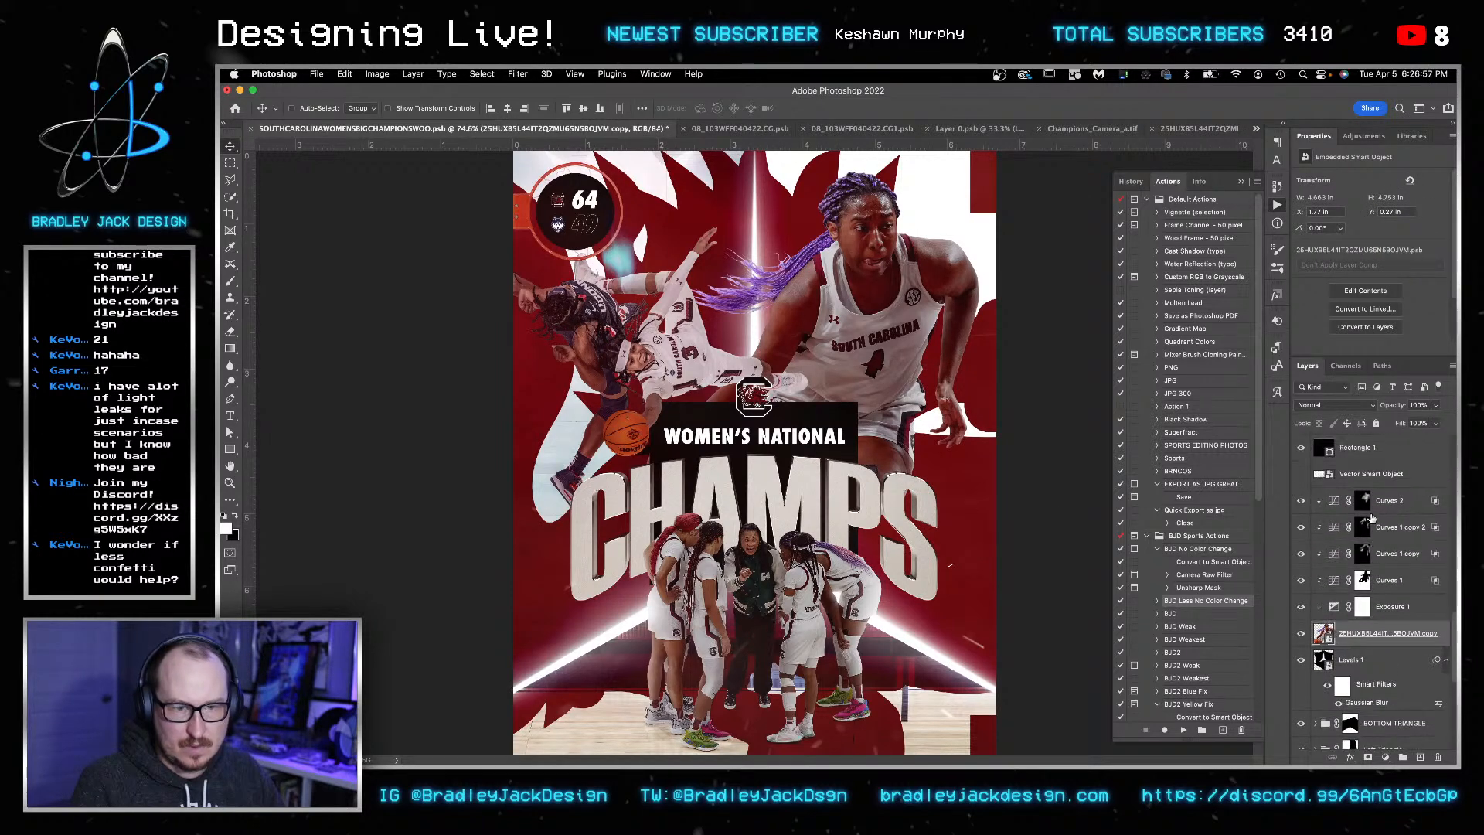
left_click(1388, 503, "shift")
key("shift+Down")
key("shift+Down")
key("shift+Down")
key("shift+Down")
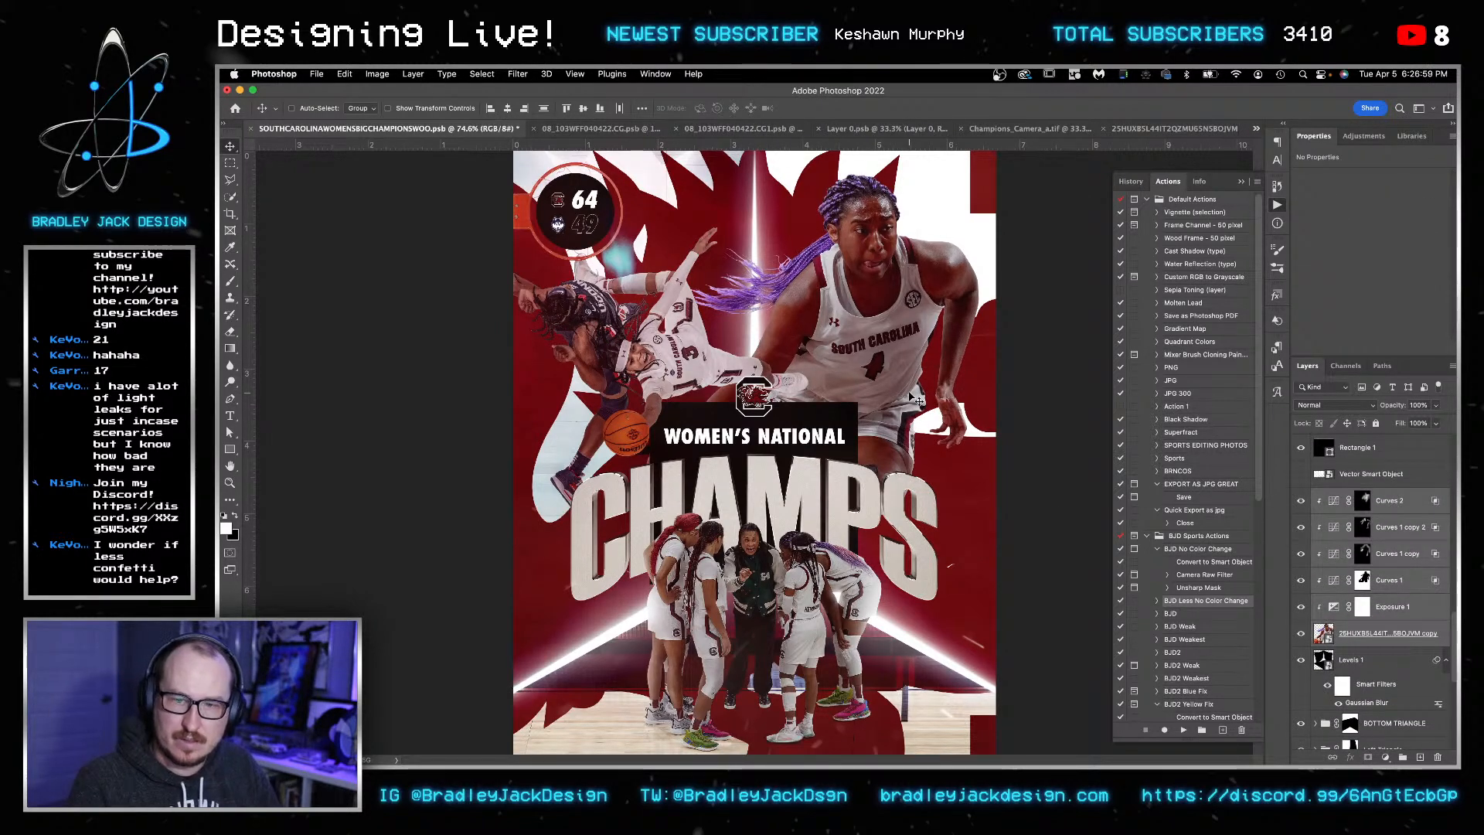
key("shift+Right")
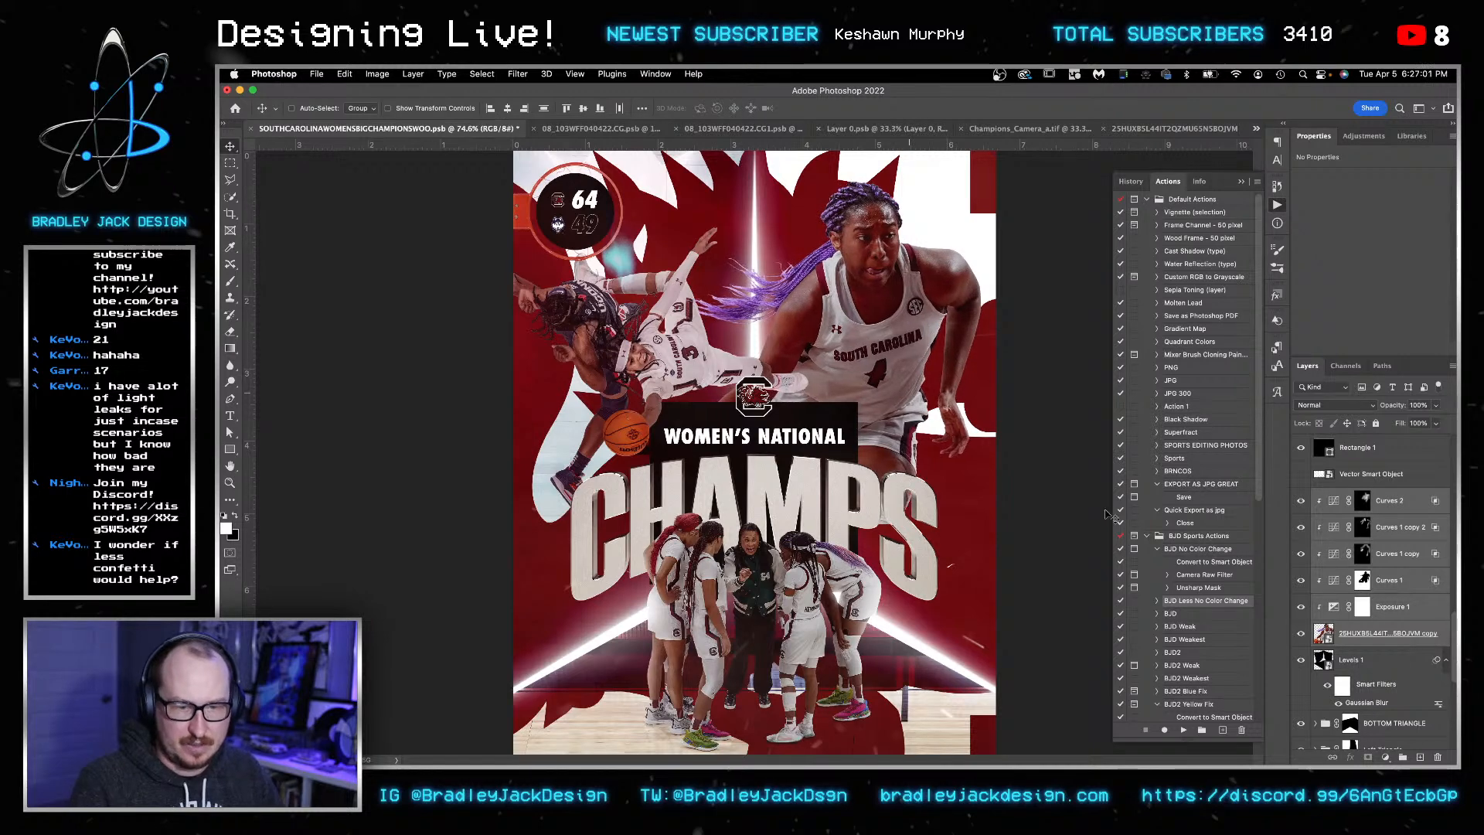
- Add a layer mask to the large player cutout and paint out its lower part with a Normal-mode brush at 100% opacity and flow
left_click(1383, 633)
left_click(1369, 758)
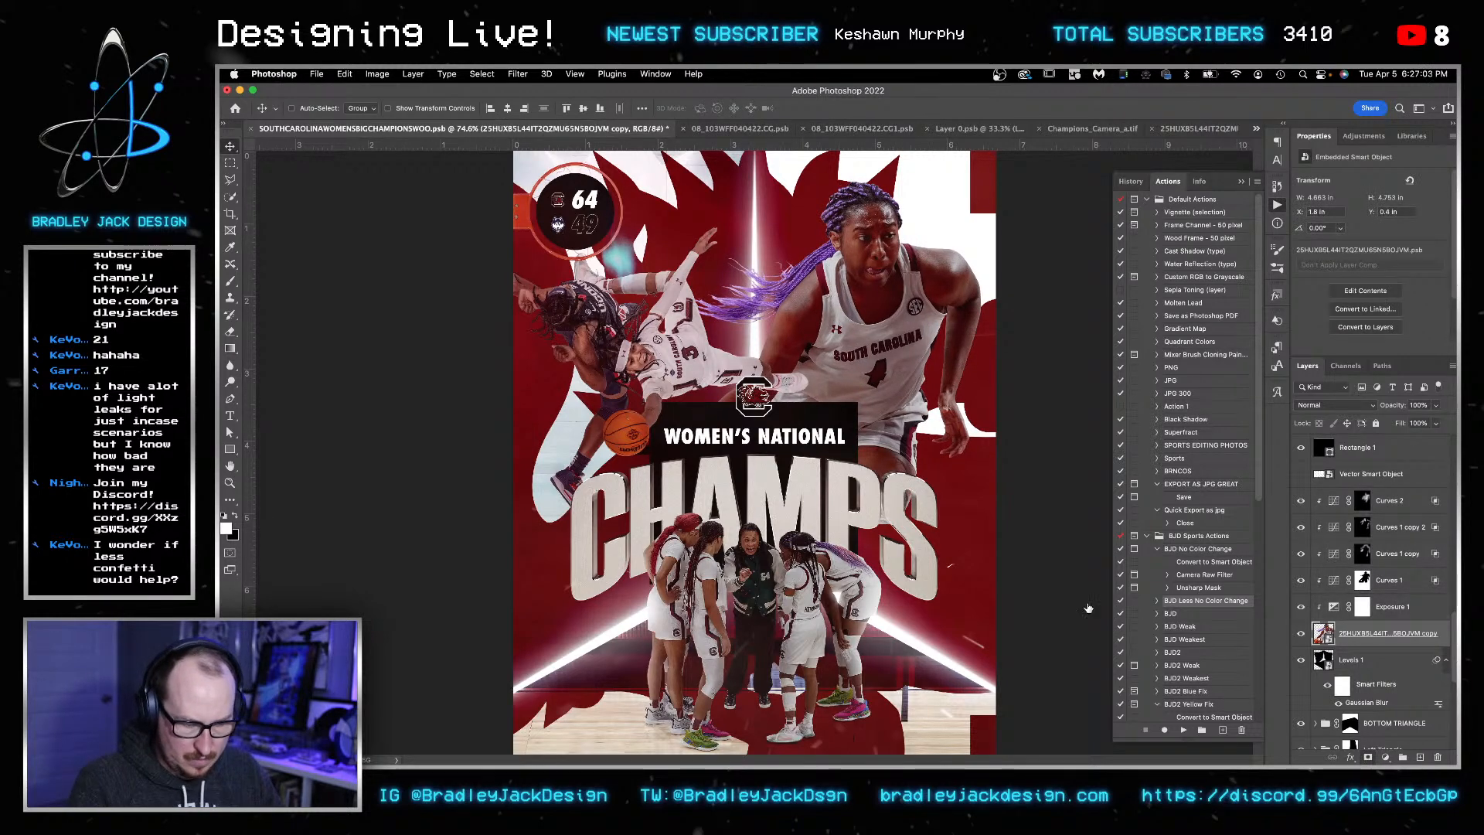
key("b")
left_click_drag(907, 546, 935, 546)
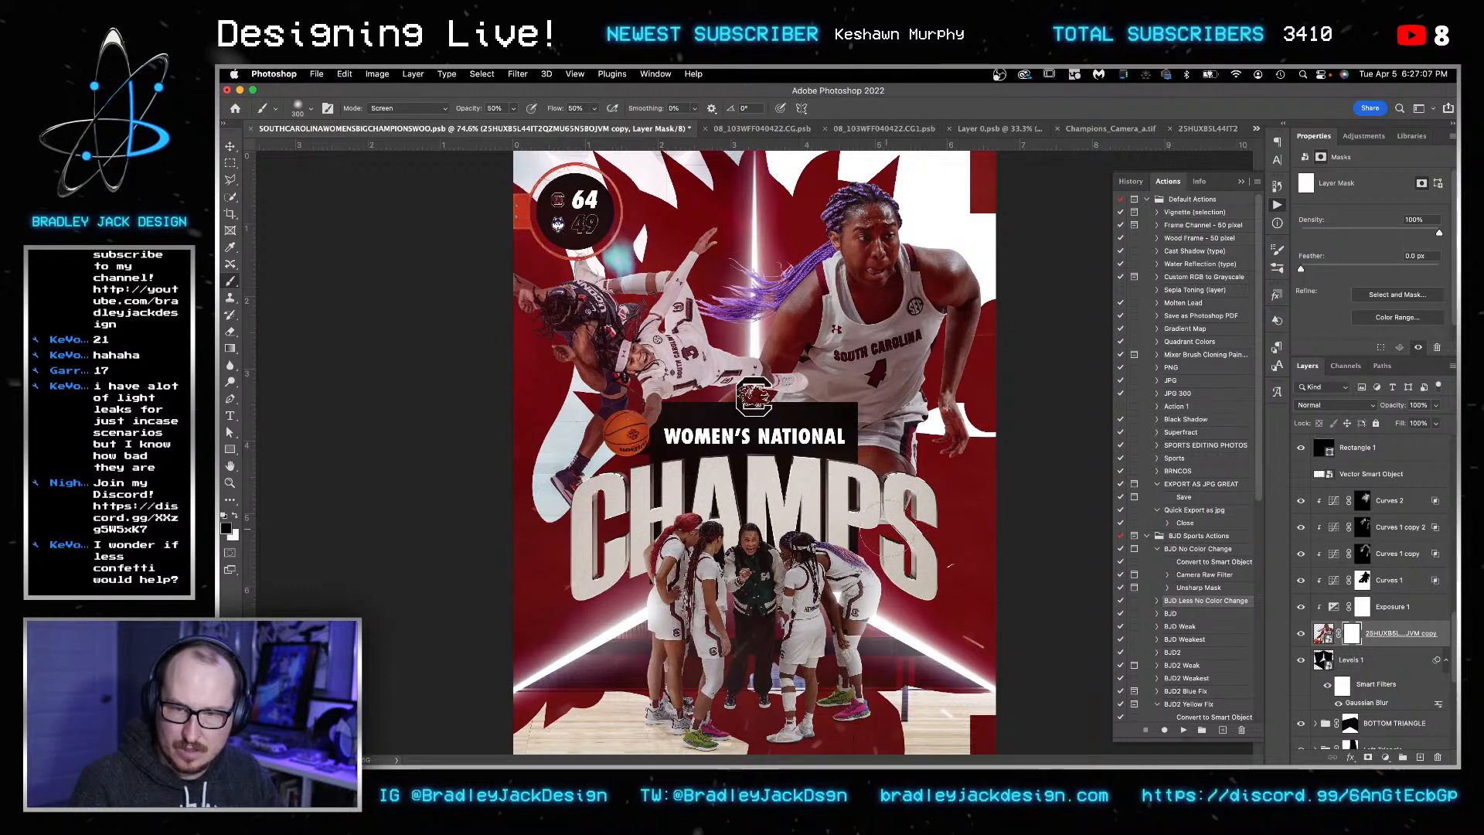
key("]")
key("alt+shift+n")
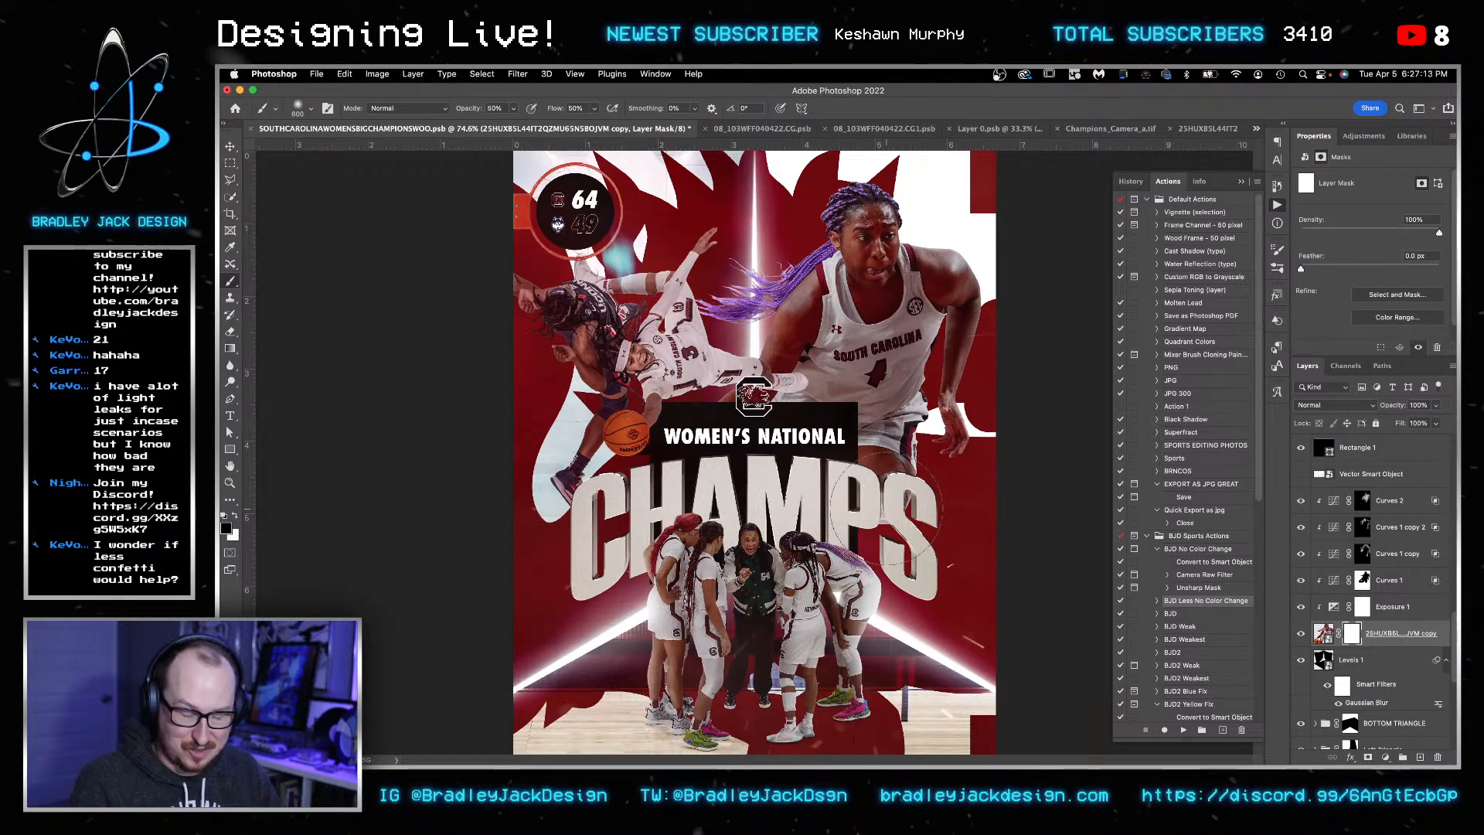
key("0")
key("shift+0")
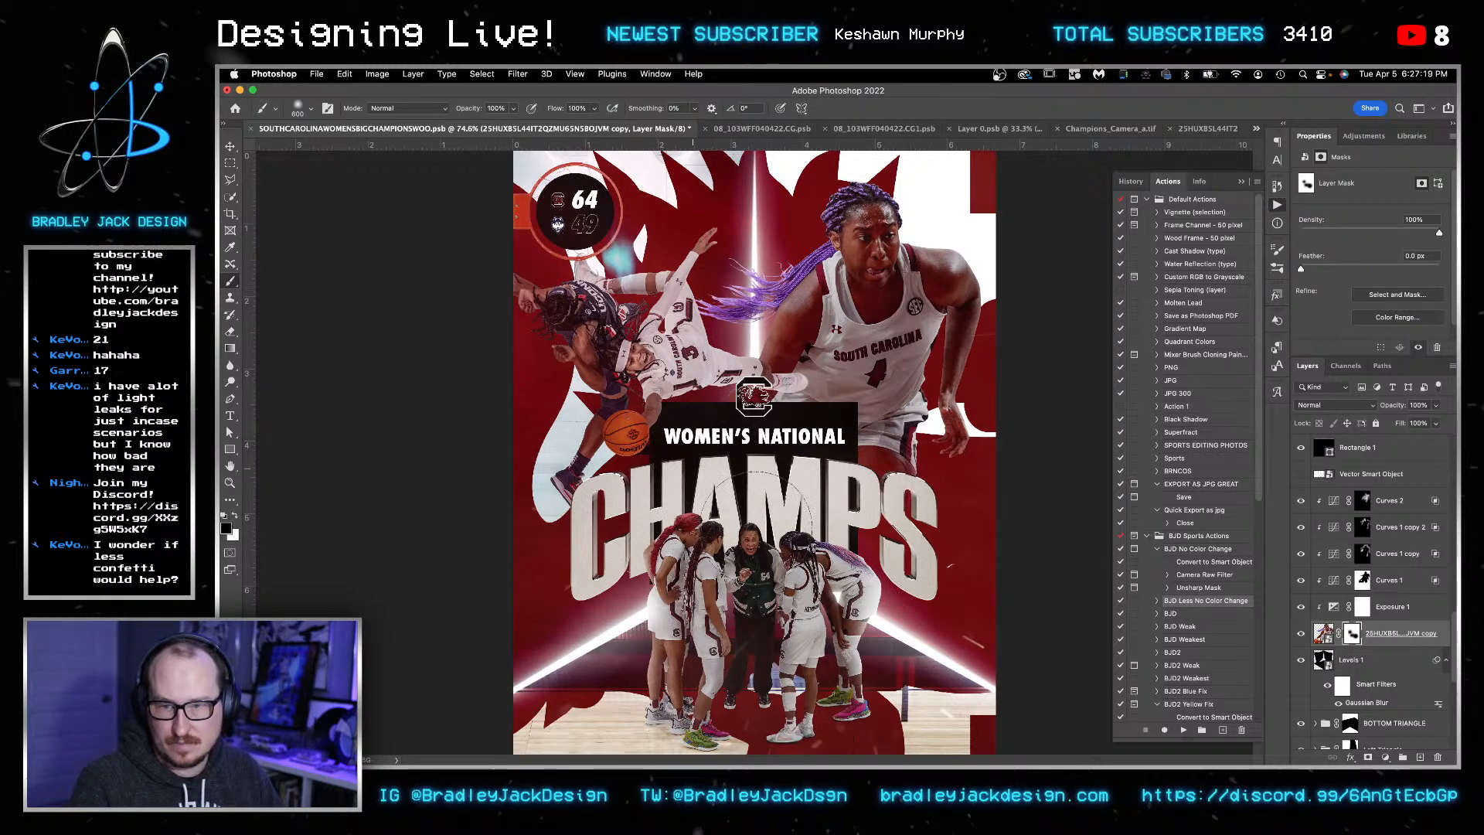
key("v")
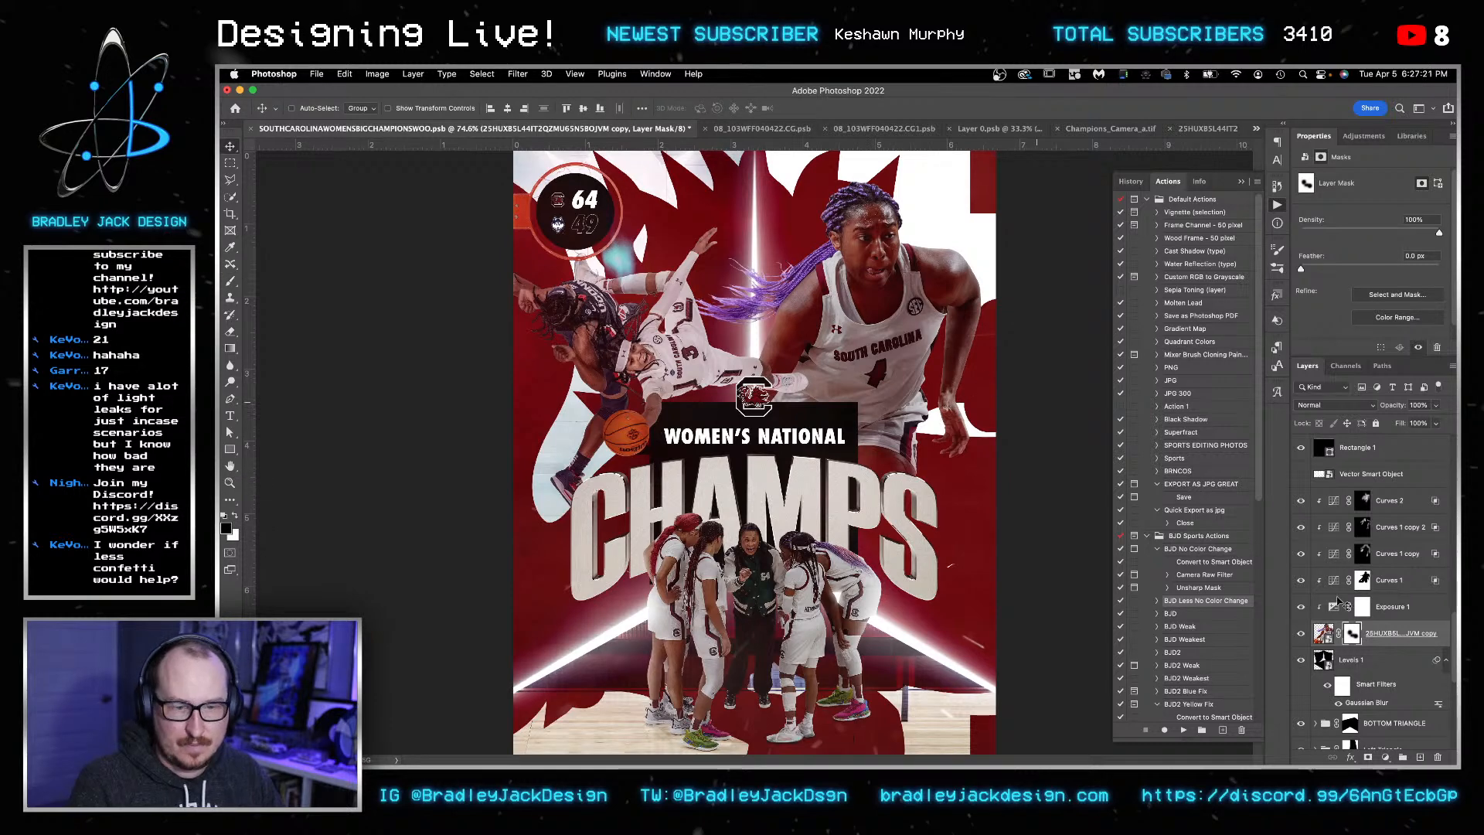
- Add a clipped Curves adjustment above Curves 2 and raise its midtones to brighten the large player
left_click(1389, 504)
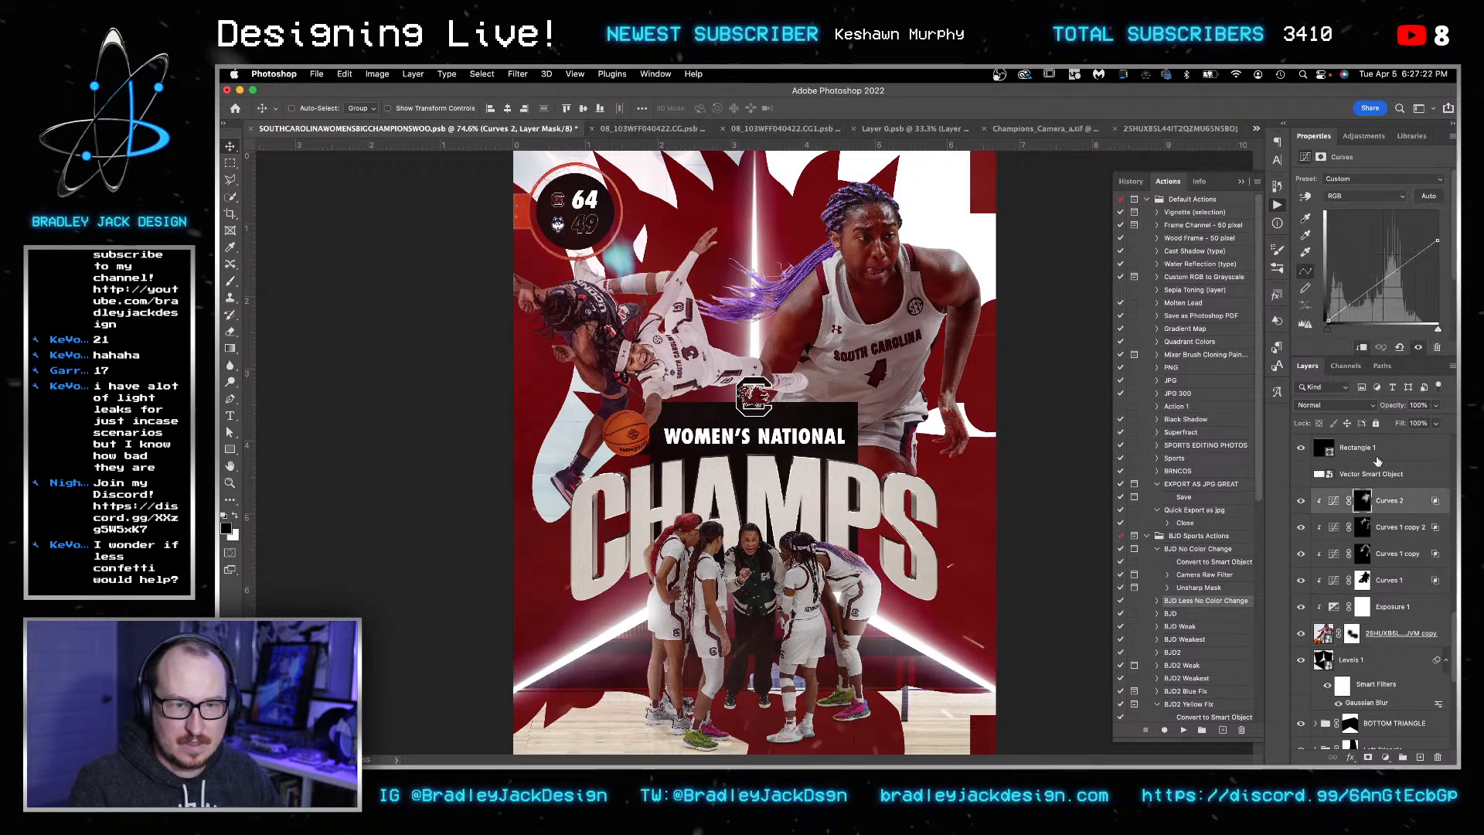
left_click(1364, 136)
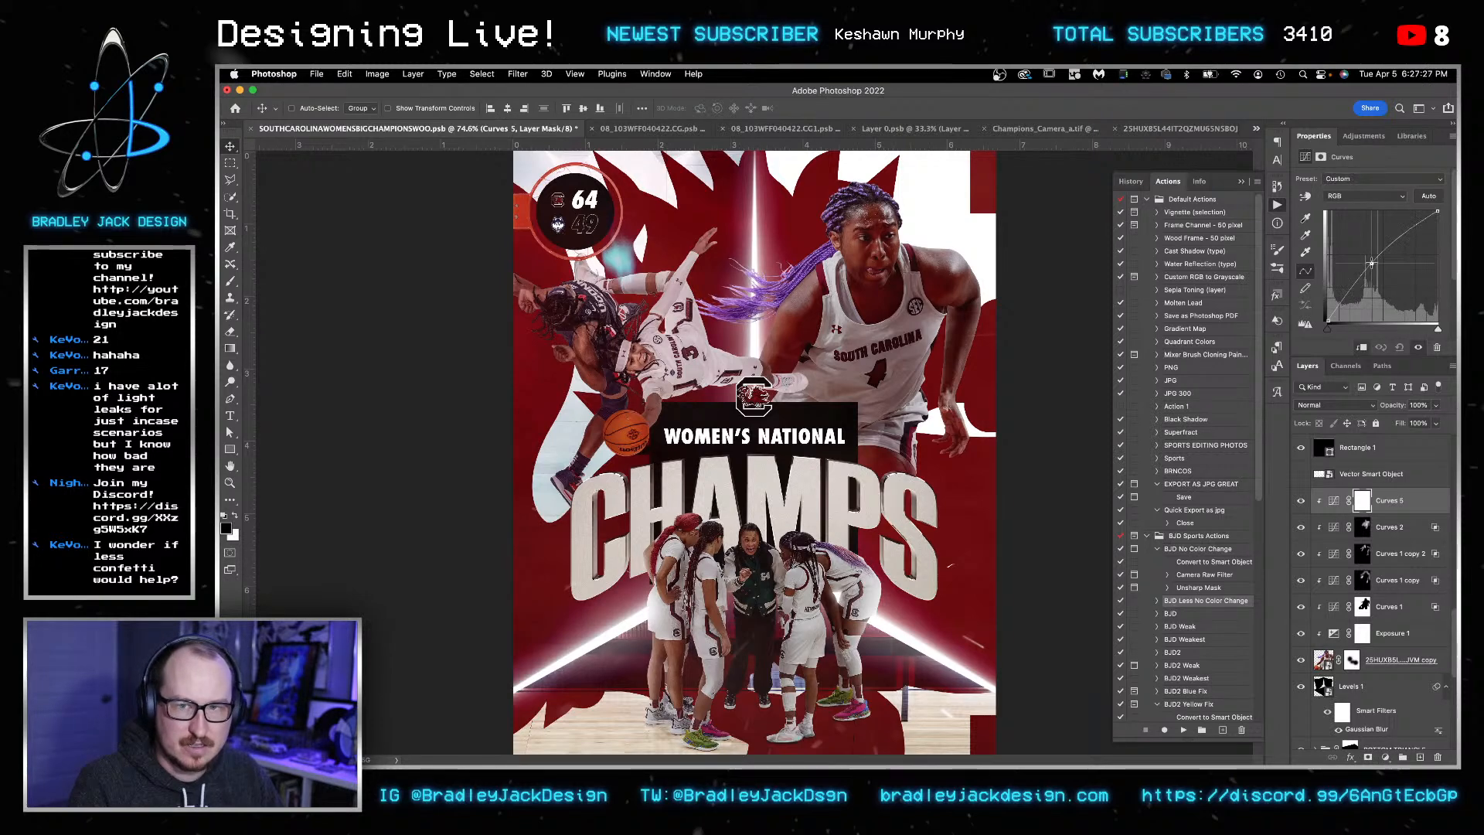
left_click(1373, 263)
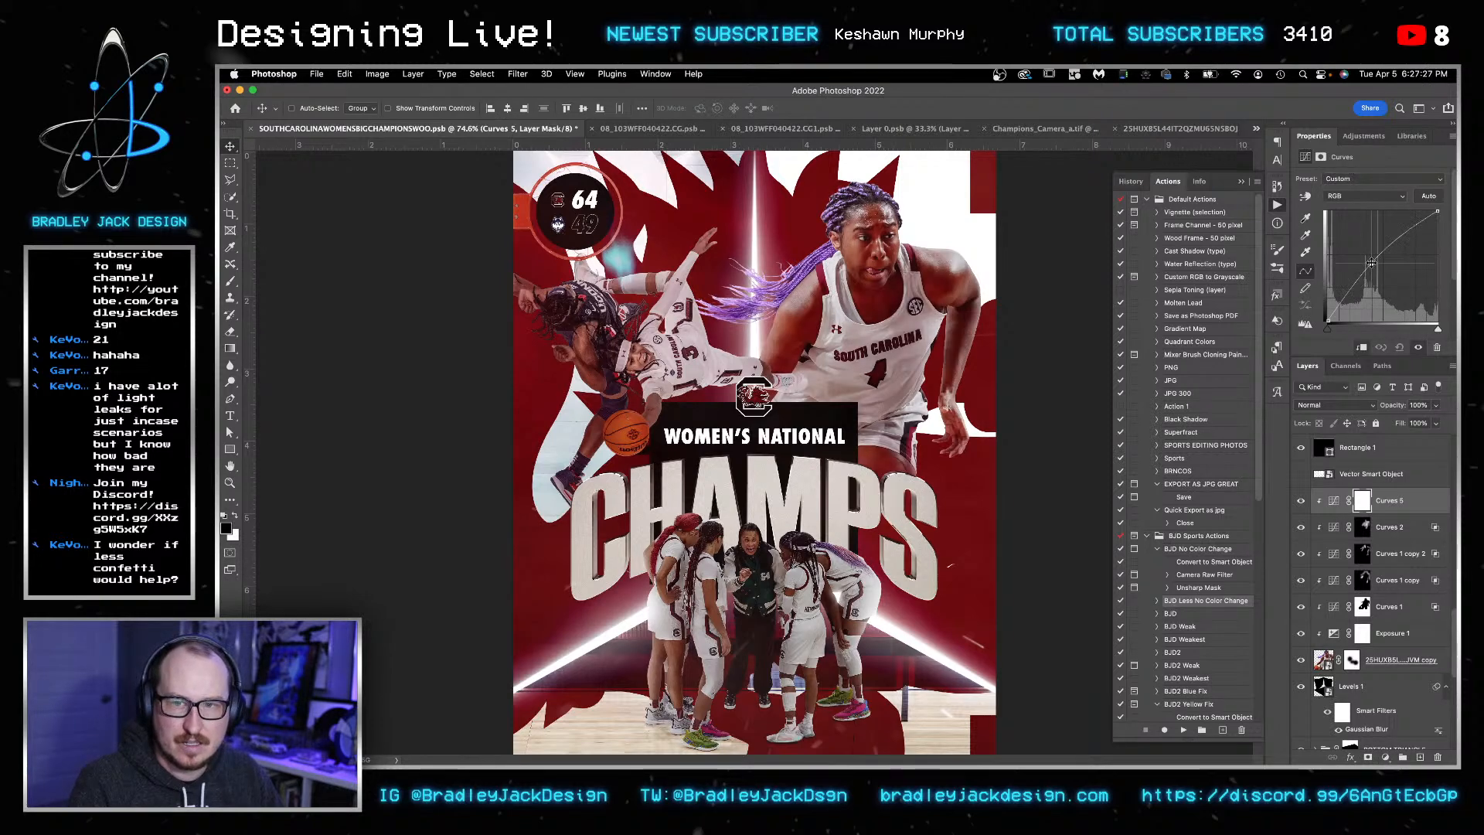
- Split the new Curves layer's Blend If highlight slider for the underlying layer to 0 / 255, and save the document
double_click(1423, 509)
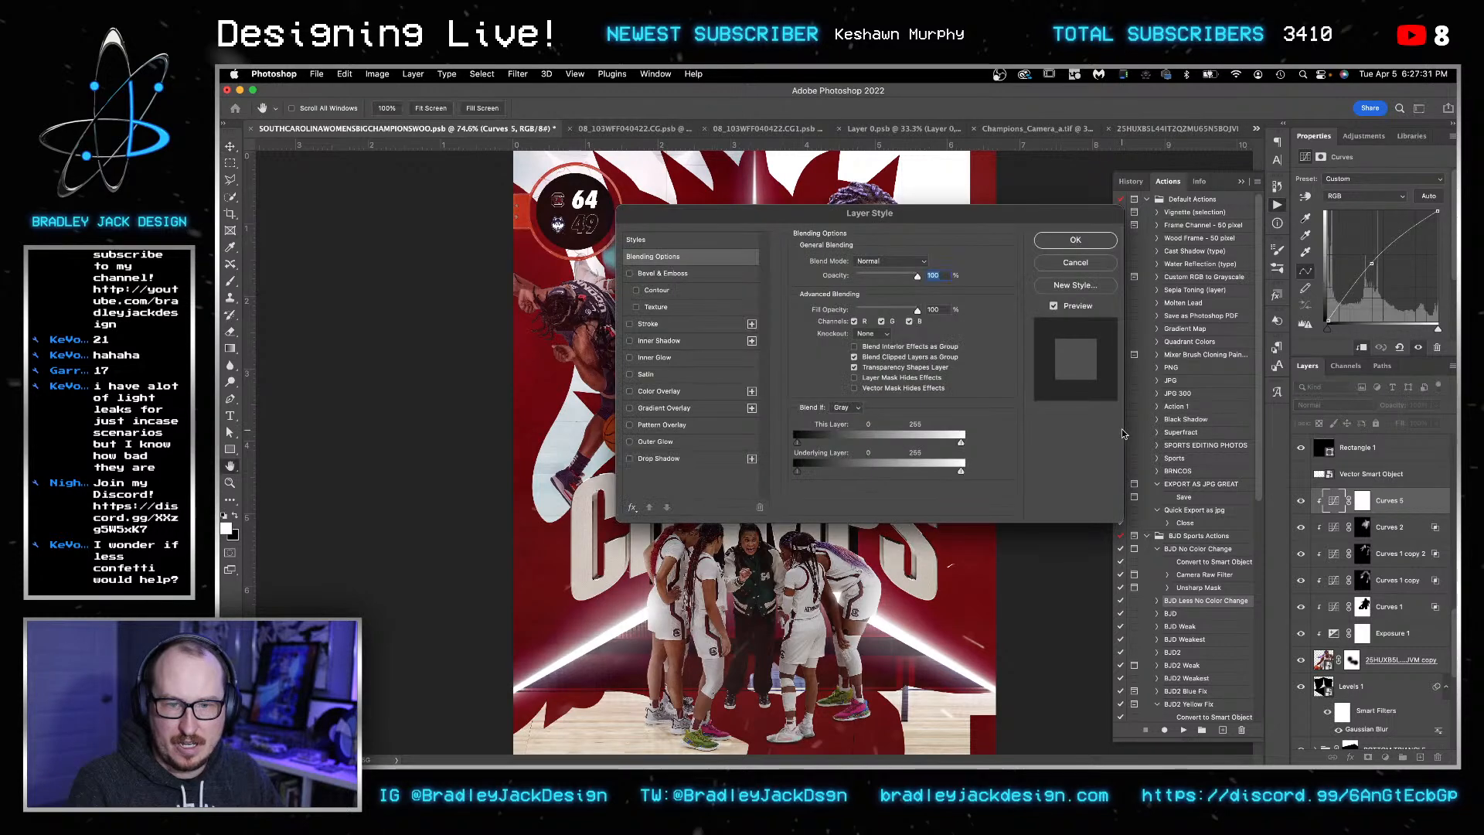
left_click_drag(961, 472, 957, 474, "alt")
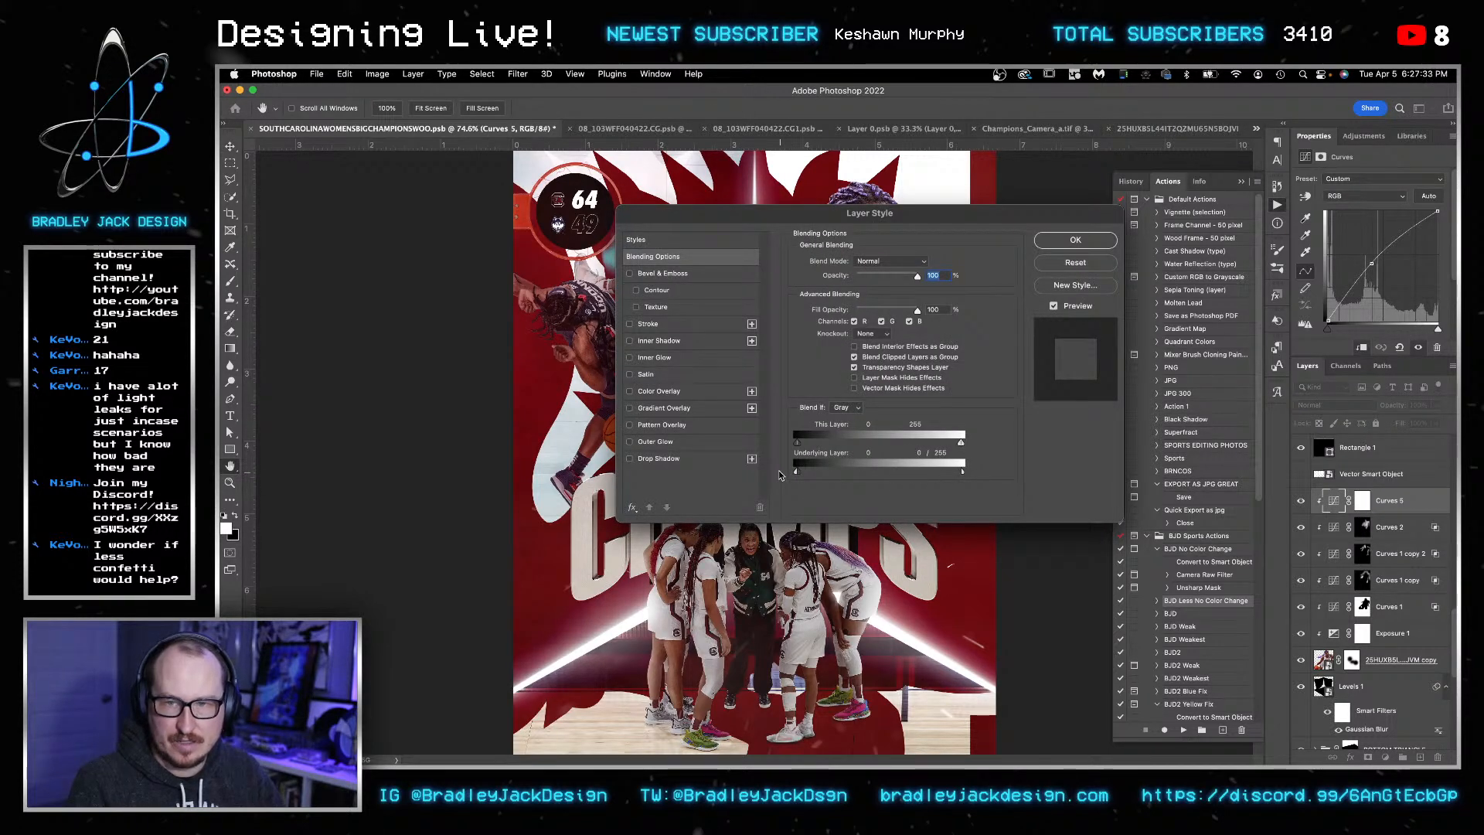
key("Return")
key("super+s")
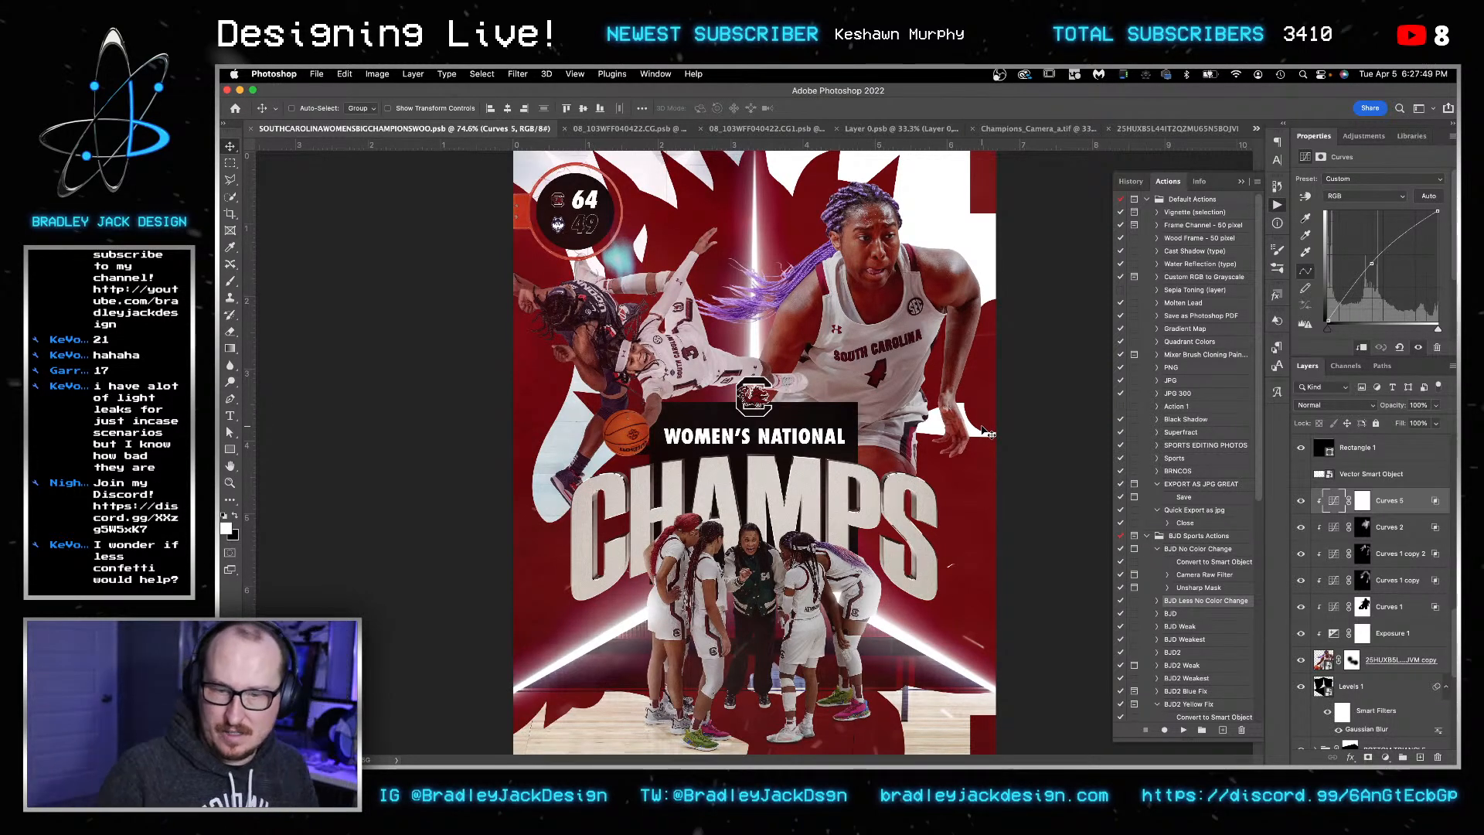
- Select the Background layer in the poster, switch to Finder and open the Paper folder inside Stock Images
scroll(1367, 643, "down", 10)
left_click(1363, 741)
mouse_move(968, 764)
left_click(487, 722)
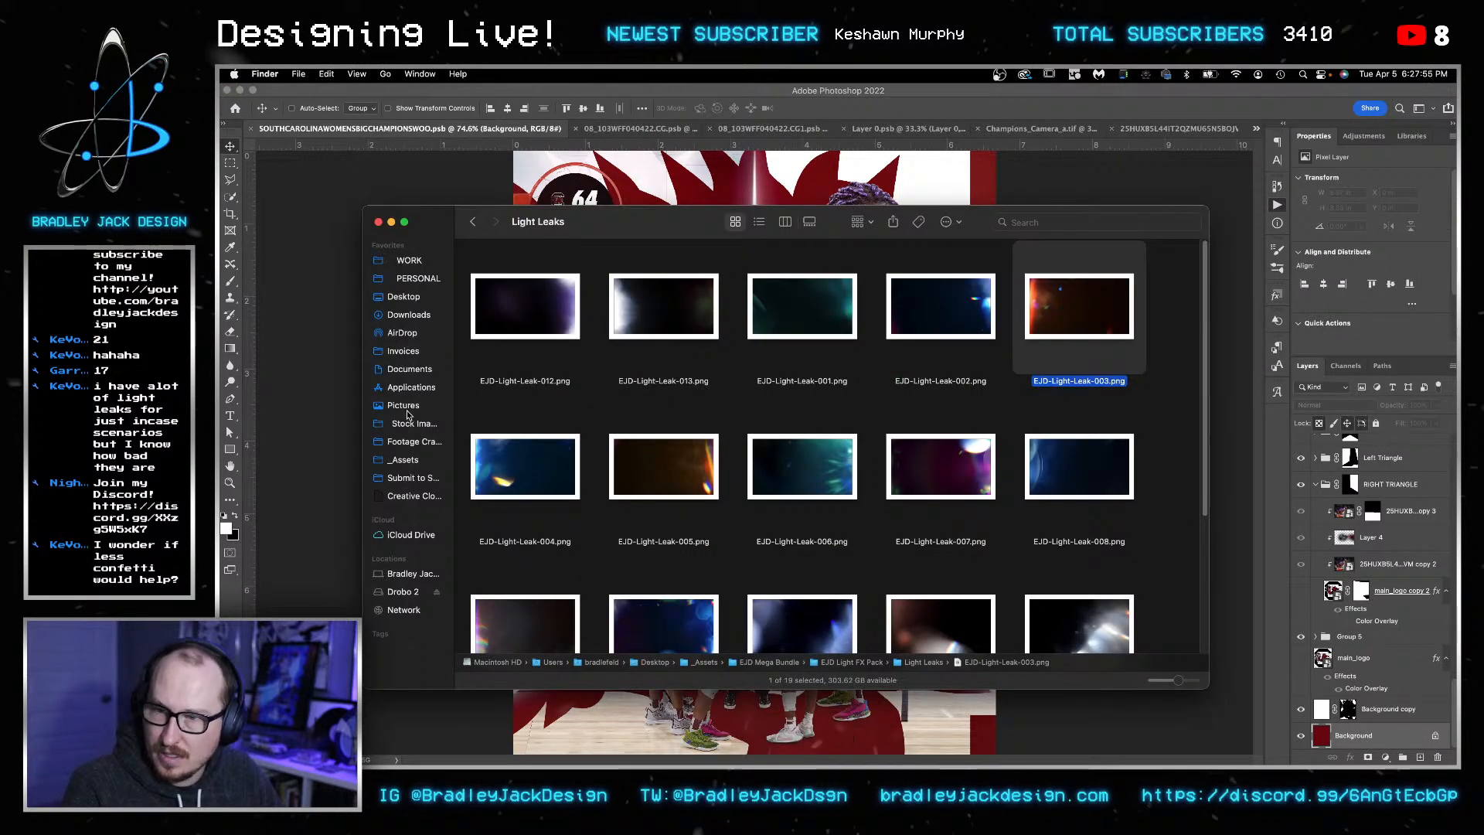
left_click(410, 461)
left_click(412, 429)
left_click(545, 421)
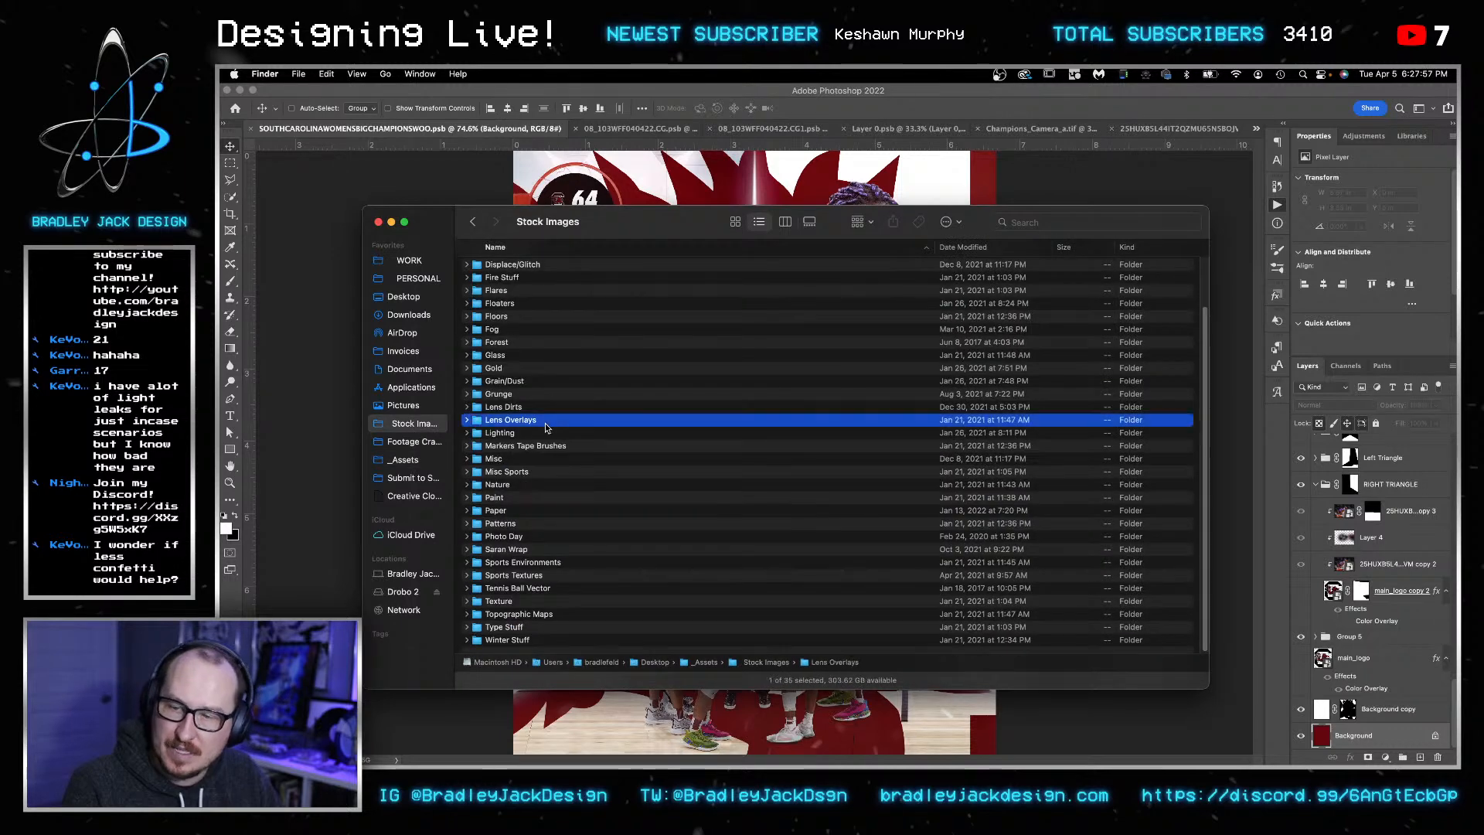
double_click(495, 512)
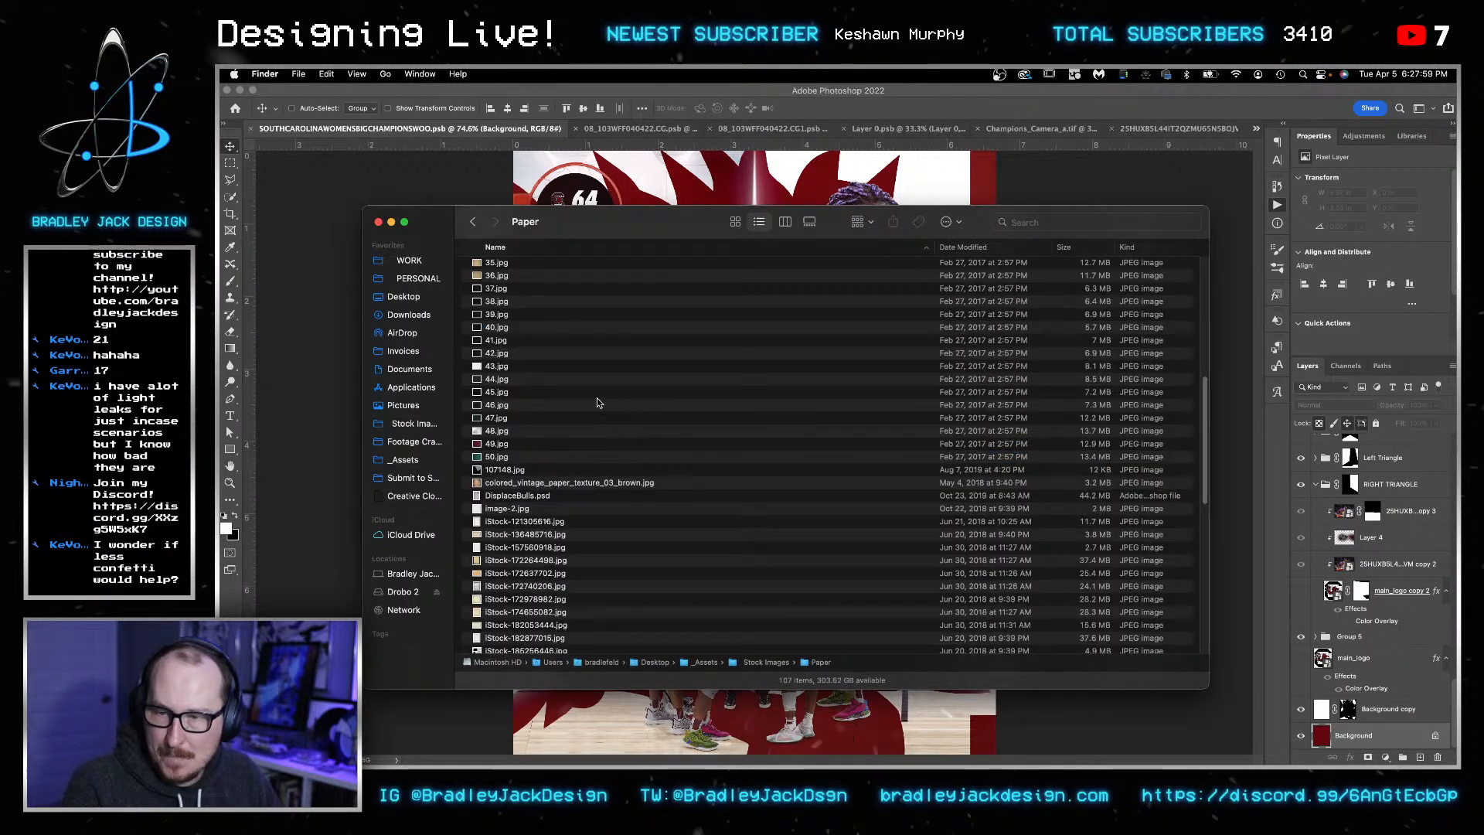
- Preview DisplaceBulls.psd and try it as a paper texture directly above the poster's Background layer
left_click(515, 497)
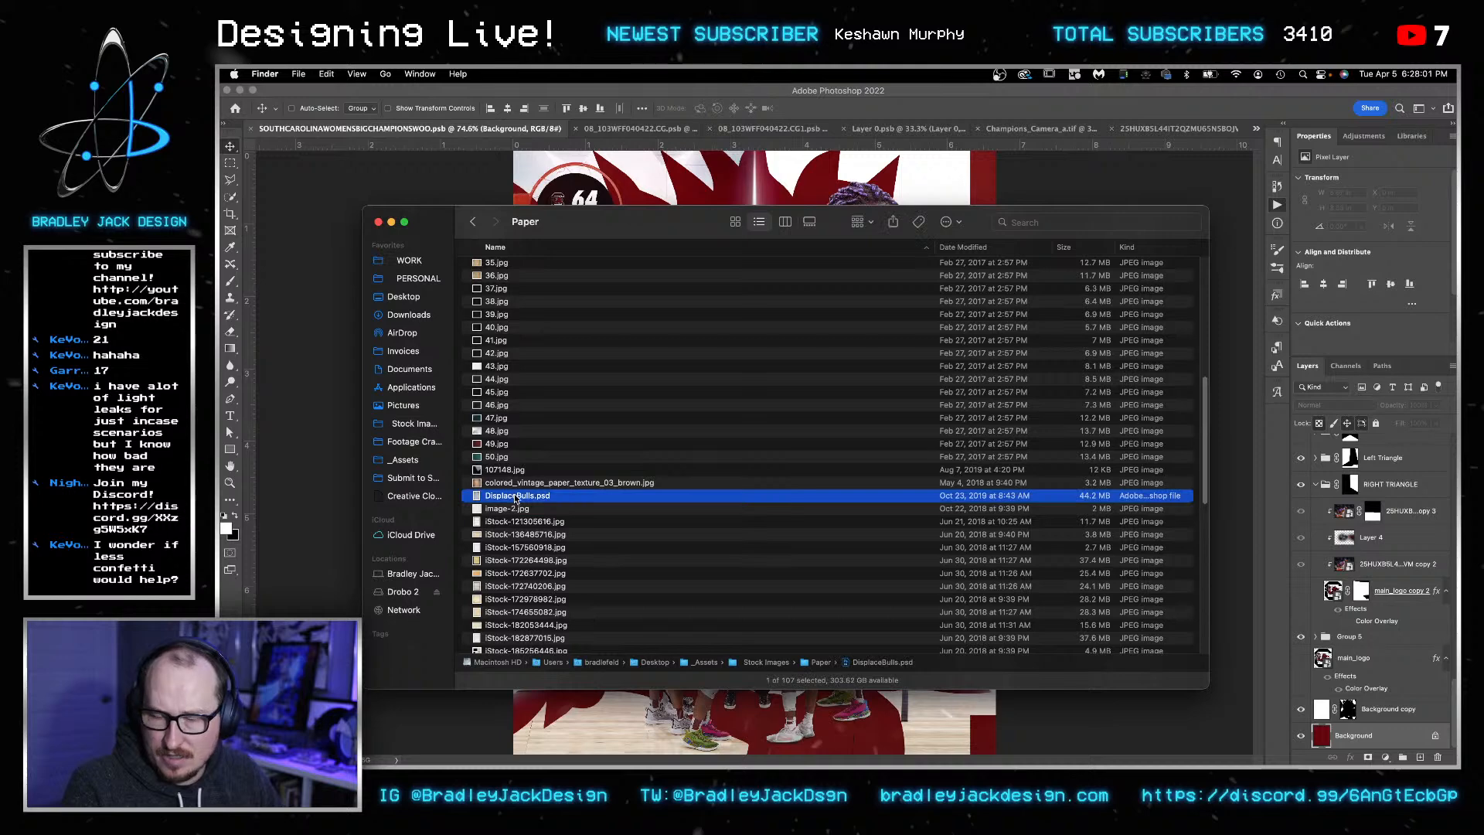
key("space")
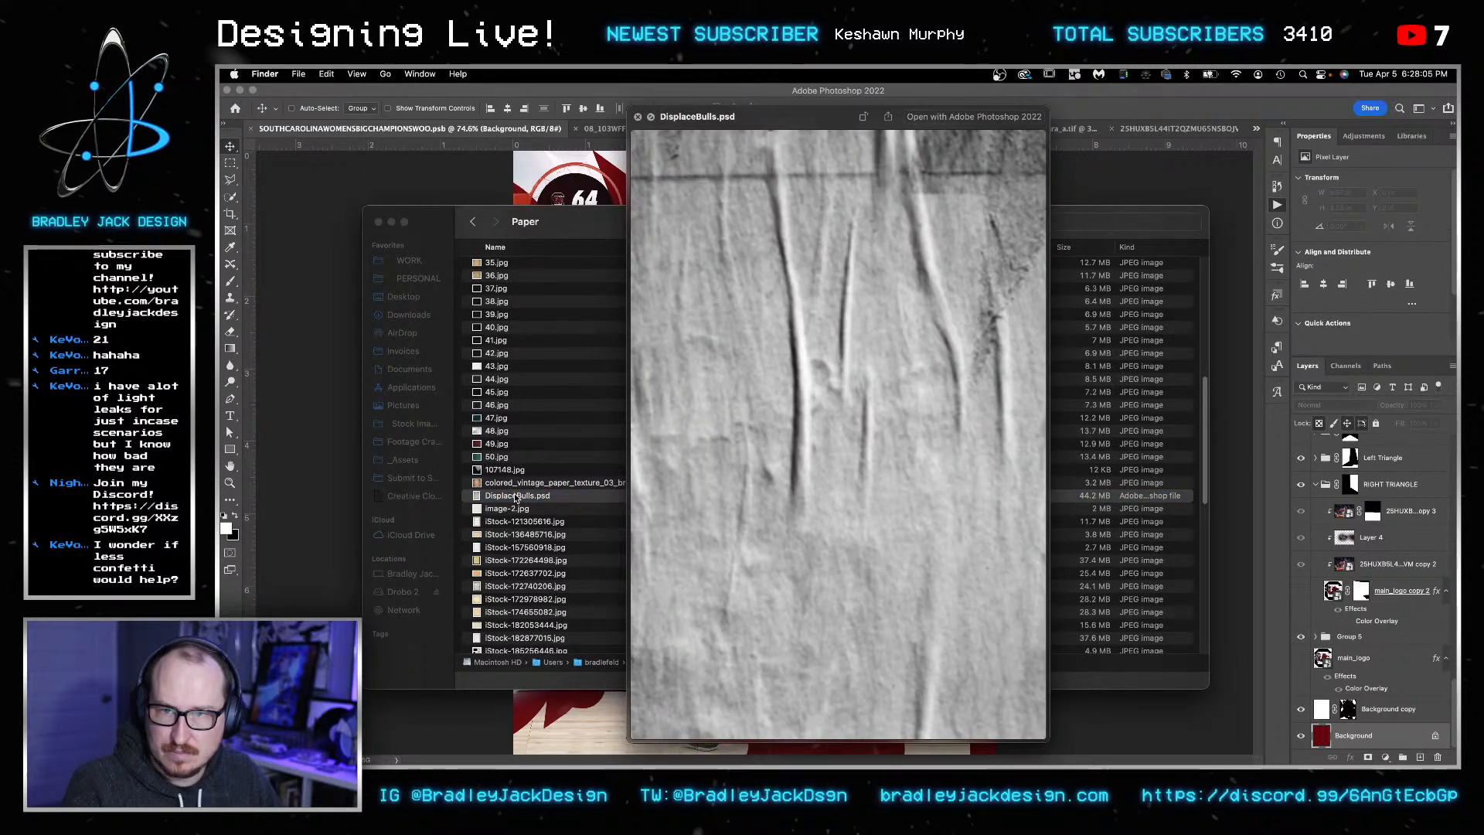
key("space")
left_click_drag(517, 498, 340, 503)
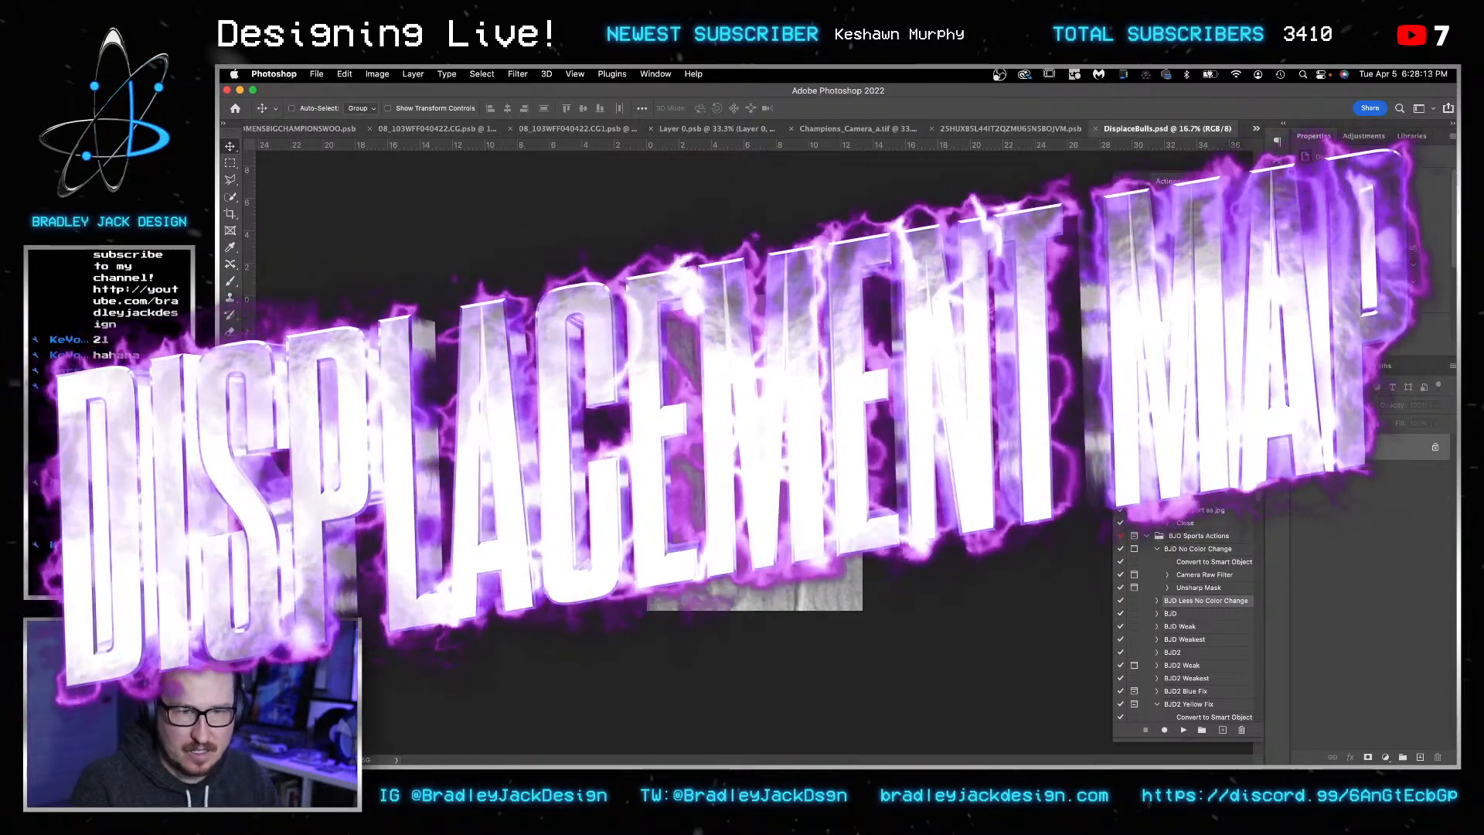
key("super+w")
key("super+Tab")
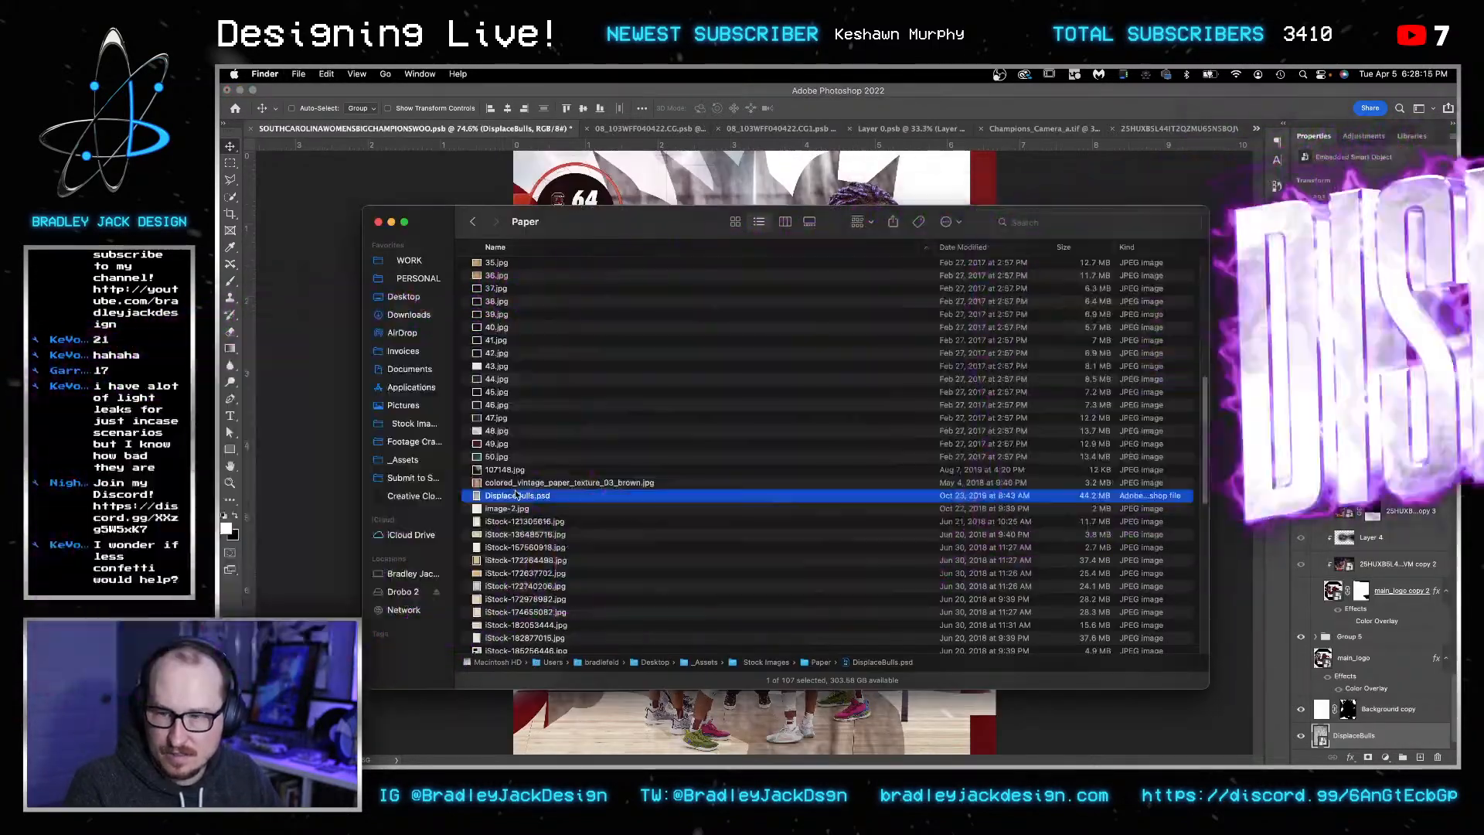
key("super+Tab")
key("super+Tab")
- Preview other paper textures and place iStock-855628244.jpg above the poster's Background layer in Multiply mode
scroll(522, 462, "down", 10)
left_click(511, 393)
key("space")
key("space")
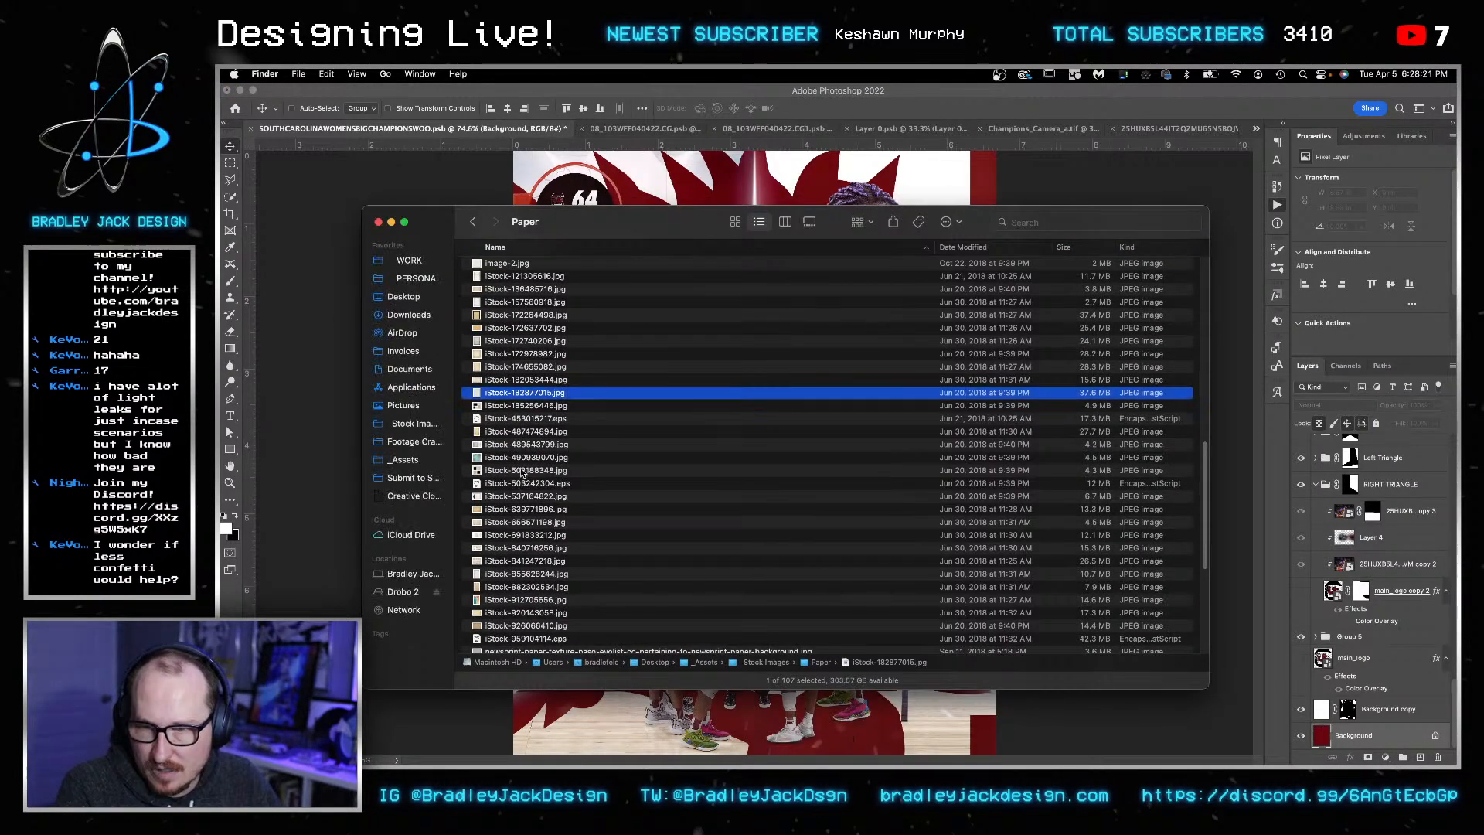
scroll(522, 560, "down", 1)
left_click(522, 558)
key("space")
key("space")
left_click_drag(522, 567, 298, 496)
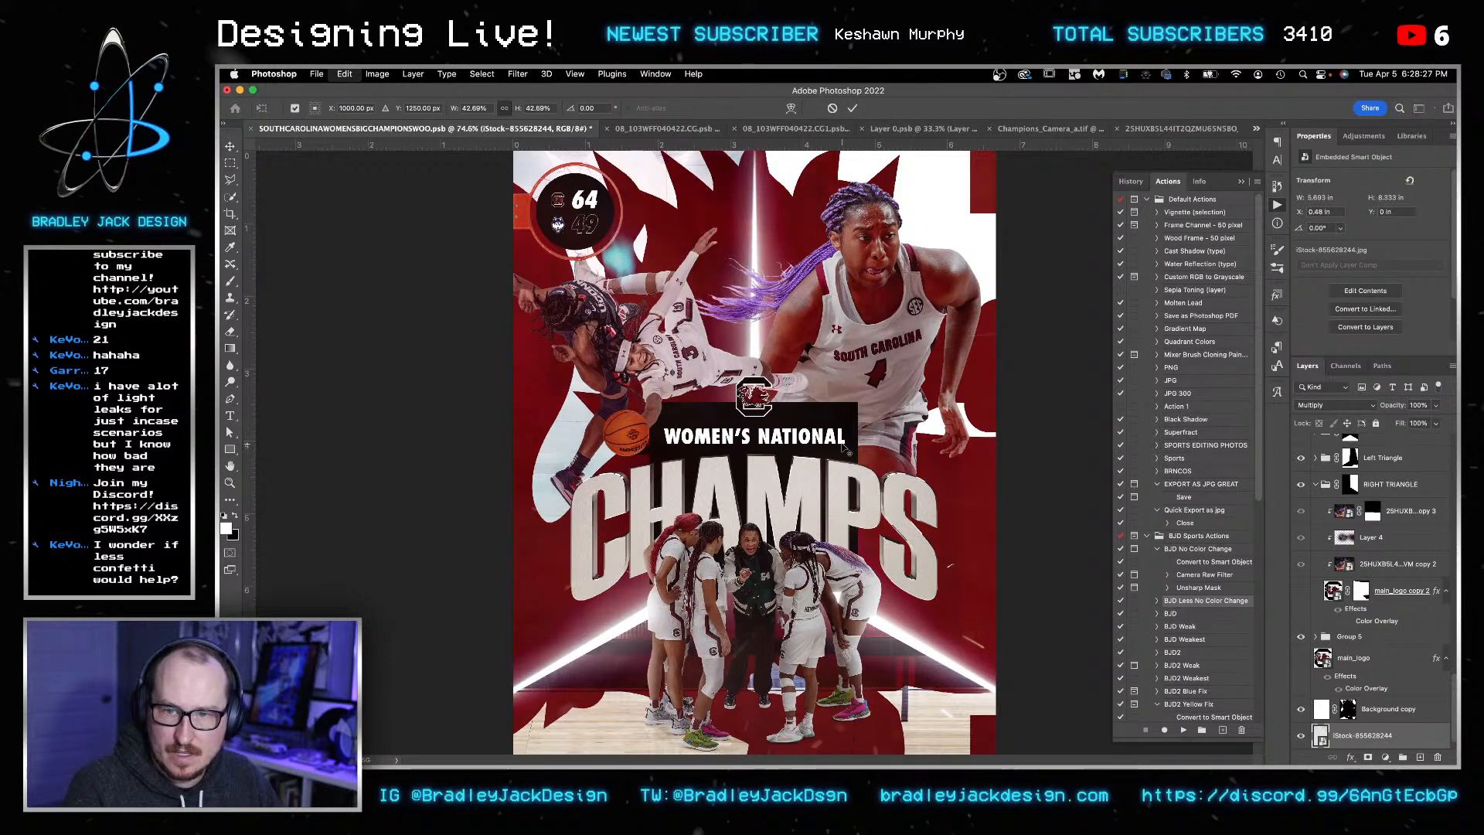
- Scale the placed paper texture proportionally to about 51% so it extends past the canvas on all sides
key("super+minus")
key("super+minus")
left_click_drag(889, 645, 918, 671)
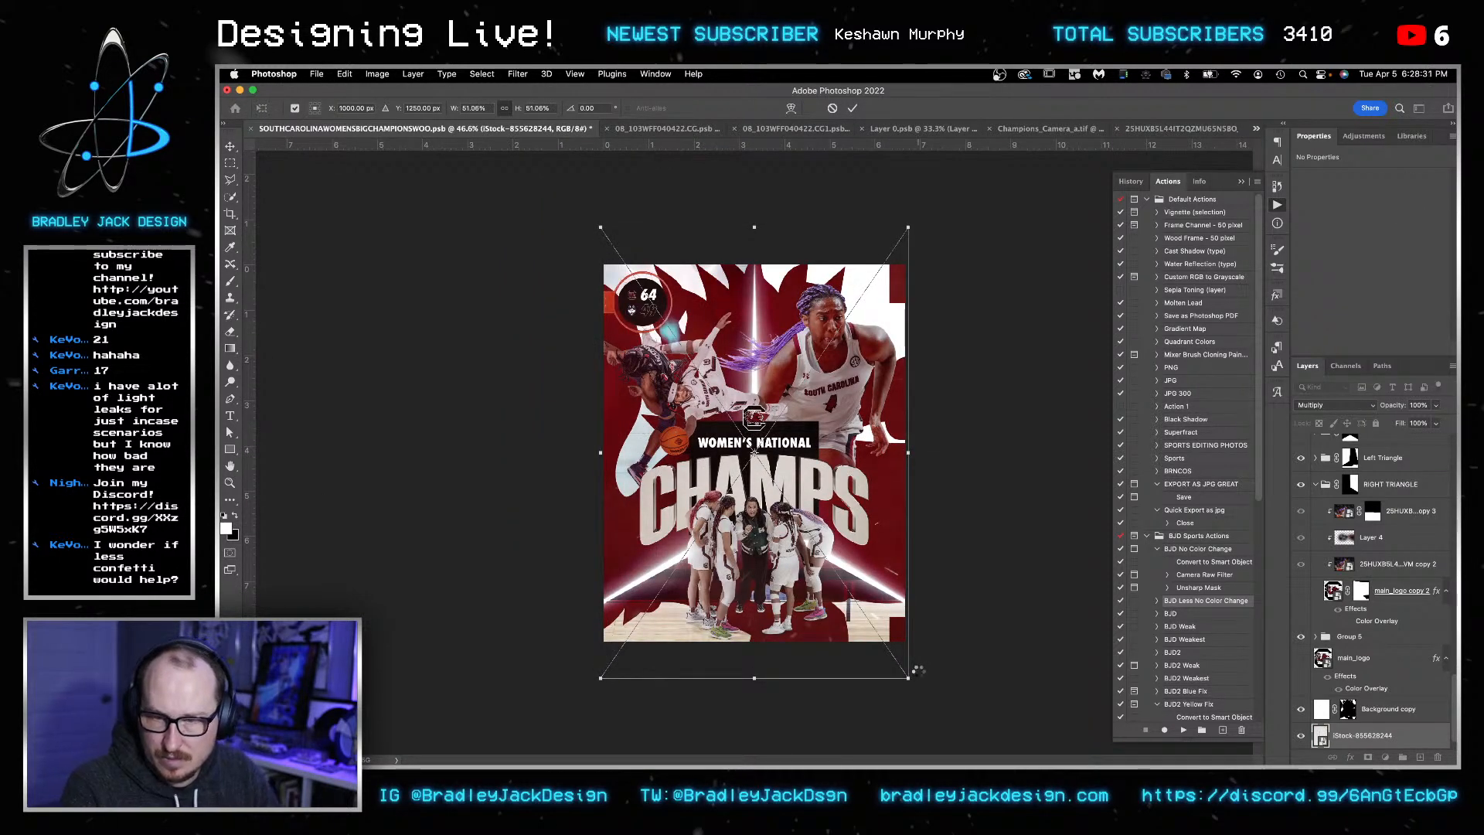
key("Return")
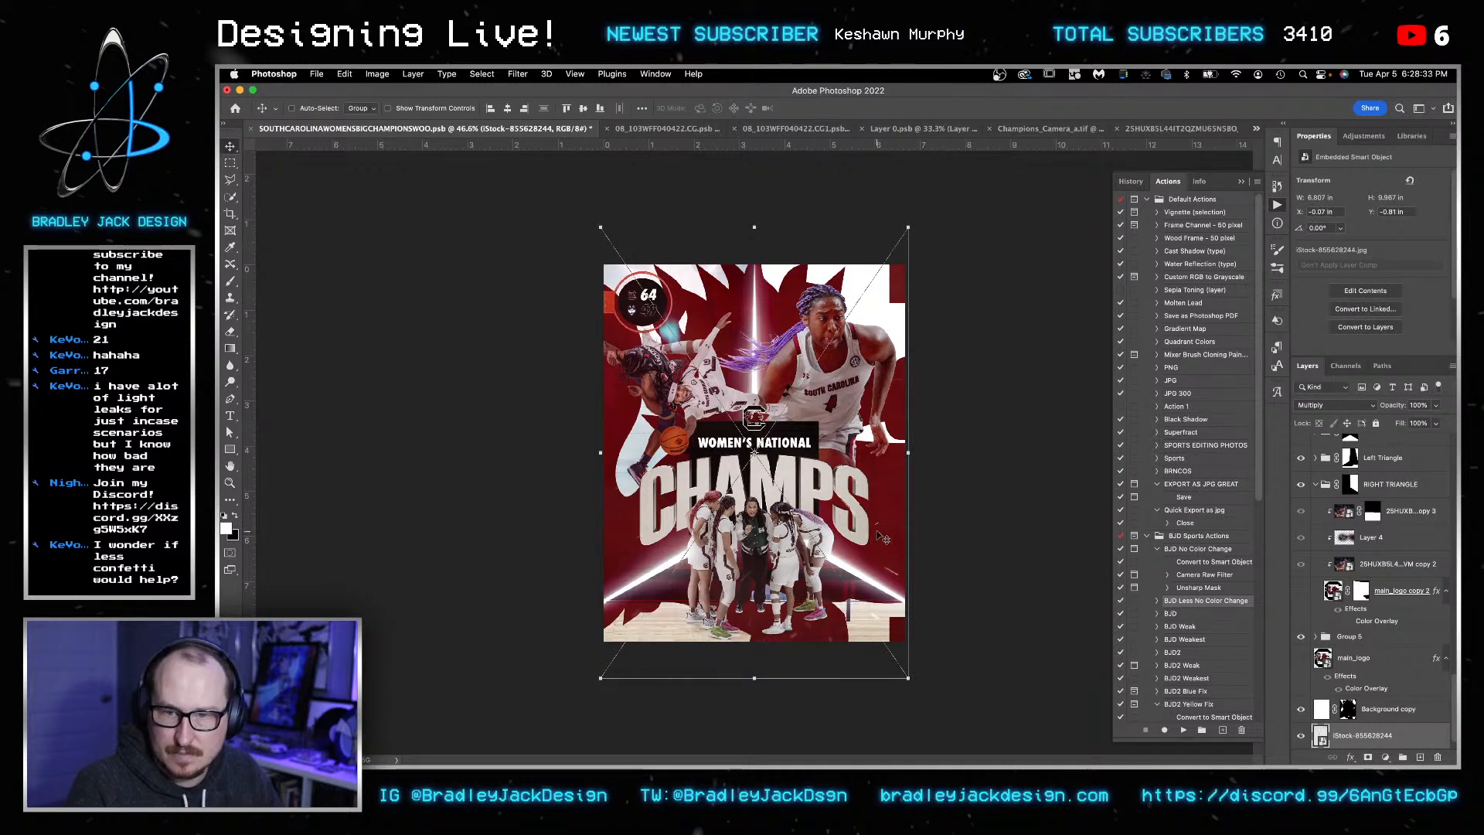
key("super+0")
key("z")
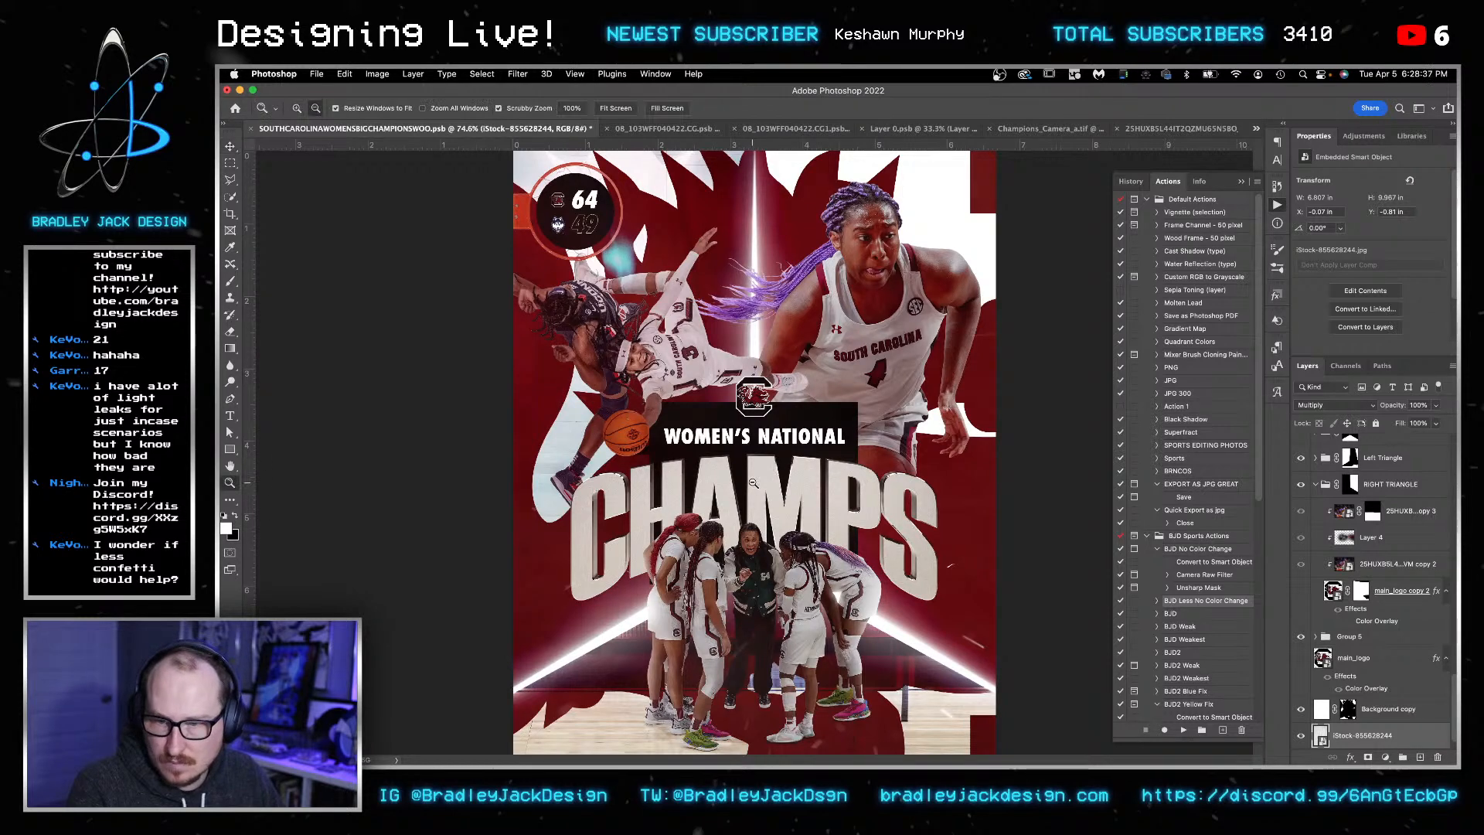
key("v")
scroll(777, 495, "down", 5)
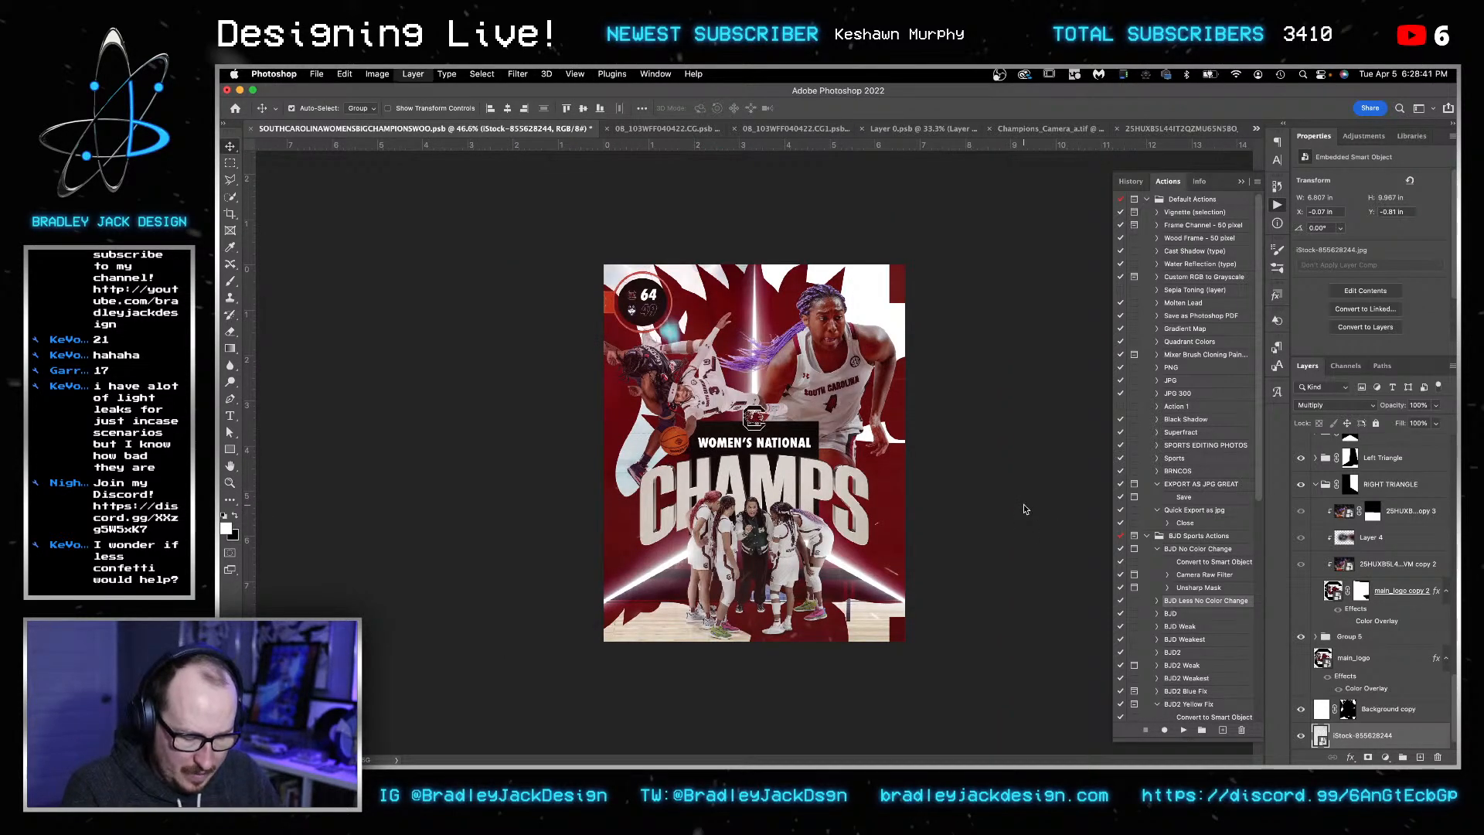
- Add a new layer above the paper texture and create a blank white 6.67 x 8.33 in RGB document
key("super+shift+alt+n")
key("super+o")
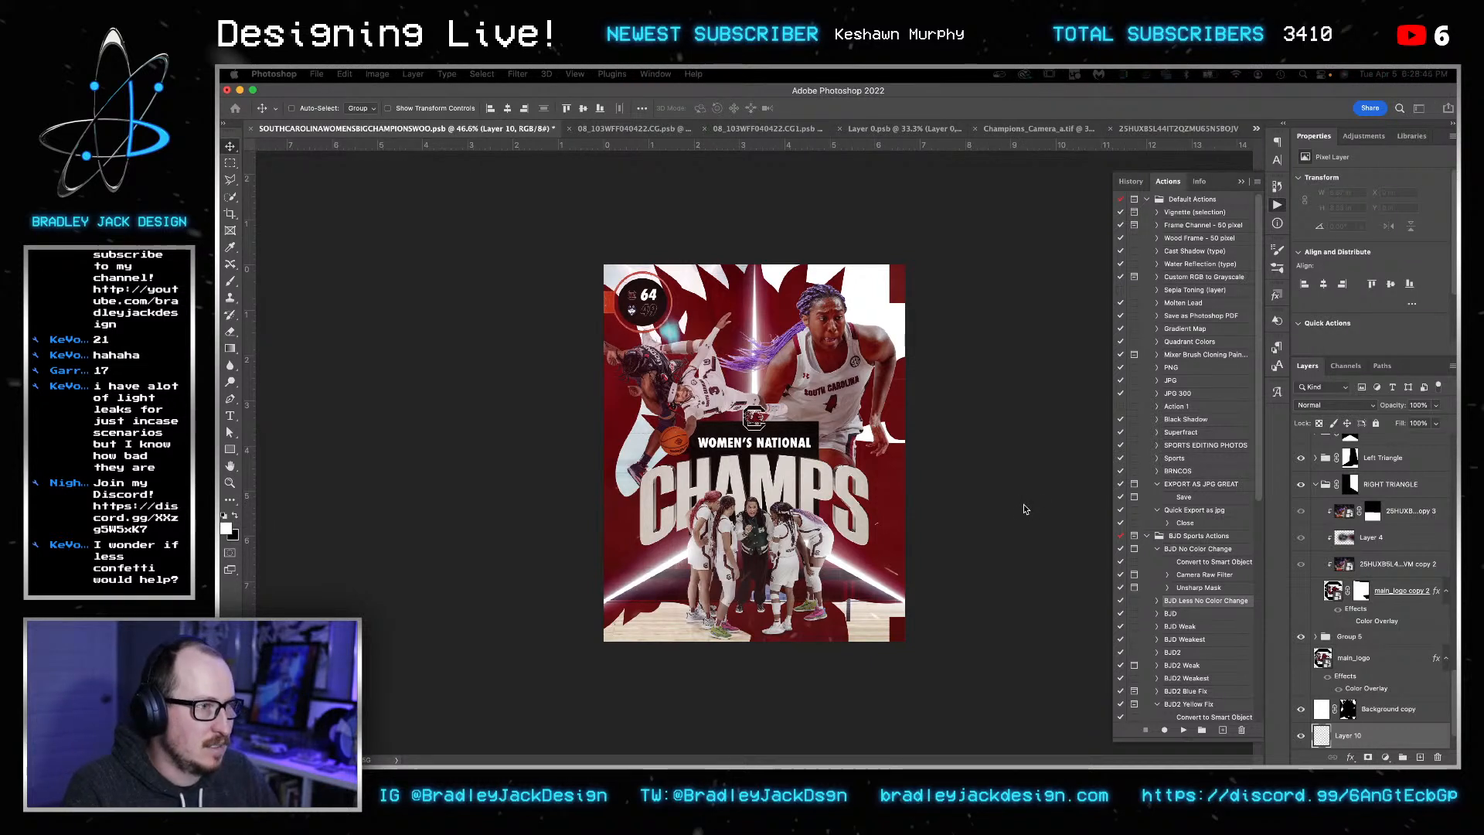
key("Return")
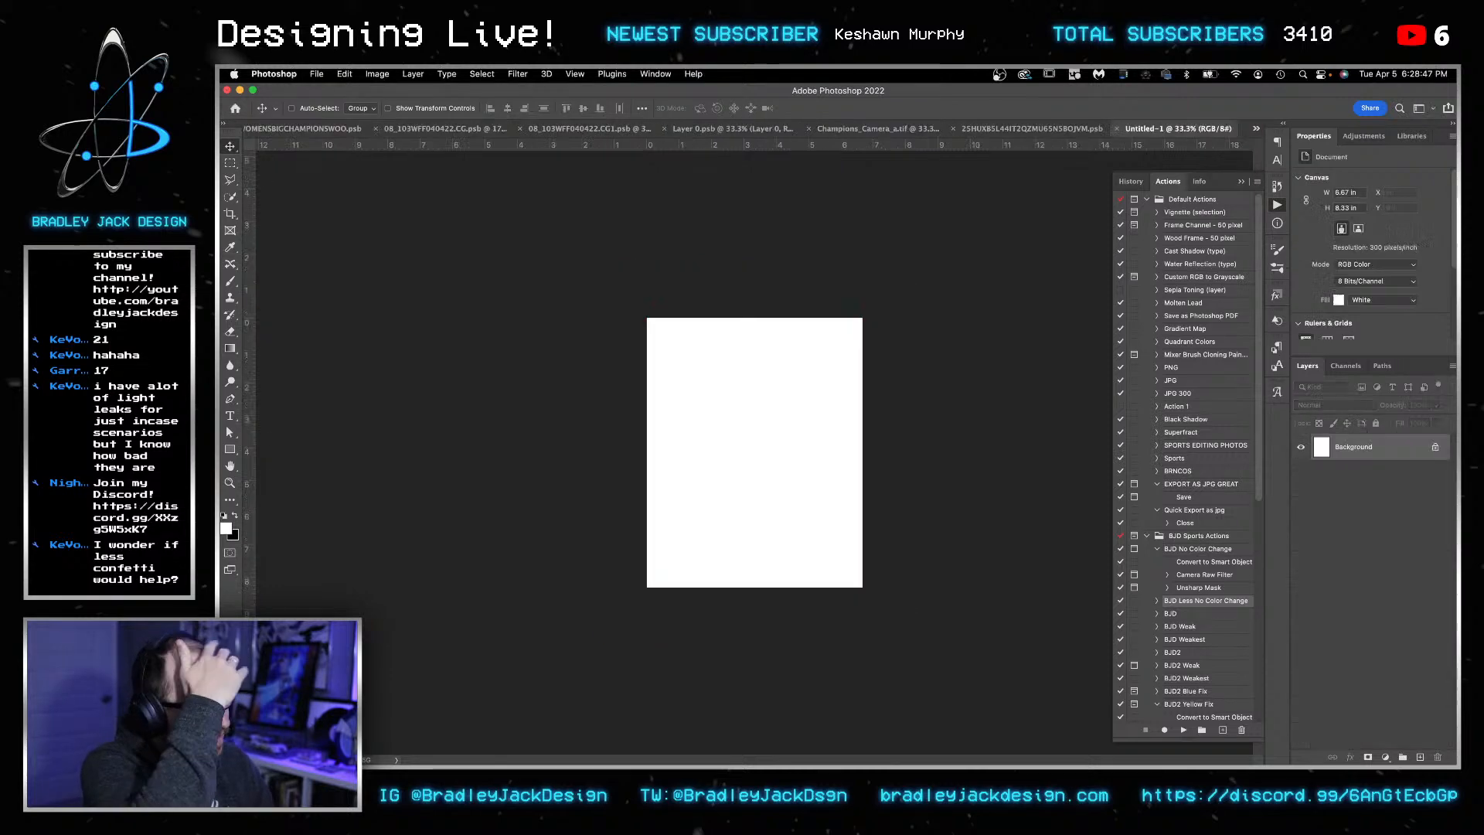
- Add a centred text box reading GAMECOCKS across the middle of the blank document and colour it black
key("t")
left_click_drag(667, 398, 850, 504)
key("BackSpace")
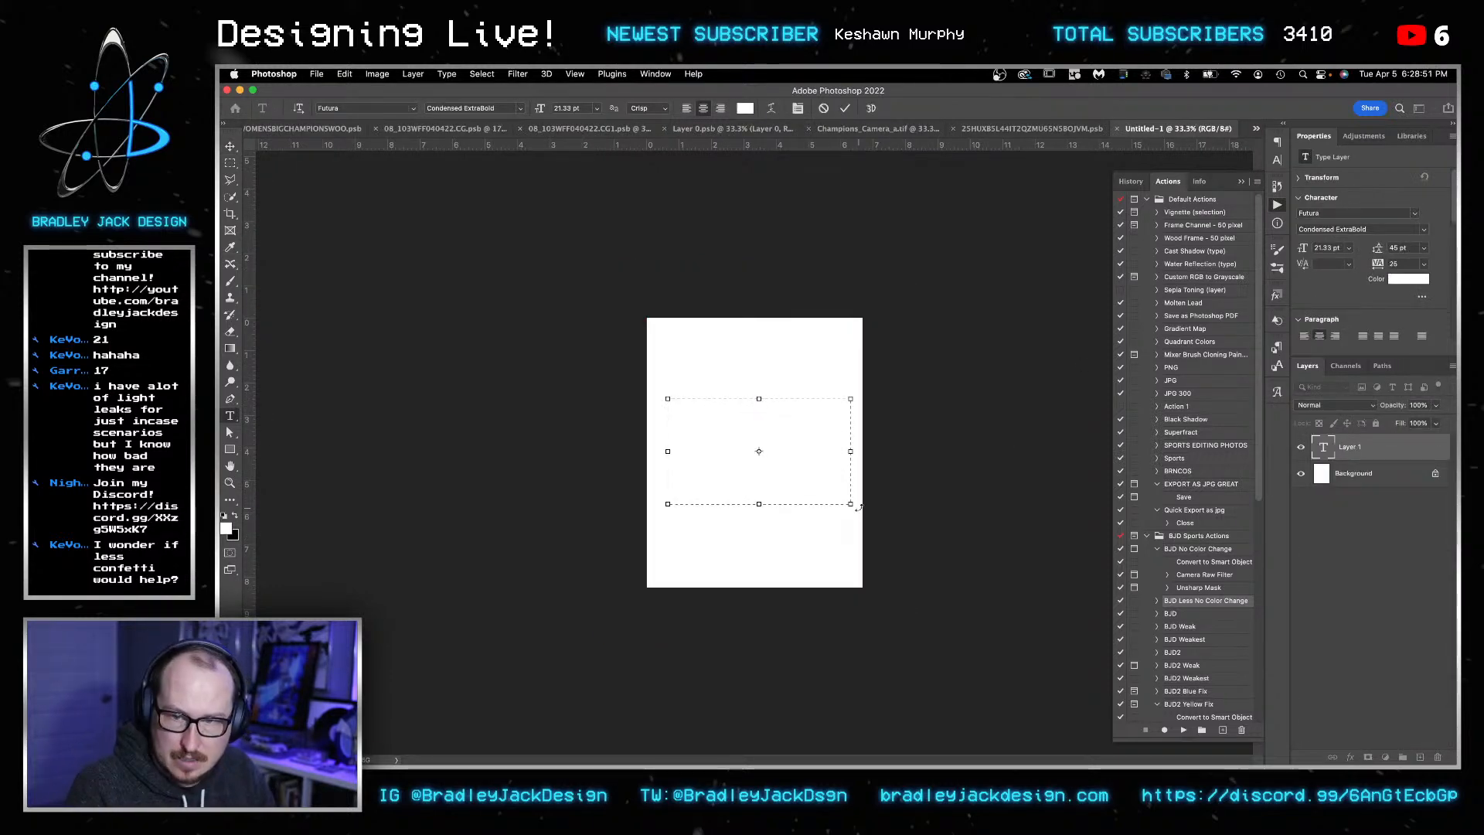
key("super+a")
left_click(237, 515)
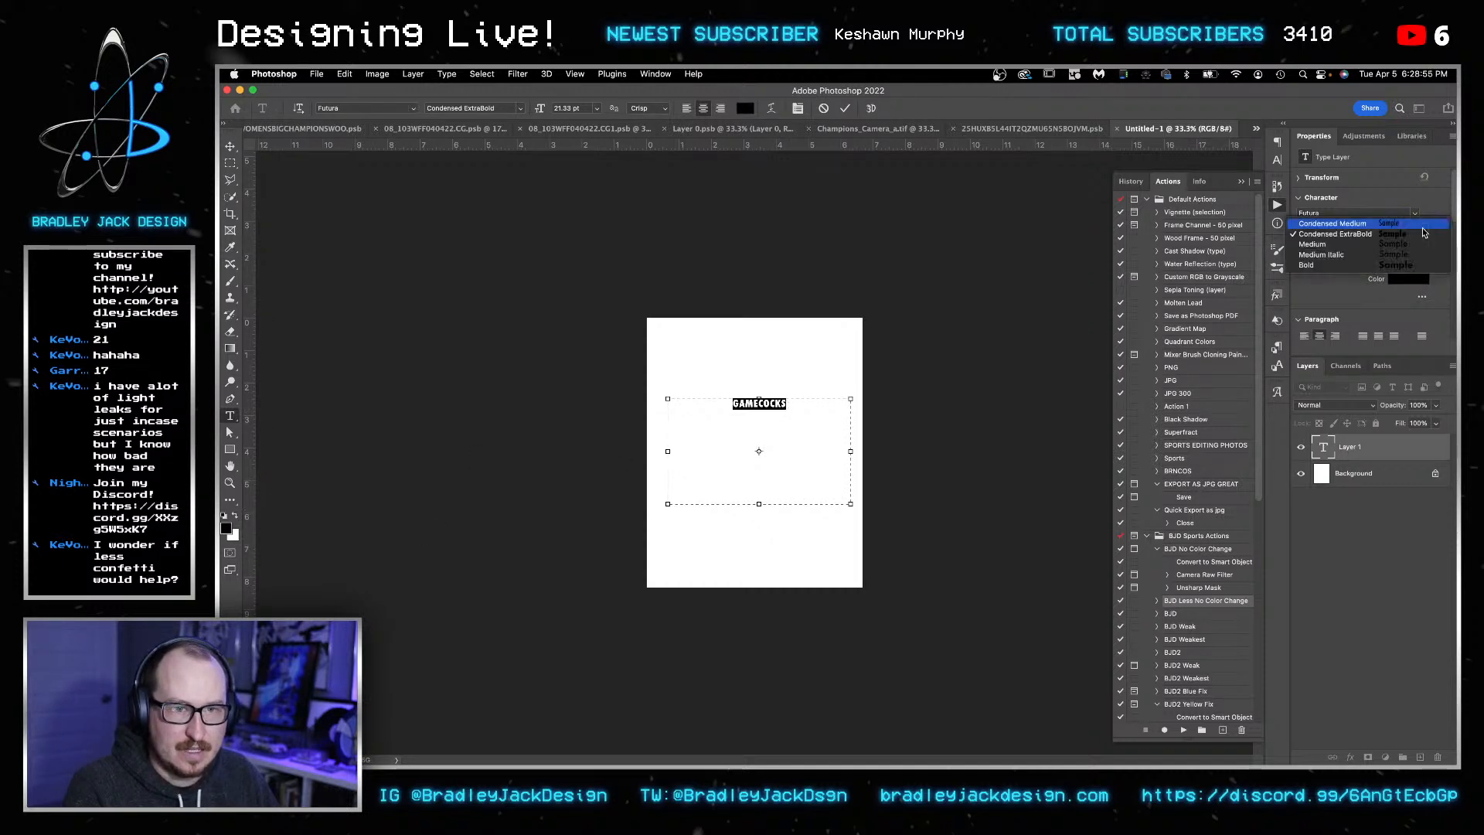
- Set the GAMECOCKS text to the Futura Extra Black Condensed BT font in Italic and commit it
type("fu")
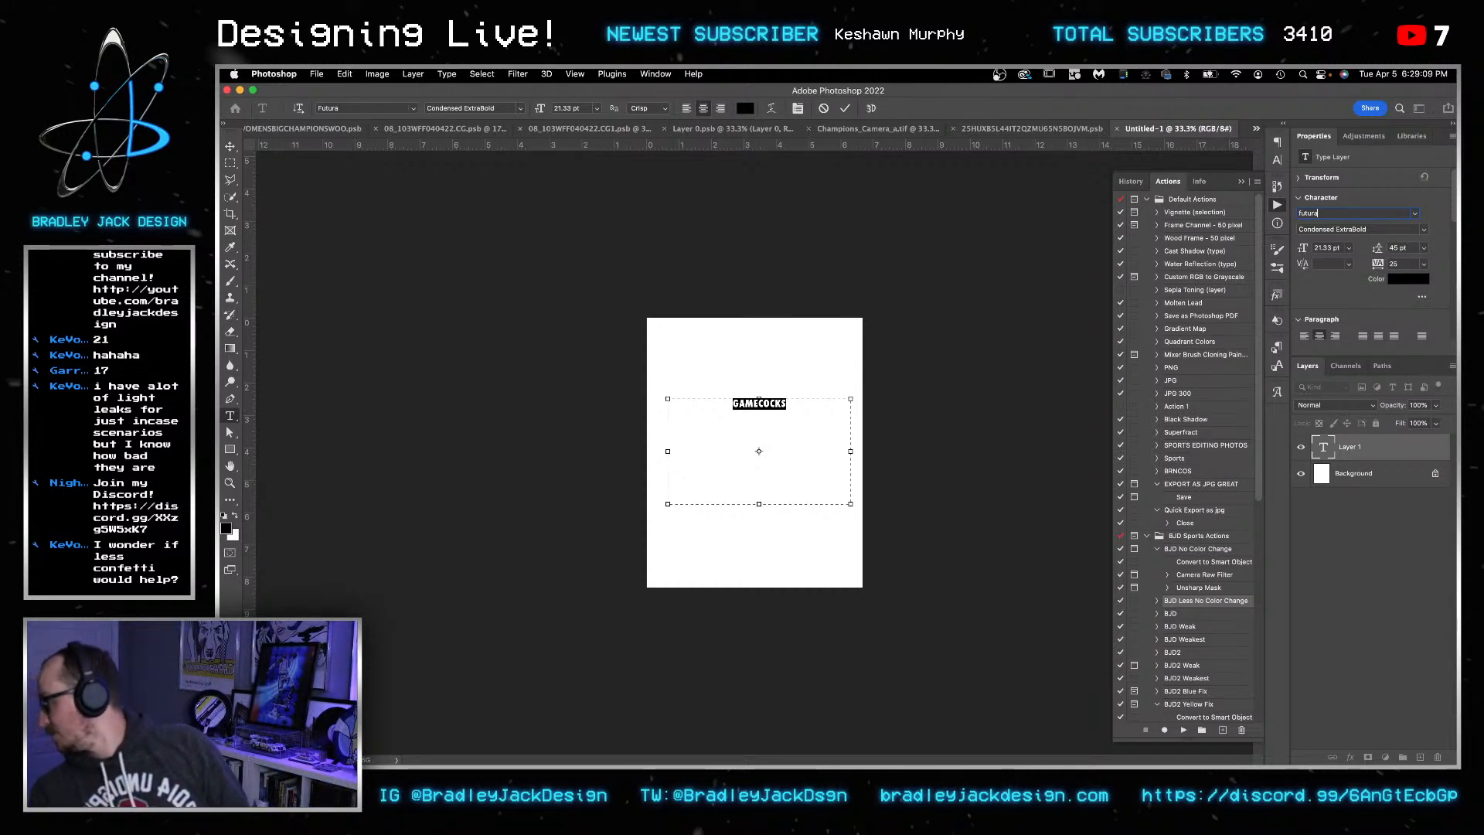
key("Down")
key("Down")
key("Down")
key("Down")
key("Down")
key("Down")
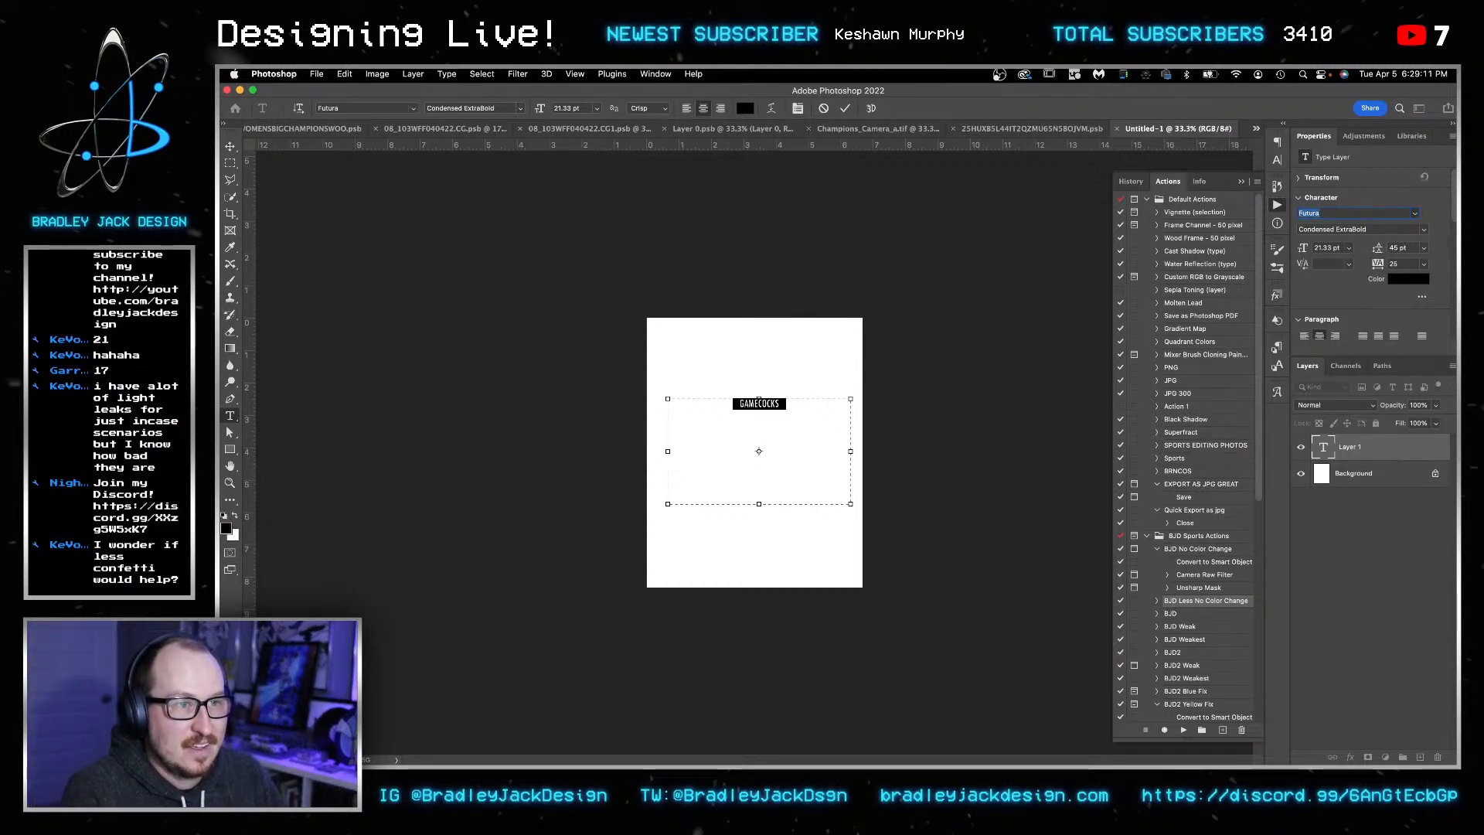
key("Return")
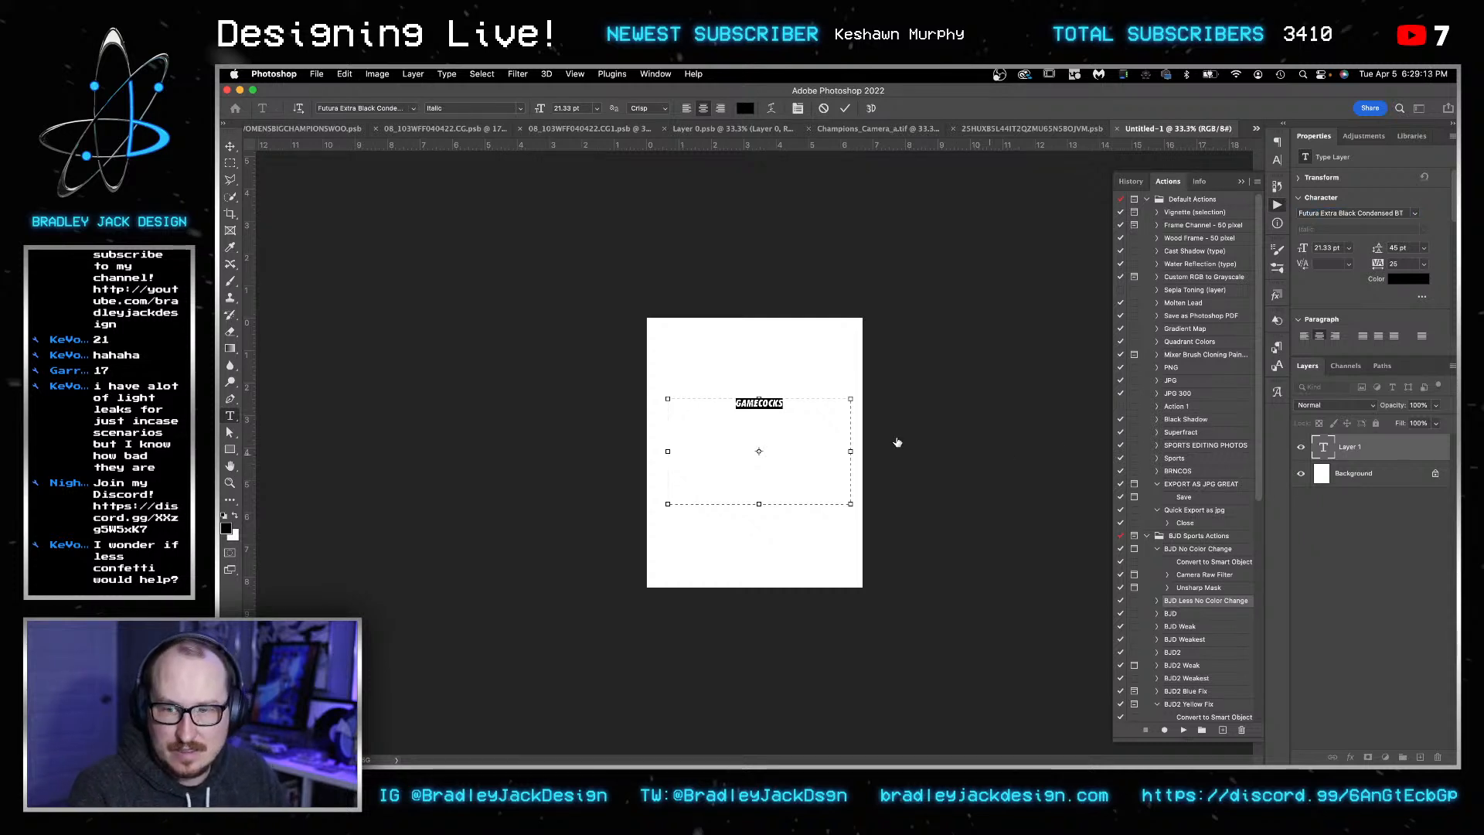
key("ctrl+Return")
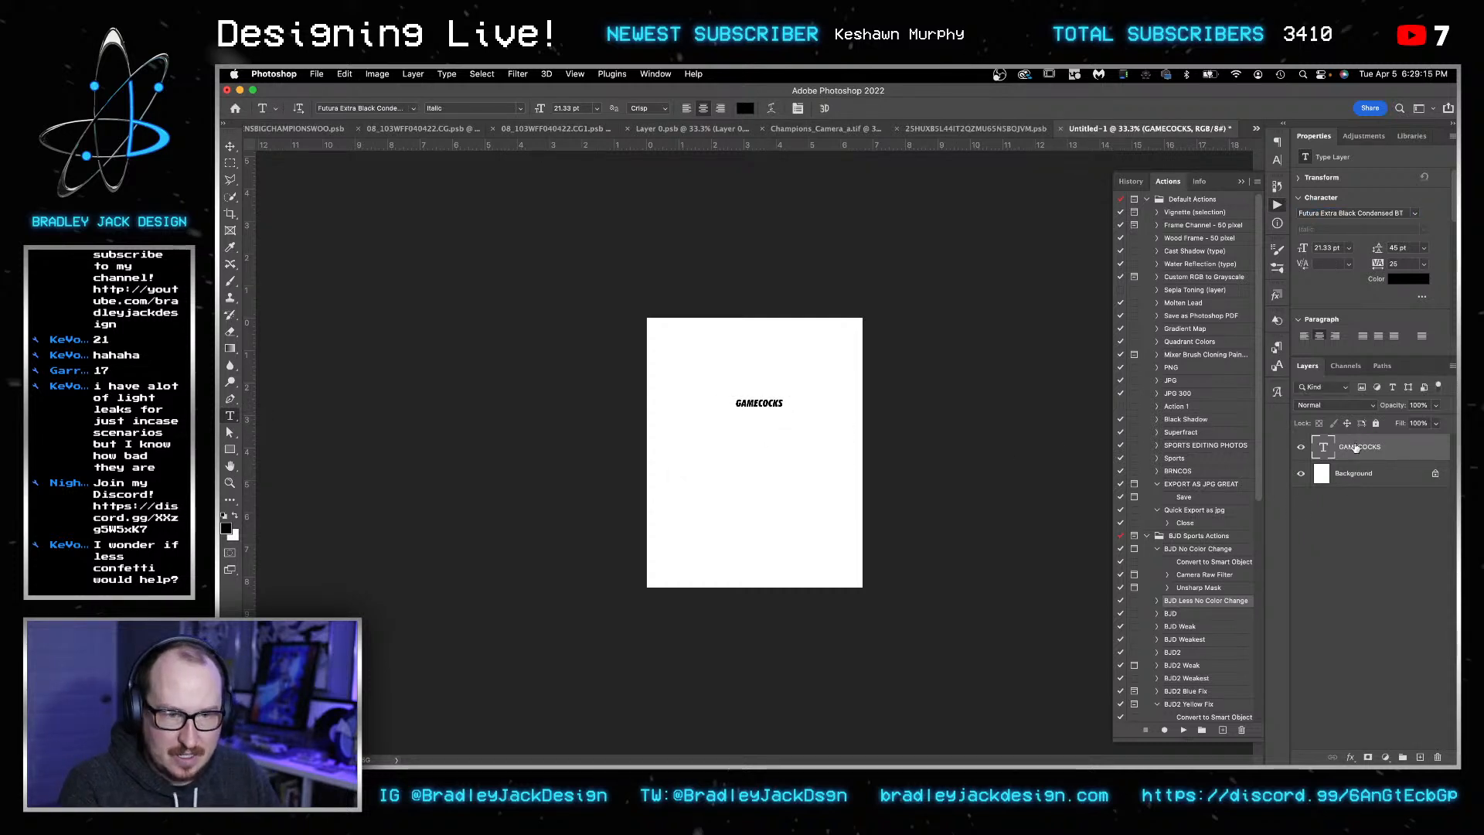
- Convert the GAMECOCKS text to a smart object and crop the canvas tightly to the lettering
key("super+shift+o")
key("super+t")
scroll(793, 412, "up", 5)
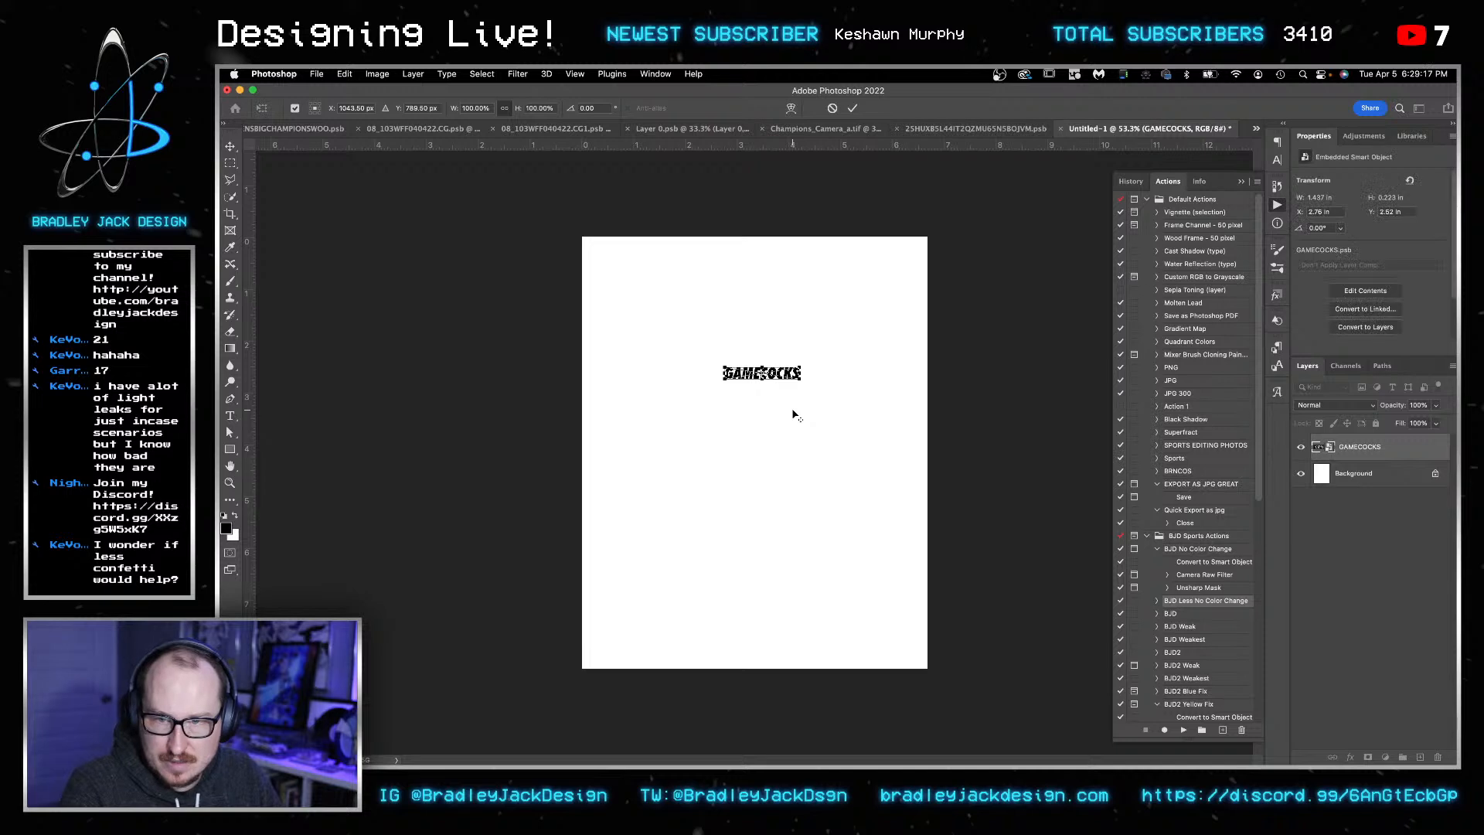
scroll(793, 415, "up", 3)
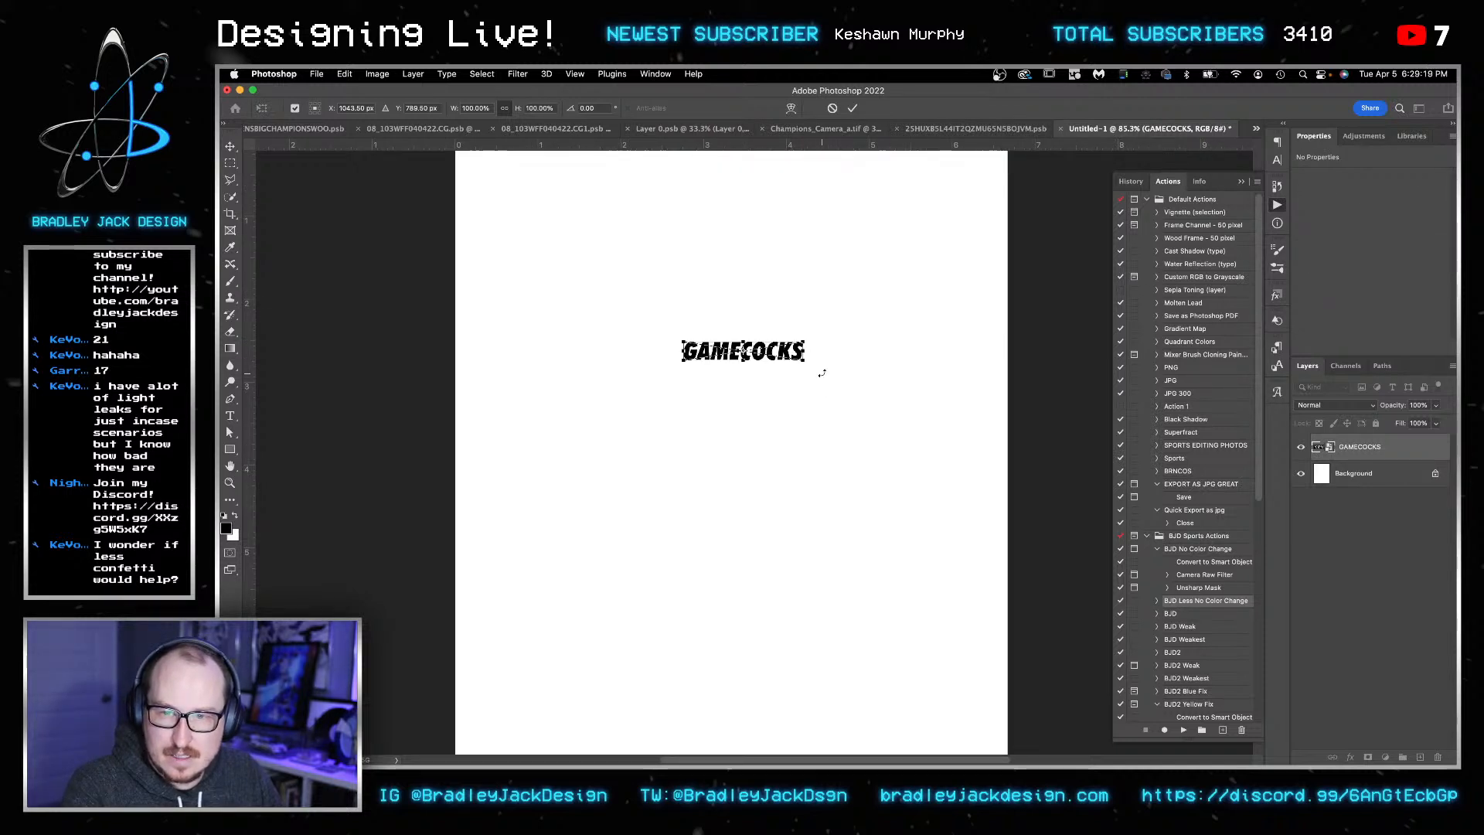
key("Return")
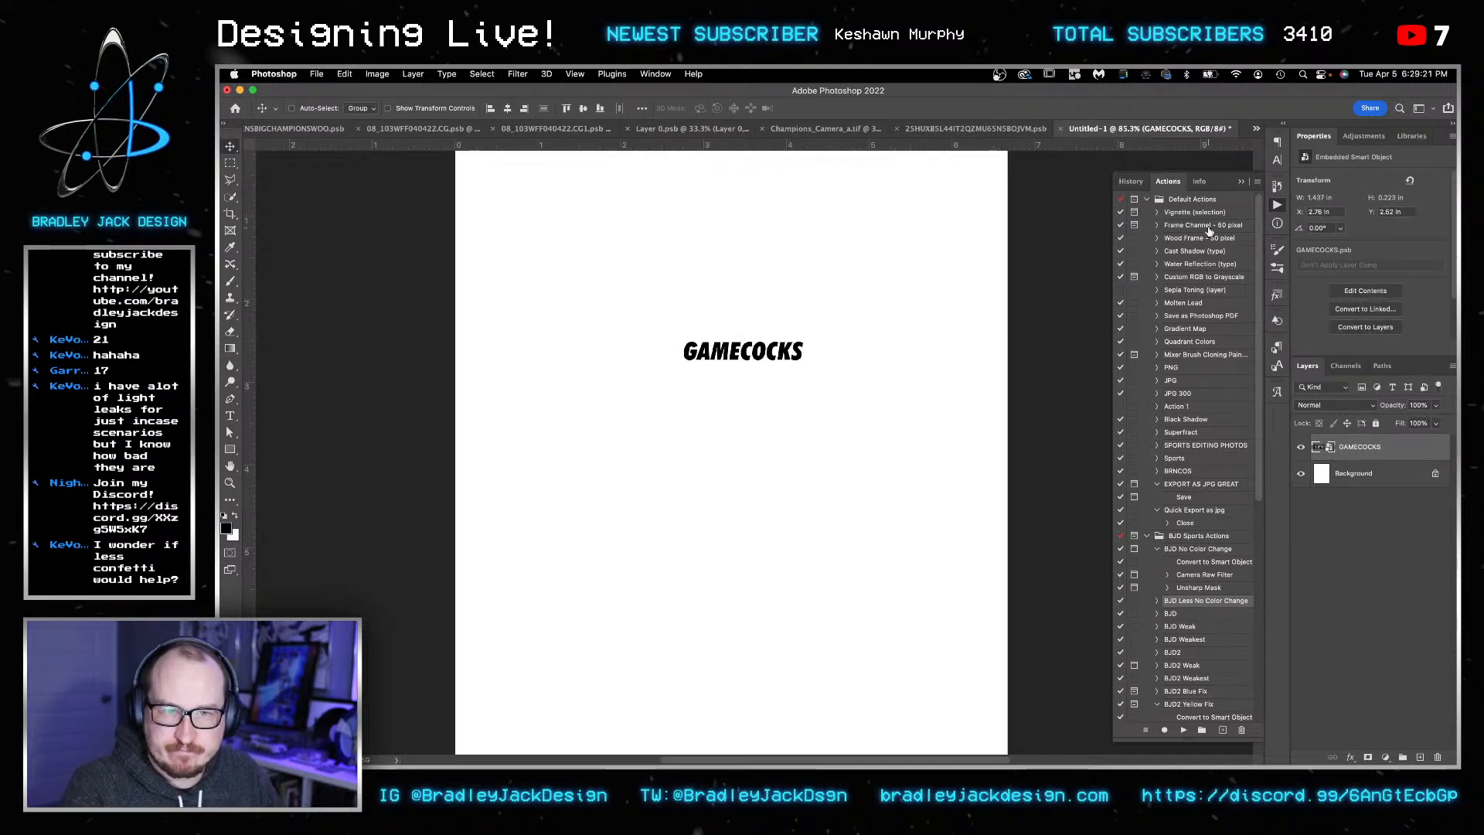
left_click(1319, 448, "super")
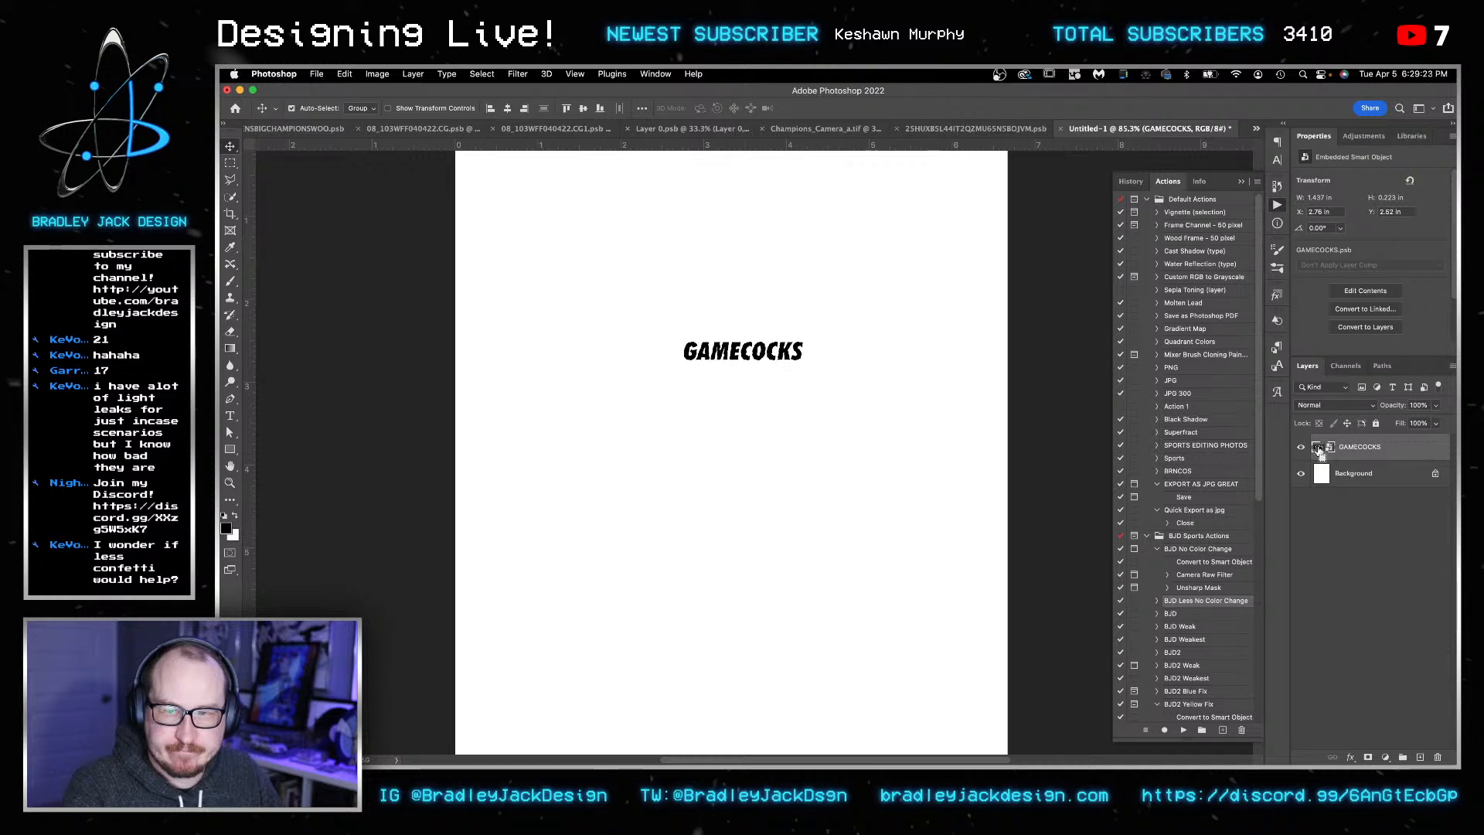
key("c")
key("Return")
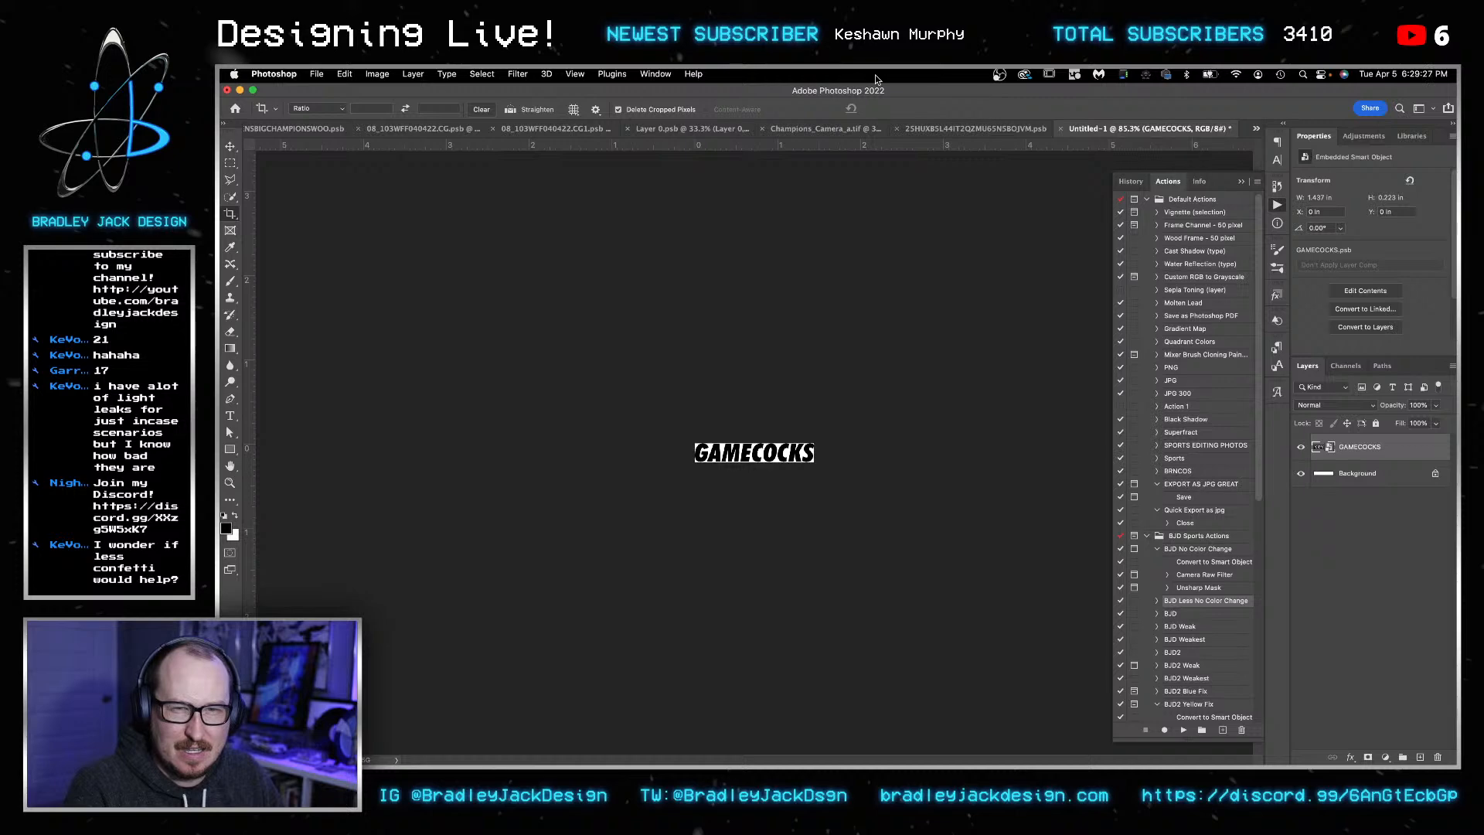
- Show the saved patterns and save the cropped GAMECOCKS artwork as a new pattern
left_click(669, 75)
left_click(744, 444)
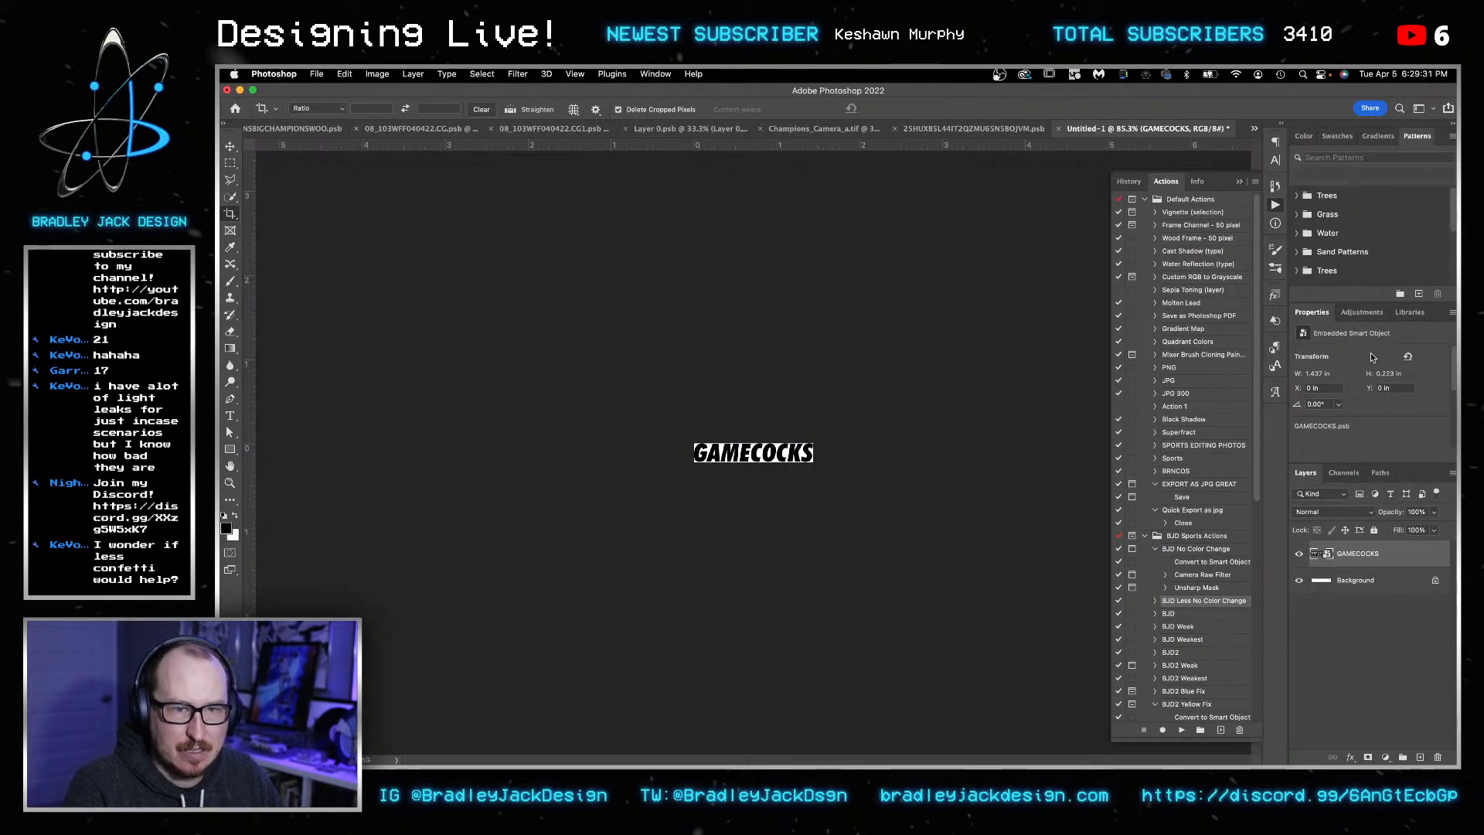
left_click(1416, 292)
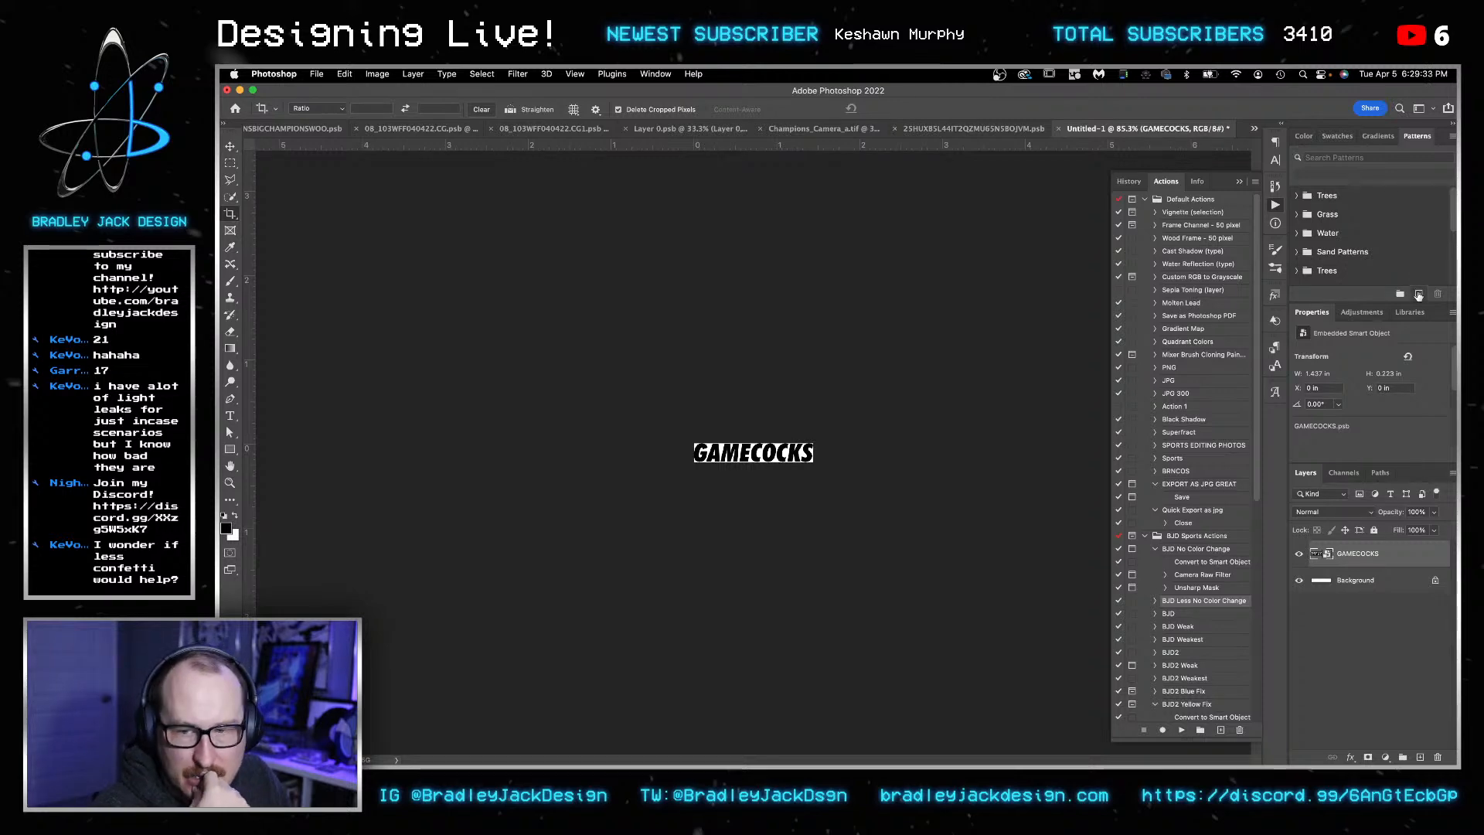
key("Return")
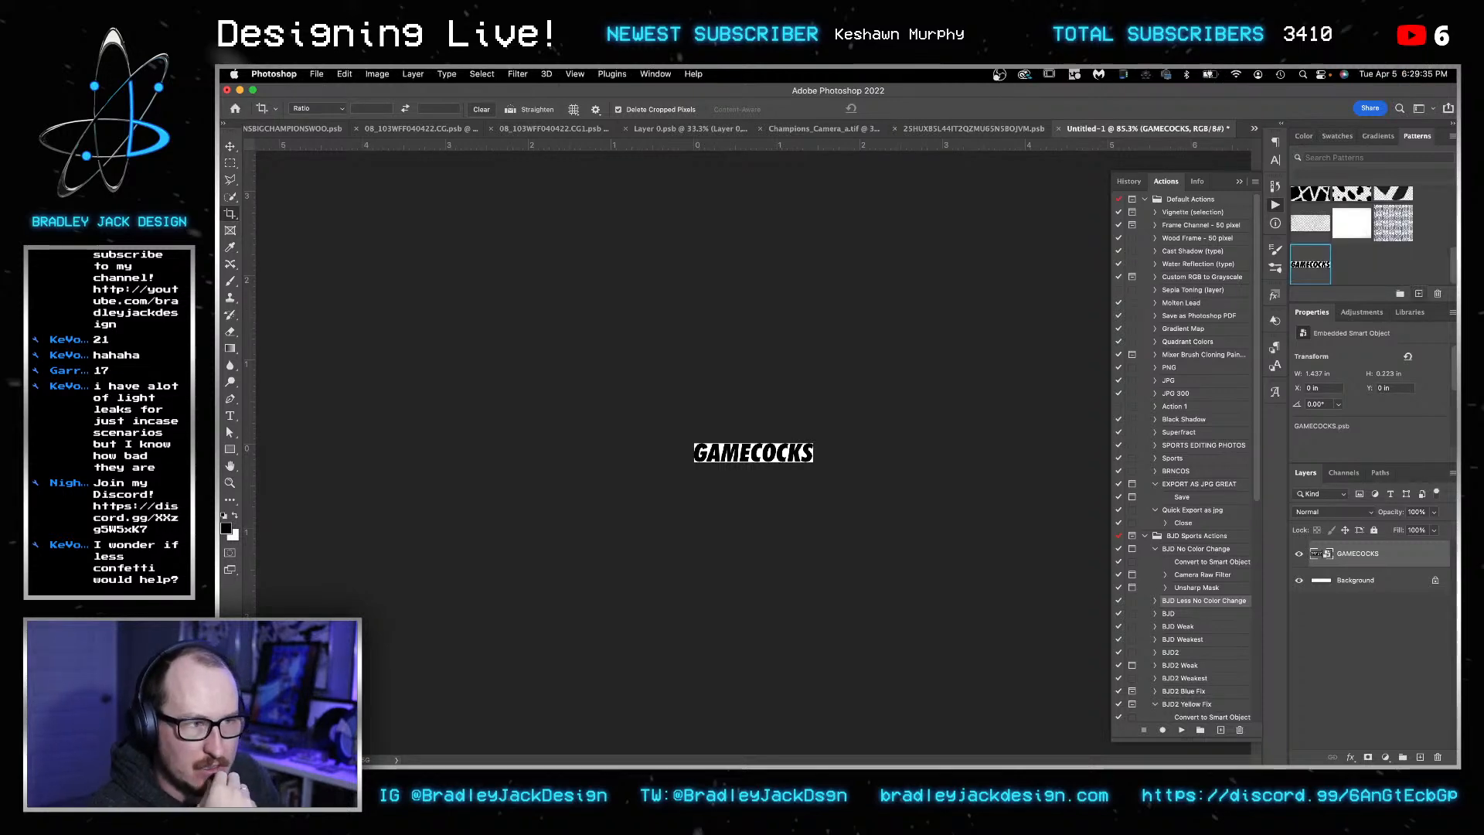
- Return to the poster document and turn the empty Layer 10 into a fill of the saved GAMECOCKS pattern at 100% scale
left_click(762, 310)
key("ctrl+Tab")
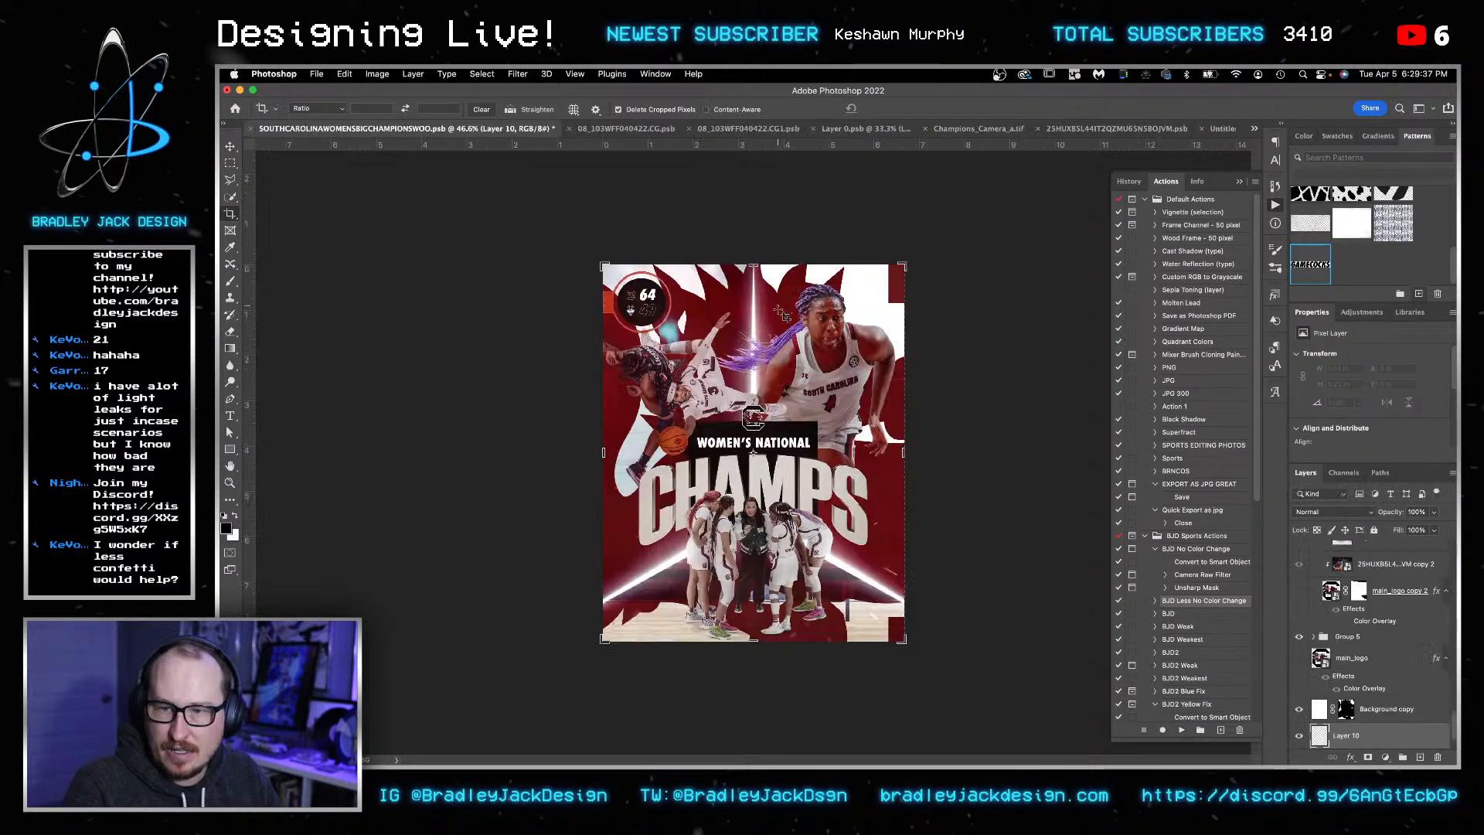
left_click(1349, 704)
left_click(1353, 684)
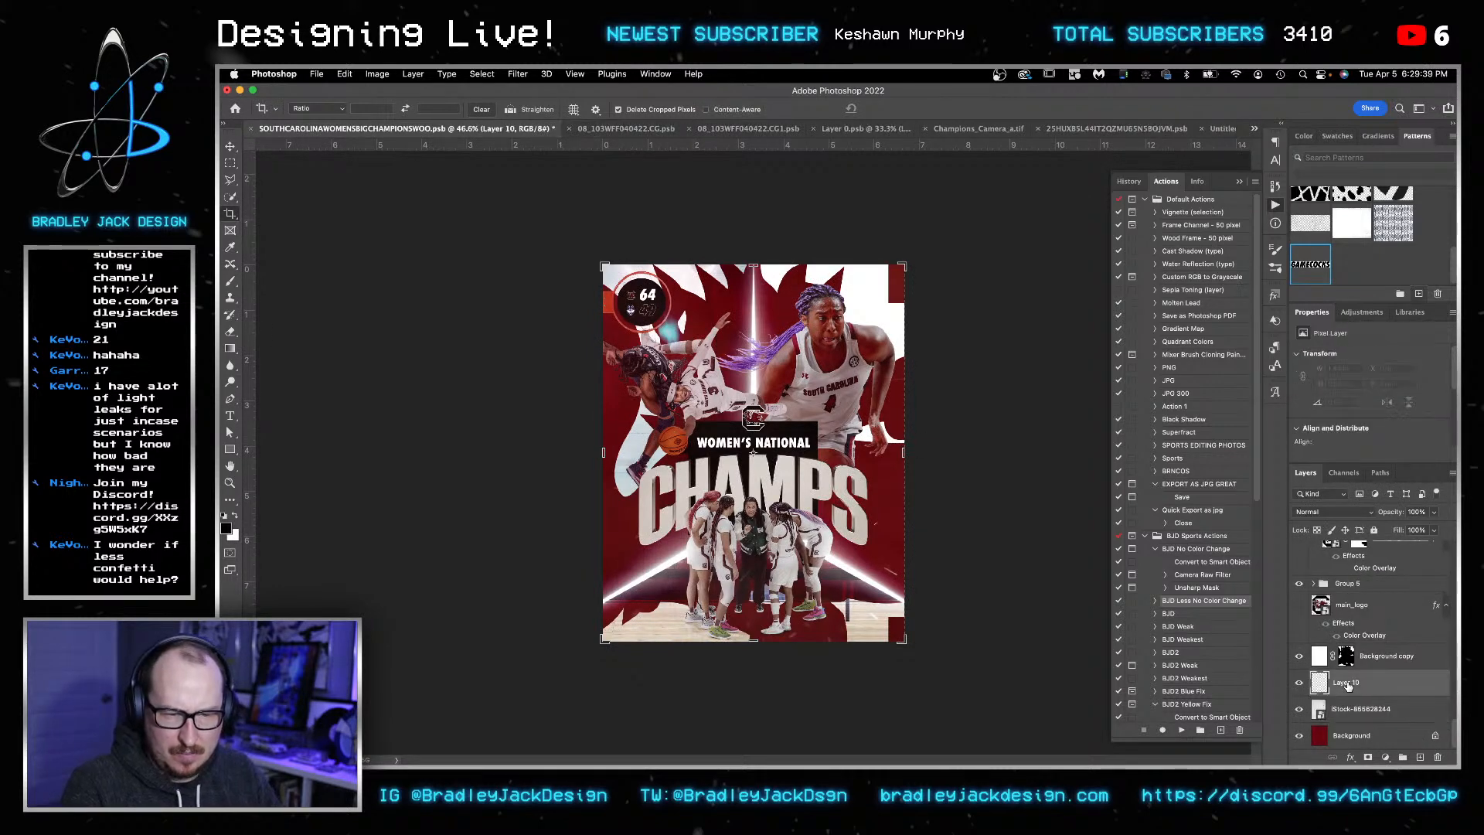
left_click(1387, 757)
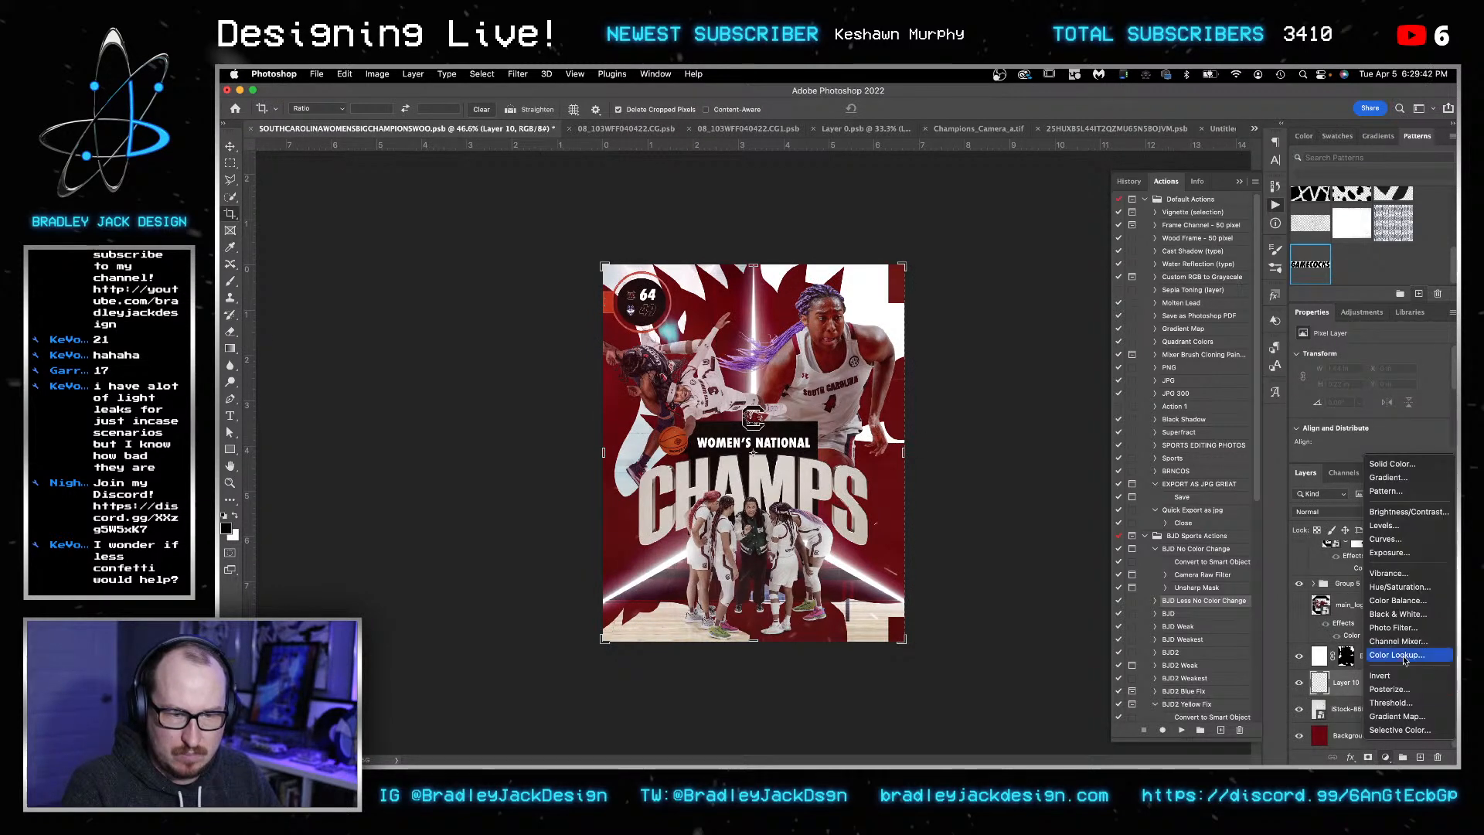
left_click(1395, 493)
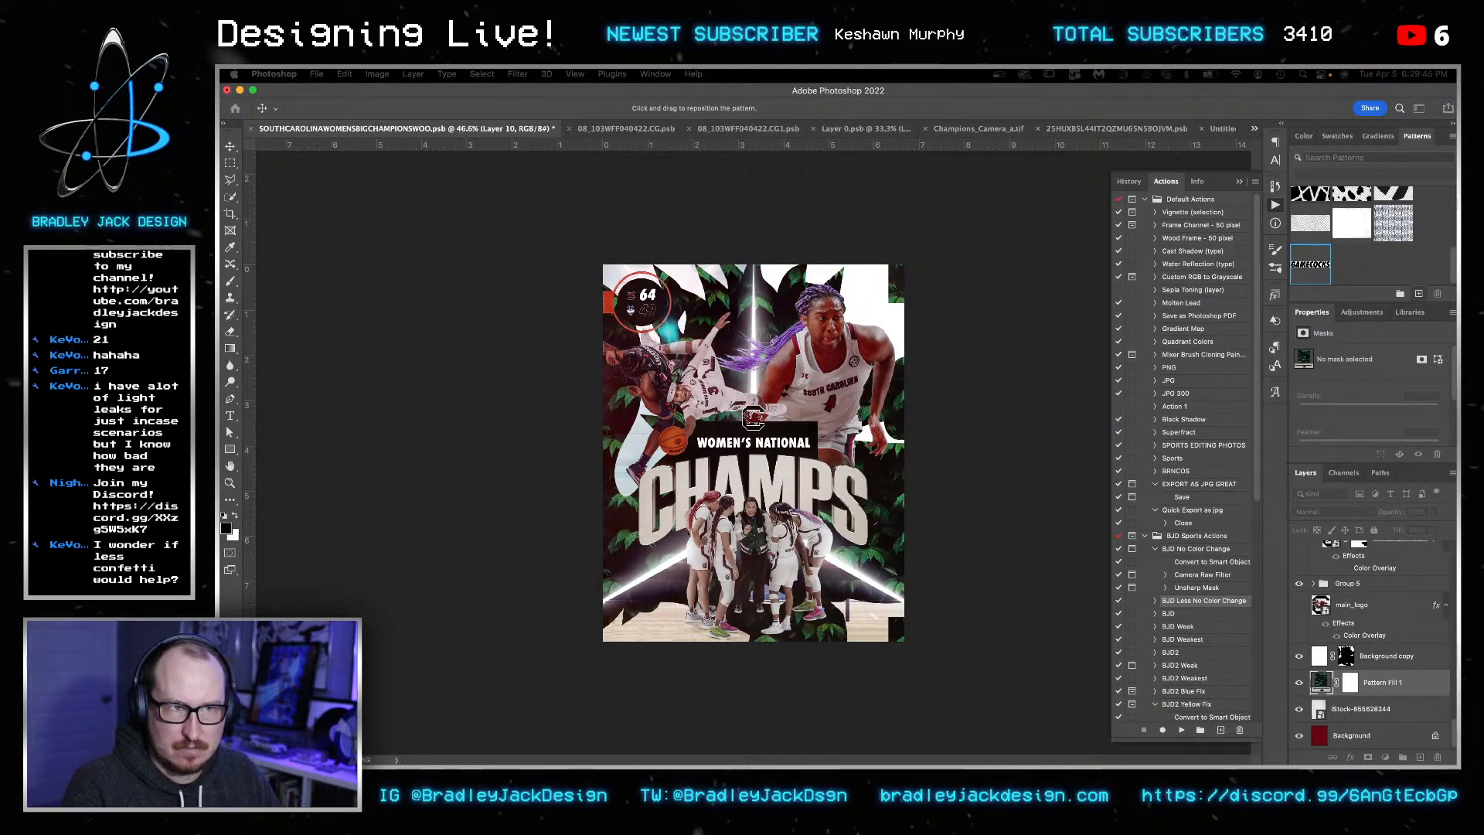
left_click(364, 341)
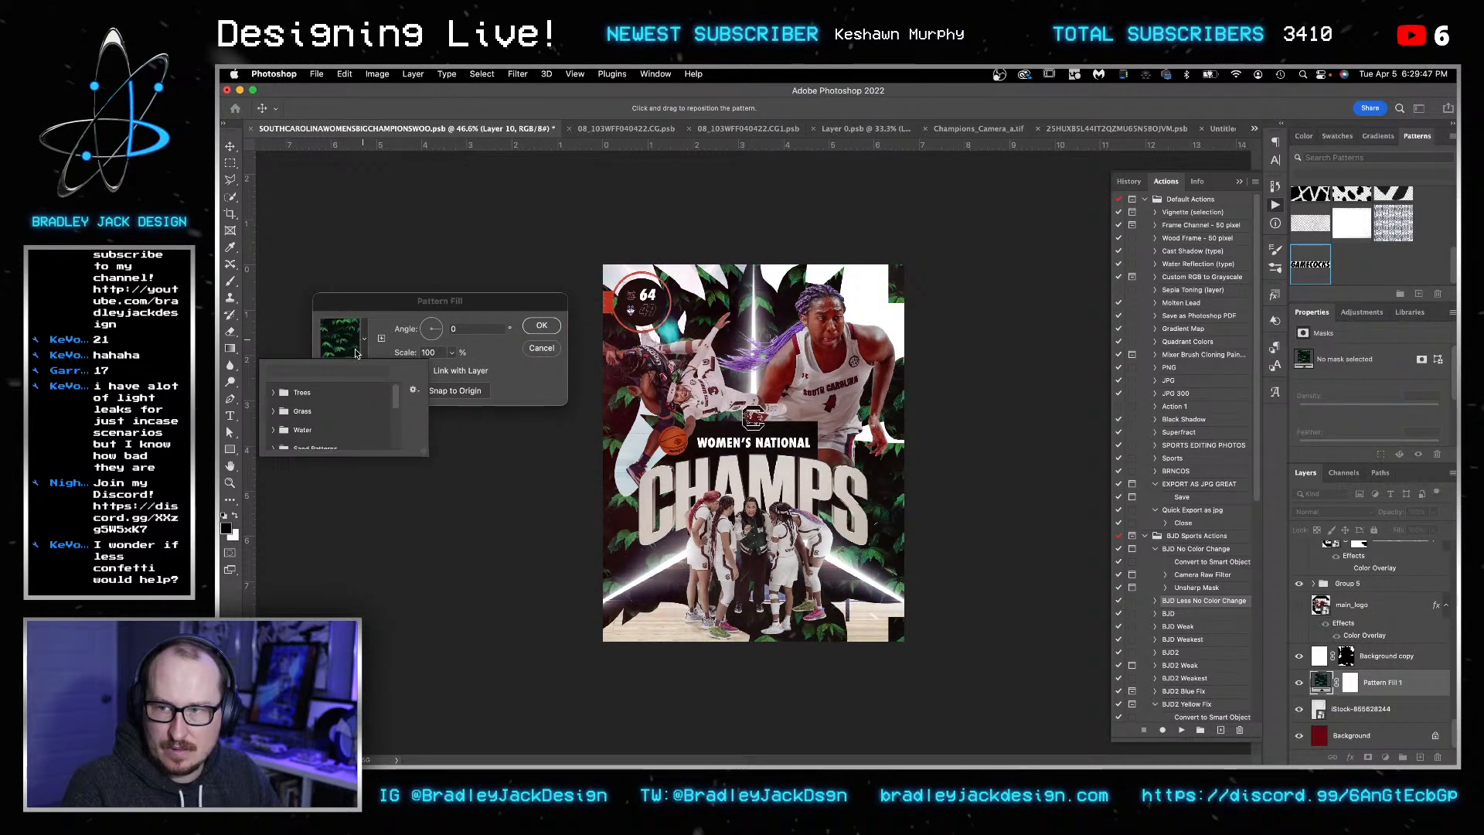
left_click(277, 440)
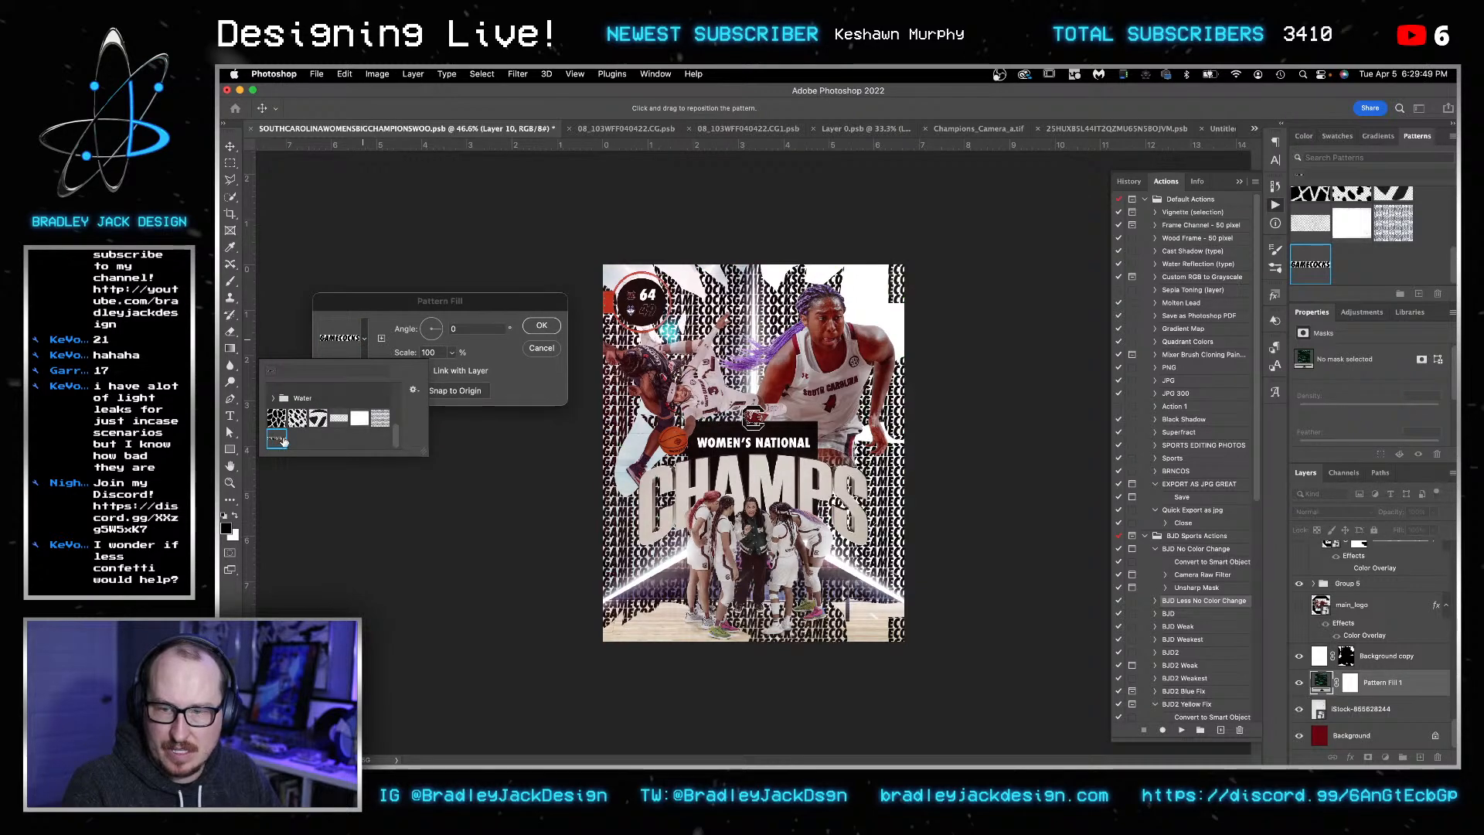
left_click(512, 374)
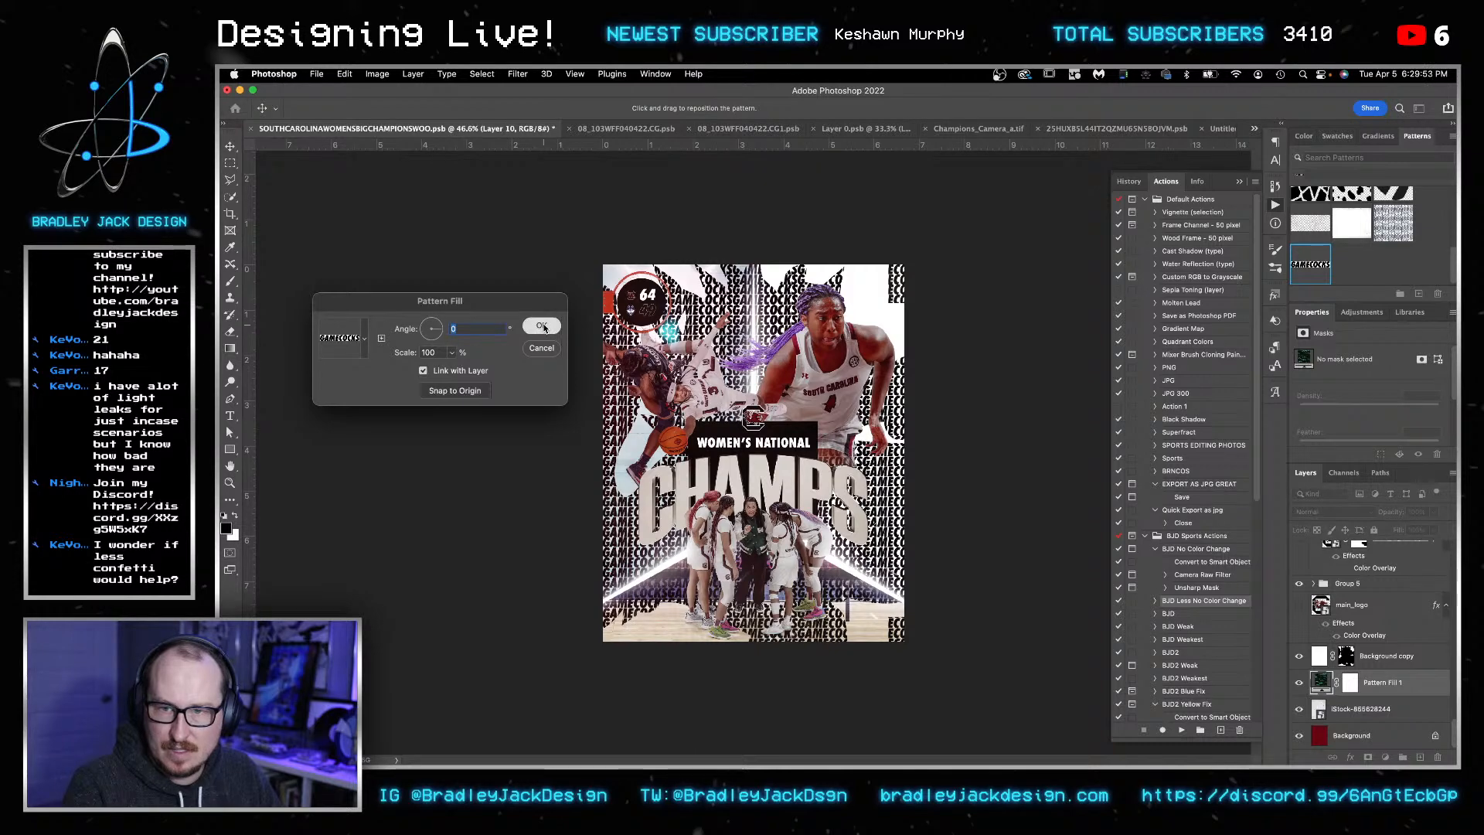
left_click(541, 325)
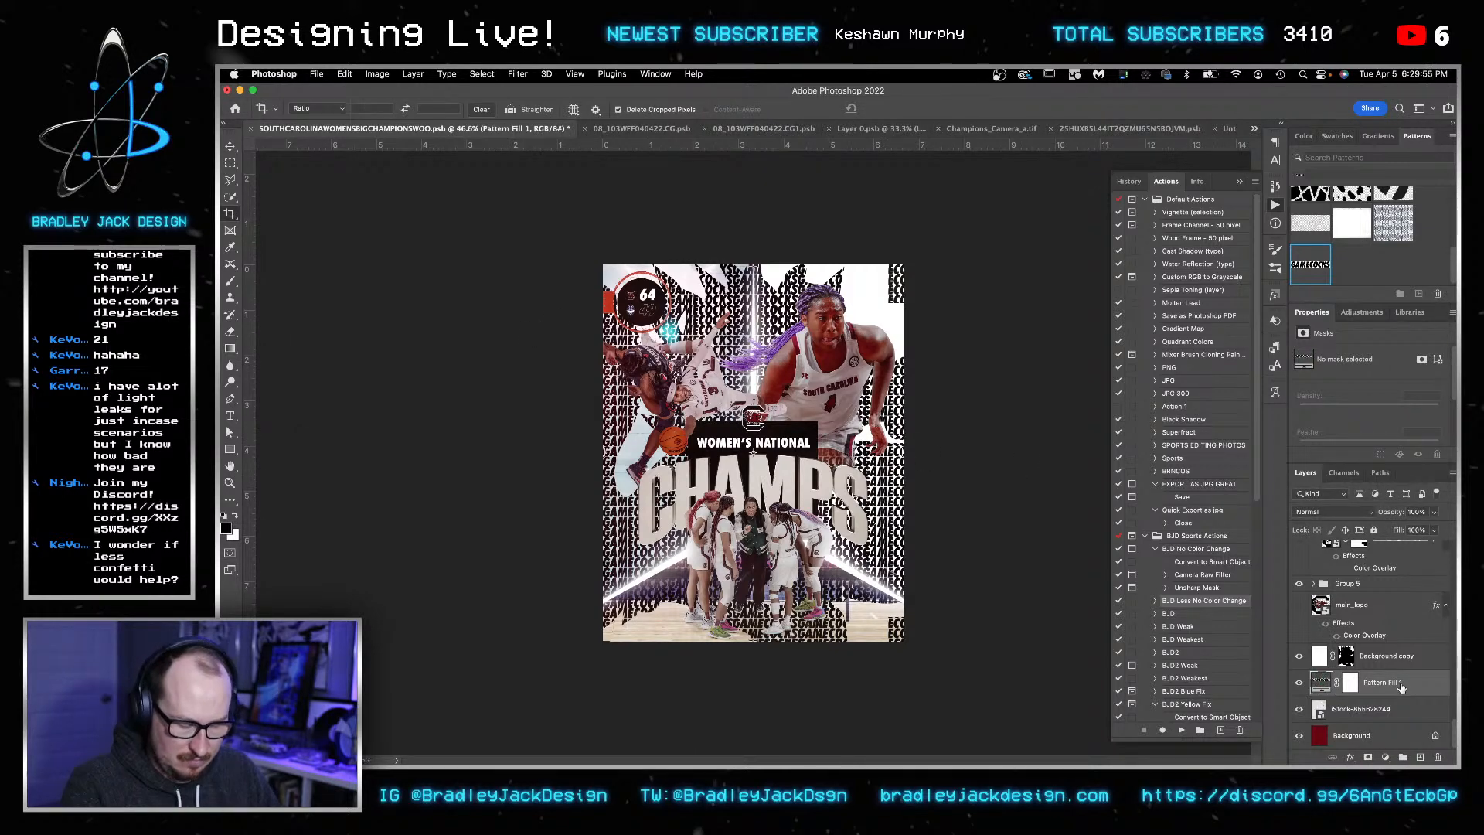
- Group the GAMECOCKS pattern fill and set the group to Overlay blending at 20% opacity
key("super+g")
key("v")
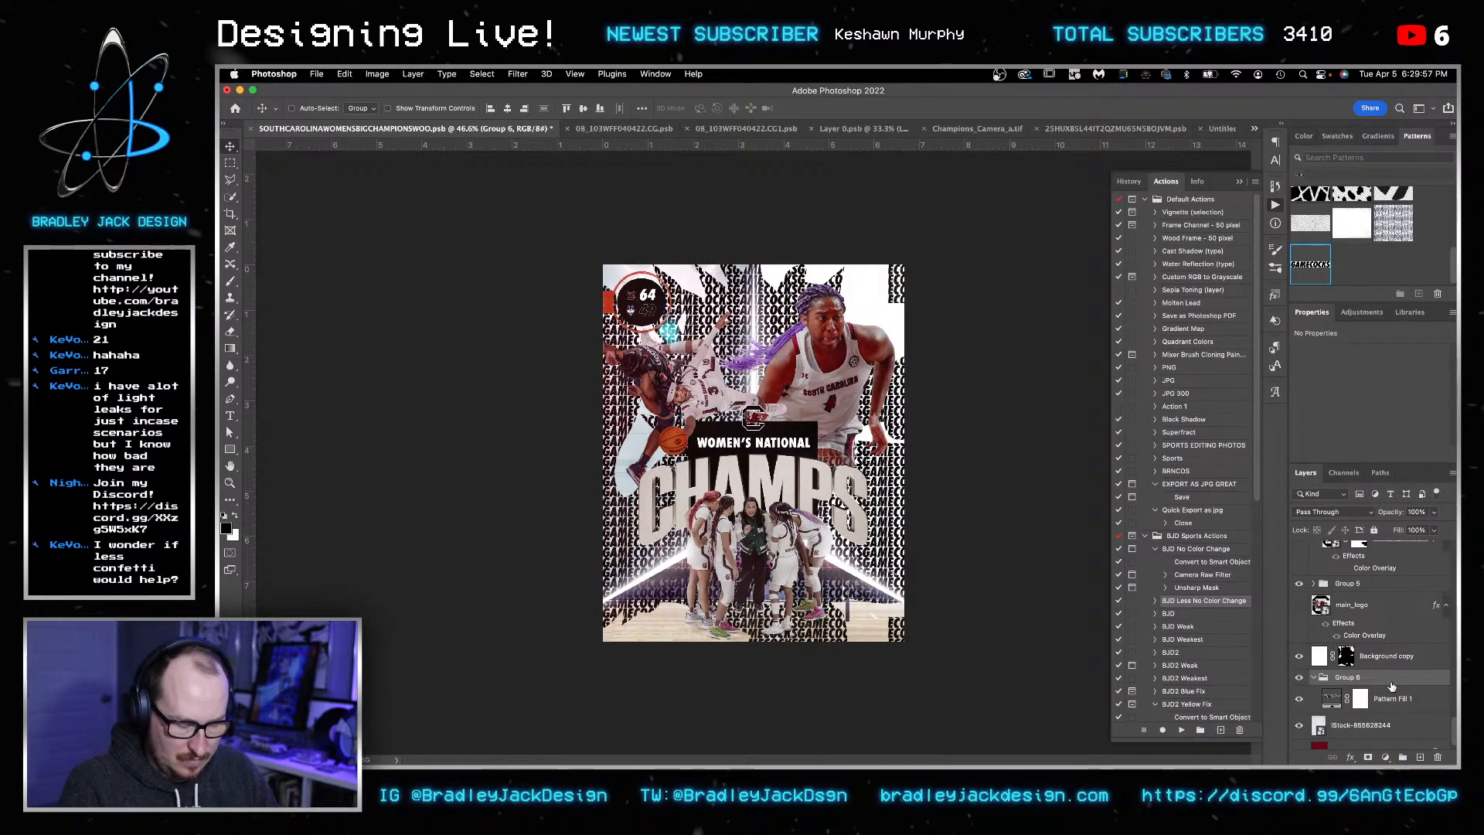
key("shift+alt+o")
key("2")
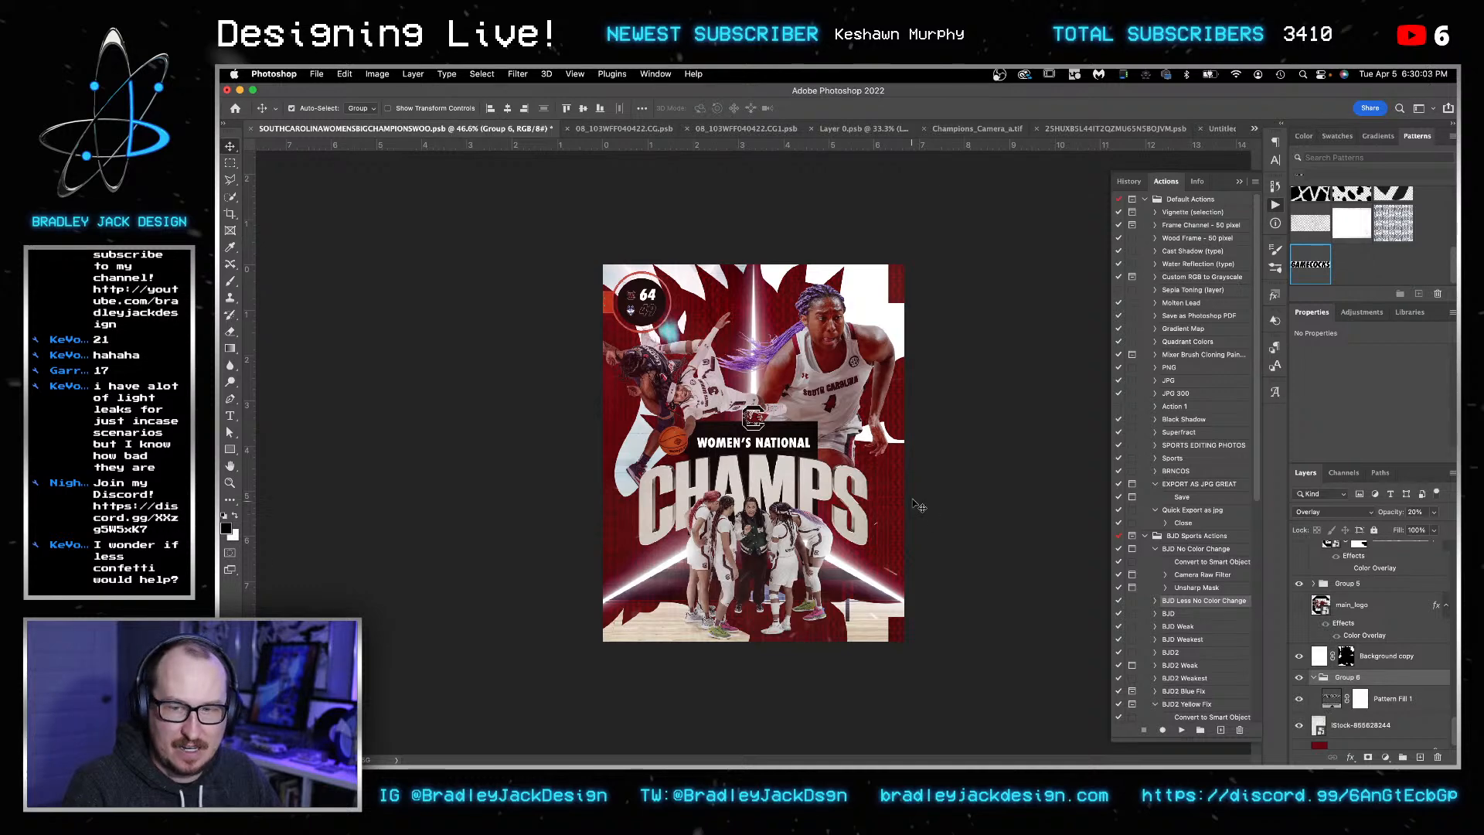
- Convert the pattern group to a smart object, enlarge it well beyond the canvas and tilt it about 5° counterclockwise
key("super+t")
key("Return")
key("super+e")
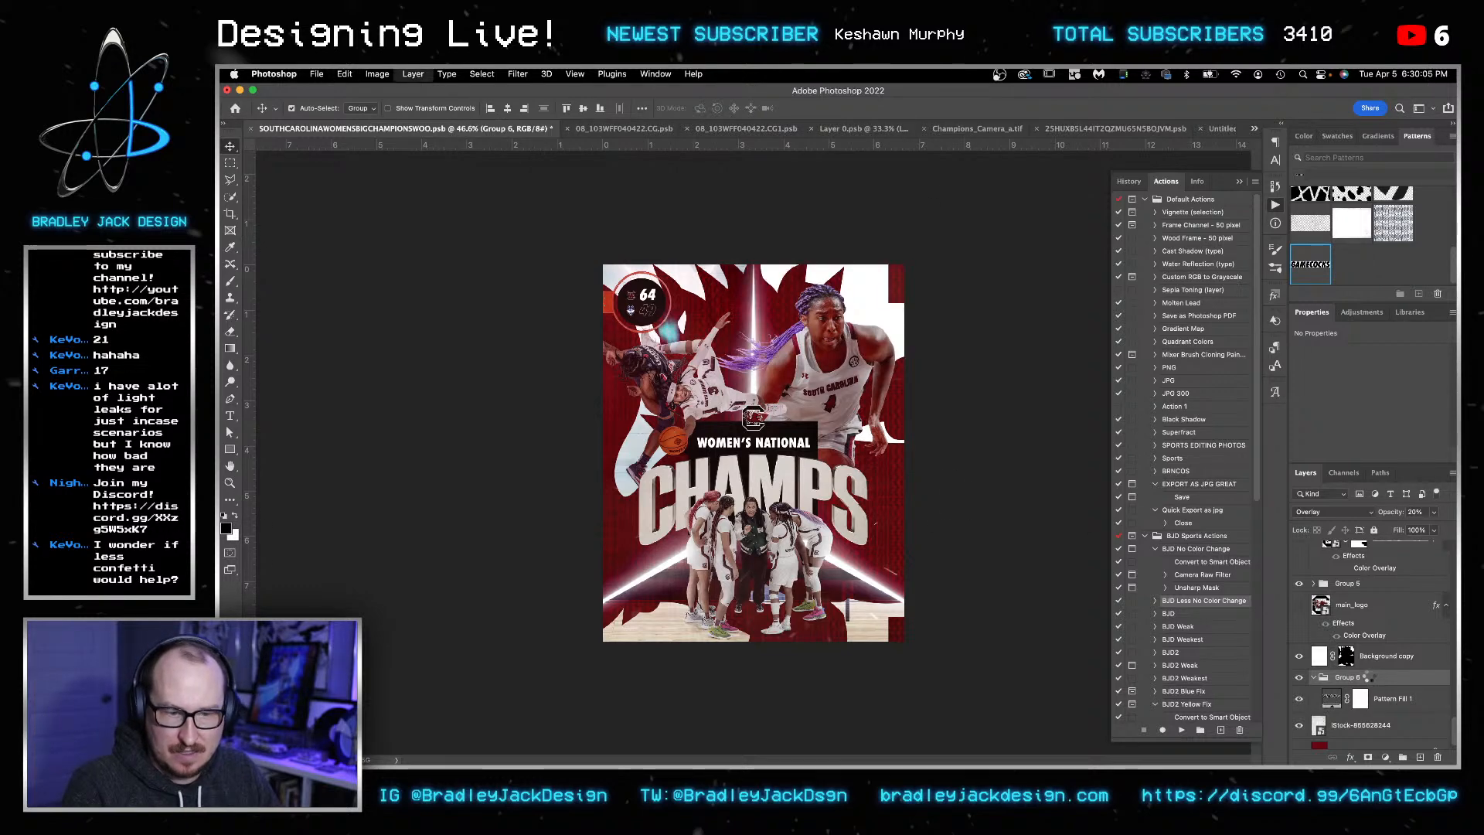
key("super+t")
left_click_drag(971, 564, 1113, 707)
key("Return")
key("2")
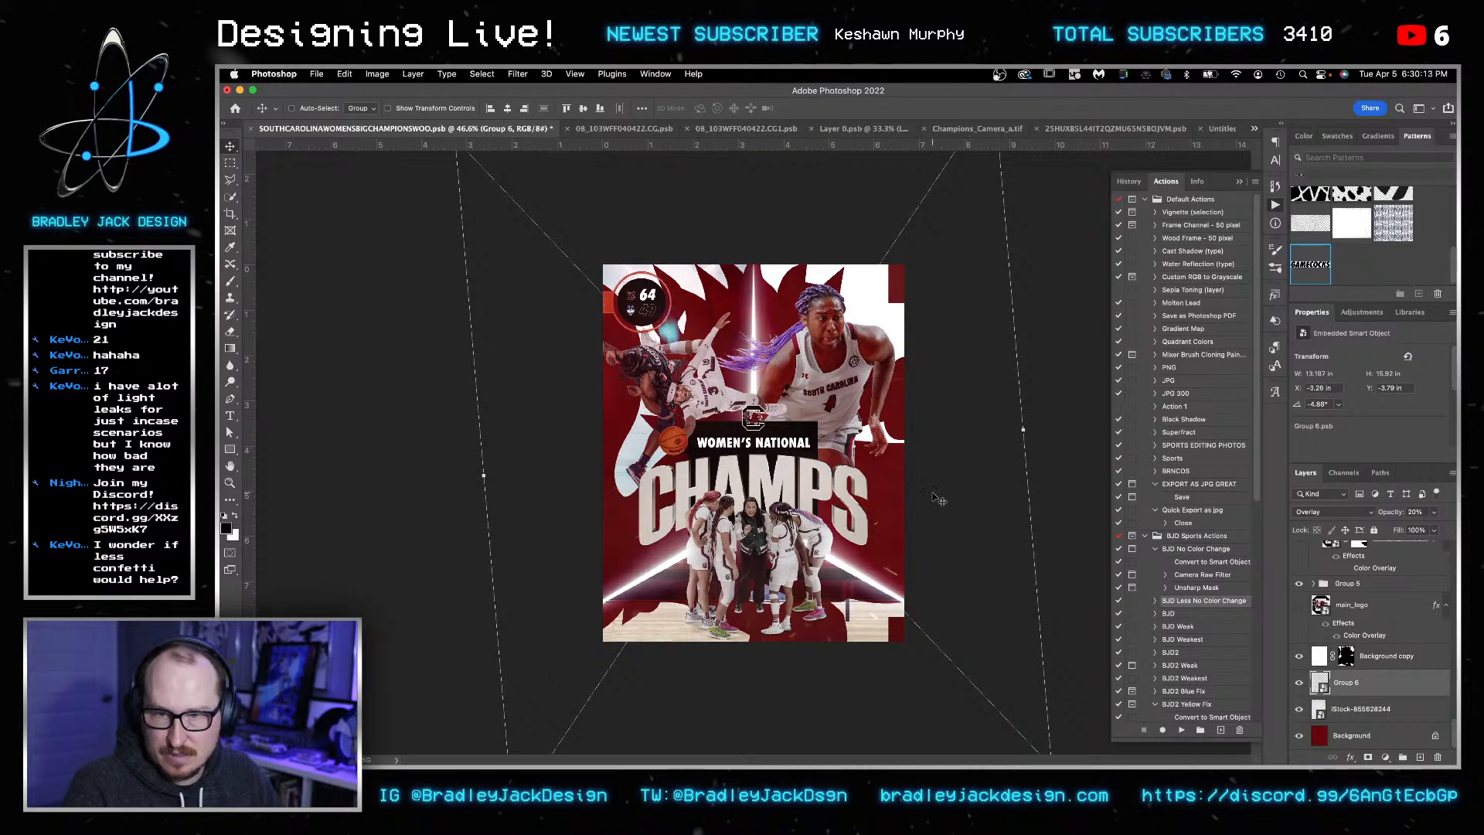
- Stamp all visible layers above Group 4, convert the result to a smart object and move Layer 9's smart filters onto it
key("ctrl+equal")
scroll(1361, 616, "up", 5)
scroll(1359, 616, "up", 5)
left_click(1379, 664)
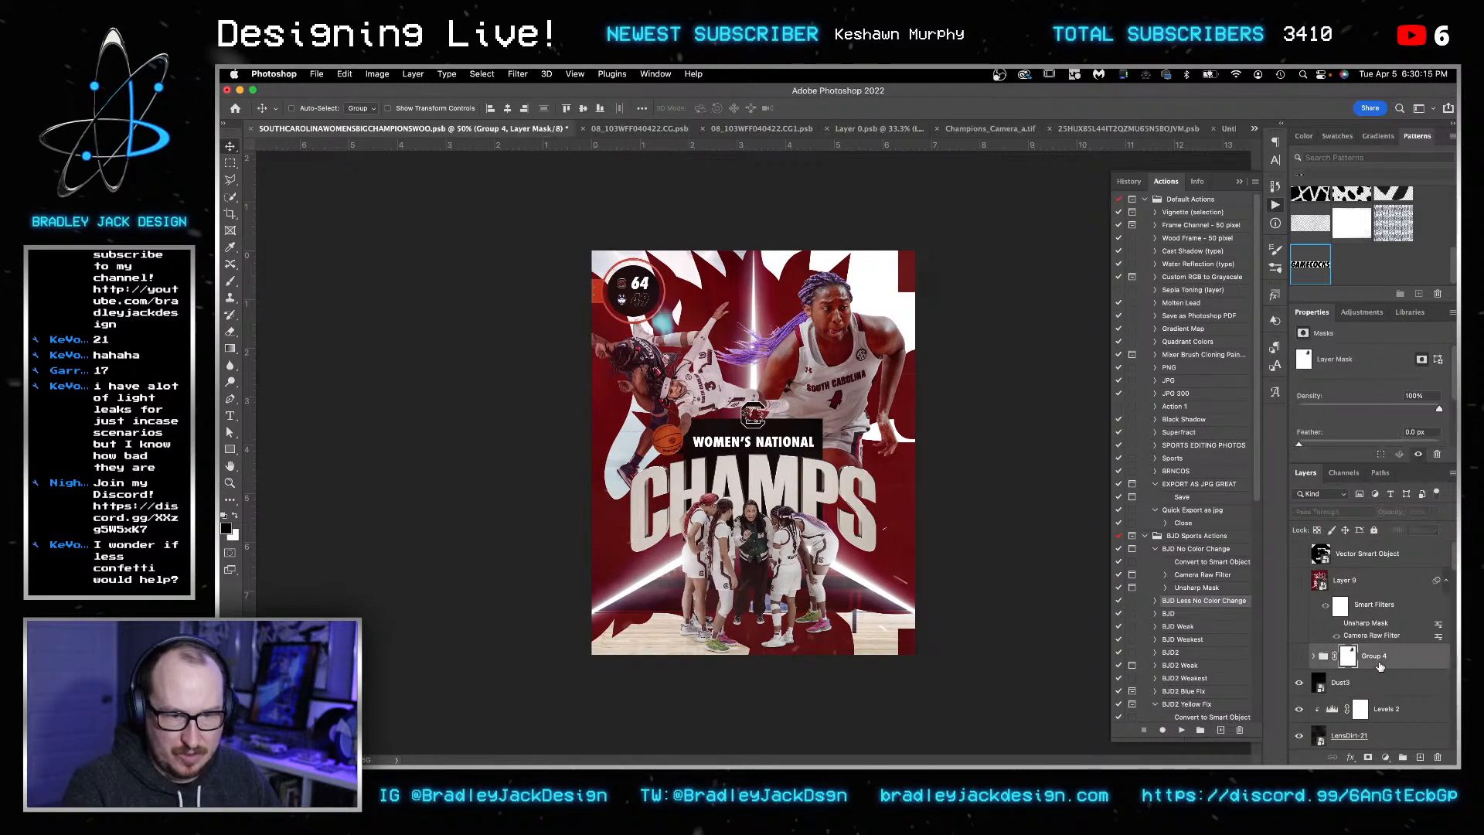
key("alt+shift+super+e")
key("super+alt+shift+e")
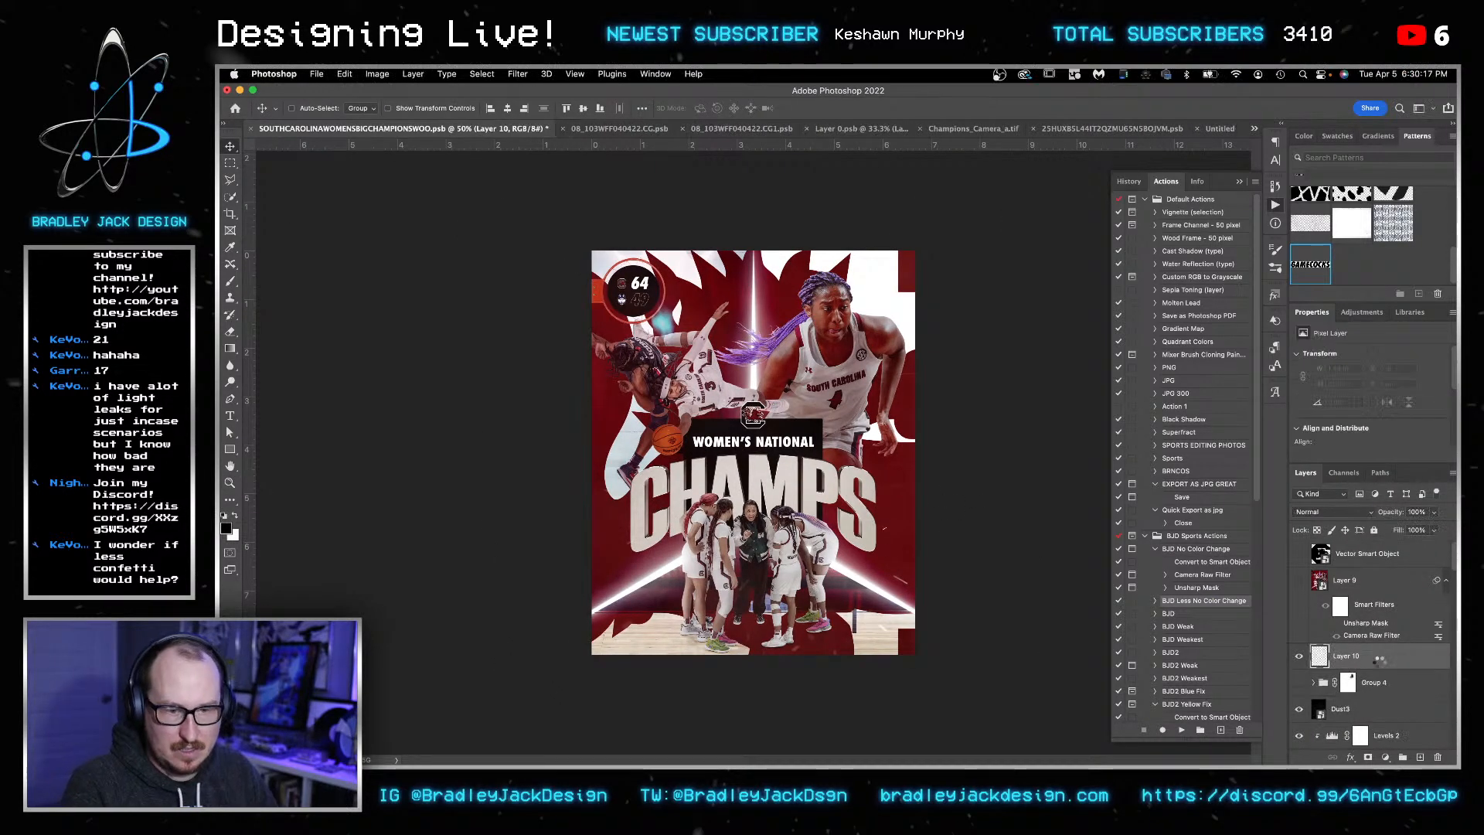
key("super+shift+o")
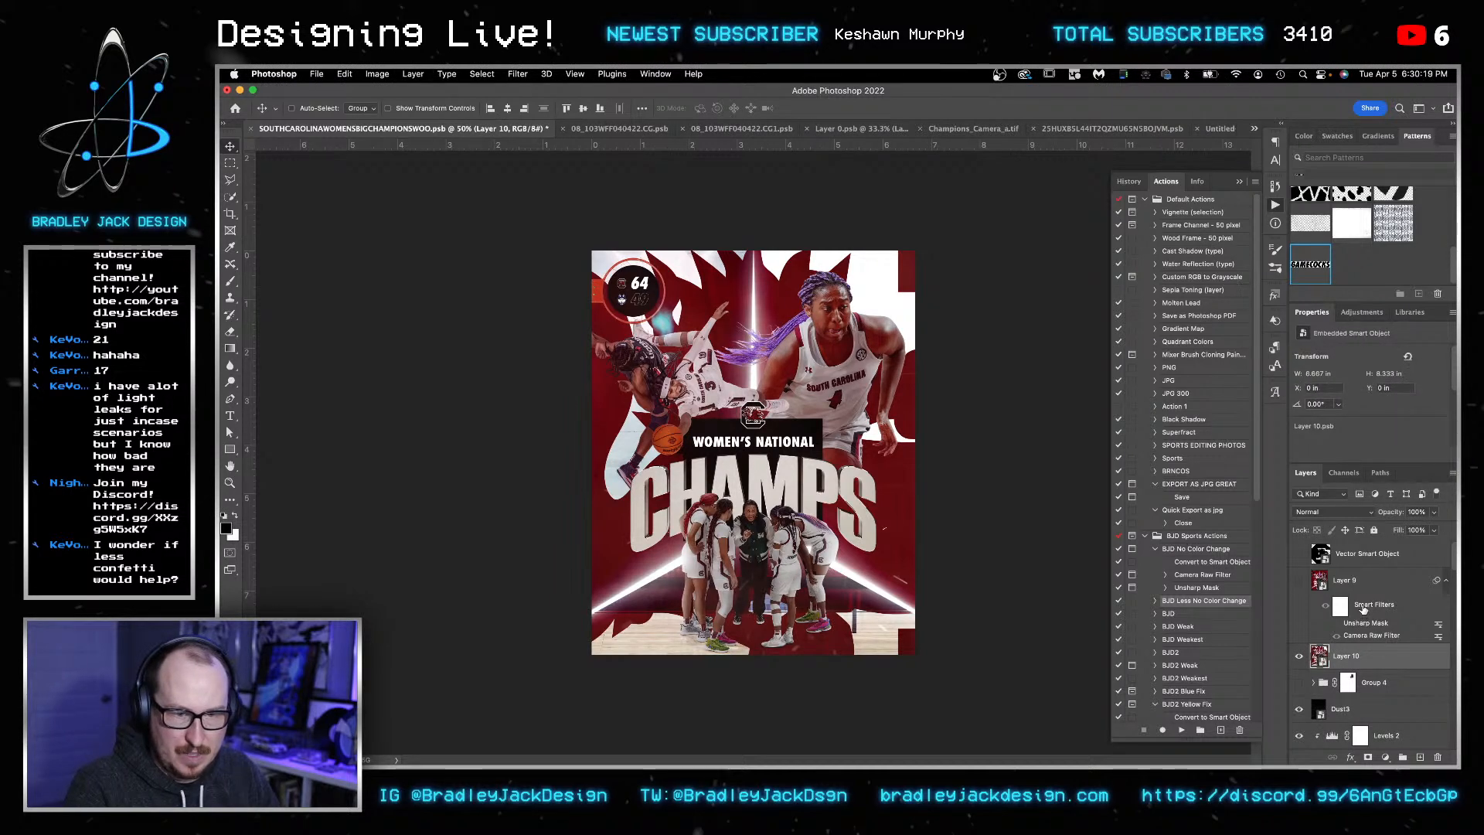
left_click_drag(1354, 650, 1356, 657)
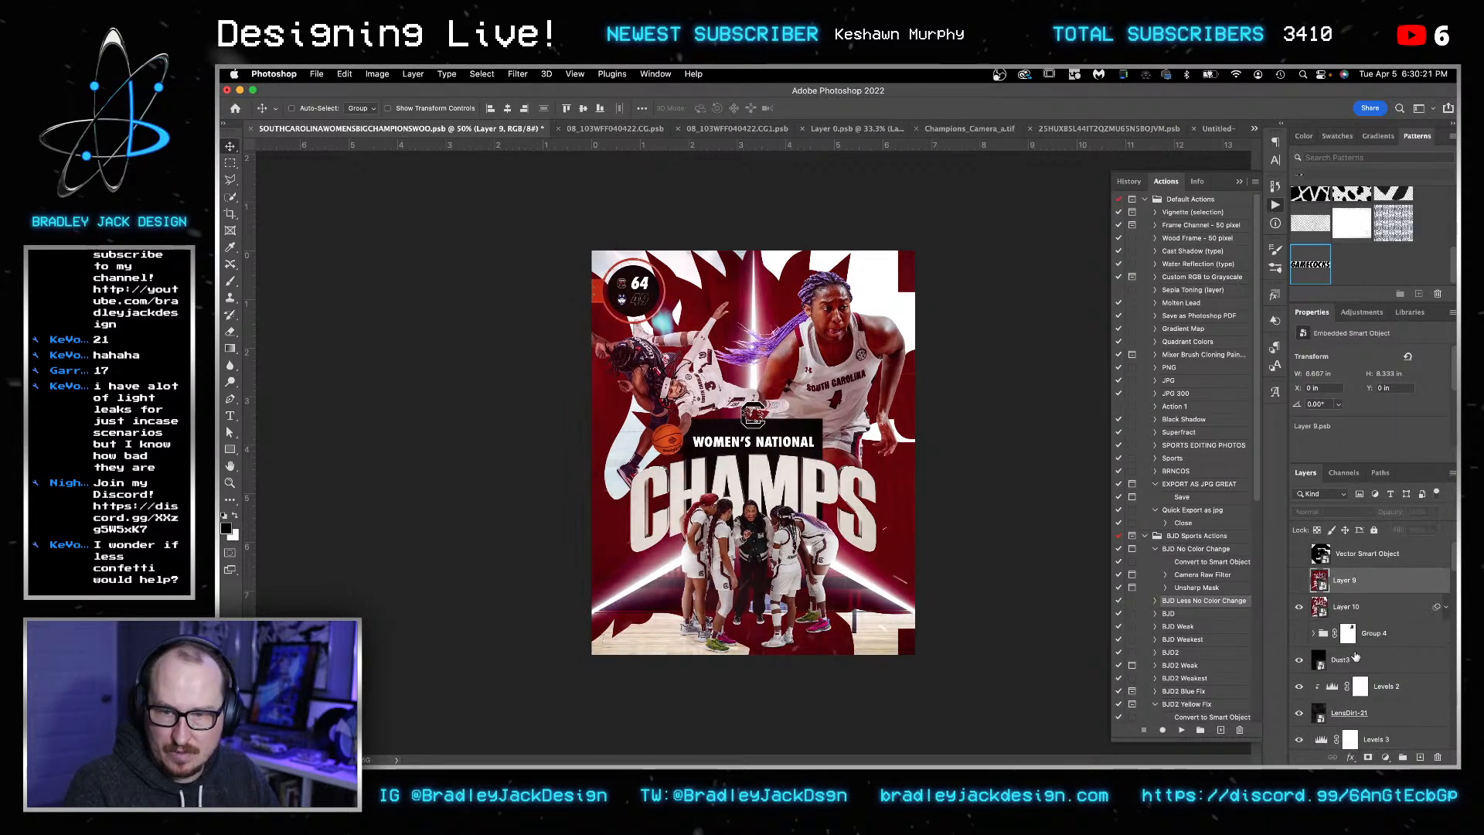
key("s")
left_click(767, 477)
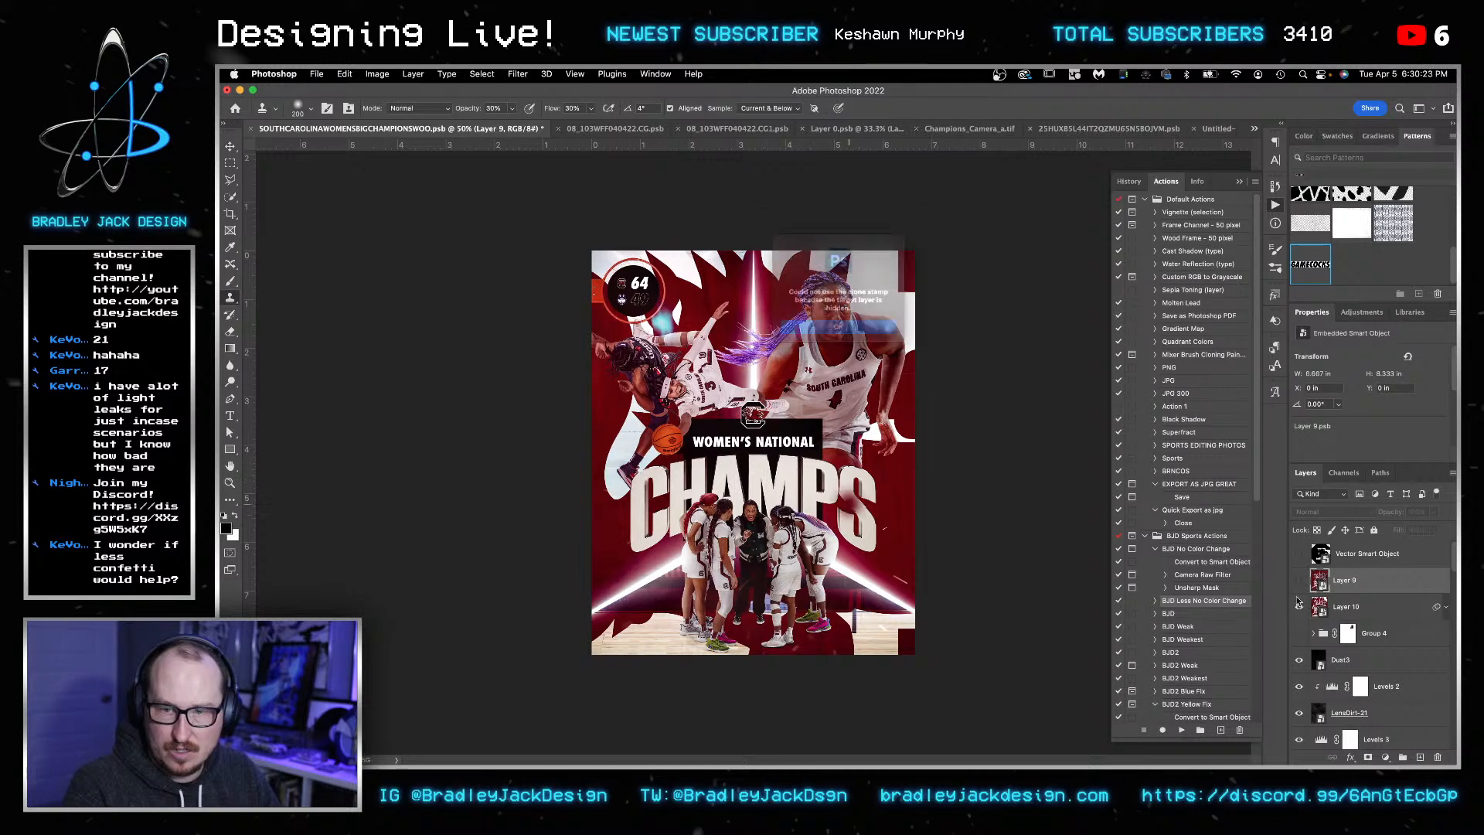
key("Return")
- Place a copy of the dark red Background on top of the stack, sample its red as the foreground colour, and hide the copy
left_click(1378, 135)
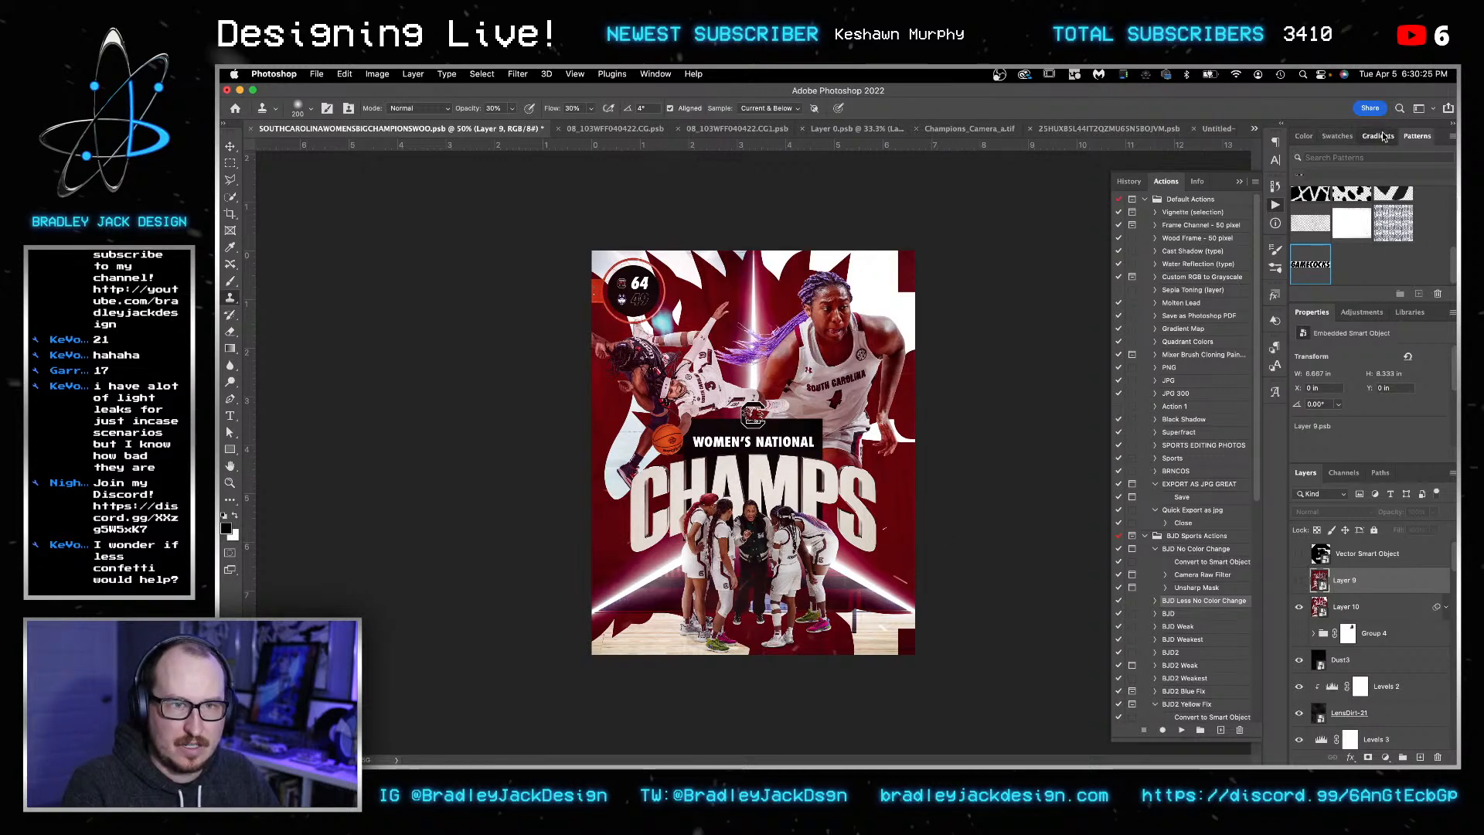
scroll(1366, 684, "down", 5)
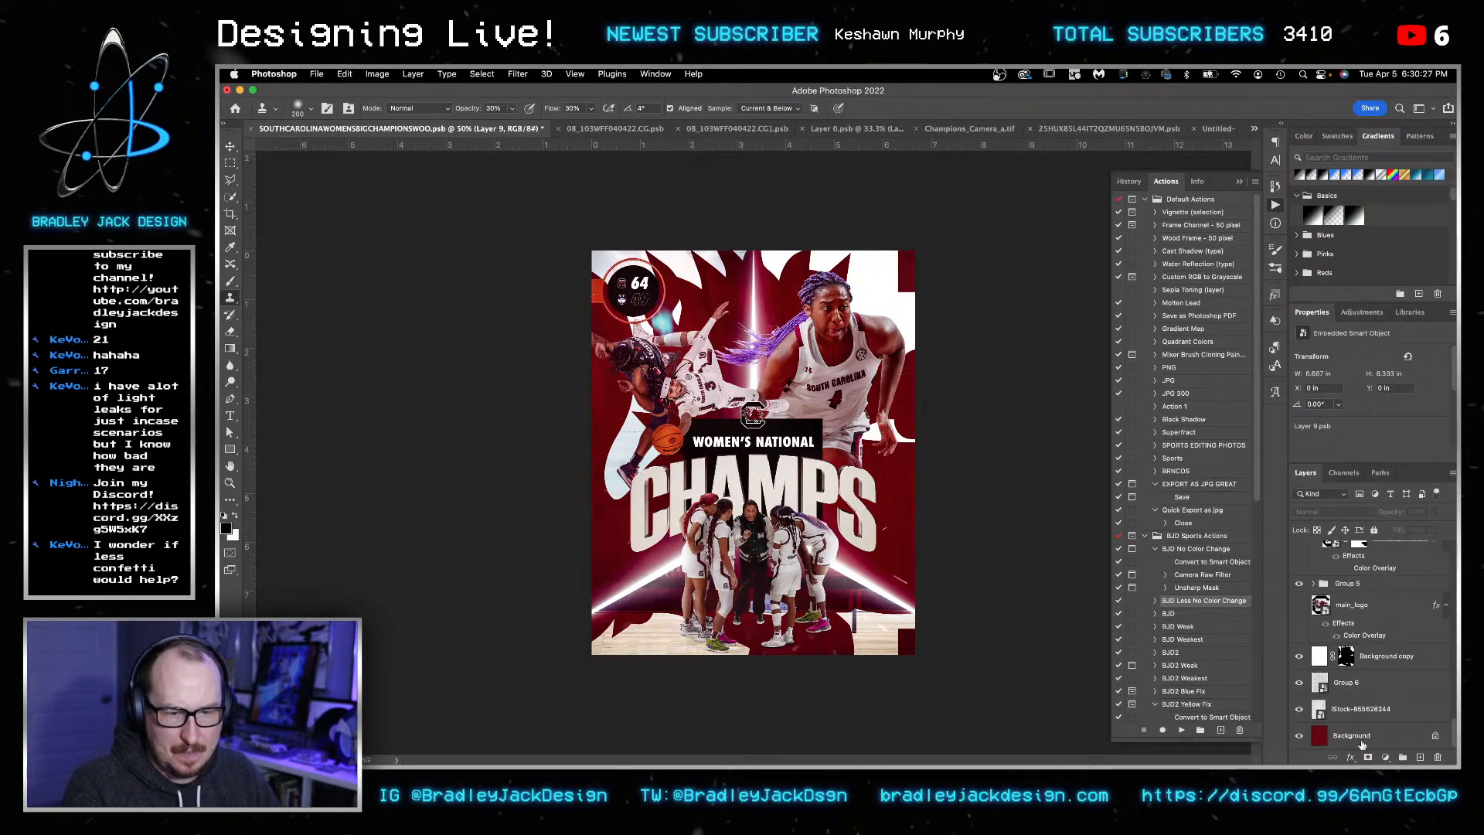
left_click(1362, 742)
scroll(1335, 743, "down", 3)
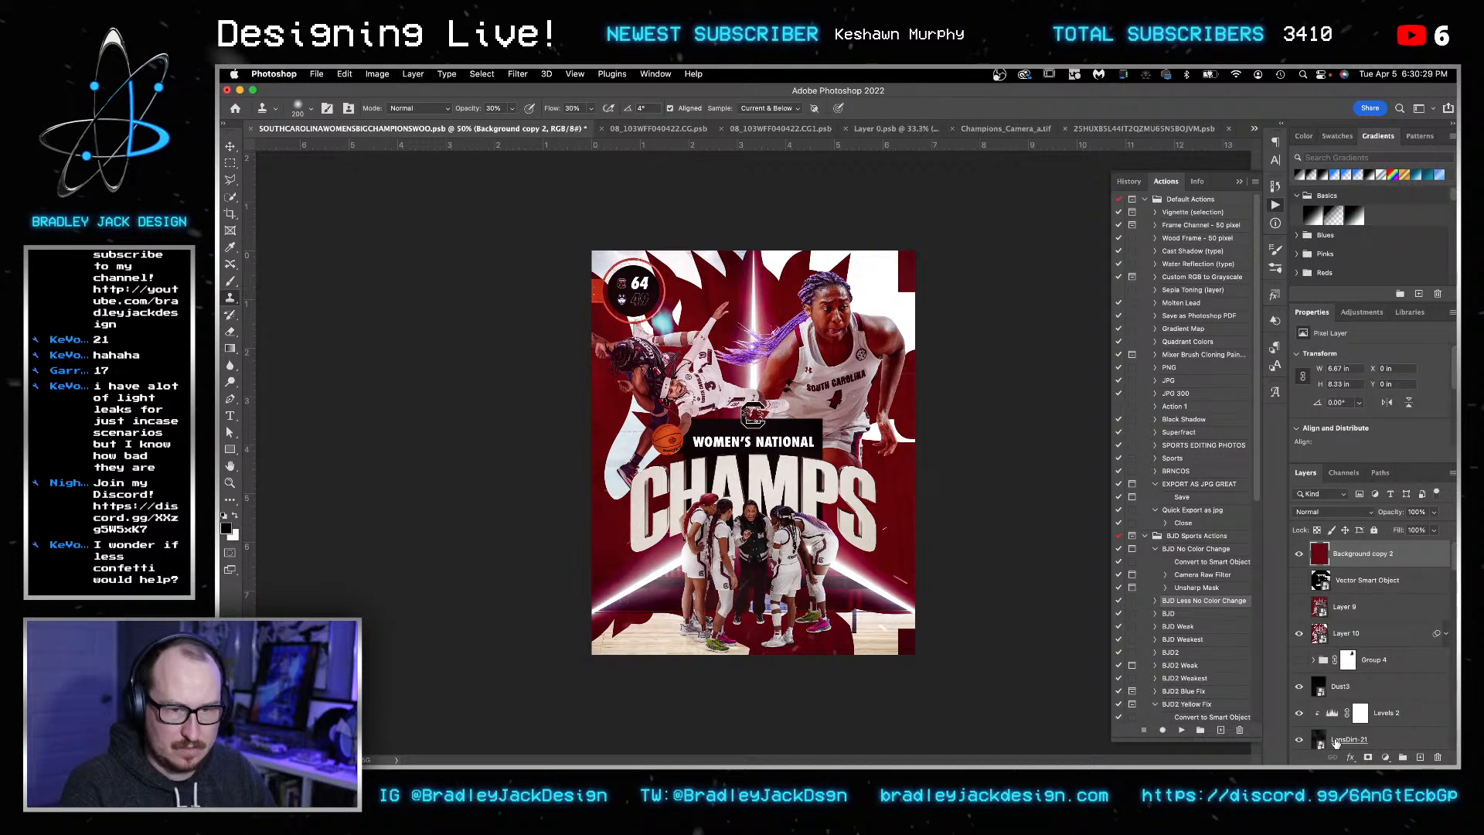
key("v")
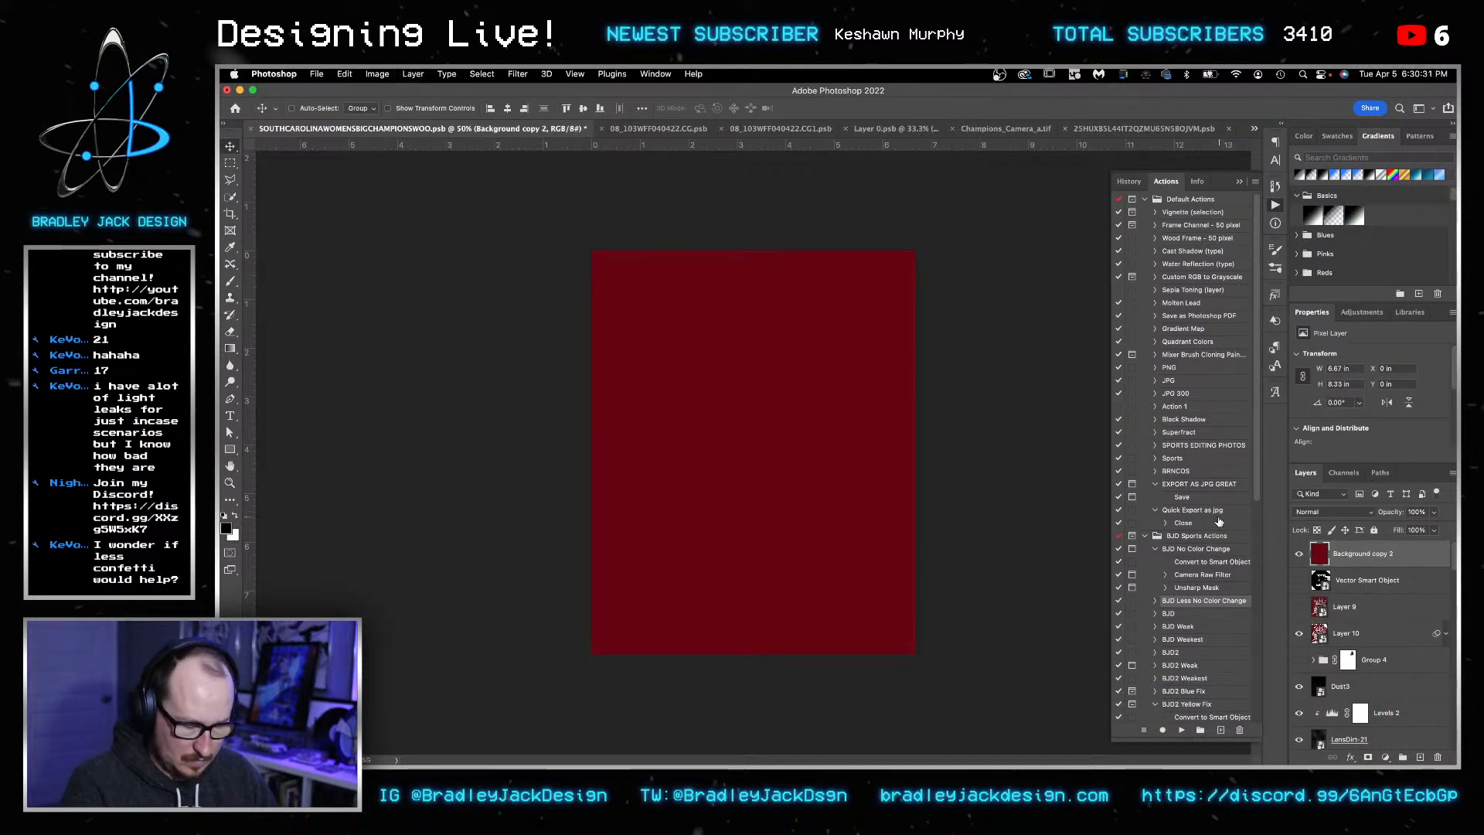
key("i")
left_click(862, 426)
left_click(1299, 554)
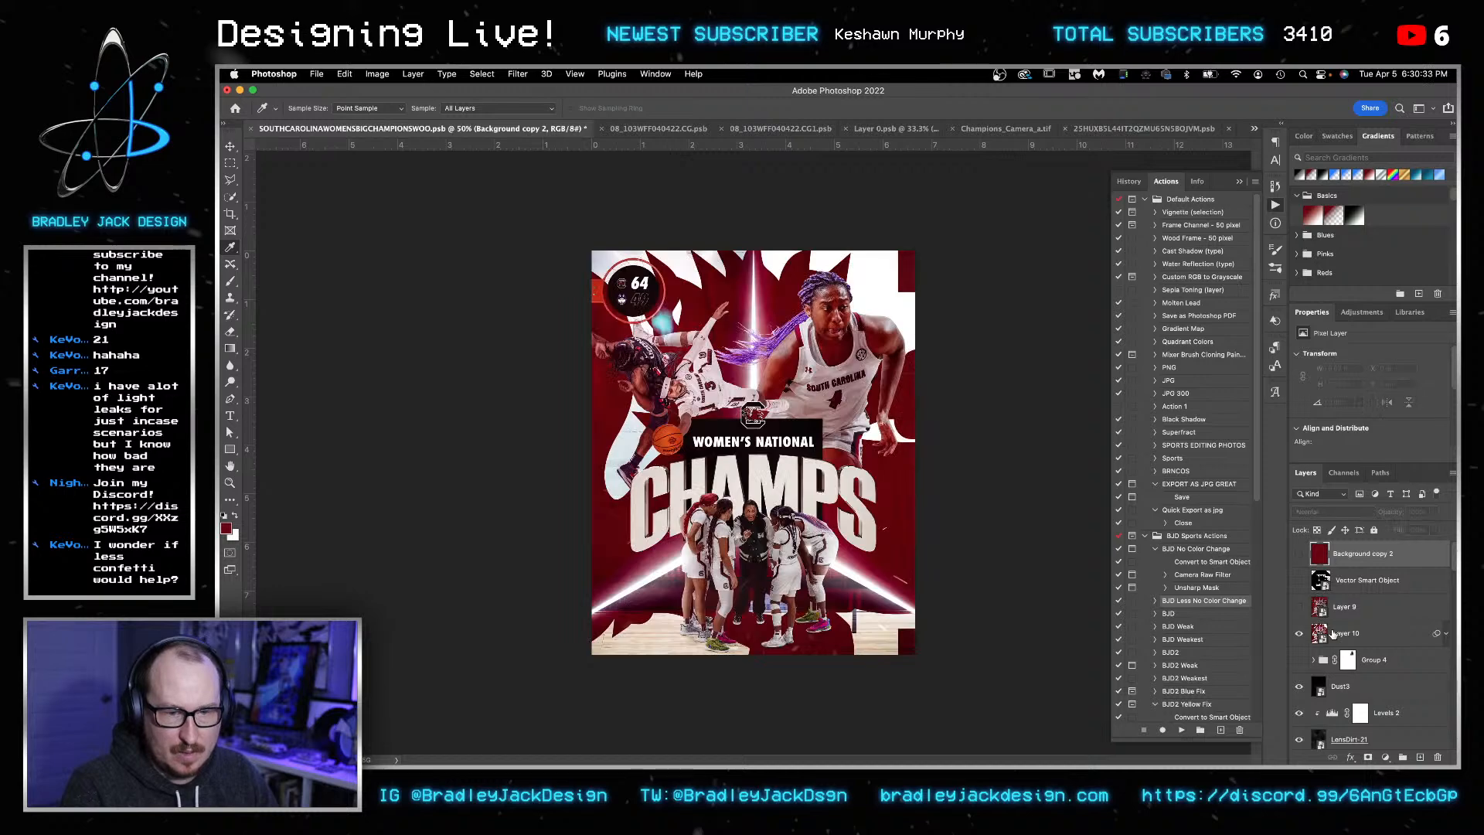
key("alt+bracketleft")
left_click(1312, 214)
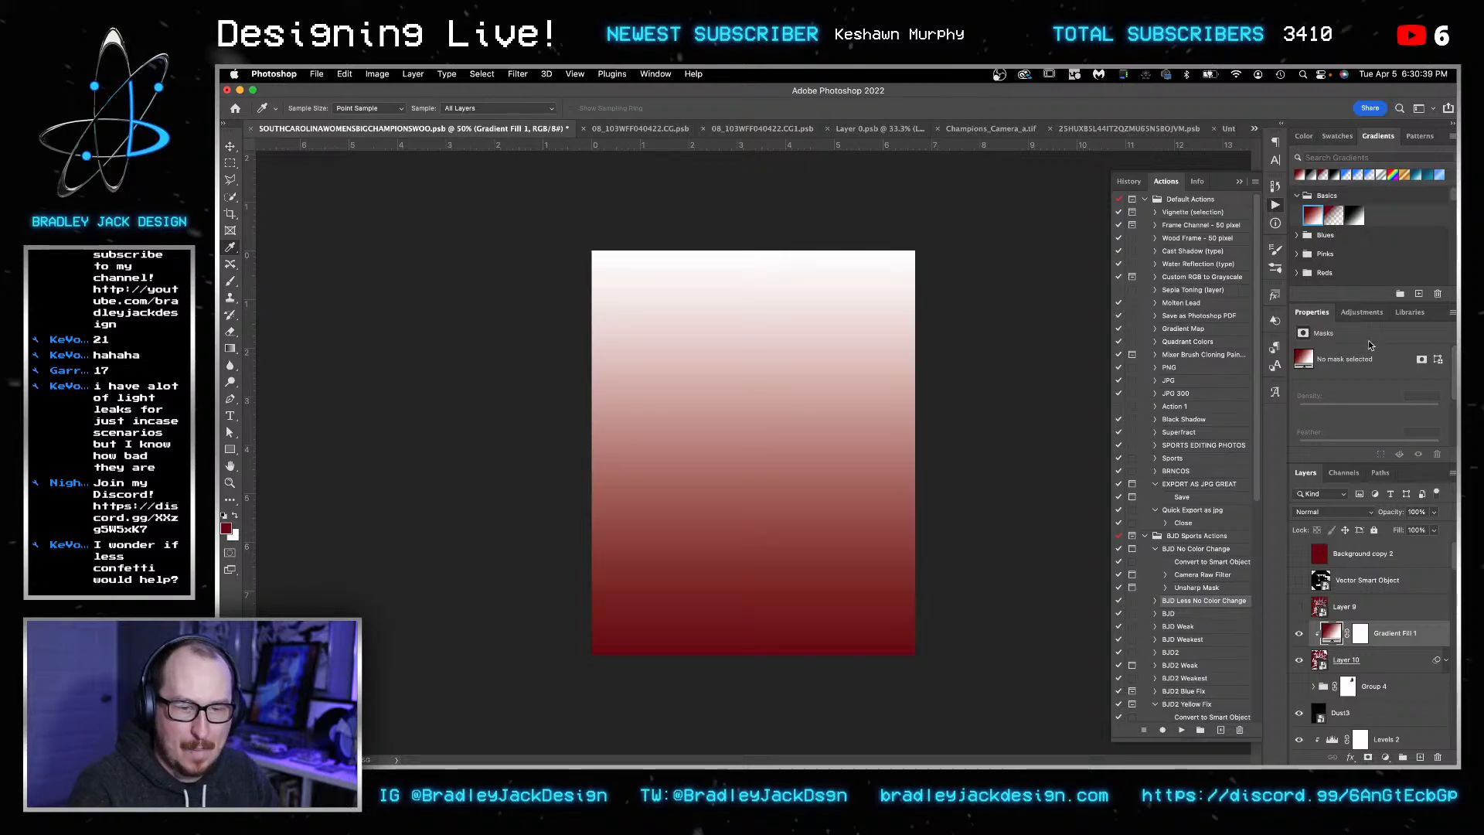
key("super+z")
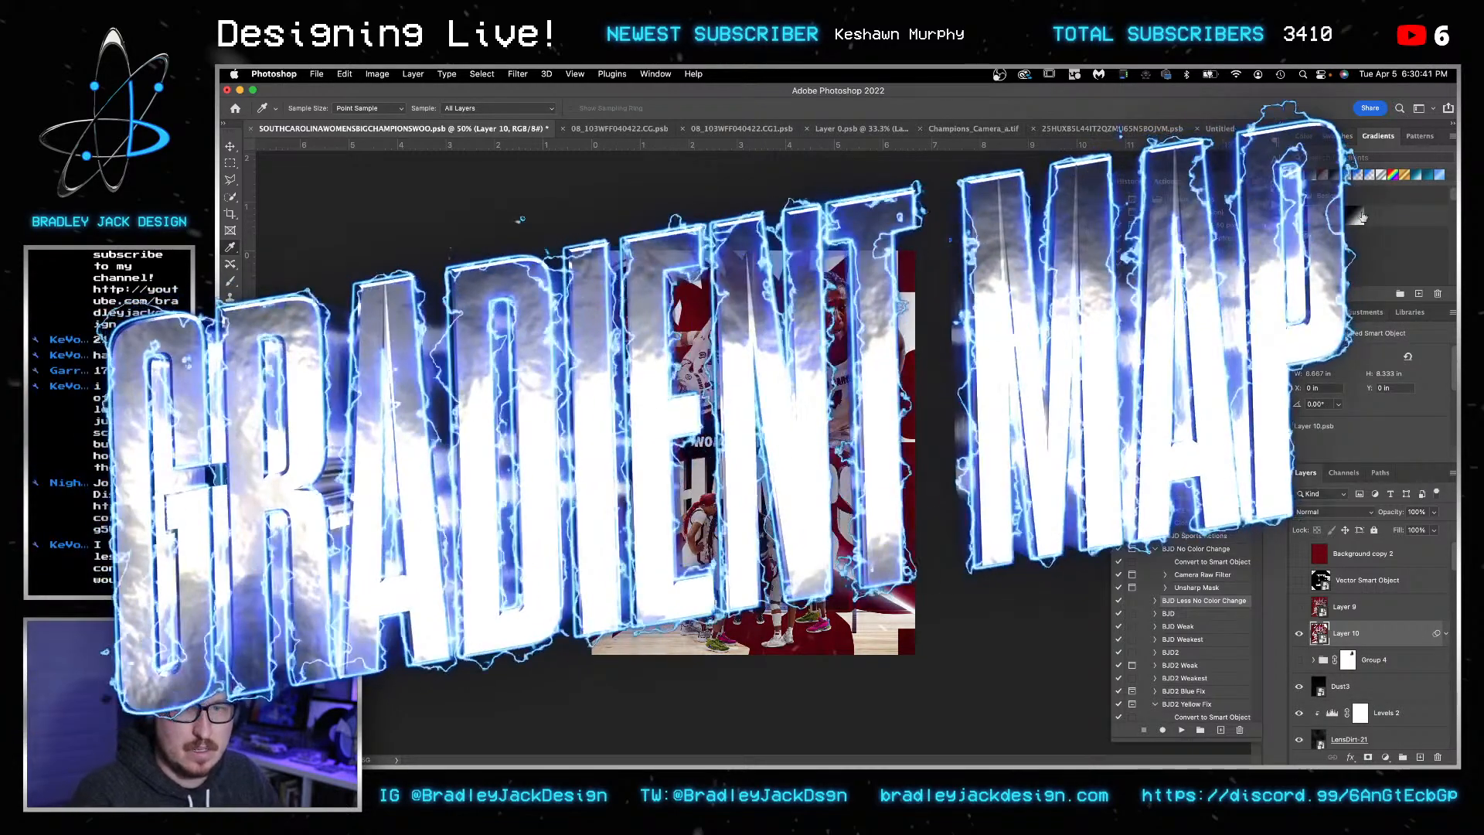
- Add a gradient map above the stamped layer running from black 000000 through the sampled dark red to white
left_click(1362, 312)
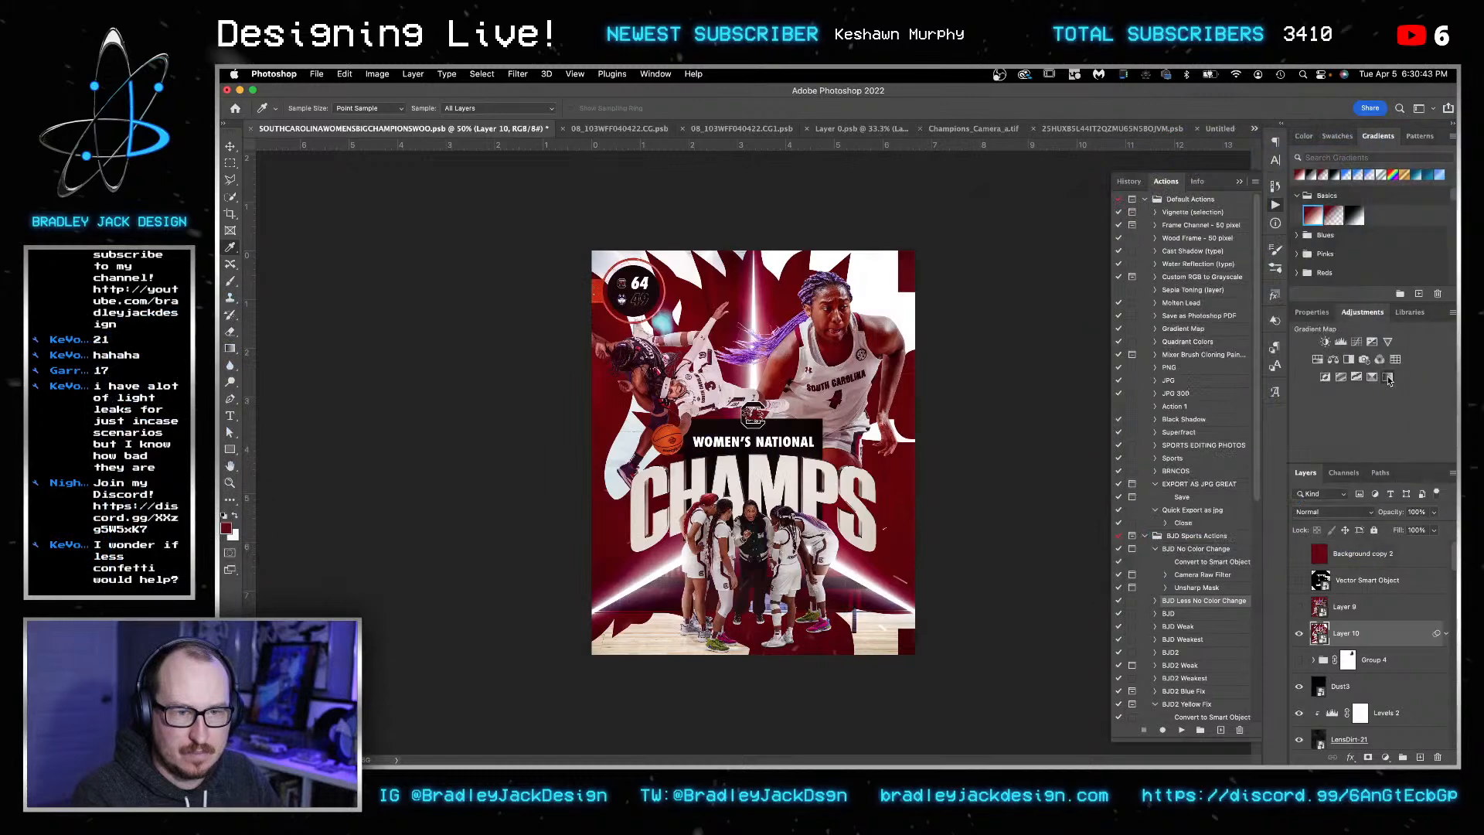
left_click(1387, 377)
left_click(1365, 359)
left_click_drag(886, 557, 932, 558)
left_click(887, 558)
left_click(947, 613)
type("000000")
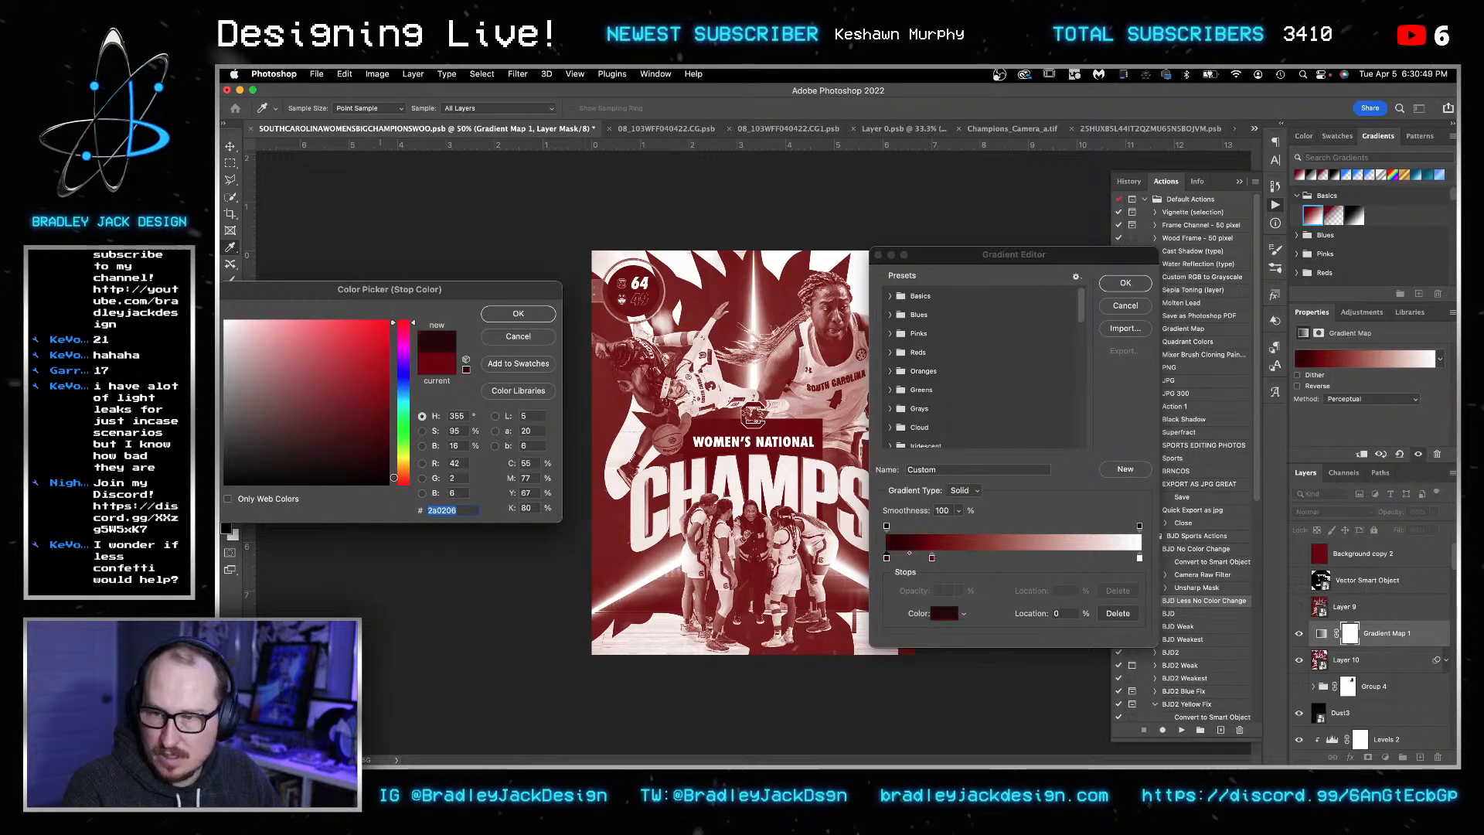
left_click(517, 313)
key("Return")
- Try Color and Overlay blending on the gradient map, and settle on Soft Light at 20% opacity
key("shift+alt+c")
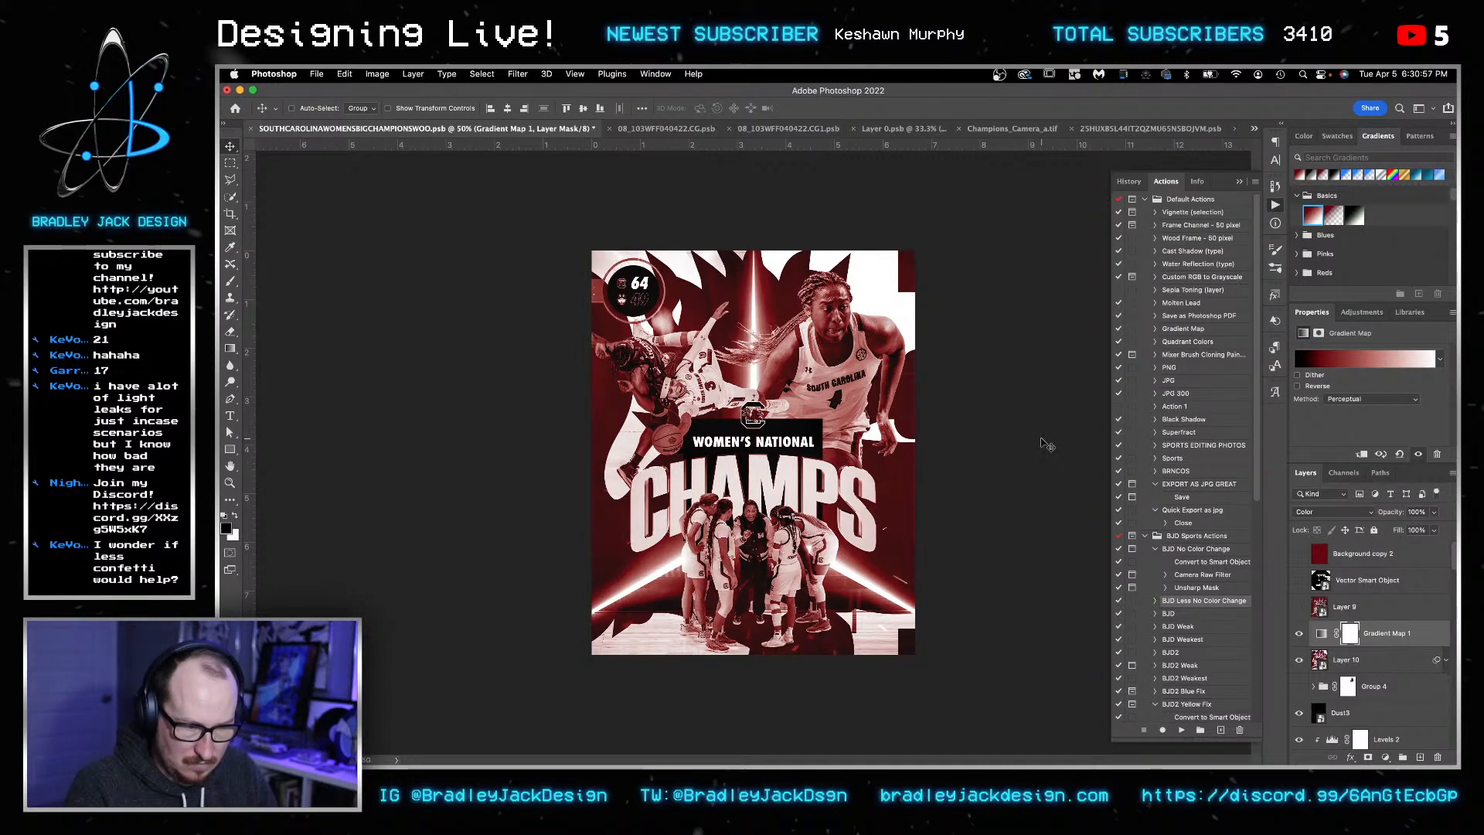
key("shift+alt+o")
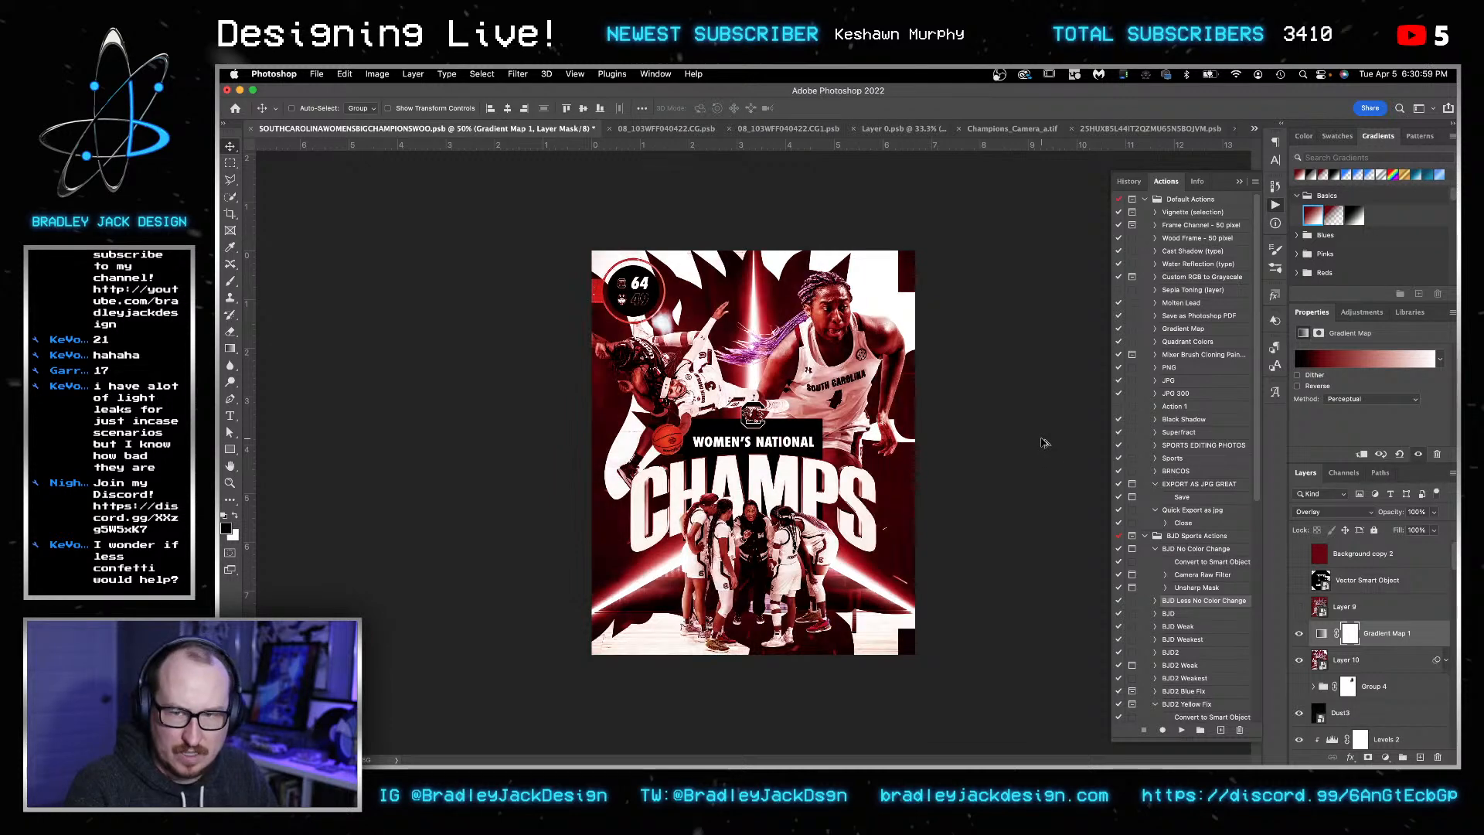
key("shift+alt+f")
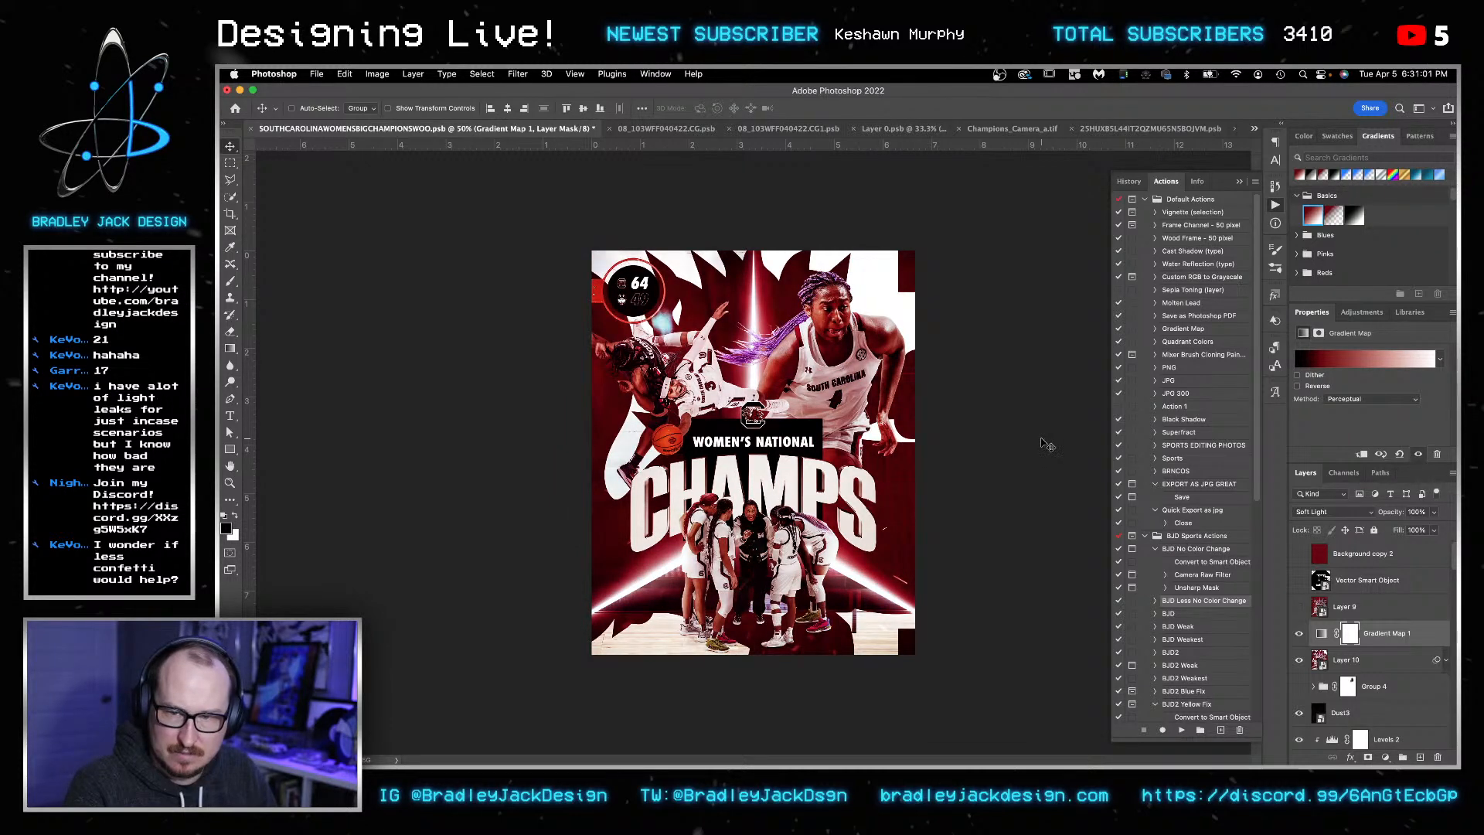
key("2")
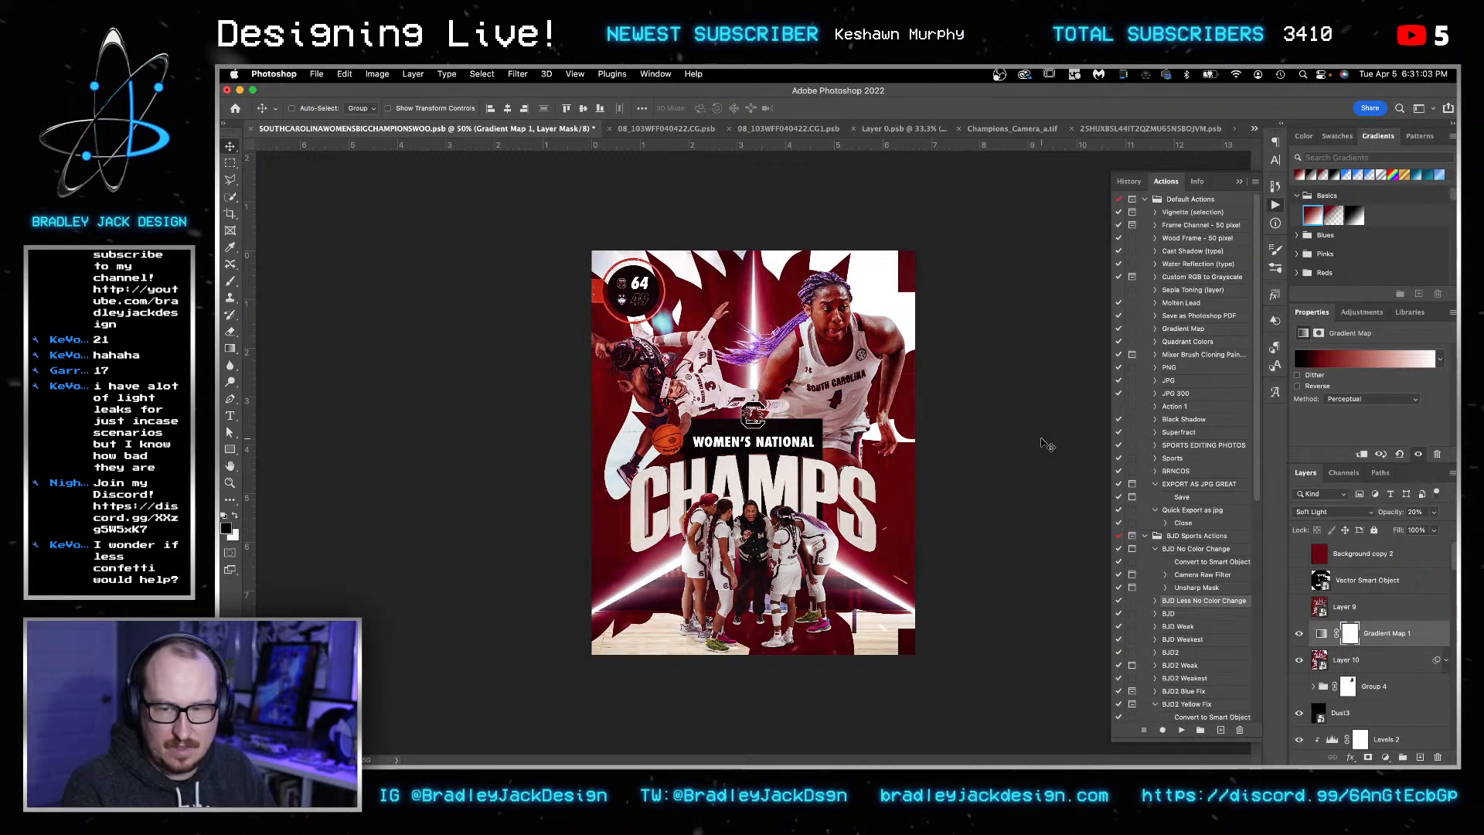
- Shift the gradient map's dark red stop slightly towards black and move its white stop inward
left_click(1357, 359)
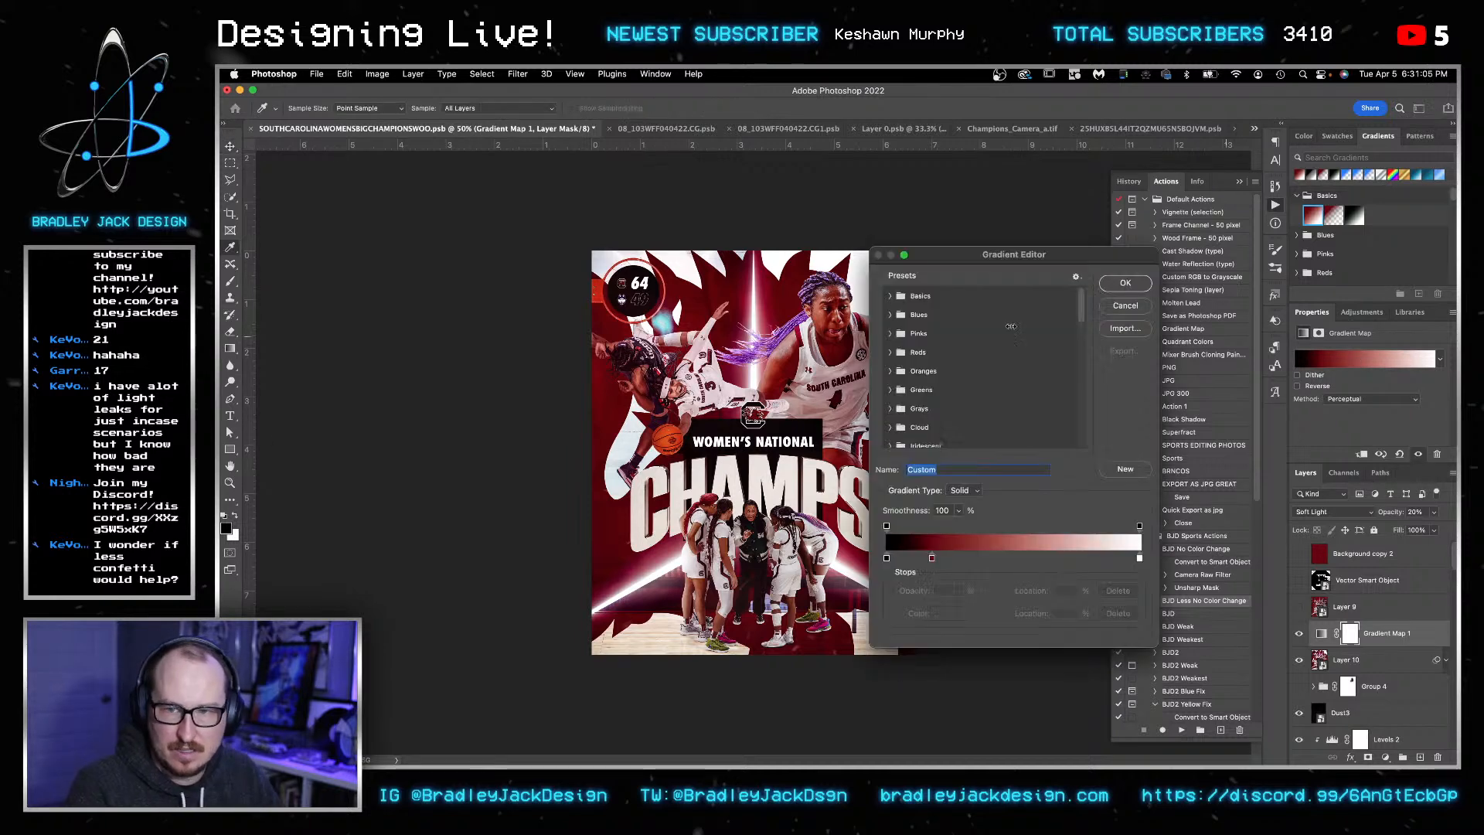
mouse_move(932, 558)
left_mouse_down()
mouse_move(1038, 562)
mouse_move(926, 558)
left_mouse_up()
left_click_drag(1139, 558, 1092, 560)
left_click(1133, 286)
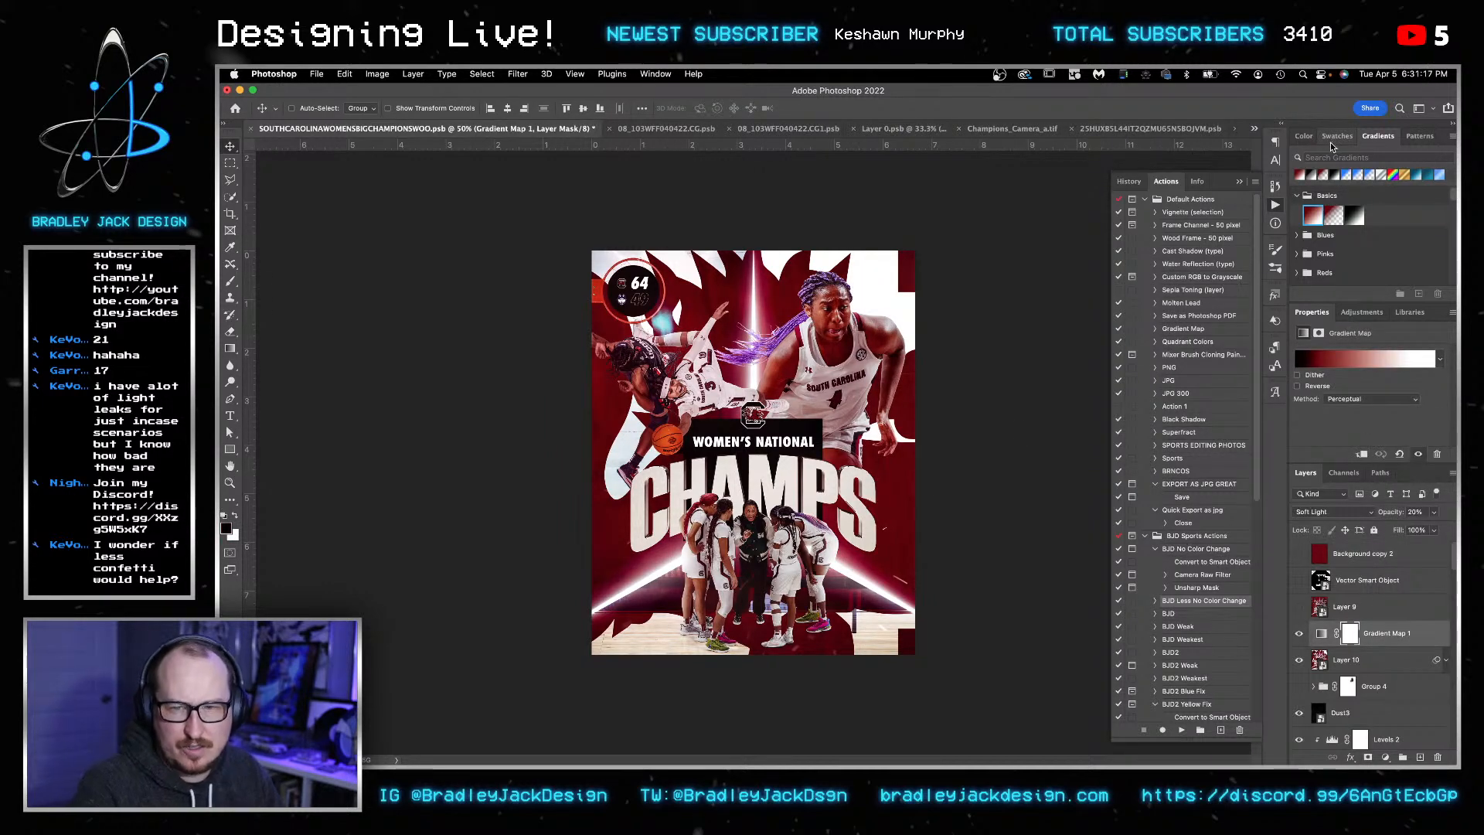
- Add a Selective Color adjustment above the gradient map and choose the Reds as its colour range
left_click(1363, 312)
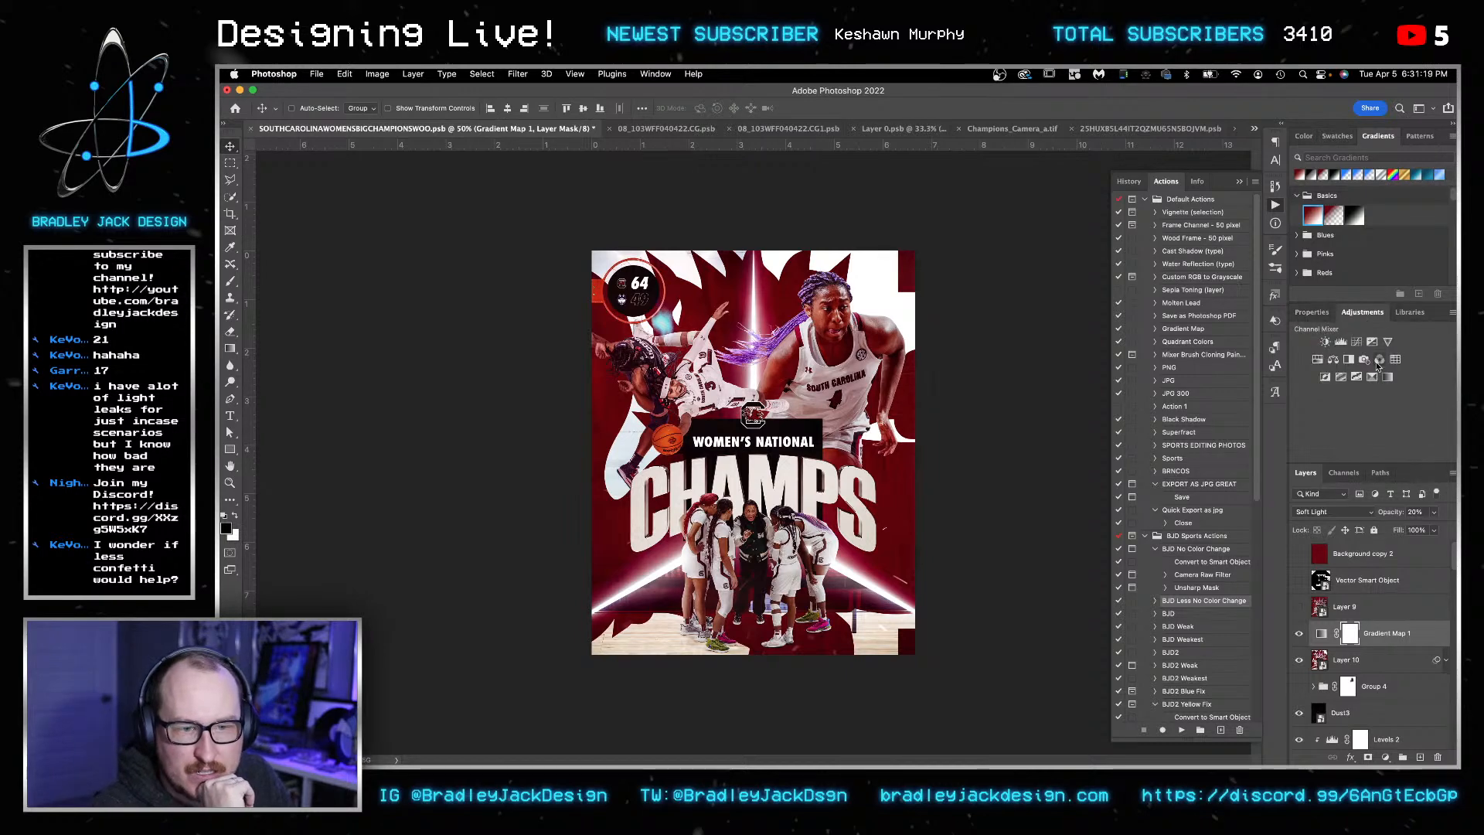
left_click(1373, 379)
left_click(1365, 371)
left_click(1364, 370)
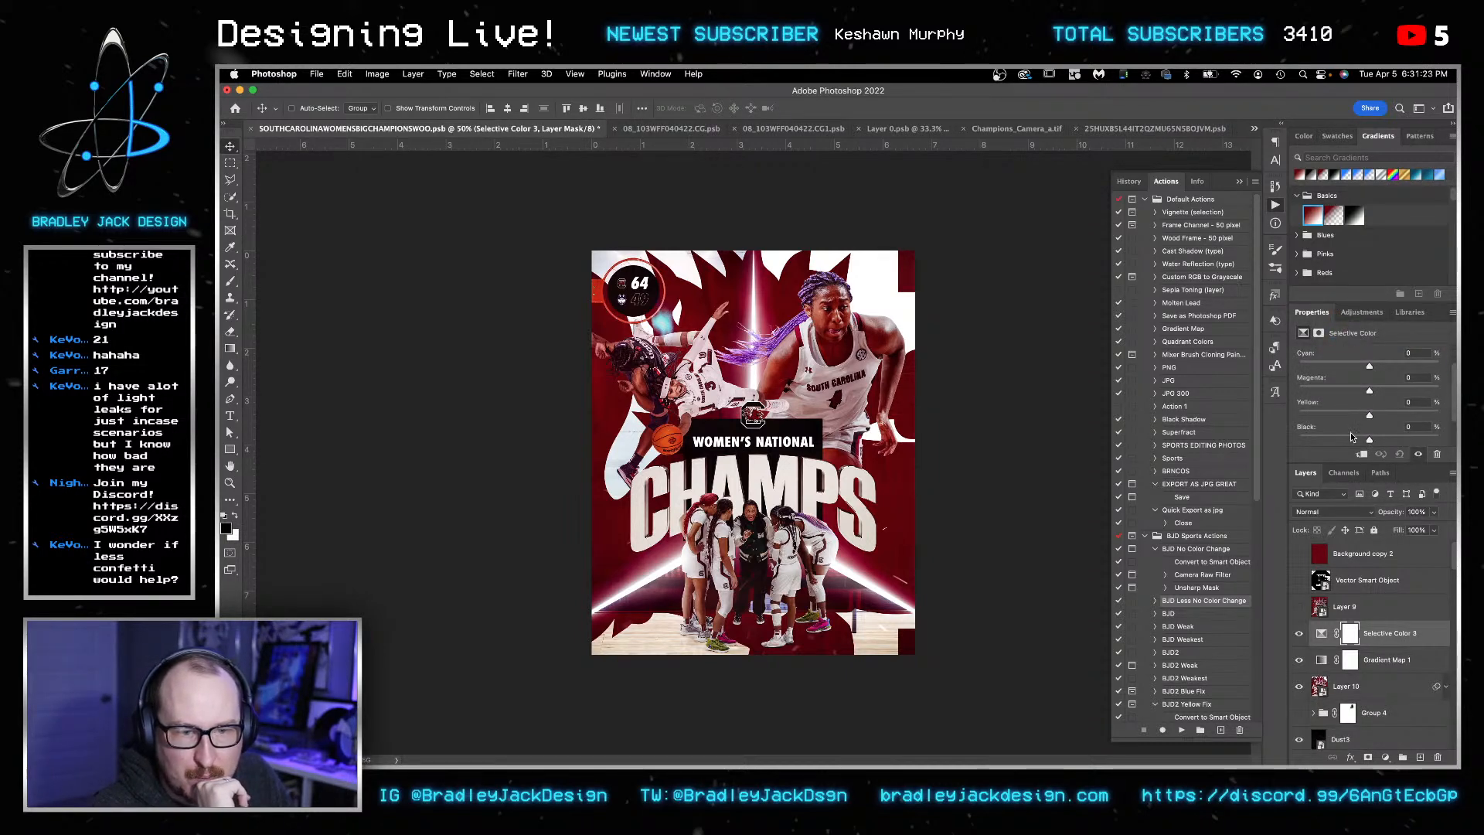
left_click(1352, 372)
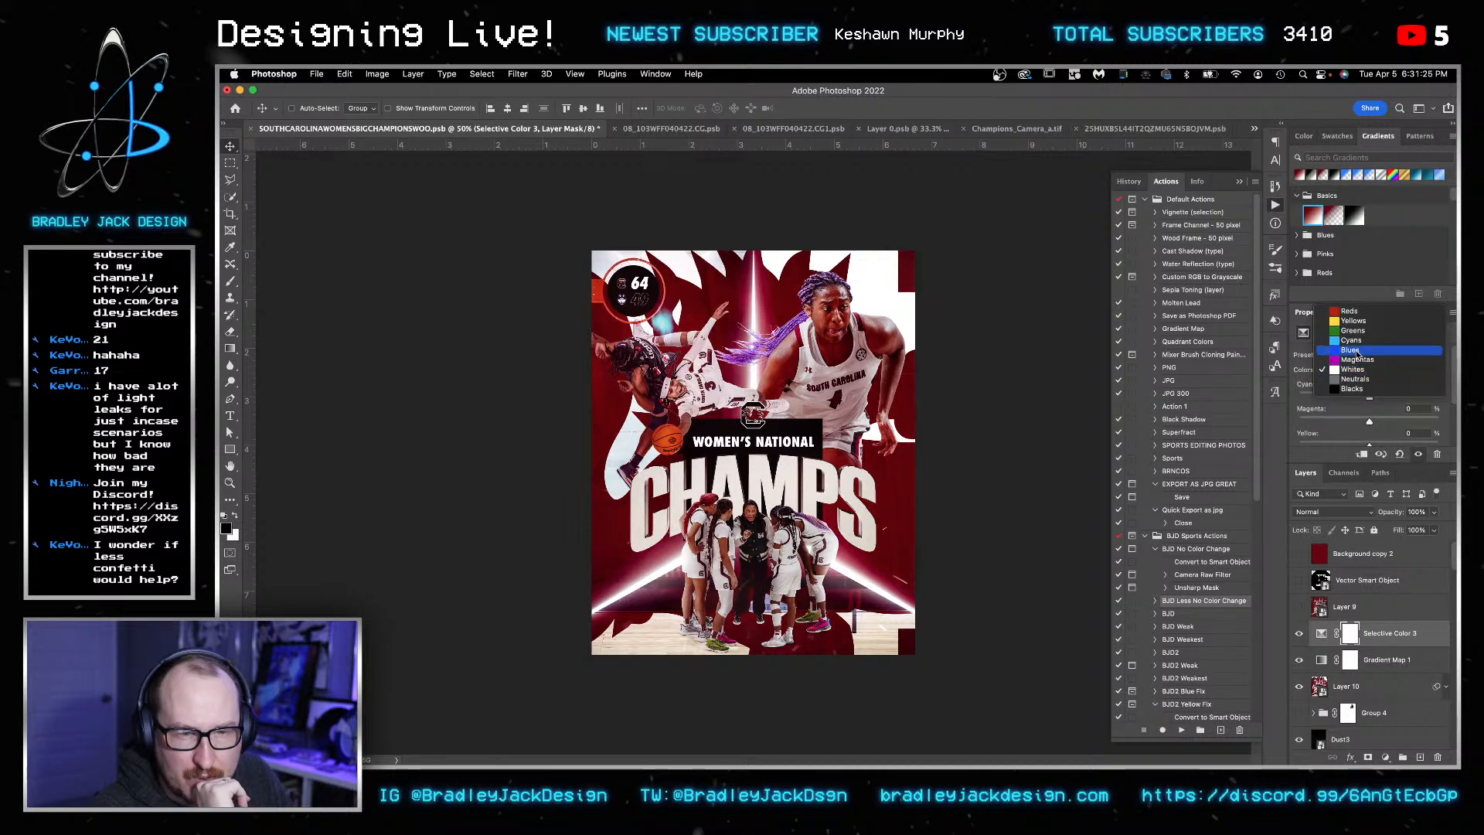
left_click(1354, 321)
scroll(1363, 363, "down", 2)
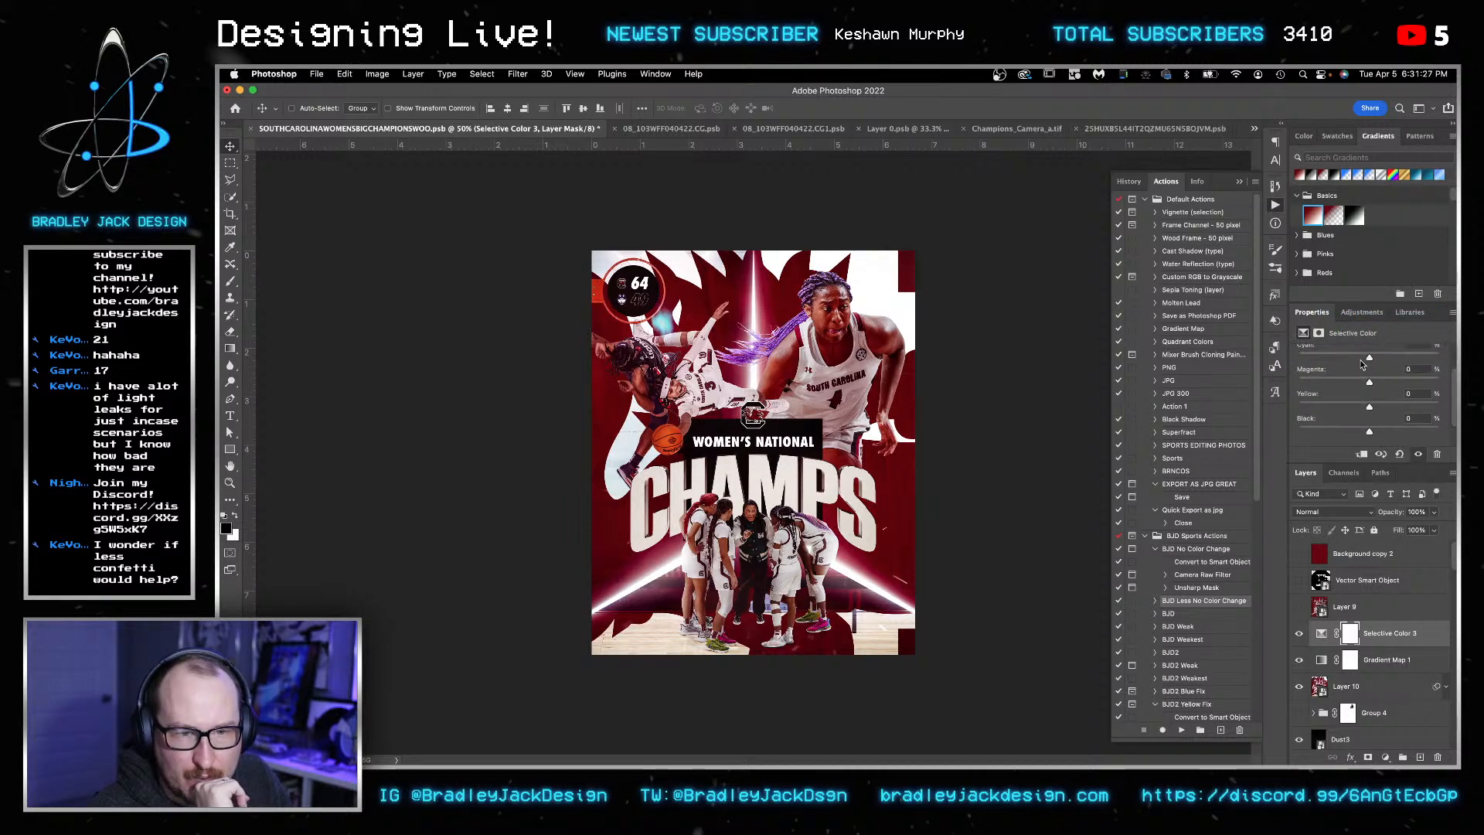
- Set the Selective Color adjustment's Magenta to -4% and Black to -8%, compare it with the original, and save the poster
left_click(1341, 376)
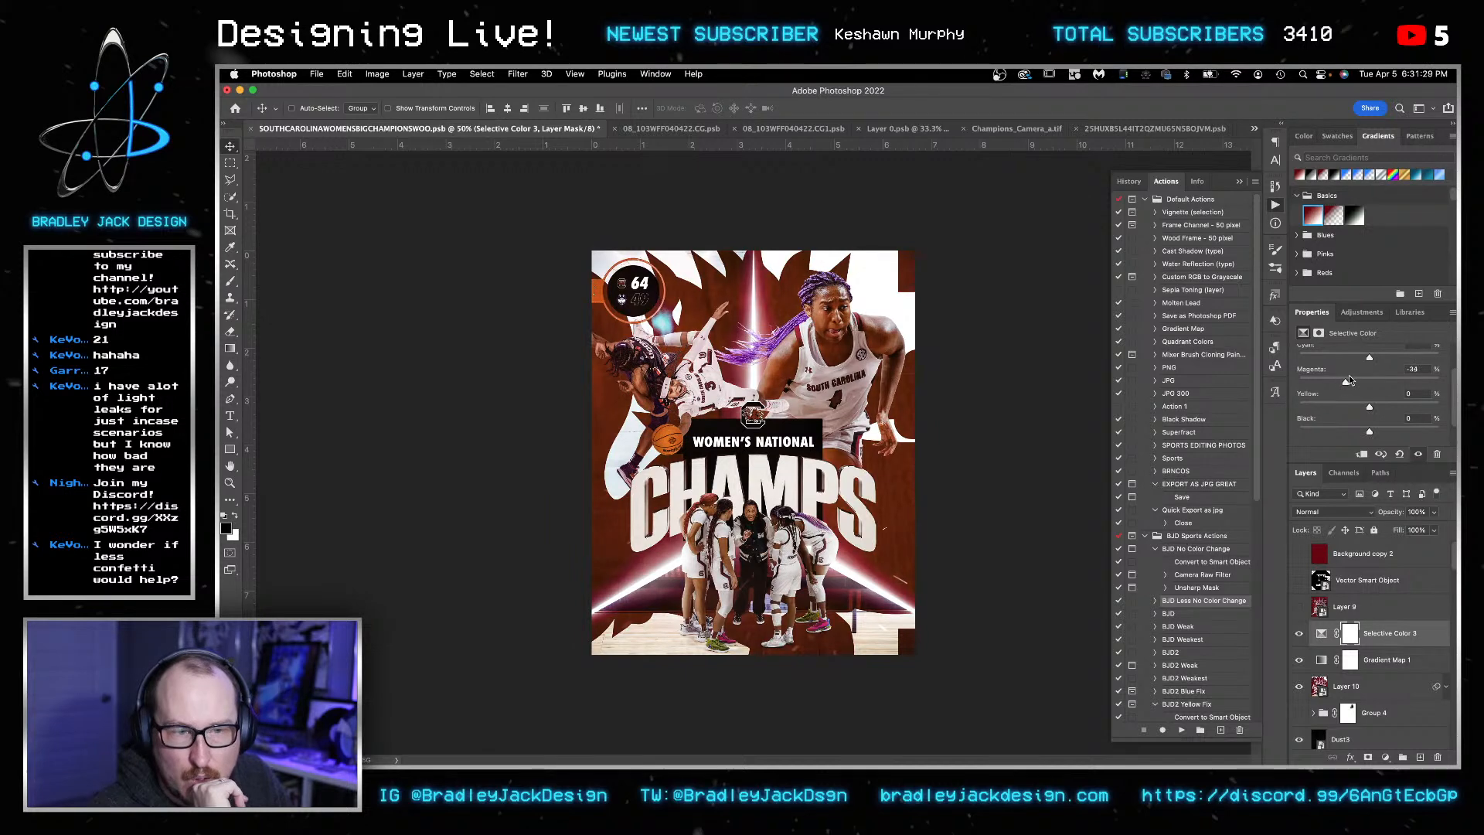
left_click_drag(1365, 377, 1366, 377)
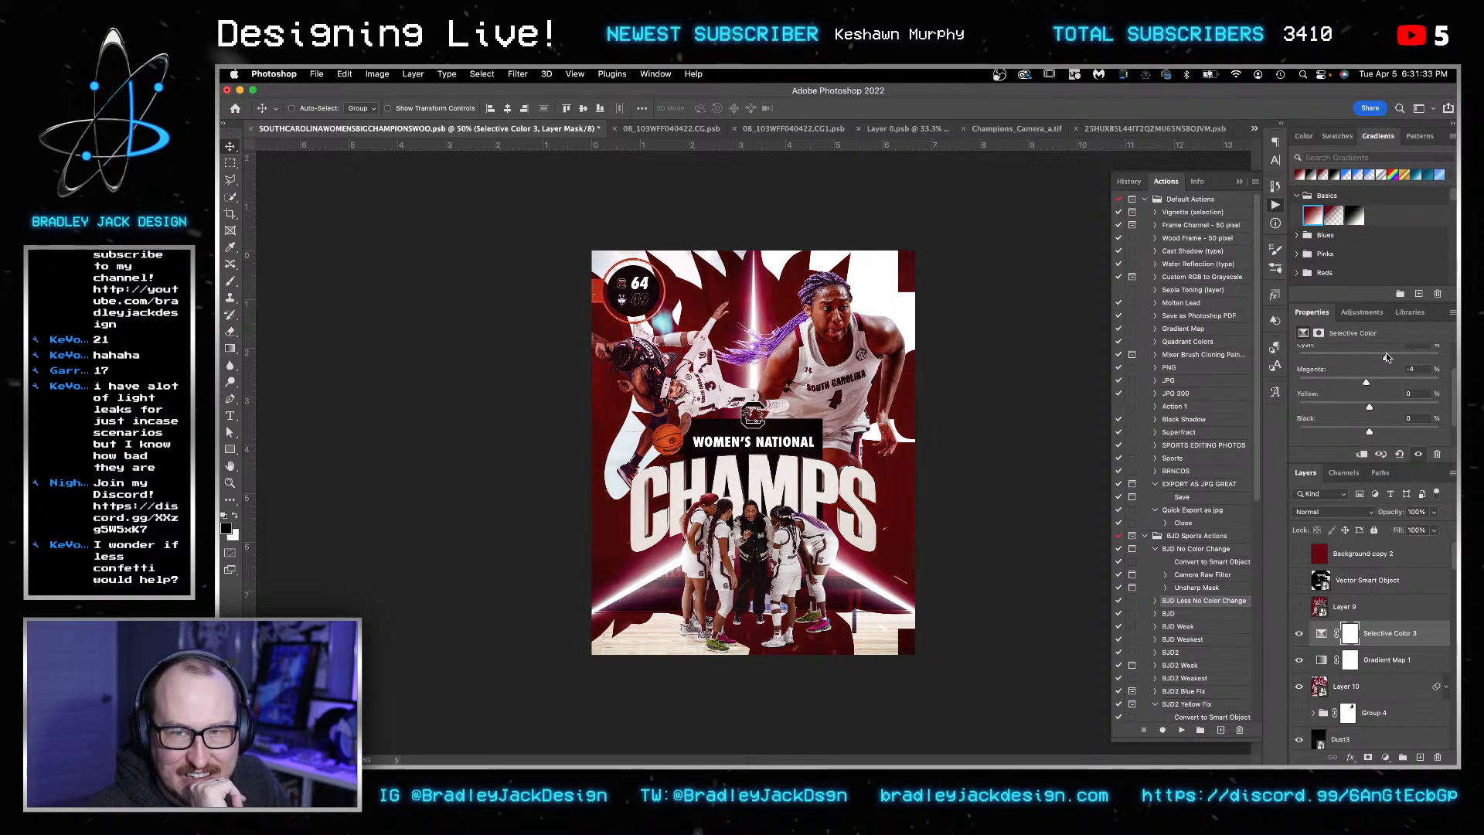
scroll(1373, 400, "down", 2)
left_click(1358, 397)
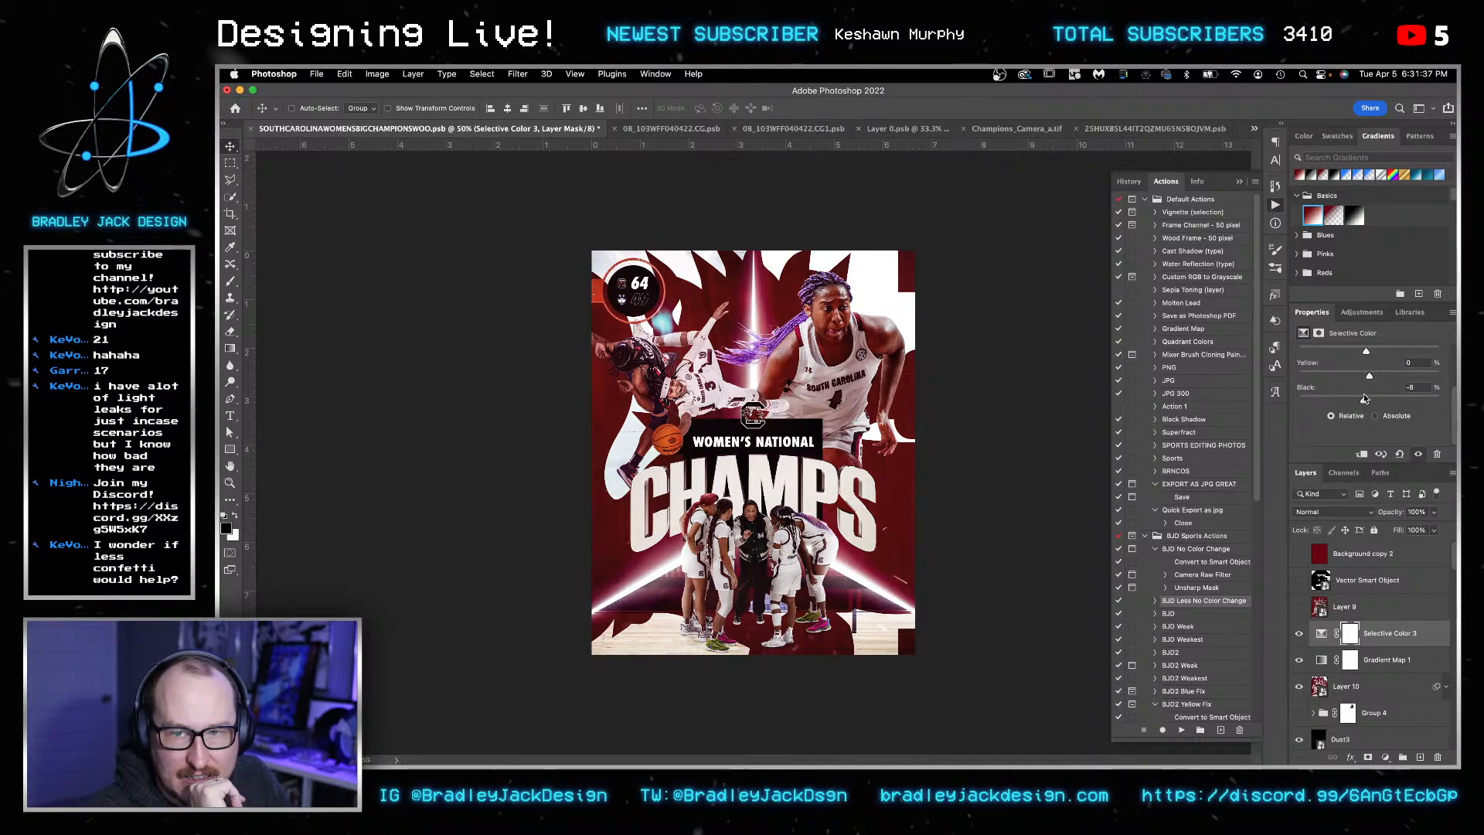
left_click(1301, 633)
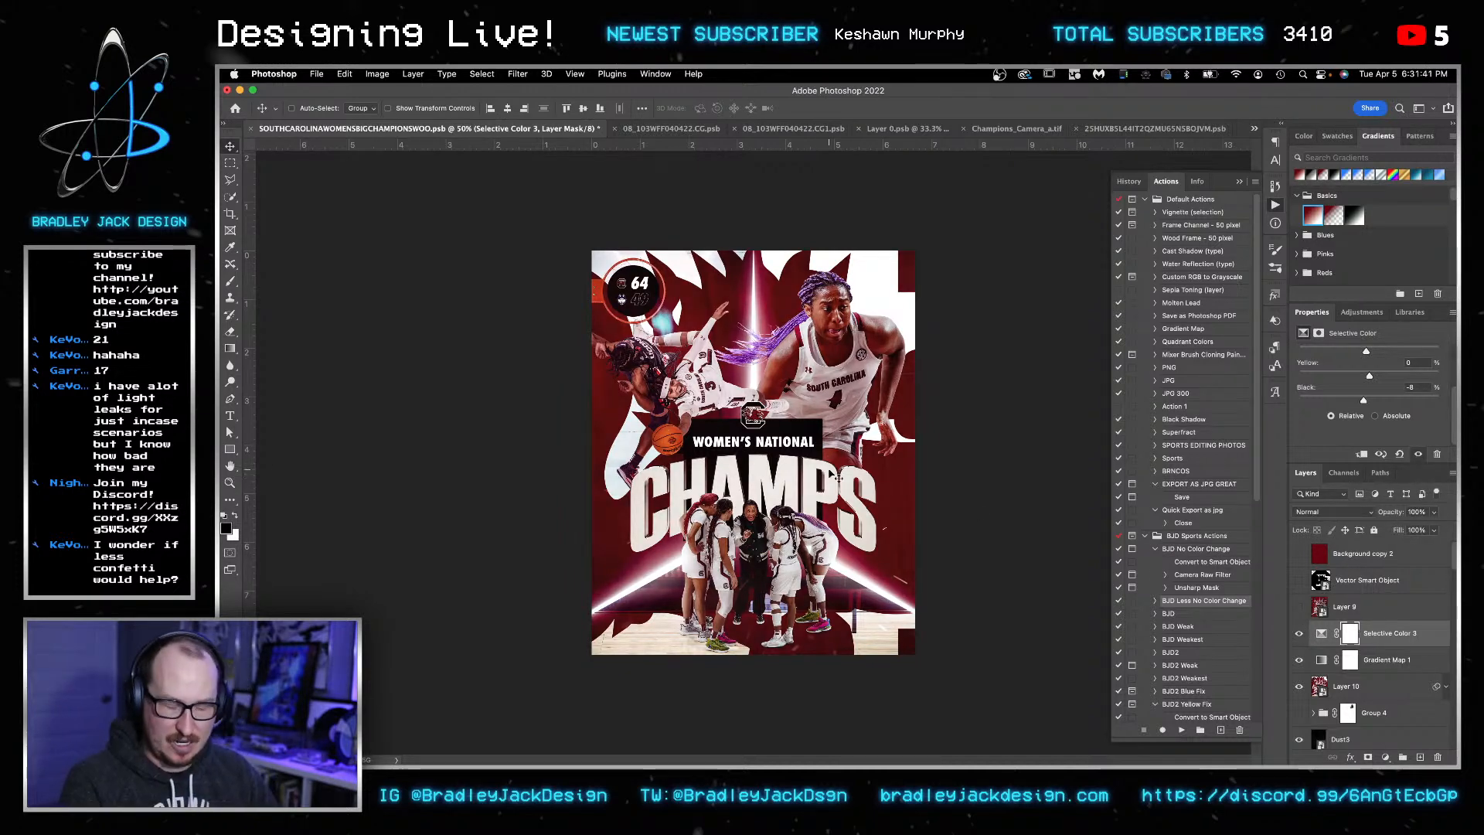
scroll(837, 478, "up", 3)
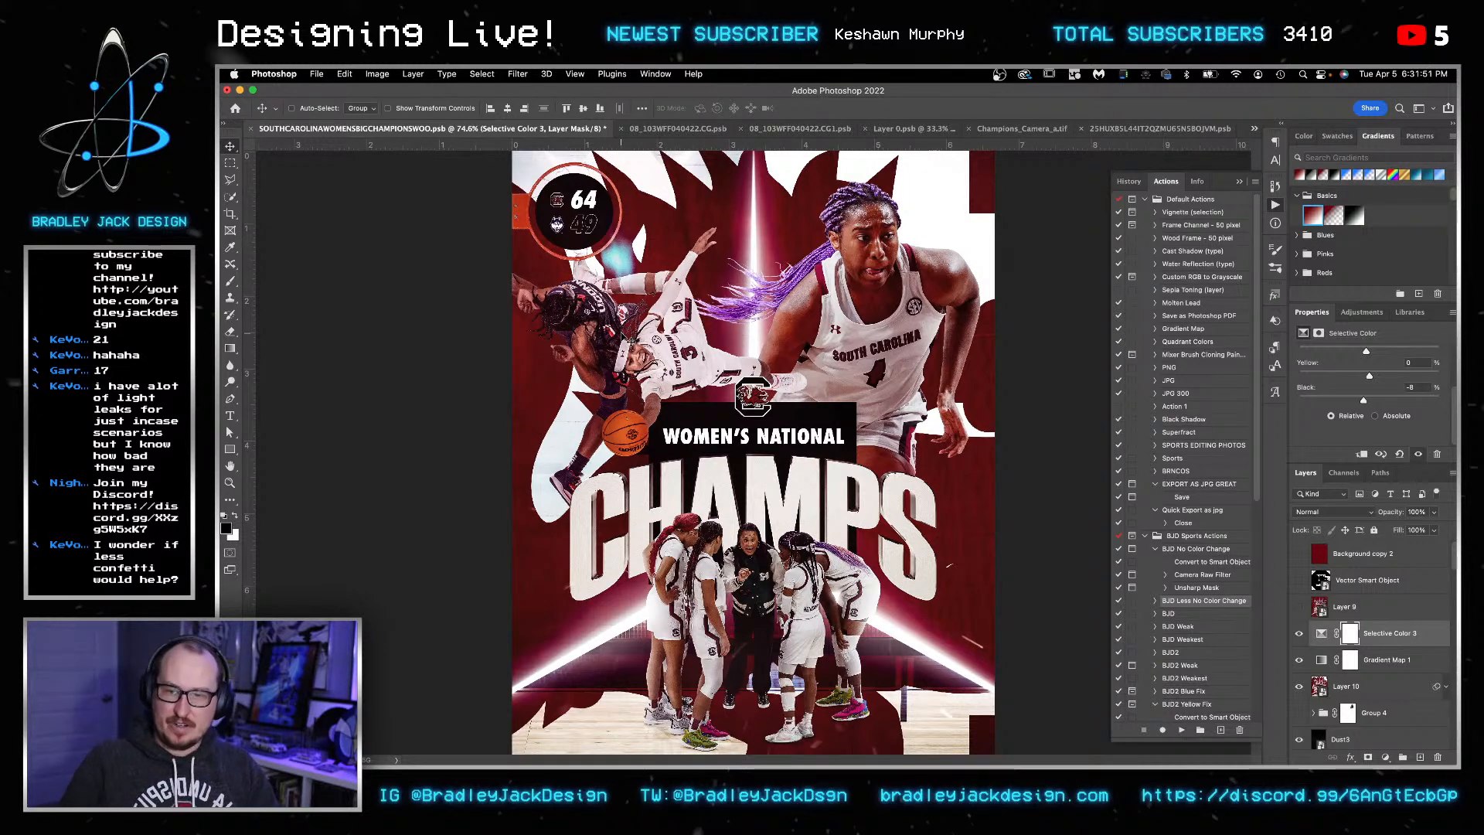
key("super+s")
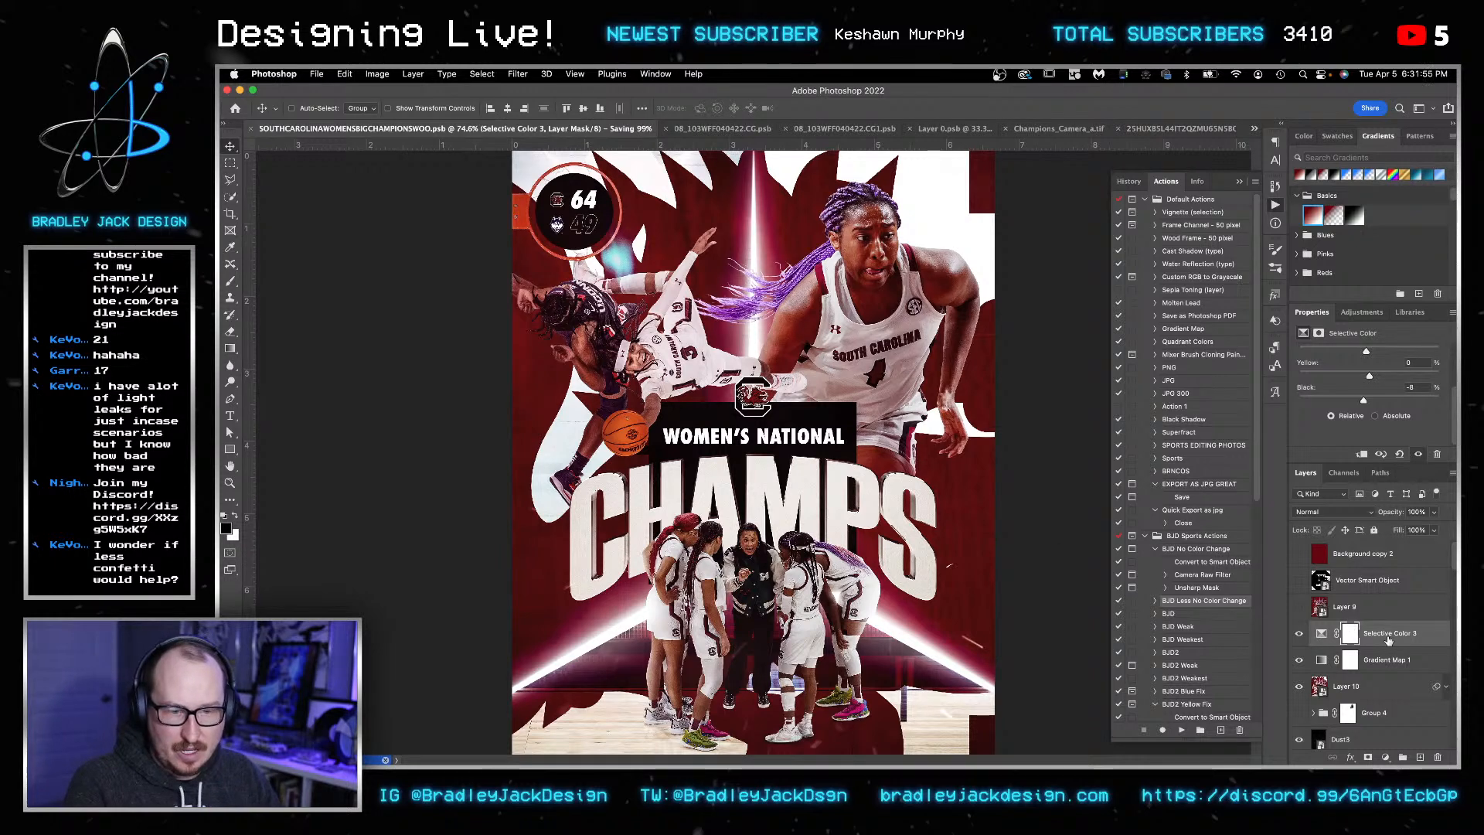
- Stamp all visible layers into a new layer above Selective Color 3, convert it to a smart object, and open its contents
key("super+shift+alt+n")
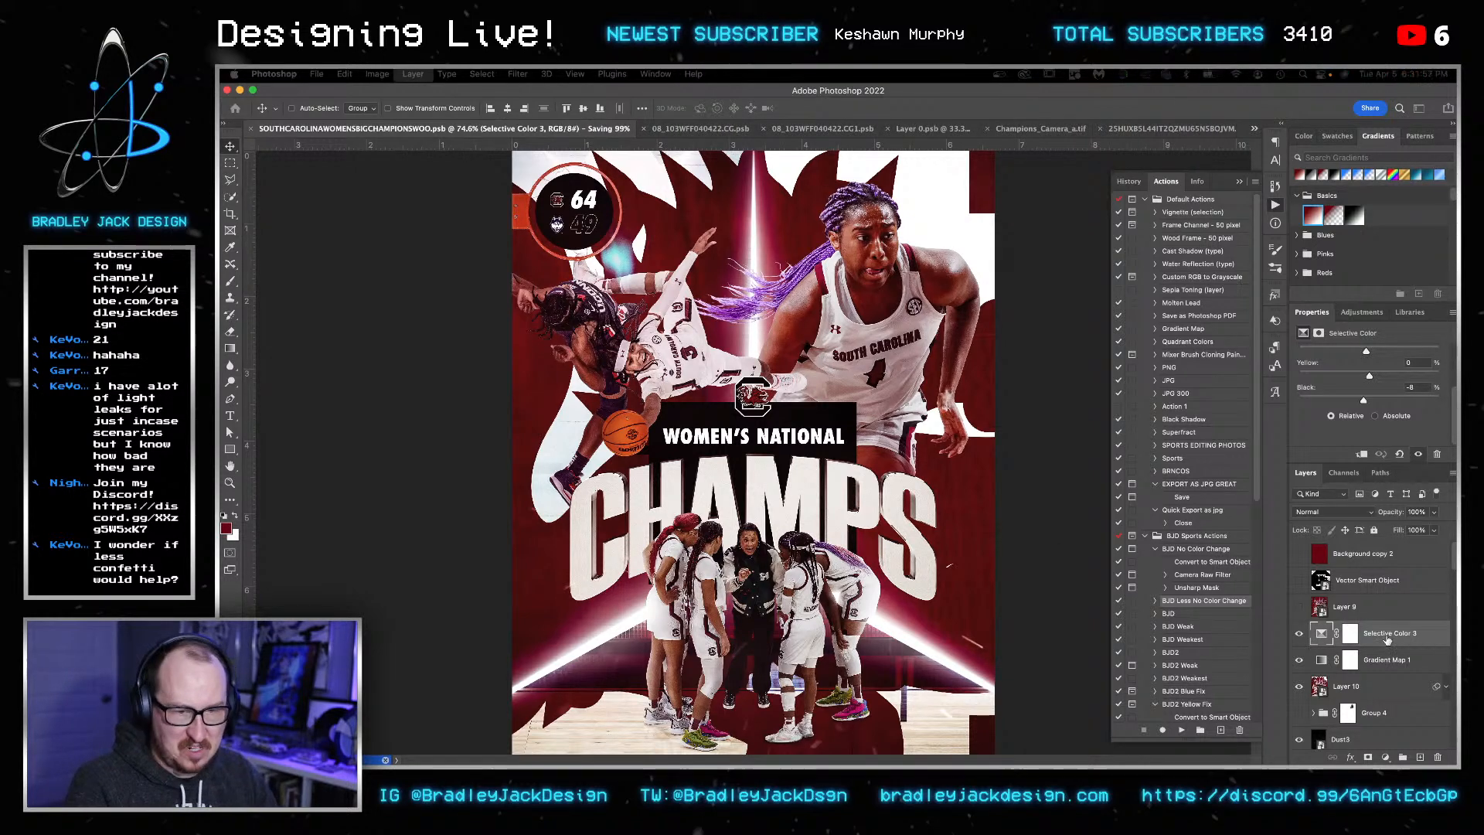
key("super+shift+alt+e")
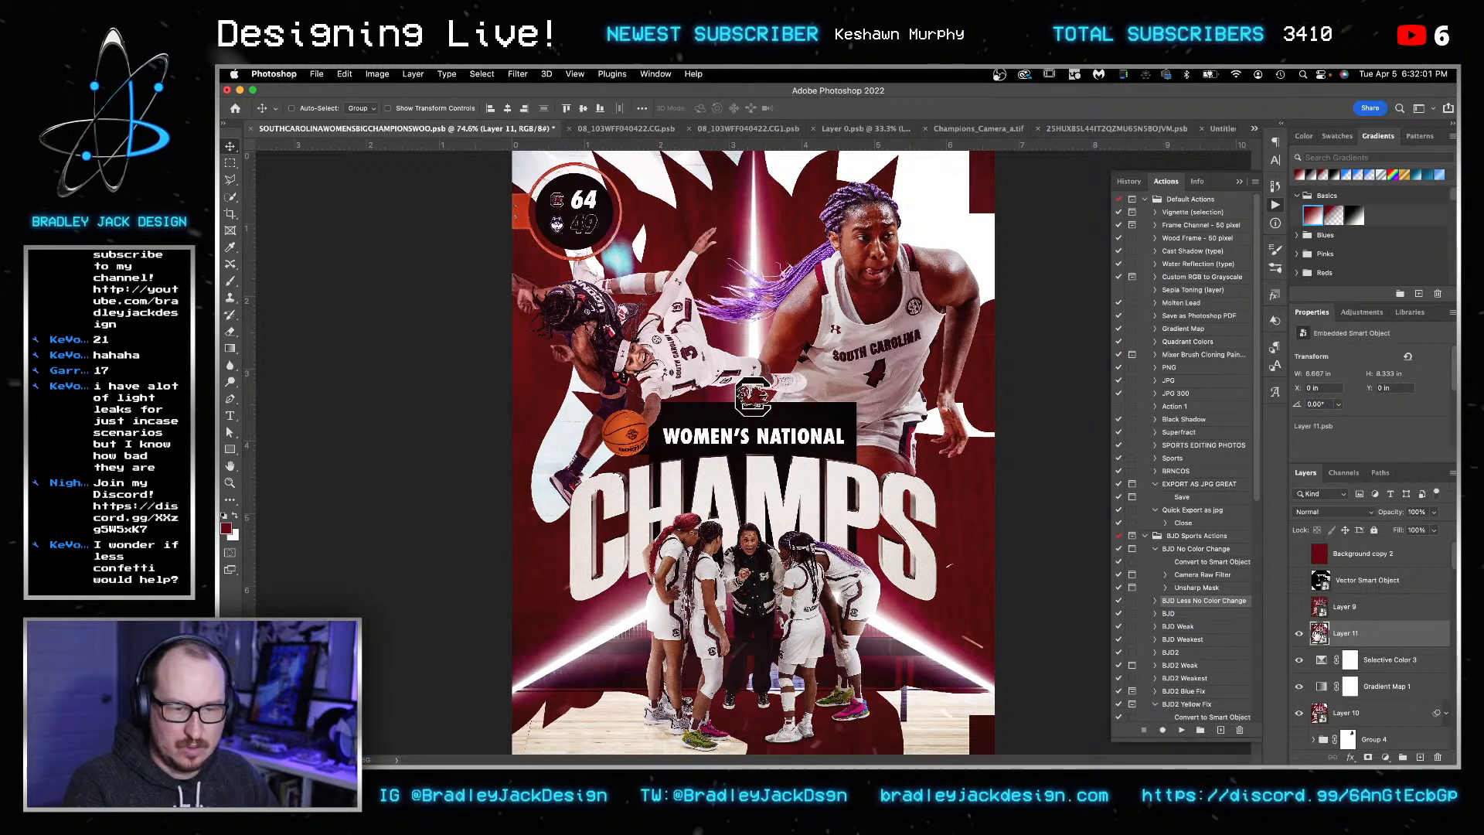
double_click(1318, 632)
key("space")
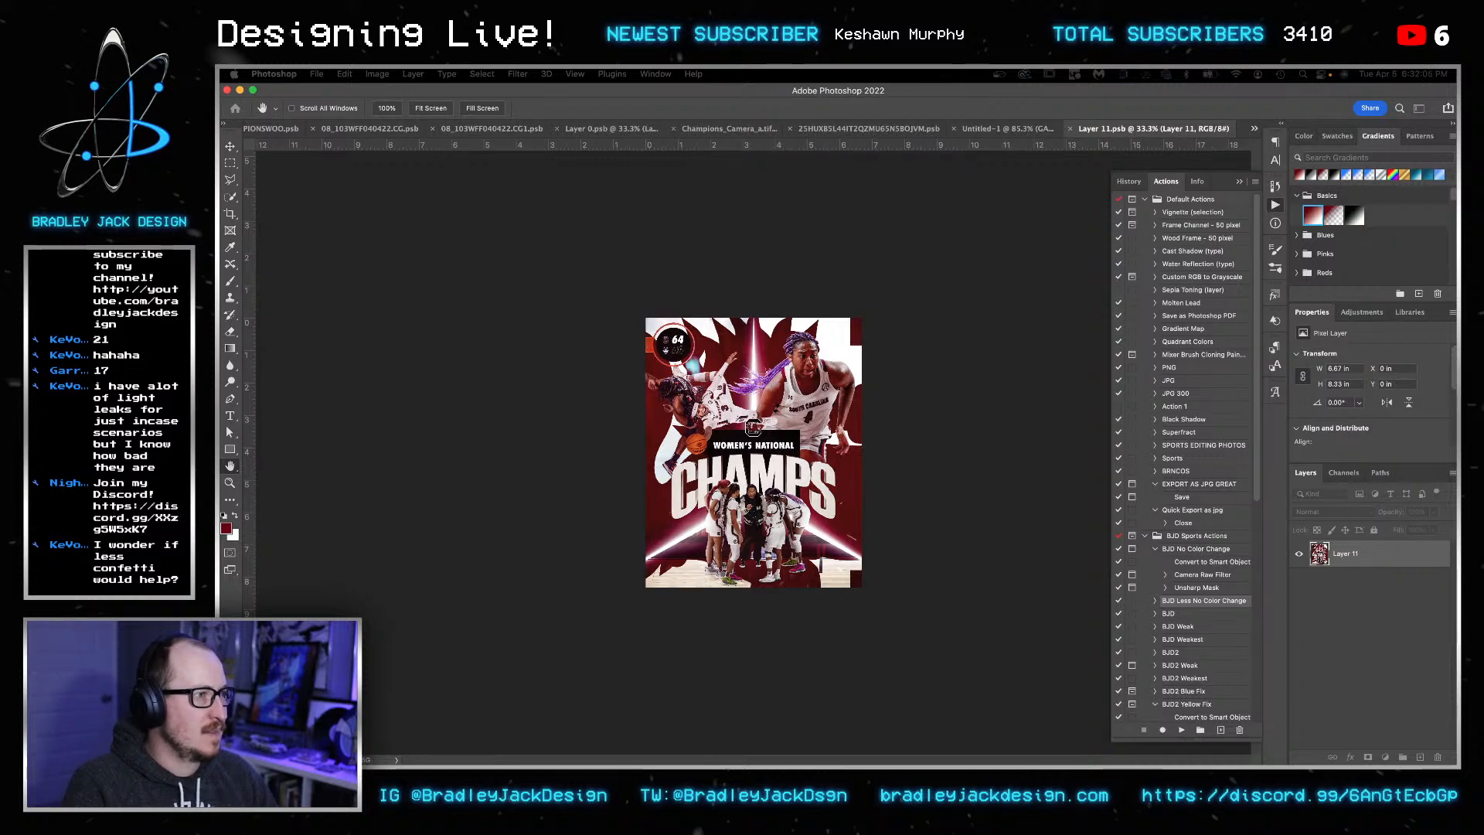
- Enlarge the smart object's image to 300 percent in width and height
key("super+alt+i")
left_click(909, 358)
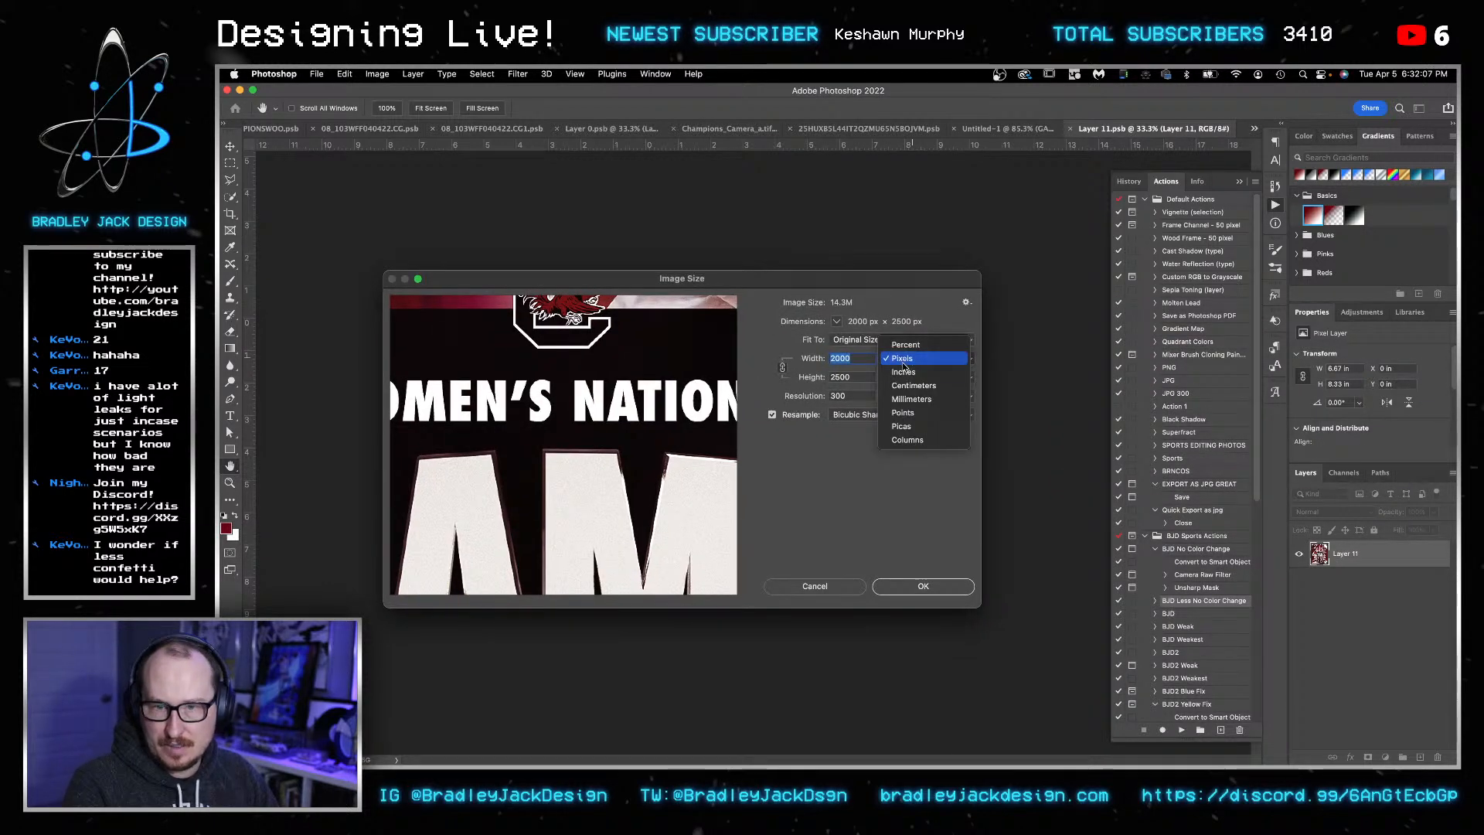
left_click(907, 346)
type("300")
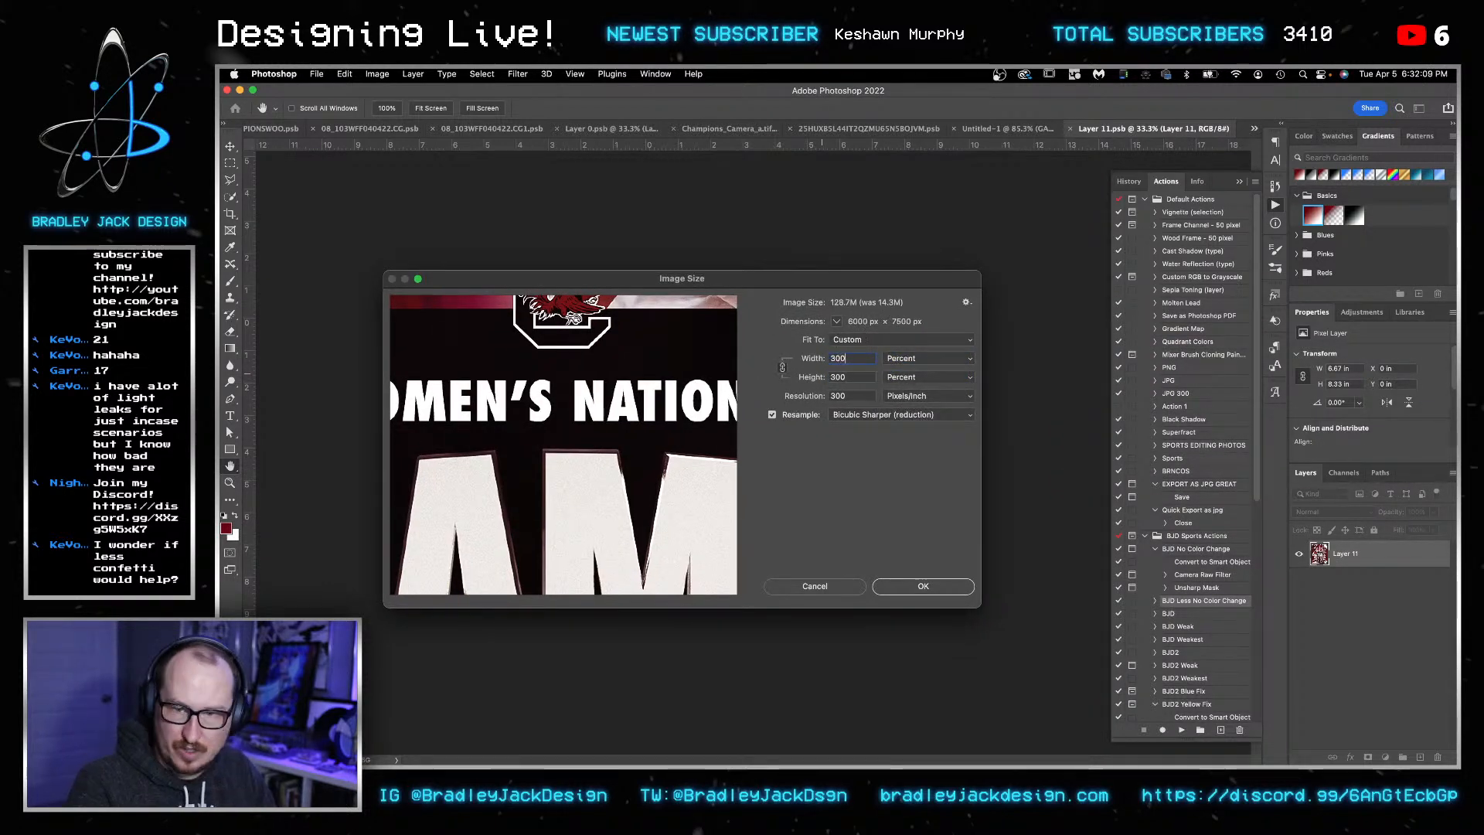
key("Return")
- Convert the enlarged smart object document to Grayscale mode
left_click(377, 75)
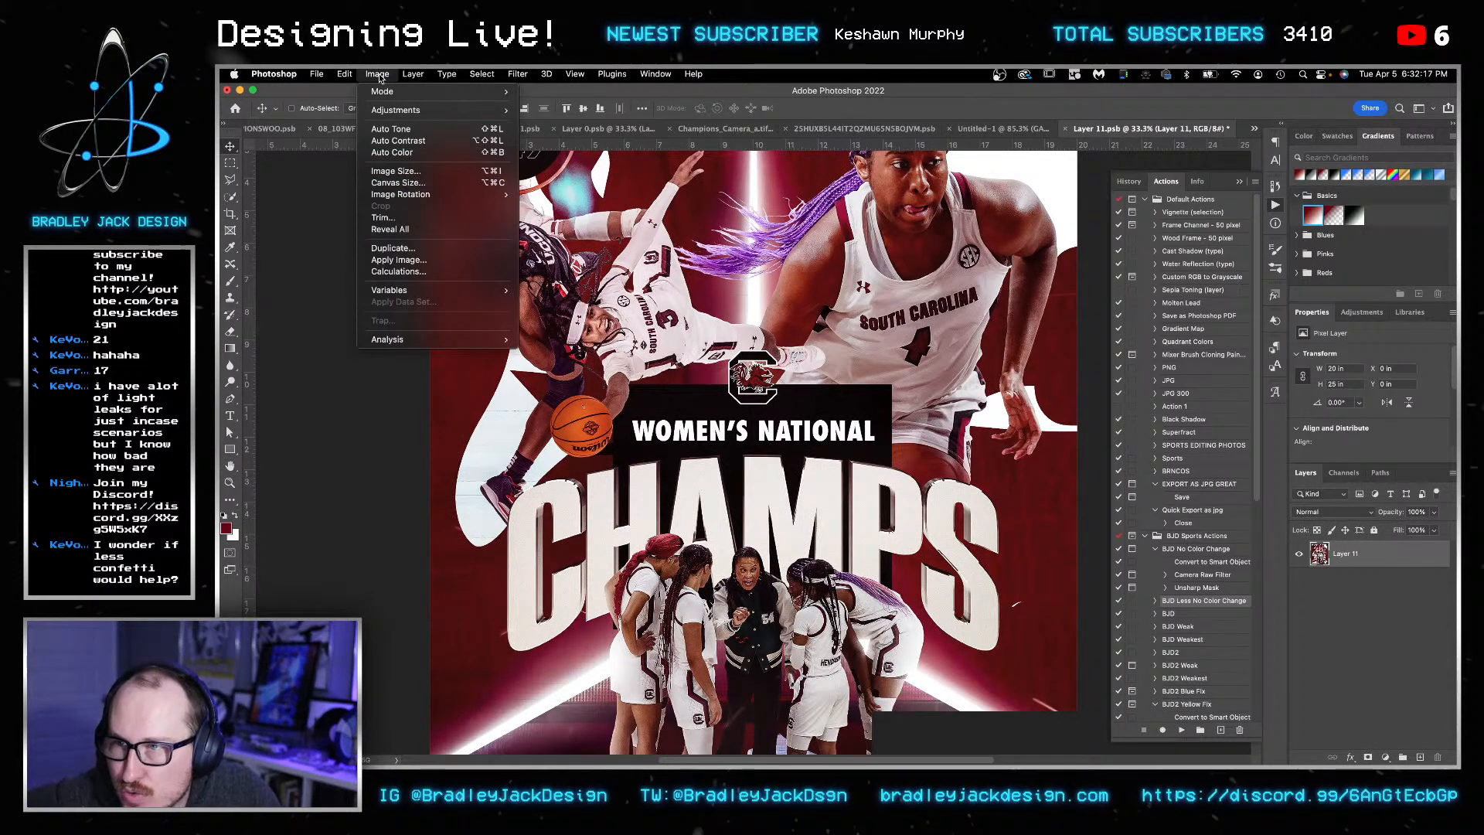
mouse_move(394, 91)
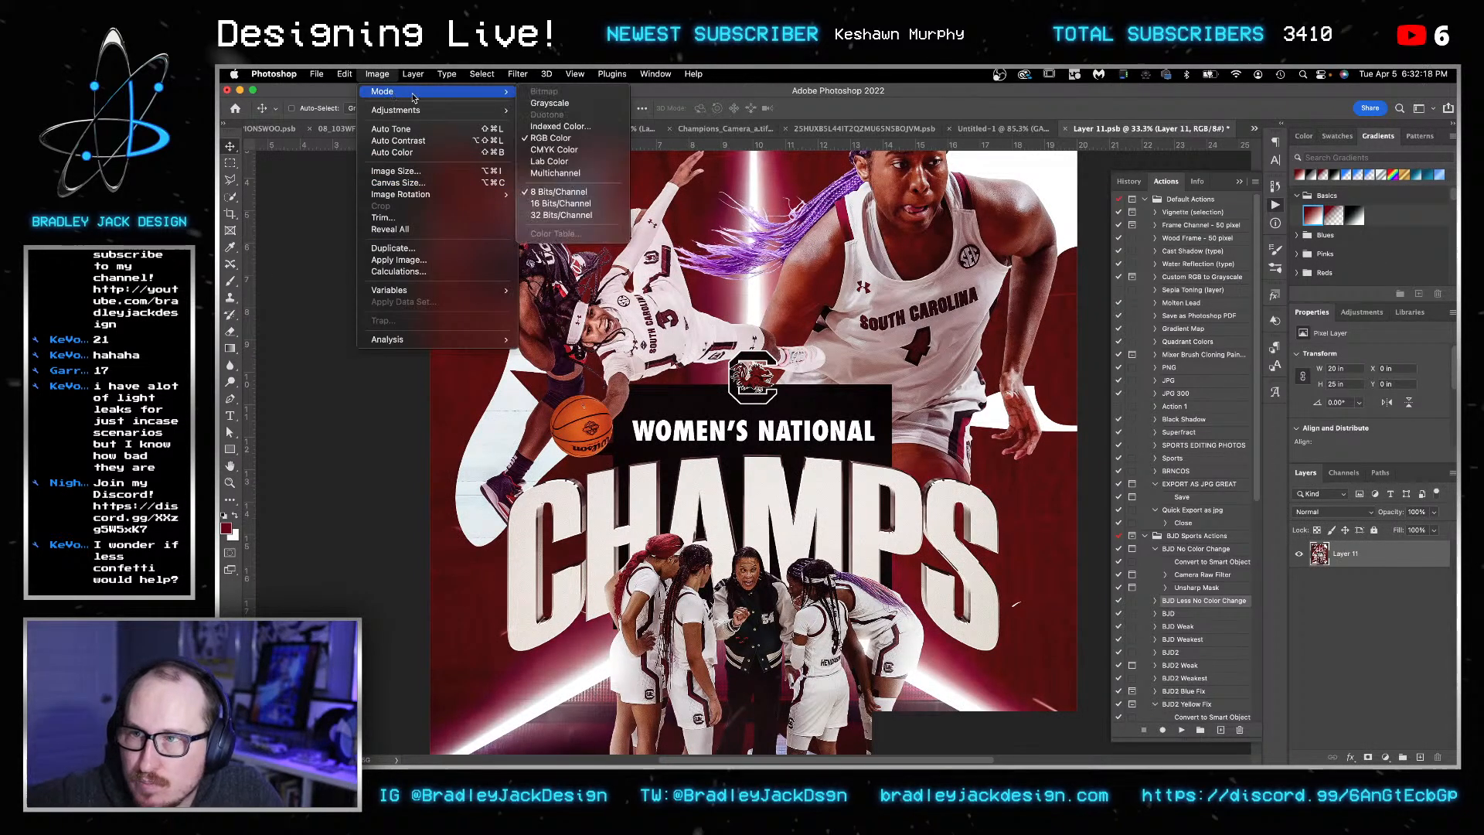
left_click(573, 110)
key("Return")
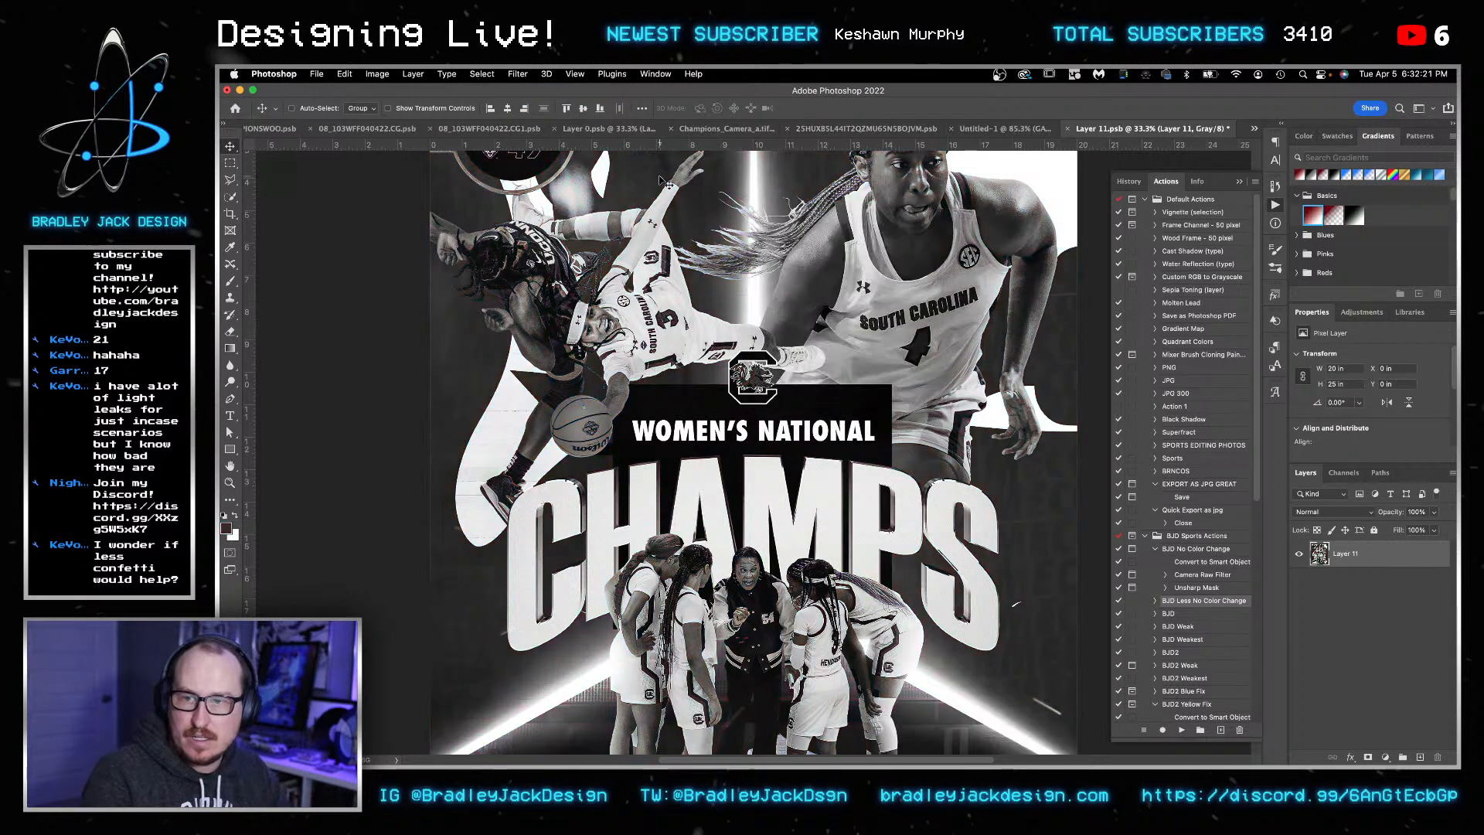
- Apply the Color Halftone filter to the grayscale image, then save and close the smart object
left_click(517, 74)
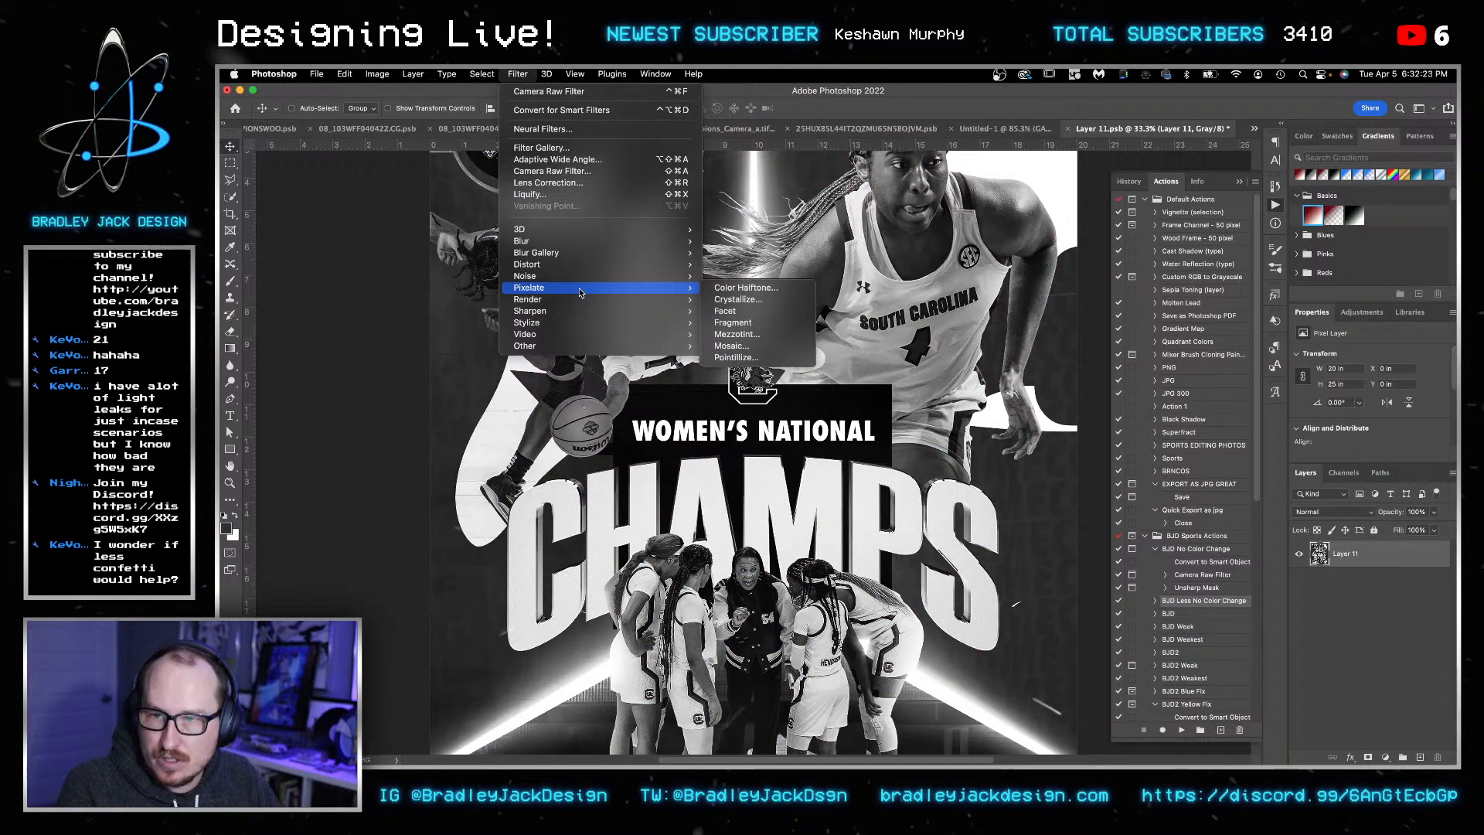
mouse_move(620, 290)
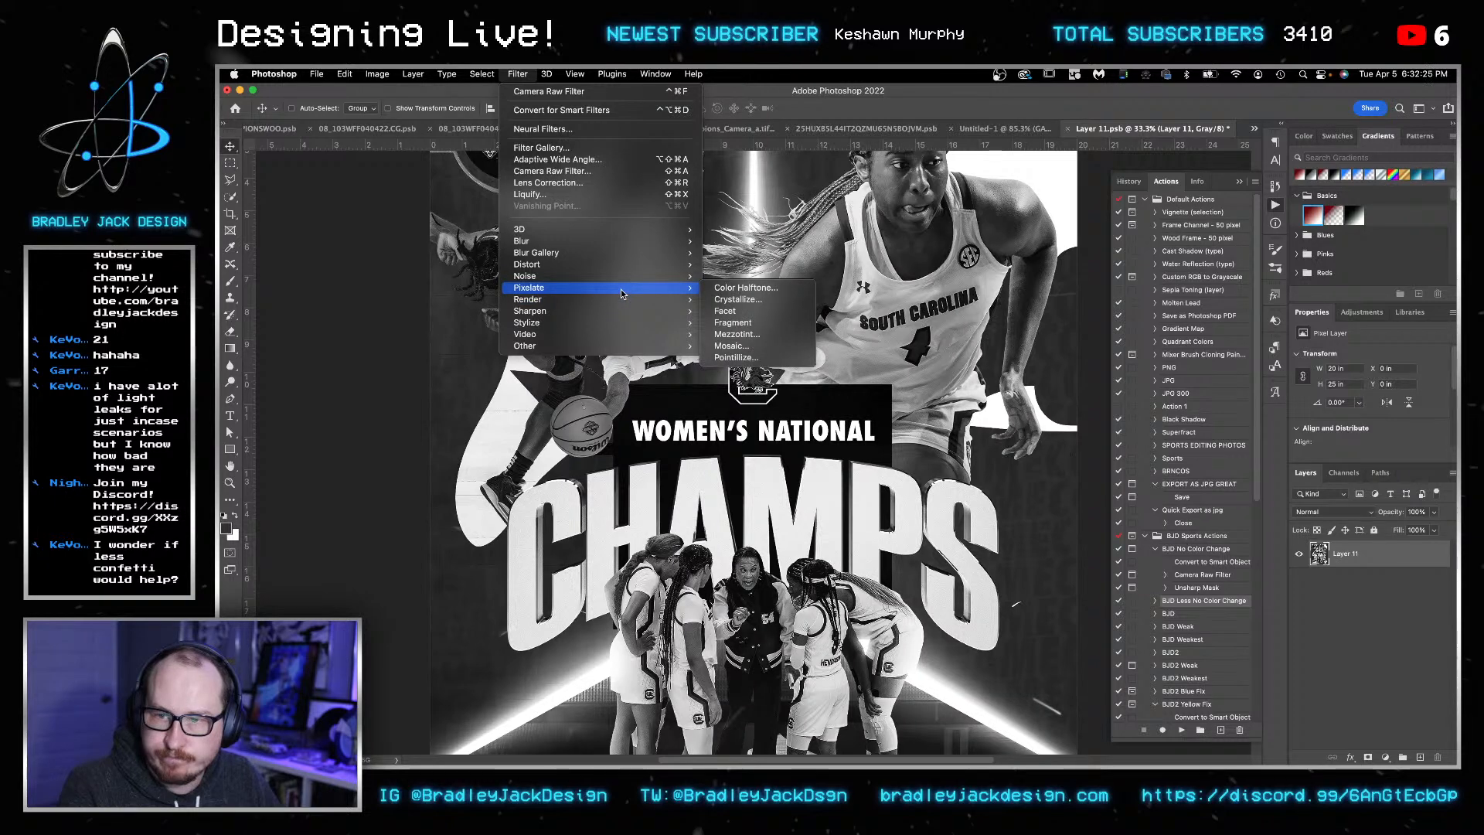
left_click(728, 287)
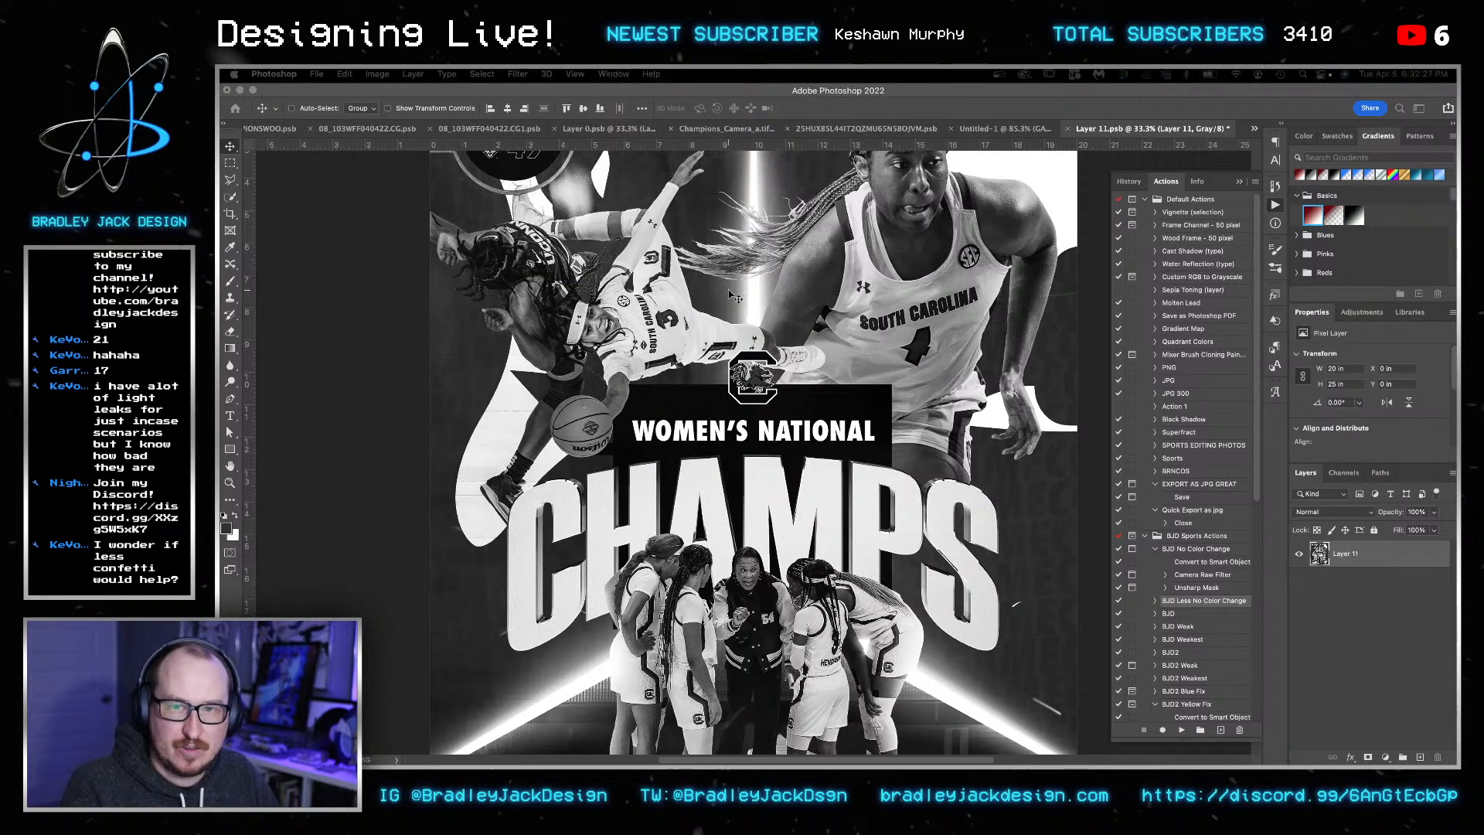
key("super+s")
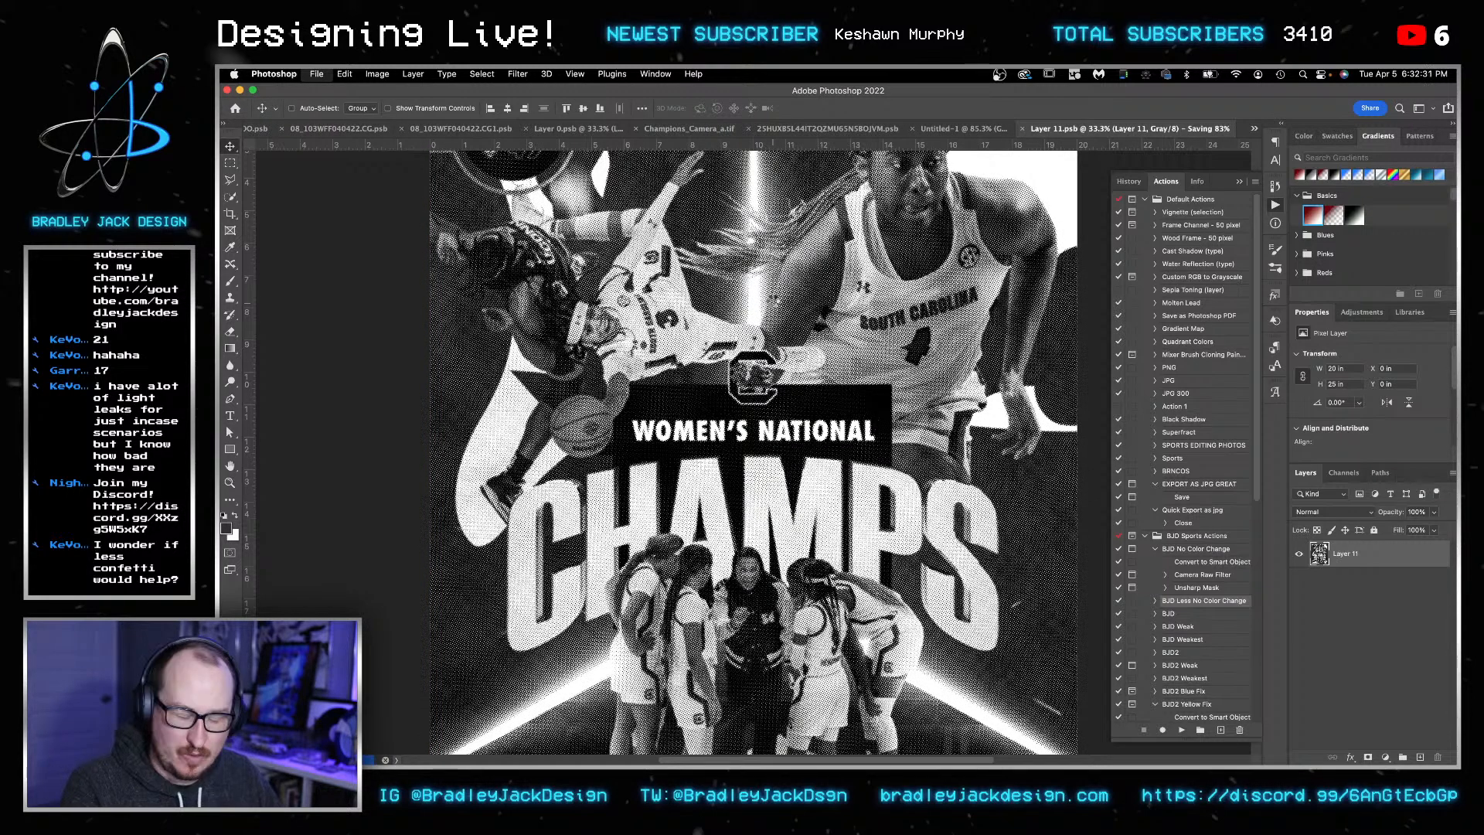
key("super+w")
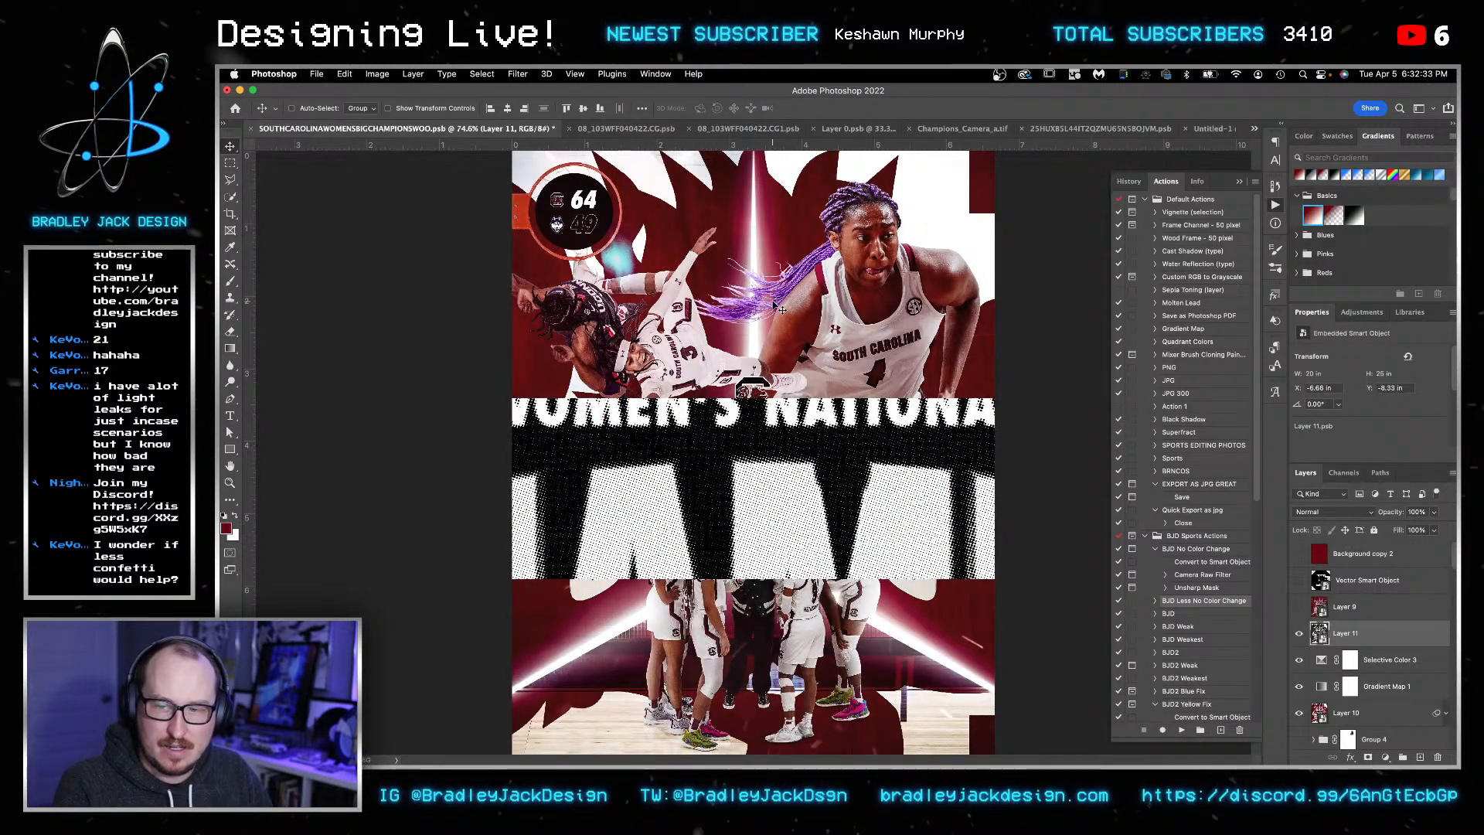
- Scale the halftone layer to 33.33% so it fits the poster
key("super+t")
left_click(476, 107)
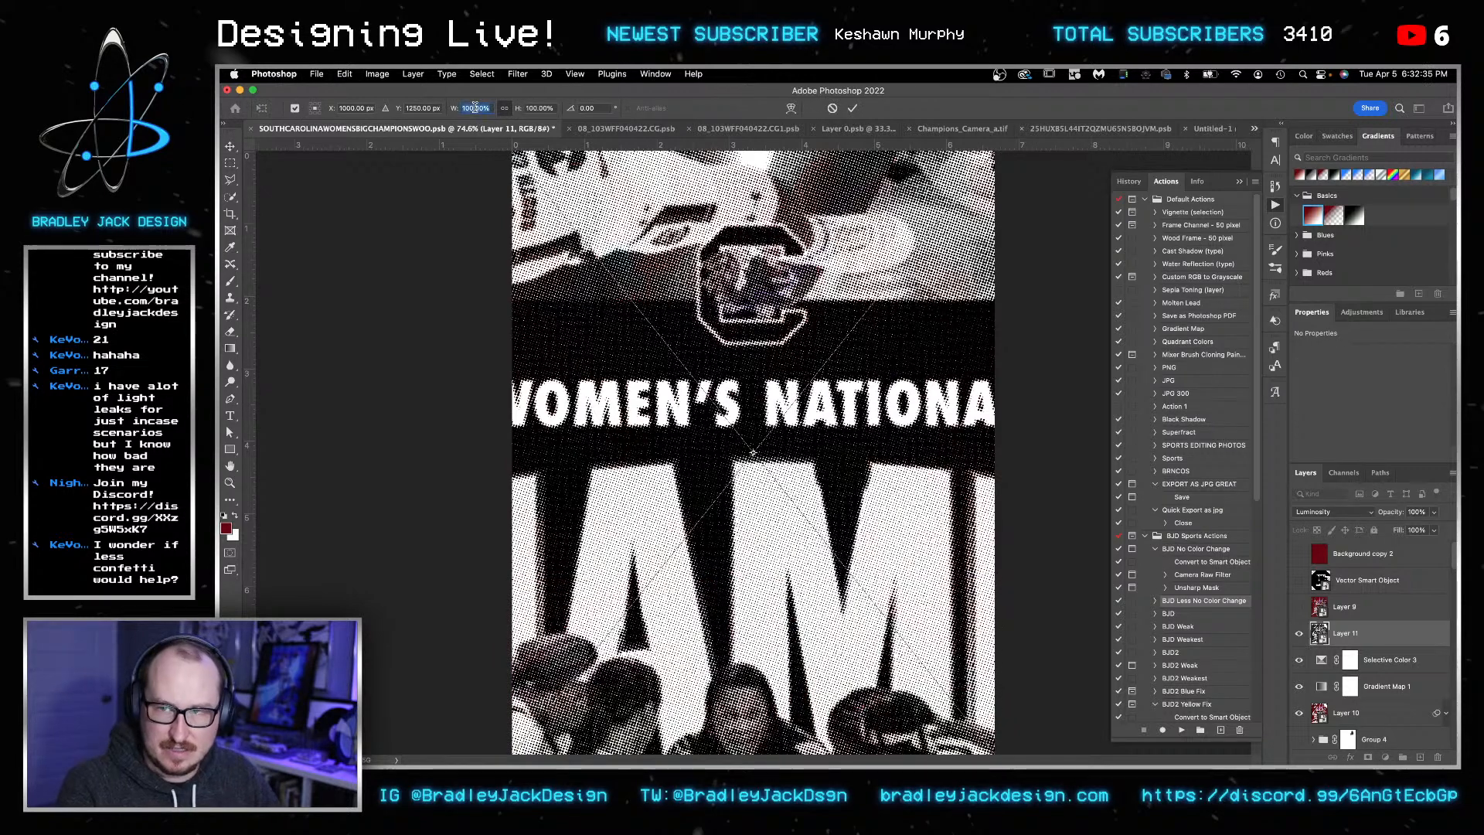
type("33.33")
key("Return")
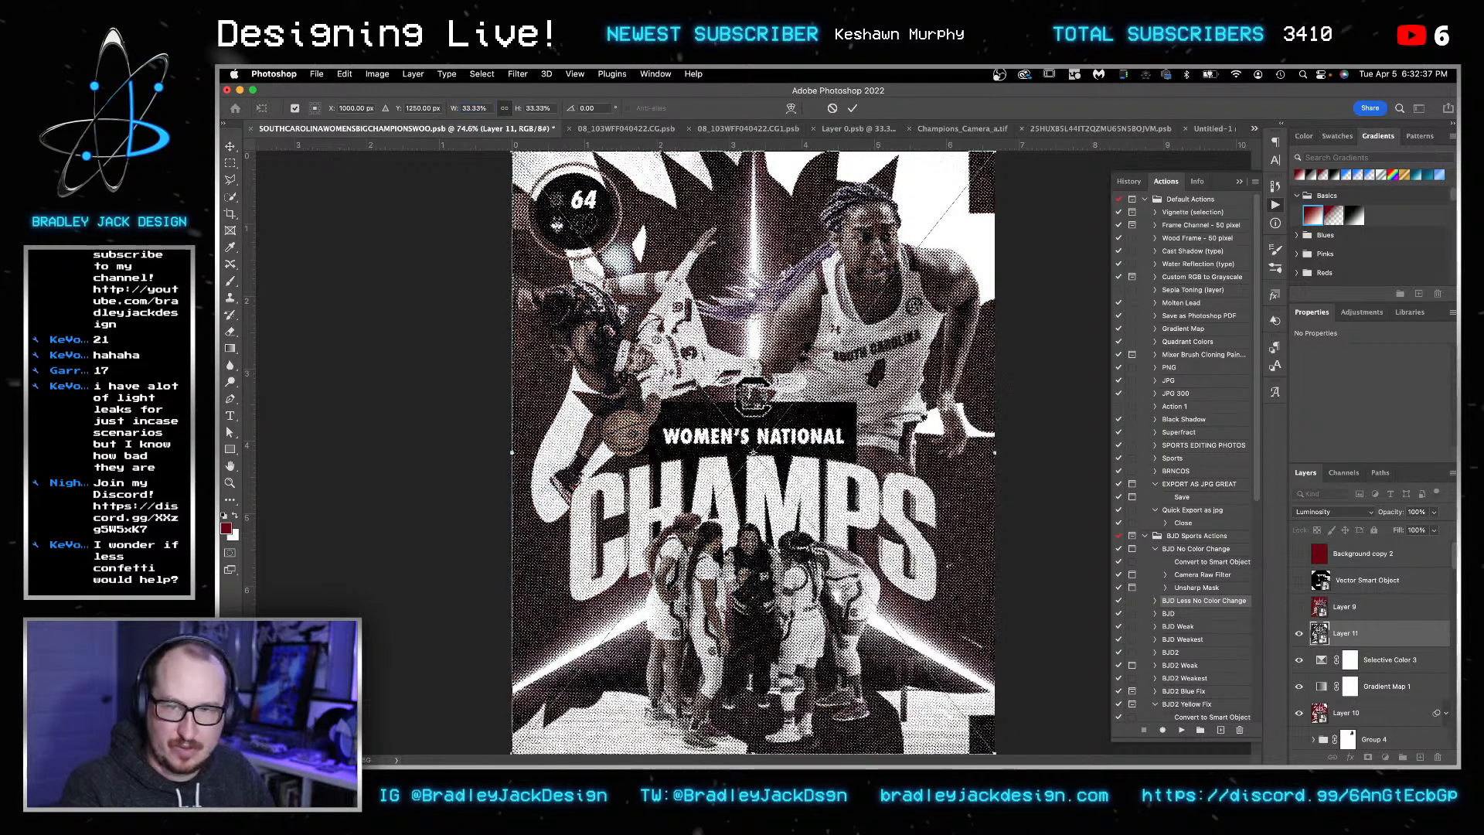
key("Return")
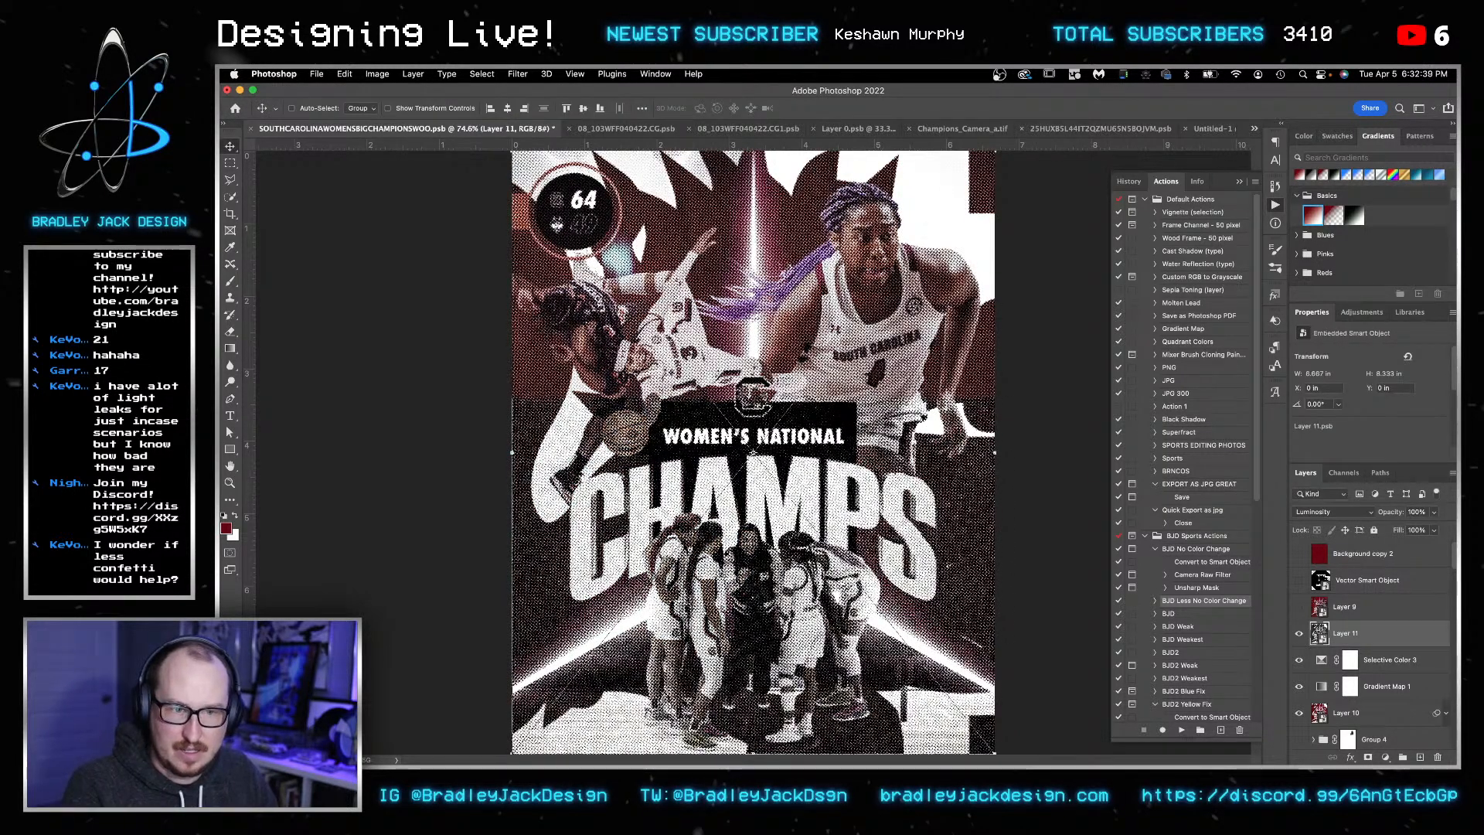
- Try Soft Light on the halftone layer, settle on Overlay at 20% opacity, and inspect the dots around the huddled players
key("shift+alt+o")
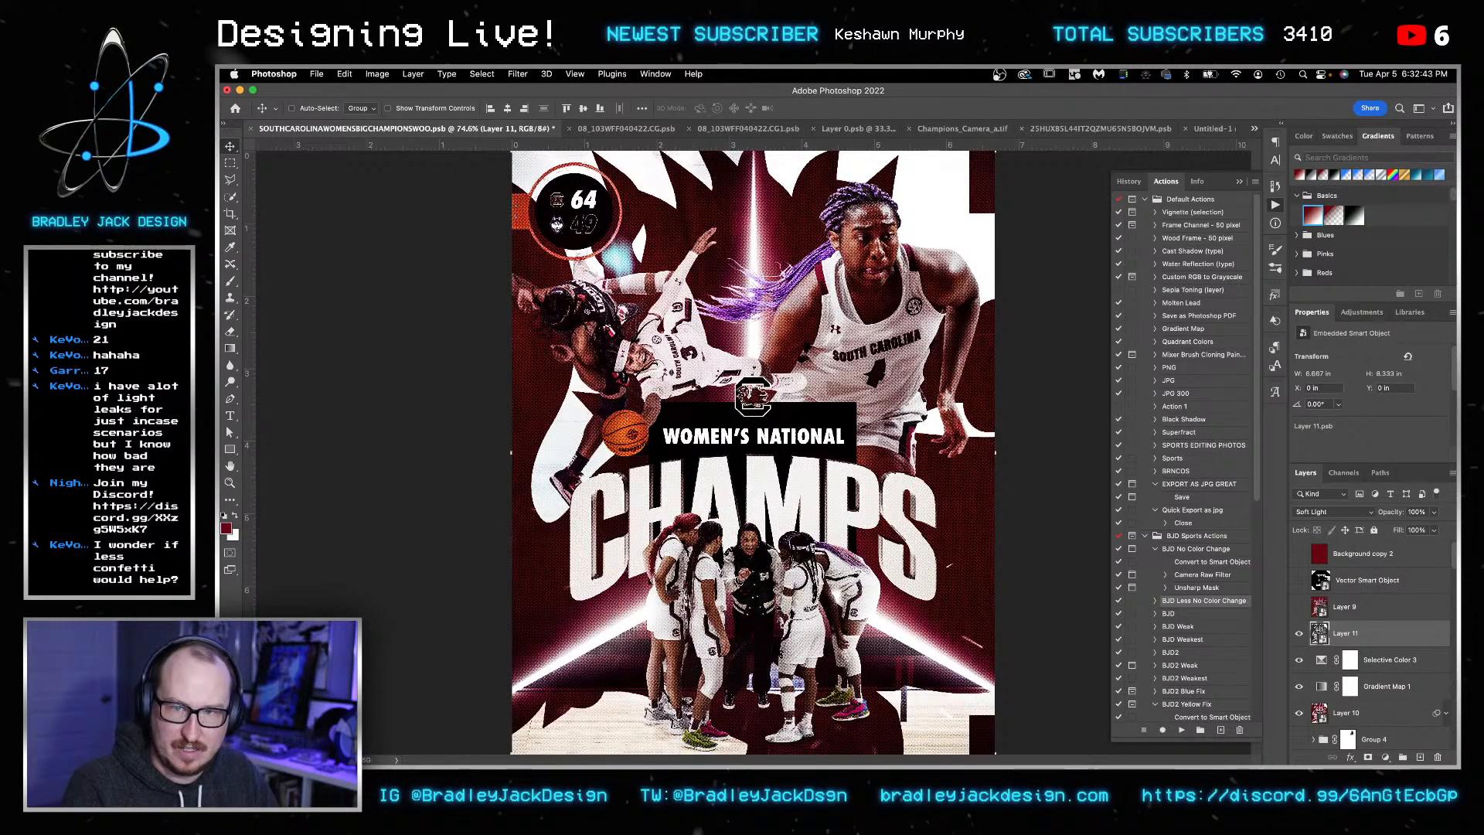
key("2")
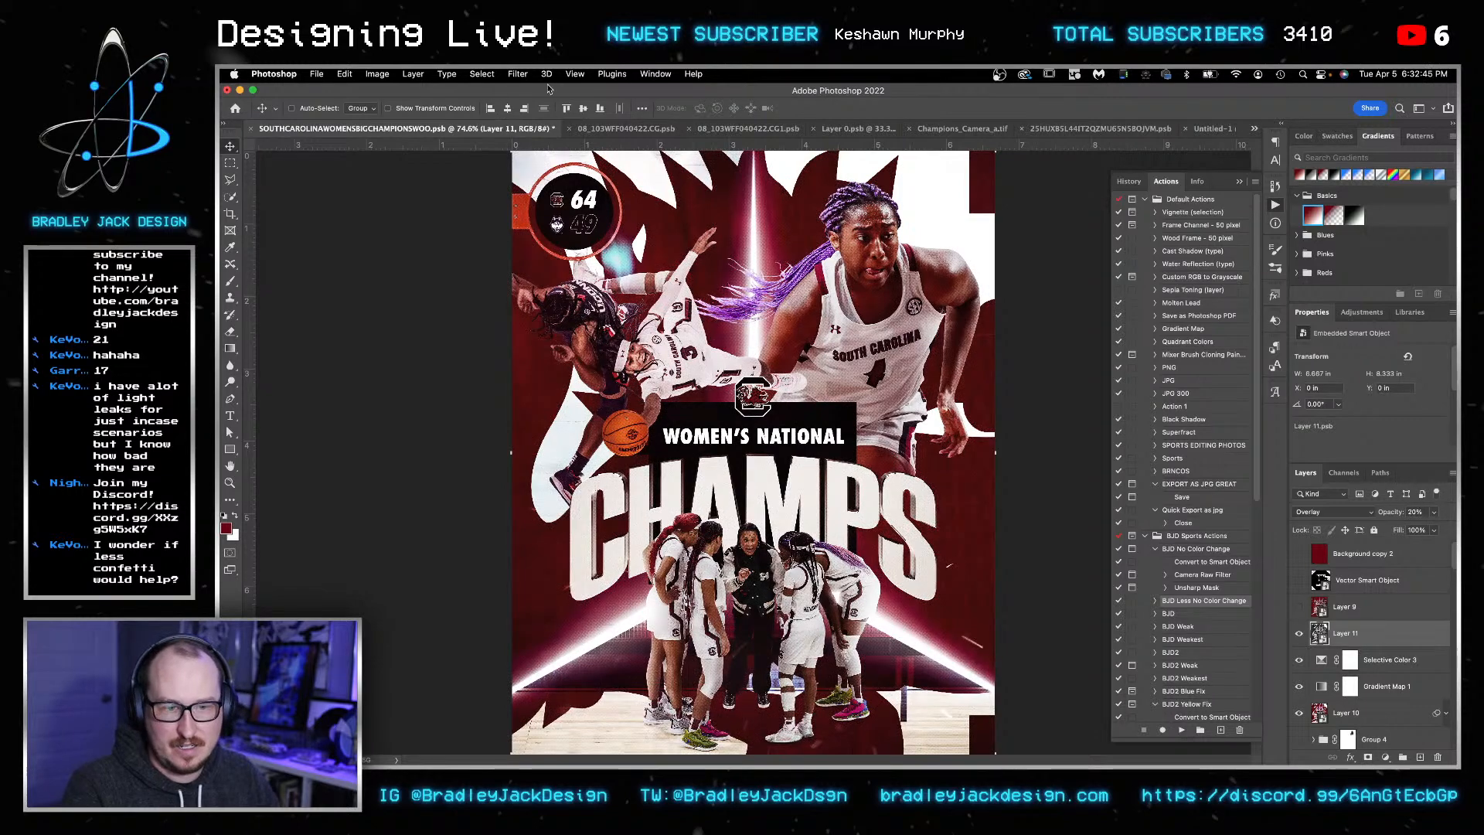
key("z")
left_click_drag(628, 618, 710, 603)
left_click(970, 456, "alt")
left_click(970, 457, "alt")
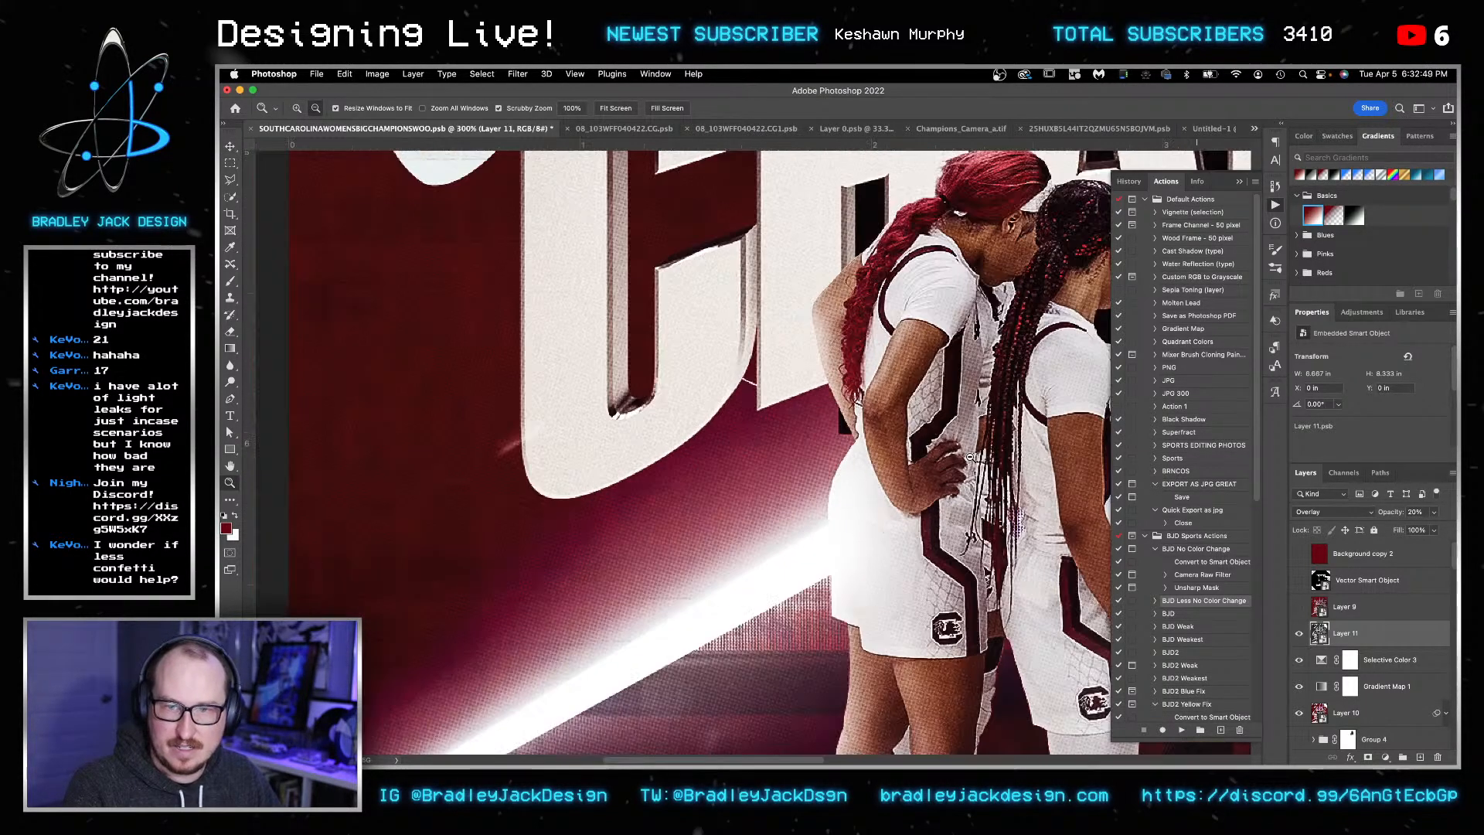
left_click(970, 456, "alt")
key("v")
- Reopen the halftone smart object, undo its Color Halftone filter, and convert the grayscale layer inside to a smart object
double_click(1320, 633)
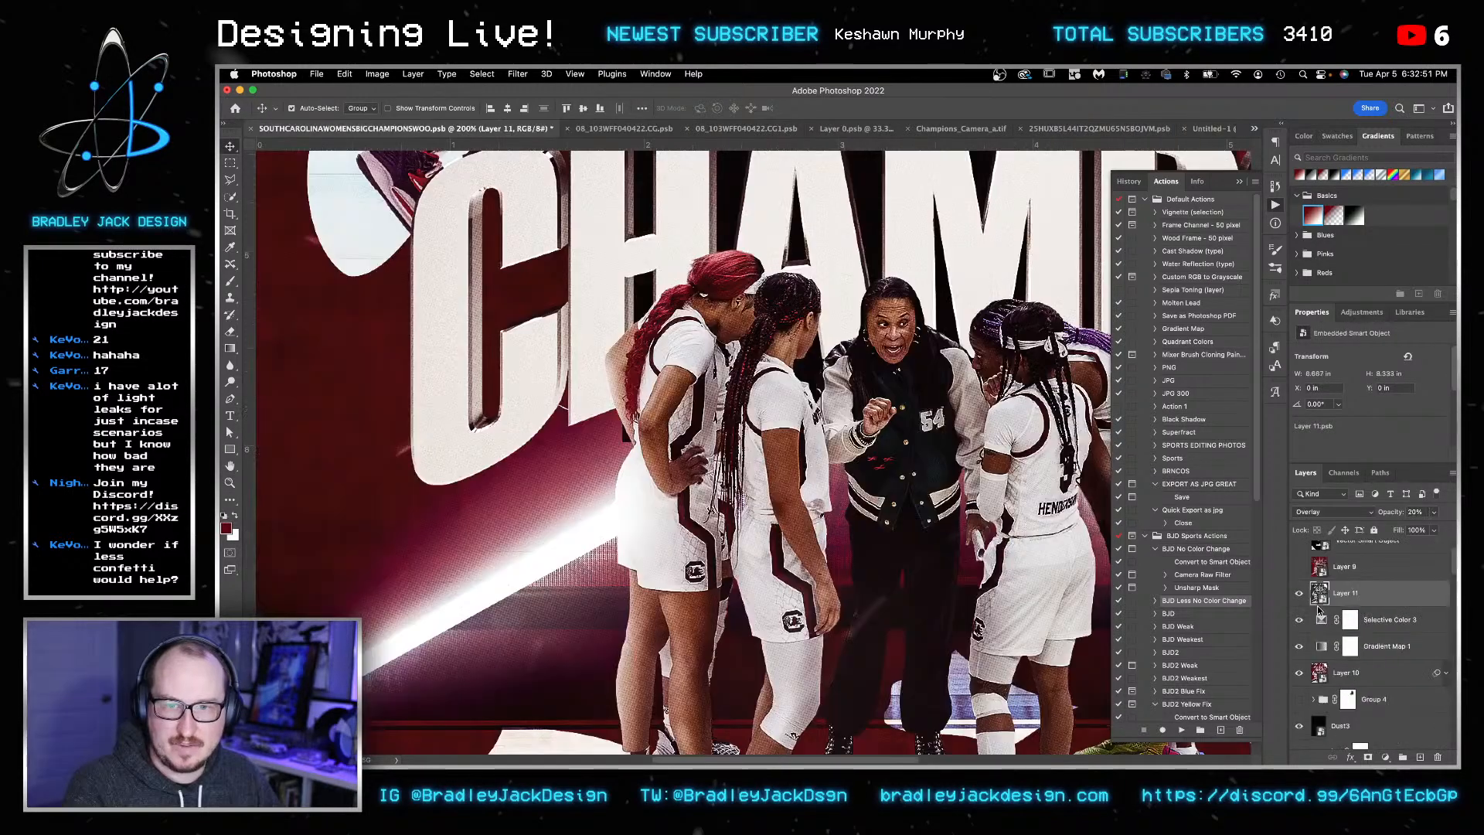
key("super+z")
key("super+shift+o")
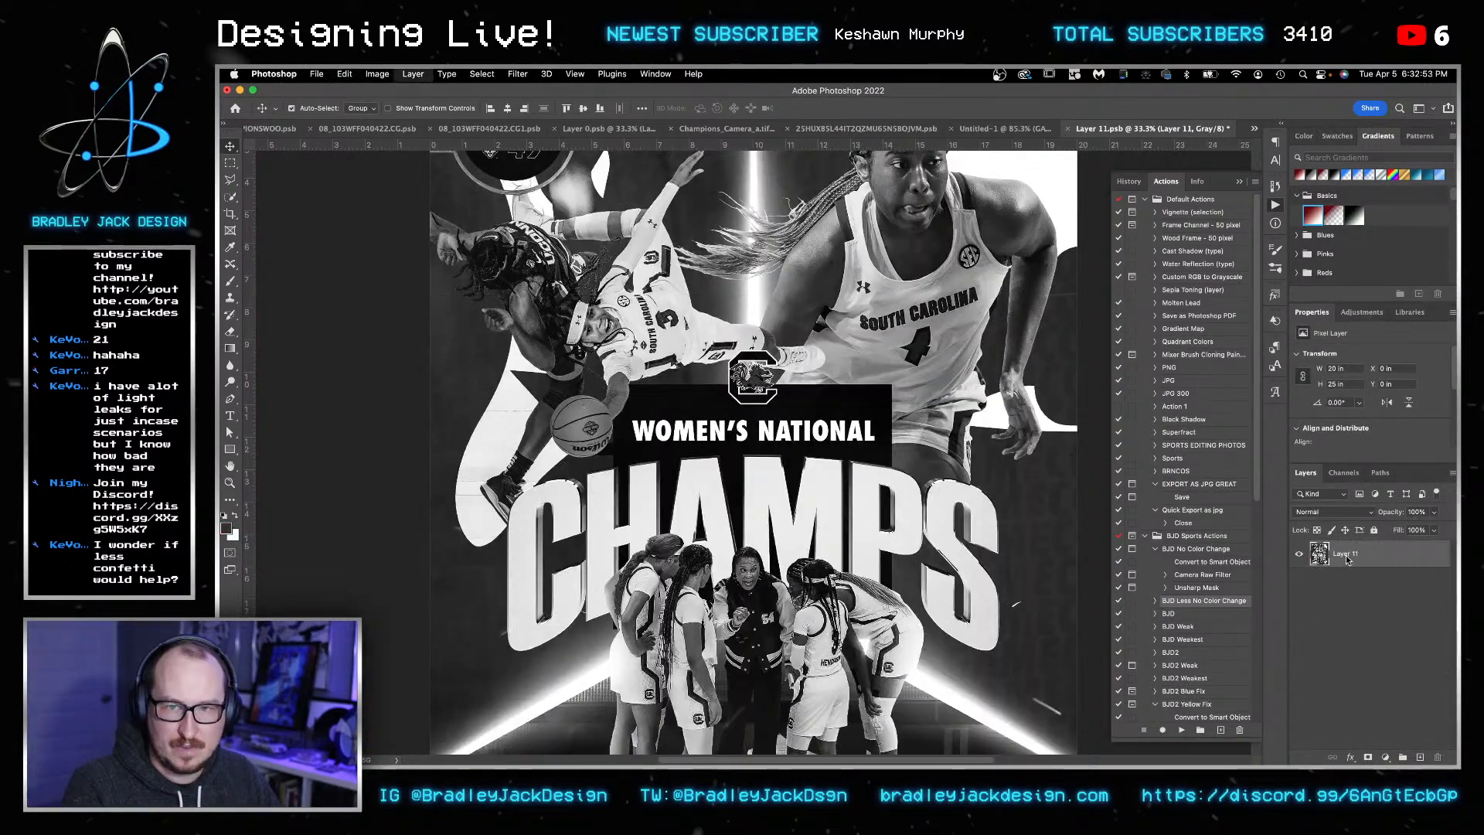
- Reapply Color Halftone as a smart filter on the grayscale layer, then save and close the smart object
left_click(524, 75)
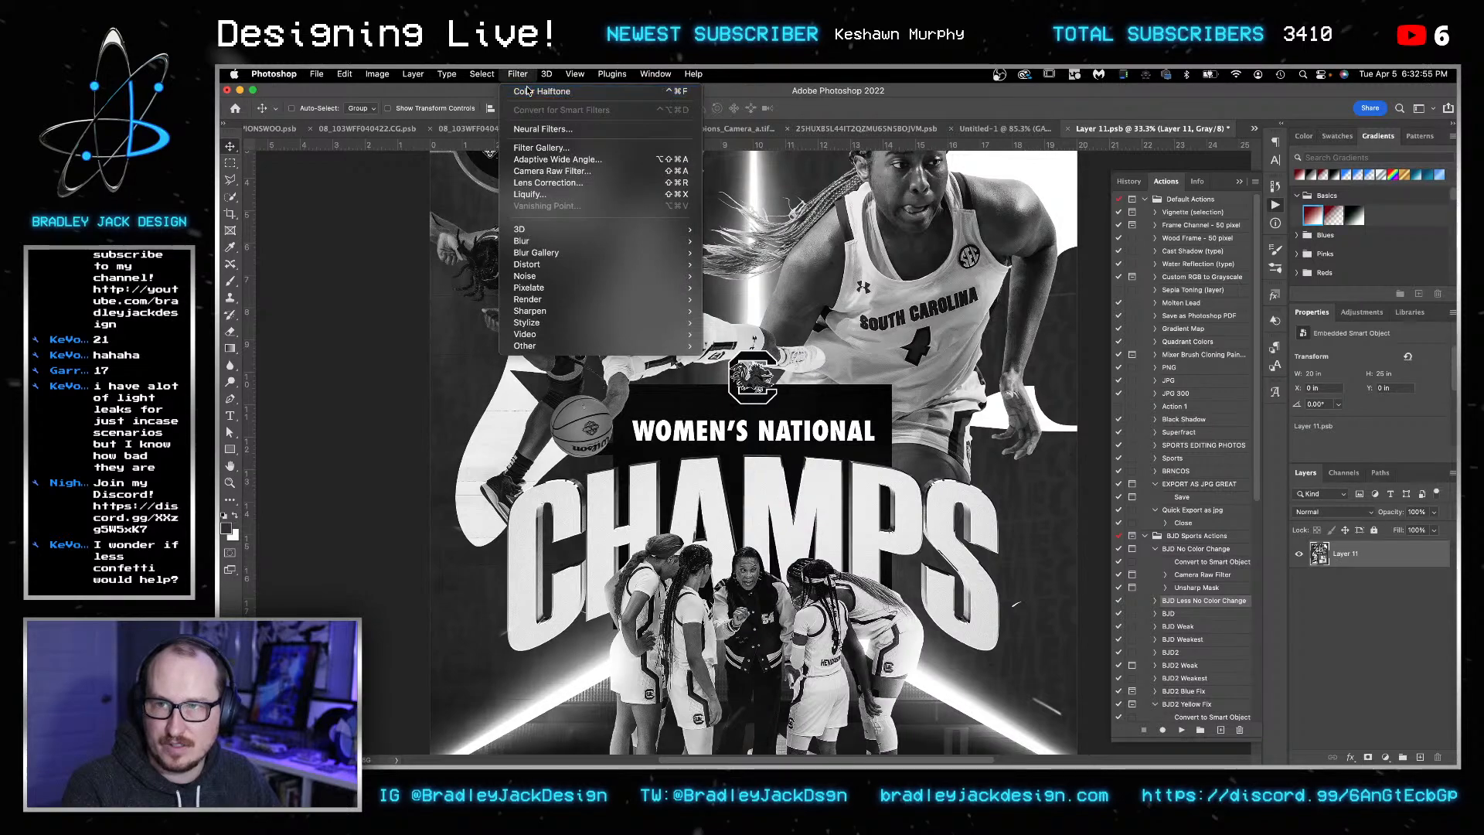
left_click(527, 88)
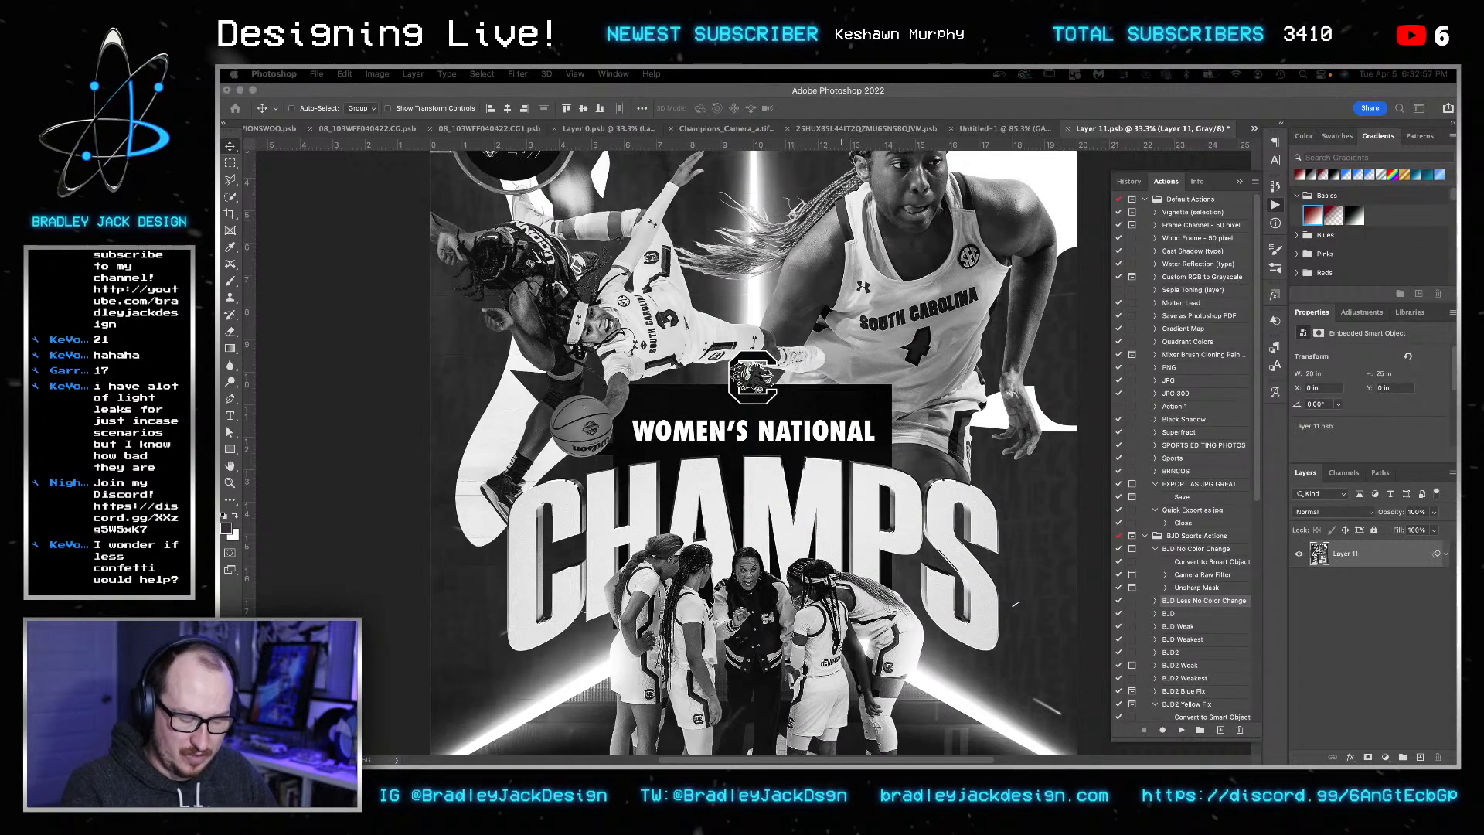
key("super+s")
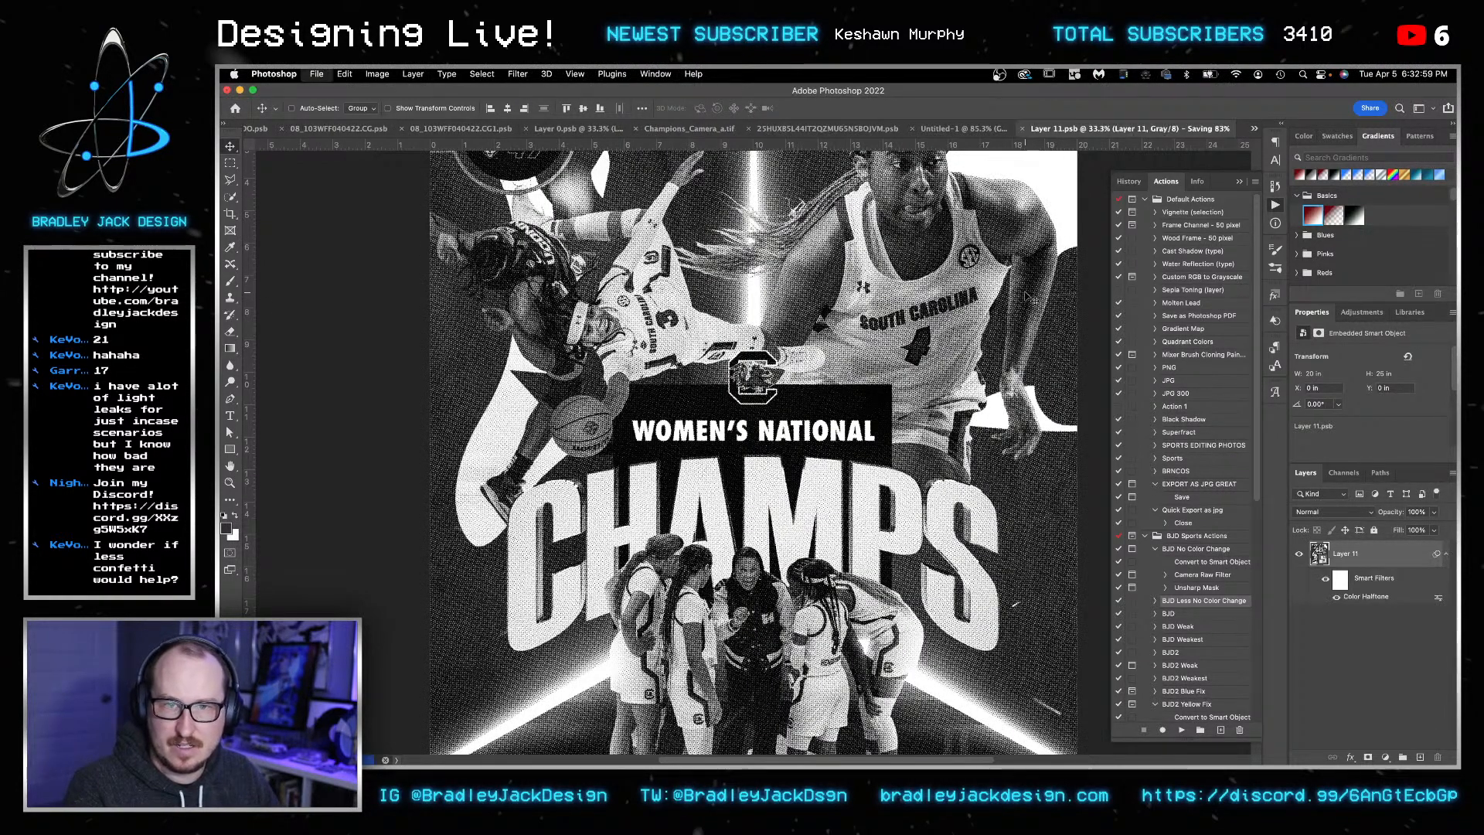
key("super+w")
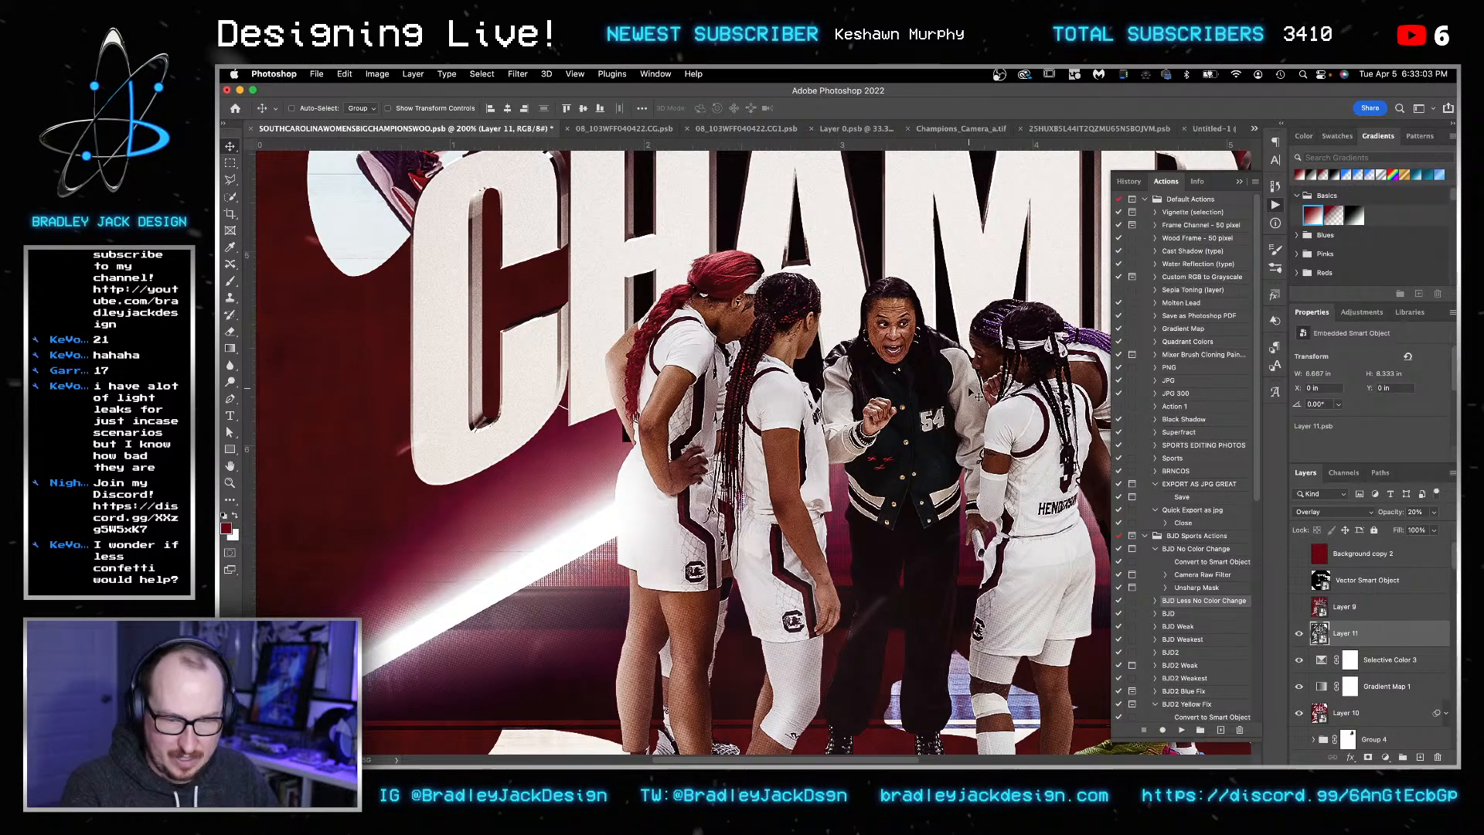
- Add a Curves adjustment layer above the halftone layer, Layer 11, and raise its midtones slightly
key("super+0")
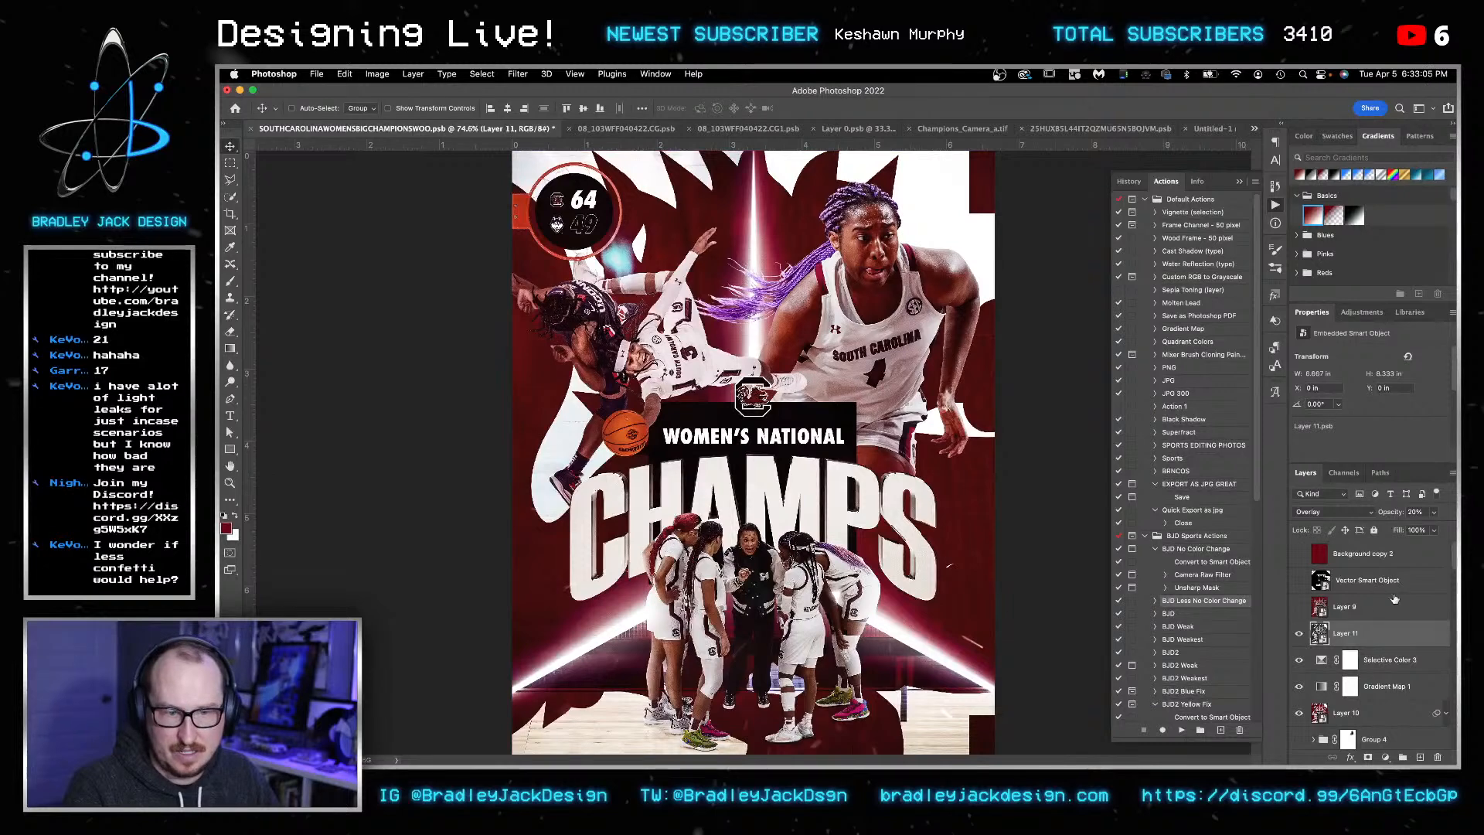
left_click(1345, 138)
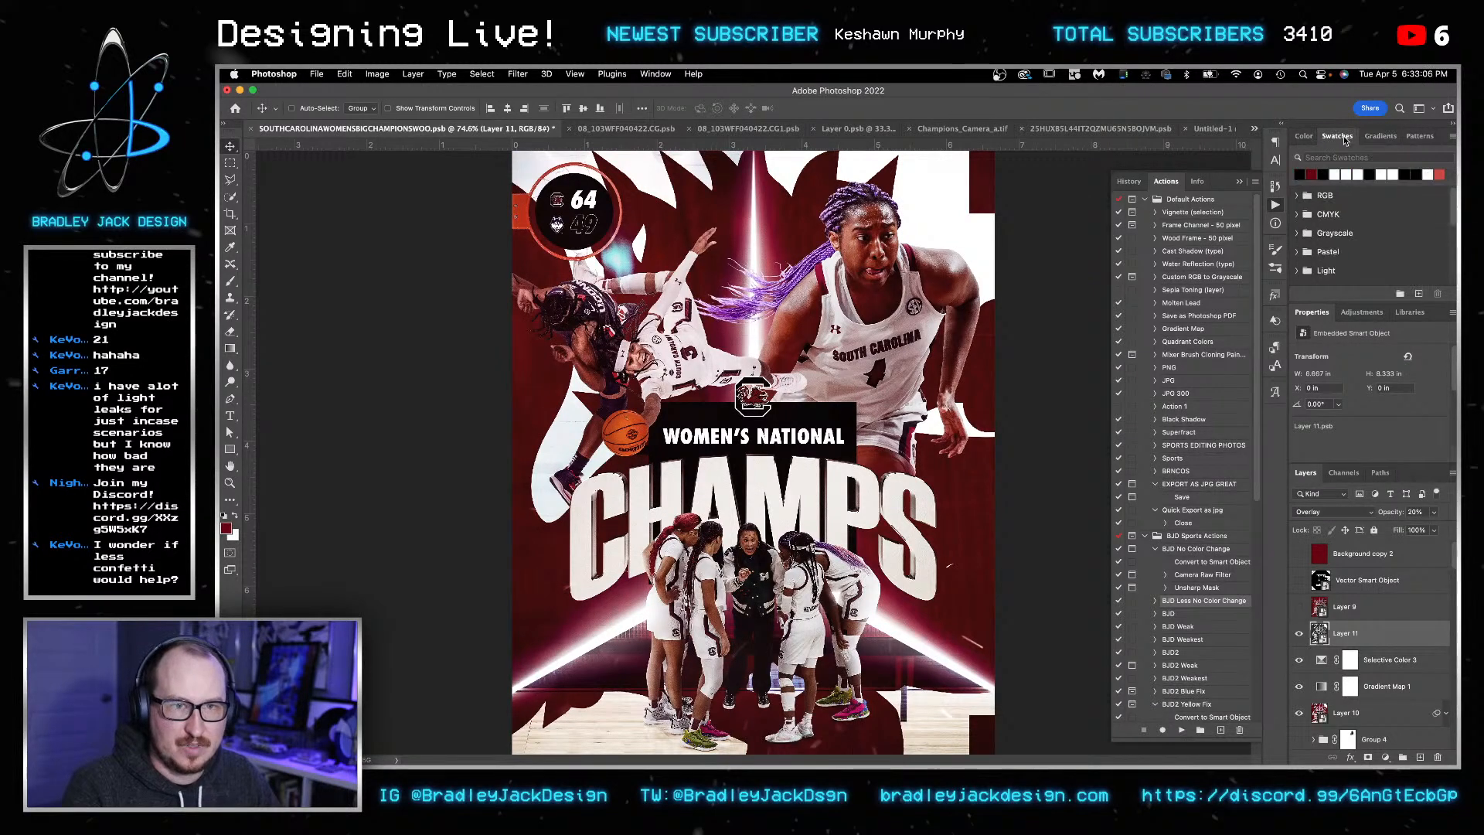
left_click(1363, 312)
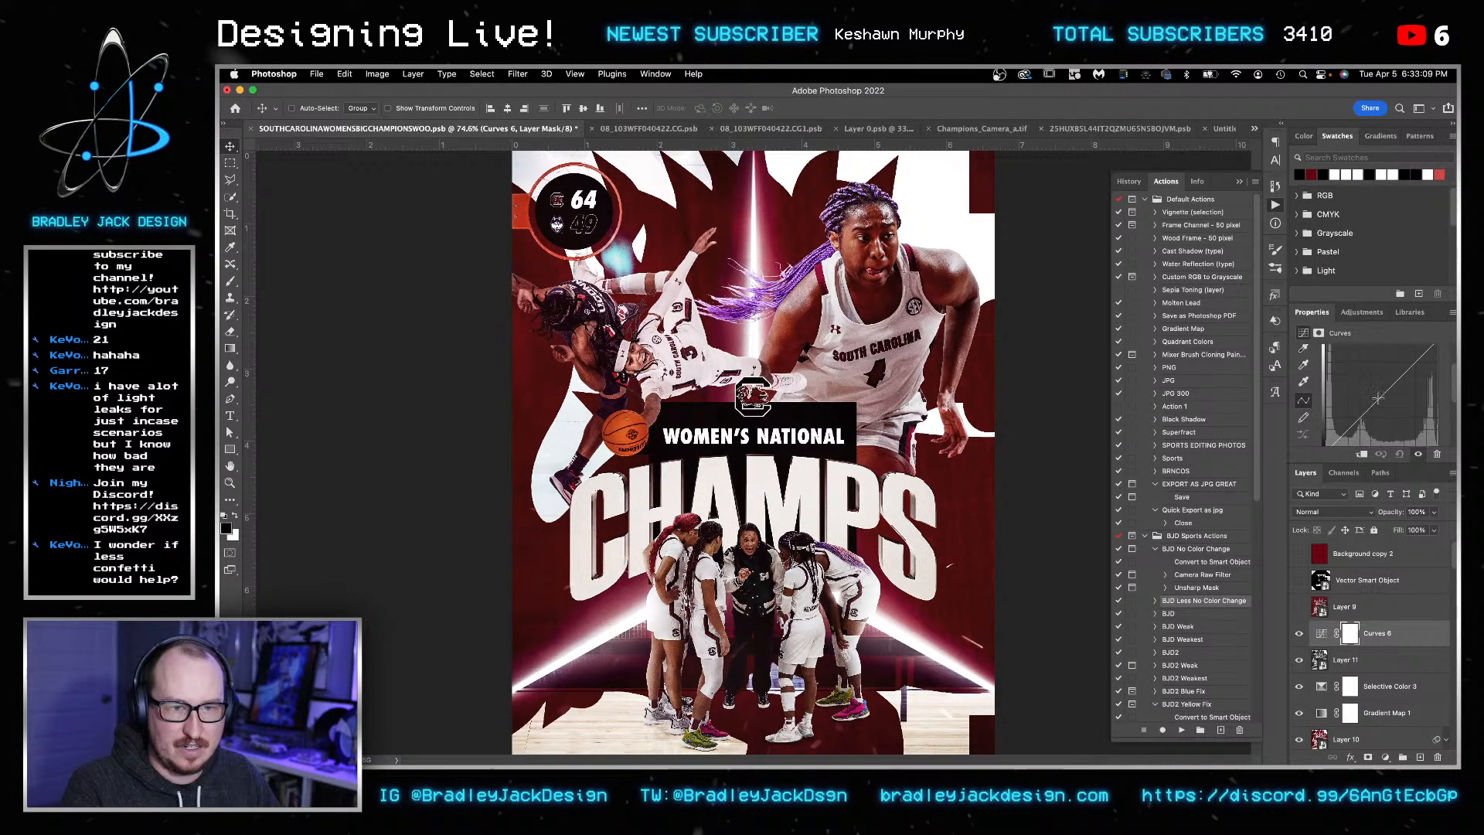
left_click_drag(1374, 398, 1374, 390)
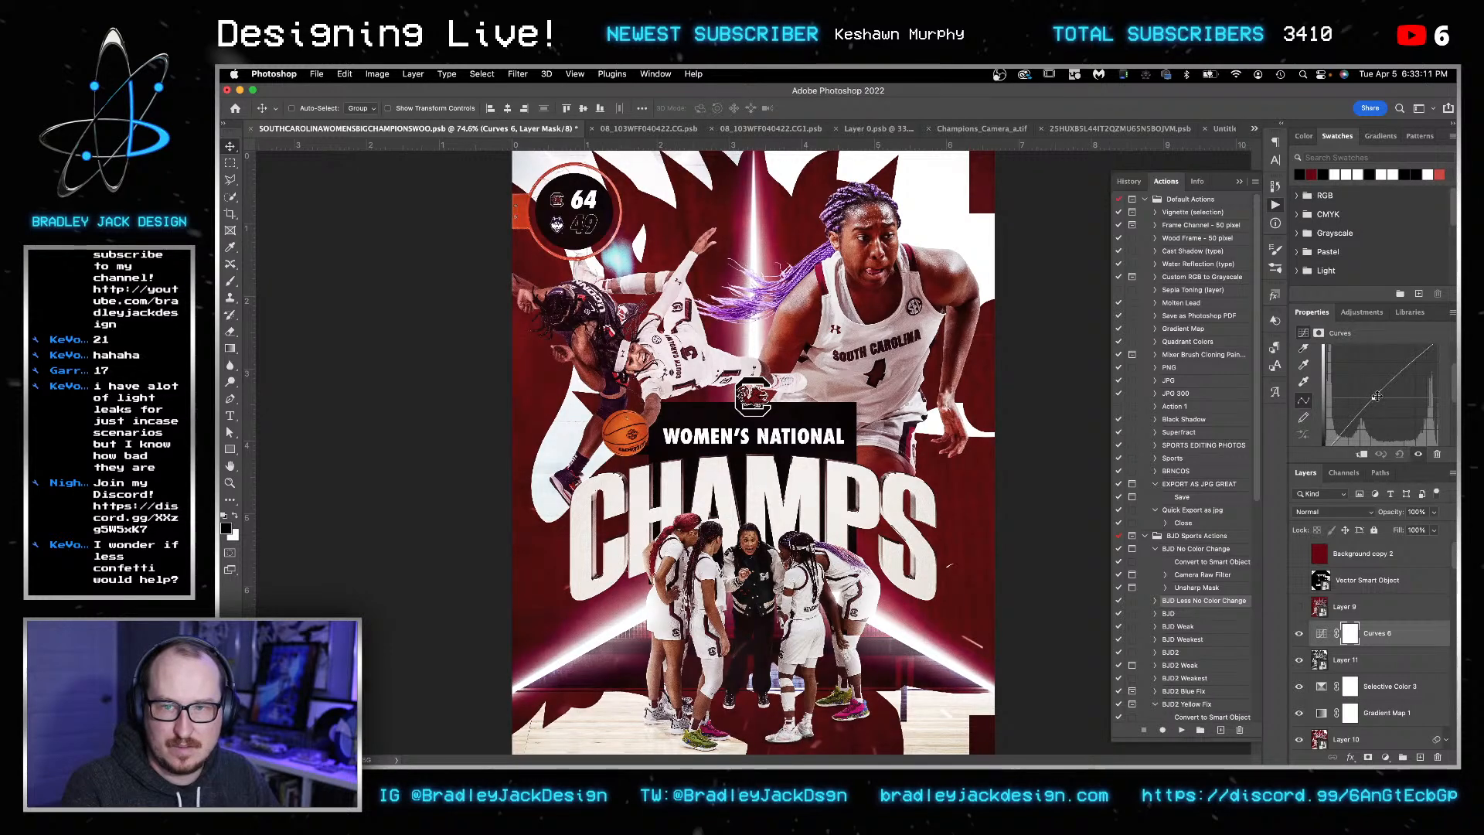
- Delete the hidden layers Layer 9, Vector Smart Object and Background copy 2, and save the poster
left_click(1374, 606)
left_click(1368, 553, "shift")
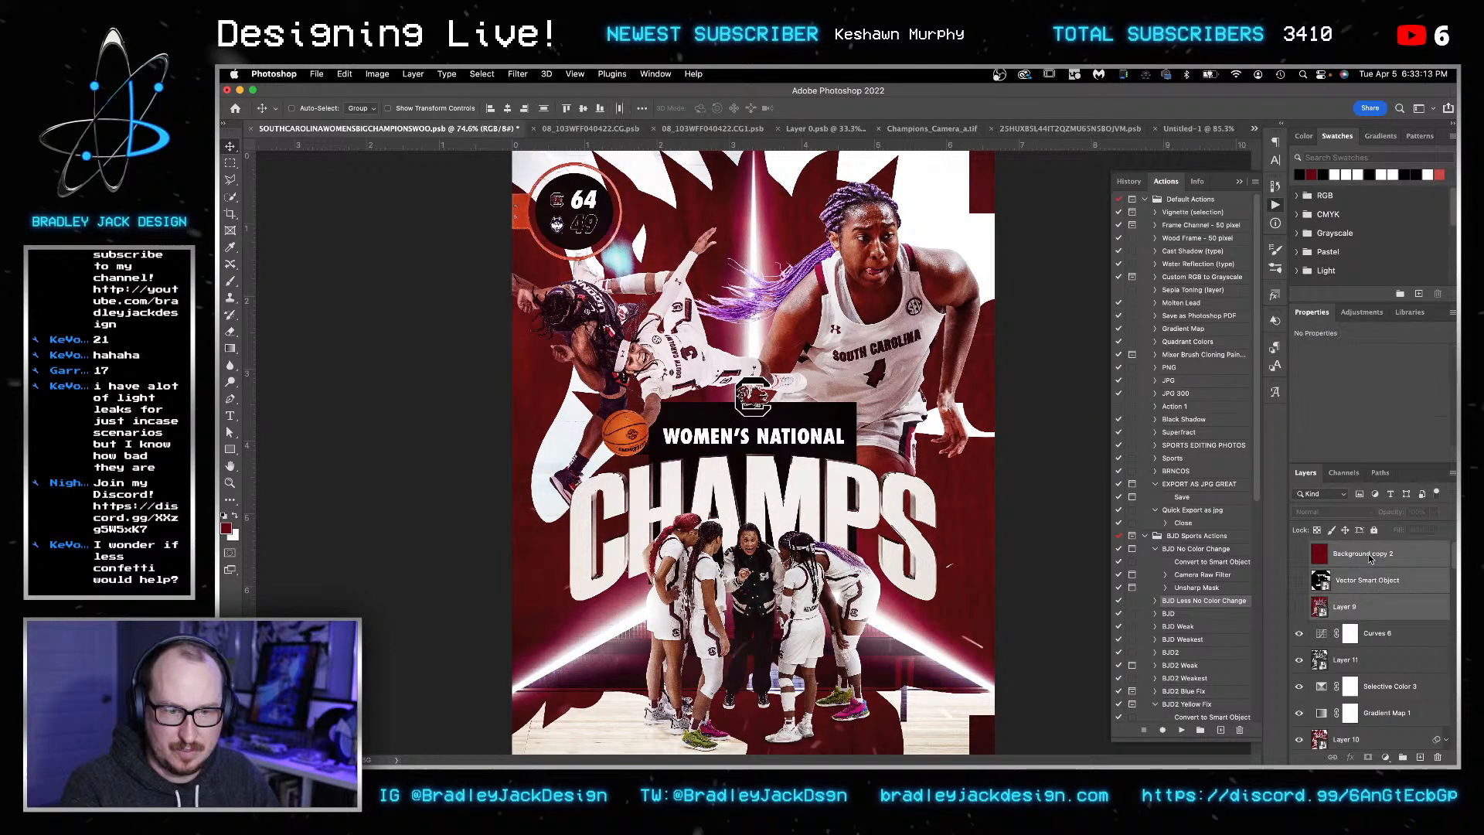
key("Delete")
key("super+s")
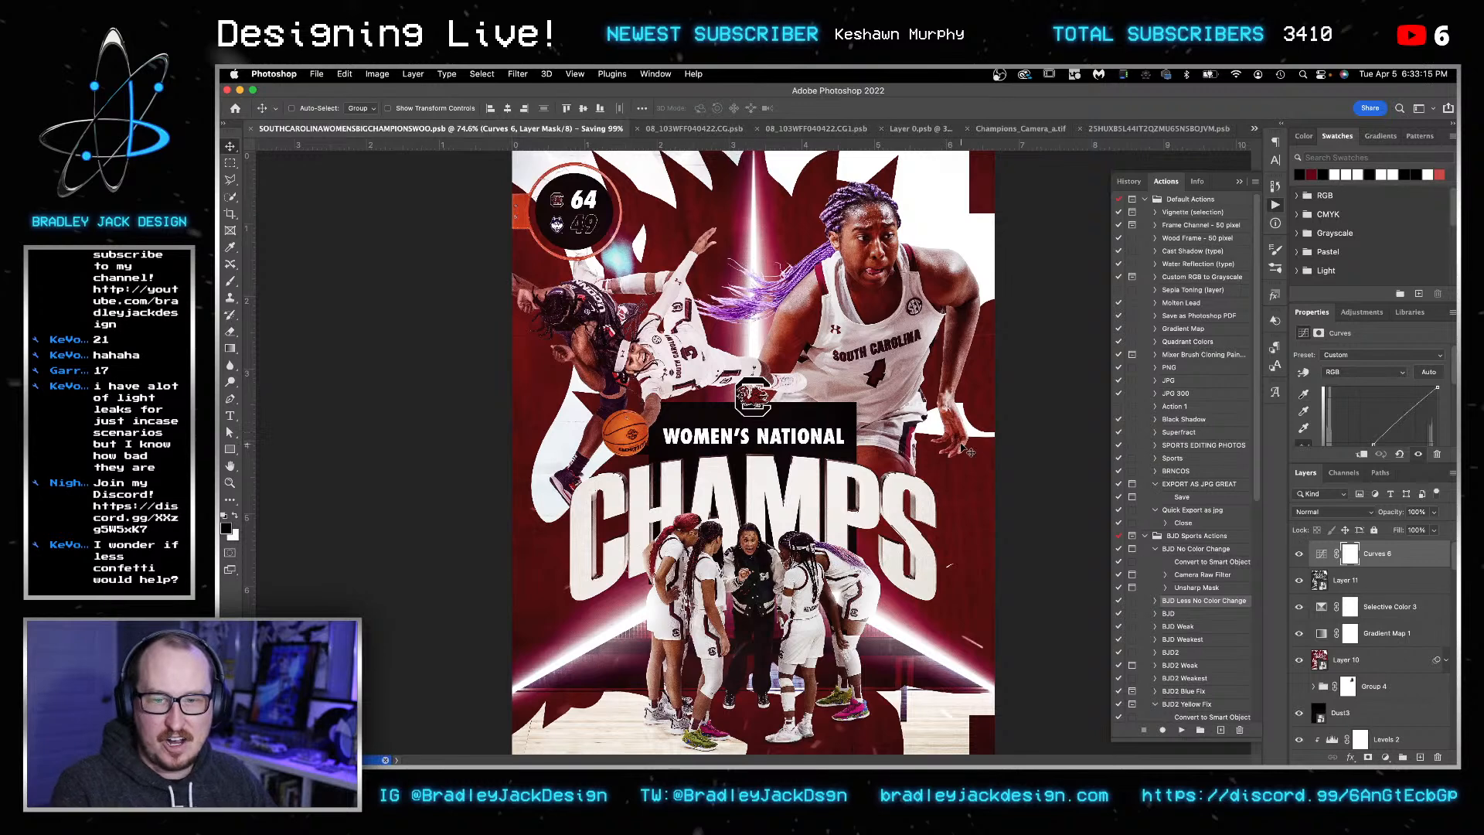